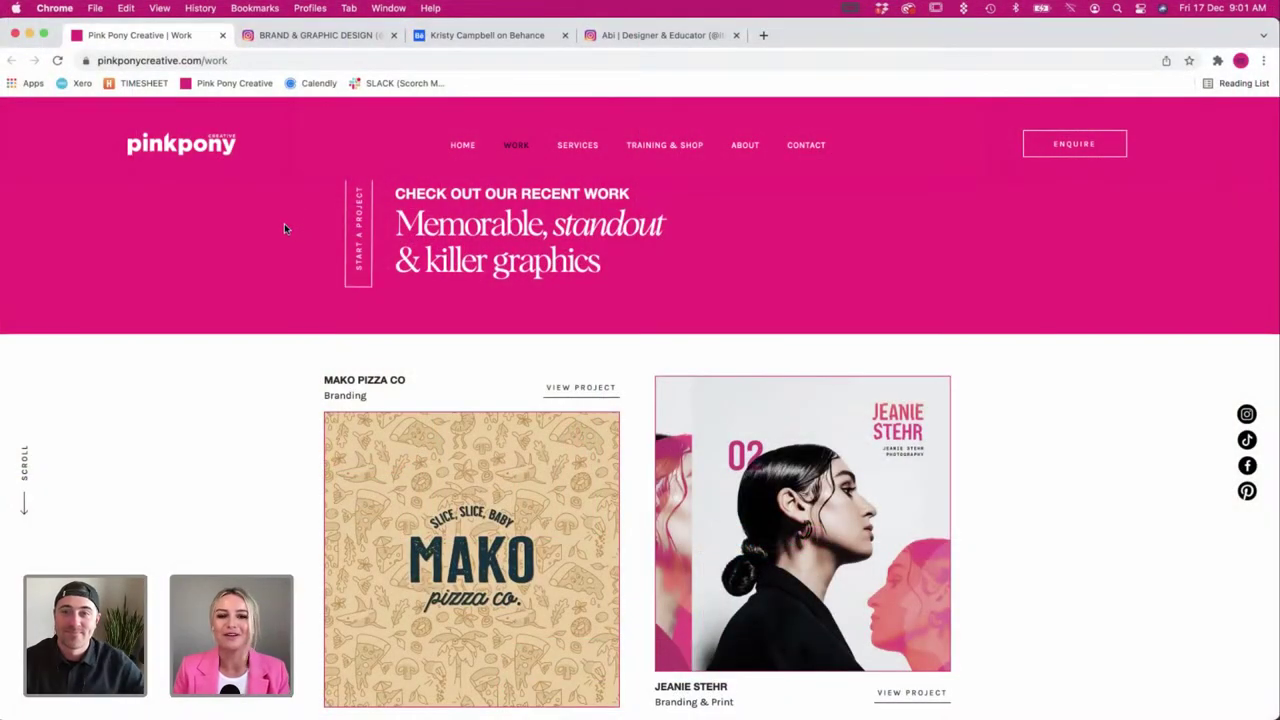
# Browse the recent work page of the Pink Pony Creative site, looking over the branding, packaging and print projects.
pyautogui.scroll(-1, 284, 229)
pyautogui.scroll(-1, 316, 257)
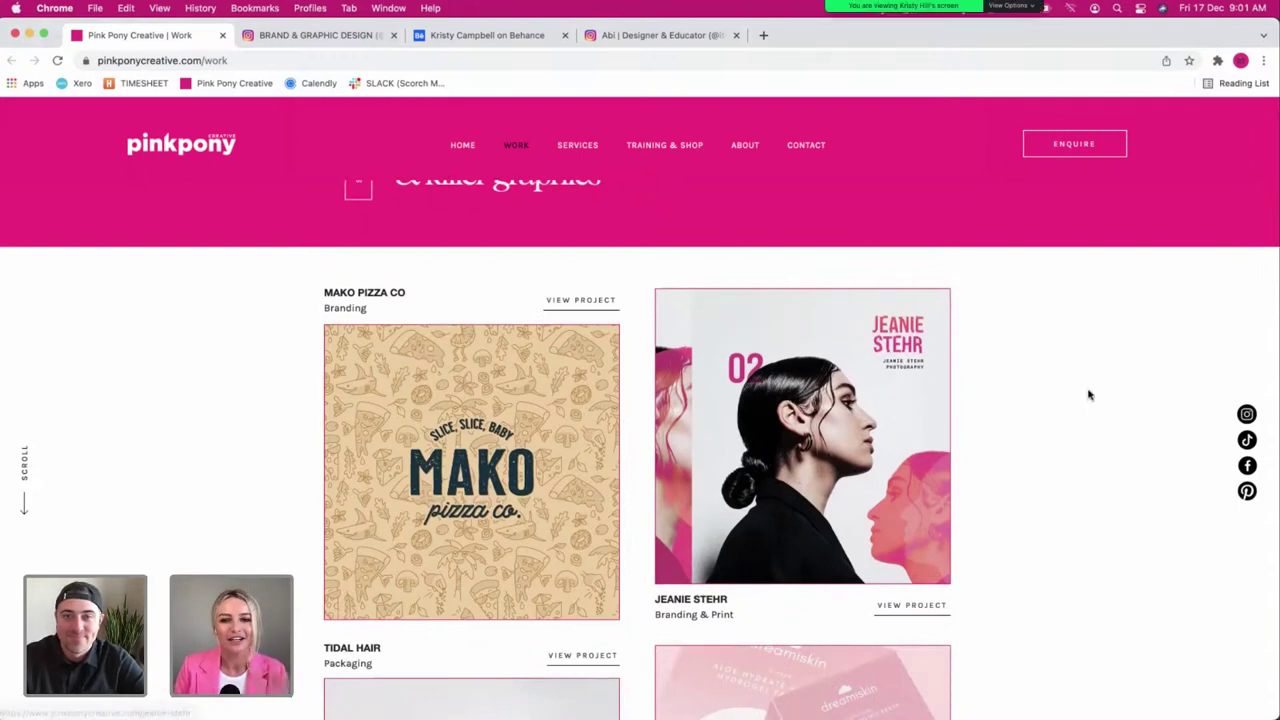
pyautogui.scroll(-1, 1089, 394)
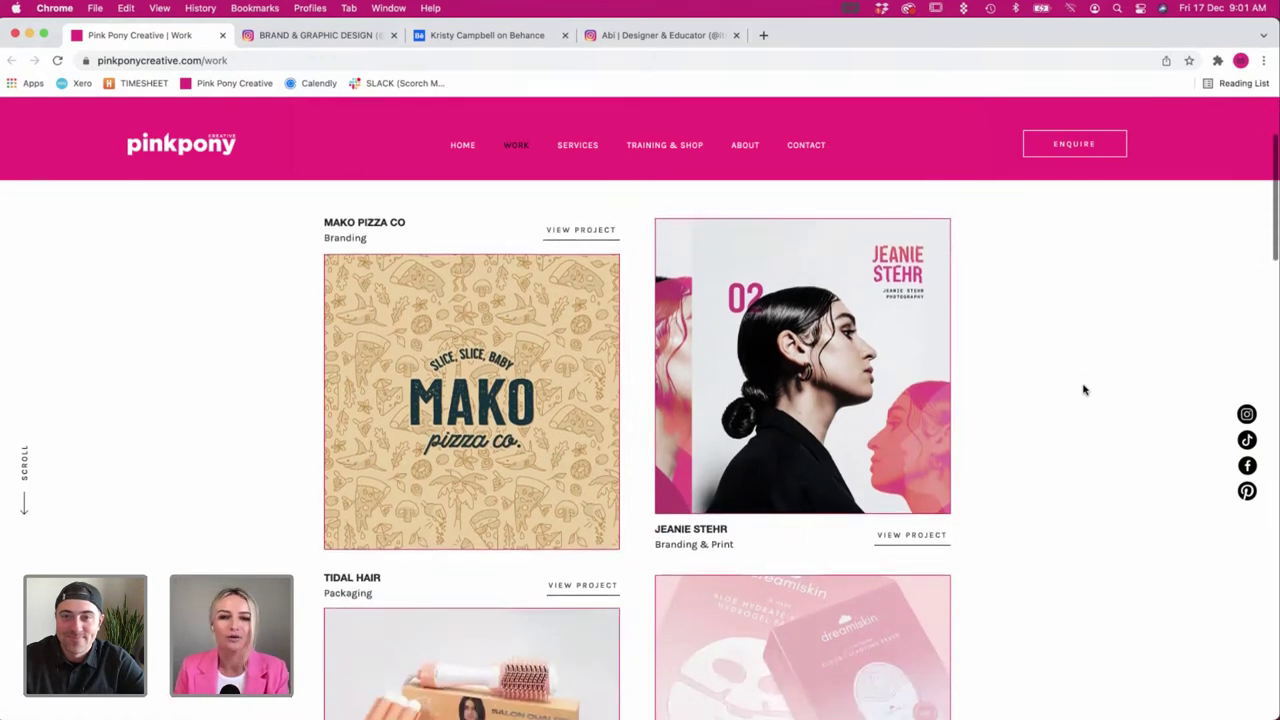
pyautogui.scroll(-3, 1084, 390)
pyautogui.scroll(-1, 1084, 390)
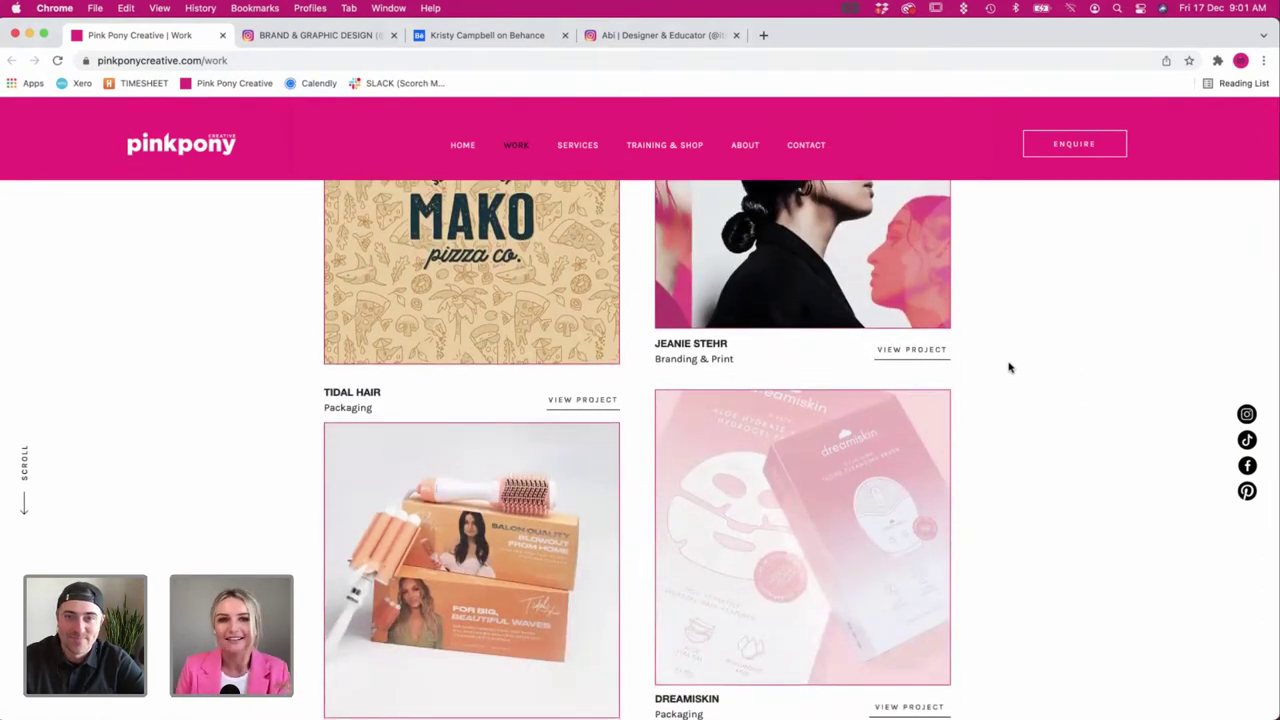
pyautogui.scroll(-6, 866, 318)
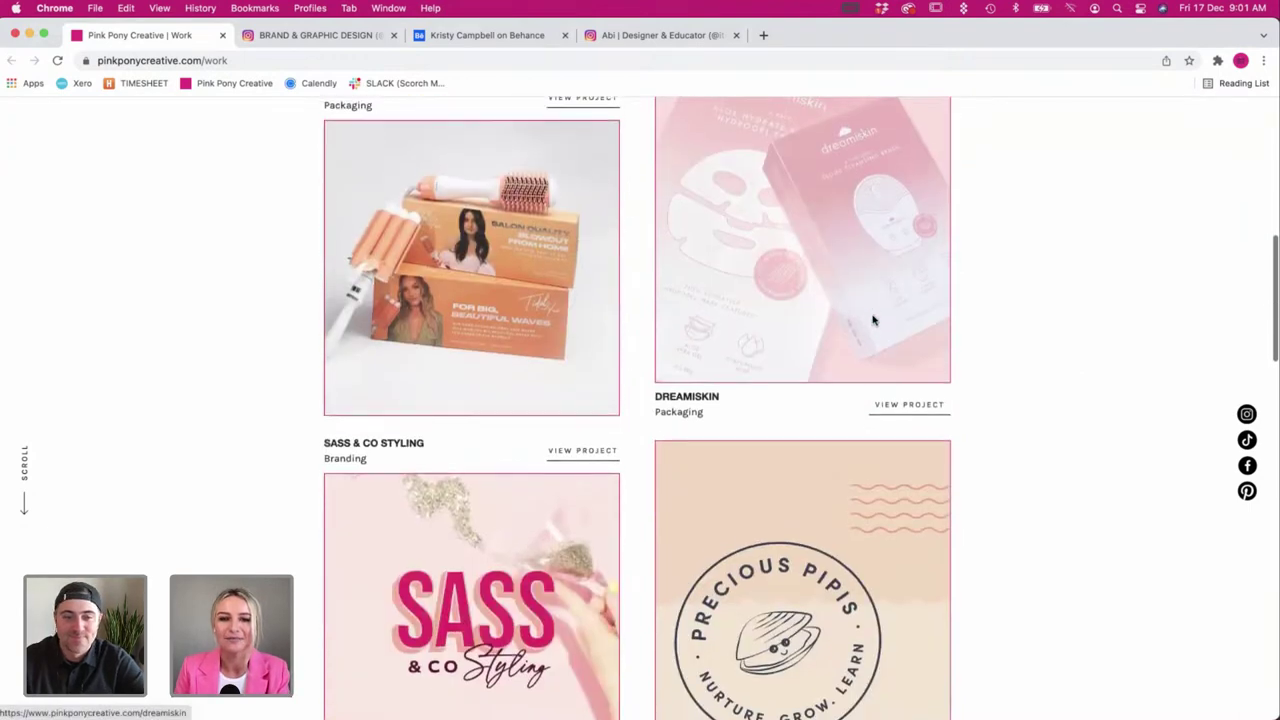
pyautogui.scroll(-2, 787, 307)
pyautogui.scroll(-3, 666, 289)
pyautogui.scroll(-3, 650, 285)
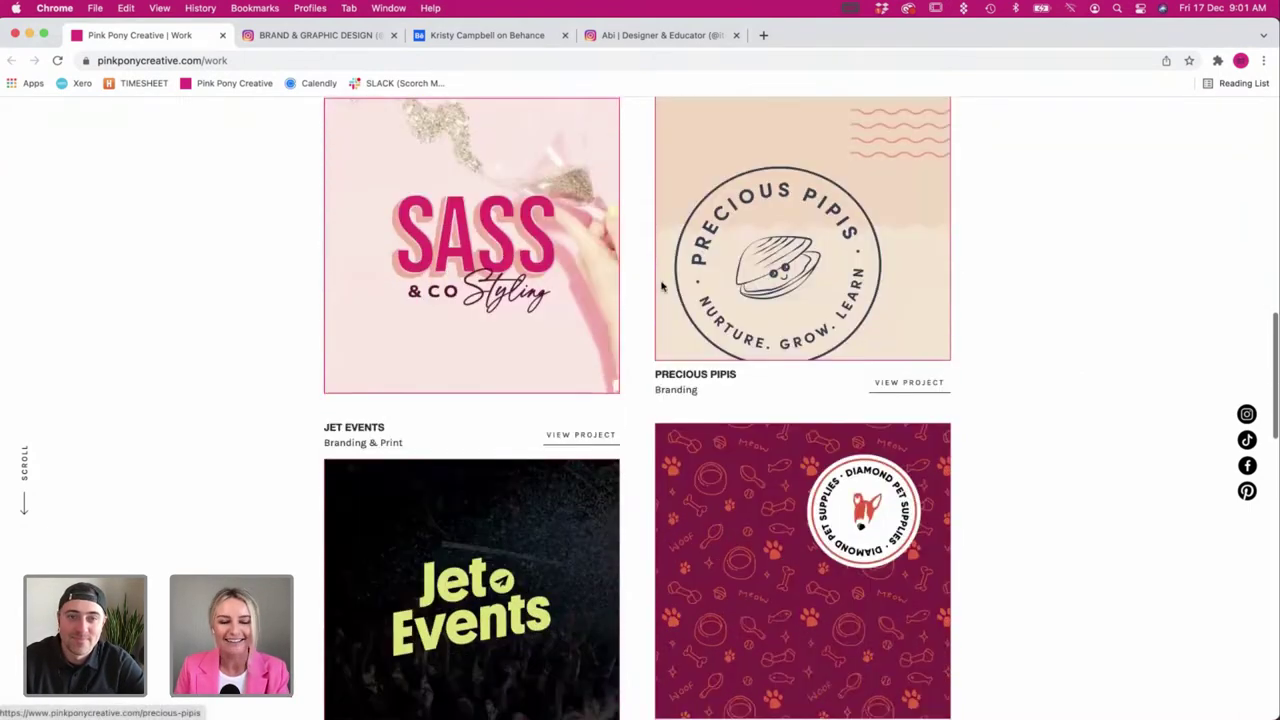
pyautogui.scroll(-1, 300, 234)
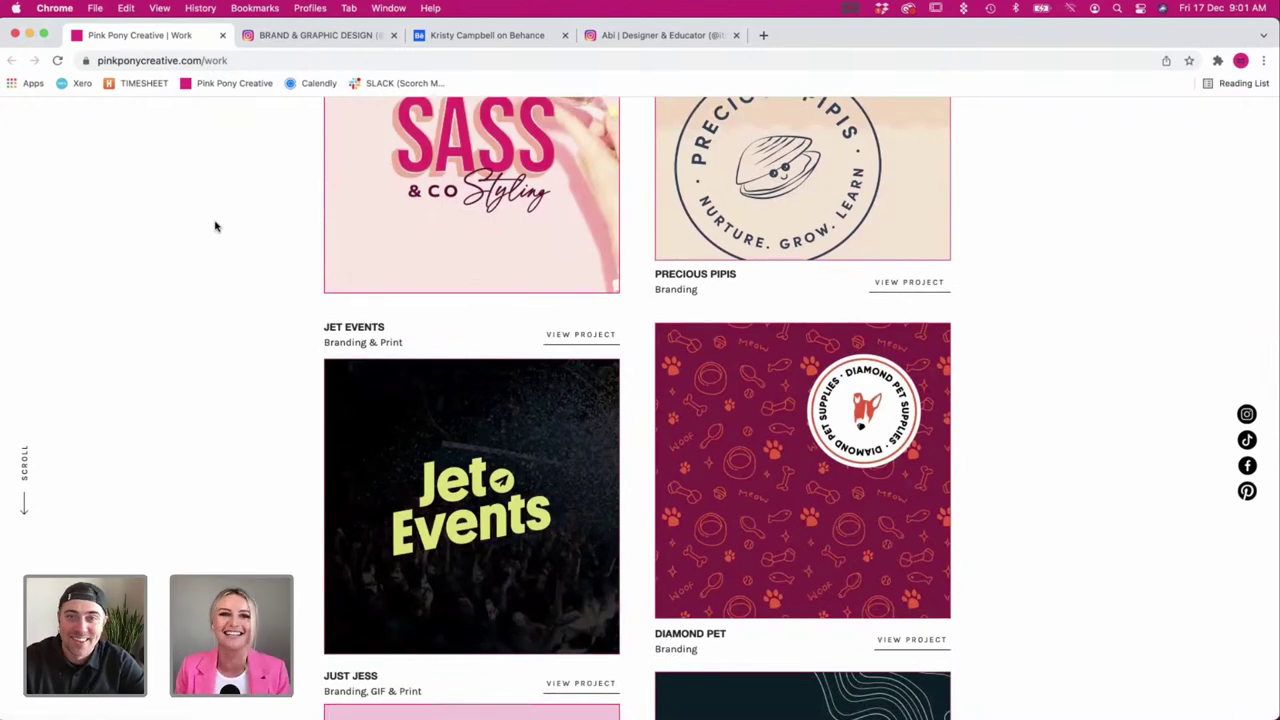
pyautogui.scroll(-4, 215, 227)
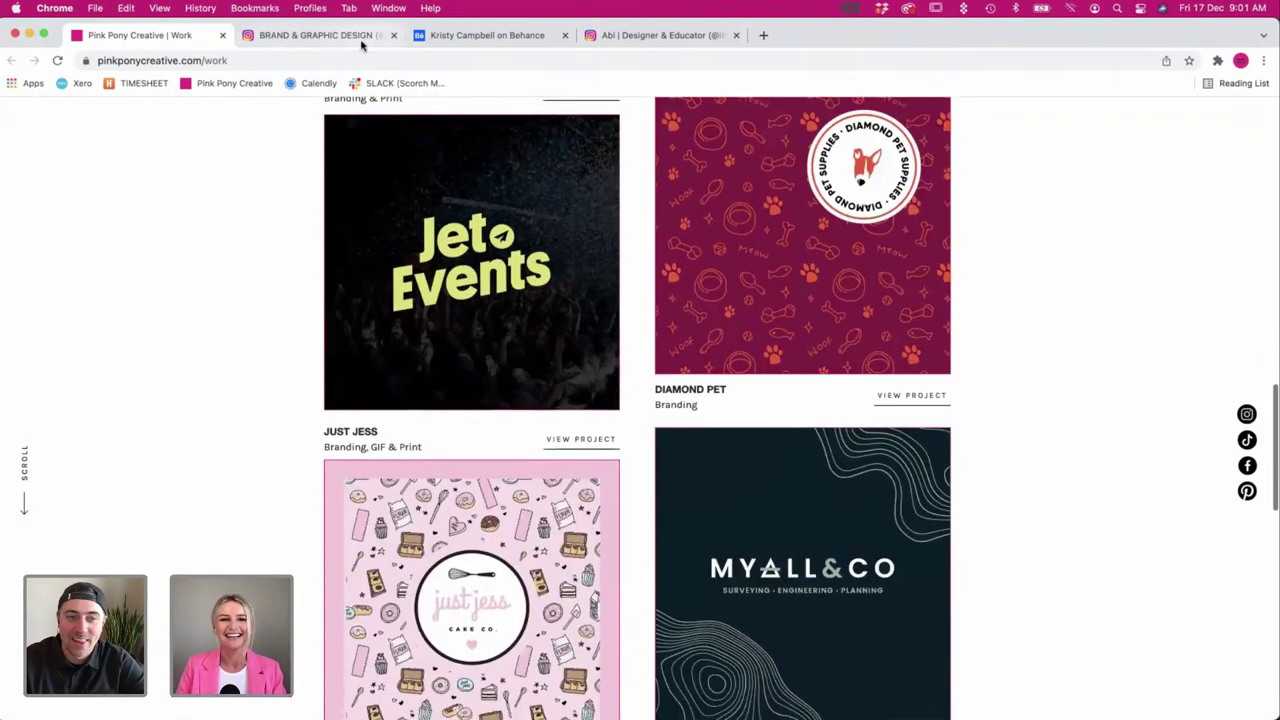
pyautogui.scroll(-2, 311, 134)
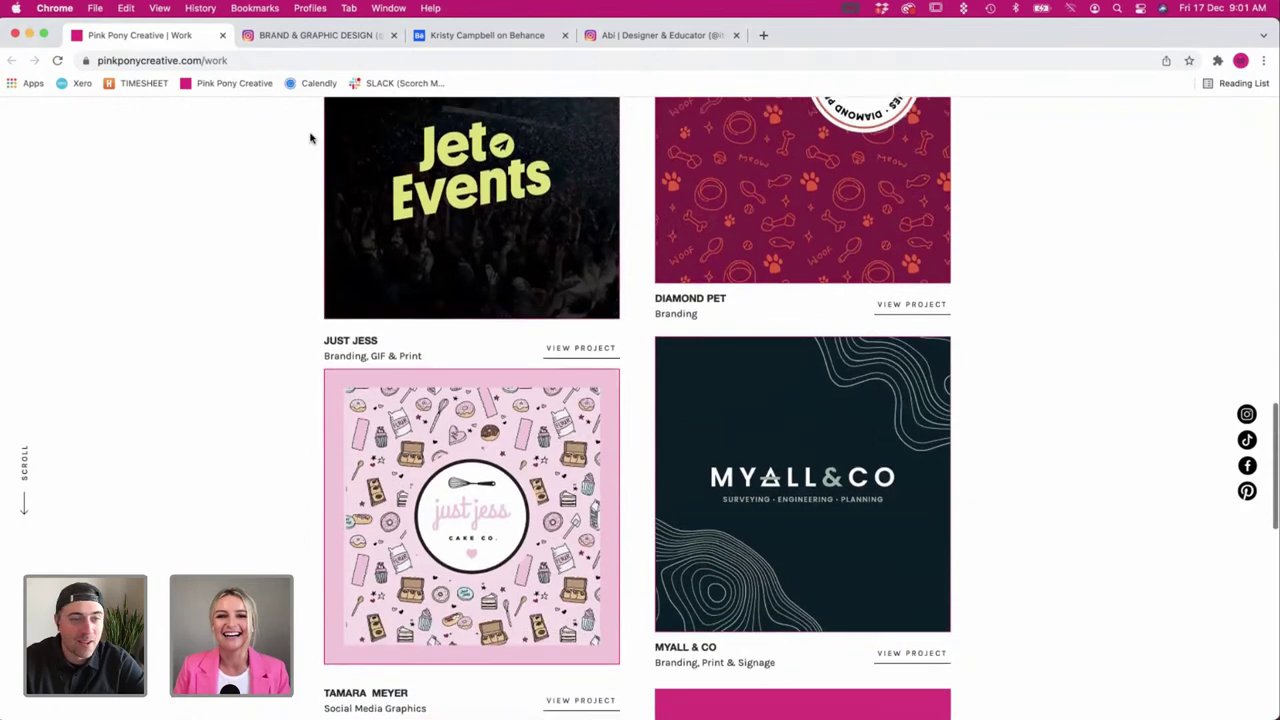
pyautogui.scroll(-3, 311, 134)
pyautogui.scroll(10, 311, 139)
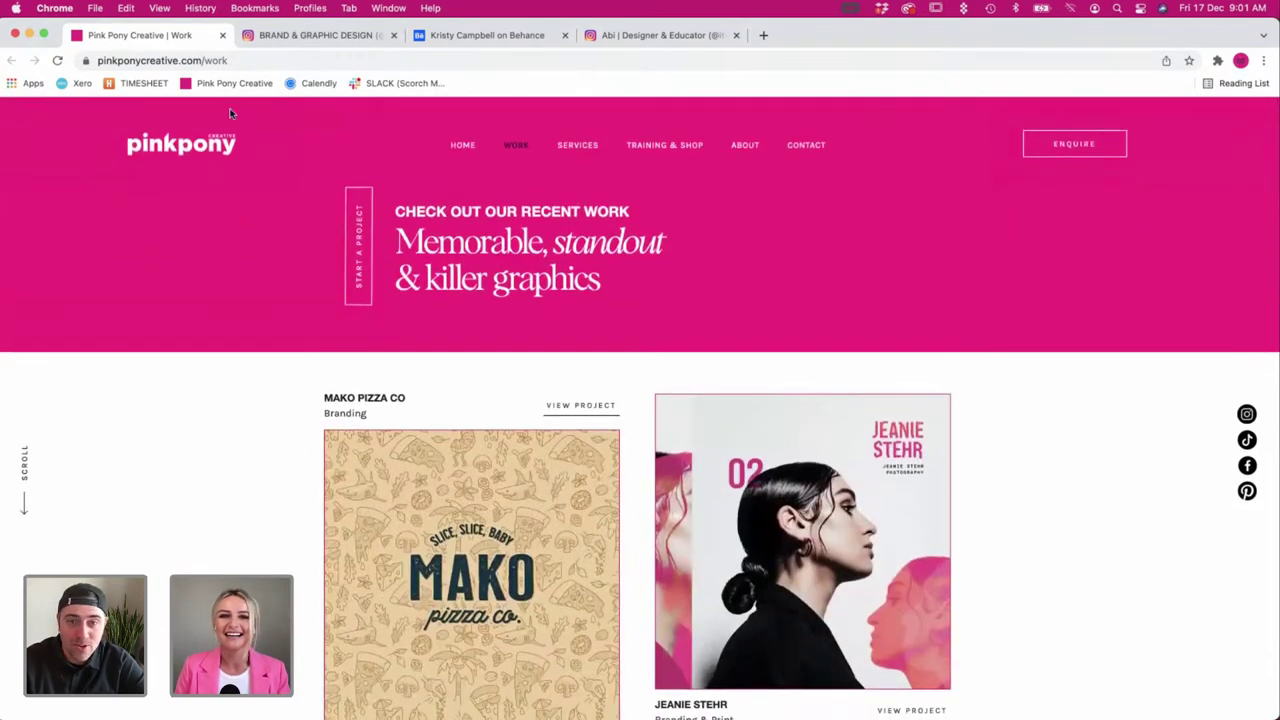
pyautogui.scroll(-2, 226, 200)
pyautogui.scroll(1, 226, 200)
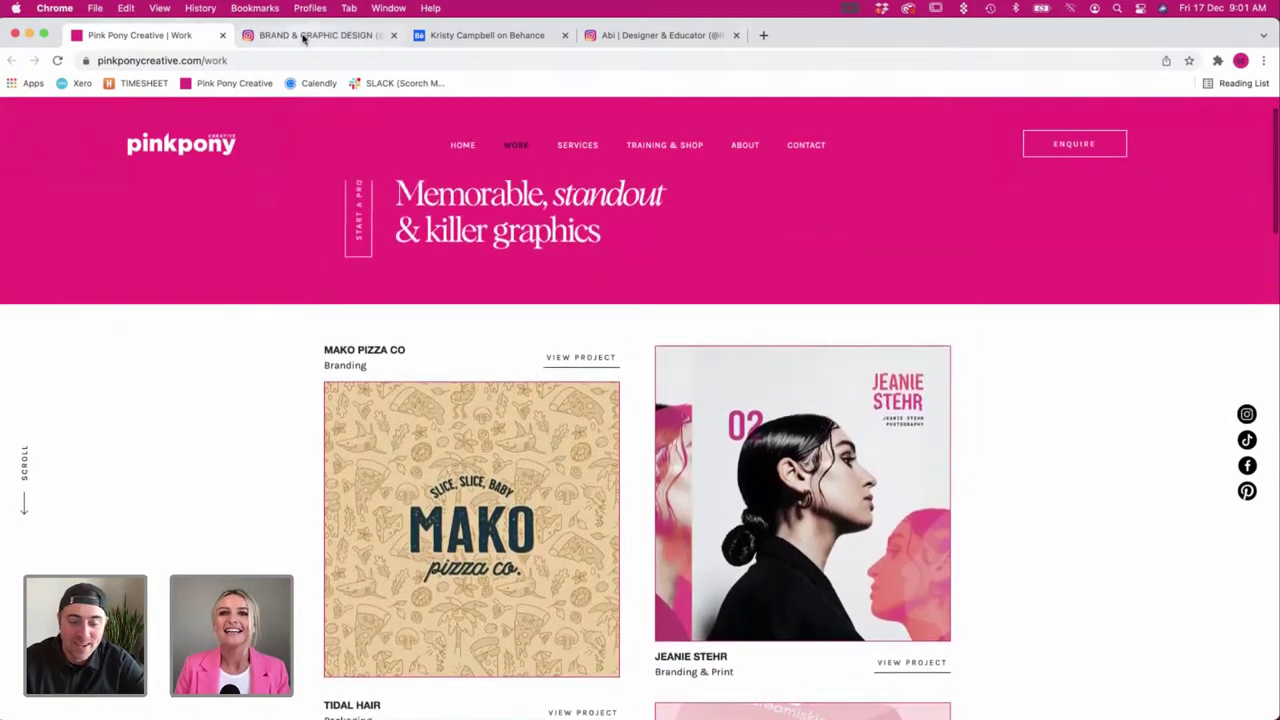
# Look through the Pink Pony Creative Instagram feed, viewing the Meeneez pattern post up close and closing it again.
pyautogui.hotkey('ctrl', 'Tab')
pyautogui.scroll(-2, 300, 400)
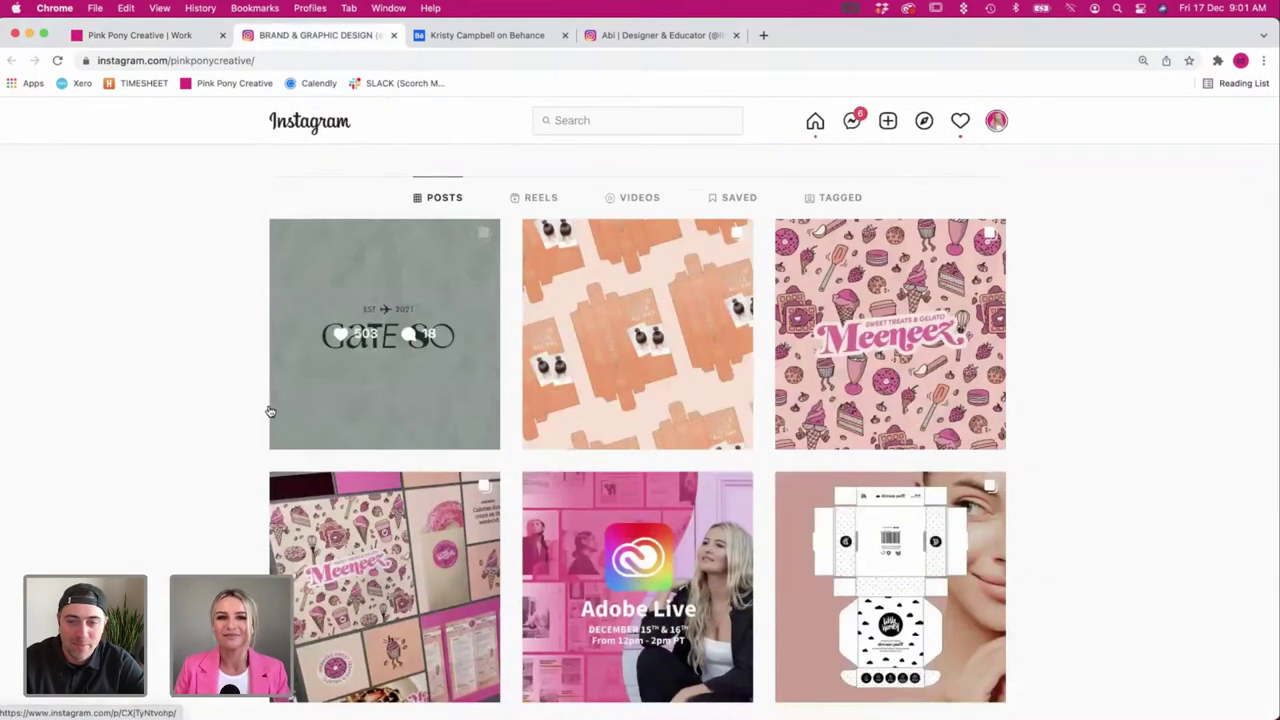
pyautogui.scroll(-2, 196, 393)
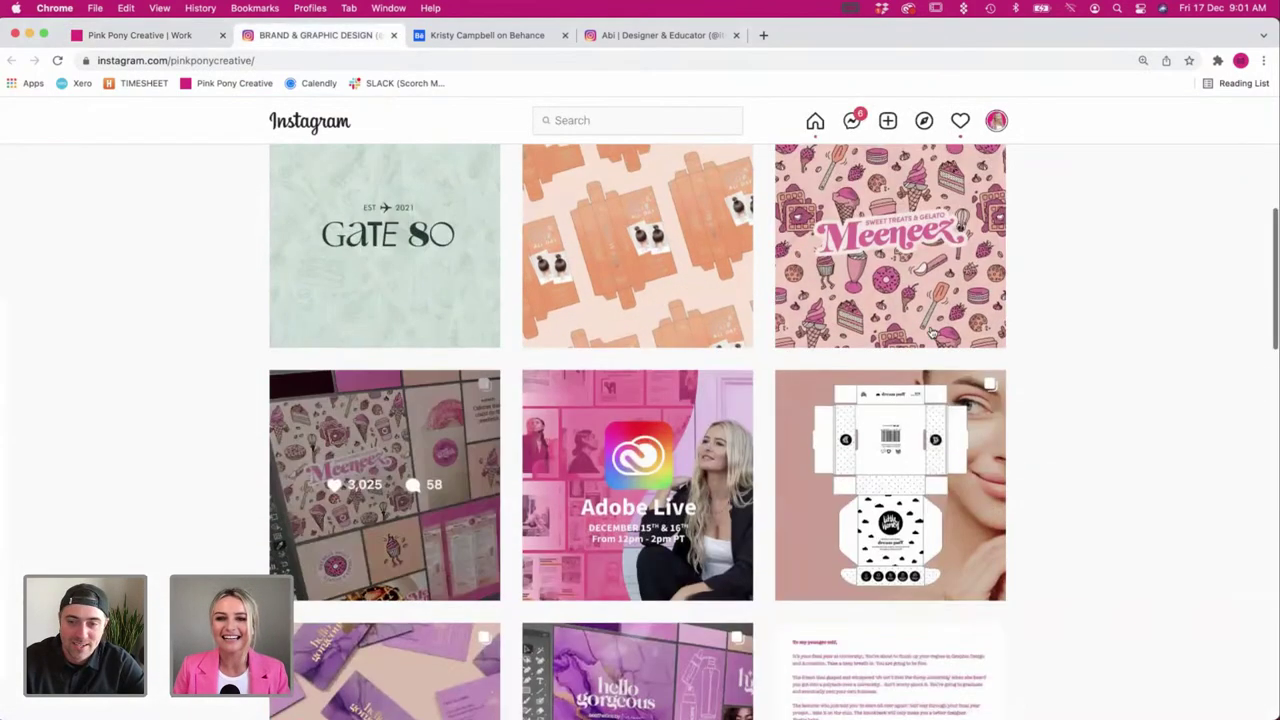
pyautogui.click(926, 325)
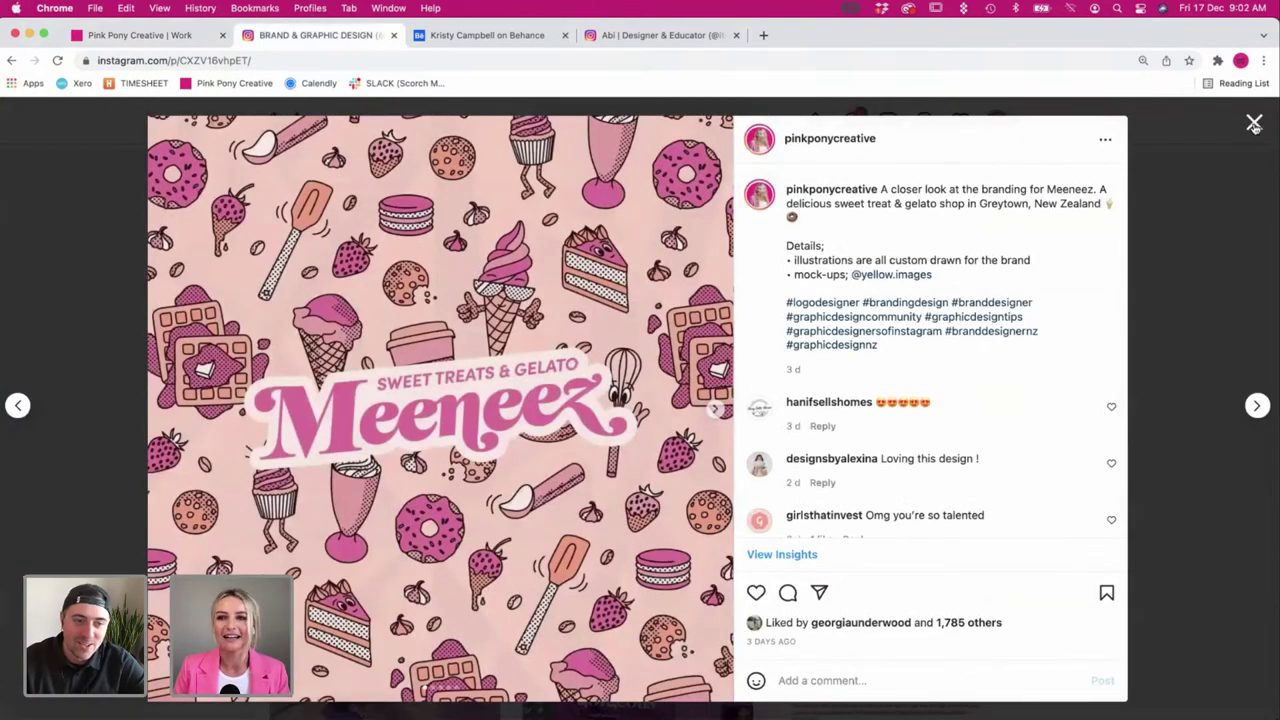
pyautogui.click(1254, 122)
pyautogui.scroll(-2, 200, 254)
pyautogui.scroll(-6, 199, 255)
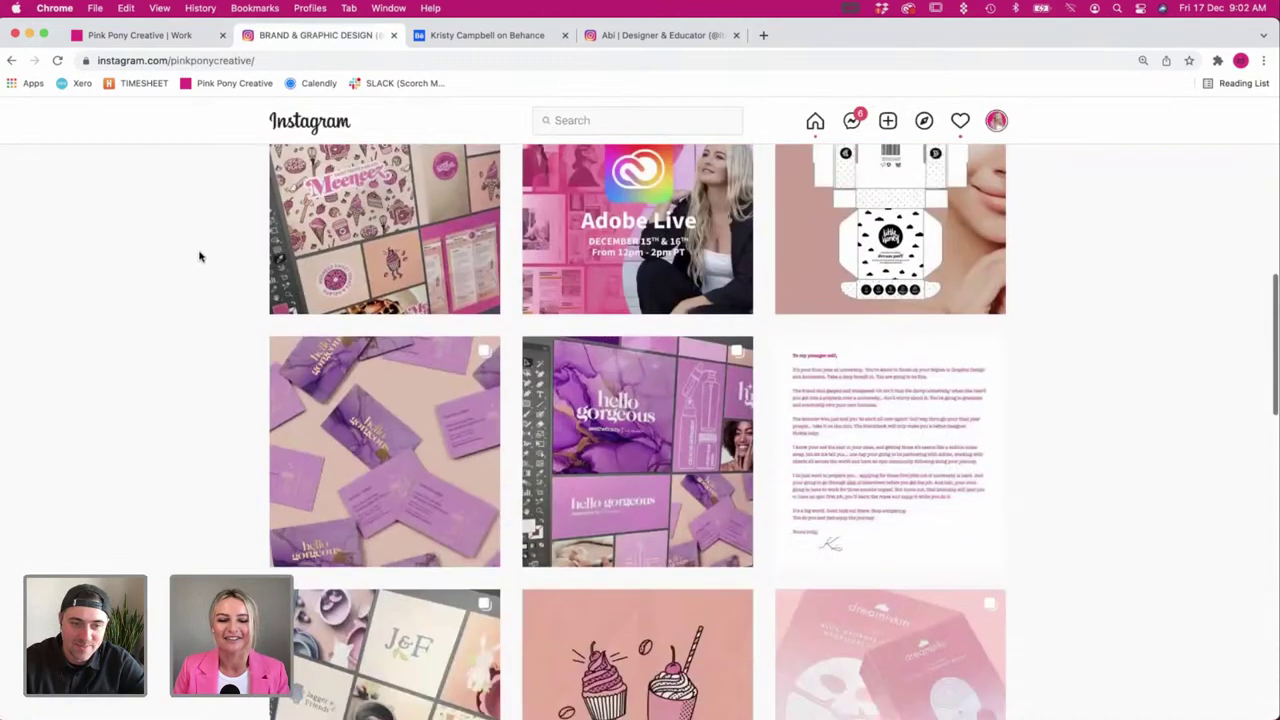
pyautogui.scroll(-1, 186, 242)
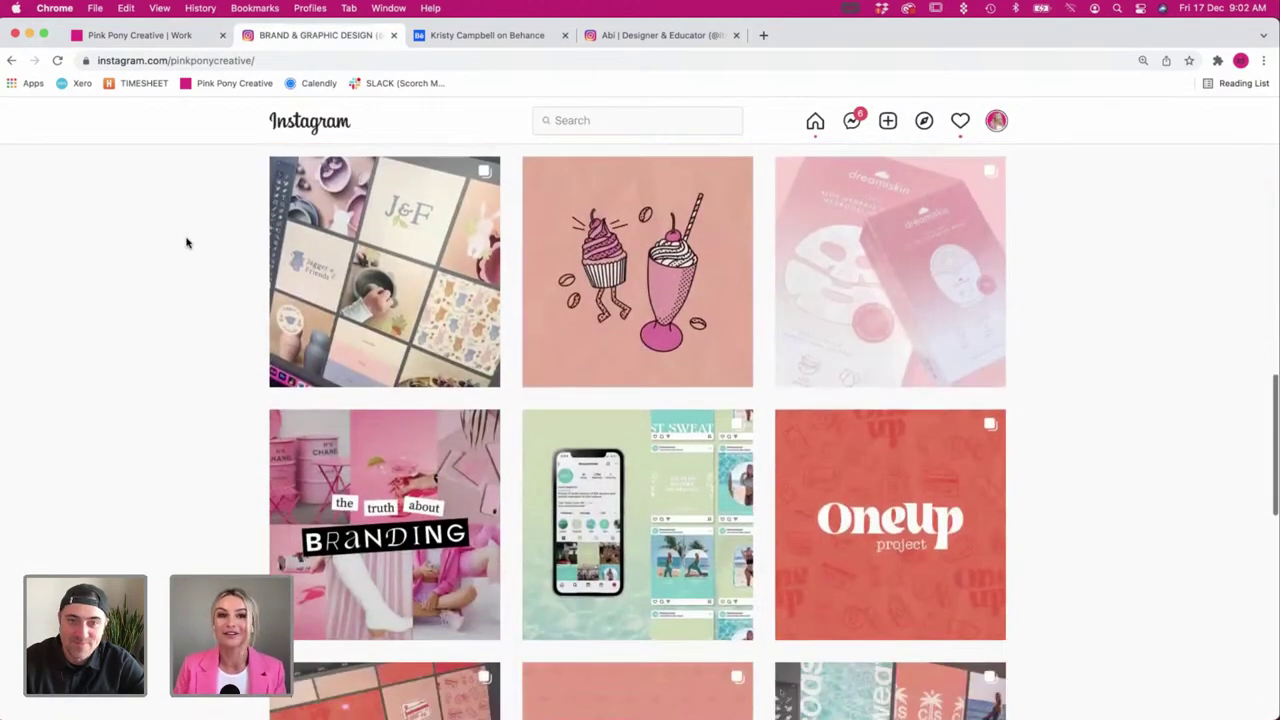
# Return to the Pink Pony Creative work page and look over the first portfolio projects.
pyautogui.click(169, 40)
pyautogui.scroll(-2, 252, 310)
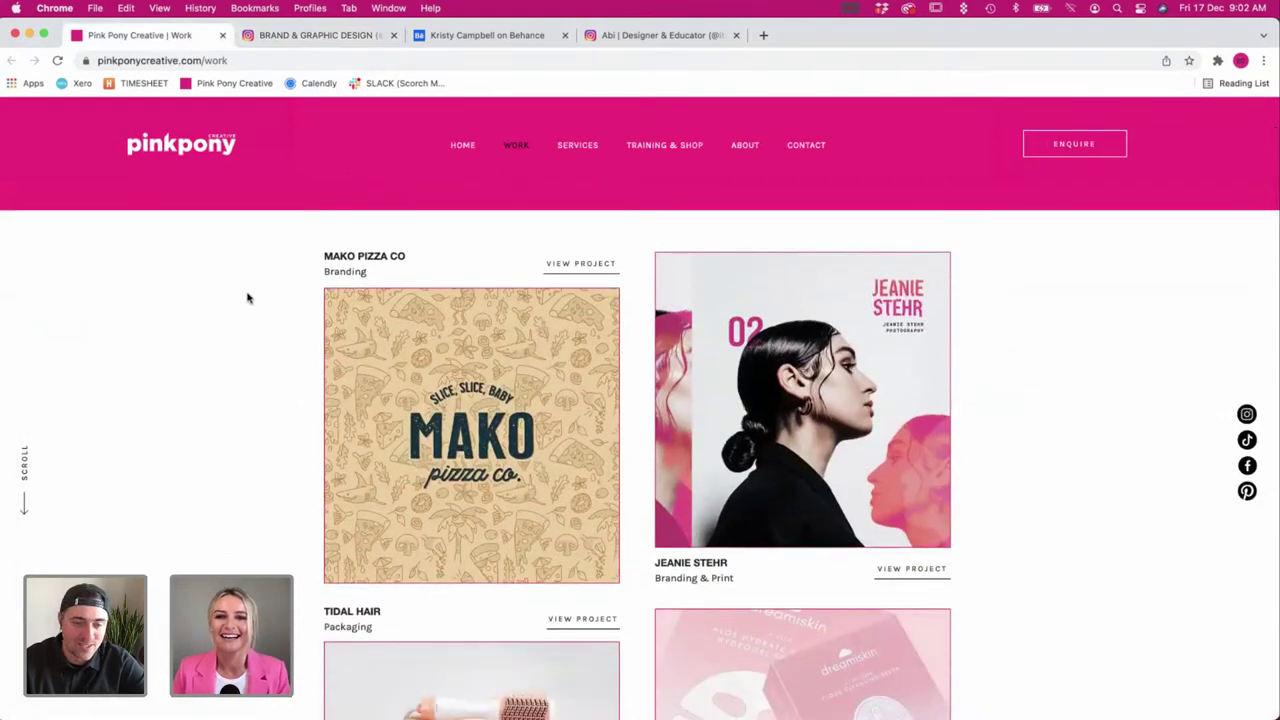
pyautogui.scroll(-1, 248, 298)
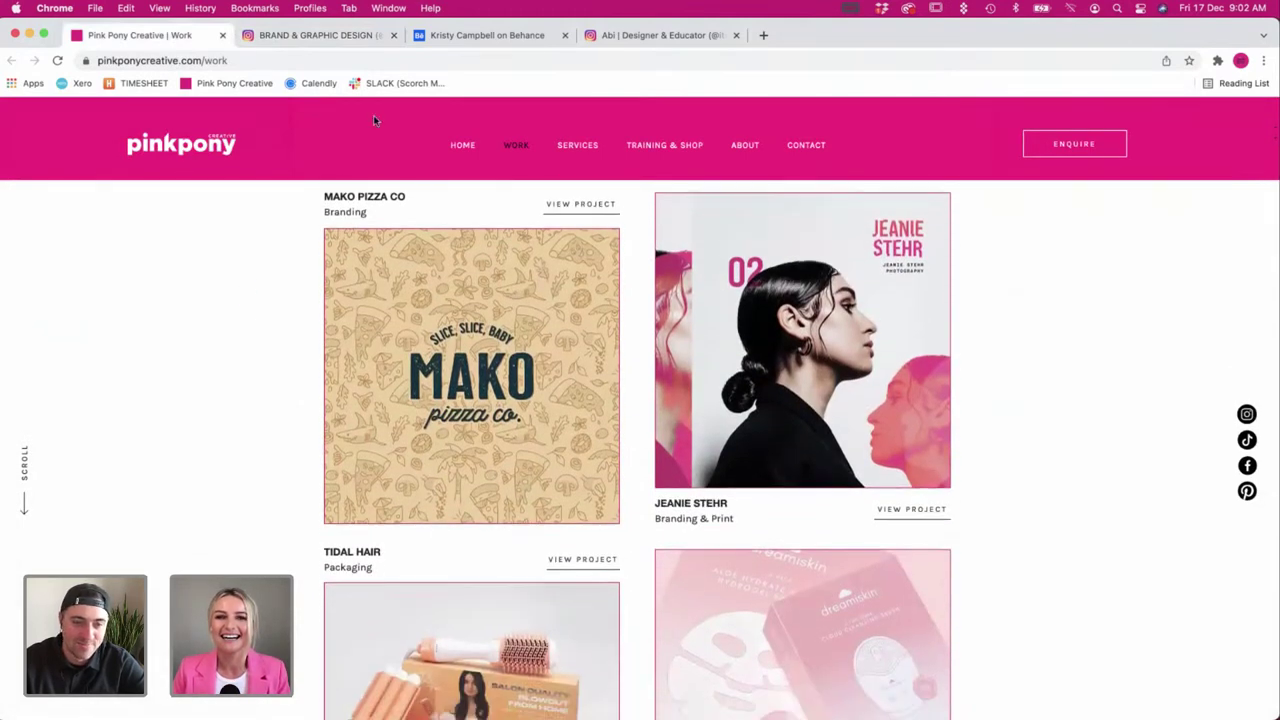
pyautogui.scroll(-2, 251, 236)
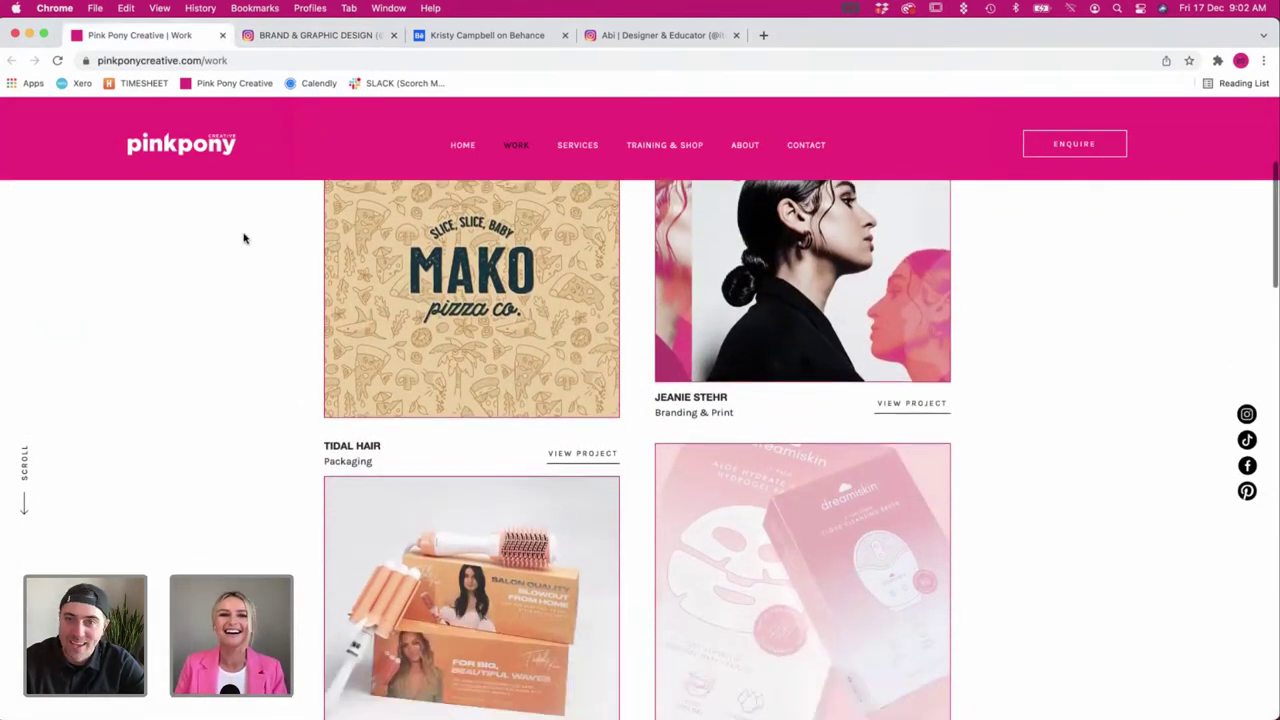
# Go back to the Pink Pony Creative Instagram feed and view the older OneUp and Coast Sweat branding posts.
pyautogui.click(305, 38)
pyautogui.scroll(-6, 237, 350)
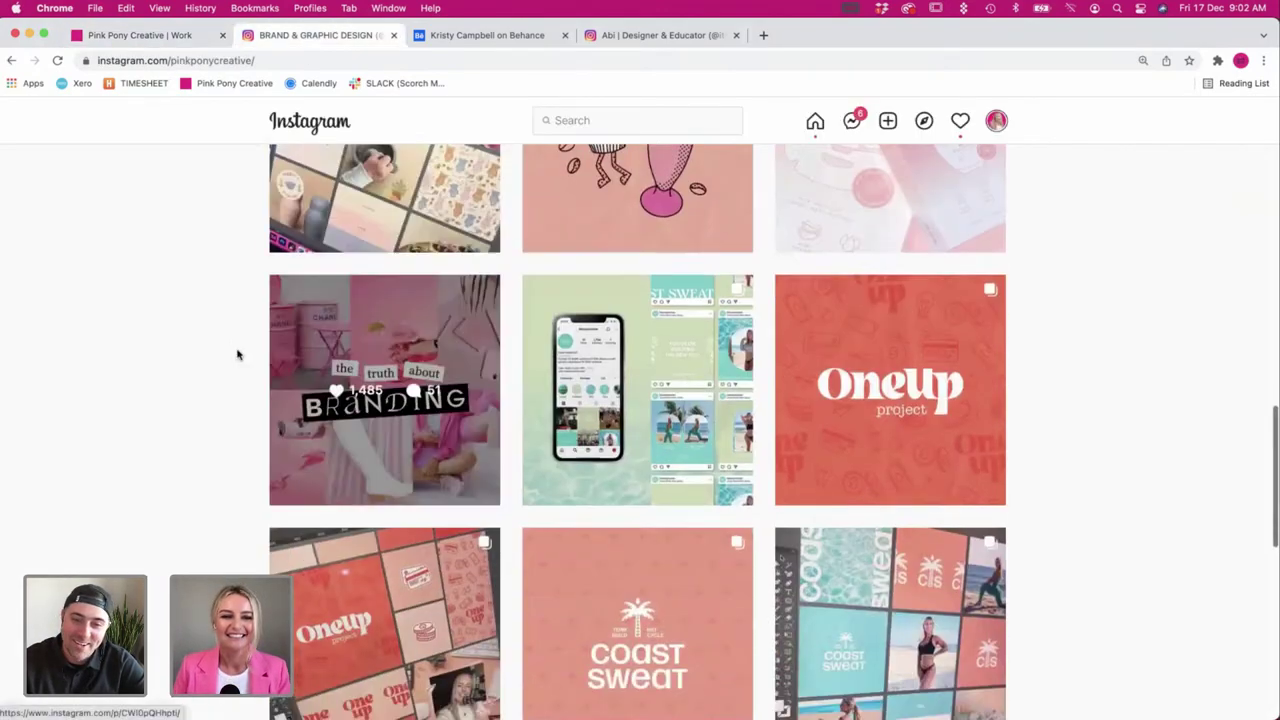
pyautogui.scroll(-2, 236, 335)
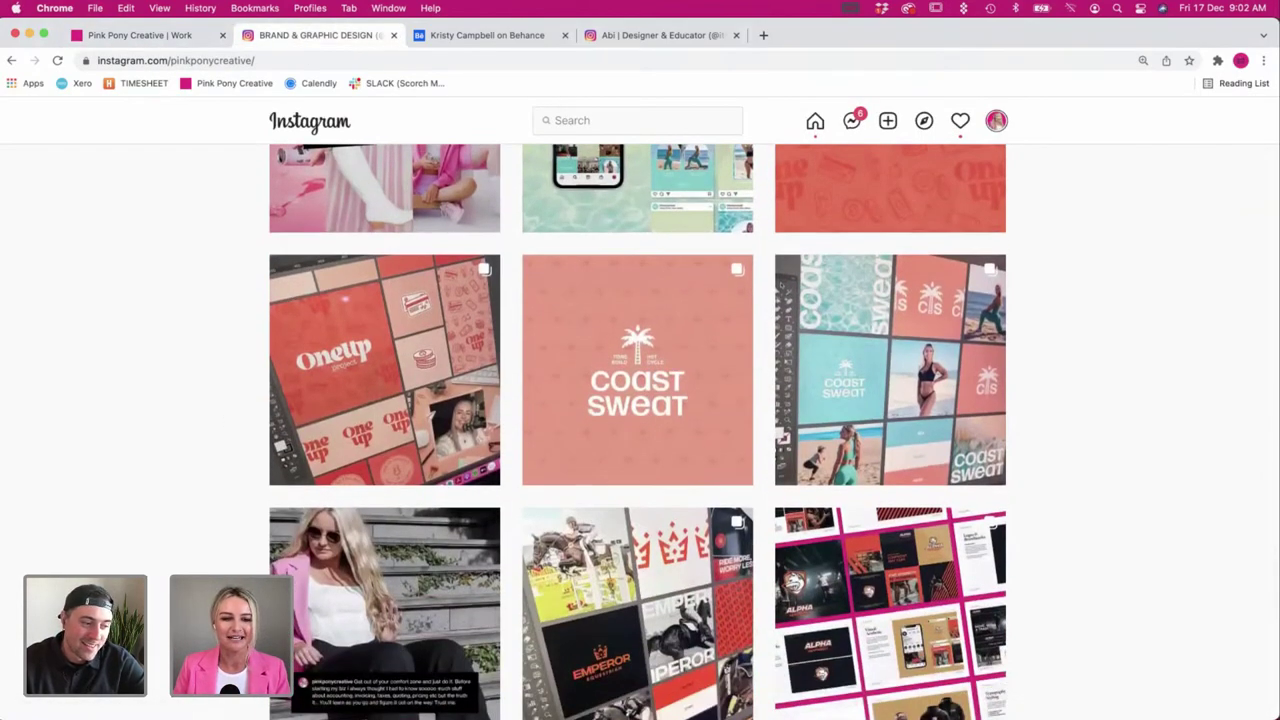
# Switch to Adobe Illustrator to view the hand-drawn Hawaii sketches in Illustrations.ai.
pyautogui.press('super+Tab')
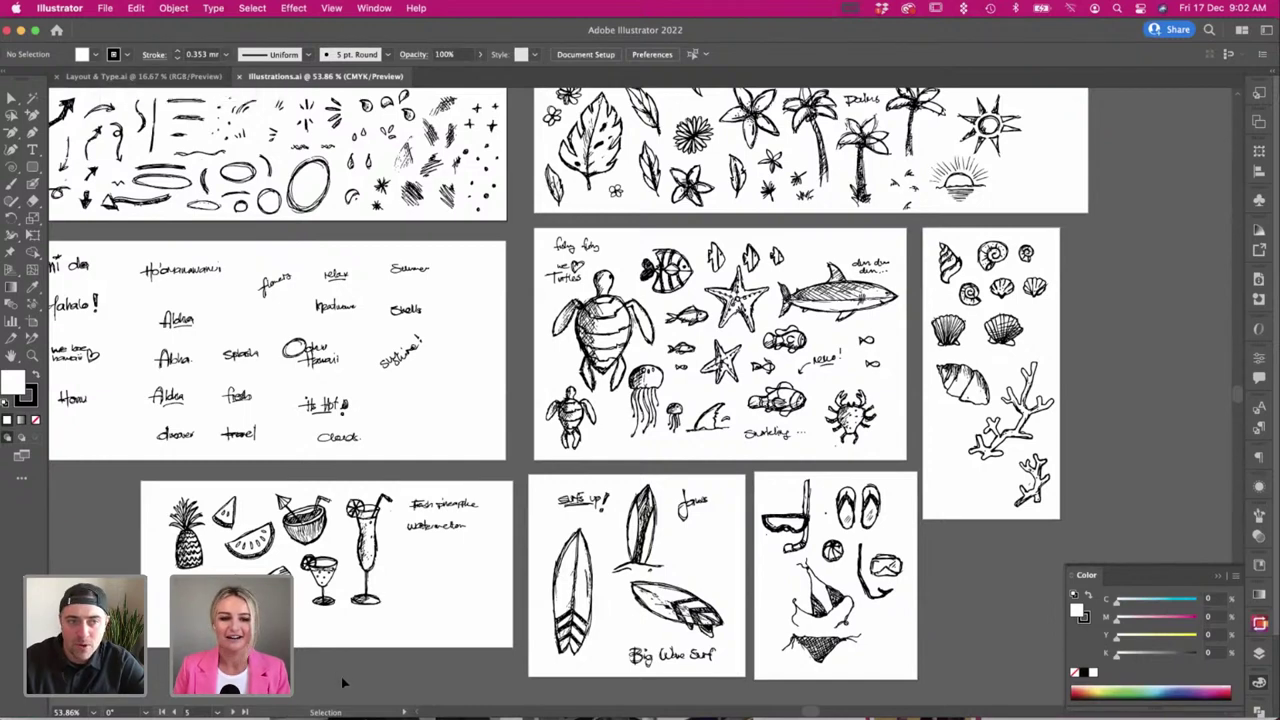
# Switch to Adobe InDesign and review the Slice of Paradise cover and the contents spread of the Adobe Live Editorial document.
pyautogui.press('super+Tab')
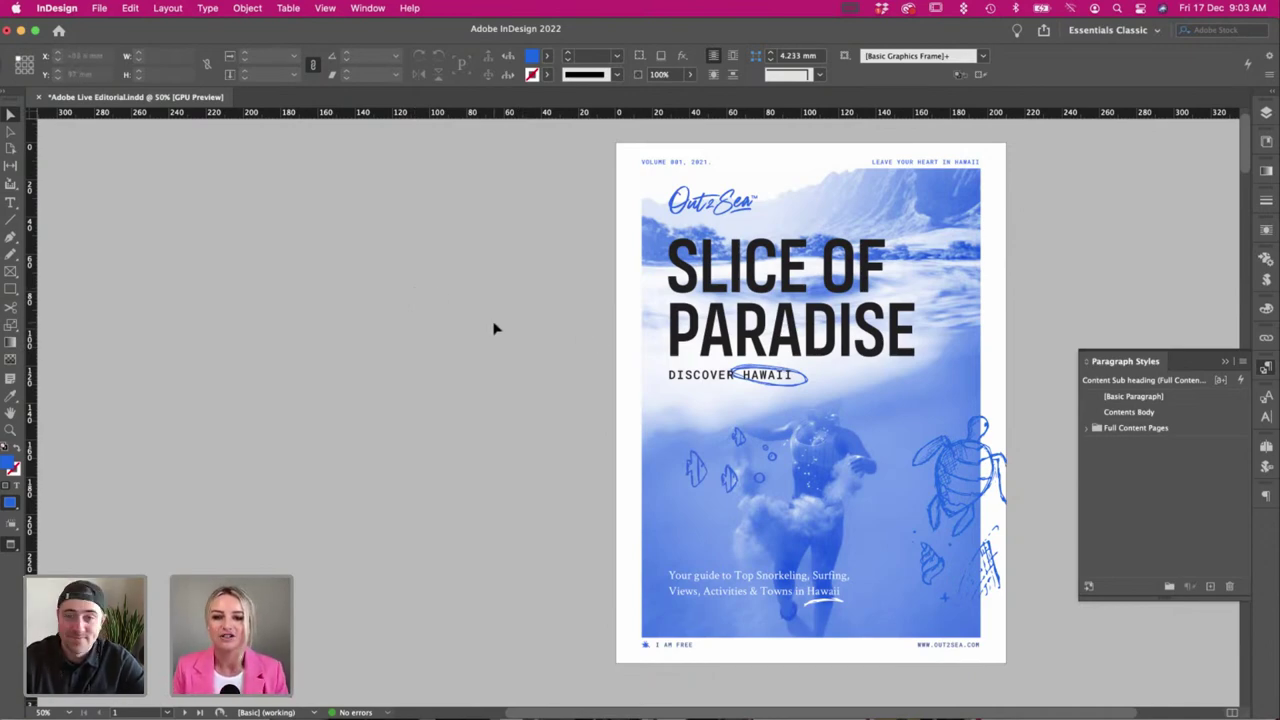
pyautogui.scroll(-1, 495, 329)
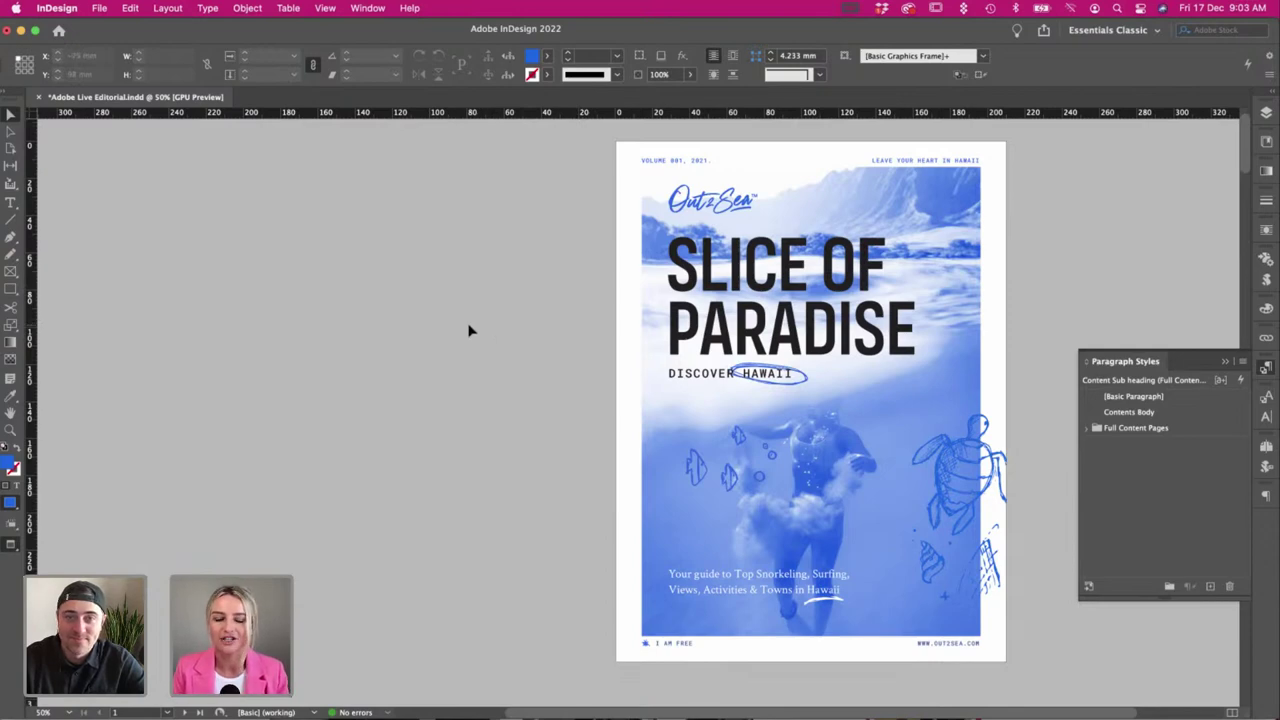
pyautogui.scroll(-2, 470, 331)
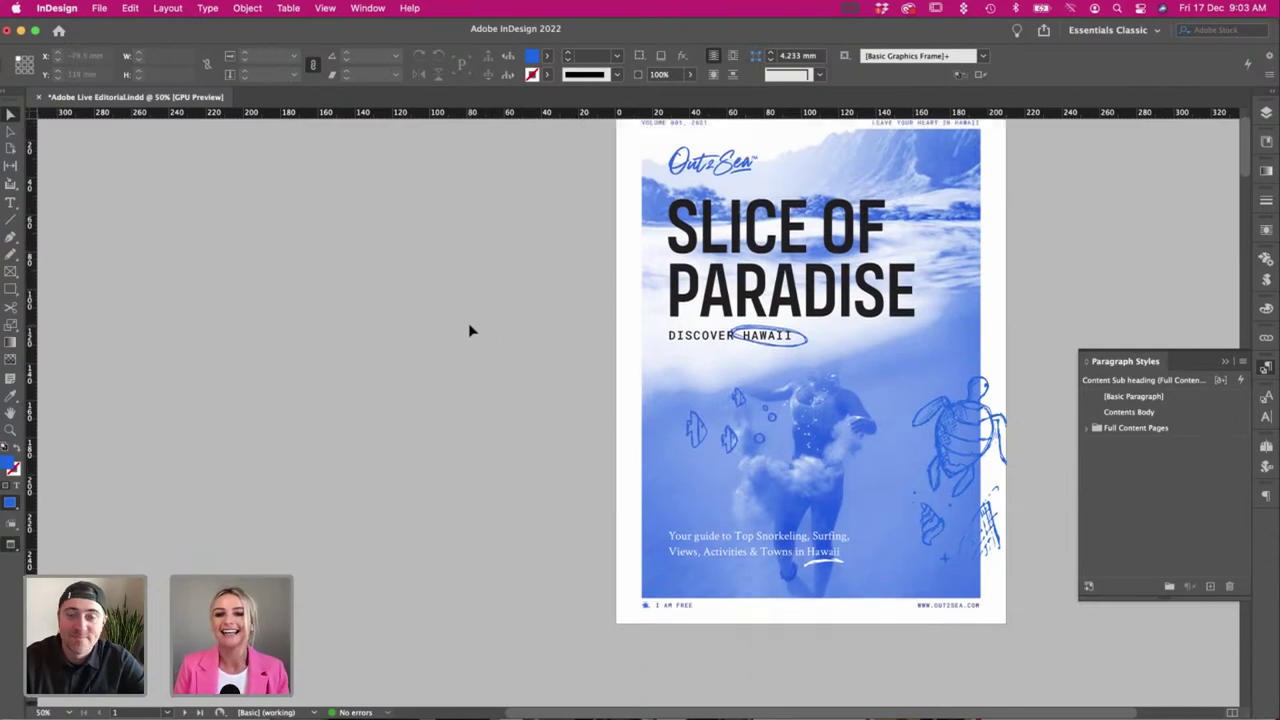
pyautogui.scroll(-3, 470, 331)
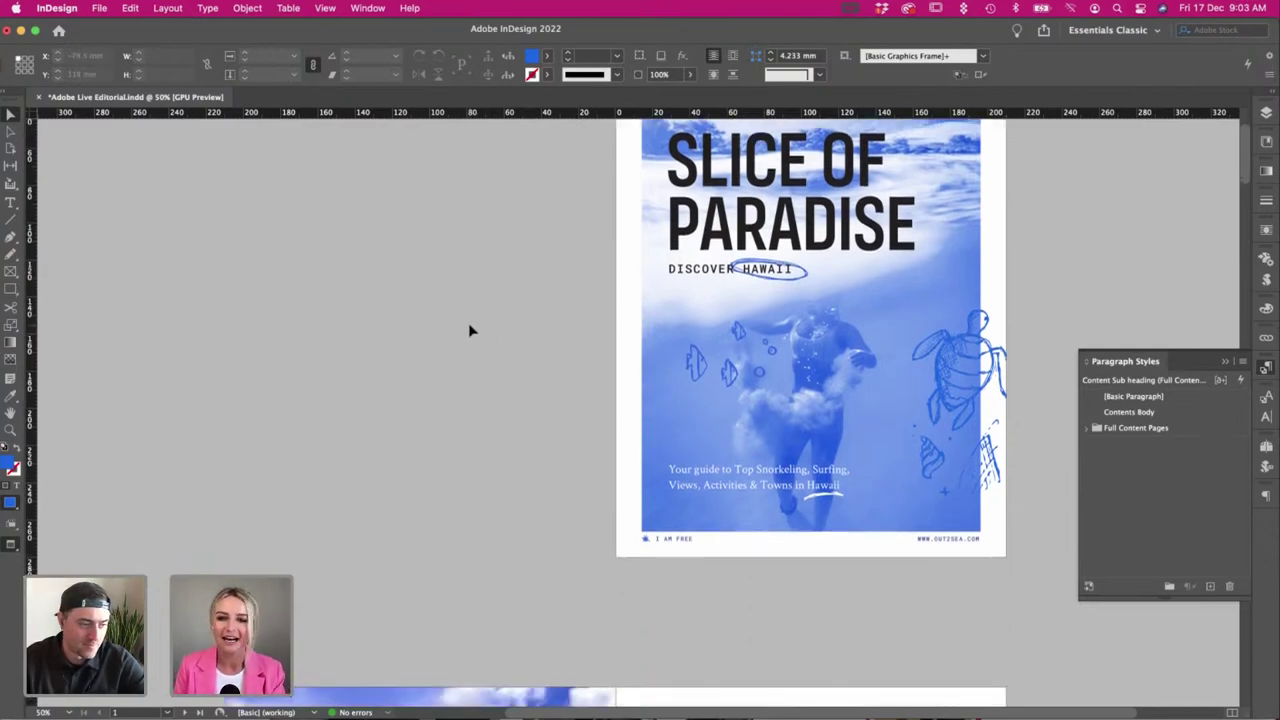
pyautogui.scroll(-8, 470, 331)
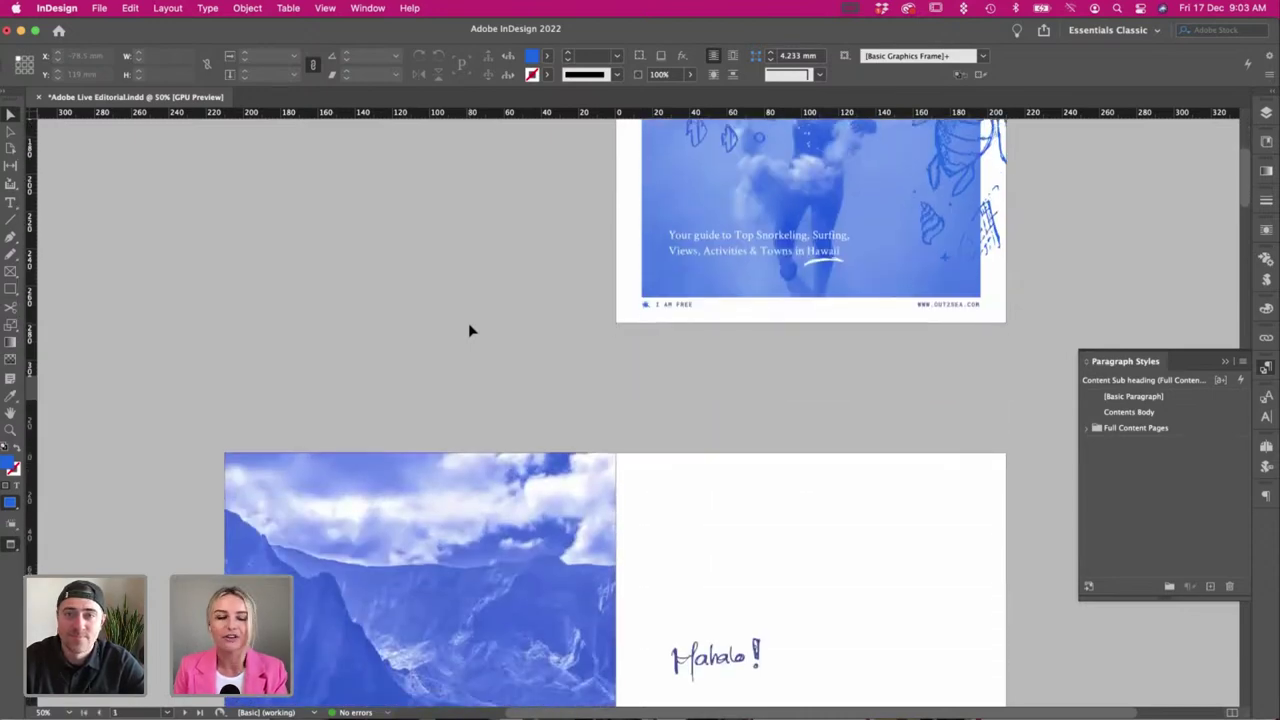
pyautogui.scroll(-4, 470, 331)
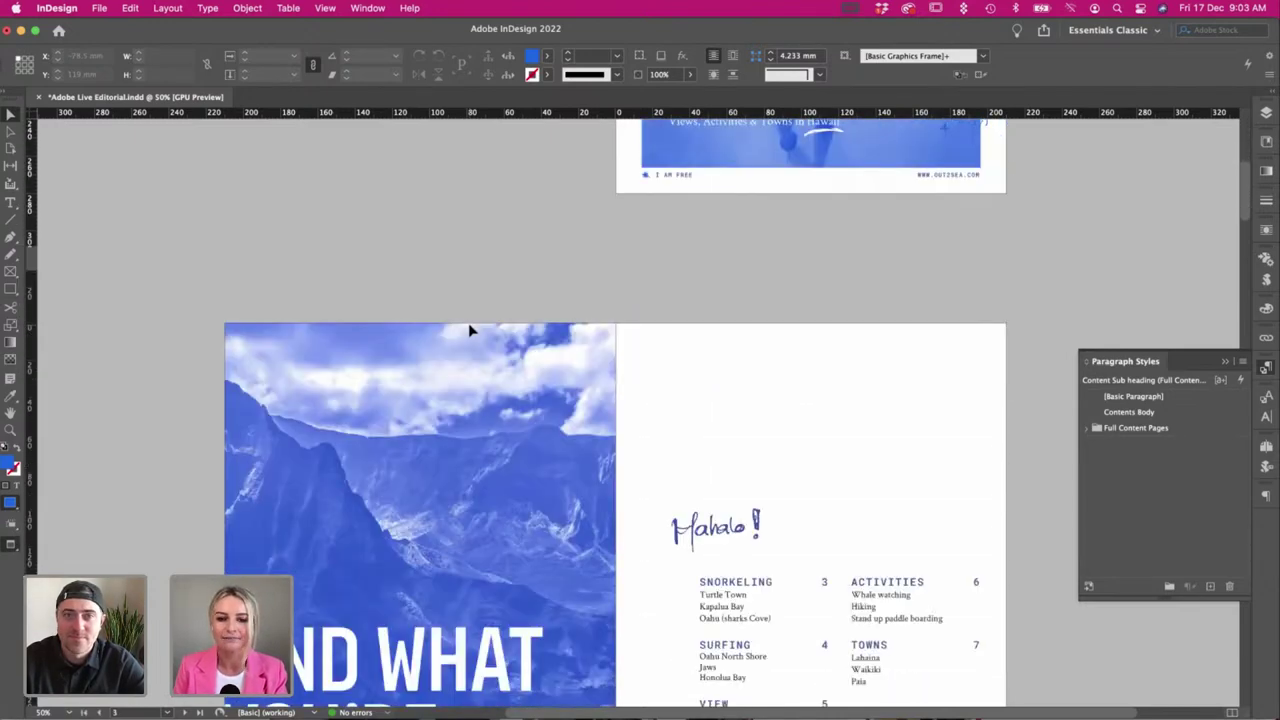
pyautogui.scroll(-1, 470, 331)
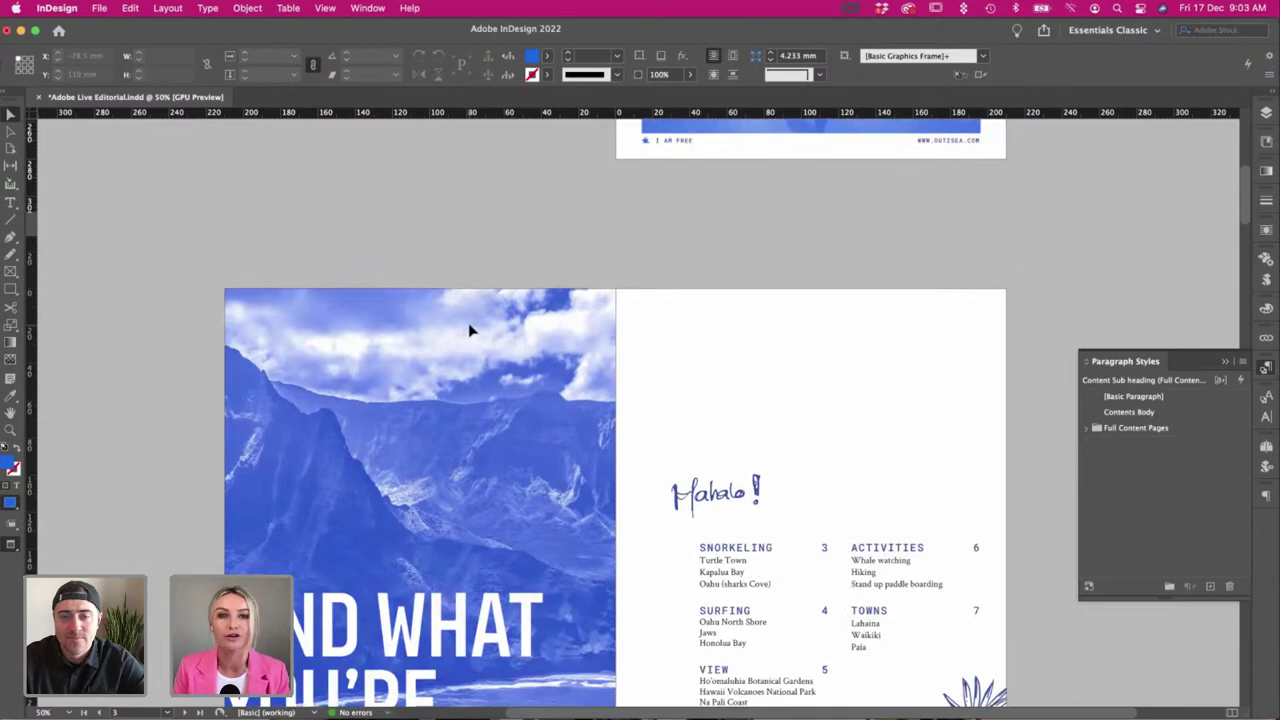
pyautogui.scroll(-6, 470, 331)
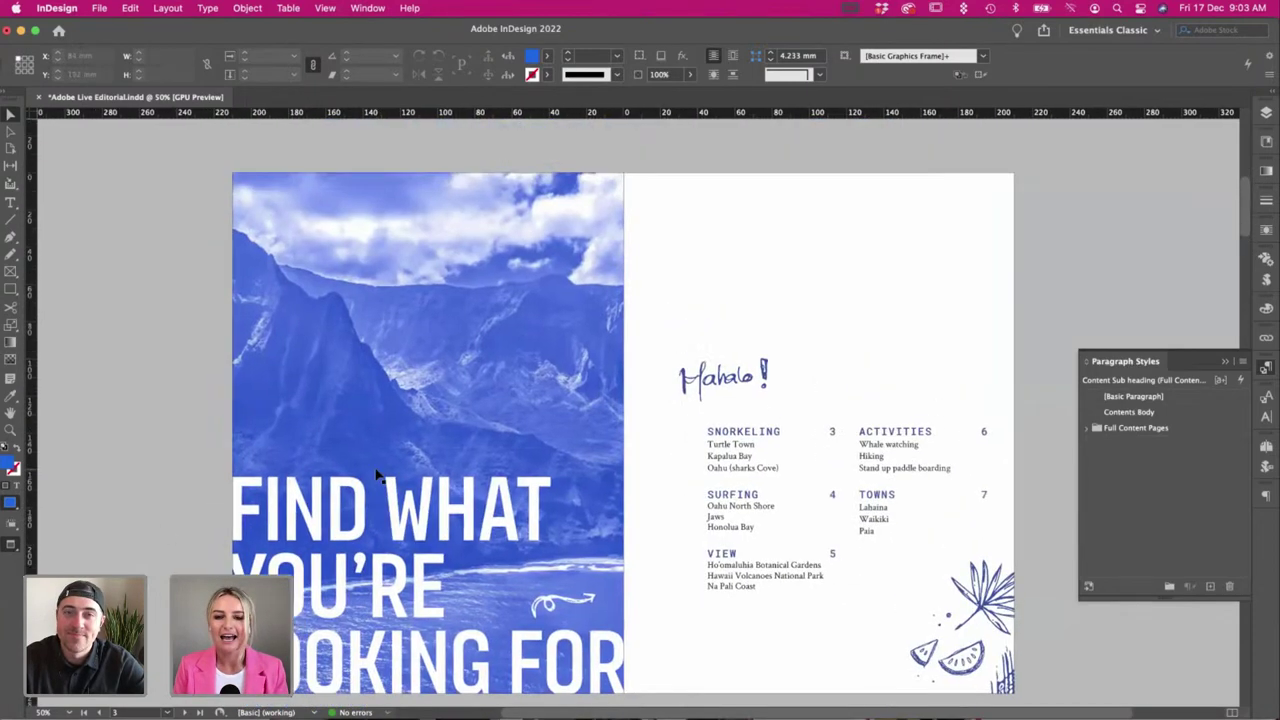
pyautogui.scroll(2, 380, 476)
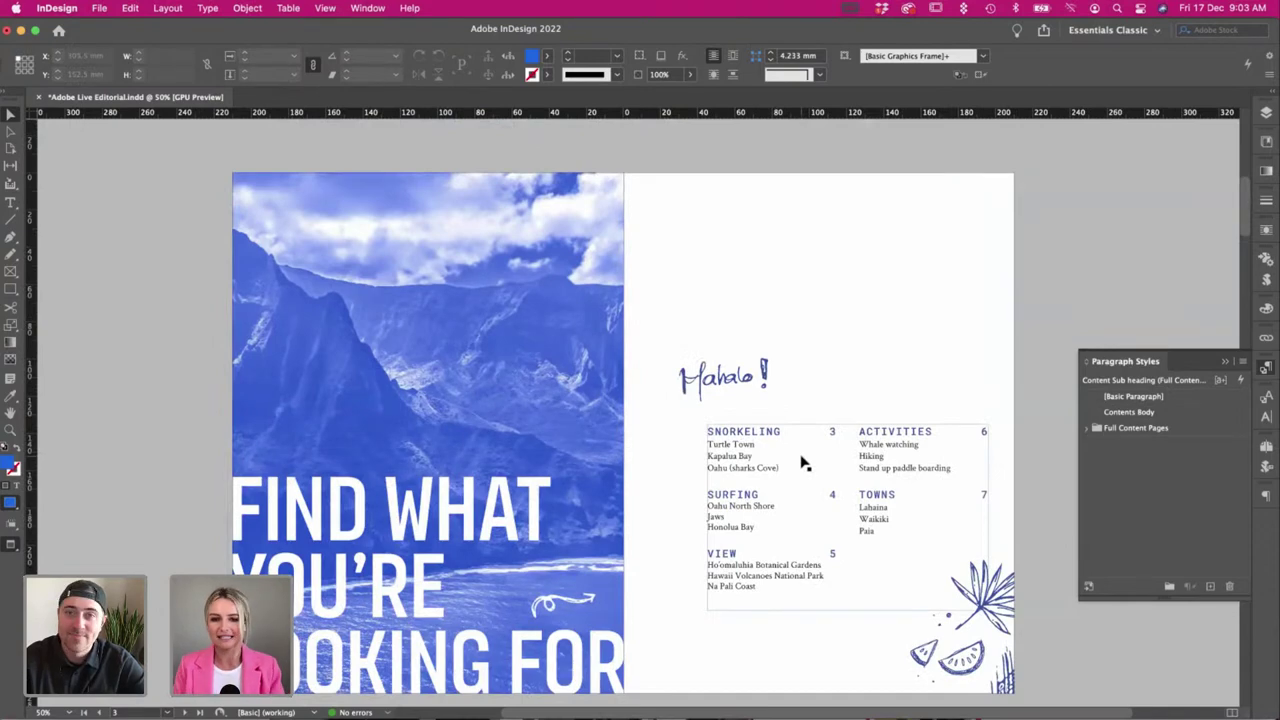
pyautogui.scroll(-2, 720, 437)
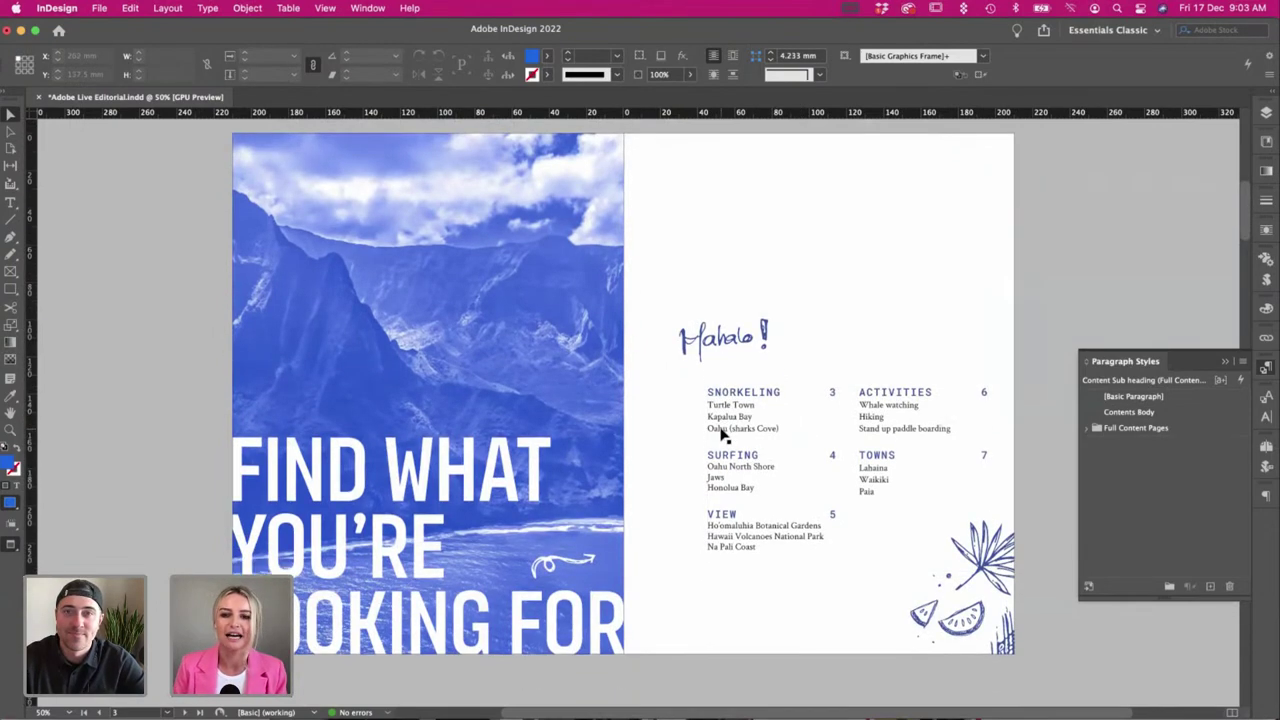
# Examine the Dive Deep Into Snorkeling spread with its three photo columns and full-page underwater image.
pyautogui.scroll(-10, 720, 433)
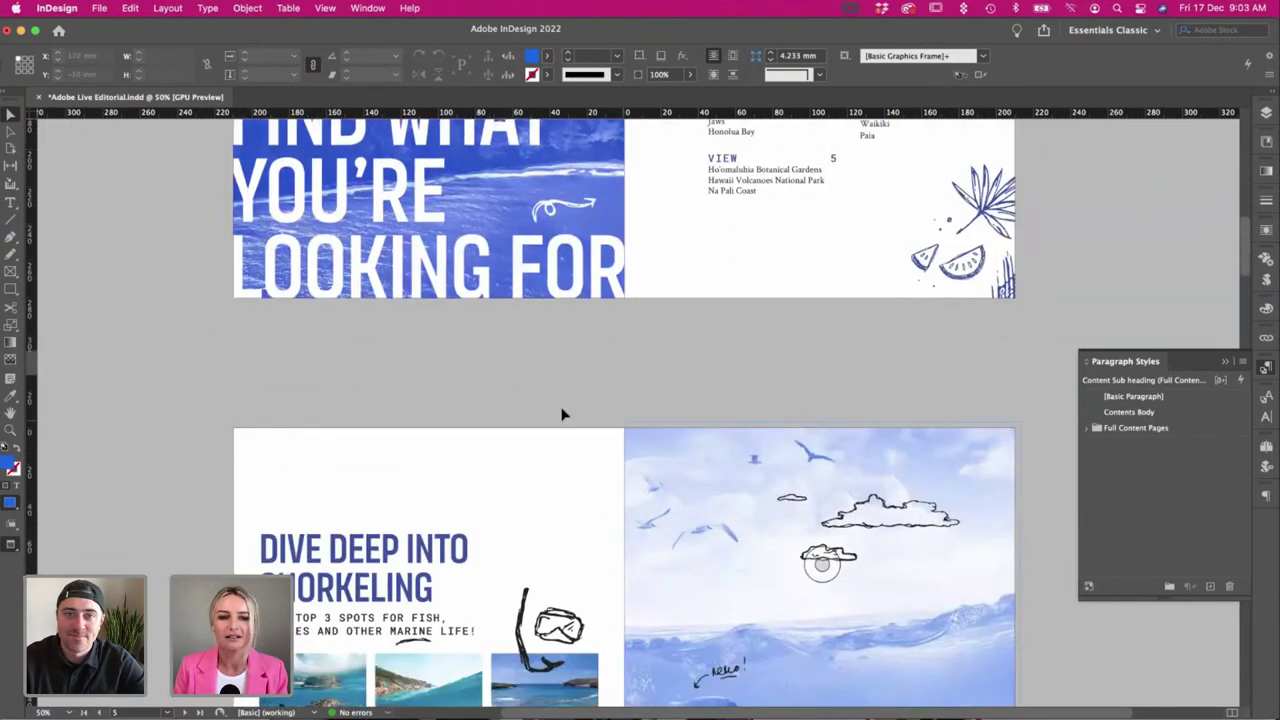
pyautogui.scroll(-7, 562, 414)
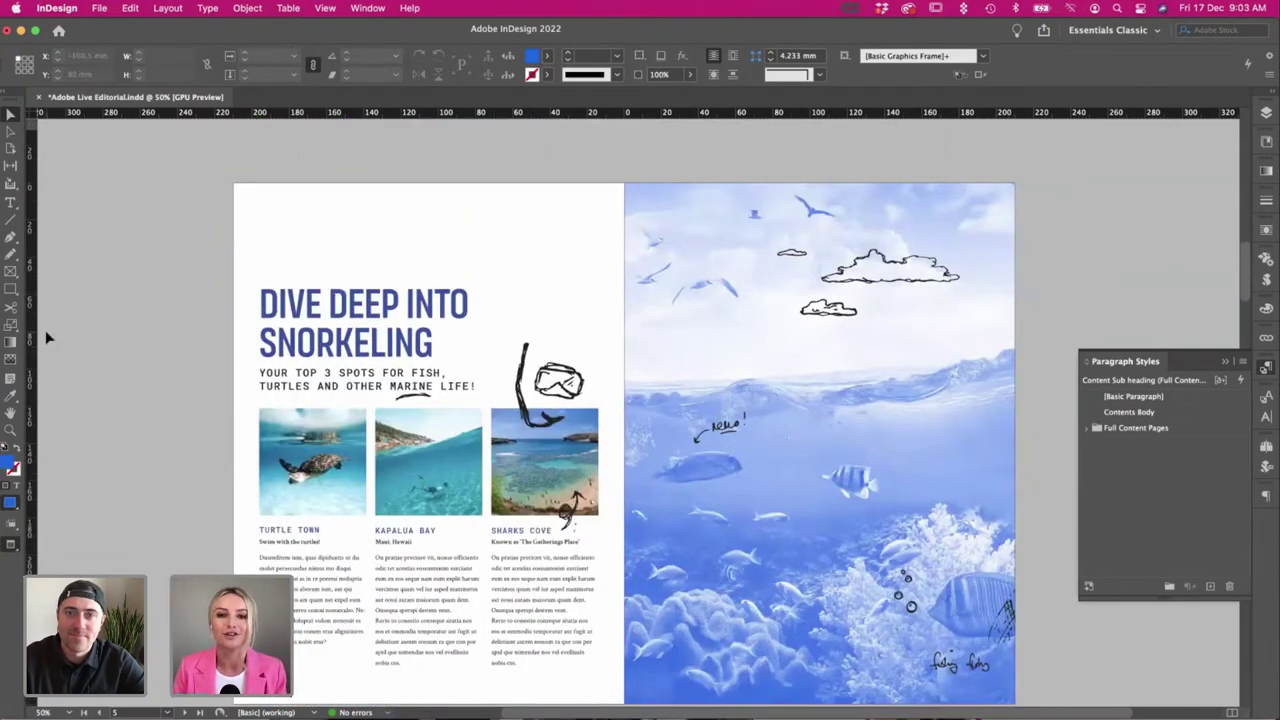
pyautogui.scroll(-1, 45, 337)
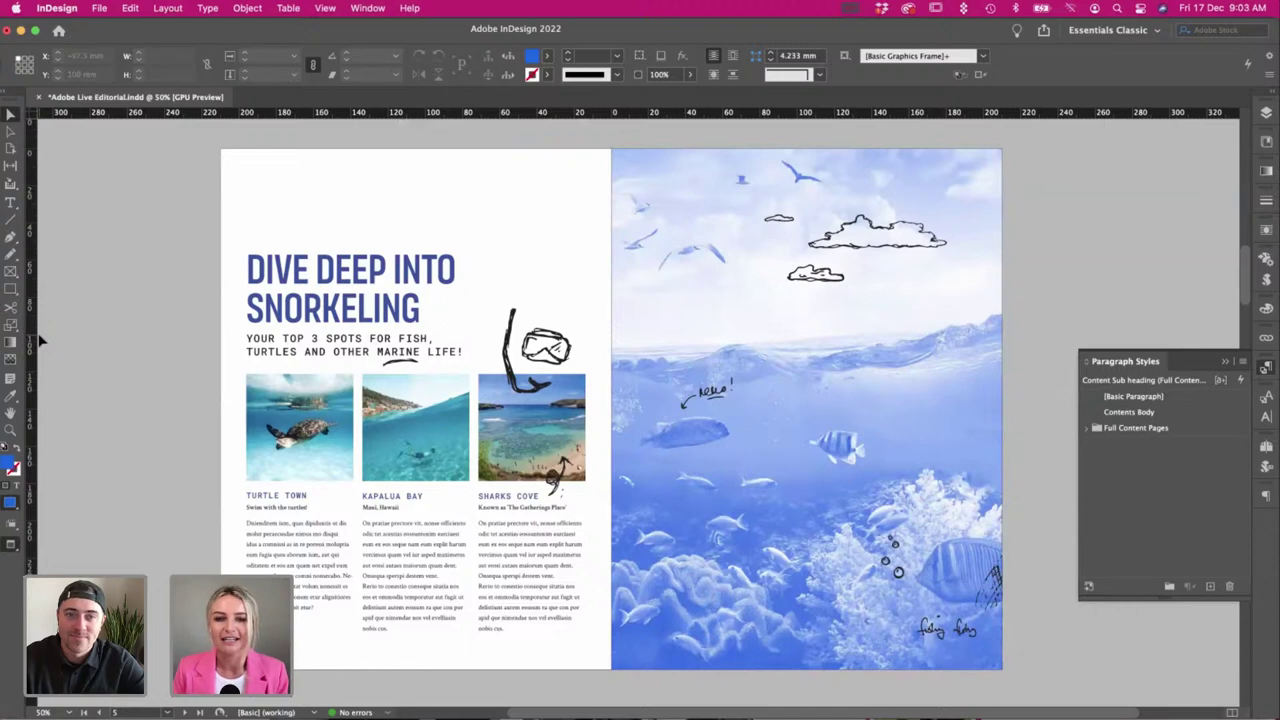
pyautogui.scroll(1, 41, 341)
pyautogui.hscroll(1, 40, 341)
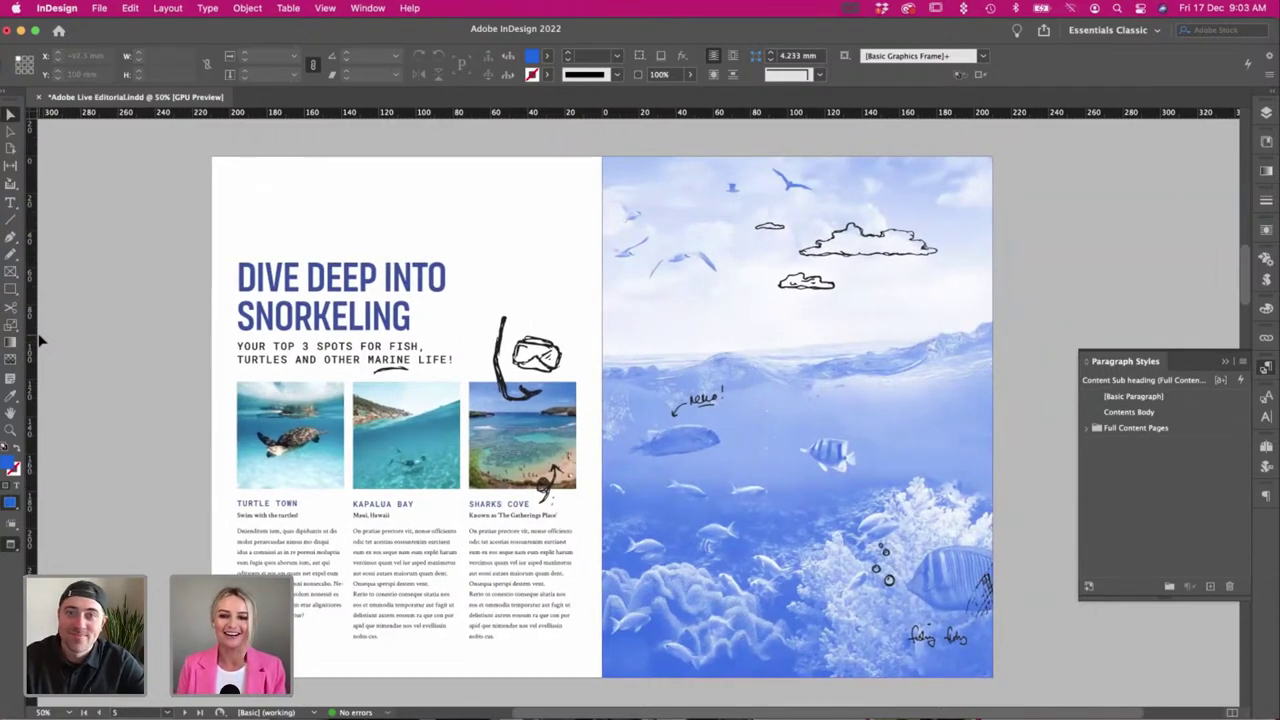
pyautogui.scroll(1, 354, 217)
pyautogui.hscroll(1, 354, 217)
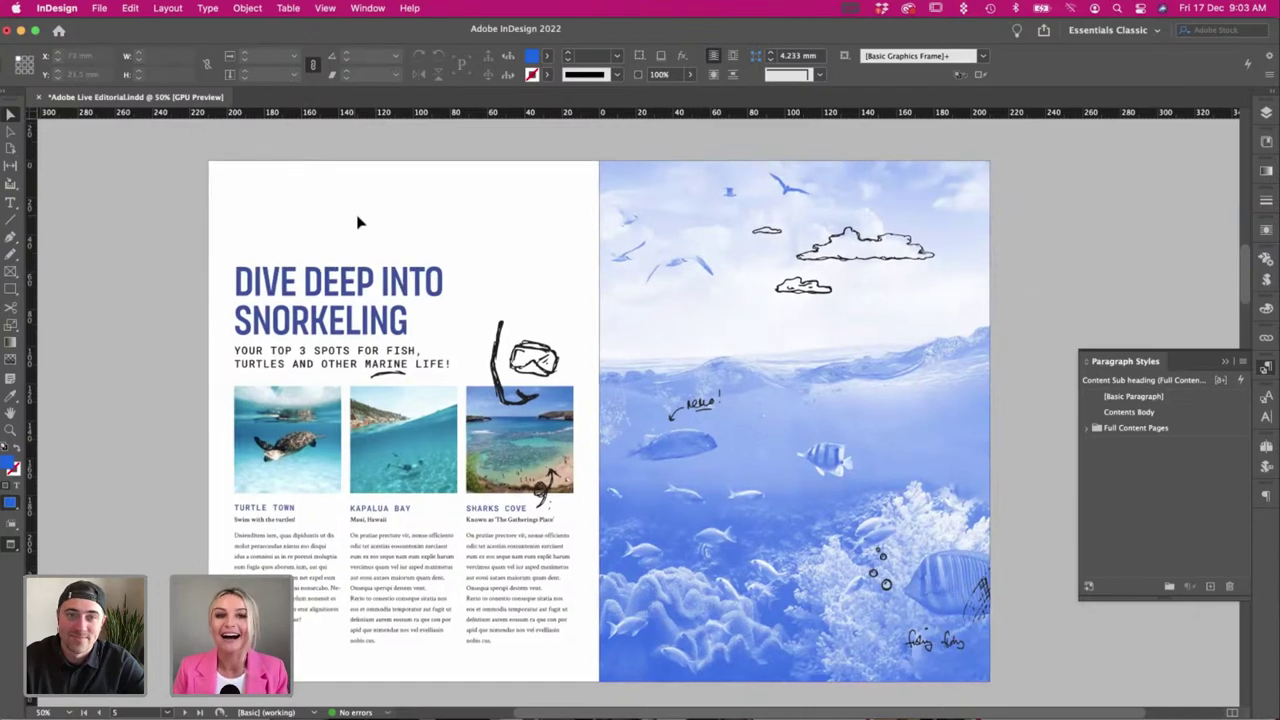
pyautogui.scroll(-1, 355, 218)
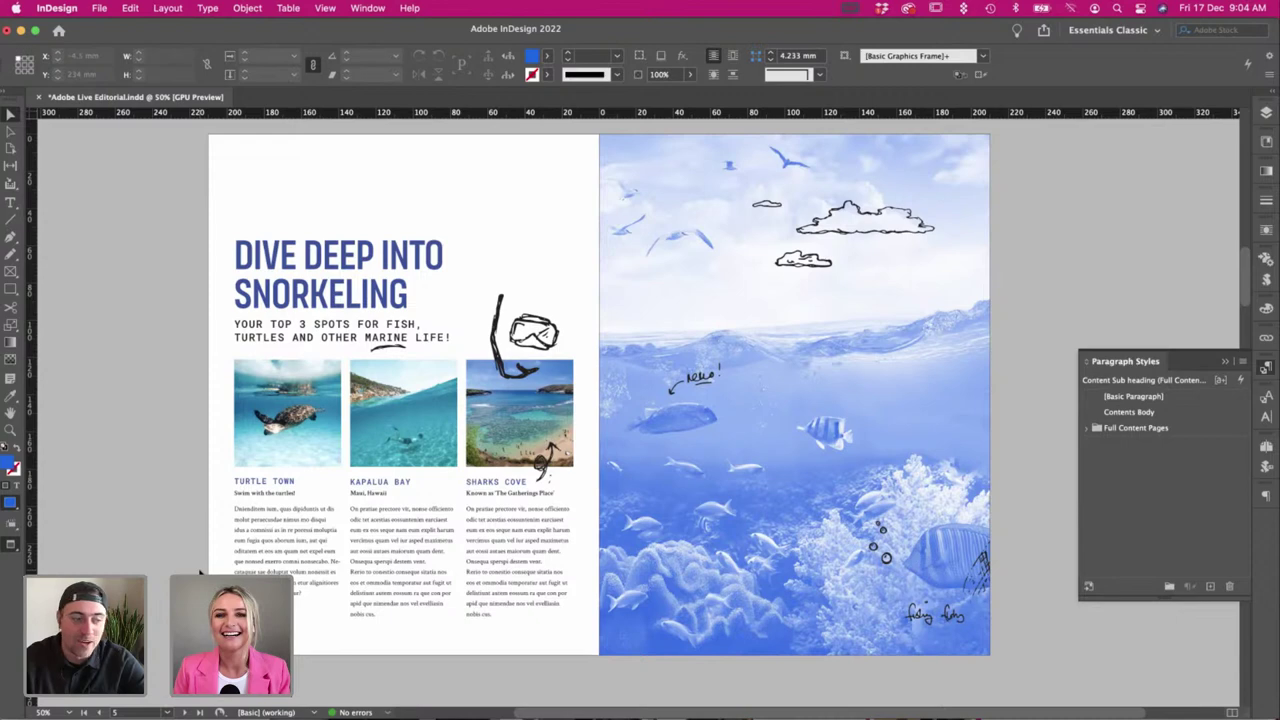
pyautogui.scroll(1, 200, 572)
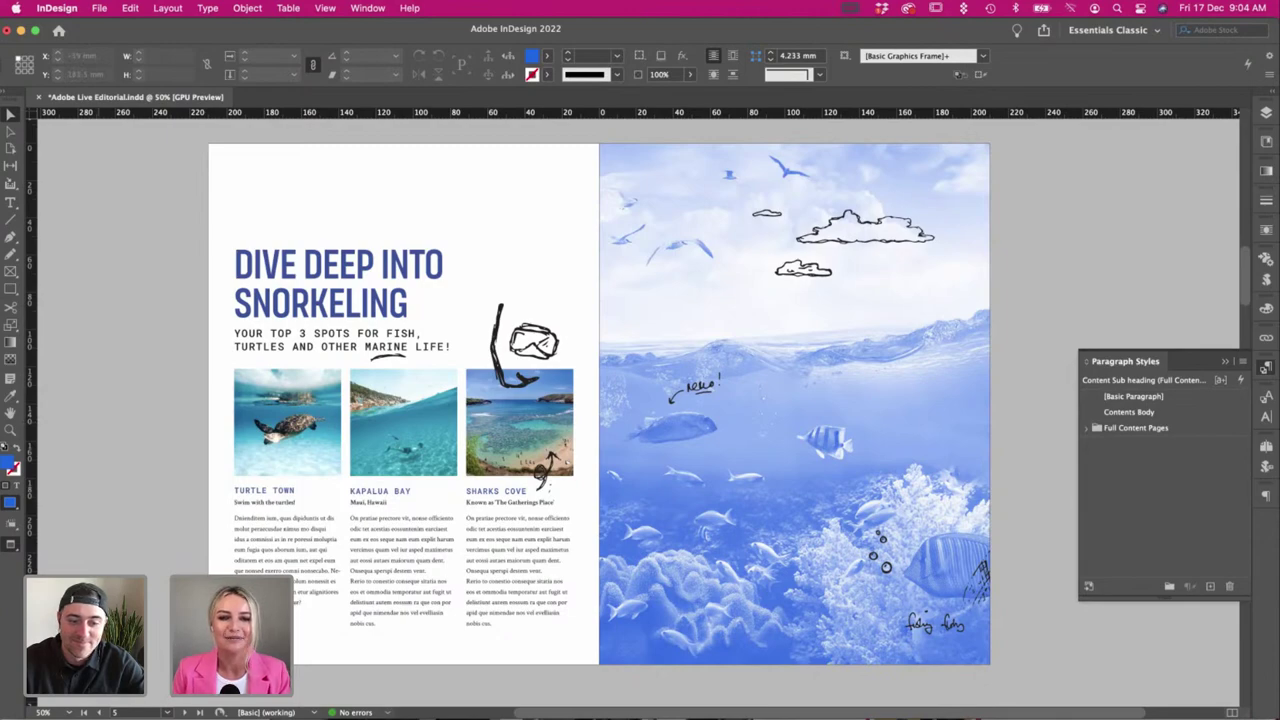
# Switch to Adobe Illustrator and view the page layout thumbnails in Layout & Type.ai.
pyautogui.press('super+Tab')
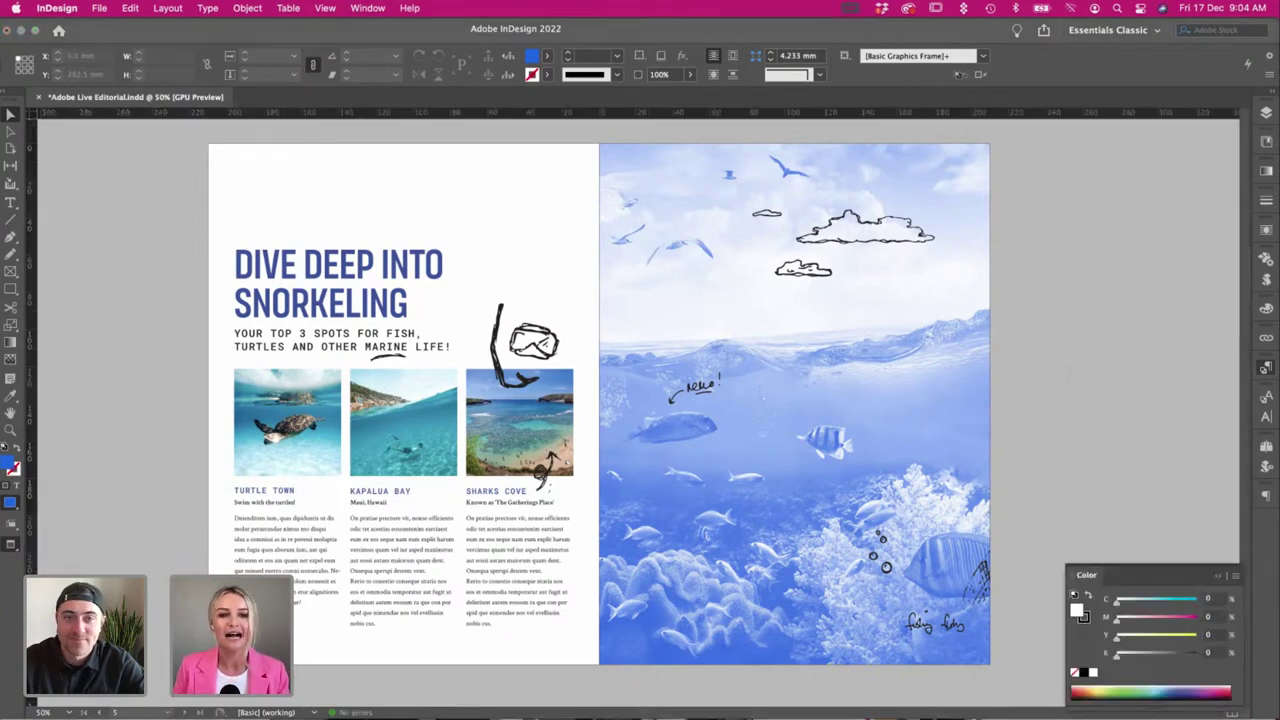
pyautogui.hscroll(-4, 640, 400)
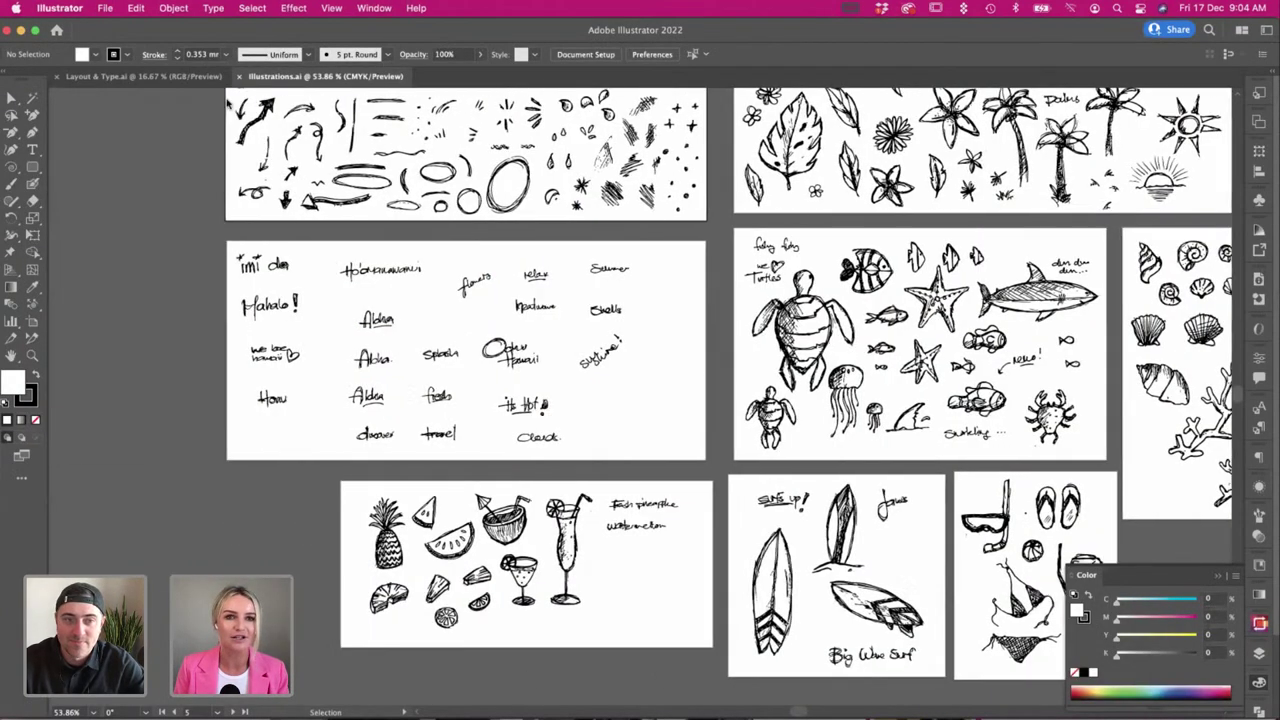
pyautogui.click(175, 77)
pyautogui.press('super+equal')
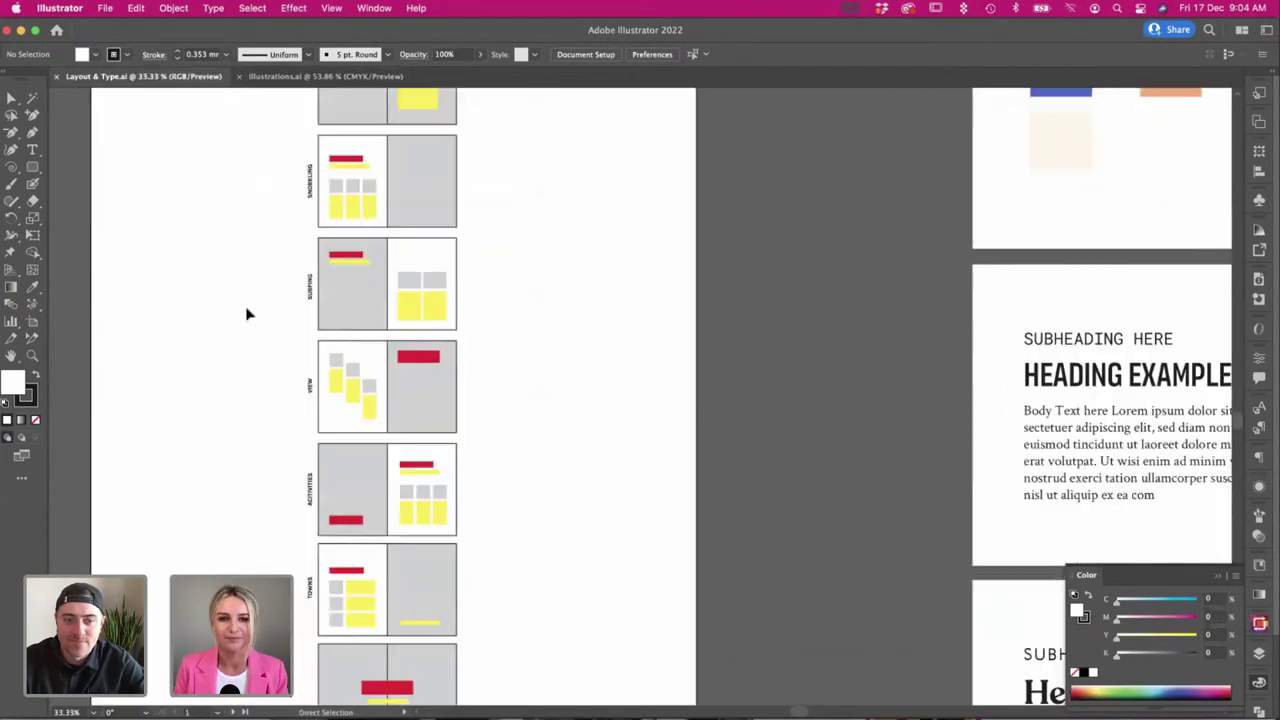
pyautogui.hscroll(-5, 248, 315)
pyautogui.scroll(3, 248, 315)
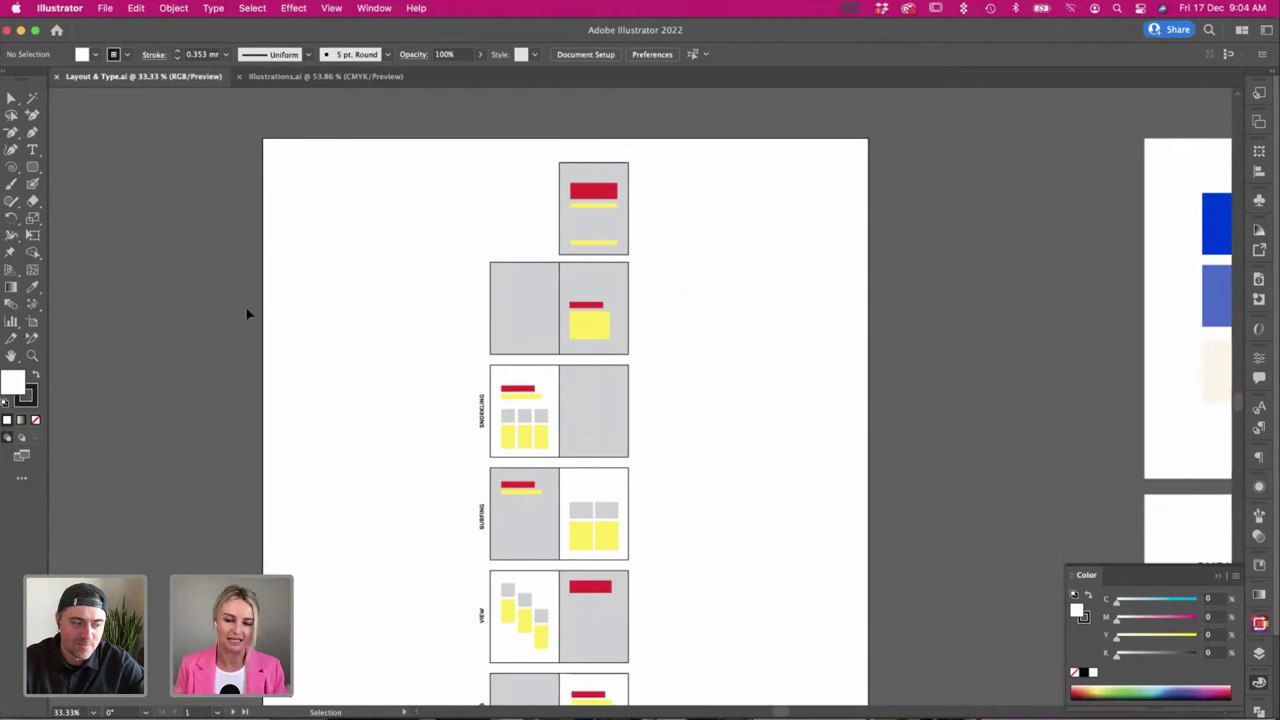
pyautogui.scroll(-1, 250, 310)
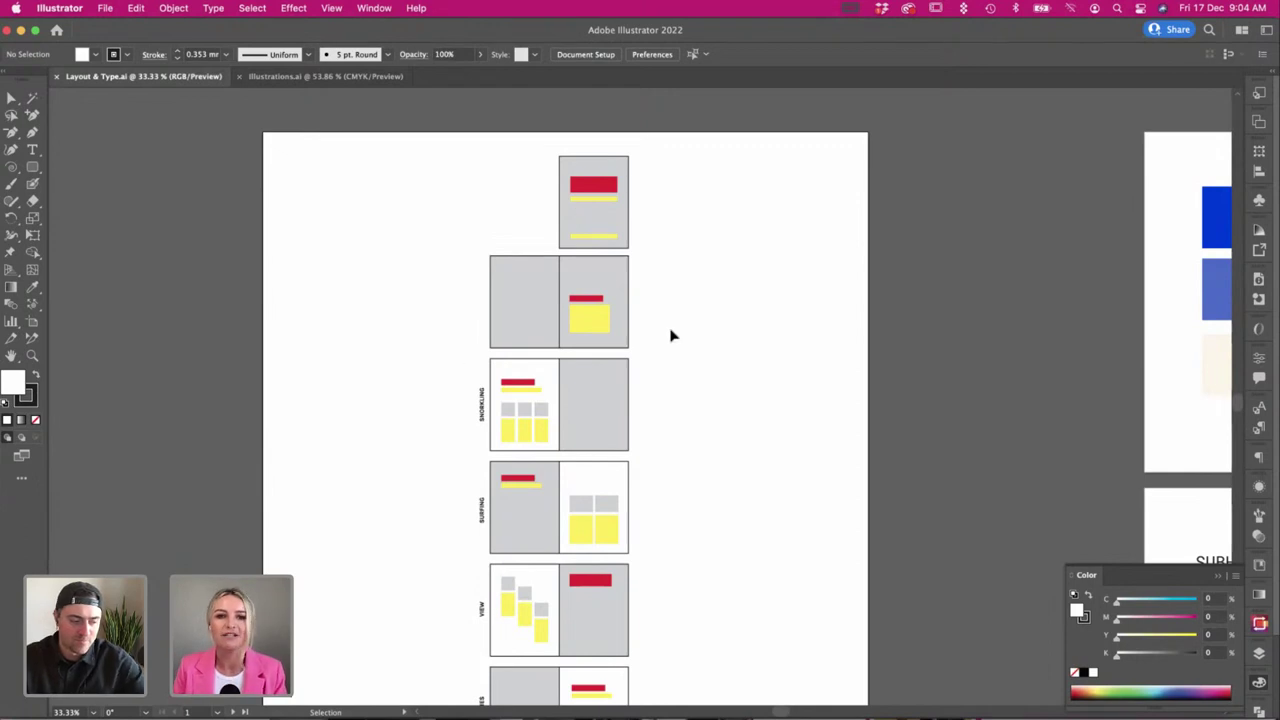
# Examine the Snorkling and Surfing spread wireframes at 100% in the layout plan.
pyautogui.press('super+equal')
pyautogui.press('super+equal')
pyautogui.press('super+equal')
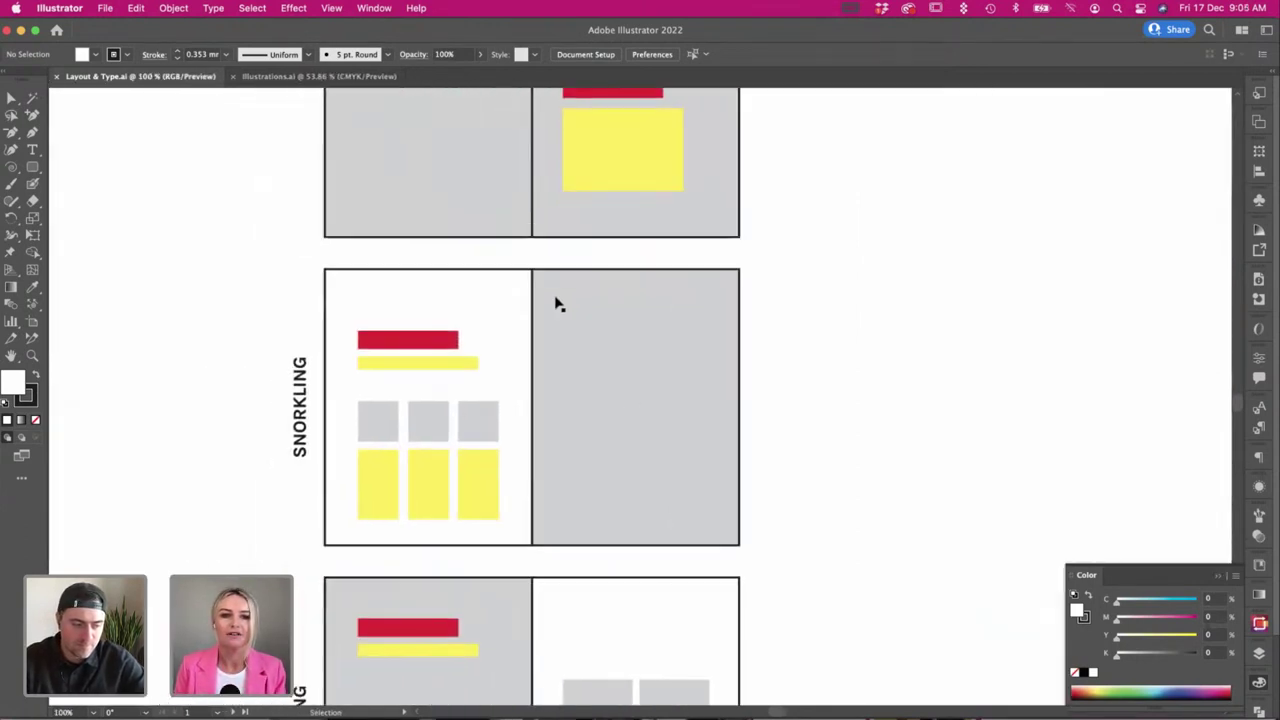
pyautogui.scroll(-2, 554, 300)
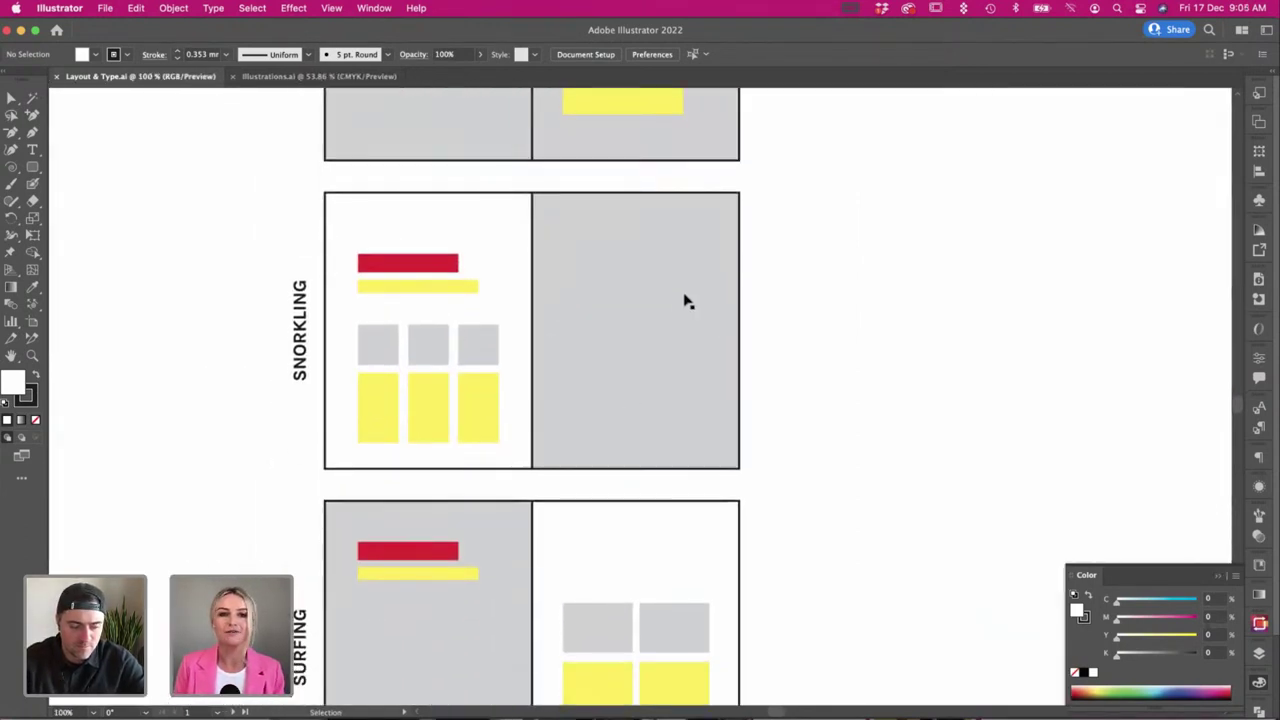
pyautogui.scroll(-2, 688, 300)
pyautogui.scroll(-3, 688, 308)
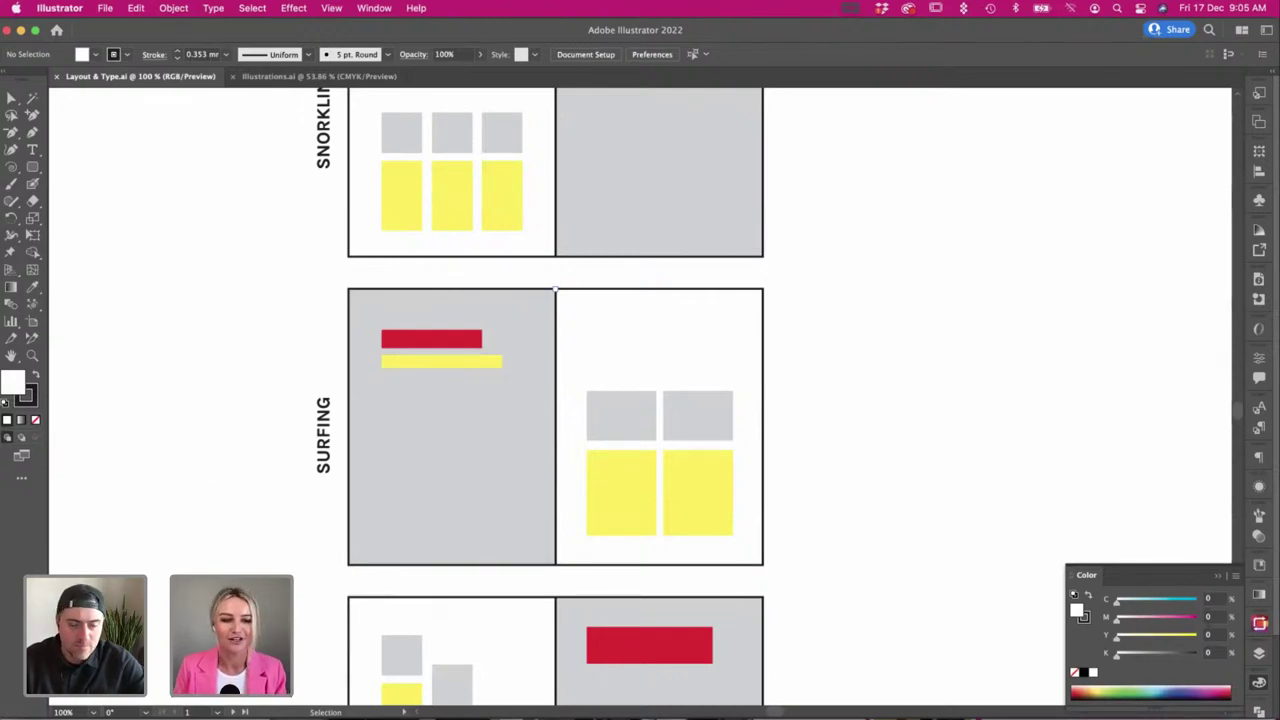
pyautogui.scroll(-2, 272, 446)
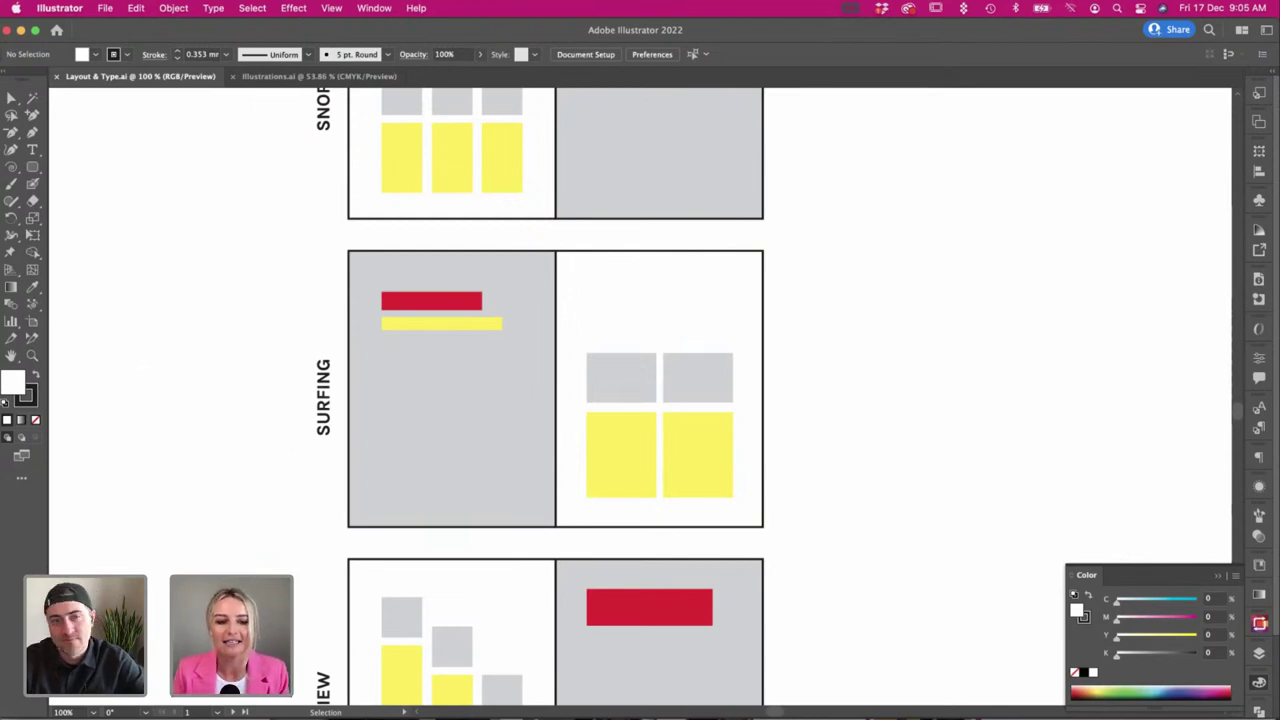
# Switch to Adobe InDesign and review the cover, the contents spread and the Dive Deep Into Snorkeling spread.
pyautogui.press('super+Tab')
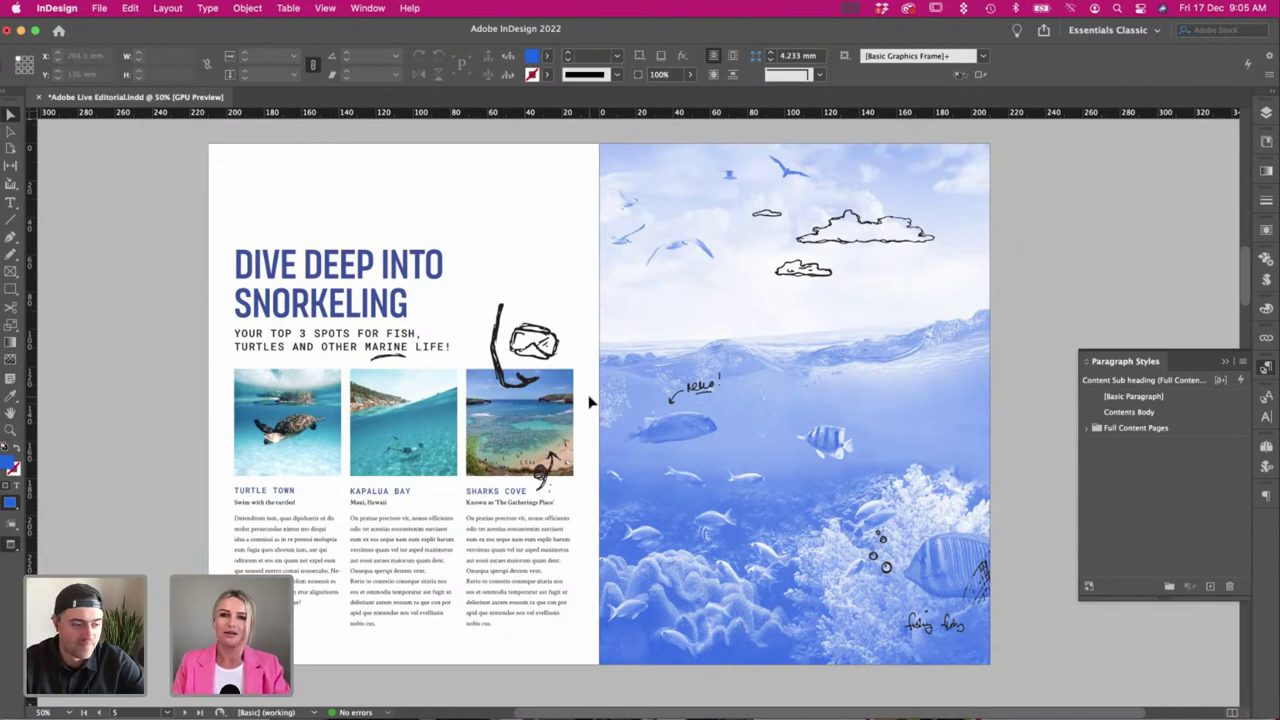
pyautogui.scroll(-1, 590, 402)
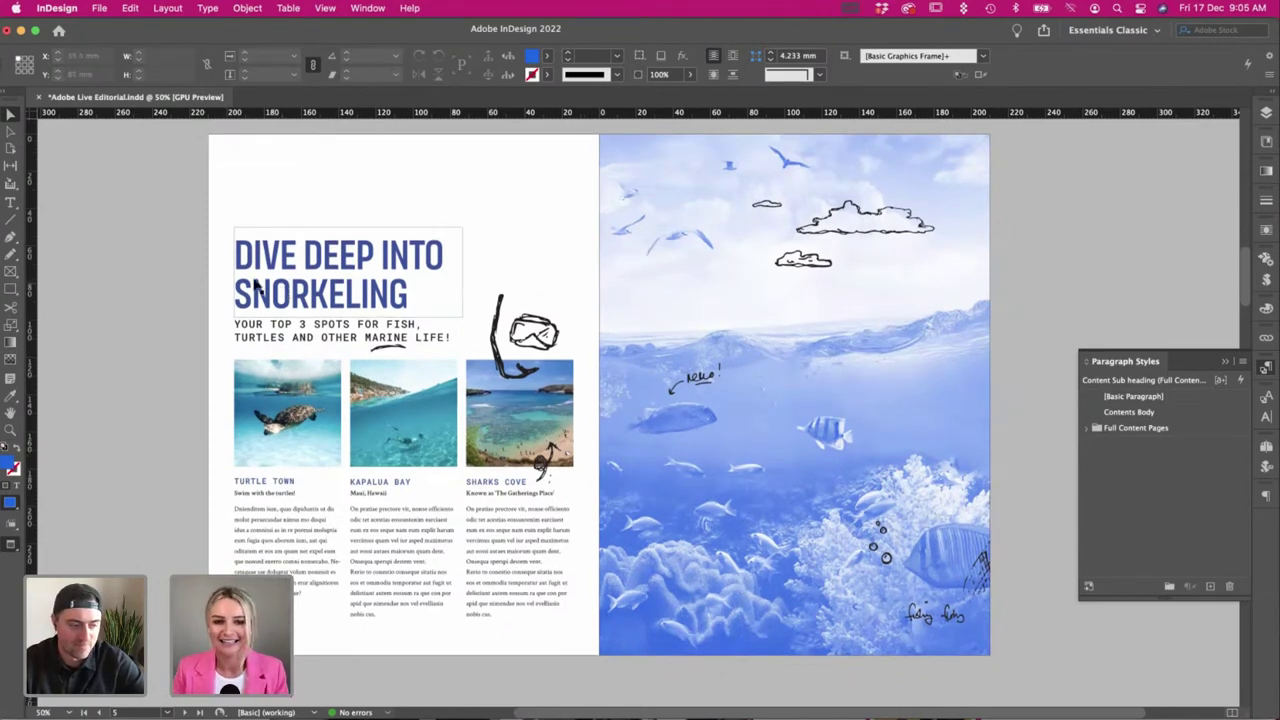
pyautogui.scroll(-10, 257, 287)
pyautogui.scroll(20, 257, 287)
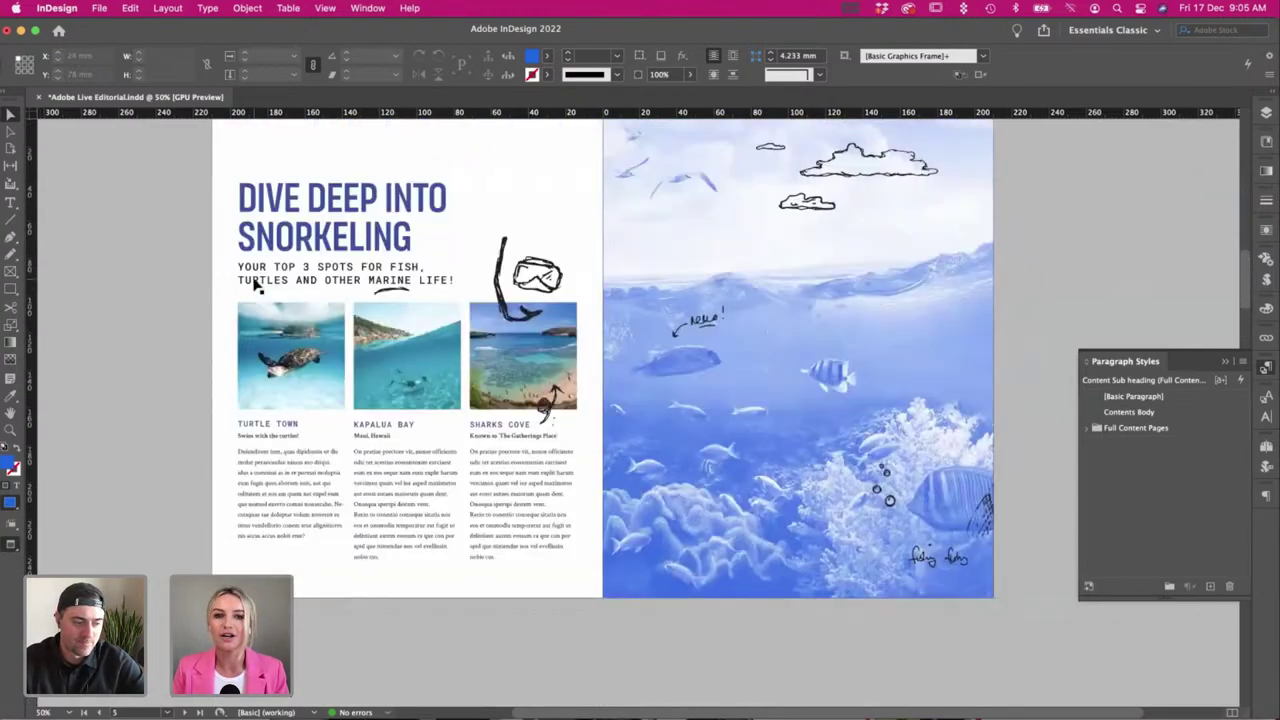
pyautogui.scroll(10, 257, 287)
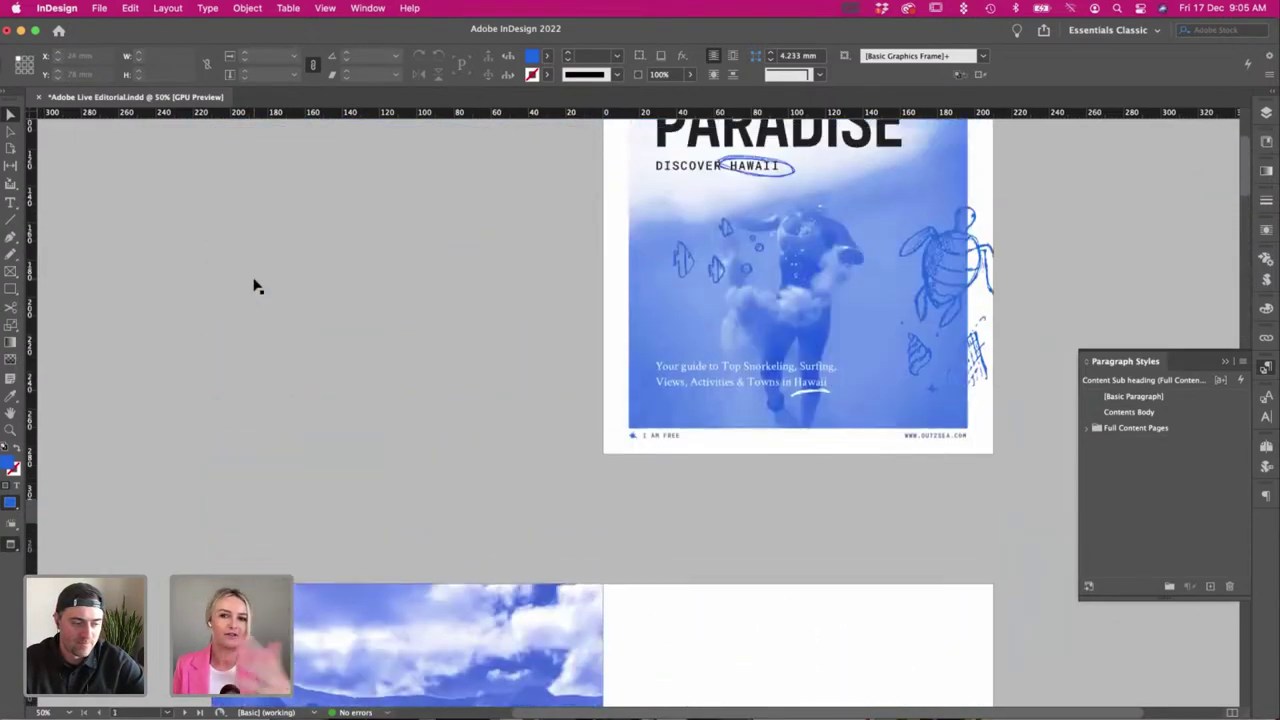
pyautogui.scroll(-18, 508, 423)
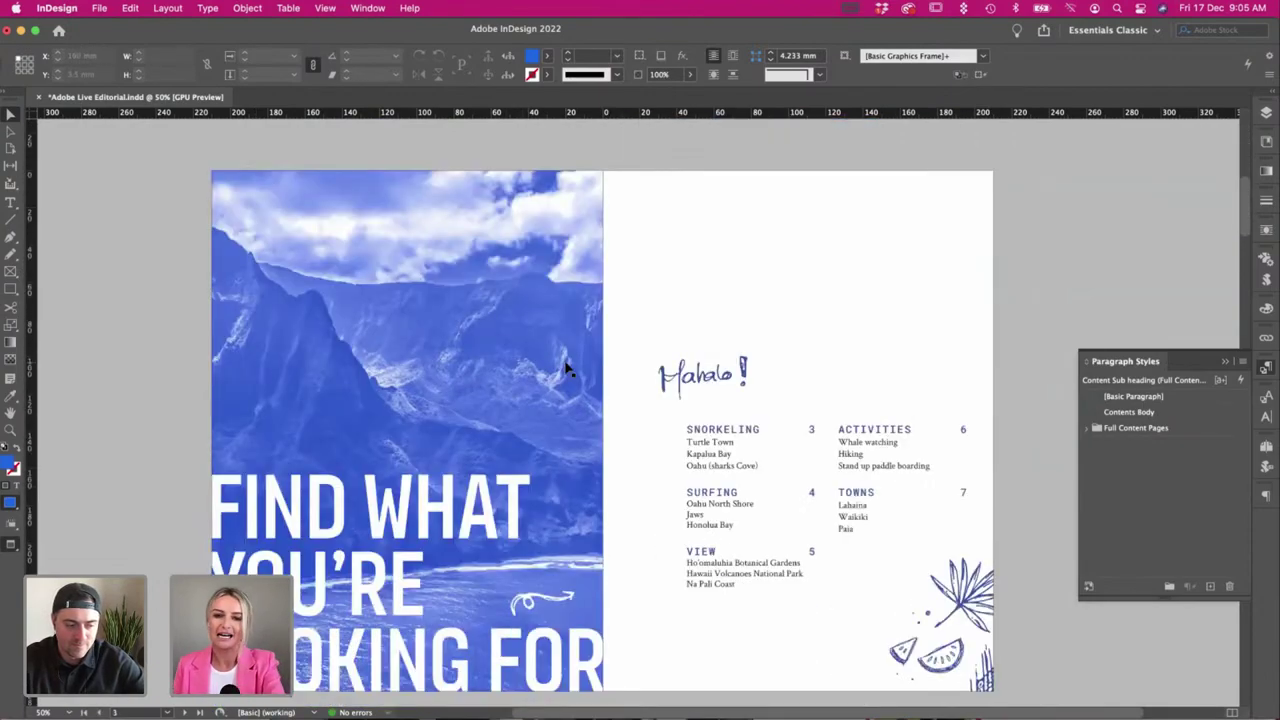
pyautogui.scroll(-15, 565, 369)
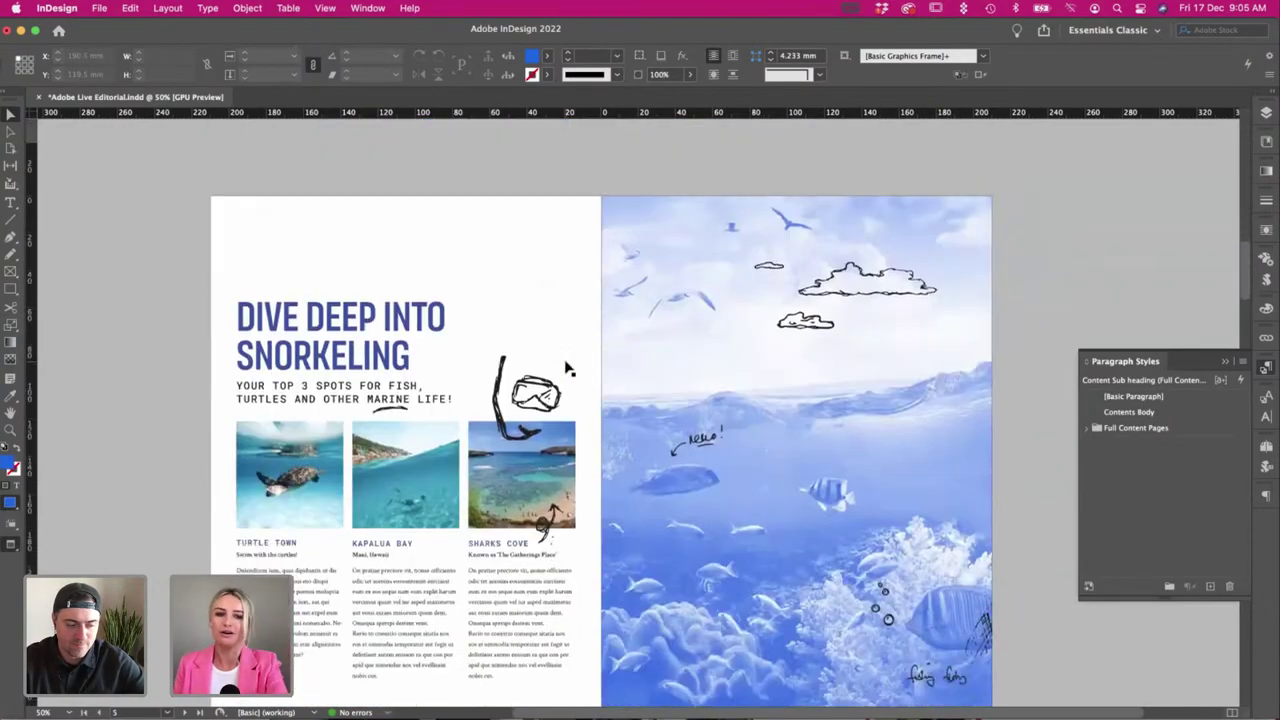
pyautogui.scroll(-3, 420, 483)
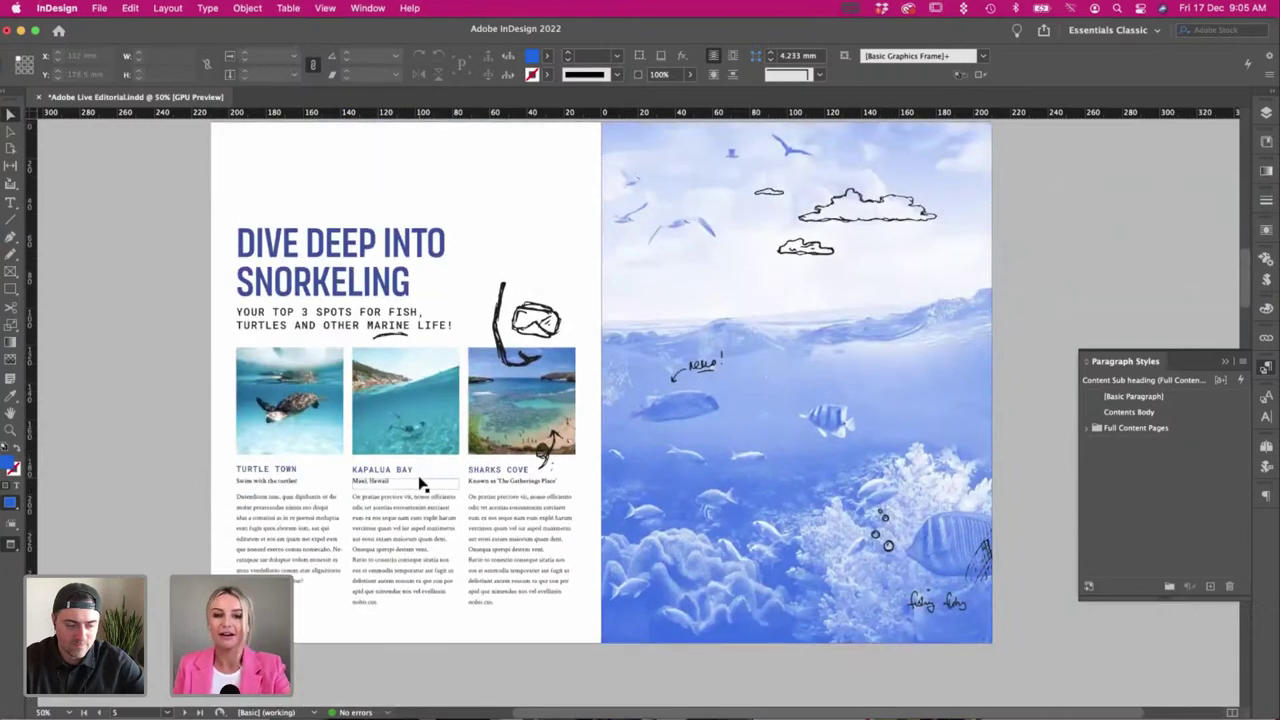
# Add a text frame about 311.5 × 130 mm across the blank spread after the snorkeling pages, reading "SURFS UP".
pyautogui.scroll(-14, 420, 483)
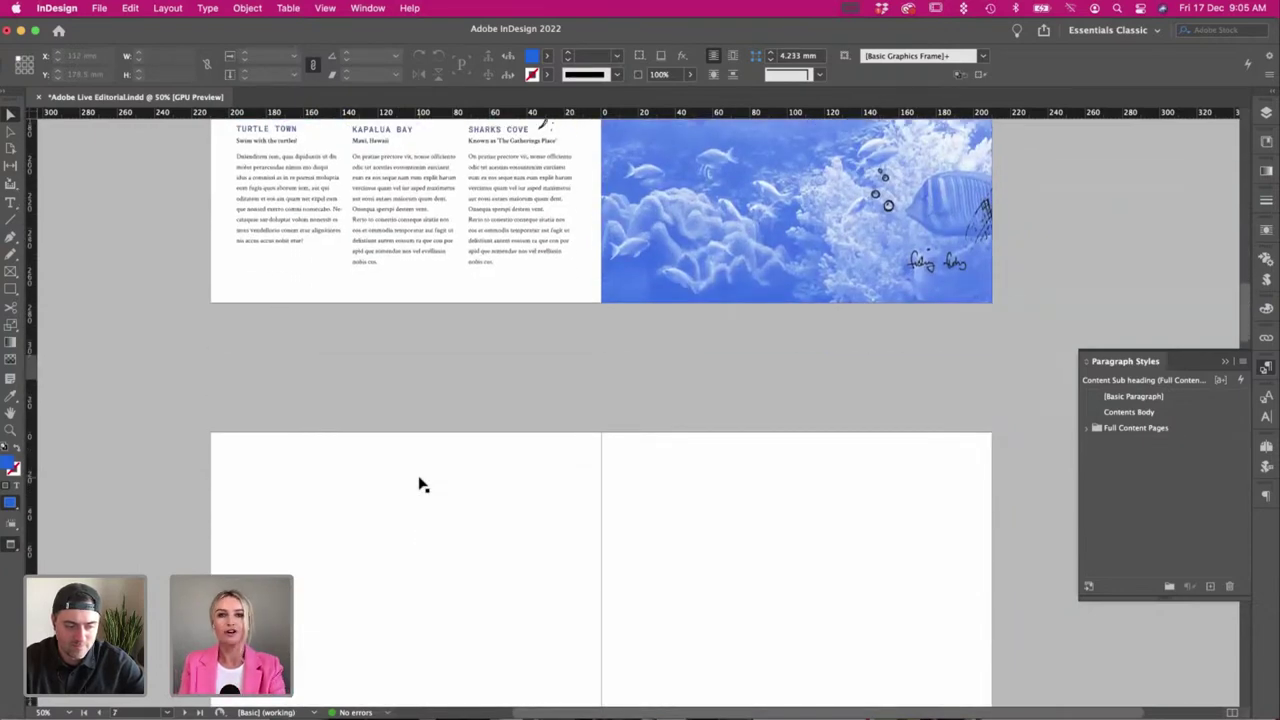
pyautogui.scroll(-8, 417, 477)
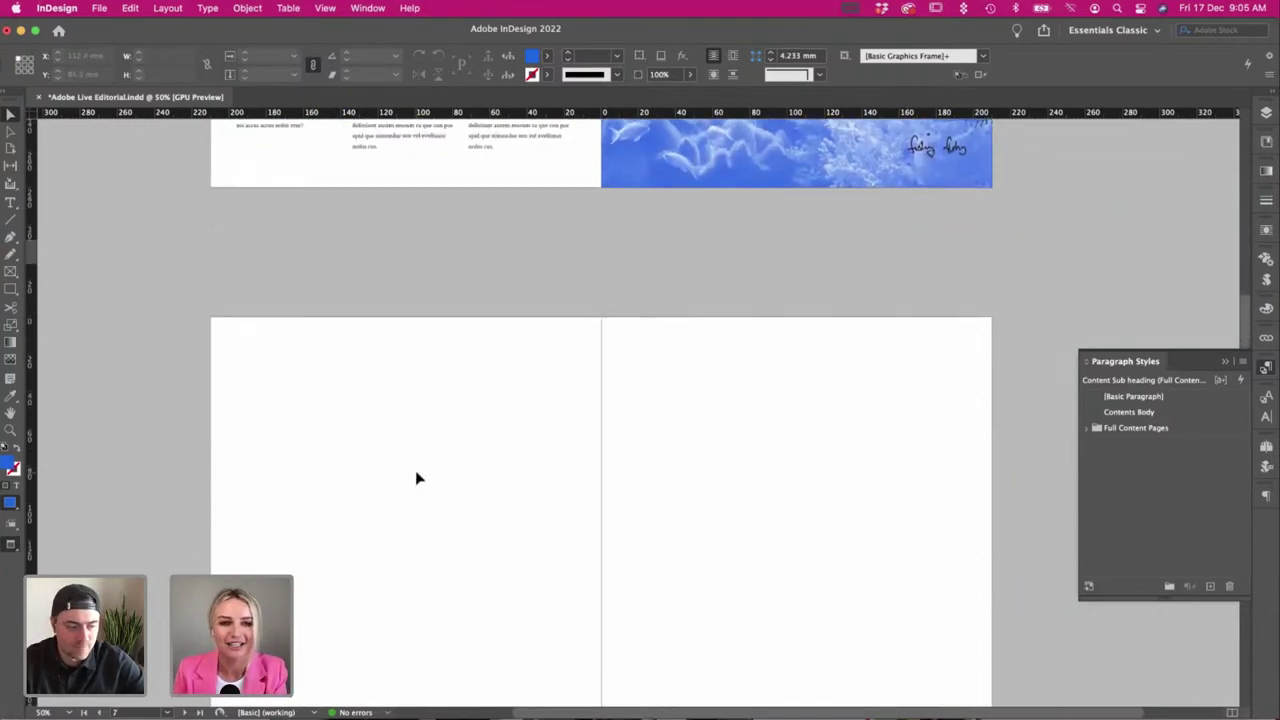
pyautogui.scroll(-2, 391, 396)
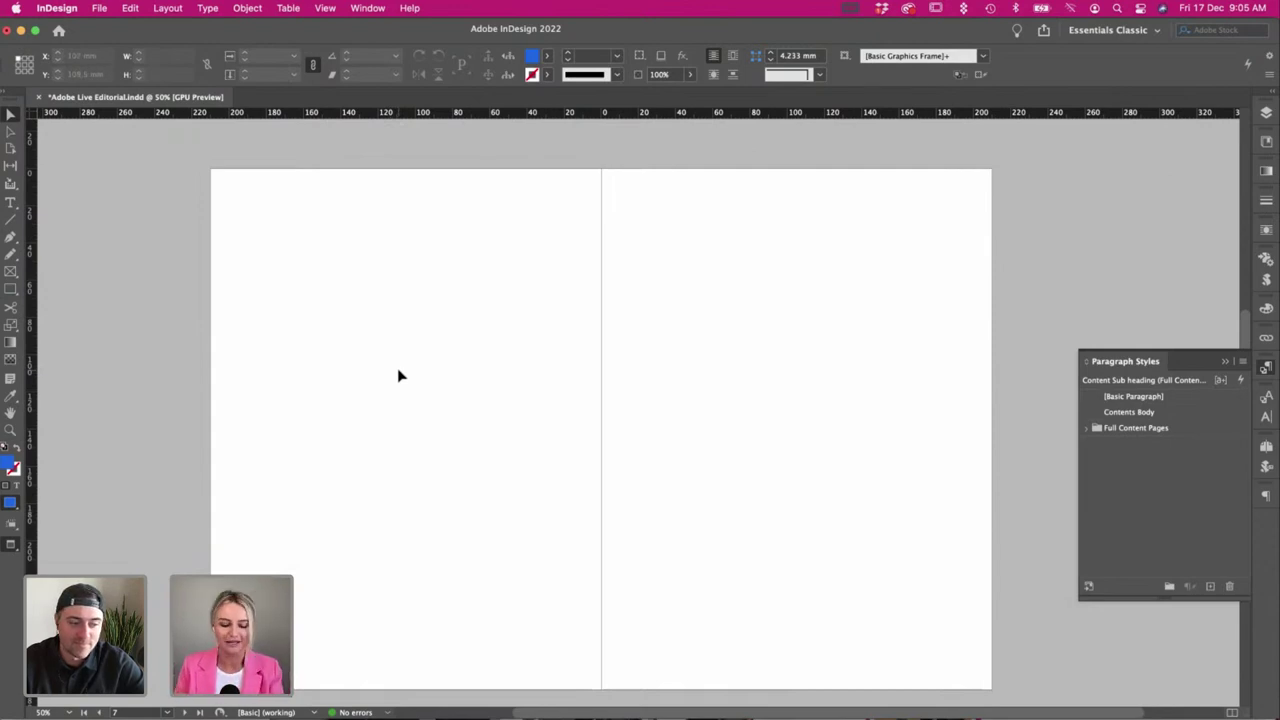
pyautogui.press('t')
pyautogui.moveTo(324, 288); pyautogui.dragTo(903, 527)
pyautogui.write('surf')
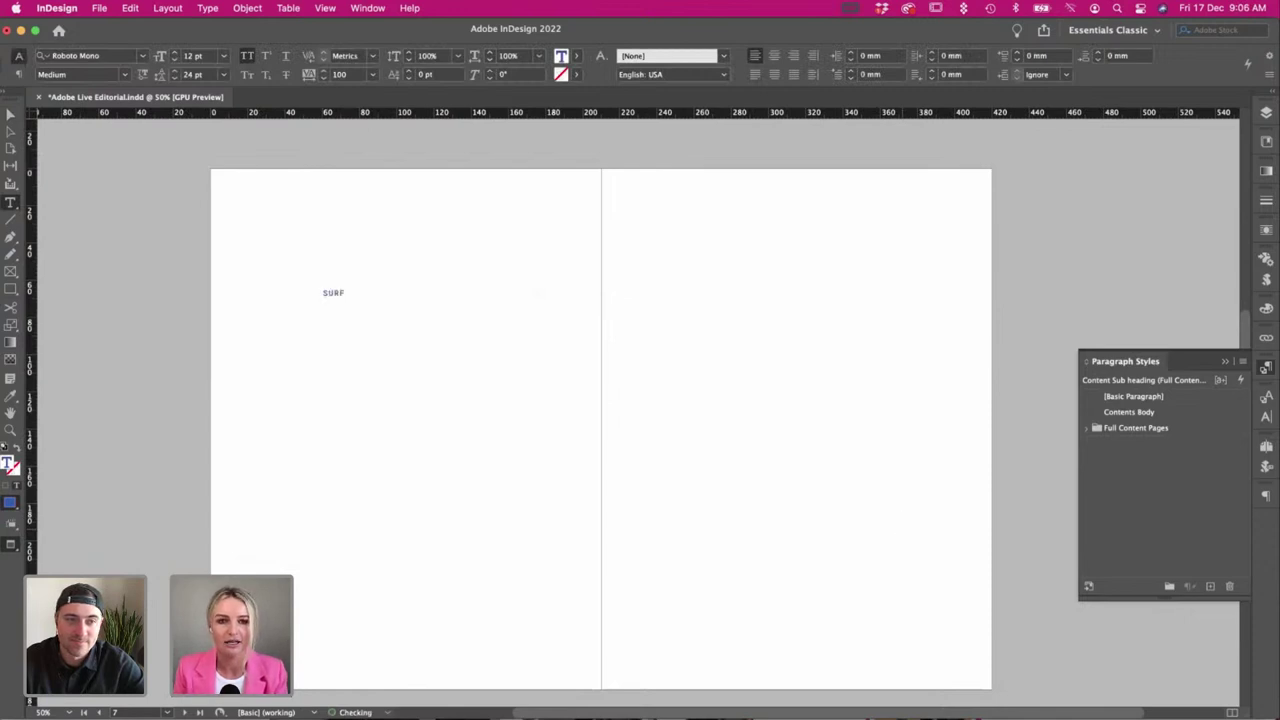
pyautogui.write('s')
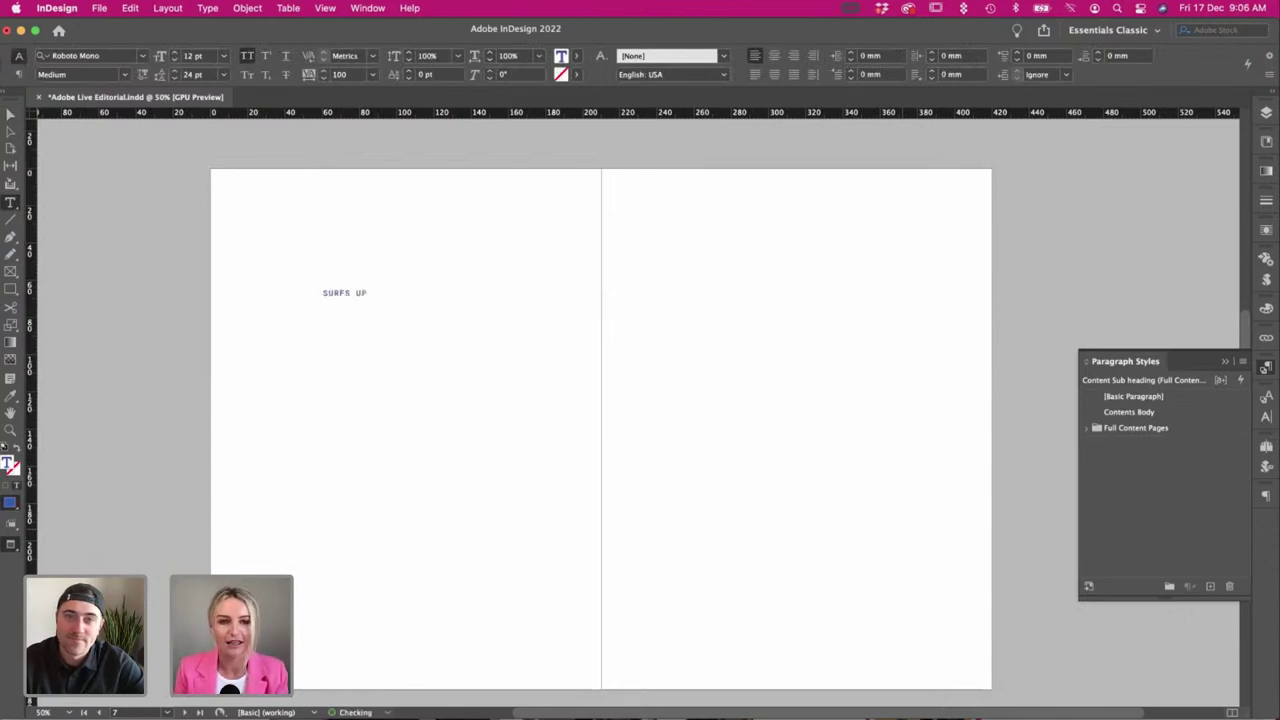
# Apply the heading paragraph style from Full Content Pages to the SURFS UP text and centre-align it.
pyautogui.press('super+a')
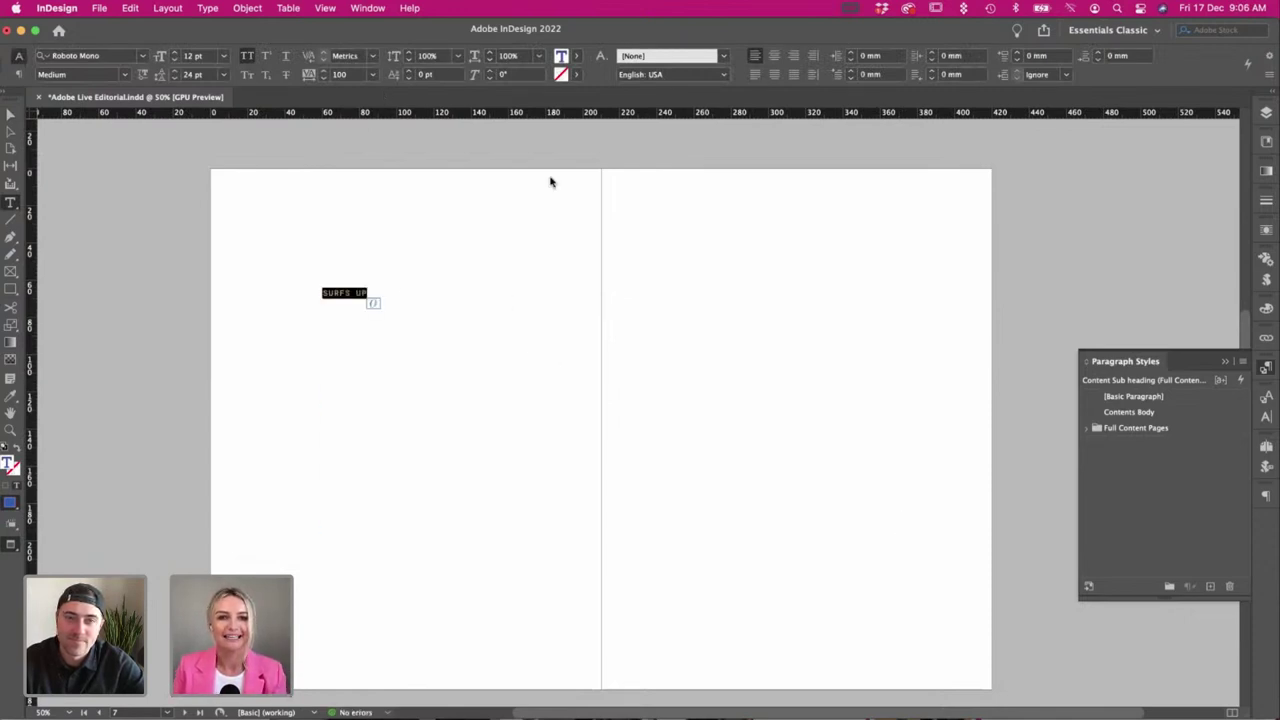
pyautogui.click(776, 56)
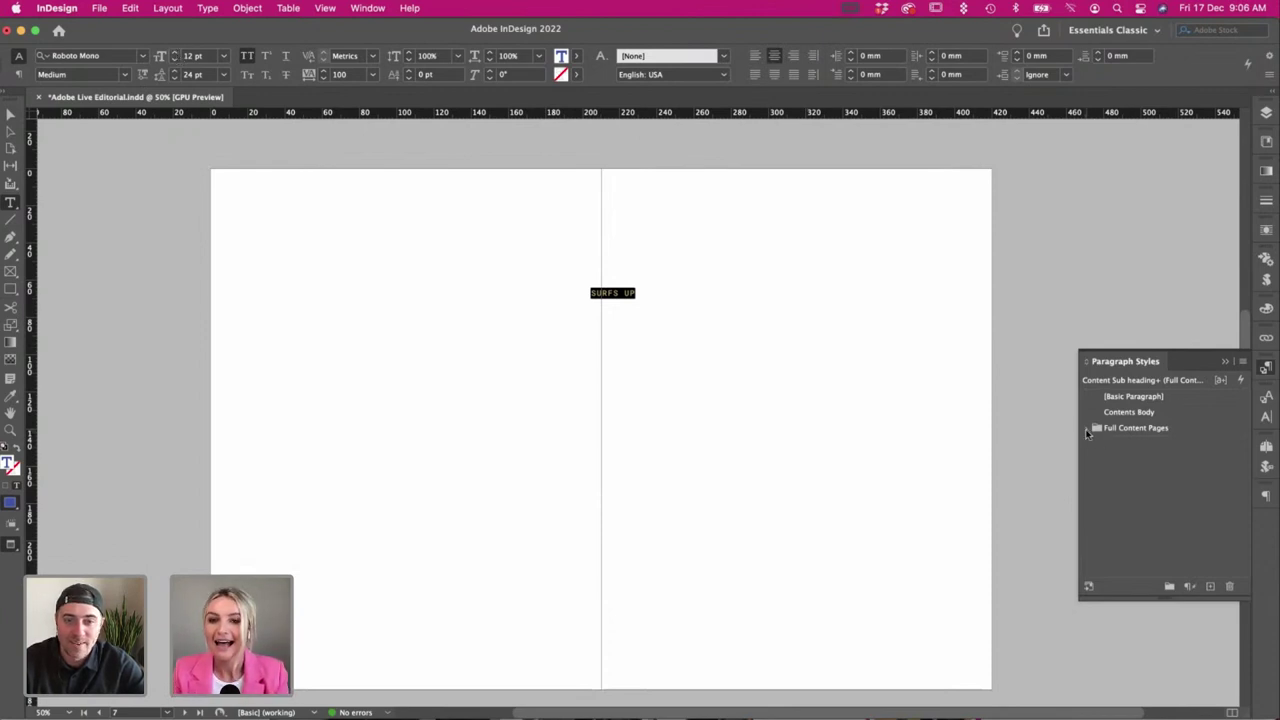
pyautogui.click(1087, 429)
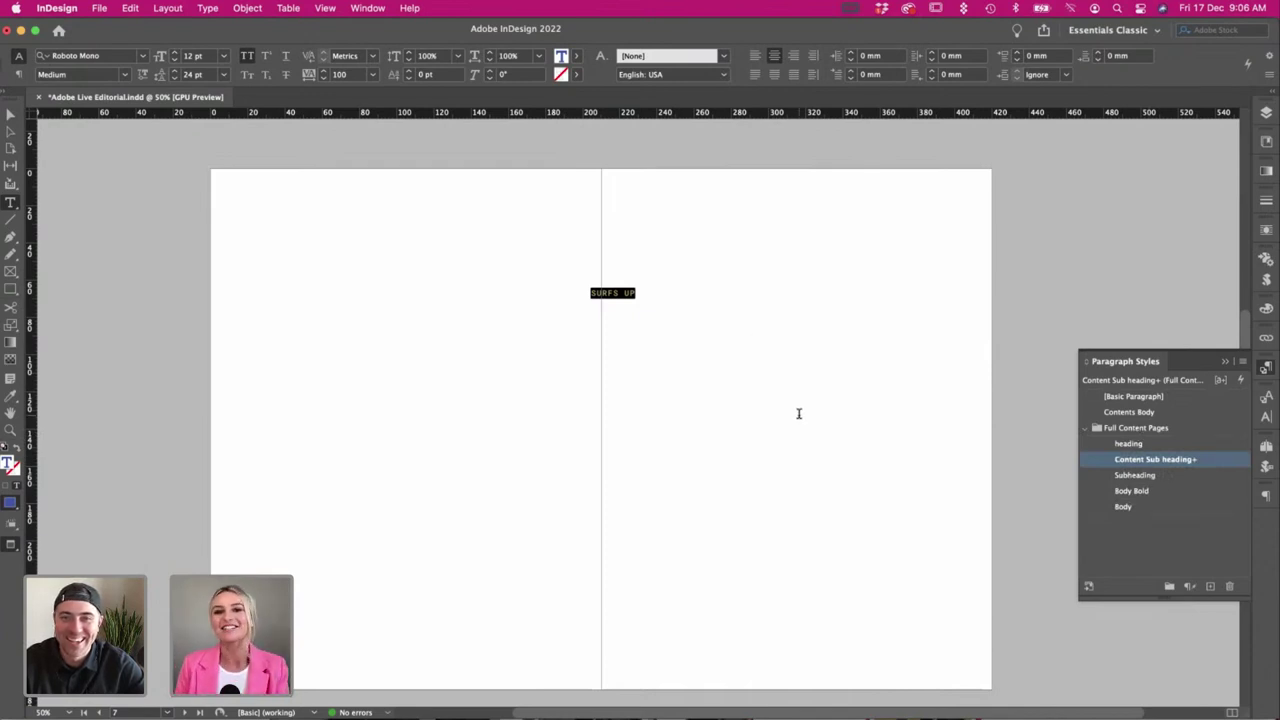
pyautogui.click(1147, 444)
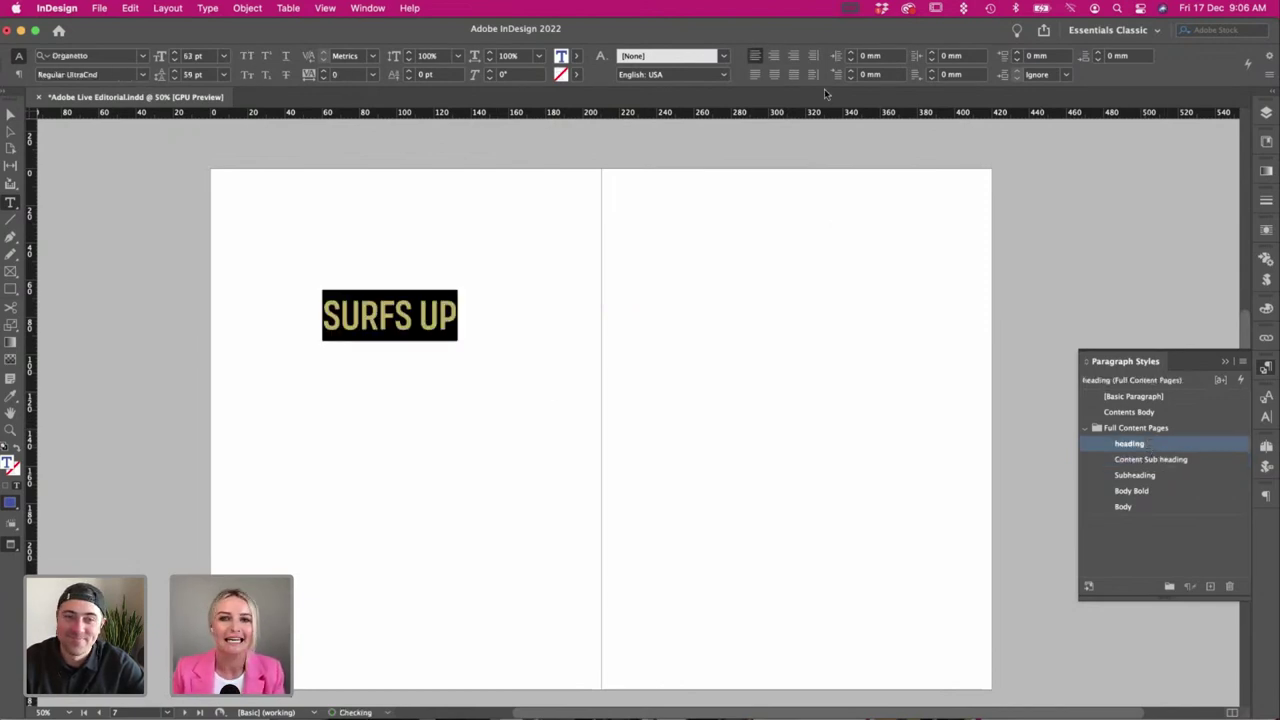
pyautogui.click(774, 55)
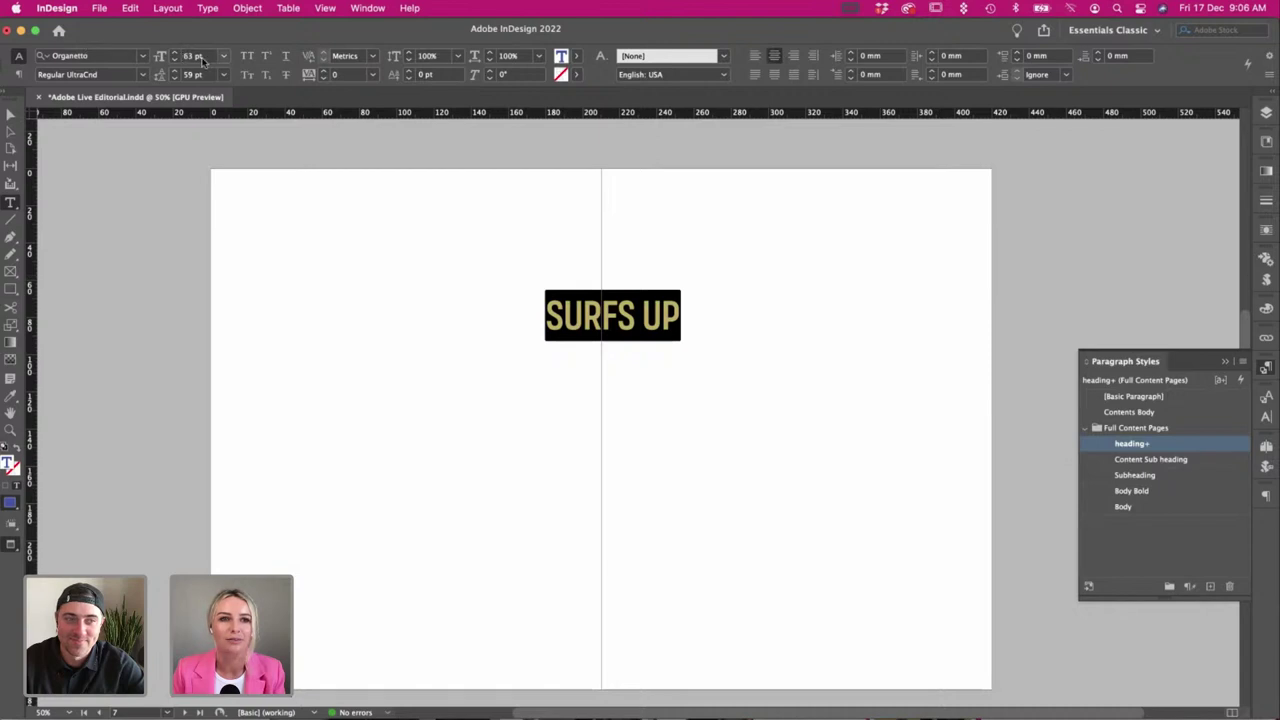
# Set the SURFS UP heading's font size to 100 pt and save the document.
pyautogui.moveTo(204, 58); pyautogui.dragTo(154, 53)
pyautogui.write('10')
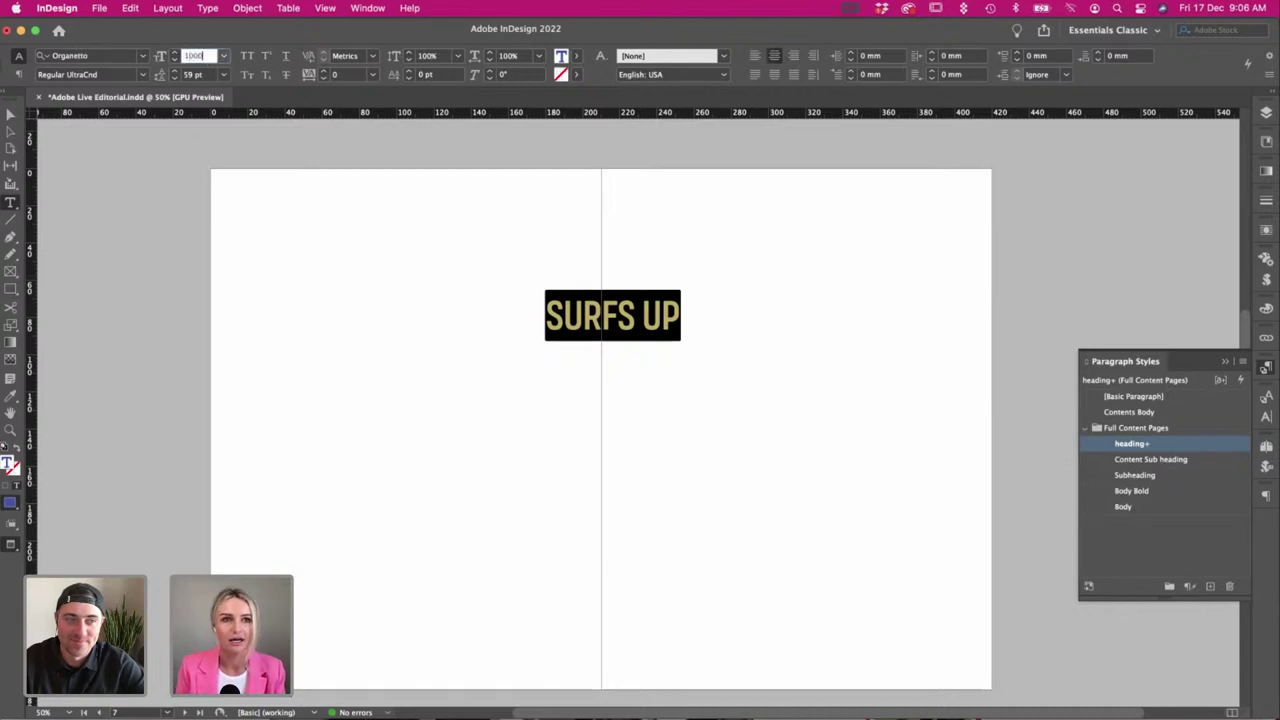
pyautogui.write('0')
pyautogui.press('Return')
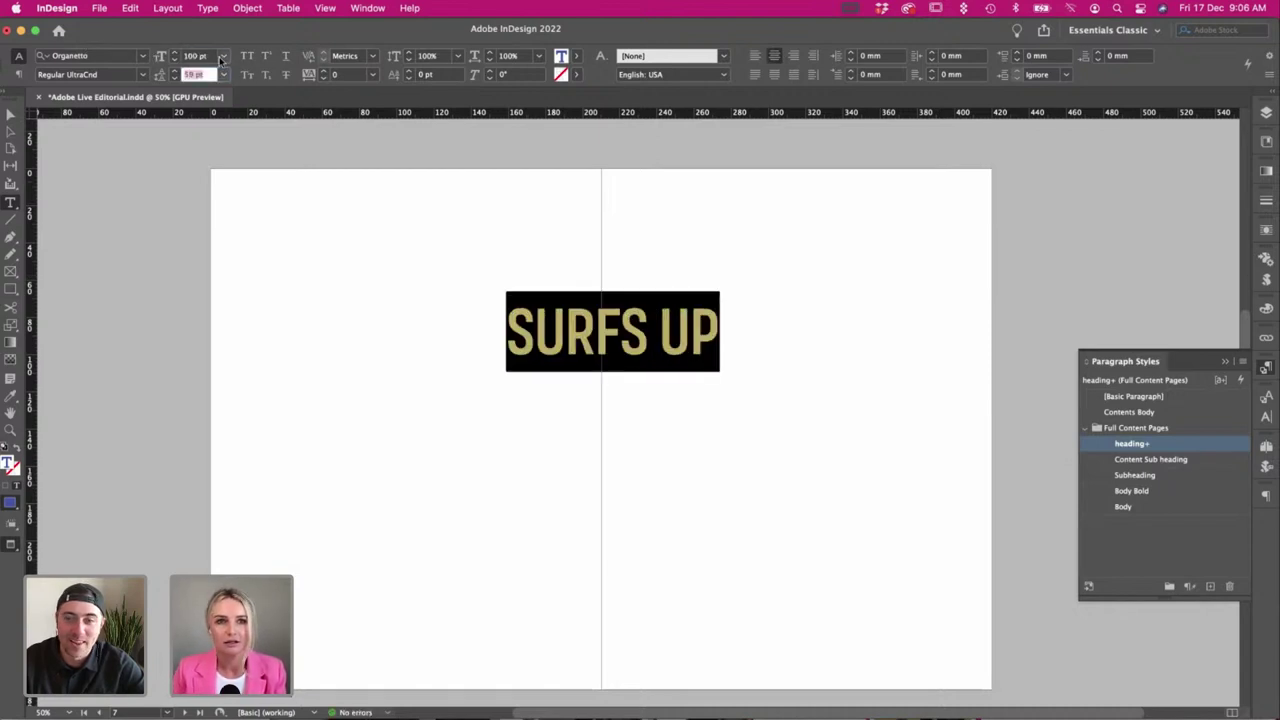
pyautogui.press('super+s')
# Increase the SURFS UP heading's font size to 130 pt.
pyautogui.write('130')
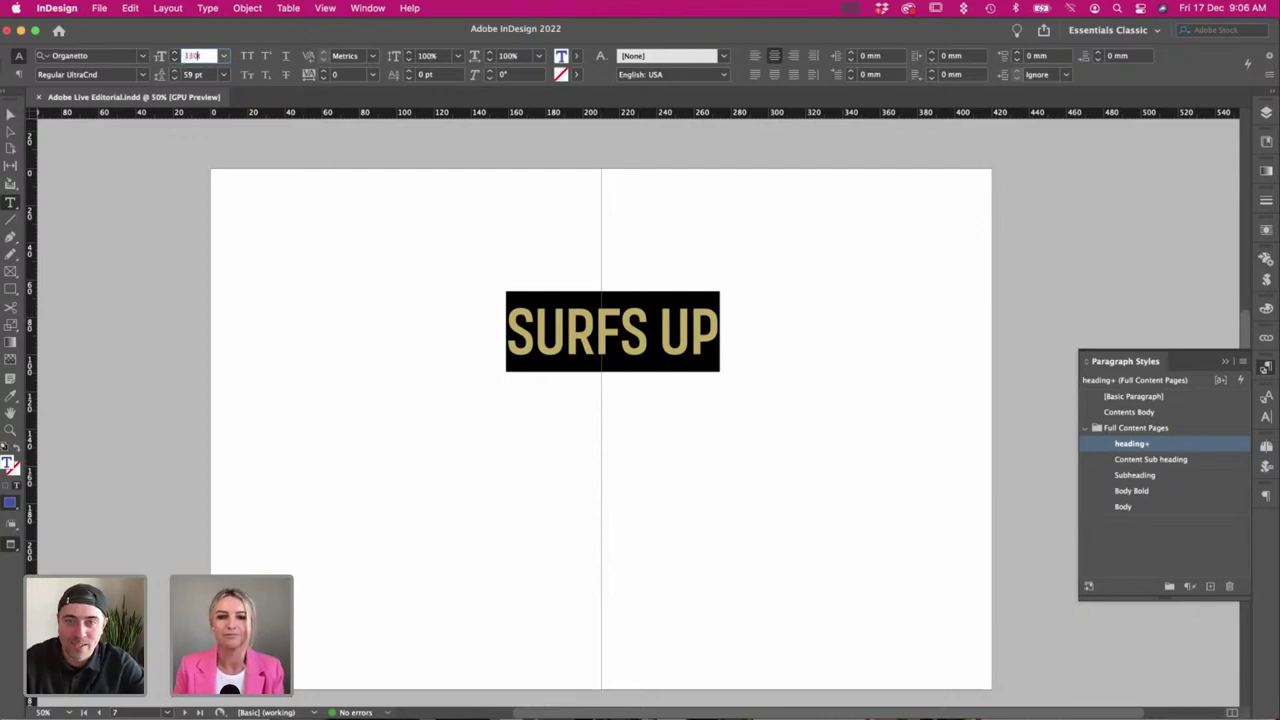
pyautogui.press('Return')
pyautogui.click(677, 397)
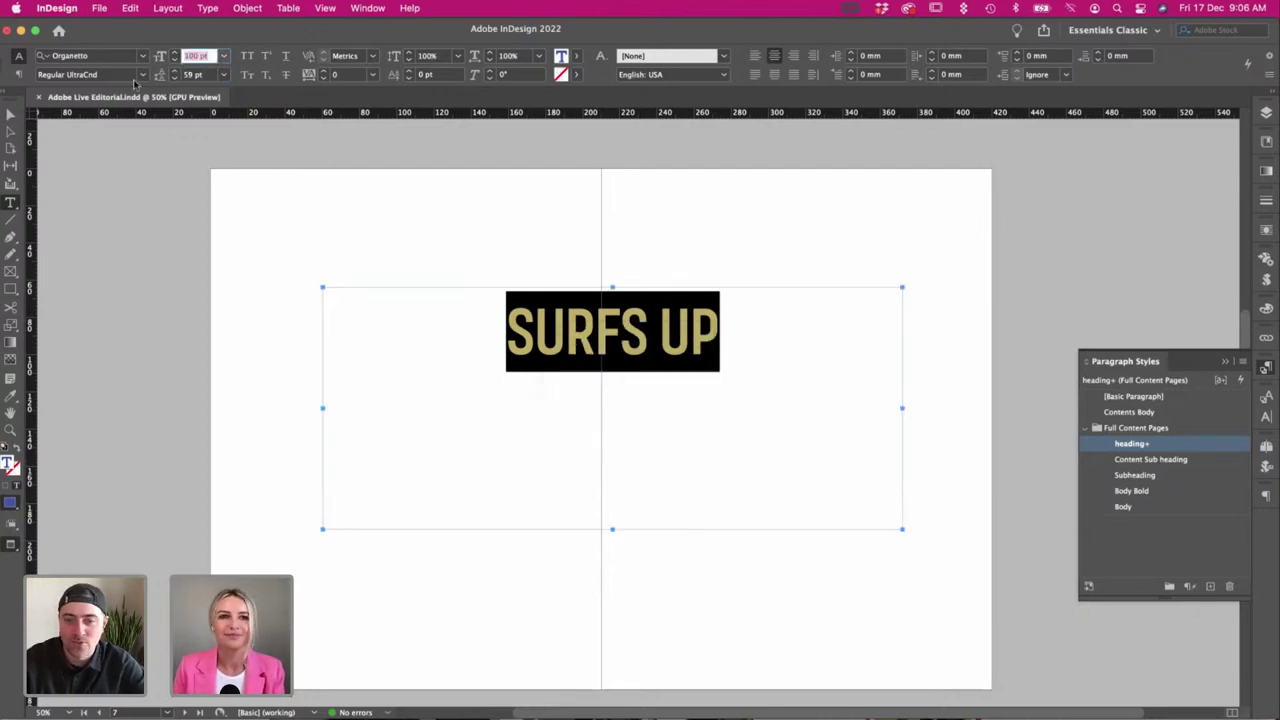
pyautogui.write('130')
pyautogui.press('Tab')
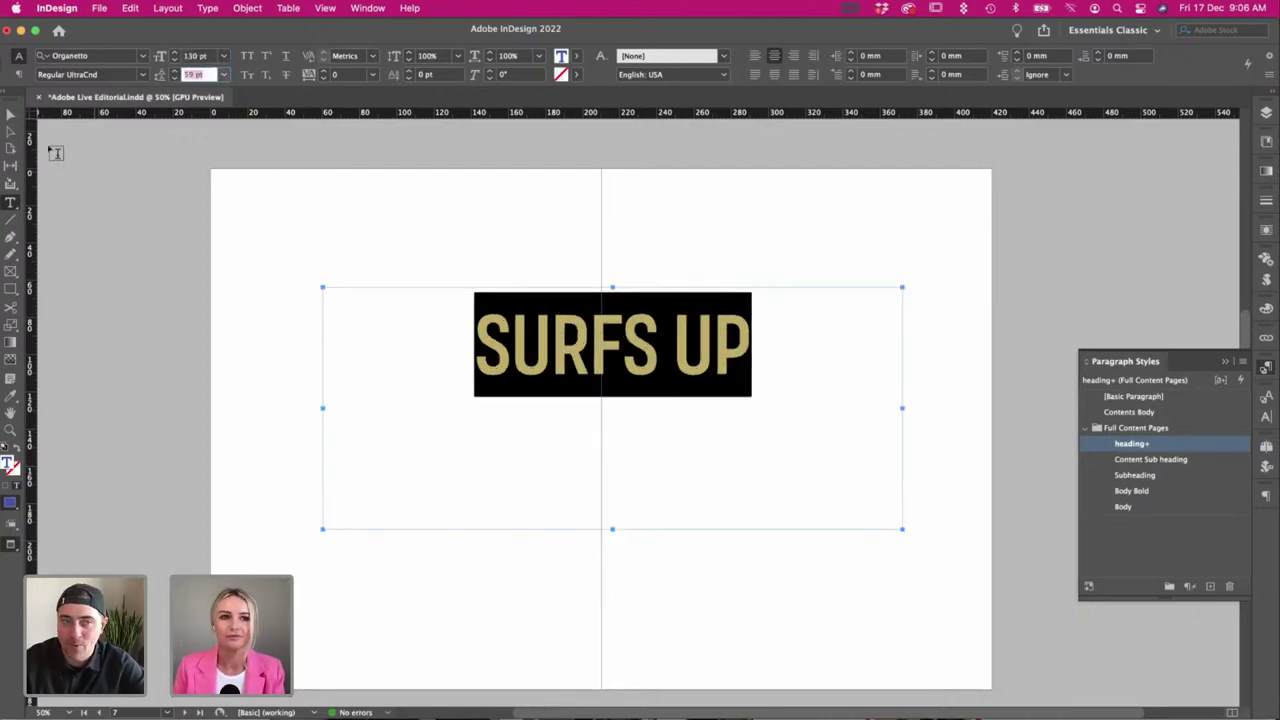
# Move the SURFS UP text frame down the spread, with its reference point at about X 210 mm.
pyautogui.click(10, 115)
pyautogui.click(390, 262)
pyautogui.moveTo(640, 365); pyautogui.dragTo(645, 428)
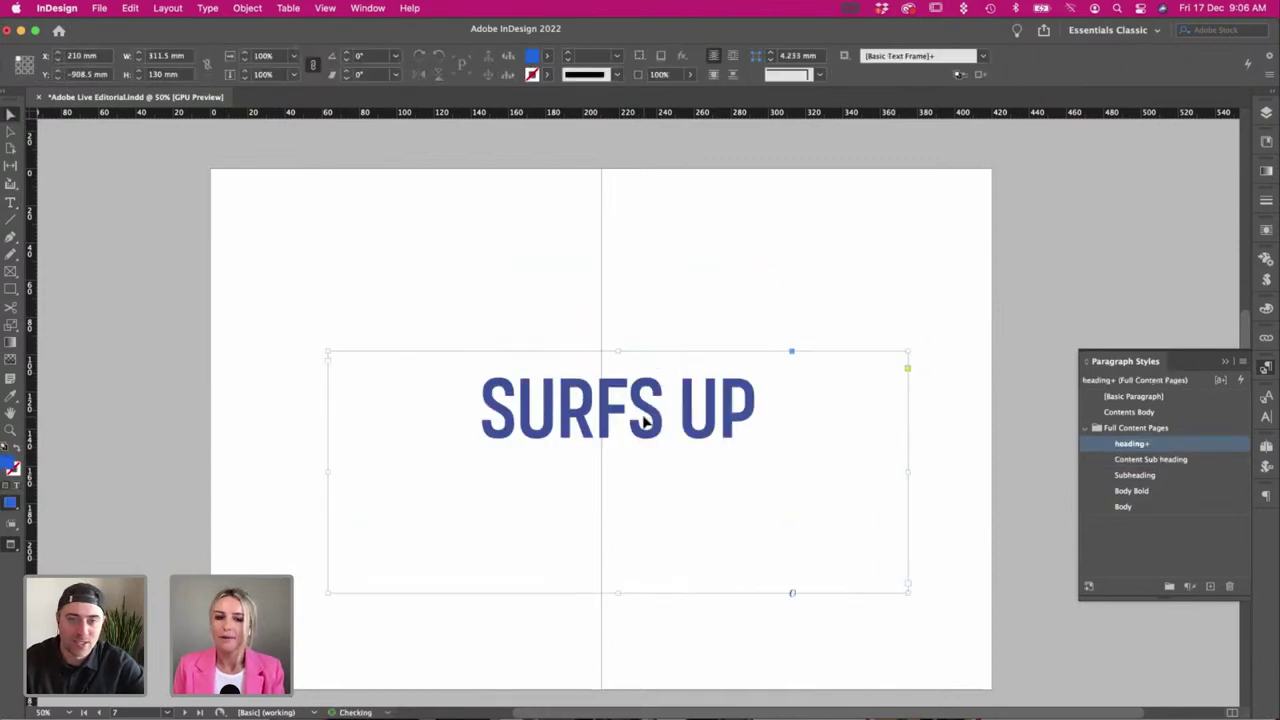
# Move the SURFS UP text frame slightly down the spread, to about Y 105 mm.
pyautogui.click(504, 272)
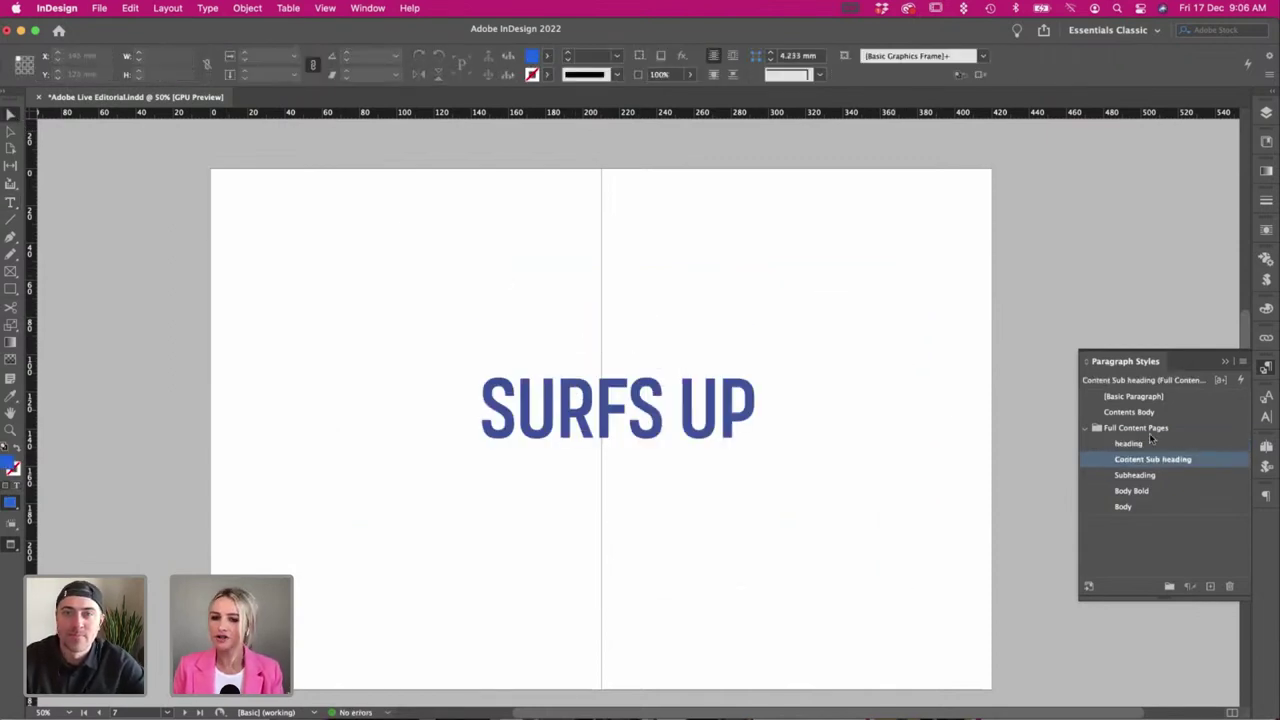
pyautogui.click(1267, 398)
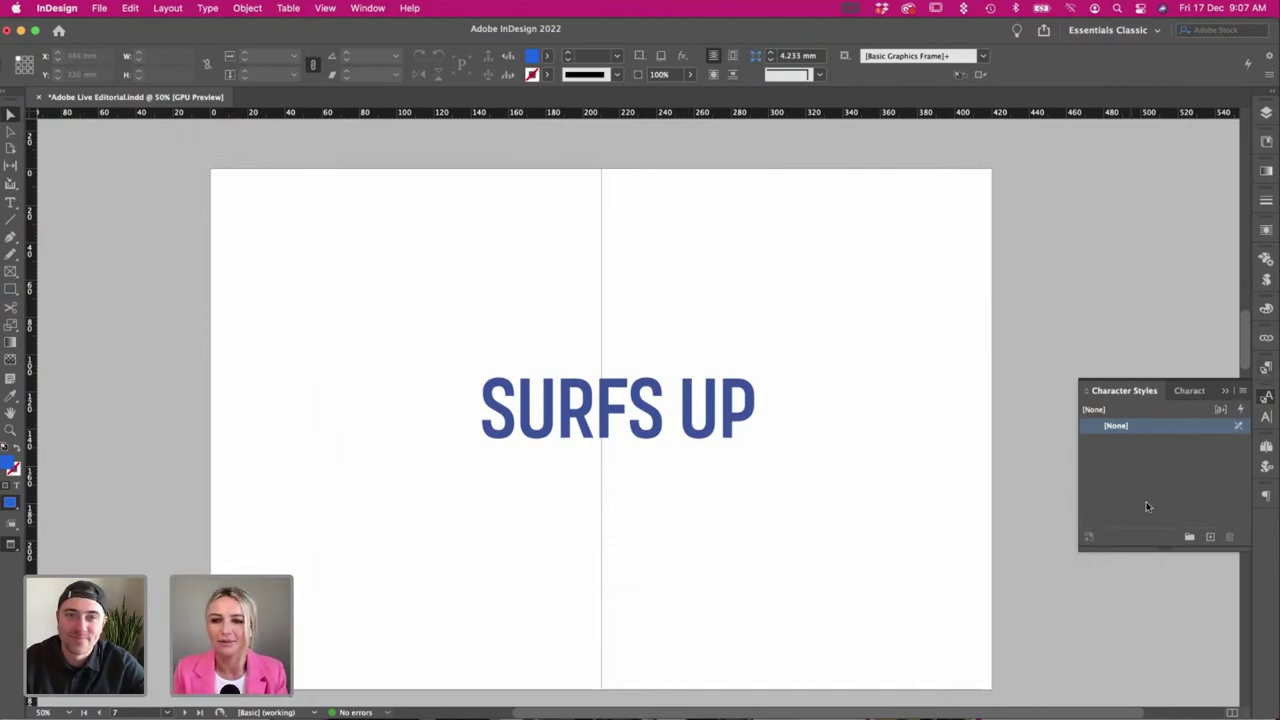
pyautogui.moveTo(638, 422); pyautogui.dragTo(629, 433)
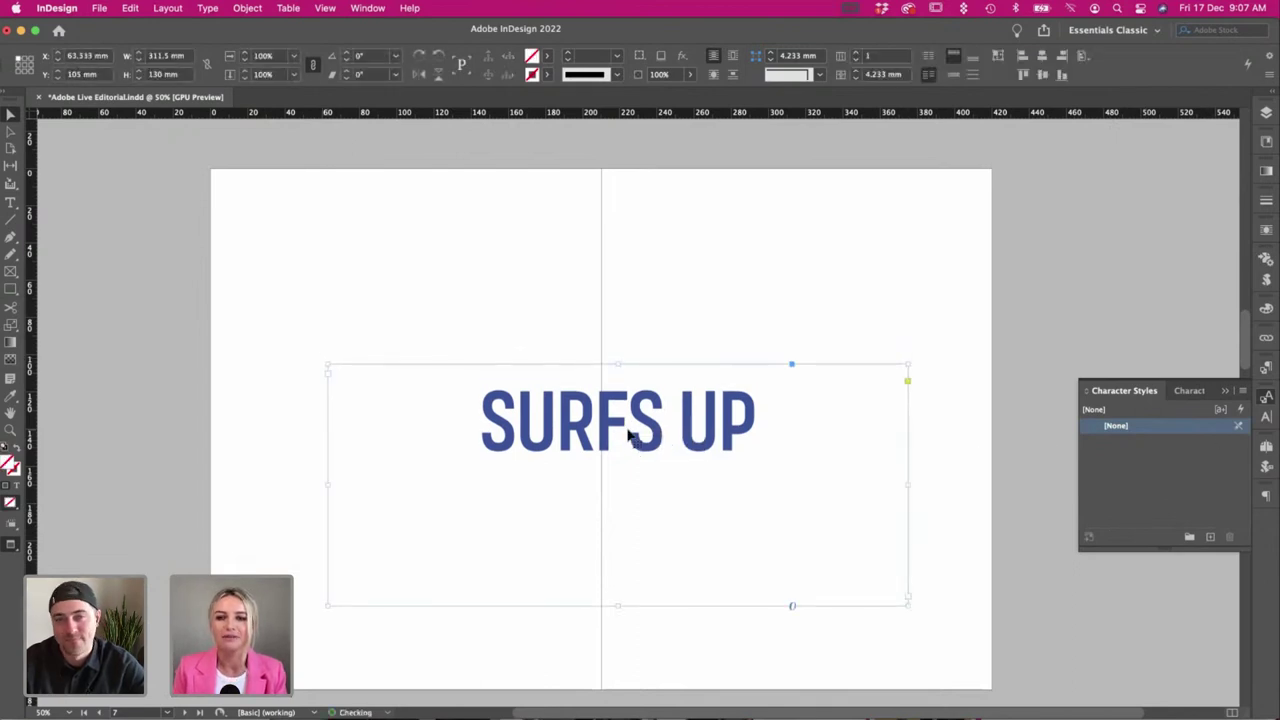
pyautogui.click(1266, 367)
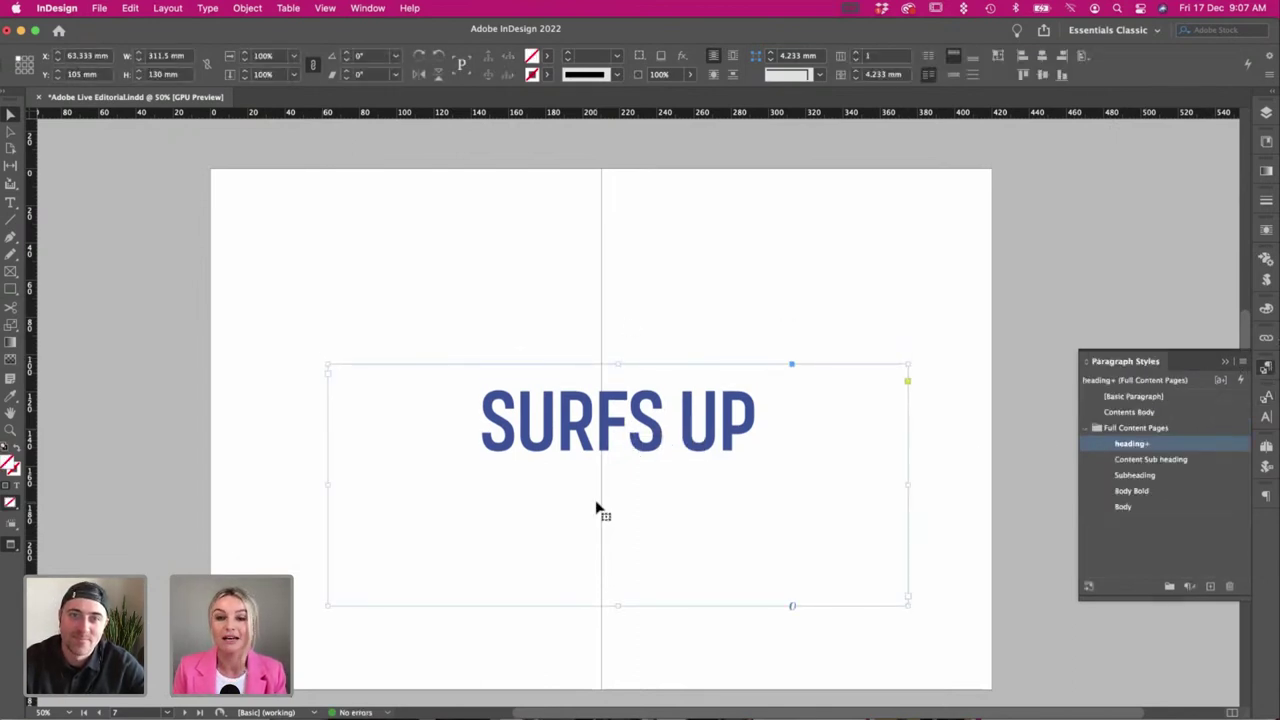
# Enlarge the SURFS UP heading's font size, trying 170 pt before settling on 190 pt.
pyautogui.doubleClick(750, 410)
pyautogui.press('super+a')
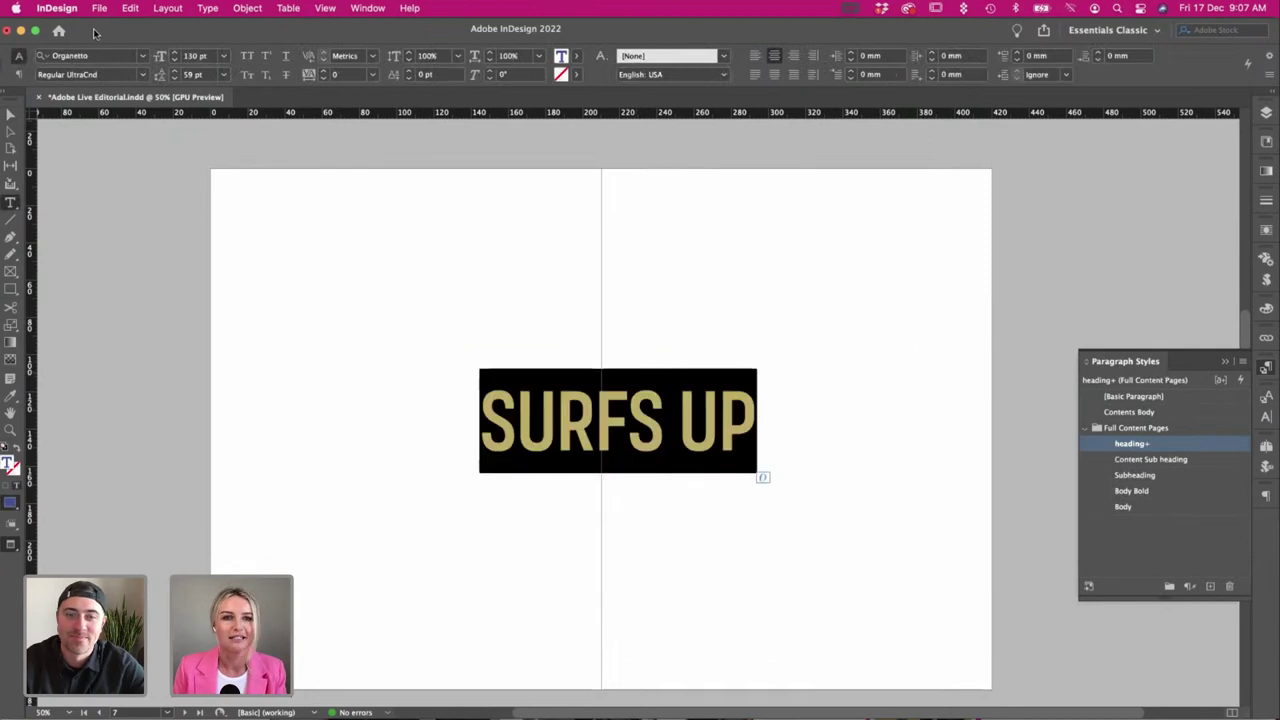
pyautogui.click(176, 57)
pyautogui.write('170')
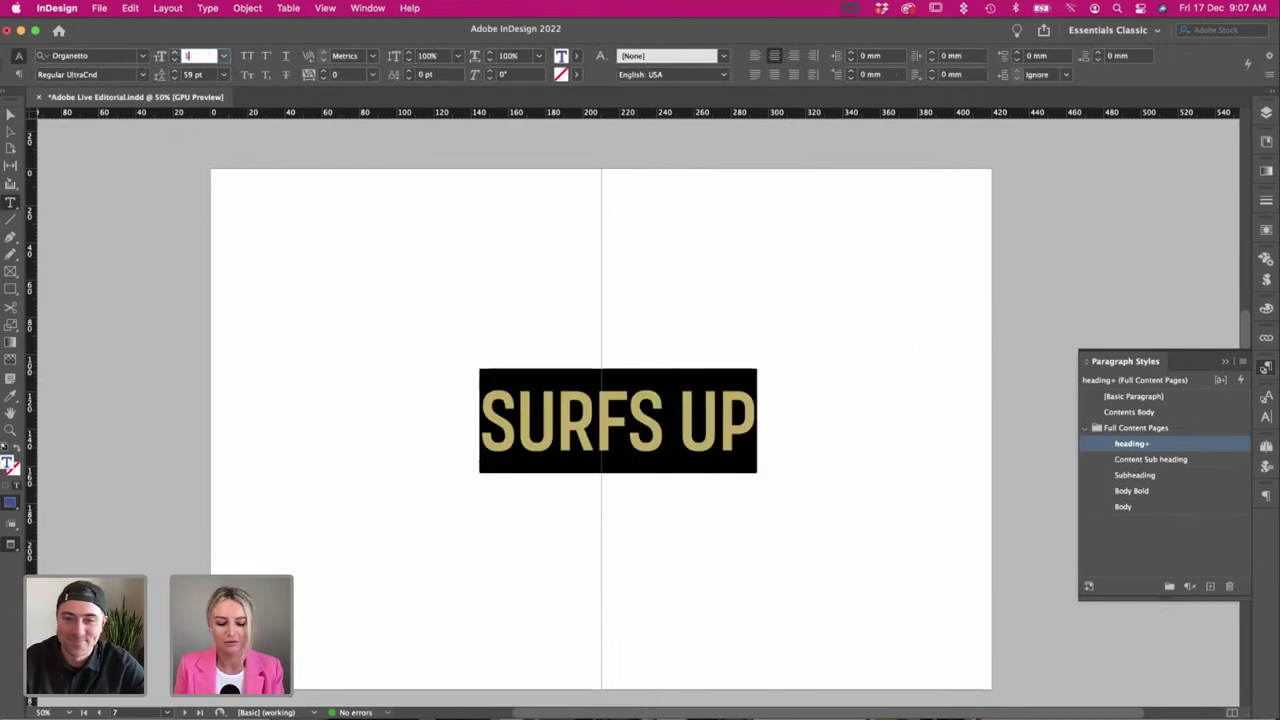
pyautogui.press('Tab')
pyautogui.click(205, 57)
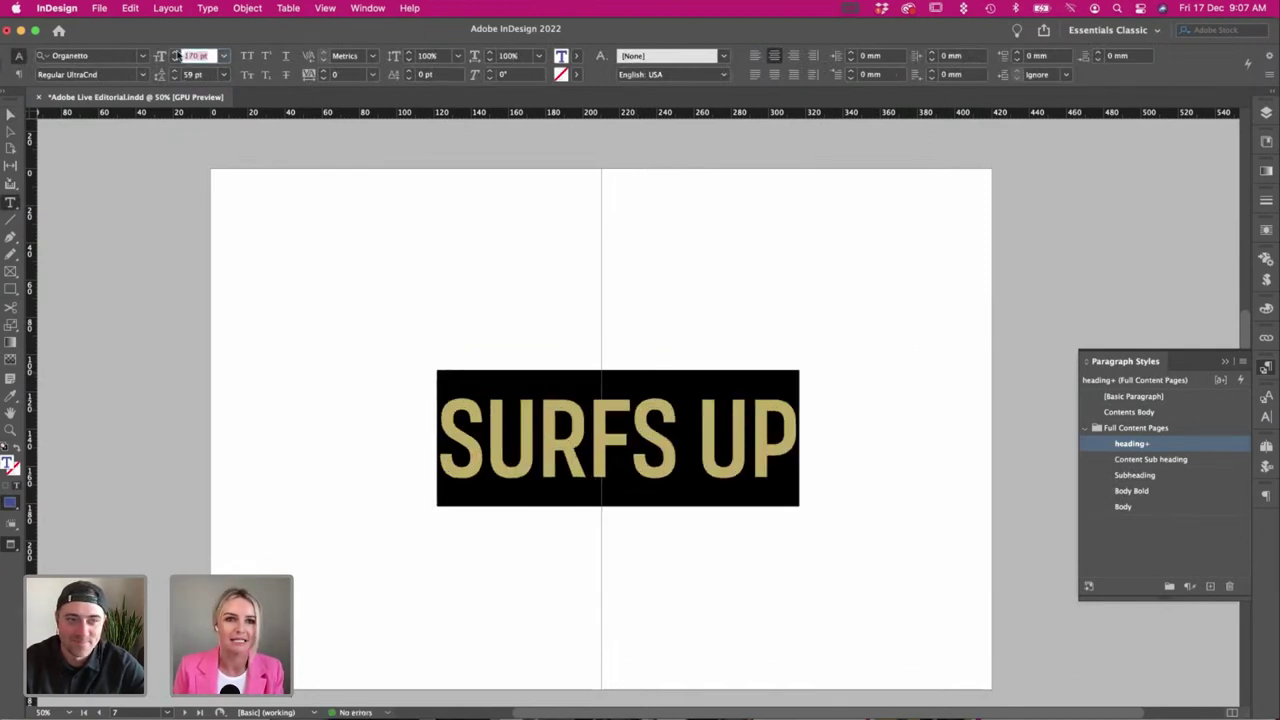
pyautogui.write('190')
pyautogui.press('Tab')
pyautogui.click(12, 115)
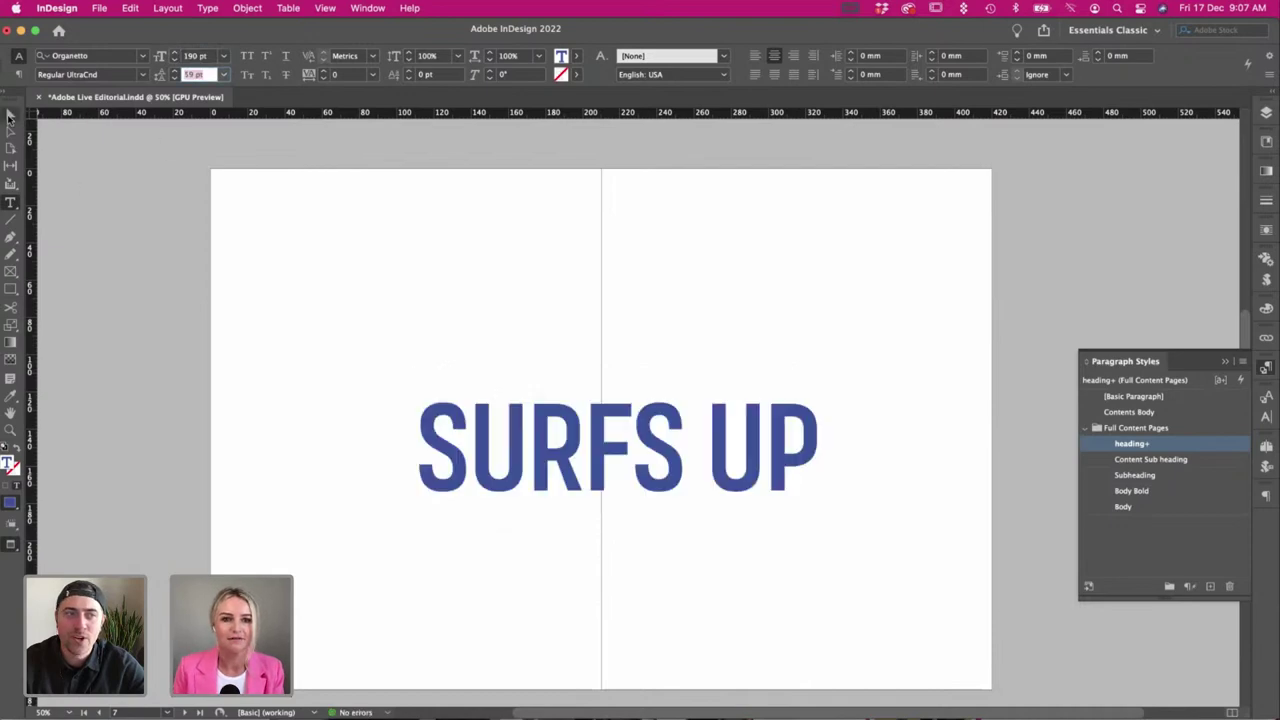
# Shorten the SURFS UP text frame to about 76 mm high and centre it horizontally on the spread at about Y 98 mm.
pyautogui.click(598, 507)
pyautogui.moveTo(615, 595); pyautogui.dragTo(617, 491)
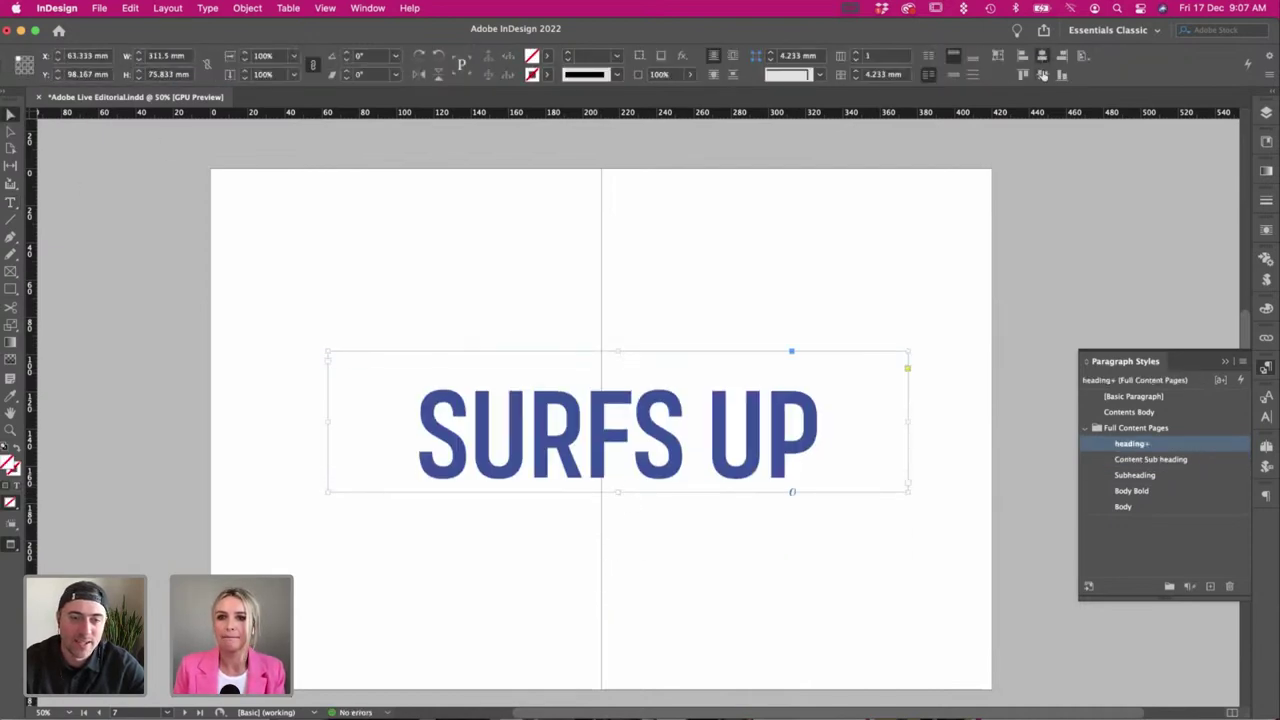
pyautogui.moveTo(555, 411); pyautogui.dragTo(565, 437)
pyautogui.click(547, 338)
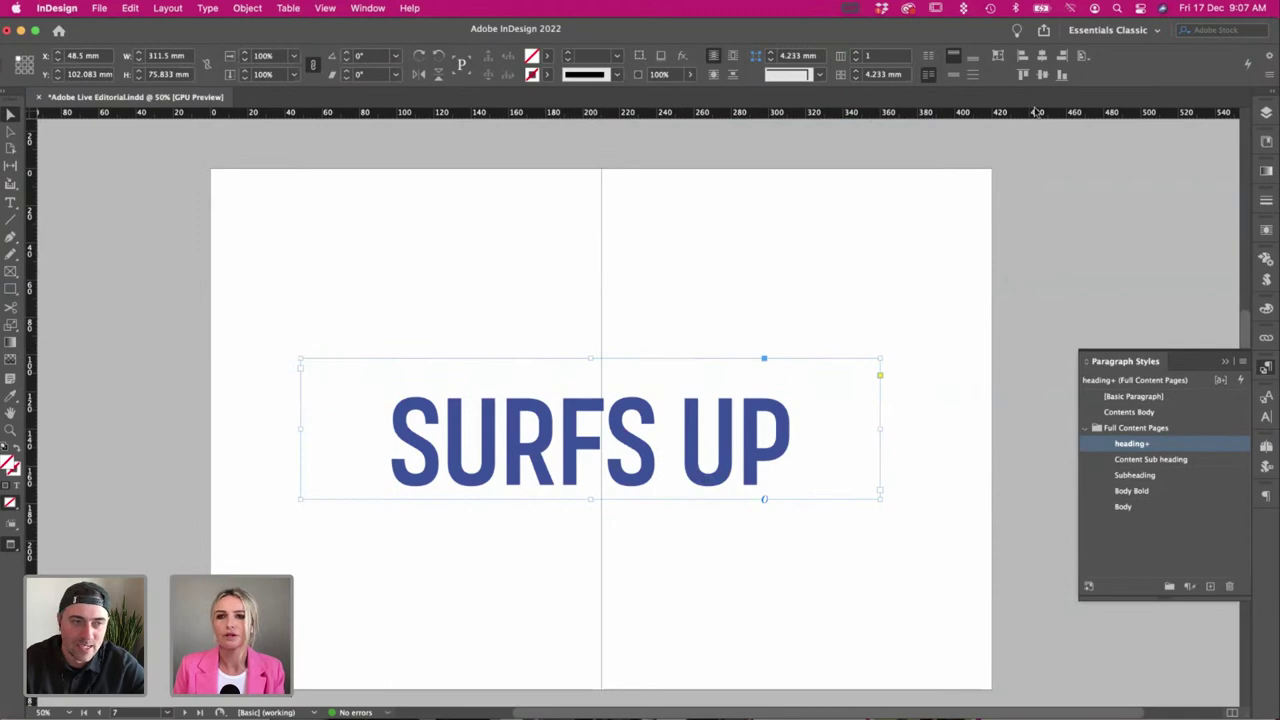
pyautogui.moveTo(697, 470); pyautogui.dragTo(634, 417)
pyautogui.click(490, 305)
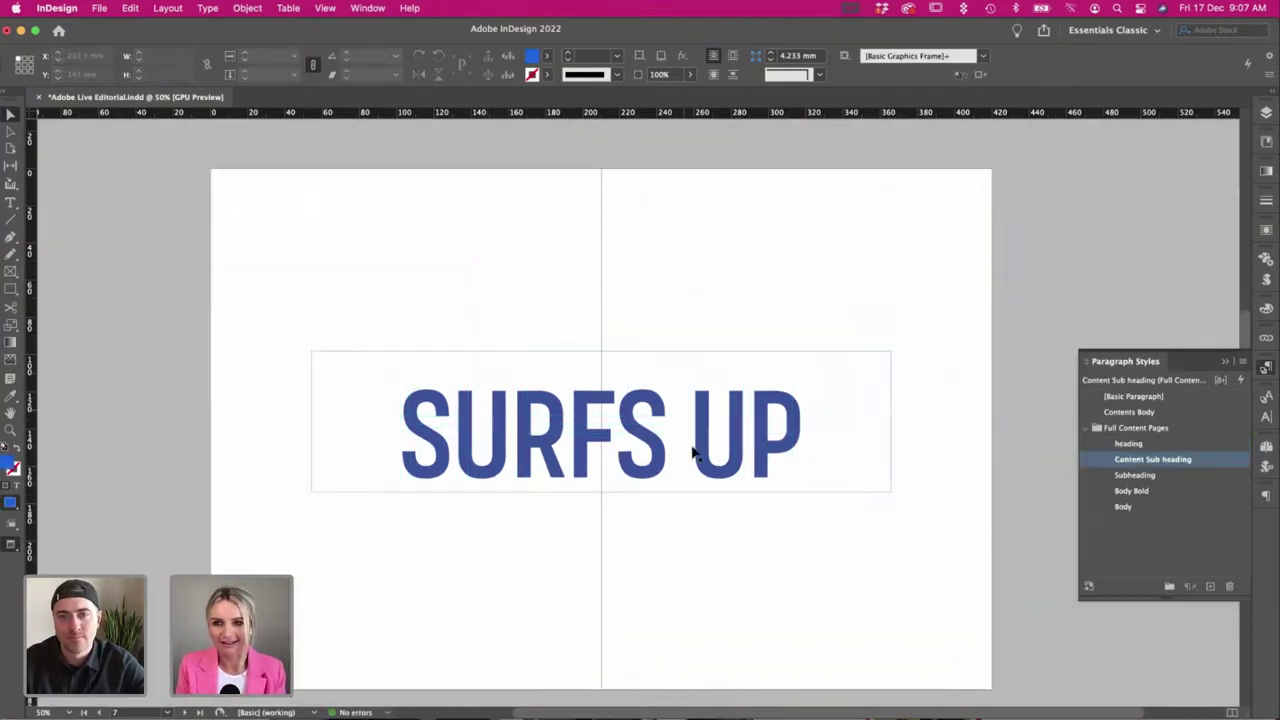
# Shift the SURFS UP frame left to about X 12 mm so the spine falls in the gap between the two words.
pyautogui.moveTo(697, 423); pyautogui.dragTo(629, 430)
pyautogui.moveTo(678, 440); pyautogui.dragTo(665, 440)
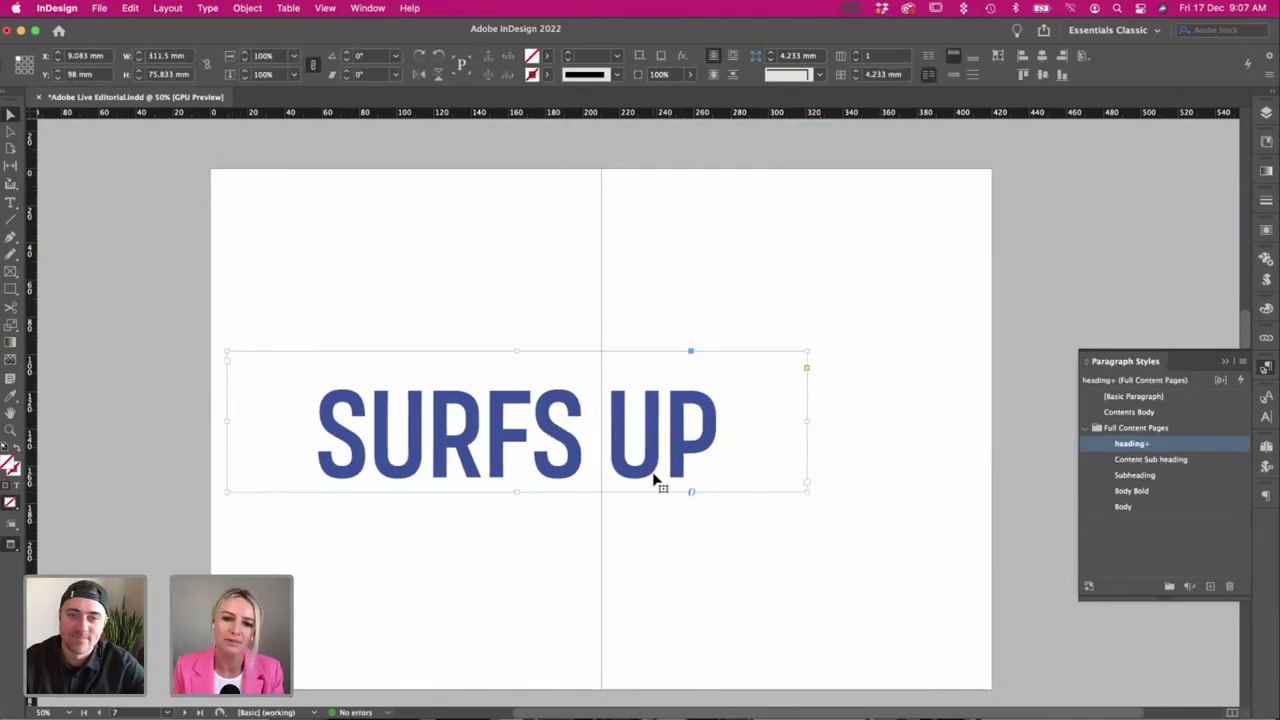
pyautogui.press('super+shift+a')
pyautogui.click(455, 427)
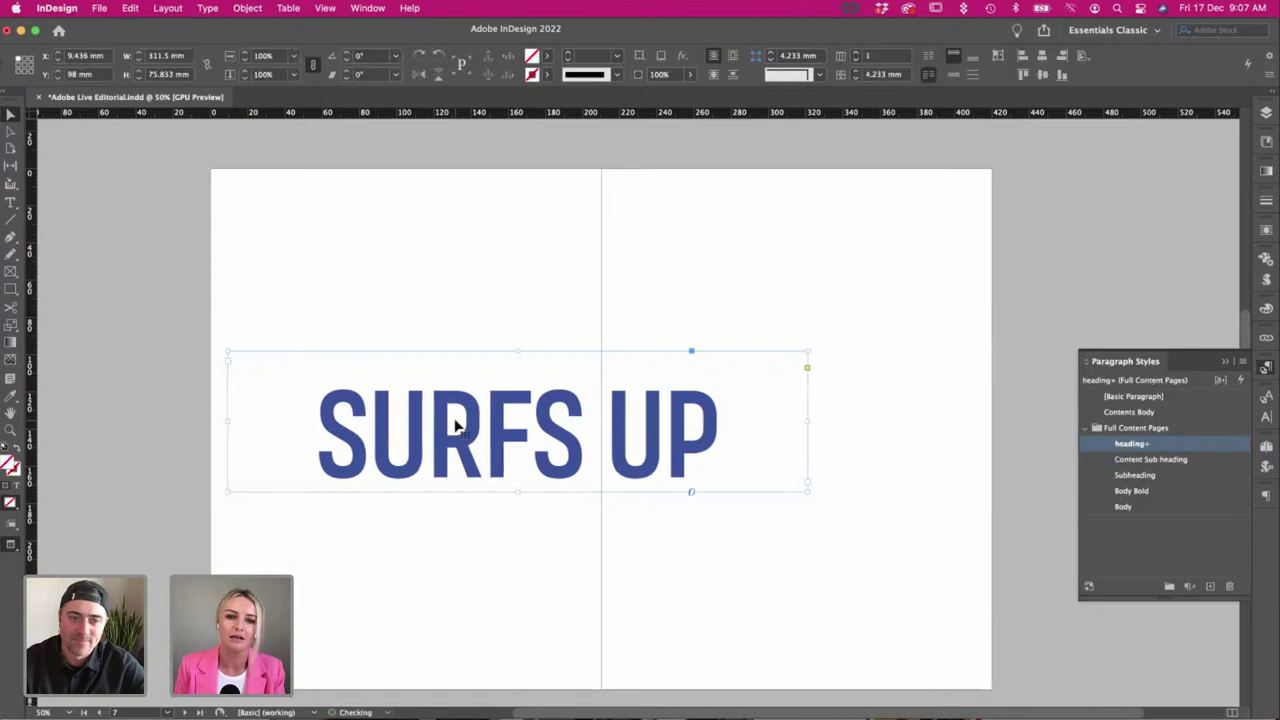
pyautogui.press('Right')
pyautogui.press('Right')
pyautogui.press('Right')
pyautogui.press('Right')
pyautogui.press('Right')
pyautogui.press('Right')
pyautogui.press('Right')
pyautogui.press('Right')
pyautogui.press('super+shift+a')
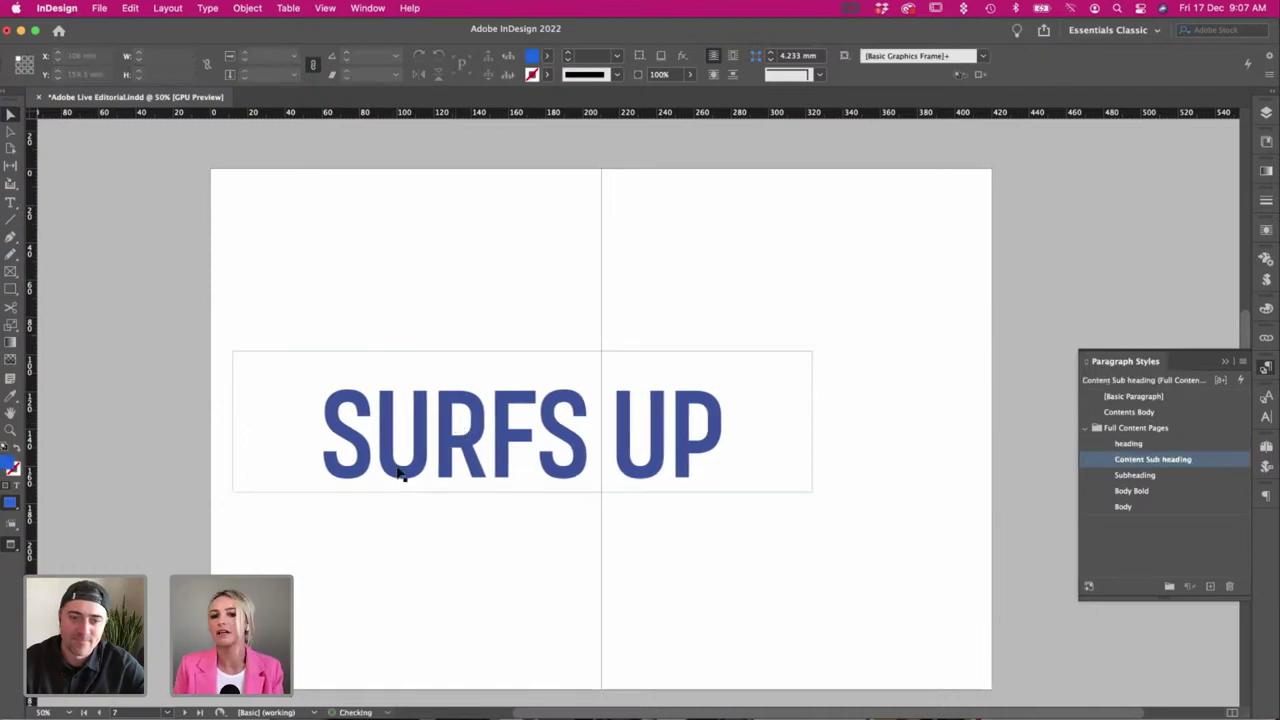
# Extend the heading frame downward to about 146.5 mm high and break the left-aligned text so UP sits on a second line.
pyautogui.click(510, 418)
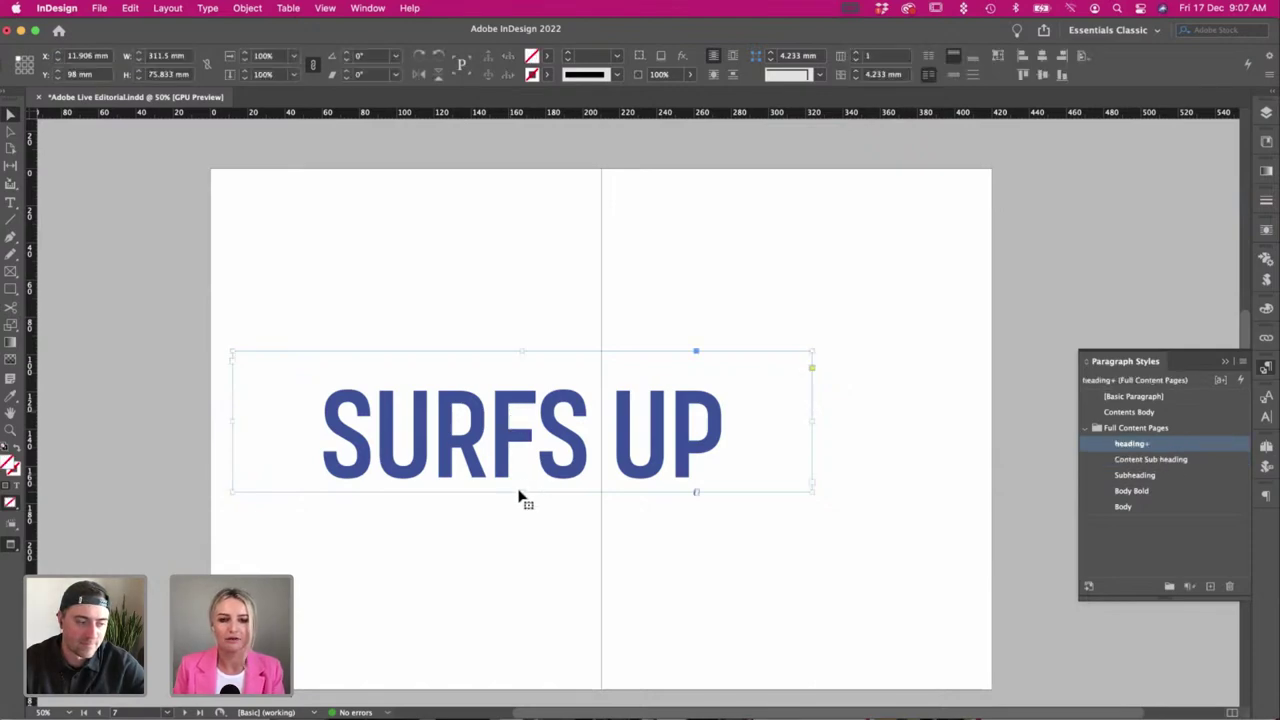
pyautogui.moveTo(522, 491); pyautogui.dragTo(522, 623)
pyautogui.doubleClick(449, 409)
pyautogui.press('super+a')
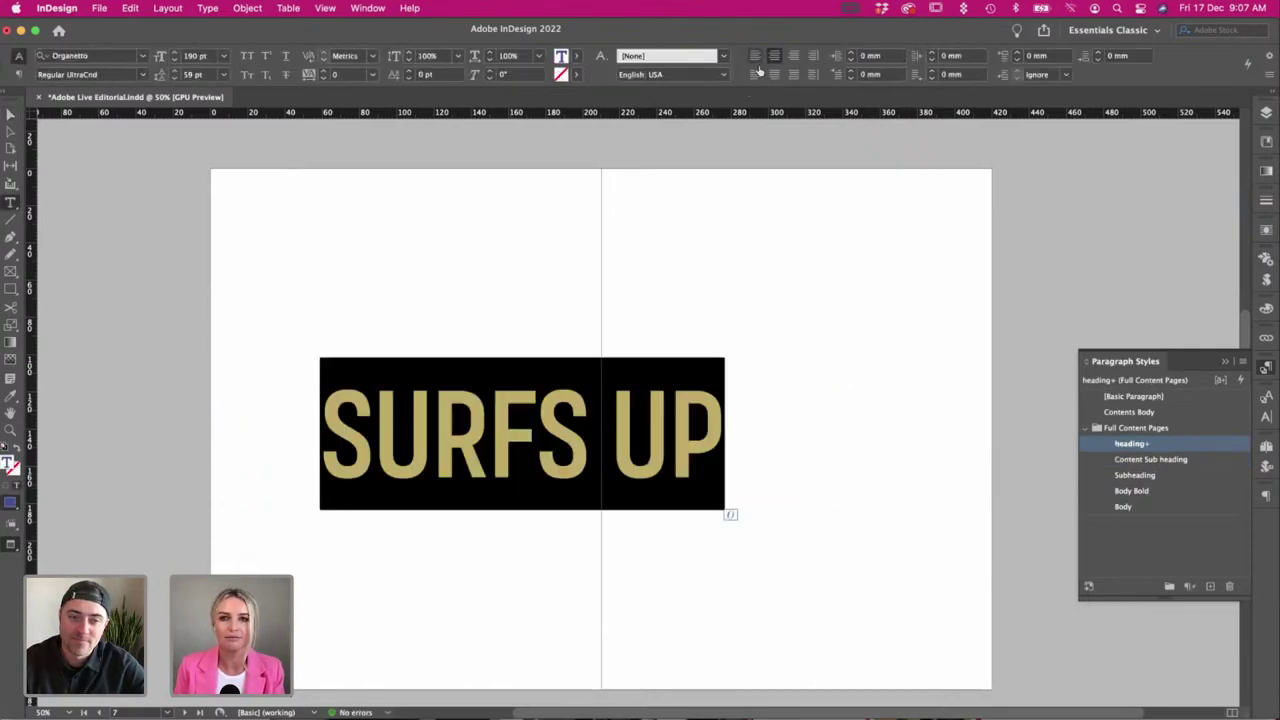
pyautogui.click(755, 59)
pyautogui.click(527, 438)
pyautogui.press('Return')
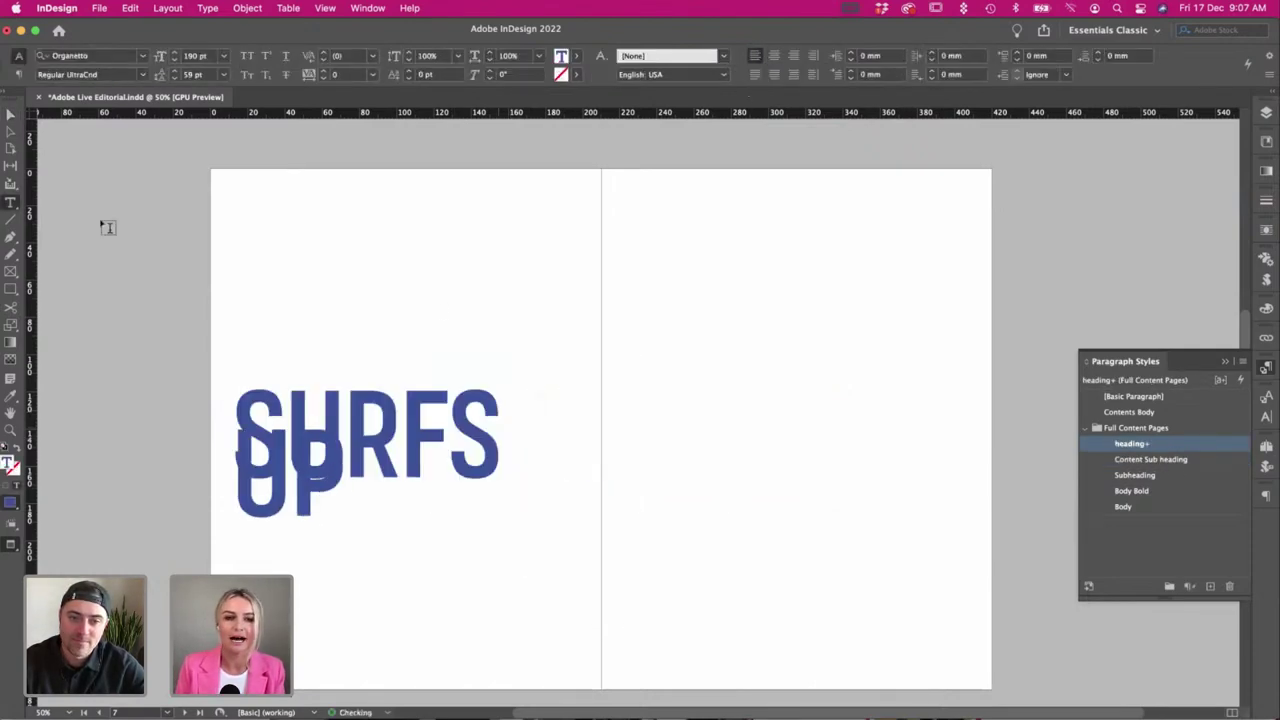
# Increase the two-line heading's leading, trying 100 pt and 140 pt before settling on 160 pt.
pyautogui.press('super+a')
pyautogui.click(188, 75)
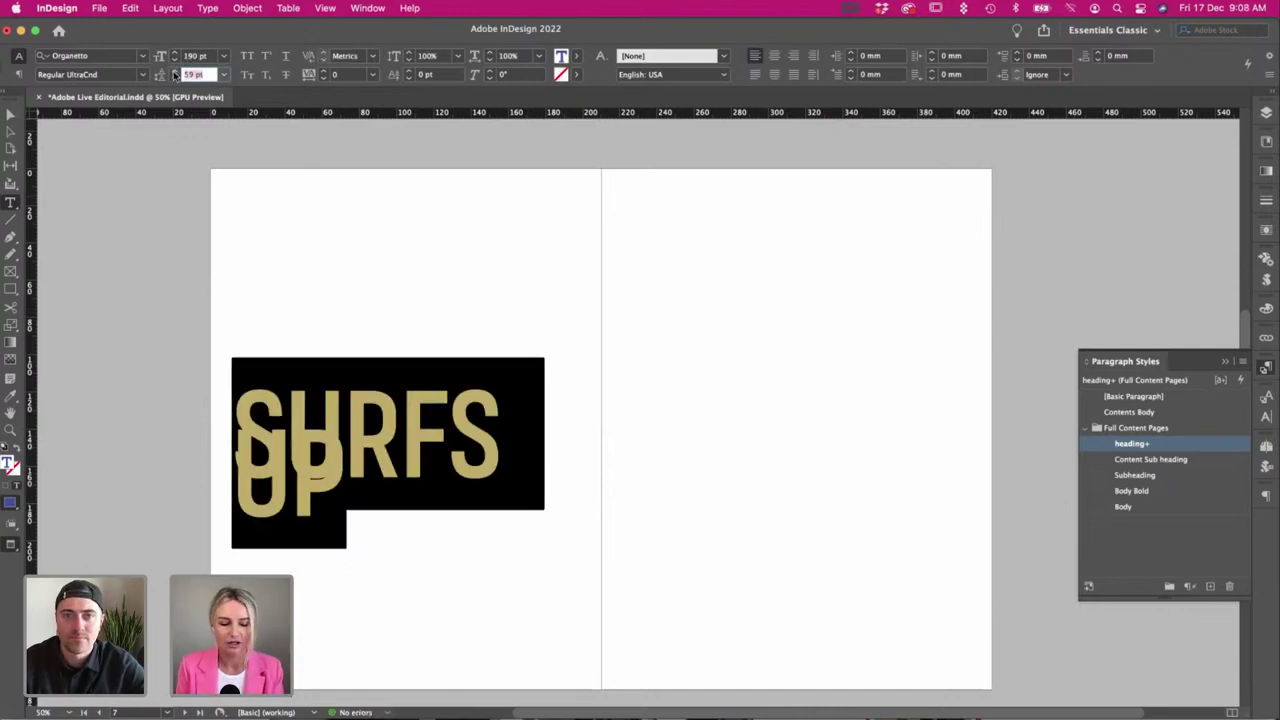
pyautogui.write('100')
pyautogui.press('Return')
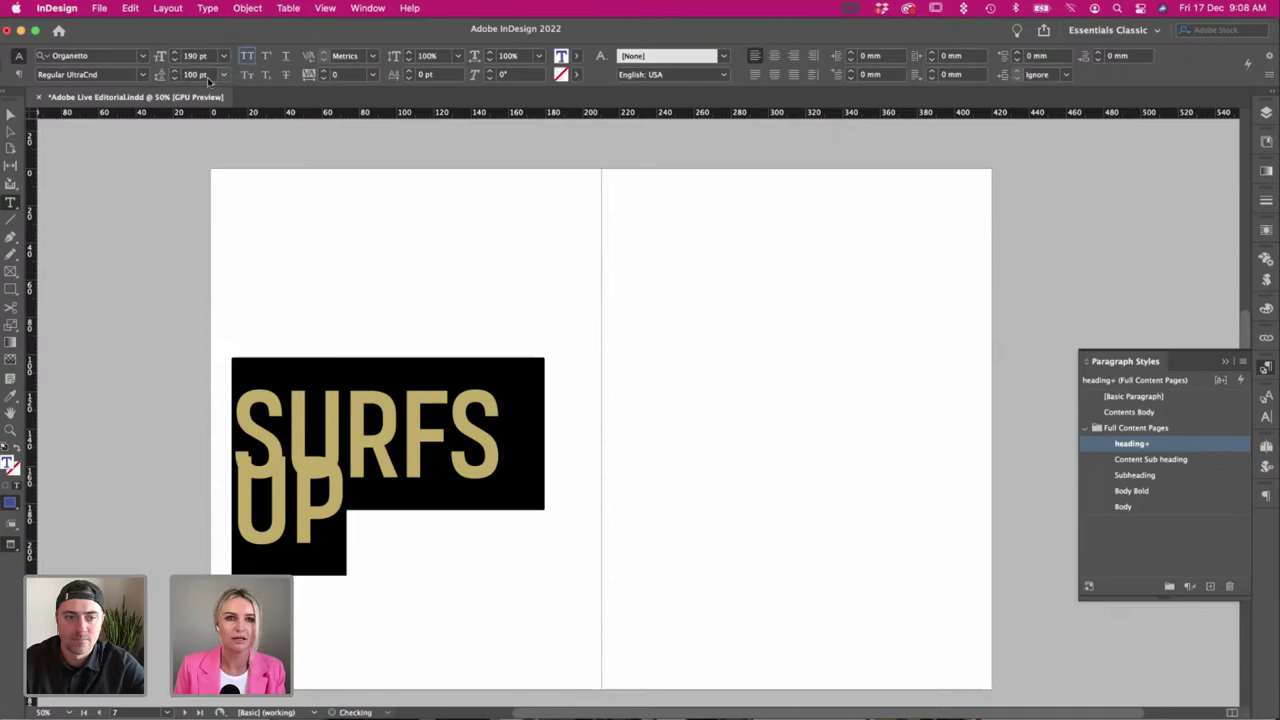
pyautogui.write('140')
pyautogui.press('Return')
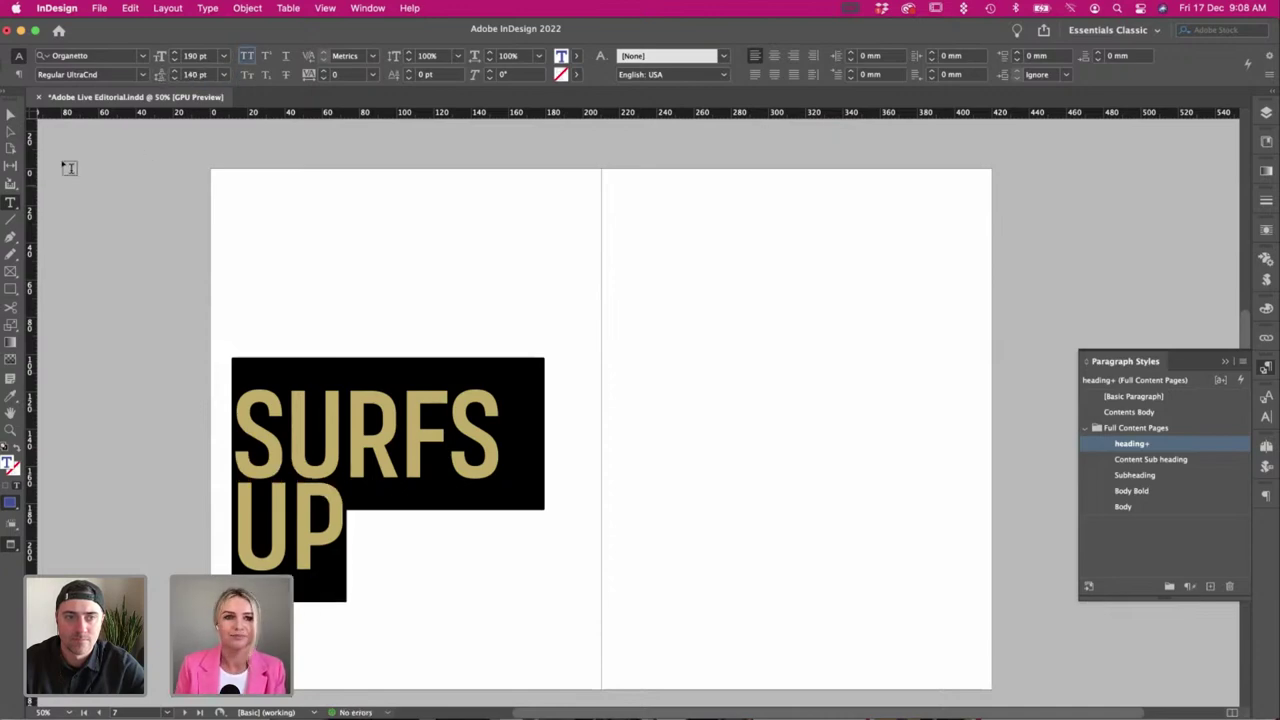
pyautogui.click(188, 75)
pyautogui.write('160')
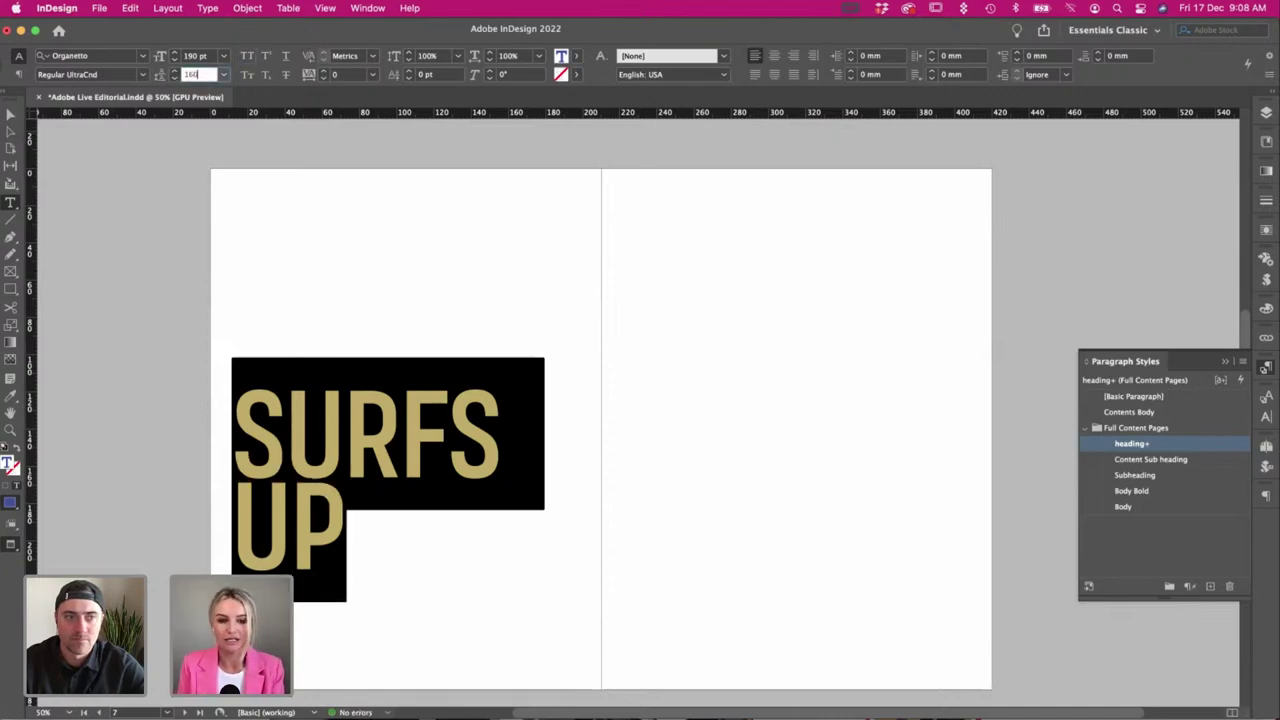
pyautogui.press('Return')
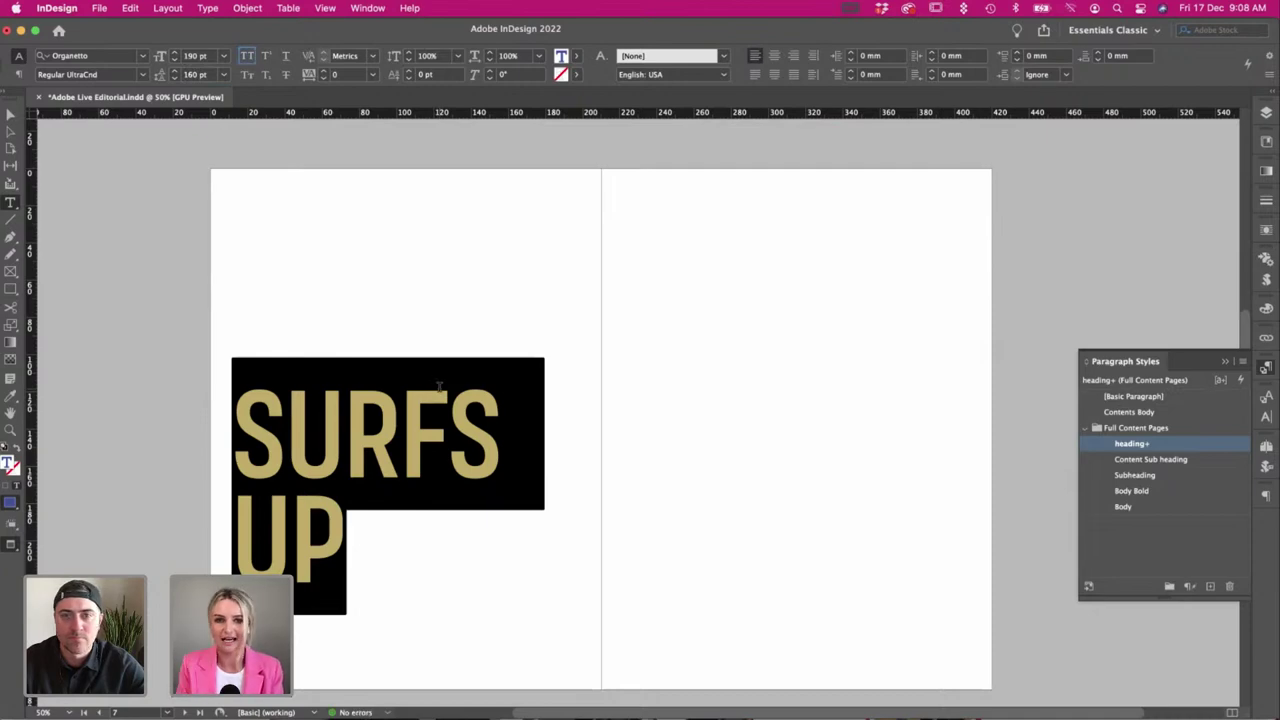
# Move the two-line heading frame up and right to about X 27.5 mm, Y 77 mm.
pyautogui.click(10, 115)
pyautogui.click(92, 150)
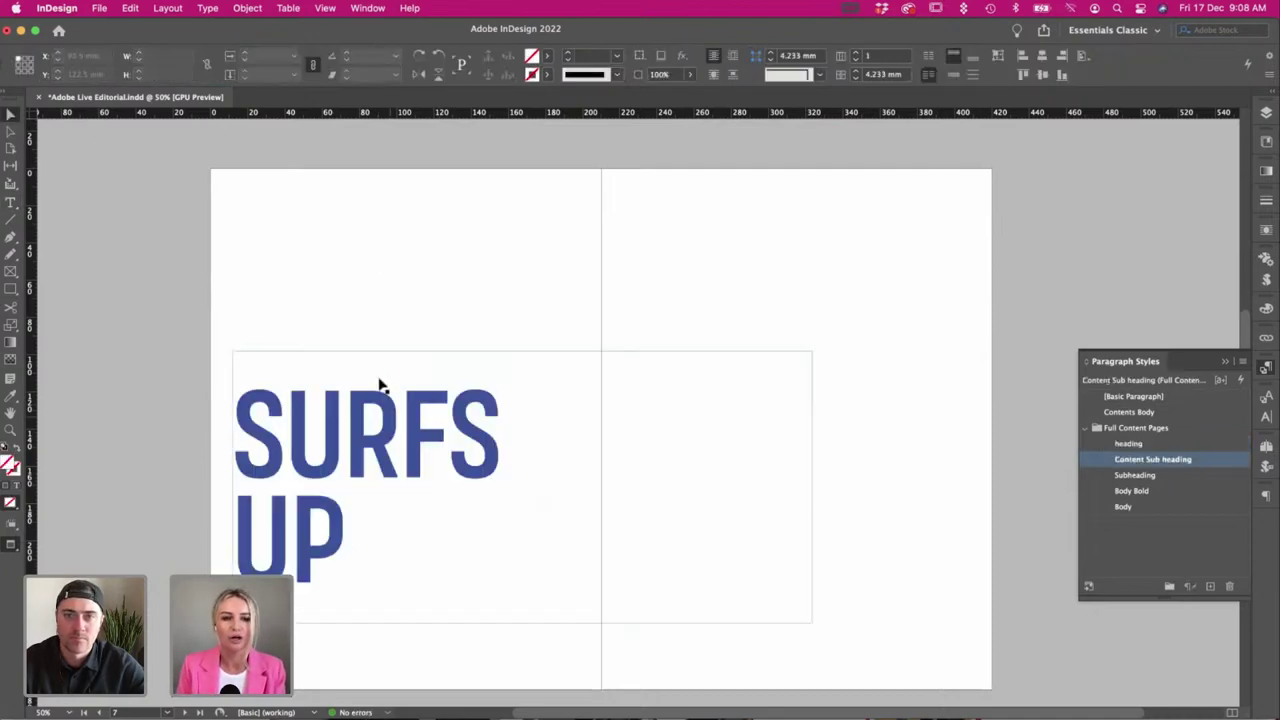
pyautogui.moveTo(394, 423); pyautogui.dragTo(410, 408)
pyautogui.click(329, 270)
pyautogui.click(410, 428)
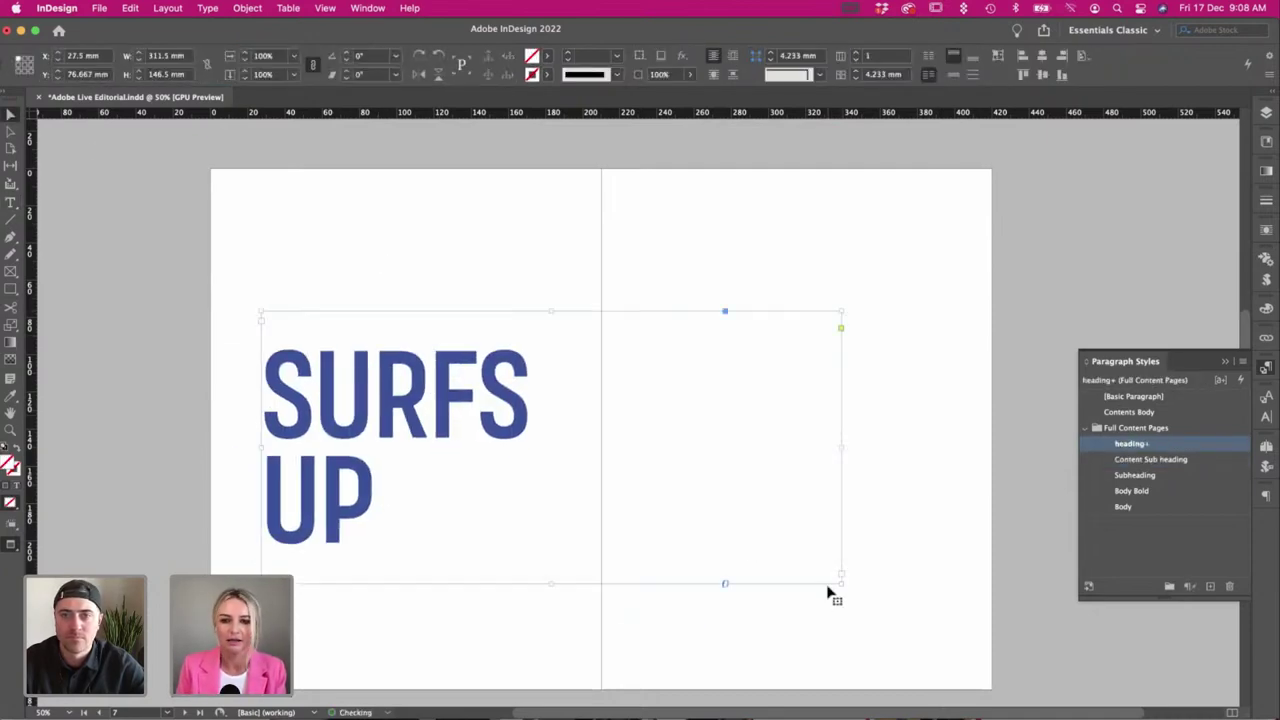
# Narrow the heading frame to about 148 mm and scale it together with its text to about 180 × 178 mm.
pyautogui.moveTo(840, 586); pyautogui.dragTo(590, 582)
pyautogui.press('super+z')
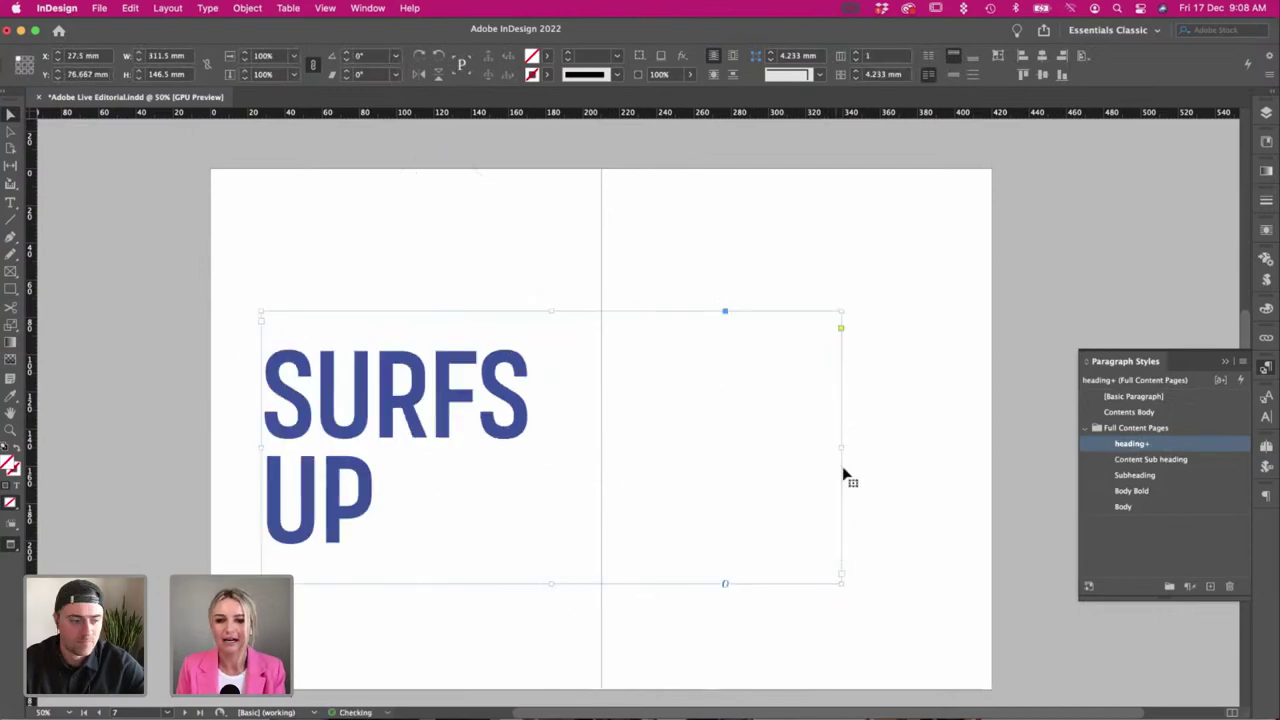
pyautogui.moveTo(843, 446); pyautogui.dragTo(537, 448)
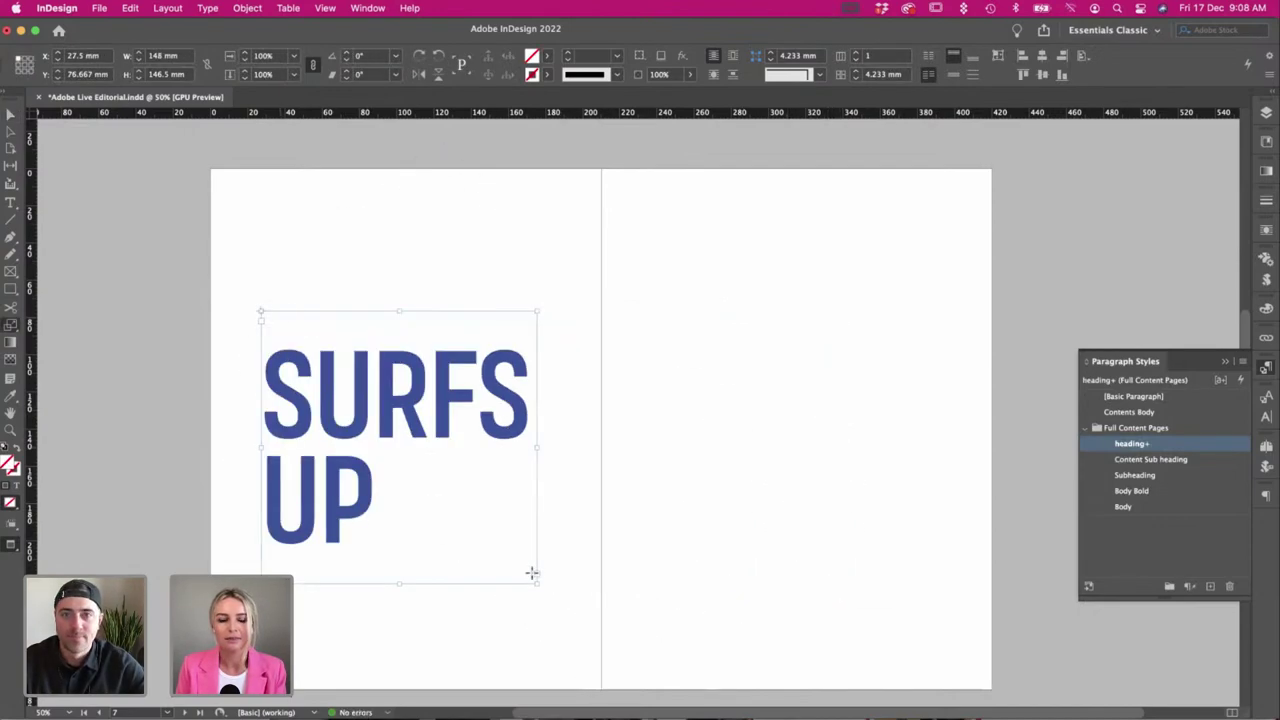
pyautogui.moveTo(537, 583); pyautogui.dragTo(592, 638)
pyautogui.click(738, 542)
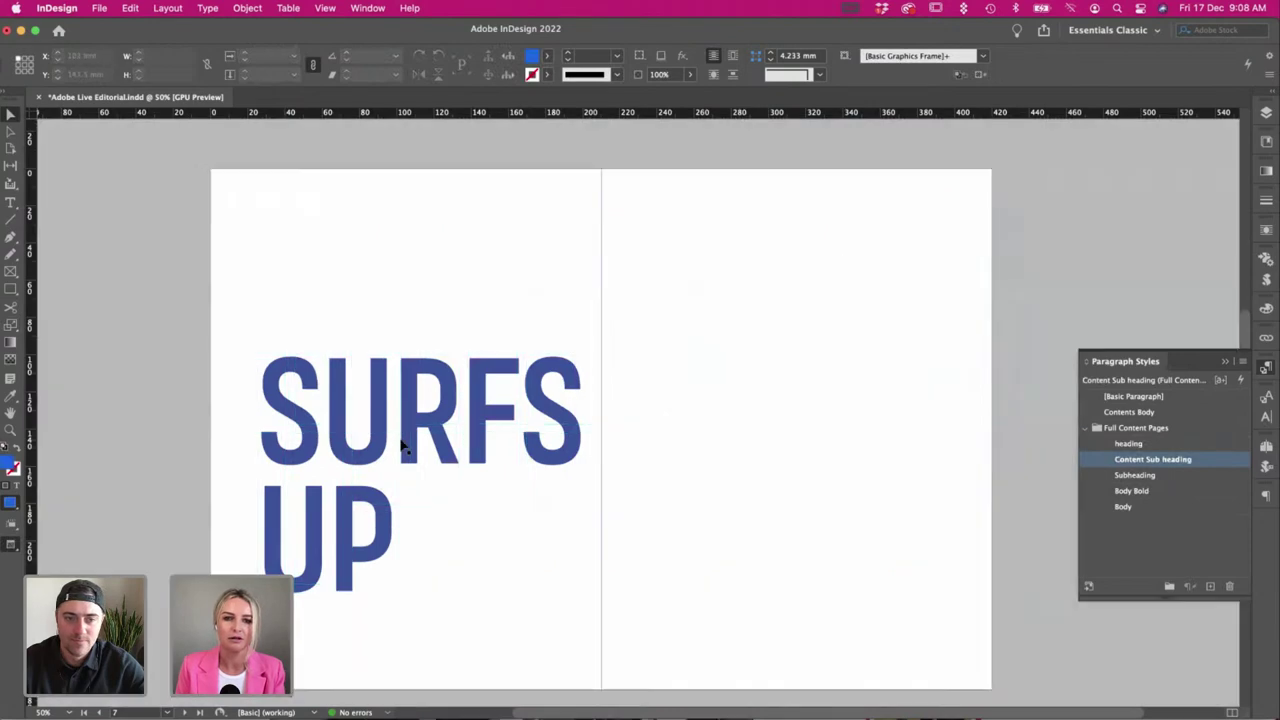
# Resize the heading frame to about 332 × 98 mm and bring UP back onto the same line as SURFS, separated by one space.
pyautogui.scroll(-3, 407, 420)
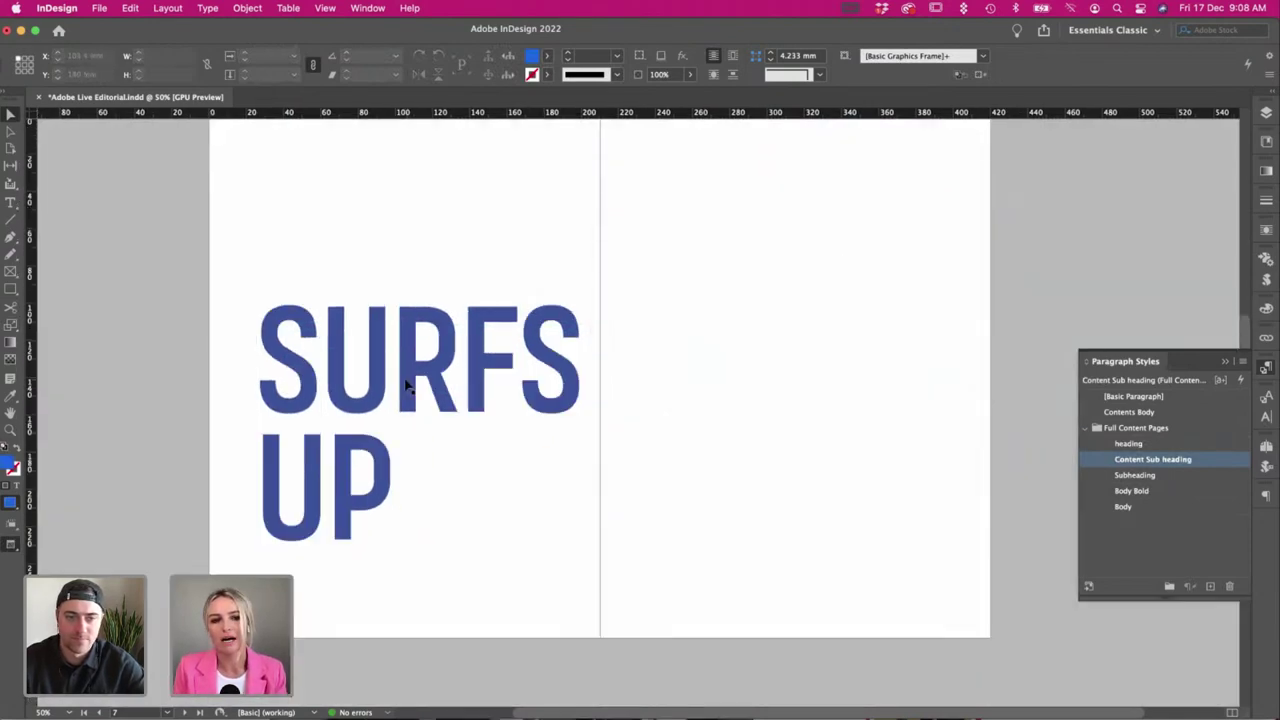
pyautogui.scroll(3, 407, 390)
pyautogui.click(407, 387)
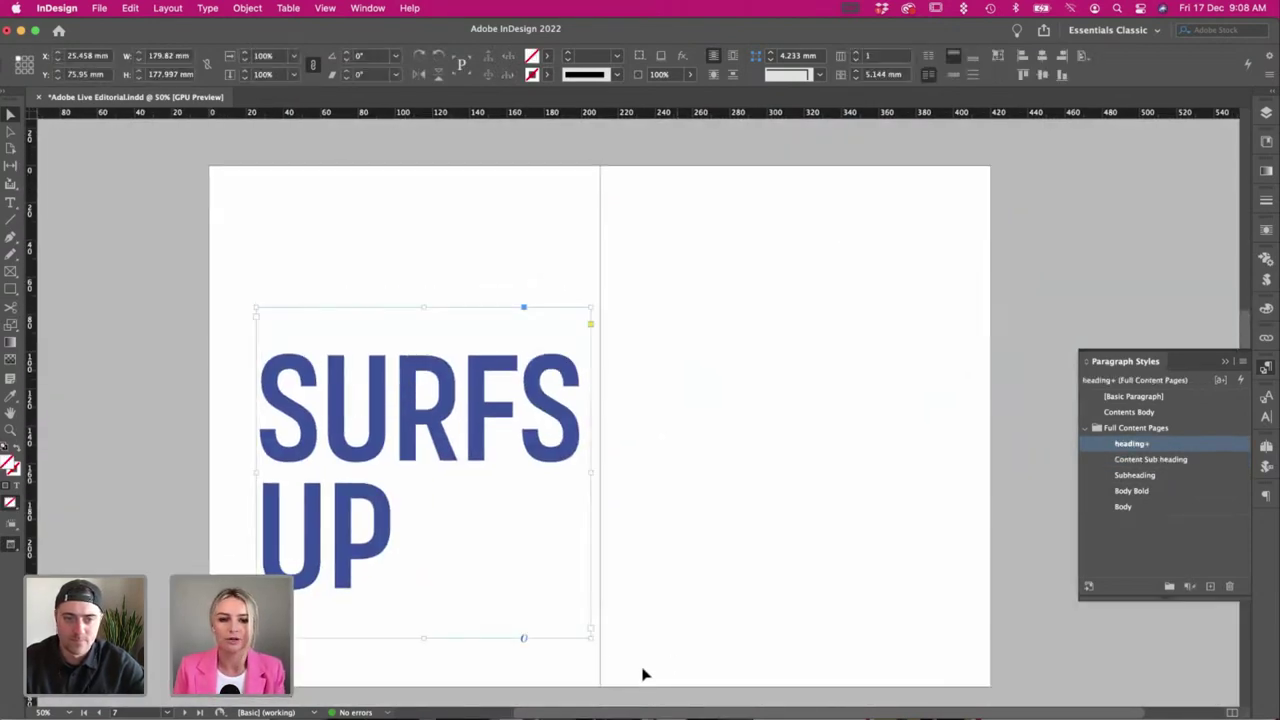
pyautogui.moveTo(588, 638); pyautogui.dragTo(874, 484)
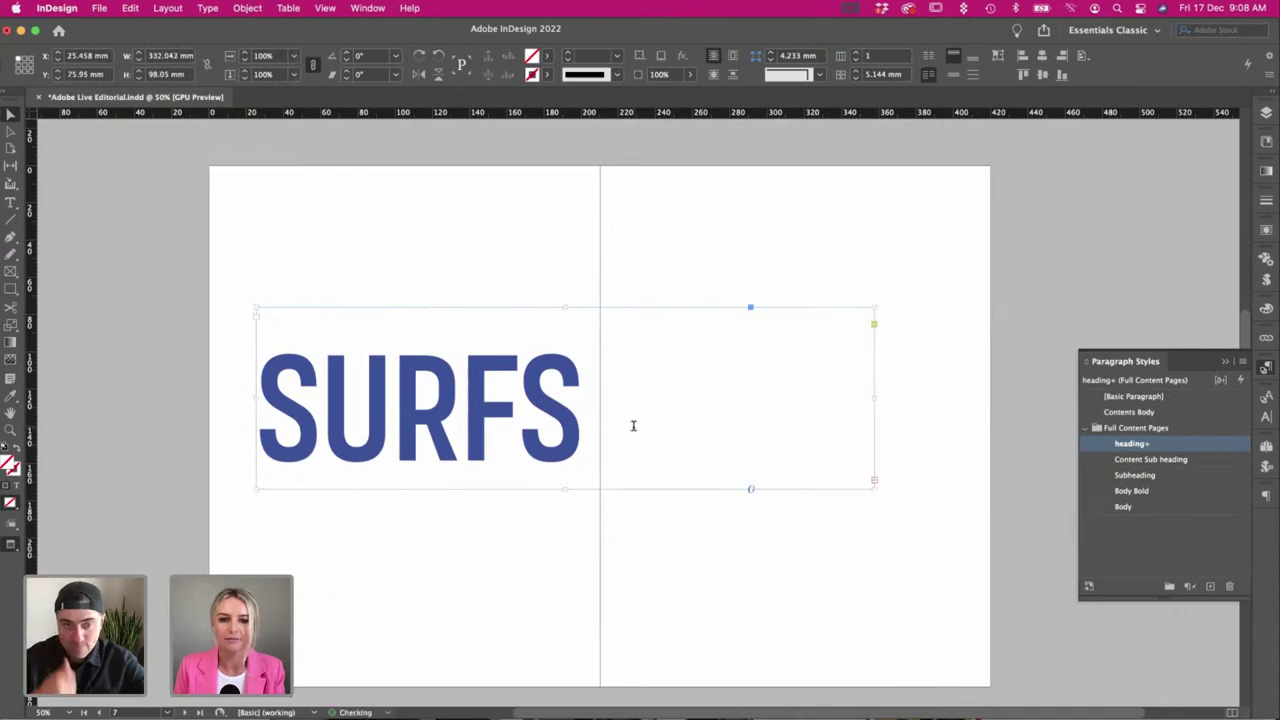
pyautogui.doubleClick(572, 412)
pyautogui.click(615, 410)
pyautogui.press('BackSpace')
pyautogui.press('Delete')
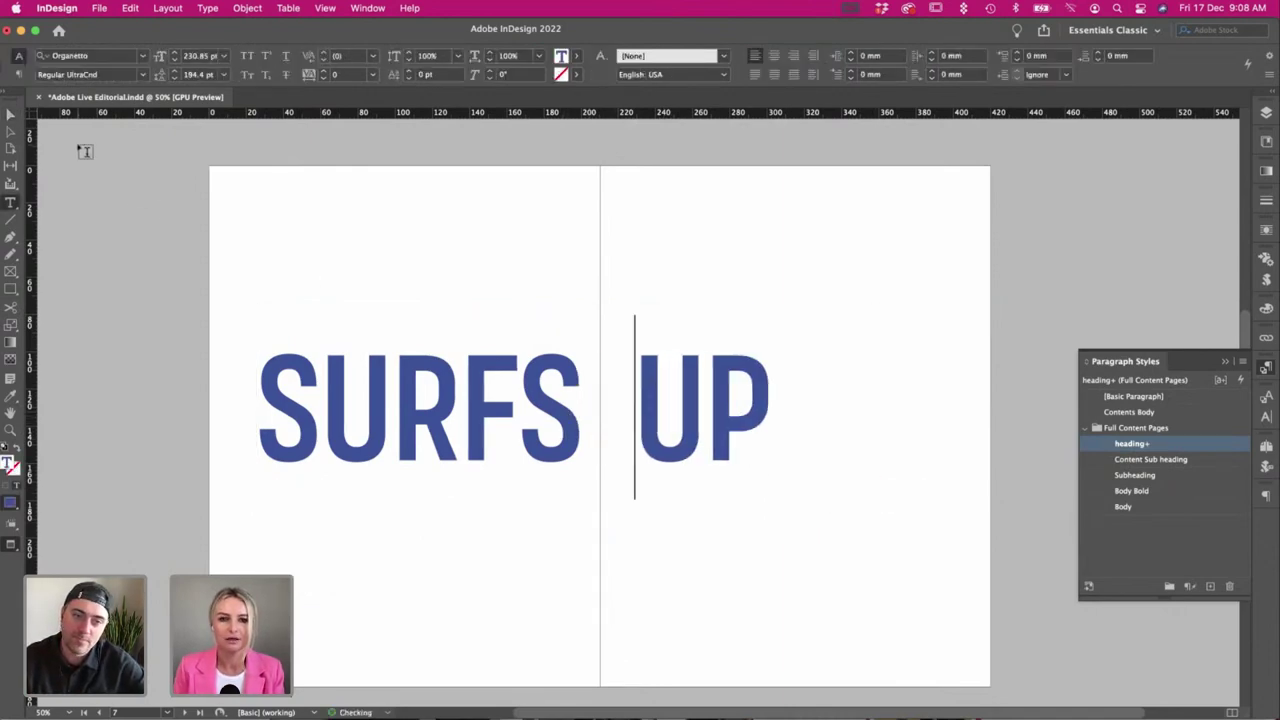
pyautogui.press('BackSpace')
pyautogui.click(10, 115)
pyautogui.click(318, 203)
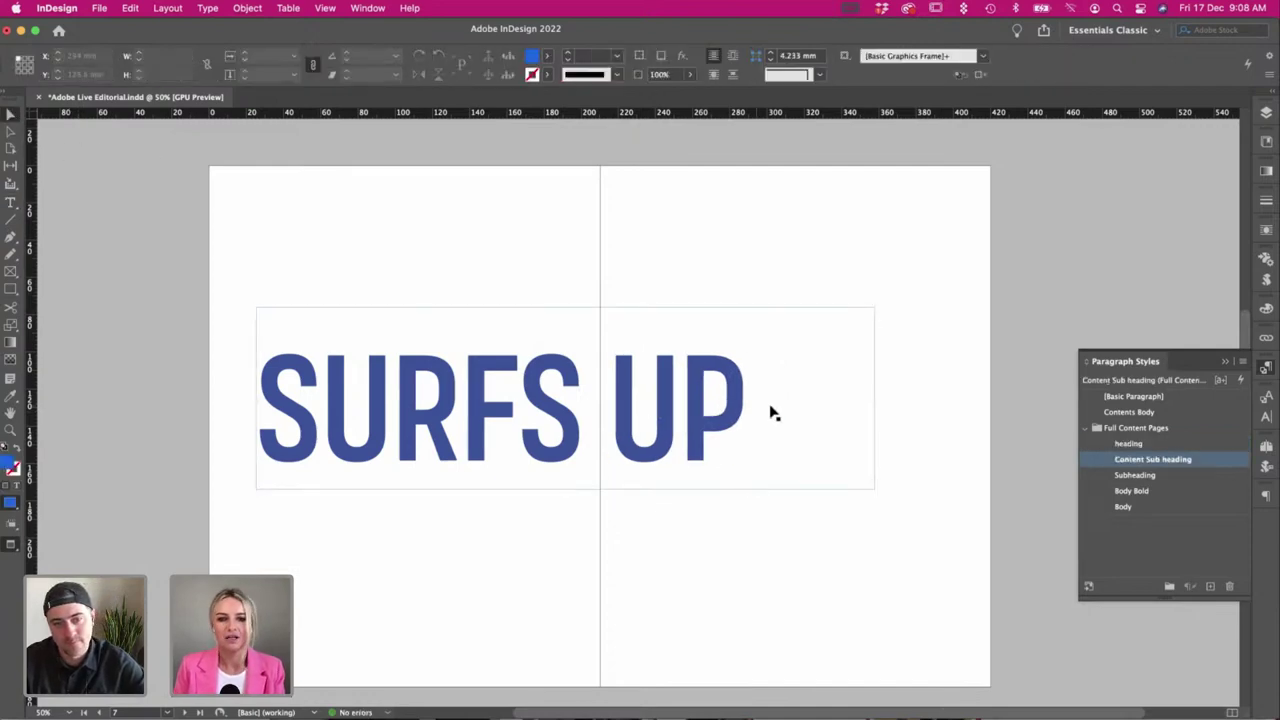
# Widen the SURFS UP text frame to just past the outer edge of the right-hand page.
pyautogui.click(770, 408)
pyautogui.moveTo(877, 407); pyautogui.dragTo(985, 402)
pyautogui.press('super+z')
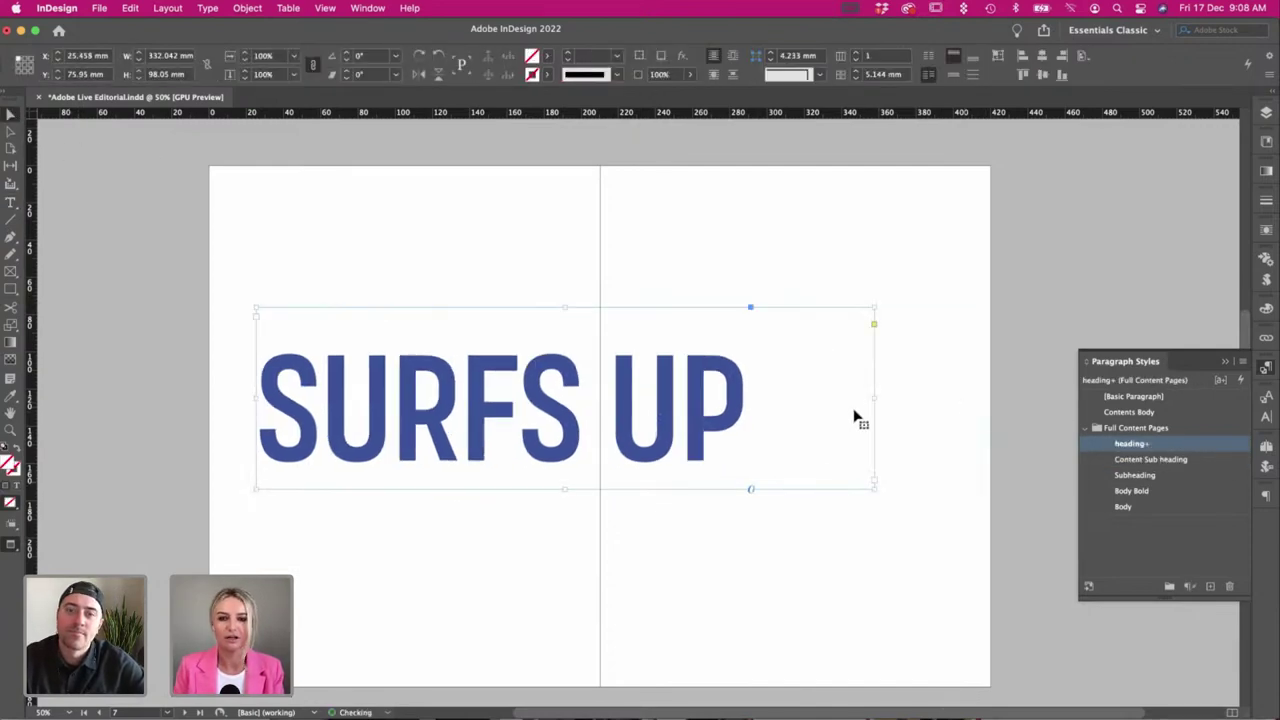
pyautogui.moveTo(873, 400); pyautogui.dragTo(1005, 398)
# Add the word DUDE after SURFS UP in the heading.
pyautogui.doubleClick(1000, 400)
pyautogui.write('DU')
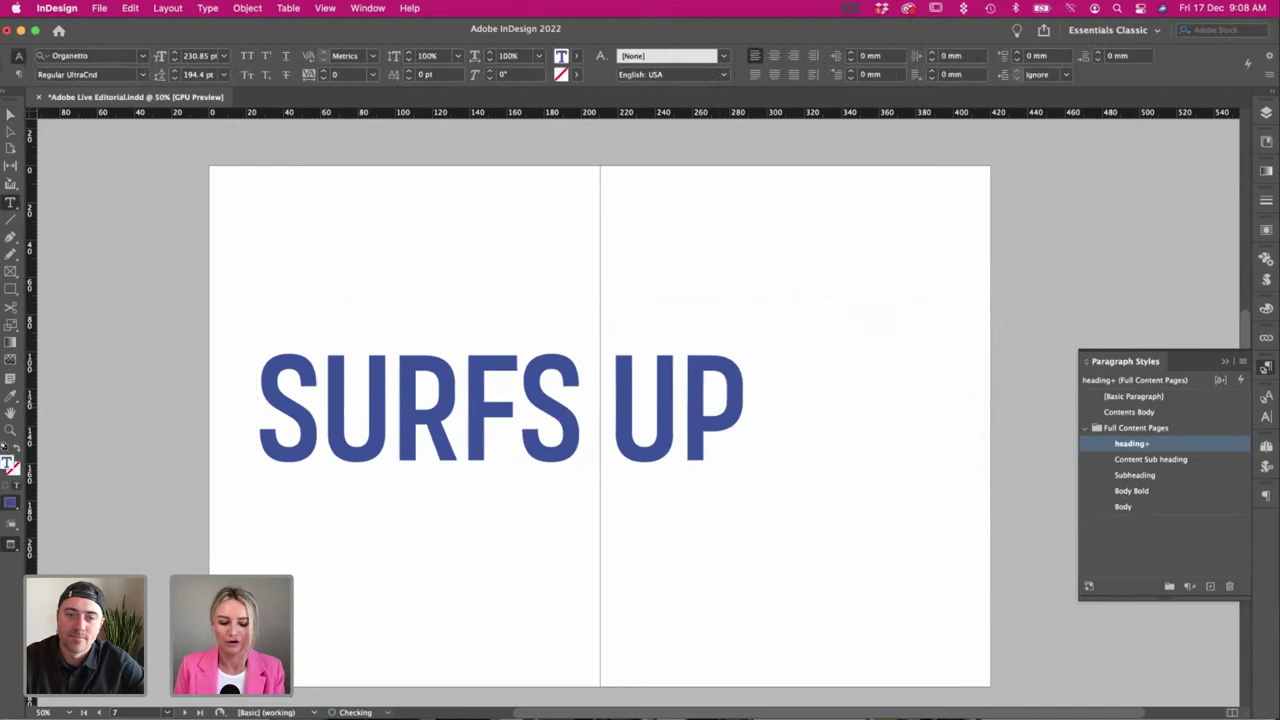
pyautogui.write('D')
pyautogui.press('BackSpace')
pyautogui.press('BackSpace')
pyautogui.press('BackSpace')
# Center-align the whole SURFS UP DUDE heading and set its font size to 200 pt.
pyautogui.press('super+a')
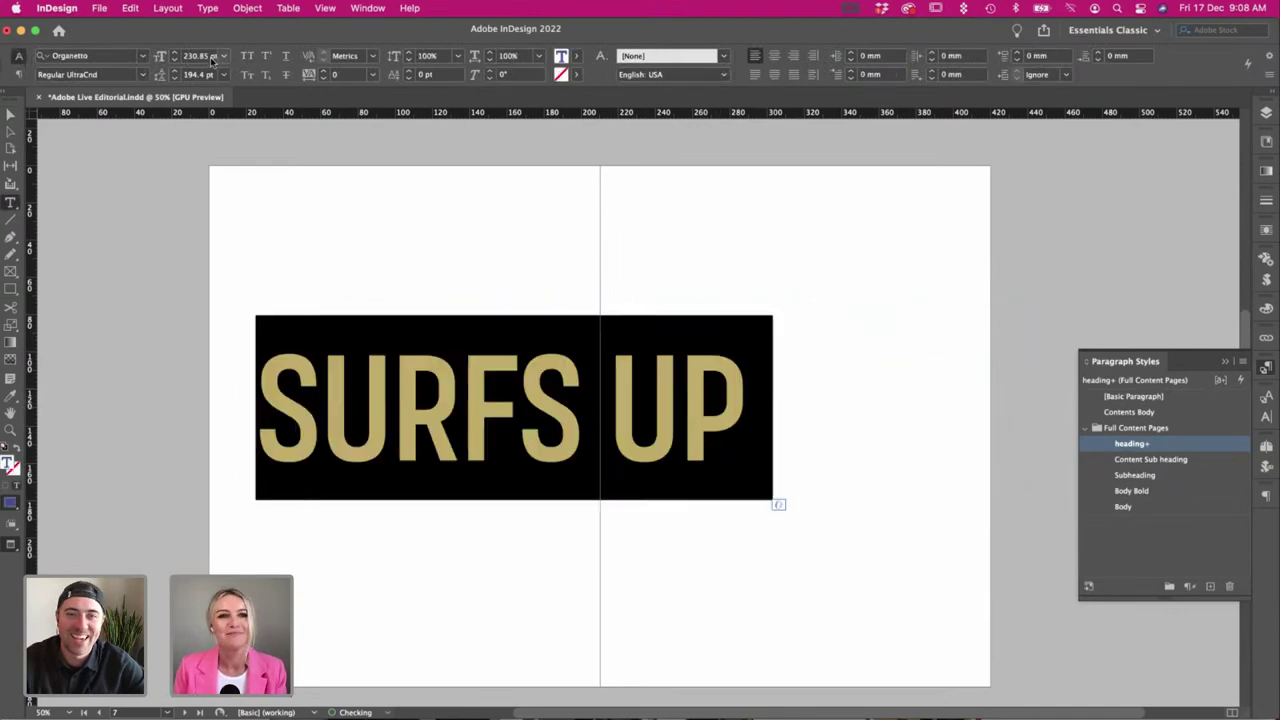
pyautogui.moveTo(212, 57); pyautogui.dragTo(125, 54)
pyautogui.write('220')
pyautogui.press('Tab')
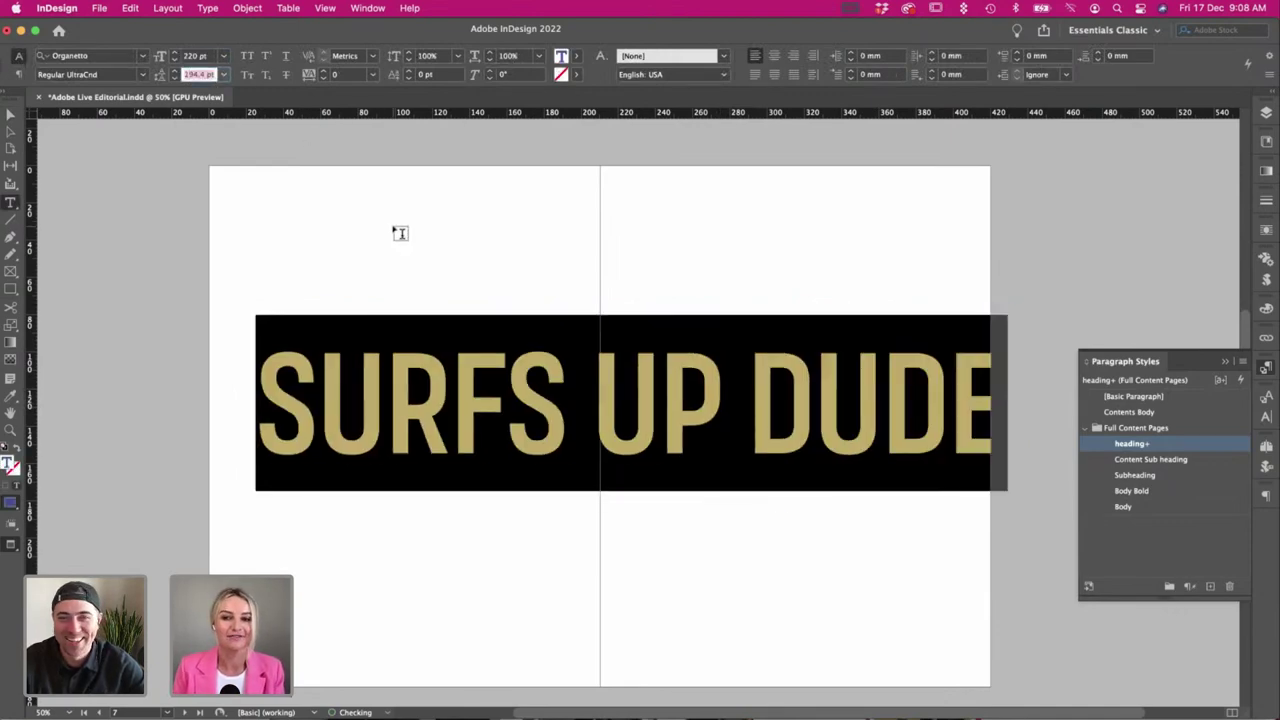
pyautogui.click(778, 58)
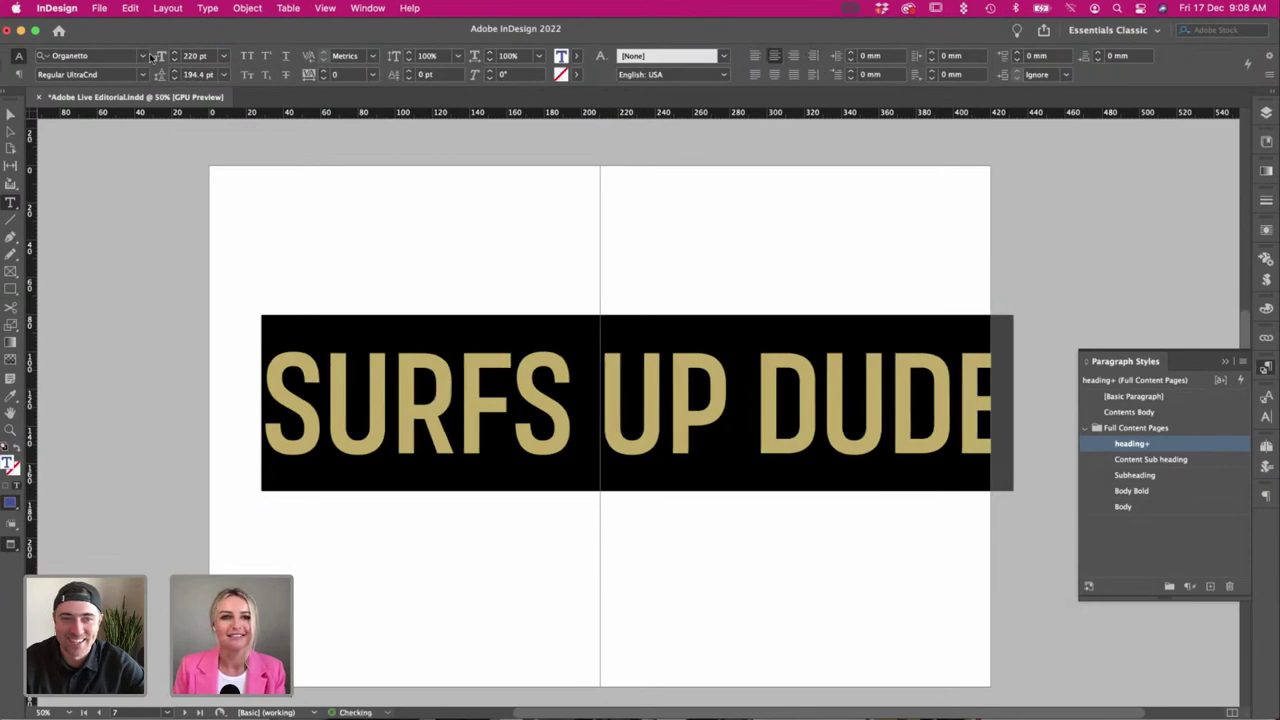
pyautogui.moveTo(210, 57); pyautogui.dragTo(145, 59)
pyautogui.write('200')
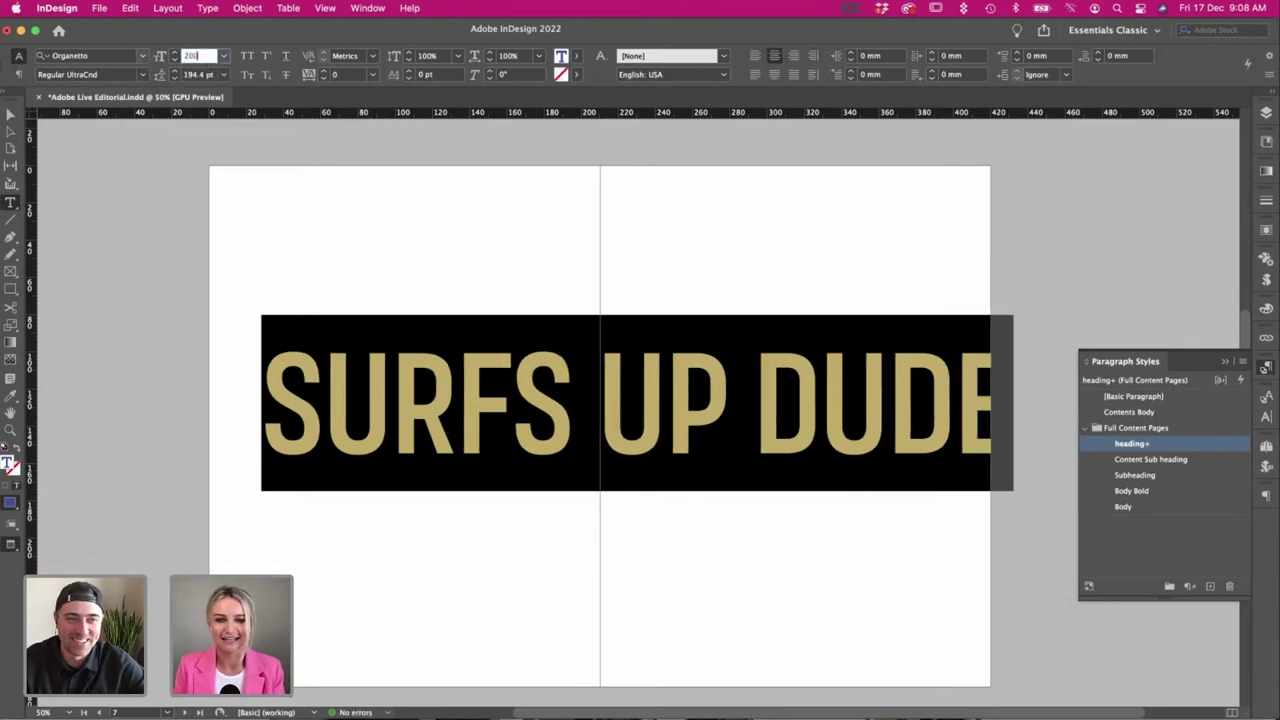
pyautogui.press('Tab')
# Move the heading frame to about X 7.6 mm, Y 82.3 mm, roughly centered across the spread.
pyautogui.click(10, 115)
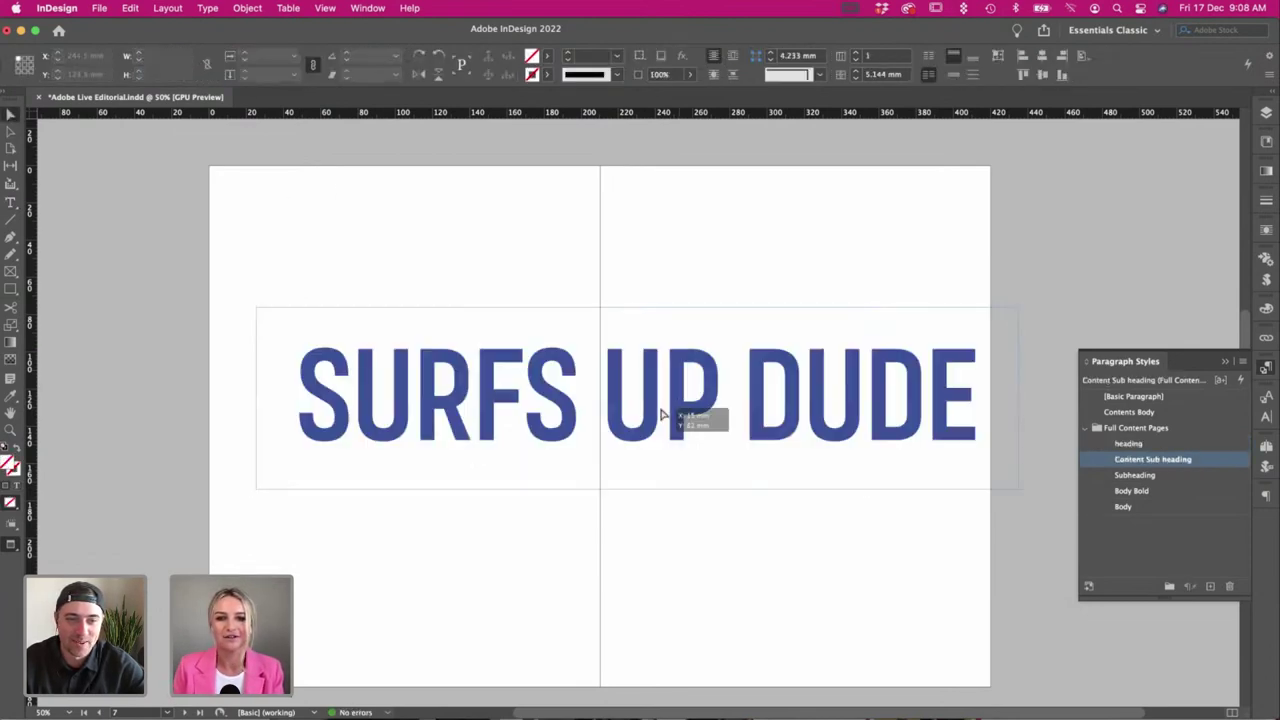
pyautogui.moveTo(682, 403); pyautogui.dragTo(651, 415)
pyautogui.press('Left')
pyautogui.press('Left')
pyautogui.press('Left')
pyautogui.press('Left')
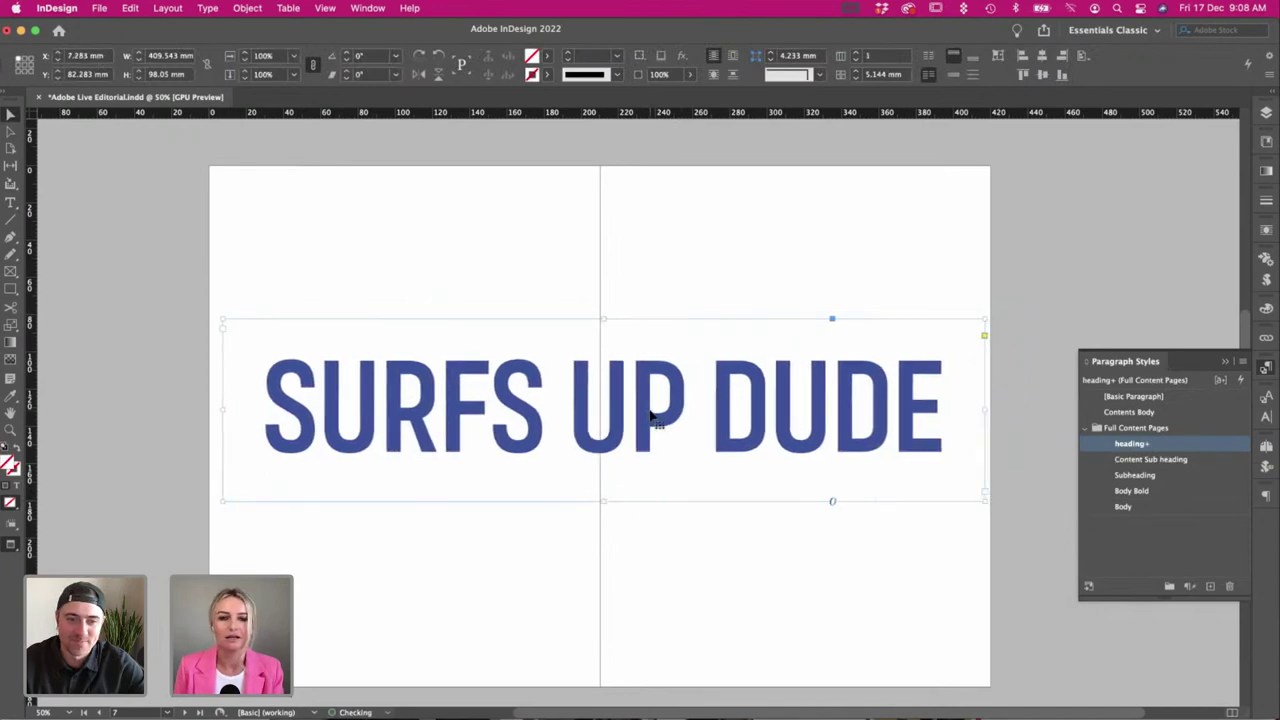
pyautogui.press('Right')
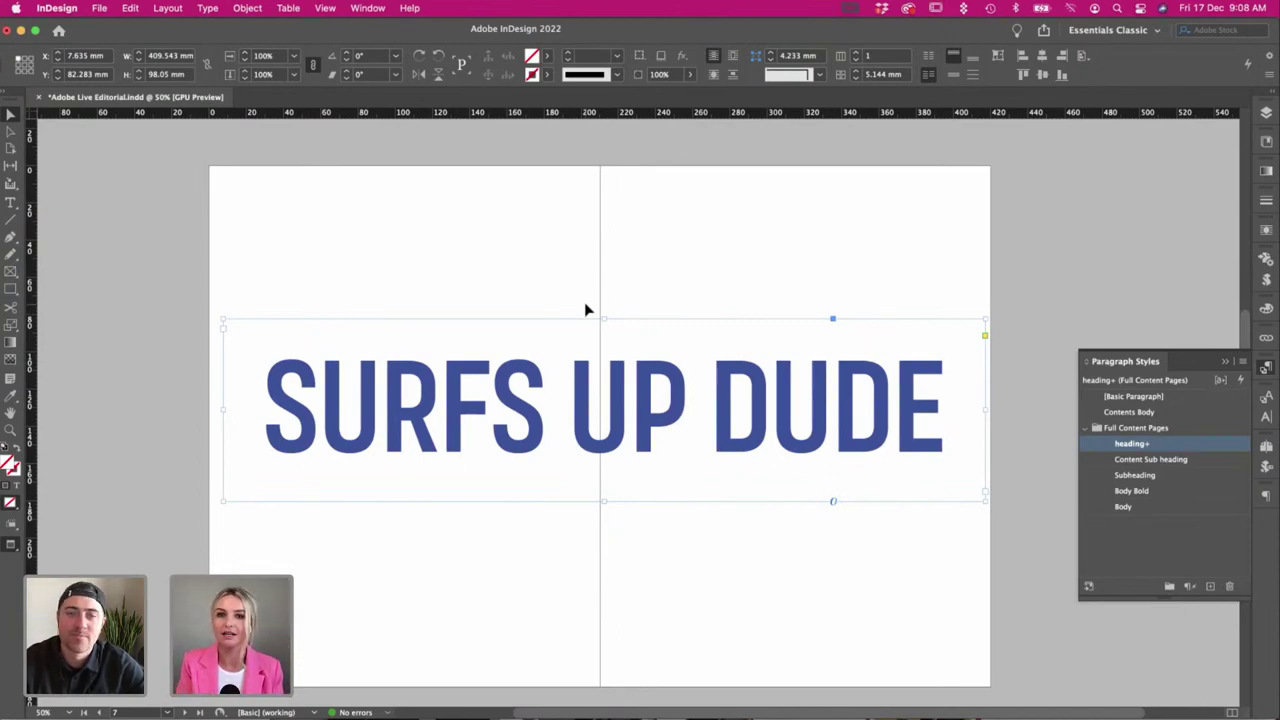
# Move the heading frame down to about Y 93.5 mm, keeping its horizontal position.
pyautogui.click(482, 304)
pyautogui.scroll(-1, 484, 310)
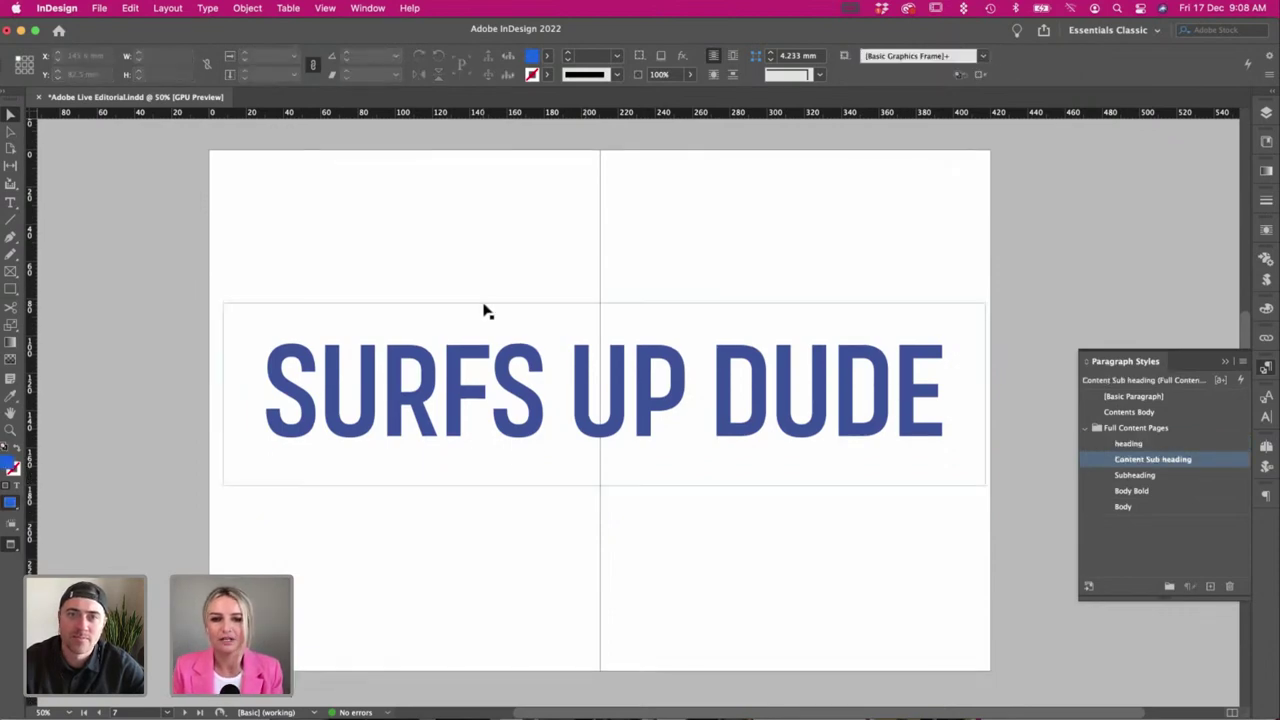
pyautogui.click(661, 431)
pyautogui.moveTo(676, 413); pyautogui.dragTo(676, 433)
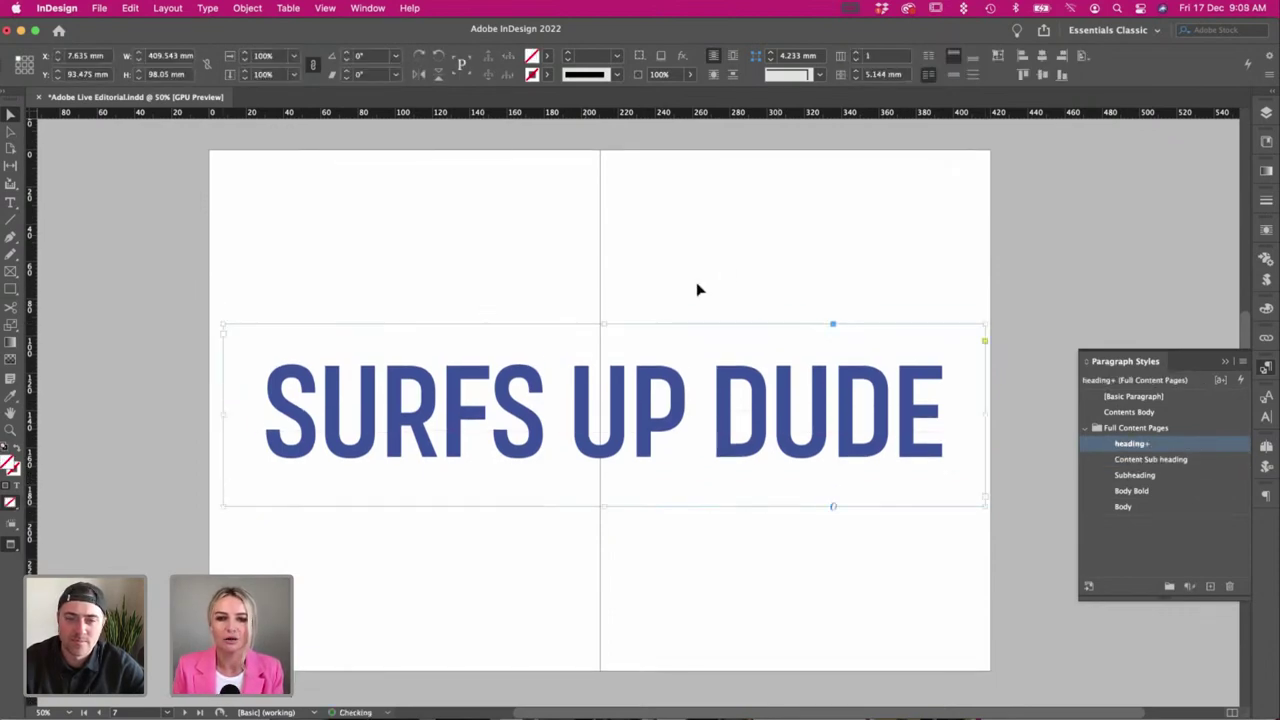
pyautogui.click(1042, 57)
pyautogui.press('super+z')
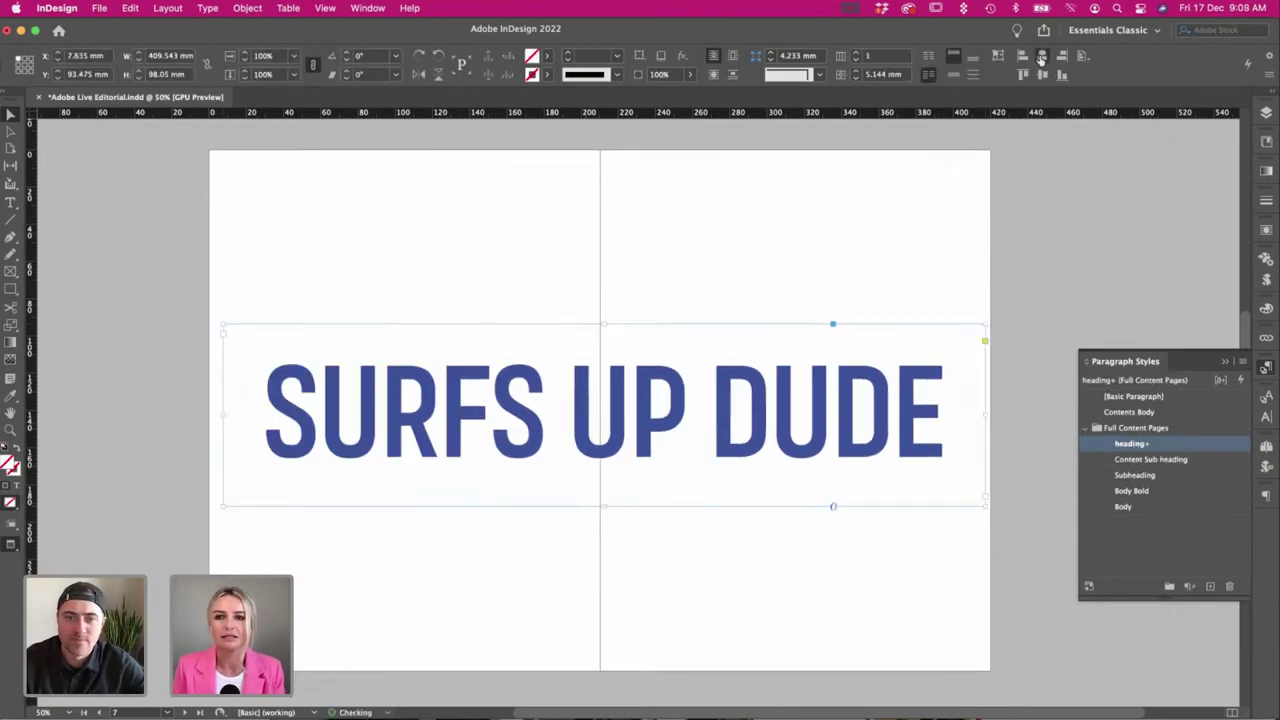
pyautogui.click(690, 260)
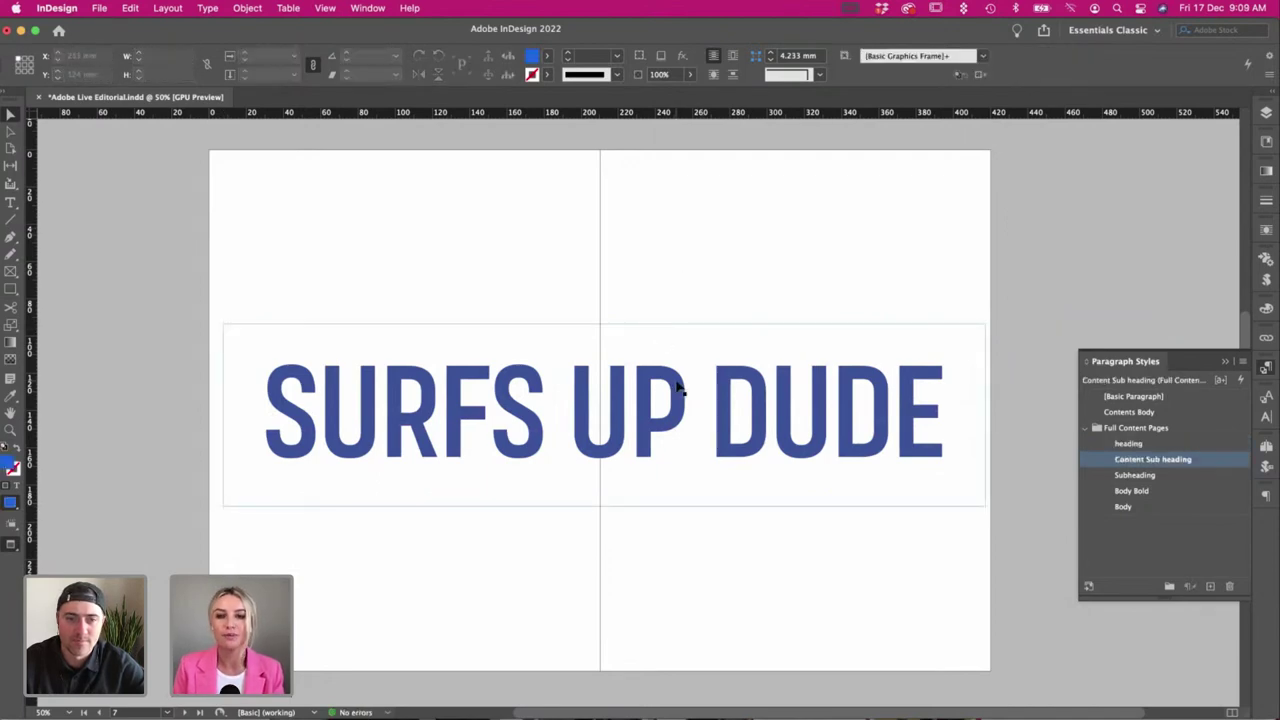
# Convert the SURFS UP DUDE heading text to outlines.
pyautogui.scroll(1, 678, 388)
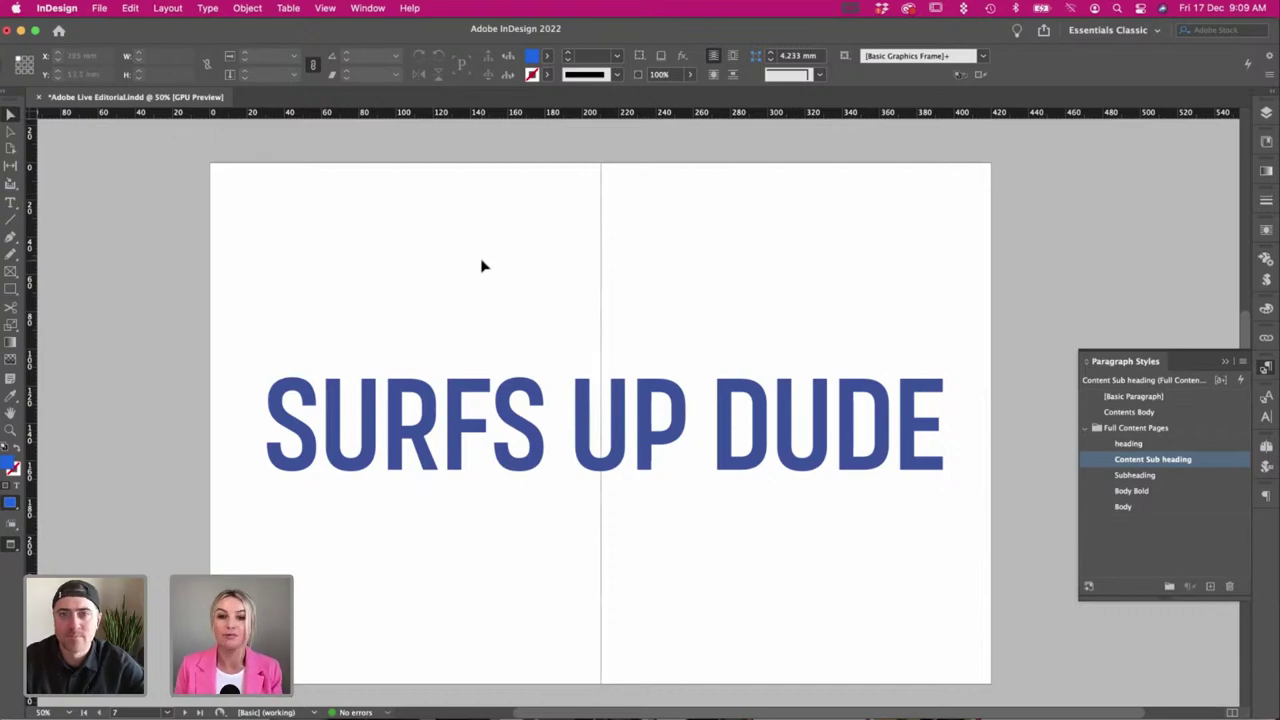
pyautogui.moveTo(431, 280); pyautogui.dragTo(795, 550)
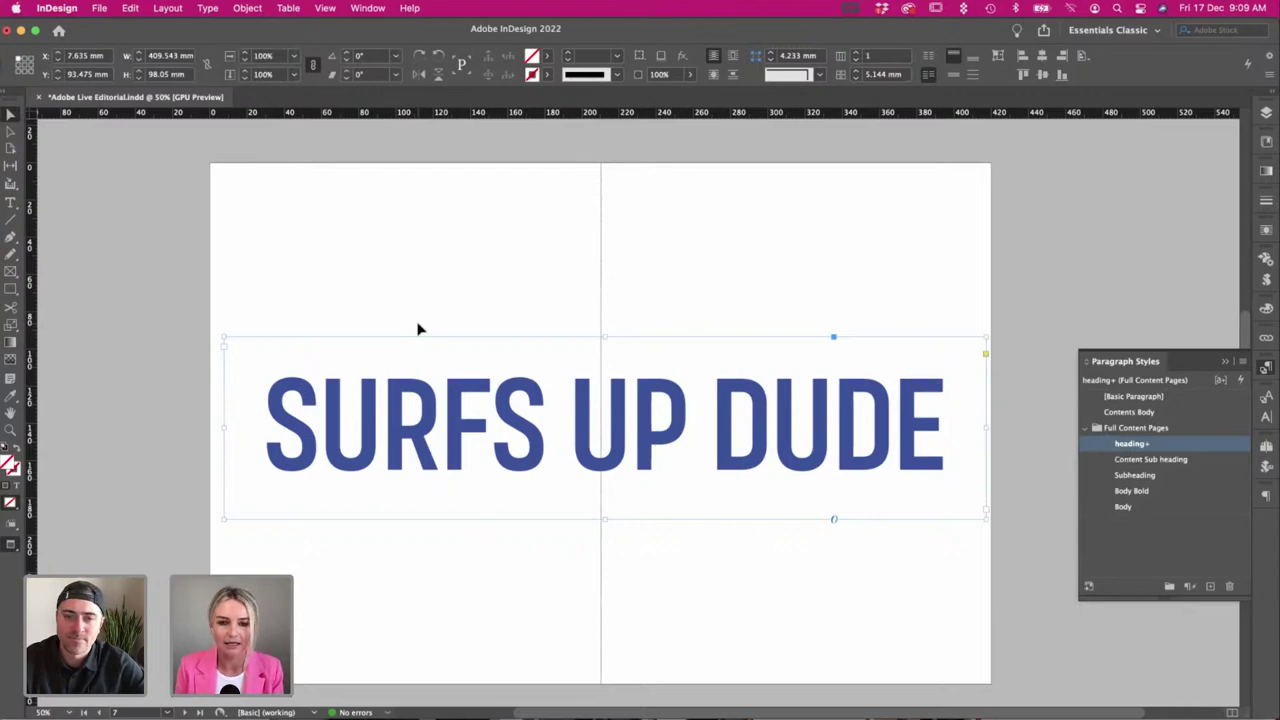
pyautogui.click(436, 378)
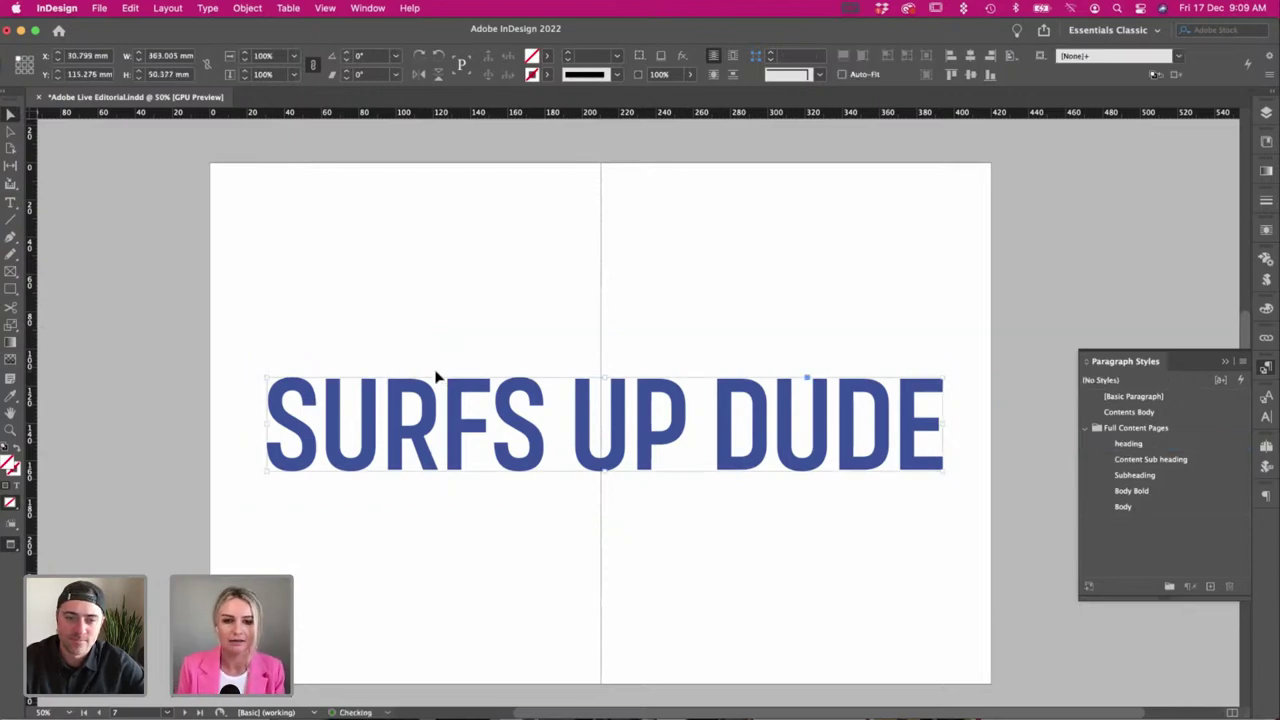
pyautogui.rightClick(541, 412)
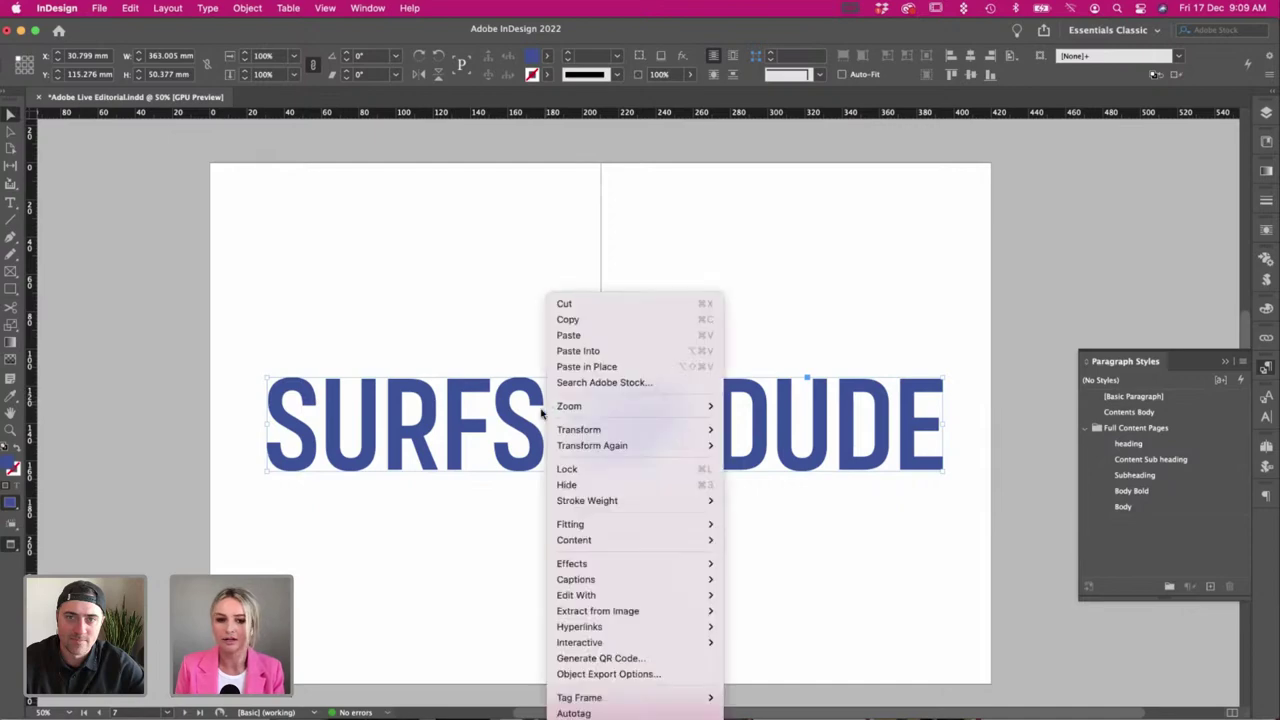
pyautogui.click(483, 425)
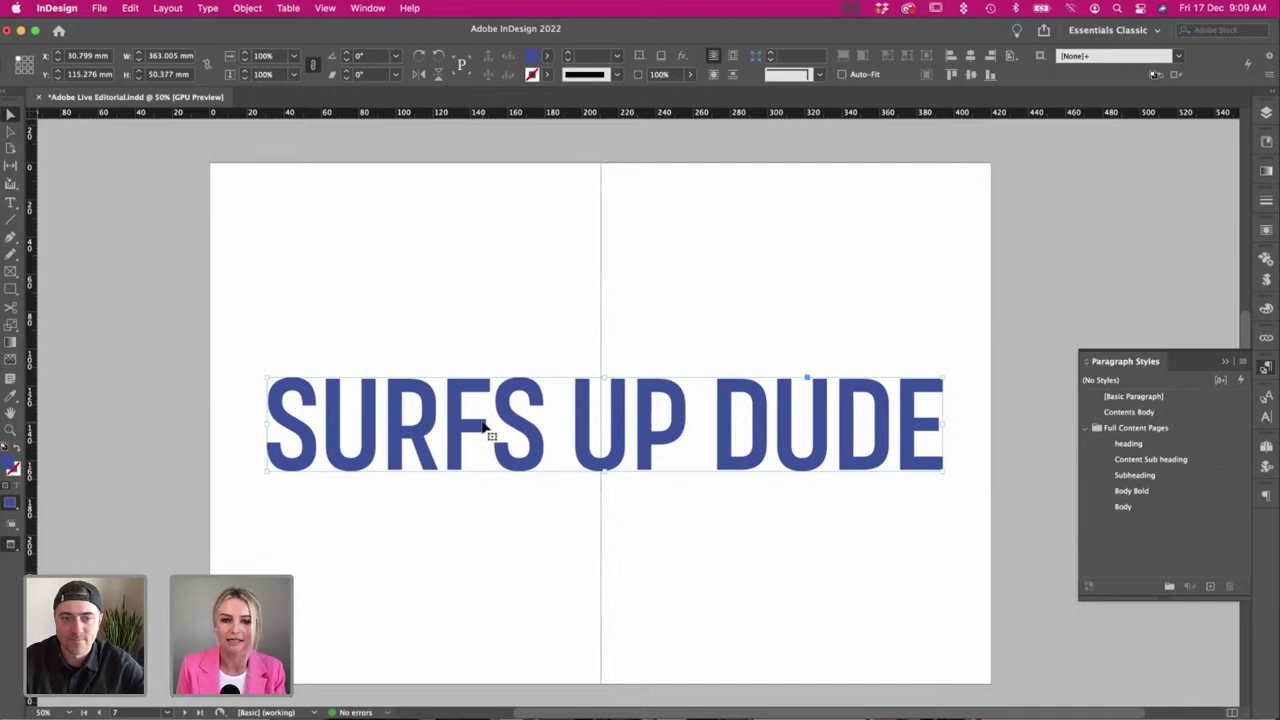
# Place the sea image ending in 086.jpg from the 3. Surfing folder into the outlined heading.
pyautogui.press('super+d')
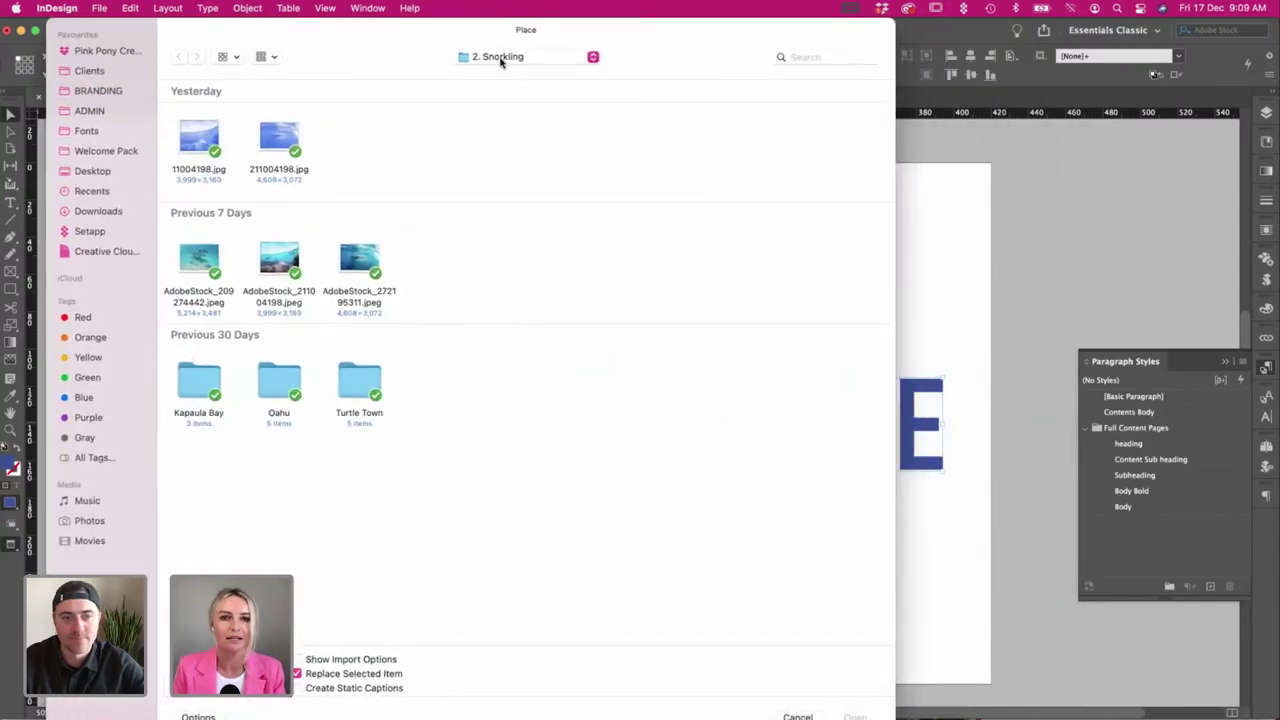
pyautogui.click(501, 61)
pyautogui.click(491, 73)
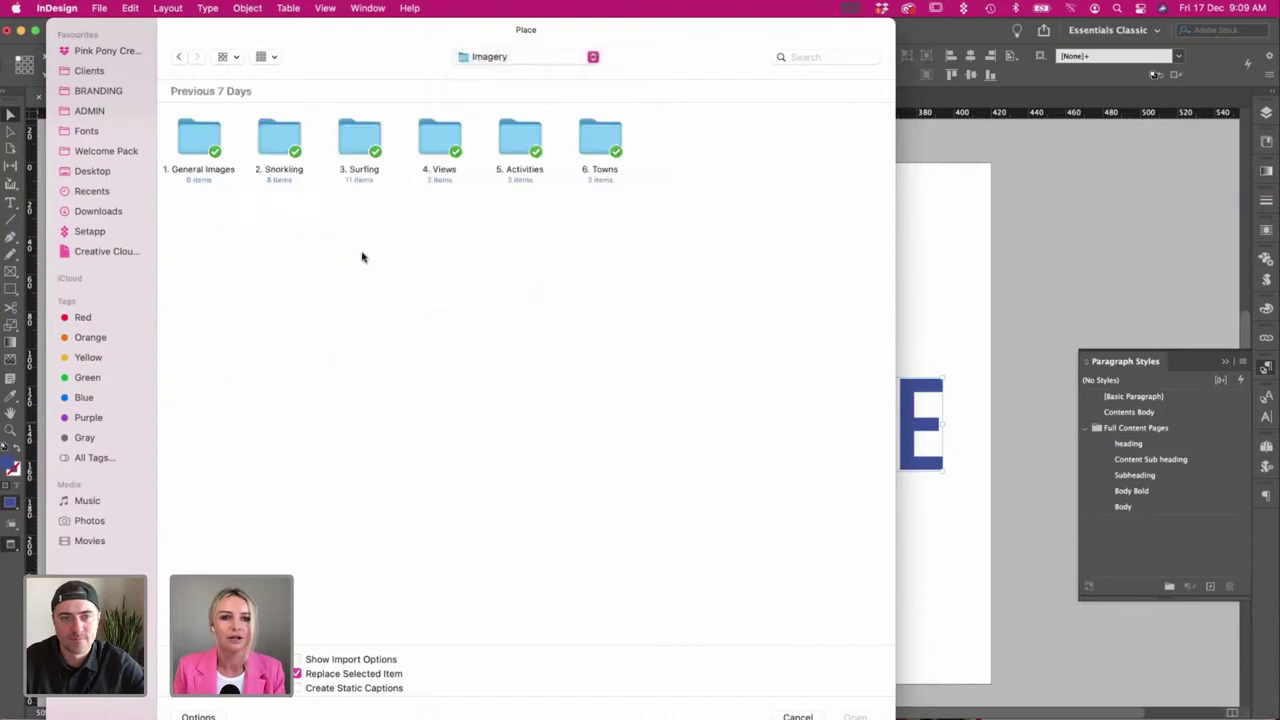
pyautogui.doubleClick(353, 145)
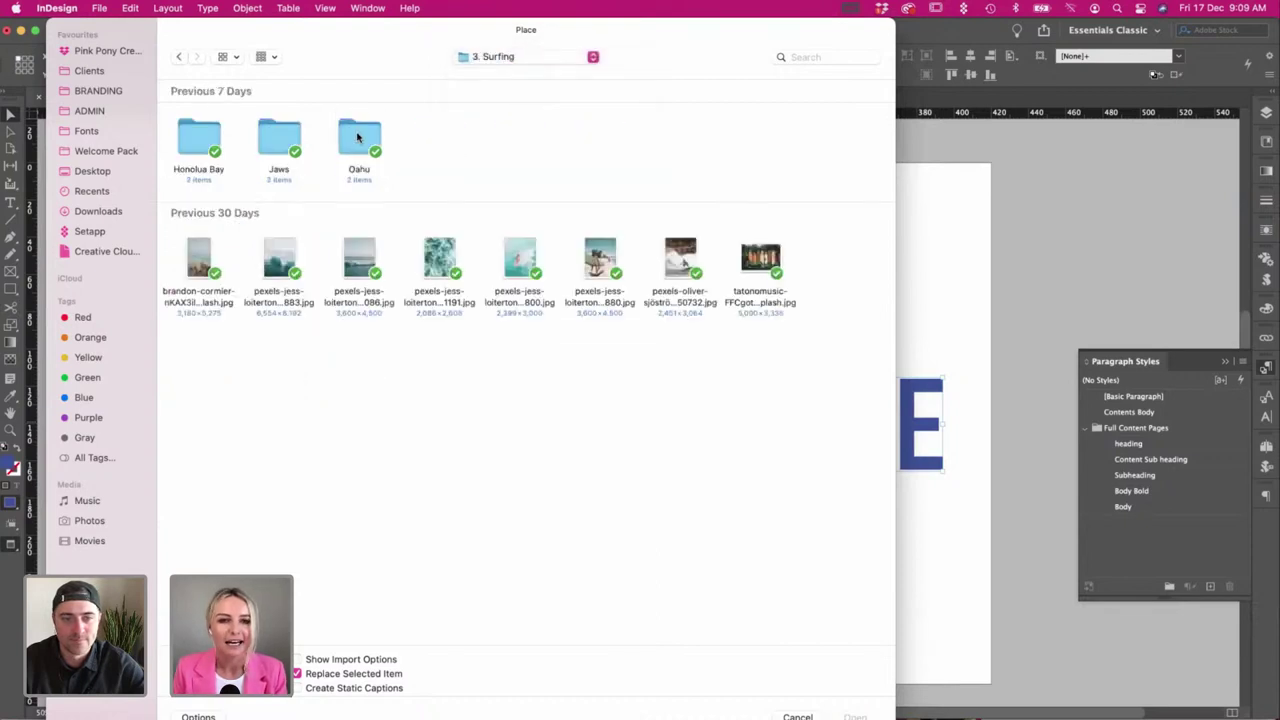
pyautogui.doubleClick(362, 258)
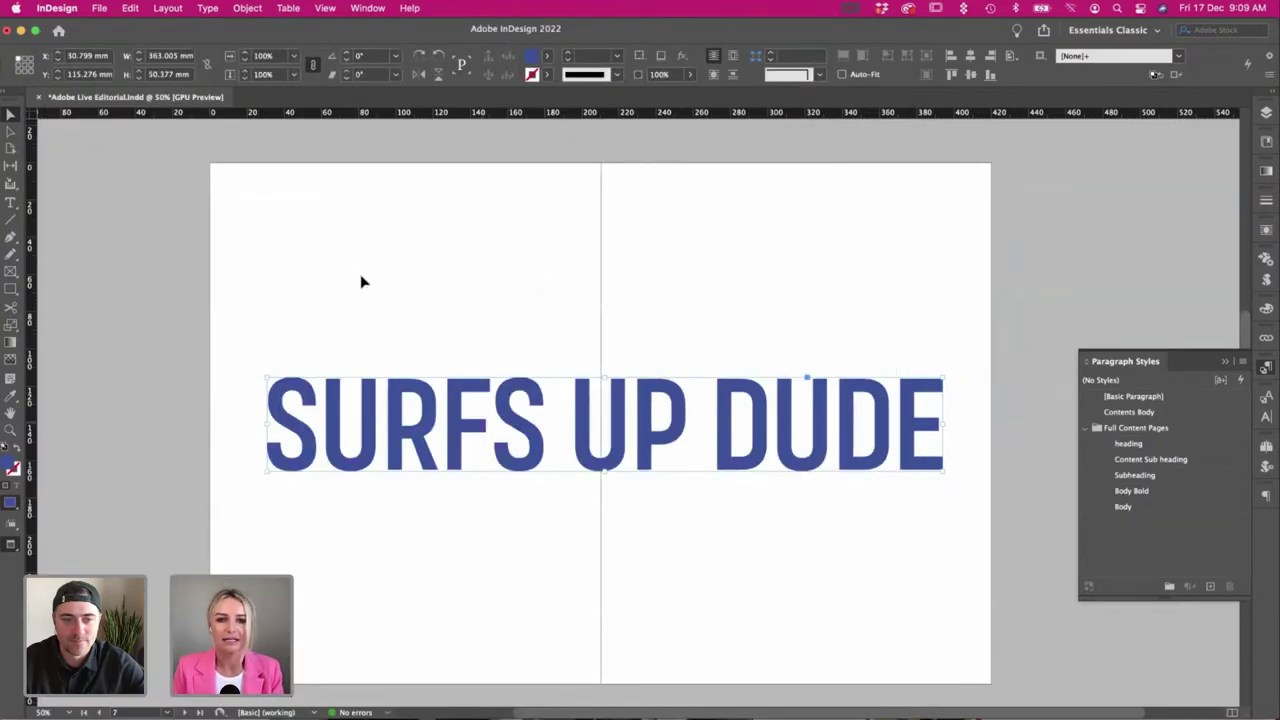
# Scale the placed sea image inside the lettering to about 29.7%.
pyautogui.doubleClick(588, 440)
pyautogui.press('s')
pyautogui.click(586, 428)
pyautogui.moveTo(757, 526); pyautogui.dragTo(741, 517)
pyautogui.moveTo(938, 648); pyautogui.dragTo(868, 584)
pyautogui.press('super+alt+comma')
pyautogui.press('super+alt+comma')
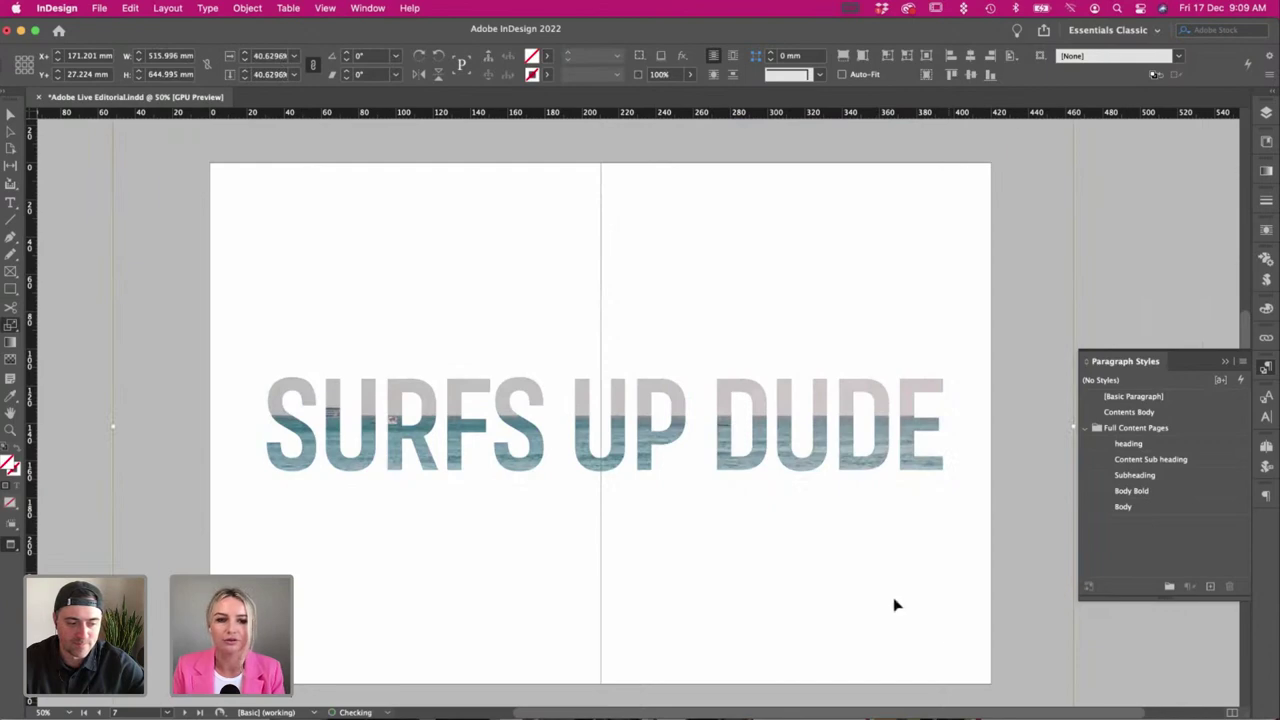
pyautogui.press('super+alt+comma')
pyautogui.press('super+alt+comma')
pyautogui.press('super+alt+comma')
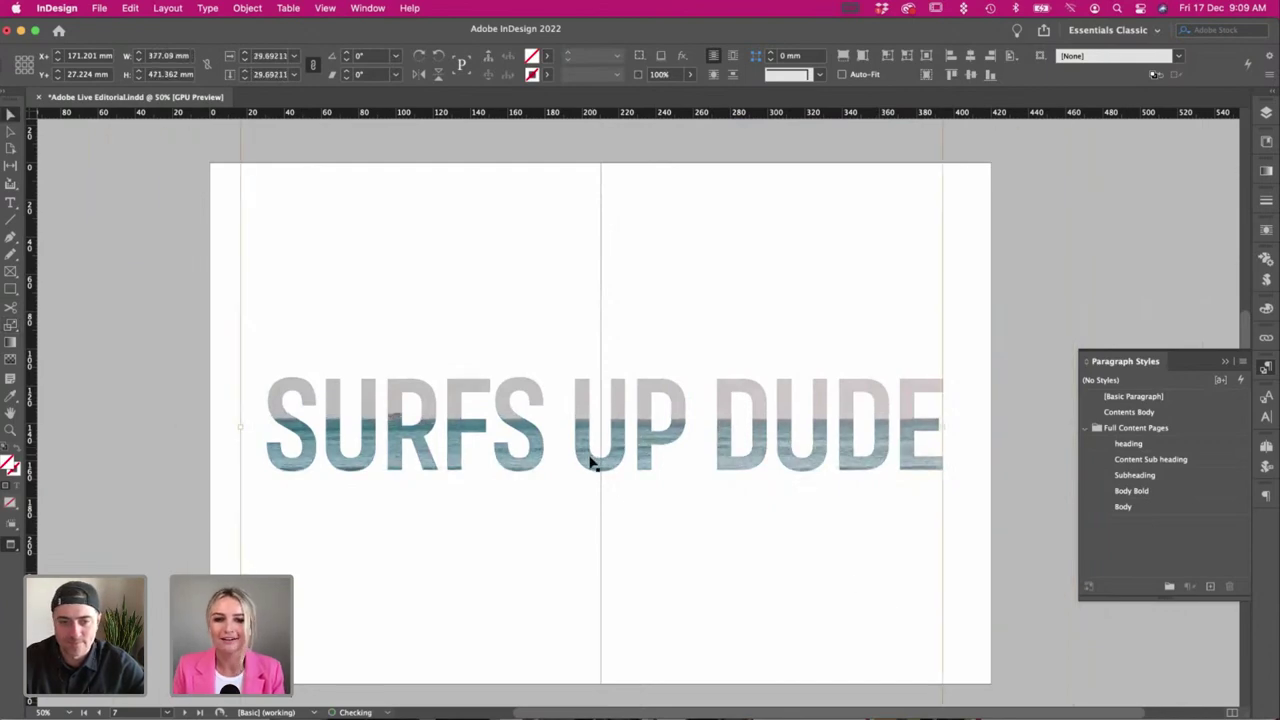
# Try to reposition the sea image inside the heading lettering.
pyautogui.moveTo(590, 460); pyautogui.dragTo(591, 427)
pyautogui.press('super+z')
pyautogui.doubleClick(590, 453)
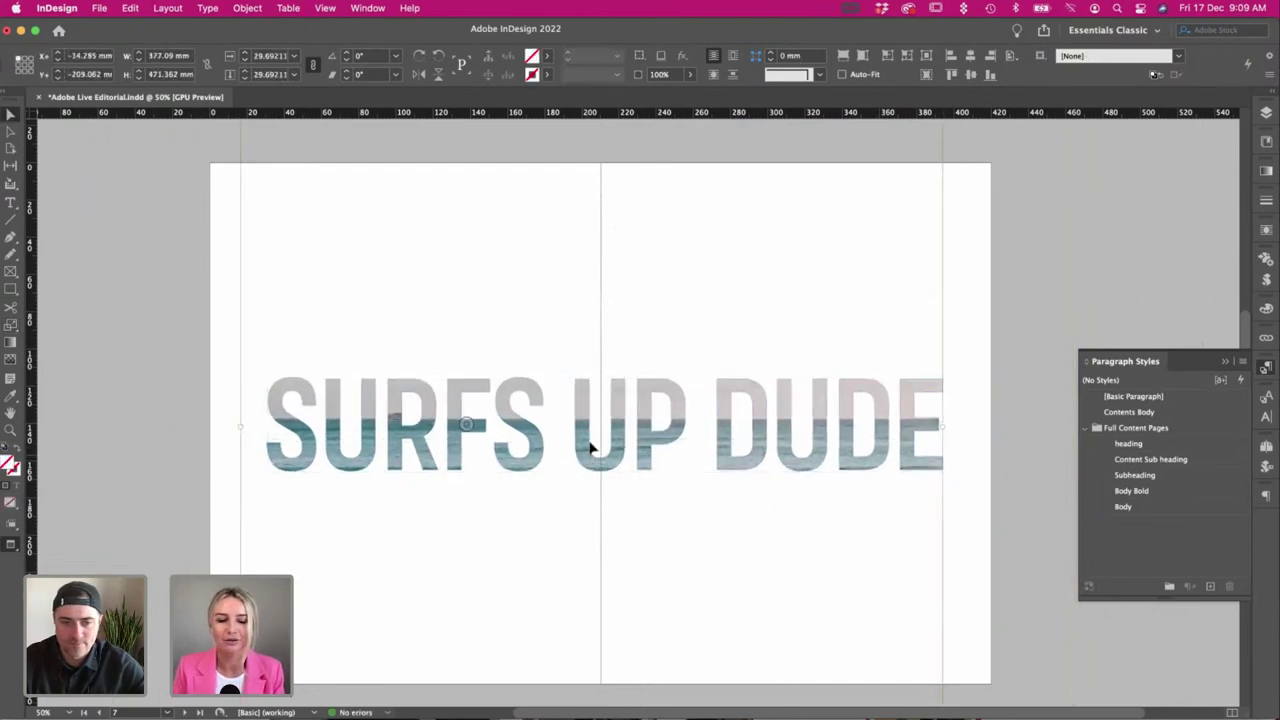
pyautogui.click(587, 448)
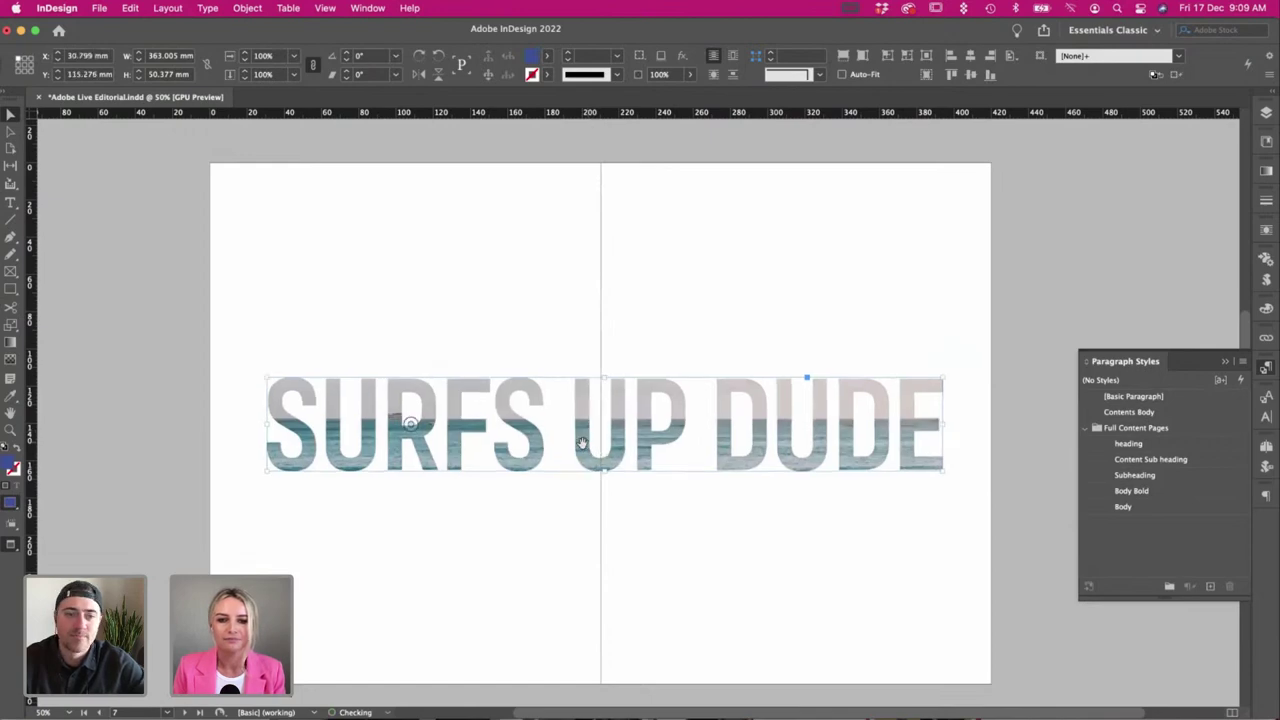
pyautogui.doubleClick(583, 443)
pyautogui.moveTo(583, 445)
pyautogui.mouseDown()
pyautogui.moveTo(586, 420)
pyautogui.moveTo(586, 448)
pyautogui.mouseUp()
pyautogui.press('super+z')
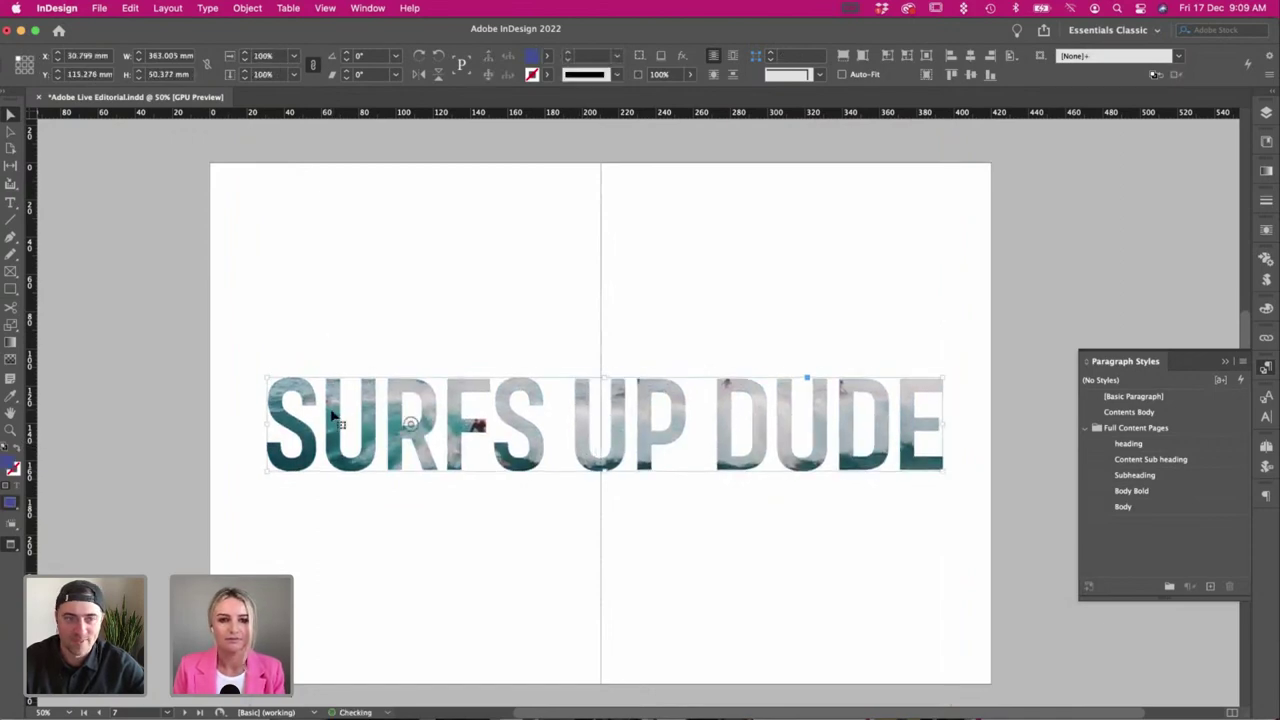
# Scale the surfer image inside the lettering to about 36.4%.
pyautogui.doubleClick(333, 415)
pyautogui.moveTo(621, 502); pyautogui.dragTo(700, 539)
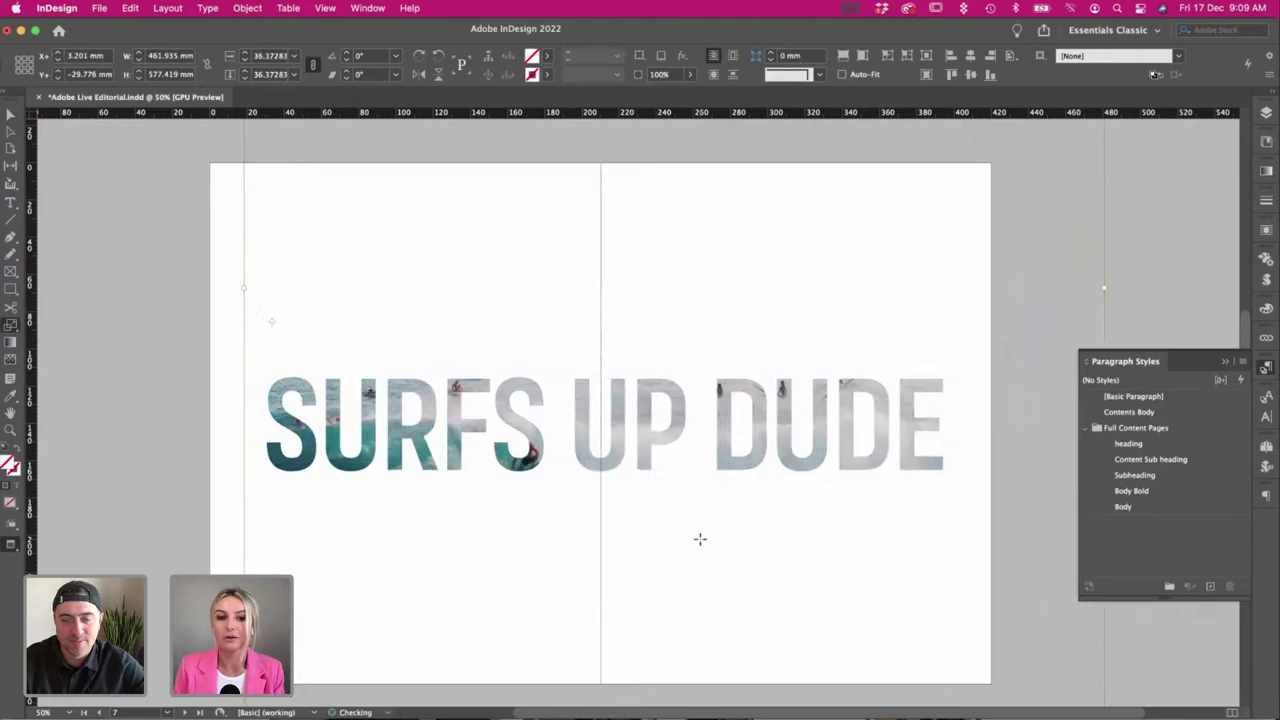
pyautogui.press('v')
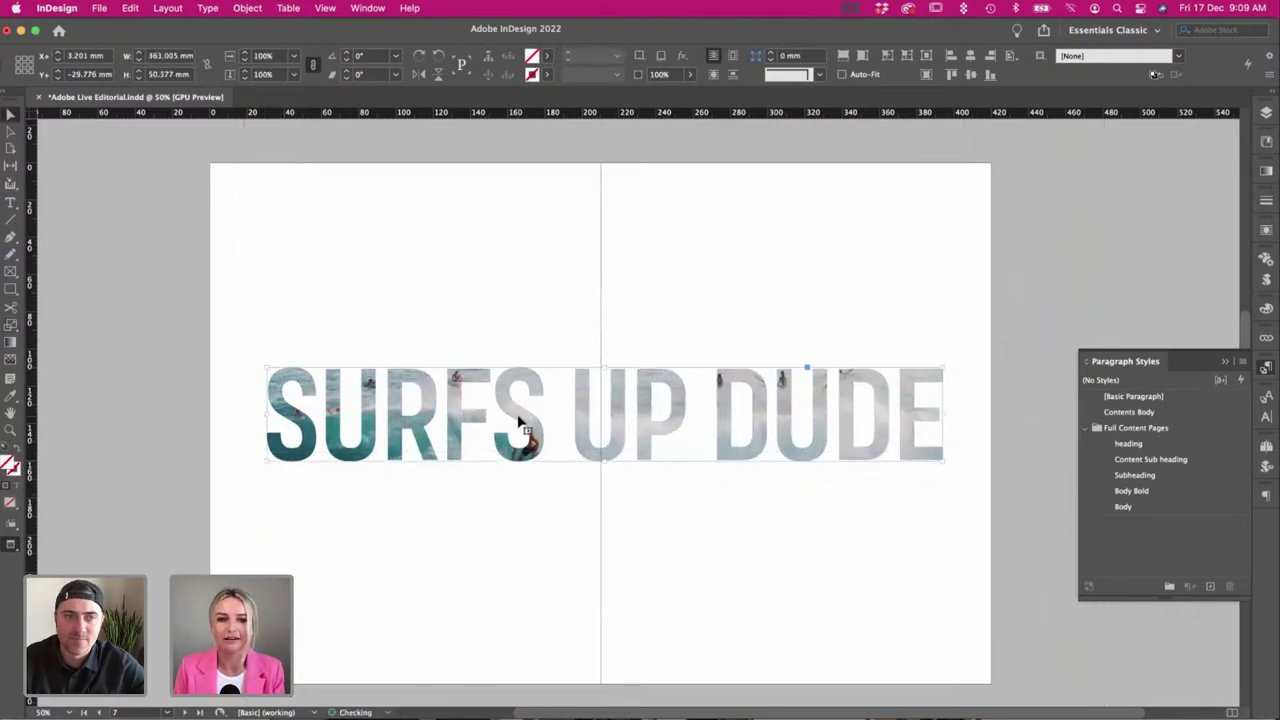
# Shift the surfer image up inside the lettering to about X -12.2 mm, Y -352.2 mm, keeping the heading frame in place.
pyautogui.doubleClick(537, 455)
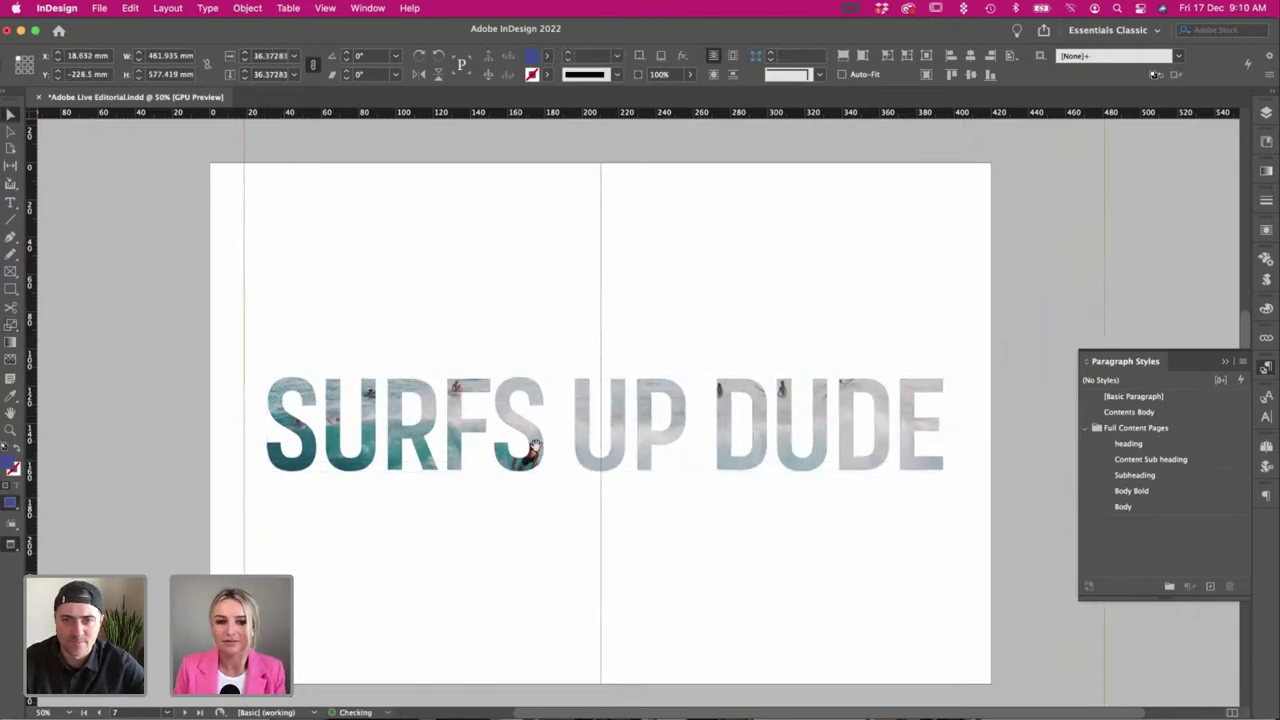
pyautogui.moveTo(539, 453); pyautogui.dragTo(539, 450)
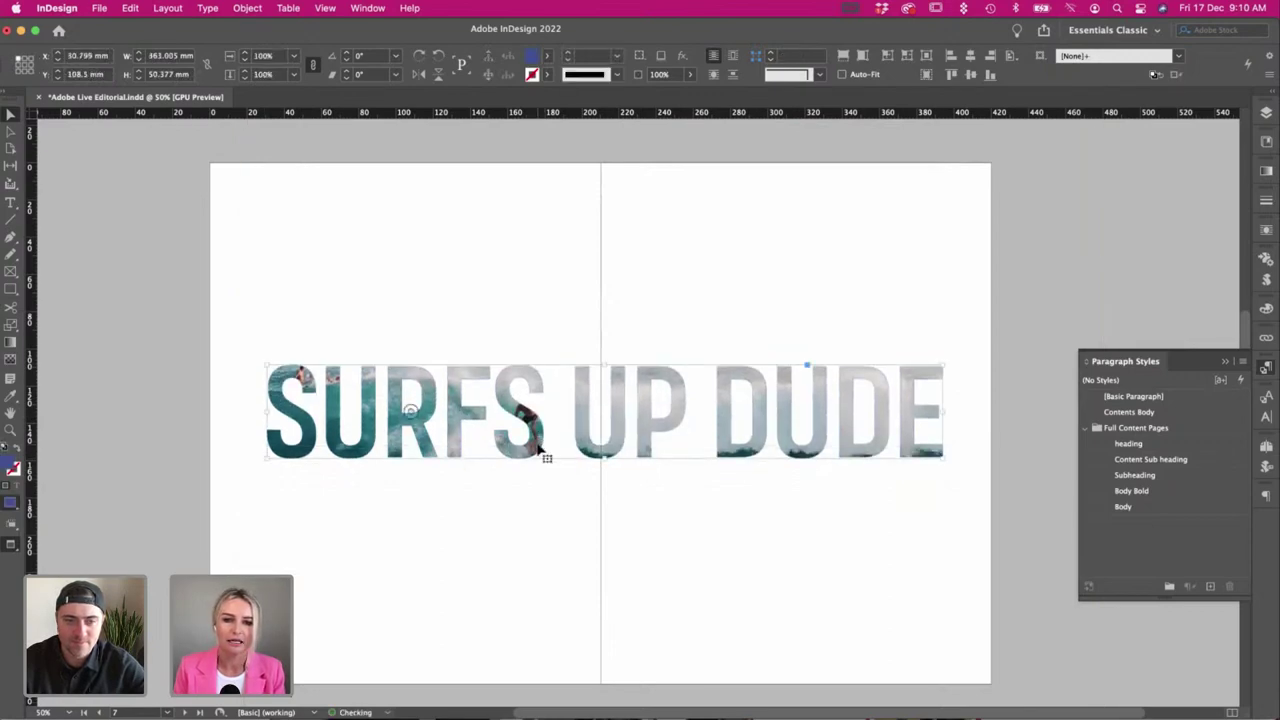
pyautogui.press('super+z')
pyautogui.click(537, 448)
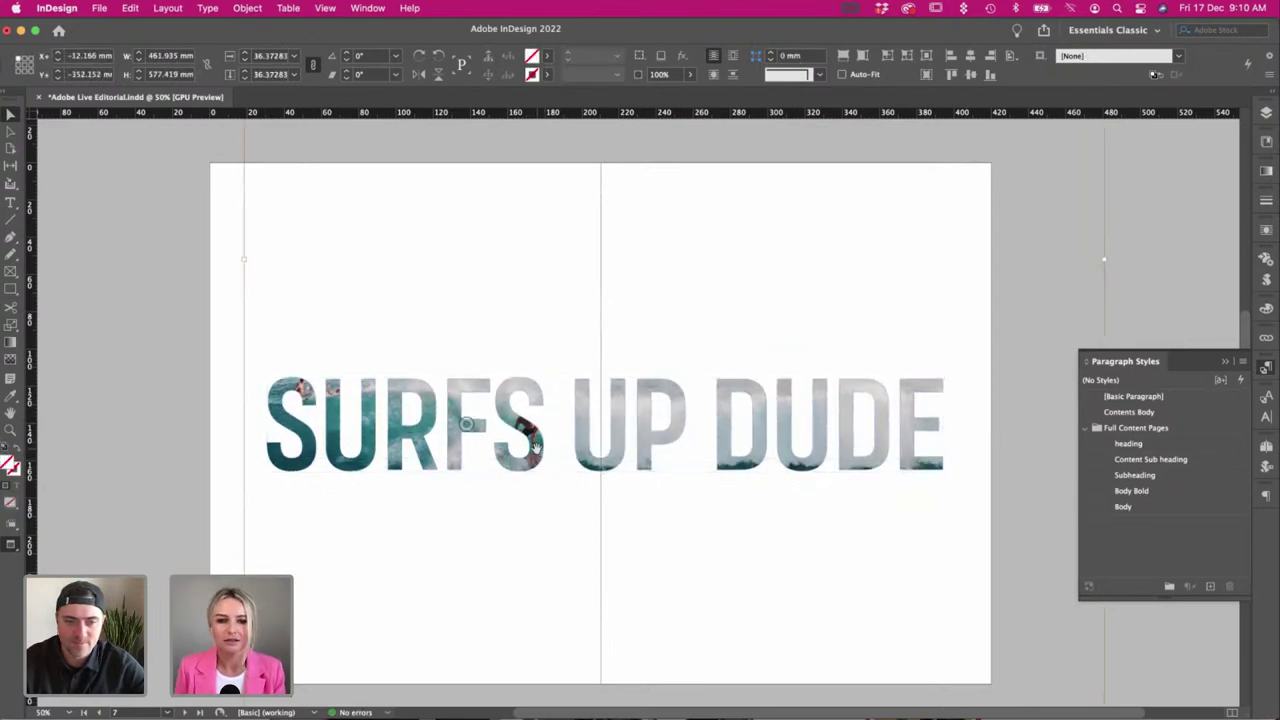
# Nudge the surfer image further up and slightly left within the lettering to about X -13.2 mm, Y -361.7 mm.
pyautogui.press('Up')
pyautogui.press('Up')
pyautogui.press('Up')
pyautogui.press('Up')
pyautogui.press('Up')
pyautogui.press('Up')
pyautogui.press('Up')
pyautogui.press('Up')
pyautogui.press('Up')
pyautogui.press('Up')
pyautogui.press('Up')
pyautogui.press('Up')
pyautogui.press('Up')
pyautogui.press('Up')
pyautogui.press('Up')
pyautogui.press('Up')
pyautogui.press('Up')
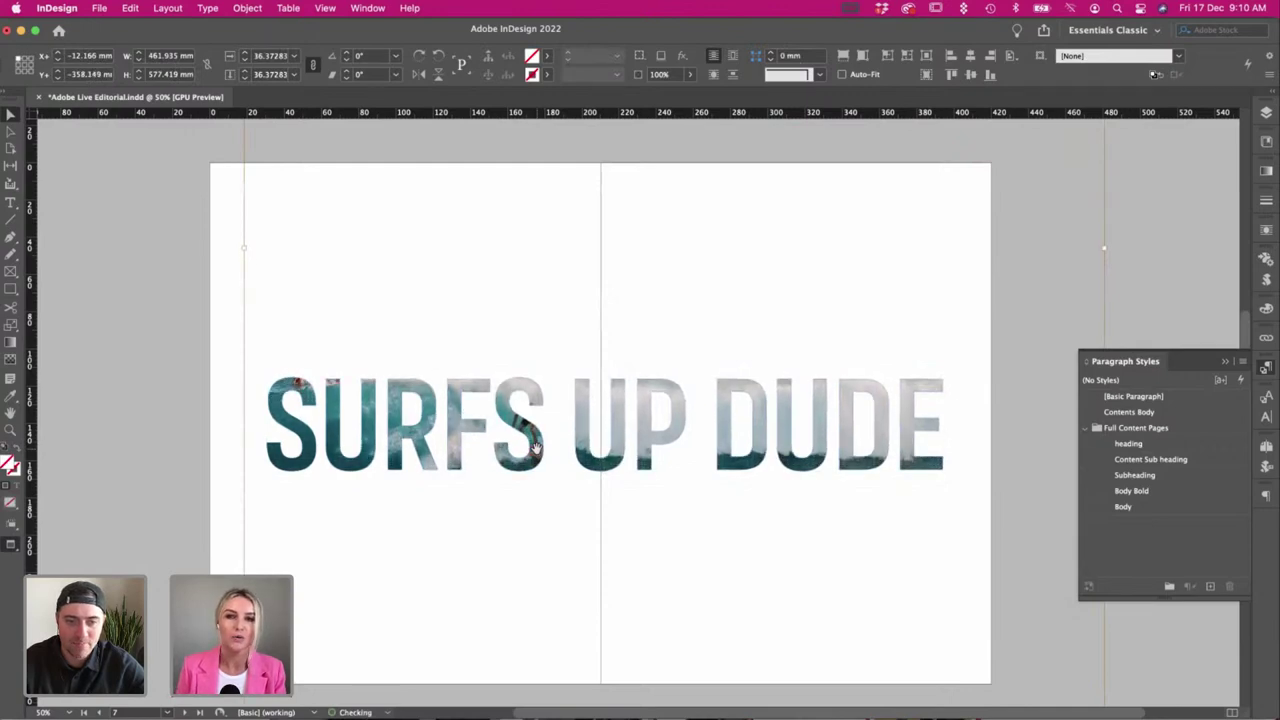
pyautogui.press('Up')
pyautogui.press('Up')
pyautogui.press('Up')
pyautogui.press('Up')
pyautogui.press('Up')
pyautogui.press('Up')
pyautogui.press('Up')
pyautogui.press('Up')
pyautogui.press('Up')
pyautogui.press('Up')
pyautogui.press('Left')
pyautogui.press('Left')
pyautogui.press('Left')
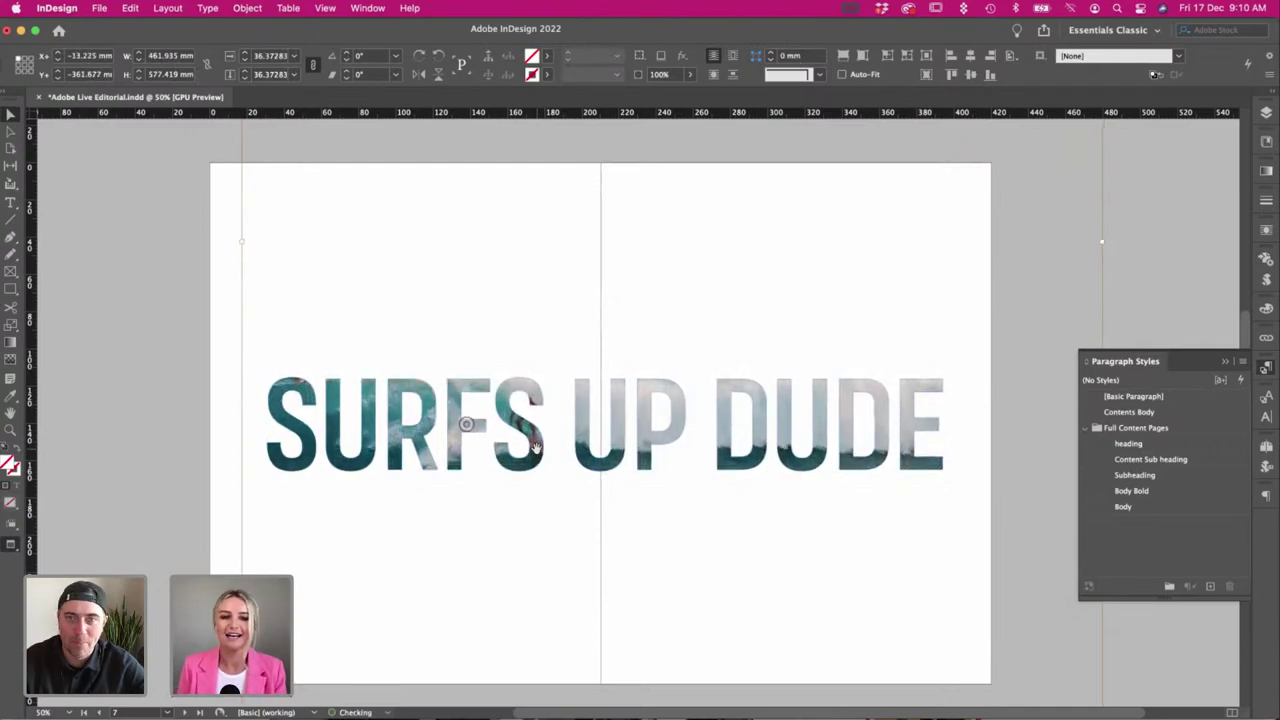
pyautogui.press('super+d')
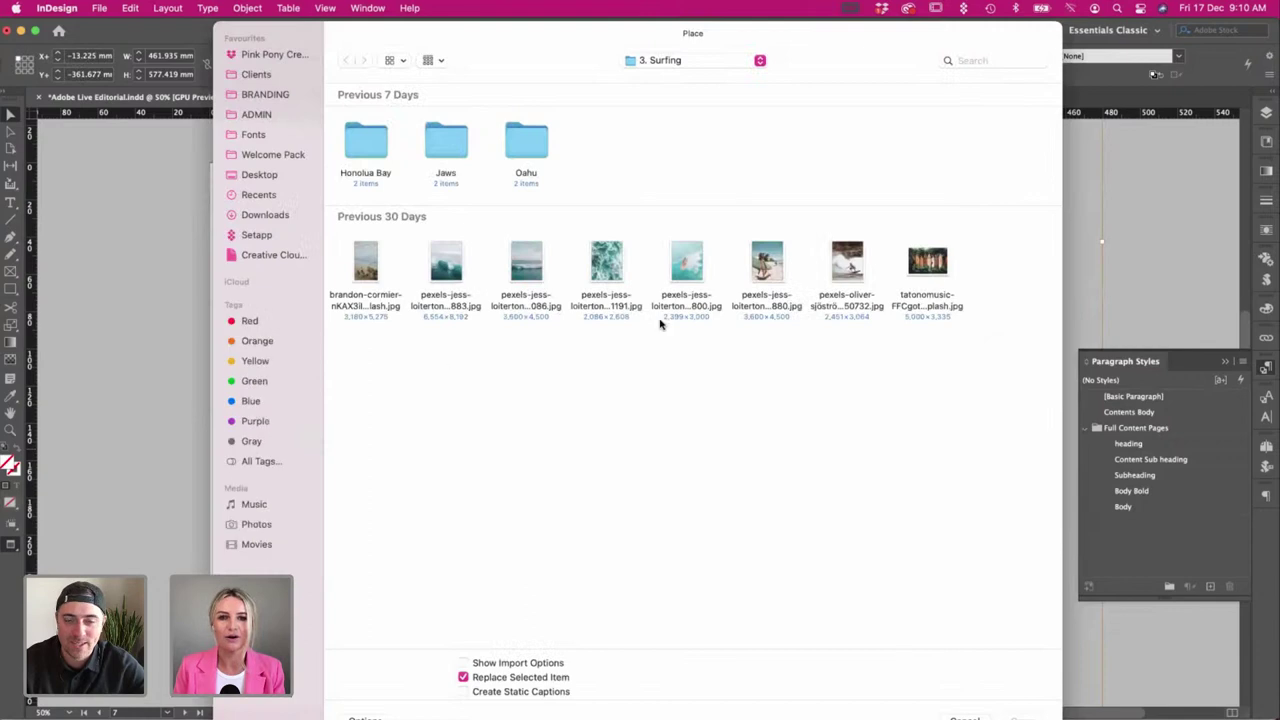
pyautogui.click(770, 258)
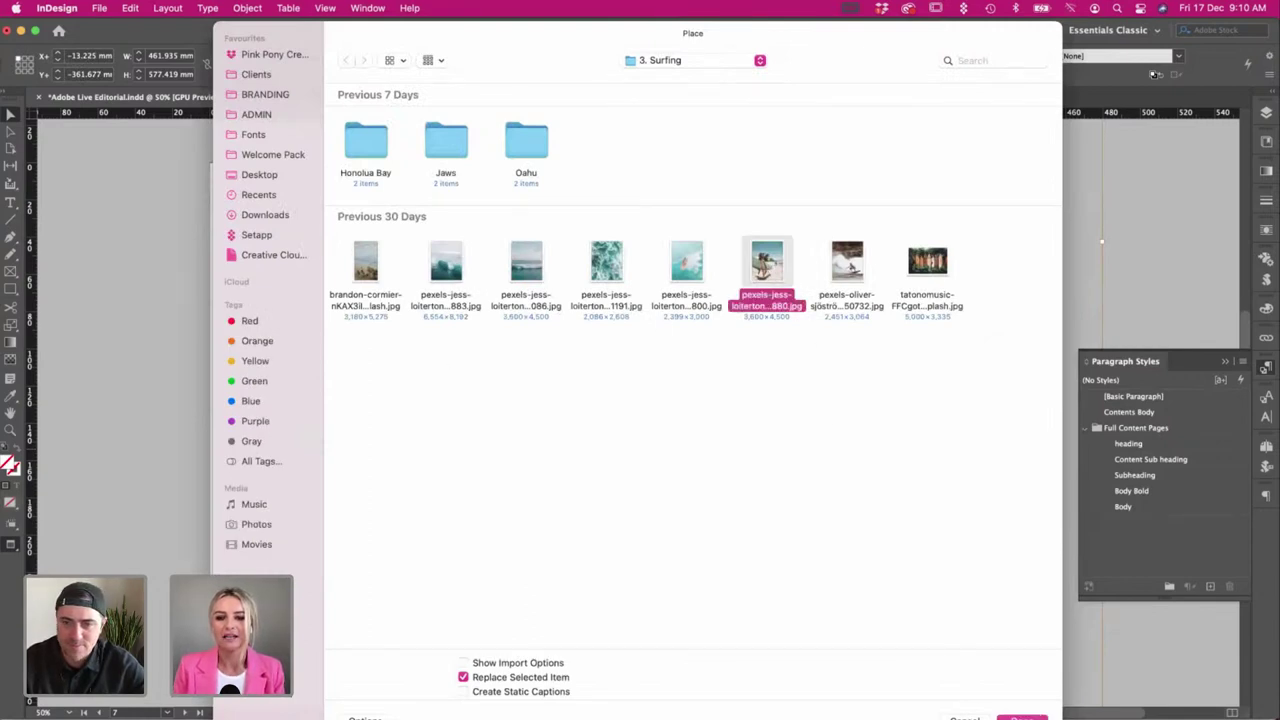
pyautogui.press('Return')
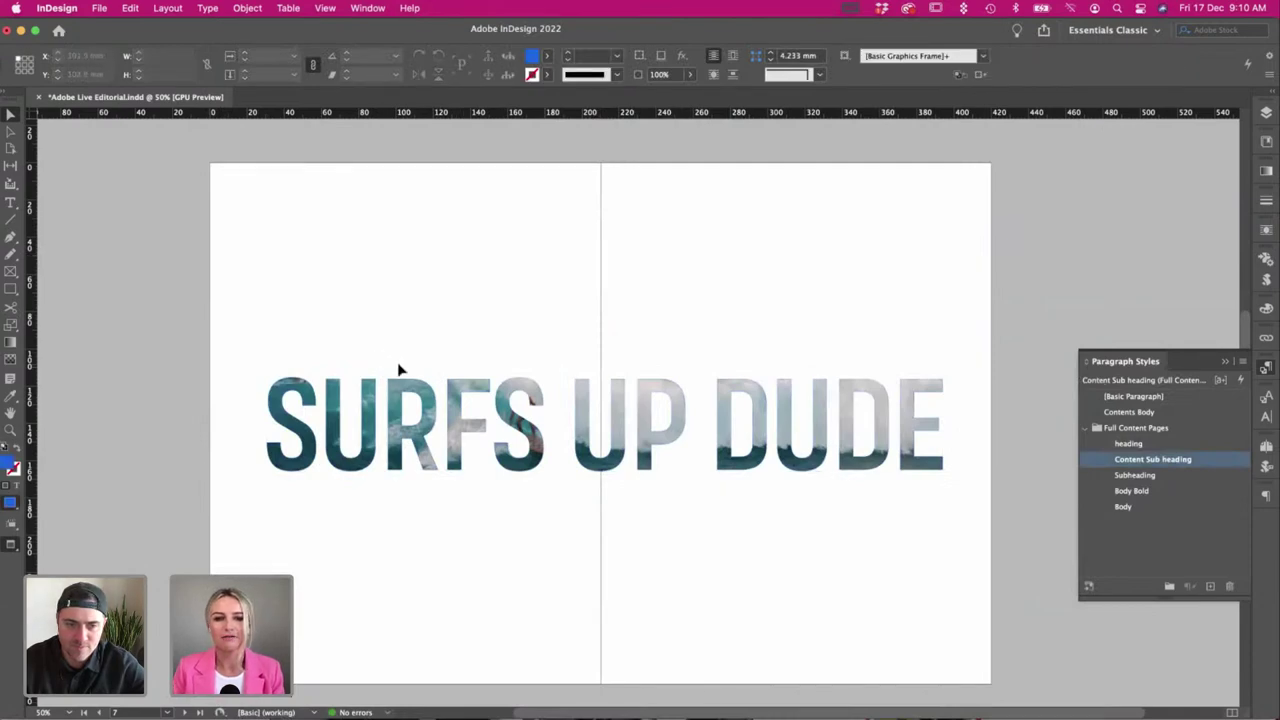
# Nudge the surfer image down inside the heading lettering to about Y -352.2 mm.
pyautogui.doubleClick(398, 370)
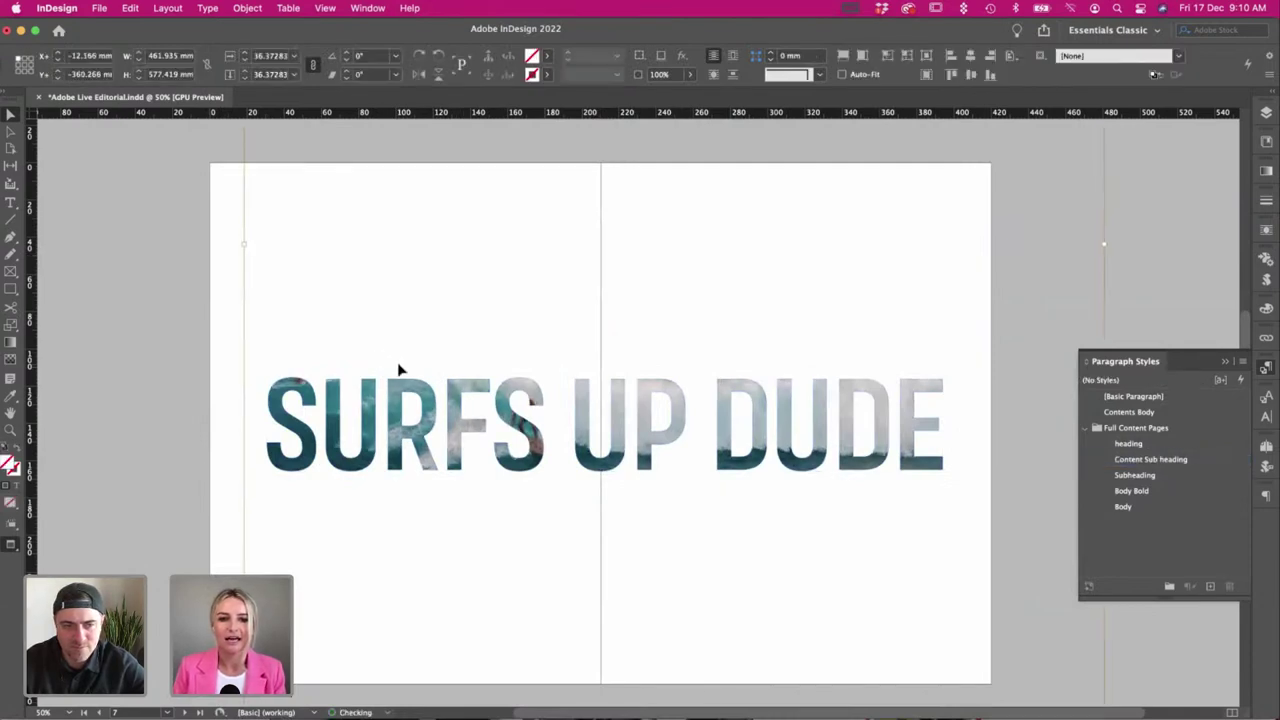
pyautogui.press('Down')
pyautogui.press('Down')
pyautogui.press('Down')
pyautogui.press('Down')
pyautogui.press('Down')
pyautogui.press('Down')
pyautogui.press('Down')
pyautogui.press('Down')
pyautogui.press('Down')
pyautogui.press('Down')
pyautogui.press('Down')
pyautogui.press('Down')
pyautogui.press('Down')
pyautogui.press('Down')
pyautogui.press('Down')
pyautogui.press('Down')
pyautogui.press('Down')
pyautogui.press('Down')
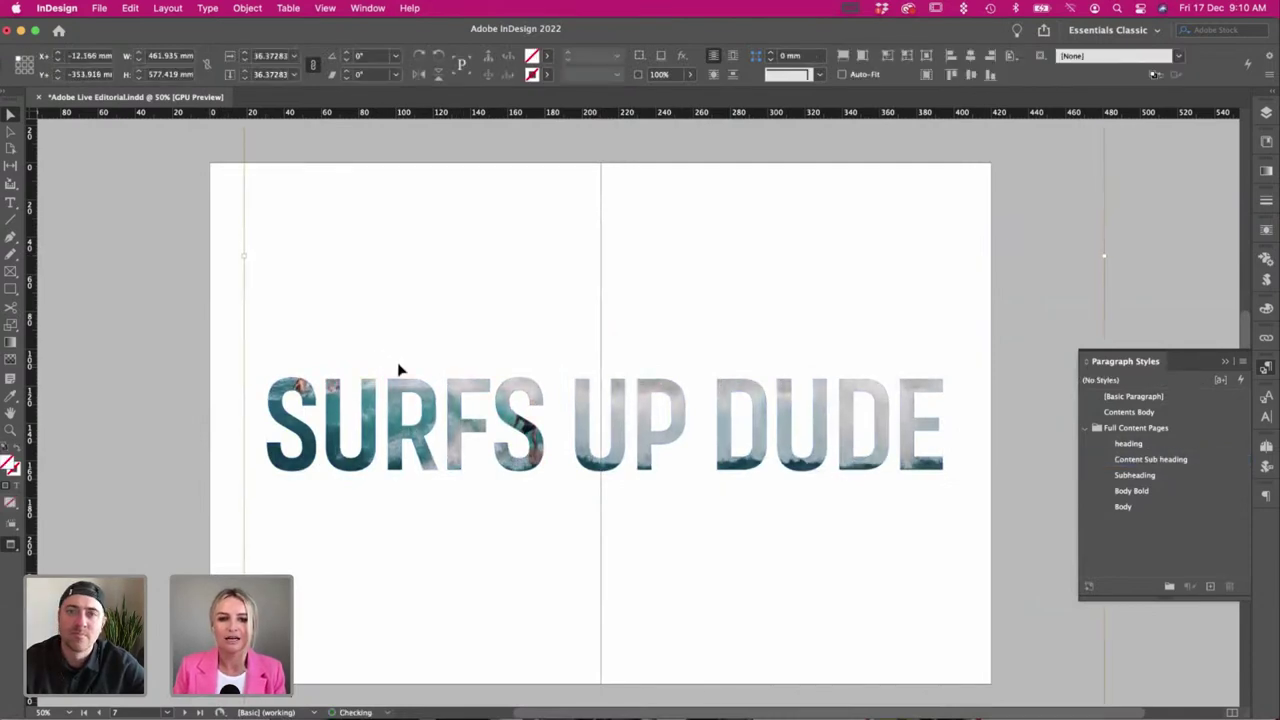
pyautogui.press('Down')
pyautogui.press('Down')
pyautogui.press('Down')
pyautogui.press('Down')
pyautogui.press('Down')
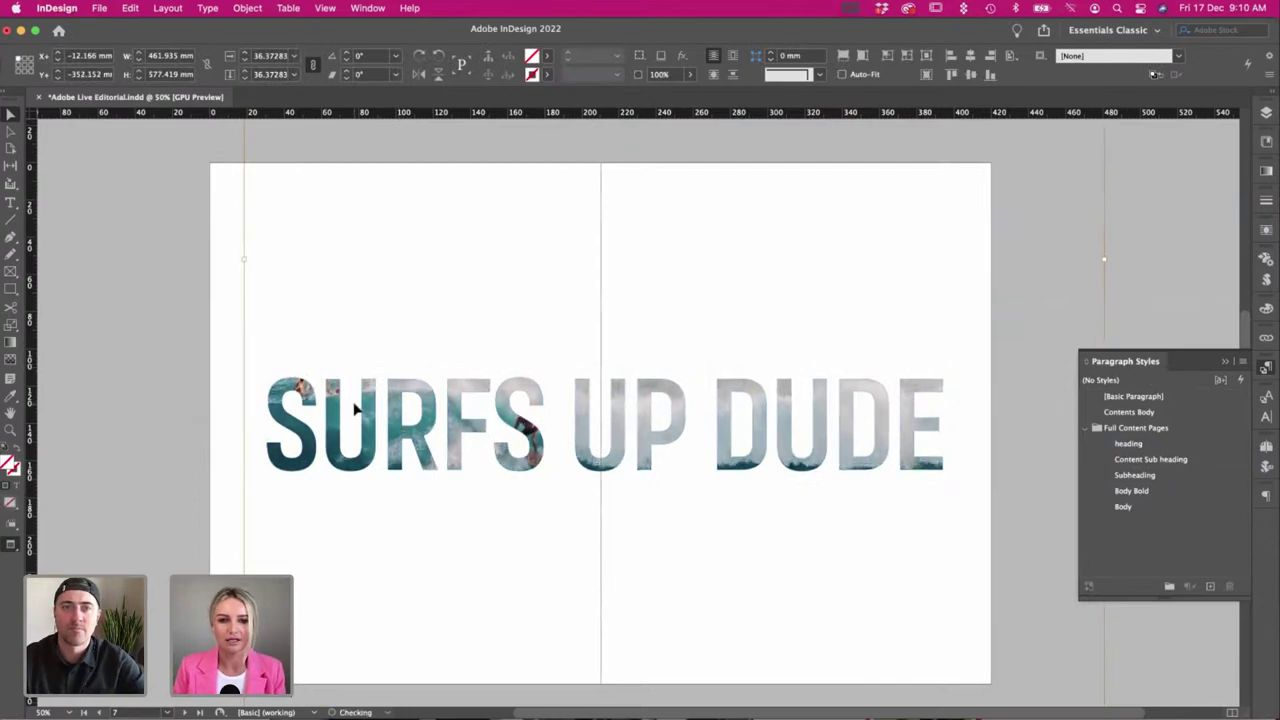
# Undo the image fill and the outline conversion of the SURFS UP DUDE heading.
pyautogui.press('super+alt+shift+c')
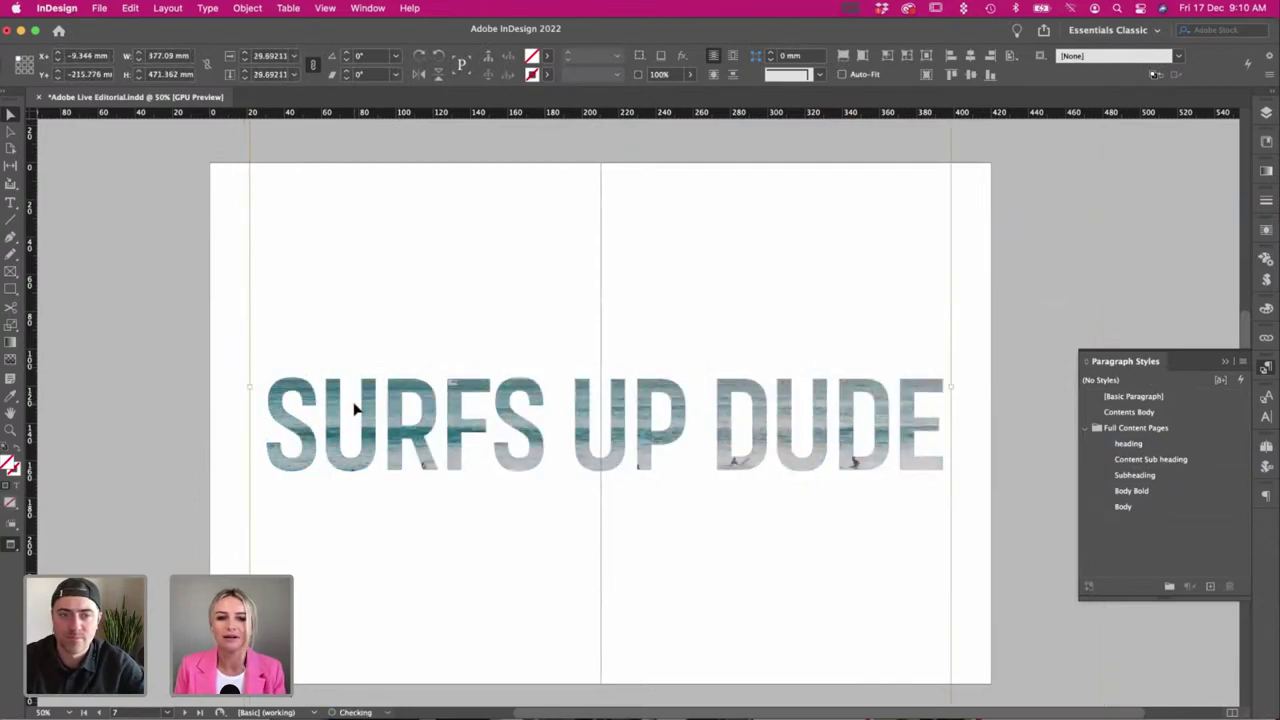
pyautogui.press('super+z')
pyautogui.press('super+z')
pyautogui.press('super+z')
pyautogui.press('super+z')
pyautogui.press('super+z')
pyautogui.press('super+z')
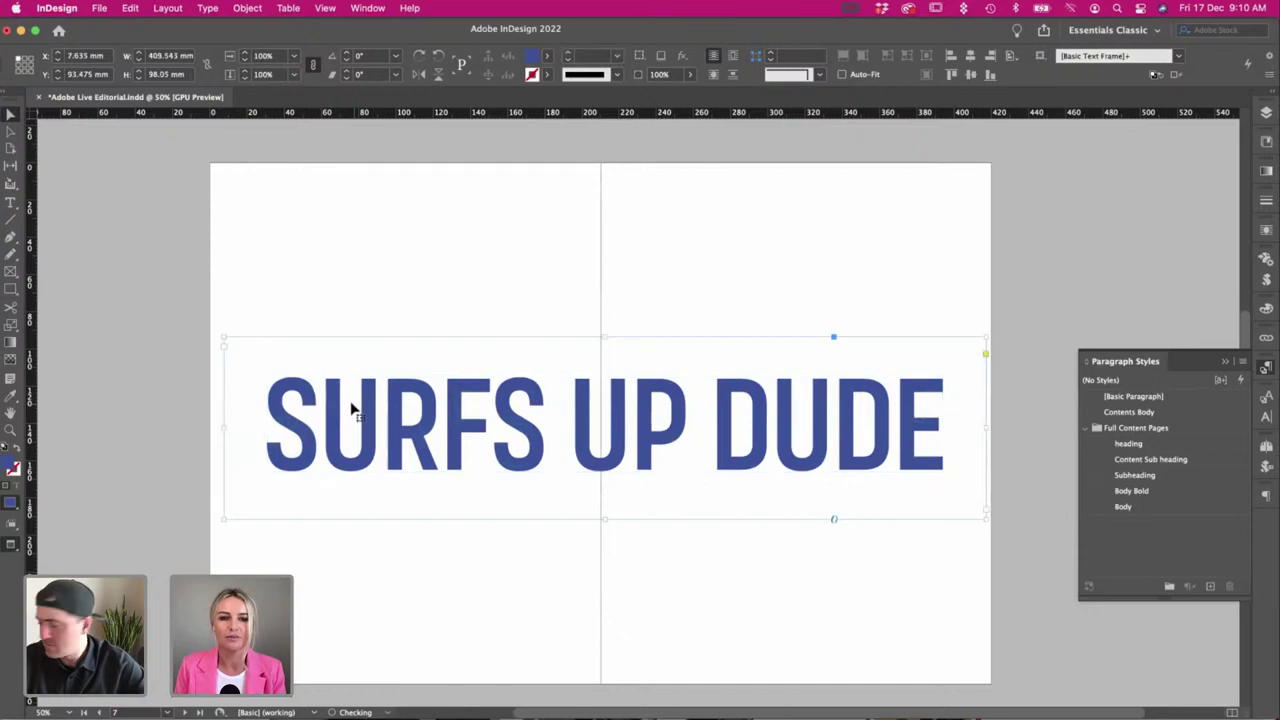
# Set the whole SURFS UP DUDE heading to Bold UltraCnd and convert it to outlines.
pyautogui.doubleClick(370, 427)
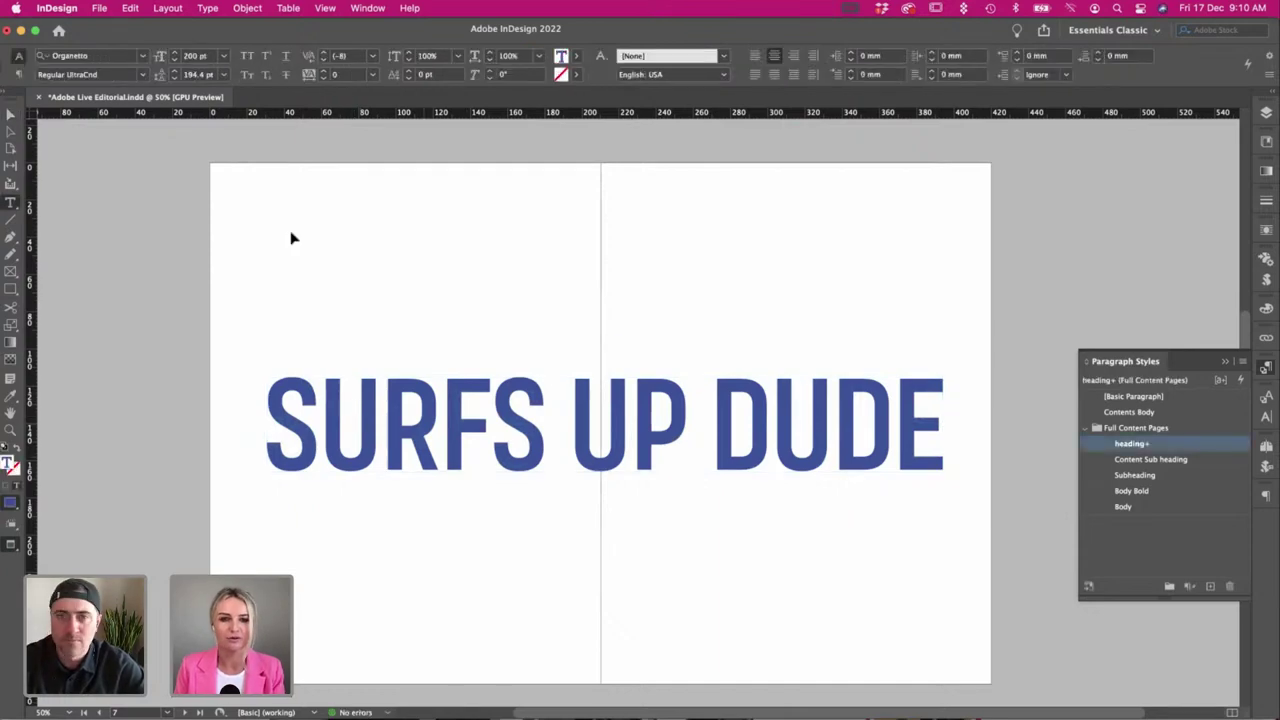
pyautogui.press('super+a')
pyautogui.click(148, 75)
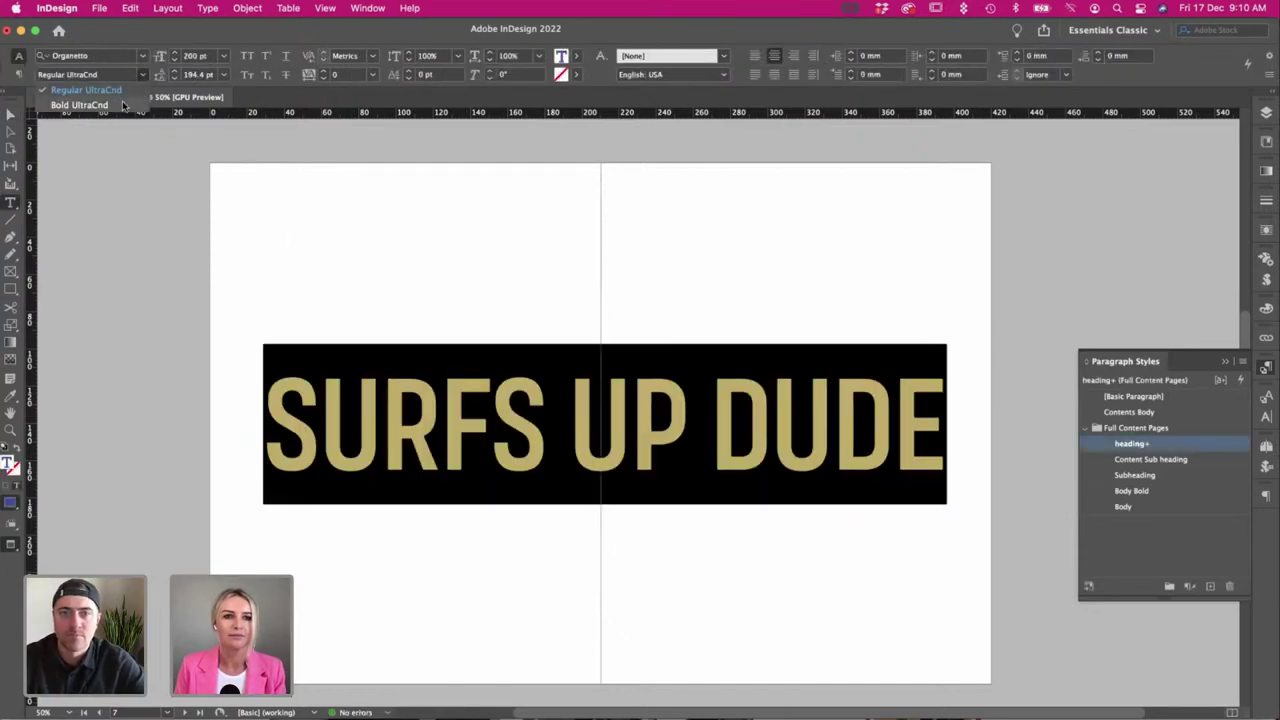
pyautogui.click(123, 104)
pyautogui.click(12, 116)
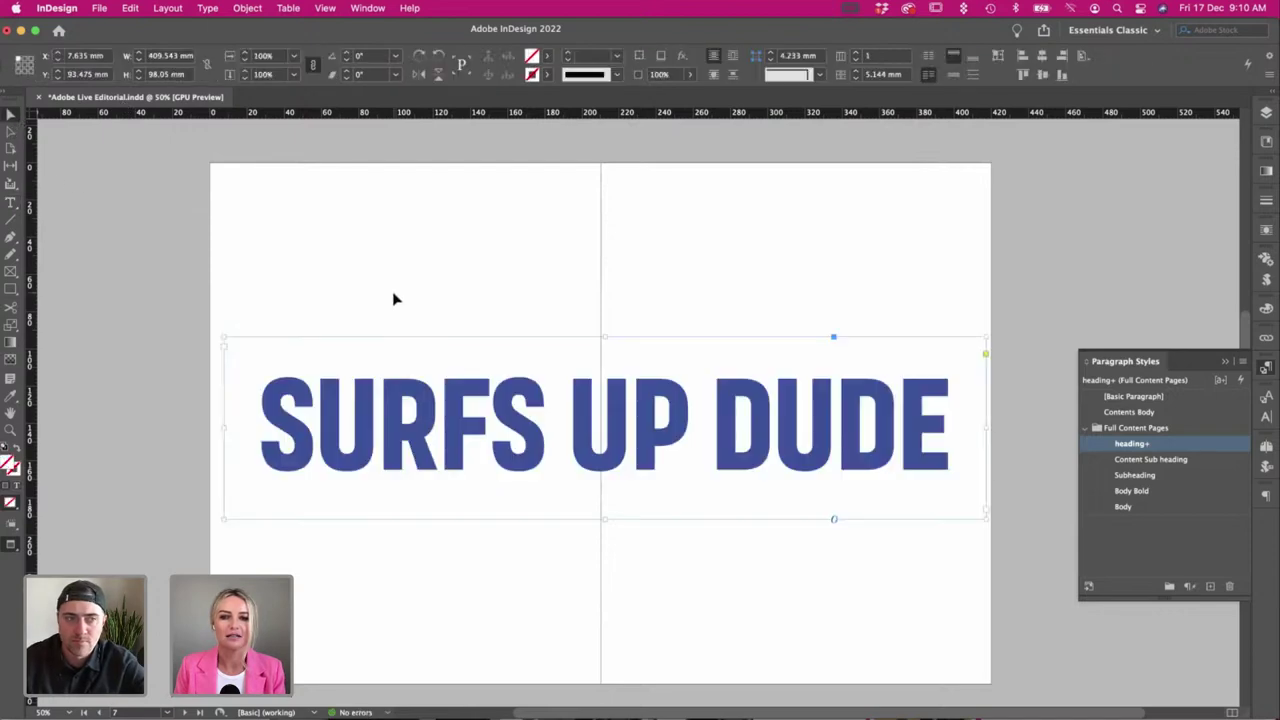
pyautogui.click(394, 297)
pyautogui.click(554, 466)
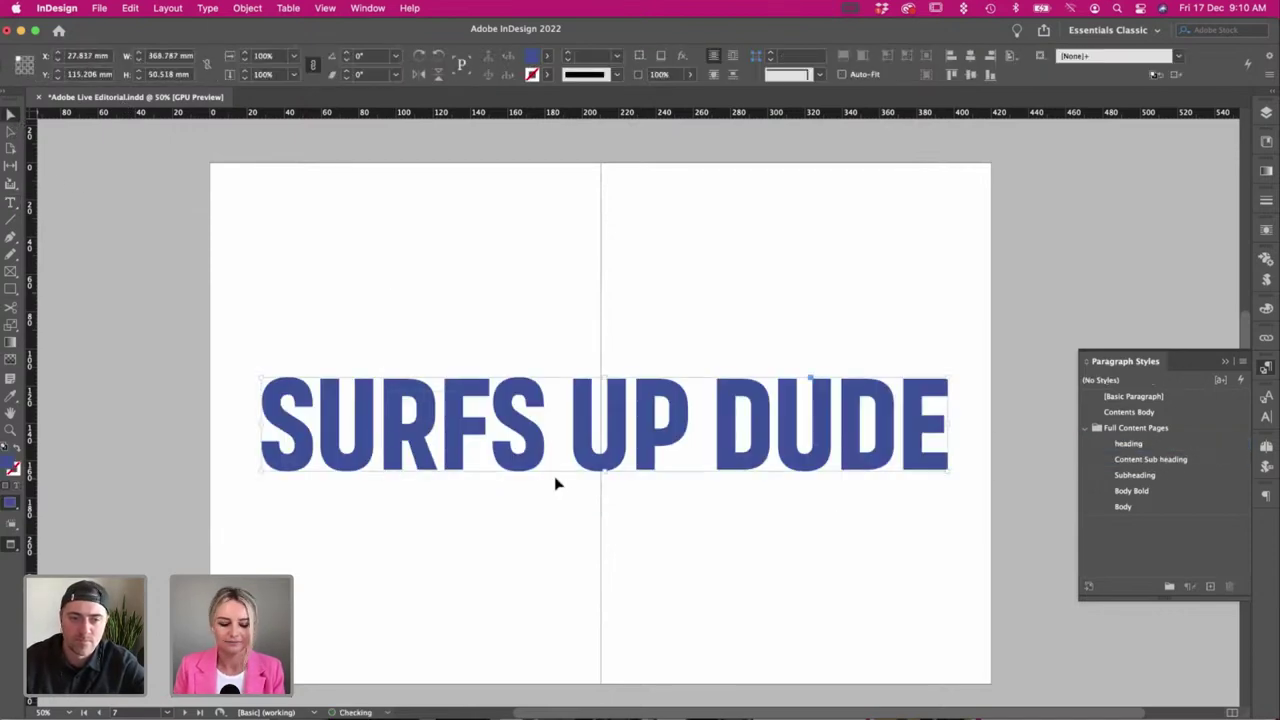
# Preview the surfer-on-a-wave photo ending in 883.jpg from the 3. Surfing folder and place it inside the outlined heading.
pyautogui.press('super+d')
pyautogui.click(446, 268)
pyautogui.press('space')
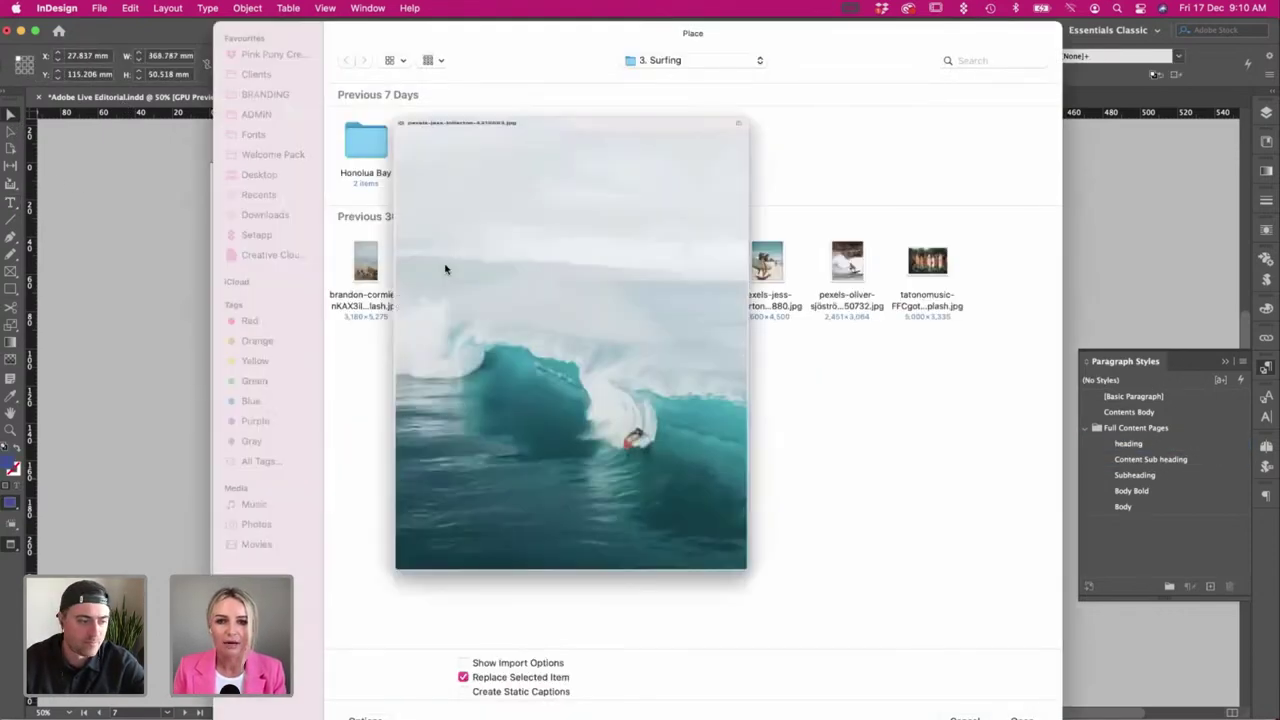
pyautogui.press('space')
pyautogui.press('Escape')
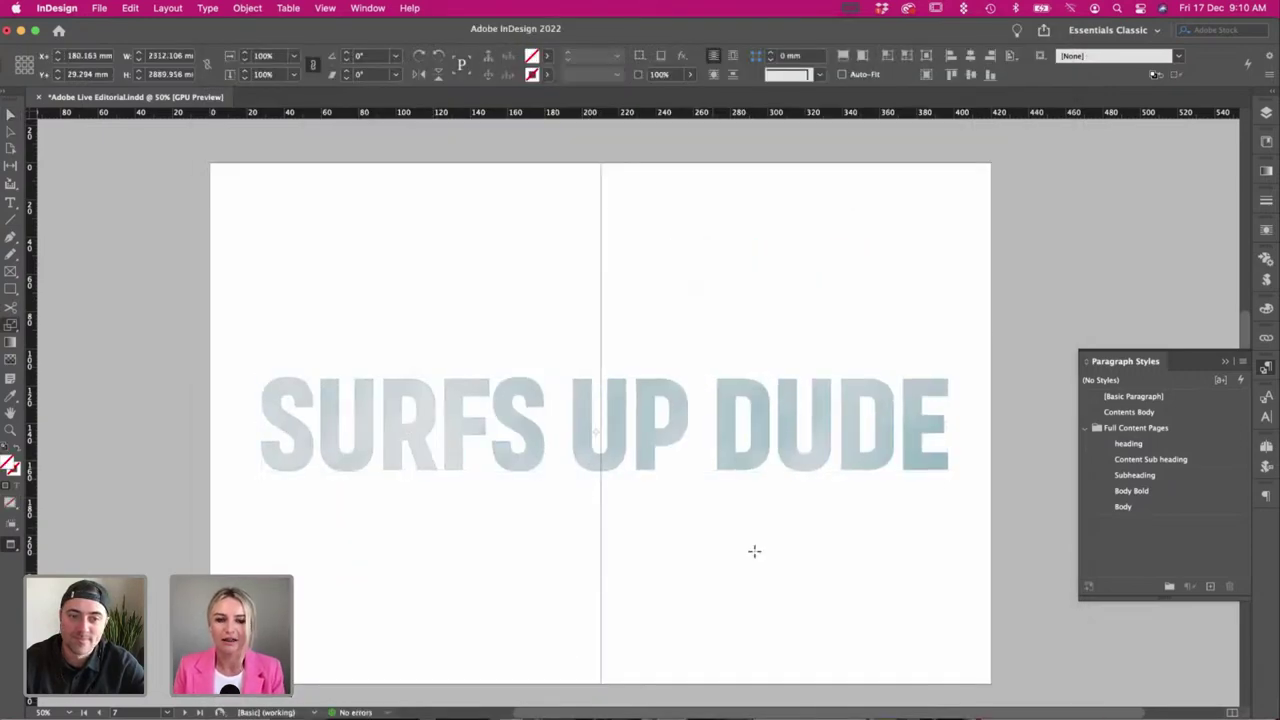
# Scale the wave photo inside the lettering to about 19.5% and shift it slightly up so the breaking wave fills SURFS.
pyautogui.moveTo(820, 587); pyautogui.dragTo(761, 537)
pyautogui.moveTo(877, 595); pyautogui.dragTo(811, 549)
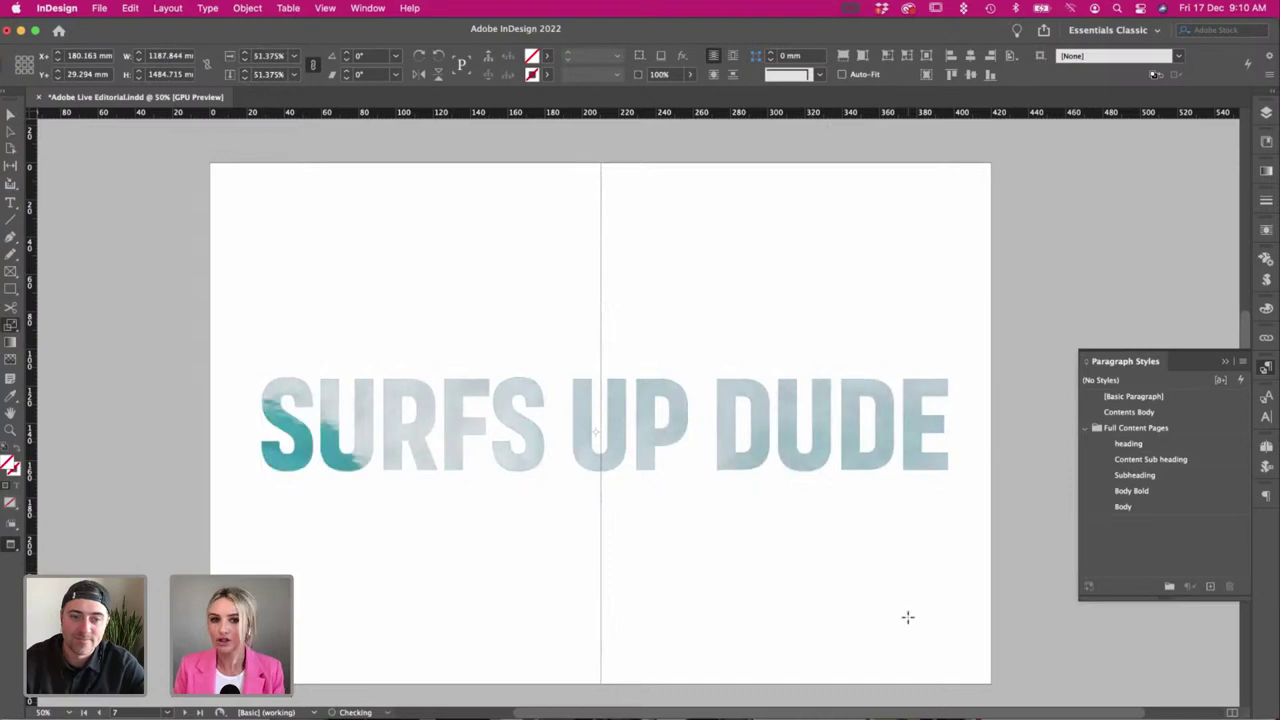
pyautogui.moveTo(908, 617); pyautogui.dragTo(845, 580)
pyautogui.moveTo(913, 617)
pyautogui.mouseDown()
pyautogui.moveTo(983, 671)
pyautogui.moveTo(1037, 649)
pyautogui.moveTo(960, 591)
pyautogui.moveTo(973, 618)
pyautogui.moveTo(924, 594)
pyautogui.mouseUp()
pyautogui.press('v')
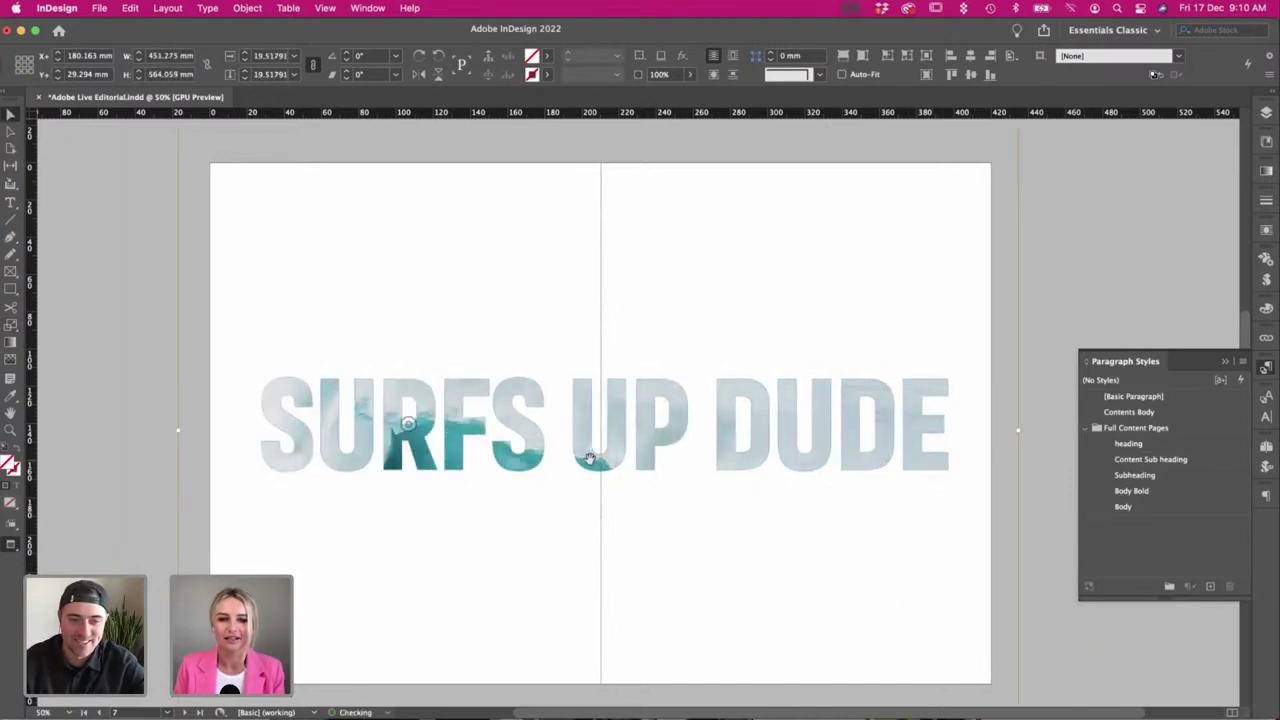
pyautogui.moveTo(588, 458); pyautogui.dragTo(580, 428)
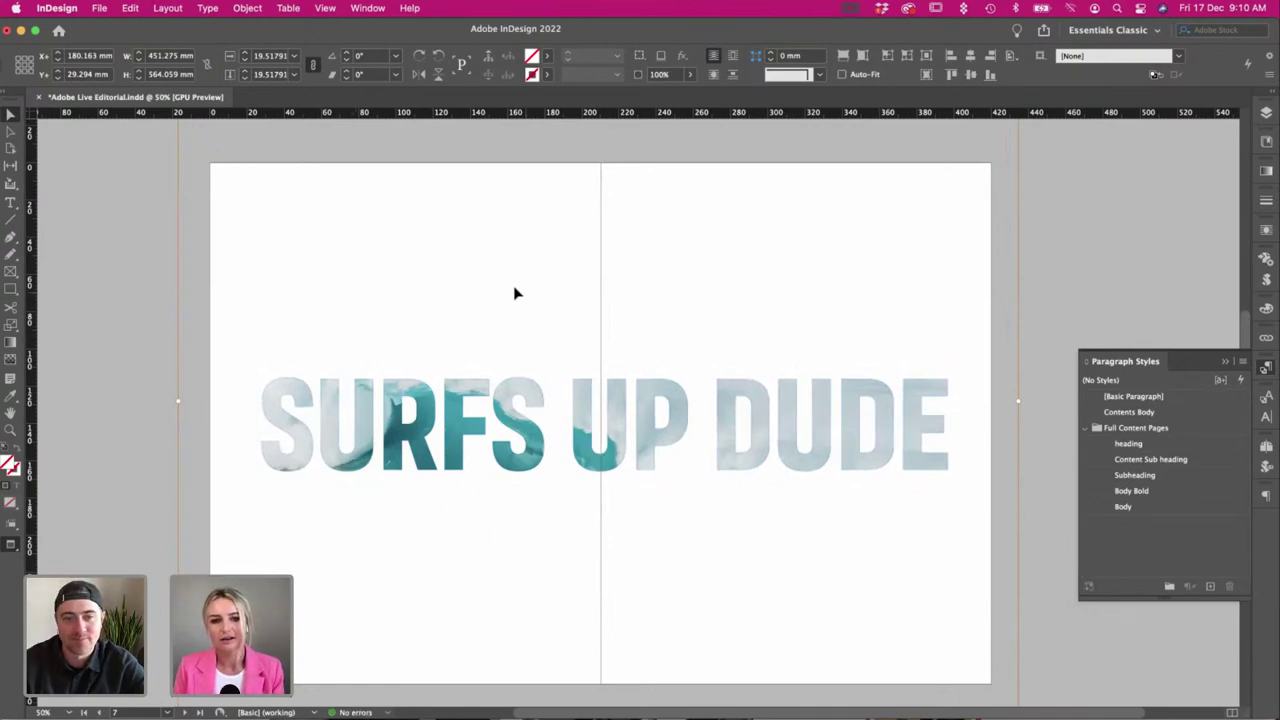
pyautogui.click(443, 320)
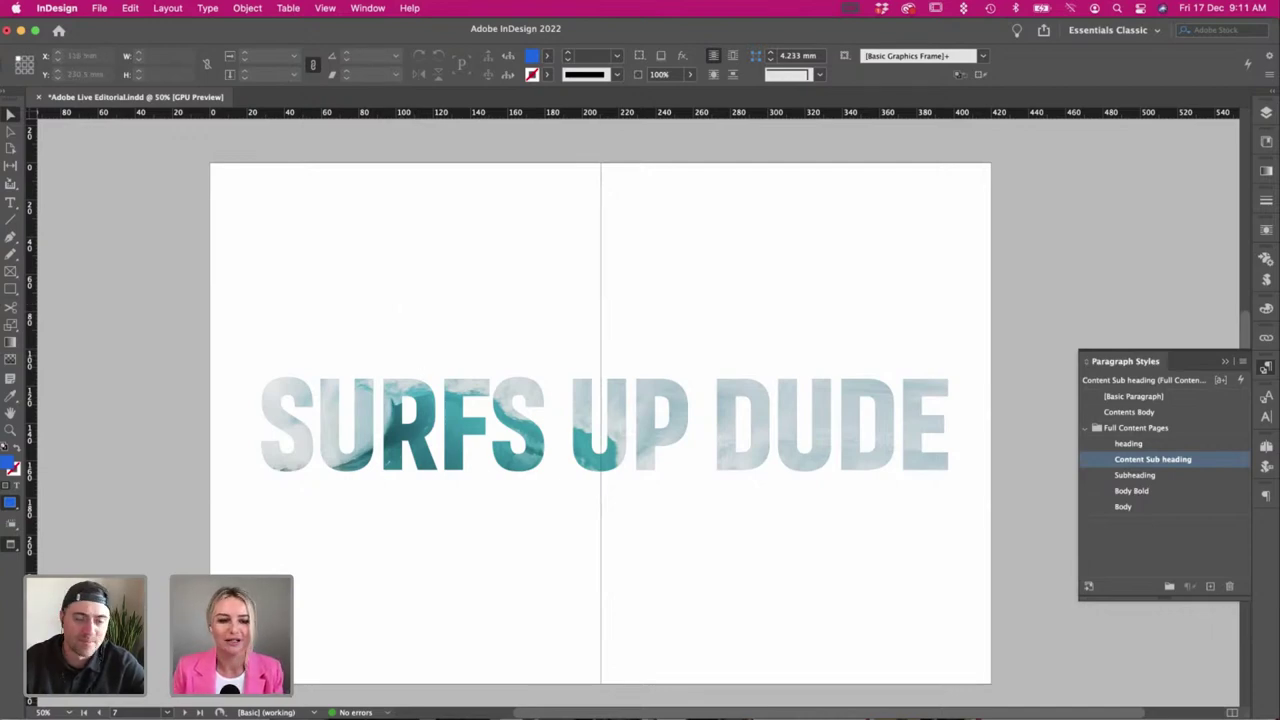
# Switch to Illustrator, copy the large double-wave sketch from Illustrations.ai and paste it into the InDesign spread.
pyautogui.press('super+Tab')
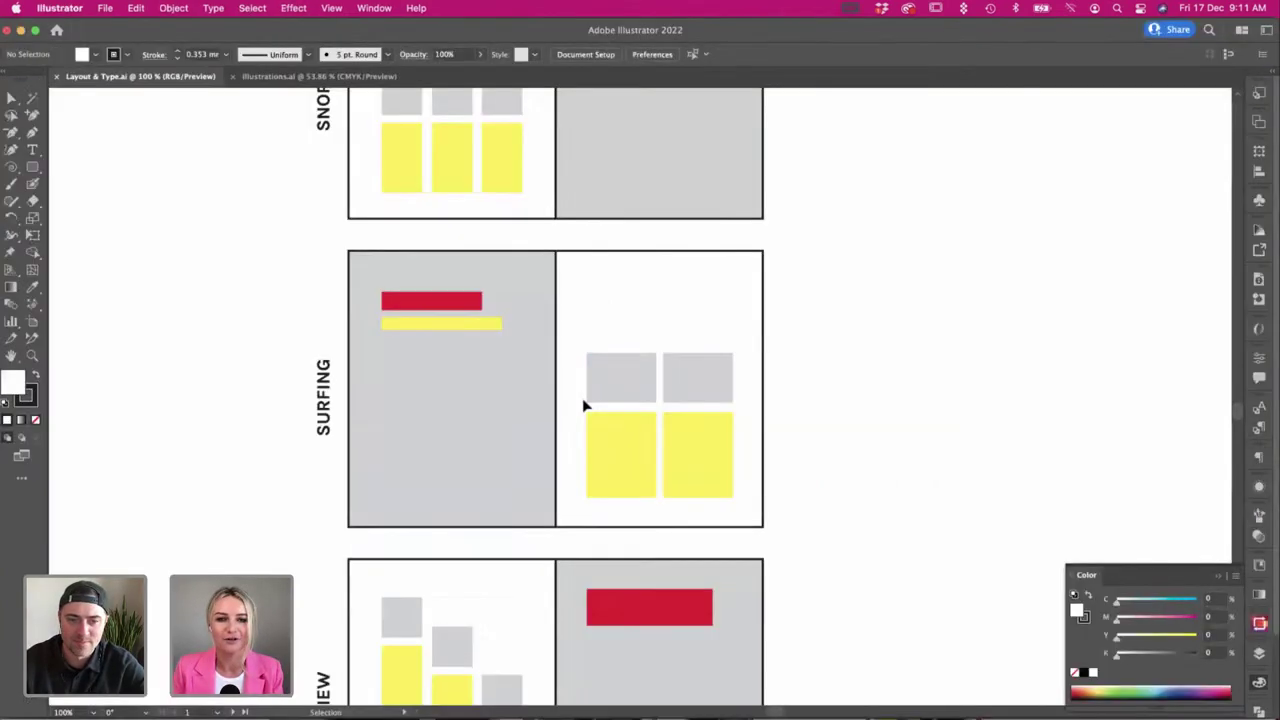
pyautogui.click(280, 77)
pyautogui.hscroll(3, 255, 318)
pyautogui.press('a')
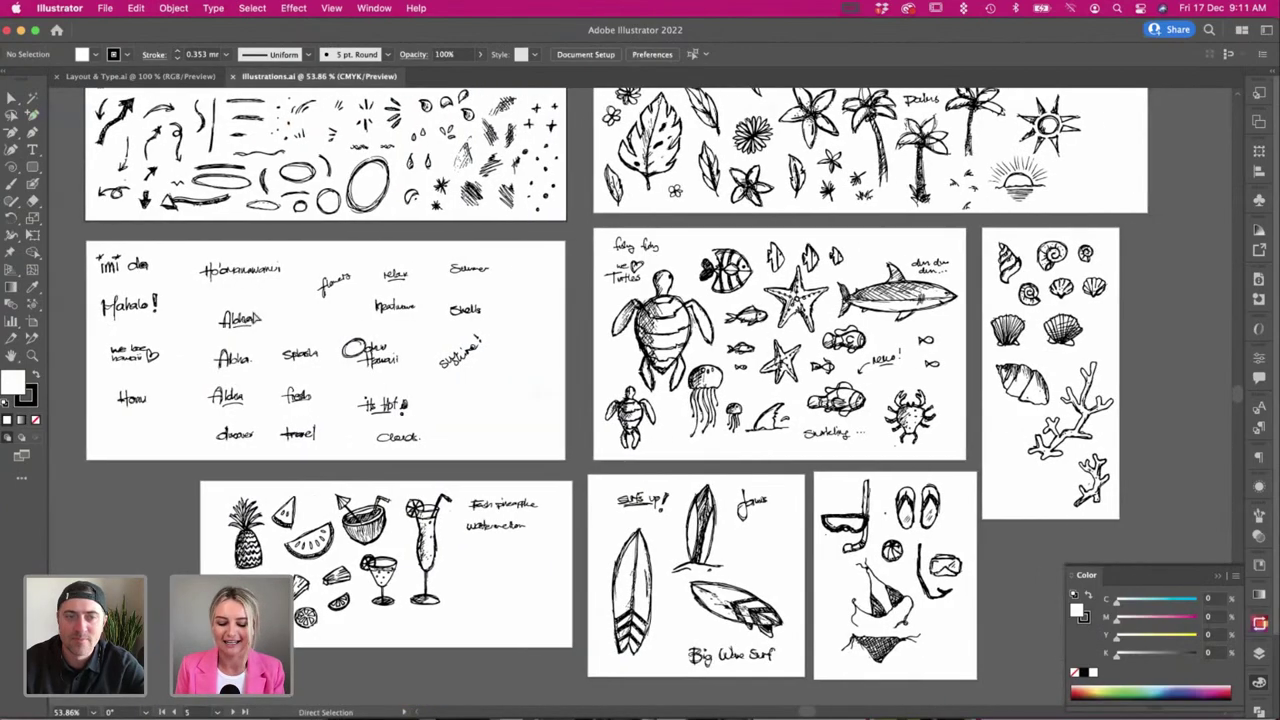
pyautogui.scroll(3, 257, 318)
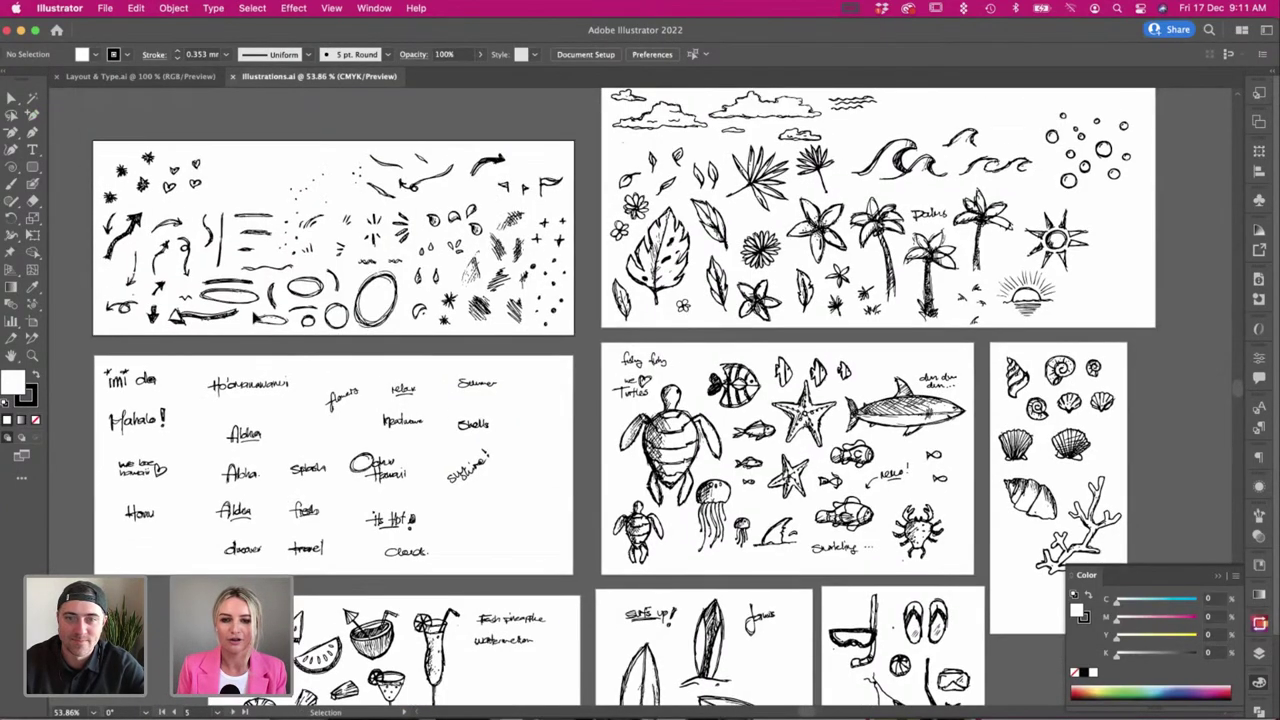
pyautogui.hscroll(5, 600, 252)
pyautogui.scroll(2, 600, 252)
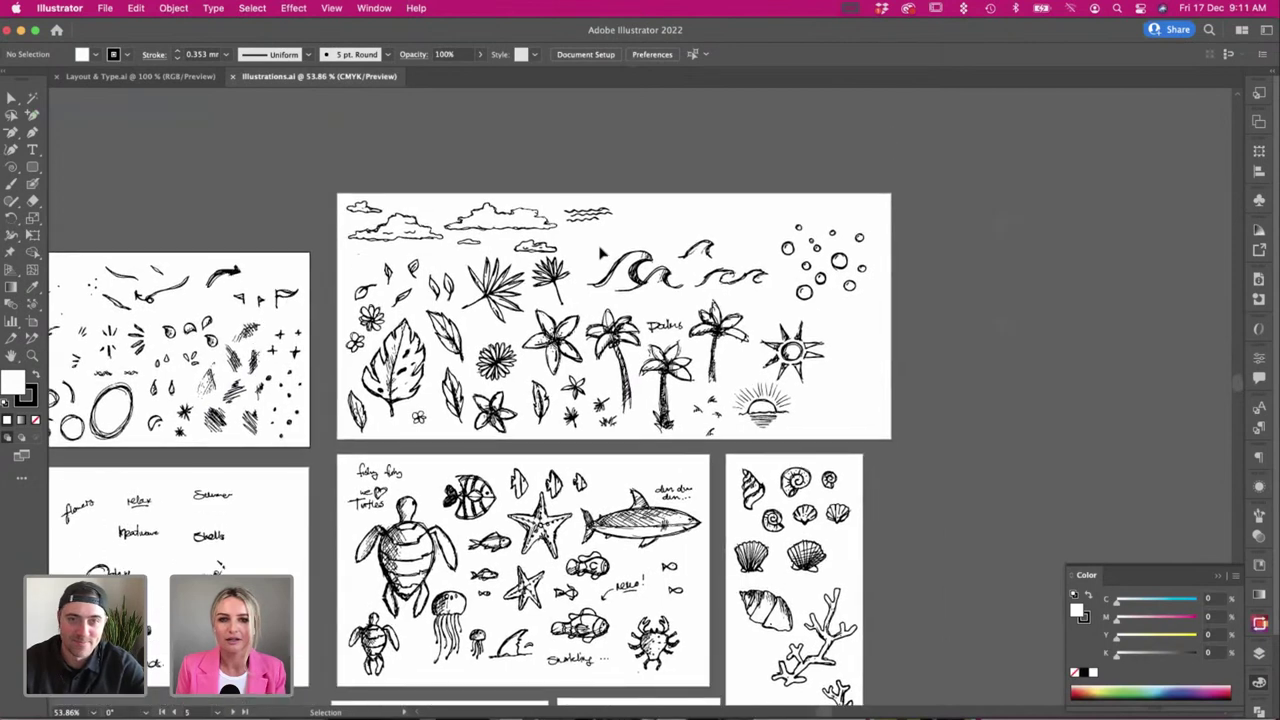
pyautogui.click(658, 299)
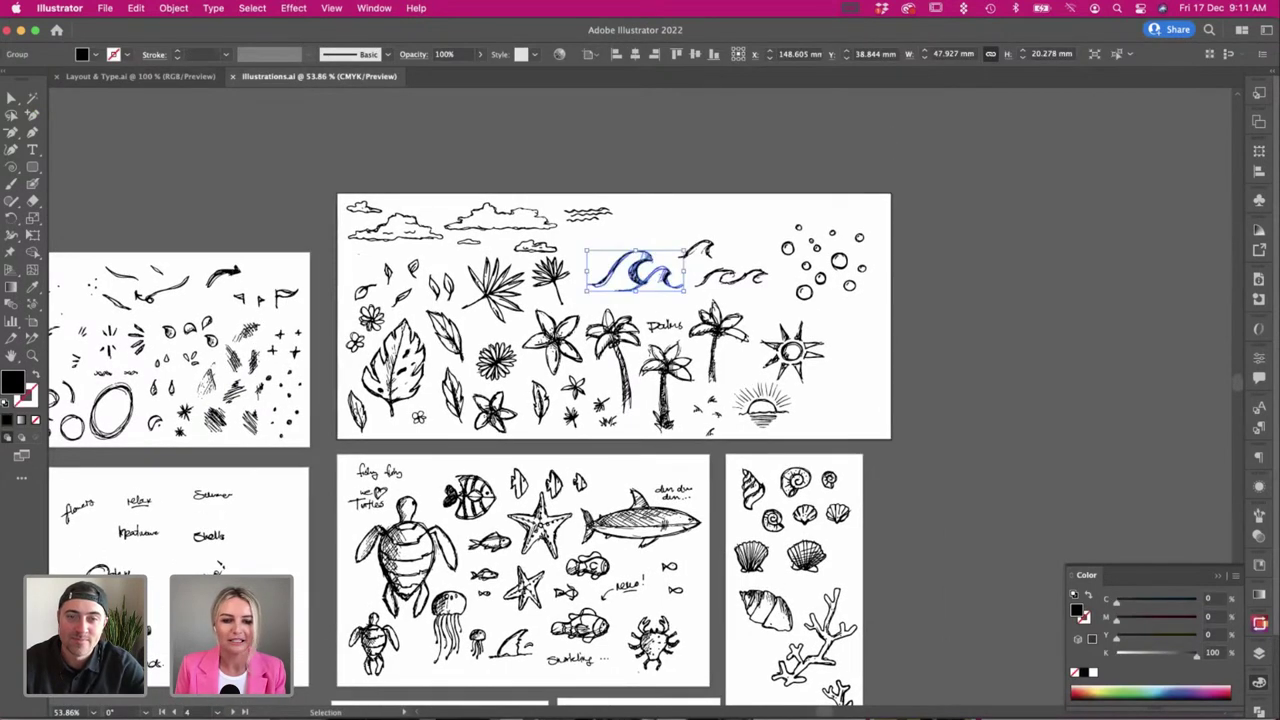
pyautogui.press('super+Tab')
pyautogui.press('super+v')
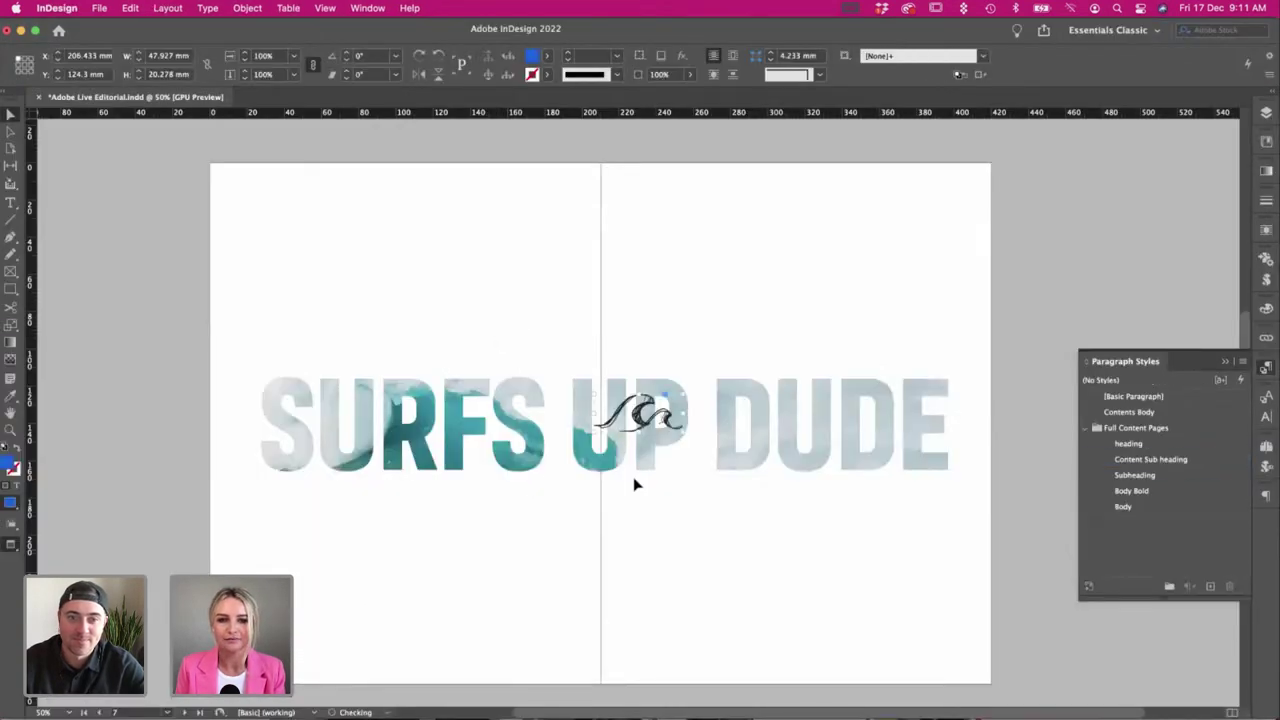
# Move the double-wave sketch to the lower edge of DUDE's first two letters and enlarge it to about 63.4 by 26.8 mm.
pyautogui.moveTo(640, 400)
pyautogui.mouseDown()
pyautogui.moveTo(375, 500)
pyautogui.moveTo(375, 487)
pyautogui.moveTo(737, 506)
pyautogui.moveTo(817, 489)
pyautogui.mouseUp()
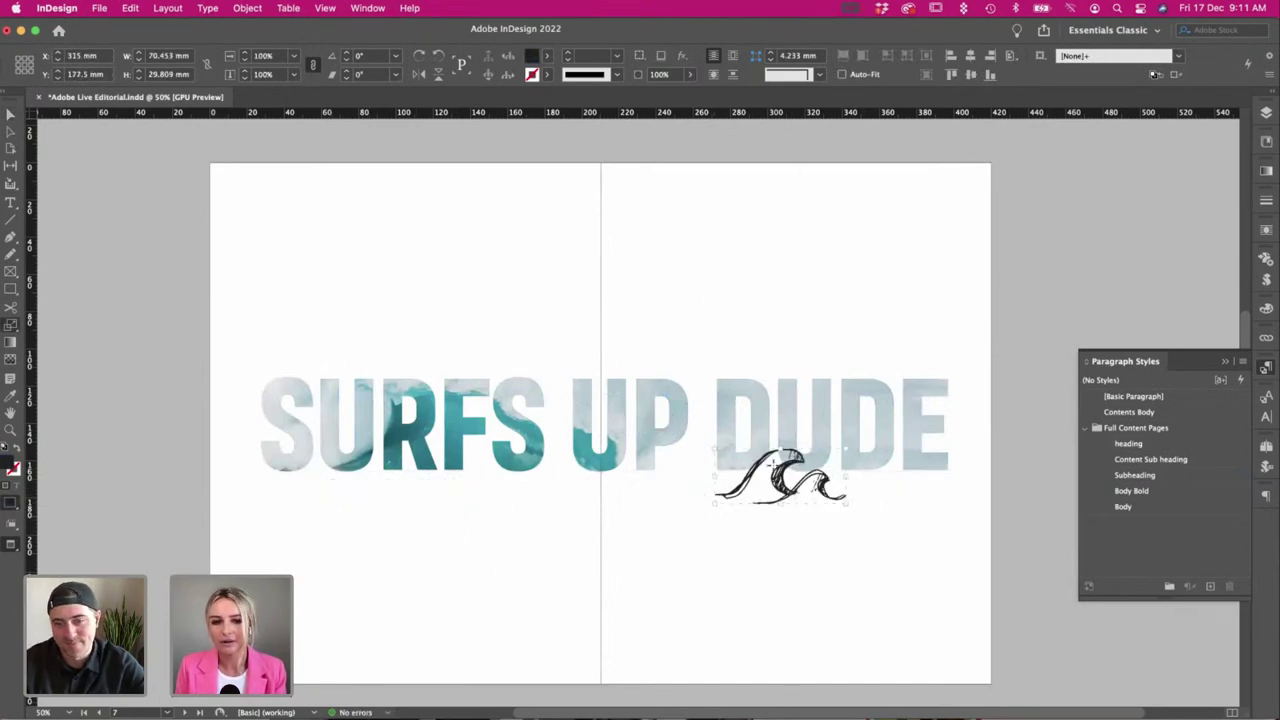
pyautogui.moveTo(827, 511); pyautogui.dragTo(836, 497)
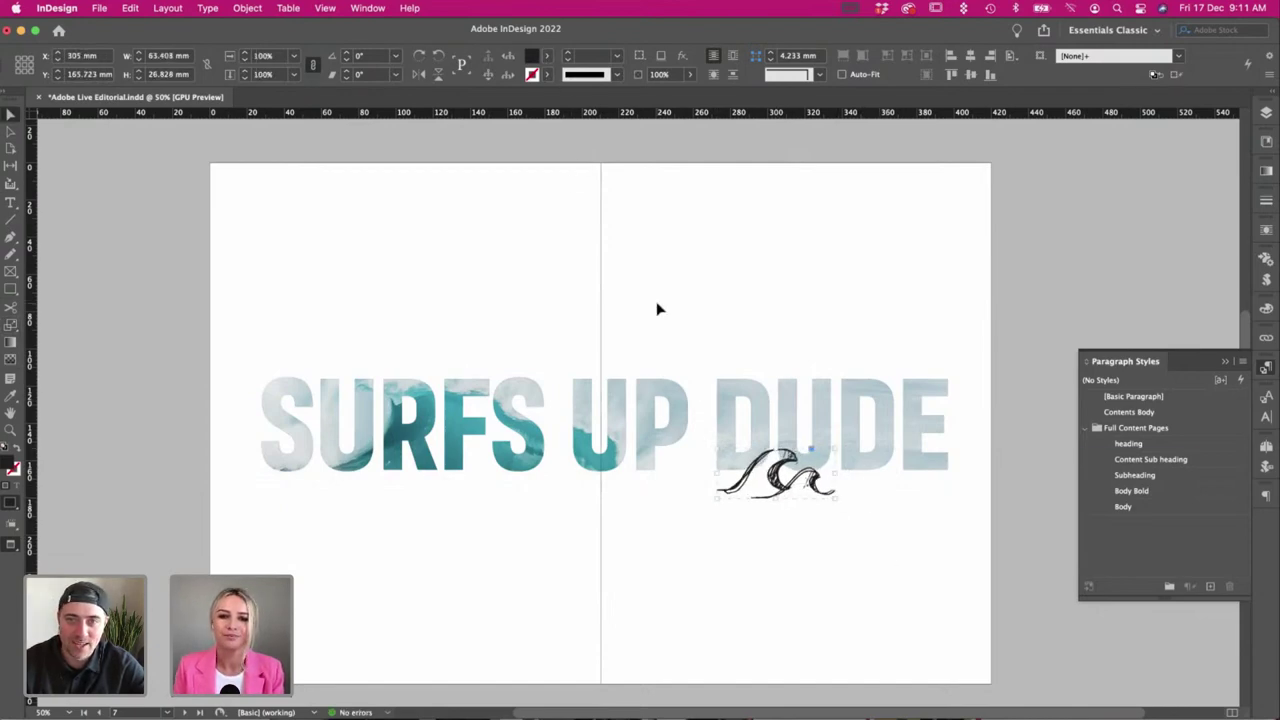
pyautogui.click(641, 515)
pyautogui.click(779, 493)
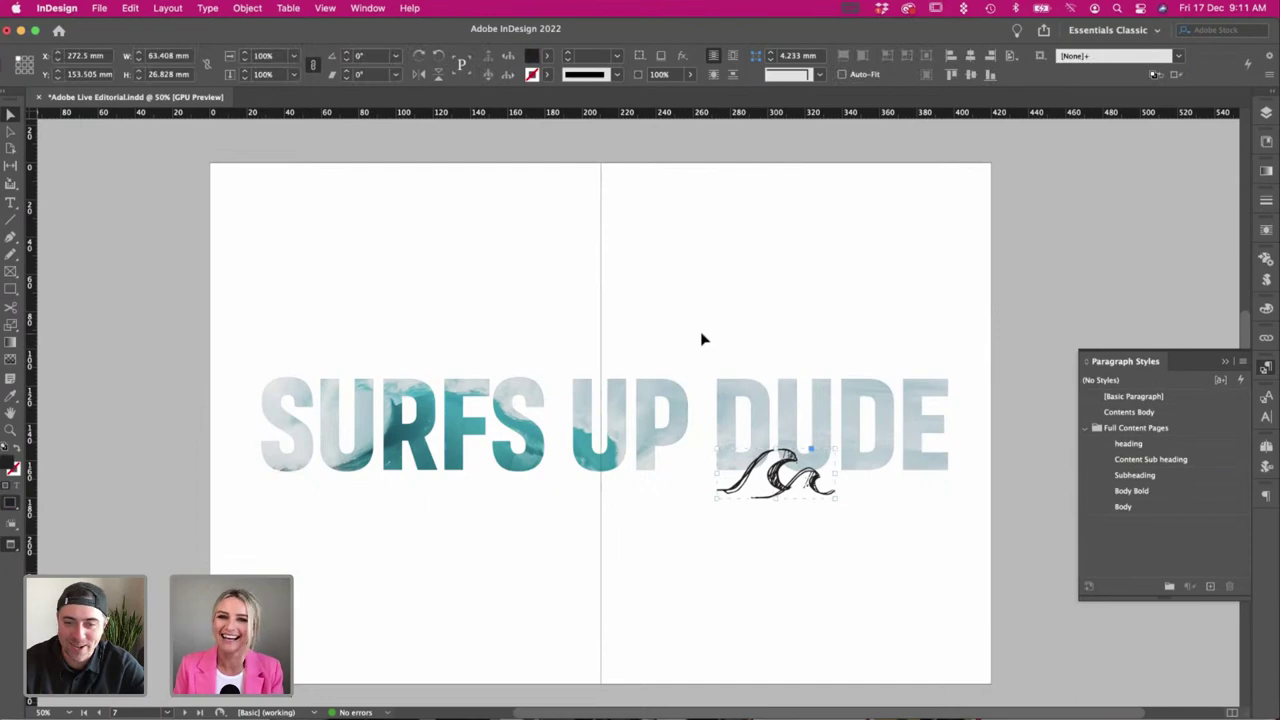
pyautogui.click(697, 342)
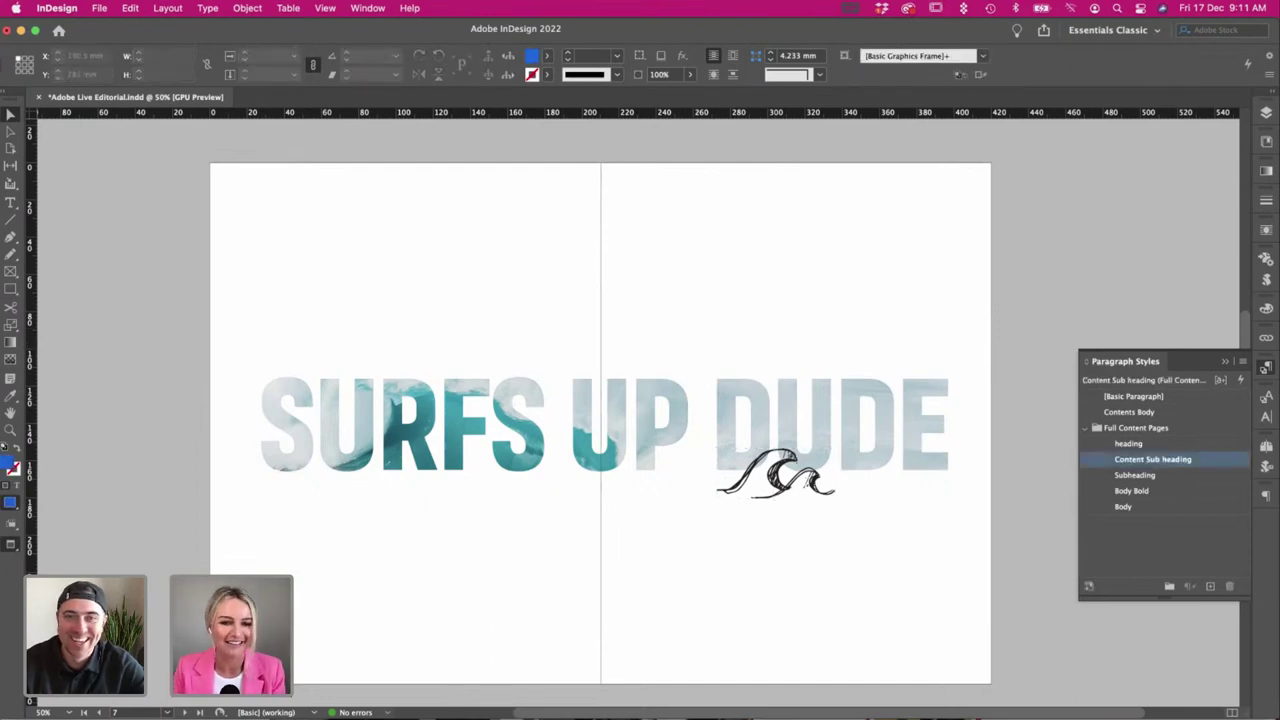
# Copy the small single-wave sketch from Illustrations.ai in Illustrator and paste it into the InDesign spread.
pyautogui.press('super+Tab')
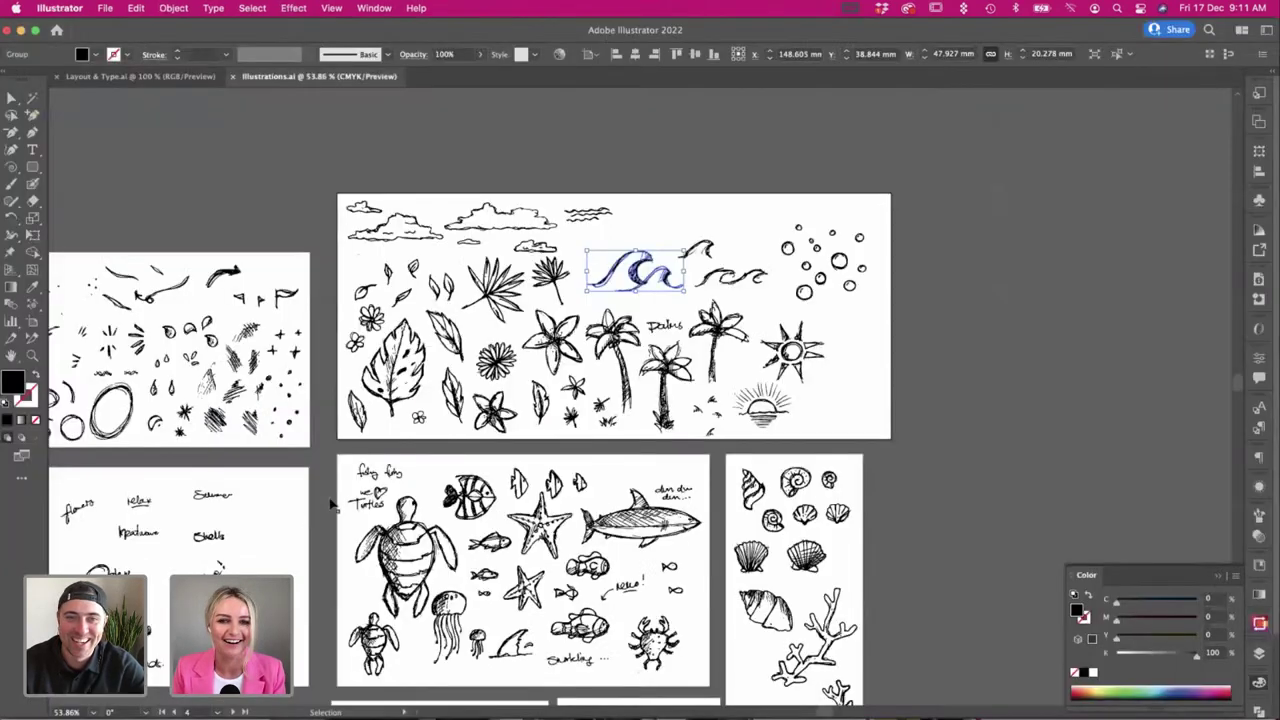
pyautogui.click(927, 338)
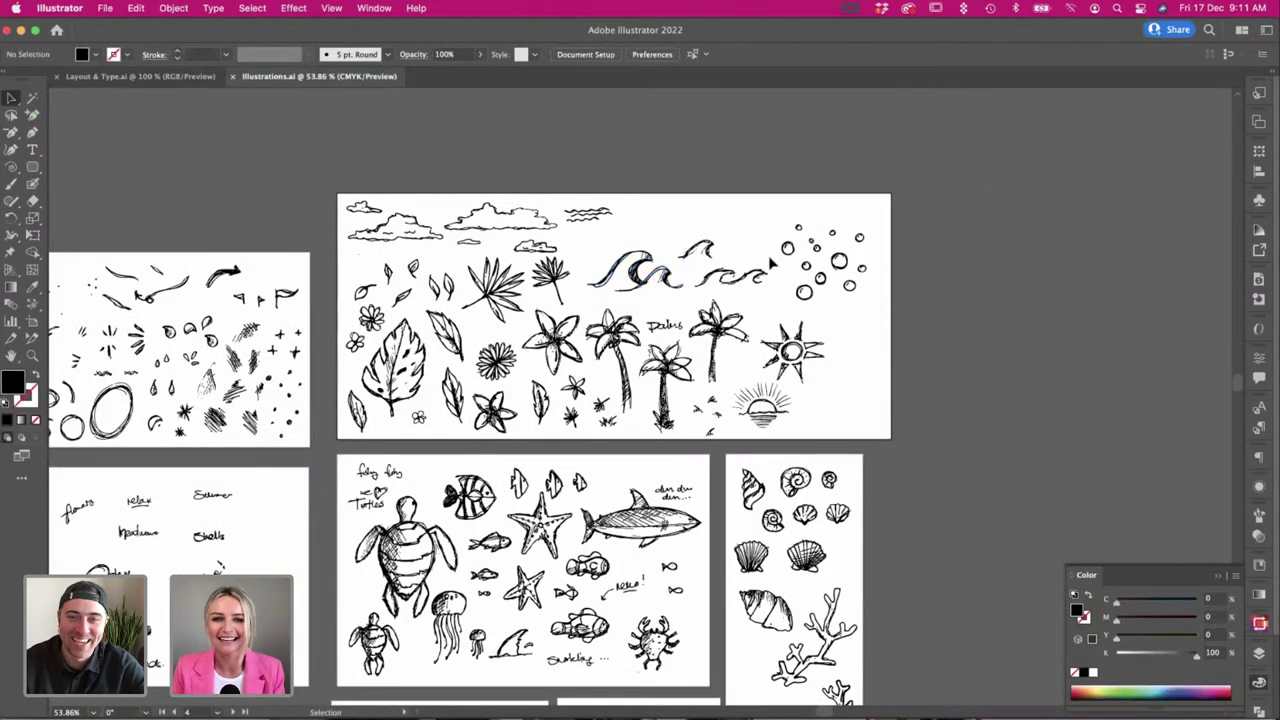
pyautogui.click(703, 250)
pyautogui.press('super+Tab')
pyautogui.press('super+v')
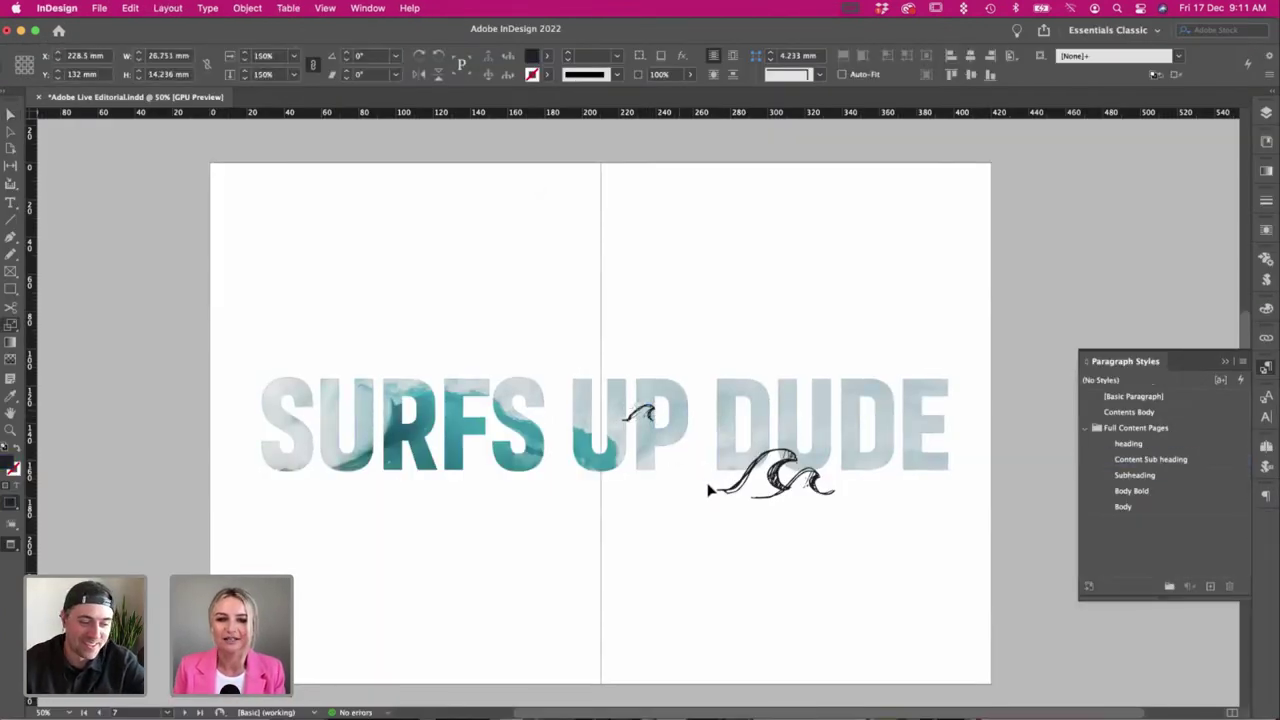
# Enlarge the small wave sketch to about 29.2 by 15.5 mm and move it between UP and DUDE.
pyautogui.moveTo(708, 490); pyautogui.dragTo(708, 491)
pyautogui.press('v')
pyautogui.moveTo(659, 422); pyautogui.dragTo(719, 433)
pyautogui.press('s')
pyautogui.click(843, 557)
pyautogui.click(702, 346)
# Send the small wave sketch behind the heading lettering.
pyautogui.rightClick(723, 437)
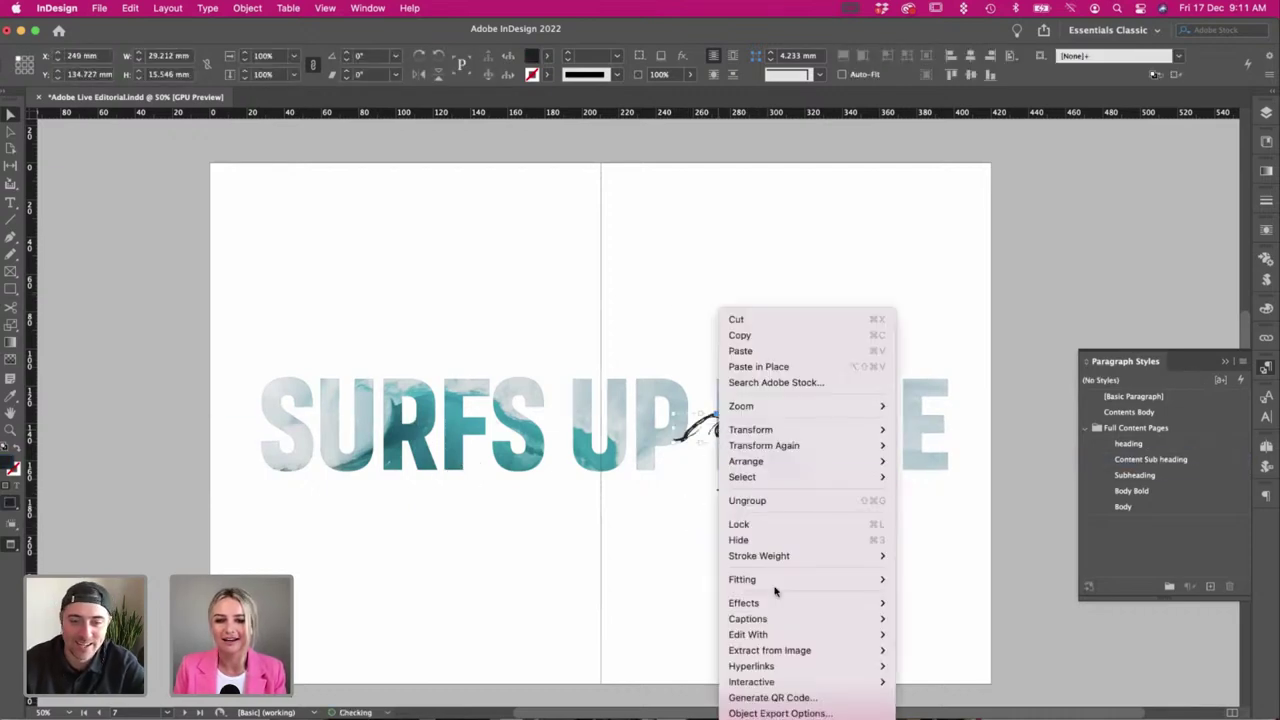
pyautogui.moveTo(745, 461)
pyautogui.click(935, 477)
pyautogui.click(673, 314)
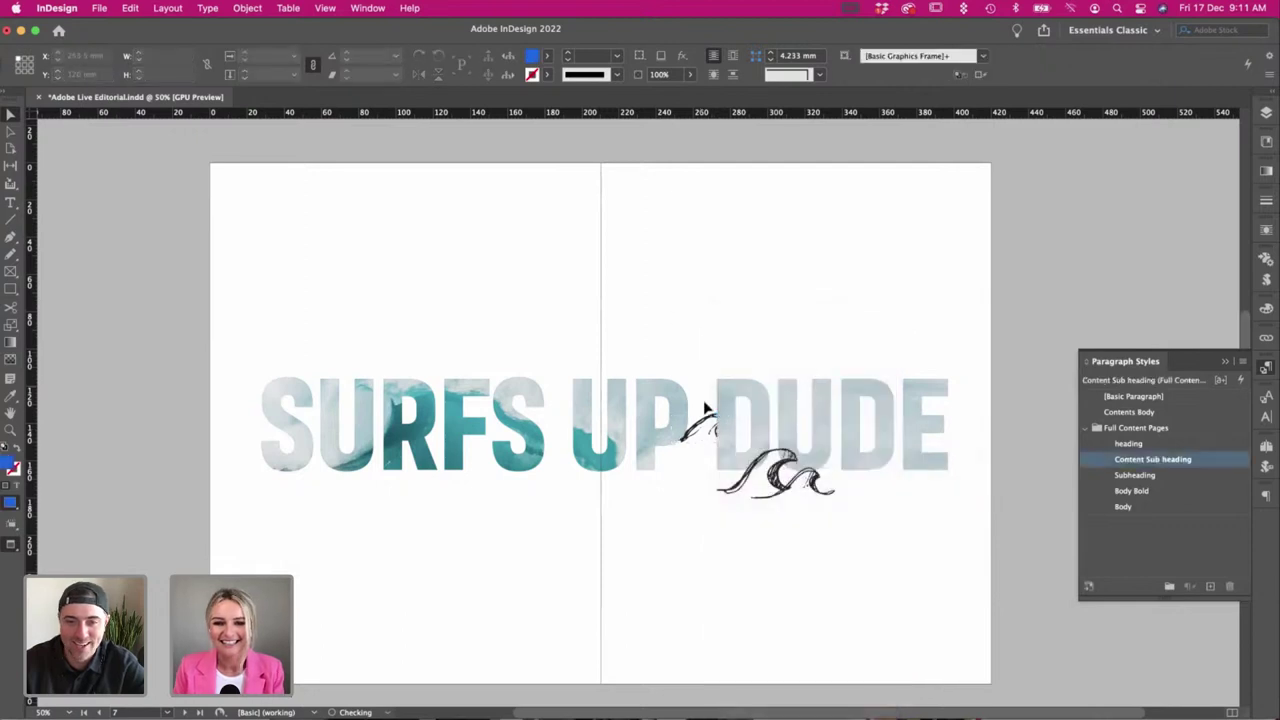
# Move the small wave sketch to the lower edge of the R in SURFS and bring it to the front.
pyautogui.moveTo(711, 424); pyautogui.dragTo(418, 484)
pyautogui.click(696, 315)
pyautogui.rightClick(432, 500)
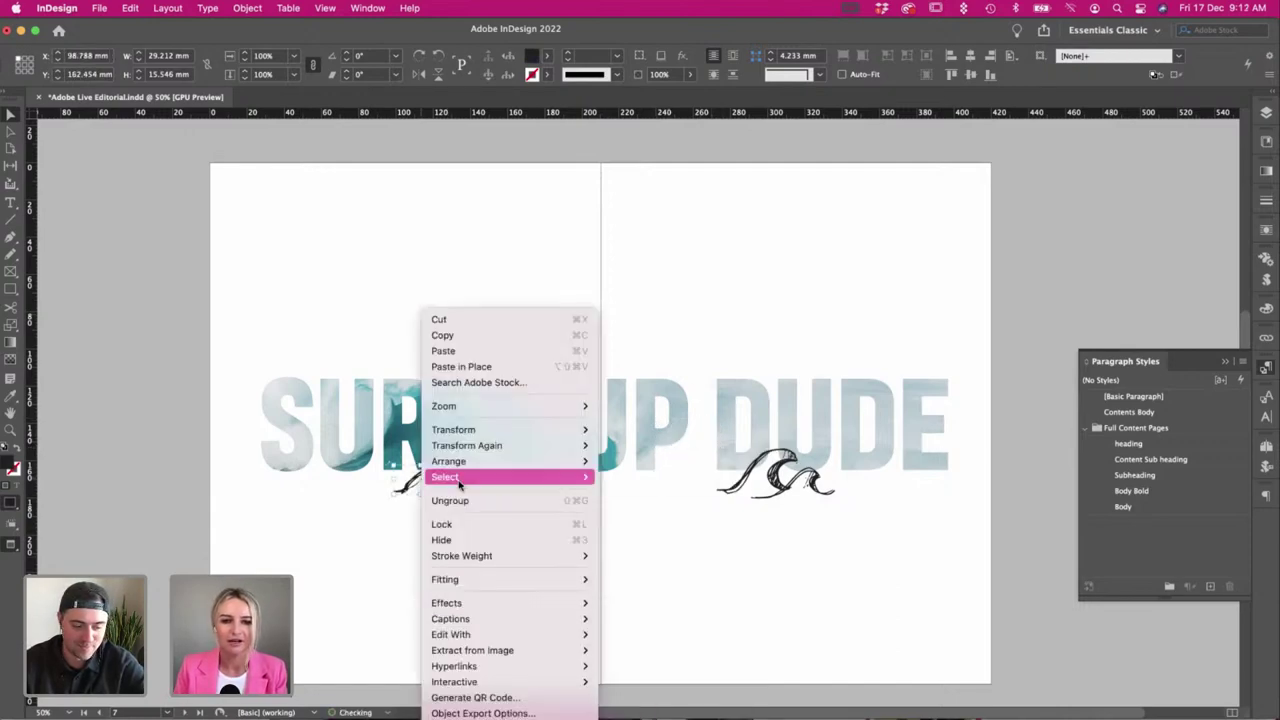
pyautogui.moveTo(500, 461)
pyautogui.click(640, 455)
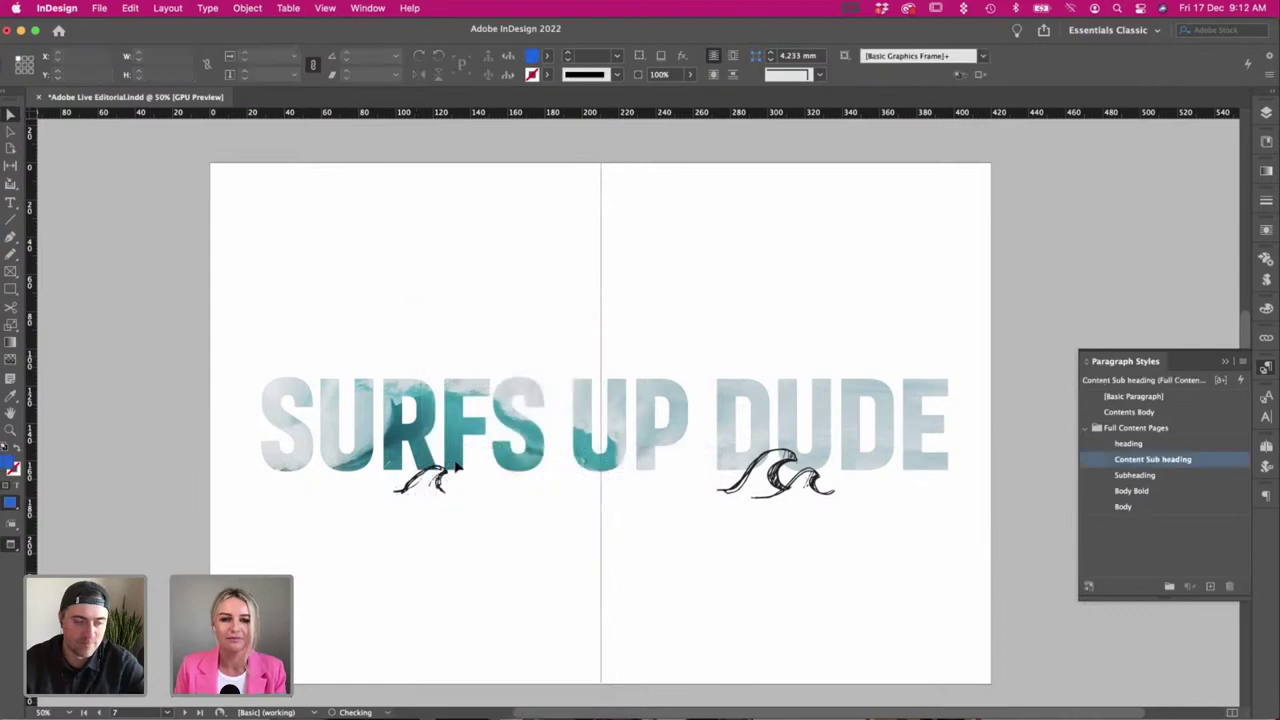
# Move the small wave sketch to the lower edge of the heading, beneath the U and R of SURFS.
pyautogui.moveTo(440, 484); pyautogui.dragTo(386, 481)
pyautogui.click(530, 570)
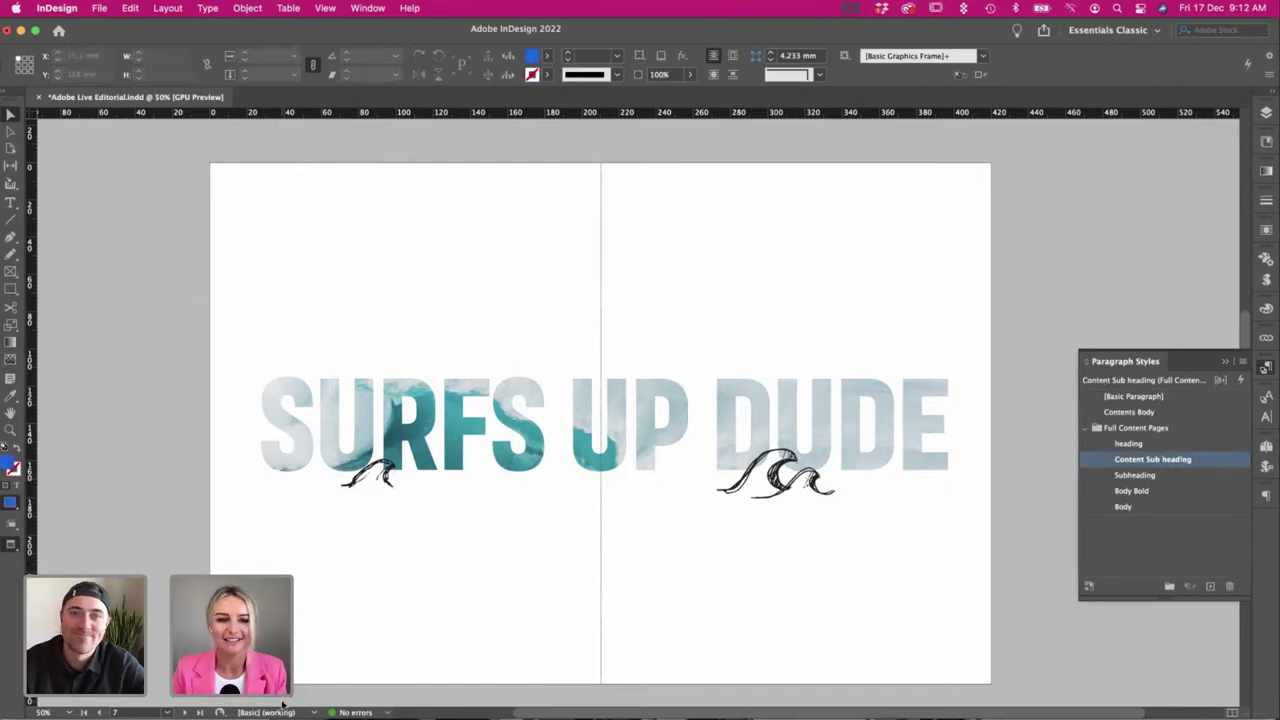
pyautogui.click(390, 482)
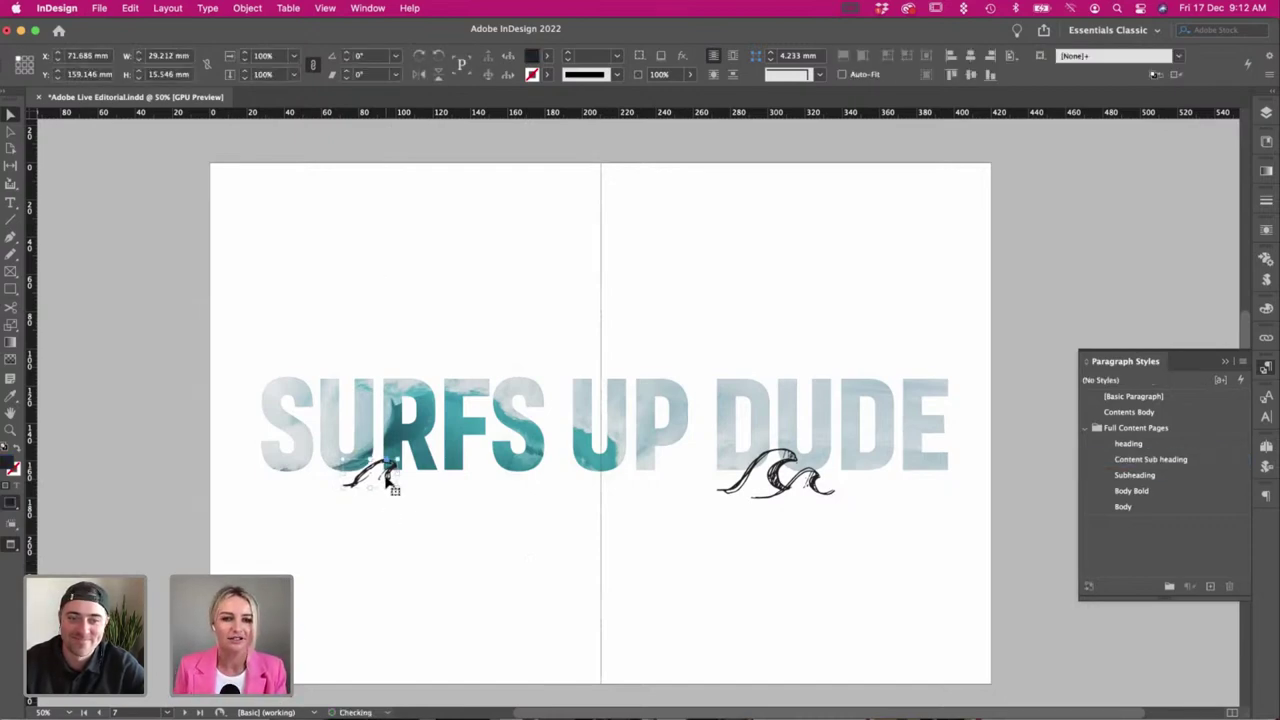
pyautogui.click(346, 688)
# Copy the bikini sketch from Illustrations.ai in Illustrator and paste it into the InDesign spread.
pyautogui.press('super+Tab')
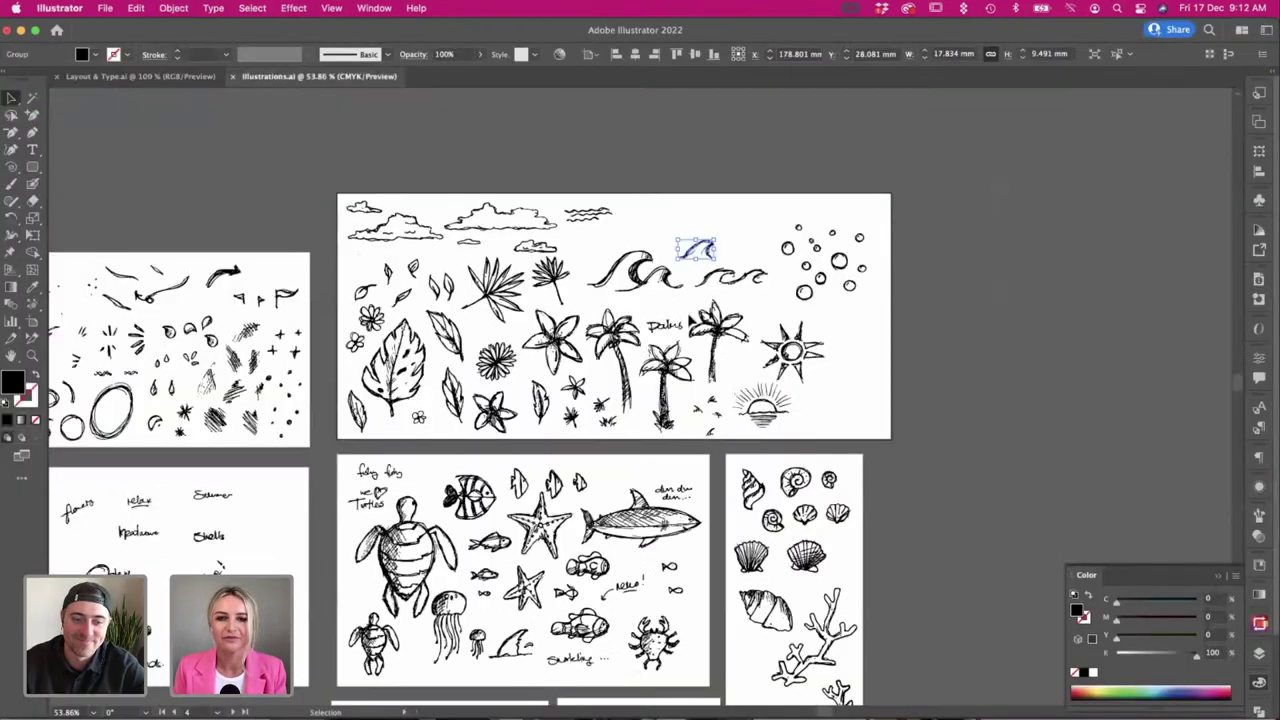
pyautogui.click(518, 175)
pyautogui.scroll(-2, 518, 175)
pyautogui.hscroll(-1, 518, 175)
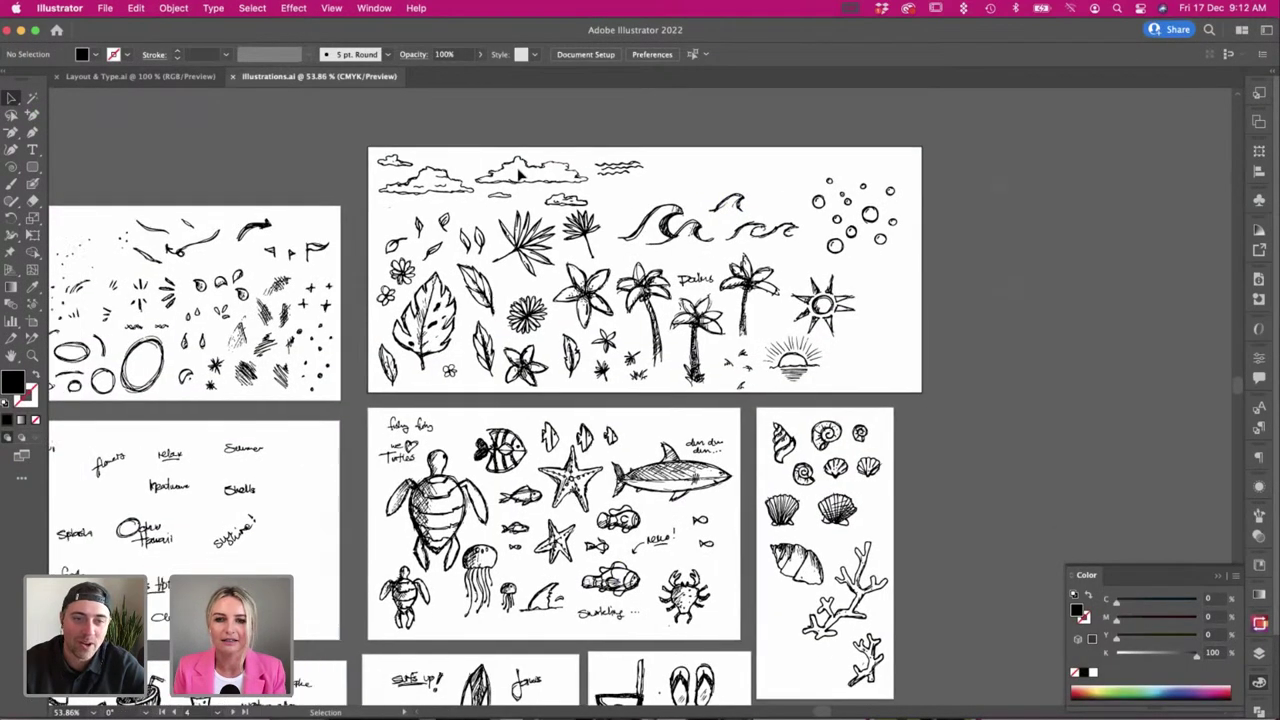
pyautogui.scroll(3, 518, 174)
pyautogui.hscroll(-2, 518, 174)
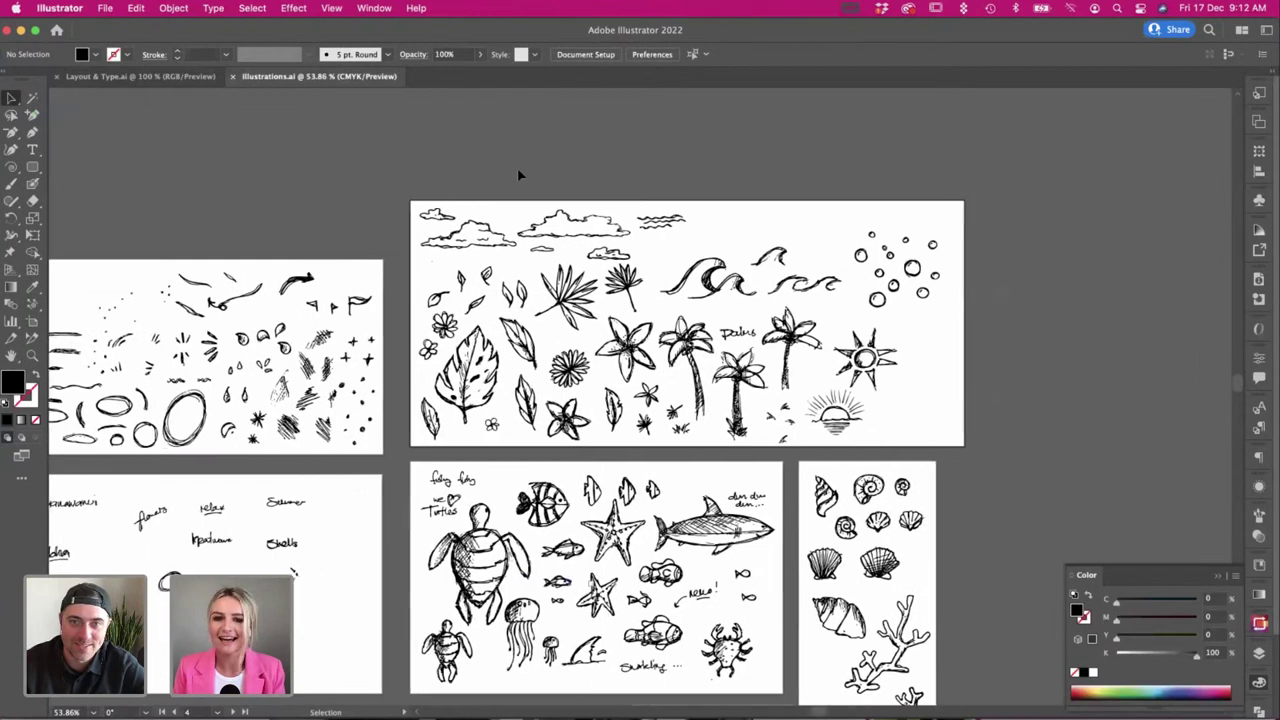
pyautogui.hscroll(3, 518, 175)
pyautogui.scroll(-3, 518, 175)
pyautogui.hscroll(-2, 646, 262)
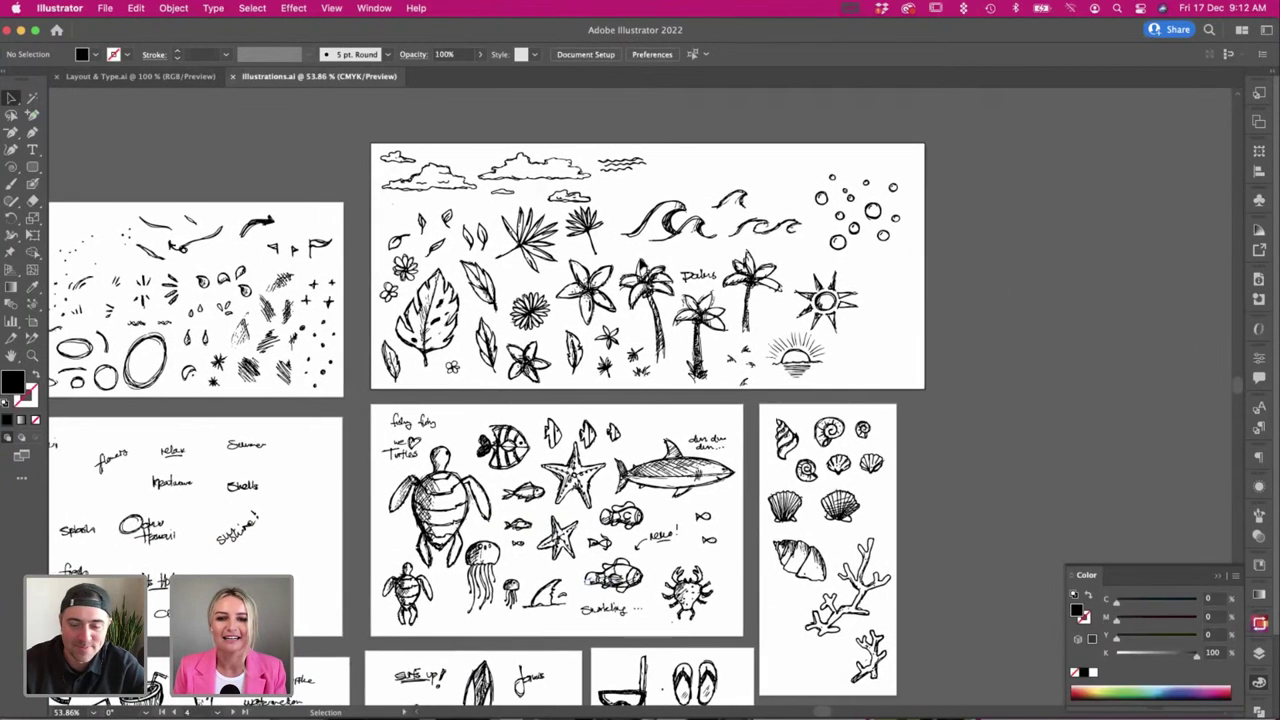
pyautogui.scroll(-10, 646, 262)
pyautogui.scroll(-2, 771, 598)
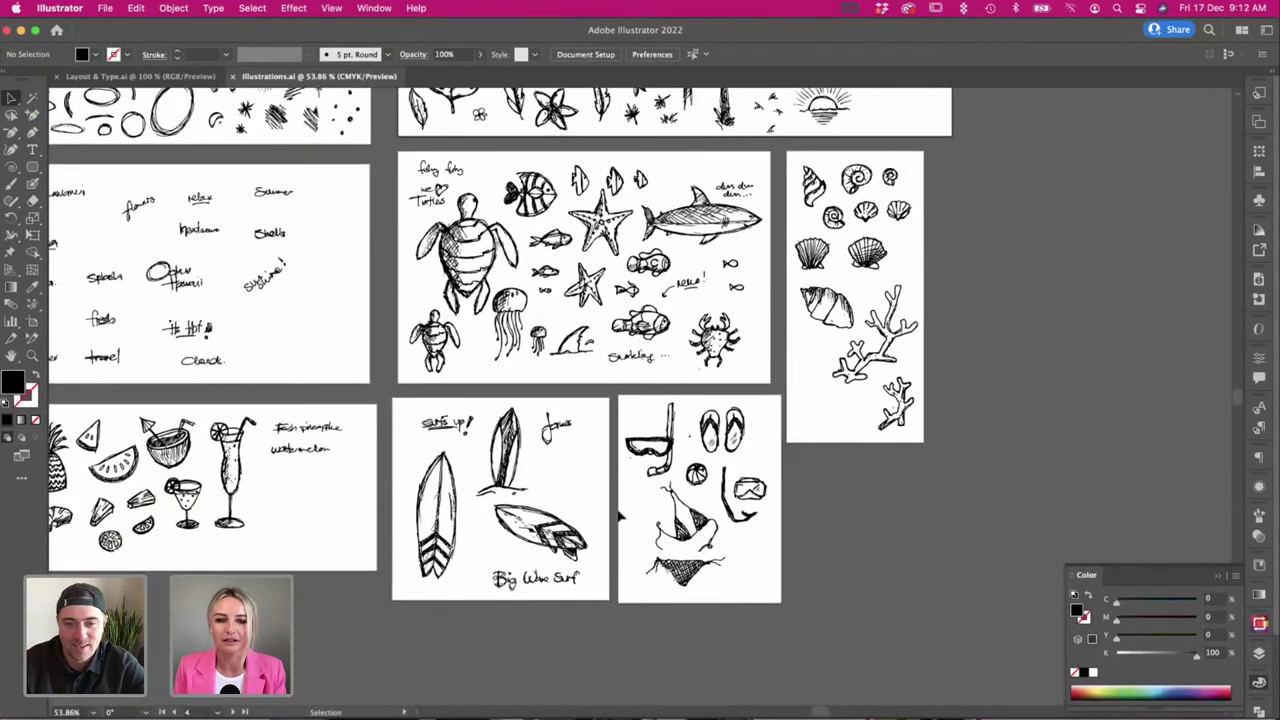
pyautogui.moveTo(695, 618); pyautogui.dragTo(710, 621)
pyautogui.press('super+c')
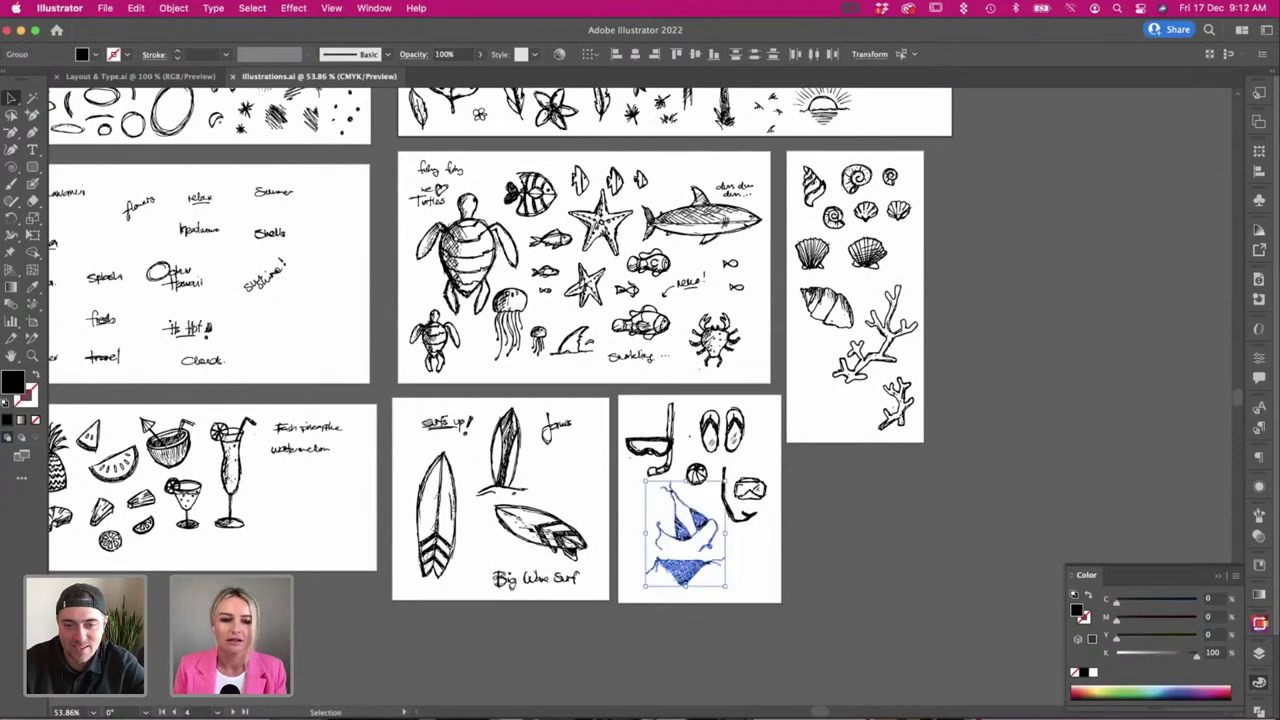
pyautogui.press('super+Tab')
pyautogui.press('super+v')
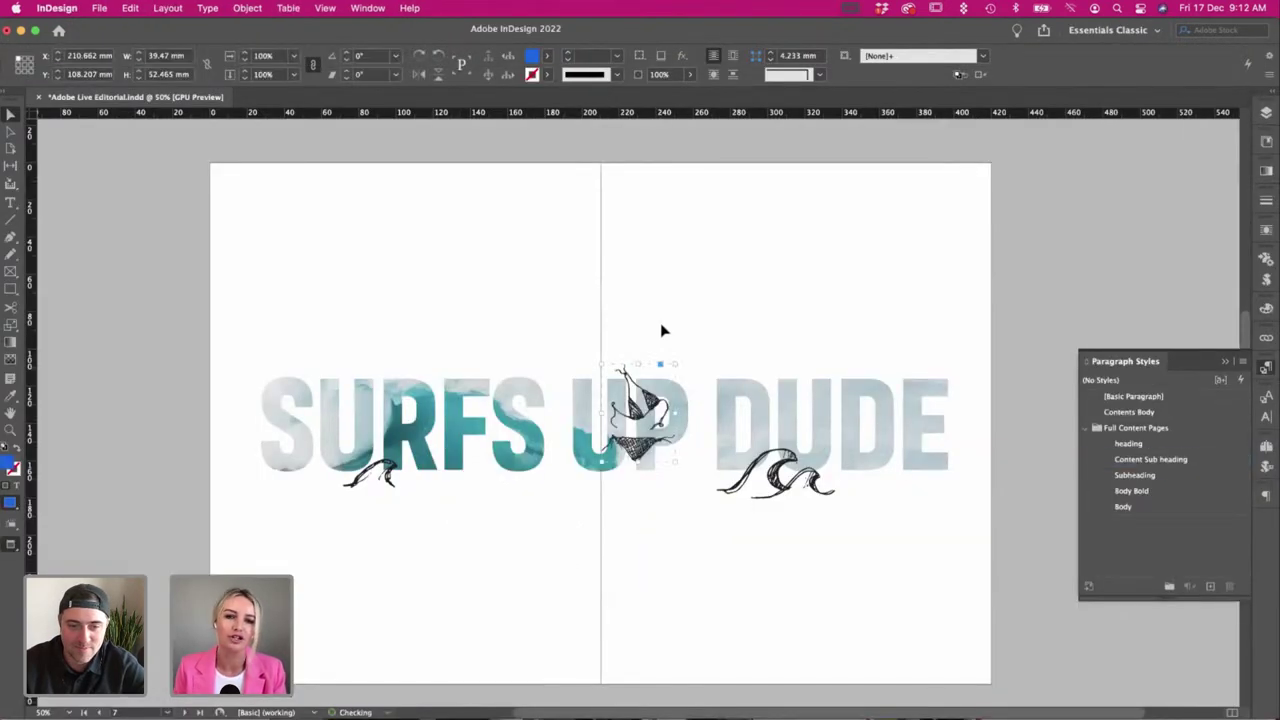
# Rotate the bikini sketch 22° and move it over the F and last S of SURFS.
pyautogui.moveTo(658, 470)
pyautogui.mouseDown()
pyautogui.moveTo(570, 465)
pyautogui.moveTo(577, 424)
pyautogui.moveTo(663, 349)
pyautogui.moveTo(690, 290)
pyautogui.mouseUp()
pyautogui.click(523, 368)
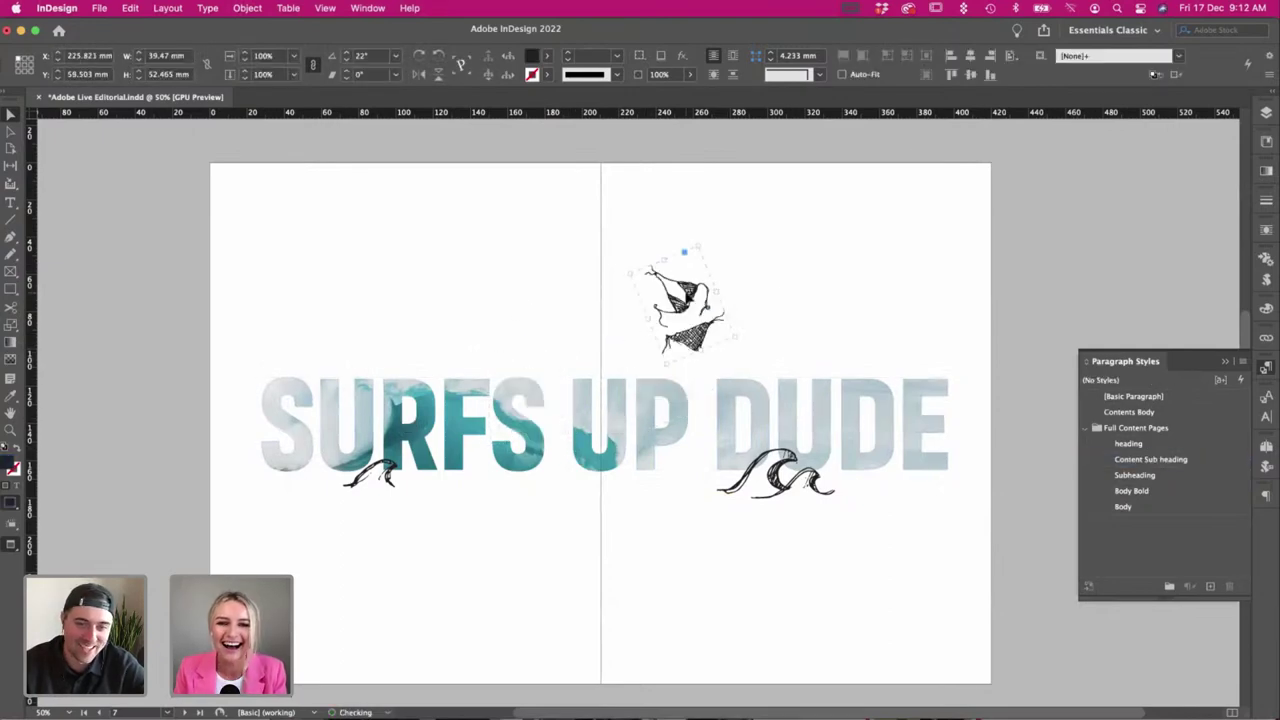
pyautogui.click(784, 295)
pyautogui.press('super+z')
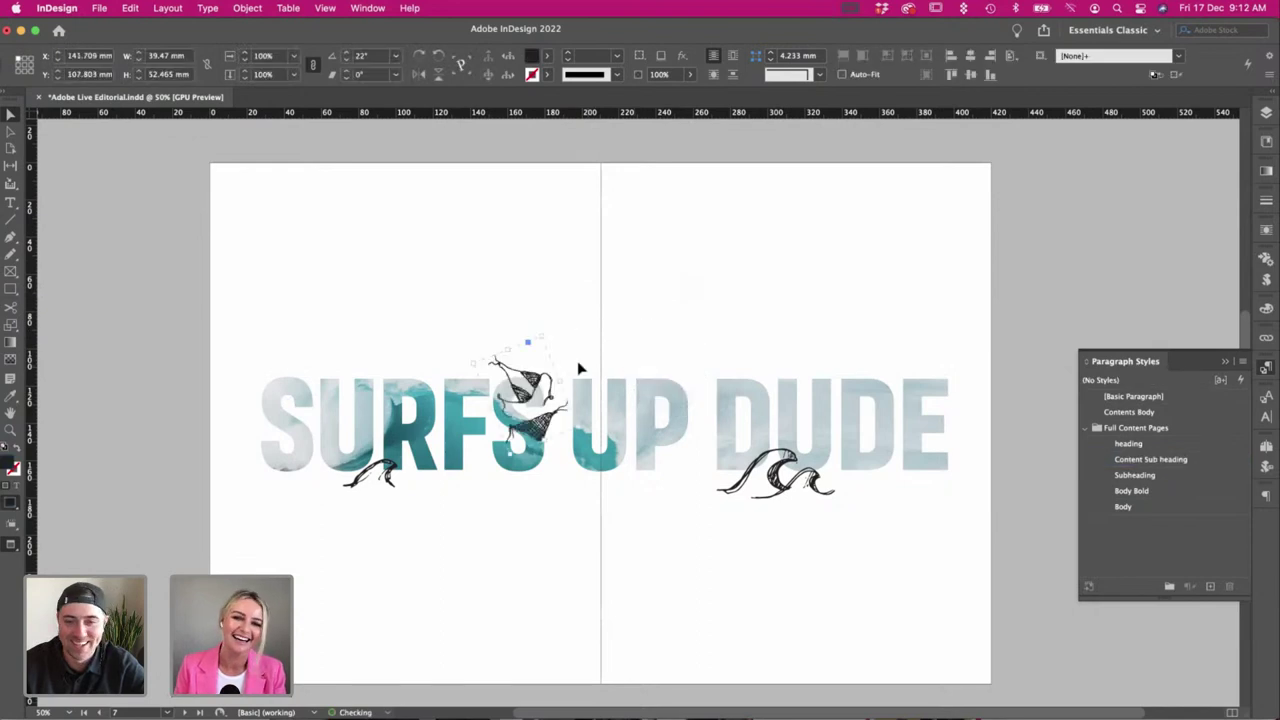
pyautogui.moveTo(545, 383)
pyautogui.mouseDown()
pyautogui.moveTo(375, 372)
pyautogui.moveTo(563, 378)
pyautogui.moveTo(478, 382)
pyautogui.moveTo(498, 382)
pyautogui.mouseUp()
# Send the bikini sketch to the back and delete it from the spread.
pyautogui.rightClick(492, 380)
pyautogui.moveTo(540, 461)
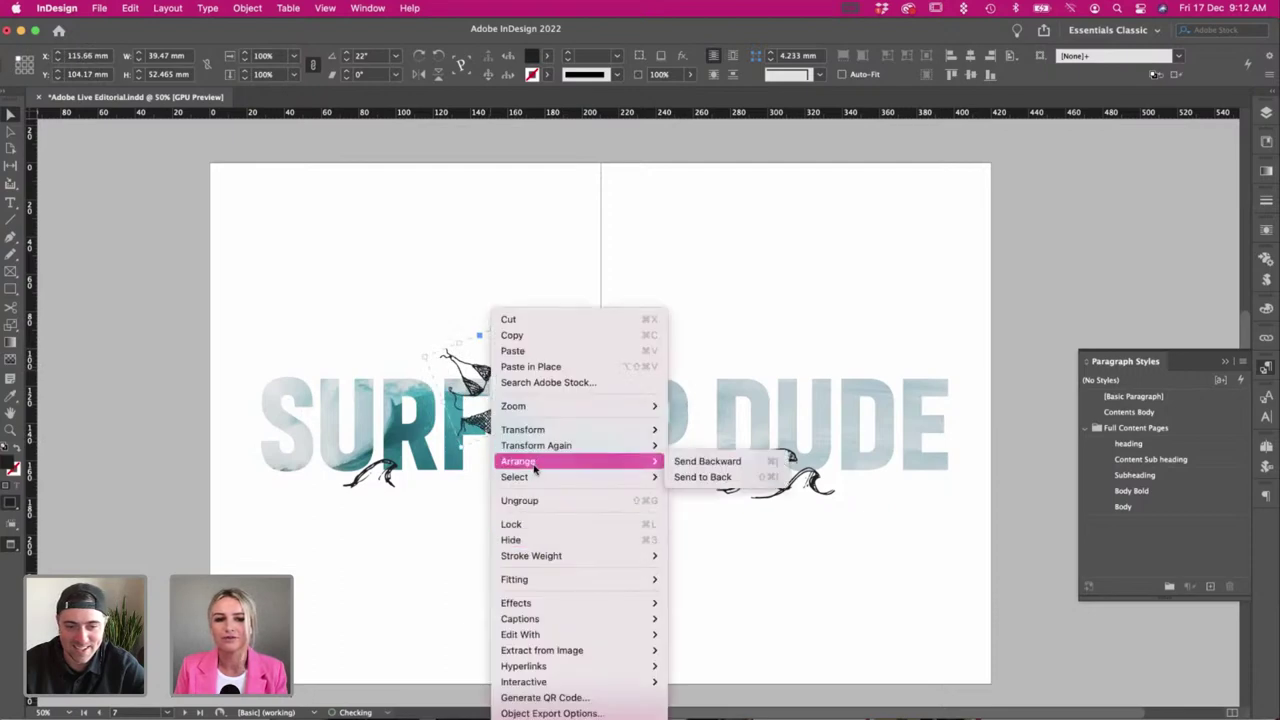
pyautogui.click(712, 480)
pyautogui.click(401, 264)
pyautogui.moveTo(490, 376); pyautogui.dragTo(490, 358)
pyautogui.press('Delete')
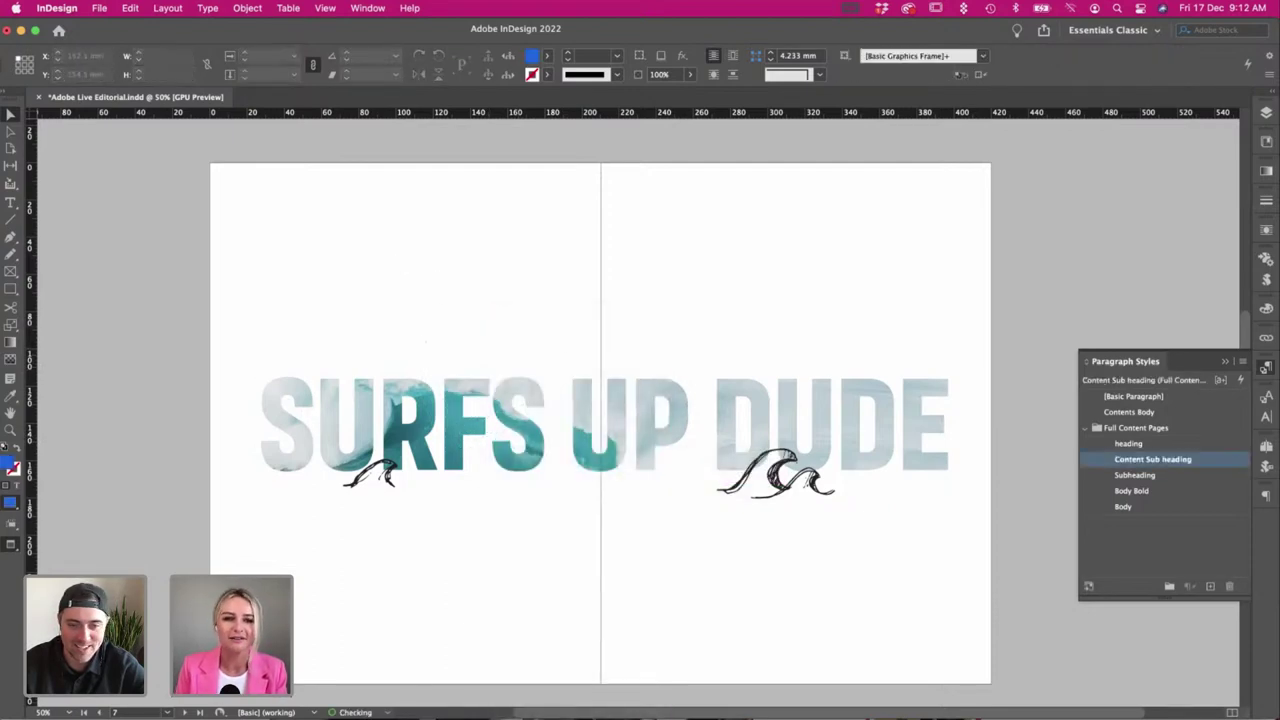
# Copy the three-droplet splash sketch from Illustrations.ai in Illustrator into the InDesign spread and place it above the P in UP.
pyautogui.press('super+Tab')
pyautogui.scroll(6, 531, 308)
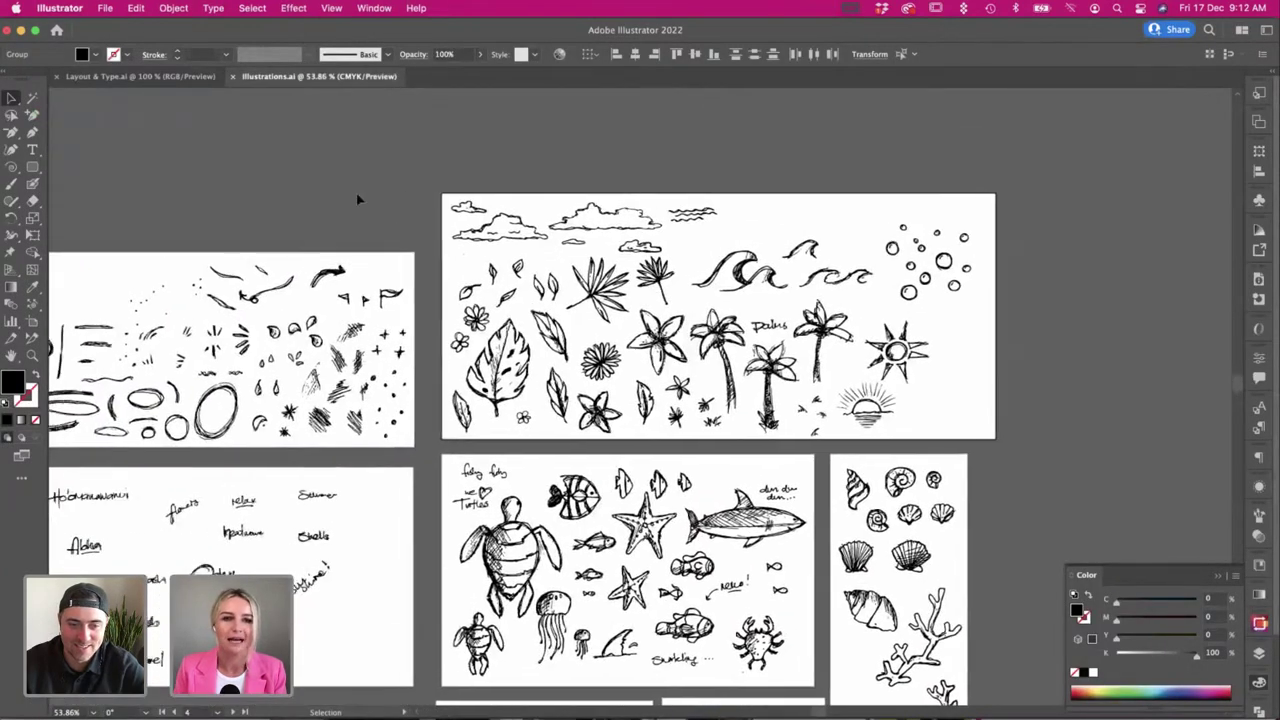
pyautogui.hscroll(-3, 358, 199)
pyautogui.click(452, 330)
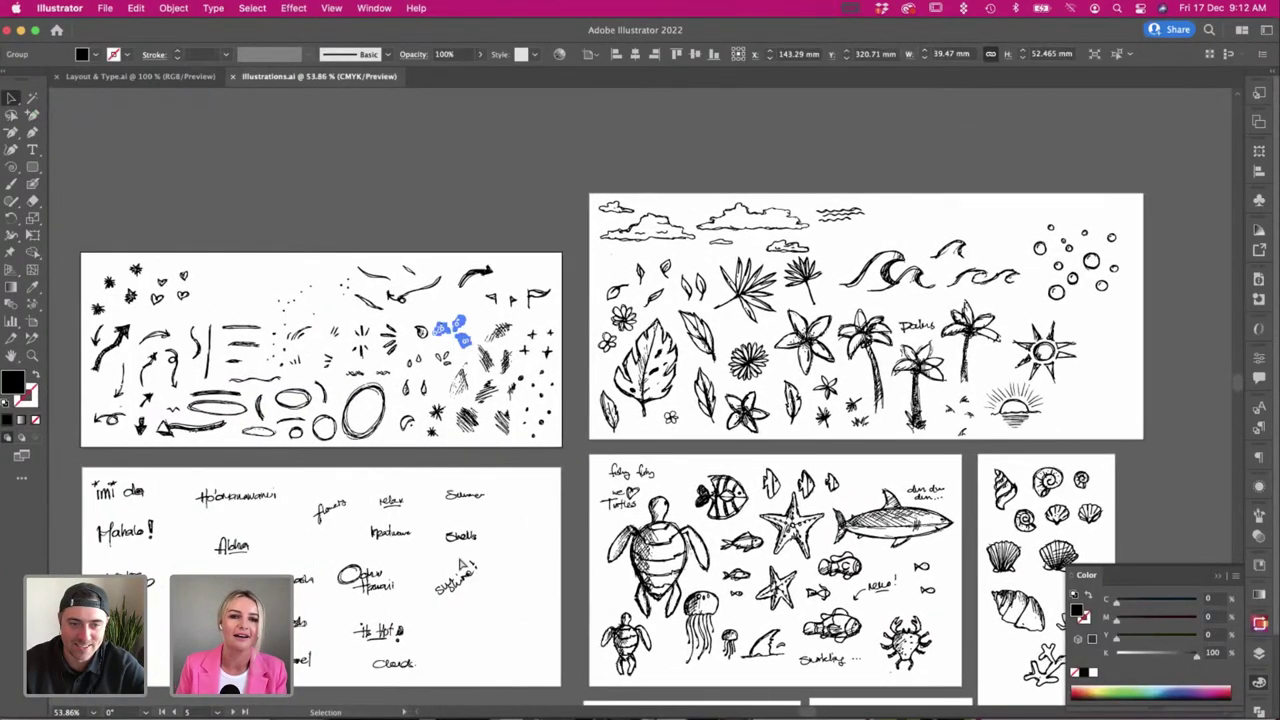
pyautogui.hotkey('ctrl', 'c')
pyautogui.press('super+Tab')
pyautogui.hotkey('ctrl', 'v')
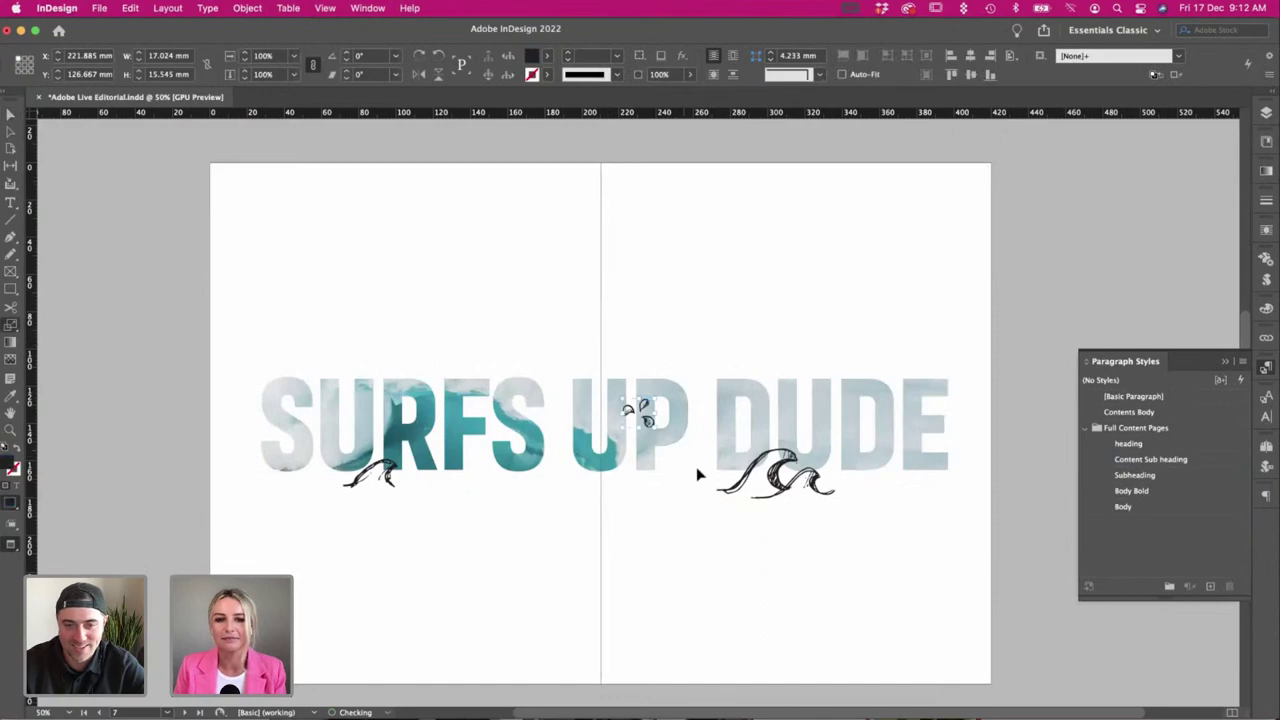
pyautogui.moveTo(651, 426); pyautogui.dragTo(694, 374)
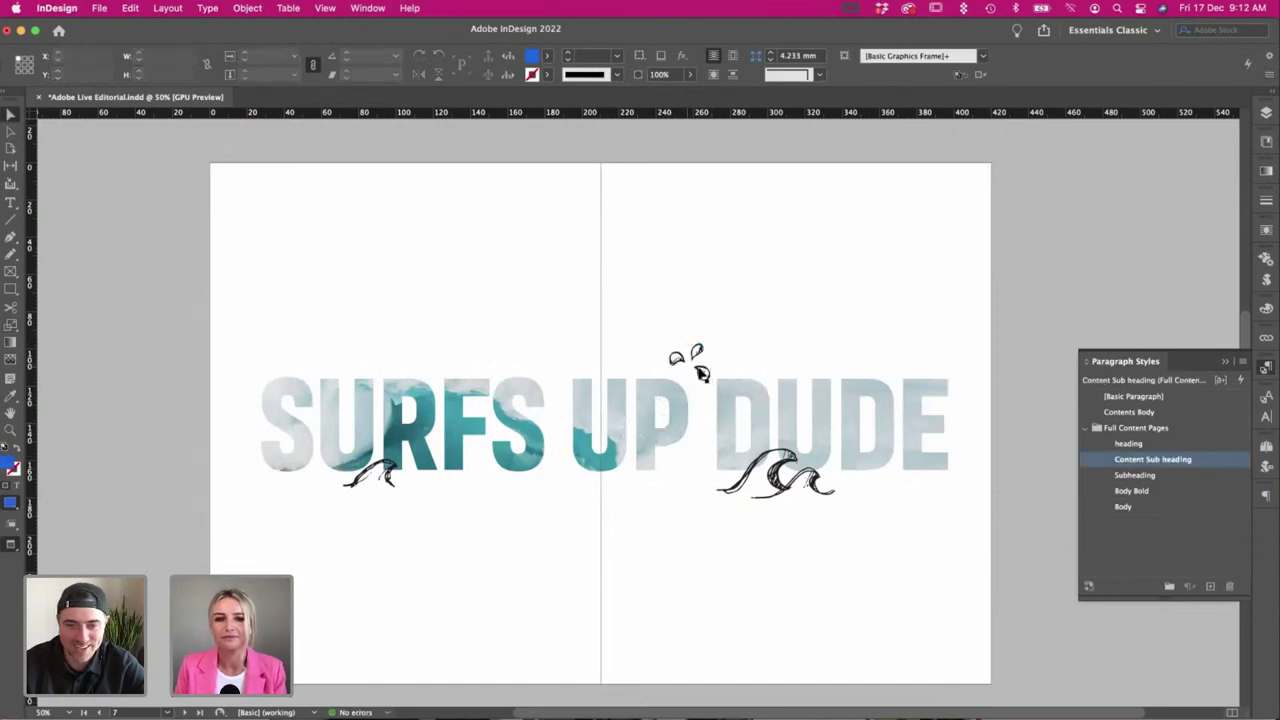
pyautogui.click(766, 329)
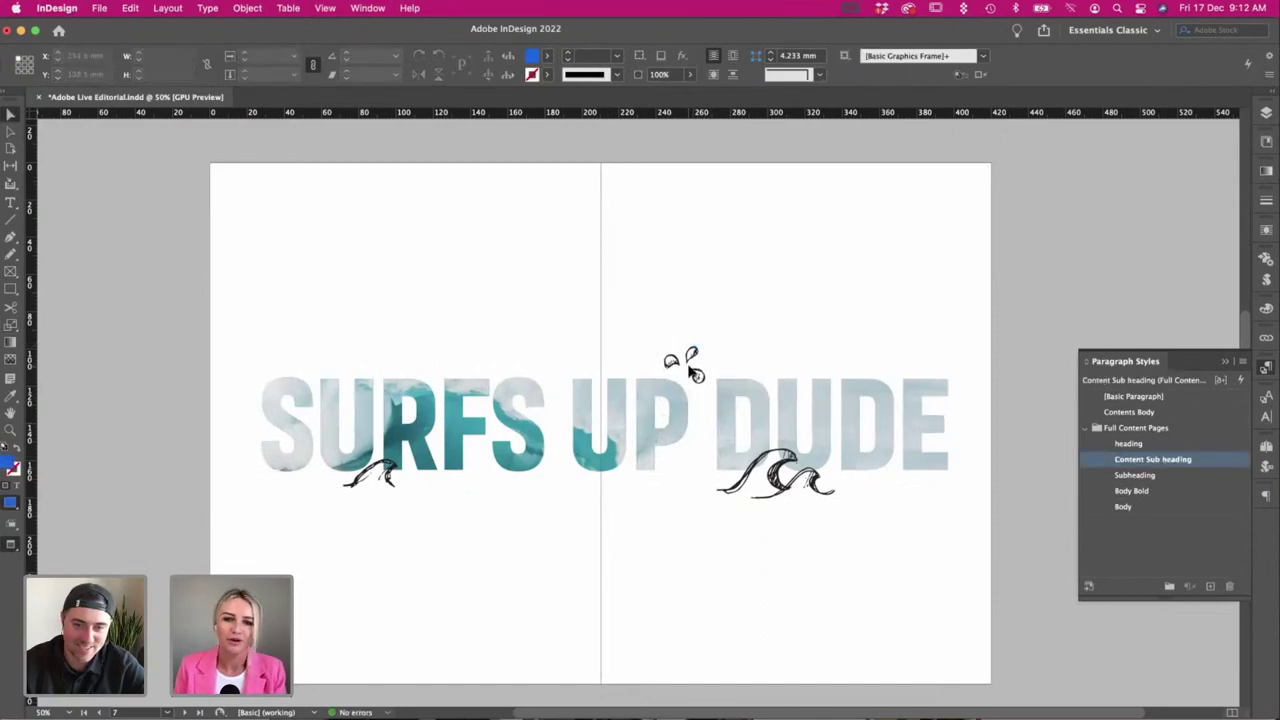
# Isolate the pair of tiny droplets in Illustrations.ai, copy a single droplet and paste it into the InDesign spread.
pyautogui.press('super+Tab')
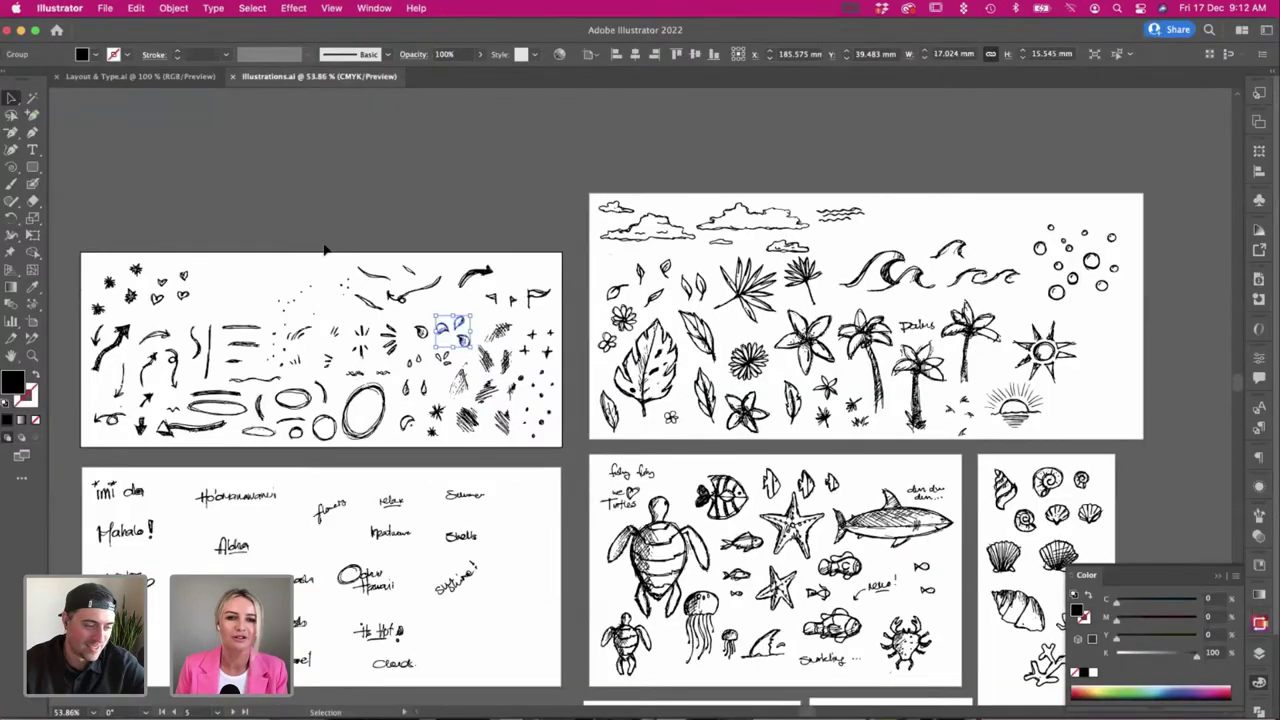
pyautogui.hscroll(-2, 325, 250)
pyautogui.press('super+equal')
pyautogui.press('super+equal')
pyautogui.hscroll(-5, 325, 250)
pyautogui.click(563, 350)
pyautogui.scroll(-1, 622, 367)
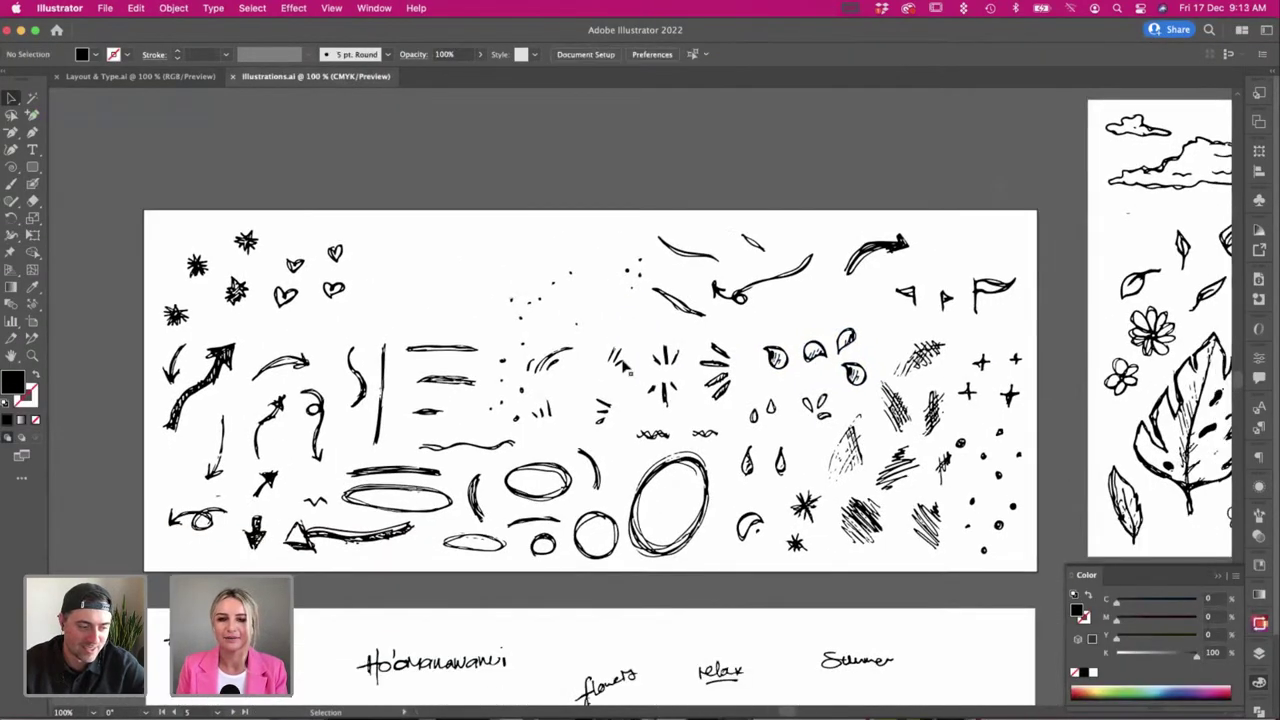
pyautogui.scroll(-2, 630, 372)
pyautogui.hscroll(5, 630, 372)
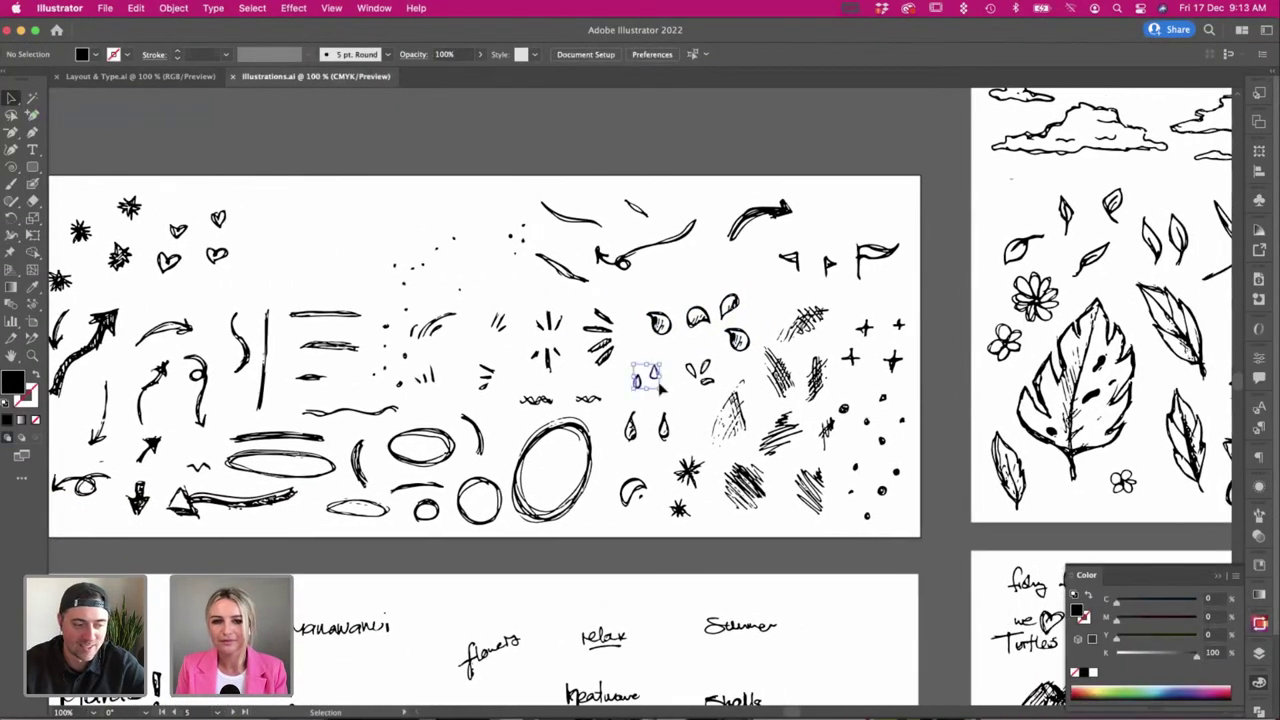
pyautogui.click(656, 386)
pyautogui.rightClick(650, 379)
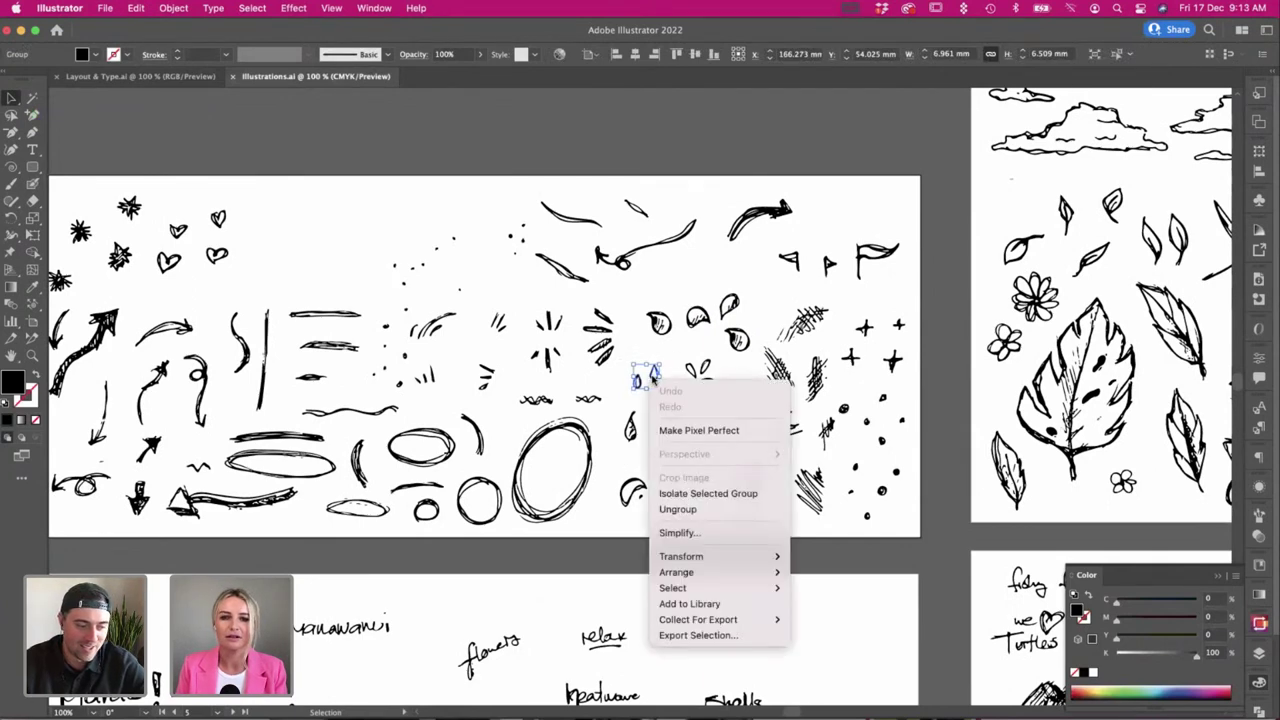
pyautogui.click(653, 378)
pyautogui.doubleClick(655, 382)
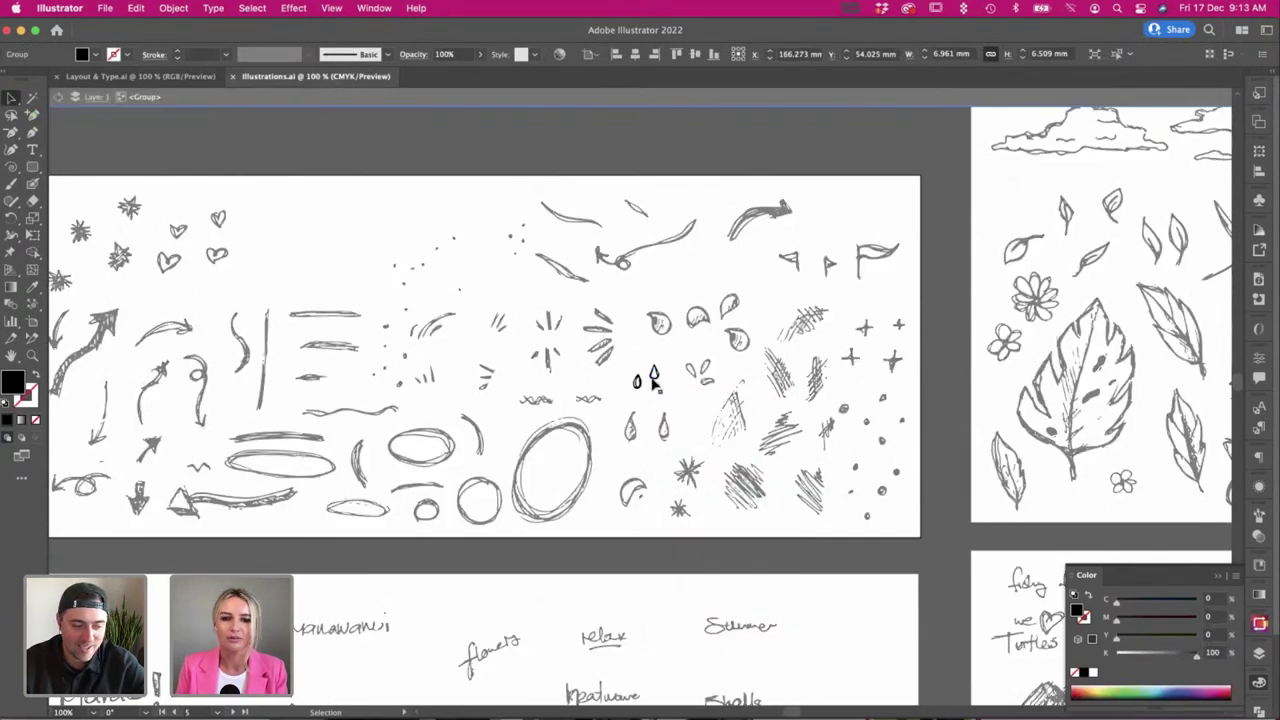
pyautogui.press('super+Tab')
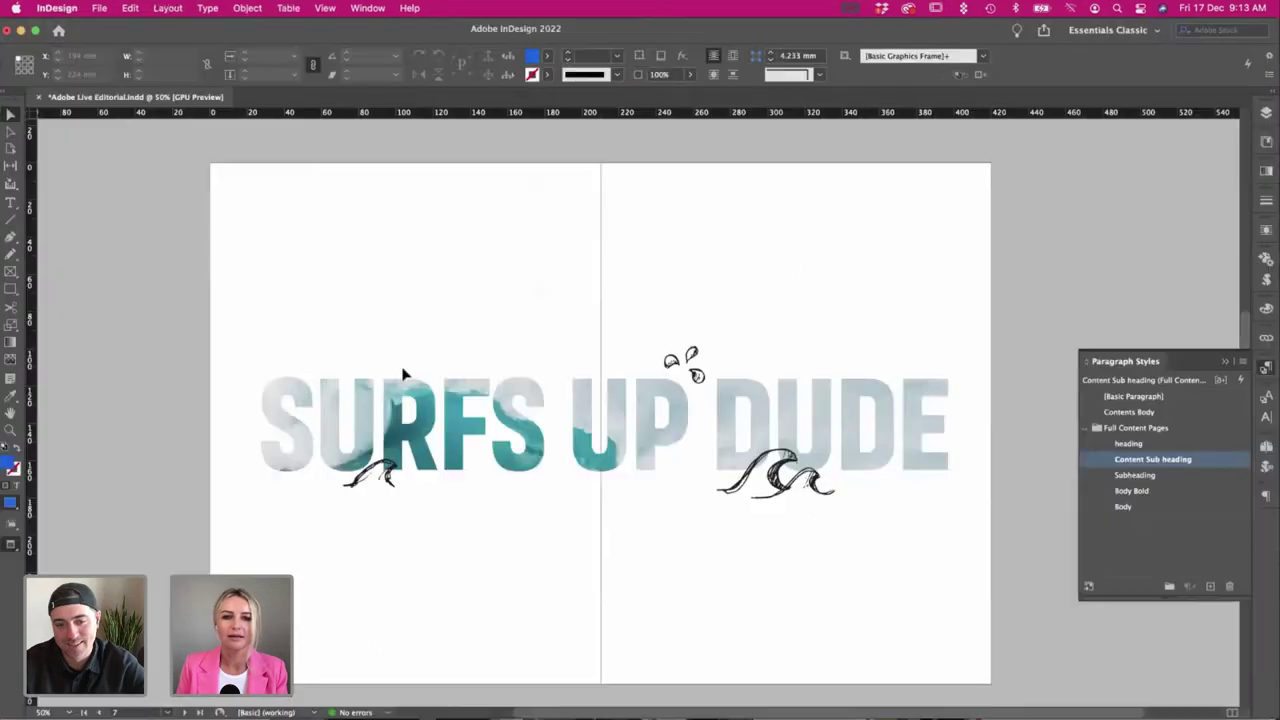
pyautogui.press('super+v')
pyautogui.moveTo(618, 393); pyautogui.dragTo(602, 477)
pyautogui.press('v')
pyautogui.click(638, 466)
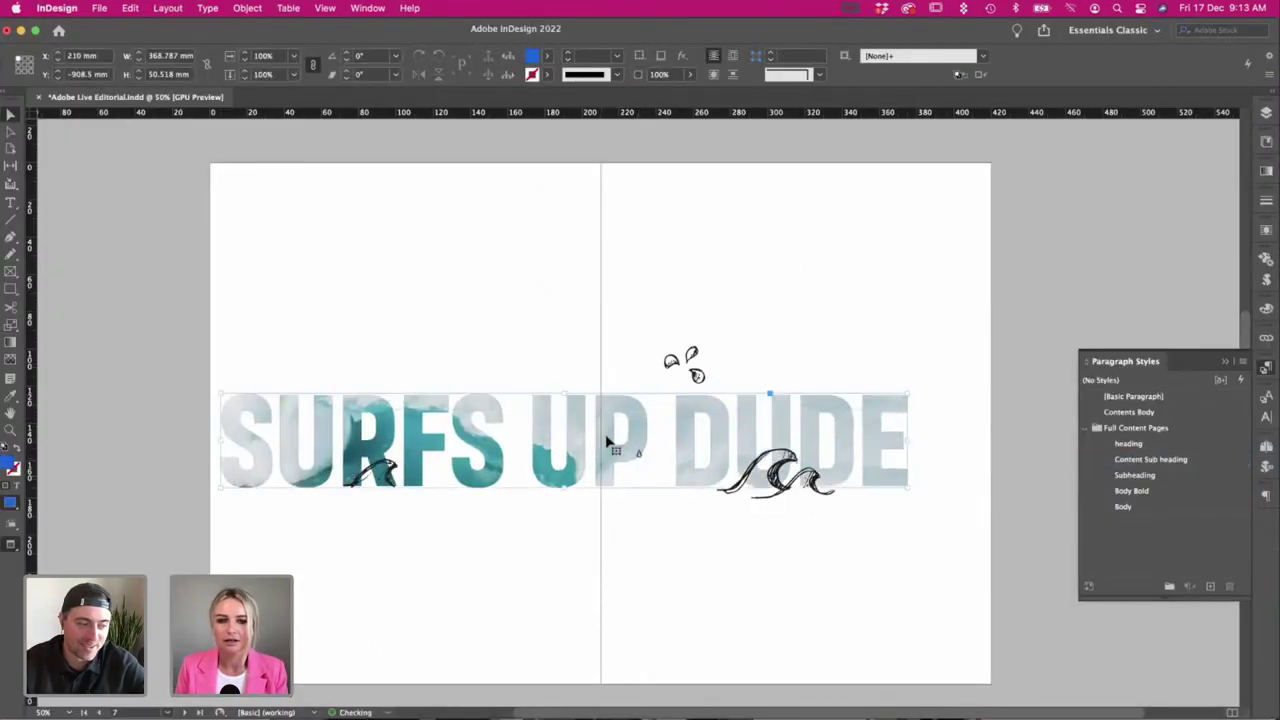
pyautogui.press('super+z')
pyautogui.click(577, 328)
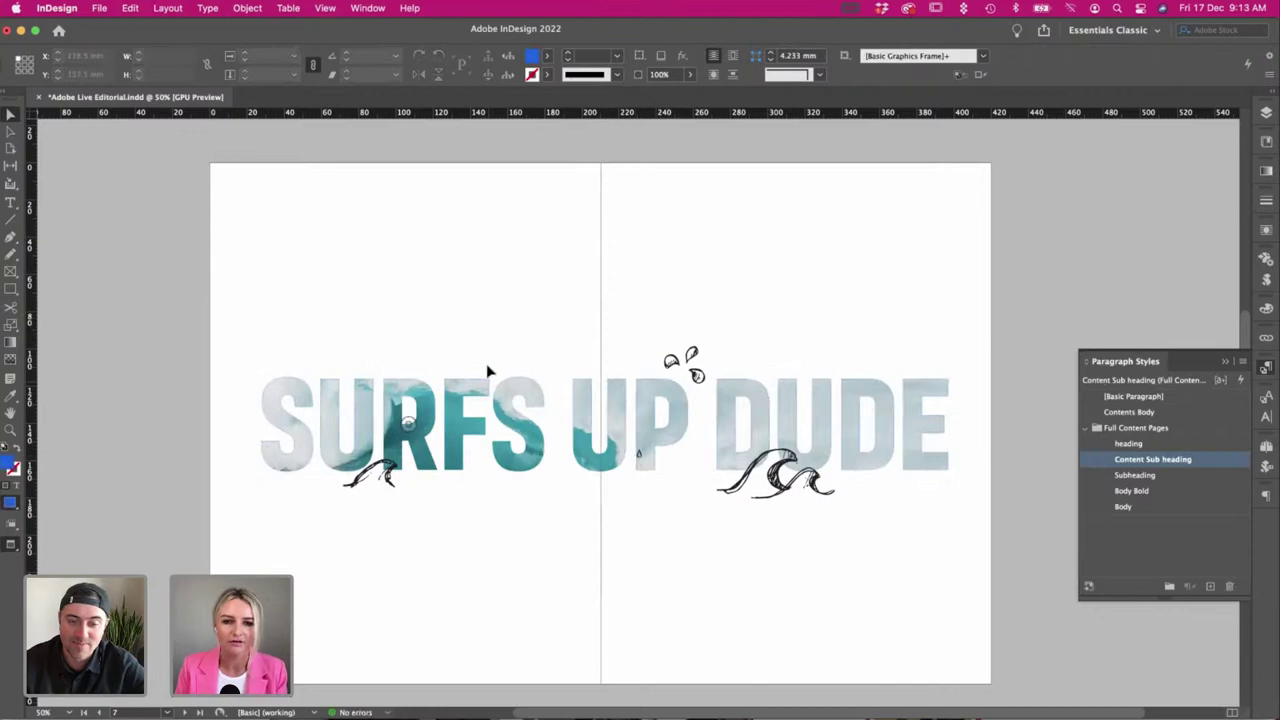
# Move the single droplet sketch to just outside the left edge of the first S in SURFS.
pyautogui.moveTo(640, 457); pyautogui.dragTo(262, 437)
pyautogui.press('e')
pyautogui.press('v')
pyautogui.click(440, 246)
pyautogui.click(386, 314)
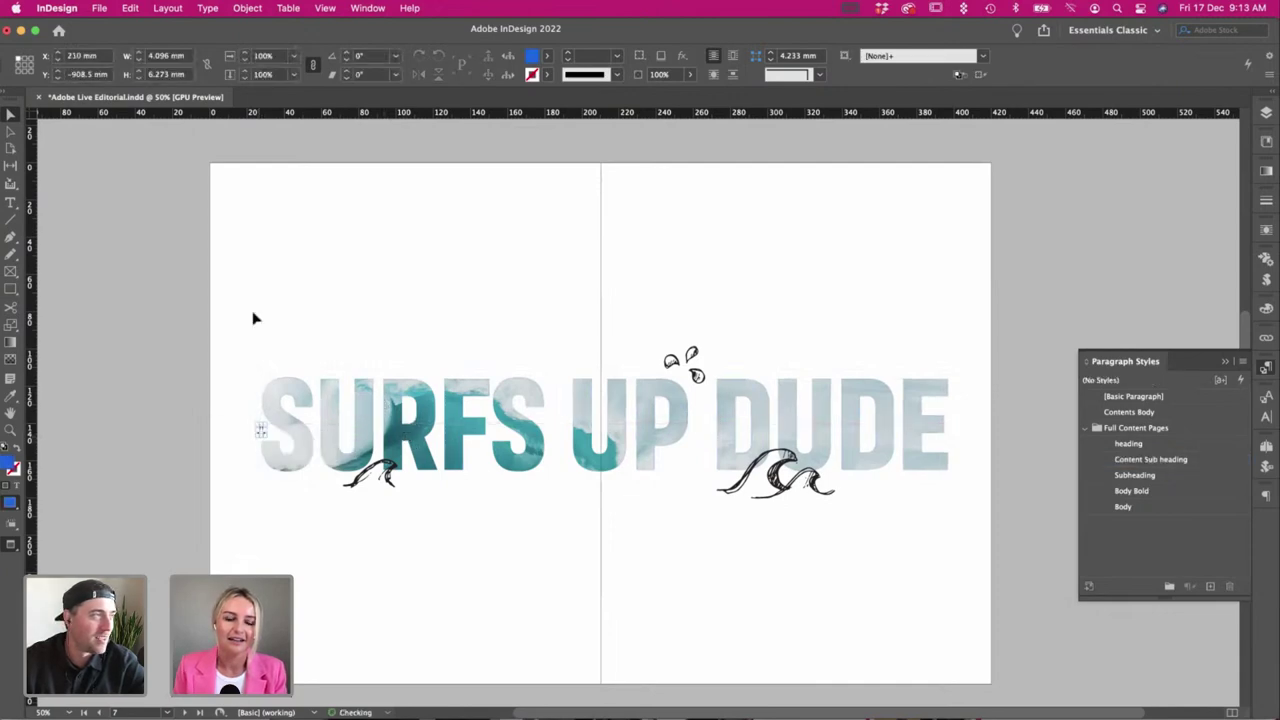
pyautogui.click(261, 431)
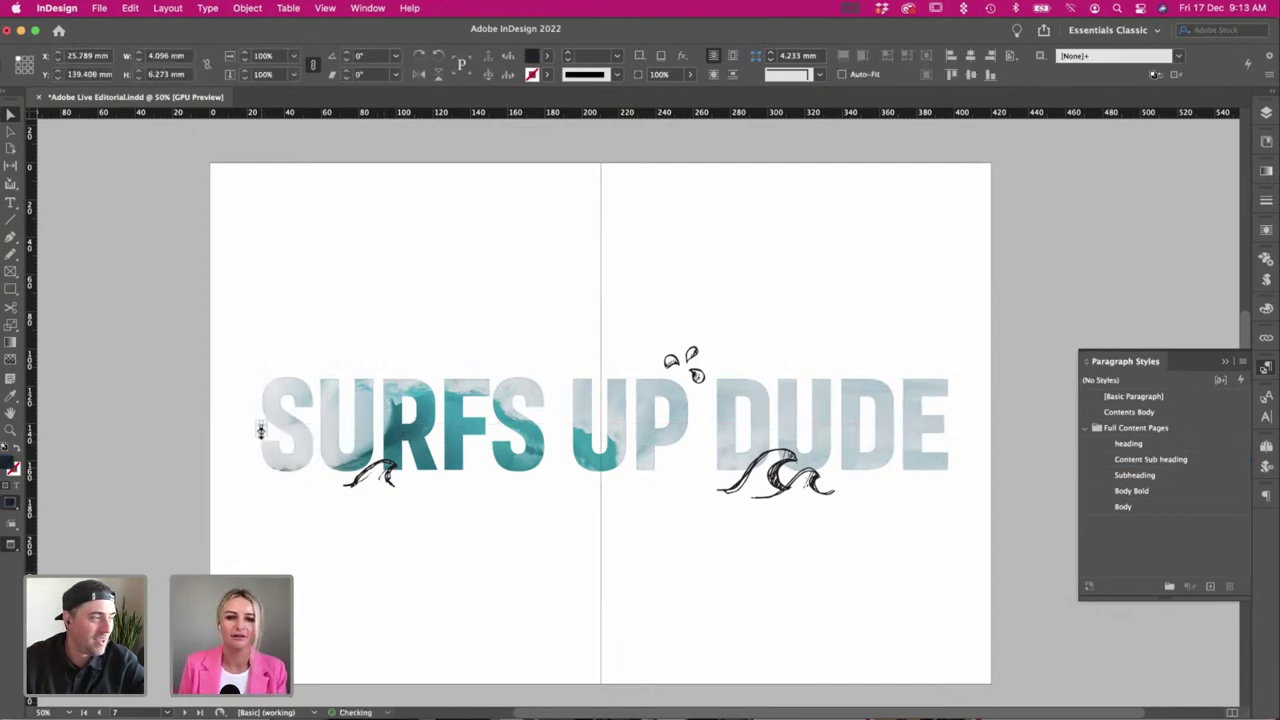
pyautogui.click(284, 343)
# Copy the tall, pointed hatched scribble from Illustrations.ai in Illustrator and paste it into the InDesign spread.
pyautogui.press('super+Tab')
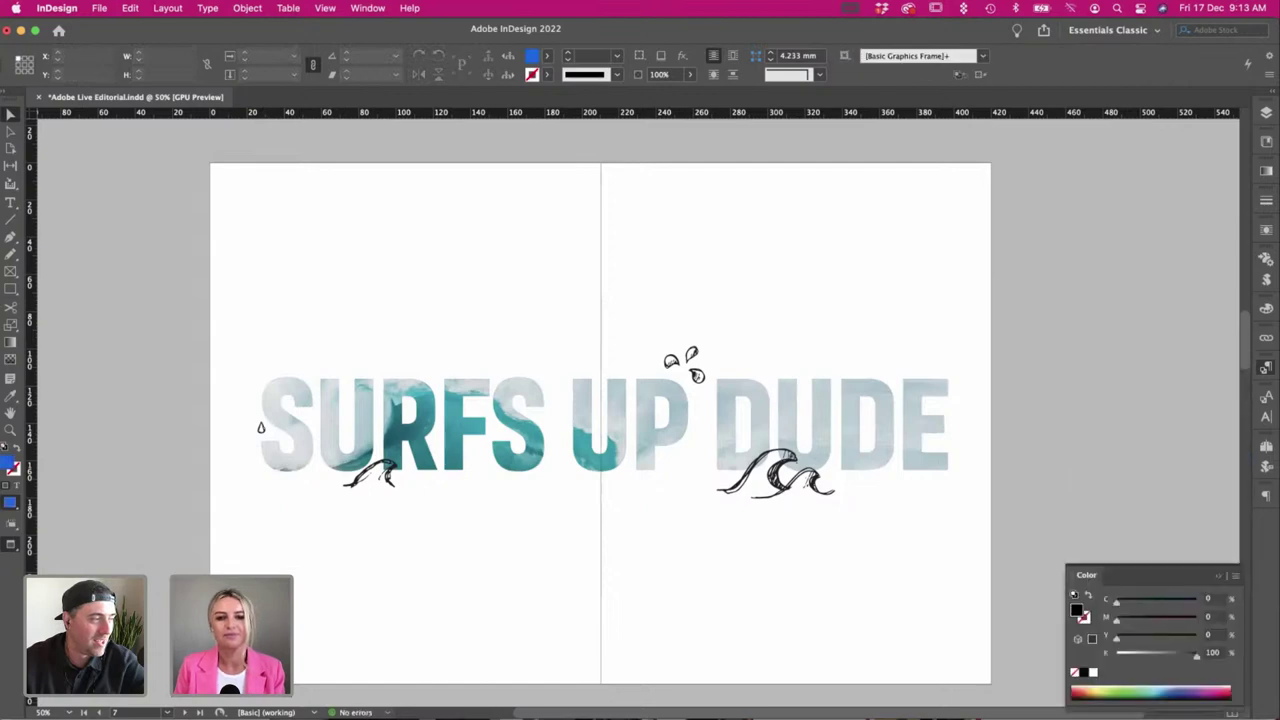
pyautogui.doubleClick(447, 255)
pyautogui.press('super+minus')
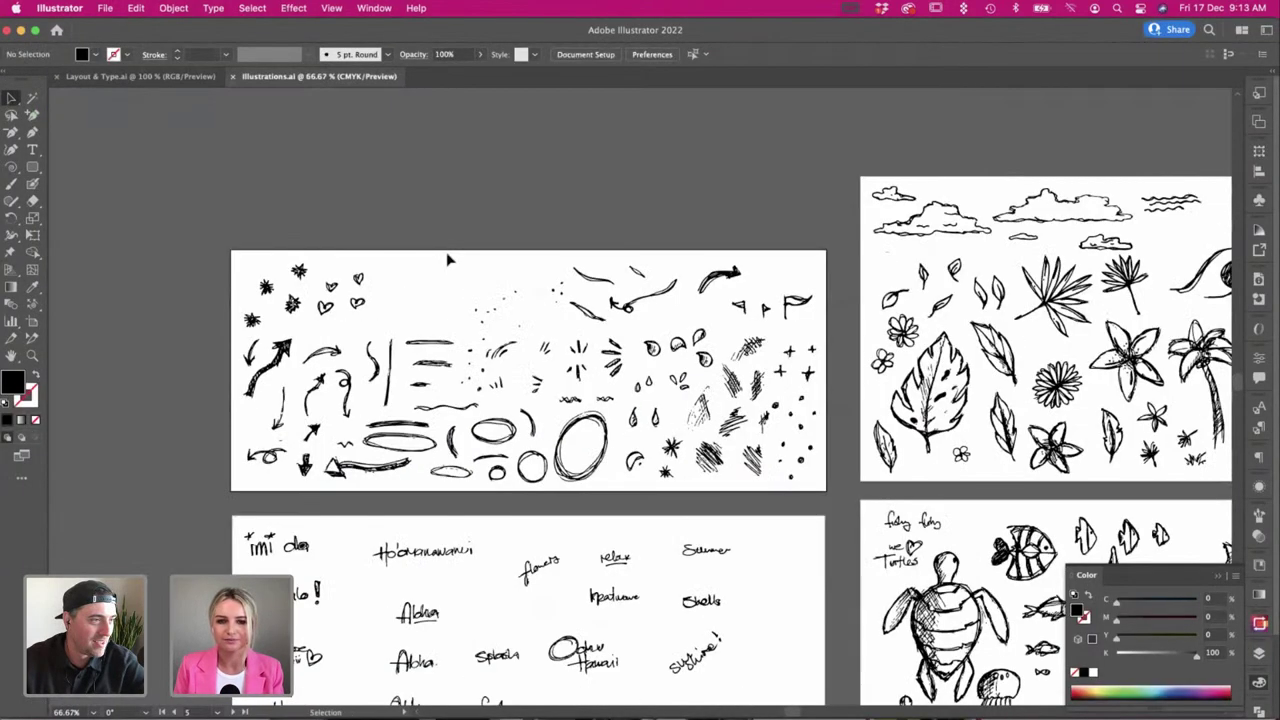
pyautogui.hscroll(3, 447, 255)
pyautogui.click(560, 408)
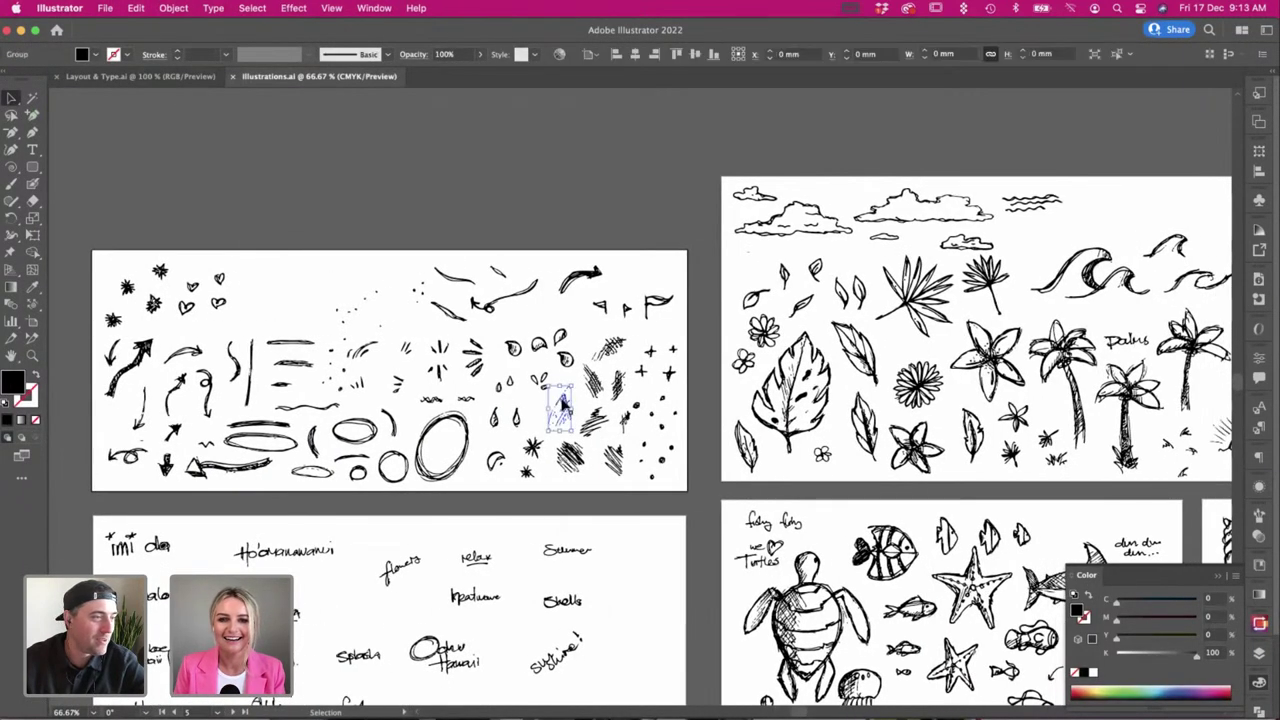
pyautogui.hscroll(5, 560, 408)
pyautogui.press('super+c')
pyautogui.press('super+Tab')
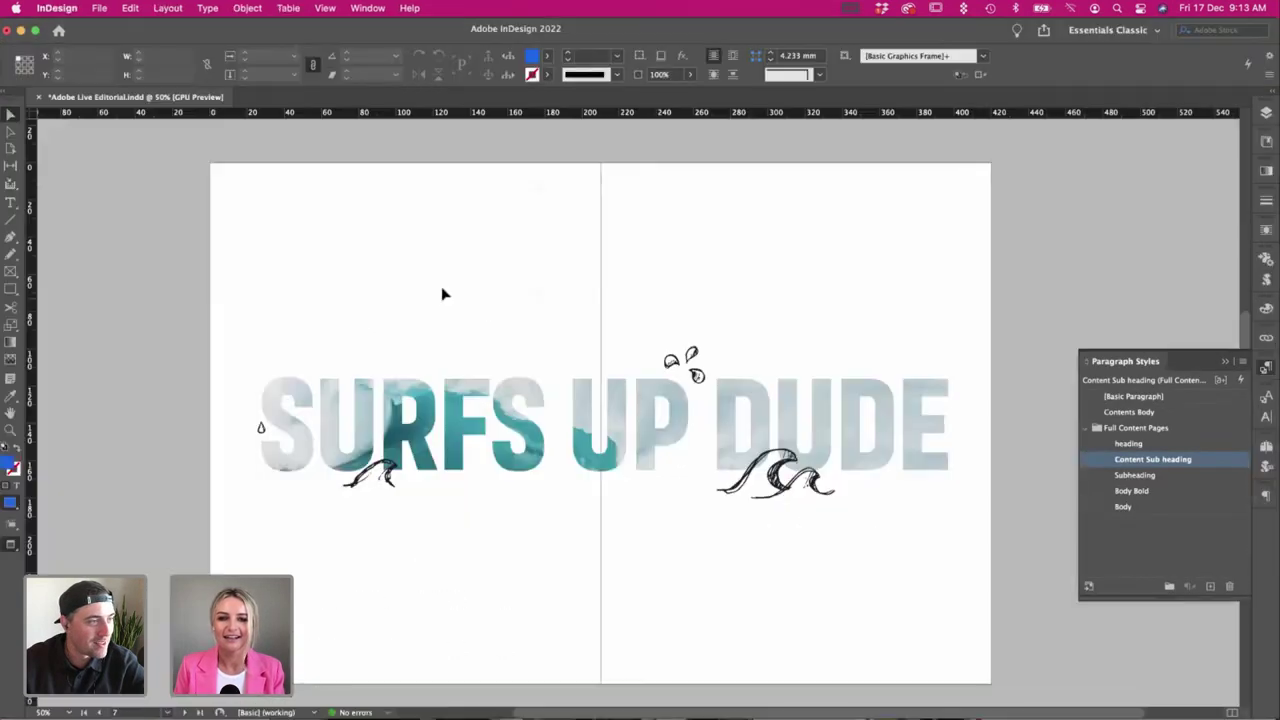
pyautogui.press('super+v')
# Move the hatched scribble between the last D and E of DUDE and send it behind the heading lettering.
pyautogui.moveTo(673, 453)
pyautogui.mouseDown()
pyautogui.moveTo(755, 544)
pyautogui.moveTo(945, 400)
pyautogui.moveTo(906, 392)
pyautogui.mouseUp()
pyautogui.press('v')
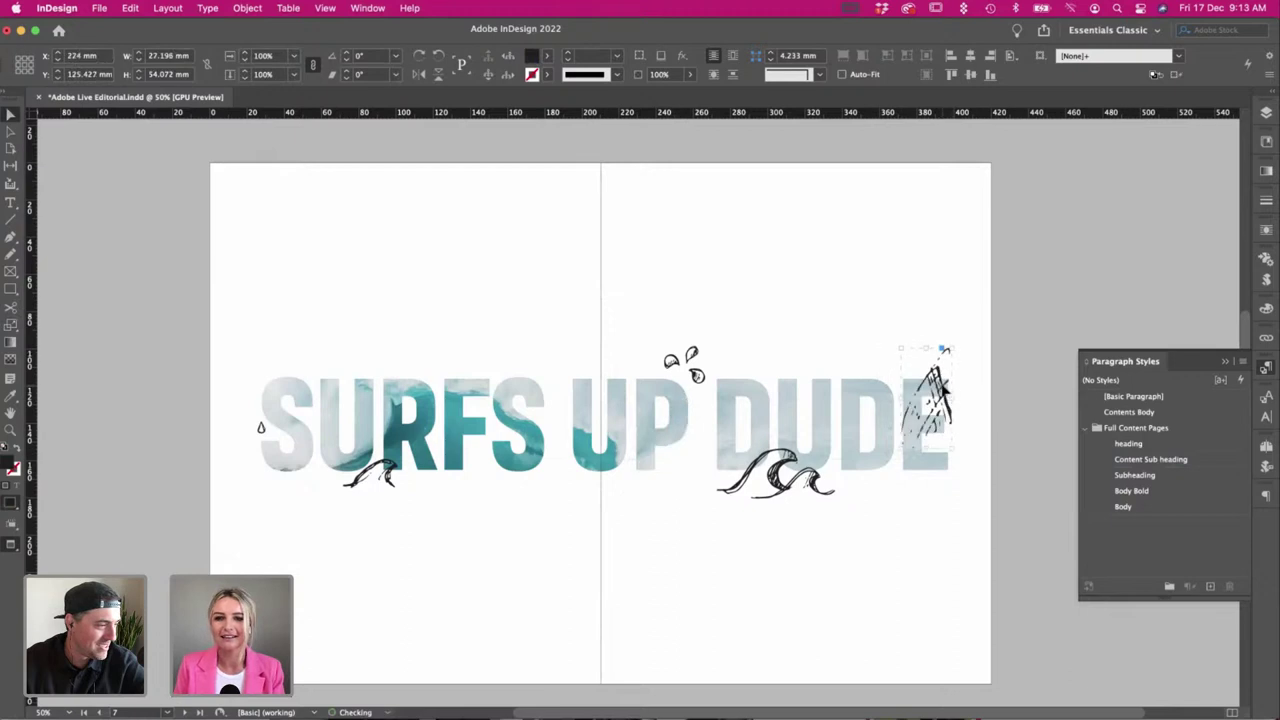
pyautogui.rightClick(910, 392)
pyautogui.moveTo(1040, 461)
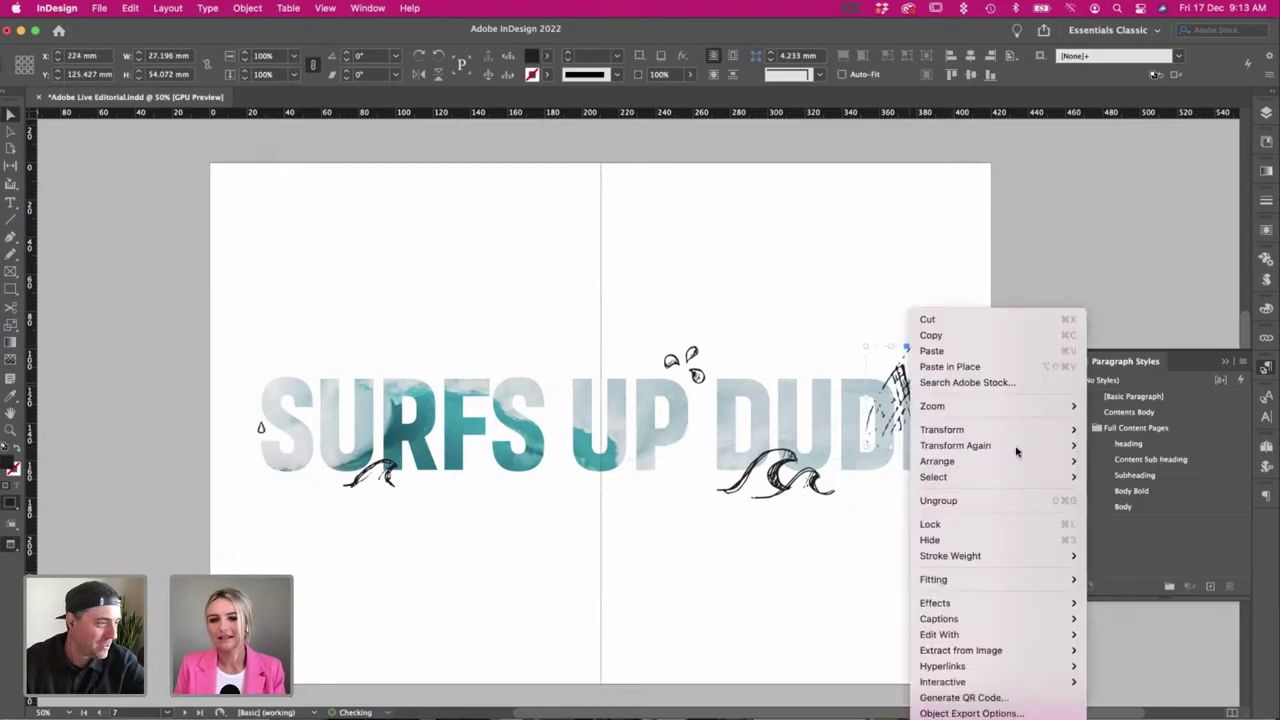
pyautogui.click(1115, 477)
pyautogui.click(635, 242)
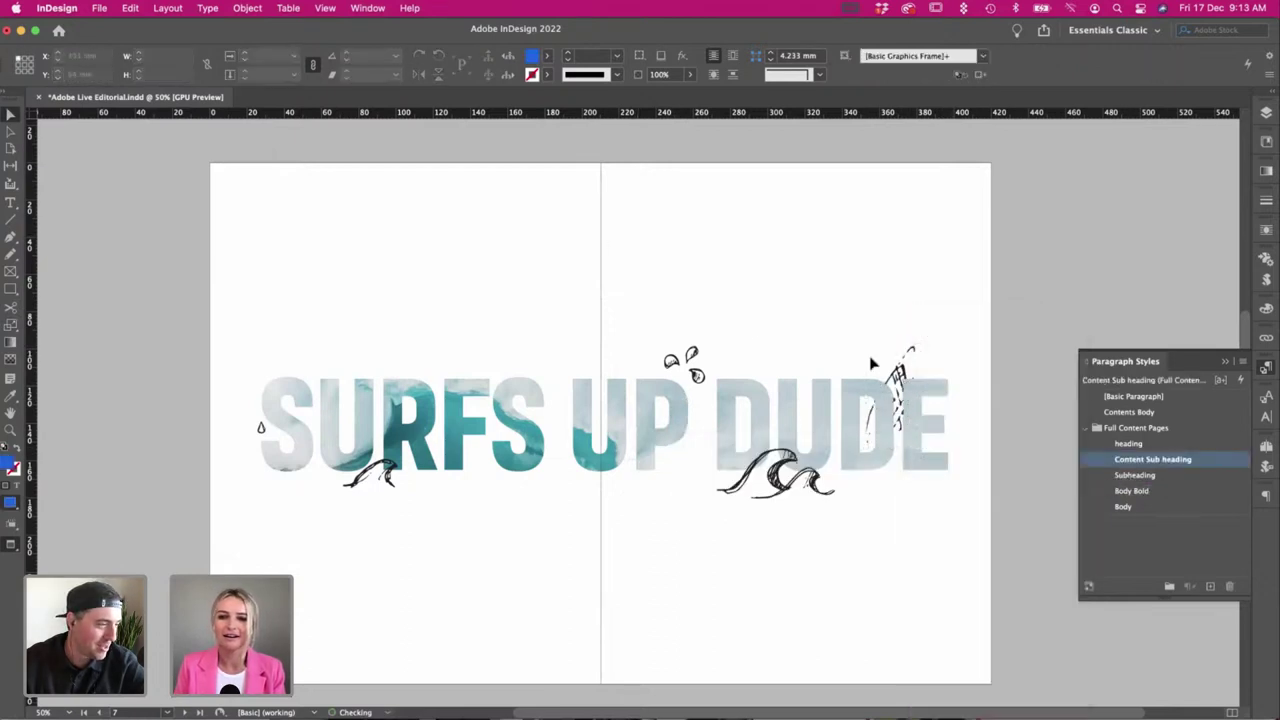
# Inspect the hatched scribble and the other sketches around the SURFS UP DUDE heading, both close up and across the full spread.
pyautogui.hscroll(3, 680, 311)
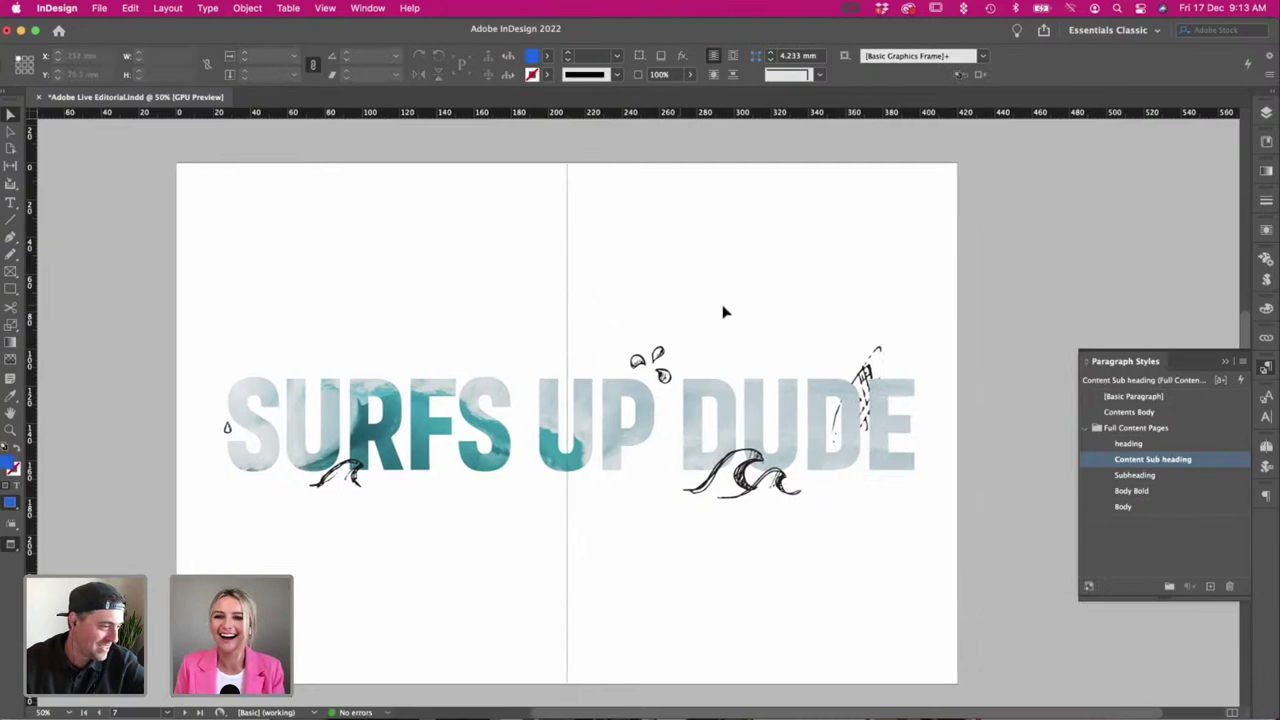
pyautogui.click(842, 373)
pyautogui.click(697, 246)
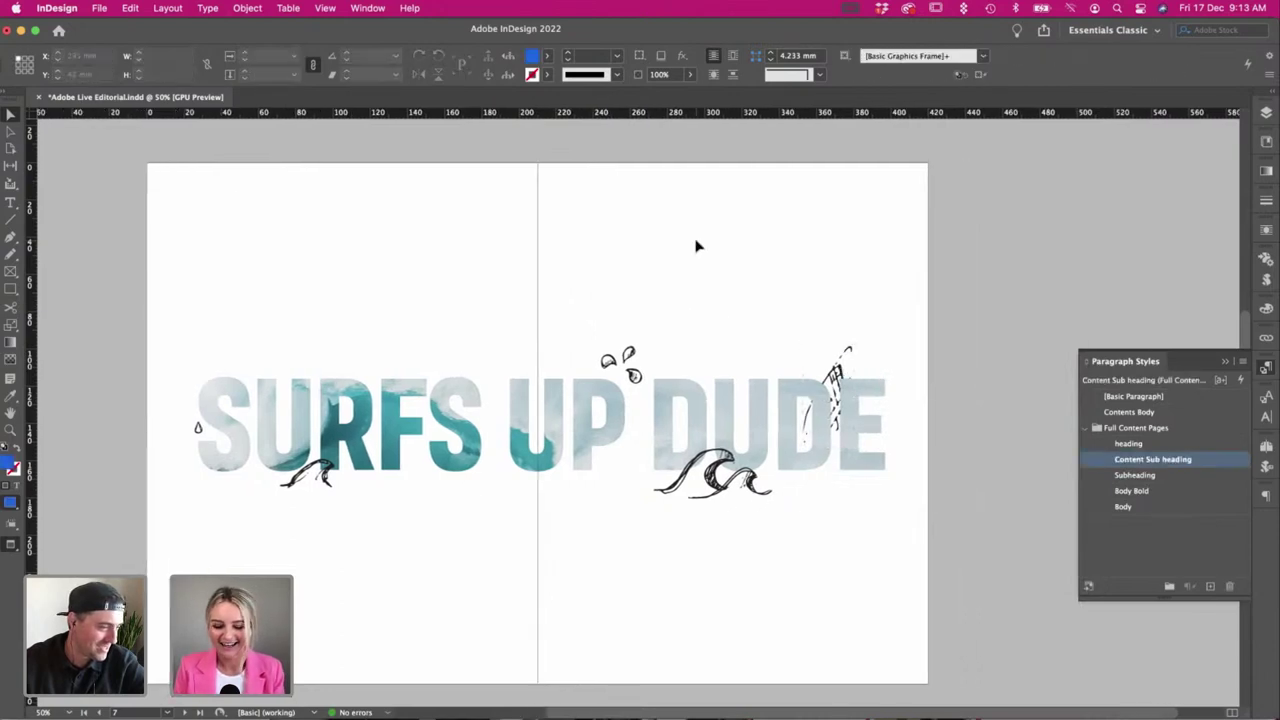
pyautogui.press('super+equal')
pyautogui.hscroll(3, 697, 246)
pyautogui.scroll(-1, 697, 246)
pyautogui.click(873, 318)
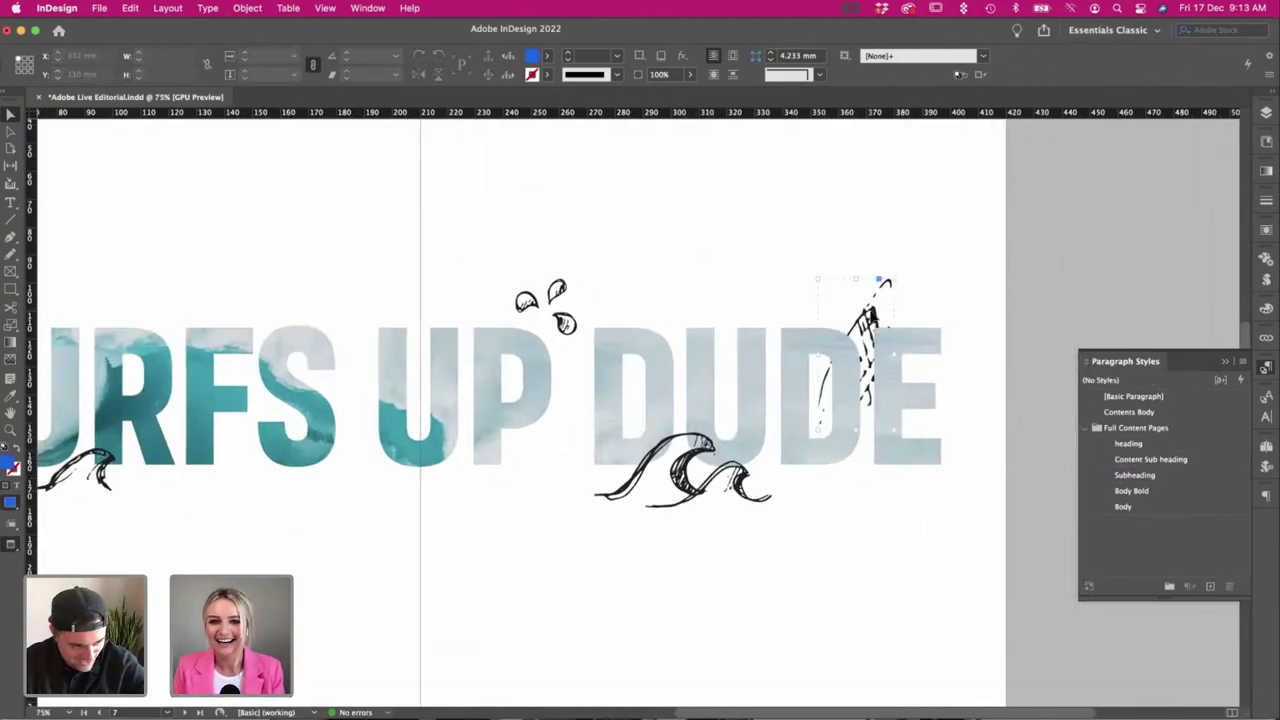
pyautogui.hscroll(3, 628, 277)
pyautogui.hscroll(-3, 628, 277)
pyautogui.click(688, 261)
pyautogui.press('super+minus')
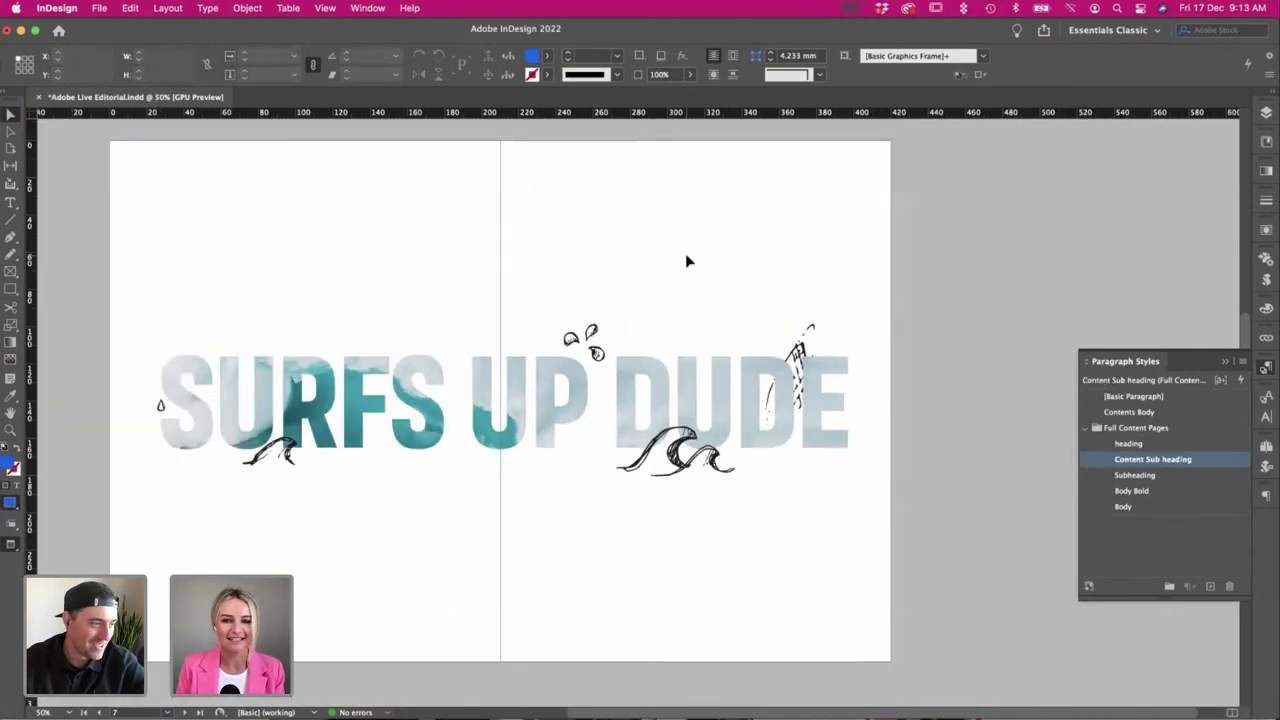
pyautogui.hscroll(-3, 686, 260)
pyautogui.click(876, 344)
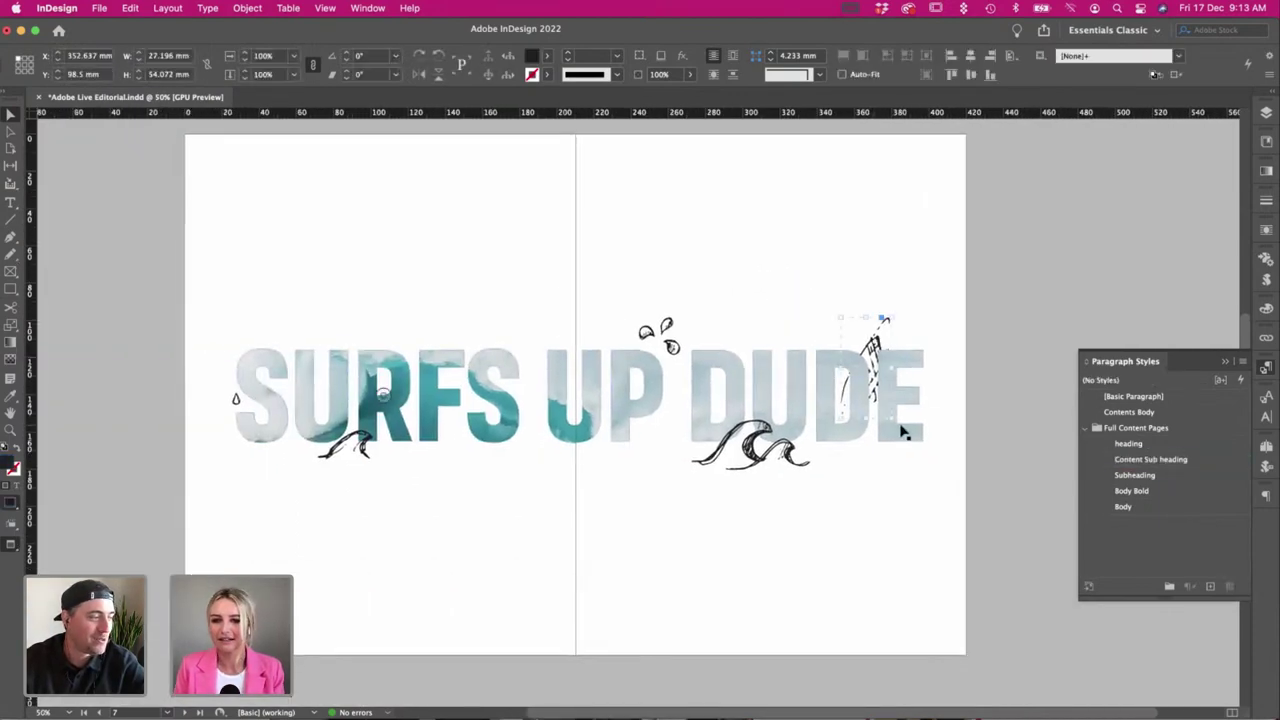
pyautogui.moveTo(899, 422)
pyautogui.mouseDown()
pyautogui.moveTo(850, 440)
pyautogui.moveTo(873, 348)
pyautogui.mouseUp()
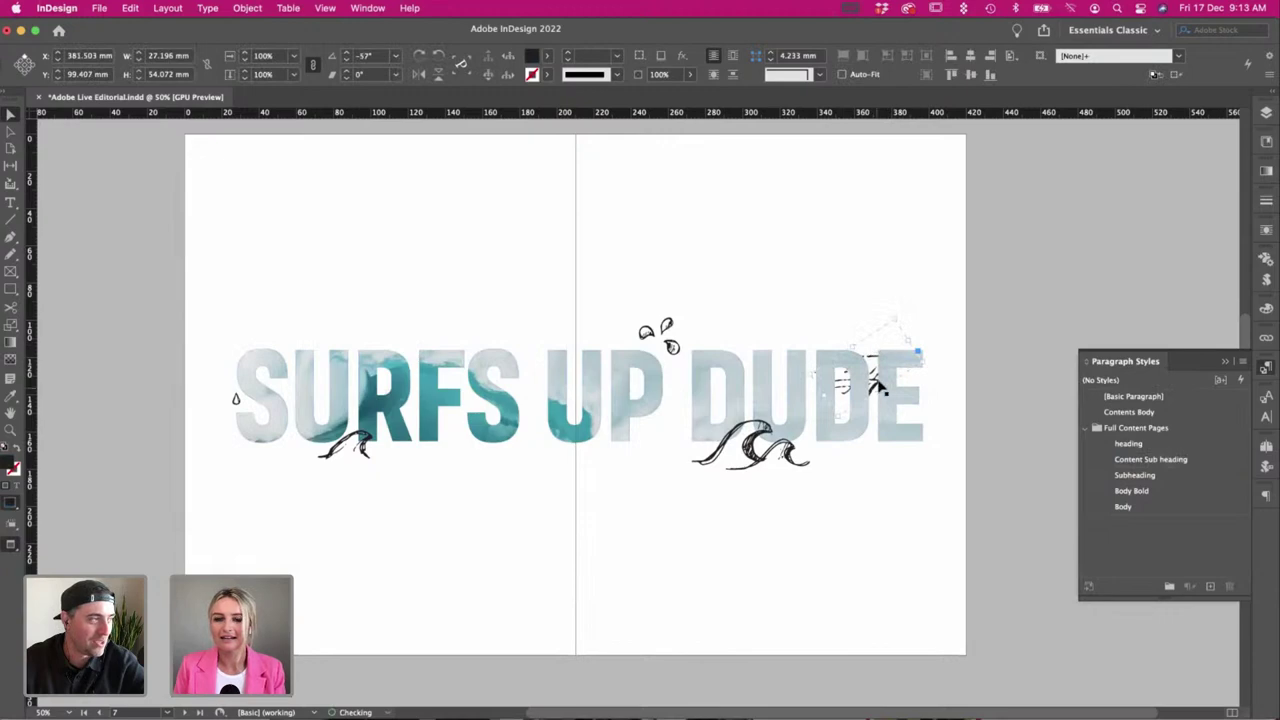
pyautogui.press('super+z')
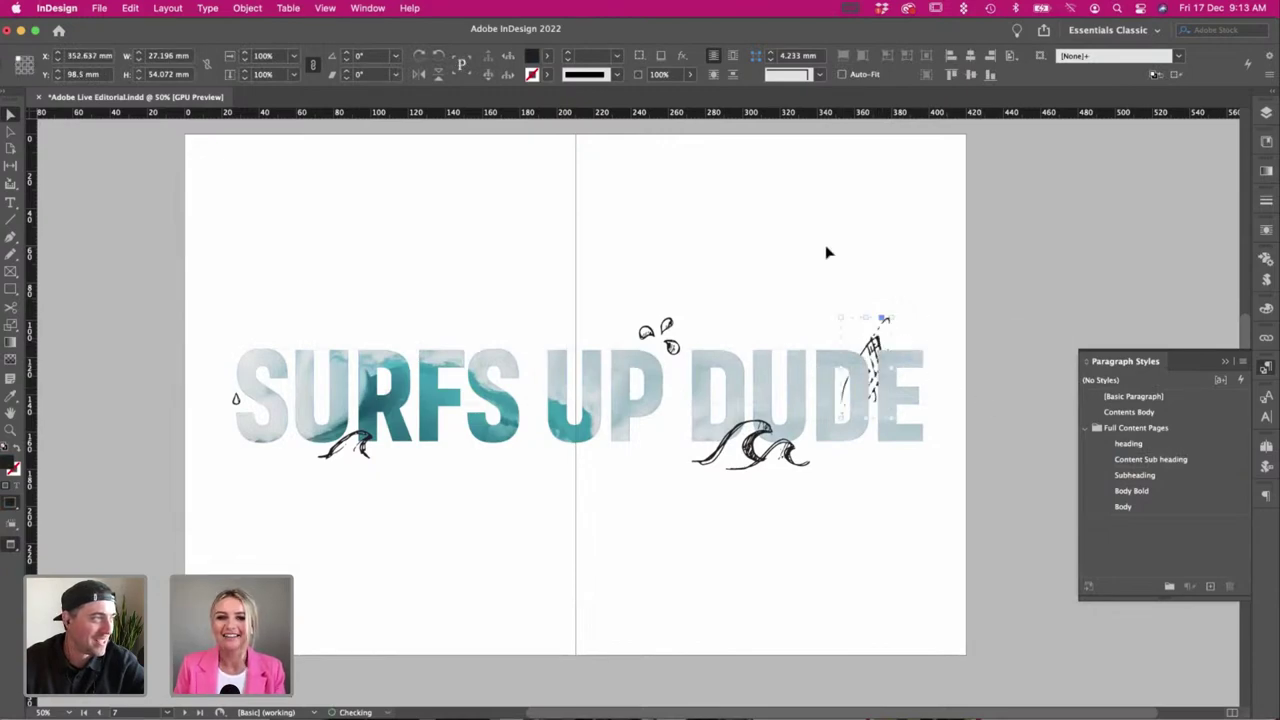
pyautogui.moveTo(884, 325)
pyautogui.mouseDown()
pyautogui.moveTo(884, 340)
pyautogui.moveTo(545, 400)
pyautogui.moveTo(515, 329)
pyautogui.mouseUp()
pyautogui.press('super+z')
pyautogui.click(492, 482)
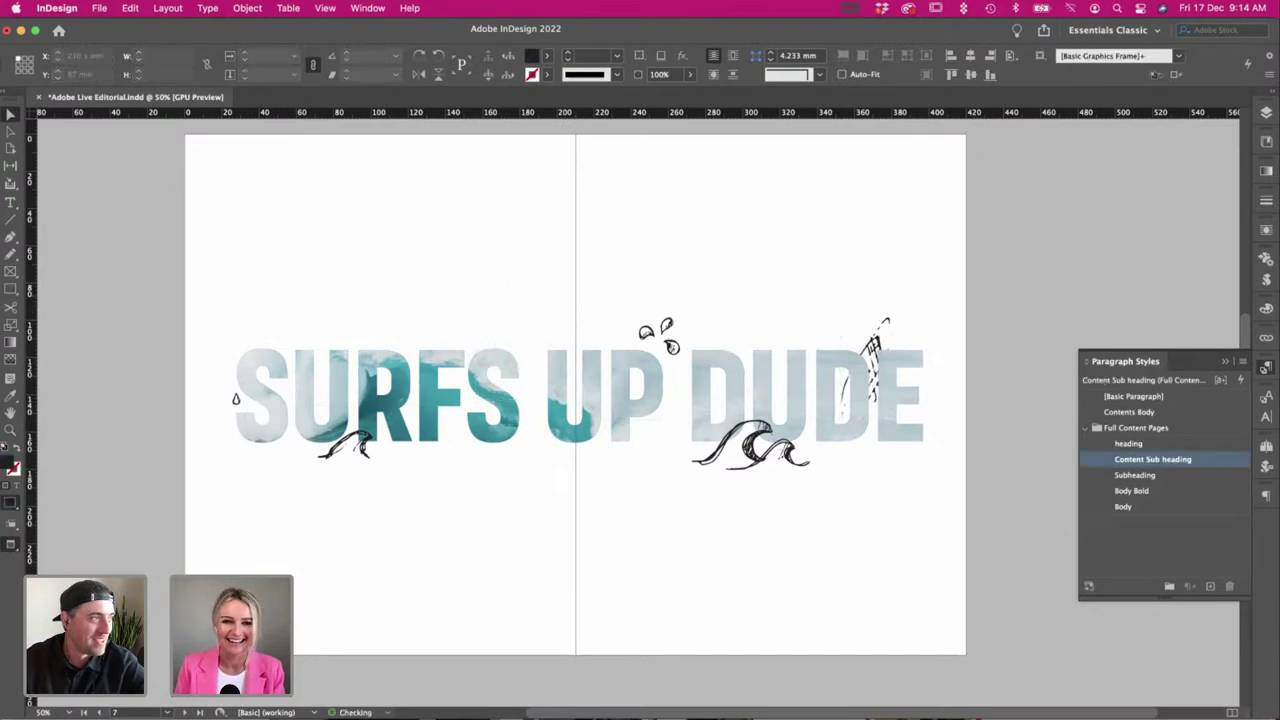
# Scale the hatched scribble down to about 13.4 × 26.5 mm and move it onto the second D of DUDE.
pyautogui.click(878, 390)
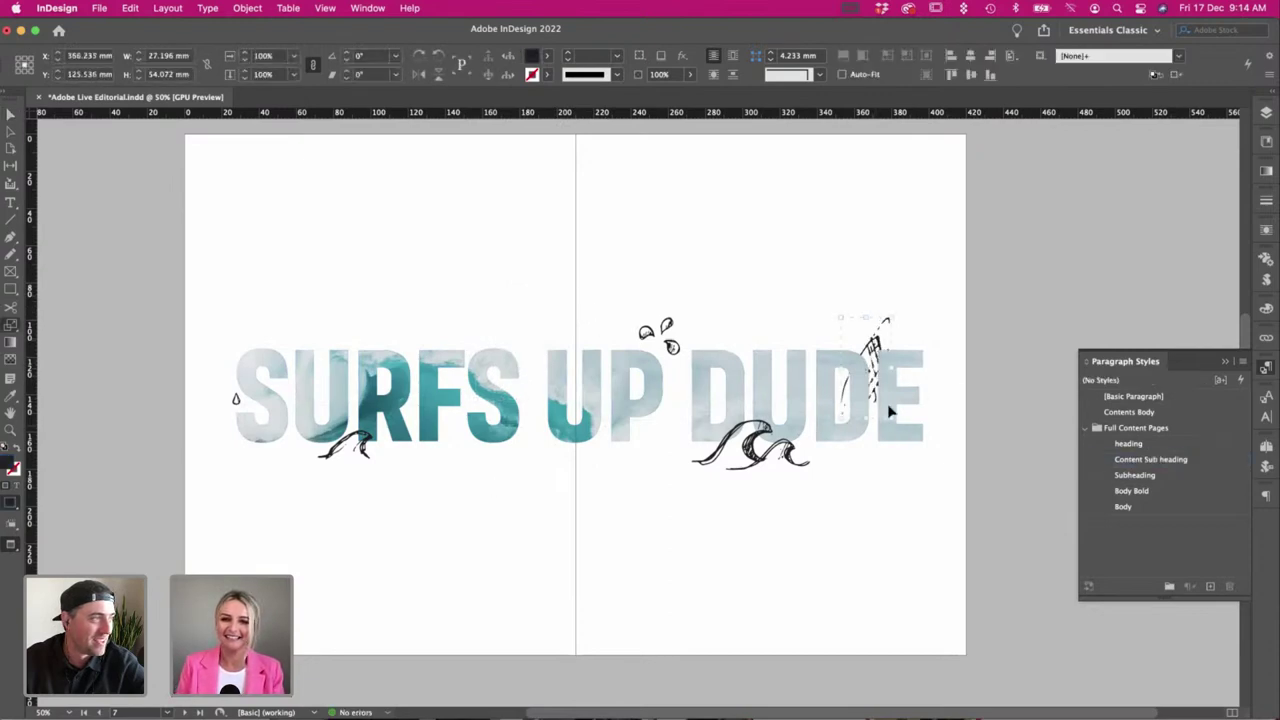
pyautogui.click(878, 388)
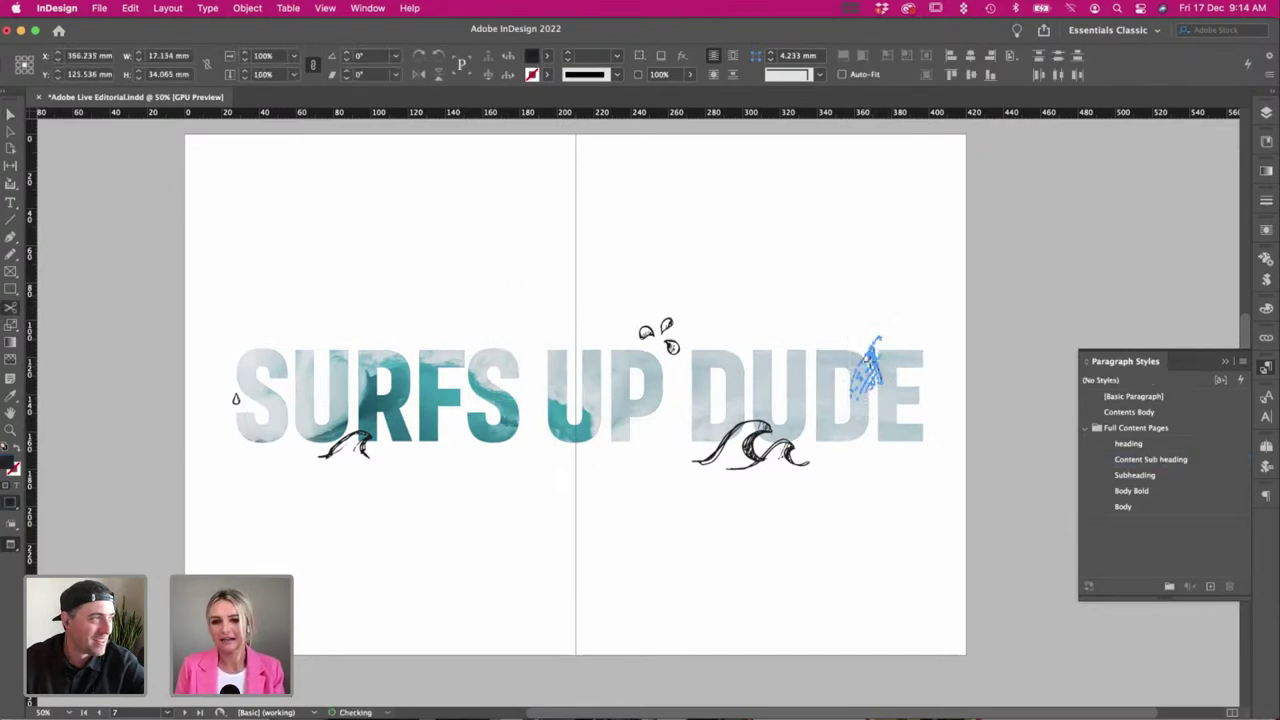
pyautogui.press('v')
pyautogui.click(823, 309)
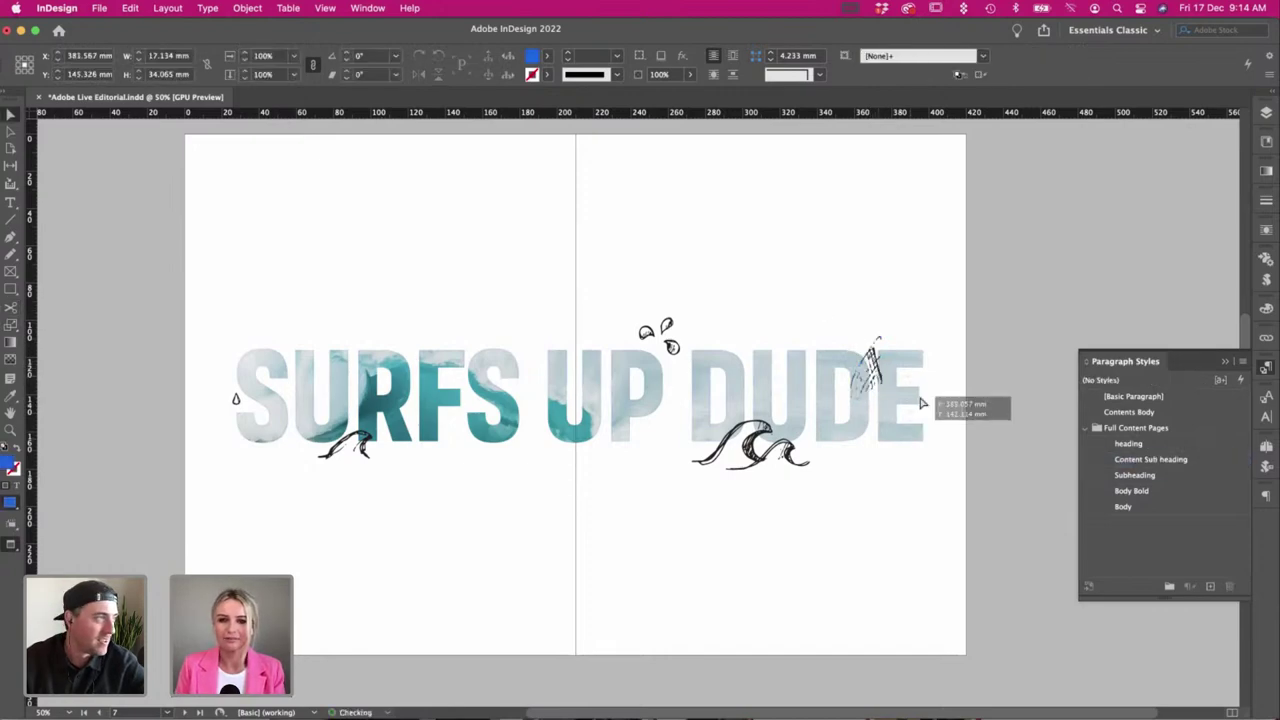
pyautogui.click(874, 386)
pyautogui.moveTo(874, 386); pyautogui.dragTo(857, 391)
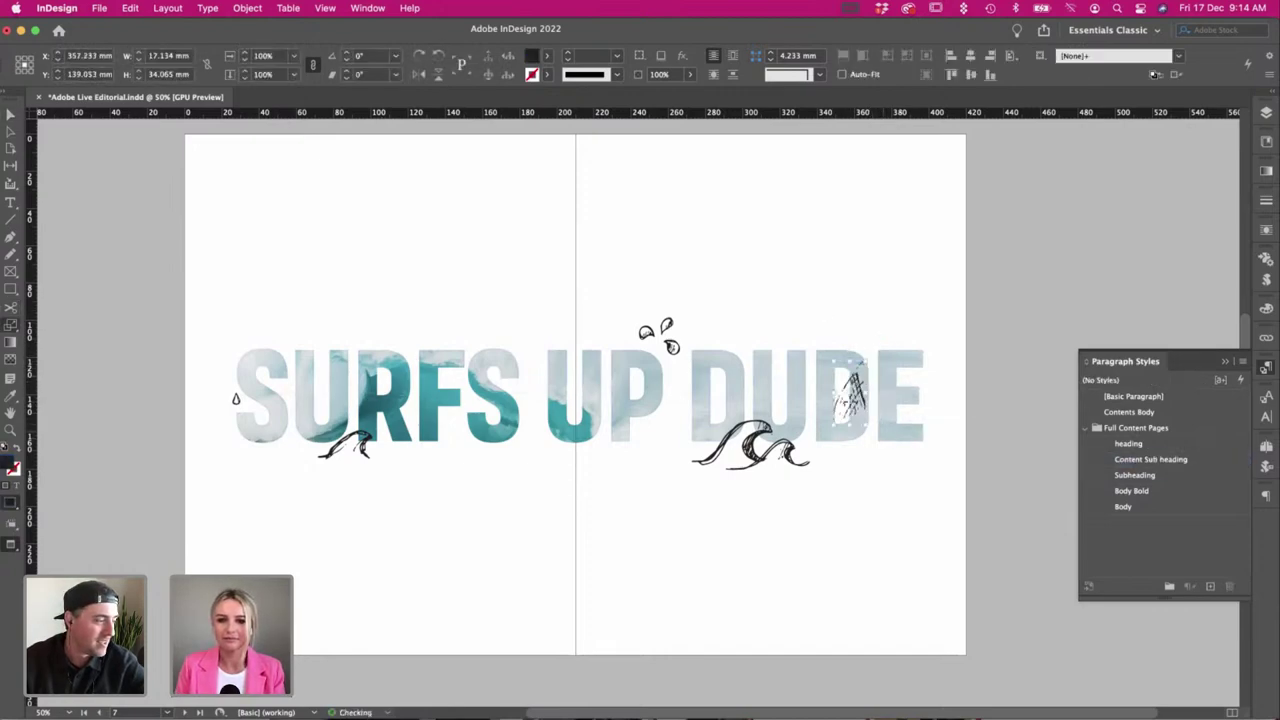
pyautogui.moveTo(914, 478); pyautogui.dragTo(900, 463)
pyautogui.press('v')
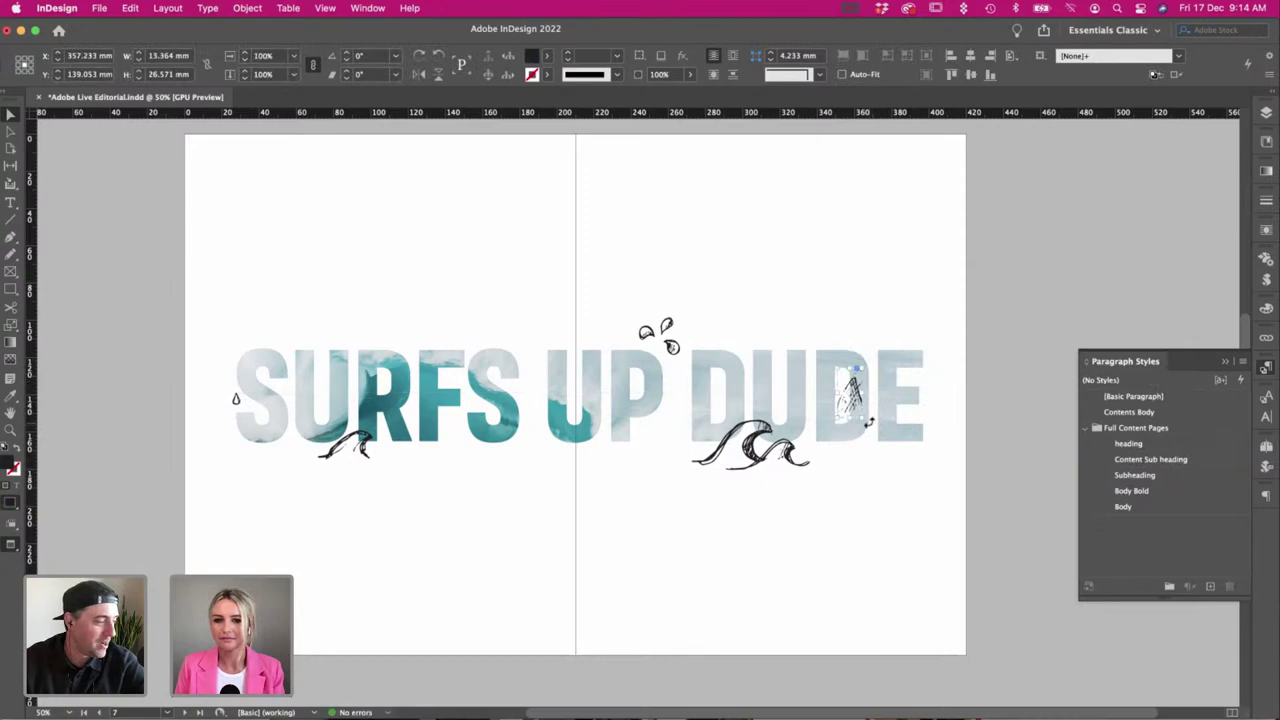
# Rotate the hatched scribble to about -16° and place it between the upper parts of the U and second D of DUDE.
pyautogui.click(757, 283)
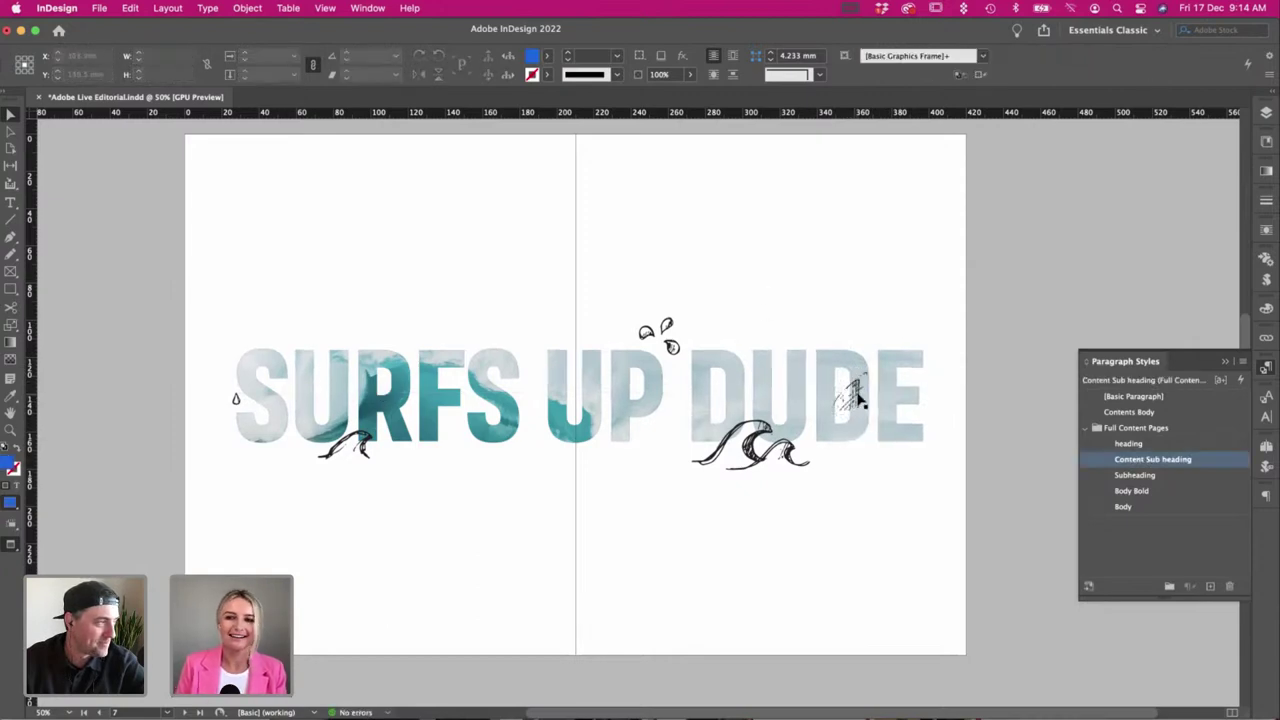
pyautogui.click(858, 398)
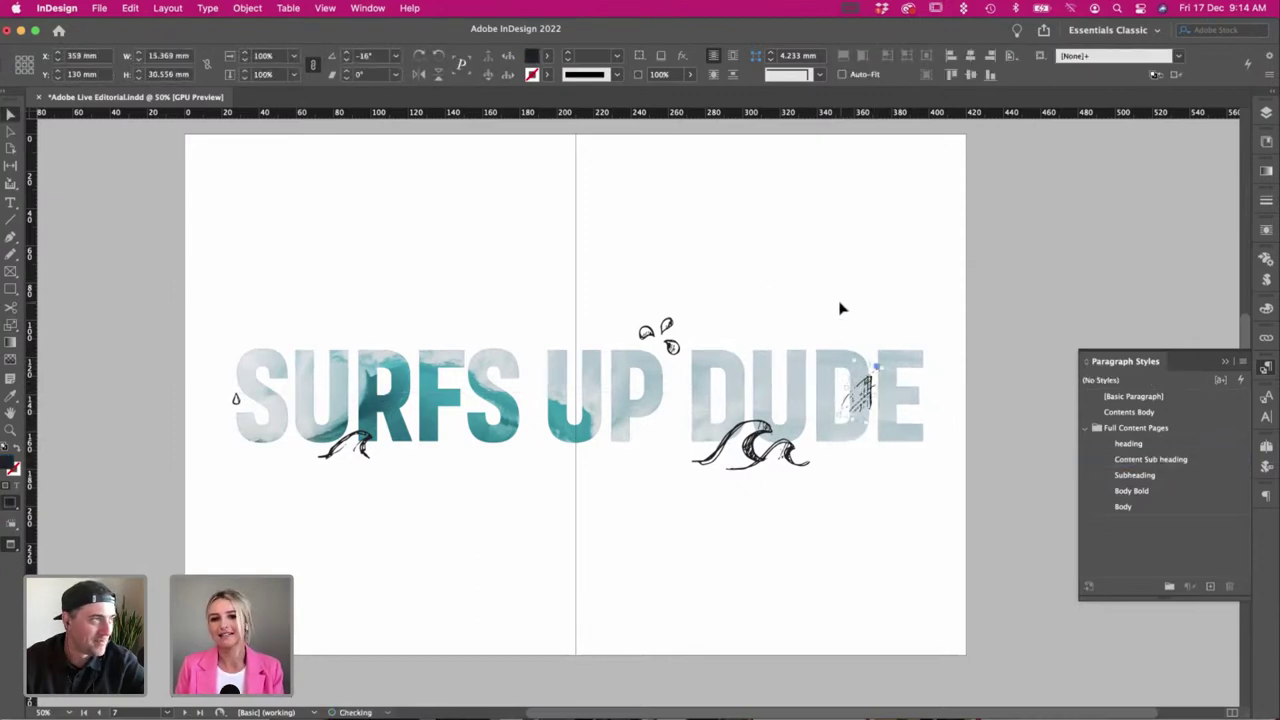
pyautogui.moveTo(866, 376)
pyautogui.mouseDown()
pyautogui.moveTo(834, 390)
pyautogui.moveTo(827, 367)
pyautogui.mouseUp()
pyautogui.click(820, 271)
pyautogui.click(751, 250)
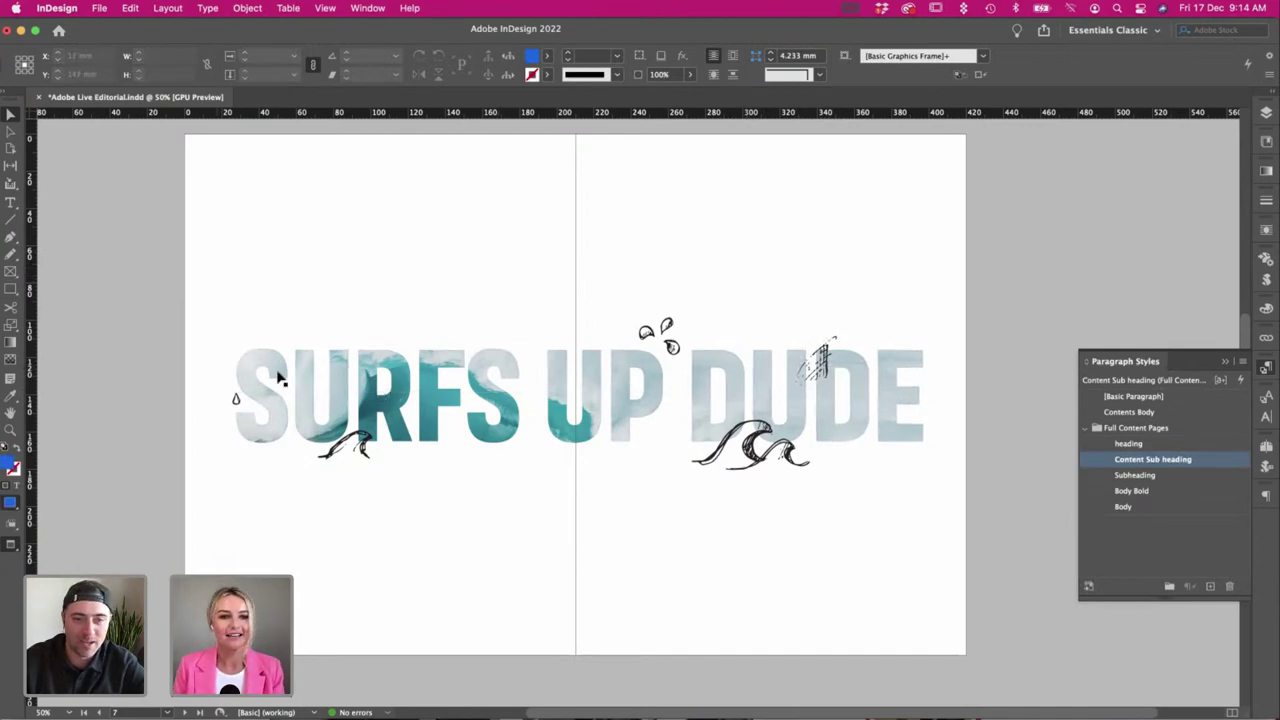
pyautogui.moveTo(240, 404); pyautogui.dragTo(475, 346)
pyautogui.click(408, 336)
pyautogui.press('super+z')
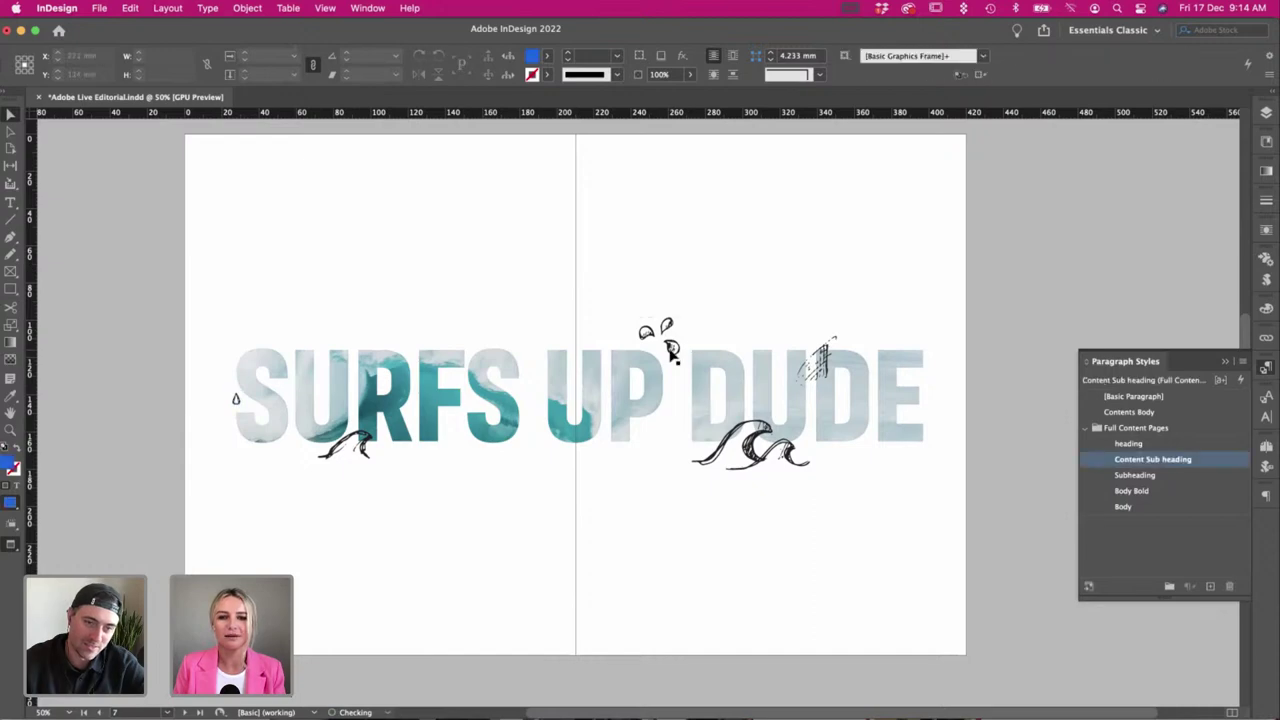
# Duplicate the lowest droplet of the cluster above the P of UP and place the copy just above the last S of SURFS.
pyautogui.press('a')
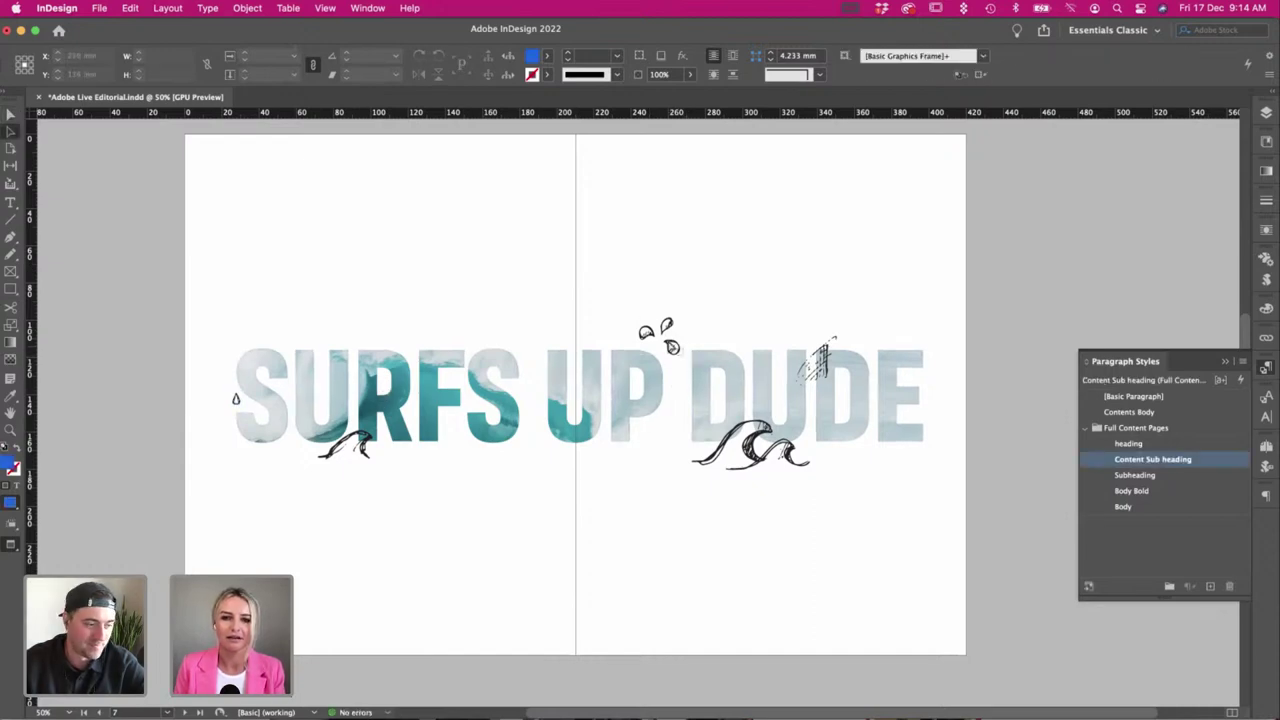
pyautogui.click(665, 343)
pyautogui.press('super+v')
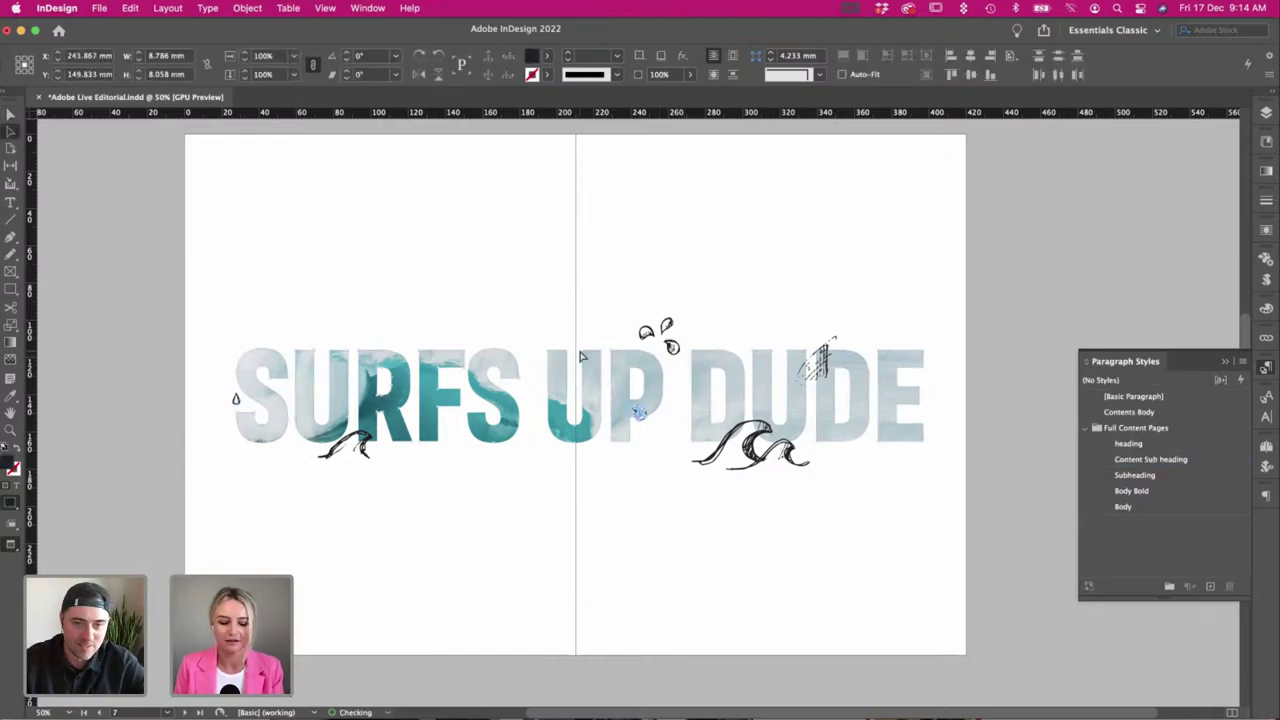
pyautogui.press('v')
pyautogui.click(531, 302)
pyautogui.moveTo(644, 420); pyautogui.dragTo(482, 345)
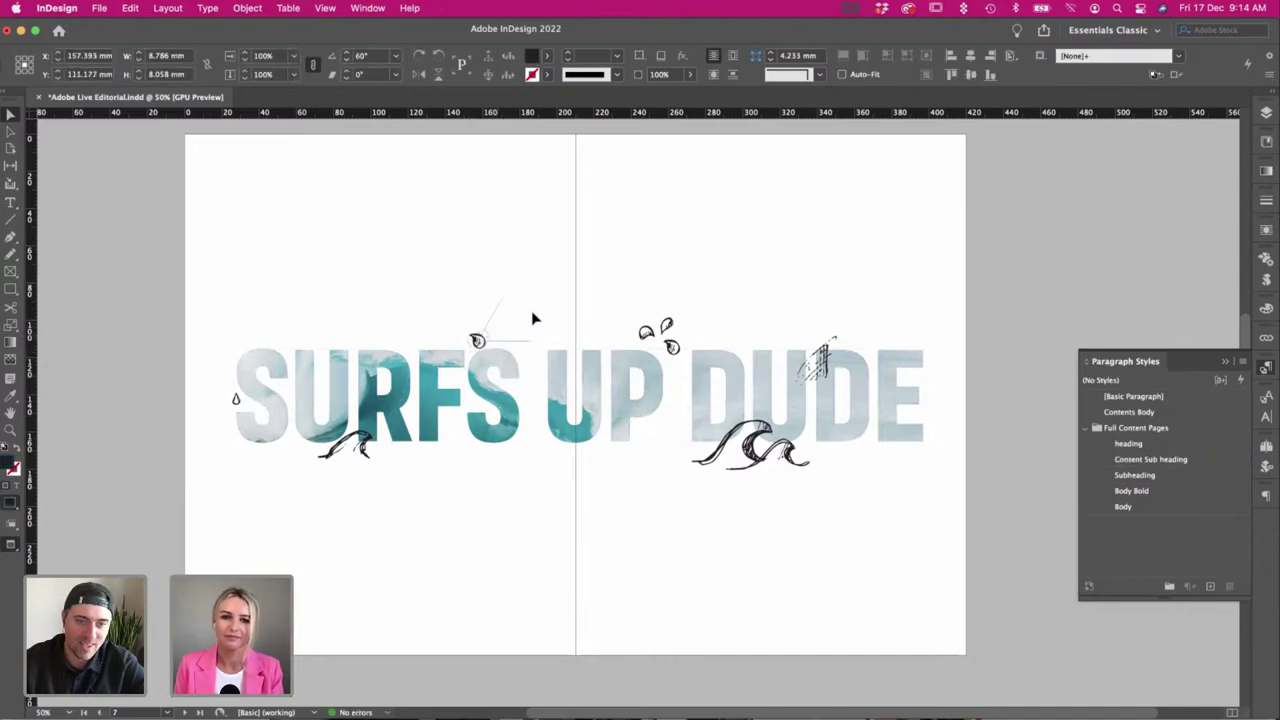
# Rotate the droplet above the last S of SURFS to about 68° and save the document.
pyautogui.click(532, 317)
pyautogui.click(476, 342)
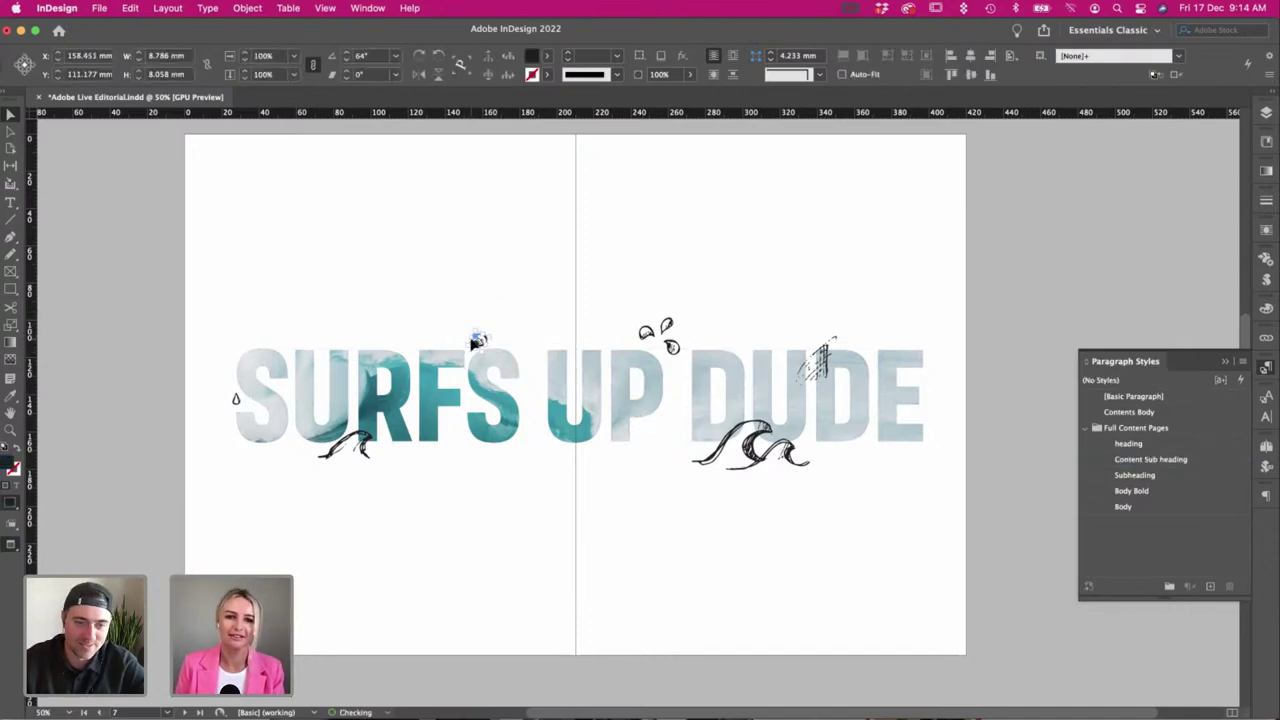
pyautogui.moveTo(498, 335); pyautogui.dragTo(500, 332)
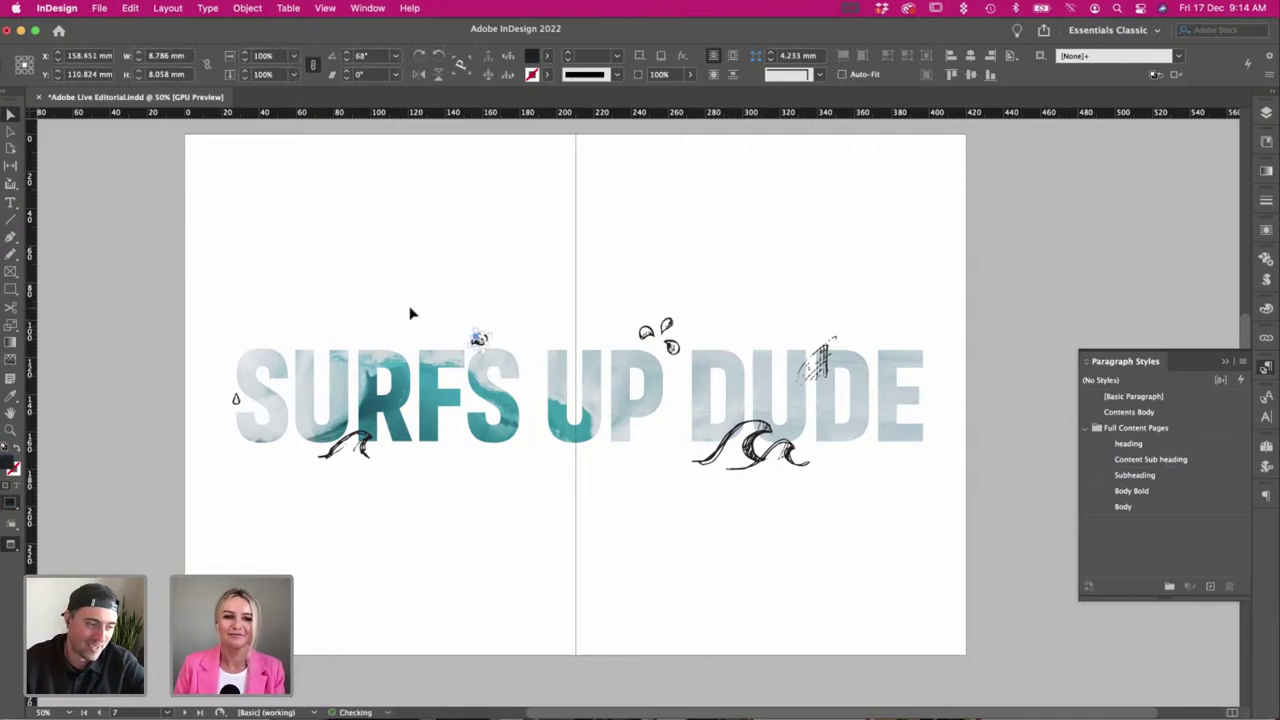
pyautogui.click(310, 304)
pyautogui.press('super+s')
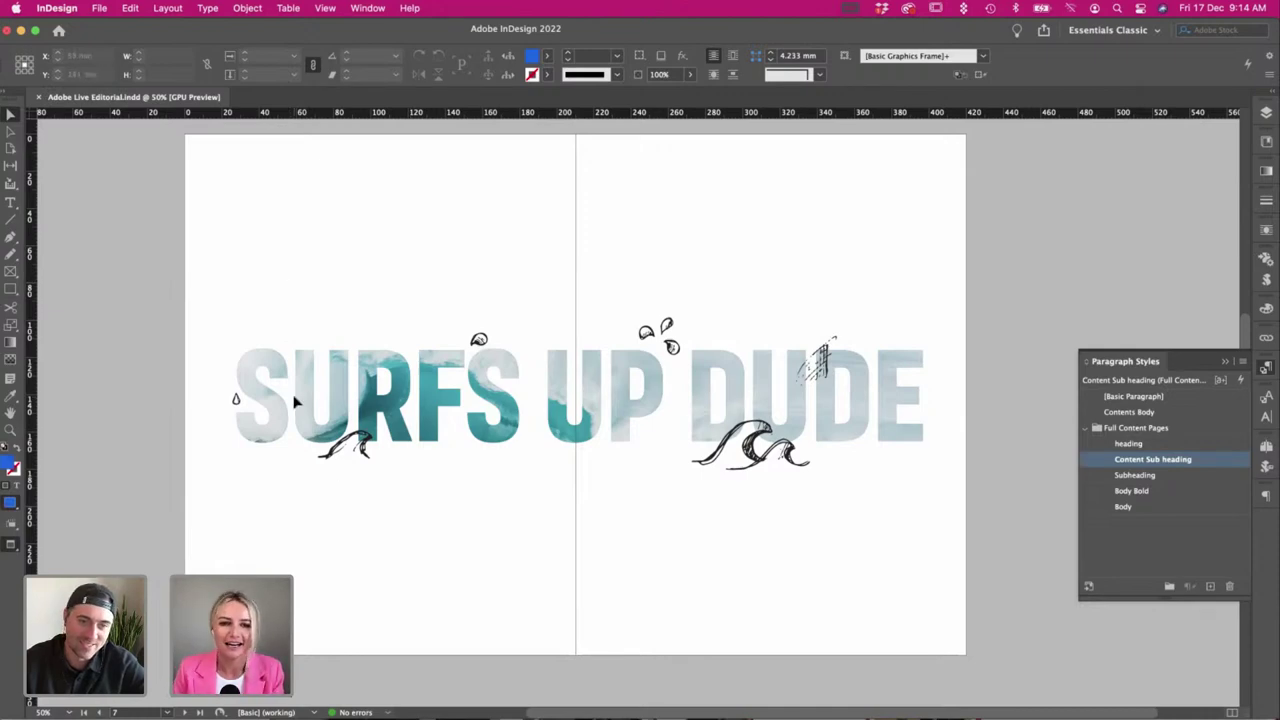
# Select the wave photo inside the heading lettering and open it for editing in Adobe Photoshop 2022.
pyautogui.scroll(1, 294, 400)
pyautogui.click(437, 422)
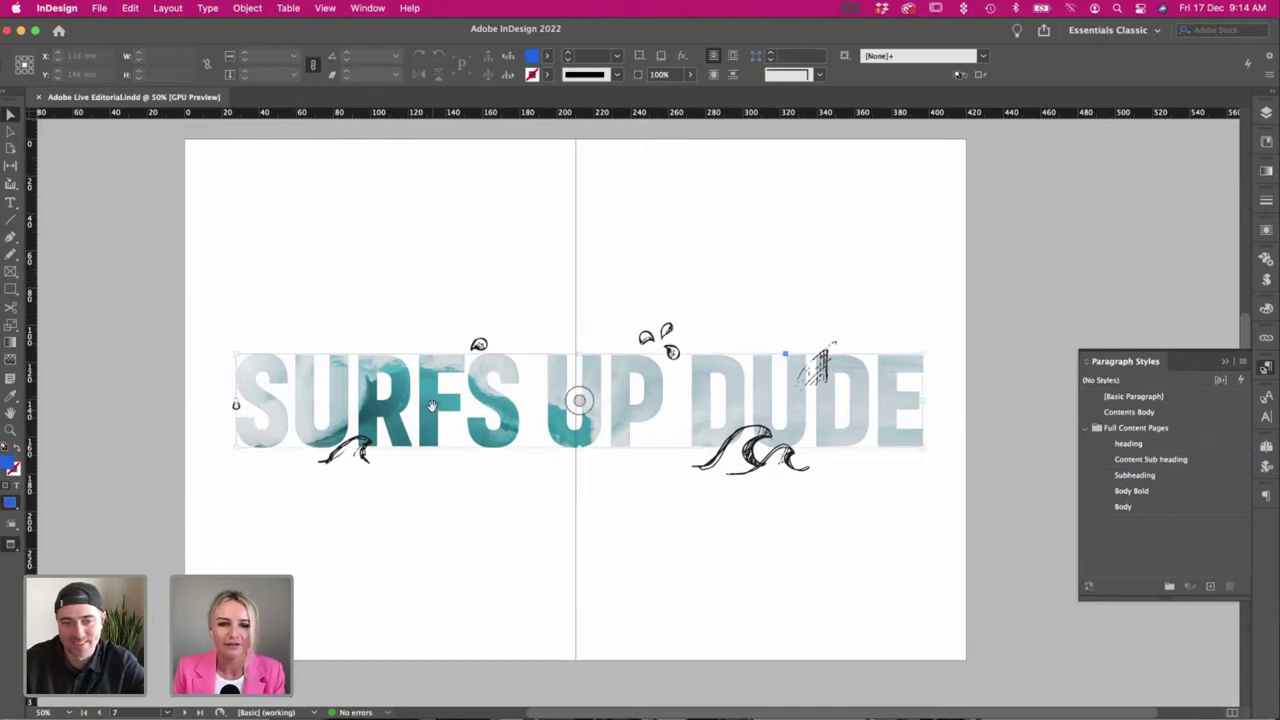
pyautogui.rightClick(433, 410)
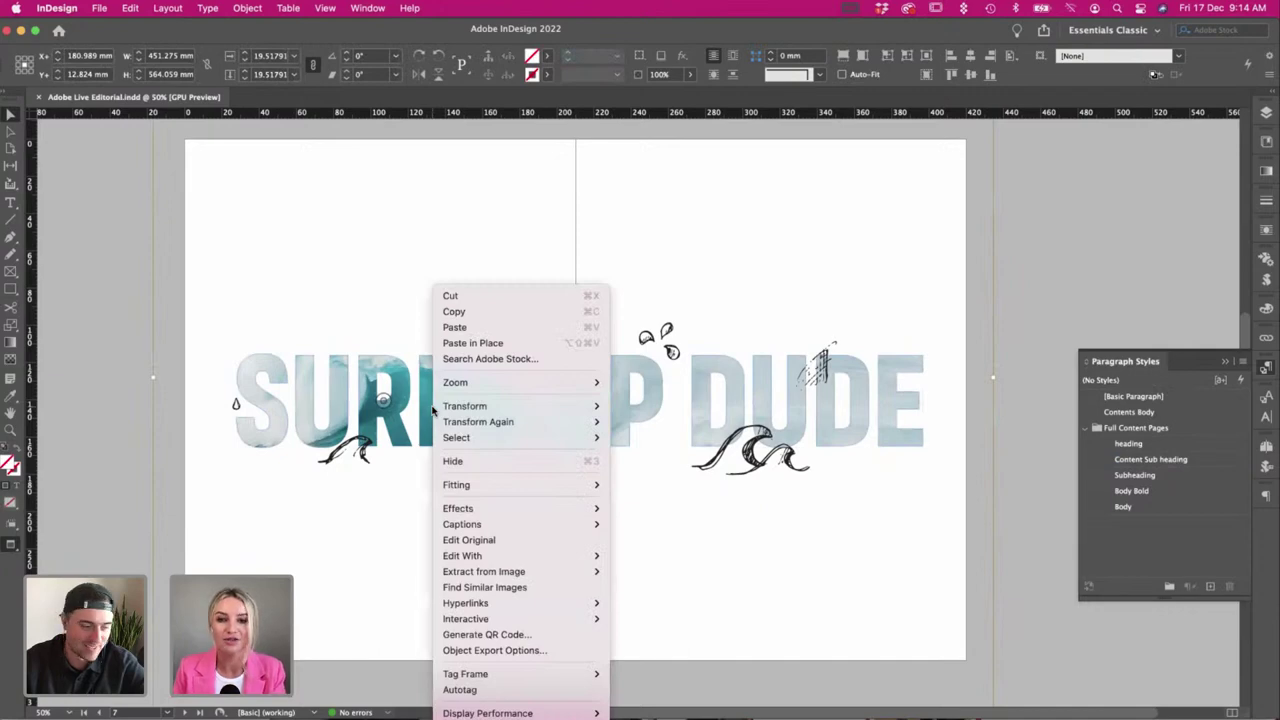
pyautogui.moveTo(435, 419)
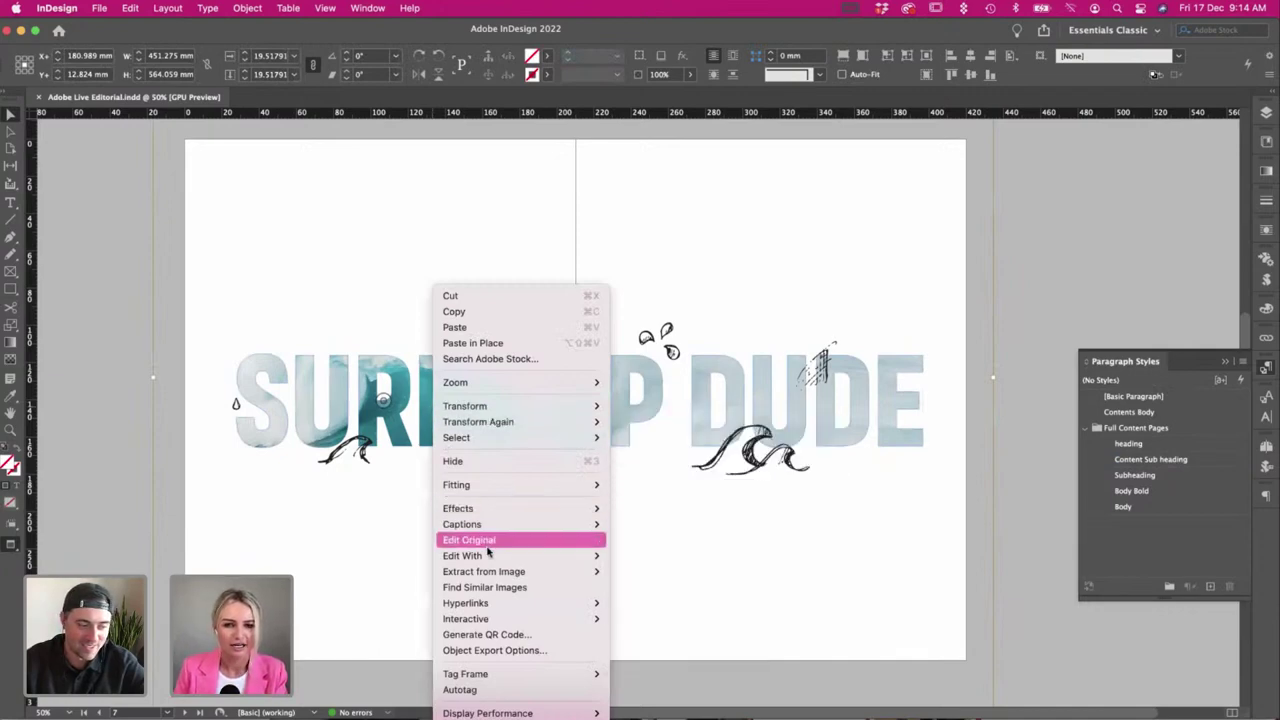
pyautogui.moveTo(497, 556)
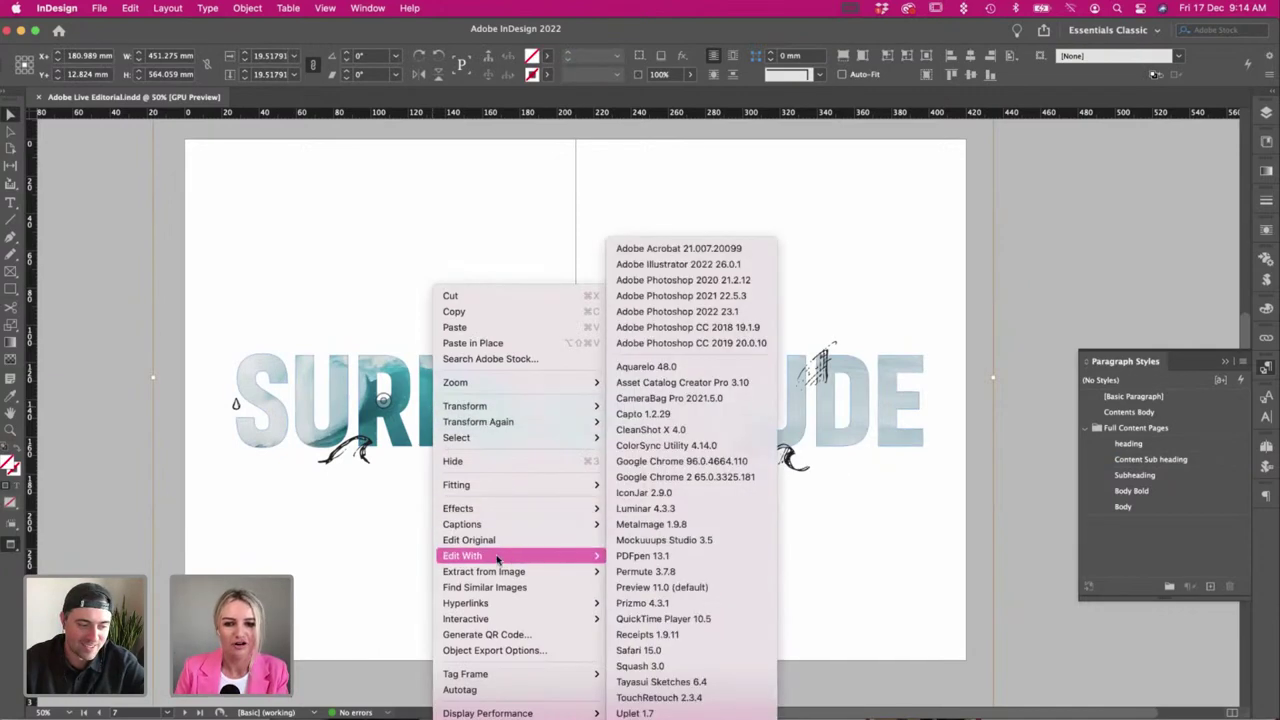
pyautogui.click(703, 314)
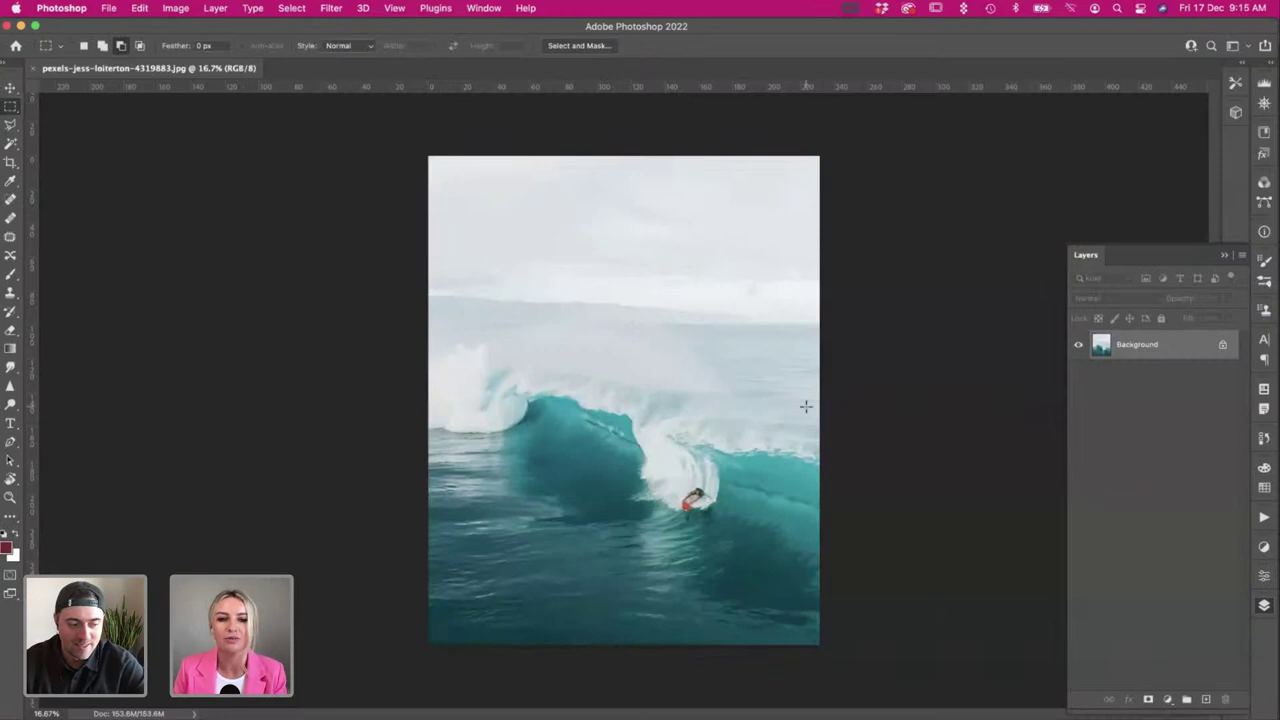
# Run the Gradient Map Adobe Live action on the wave photo with its Save and Close steps turned off.
pyautogui.click(175, 8)
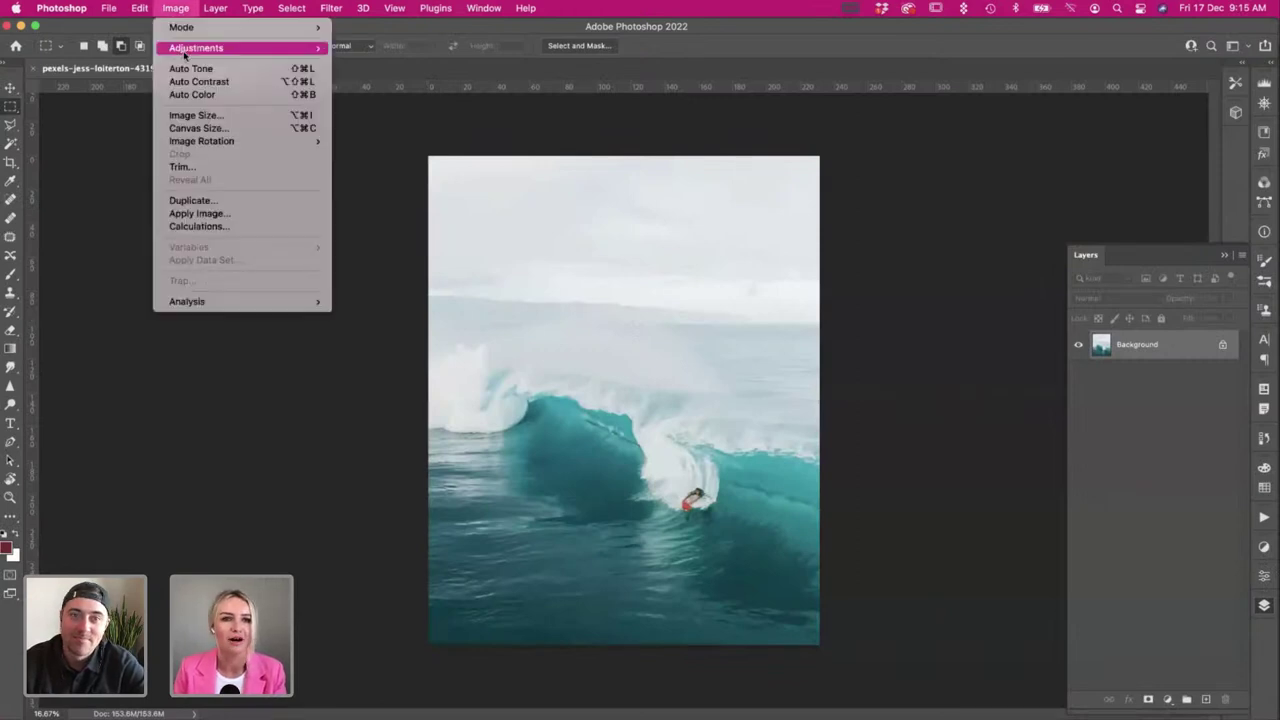
pyautogui.press('Escape')
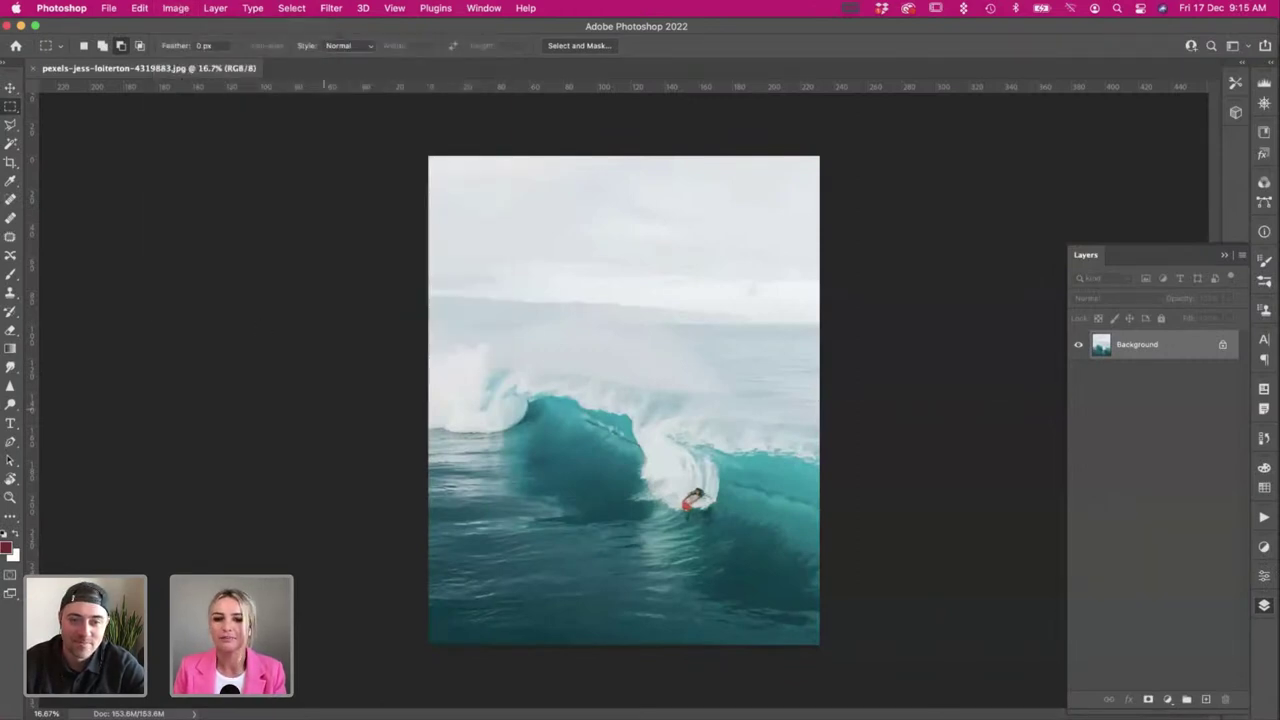
pyautogui.click(1264, 518)
pyautogui.scroll(-5, 1202, 533)
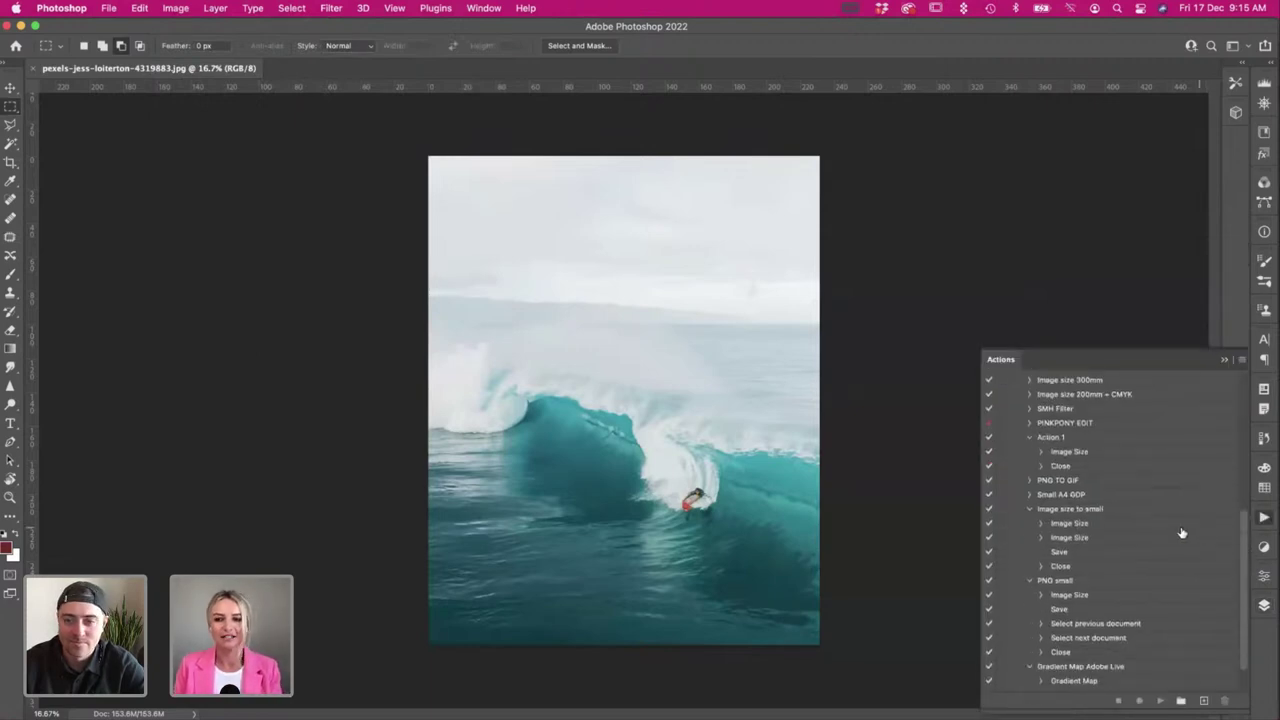
pyautogui.scroll(-2, 1100, 650)
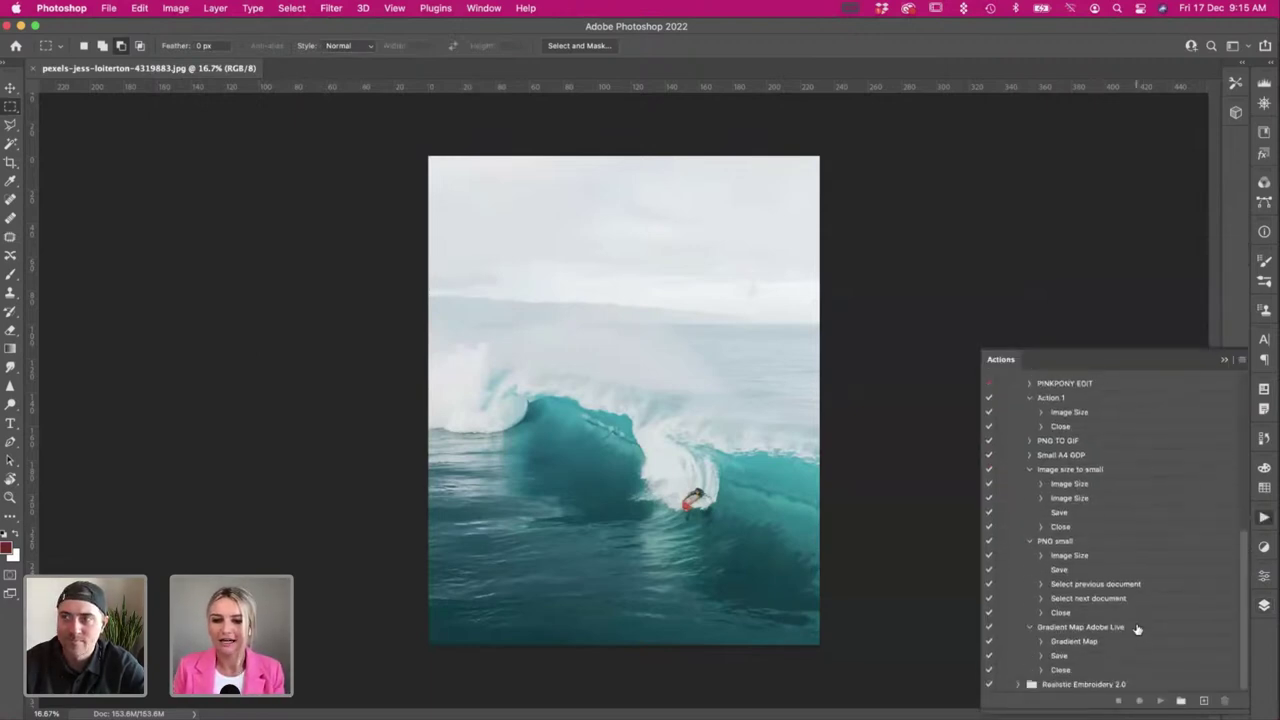
pyautogui.click(1137, 628)
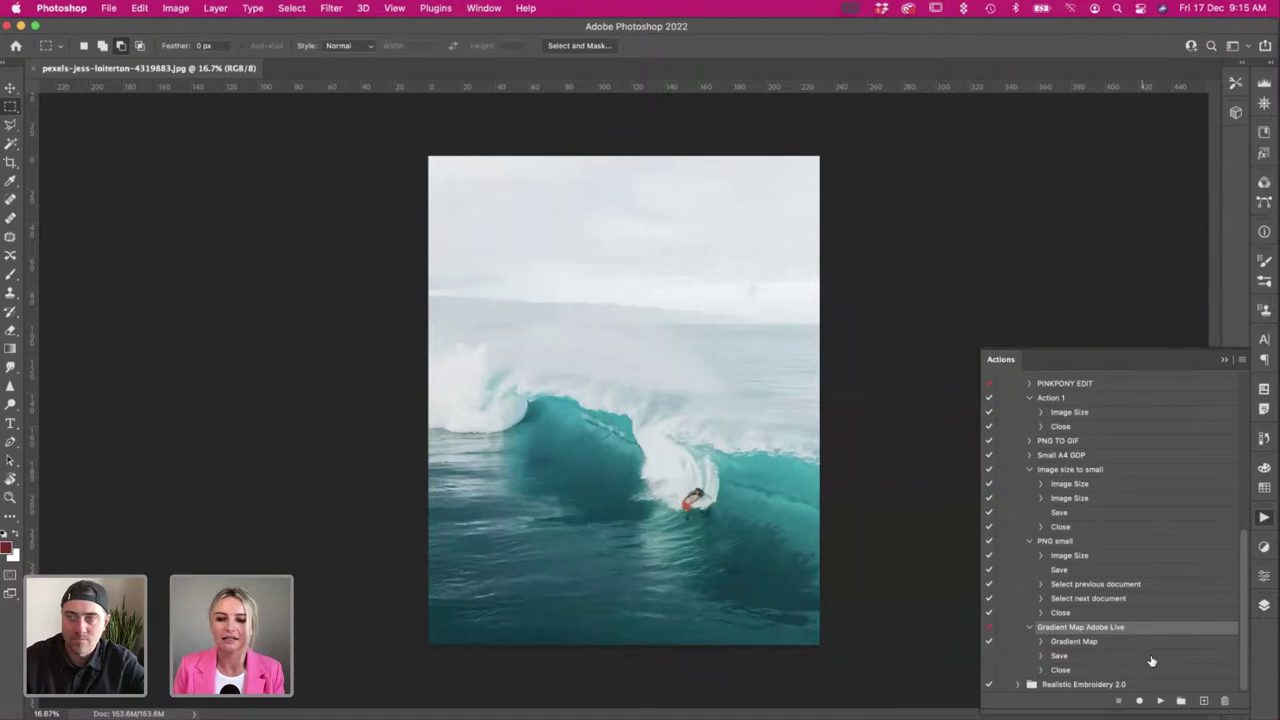
pyautogui.click(1158, 701)
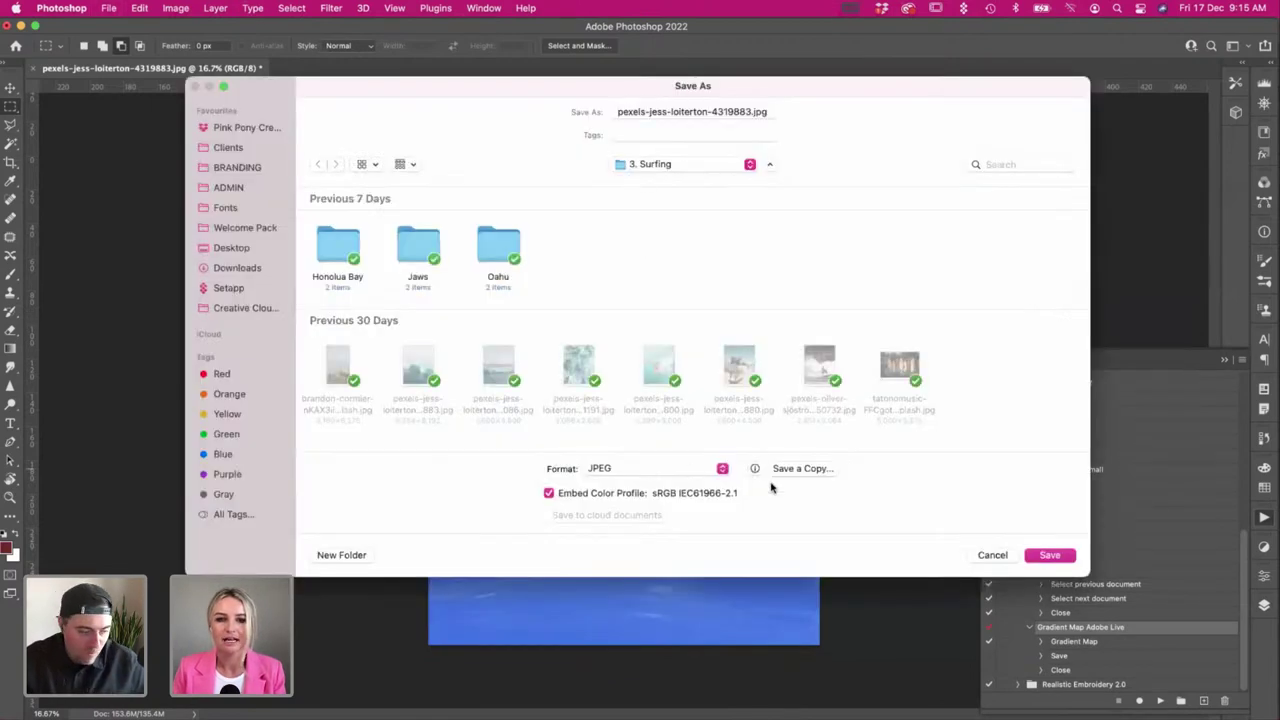
# Save the gradient-mapped photo as a separate JPEG in the 3. Surfing folder, dropping the pexels- prefix from its file name, at quality 6.
pyautogui.click(633, 112)
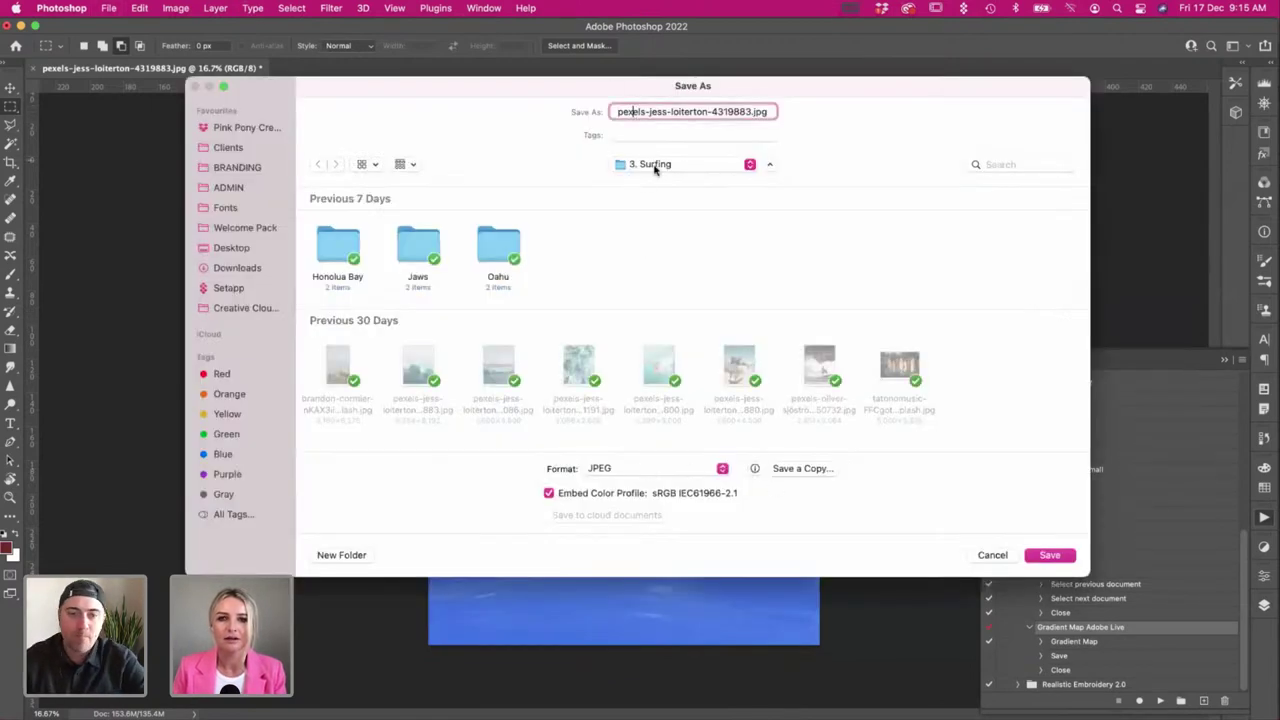
pyautogui.moveTo(649, 112); pyautogui.dragTo(615, 112)
pyautogui.press('BackSpace')
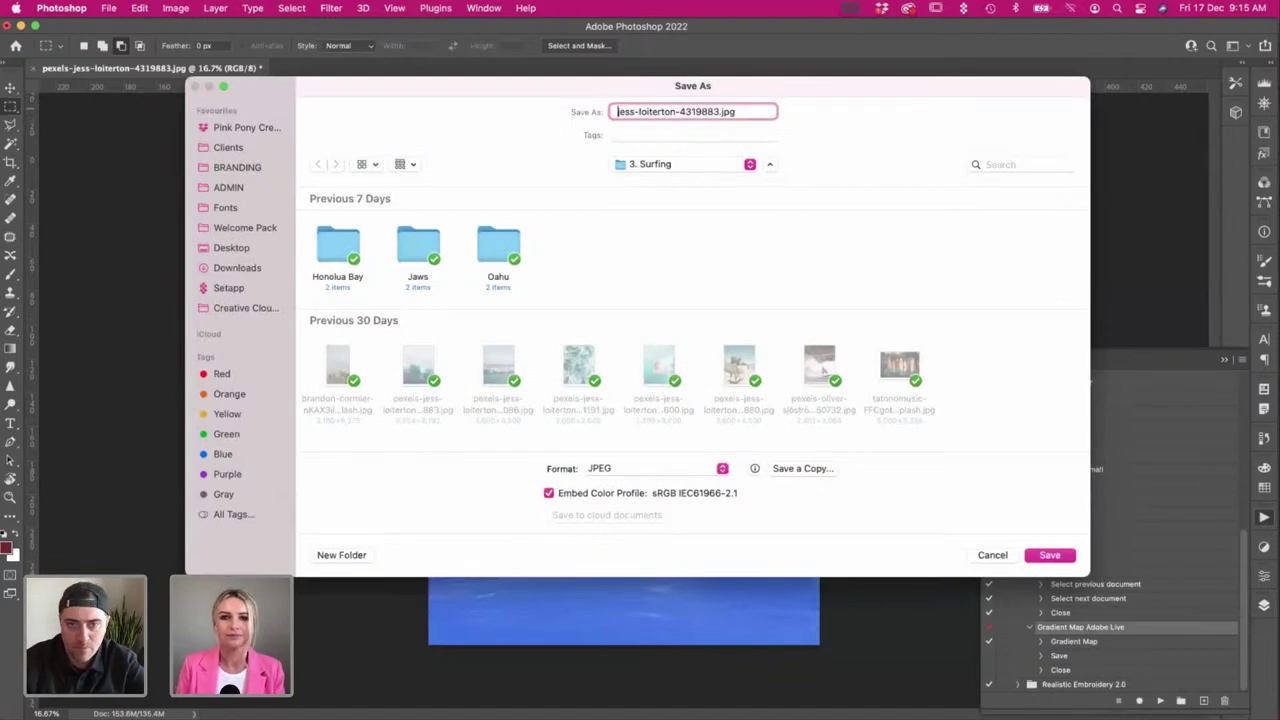
pyautogui.press('Return')
pyautogui.click(878, 290)
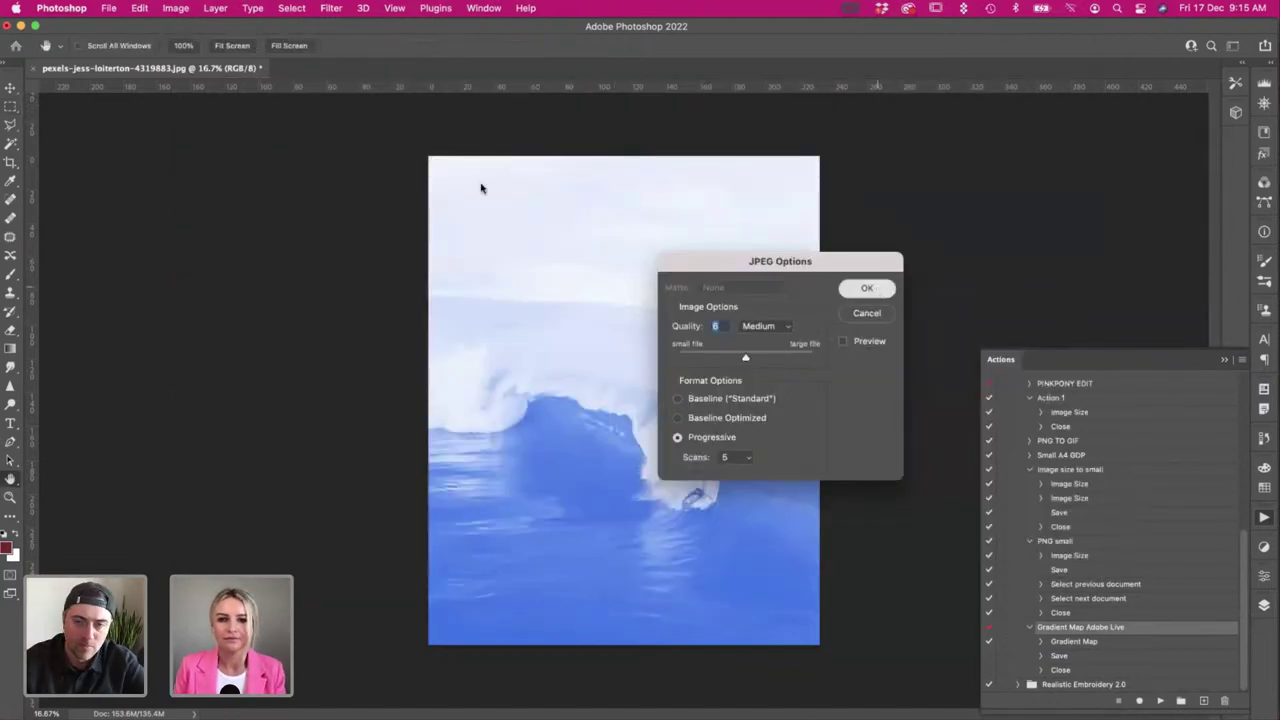
# Switch to InDesign and replace the wave photo inside the heading lettering with the blue gradient-mapped version.
pyautogui.press('super+Tab')
pyautogui.press('super+Tab')
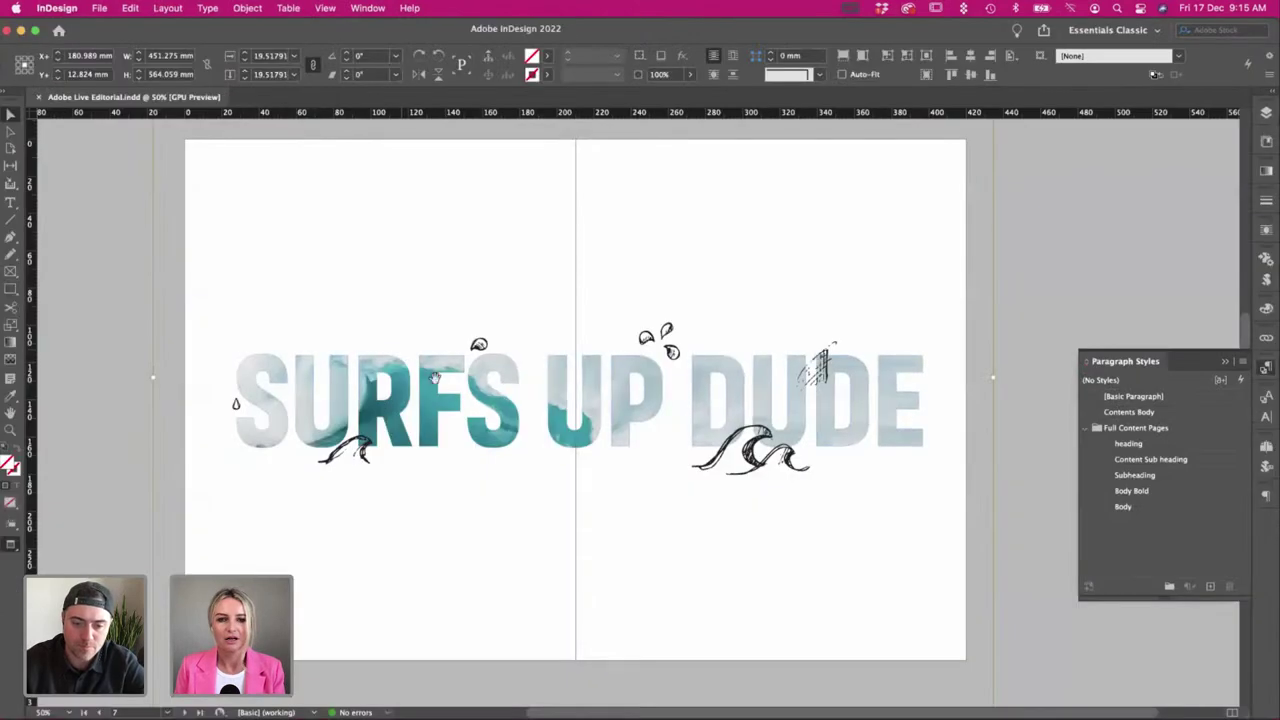
pyautogui.press('super+d')
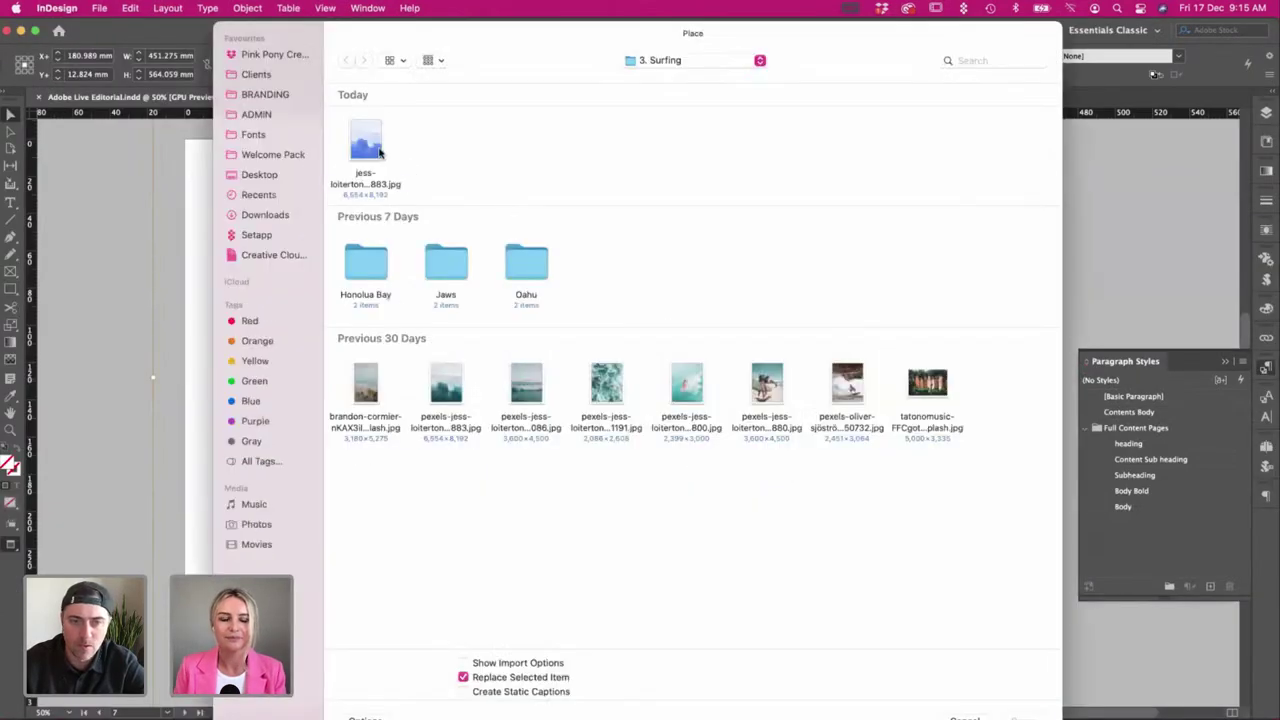
pyautogui.press('Escape')
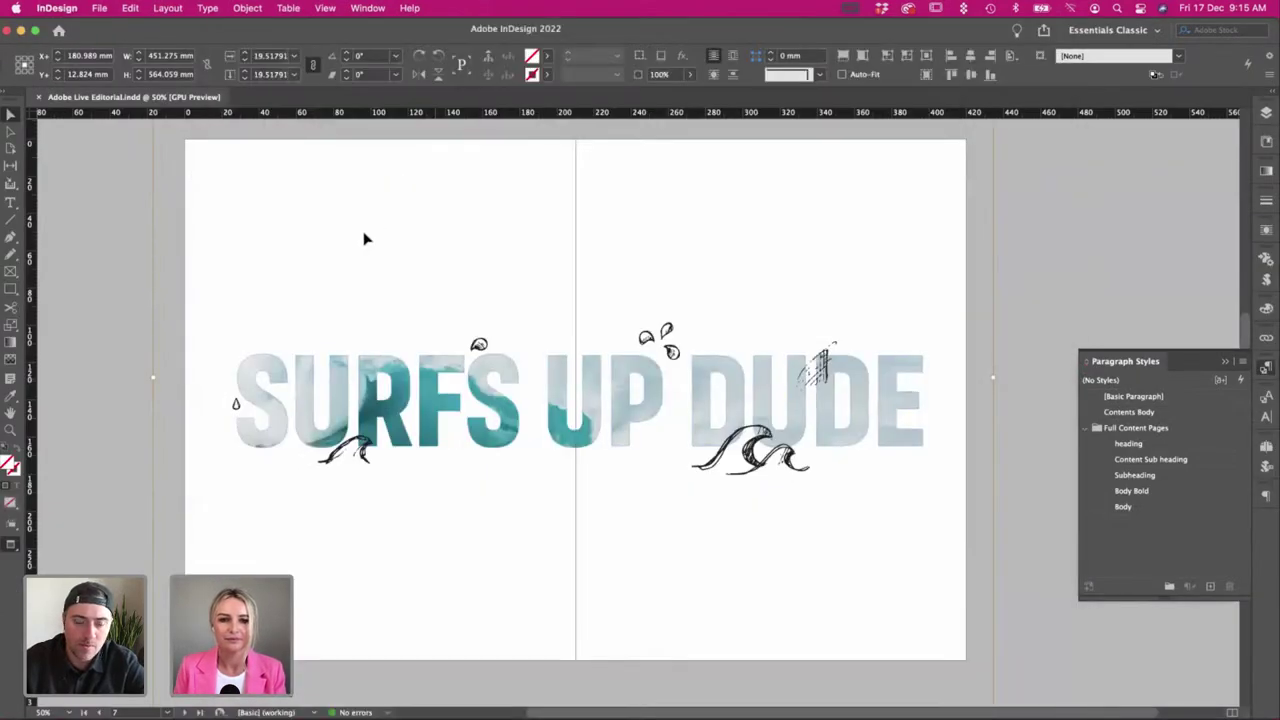
pyautogui.press('super+z')
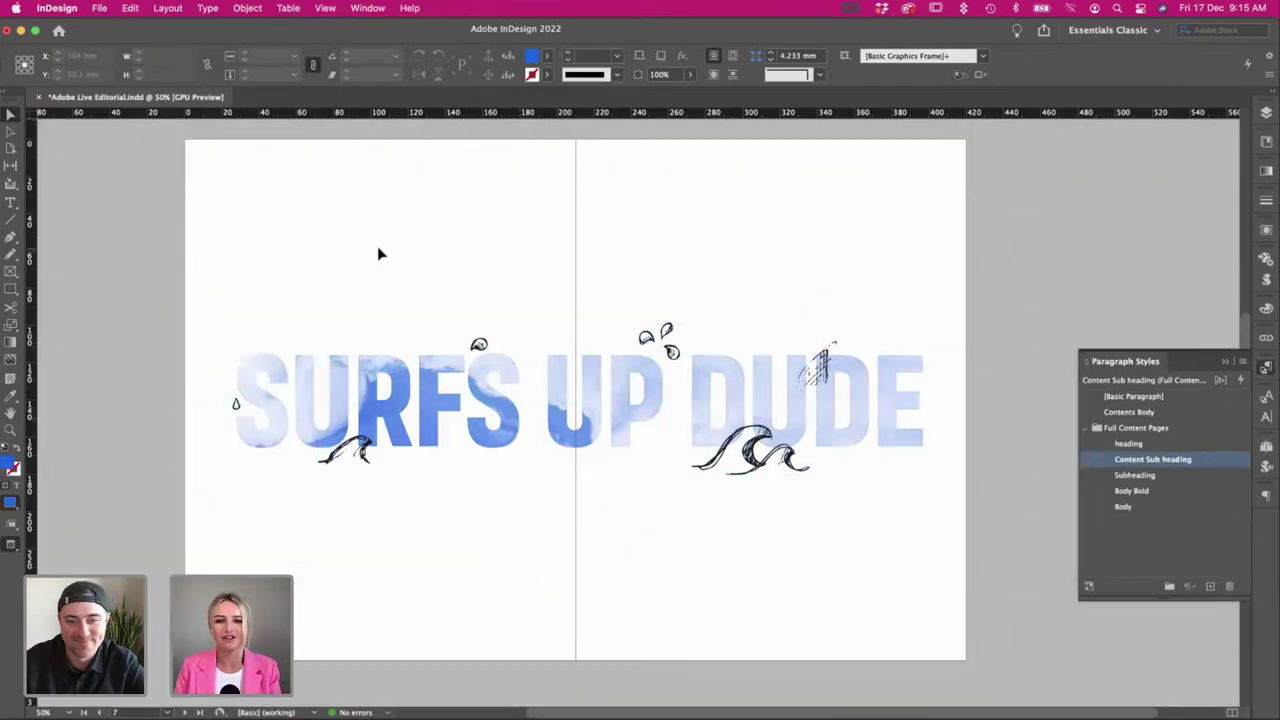
# Try moving the hatched sketch above DUDE out to the outer edge of the facing page, and undo the move.
pyautogui.click(827, 379)
pyautogui.click(828, 397)
pyautogui.click(830, 380)
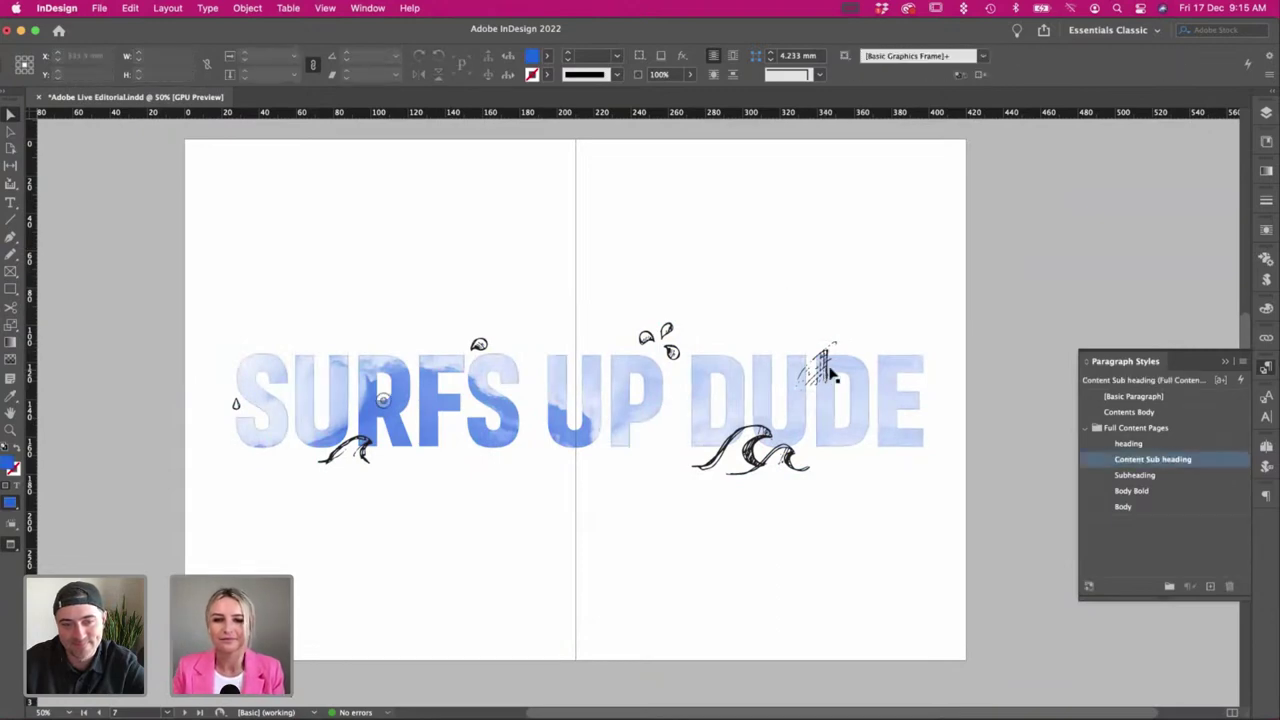
pyautogui.moveTo(831, 374); pyautogui.dragTo(966, 339)
pyautogui.click(724, 294)
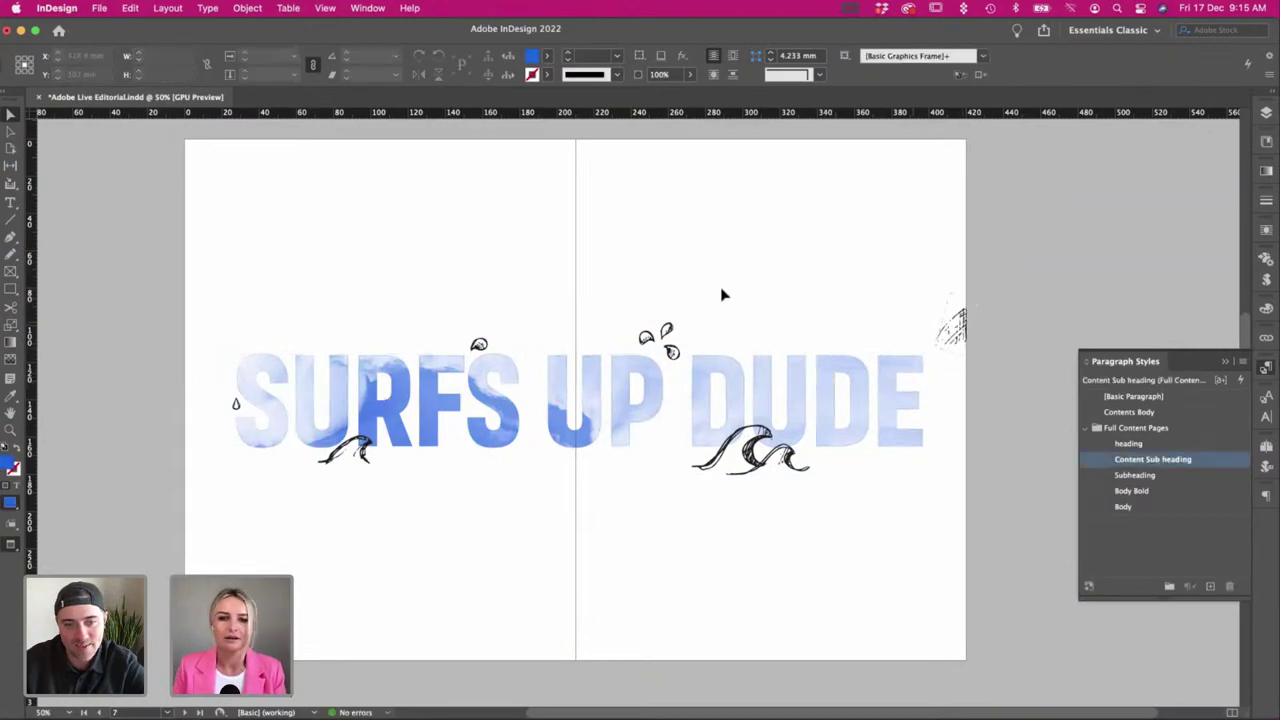
pyautogui.press('super+z')
pyautogui.click(688, 267)
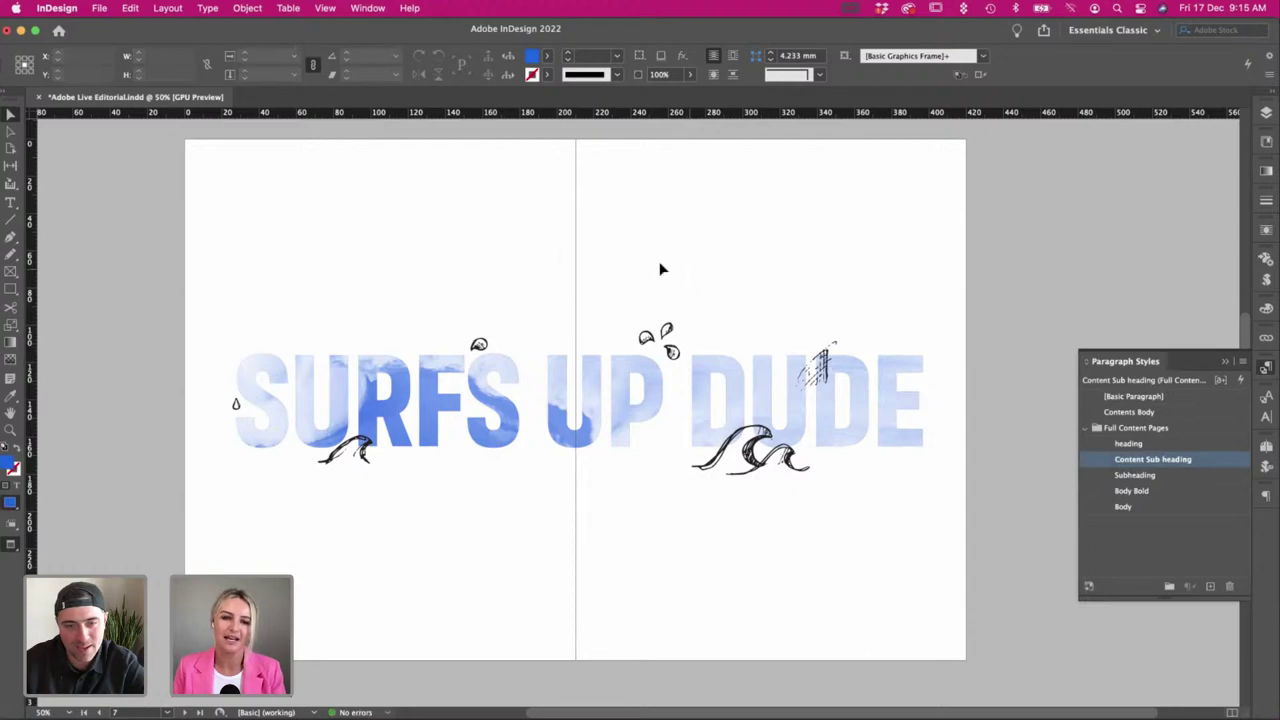
# Undo the placement of the blue gradient-mapped photo in the heading lettering.
pyautogui.press('super+z')
pyautogui.press('Escape')
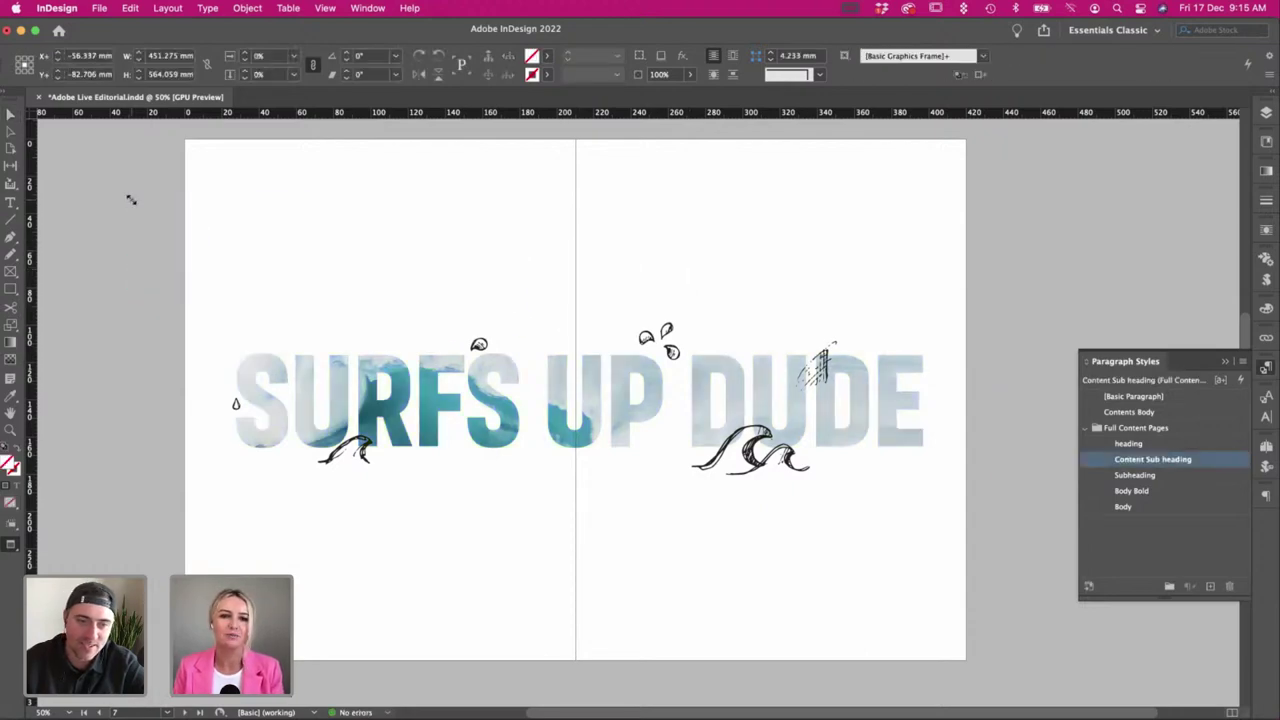
pyautogui.click(131, 199)
pyautogui.click(130, 200)
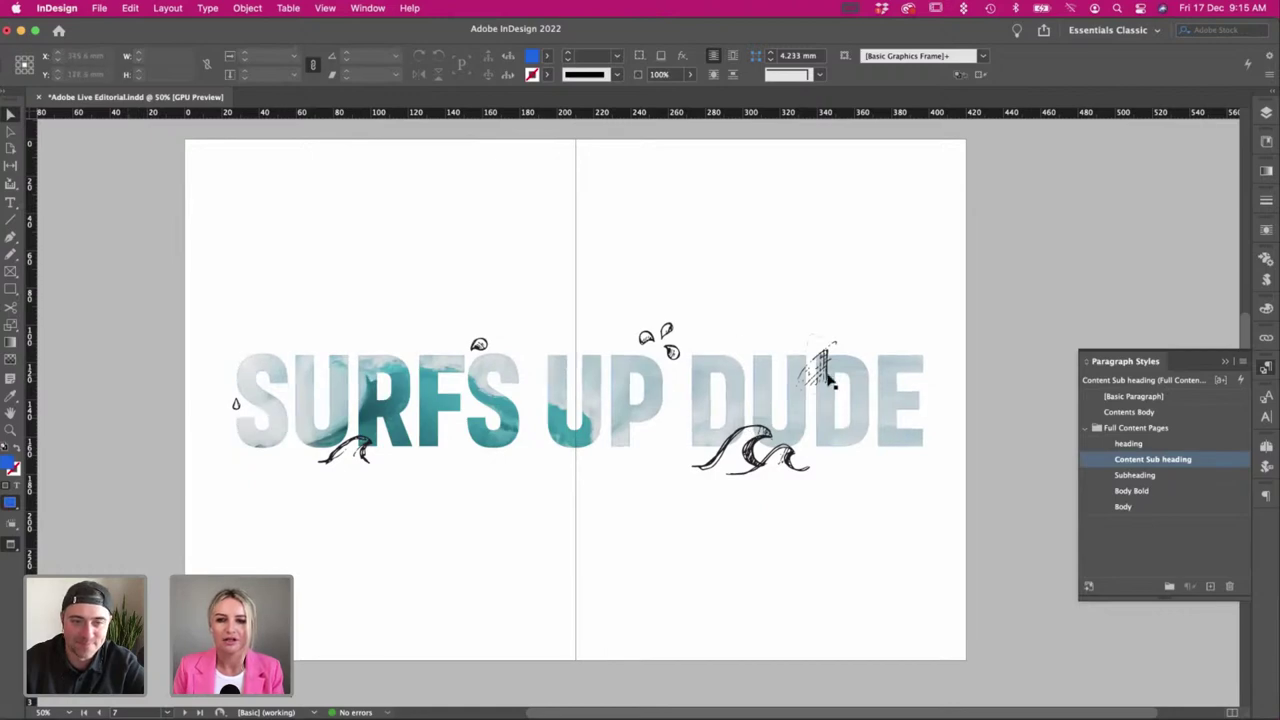
# Try moving the hatched sketch down onto the final E of DUDE, and undo the move.
pyautogui.moveTo(827, 373)
pyautogui.mouseDown()
pyautogui.moveTo(830, 466)
pyautogui.moveTo(879, 464)
pyautogui.moveTo(897, 478)
pyautogui.moveTo(918, 439)
pyautogui.mouseUp()
pyautogui.click(923, 498)
pyautogui.press('super+z')
pyautogui.press('super+z')
pyautogui.press('super+z')
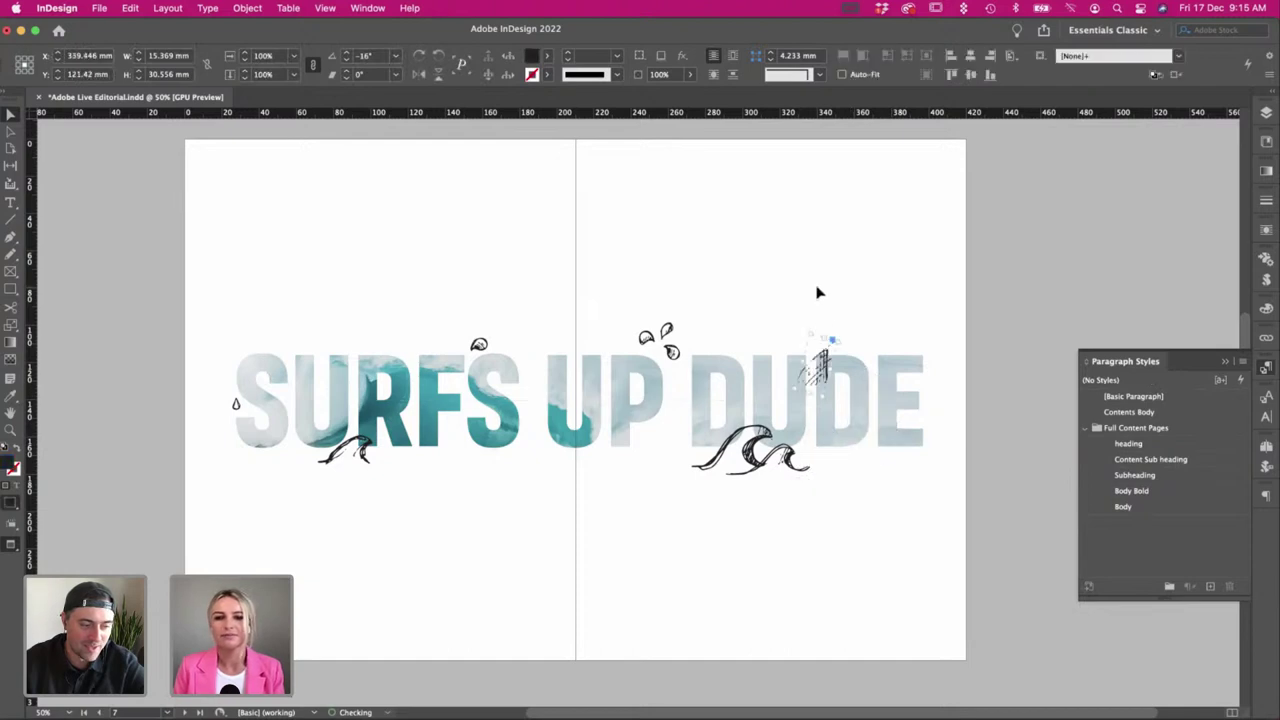
# Deselect the hatched sketch and save the document.
pyautogui.click(818, 289)
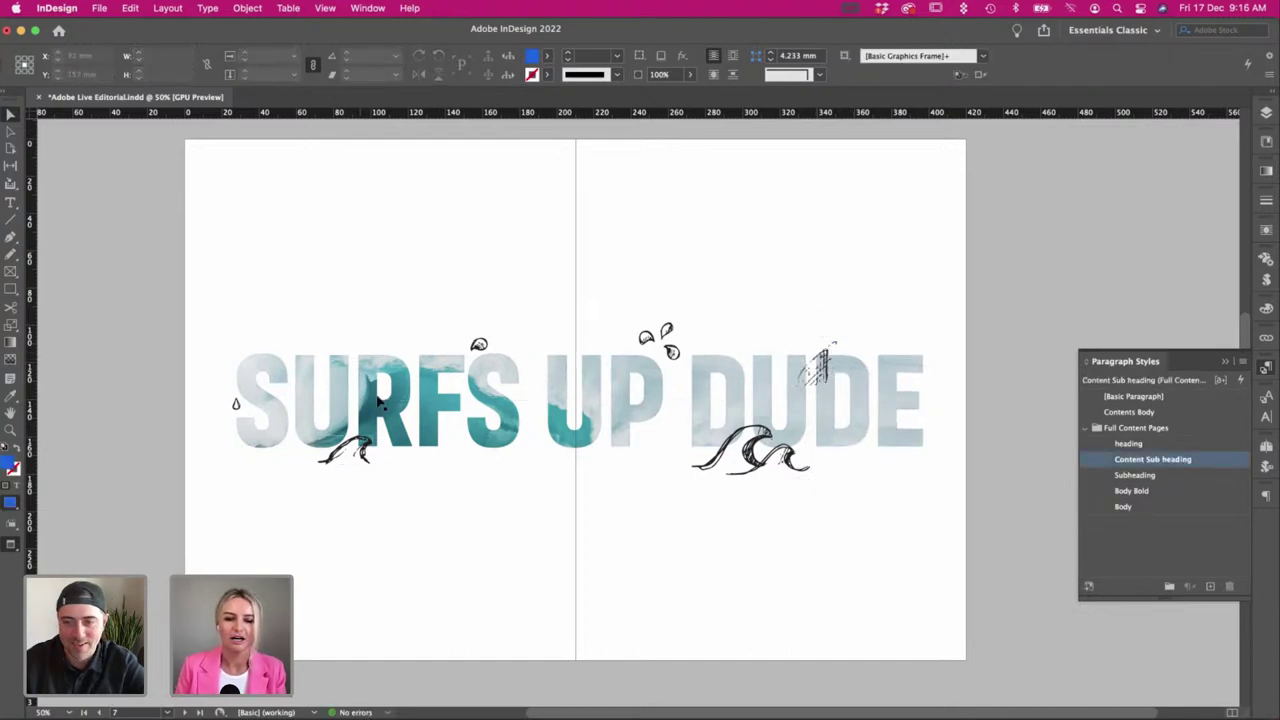
pyautogui.press('super+s')
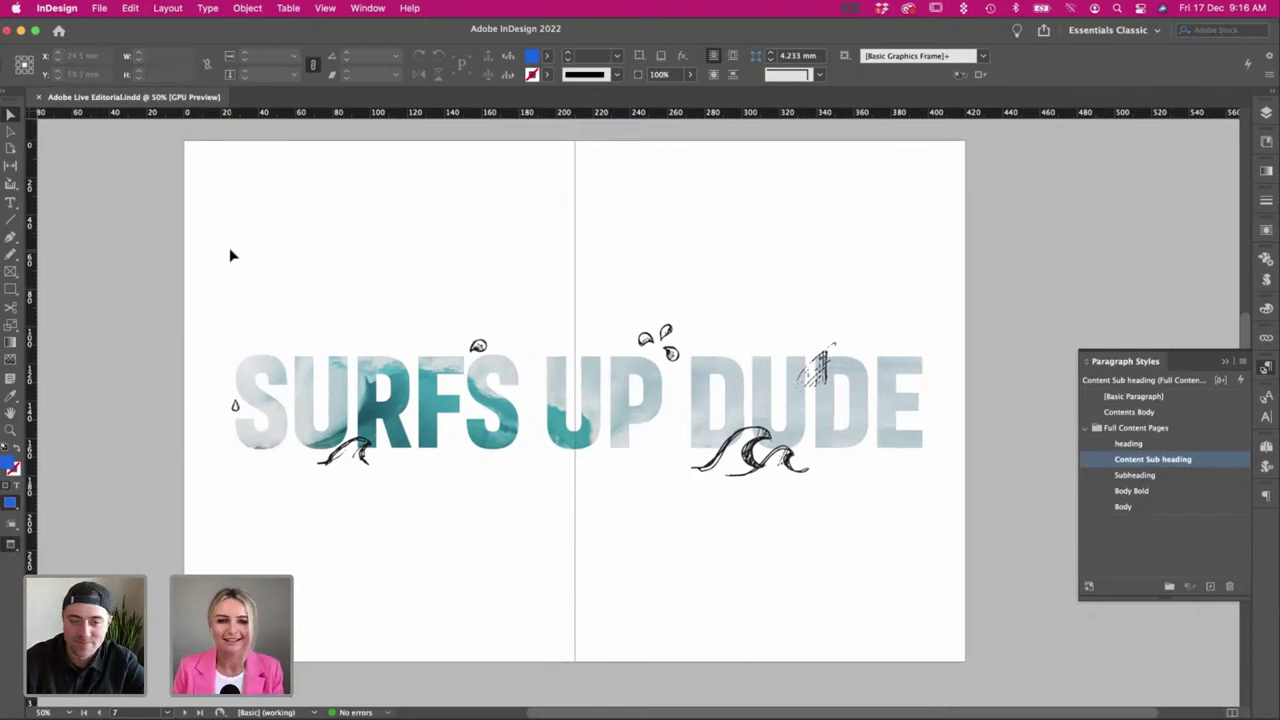
pyautogui.scroll(1, 230, 255)
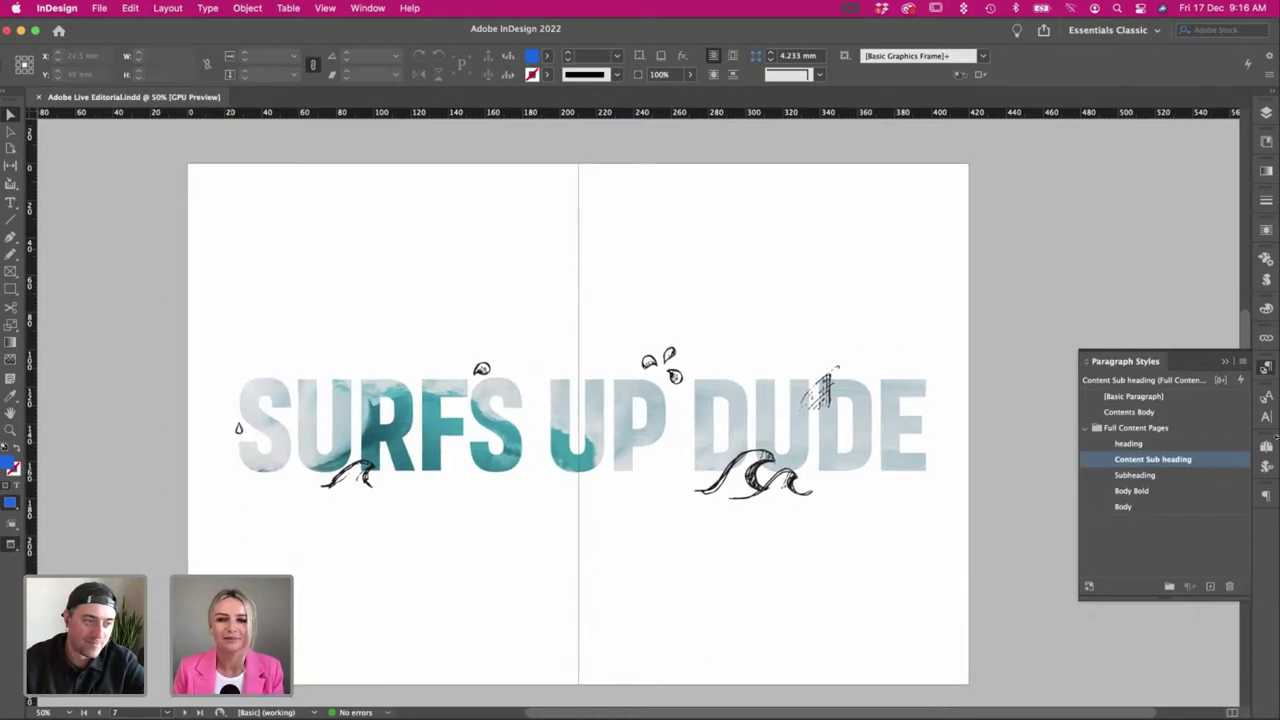
# Copy the wave photo from inside the heading lettering and paste it as a full image across the spread.
pyautogui.click(520, 455)
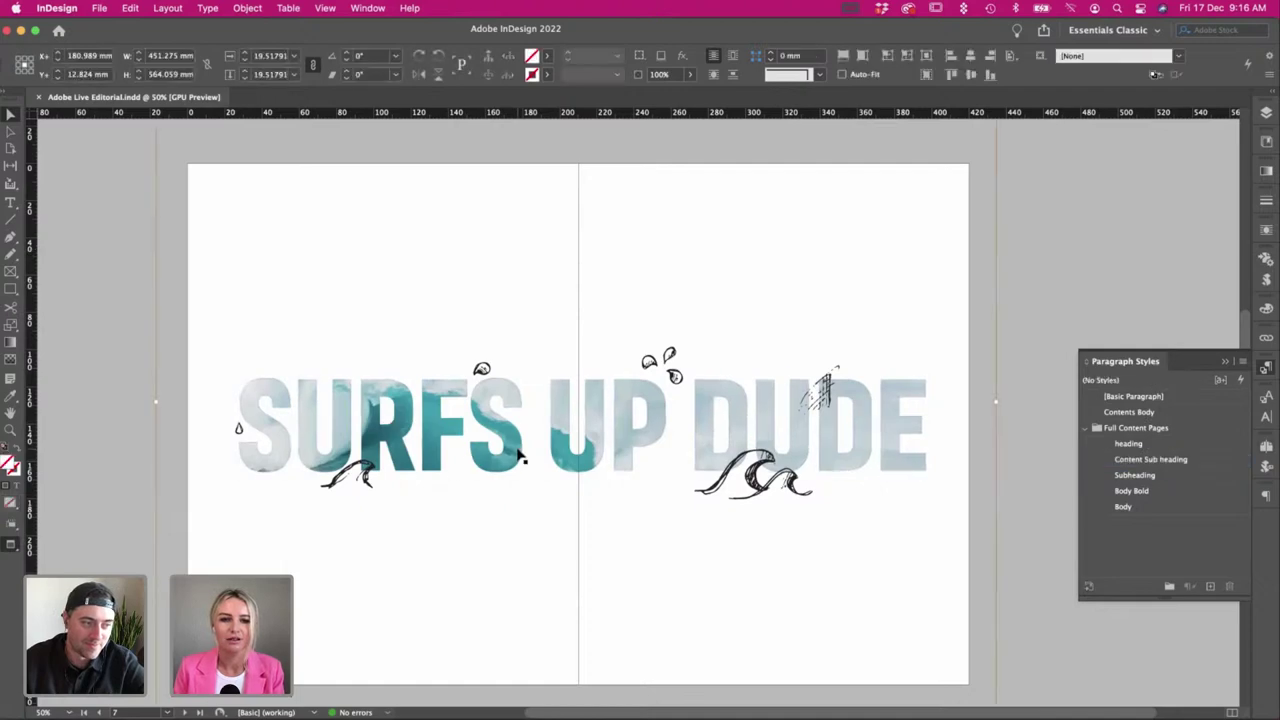
pyautogui.click(337, 436)
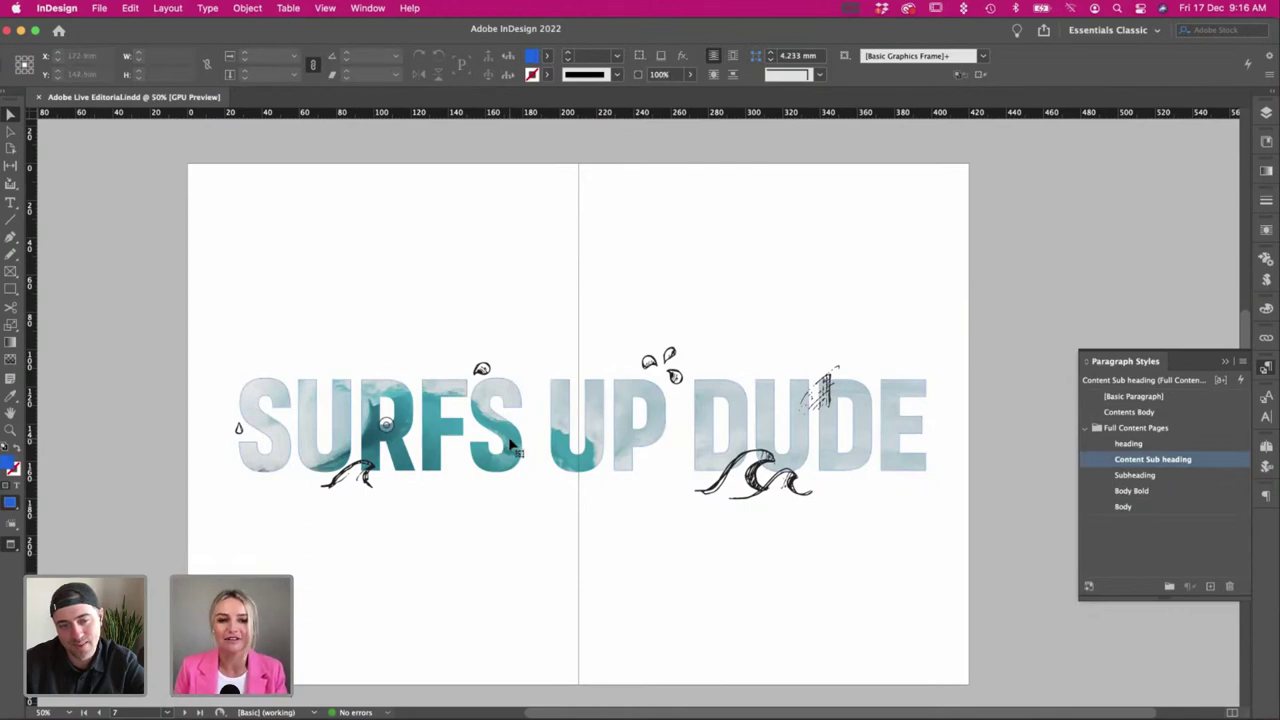
pyautogui.click(512, 445)
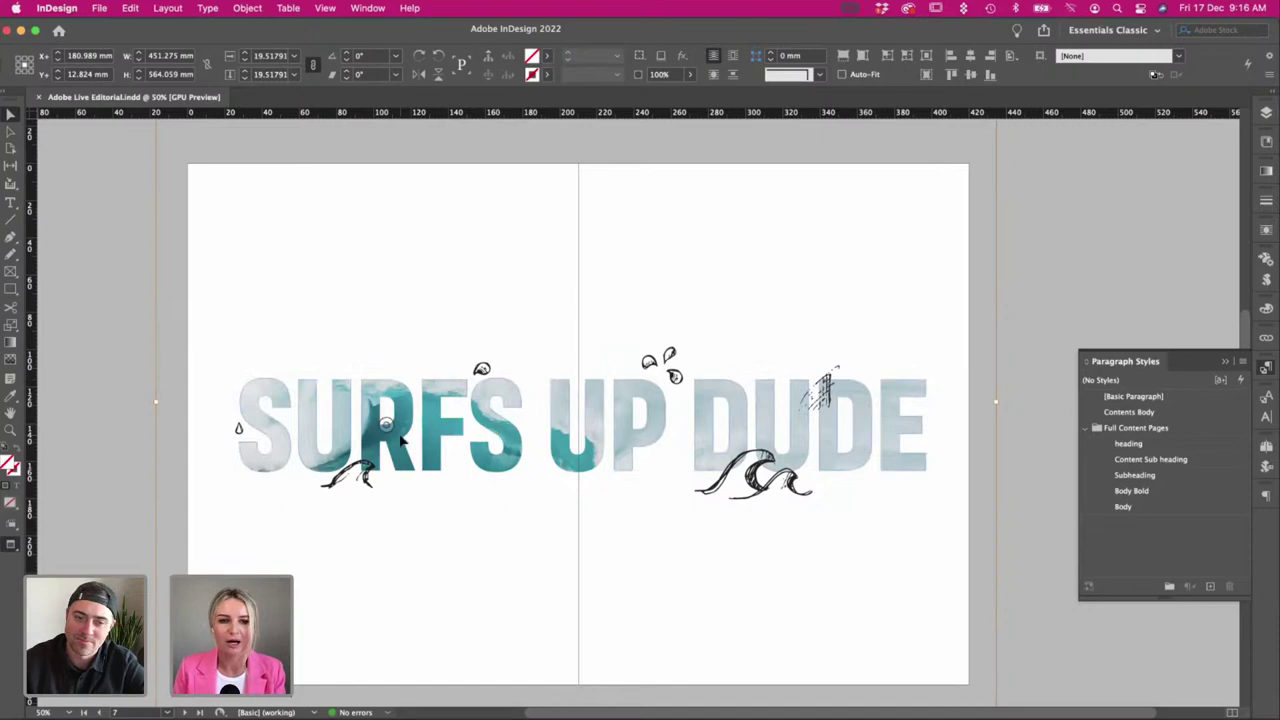
pyautogui.click(120, 323)
pyautogui.press('super+z')
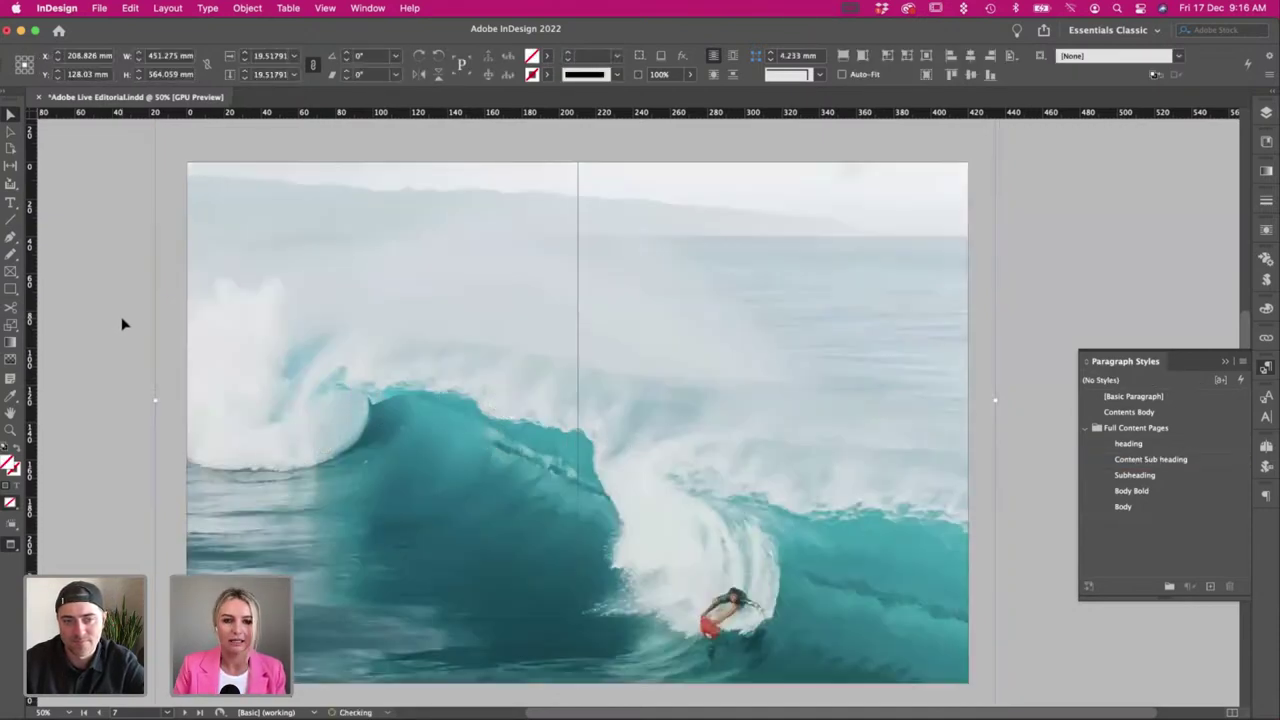
# Send the full-spread wave photo to the back, behind the heading and sketches.
pyautogui.rightClick(482, 284)
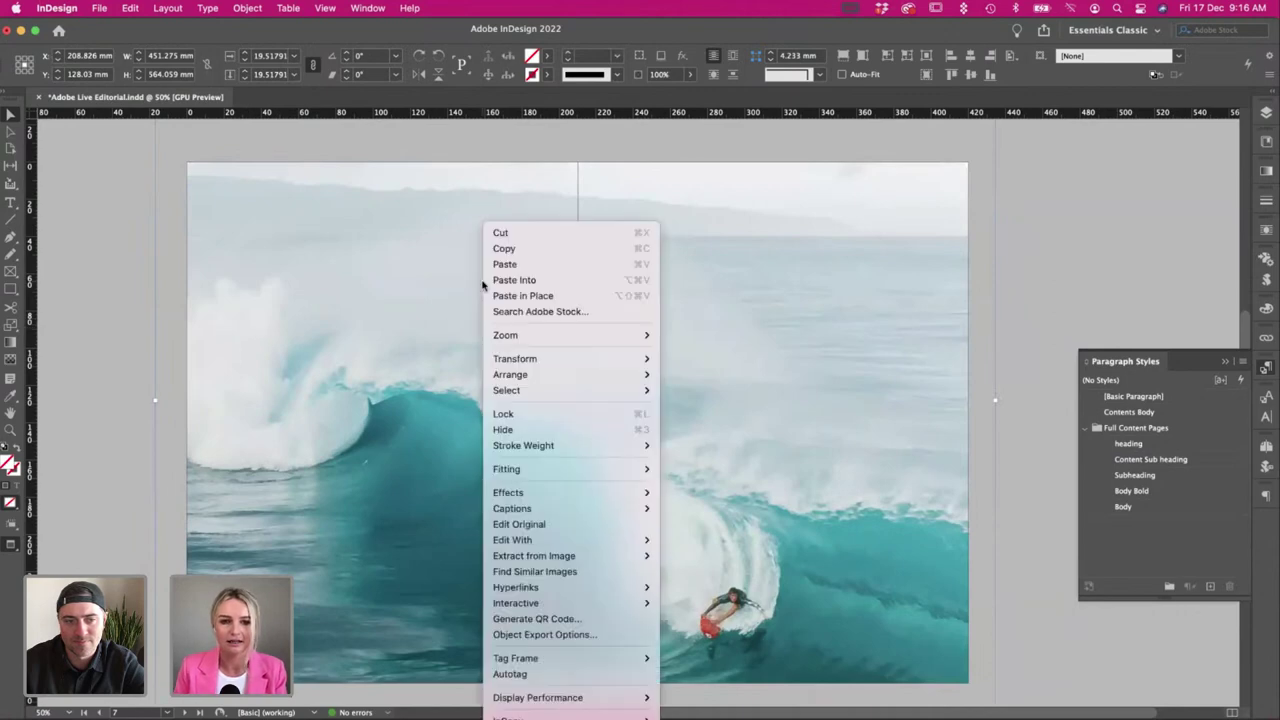
pyautogui.moveTo(656, 377)
pyautogui.click(741, 391)
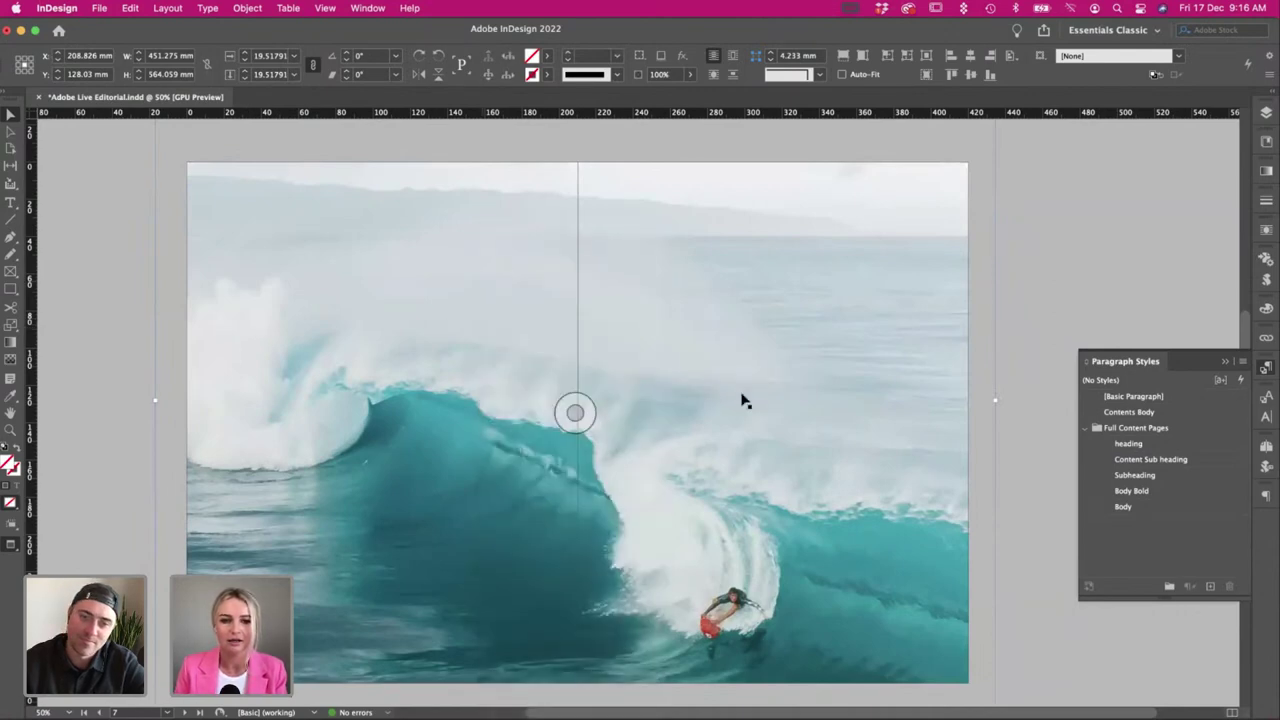
# Replace the background wave photo with the blue gradient-mapped version from the 3. Surfing folder.
pyautogui.rightClick(496, 239)
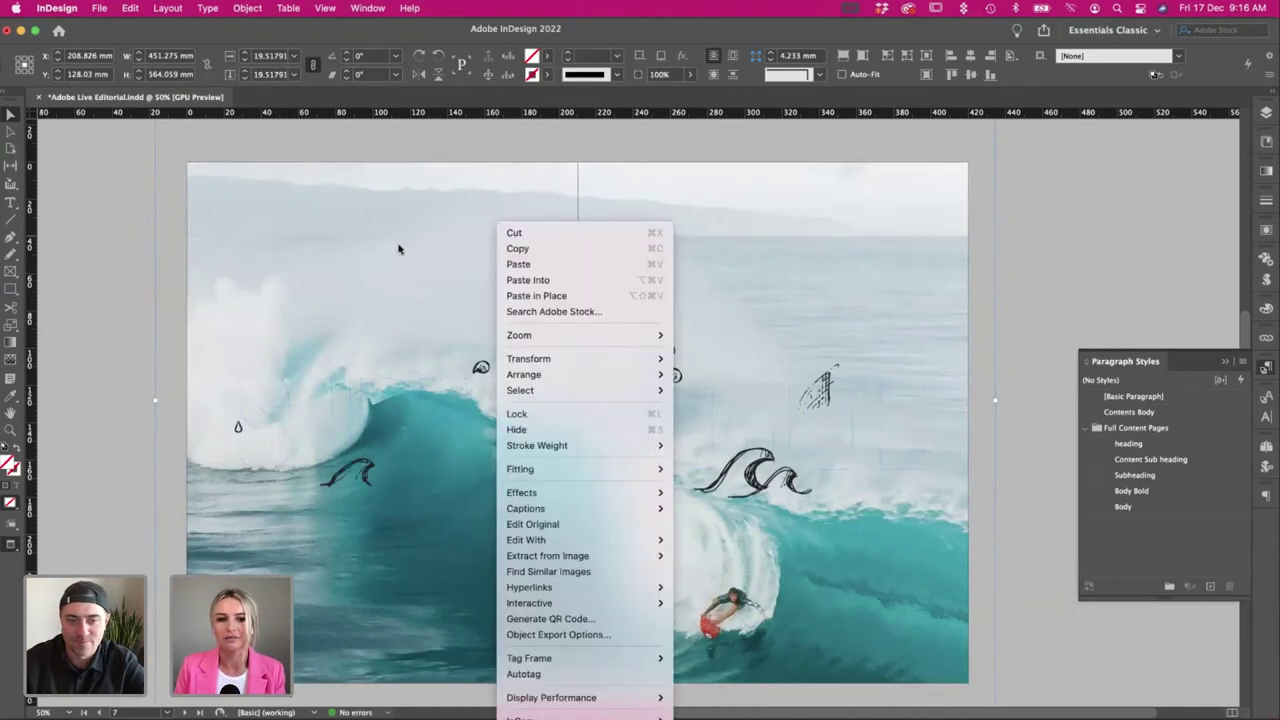
pyautogui.click(356, 252)
pyautogui.press('super+d')
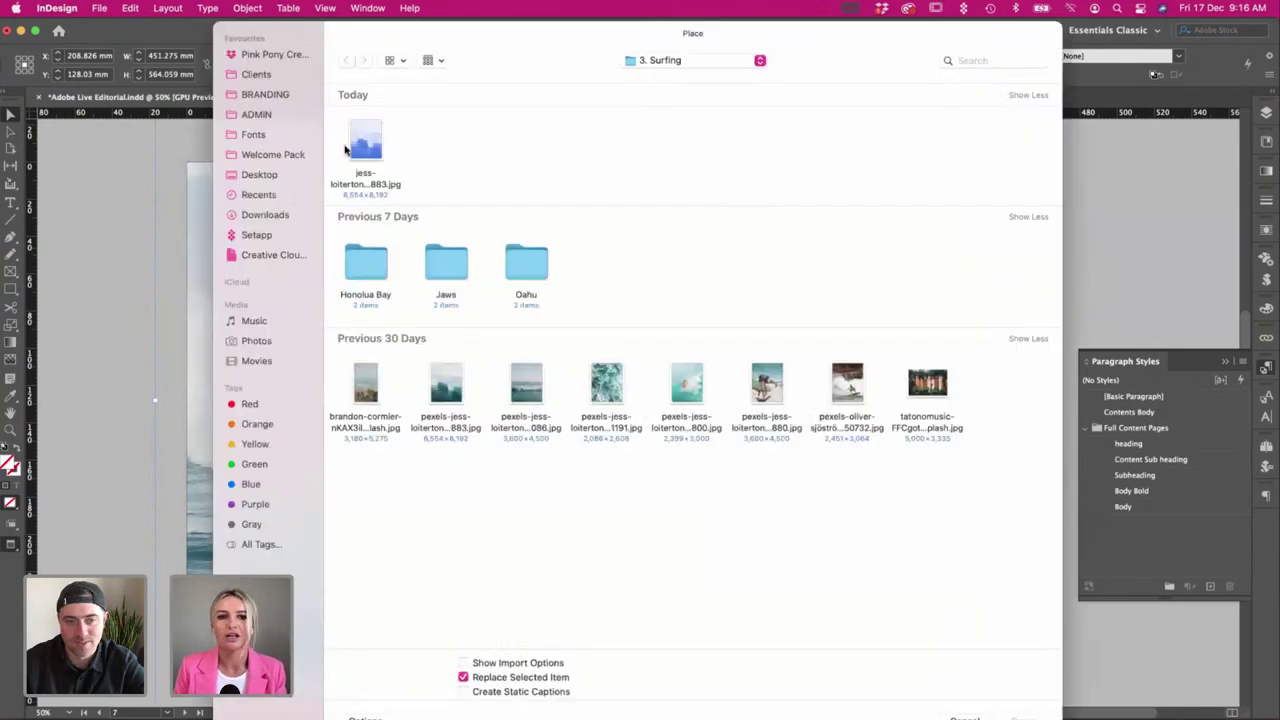
pyautogui.doubleClick(377, 147)
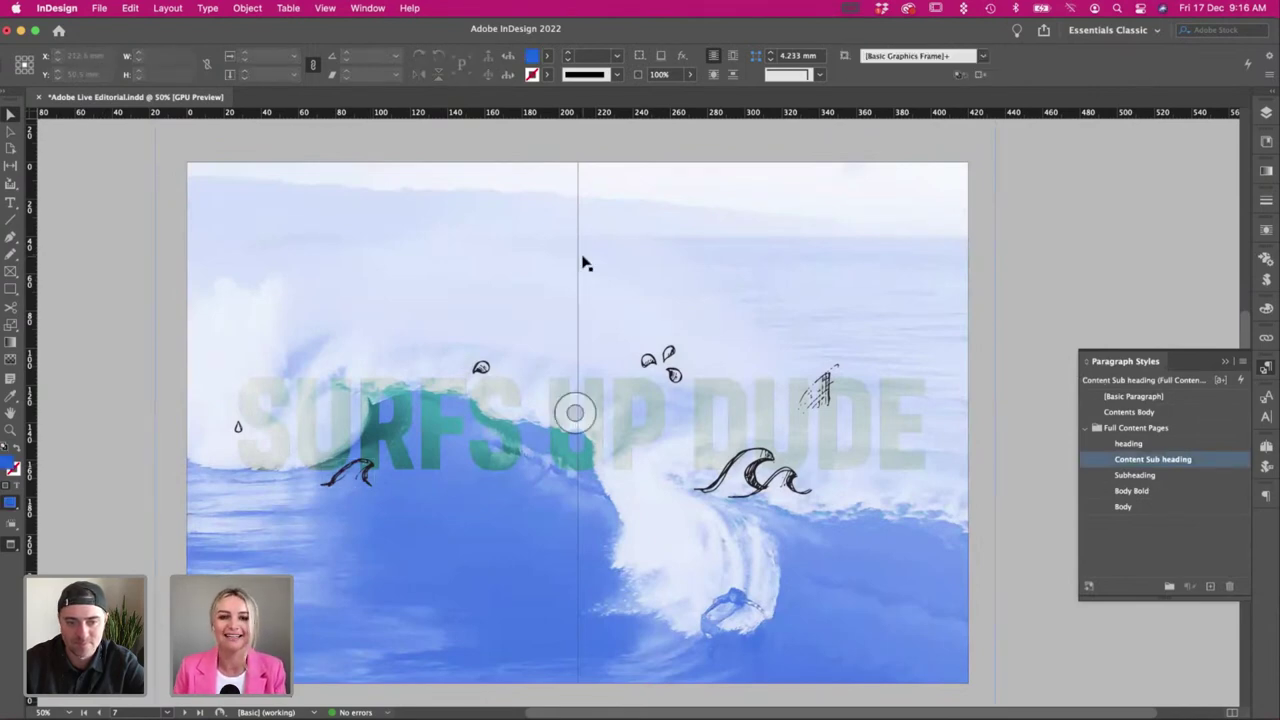
# Swap the blue background photo back to the original teal wave photo from the 3. Surfing folder.
pyautogui.click(612, 166)
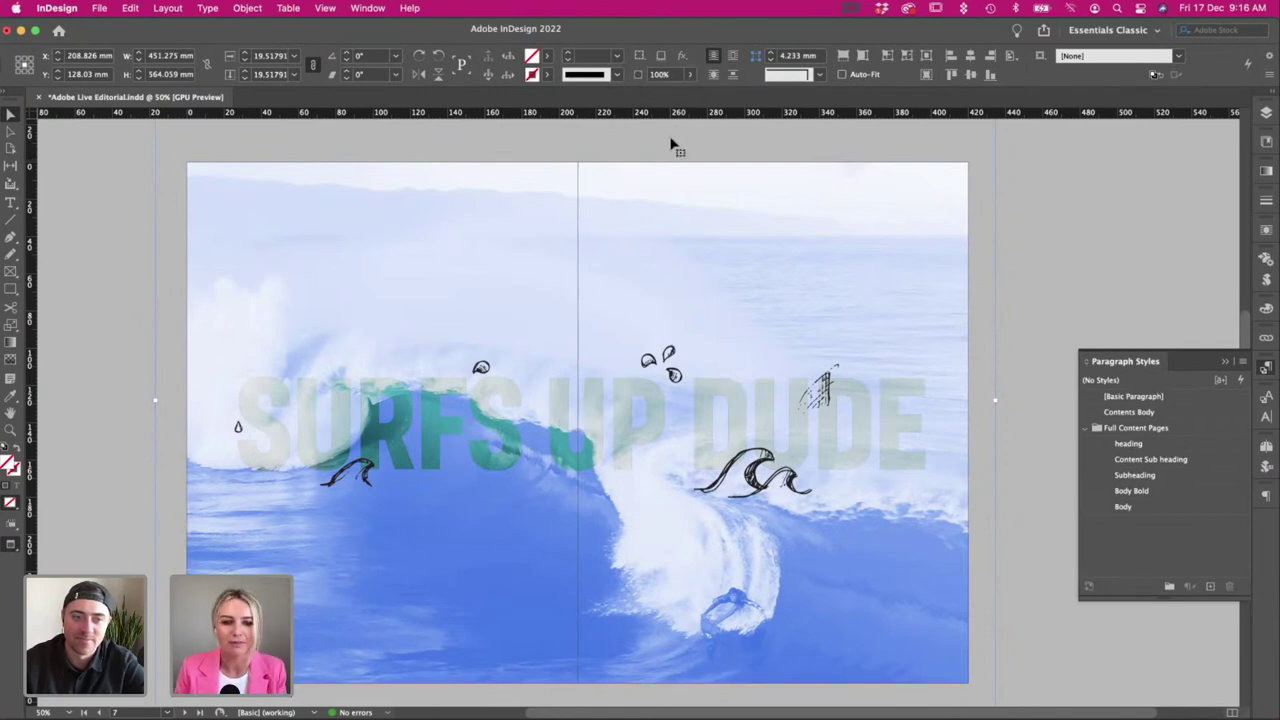
pyautogui.press('super+d')
pyautogui.doubleClick(448, 392)
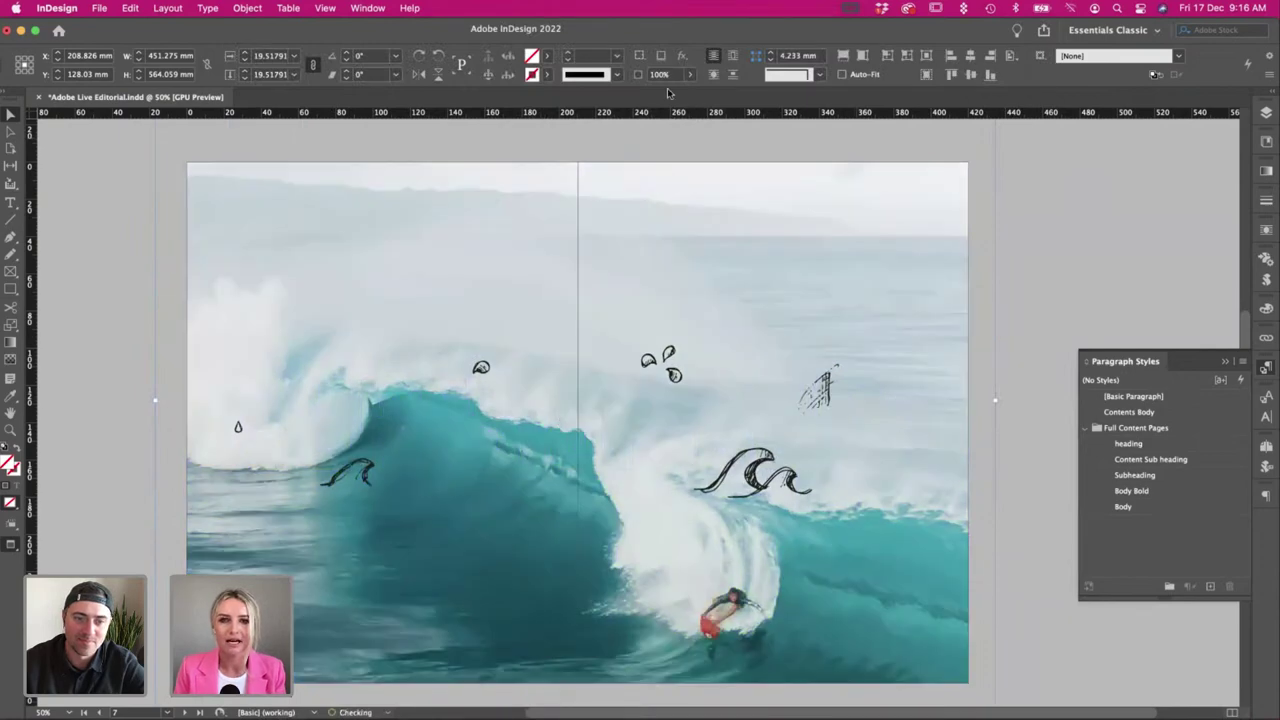
# Lower the opacity of the background wave photo to 18% and deselect it.
pyautogui.click(691, 75)
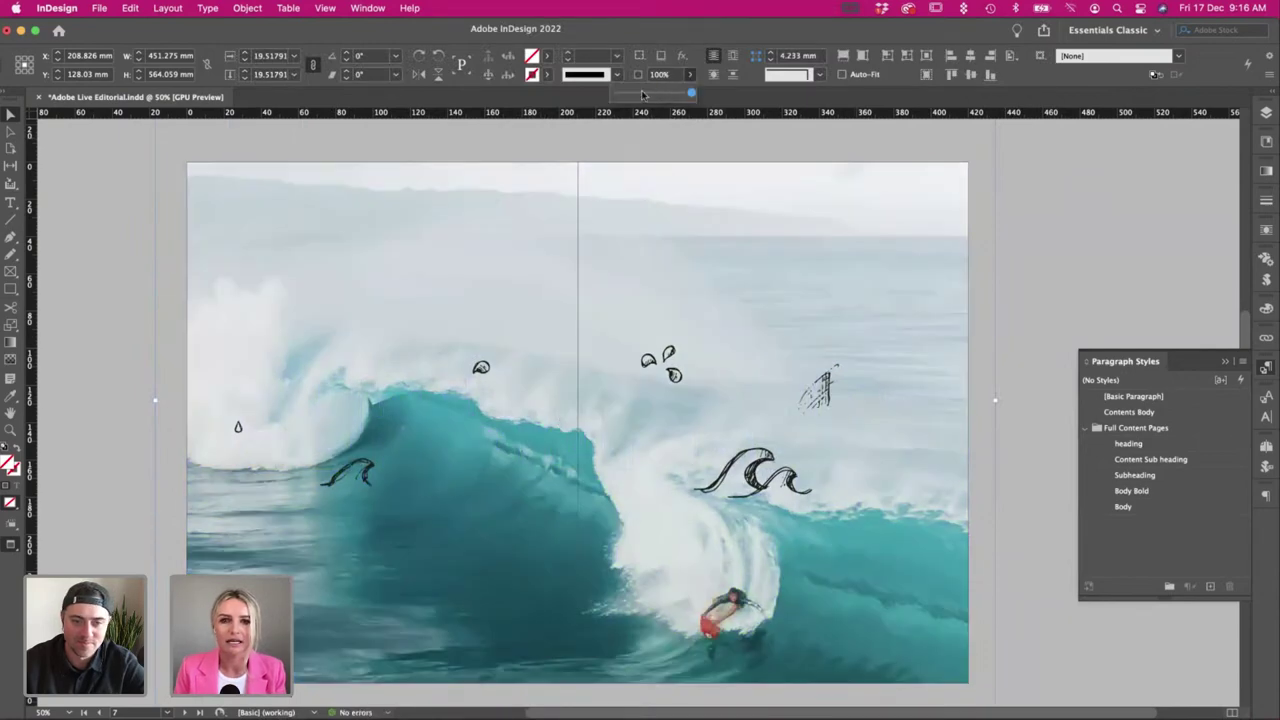
pyautogui.moveTo(643, 94); pyautogui.dragTo(631, 94)
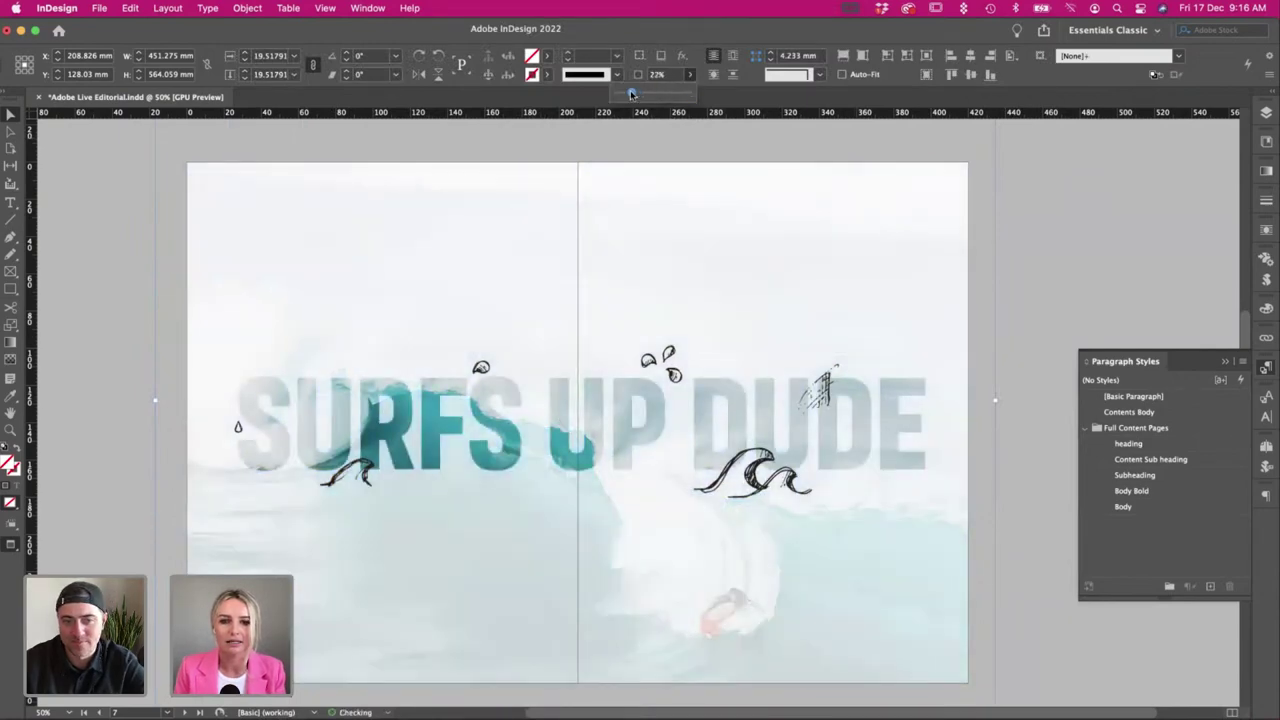
pyautogui.click(80, 246)
pyautogui.click(203, 272)
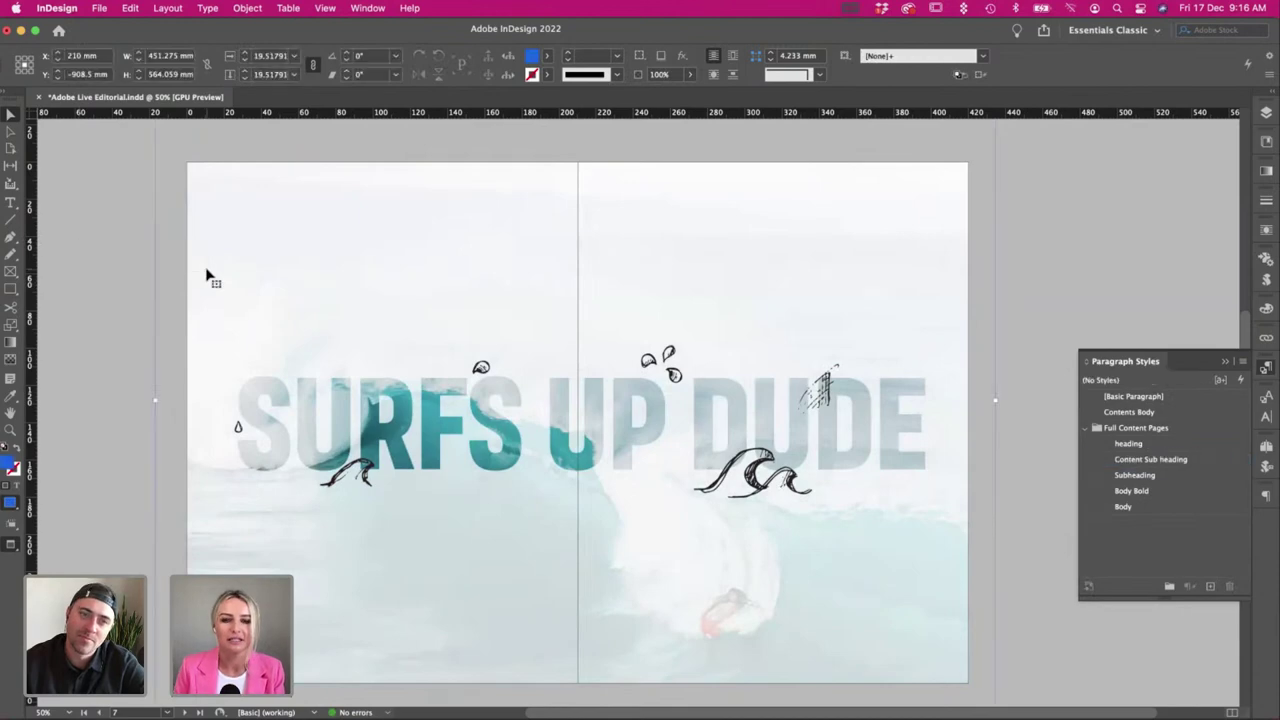
pyautogui.click(687, 75)
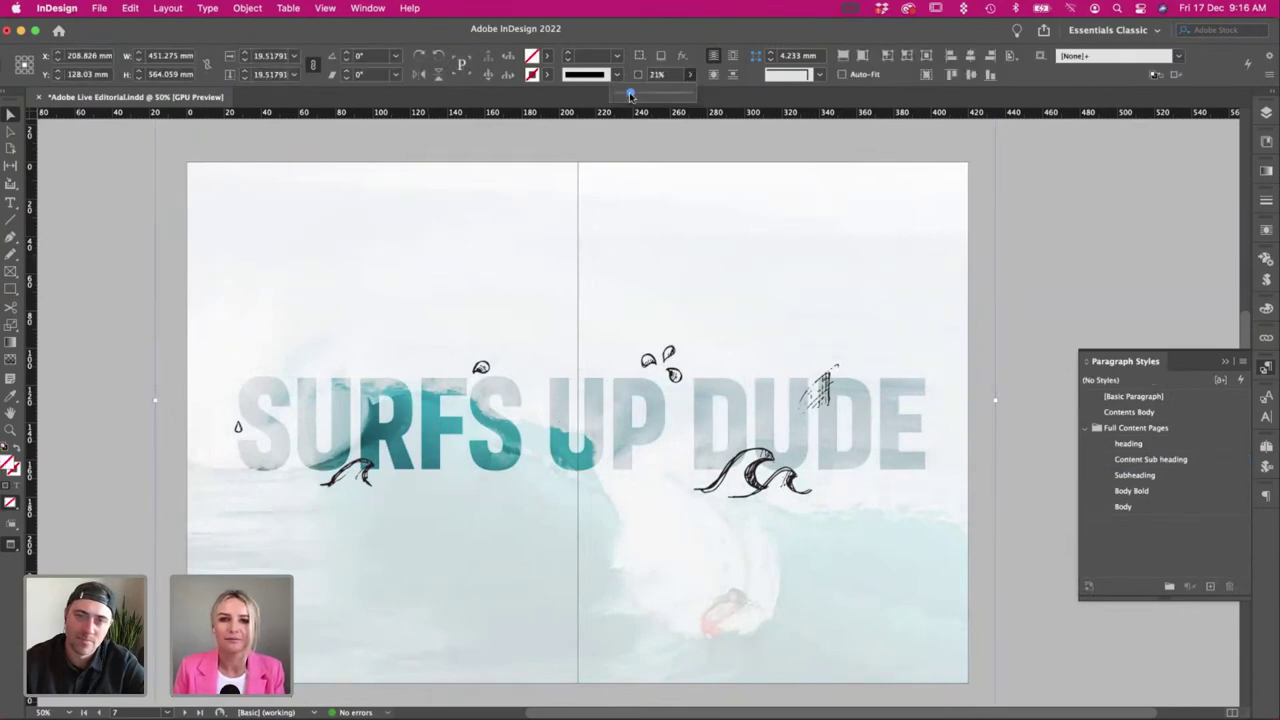
pyautogui.click(128, 242)
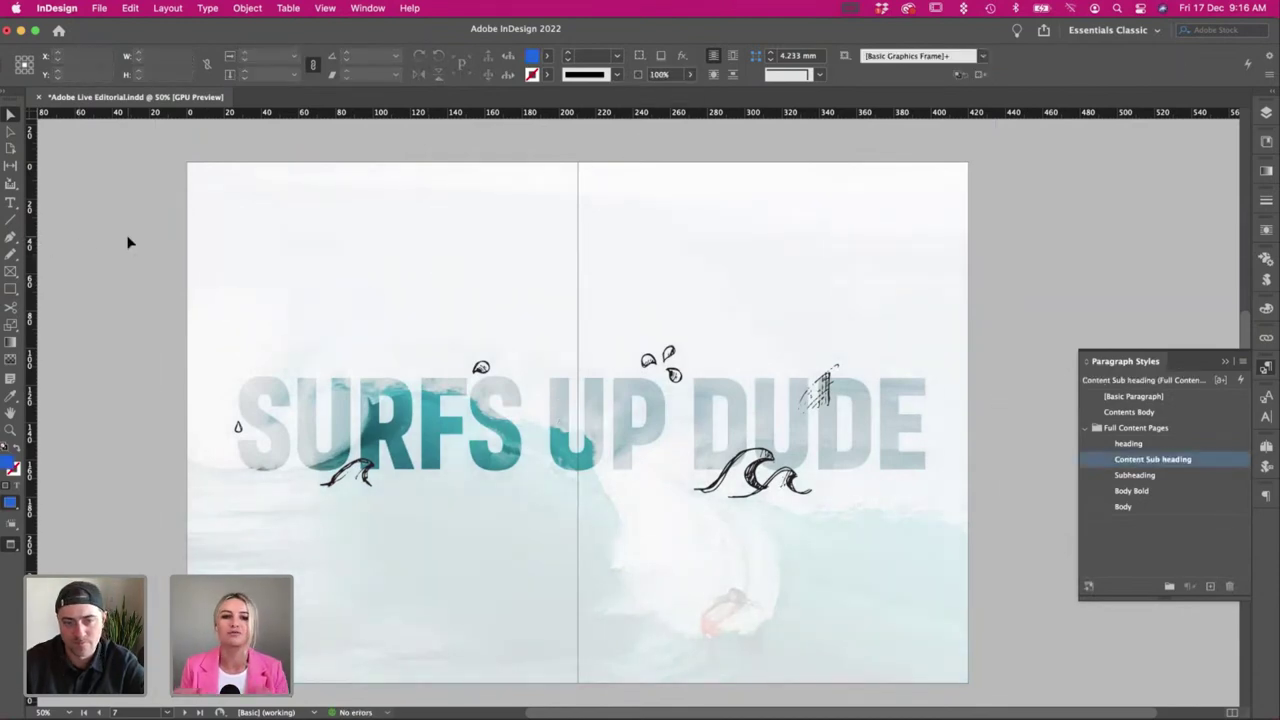
# Delete the faded background photo to compare the heading on plain white, and undo the deletion.
pyautogui.moveTo(128, 239); pyautogui.dragTo(249, 259)
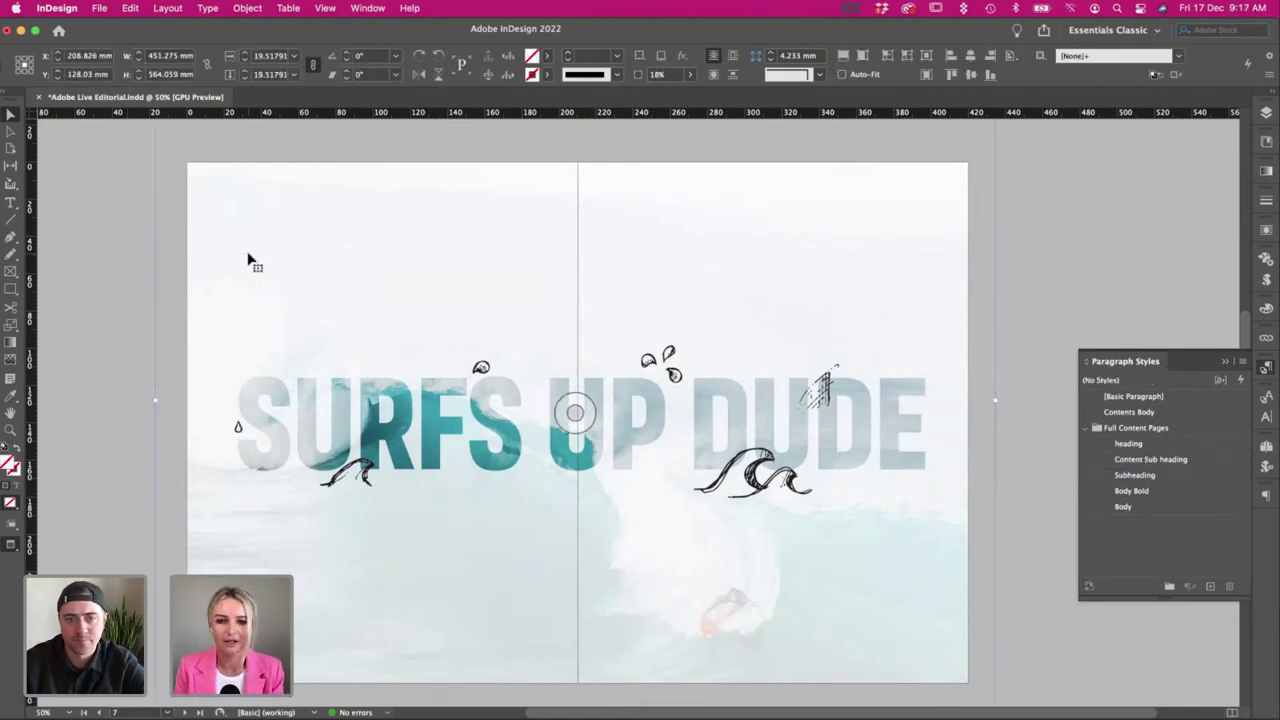
pyautogui.press('BackSpace')
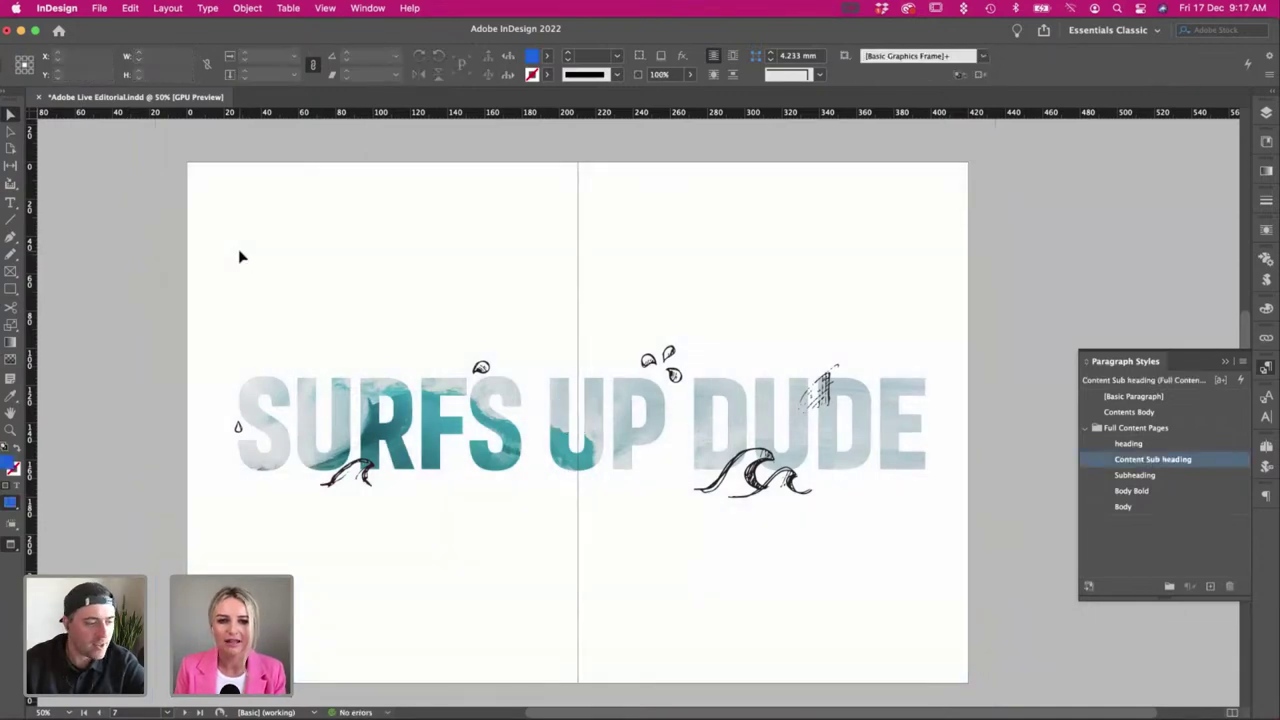
pyautogui.press('super+z')
pyautogui.click(125, 241)
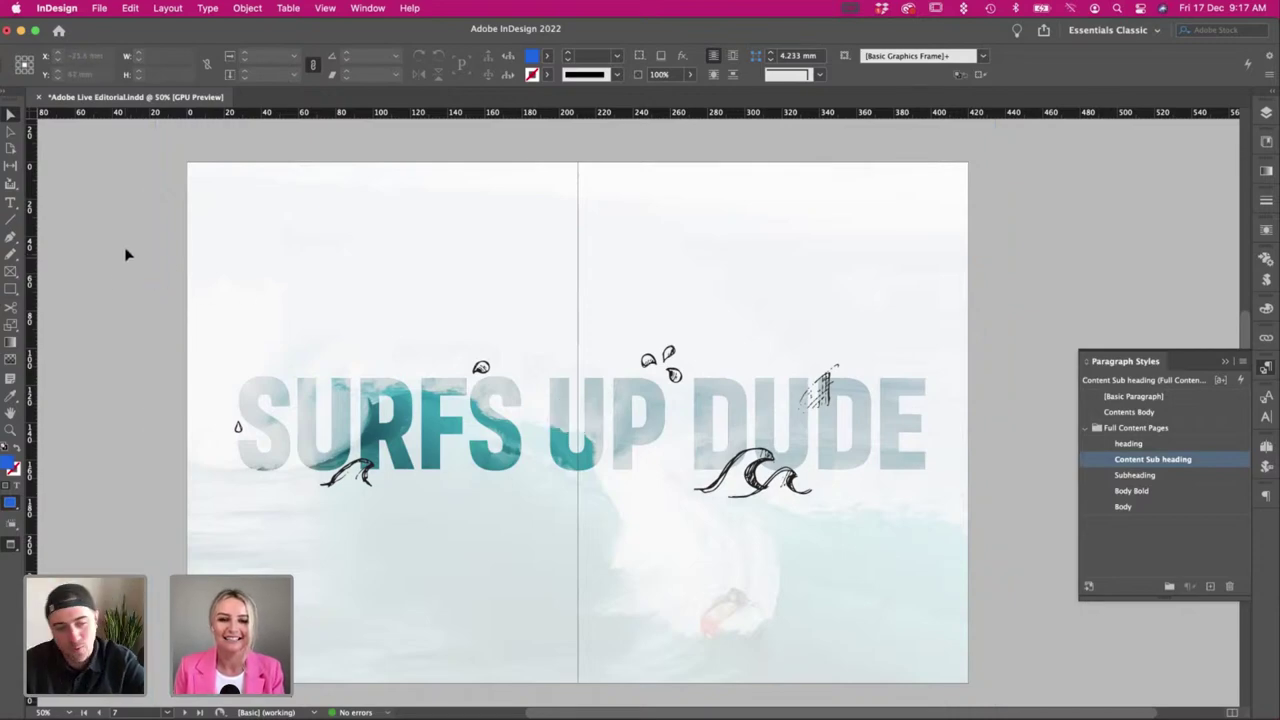
# Delete the faded wave photo behind the SURFS UP DUDE heading and display the document's page thumbnails.
pyautogui.click(220, 287)
pyautogui.press('Delete')
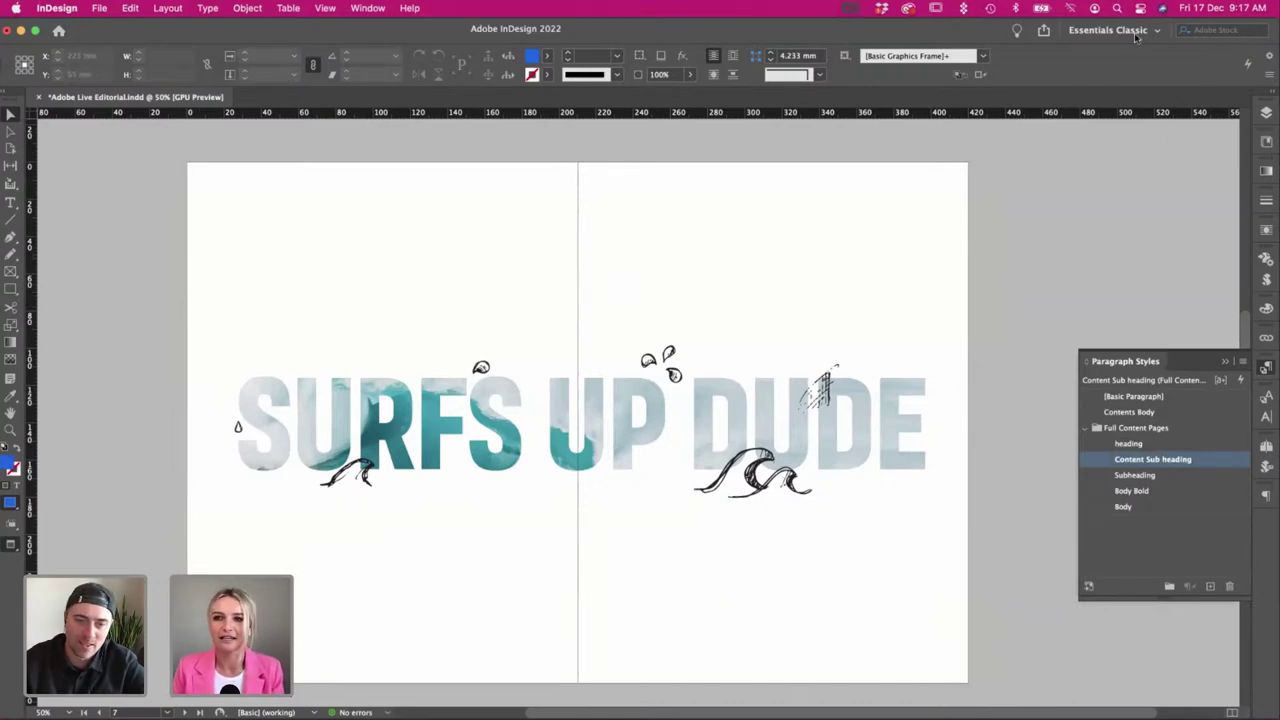
pyautogui.click(1268, 449)
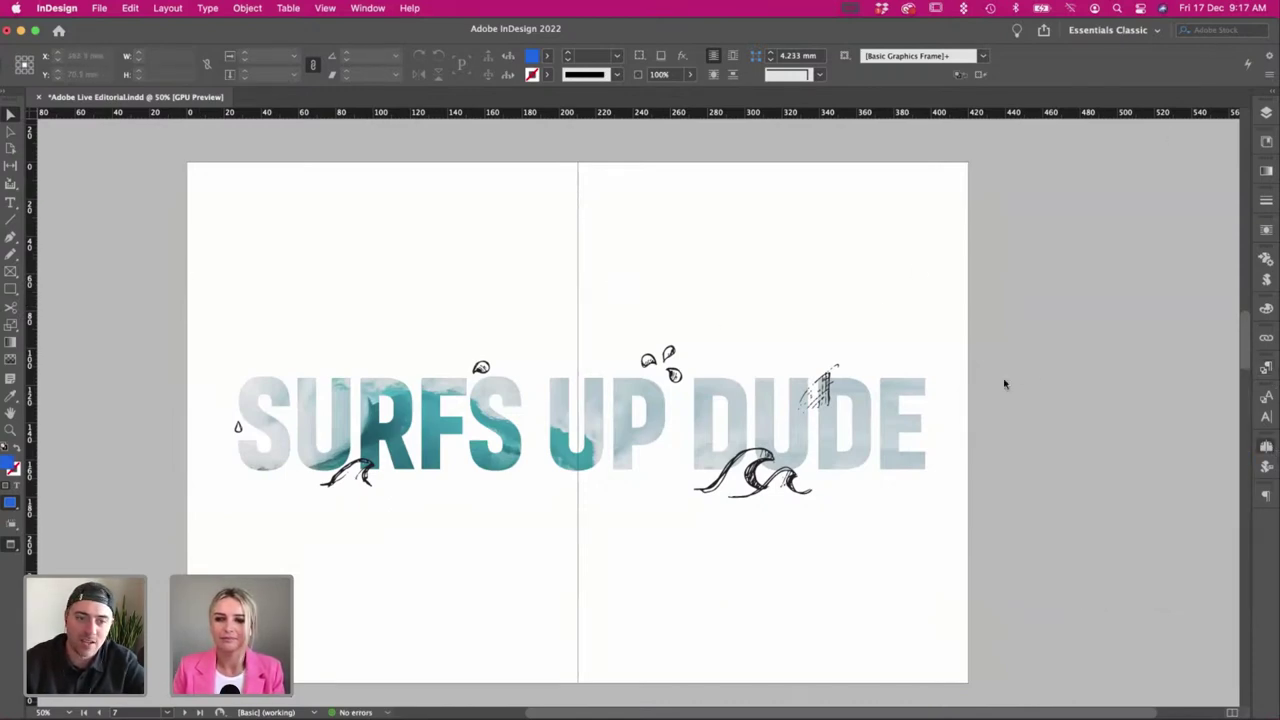
pyautogui.scroll(-1, 429, 297)
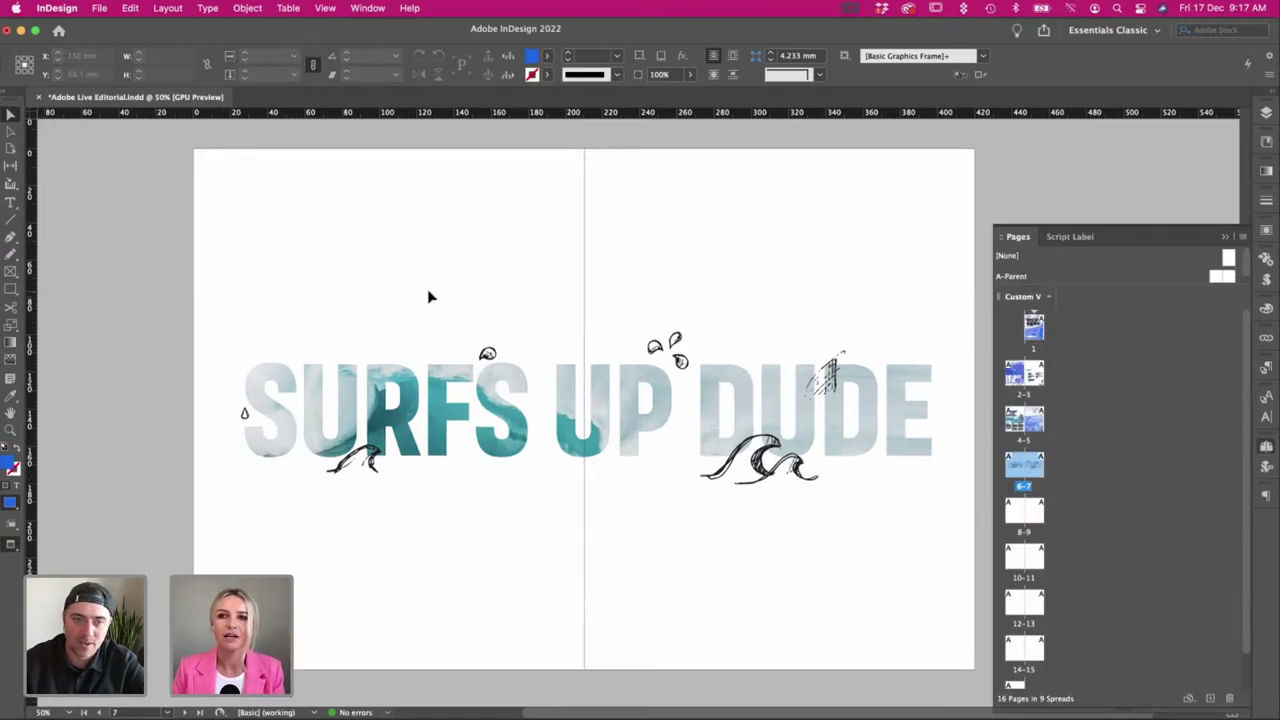
pyautogui.hscroll(1, 430, 296)
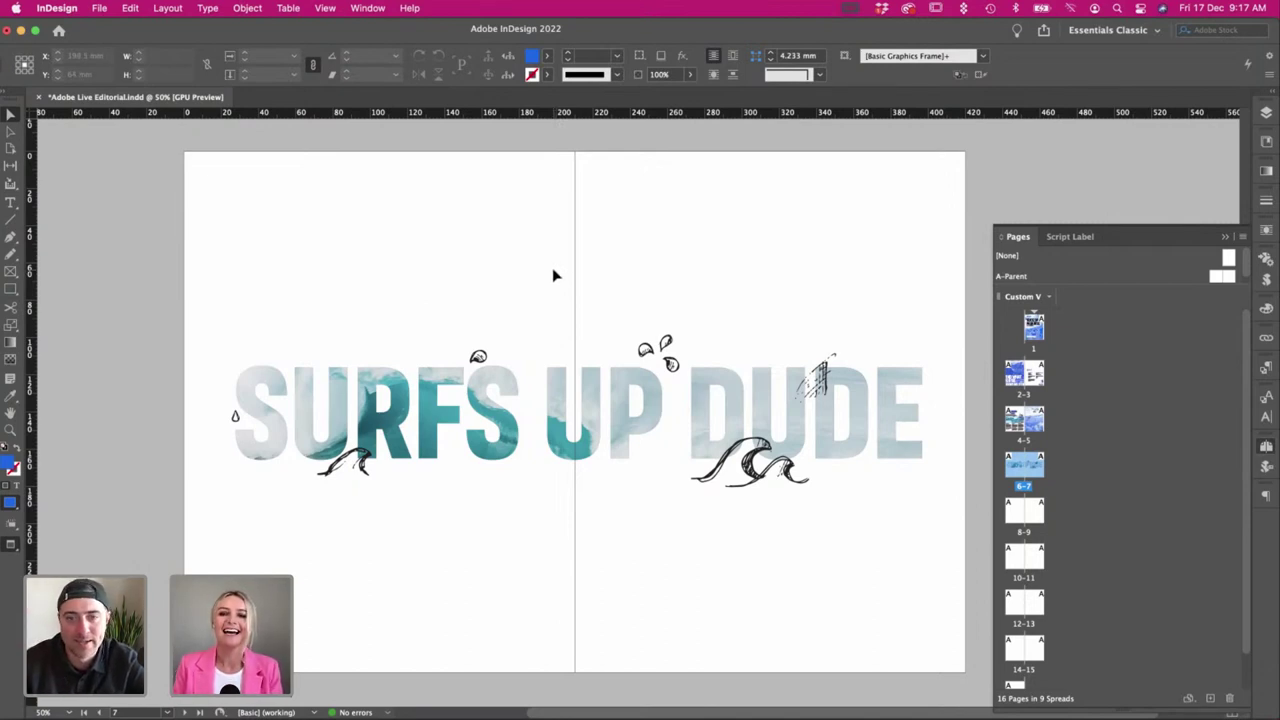
# Review the magazine cover and spread 2–3, and return to the SURFS UP DUDE spread on pages 6–7.
pyautogui.doubleClick(1038, 326)
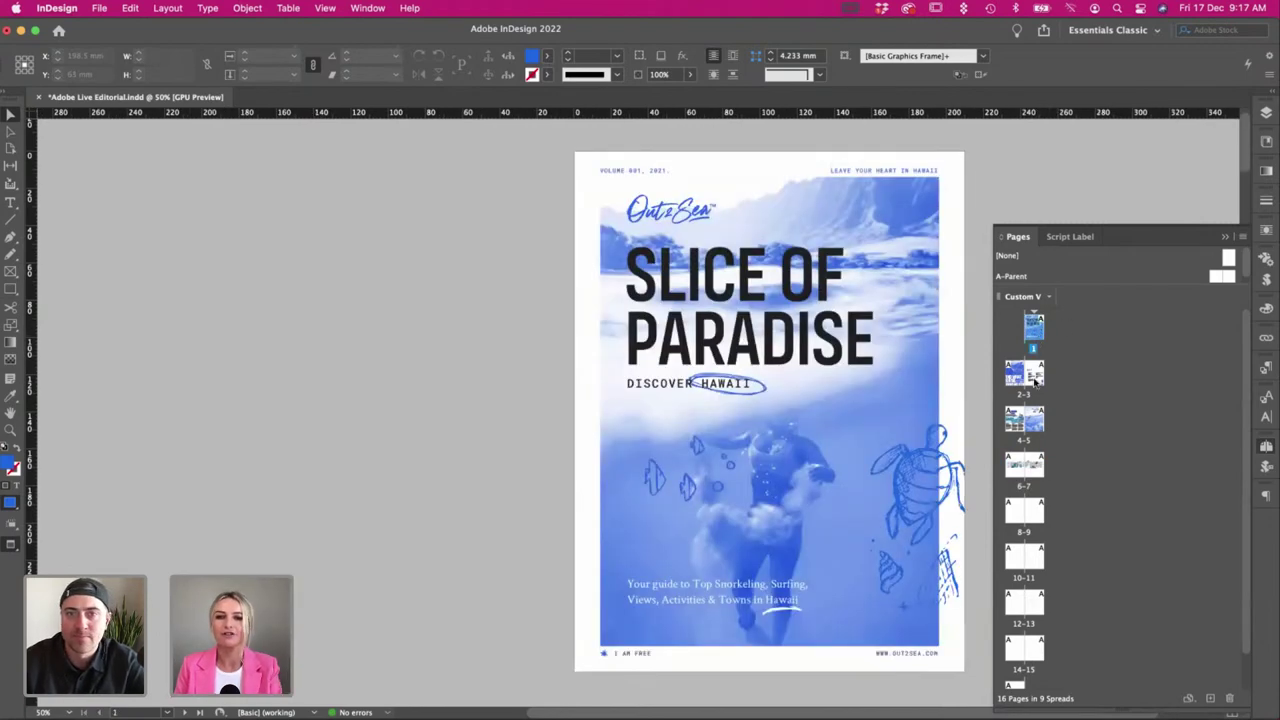
pyautogui.click(1018, 371)
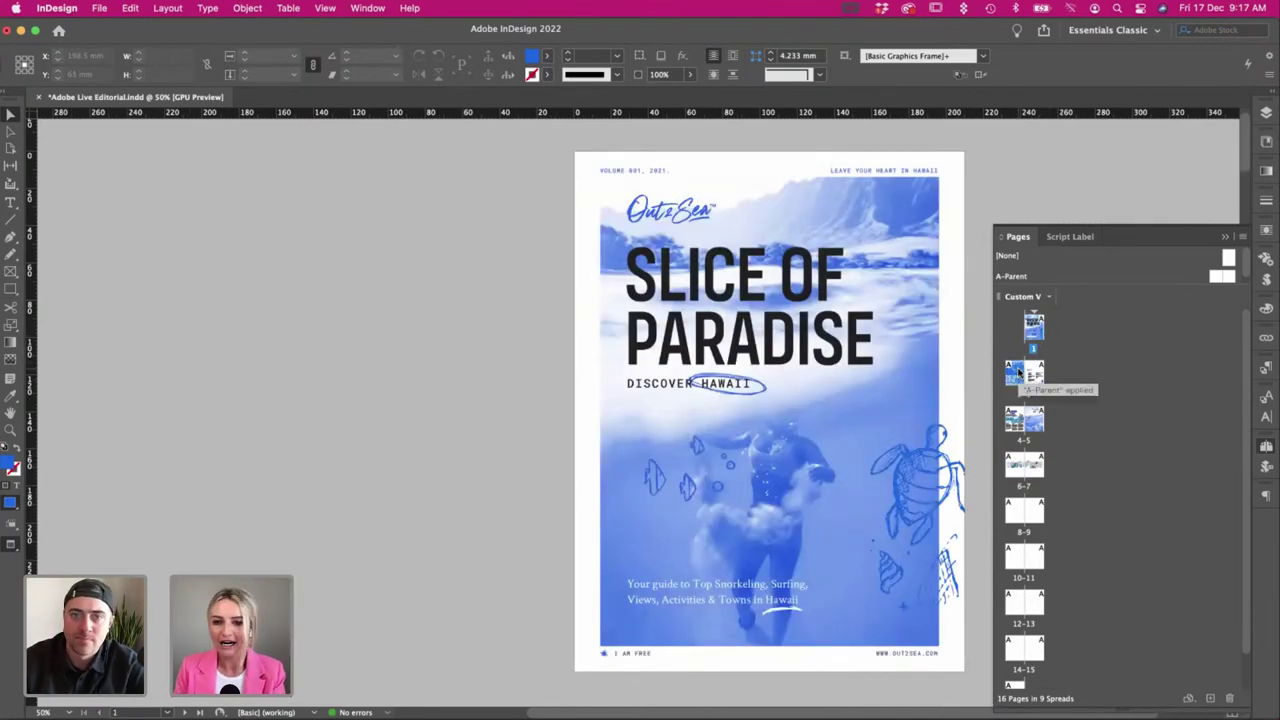
pyautogui.doubleClick(1018, 372)
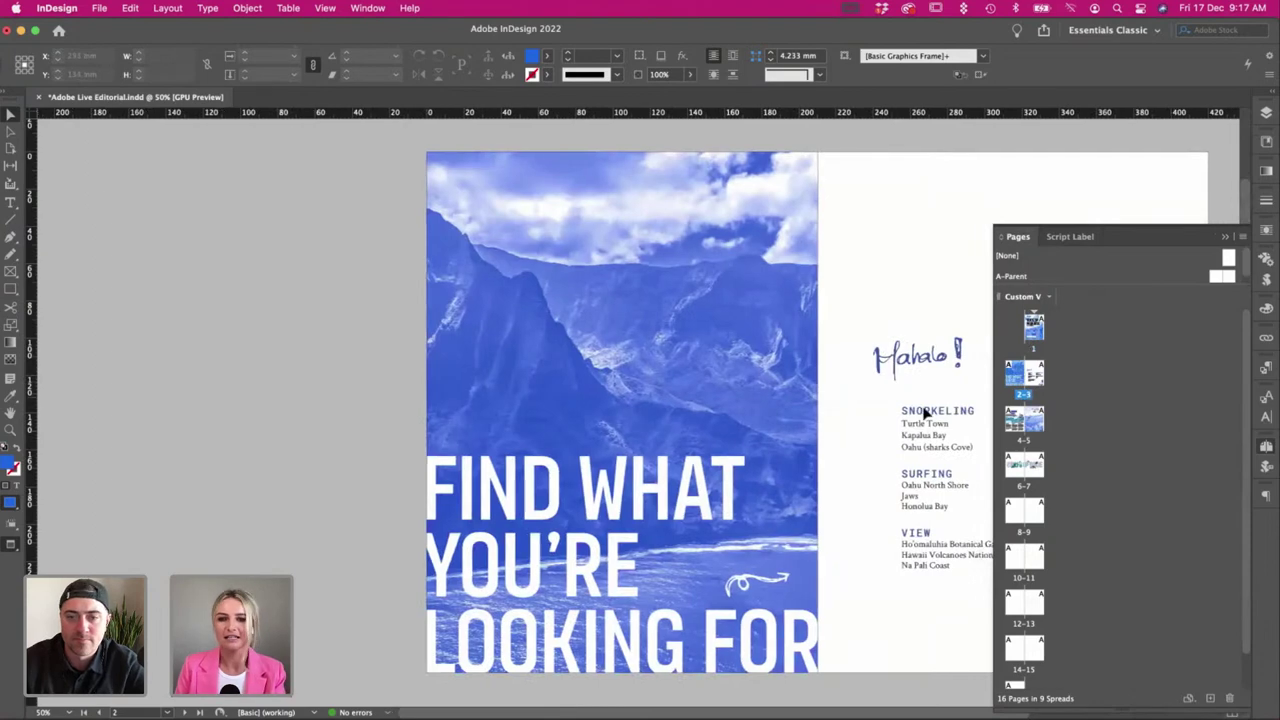
pyautogui.doubleClick(1016, 465)
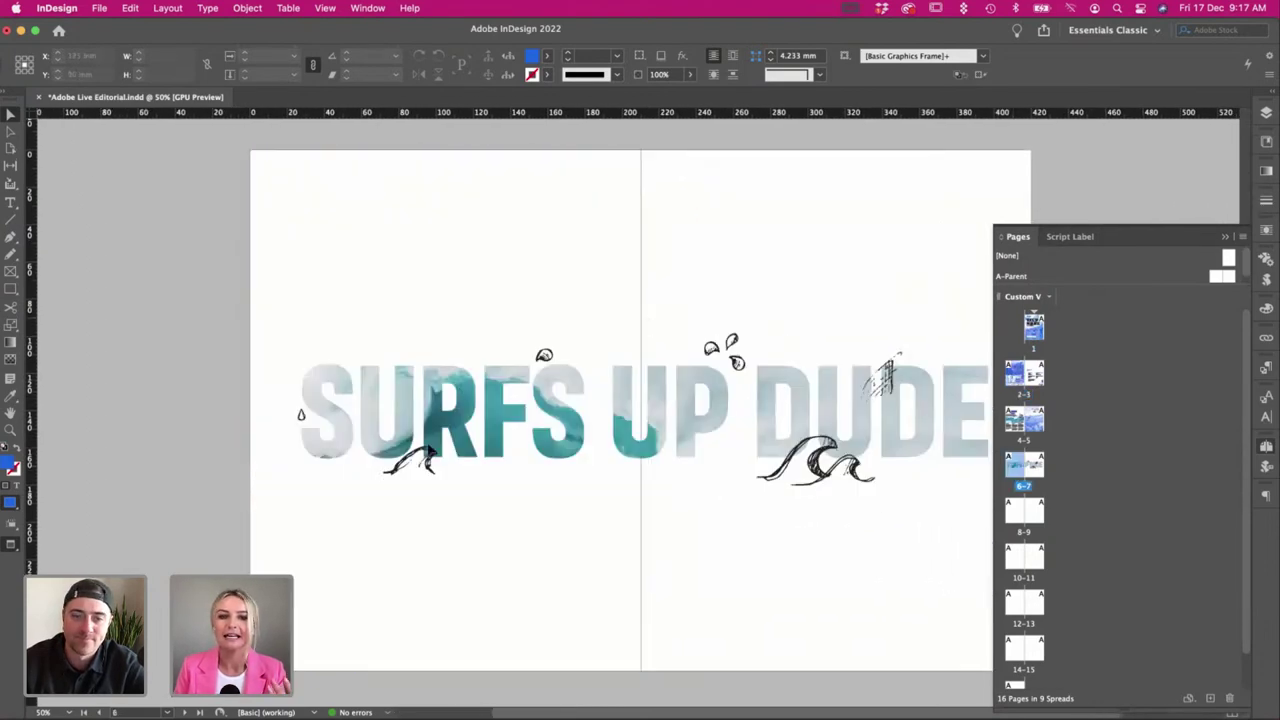
pyautogui.hscroll(1, 681, 327)
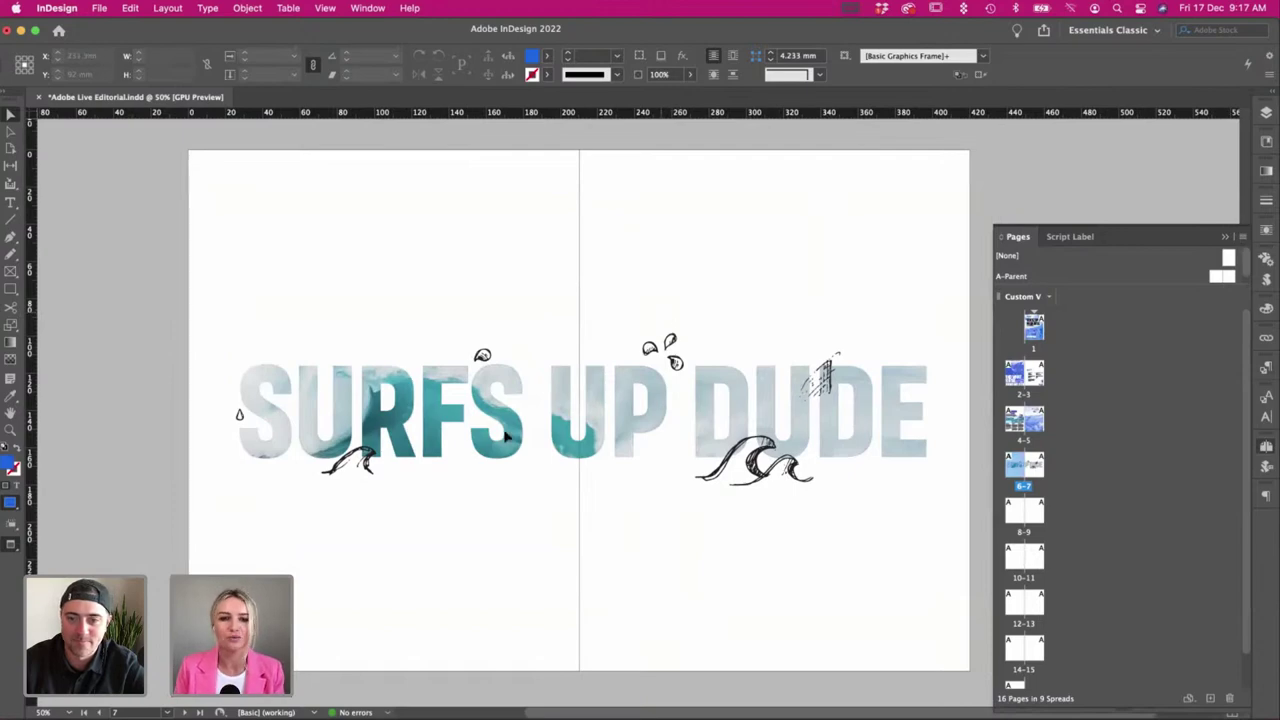
# Bring up the blank spread 8–9, and switch to Illustrator to examine the SURFING wireframe in Layout & Type.ai.
pyautogui.scroll(-3, 405, 481)
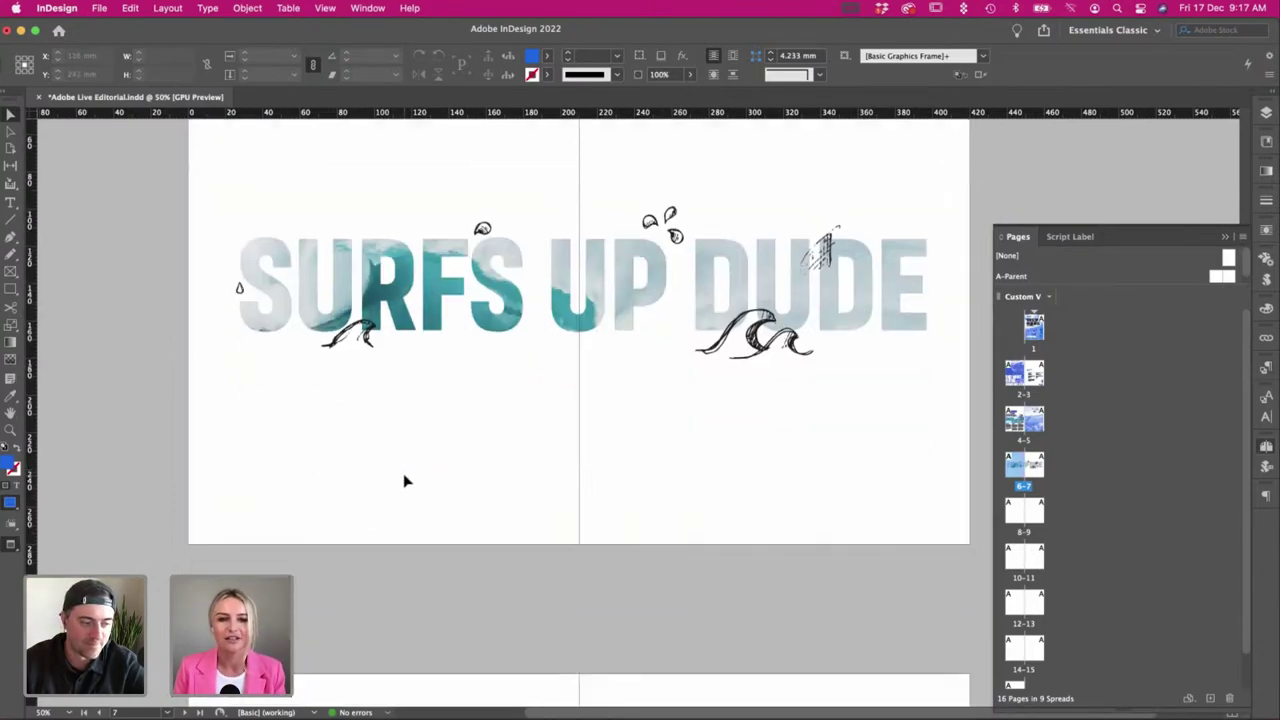
pyautogui.scroll(-10, 405, 481)
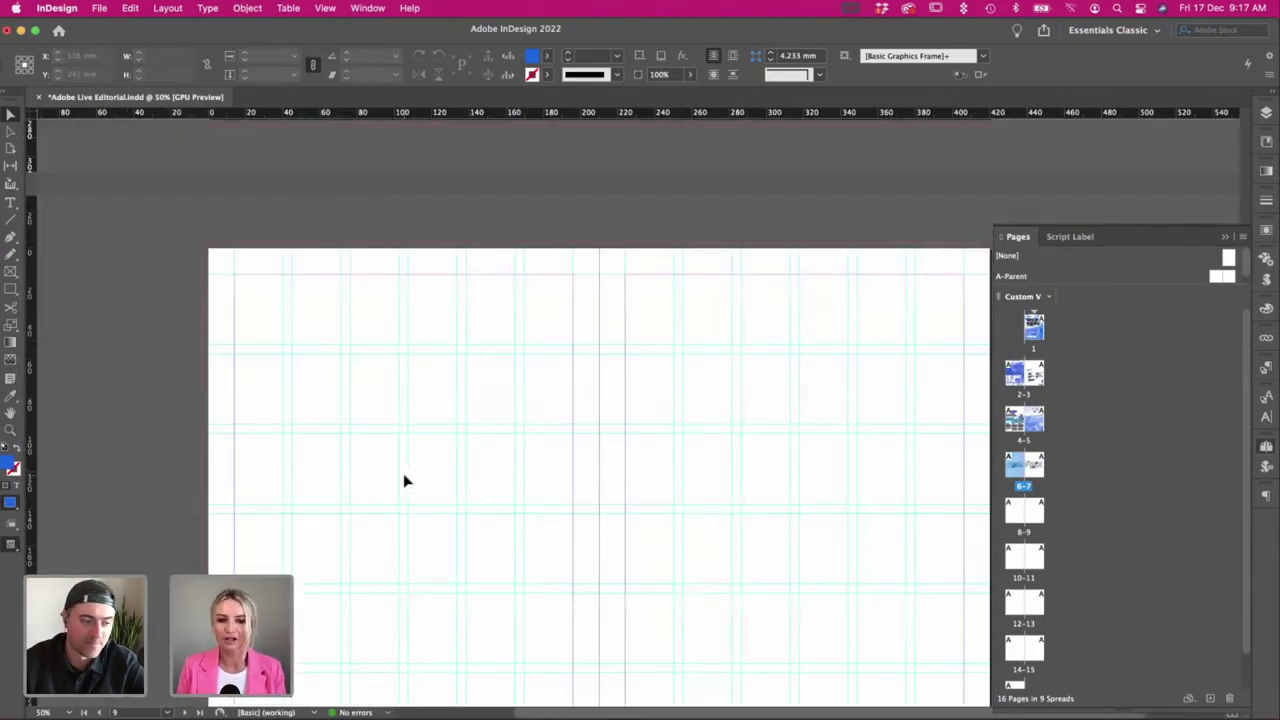
pyautogui.scroll(-3, 405, 481)
pyautogui.scroll(1, 405, 481)
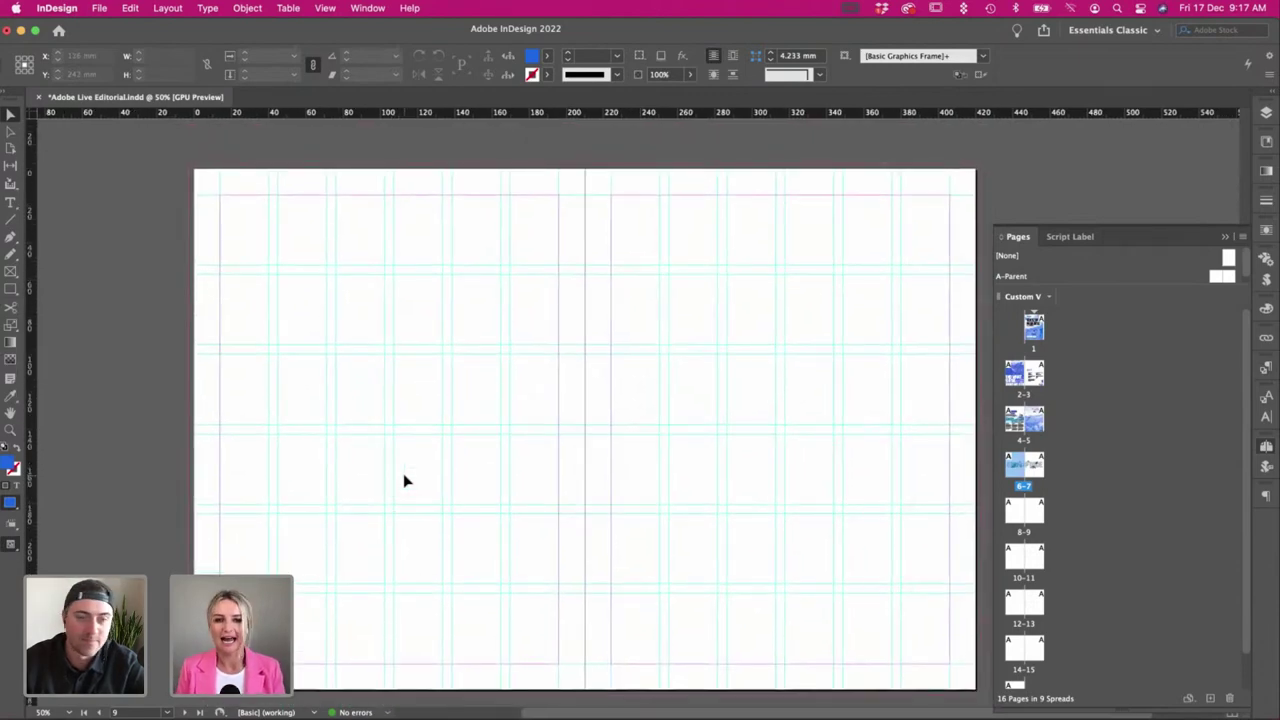
pyautogui.scroll(-1, 471, 379)
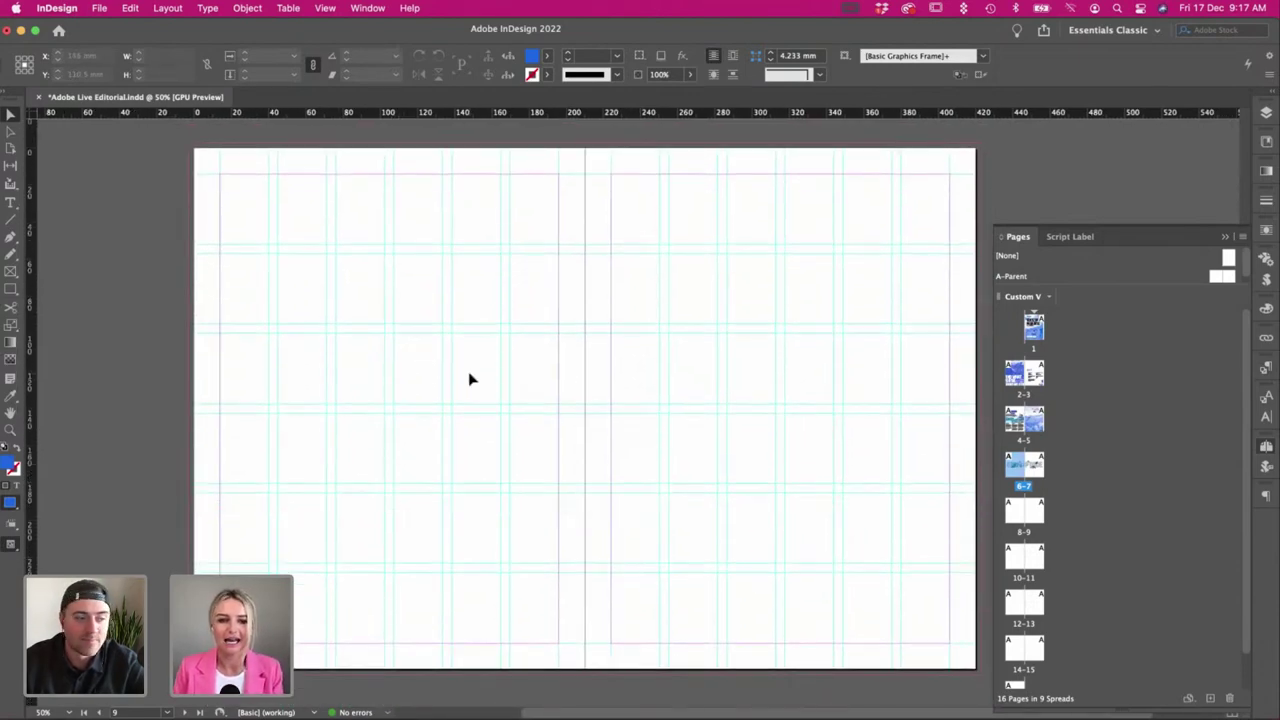
pyautogui.press('super+Tab')
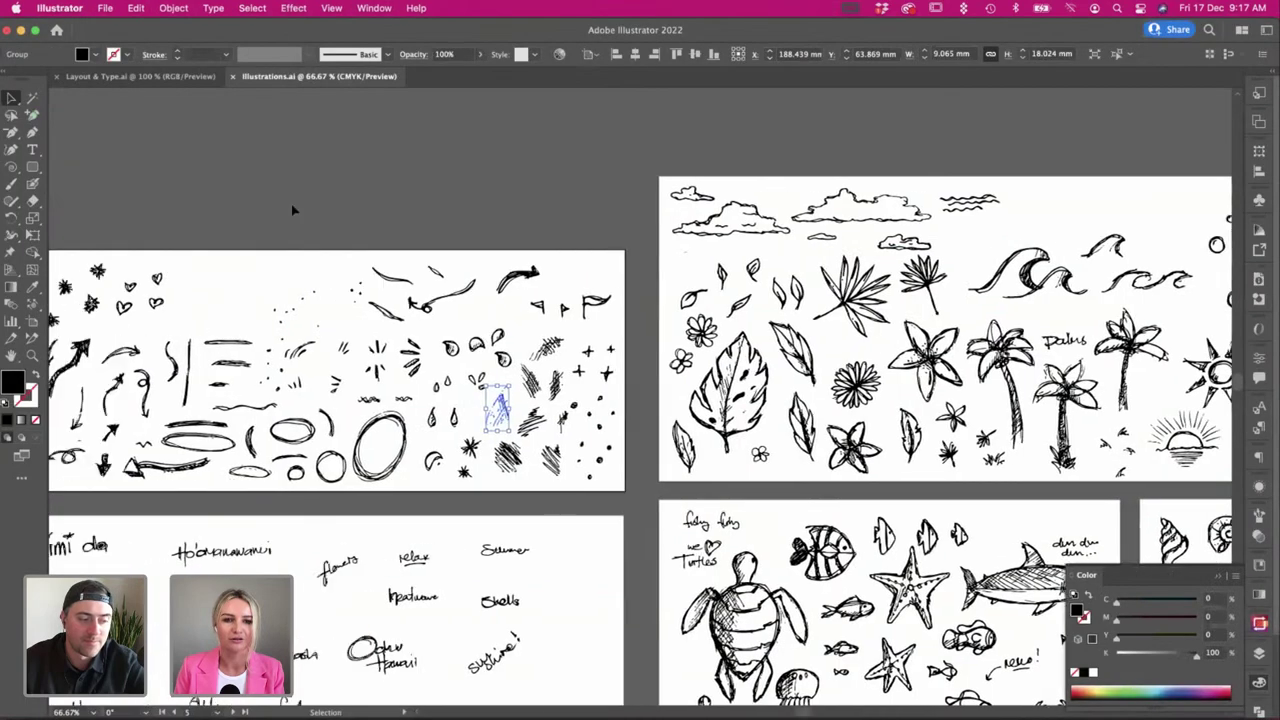
pyautogui.click(140, 76)
pyautogui.hscroll(-1, 351, 334)
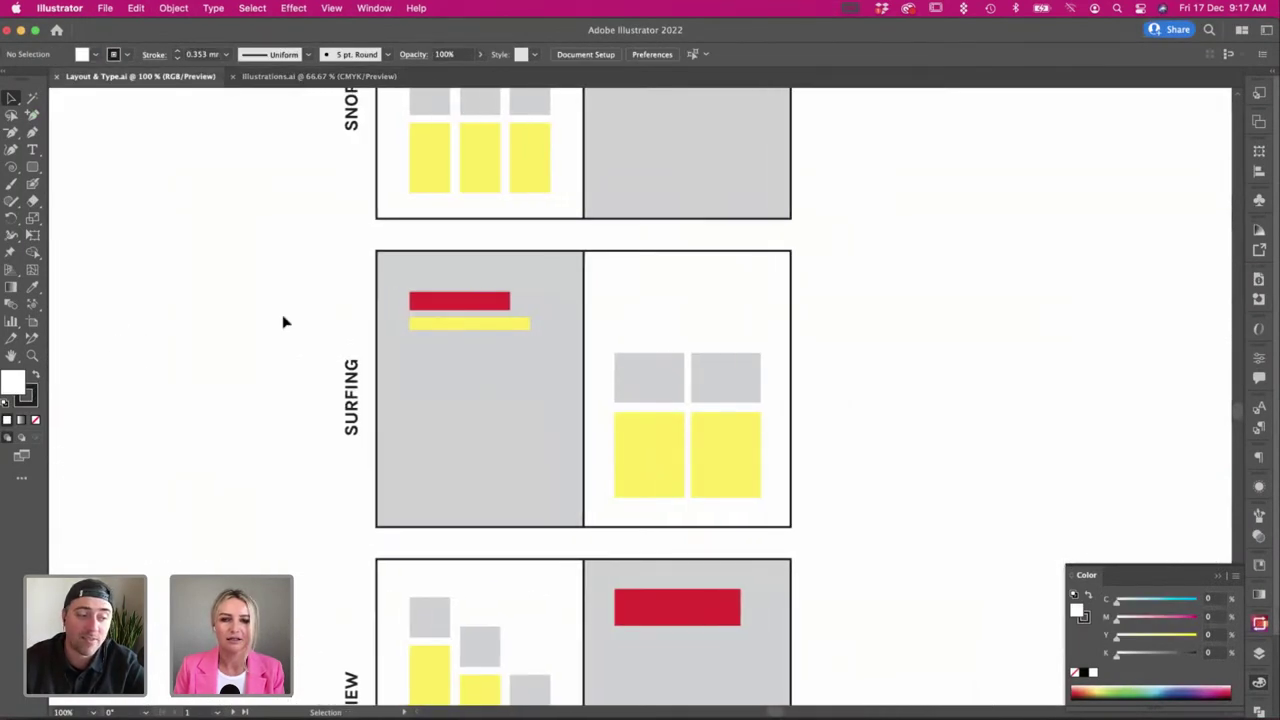
pyautogui.scroll(-1, 284, 322)
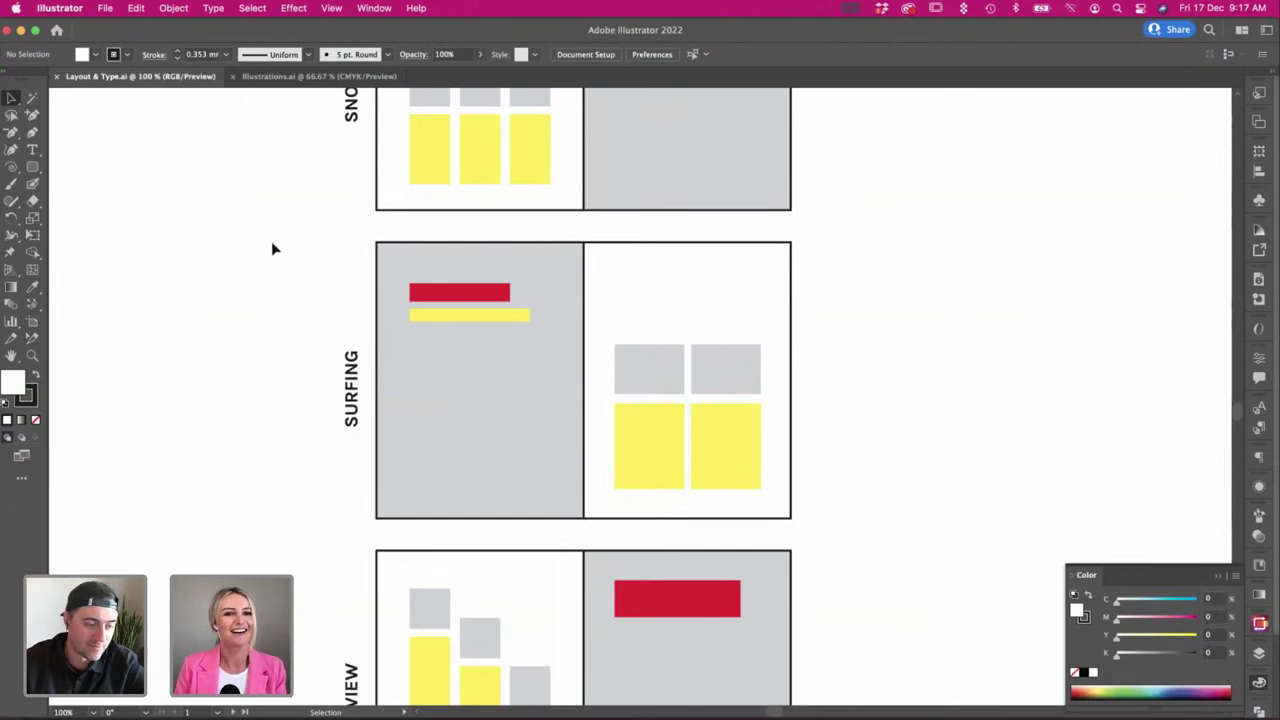
pyautogui.scroll(-1, 230, 196)
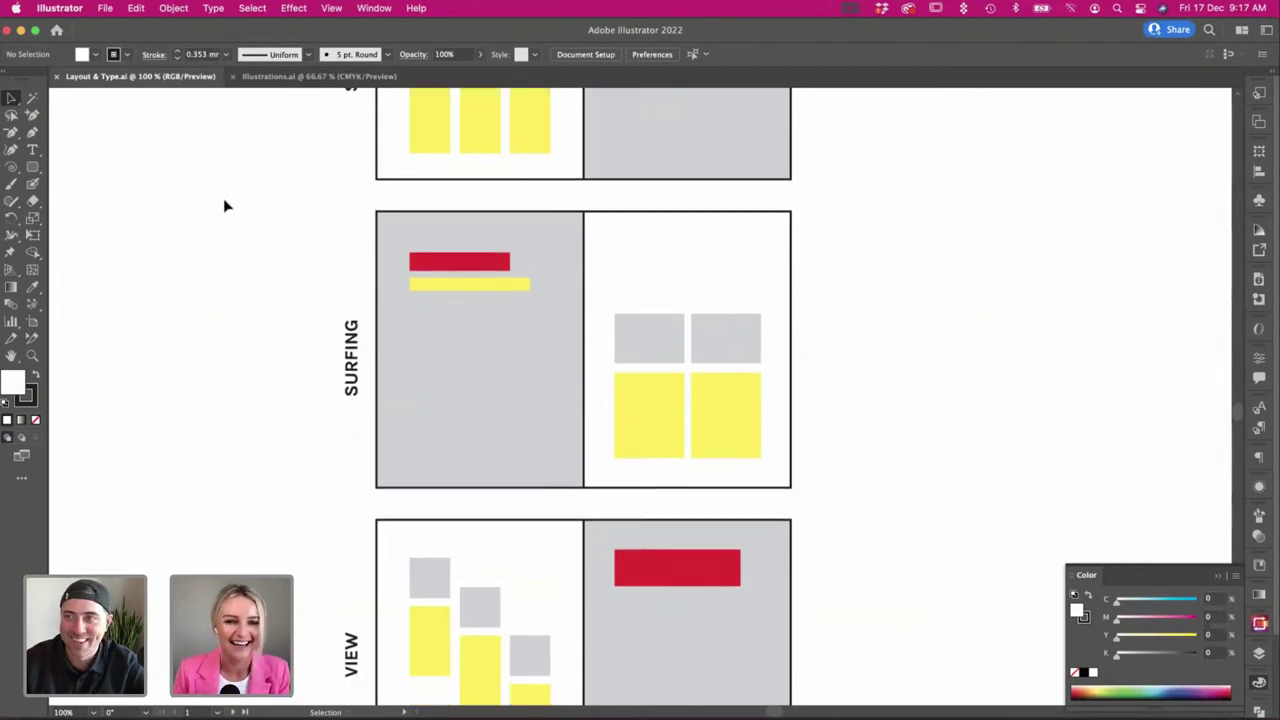
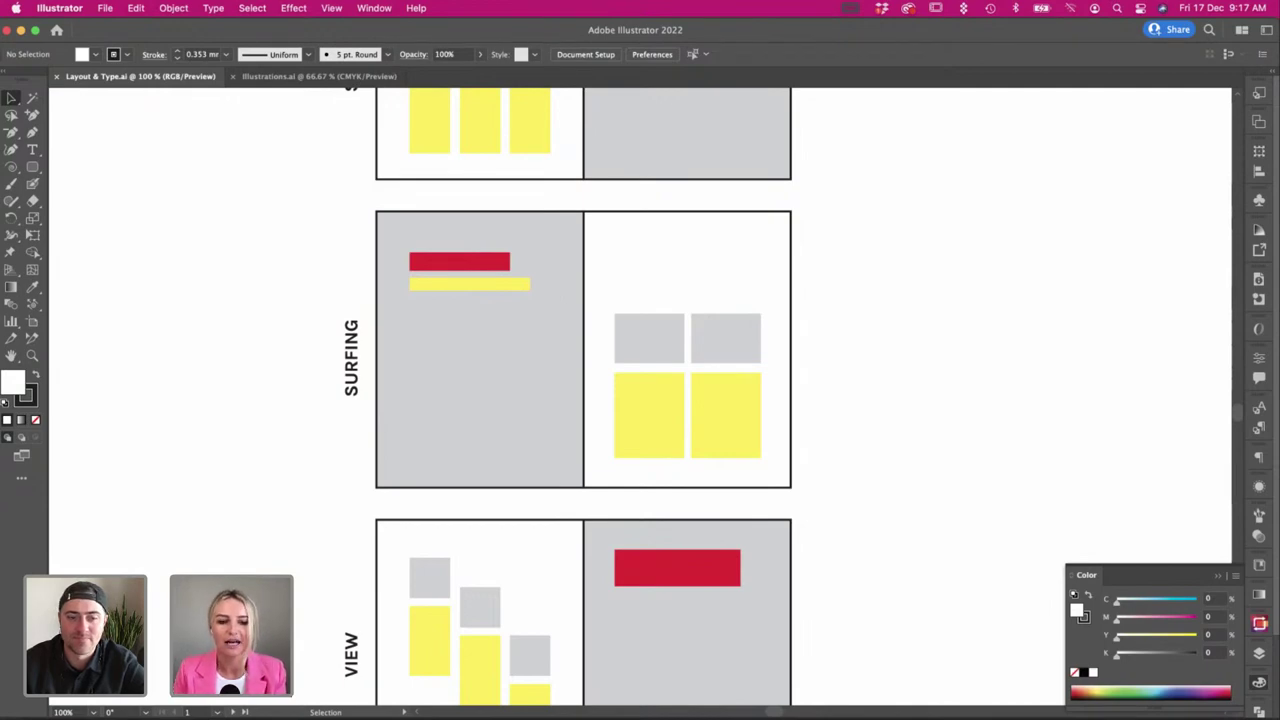
# Switch back to InDesign and draw a 213 × 286 mm blue rectangle covering page 8 out to its bleed edges.
pyautogui.press('super+Tab')
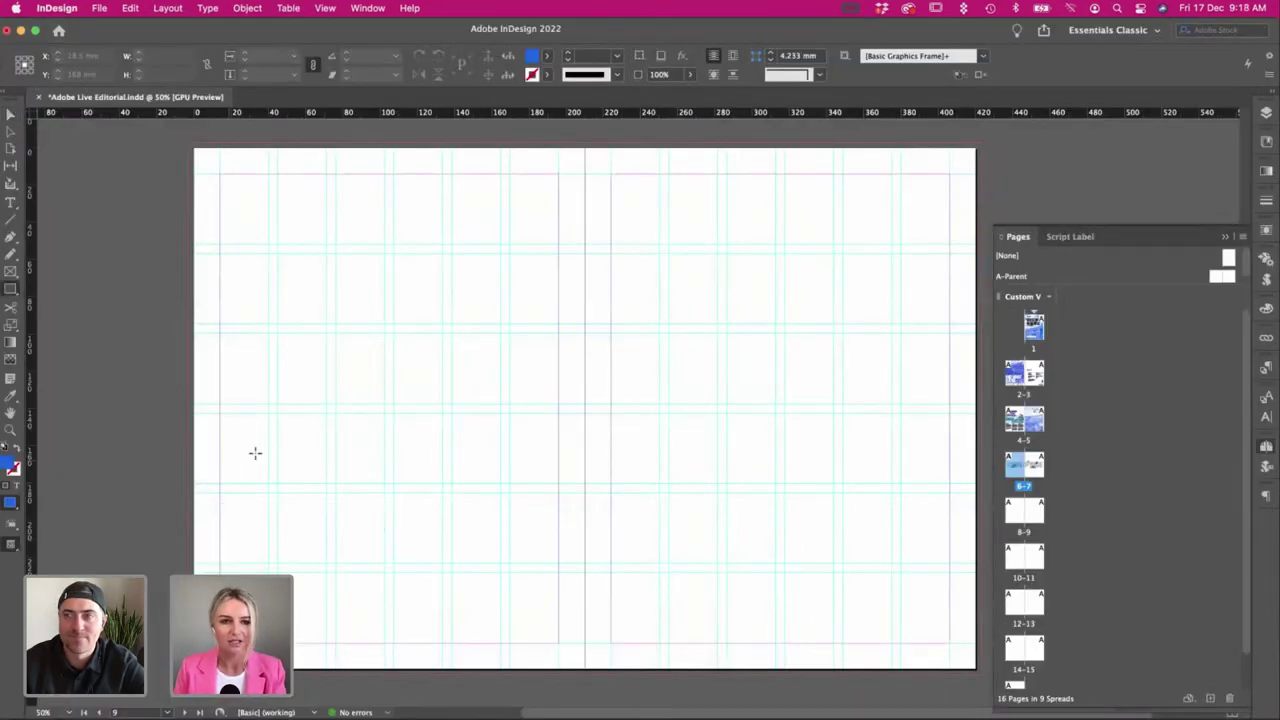
pyautogui.moveTo(203, 177); pyautogui.dragTo(585, 675)
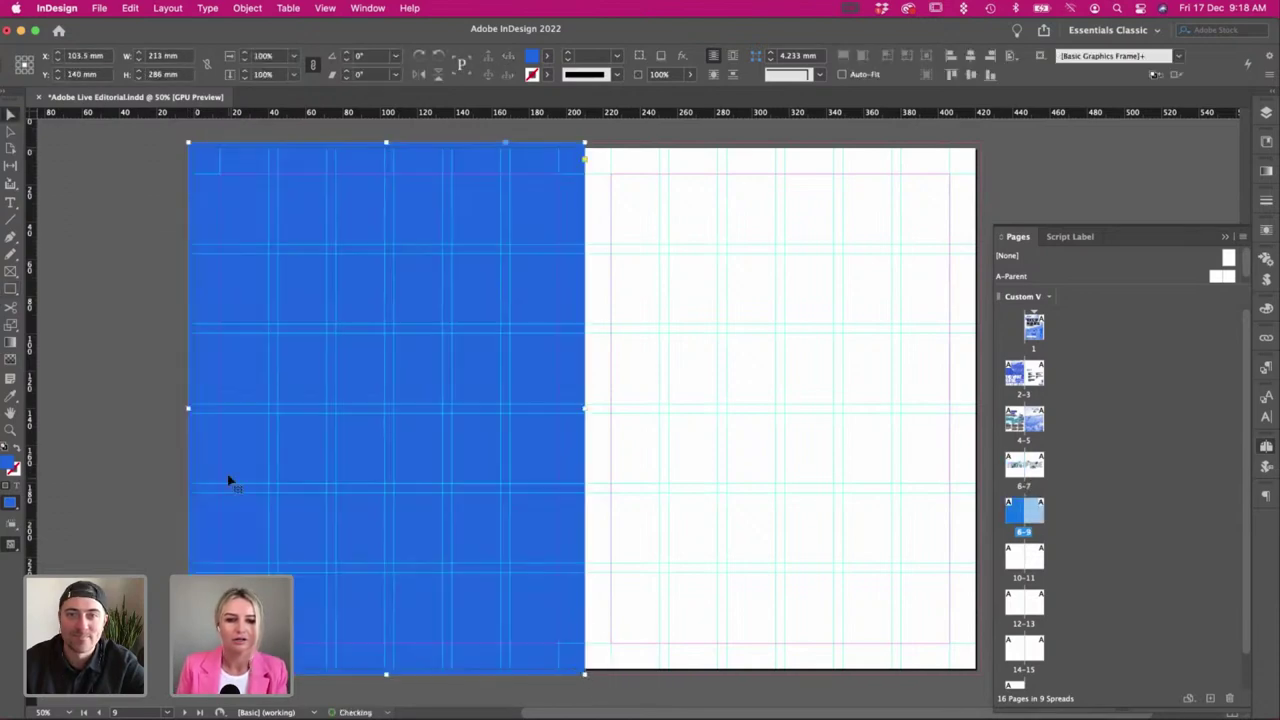
pyautogui.hscroll(-2, 228, 481)
# Switch to Finder and preview the photos in Imagery's 3. Surfing folder to choose one for page 8.
pyautogui.press('super+Tab')
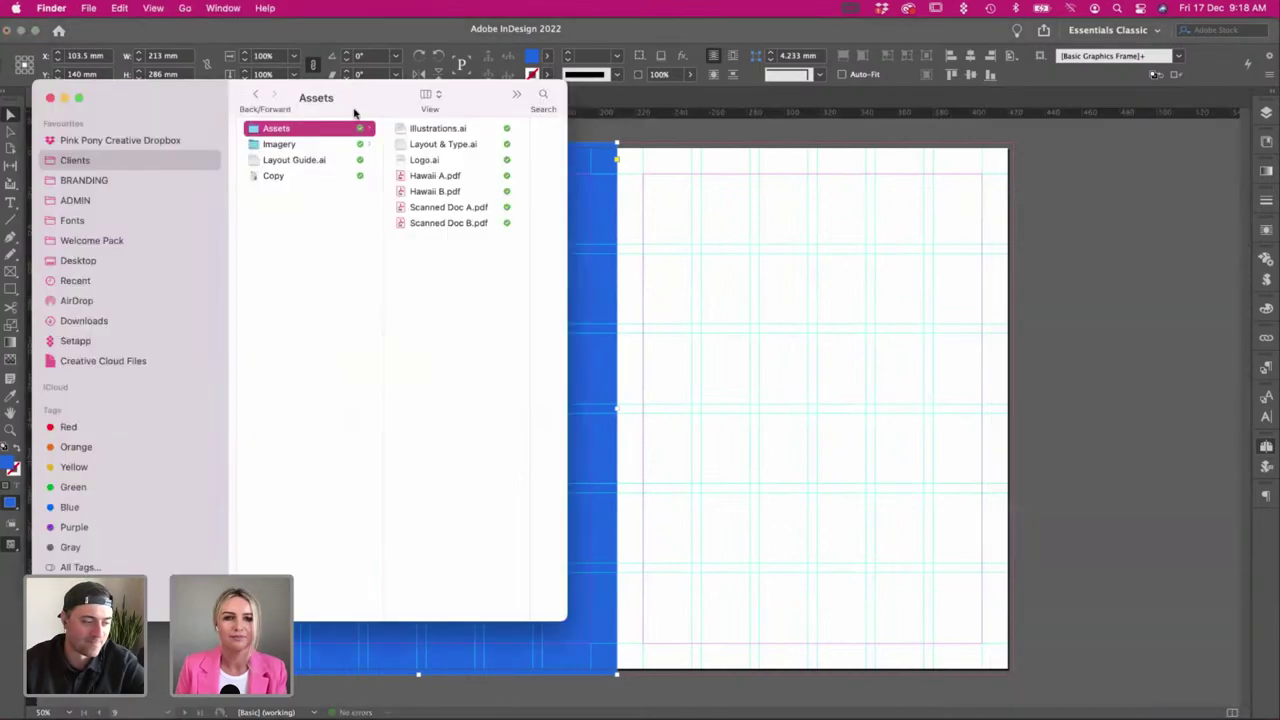
pyautogui.click(312, 146)
pyautogui.click(440, 160)
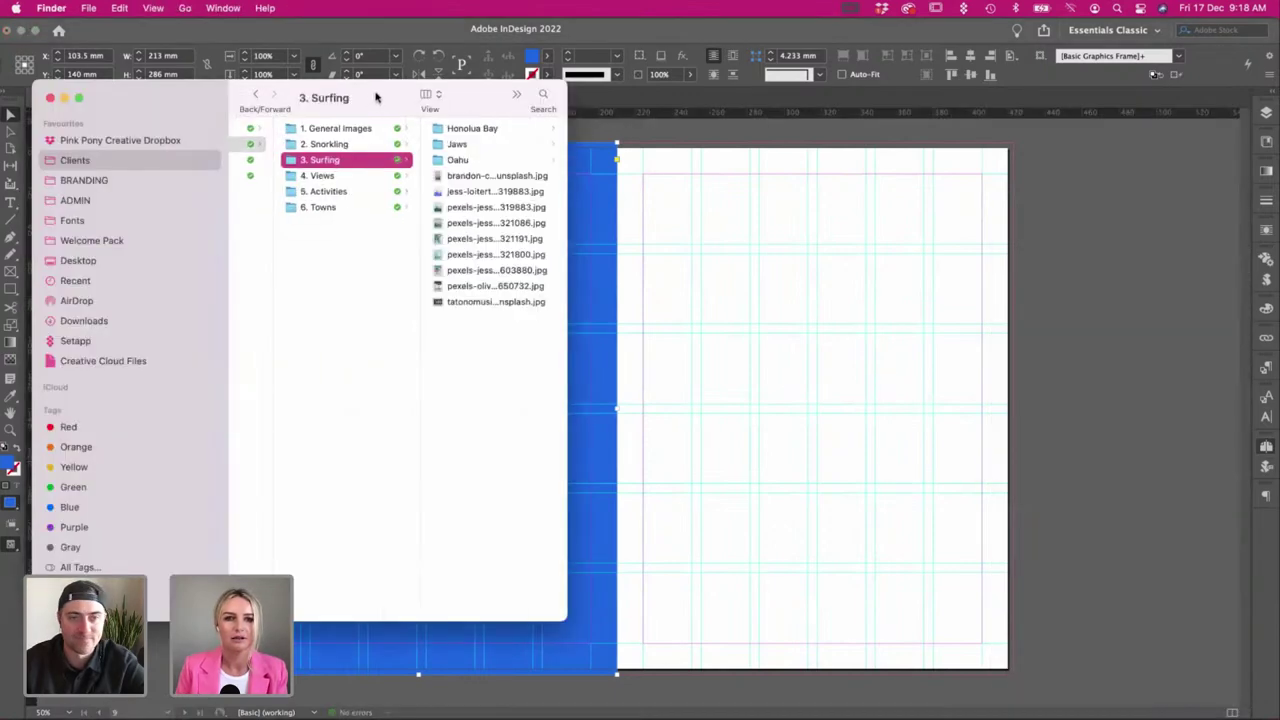
pyautogui.moveTo(376, 97); pyautogui.dragTo(371, 96)
pyautogui.click(443, 193)
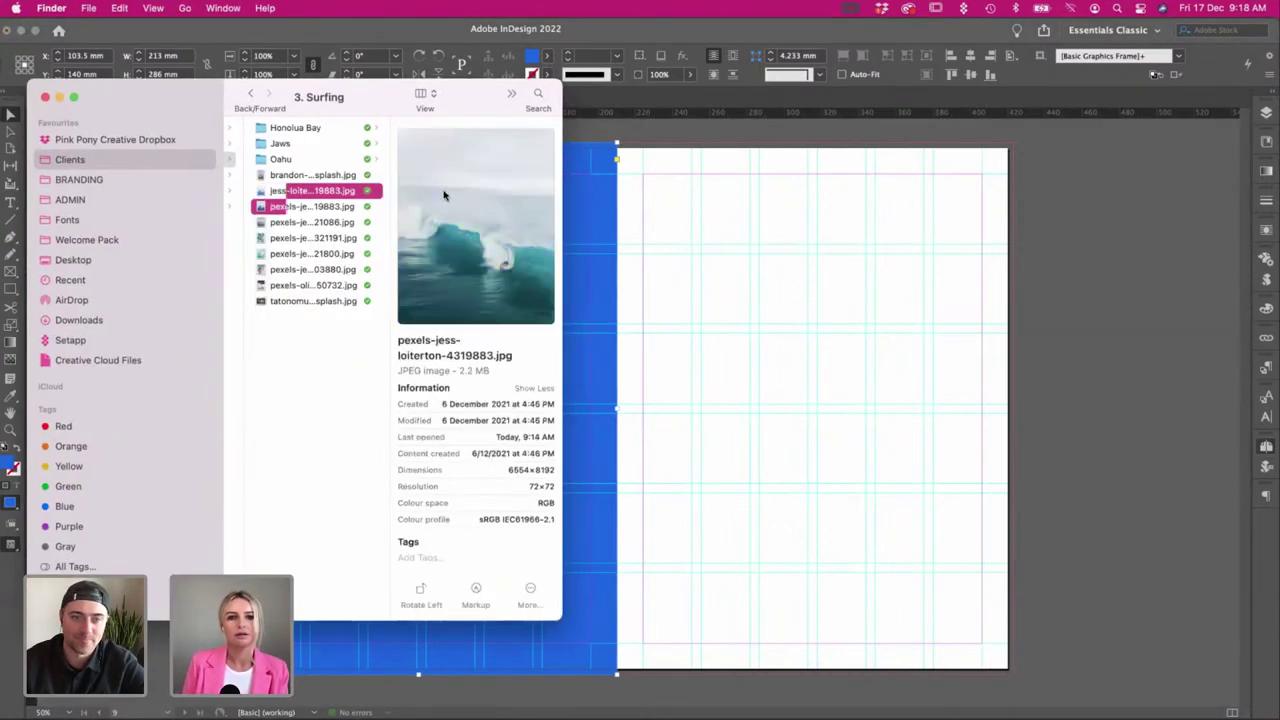
pyautogui.press('Down')
pyautogui.moveTo(368, 102); pyautogui.dragTo(820, 123)
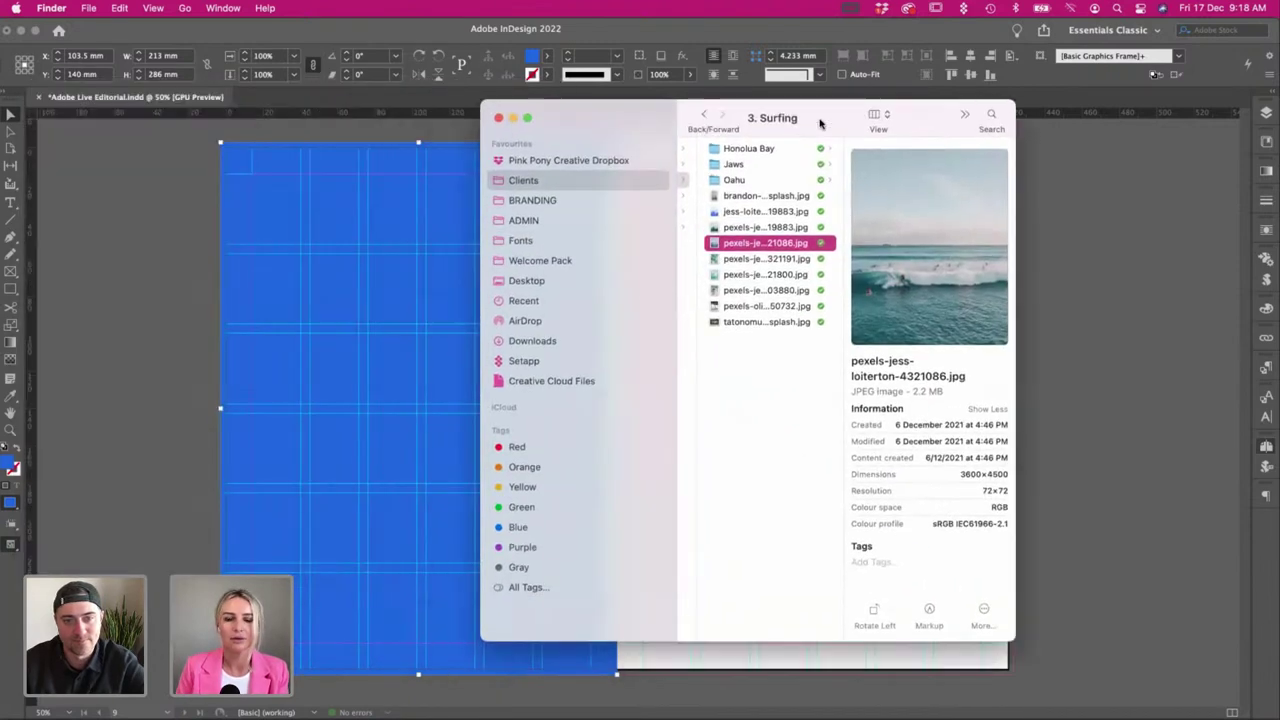
pyautogui.click(762, 259)
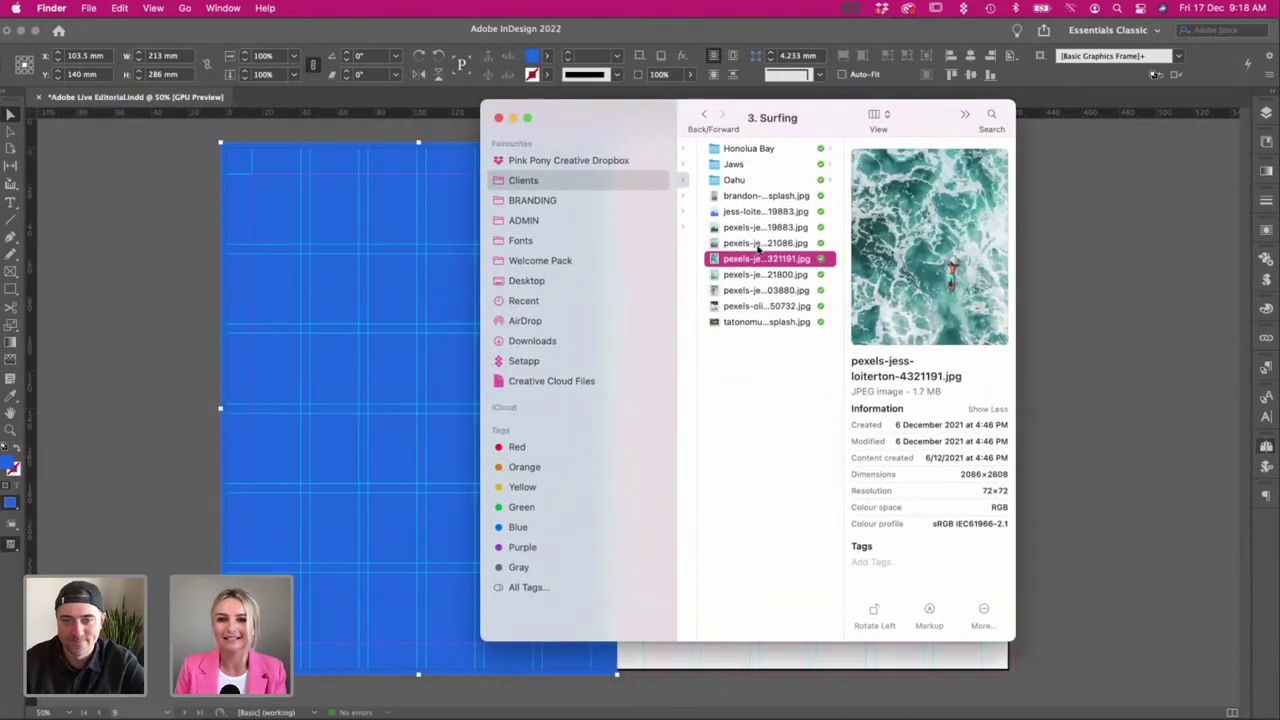
pyautogui.press('Down')
pyautogui.press('Down')
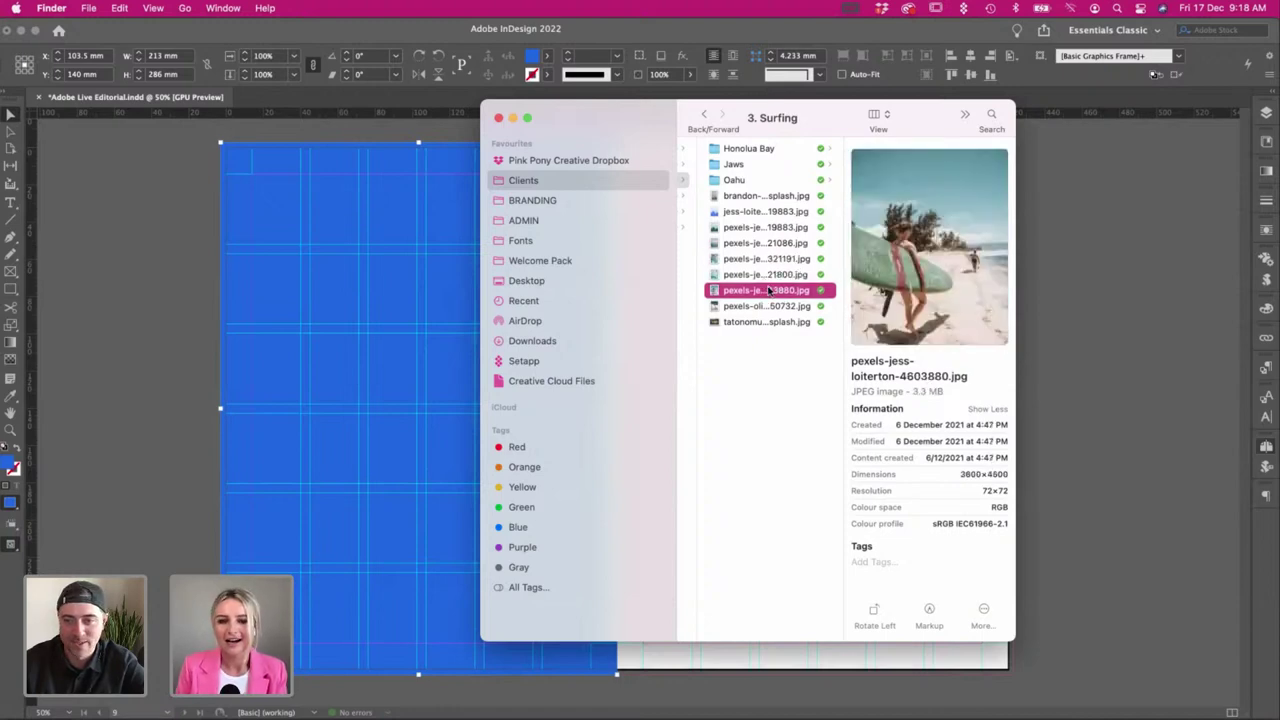
pyautogui.press('Down')
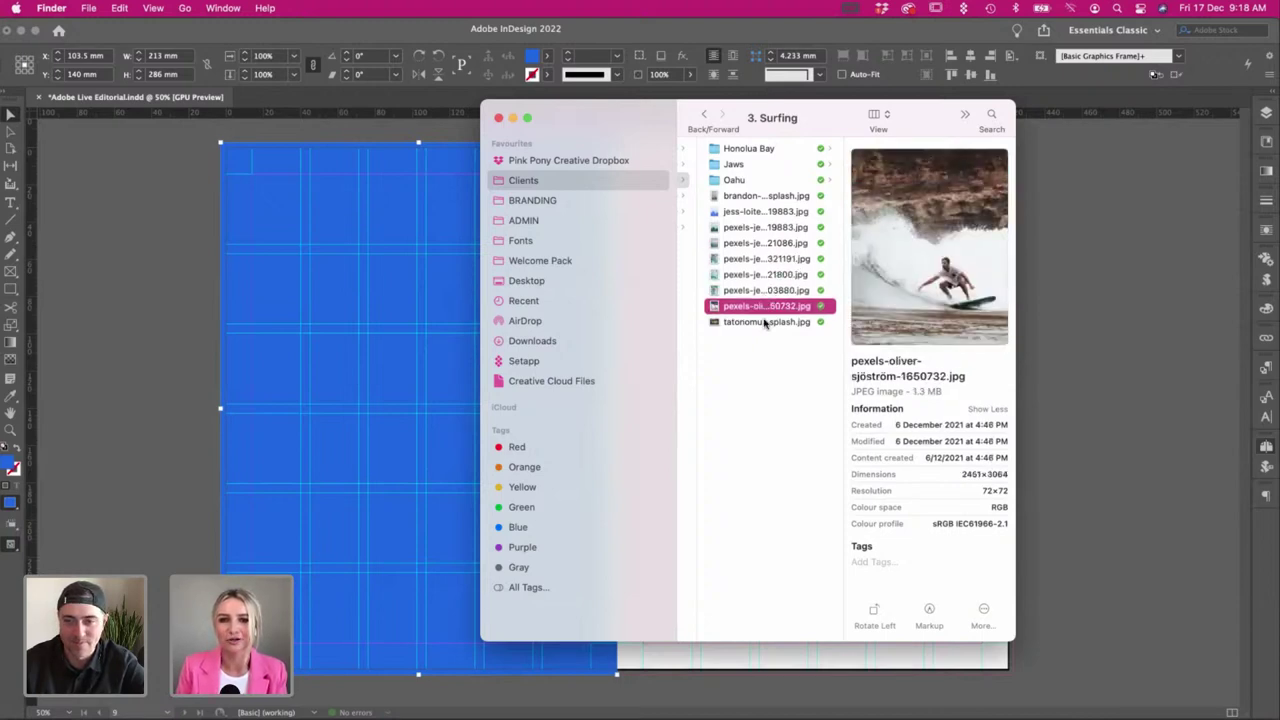
pyautogui.click(765, 322)
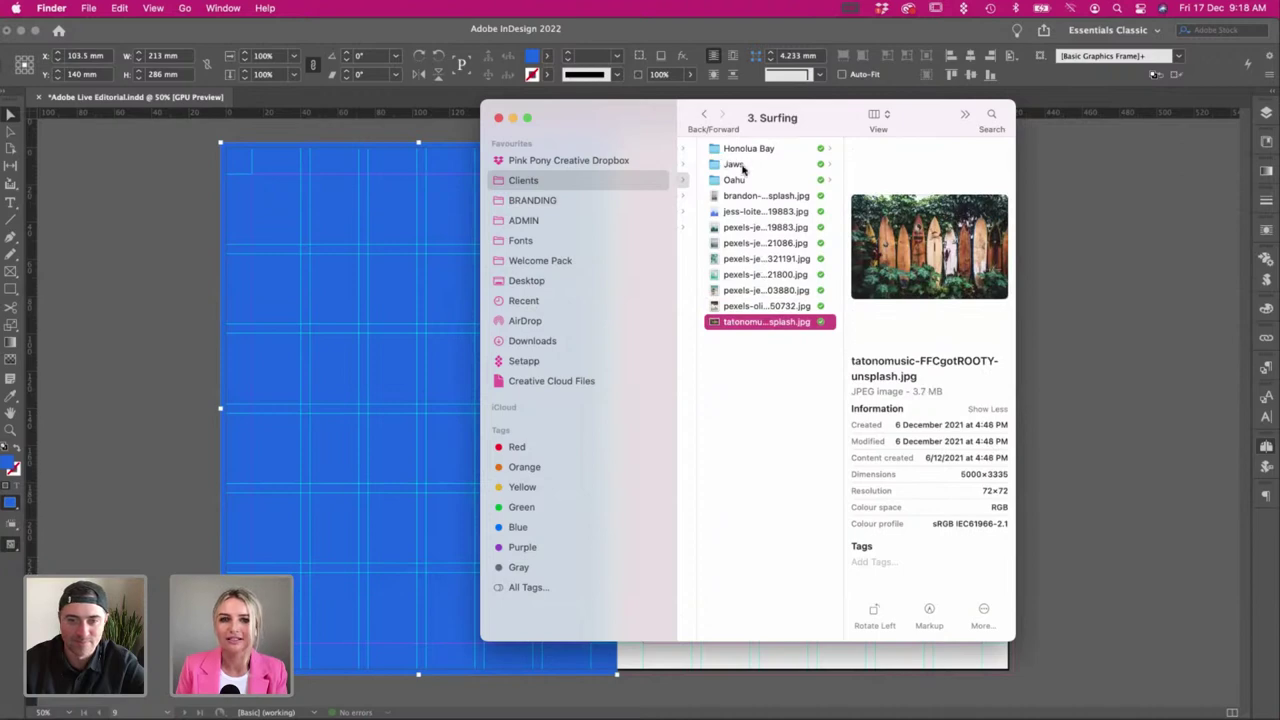
# Place the aerial beach photo with palm trees from the 3. Surfing folder into the blue rectangle on page 8.
pyautogui.click(755, 197)
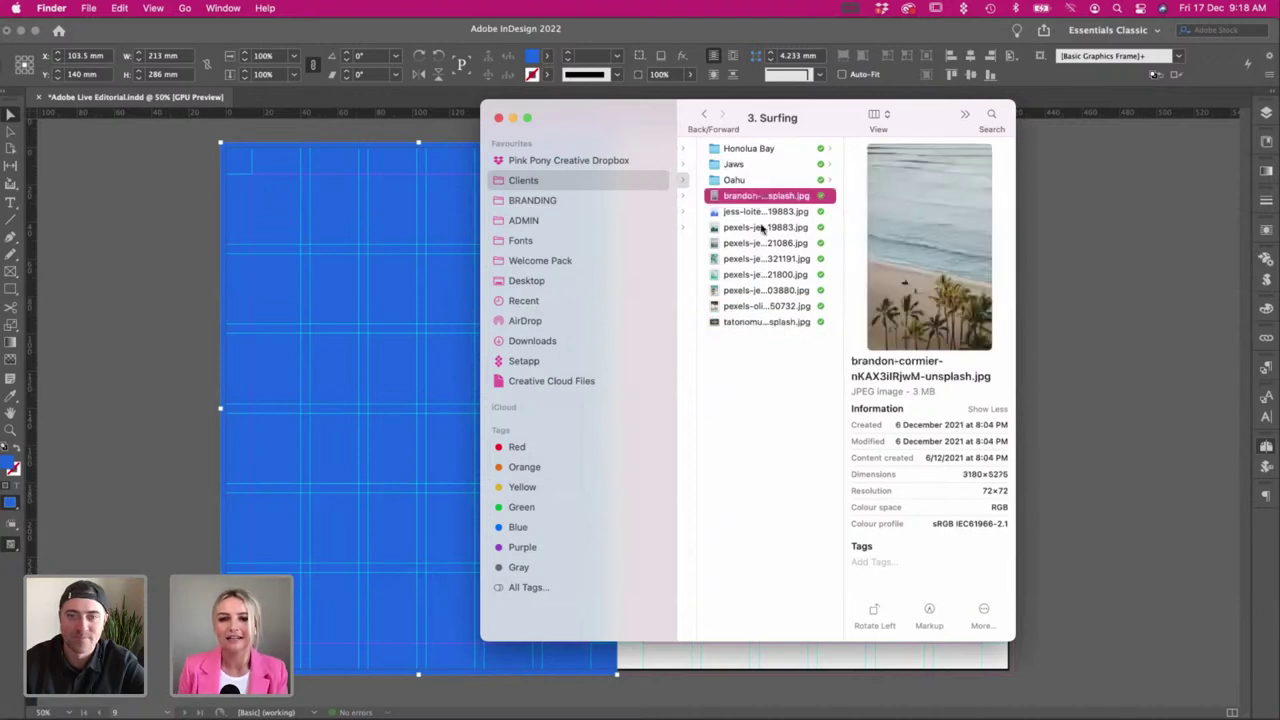
pyautogui.moveTo(767, 205); pyautogui.dragTo(454, 412)
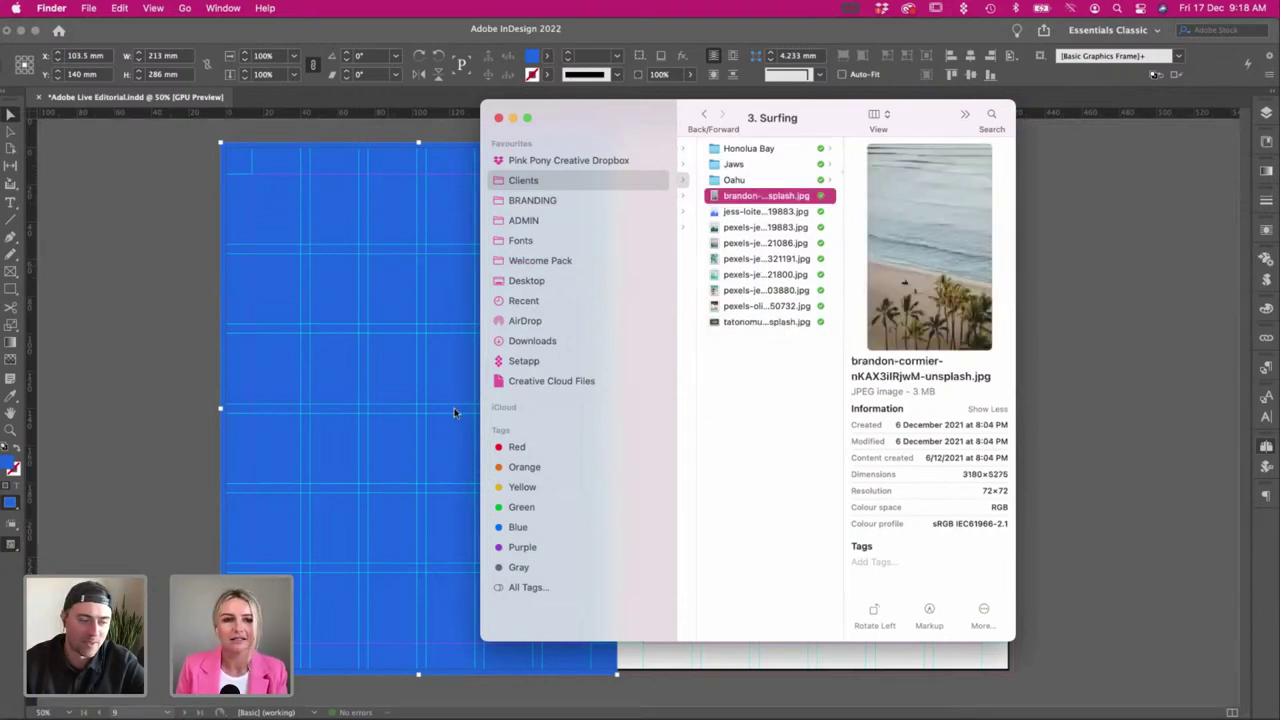
pyautogui.click(363, 351)
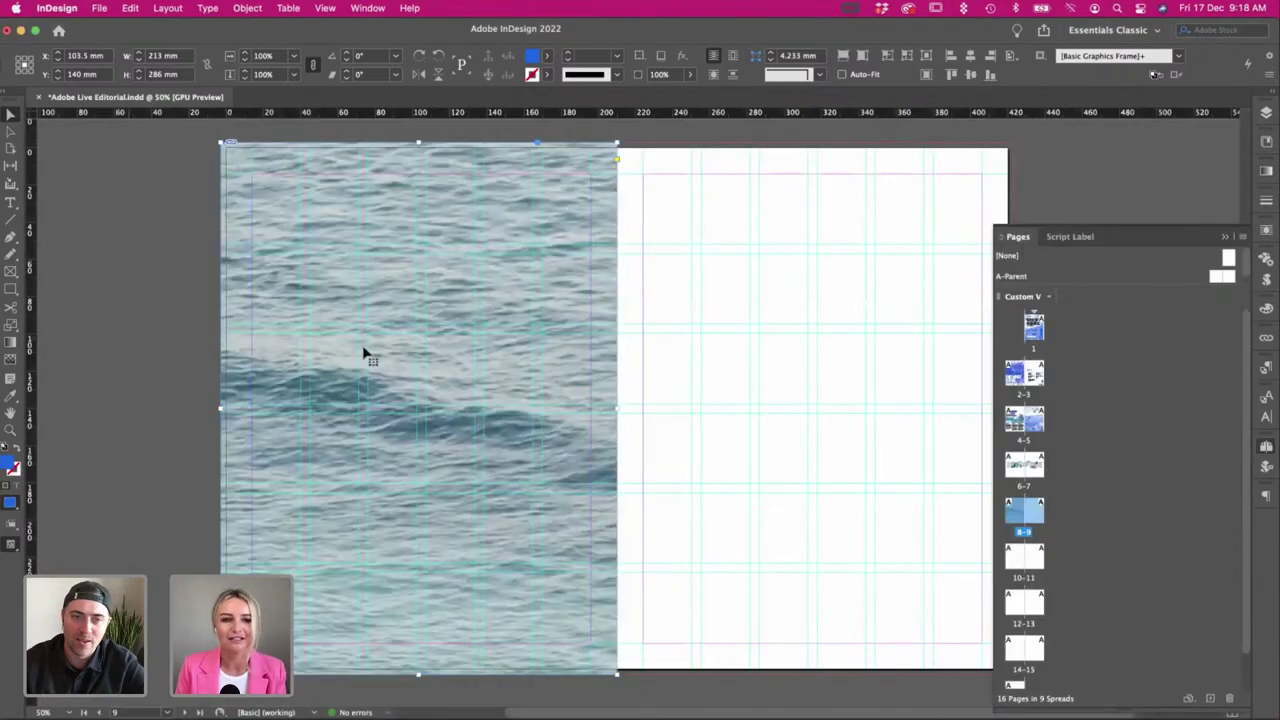
# Scale the placed beach photo down to about 20.7% inside its frame to bring the shoreline and palm trees into view.
pyautogui.doubleClick(373, 339)
pyautogui.press('s')
pyautogui.click(419, 351)
pyautogui.moveTo(604, 524); pyautogui.dragTo(555, 481)
pyautogui.moveTo(687, 604); pyautogui.dragTo(613, 542)
pyautogui.moveTo(766, 676); pyautogui.dragTo(654, 574)
pyautogui.moveTo(718, 651); pyautogui.dragTo(575, 557)
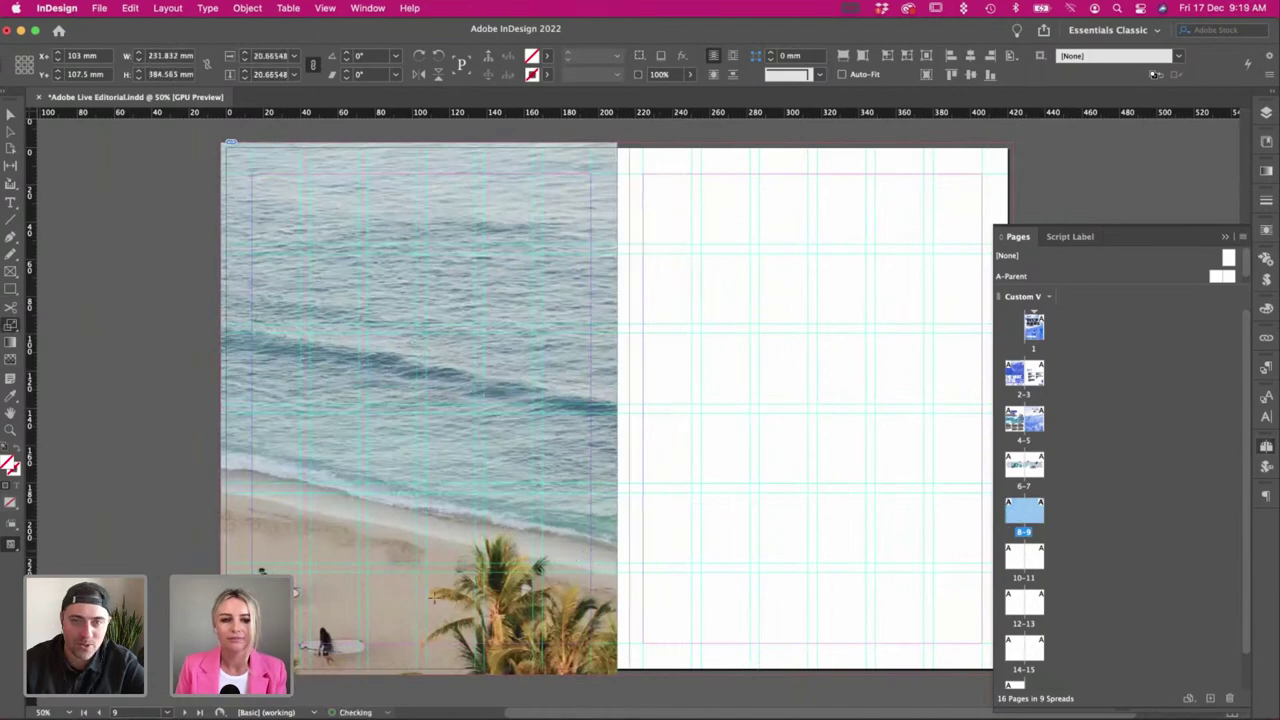
# Reposition and slightly enlarge the beach photo so it fills page 8, and preview the spread without guides.
pyautogui.press('v')
pyautogui.moveTo(396, 583); pyautogui.dragTo(408, 602)
pyautogui.press('s')
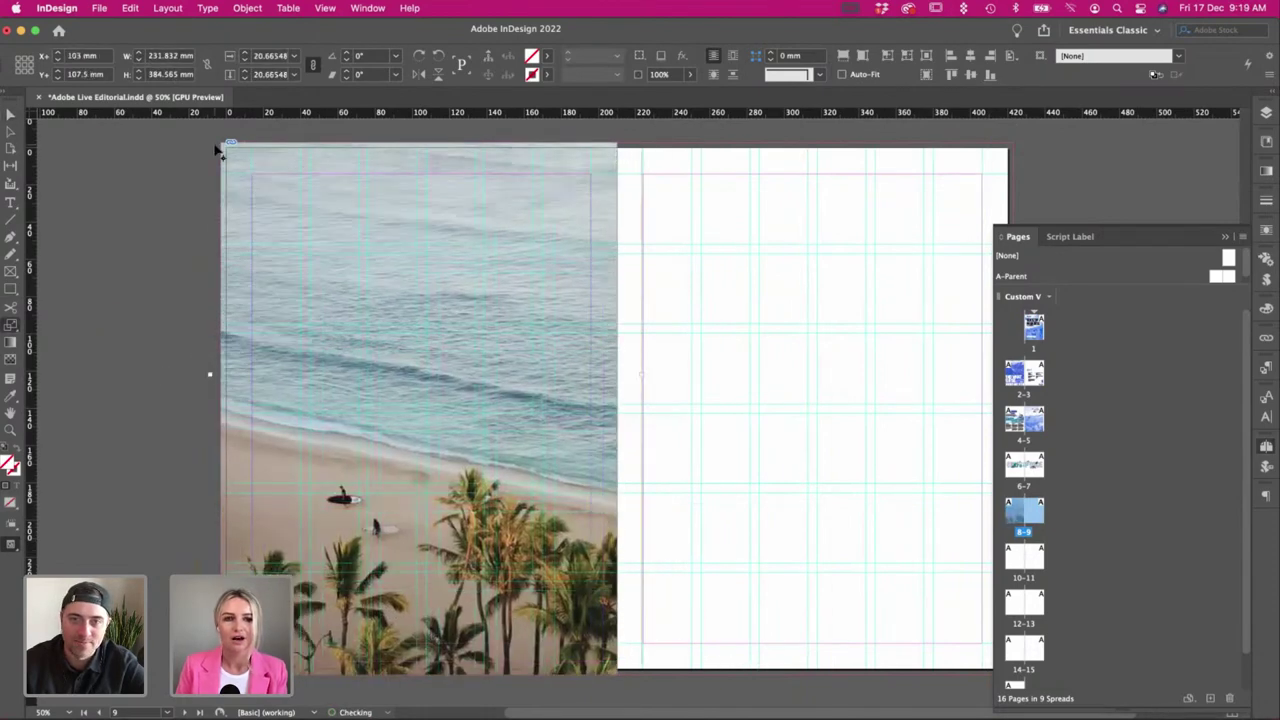
pyautogui.click(221, 148)
pyautogui.moveTo(641, 498); pyautogui.dragTo(691, 538)
pyautogui.press('v')
pyautogui.click(155, 381)
pyautogui.press('w')
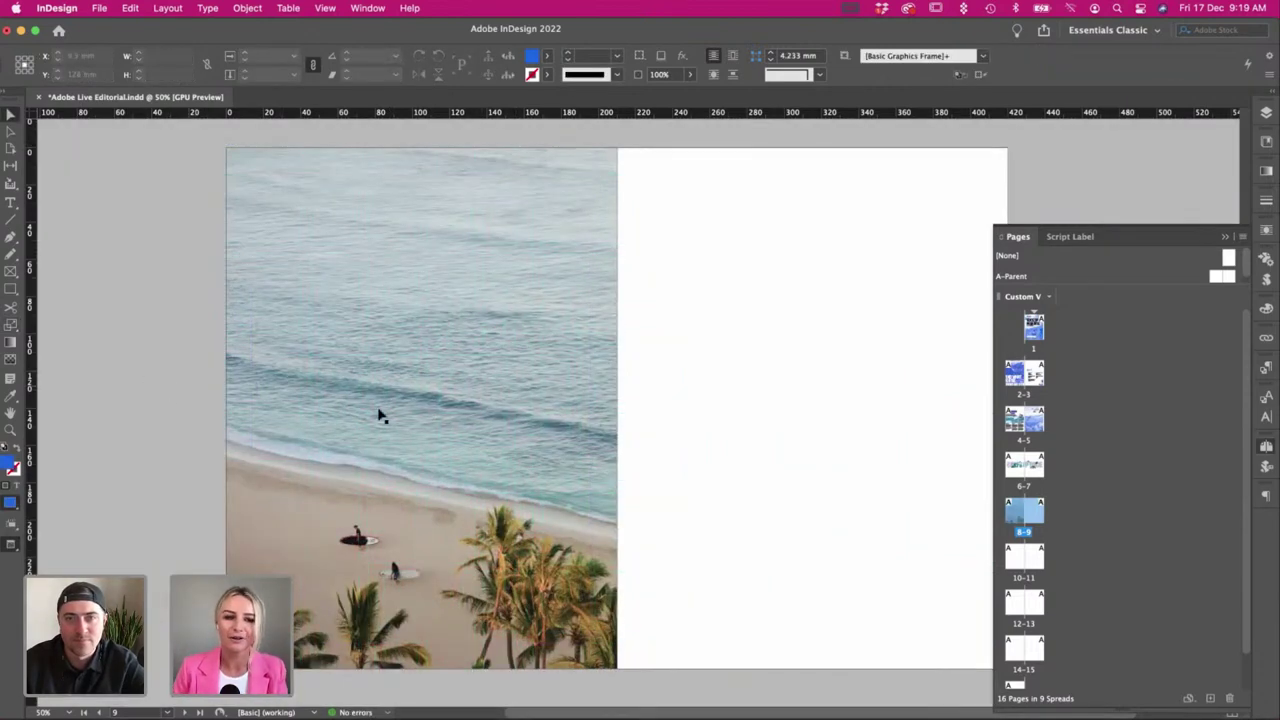
pyautogui.hscroll(3, 417, 408)
pyautogui.scroll(-1, 417, 408)
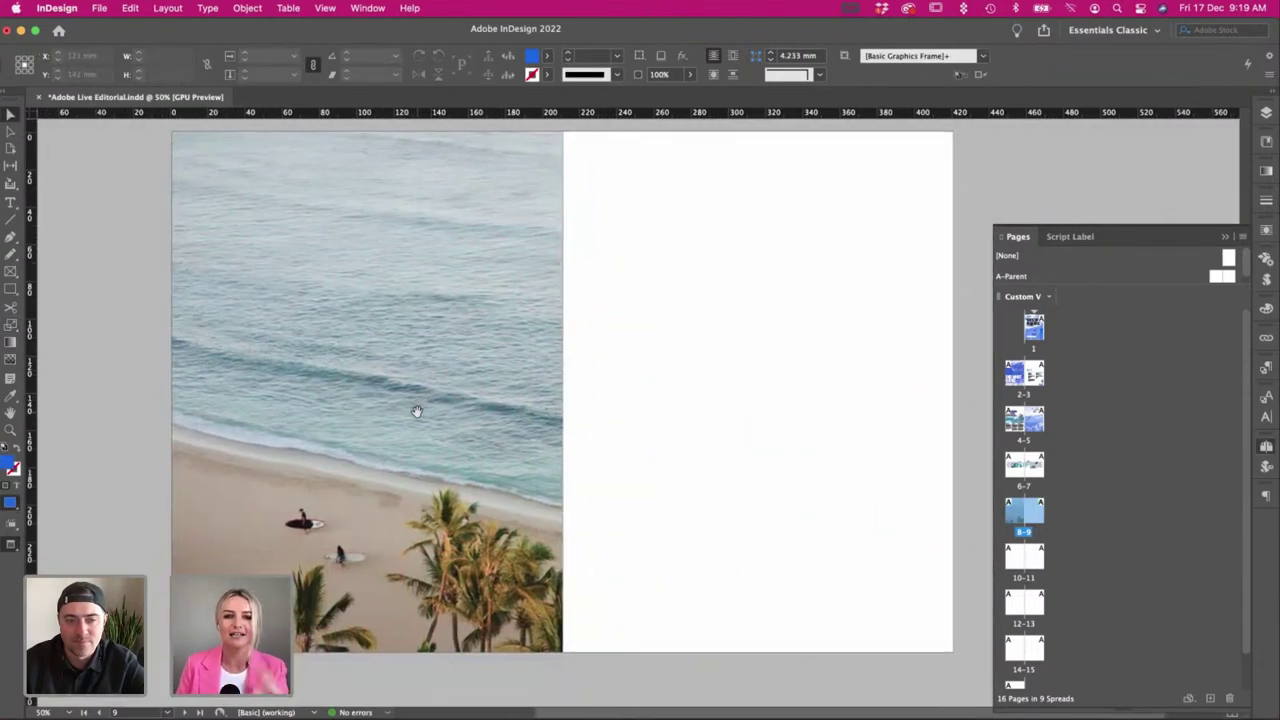
pyautogui.scroll(1, 417, 411)
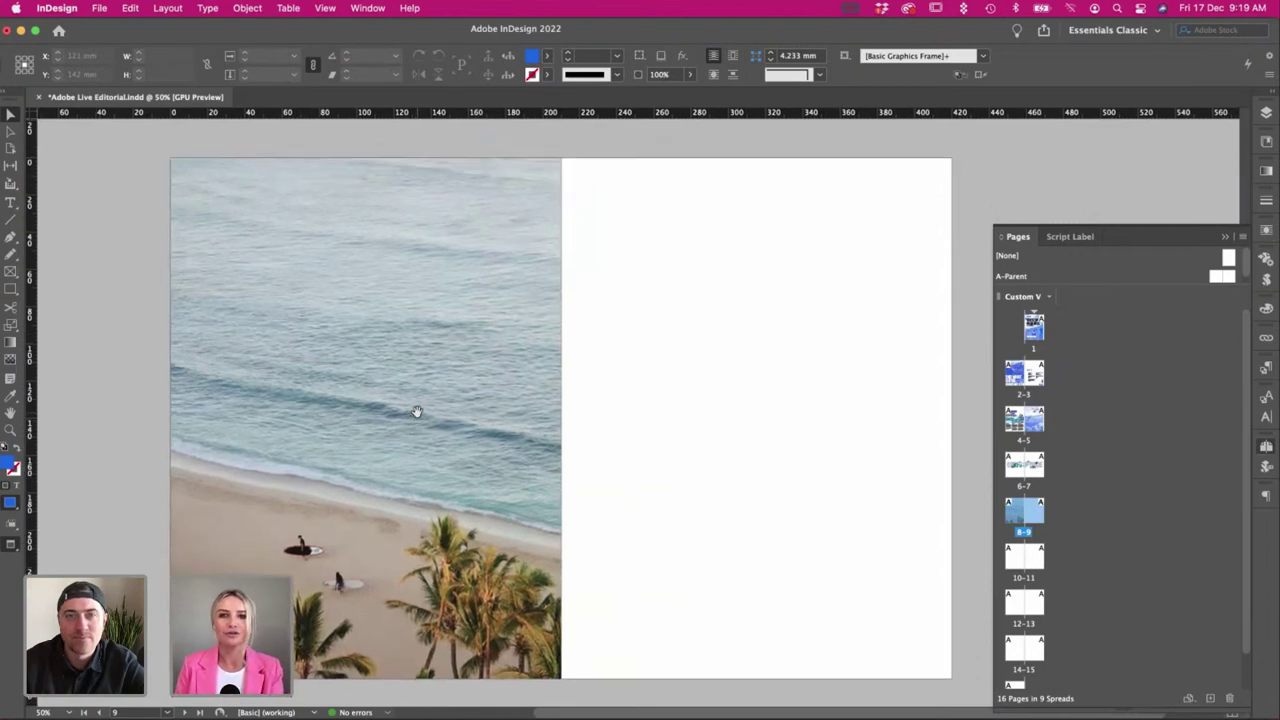
pyautogui.scroll(-2, 417, 411)
pyautogui.scroll(1, 417, 411)
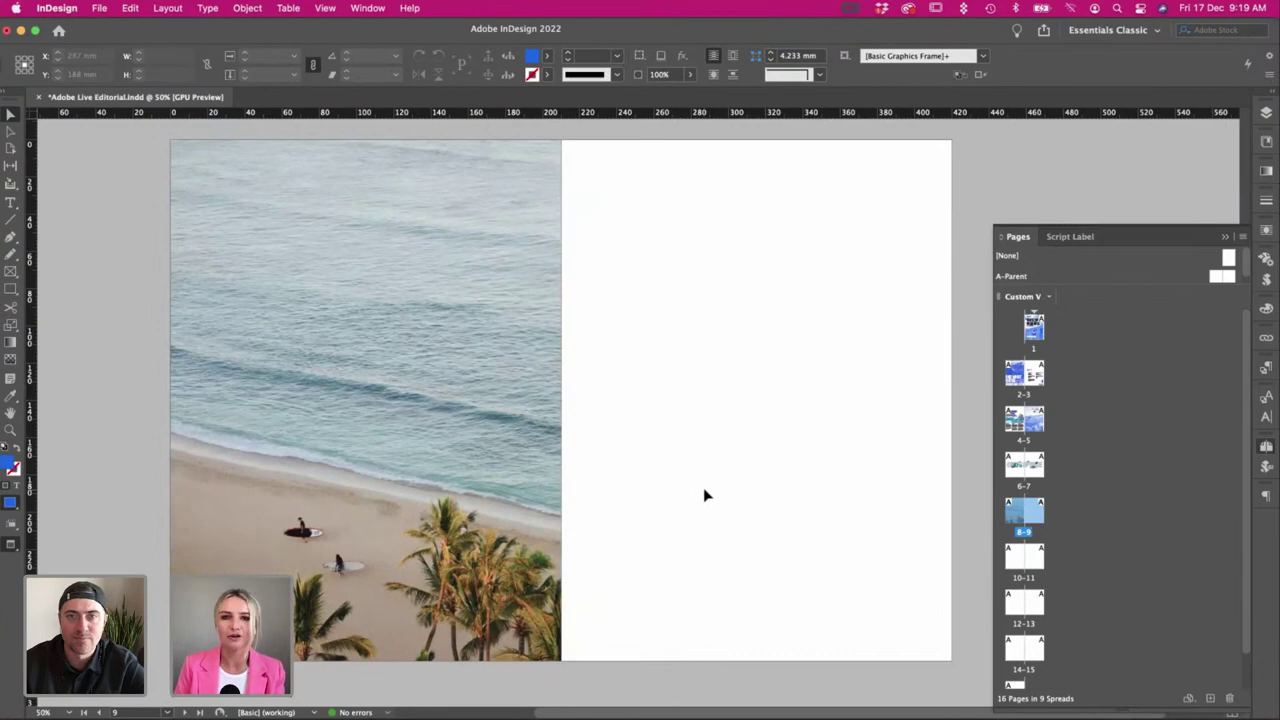
pyautogui.press('w')
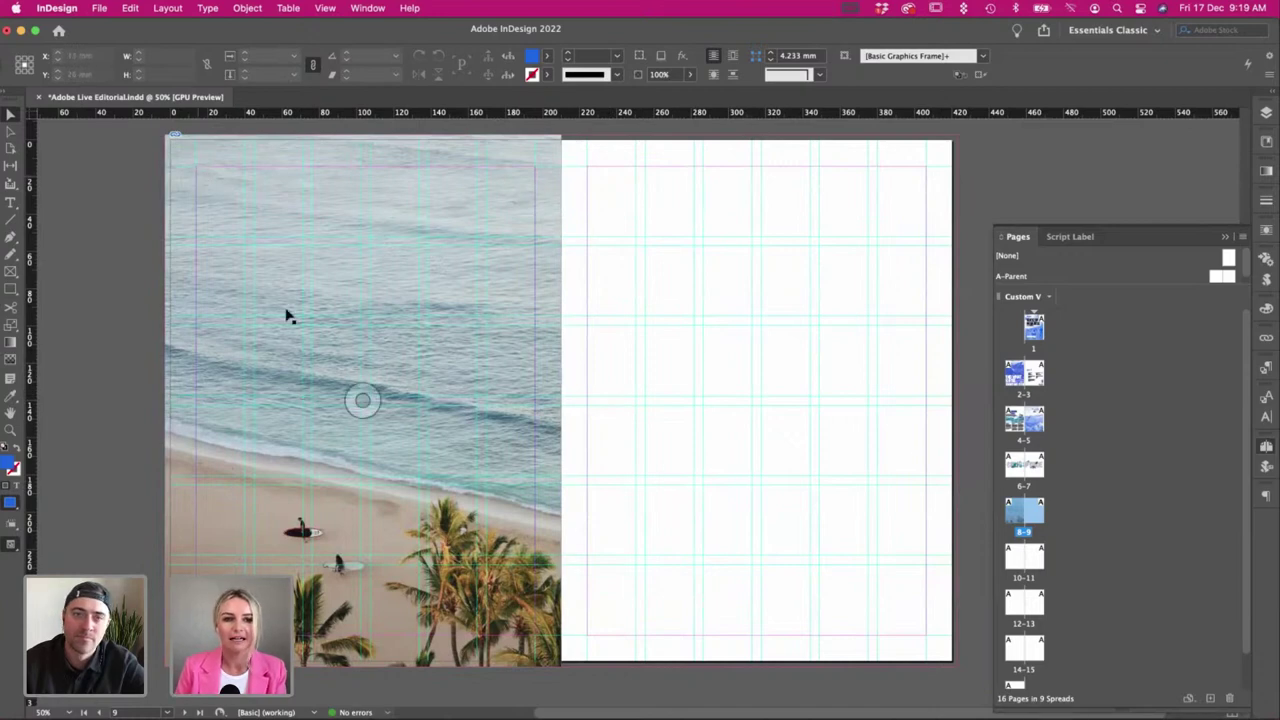
pyautogui.press('w')
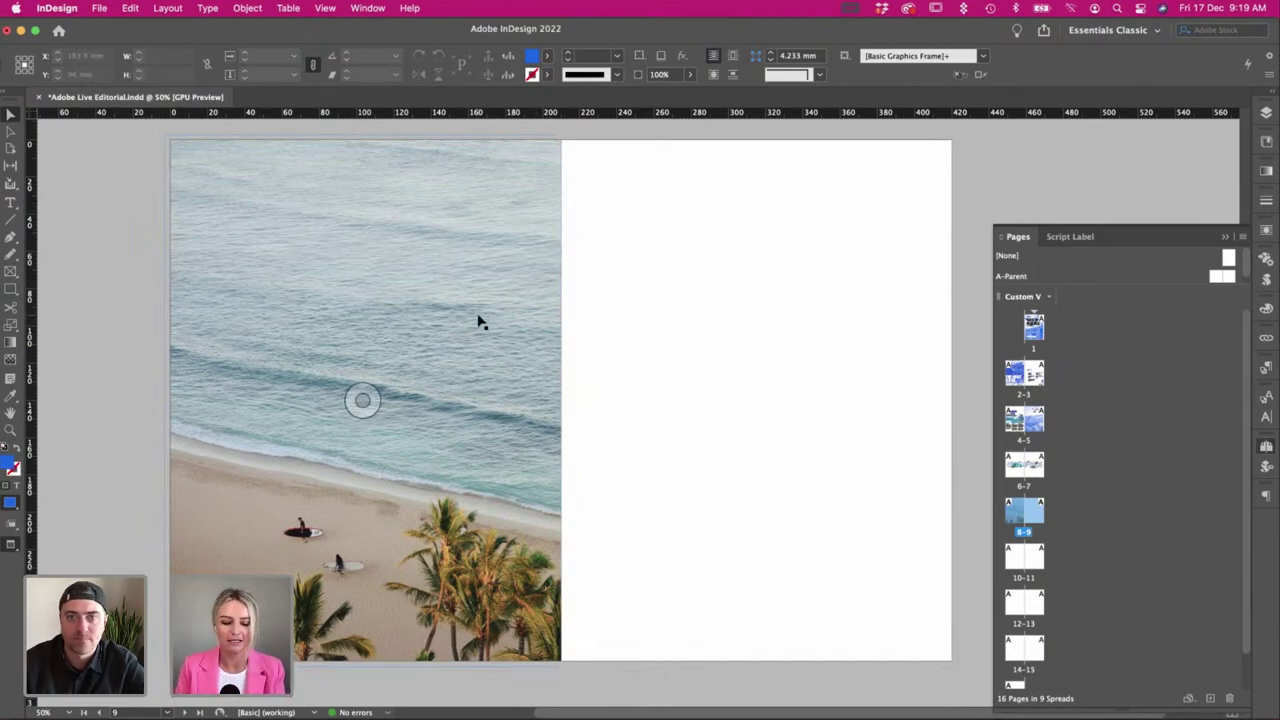
# Show the guides on the spread, switch to TextEdit and copy the text under SURFING from the Copy document.
pyautogui.press('w')
pyautogui.press('t')
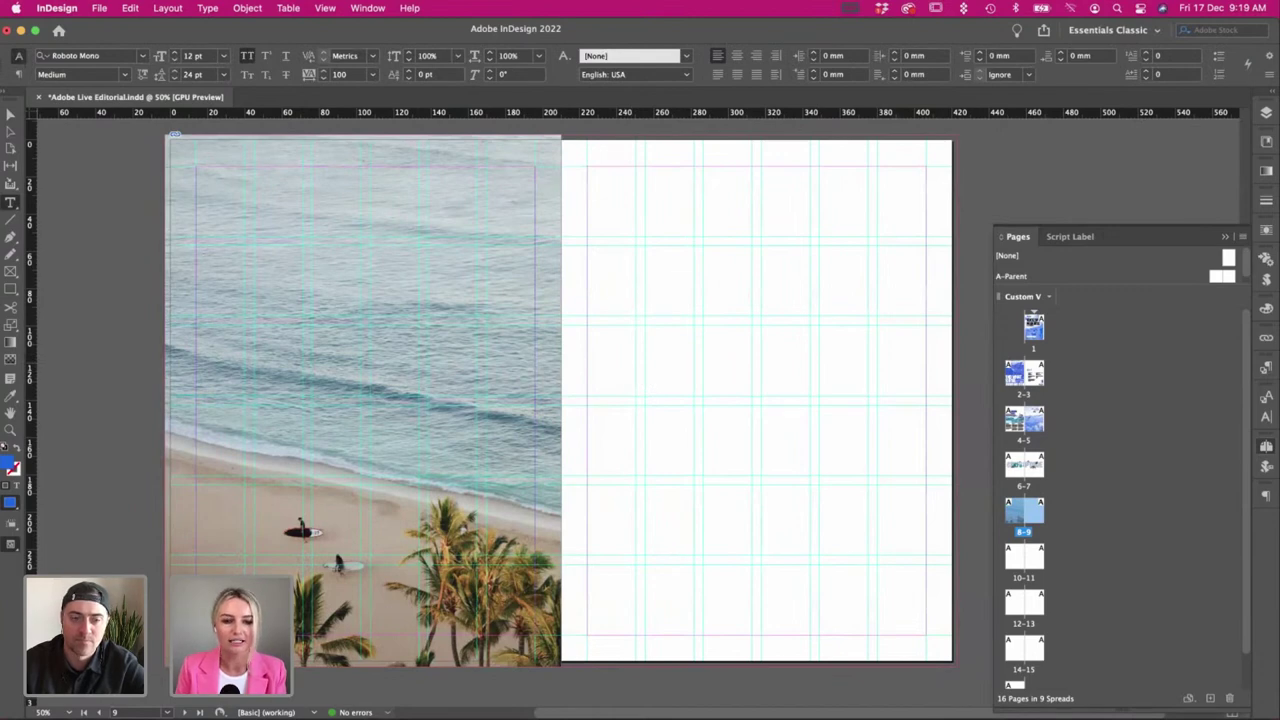
pyautogui.press('super+Tab')
pyautogui.scroll(-8, 256, 282)
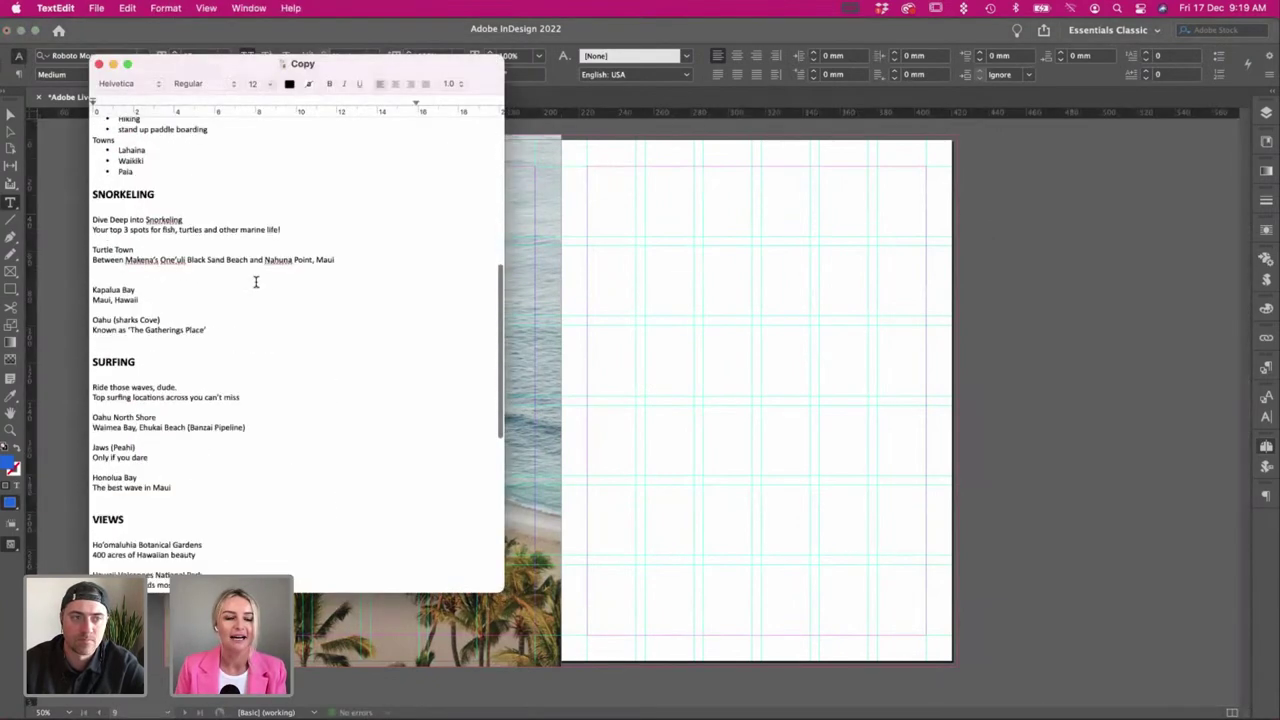
pyautogui.scroll(-5, 255, 282)
pyautogui.moveTo(212, 341); pyautogui.dragTo(92, 238)
pyautogui.press('super+c')
# Paste the surfing text into a new text frame about 130.5 × 123 mm beside page 9 and move it onto that page.
pyautogui.click(705, 287)
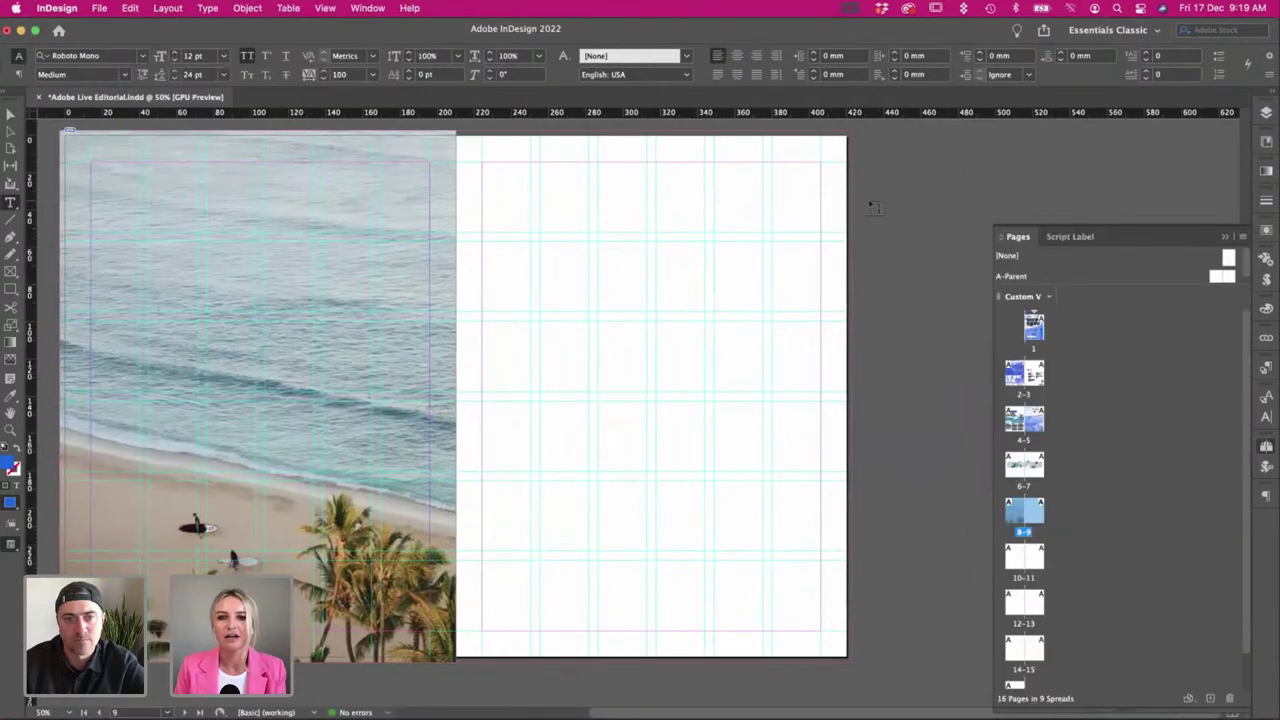
pyautogui.moveTo(869, 202); pyautogui.dragTo(1111, 430)
pyautogui.press('super+v')
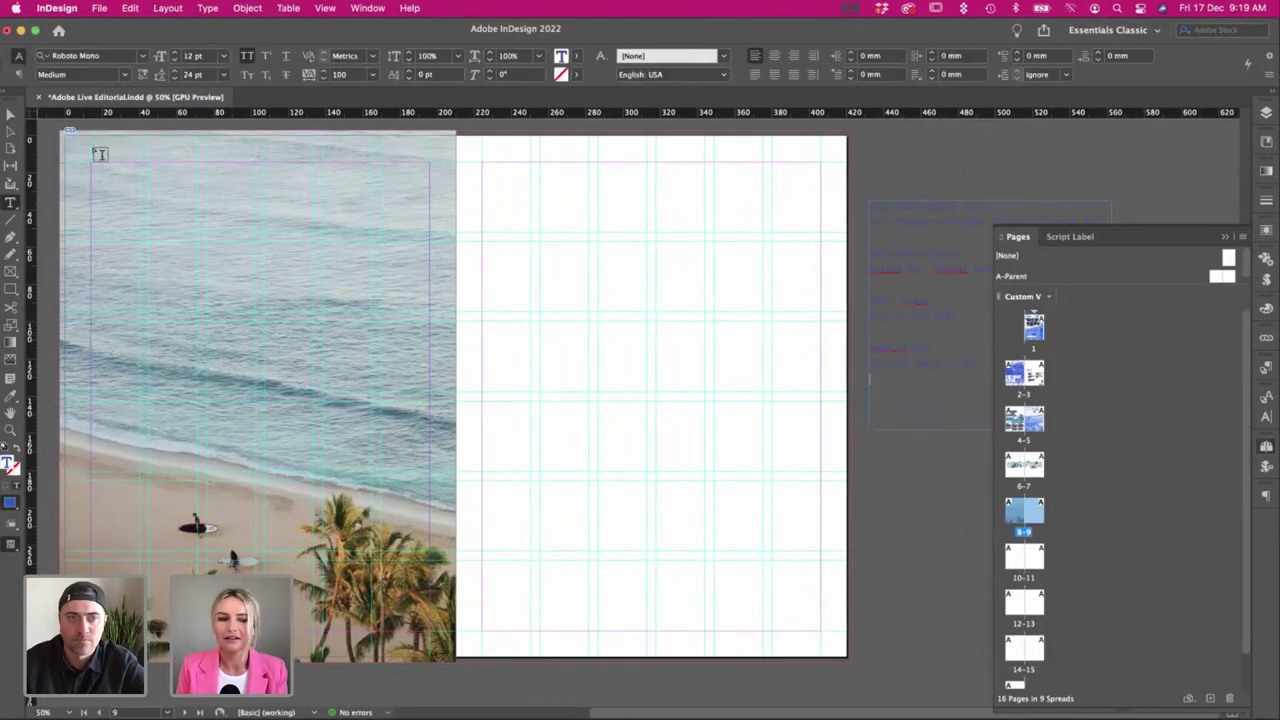
pyautogui.press('Escape')
pyautogui.click(608, 310)
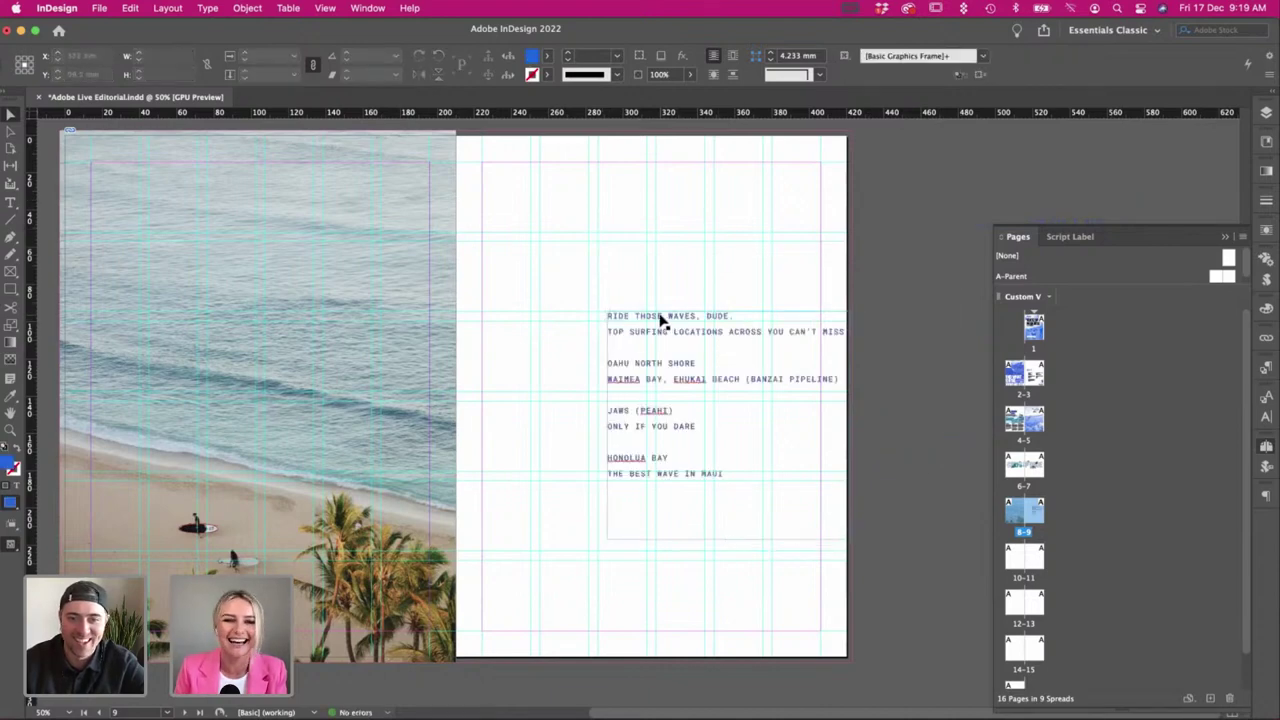
pyautogui.hscroll(-2, 660, 320)
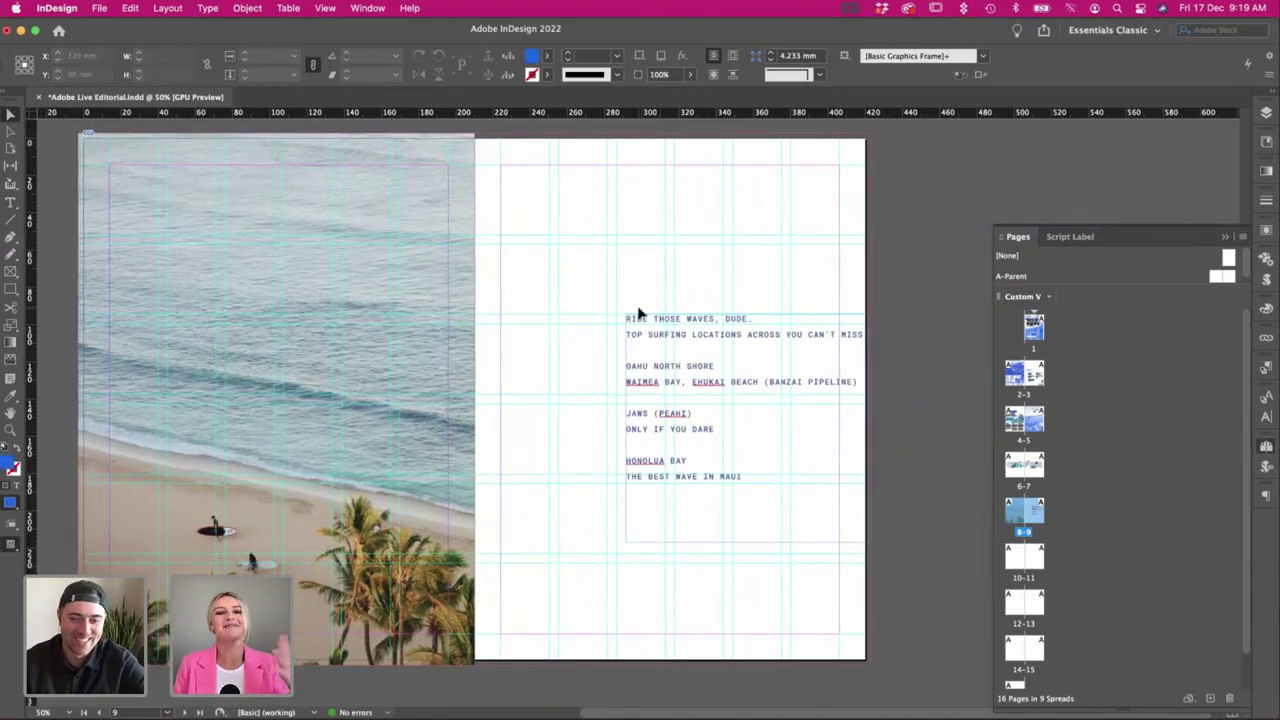
# Shorten the first line of the page 9 text to RIDE THOSE WAVES.
pyautogui.doubleClick(701, 322)
pyautogui.moveTo(709, 318); pyautogui.dragTo(766, 318)
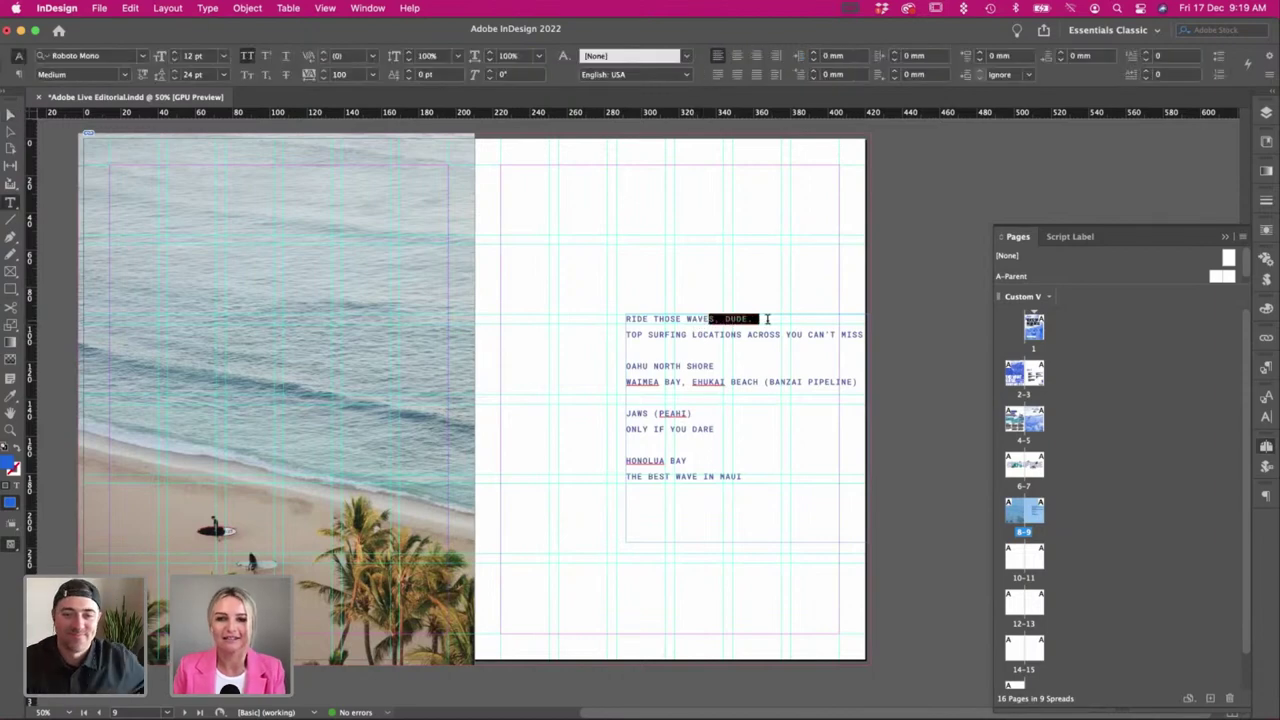
pyautogui.press('BackSpace')
pyautogui.press('Return')
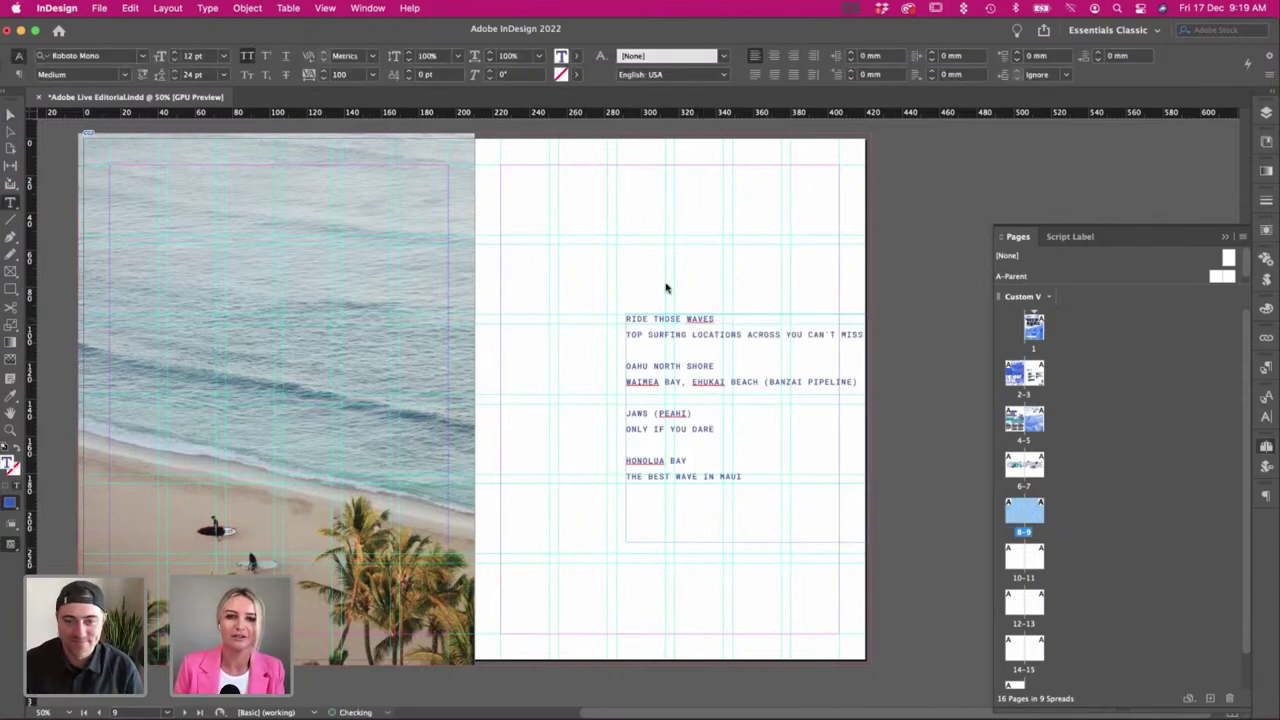
pyautogui.click(8, 115)
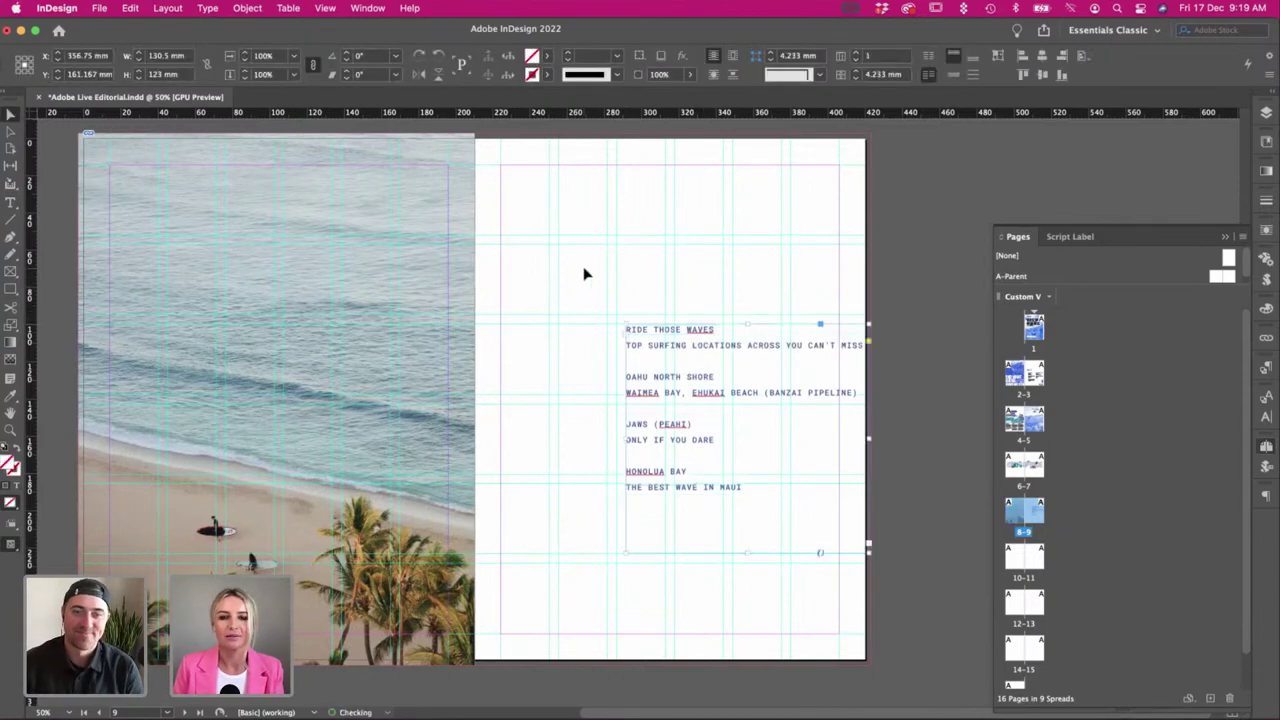
# Create a text frame about 182 × 113 mm inside the upper margins of page 8 containing RIDE THOSE WAVES.
pyautogui.hscroll(-2, 583, 274)
pyautogui.press('t')
pyautogui.moveTo(147, 175); pyautogui.dragTo(477, 376)
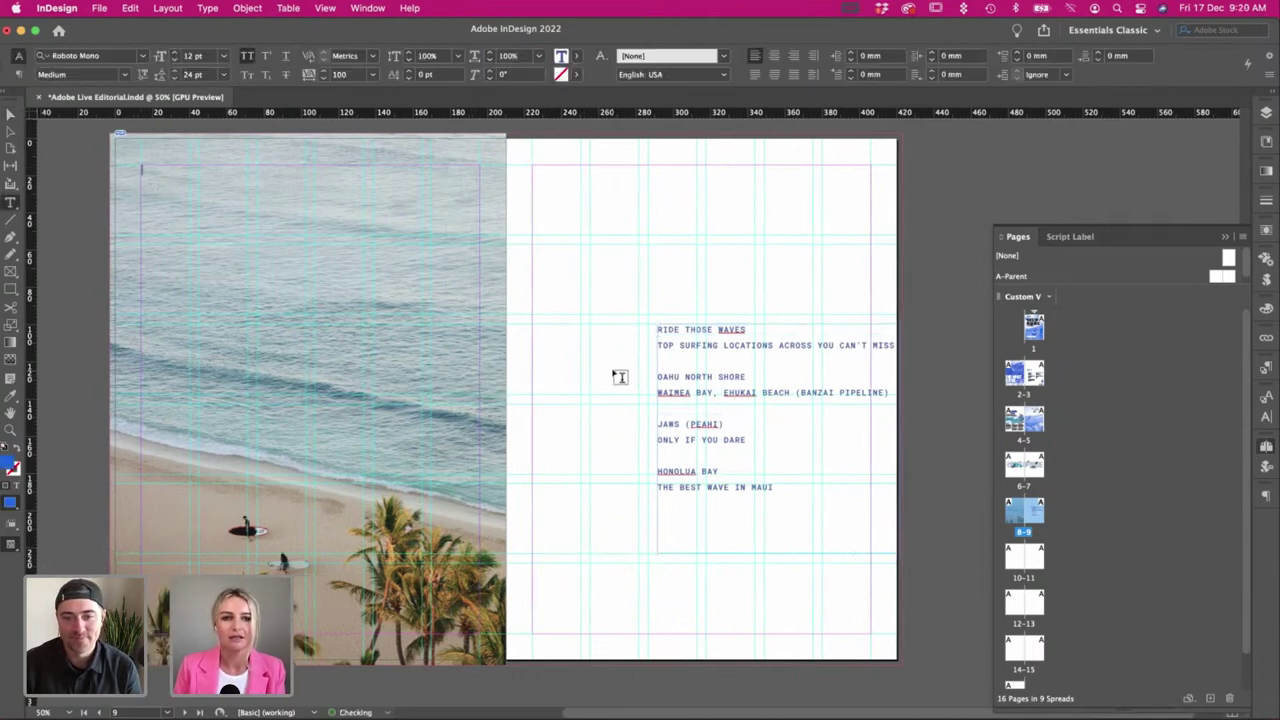
pyautogui.moveTo(757, 330); pyautogui.dragTo(604, 330)
pyautogui.moveTo(235, 197); pyautogui.dragTo(234, 180)
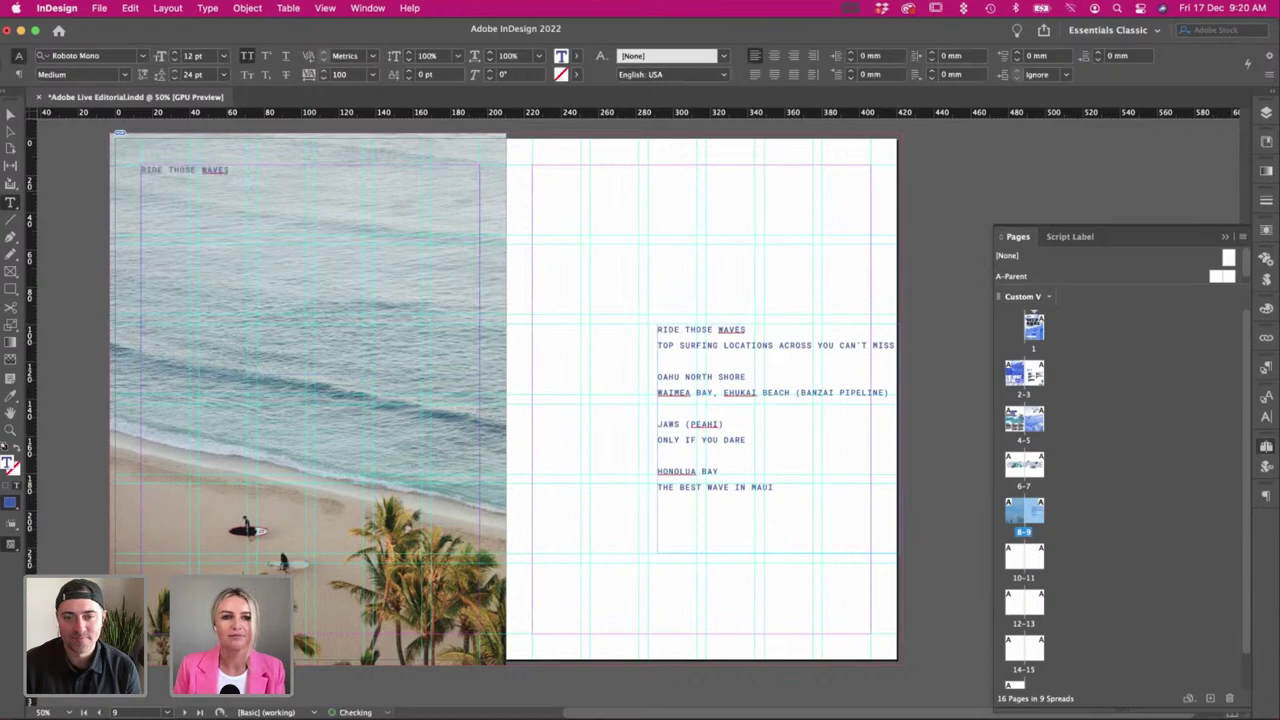
# Apply the heading paragraph style to RIDE THOSE WAVES on page 8 and shrink its frame to about 143 × 25.5 mm.
pyautogui.click(1266, 367)
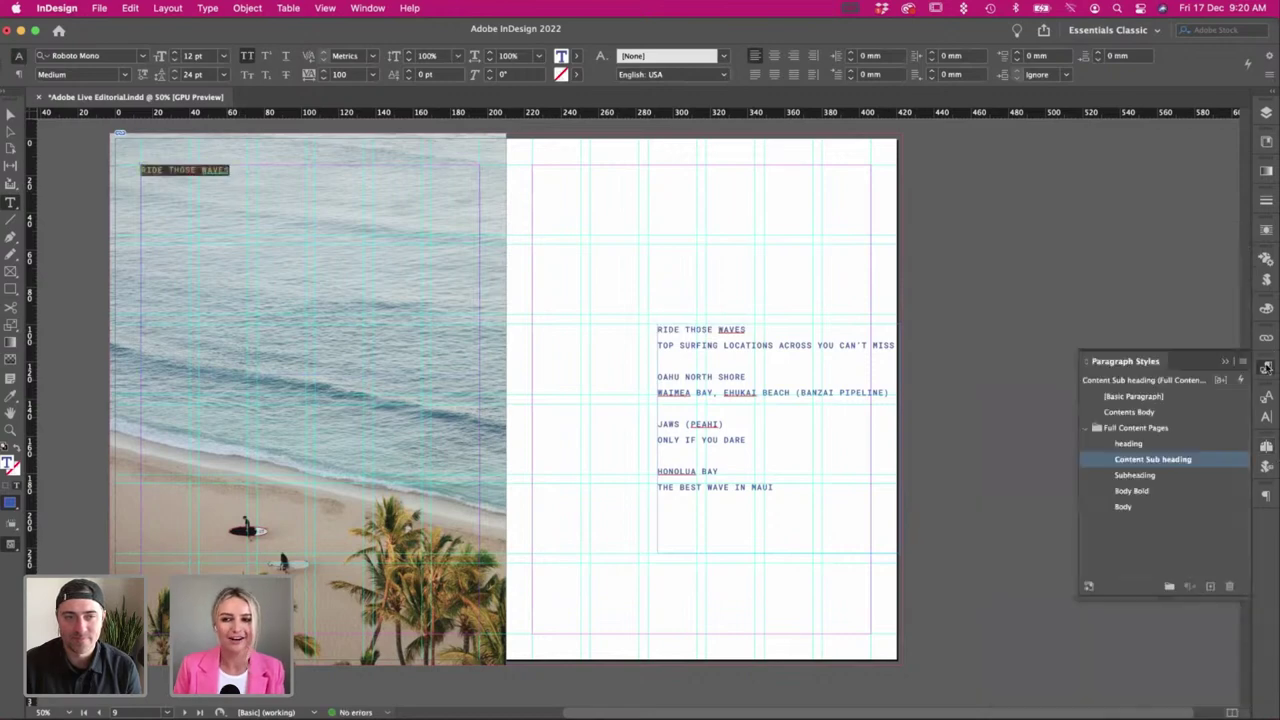
pyautogui.click(1153, 442)
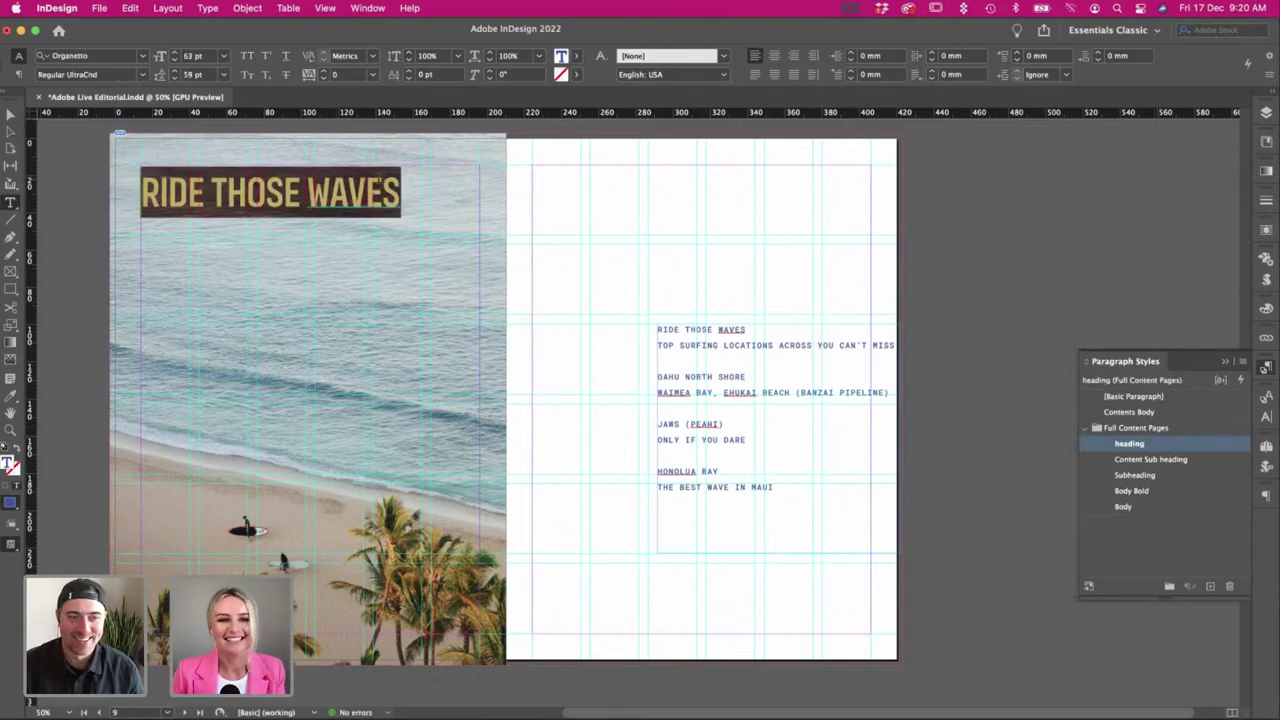
pyautogui.keyDown('super'); pyautogui.click(168, 153); pyautogui.keyUp('super')
pyautogui.press('v')
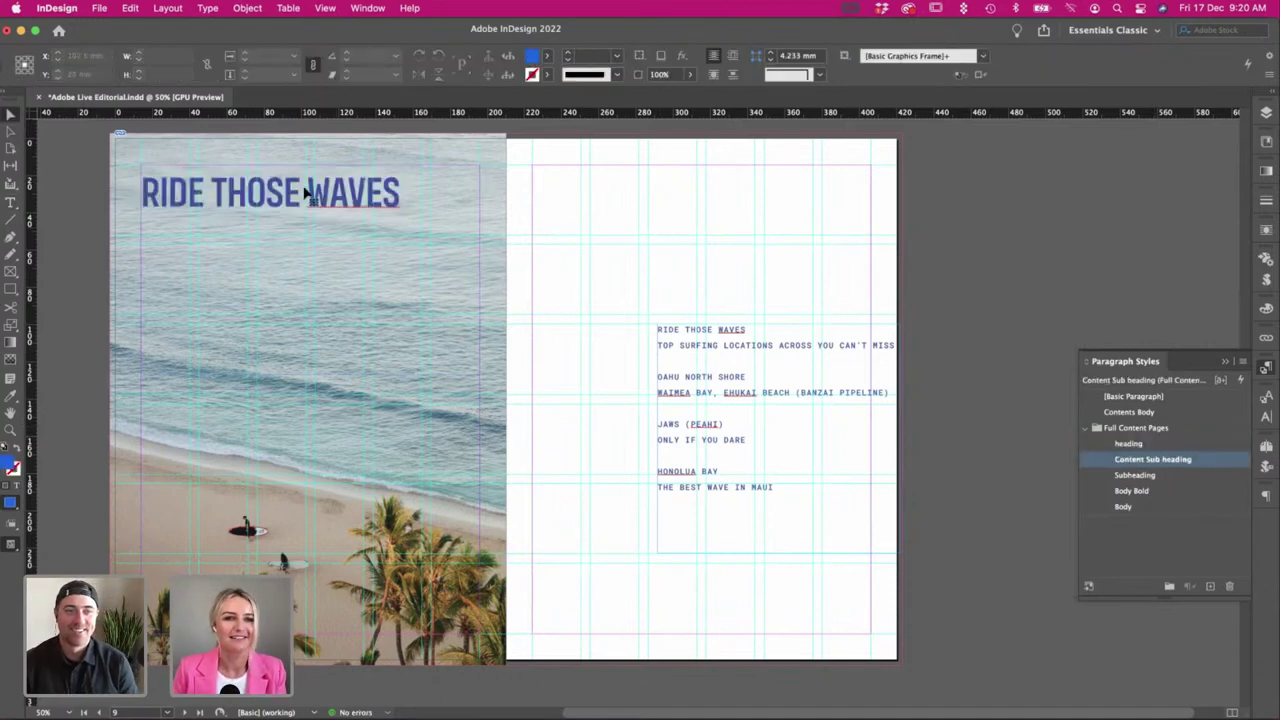
pyautogui.moveTo(226, 201); pyautogui.dragTo(226, 202)
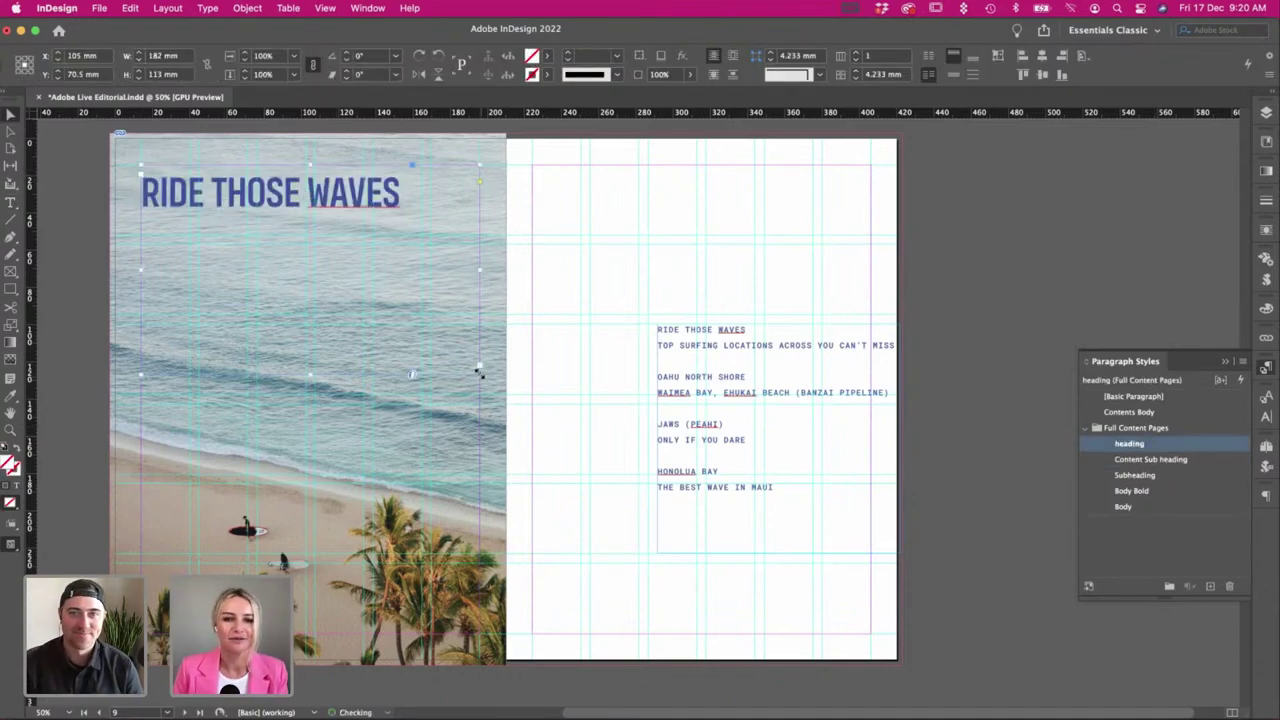
pyautogui.moveTo(480, 374); pyautogui.dragTo(406, 208)
pyautogui.click(568, 241)
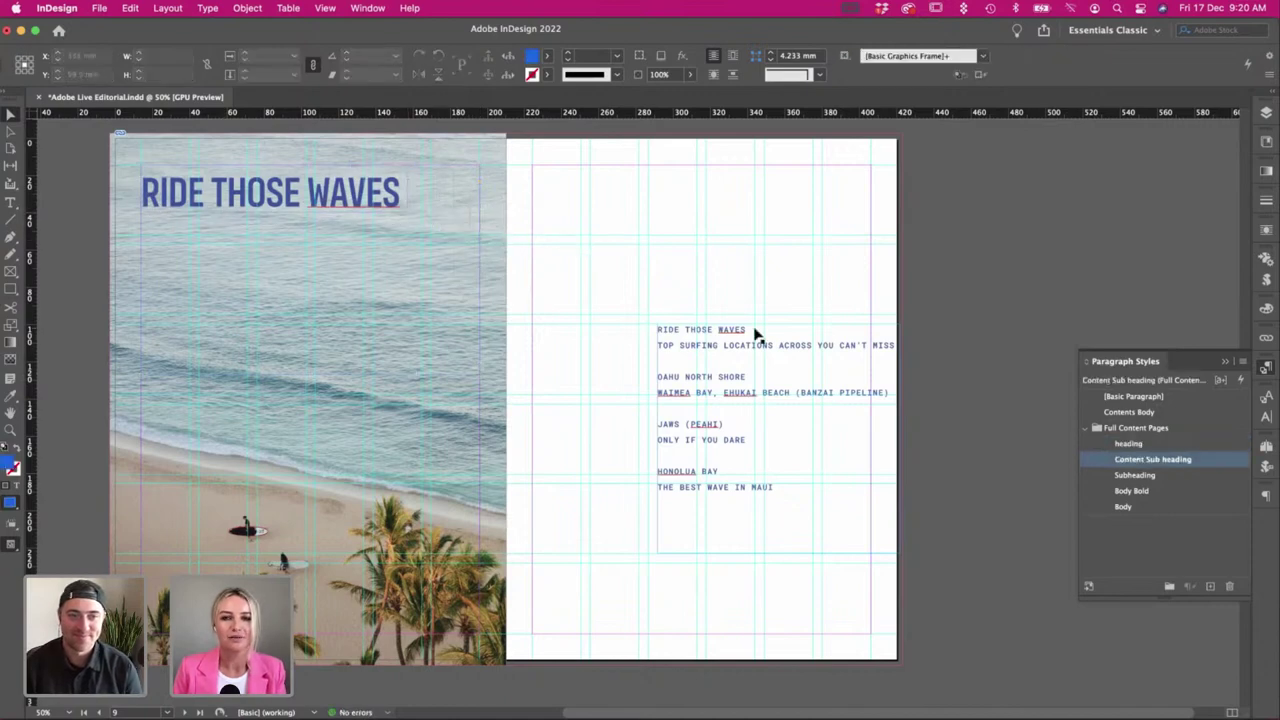
# Delete the RIDE THOSE WAVES line from the page 9 text frame.
pyautogui.doubleClick(755, 335)
pyautogui.moveTo(748, 329); pyautogui.dragTo(628, 329)
pyautogui.press('BackSpace')
pyautogui.press('Delete')
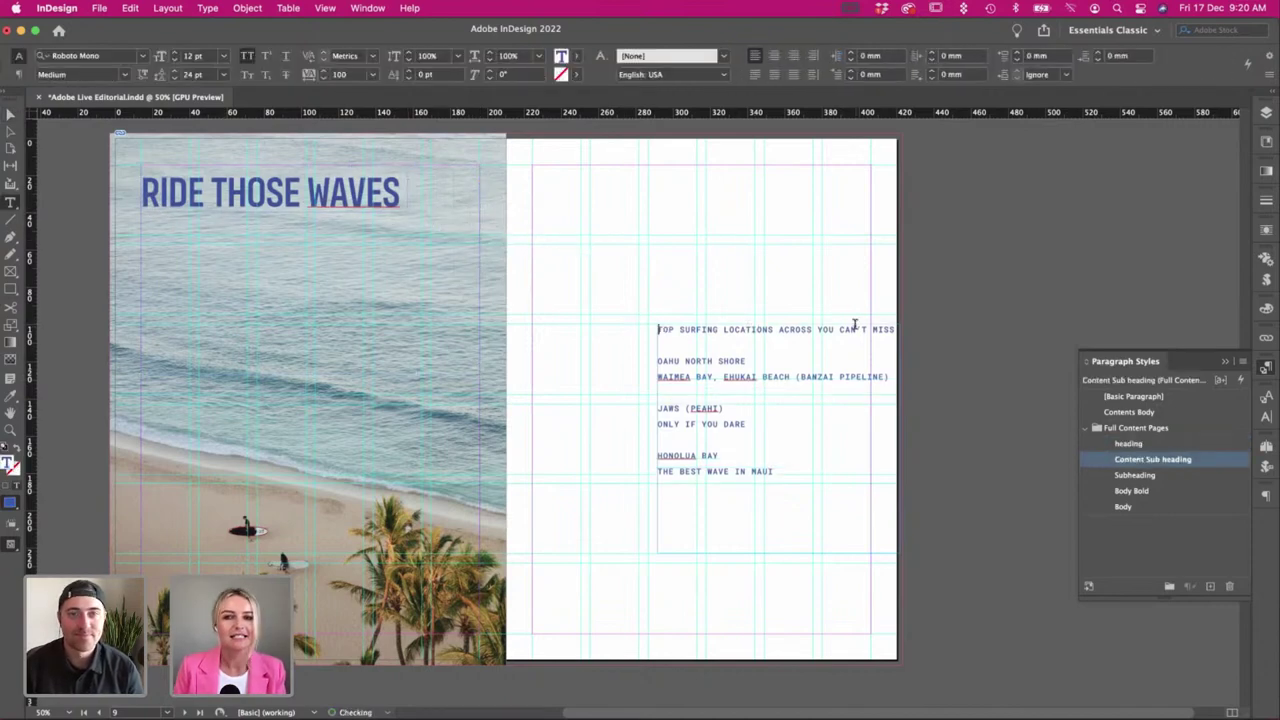
# Copy TOP SURFING LOCATIONS ACROSS YOU CAN'T MISS into a new frame under the page 8 heading, using the Content Sub heading style.
pyautogui.moveTo(657, 330); pyautogui.dragTo(908, 338)
pyautogui.press('super+c')
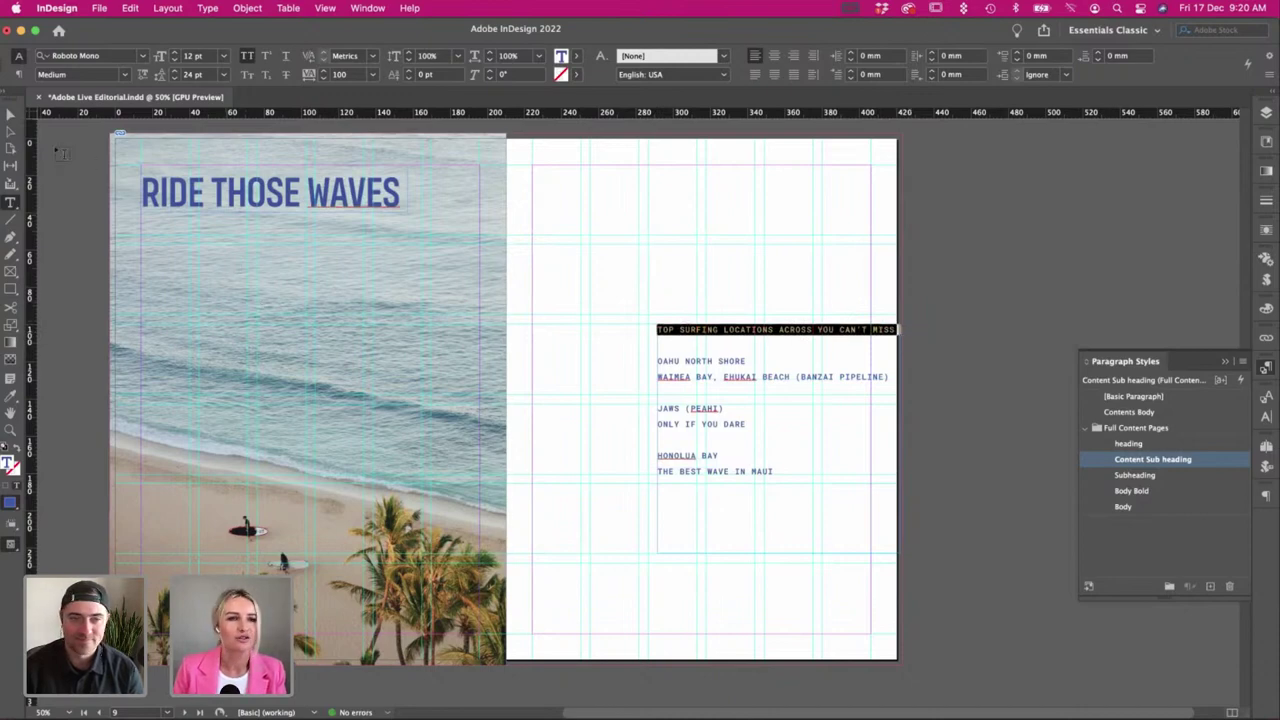
pyautogui.click(10, 114)
pyautogui.press('super+shift+a')
pyautogui.press('t')
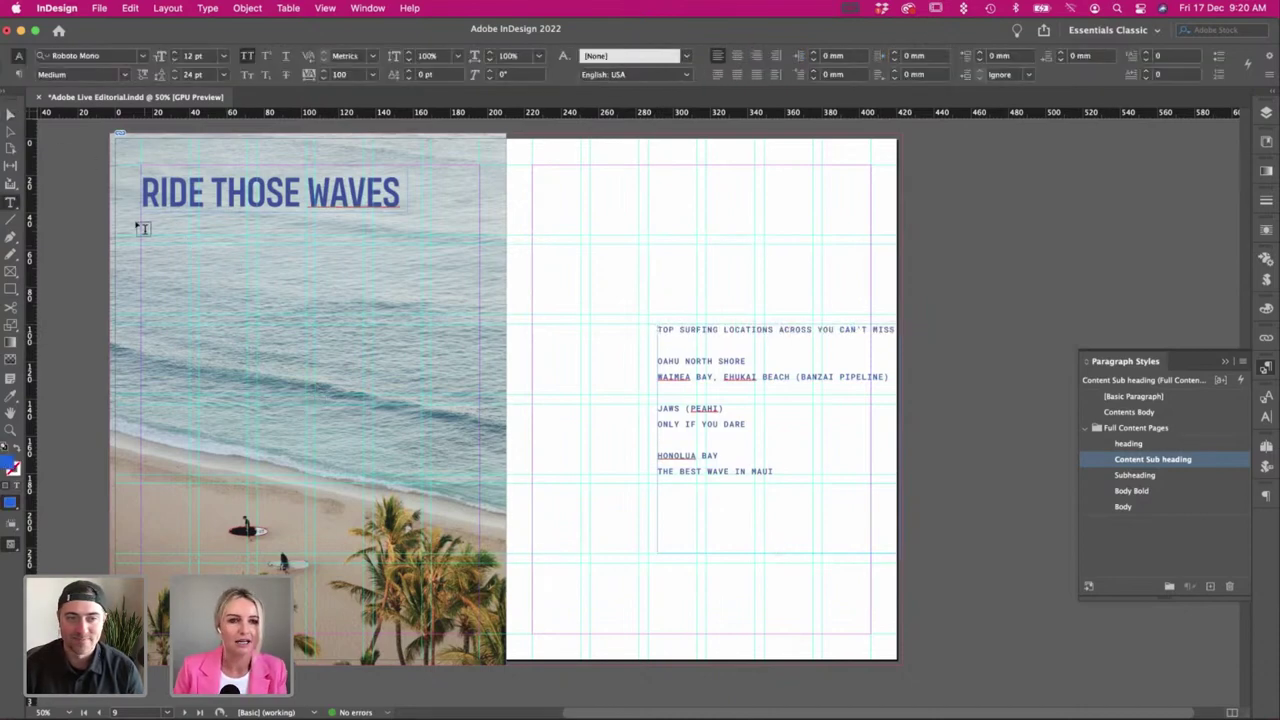
pyautogui.moveTo(143, 224); pyautogui.dragTo(421, 318)
pyautogui.press('super+v')
pyautogui.press('super+a')
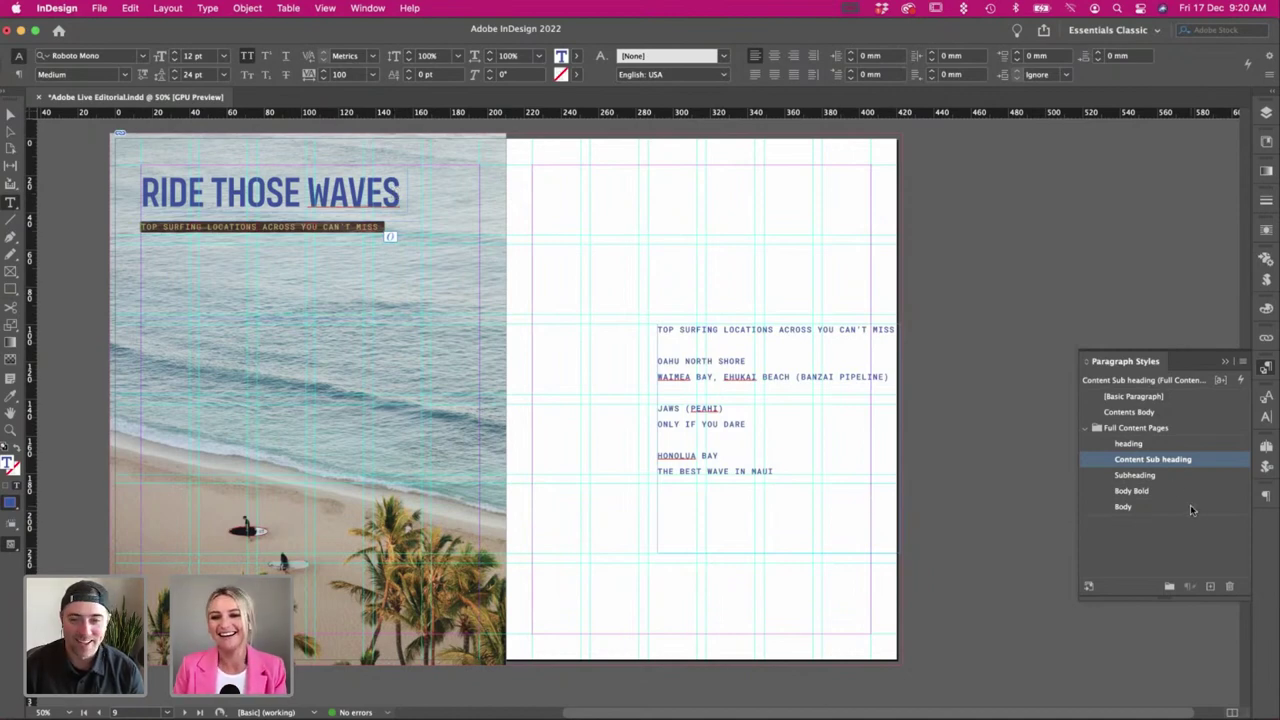
pyautogui.click(1172, 476)
pyautogui.click(1180, 460)
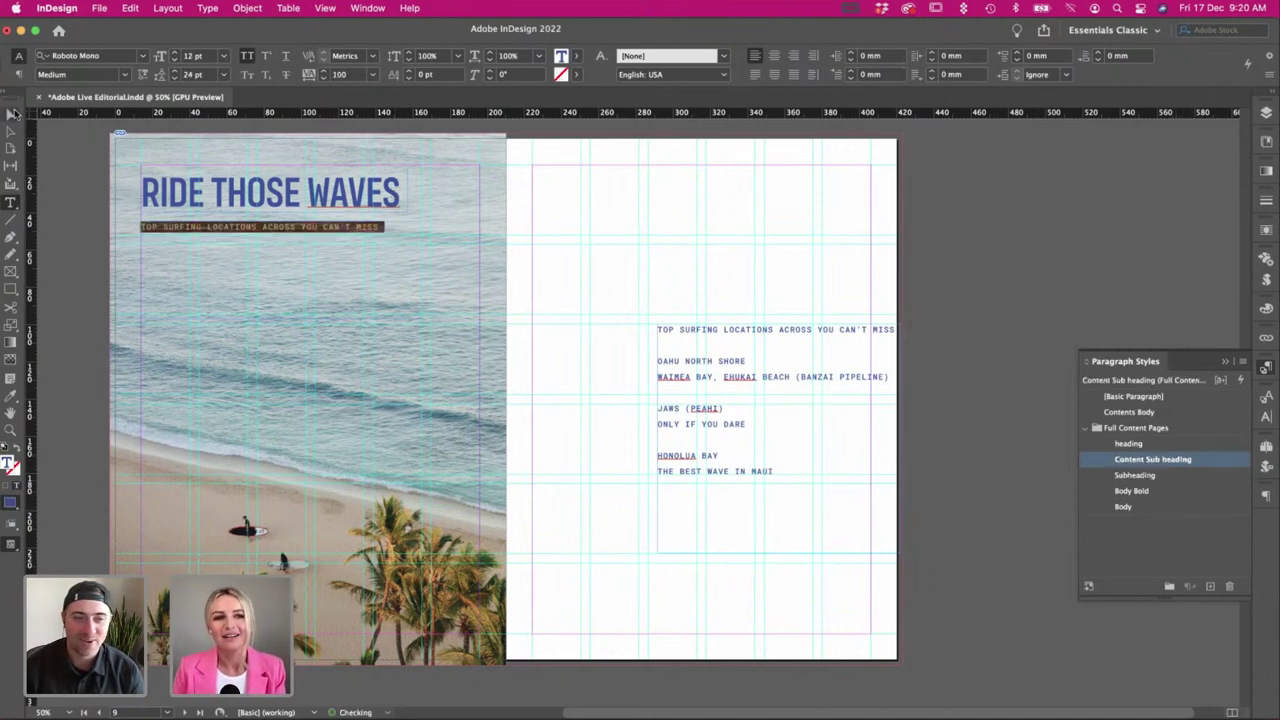
# Remove the TOP SURFING LOCATIONS line and the blank lines after it from the page 9 text.
pyautogui.moveTo(888, 338); pyautogui.dragTo(614, 323)
pyautogui.press('BackSpace')
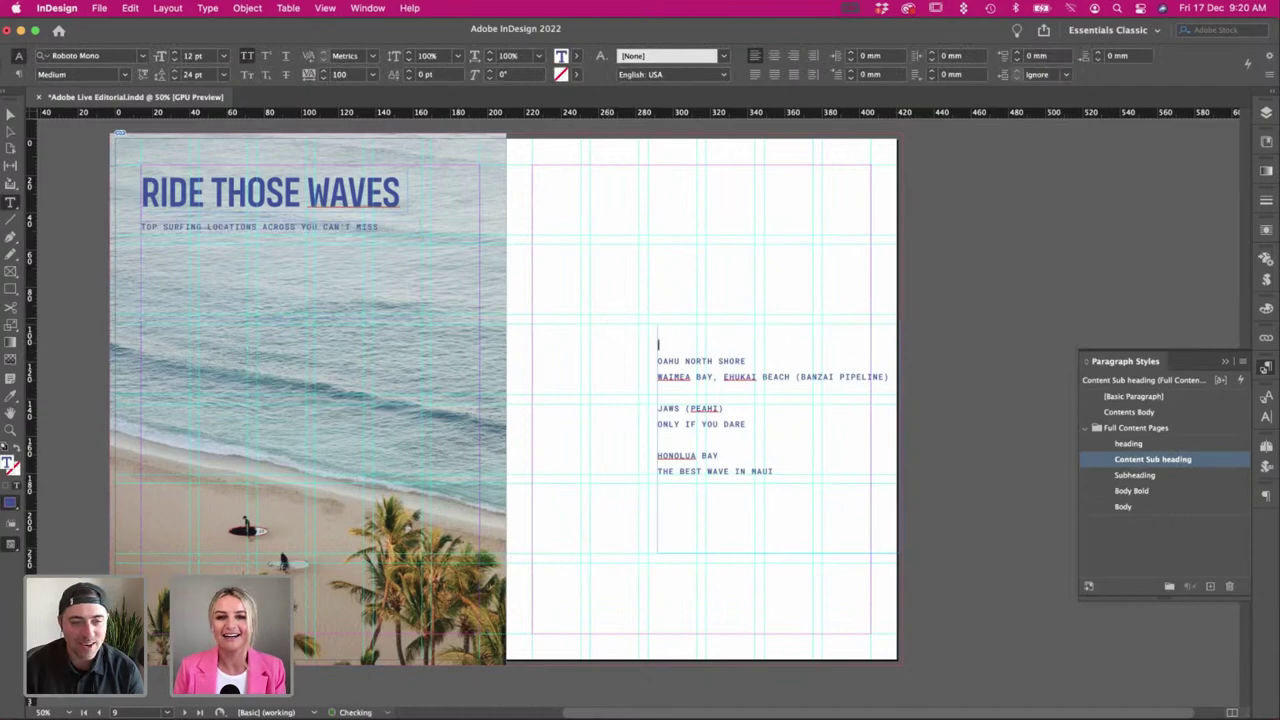
pyautogui.press('BackSpace')
pyautogui.press('BackSpace')
pyautogui.click(12, 117)
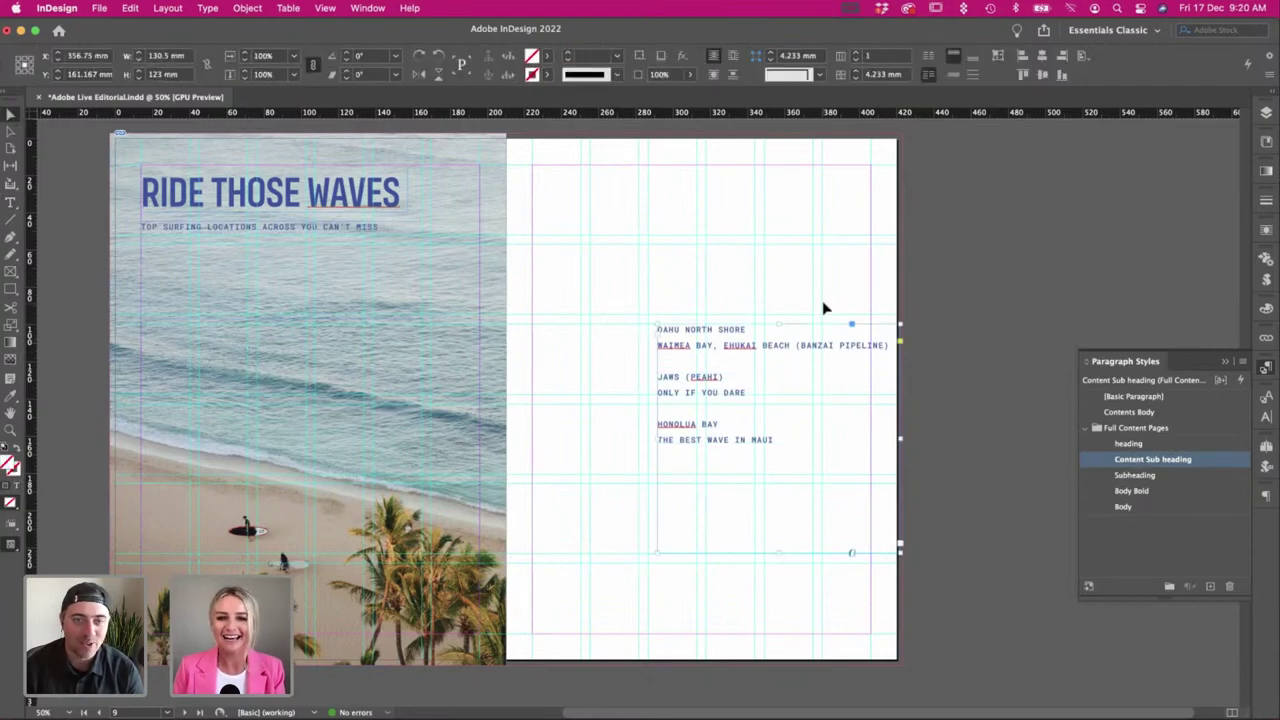
# Move the page 9 text frame inward so it sits within the page margins, and preview the spread without guides.
pyautogui.click(825, 304)
pyautogui.moveTo(714, 350); pyautogui.dragTo(665, 351)
pyautogui.click(610, 271)
pyautogui.hscroll(-1, 611, 272)
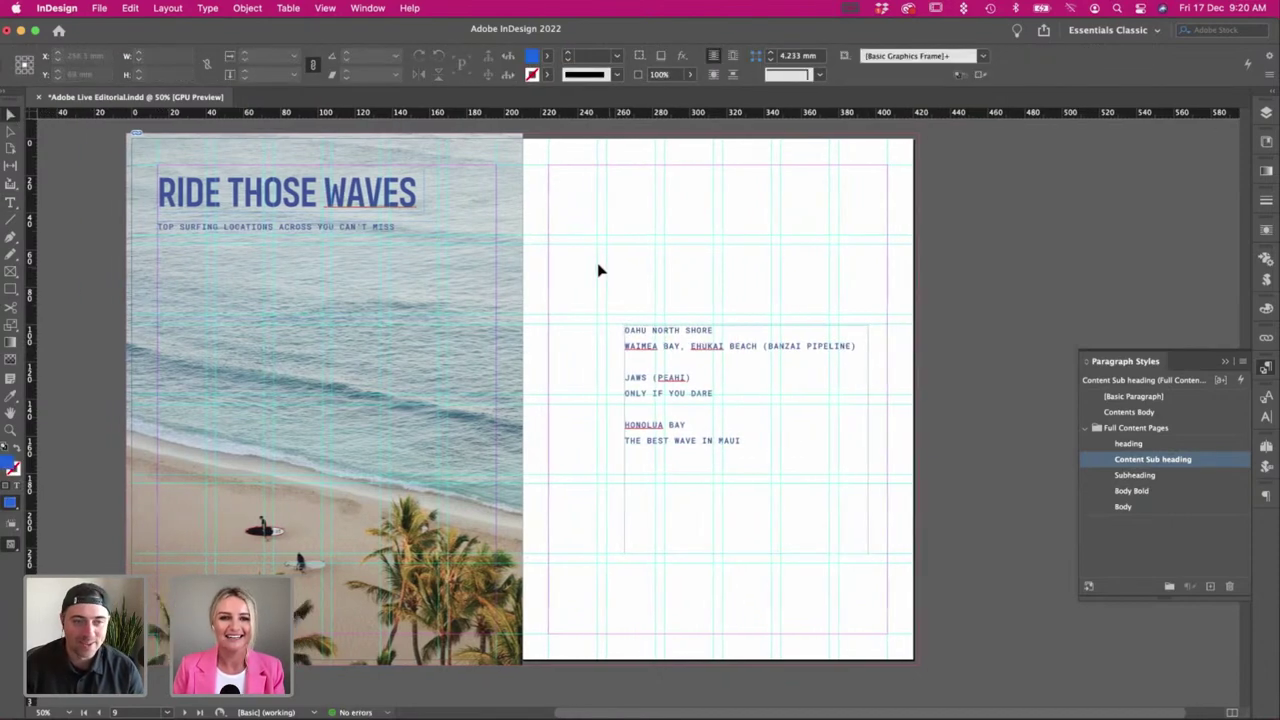
pyautogui.press('w')
# Move the TOP SURFING LOCATIONS subheading down on page 8 to widen the gap below the heading.
pyautogui.click(378, 258)
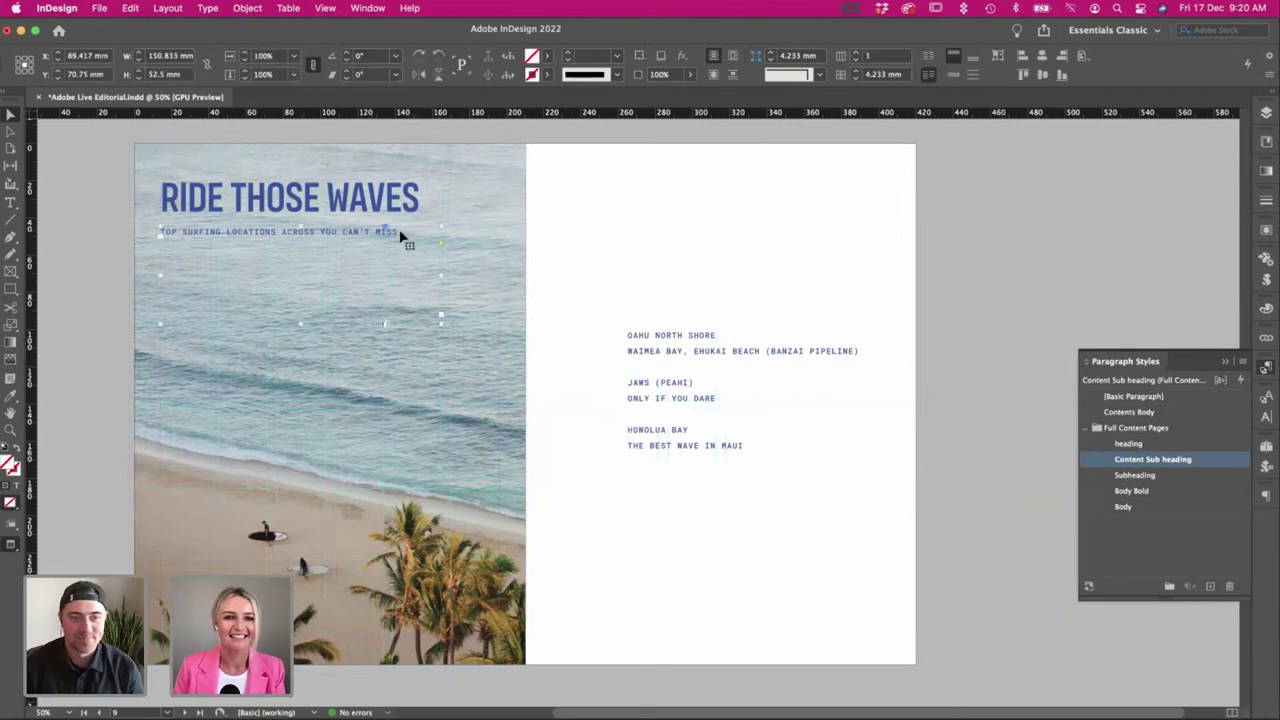
pyautogui.click(308, 236)
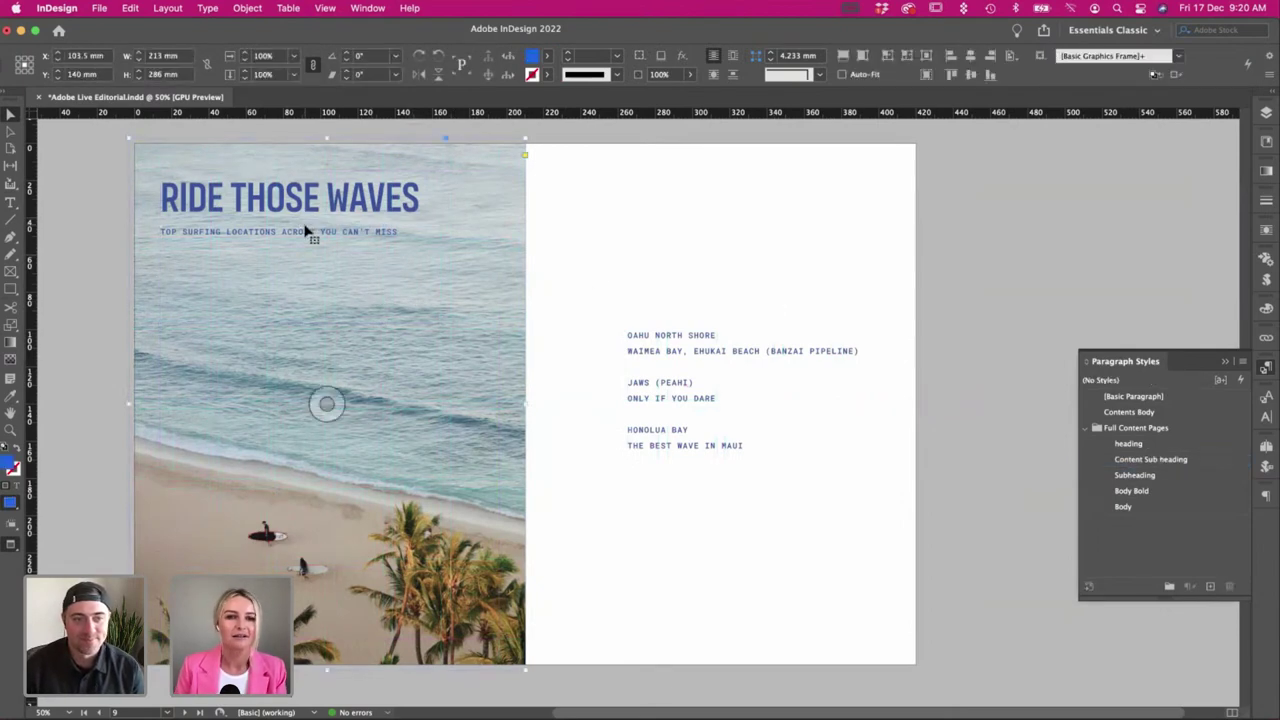
pyautogui.moveTo(305, 238); pyautogui.dragTo(305, 300)
# Try setting the RIDE THOSE WAVES heading on two lines, breaking after RIDE, in a taller frame.
pyautogui.click(276, 219)
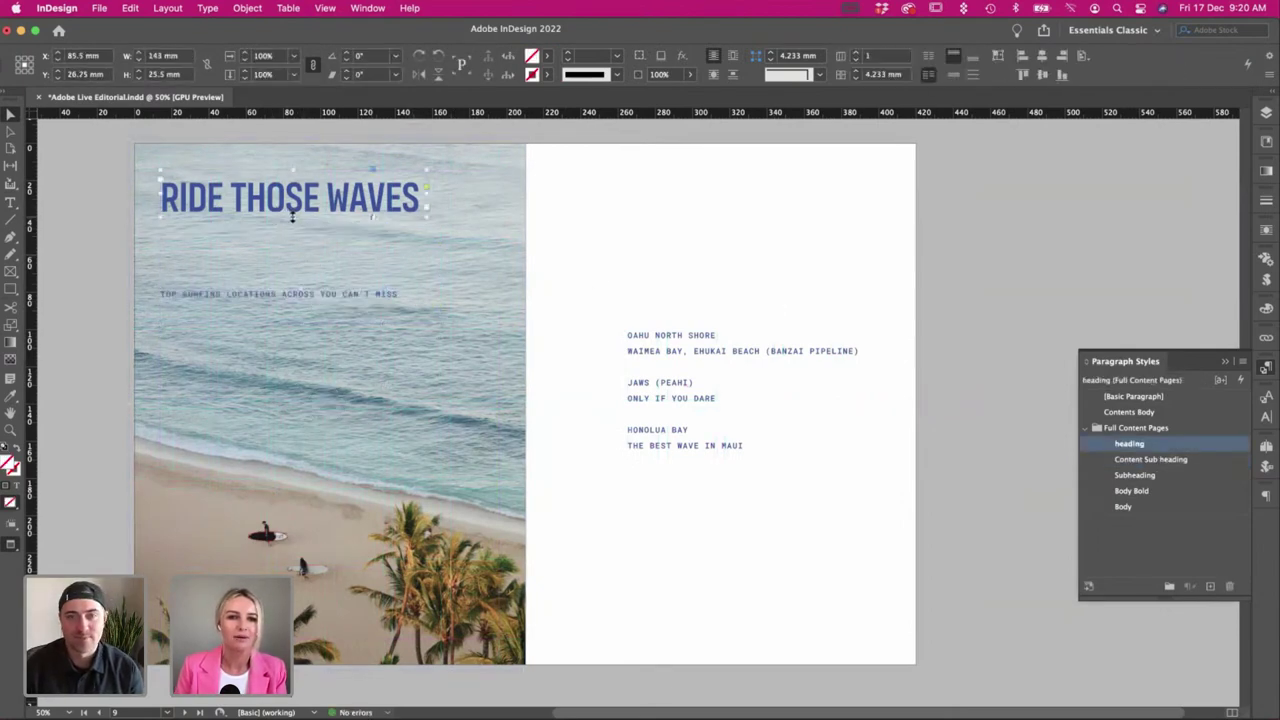
pyautogui.moveTo(291, 214); pyautogui.dragTo(293, 281)
pyautogui.moveTo(429, 233); pyautogui.dragTo(363, 232)
pyautogui.doubleClick(217, 200)
pyautogui.click(228, 190)
pyautogui.hotkey('shift', 'Return')
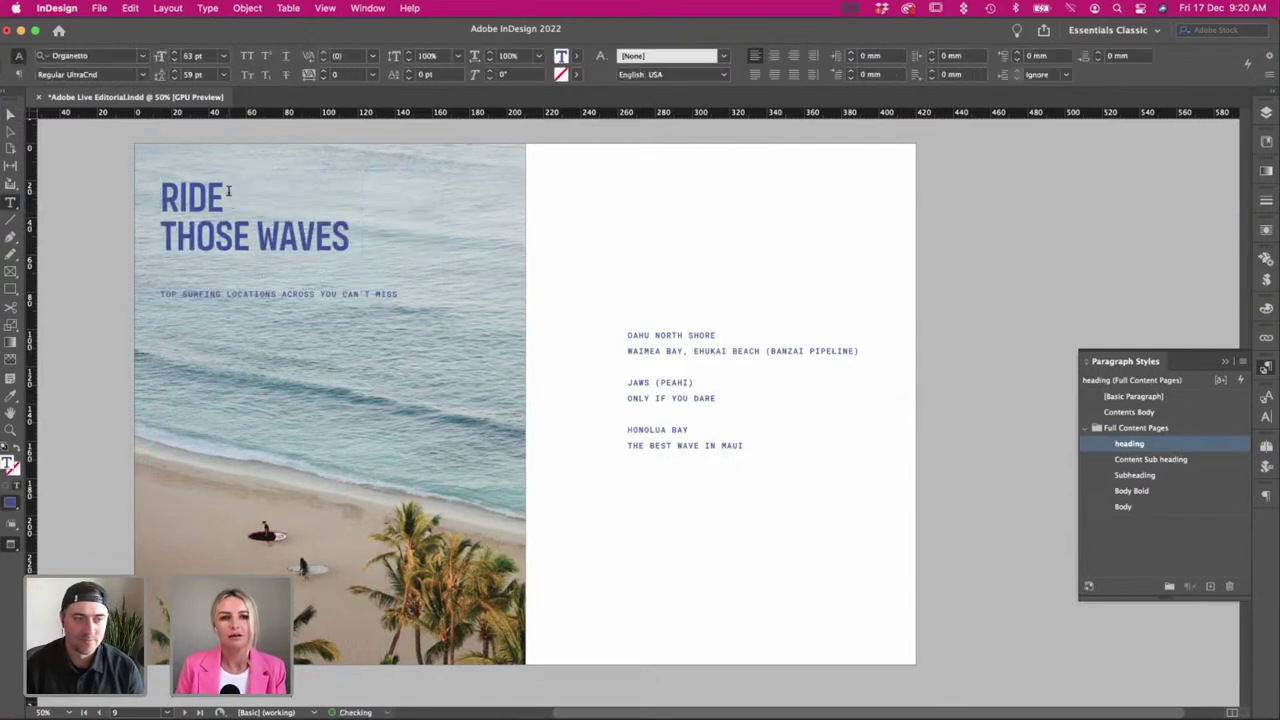
# Undo the heading's line break and bring its frame back to about 144 × 25.5 mm.
pyautogui.press('super+z')
pyautogui.press('super+z')
pyautogui.click(10, 115)
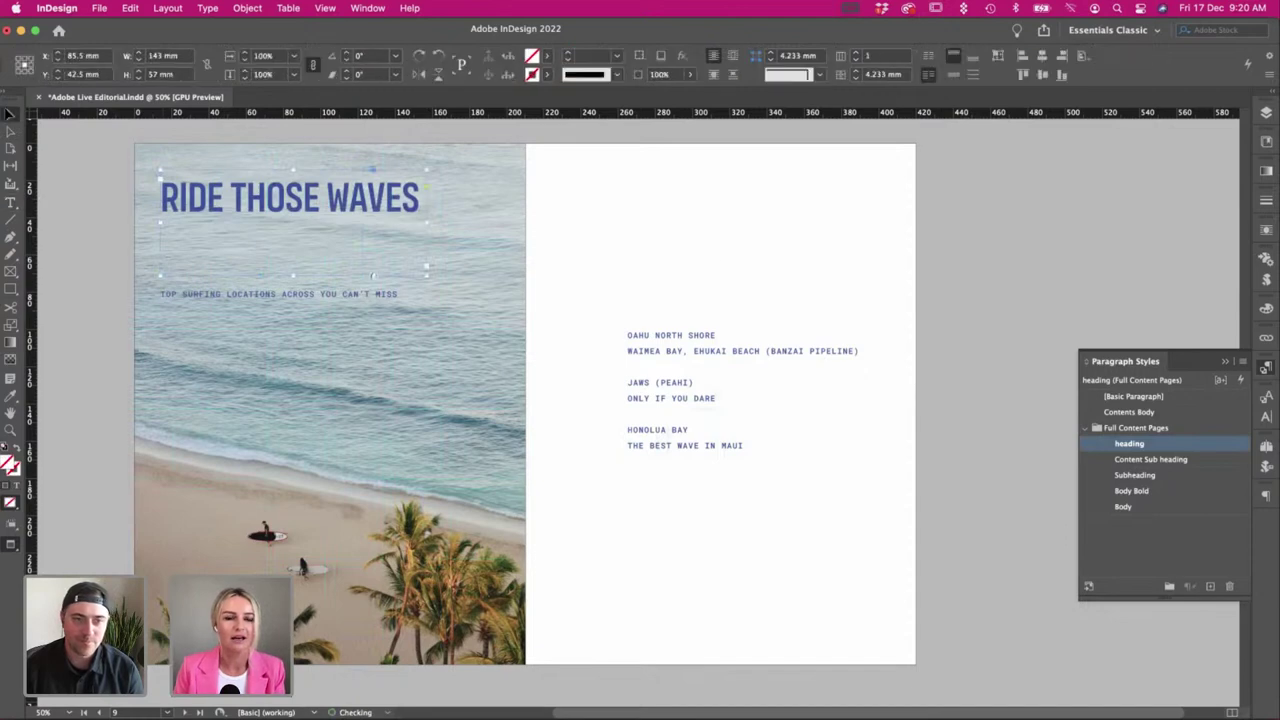
pyautogui.click(719, 263)
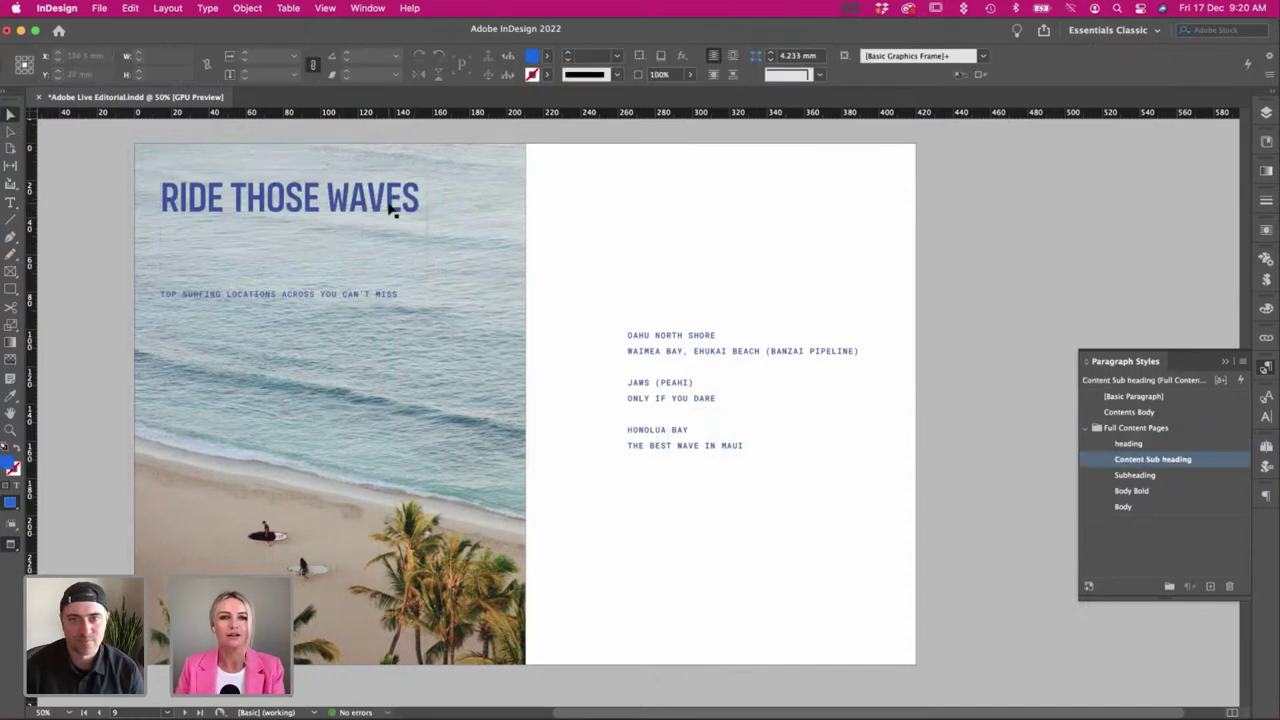
pyautogui.click(393, 210)
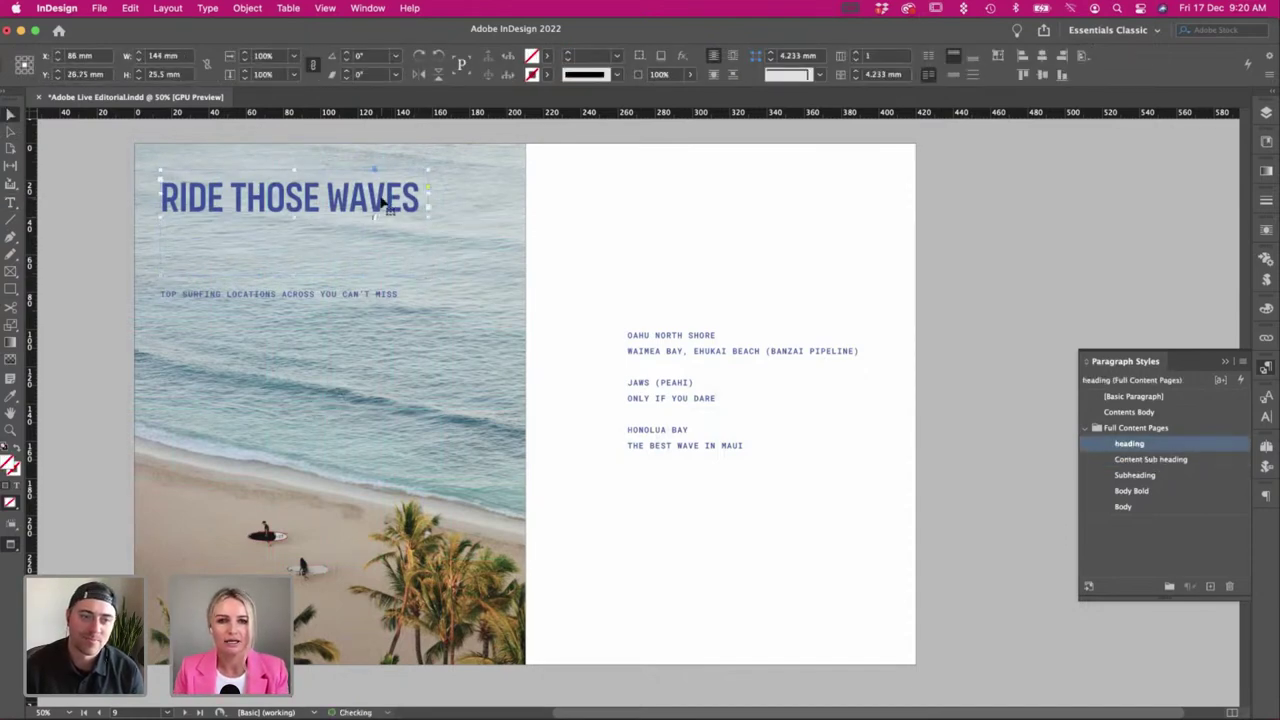
# Move the RIDE THOSE WAVES heading down slightly on page 8 and bring the TOP SURFING LOCATIONS subheading up directly beneath it.
pyautogui.moveTo(383, 205); pyautogui.dragTo(380, 228)
pyautogui.click(291, 297)
pyautogui.moveTo(291, 297); pyautogui.dragTo(289, 255)
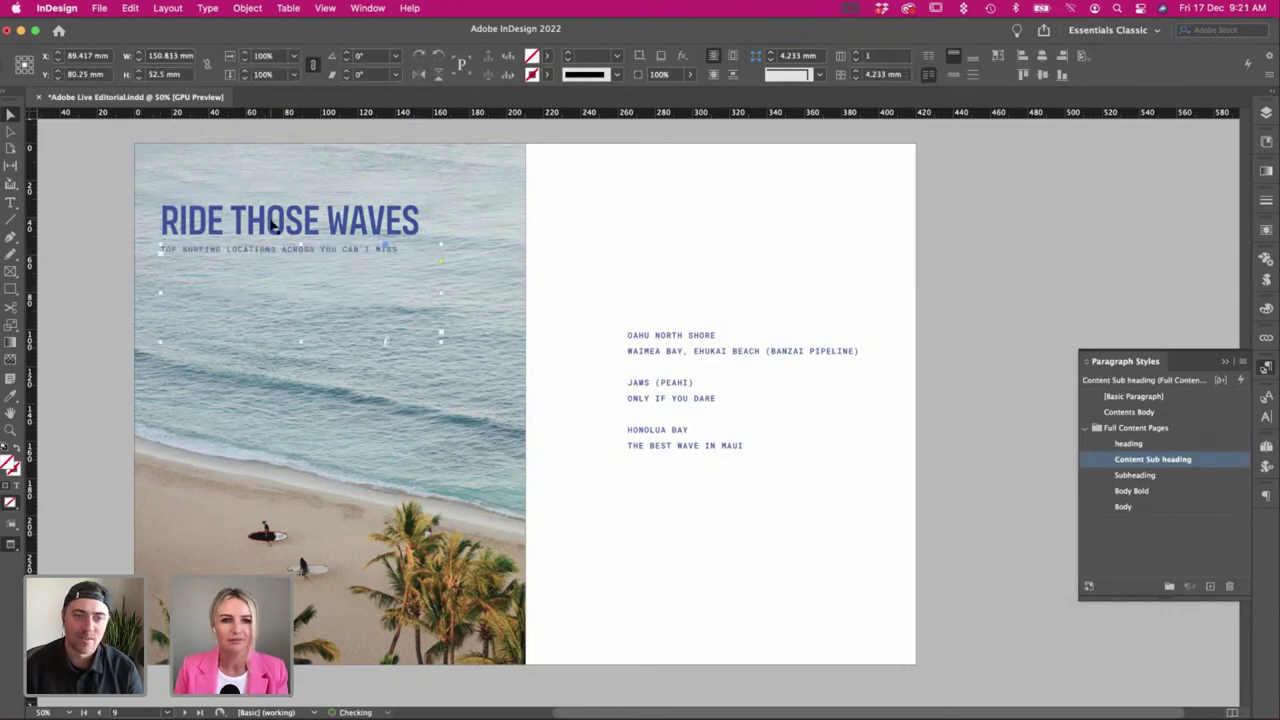
pyautogui.click(560, 240)
pyautogui.click(477, 177)
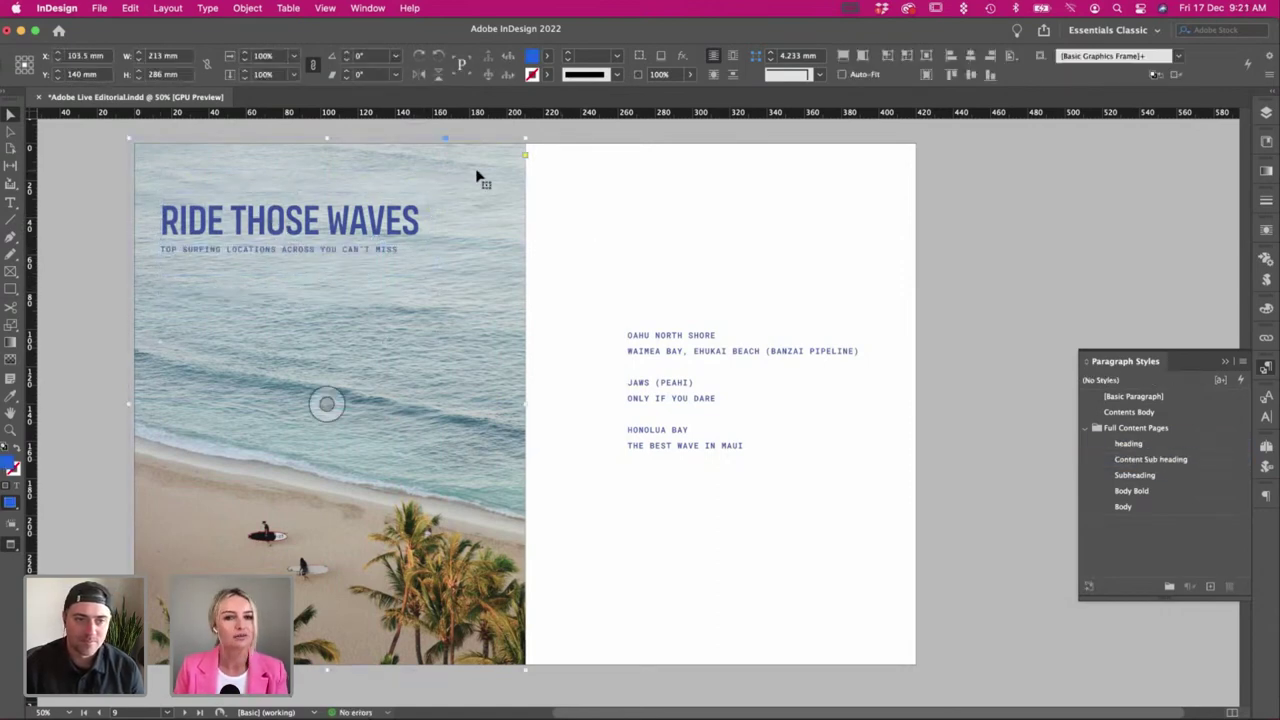
pyautogui.doubleClick(477, 174)
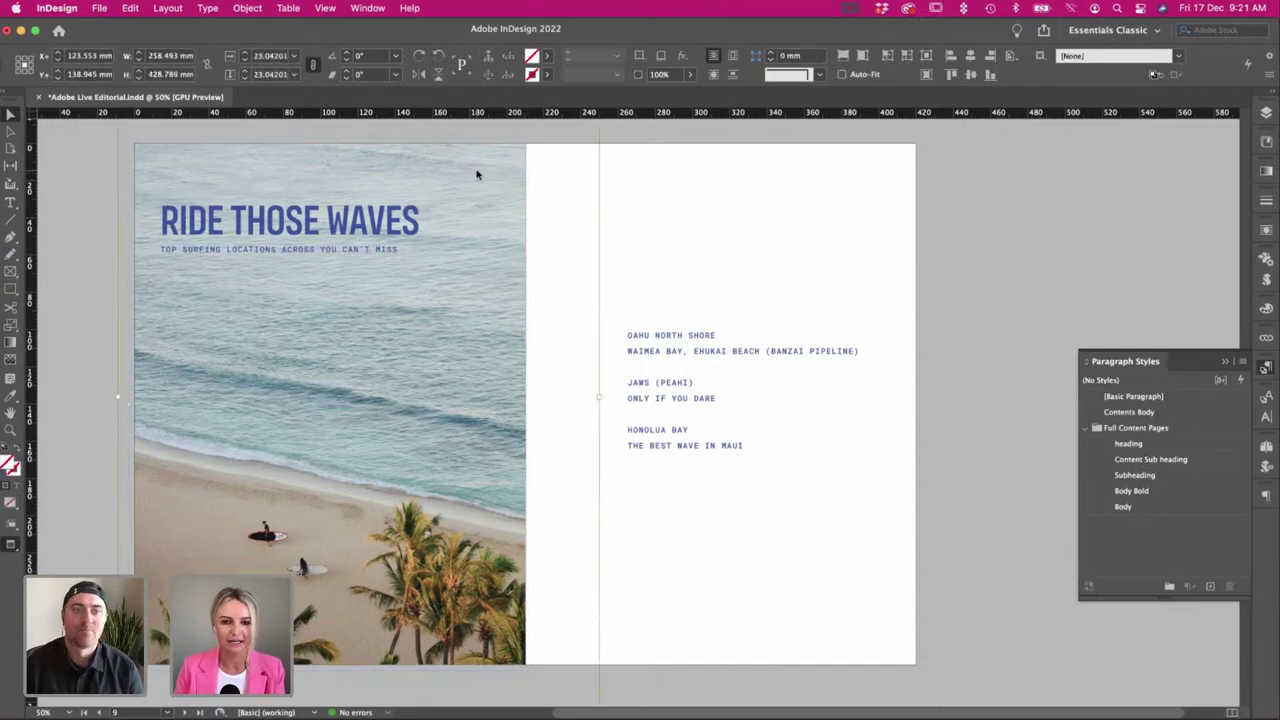
pyautogui.rightClick(477, 174)
pyautogui.moveTo(580, 441)
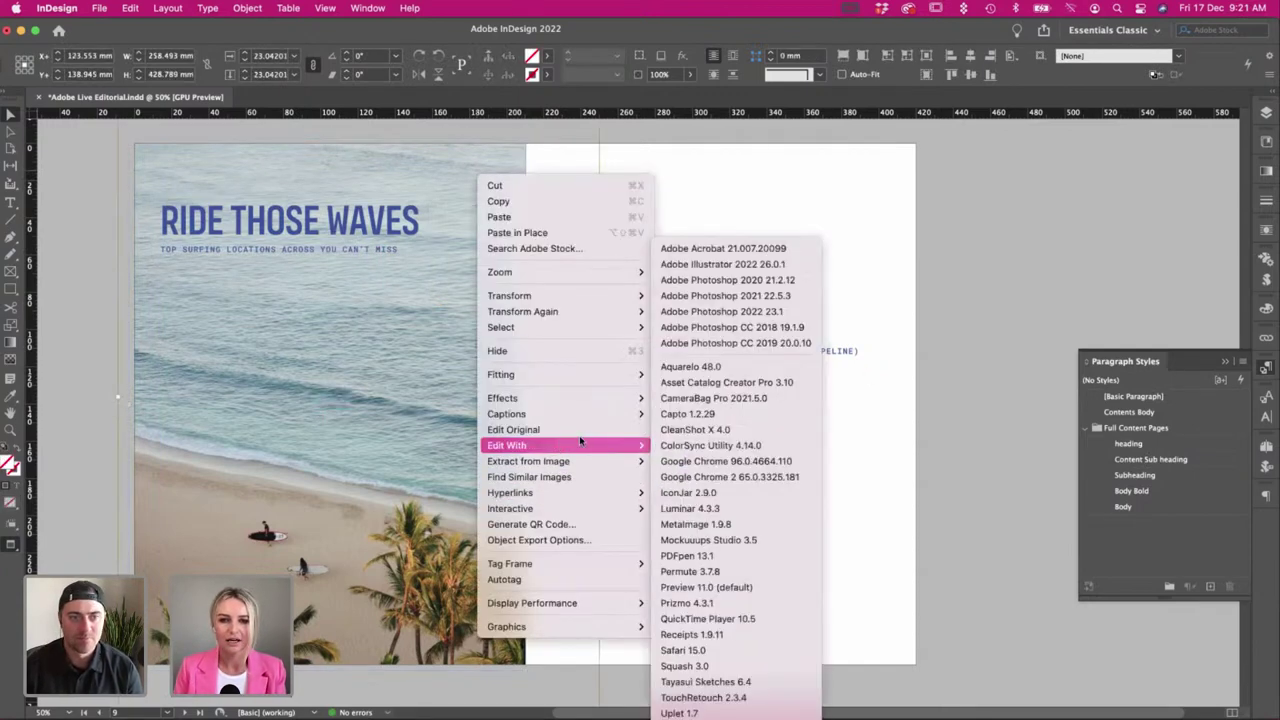
pyautogui.click(733, 189)
pyautogui.click(636, 262)
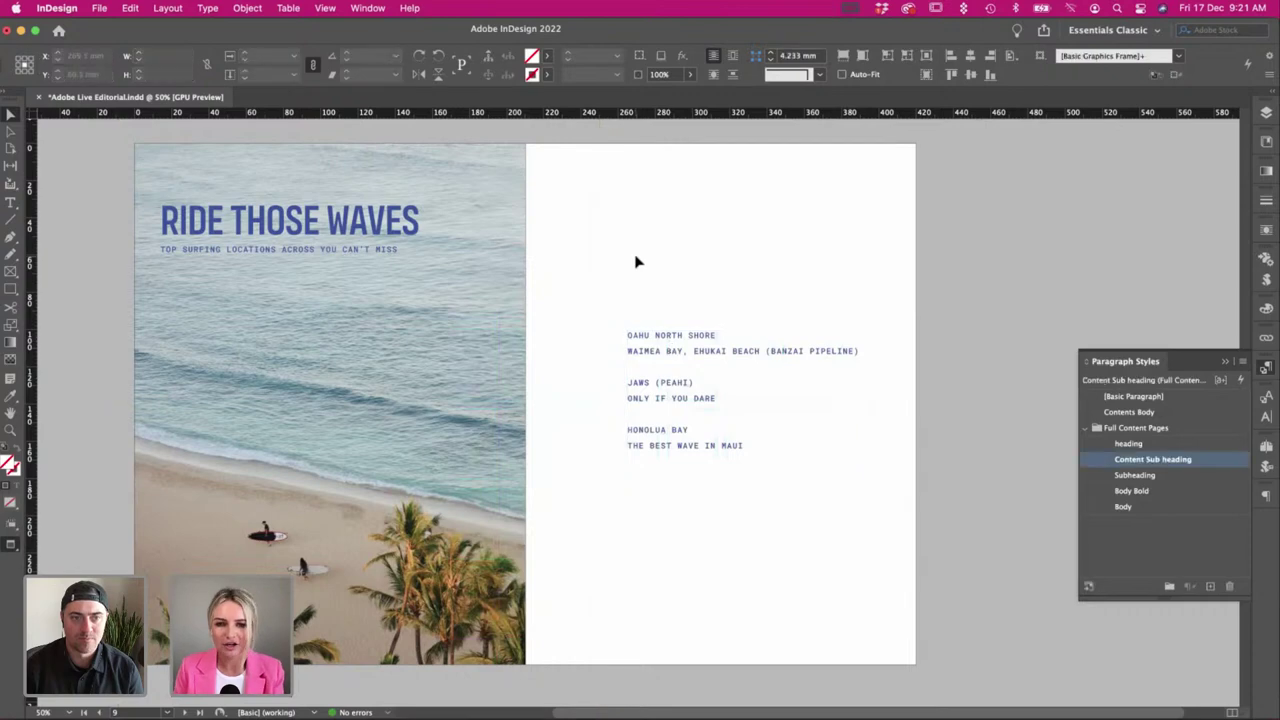
# With guides shown, shift the page 9 locations frame slightly up and outward, and shorten the page 8 subheading frame to about 9.5 mm high.
pyautogui.press('w')
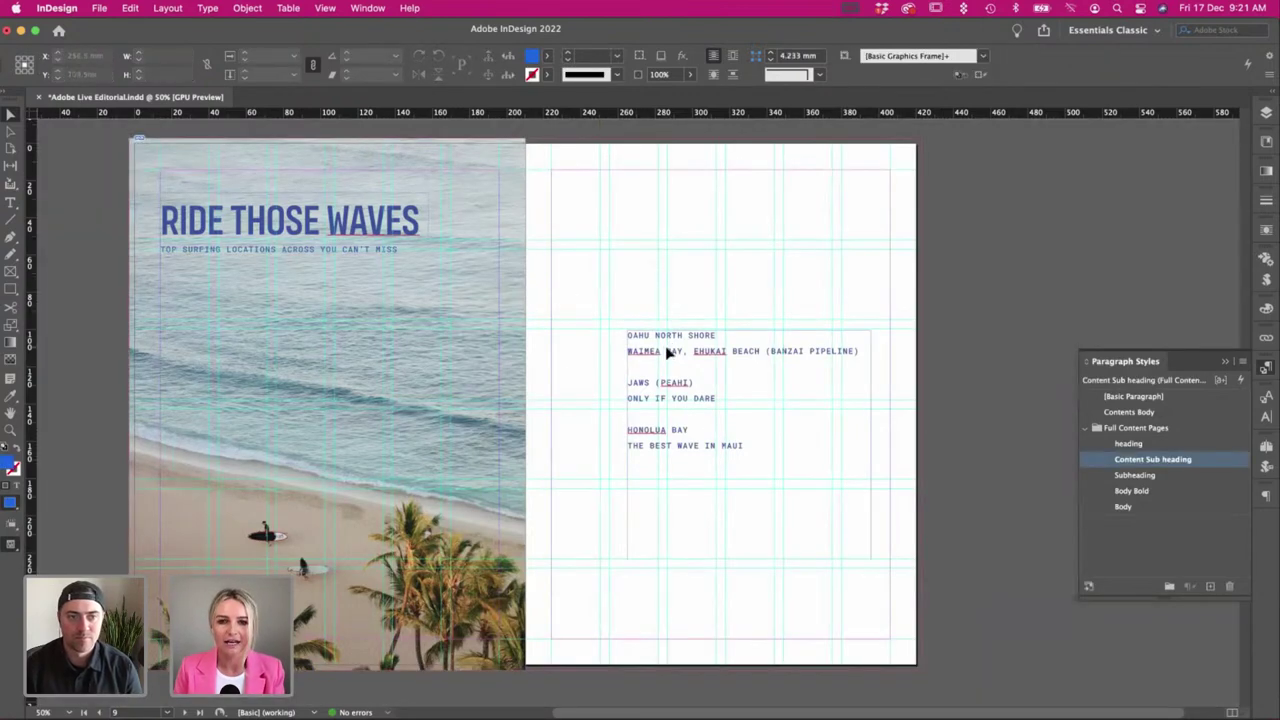
pyautogui.moveTo(668, 352); pyautogui.dragTo(679, 337)
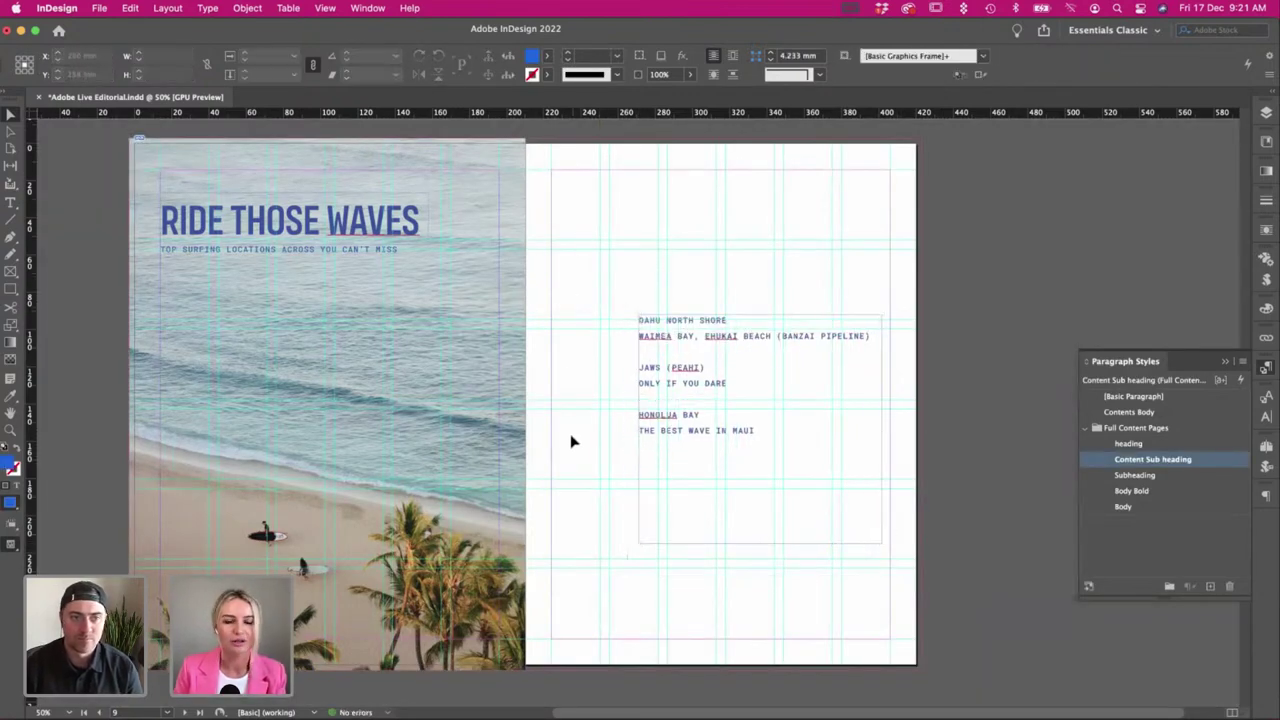
pyautogui.press('t')
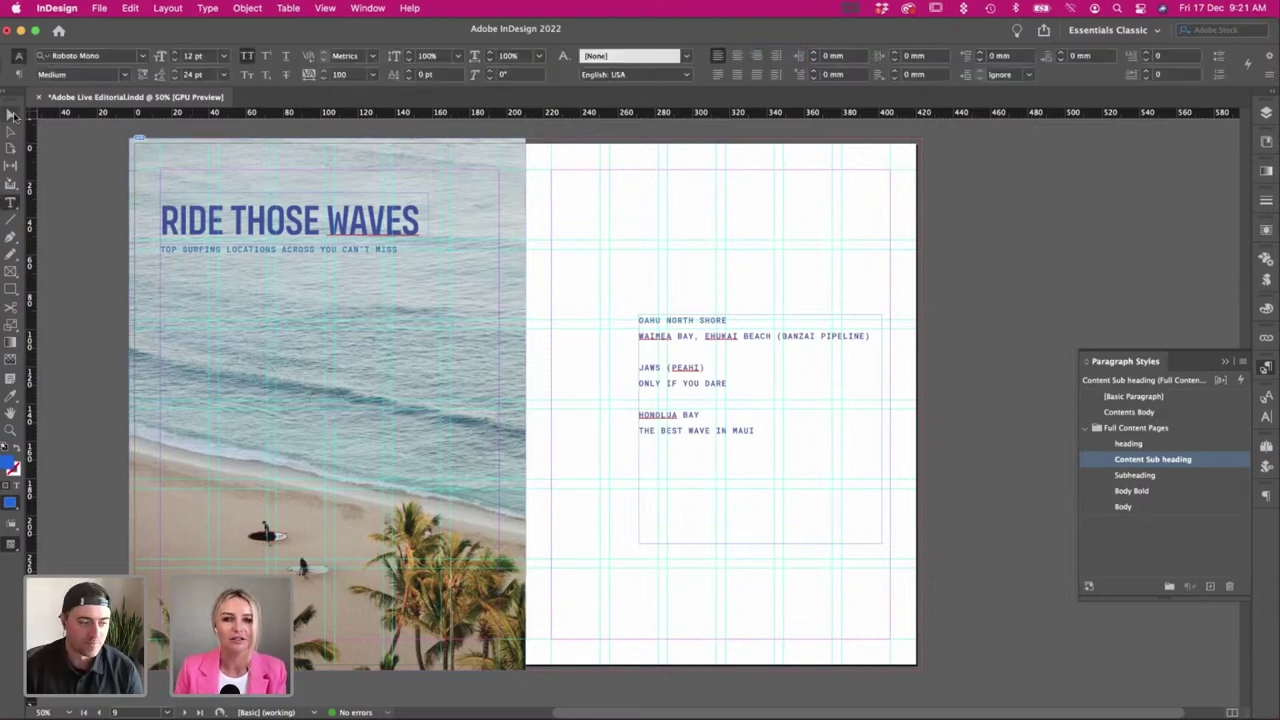
pyautogui.click(163, 287)
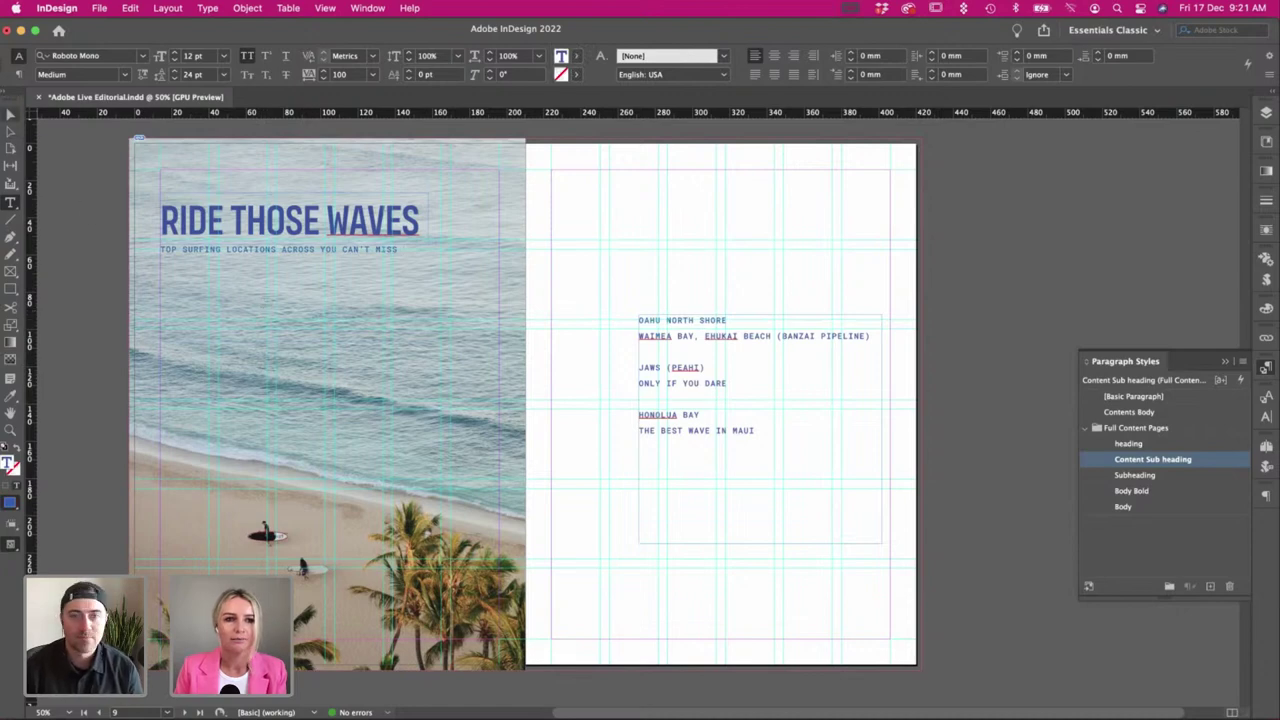
pyautogui.click(10, 114)
pyautogui.moveTo(301, 342); pyautogui.dragTo(302, 262)
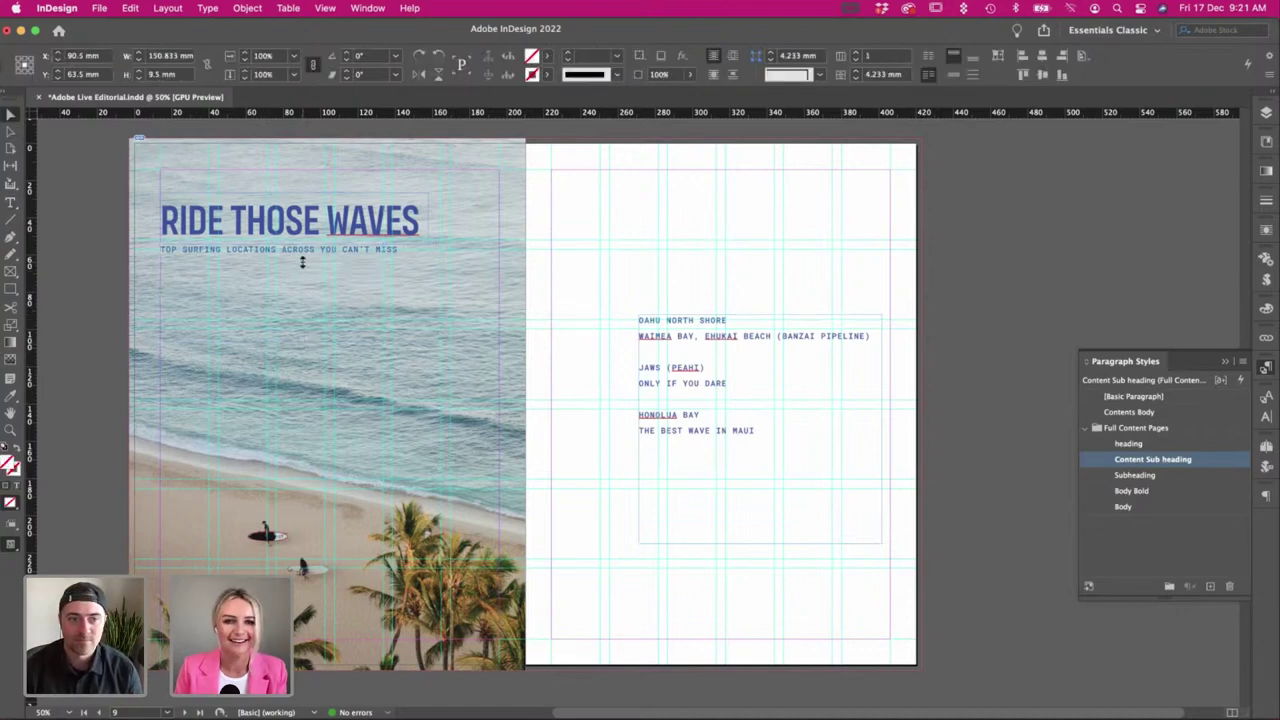
# Create a narrow text frame below the subheading on page 8 and copy OAHU NORTH SHORE into it from the page 9 text.
pyautogui.click(748, 266)
pyautogui.press('t')
pyautogui.moveTo(160, 280); pyautogui.dragTo(268, 400)
pyautogui.moveTo(728, 320); pyautogui.dragTo(658, 318)
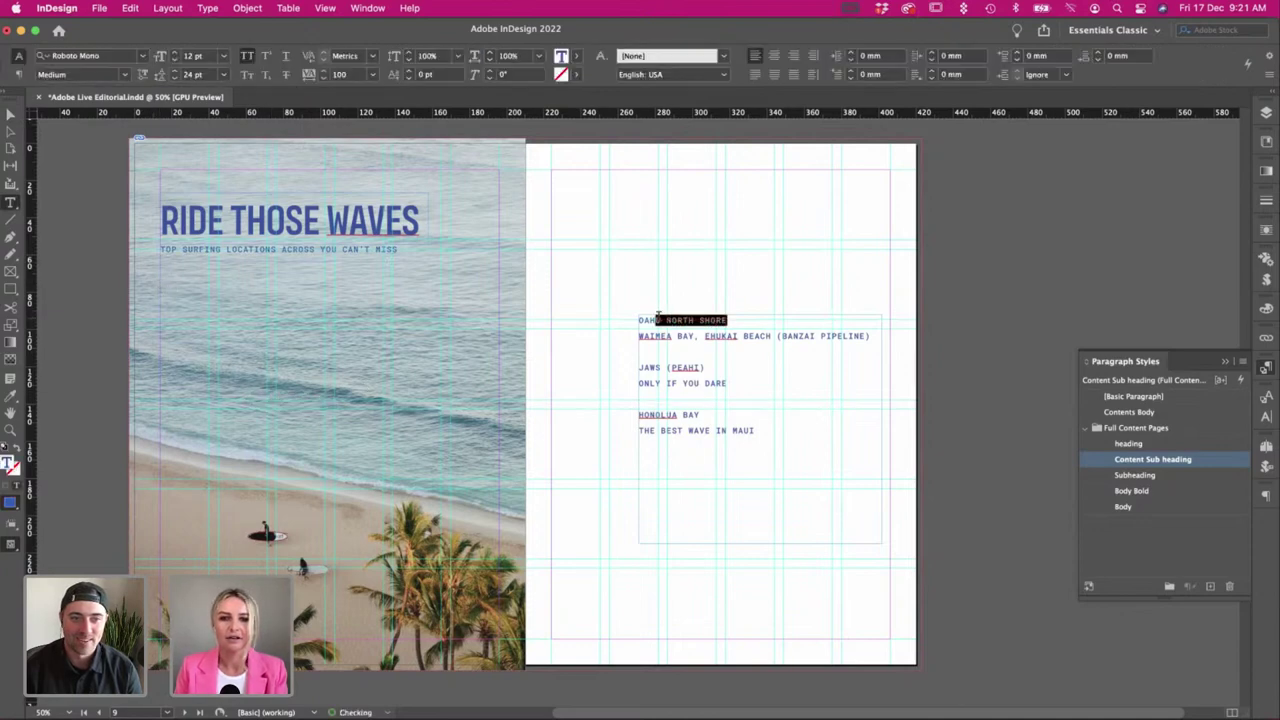
pyautogui.press('super+c')
pyautogui.click(188, 294)
pyautogui.press('super+v')
pyautogui.press('super+a')
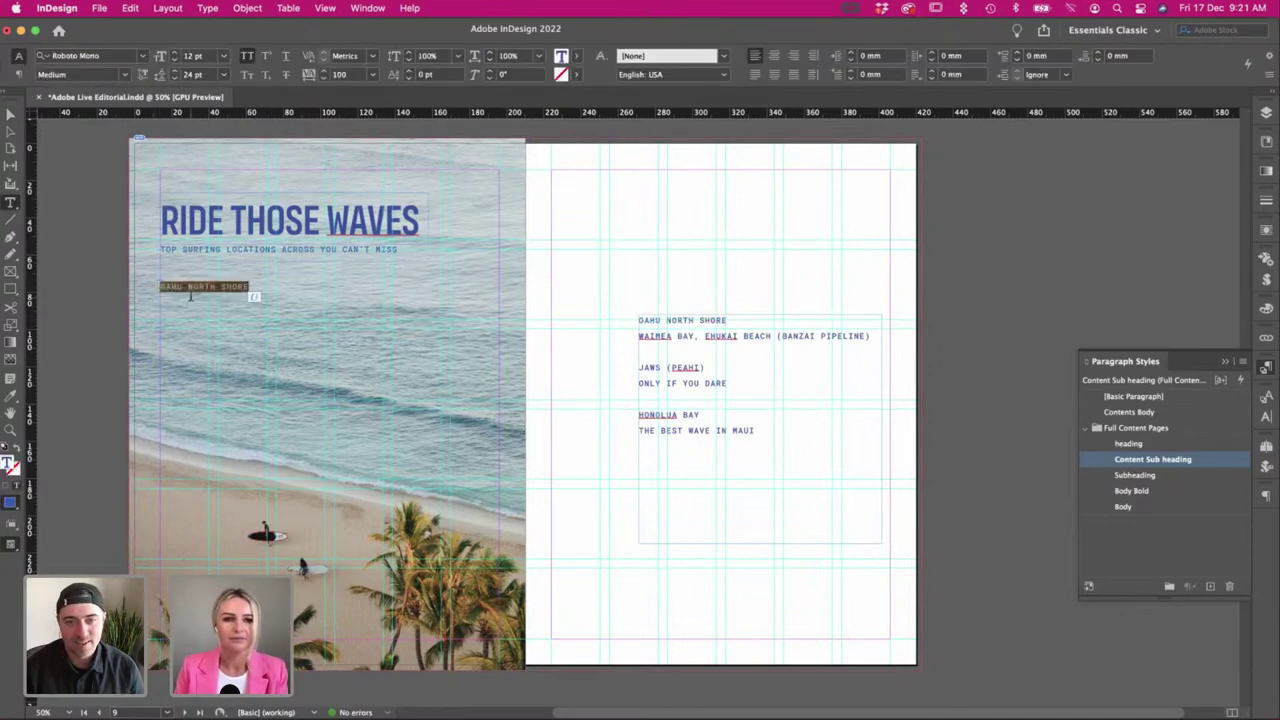
# Try the Subheading and Body Bold paragraph styles on the OAHU NORTH SHORE text on page 8.
pyautogui.click(1164, 476)
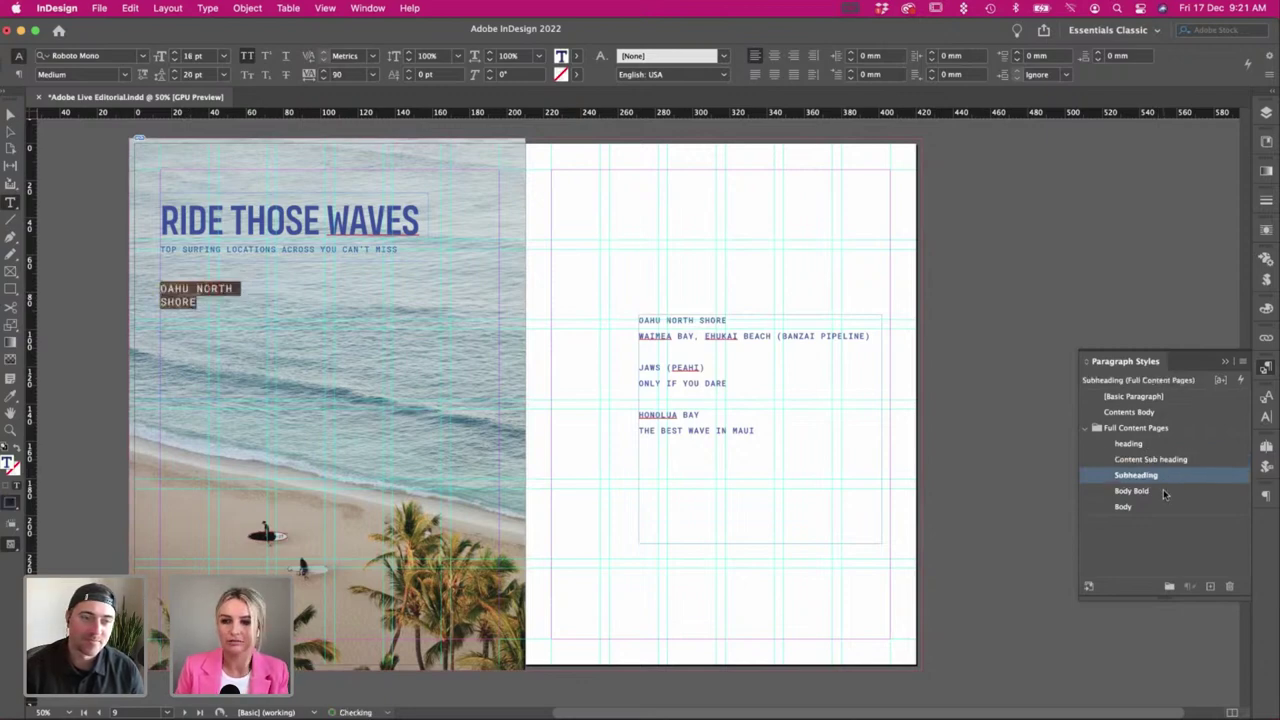
pyautogui.click(1164, 491)
pyautogui.press('Escape')
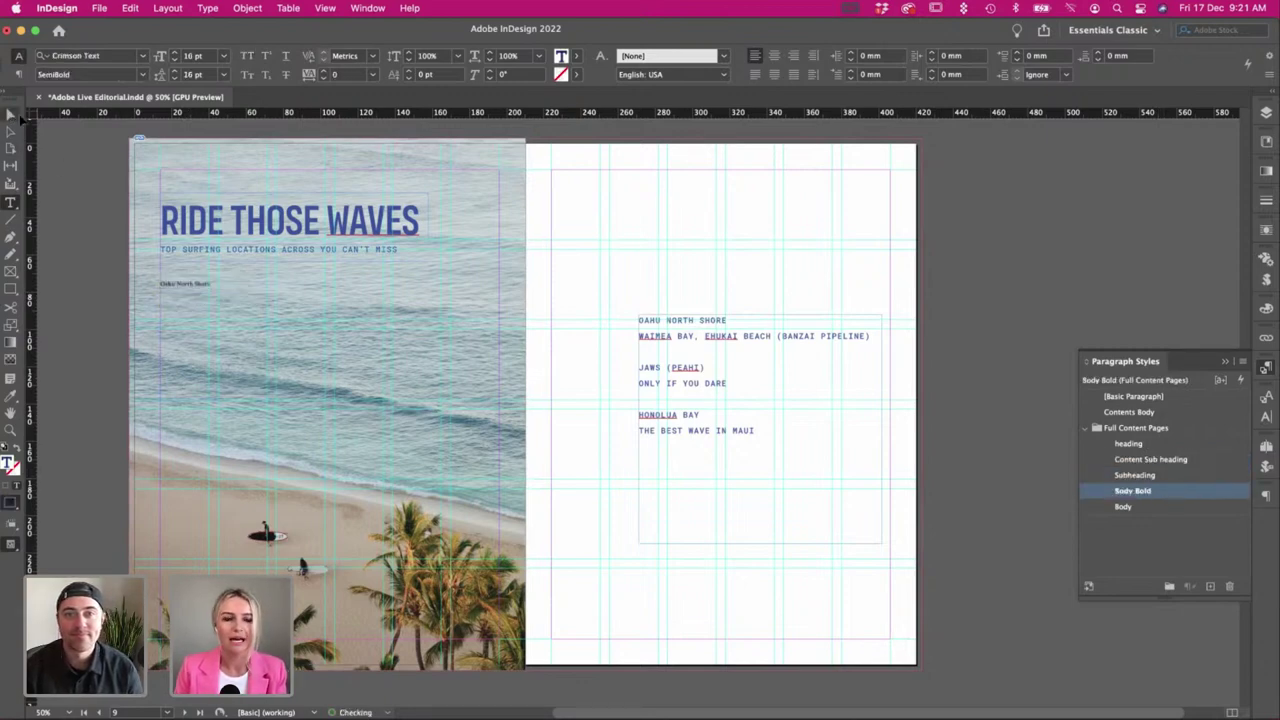
# Check which paragraph style the TURTLE TOWN title uses on the snorkeling spread, and return to the surfing spread.
pyautogui.scroll(1, 882, 317)
pyautogui.scroll(15, 884, 317)
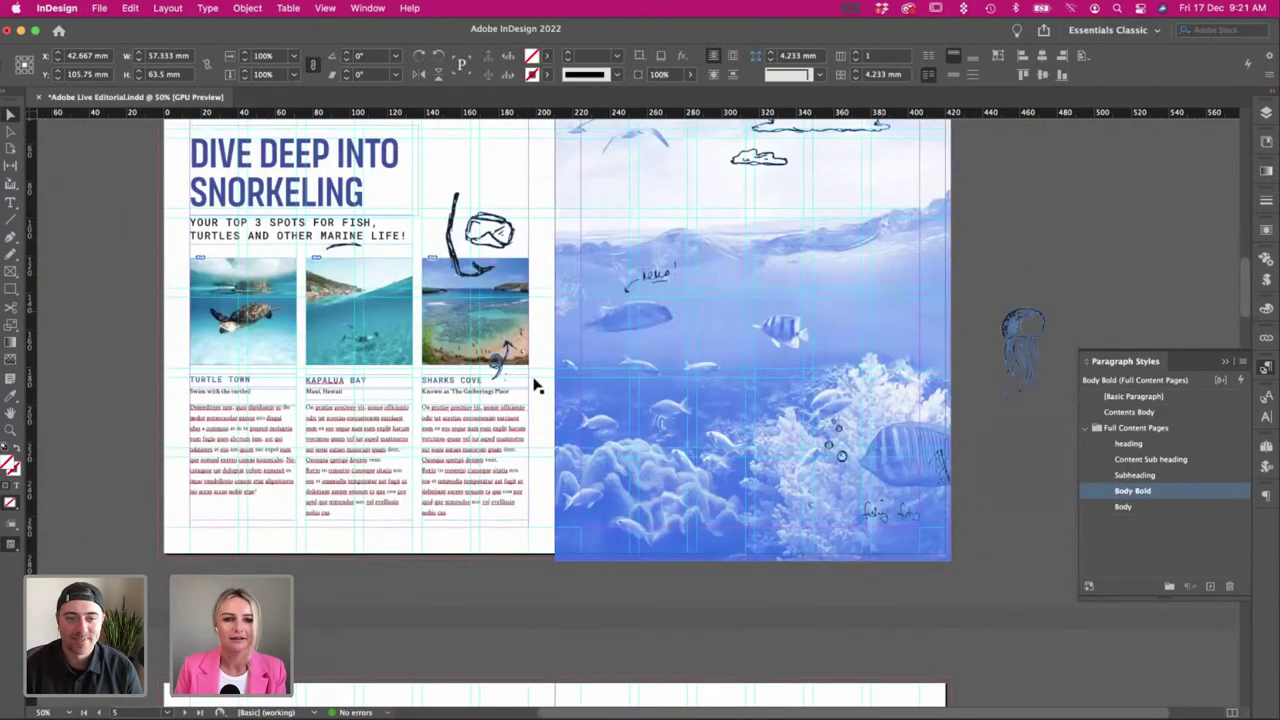
pyautogui.doubleClick(252, 387)
pyautogui.moveTo(251, 380); pyautogui.dragTo(210, 378)
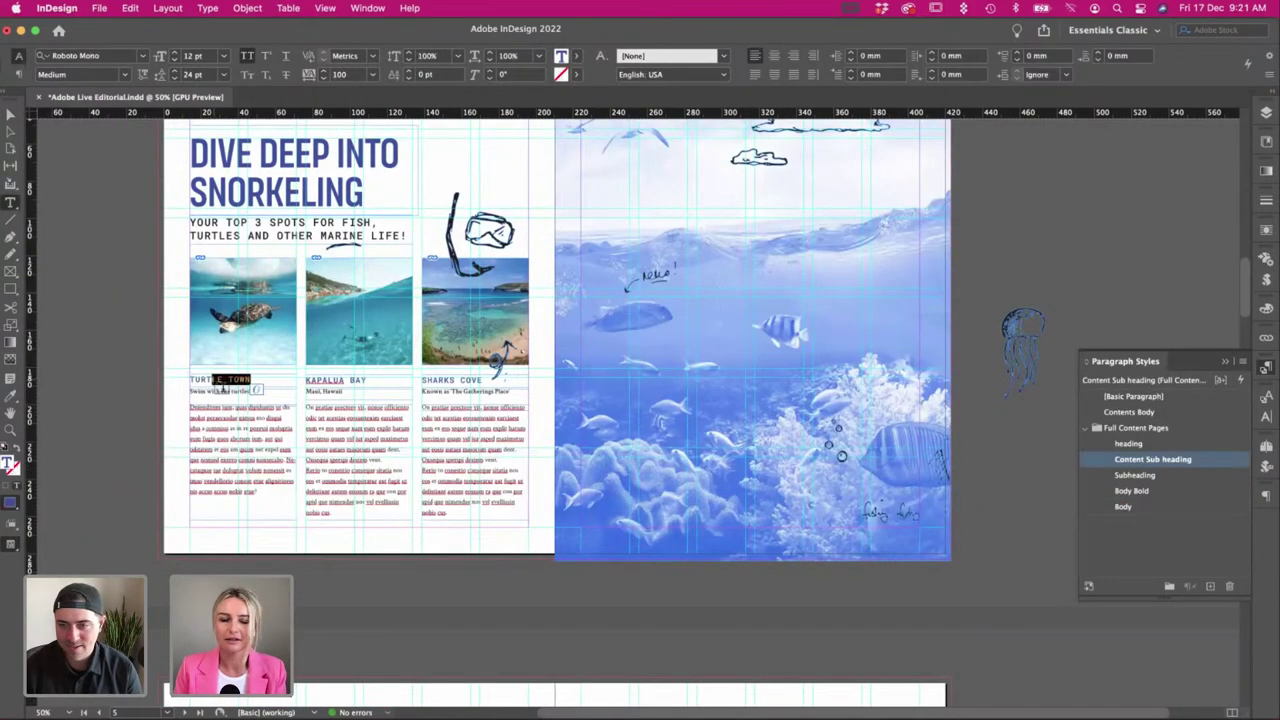
pyautogui.click(12, 116)
pyautogui.scroll(-15, 152, 286)
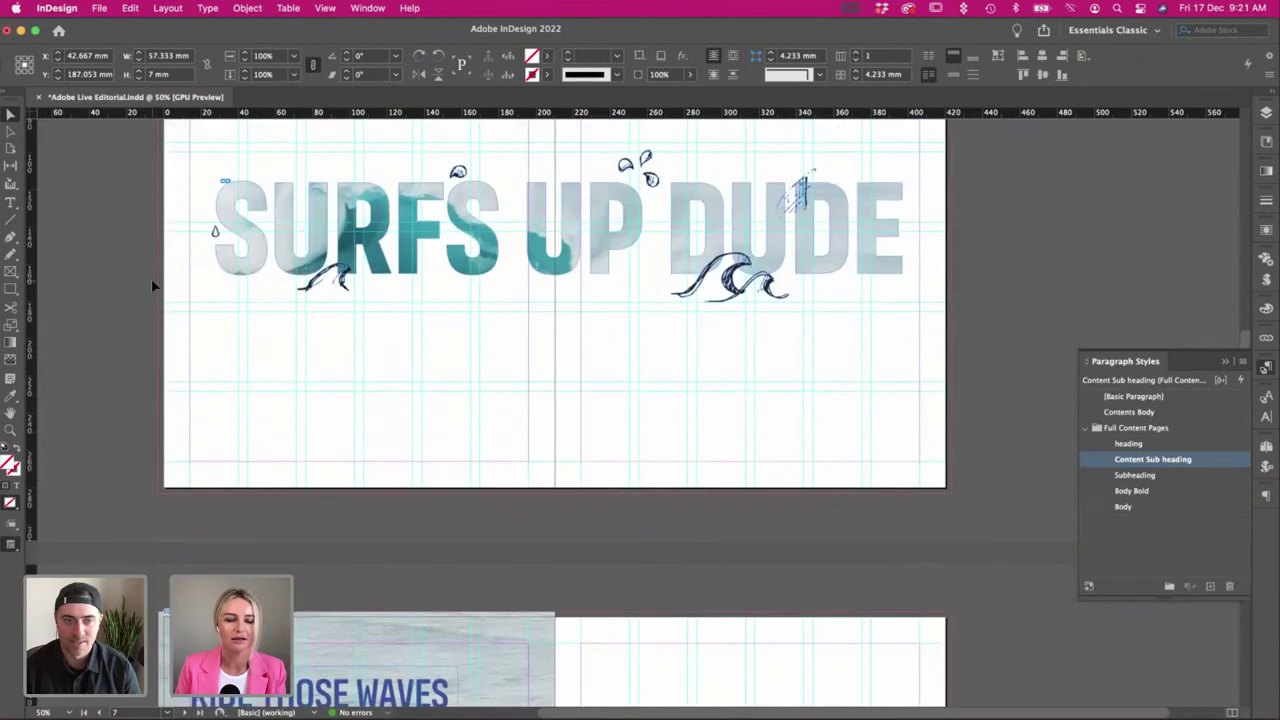
pyautogui.scroll(-5, 151, 278)
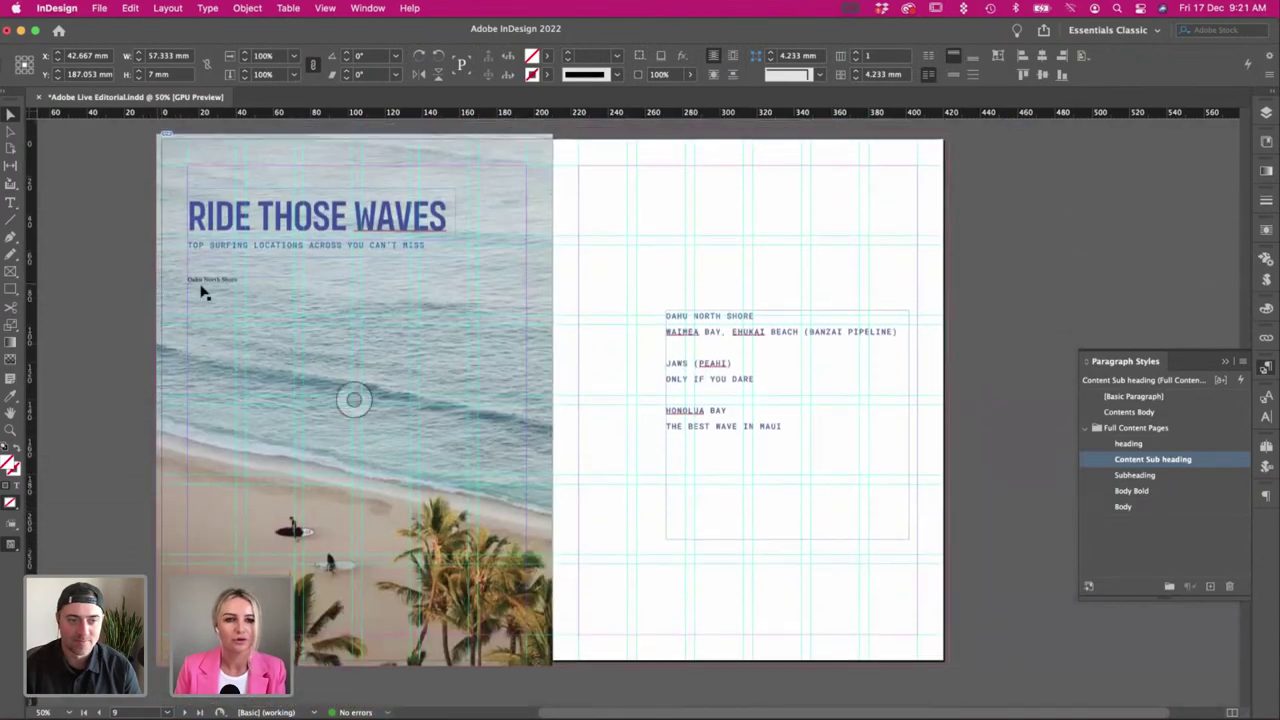
# Apply the Content Sub heading paragraph style to OAHU NORTH SHORE on page 8 and shrink its text frame.
pyautogui.doubleClick(208, 279)
pyautogui.tripleClick(208, 279)
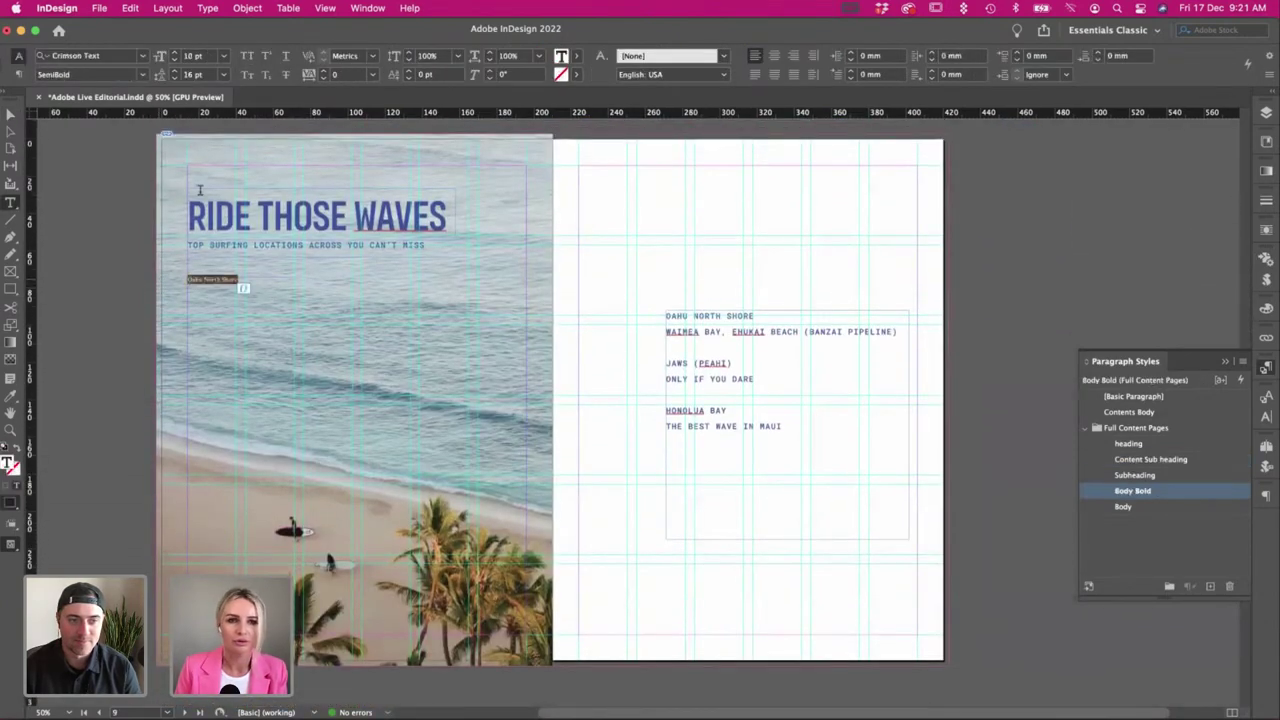
pyautogui.click(174, 52)
pyautogui.click(1155, 462)
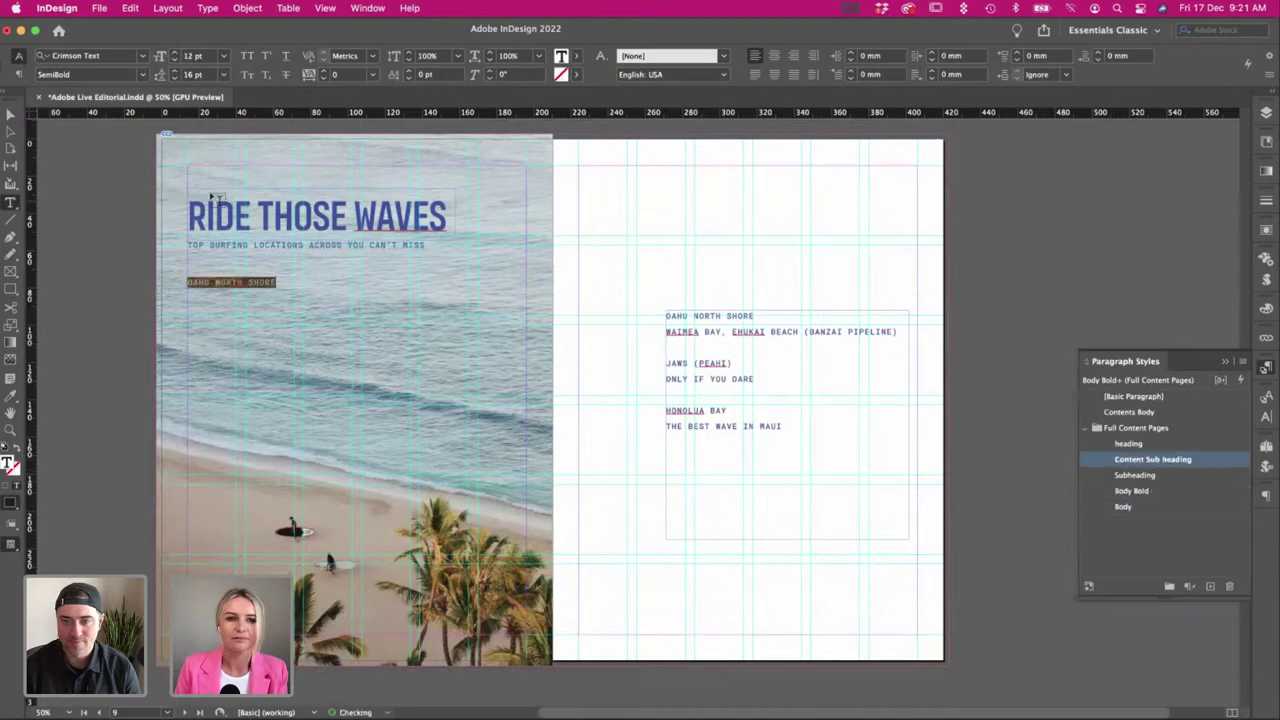
pyautogui.click(10, 114)
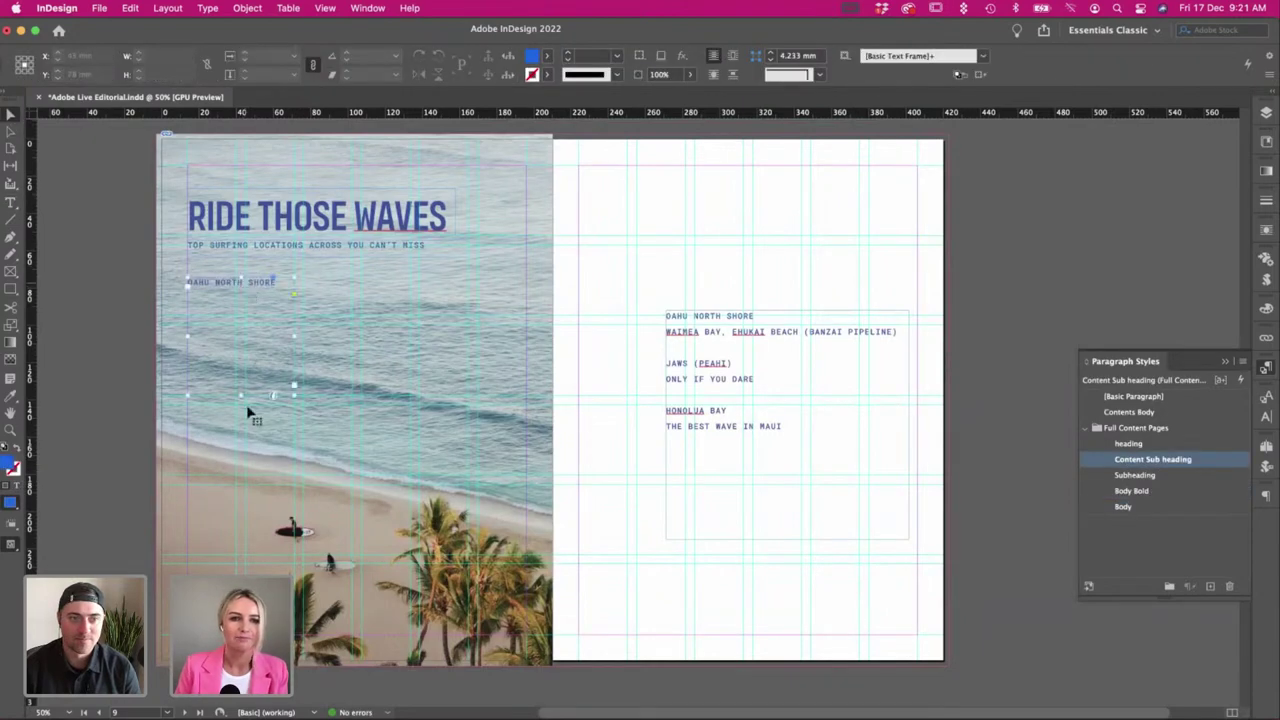
pyautogui.moveTo(242, 392); pyautogui.dragTo(300, 330)
# Copy WAIMEA BAY, EHUKAI BEACH (BANZAI PIPELINE) into a text frame beneath OAHU NORTH SHORE and style it as Body Bold.
pyautogui.press('t')
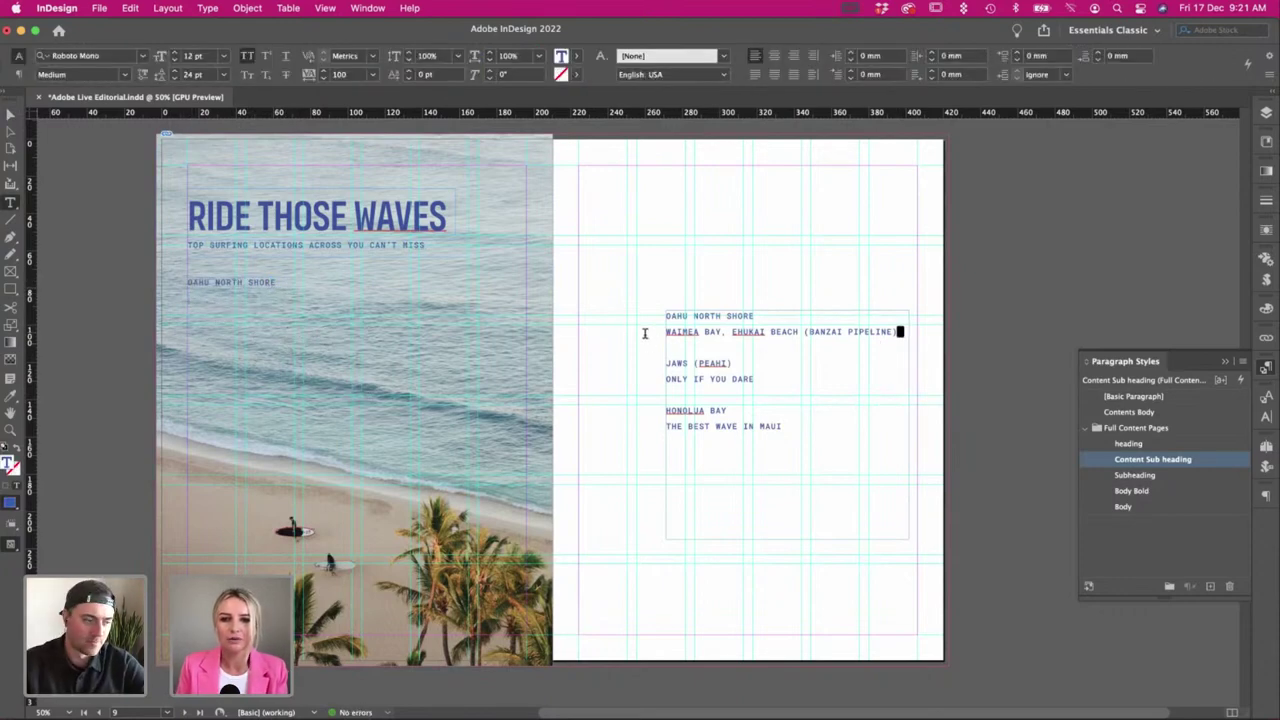
pyautogui.hotkey('shift', 'Home')
pyautogui.press('super+c')
pyautogui.click(224, 298)
pyautogui.press('super+v')
pyautogui.press('super+a')
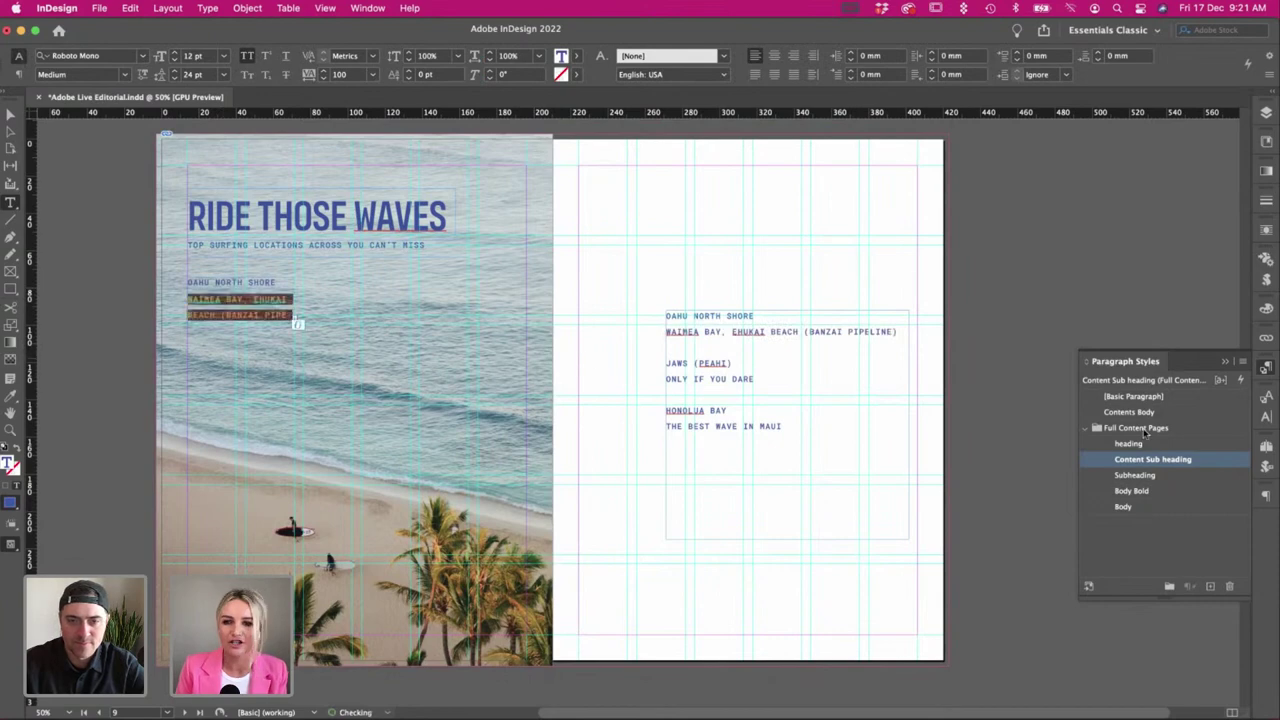
pyautogui.click(1166, 490)
pyautogui.click(12, 115)
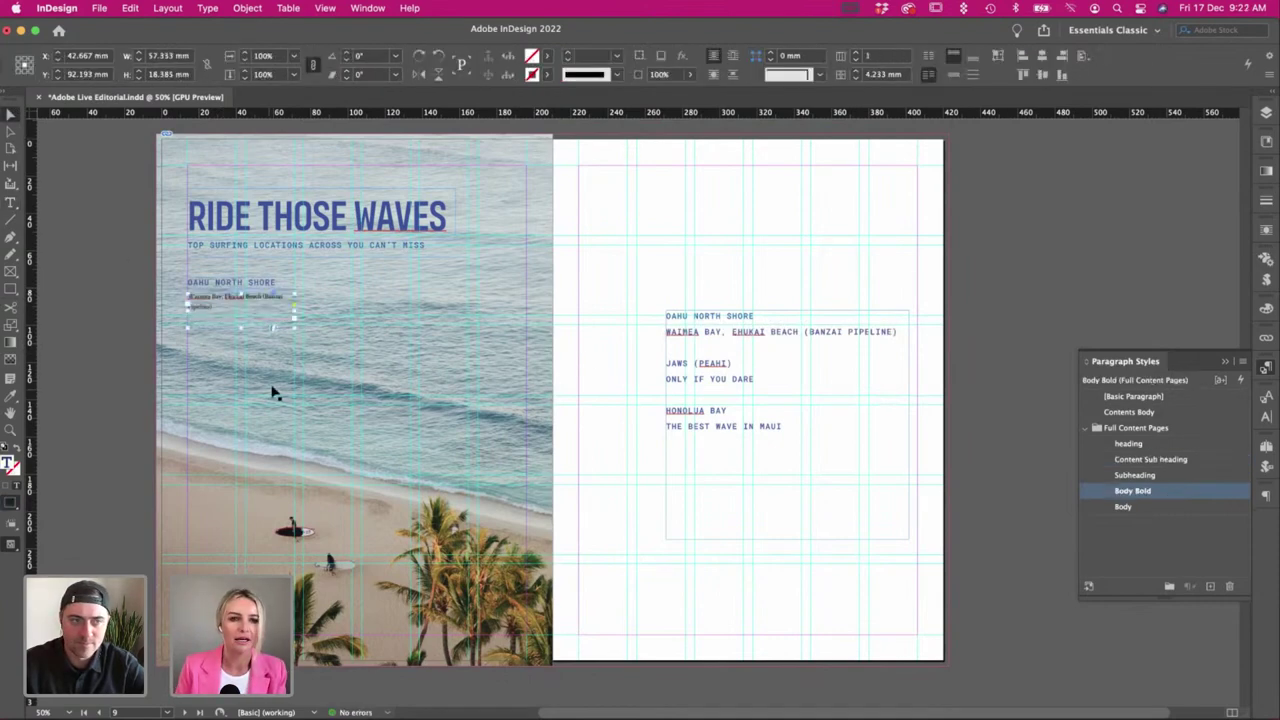
# Duplicate the Waimea Bay text frame below itself, lengthen the copy to about 80.7 mm, and fill it with placeholder text.
pyautogui.moveTo(209, 306); pyautogui.dragTo(243, 474)
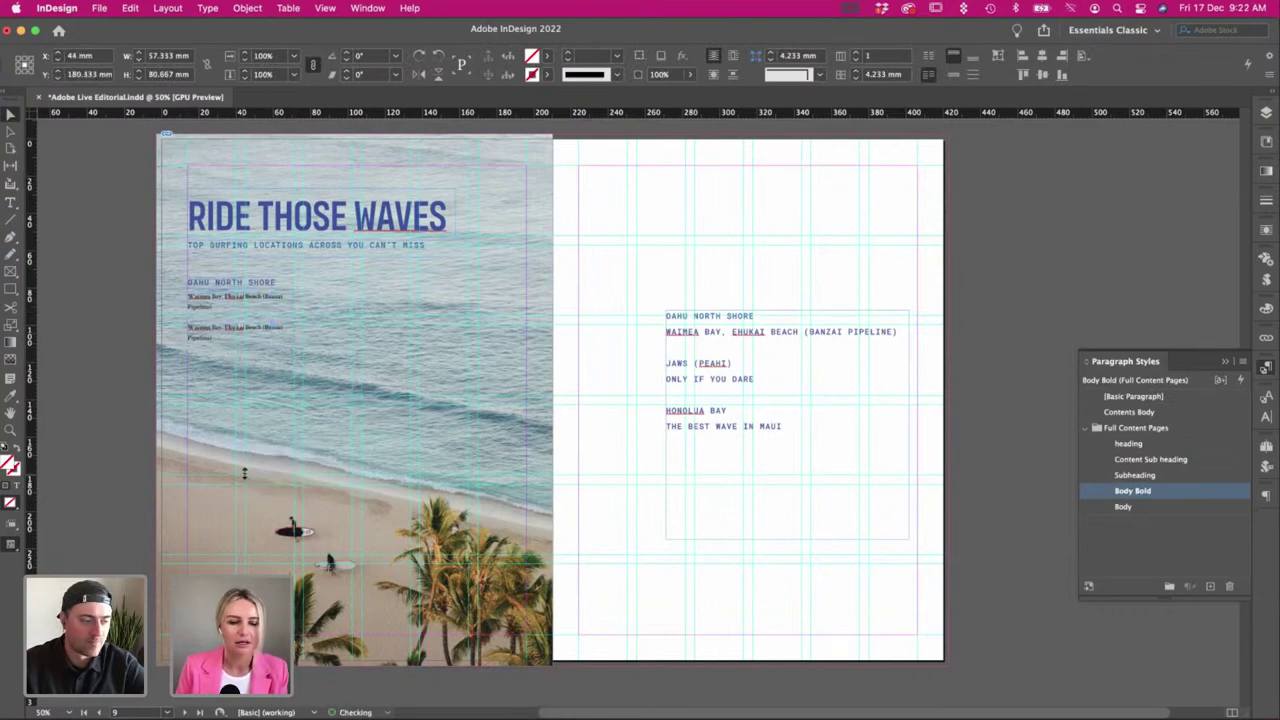
pyautogui.doubleClick(250, 397)
pyautogui.press('super+a')
pyautogui.click(207, 8)
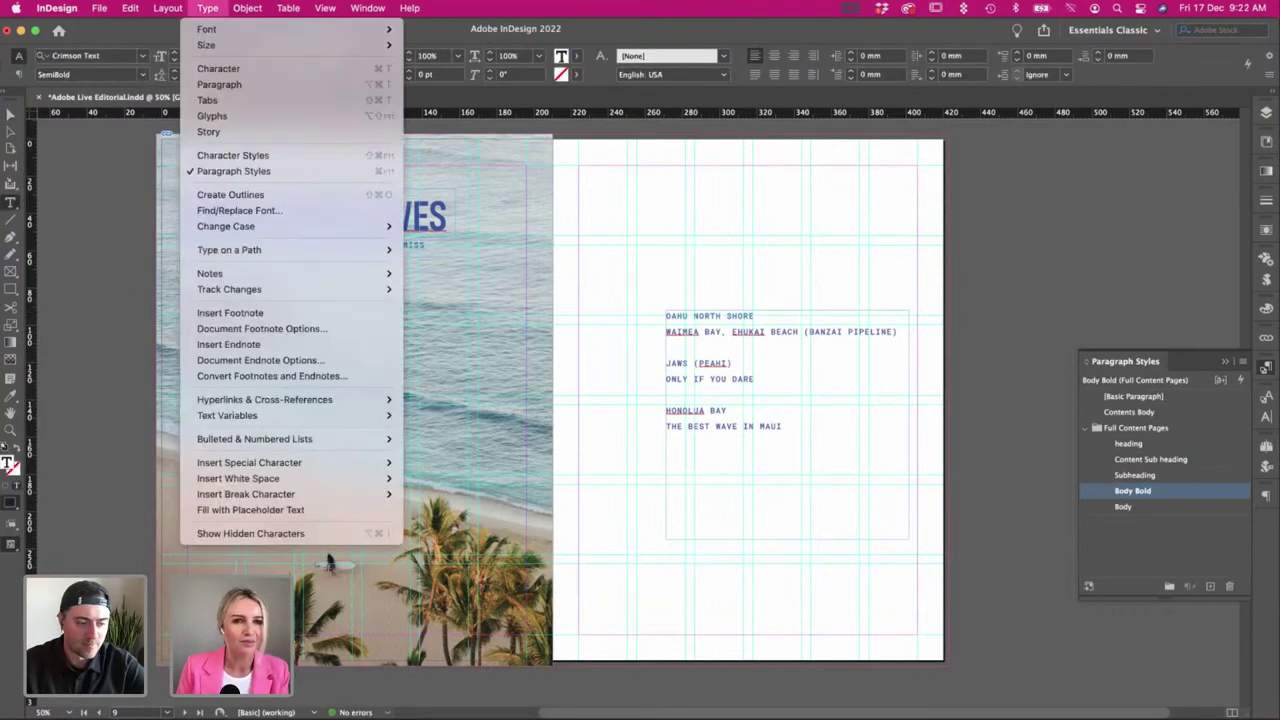
pyautogui.click(300, 510)
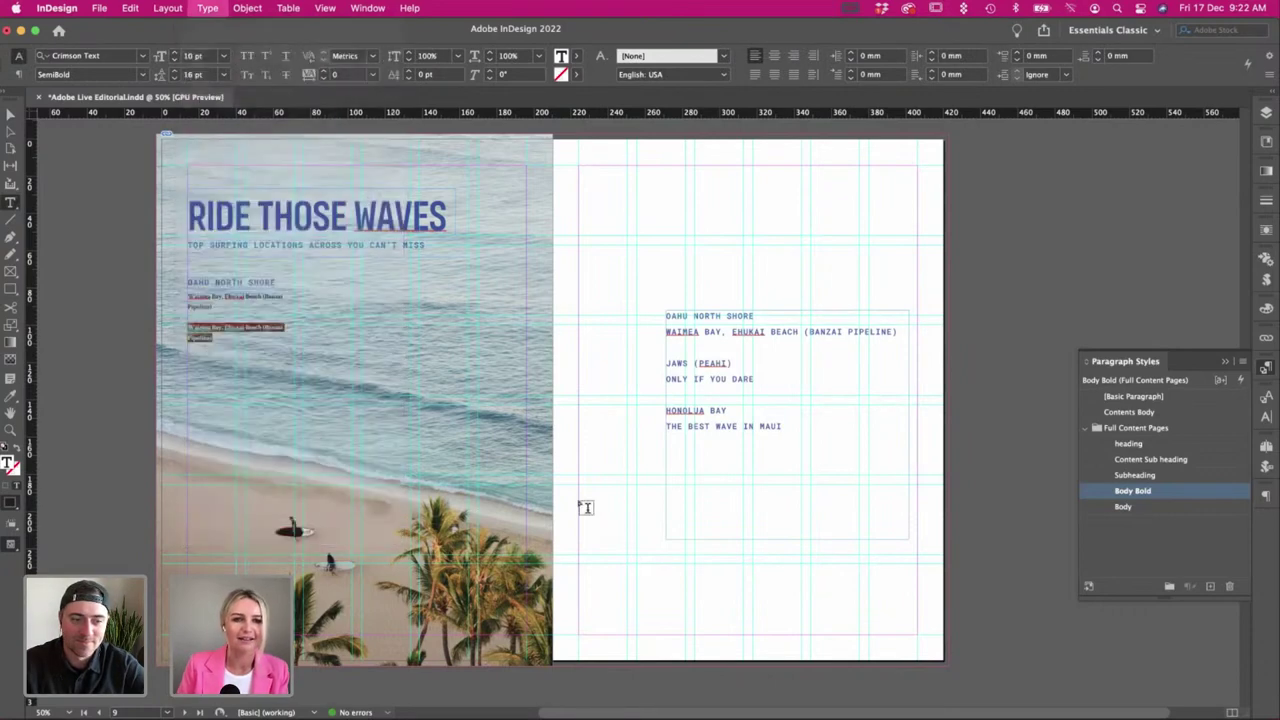
pyautogui.click(10, 115)
pyautogui.click(98, 190)
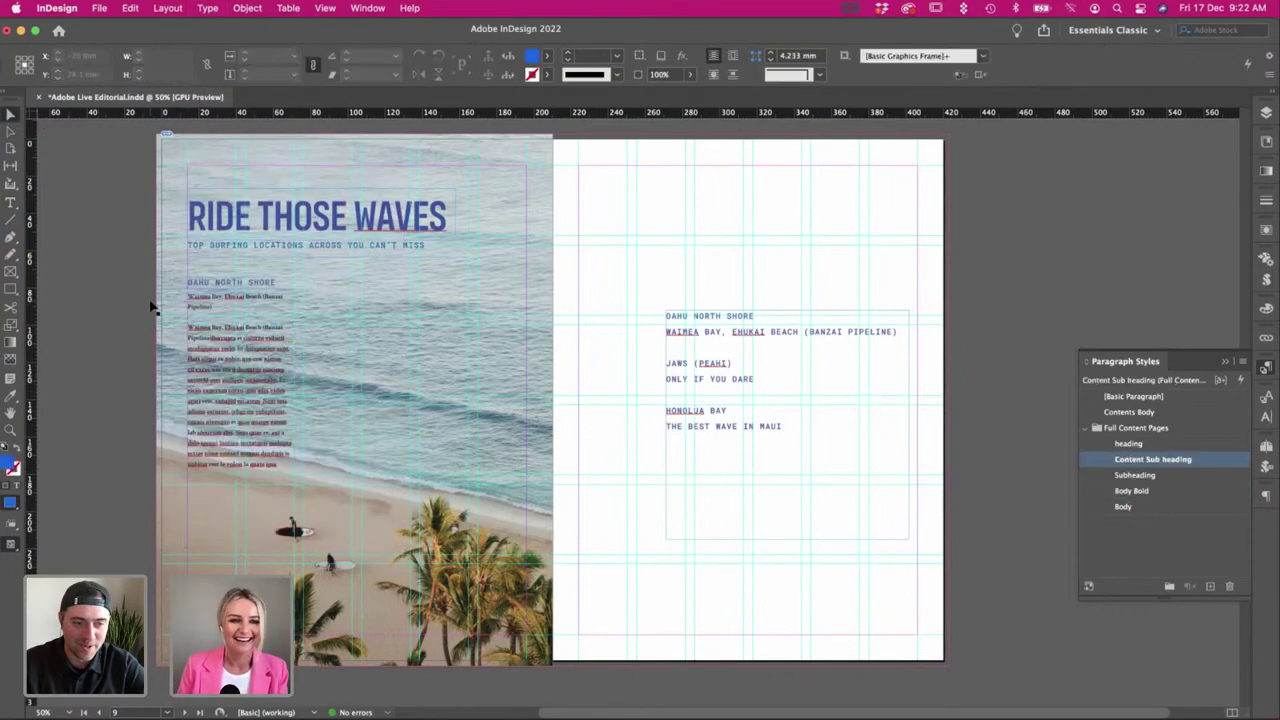
# Preview the spread without guides to check the new text block over the beach photo, and show the guides again.
pyautogui.press('w')
pyautogui.click(212, 368)
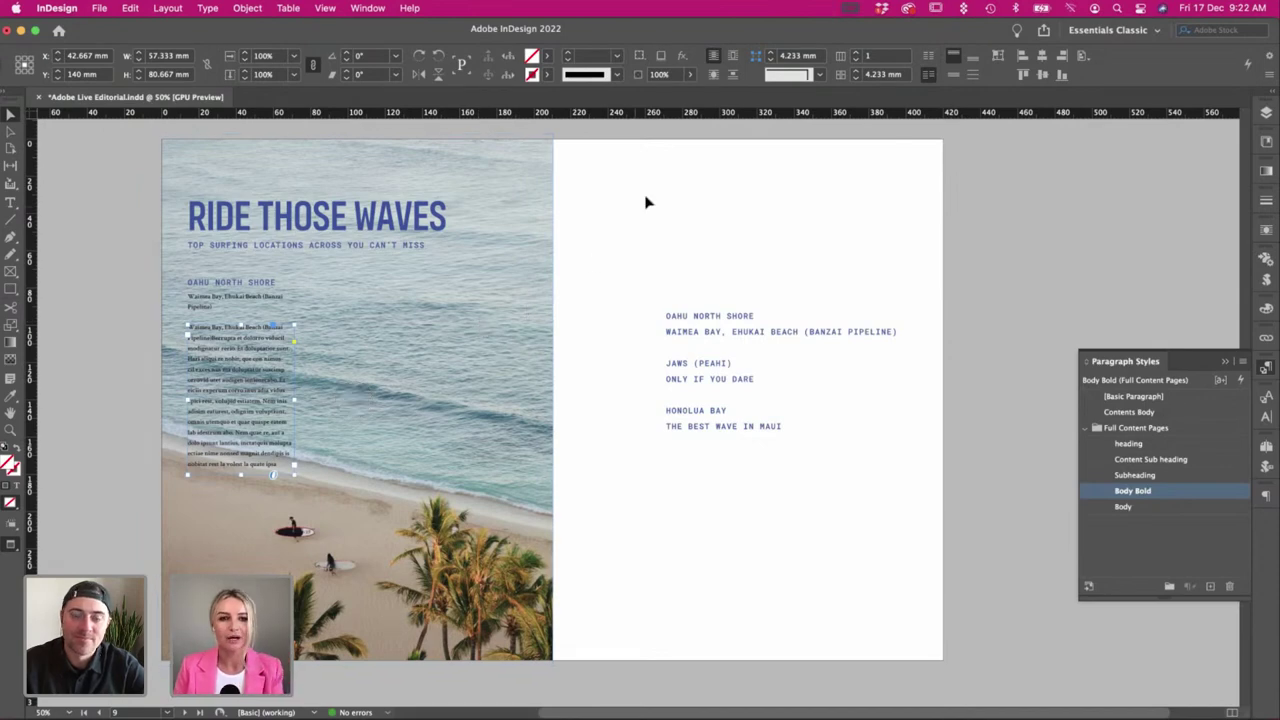
pyautogui.click(655, 218)
pyautogui.press('w')
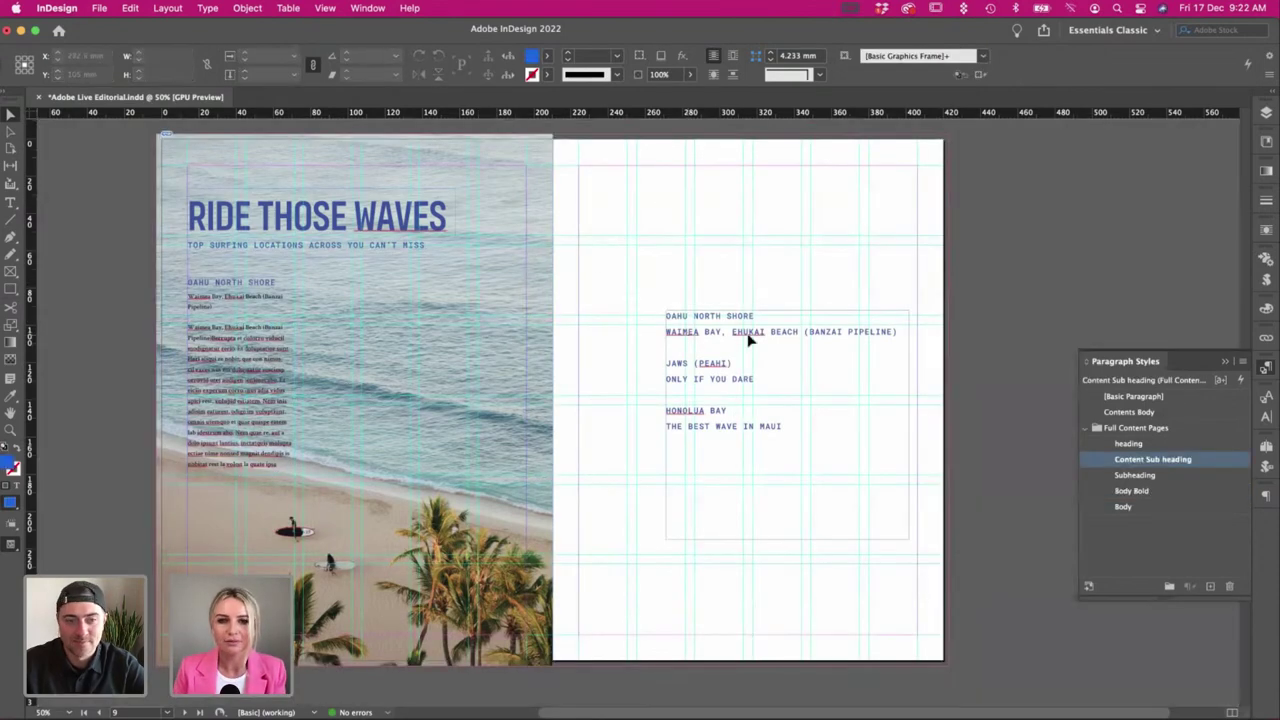
# Move the page 9 locations frame past the outer page edge and delete its OAHU NORTH SHORE and WAIMEA BAY lines.
pyautogui.moveTo(750, 340); pyautogui.dragTo(824, 265)
pyautogui.doubleClick(909, 325)
pyautogui.press('Delete')
pyautogui.press('Delete')
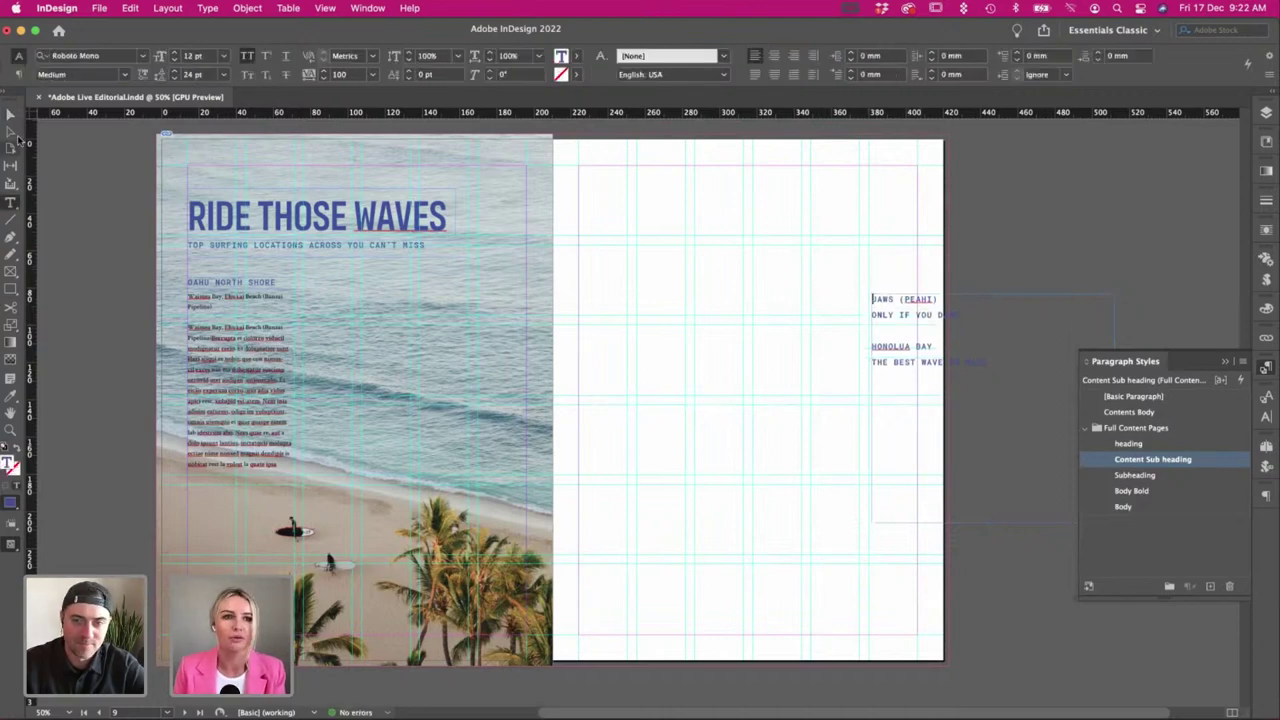
pyautogui.press('Escape')
# Draw a blue square on page 9 from the inner margin, two grid columns wide, as an image frame.
pyautogui.press('m')
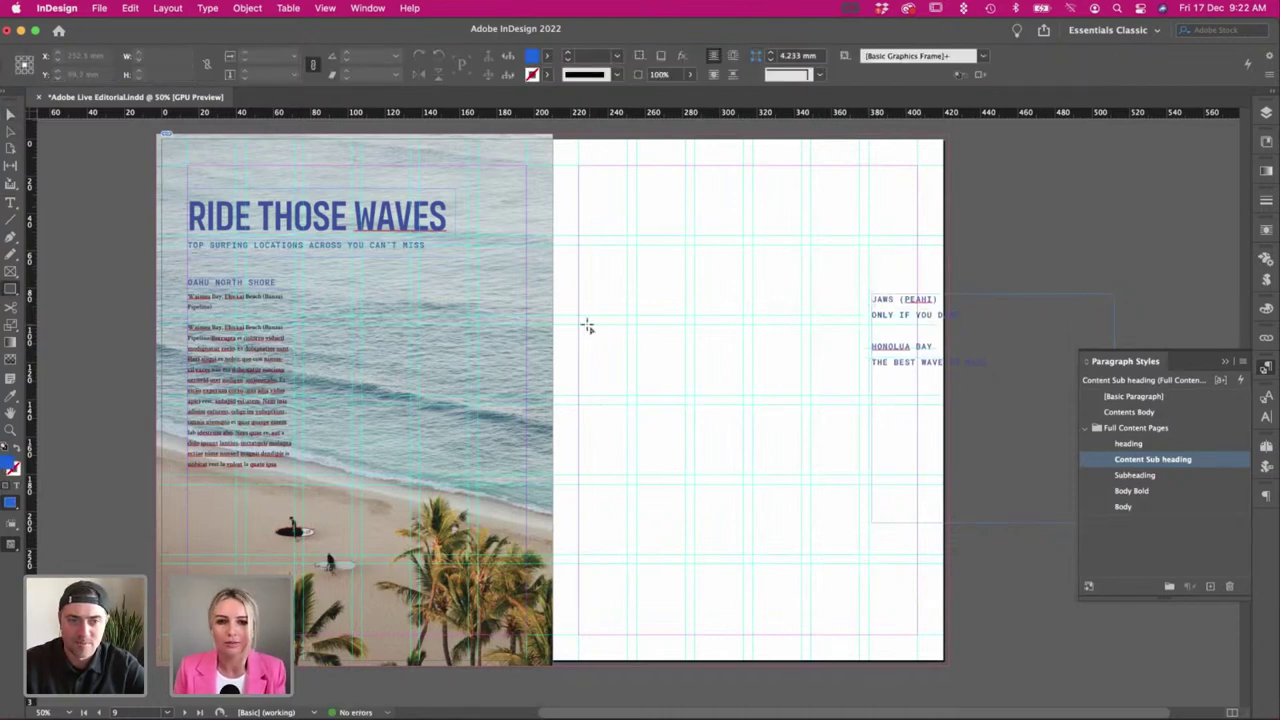
pyautogui.moveTo(579, 325)
pyautogui.mouseDown()
pyautogui.moveTo(682, 408)
pyautogui.moveTo(684, 438)
pyautogui.mouseUp()
pyautogui.press('super+z')
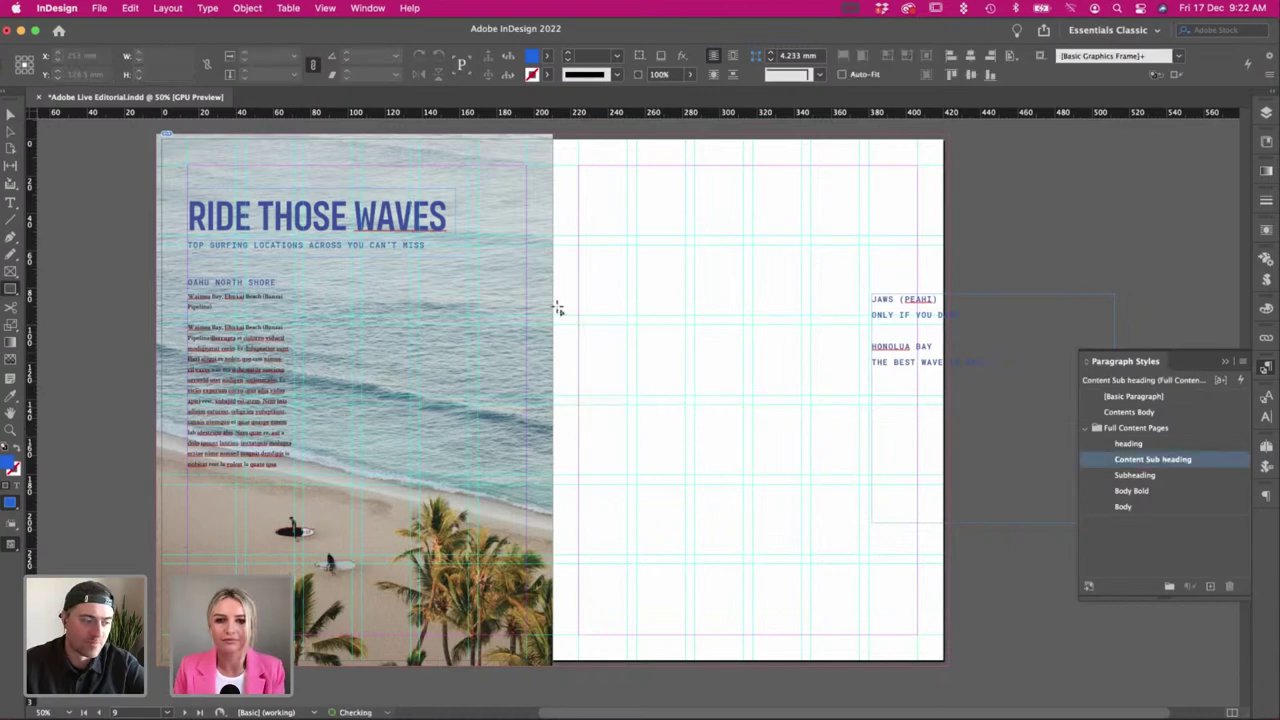
pyautogui.moveTo(578, 333); pyautogui.dragTo(683, 440)
pyautogui.press('v')
pyautogui.click(737, 418)
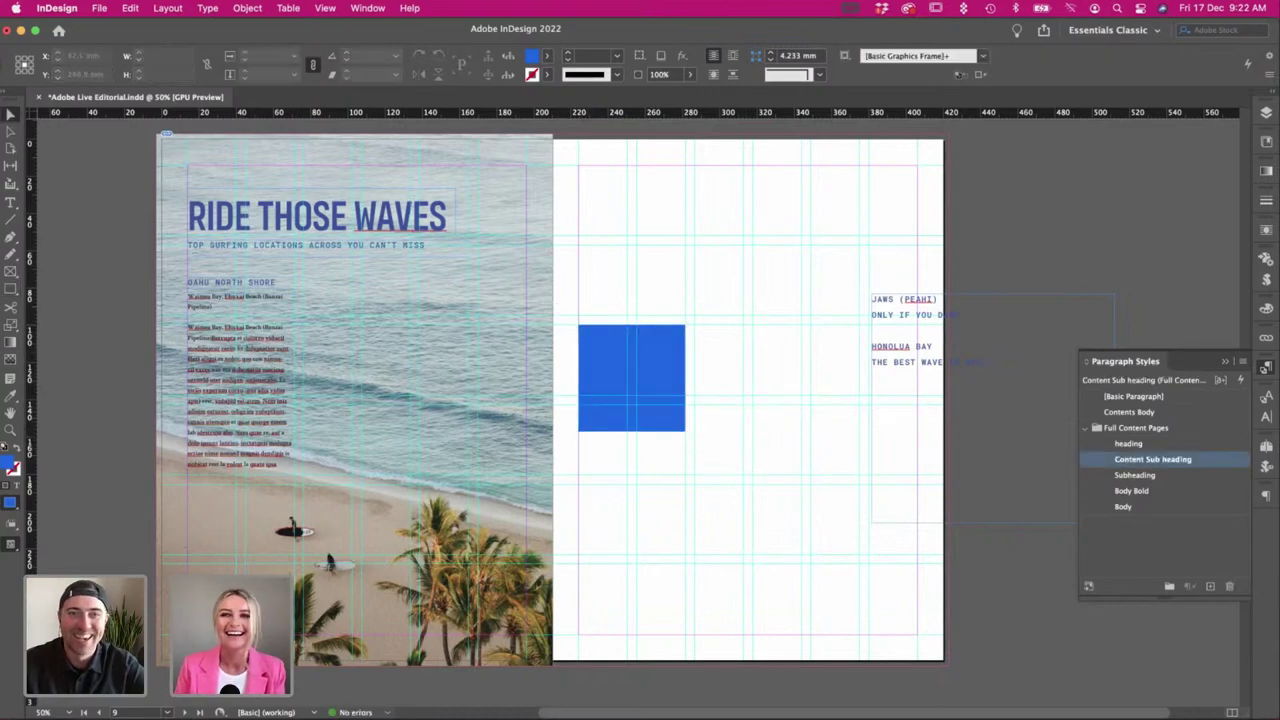
# Switch to Finder, move its window clear of page 9, and browse the photos in the 3. Surfing folder.
pyautogui.press('super+Tab')
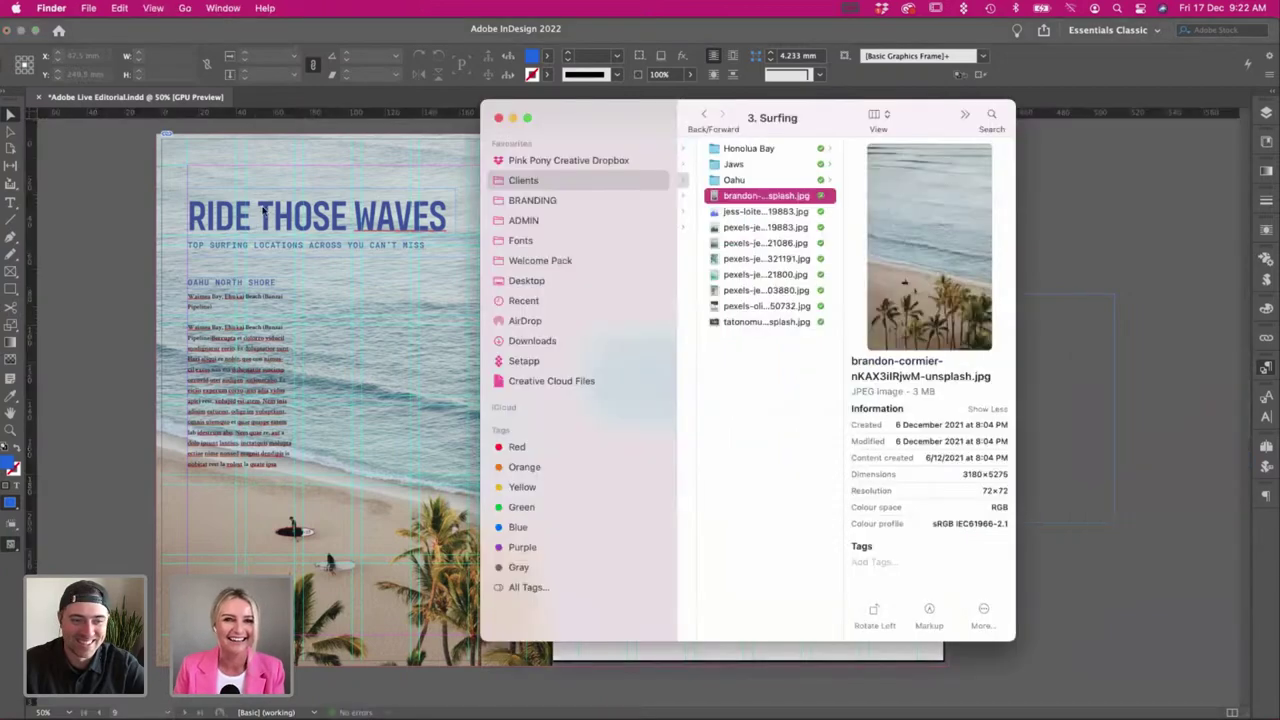
pyautogui.moveTo(569, 122); pyautogui.dragTo(131, 118)
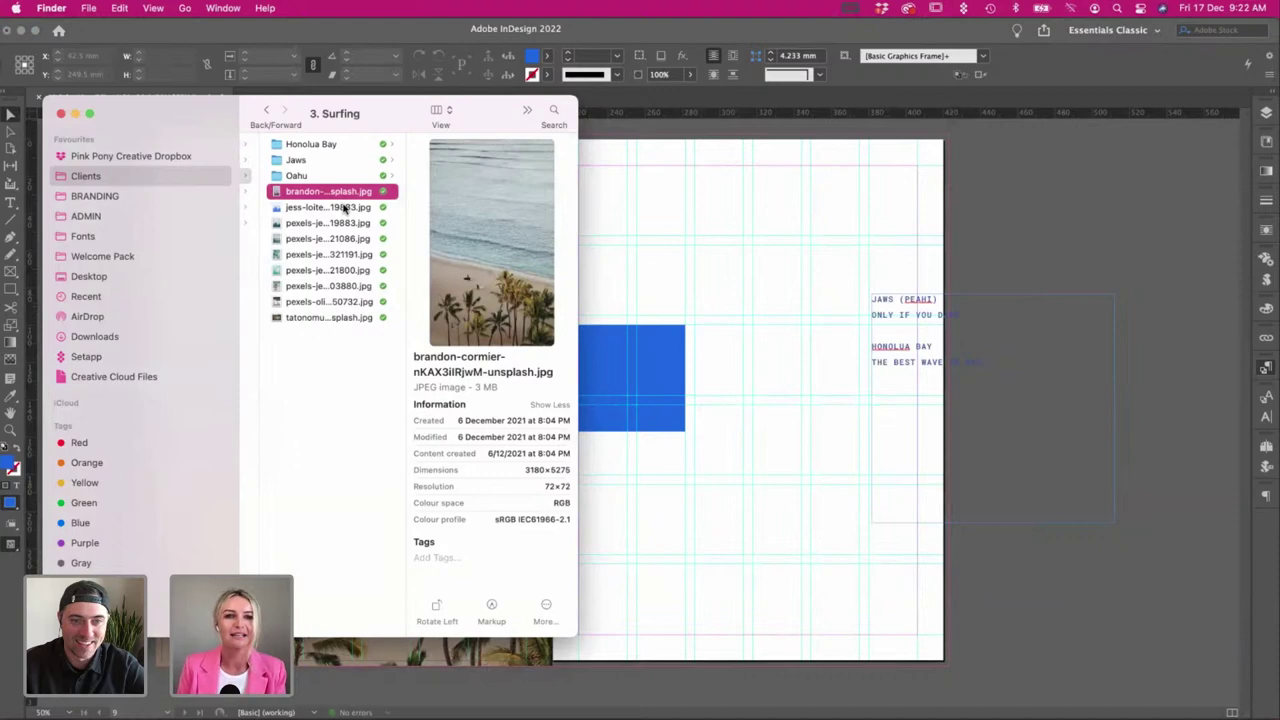
pyautogui.click(345, 207)
pyautogui.press('Down')
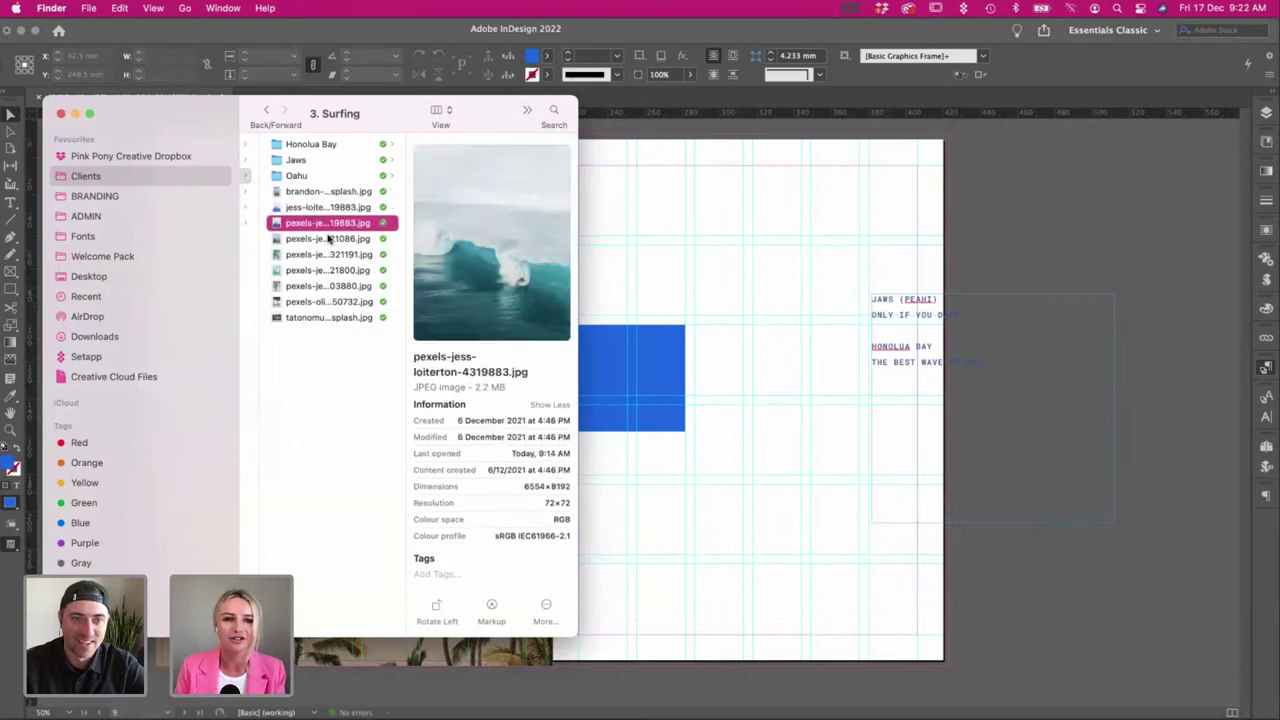
# Place AdobeStock_304920244.jpeg from the Jaws folder into the blue square frame on the right-hand page.
pyautogui.click(305, 160)
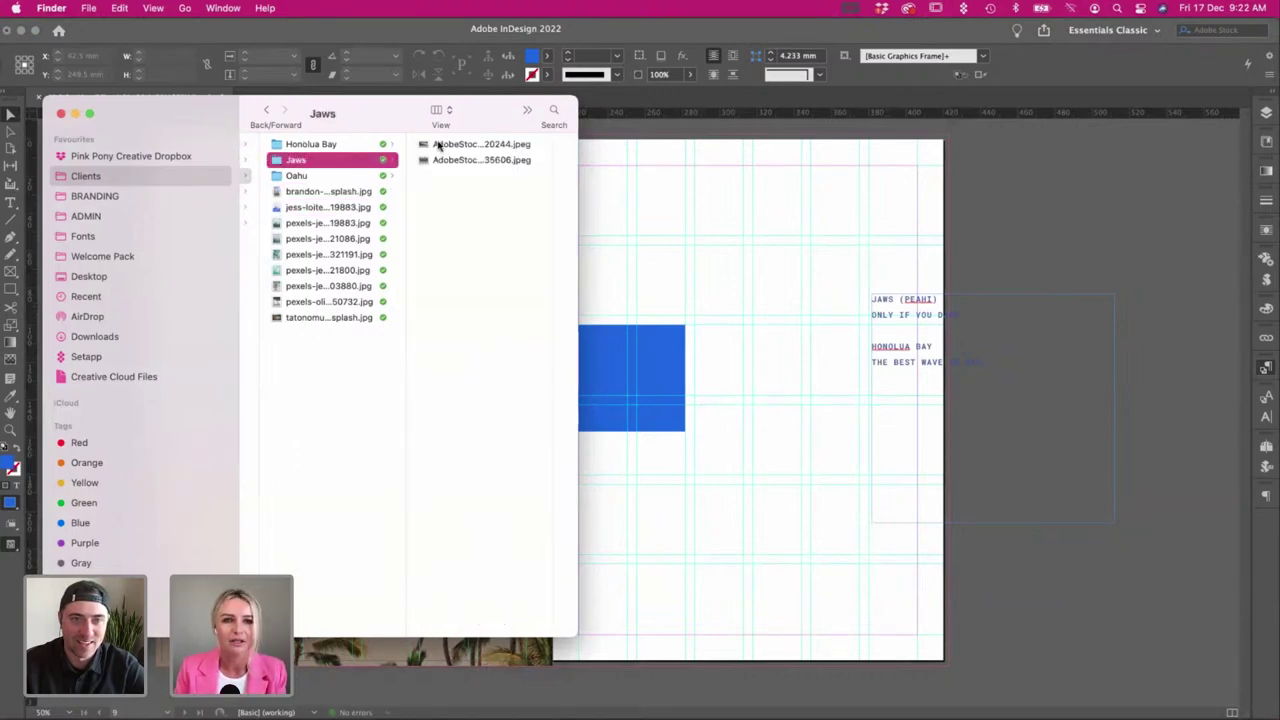
pyautogui.click(440, 146)
pyautogui.moveTo(325, 148); pyautogui.dragTo(619, 390)
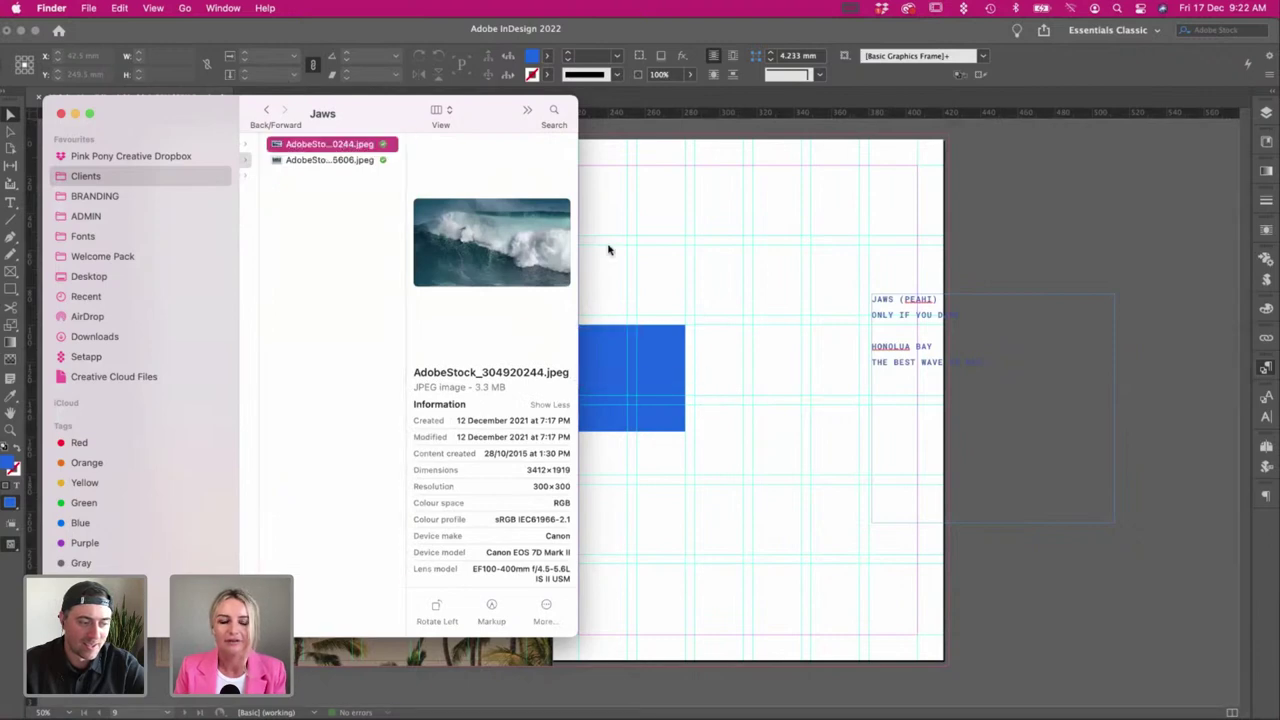
pyautogui.moveTo(726, 456); pyautogui.dragTo(677, 437)
pyautogui.click(817, 311)
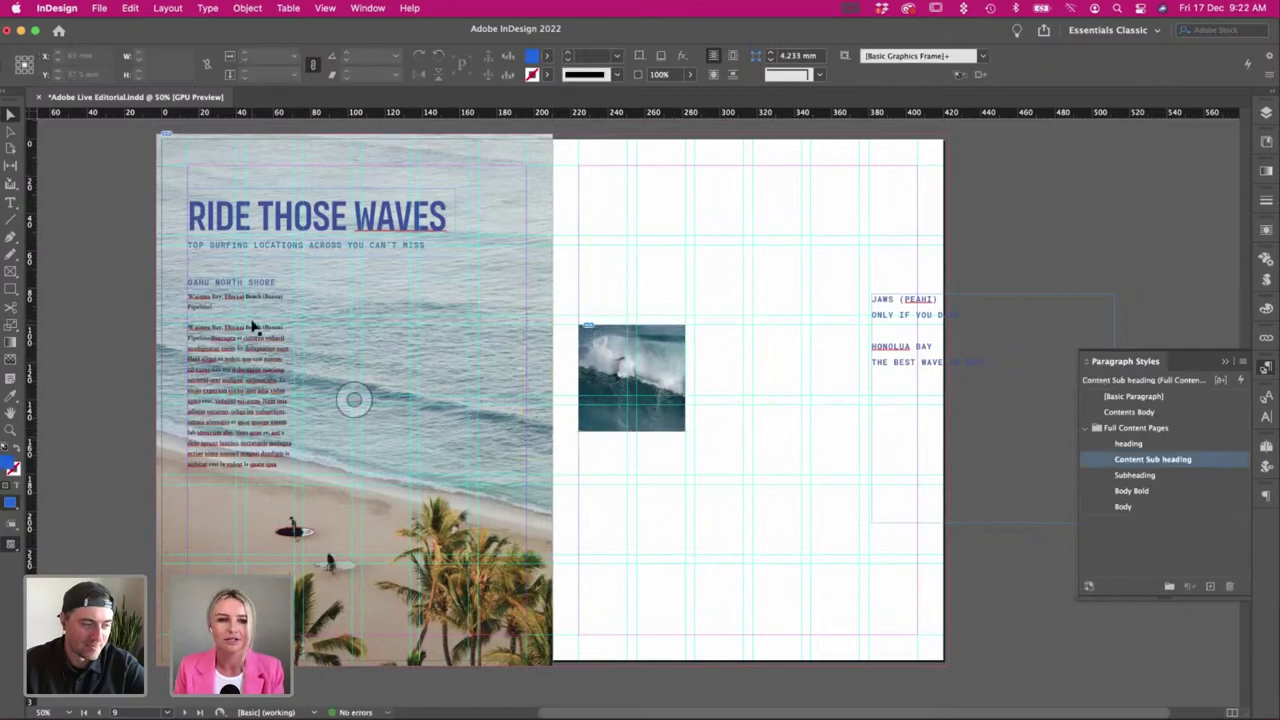
# Duplicate the Oahu North Shore heading, subheading and body text frames onto the right-hand page beside the wave photo.
pyautogui.click(206, 283)
pyautogui.moveTo(210, 345); pyautogui.dragTo(722, 350)
pyautogui.click(675, 225)
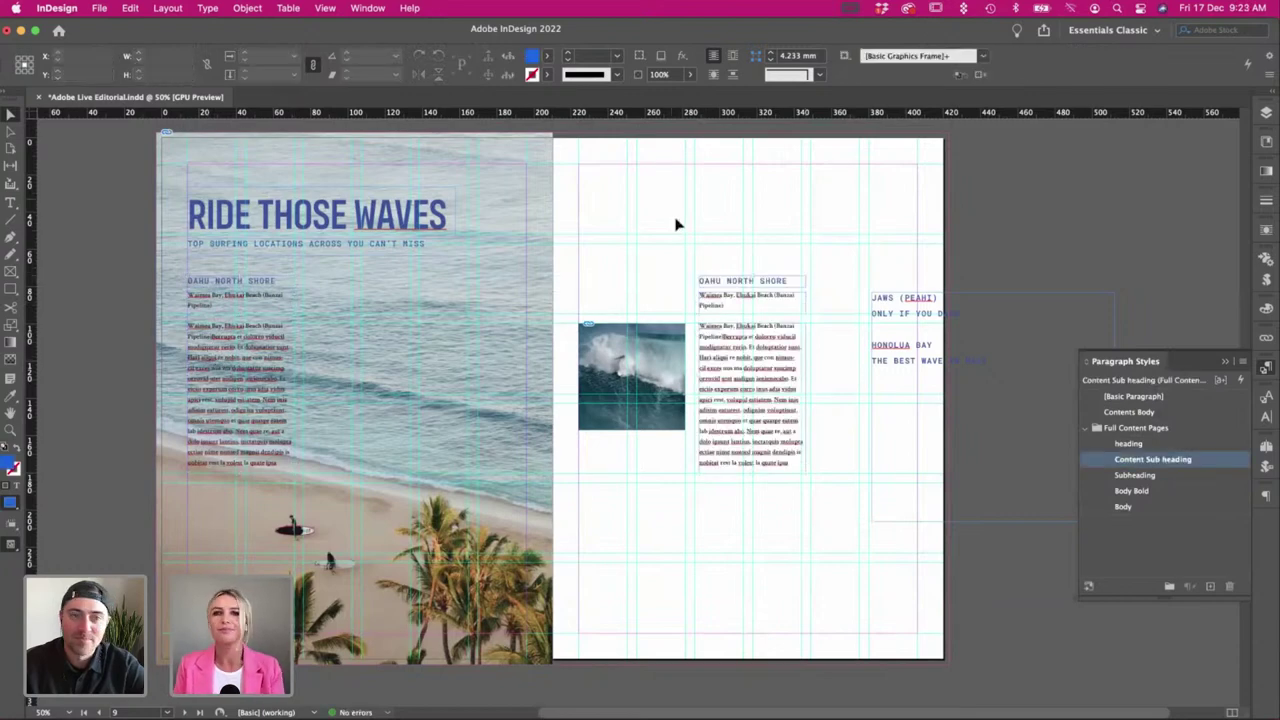
# Replace the duplicated heading with "JAWS (PEAHI)" copied from the notes text frame.
pyautogui.press('t')
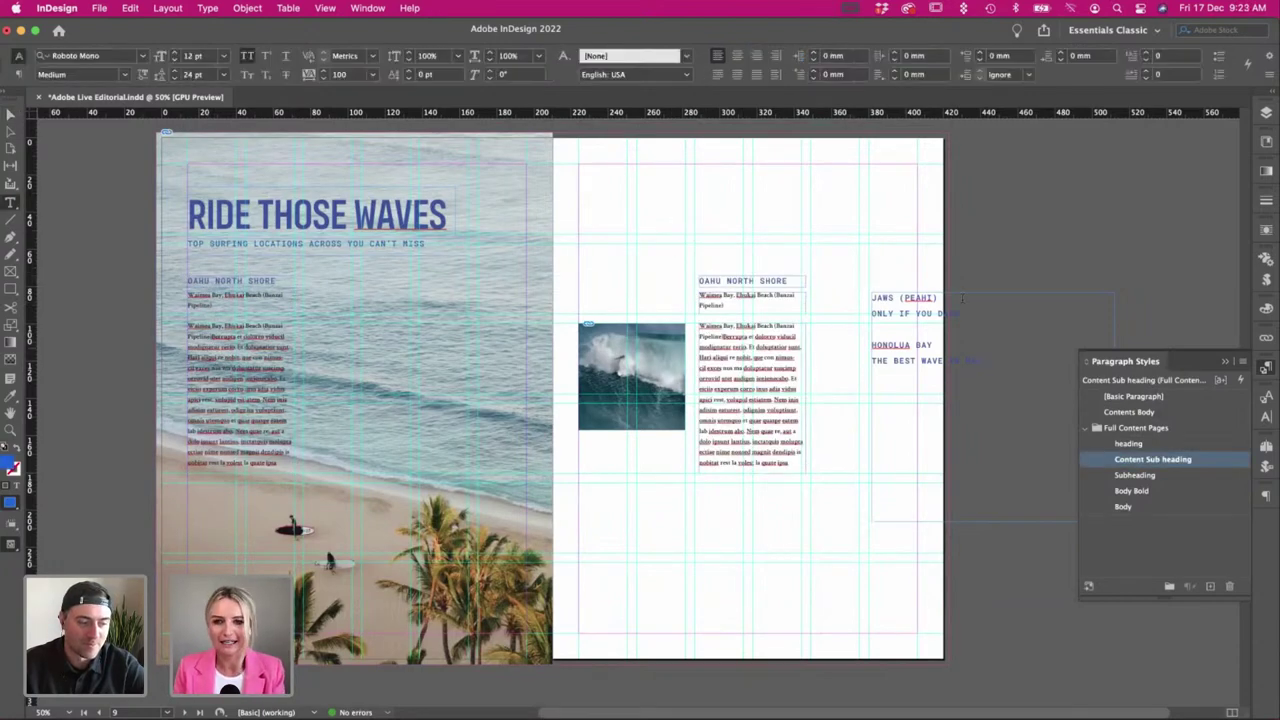
pyautogui.moveTo(940, 298); pyautogui.dragTo(690, 280)
pyautogui.hotkey('ctrl', 'c')
pyautogui.hotkey('ctrl', 'v')
# Replace the duplicated subheading with "Only if you dare" in the Body Bold paragraph style and shorten its frame to about 5.8 mm.
pyautogui.tripleClick(700, 295)
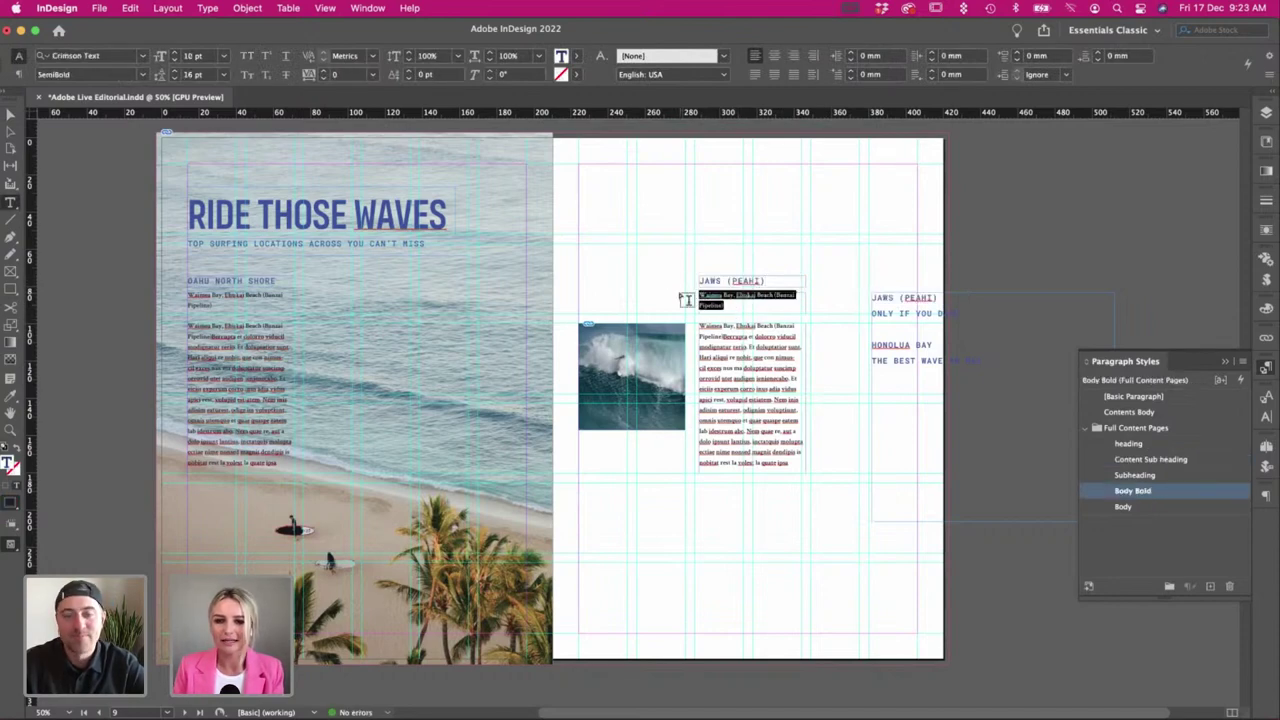
pyautogui.tripleClick(910, 313)
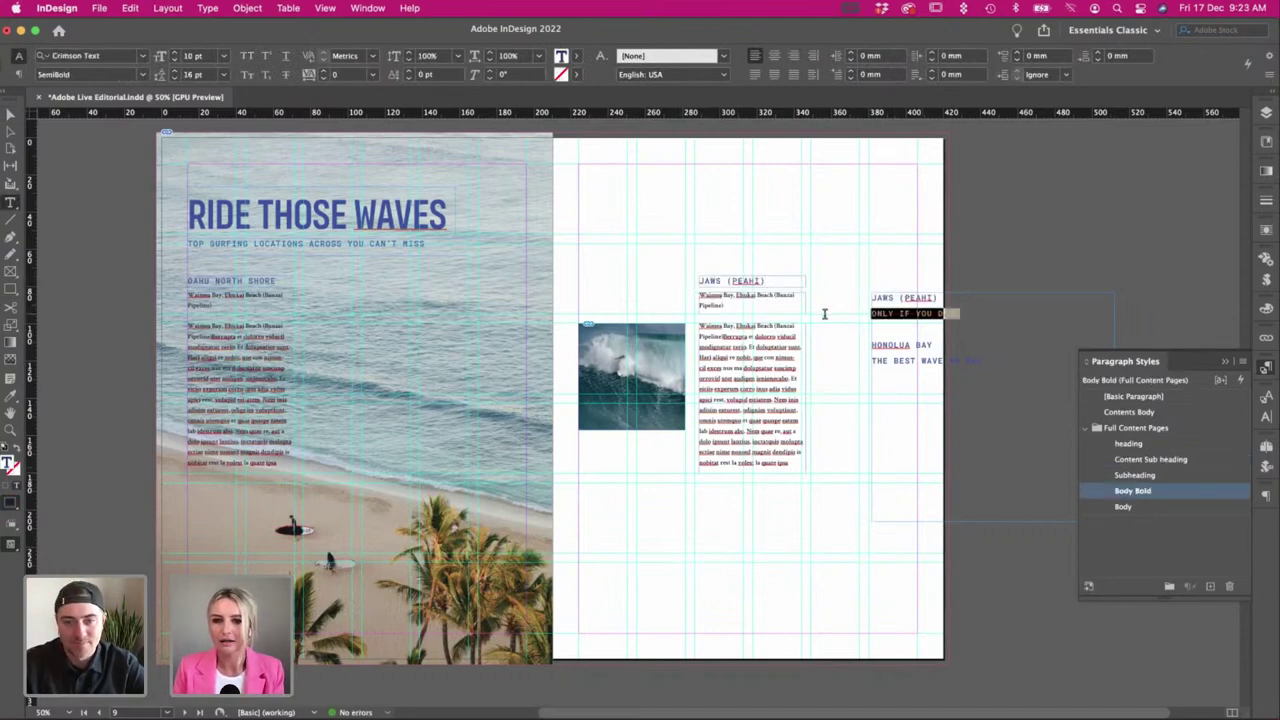
pyautogui.tripleClick(734, 303)
pyautogui.press('super+v')
pyautogui.tripleClick(745, 298)
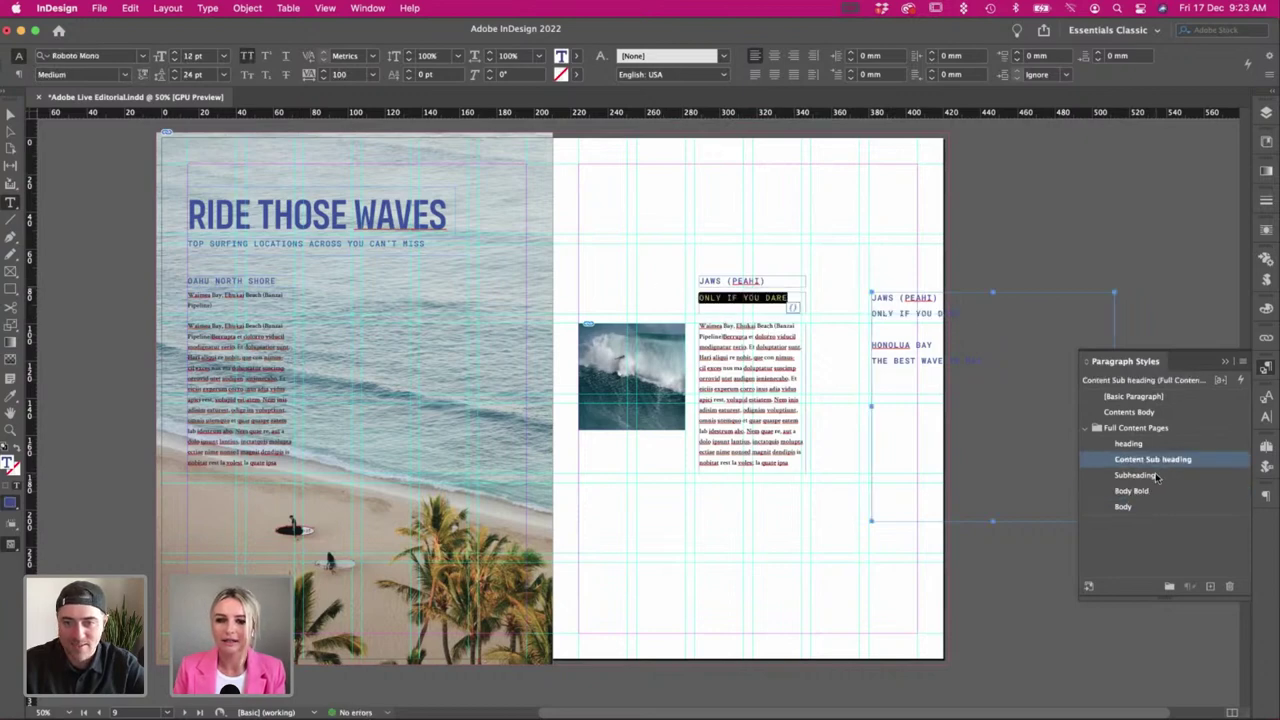
pyautogui.click(1148, 490)
pyautogui.click(8, 115)
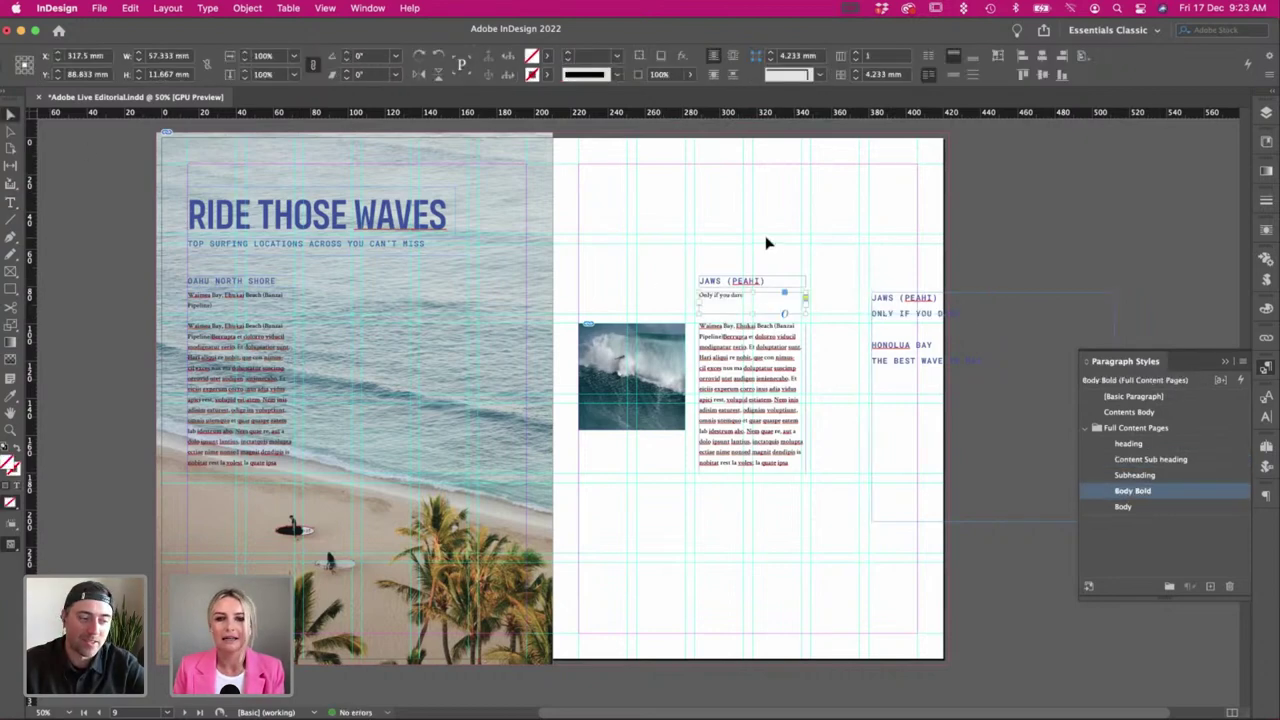
pyautogui.moveTo(755, 317); pyautogui.dragTo(754, 303)
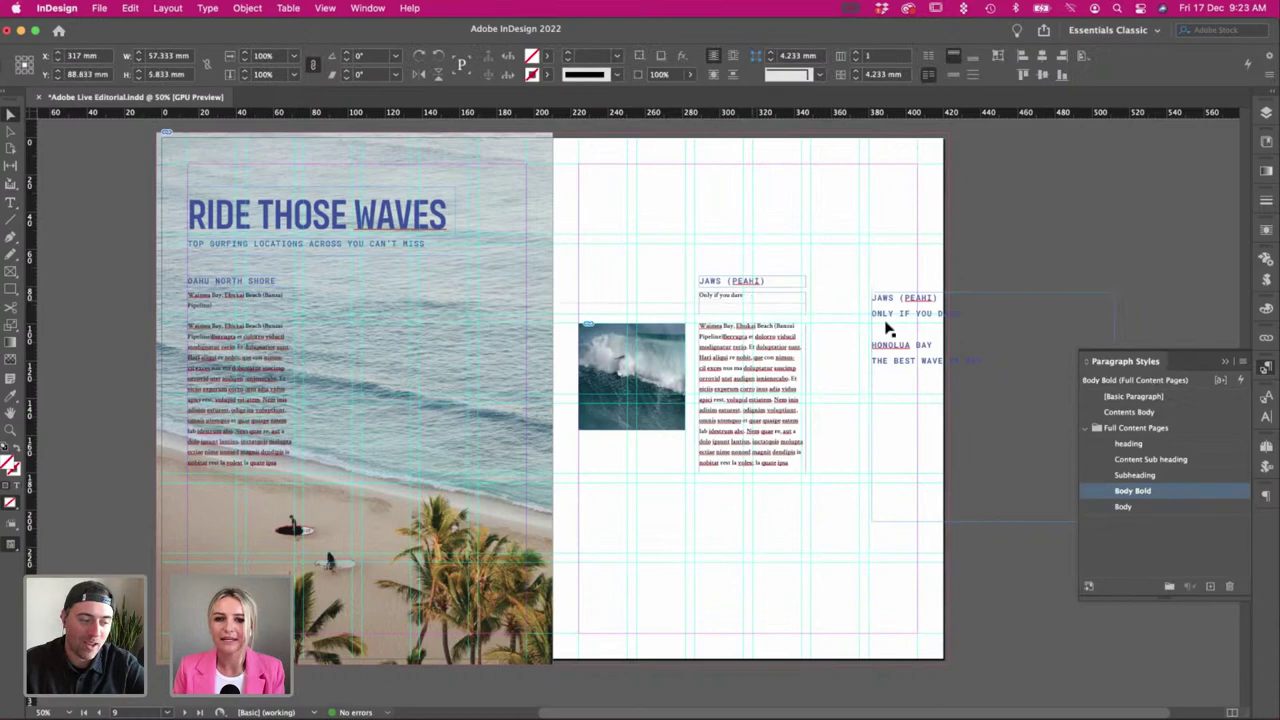
# Delete the used Jaws lines from the notes text, then shorten that frame and move it onto the pasteboard beside the spread.
pyautogui.doubleClick(888, 323)
pyautogui.tripleClick(888, 323)
pyautogui.press('BackSpace')
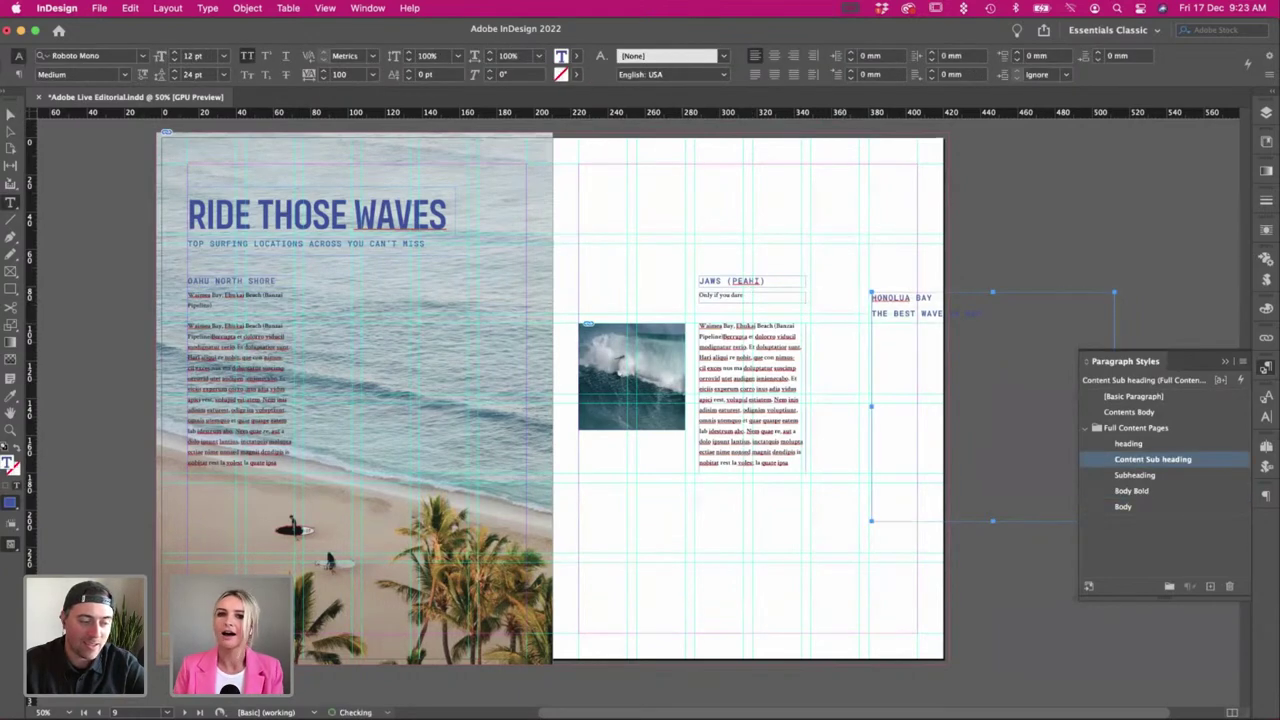
pyautogui.press('Escape')
pyautogui.moveTo(926, 312); pyautogui.dragTo(893, 275)
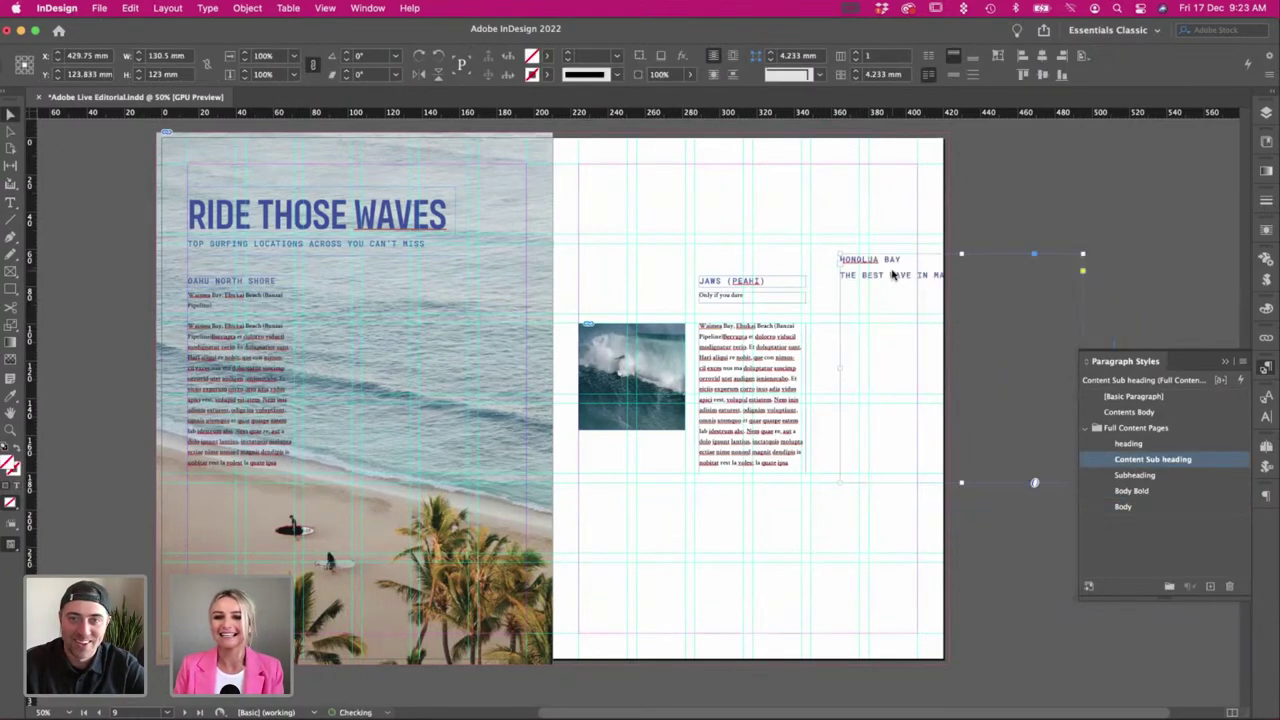
pyautogui.moveTo(962, 483); pyautogui.dragTo(1007, 292)
pyautogui.click(1012, 249)
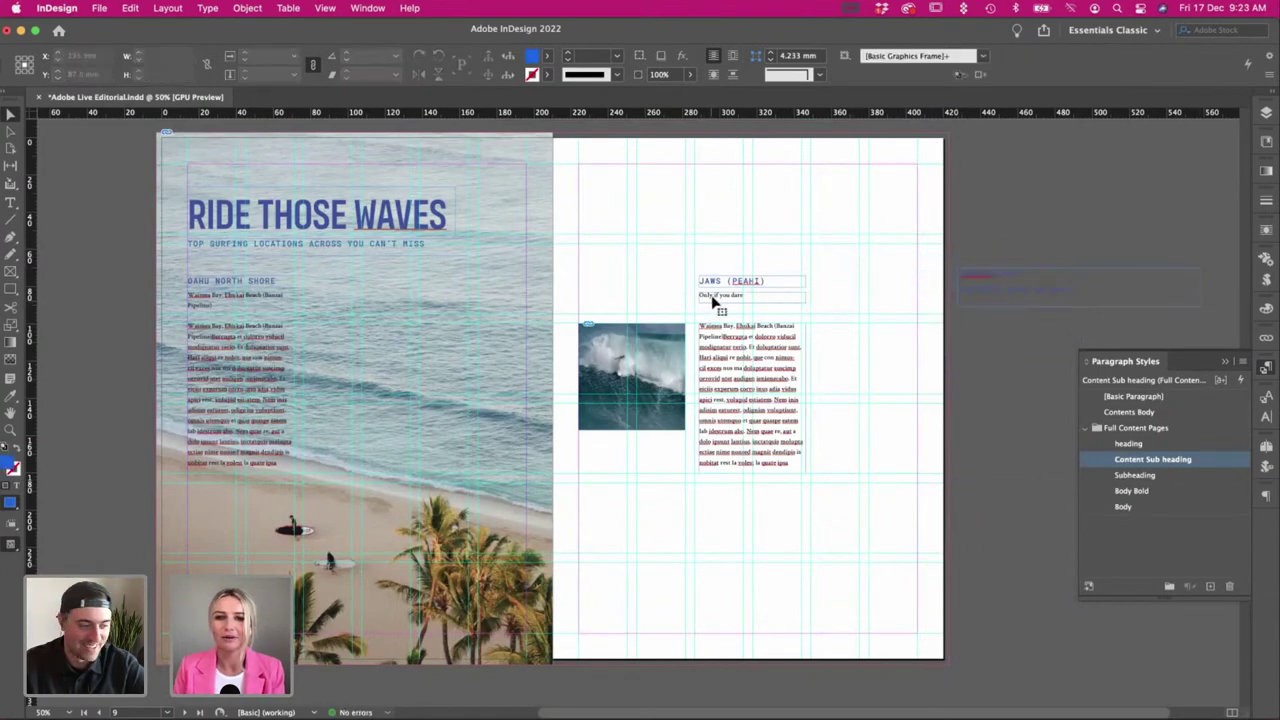
# Close the gaps between the Jaws heading, subheading and body frames and align the block with the top edge of the wave photo.
pyautogui.click(713, 302)
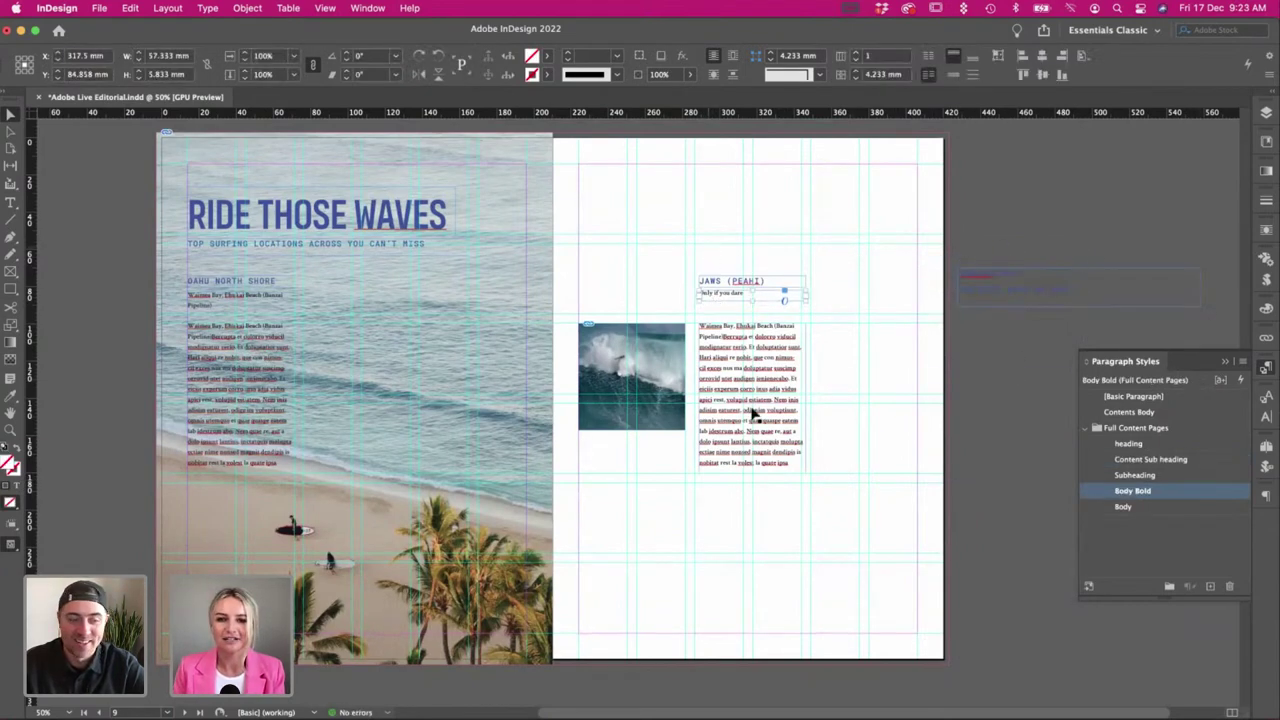
pyautogui.click(713, 251)
pyautogui.moveTo(723, 306); pyautogui.dragTo(716, 342)
pyautogui.click(726, 361)
pyautogui.moveTo(742, 436); pyautogui.dragTo(727, 384)
pyautogui.moveTo(727, 384); pyautogui.dragTo(722, 385)
pyautogui.click(716, 269)
pyautogui.press('w')
pyautogui.click(744, 431)
pyautogui.press('w')
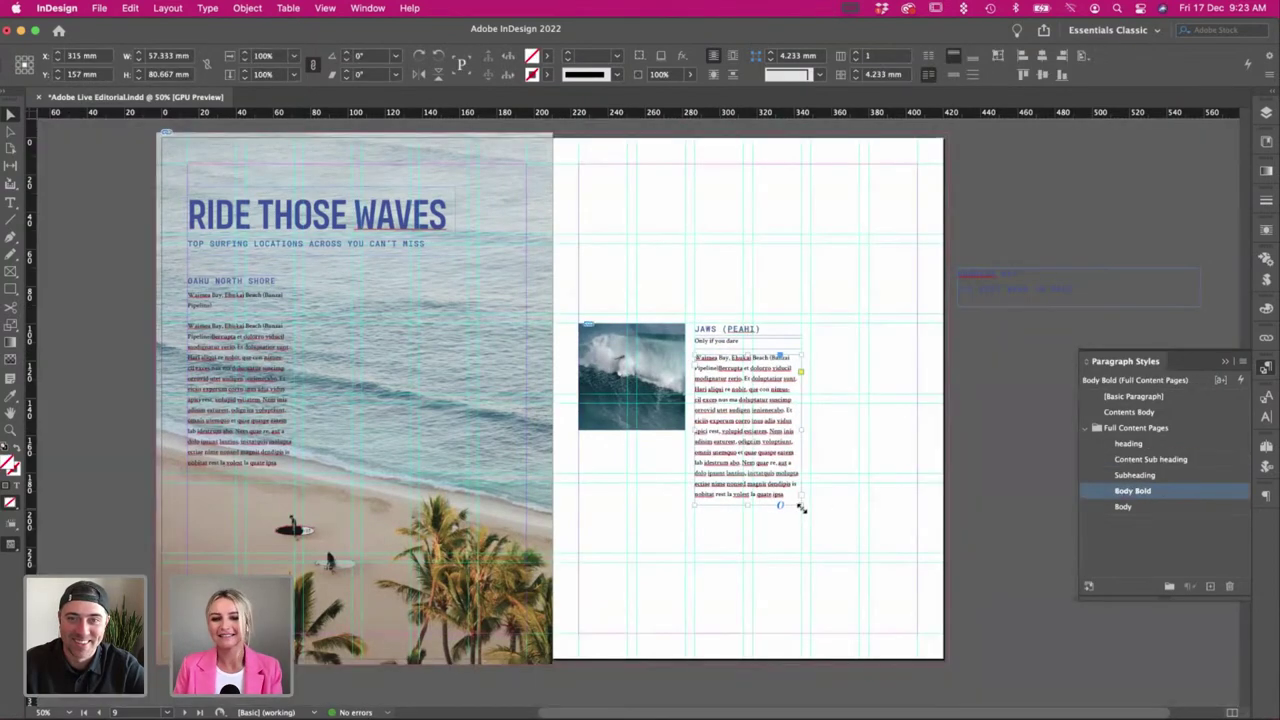
# Resize the Jaws body text frame to about 120 by 40 mm so it spans to the outer margin.
pyautogui.moveTo(803, 509); pyautogui.dragTo(917, 440)
pyautogui.press('super+z')
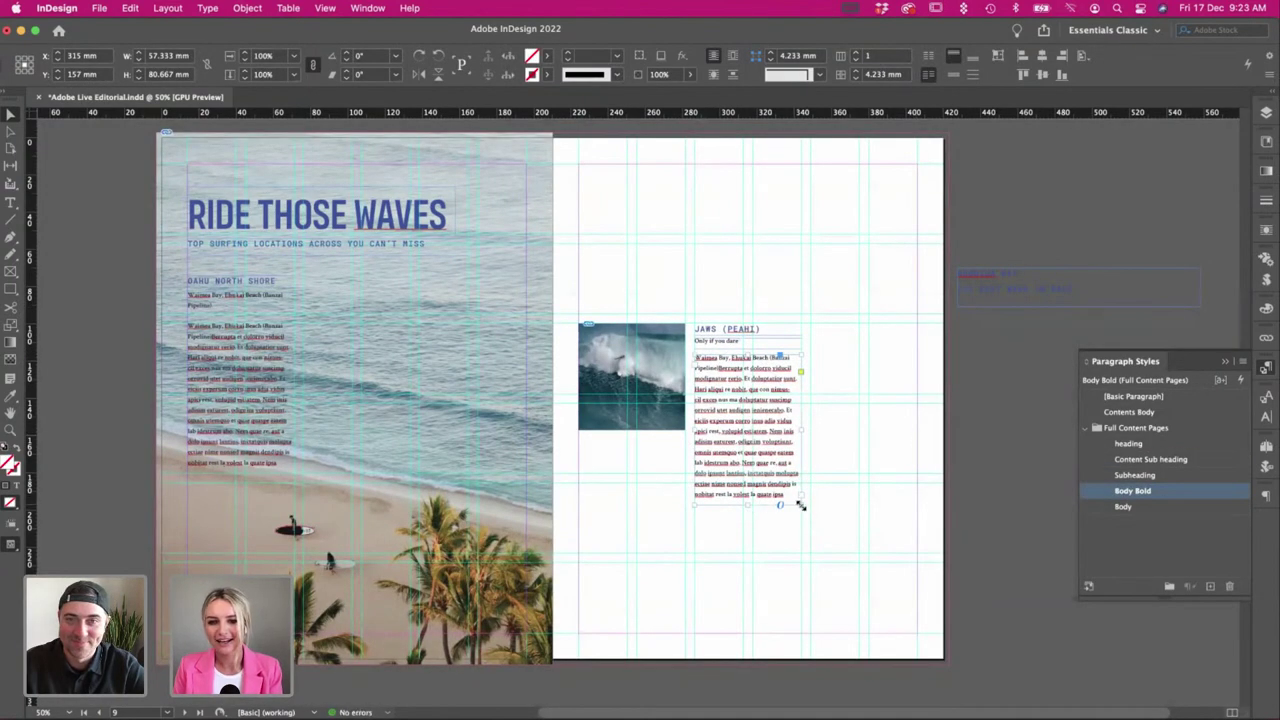
pyautogui.moveTo(801, 506); pyautogui.dragTo(914, 430)
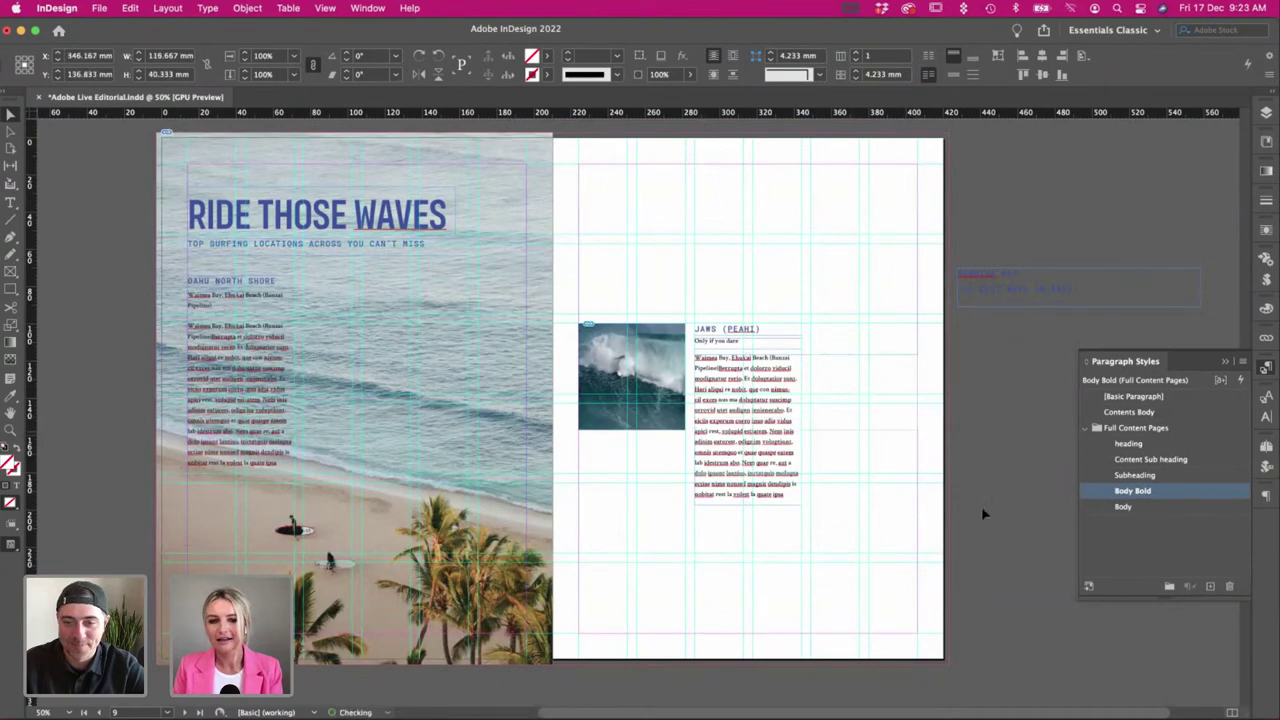
pyautogui.click(982, 510)
pyautogui.doubleClick(803, 398)
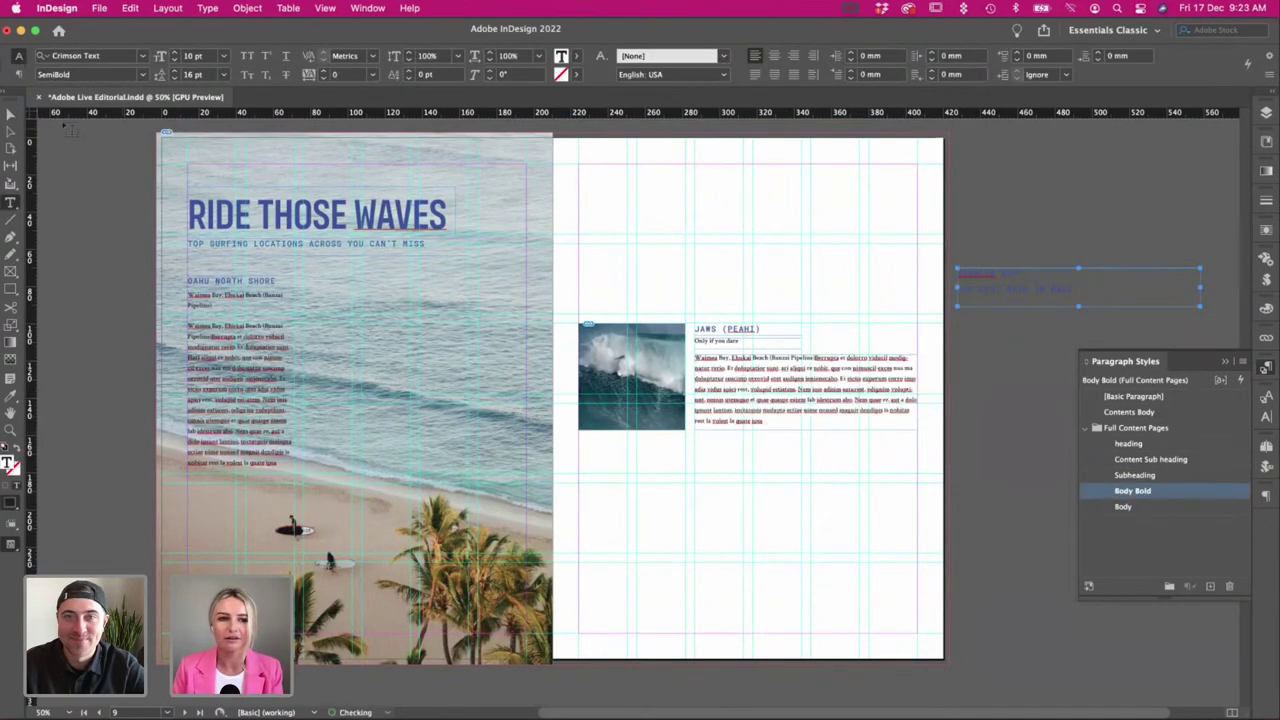
pyautogui.click(11, 116)
pyautogui.click(694, 248)
pyautogui.press('w')
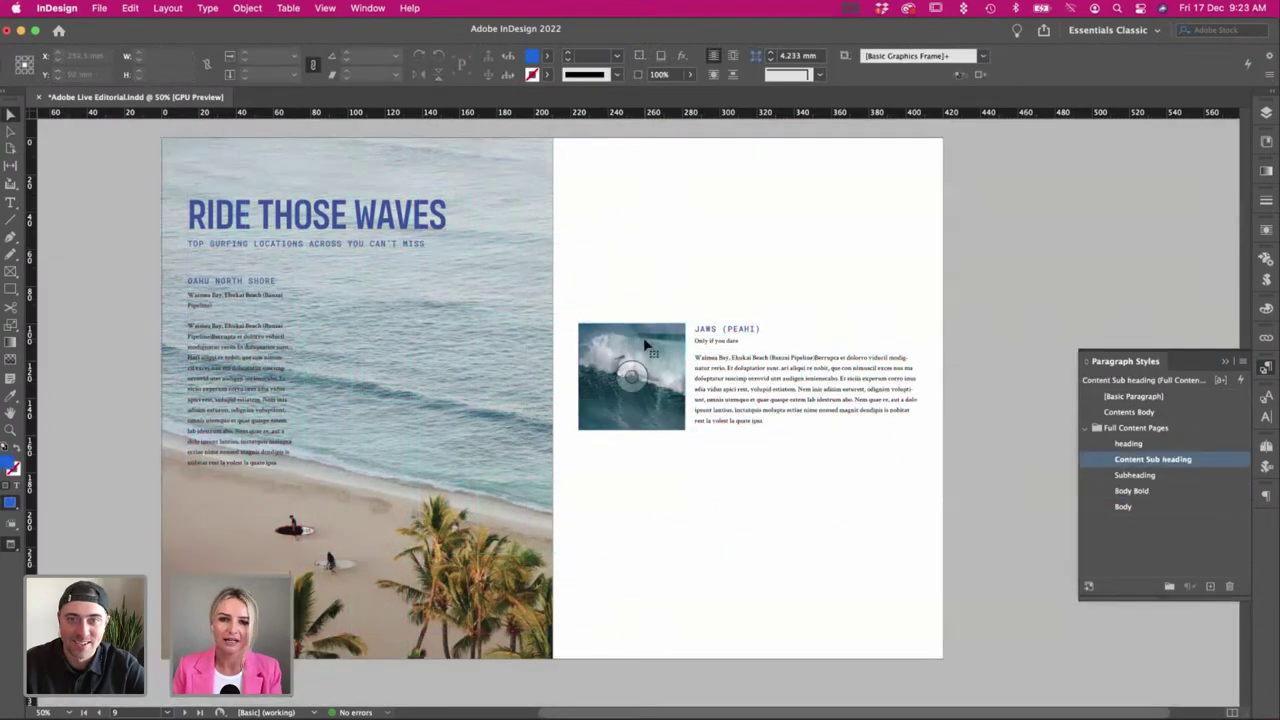
# Scale the wave photo frame down to about 55.6 mm square and realign it with the page's inner margin and guide.
pyautogui.click(648, 356)
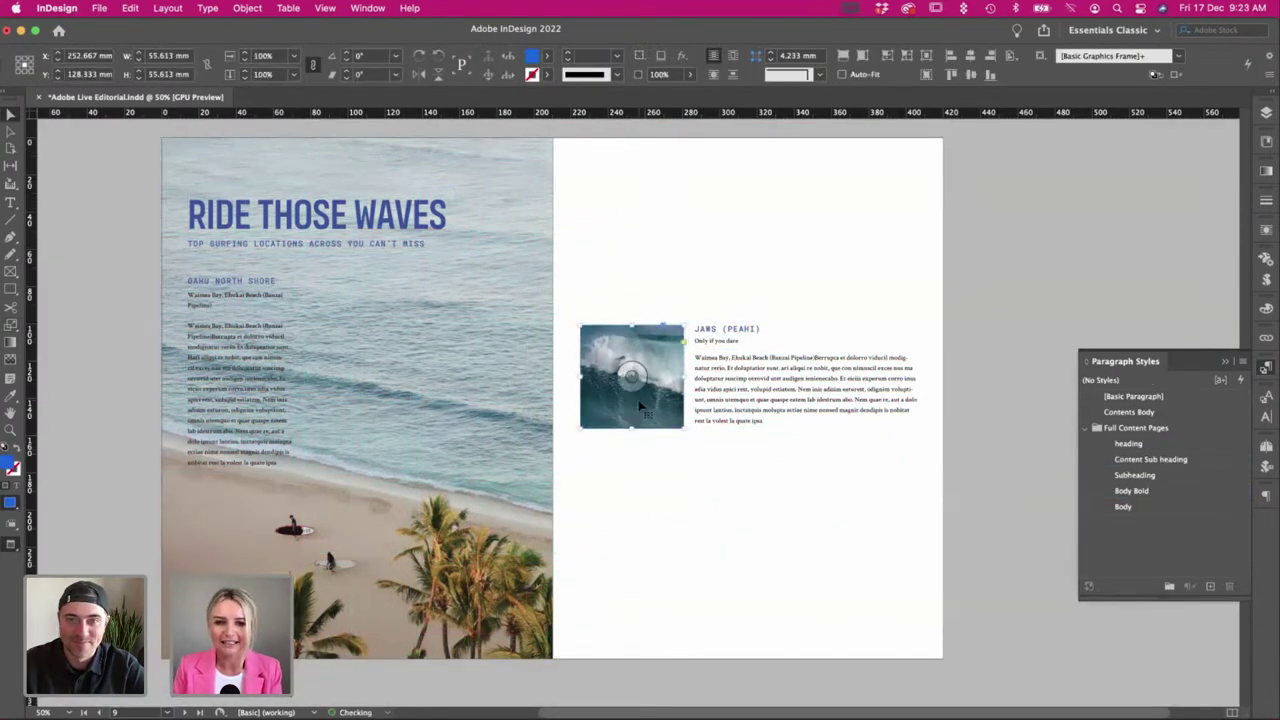
pyautogui.press('w')
pyautogui.moveTo(641, 406); pyautogui.dragTo(638, 406)
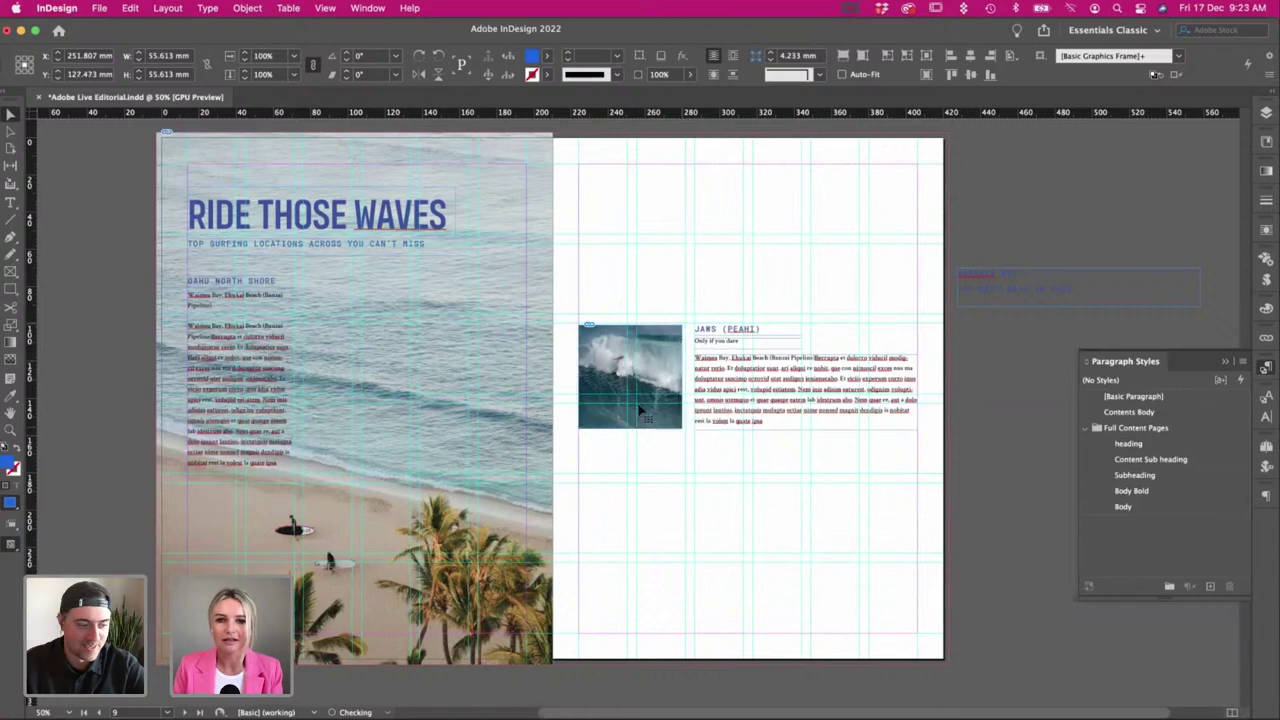
pyautogui.click(727, 448)
pyautogui.press('w')
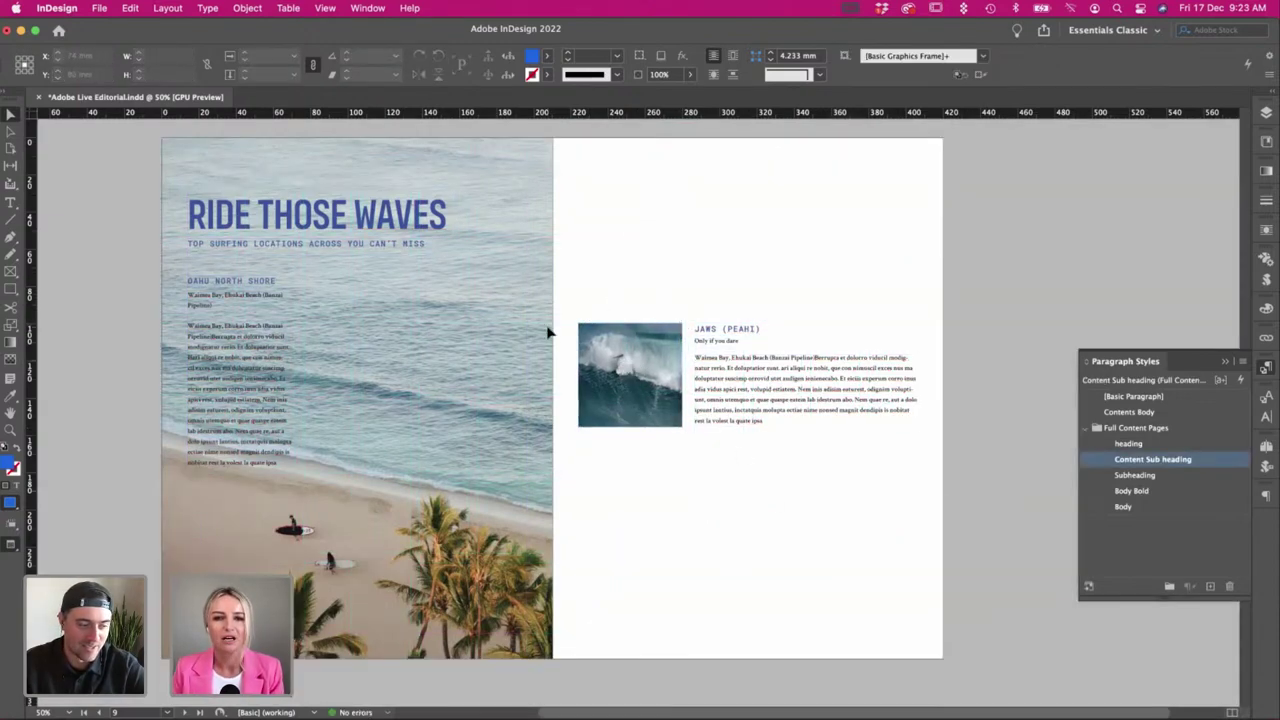
# Try to move the Jaws text block lower on the right-hand page, below the photo.
pyautogui.click(262, 358)
pyautogui.press('super+shift+a')
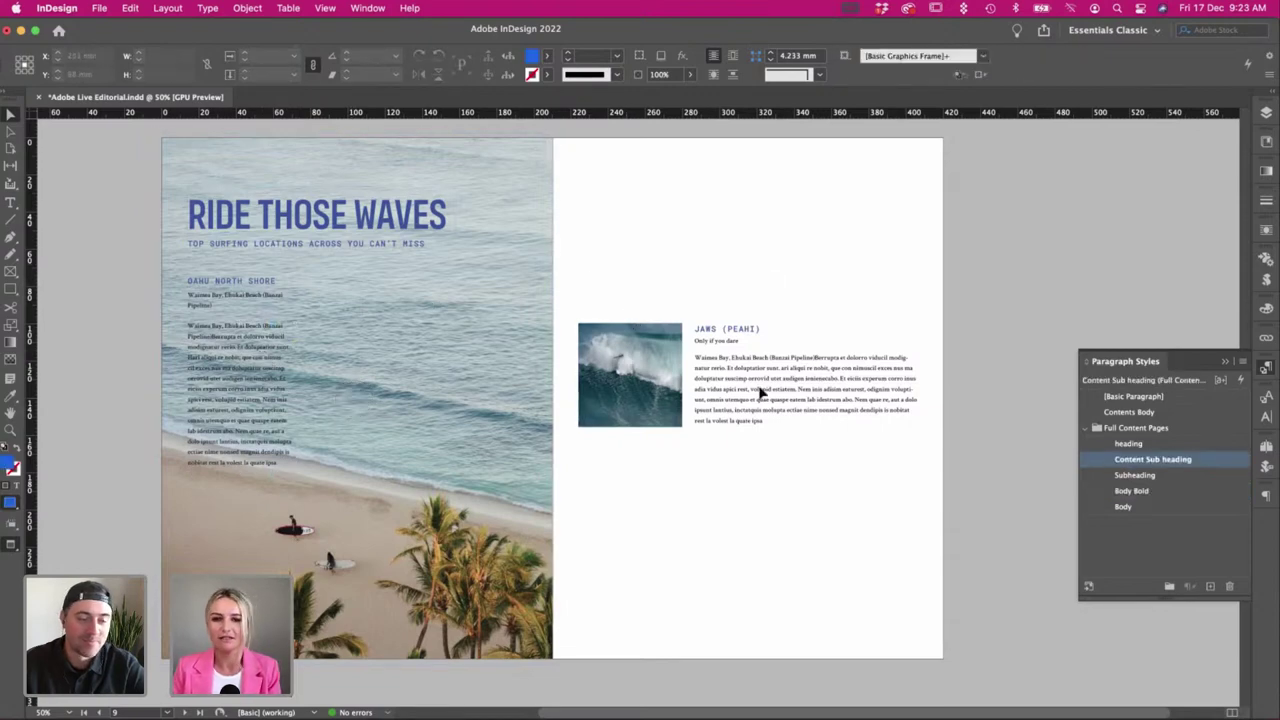
pyautogui.press('w')
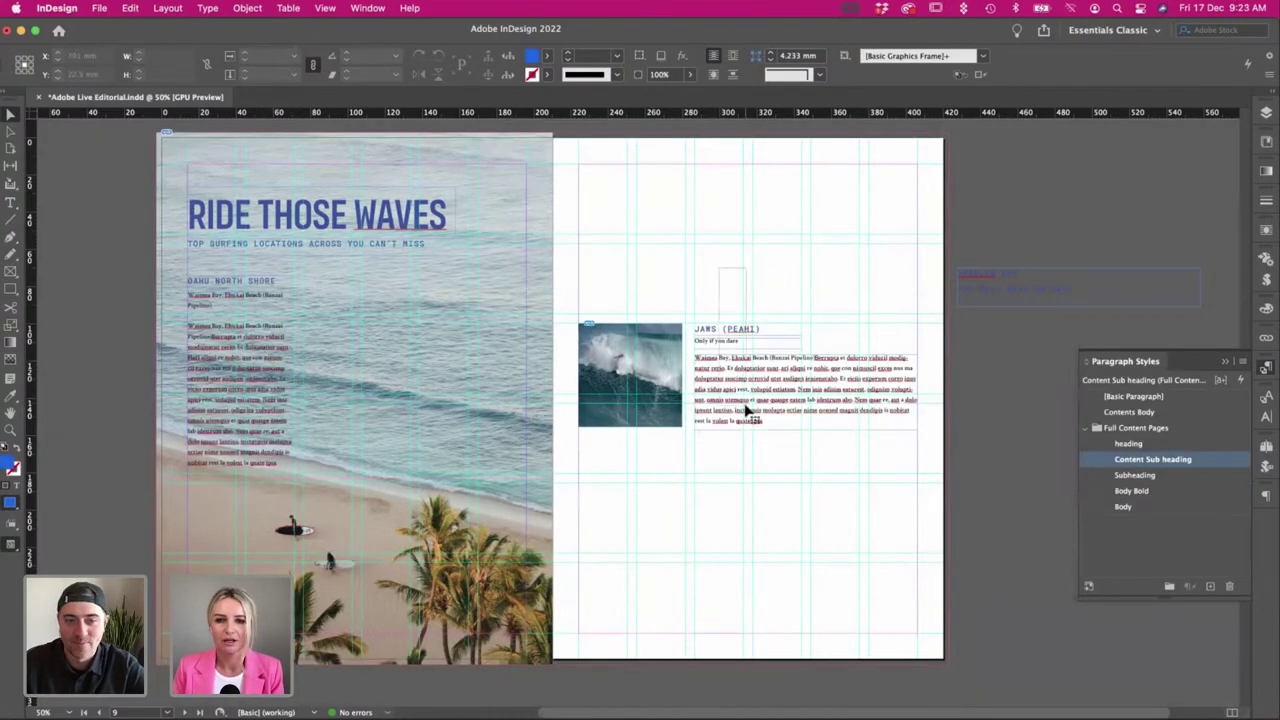
pyautogui.moveTo(745, 410); pyautogui.dragTo(751, 538)
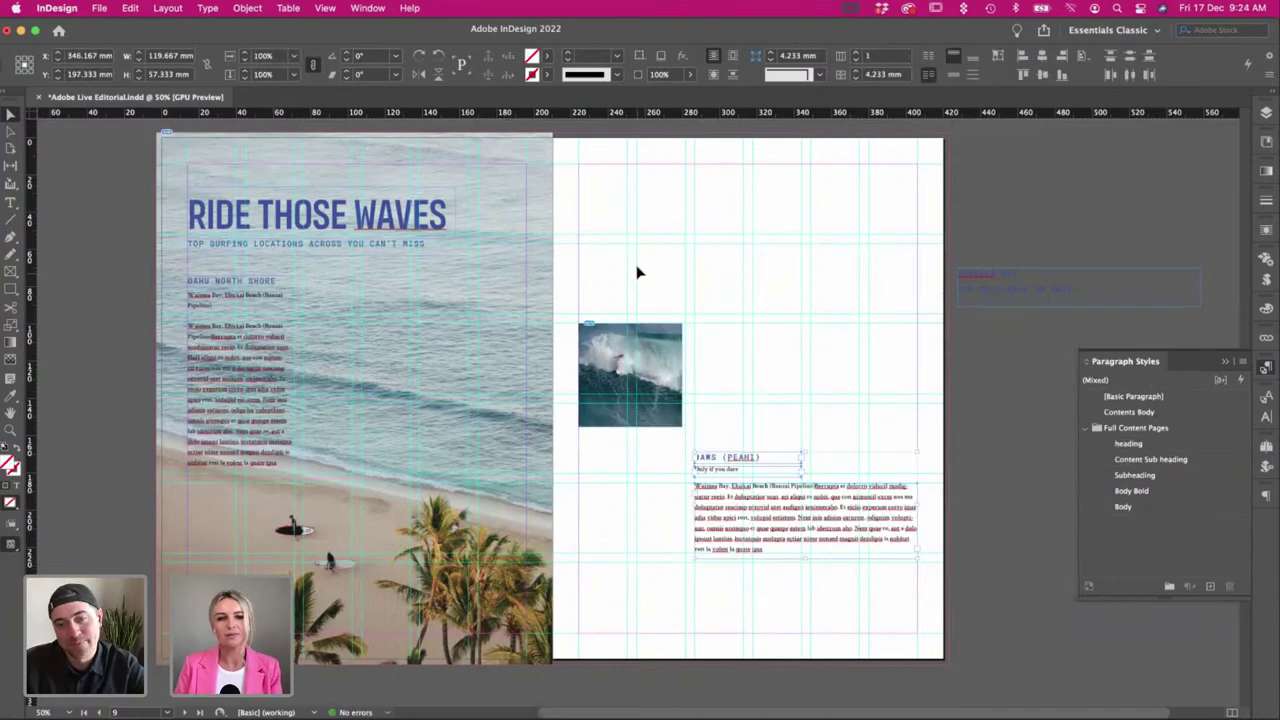
pyautogui.press('super+z')
pyautogui.click(354, 398)
pyautogui.moveTo(121, 268); pyautogui.dragTo(190, 430)
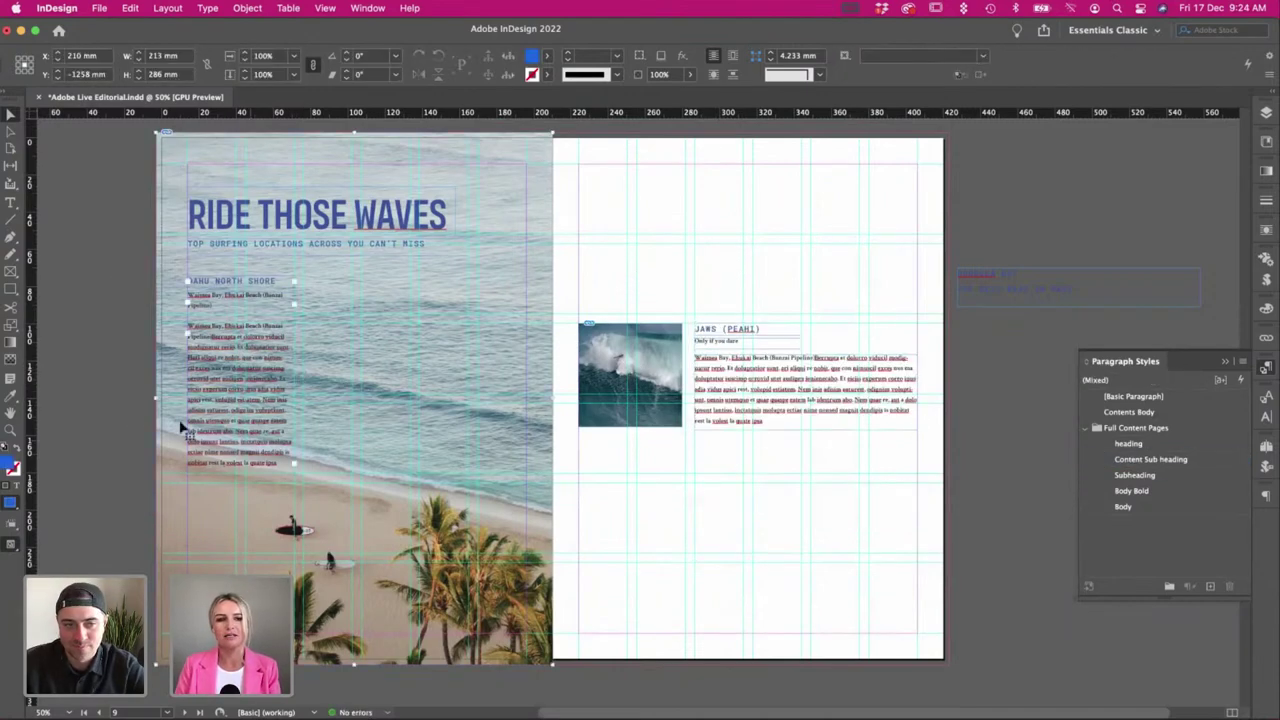
pyautogui.click(155, 350)
pyautogui.press('w')
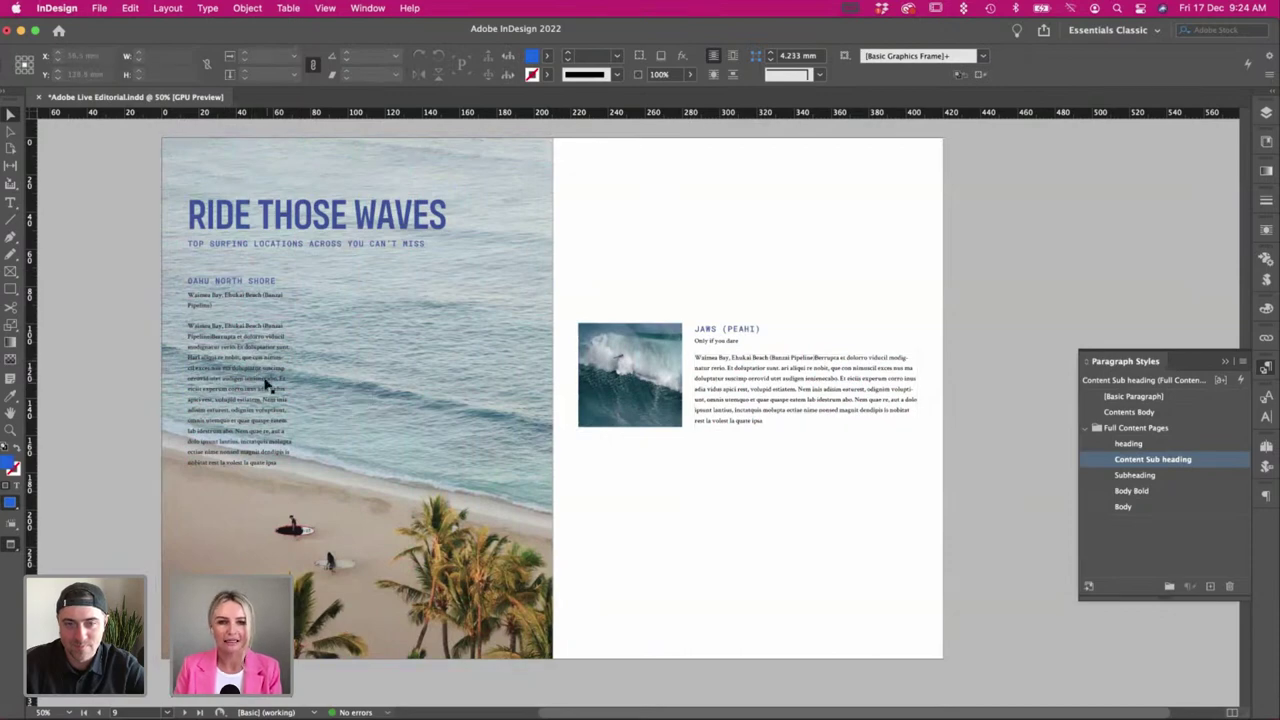
# Widen the Oahu body and subheading frames to about 89 mm and shorten the body frame to about 51 mm.
pyautogui.click(290, 397)
pyautogui.press('w')
pyautogui.moveTo(293, 398); pyautogui.dragTo(353, 398)
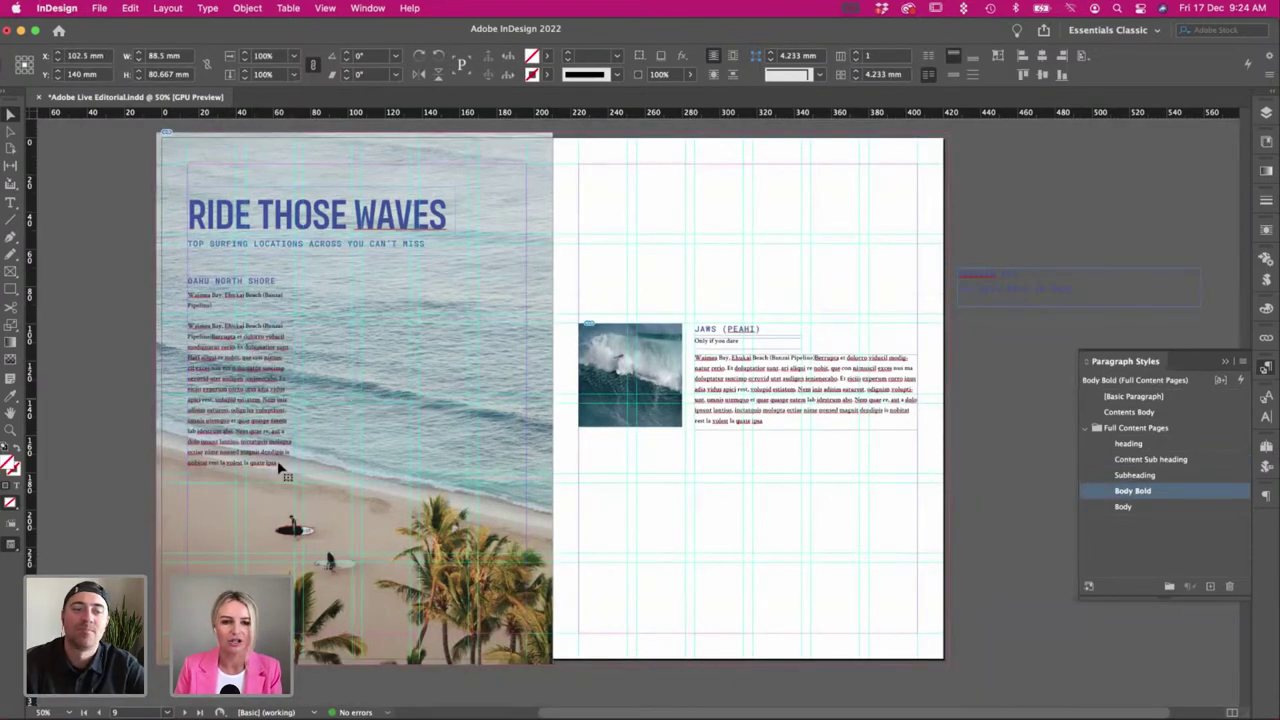
pyautogui.moveTo(271, 470); pyautogui.dragTo(270, 422)
pyautogui.click(213, 298)
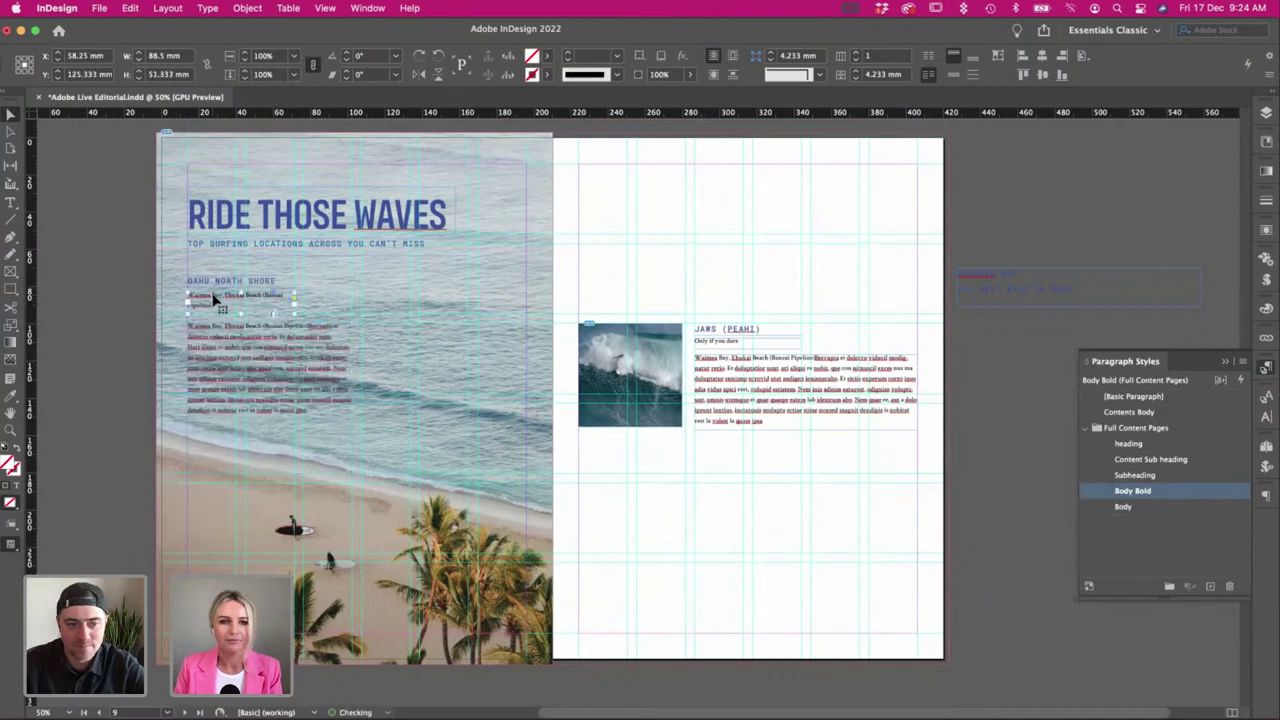
pyautogui.moveTo(295, 316); pyautogui.dragTo(357, 316)
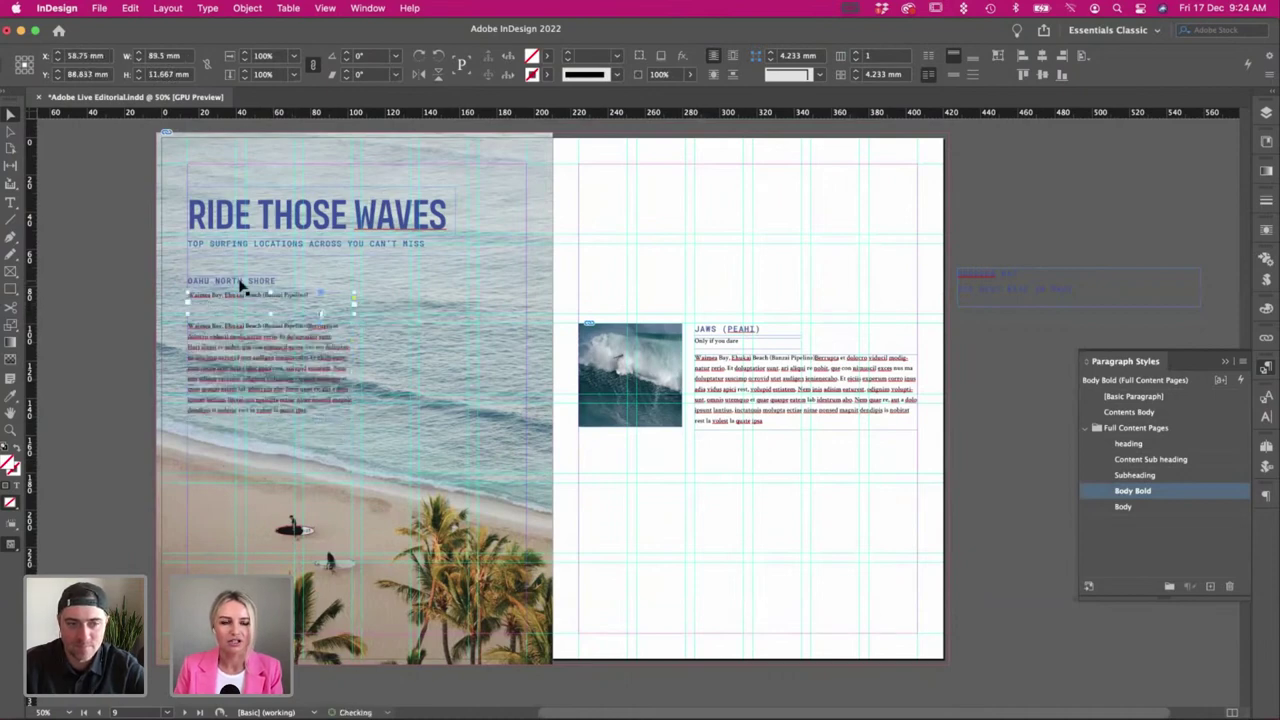
pyautogui.press('w')
# Shorten the Oahu subheading frame, close the gap to the body text and move the Oahu block up towards the title.
pyautogui.moveTo(268, 316); pyautogui.dragTo(267, 301)
pyautogui.moveTo(244, 356); pyautogui.dragTo(243, 340)
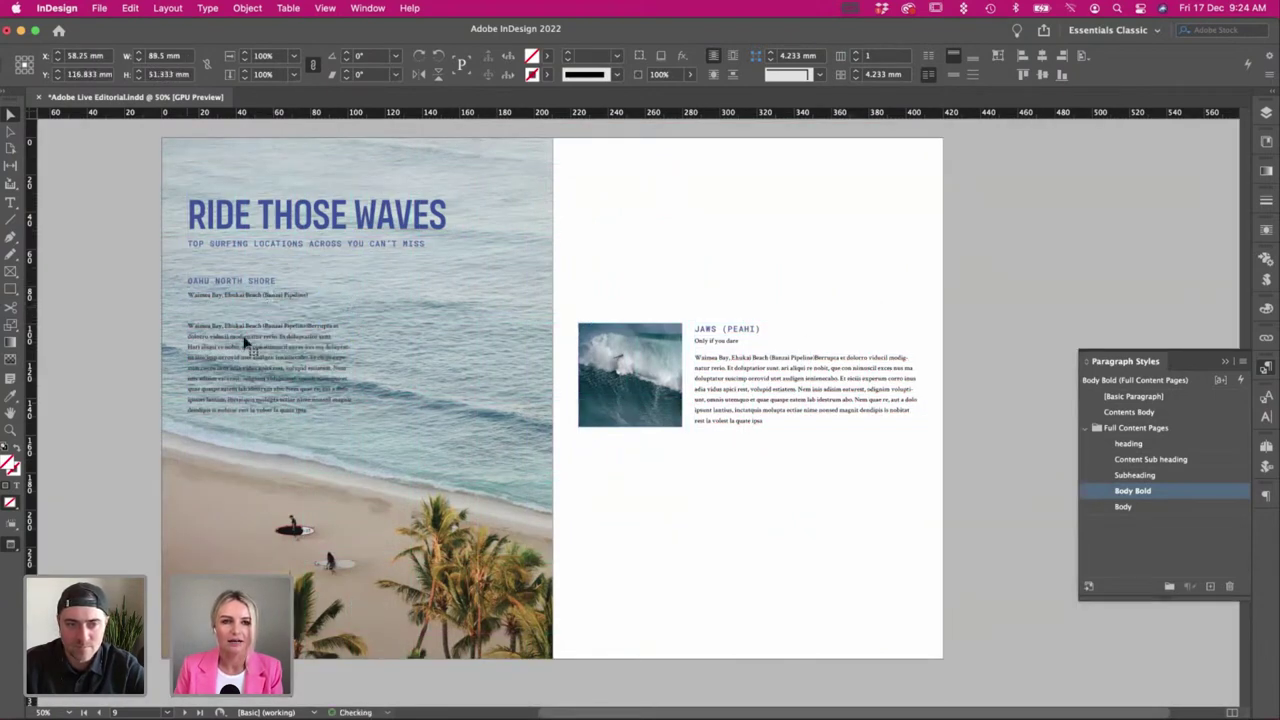
pyautogui.moveTo(112, 280); pyautogui.dragTo(280, 360)
pyautogui.click(712, 336)
pyautogui.press('w')
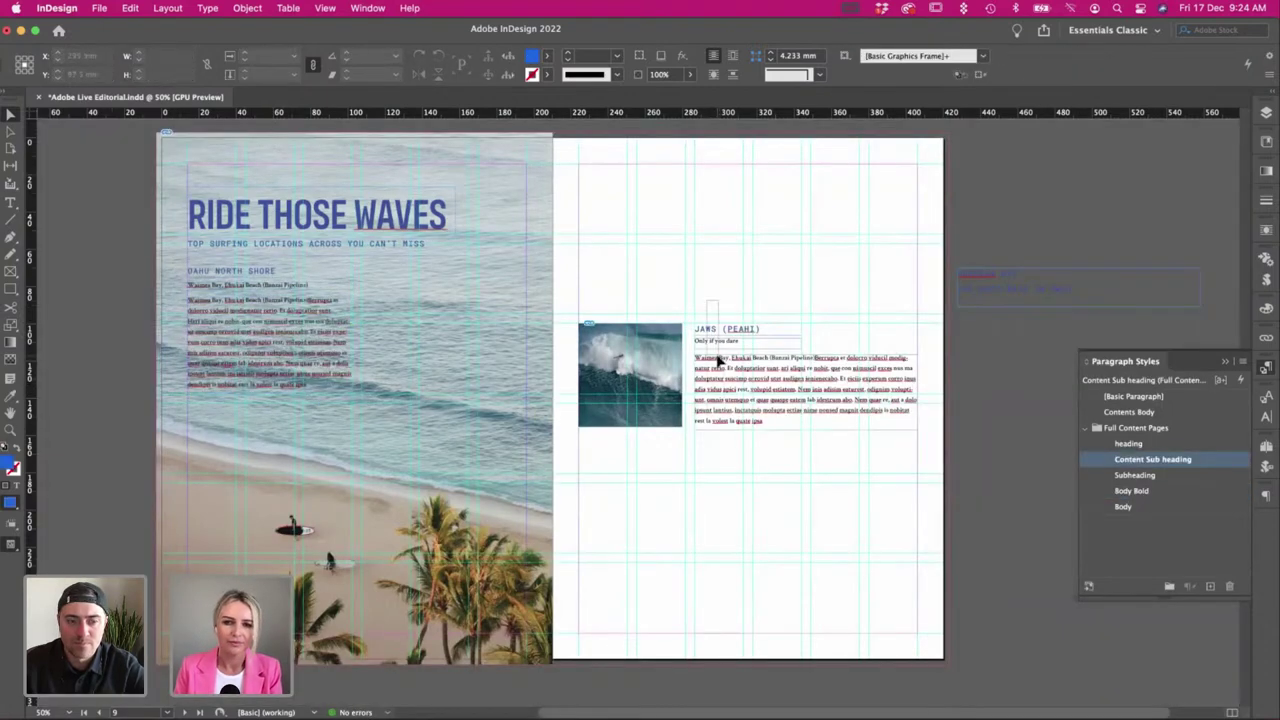
# Move the Jaws text frames to the lower outer part of the right-hand page and narrow the block to about 87 mm.
pyautogui.keyDown('shift'); pyautogui.click(718, 360); pyautogui.keyUp('shift')
pyautogui.moveTo(737, 391); pyautogui.dragTo(760, 485)
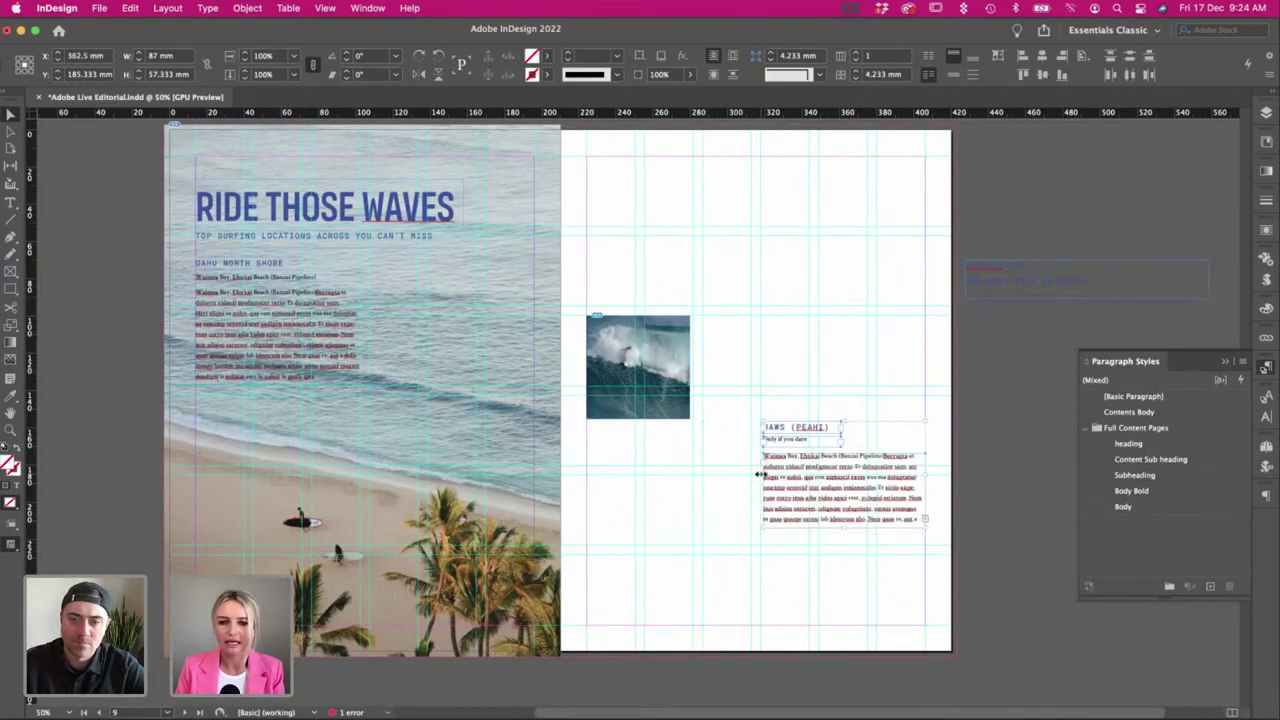
pyautogui.click(726, 474)
pyautogui.press('w')
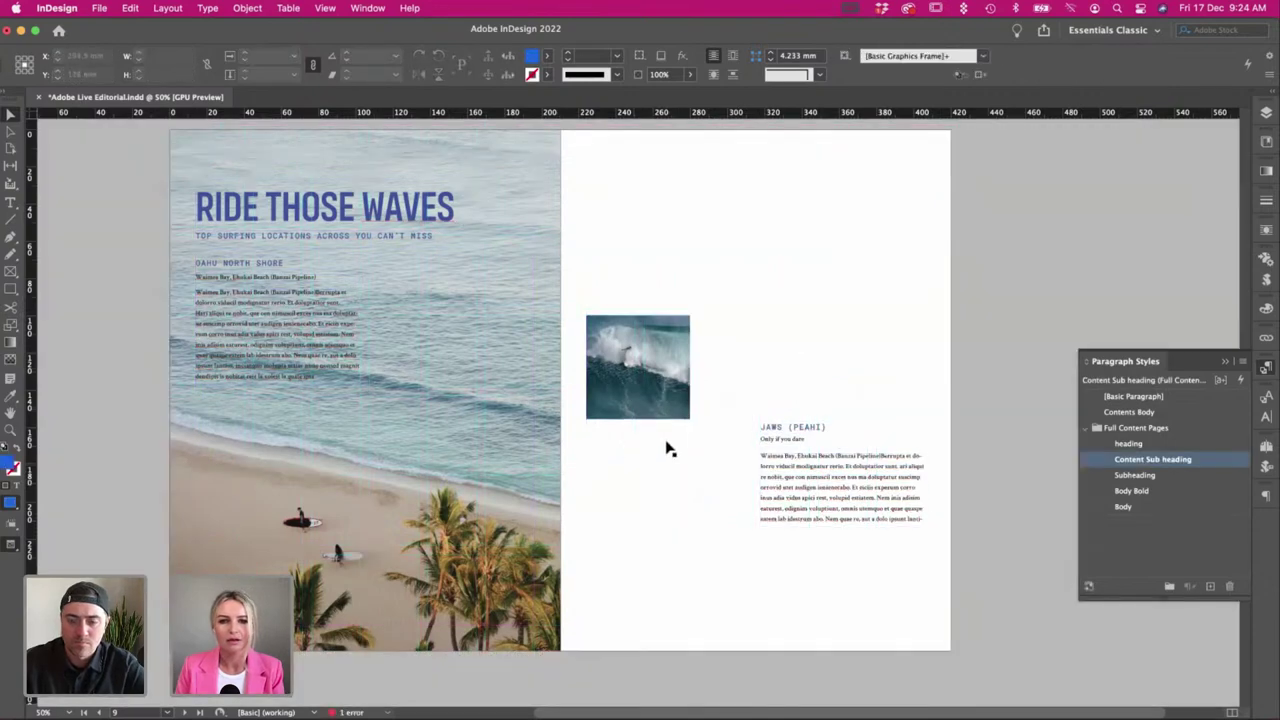
# Enlarge the Jaws photo and its frame proportionally to a square about 88.5 mm wide, keeping its inner upper corner in place.
pyautogui.click(665, 410)
pyautogui.press('w')
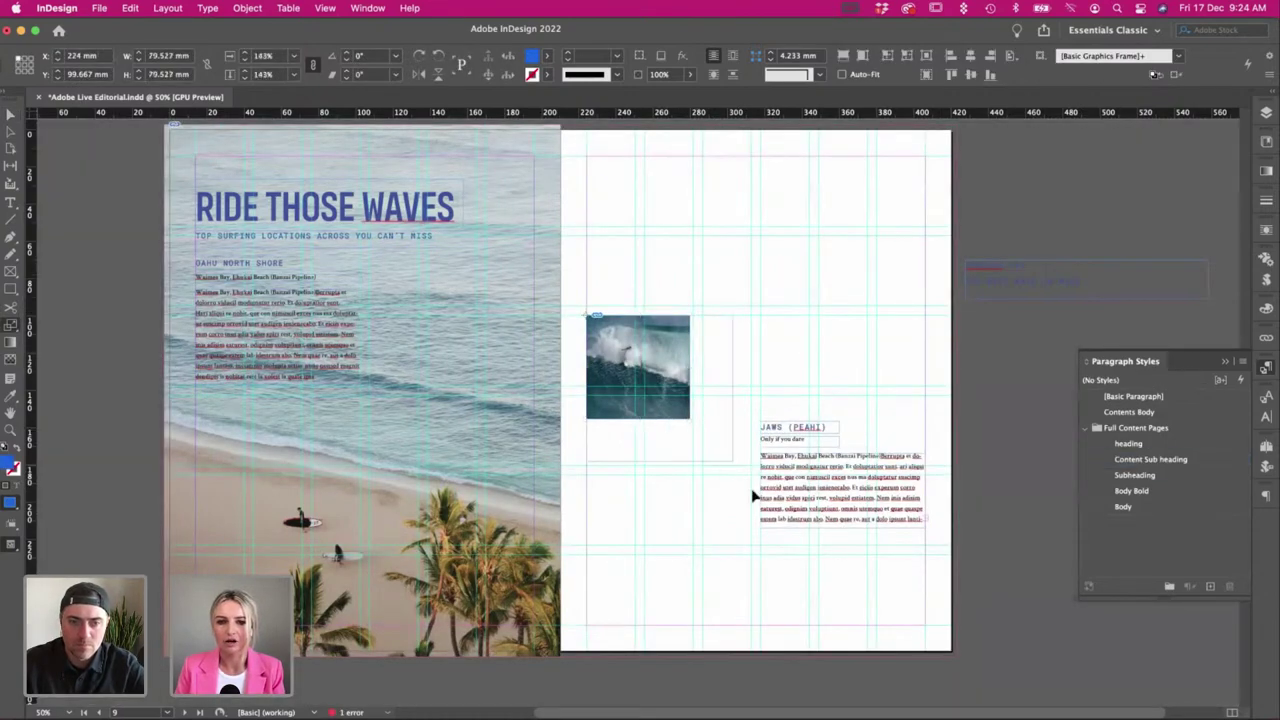
pyautogui.moveTo(753, 495); pyautogui.dragTo(752, 475)
pyautogui.click(786, 371)
pyautogui.press('w')
pyautogui.click(706, 474)
pyautogui.press('w')
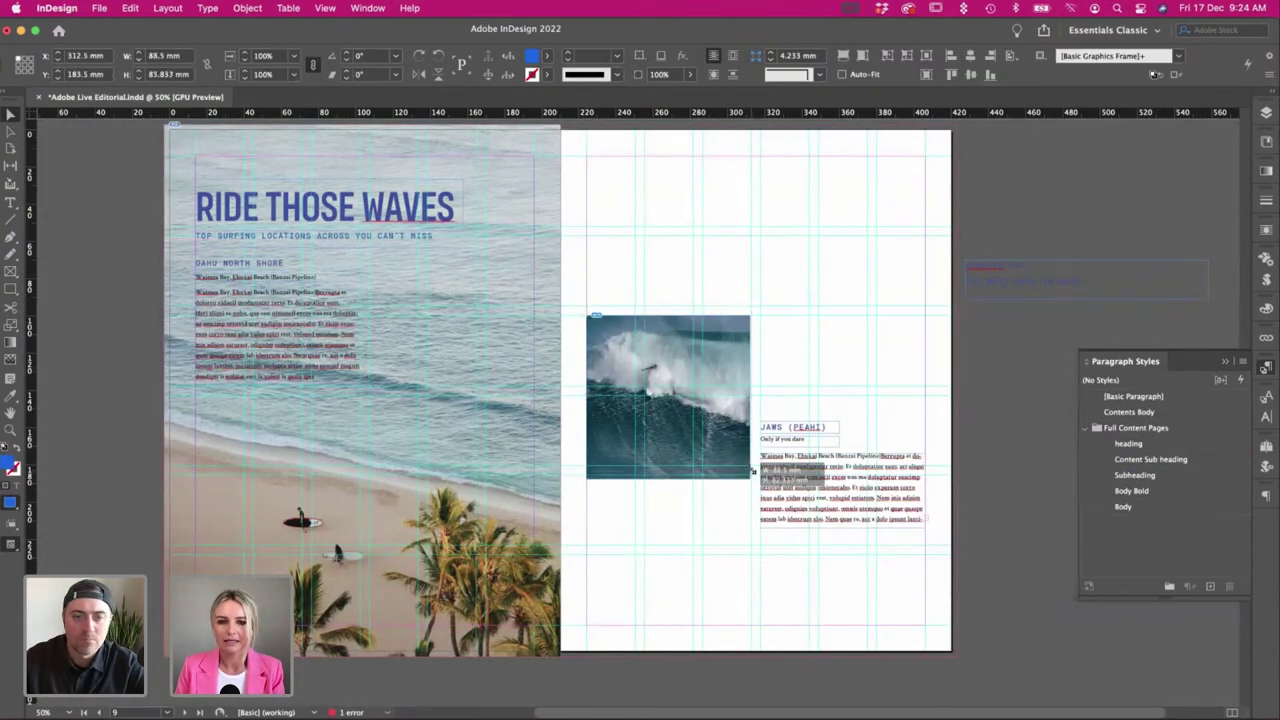
# Move the Jaws text block up beside the photo, with its heading near the photo's upper edge.
pyautogui.click(795, 352)
pyautogui.moveTo(820, 529); pyautogui.dragTo(795, 421)
pyautogui.click(808, 517)
pyautogui.press('w')
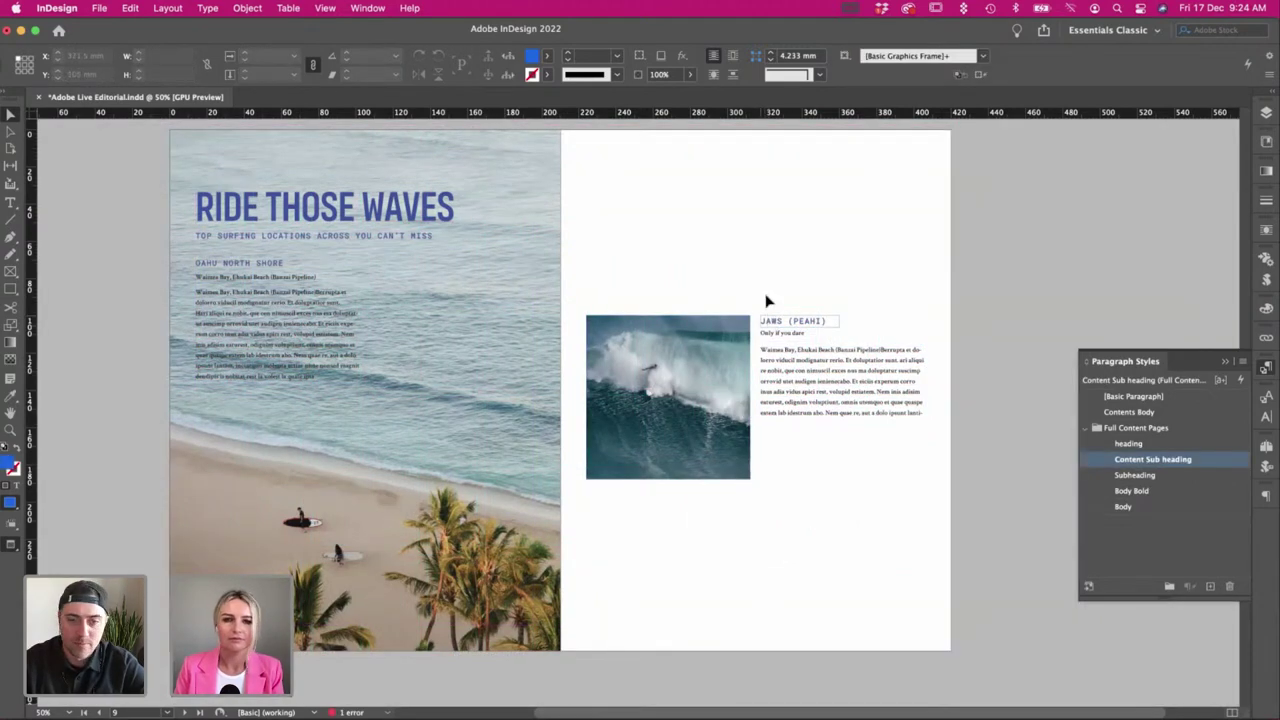
# Lengthen the Jaws body text frame downward to fit the overset text.
pyautogui.click(793, 385)
pyautogui.click(838, 438)
pyautogui.click(838, 415)
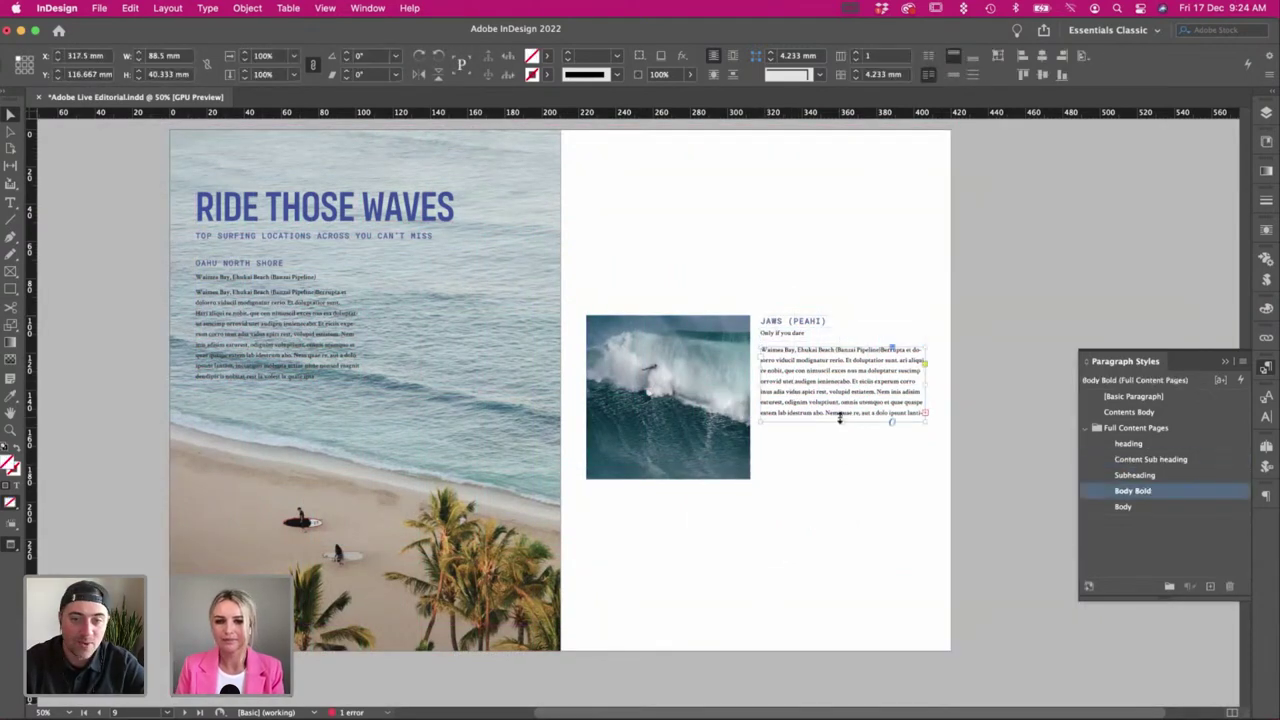
pyautogui.moveTo(842, 421); pyautogui.dragTo(851, 460)
# Move the Jaws heading, tagline and body text directly beneath the photo, aligned with its inner edge.
pyautogui.click(777, 286)
pyautogui.moveTo(801, 368); pyautogui.dragTo(626, 563)
pyautogui.click(850, 557)
pyautogui.press('w')
pyautogui.moveTo(600, 490); pyautogui.dragTo(598, 535)
pyautogui.click(940, 510)
pyautogui.press('w')
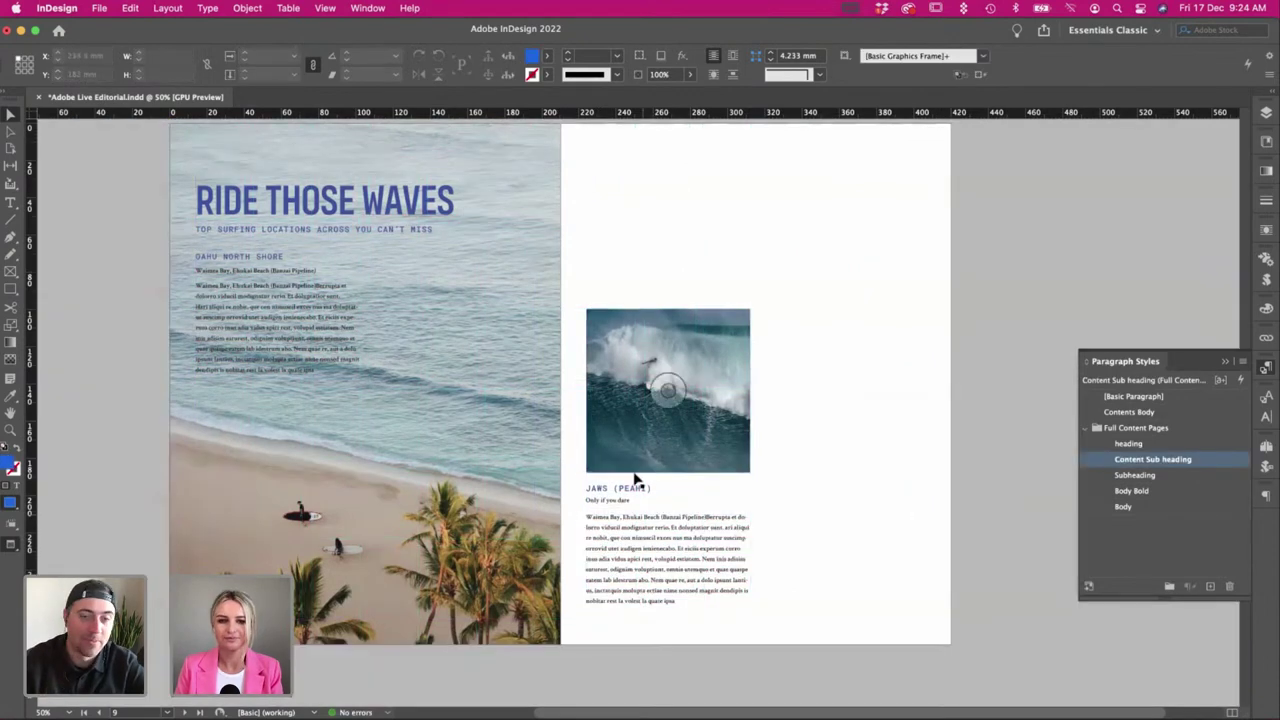
# Move the Jaws photo and its text block together higher up the right-hand page.
pyautogui.click(614, 498)
pyautogui.keyDown('shift'); pyautogui.click(613, 496); pyautogui.keyUp('shift')
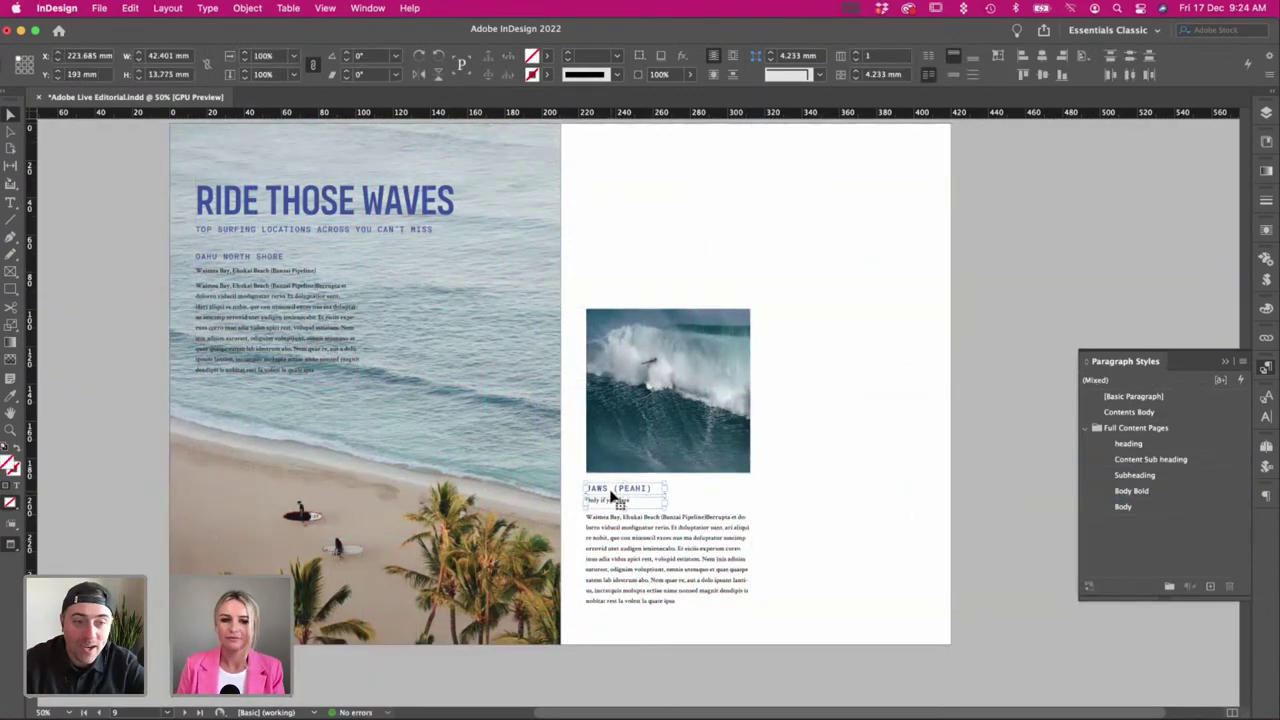
pyautogui.moveTo(861, 605); pyautogui.dragTo(642, 406)
pyautogui.press('w')
pyautogui.click(650, 409)
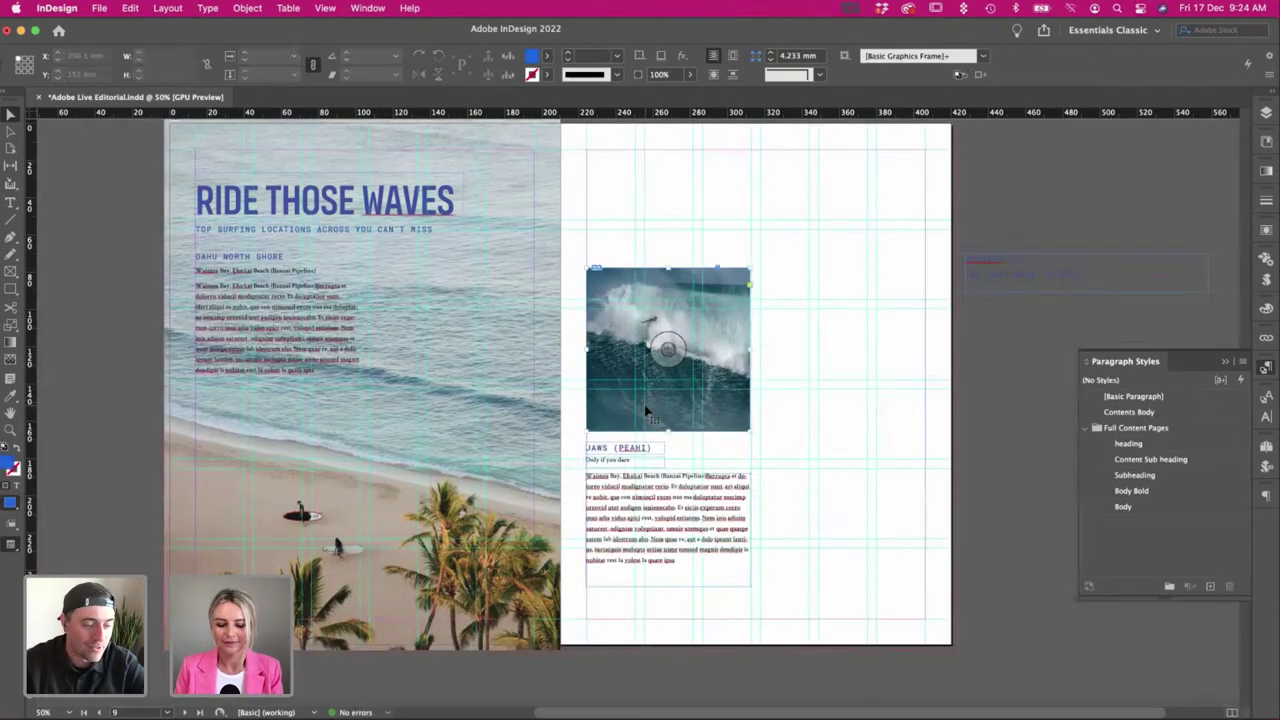
# Duplicate the Jaws photo and its text block into the outer column of the right-hand page.
pyautogui.moveTo(748, 352); pyautogui.dragTo(760, 352)
pyautogui.moveTo(625, 295); pyautogui.dragTo(800, 297)
pyautogui.click(643, 223)
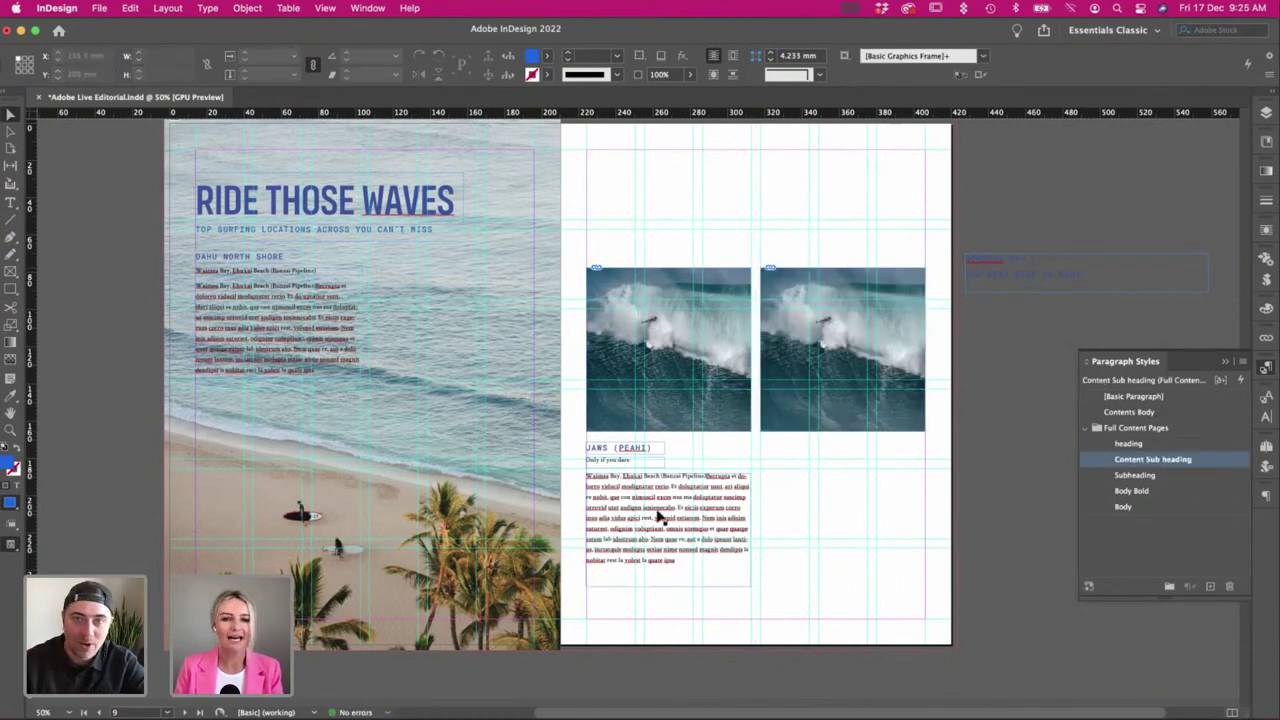
pyautogui.moveTo(623, 486); pyautogui.dragTo(808, 505)
# Switch to Finder and place AdobeStock_408678877.jpeg from the Honolua Bay folder into the duplicated photo frame.
pyautogui.click(464, 717)
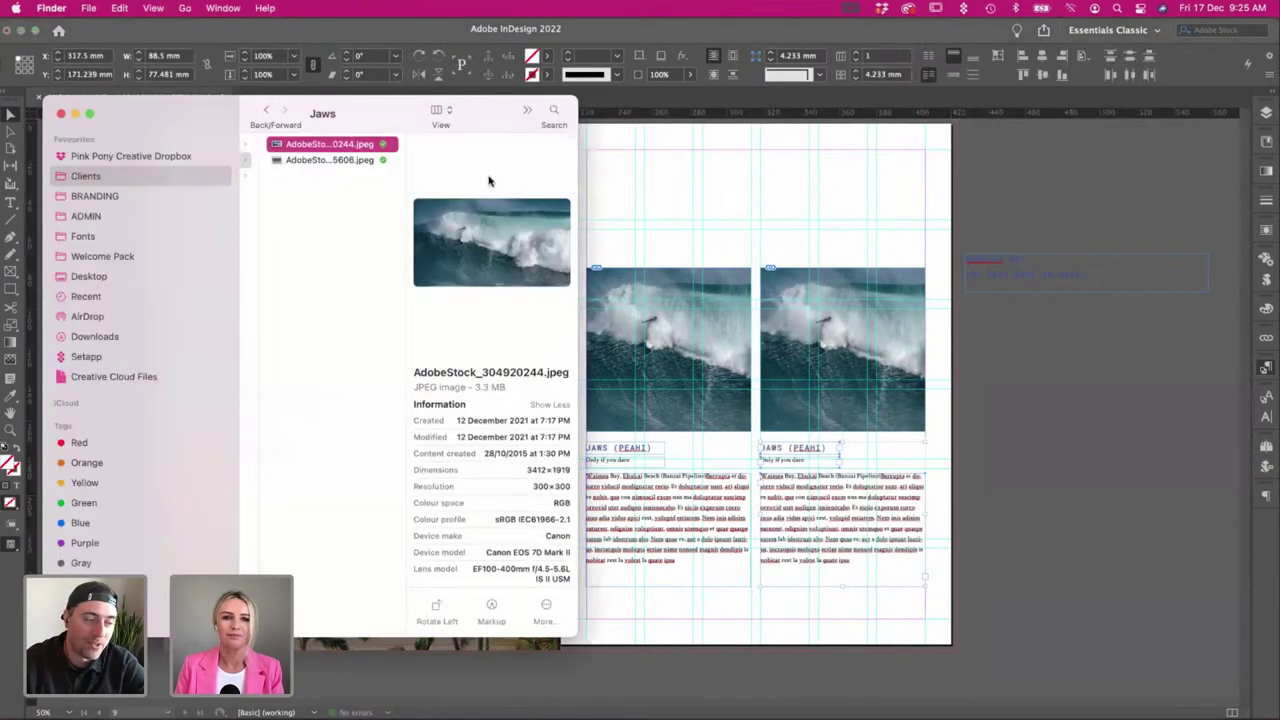
pyautogui.click(320, 160)
pyautogui.hscroll(-3, 315, 172)
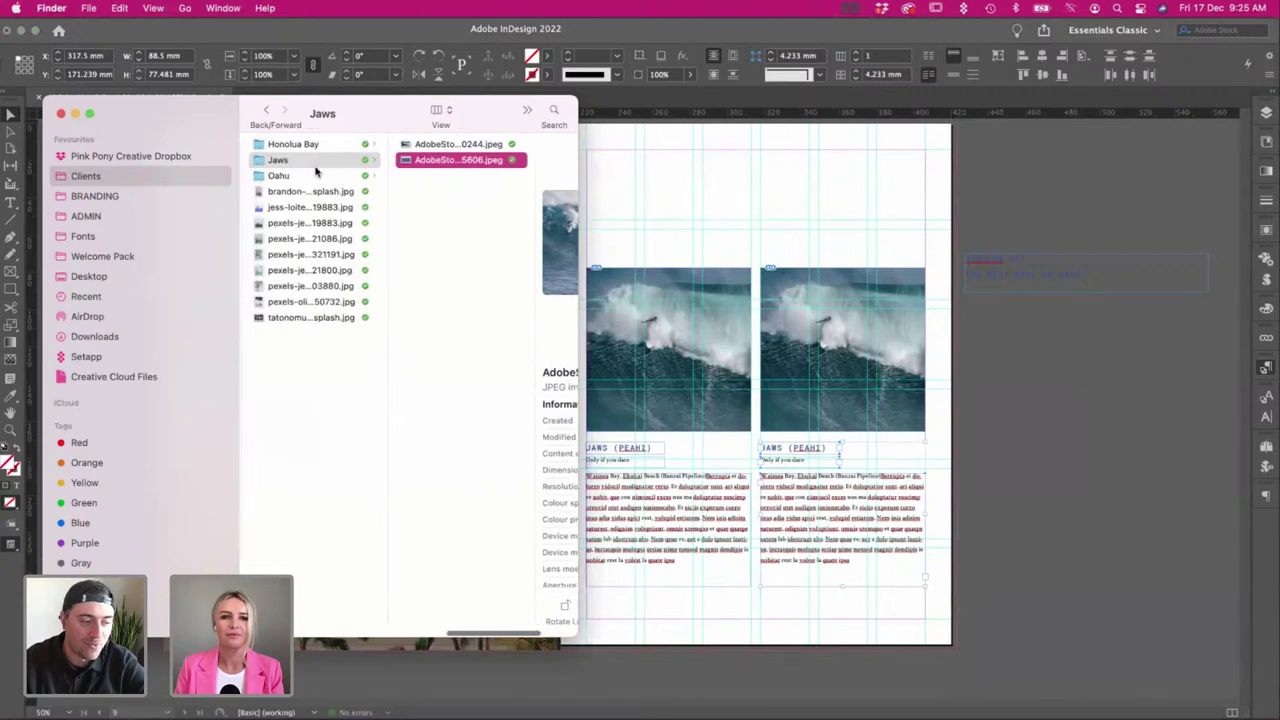
pyautogui.click(288, 145)
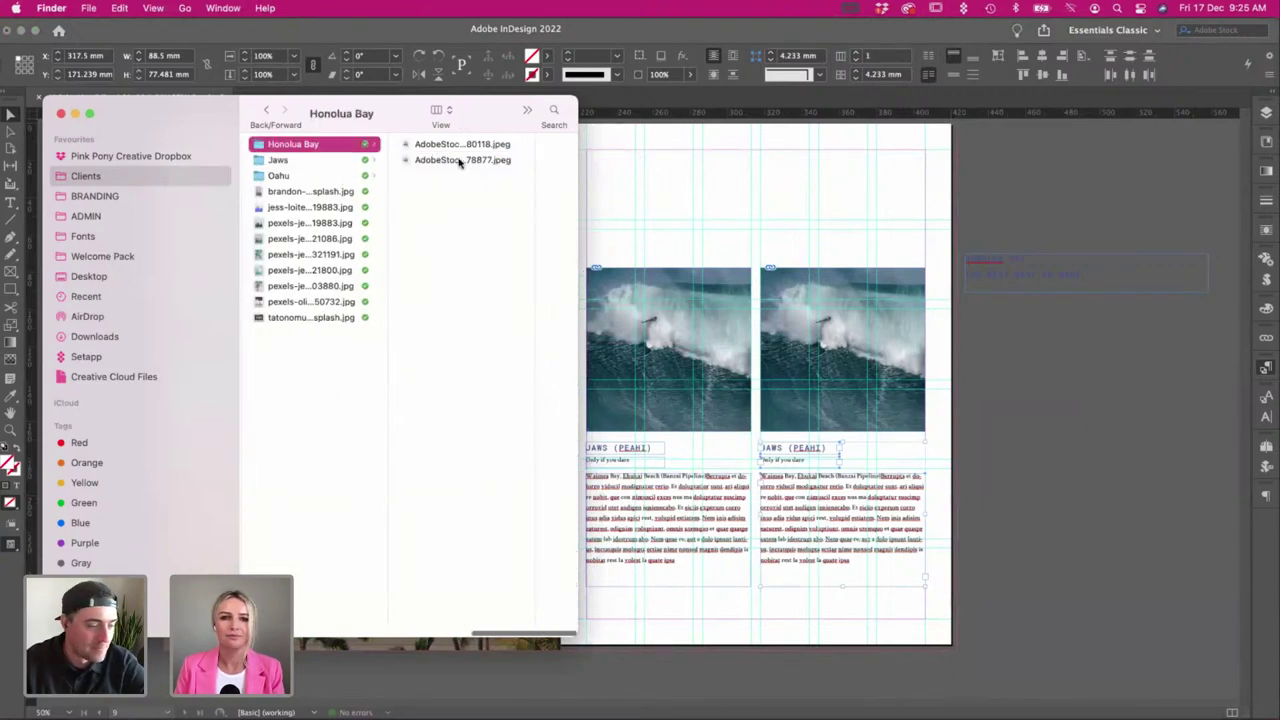
pyautogui.click(445, 160)
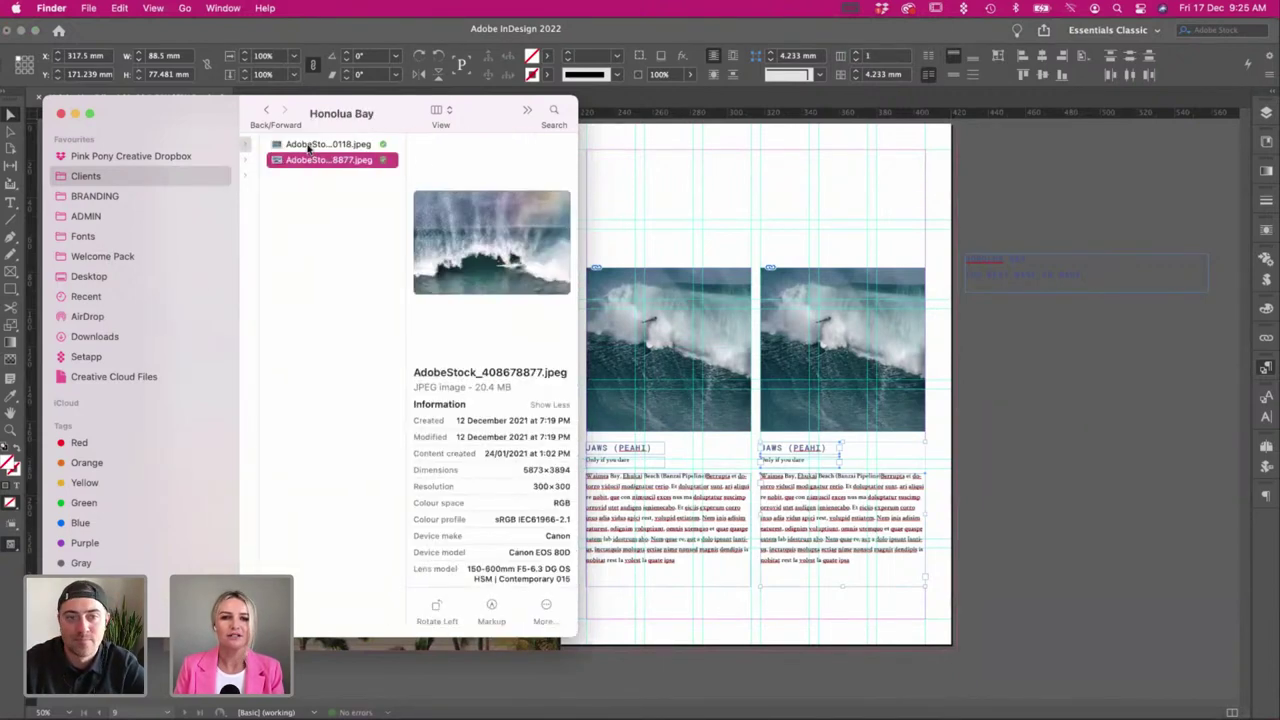
pyautogui.click(320, 145)
pyautogui.press('Down')
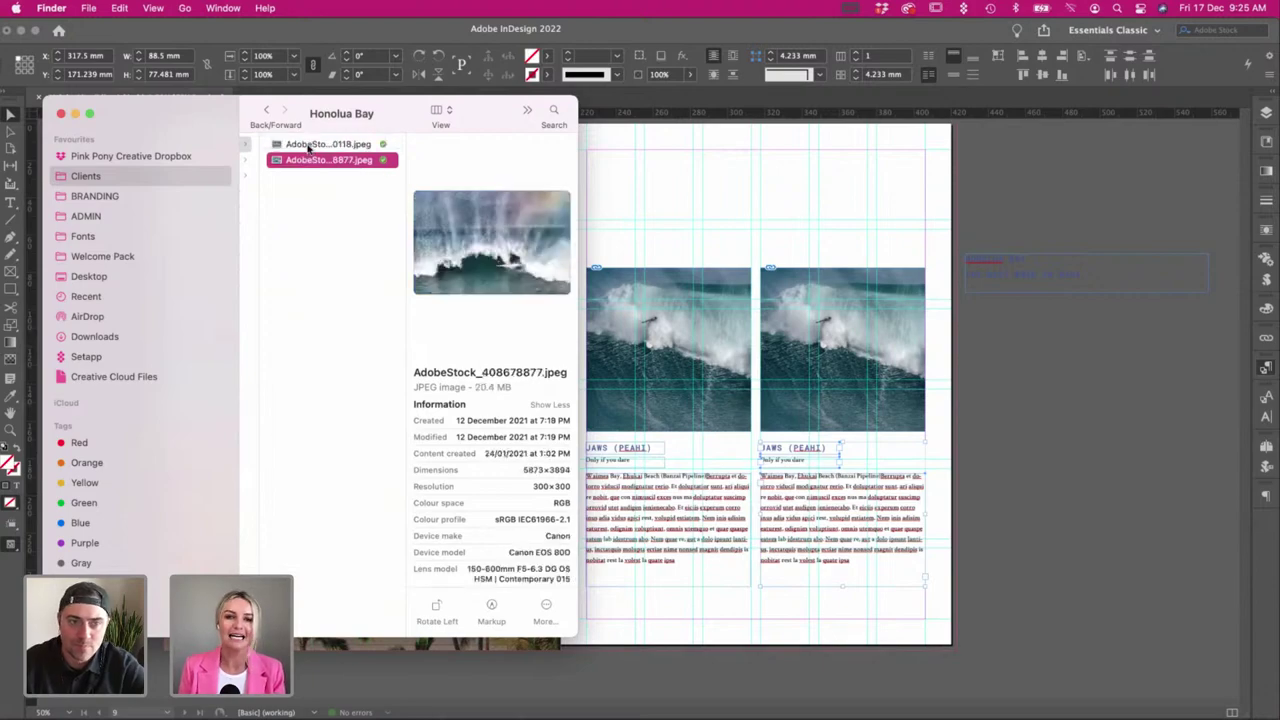
pyautogui.press('space')
pyautogui.press('space')
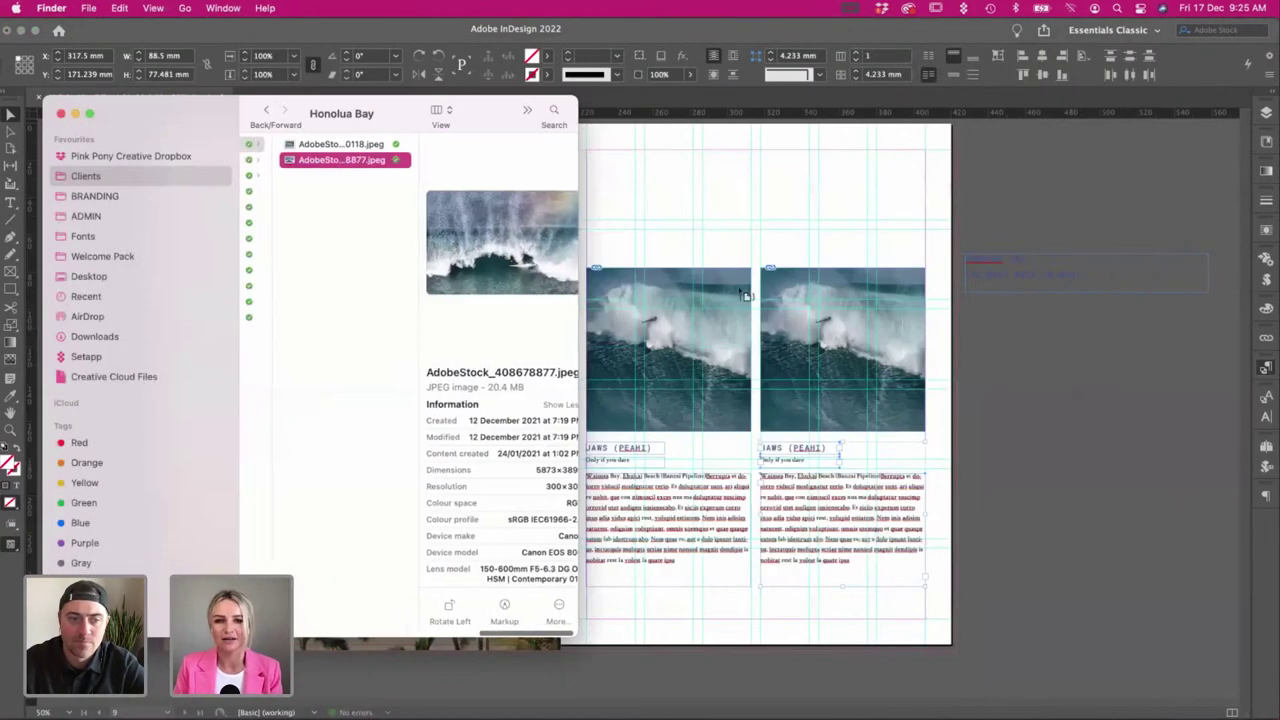
pyautogui.moveTo(745, 295); pyautogui.dragTo(791, 314)
pyautogui.click(818, 306)
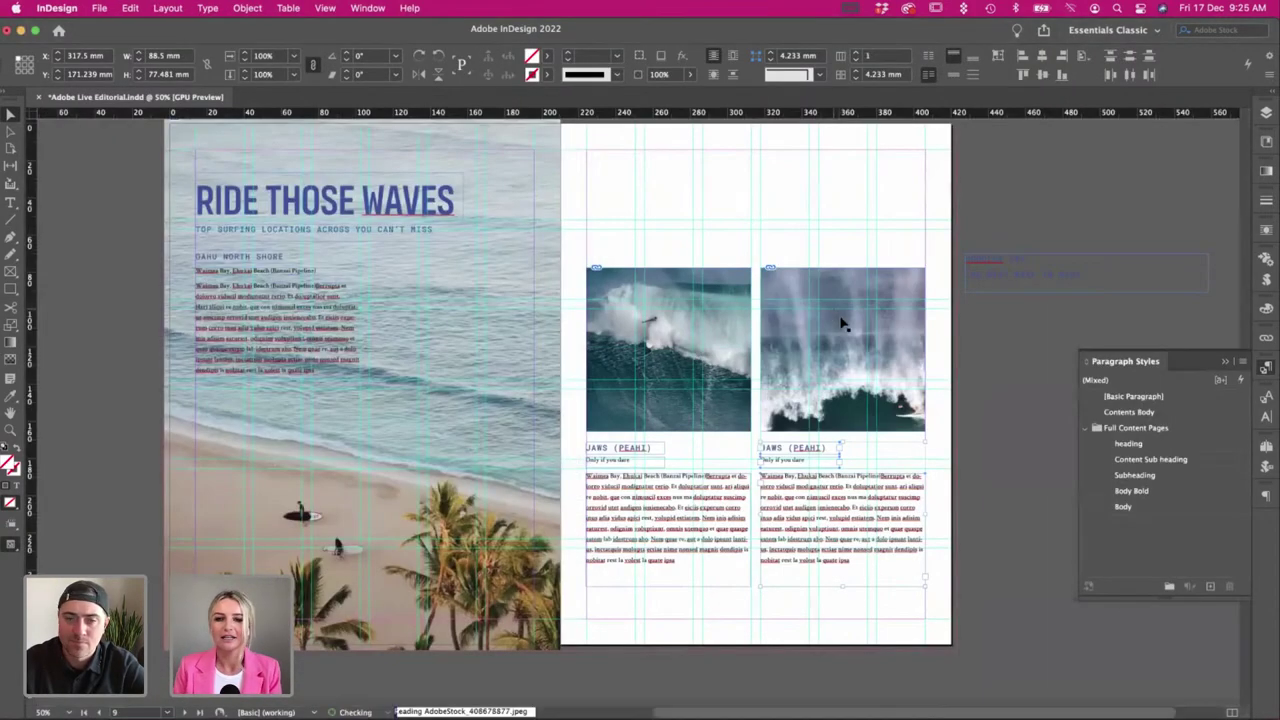
# Scale the Honolua Bay image down to about 29% and reposition it so the surfer sits inside the frame.
pyautogui.click(842, 348)
pyautogui.press('super+alt+comma')
pyautogui.press('super+alt+comma')
pyautogui.press('super+alt+comma')
pyautogui.press('super+alt+comma')
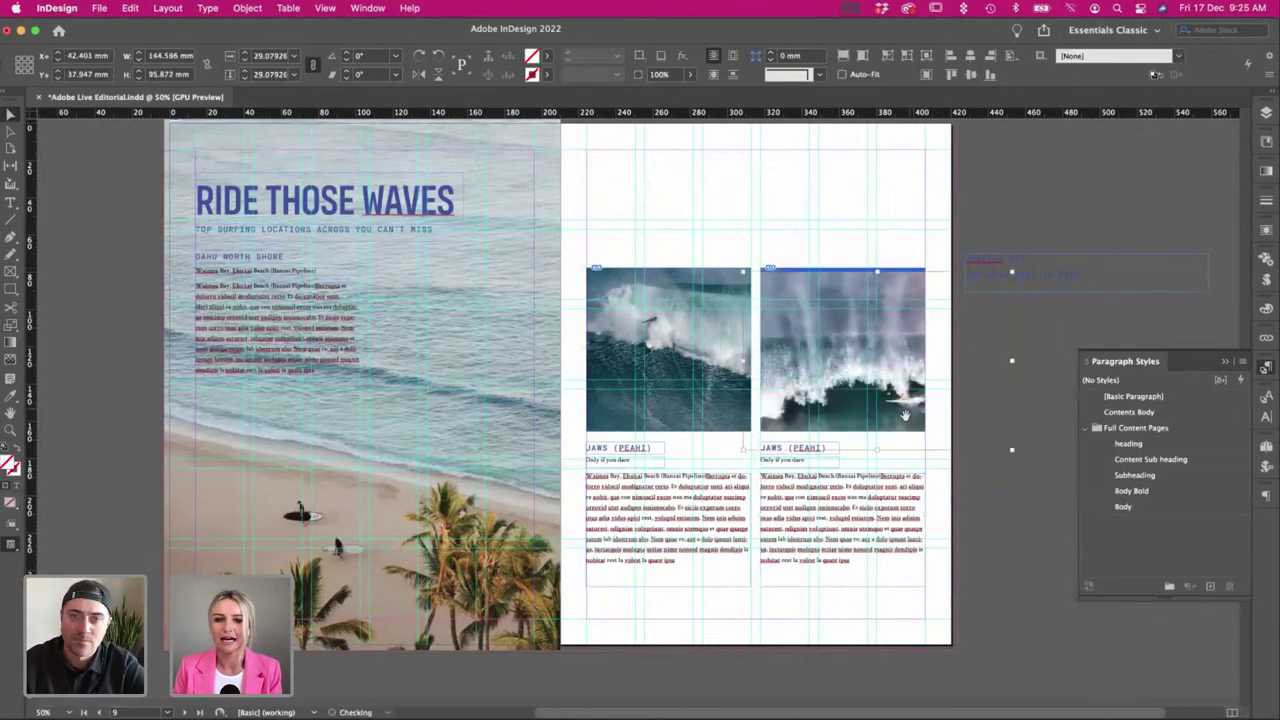
pyautogui.moveTo(906, 415); pyautogui.dragTo(897, 404)
pyautogui.moveTo(820, 340); pyautogui.dragTo(798, 339)
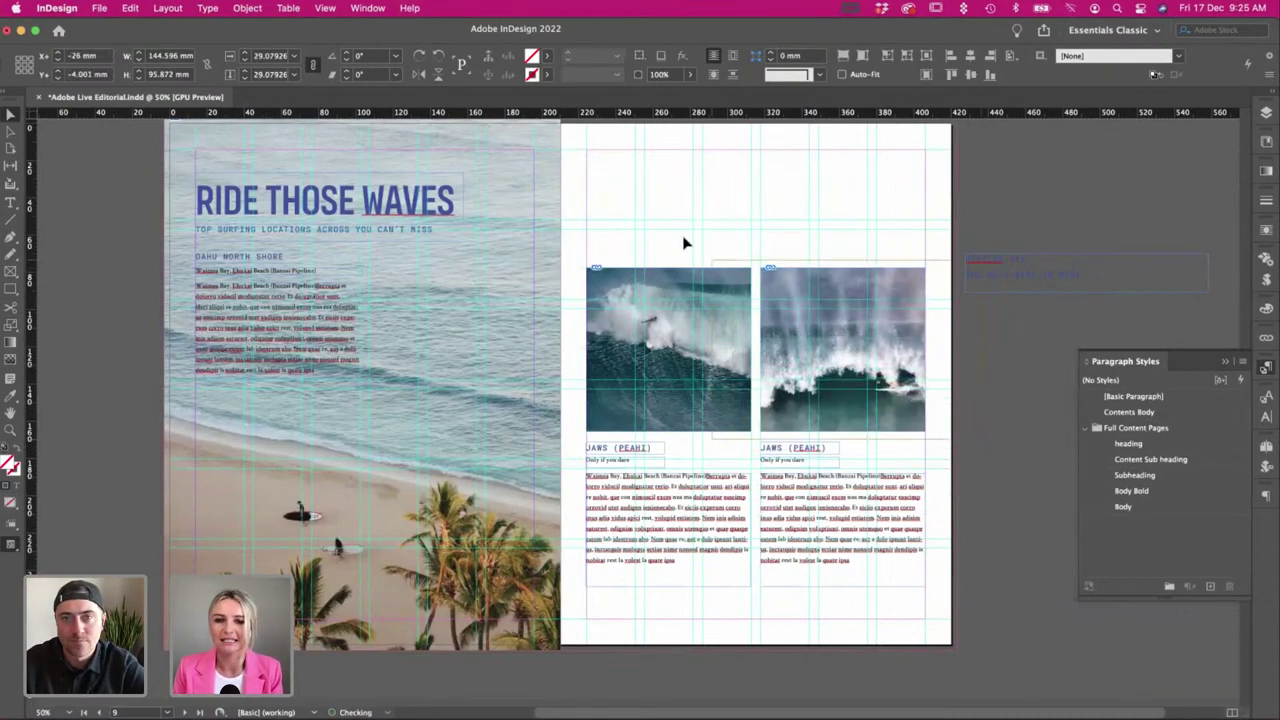
pyautogui.click(684, 243)
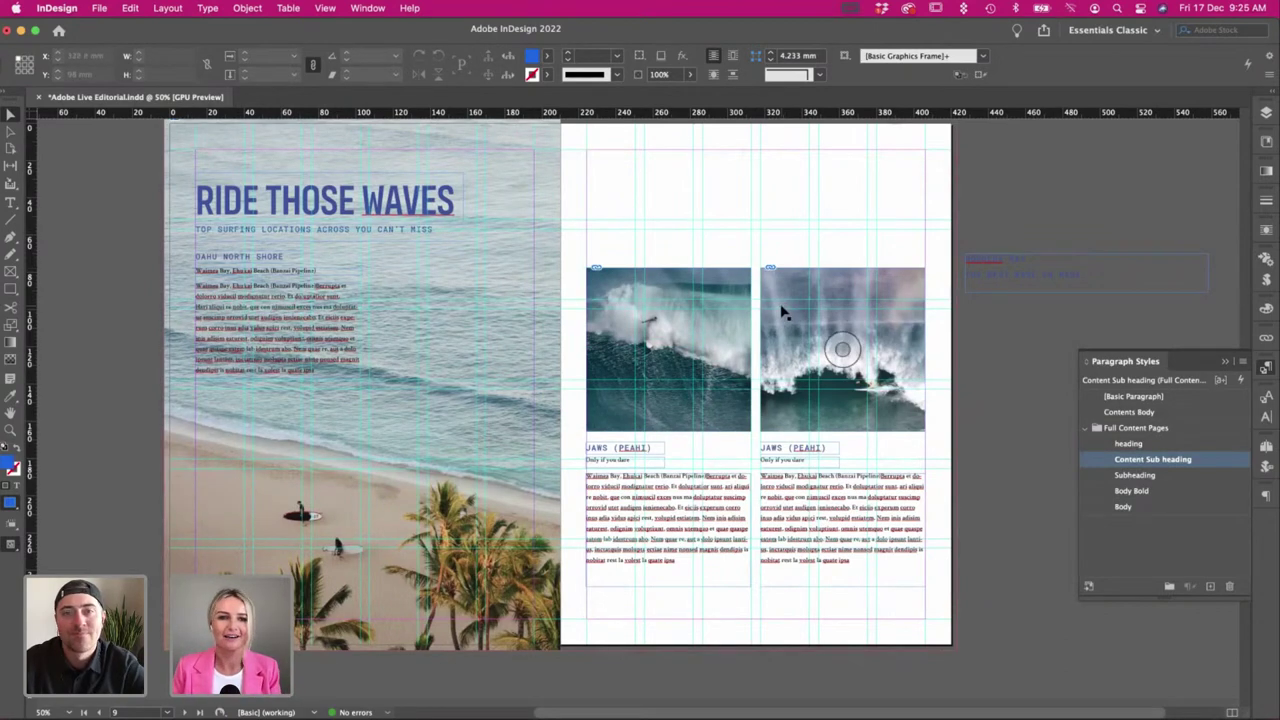
# Replace the duplicated Jaws (Peahi) heading with HONOLUA BAY.
pyautogui.doubleClick(1042, 260)
pyautogui.moveTo(823, 449); pyautogui.dragTo(716, 444)
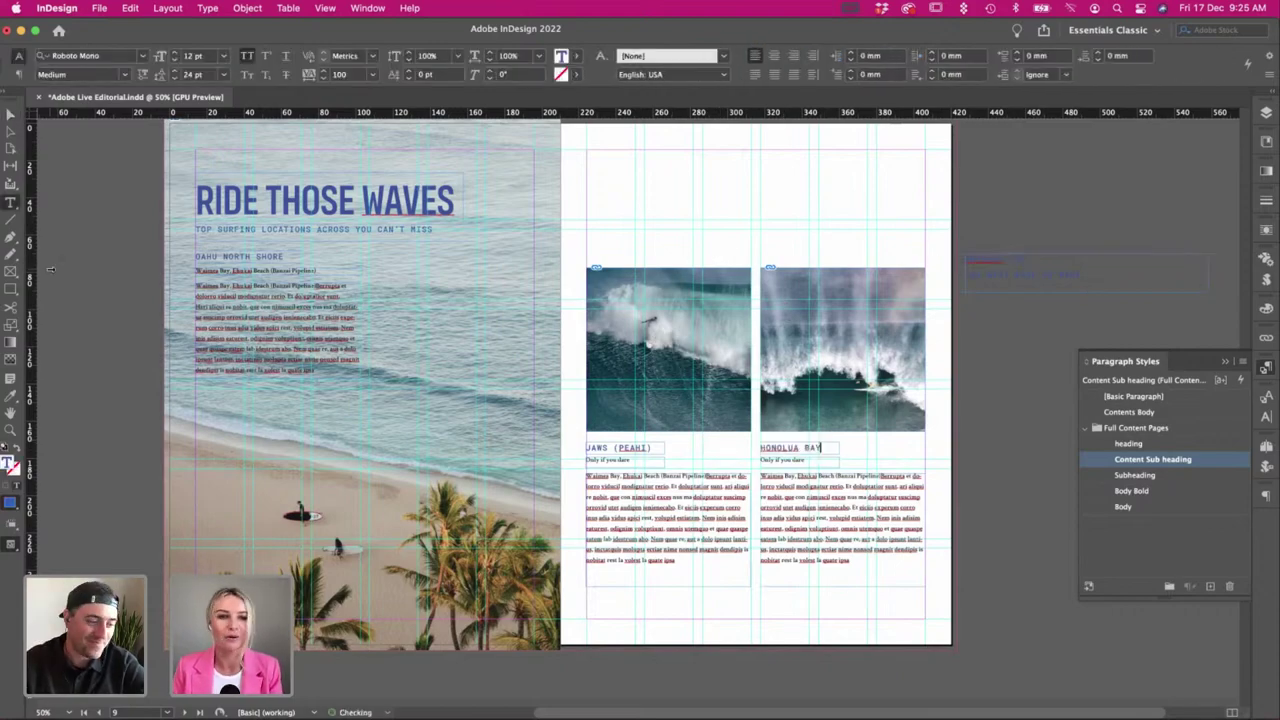
pyautogui.click(10, 115)
pyautogui.click(57, 167)
pyautogui.press('w')
pyautogui.press('w')
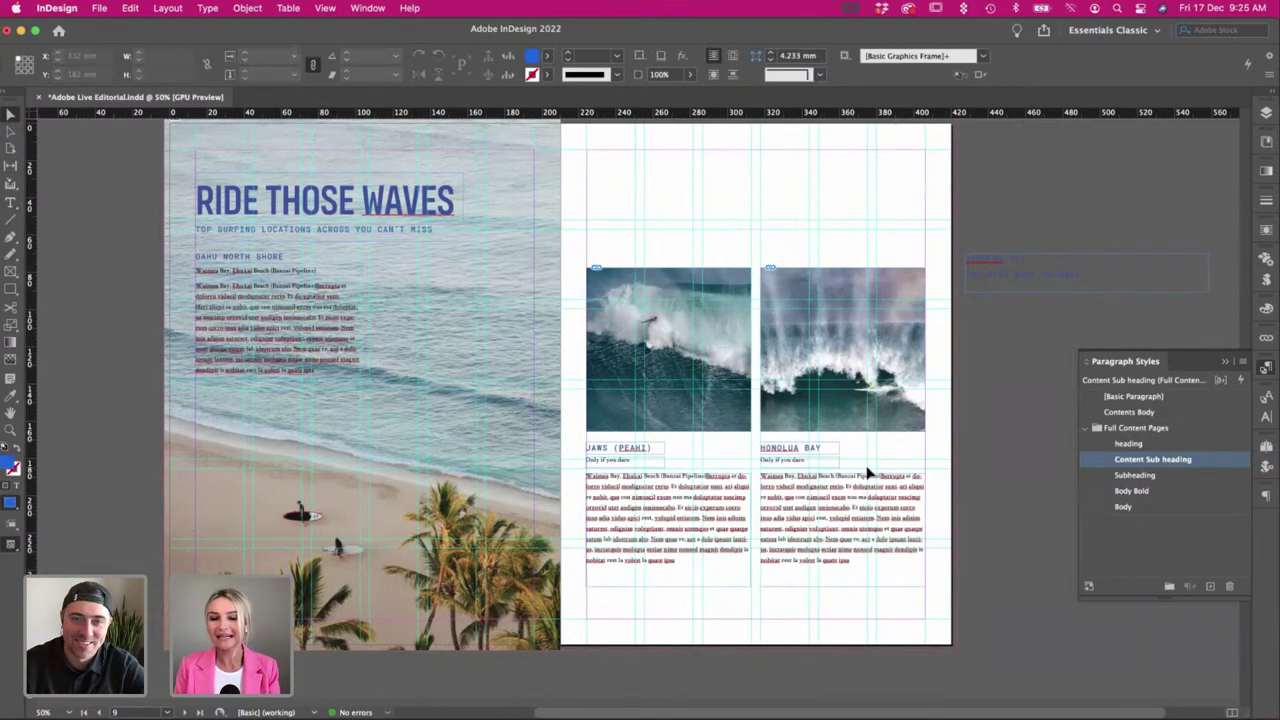
# Widen the tagline frame under the Honolua Bay heading to 88.5 mm, matching the body text width.
pyautogui.tripleClick(1084, 275)
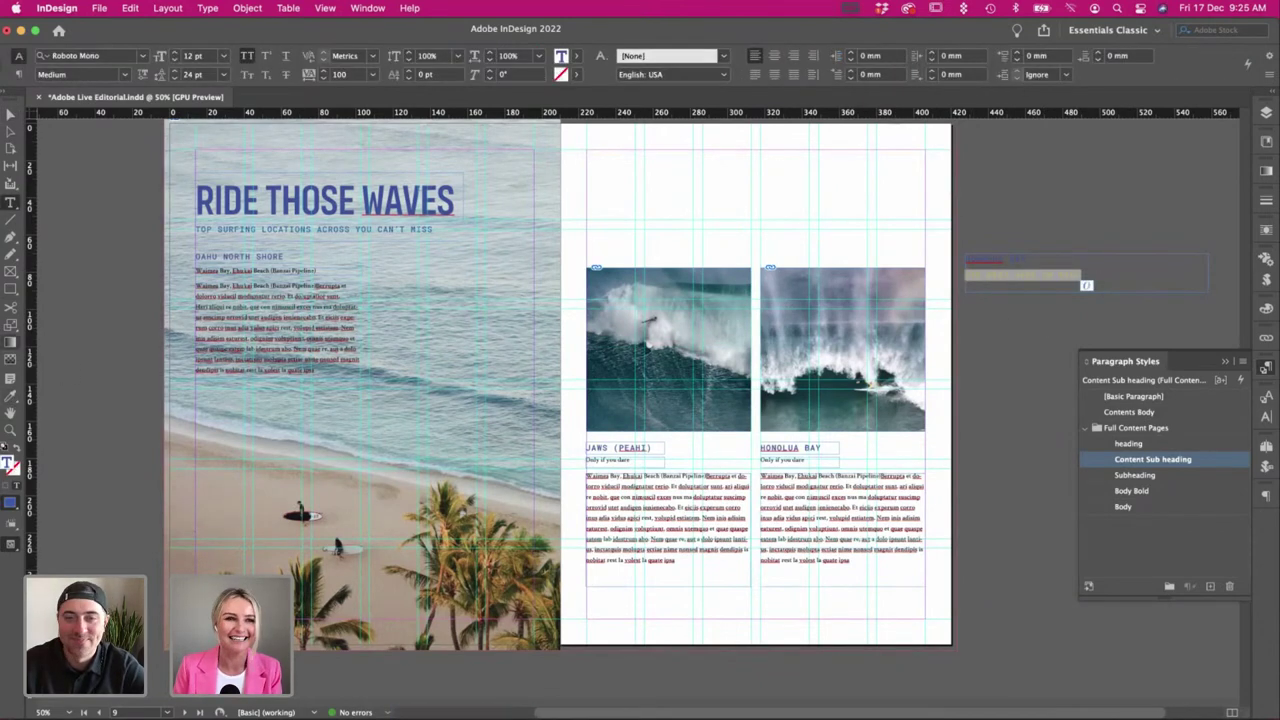
pyautogui.click(10, 115)
pyautogui.click(99, 243)
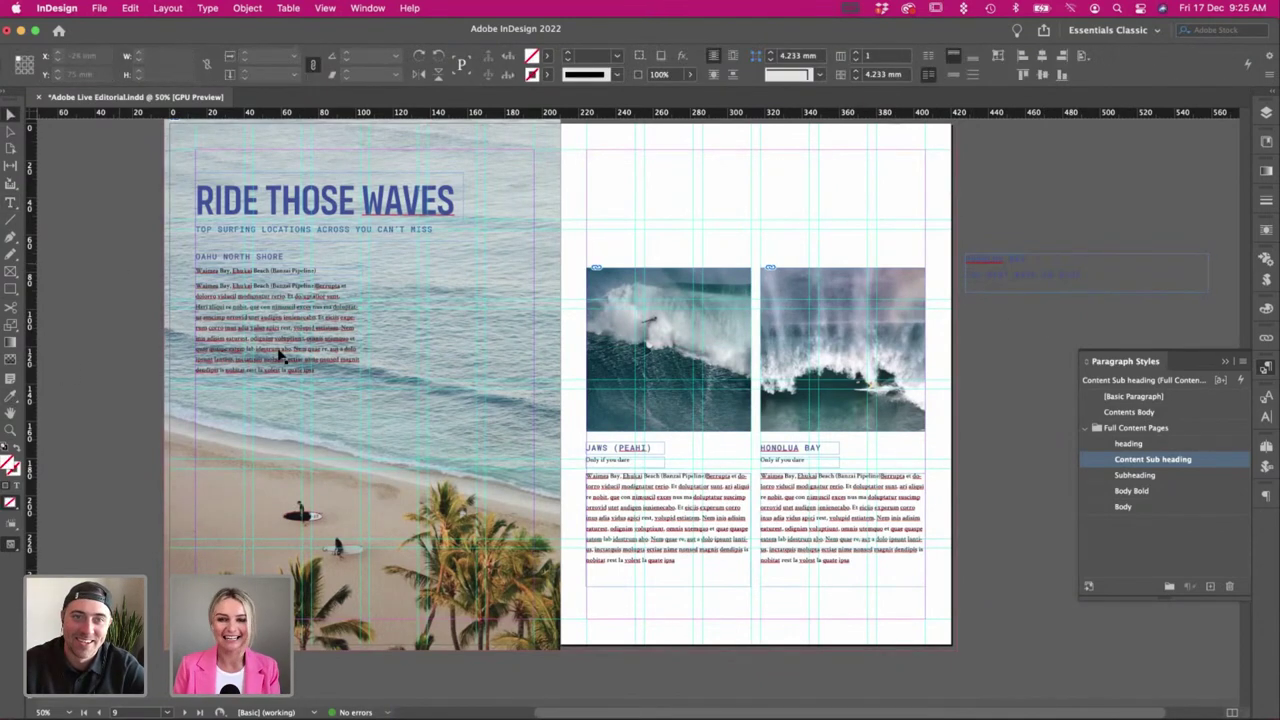
pyautogui.click(840, 470)
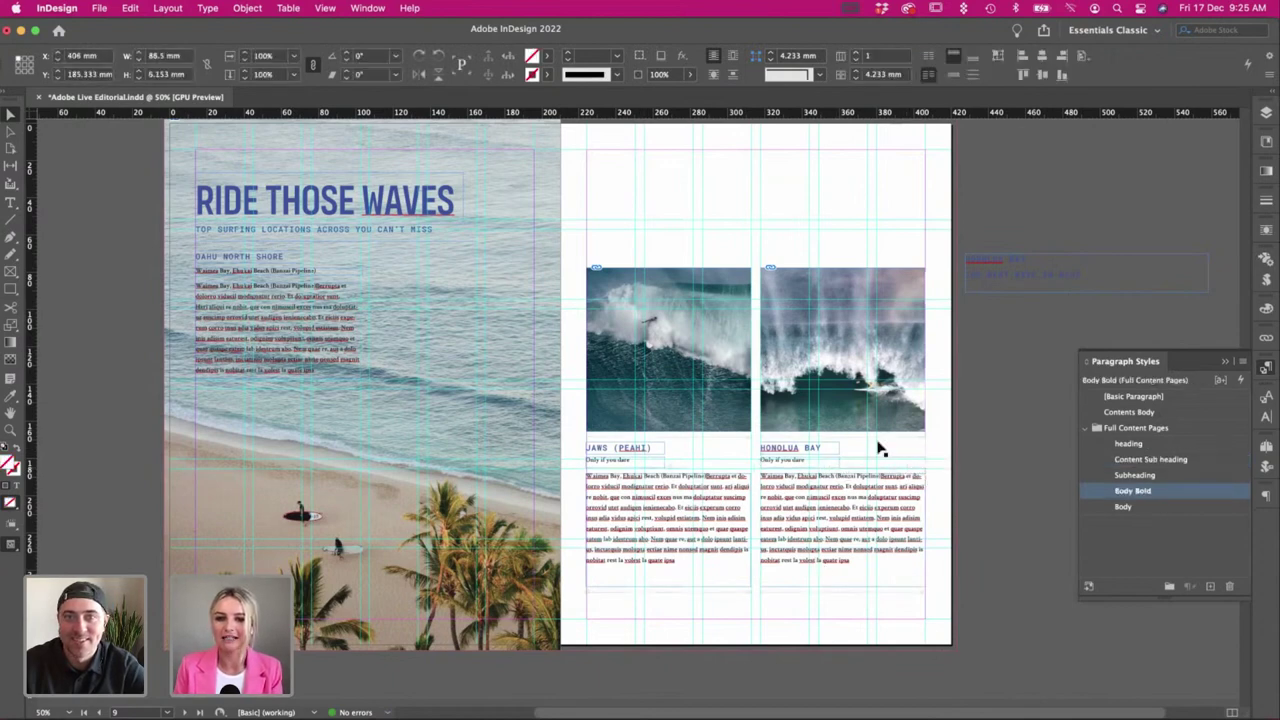
# Replace the Honolua Bay tagline with the pasteboard line "The best wave in Maui" and apply the Body Bold paragraph style.
pyautogui.click(10, 203)
pyautogui.moveTo(1083, 275); pyautogui.dragTo(905, 300)
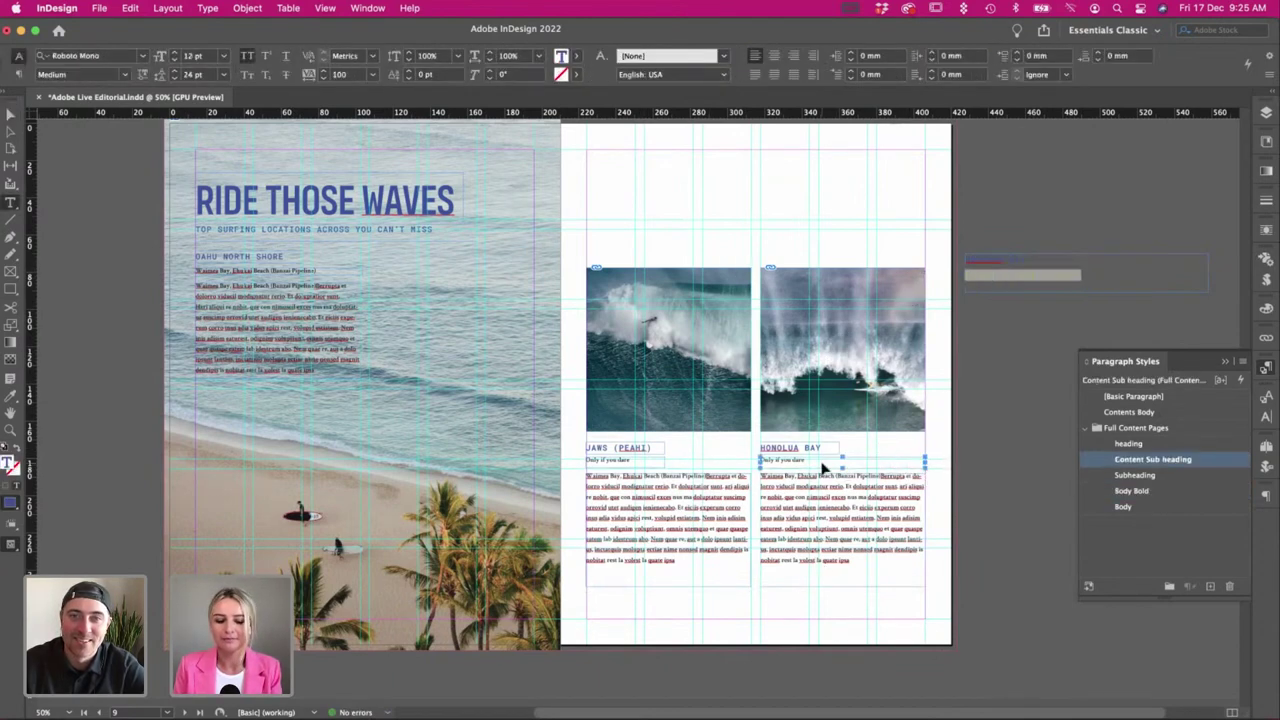
pyautogui.moveTo(822, 459); pyautogui.dragTo(885, 466)
pyautogui.write('THE BEST WAVE IN MAUI')
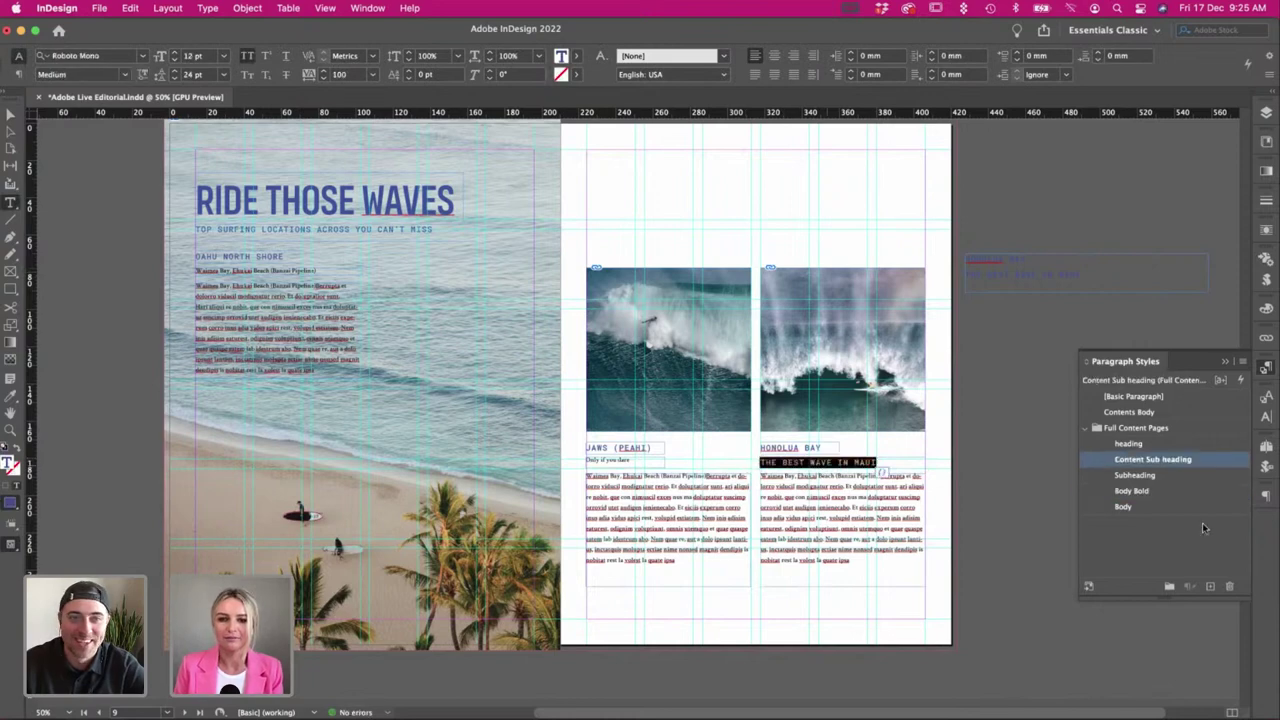
pyautogui.click(1145, 491)
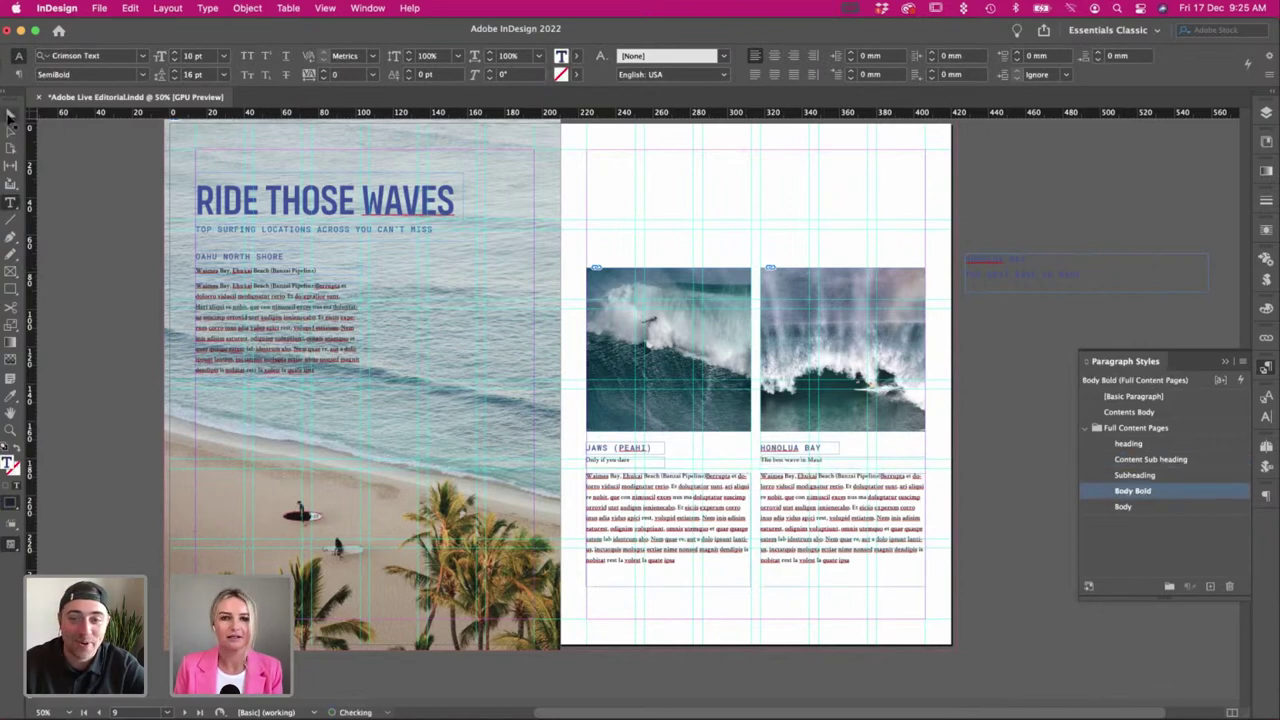
# Delete the leftover Honolua Bay text frame from the pasteboard and show the spread in preview.
pyautogui.press('Escape')
pyautogui.click(1022, 281)
pyautogui.press('Delete')
pyautogui.press('w')
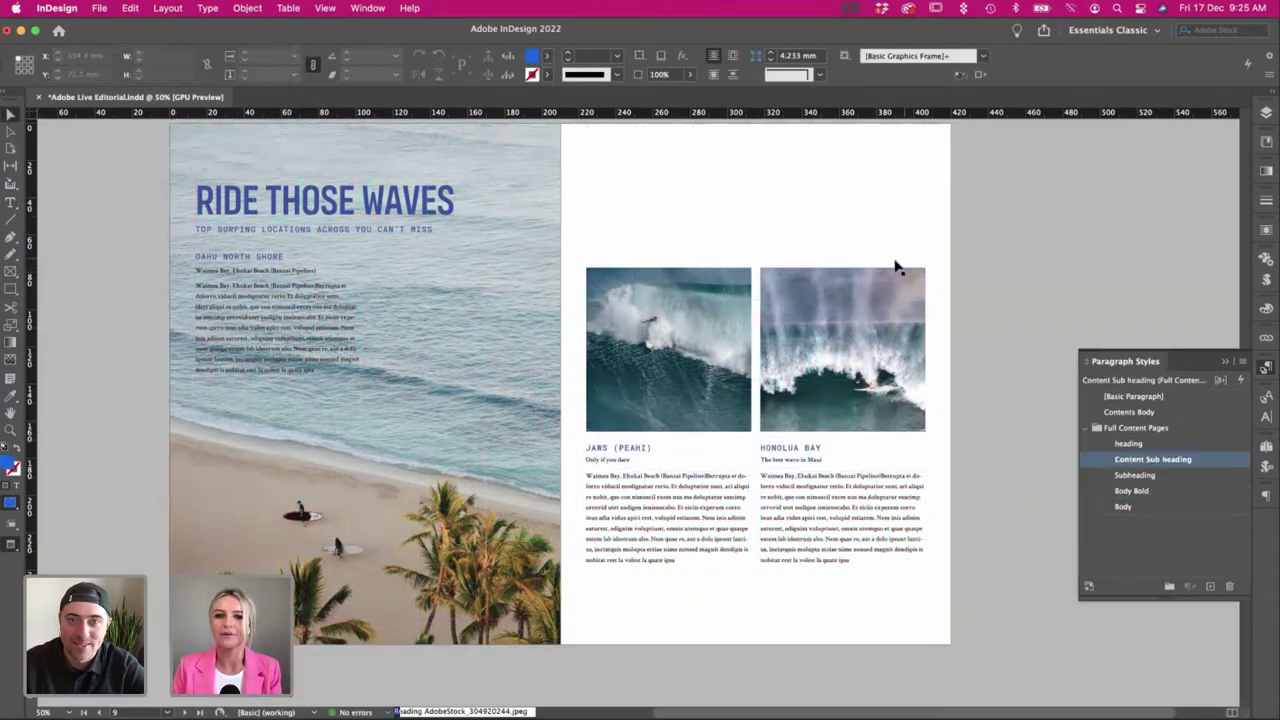
# Shift the Honolua Bay image slightly up and inward within its frame to improve the crop around the surfer.
pyautogui.doubleClick(893, 358)
pyautogui.moveTo(893, 358); pyautogui.dragTo(884, 358)
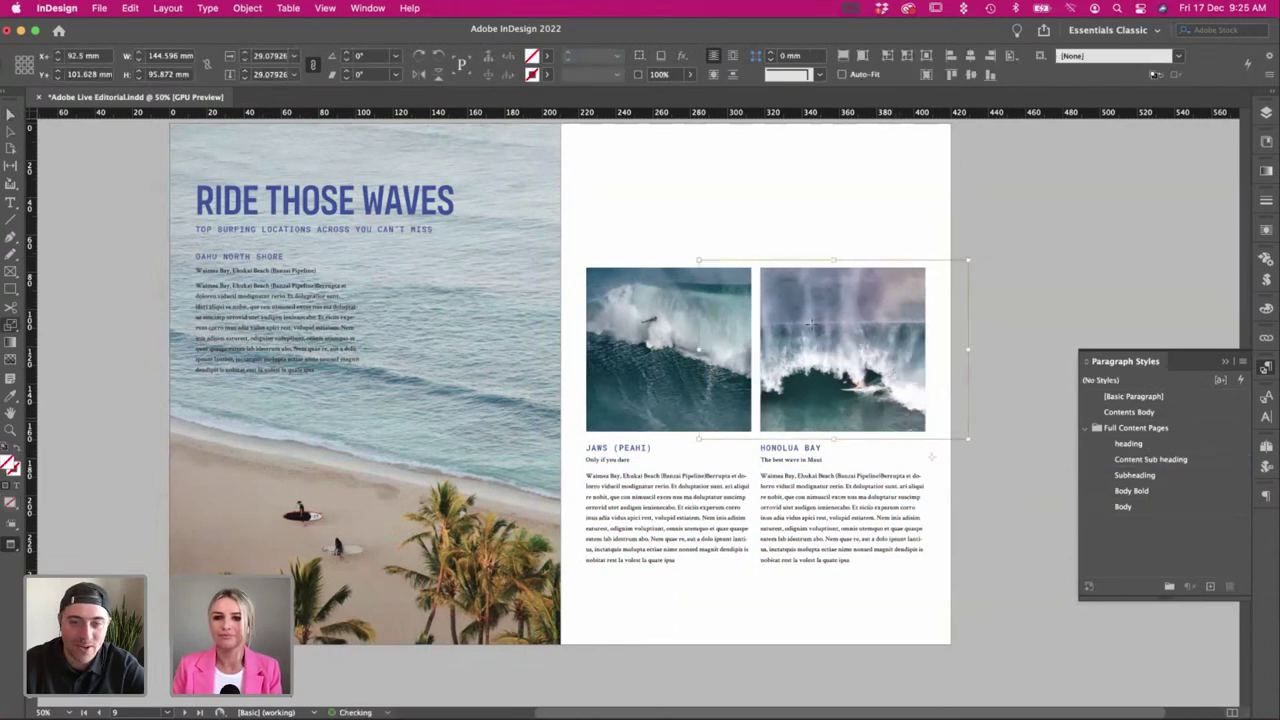
pyautogui.moveTo(770, 291); pyautogui.dragTo(762, 283)
pyautogui.press('v')
pyautogui.click(674, 208)
pyautogui.press('w')
pyautogui.press('w')
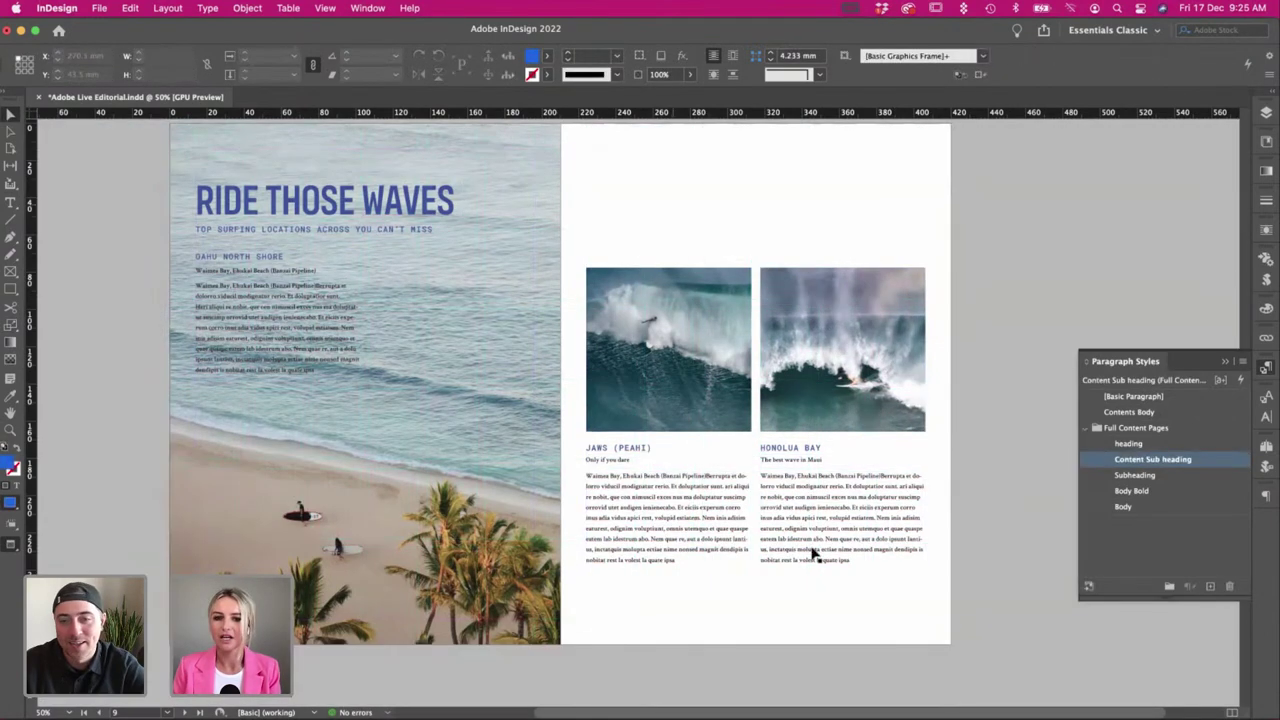
pyautogui.doubleClick(830, 557)
pyautogui.press('w')
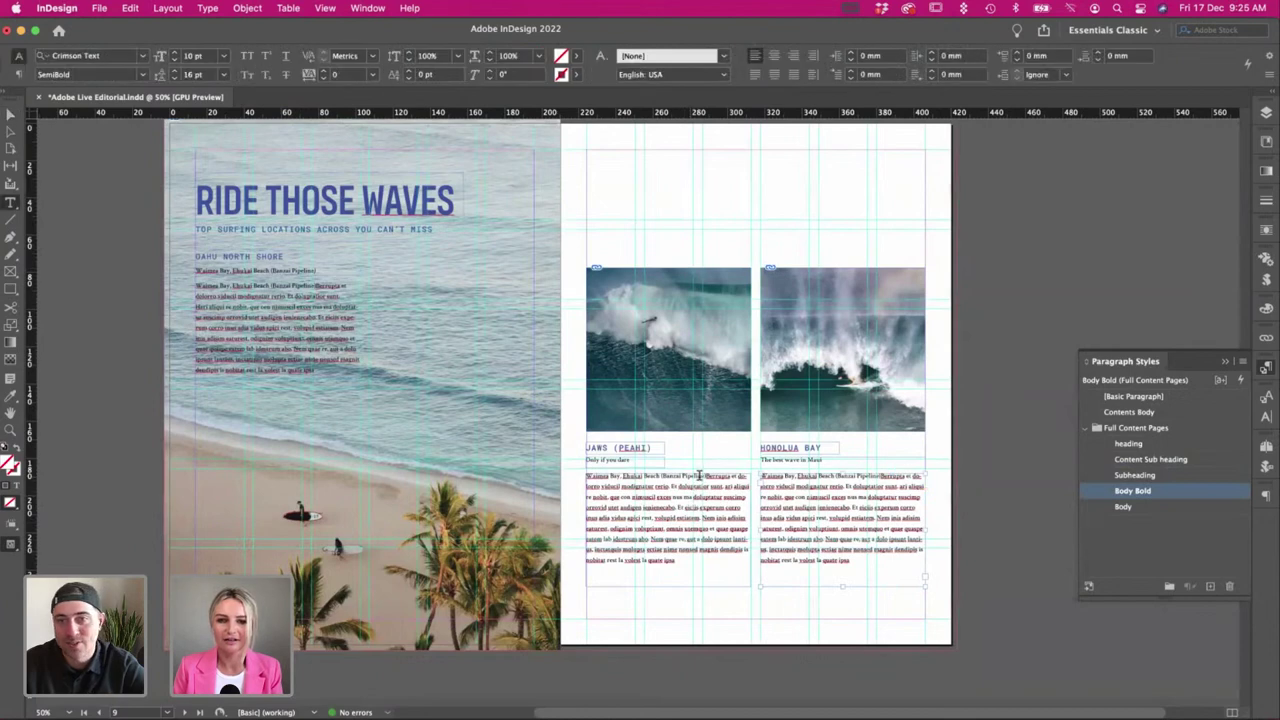
pyautogui.press('Escape')
pyautogui.click(620, 225)
pyautogui.press('w')
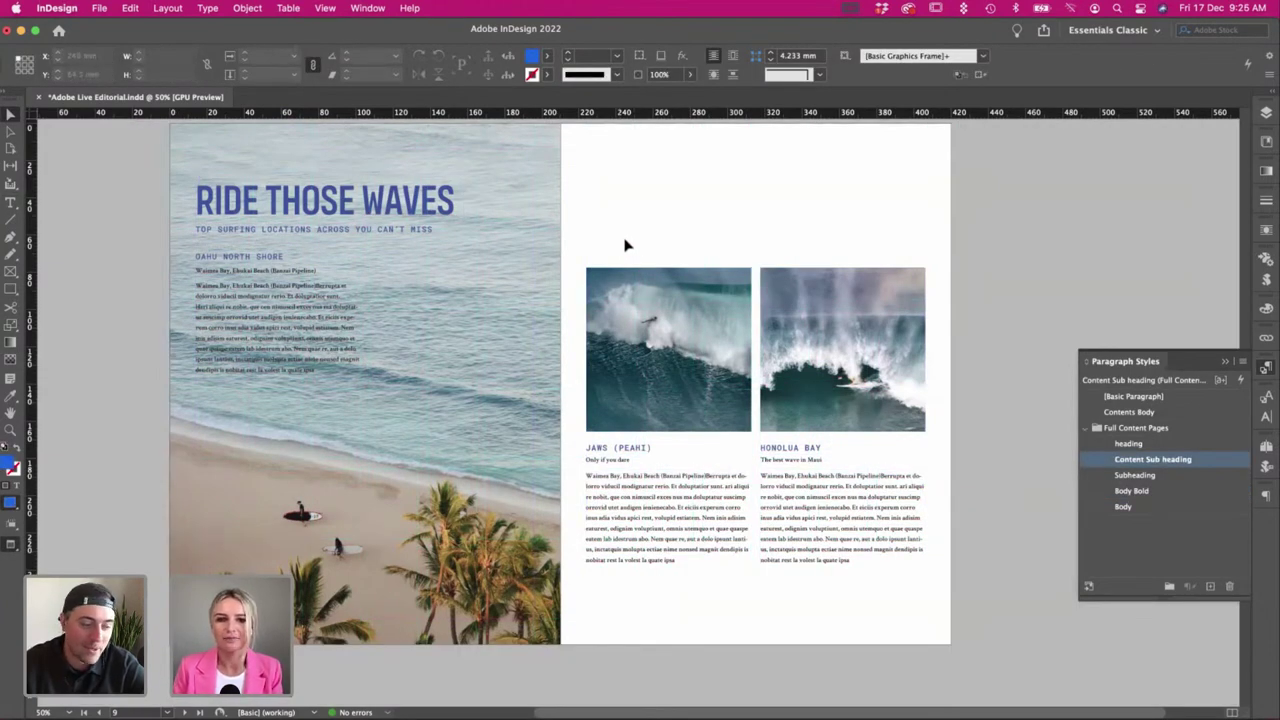
pyautogui.press('w')
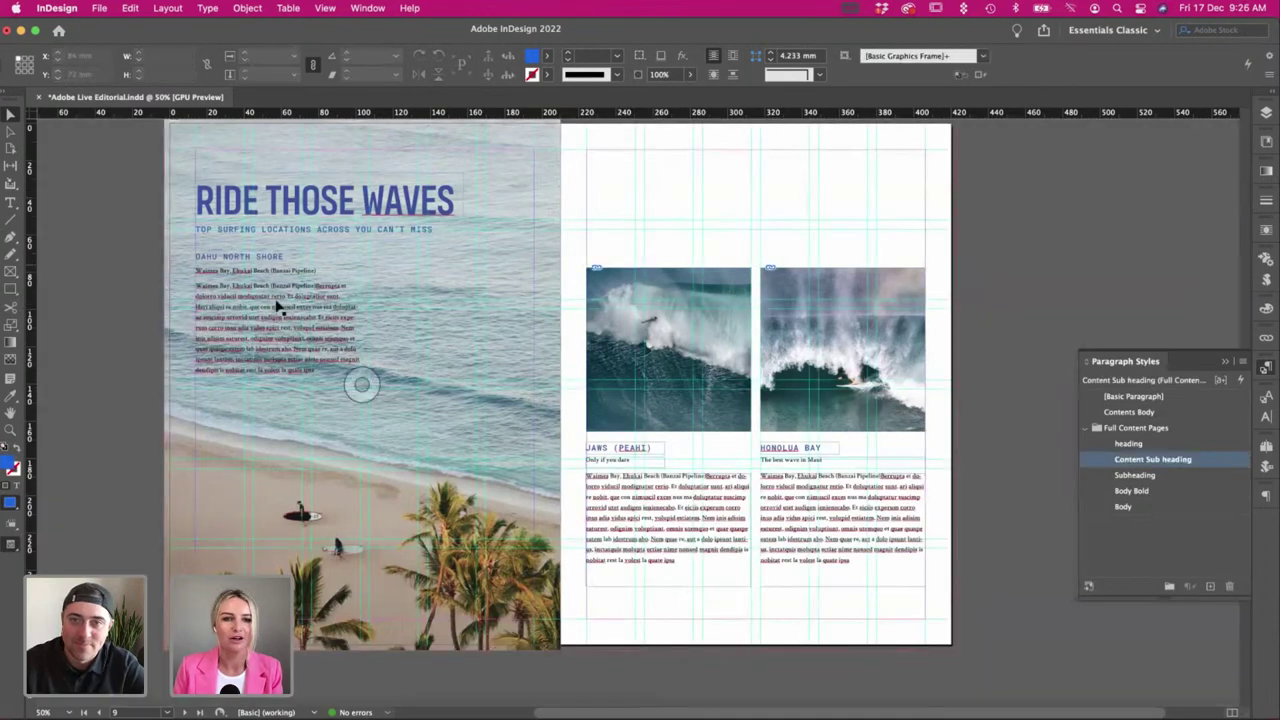
pyautogui.press('w')
# Nudge the Oahu tagline and body frames up towards their heading, to a Y position of about 76.5 mm.
pyautogui.click(235, 271)
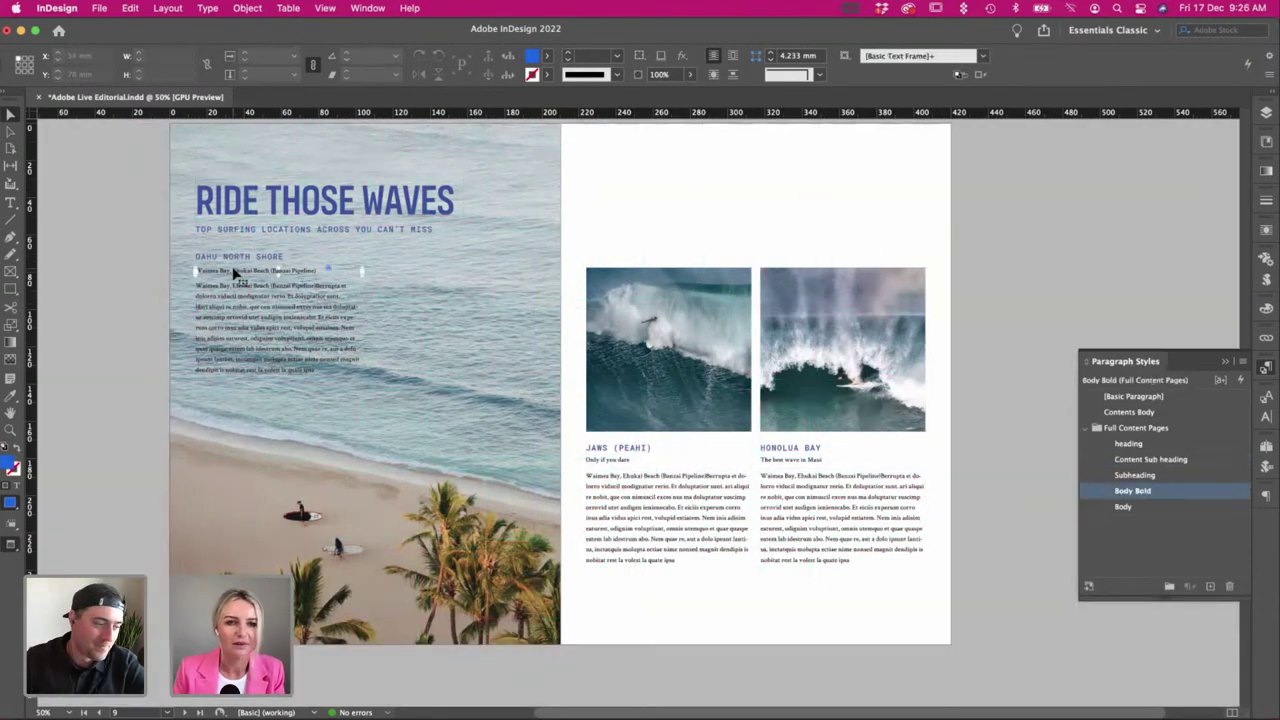
pyautogui.press('Up')
pyautogui.press('Up')
pyautogui.press('Up')
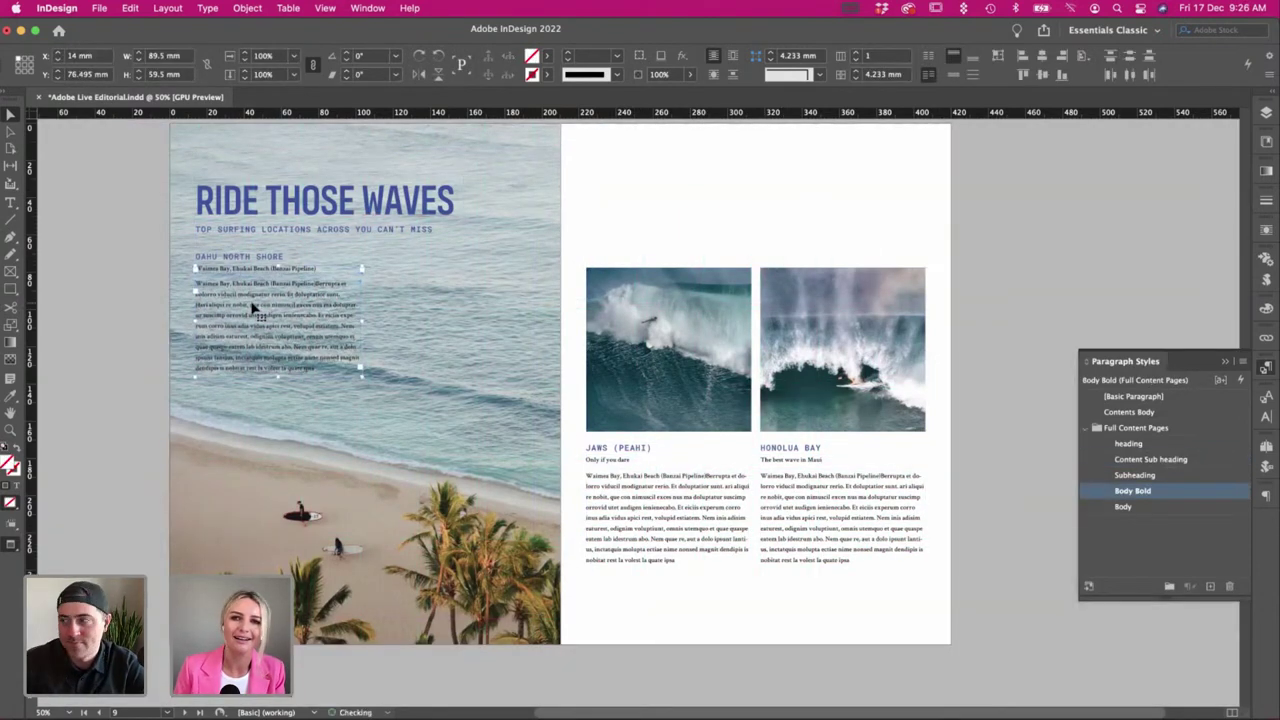
pyautogui.click(697, 203)
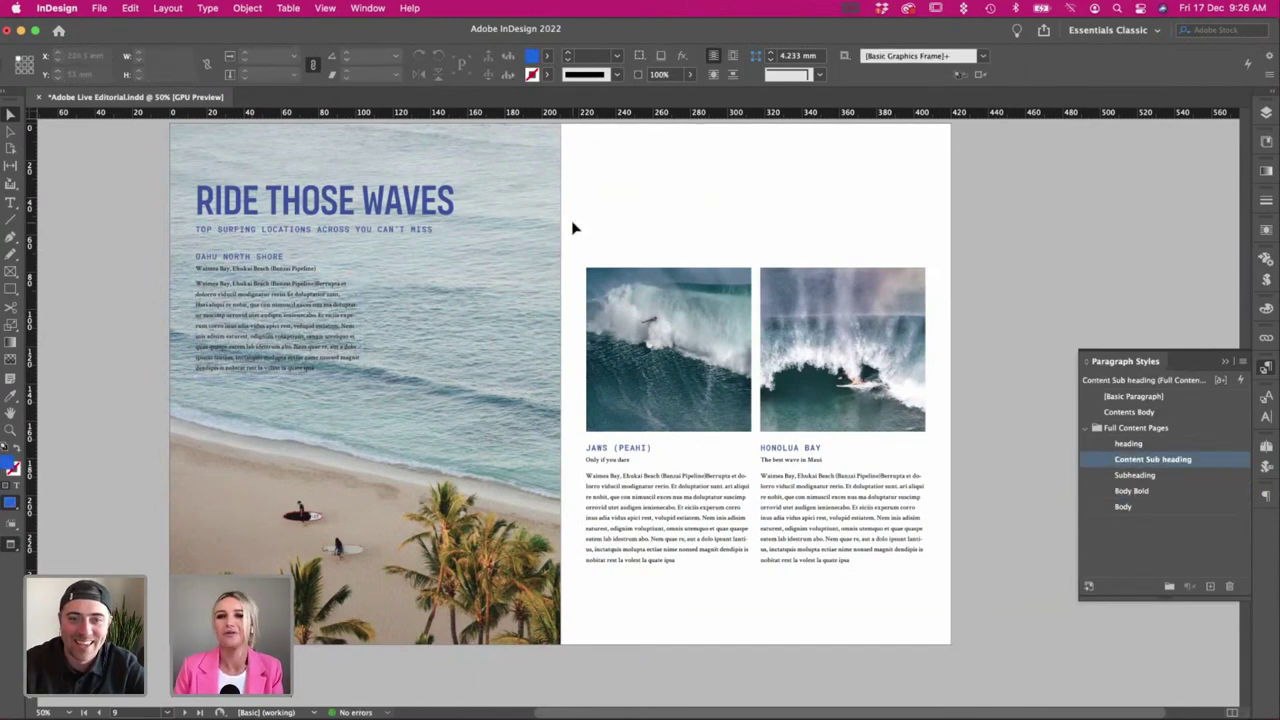
# Move the heading, subtitle and Oahu text frames slightly down on the left page, to a Y position of about 27.8 mm.
pyautogui.press('w')
pyautogui.scroll(1, 177, 211)
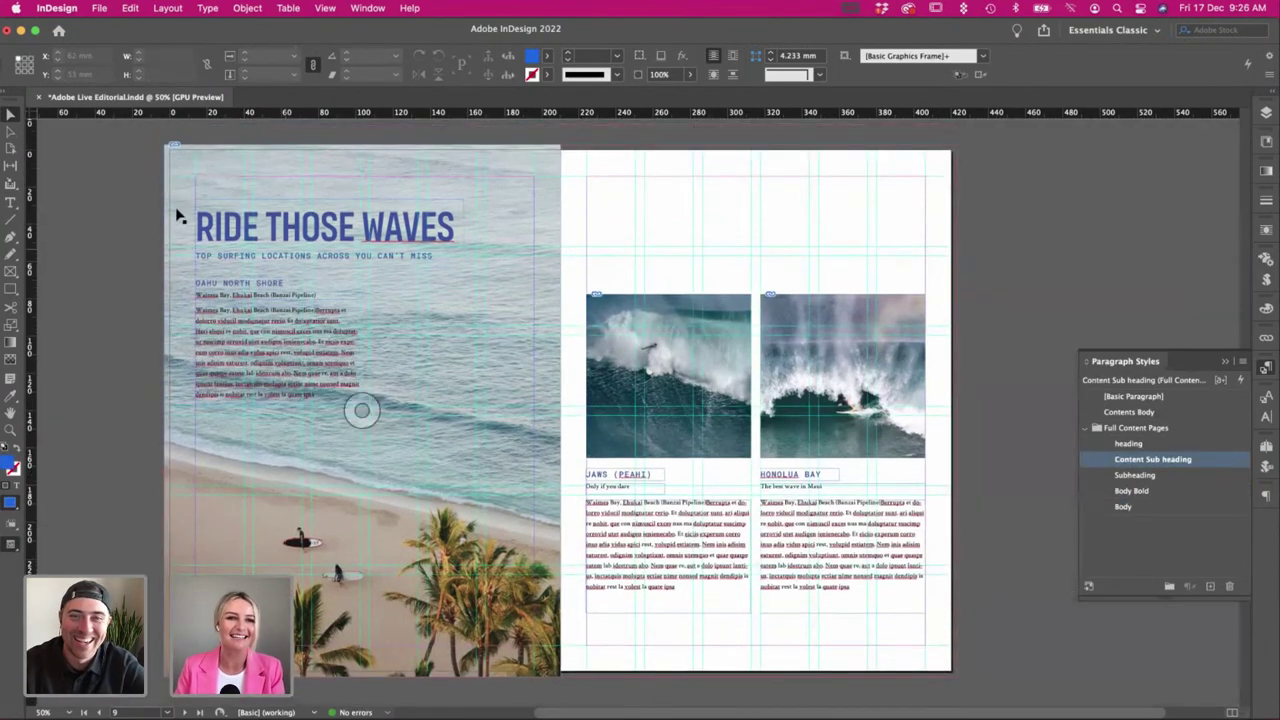
pyautogui.press('w')
pyautogui.moveTo(160, 205); pyautogui.dragTo(466, 333)
pyautogui.keyDown('shift'); pyautogui.click(466, 333); pyautogui.keyUp('shift')
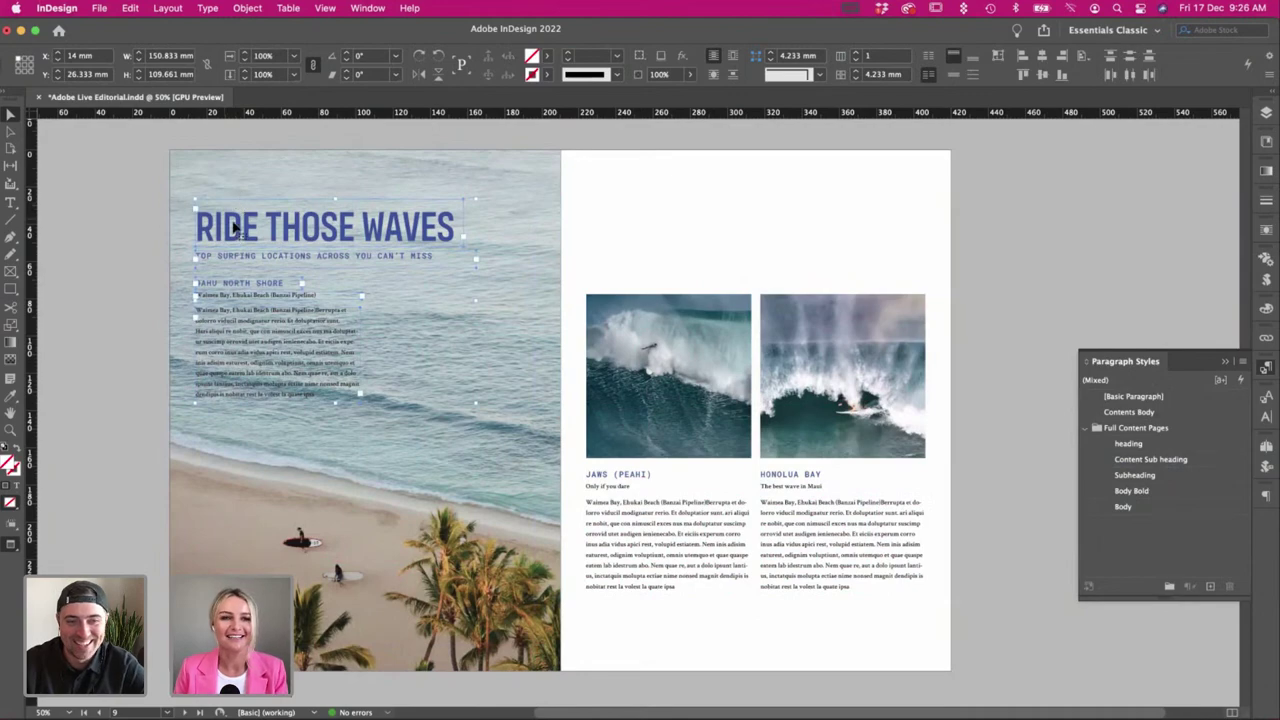
pyautogui.moveTo(240, 222); pyautogui.dragTo(353, 232)
pyautogui.press('w')
pyautogui.press('w')
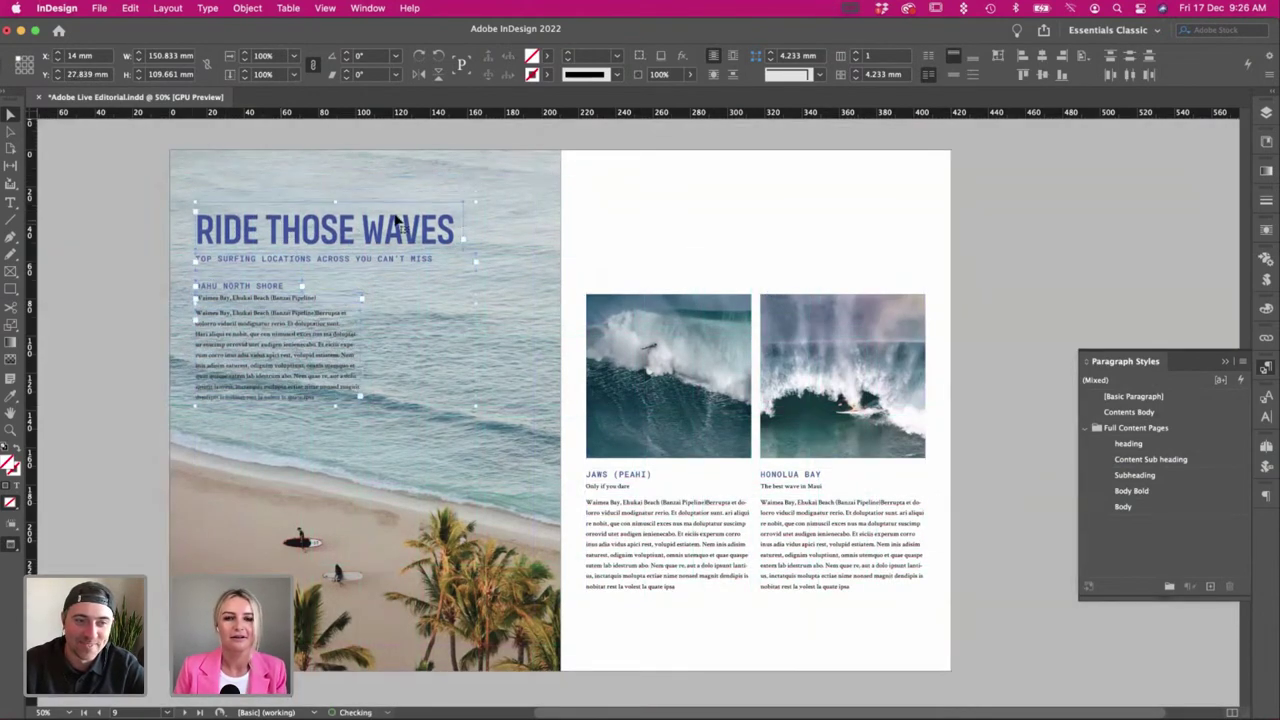
pyautogui.press('w')
pyautogui.press('w')
pyautogui.click(591, 237)
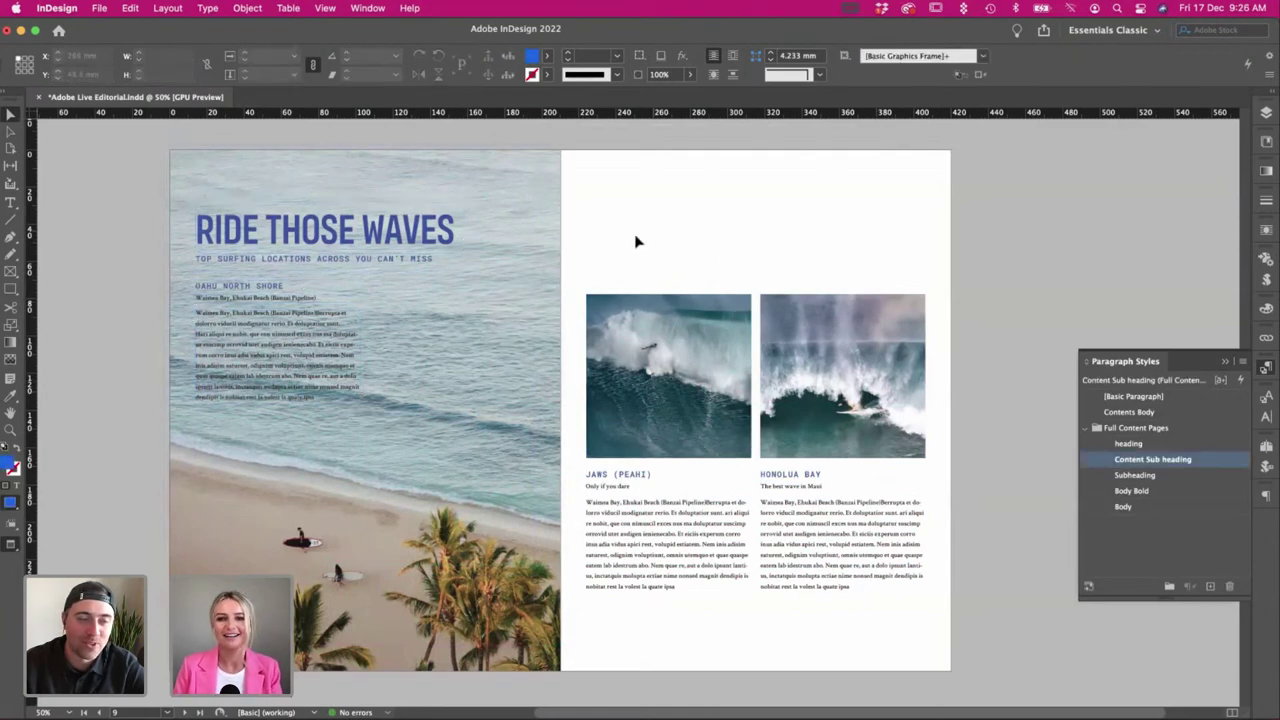
# Shift the Jaws and Honolua Bay photos with their texts down the right page, putting the photos' top edge at 108 mm.
pyautogui.moveTo(636, 240); pyautogui.dragTo(913, 600)
pyautogui.press('w')
pyautogui.moveTo(823, 646); pyautogui.dragTo(756, 596)
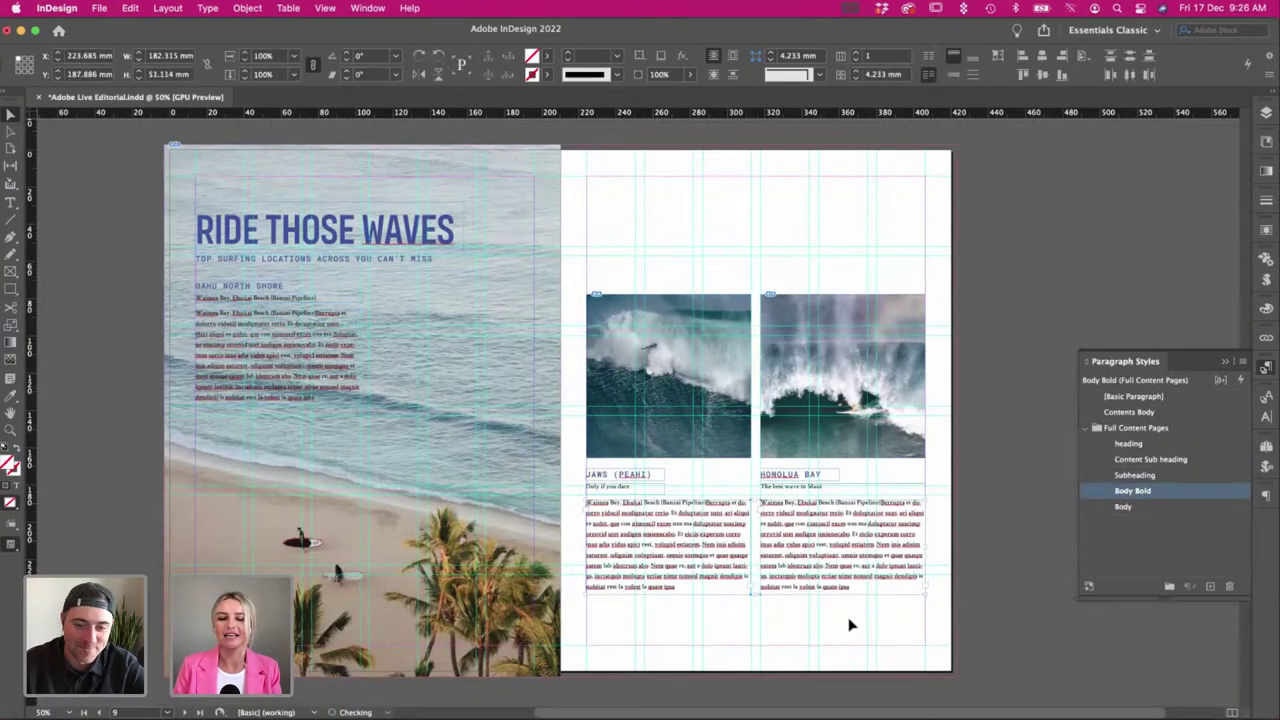
pyautogui.click(849, 622)
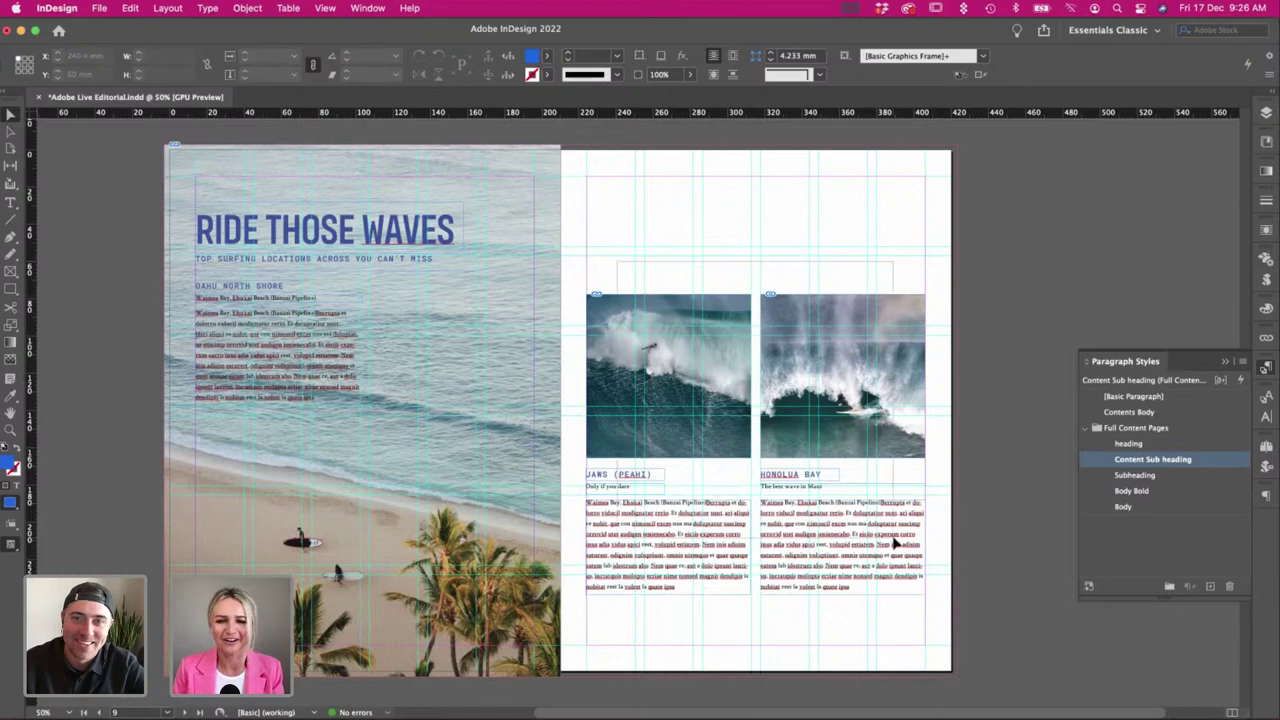
pyautogui.moveTo(895, 543); pyautogui.dragTo(857, 614)
pyautogui.click(1006, 586)
pyautogui.press('w')
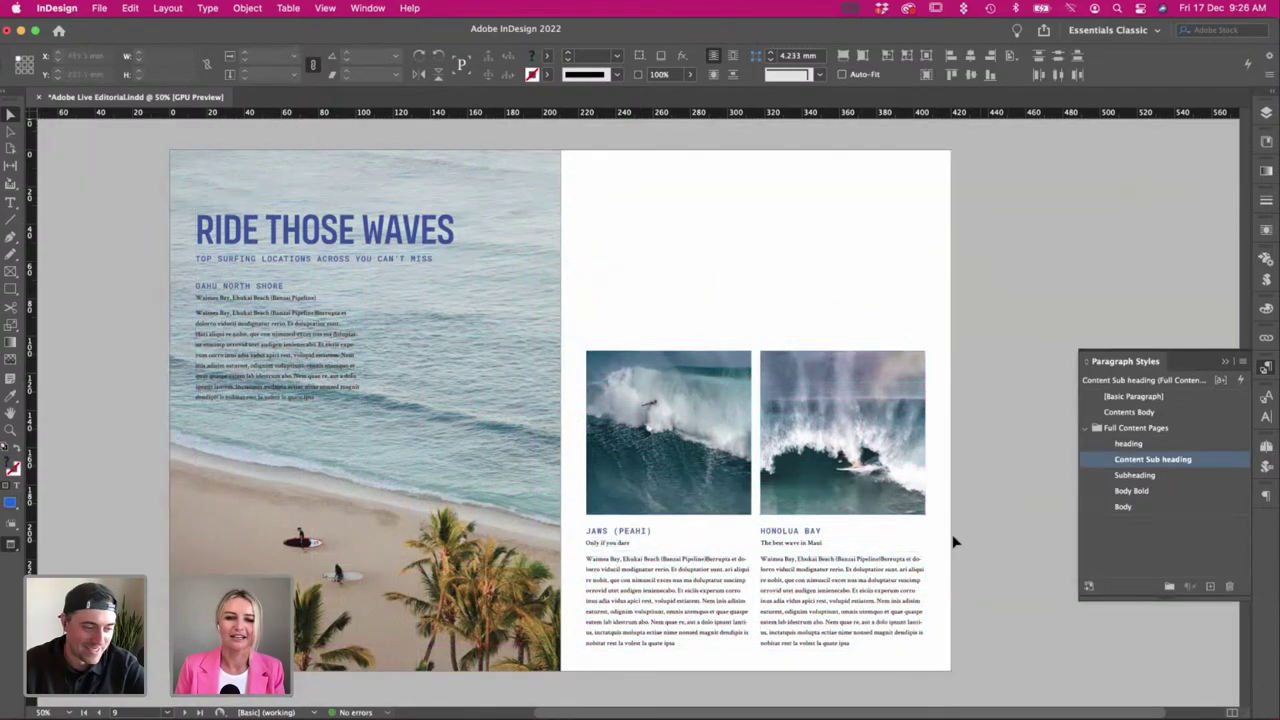
pyautogui.press('w')
pyautogui.press('w')
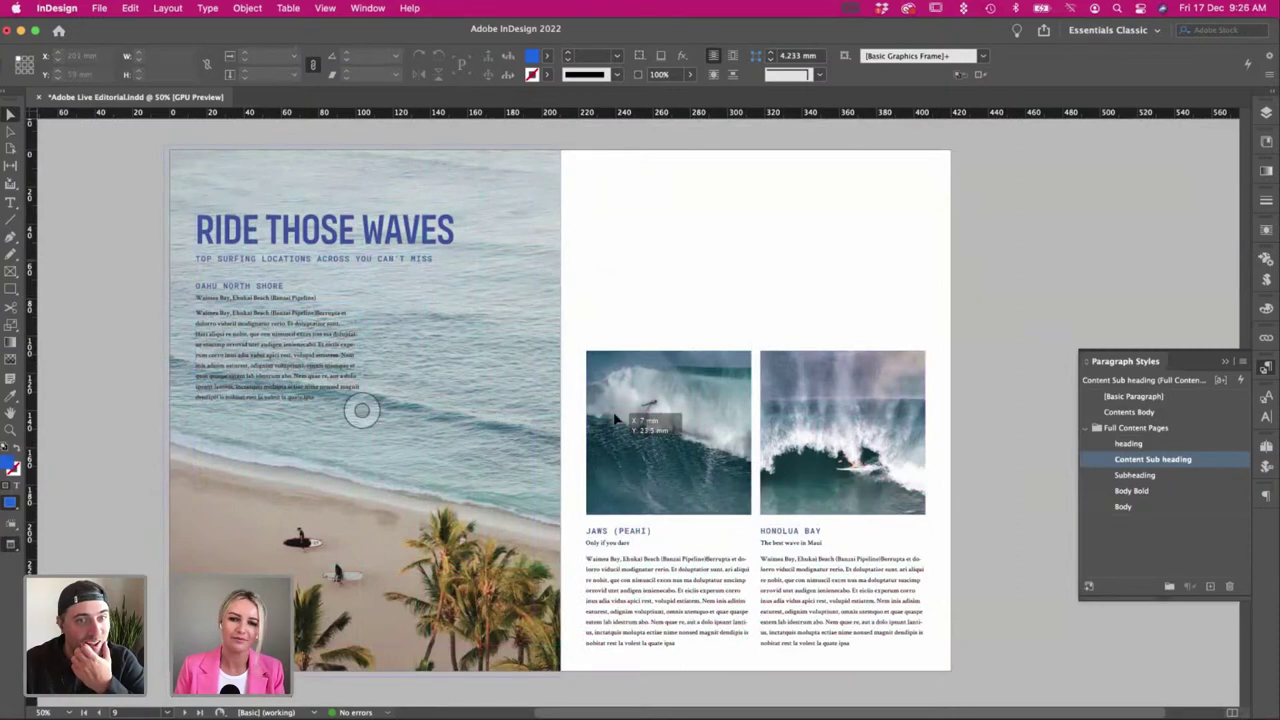
pyautogui.moveTo(615, 418); pyautogui.dragTo(638, 281)
pyautogui.press('super+z')
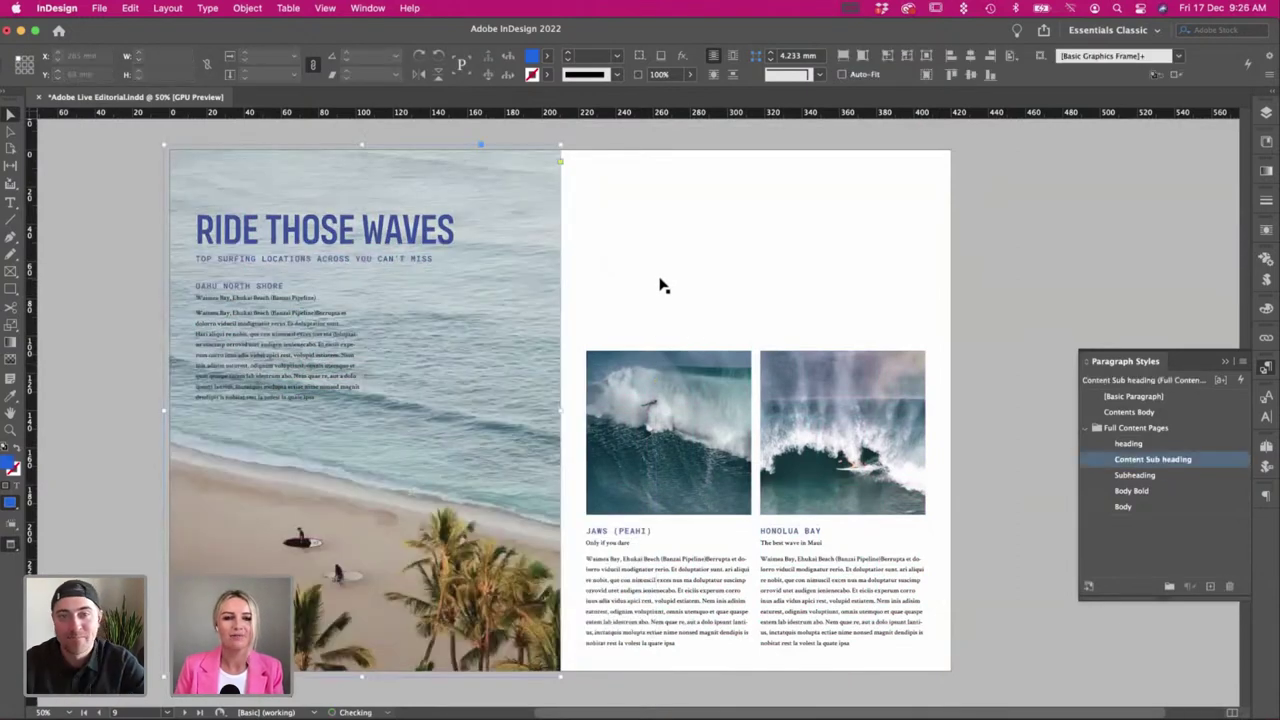
pyautogui.click(660, 285)
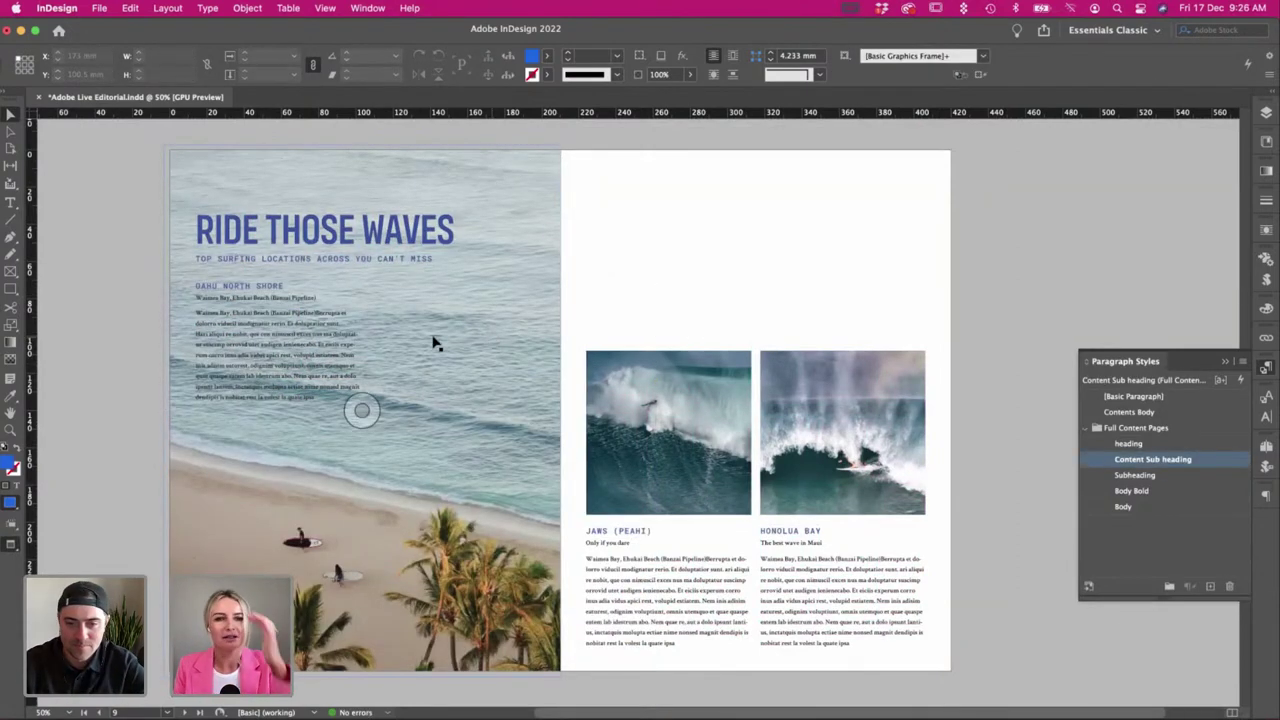
pyautogui.click(250, 312)
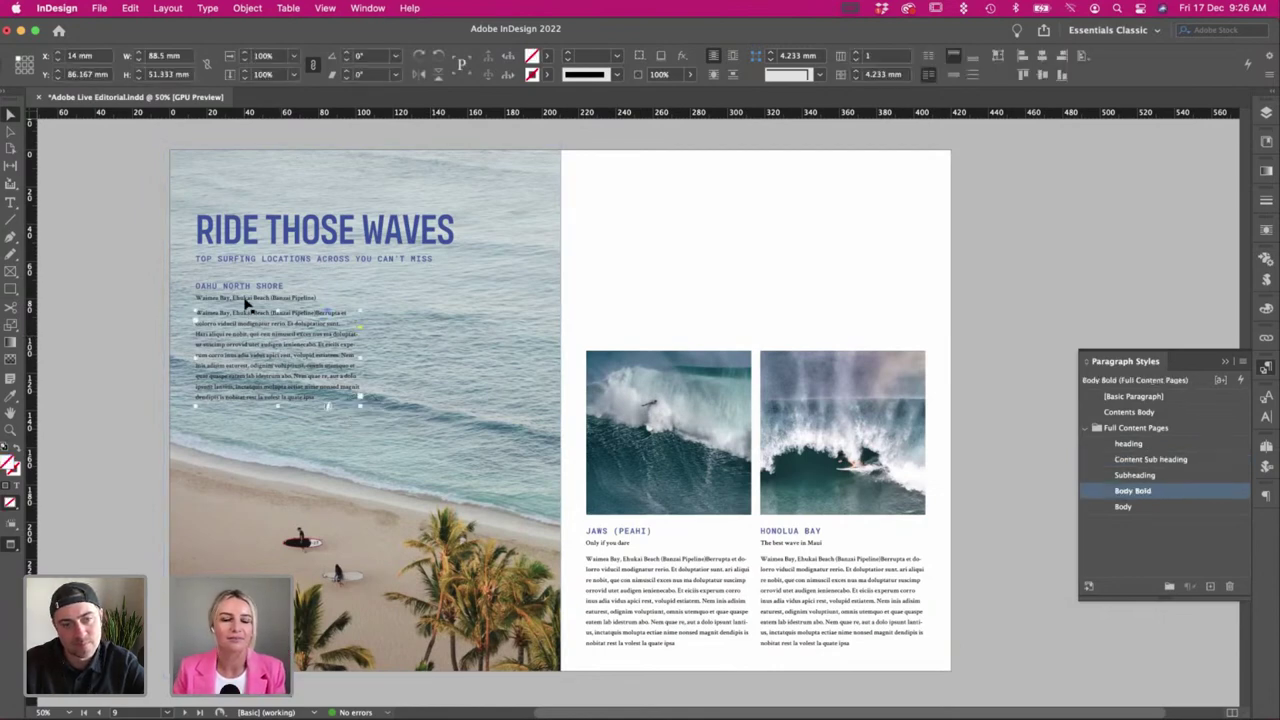
pyautogui.click(764, 285)
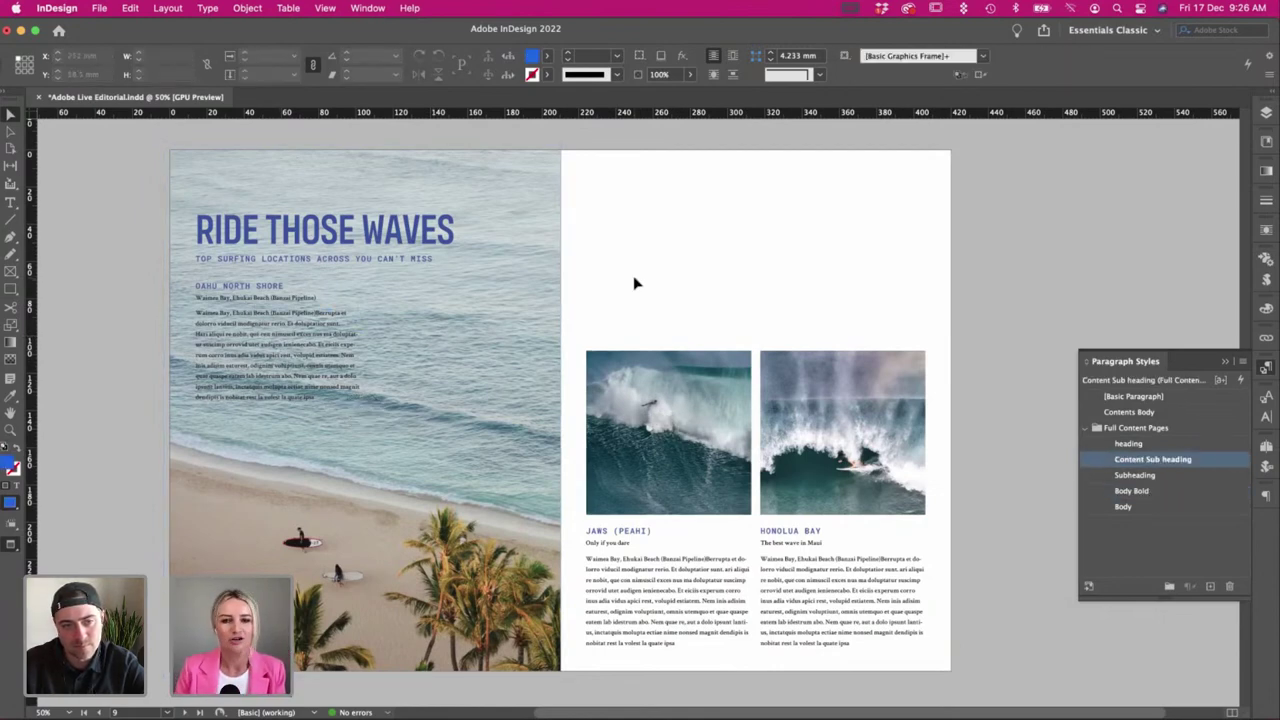
# Crop the Jaws and Honolua Bay photo frames to about 57.3 mm wide and extend their top edges up to the guide above.
pyautogui.press('w')
pyautogui.click(652, 368)
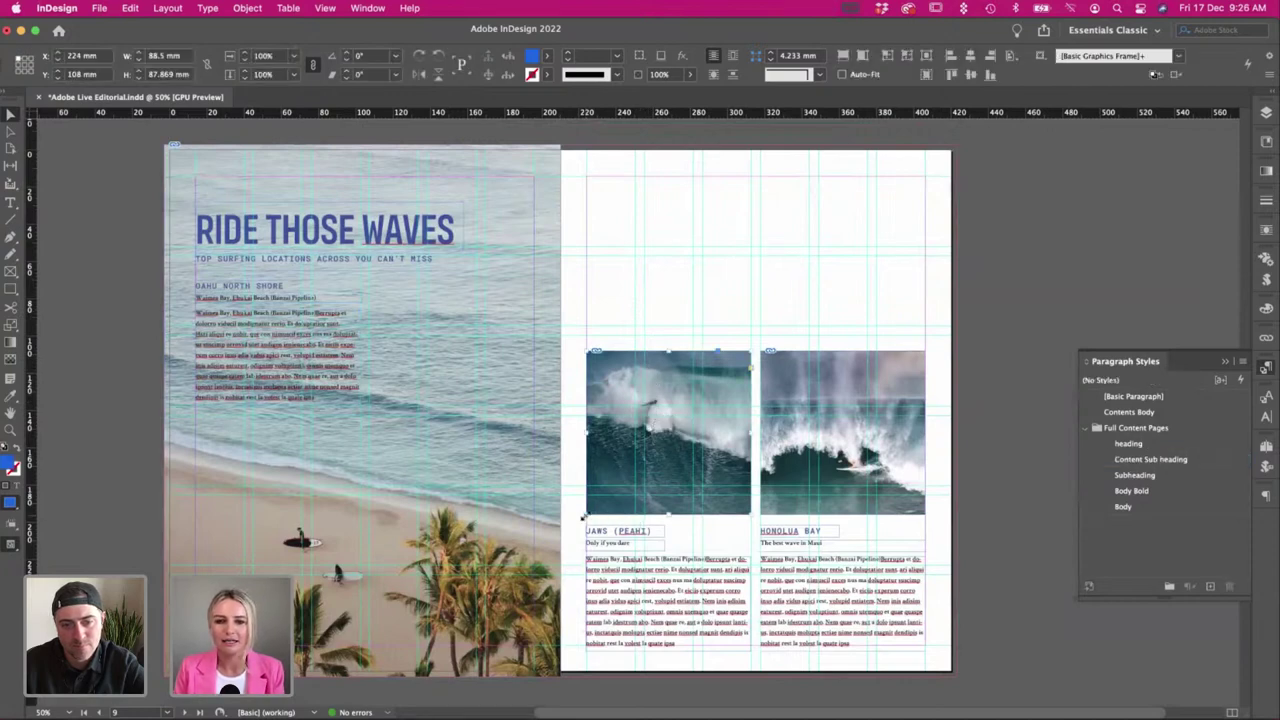
pyautogui.moveTo(584, 516); pyautogui.dragTo(645, 486)
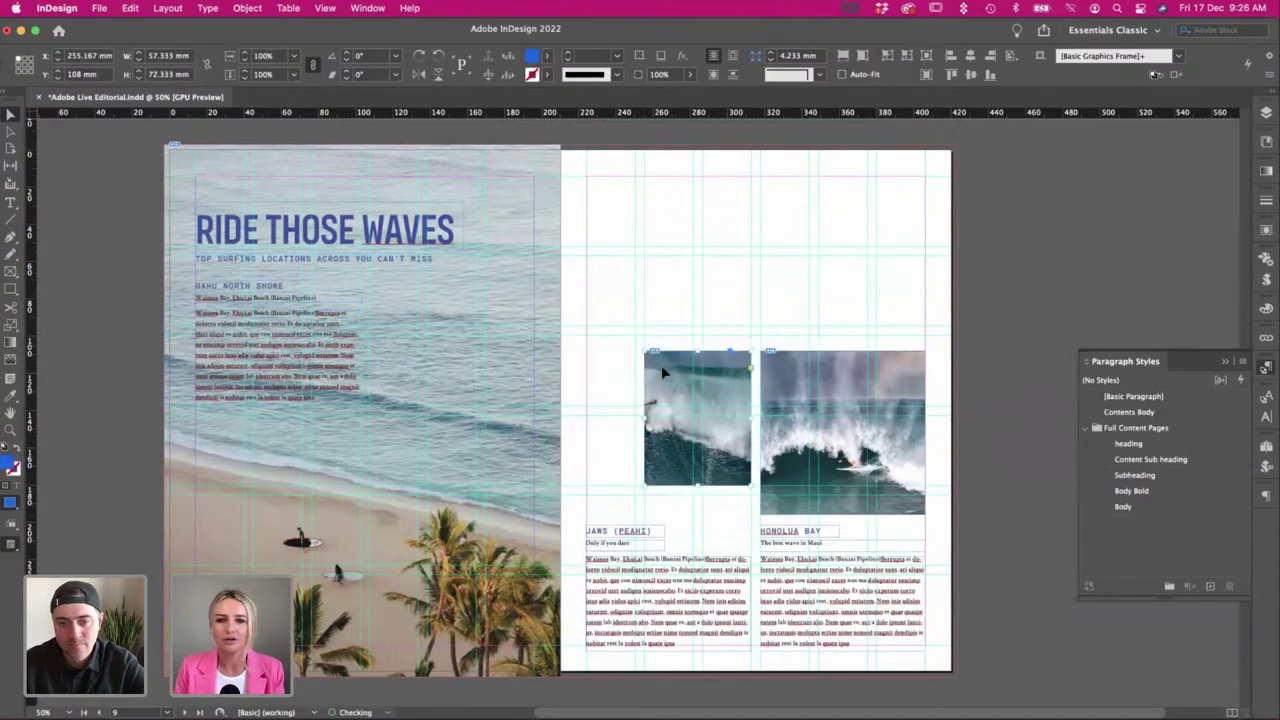
pyautogui.moveTo(763, 514); pyautogui.dragTo(818, 486)
pyautogui.keyDown('shift'); pyautogui.click(700, 360); pyautogui.keyUp('shift')
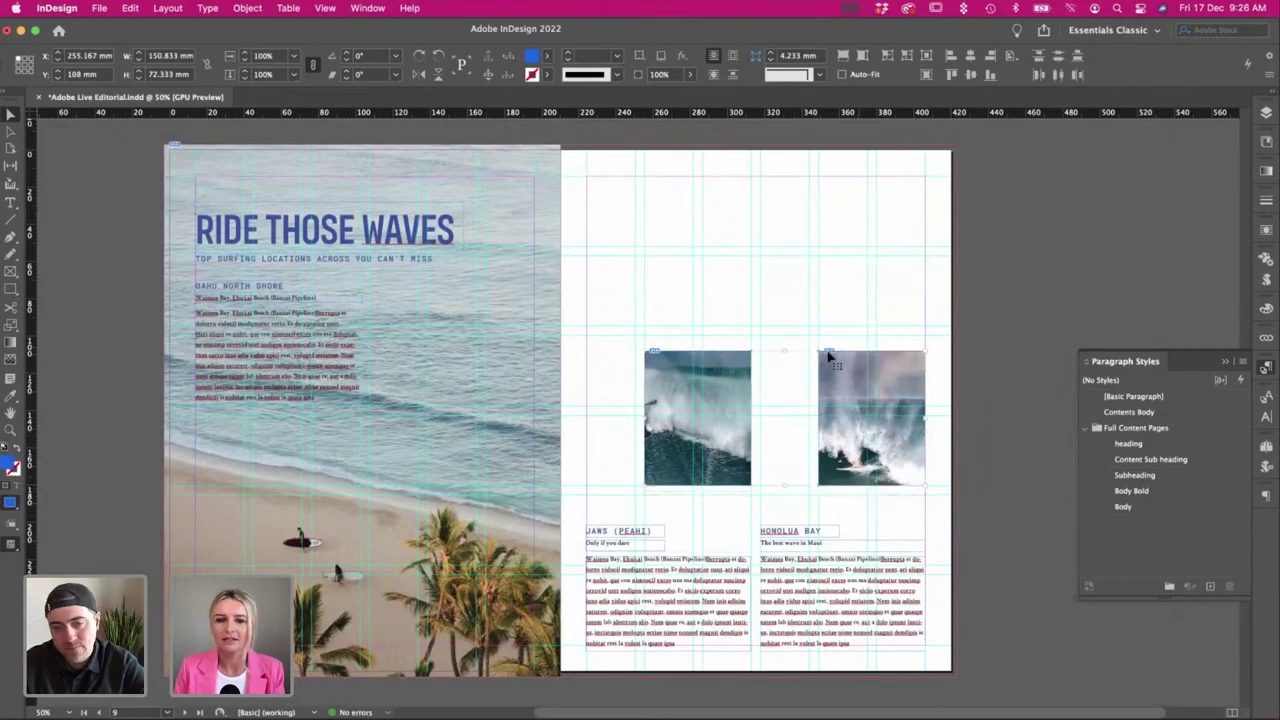
pyautogui.moveTo(785, 351); pyautogui.dragTo(786, 336)
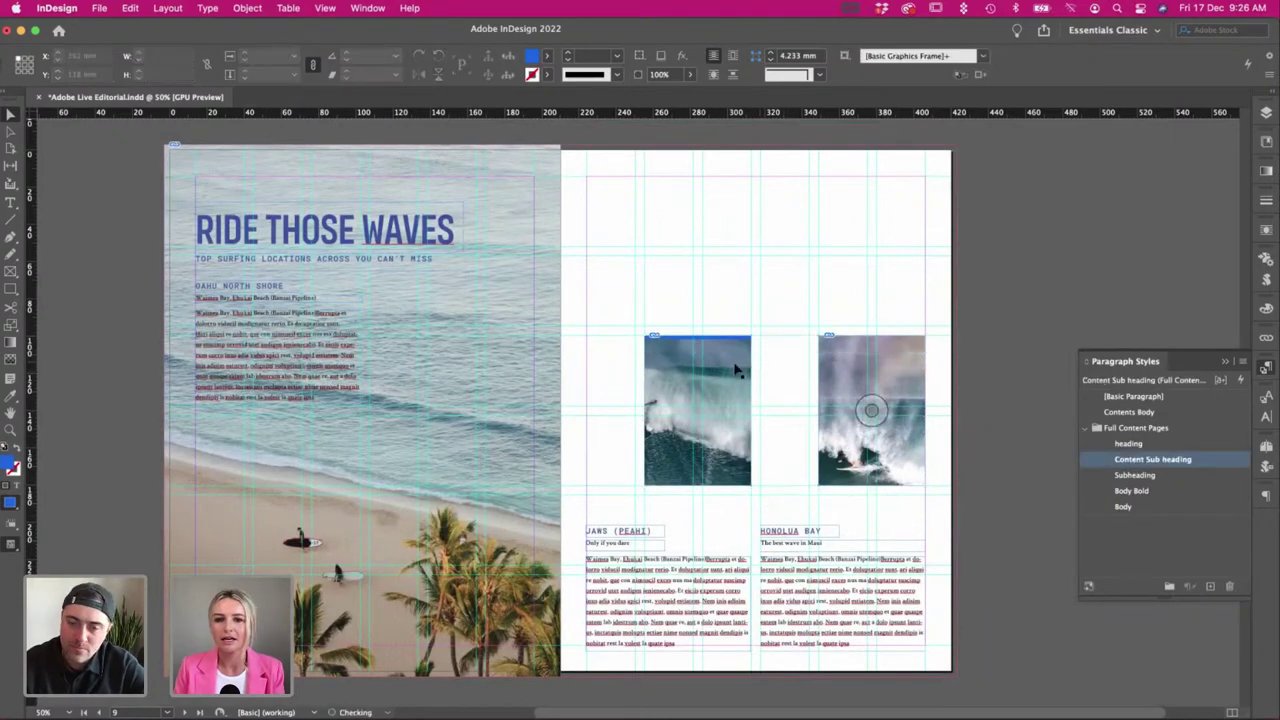
# Reposition the Jaws image in its frame to show the surfer and move the Honolua Bay photo beside the Jaws photo.
pyautogui.click(726, 285)
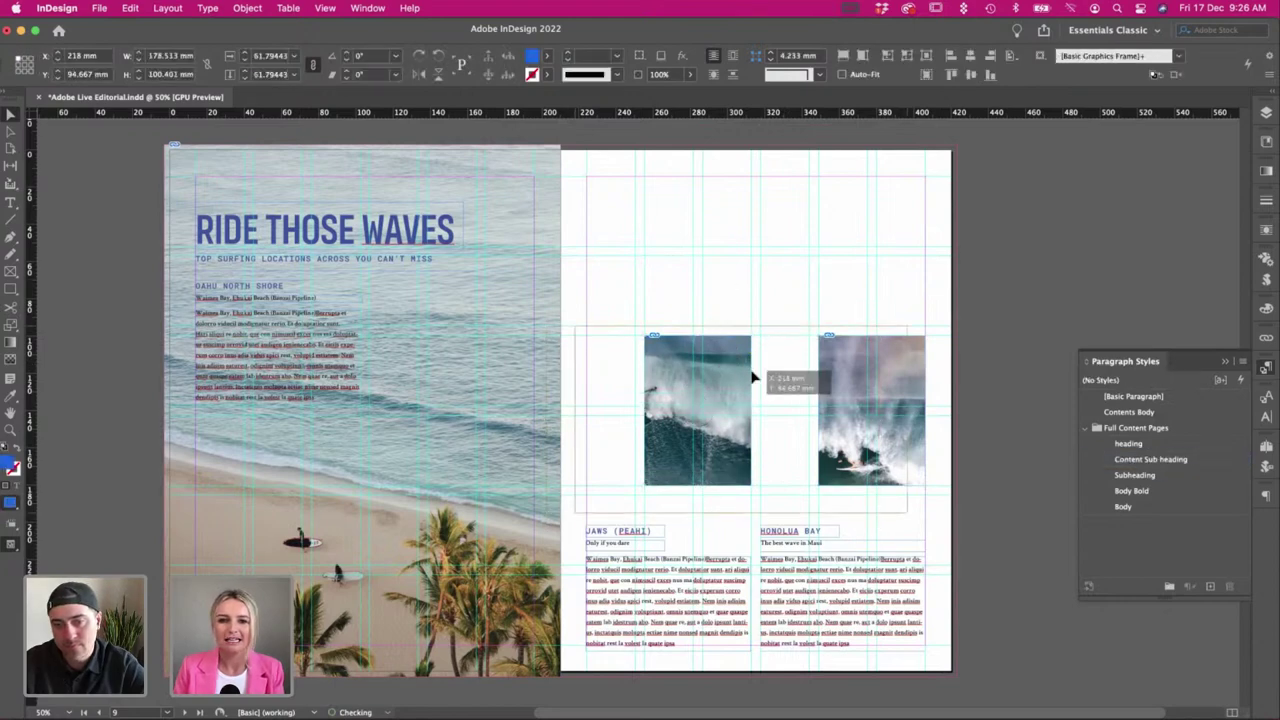
pyautogui.moveTo(846, 380); pyautogui.dragTo(793, 385)
# Move the Honolua Bay text up beneath its photo and narrow its body and tagline frames to the photo's width.
pyautogui.click(794, 568)
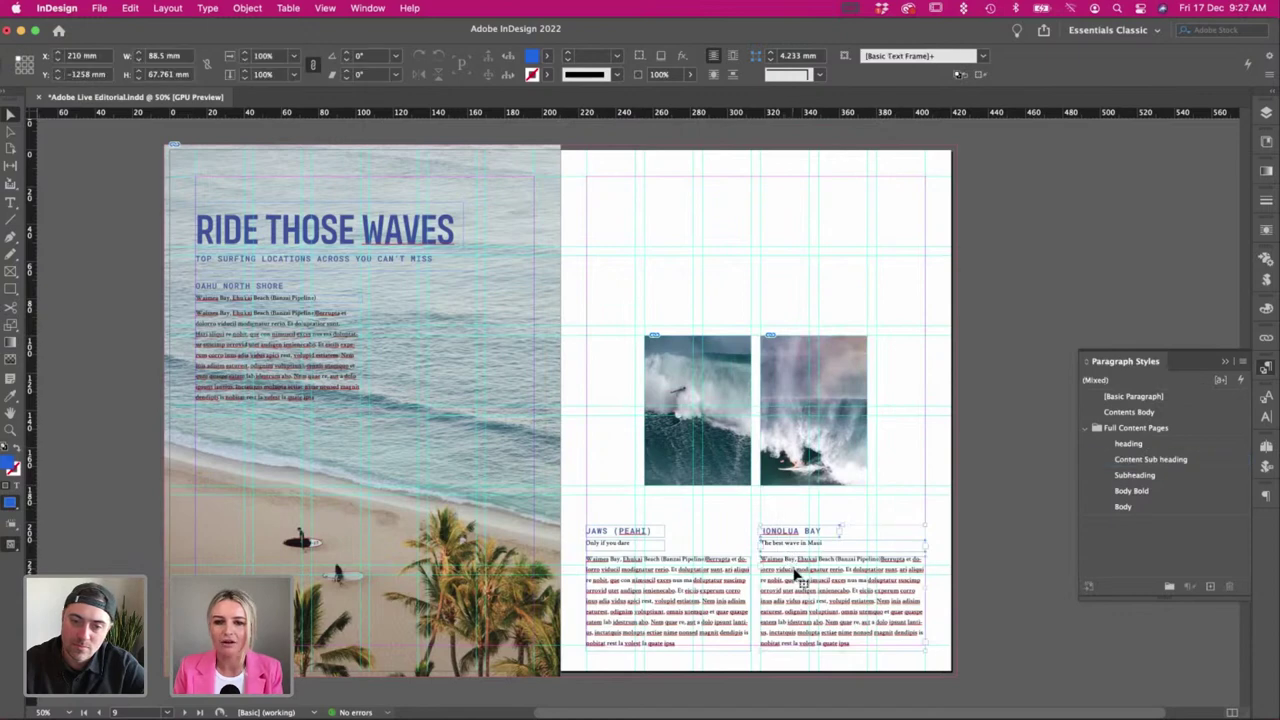
pyautogui.moveTo(797, 568); pyautogui.dragTo(797, 536)
pyautogui.click(1000, 600)
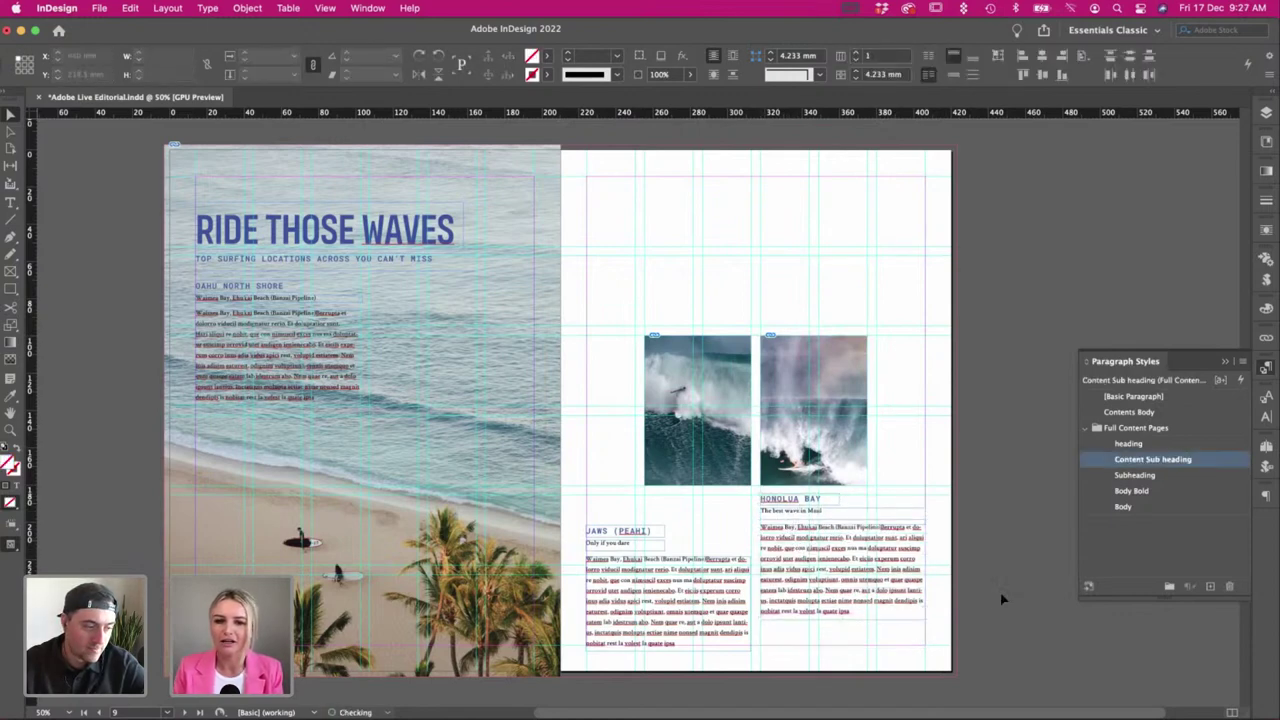
pyautogui.click(890, 594)
pyautogui.moveTo(925, 620); pyautogui.dragTo(863, 646)
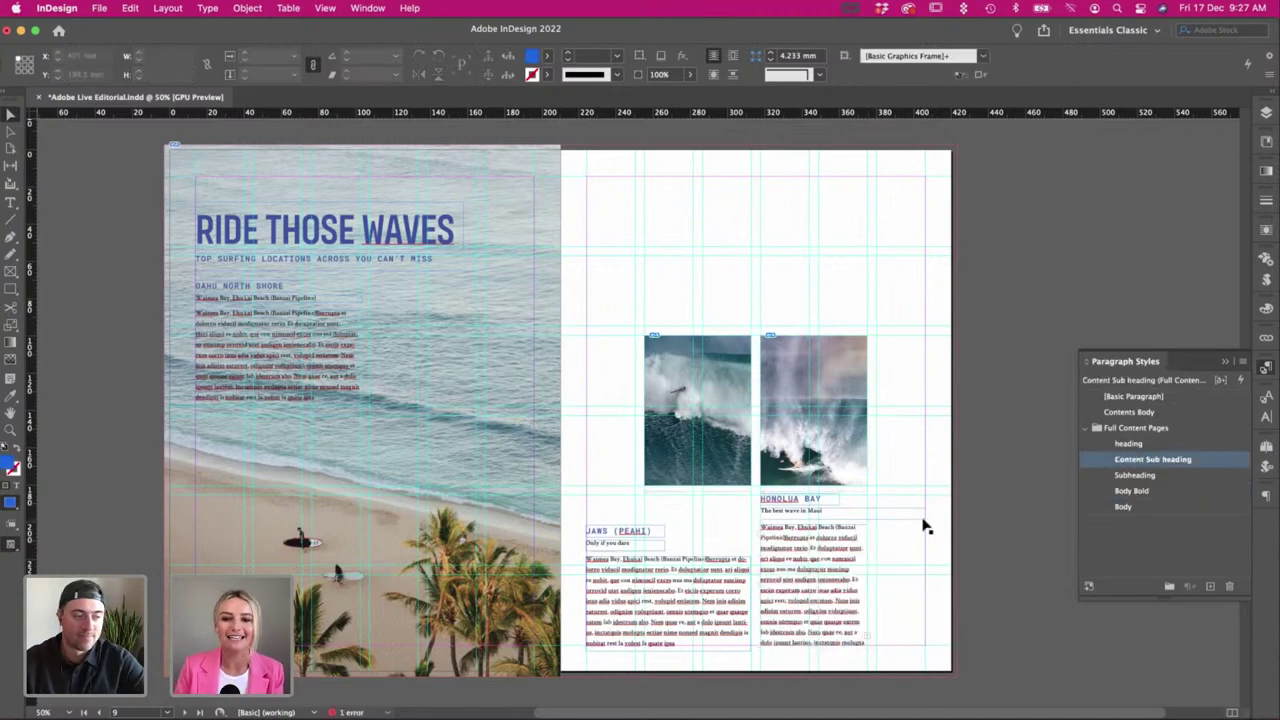
pyautogui.click(910, 503)
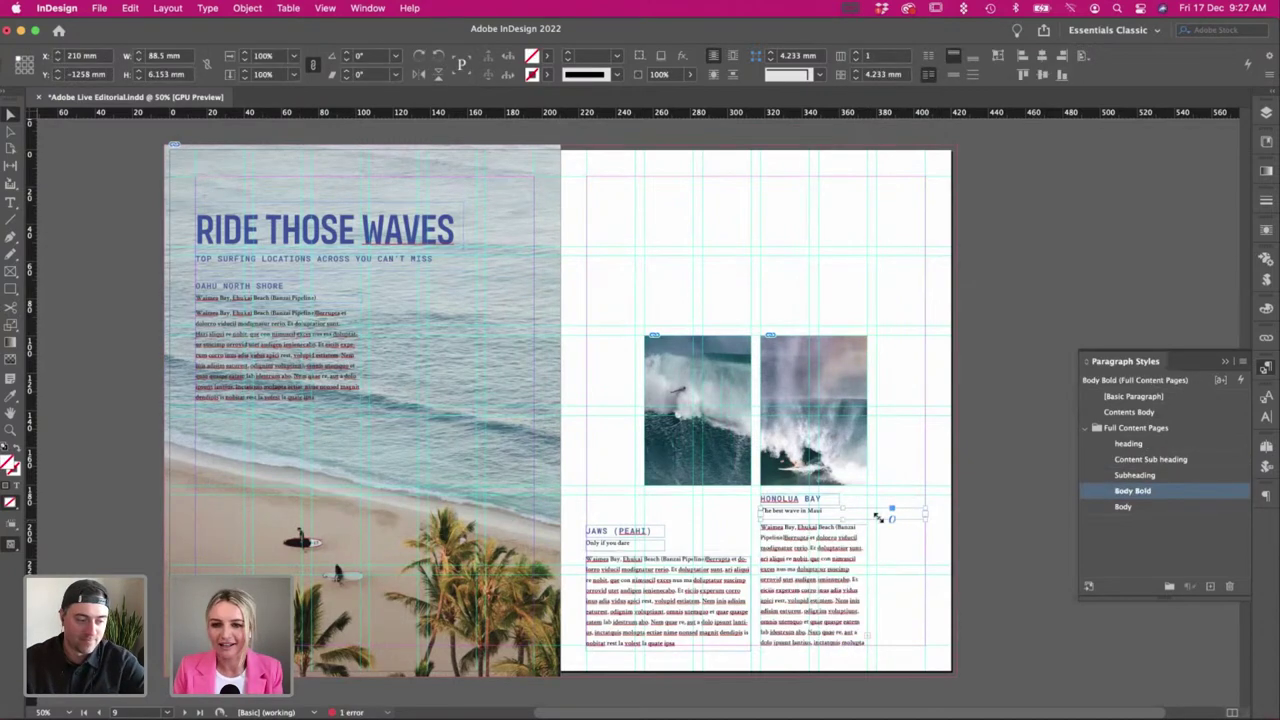
pyautogui.press('Delete')
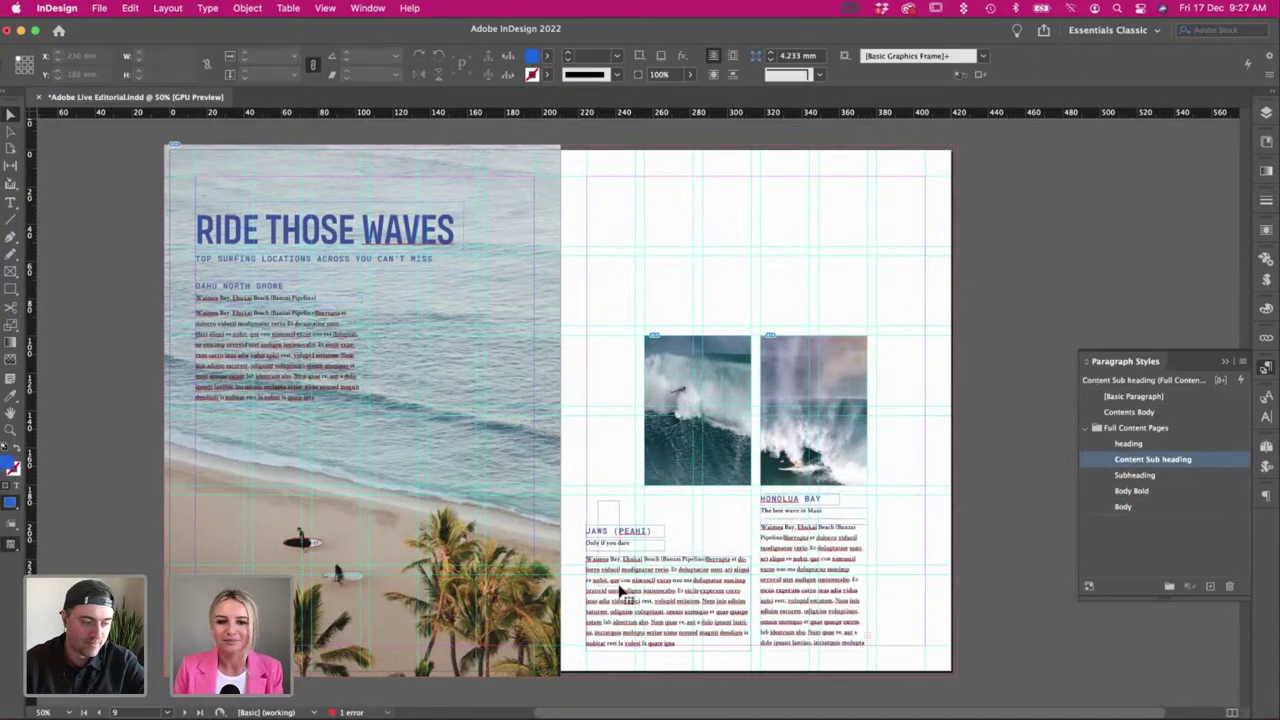
# Move the Jaws text beneath its photo, narrow the body frame to the photo's width and preview the spread.
pyautogui.moveTo(620, 592); pyautogui.dragTo(722, 568)
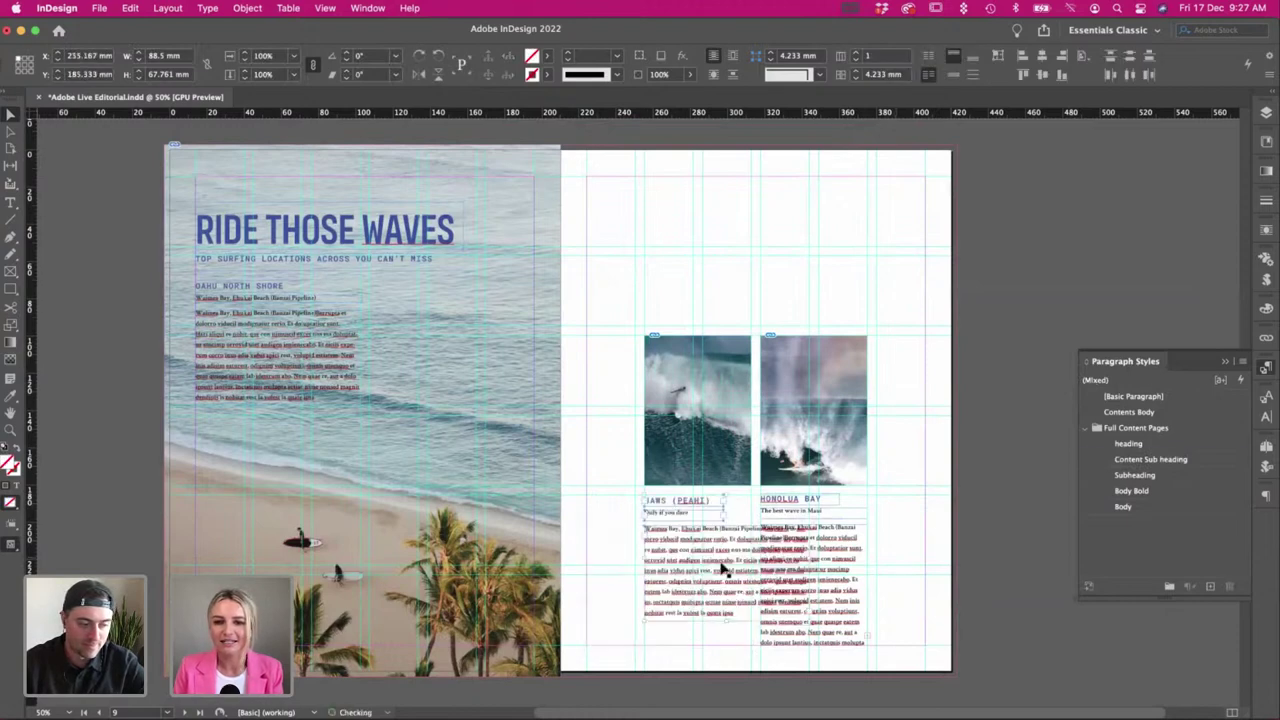
pyautogui.click(742, 636)
pyautogui.click(802, 613)
pyautogui.moveTo(808, 620); pyautogui.dragTo(751, 644)
pyautogui.click(891, 648)
pyautogui.press('w')
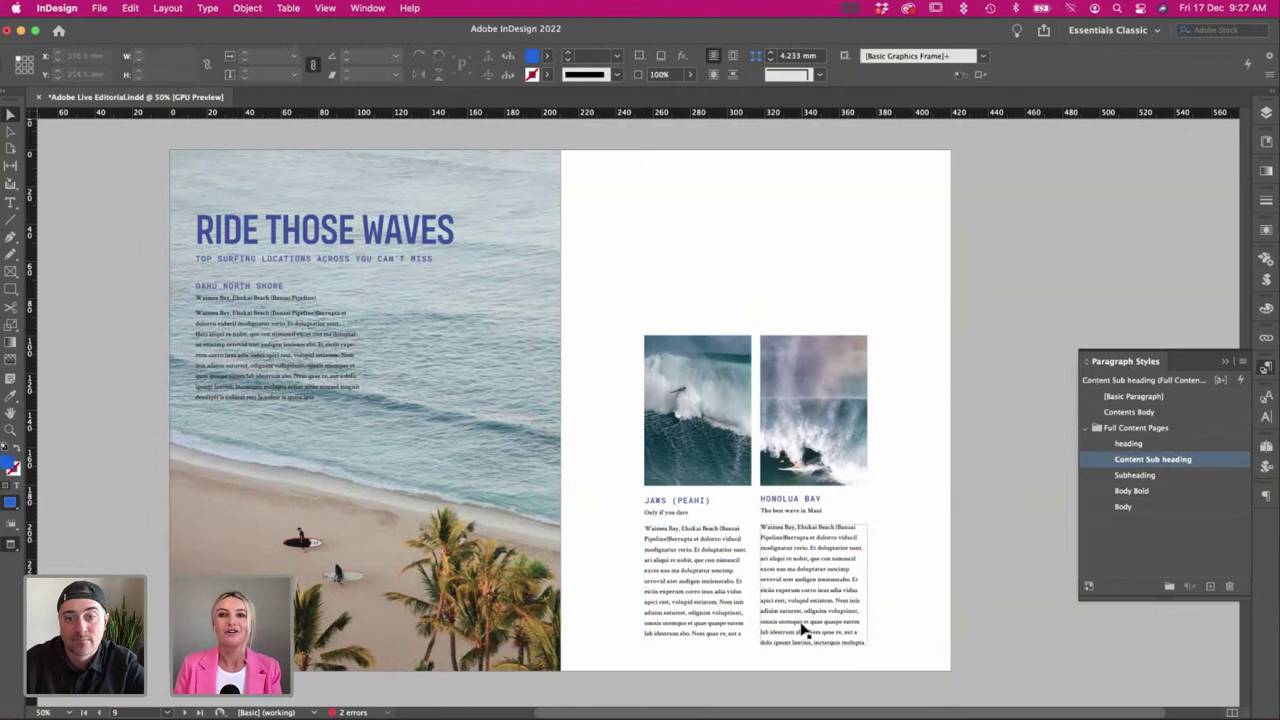
# Shorten the Honolua Bay body text by deleting a middle passage and the last words so it fits its frame.
pyautogui.moveTo(862, 631); pyautogui.dragTo(800, 607)
pyautogui.press('BackSpace')
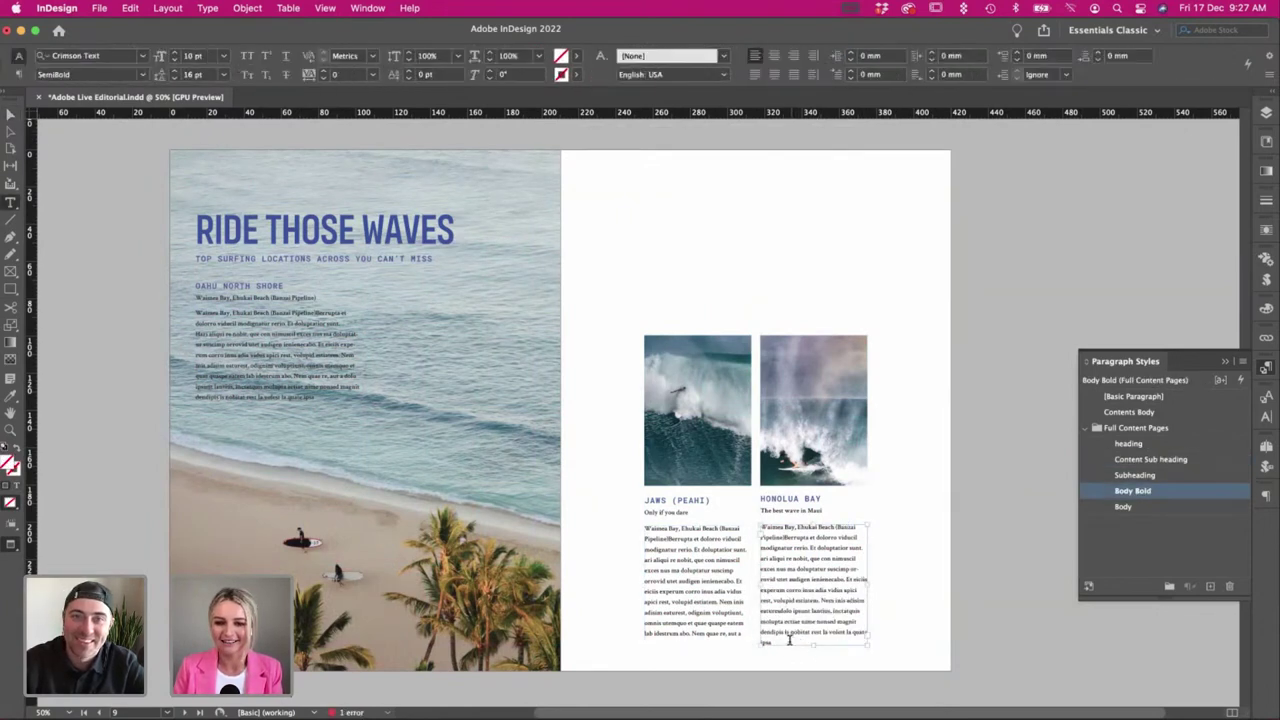
pyautogui.moveTo(774, 644); pyautogui.dragTo(846, 634)
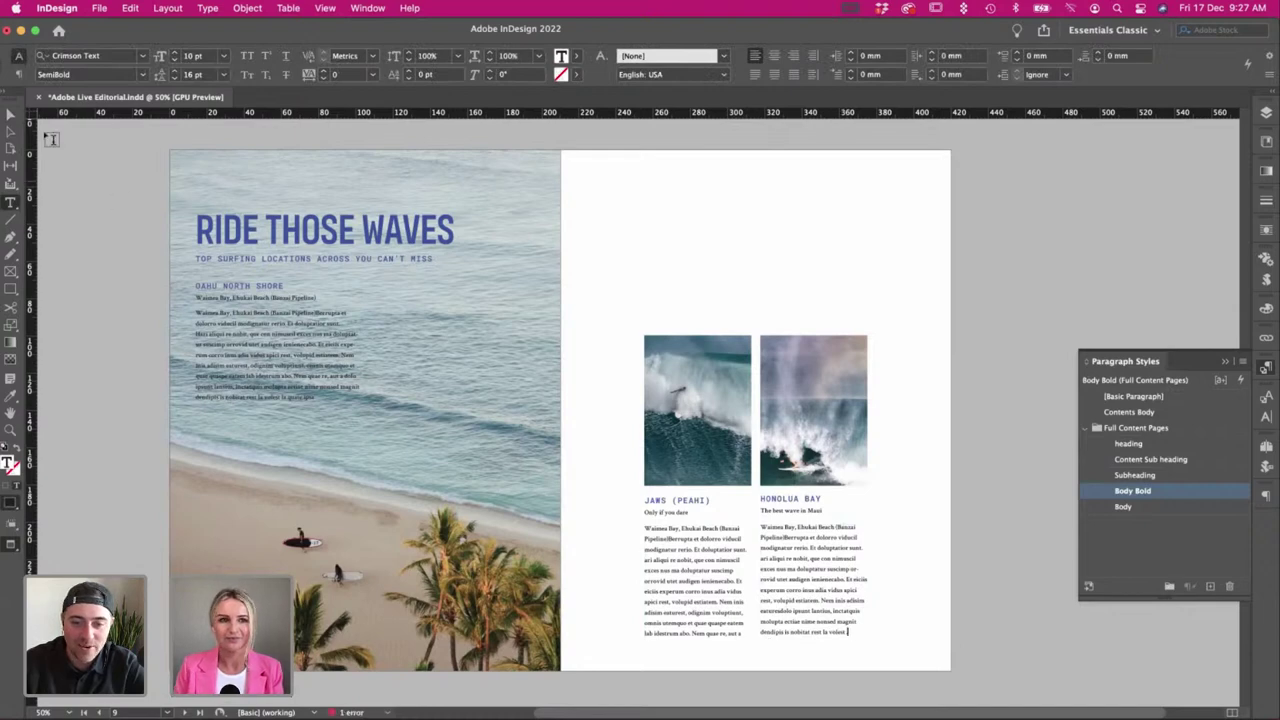
# Move the Jaws and Honolua Bay photos and texts across to the outer margin of the right page.
pyautogui.click(9, 114)
pyautogui.moveTo(617, 263); pyautogui.dragTo(877, 595)
pyautogui.click(1064, 598)
pyautogui.press('w')
pyautogui.click(632, 283)
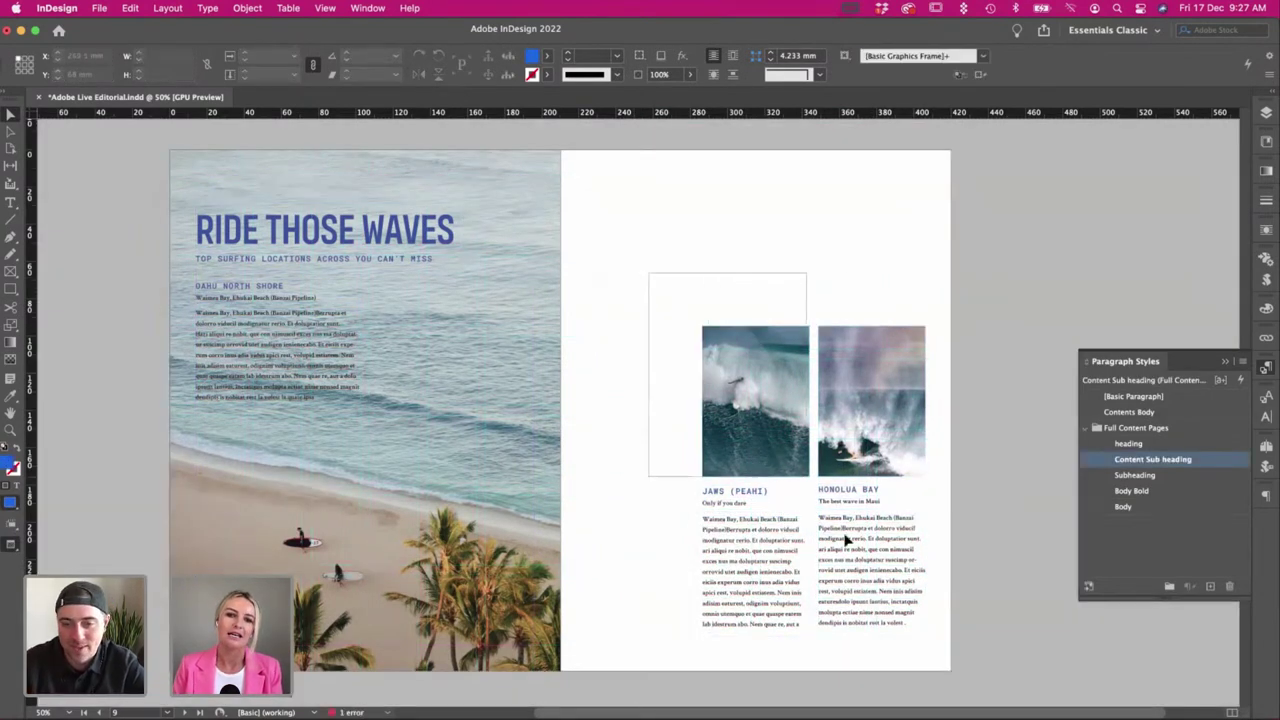
pyautogui.moveTo(845, 540); pyautogui.dragTo(848, 552)
# Centre the Jaws and Honolua Bay photos and texts on the right page, raising the photos to the upper guide, and preview the spread.
pyautogui.press('w')
pyautogui.moveTo(723, 380); pyautogui.dragTo(664, 310)
pyautogui.click(1009, 572)
pyautogui.press('w')
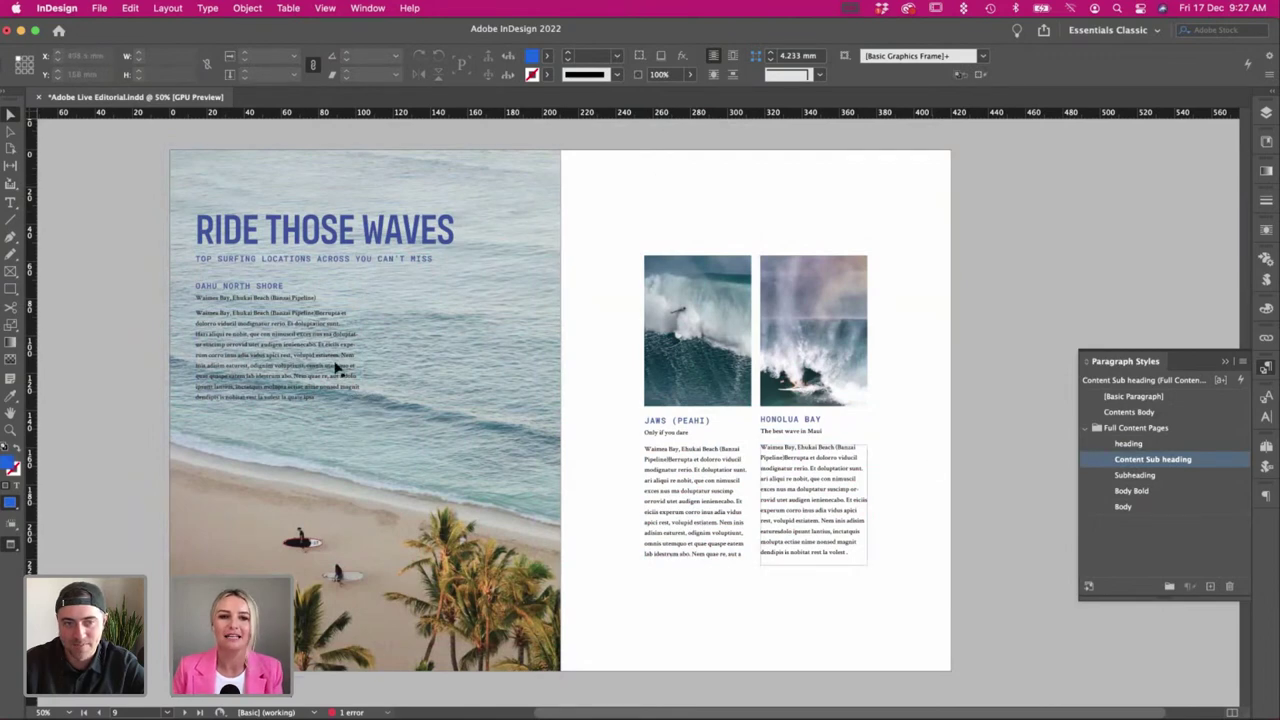
pyautogui.press('w')
pyautogui.press('w')
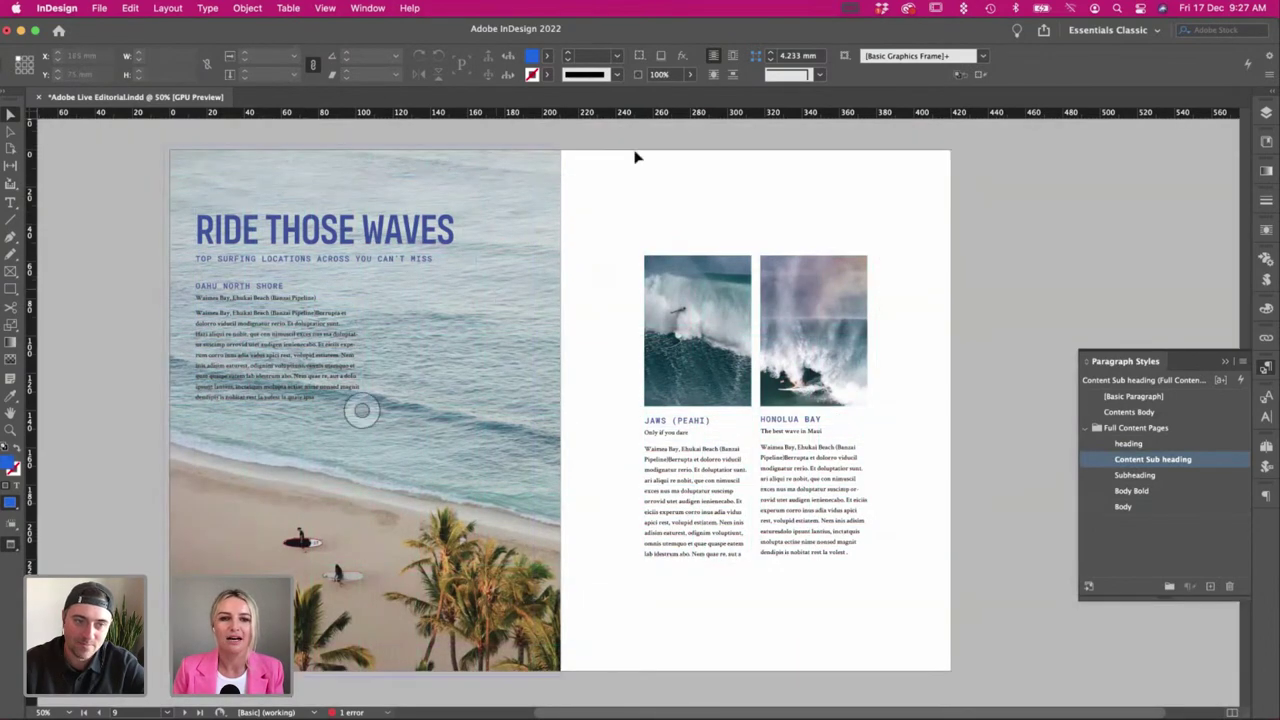
# Narrow the subtitle frame to end just past its text and select it together with the main heading.
pyautogui.click(362, 410)
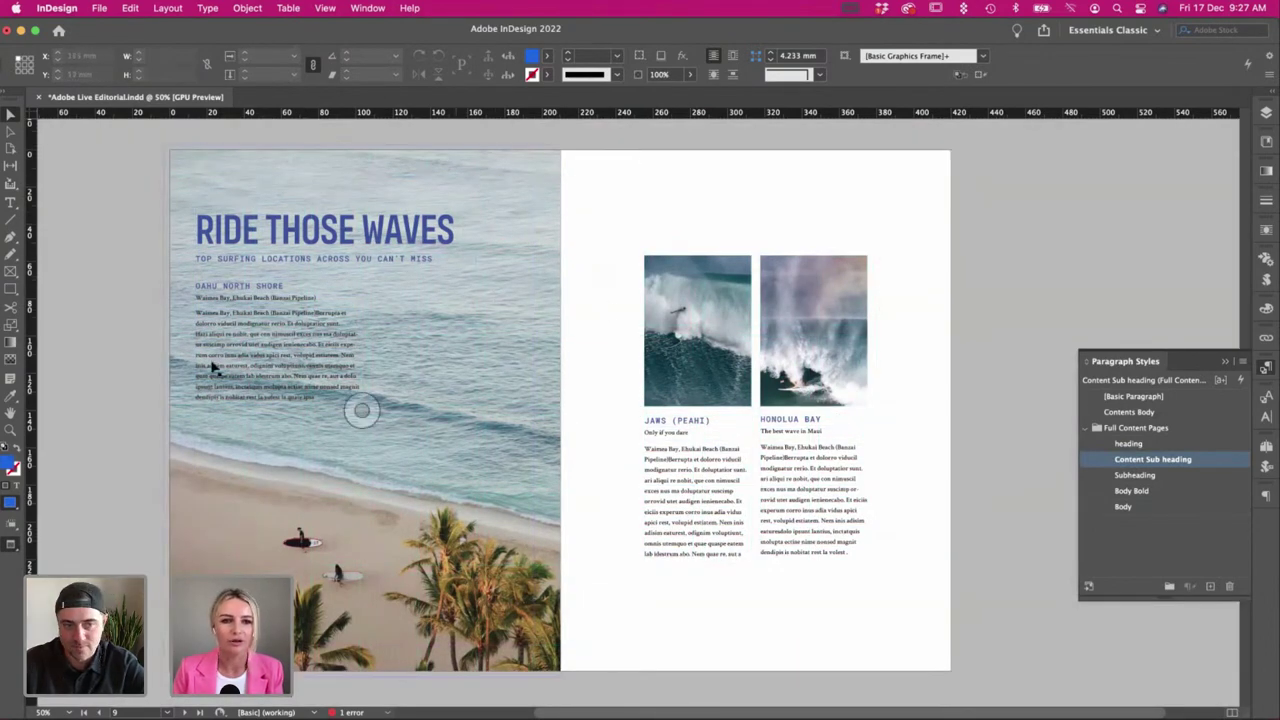
pyautogui.press('w')
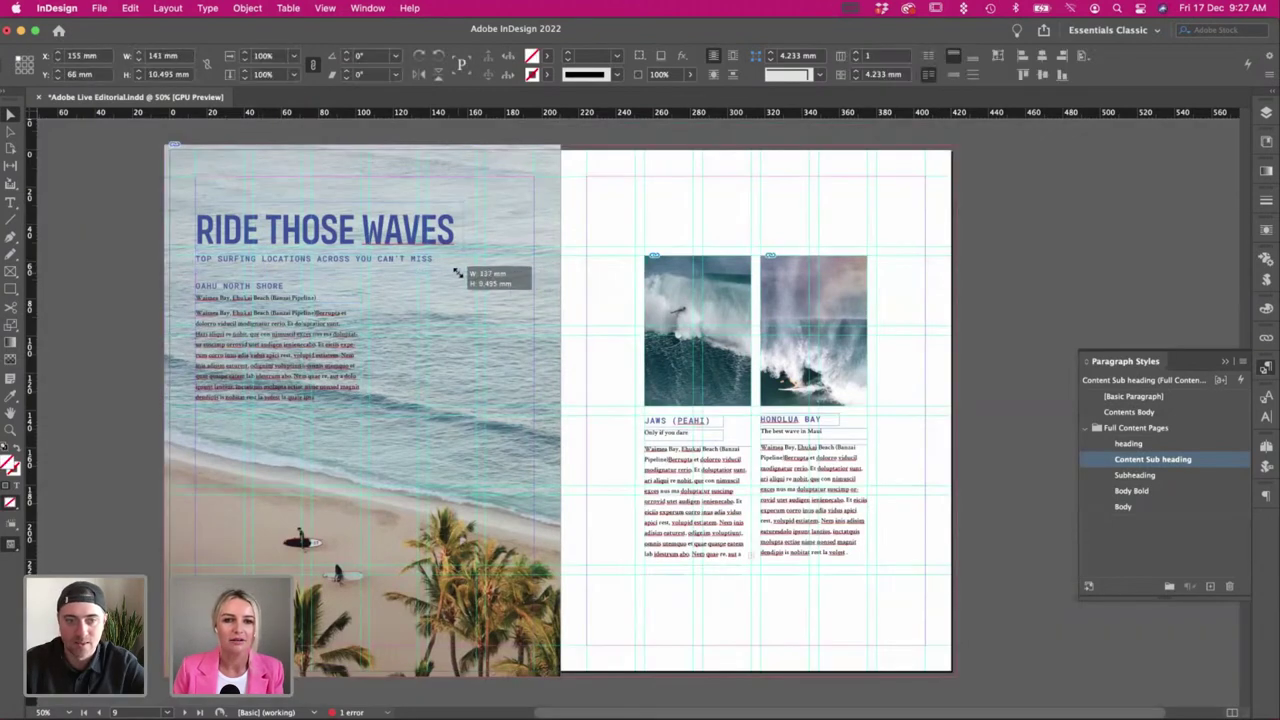
pyautogui.press('w')
pyautogui.click(262, 326)
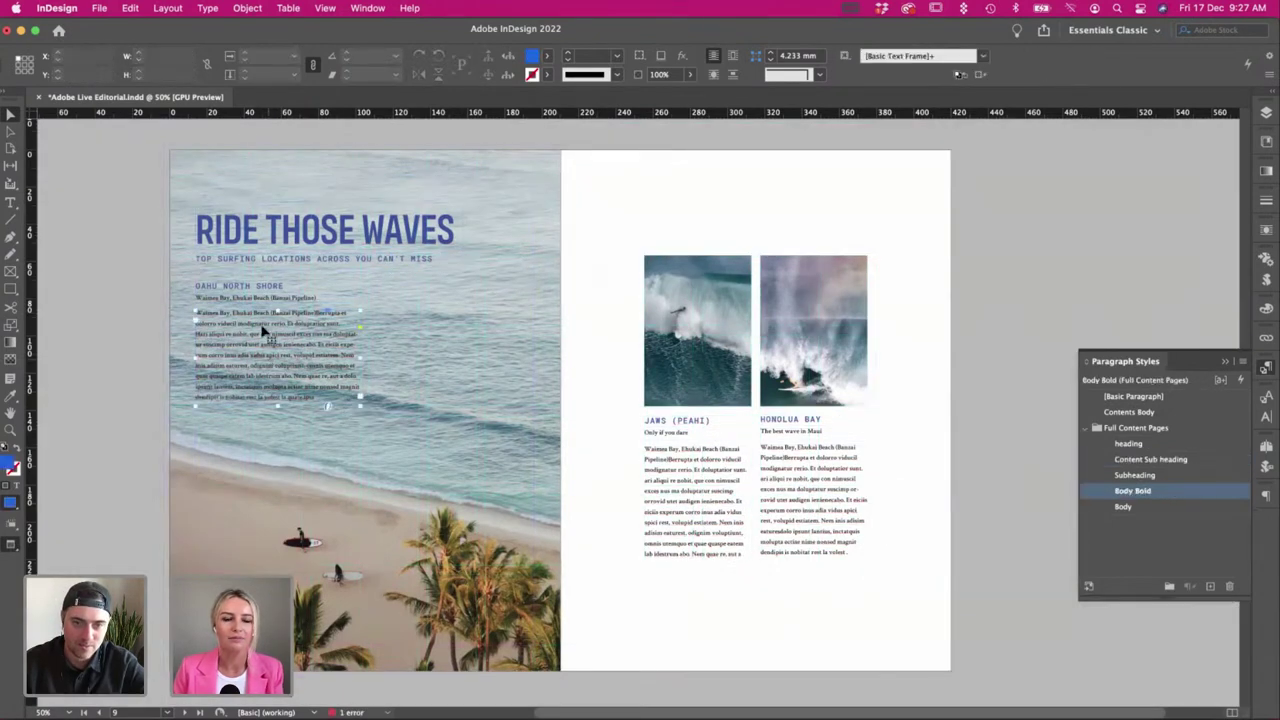
pyautogui.click(105, 250)
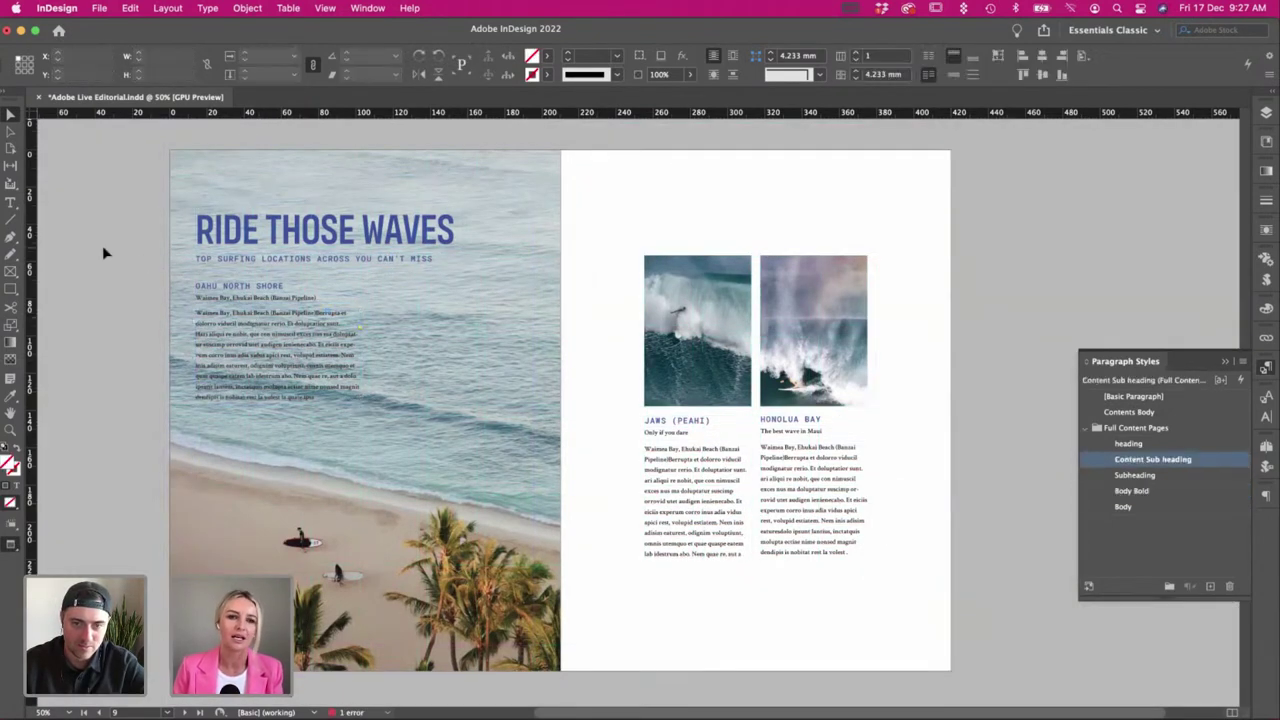
pyautogui.click(285, 230)
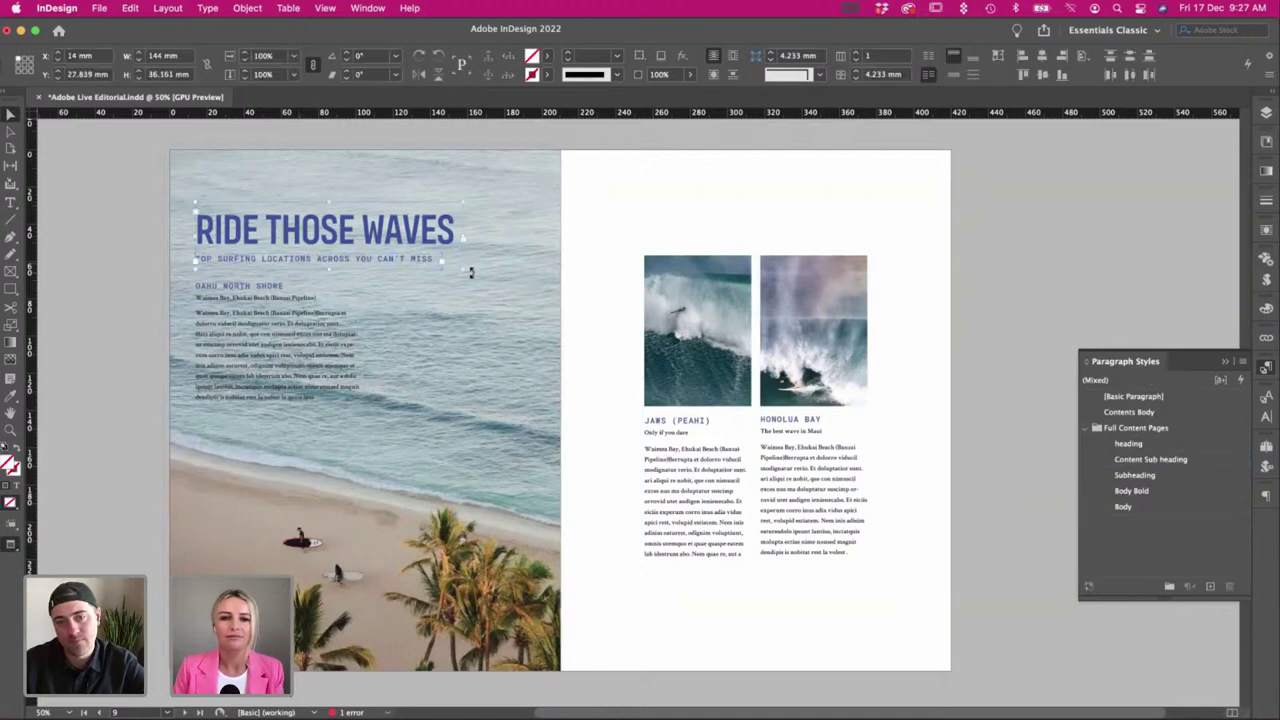
pyautogui.click(513, 265)
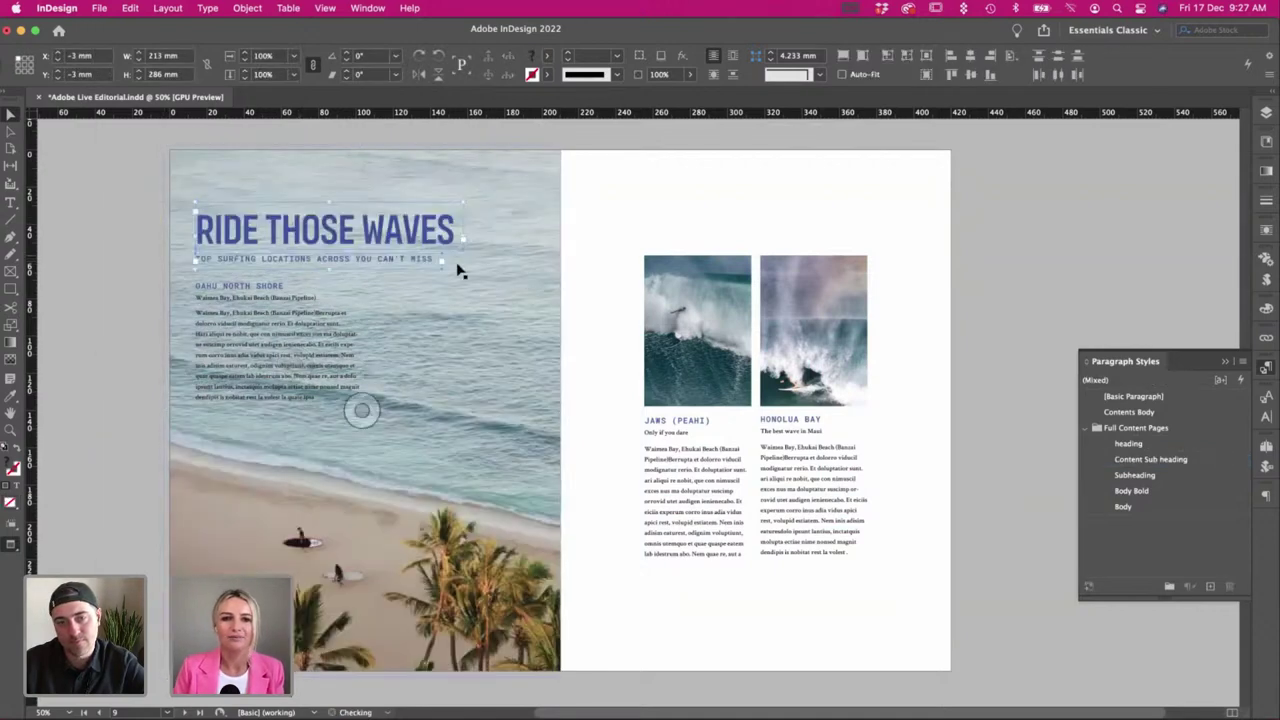
# Rotate the main heading and subtitle 90° to read upwards and place them along the left page's outer margin.
pyautogui.moveTo(472, 272); pyautogui.dragTo(387, 186)
pyautogui.press('super+z')
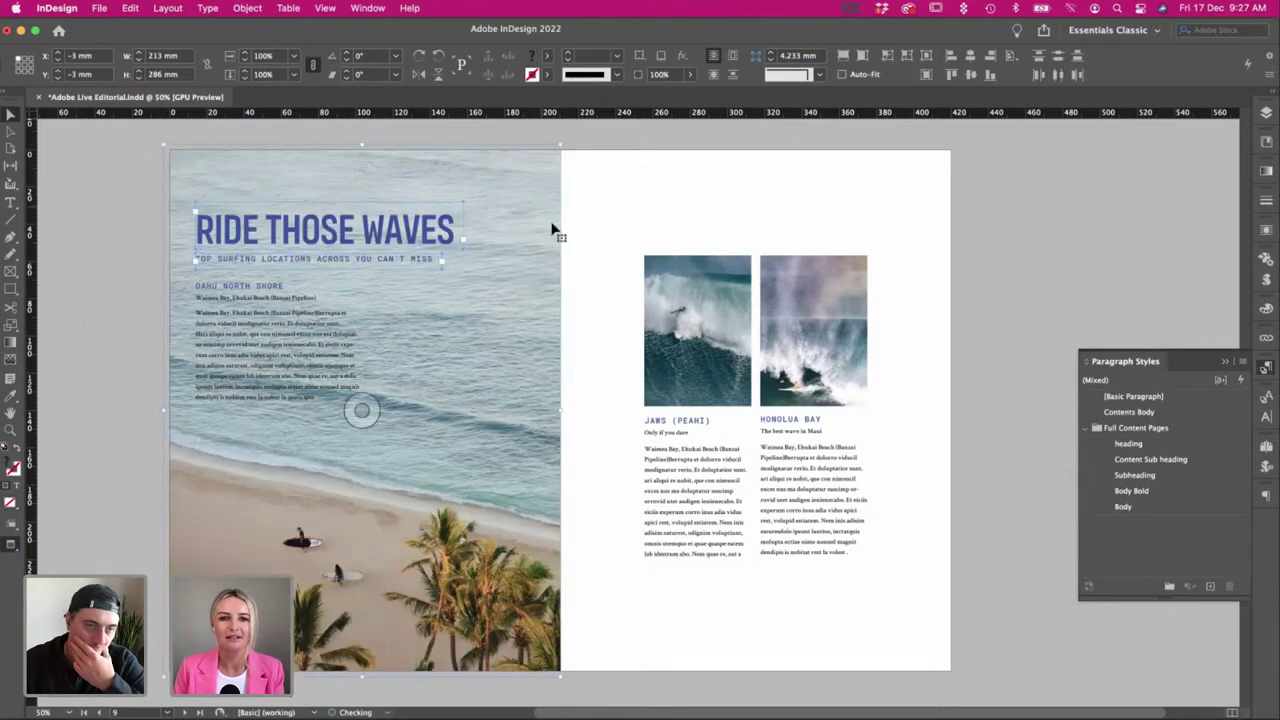
pyautogui.click(448, 275)
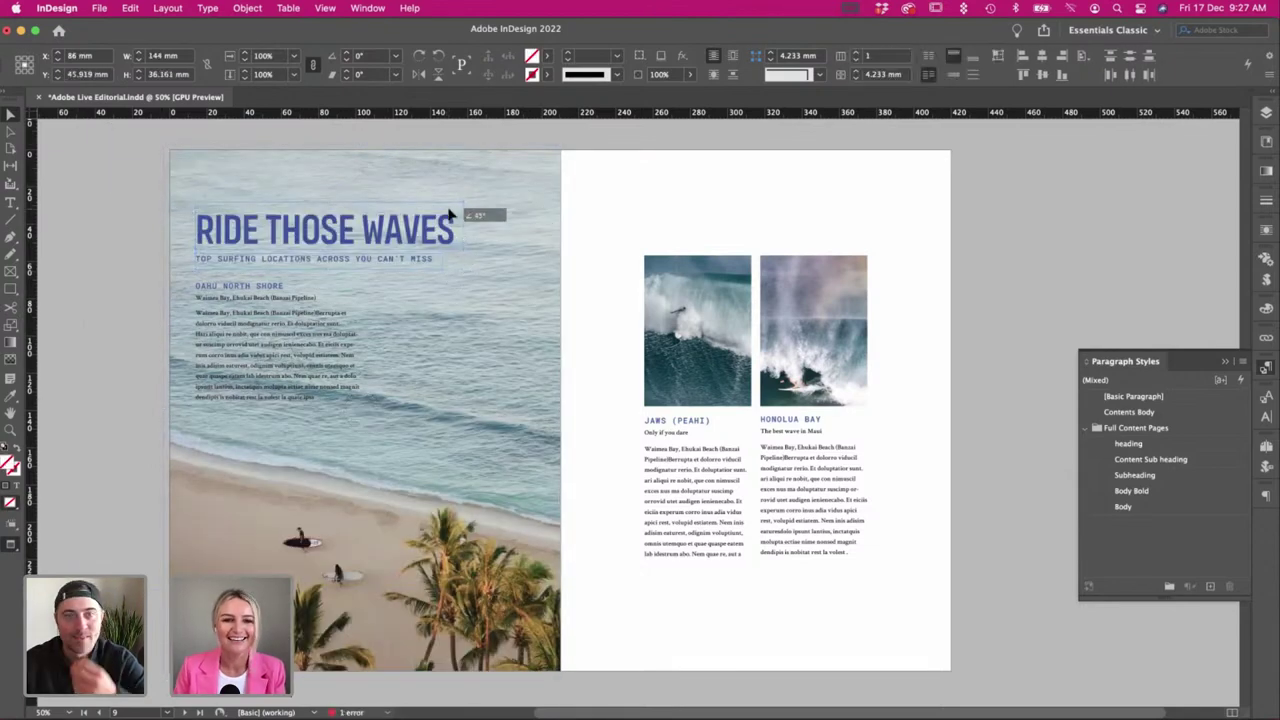
pyautogui.moveTo(450, 214); pyautogui.dragTo(352, 158)
pyautogui.moveTo(314, 218); pyautogui.dragTo(441, 266)
# Move the Oahu North Shore heading, subheading and body text together to the inner columns of the left page.
pyautogui.click(272, 288)
pyautogui.click(342, 350)
pyautogui.press('w')
pyautogui.press('w')
pyautogui.press('w')
pyautogui.moveTo(433, 318); pyautogui.dragTo(400, 329)
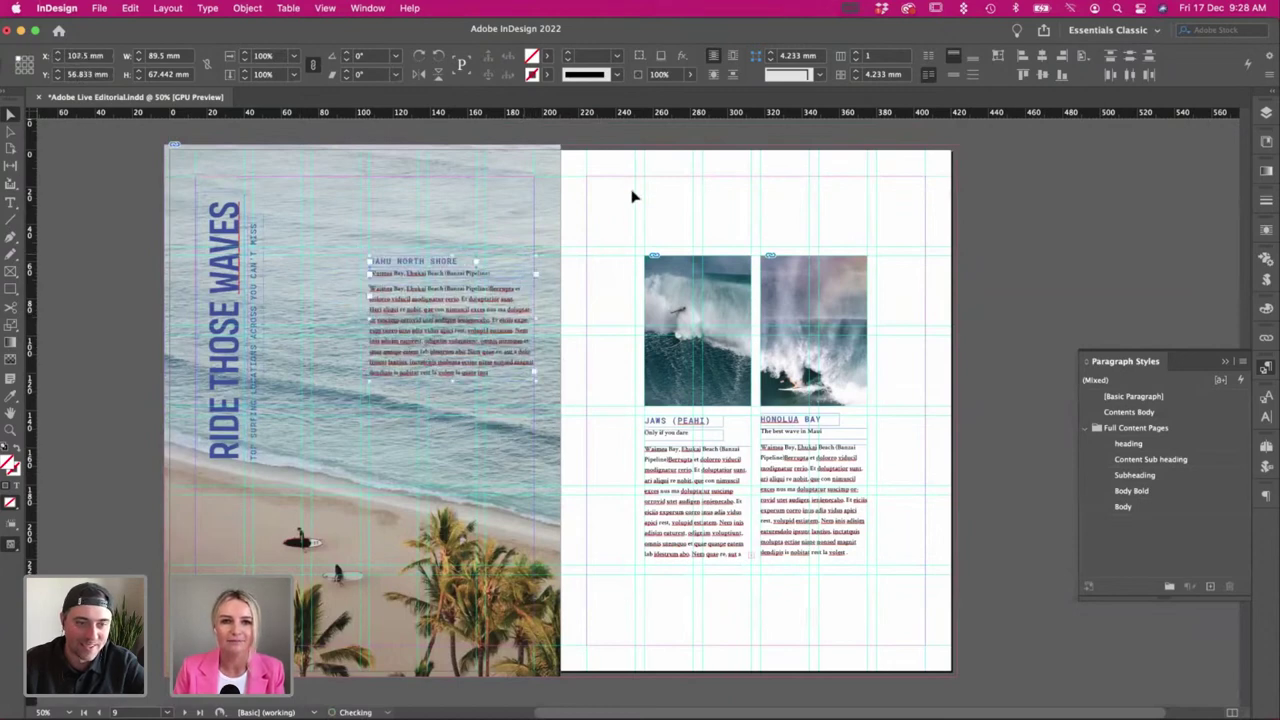
pyautogui.click(619, 203)
pyautogui.press('w')
# Narrow the Oahu North Shore body frame to about 57 mm and lengthen it so the whole text fits.
pyautogui.click(516, 351)
pyautogui.moveTo(527, 386); pyautogui.dragTo(511, 419)
pyautogui.press('w')
pyautogui.moveTo(514, 365); pyautogui.dragTo(475, 357)
pyautogui.moveTo(423, 430); pyautogui.dragTo(423, 474)
pyautogui.click(590, 238)
pyautogui.press('w')
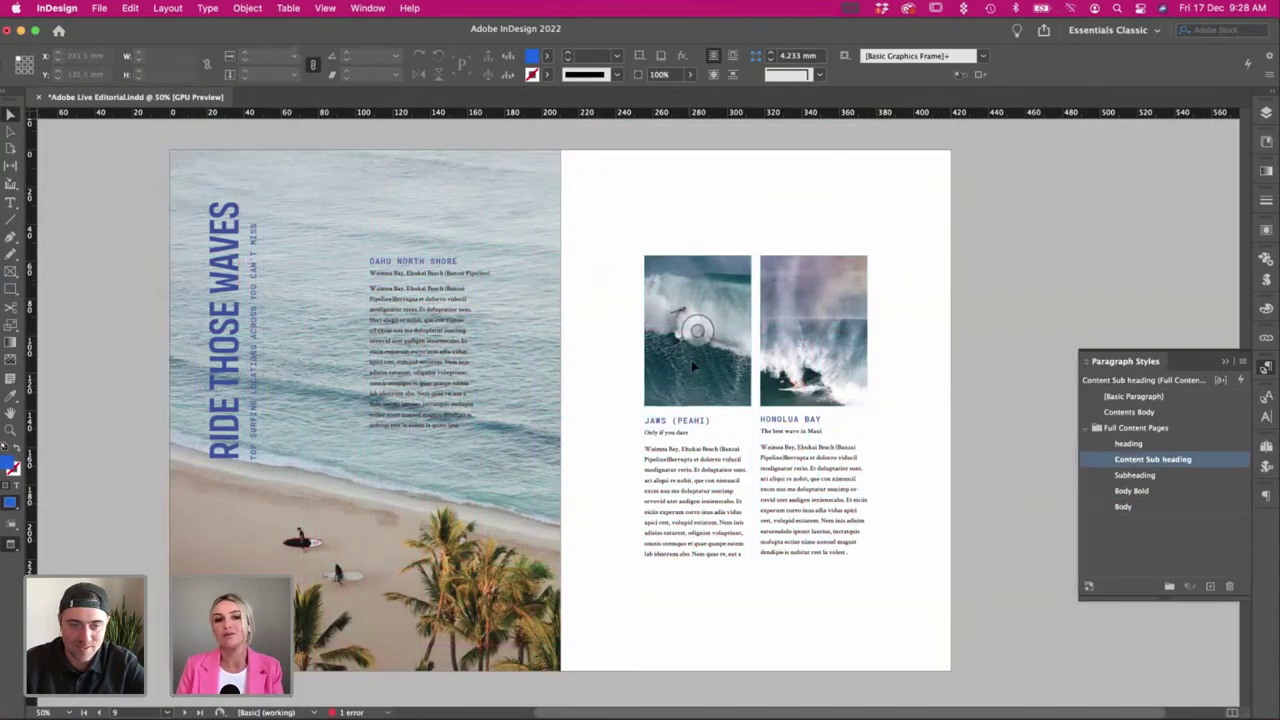
# Try placing the Jaws and Honolua Bay photos directly below their texts on the right page.
pyautogui.moveTo(560, 245); pyautogui.dragTo(792, 333)
pyautogui.press('super+z')
pyautogui.click(660, 191)
pyautogui.click(660, 191)
pyautogui.moveTo(790, 305); pyautogui.dragTo(791, 620)
pyautogui.scroll(-3, 660, 360)
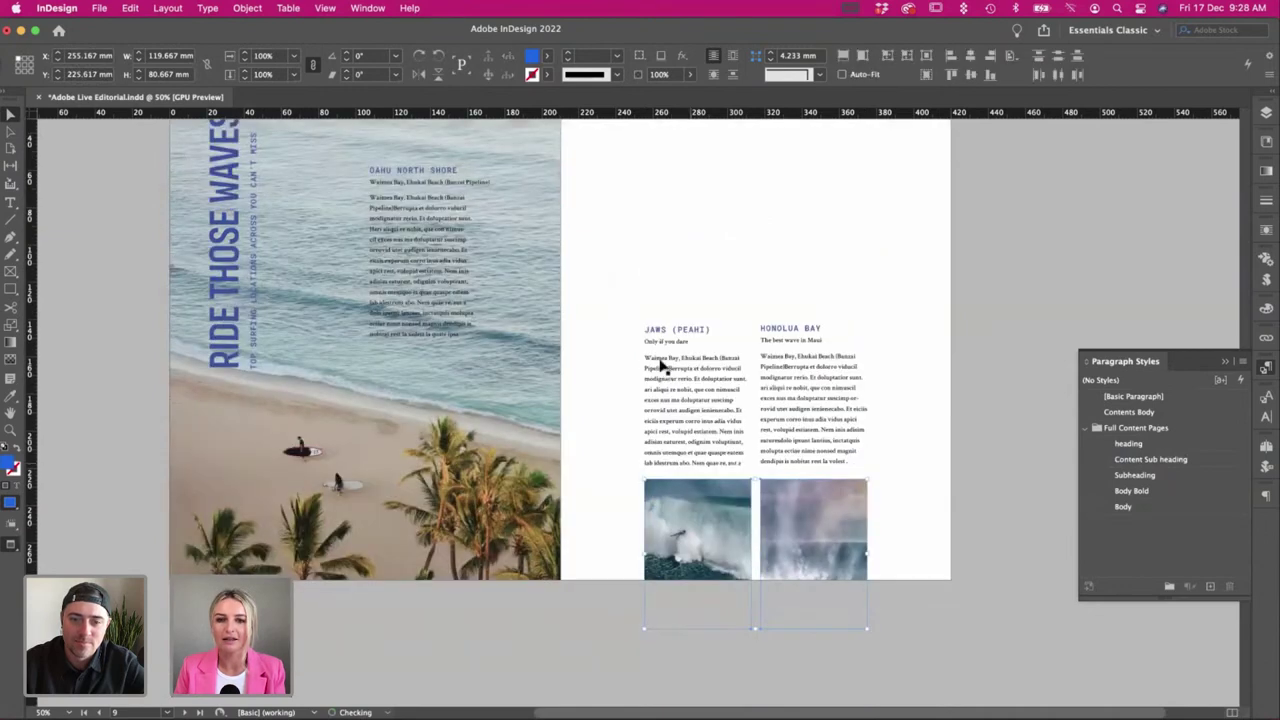
pyautogui.scroll(-3, 623, 279)
pyautogui.scroll(4, 623, 279)
# Raise the Jaws and Honolua Bay texts and photos together until the headings meet the upper guide, and preview the result.
pyautogui.moveTo(623, 280); pyautogui.dragTo(820, 540)
pyautogui.scroll(2, 724, 464)
pyautogui.press('w')
pyautogui.moveTo(721, 463); pyautogui.dragTo(718, 312)
pyautogui.click(651, 316)
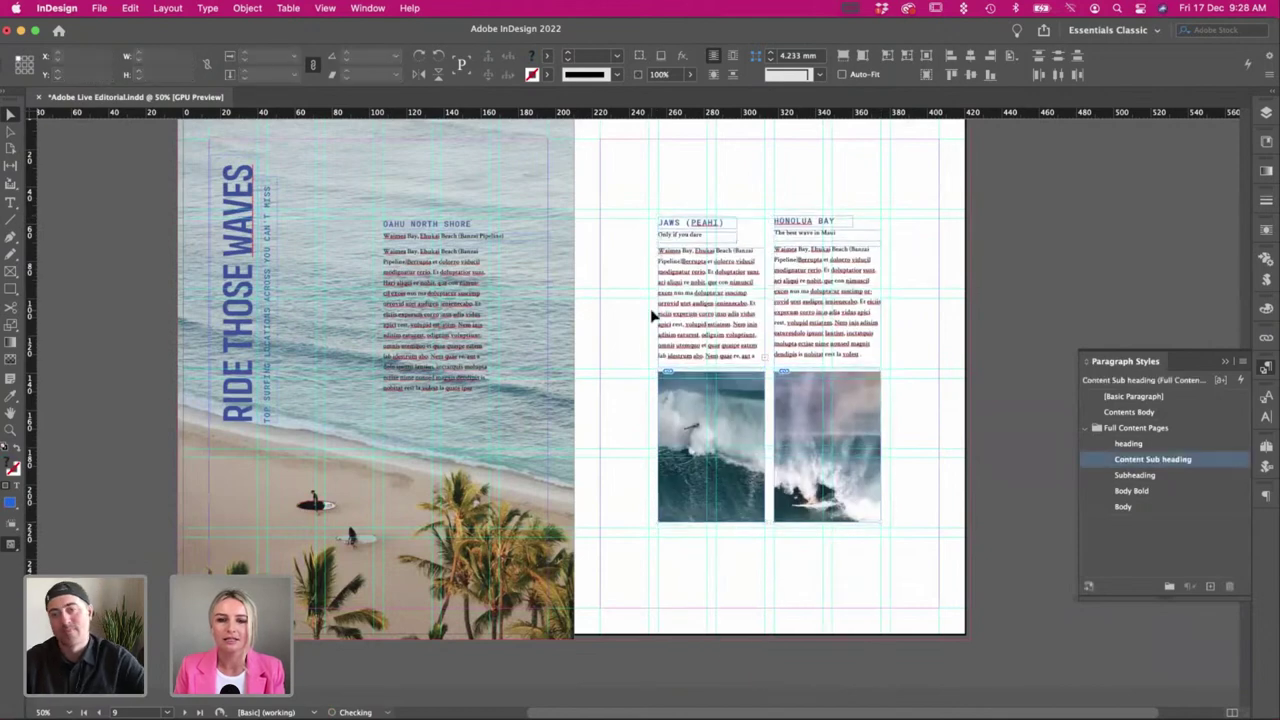
pyautogui.press('w')
pyautogui.scroll(1, 623, 209)
pyautogui.moveTo(623, 205); pyautogui.dragTo(864, 498)
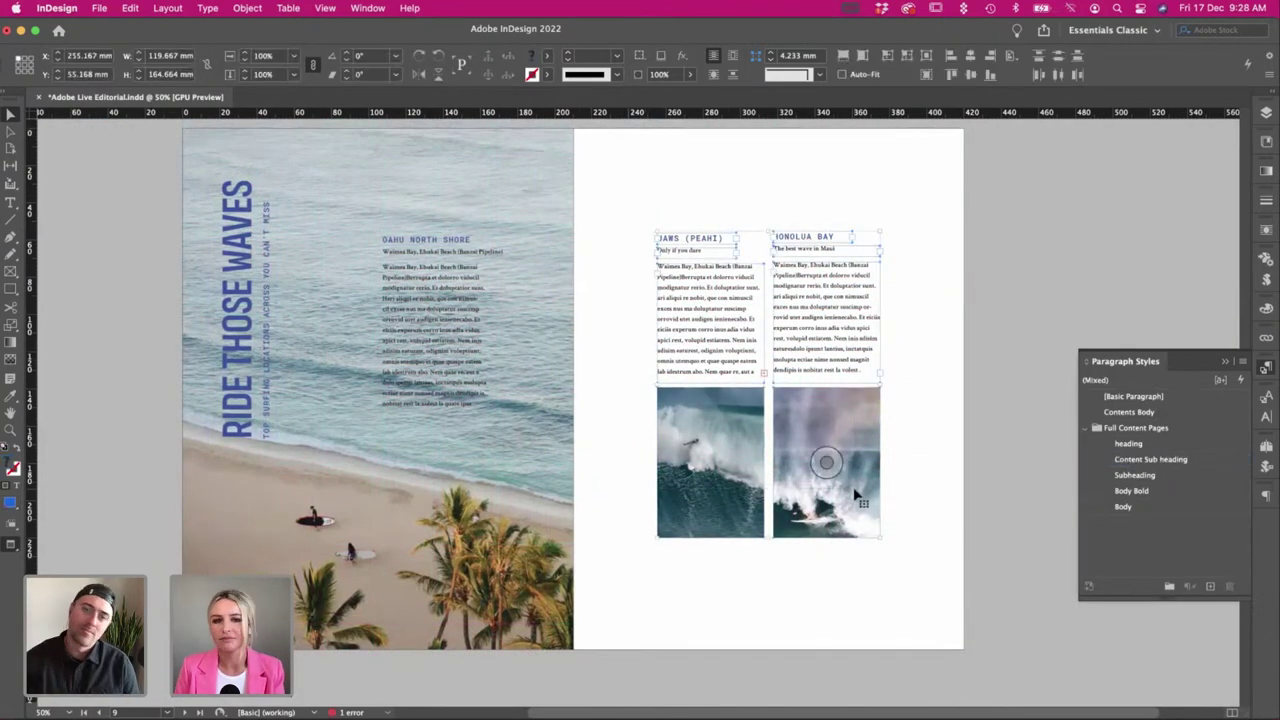
pyautogui.click(981, 433)
# Delete the last words of the Jaws body text above its photo.
pyautogui.doubleClick(731, 372)
pyautogui.moveTo(757, 372); pyautogui.dragTo(686, 372)
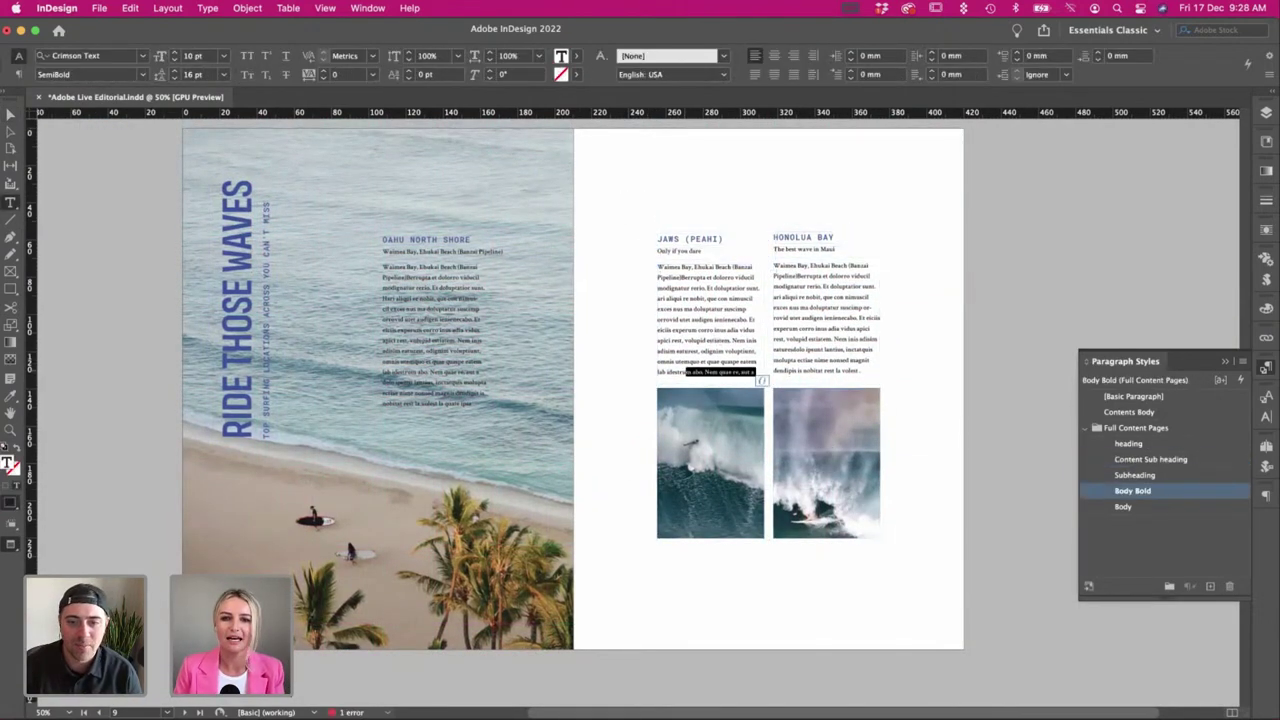
pyautogui.press('BackSpace')
pyautogui.click(11, 116)
pyautogui.click(782, 212)
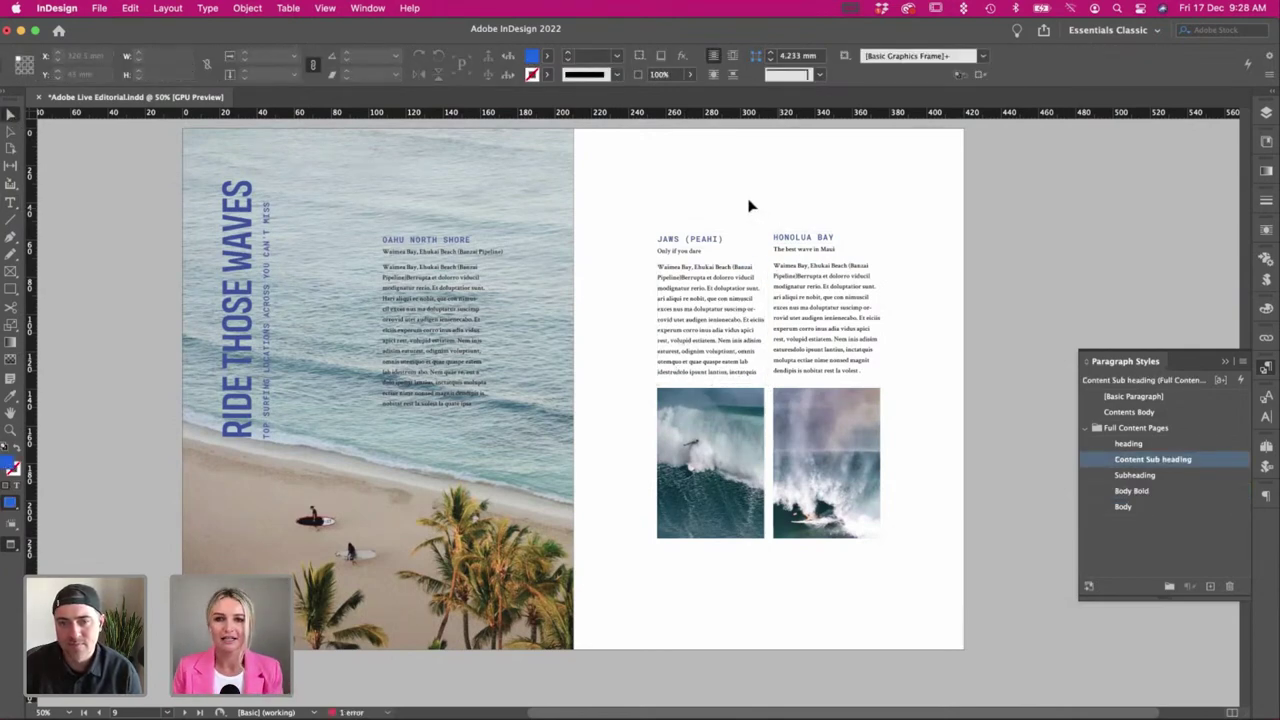
# Undo the Jaws text cut and the rearrangement, back to the photos placed above their texts.
pyautogui.press('super+z')
pyautogui.press('super+z')
pyautogui.press('super+z')
pyautogui.press('super+z')
pyautogui.press('super+z')
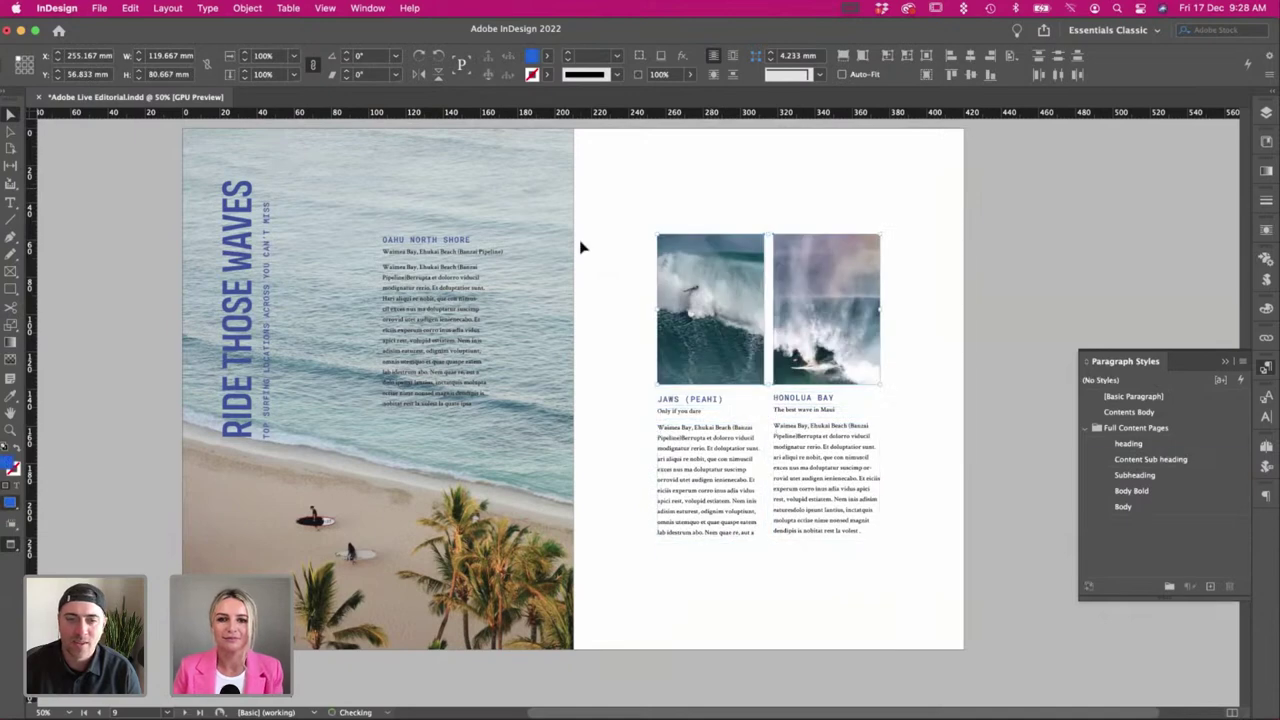
# Shorten the Oahu North Shore body frame to about 80 mm high, ending just below its last line.
pyautogui.click(645, 275)
pyautogui.press('w')
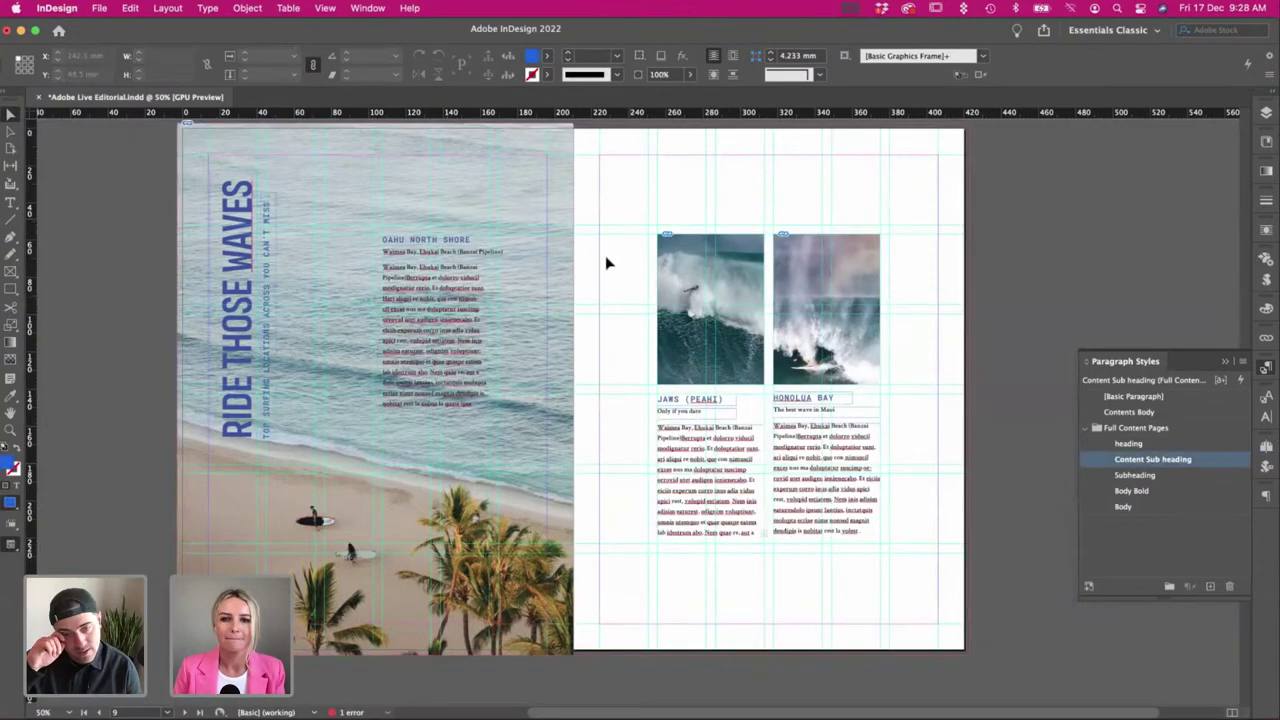
pyautogui.press('w')
pyautogui.click(436, 367)
pyautogui.moveTo(437, 453); pyautogui.dragTo(437, 420)
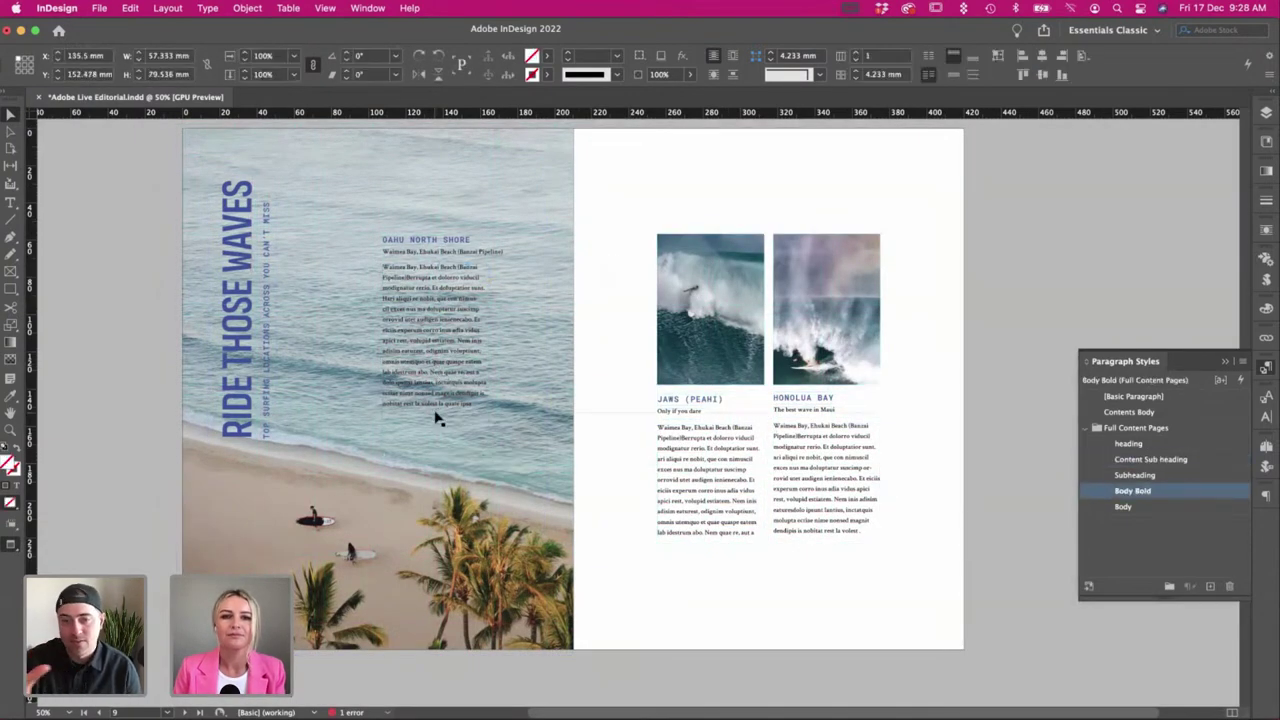
pyautogui.click(640, 285)
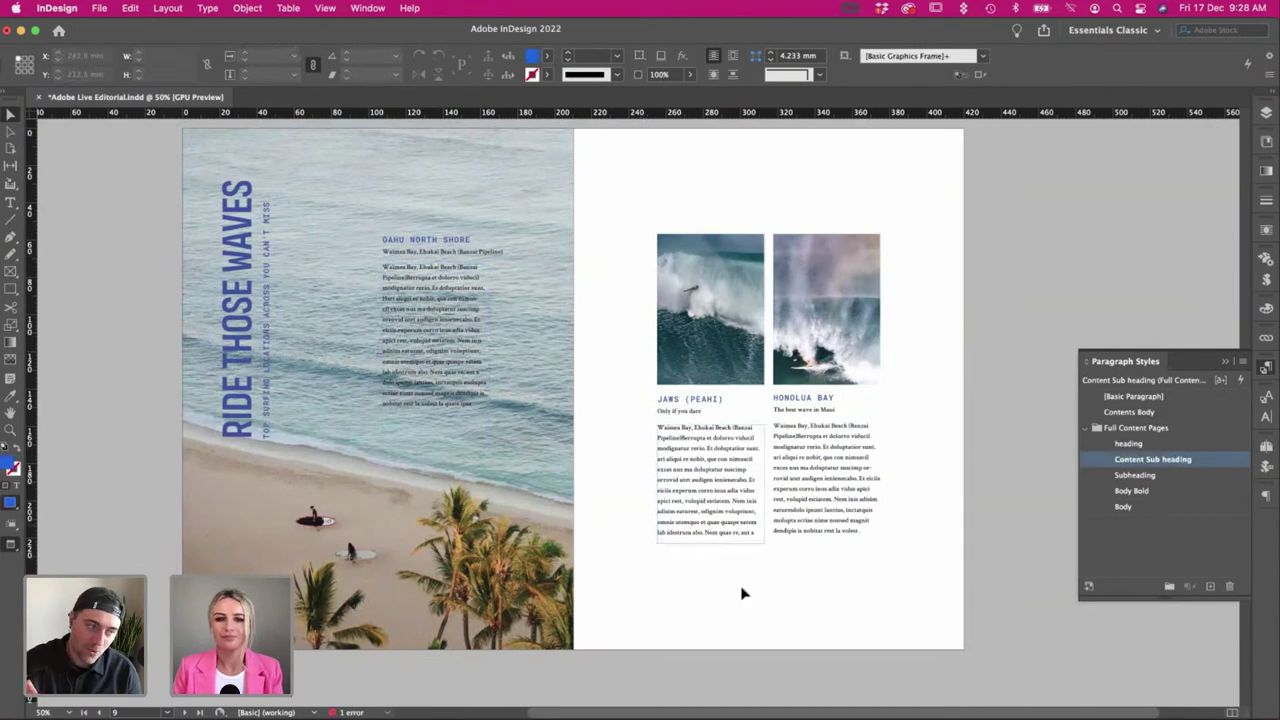
# Trim the end of the Jaws body text, including its overset words, and lengthen its frame.
pyautogui.doubleClick(700, 530)
pyautogui.moveTo(700, 531); pyautogui.dragTo(762, 541)
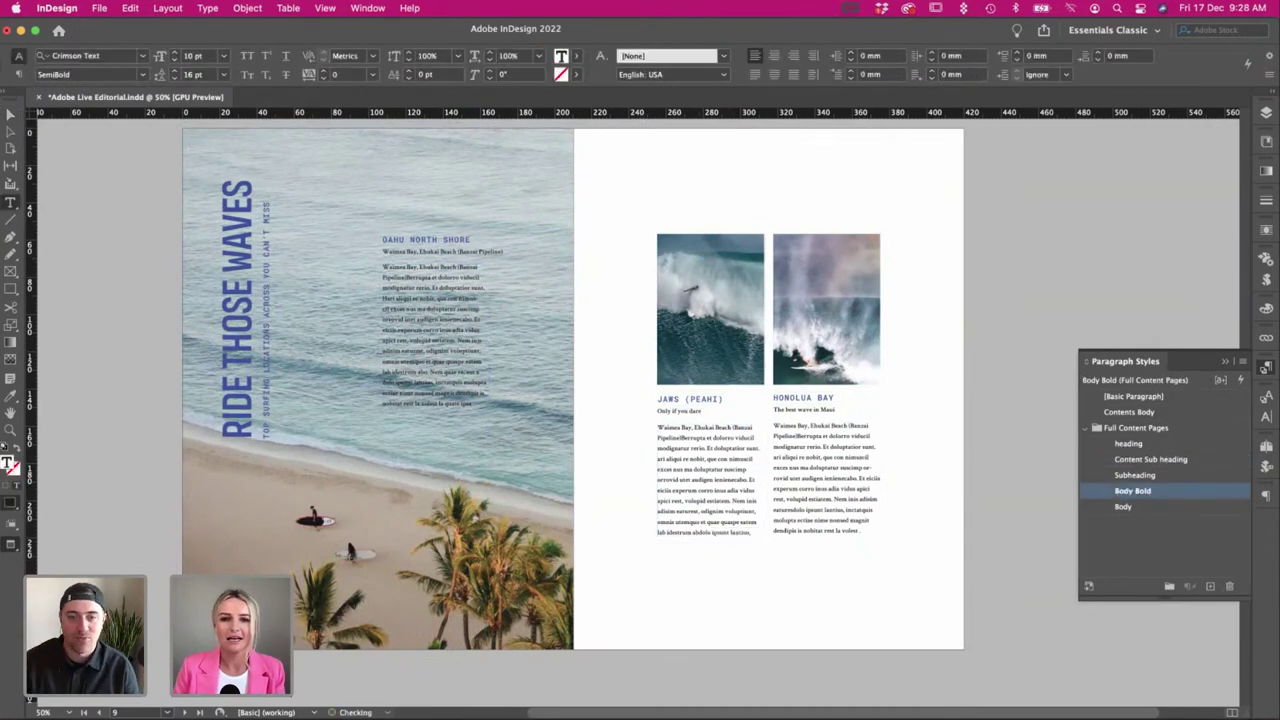
pyautogui.press('Escape')
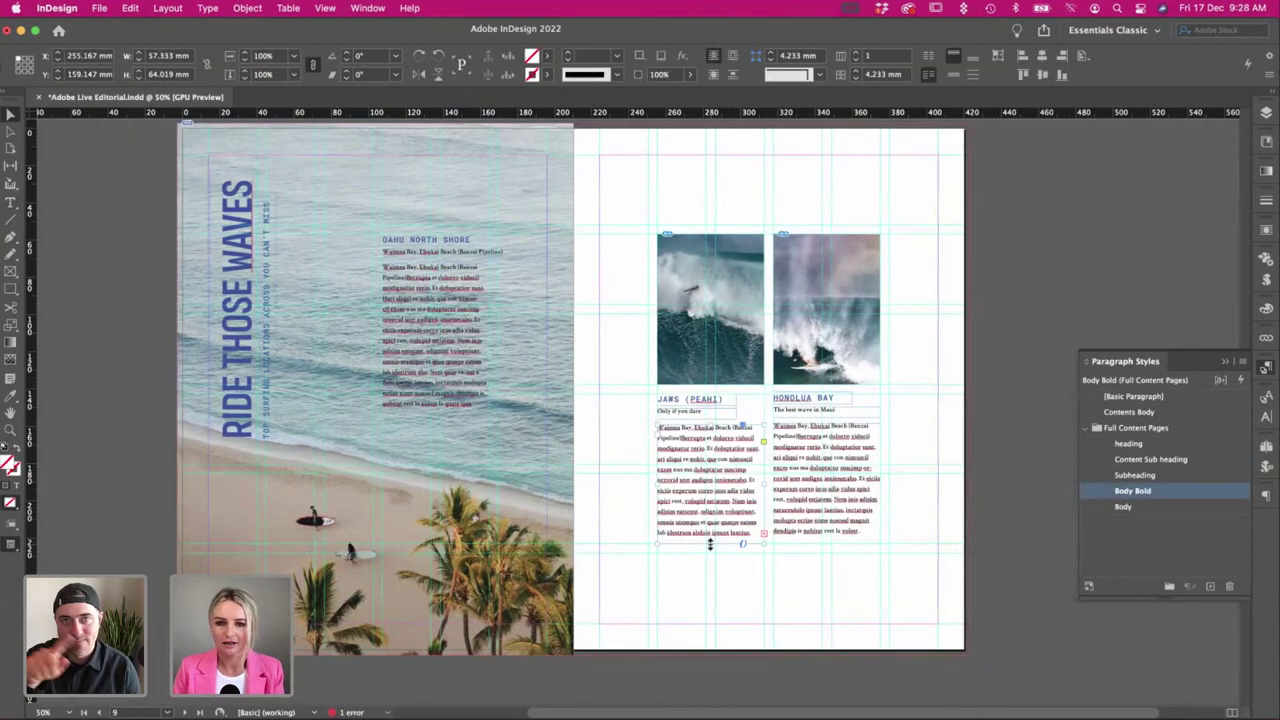
pyautogui.moveTo(710, 544); pyautogui.dragTo(751, 531)
pyautogui.doubleClick(742, 561)
pyautogui.press('BackSpace')
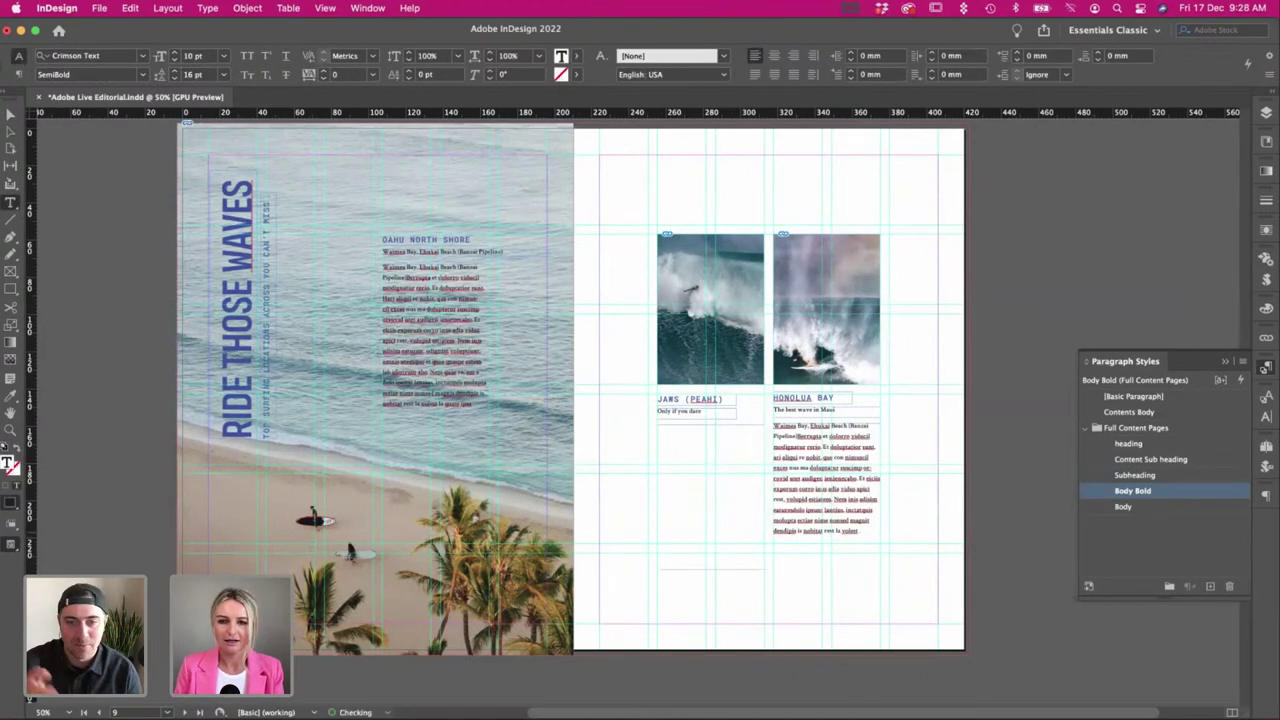
pyautogui.hotkey('ctrl', 'z')
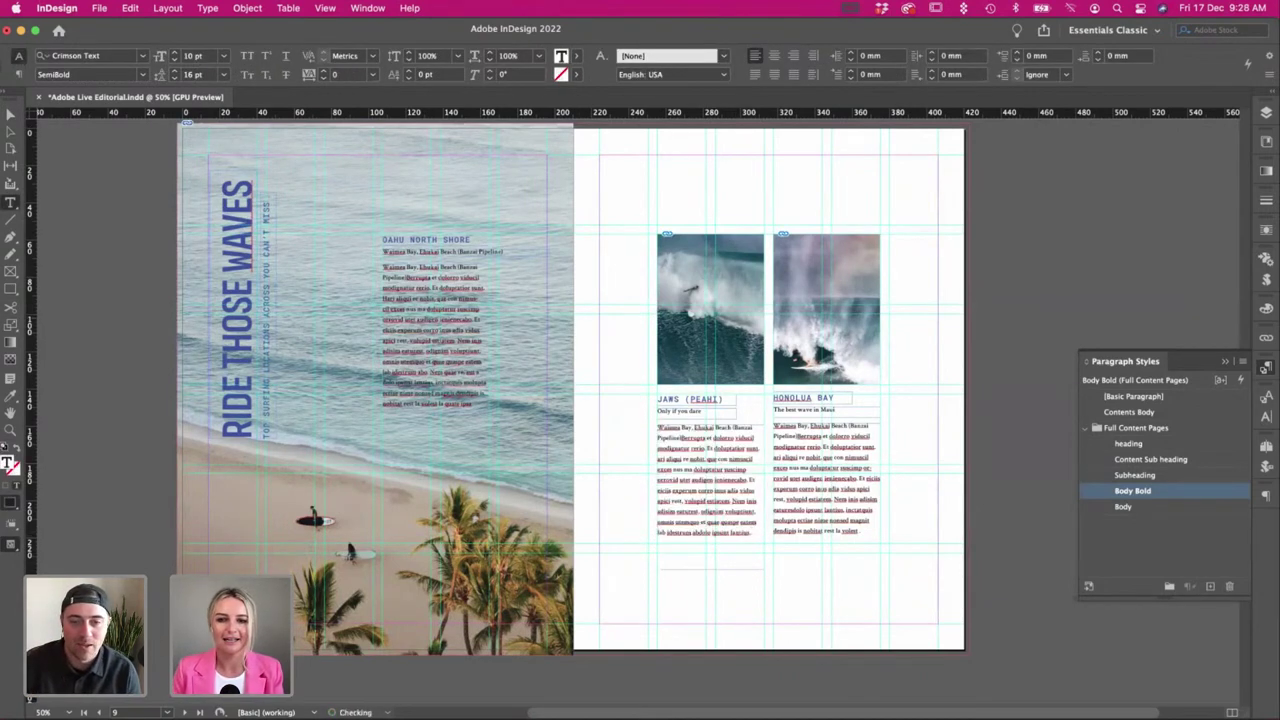
pyautogui.click(12, 114)
pyautogui.click(146, 219)
pyautogui.press('w')
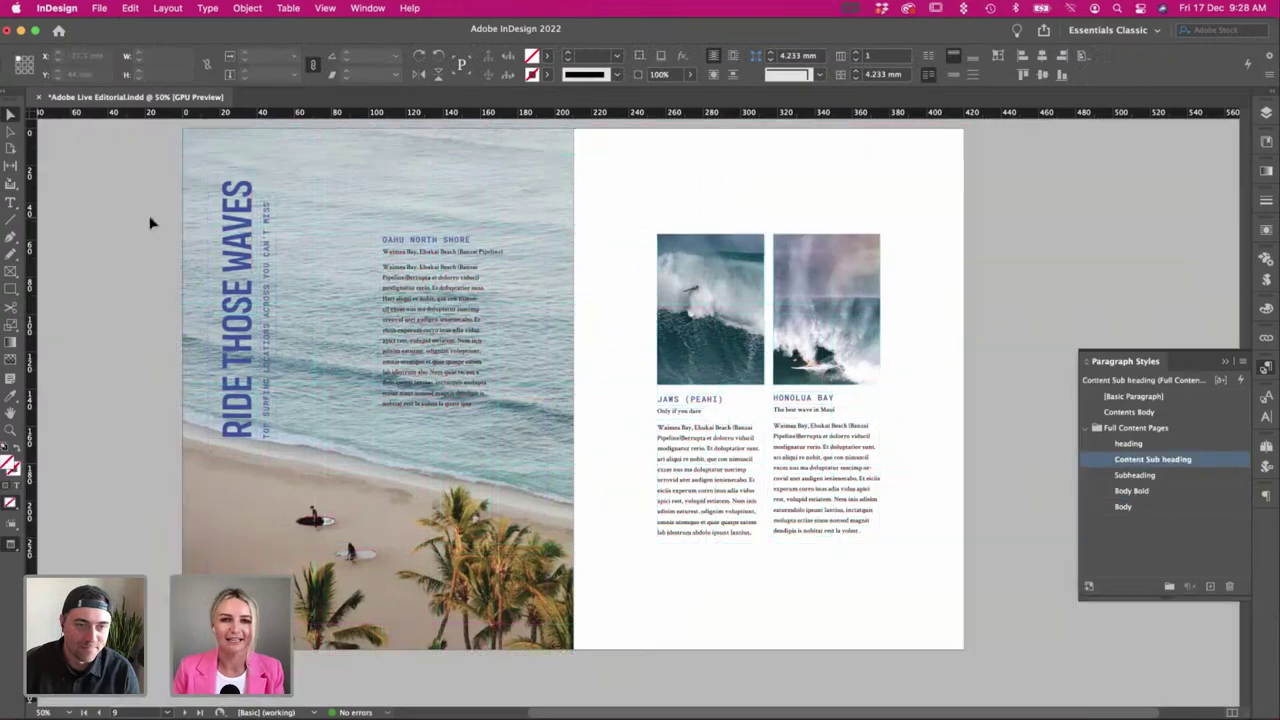
pyautogui.hscroll(-1, 640, 228)
pyautogui.press('w')
pyautogui.press('w')
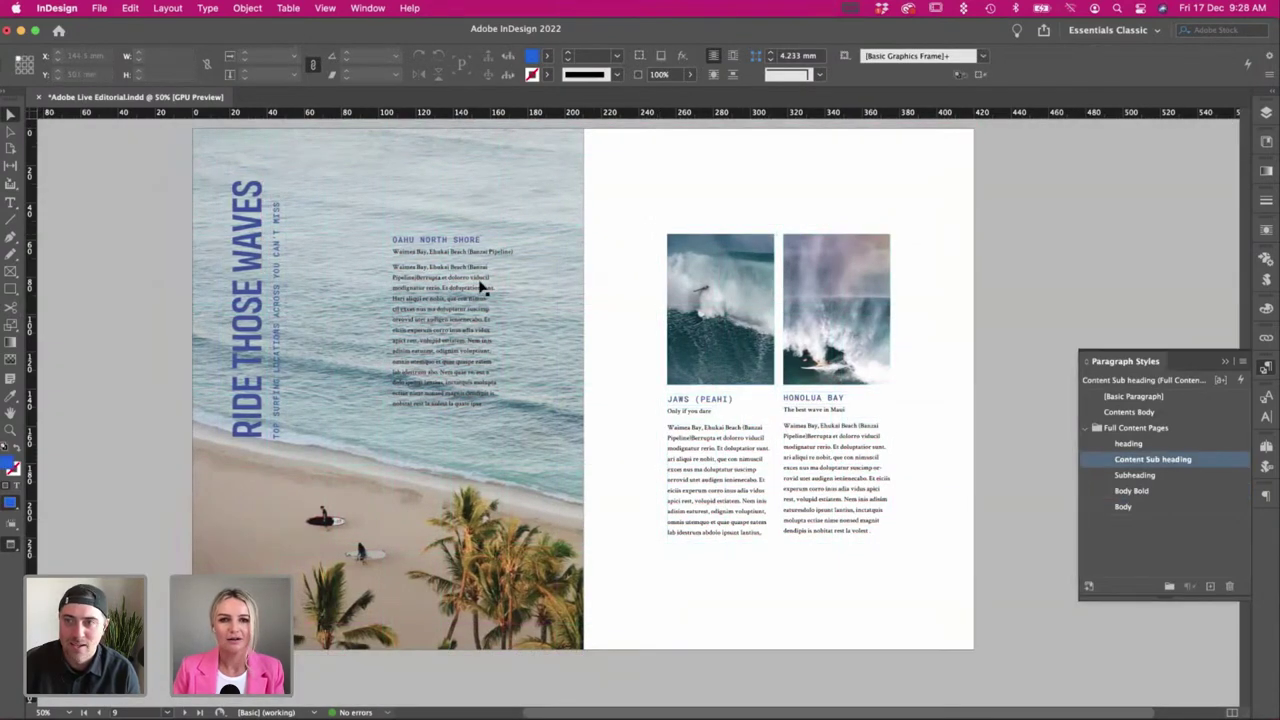
pyautogui.press('w')
pyautogui.press('w')
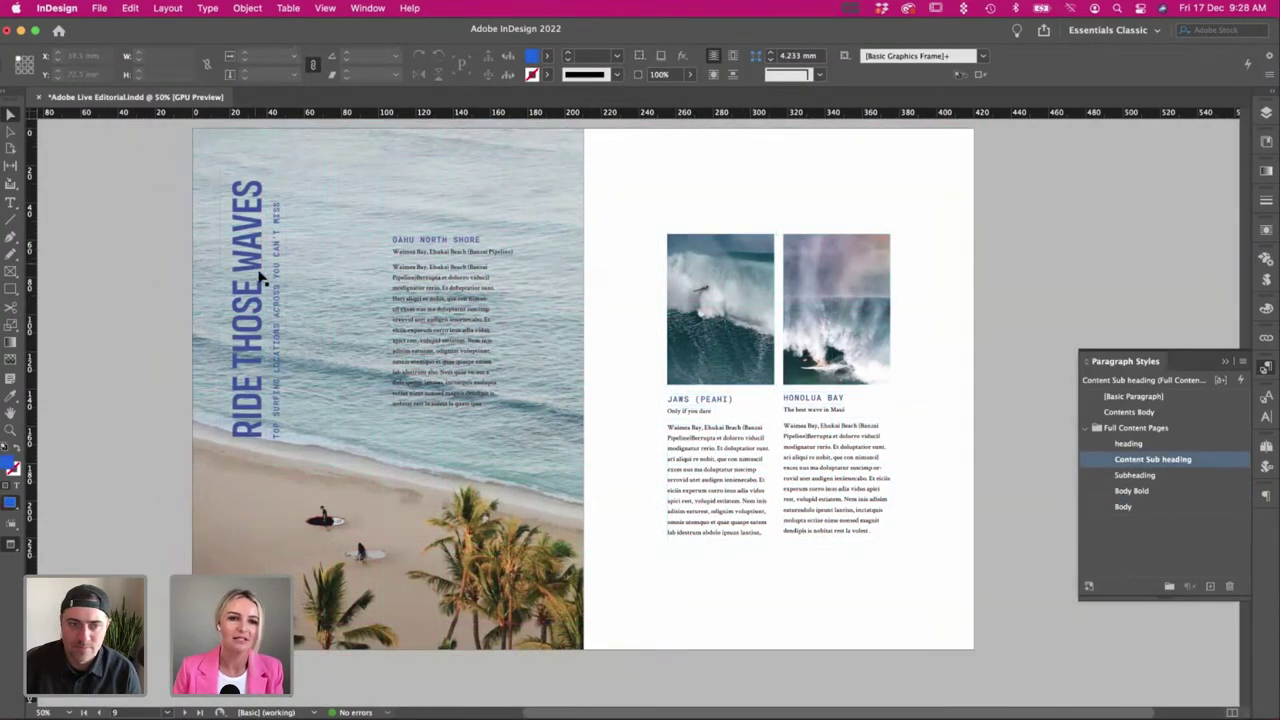
# Turn the subtitle back to horizontal, narrow its frame to wrap onto two lines, and place it above the Oahu North Shore text.
pyautogui.scroll(2, 262, 278)
pyautogui.press('w')
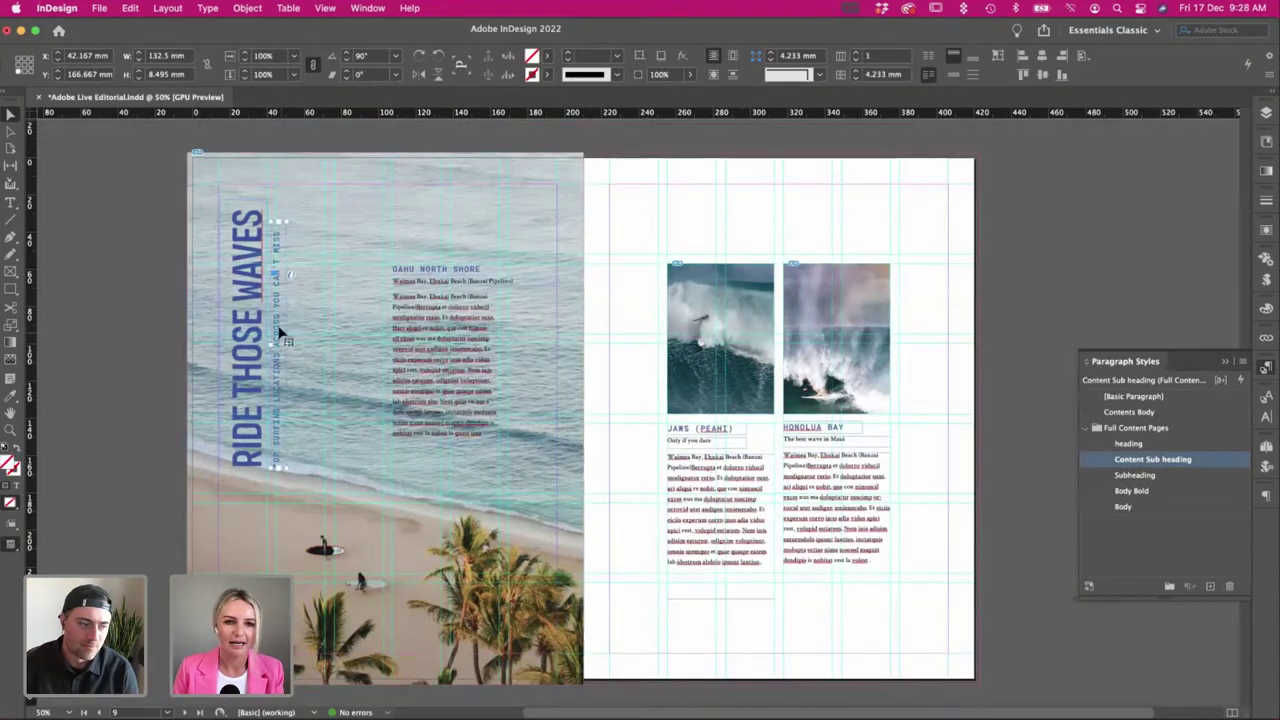
pyautogui.moveTo(215, 462); pyautogui.dragTo(152, 294)
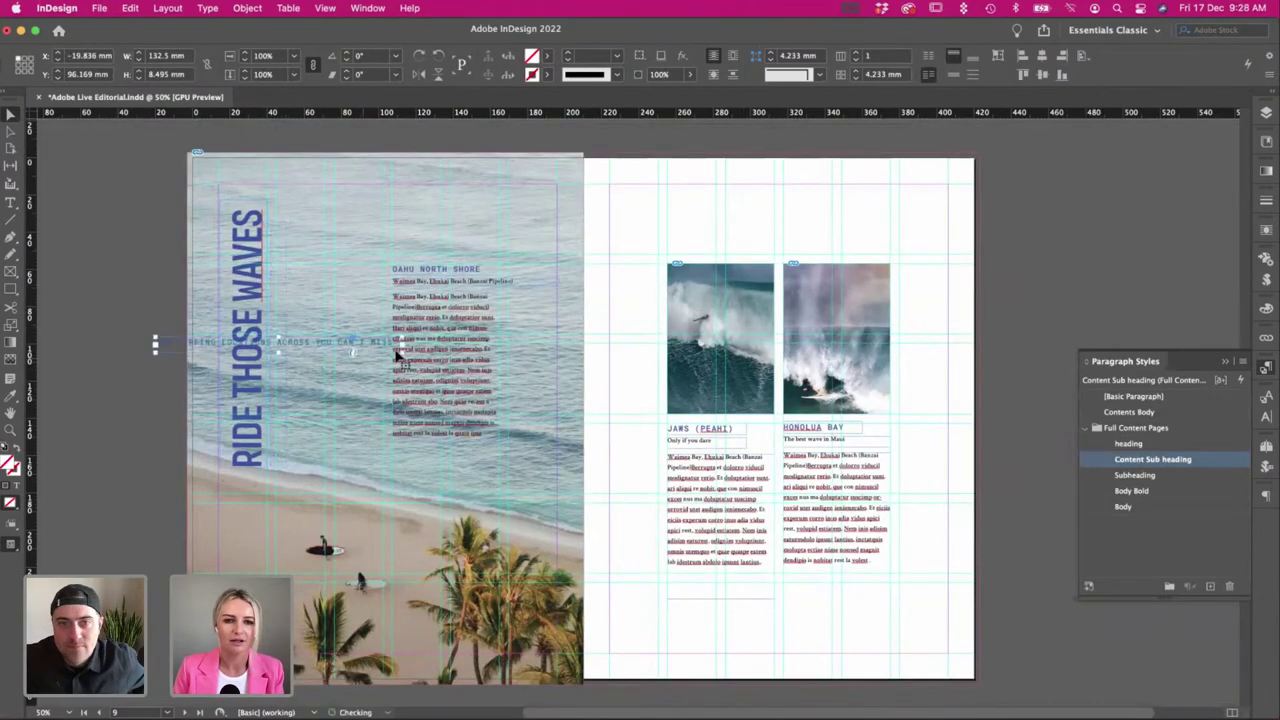
pyautogui.moveTo(403, 353); pyautogui.dragTo(309, 380)
pyautogui.moveTo(194, 357); pyautogui.dragTo(435, 226)
# Reduce the leading of the whole two-line subtitle to 17 pt.
pyautogui.doubleClick(439, 219)
pyautogui.press('super+a')
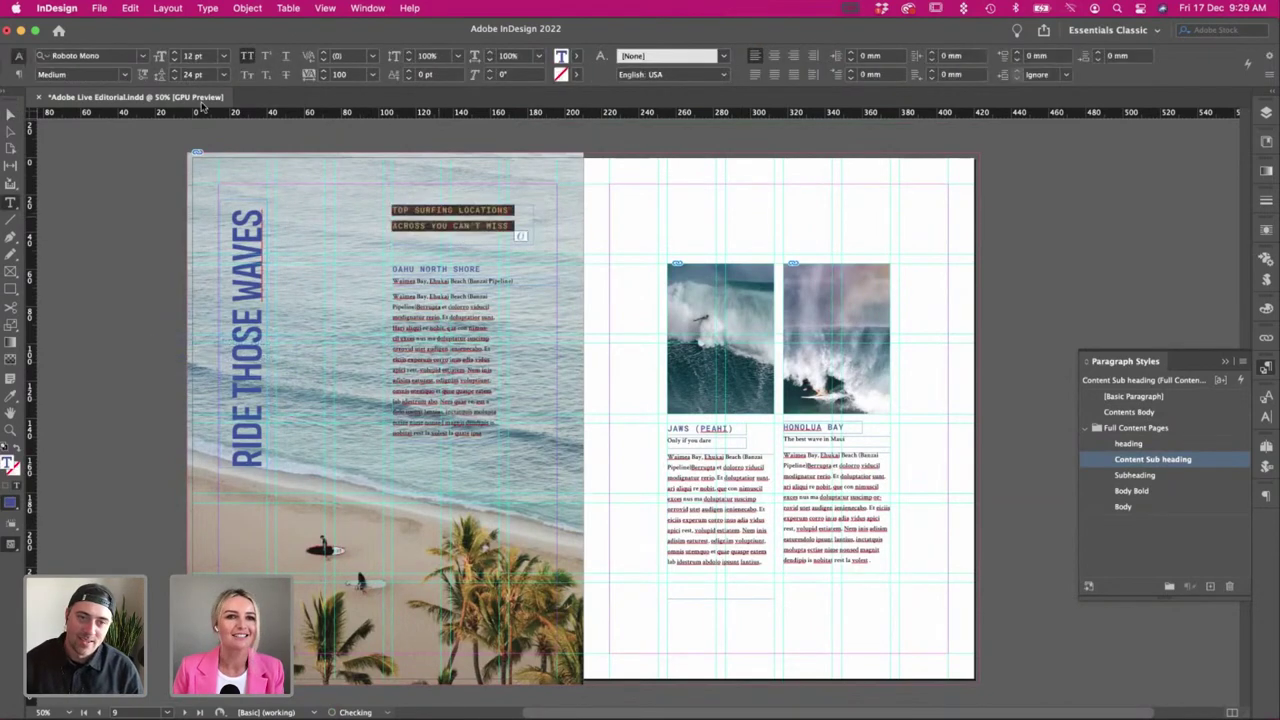
pyautogui.click(174, 79)
pyautogui.click(174, 79)
pyautogui.click(174, 79)
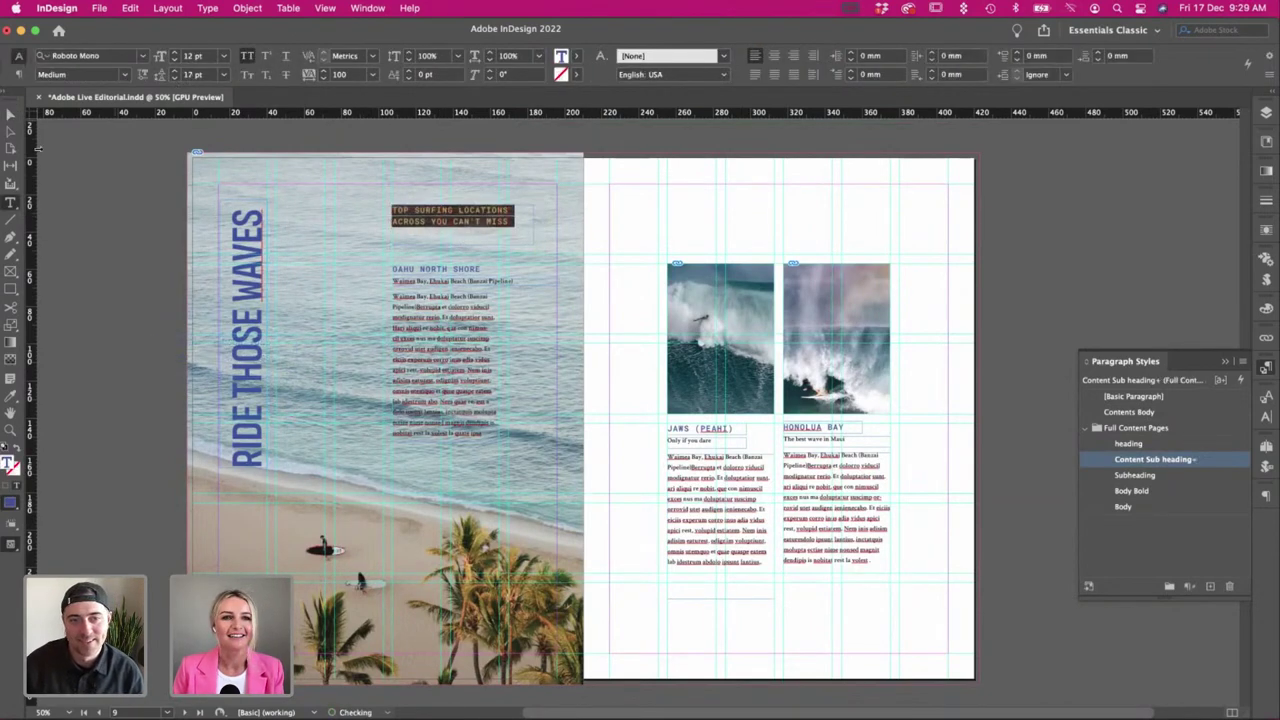
pyautogui.click(10, 113)
# Fit the subtitle frame to its two lines and lower it closer to the Oahu North Shore heading.
pyautogui.press('w')
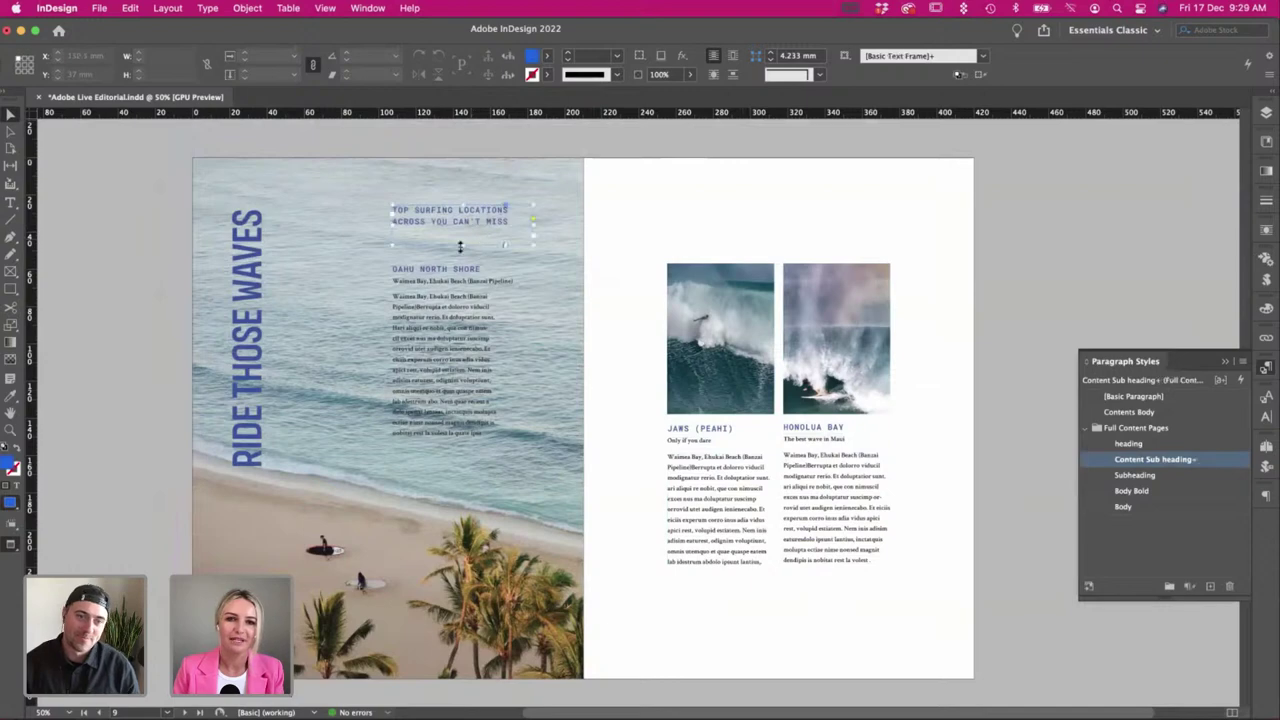
pyautogui.moveTo(460, 246); pyautogui.dragTo(425, 237)
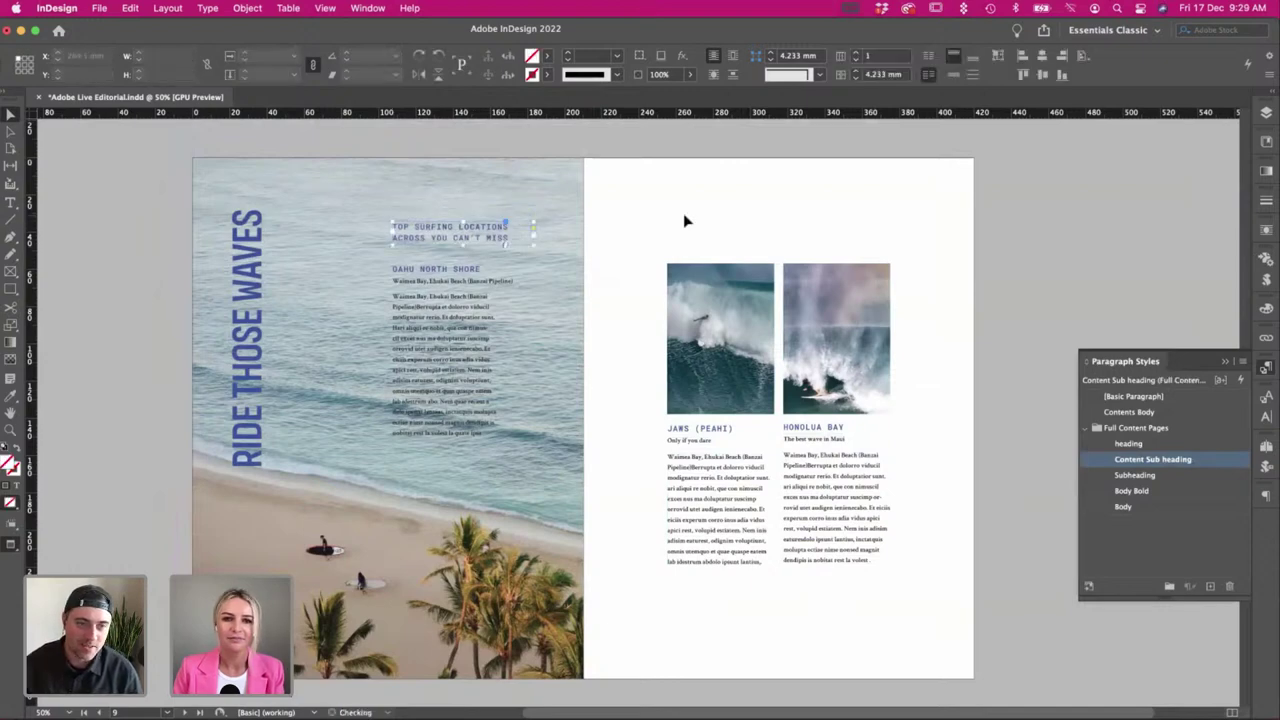
pyautogui.click(685, 218)
# Scale up the vertical main heading and position it so it runs down from the left page's upper edge.
pyautogui.press('w')
pyautogui.click(250, 268)
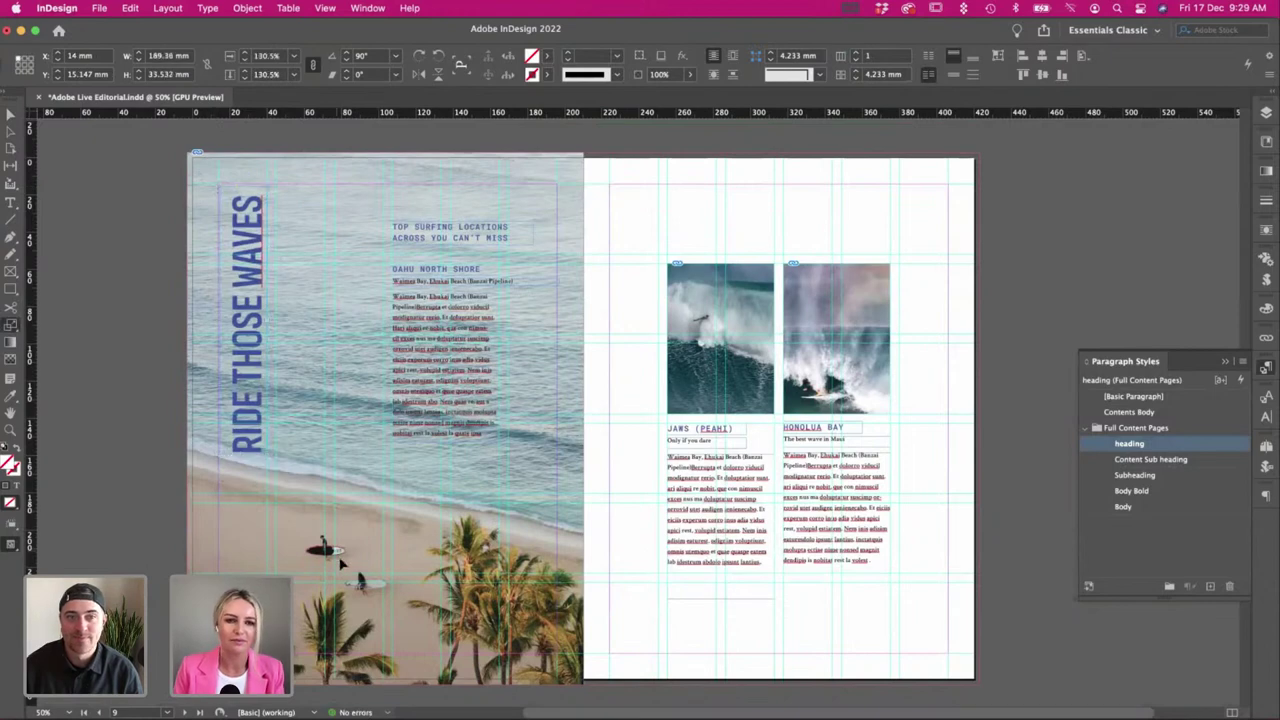
pyautogui.moveTo(364, 622); pyautogui.dragTo(354, 612)
pyautogui.press('v')
pyautogui.moveTo(259, 449); pyautogui.dragTo(250, 420)
pyautogui.press('w')
pyautogui.hotkey('shift', 'Down')
pyautogui.click(161, 401)
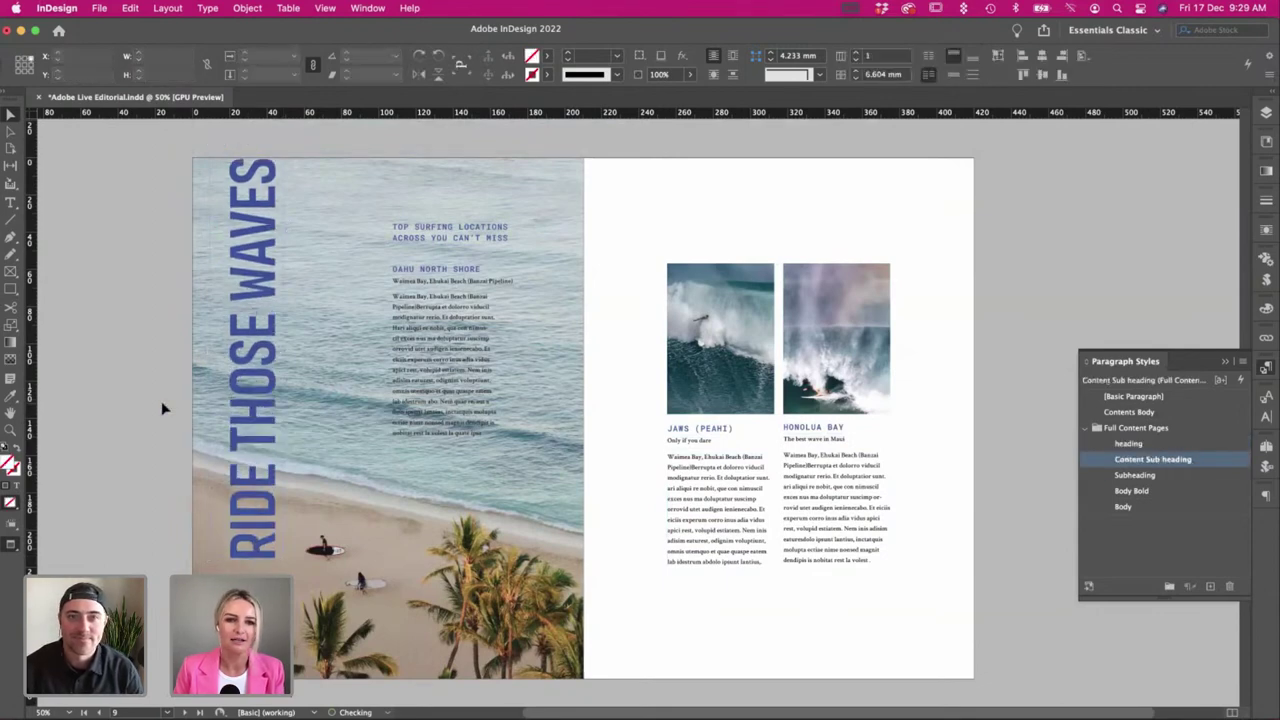
# Reflow the vertical heading onto two lines, RIDE THOSE and WAVES, and align both lines to the right.
pyautogui.press('w')
pyautogui.press('w')
pyautogui.click(270, 366)
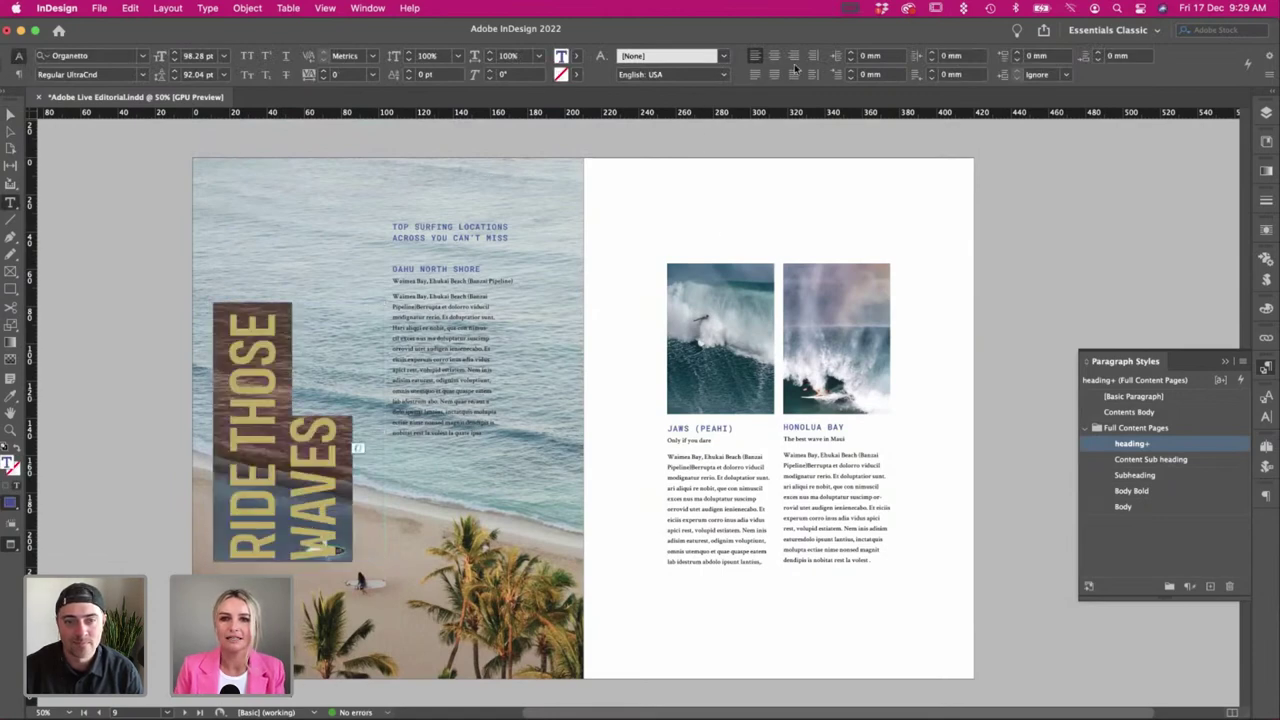
pyautogui.click(795, 74)
pyautogui.click(9, 112)
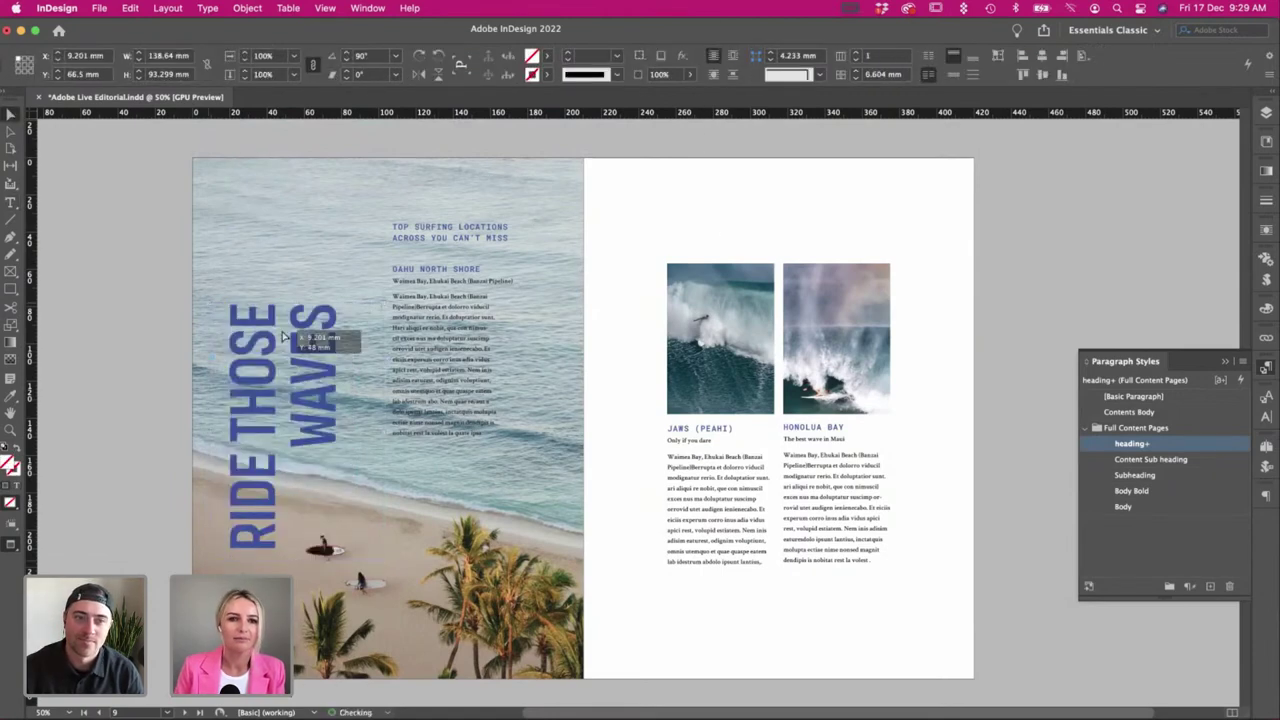
# Move the two-line heading up so its end meets the left page's upper margin, and preview it.
pyautogui.press('w')
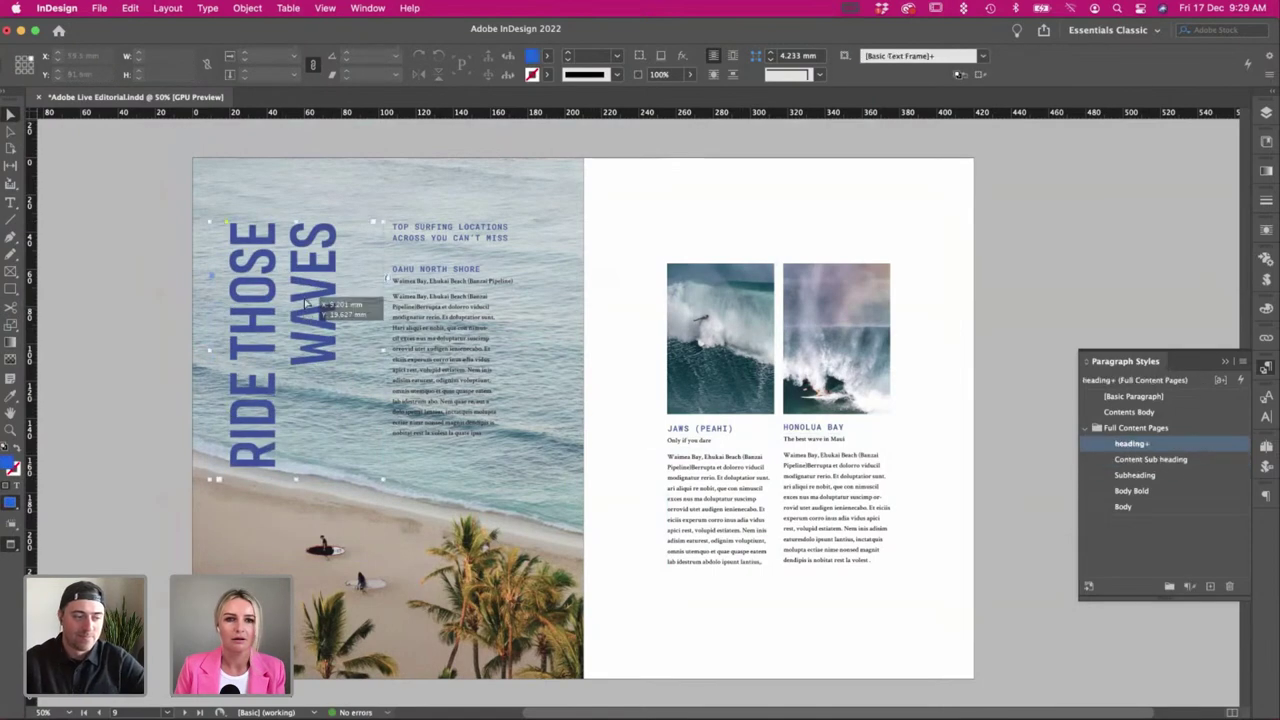
pyautogui.moveTo(246, 339); pyautogui.dragTo(246, 302)
pyautogui.press('w')
pyautogui.press('super+shift+a')
pyautogui.moveTo(304, 268); pyautogui.dragTo(292, 275)
pyautogui.press('w')
pyautogui.press('w')
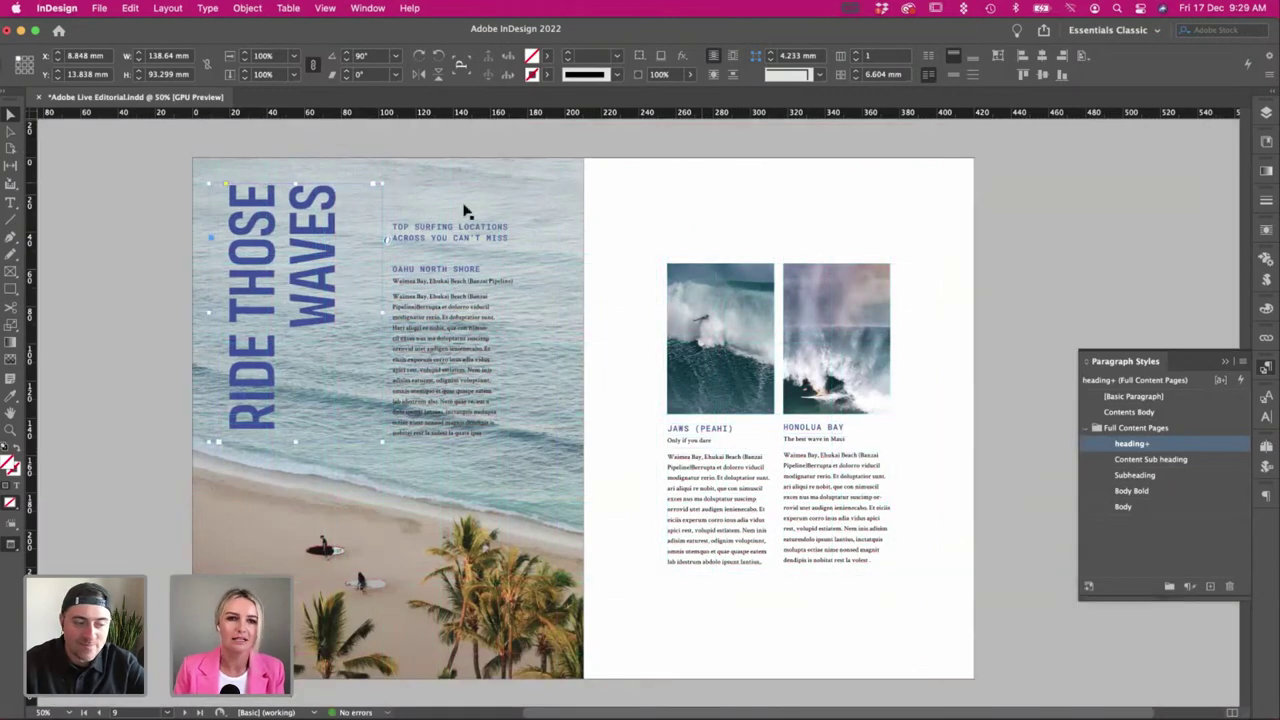
# Raise the two-line heading to the left page's upper edge, scale it up slightly, and preview the spread.
pyautogui.moveTo(352, 212); pyautogui.dragTo(352, 183)
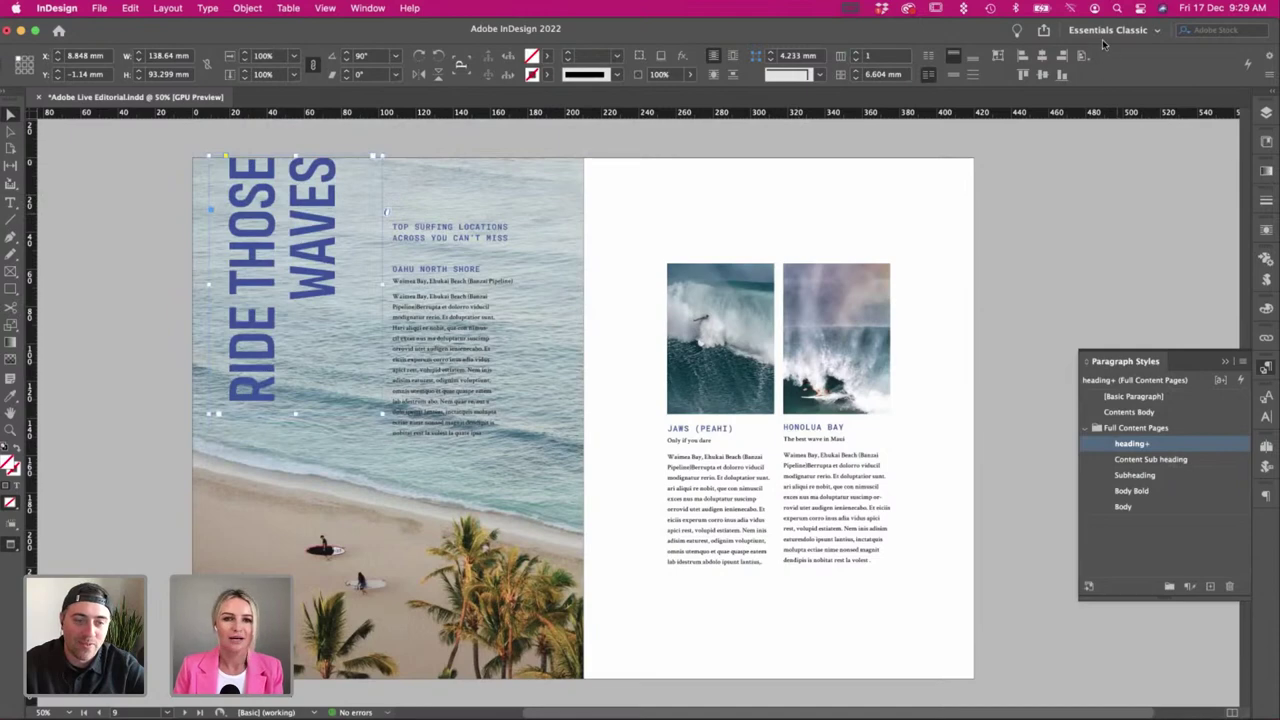
pyautogui.click(636, 225)
pyautogui.click(300, 280)
pyautogui.press('s')
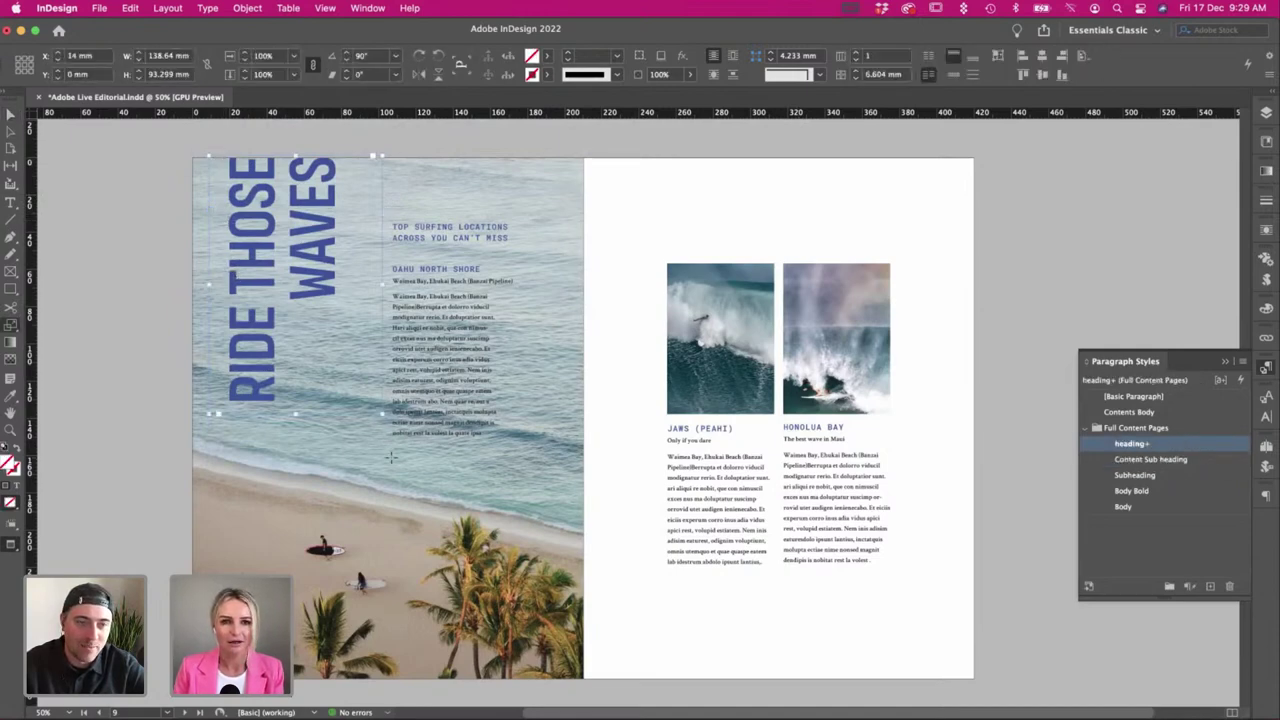
pyautogui.moveTo(404, 480); pyautogui.dragTo(404, 481)
pyautogui.press('v')
pyautogui.press('w')
pyautogui.click(155, 328)
pyautogui.press('w')
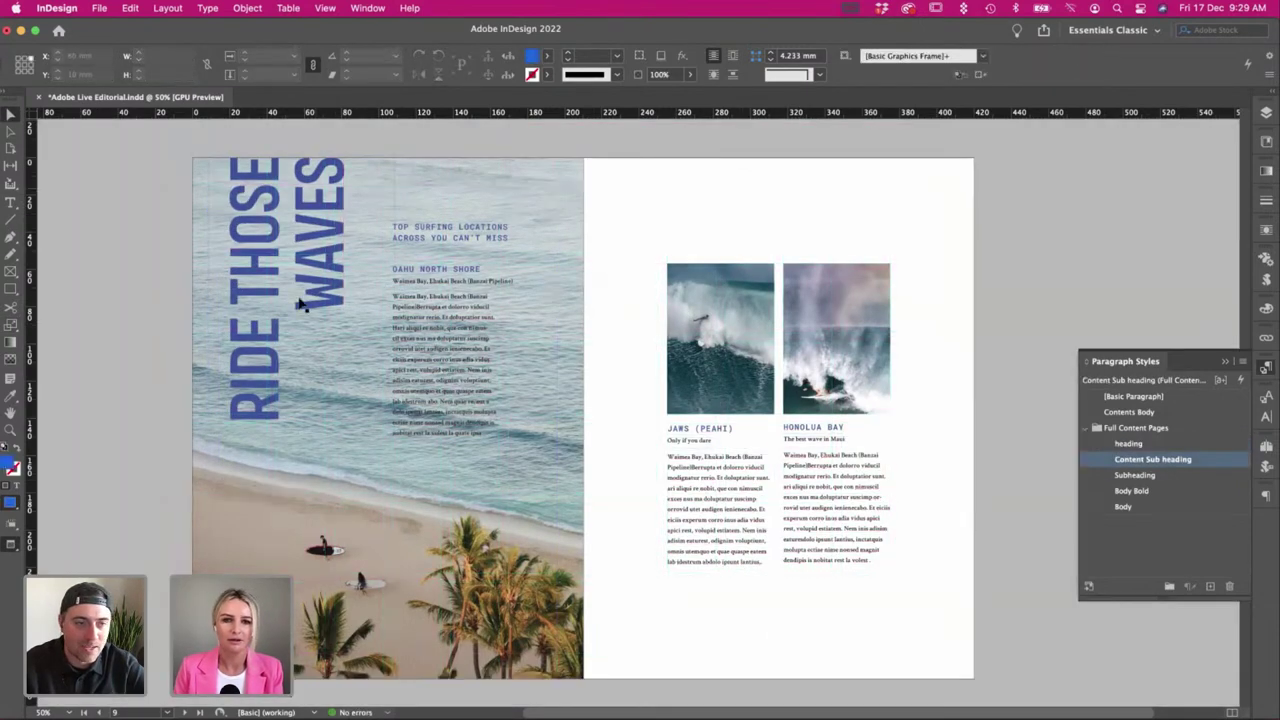
# Move the two-line heading down so its upper end lines up with the TOP SURFING LOCATIONS subheading, and preview the spread.
pyautogui.moveTo(301, 326); pyautogui.dragTo(301, 365)
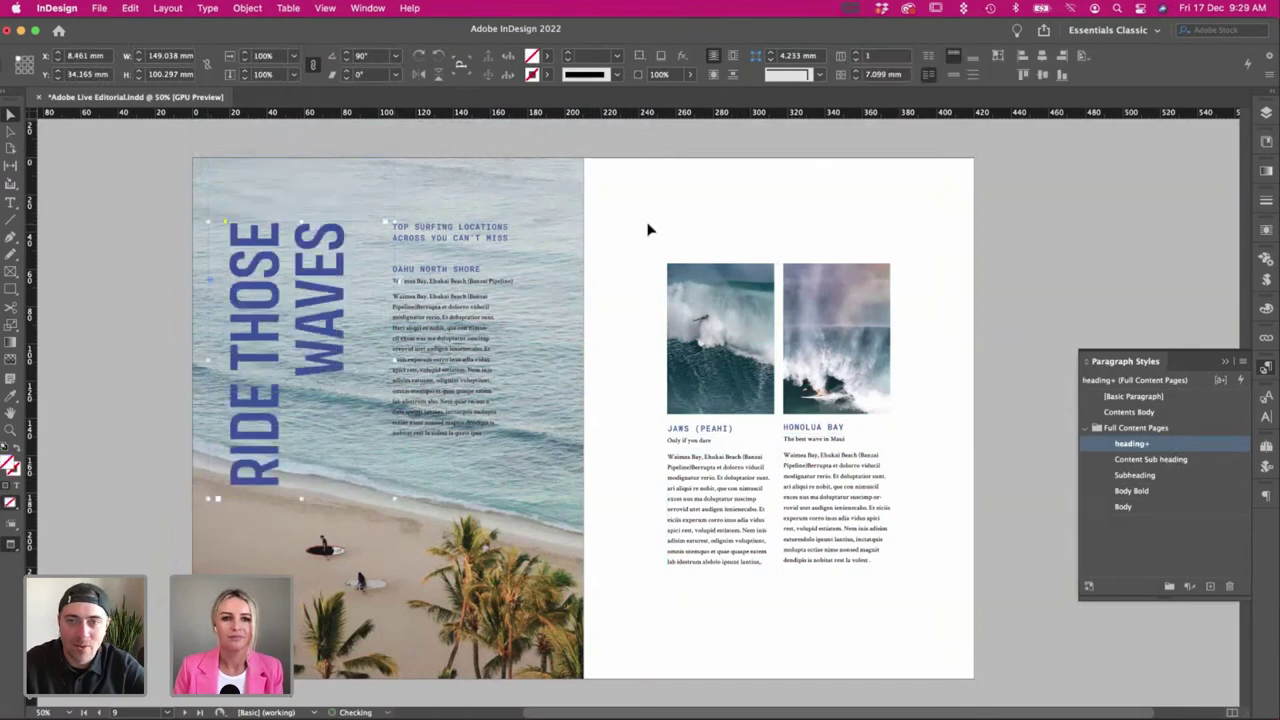
pyautogui.click(647, 224)
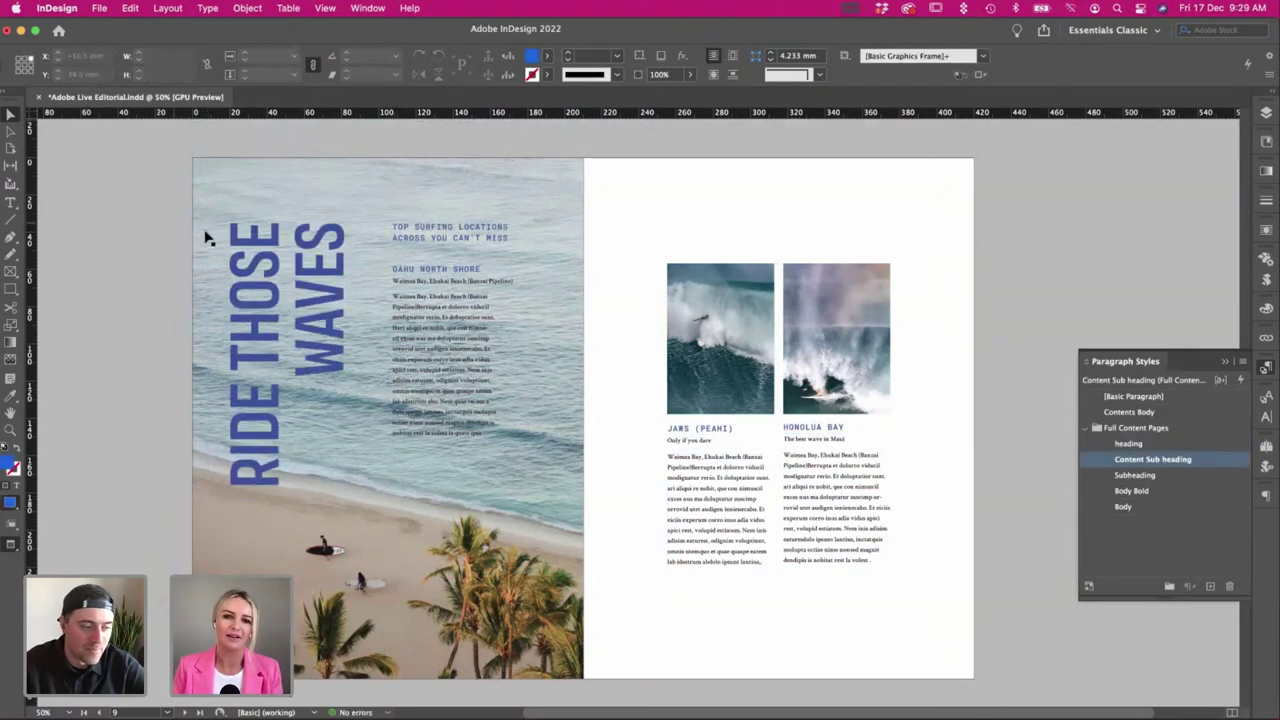
pyautogui.doubleClick(363, 204)
pyautogui.press('w')
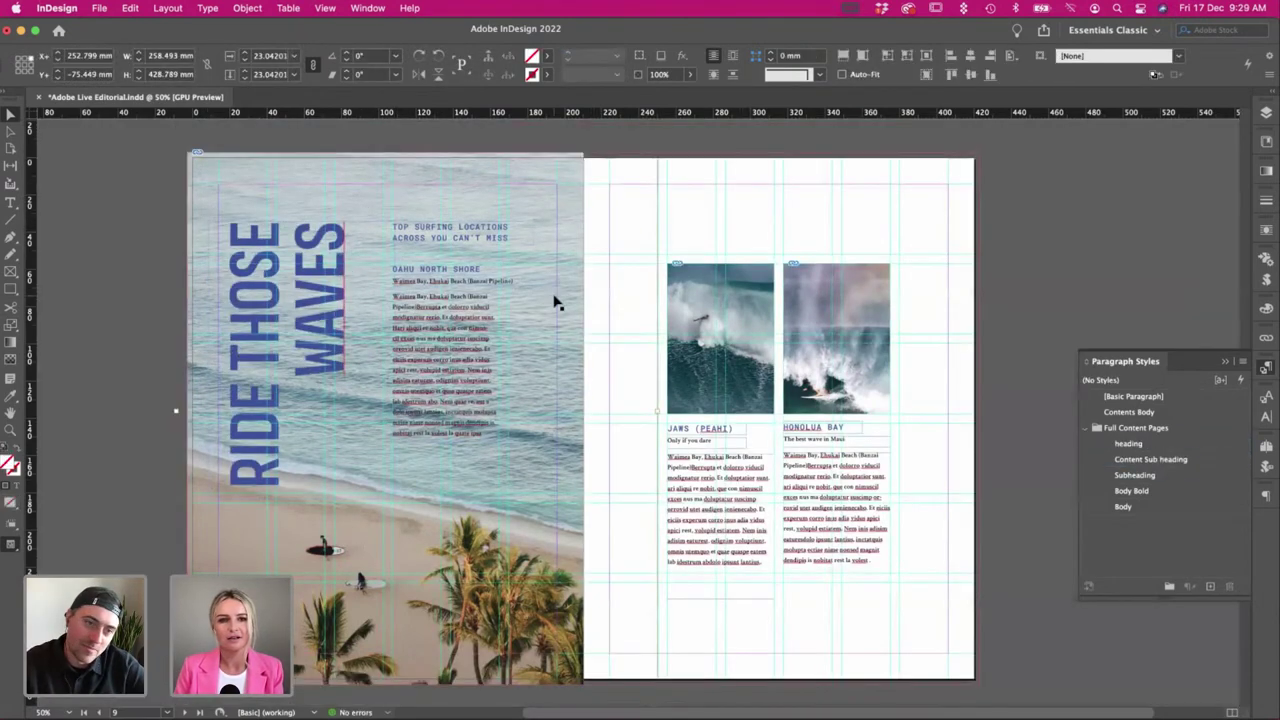
pyautogui.click(283, 254)
pyautogui.click(124, 263)
pyautogui.press('w')
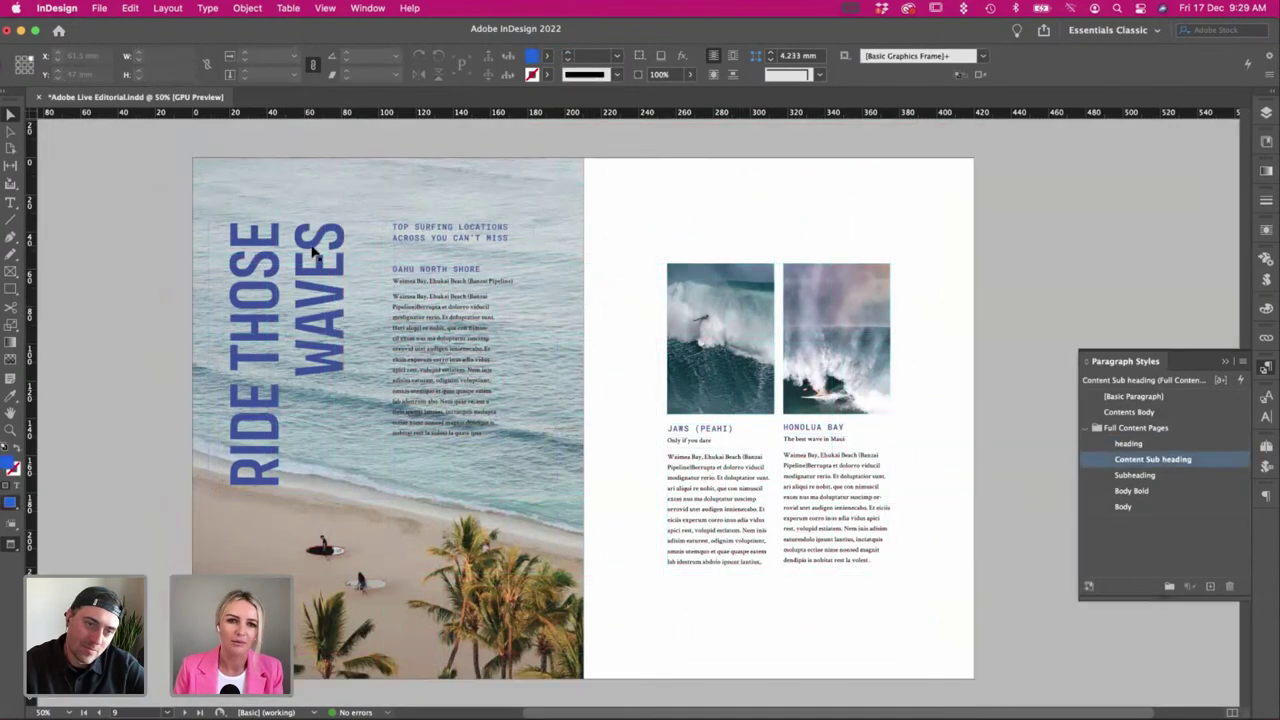
# Shift the two-line RIDE THOSE WAVES heading slightly towards the text column, and preview the spread without guides.
pyautogui.moveTo(313, 252); pyautogui.dragTo(256, 258)
pyautogui.press('w')
pyautogui.click(134, 206)
pyautogui.press('w')
pyautogui.click(177, 222)
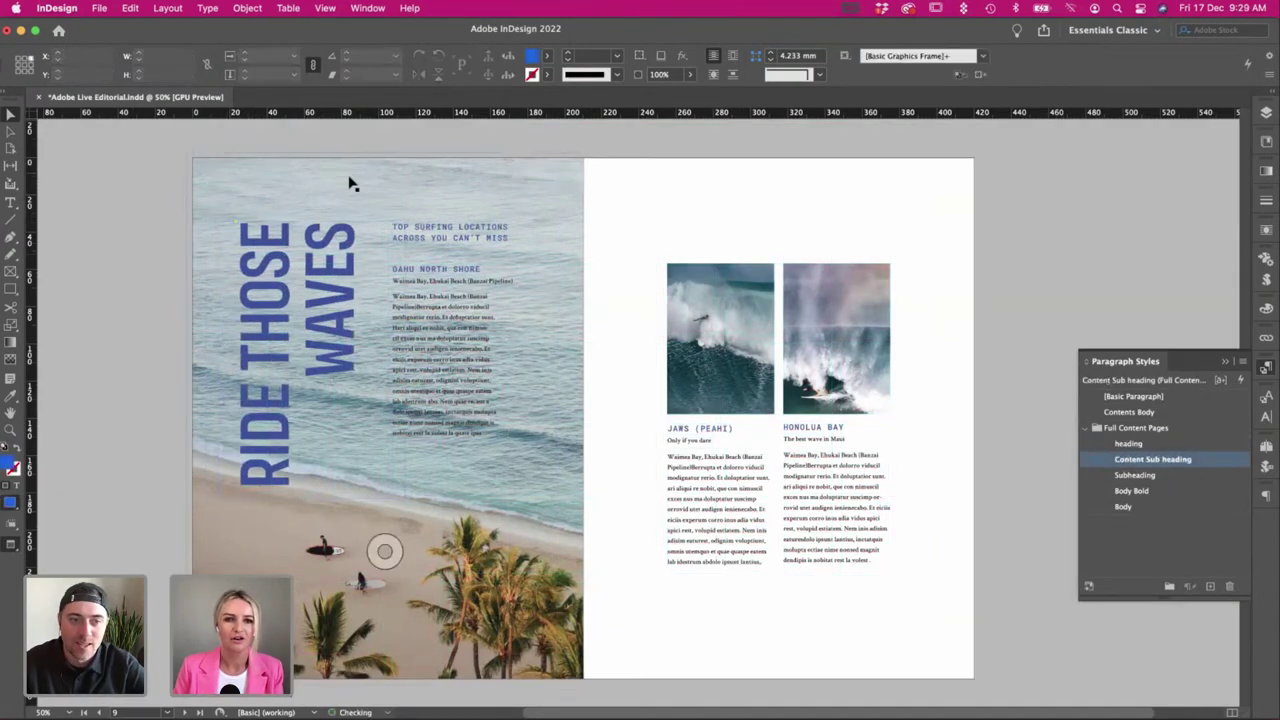
pyautogui.click(350, 179)
pyautogui.click(736, 166)
pyautogui.hscroll(-2, 736, 166)
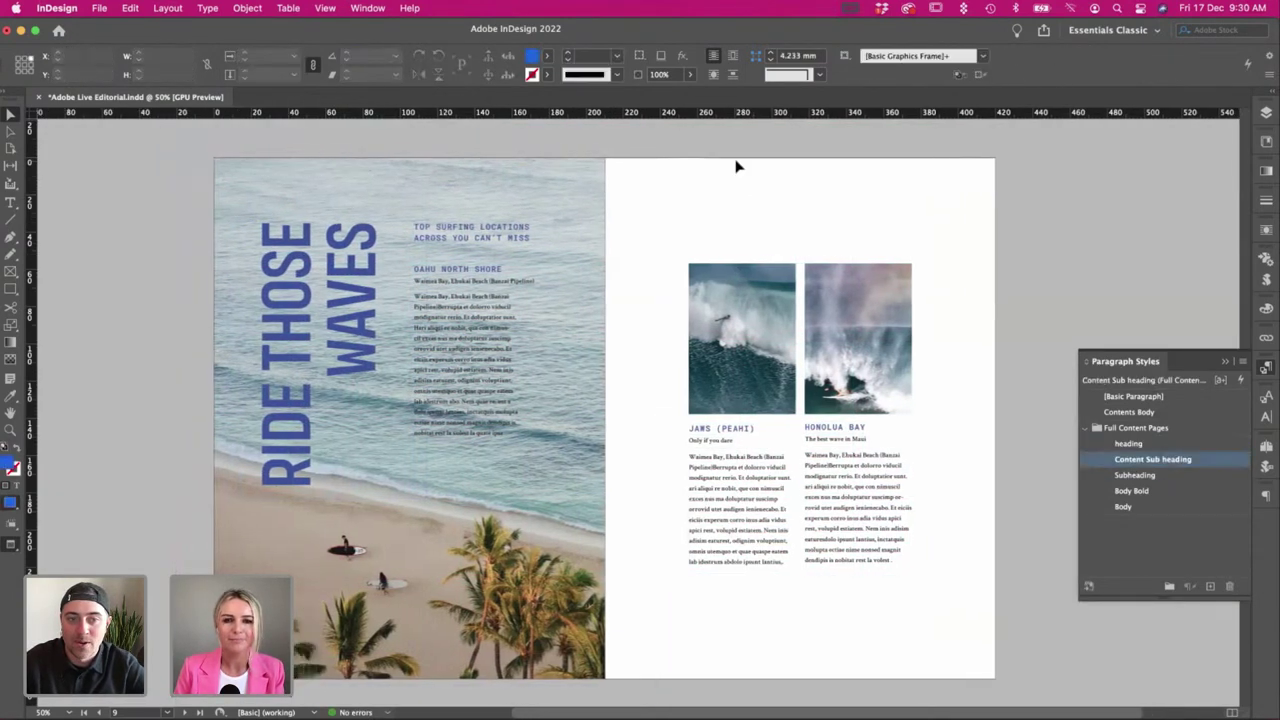
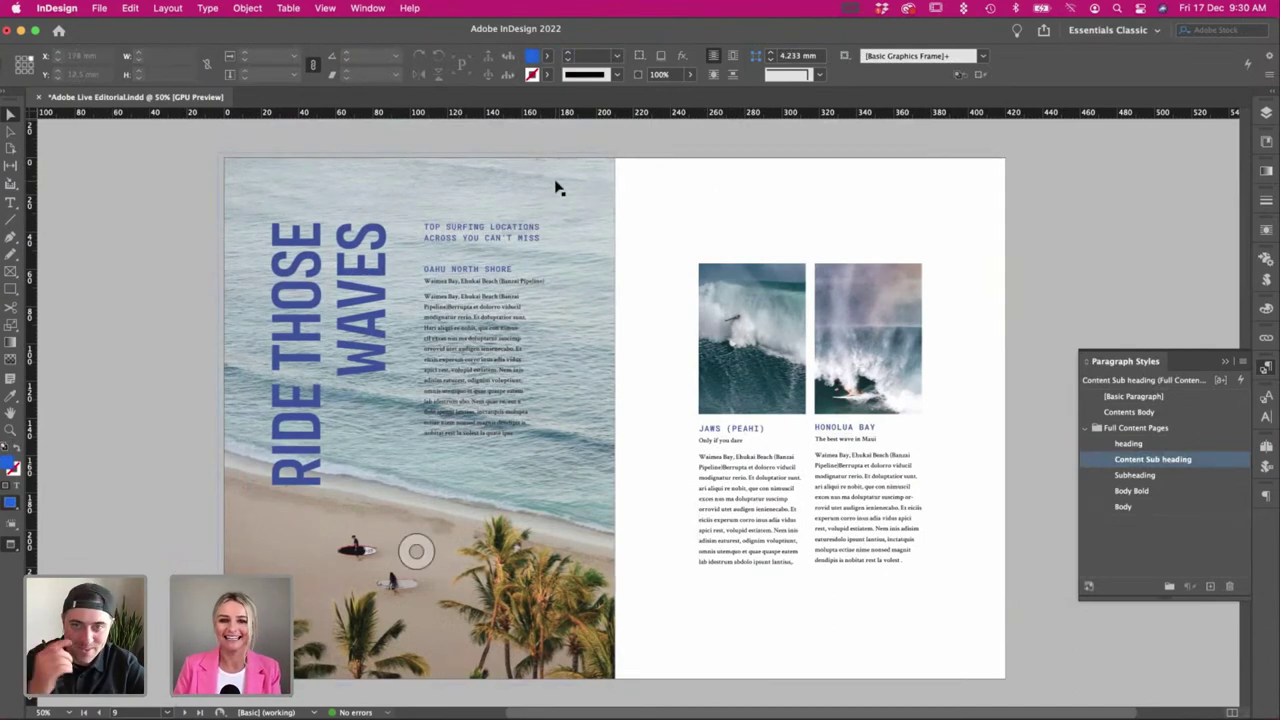
# Try the DIVE DEEP INTO SNORKELING heading rotated 90° on the facing underwater photo, and undo both changes.
pyautogui.scroll(20, 511, 167)
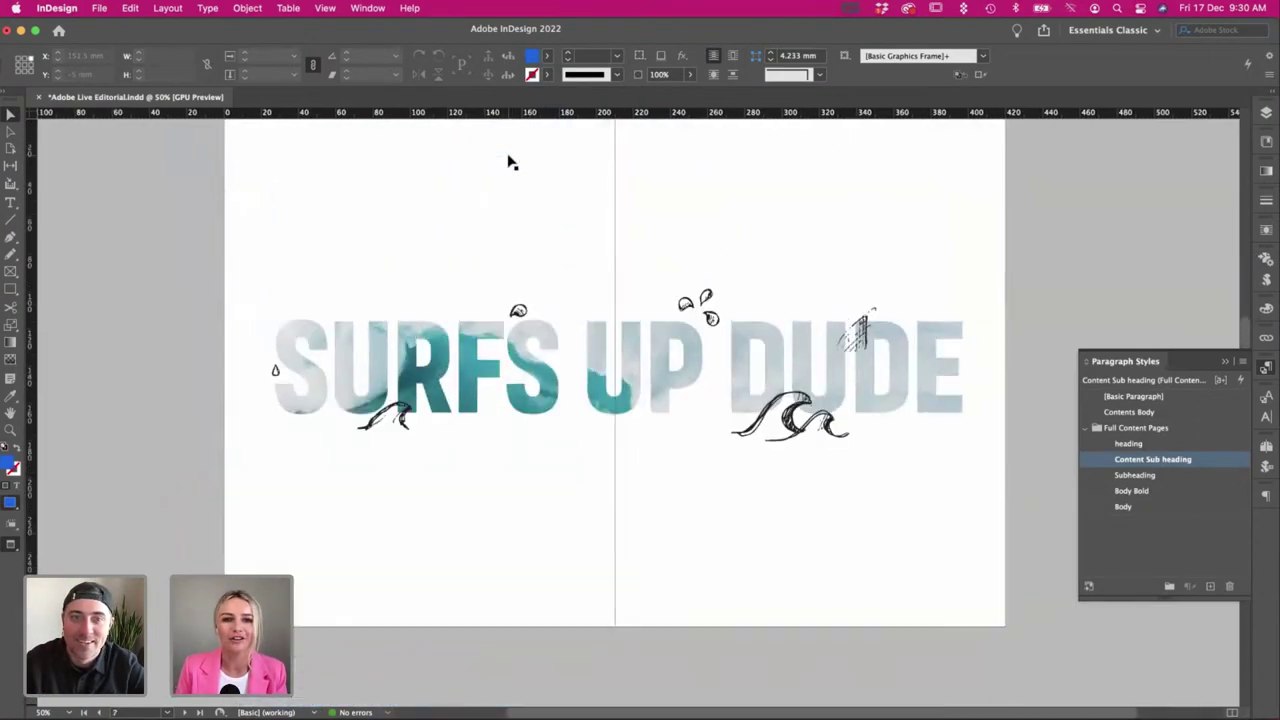
pyautogui.scroll(5, 508, 160)
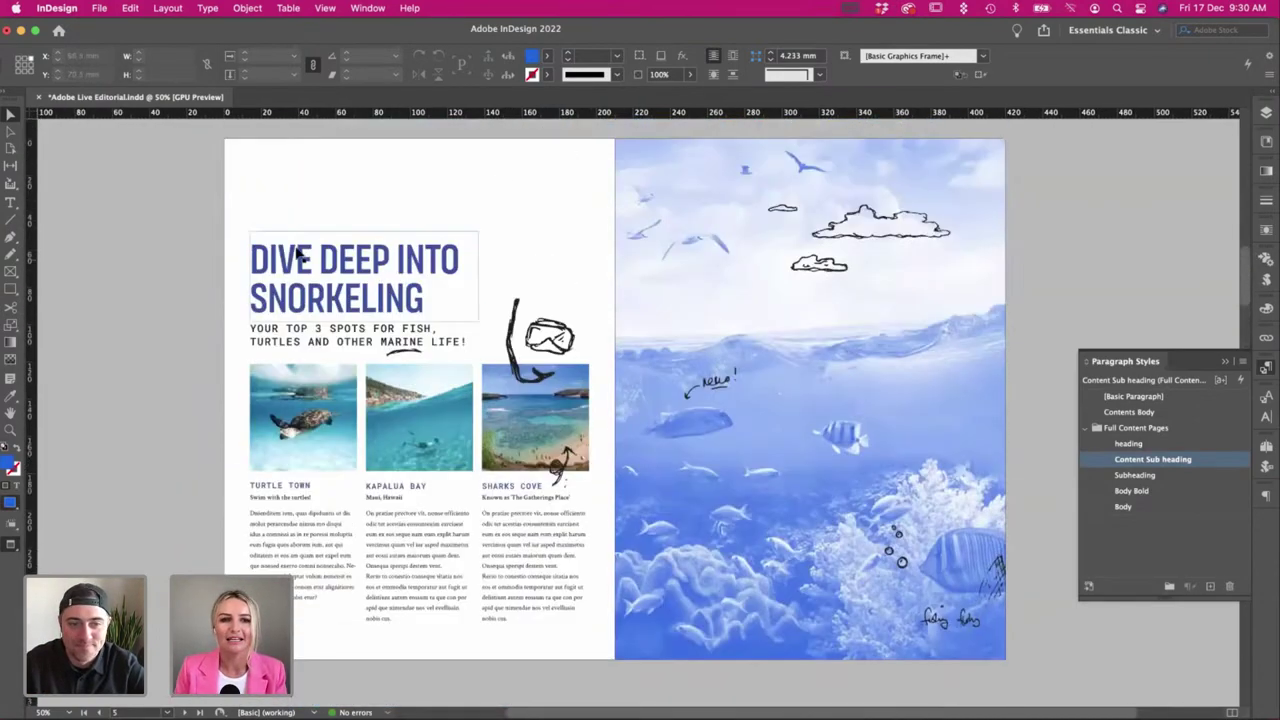
pyautogui.click(297, 254)
pyautogui.moveTo(345, 280); pyautogui.dragTo(788, 407)
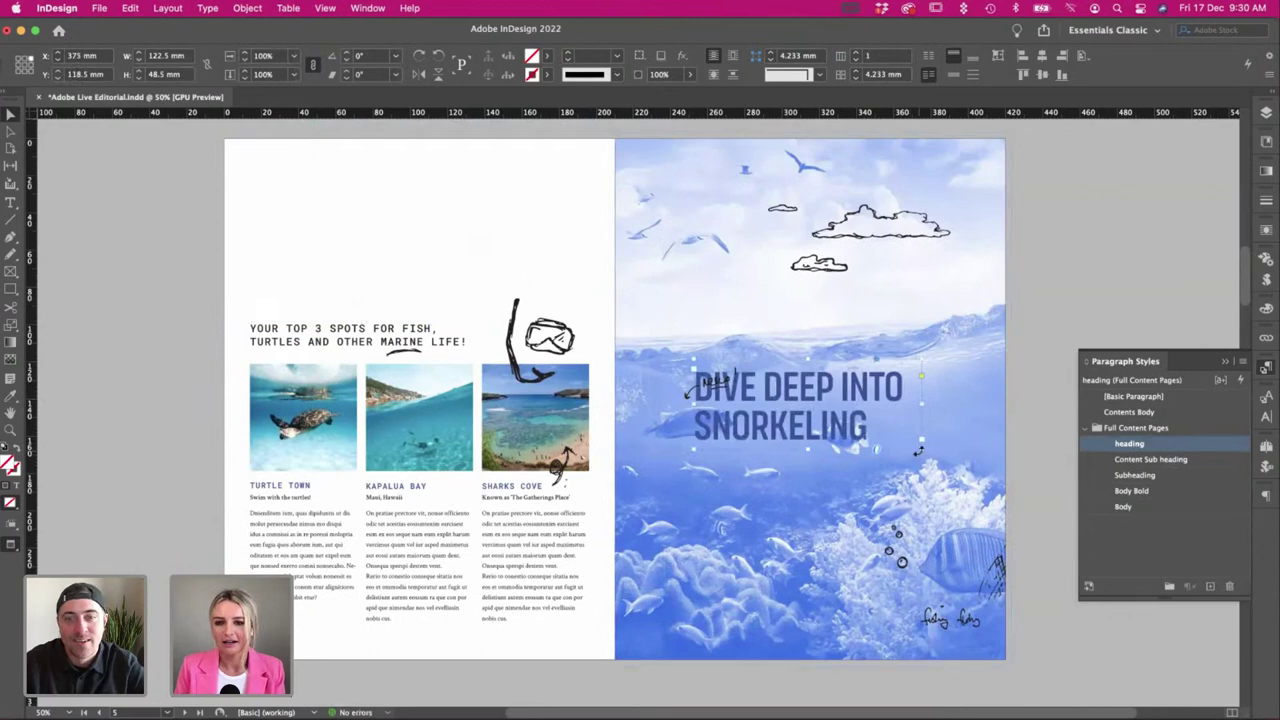
pyautogui.moveTo(927, 445); pyautogui.dragTo(856, 283)
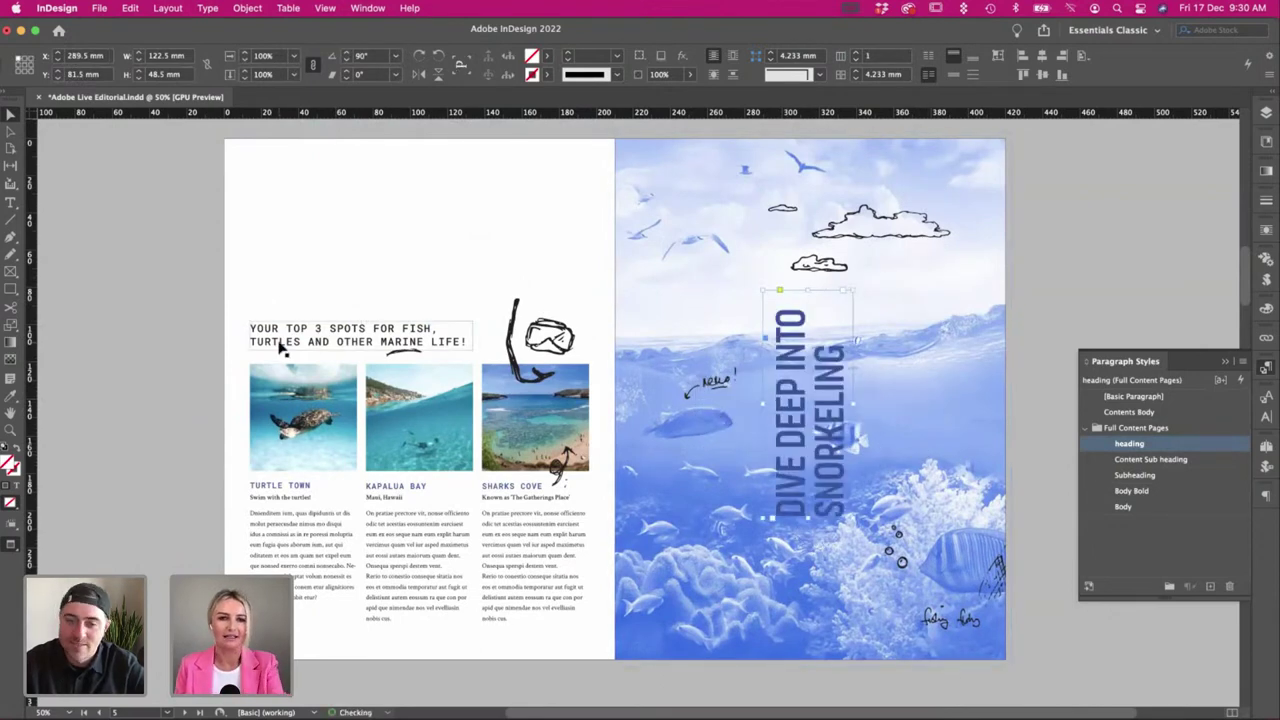
pyautogui.hotkey('ctrl', 'z')
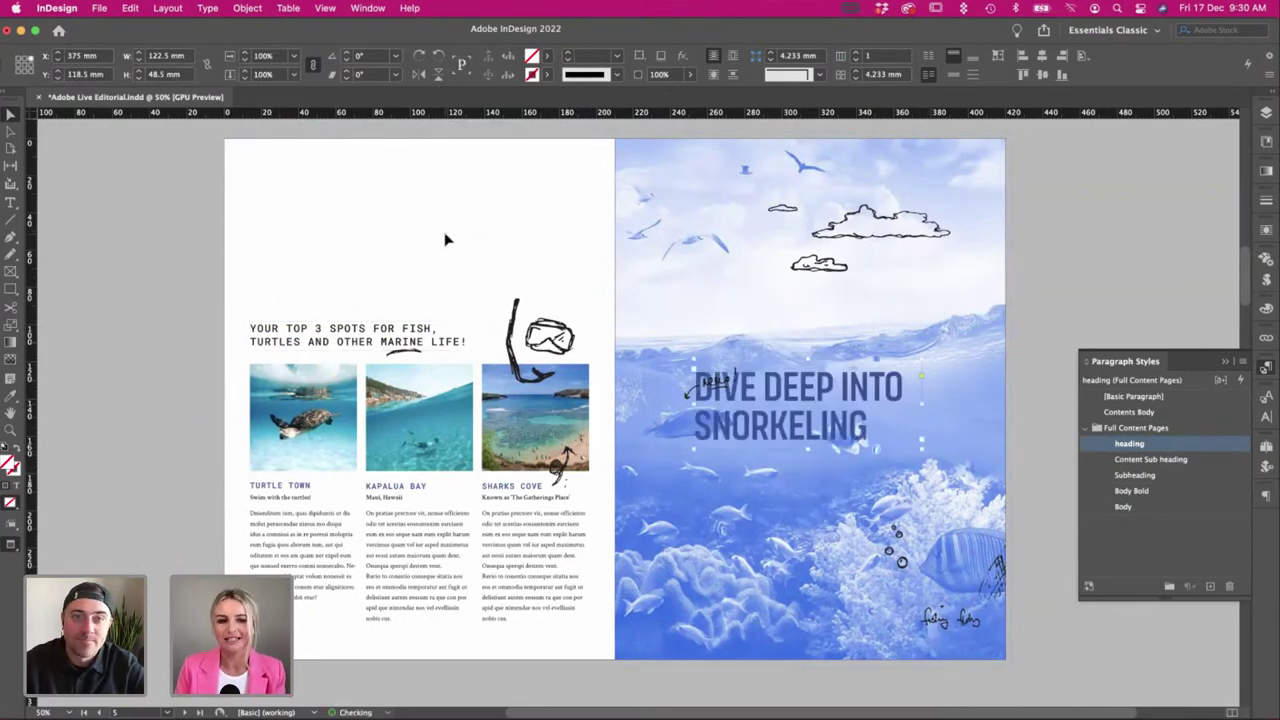
pyautogui.hotkey('ctrl', 'z')
# Replace the surfing spread's left-page beach photo with the wave-rider photo ending in 086.jpg from the 3. Surfing folder.
pyautogui.scroll(-10, 438, 233)
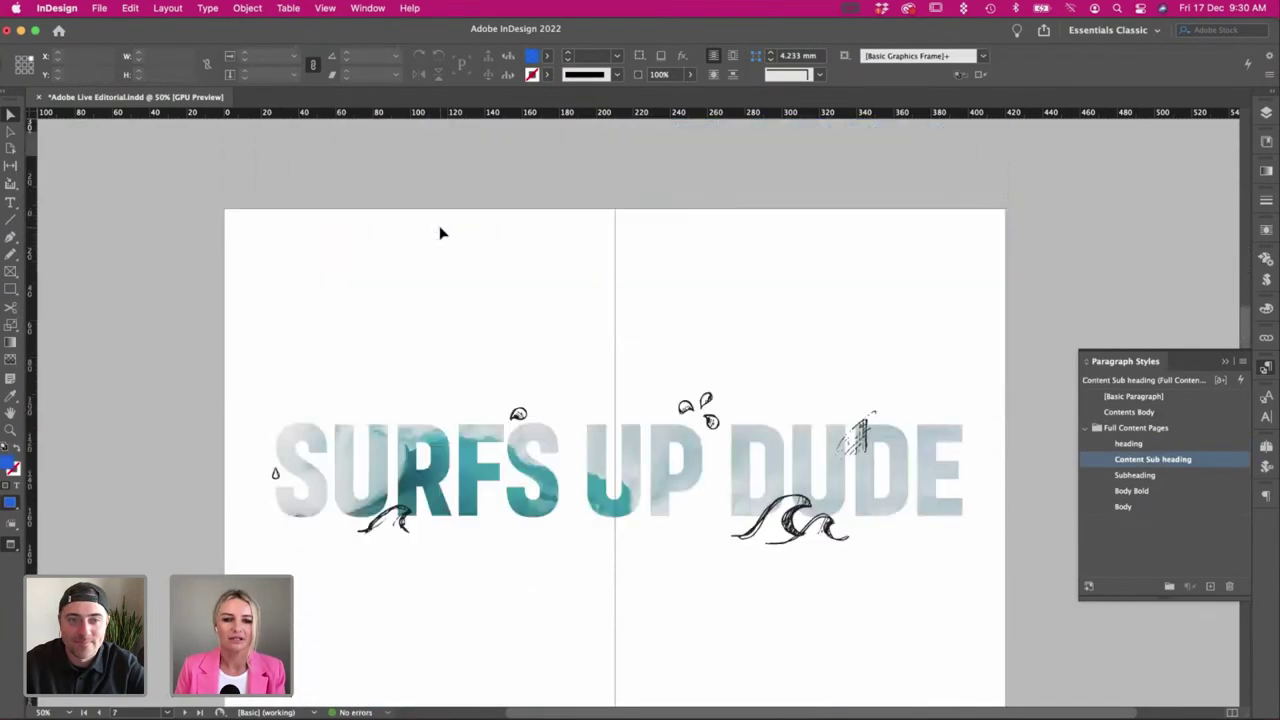
pyautogui.scroll(-5, 440, 230)
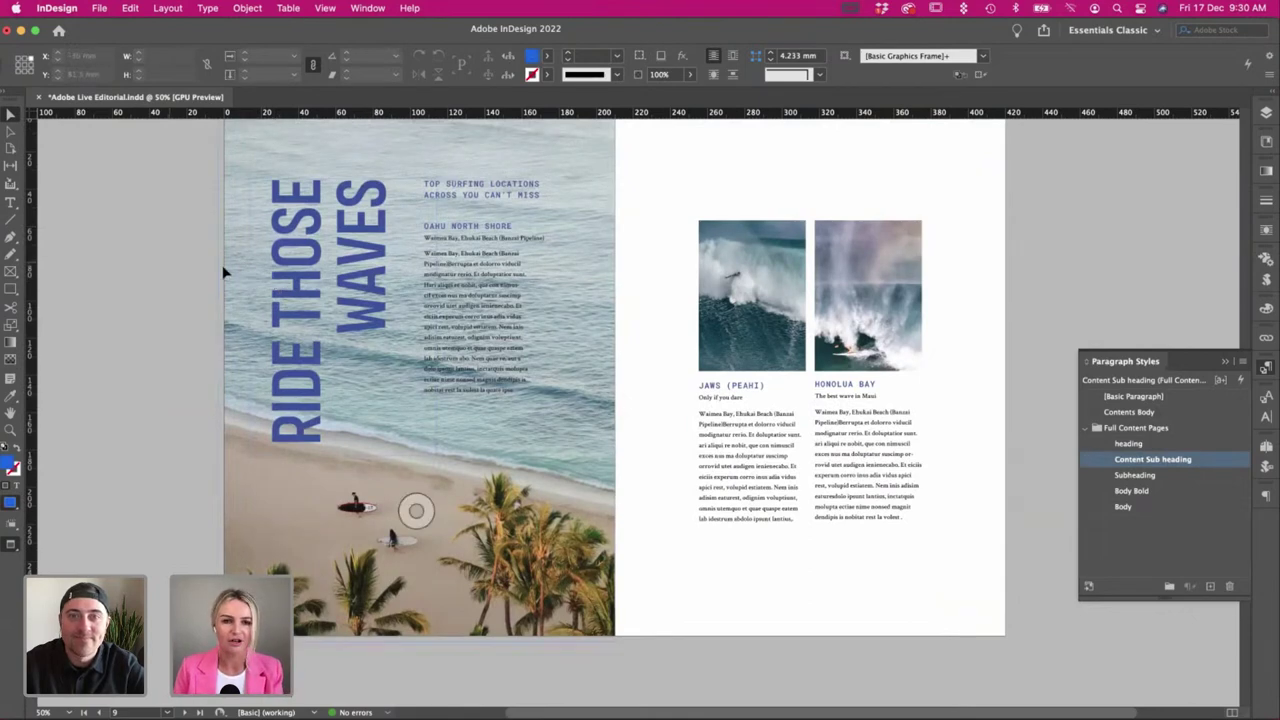
pyautogui.scroll(1, 225, 271)
pyautogui.scroll(2, 210, 240)
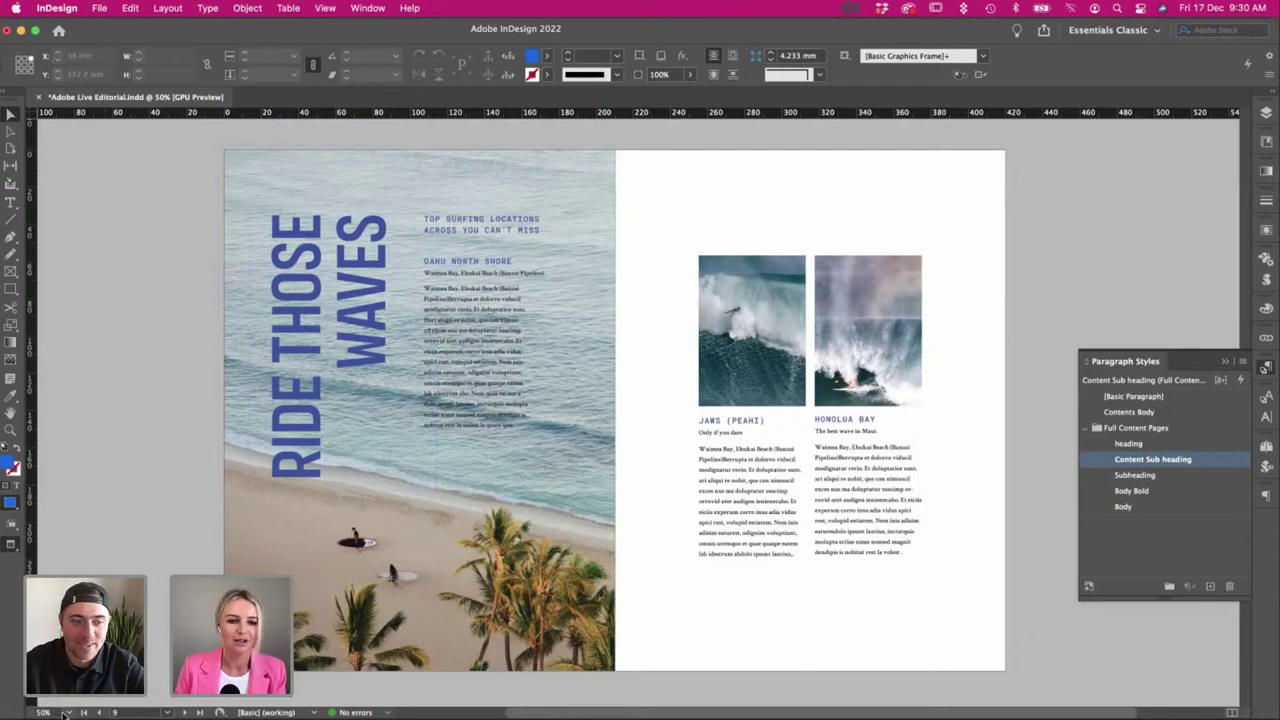
pyautogui.doubleClick(418, 405)
pyautogui.press('super+d')
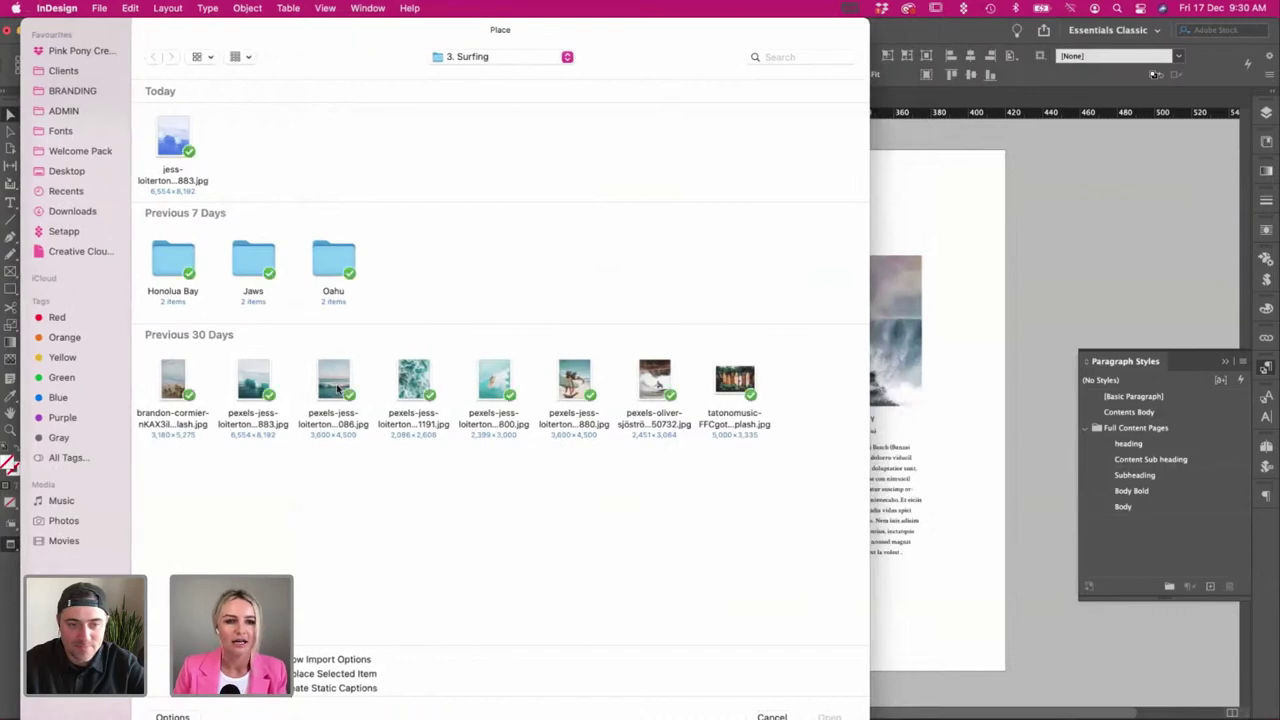
pyautogui.doubleClick(350, 388)
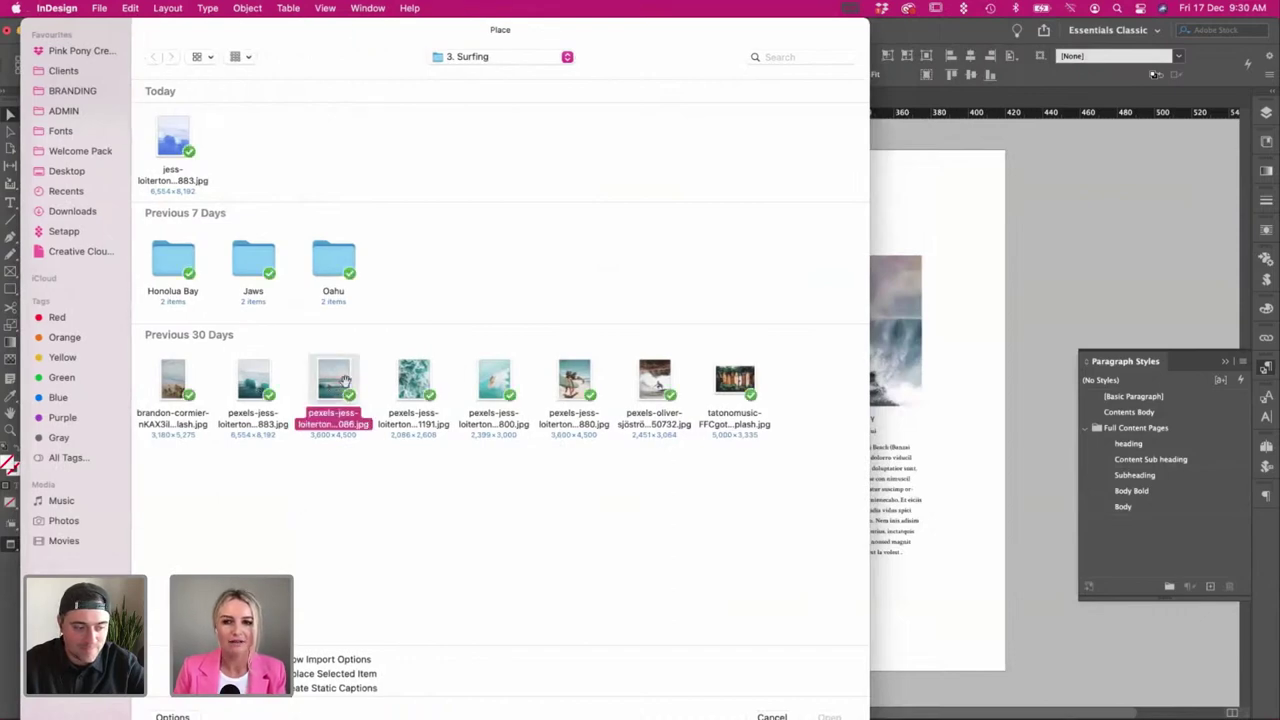
# Reposition the new photo within its frame and enlarge it to about 22.5% scale so it fills the left page.
pyautogui.doubleClick(577, 243)
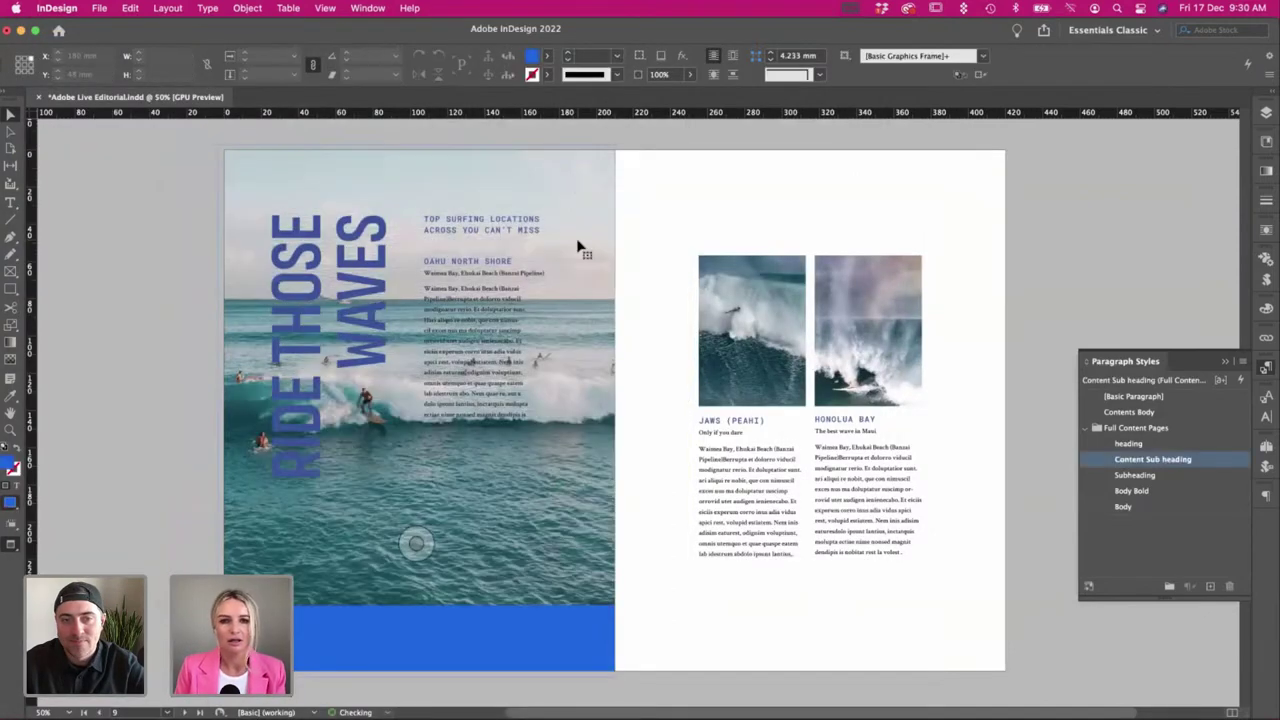
pyautogui.moveTo(577, 189); pyautogui.dragTo(590, 271)
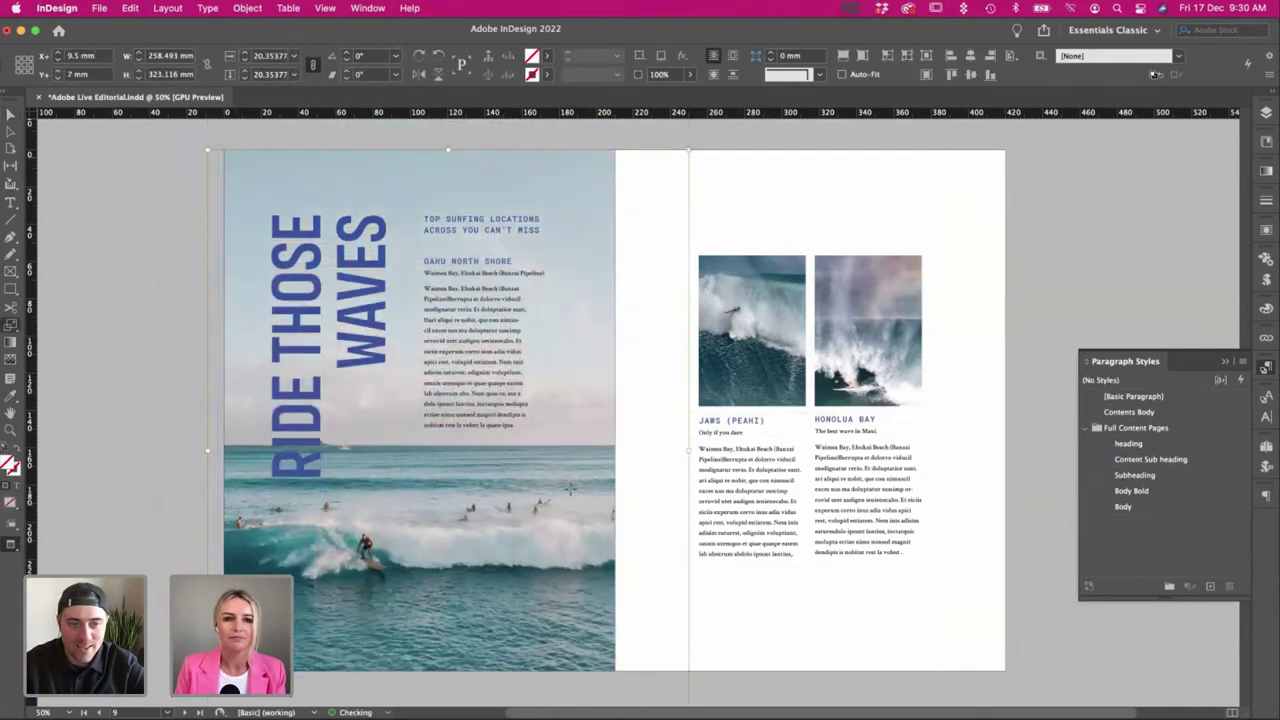
pyautogui.moveTo(584, 553); pyautogui.dragTo(621, 595)
pyautogui.press('v')
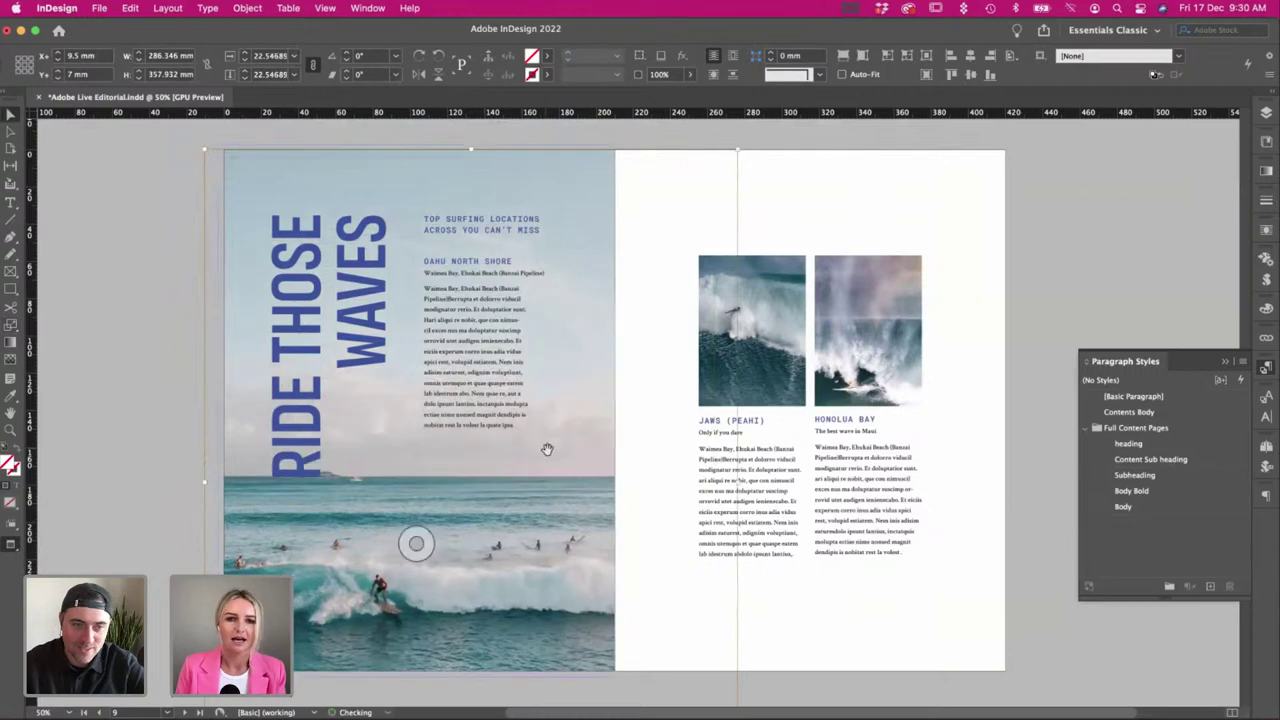
pyautogui.moveTo(549, 449)
pyautogui.mouseDown()
pyautogui.moveTo(550, 466)
pyautogui.moveTo(549, 450)
pyautogui.mouseUp()
# Move the two-line heading up to the left page's upper edge, shift it slightly left, and preview the spread.
pyautogui.click(343, 404)
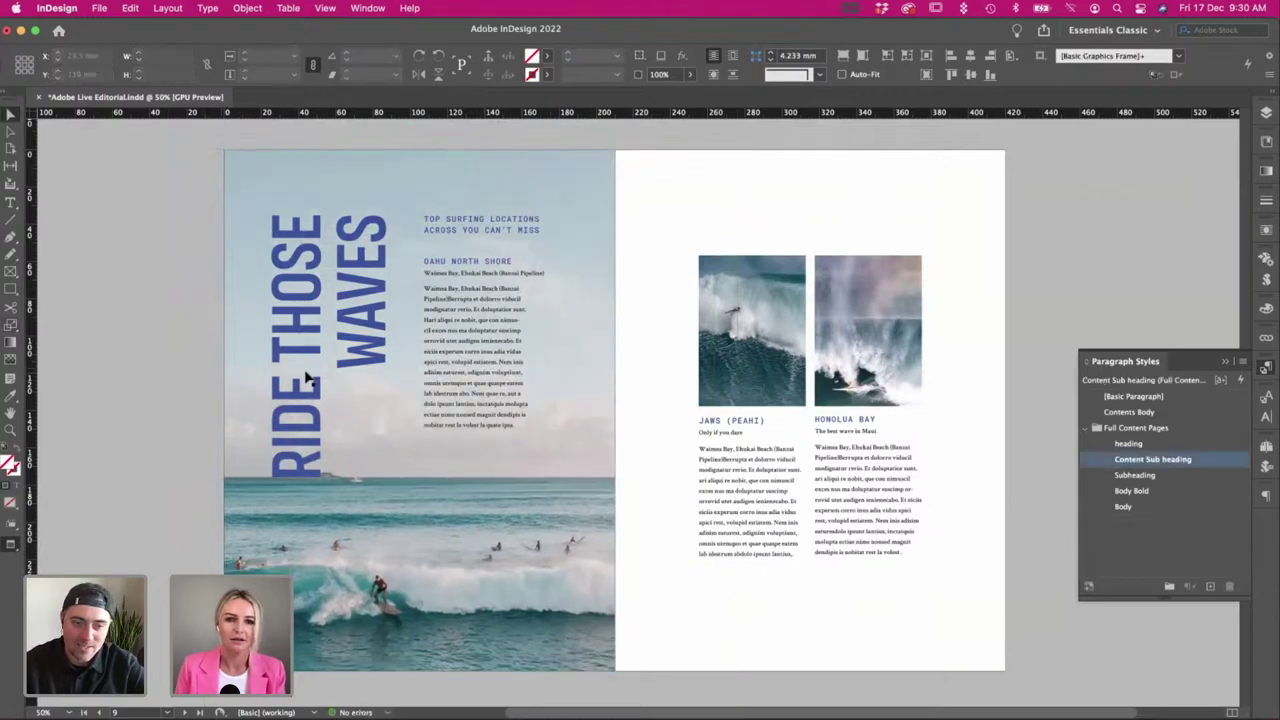
pyautogui.moveTo(343, 404); pyautogui.dragTo(343, 340)
pyautogui.click(123, 324)
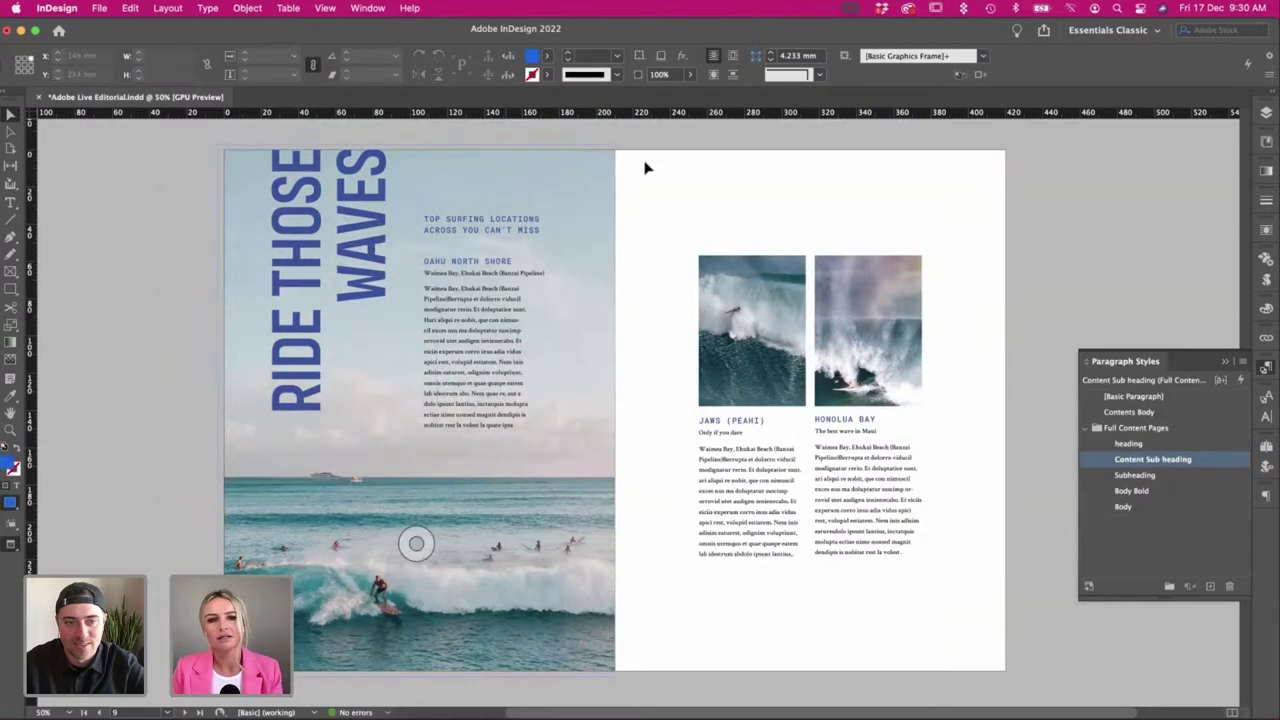
pyautogui.press('w')
pyautogui.click(372, 176)
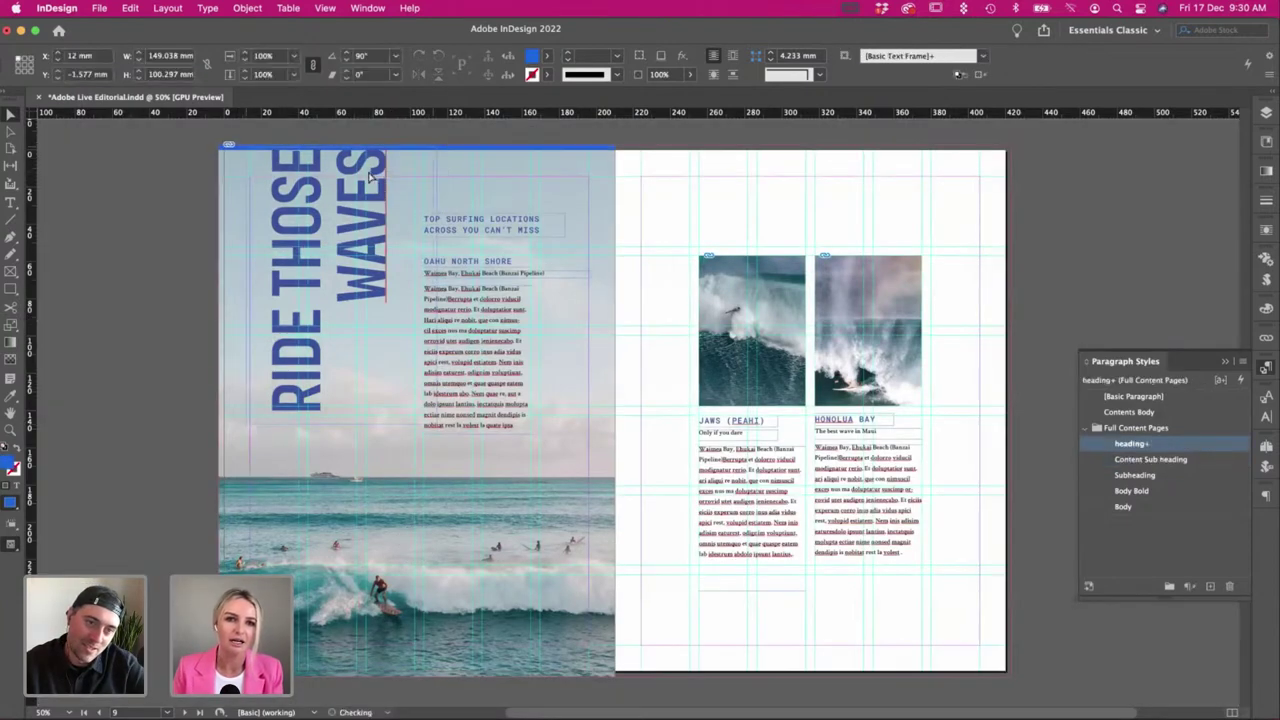
pyautogui.press('w')
pyautogui.click(416, 543)
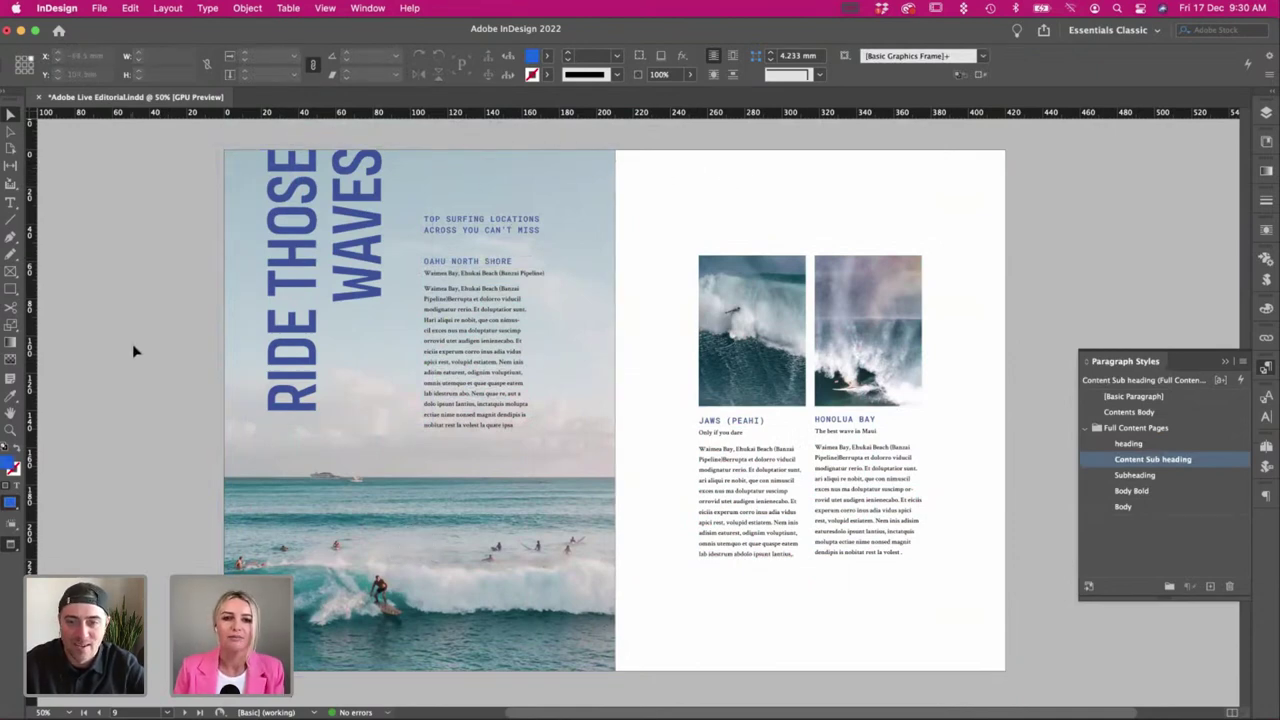
# Open the left page's surfing photo for editing in Adobe Photoshop 2022.
pyautogui.click(416, 543)
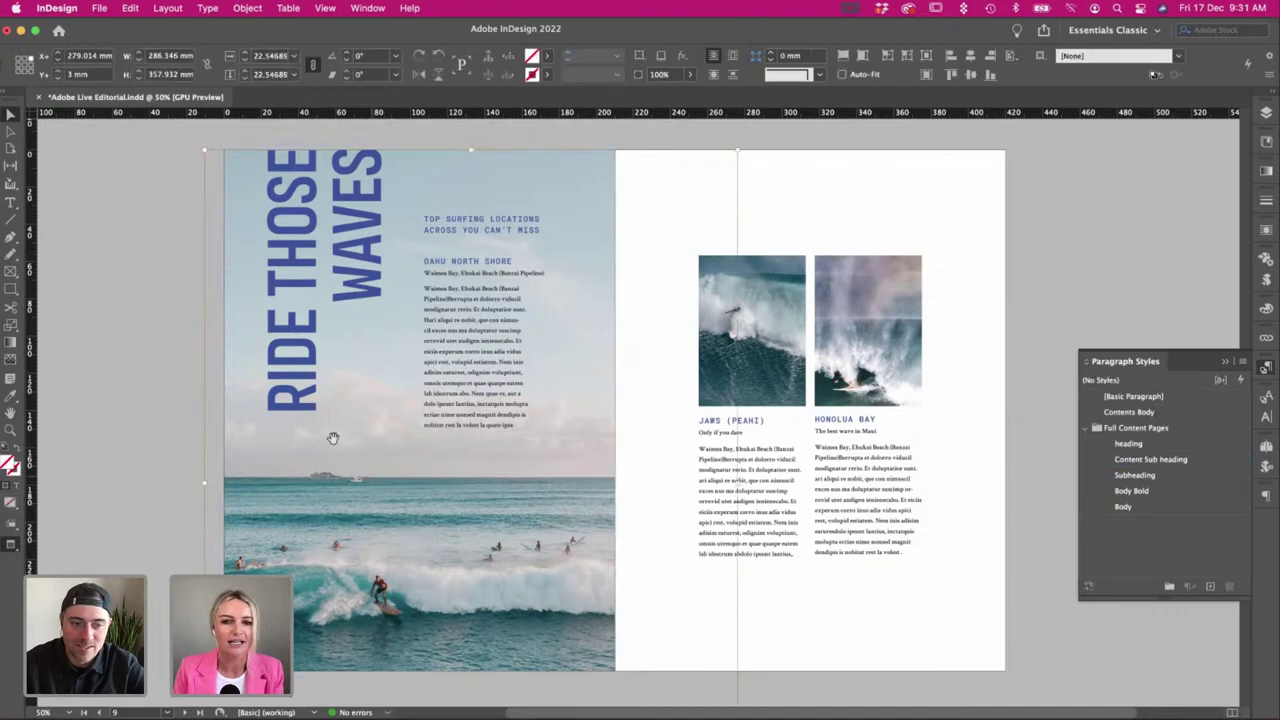
pyautogui.rightClick(376, 448)
pyautogui.moveTo(478, 556)
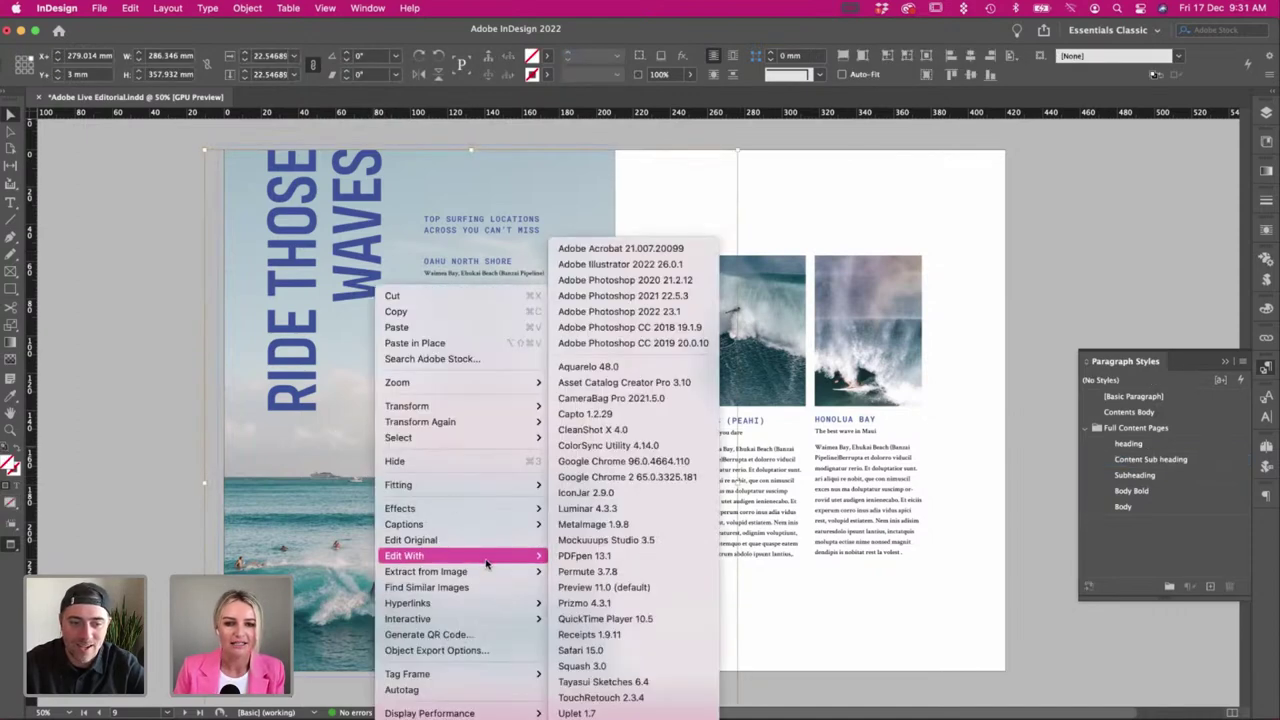
pyautogui.click(601, 314)
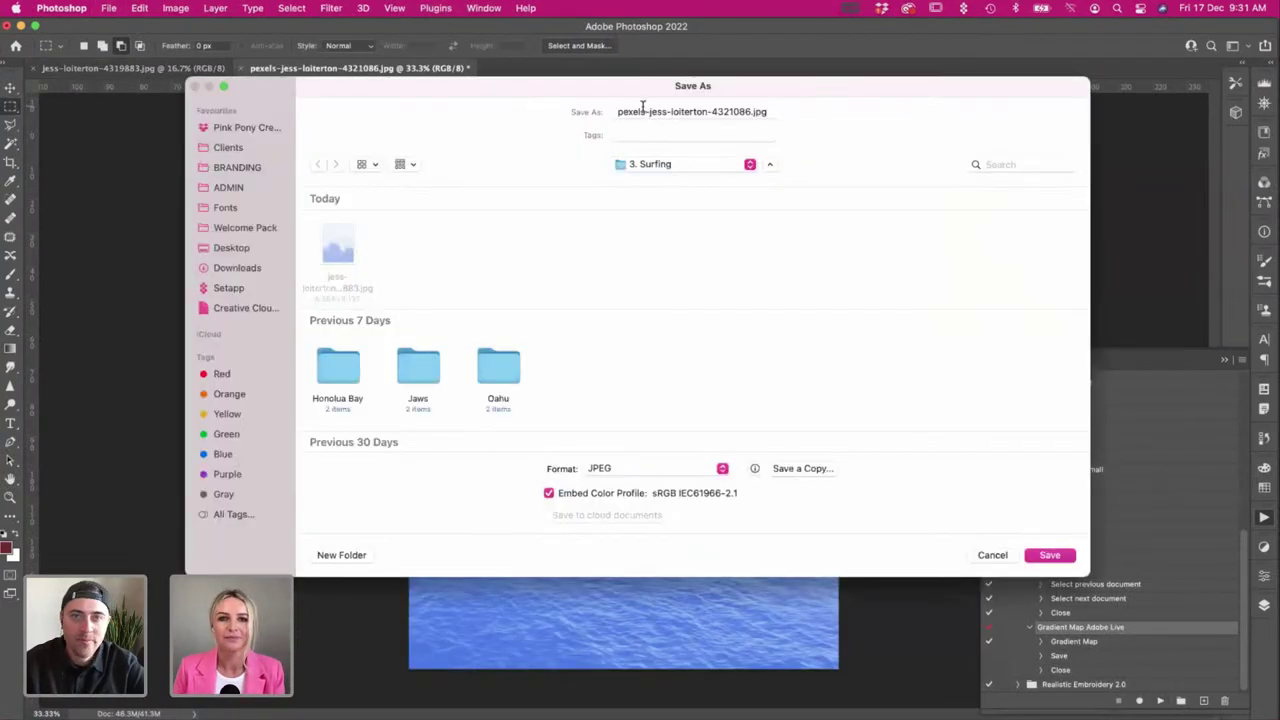
# Save the blue-toned photo as a new JPEG in the 3. Surfing folder, removing the file name's prefix before the photographer's surname.
pyautogui.click(641, 112)
pyautogui.press('BackSpace')
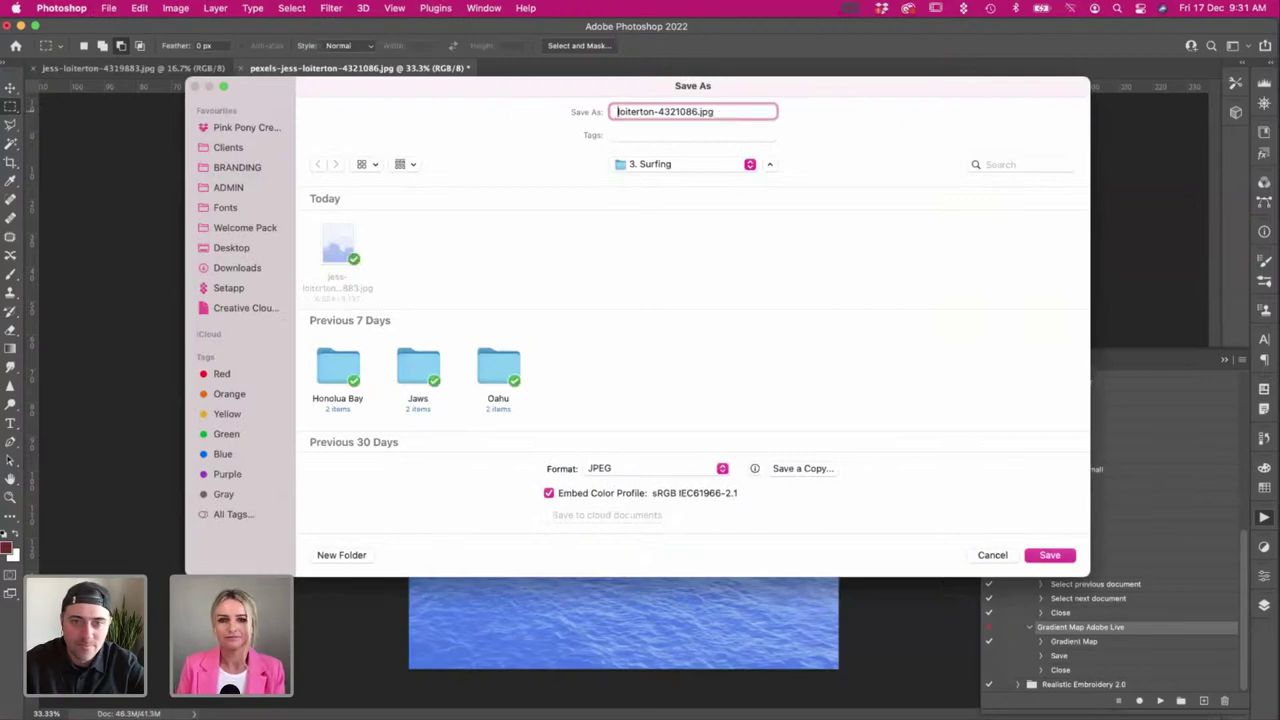
pyautogui.press('Return')
pyautogui.click(867, 289)
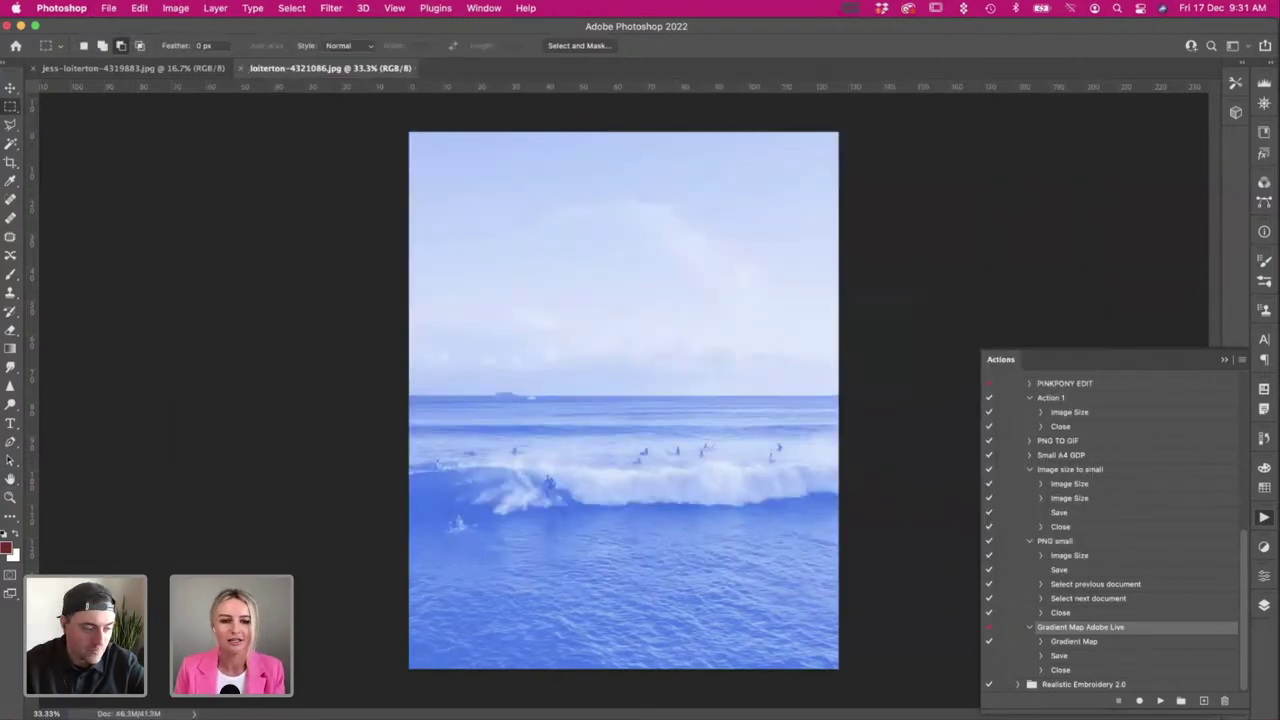
# Switch to Finder and bring the blue-toned JPEG ending in 21086.jpg from 3. Surfing into InDesign's left-page photo frame.
pyautogui.press('super+Tab')
pyautogui.press('super+Tab')
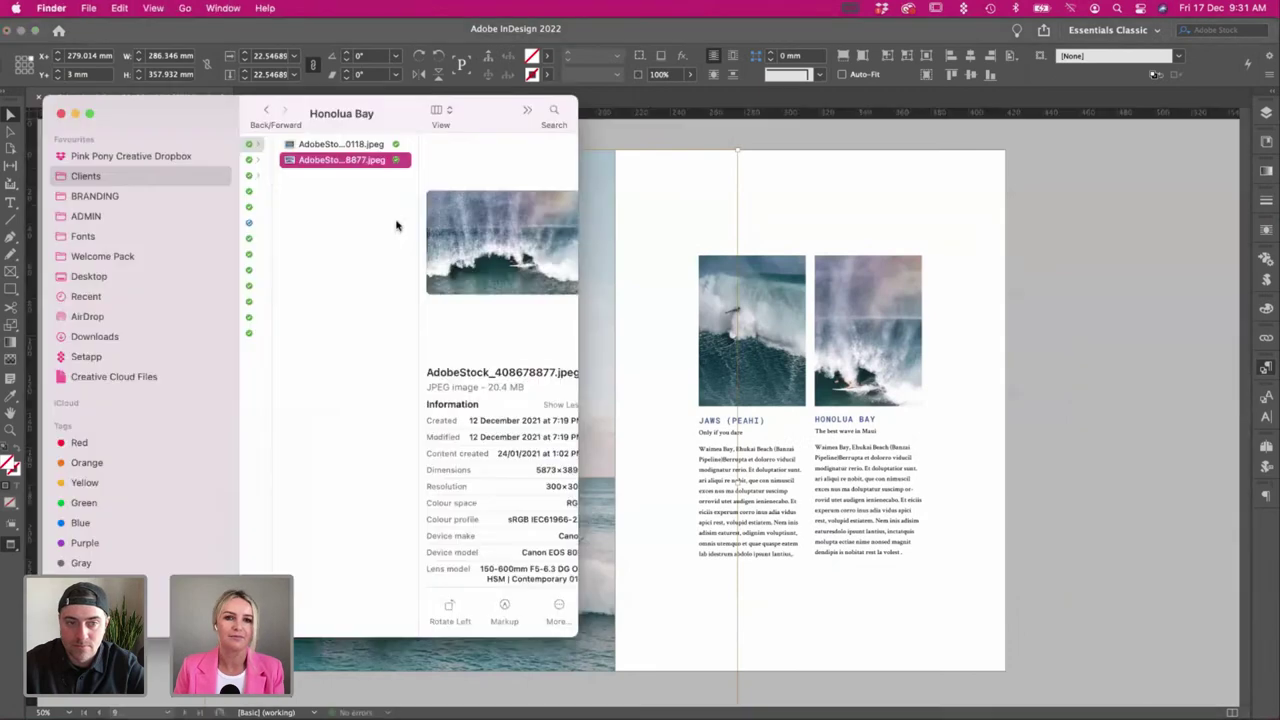
pyautogui.click(364, 204)
pyautogui.hscroll(-3, 400, 175)
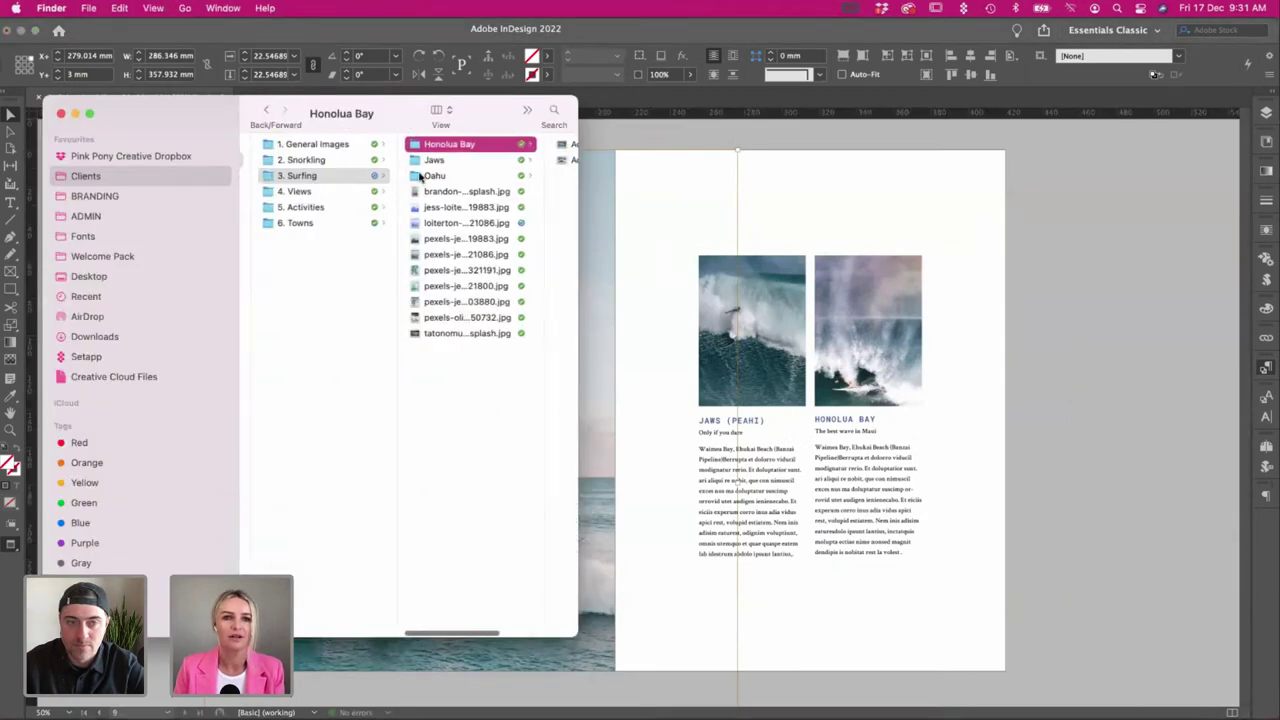
pyautogui.click(411, 225)
pyautogui.click(328, 210)
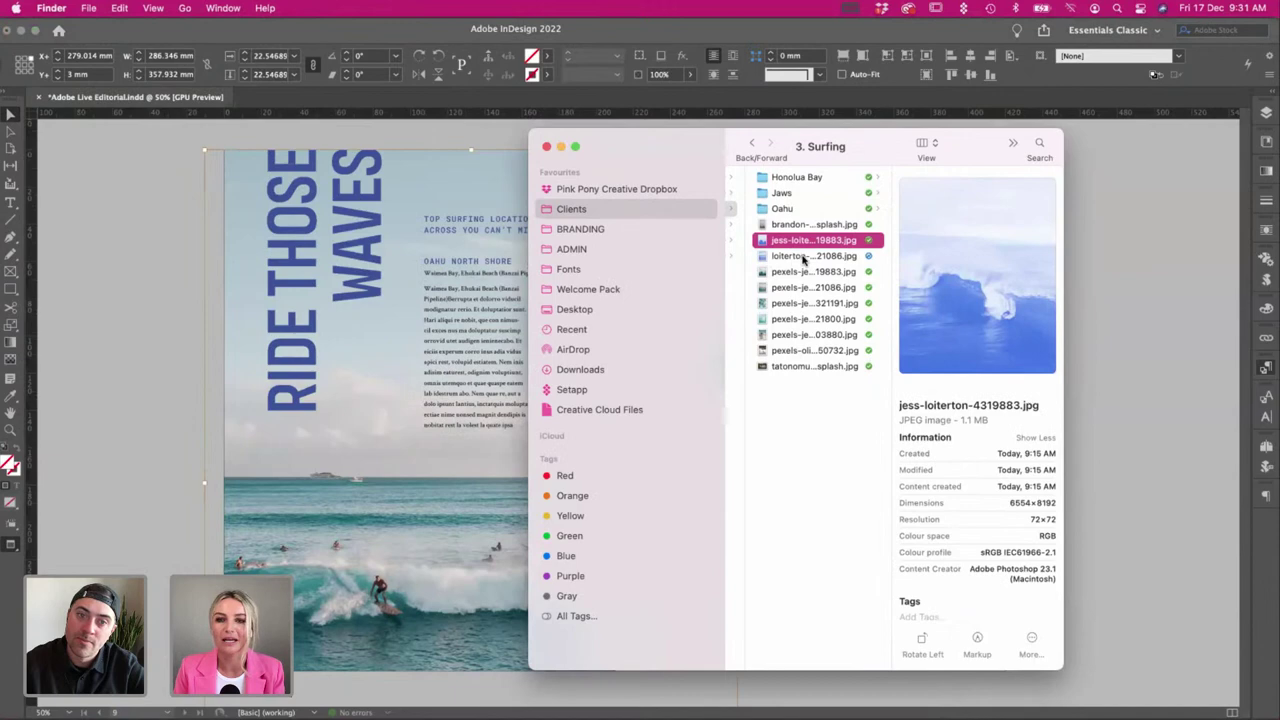
pyautogui.click(810, 256)
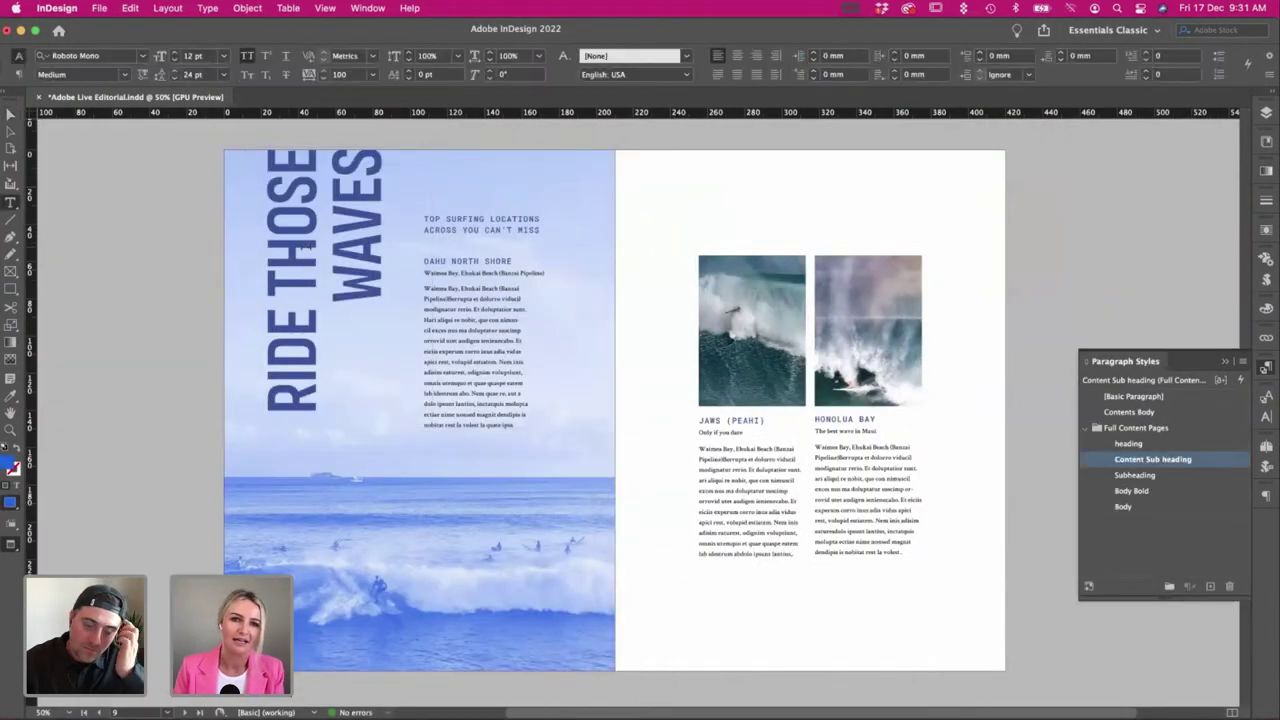
# Set the fill colour of the entire RIDE THOSE WAVES heading text to [Paper].
pyautogui.click(306, 247)
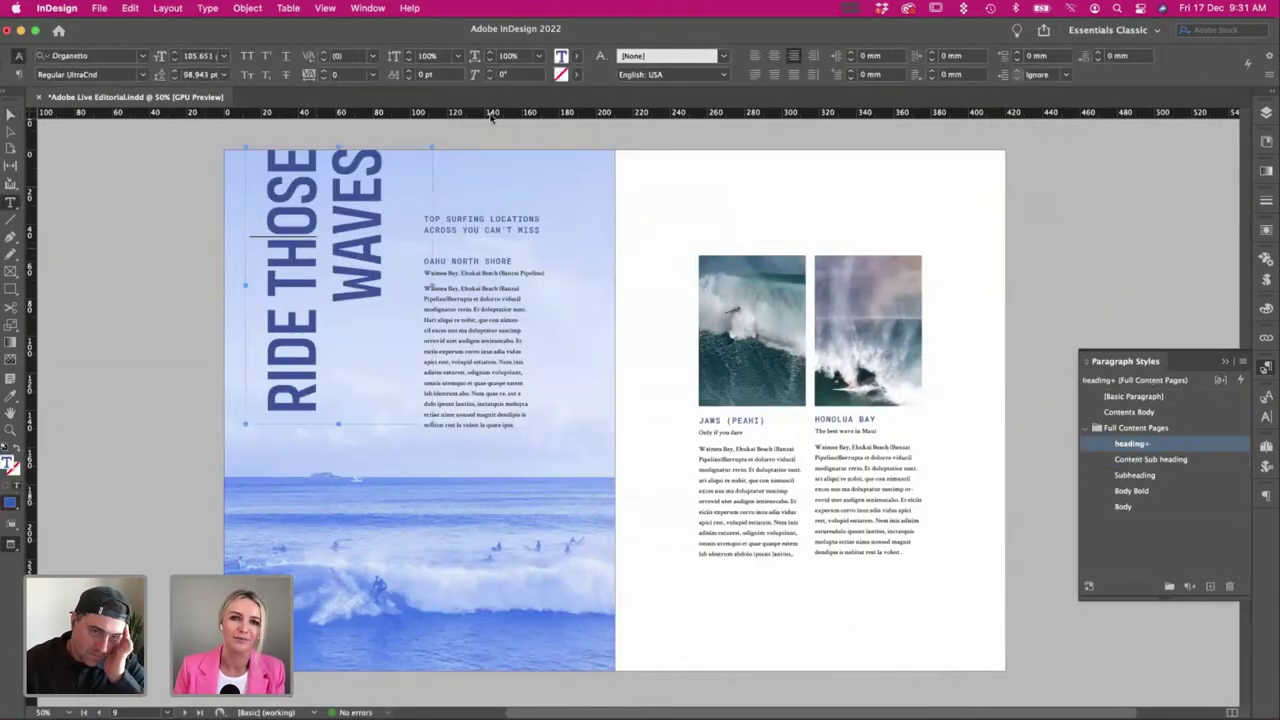
pyautogui.press('super+a')
pyautogui.click(577, 57)
pyautogui.click(477, 101)
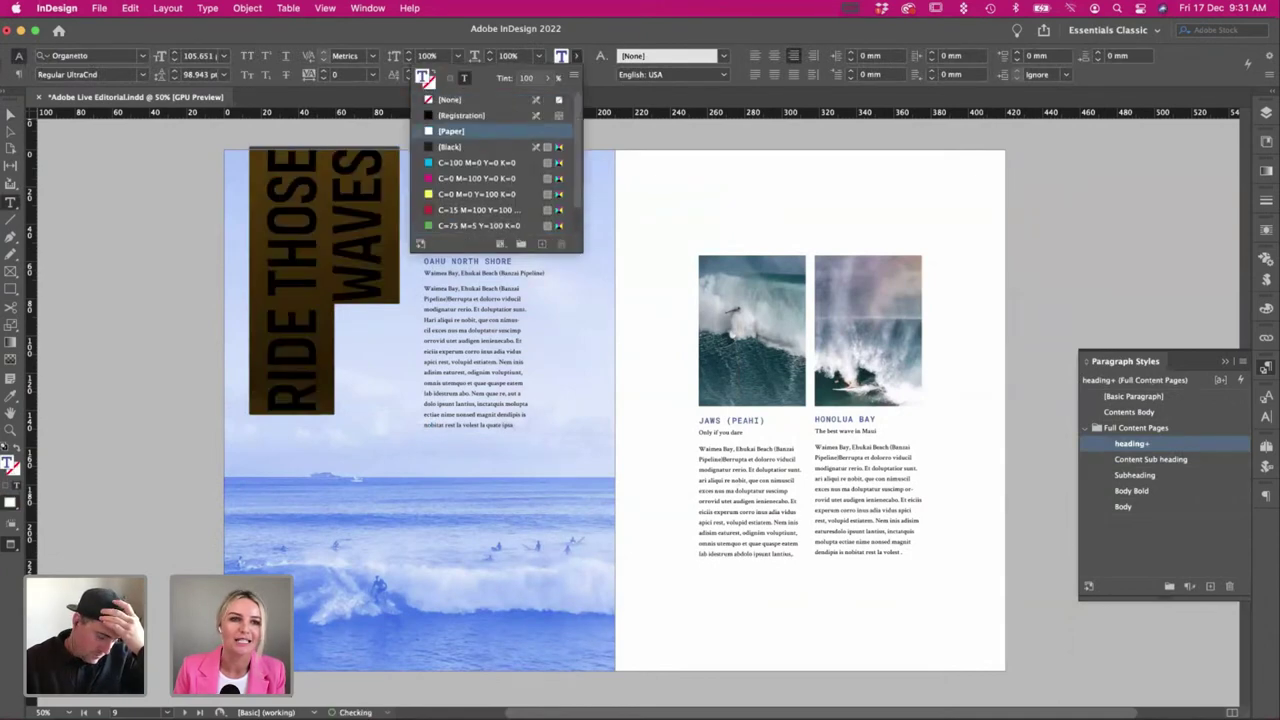
# Finish editing the RIDE THOSE WAVES heading text and deselect everything on the spread.
pyautogui.press('Escape')
pyautogui.press('Escape')
pyautogui.click(145, 272)
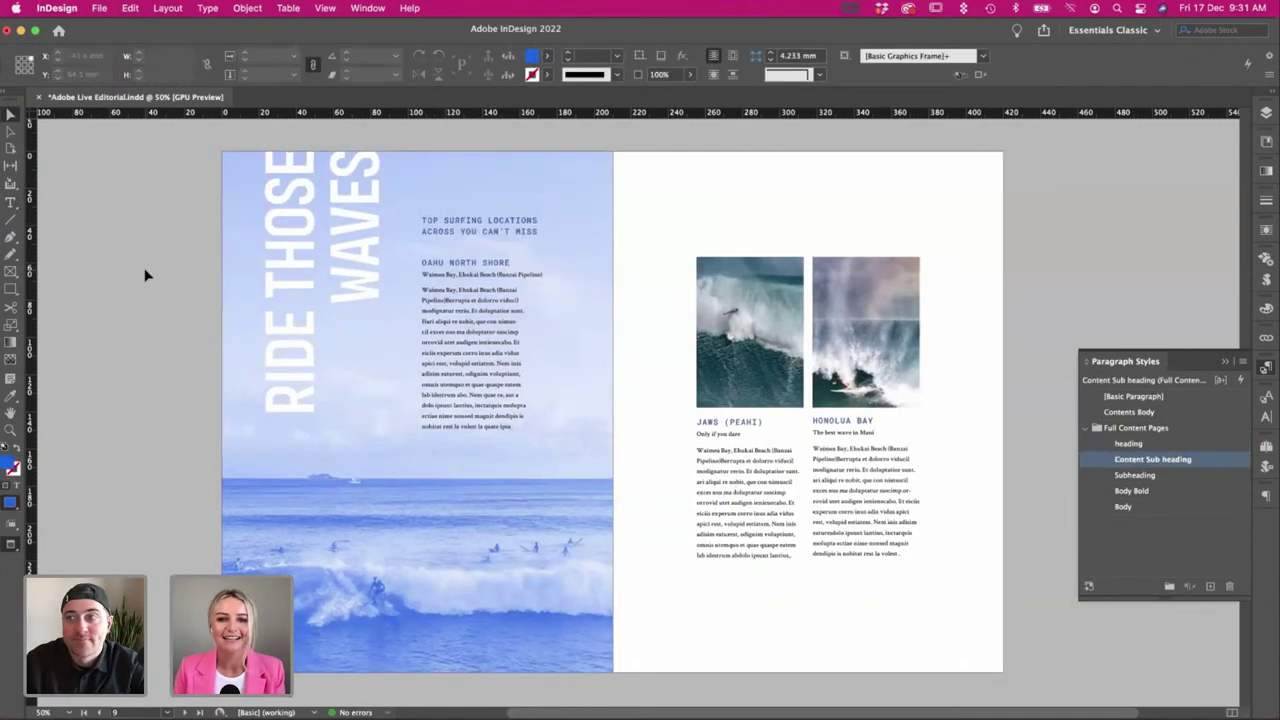
pyautogui.hscroll(1, 147, 275)
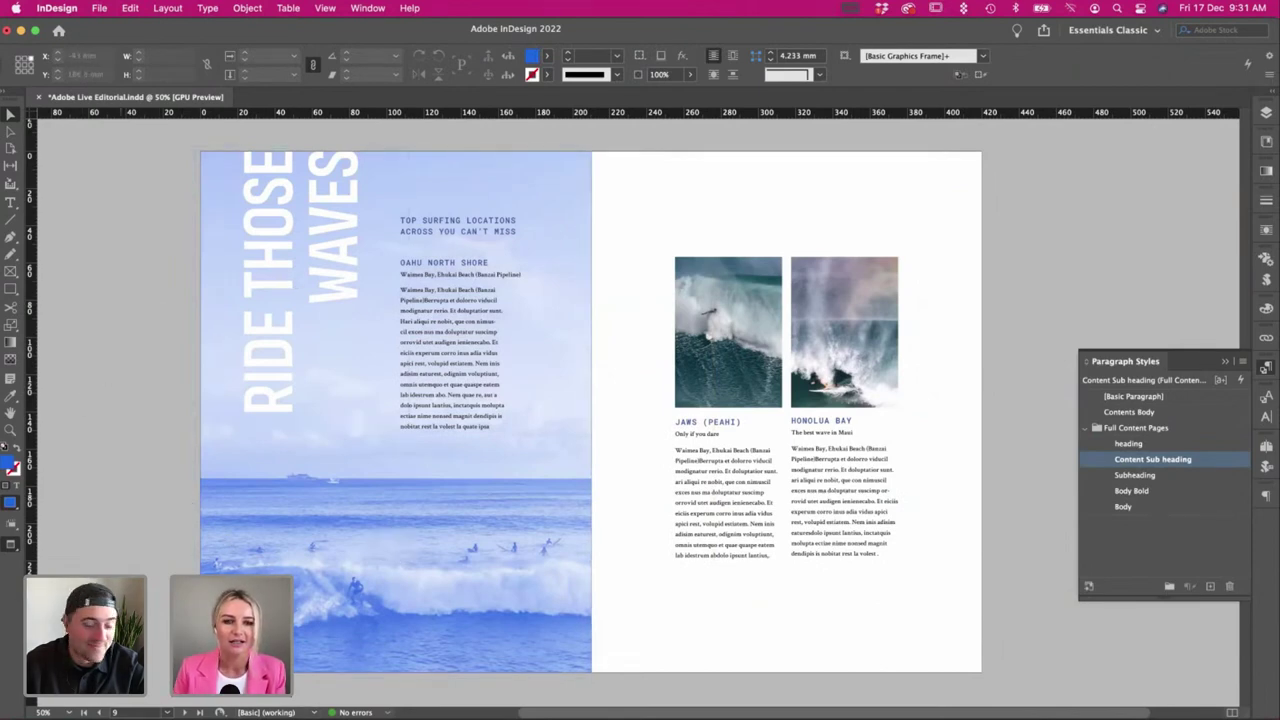
pyautogui.scroll(-2, 600, 390)
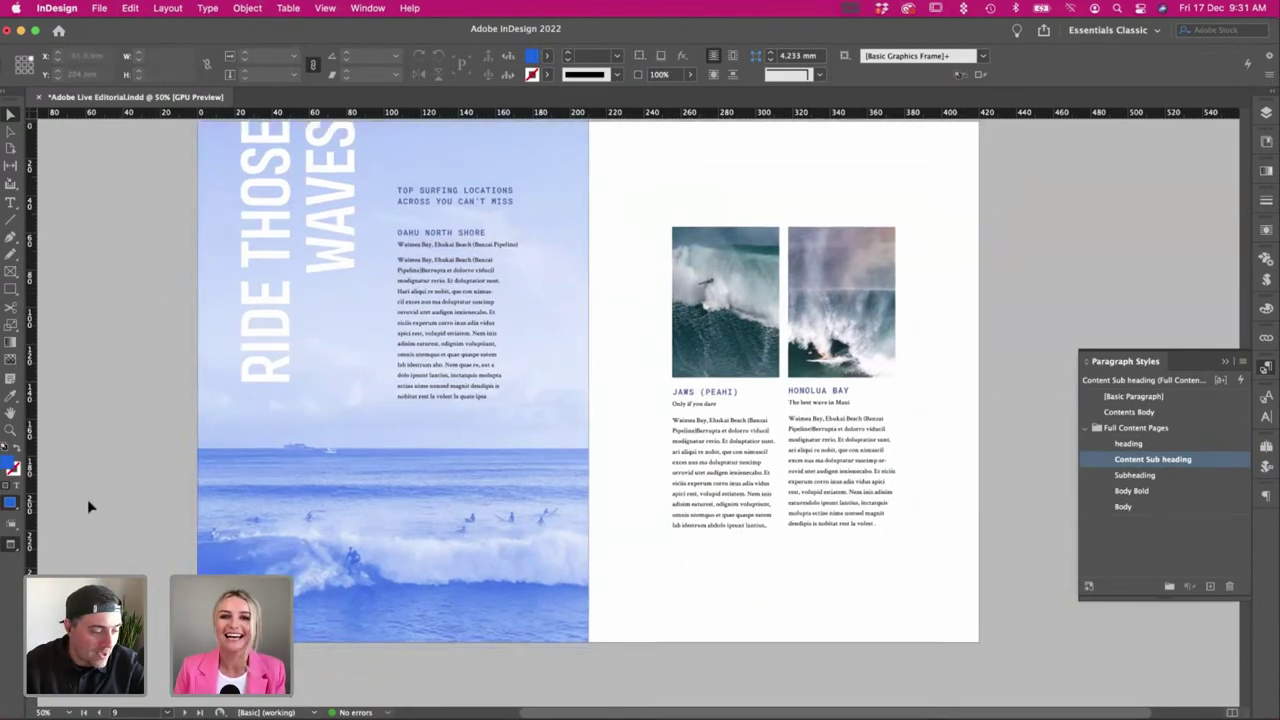
# Switch to Illustrator and look through the Illustrations.ai artboards for hand-drawn sketches that suit the surfing spread.
pyautogui.press('super+Tab')
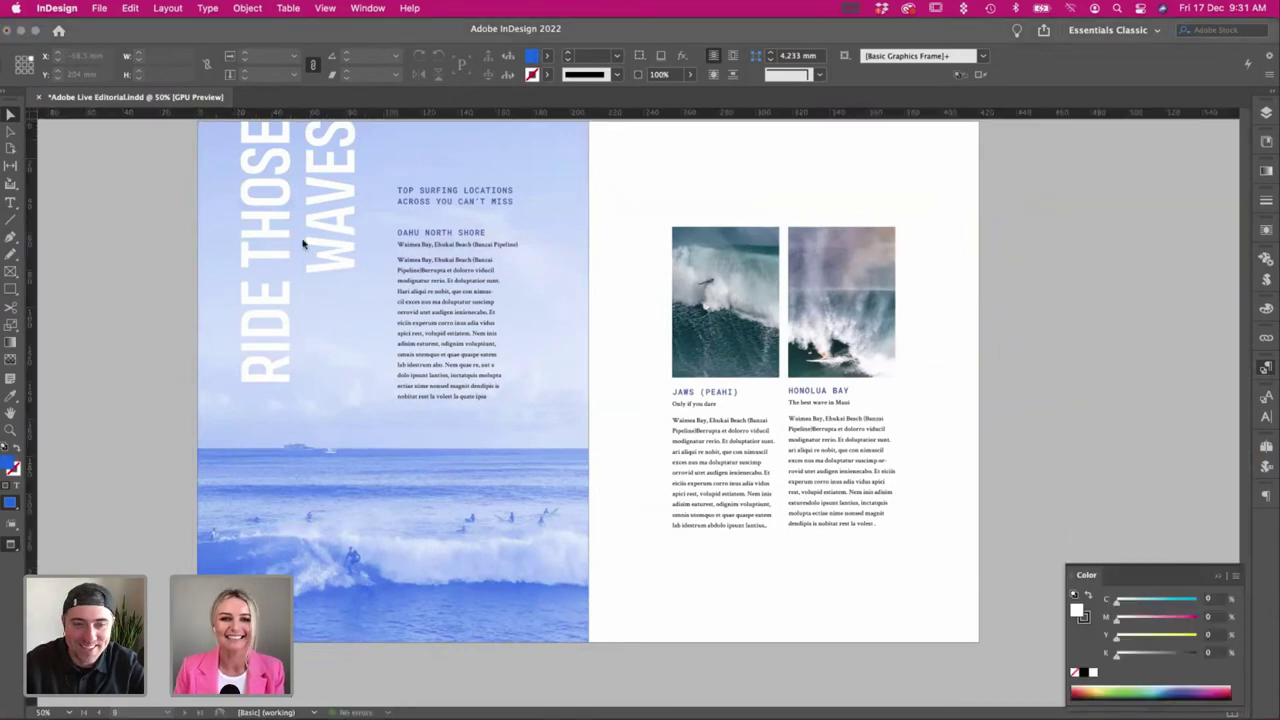
pyautogui.press('super+Tab')
pyautogui.click(300, 76)
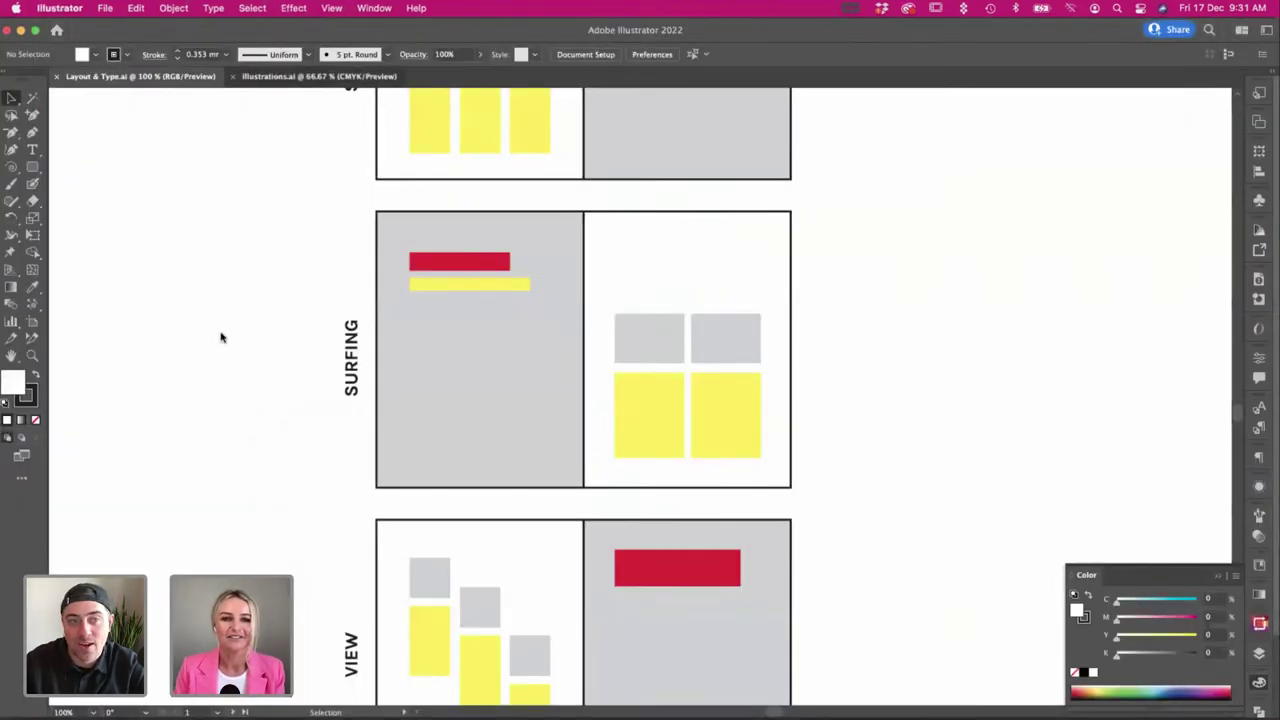
pyautogui.scroll(-3, 400, 338)
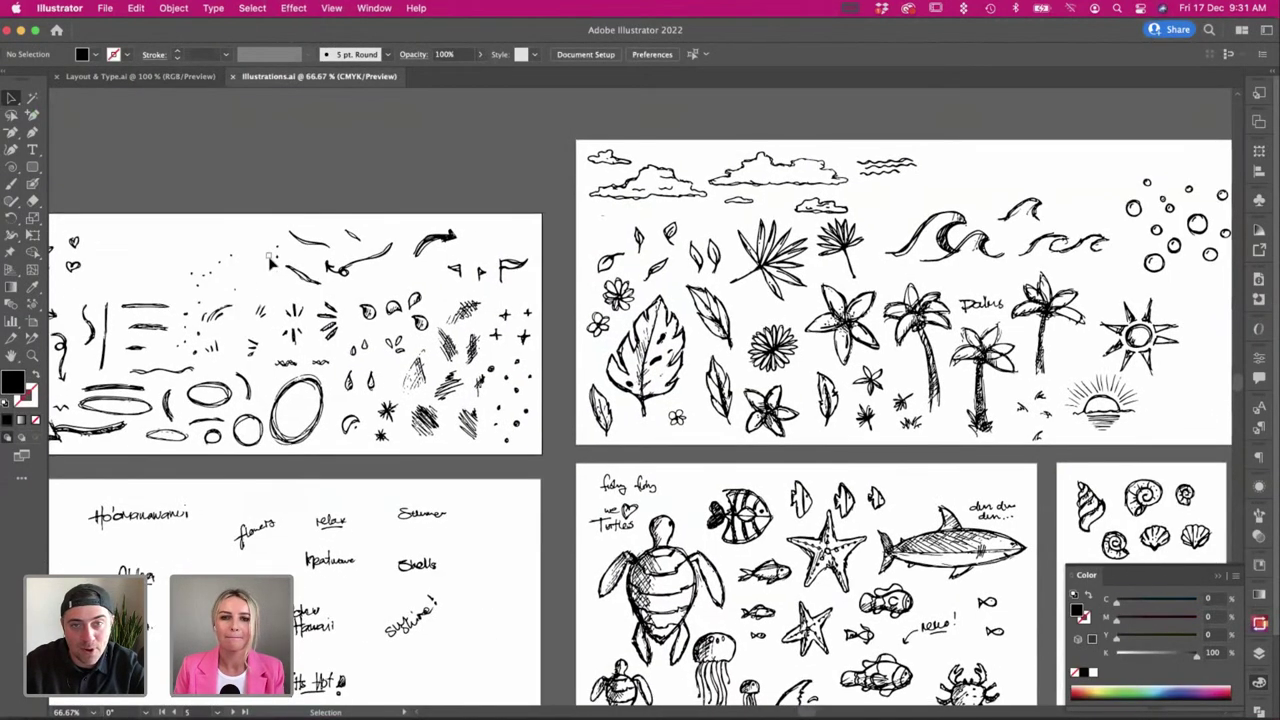
pyautogui.hscroll(-1, 400, 340)
pyautogui.scroll(1, 400, 340)
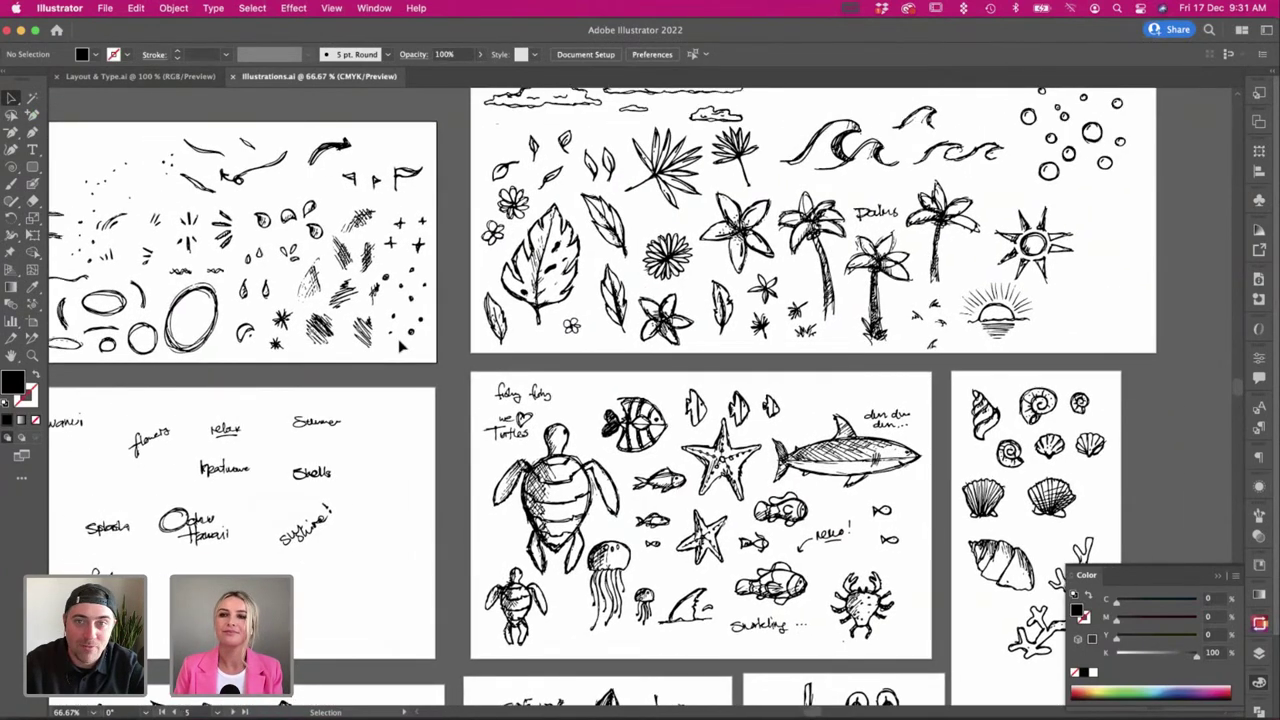
pyautogui.hscroll(-3, 449, 318)
pyautogui.scroll(2, 449, 318)
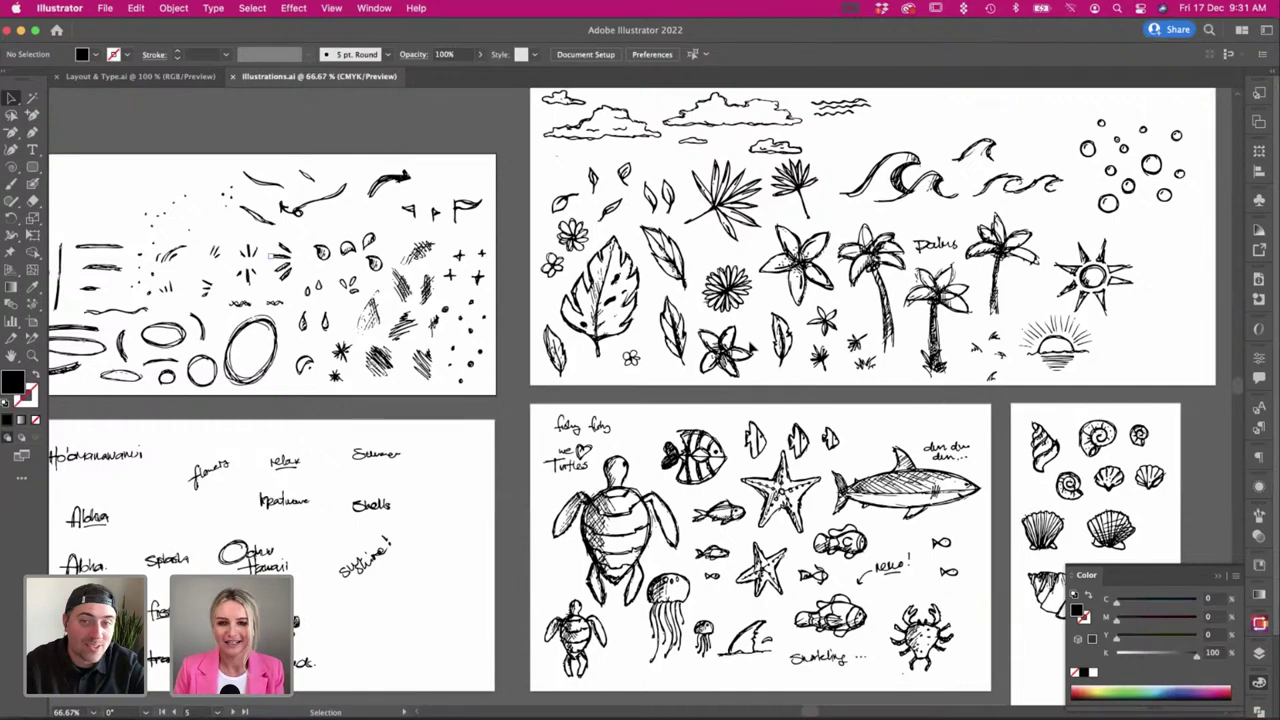
pyautogui.hscroll(8, 750, 347)
pyautogui.scroll(-3, 750, 347)
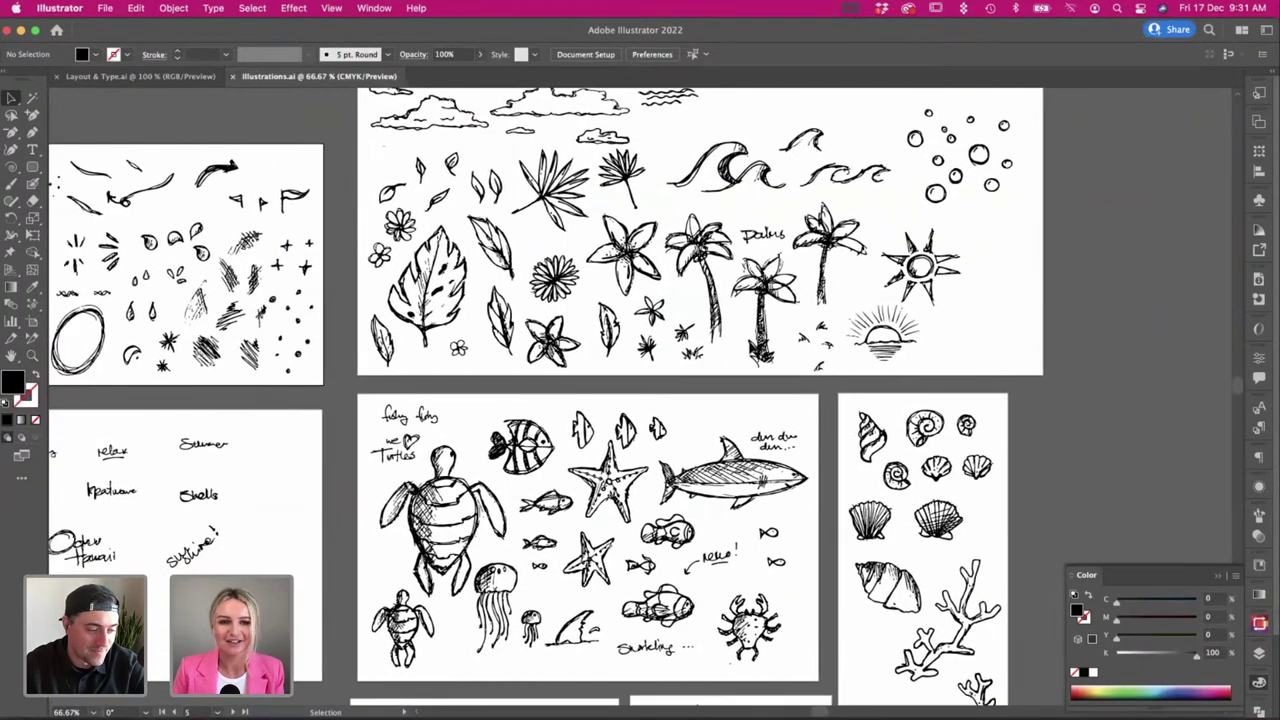
pyautogui.scroll(-15, 750, 347)
pyautogui.hscroll(-6, 750, 347)
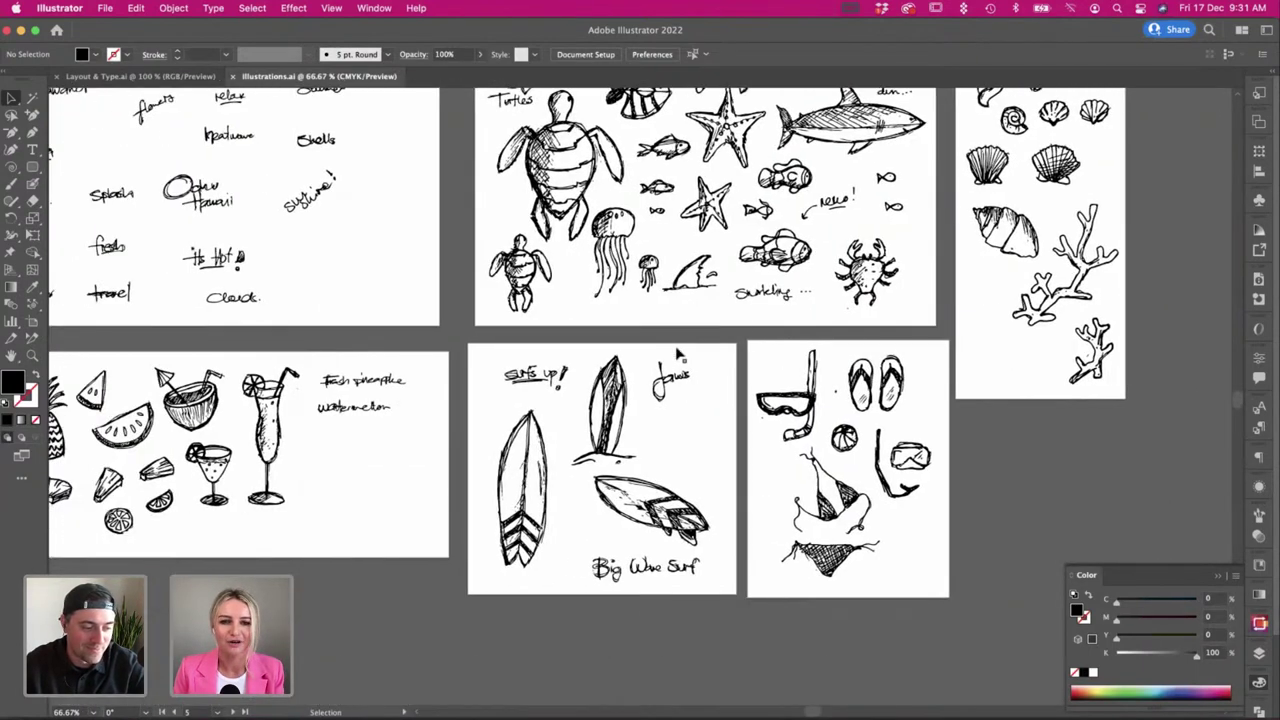
pyautogui.press('super+Tab')
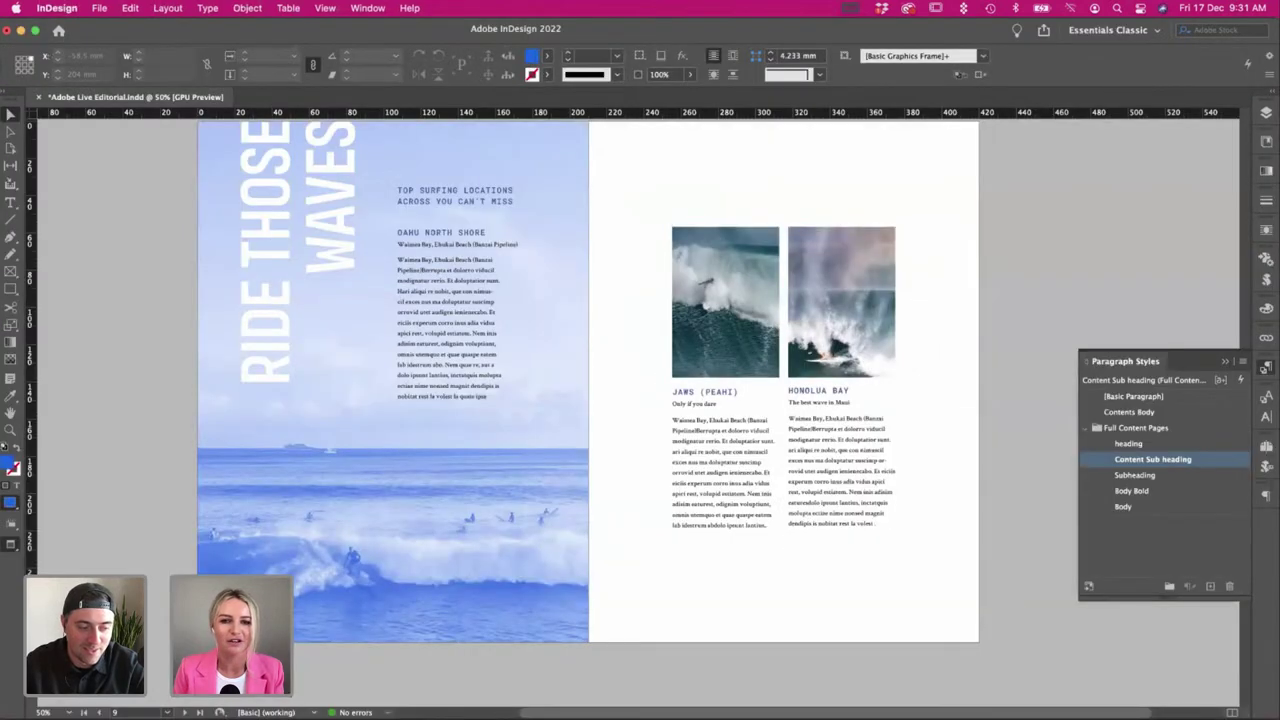
pyautogui.moveTo(389, 517); pyautogui.dragTo(390, 575)
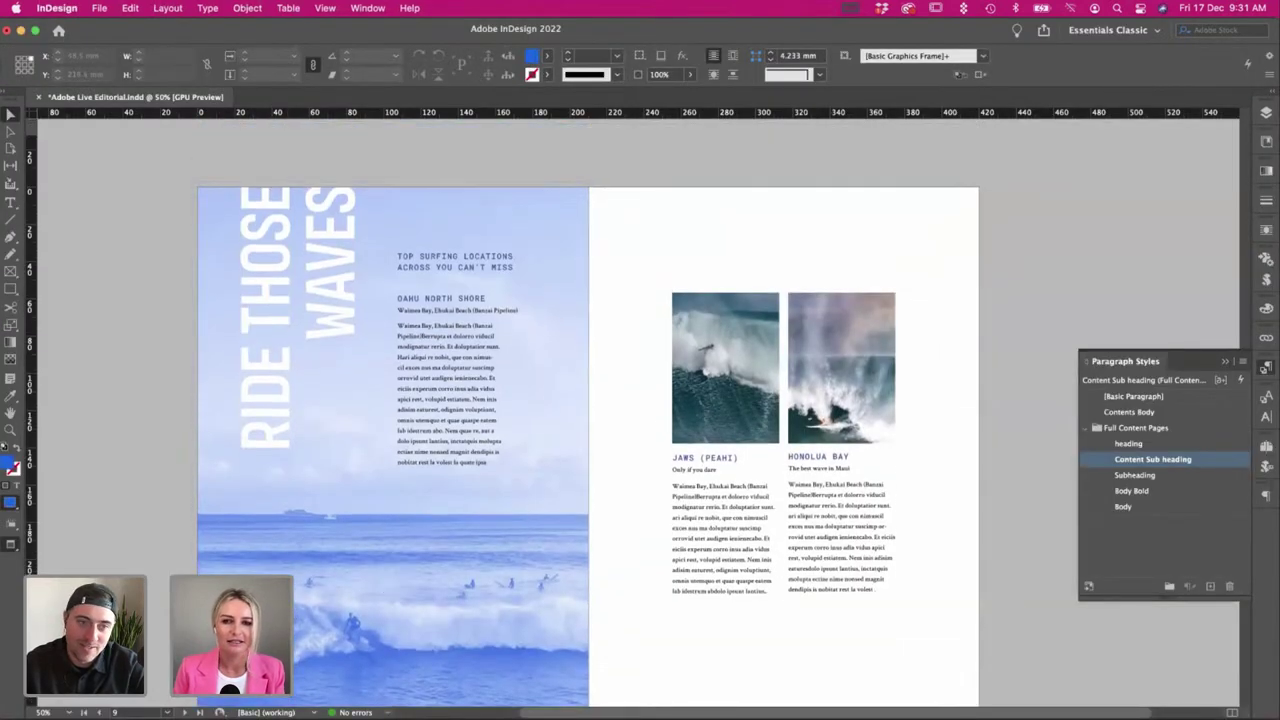
# Copy the tilted surfboard sketch from Illustrator and paste it mirrored into InDesign, enlarged to about 55 mm wide below the vertical heading.
pyautogui.press('super+Tab')
pyautogui.click(656, 472)
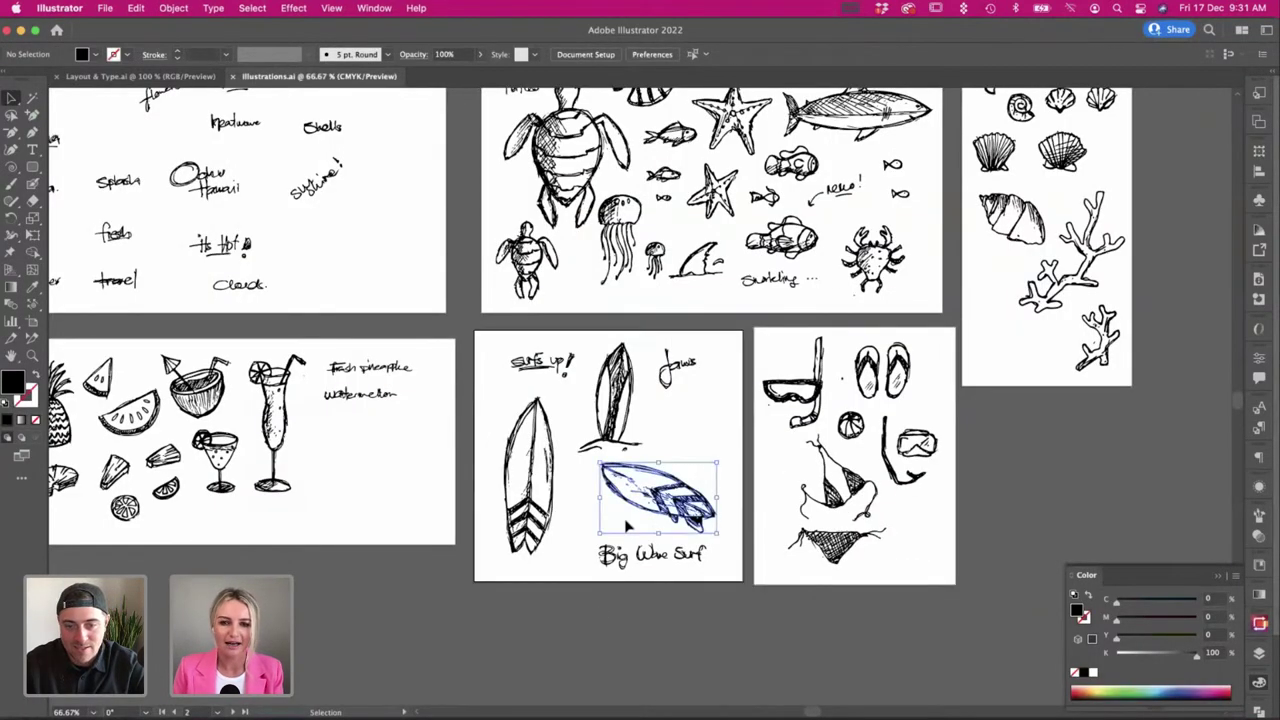
pyautogui.press('super+c')
pyautogui.press('super+Tab')
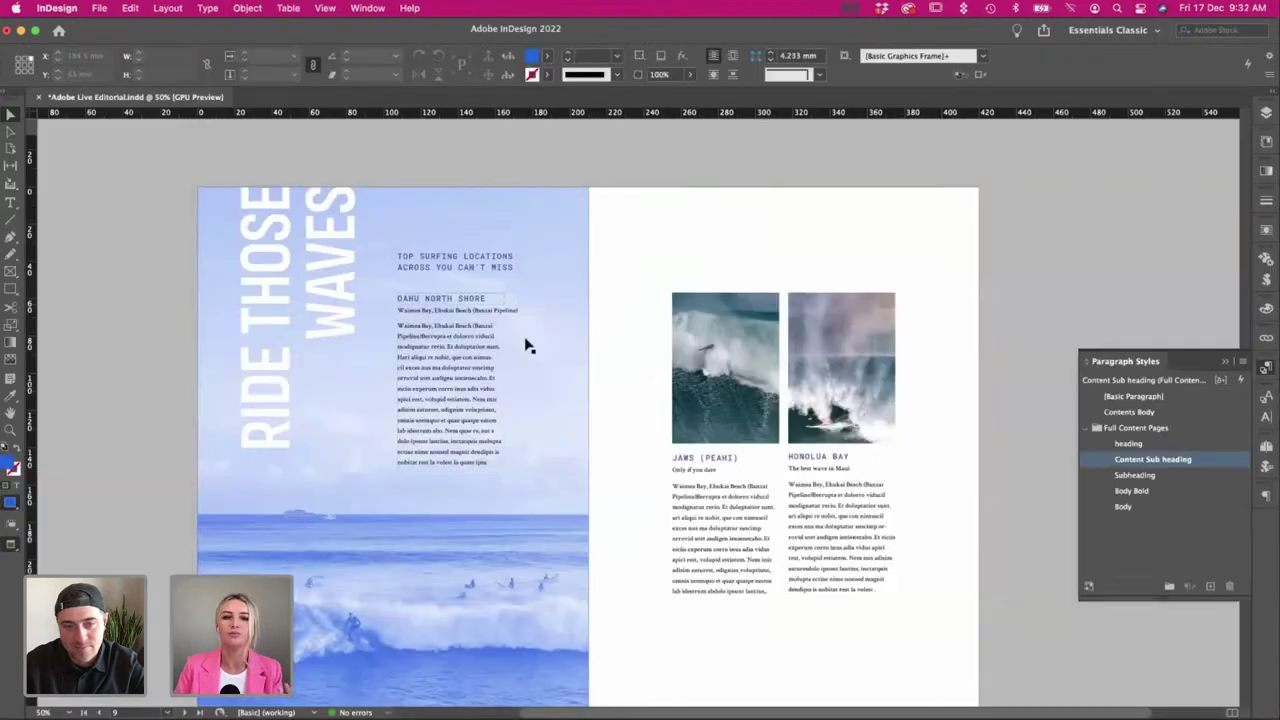
pyautogui.press('super+v')
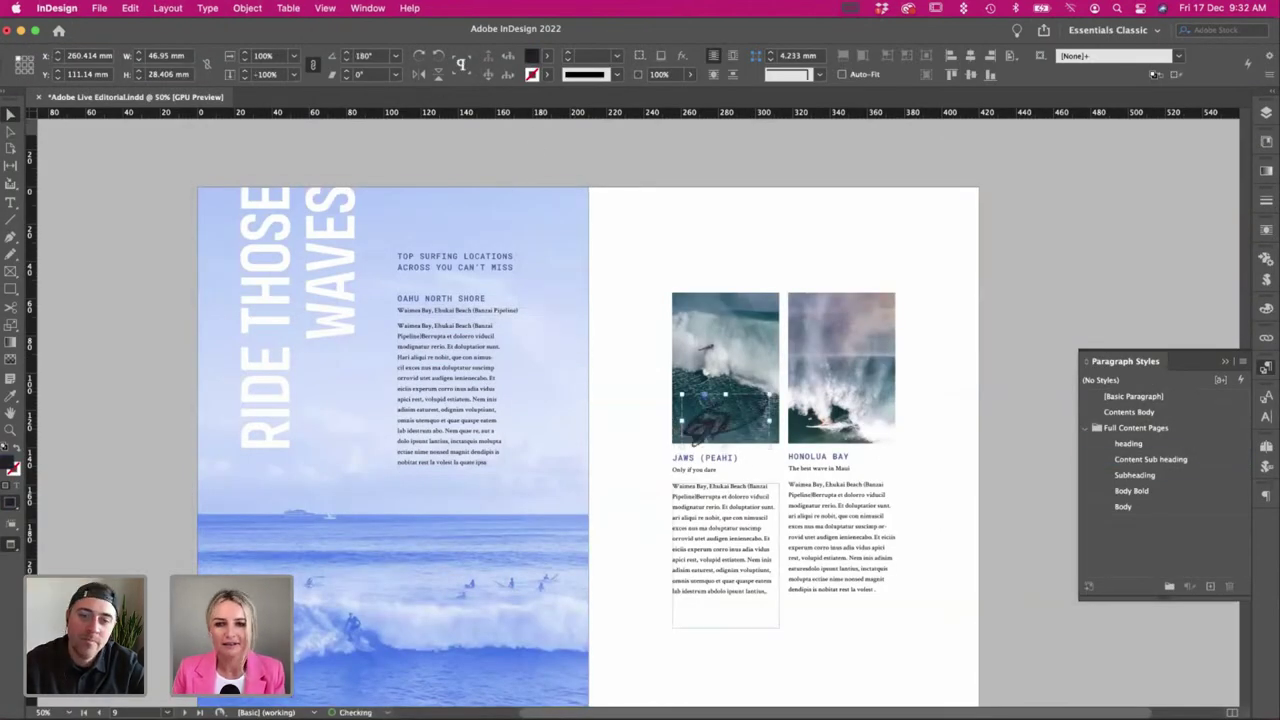
pyautogui.press('s')
pyautogui.moveTo(598, 445)
pyautogui.mouseDown()
pyautogui.moveTo(671, 447)
pyautogui.moveTo(705, 430)
pyautogui.moveTo(277, 474)
pyautogui.moveTo(289, 473)
pyautogui.mouseUp()
pyautogui.moveTo(171, 455); pyautogui.dragTo(171, 455)
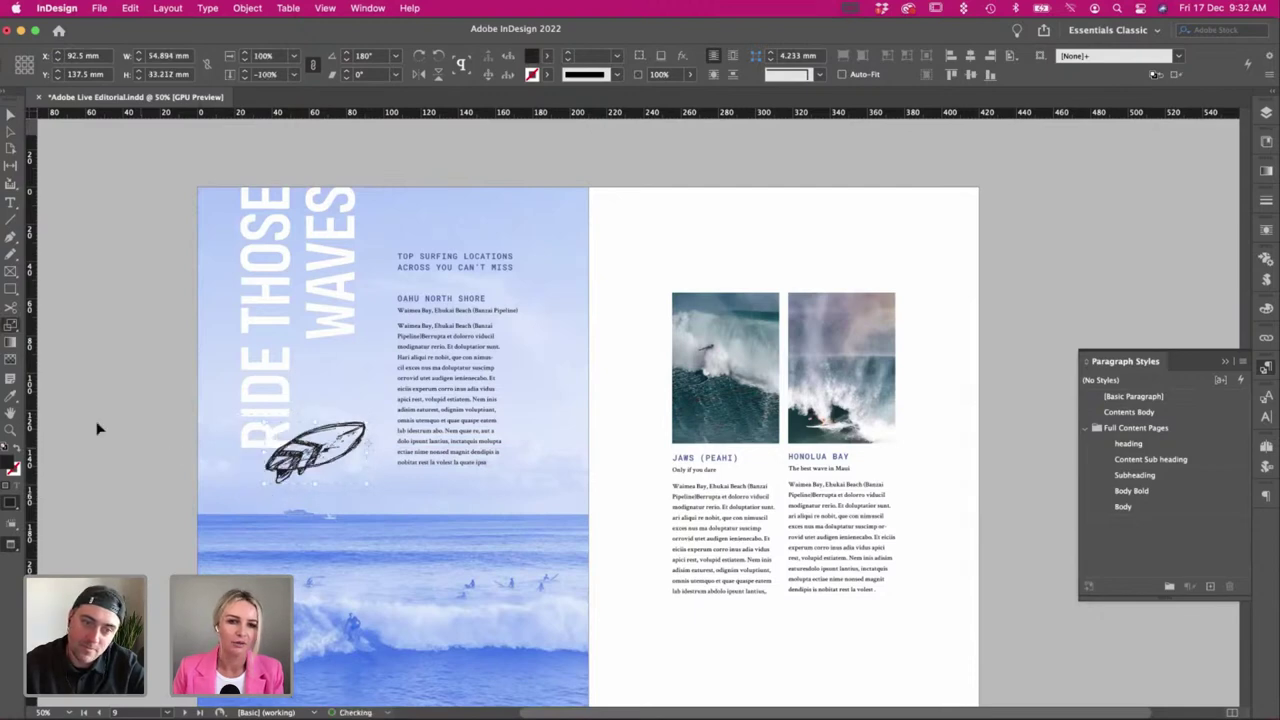
# Try the tilted surfboard over the left photo's horizon at about 45 mm wide, then beside the Jaws photo, and delete it.
pyautogui.press('v')
pyautogui.click(160, 434)
pyautogui.scroll(-3, 160, 434)
pyautogui.moveTo(320, 405)
pyautogui.mouseDown()
pyautogui.moveTo(328, 418)
pyautogui.moveTo(340, 335)
pyautogui.moveTo(318, 327)
pyautogui.moveTo(330, 537)
pyautogui.moveTo(328, 500)
pyautogui.mouseUp()
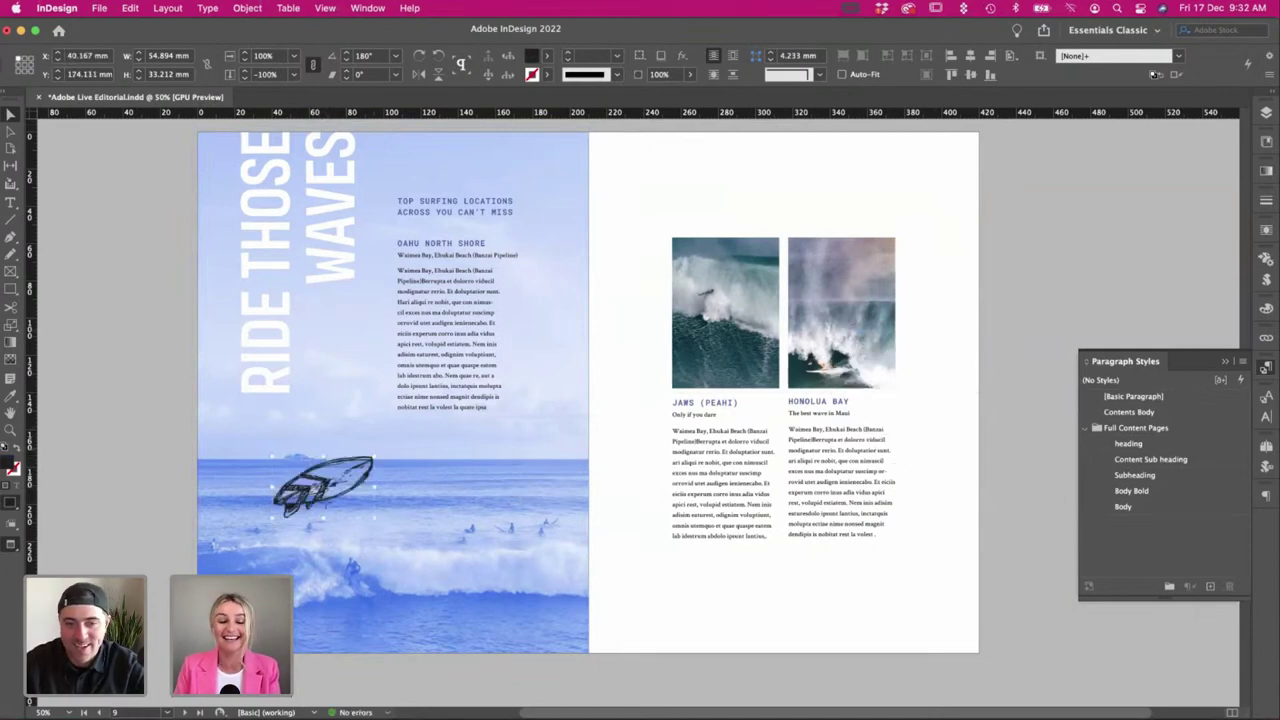
pyautogui.press('v')
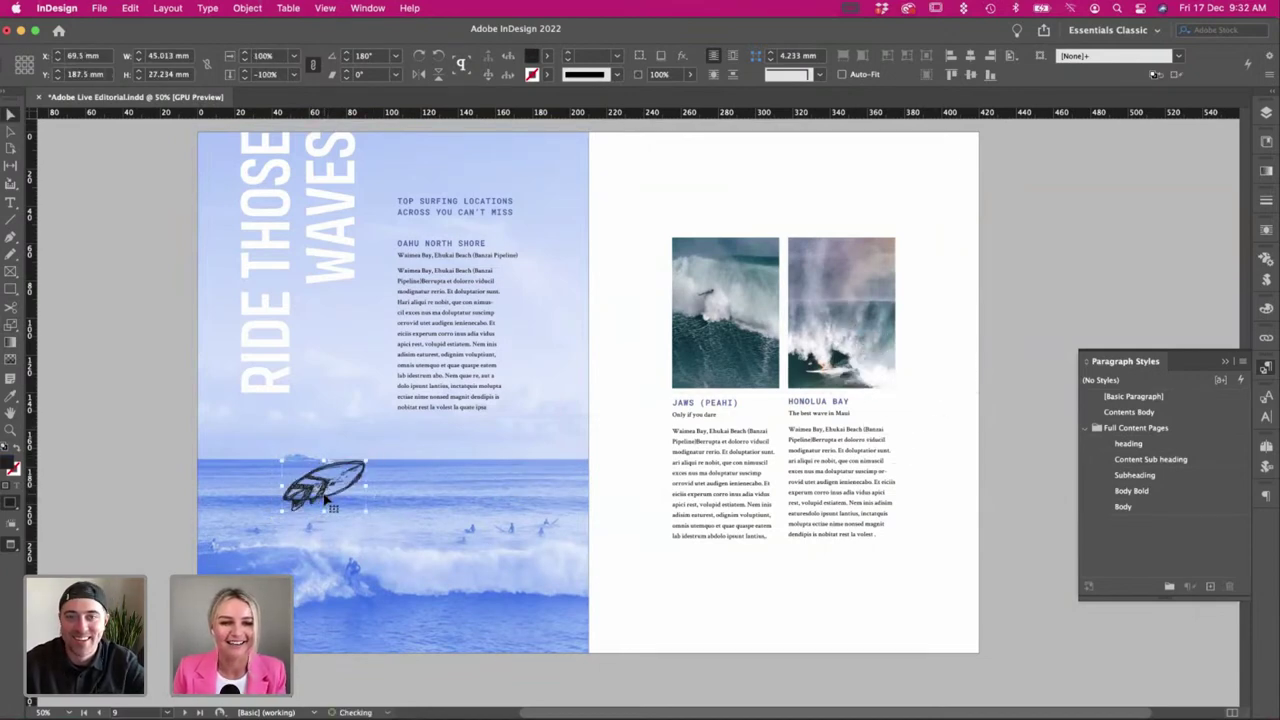
pyautogui.scroll(1, 329, 504)
pyautogui.moveTo(329, 505)
pyautogui.mouseDown()
pyautogui.moveTo(660, 354)
pyautogui.moveTo(664, 376)
pyautogui.moveTo(685, 378)
pyautogui.mouseUp()
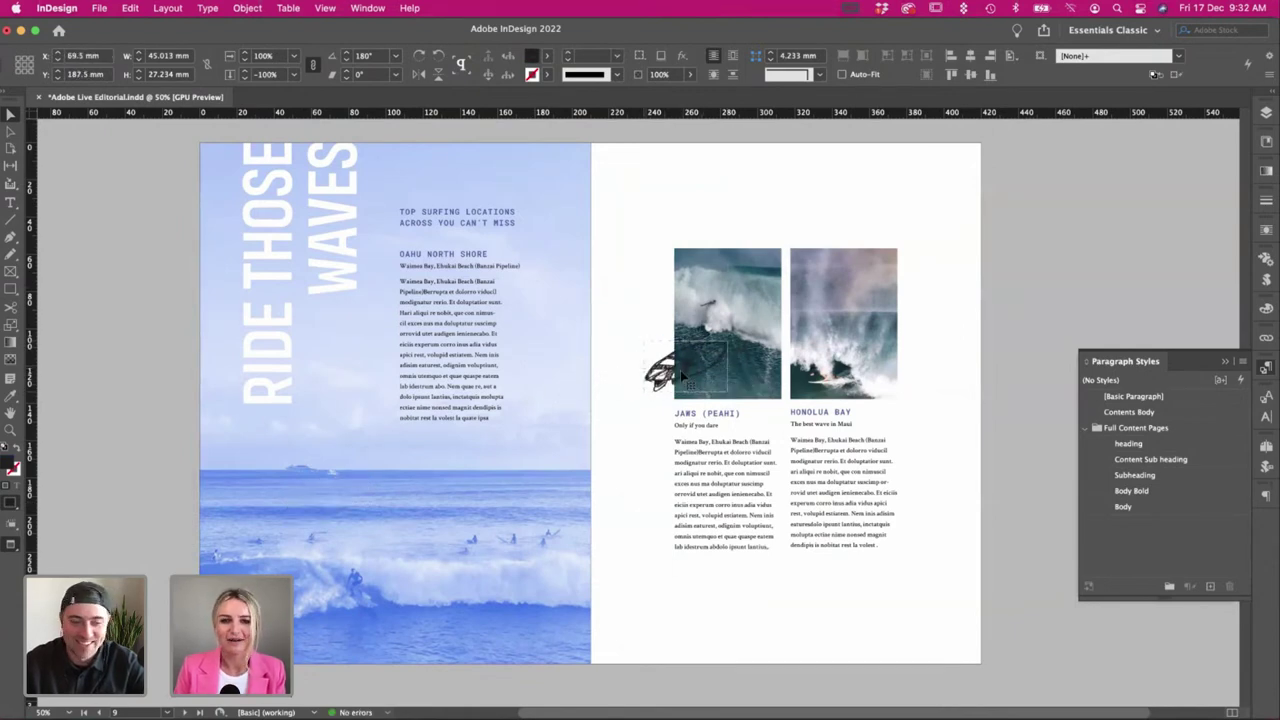
pyautogui.press('Delete')
# Copy the upright surfboard standing in sand from Illustrator into InDesign and place it enlarged beside the JAWS (PEAHI) text.
pyautogui.press('super+Tab')
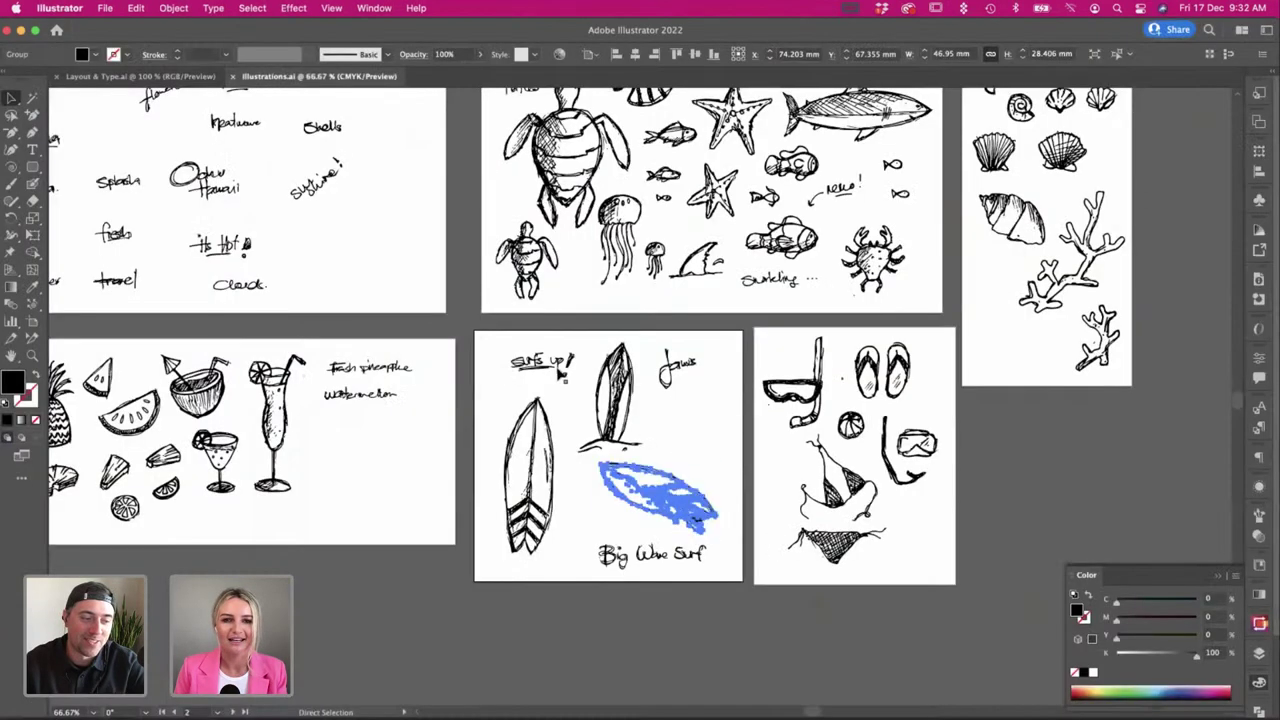
pyautogui.press('a')
pyautogui.click(650, 454)
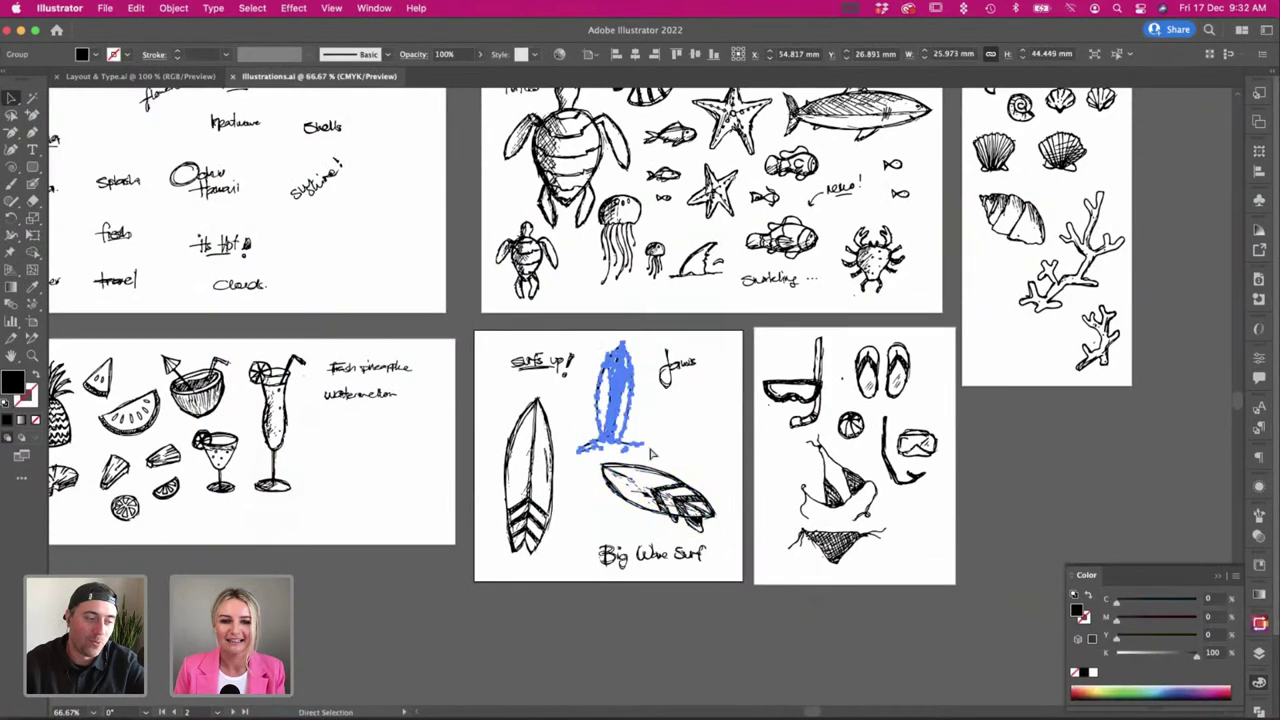
pyautogui.press('super+c')
pyautogui.press('super+Tab')
pyautogui.press('super+v')
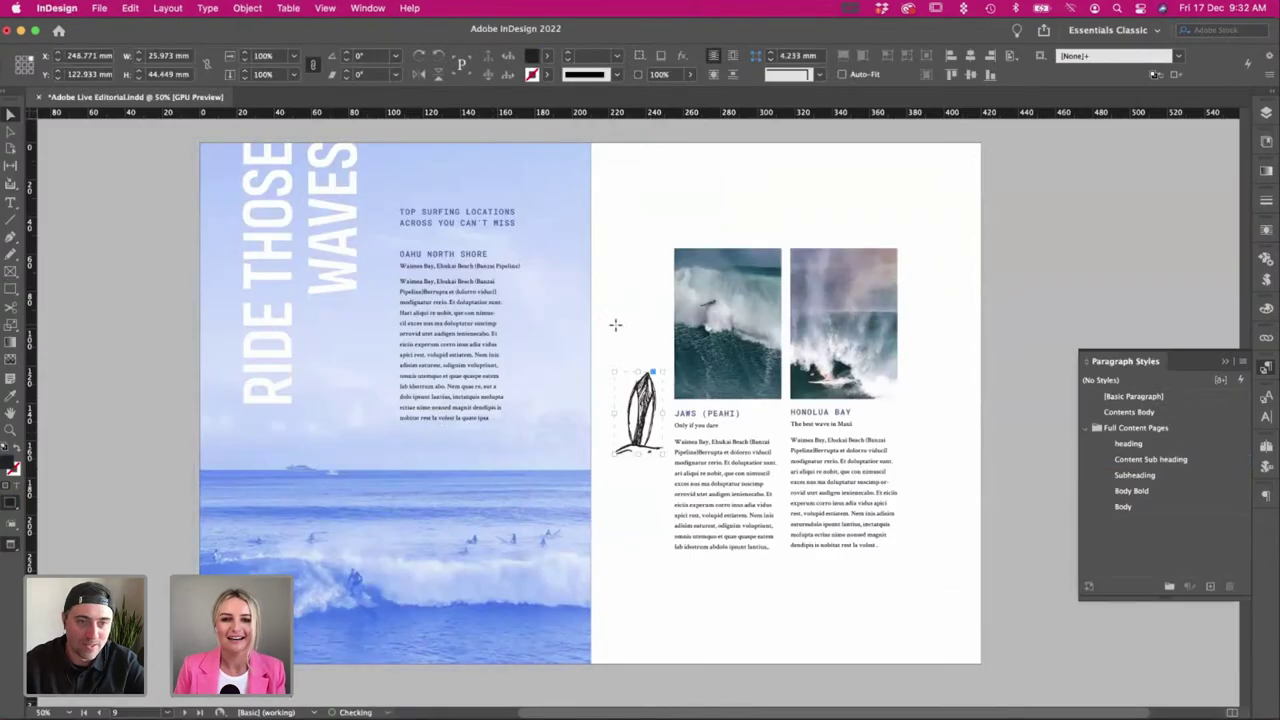
pyautogui.click(606, 283)
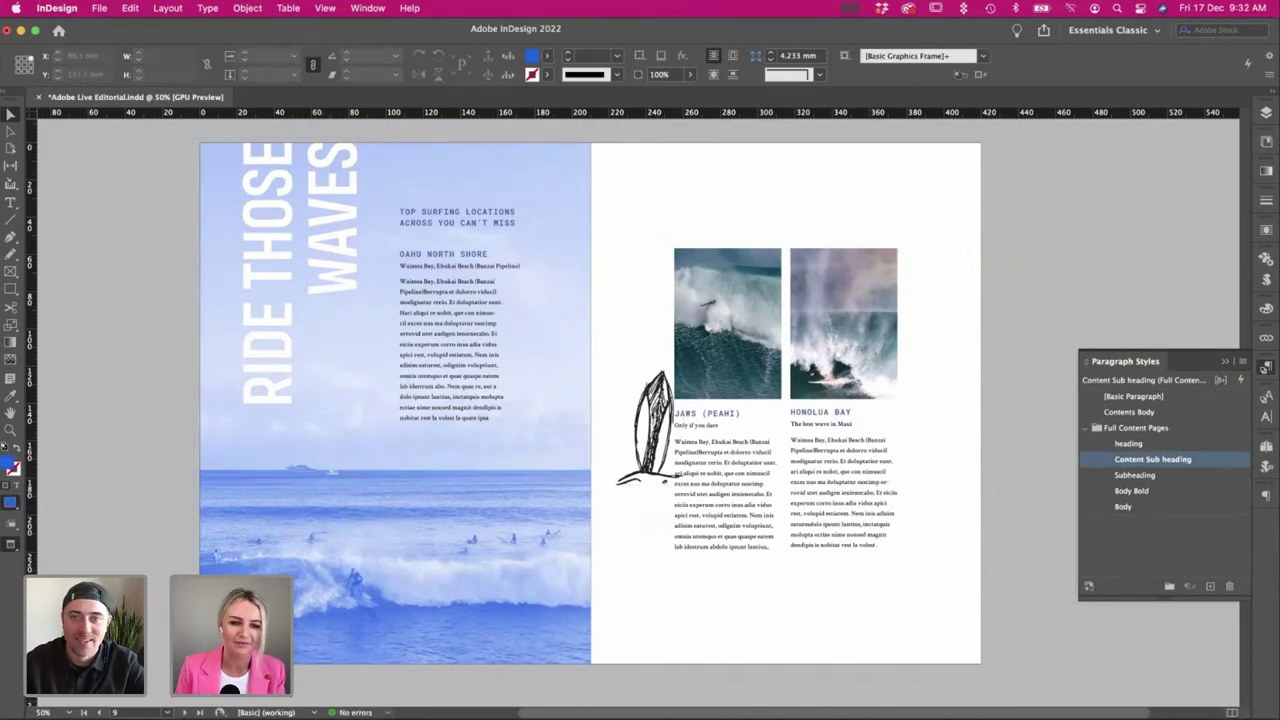
# Return to Illustrator and look over the Illustrations.ai artboards for more sketches and hand lettering.
pyautogui.press('super+Tab')
pyautogui.press('super+minus')
pyautogui.scroll(5, 464, 462)
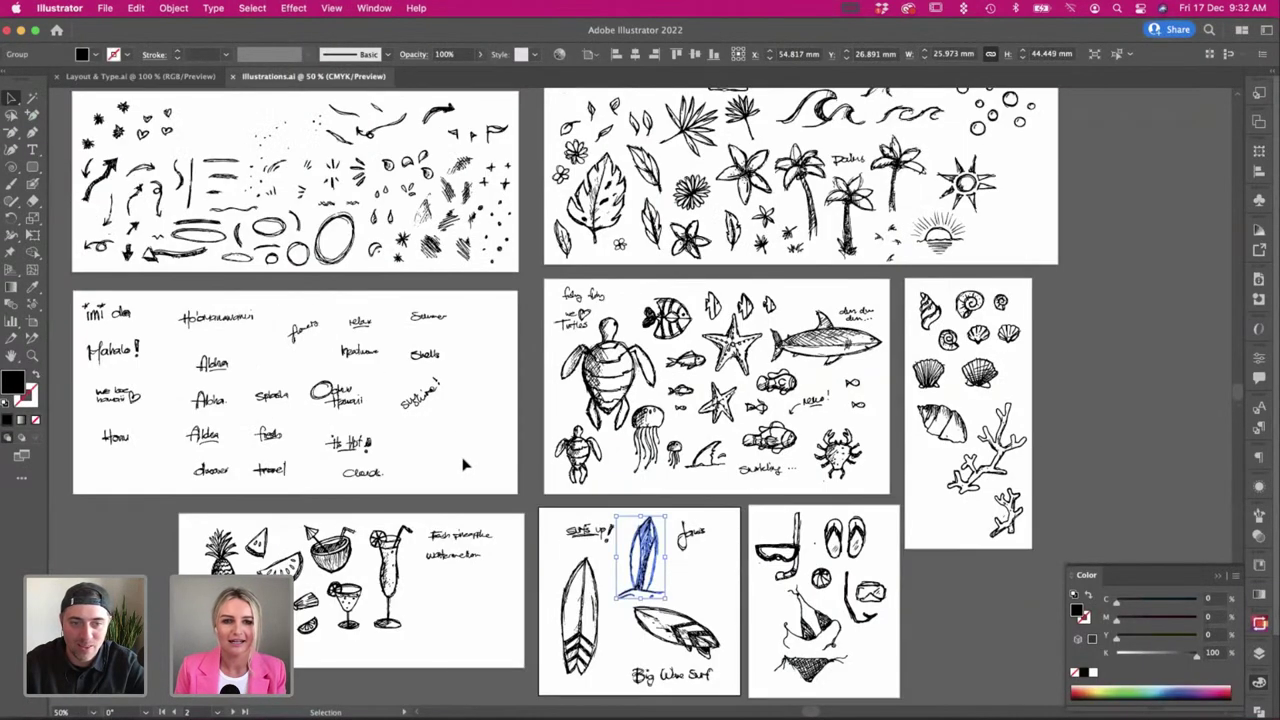
pyautogui.click(464, 464)
pyautogui.scroll(2, 464, 464)
pyautogui.scroll(2, 464, 464)
pyautogui.hscroll(-2, 464, 464)
pyautogui.scroll(-2, 464, 464)
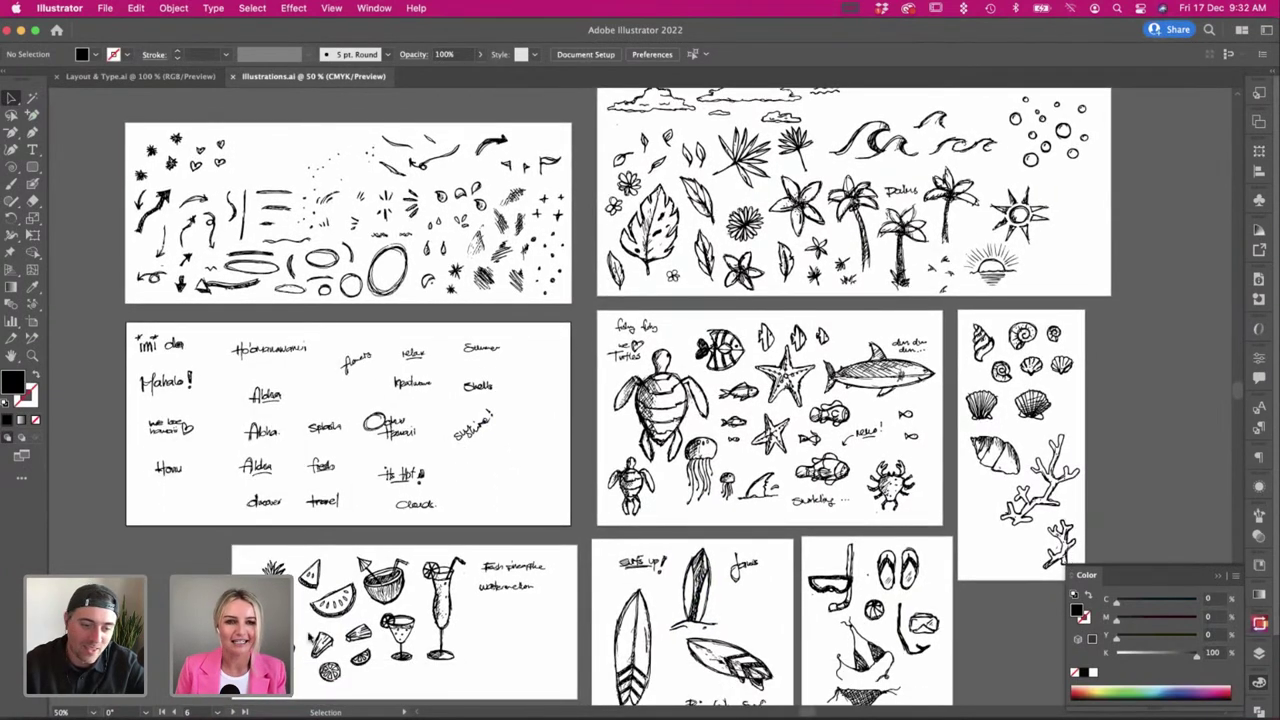
pyautogui.press('super+Tab')
pyautogui.click(337, 246)
pyautogui.press('t')
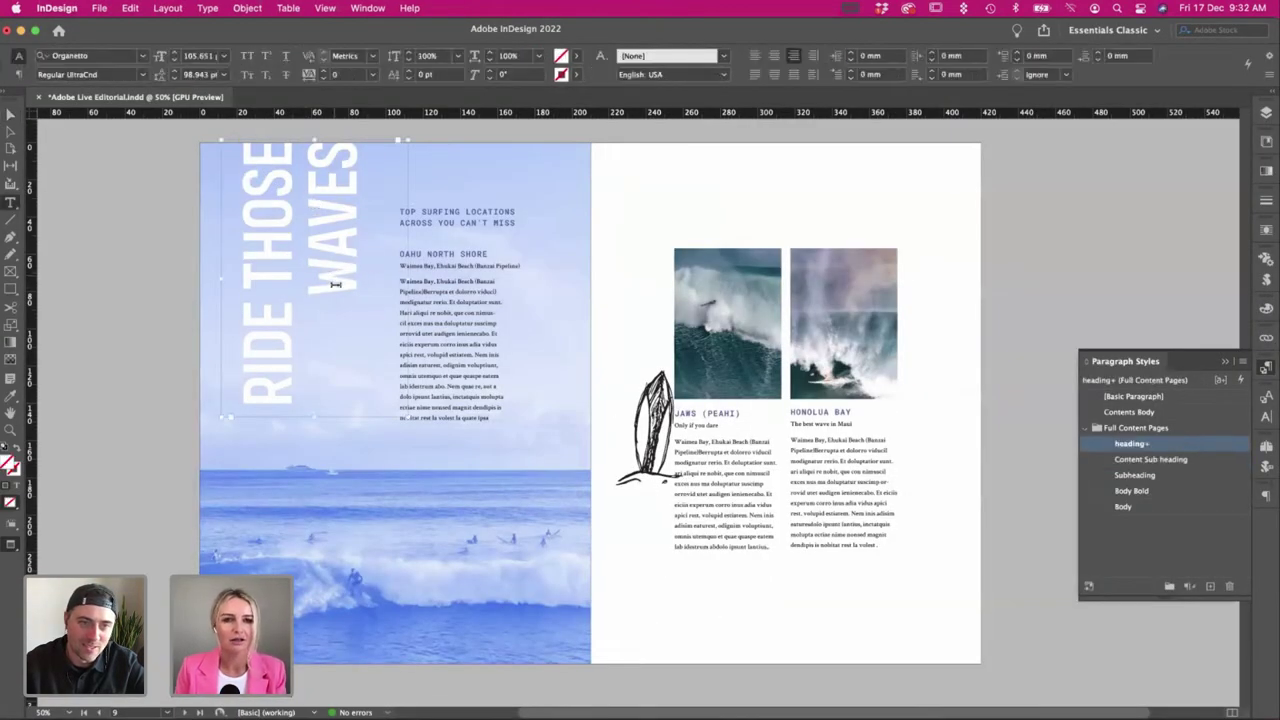
pyautogui.moveTo(336, 288); pyautogui.dragTo(332, 143)
pyautogui.click(10, 116)
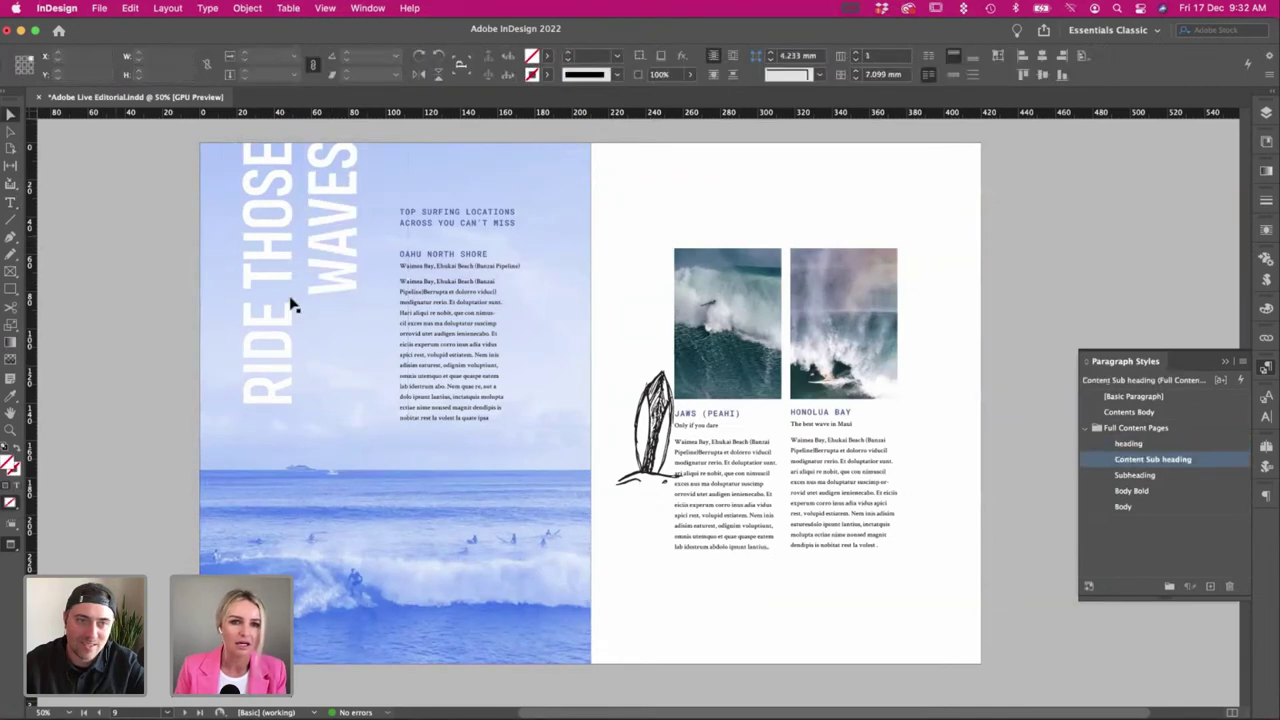
pyautogui.click(313, 276)
pyautogui.click(117, 301)
pyautogui.hscroll(-1, 117, 301)
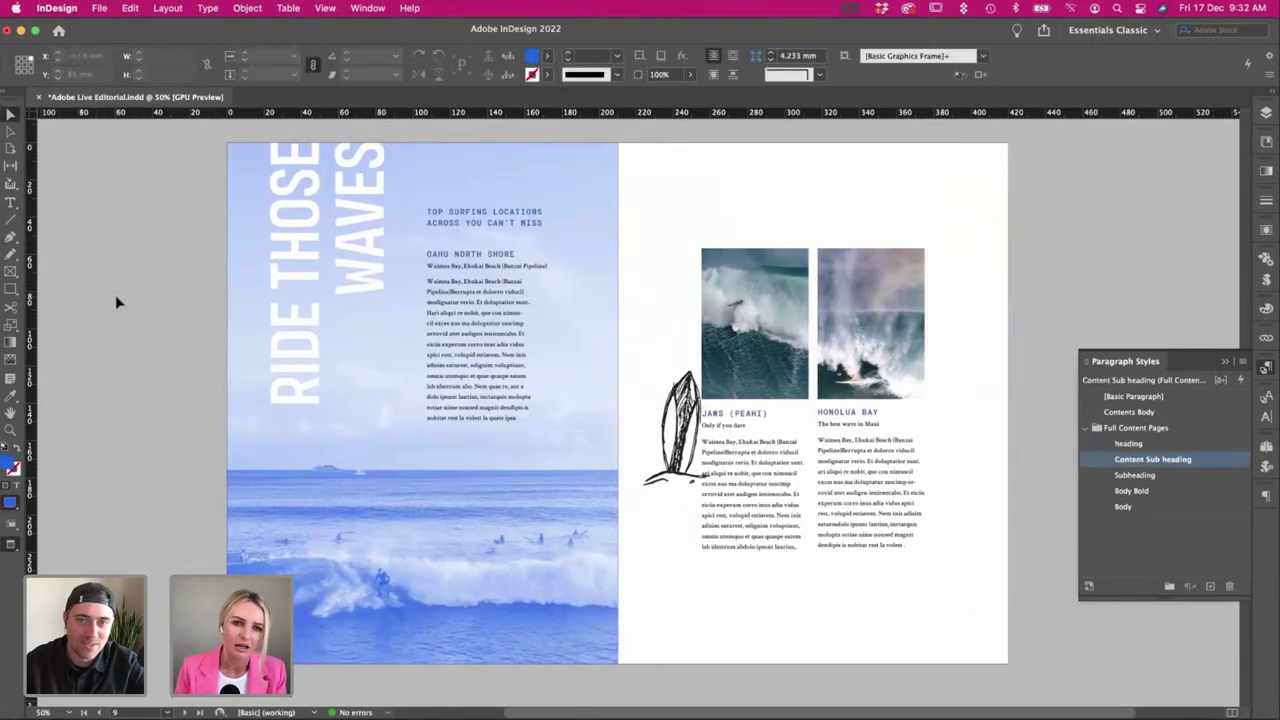
# Switch to Illustrator and pick up the "surfs up!" hand lettering from the surfboard artboard for copying.
pyautogui.press('super+Tab')
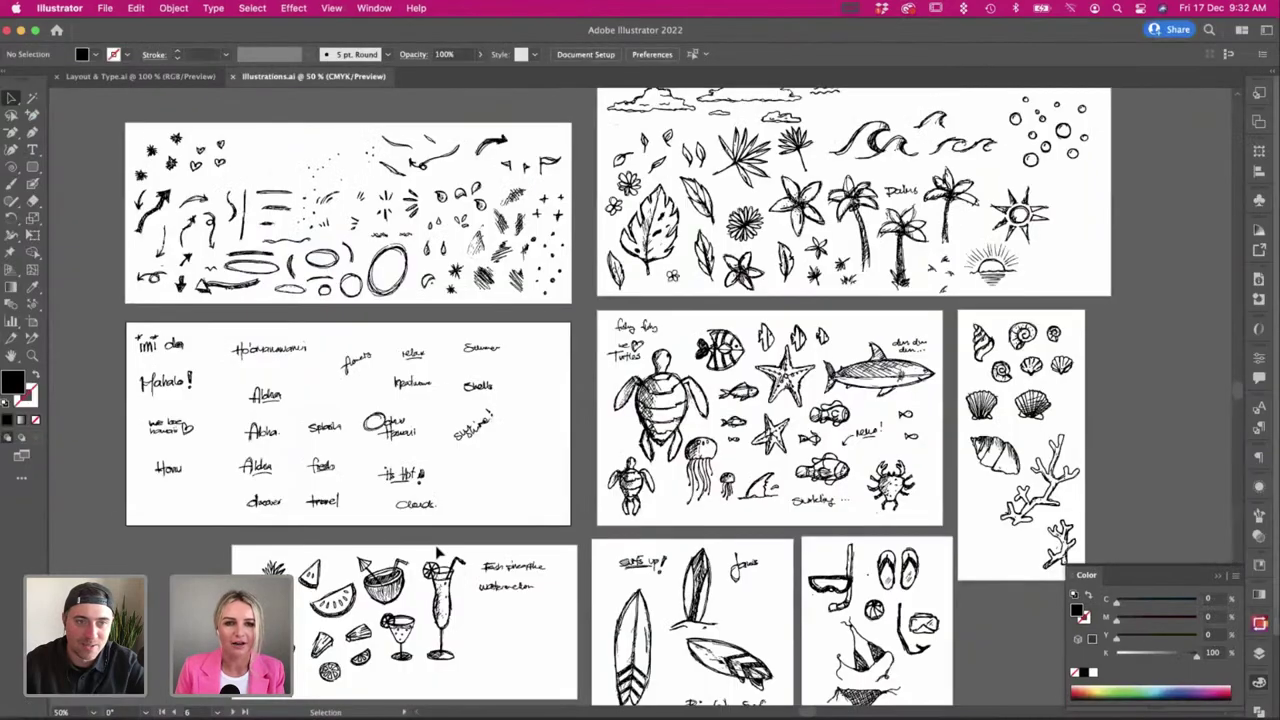
pyautogui.hscroll(-3, 375, 522)
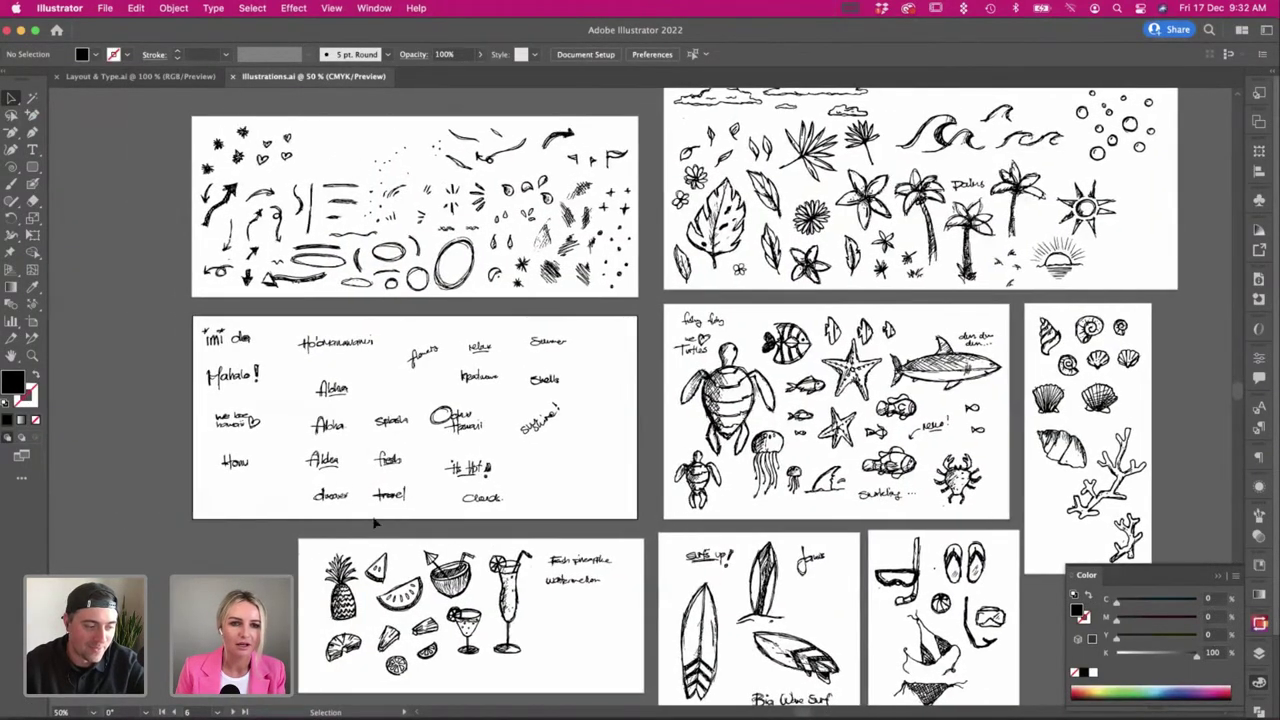
pyautogui.hscroll(5, 308, 423)
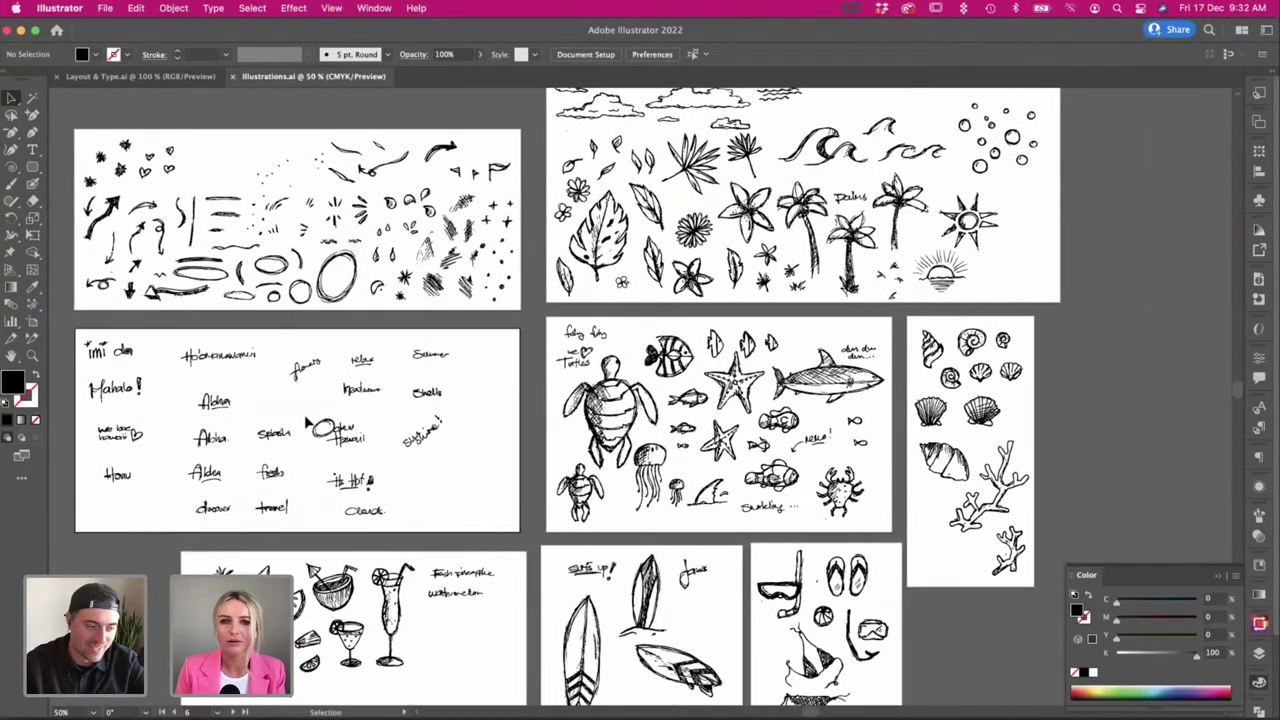
pyautogui.scroll(-4, 308, 422)
pyautogui.hscroll(-1, 308, 422)
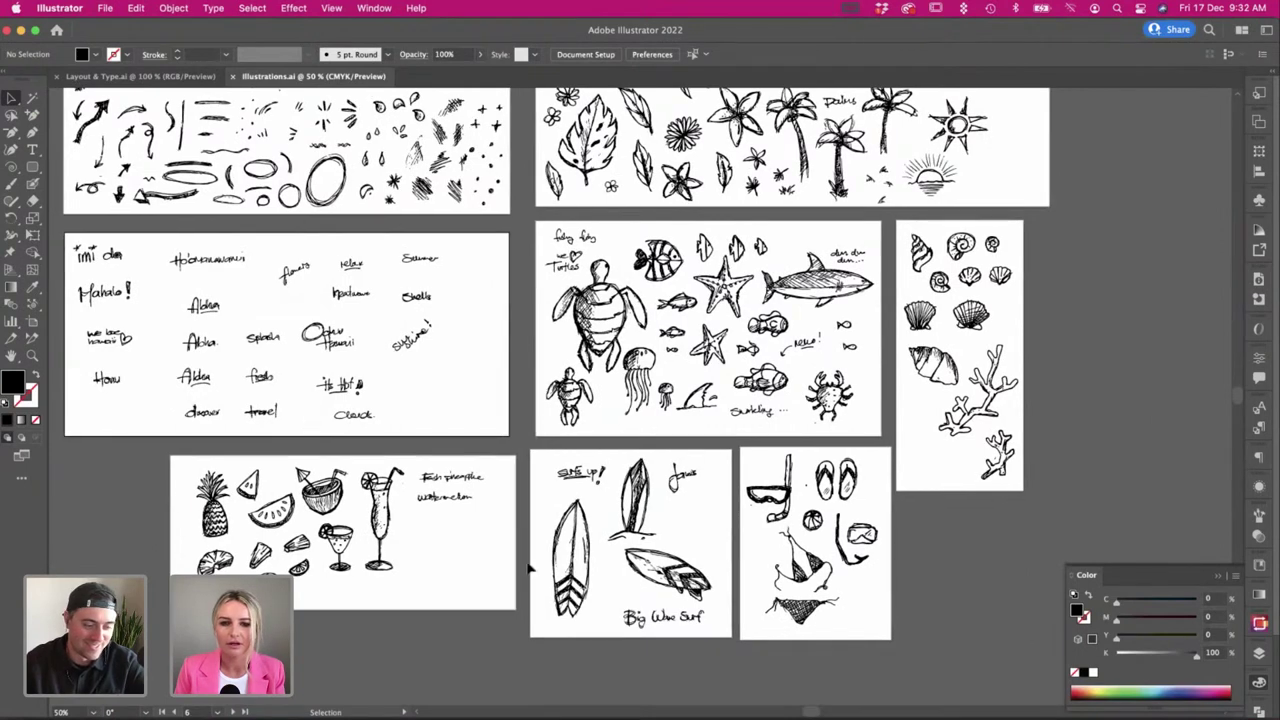
pyautogui.click(668, 617)
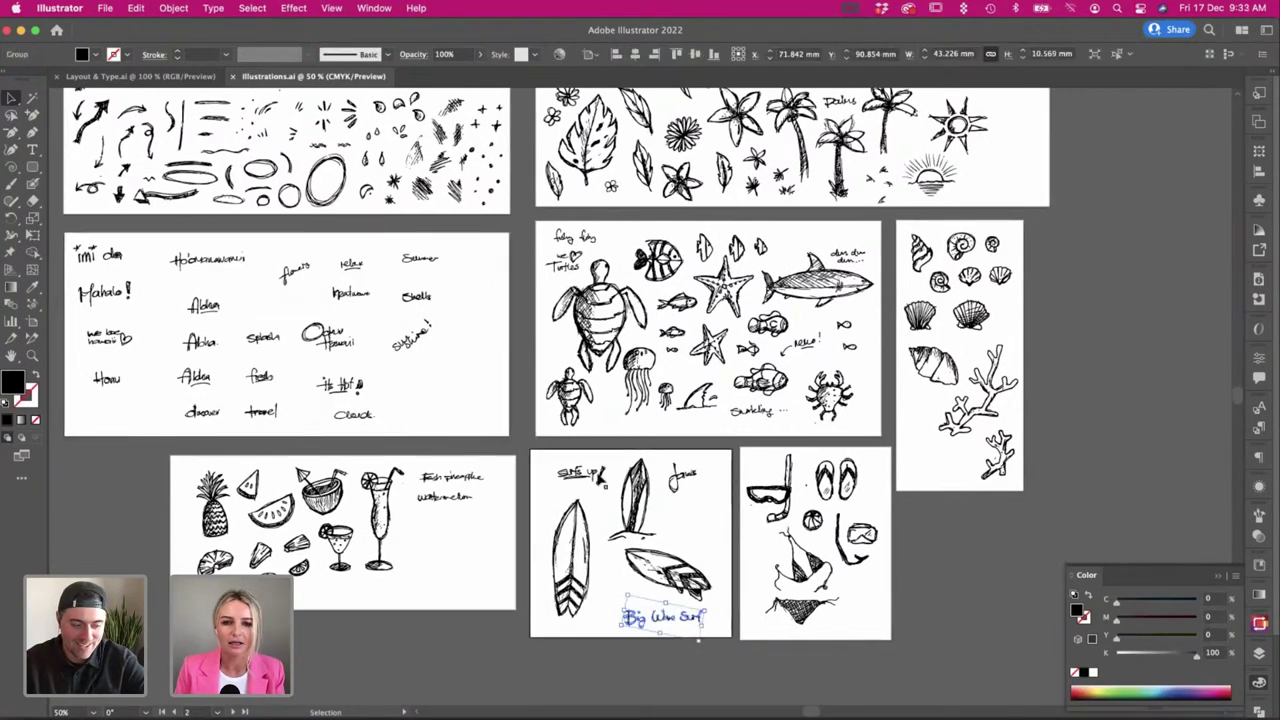
pyautogui.press('a')
pyautogui.click(580, 474)
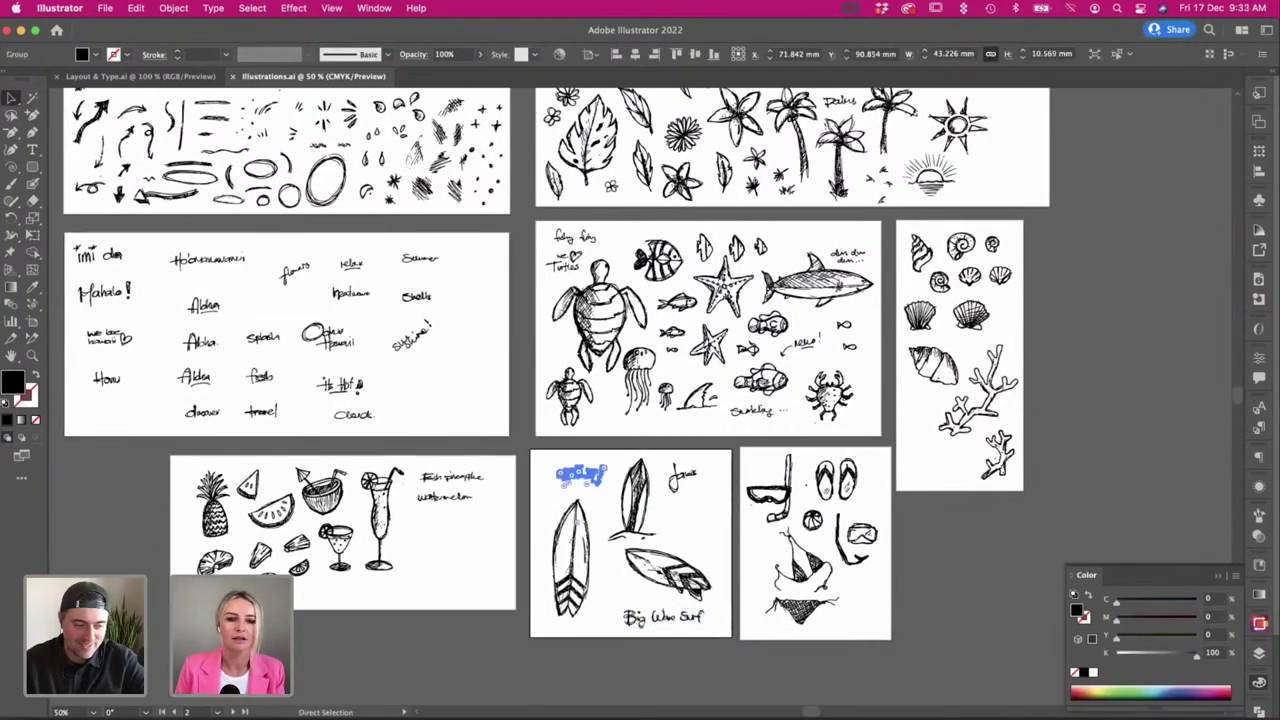
# Paste the "surfs up!" lettering into the InDesign spread, enlarge it to about 39 mm wide and place it below WAVES.
pyautogui.press('super+Tab')
pyautogui.press('super+v')
pyautogui.press('s')
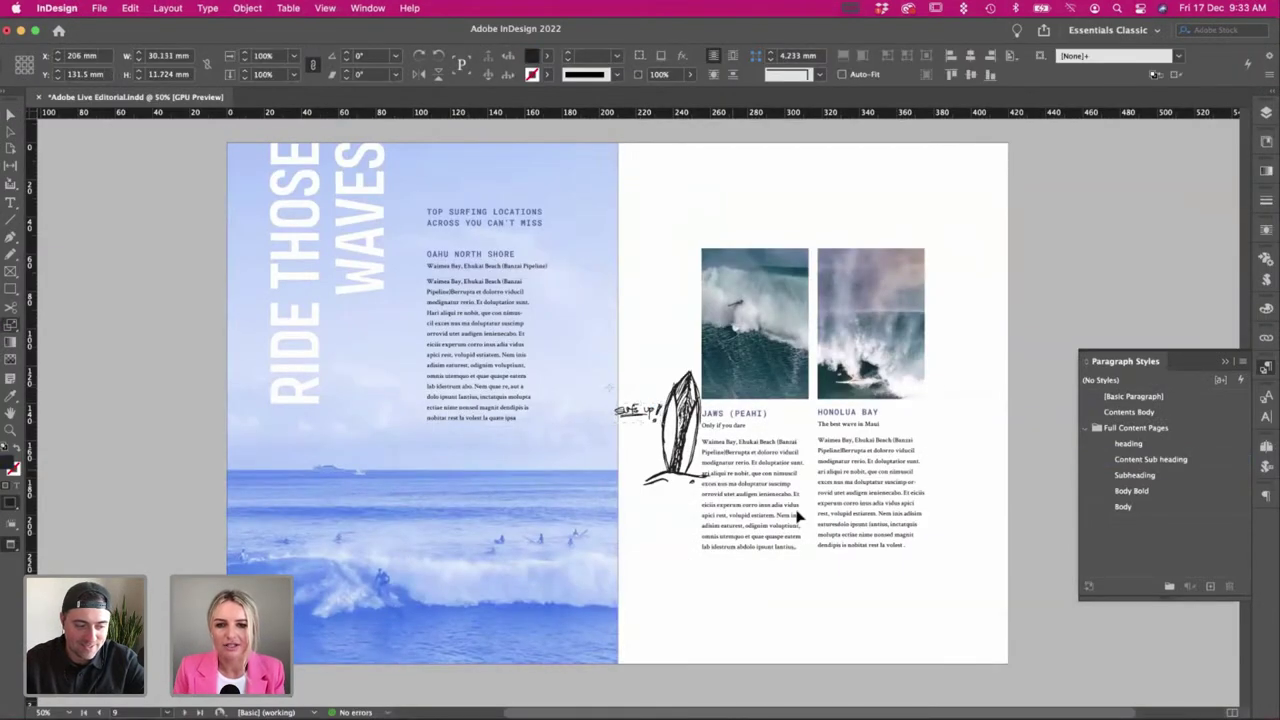
pyautogui.moveTo(351, 331); pyautogui.dragTo(646, 347)
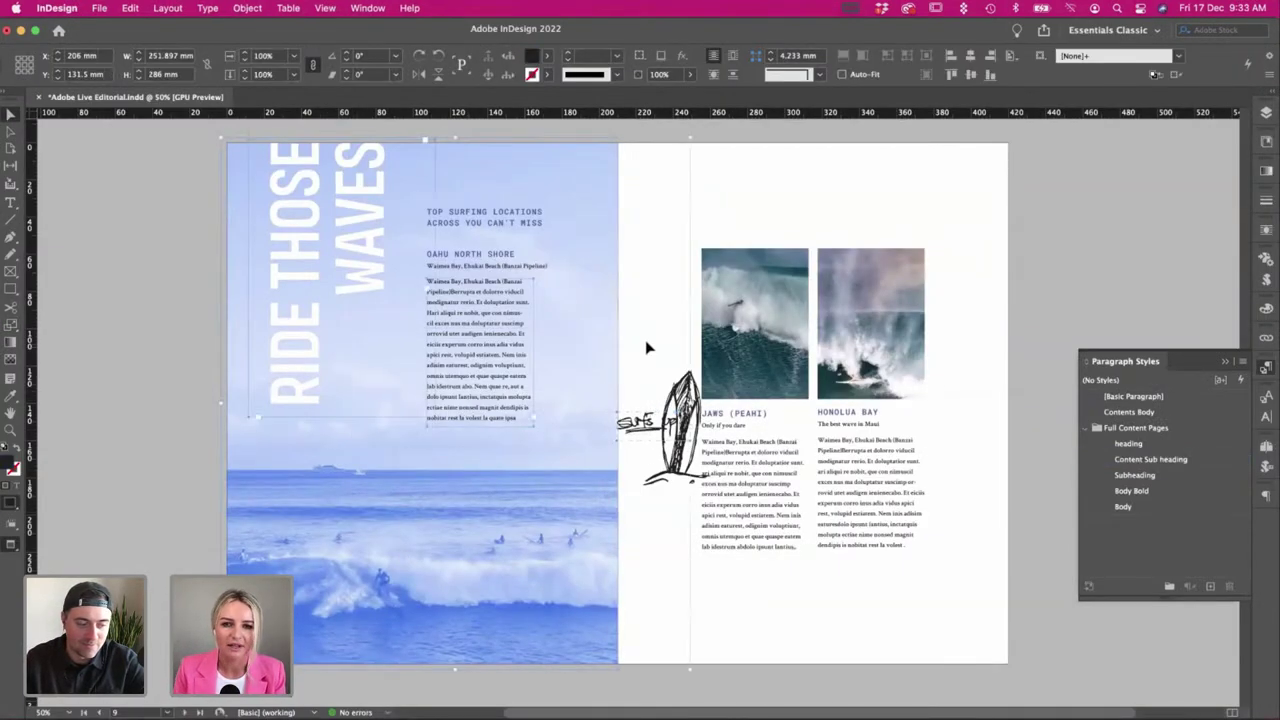
pyautogui.click(648, 348)
pyautogui.moveTo(646, 425); pyautogui.dragTo(352, 317)
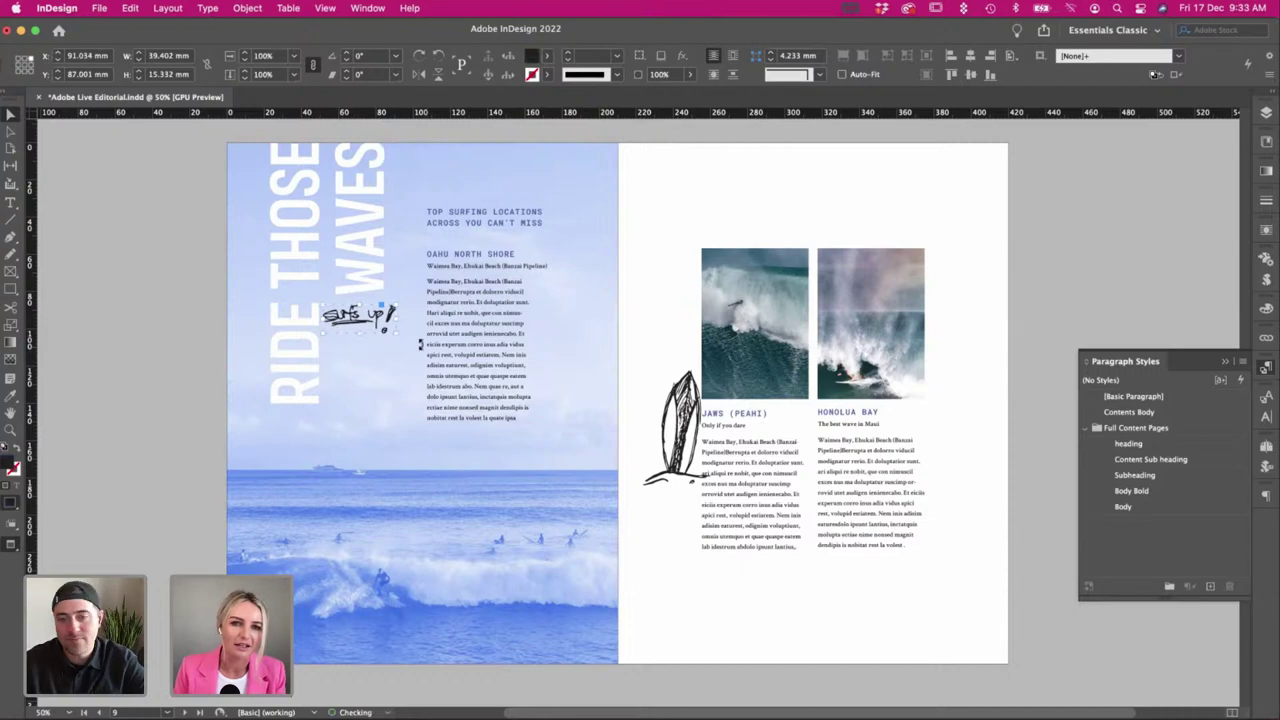
# Shrink the "surfs up!" lettering to about 35 mm wide, tilt it 10° and overlap it onto the word RIDE below WAVES.
pyautogui.moveTo(404, 338); pyautogui.dragTo(417, 331)
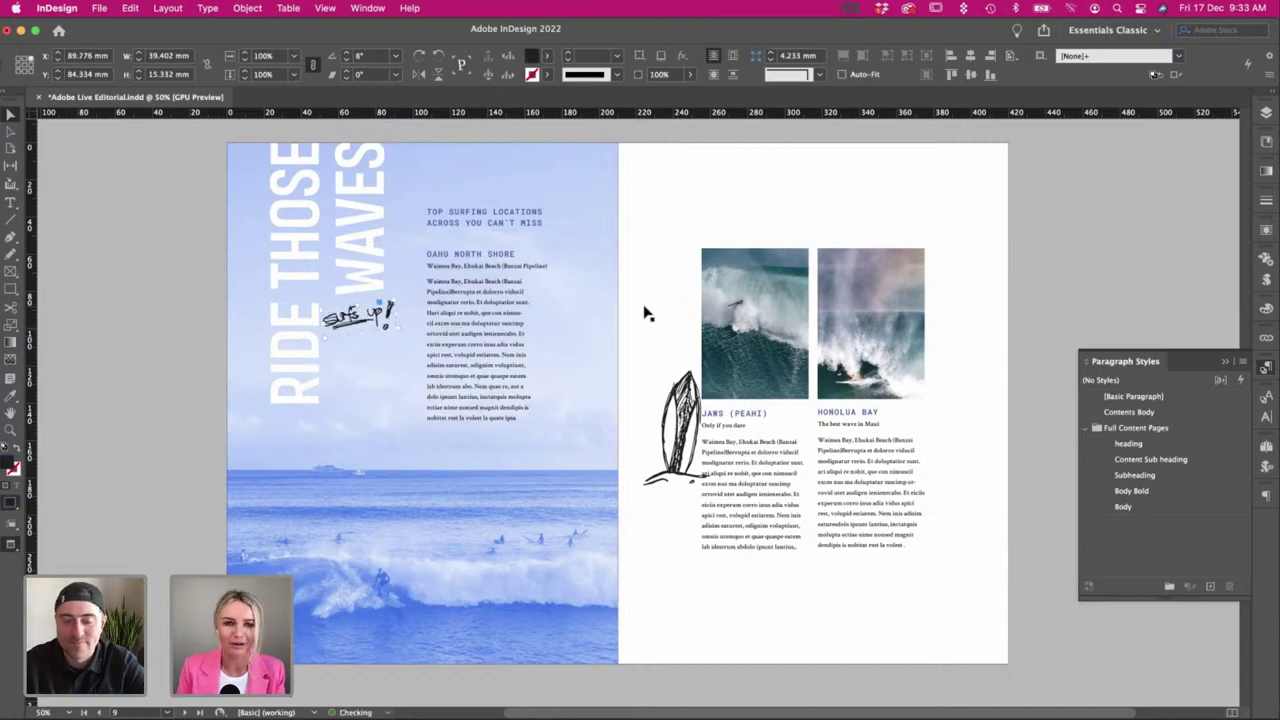
pyautogui.press('super+equal')
pyautogui.scroll(-3, 566, 325)
pyautogui.hscroll(2, 566, 325)
pyautogui.press('super+z')
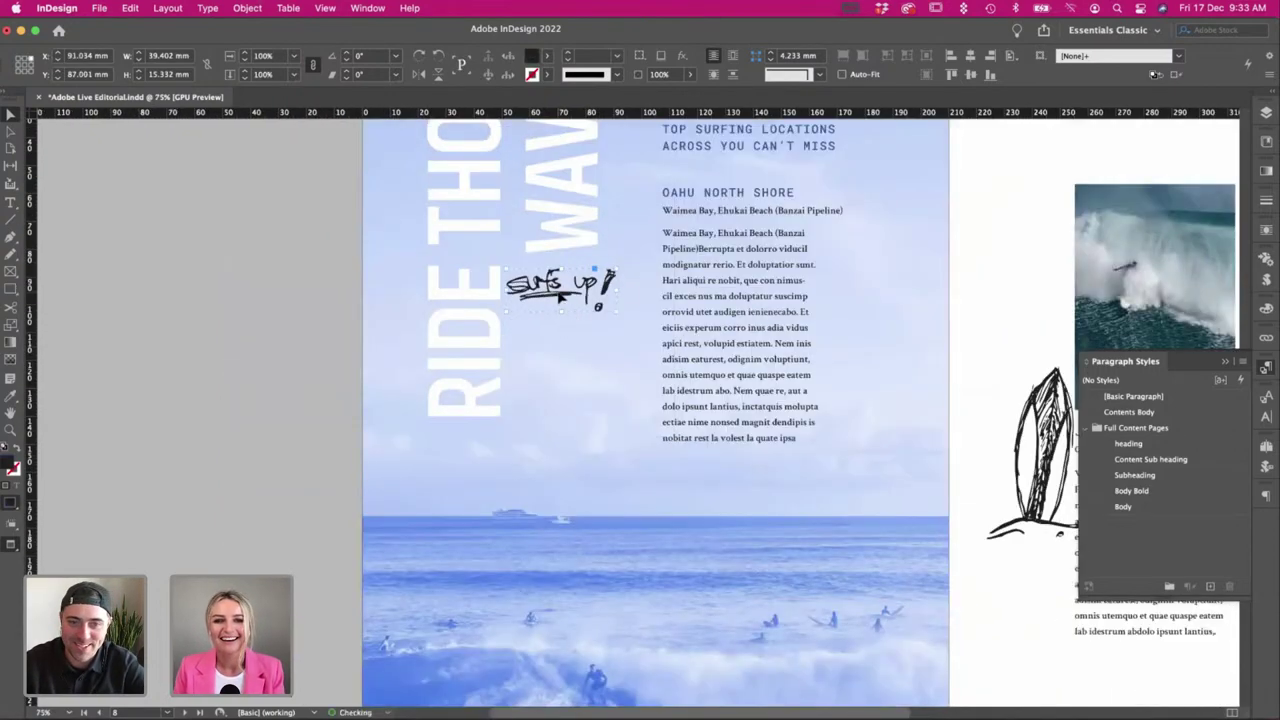
pyautogui.moveTo(560, 295); pyautogui.dragTo(572, 299)
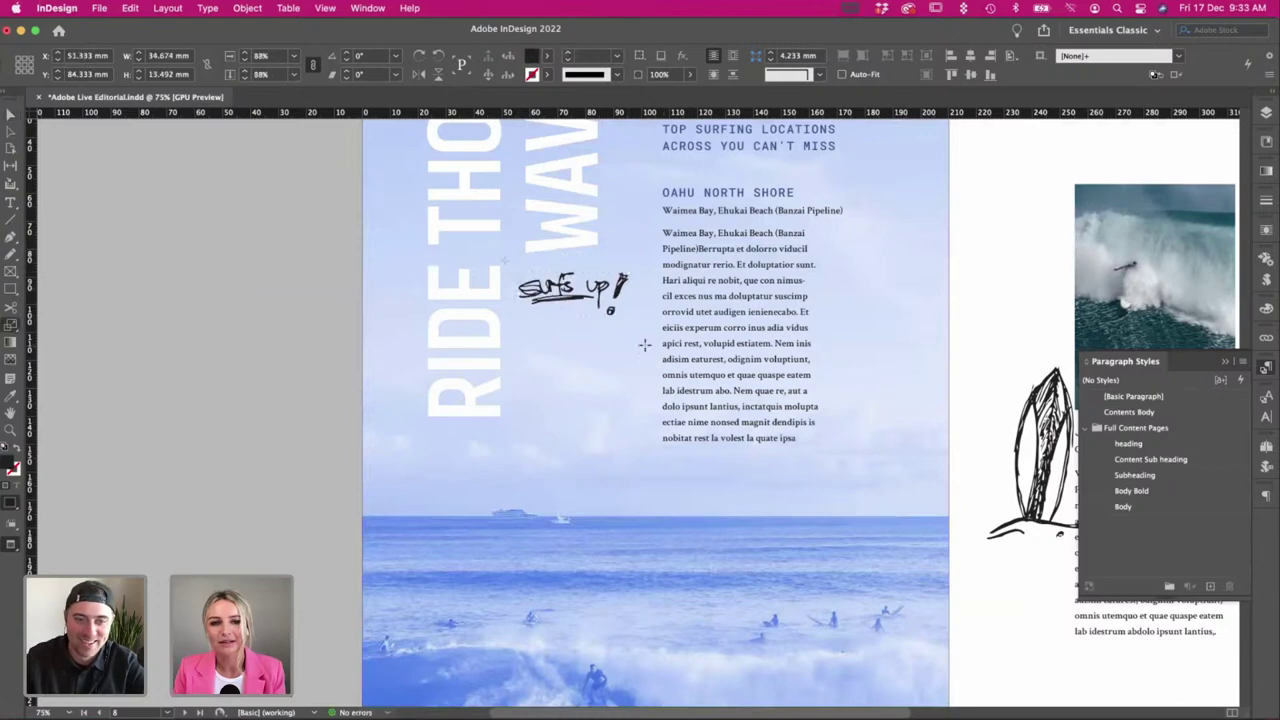
pyautogui.moveTo(645, 345); pyautogui.dragTo(643, 344)
pyautogui.press('v')
pyautogui.moveTo(588, 292); pyautogui.dragTo(528, 308)
pyautogui.click(354, 323)
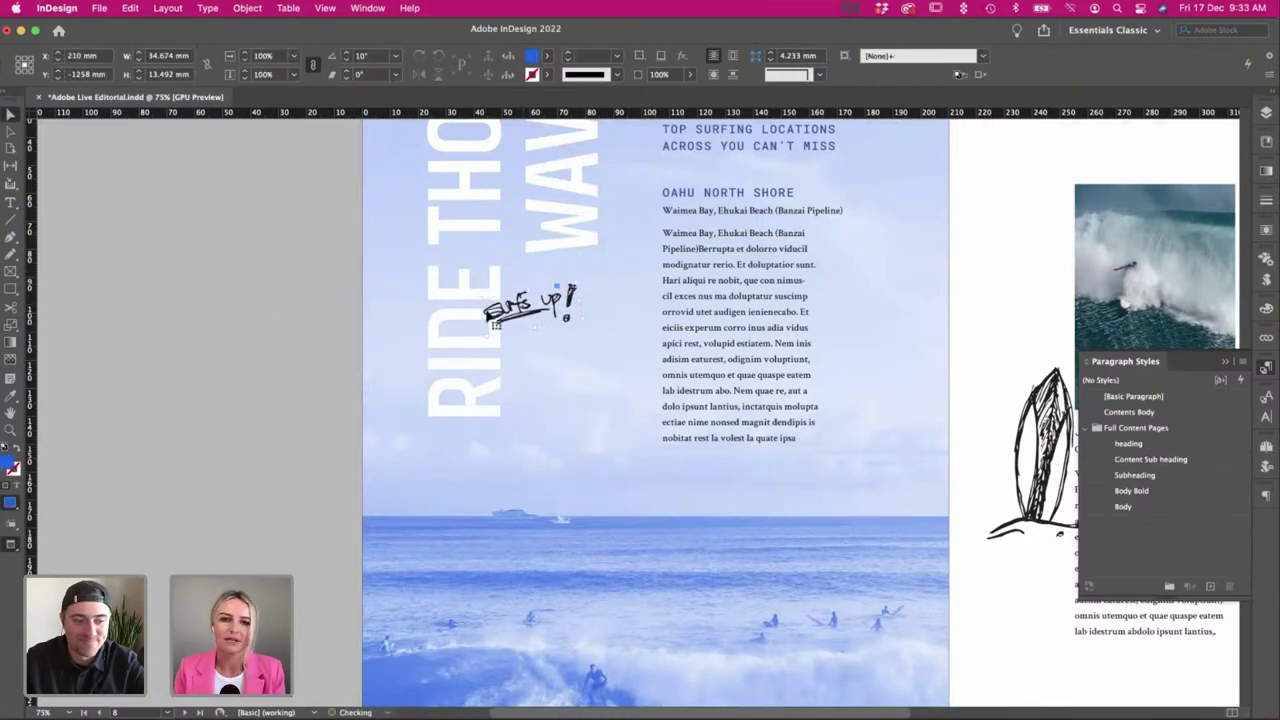
pyautogui.click(148, 292)
# Try the "surfs up!" lettering above the TOP SURFING LOCATIONS subheading, and undo the move.
pyautogui.press('super+minus')
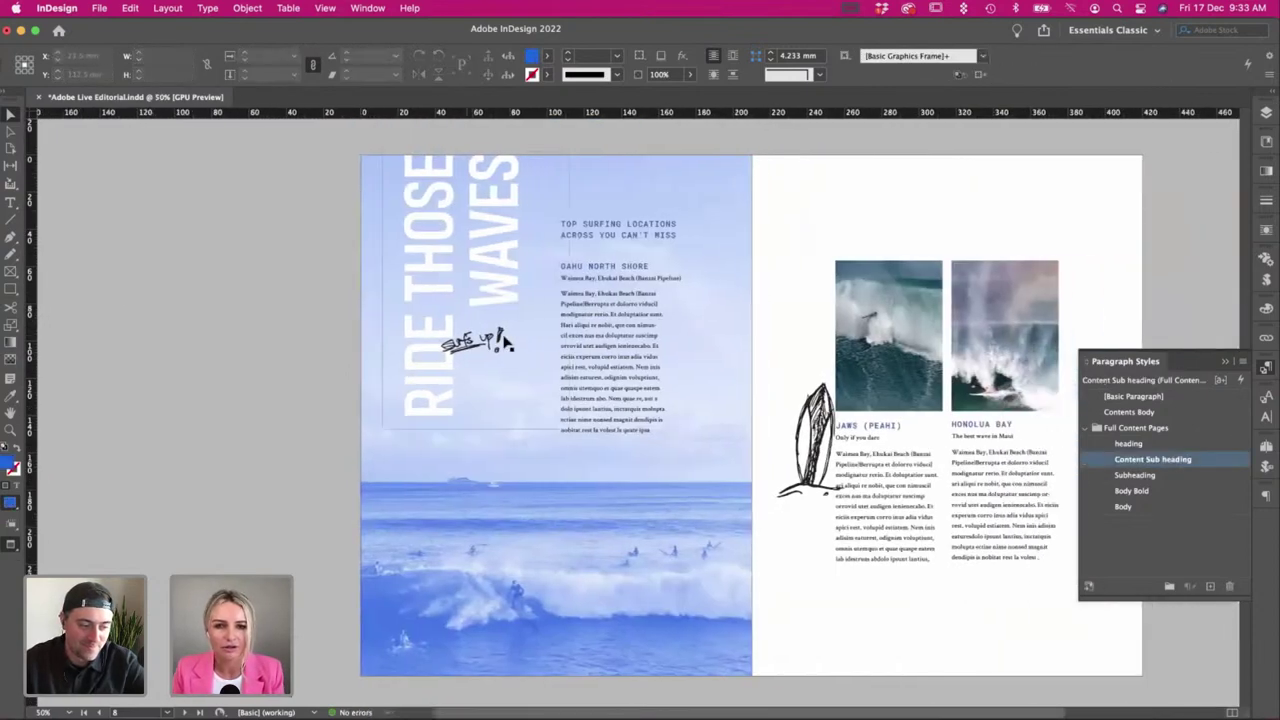
pyautogui.moveTo(482, 351); pyautogui.dragTo(571, 210)
pyautogui.click(268, 338)
pyautogui.click(749, 250)
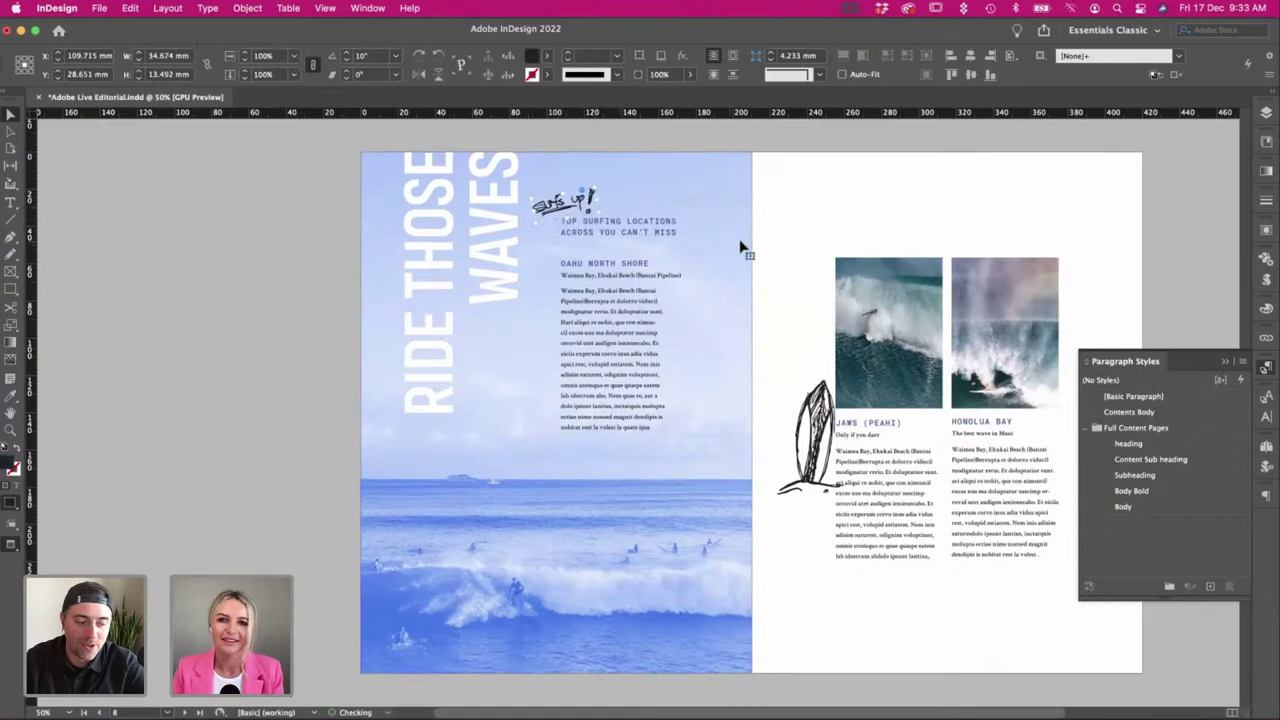
pyautogui.press('super+z')
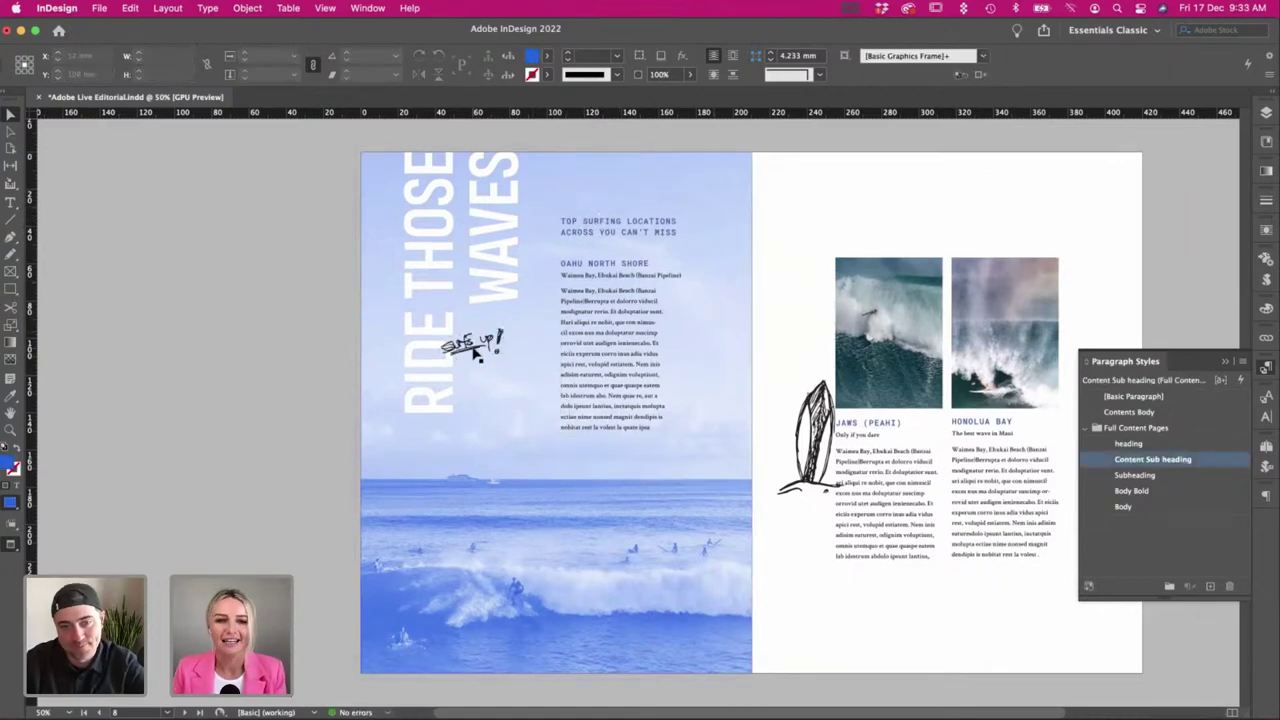
pyautogui.press('Left')
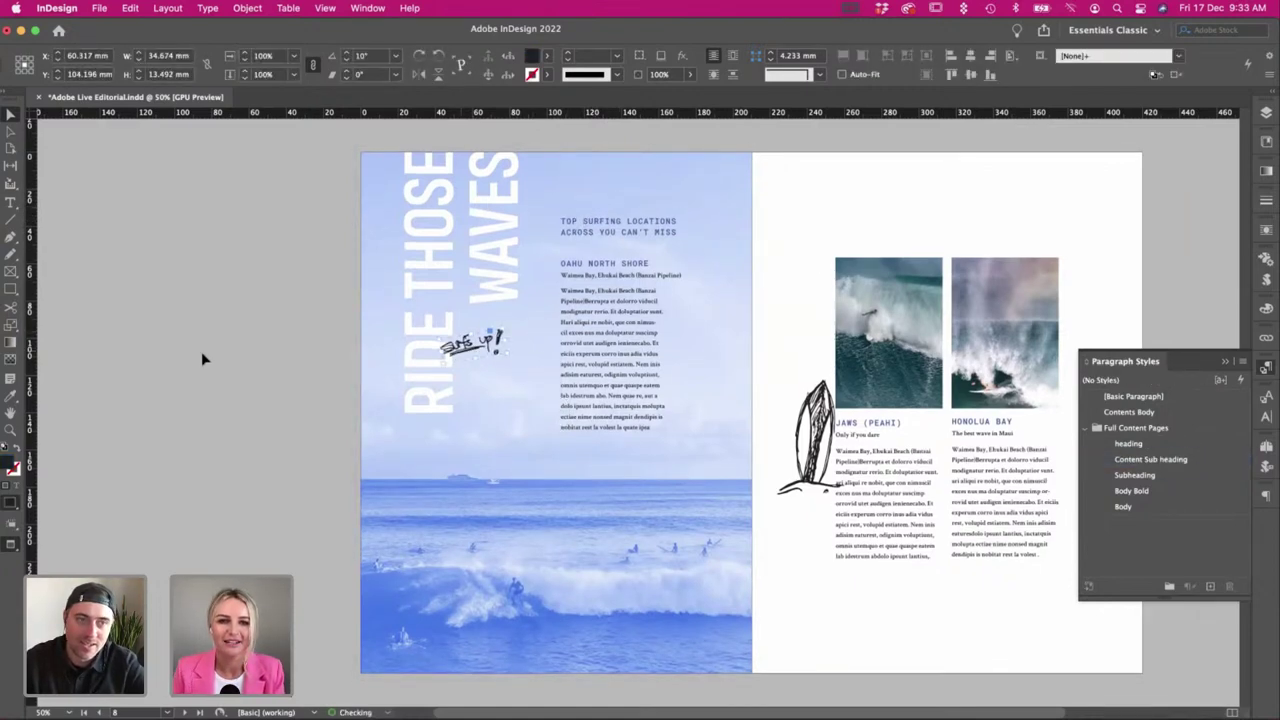
# Try shifting the "surfs up!" lettering up closer beneath WAVES, and return it to its place over the heading.
pyautogui.click(201, 359)
pyautogui.hscroll(2, 455, 352)
pyautogui.moveTo(440, 349); pyautogui.dragTo(444, 342)
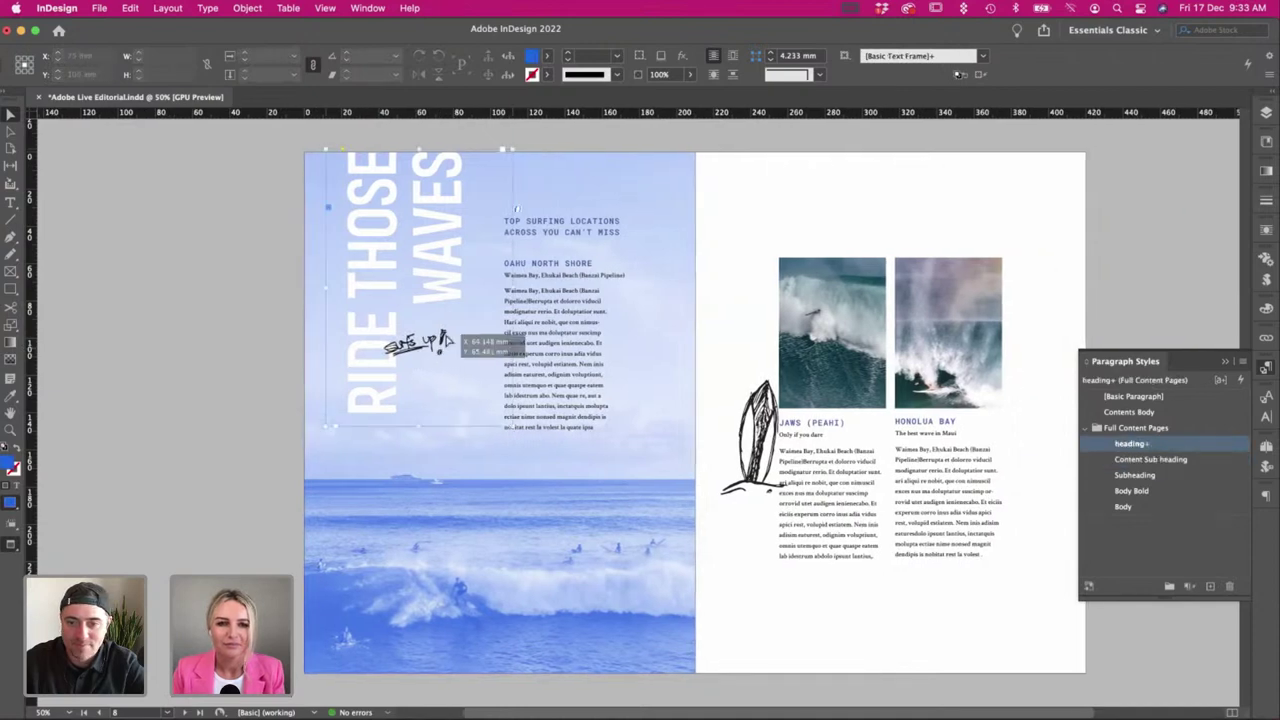
pyautogui.press('super+z')
pyautogui.click(230, 343)
pyautogui.click(443, 342)
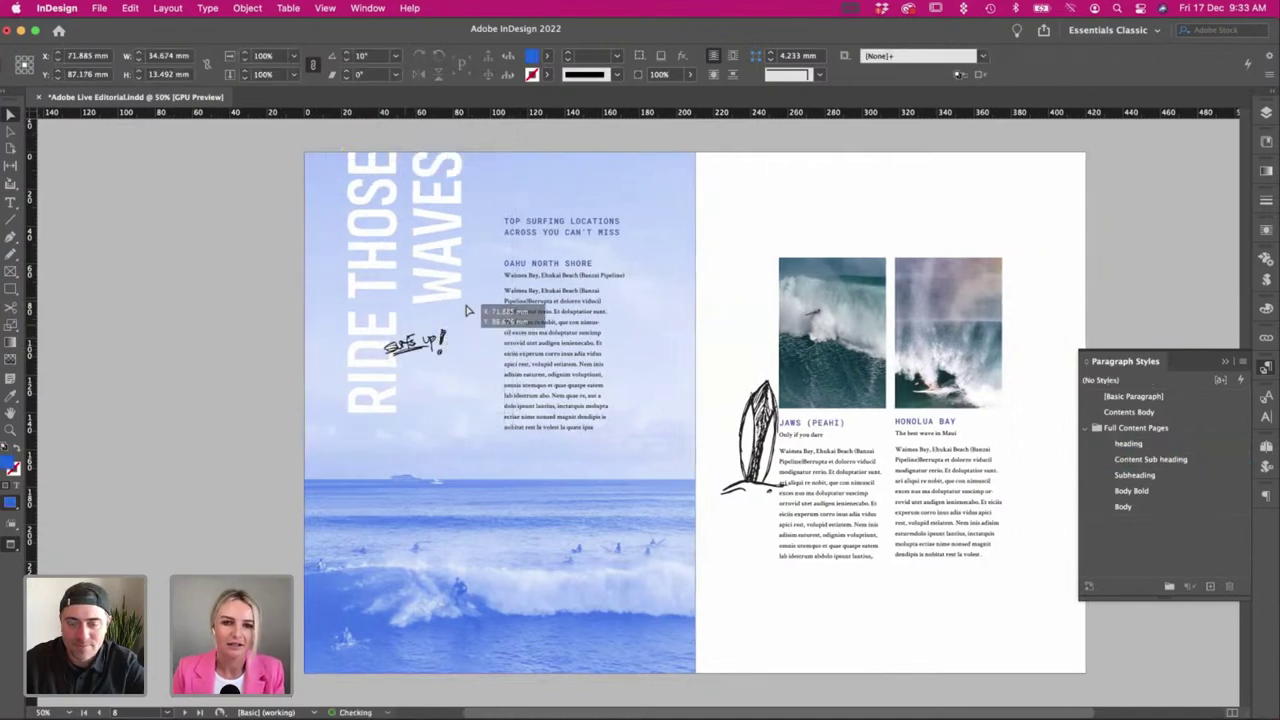
pyautogui.click(737, 320)
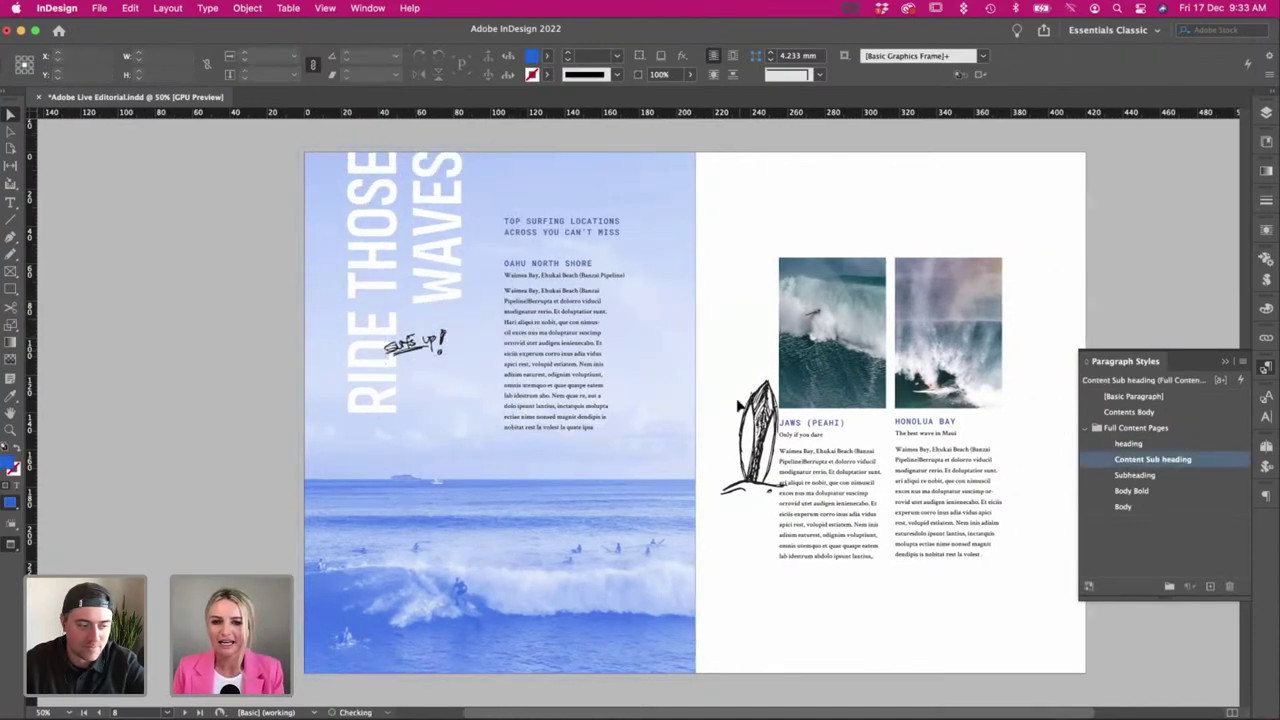
# Move the upright surfboard sketch from beside the JAWS (PEAHI) text to the right page's lower outer corner, about 37 mm wide.
pyautogui.hscroll(2, 750, 330)
pyautogui.click(703, 440)
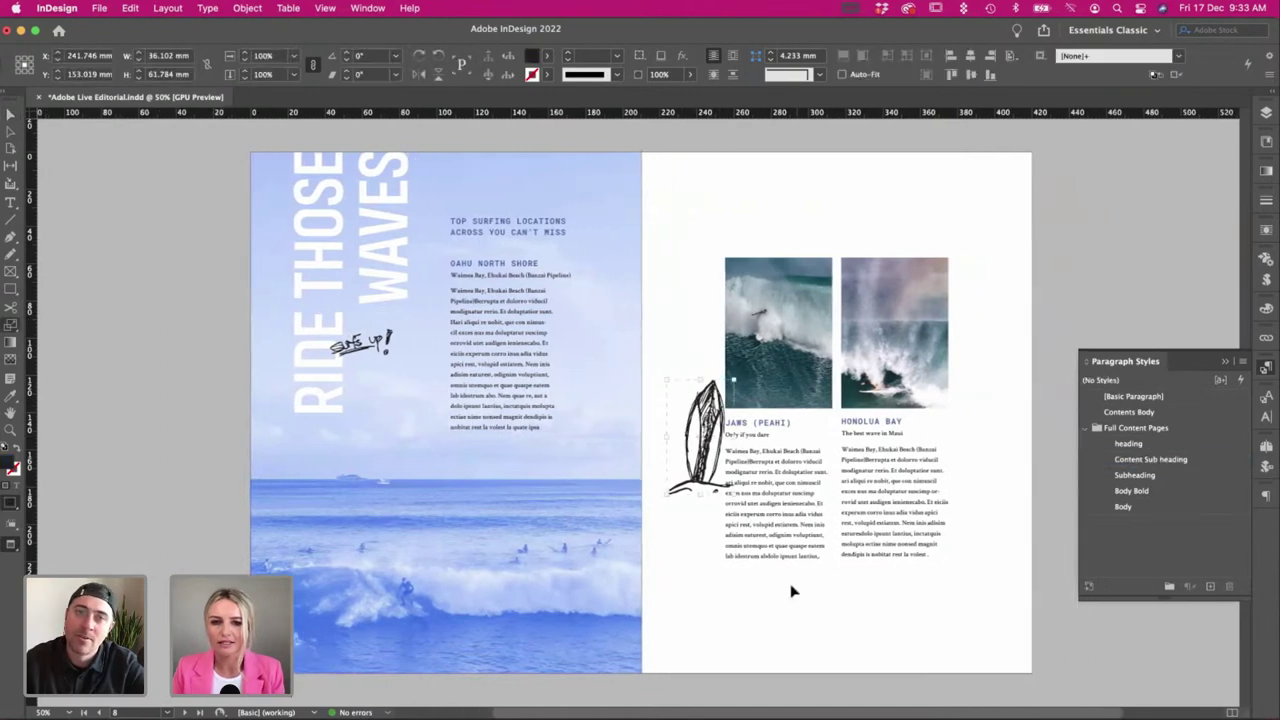
pyautogui.press('v')
pyautogui.moveTo(712, 418)
pyautogui.mouseDown()
pyautogui.moveTo(786, 542)
pyautogui.moveTo(953, 600)
pyautogui.moveTo(985, 577)
pyautogui.moveTo(944, 548)
pyautogui.moveTo(977, 569)
pyautogui.mouseUp()
pyautogui.press('v')
pyautogui.click(1073, 675)
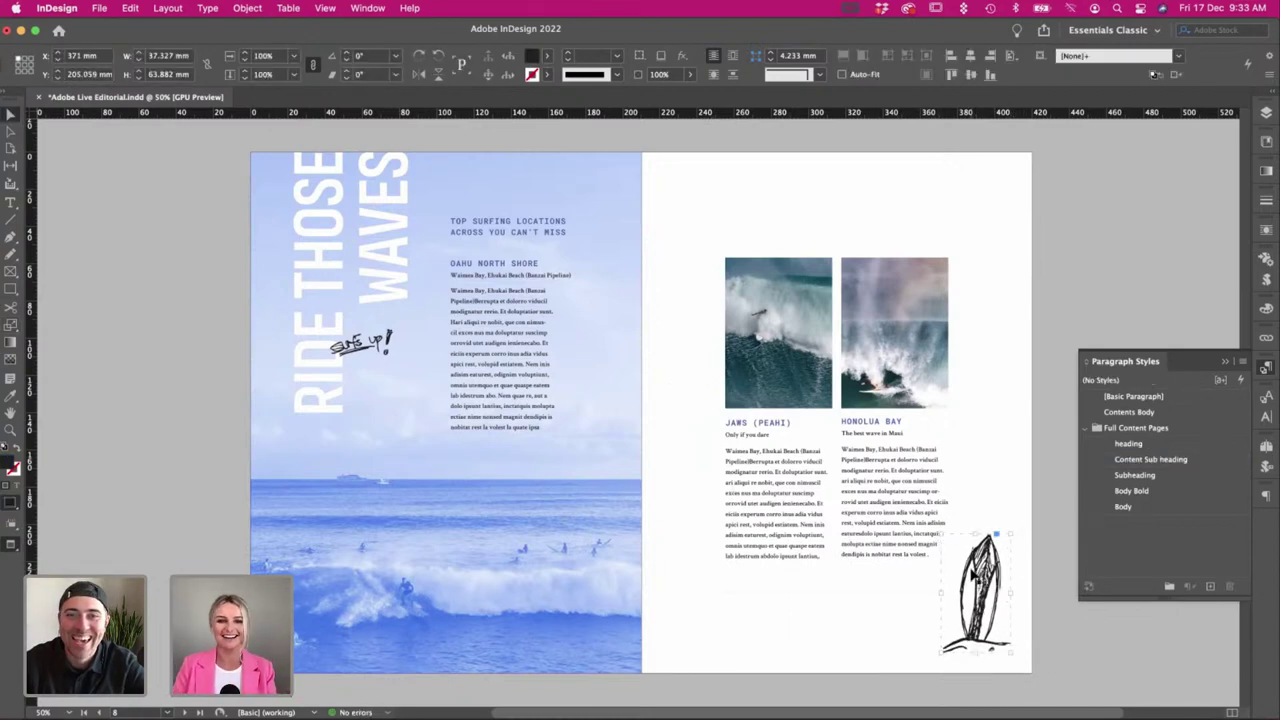
# Scale the upright surfboard down slightly so it sits clear of the HONOLUA BAY text in the page corner.
pyautogui.hscroll(2, 306, 391)
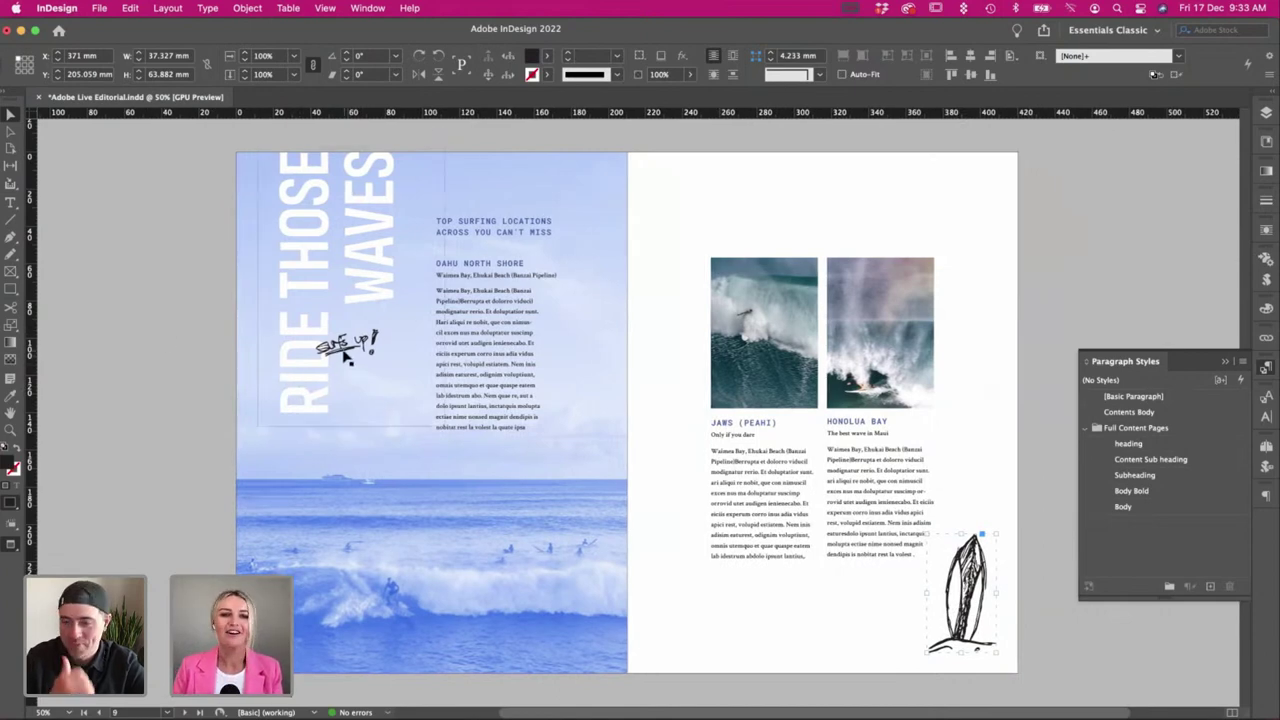
pyautogui.hscroll(6, 846, 523)
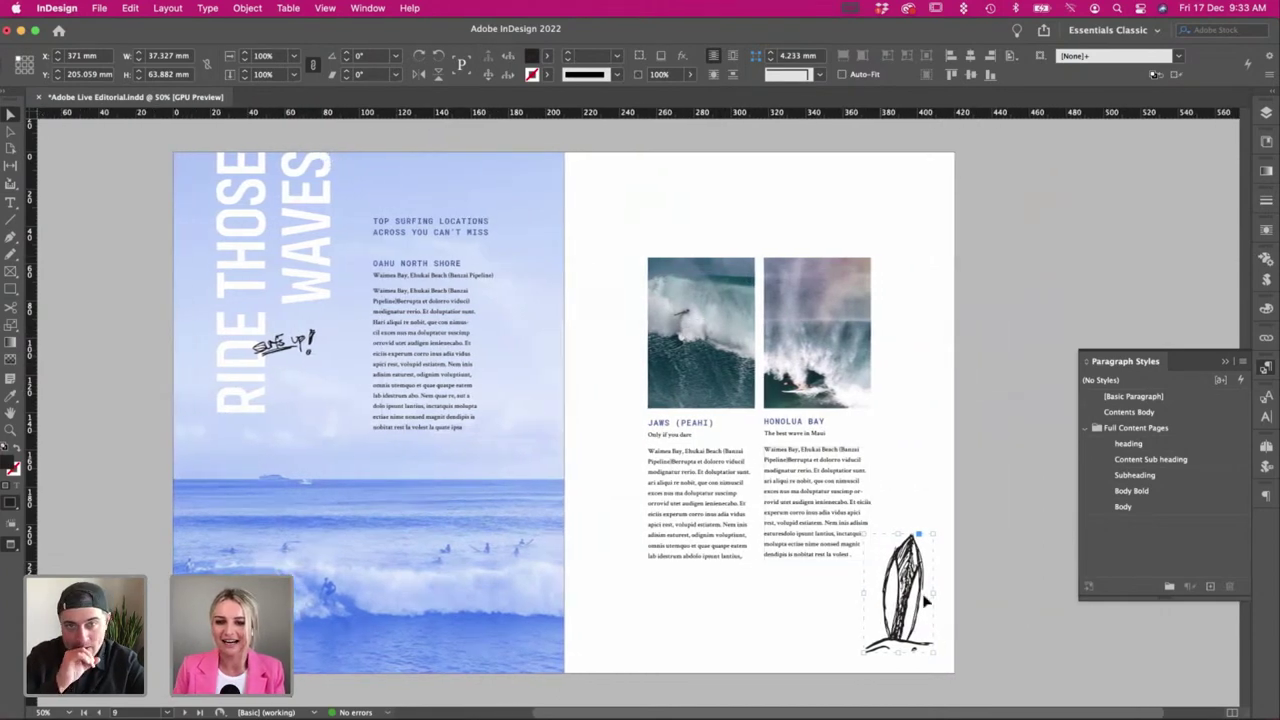
pyautogui.click(893, 526)
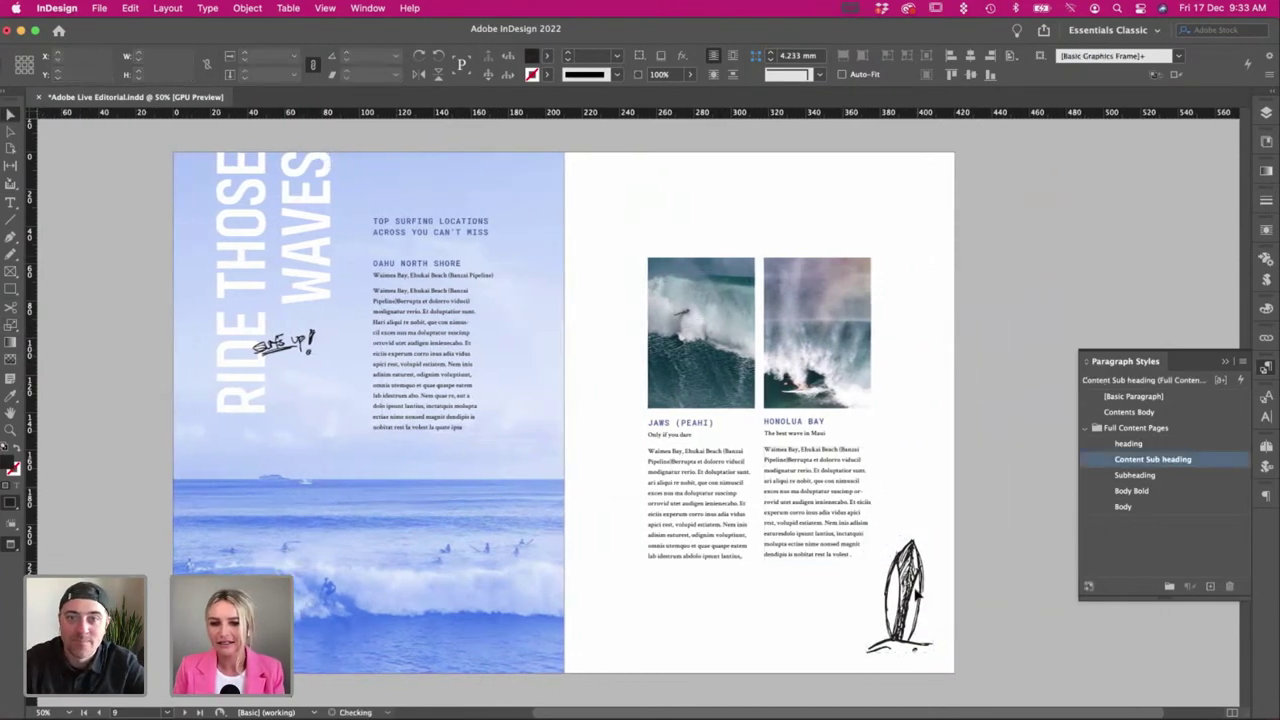
pyautogui.click(925, 638)
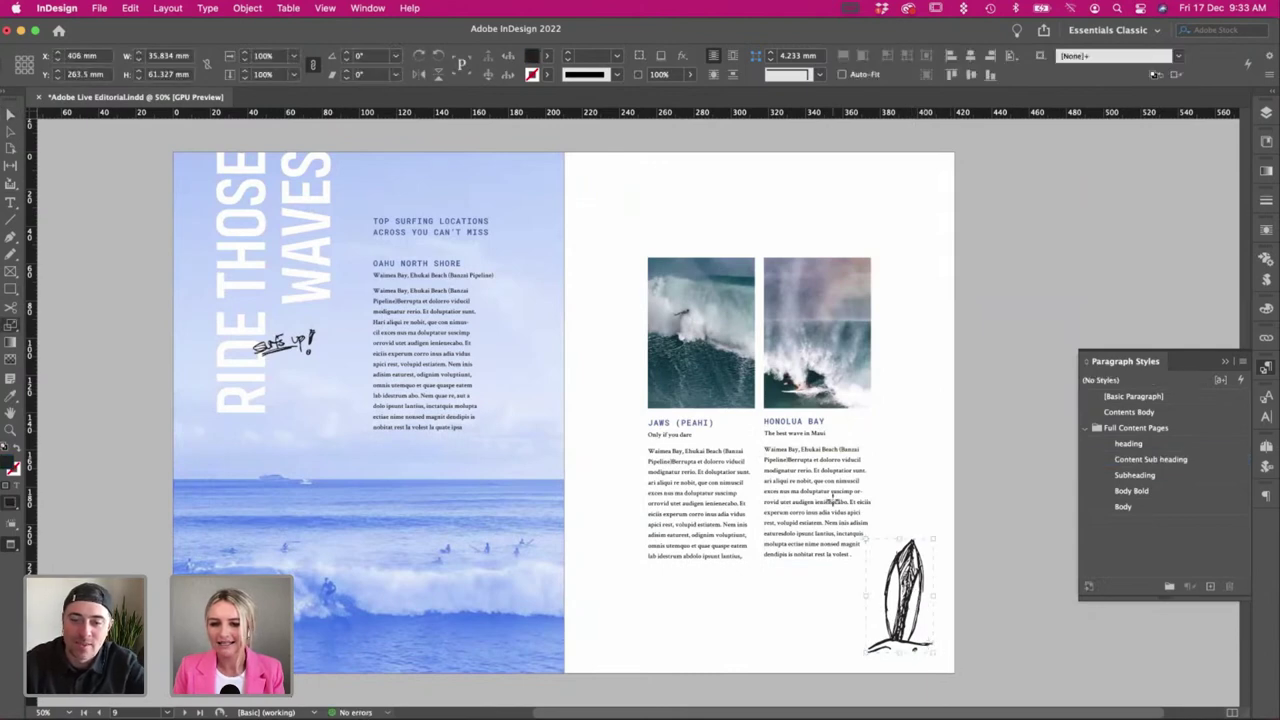
pyautogui.moveTo(866, 531); pyautogui.dragTo(907, 567)
pyautogui.click(908, 513)
pyautogui.click(640, 590)
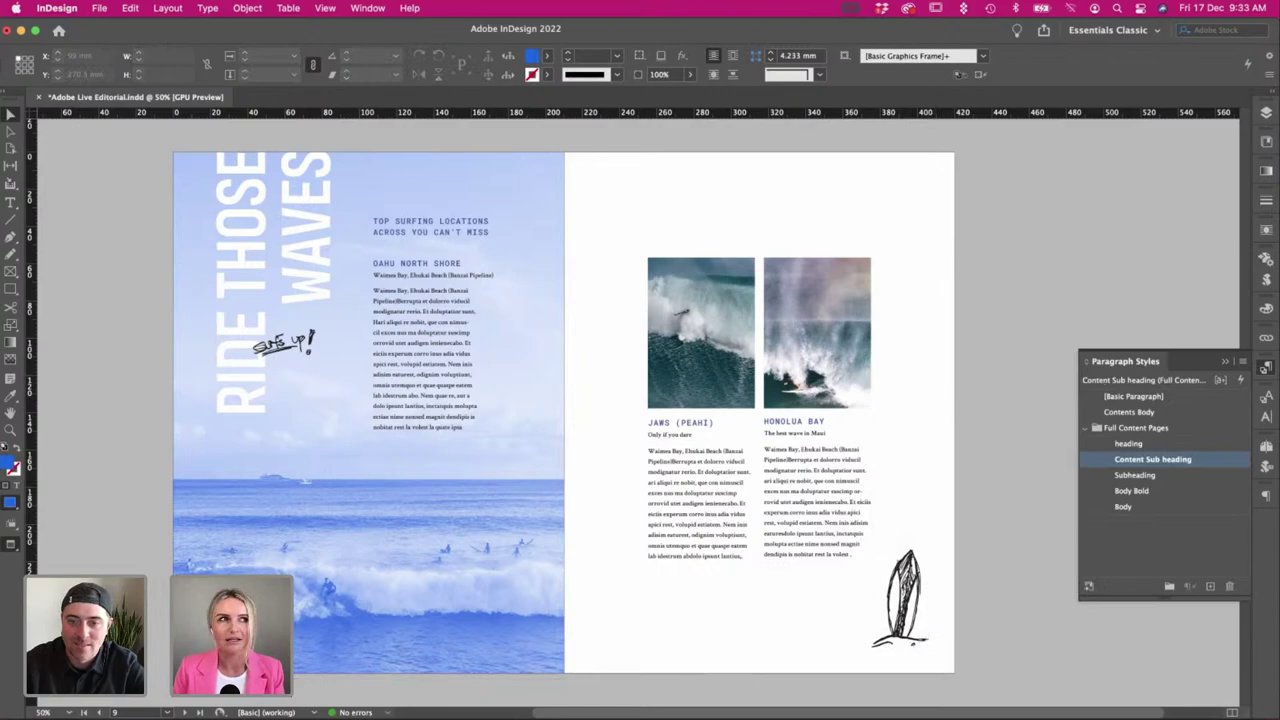
# Switch to Illustrator and examine the sketch and lettering artboards, finishing on the arrows, circles and accent marks at 100%.
pyautogui.press('super+Tab')
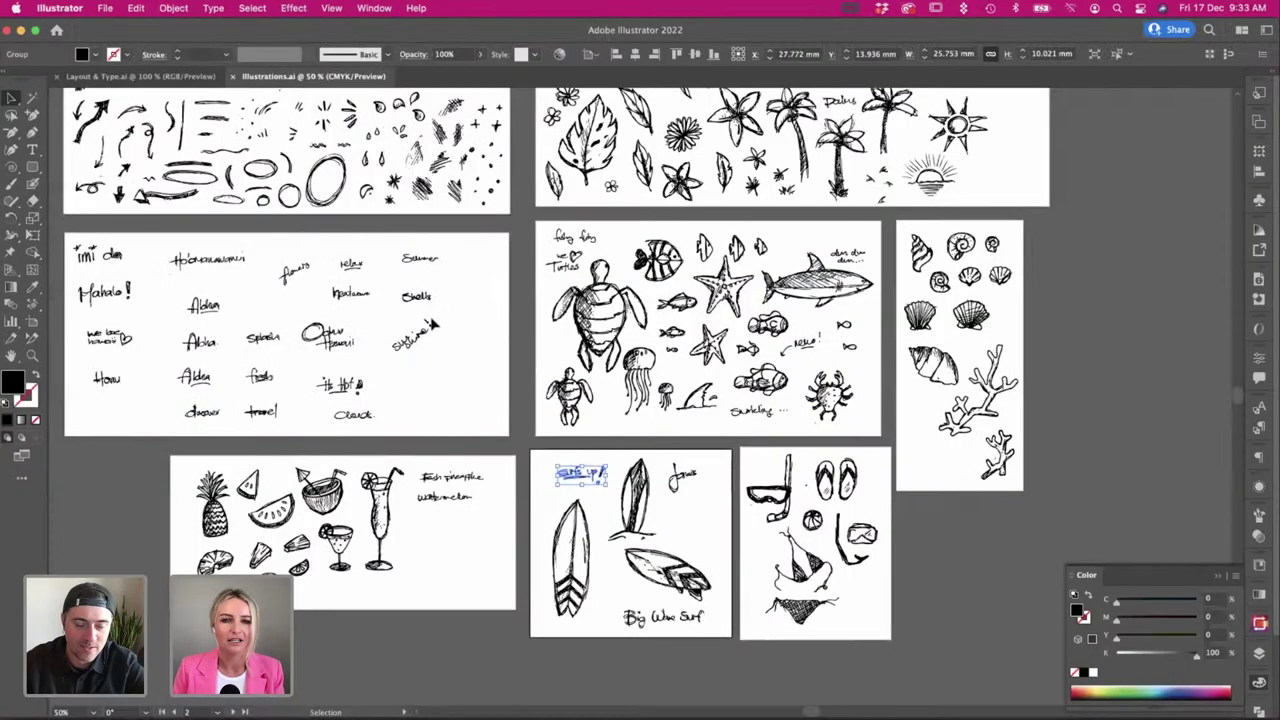
pyautogui.scroll(3, 516, 397)
pyautogui.click(515, 398)
pyautogui.click(513, 398)
pyautogui.scroll(2, 513, 398)
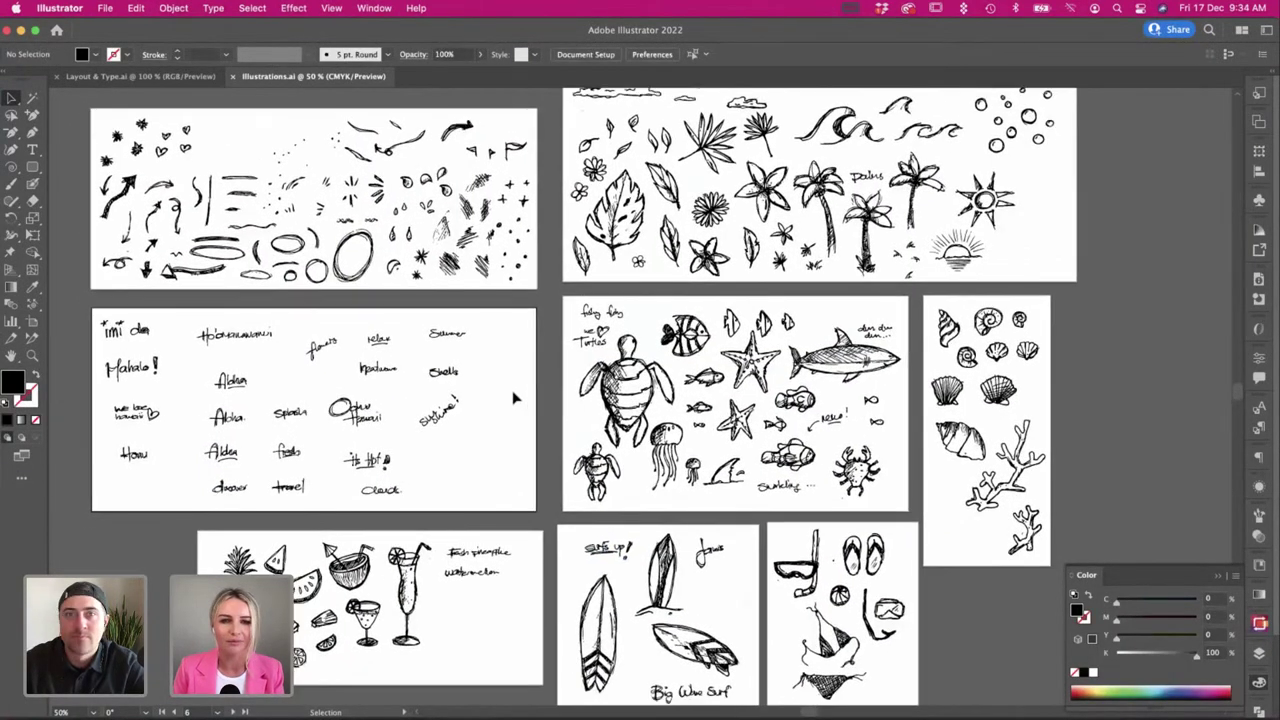
pyautogui.scroll(-3, 513, 398)
pyautogui.hscroll(-2, 513, 398)
pyautogui.scroll(4, 513, 398)
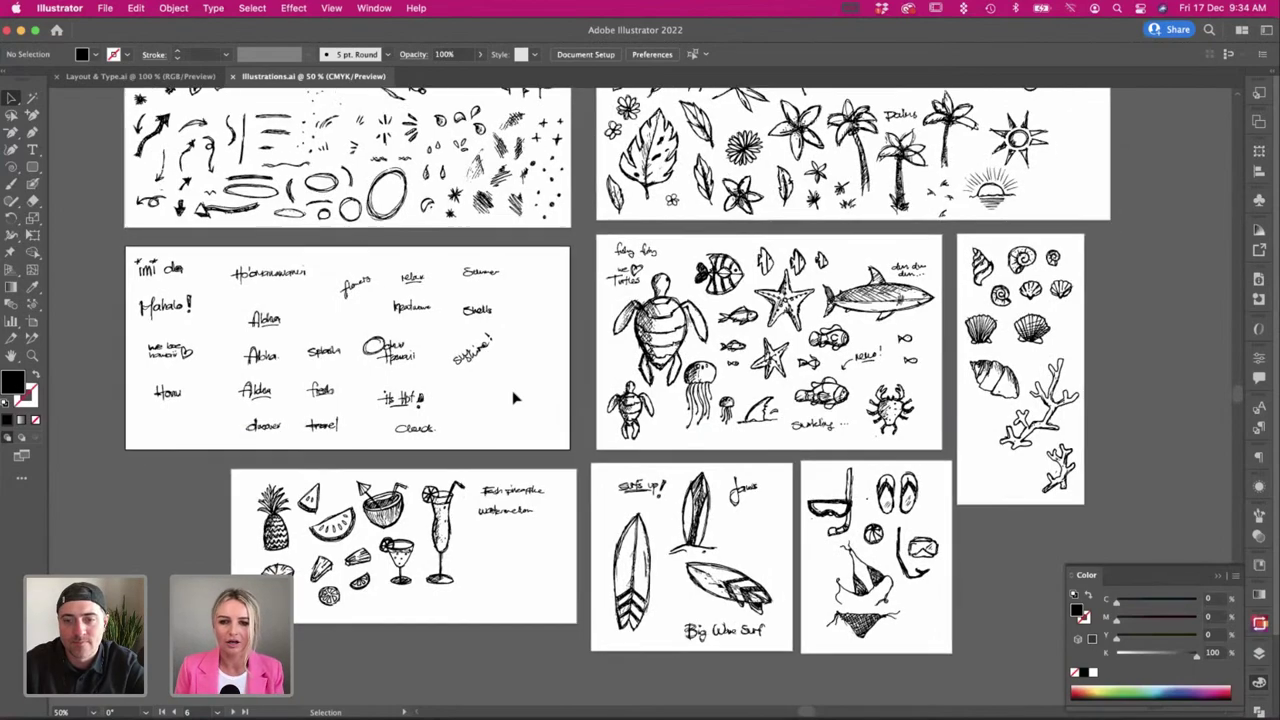
pyautogui.scroll(5, 513, 398)
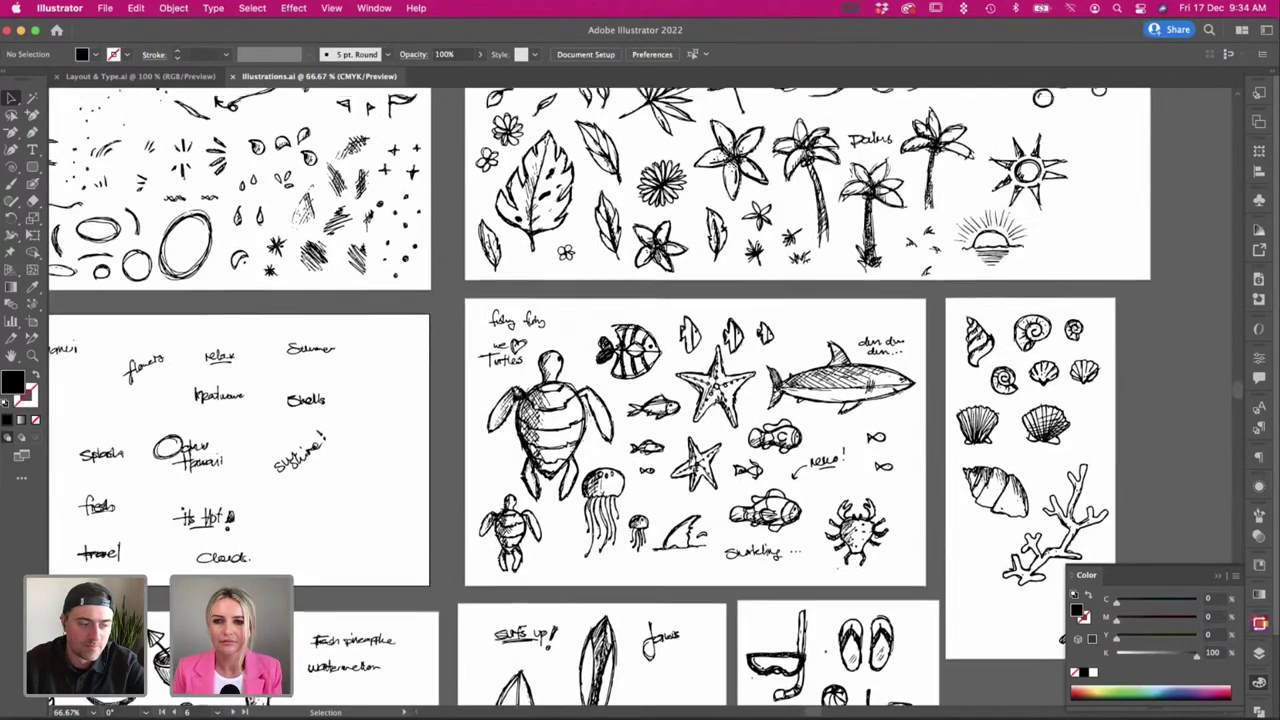
pyautogui.hscroll(3, 513, 398)
pyautogui.scroll(3, 536, 397)
pyautogui.hscroll(1, 536, 397)
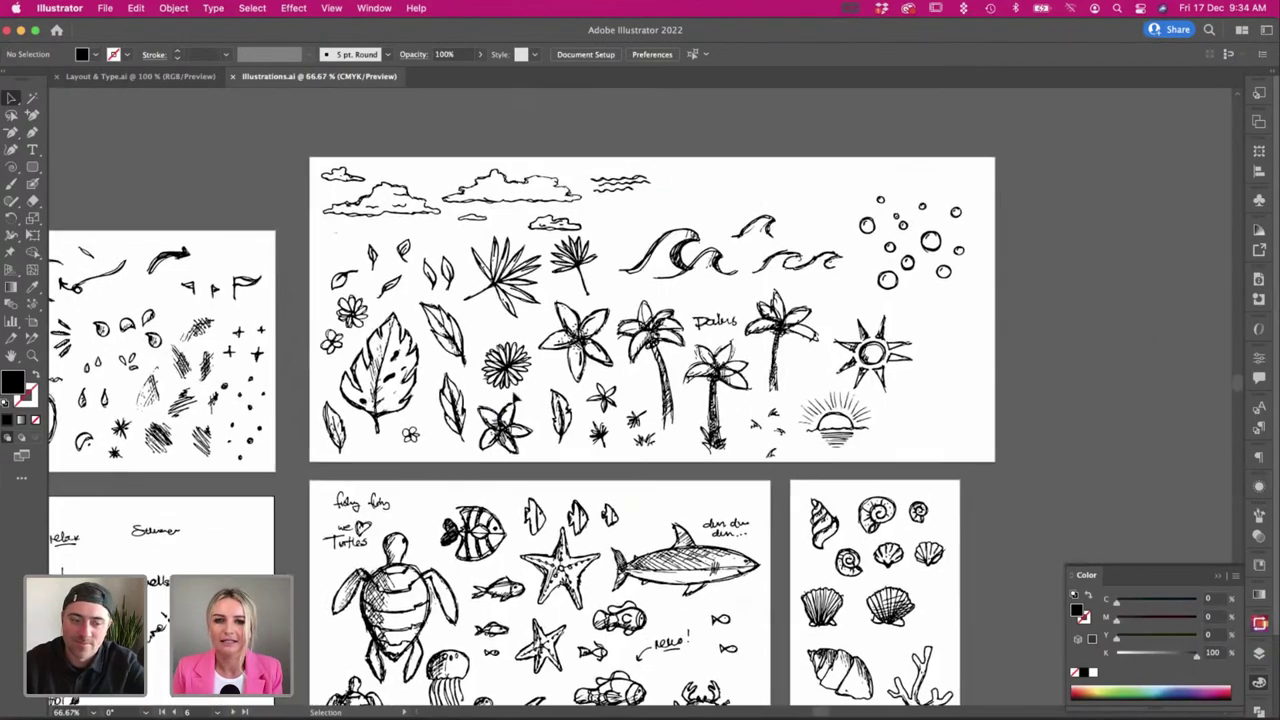
pyautogui.scroll(-6, 581, 403)
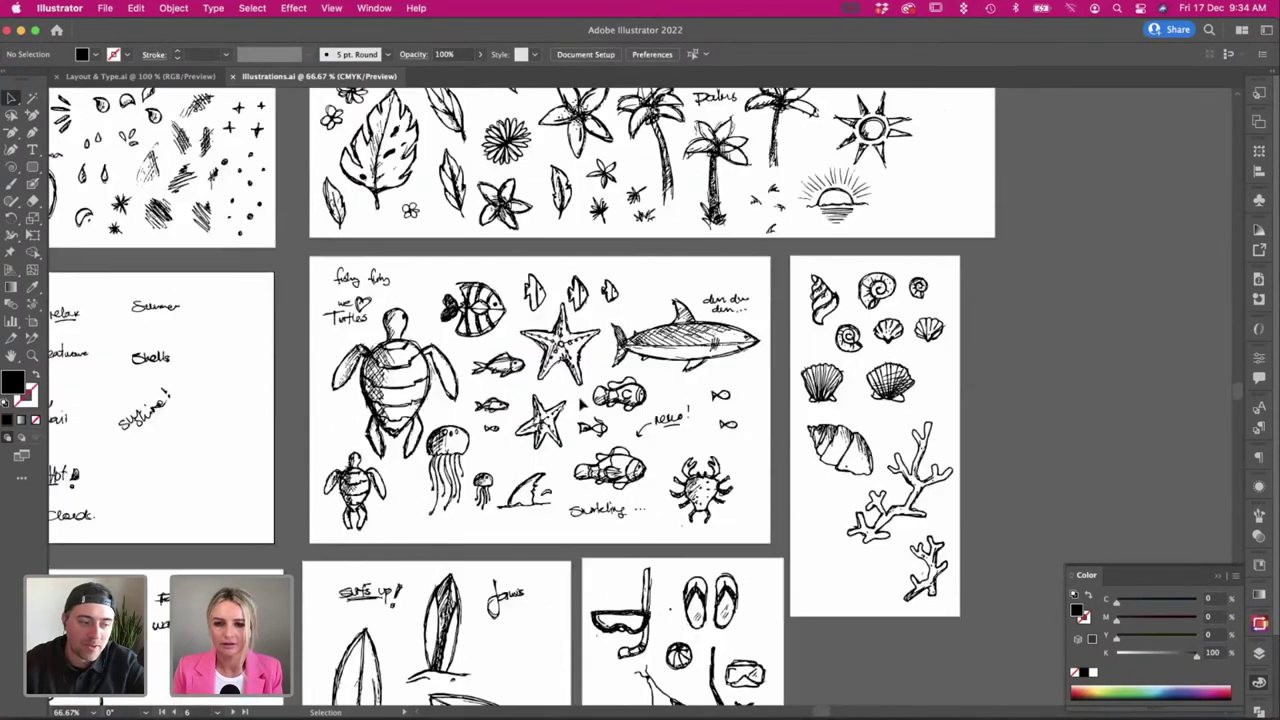
pyautogui.hscroll(-7, 558, 407)
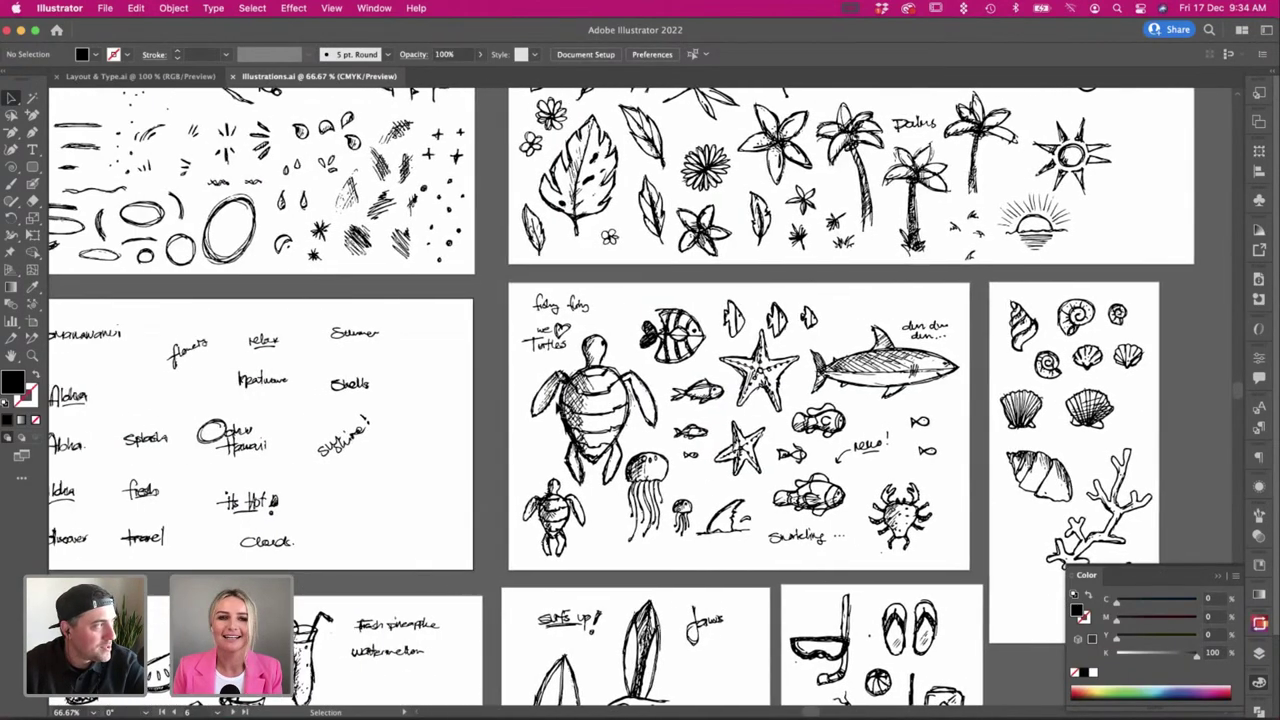
pyautogui.scroll(3, 558, 407)
pyautogui.press('super+1')
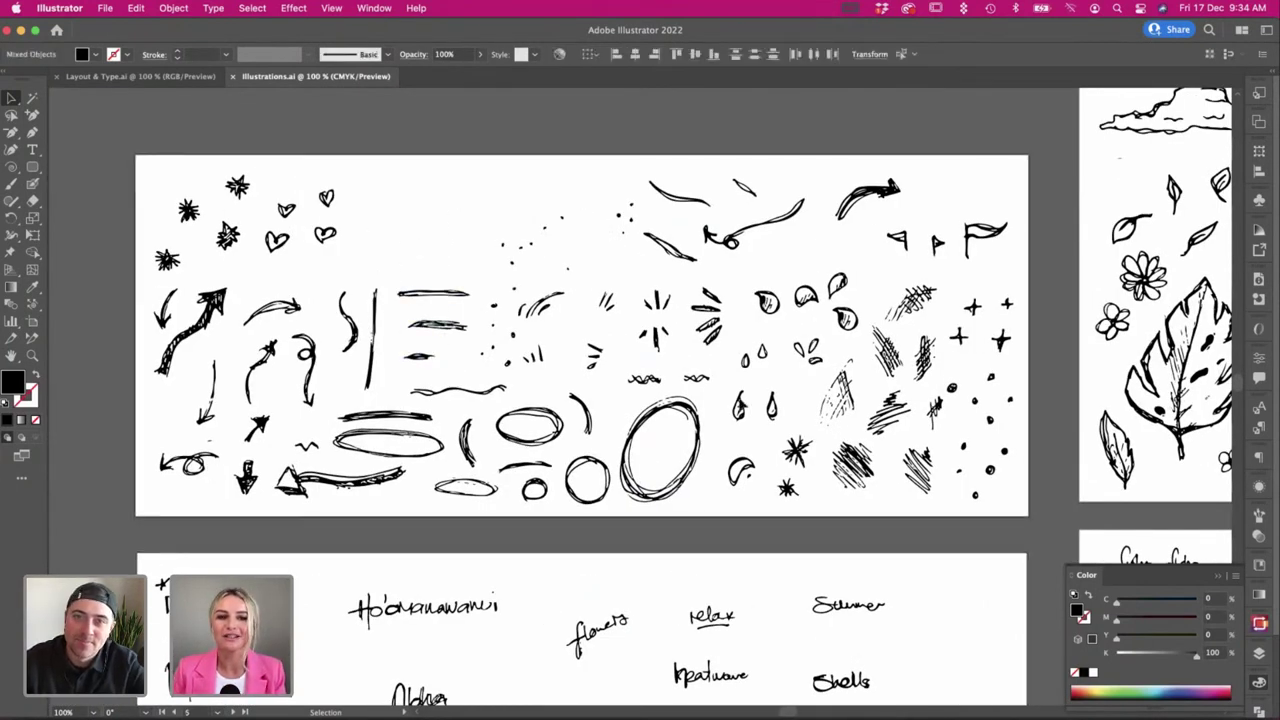
# Copy a small hand-drawn dot from Illustrator into the InDesign spread and place it beside the surfboard sketch's base.
pyautogui.press('super+Tab')
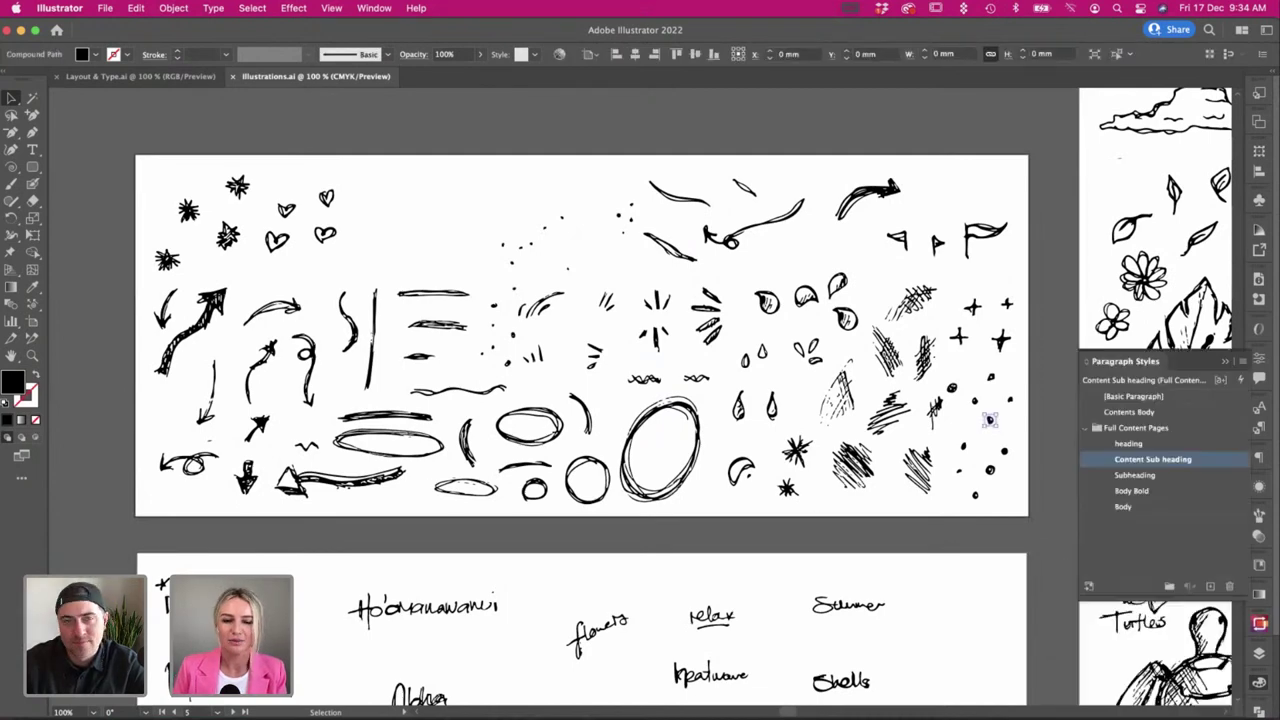
pyautogui.click(645, 446)
pyautogui.moveTo(908, 636); pyautogui.dragTo(877, 626)
pyautogui.scroll(-1, 878, 632)
pyautogui.click(365, 533)
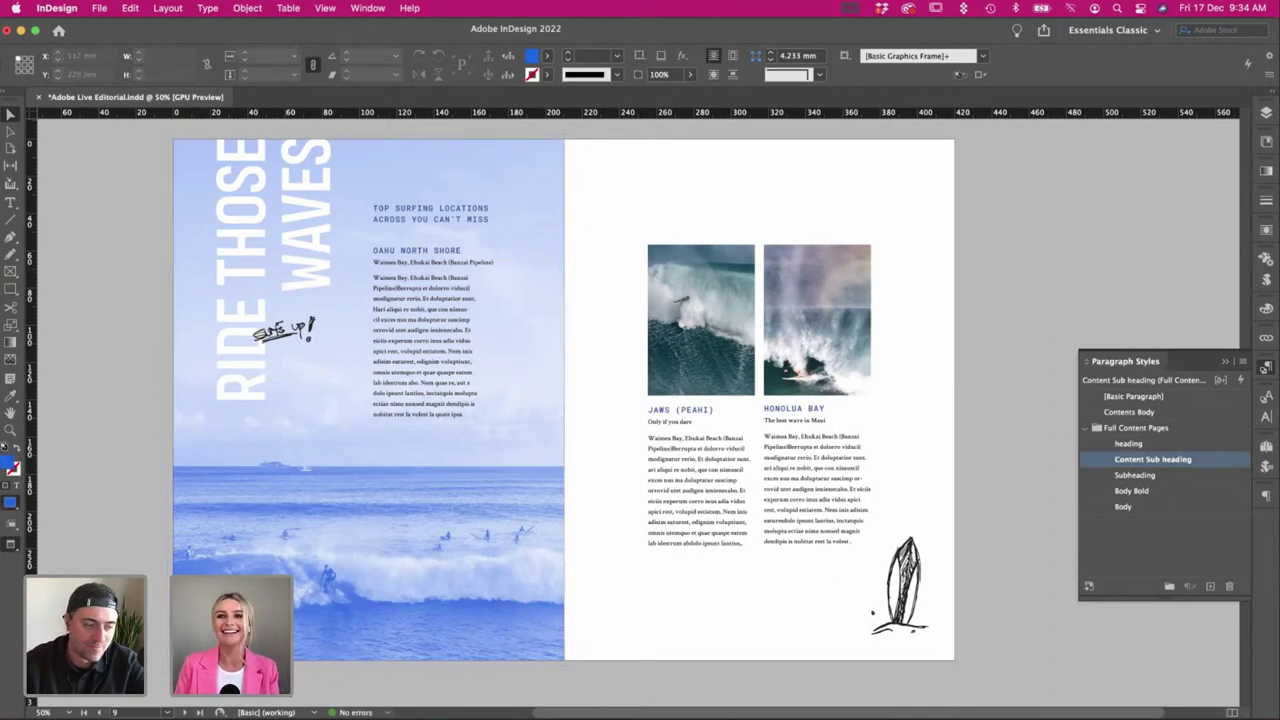
# Bring a second, smaller dot over from the Illustrator accent marks and place it just outside the first dot by the surfboard.
pyautogui.press('super+Tab')
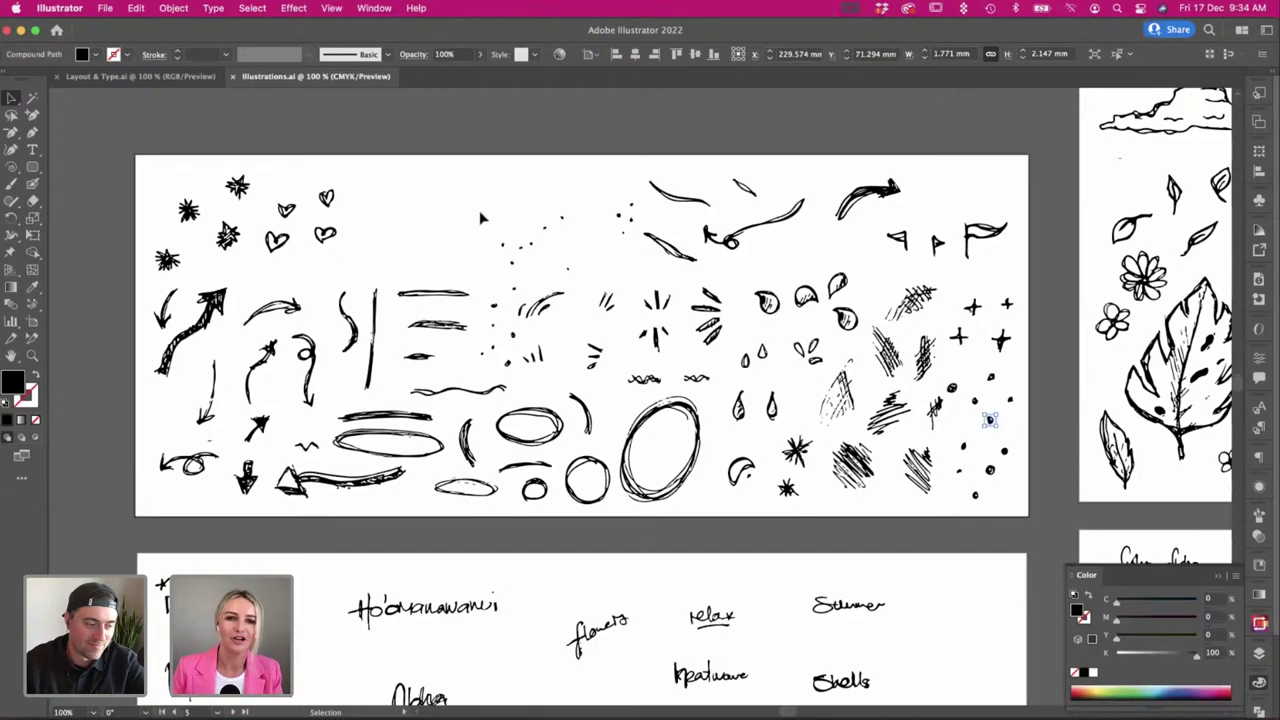
pyautogui.click(481, 218)
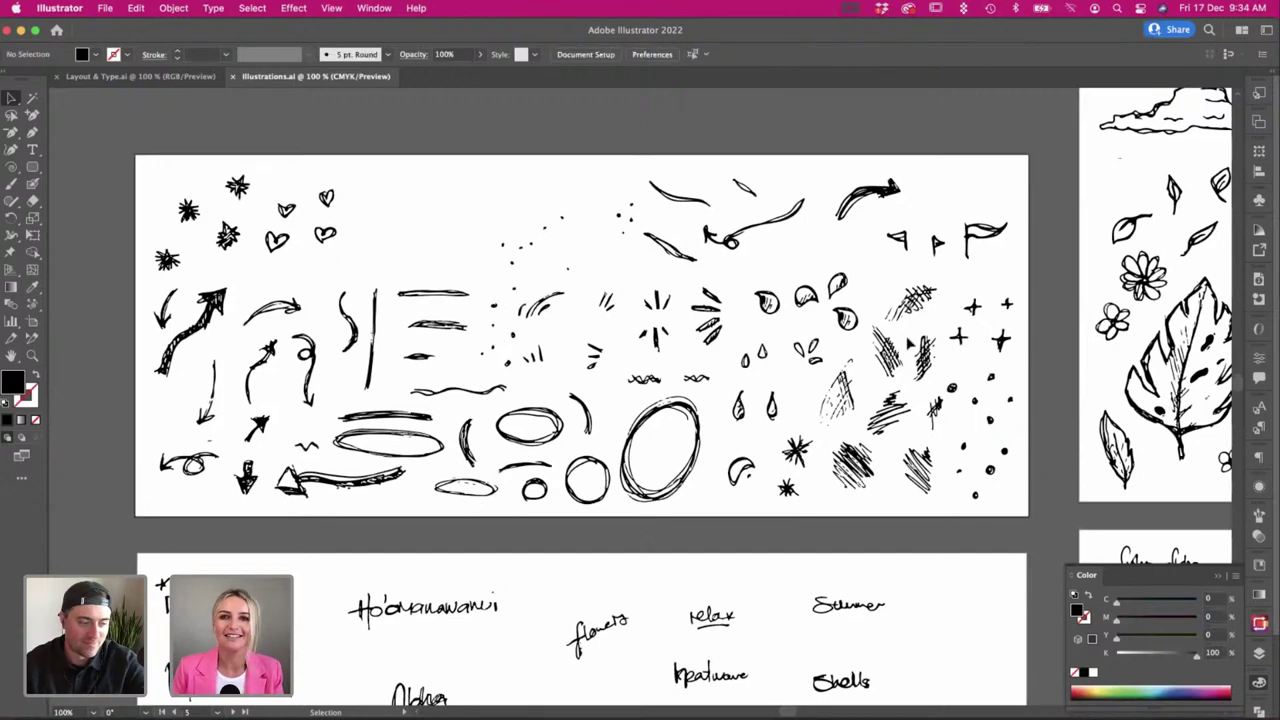
pyautogui.press('a')
pyautogui.click(618, 216)
pyautogui.press('super+Tab')
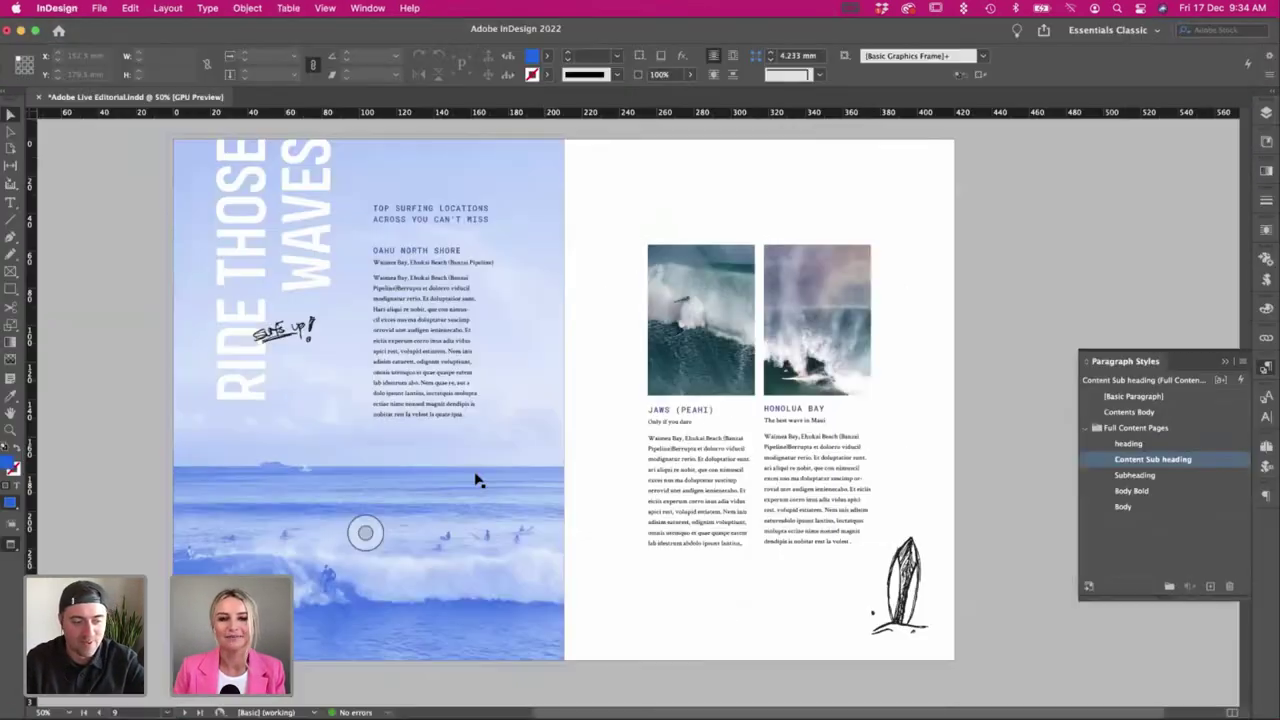
pyautogui.press('super+v')
pyautogui.moveTo(641, 422)
pyautogui.mouseDown()
pyautogui.moveTo(900, 612)
pyautogui.moveTo(866, 624)
pyautogui.mouseUp()
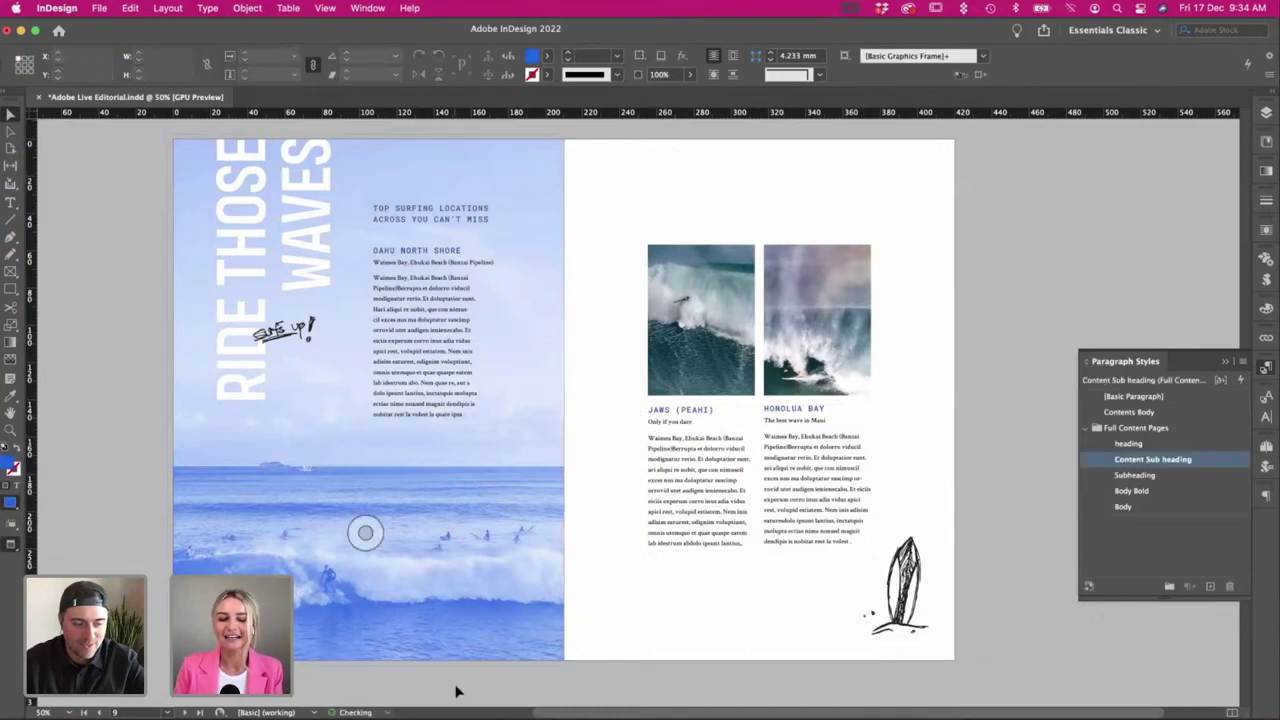
# Copy a hatched scribble from Illustrator and place it in InDesign, about 23 mm wide, over the outer edge of RIDE THOSE.
pyautogui.press('super+Tab')
pyautogui.click(442, 245)
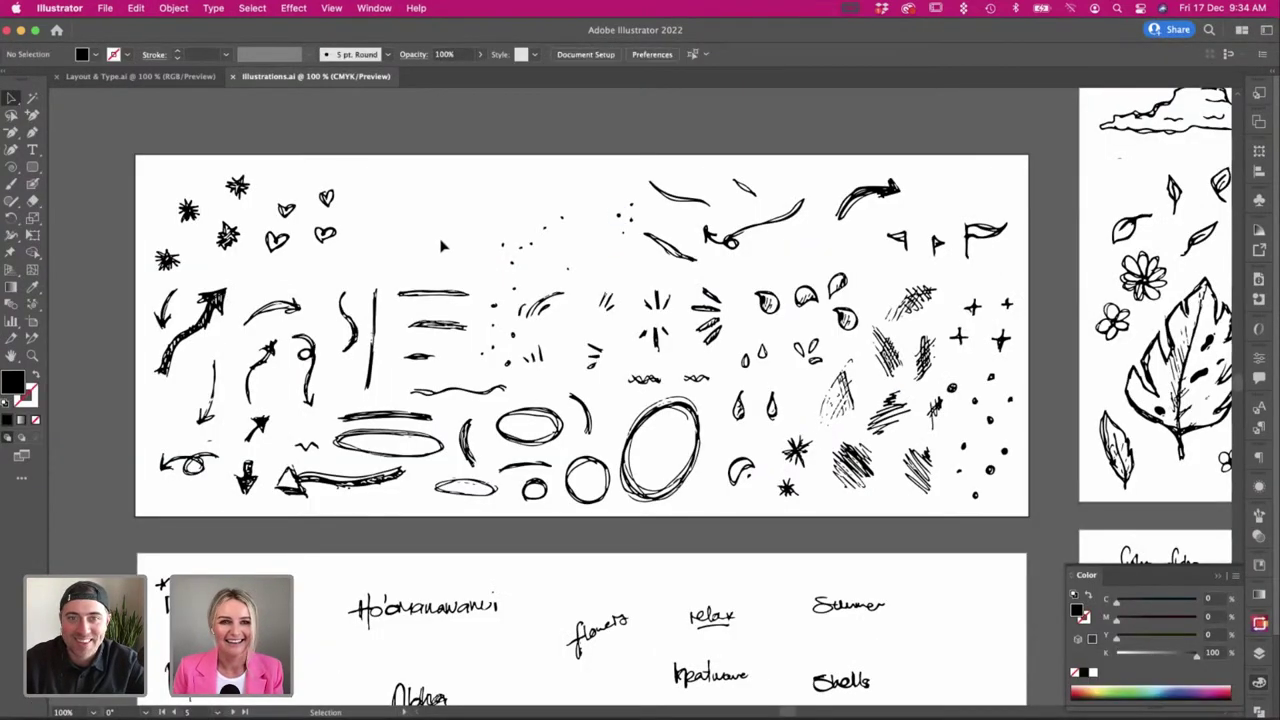
pyautogui.hscroll(4, 640, 400)
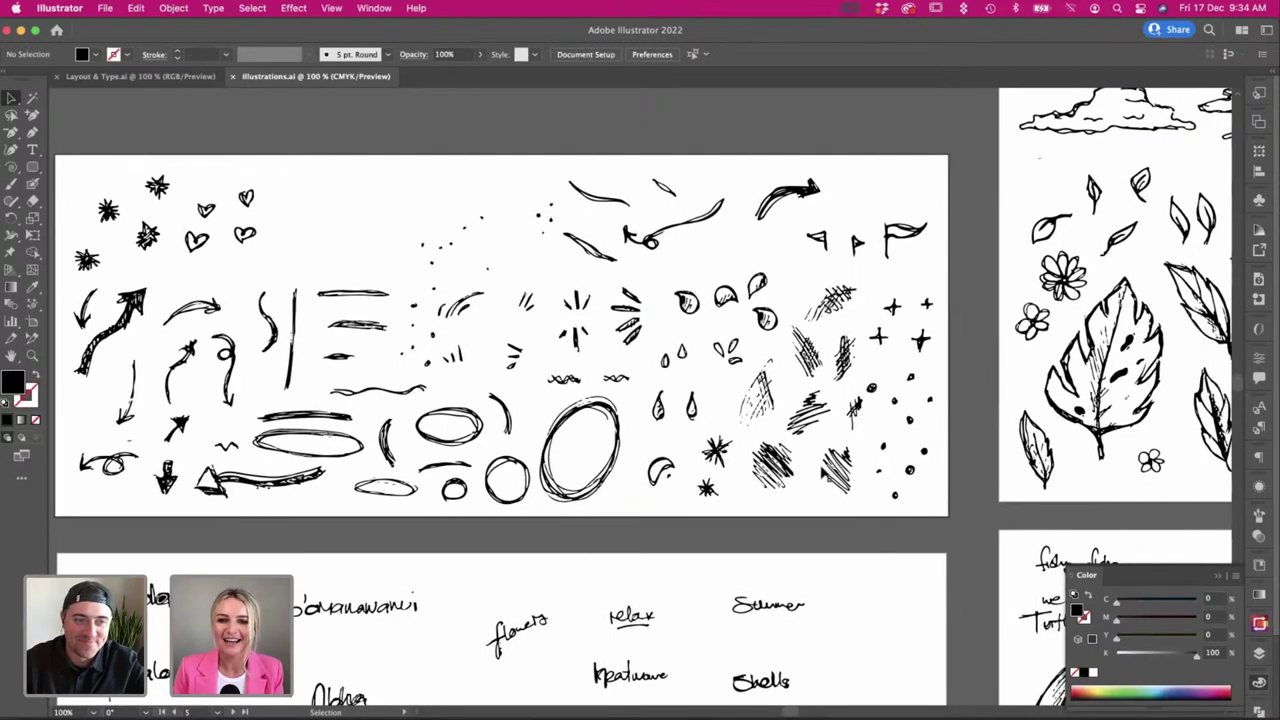
pyautogui.click(816, 422)
pyautogui.press('super+Tab')
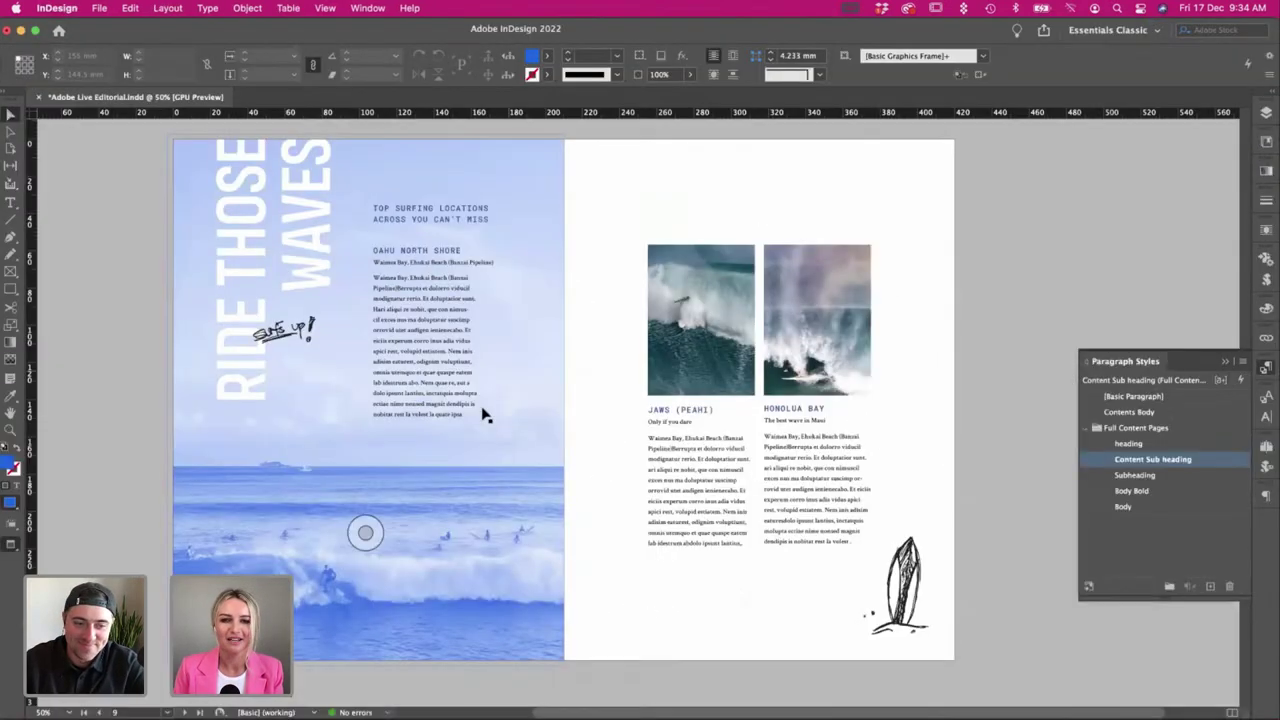
pyautogui.press('super+v')
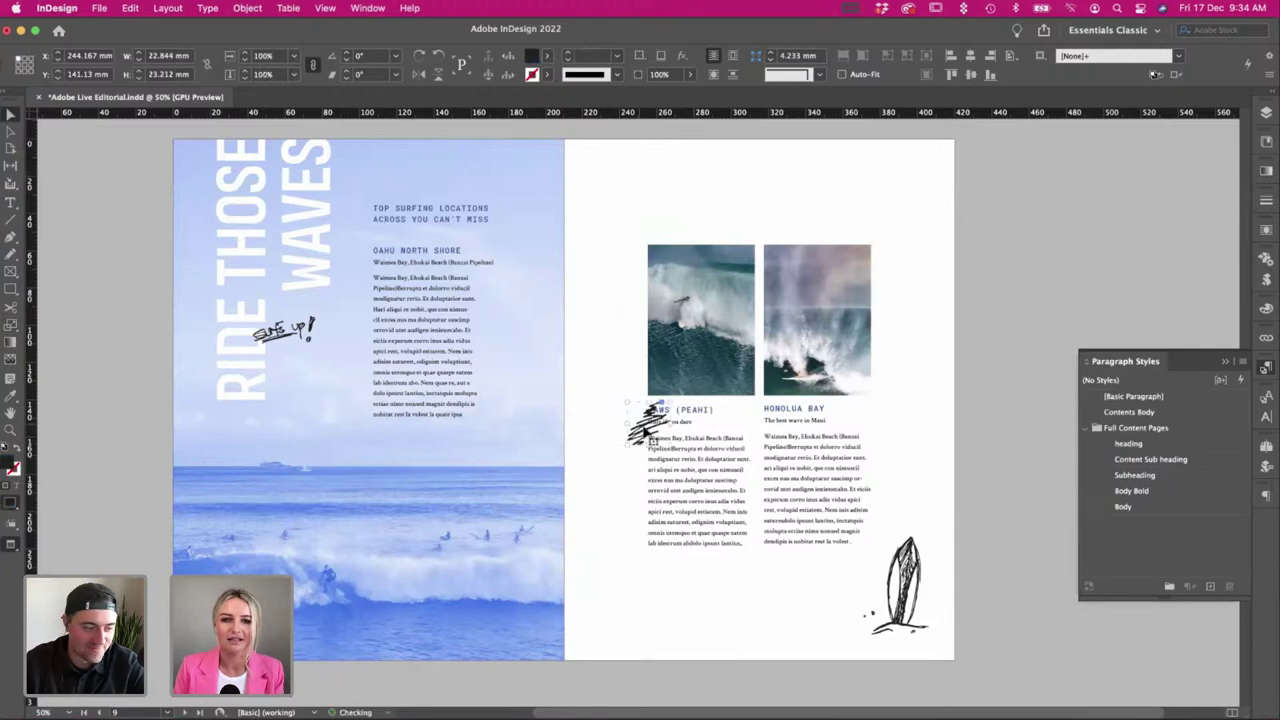
pyautogui.moveTo(640, 425)
pyautogui.mouseDown()
pyautogui.moveTo(460, 557)
pyautogui.moveTo(455, 487)
pyautogui.moveTo(240, 412)
pyautogui.moveTo(448, 534)
pyautogui.moveTo(588, 556)
pyautogui.moveTo(180, 176)
pyautogui.moveTo(335, 170)
pyautogui.moveTo(228, 200)
pyautogui.mouseUp()
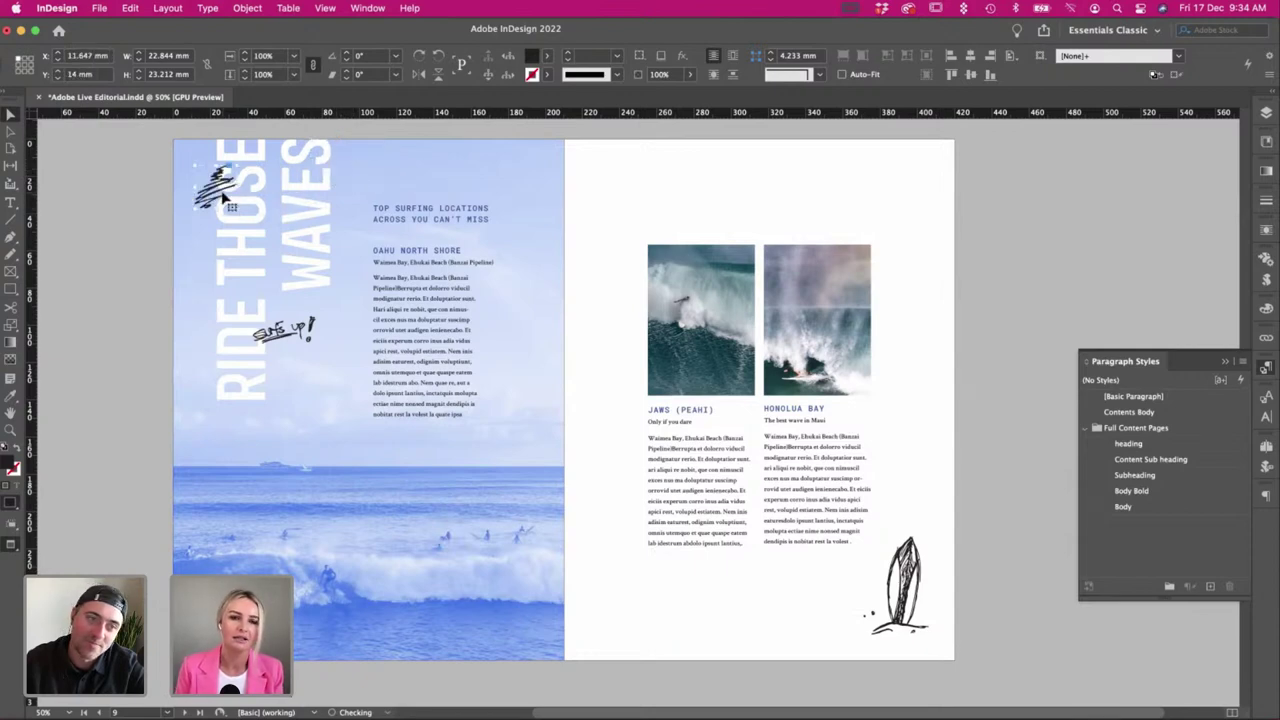
# Bring the vertical RIDE THOSE WAVES heading to the front so it overlaps the hatched scribble.
pyautogui.rightClick(252, 200)
pyautogui.moveTo(405, 421)
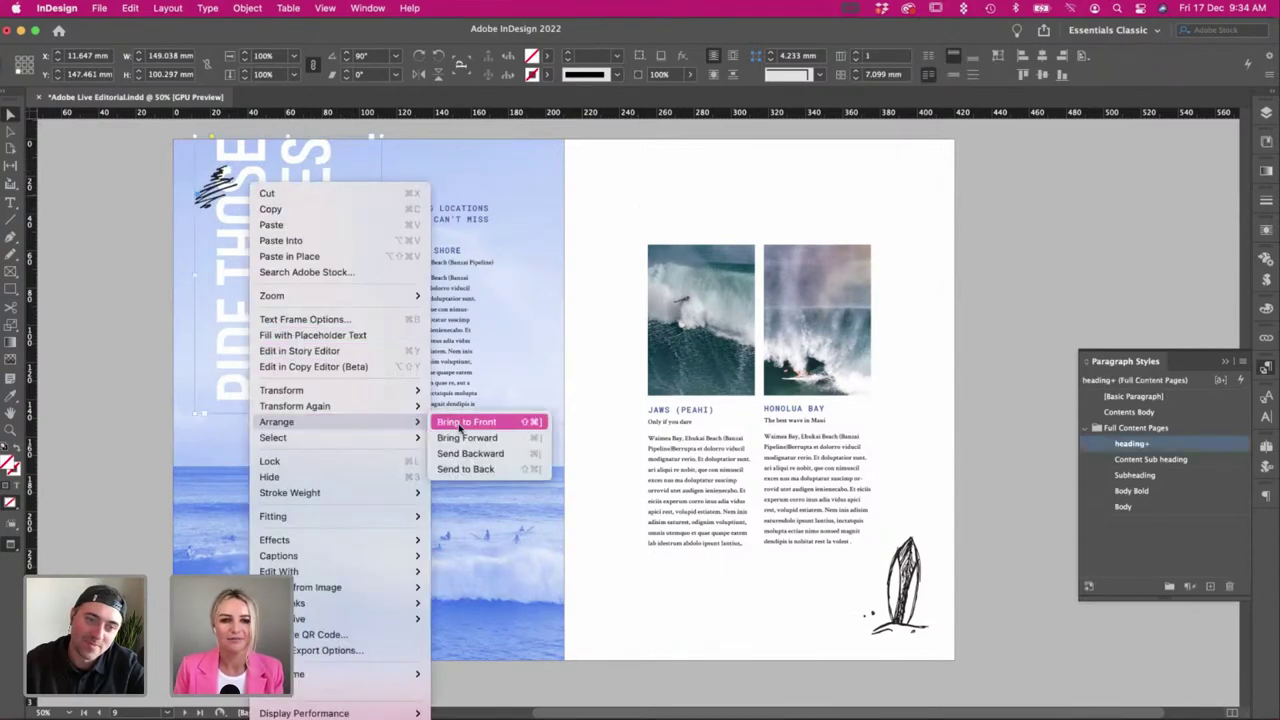
pyautogui.click(460, 424)
pyautogui.click(640, 211)
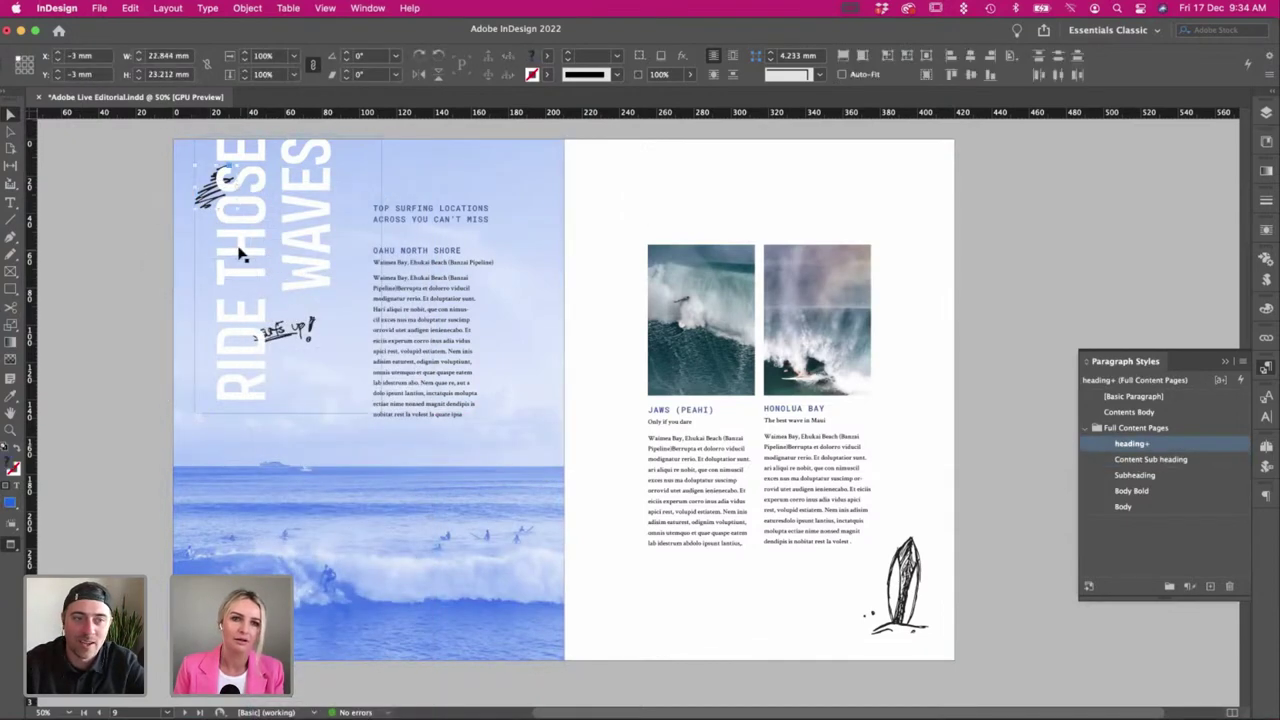
# Shift the hatched scribble slightly down, delete it from the left page, and save the document.
pyautogui.click(207, 205)
pyautogui.moveTo(207, 205); pyautogui.dragTo(207, 221)
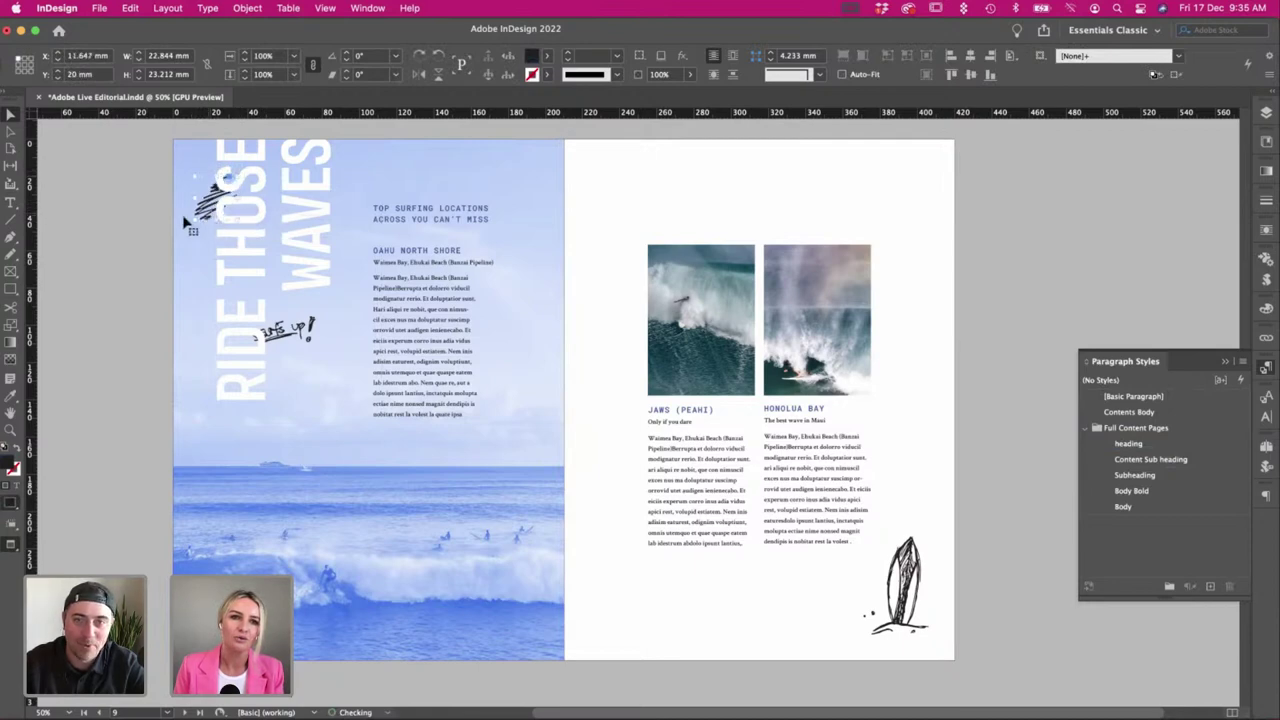
pyautogui.click(134, 289)
pyautogui.click(202, 240)
pyautogui.press('Delete')
pyautogui.click(203, 243)
pyautogui.click(163, 277)
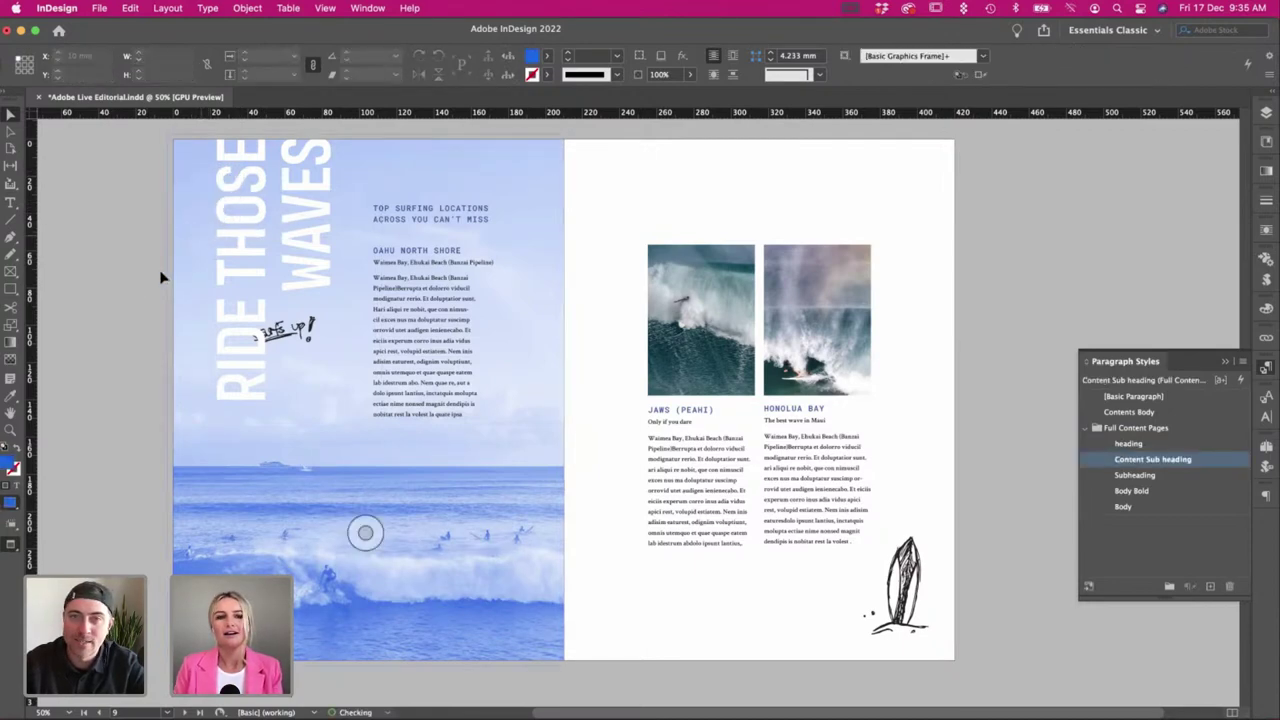
pyautogui.press('super+s')
# Restore the "surfs up!" lettering in front of the vertical heading.
pyautogui.click(203, 326)
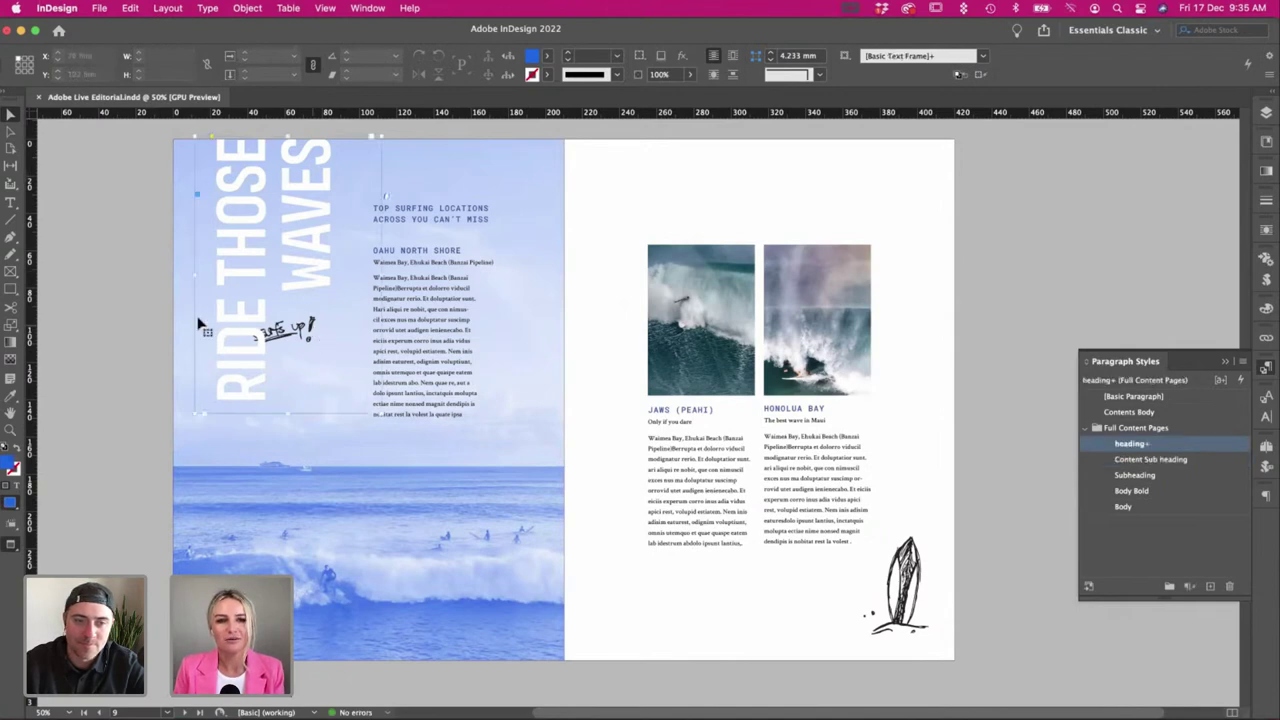
pyautogui.moveTo(166, 286); pyautogui.dragTo(243, 293)
pyautogui.press('super+z')
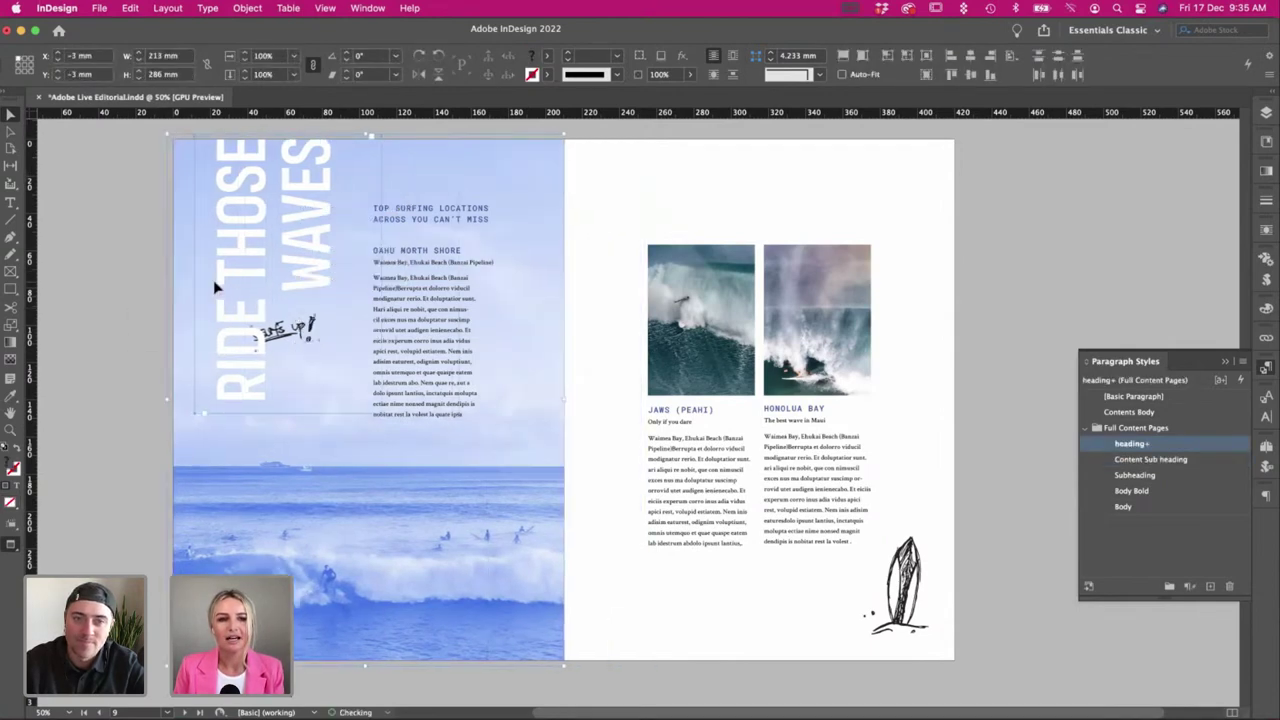
pyautogui.click(229, 276)
pyautogui.press('super+z')
pyautogui.press('super+z')
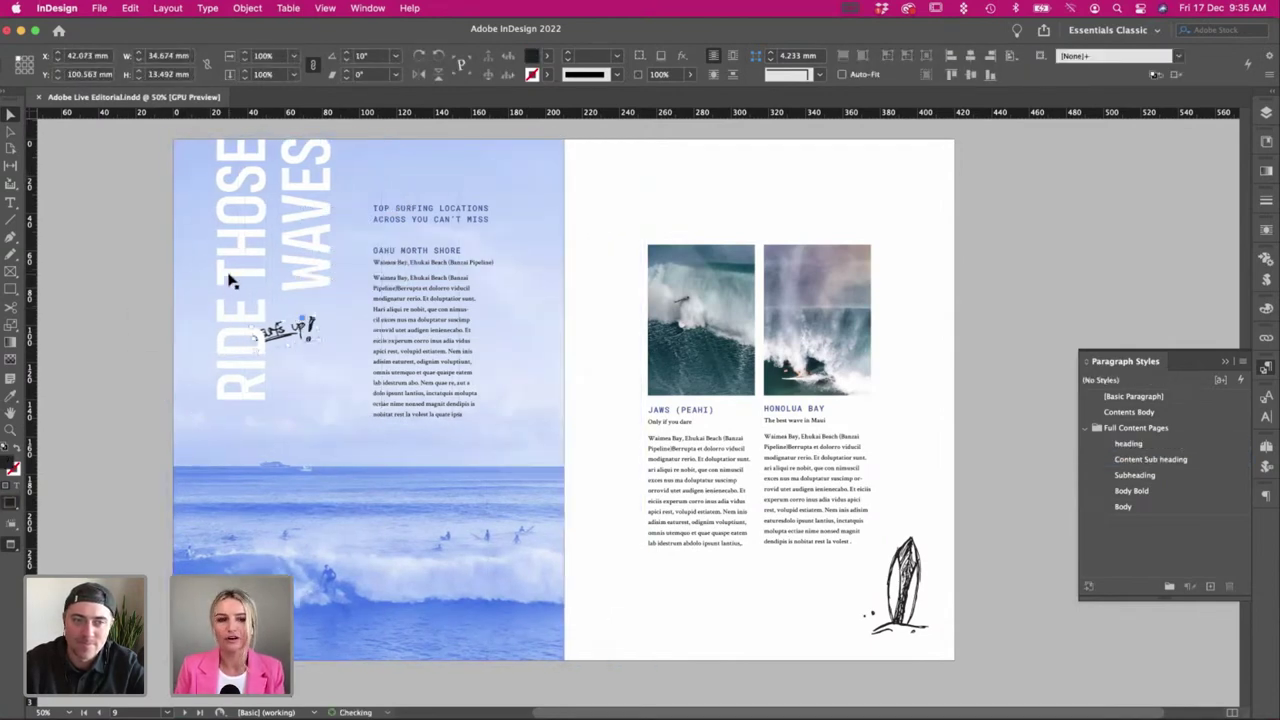
# Copy the long thin arrow from Illustrator and place it in InDesign, rotated 90°, beneath CAN'T MISS on the left page.
pyautogui.press('super+Tab')
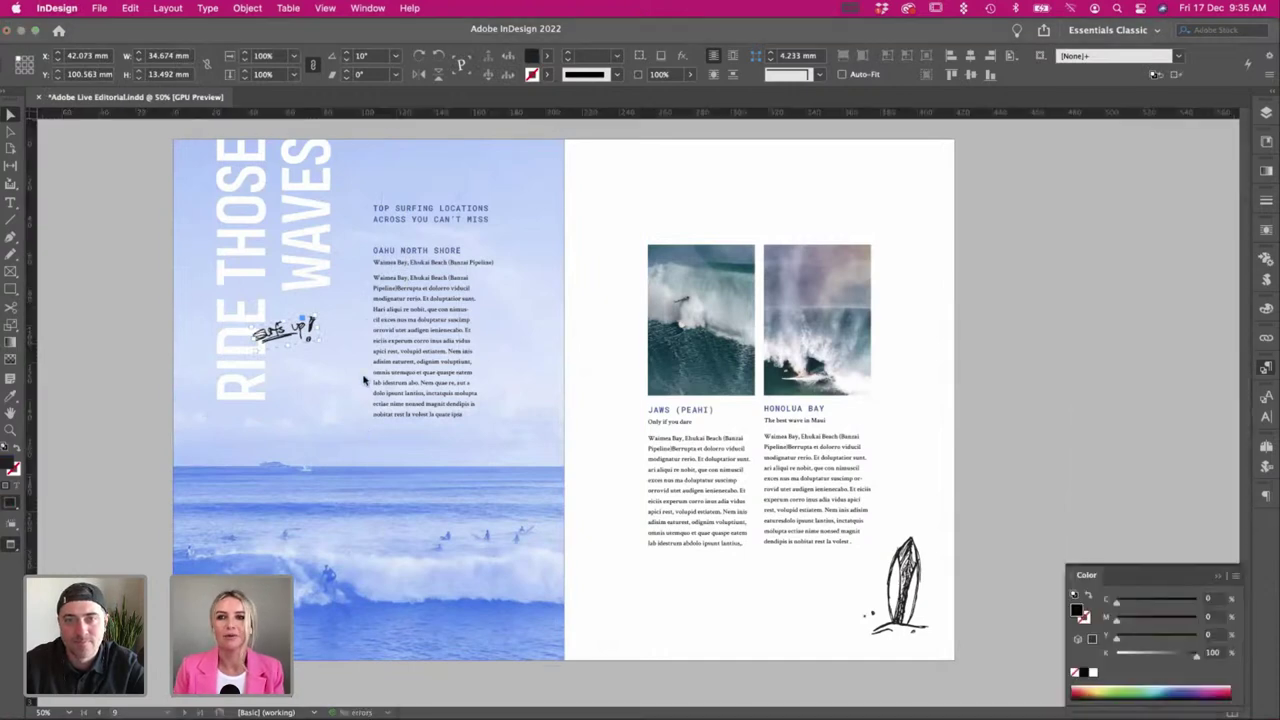
pyautogui.hscroll(-3, 408, 237)
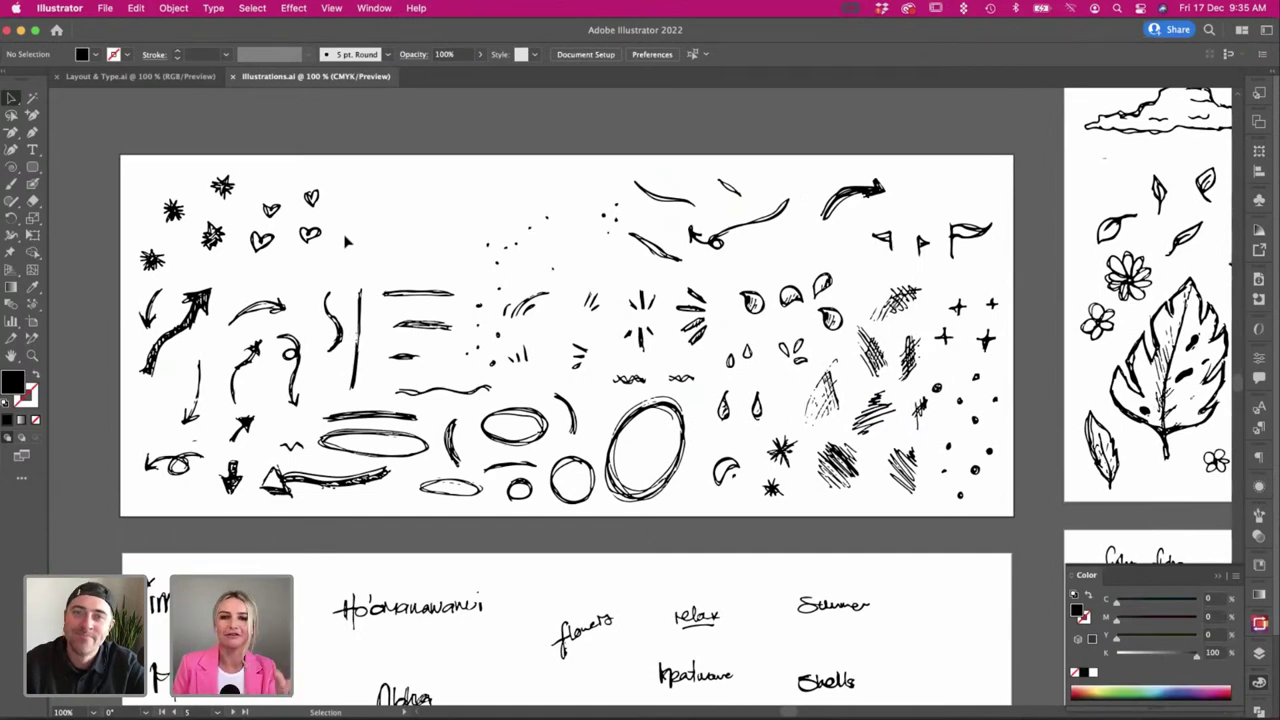
pyautogui.moveTo(906, 317); pyautogui.dragTo(909, 319)
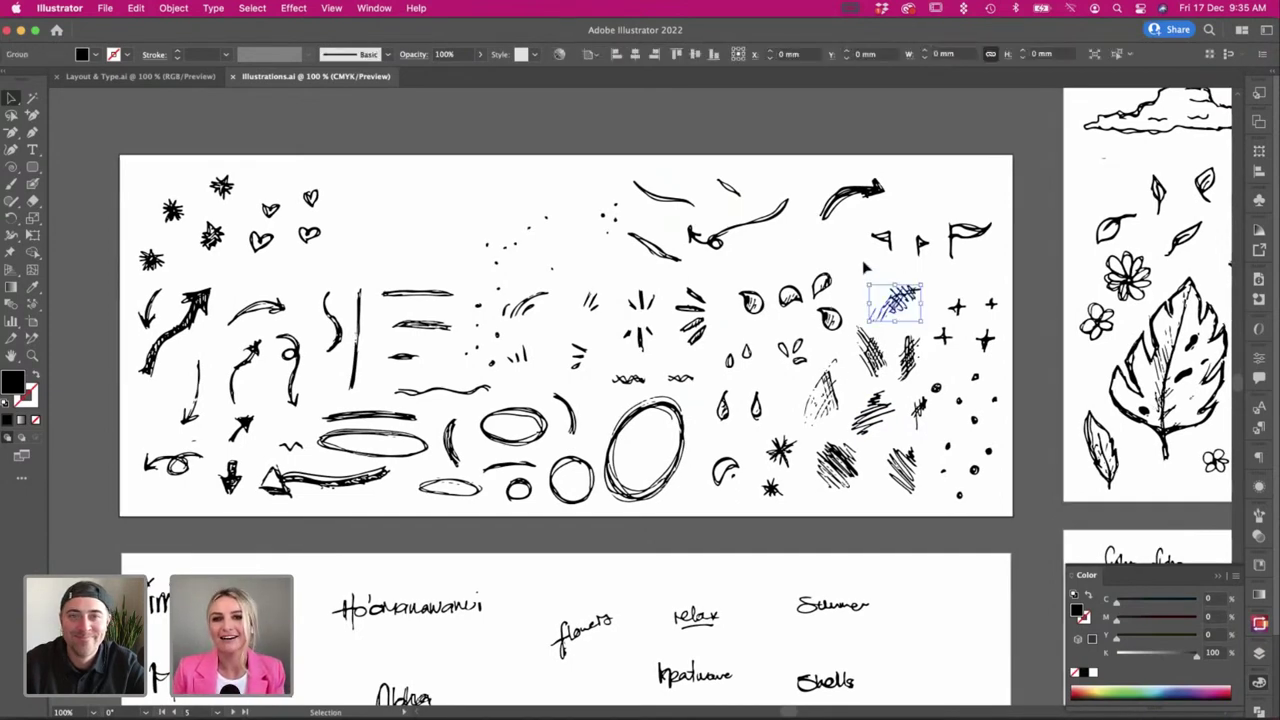
pyautogui.click(865, 266)
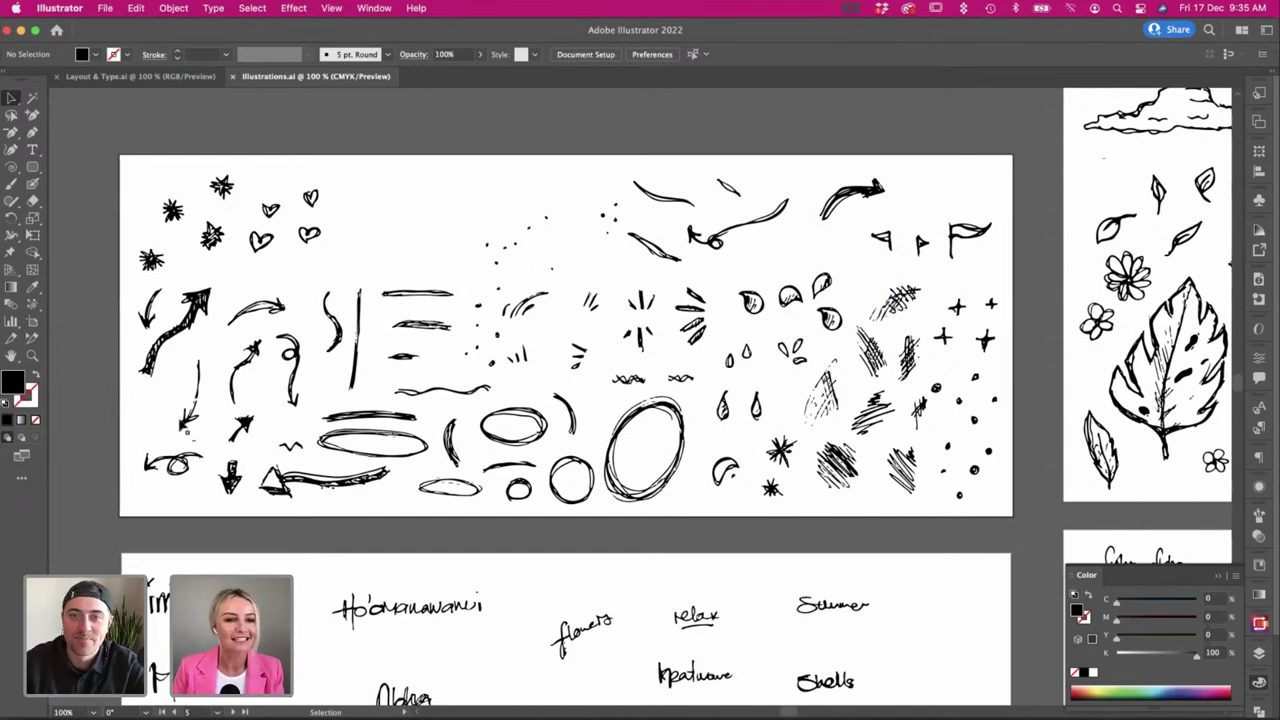
pyautogui.click(190, 405)
pyautogui.press('super+Tab')
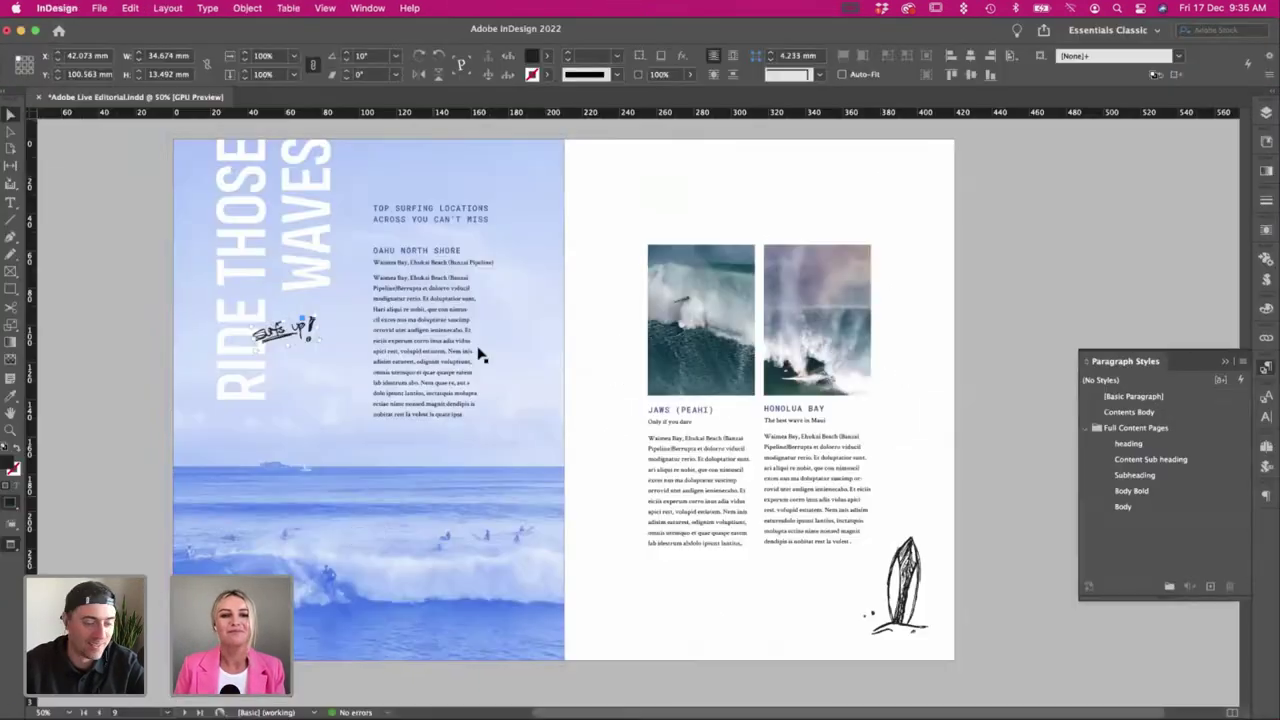
pyautogui.press('super+v')
pyautogui.moveTo(650, 438)
pyautogui.mouseDown()
pyautogui.moveTo(653, 381)
pyautogui.moveTo(655, 415)
pyautogui.moveTo(320, 358)
pyautogui.moveTo(425, 242)
pyautogui.moveTo(482, 242)
pyautogui.mouseUp()
pyautogui.press('s')
pyautogui.click(512, 250)
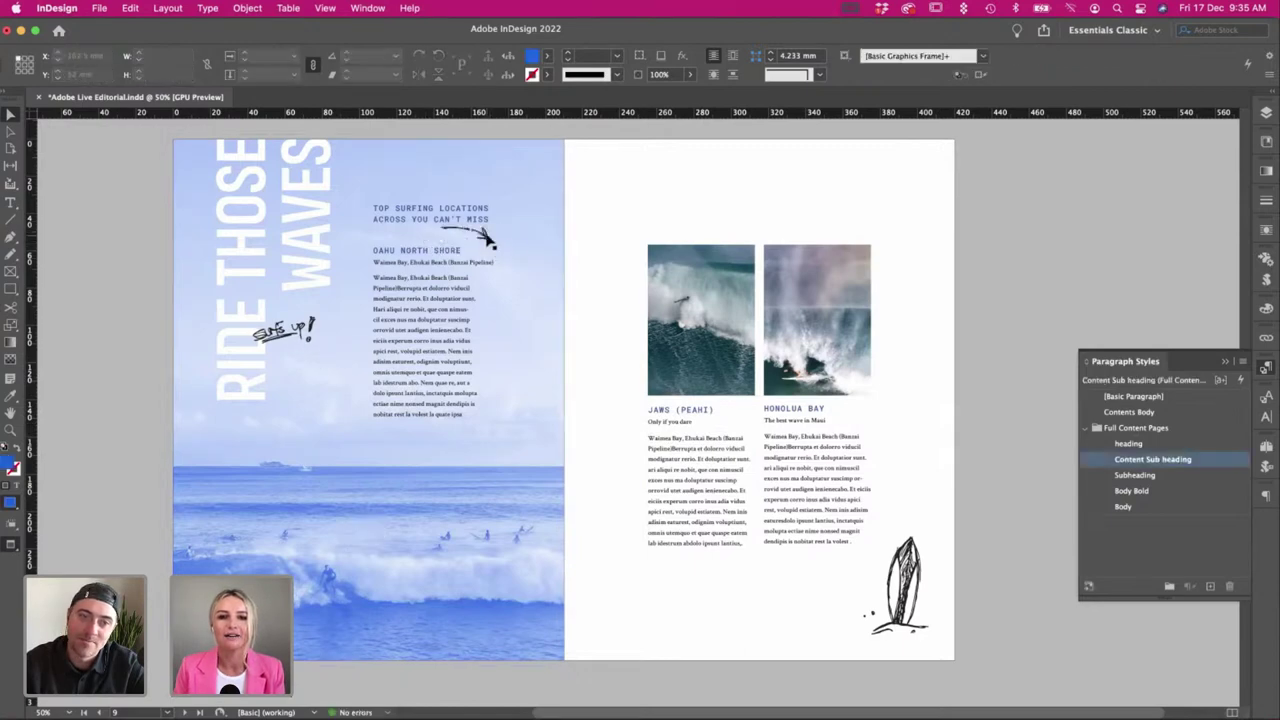
# Scale the arrow down to about 21 mm long and nudge it toward the end of CAN'T MISS.
pyautogui.click(478, 234)
pyautogui.press('super+z')
pyautogui.press('v')
pyautogui.click(655, 197)
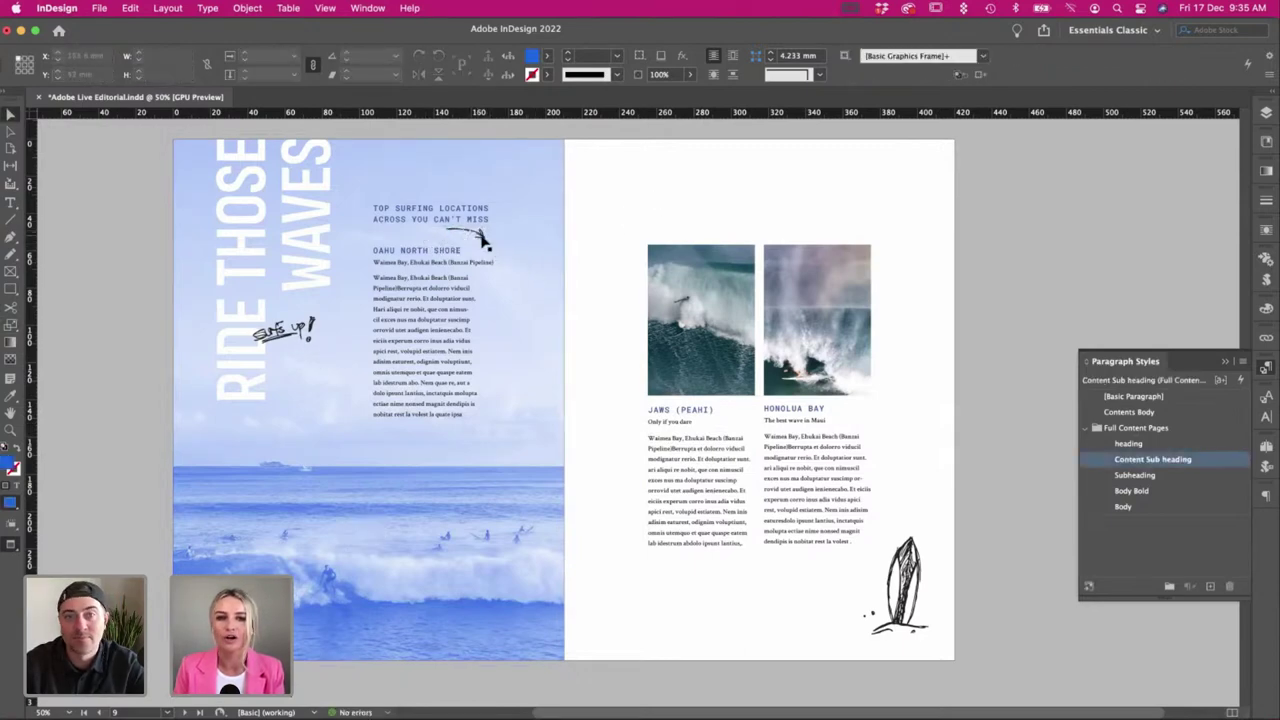
pyautogui.moveTo(482, 238); pyautogui.dragTo(485, 235)
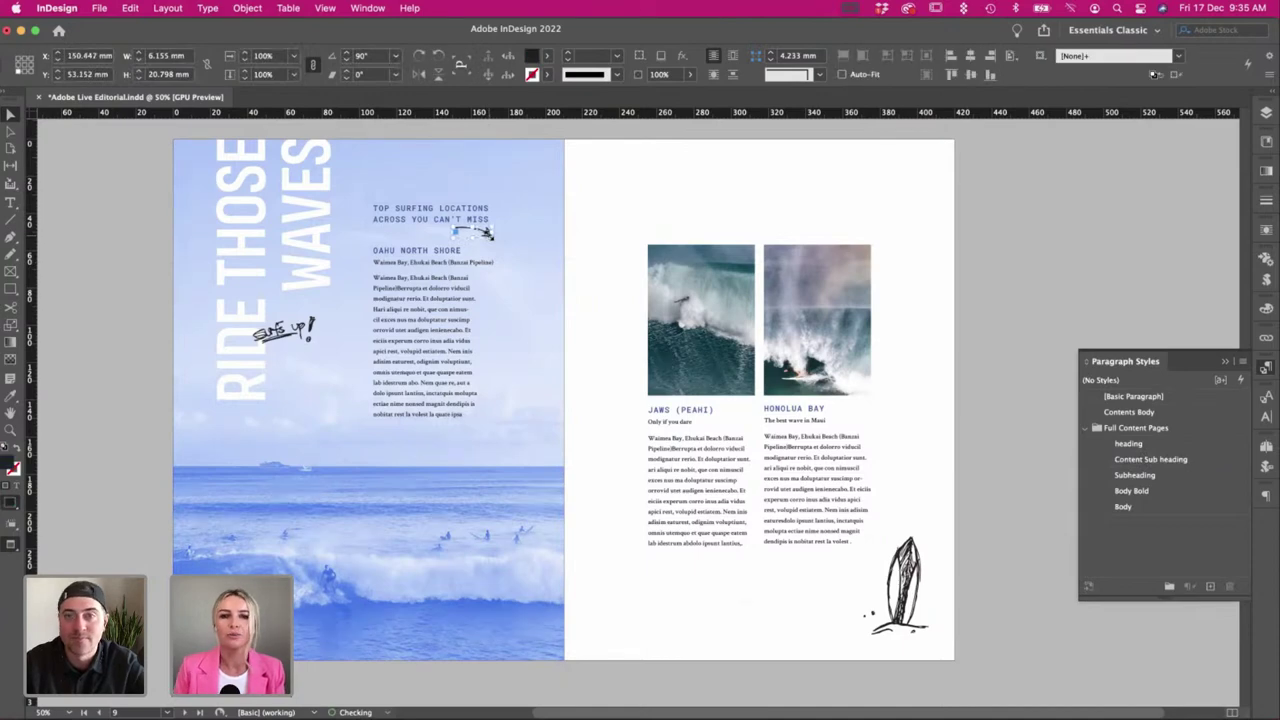
pyautogui.press('Right')
pyautogui.click(634, 177)
# Move the arrow above the start of TOP SURFING LOCATIONS so it points from WAVES toward the intro text.
pyautogui.click(491, 237)
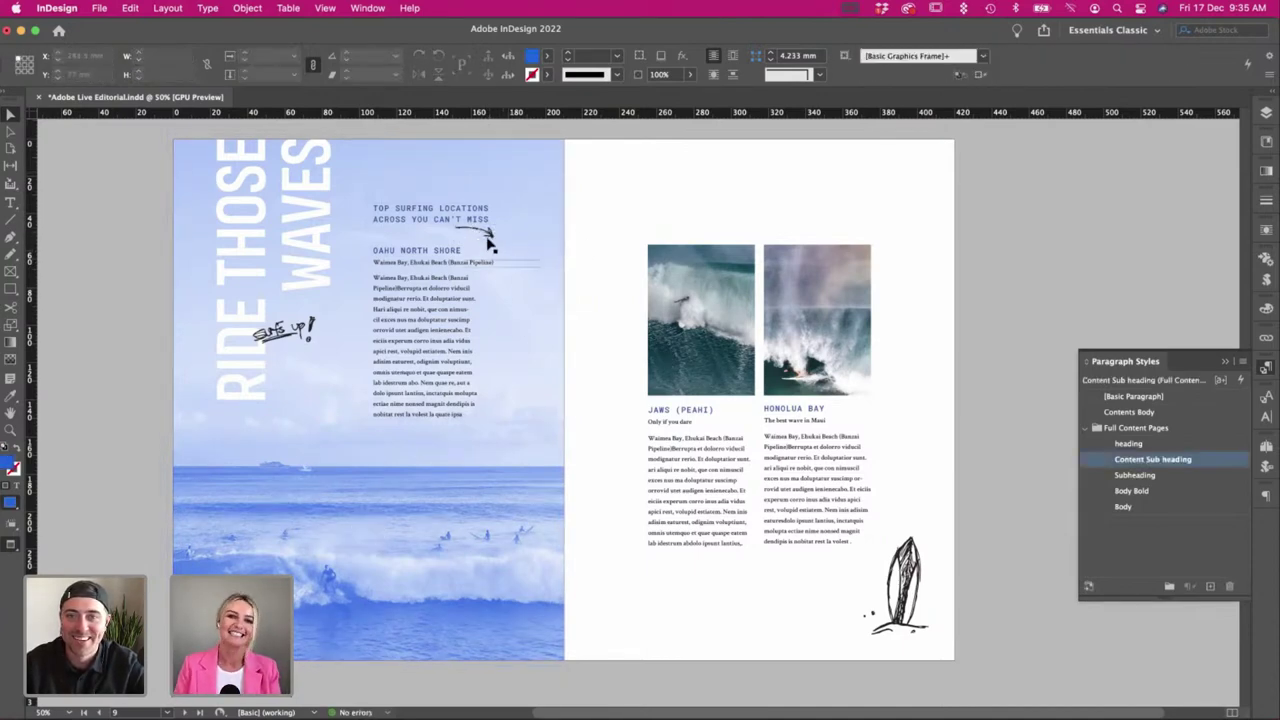
pyautogui.moveTo(491, 237)
pyautogui.mouseDown()
pyautogui.moveTo(420, 248)
pyautogui.moveTo(408, 225)
pyautogui.moveTo(417, 177)
pyautogui.moveTo(371, 191)
pyautogui.mouseUp()
pyautogui.click(619, 207)
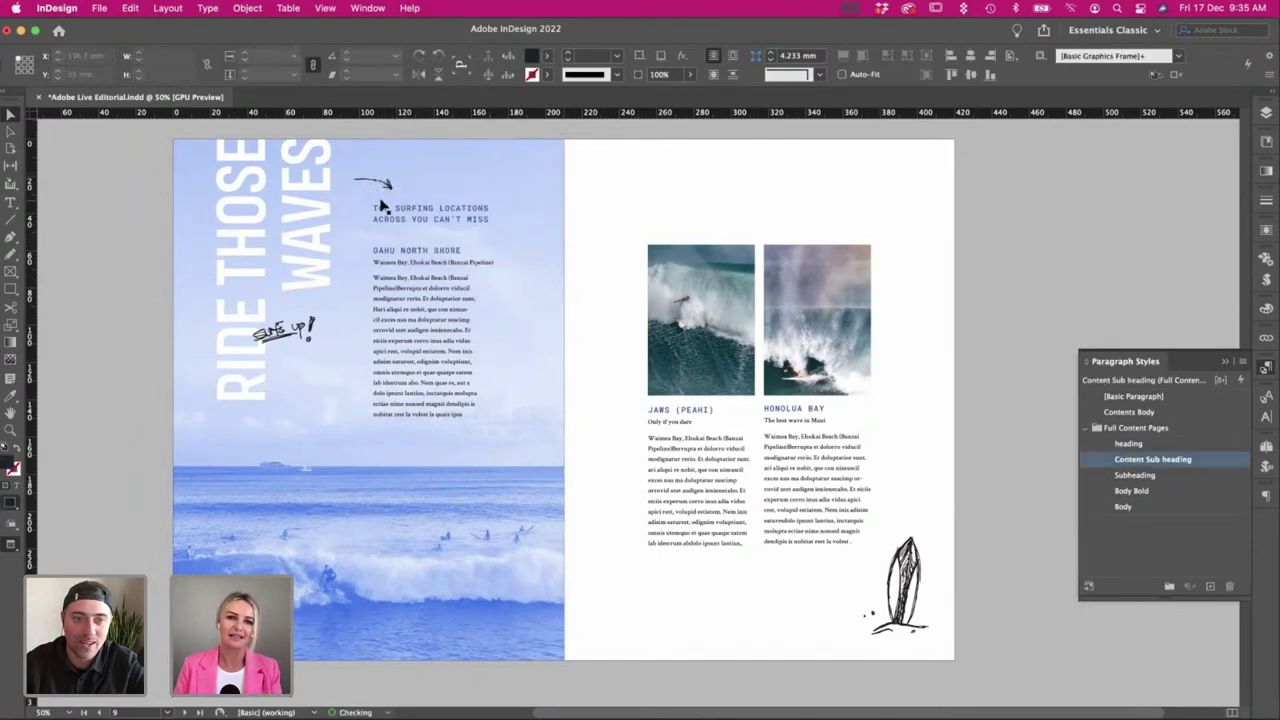
pyautogui.click(599, 200)
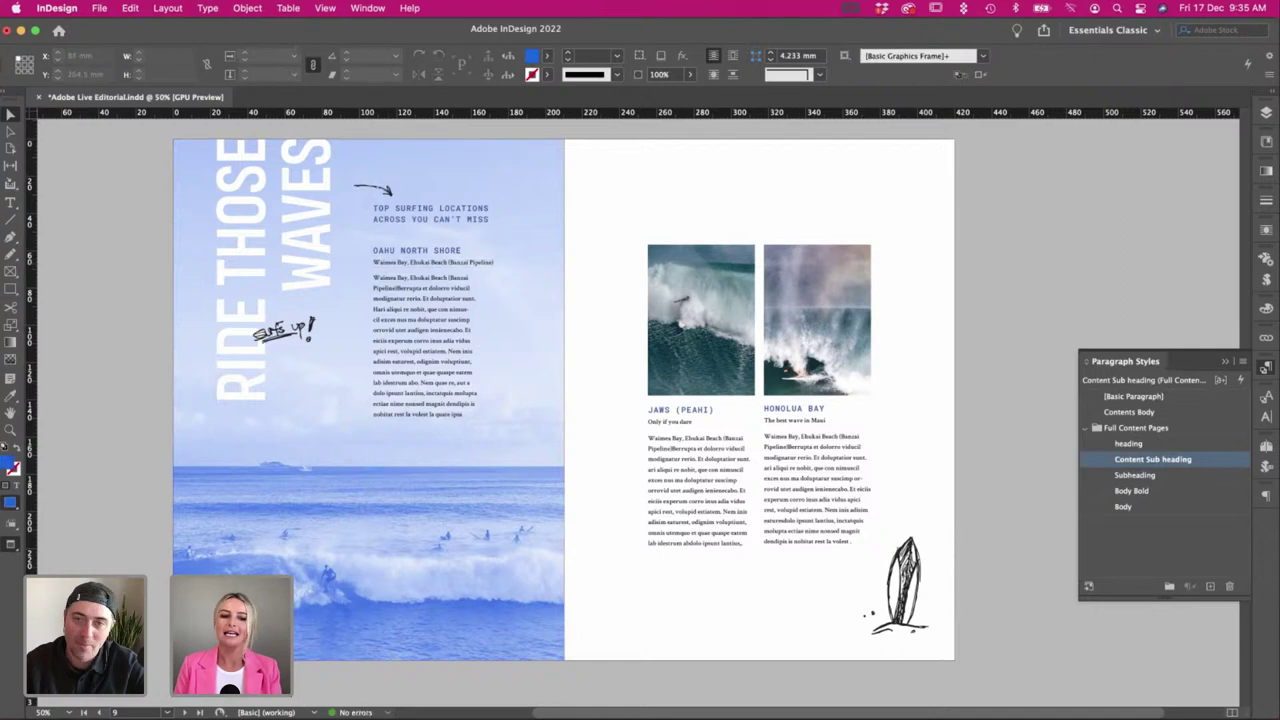
# Copy the small flat hand-drawn oval from Illustrator and place it in InDesign over MISS, enlarged to about 25 mm wide.
pyautogui.click(328, 680)
pyautogui.click(336, 396)
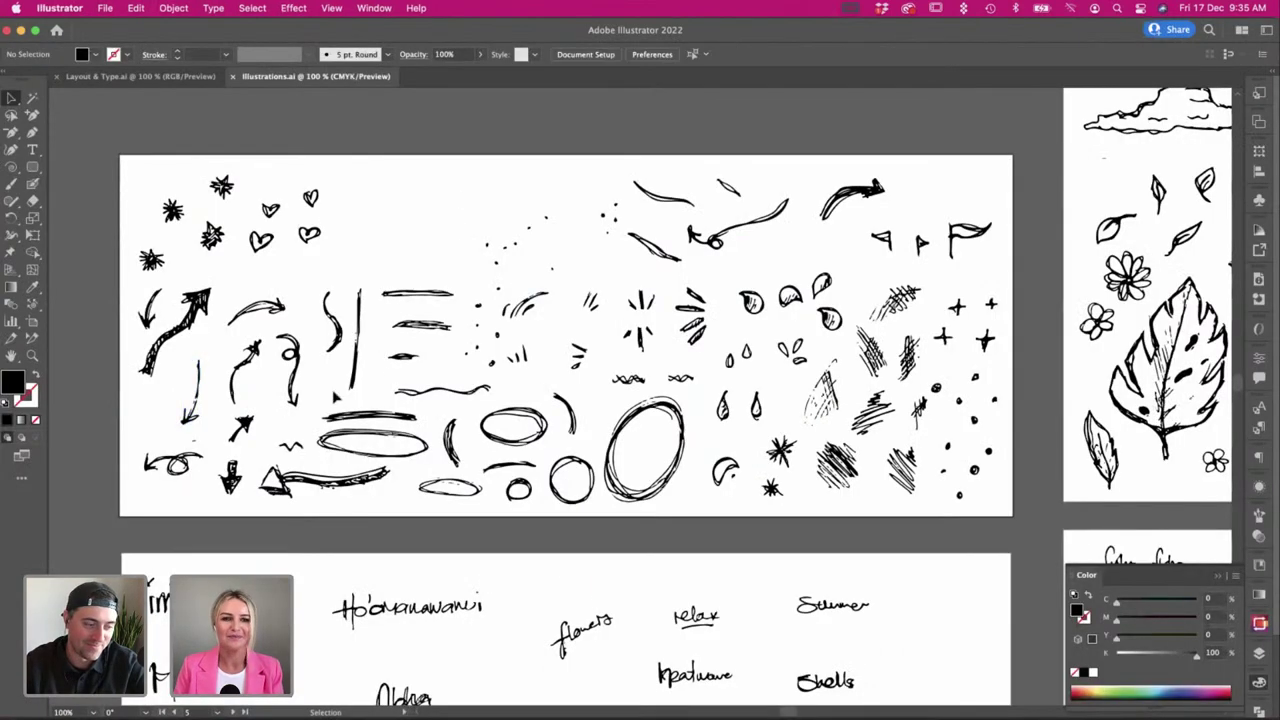
pyautogui.hscroll(-1, 242, 338)
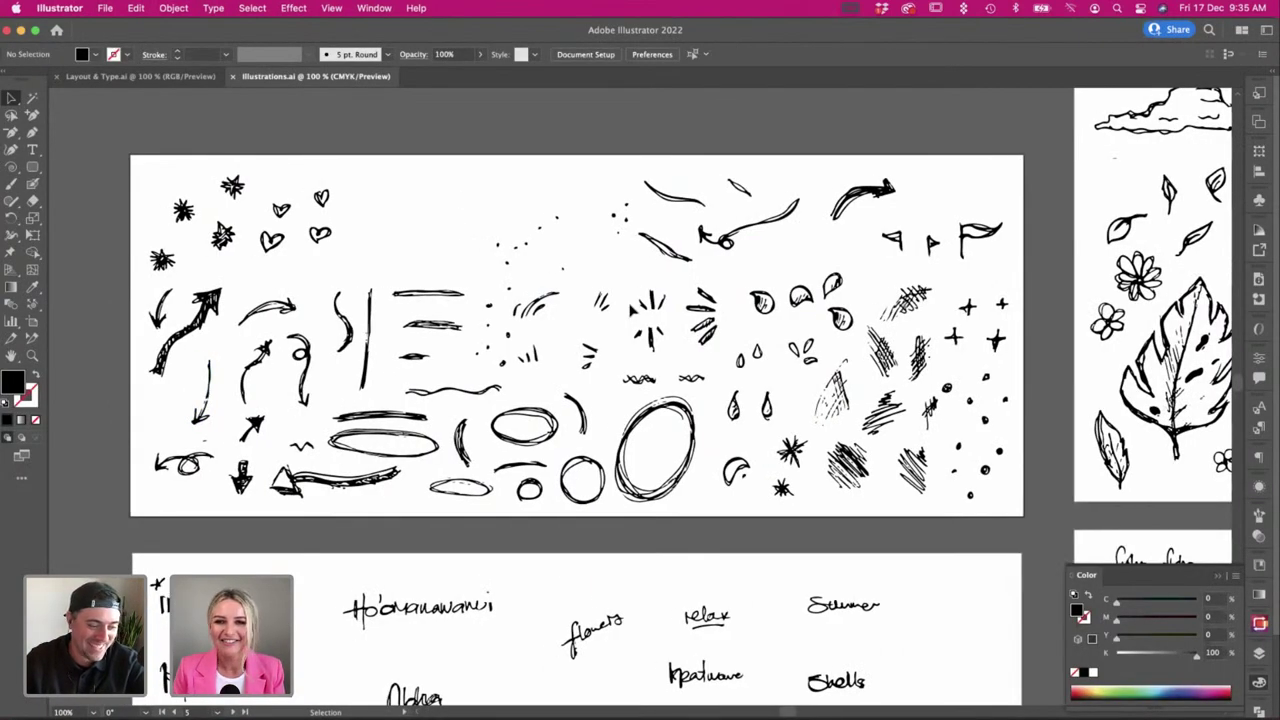
pyautogui.hscroll(3, 660, 300)
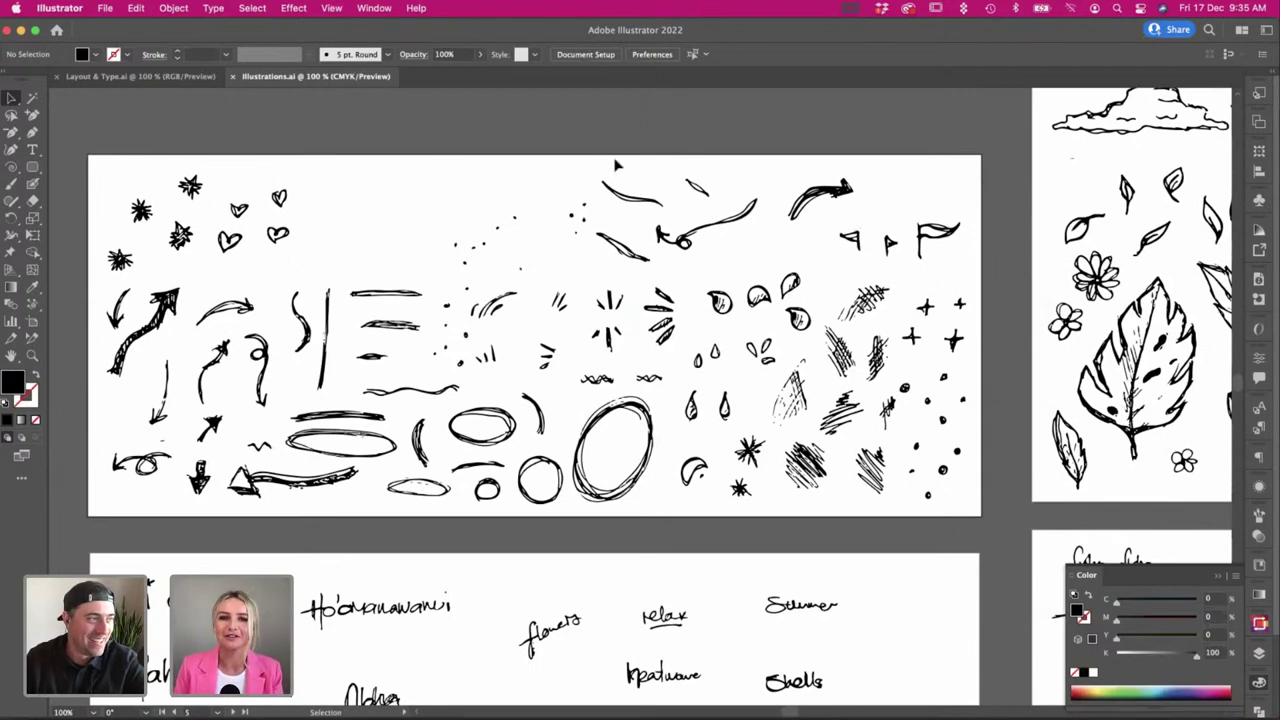
pyautogui.hscroll(-1, 616, 166)
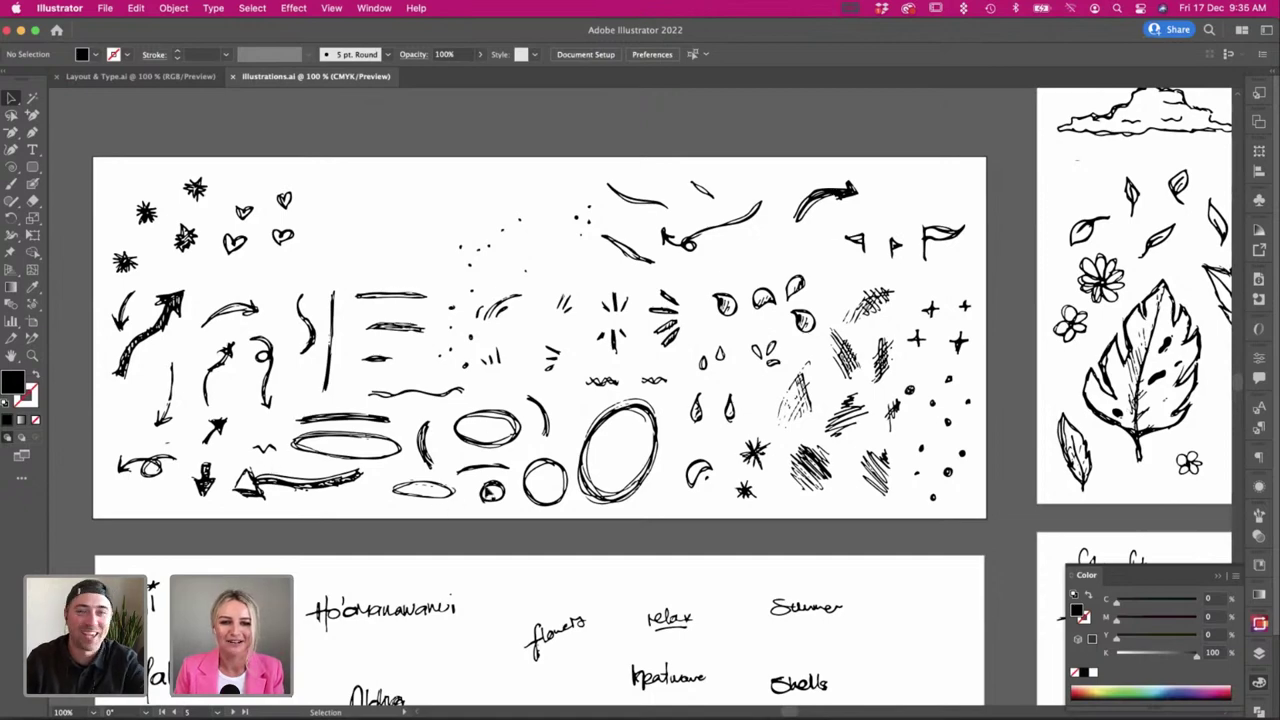
pyautogui.click(433, 489)
pyautogui.press('super+c')
pyautogui.press('super+Tab')
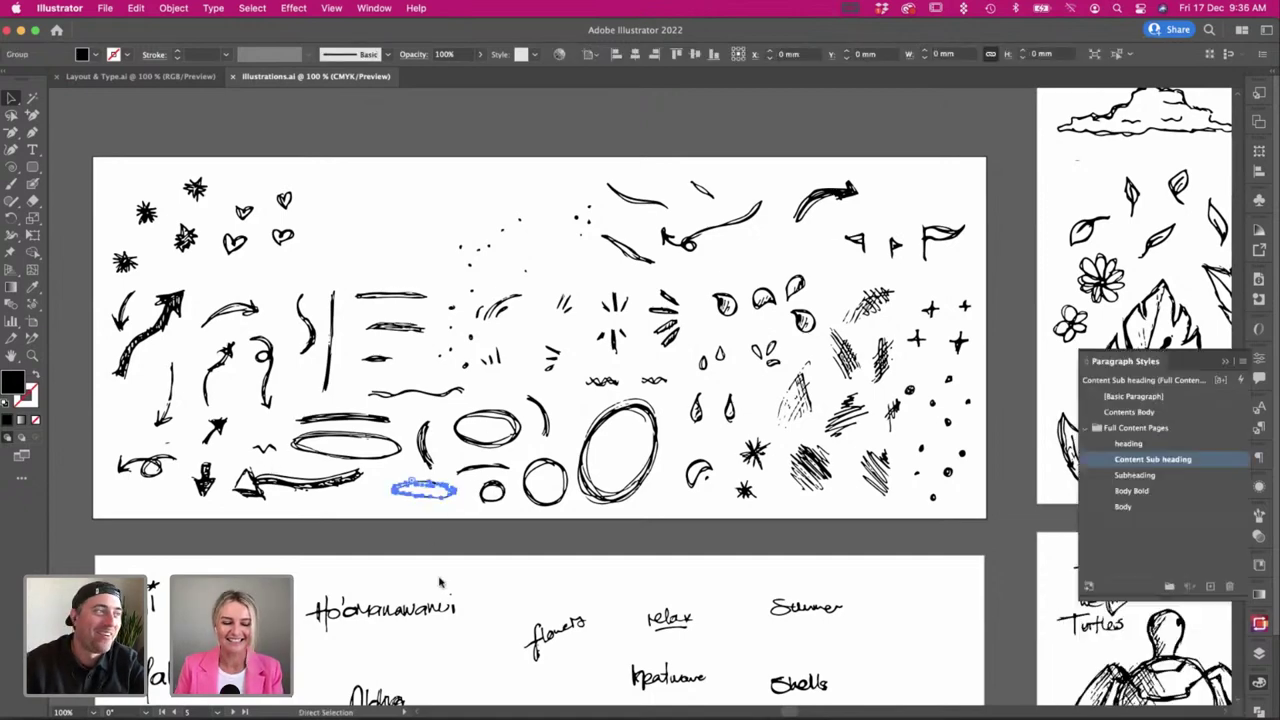
pyautogui.press('super+v')
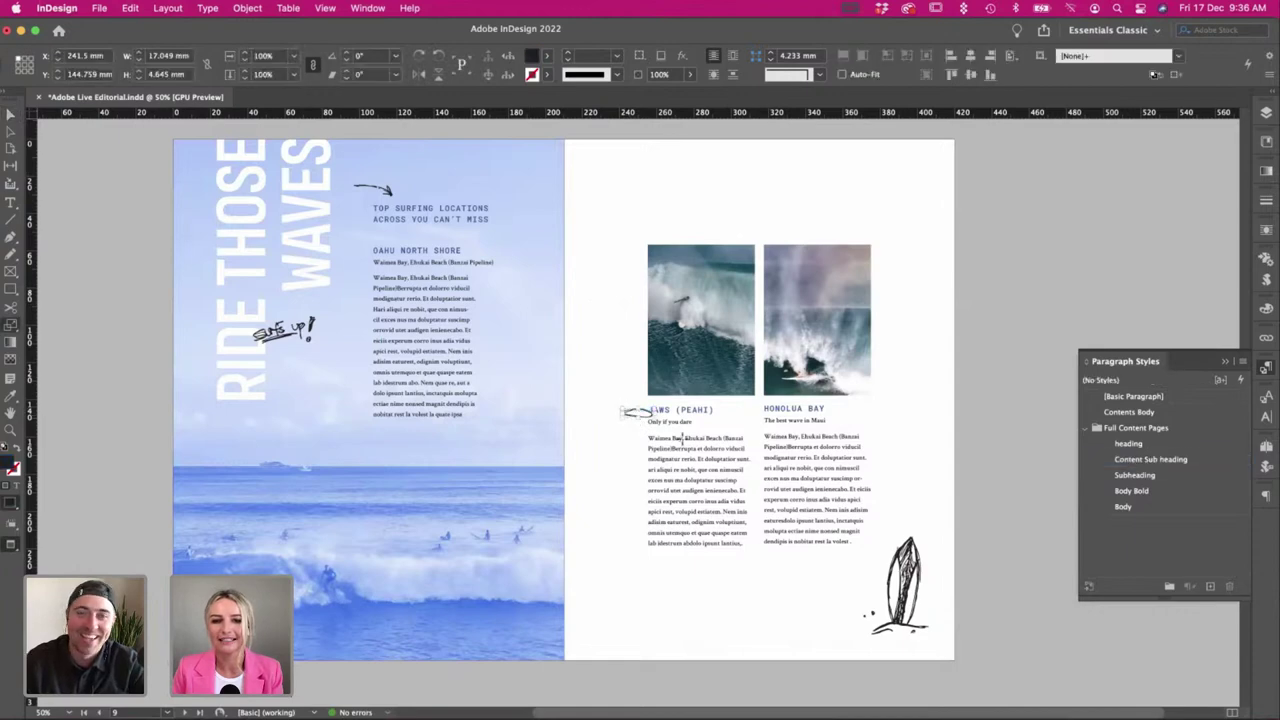
pyautogui.moveTo(642, 418)
pyautogui.mouseDown()
pyautogui.moveTo(498, 326)
pyautogui.moveTo(452, 242)
pyautogui.moveTo(466, 228)
pyautogui.mouseUp()
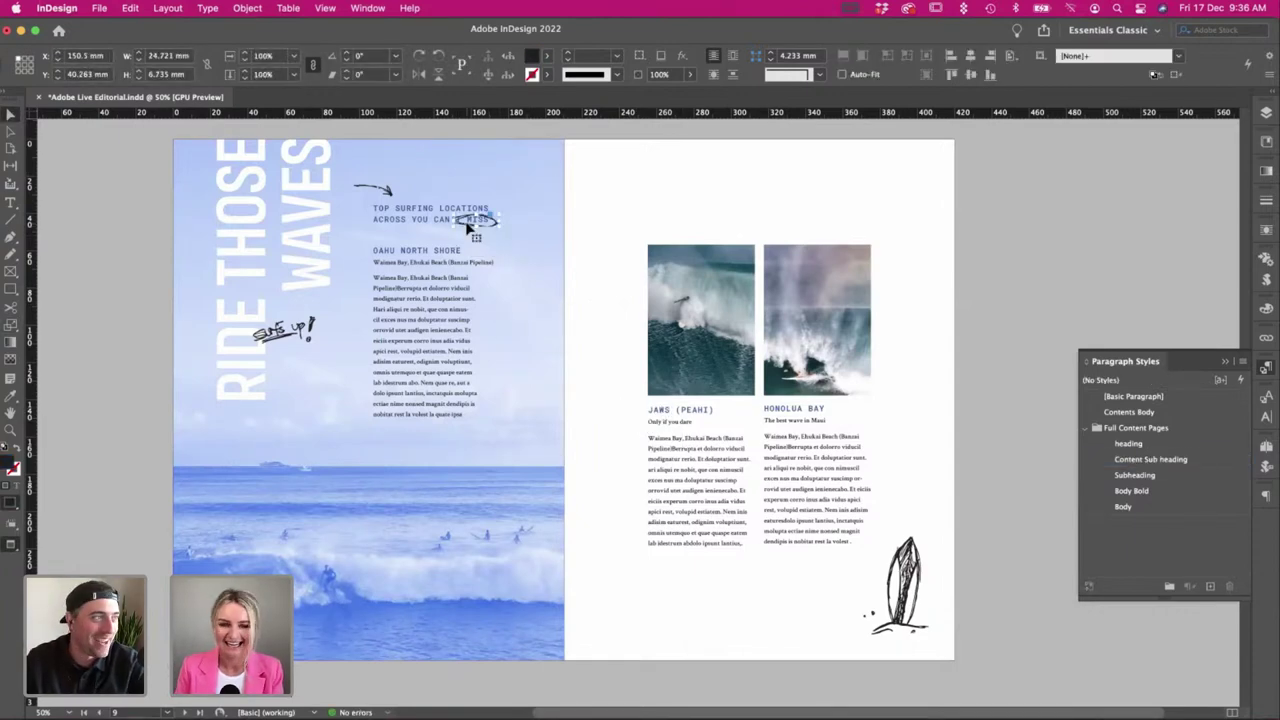
# Scale the oval down to about 21 mm wide so it fits closely around MISS.
pyautogui.press('super+1')
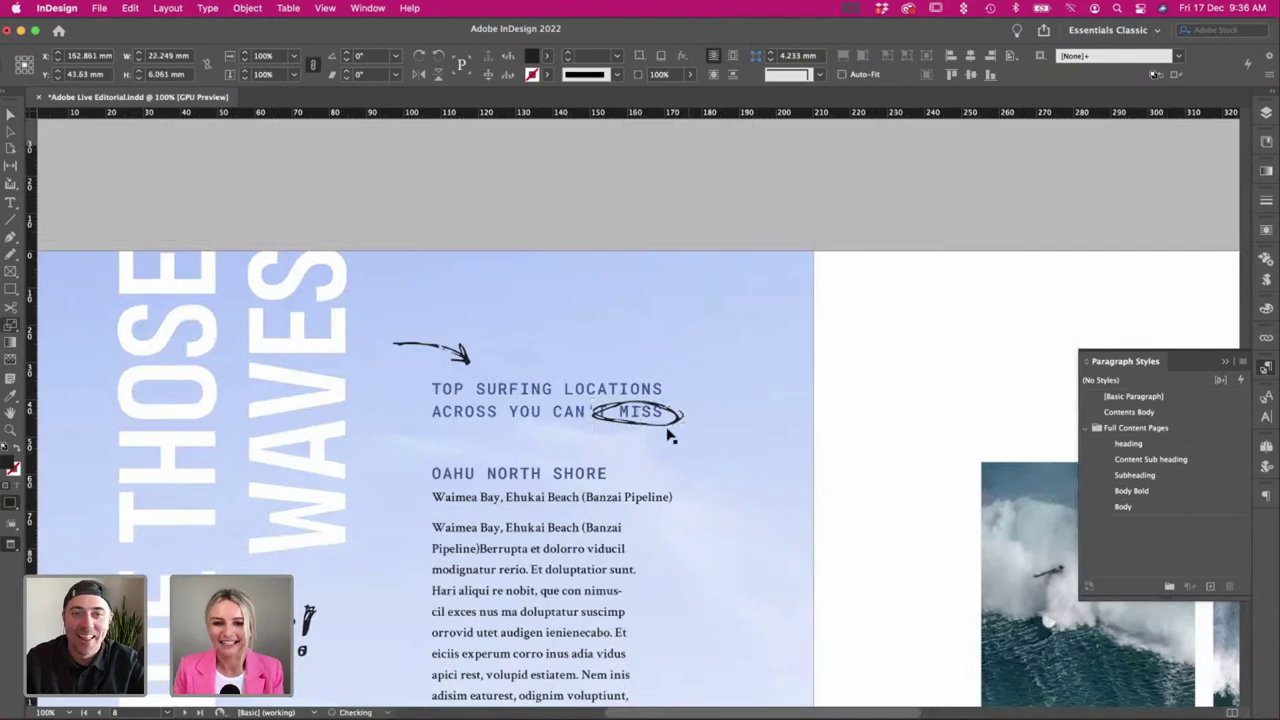
pyautogui.click(968, 397)
pyautogui.click(652, 426)
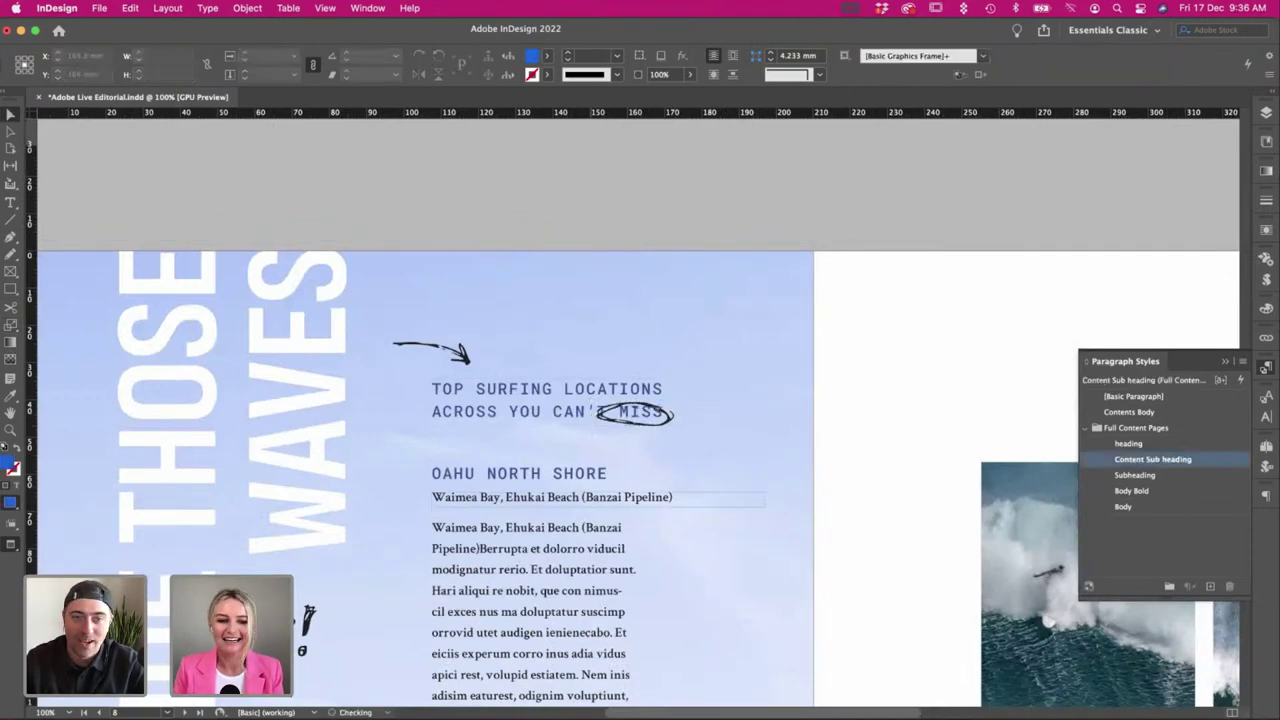
# Try the small round circle from Illustrator around MISS, enlarged to about 13 mm wide, with the flat oval moved aside.
pyautogui.press('super+Tab')
pyautogui.click(399, 224)
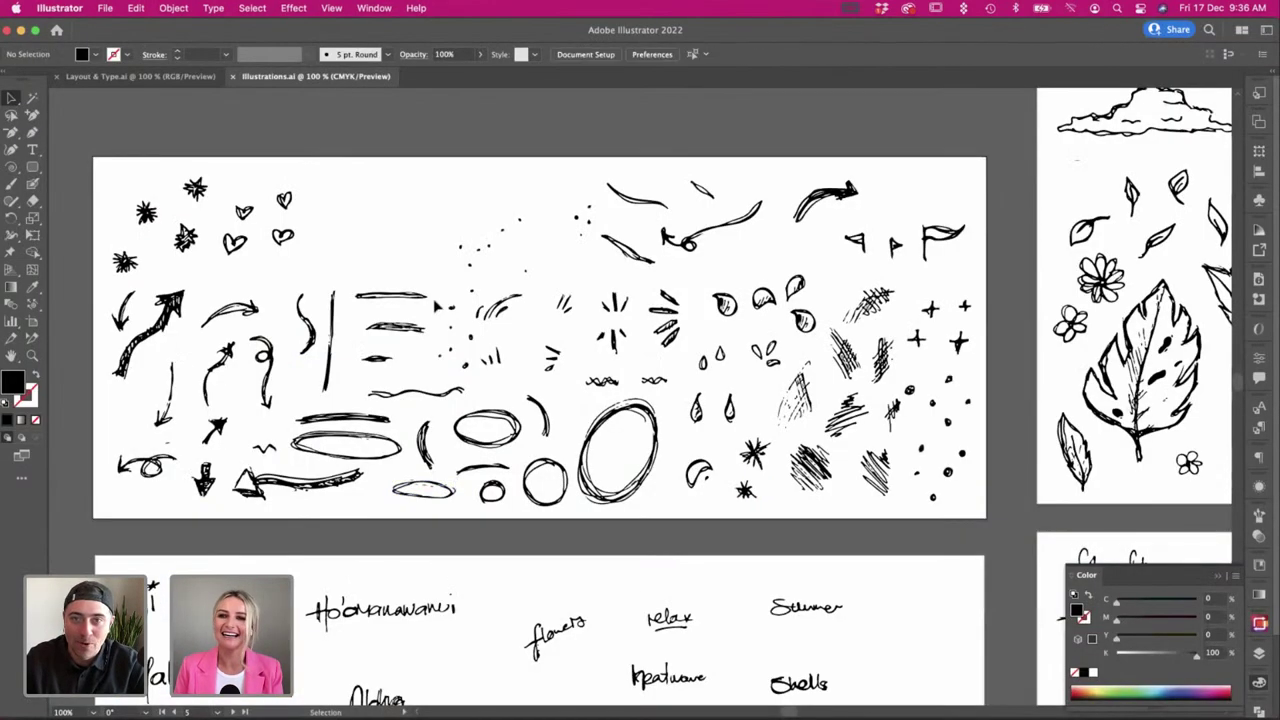
pyautogui.click(507, 496)
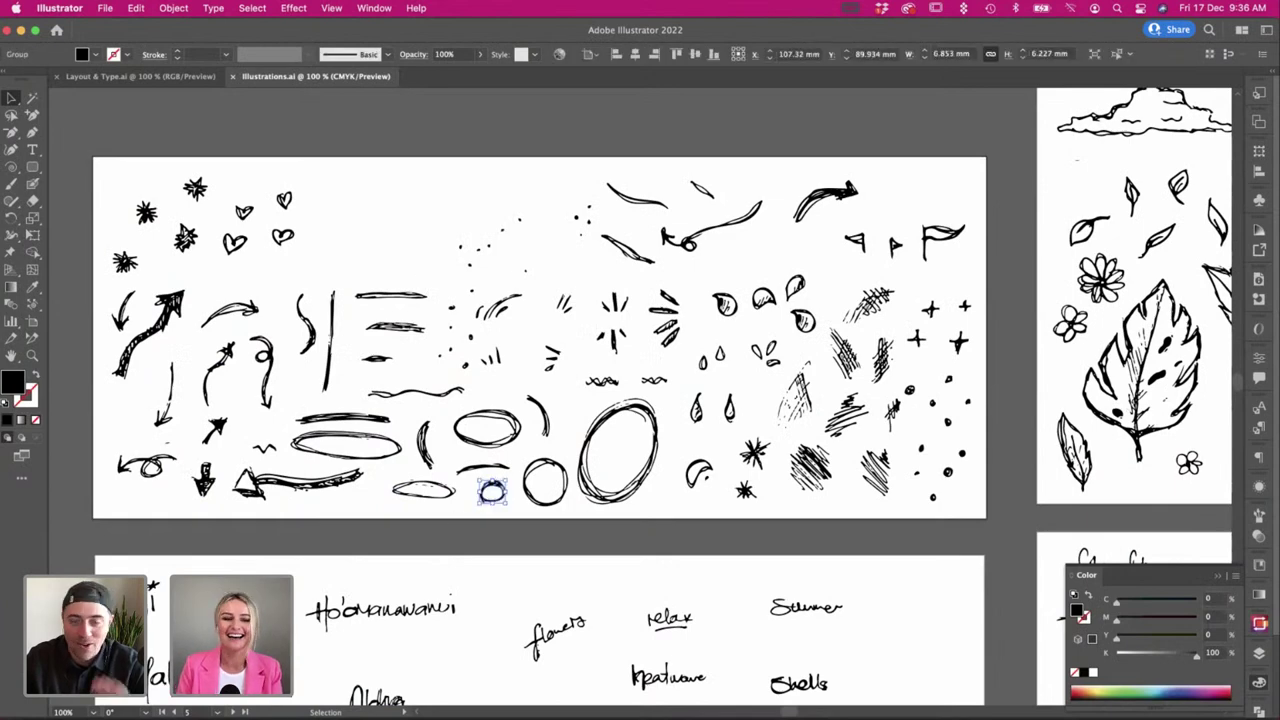
pyautogui.press('super+Tab')
pyautogui.press('super+v')
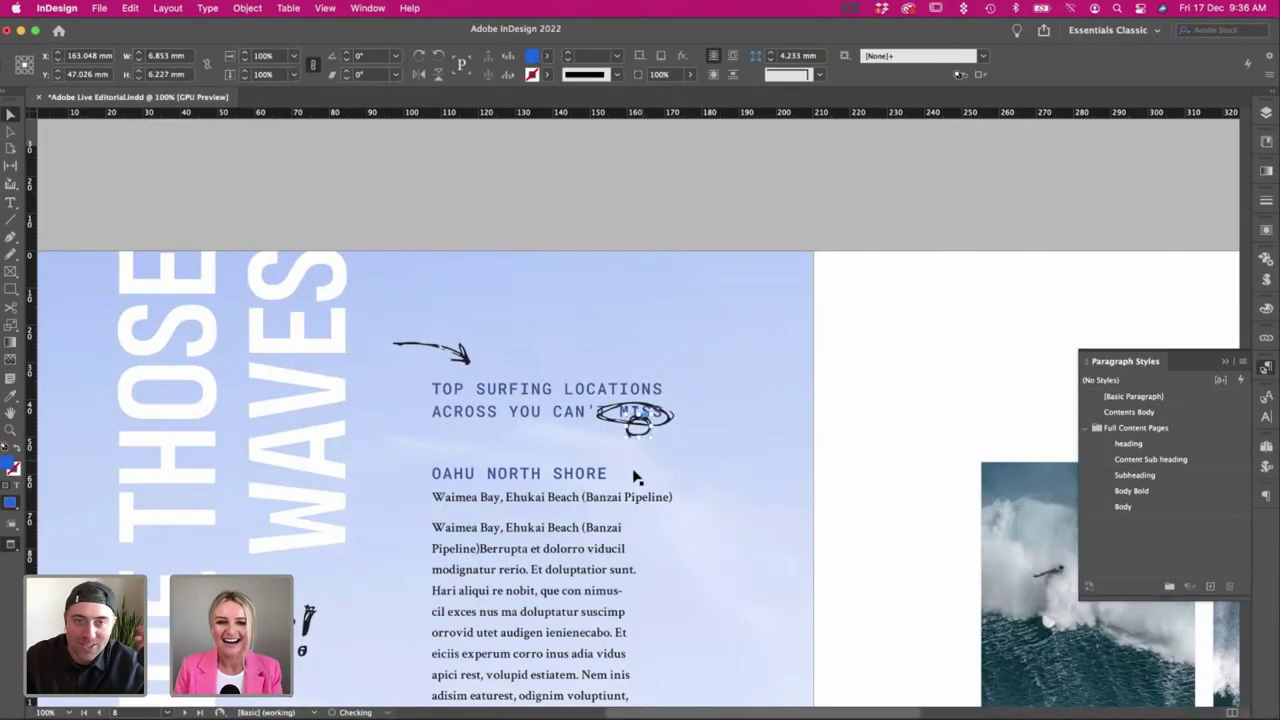
pyautogui.press('v')
pyautogui.moveTo(669, 465); pyautogui.dragTo(693, 495)
pyautogui.moveTo(642, 425); pyautogui.dragTo(732, 426)
pyautogui.moveTo(690, 480); pyautogui.dragTo(656, 404)
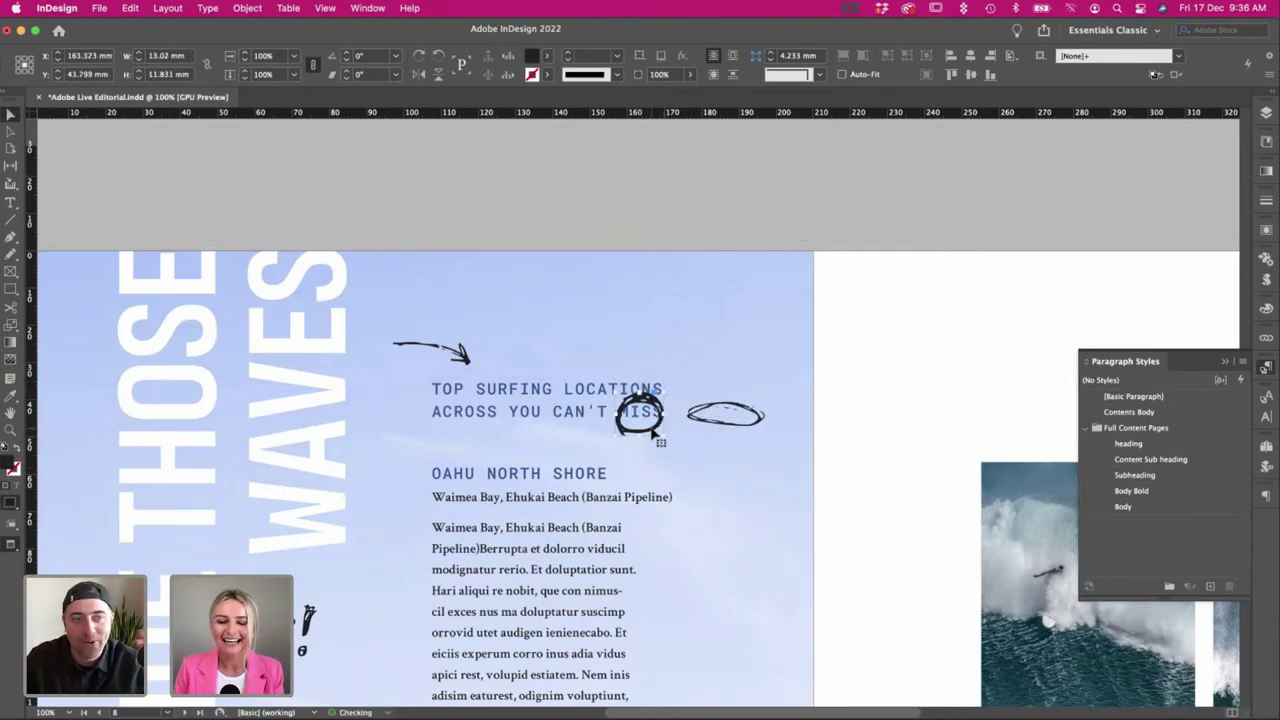
# Undo the last moves of the oval and the circle, and delete the circle.
pyautogui.press('super+z')
pyautogui.press('super+z')
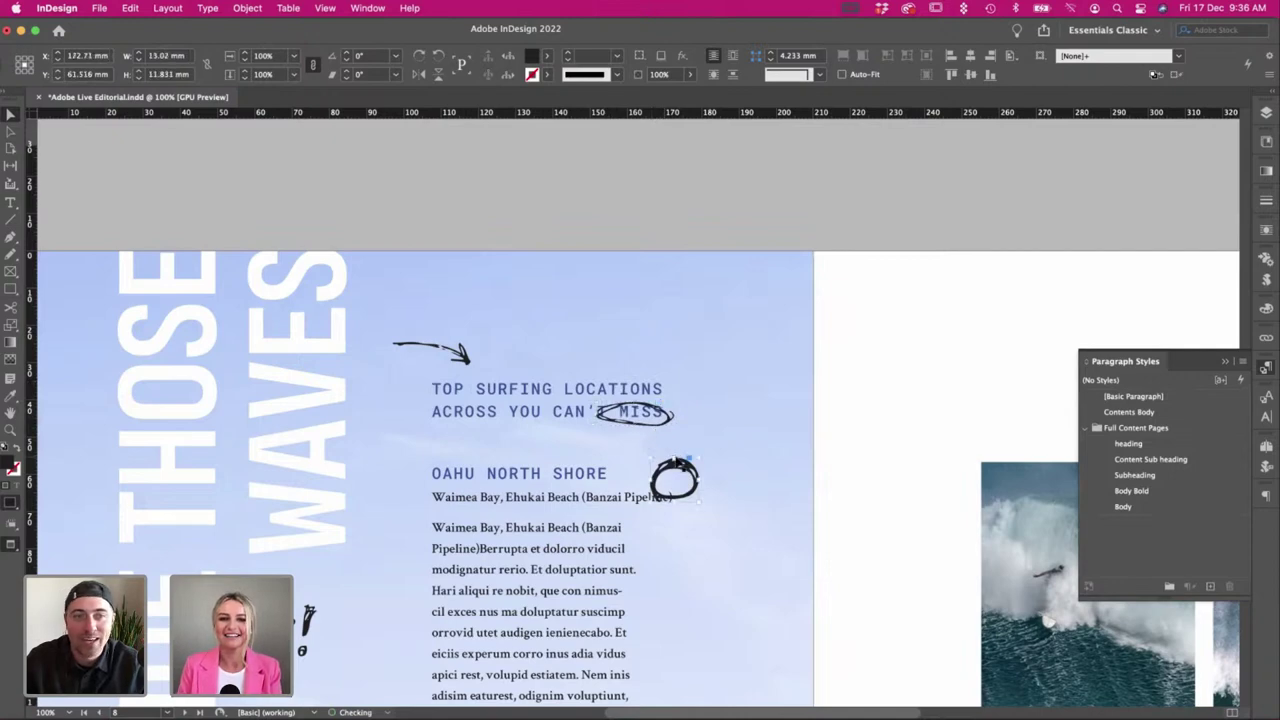
pyautogui.press('Delete')
# Nudge the flat oval slightly to centre it around MISS, and save the document.
pyautogui.moveTo(659, 427); pyautogui.dragTo(660, 430)
pyautogui.click(877, 373)
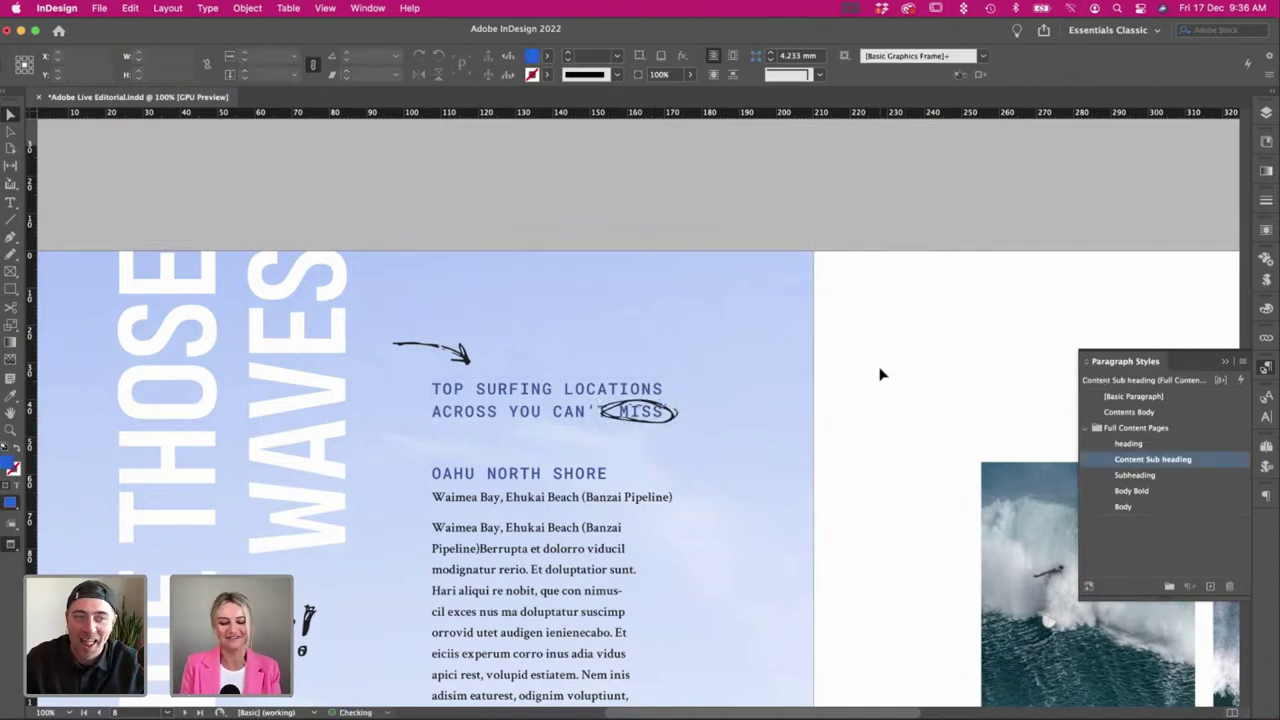
pyautogui.press('super+minus')
pyautogui.scroll(-3, 812, 436)
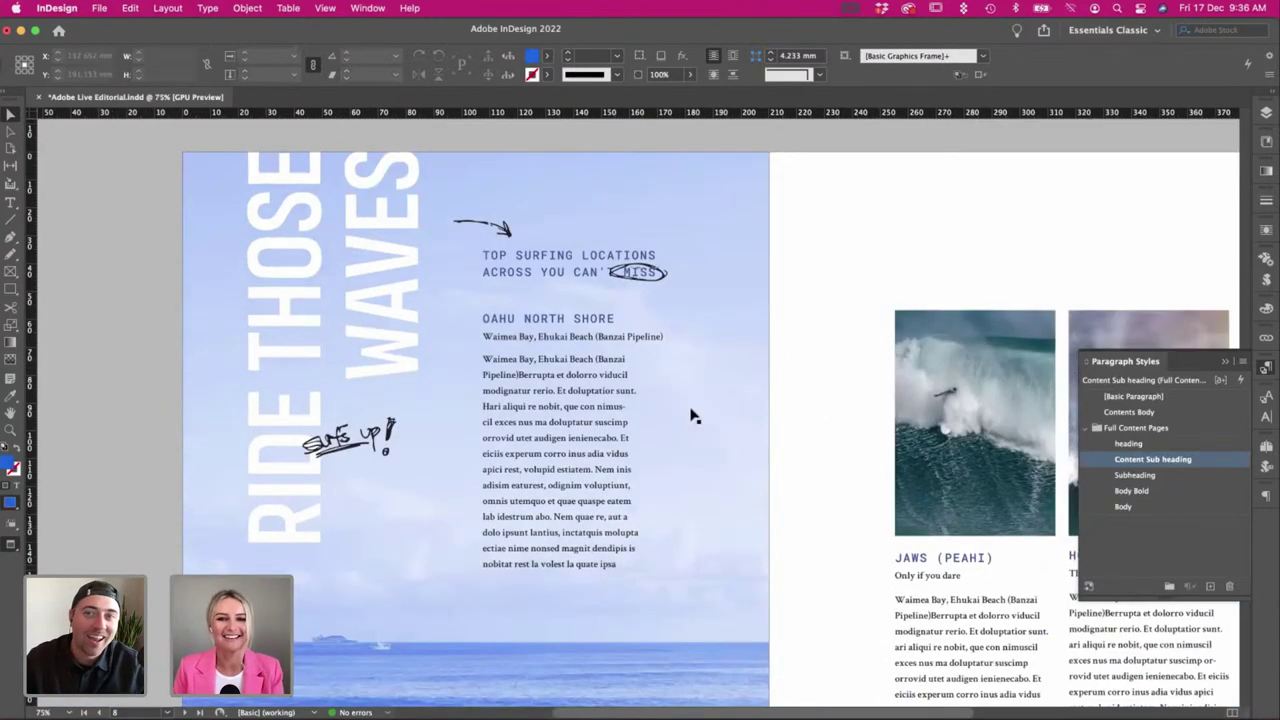
pyautogui.click(659, 282)
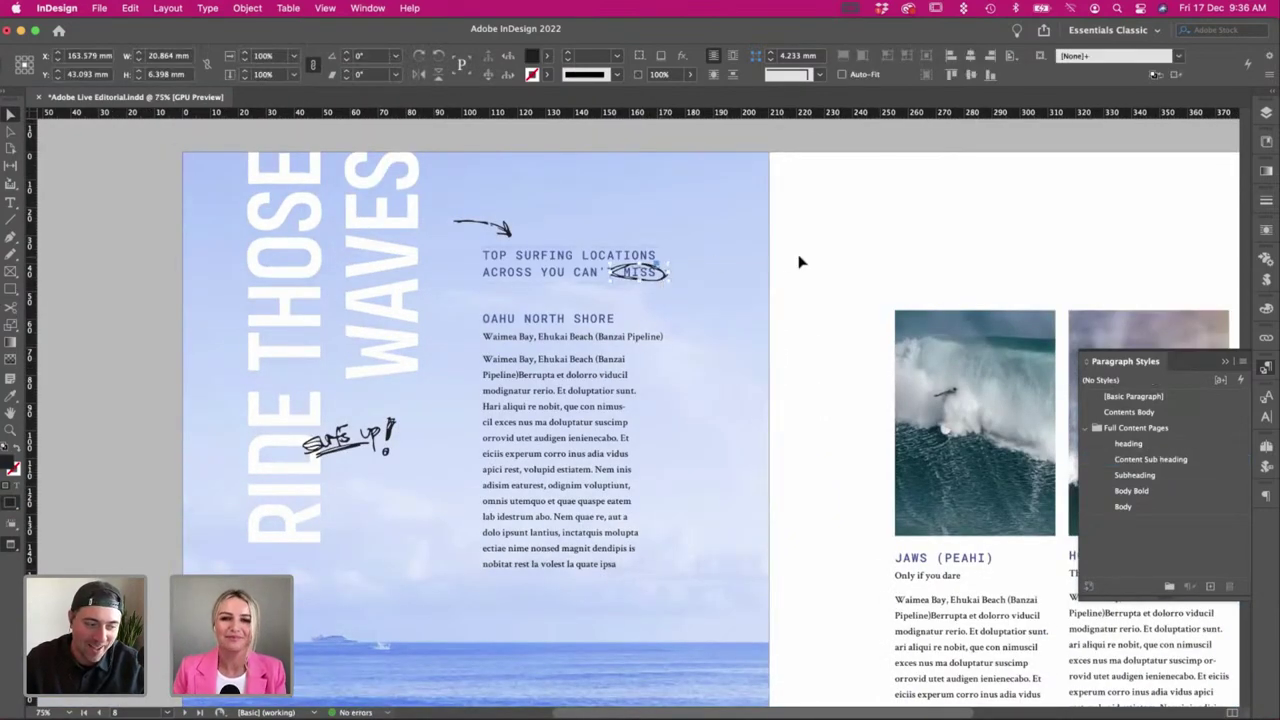
pyautogui.click(777, 484)
pyautogui.press('super+minus')
pyautogui.press('super+minus')
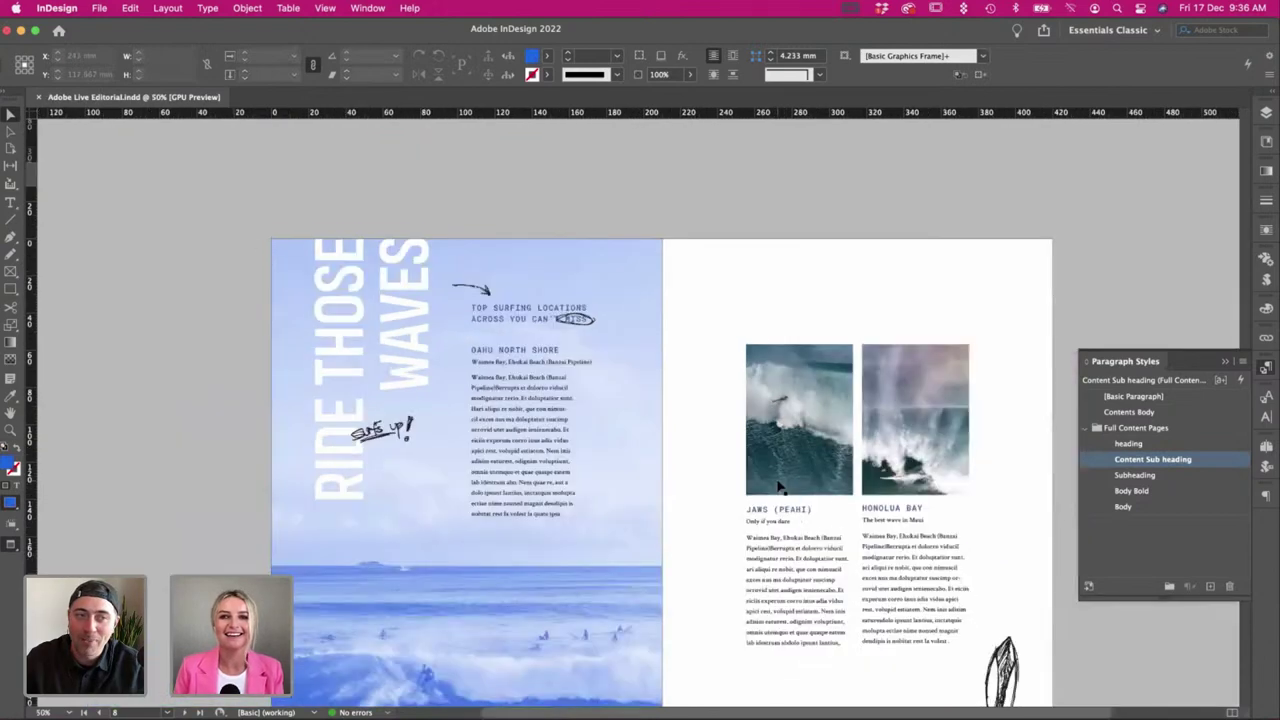
# Bring the TOP SURFING LOCATIONS intro text frame to the front of the oval.
pyautogui.scroll(-2, 777, 487)
pyautogui.hscroll(1, 700, 486)
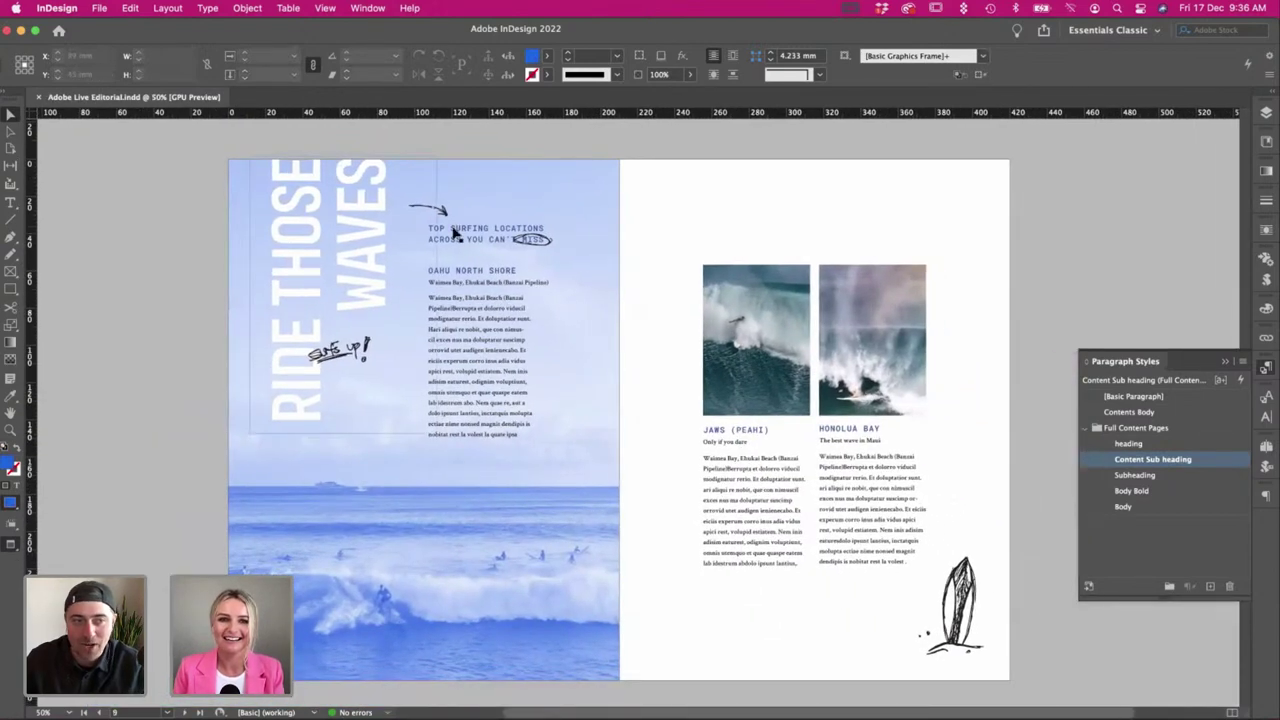
pyautogui.rightClick(469, 234)
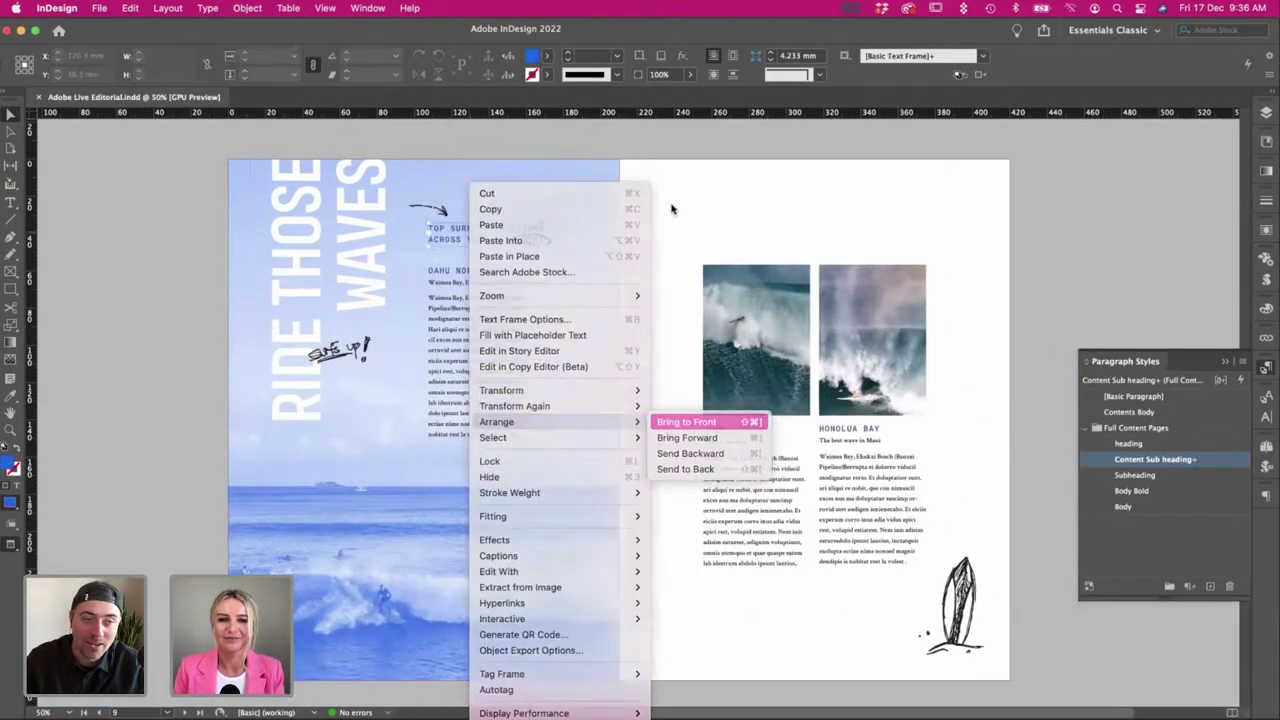
pyautogui.click(663, 423)
# Copy a small hand-drawn plus sign from Illustrator and place it in InDesign at the end of the Oahu North Shore text.
pyautogui.press('super+Tab')
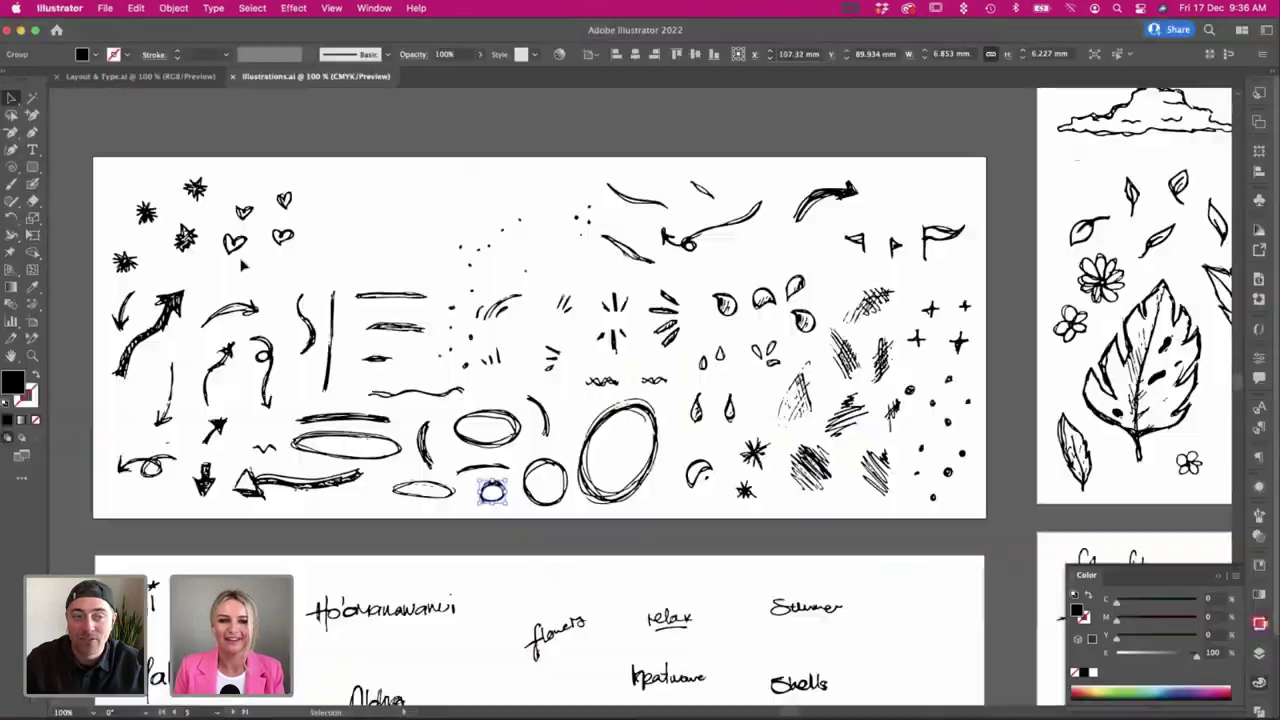
pyautogui.click(425, 252)
pyautogui.hscroll(1, 520, 270)
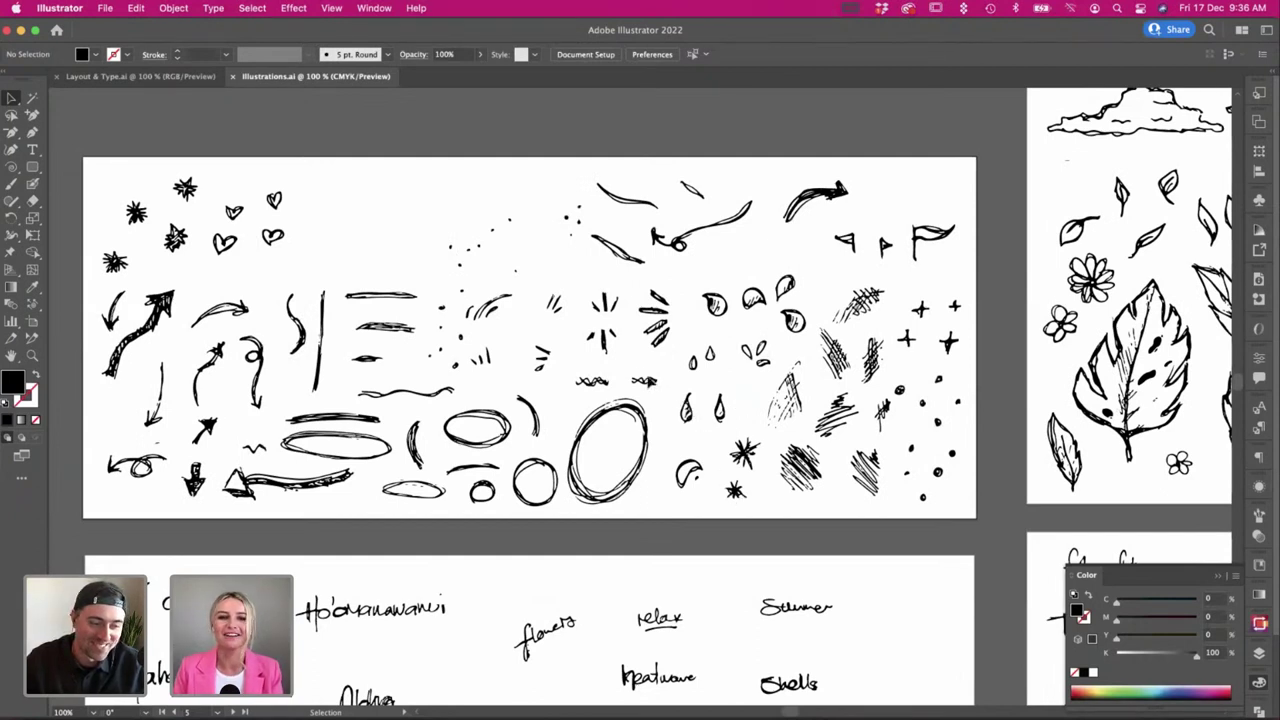
pyautogui.hscroll(3, 604, 270)
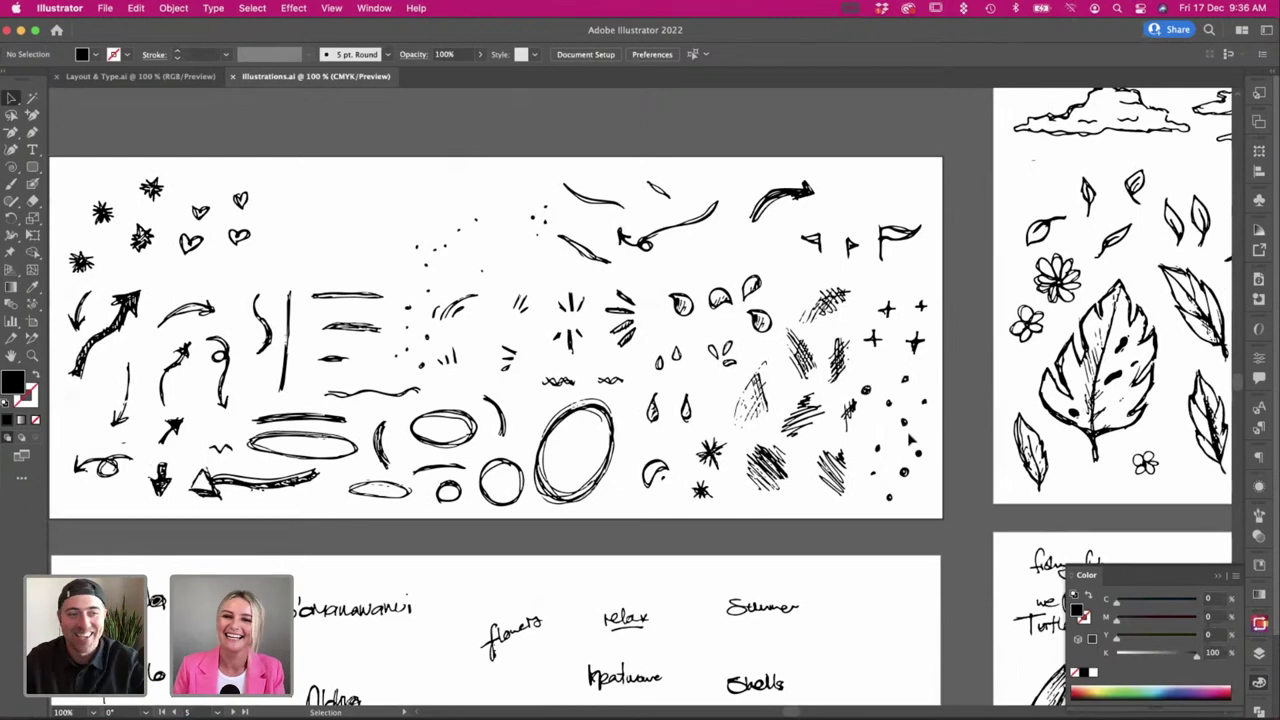
pyautogui.click(889, 312)
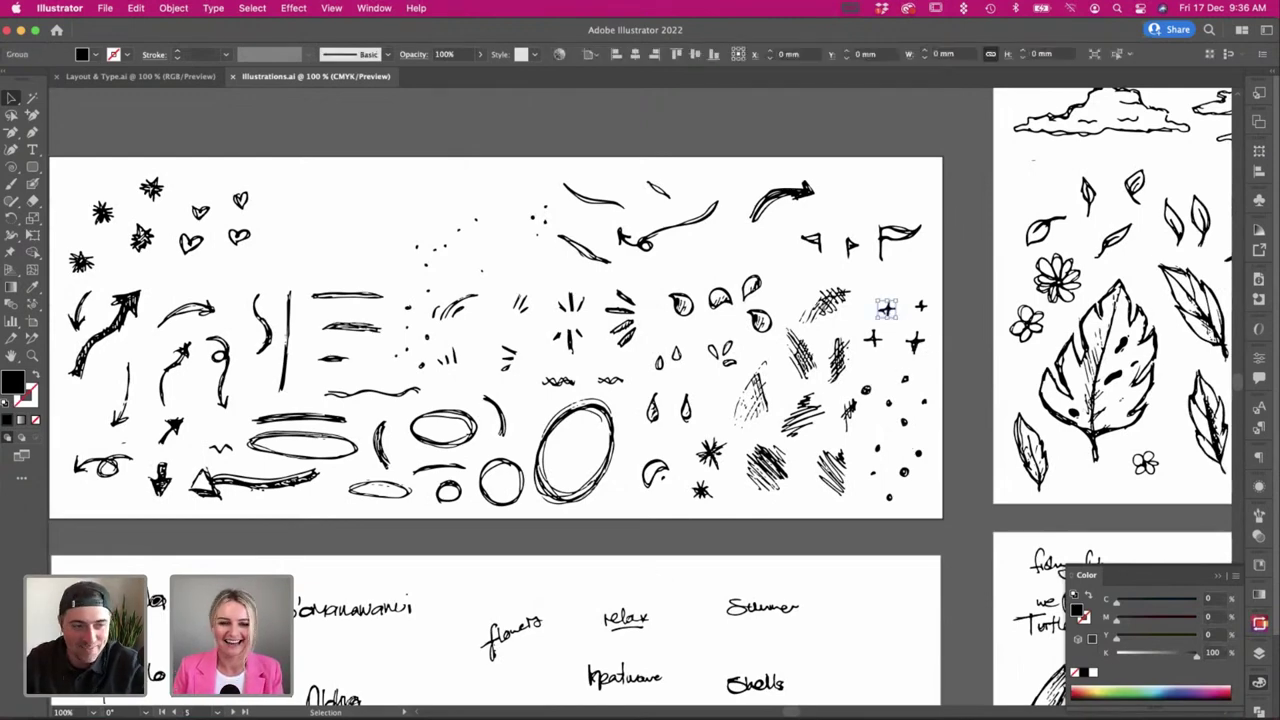
pyautogui.press('super+Tab')
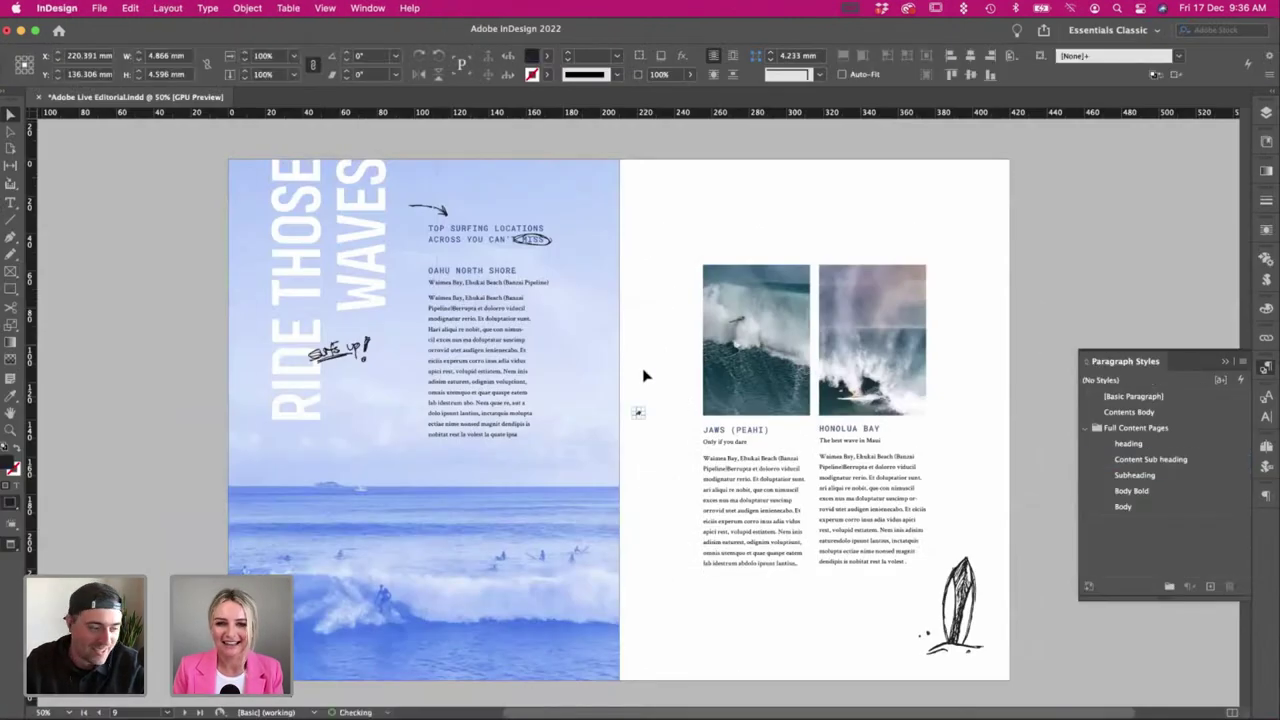
pyautogui.moveTo(639, 415); pyautogui.dragTo(541, 442)
pyautogui.click(641, 443)
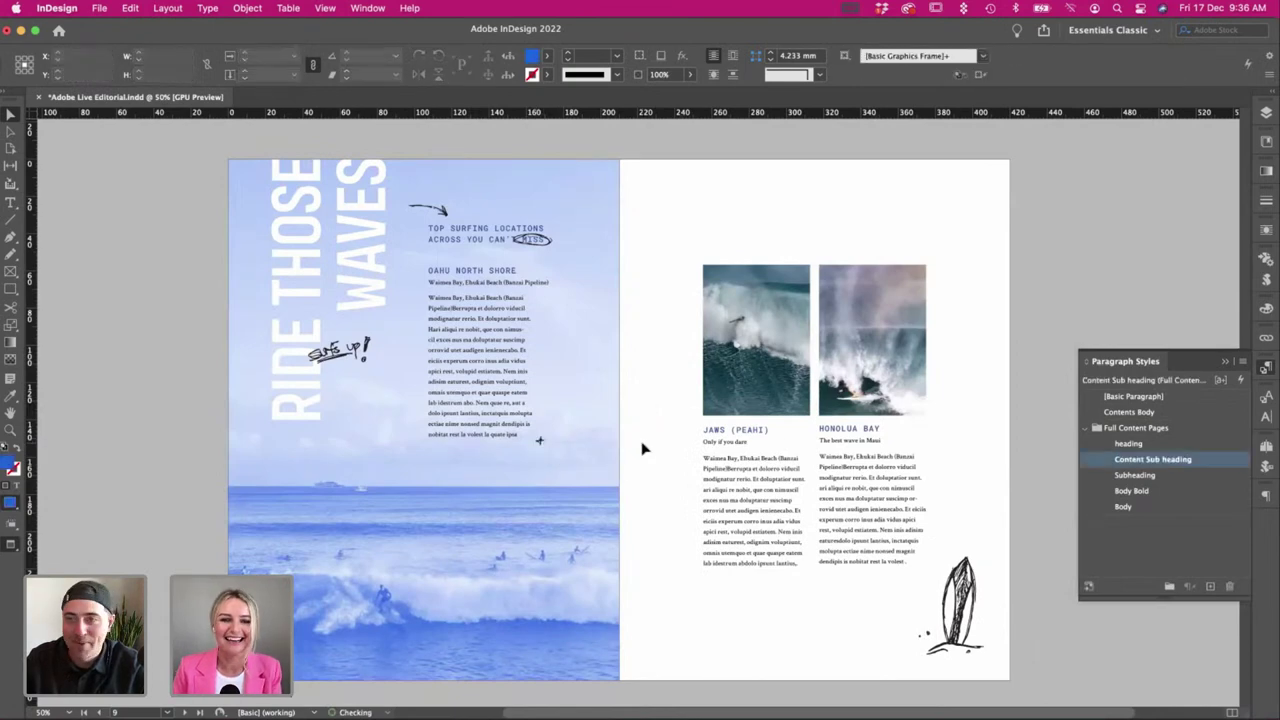
# Try adding the larger hand-drawn dot from Illustrator to the InDesign spread.
pyautogui.press('super+Tab')
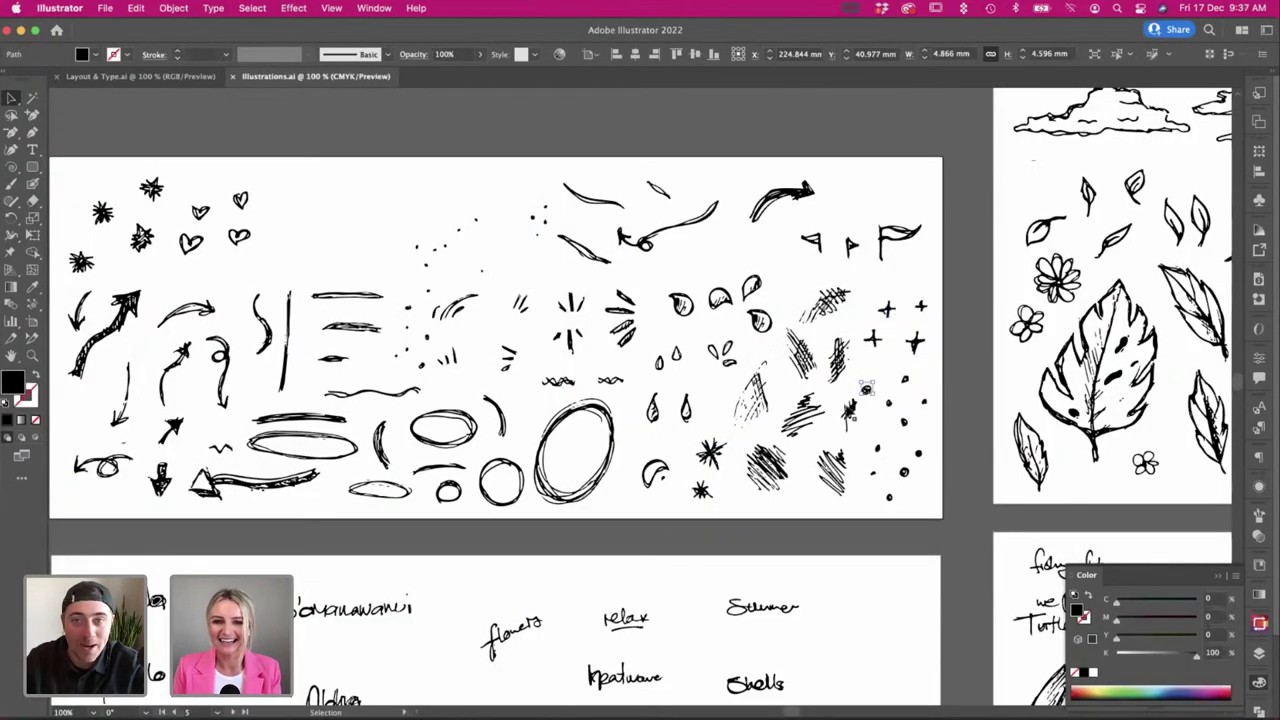
pyautogui.press('super+Tab')
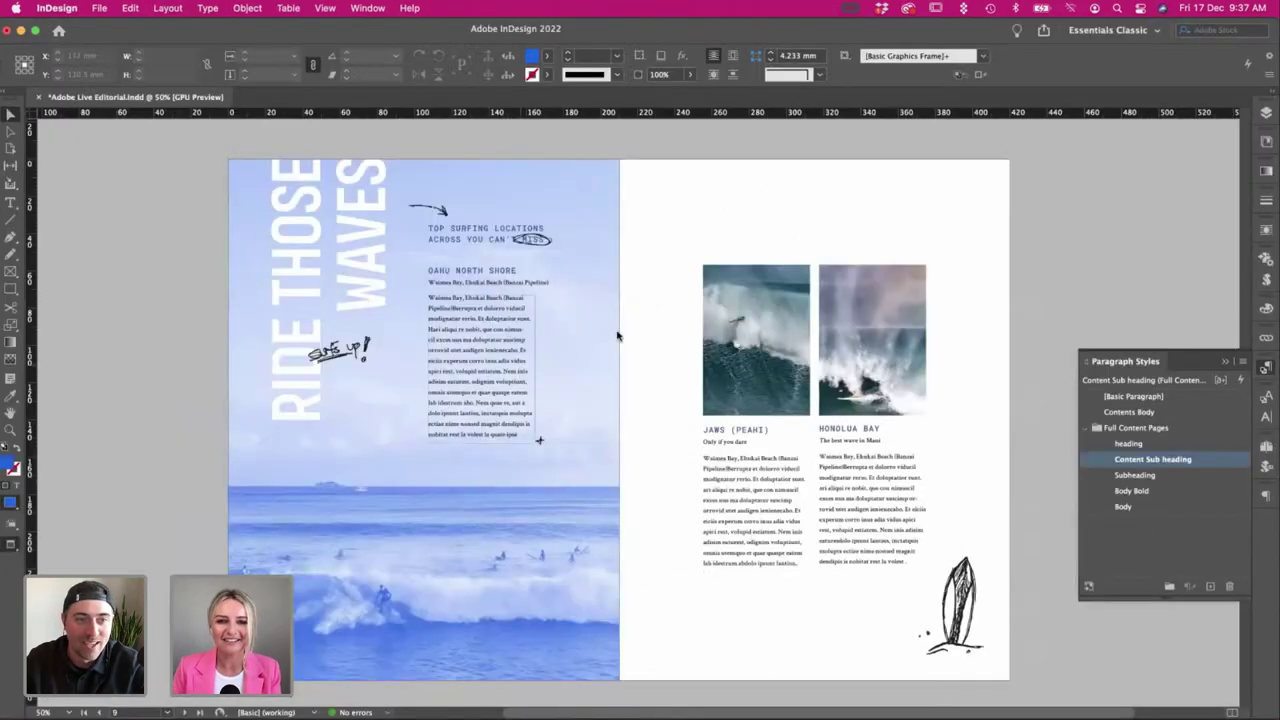
pyautogui.press('super+v')
pyautogui.click(729, 396)
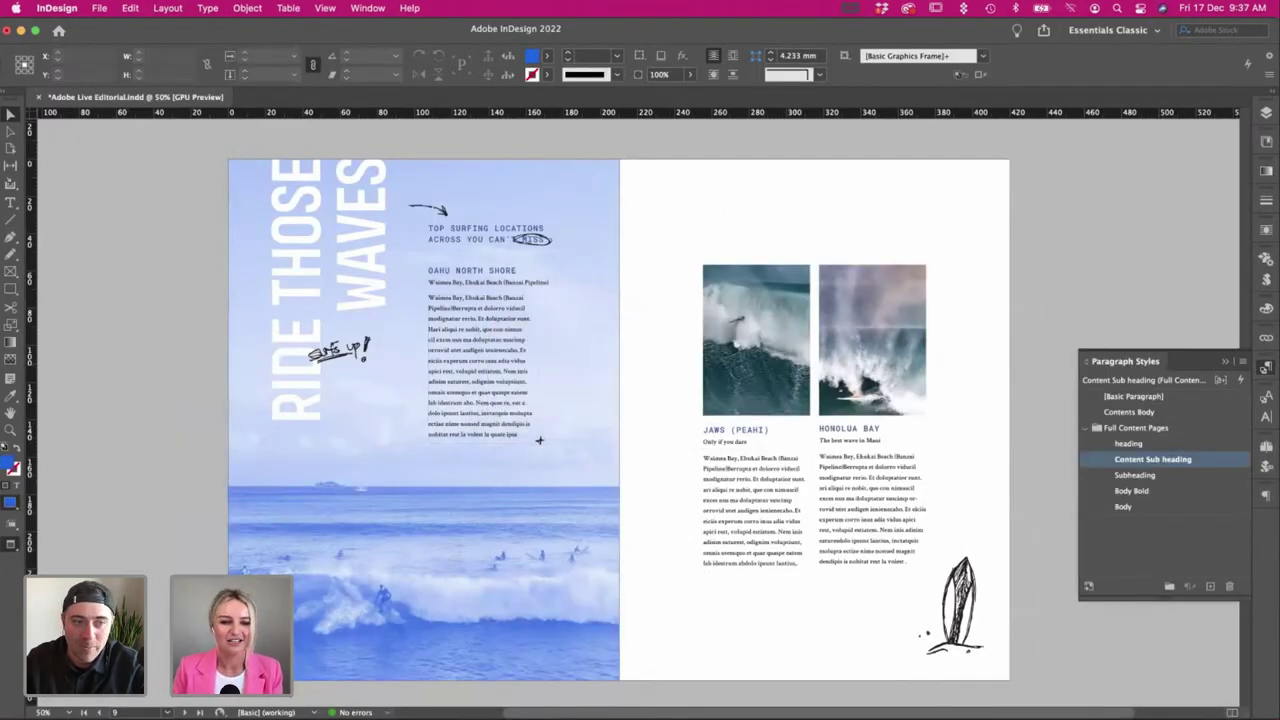
# Copy a tiny hand-drawn dot from Illustrator and place it in InDesign just beside the plus sign.
pyautogui.press('super+Tab')
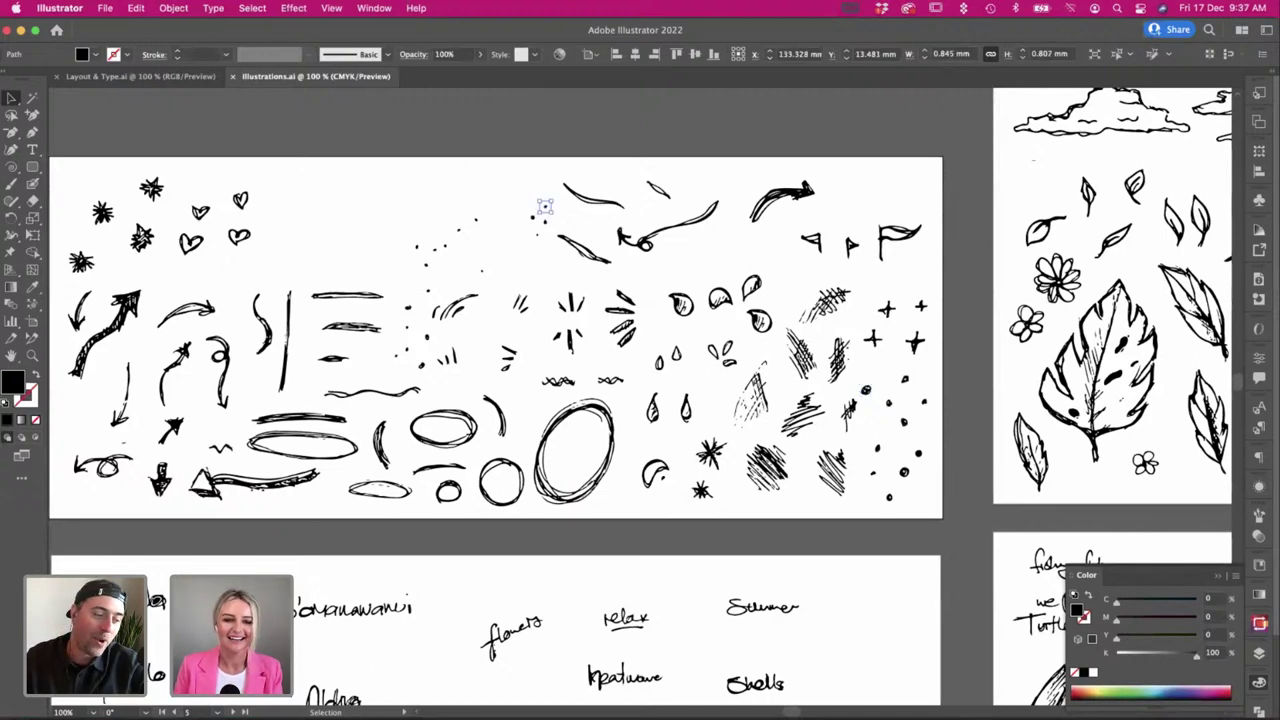
pyautogui.press('super+Tab')
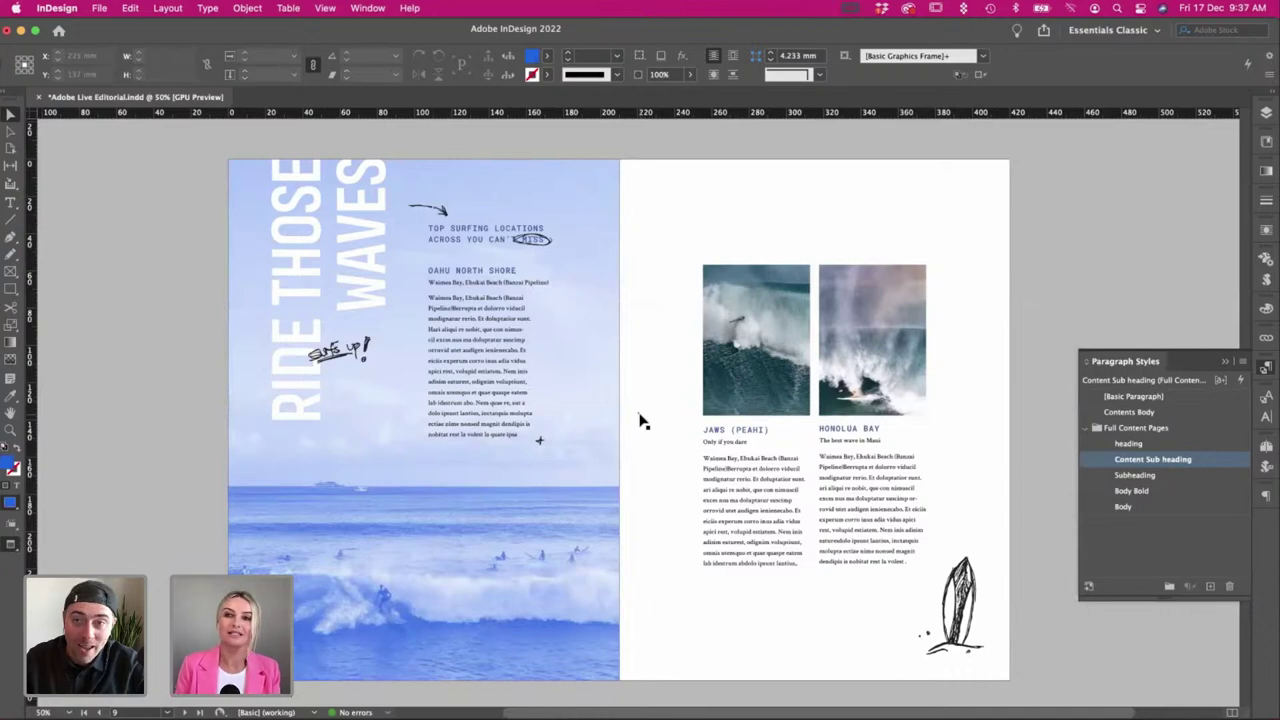
pyautogui.moveTo(642, 420); pyautogui.dragTo(551, 454)
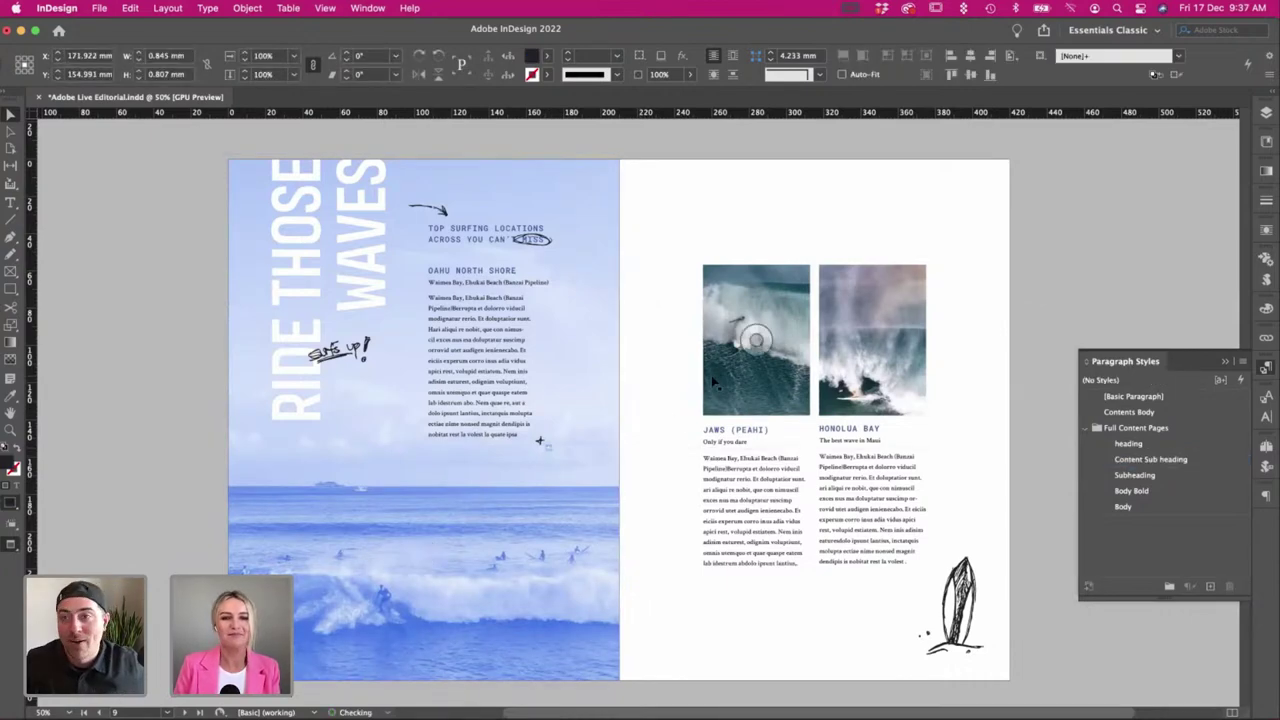
pyautogui.click(694, 380)
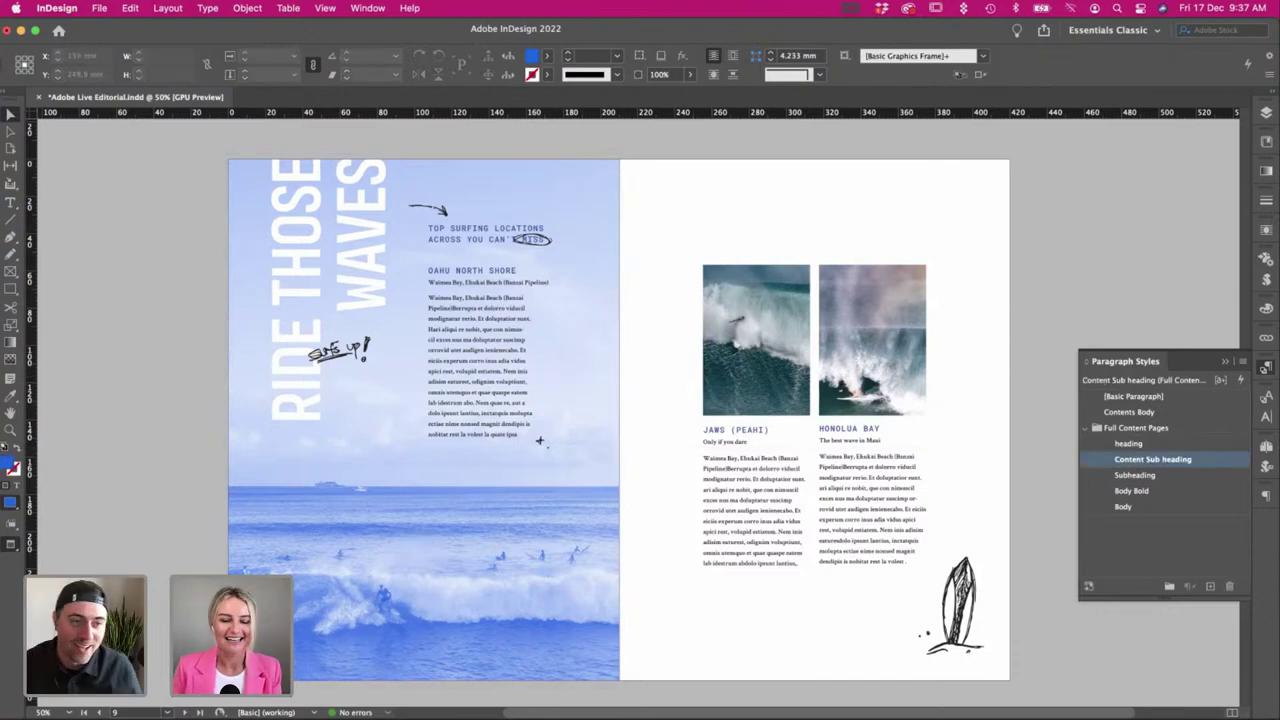
pyautogui.press('super+Tab')
pyautogui.hscroll(-3, 318, 198)
pyautogui.click(388, 208)
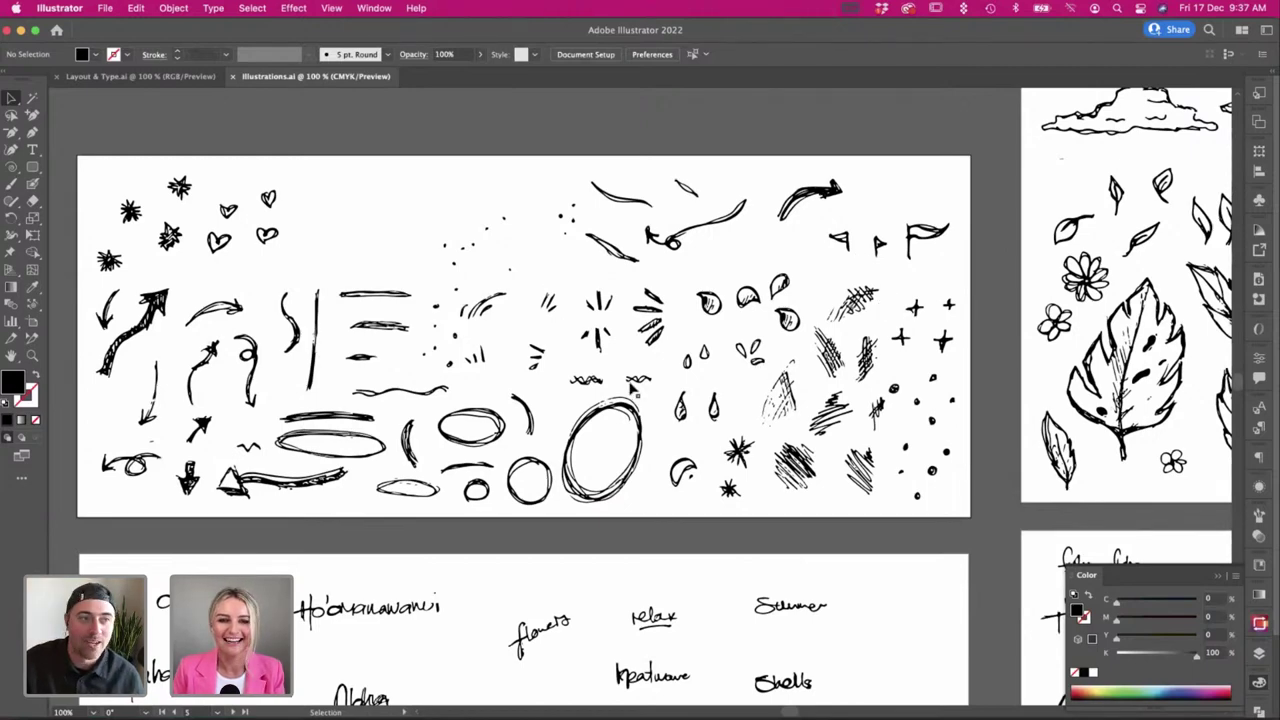
pyautogui.press('super+Tab')
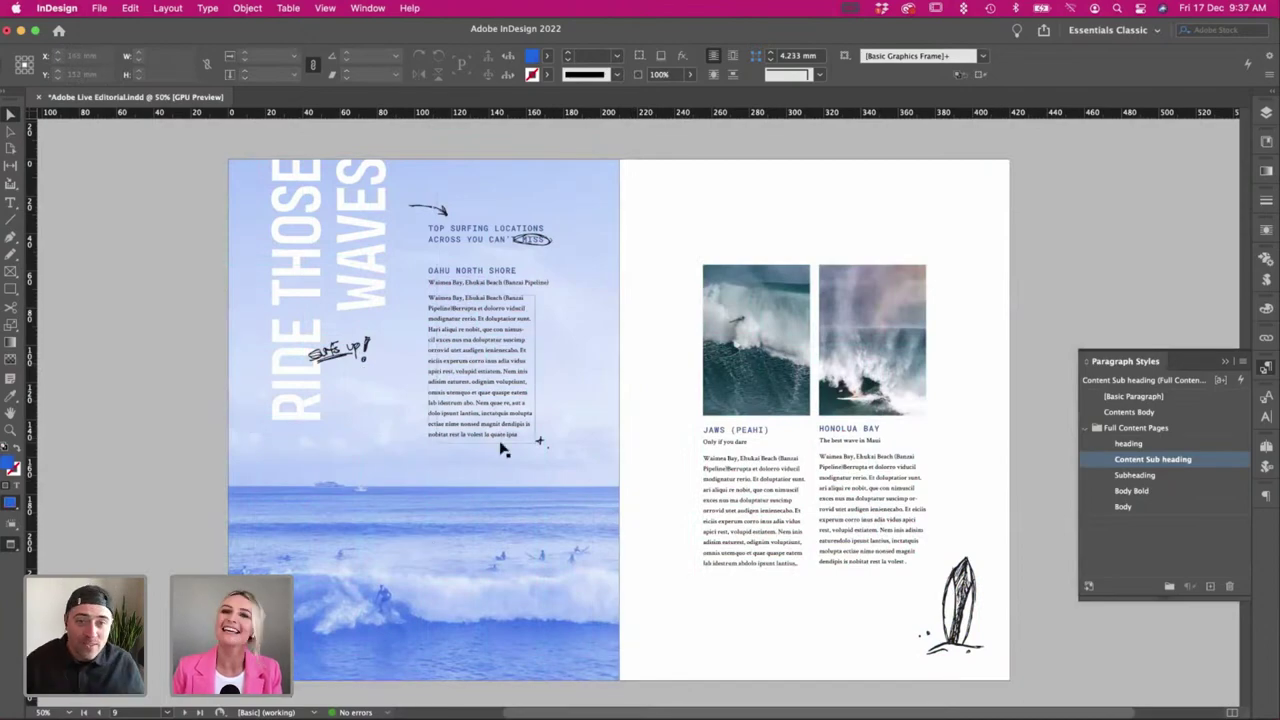
# Save the document, then copy the small five-petal flower from Illustrator and place it in InDesign over the Jaws photo's lower-left edge.
pyautogui.press('super+s')
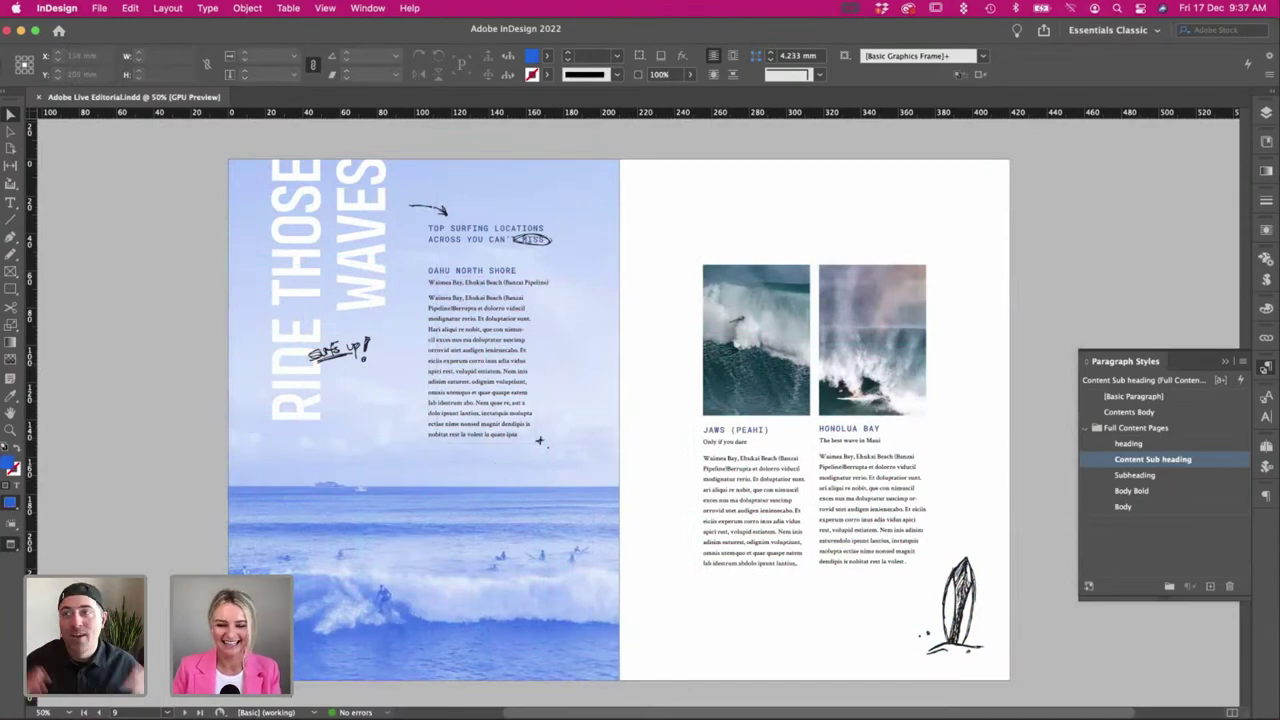
pyautogui.press('super+Tab')
pyautogui.hscroll(10, 640, 400)
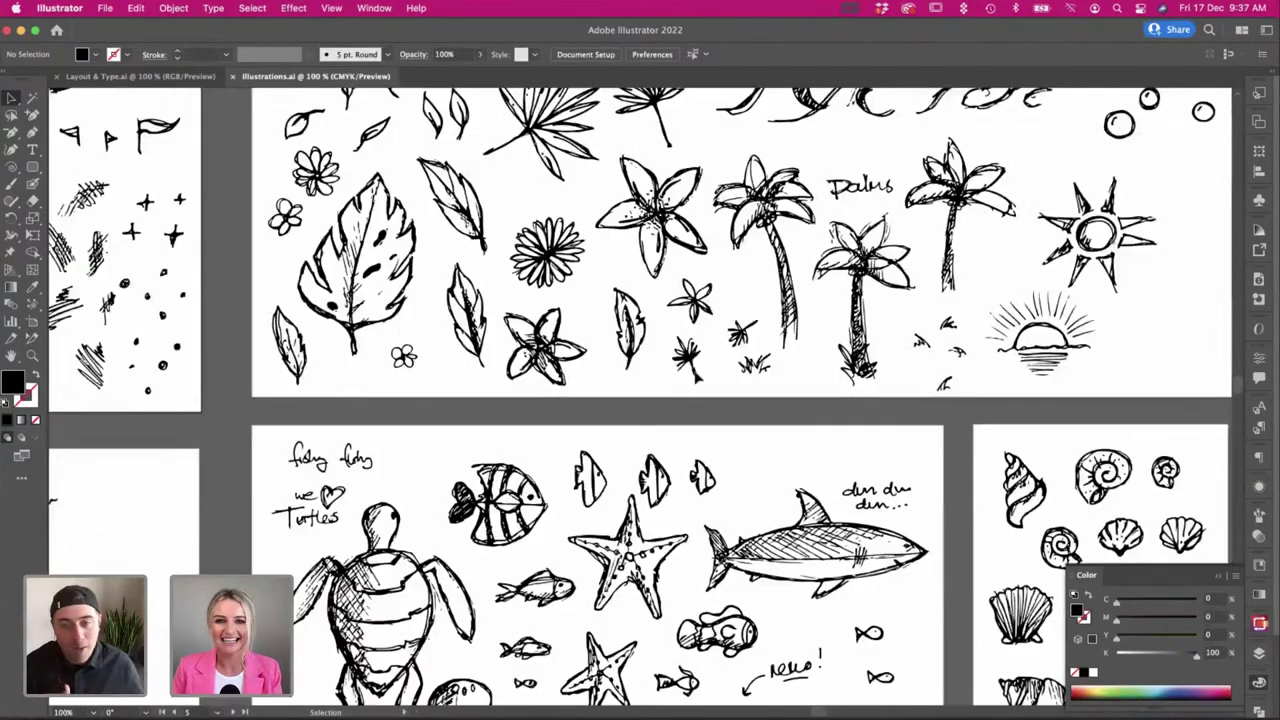
pyautogui.scroll(3, 640, 400)
pyautogui.press('a')
pyautogui.click(665, 383)
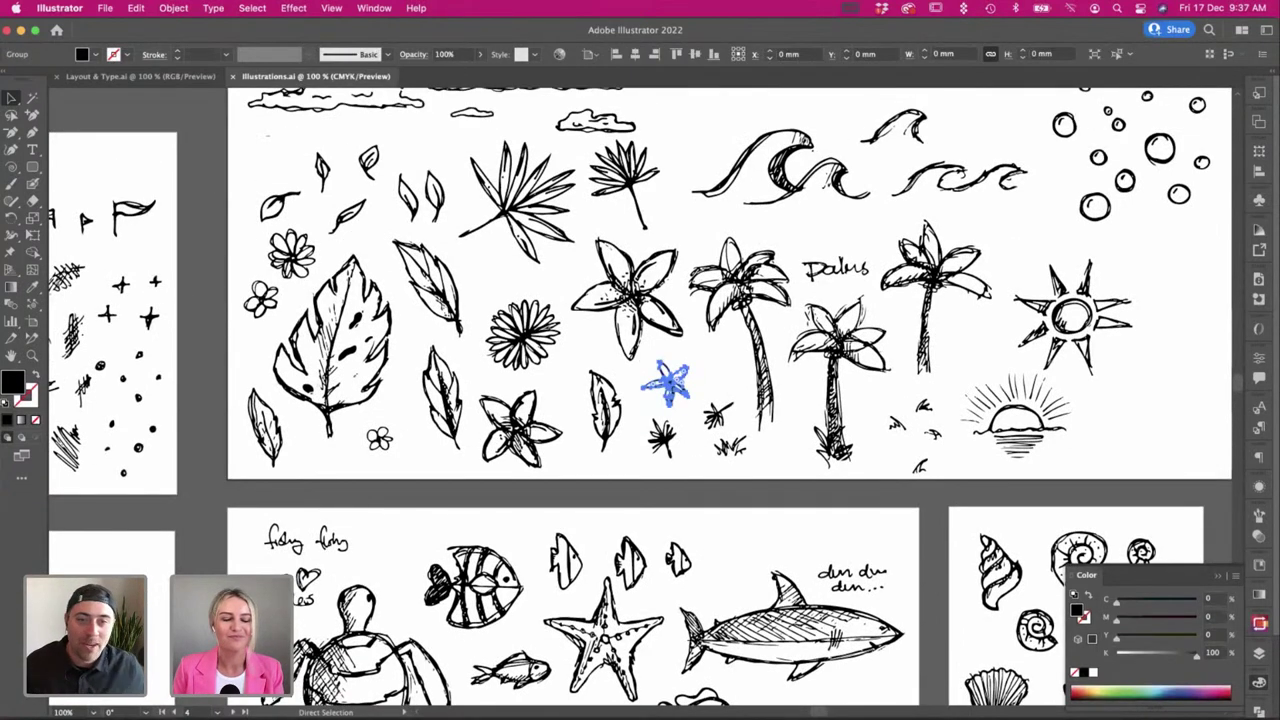
pyautogui.press('super+c')
pyautogui.press('super+Tab')
pyautogui.press('super+v')
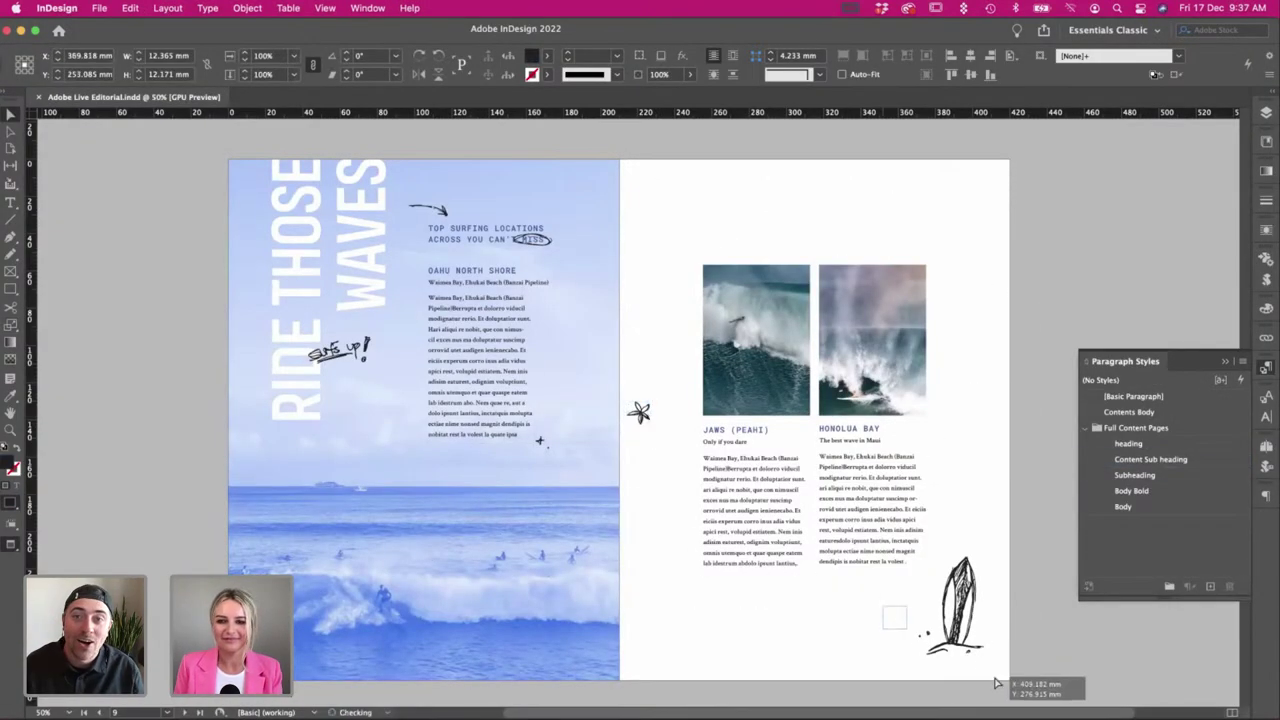
pyautogui.moveTo(995, 683)
pyautogui.mouseDown()
pyautogui.moveTo(1000, 628)
pyautogui.moveTo(700, 392)
pyautogui.mouseUp()
pyautogui.press('super+shift+a')
pyautogui.hscroll(3, 700, 400)
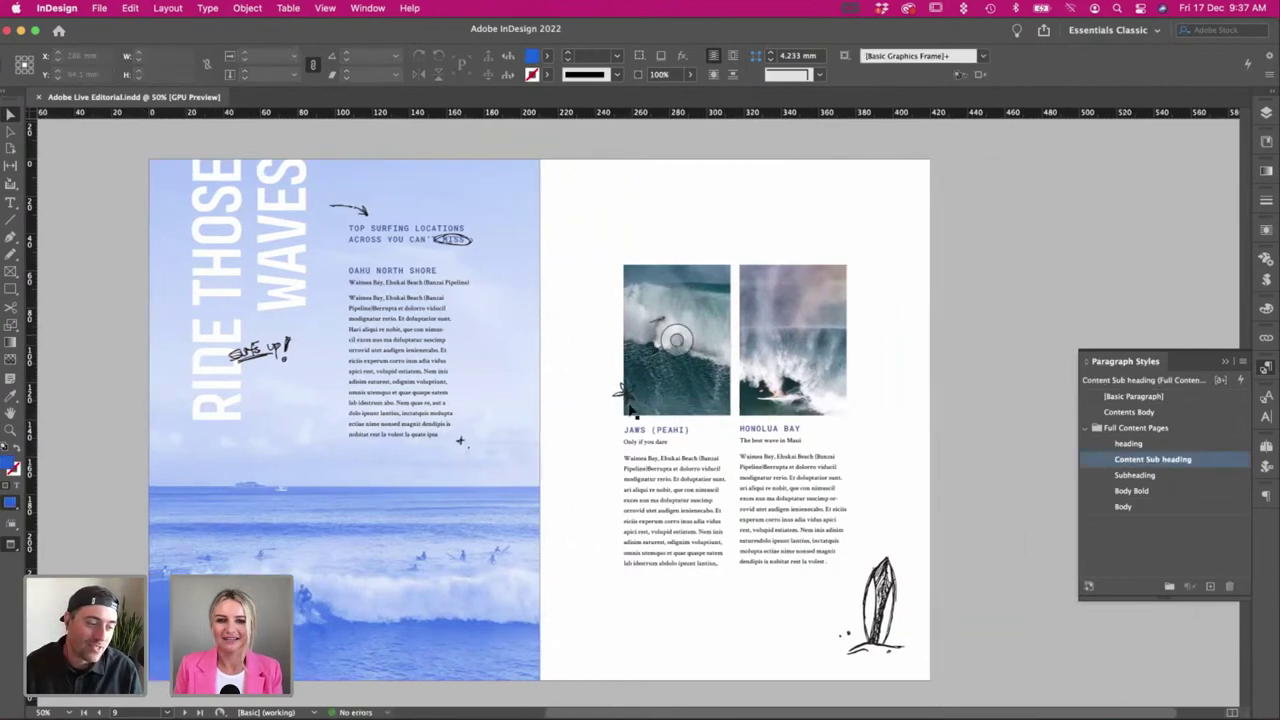
# Move the small flower sketch up so it overlaps the upper-left corner of the Jaws photo.
pyautogui.click(627, 398)
pyautogui.click(547, 56)
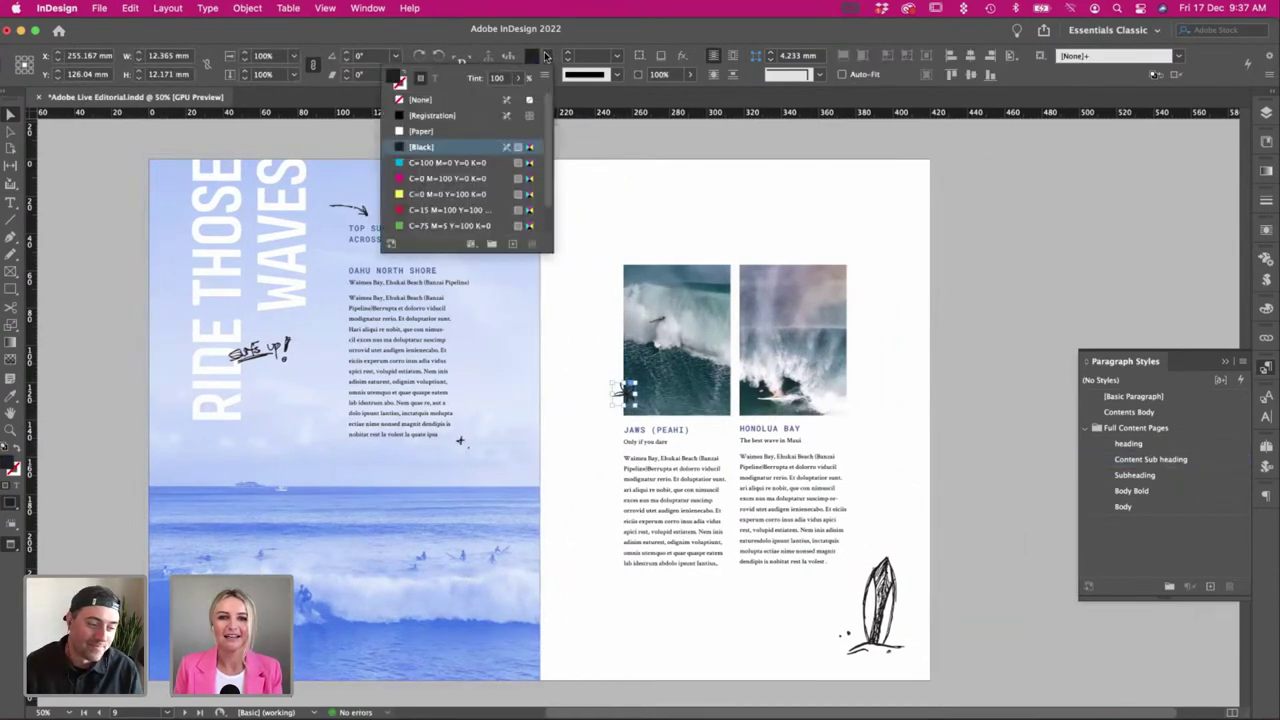
pyautogui.click(547, 56)
pyautogui.click(614, 175)
pyautogui.moveTo(628, 398); pyautogui.dragTo(623, 275)
pyautogui.click(666, 616)
pyautogui.click(767, 251)
pyautogui.click(680, 229)
pyautogui.click(580, 357)
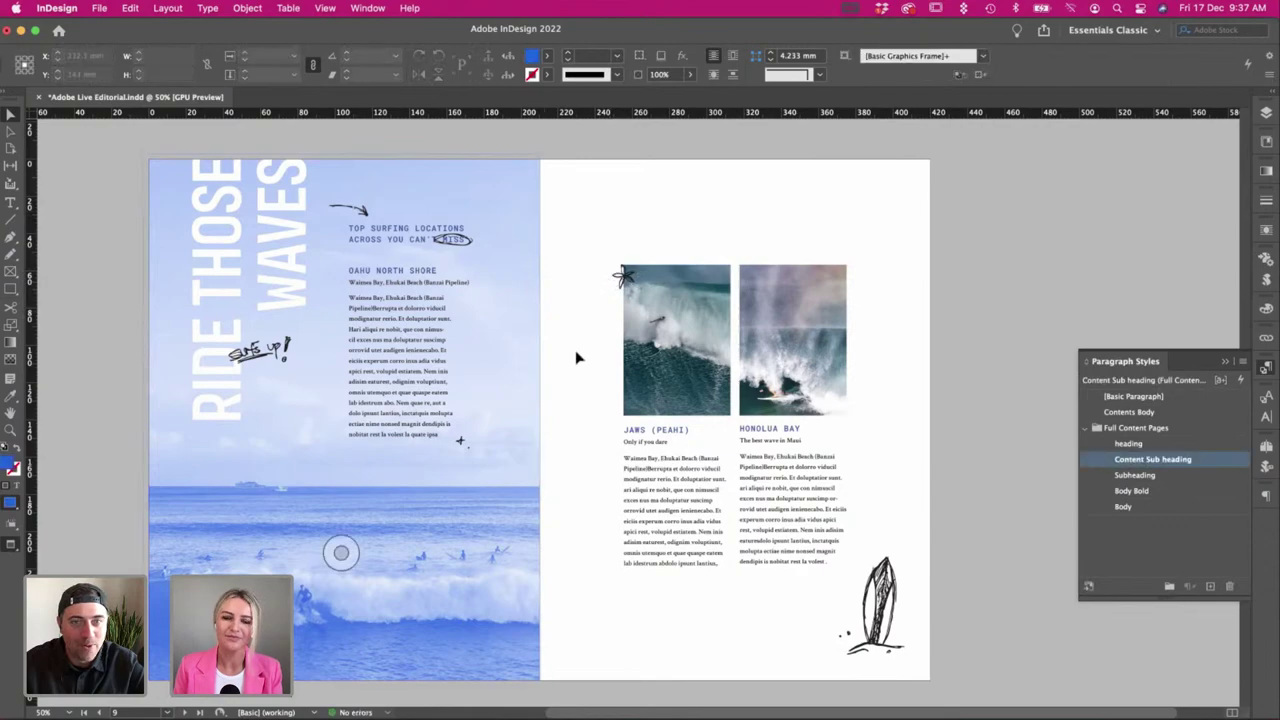
# Copy the smallest spiral shell sketch from the shells artboard in Illustrator.
pyautogui.press('super+Tab')
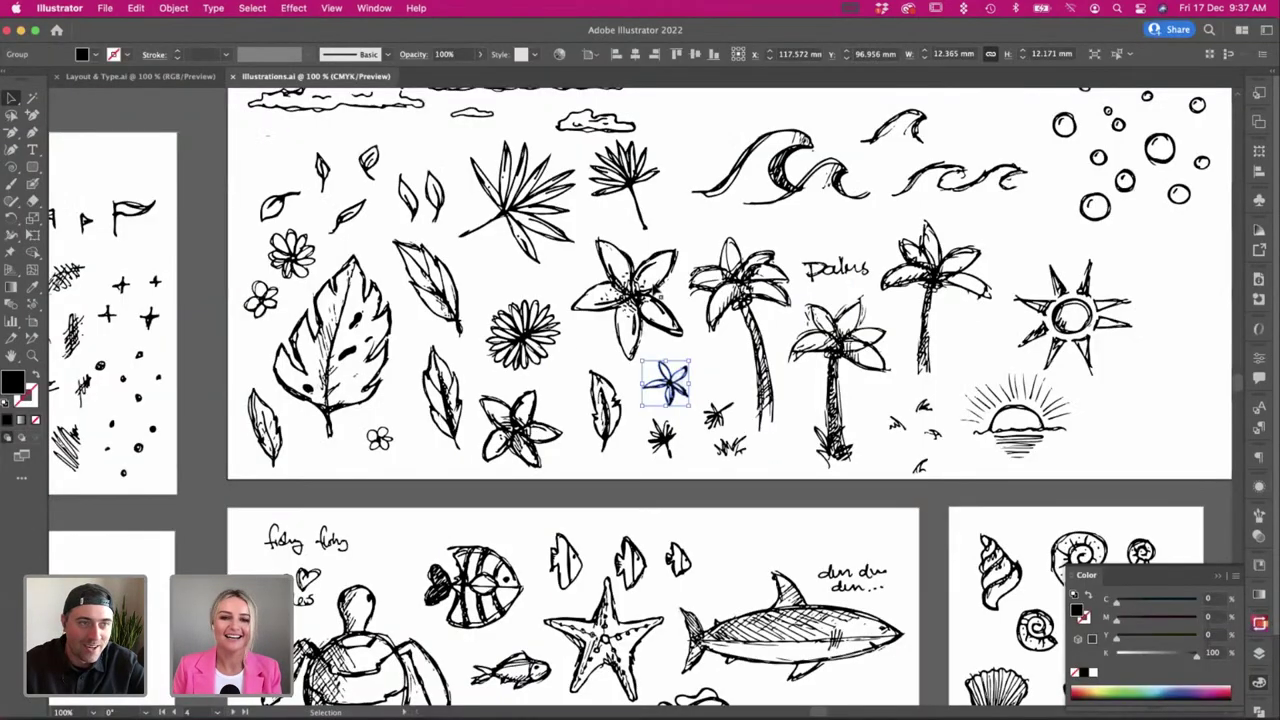
pyautogui.hscroll(2, 655, 288)
pyautogui.scroll(2, 651, 265)
pyautogui.click(651, 263)
pyautogui.hscroll(2, 651, 263)
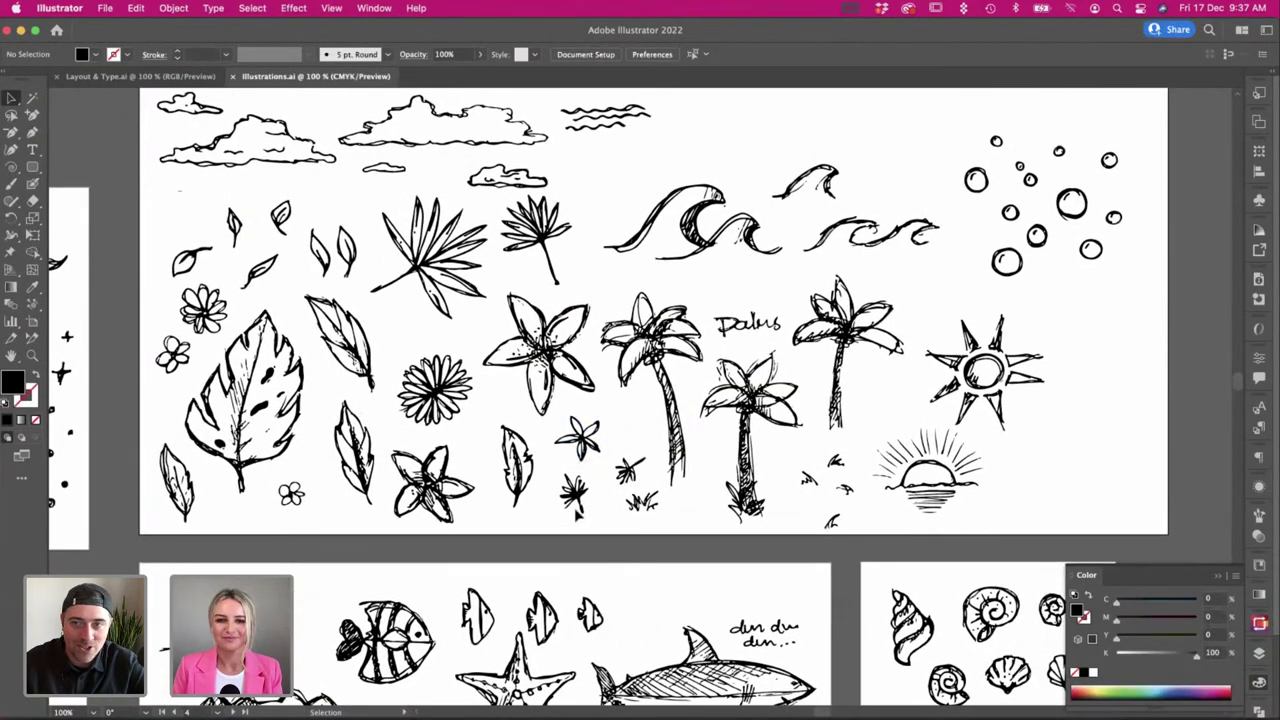
pyautogui.scroll(2, 609, 397)
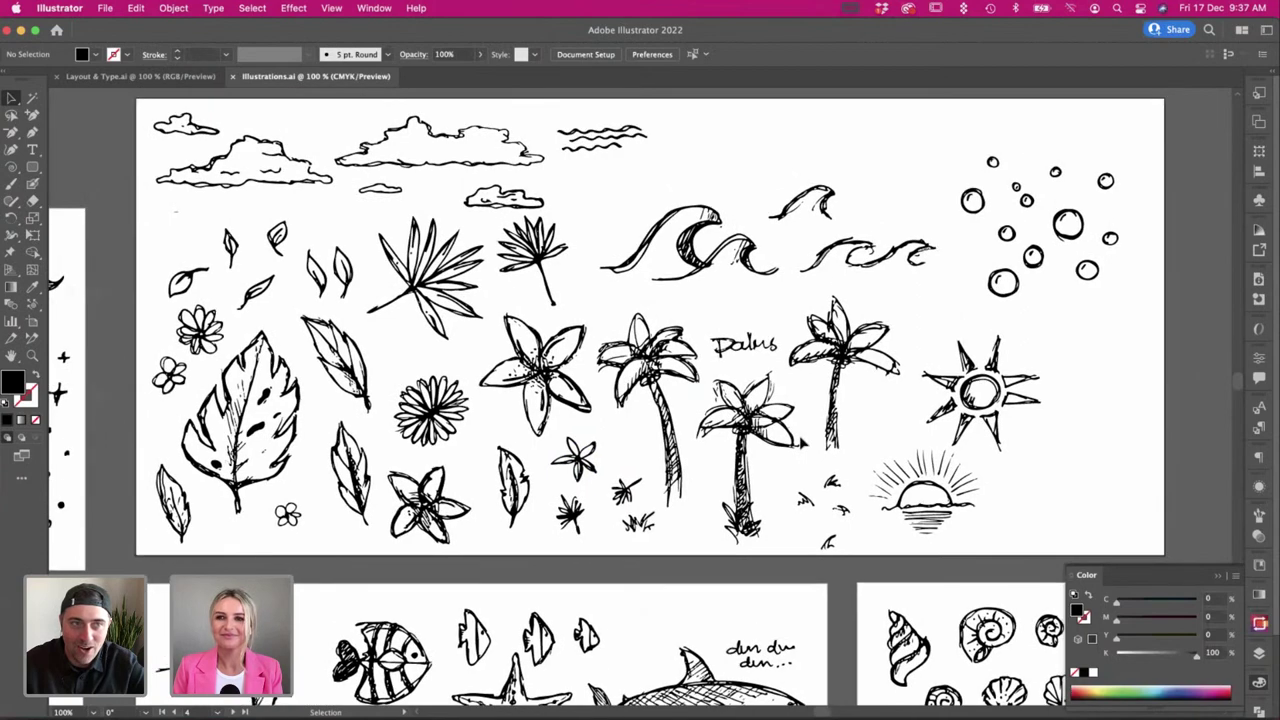
pyautogui.click(199, 294)
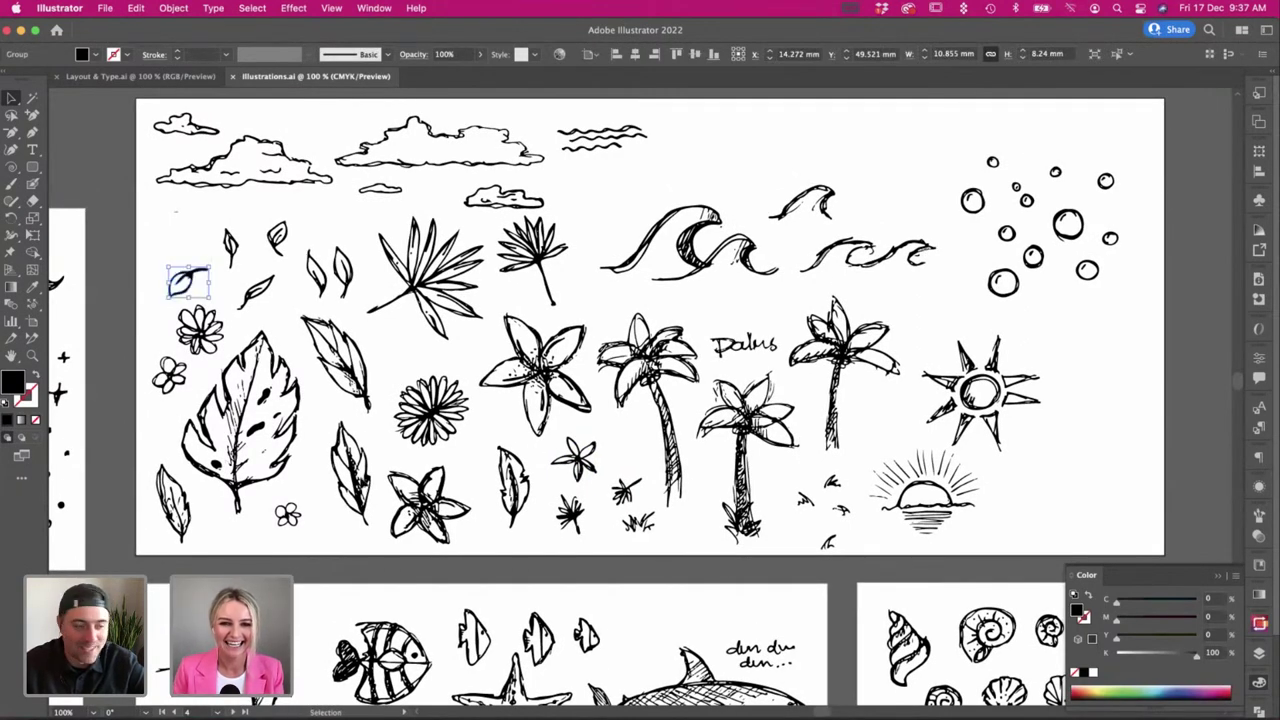
pyautogui.scroll(-4, 396, 426)
pyautogui.hscroll(1, 396, 426)
pyautogui.scroll(-10, 396, 426)
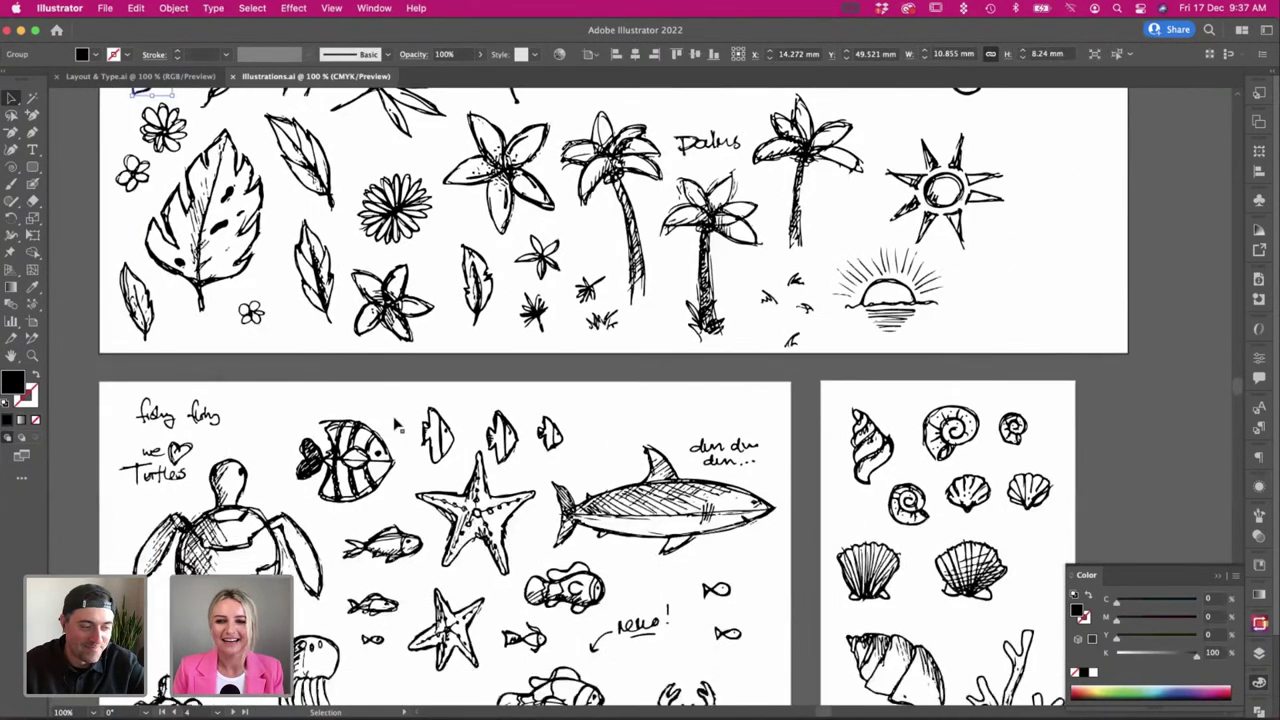
pyautogui.hscroll(5, 697, 427)
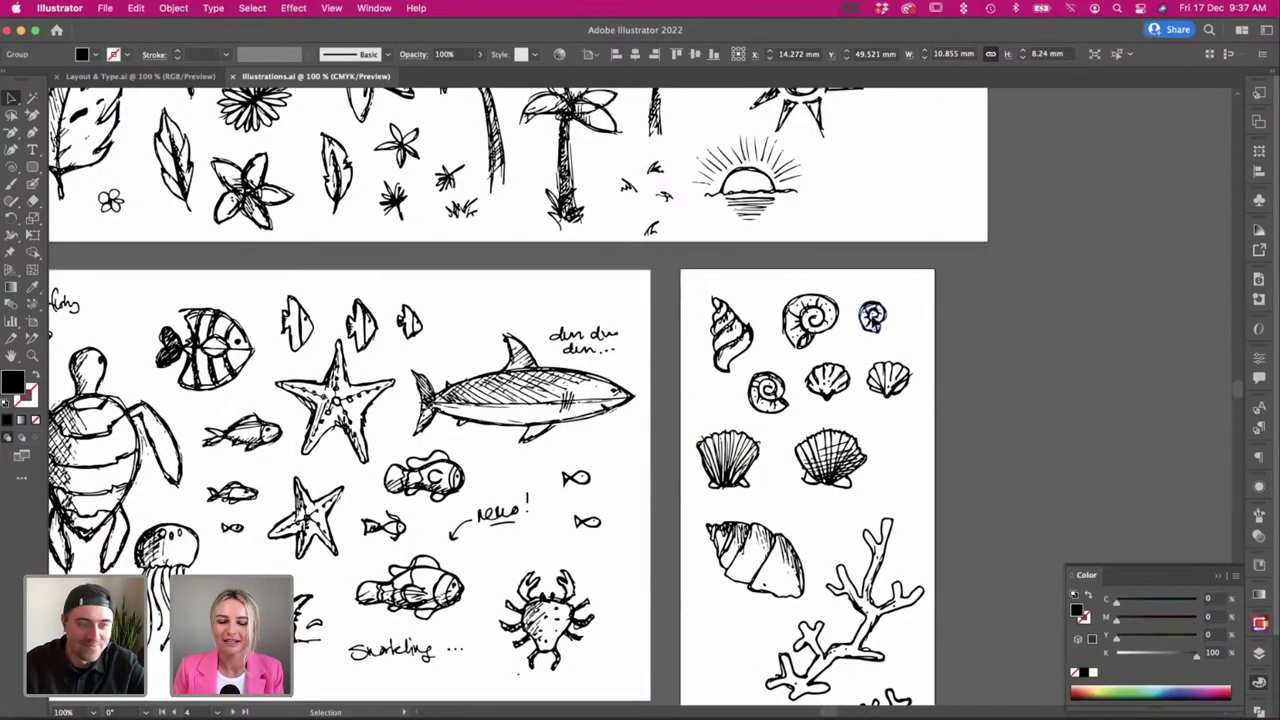
pyautogui.click(870, 318)
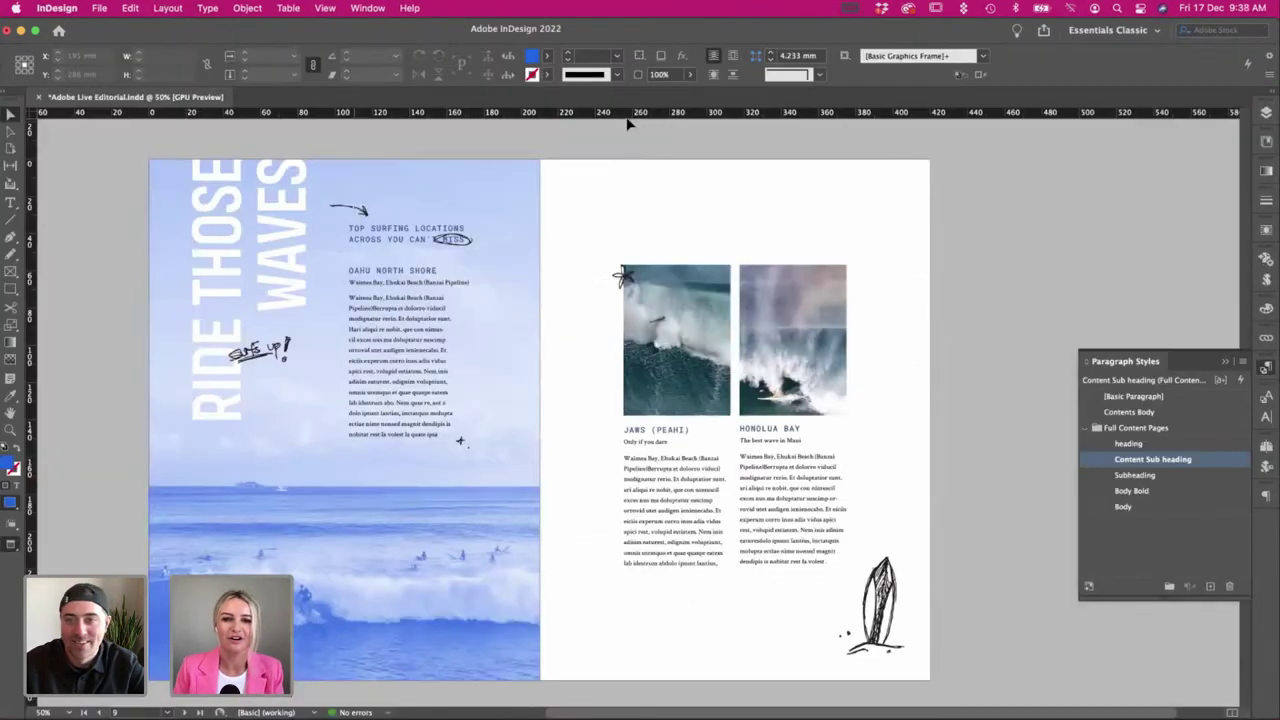
# Paste the spiral shell into the InDesign spread and place it just right of the surfboard sketch.
pyautogui.press('cmd+v')
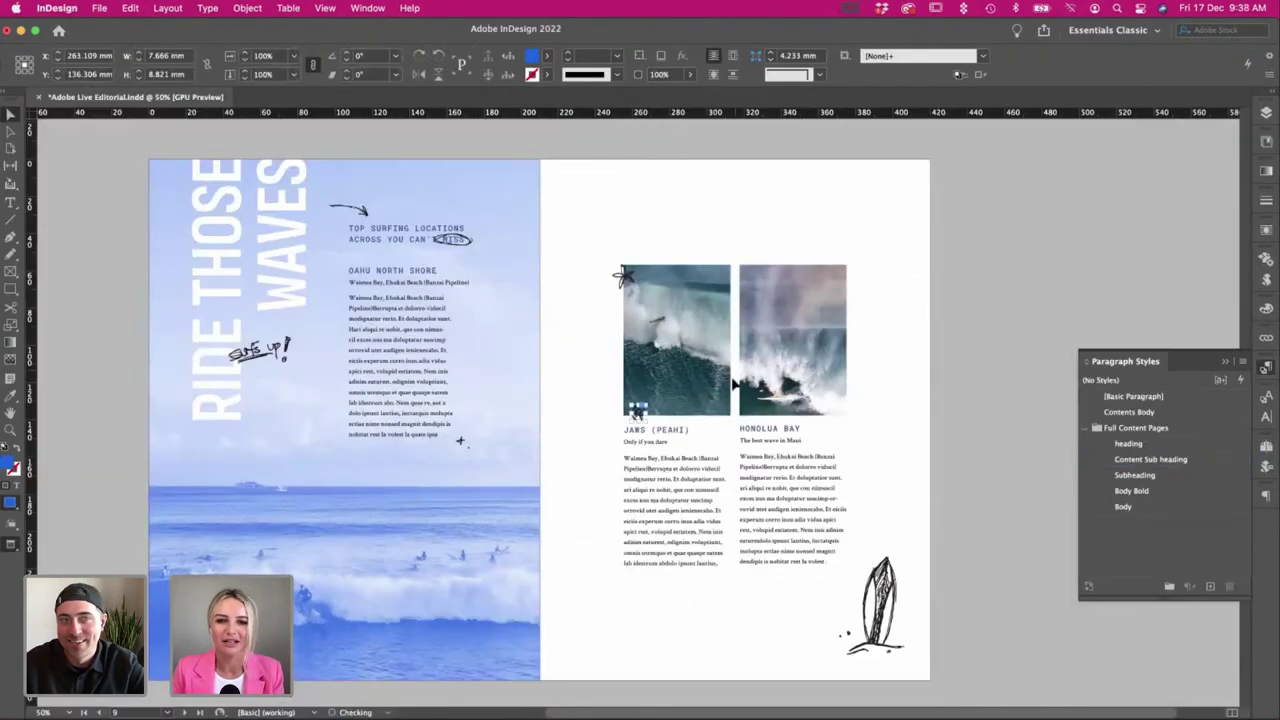
pyautogui.press('v')
pyautogui.click(600, 397)
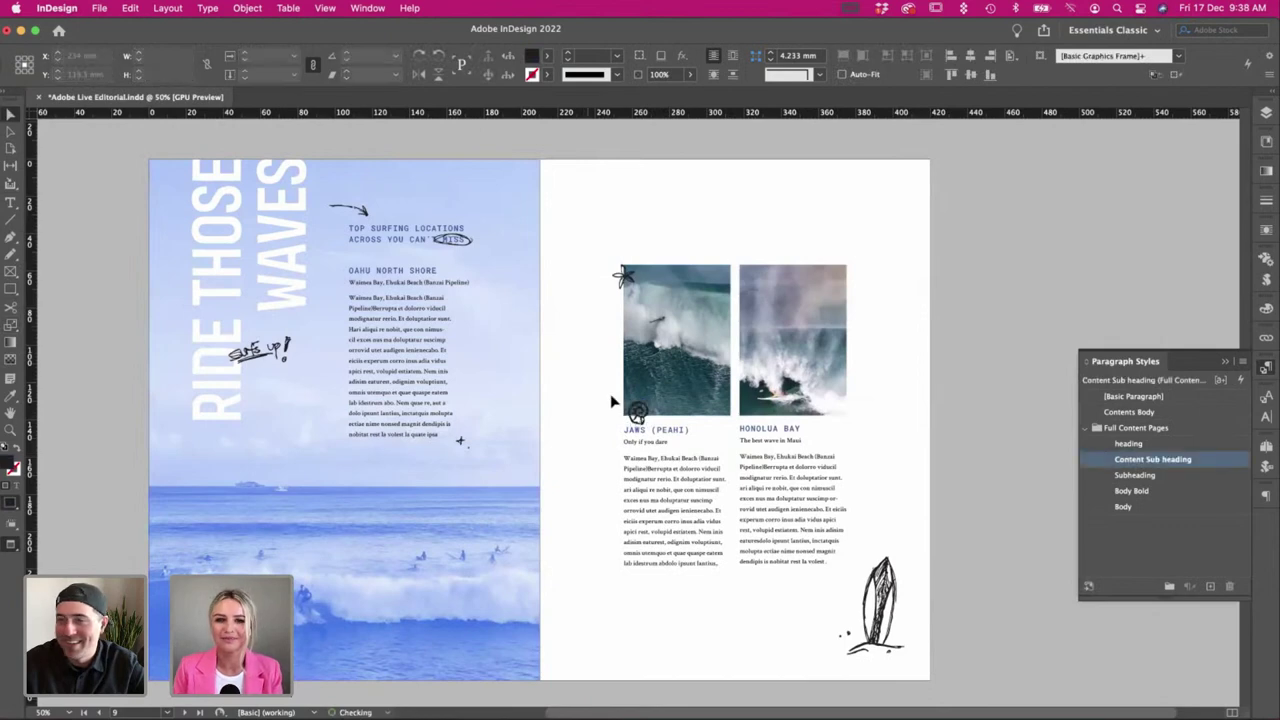
pyautogui.moveTo(639, 416)
pyautogui.mouseDown()
pyautogui.moveTo(677, 272)
pyautogui.moveTo(677, 398)
pyautogui.moveTo(906, 628)
pyautogui.moveTo(945, 636)
pyautogui.moveTo(909, 632)
pyautogui.moveTo(910, 666)
pyautogui.moveTo(910, 638)
pyautogui.mouseUp()
pyautogui.click(943, 632)
pyautogui.click(357, 658)
pyautogui.hotkey('shift', 'w')
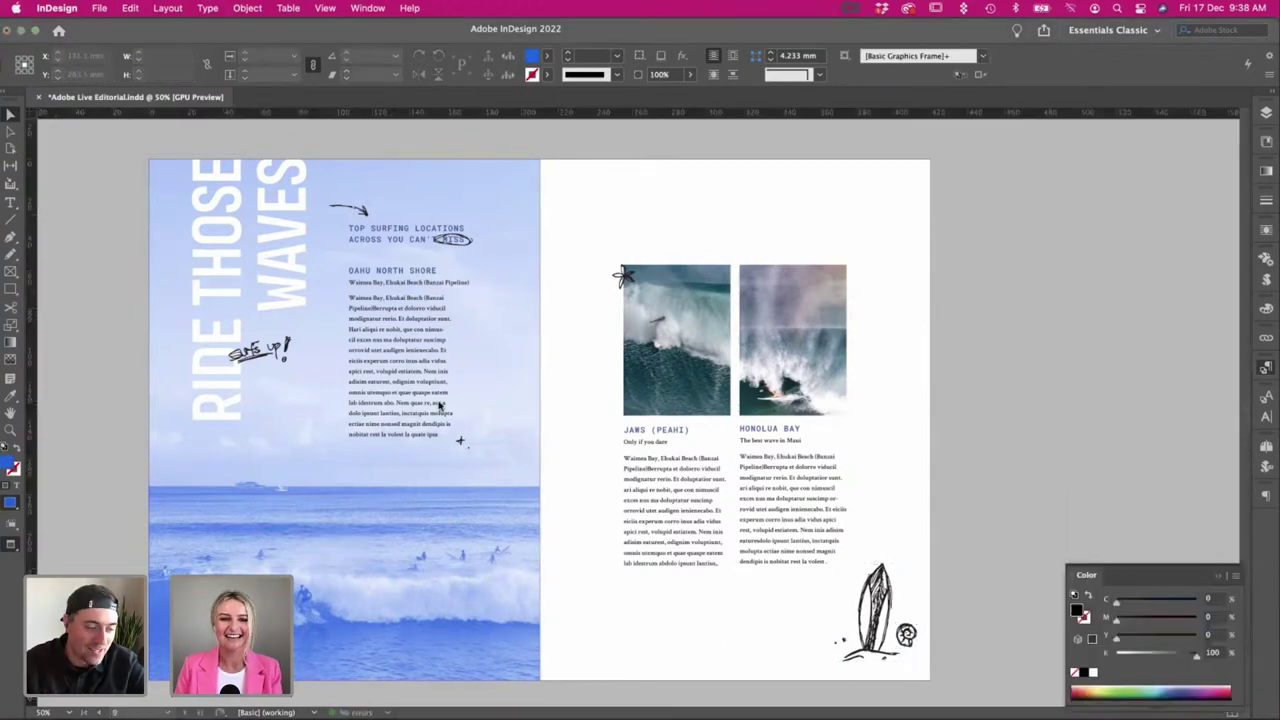
# Copy the tiny spiky plant sketch beside the palms in Illustrator and place it in InDesign above the shell at the page edge.
pyautogui.press('super+Tab')
pyautogui.hscroll(-2, 456, 312)
pyautogui.scroll(-3, 456, 312)
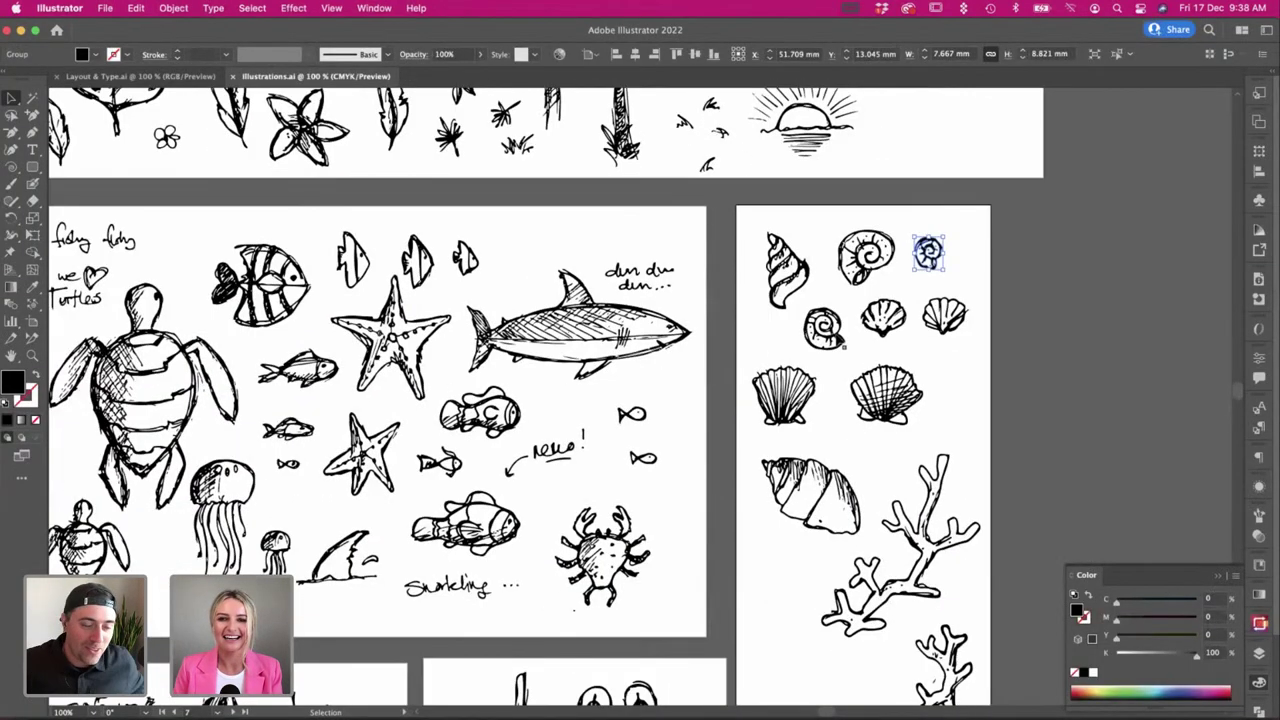
pyautogui.hscroll(2, 841, 341)
pyautogui.scroll(5, 841, 341)
pyautogui.hscroll(-4, 841, 341)
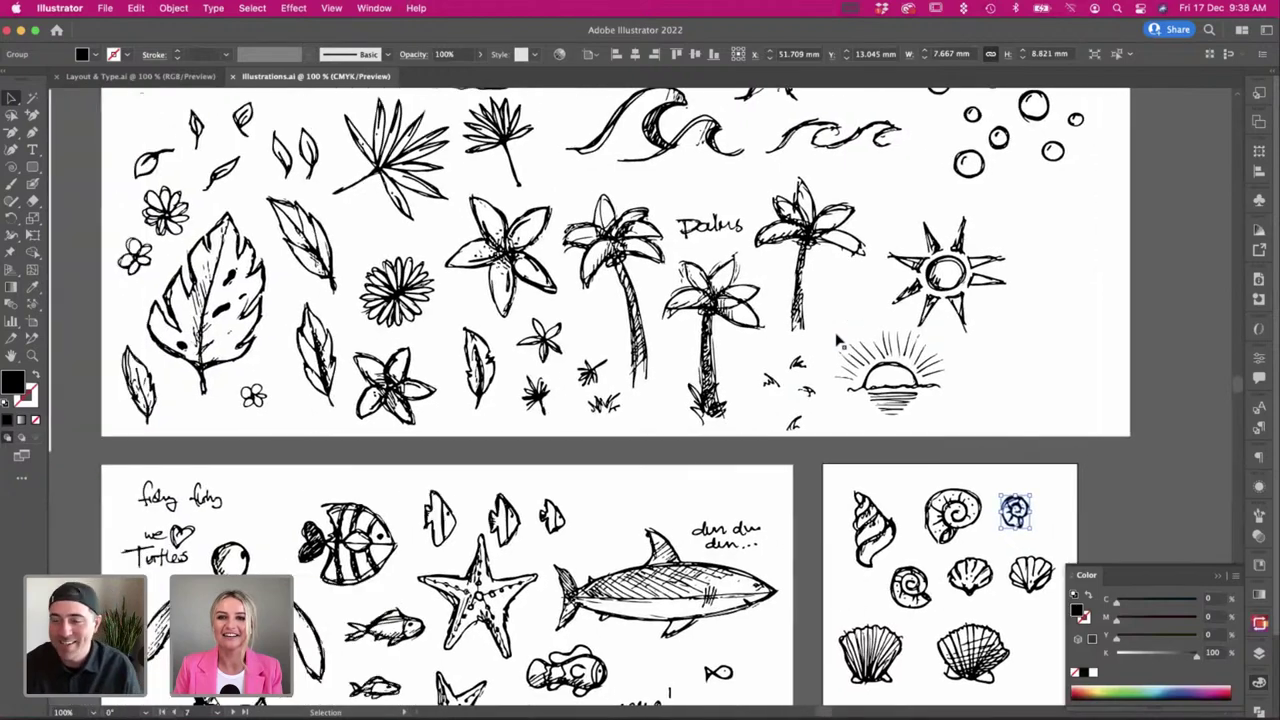
pyautogui.scroll(4, 838, 341)
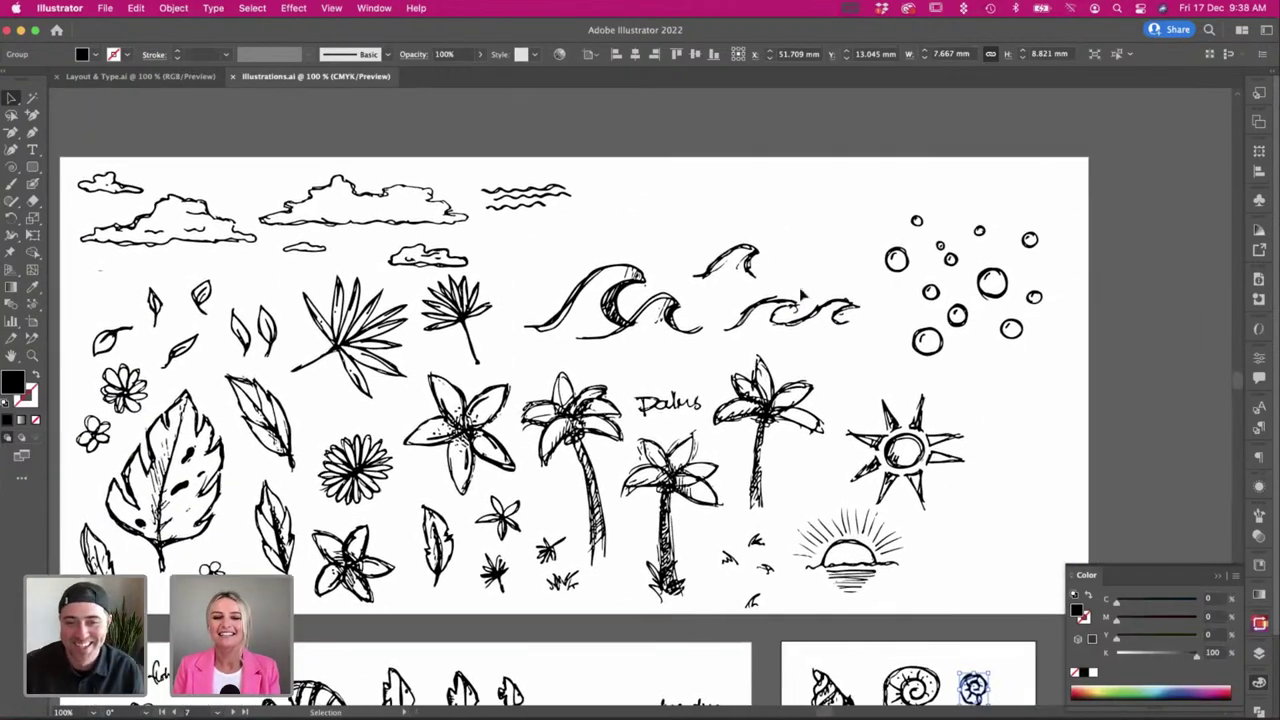
pyautogui.hscroll(-3, 470, 410)
pyautogui.scroll(-1, 470, 410)
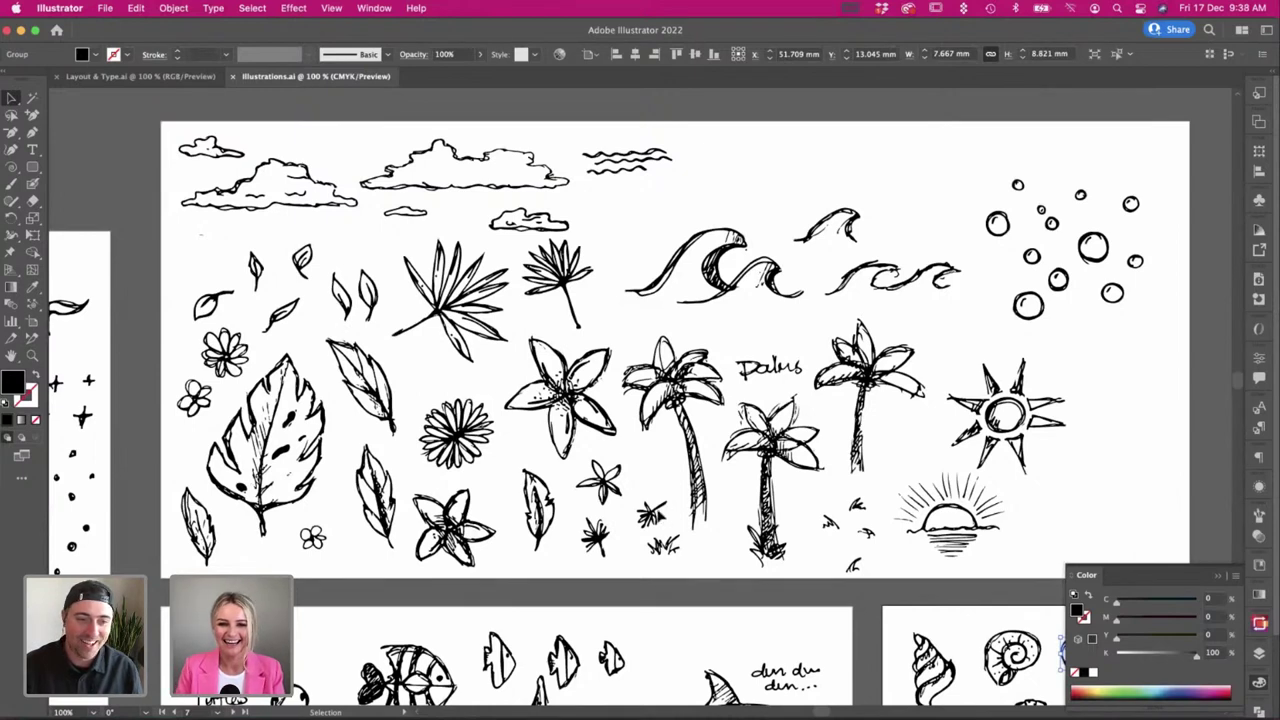
pyautogui.click(646, 515)
pyautogui.press('super+Tab')
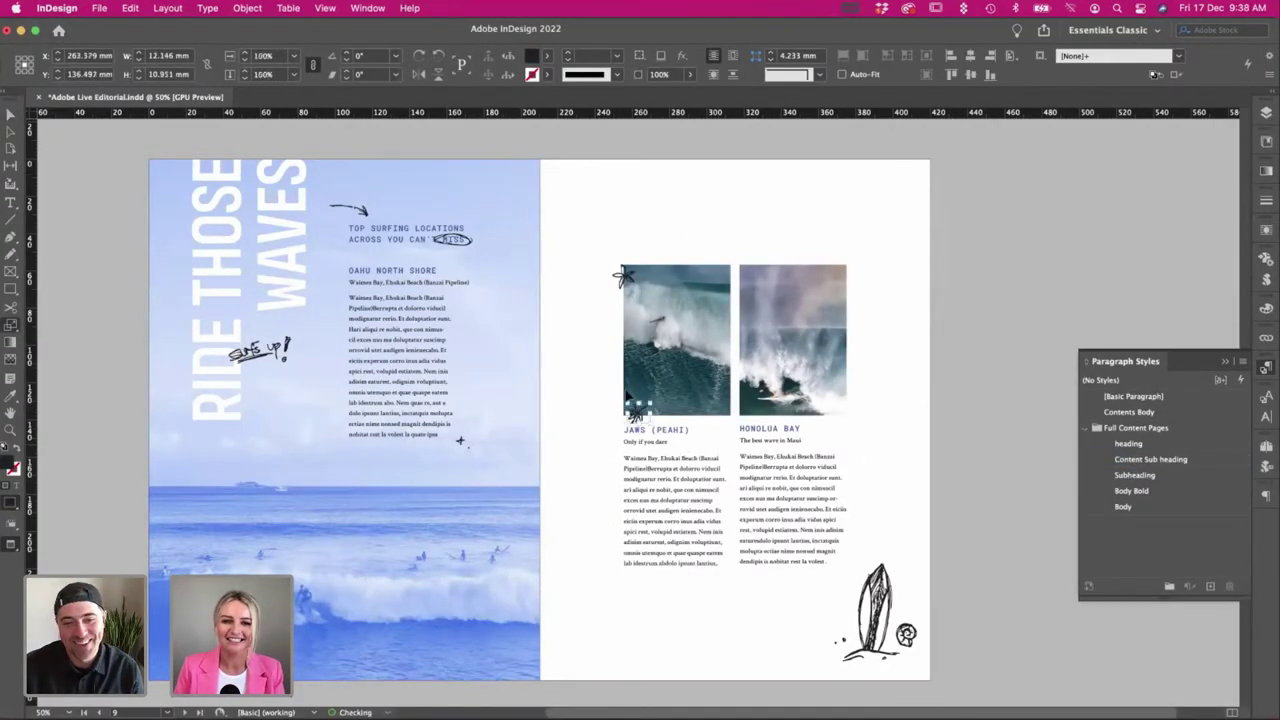
pyautogui.moveTo(628, 405)
pyautogui.mouseDown()
pyautogui.moveTo(628, 342)
pyautogui.moveTo(602, 330)
pyautogui.moveTo(866, 546)
pyautogui.moveTo(909, 622)
pyautogui.mouseUp()
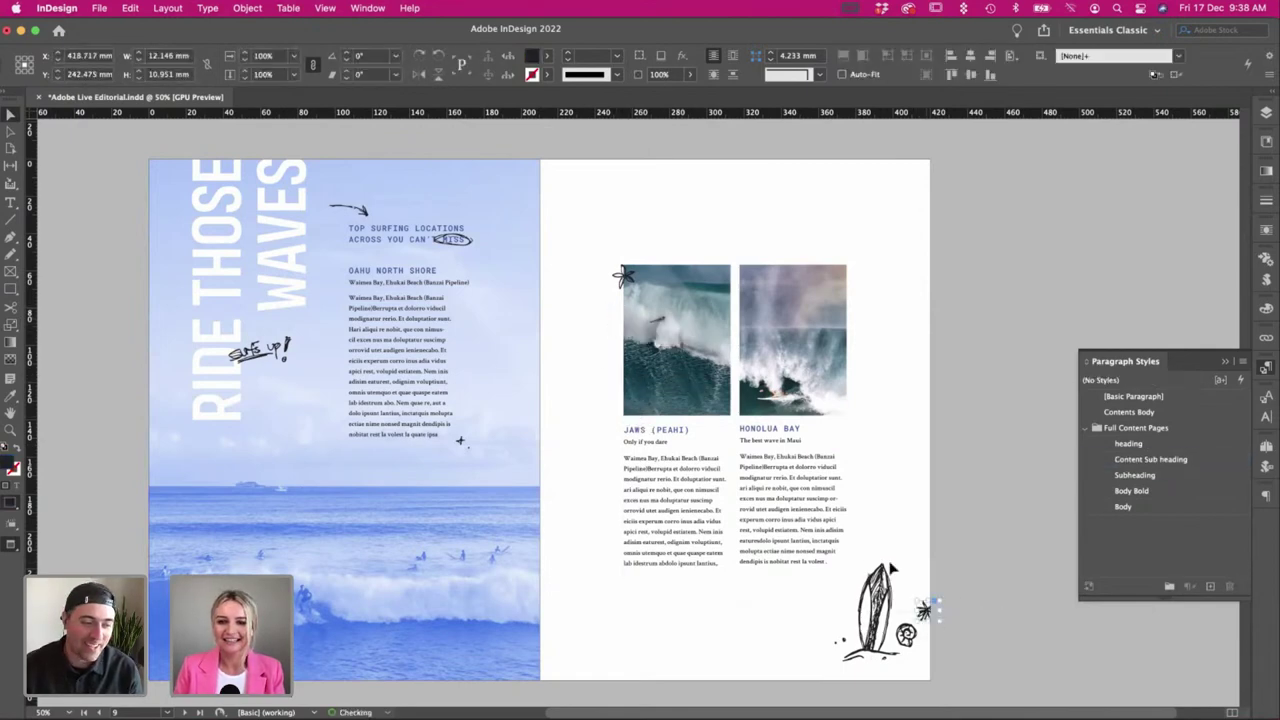
# Copy a tiny hand-drawn dot from Illustrator and place it in InDesign just above and left of the flower.
pyautogui.press('super+Tab')
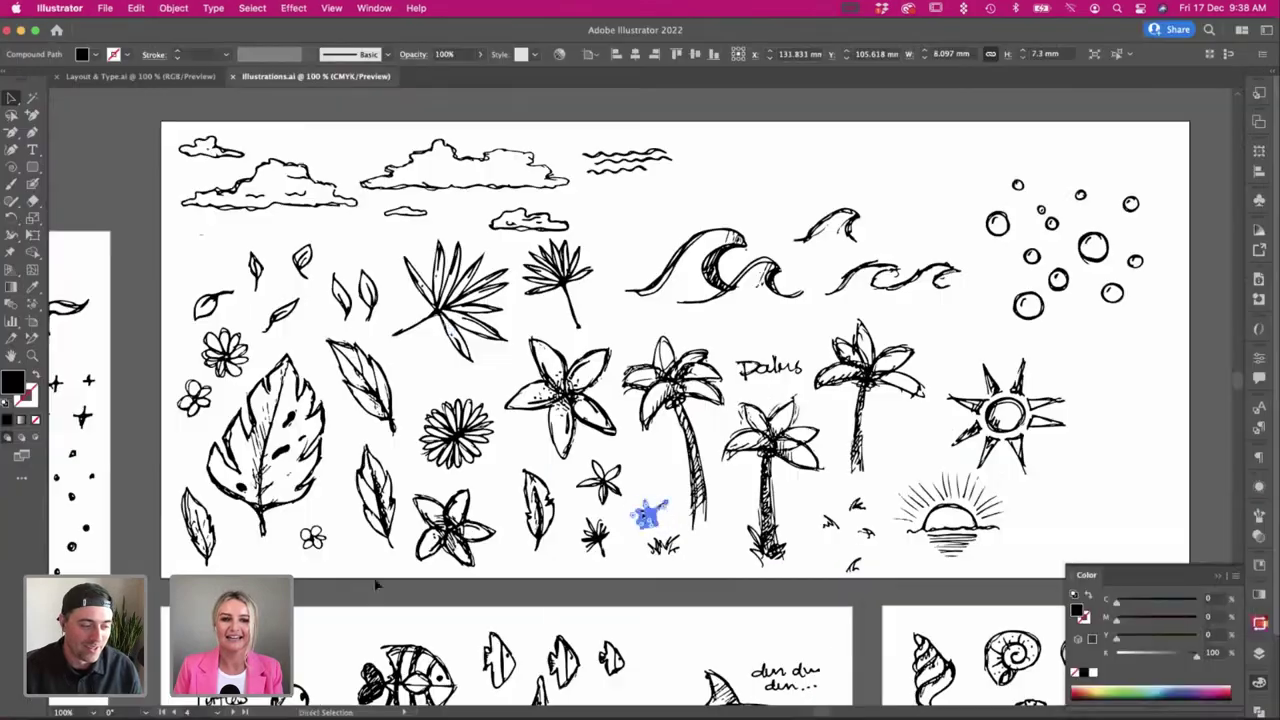
pyautogui.click(440, 381)
pyautogui.press('super+minus')
pyautogui.hscroll(-3, 440, 381)
pyautogui.scroll(-2, 440, 381)
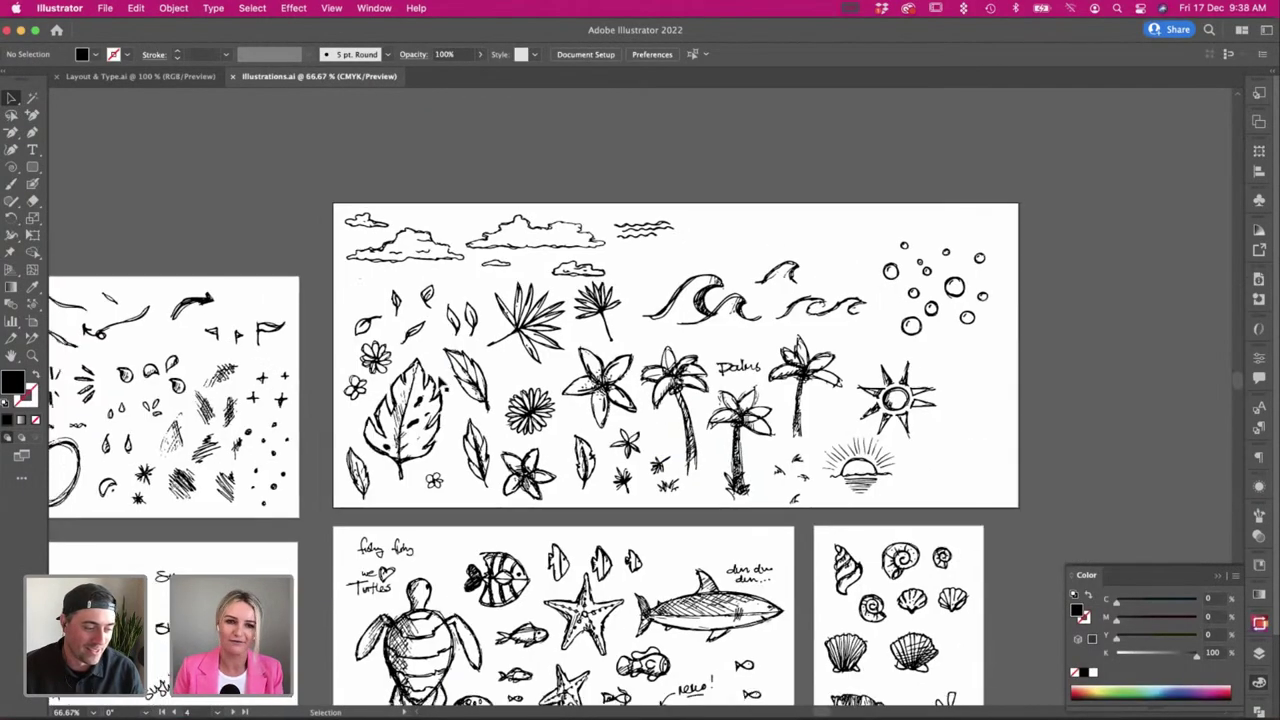
pyautogui.press('super+equal')
pyautogui.hscroll(-1, 422, 392)
pyautogui.hscroll(-8, 421, 387)
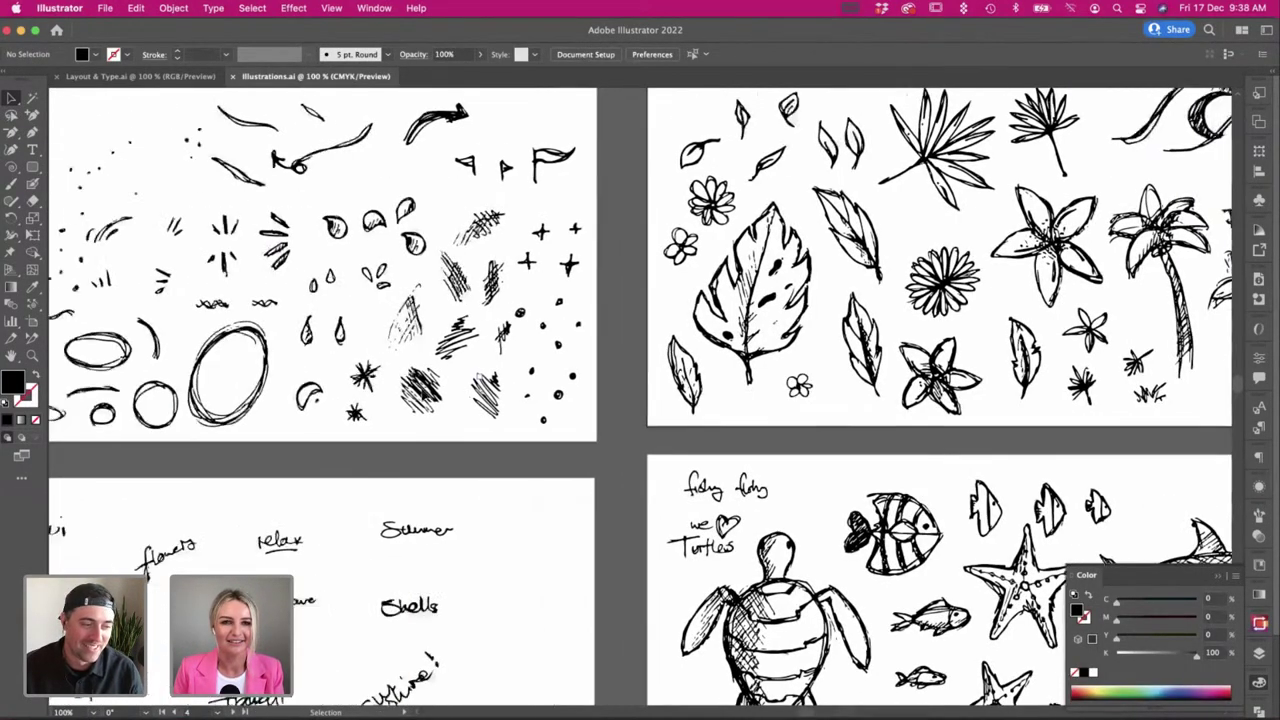
pyautogui.press('a')
pyautogui.click(268, 288)
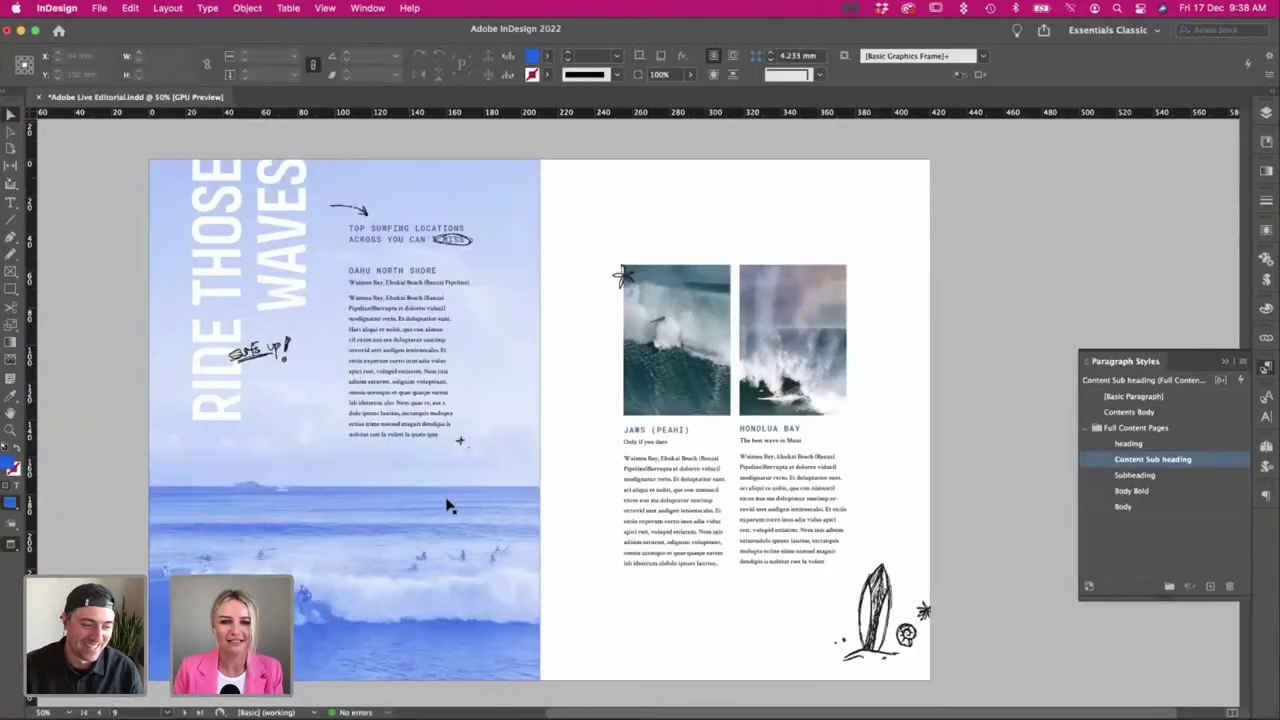
pyautogui.moveTo(665, 345); pyautogui.dragTo(608, 266)
pyautogui.hscroll(-2, 606, 290)
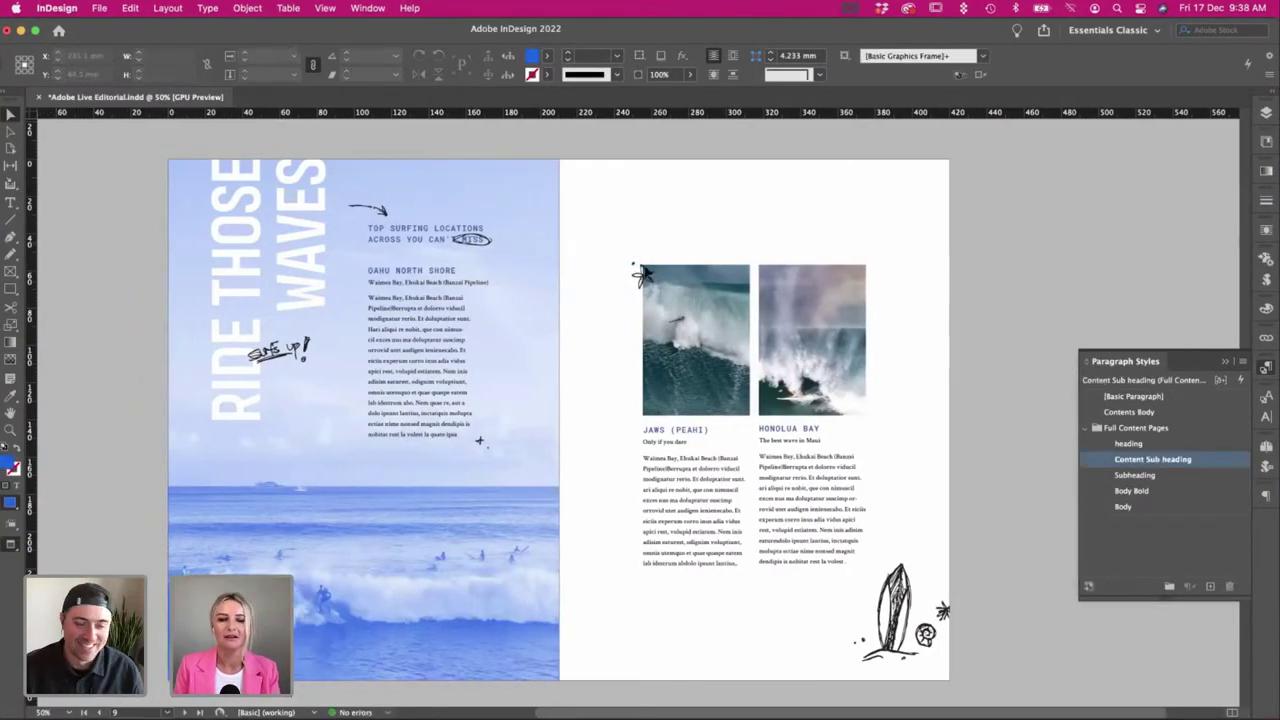
pyautogui.hscroll(-2, 629, 224)
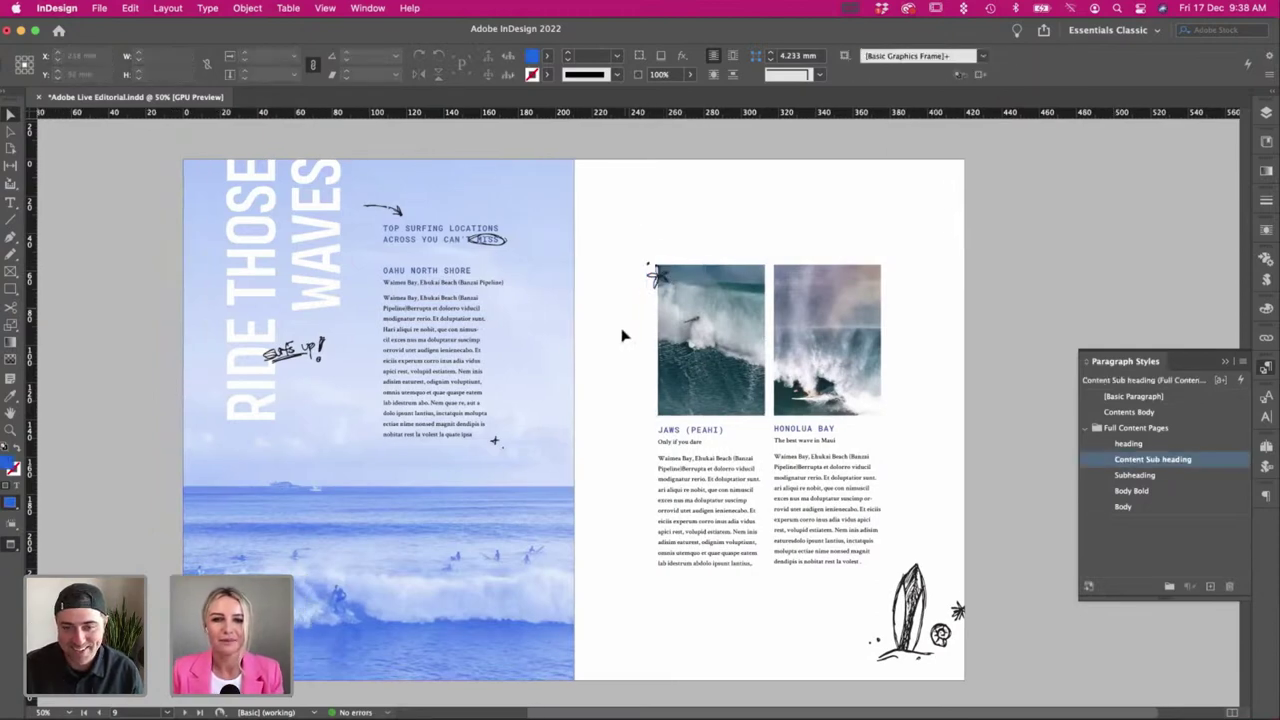
pyautogui.hscroll(-2, 622, 336)
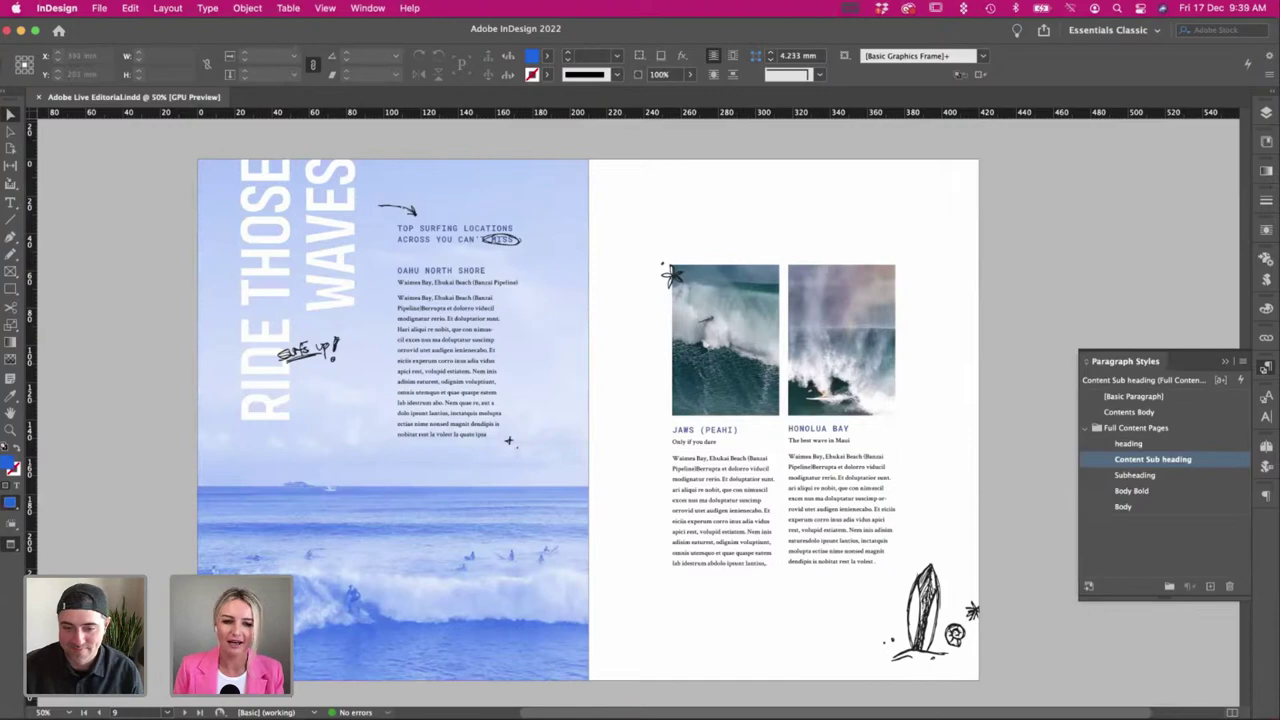
# Copy the handwritten Jaws lettering from the surfboard artboard in Illustrator and paste it into the InDesign spread.
pyautogui.press('super+Tab')
pyautogui.click(556, 498)
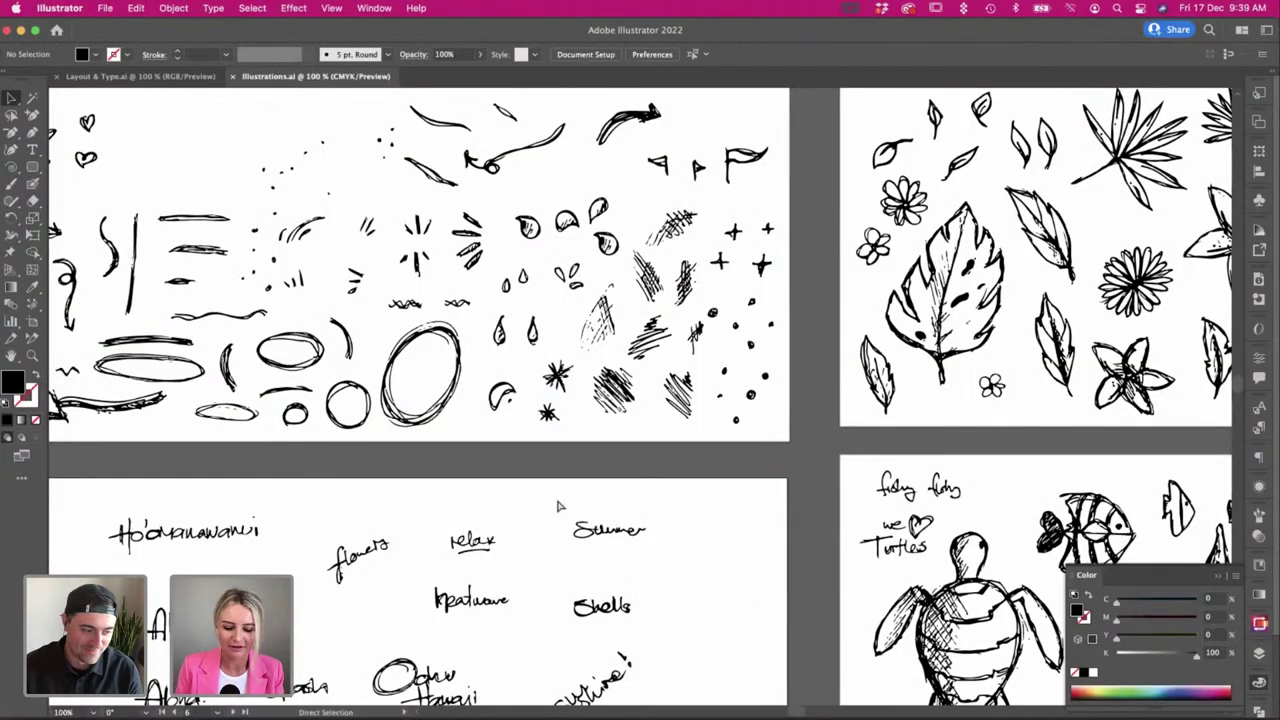
pyautogui.press('super+minus')
pyautogui.scroll(-5, 435, 432)
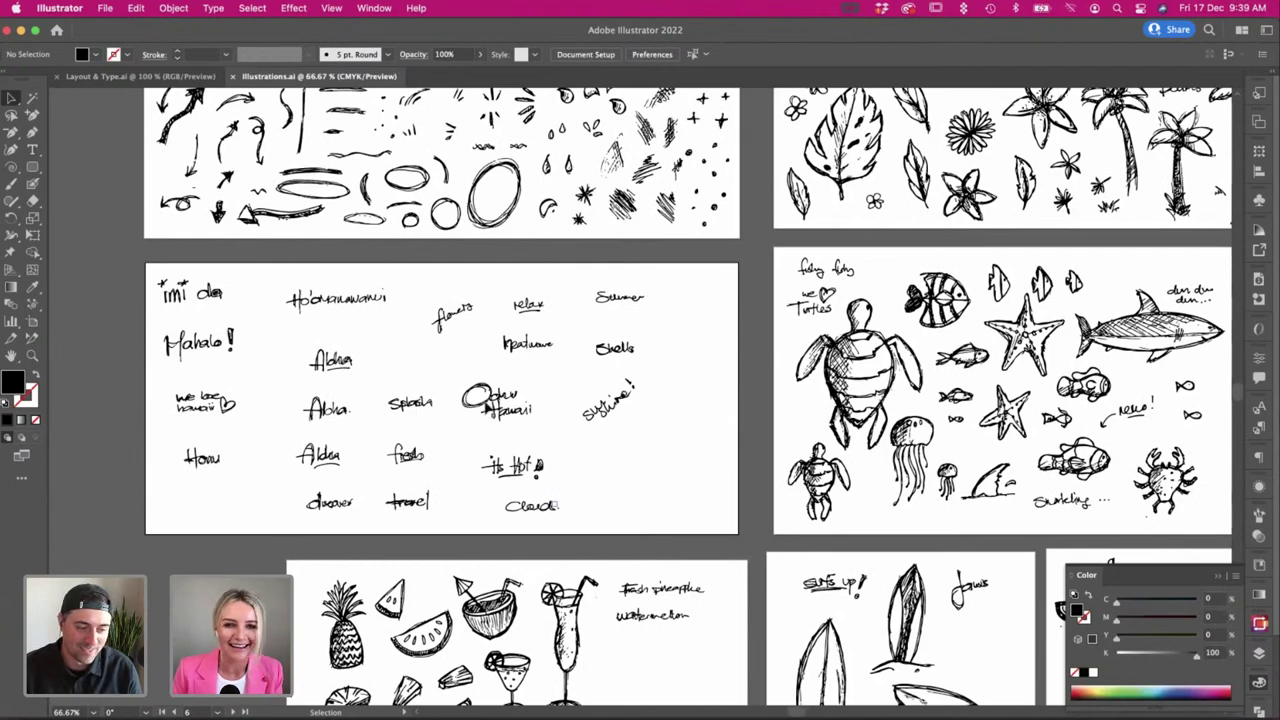
pyautogui.scroll(-4, 484, 400)
pyautogui.hscroll(8, 484, 400)
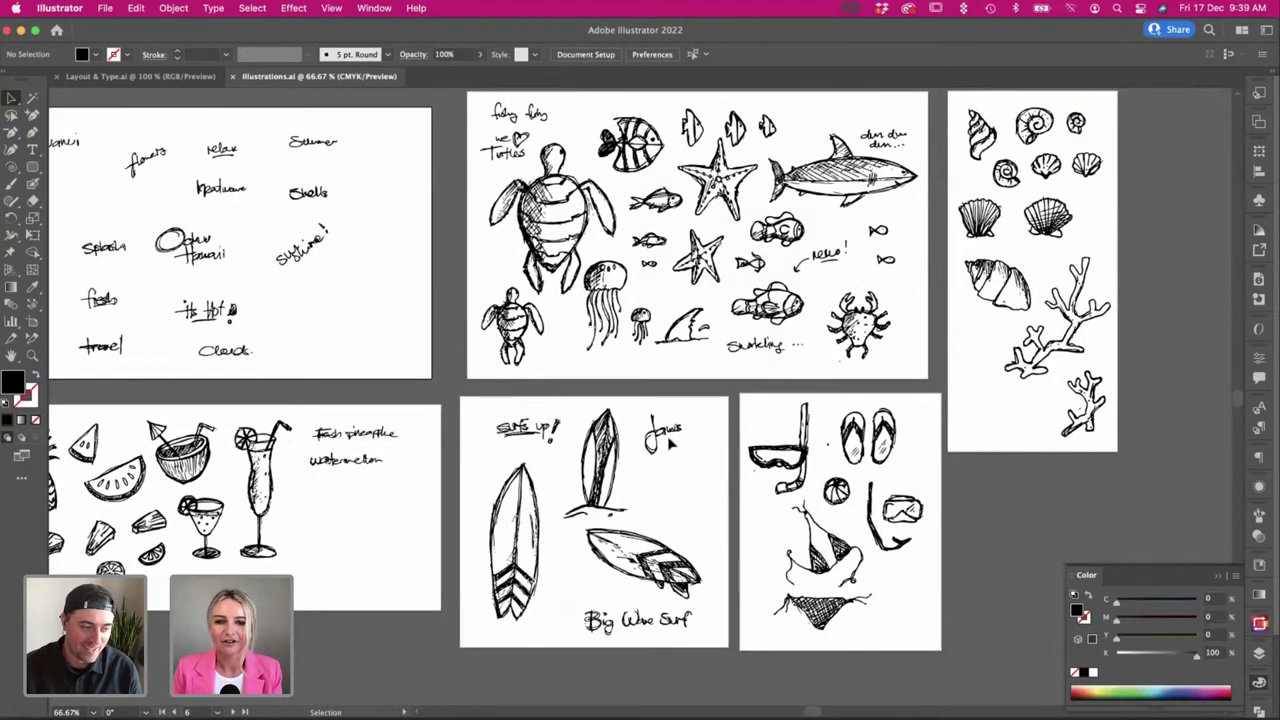
pyautogui.click(666, 432)
pyautogui.press('super+c')
pyautogui.press('super+Tab')
pyautogui.press('super+v')
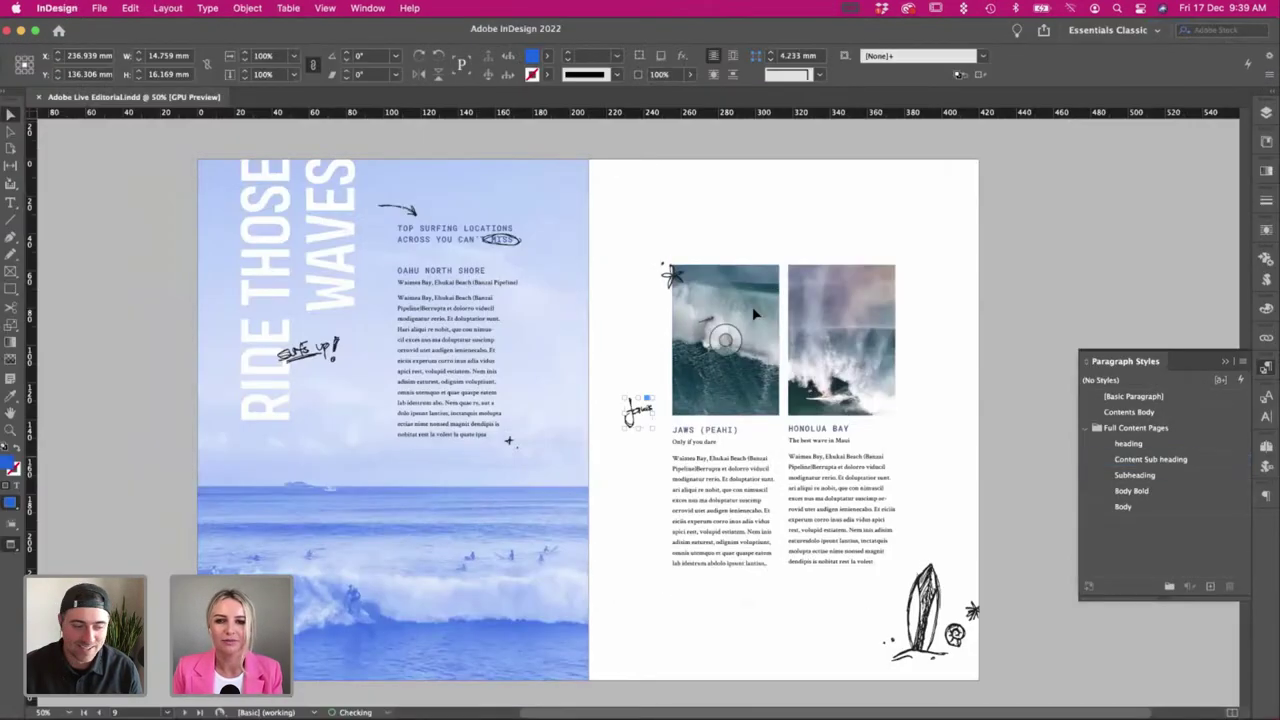
# Move the Jaws lettering onto the left wave photo on the right-hand page and recolour it white.
pyautogui.moveTo(645, 403); pyautogui.dragTo(648, 383)
pyautogui.press('super+equal')
pyautogui.scroll(-2, 591, 358)
pyautogui.hscroll(1, 591, 358)
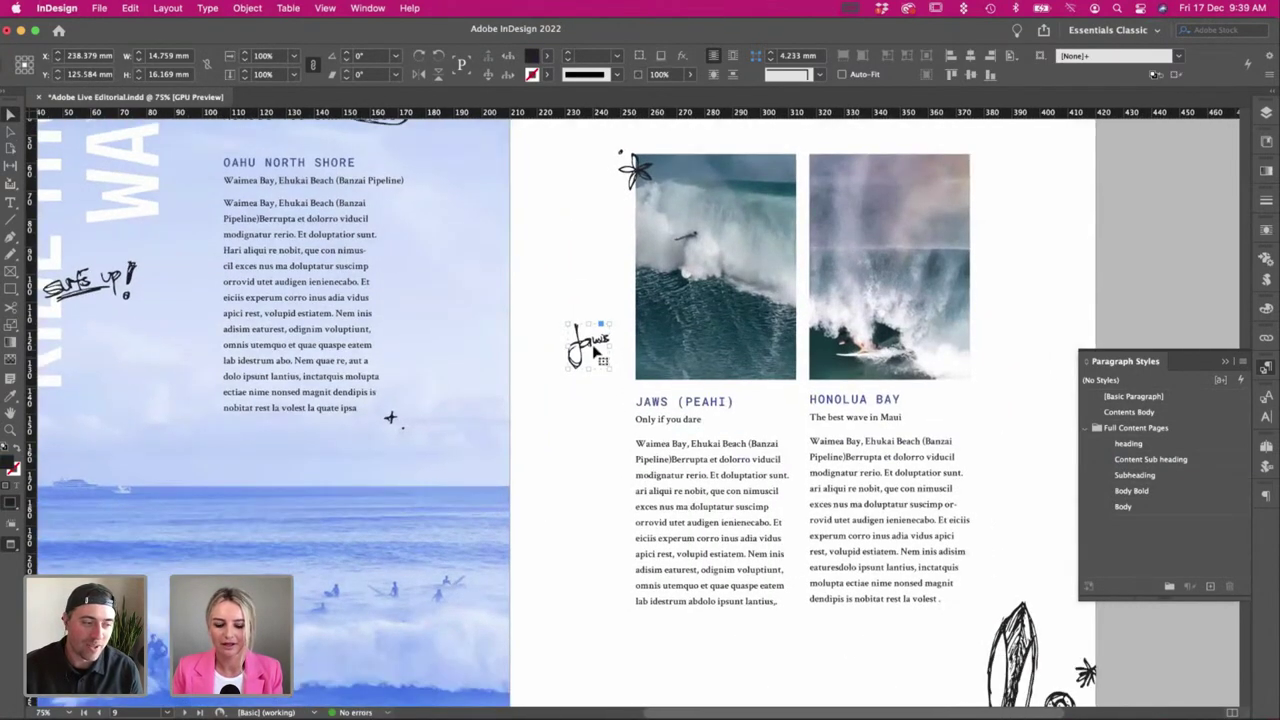
pyautogui.moveTo(594, 347); pyautogui.dragTo(845, 302)
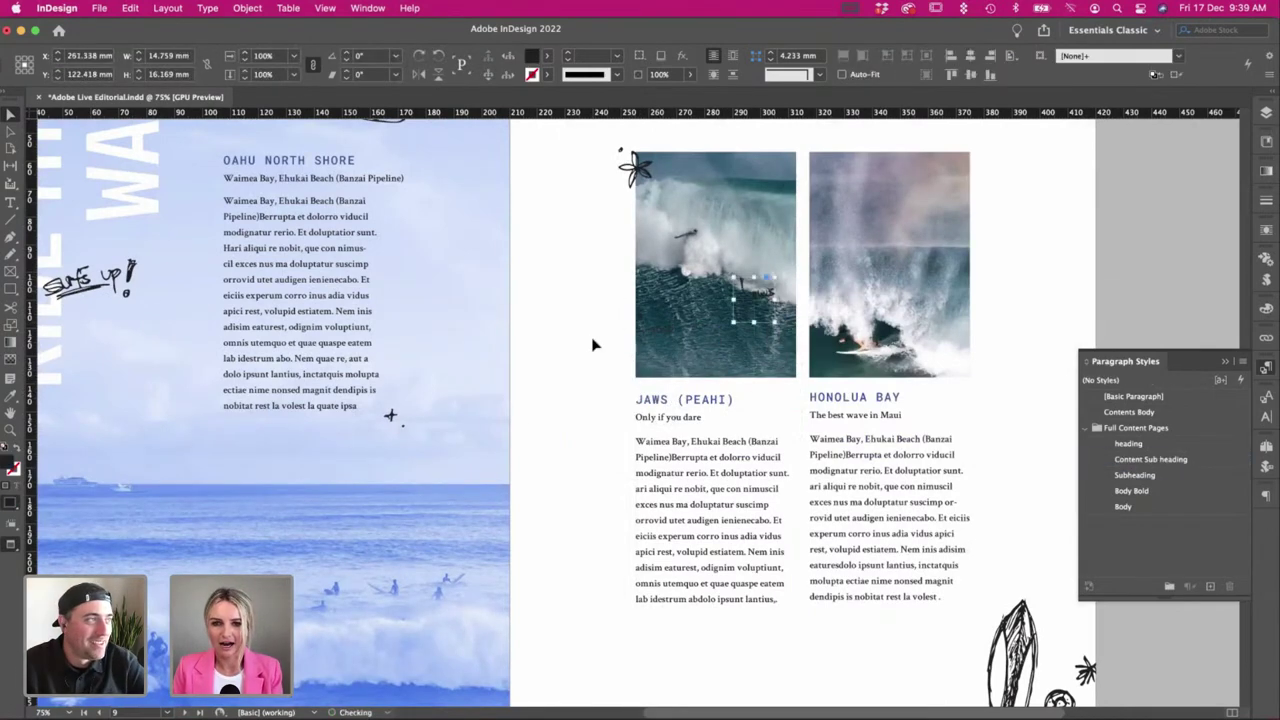
pyautogui.click(547, 55)
pyautogui.click(422, 131)
pyautogui.click(615, 301)
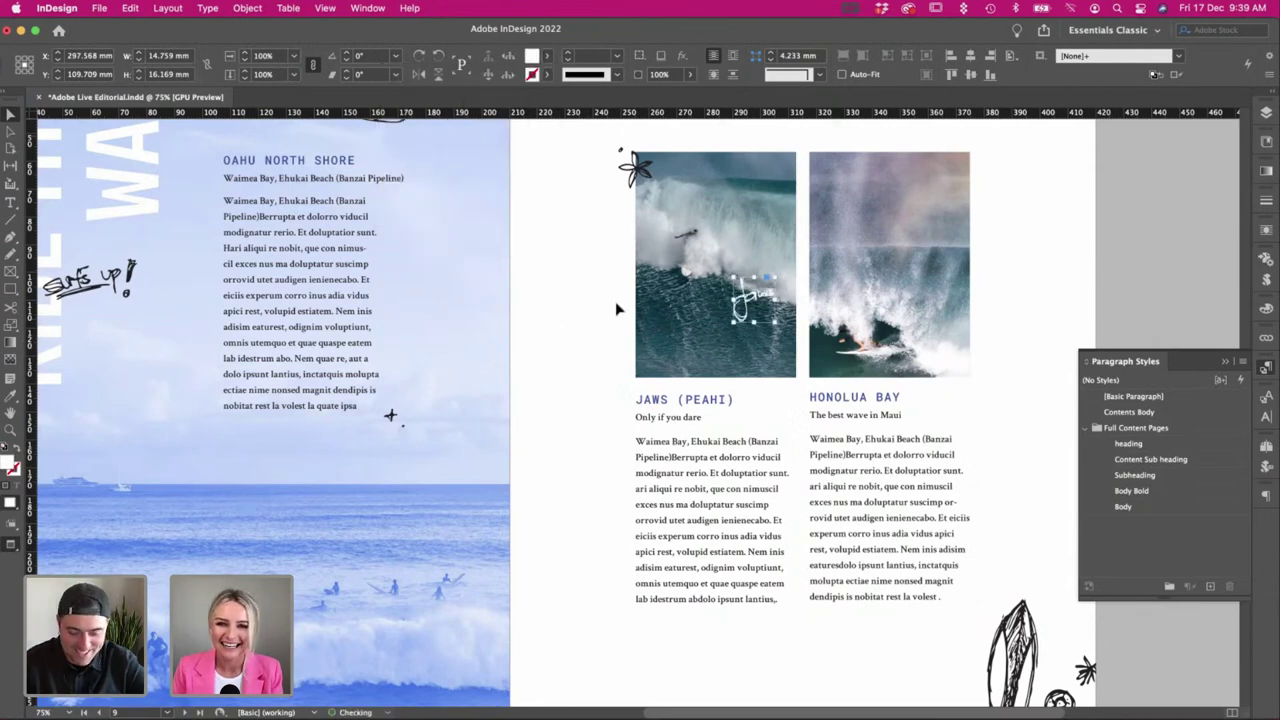
# Try placing the white Jaws lettering in the bottom-right corner of the left wave photo.
pyautogui.moveTo(751, 298); pyautogui.dragTo(758, 364)
pyautogui.press('super+z')
pyautogui.click(569, 318)
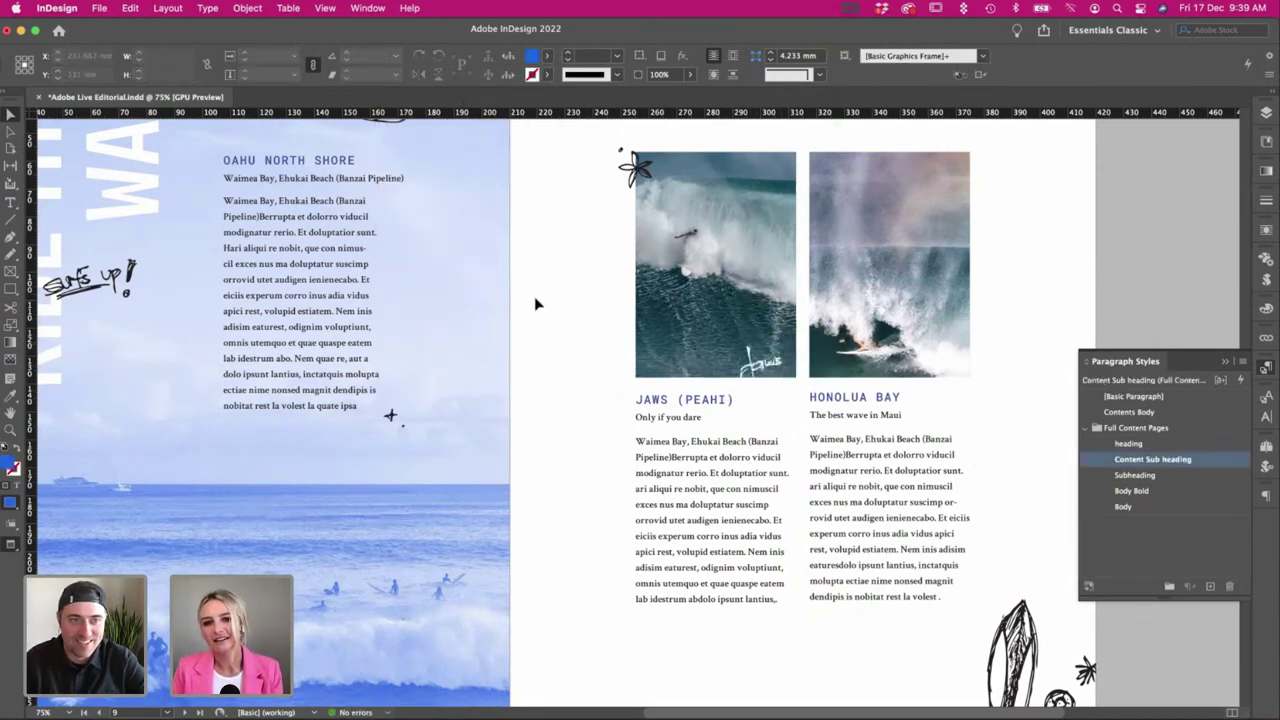
pyautogui.press('super+z')
# Enlarge the Jaws lettering to about 19 mm wide and 22 mm high.
pyautogui.press('s')
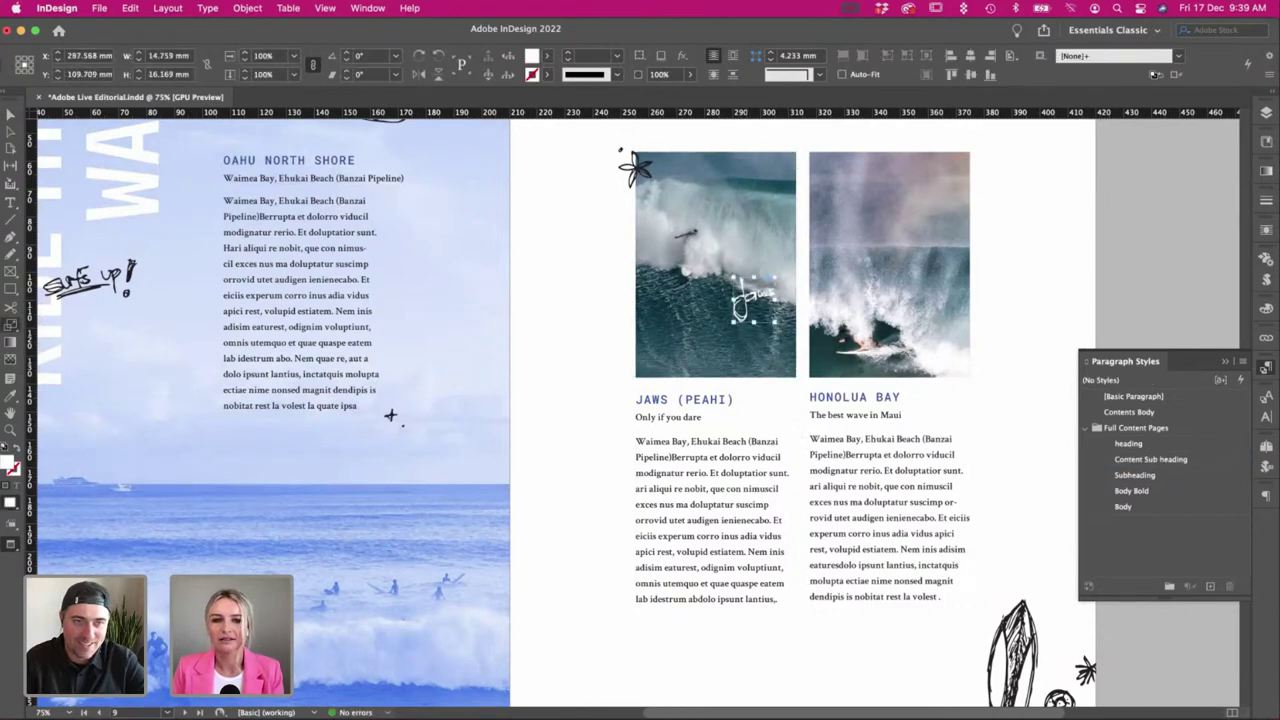
pyautogui.press('super+z')
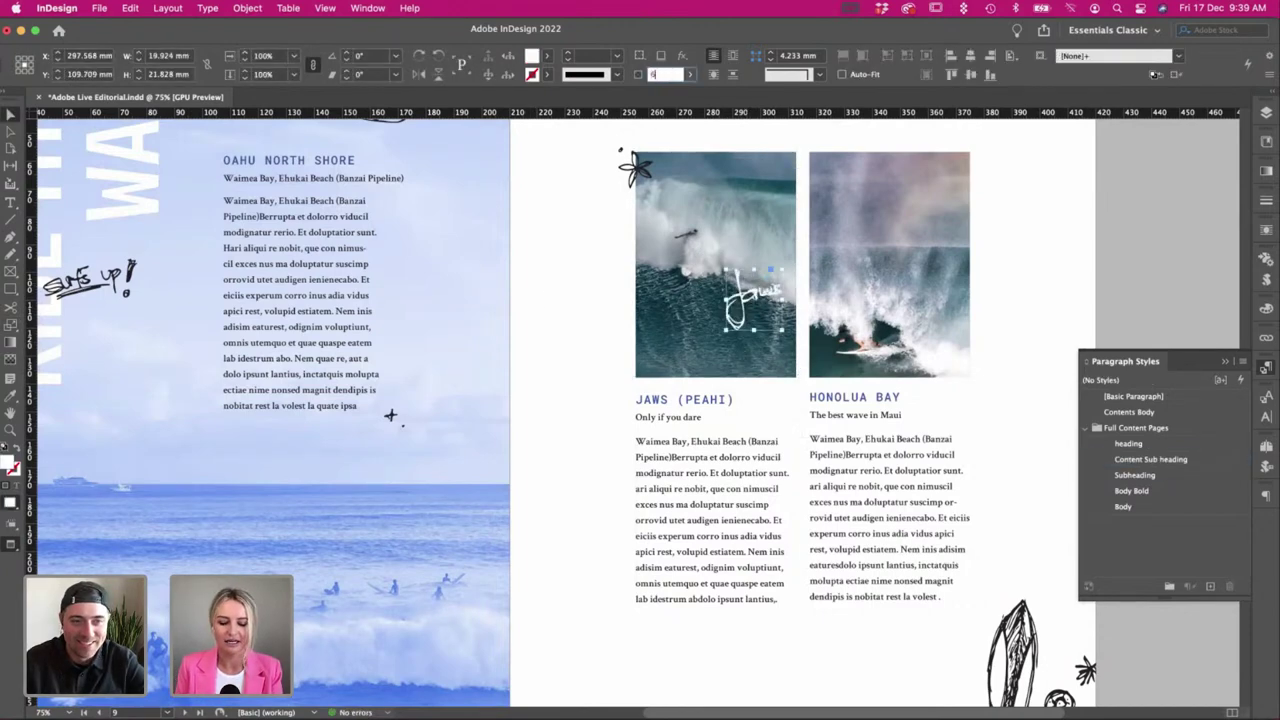
# Try reducing the Jaws lettering's opacity to 60%.
pyautogui.write('0')
pyautogui.press('Return')
pyautogui.click(565, 287)
pyautogui.press('super+z')
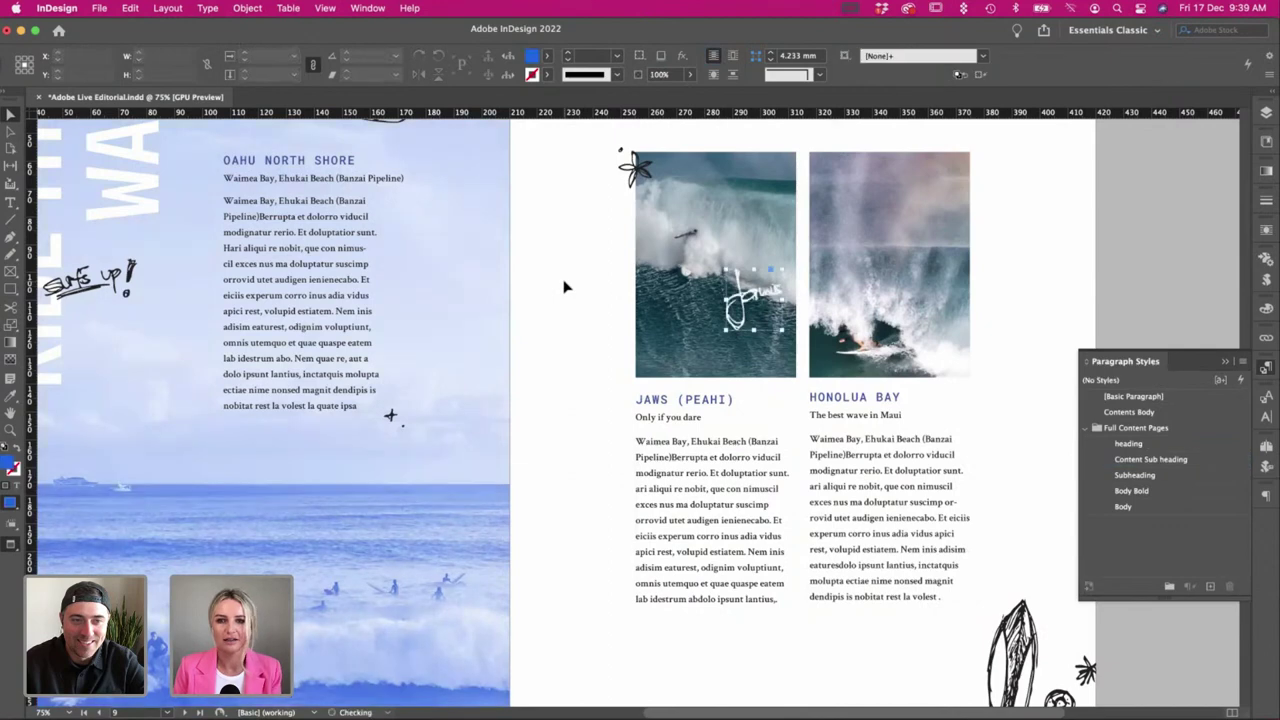
pyautogui.click(565, 287)
# Place the enlarged Jaws lettering in the bottom-right corner of the left wave photo.
pyautogui.press('super+minus')
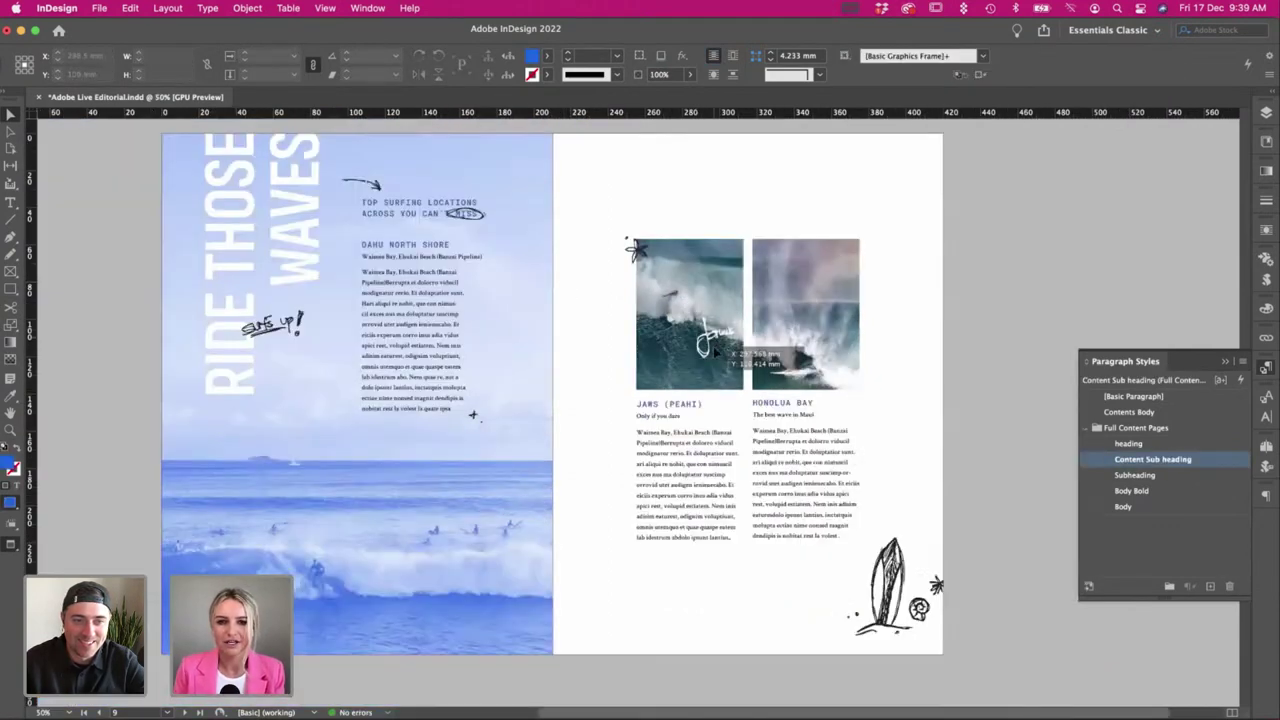
pyautogui.moveTo(705, 355); pyautogui.dragTo(716, 383)
pyautogui.click(590, 343)
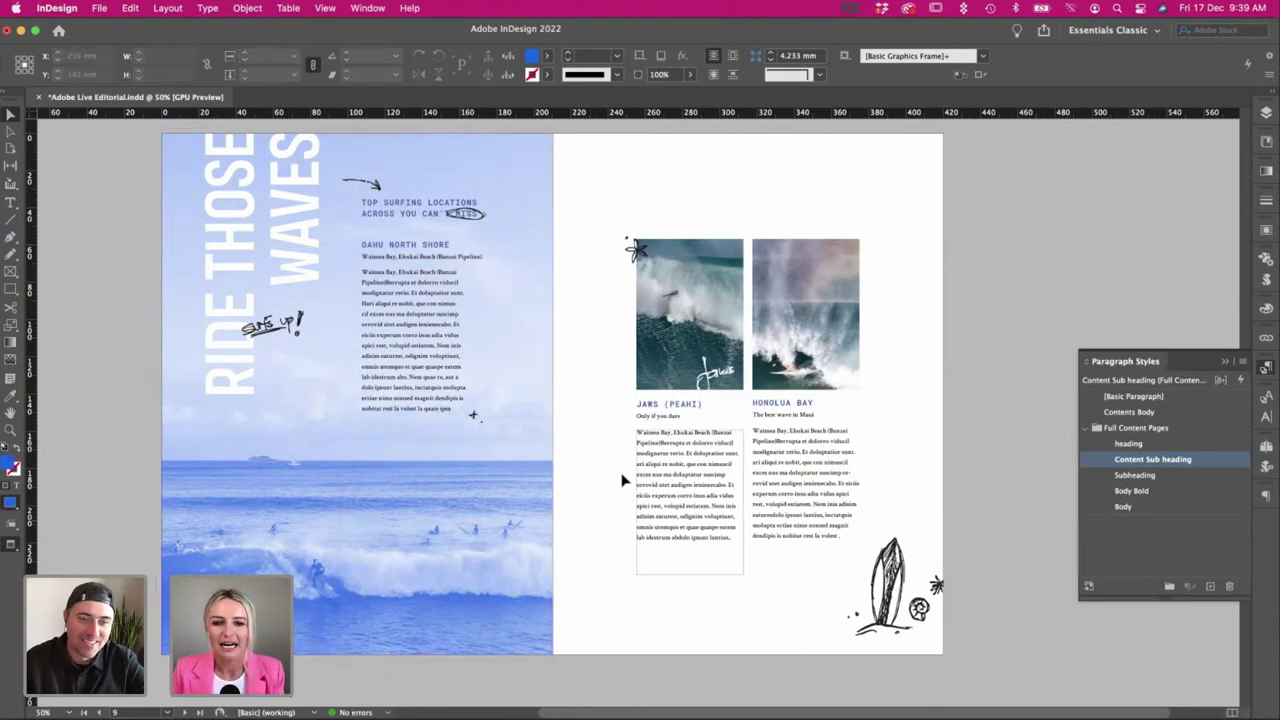
# Nudge the body text frames below the Jaws and Honolua Bay headings slightly upwards together.
pyautogui.moveTo(606, 503); pyautogui.dragTo(789, 519)
pyautogui.press('Up')
pyautogui.press('Up')
pyautogui.press('Up')
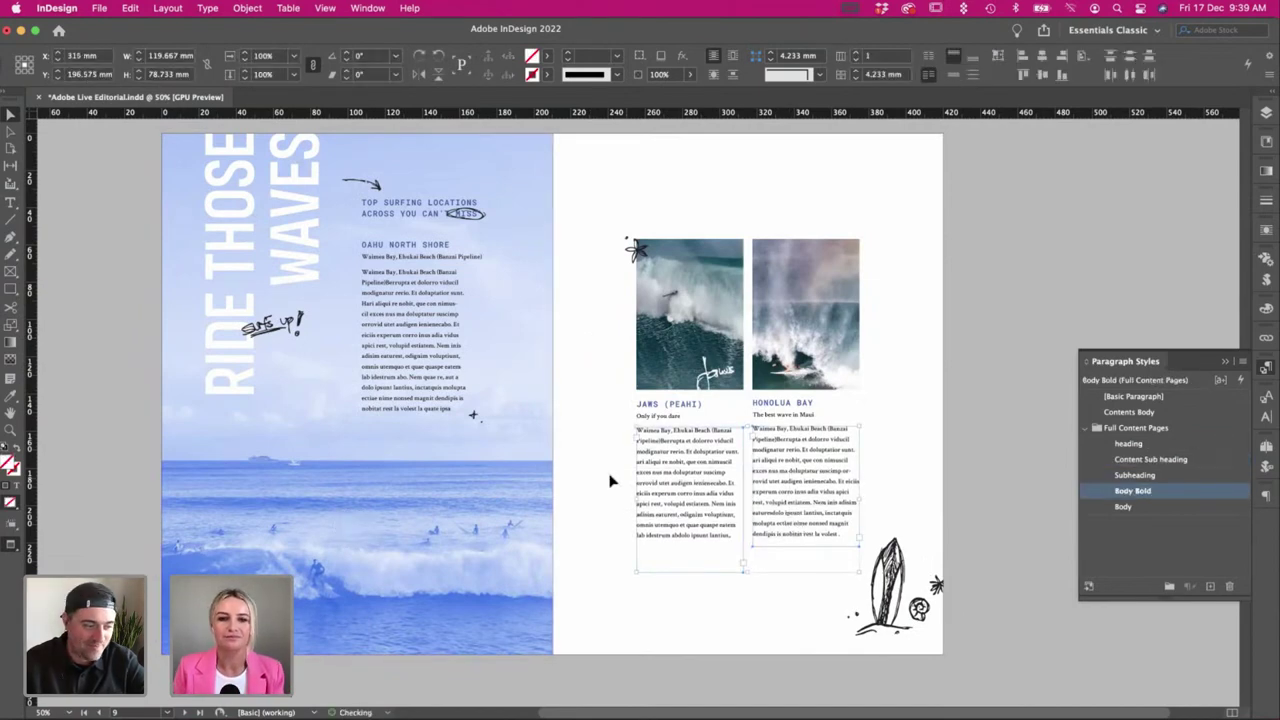
pyautogui.click(607, 473)
# Delete the opening "Waimea Bay, Ehukai Beach (Banzai Pipeline)" from all three body texts, starting the two right-page columns with "Berrupta".
pyautogui.press('t')
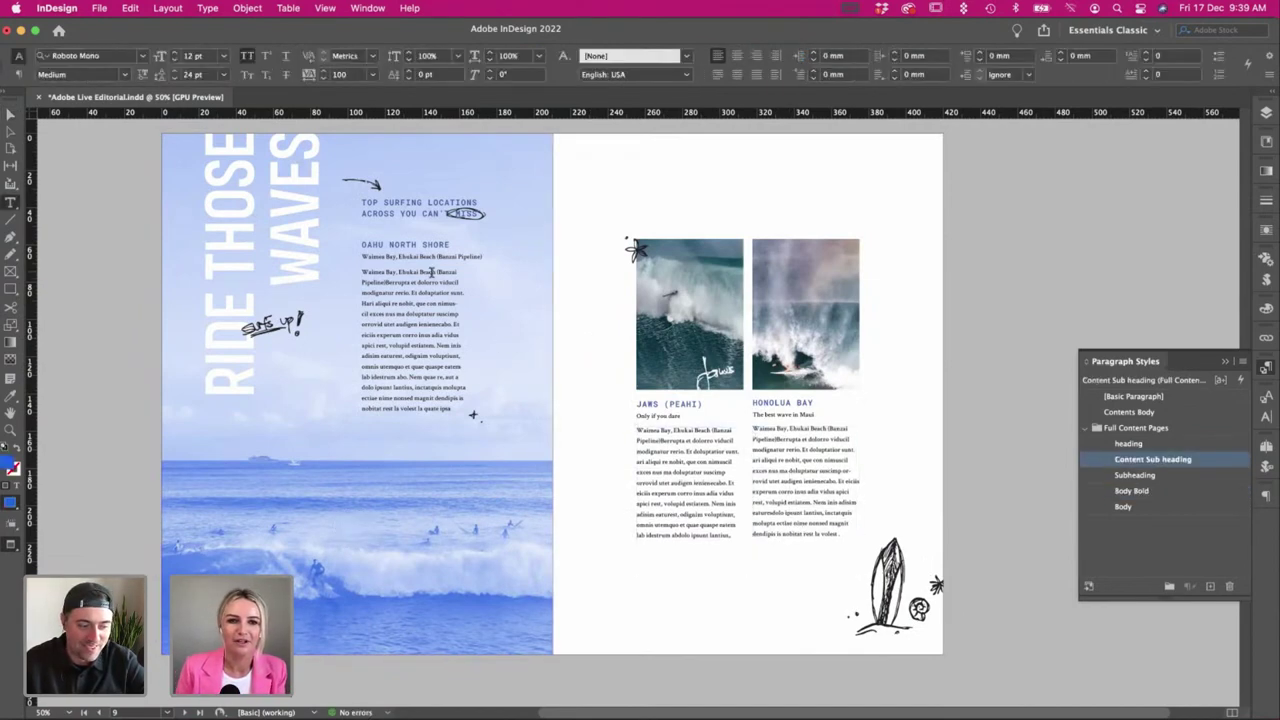
pyautogui.moveTo(388, 284); pyautogui.dragTo(361, 271)
pyautogui.press('BackSpace')
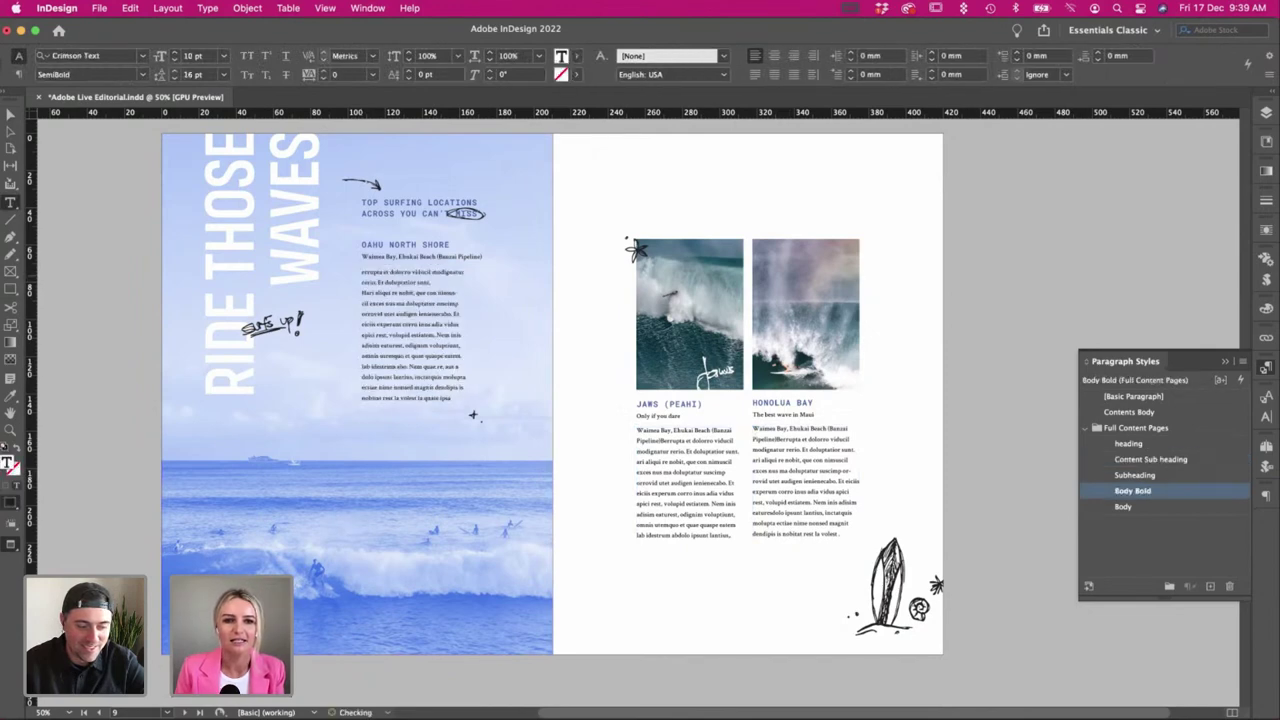
pyautogui.click(660, 437)
pyautogui.press('super+shift+Up')
pyautogui.press('BackSpace')
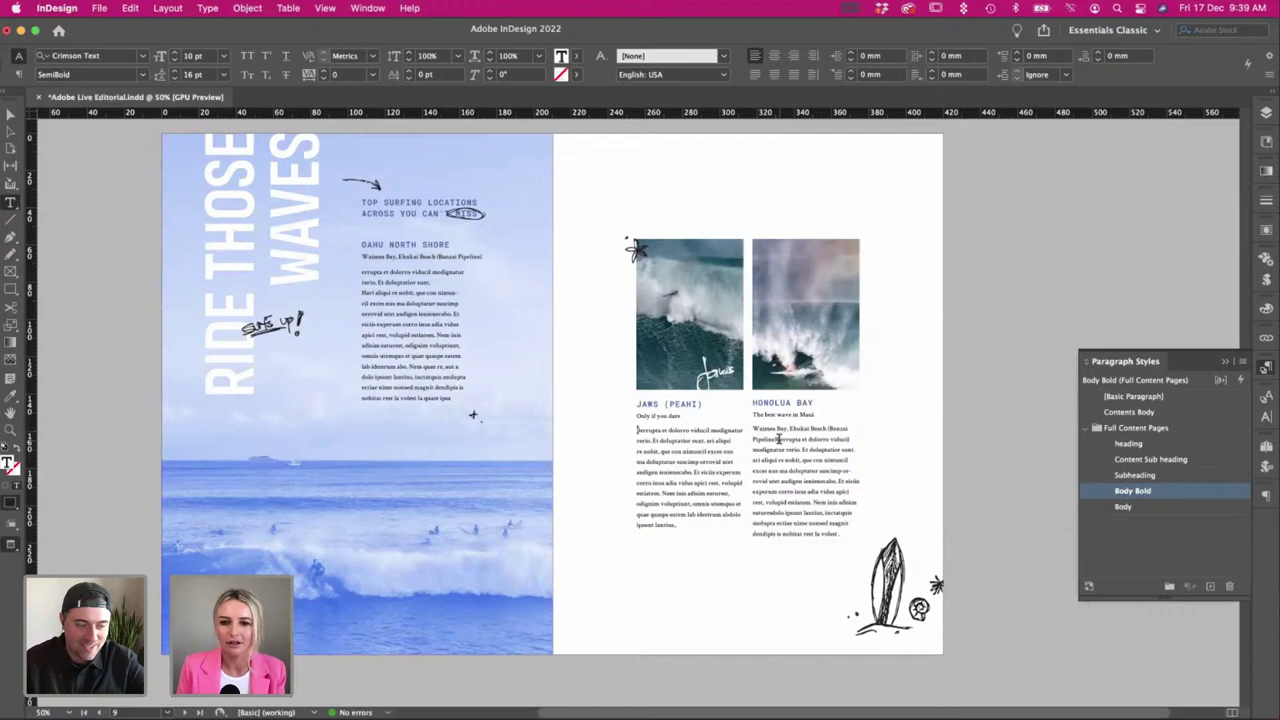
pyautogui.moveTo(779, 438); pyautogui.dragTo(753, 428)
pyautogui.press('BackSpace')
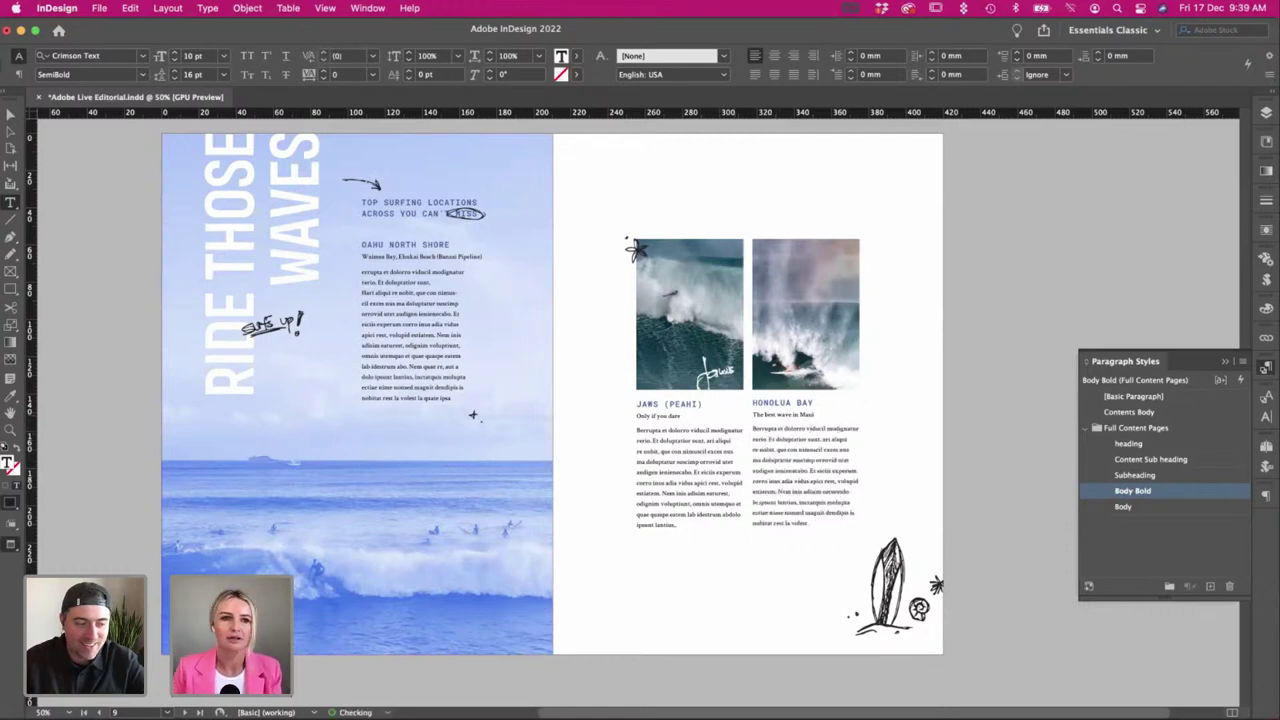
pyautogui.press('Escape')
pyautogui.click(663, 200)
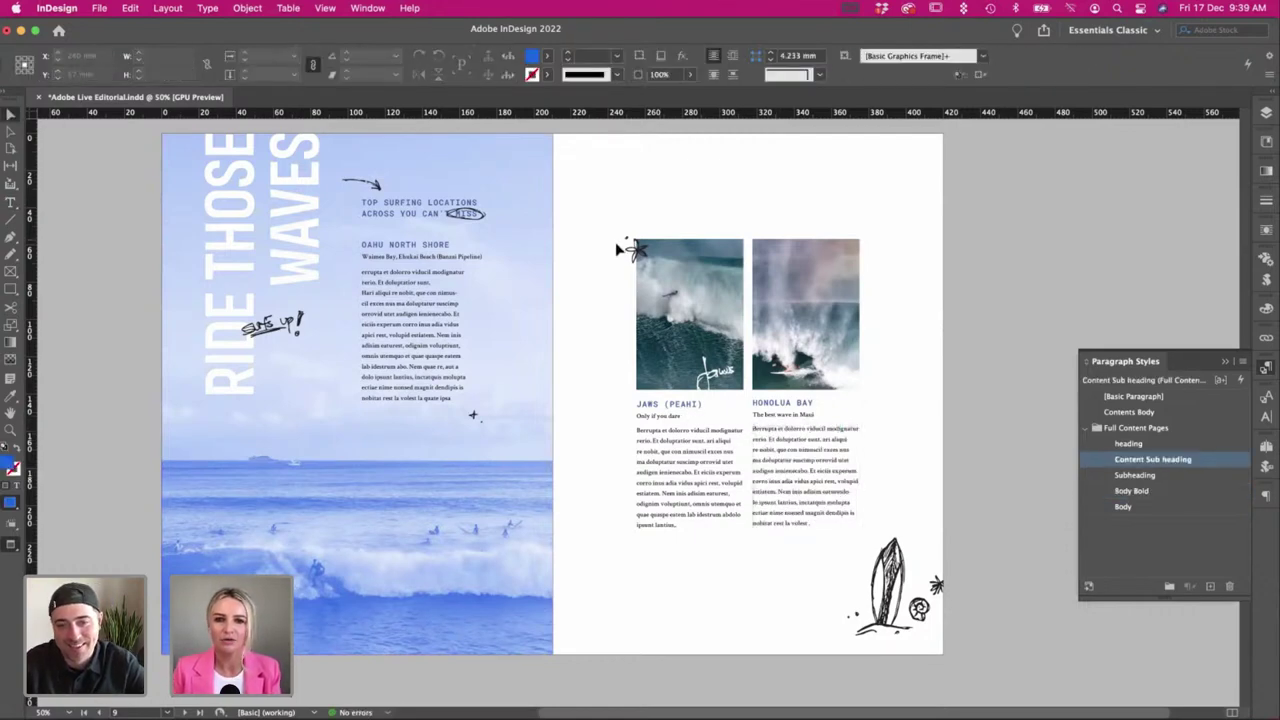
# Select the flower and its small dot at the Jaws photo's upper-left corner and nudge them slightly down.
pyautogui.click(641, 253)
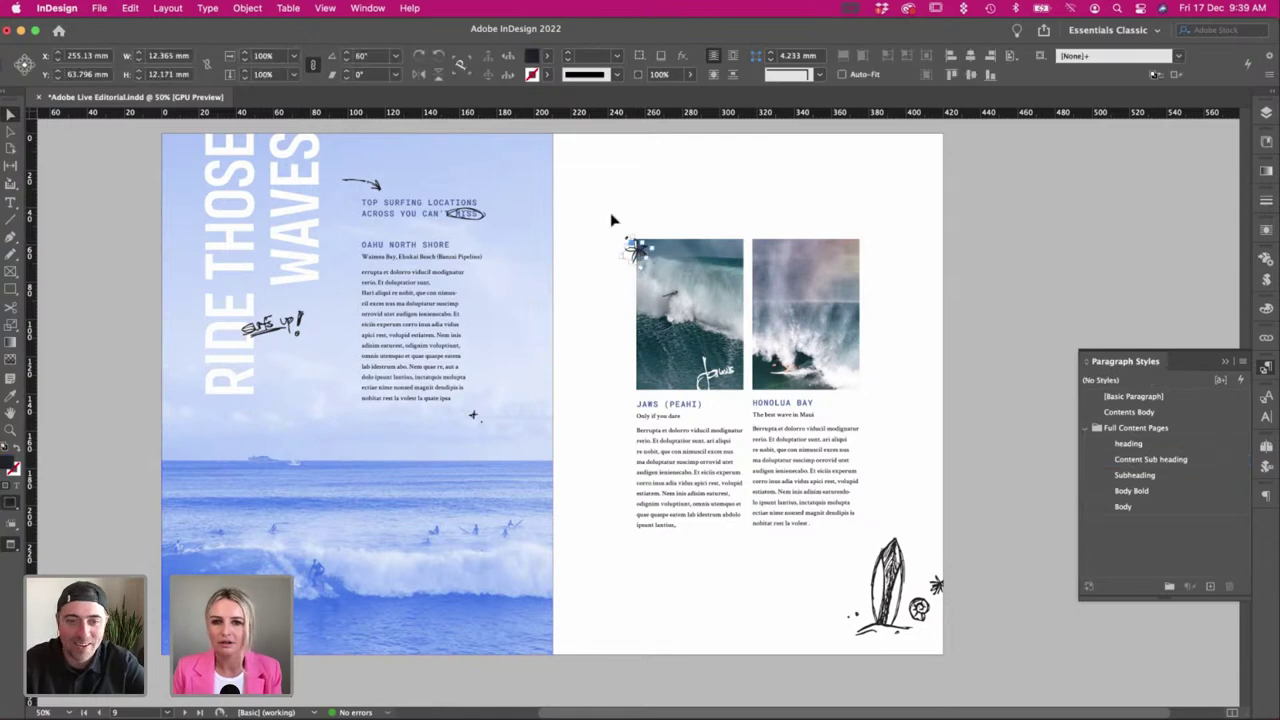
pyautogui.click(611, 216)
pyautogui.click(634, 249)
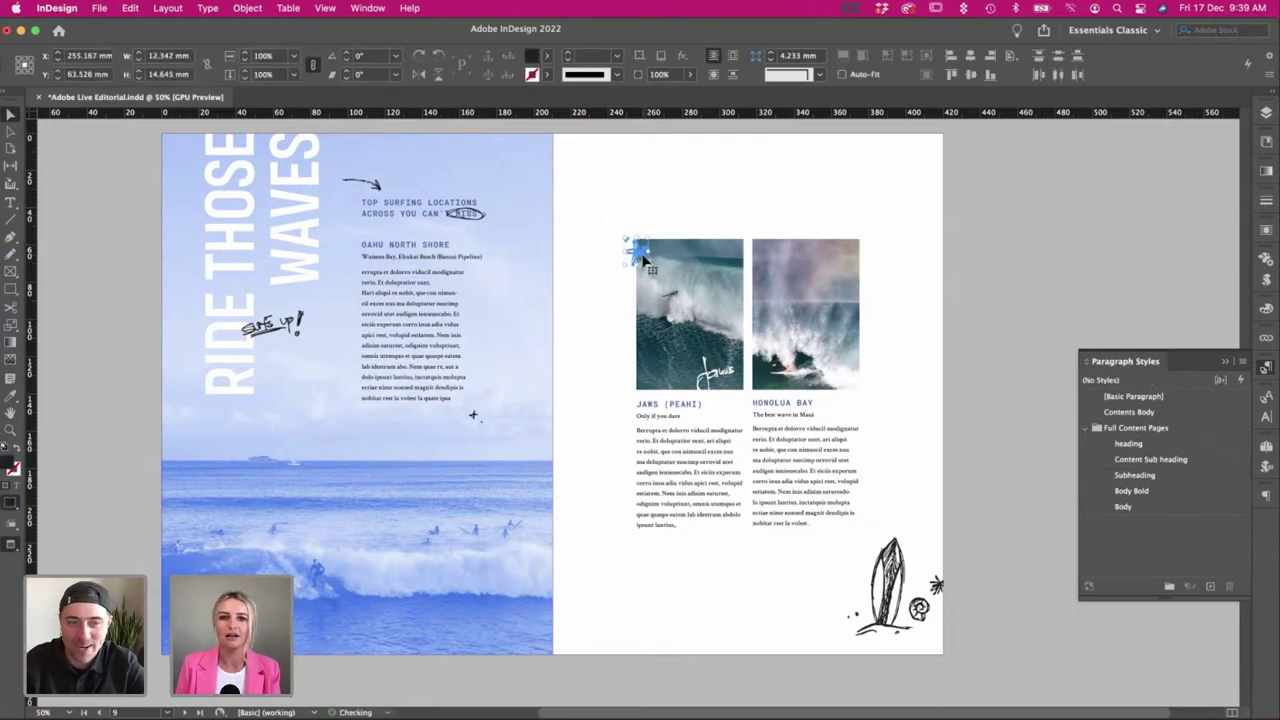
pyautogui.click(645, 208)
pyautogui.hscroll(-1, 645, 215)
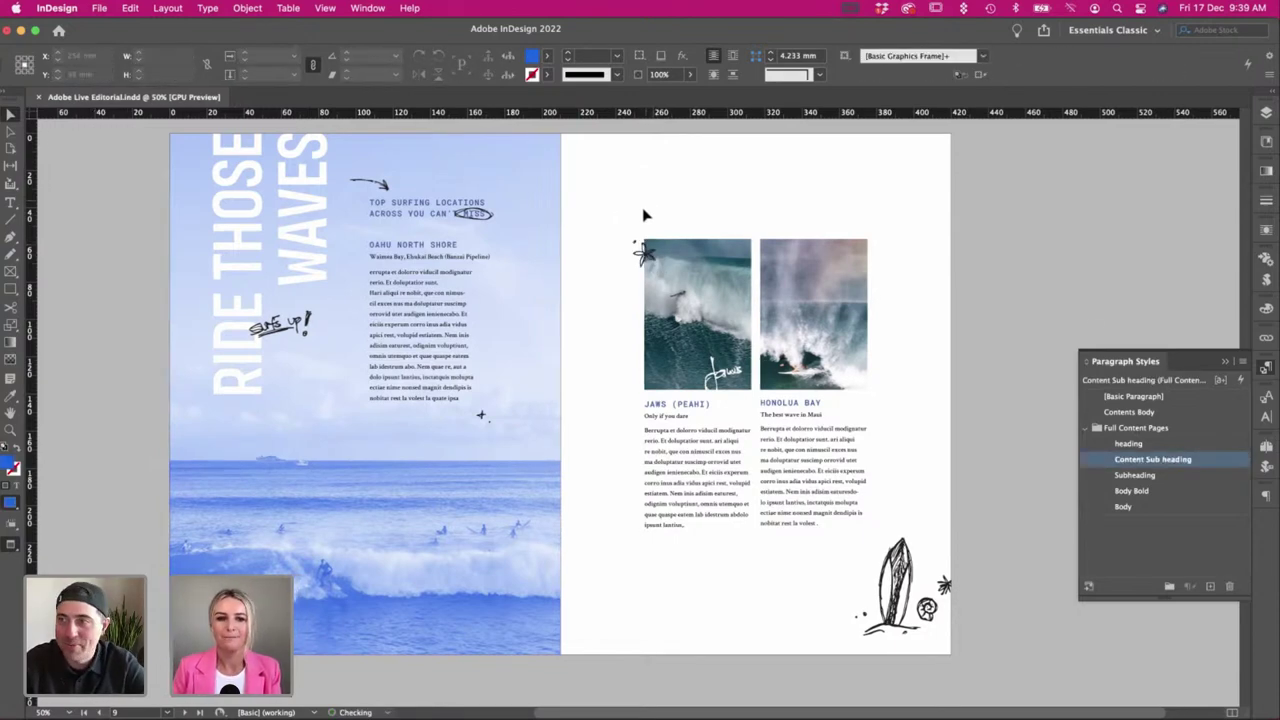
pyautogui.click(1268, 366)
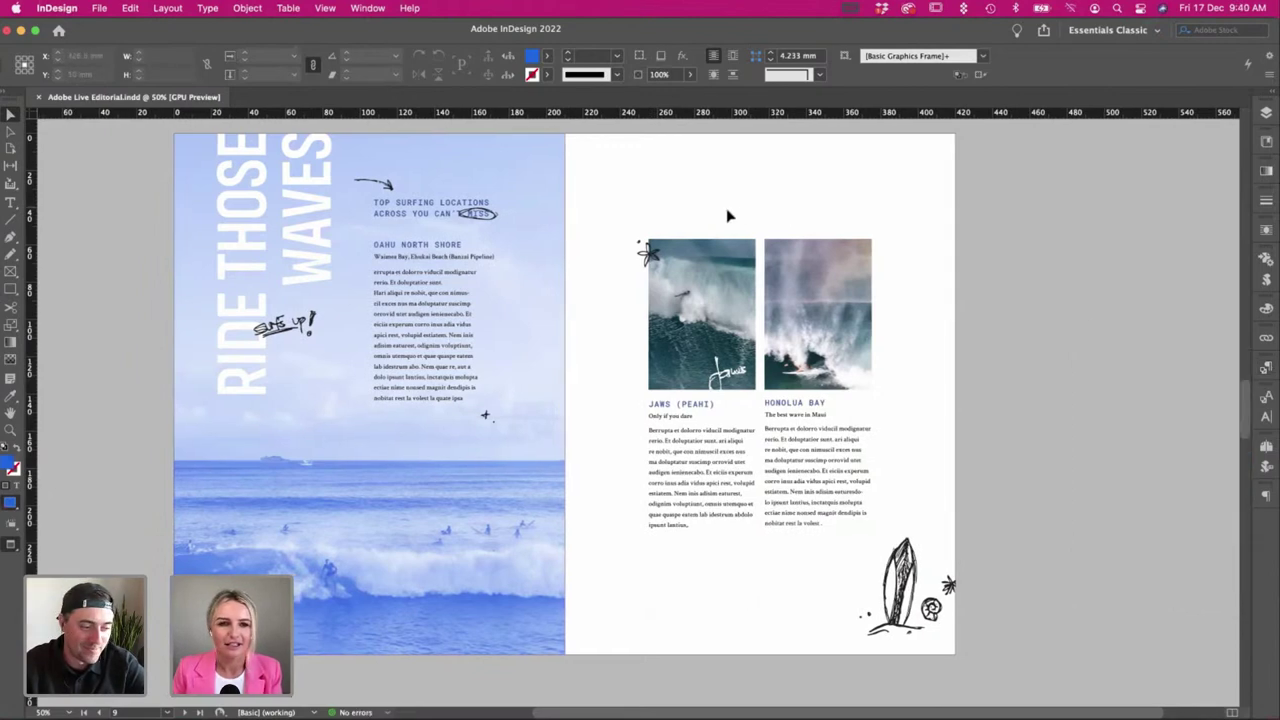
pyautogui.hscroll(-1, 520, 217)
pyautogui.scroll(1, 520, 217)
pyautogui.click(355, 278)
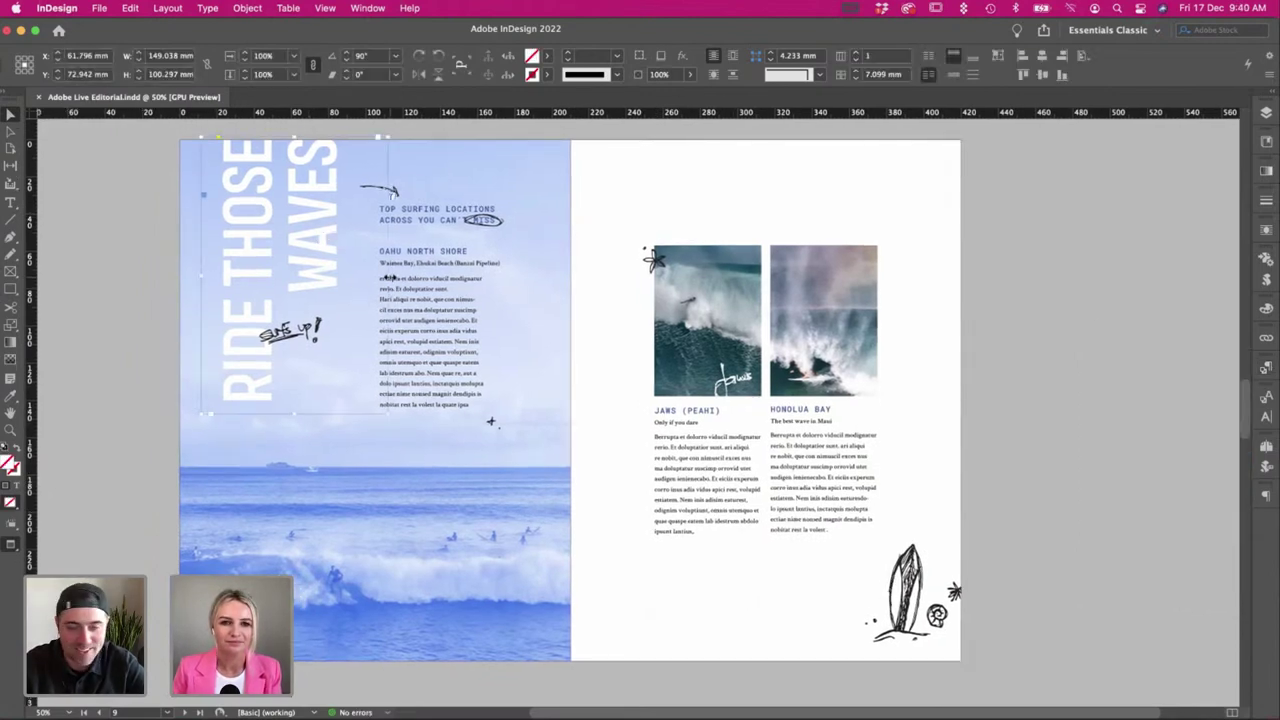
pyautogui.click(622, 195)
pyautogui.hscroll(-1, 624, 203)
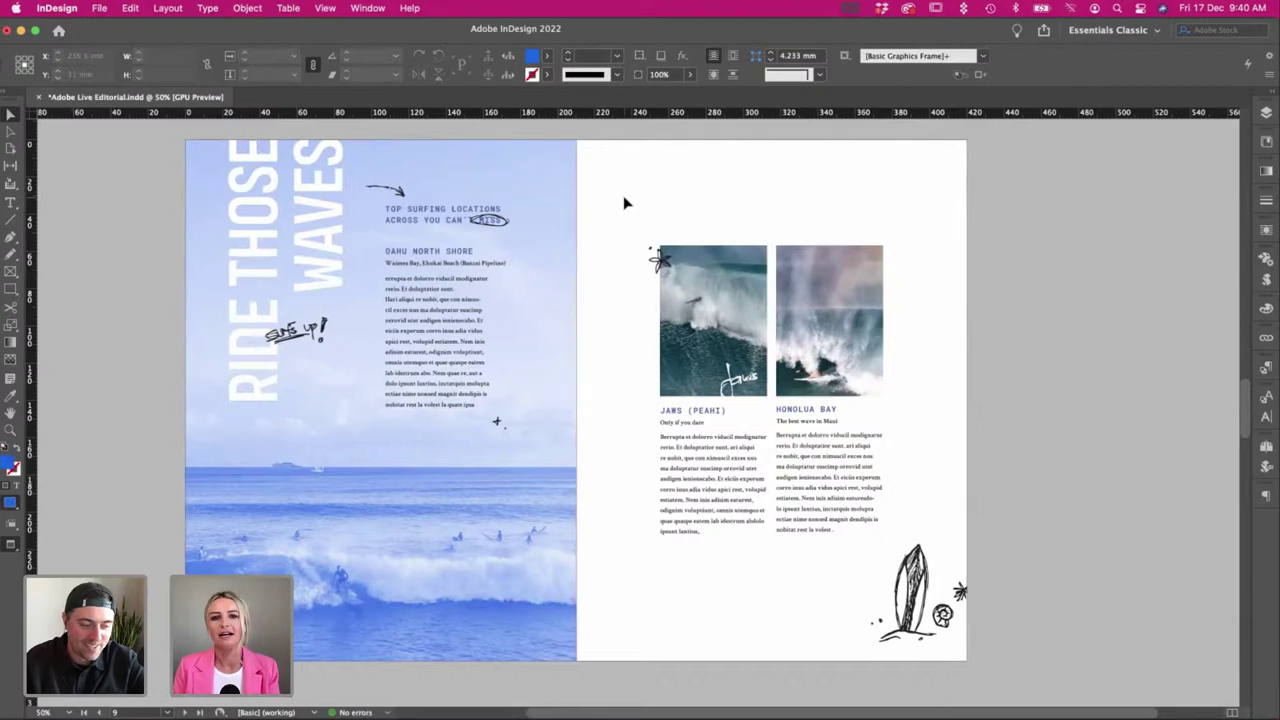
pyautogui.hscroll(-1, 616, 213)
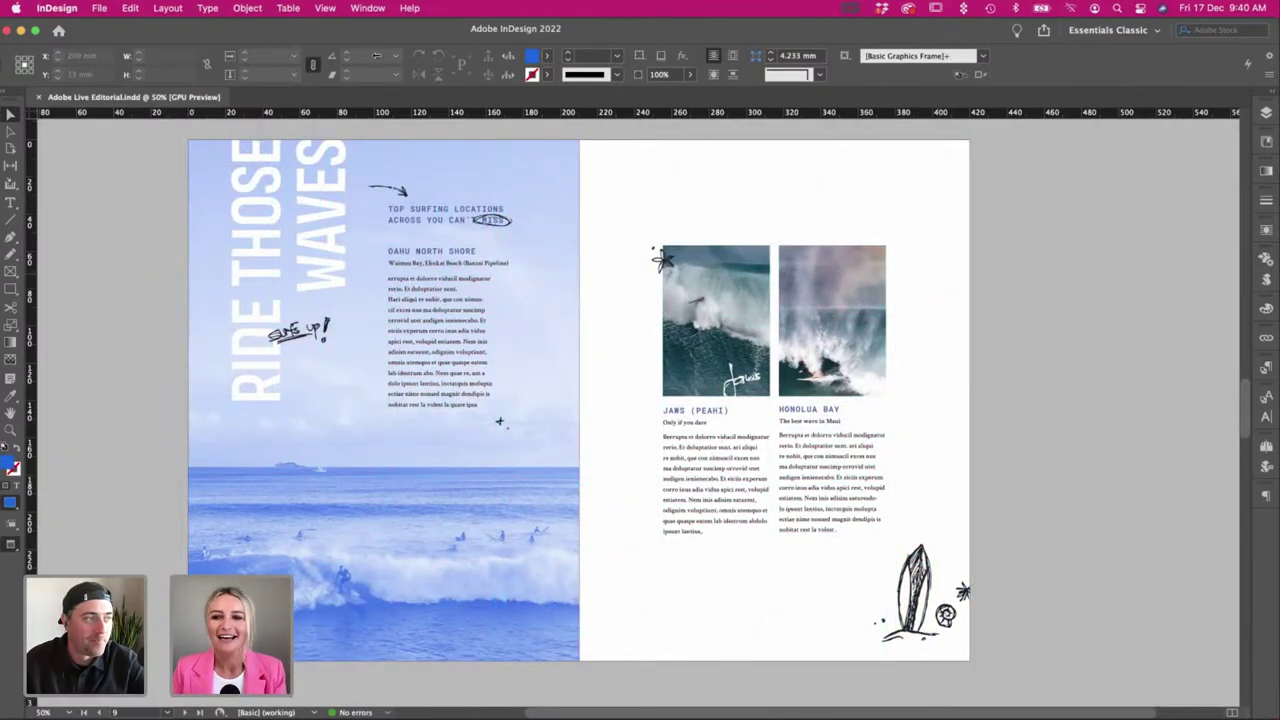
# Open the right A-Parent page and draw a text frame in its lower half using the Body paragraph style.
pyautogui.click(1268, 452)
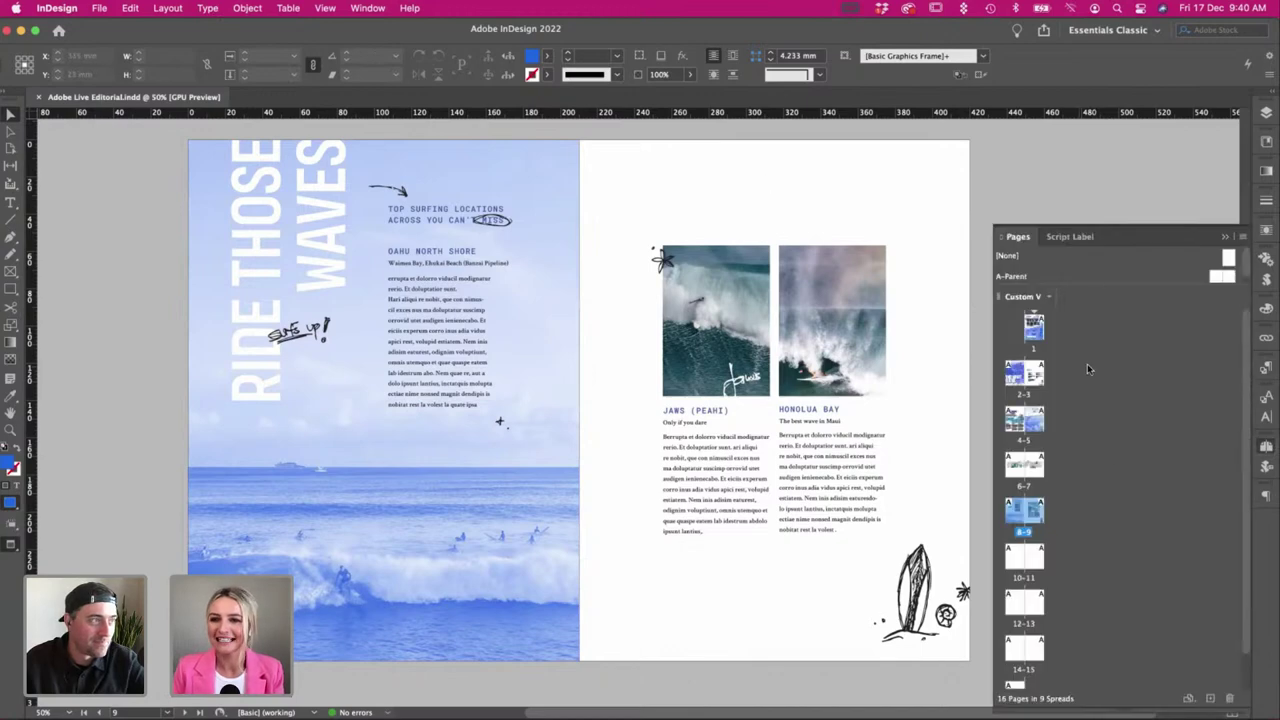
pyautogui.doubleClick(1228, 278)
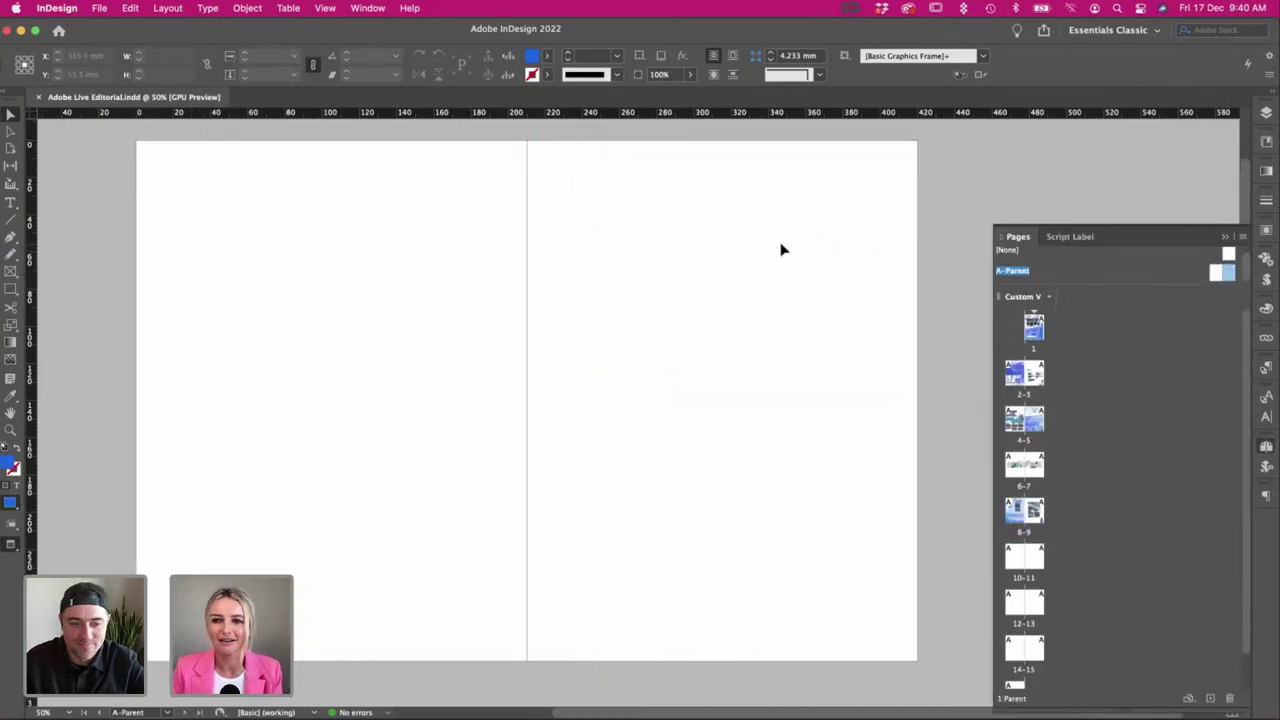
pyautogui.press('t')
pyautogui.moveTo(615, 490); pyautogui.dragTo(706, 555)
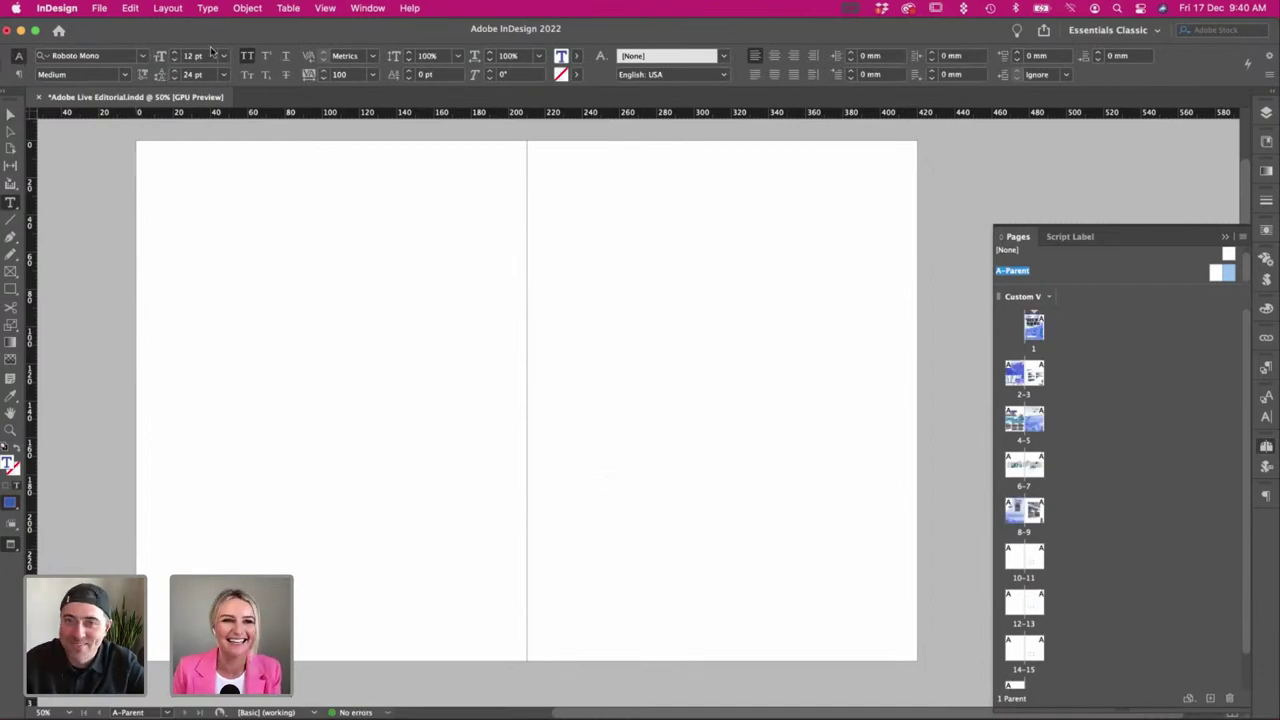
pyautogui.click(1265, 368)
pyautogui.click(1146, 505)
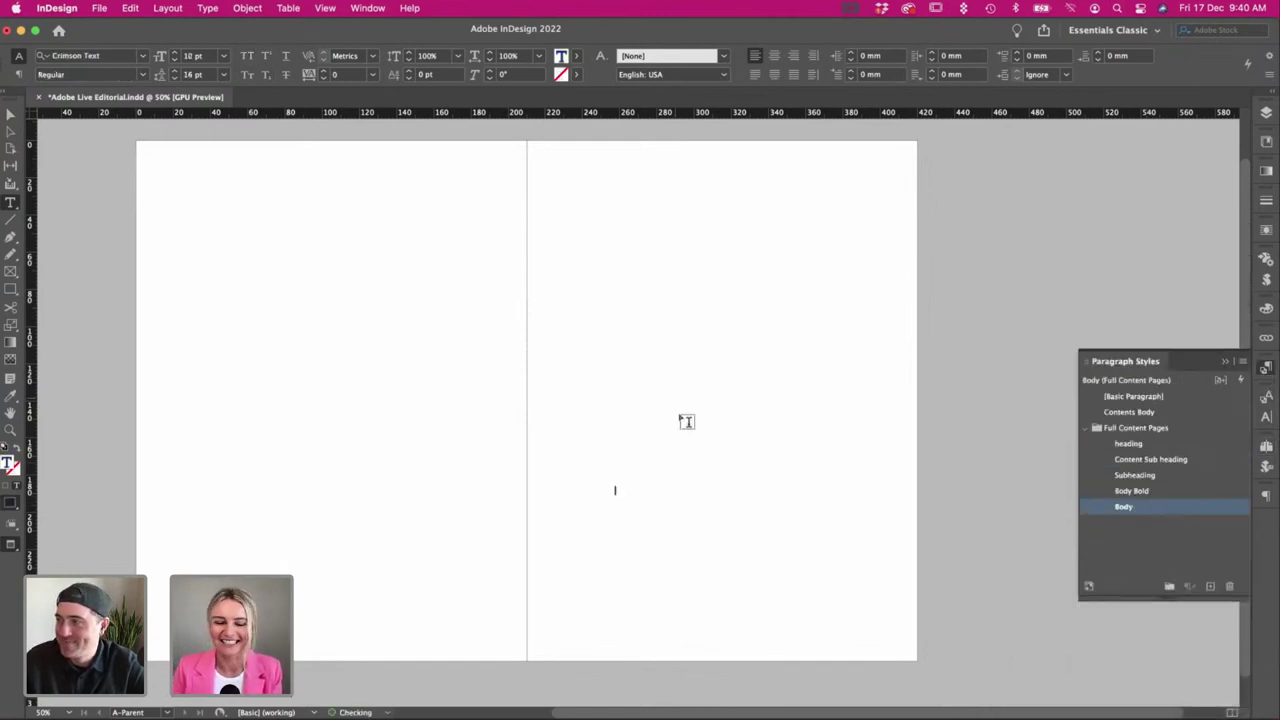
# Try applying numbered-list formatting to the empty text frame on the parent page.
pyautogui.click(130, 8)
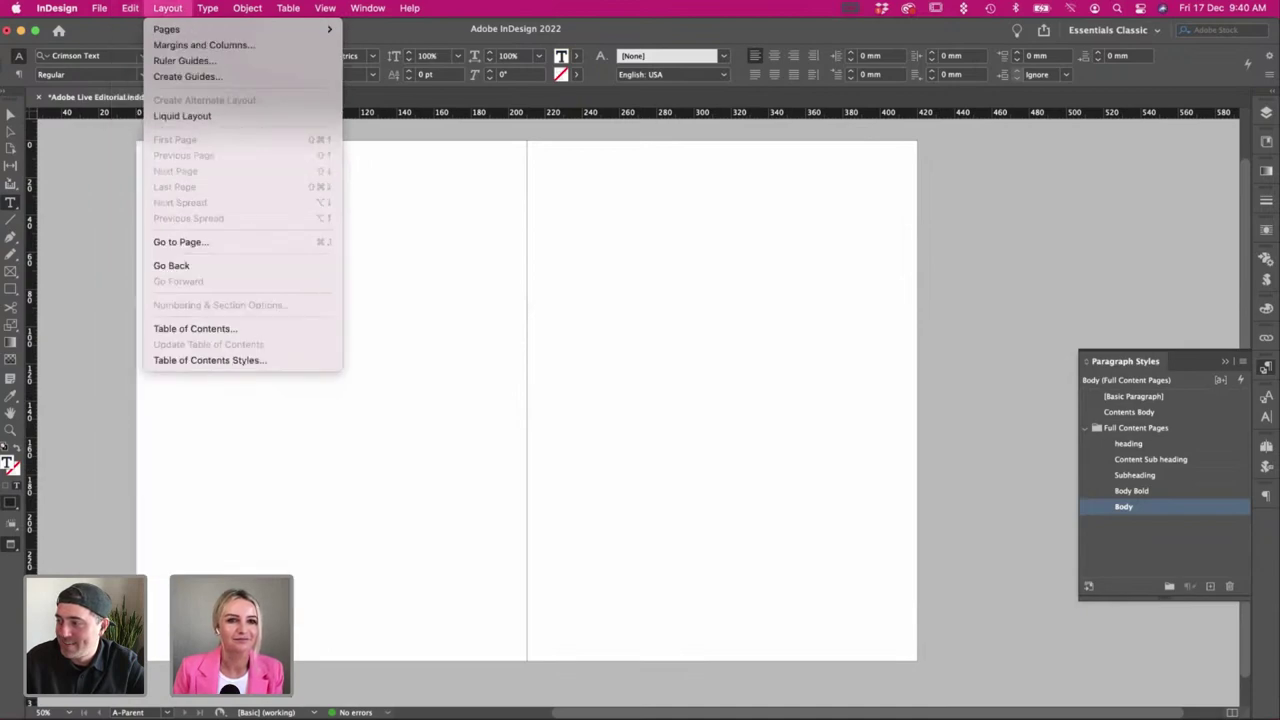
pyautogui.moveTo(207, 8)
pyautogui.moveTo(284, 438)
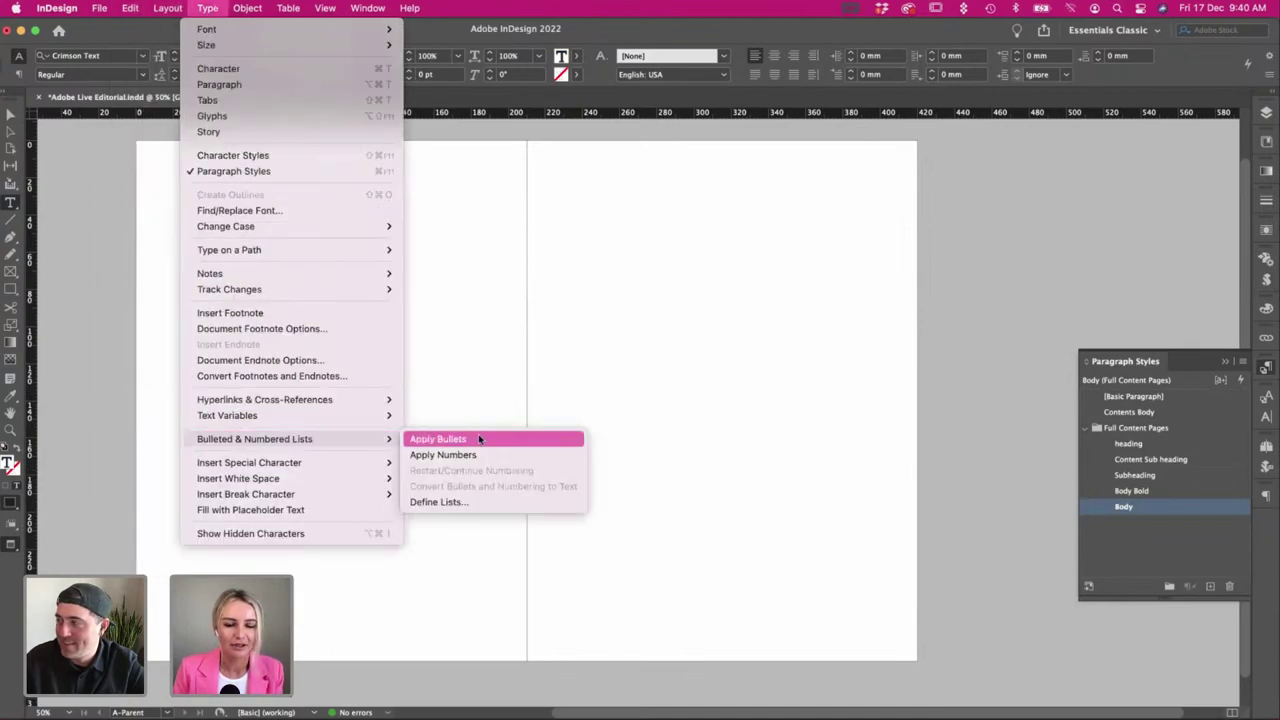
pyautogui.click(474, 454)
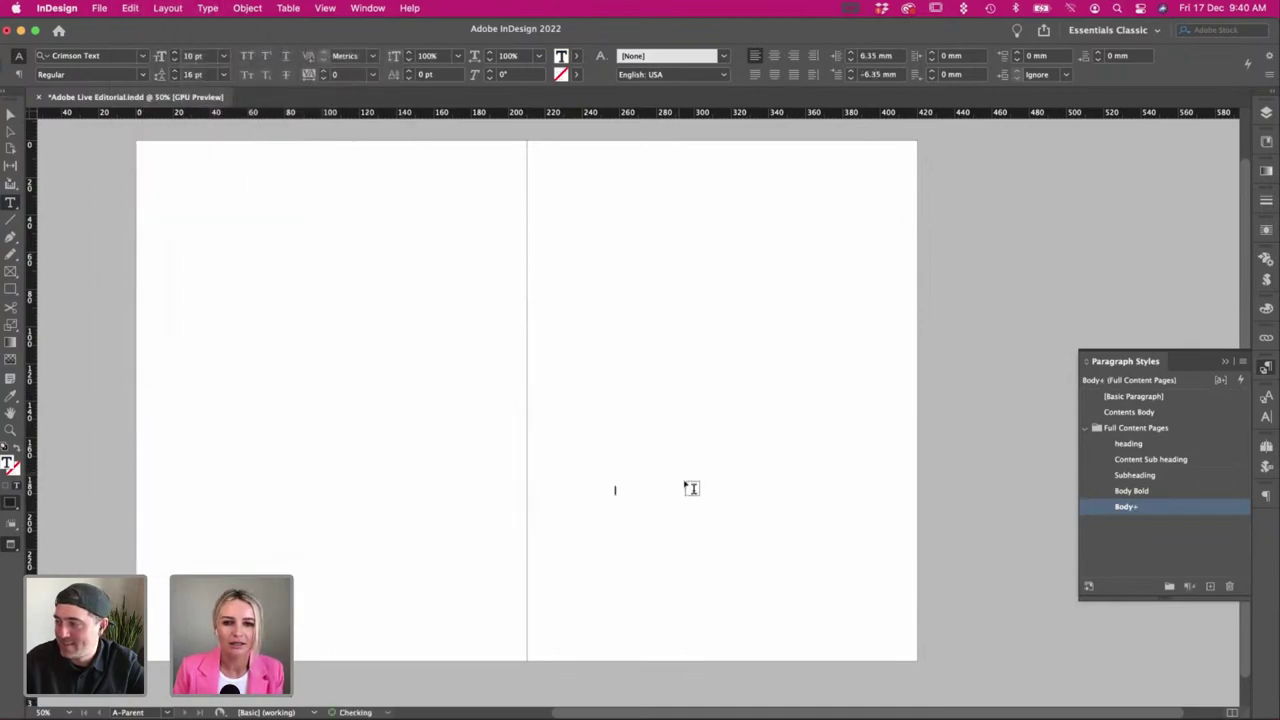
# Insert a current page number marker into the parent page's text frame.
pyautogui.click(207, 8)
pyautogui.moveTo(278, 481)
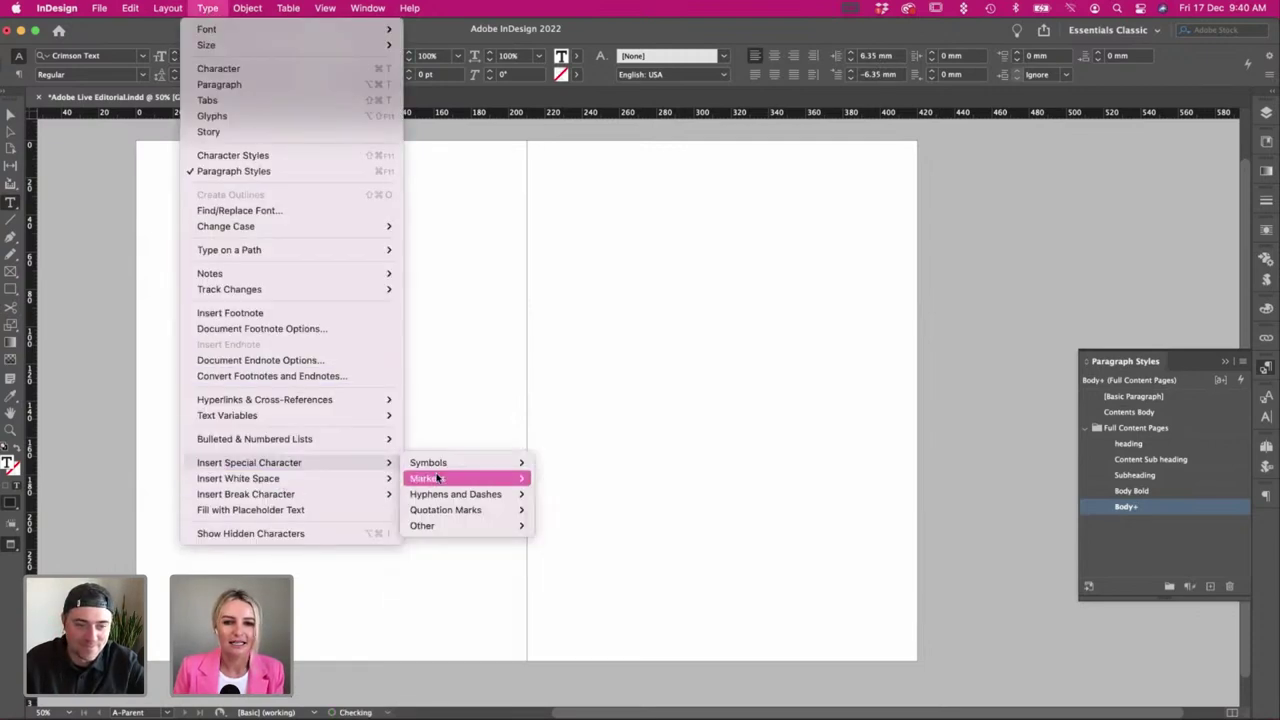
pyautogui.moveTo(470, 479)
pyautogui.click(585, 478)
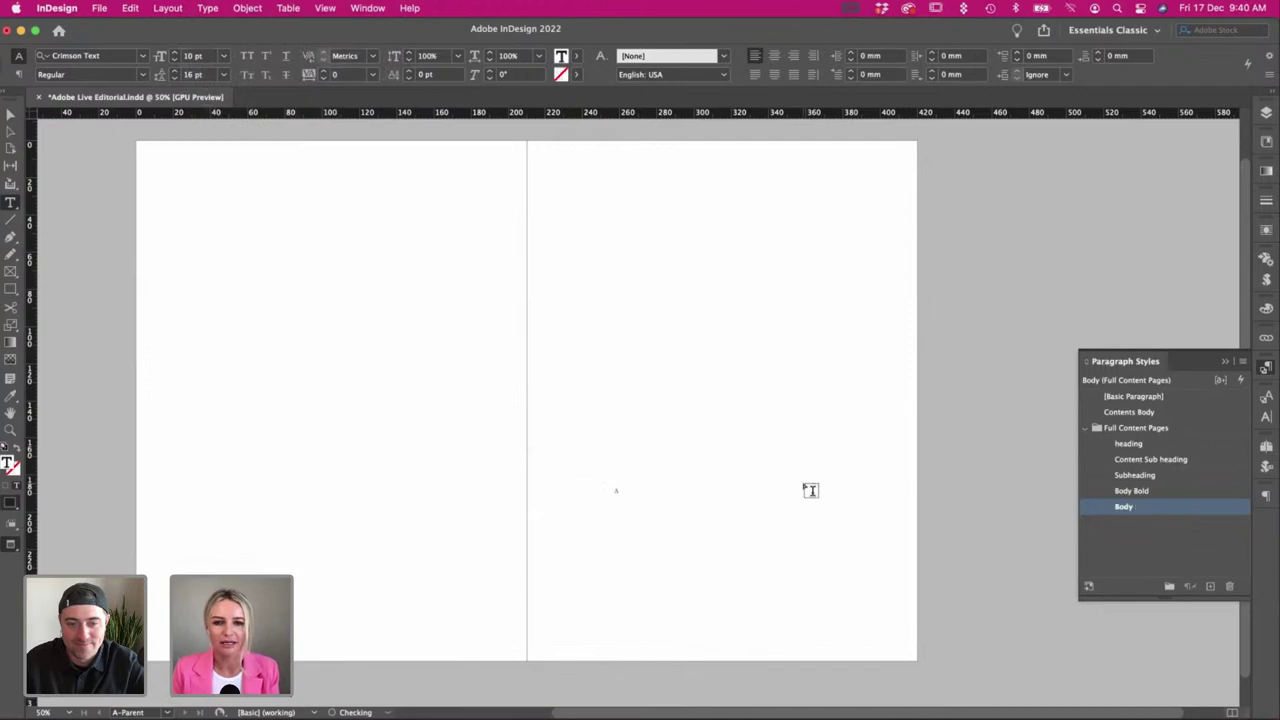
# Select the page number marker, try the Body and heading paragraph styles on it, and apply Subheading.
pyautogui.hotkey('shift', 'Left')
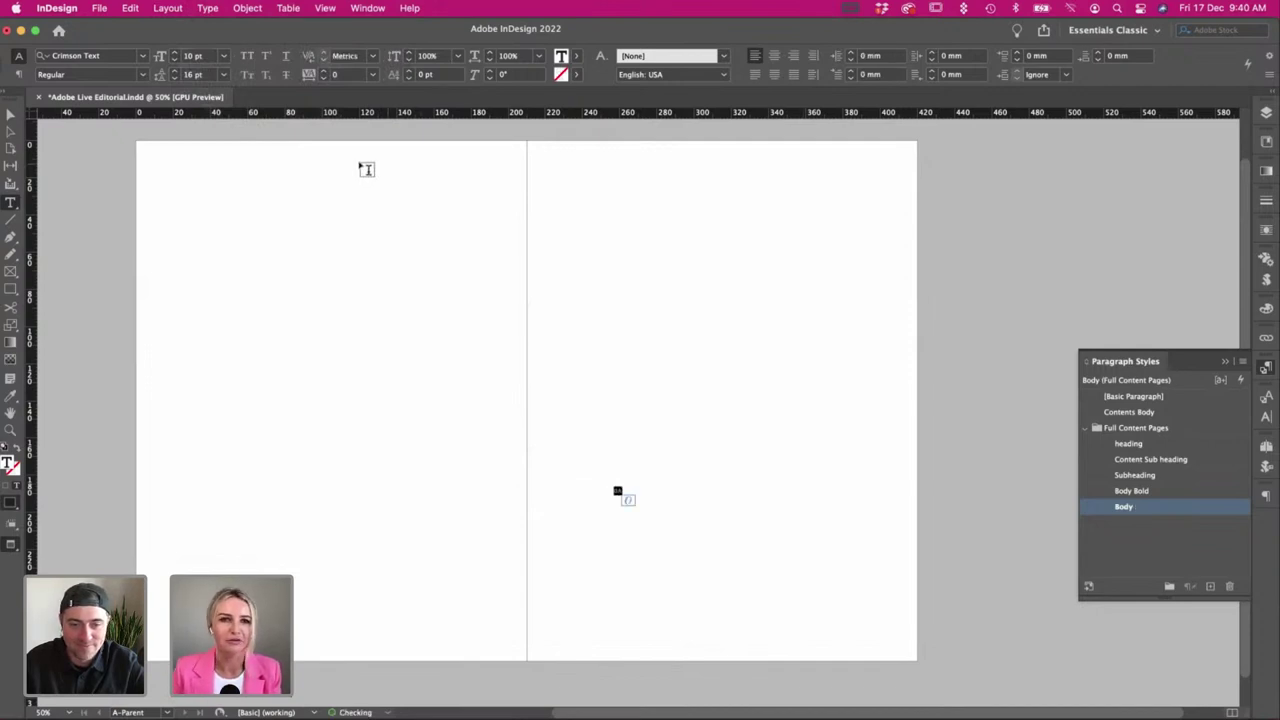
pyautogui.click(1148, 509)
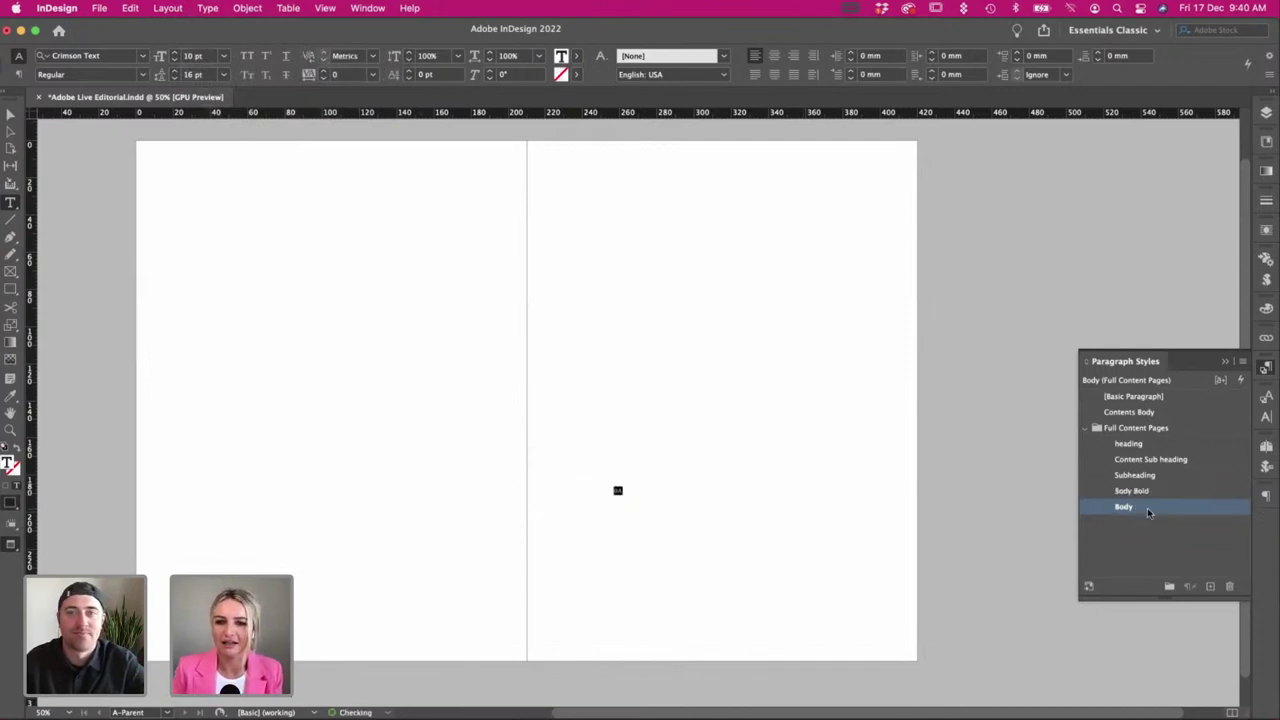
pyautogui.click(1150, 444)
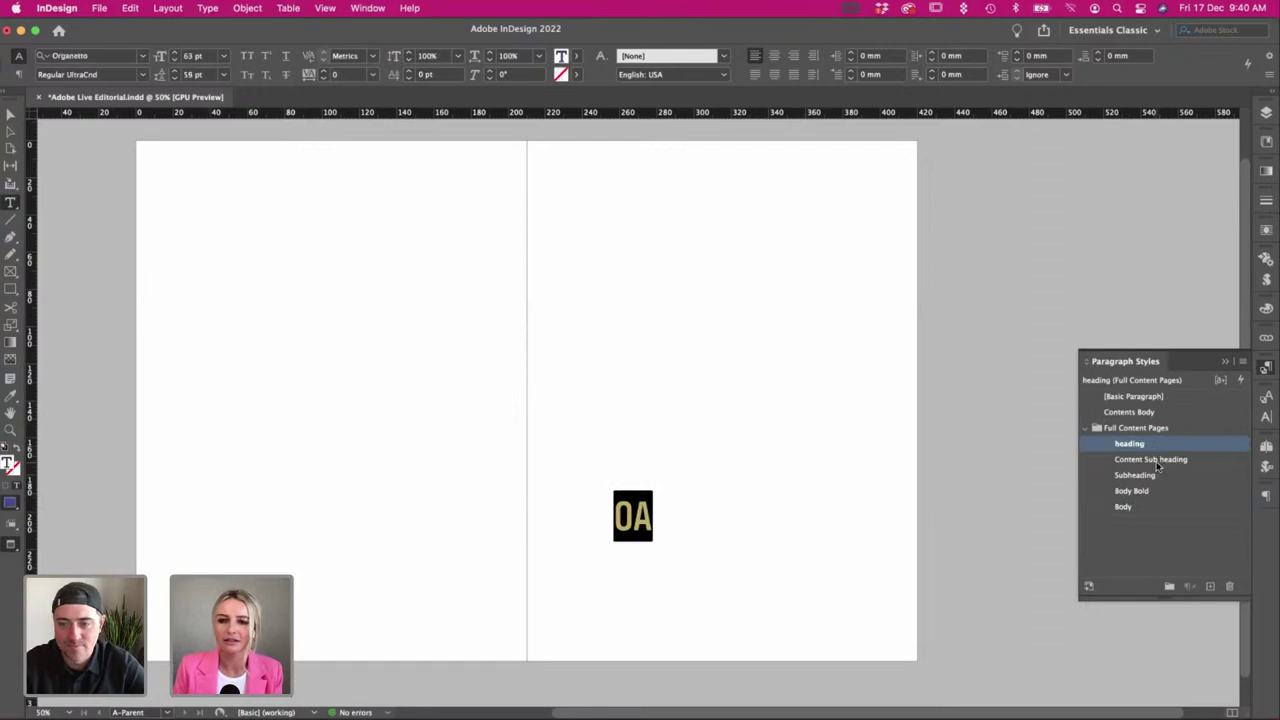
pyautogui.click(1155, 474)
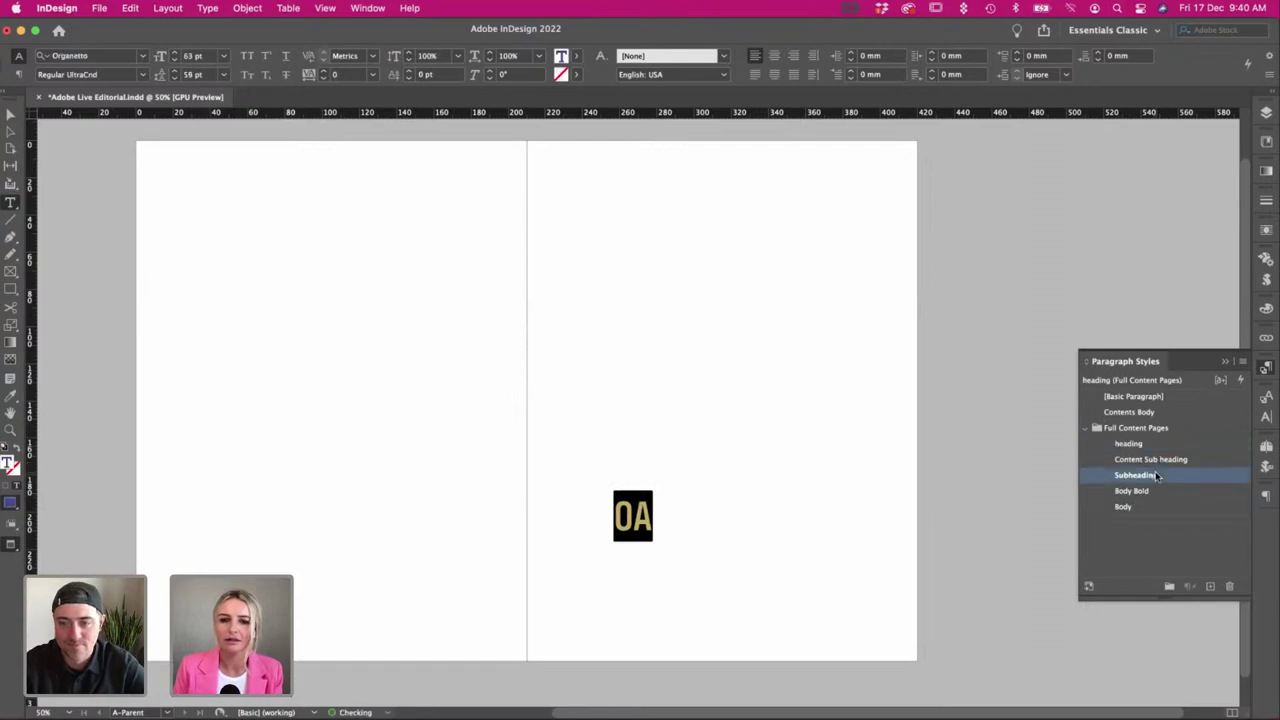
# Reduce the selected page number marker's font size to 11 pt and align it to the right.
pyautogui.click(175, 60)
pyautogui.click(175, 60)
pyautogui.click(175, 60)
pyautogui.click(175, 60)
pyautogui.click(175, 60)
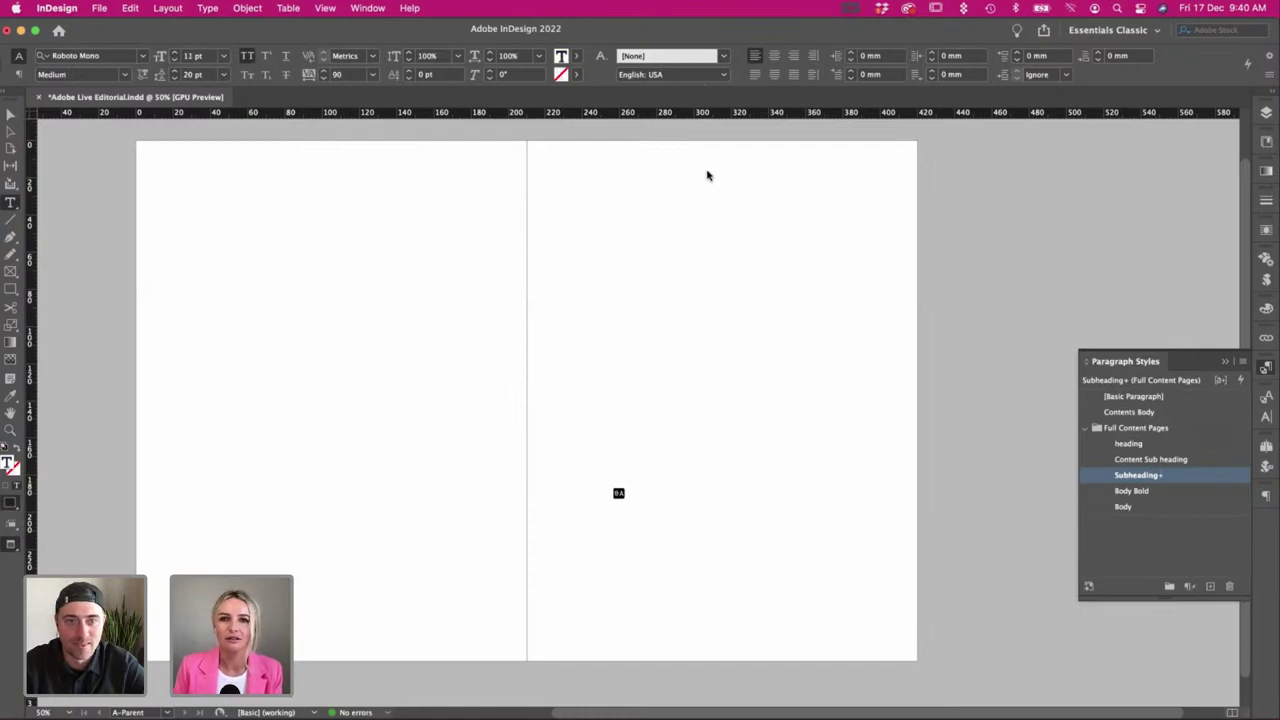
pyautogui.press('super+shift+r')
# Show the guides, move the page number frame below the right page's bottom margin at the outer corner, and shrink it to about 25 by 9 mm.
pyautogui.click(8, 115)
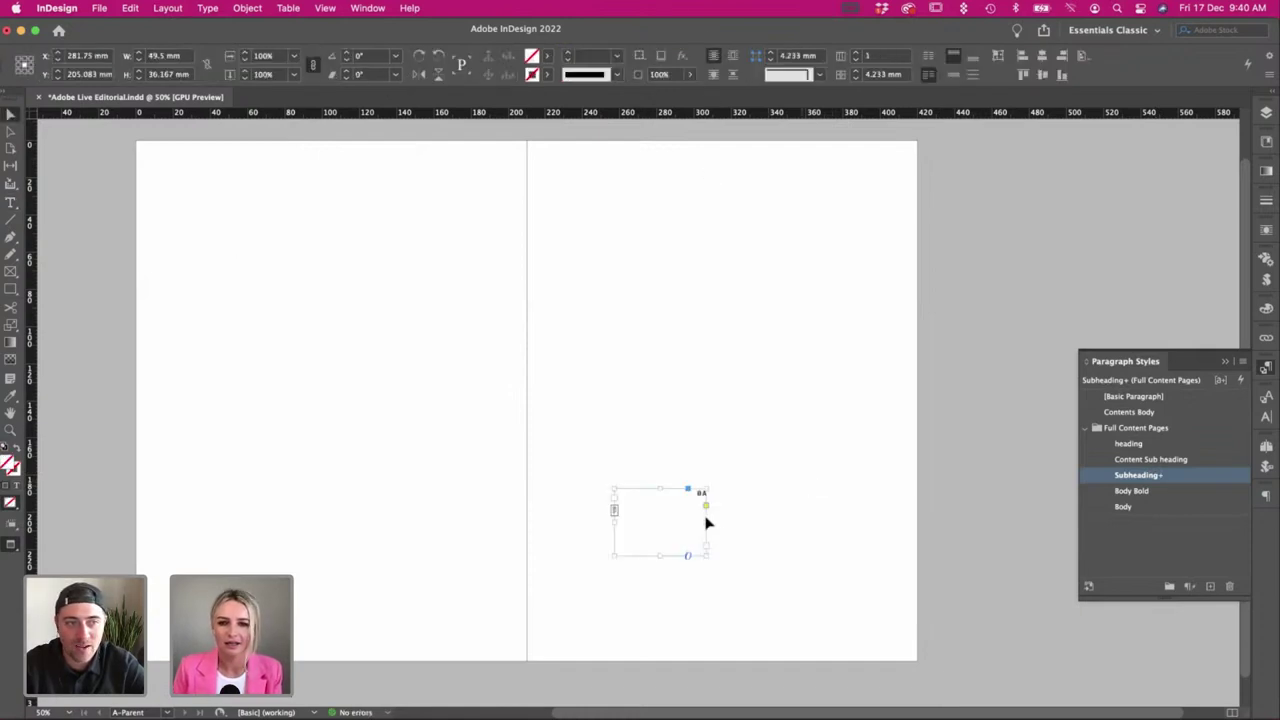
pyautogui.press('w')
pyautogui.moveTo(697, 503); pyautogui.dragTo(883, 648)
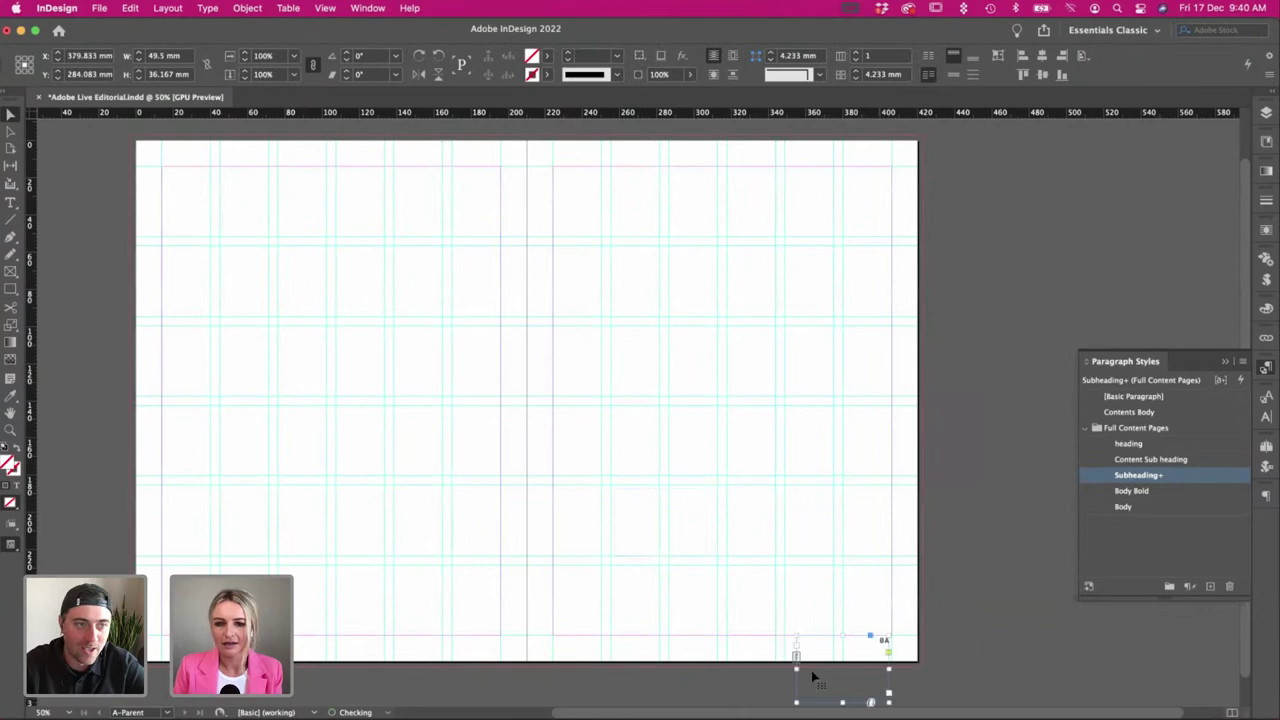
pyautogui.moveTo(808, 704); pyautogui.dragTo(842, 655)
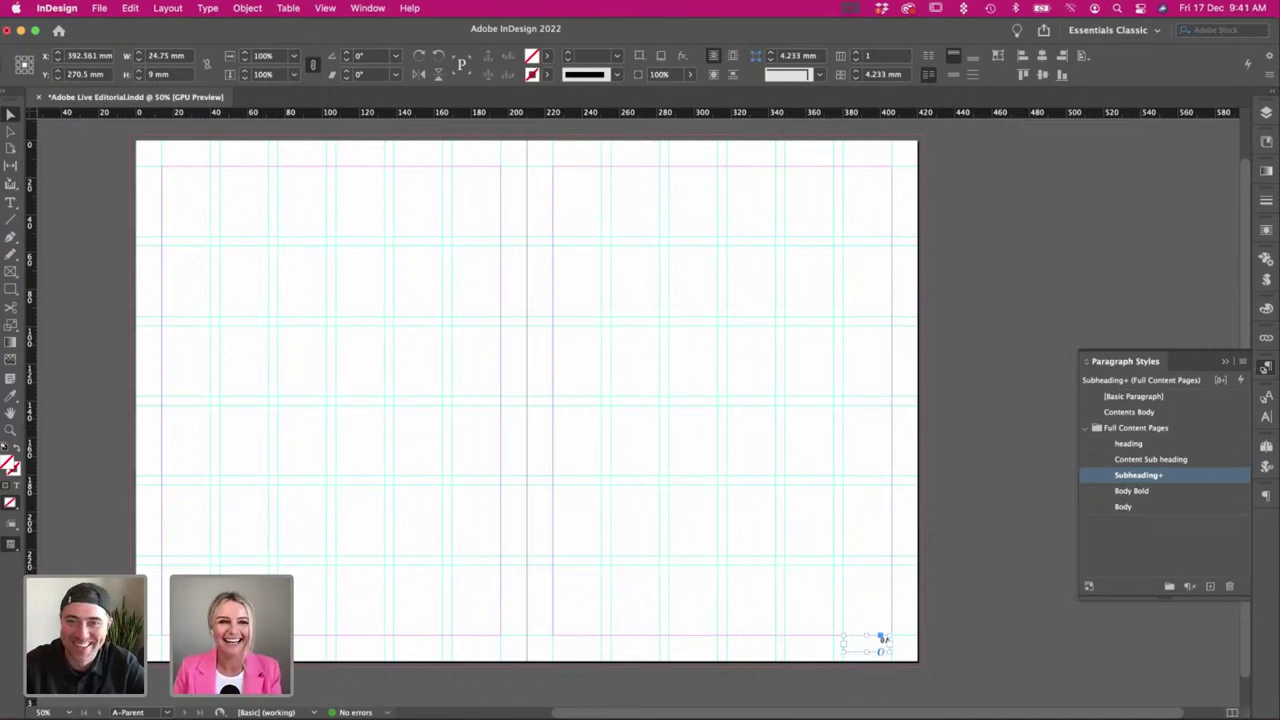
# Colour the page number text with the blue C=89 M=79 Y=0 K=0 swatch.
pyautogui.press('t')
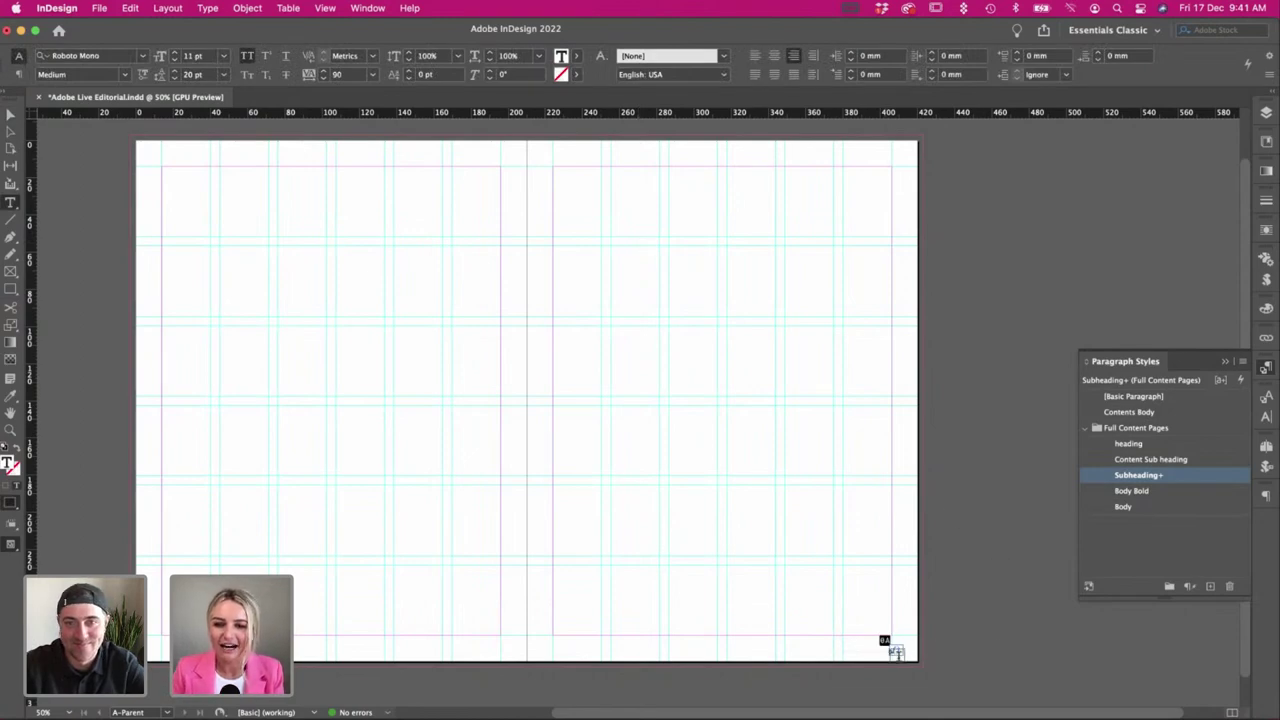
pyautogui.click(576, 57)
pyautogui.scroll(-2, 469, 177)
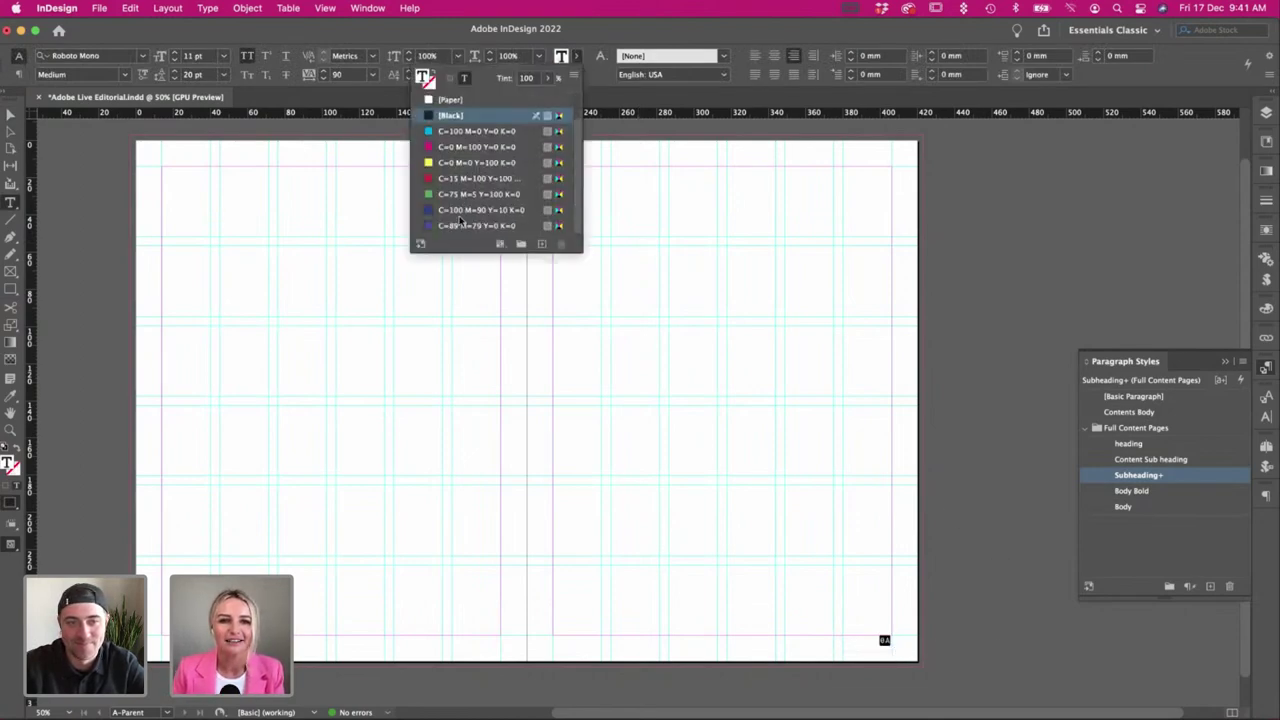
pyautogui.click(470, 193)
pyautogui.click(467, 226)
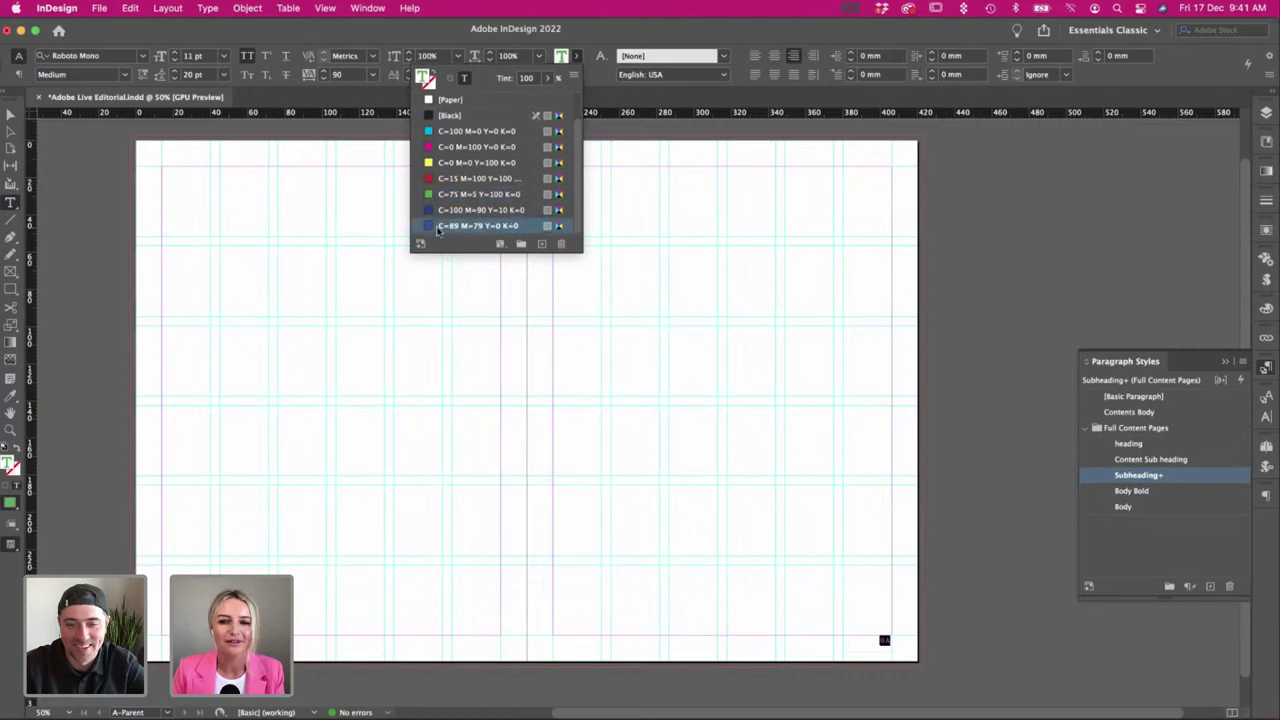
pyautogui.press('Escape')
# Set the page number marker's font size to 8 pt and deselect the text.
pyautogui.press('t')
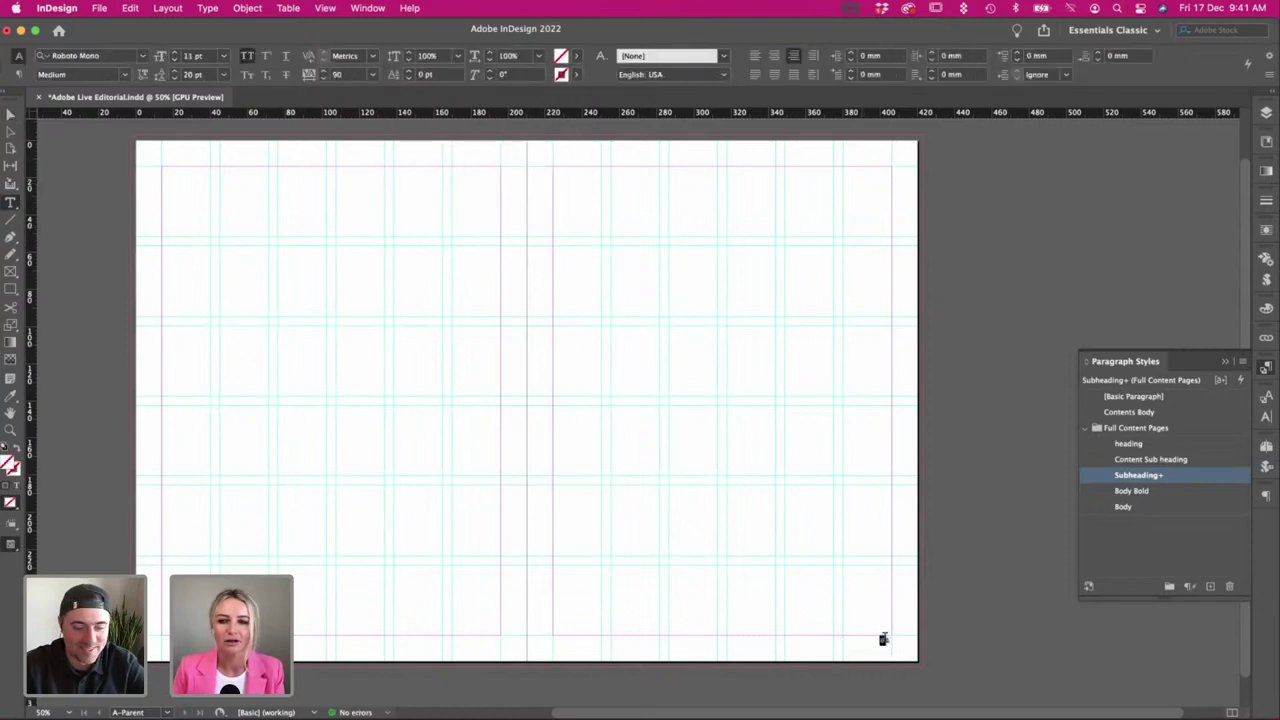
pyautogui.click(174, 60)
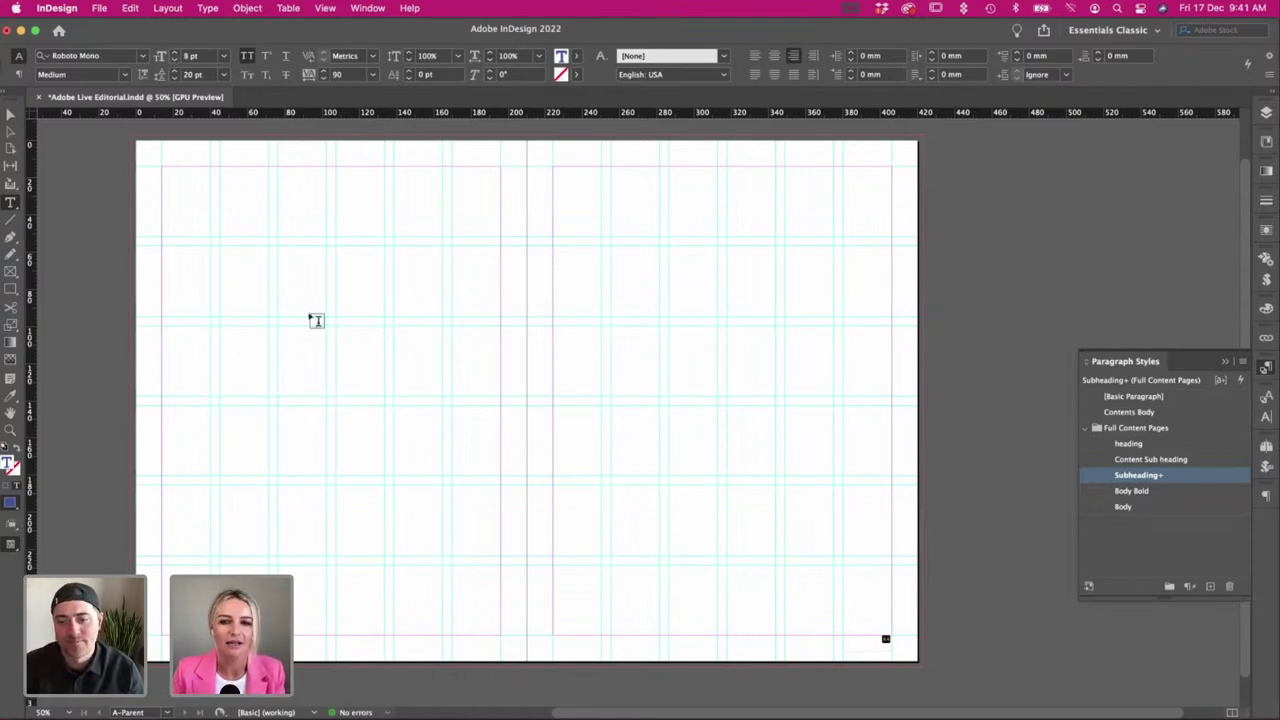
pyautogui.click(174, 60)
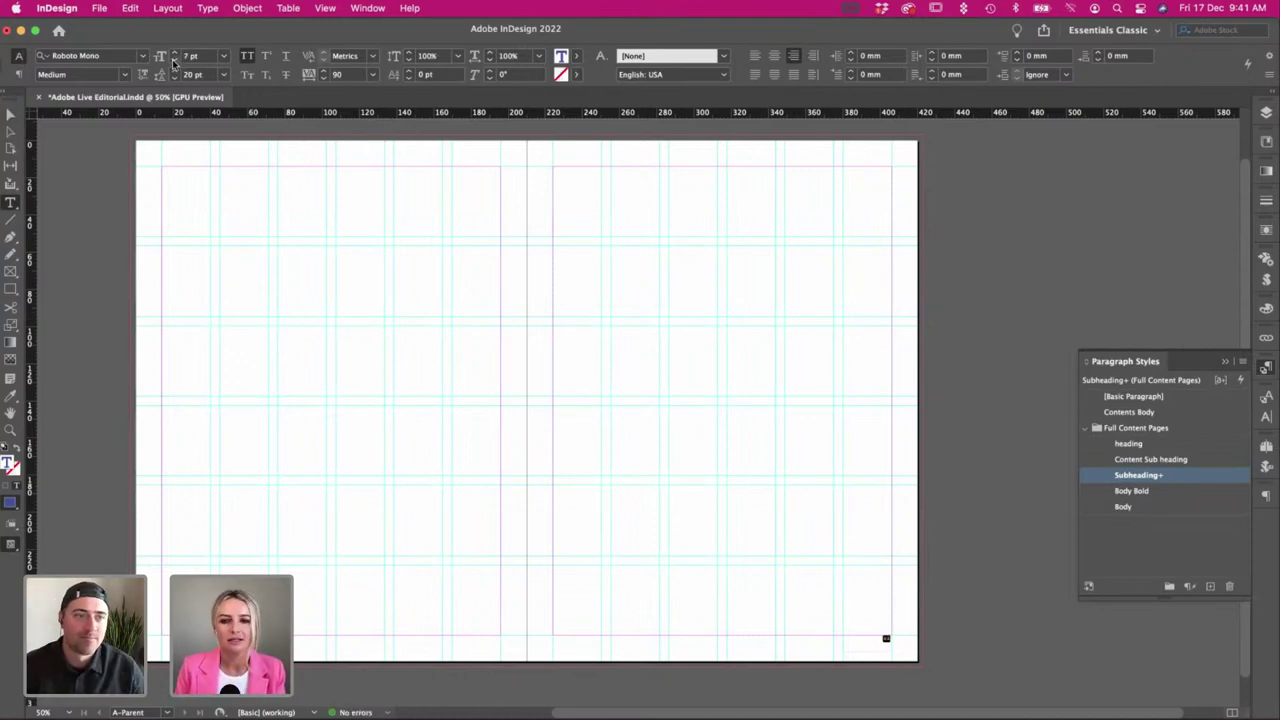
pyautogui.click(175, 57)
pyautogui.press('Escape')
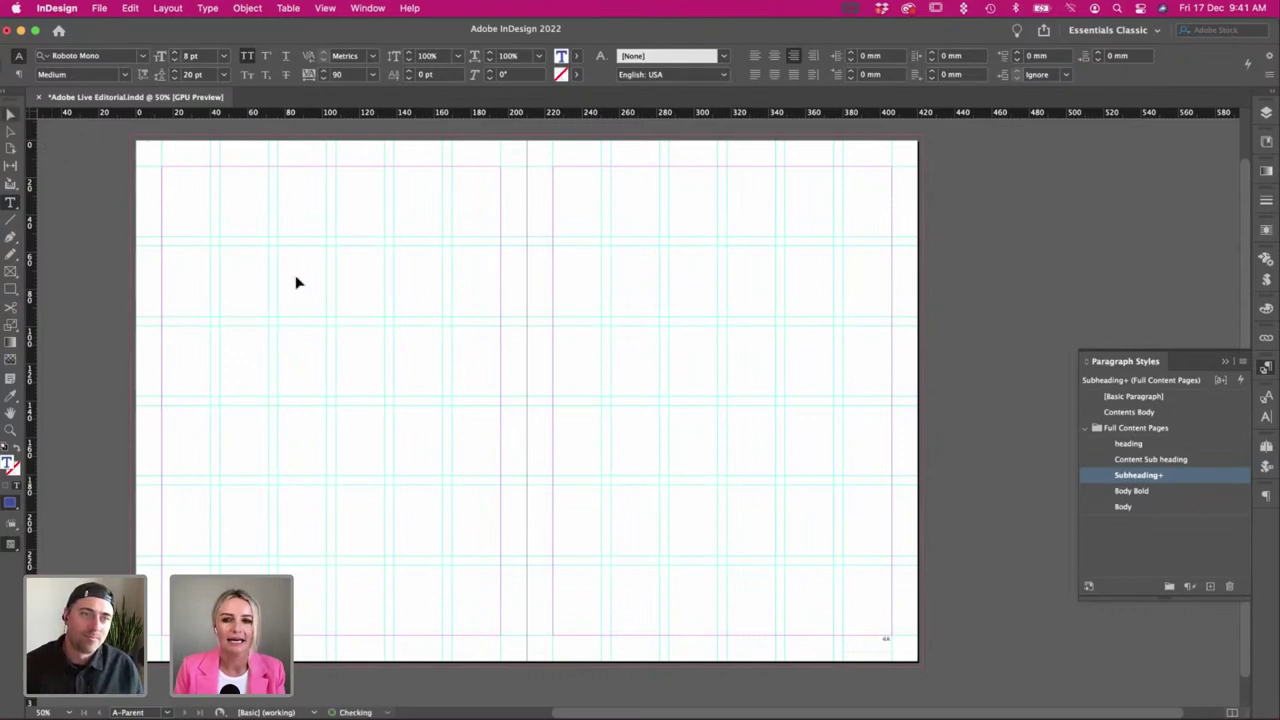
# Move the page number on the A-Parent spread slightly outward, toward the outer page edge.
pyautogui.moveTo(889, 649); pyautogui.dragTo(897, 648)
pyautogui.click(795, 520)
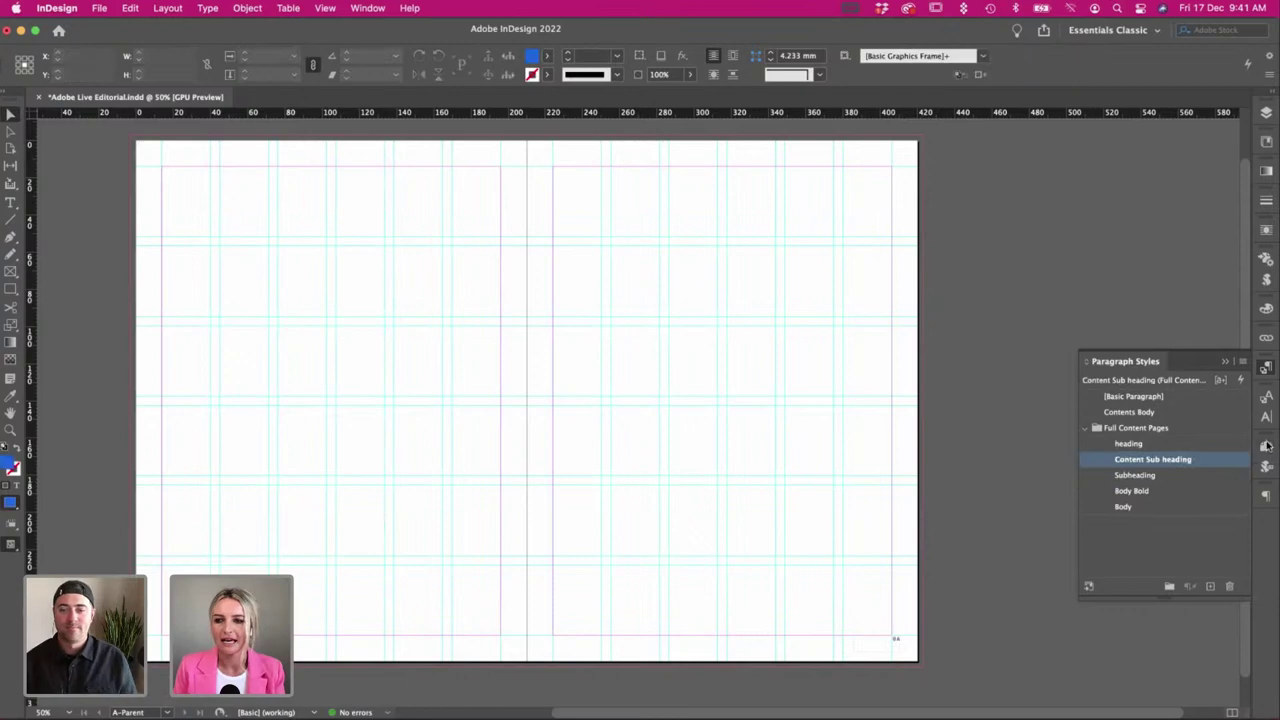
# Open spread 8-9 and nudge the surfboard, shell and flower illustrations in the lower corner slightly up and inward.
pyautogui.click(1266, 446)
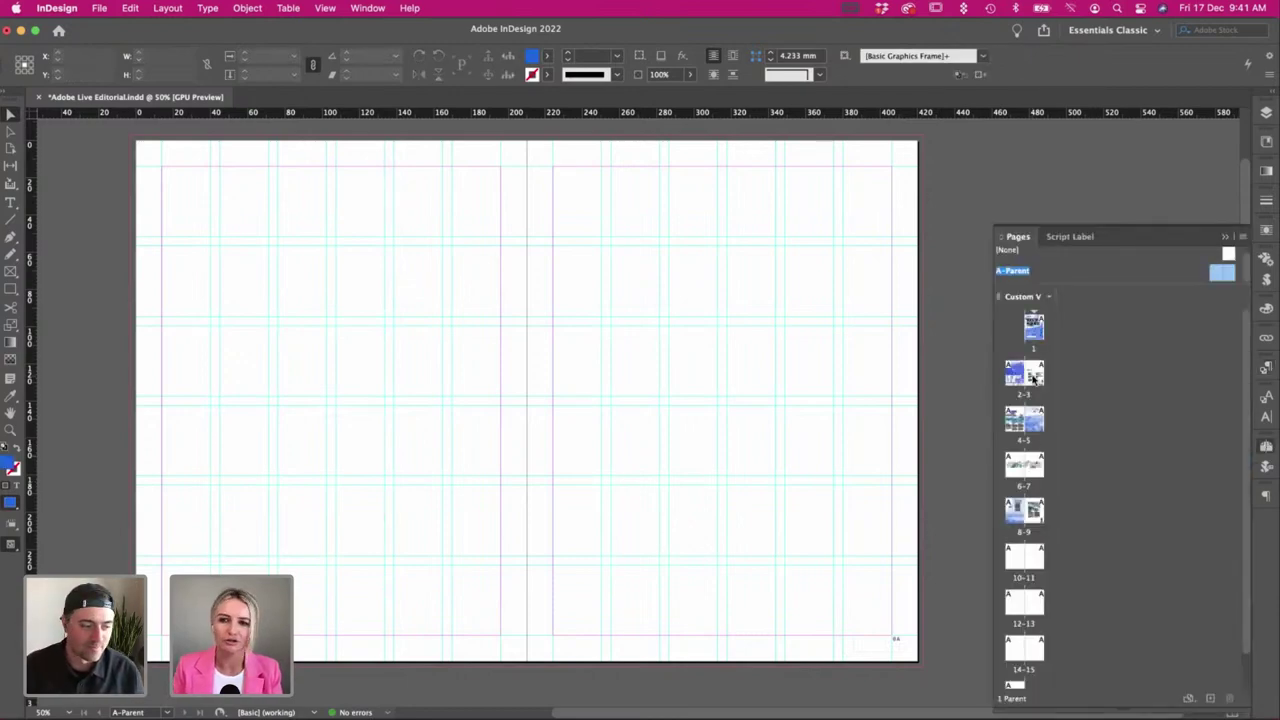
pyautogui.doubleClick(1030, 512)
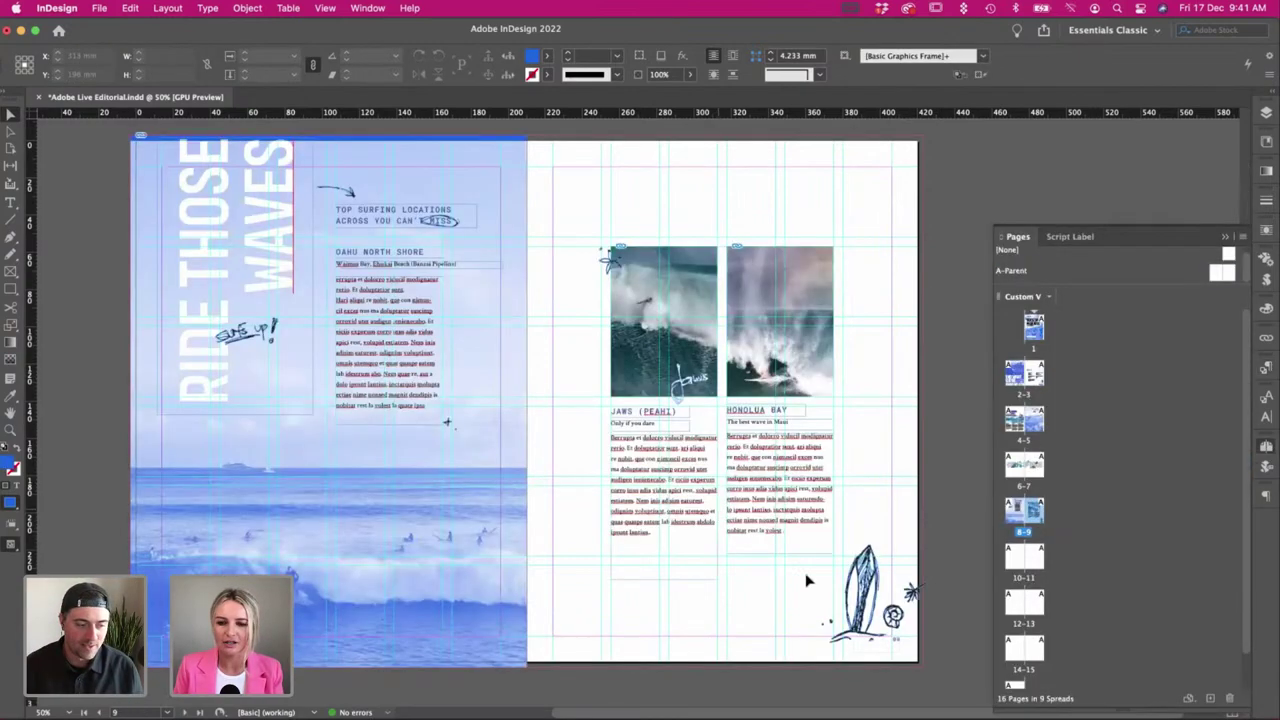
pyautogui.moveTo(800, 570); pyautogui.dragTo(940, 632)
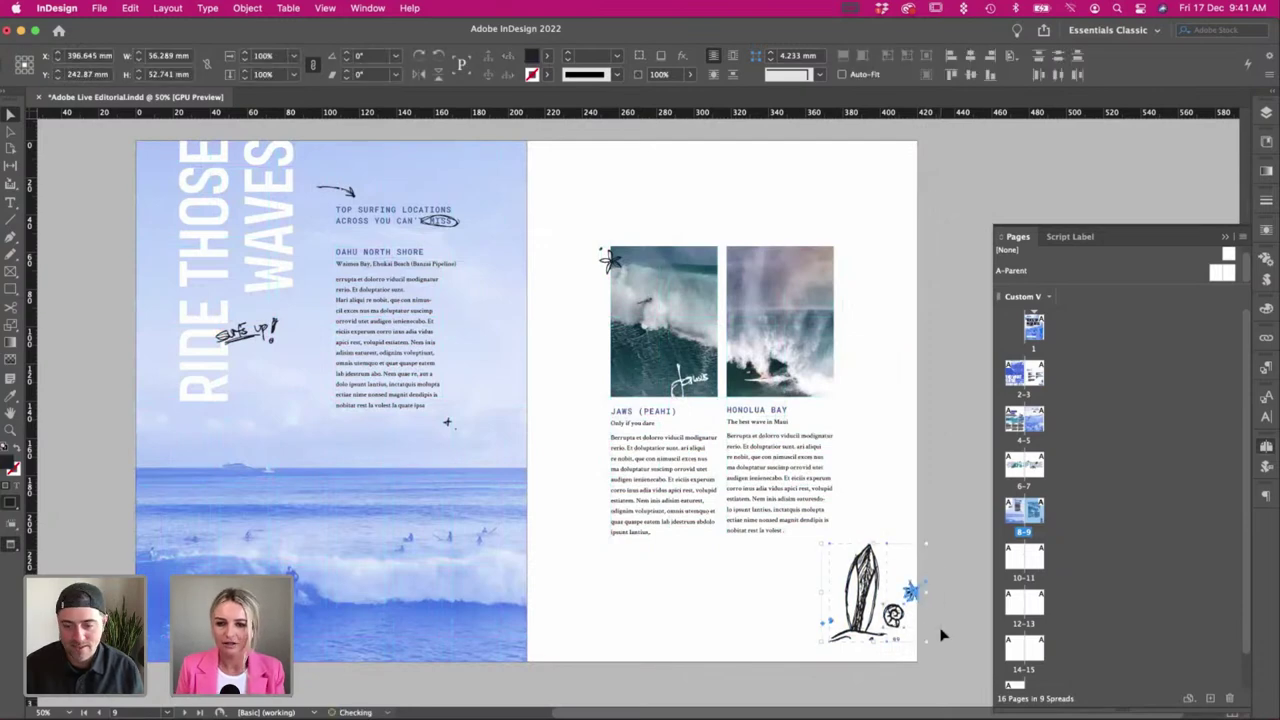
pyautogui.click(940, 632)
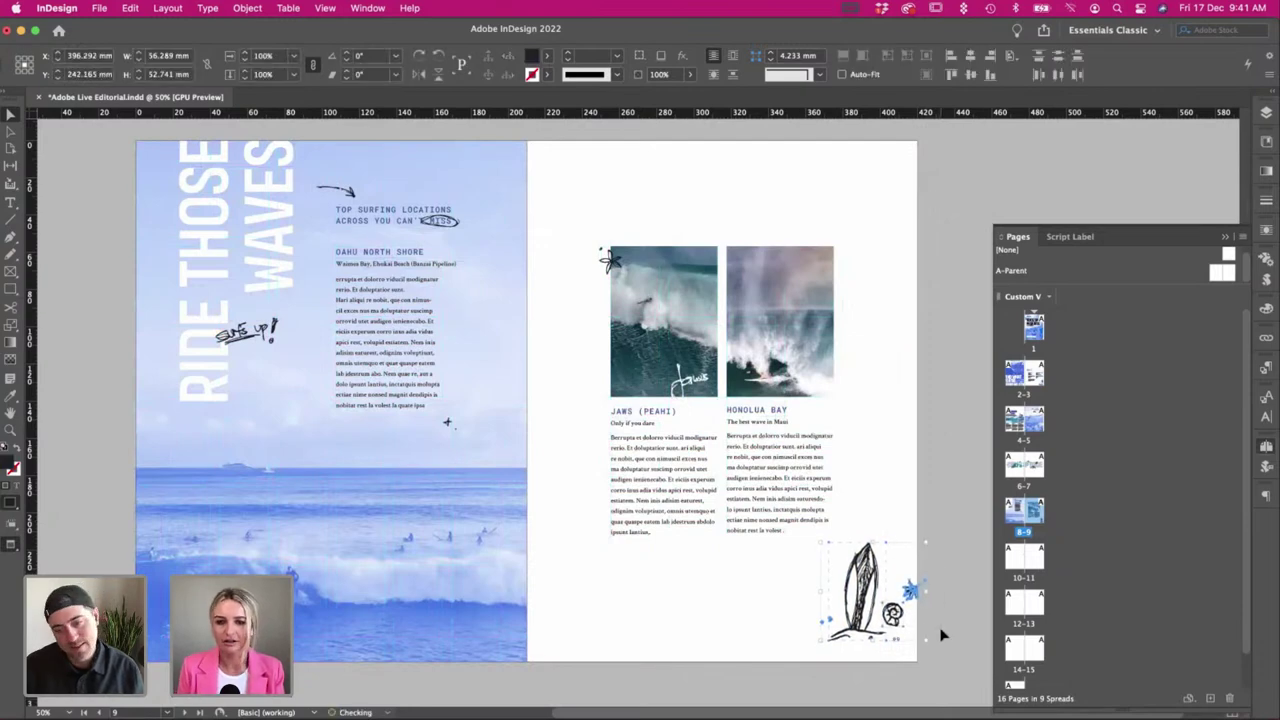
# Review spreads 6-7, 4-5 and 2-3, and return to the surfing spread on pages 8-9.
pyautogui.doubleClick(1034, 465)
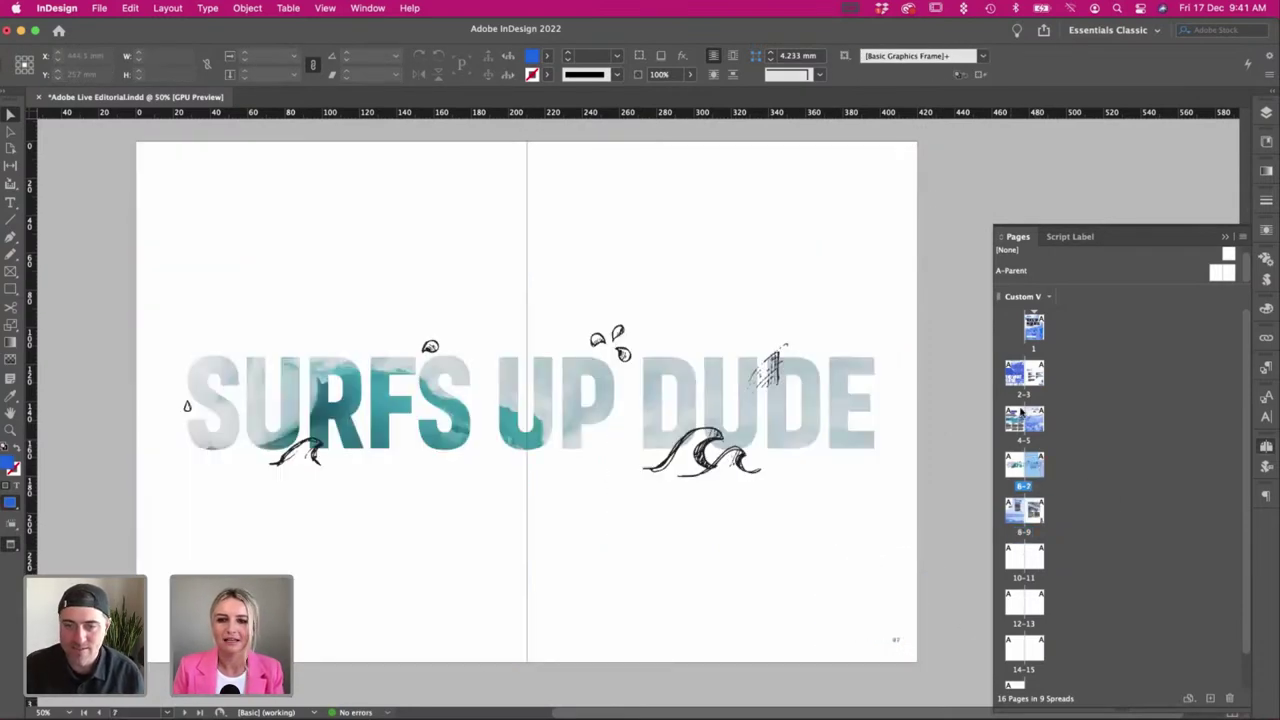
pyautogui.doubleClick(1025, 422)
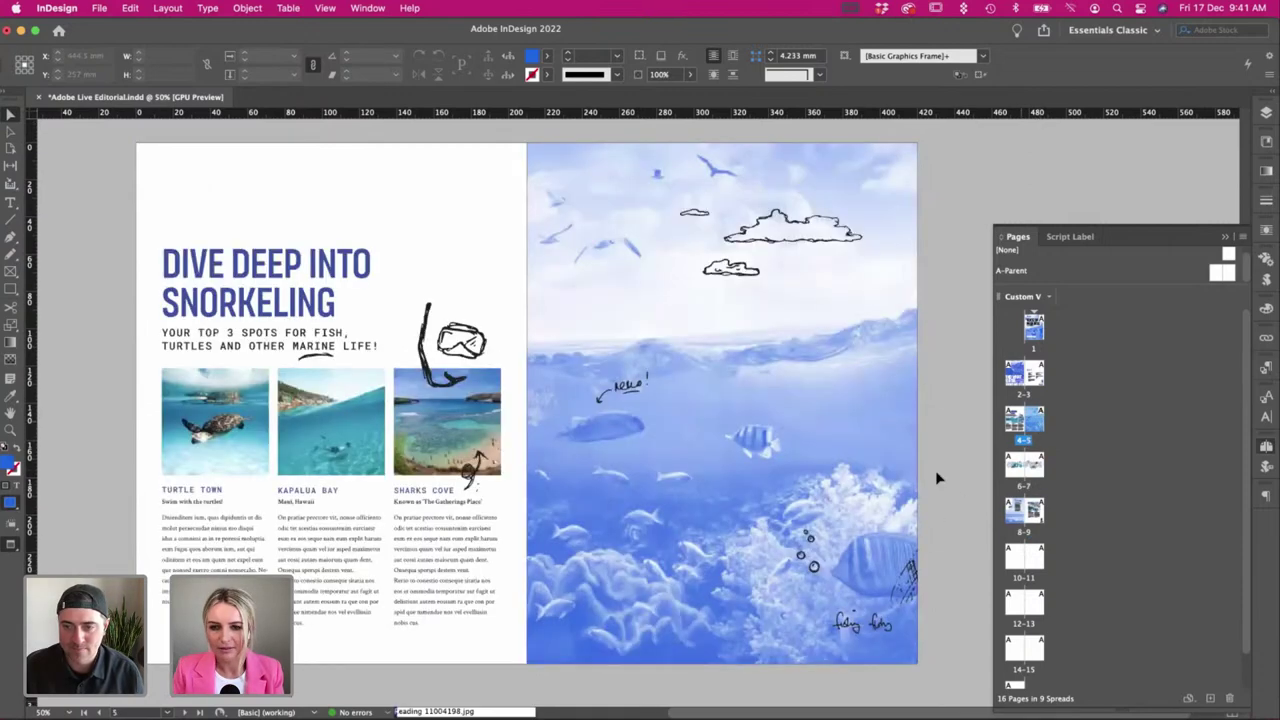
pyautogui.doubleClick(1036, 385)
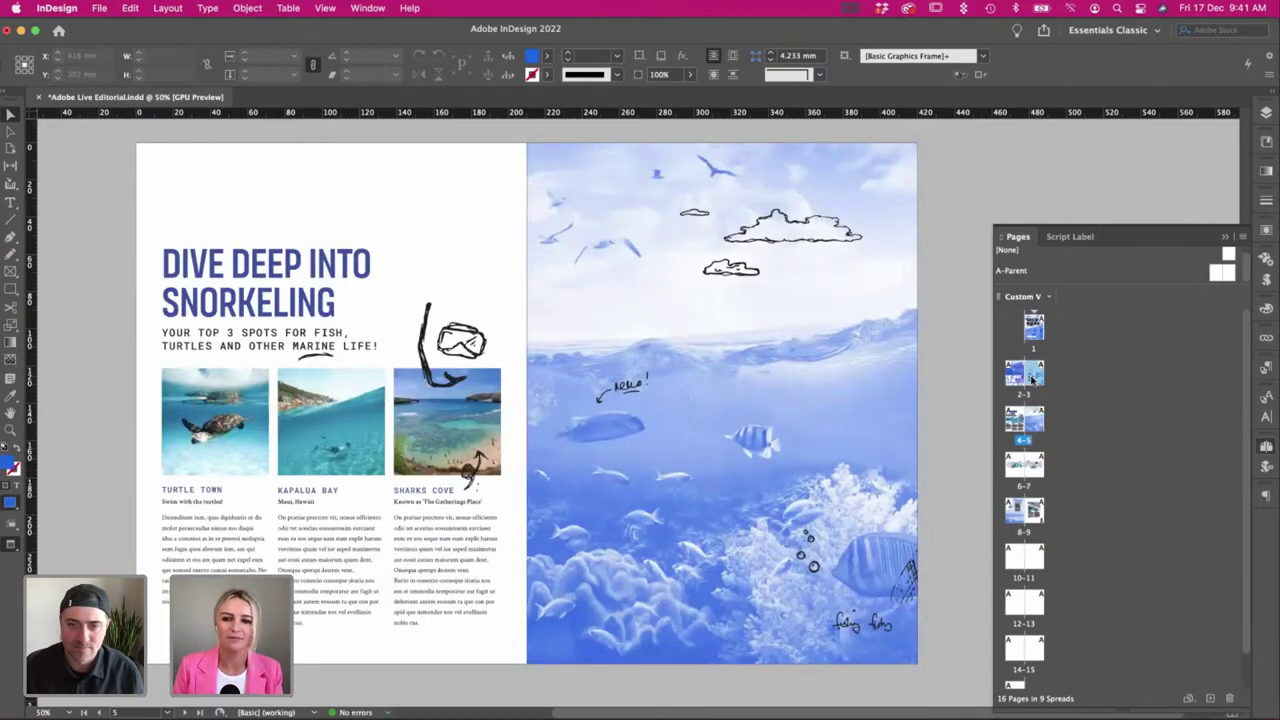
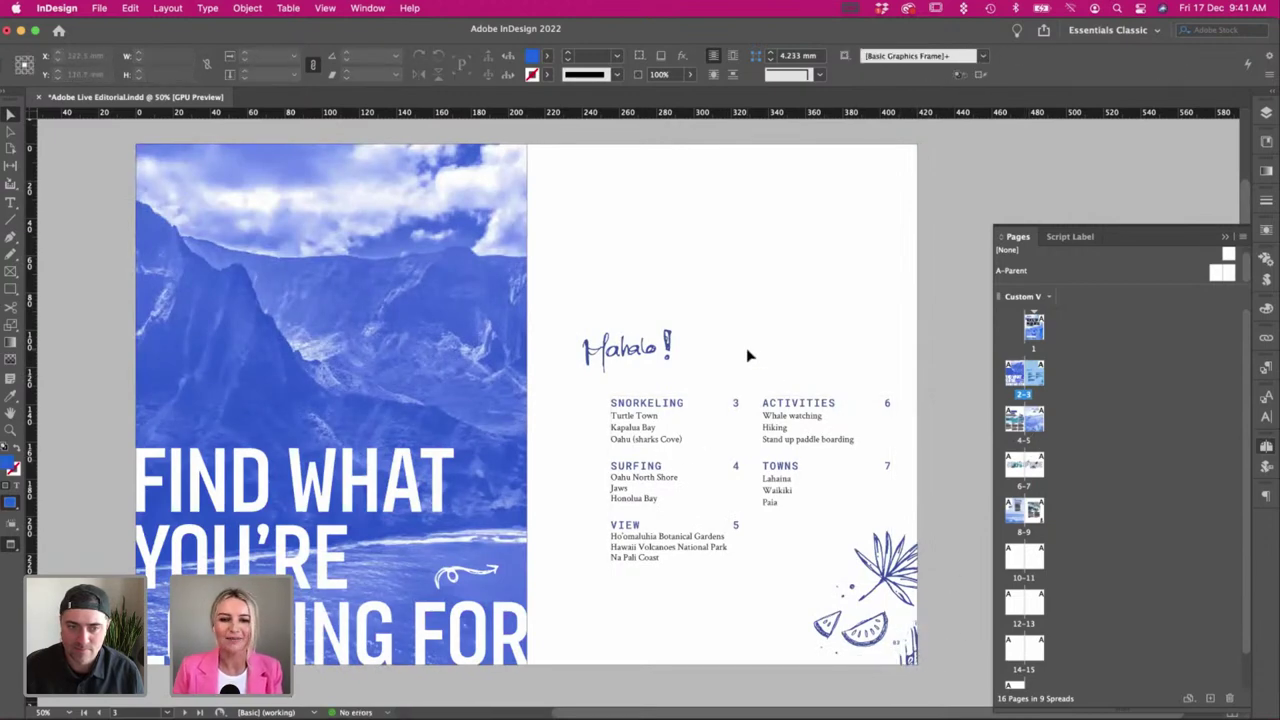
pyautogui.hscroll(-1, 749, 355)
pyautogui.doubleClick(1040, 512)
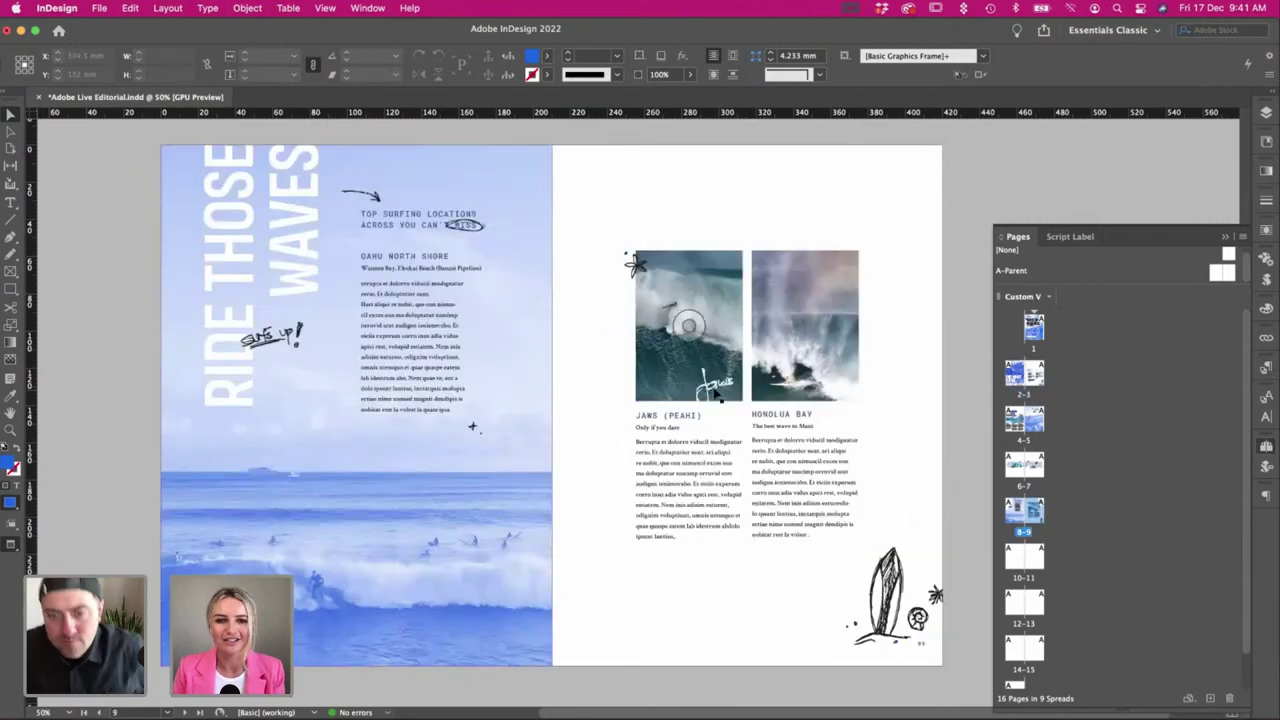
pyautogui.hscroll(-2, 586, 375)
pyautogui.hscroll(1, 586, 375)
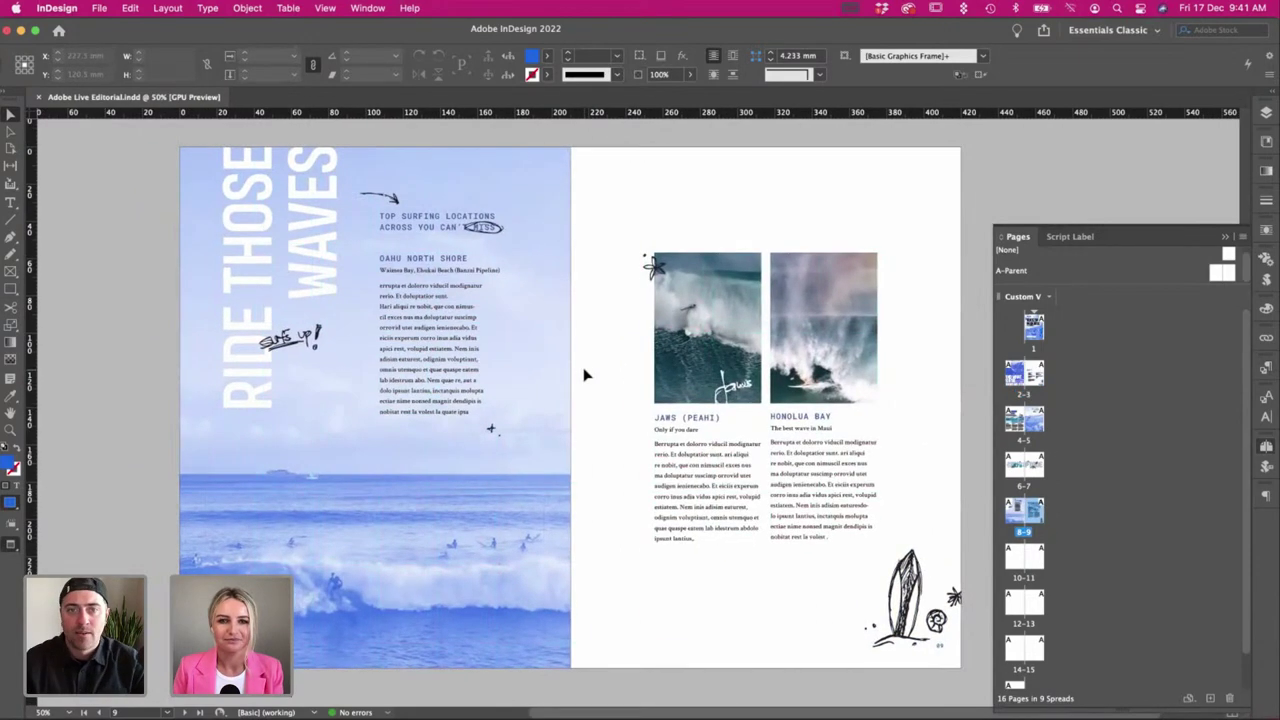
# Nudge the "surfs up!" lettering slightly down and check the surfing spread with and without its guides.
pyautogui.press('w')
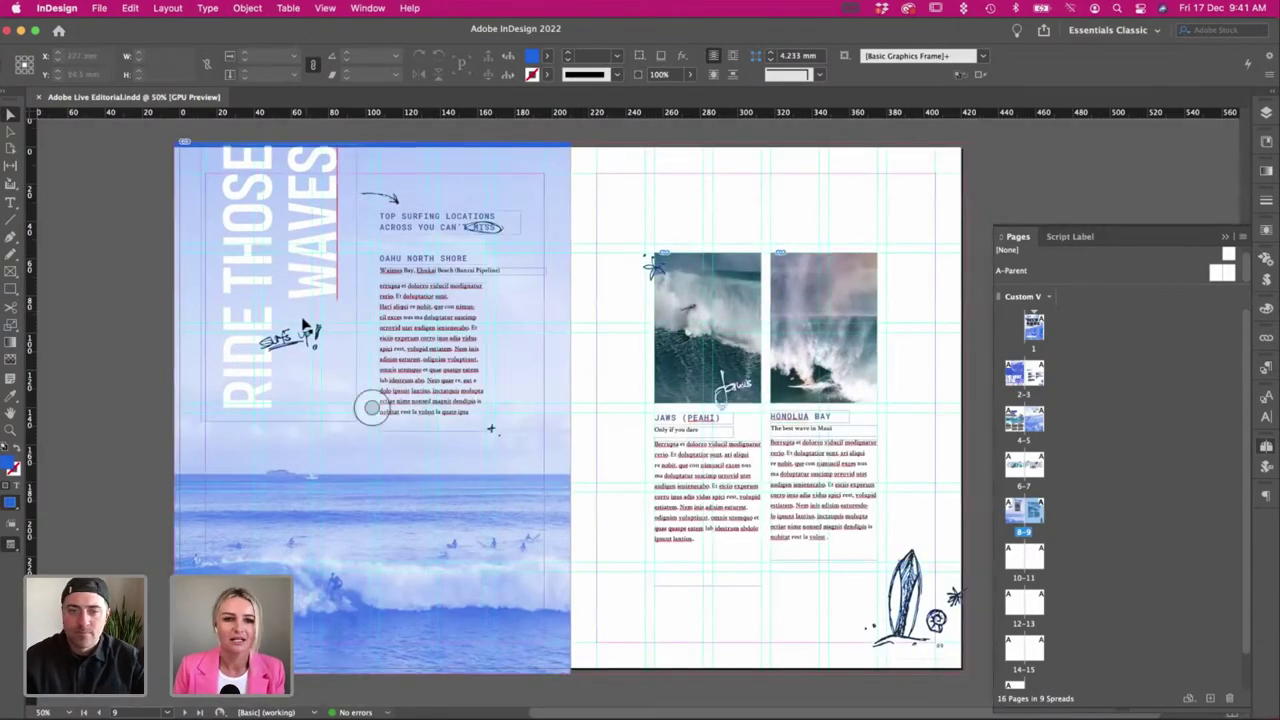
pyautogui.press('w')
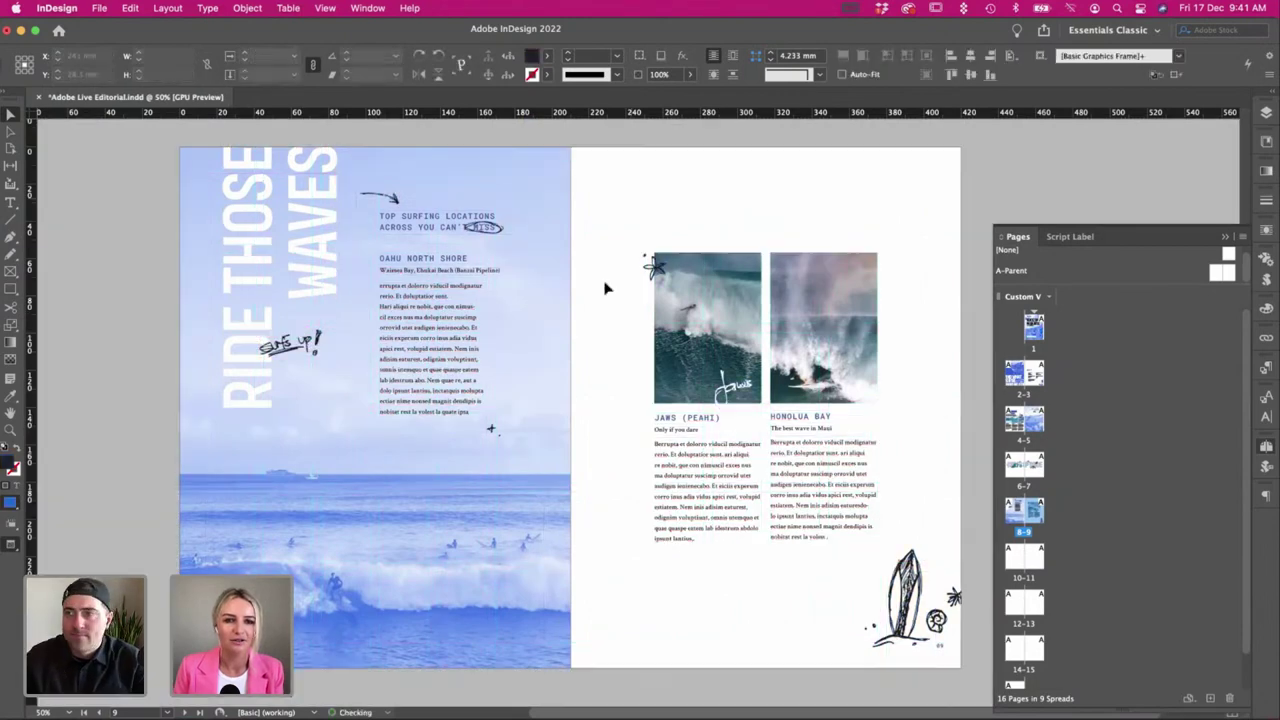
pyautogui.press('w')
pyautogui.press('w')
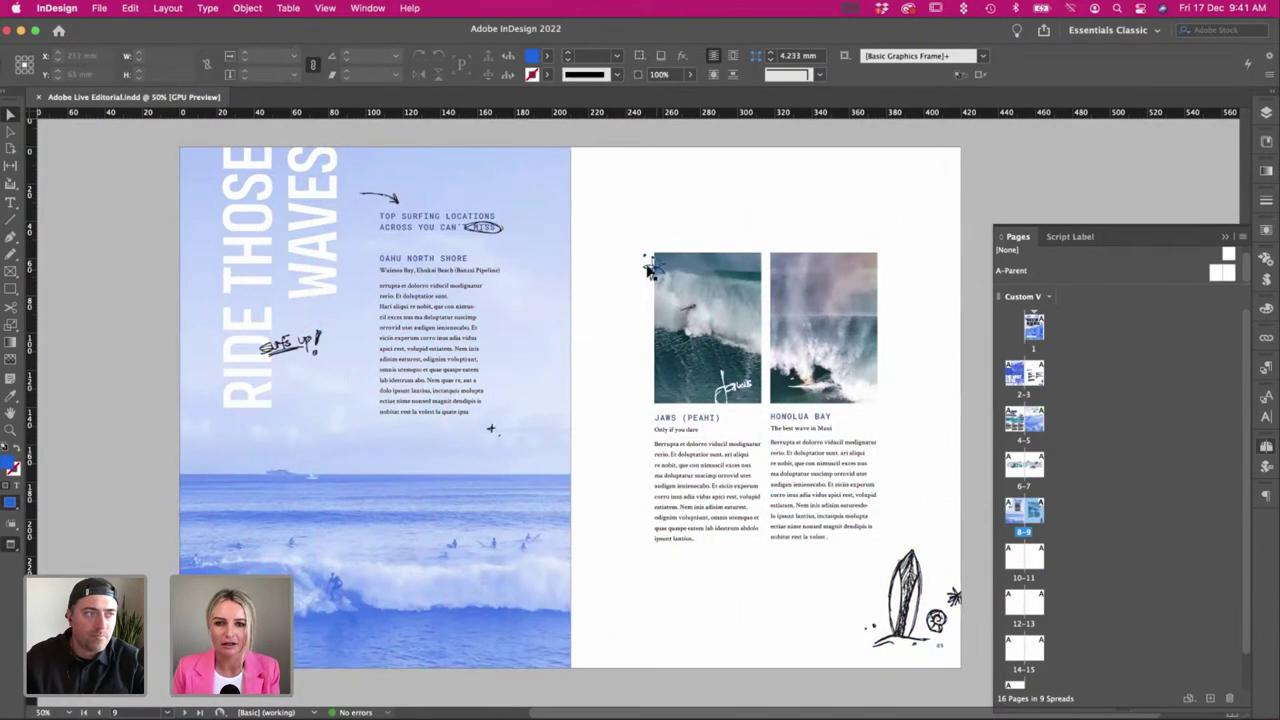
pyautogui.hscroll(1, 591, 248)
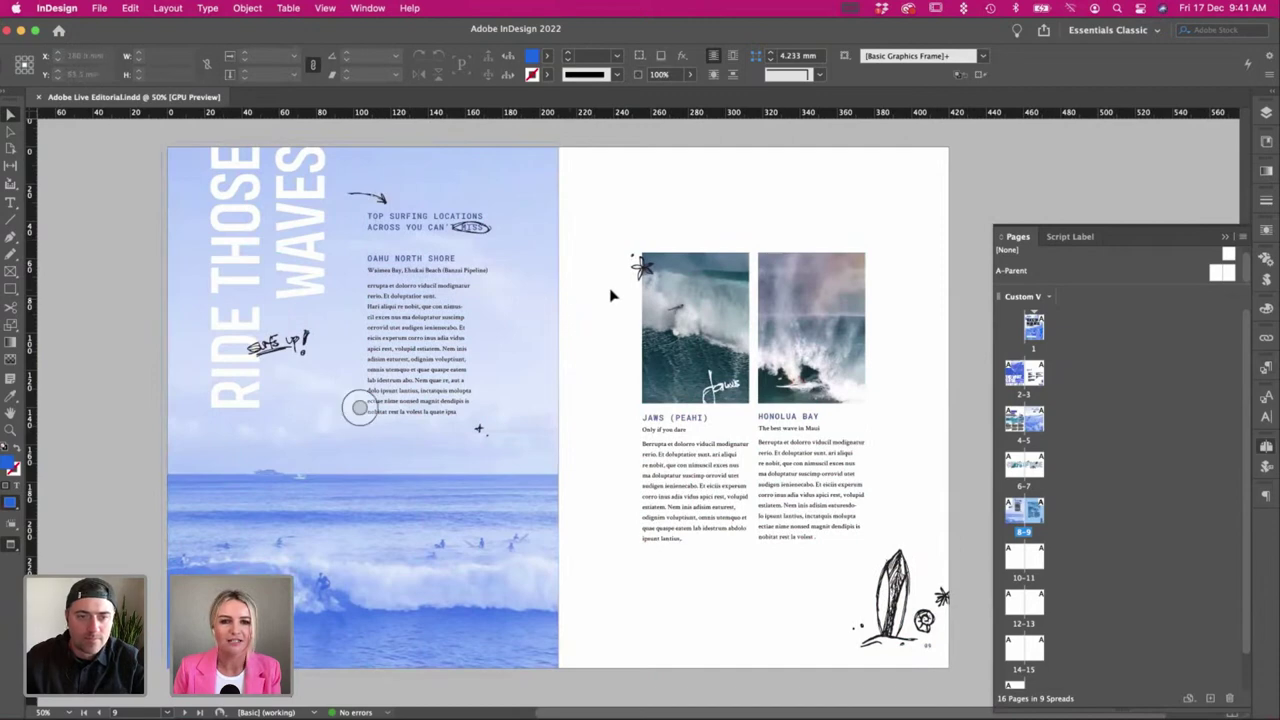
# Group the plus and dot doodles below the Oahu North Shore text, nudge them slightly up, and save the document.
pyautogui.click(478, 430)
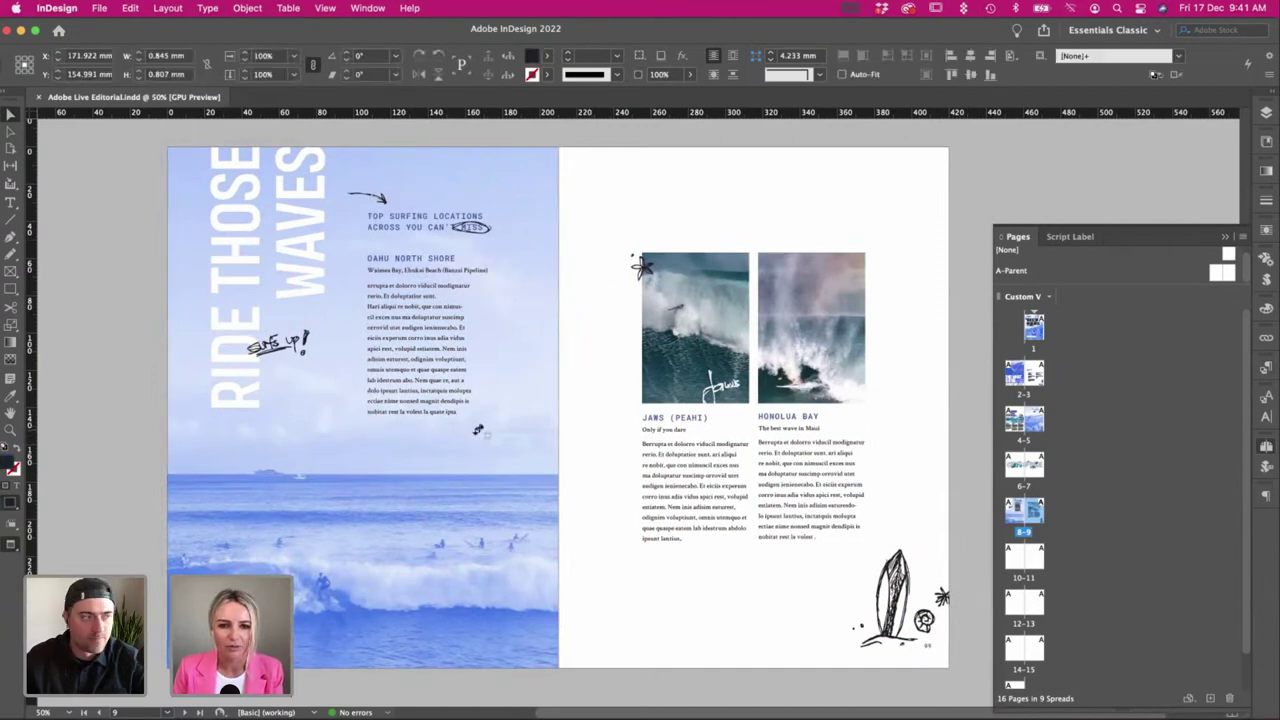
pyautogui.keyDown('shift'); pyautogui.click(482, 431); pyautogui.keyUp('shift')
pyautogui.press('super+g')
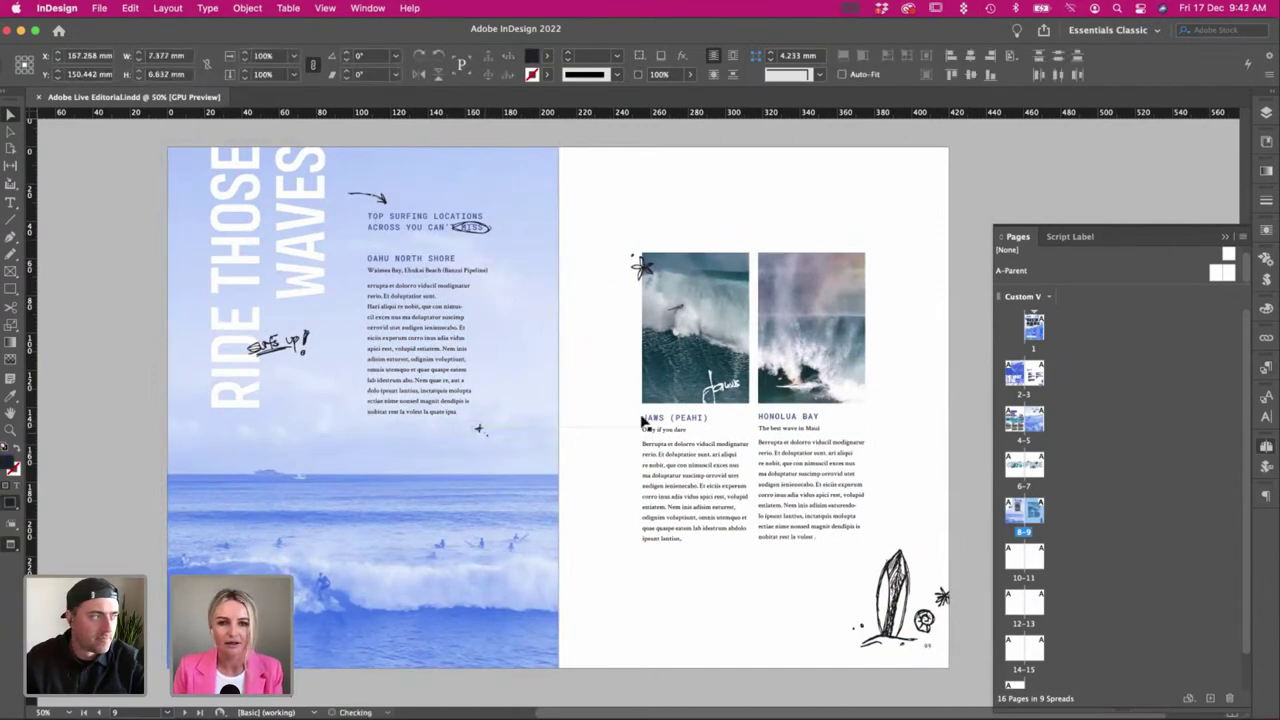
pyautogui.click(609, 409)
pyautogui.press('super+s')
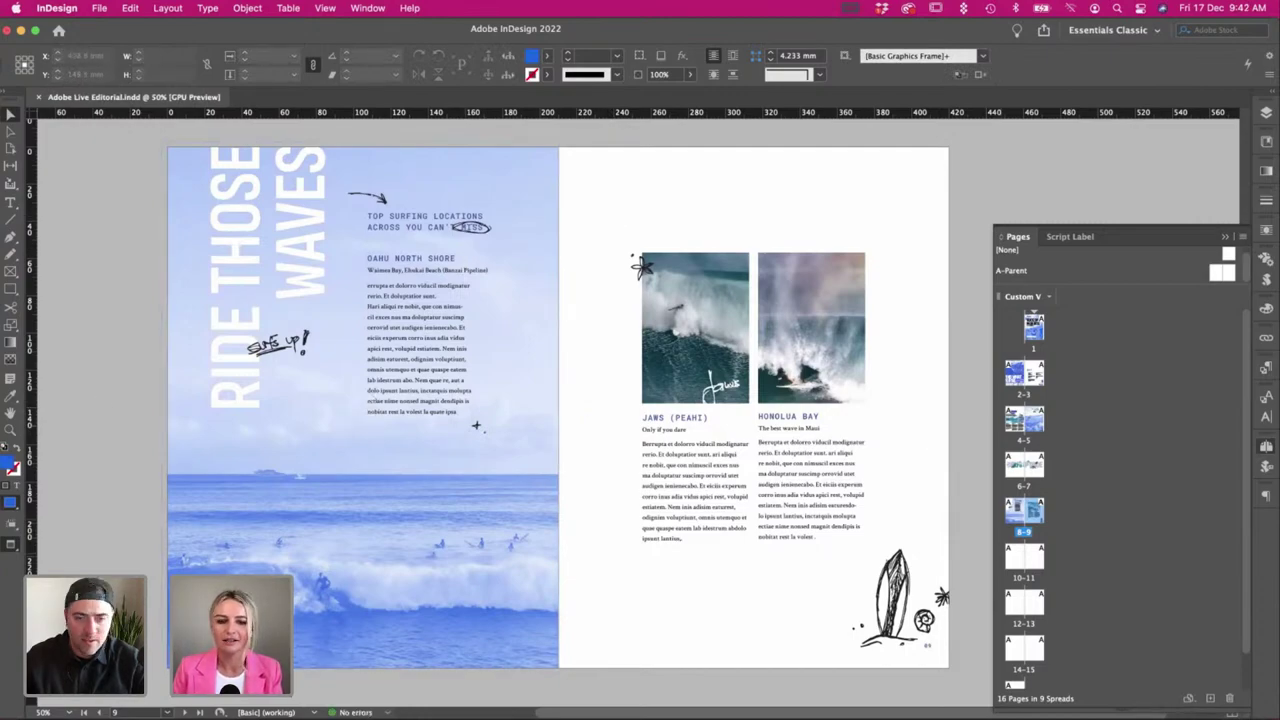
# Switch to Illustrator and examine the View spread wireframe in Layout & Type.ai.
pyautogui.press('super+Tab')
pyautogui.hscroll(-5, 206, 363)
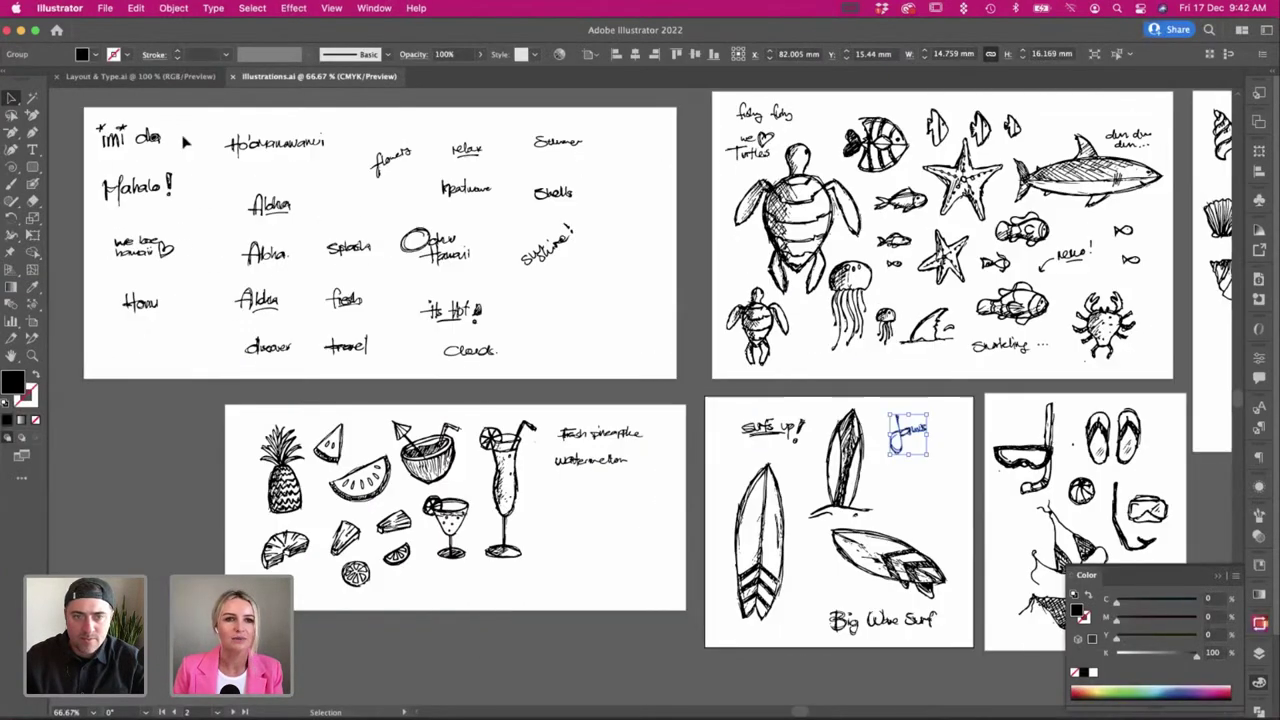
pyautogui.click(128, 75)
pyautogui.scroll(-5, 509, 369)
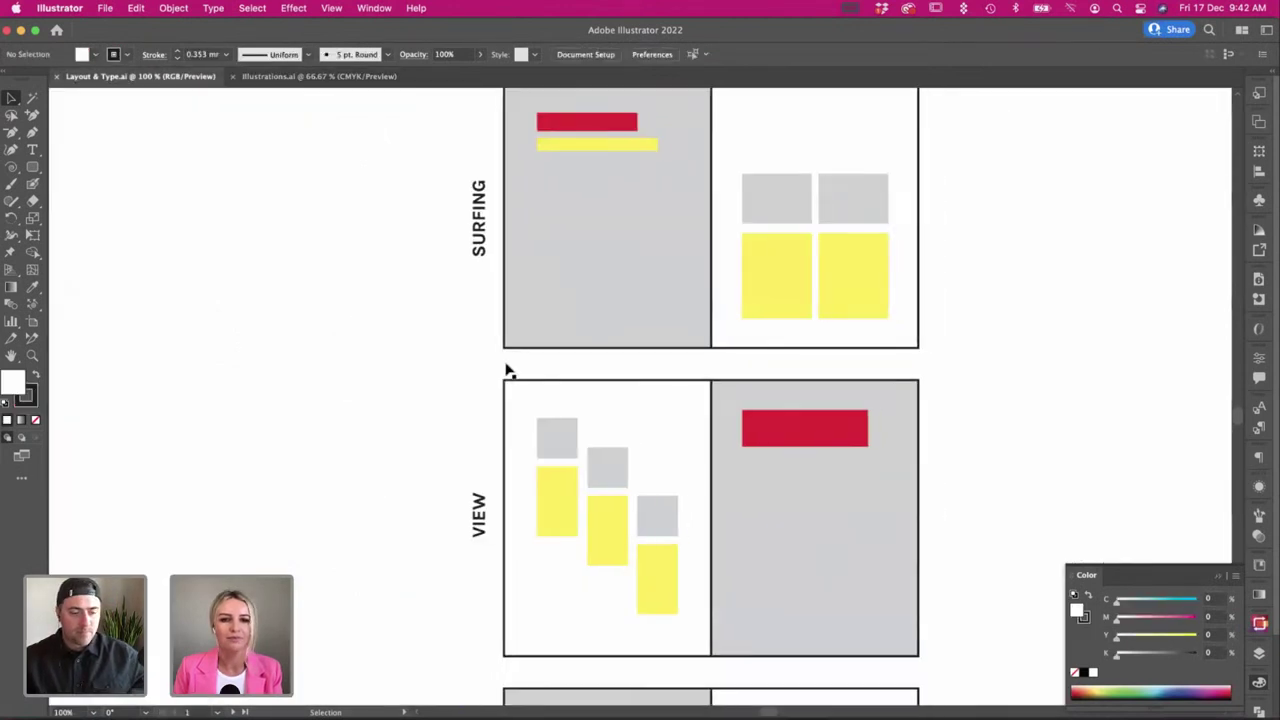
pyautogui.hscroll(5, 509, 369)
pyautogui.hscroll(-2, 508, 368)
pyautogui.scroll(-4, 508, 366)
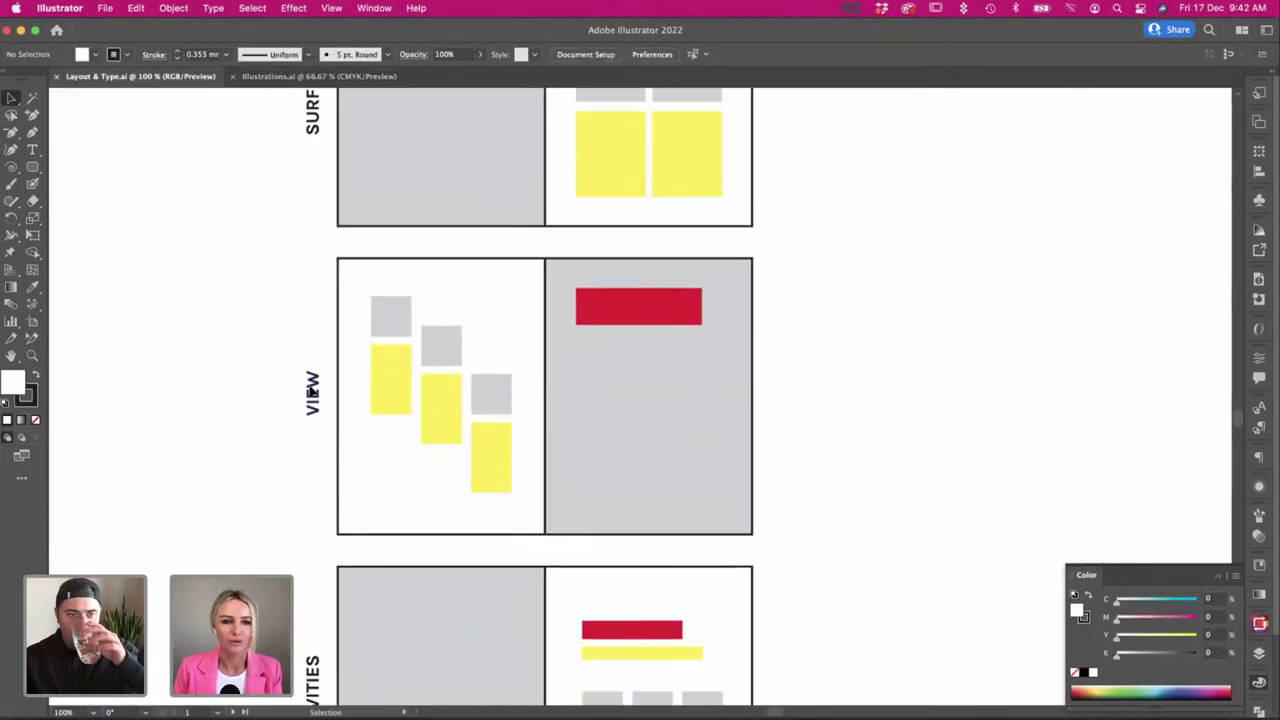
pyautogui.click(312, 394)
# Return to InDesign and draw a blue rectangle about 279.5 x 133 mm across the gutter of spread 10-11.
pyautogui.press('super+Tab')
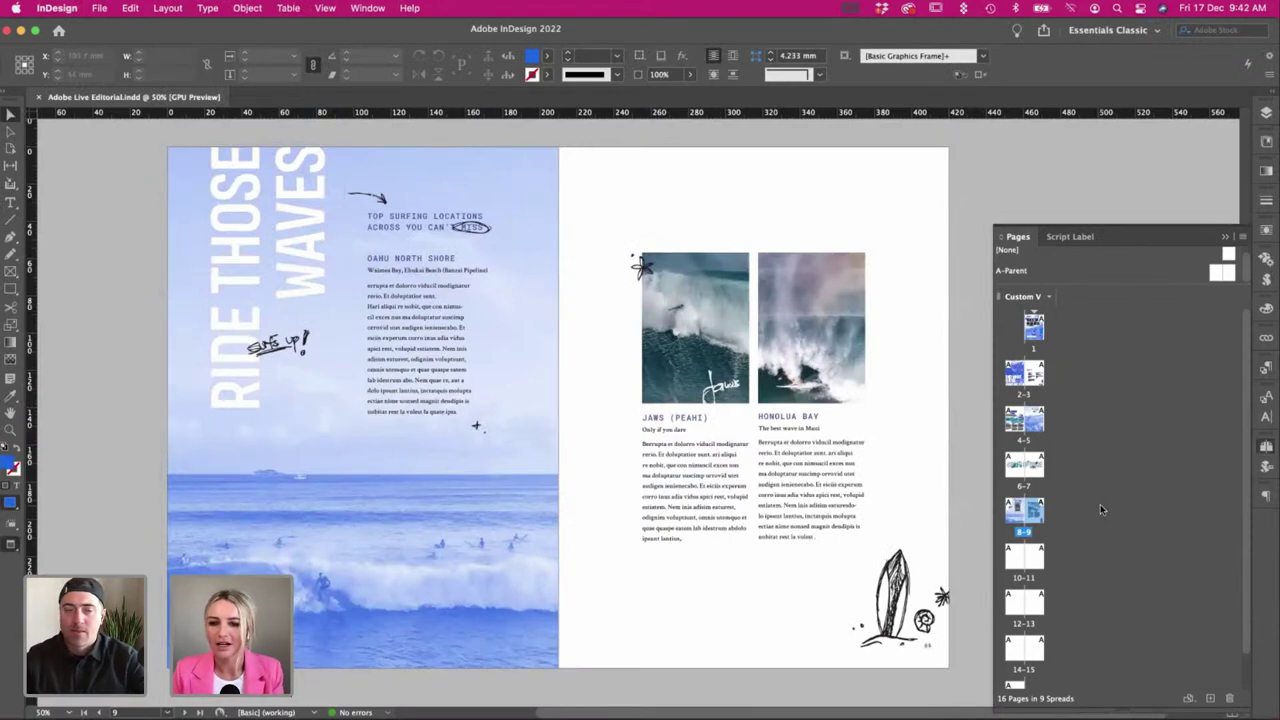
pyautogui.doubleClick(1016, 560)
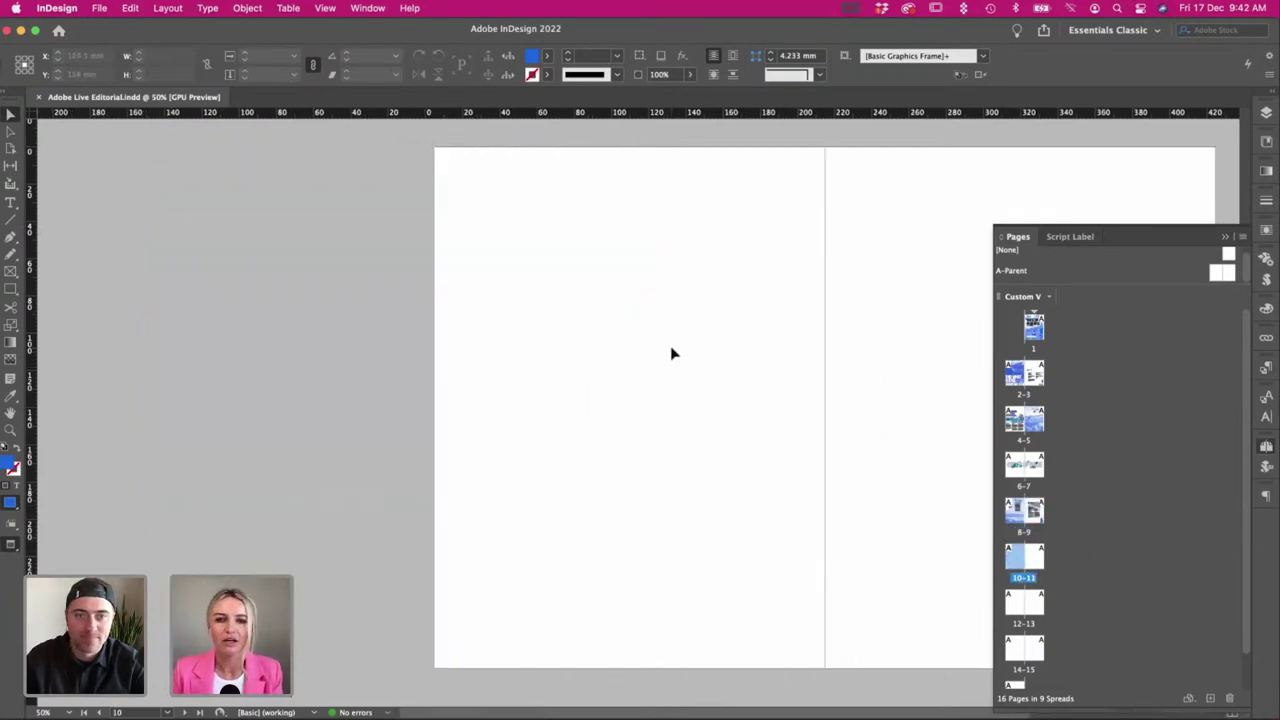
pyautogui.hscroll(2, 482, 305)
pyautogui.press('m')
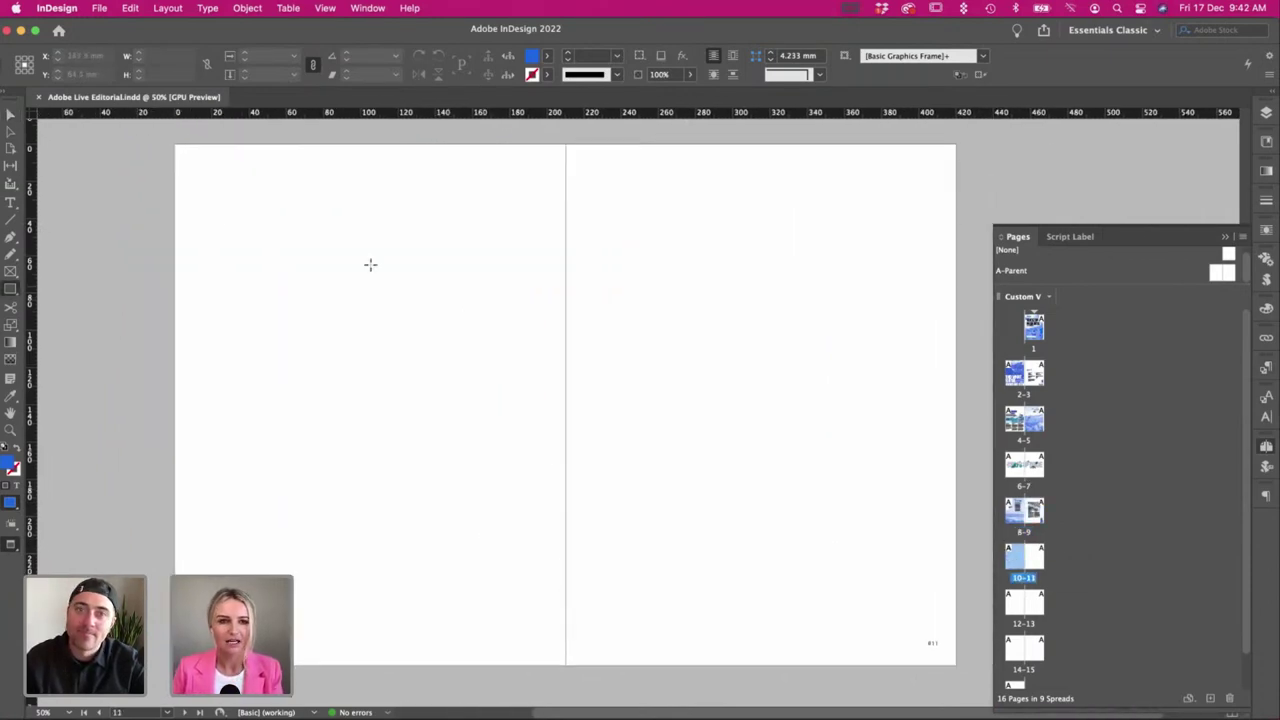
pyautogui.moveTo(172, 197); pyautogui.dragTo(694, 443)
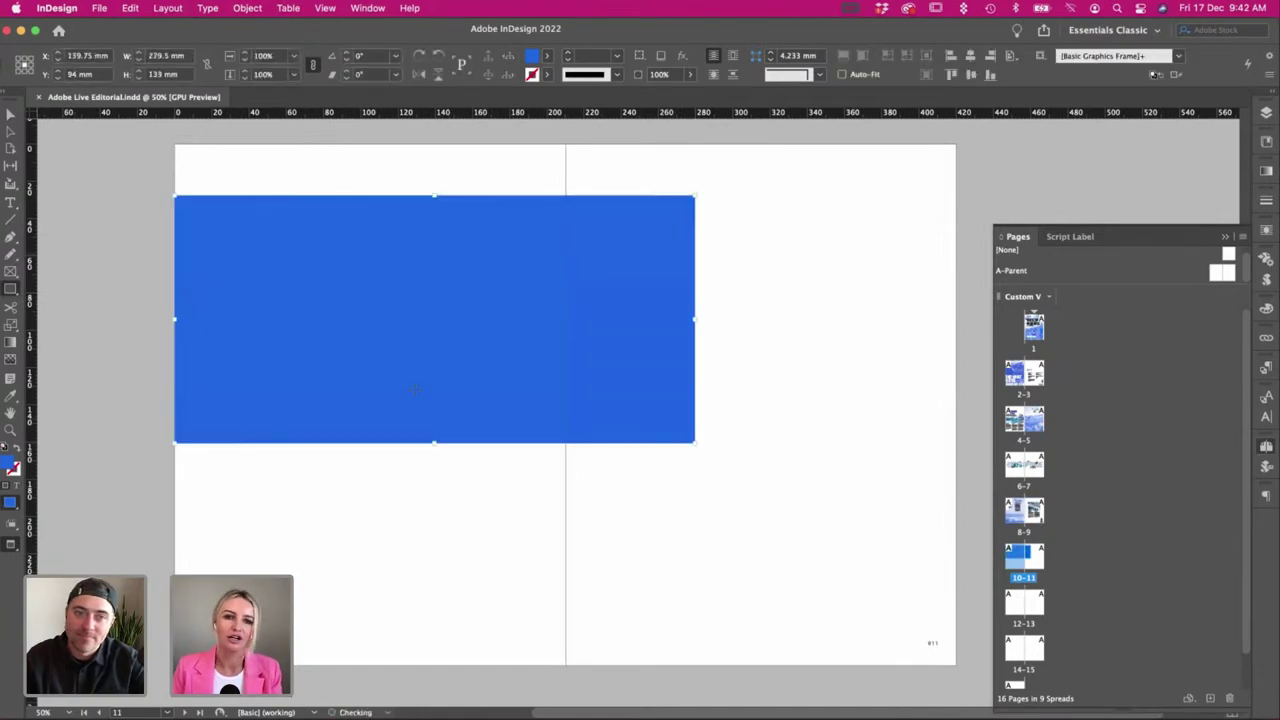
pyautogui.press('v')
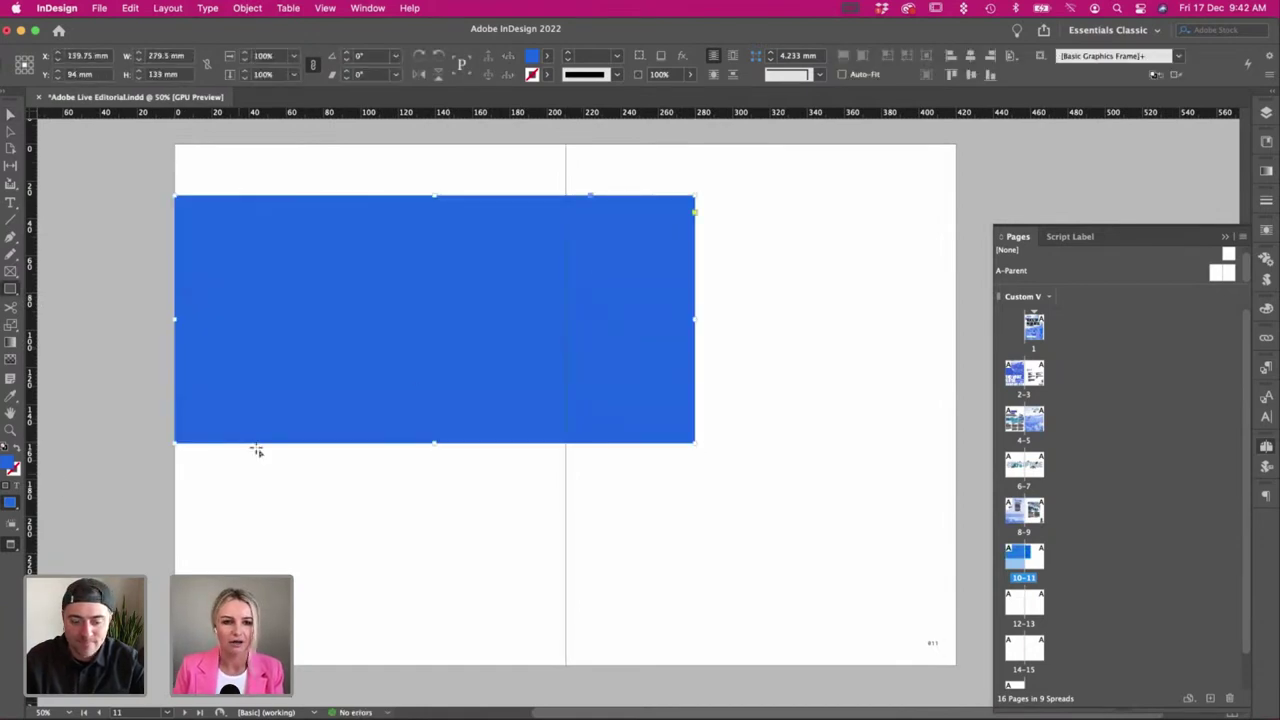
# Block out four small text placeholders, each about 59 x 14.5 mm, below the large blue rectangle.
pyautogui.press('super+semicolon')
pyautogui.moveTo(201, 472); pyautogui.dragTo(550, 491)
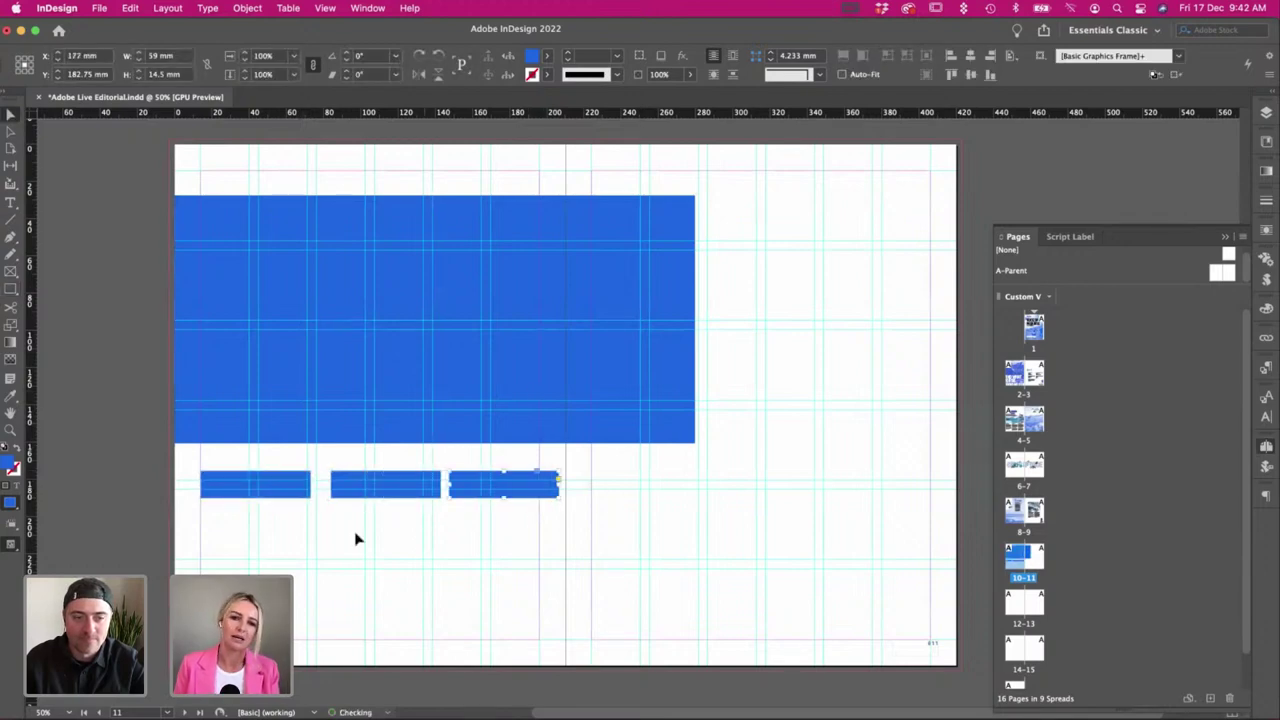
pyautogui.moveTo(363, 485); pyautogui.dragTo(367, 530)
pyautogui.click(684, 586)
pyautogui.press('w')
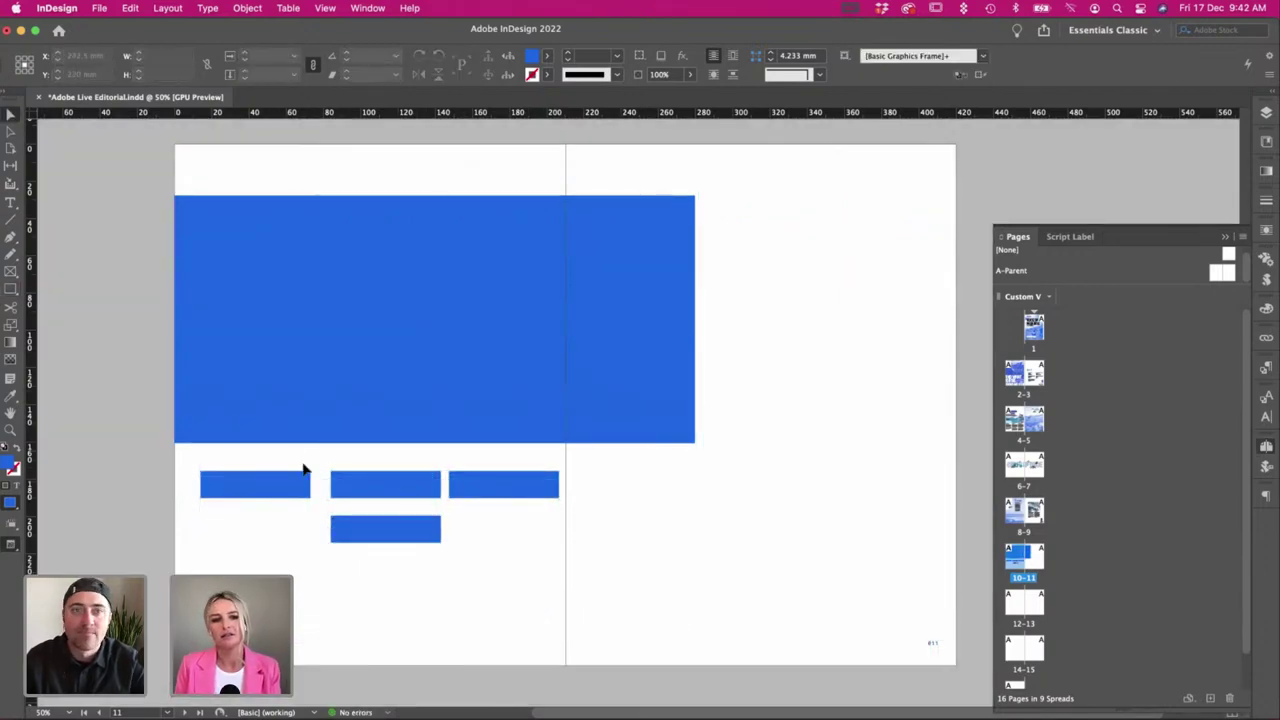
# Extend the large blue rectangle's inner edge farther across page 11 to the next column guide.
pyautogui.click(643, 431)
pyautogui.press('super+semicolon')
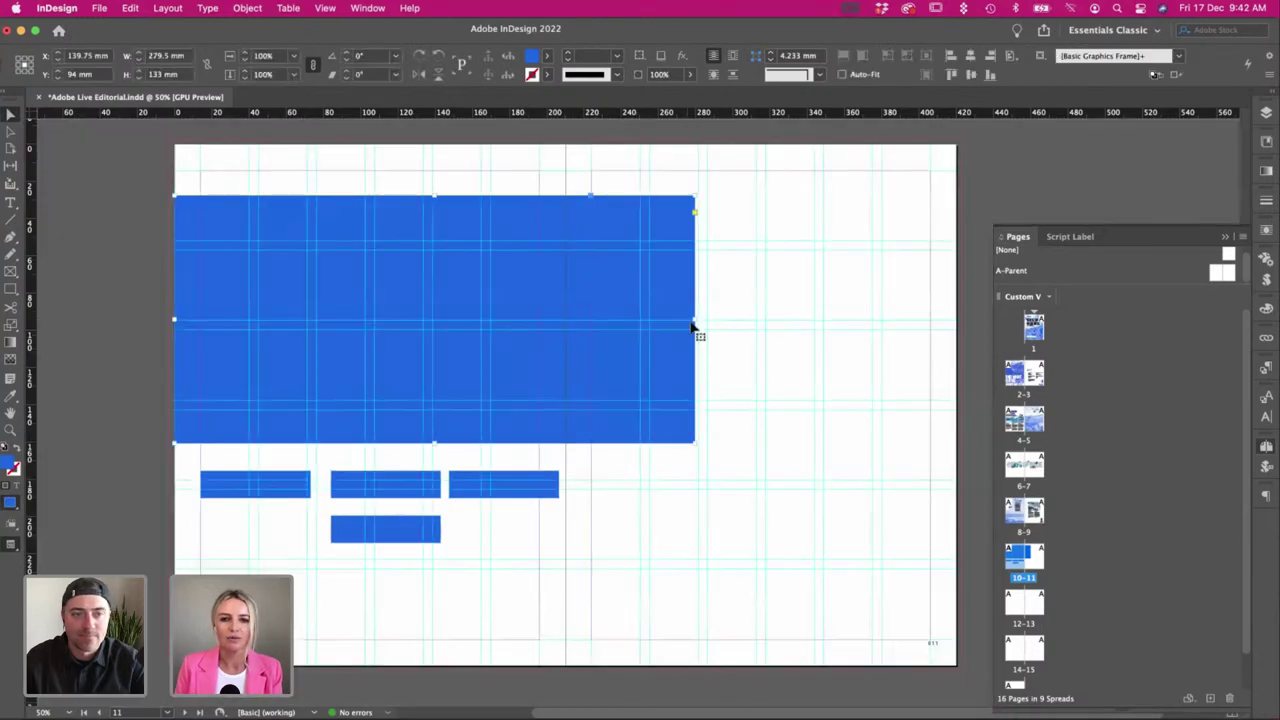
pyautogui.moveTo(695, 320); pyautogui.dragTo(756, 320)
pyautogui.click(803, 371)
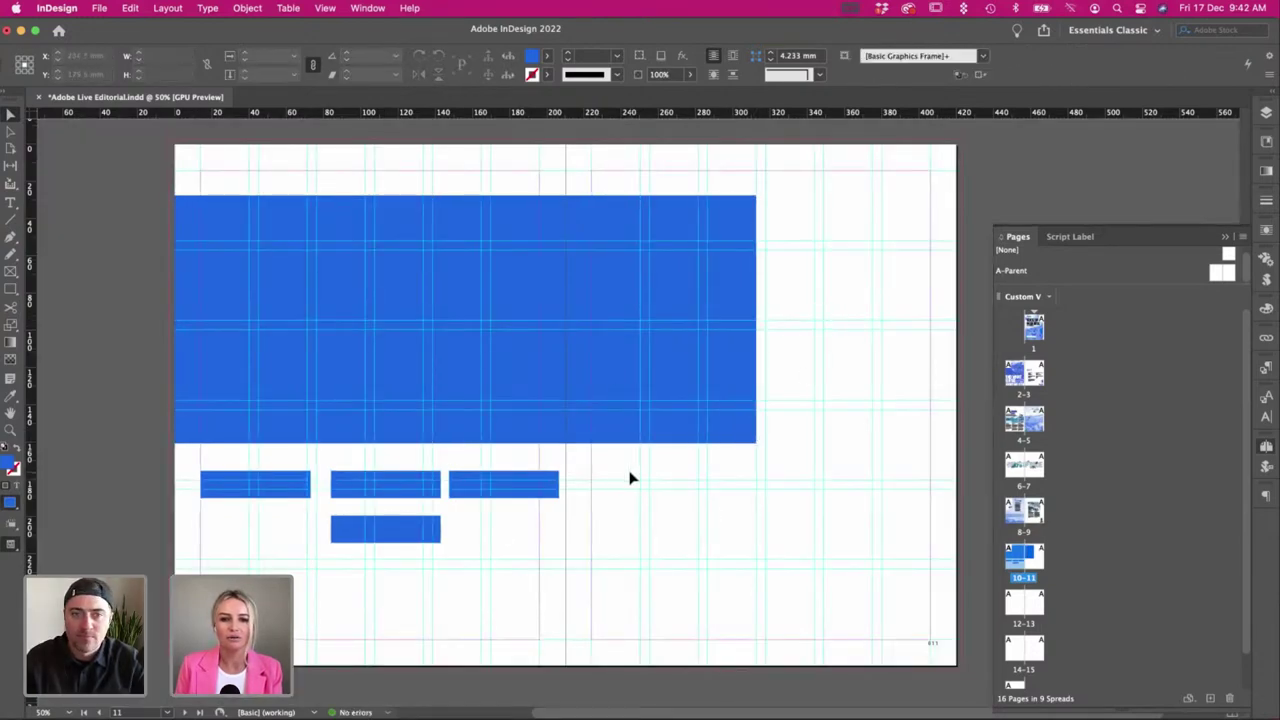
# Delete the four small placeholder rectangles below the large blue rectangle.
pyautogui.moveTo(704, 552); pyautogui.dragTo(251, 466)
pyautogui.press('Delete')
pyautogui.press('super+semicolon')
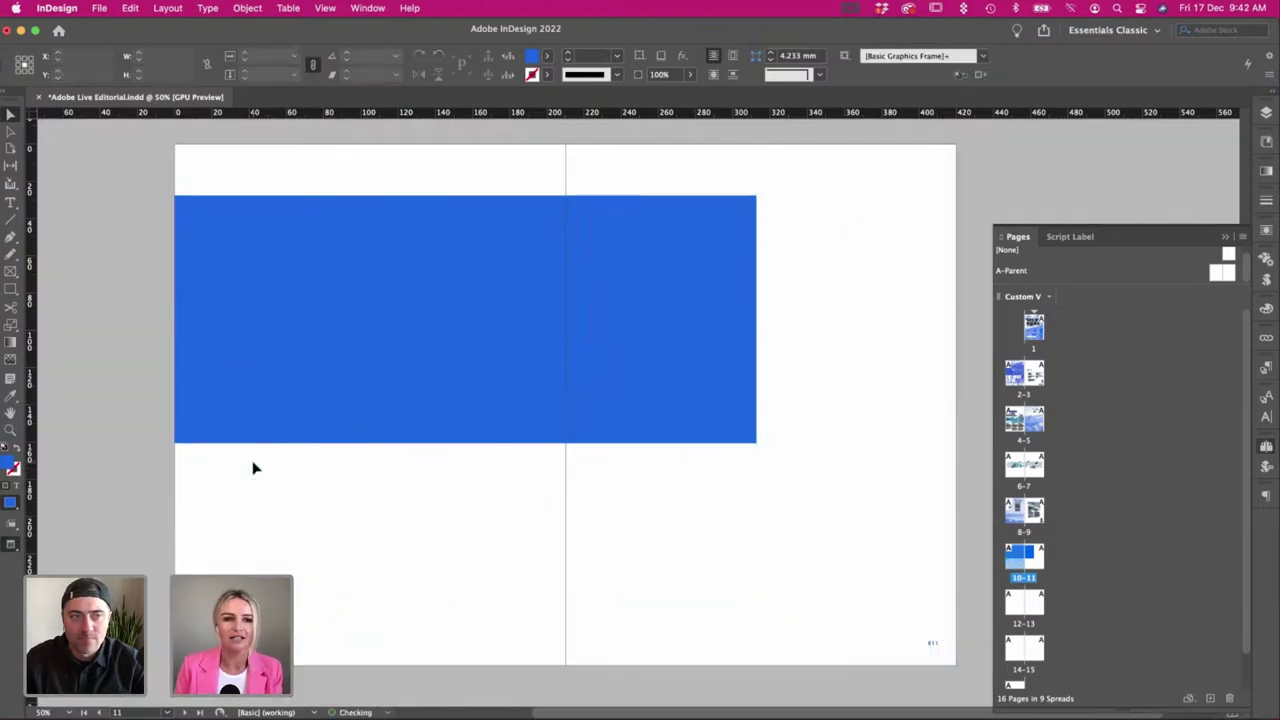
# Extend the blue rectangle's outer edge on page 10 to the bleed, making it about 315.5 mm wide.
pyautogui.click(177, 303)
pyautogui.press('w')
pyautogui.moveTo(175, 319); pyautogui.dragTo(169, 319)
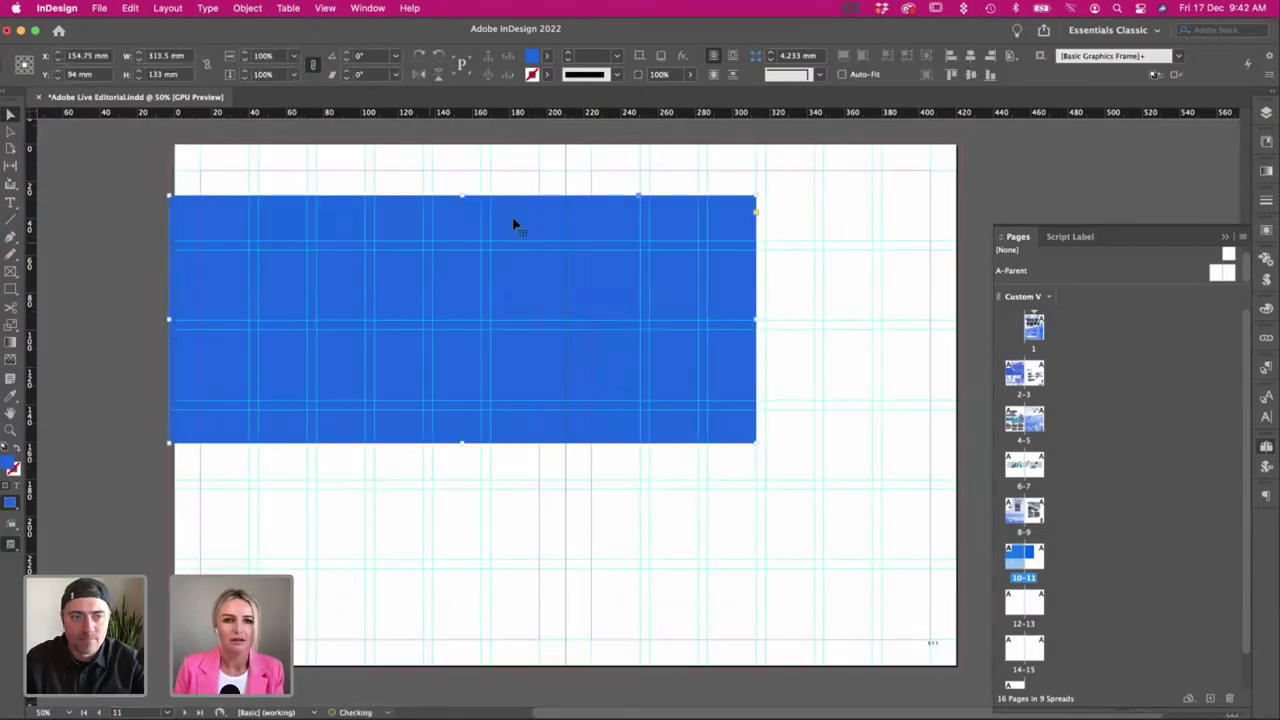
pyautogui.press('w')
# Resize the blue rectangle vertically from the page's top margin to the lower guide beneath the third grid row.
pyautogui.moveTo(462, 256)
pyautogui.mouseDown()
pyautogui.moveTo(471, 229)
pyautogui.moveTo(457, 223)
pyautogui.moveTo(480, 209)
pyautogui.moveTo(462, 241)
pyautogui.mouseUp()
pyautogui.press('super+semicolon')
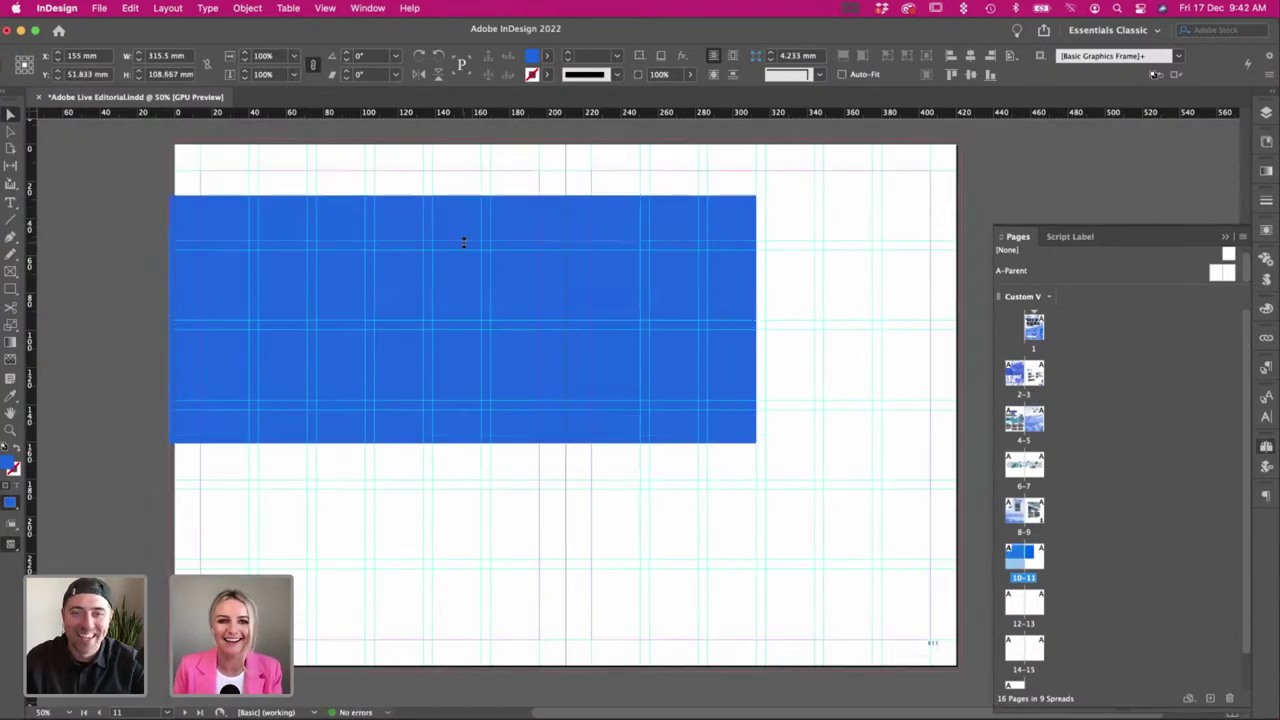
pyautogui.moveTo(461, 430); pyautogui.dragTo(462, 407)
pyautogui.click(274, 202)
pyautogui.moveTo(460, 246); pyautogui.dragTo(457, 173)
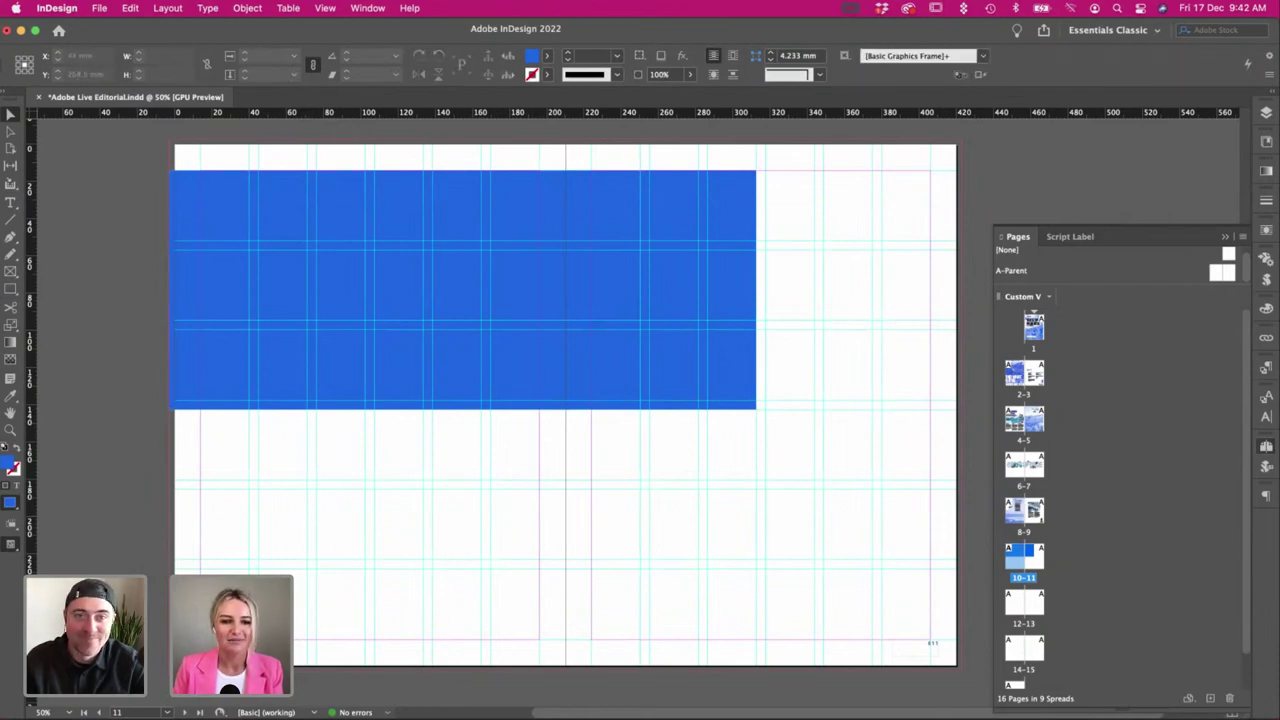
# Copy the three VIEWS locations and descriptions from the TextEdit Copy document and paste them into a new InDesign pasteboard text frame beside page 10.
pyautogui.press('super+Tab')
pyautogui.scroll(-4, 209, 240)
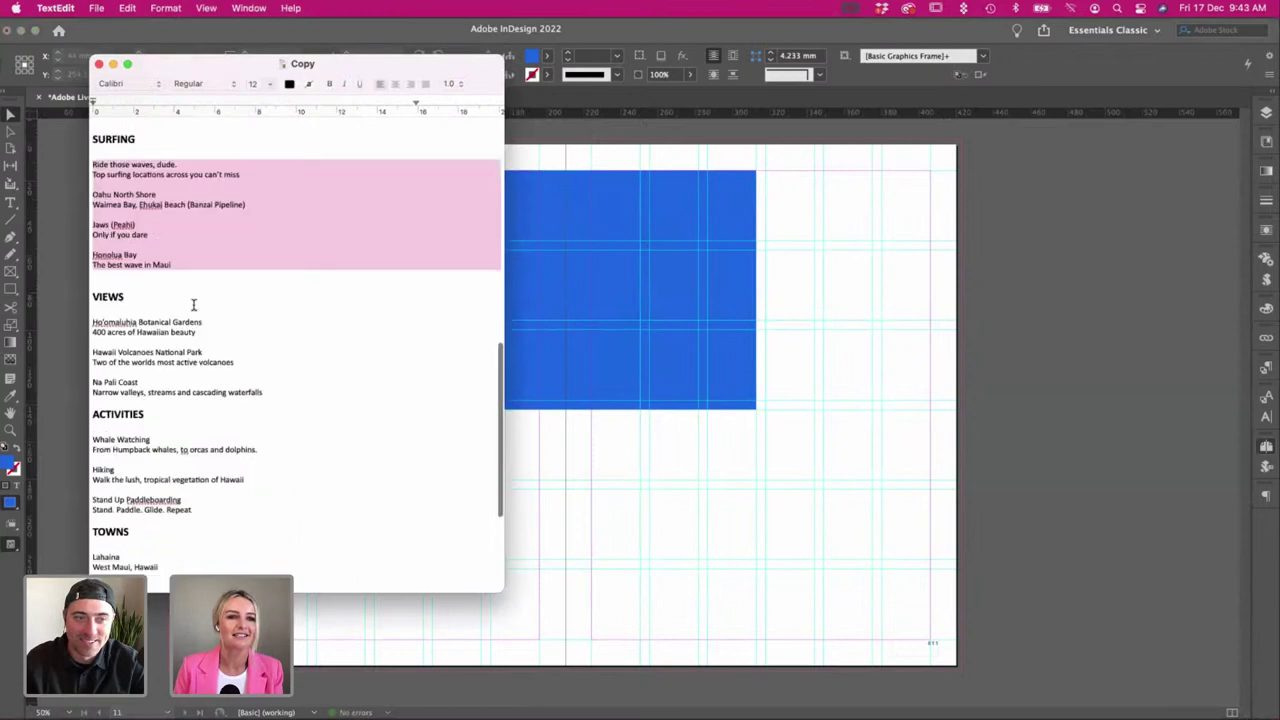
pyautogui.moveTo(283, 335); pyautogui.dragTo(119, 253)
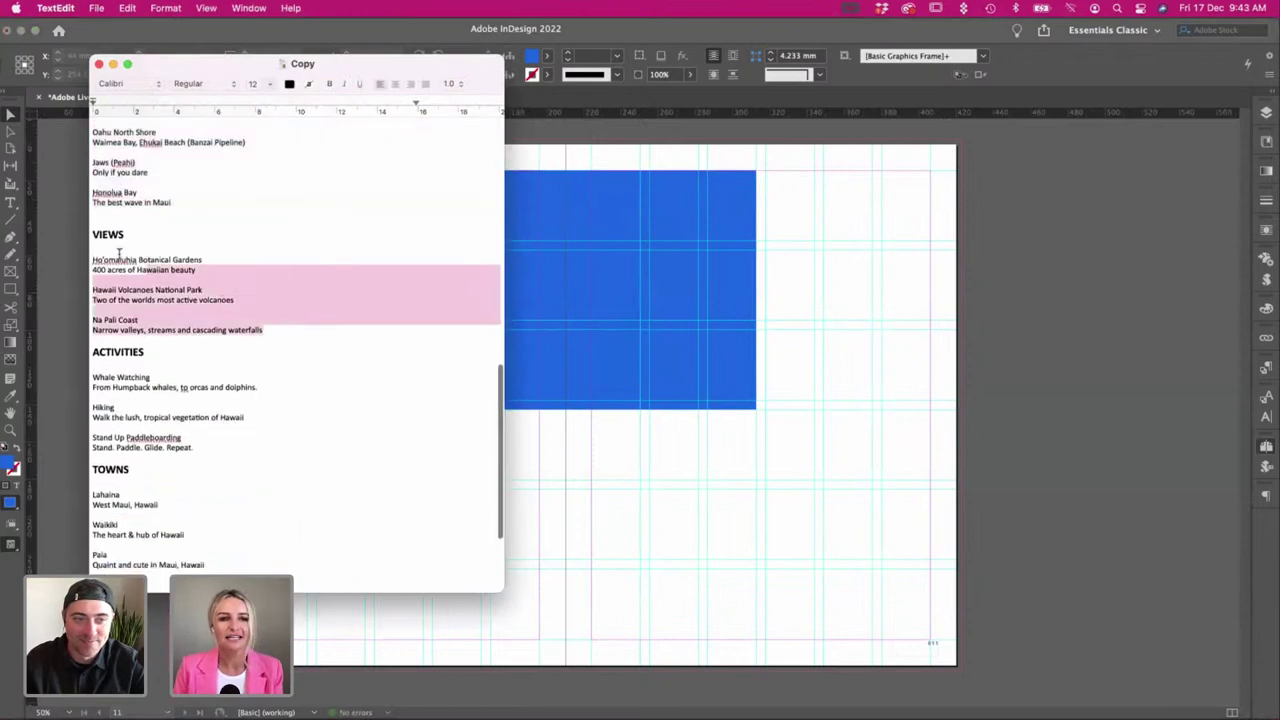
pyautogui.click(634, 557)
pyautogui.press('w')
pyautogui.press('t')
pyautogui.hscroll(-5, 183, 463)
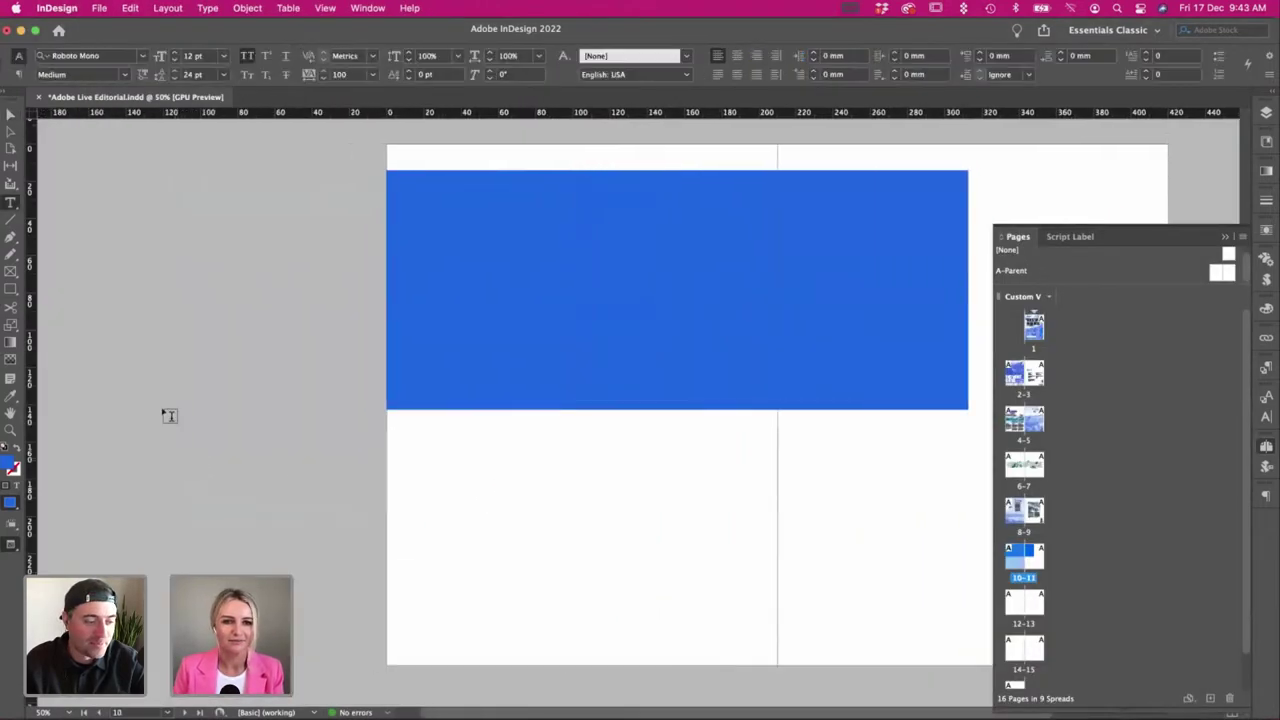
pyautogui.press('w')
pyautogui.moveTo(71, 218); pyautogui.dragTo(373, 608)
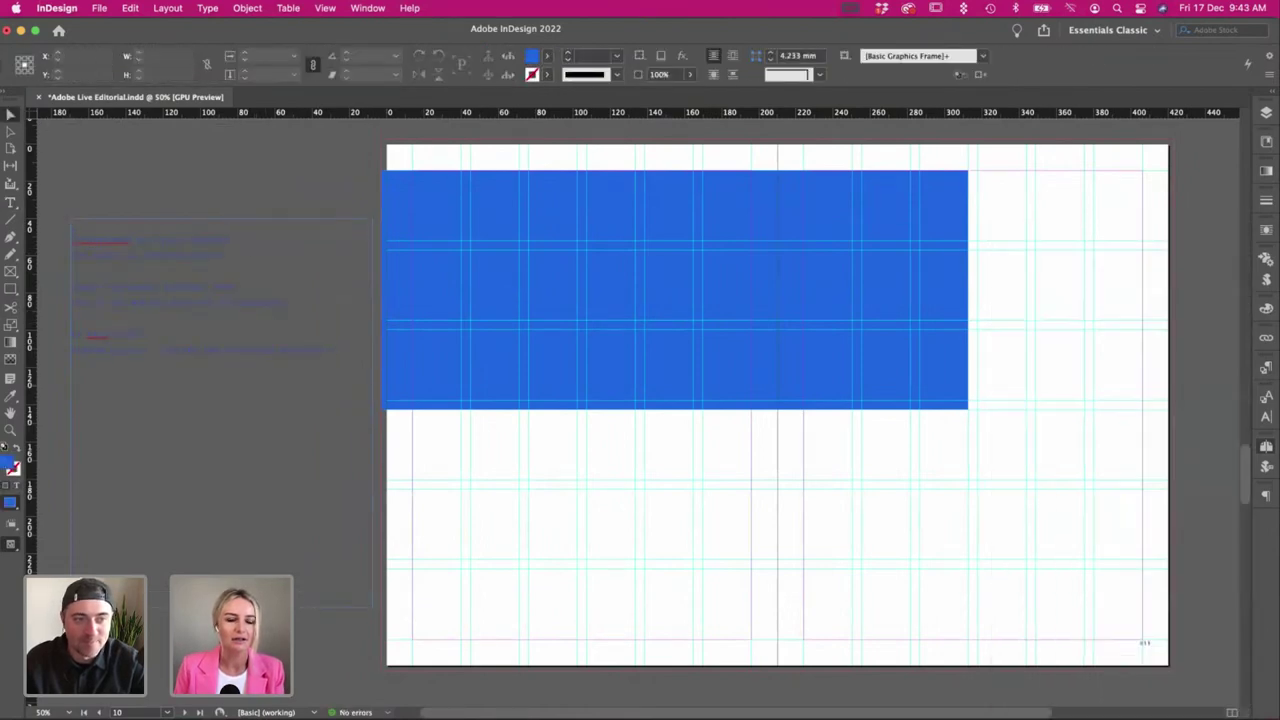
# Check the VIEWS copy in TextEdit, then add "HEADING TO GO HERE" below page 10's blue rectangle in InDesign with the heading paragraph style.
pyautogui.press('super+Tab')
pyautogui.scroll(4, 246, 380)
pyautogui.click(149, 344)
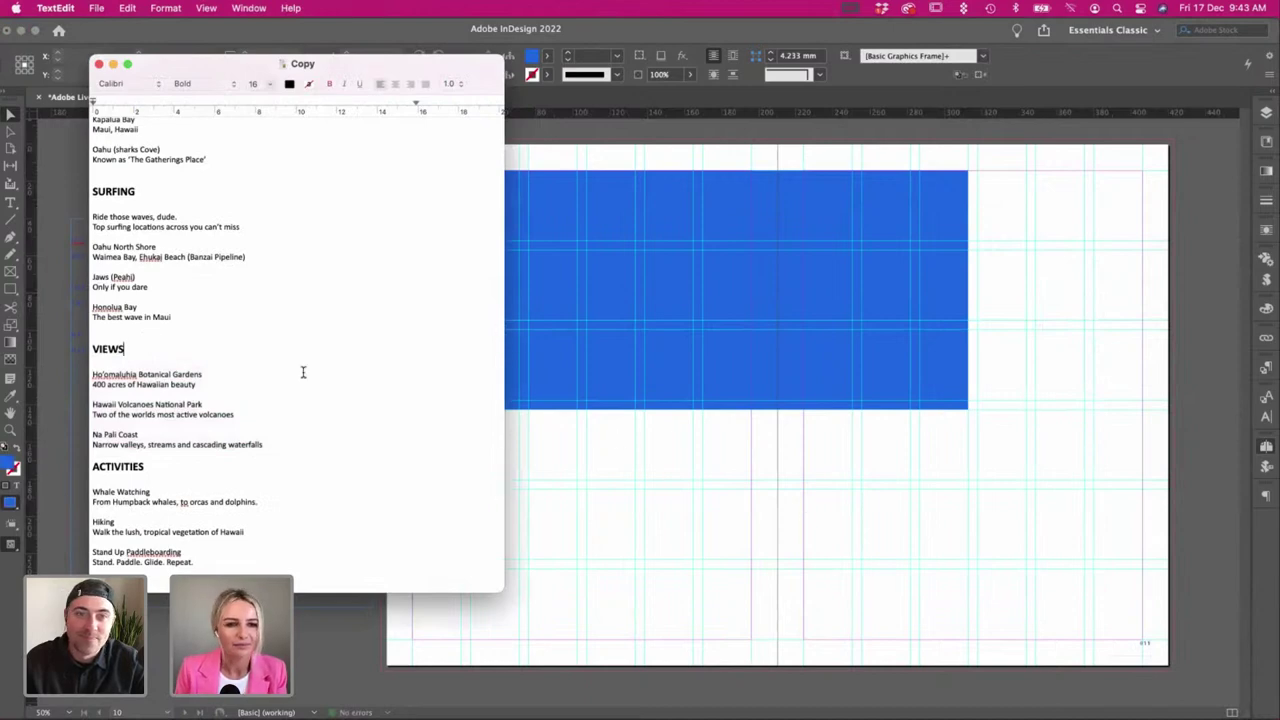
pyautogui.click(744, 551)
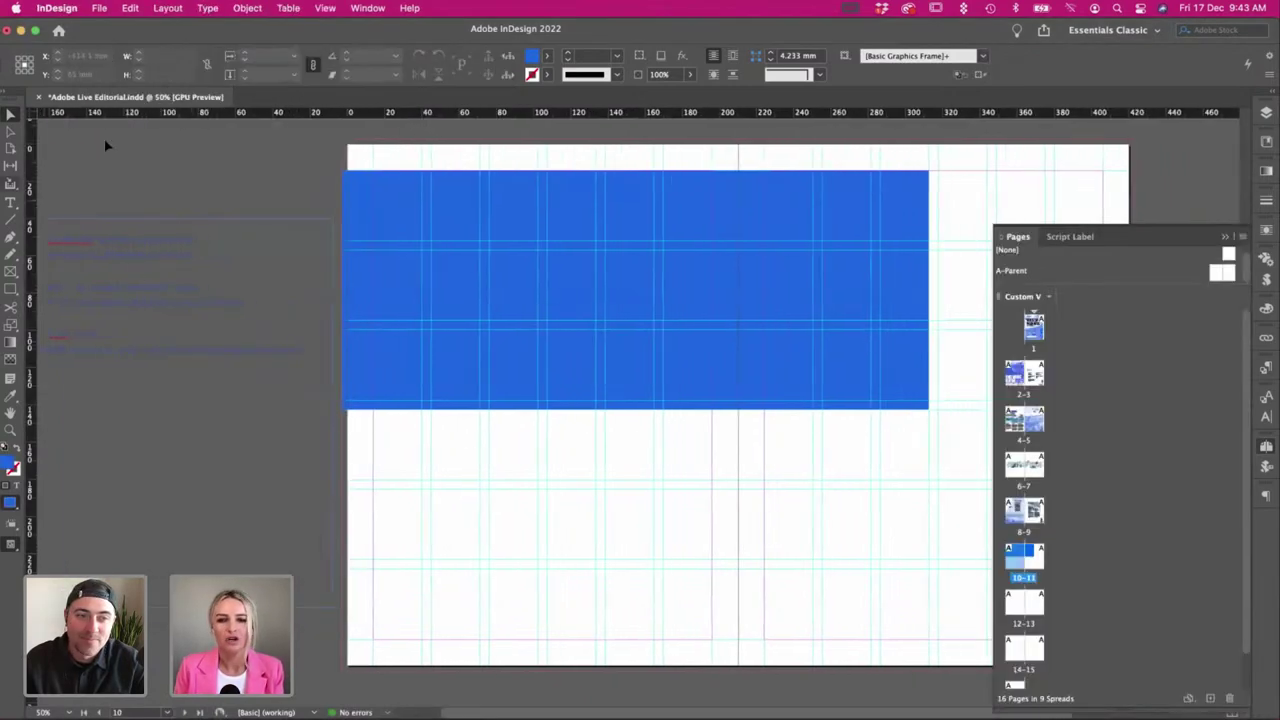
pyautogui.hscroll(3, 423, 371)
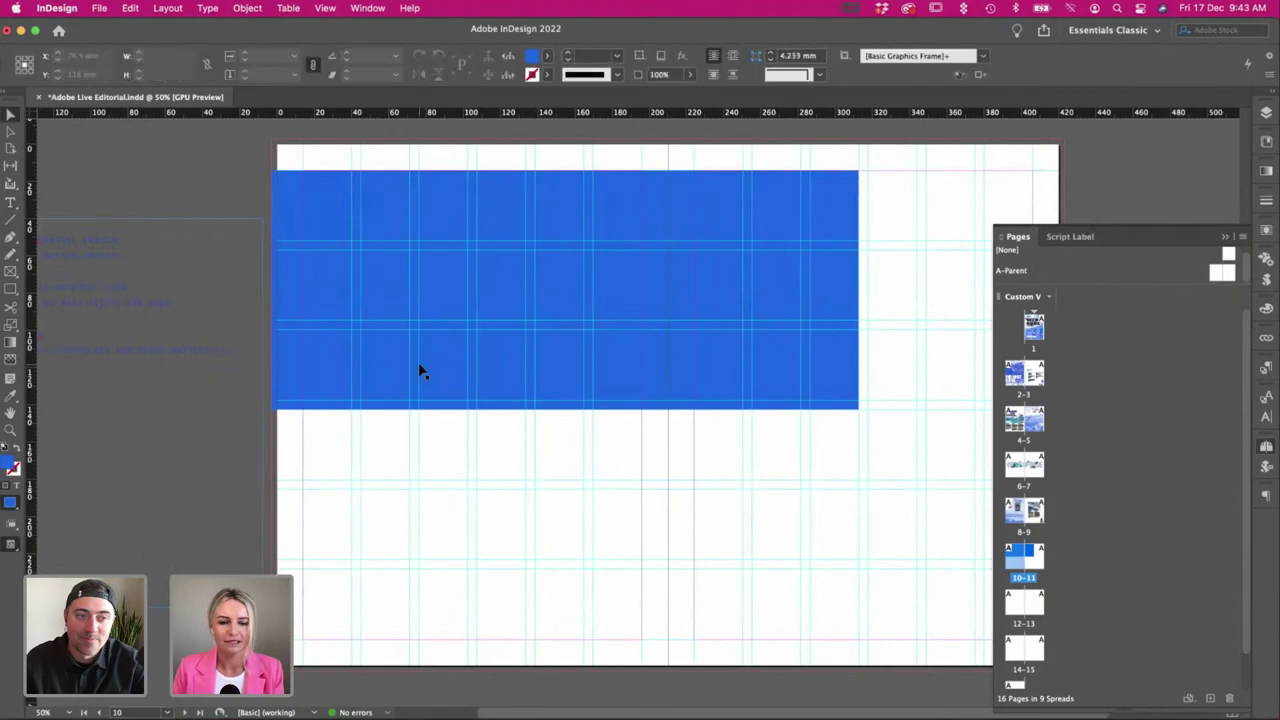
pyautogui.press('t')
pyautogui.moveTo(304, 444); pyautogui.dragTo(641, 547)
pyautogui.write('HEADING TO GO HERE')
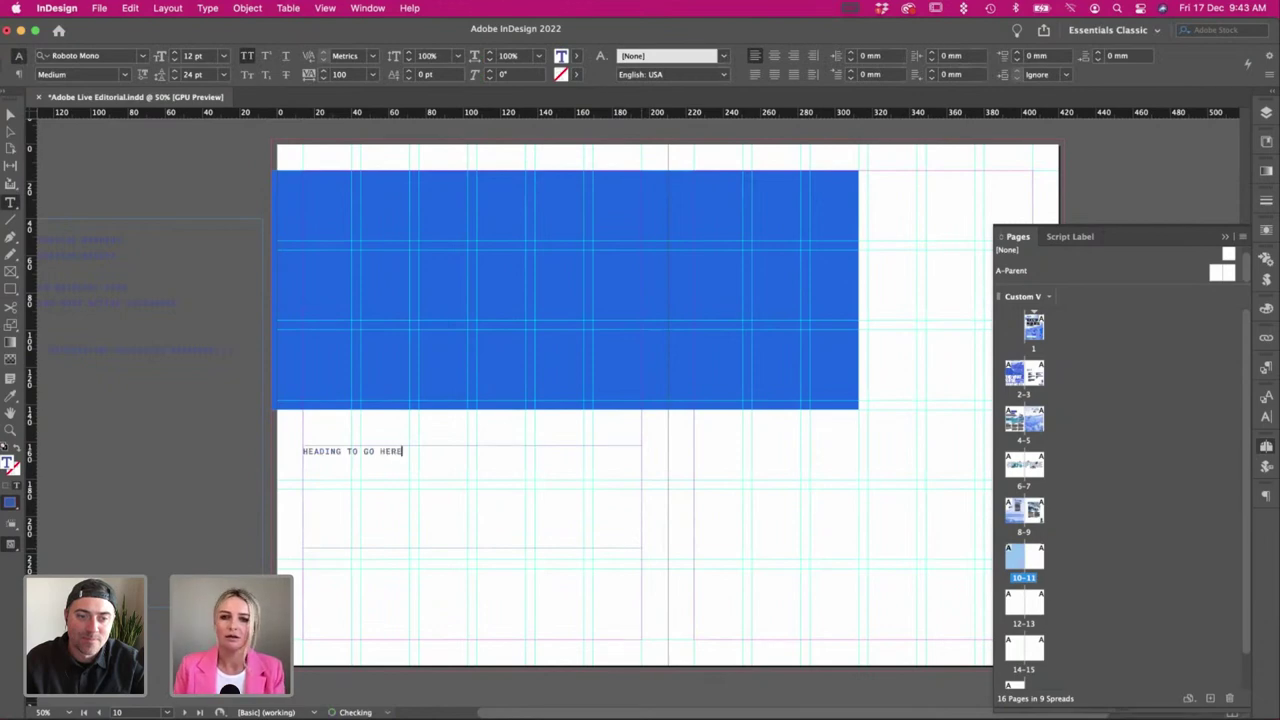
pyautogui.press('super+a')
pyautogui.click(1267, 368)
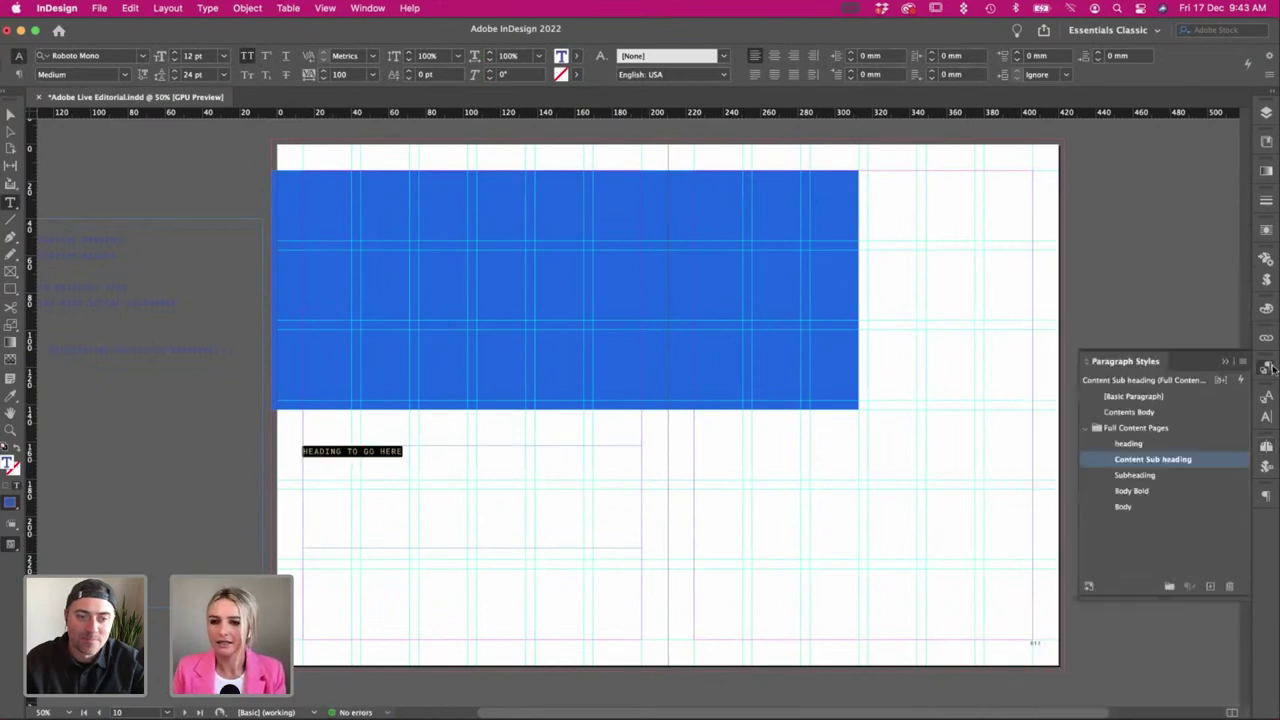
pyautogui.click(1137, 444)
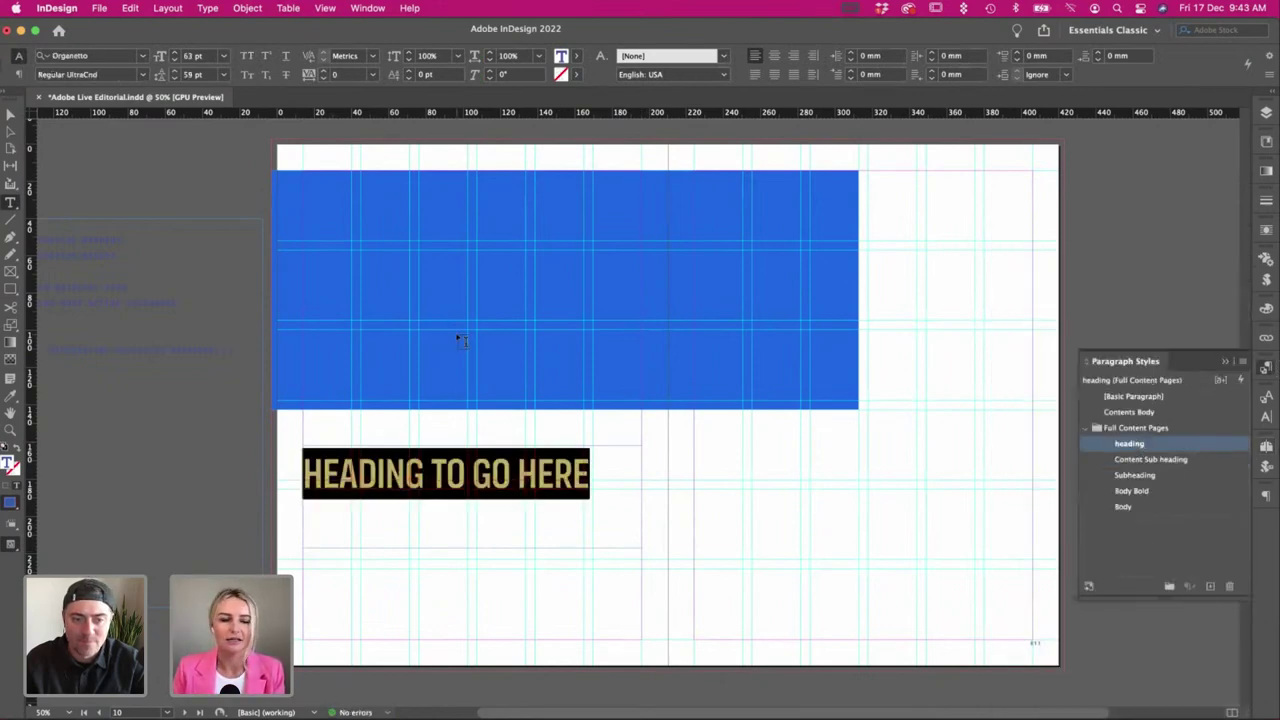
# Move the heading frame up closer to the blue rectangle and shorten it to about 25 mm high.
pyautogui.click(11, 116)
pyautogui.moveTo(387, 485); pyautogui.dragTo(388, 461)
pyautogui.click(674, 466)
pyautogui.click(515, 461)
pyautogui.moveTo(473, 522); pyautogui.dragTo(525, 480)
pyautogui.click(809, 529)
# Copy the title "Ho'omaluhia Botanical Gardens" from the pasteboard text into a new frame about 88.5 mm wide under the heading.
pyautogui.hscroll(-2, 809, 529)
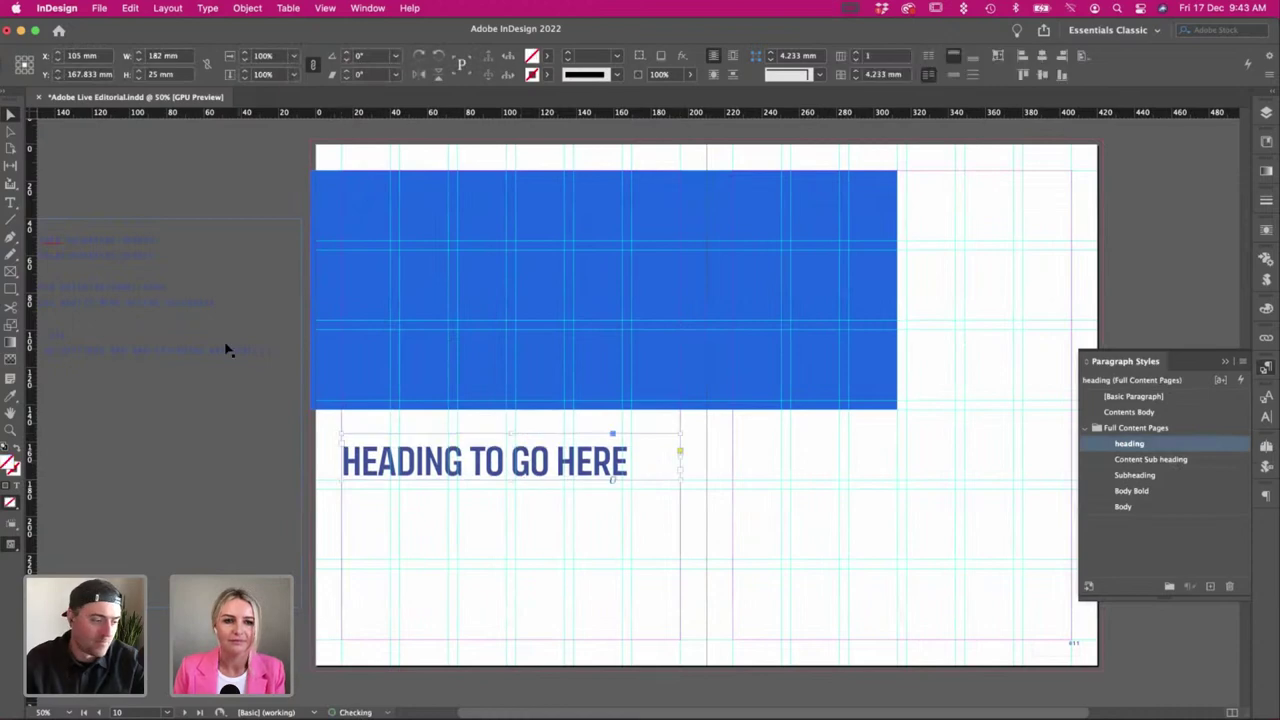
pyautogui.click(161, 156)
pyautogui.hscroll(-4, 161, 156)
pyautogui.hscroll(-2, 161, 160)
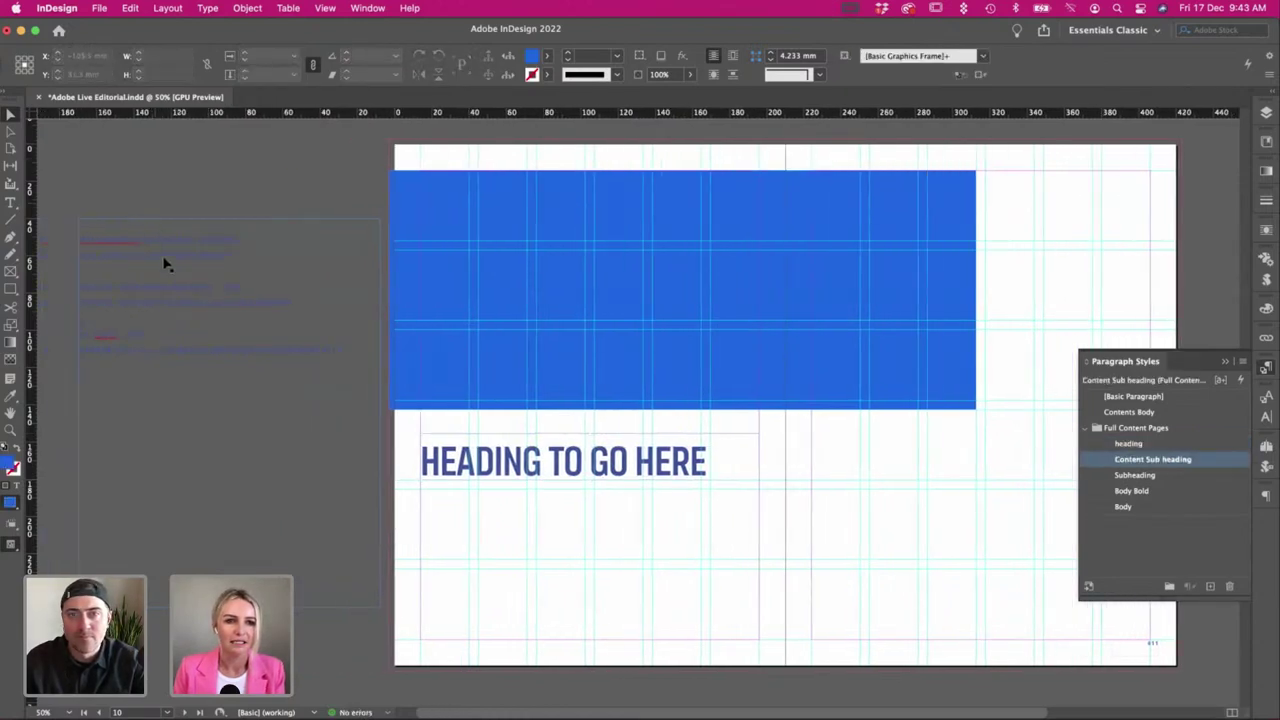
pyautogui.doubleClick(163, 243)
pyautogui.tripleClick(163, 243)
pyautogui.hscroll(-3, 163, 245)
pyautogui.hotkey('ctrl', 'c')
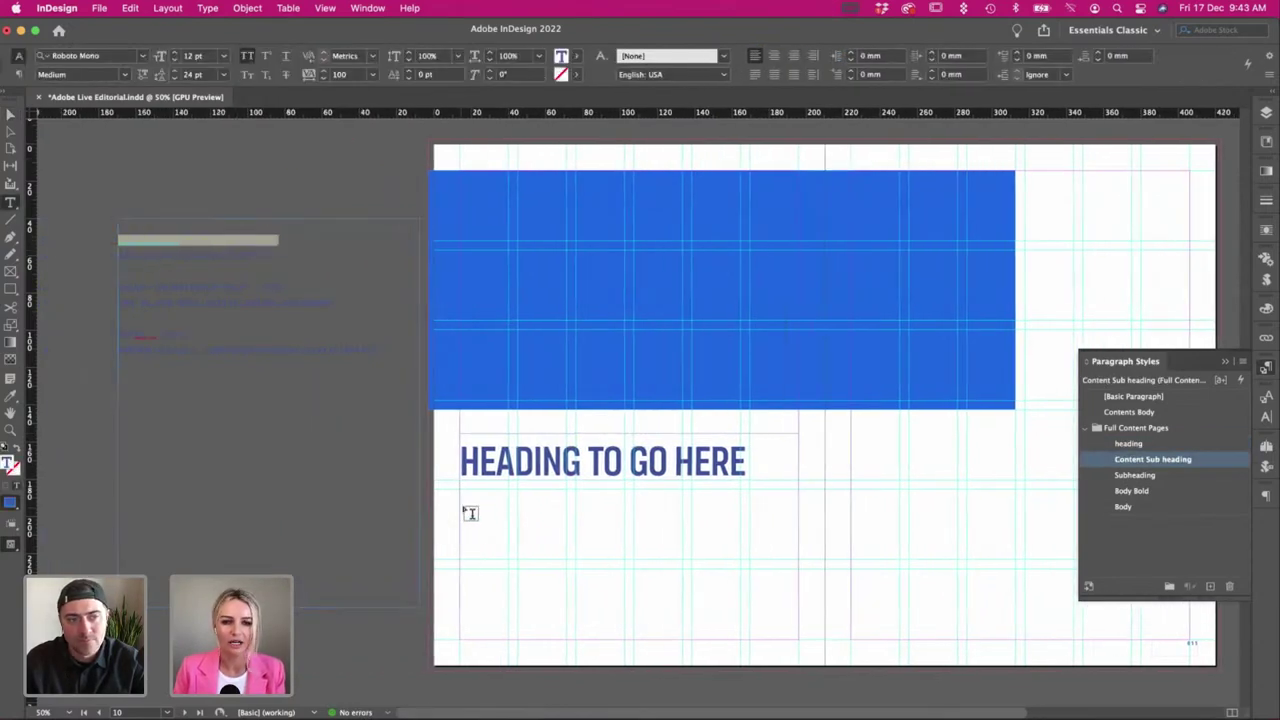
pyautogui.moveTo(463, 502); pyautogui.dragTo(628, 535)
pyautogui.hotkey('ctrl', 'v')
pyautogui.hotkey('ctrl', 'a')
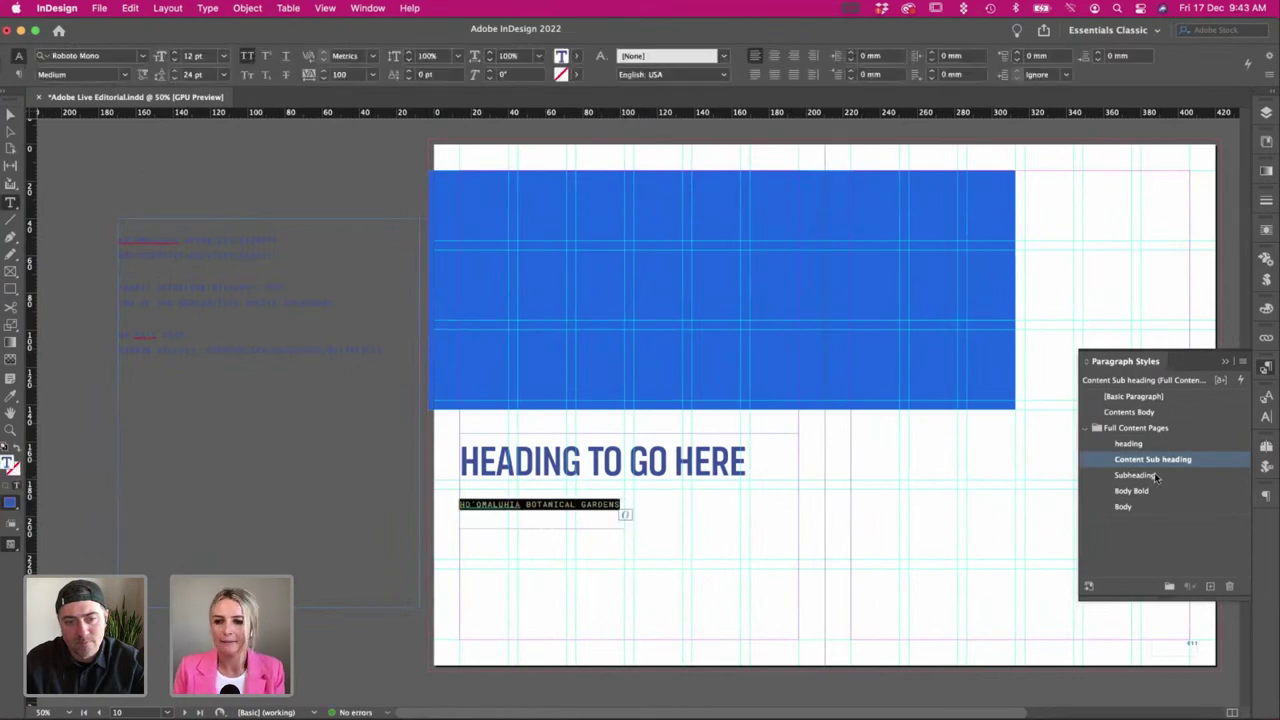
# Try the Subheading paragraph style on the Ho'omaluhia title and switch back to Content Sub heading.
pyautogui.click(1157, 475)
pyautogui.click(1163, 464)
pyautogui.click(1166, 480)
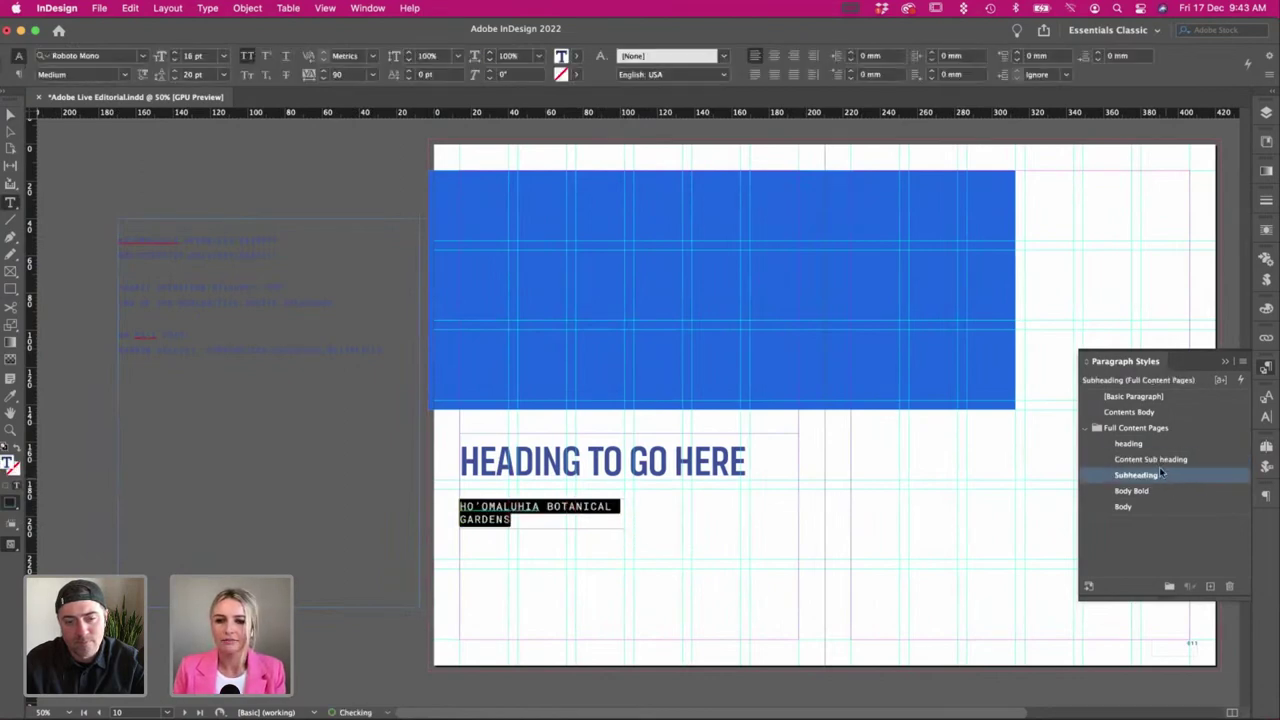
pyautogui.click(1159, 460)
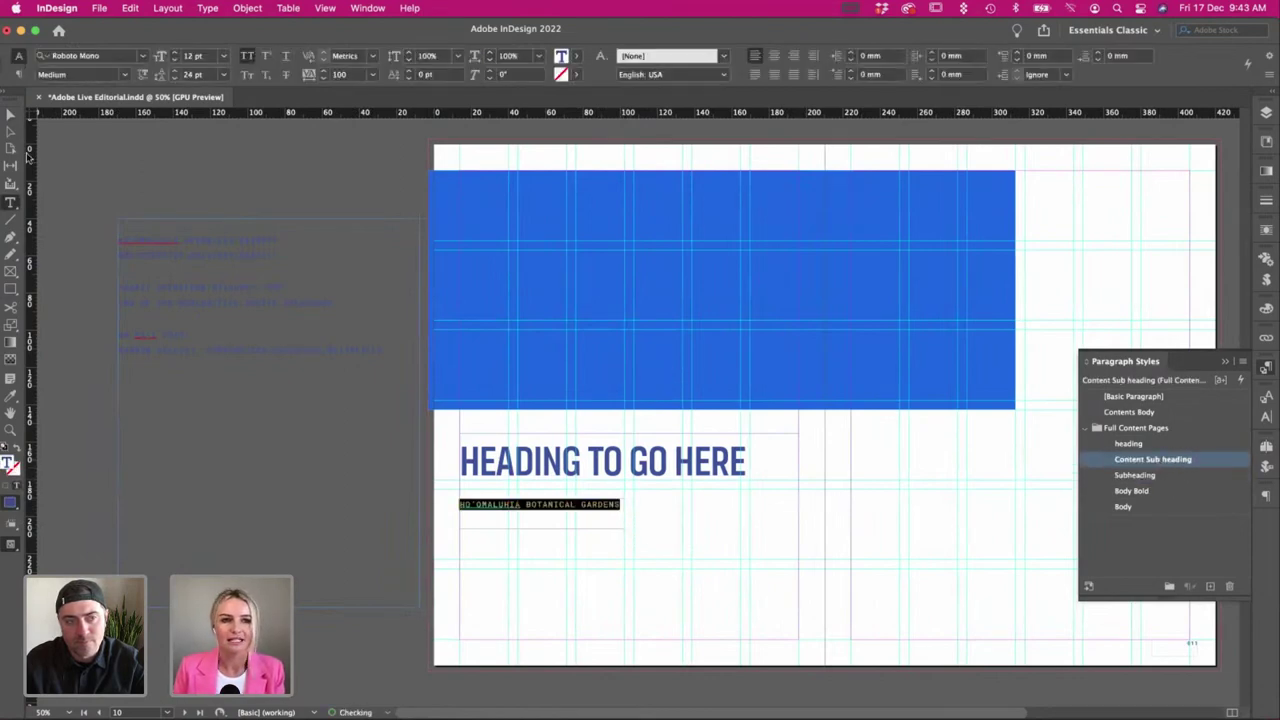
# Duplicate the Ho'omaluhia title frame into the second half of page 10 and onto the first columns of page 11.
pyautogui.click(11, 118)
pyautogui.hscroll(2, 786, 557)
pyautogui.click(786, 557)
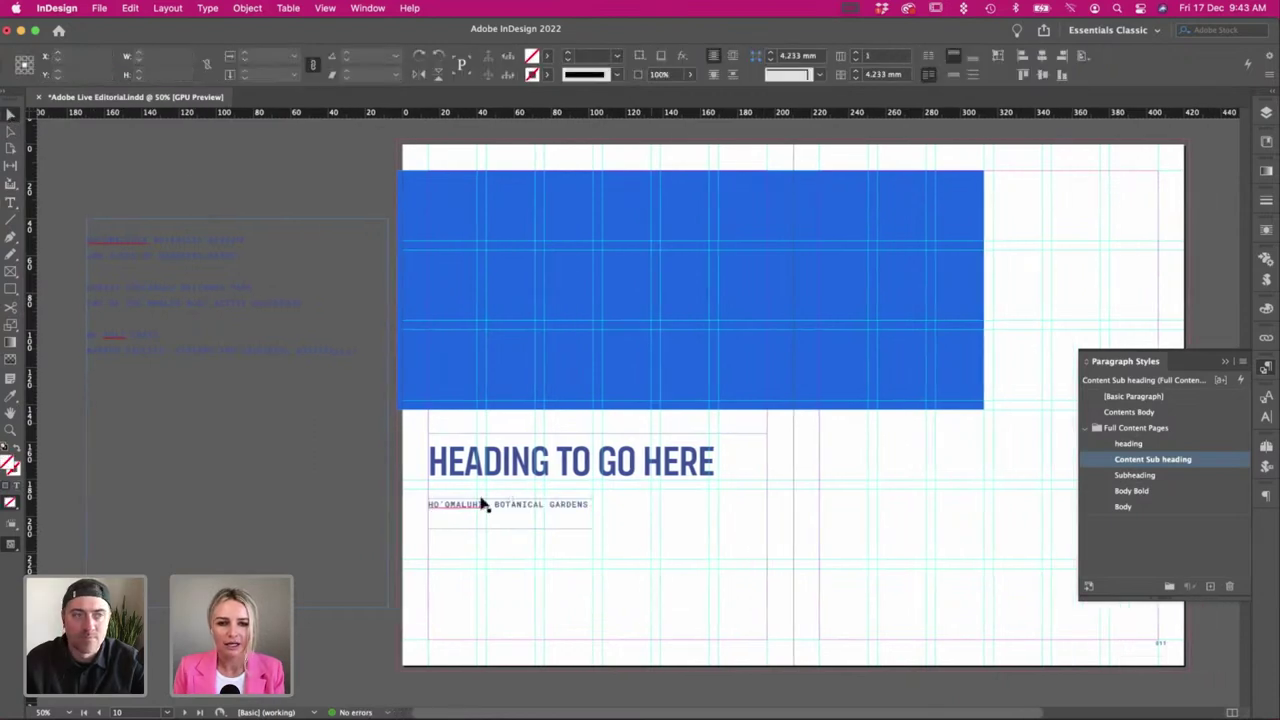
pyautogui.moveTo(480, 514); pyautogui.dragTo(858, 516)
pyautogui.click(766, 434)
pyautogui.press('w')
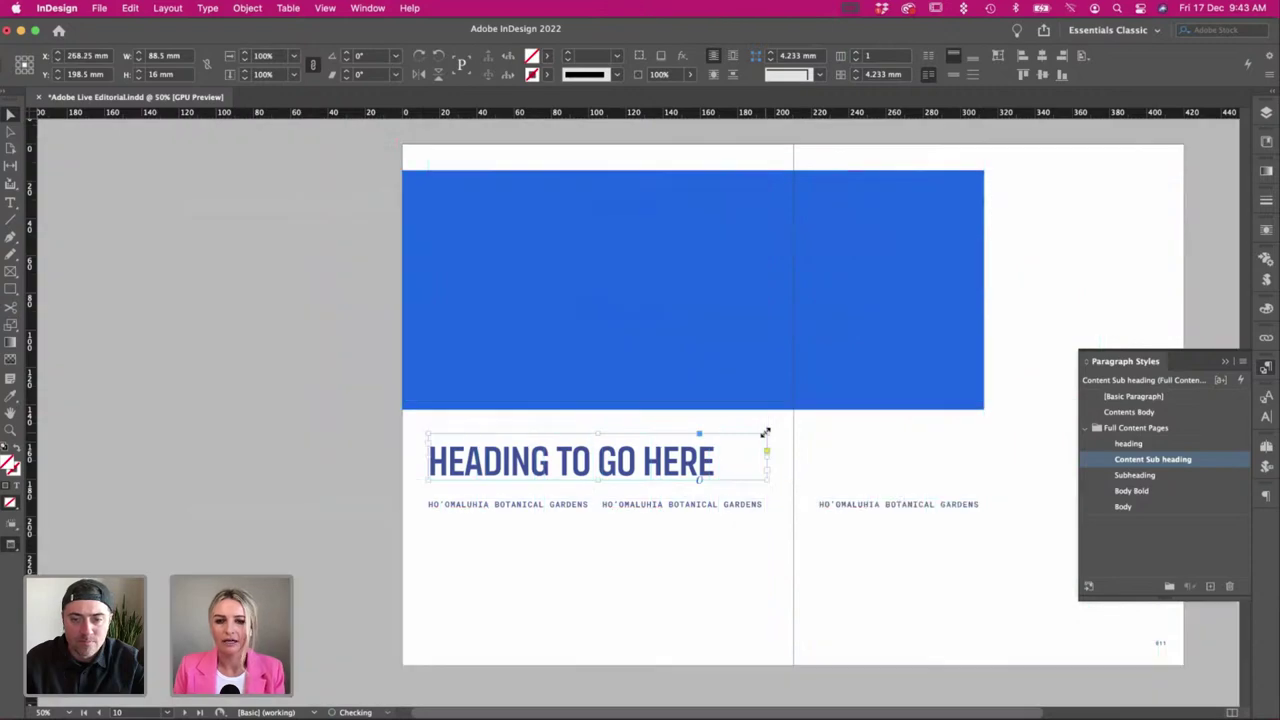
# Shorten all three location title frames together to about 7.5 mm high.
pyautogui.hscroll(5, 766, 433)
pyautogui.click(790, 464)
pyautogui.press('w')
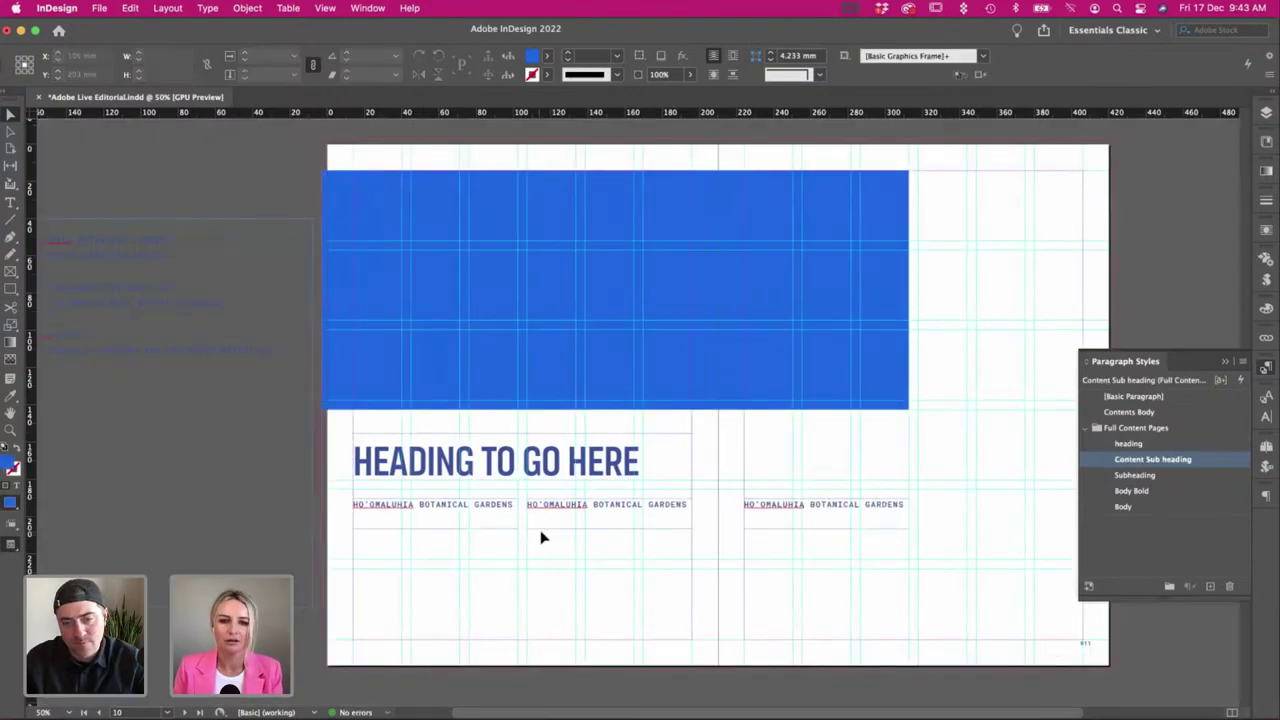
pyautogui.press('w')
pyautogui.press('w')
pyautogui.click(614, 522)
pyautogui.keyDown('shift'); pyautogui.click(451, 518); pyautogui.keyUp('shift')
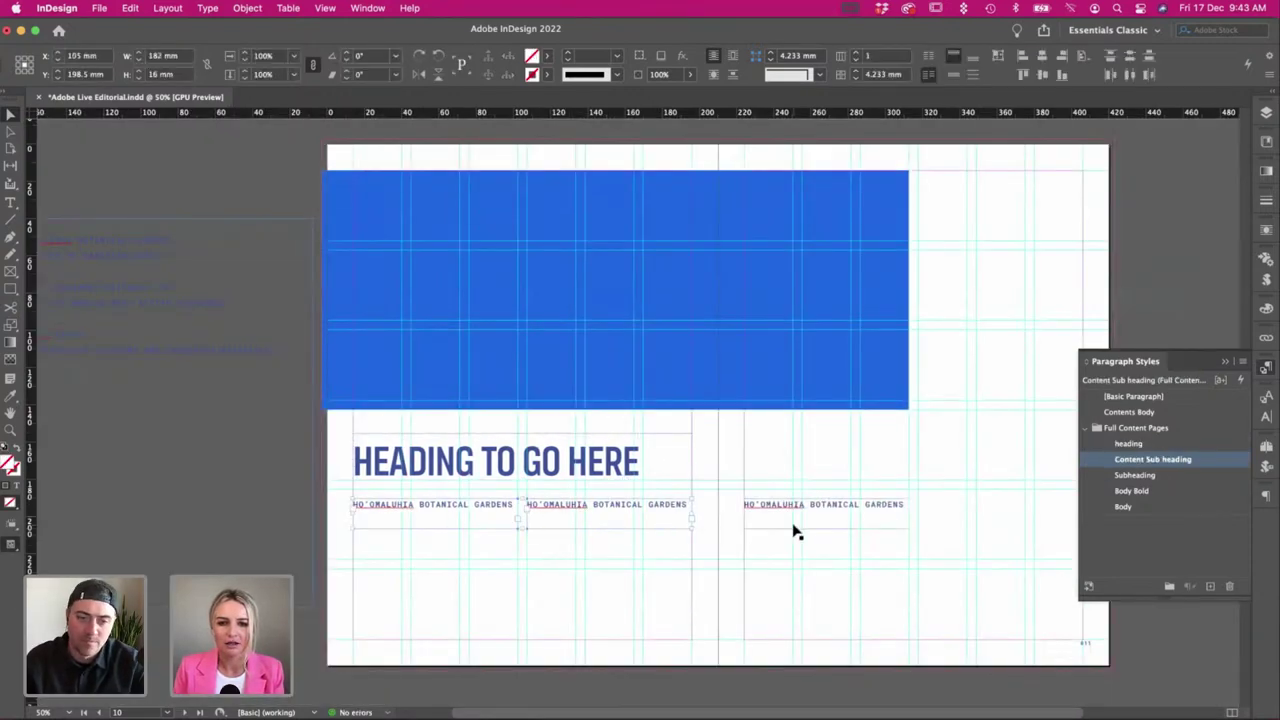
pyautogui.keyDown('shift'); pyautogui.click(794, 525); pyautogui.keyUp('shift')
pyautogui.press('w')
pyautogui.moveTo(630, 526); pyautogui.dragTo(630, 512)
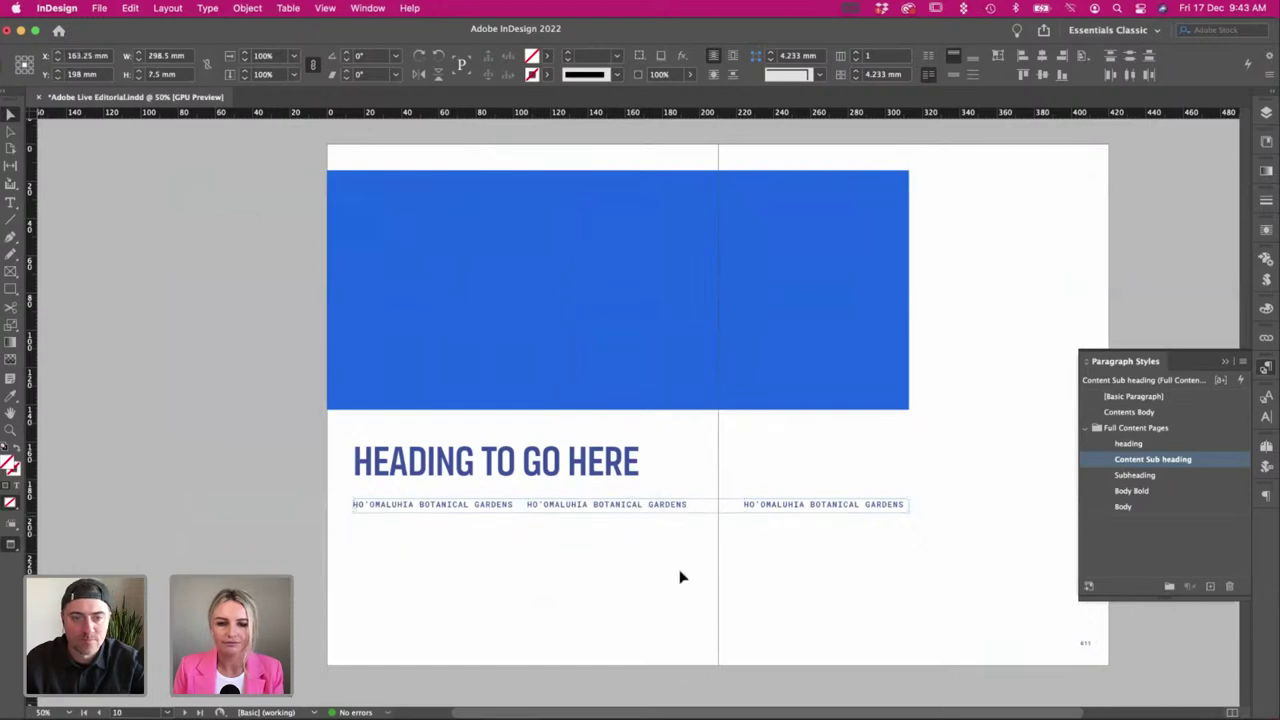
pyautogui.click(680, 574)
# Replace the second location title with "Hawaii Volcanoes National Park" copied from the pasteboard text.
pyautogui.hscroll(-3, 679, 574)
pyautogui.press('w')
pyautogui.doubleClick(222, 292)
pyautogui.tripleClick(228, 287)
pyautogui.hscroll(-3, 438, 382)
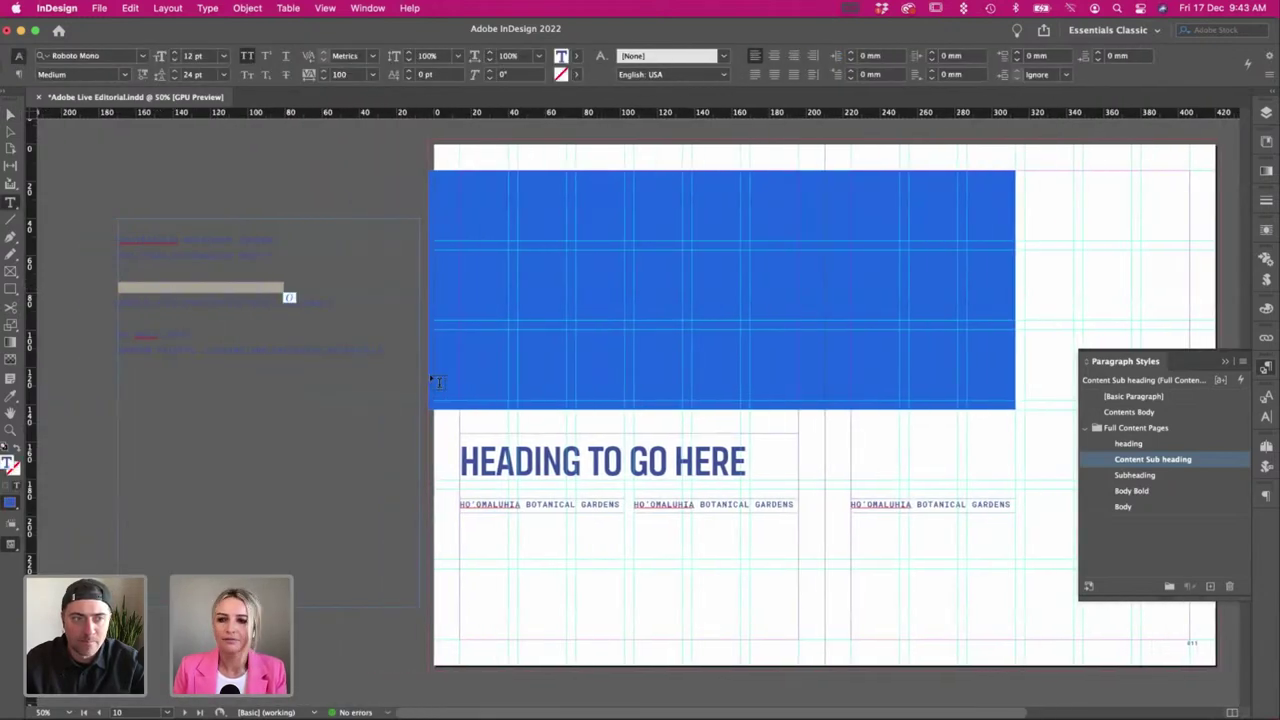
pyautogui.moveTo(794, 505); pyautogui.dragTo(591, 494)
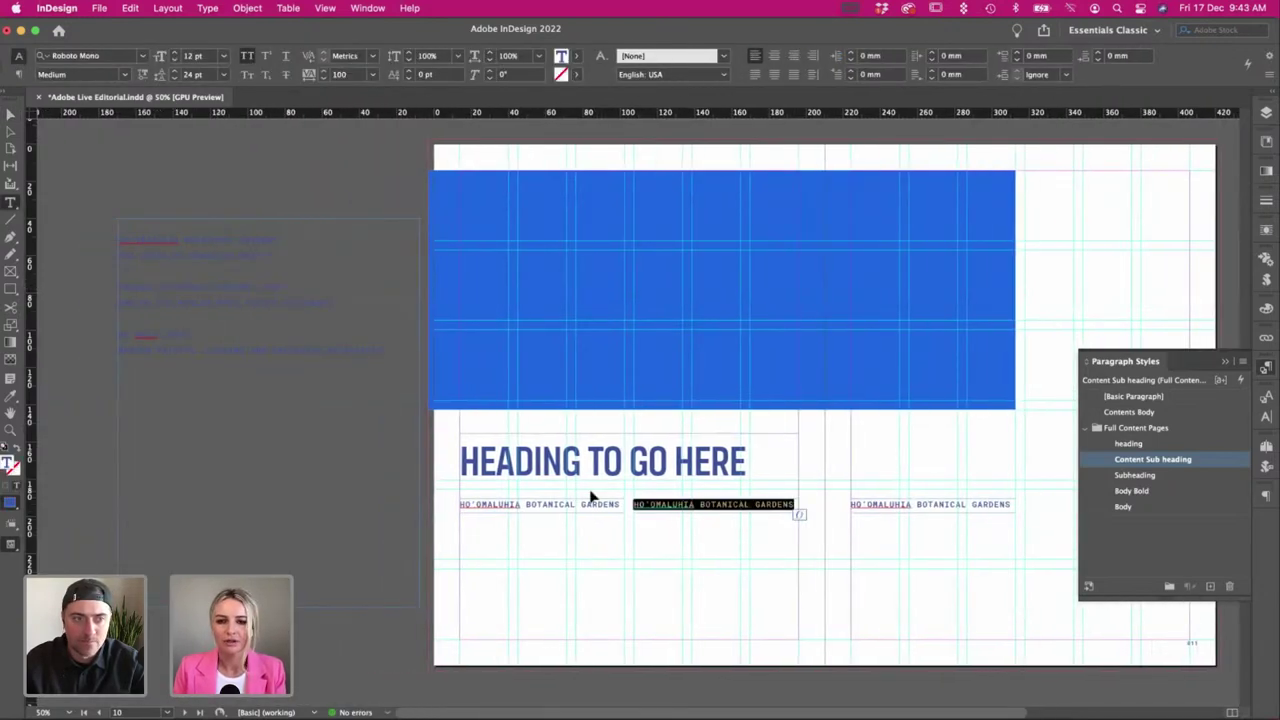
pyautogui.press('super+v')
# Replace the location title on page 11 with "Na Pali Coast" from the pasteboard text and preview the spread without guides.
pyautogui.moveTo(216, 331); pyautogui.dragTo(101, 336)
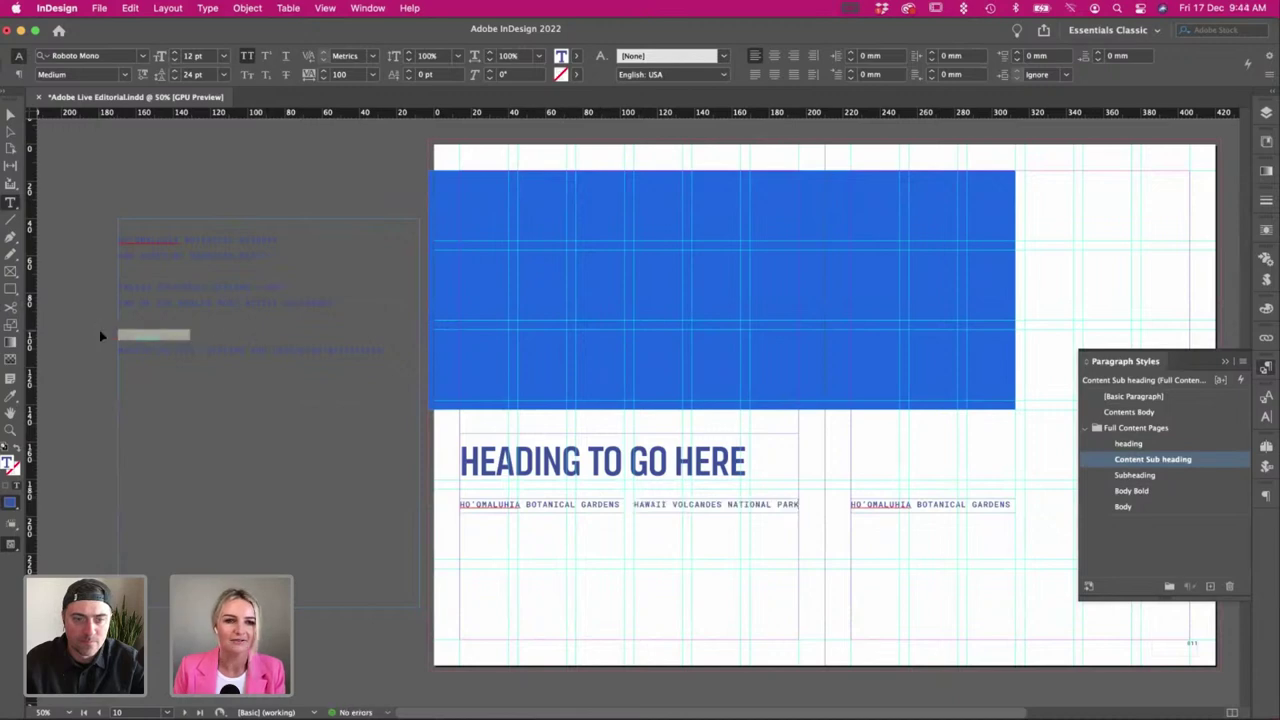
pyautogui.tripleClick(924, 514)
pyautogui.write('NA PALI COAST')
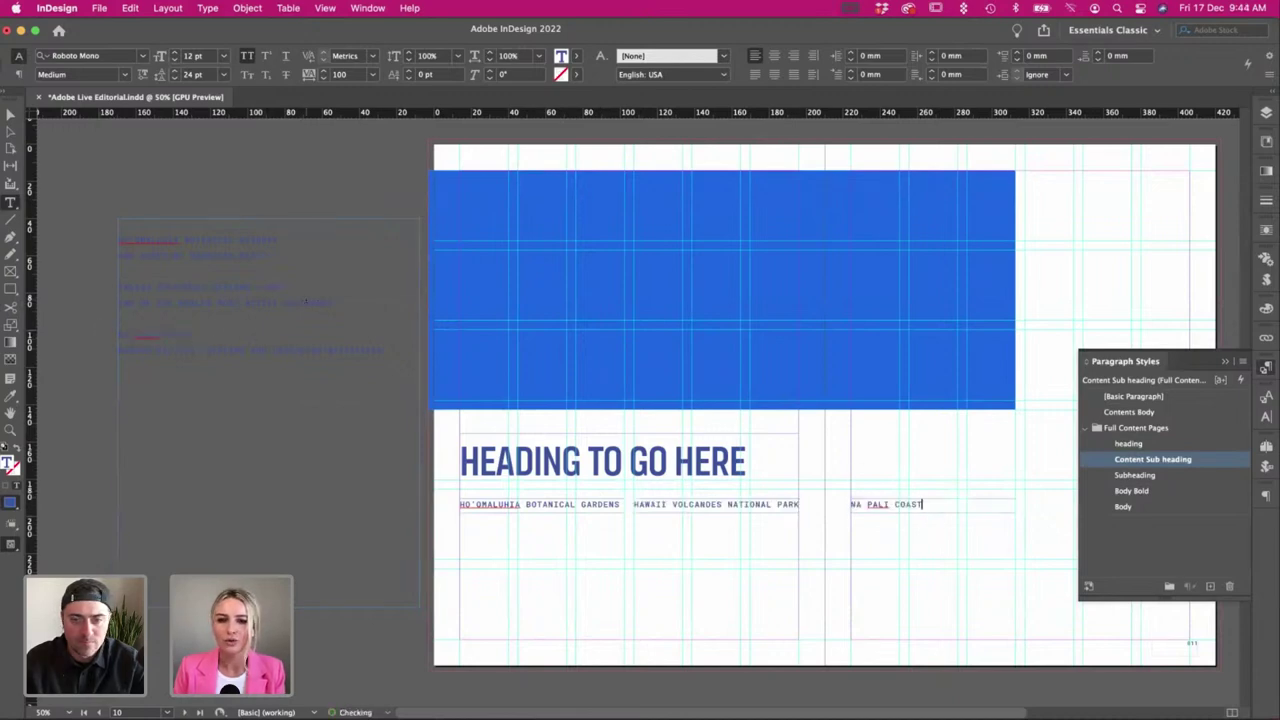
pyautogui.click(10, 115)
pyautogui.click(152, 162)
pyautogui.press('w')
pyautogui.hscroll(2, 208, 260)
pyautogui.press('w')
pyautogui.press('w')
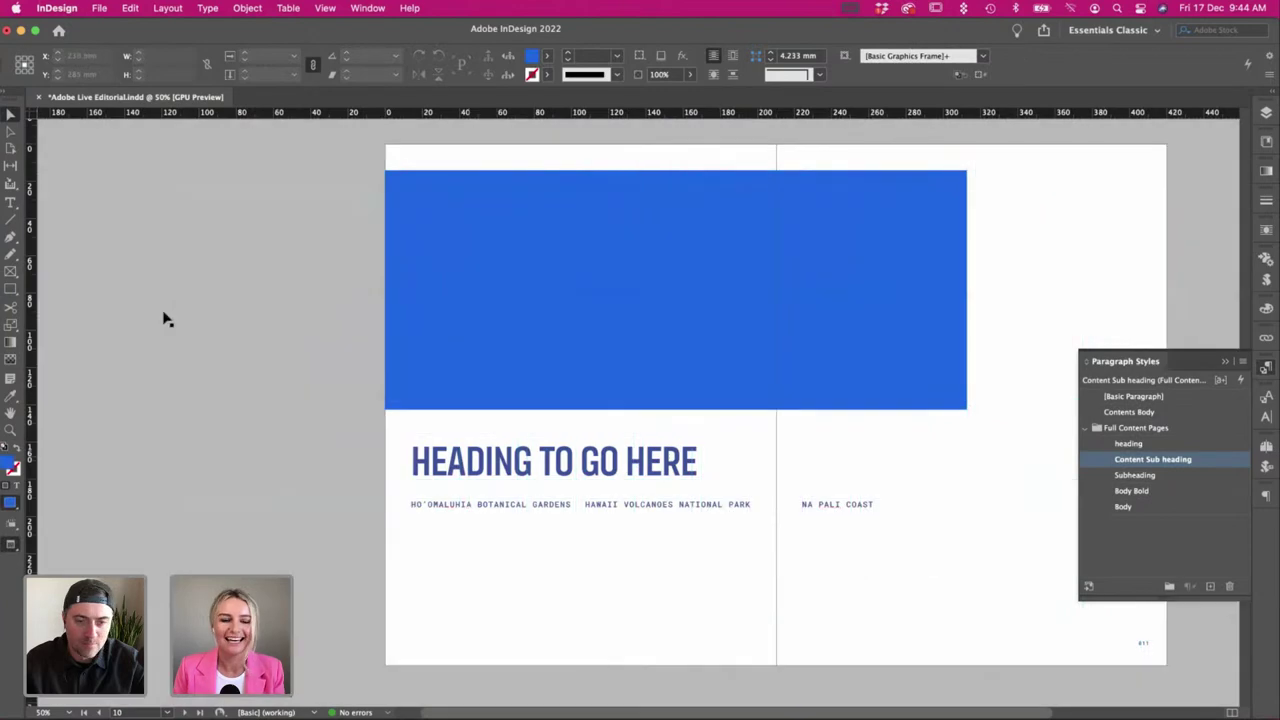
# Create a text frame under the Ho'omaluhia title and paste in "400 acres of Hawaiian beauty" from the pasteboard text.
pyautogui.press('w')
pyautogui.press('t')
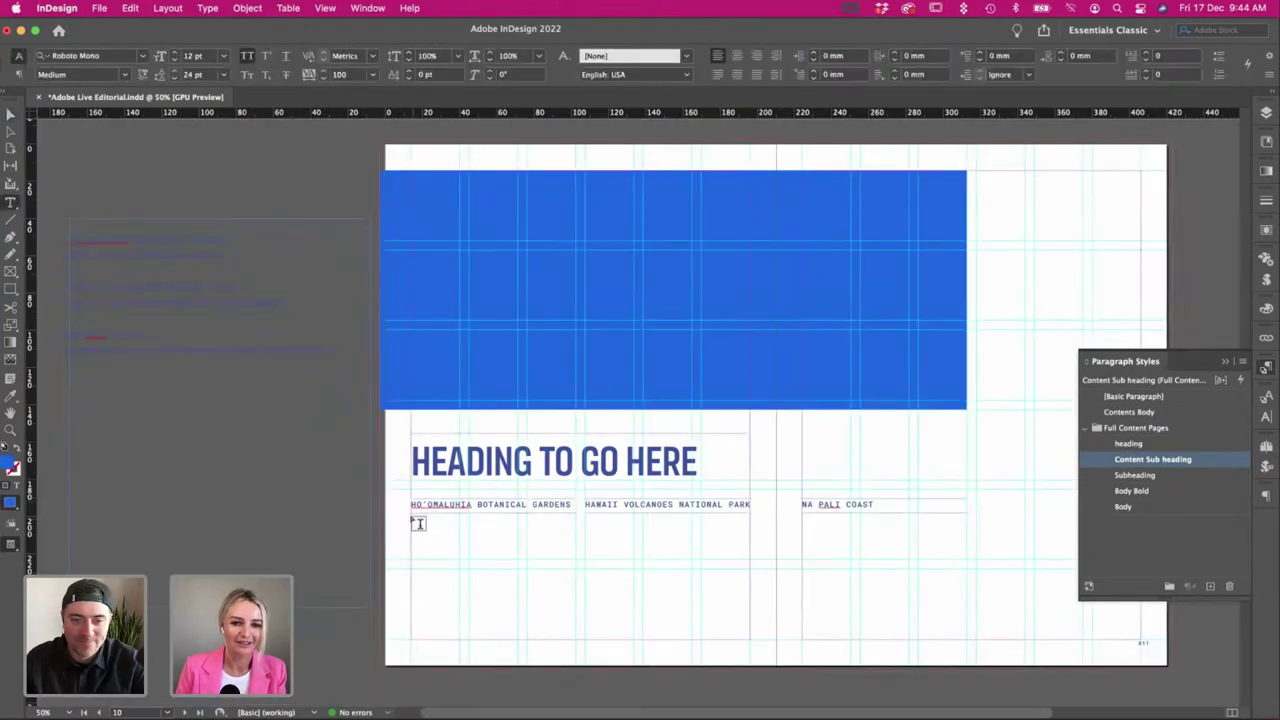
pyautogui.moveTo(412, 517); pyautogui.dragTo(576, 540)
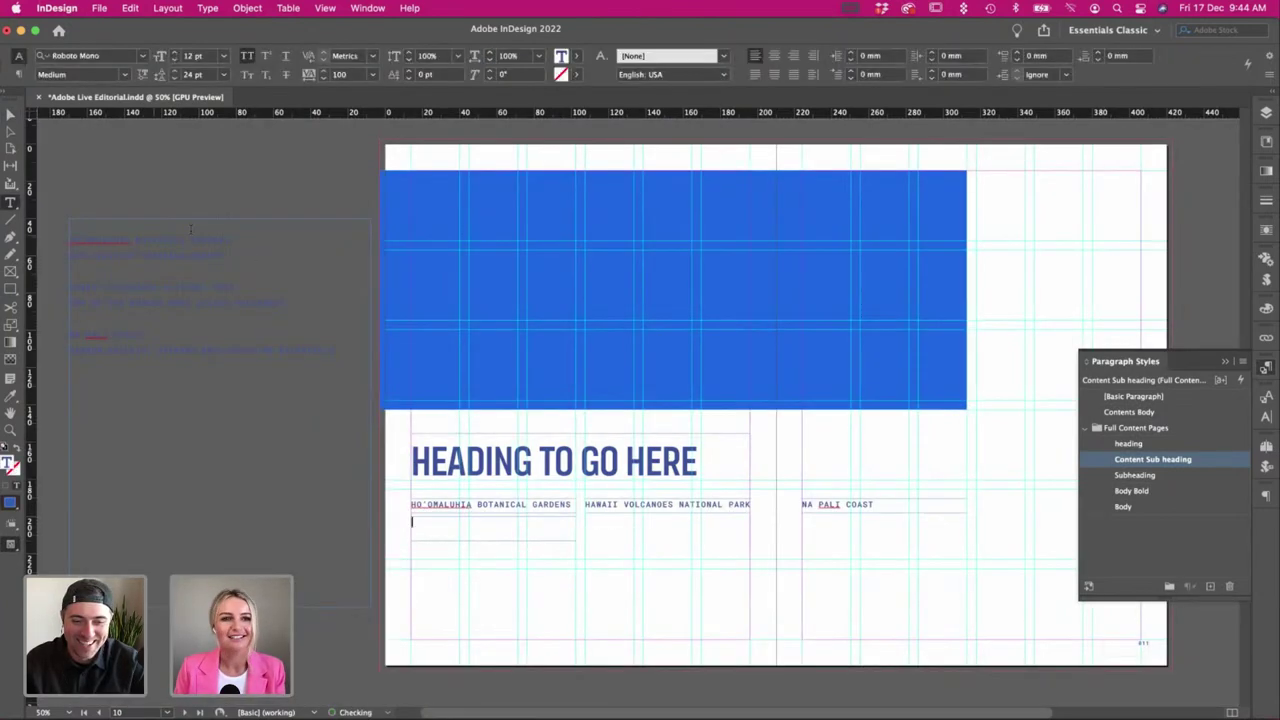
pyautogui.moveTo(232, 252); pyautogui.dragTo(47, 252)
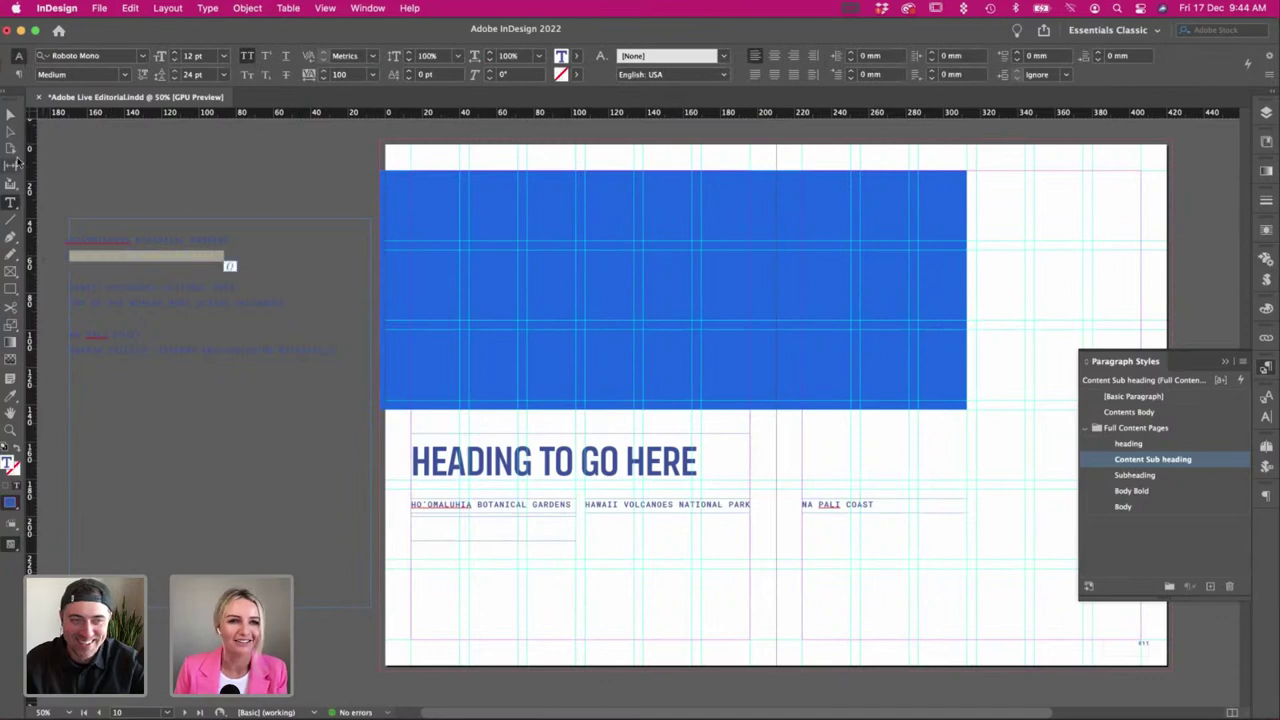
pyautogui.click(466, 533)
pyautogui.press('cmd+v')
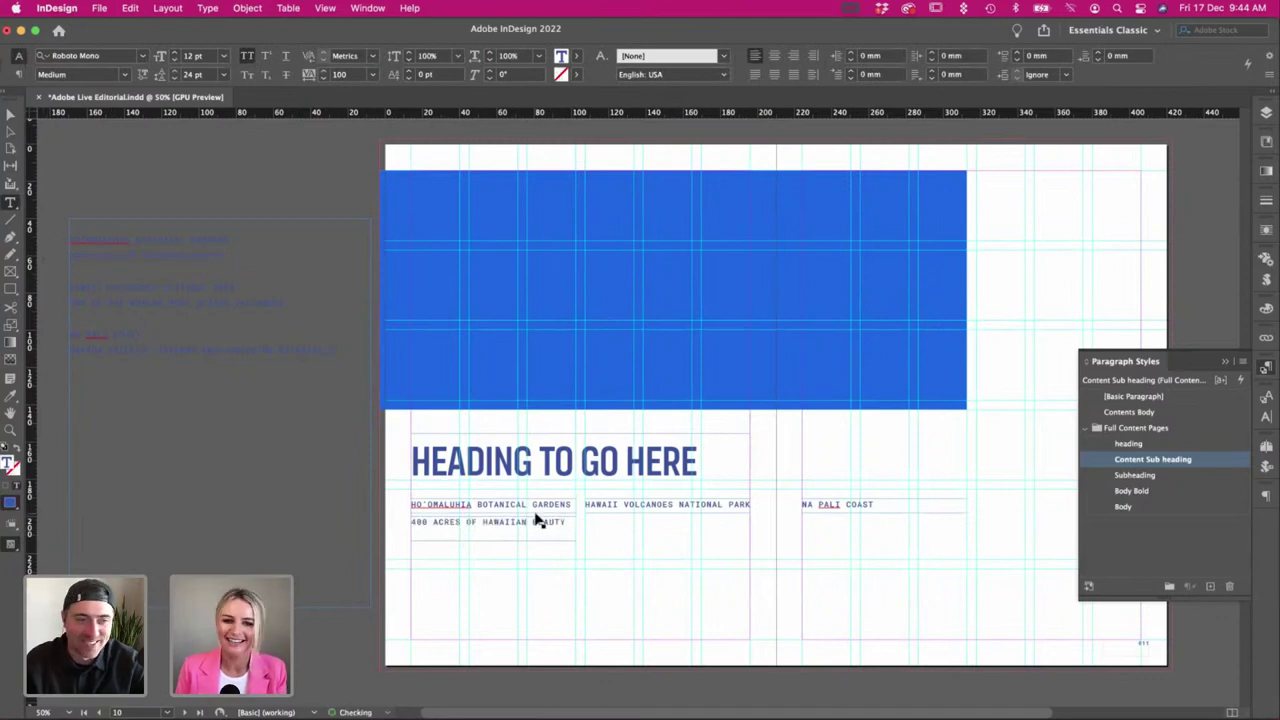
# Apply the Body Bold paragraph style to the "400 acres of Hawaiian beauty" description.
pyautogui.press('cmd+a')
pyautogui.click(1168, 477)
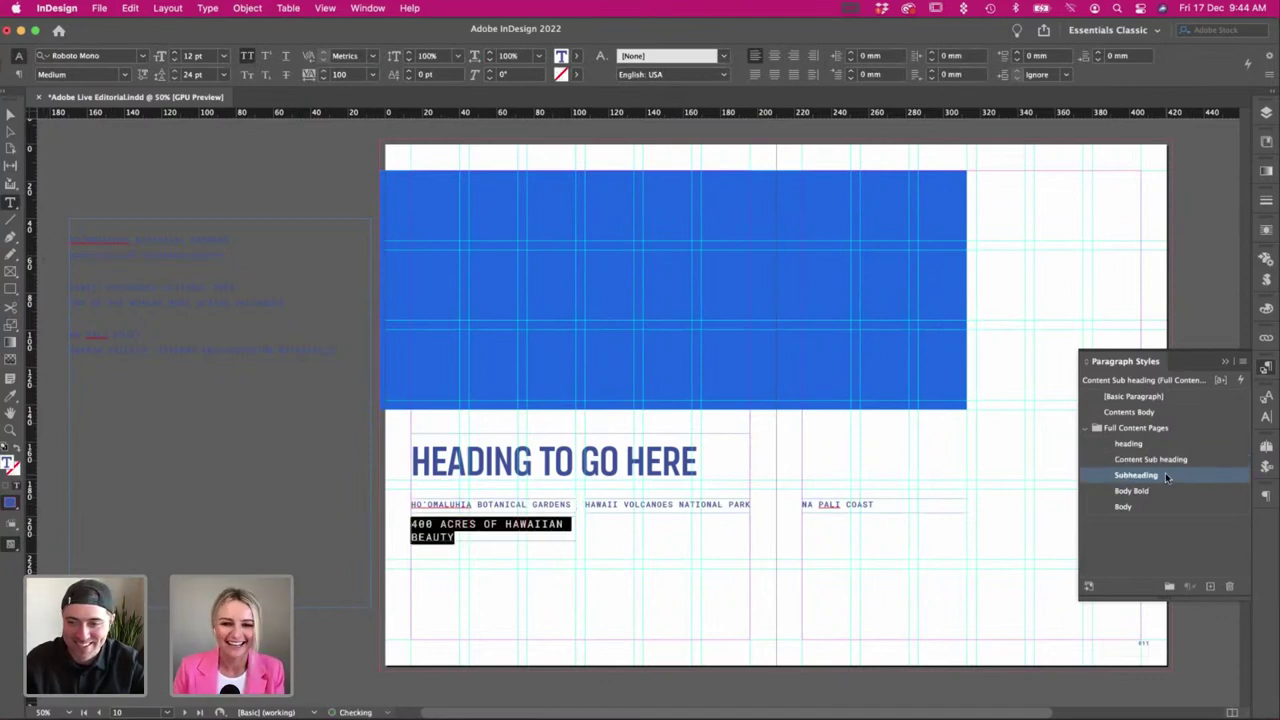
pyautogui.click(1166, 493)
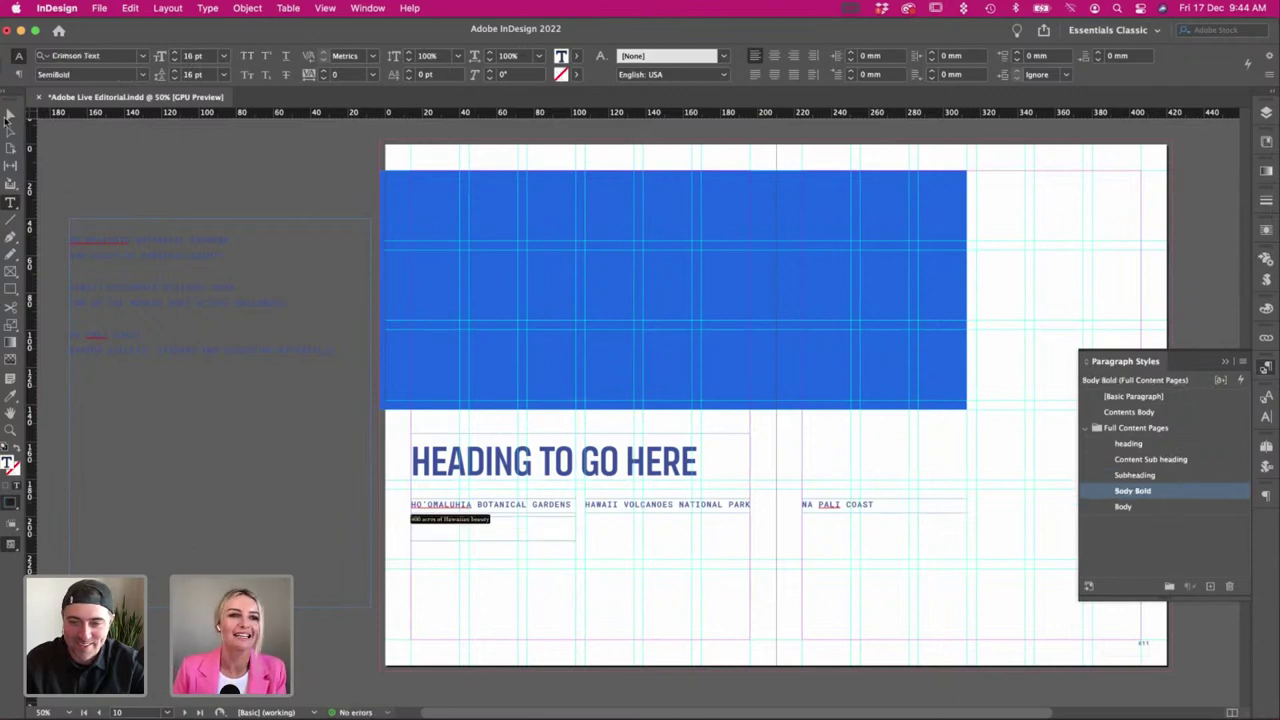
# Shorten the "400 acres of Hawaiian beauty" frame to fit its line and duplicate it directly below.
pyautogui.click(8, 116)
pyautogui.click(497, 546)
pyautogui.click(493, 541)
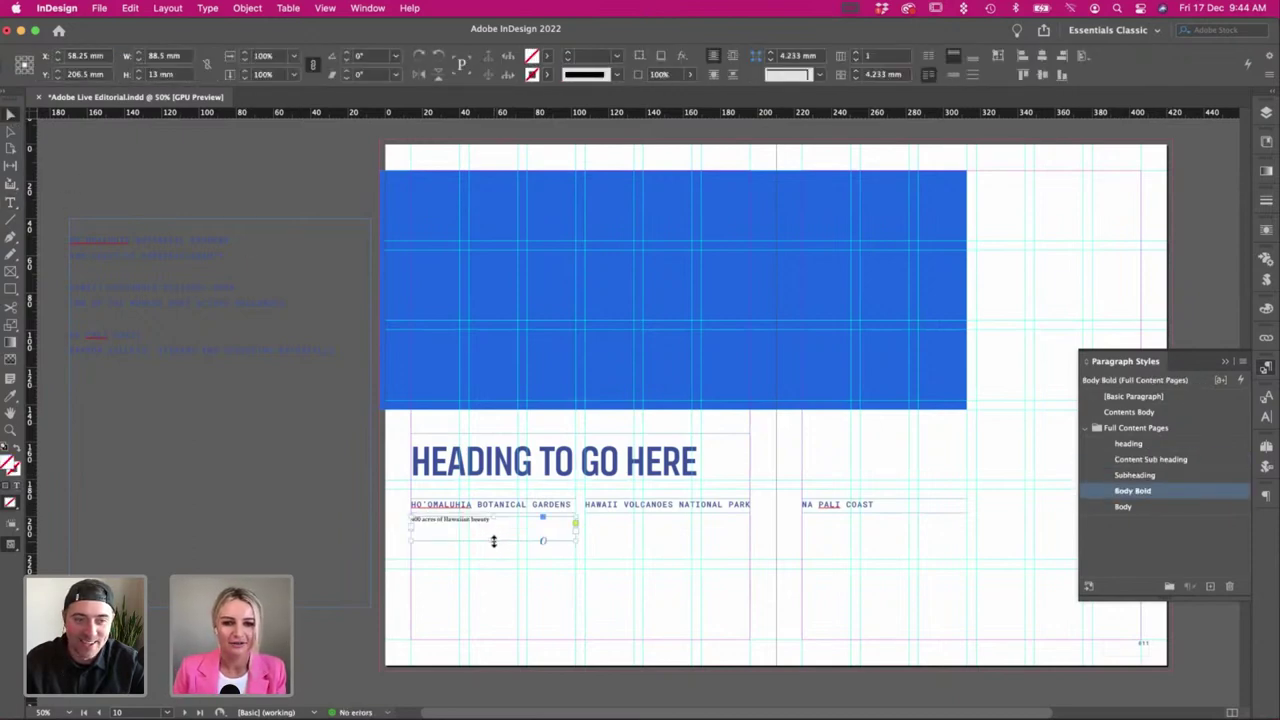
pyautogui.moveTo(494, 541); pyautogui.dragTo(494, 640)
# Fill the duplicated frame under the Ho'omaluhia description with placeholder text and delete its leftover "400 acres of Hawaiian beauty" line.
pyautogui.doubleClick(474, 534)
pyautogui.press('super+a')
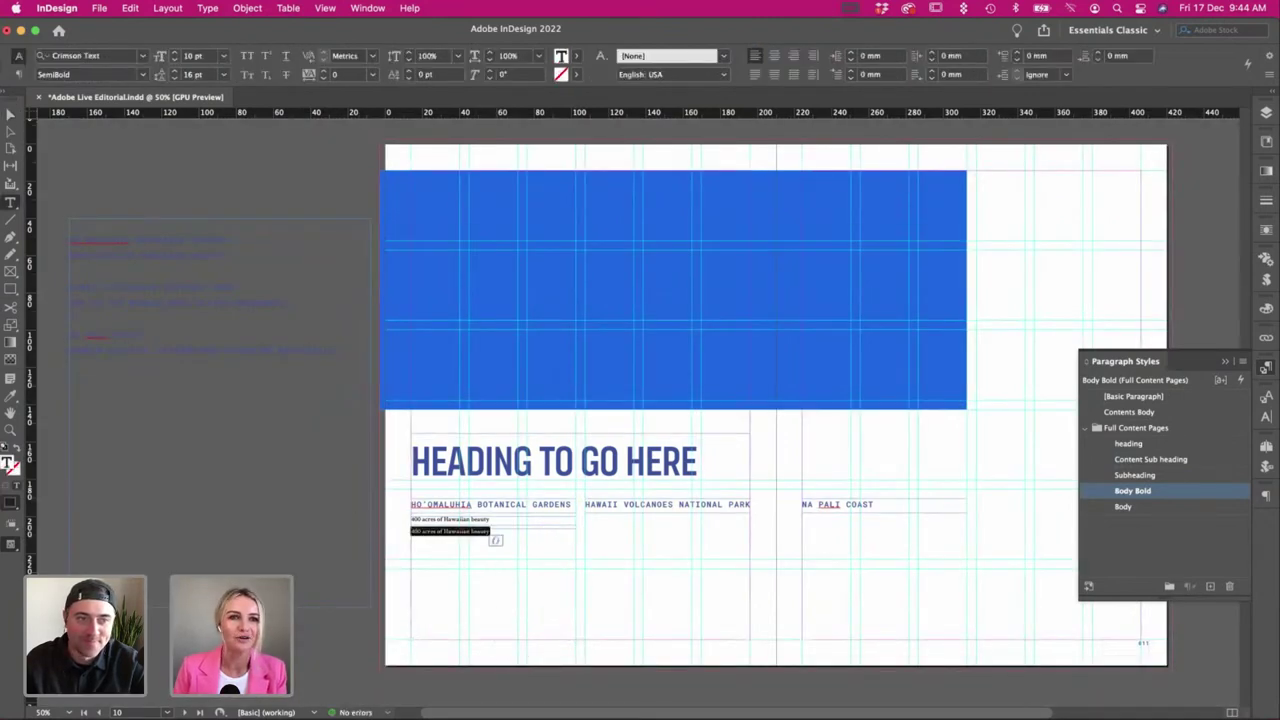
pyautogui.click(207, 8)
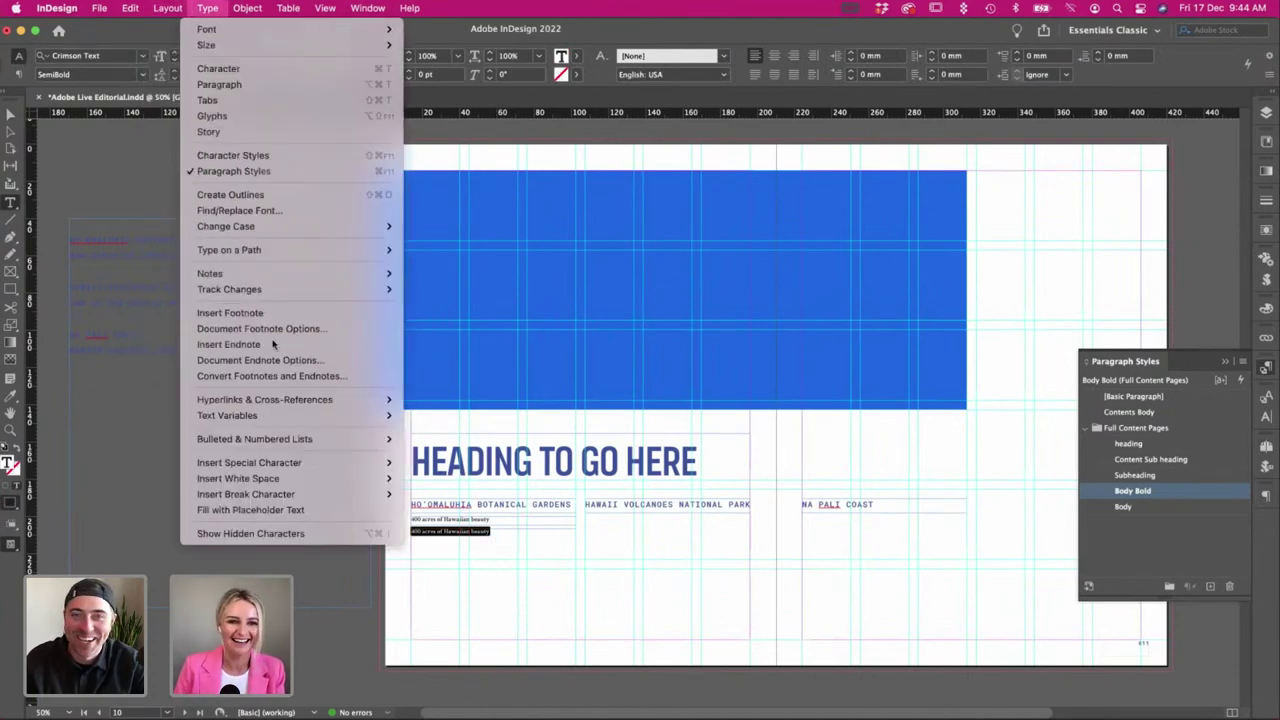
pyautogui.click(329, 514)
pyautogui.click(500, 531)
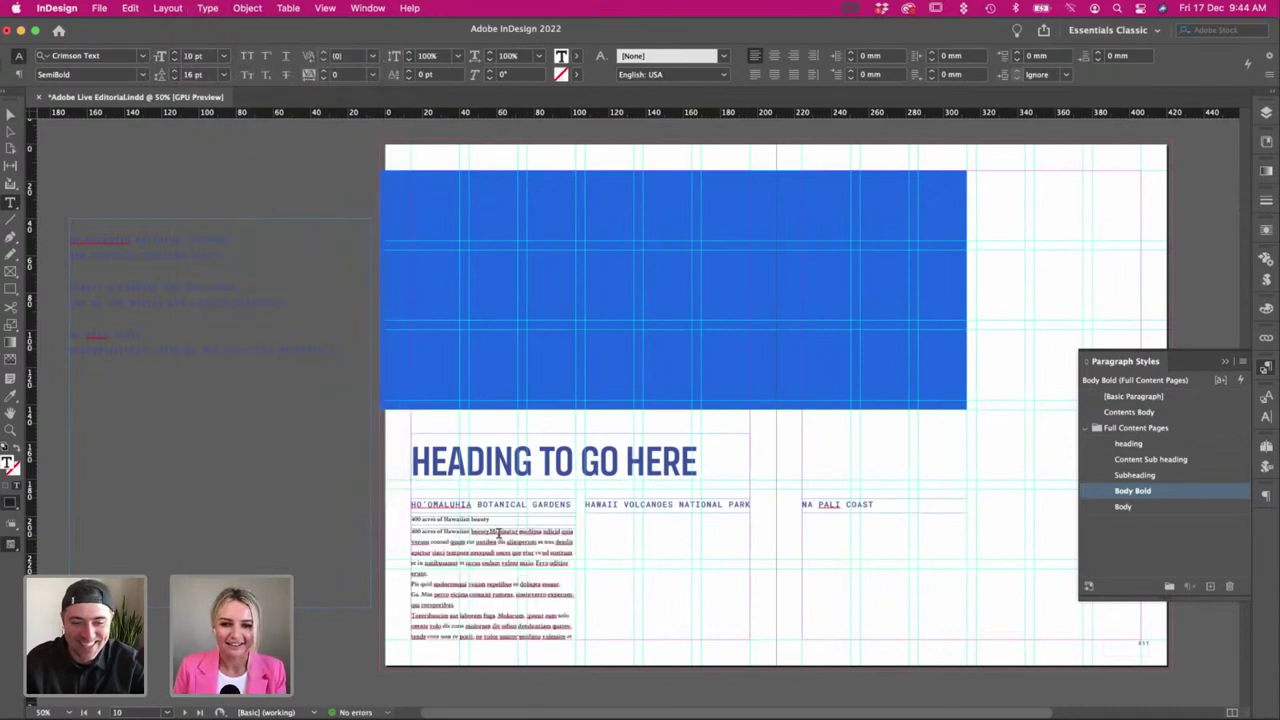
pyautogui.moveTo(500, 531); pyautogui.dragTo(411, 531)
pyautogui.press('BackSpace')
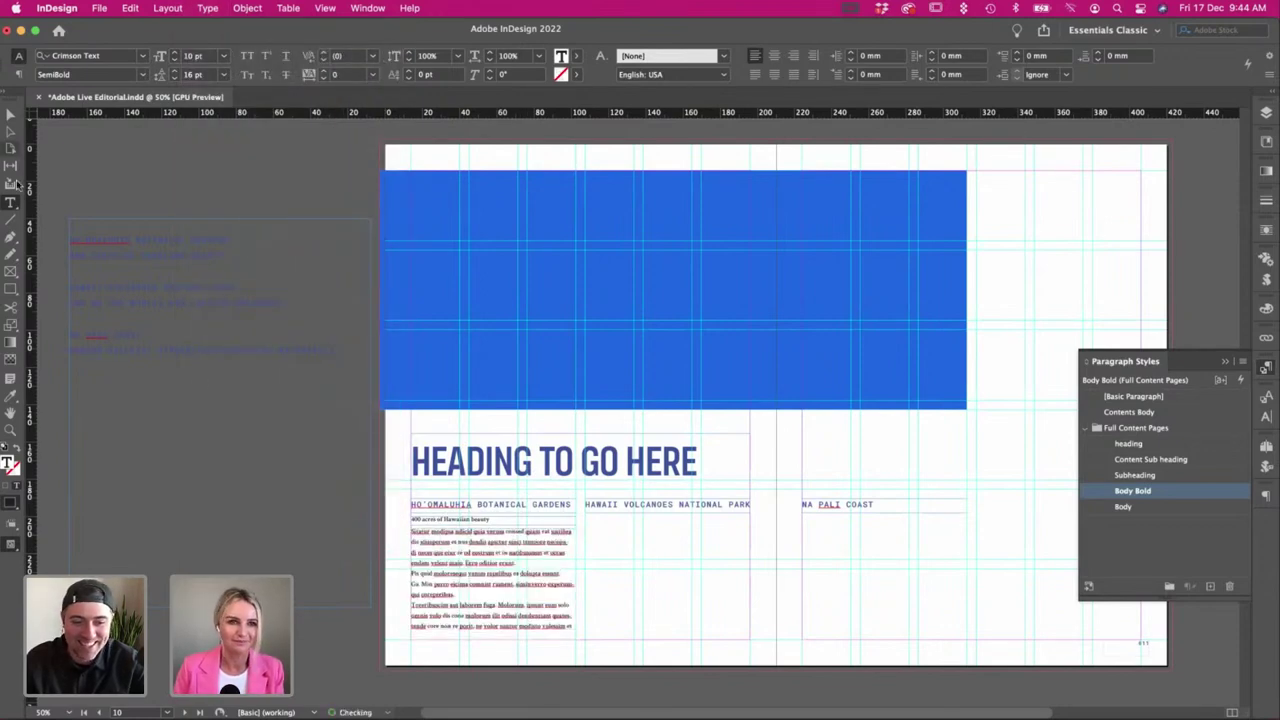
# Preview the spread without guides and apply the Body paragraph style to the placeholder text under the Ho'omaluhia description.
pyautogui.click(11, 118)
pyautogui.press('w')
pyautogui.doubleClick(471, 583)
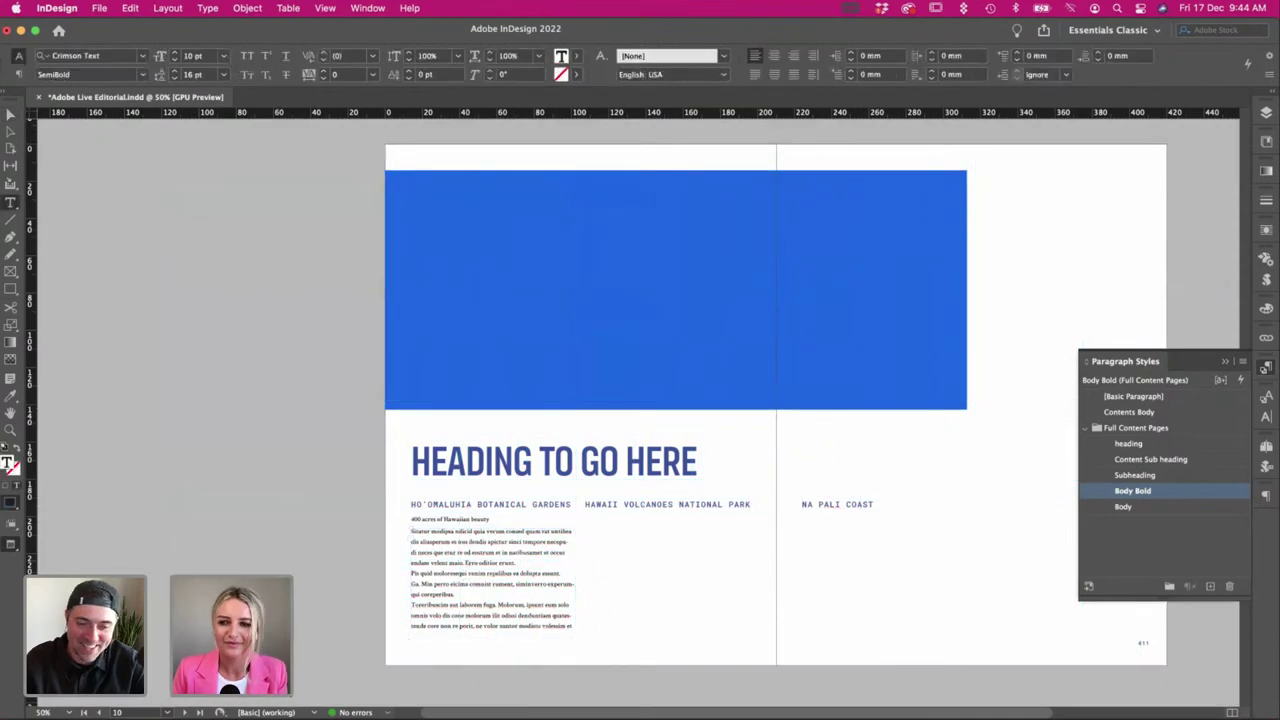
pyautogui.press('super+a')
pyautogui.click(1124, 507)
pyautogui.press('Escape')
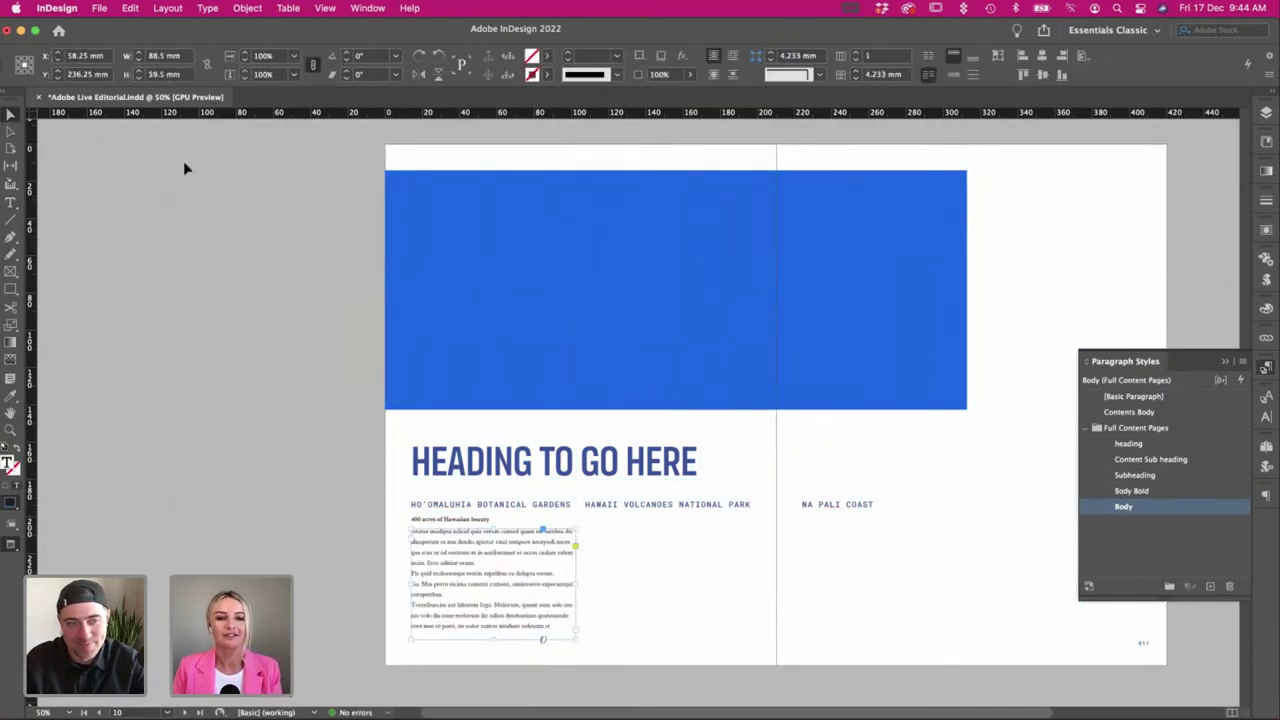
# Duplicate the description and body text from the Ho'omaluhia column into the column under Hawaii Volcanoes National Park.
pyautogui.moveTo(436, 536); pyautogui.dragTo(610, 536)
pyautogui.click(800, 576)
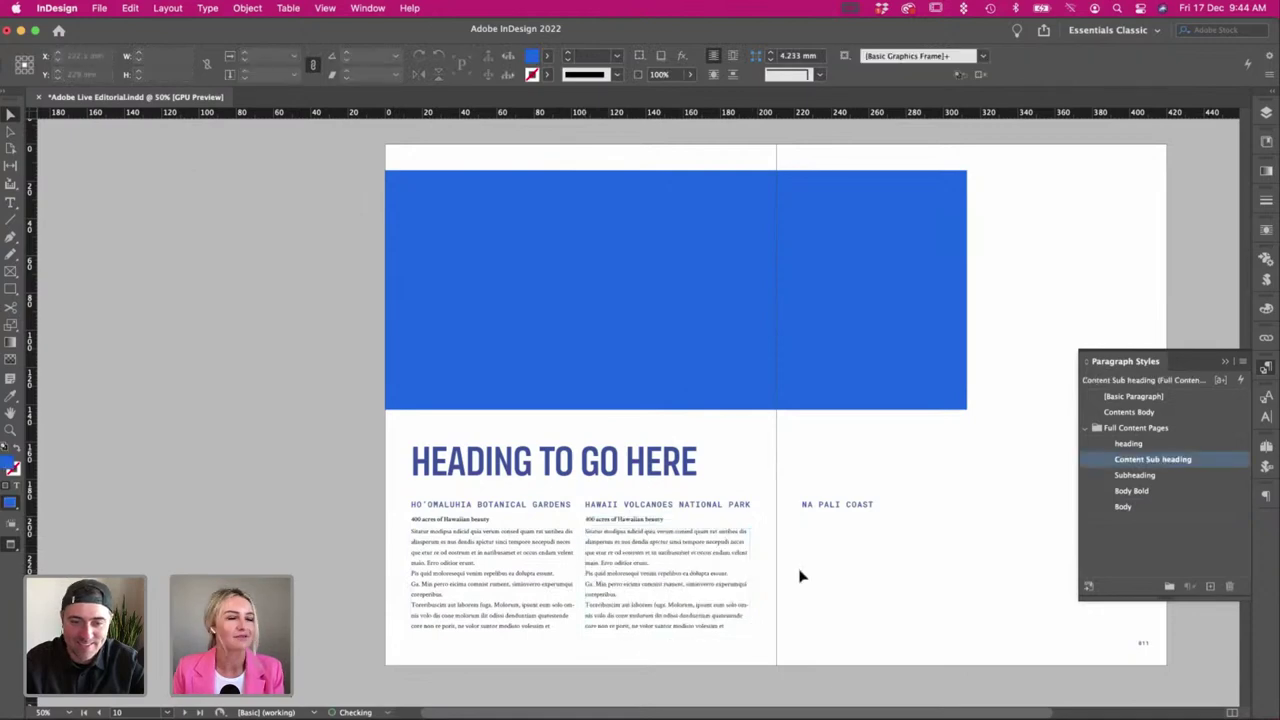
pyautogui.press('w')
# Replace the Hawaii Volcanoes description with "Two of the worlds most active volcanoes" from the pasteboard text in the Body Bold style.
pyautogui.press('t')
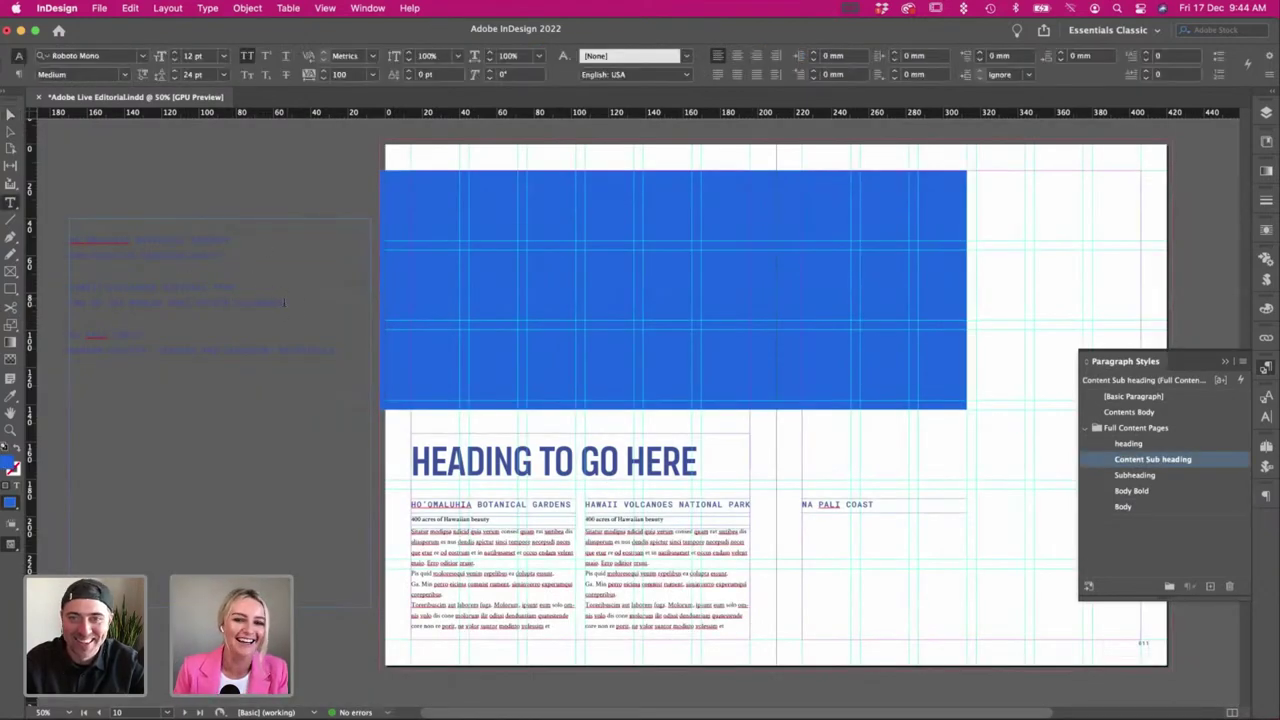
pyautogui.moveTo(287, 303); pyautogui.dragTo(48, 300)
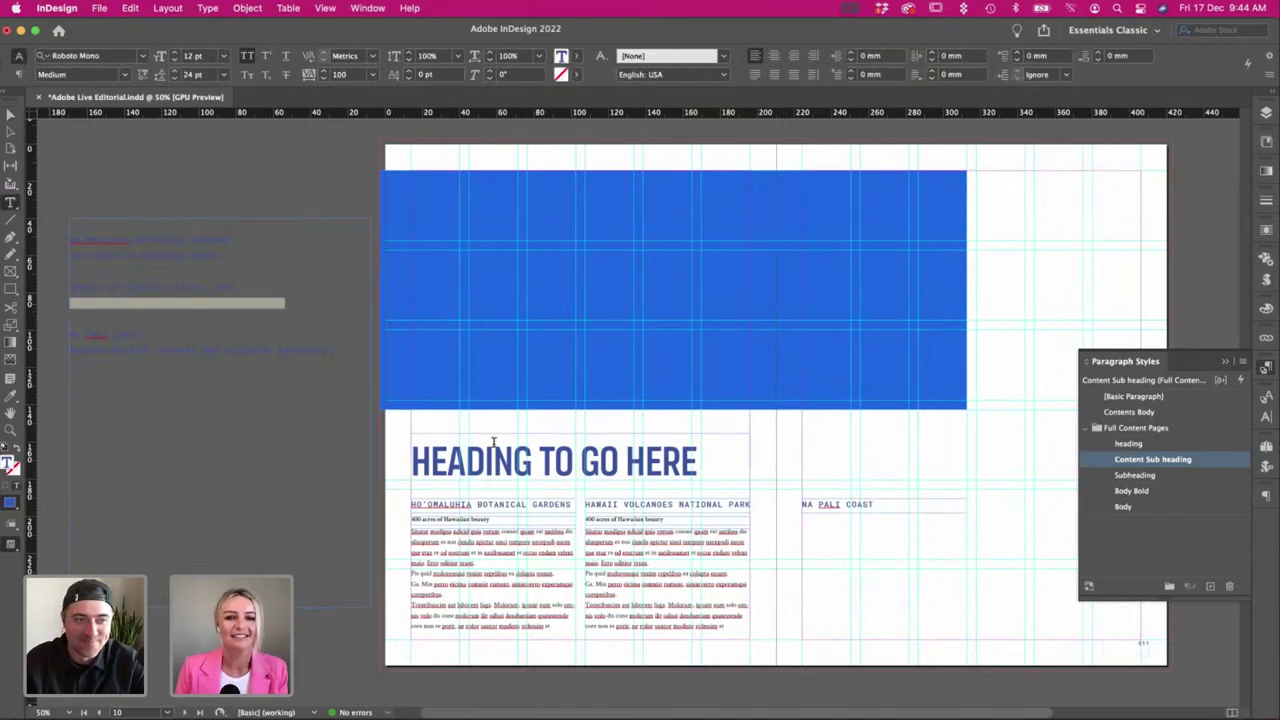
pyautogui.moveTo(692, 517); pyautogui.dragTo(540, 523)
pyautogui.press('super+v')
pyautogui.press('super+a')
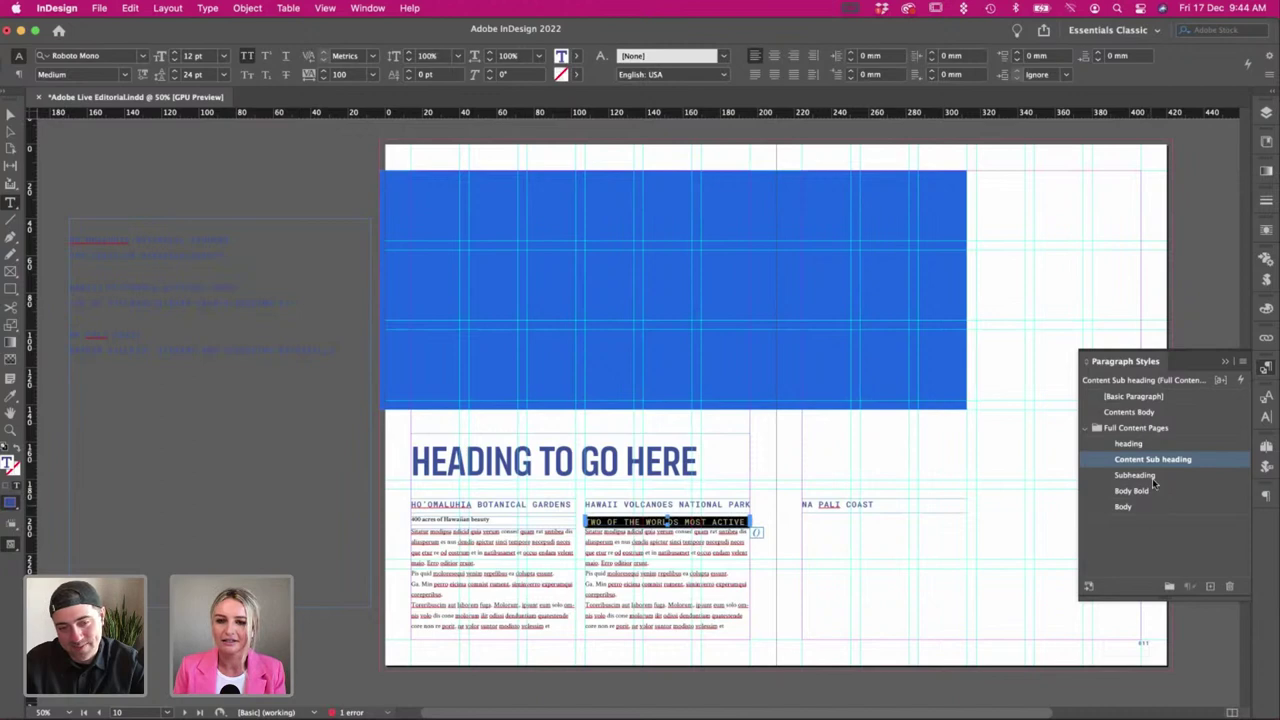
pyautogui.click(1155, 491)
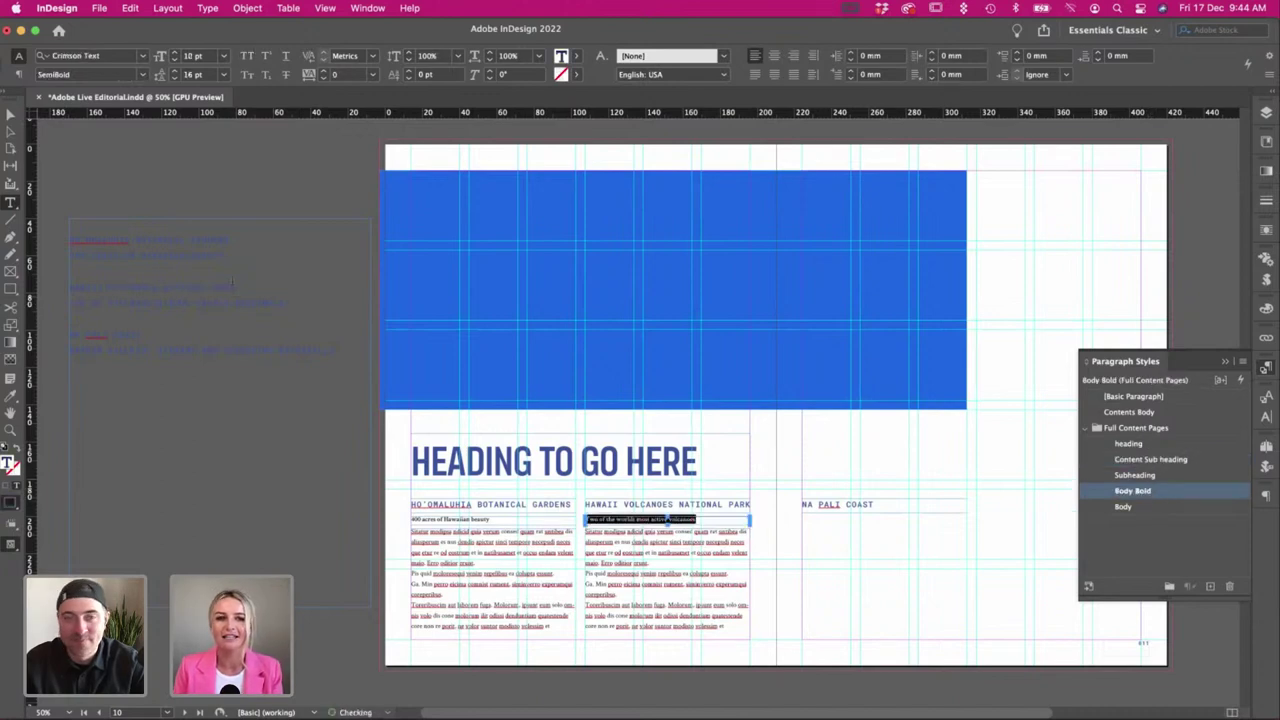
pyautogui.click(10, 115)
pyautogui.click(137, 162)
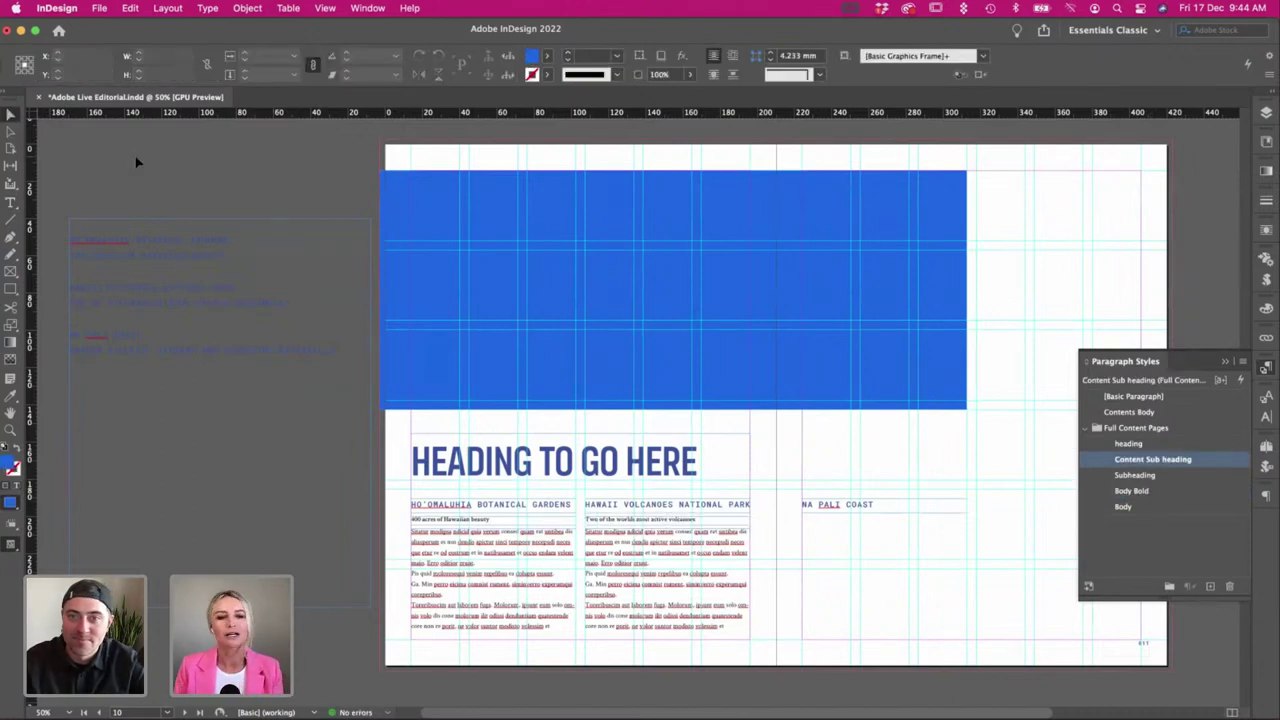
# On page 9, delete the closing lines of the Jaws (Peahi) body text and preview the spread without guides.
pyautogui.scroll(10, 275, 228)
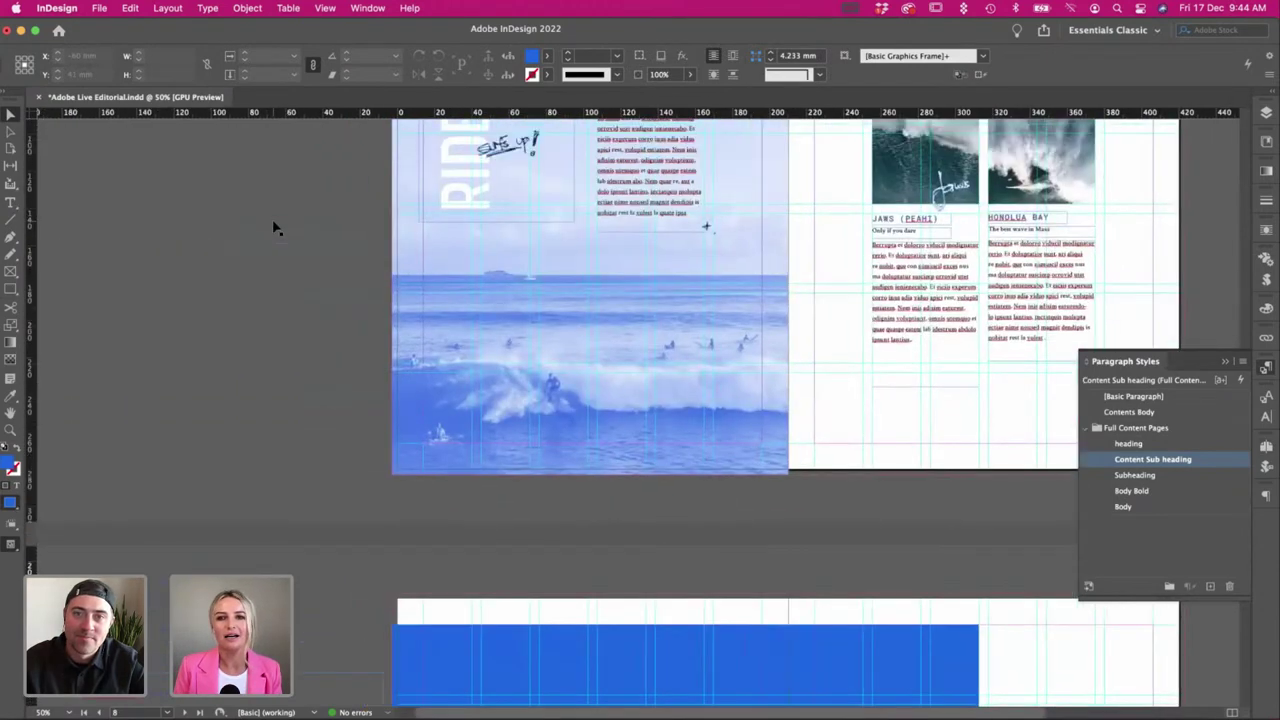
pyautogui.scroll(3, 749, 370)
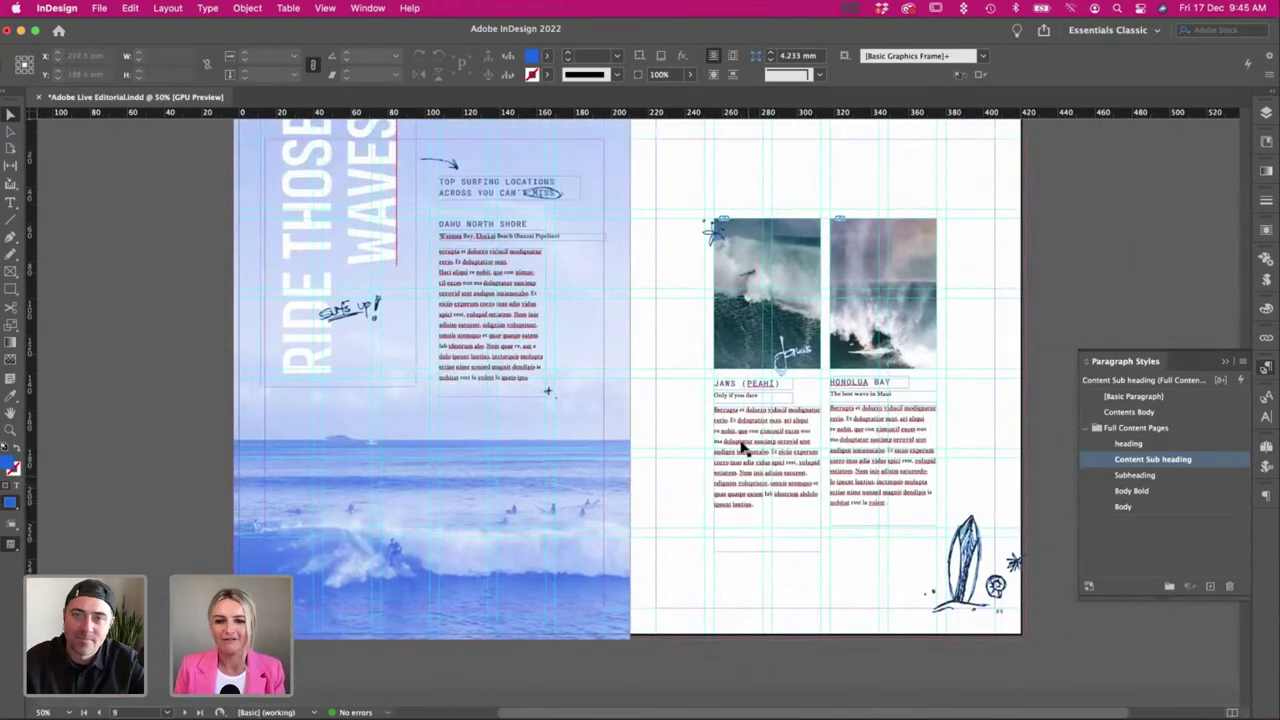
pyautogui.doubleClick(762, 507)
pyautogui.moveTo(764, 505); pyautogui.dragTo(800, 473)
pyautogui.press('BackSpace')
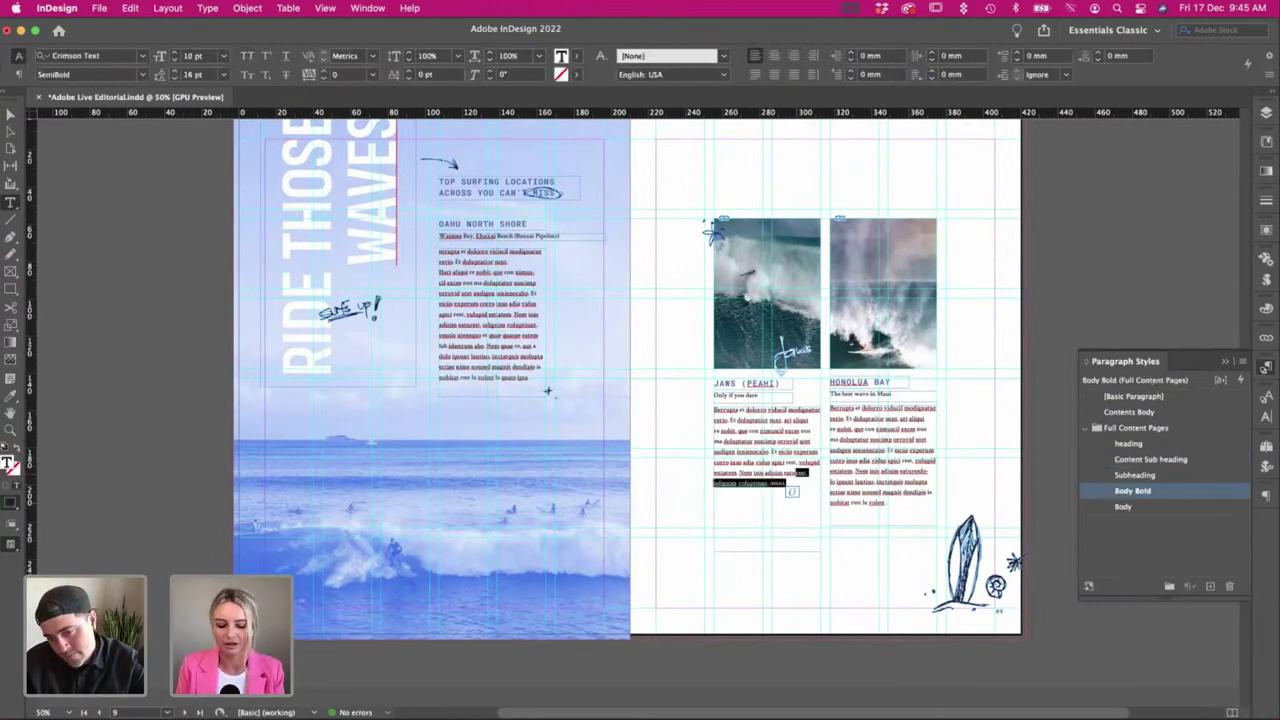
pyautogui.press('BackSpace')
pyautogui.click(8, 115)
pyautogui.click(137, 222)
pyautogui.press('w')
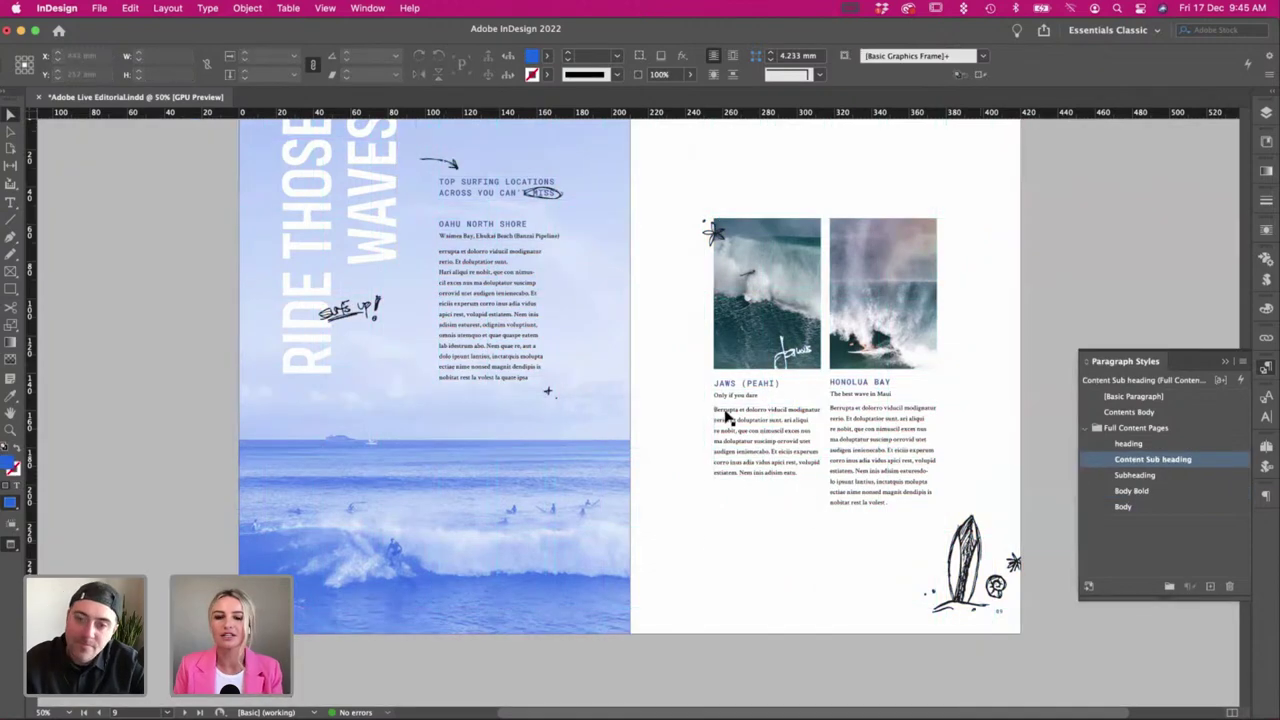
# Swap the two body text frames on page 9, placing the longer one under Jaws (Peahi) and the shorter under Honolua Bay.
pyautogui.hscroll(2, 726, 417)
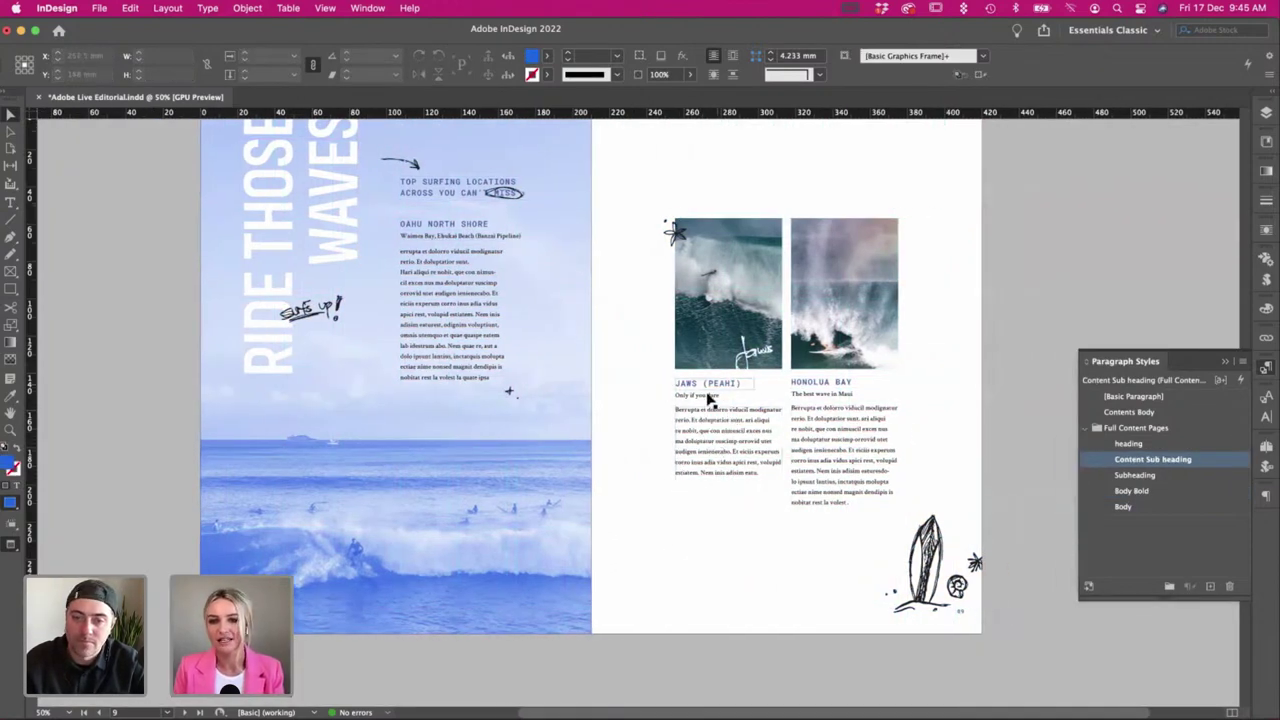
pyautogui.moveTo(722, 425)
pyautogui.mouseDown()
pyautogui.moveTo(1006, 423)
pyautogui.moveTo(725, 438)
pyautogui.mouseUp()
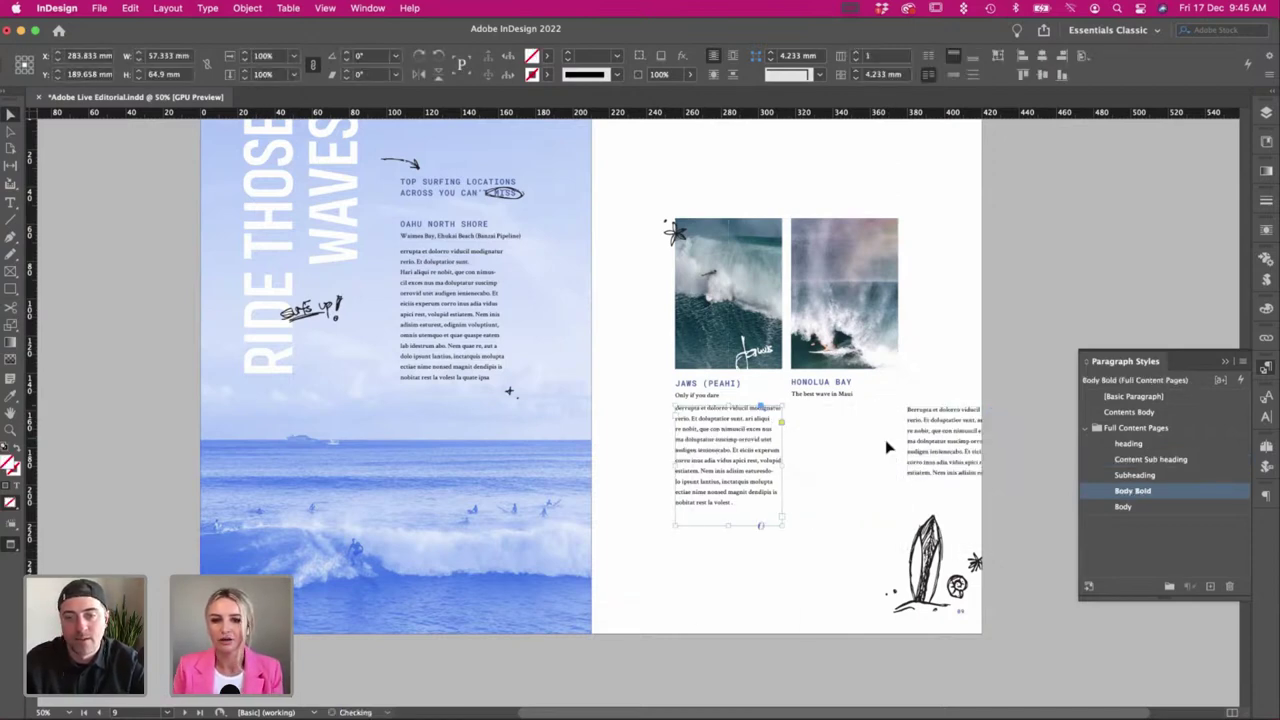
pyautogui.moveTo(930, 437); pyautogui.dragTo(814, 436)
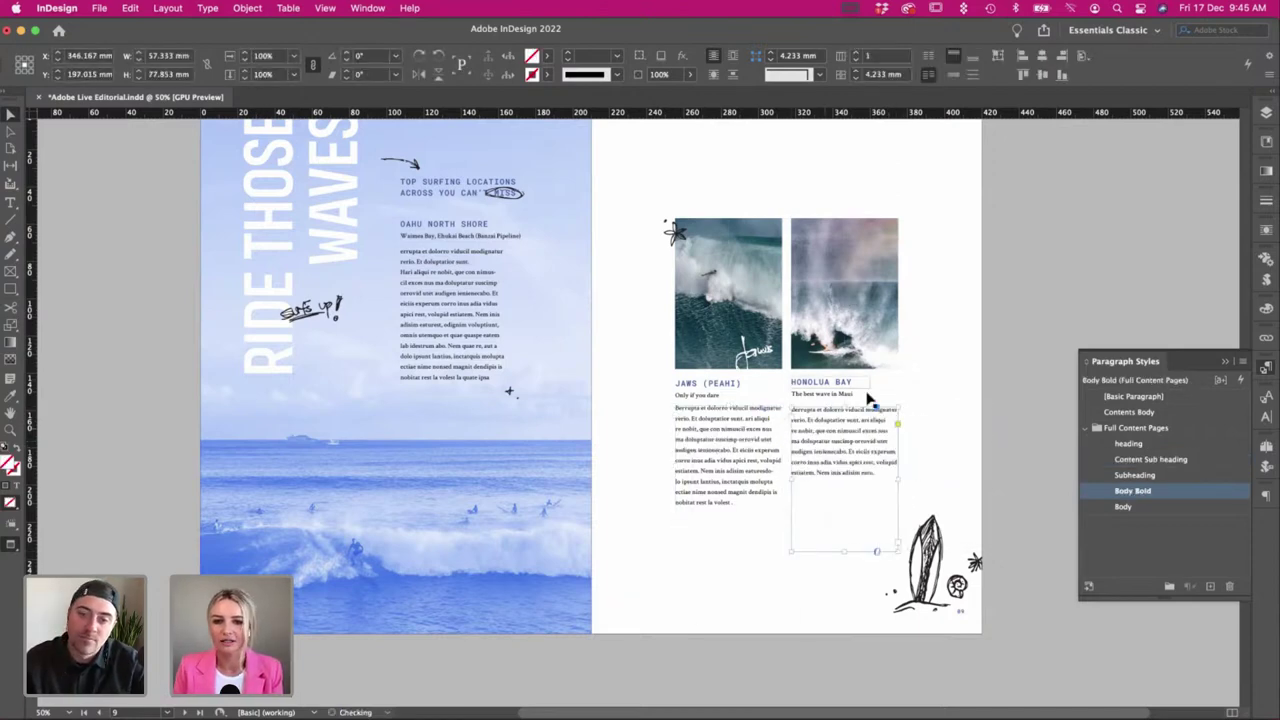
pyautogui.press('w')
pyautogui.press('w')
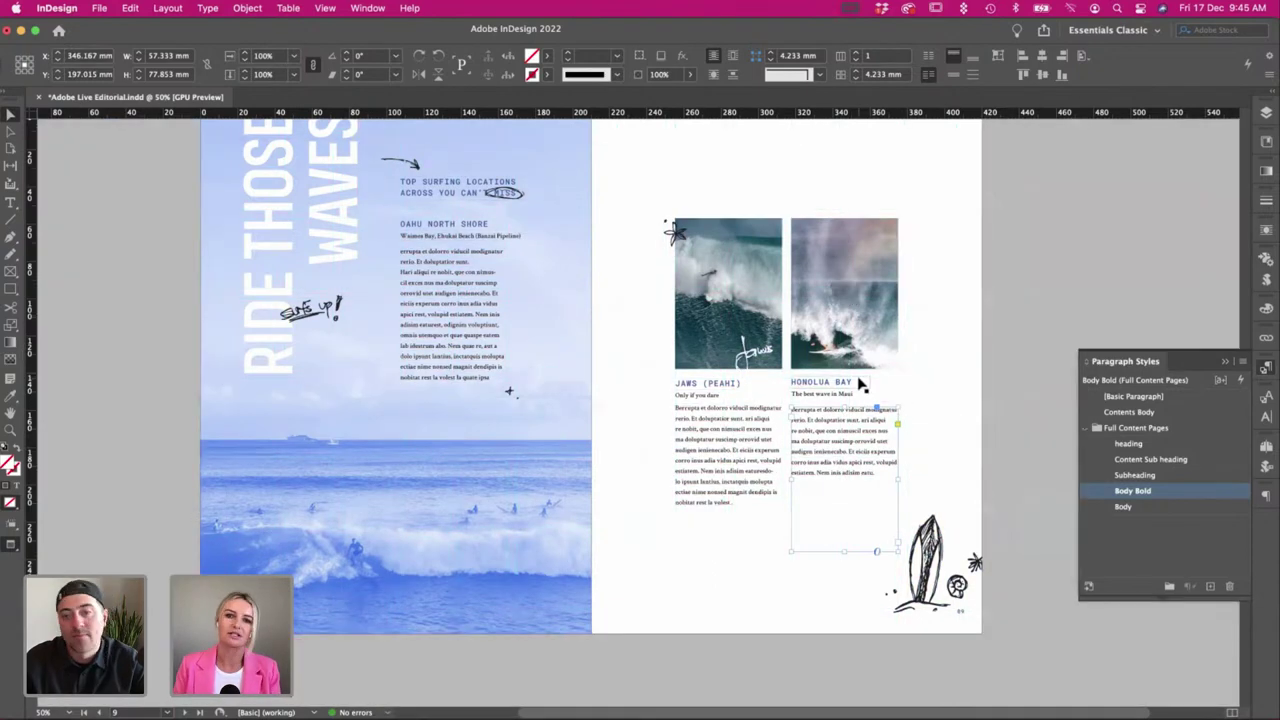
pyautogui.click(945, 355)
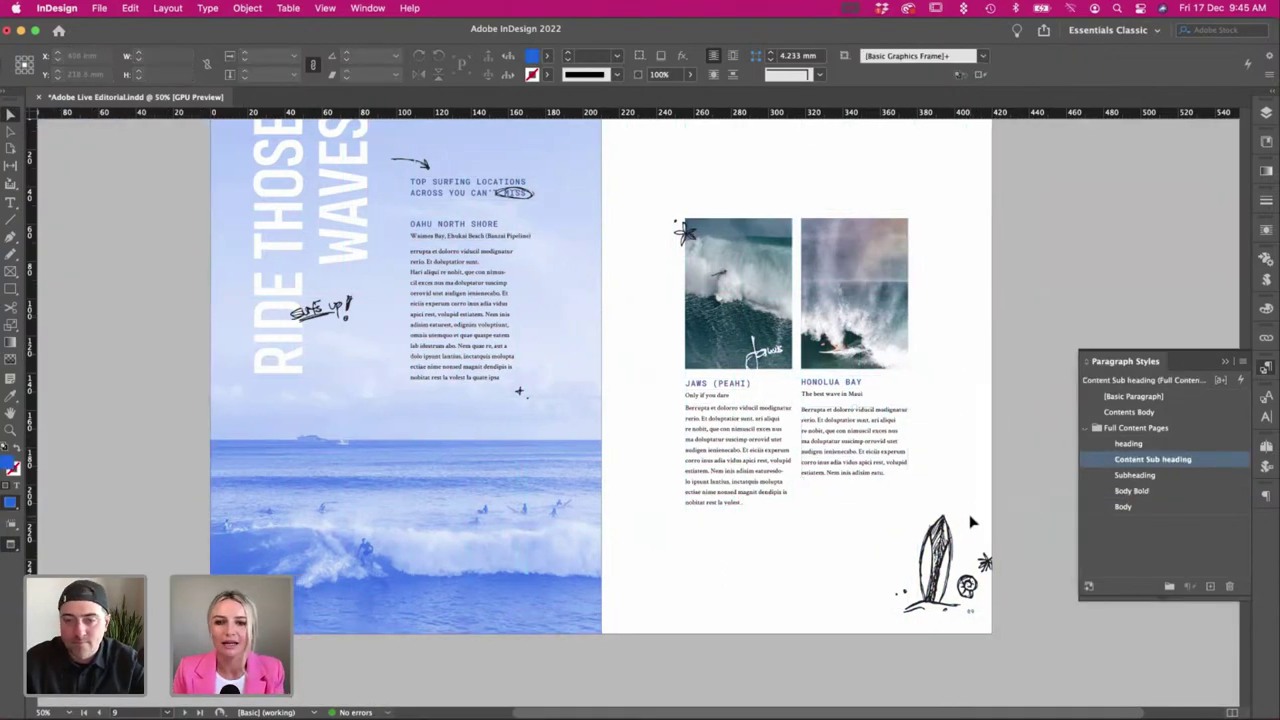
# Back on the pages 10-11 spread, duplicate the Hawaii Volcanoes body text frame into the column under Na Pali Coast.
pyautogui.scroll(-8, 683, 420)
pyautogui.scroll(-5, 683, 420)
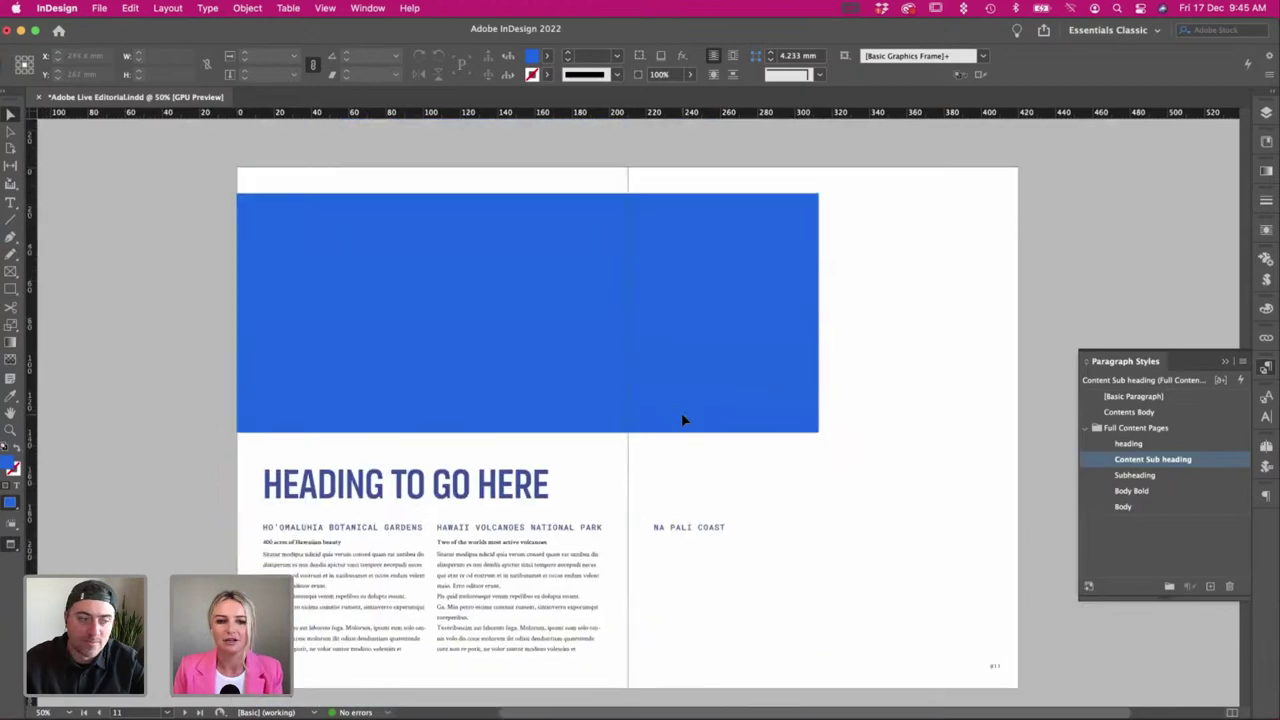
pyautogui.hscroll(-2, 683, 420)
pyautogui.press('w')
pyautogui.press('w')
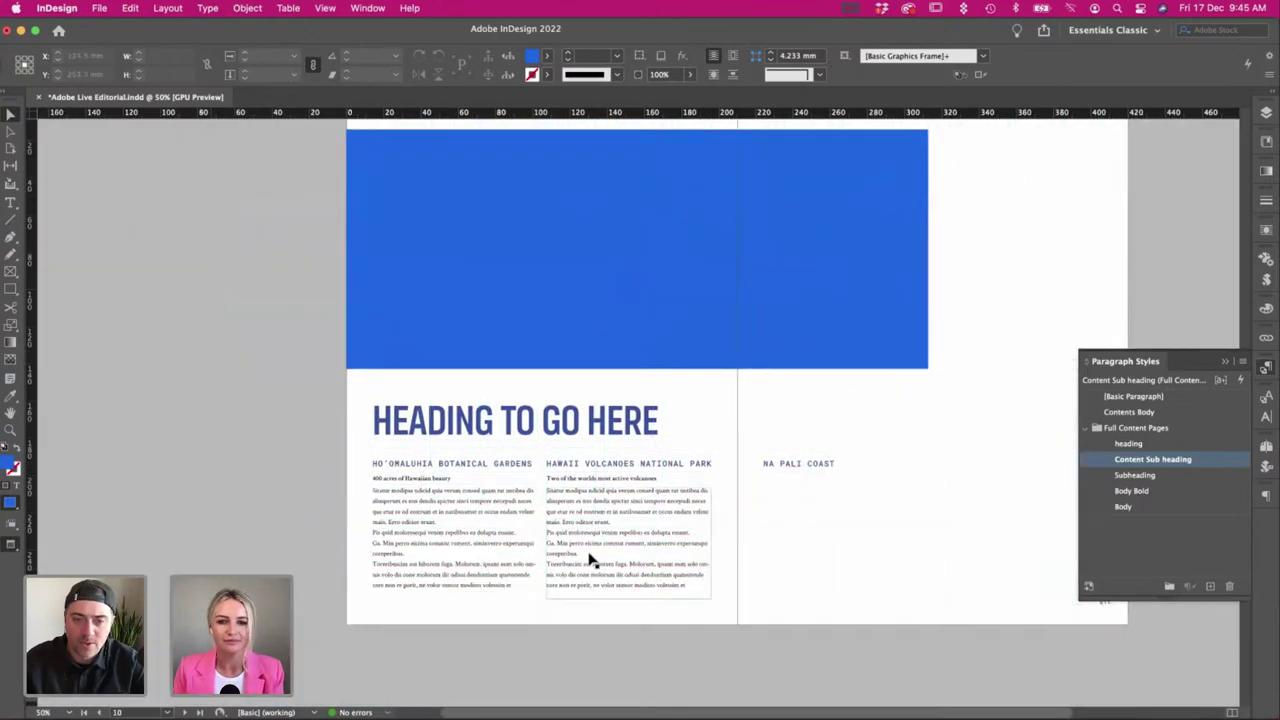
pyautogui.moveTo(589, 557); pyautogui.dragTo(806, 557)
pyautogui.press('w')
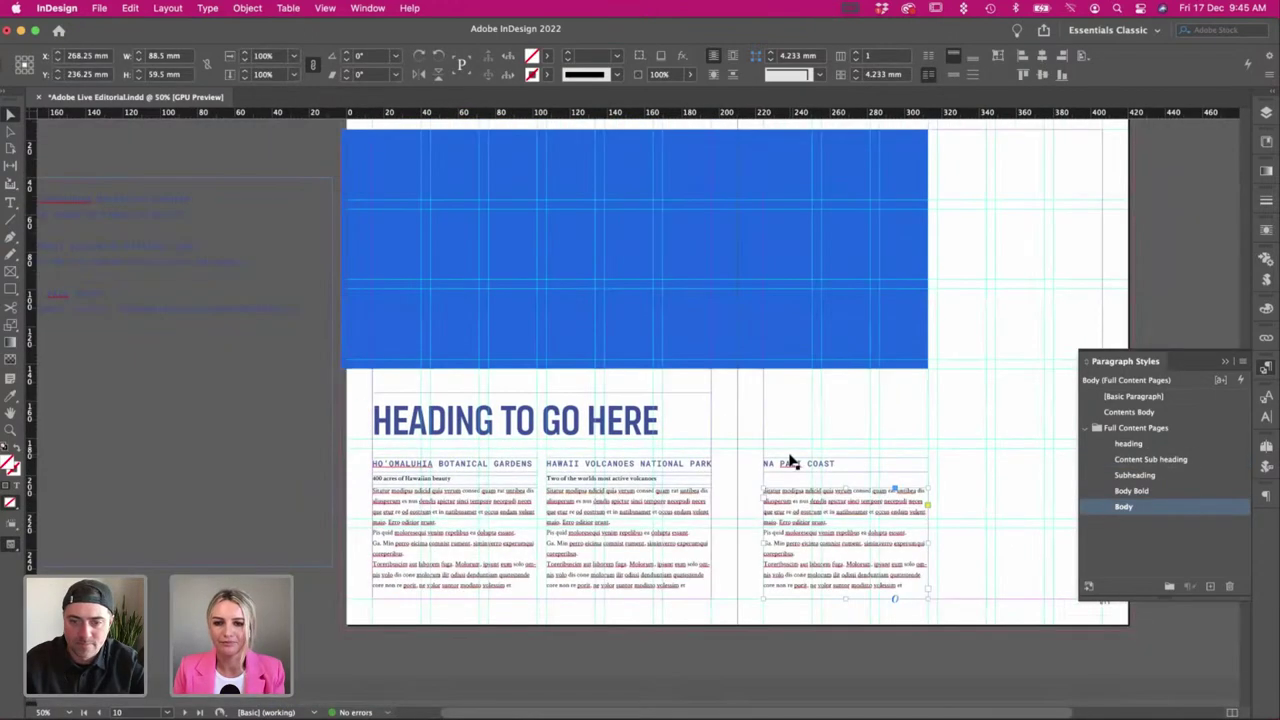
# Duplicate the "Two of the worlds most active volcanoes" description into the gap below the Na Pali Coast title.
pyautogui.click(791, 459)
pyautogui.click(867, 451)
pyautogui.press('w')
pyautogui.click(877, 463)
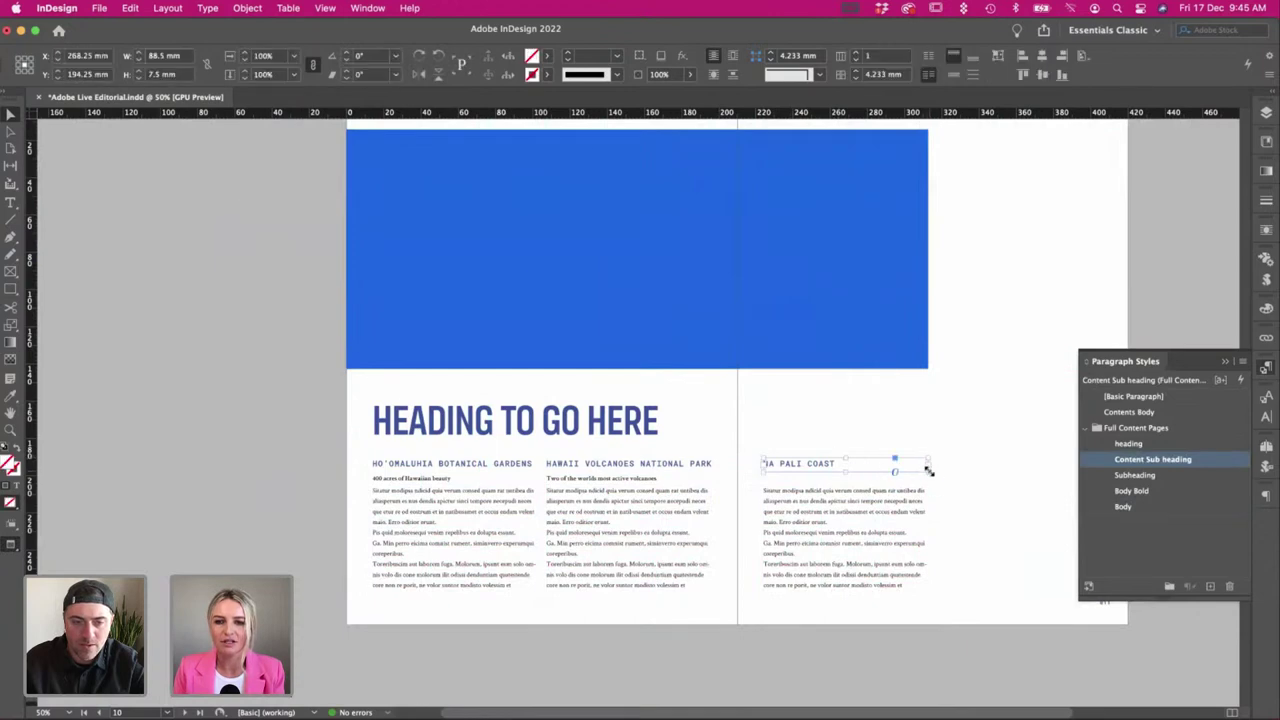
pyautogui.click(845, 397)
pyautogui.hscroll(-1, 843, 397)
pyautogui.keyDown('alt'); pyautogui.moveTo(617, 480); pyautogui.dragTo(837, 481); pyautogui.keyUp('alt')
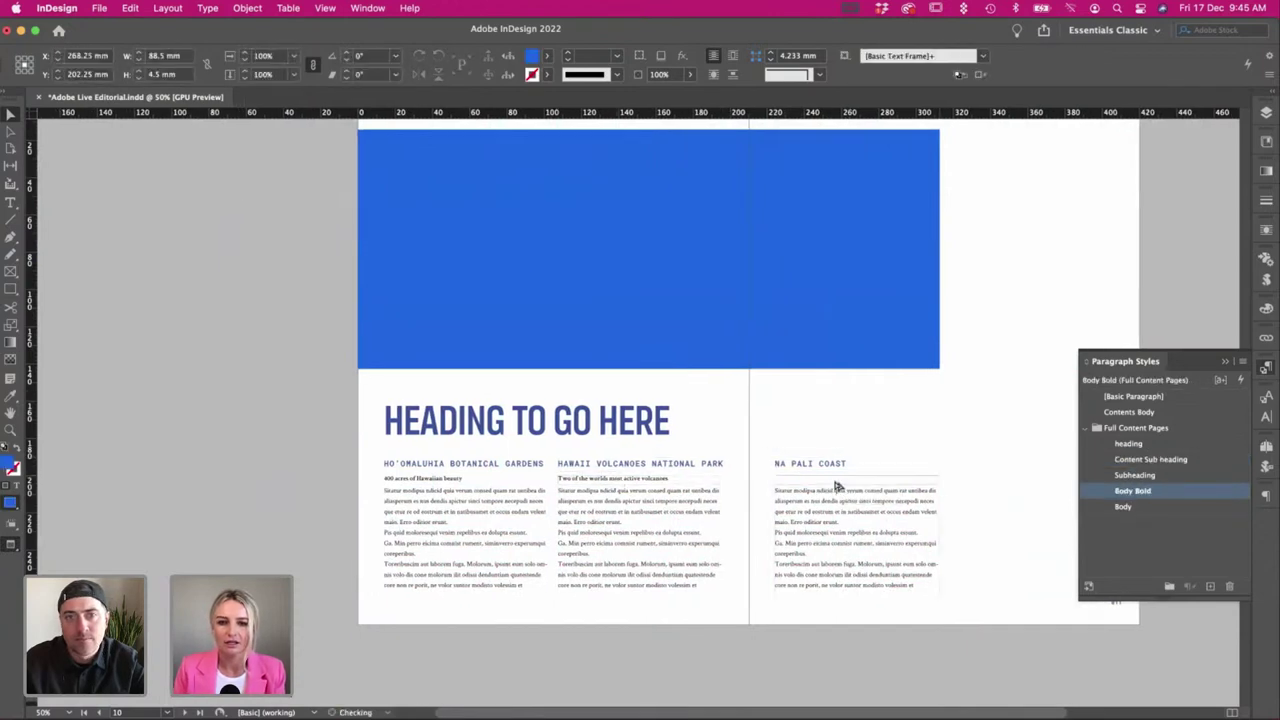
pyautogui.click(793, 417)
# Replace the copied description under Na Pali Coast with "Narrow valleys, streams and cascading waterfalls" from the pasteboard text.
pyautogui.press('w')
pyautogui.hscroll(-4, 204, 340)
pyautogui.click(211, 336)
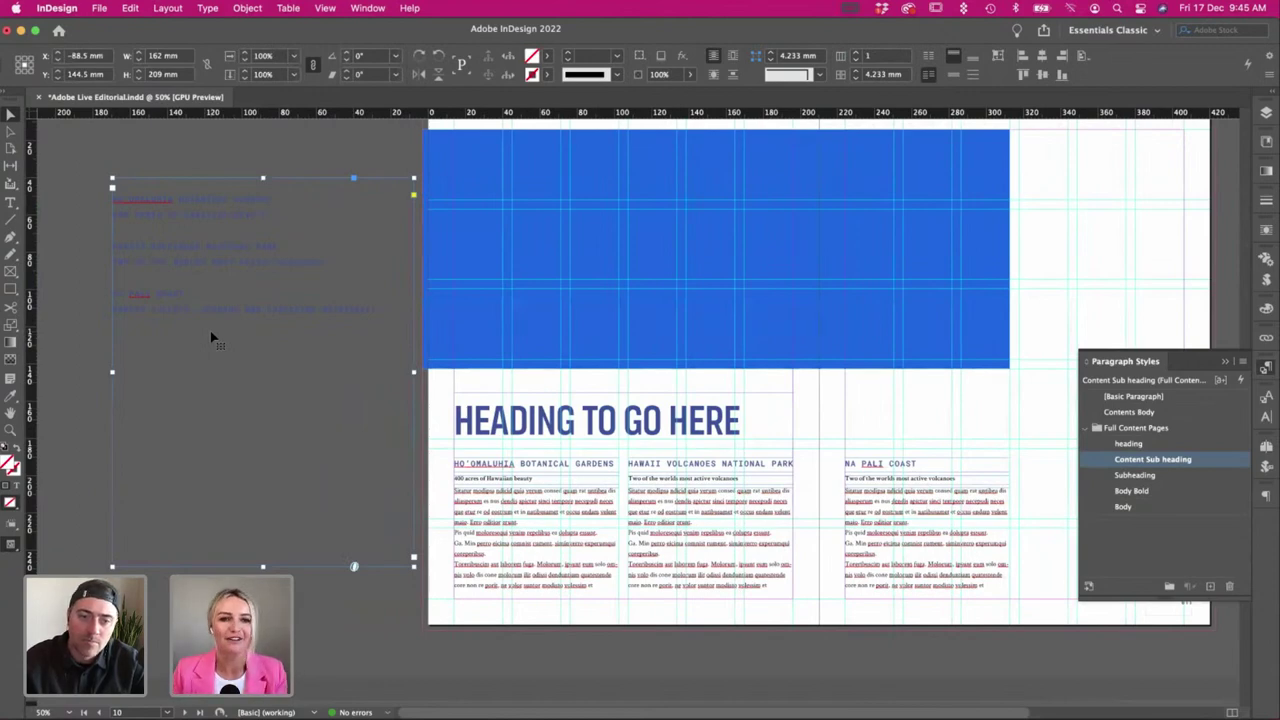
pyautogui.hscroll(2, 198, 332)
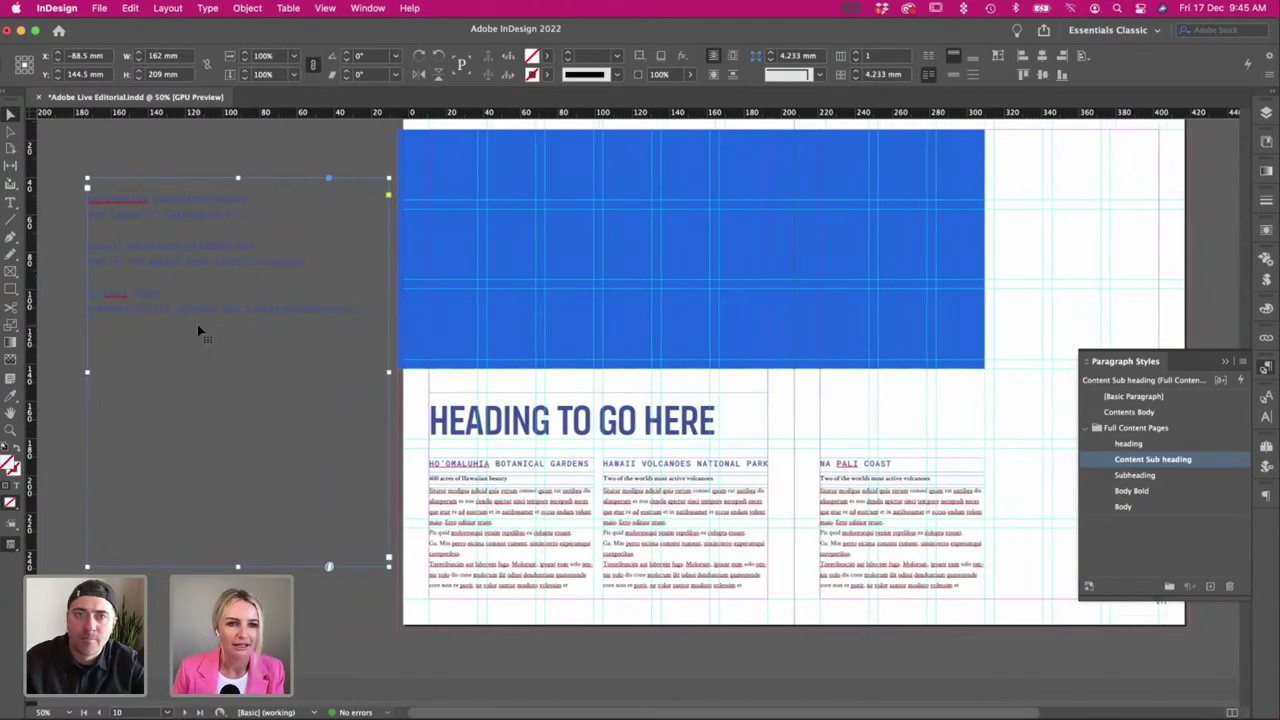
pyautogui.press('t')
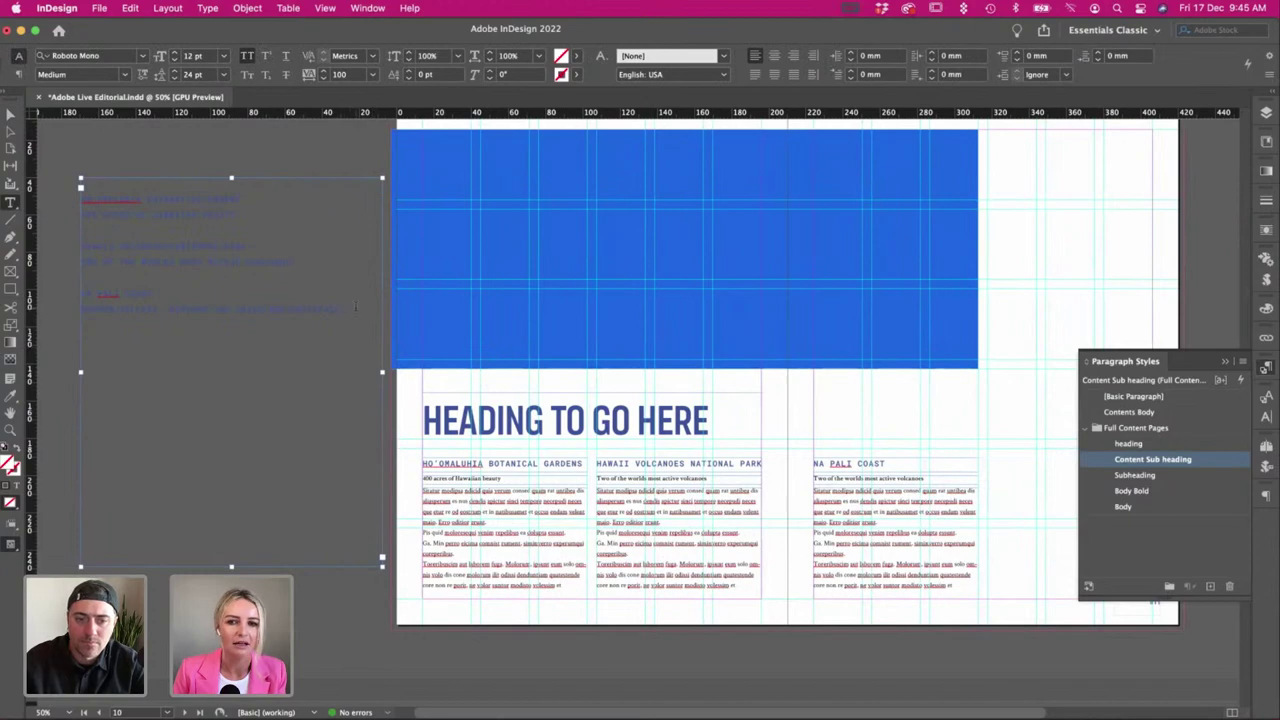
pyautogui.tripleClick(356, 306)
pyautogui.hscroll(-2, 356, 306)
pyautogui.hscroll(2, 843, 493)
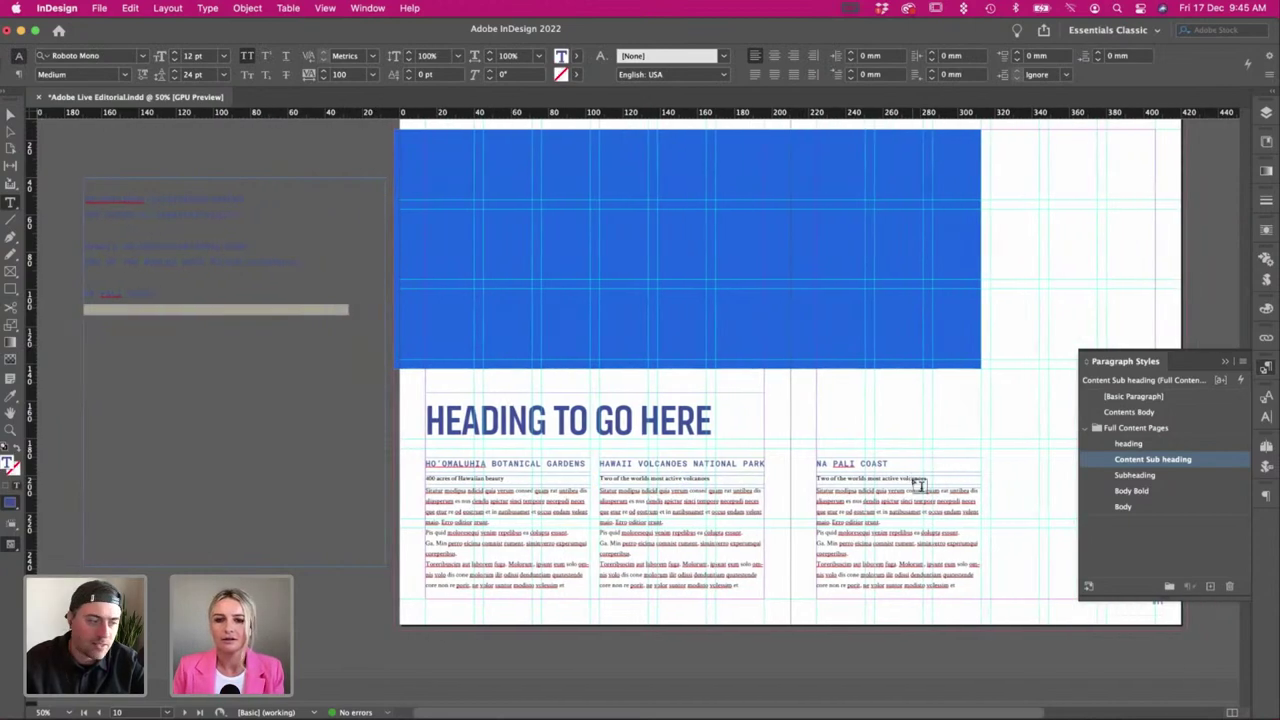
pyautogui.moveTo(930, 479); pyautogui.dragTo(814, 480)
pyautogui.write('NARROW VALLEYS, STREAMS AND')
pyautogui.hotkey('shift', 'Home')
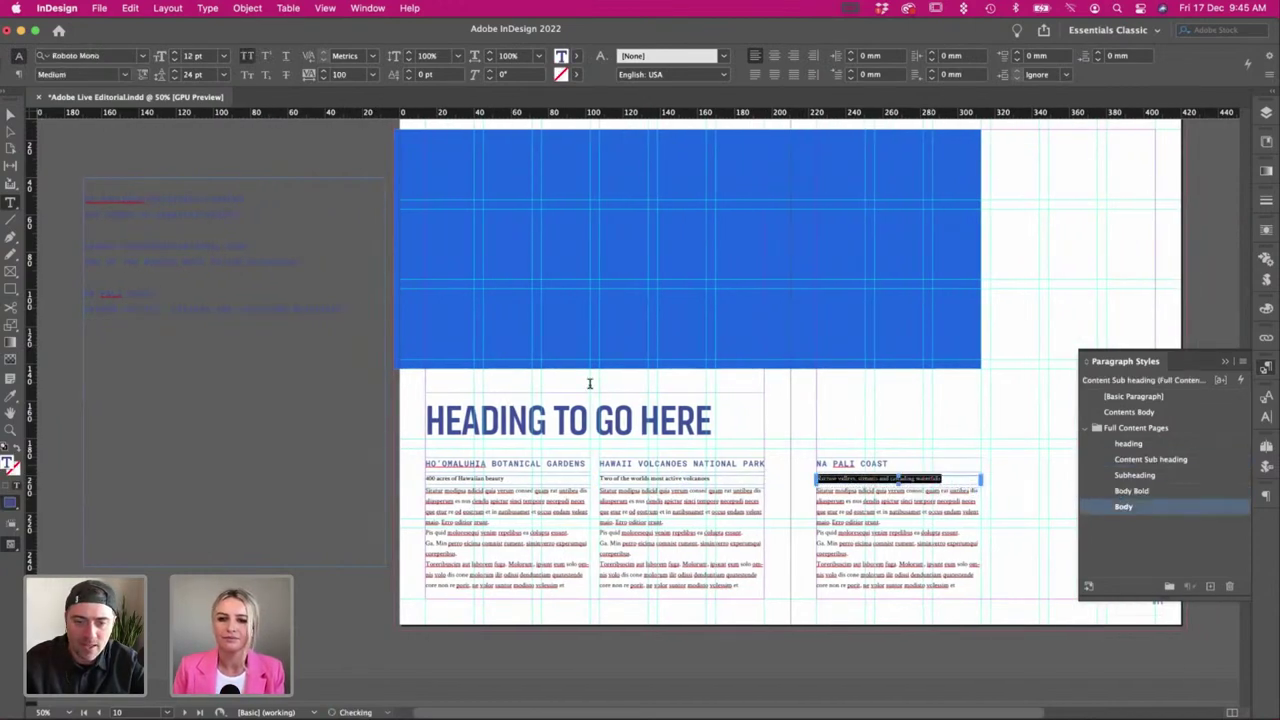
# Apply the Body Bold paragraph style to the Na Pali Coast description and preview the spread without guides.
pyautogui.click(1196, 490)
pyautogui.click(10, 112)
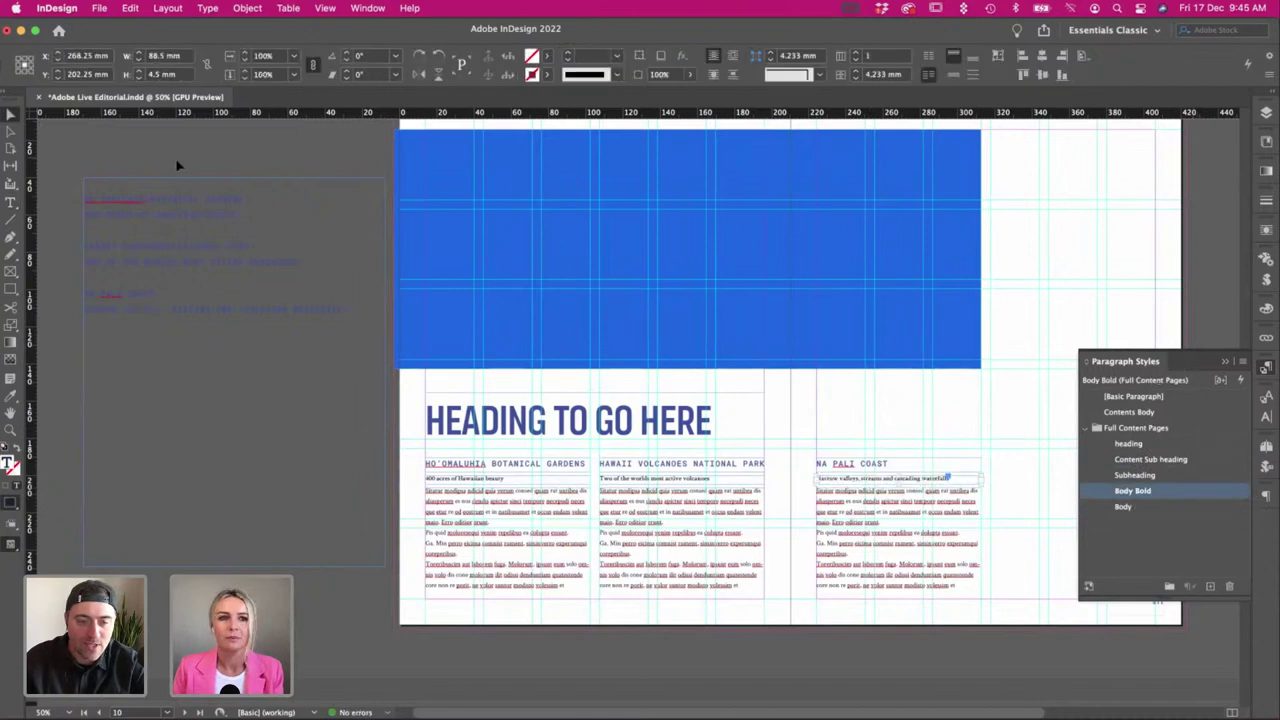
pyautogui.click(212, 220)
pyautogui.press('w')
pyautogui.hscroll(3, 212, 230)
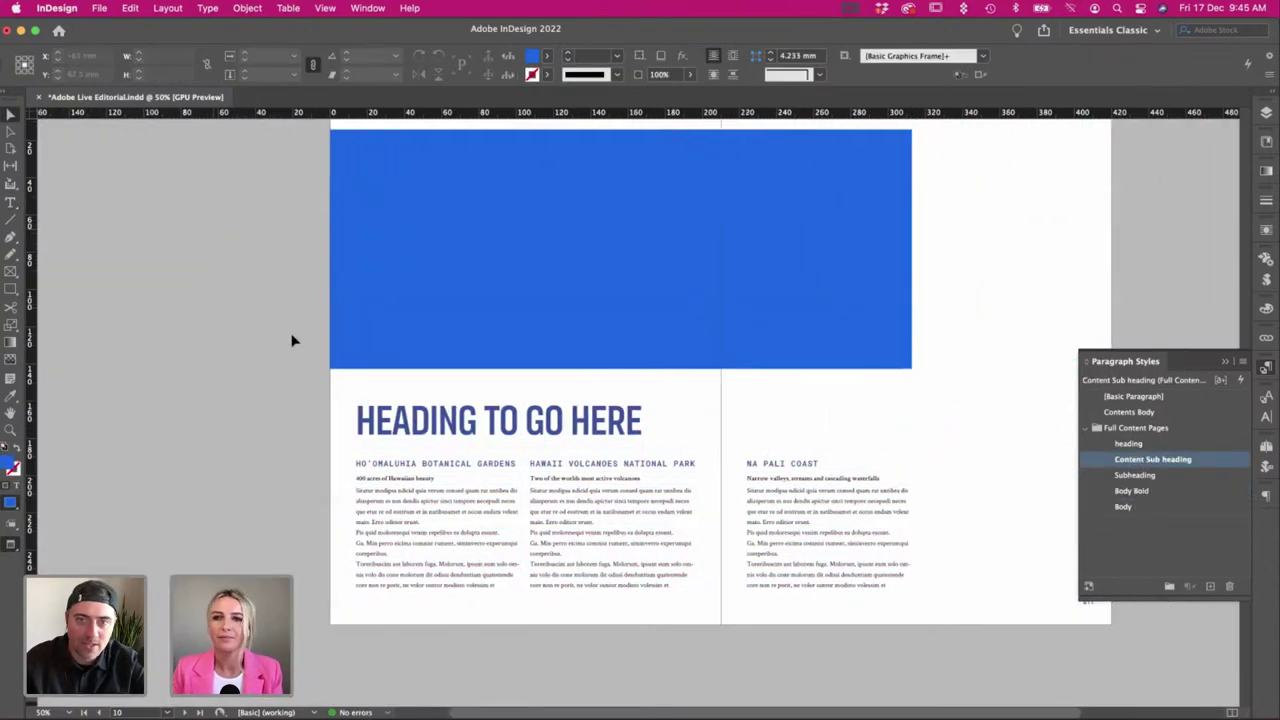
# Replace the opening line and a half of the Ho'omaluhia Botanical Gardens body text with a capital C.
pyautogui.click(422, 546)
pyautogui.click(200, 490)
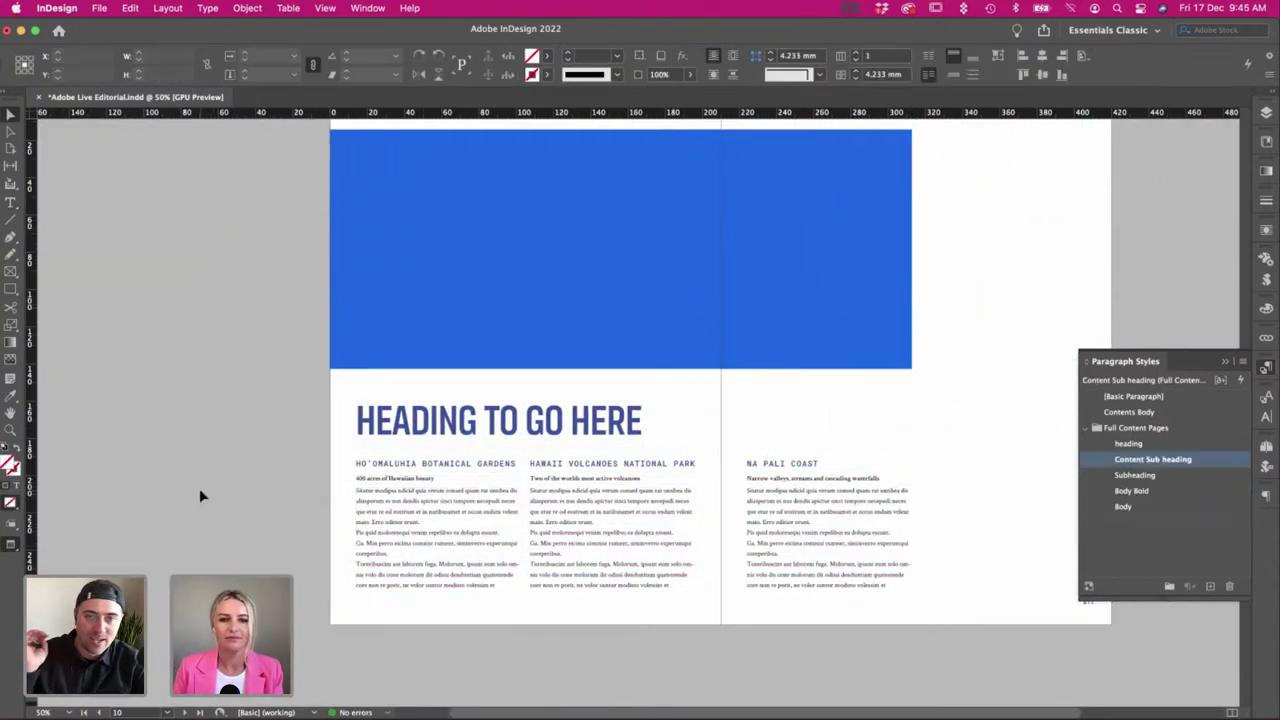
pyautogui.hscroll(2, 202, 496)
pyautogui.press('t')
pyautogui.moveTo(393, 501); pyautogui.dragTo(276, 476)
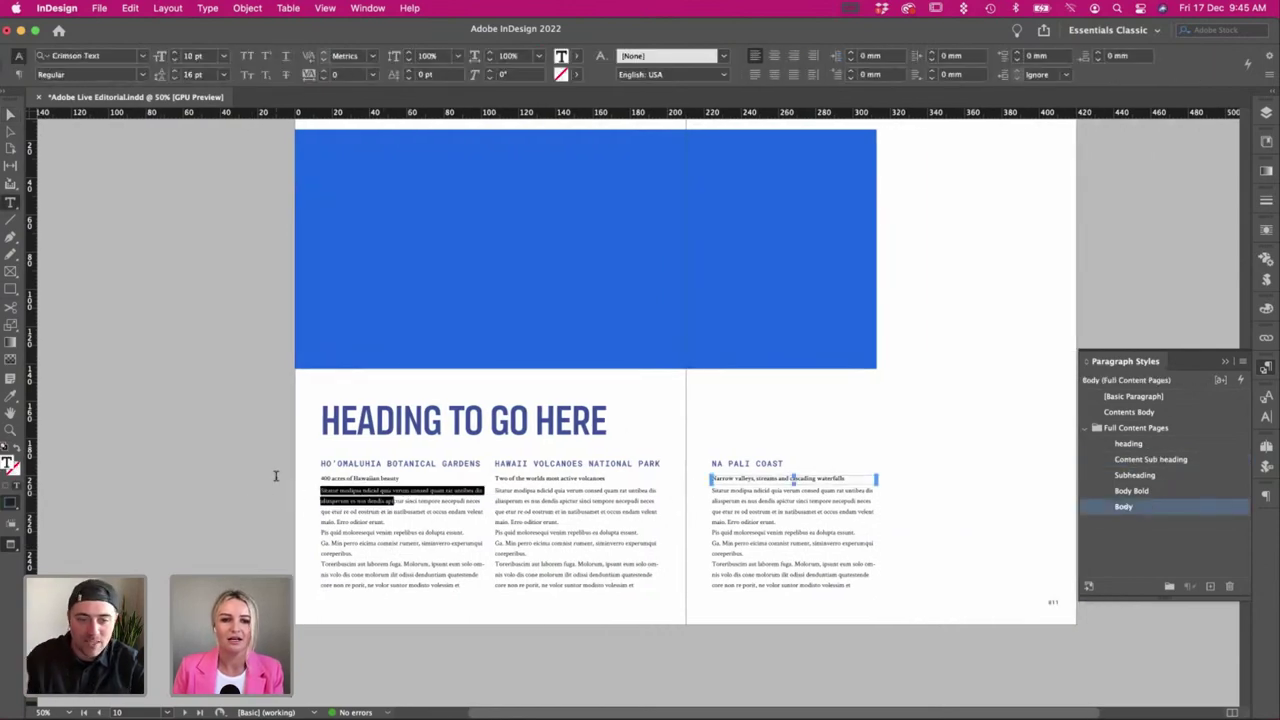
pyautogui.press('BackSpace')
pyautogui.write('C')
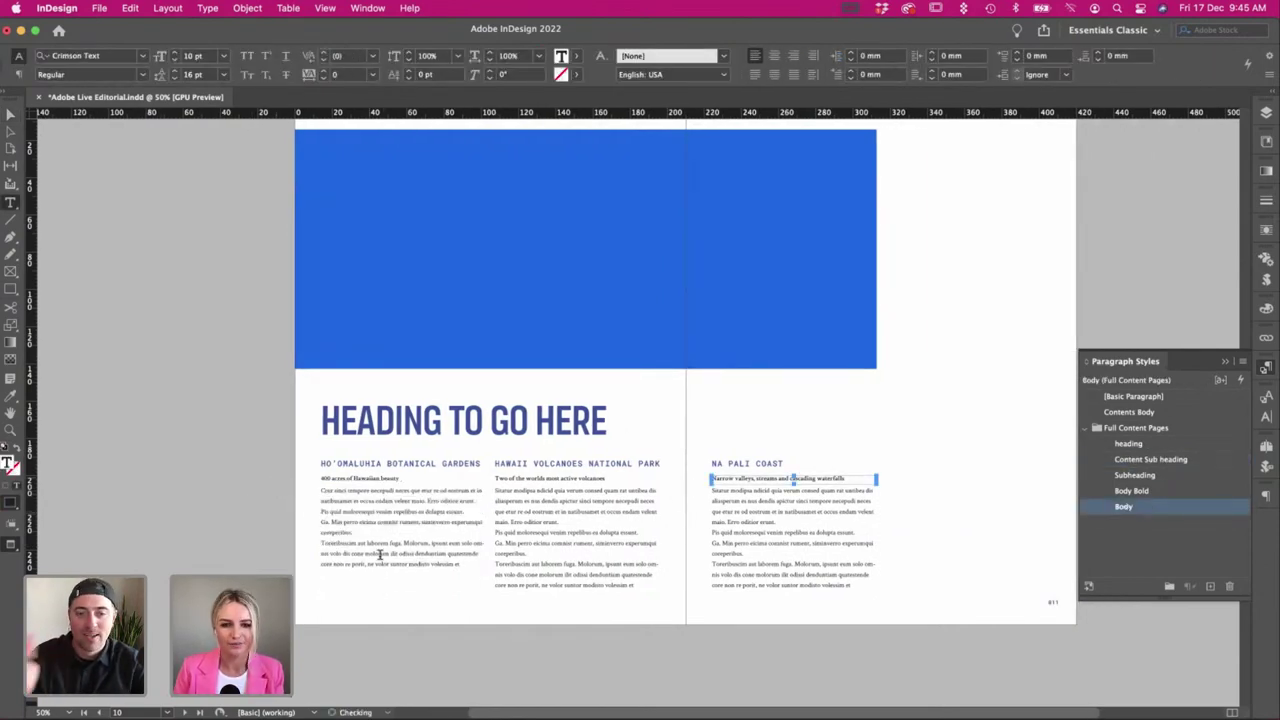
# Insert a blank line before the last paragraph of the Ho'omaluhia Botanical Gardens body text.
pyautogui.click(380, 532)
pyautogui.press('Return')
pyautogui.hscroll(-3, 380, 531)
pyautogui.hscroll(5, 380, 531)
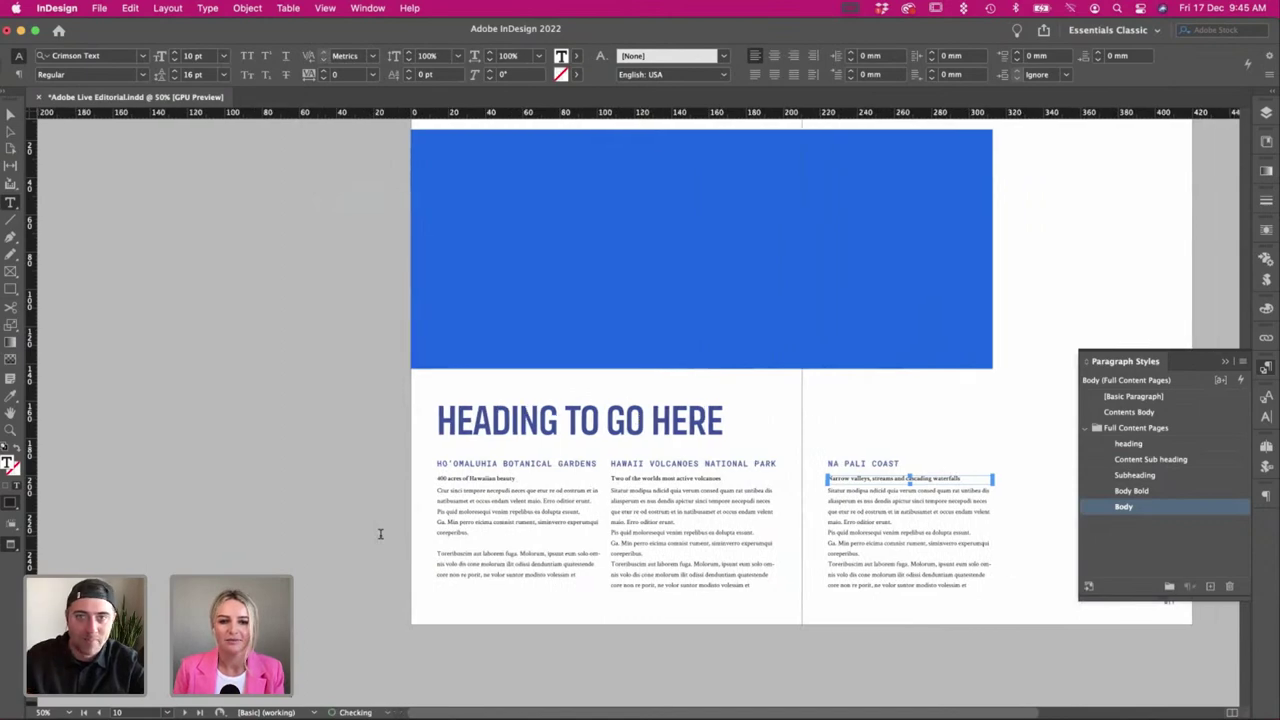
# Join the first two Hawaii Volcanoes body paragraphs, then add a full stop and a blank line partway through the second line.
pyautogui.tripleClick(519, 519)
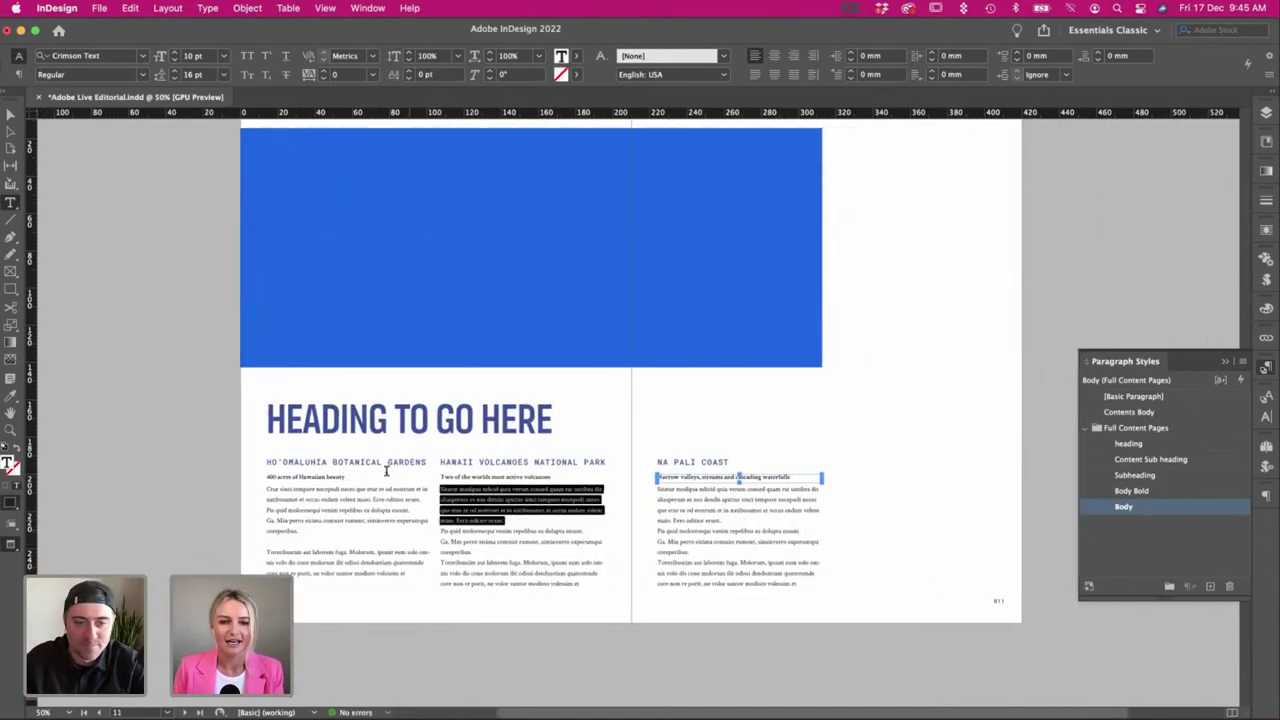
pyautogui.click(519, 519)
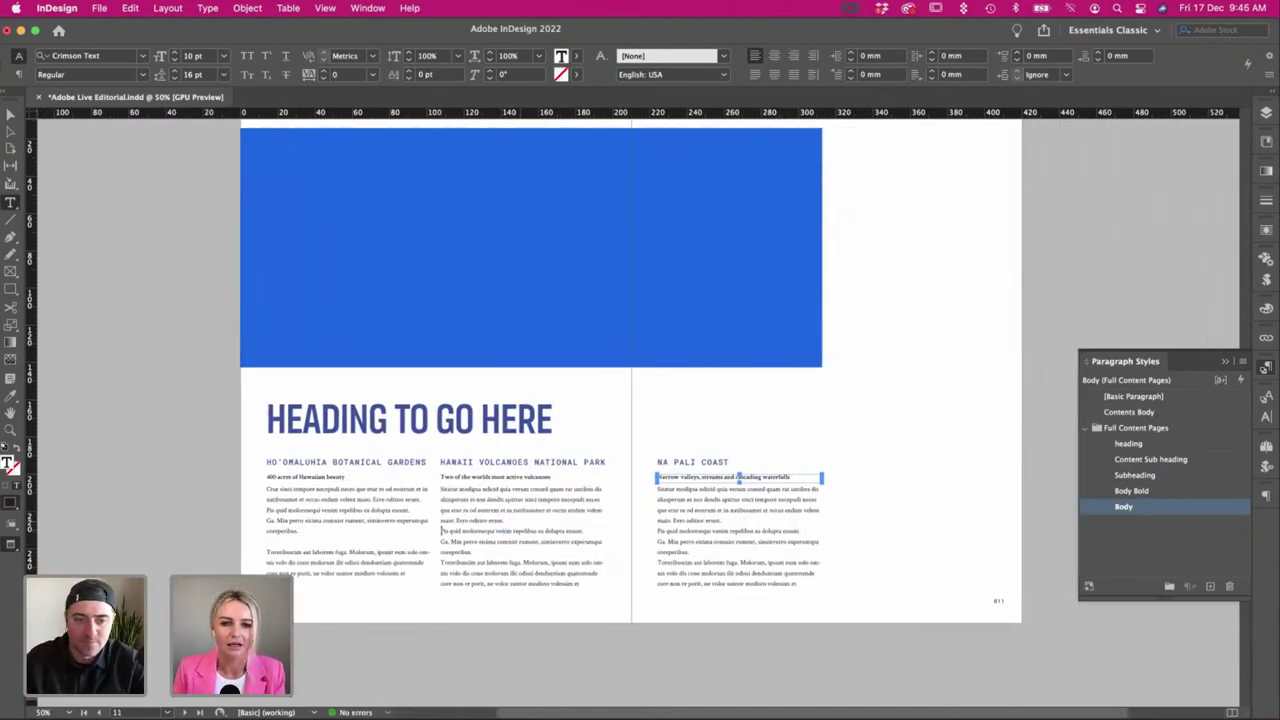
pyautogui.press('Delete')
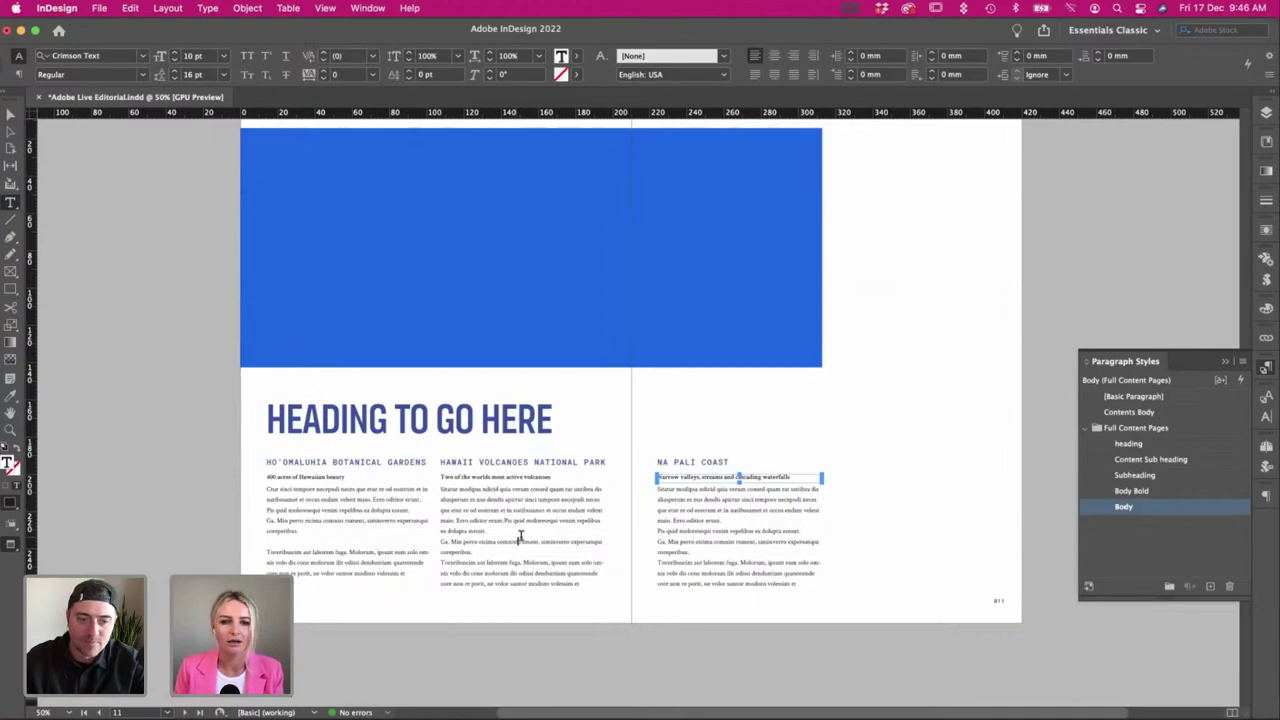
pyautogui.click(509, 498)
pyautogui.write('.')
pyautogui.press('Return')
pyautogui.press('Return')
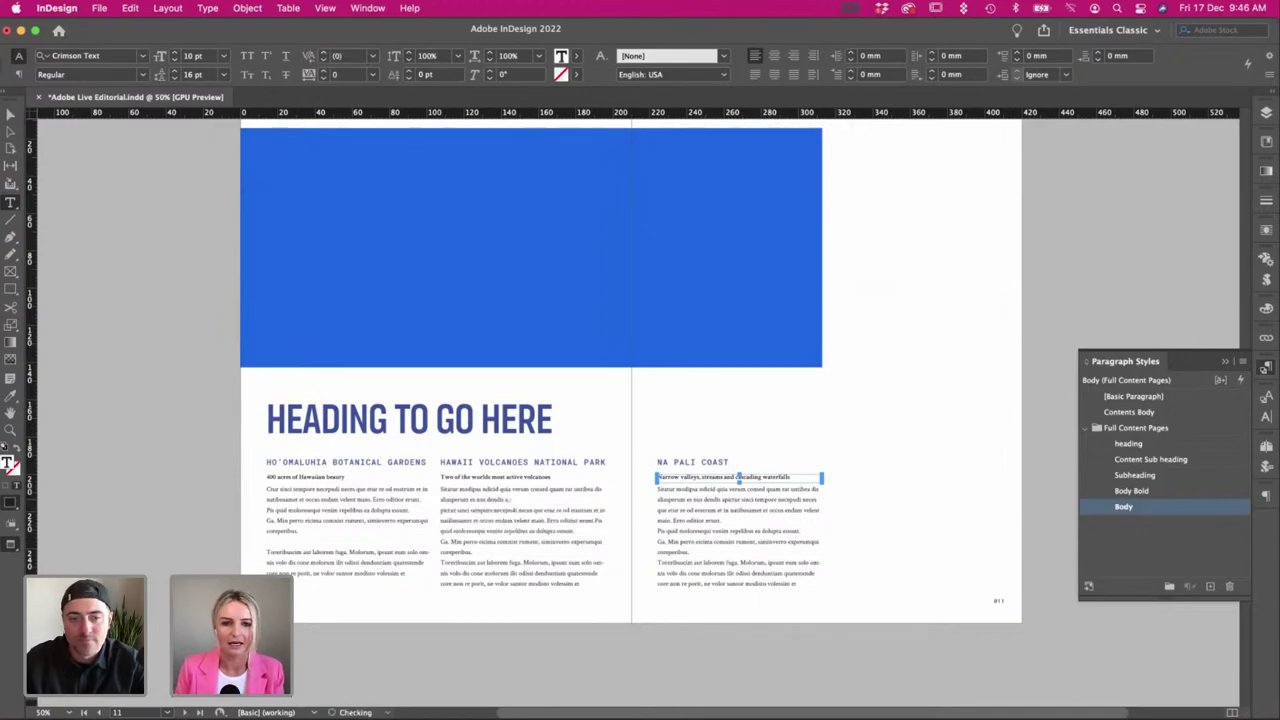
pyautogui.scroll(-1, 503, 545)
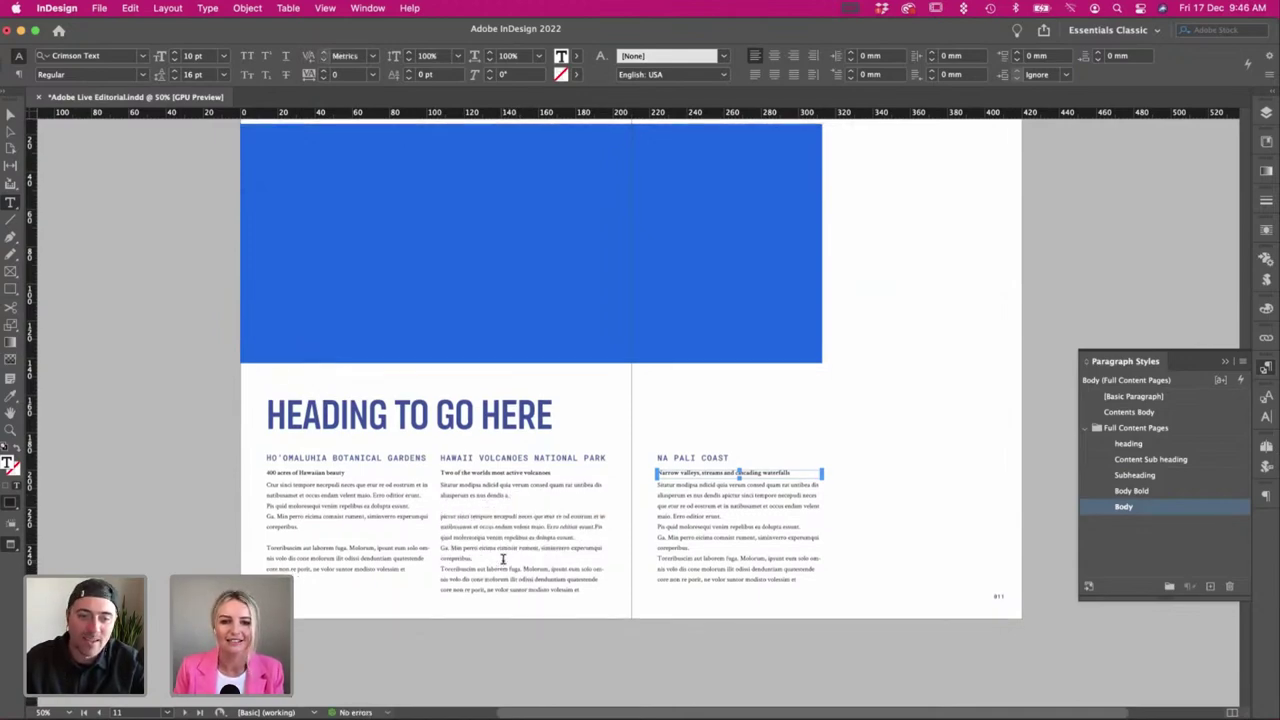
# Join the last two paragraphs of the Hawaii Volcanoes body text and delete the words at its end.
pyautogui.click(503, 558)
pyautogui.press('Delete')
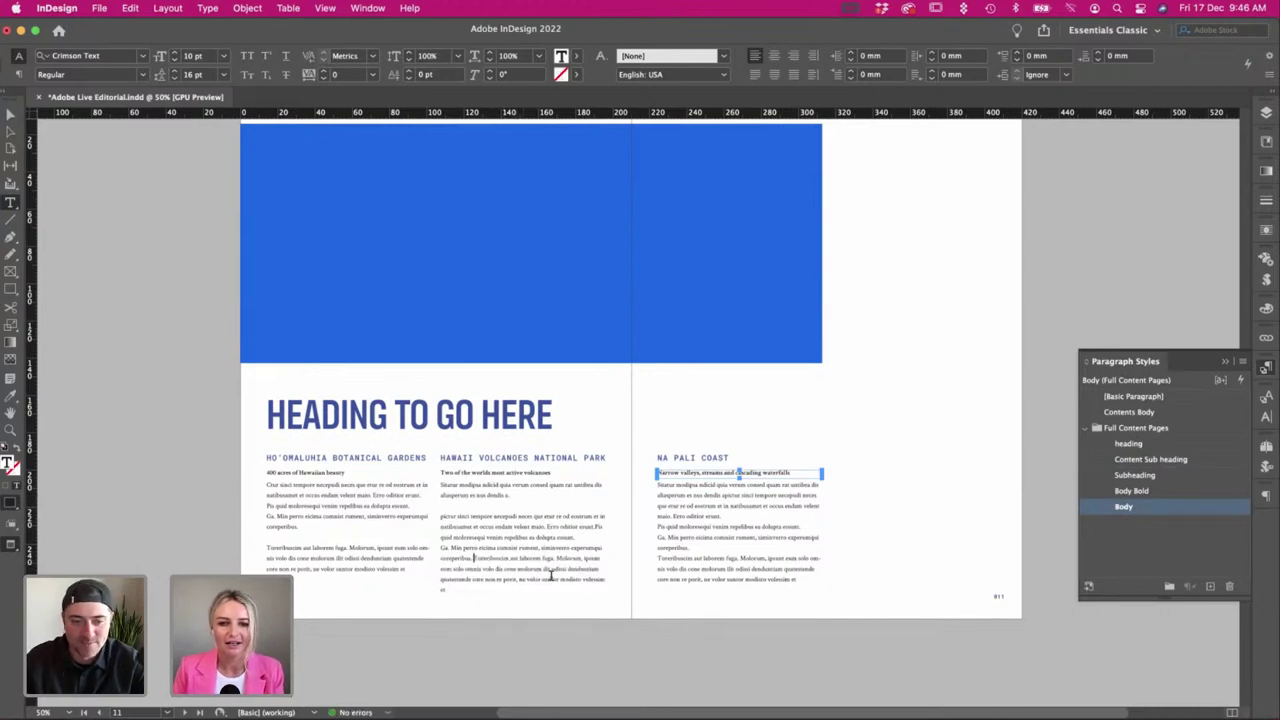
pyautogui.moveTo(551, 588); pyautogui.dragTo(538, 577)
pyautogui.press('BackSpace')
pyautogui.hscroll(2, 540, 577)
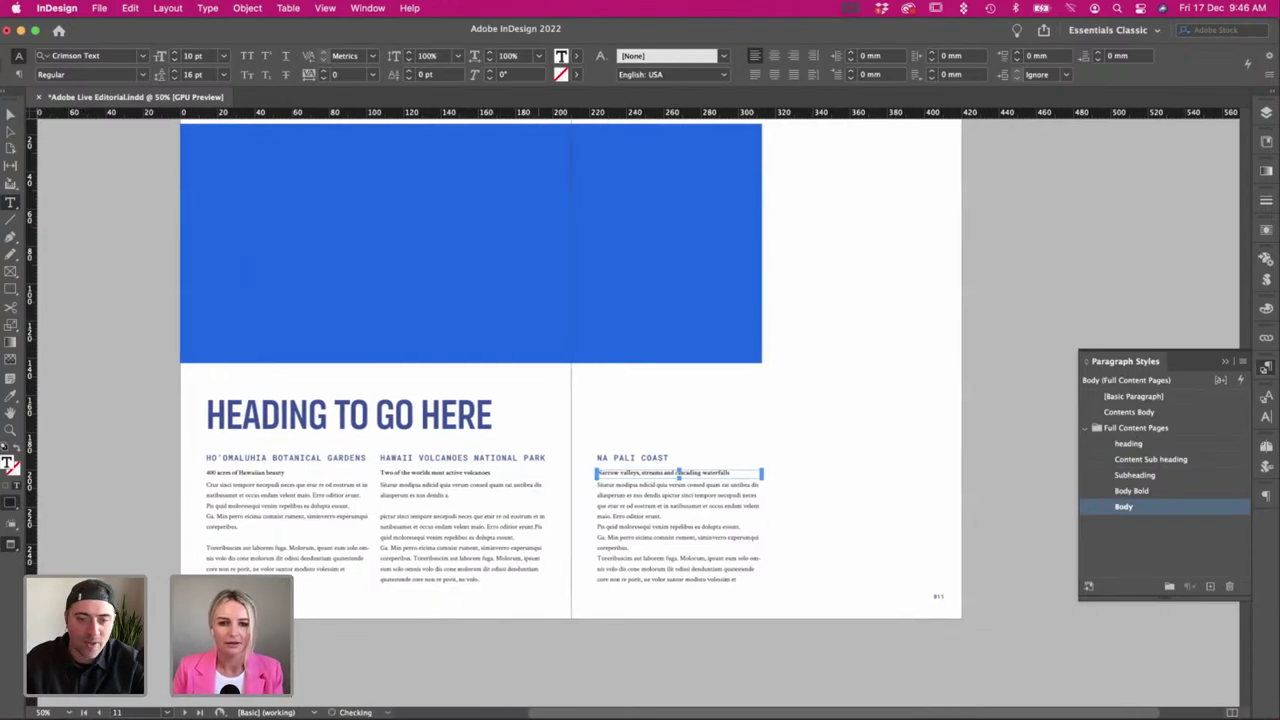
# Move the main heading up to a Y position of 162 mm and show the layout guides.
pyautogui.click(9, 116)
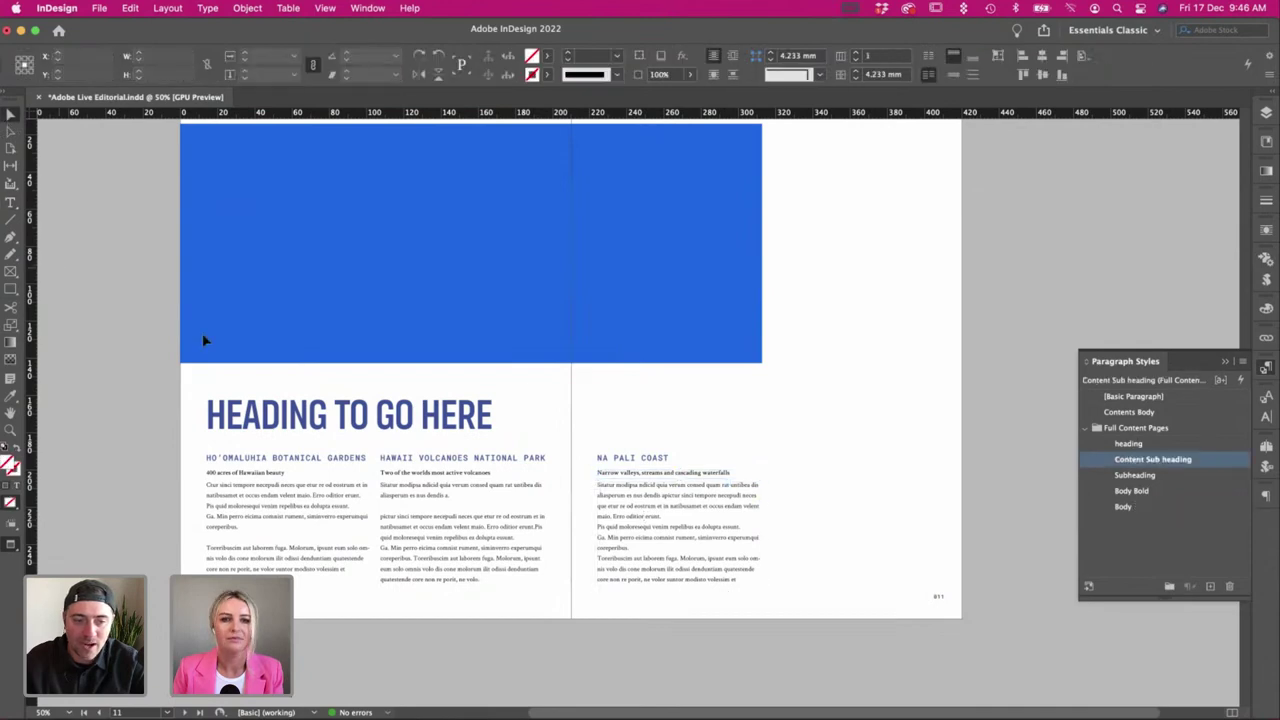
pyautogui.hscroll(-1, 210, 345)
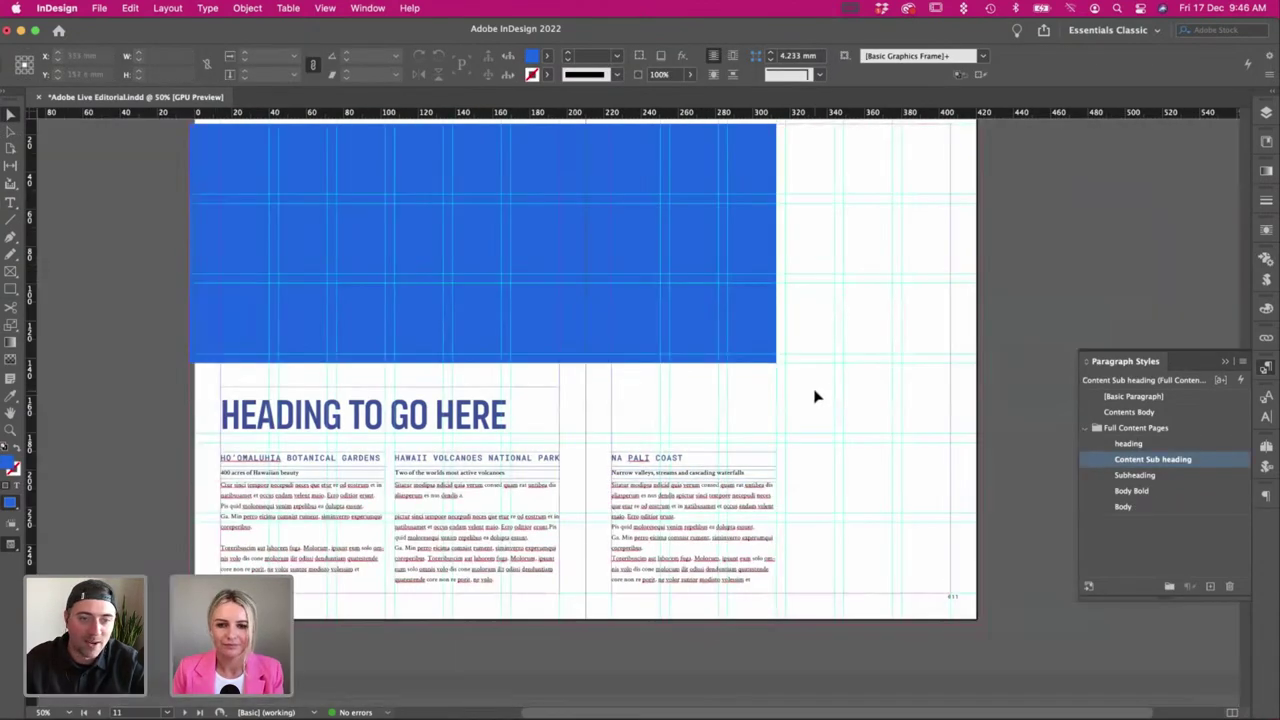
pyautogui.scroll(2, 820, 423)
pyautogui.click(420, 468)
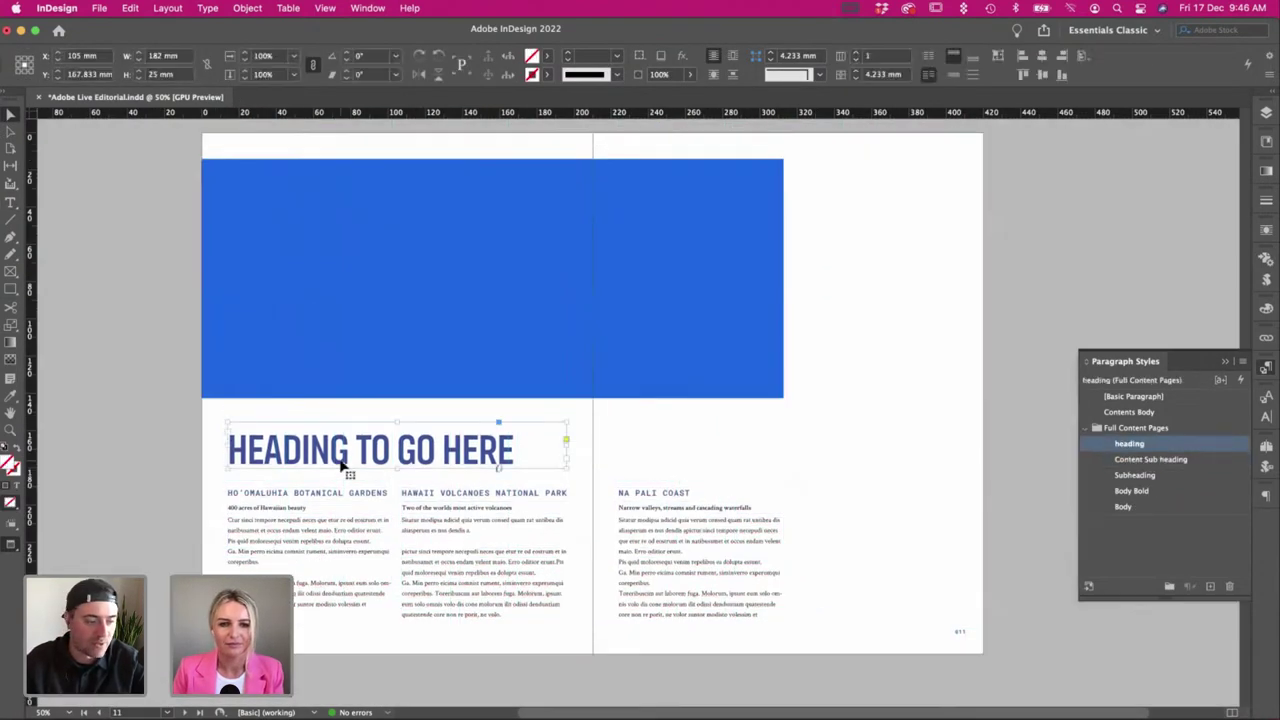
pyautogui.hscroll(-2, 346, 466)
pyautogui.press('w')
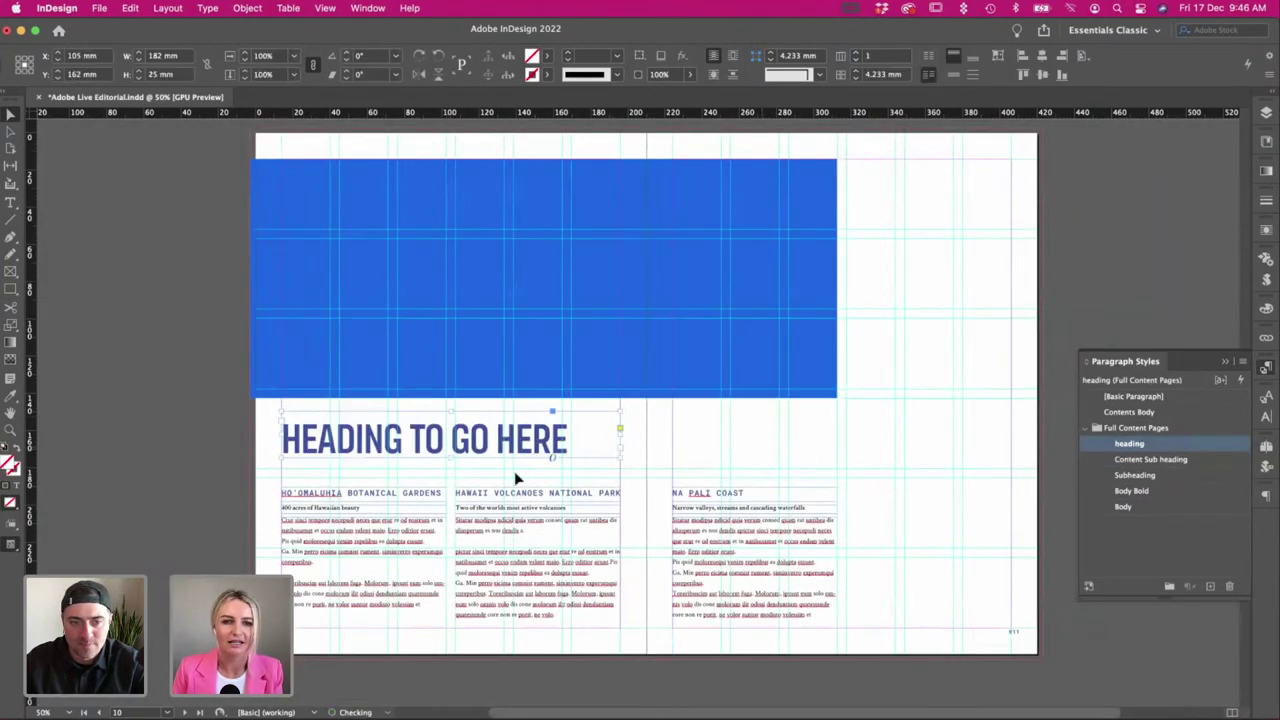
# Check the surfing spread, then duplicate the Ho'omaluhia title frame into the gap directly below the main heading.
pyautogui.scroll(15, 312, 486)
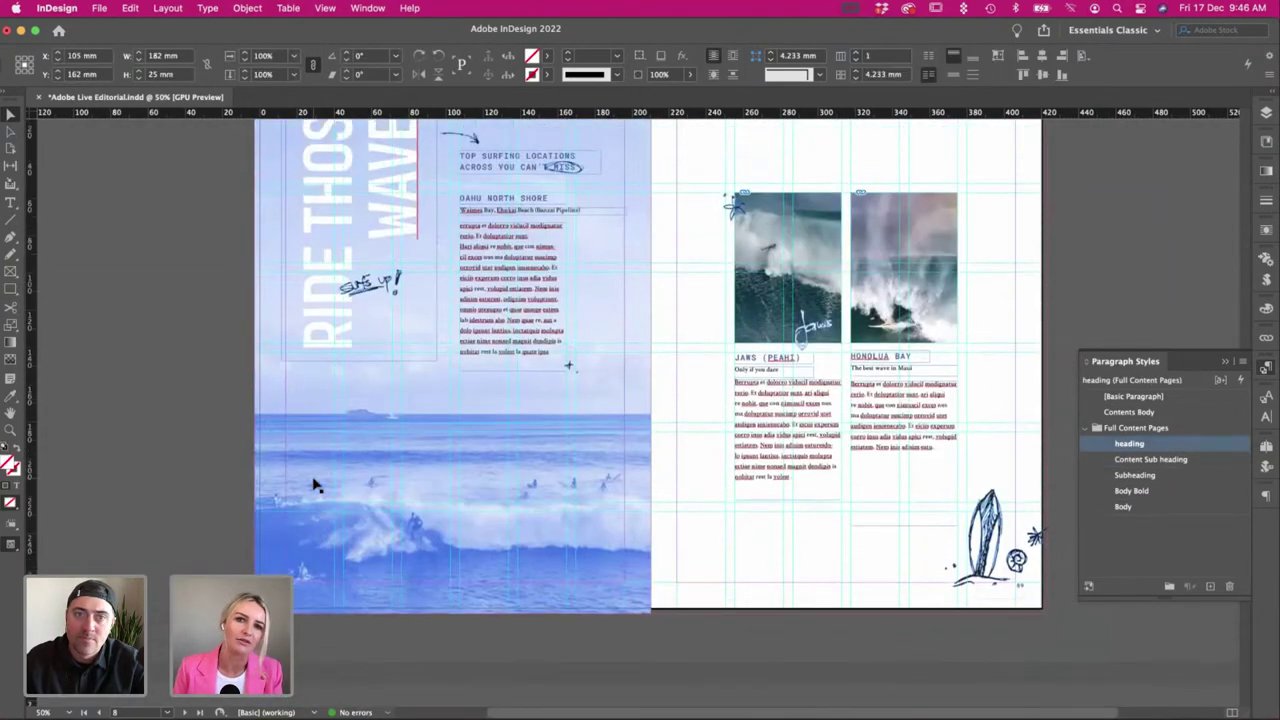
pyautogui.scroll(2, 320, 300)
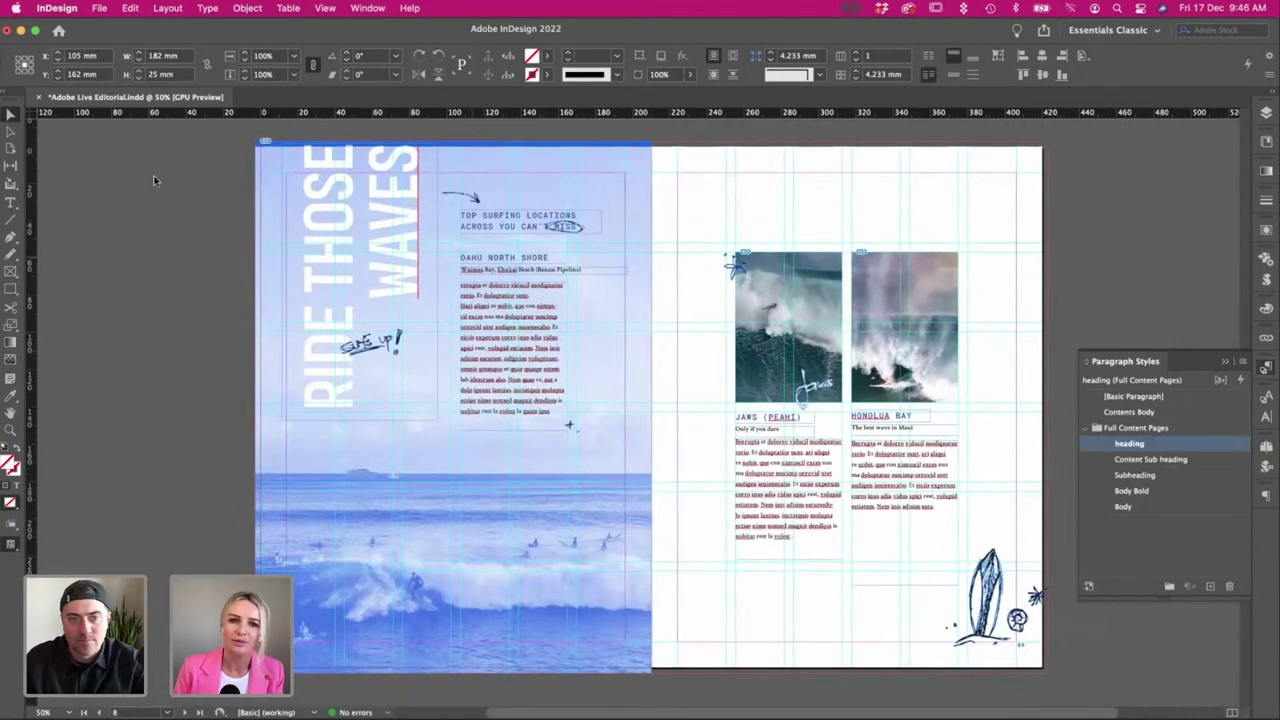
pyautogui.scroll(-15, 214, 220)
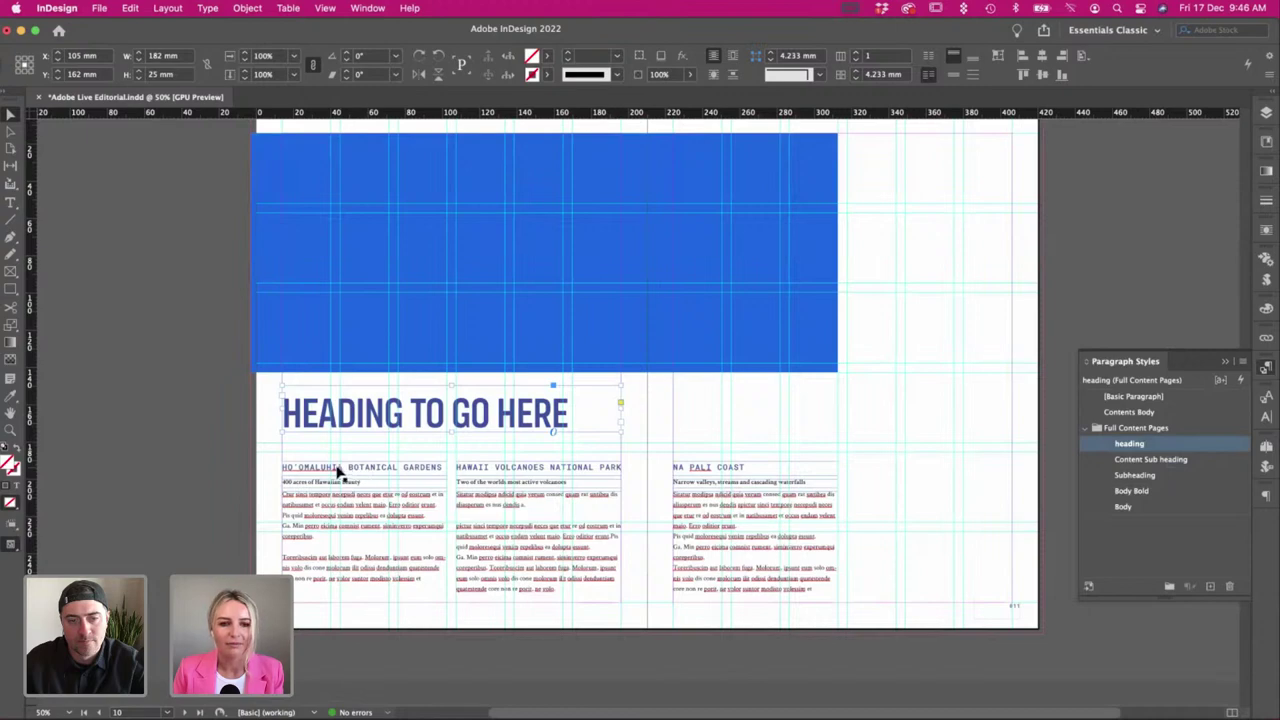
pyautogui.moveTo(317, 464); pyautogui.dragTo(317, 441)
pyautogui.press('super+z')
pyautogui.click(506, 450)
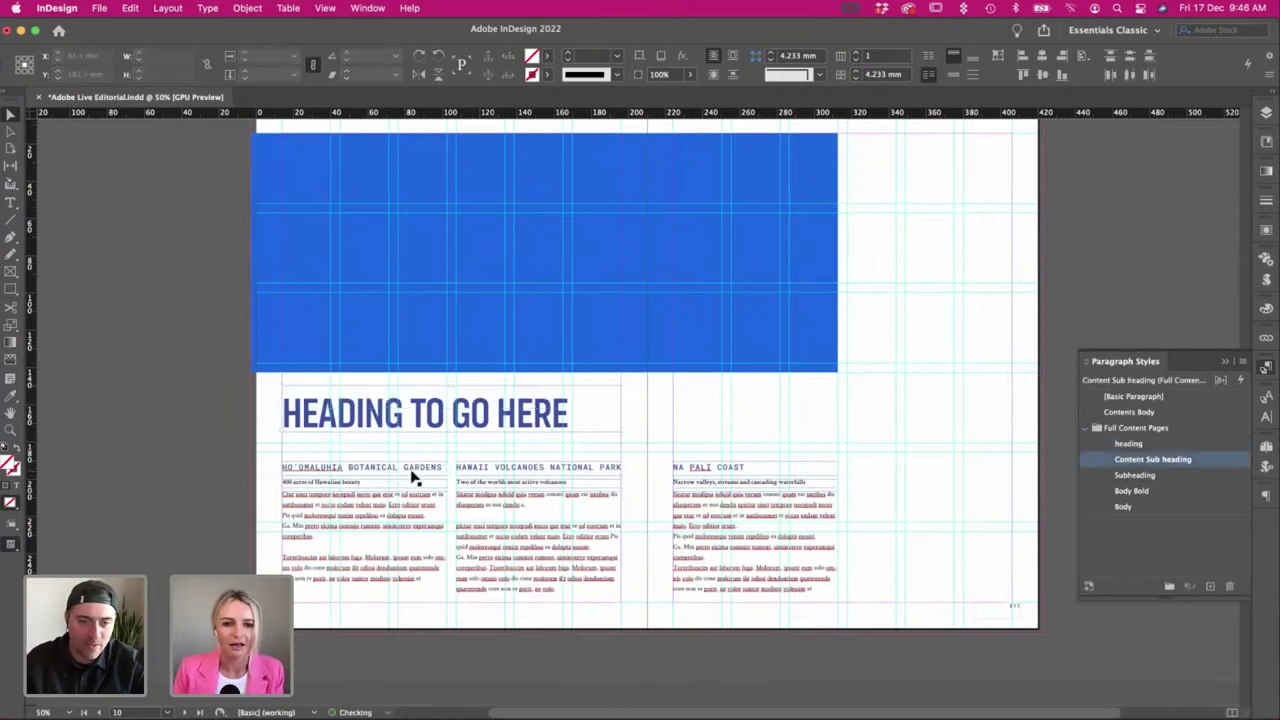
pyautogui.moveTo(412, 471); pyautogui.dragTo(211, 448)
# Apply the Subheading paragraph style to the duplicated title and replace its text with "SUB HEADING HERE".
pyautogui.doubleClick(555, 450)
pyautogui.click(1158, 479)
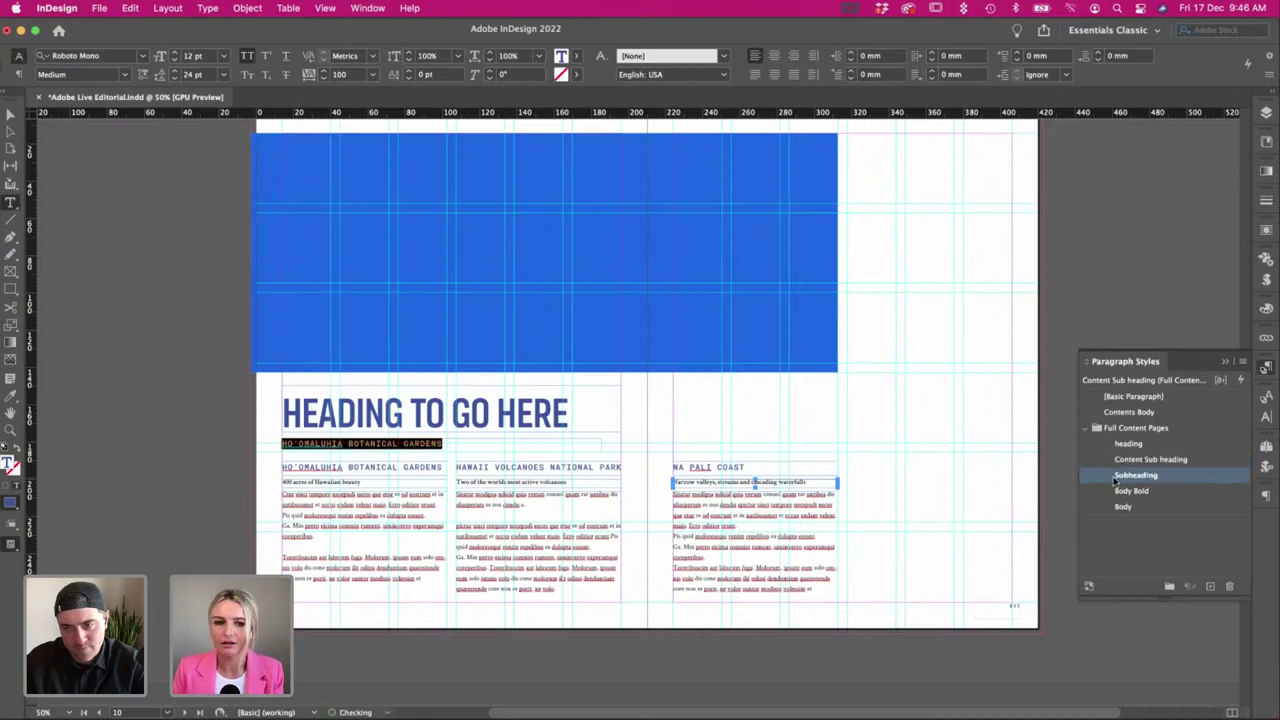
pyautogui.write('SUB HEADING HERE')
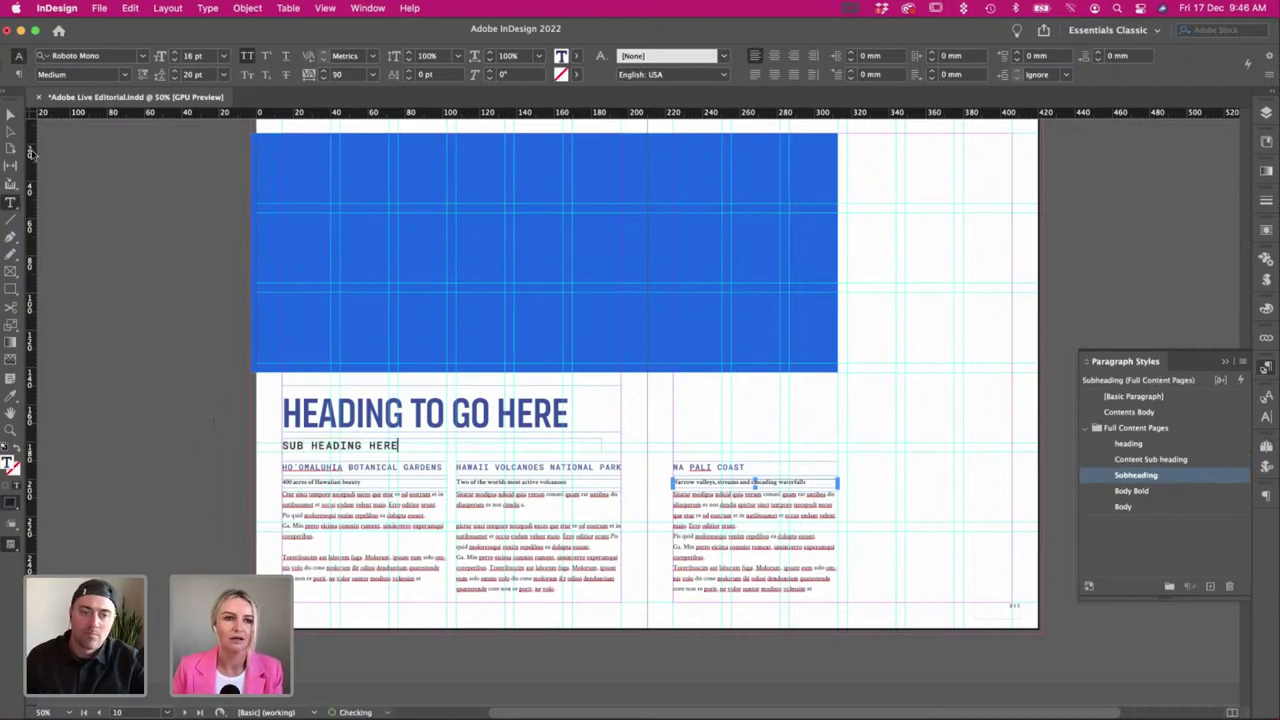
pyautogui.click(10, 116)
pyautogui.click(160, 309)
pyautogui.click(372, 450)
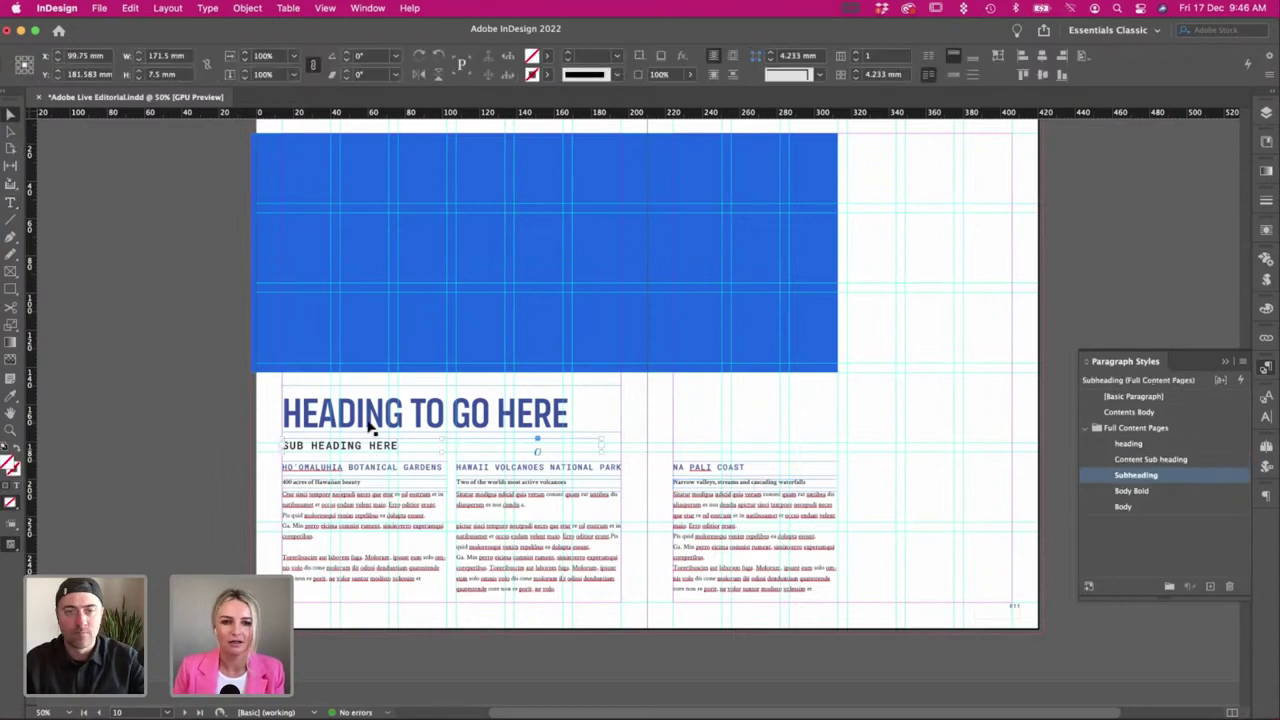
pyautogui.click(700, 431)
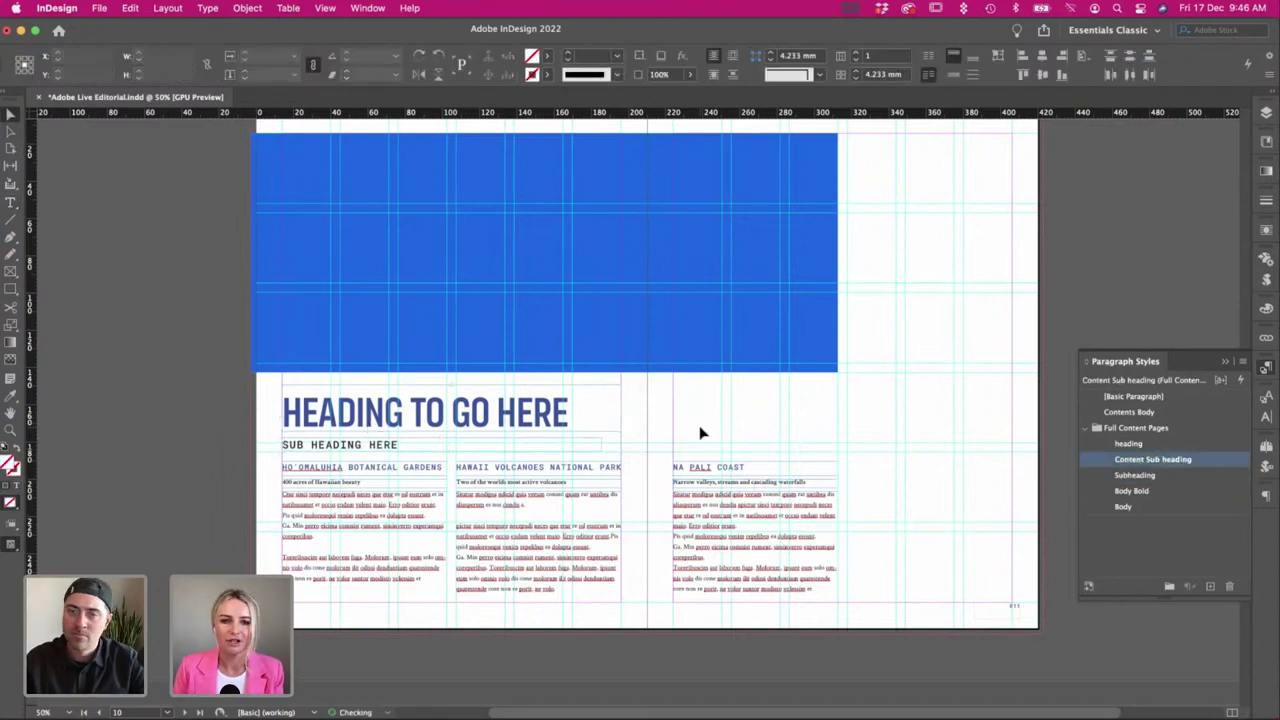
# Preview without guides and move the blue block across the spread until it meets the outer edge of page 11.
pyautogui.press('w')
pyautogui.scroll(1, 435, 343)
pyautogui.moveTo(435, 343); pyautogui.dragTo(630, 343)
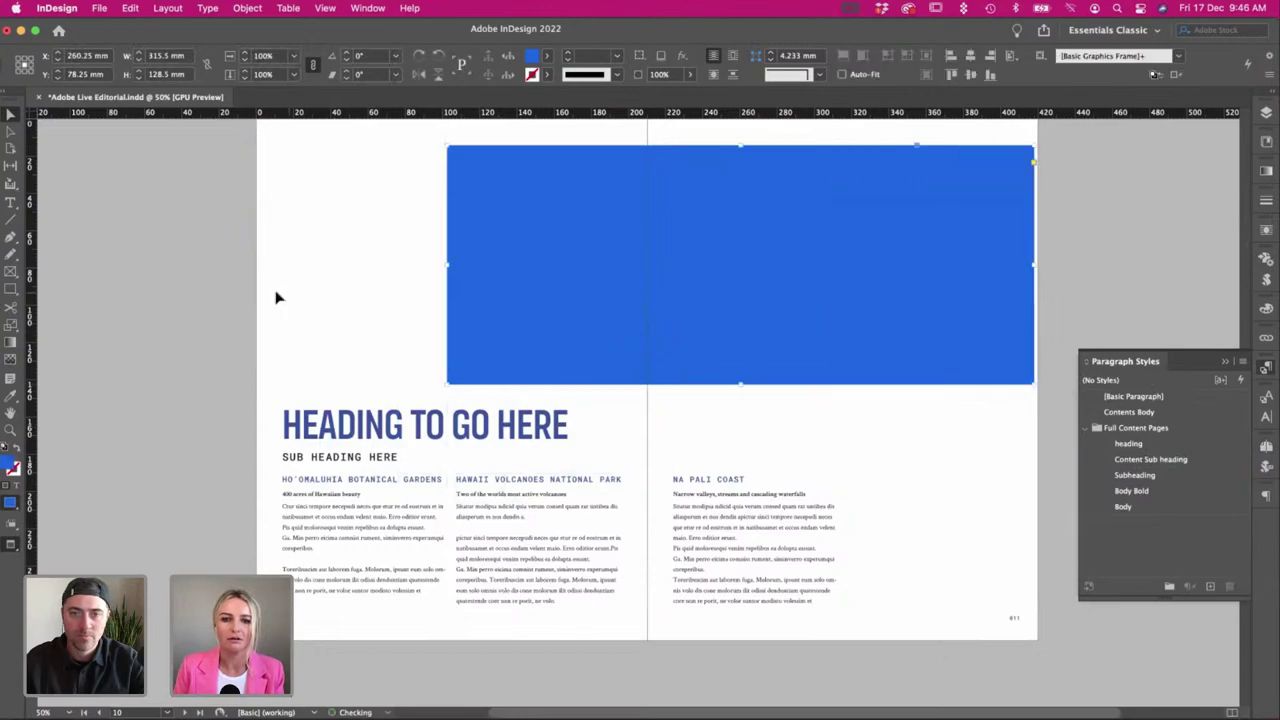
pyautogui.press('super+z')
pyautogui.moveTo(350, 278); pyautogui.dragTo(742, 286)
pyautogui.click(294, 314)
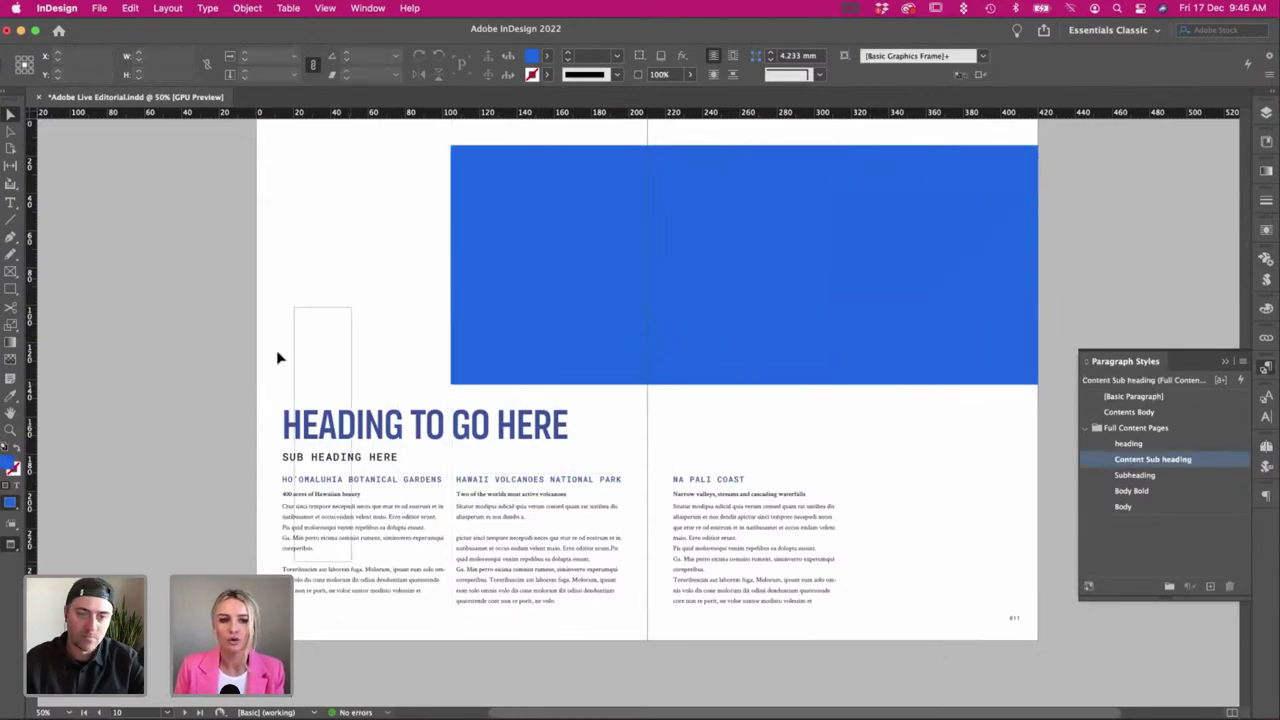
# Try moving the heading and subheading up to the empty area beside the blue block on page 10.
pyautogui.moveTo(305, 343); pyautogui.dragTo(337, 217)
pyautogui.moveTo(351, 531); pyautogui.dragTo(338, 308)
pyautogui.press('super+z')
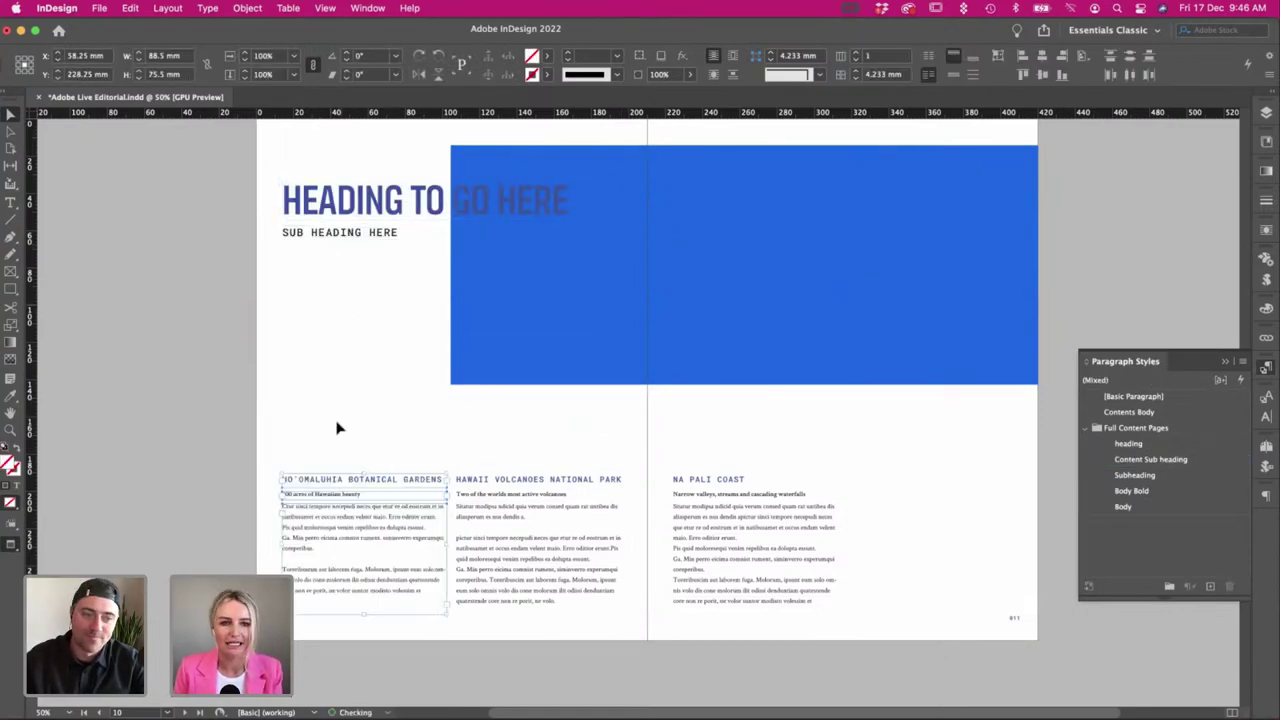
# Show the guides and try aligning the blue block to the second column guide, extending into the bleed.
pyautogui.press('w')
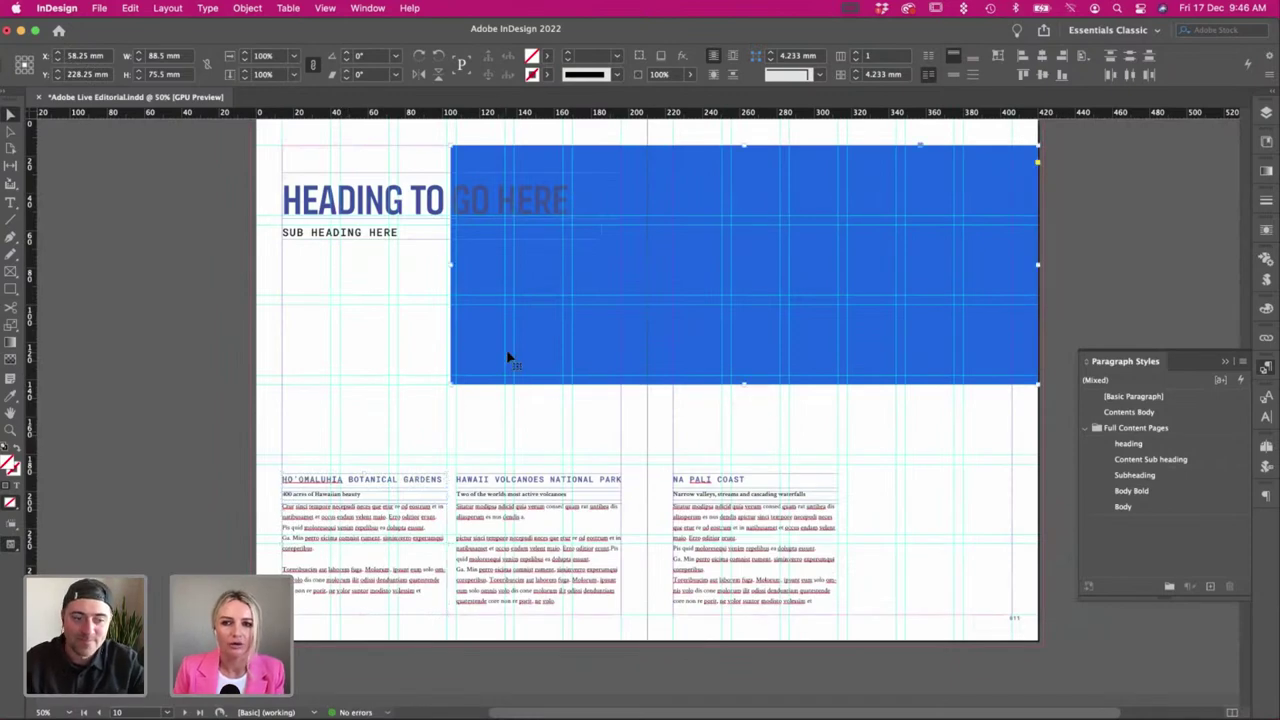
pyautogui.moveTo(507, 353); pyautogui.dragTo(516, 352)
pyautogui.click(400, 314)
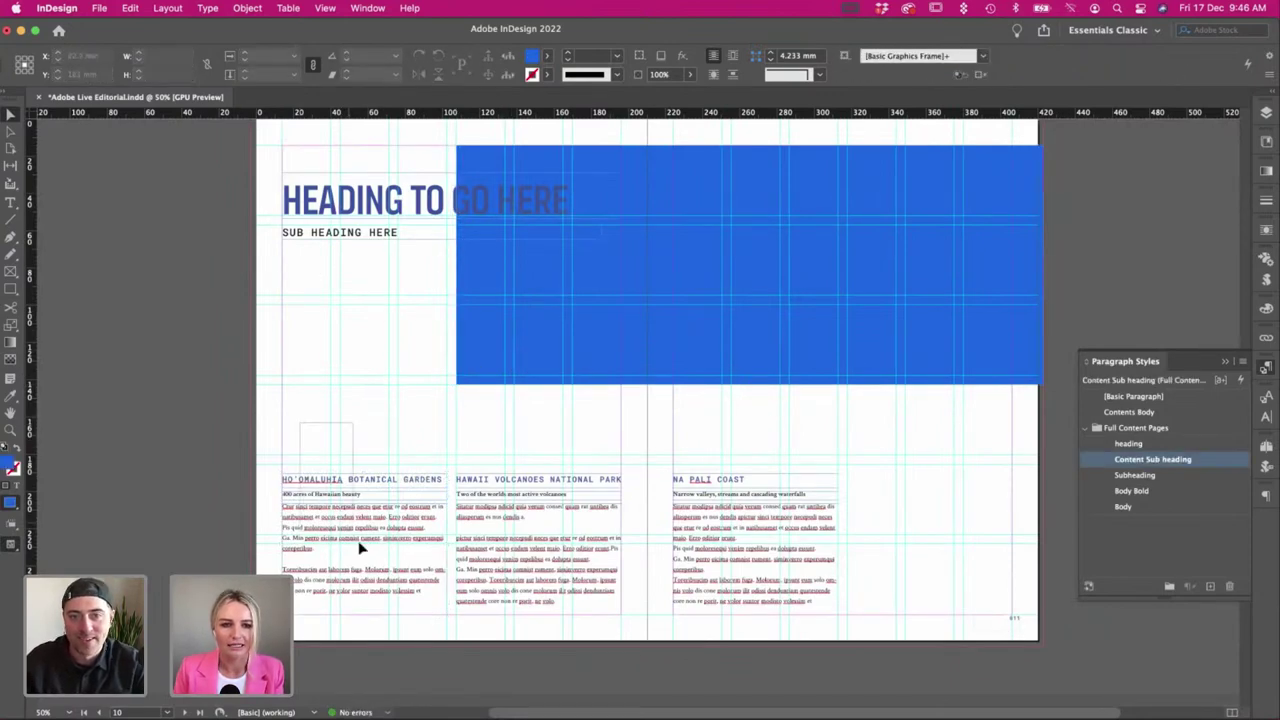
# Try placing the Ho'omaluhia text group beneath the subheading and nudging the heading and subheading further up.
pyautogui.moveTo(362, 548); pyautogui.dragTo(335, 318)
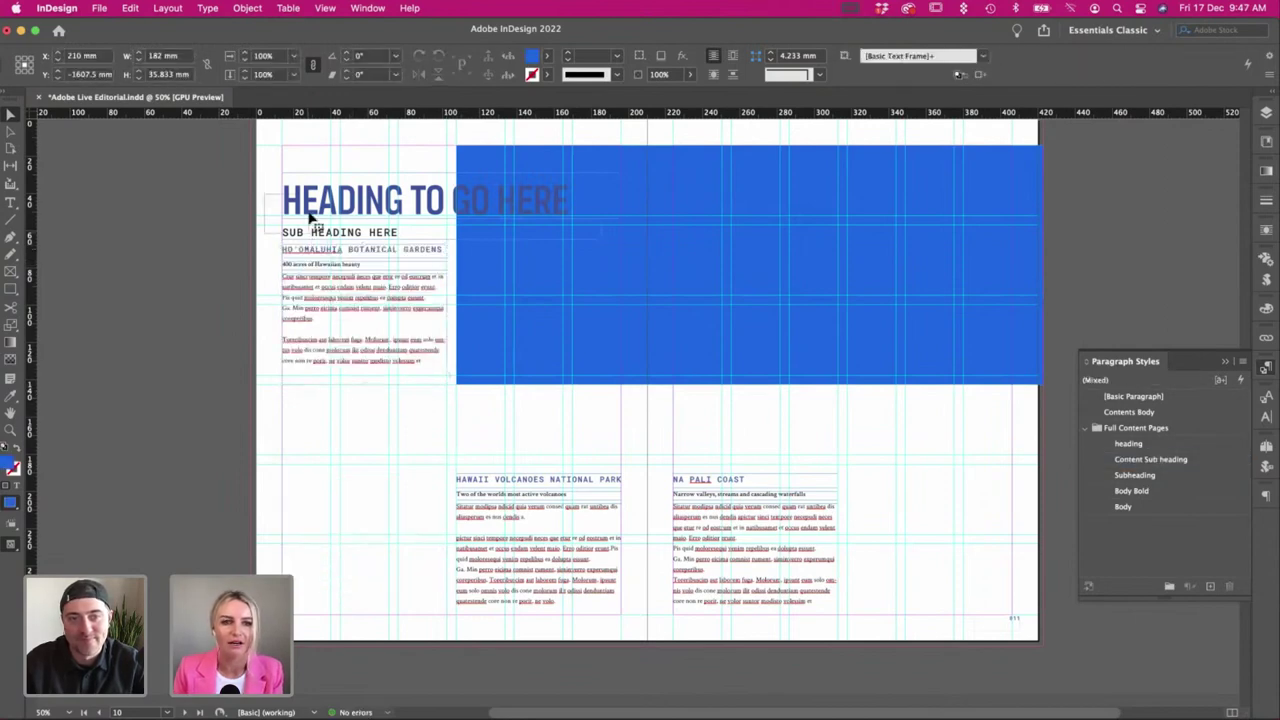
pyautogui.moveTo(308, 216); pyautogui.dragTo(308, 216)
pyautogui.hotkey('shift', 'Up')
pyautogui.hotkey('shift', 'Up')
pyautogui.hotkey('shift', 'Up')
pyautogui.click(163, 248)
# Try moving the Hawaii Volcanoes text group into the first column below the Ho'omaluhia text.
pyautogui.moveTo(531, 543); pyautogui.dragTo(363, 478)
pyautogui.click(560, 435)
pyautogui.press('w')
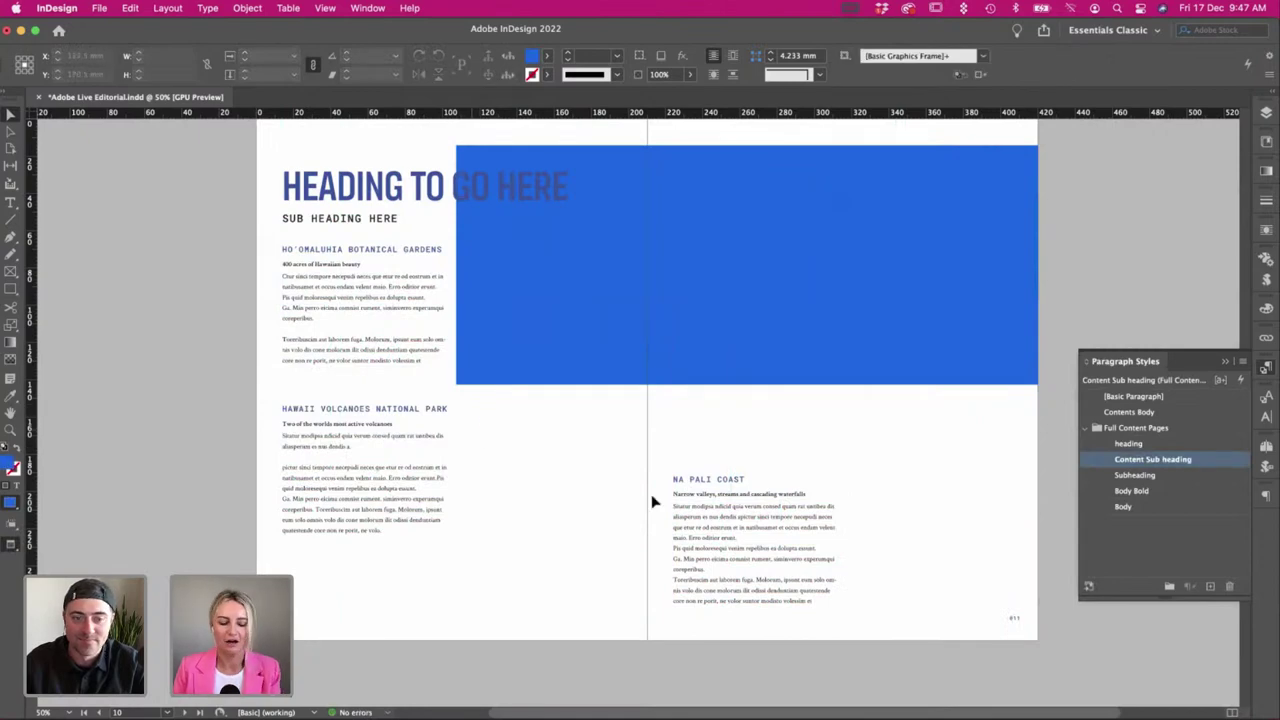
# Try moving the Na Pali Coast text group onto page 10, level with the Hawaii Volcanoes text.
pyautogui.moveTo(720, 515); pyautogui.dragTo(503, 515)
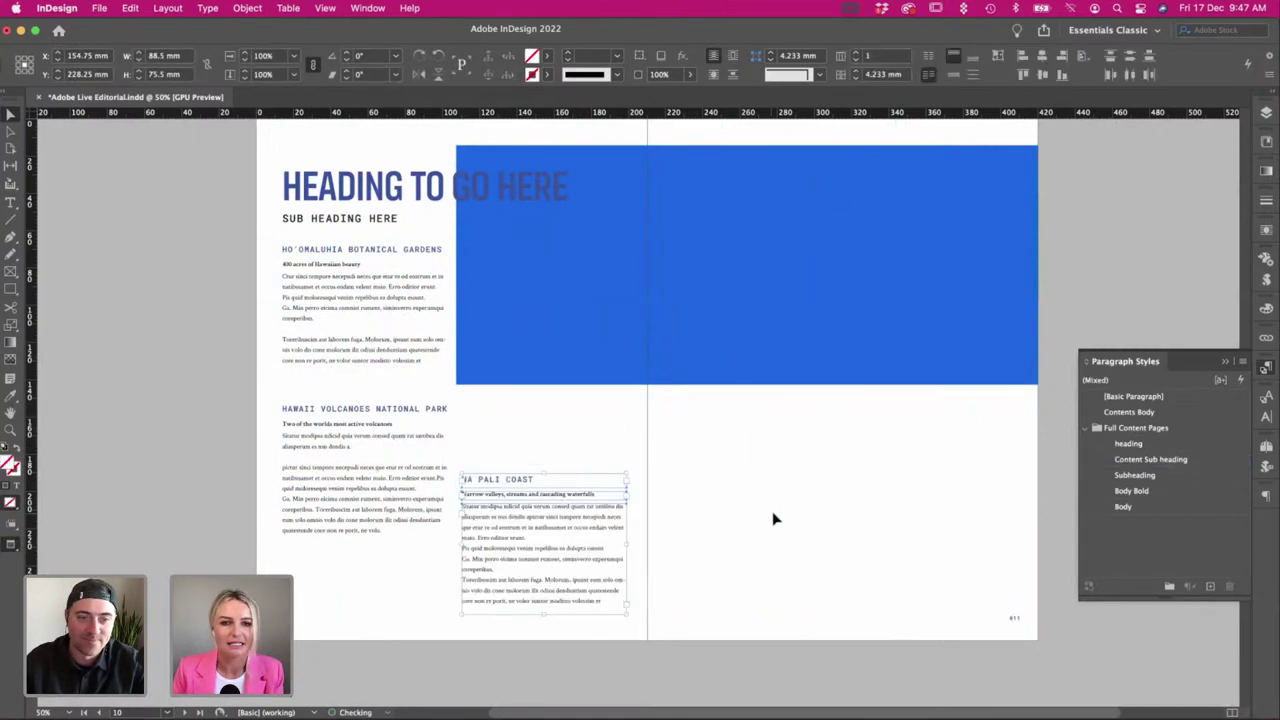
pyautogui.press('w')
pyautogui.moveTo(534, 563); pyautogui.dragTo(534, 492)
pyautogui.click(803, 513)
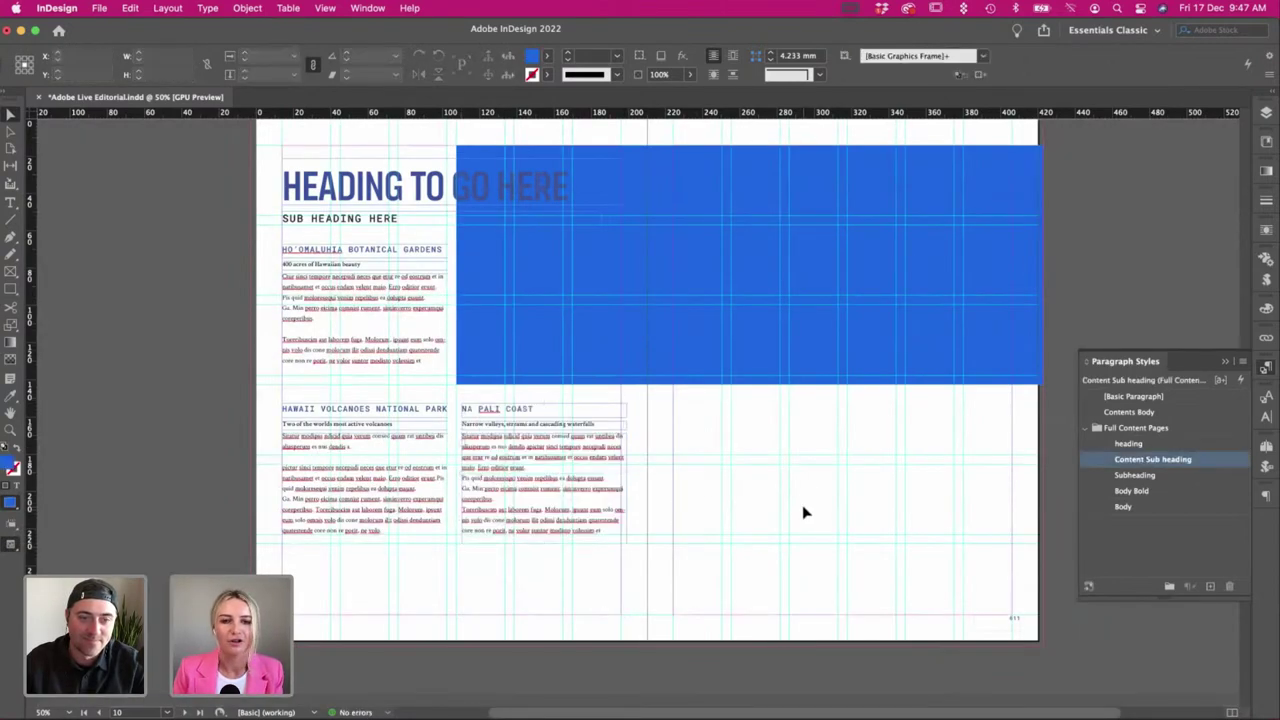
pyautogui.press('w')
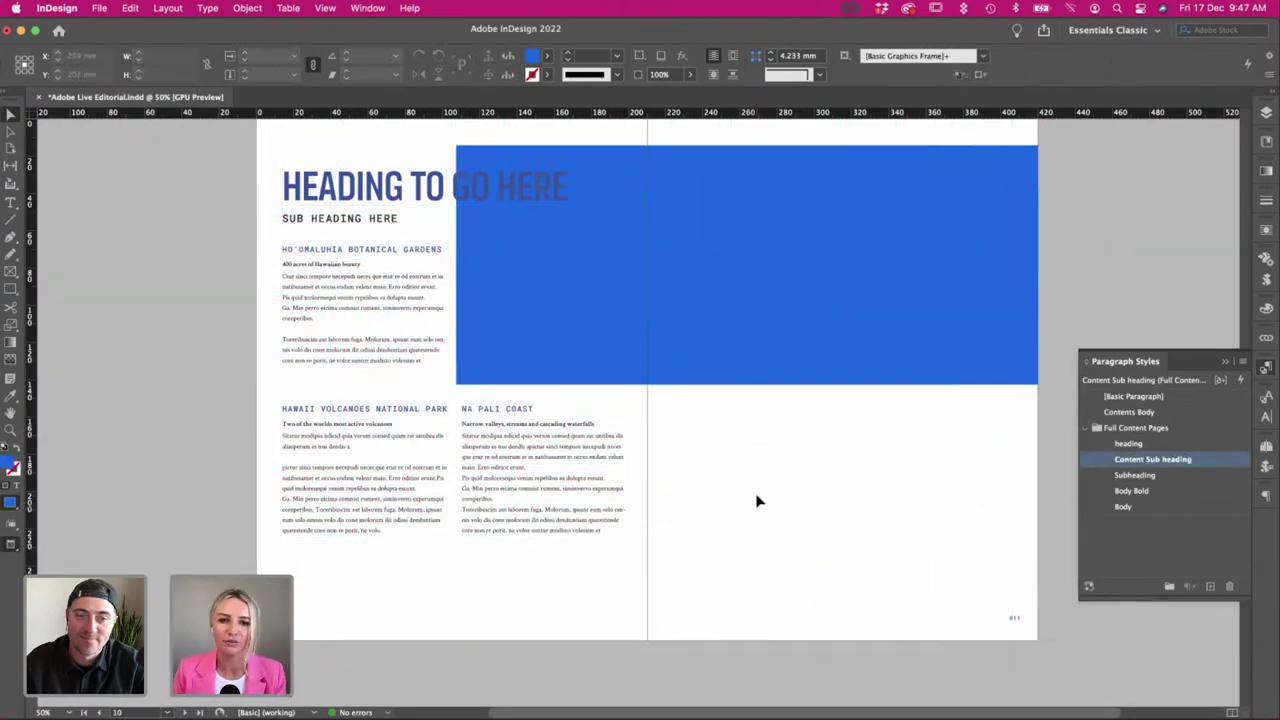
# Undo the column and heading rearrangement, back to the heading sitting above the three columns below the blue block.
pyautogui.press('super+z')
pyautogui.press('super+z')
pyautogui.press('super+z')
pyautogui.press('super+z')
pyautogui.press('super+z')
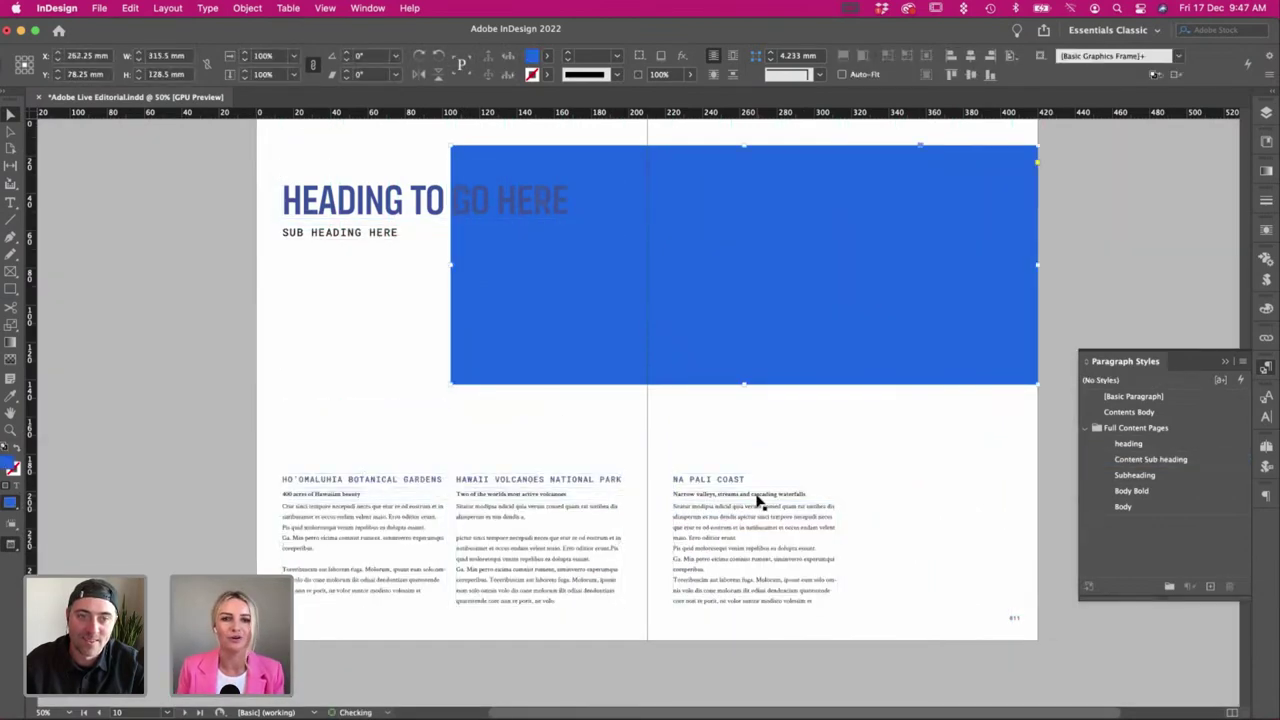
pyautogui.press('super+z')
pyautogui.hscroll(-1, 575, 470)
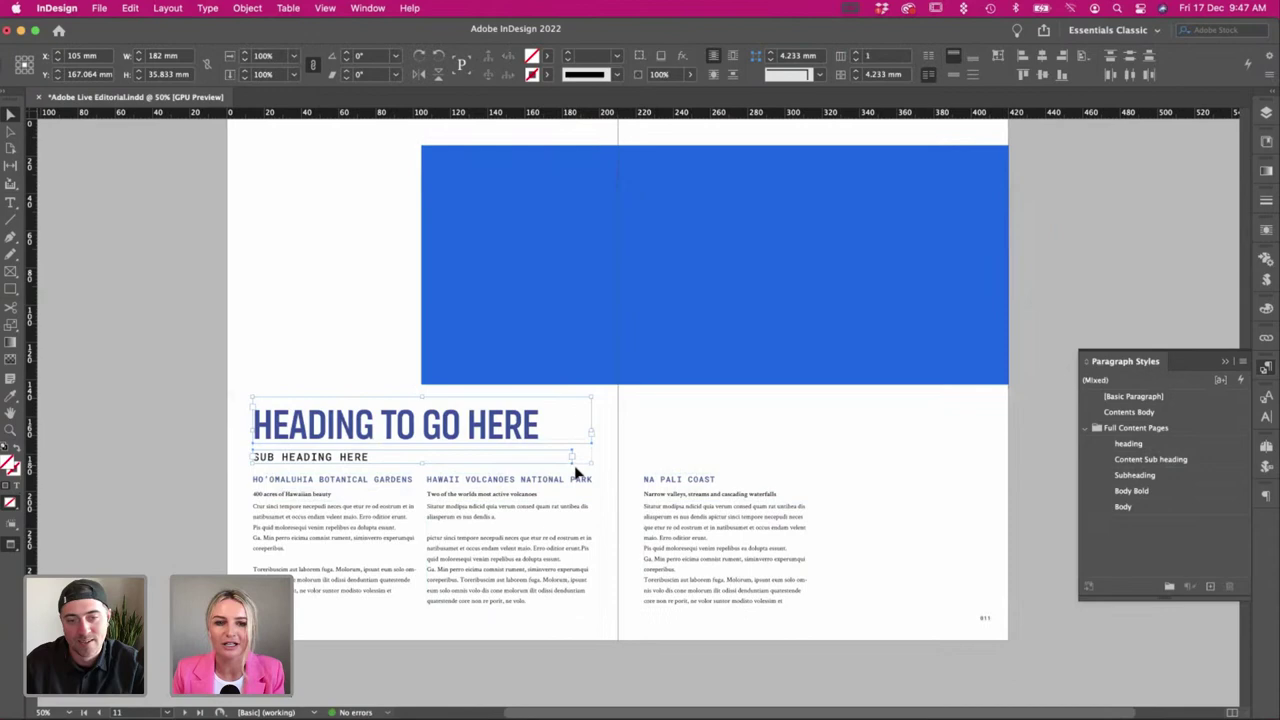
# Try moving the subheading slightly up towards the heading while the blue block sits against the spread's right edge.
pyautogui.click(207, 316)
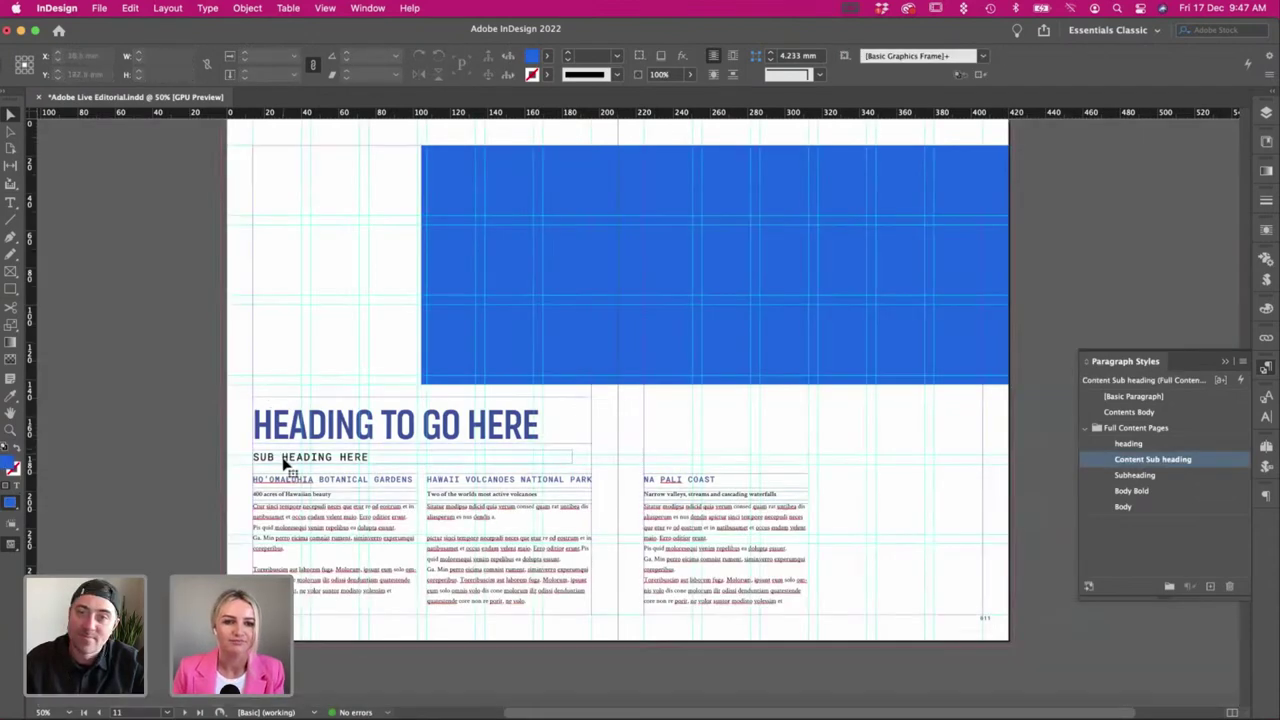
pyautogui.click(283, 456)
pyautogui.click(240, 384)
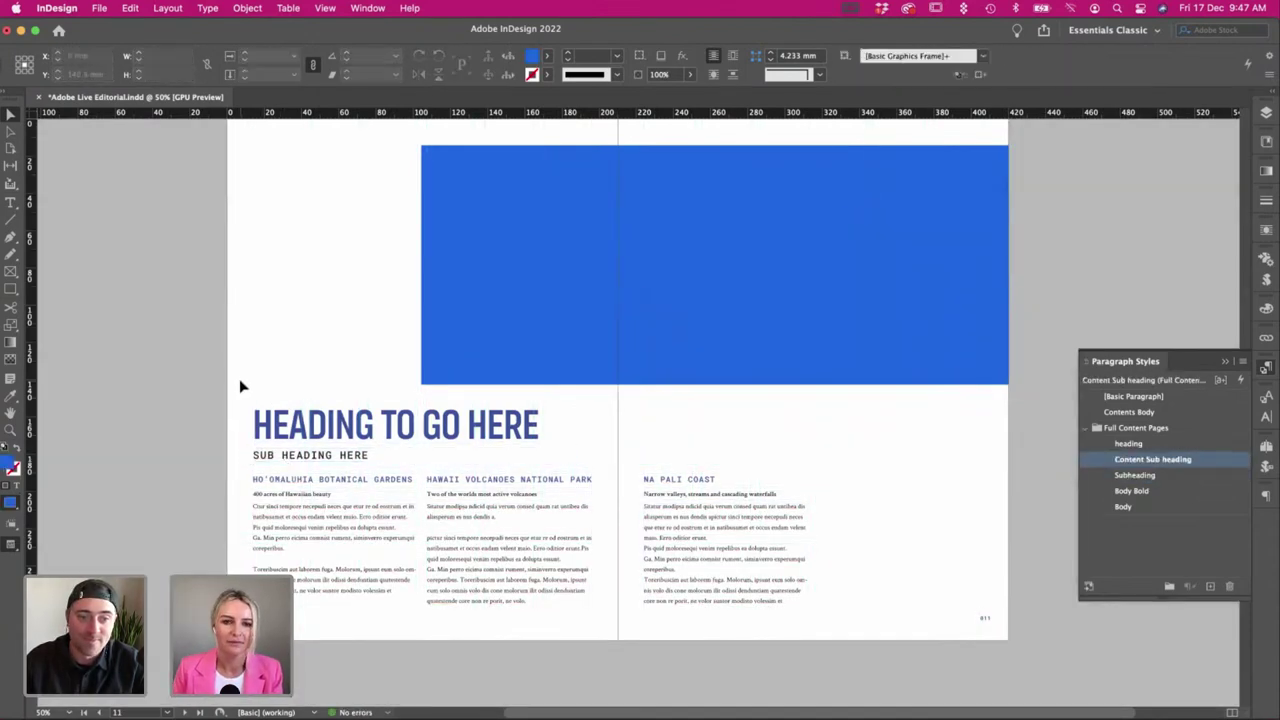
# Undo the recent subheading and blue block moves, back to the block starting at the spread's left bleed.
pyautogui.press('w')
pyautogui.press('super+z')
pyautogui.press('super+z')
pyautogui.press('super+z')
pyautogui.press('super+z')
pyautogui.press('super+z')
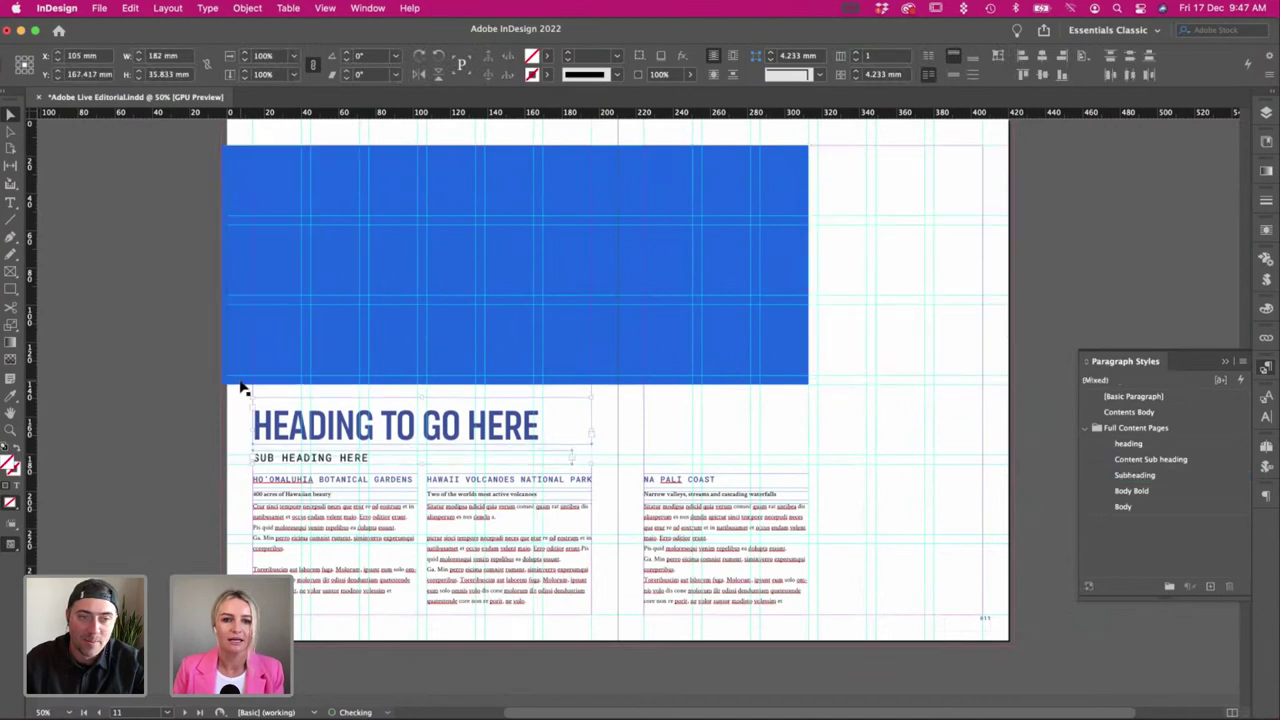
# Nudge the subheading slightly up to tighten its gap below the heading, and check the spread in preview.
pyautogui.click(740, 414)
pyautogui.press('w')
pyautogui.scroll(1, 271, 435)
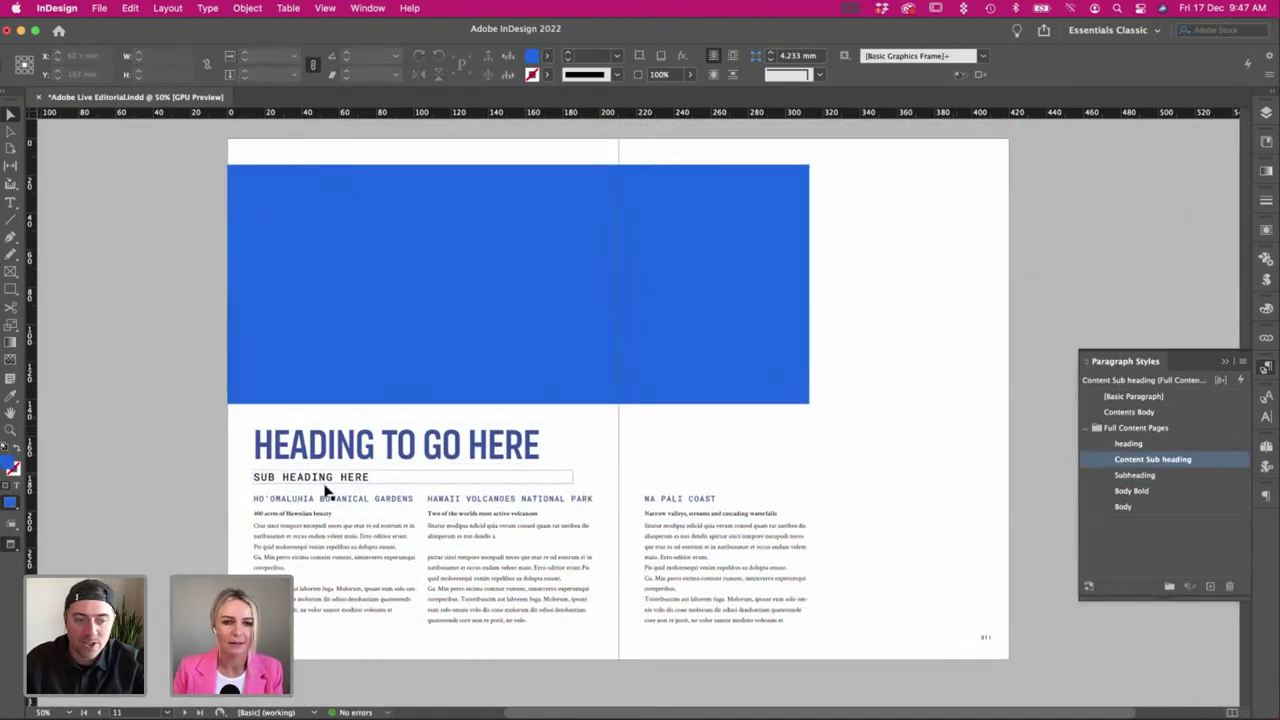
pyautogui.moveTo(321, 483); pyautogui.dragTo(319, 480)
pyautogui.click(154, 424)
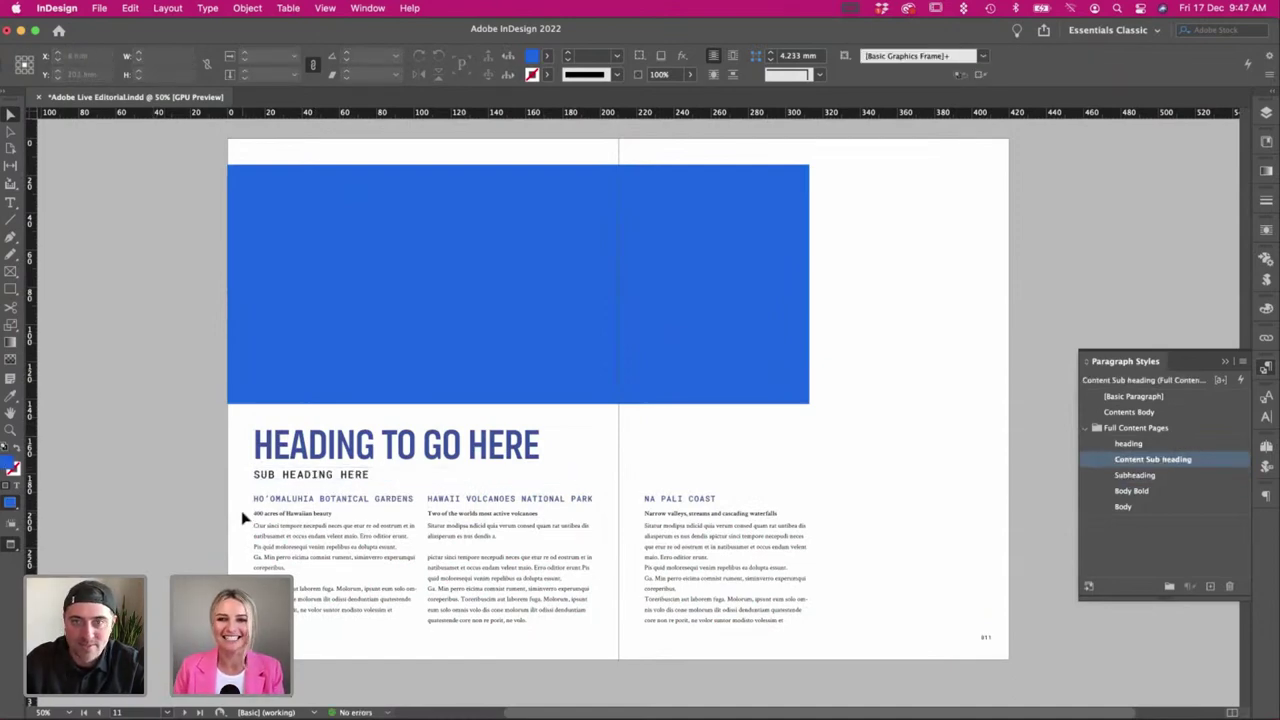
pyautogui.press('w')
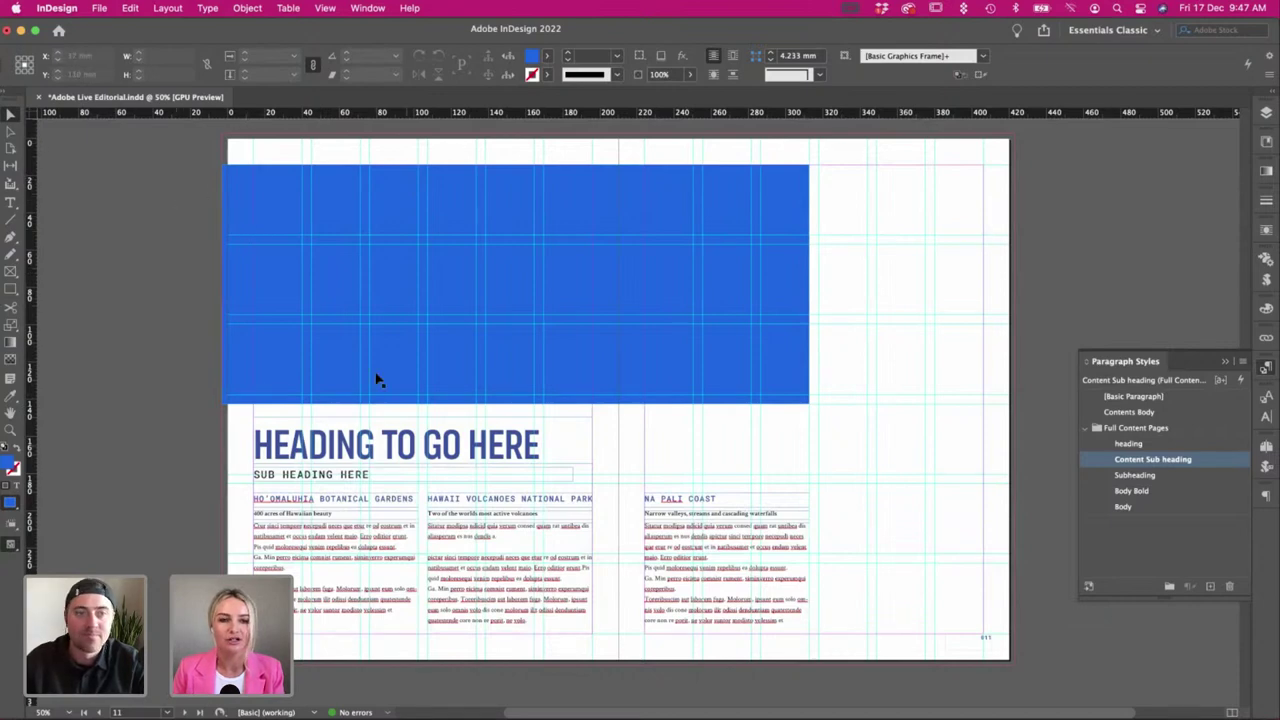
pyautogui.press('w')
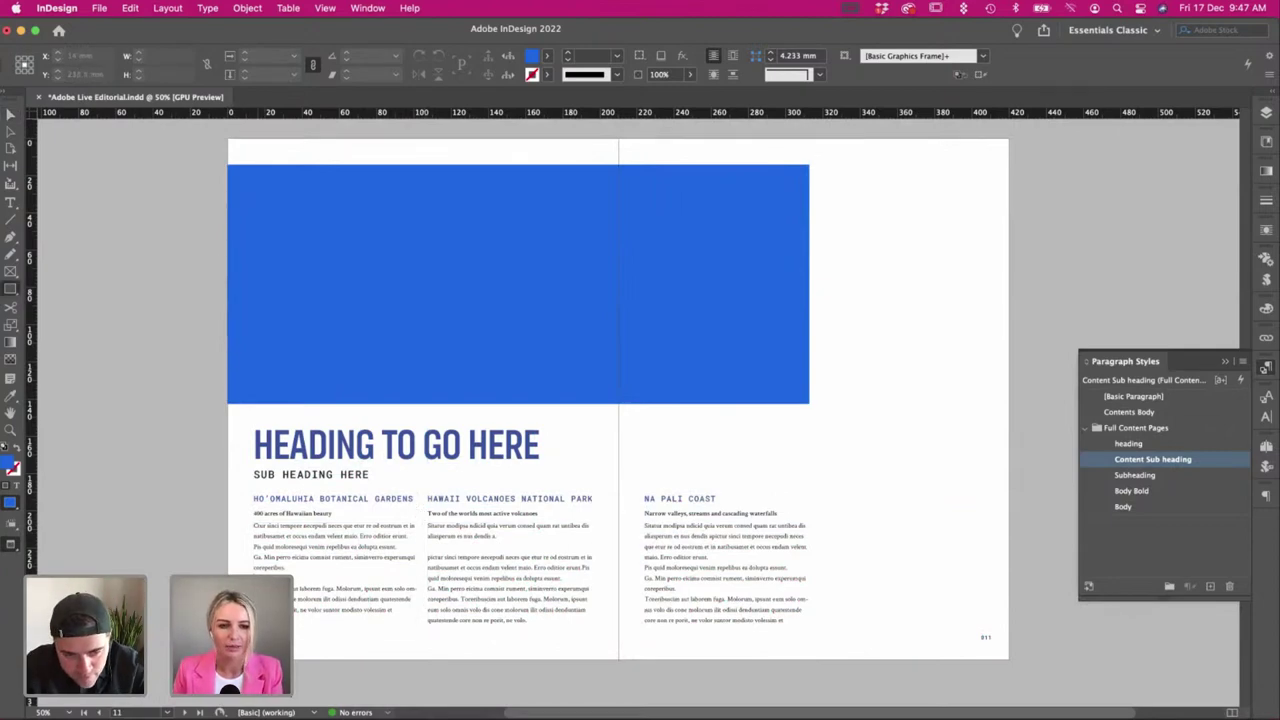
# Try a 14 mm square as a spacer between the first two text columns and narrow the Ho'omaluhia text frames to it.
pyautogui.moveTo(230, 521); pyautogui.dragTo(424, 540)
pyautogui.press('w')
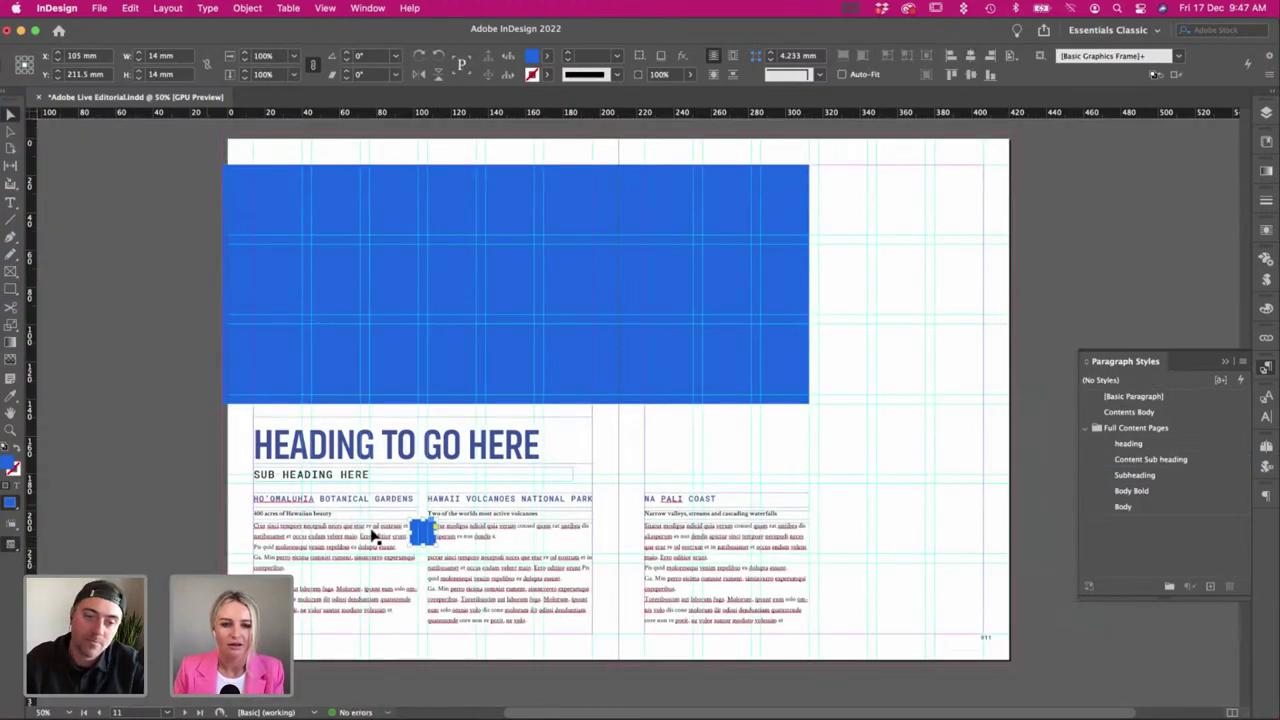
pyautogui.click(391, 500)
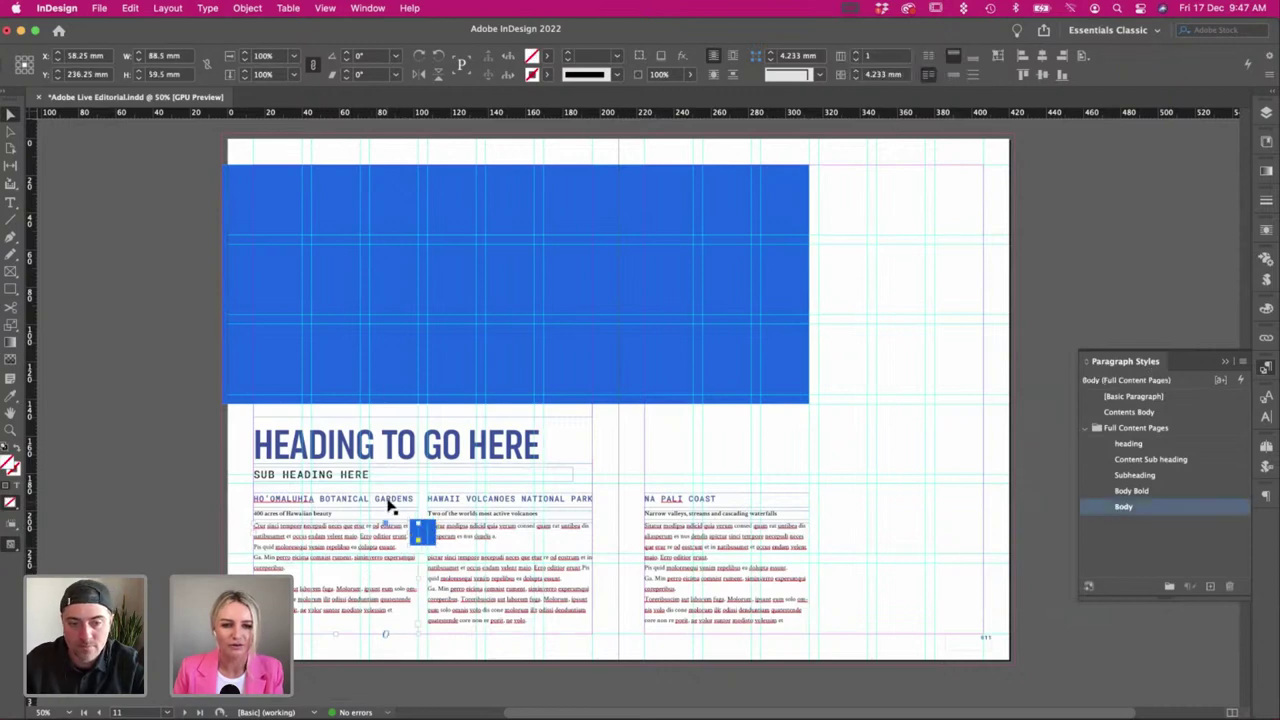
pyautogui.moveTo(418, 564); pyautogui.dragTo(410, 564)
# Try narrowing the Hawaii Volcanoes text frames to the spacer square's far edge, and delete the square.
pyautogui.click(547, 510)
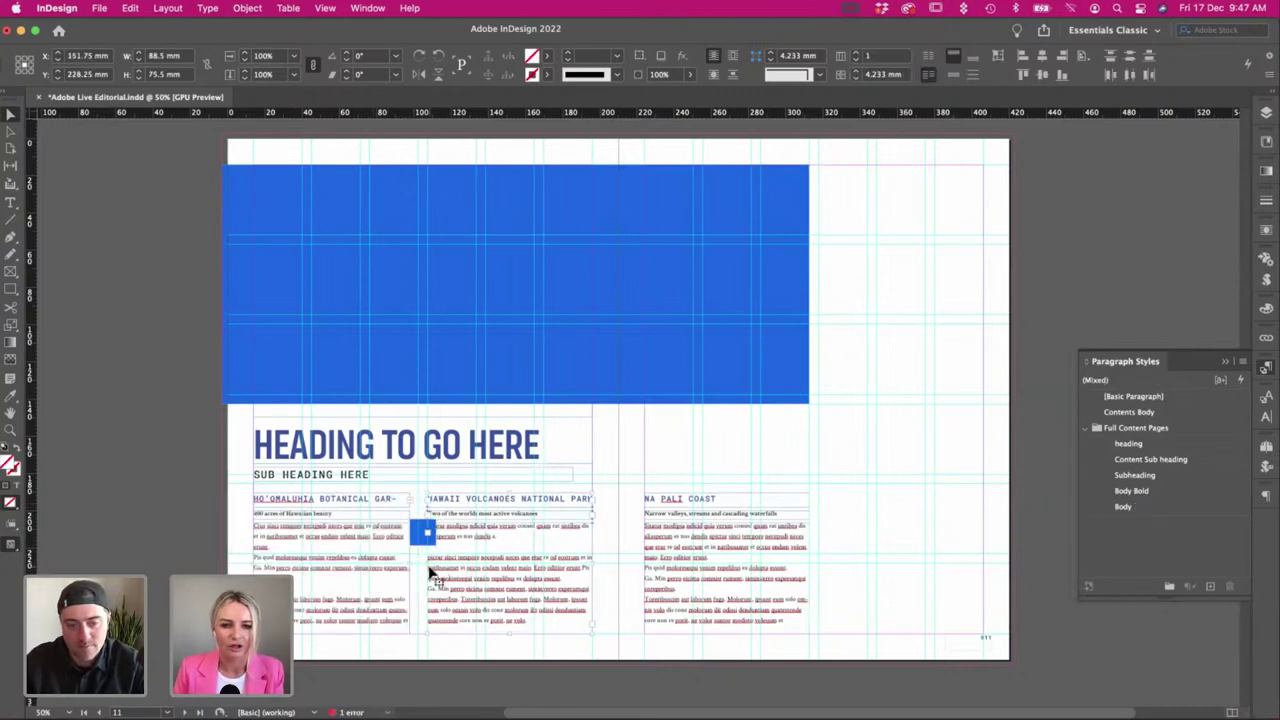
pyautogui.moveTo(431, 563); pyautogui.dragTo(439, 563)
pyautogui.click(427, 537)
pyautogui.press('Delete')
pyautogui.press('w')
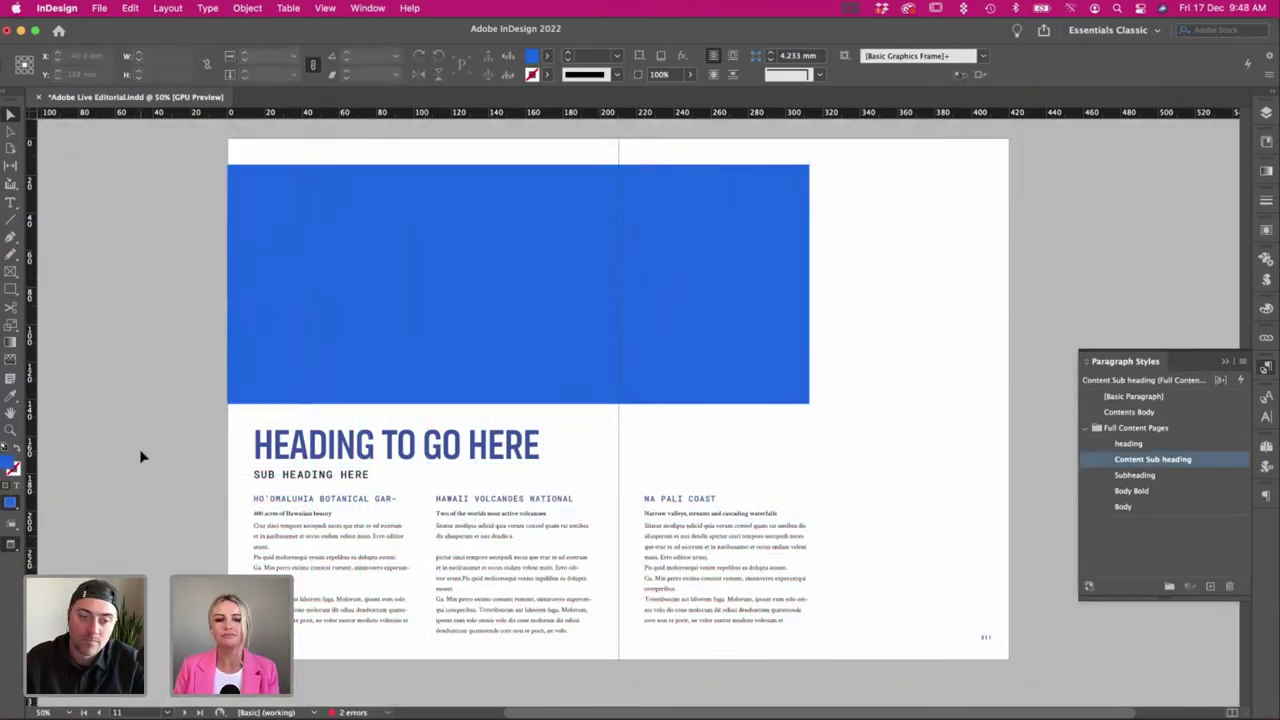
# Undo the spacer square and the narrowing of the first two text columns.
pyautogui.press('super+z')
pyautogui.press('super+z')
pyautogui.press('super+z')
pyautogui.press('super+z')
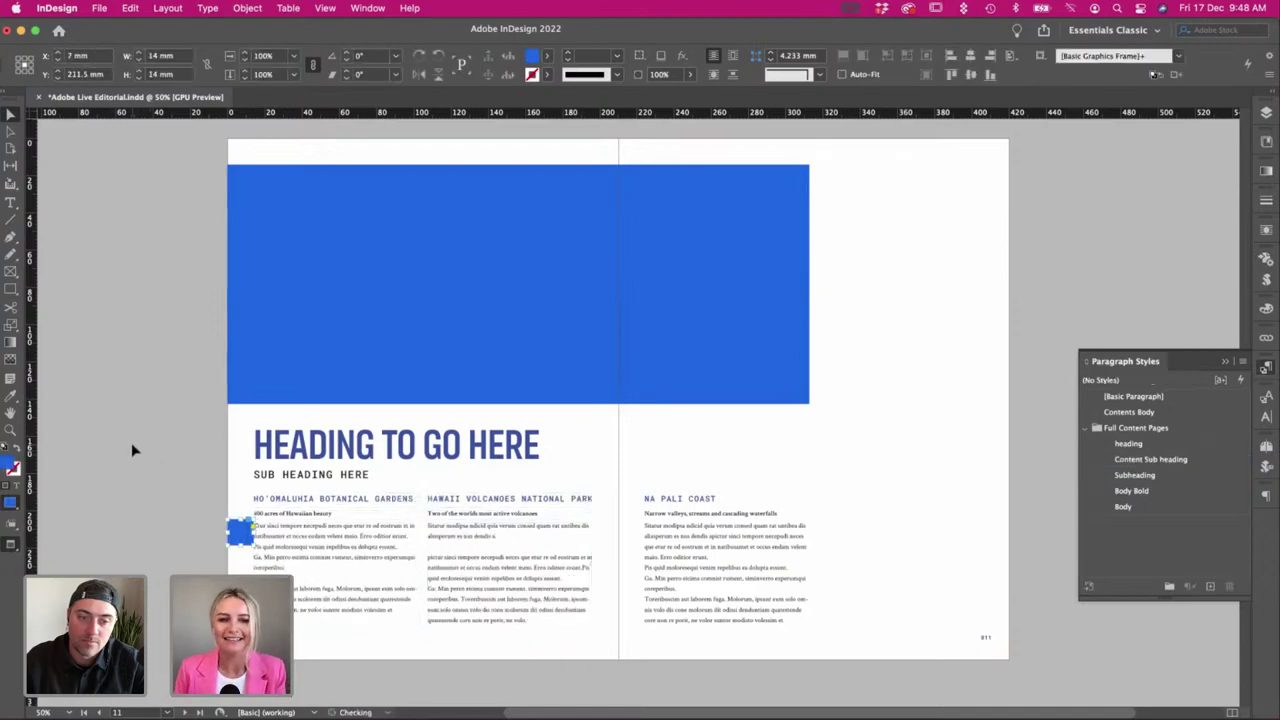
pyautogui.press('super+z')
pyautogui.press('w')
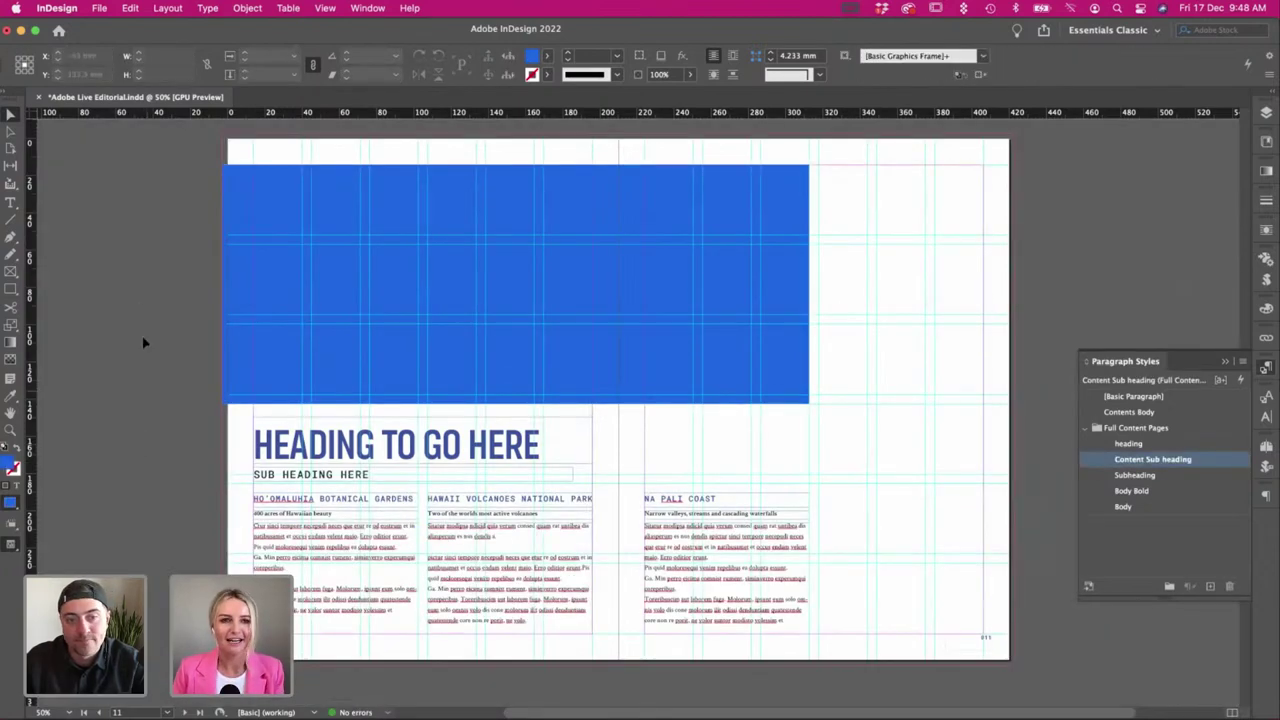
pyautogui.click(130, 8)
pyautogui.click(146, 30)
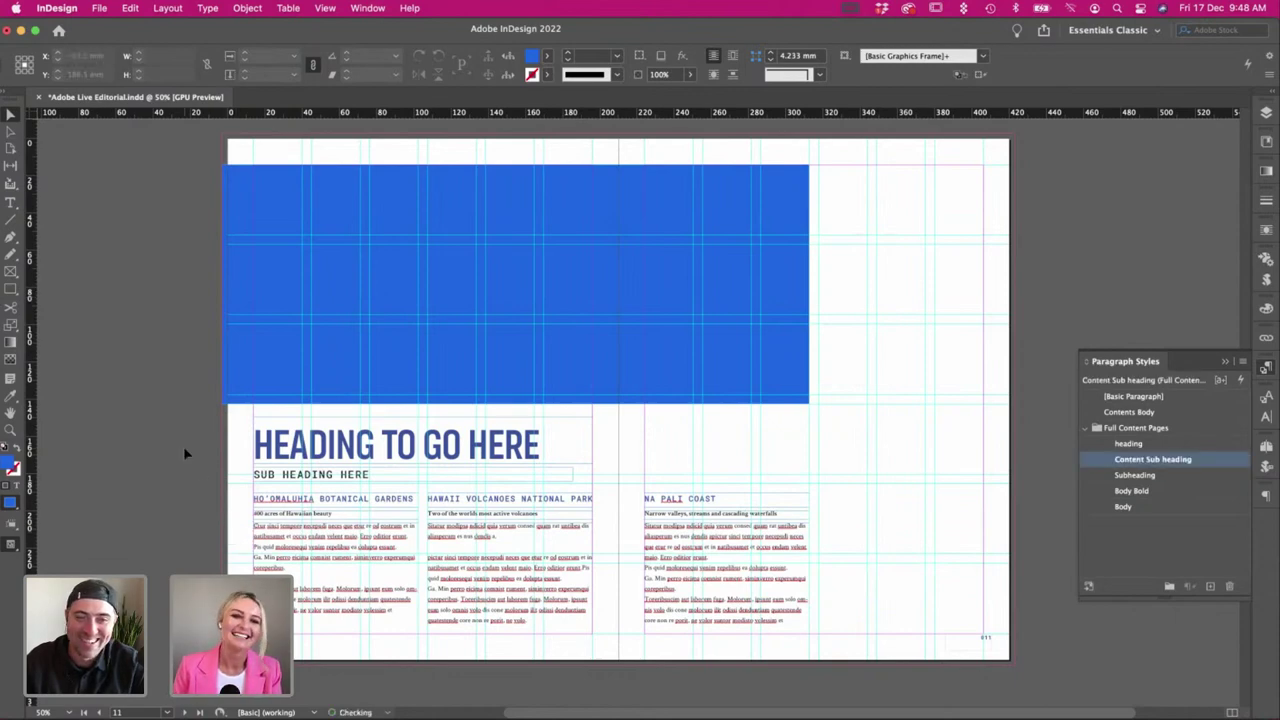
pyautogui.press('w')
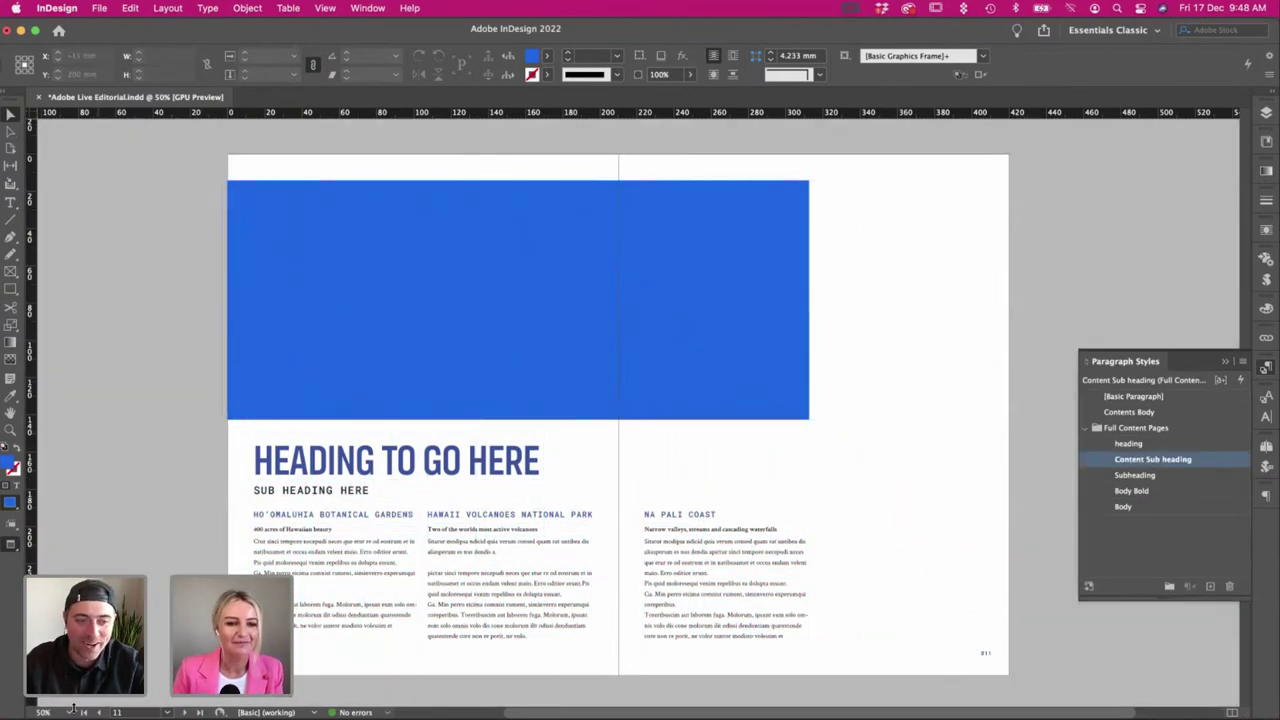
pyautogui.press('w')
# Switch to Finder and look through the images in the 3. Surfing folder.
pyautogui.press('super+Tab')
pyautogui.hscroll(-2, 330, 190)
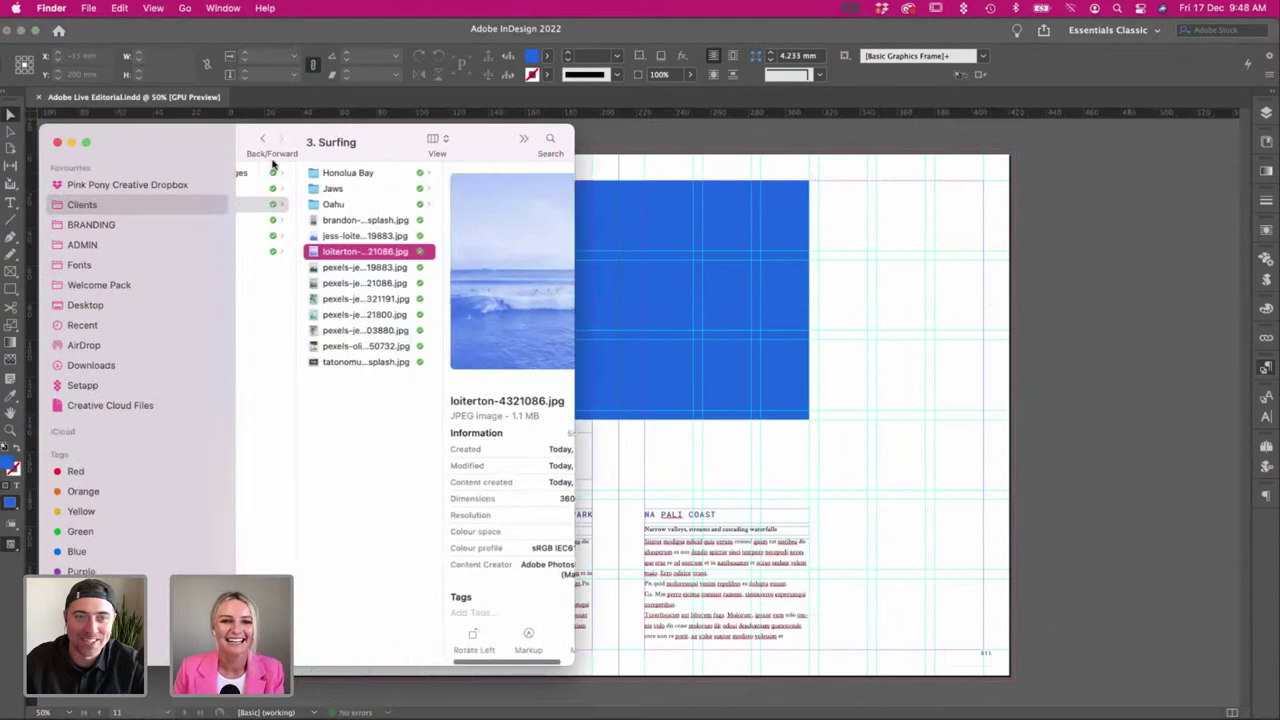
pyautogui.hscroll(2, 310, 217)
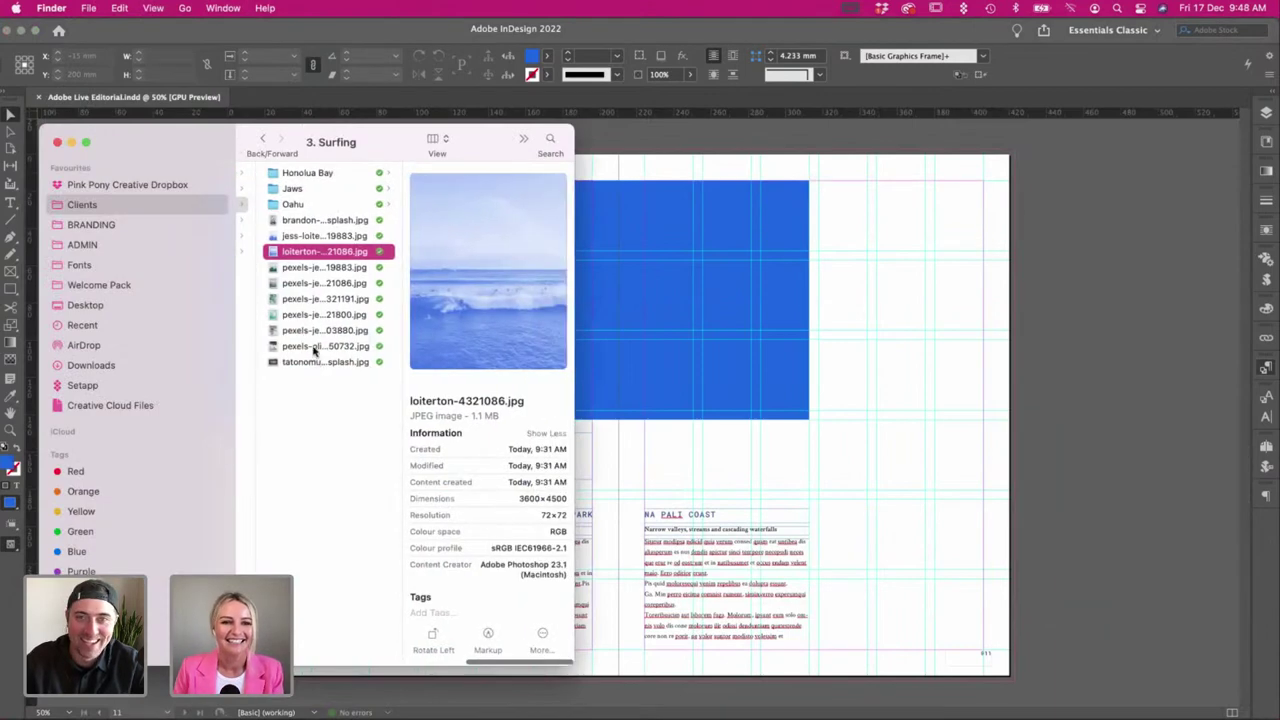
pyautogui.click(313, 346)
pyautogui.press('Up')
pyautogui.press('Up')
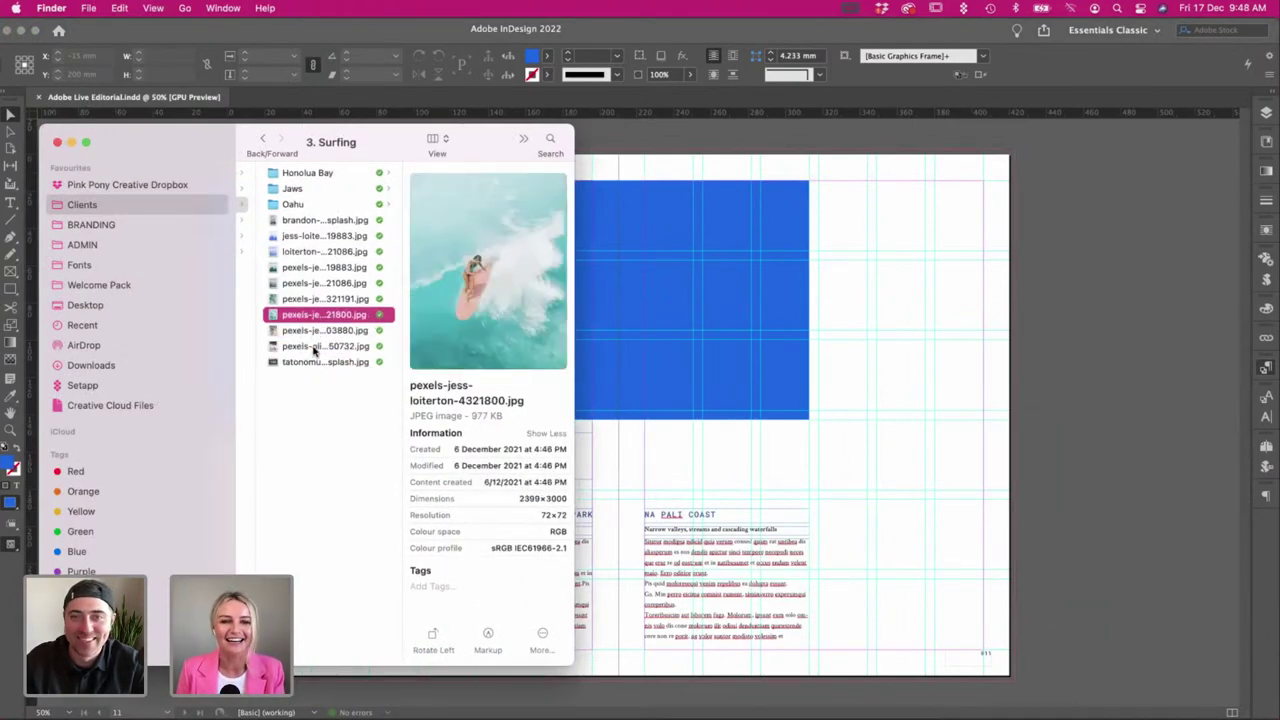
pyautogui.click(310, 360)
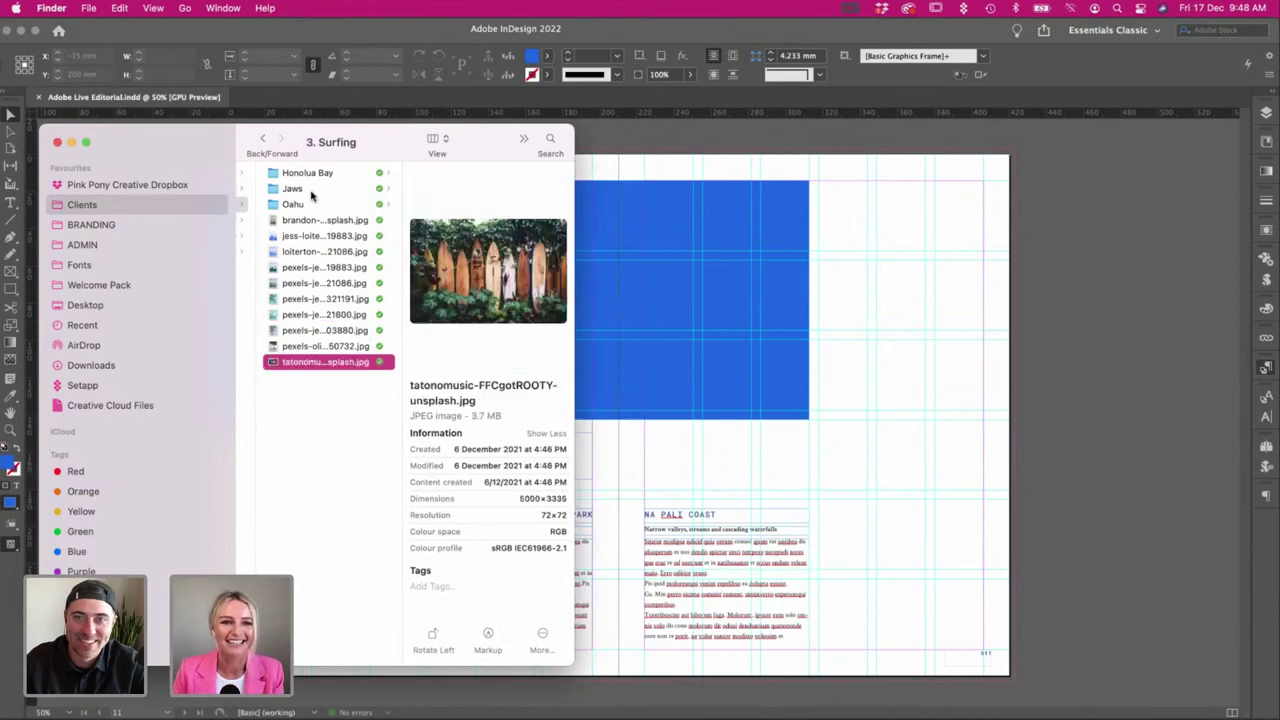
pyautogui.click(318, 219)
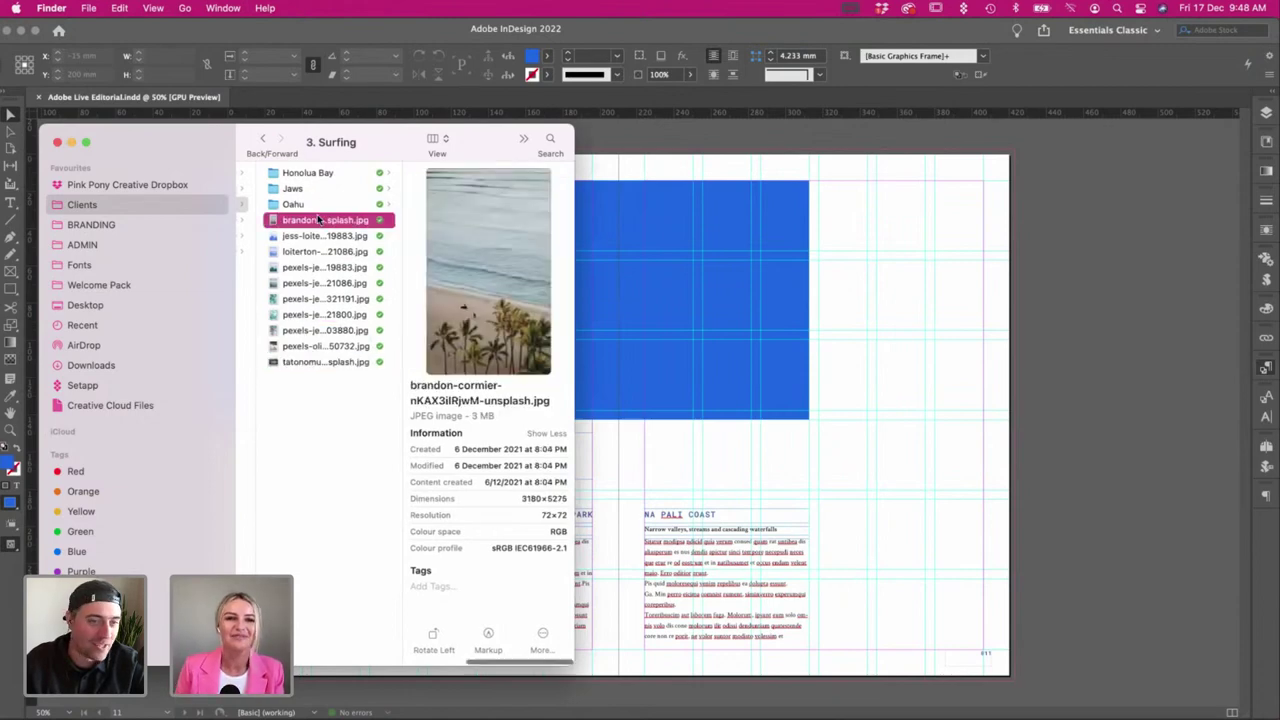
# Go to the 4. Views folder and look through the images in its Na Pali Coast subfolder.
pyautogui.press('Left')
pyautogui.click(365, 220)
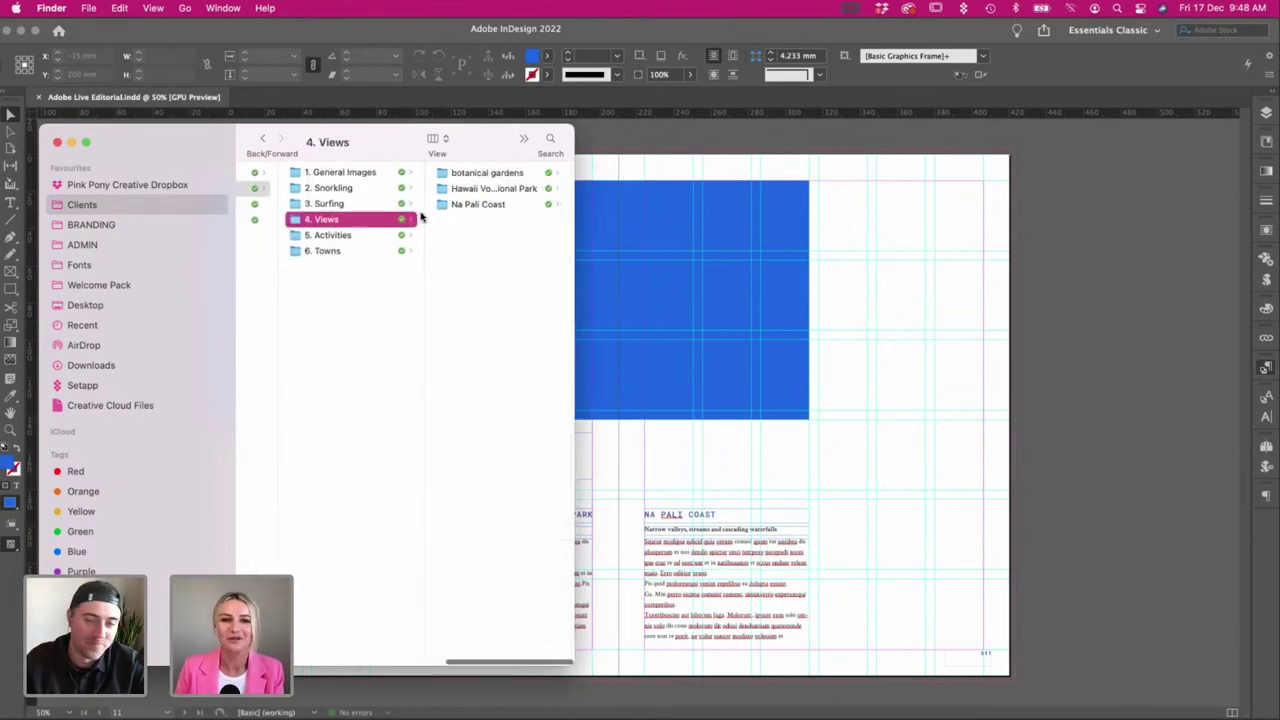
pyautogui.click(512, 205)
pyautogui.hscroll(-3, 362, 188)
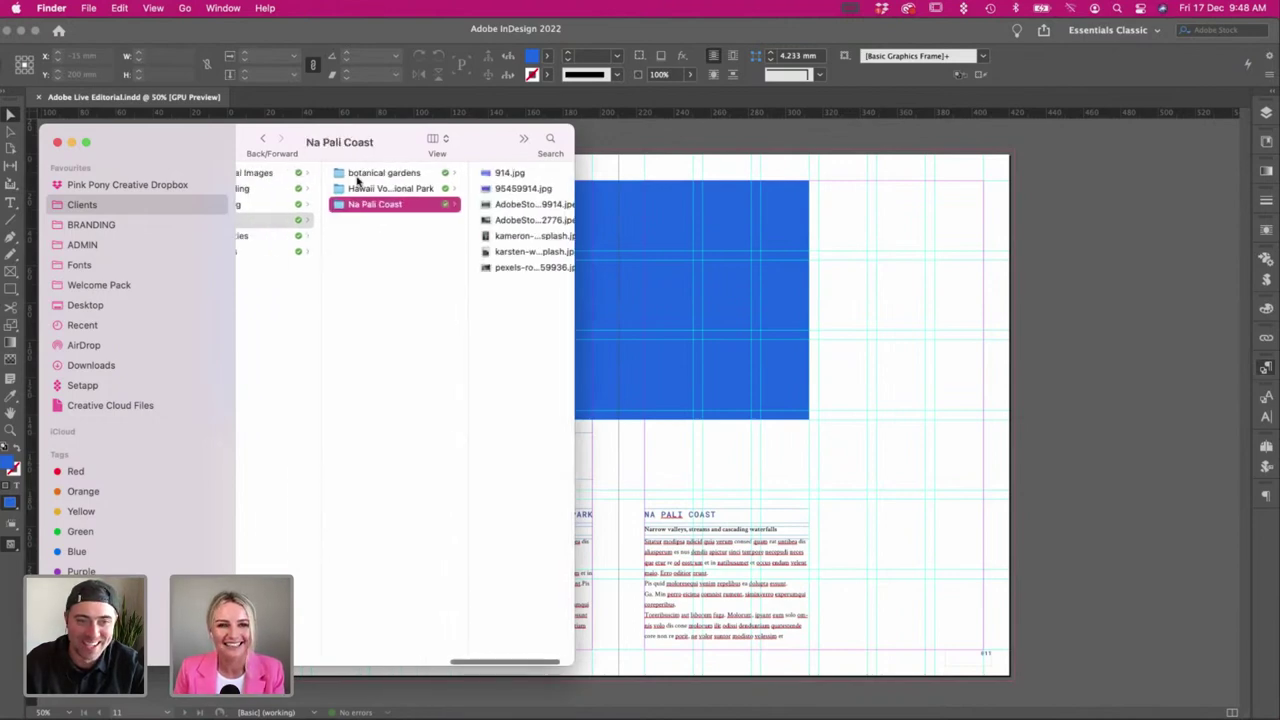
pyautogui.hscroll(3, 377, 254)
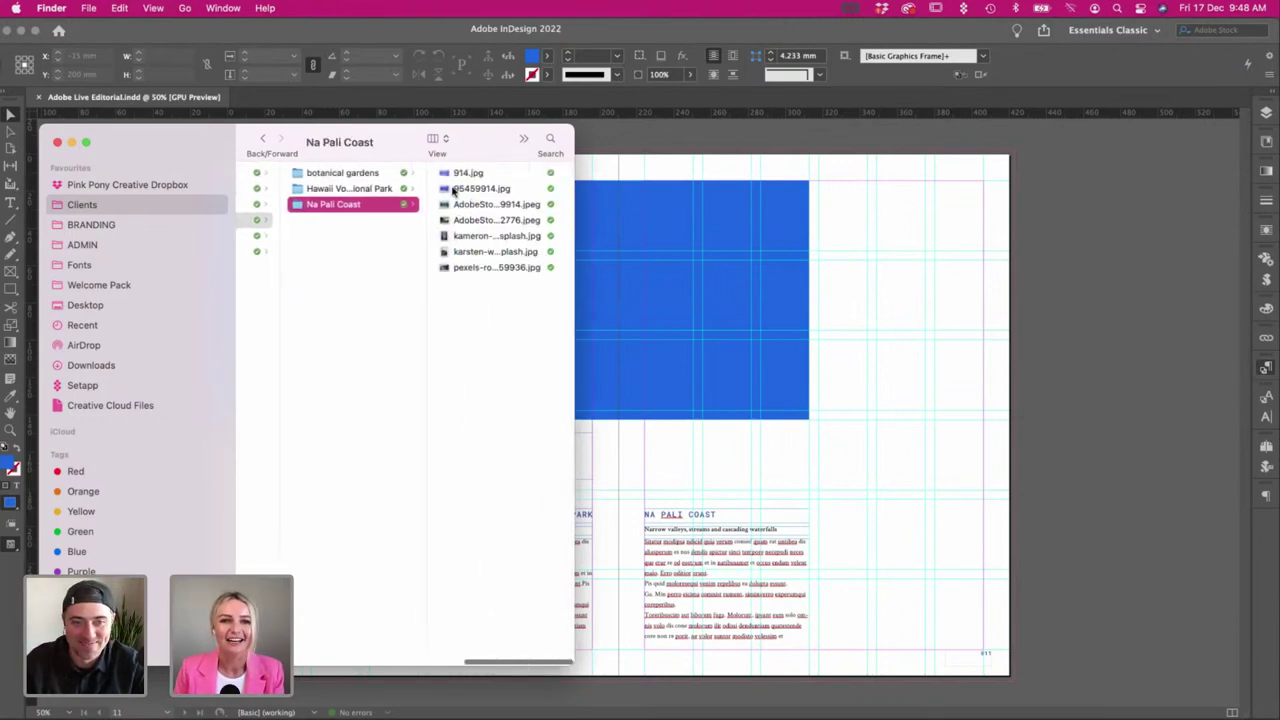
pyautogui.click(464, 173)
pyautogui.press('Down')
pyautogui.press('Down')
pyautogui.press('Down')
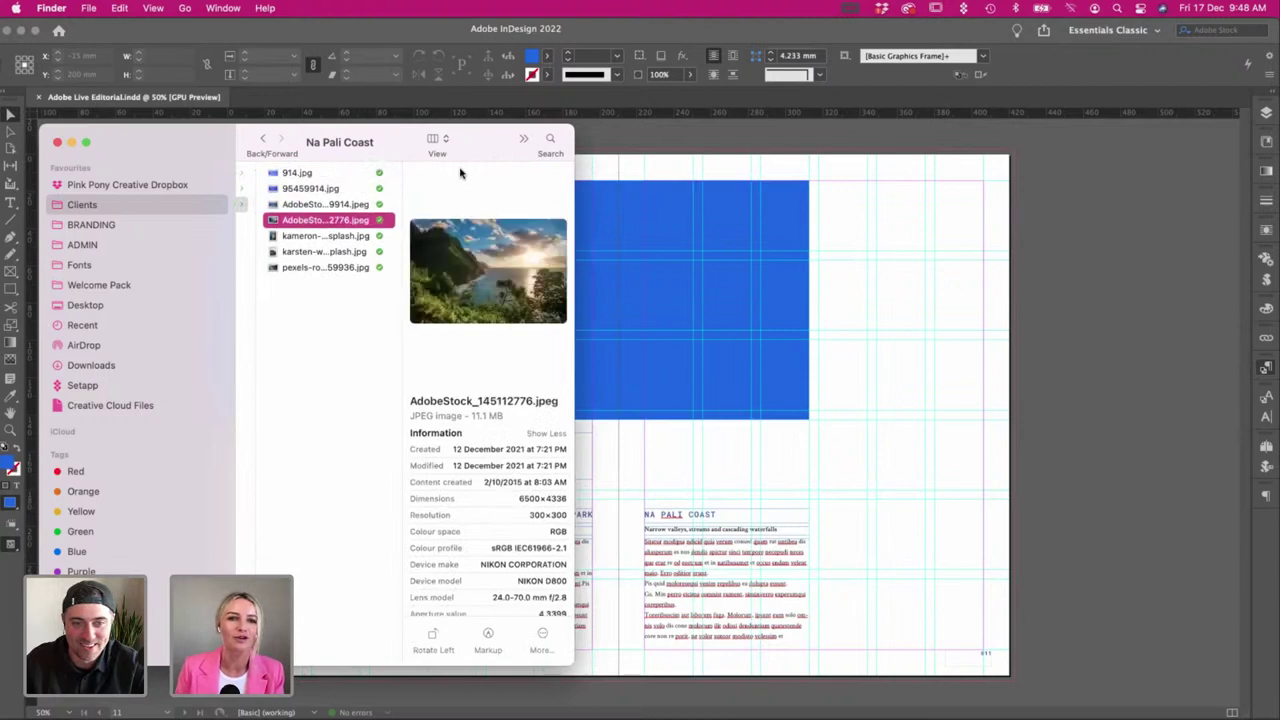
# Preview the images in the botanical gardens folder and place the tree-lined road photo into the blue block in InDesign.
pyautogui.press('Left')
pyautogui.press('Up')
pyautogui.click(344, 175)
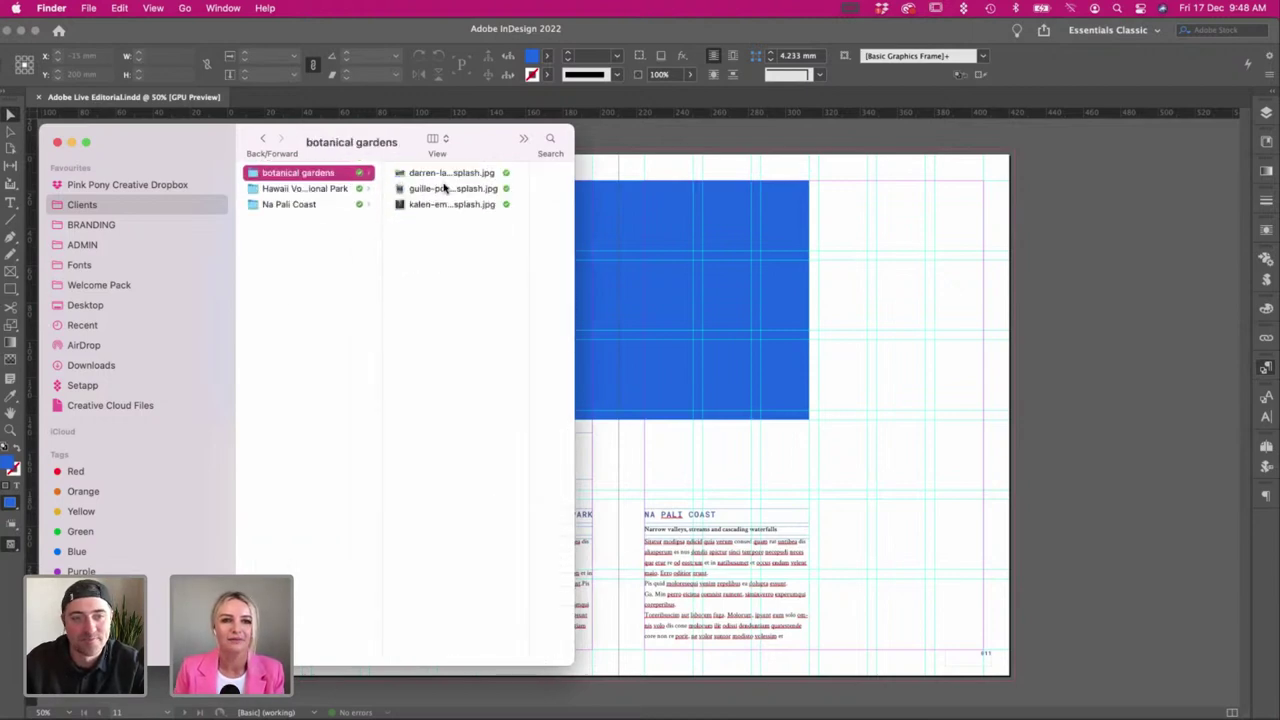
pyautogui.click(444, 176)
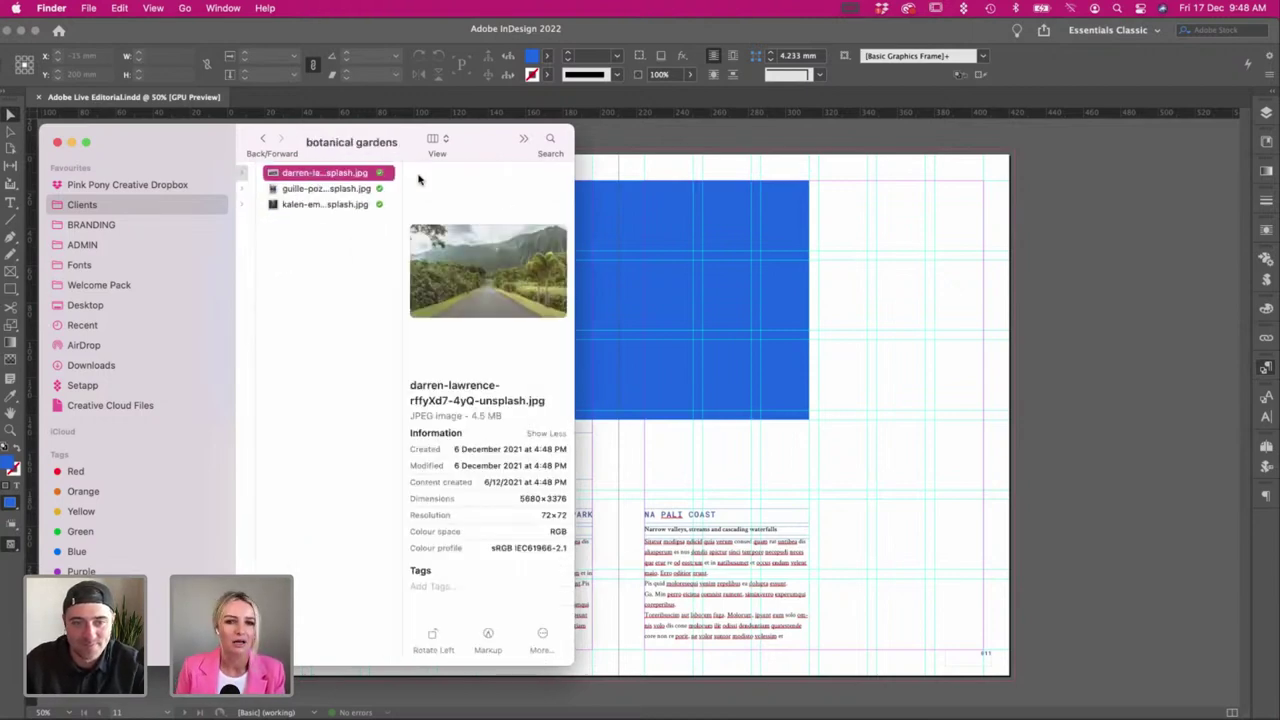
pyautogui.hscroll(-3, 419, 180)
pyautogui.hscroll(3, 420, 185)
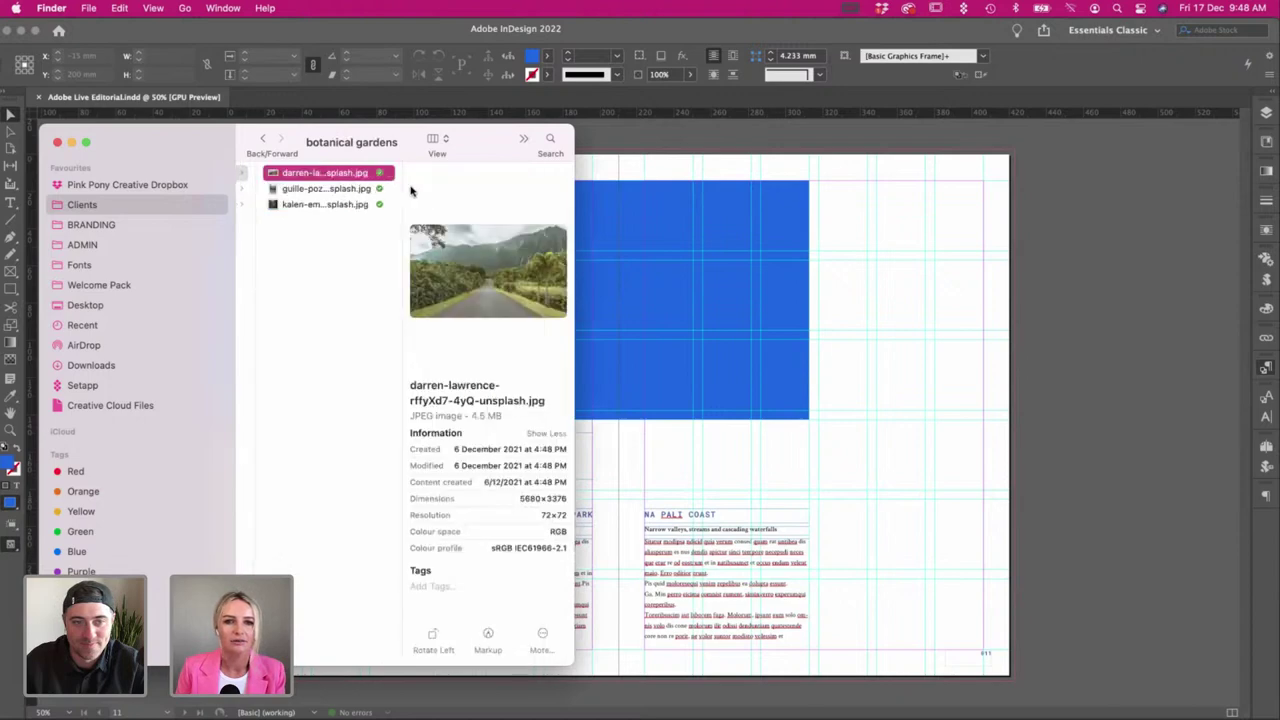
pyautogui.click(342, 191)
pyautogui.click(311, 205)
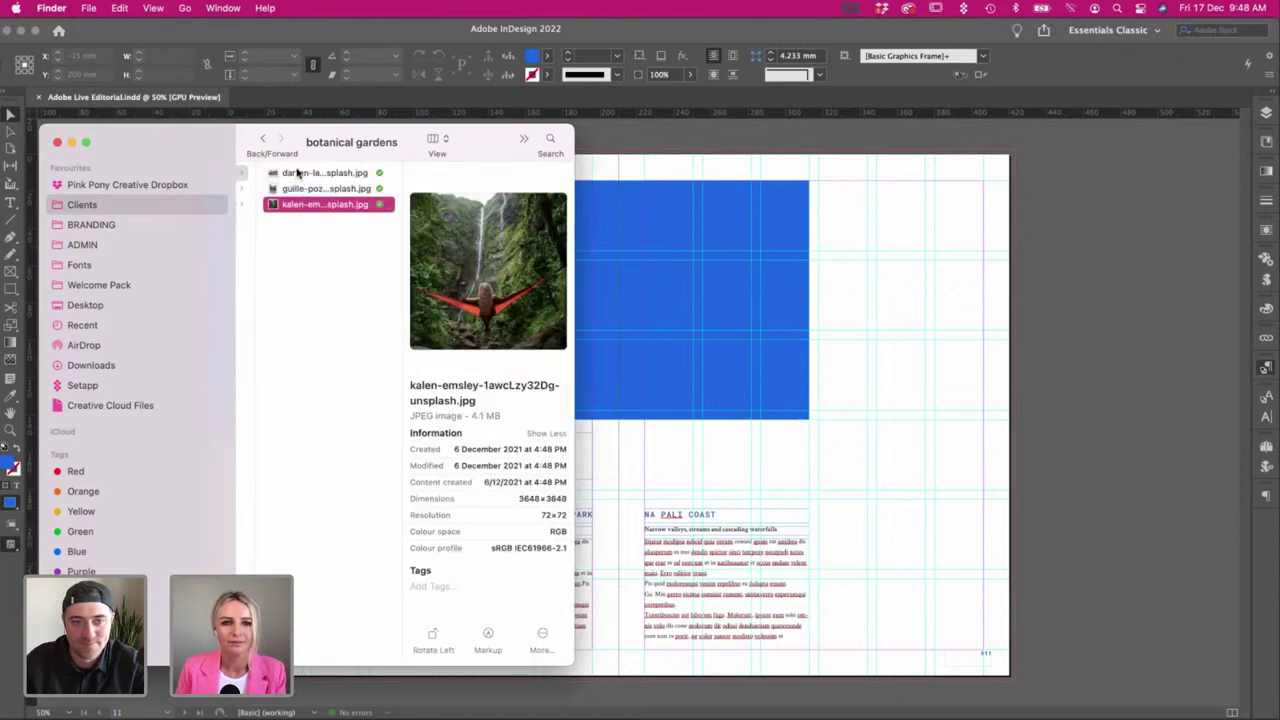
pyautogui.click(290, 173)
pyautogui.click(674, 323)
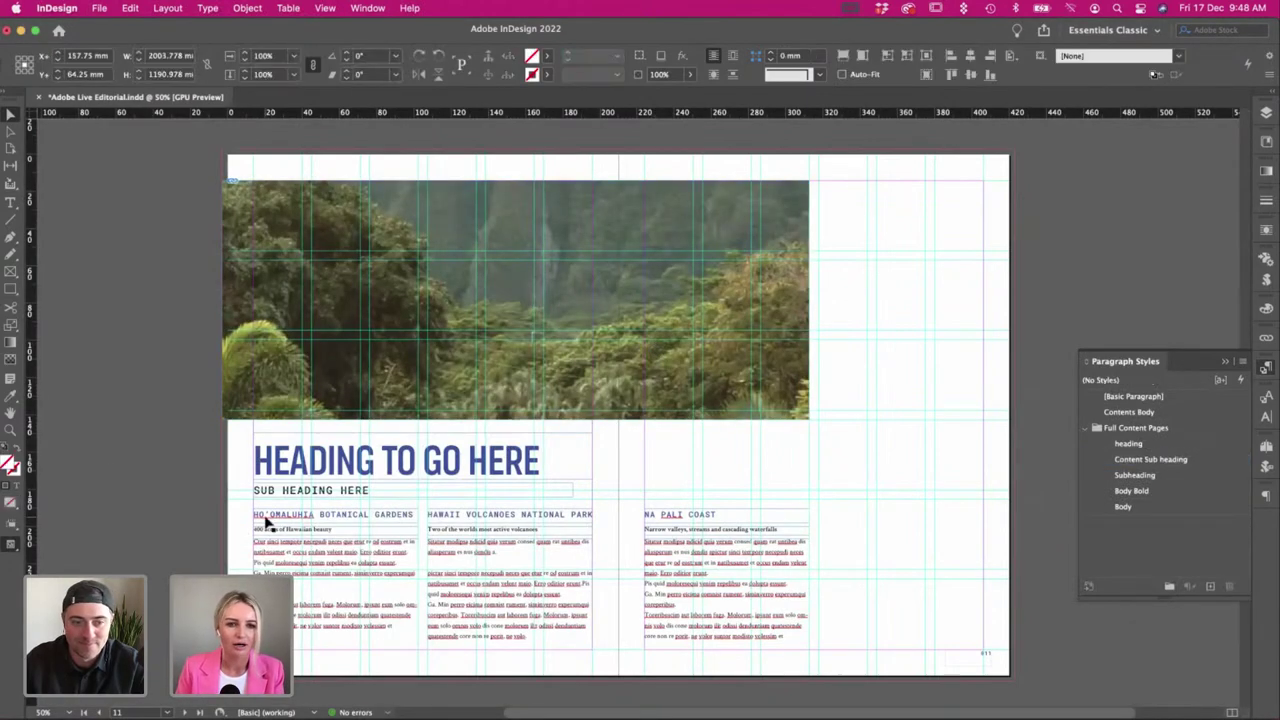
# Scale the placed road photo down to about 16.5% within its frame.
pyautogui.press('s')
pyautogui.click(489, 298)
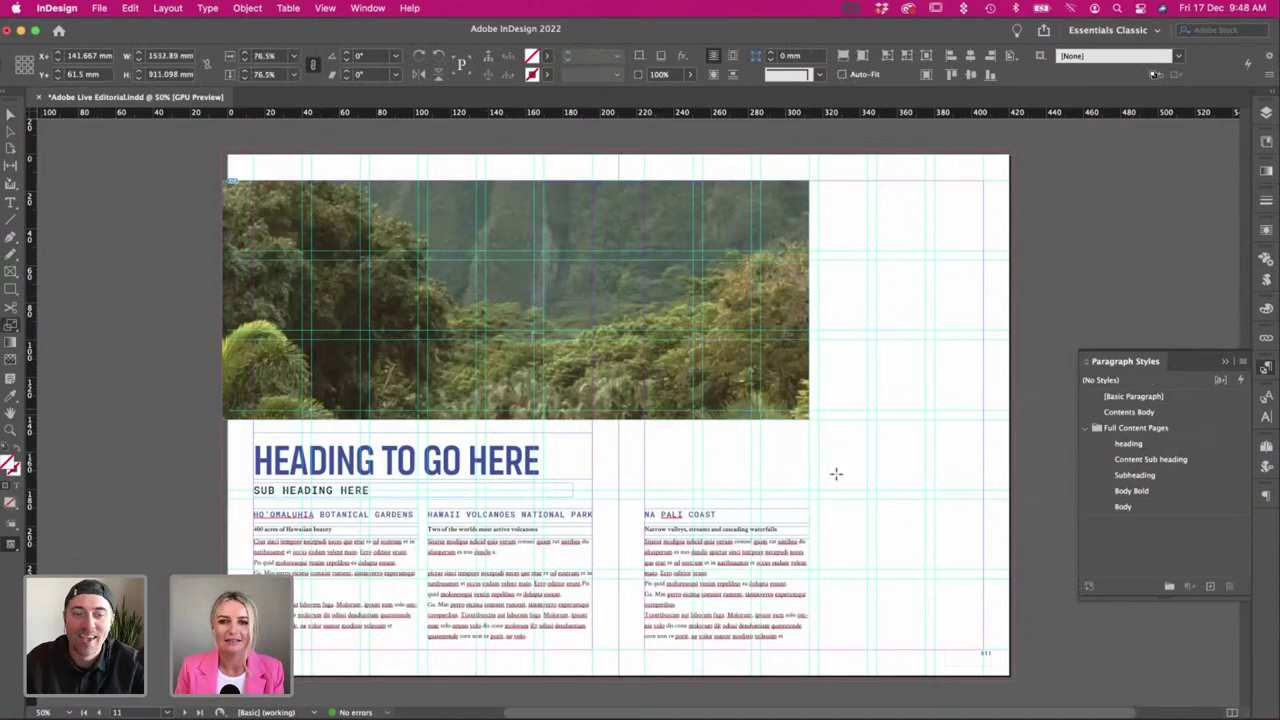
pyautogui.moveTo(836, 474); pyautogui.dragTo(905, 571)
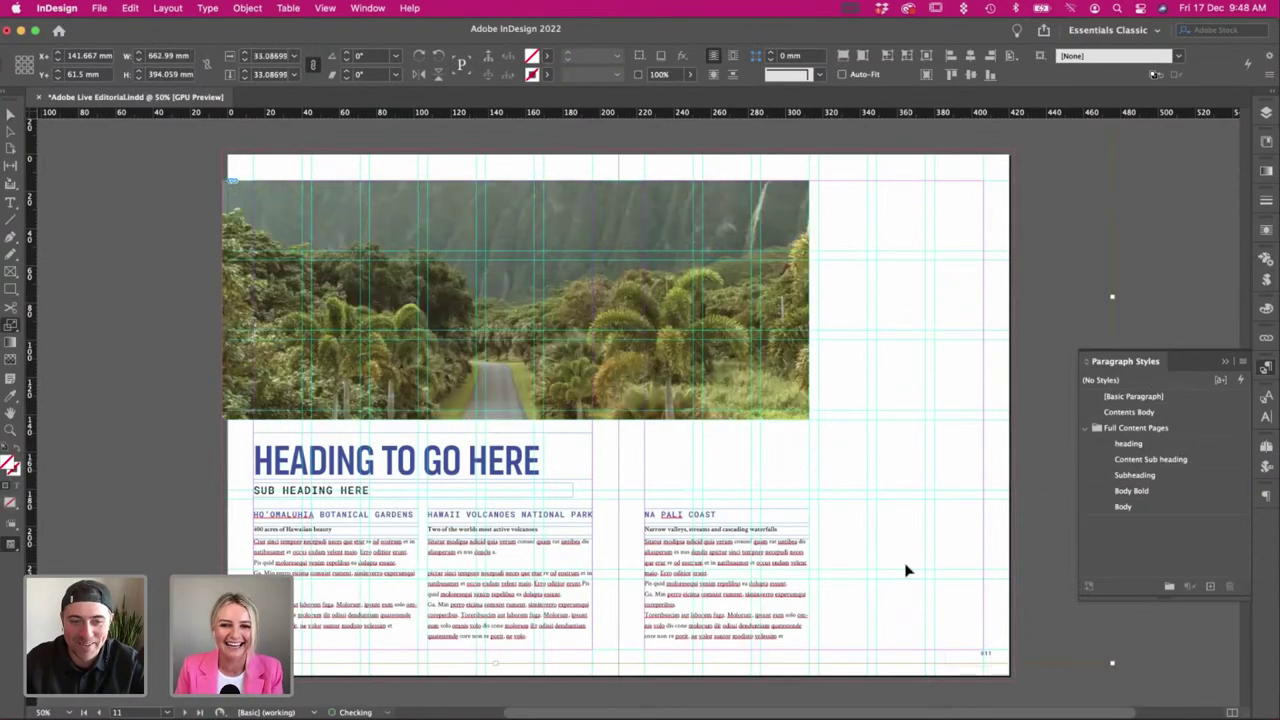
pyautogui.press('super+alt+comma')
pyautogui.press('super+alt+comma')
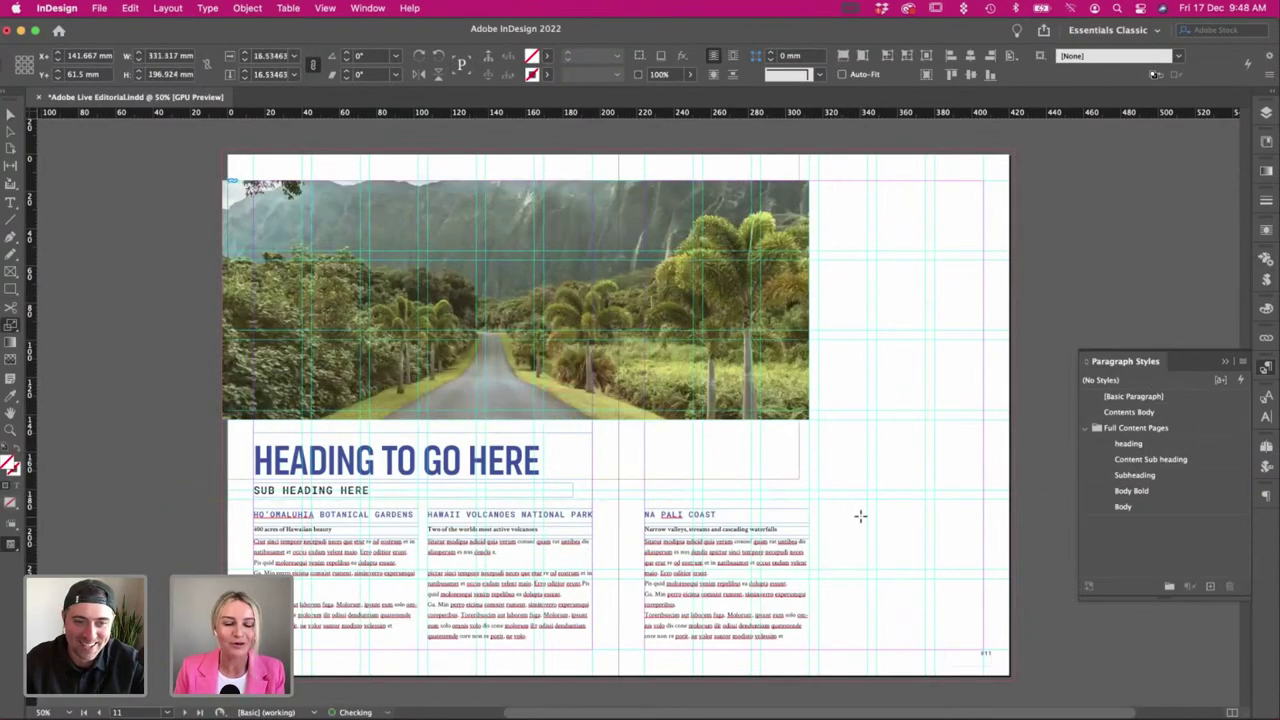
# Shift the road photo to the right within its frame, bringing the road closer to the spread's centre fold.
pyautogui.press('v')
pyautogui.moveTo(647, 377); pyautogui.dragTo(700, 380)
pyautogui.press('w')
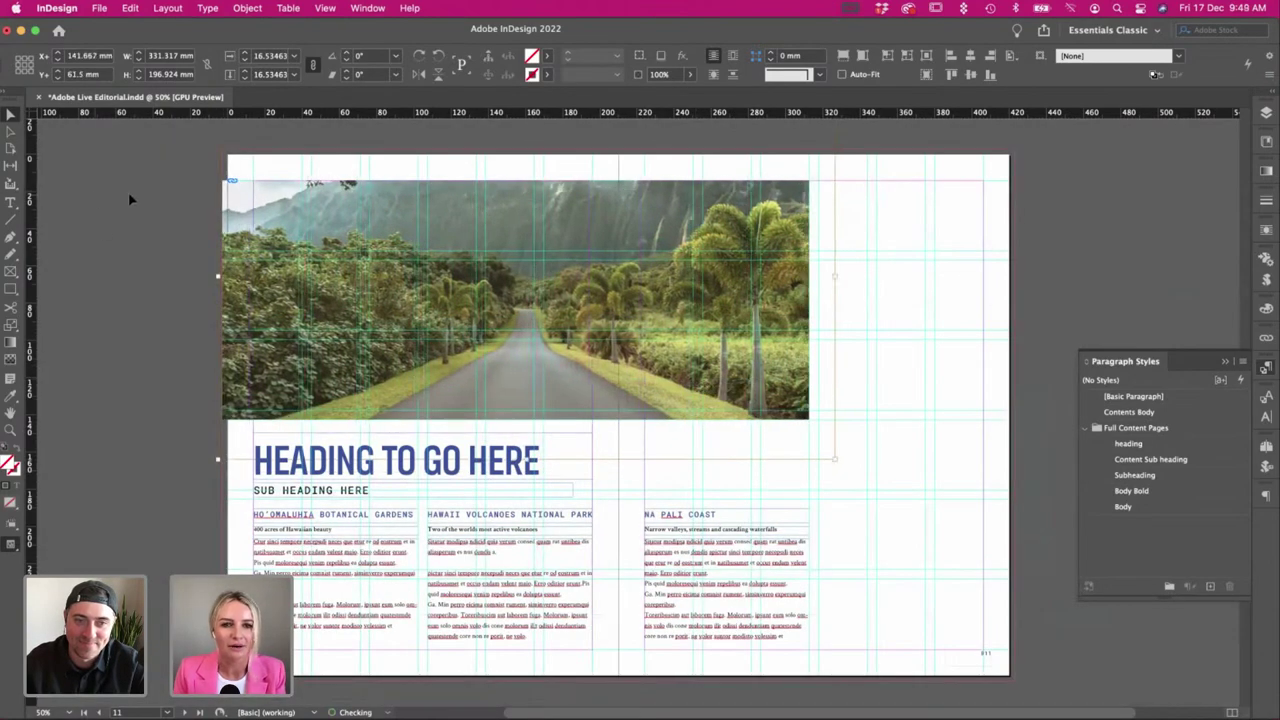
pyautogui.click(129, 196)
pyautogui.press('w')
# Move the road photo slightly up inside its frame and enlarge it a little.
pyautogui.doubleClick(429, 248)
pyautogui.moveTo(568, 330); pyautogui.dragTo(568, 326)
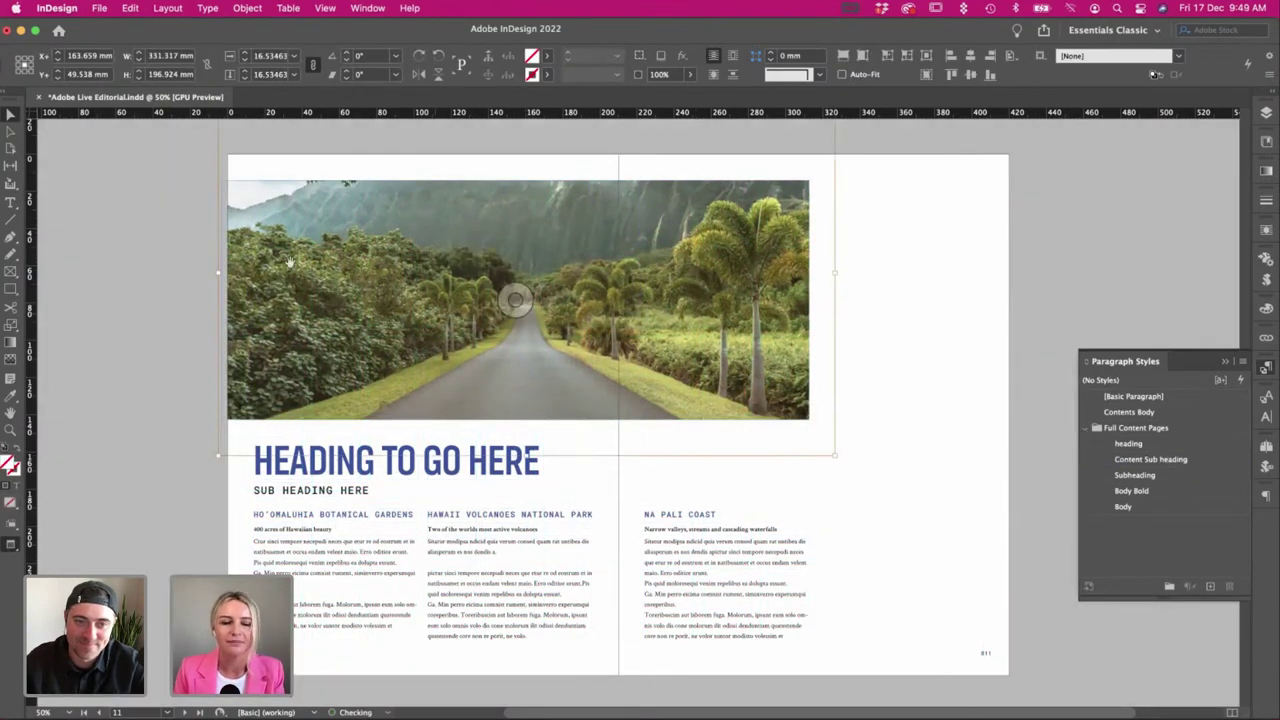
pyautogui.moveTo(835, 456); pyautogui.dragTo(852, 463)
pyautogui.click(888, 478)
pyautogui.press('w')
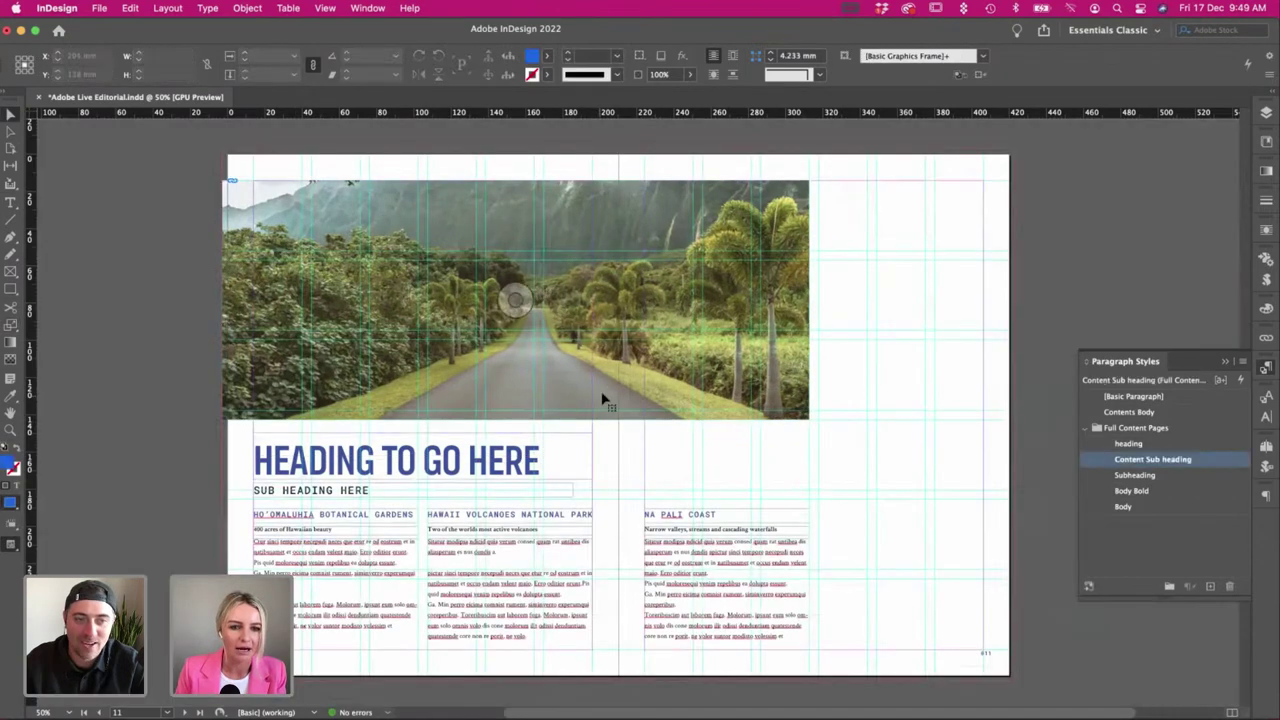
# Shift the road photo slightly left inside its frame, check the spread without guides, and save the document.
pyautogui.doubleClick(622, 388)
pyautogui.press('w')
pyautogui.moveTo(631, 383); pyautogui.dragTo(627, 383)
pyautogui.click(880, 389)
pyautogui.press('w')
pyautogui.doubleClick(737, 371)
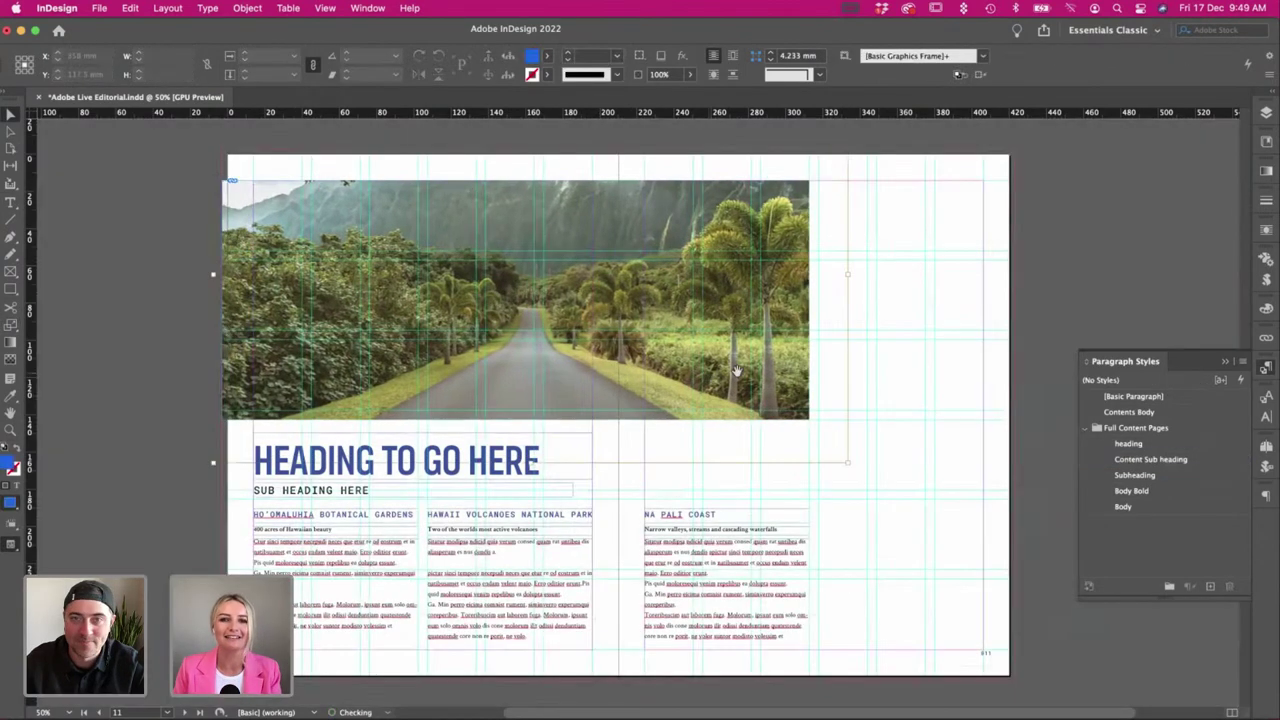
pyautogui.click(891, 403)
pyautogui.press('w')
pyautogui.press('w')
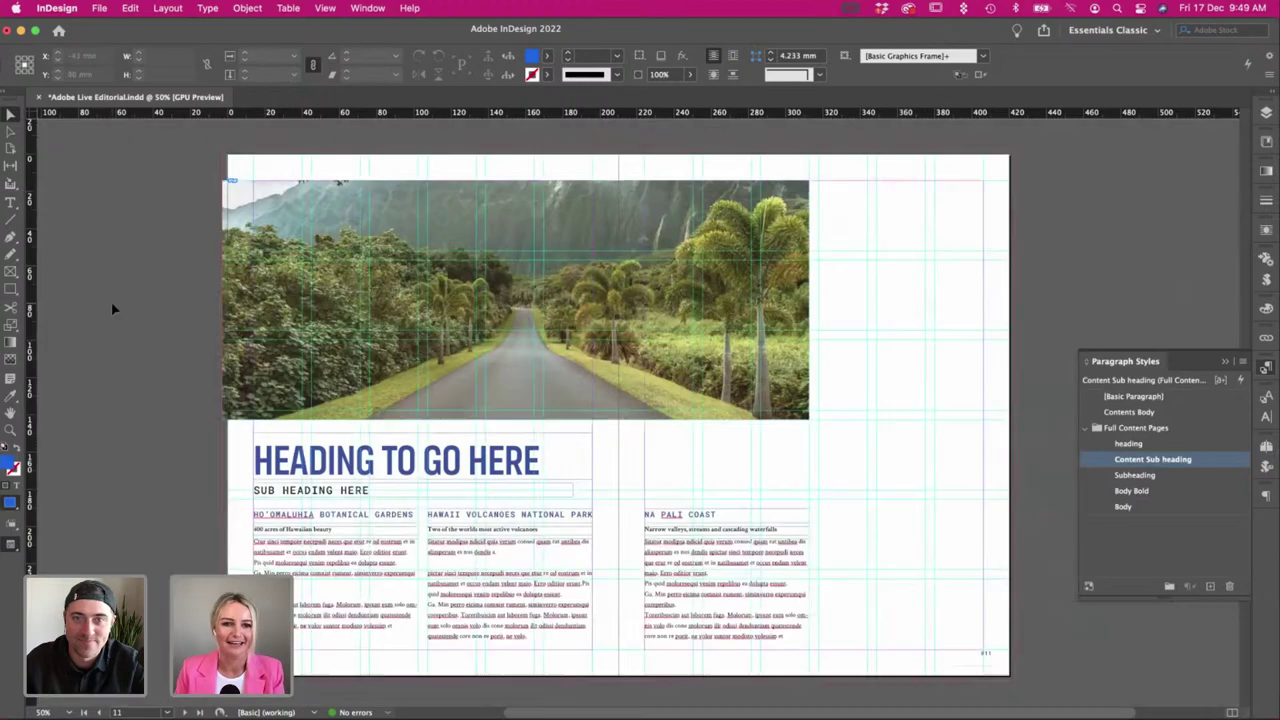
pyautogui.press('w')
pyautogui.press('super+s')
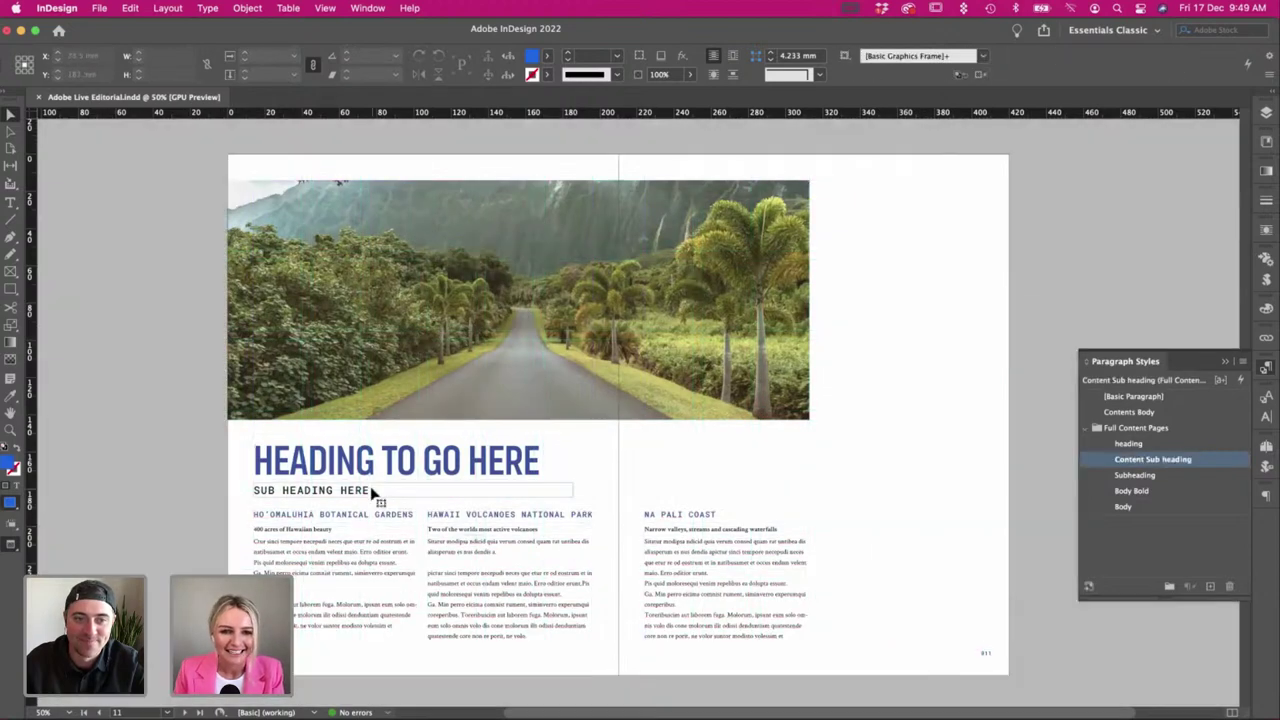
# Move the road photo slightly up within its frame.
pyautogui.click(372, 491)
pyautogui.click(678, 474)
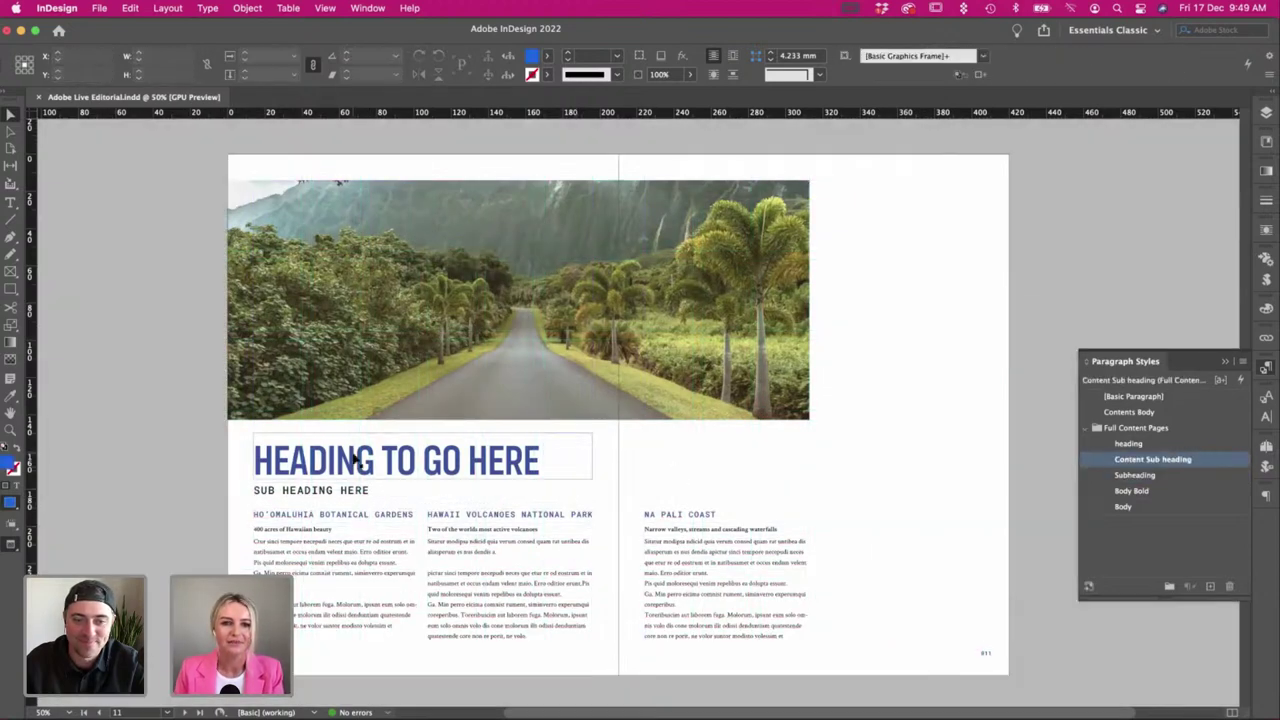
pyautogui.doubleClick(330, 346)
pyautogui.moveTo(333, 364); pyautogui.dragTo(333, 354)
pyautogui.click(160, 358)
# Move the heading up over the lower edge of the road photo and colour its text [Paper].
pyautogui.moveTo(267, 437); pyautogui.dragTo(323, 427)
pyautogui.click(546, 58)
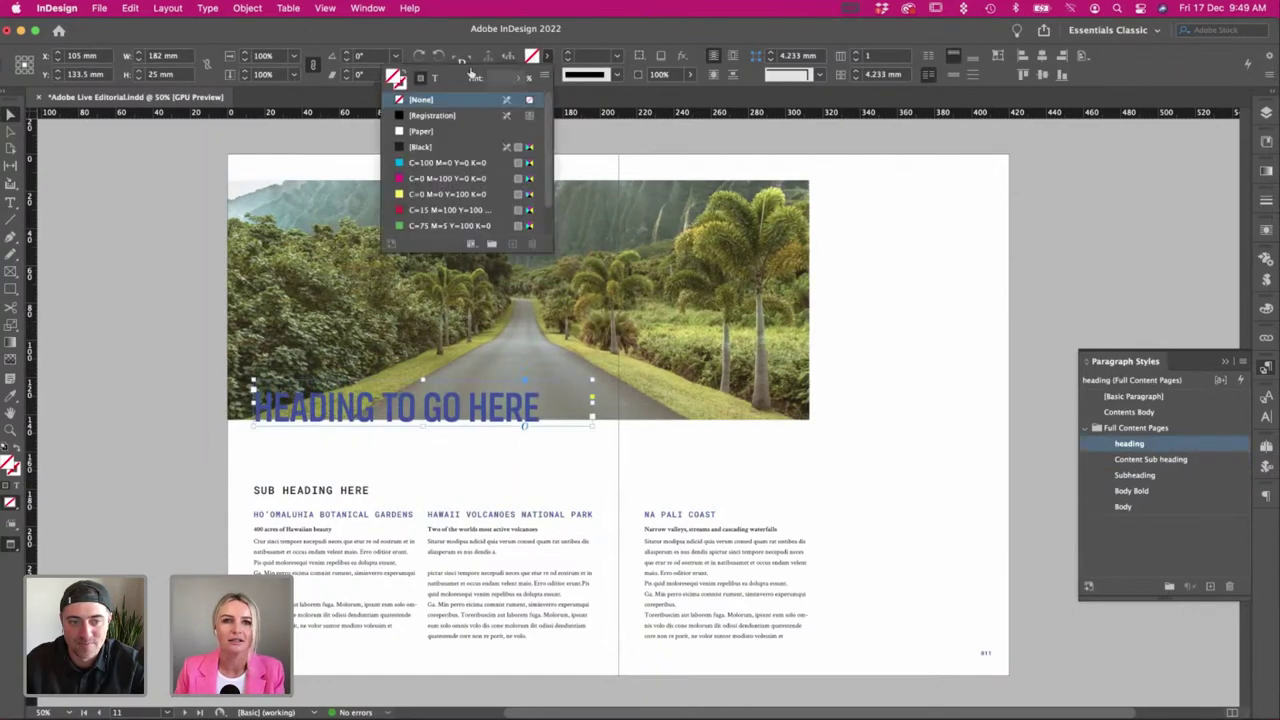
pyautogui.click(422, 131)
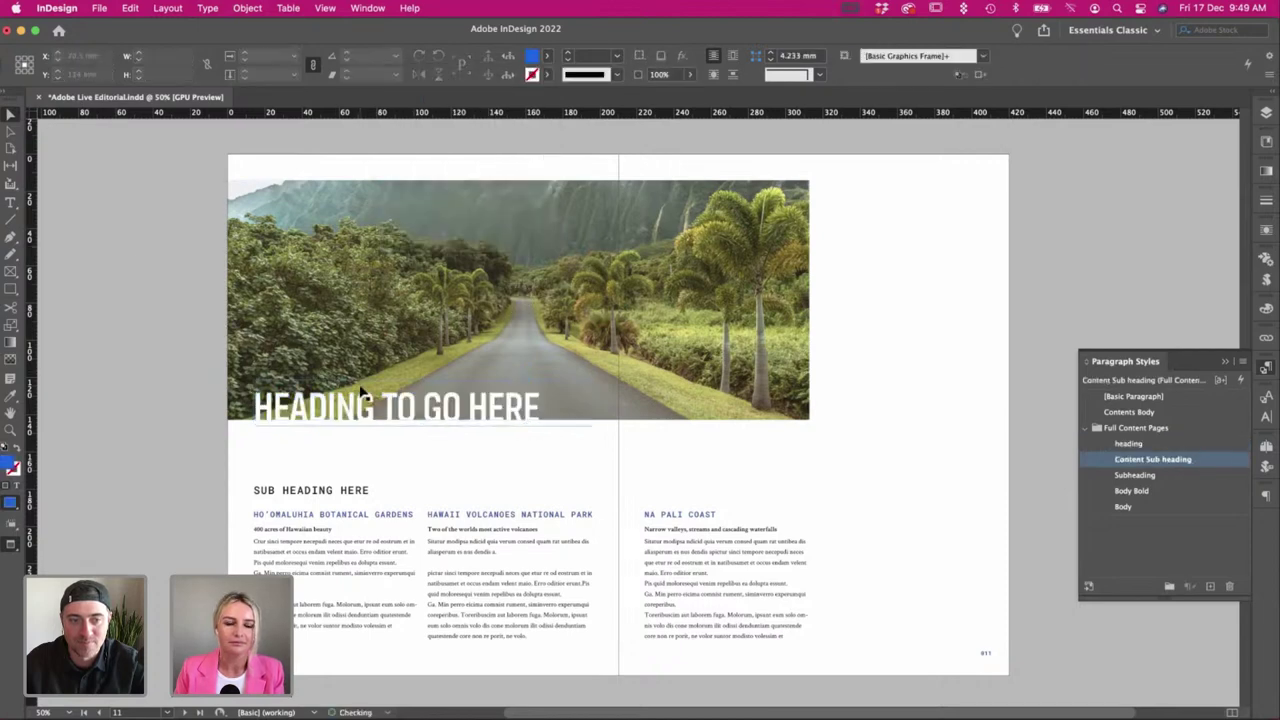
# Nudge the heading up slightly and move the subheading up to sit directly beneath the photo.
pyautogui.press('Up')
pyautogui.press('Up')
pyautogui.moveTo(323, 490); pyautogui.dragTo(323, 441)
pyautogui.click(214, 458)
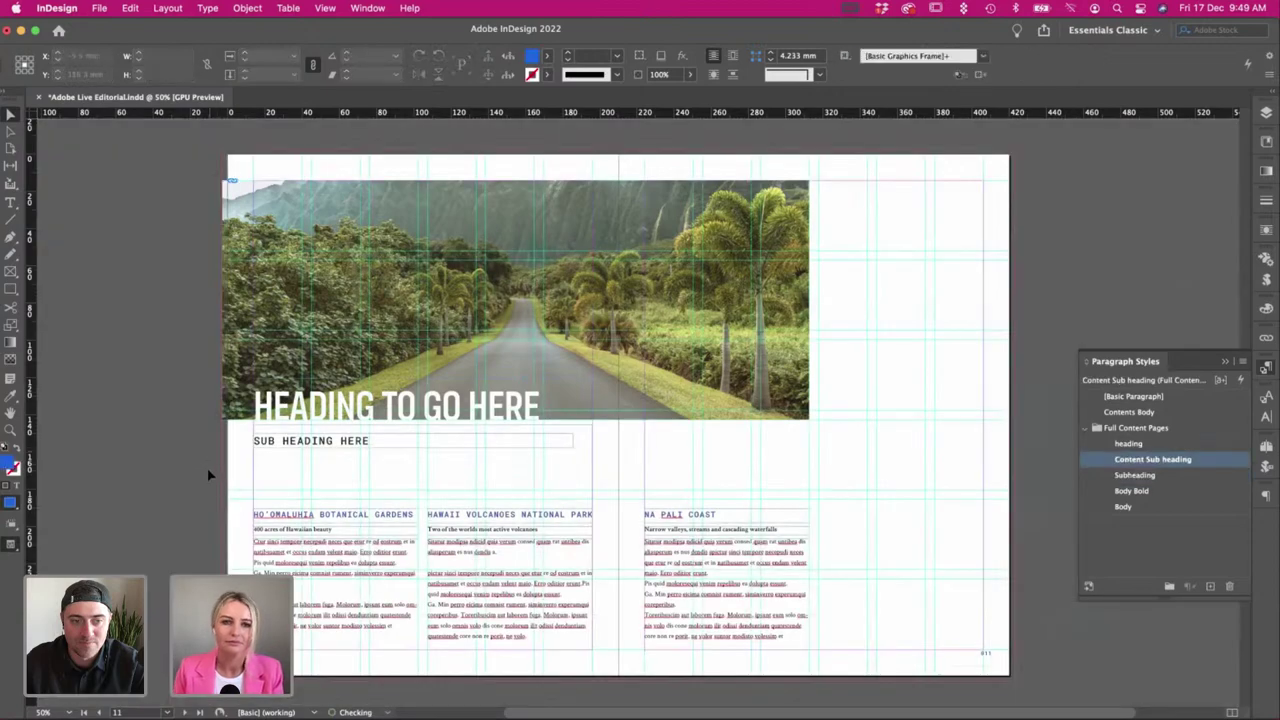
# Review the cover, contents, snorkeling and surfing spreads to compare their layouts with the Views spread.
pyautogui.click(560, 360)
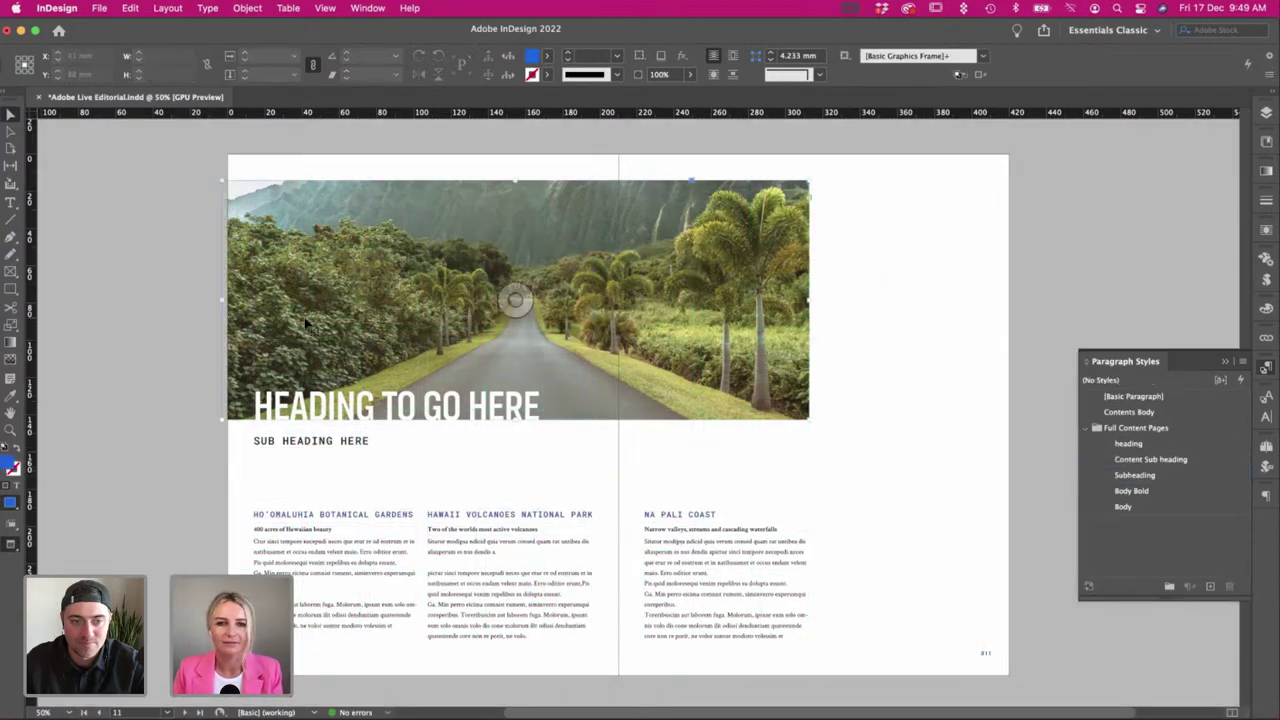
pyautogui.hscroll(2, 814, 429)
pyautogui.click(831, 451)
pyautogui.scroll(5, 832, 452)
pyautogui.scroll(20, 830, 452)
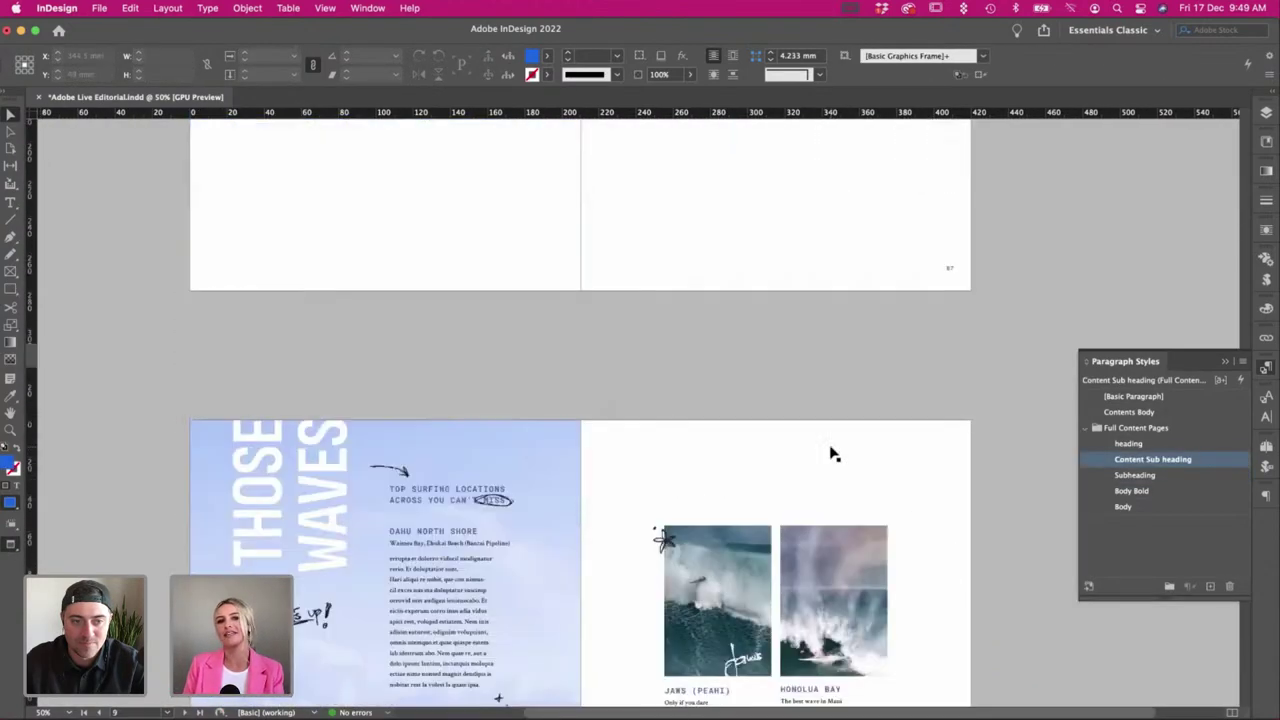
pyautogui.scroll(8, 830, 452)
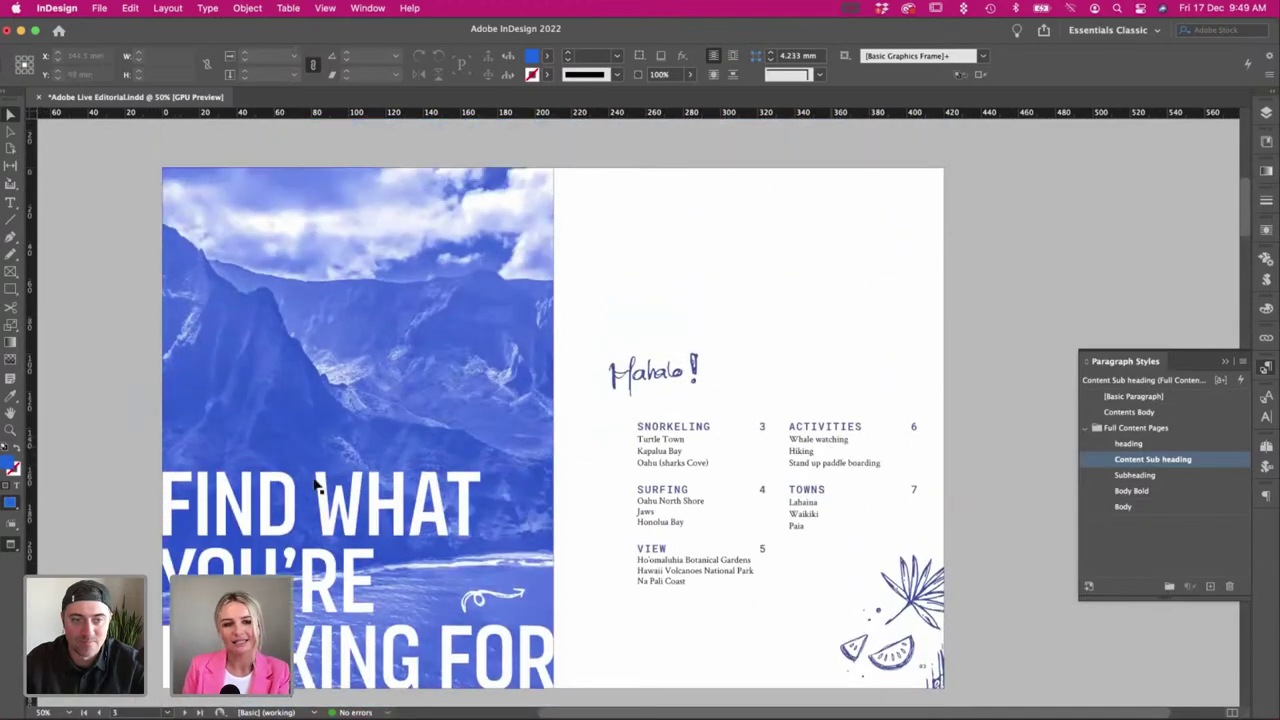
pyautogui.scroll(10, 695, 482)
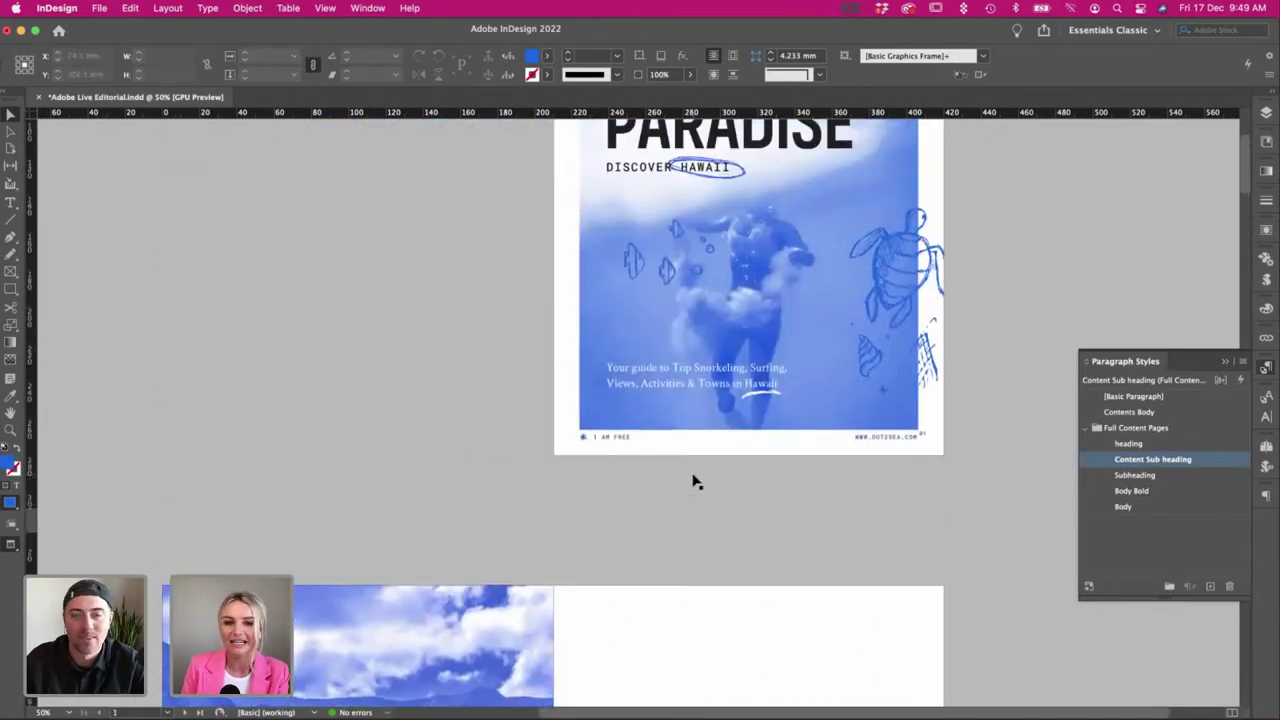
pyautogui.scroll(-10, 505, 407)
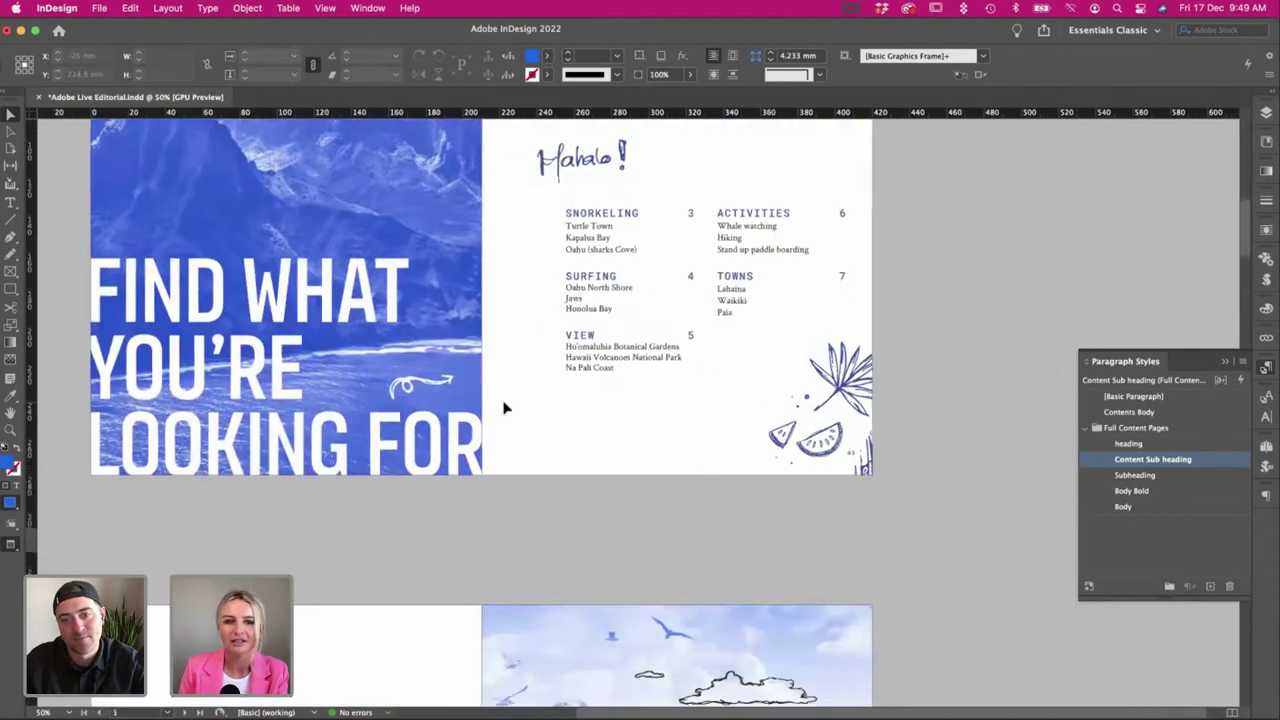
pyautogui.scroll(2, 505, 407)
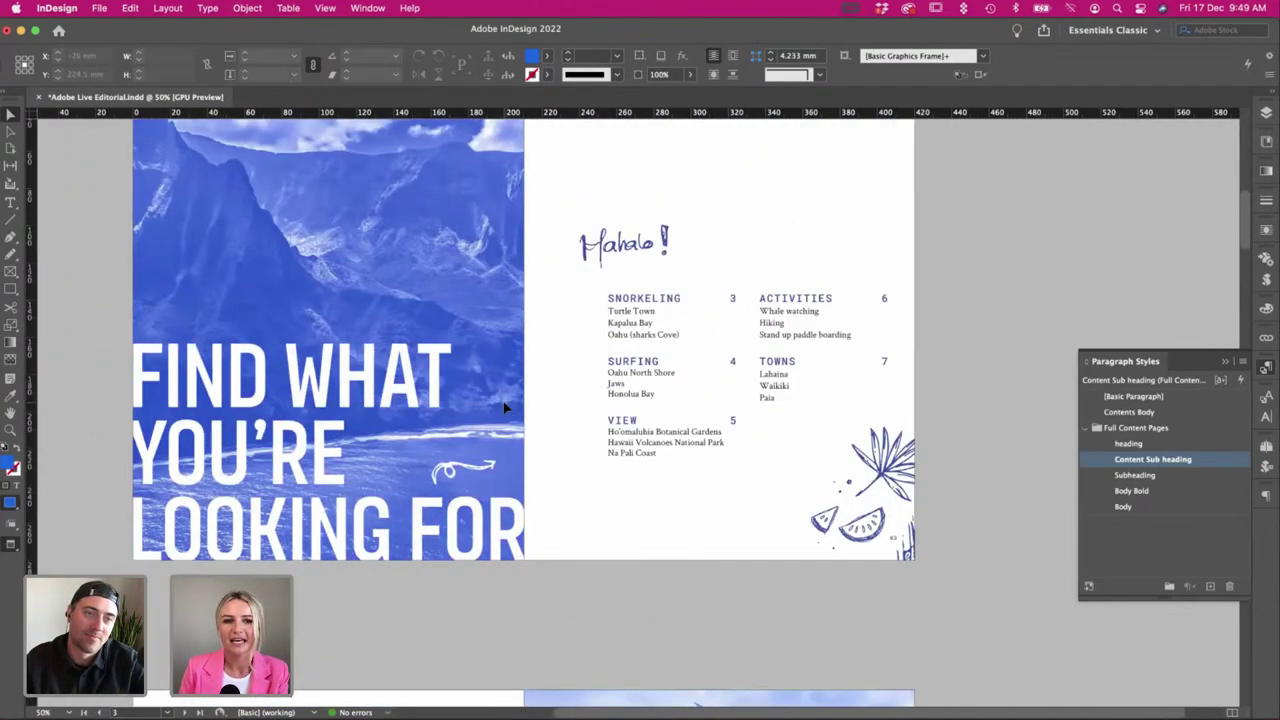
pyautogui.scroll(-10, 423, 360)
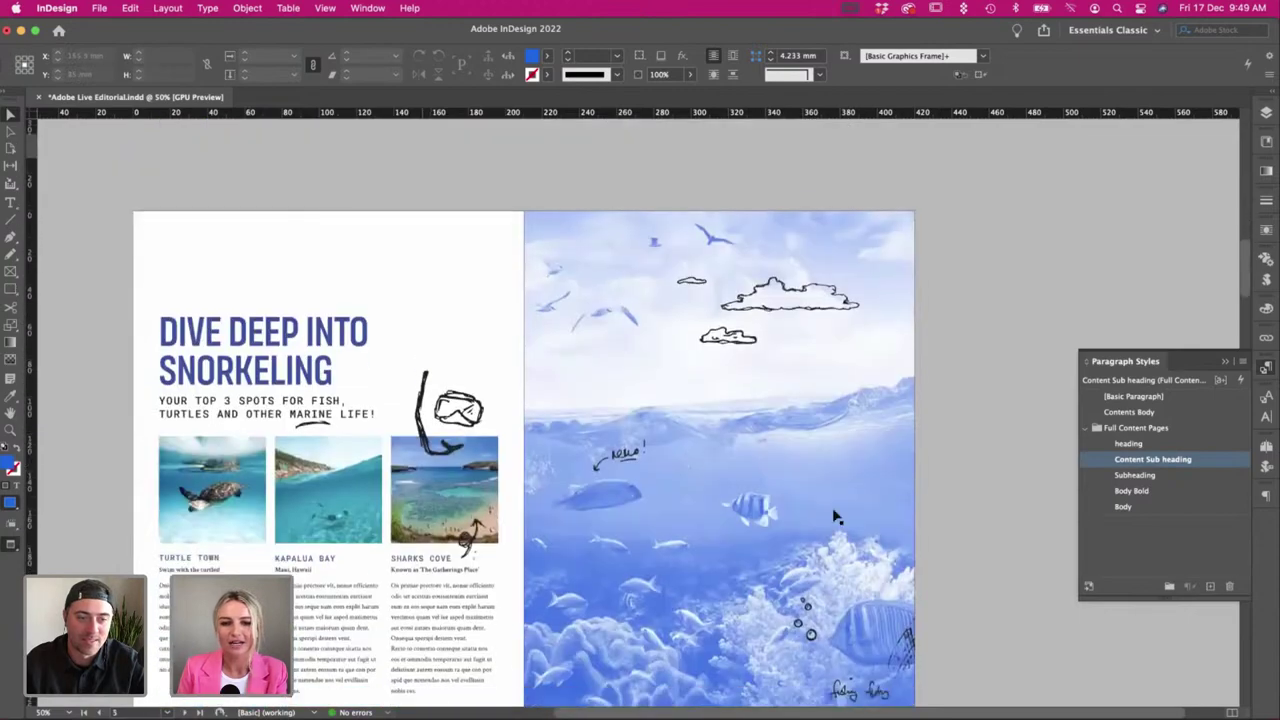
pyautogui.scroll(-10, 612, 430)
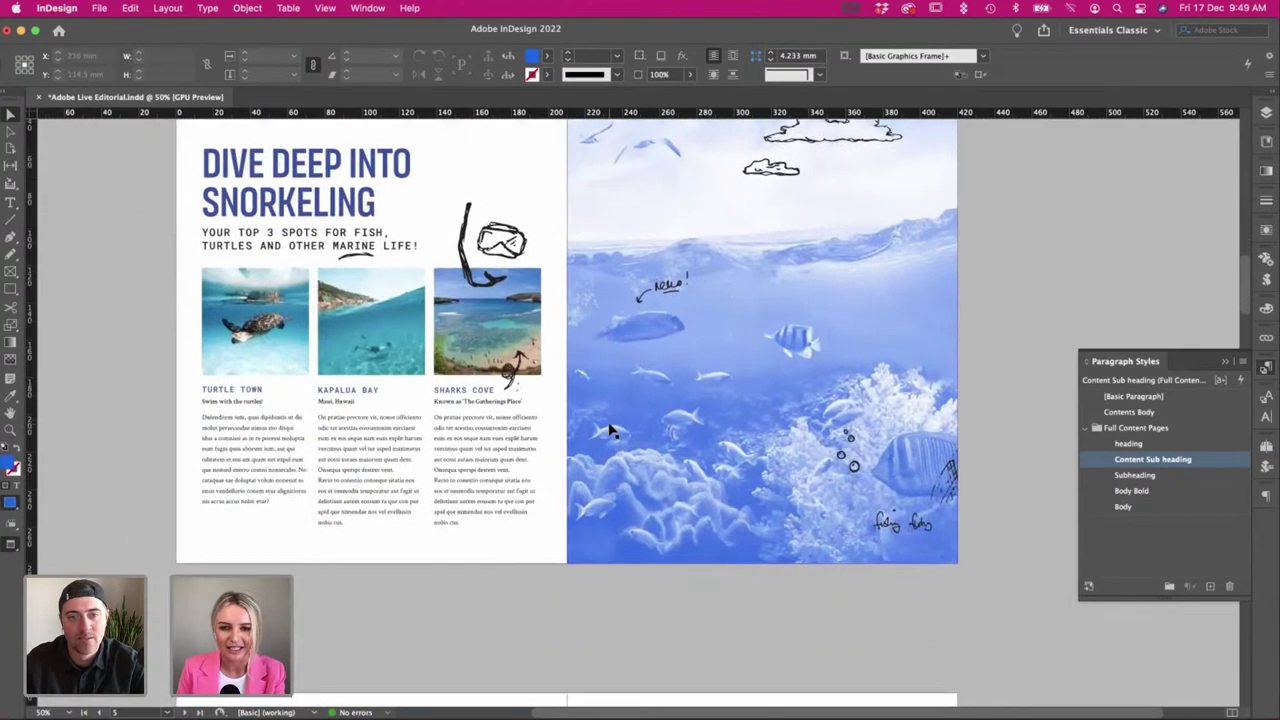
pyautogui.scroll(-5, 612, 430)
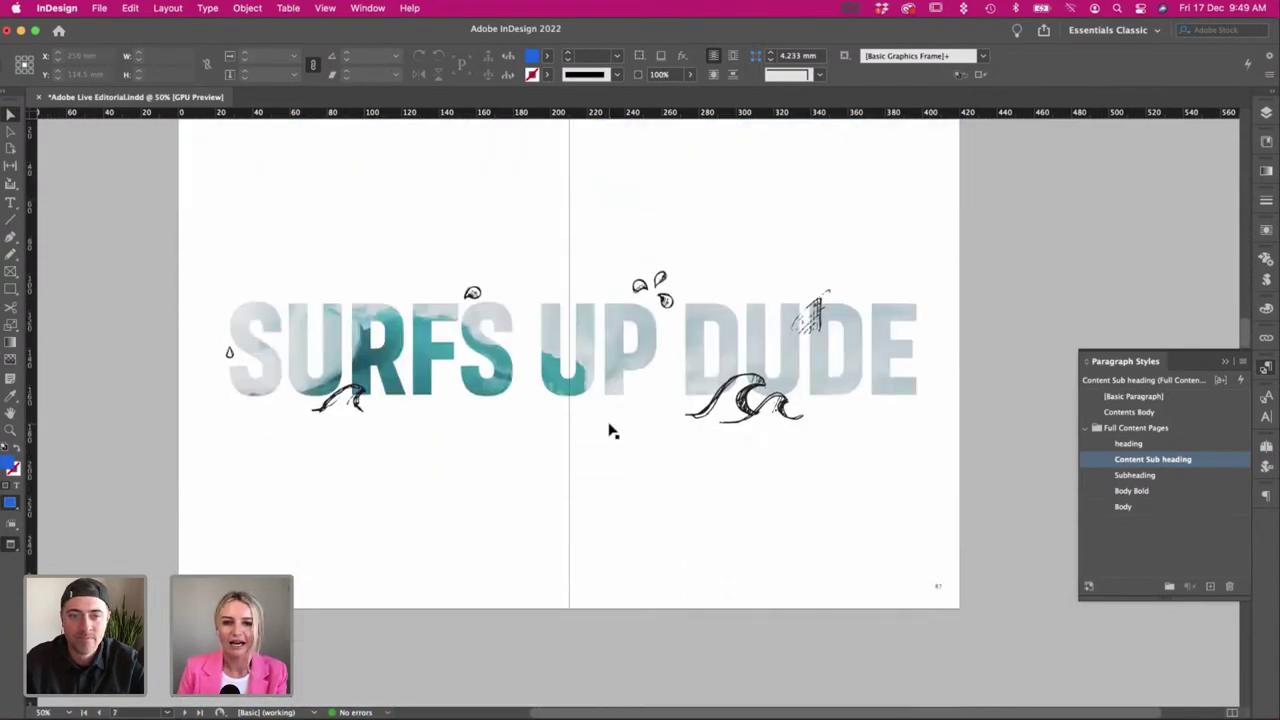
pyautogui.scroll(-15, 612, 430)
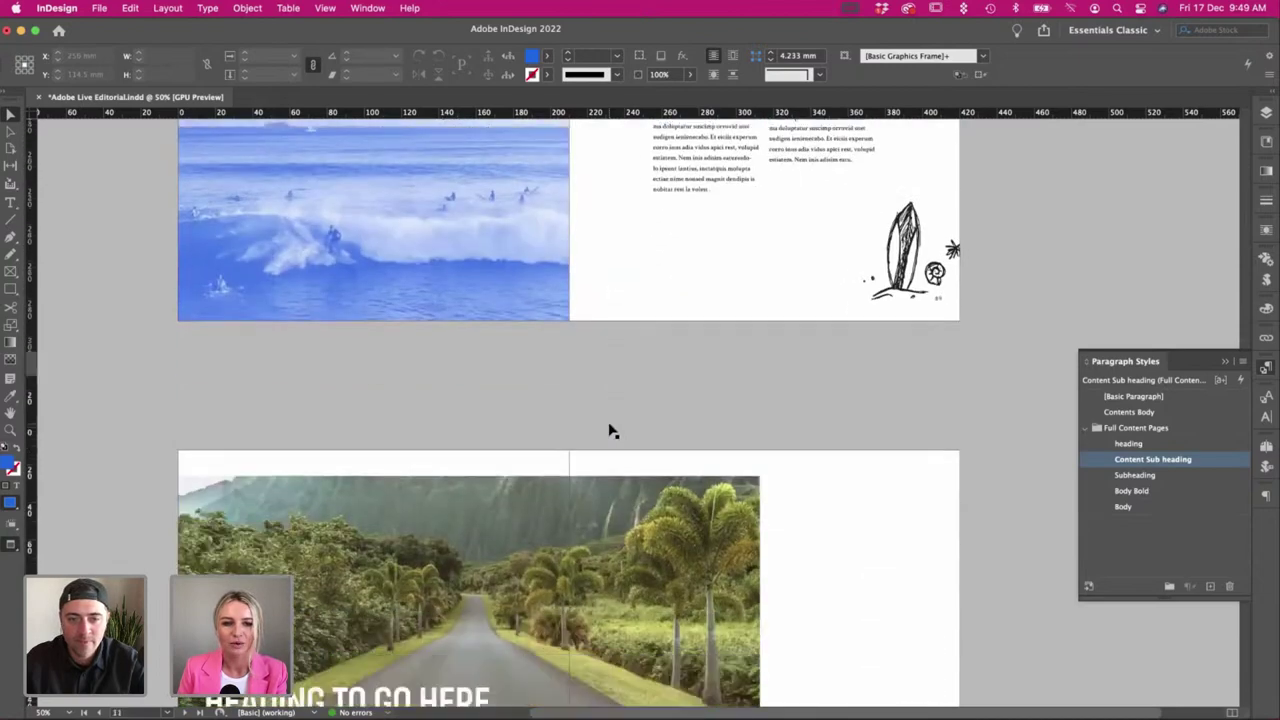
pyautogui.scroll(-3, 612, 430)
pyautogui.scroll(-3, 815, 420)
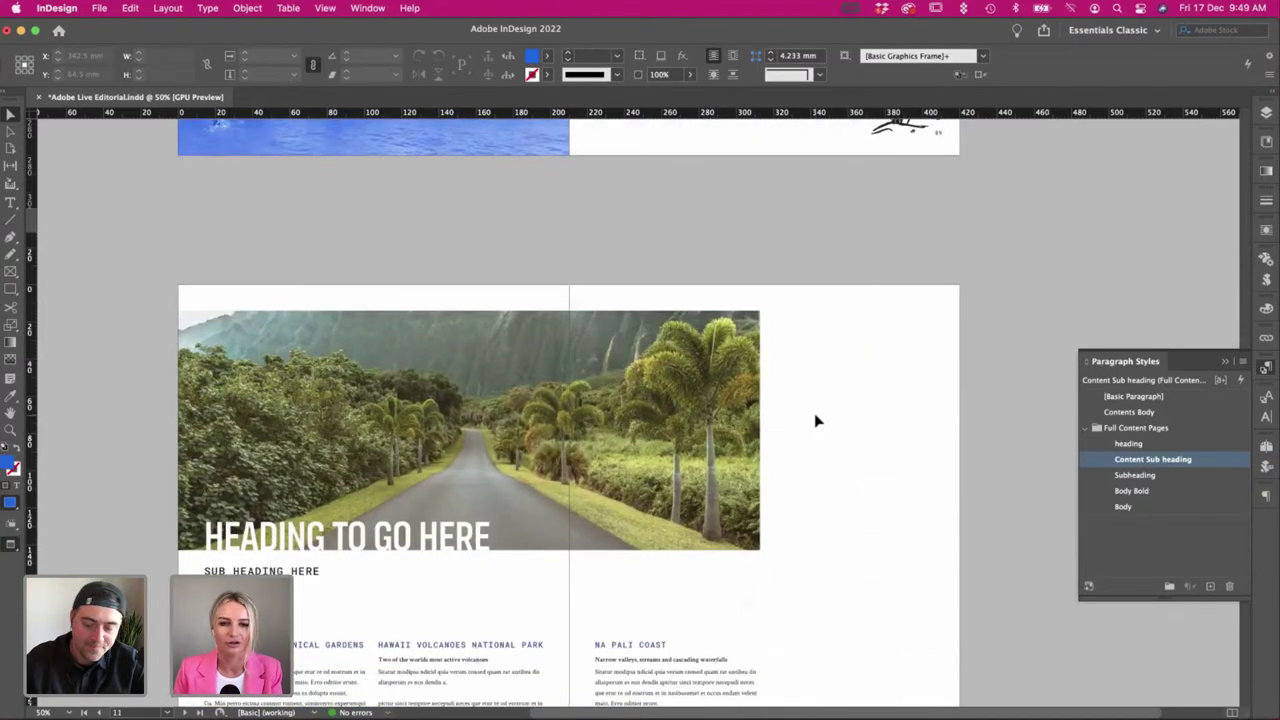
# Increase the font size of the whole heading over the road photo until it nearly spans the first two text columns.
pyautogui.click(423, 442)
pyautogui.click(370, 390)
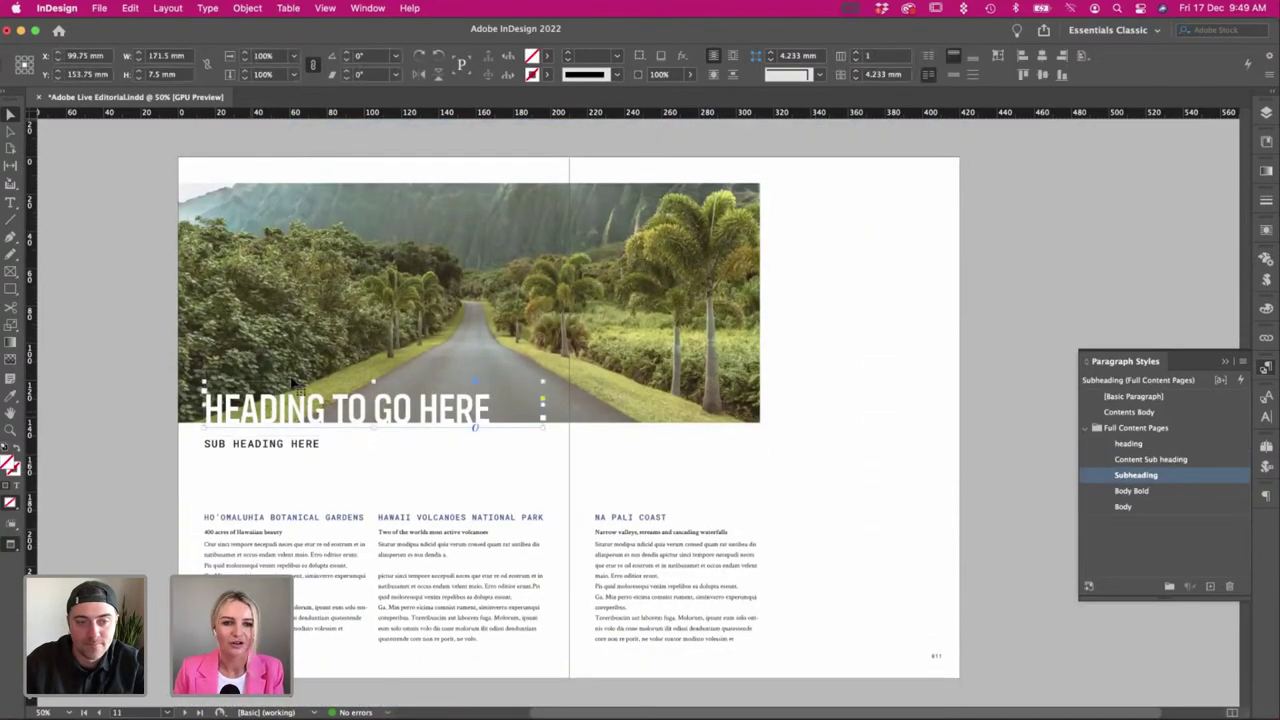
pyautogui.press('w')
pyautogui.doubleClick(378, 387)
pyautogui.press('super+a')
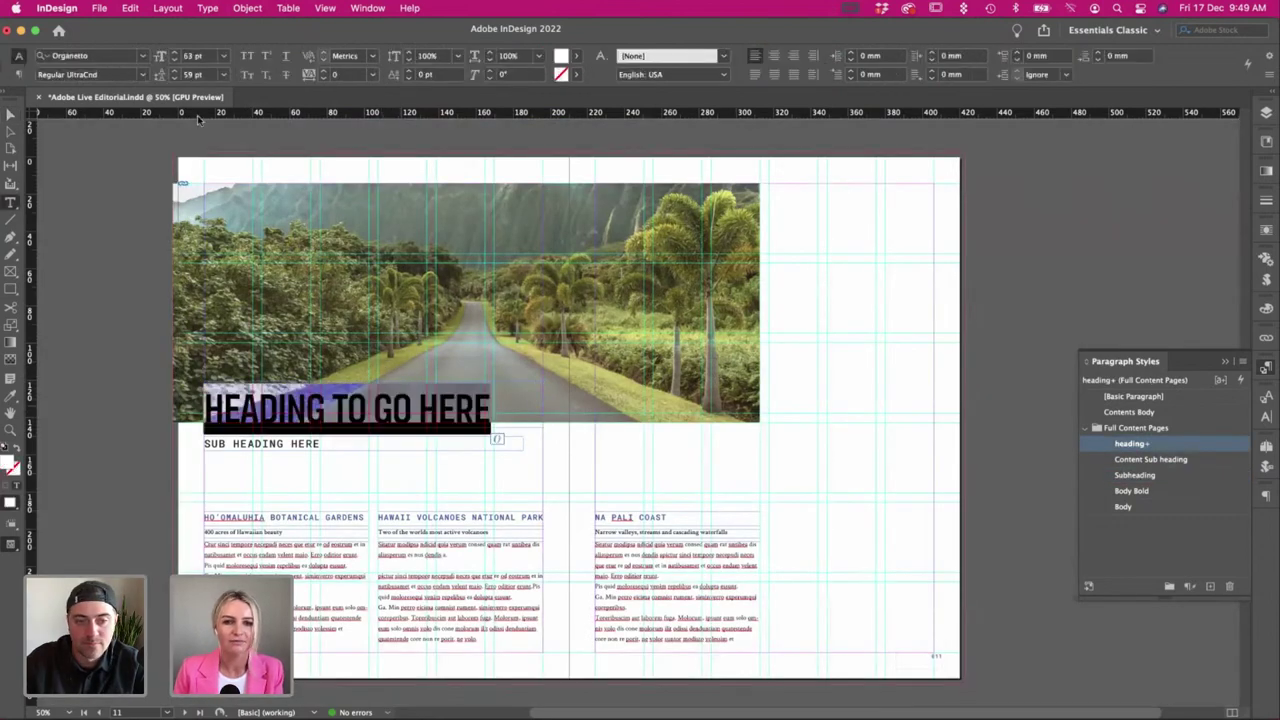
pyautogui.click(174, 53)
pyautogui.click(174, 53)
pyautogui.click(174, 53)
pyautogui.click(174, 53)
pyautogui.click(174, 53)
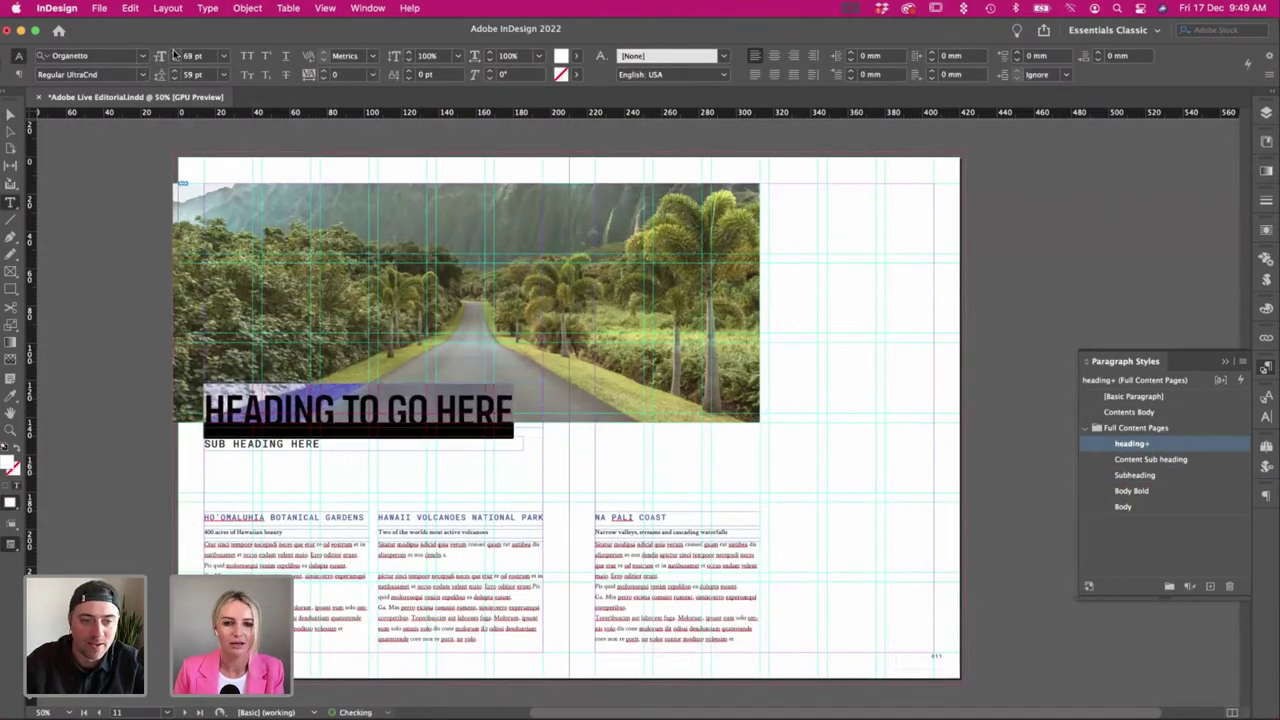
pyautogui.click(174, 53)
pyautogui.click(174, 53)
pyautogui.click(174, 53)
# Extend the heading's text frame upward to about 28 mm high to fit the enlarged text, and nudge it up slightly.
pyautogui.click(11, 115)
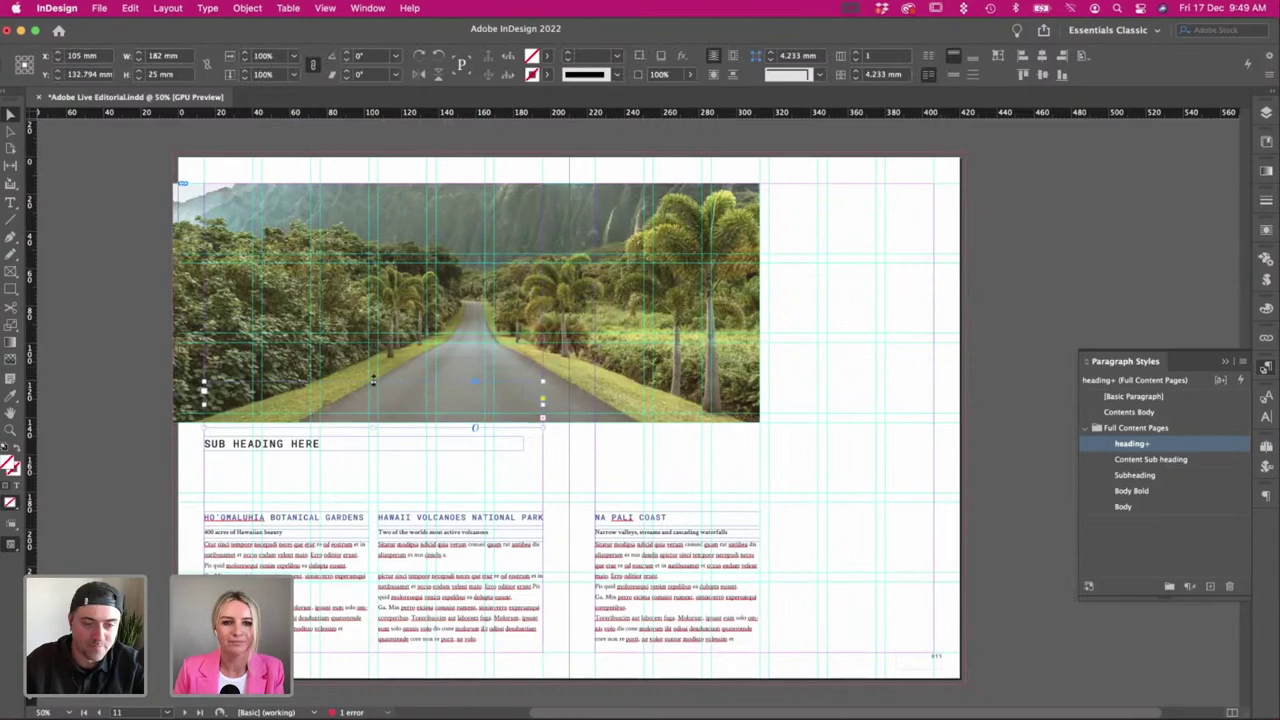
pyautogui.moveTo(373, 382)
pyautogui.mouseDown()
pyautogui.moveTo(373, 364)
pyautogui.moveTo(372, 376)
pyautogui.mouseUp()
pyautogui.press('w')
pyautogui.press('Up')
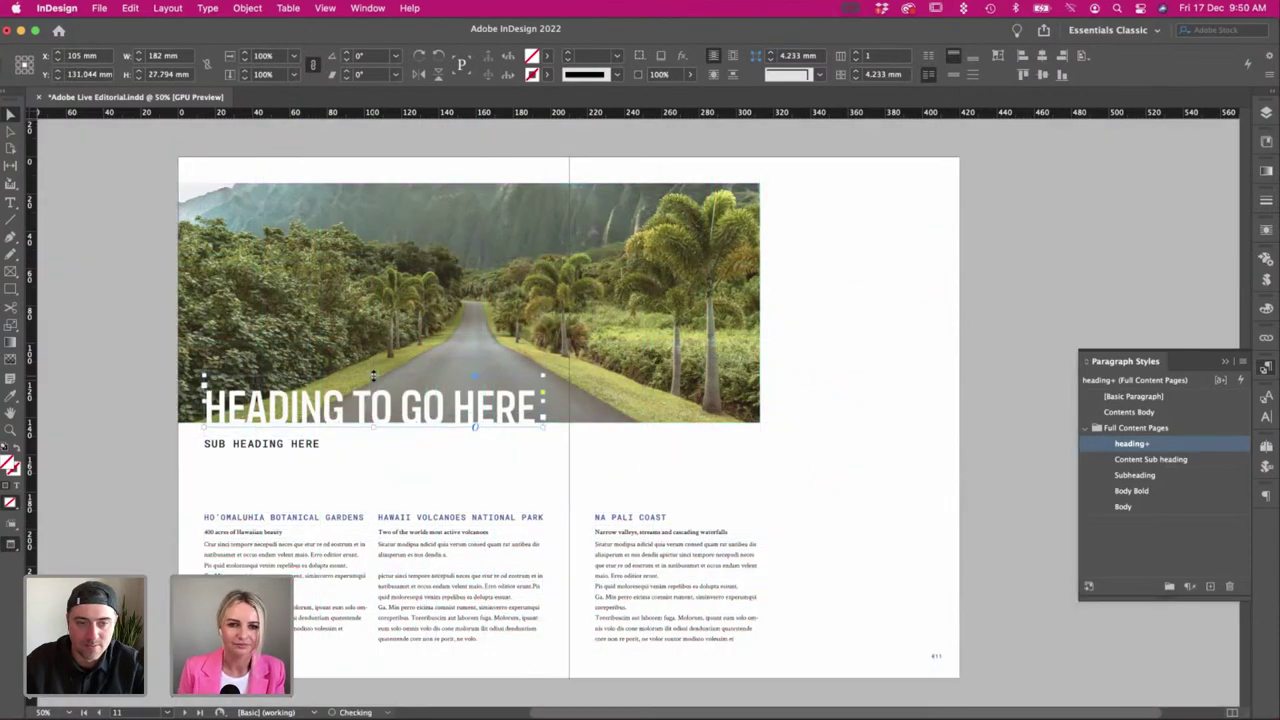
pyautogui.click(698, 470)
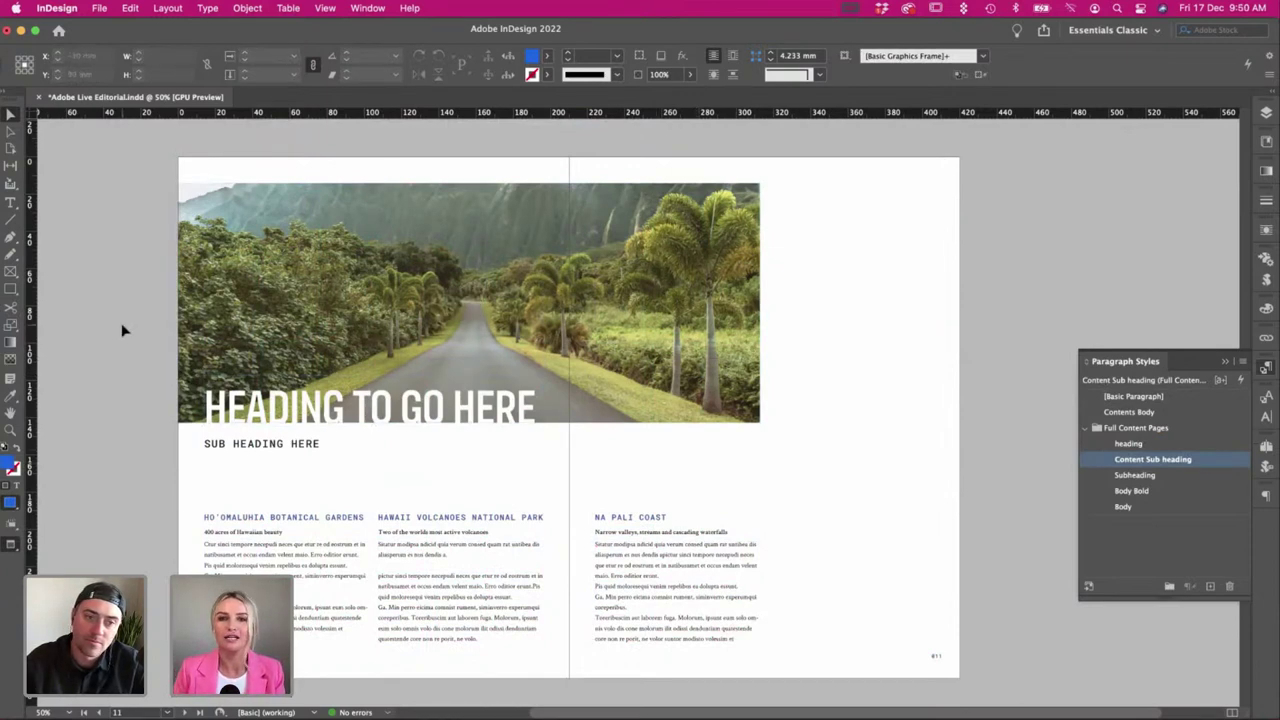
# Look back through the surfing, snorkeling and contents spreads, examining how their images, headings and text are arranged.
pyautogui.scroll(10, 123, 331)
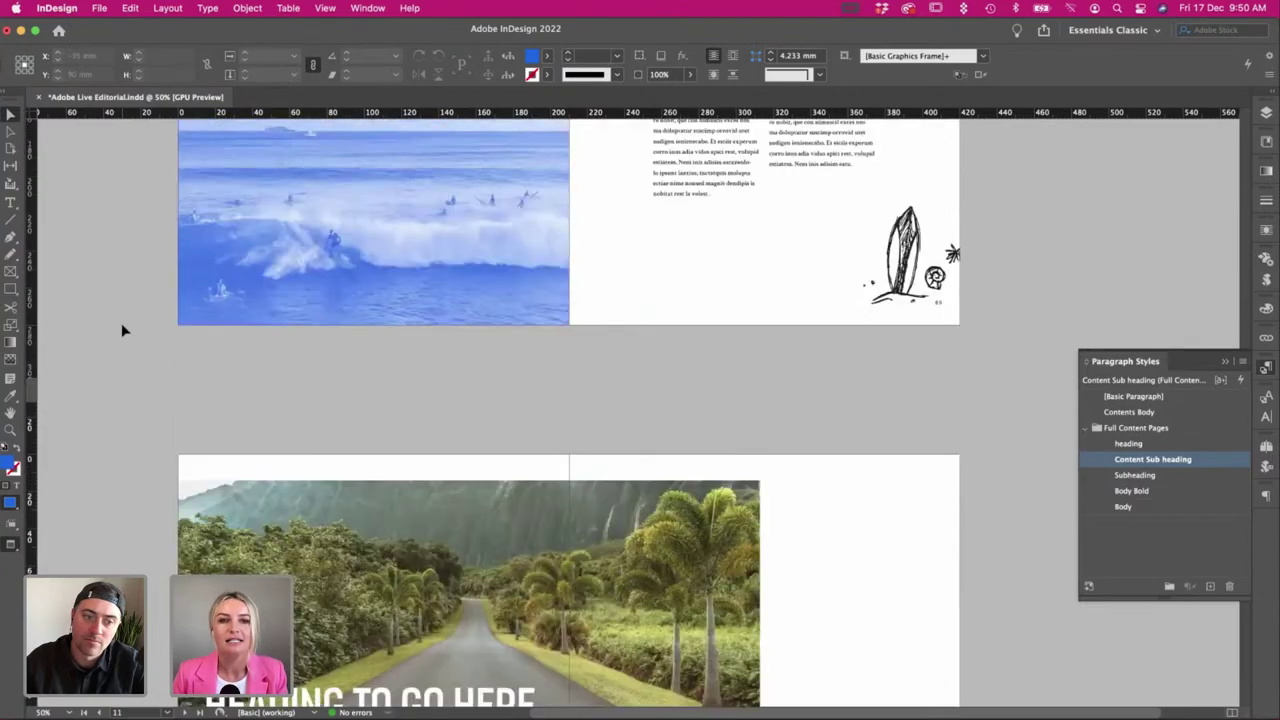
pyautogui.scroll(3, 123, 331)
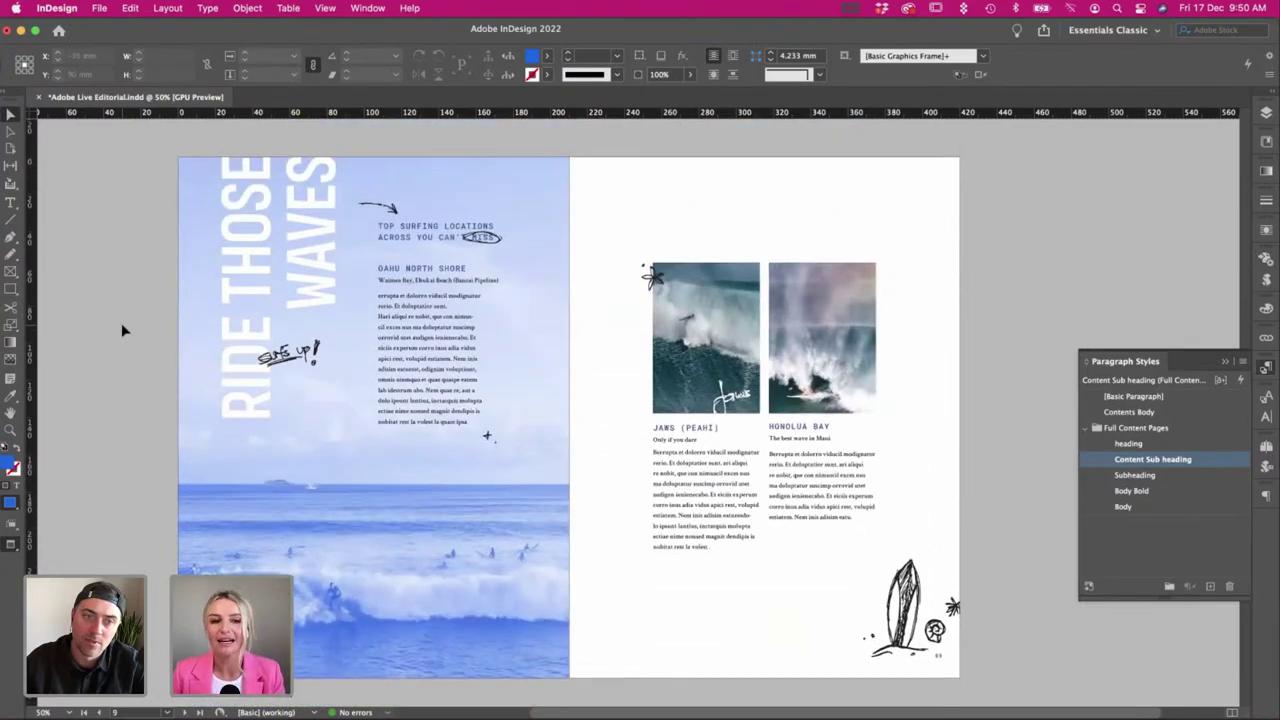
pyautogui.scroll(7, 123, 331)
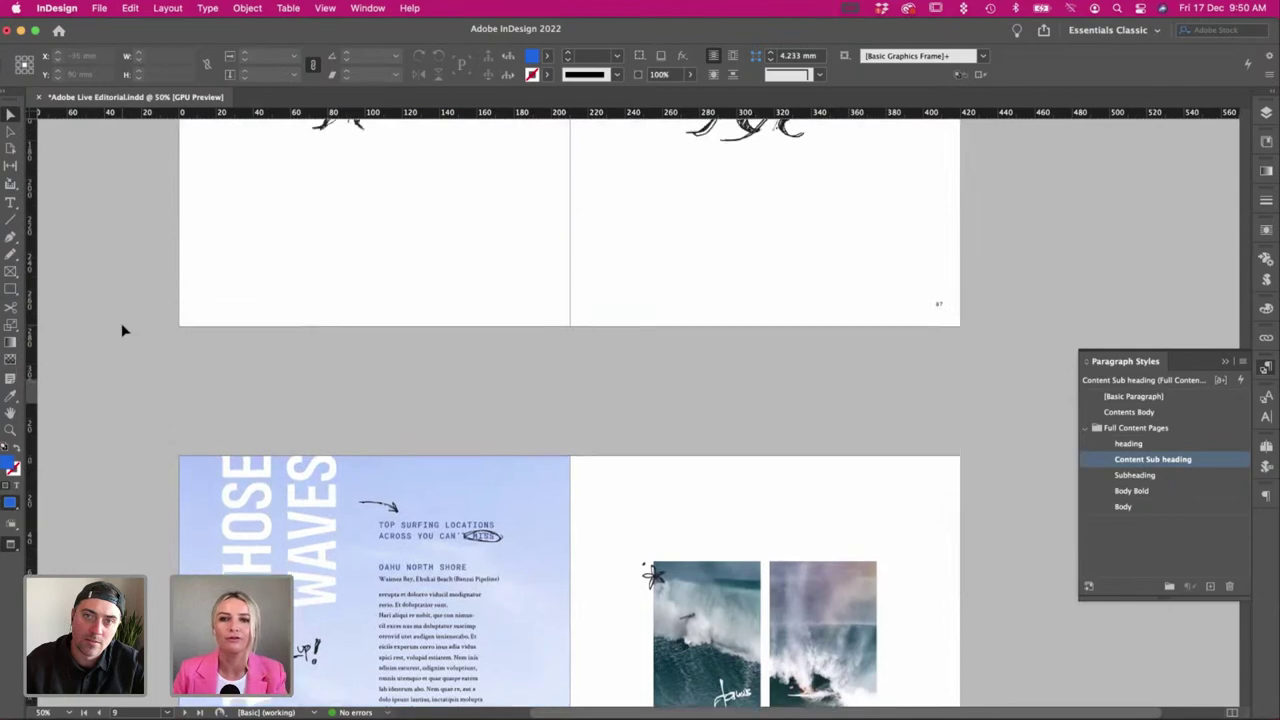
pyautogui.scroll(13, 123, 331)
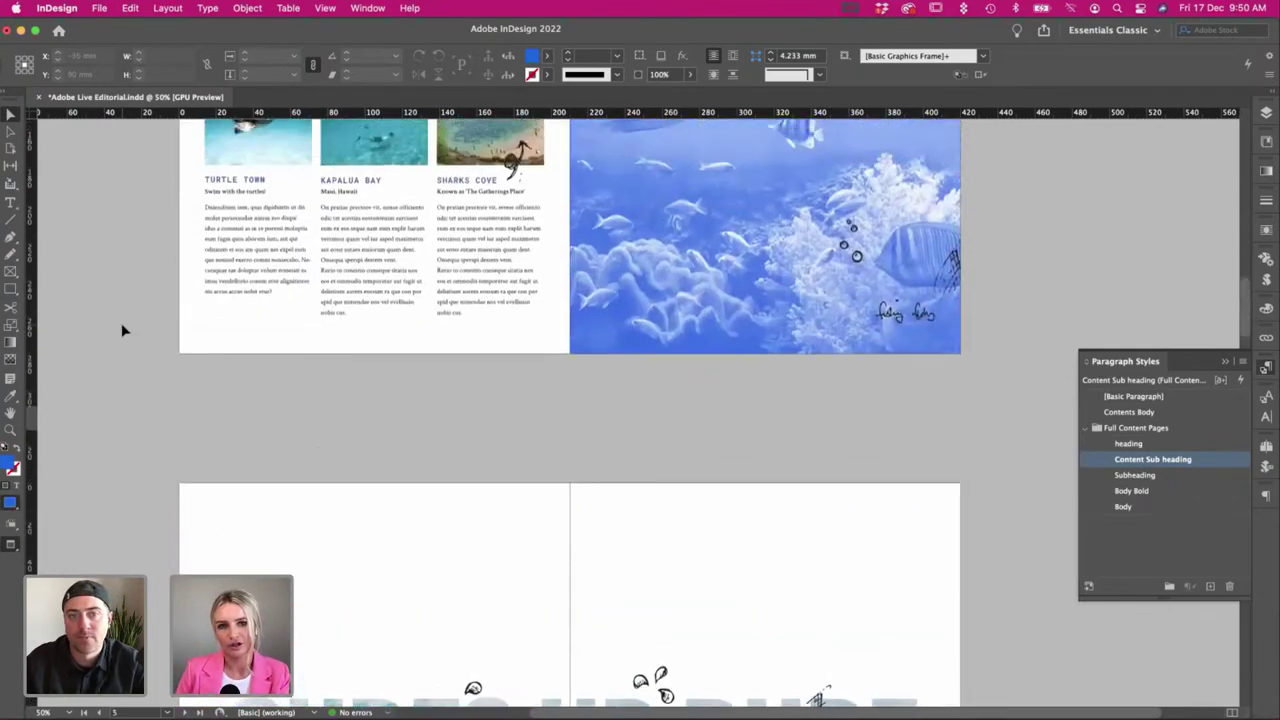
pyautogui.scroll(8, 123, 331)
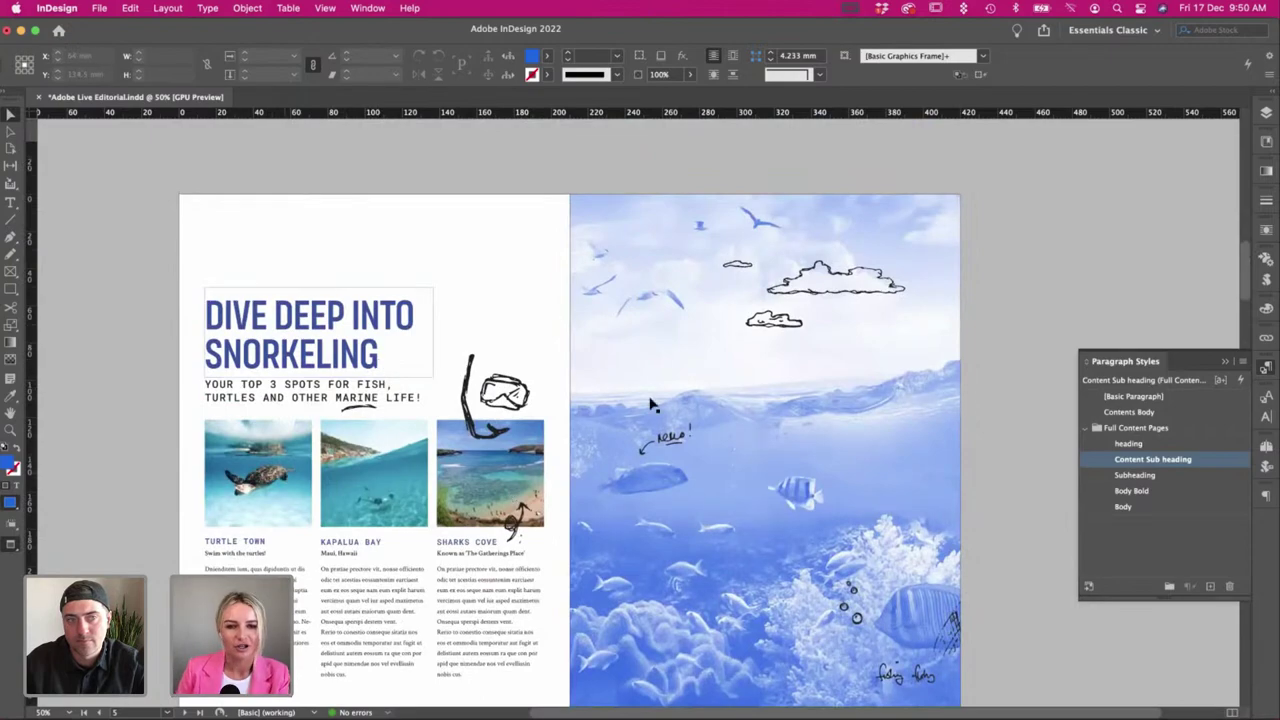
pyautogui.scroll(4, 645, 383)
pyautogui.scroll(8, 643, 457)
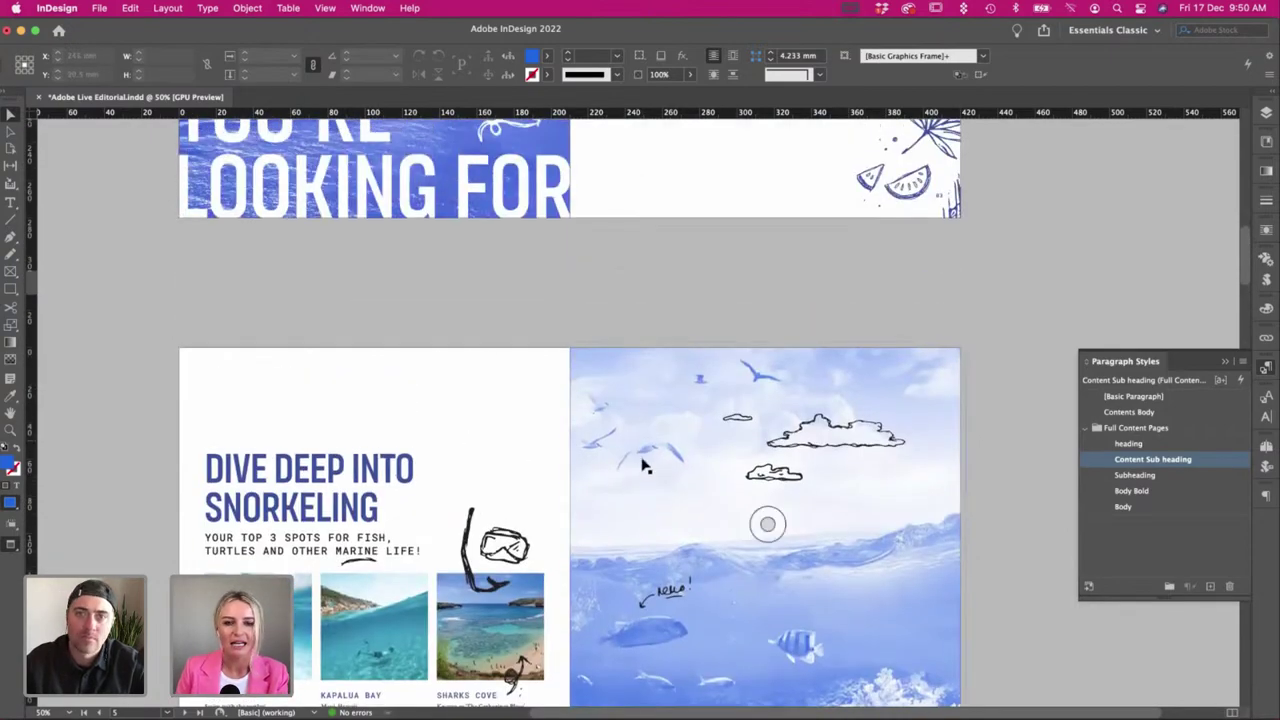
pyautogui.scroll(2, 643, 465)
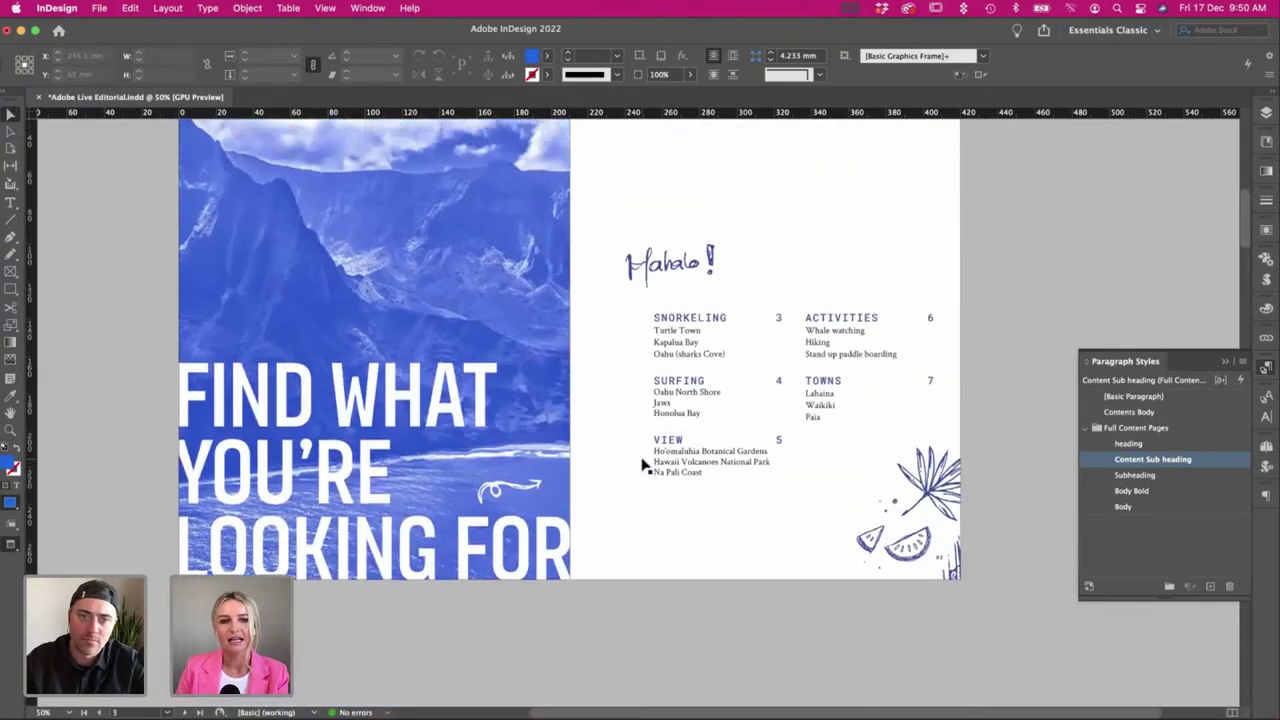
pyautogui.click(370, 370)
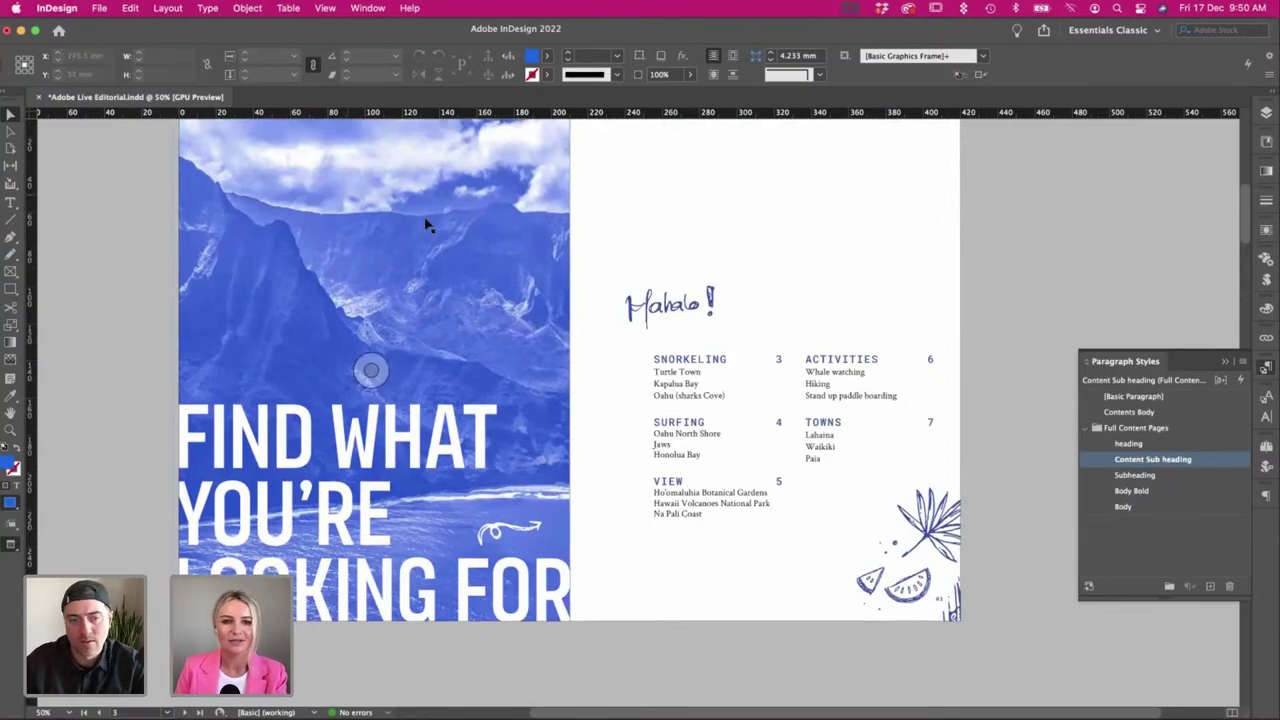
pyautogui.scroll(2, 420, 300)
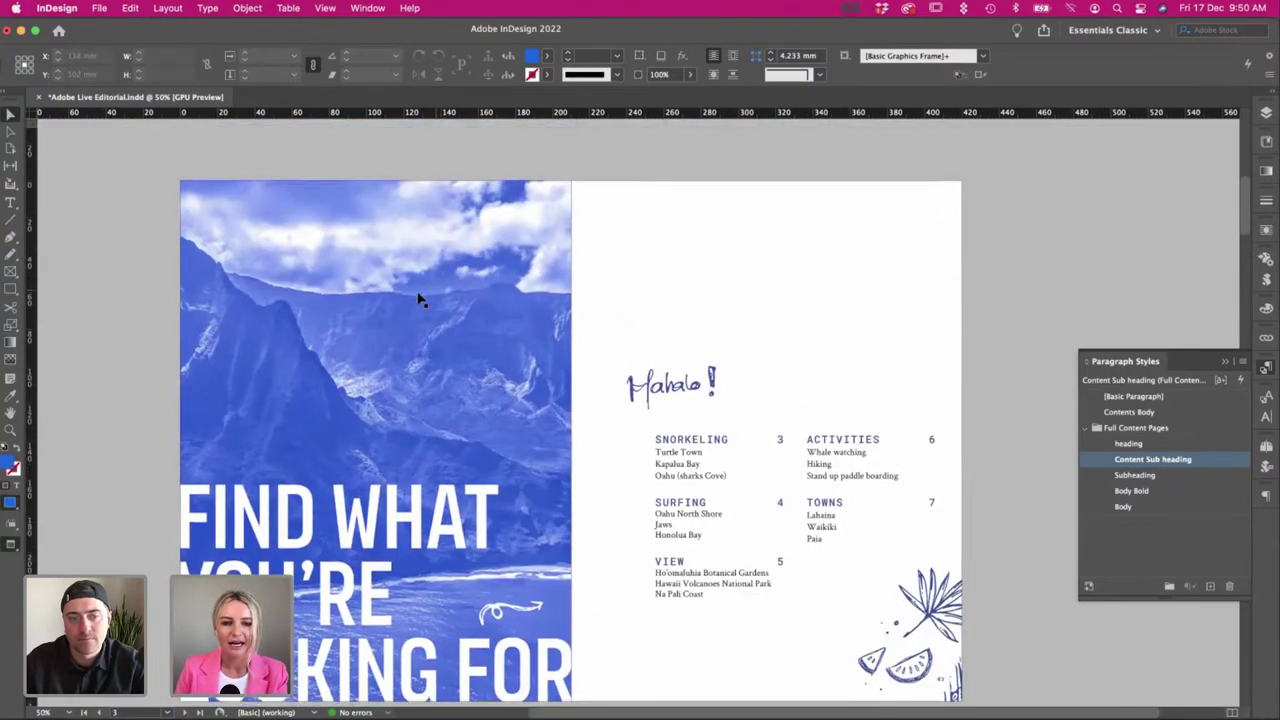
pyautogui.scroll(-6, 420, 300)
pyautogui.scroll(-10, 437, 295)
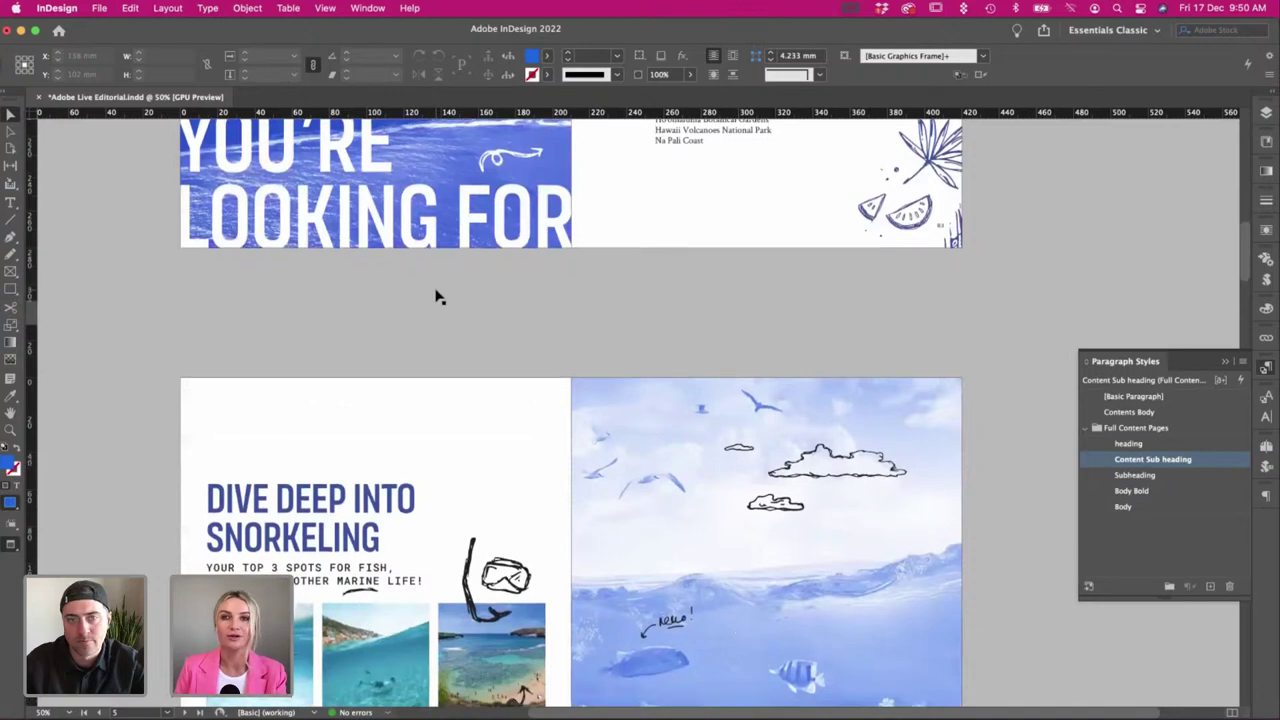
pyautogui.scroll(1, 437, 295)
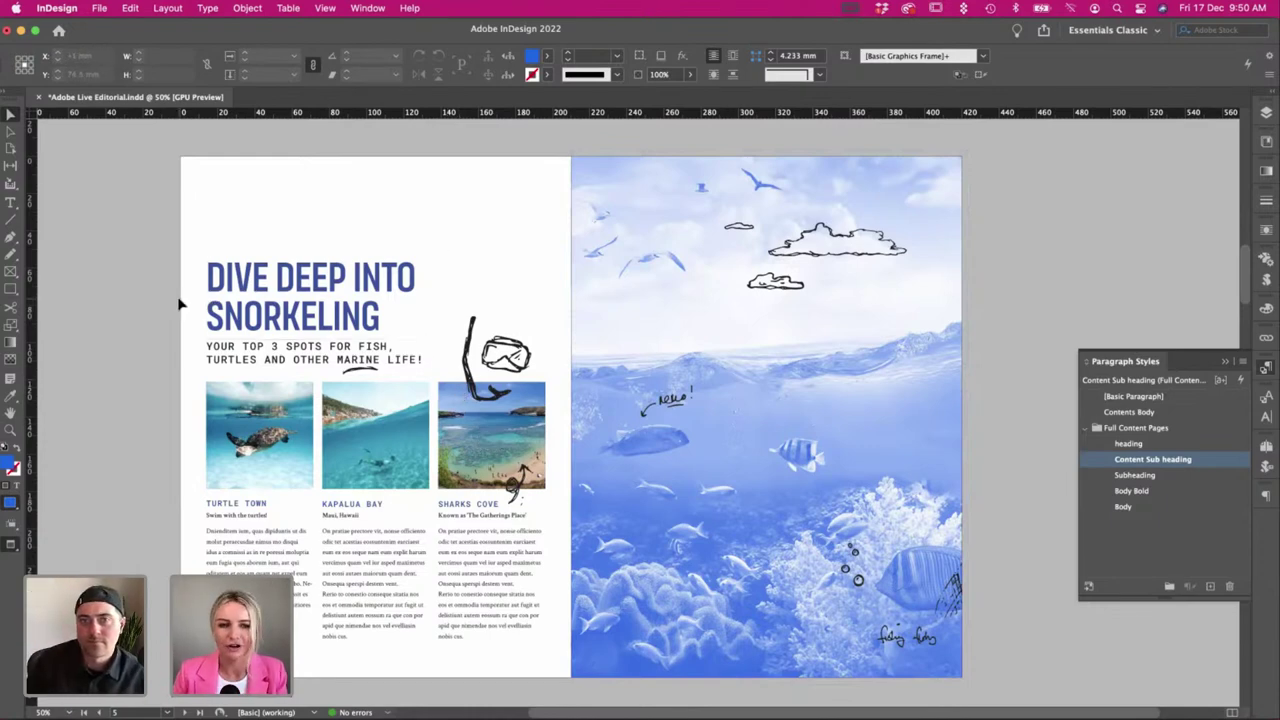
# Replace the blue-tinted wave photo on the surfing spread with the full-colour pexels-jess-loiterton image ending in 086.jpg from the 3. Surfing folder.
pyautogui.scroll(-1, 180, 303)
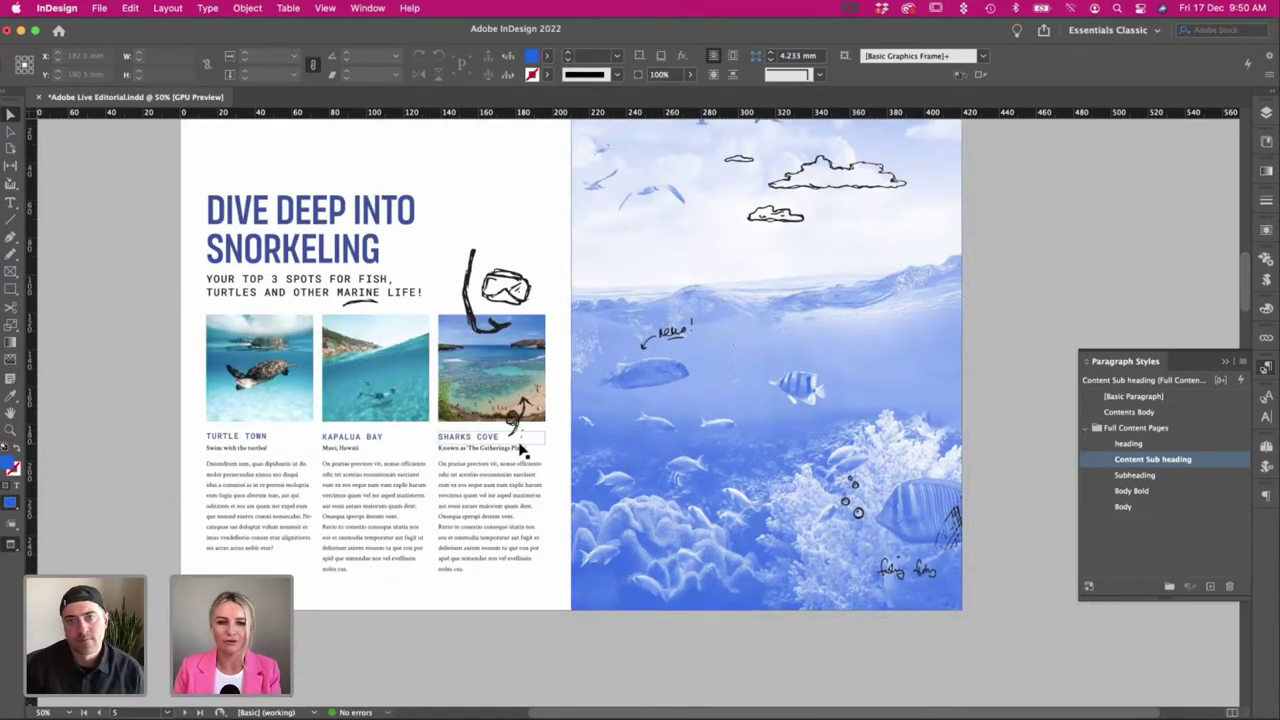
pyautogui.scroll(-5, 520, 448)
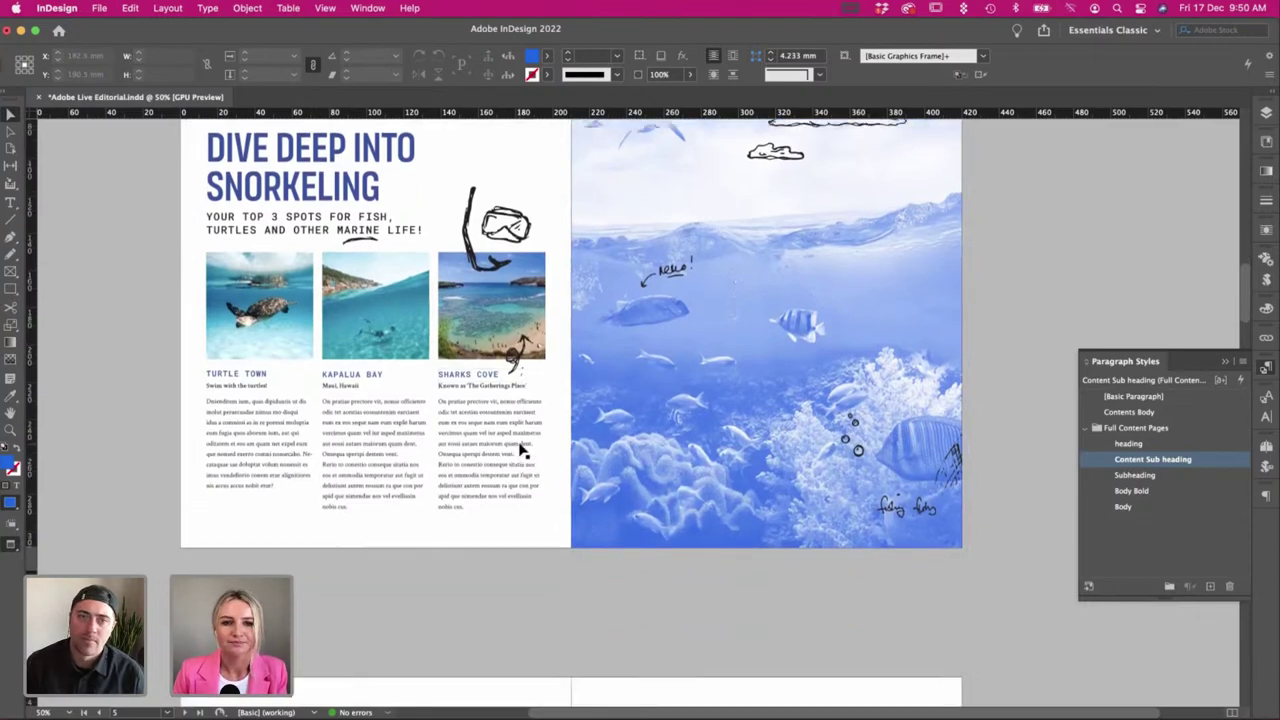
pyautogui.scroll(-10, 285, 402)
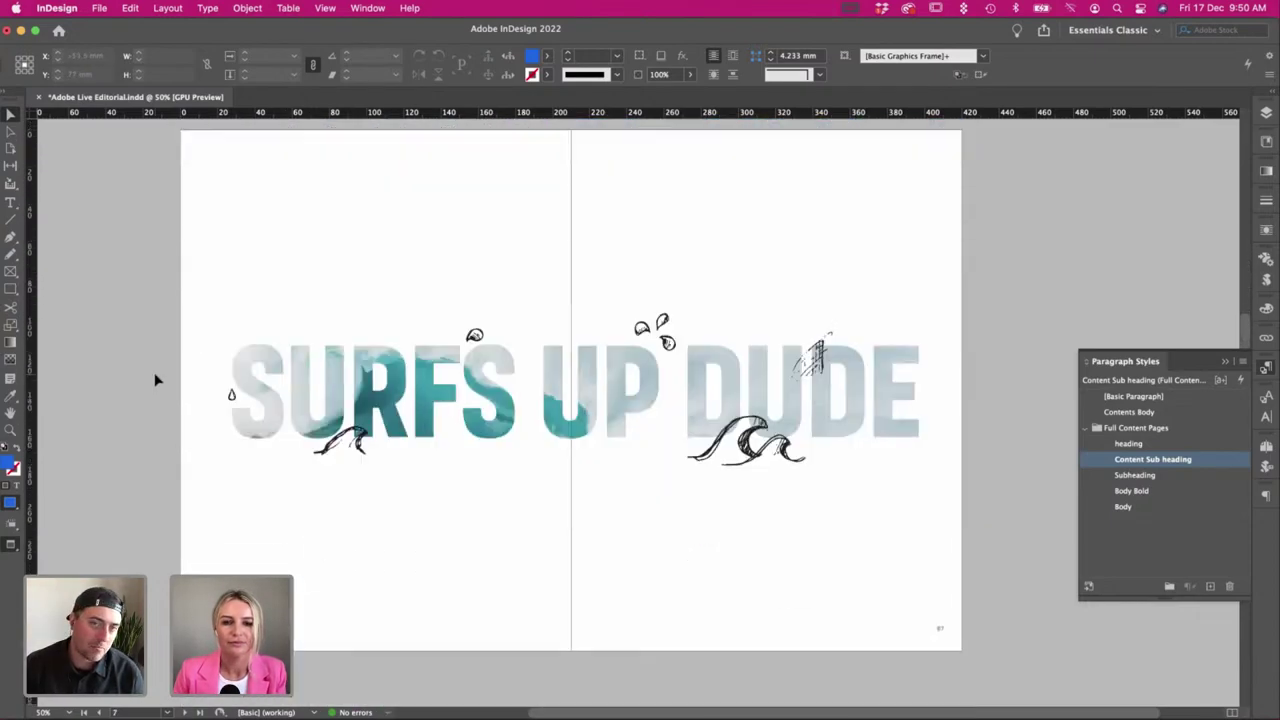
pyautogui.scroll(-3, 155, 380)
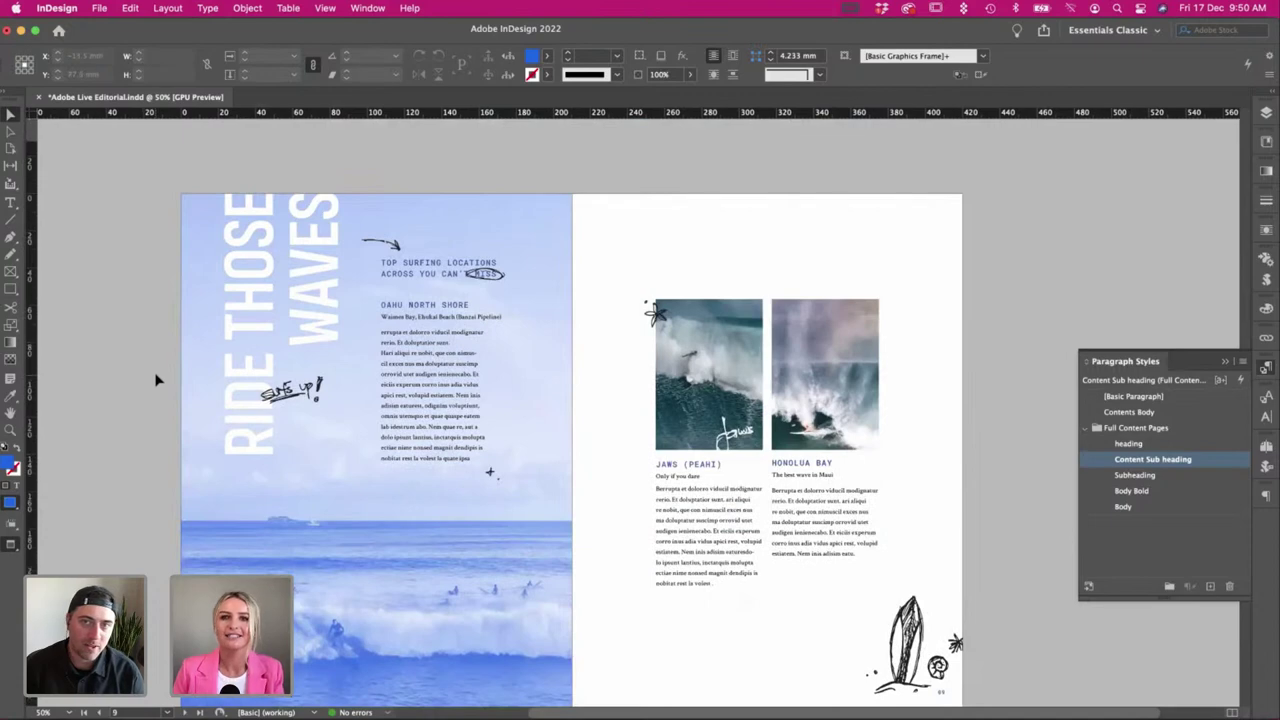
pyautogui.scroll(-1, 156, 333)
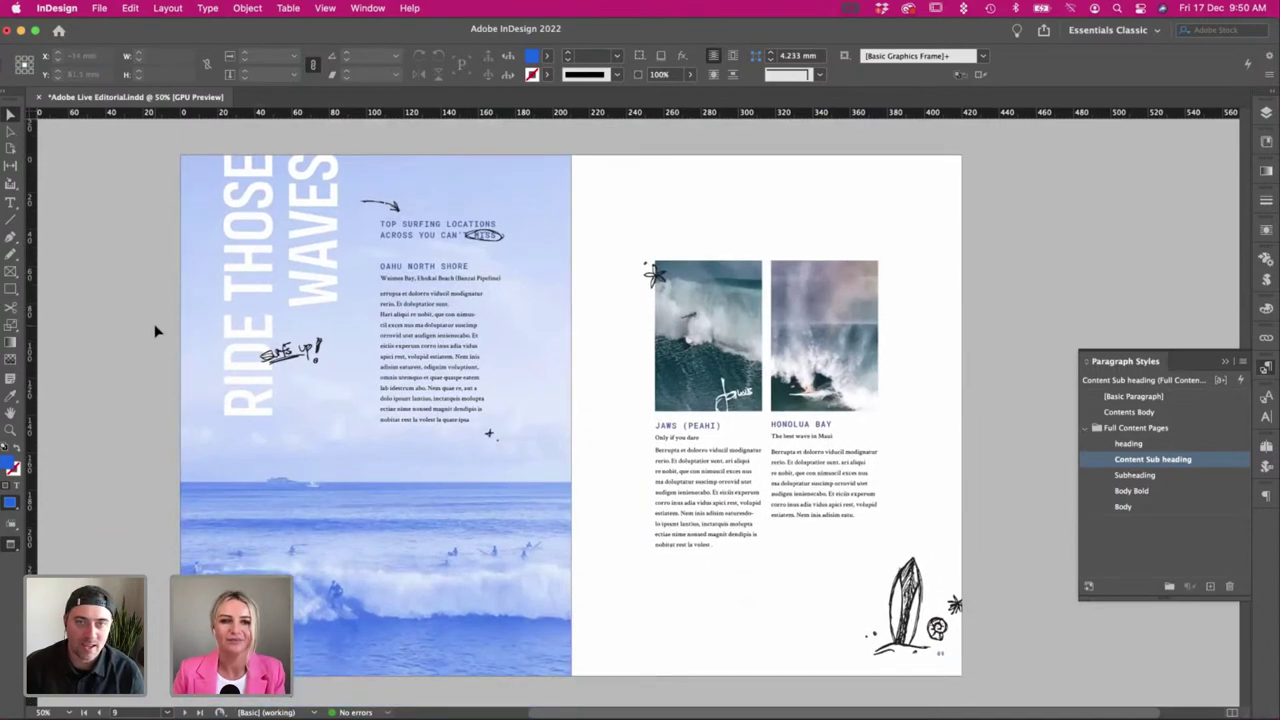
pyautogui.click(466, 520)
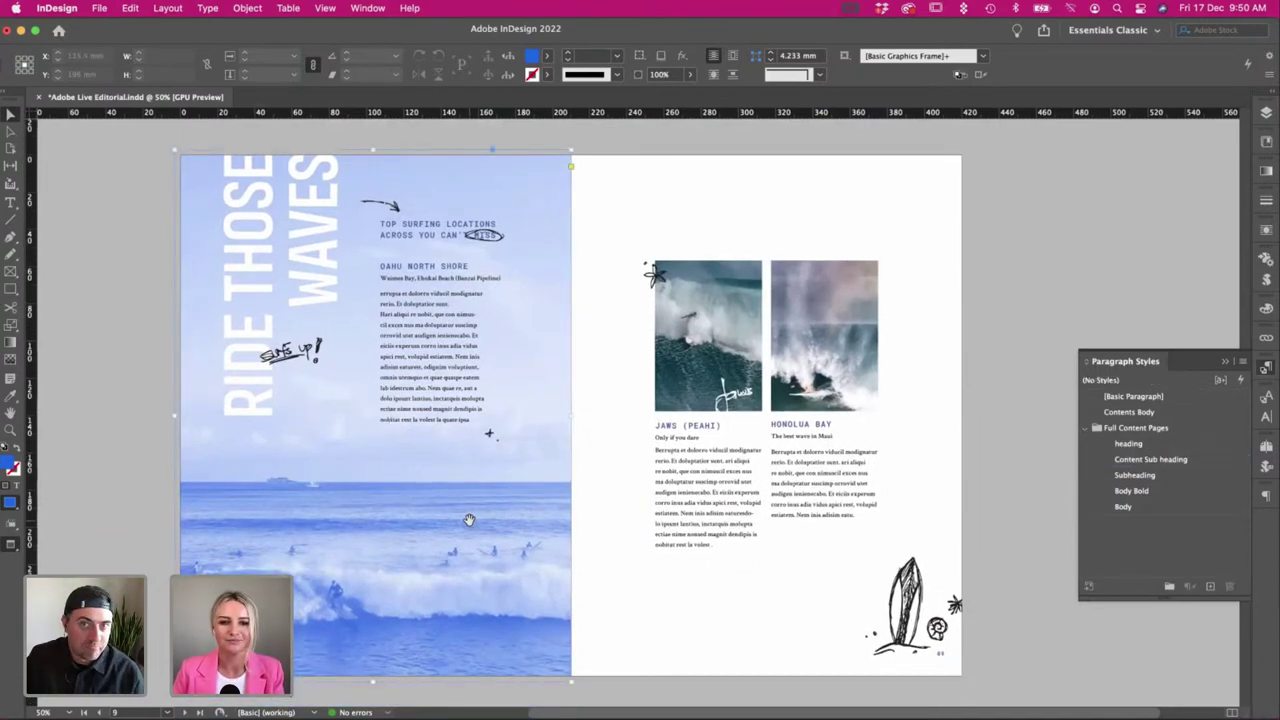
pyautogui.press('super+d')
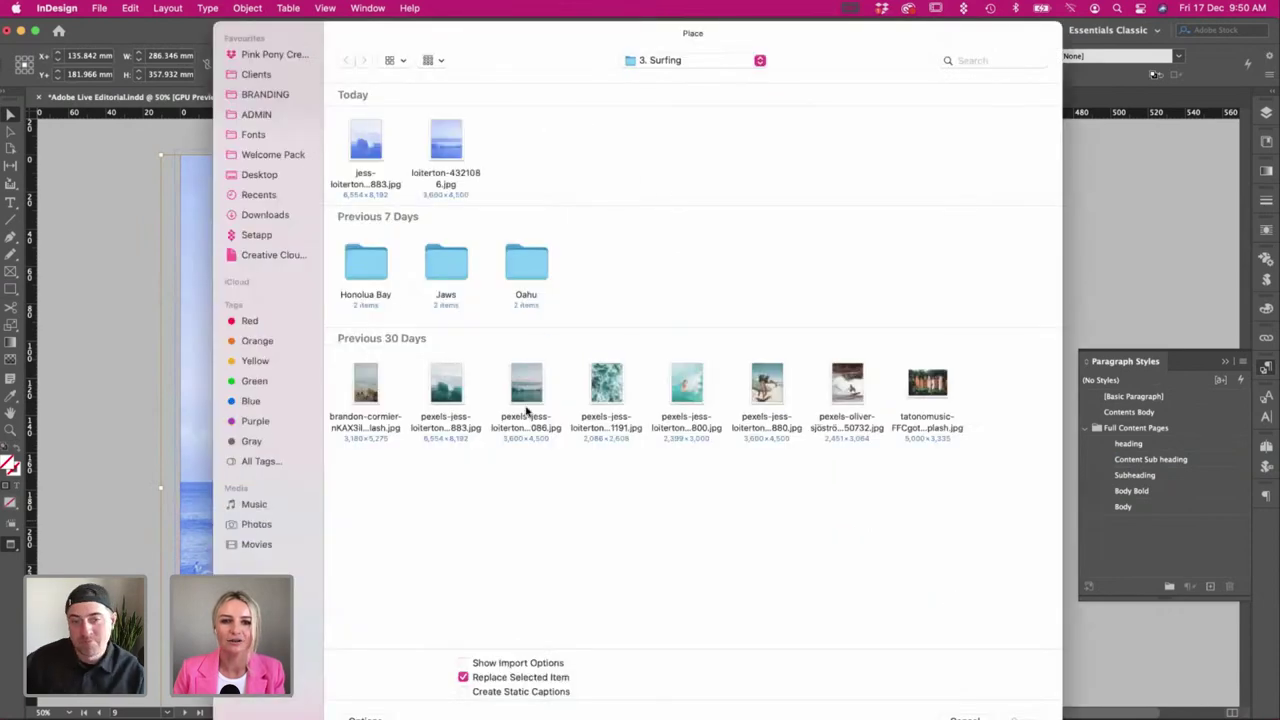
pyautogui.doubleClick(527, 408)
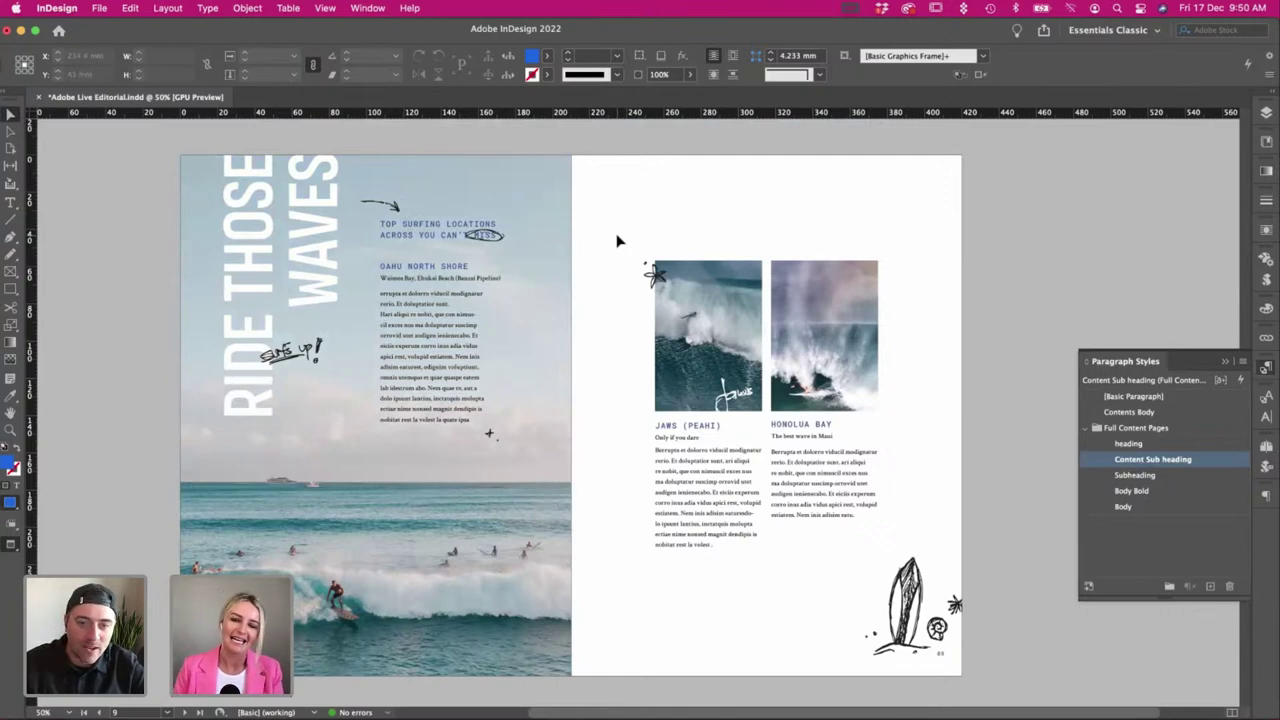
# Duplicate the subheading text on the Views spread so it reads "SUB HEADING HERE SUB HEADING HERE".
pyautogui.scroll(-1, 616, 242)
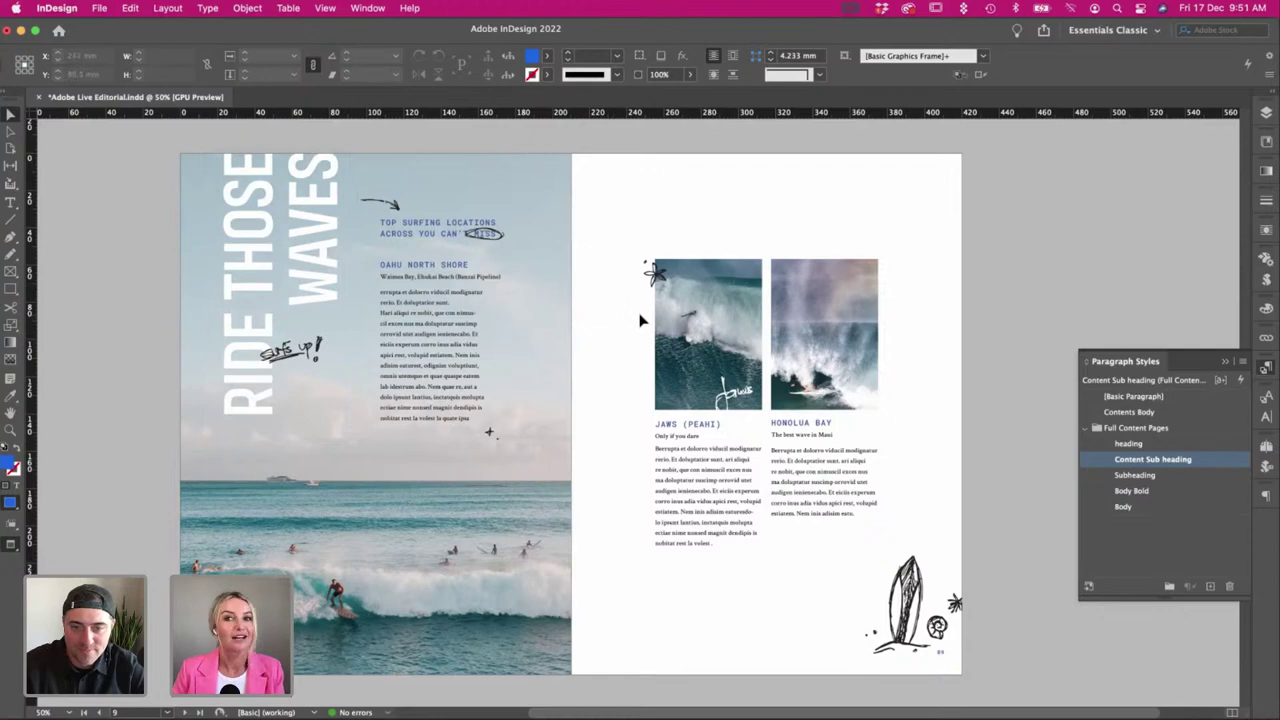
pyautogui.scroll(-10, 640, 318)
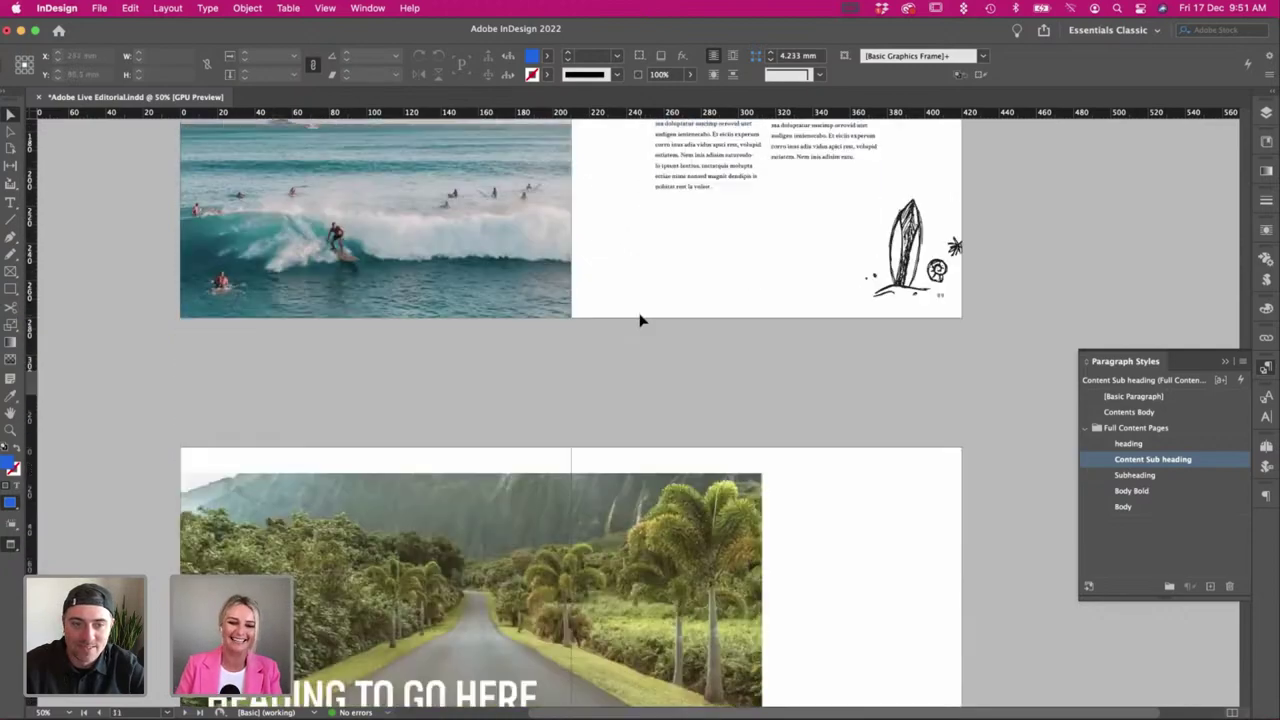
pyautogui.scroll(-1, 616, 370)
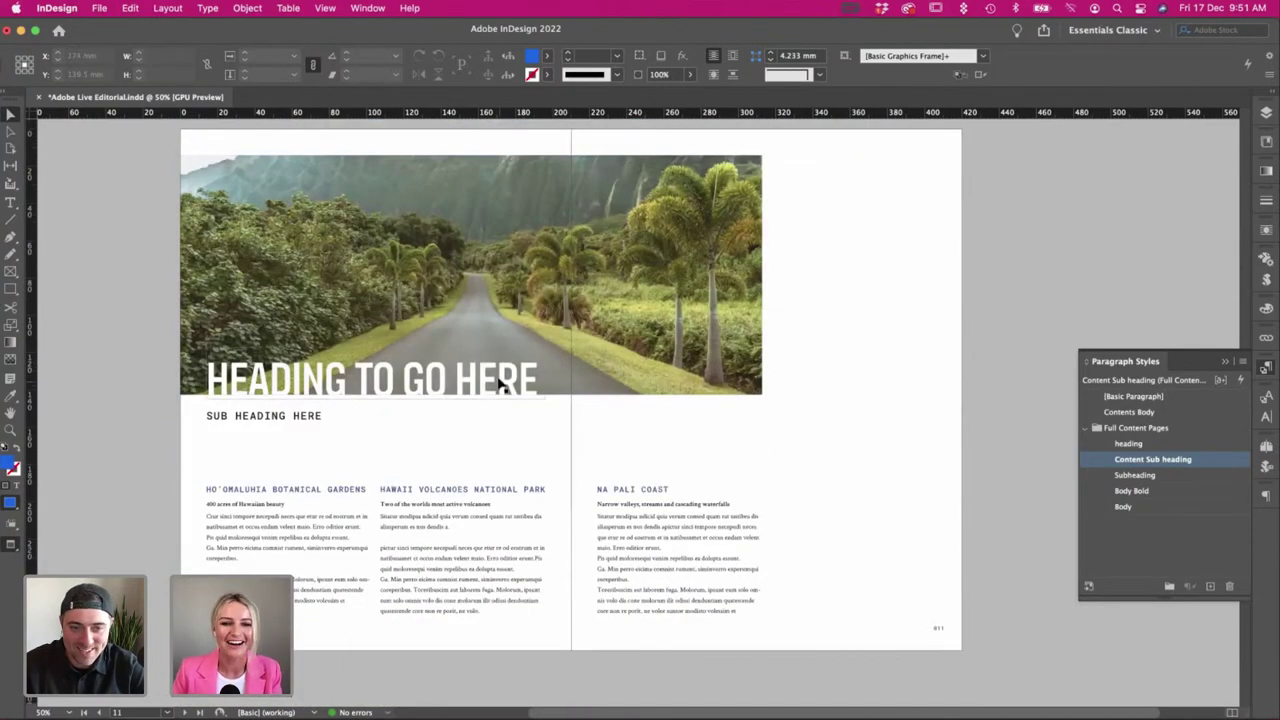
pyautogui.click(380, 385)
pyautogui.click(285, 428)
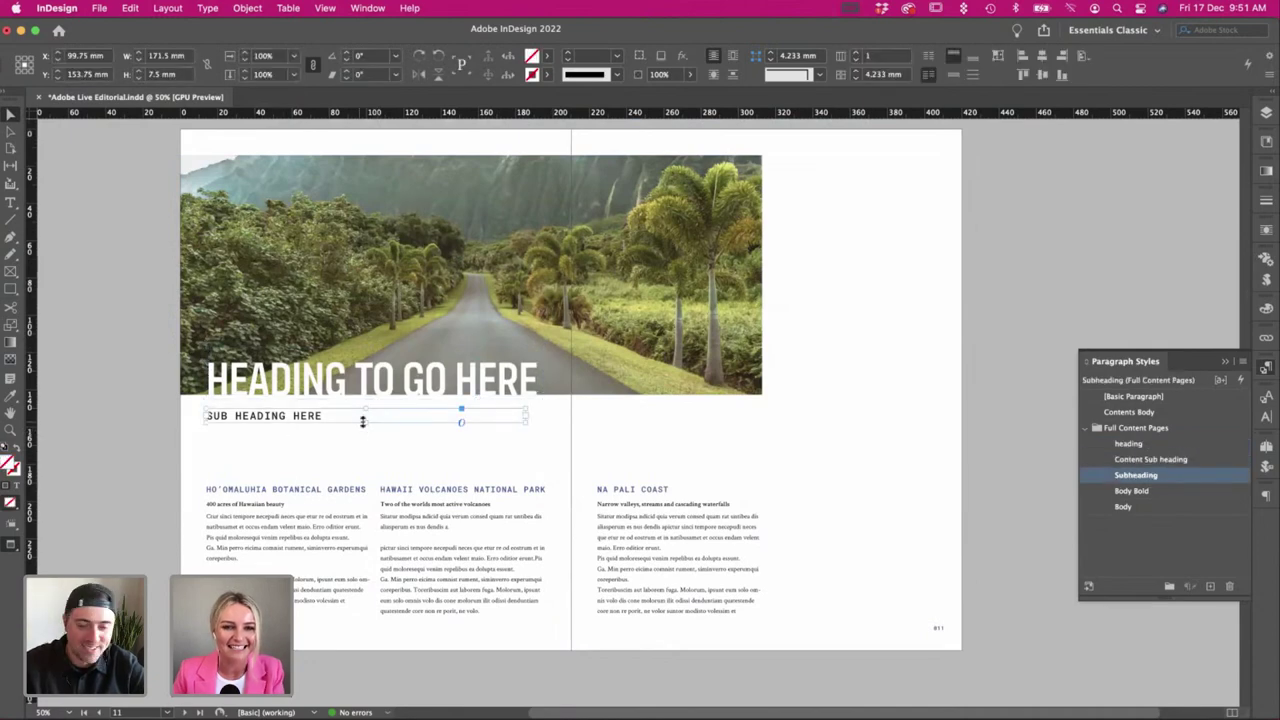
pyautogui.doubleClick(323, 419)
pyautogui.moveTo(323, 419); pyautogui.dragTo(161, 419)
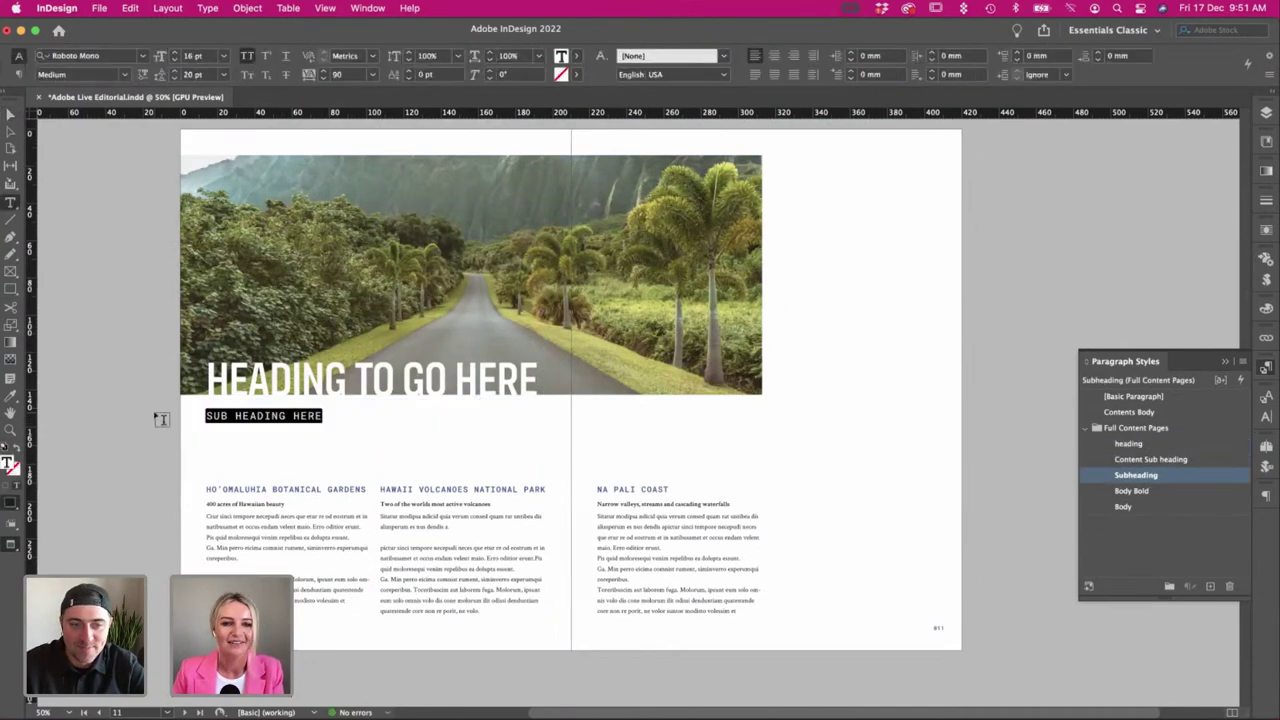
pyautogui.press('super+c')
pyautogui.press('super+v')
pyautogui.press('super+v')
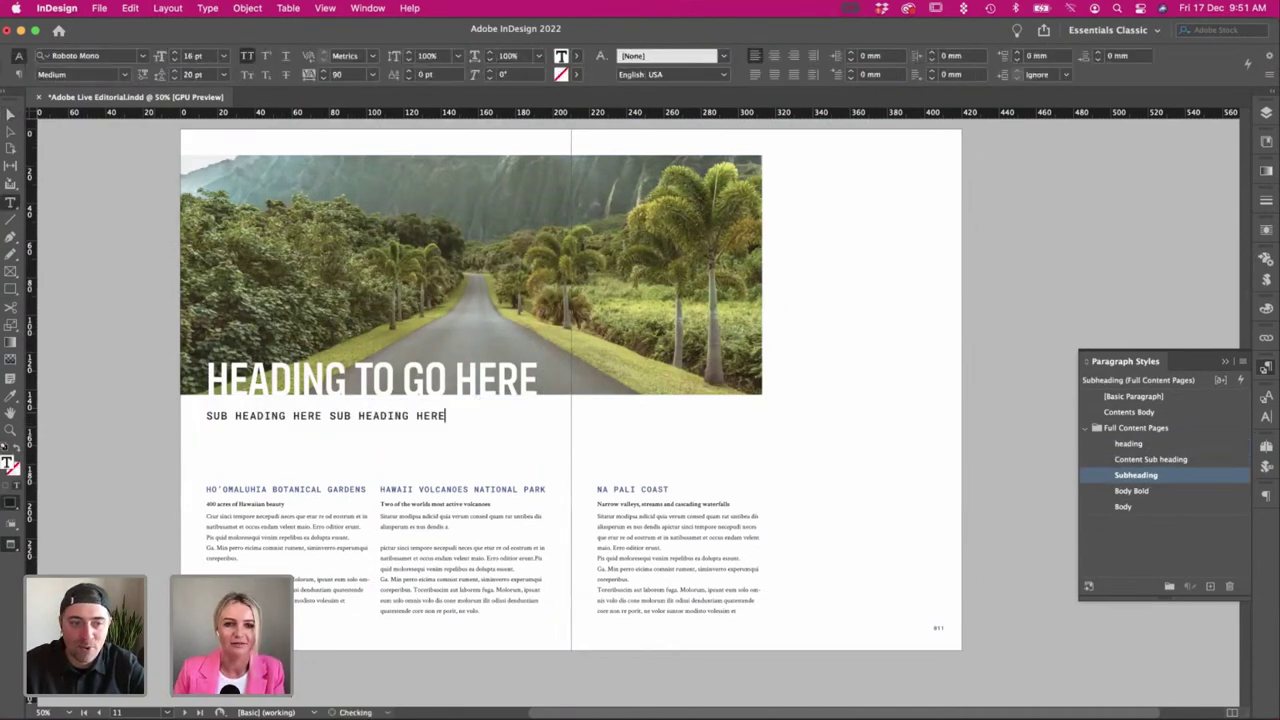
# Move the Ho'omaluhia Botanical Gardens and Hawaii Volcanoes National Park text columns up together by about 5 mm.
pyautogui.click(10, 115)
pyautogui.moveTo(365, 433); pyautogui.dragTo(371, 424)
pyautogui.click(340, 450)
pyautogui.click(358, 420)
pyautogui.click(354, 488)
pyautogui.press('w')
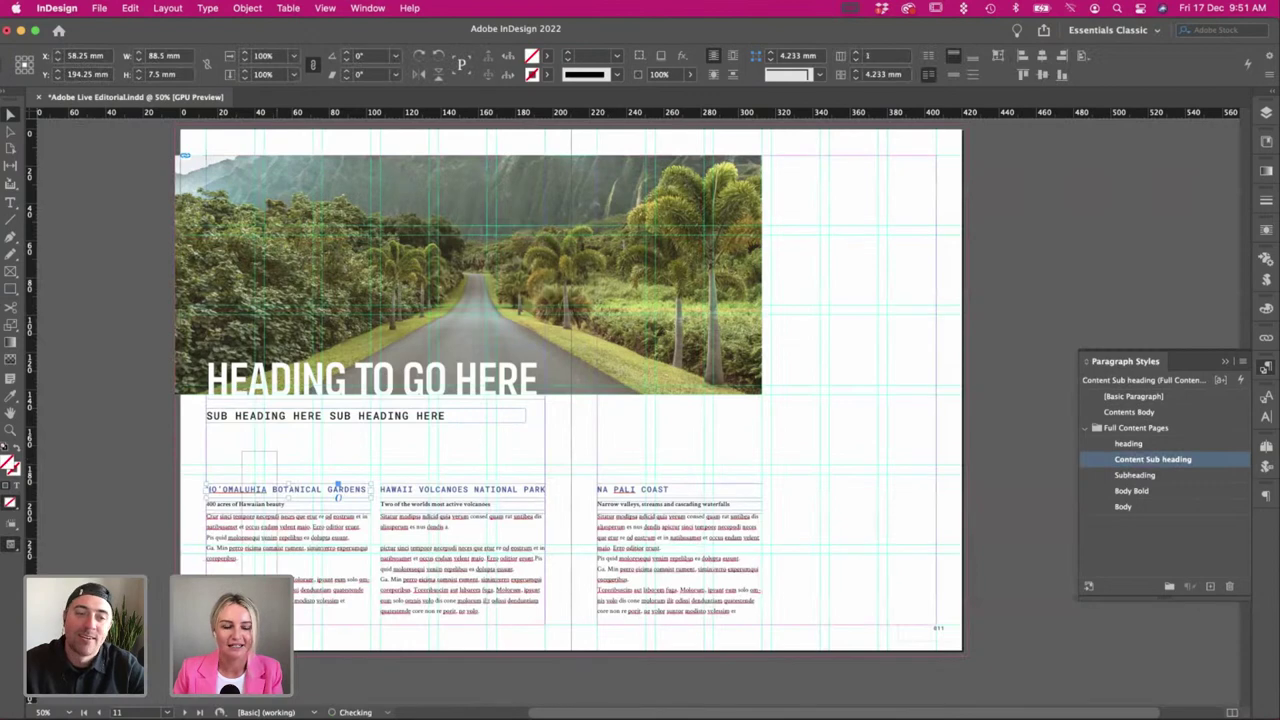
pyautogui.moveTo(242, 451); pyautogui.dragTo(277, 580)
pyautogui.press('w')
pyautogui.keyDown('shift'); pyautogui.click(396, 547); pyautogui.keyUp('shift')
pyautogui.press('w')
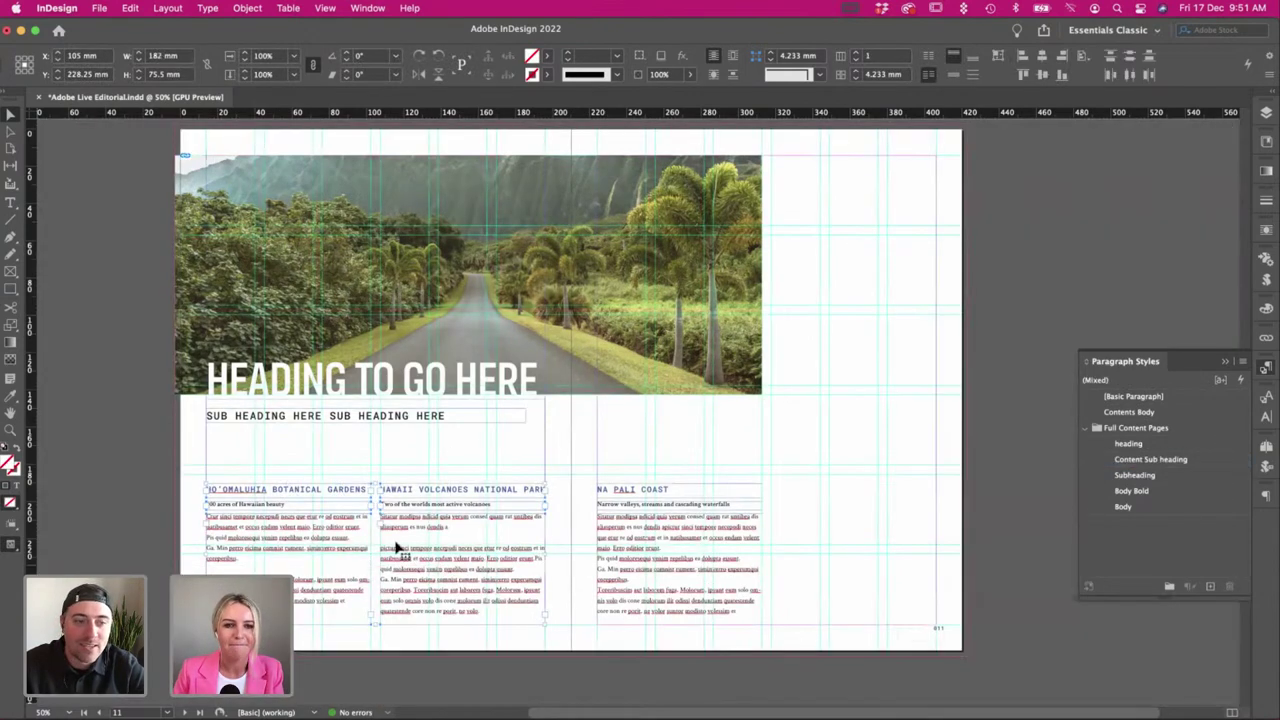
pyautogui.moveTo(288, 534); pyautogui.dragTo(288, 524)
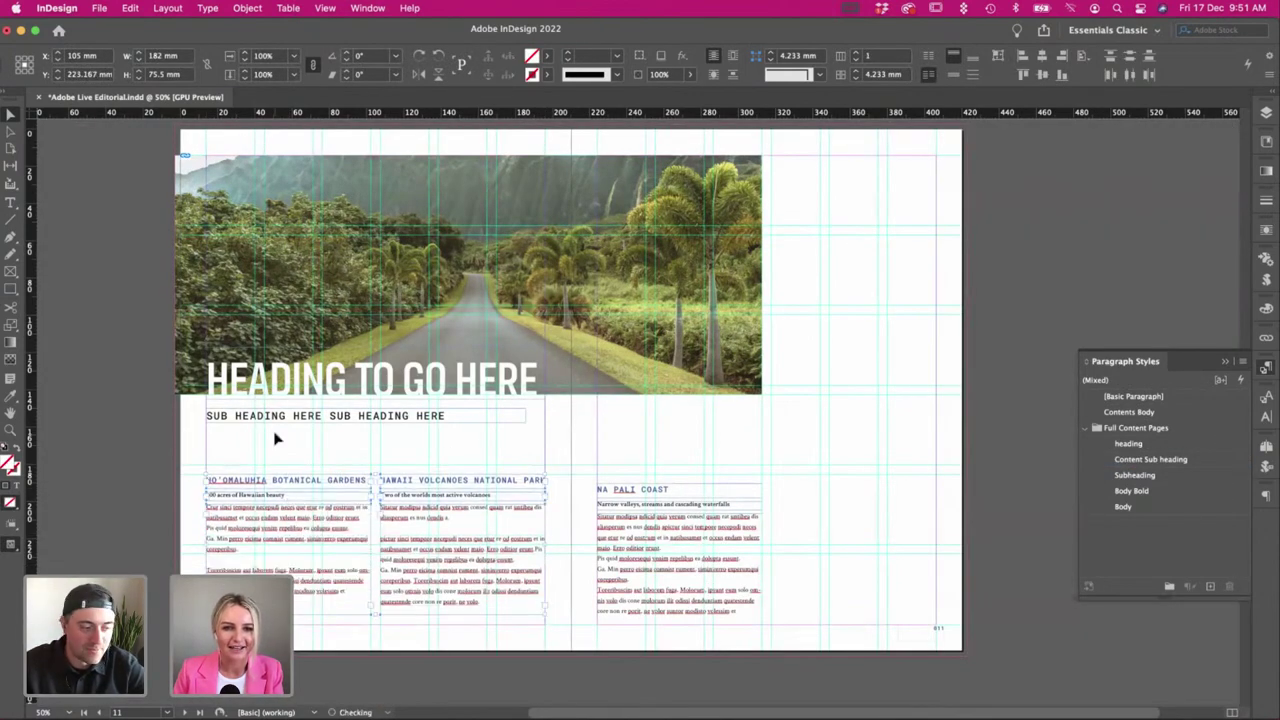
# Narrow the Botanical Gardens column to about 57 mm and extend its heading frame upward to about 12.6 mm high.
pyautogui.click(275, 435)
pyautogui.press('w')
pyautogui.moveTo(275, 434); pyautogui.dragTo(312, 547)
pyautogui.click(298, 438)
pyautogui.press('w')
pyautogui.click(332, 585)
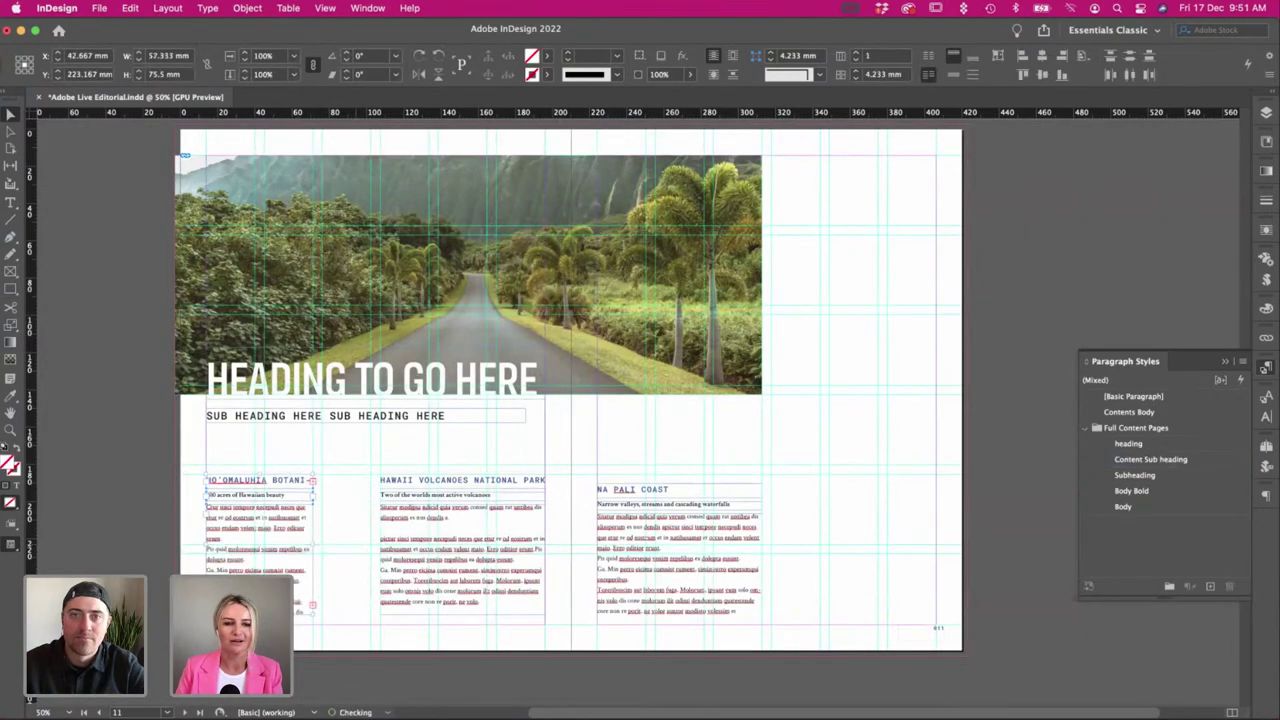
pyautogui.click(254, 478)
pyautogui.moveTo(258, 474); pyautogui.dragTo(258, 466)
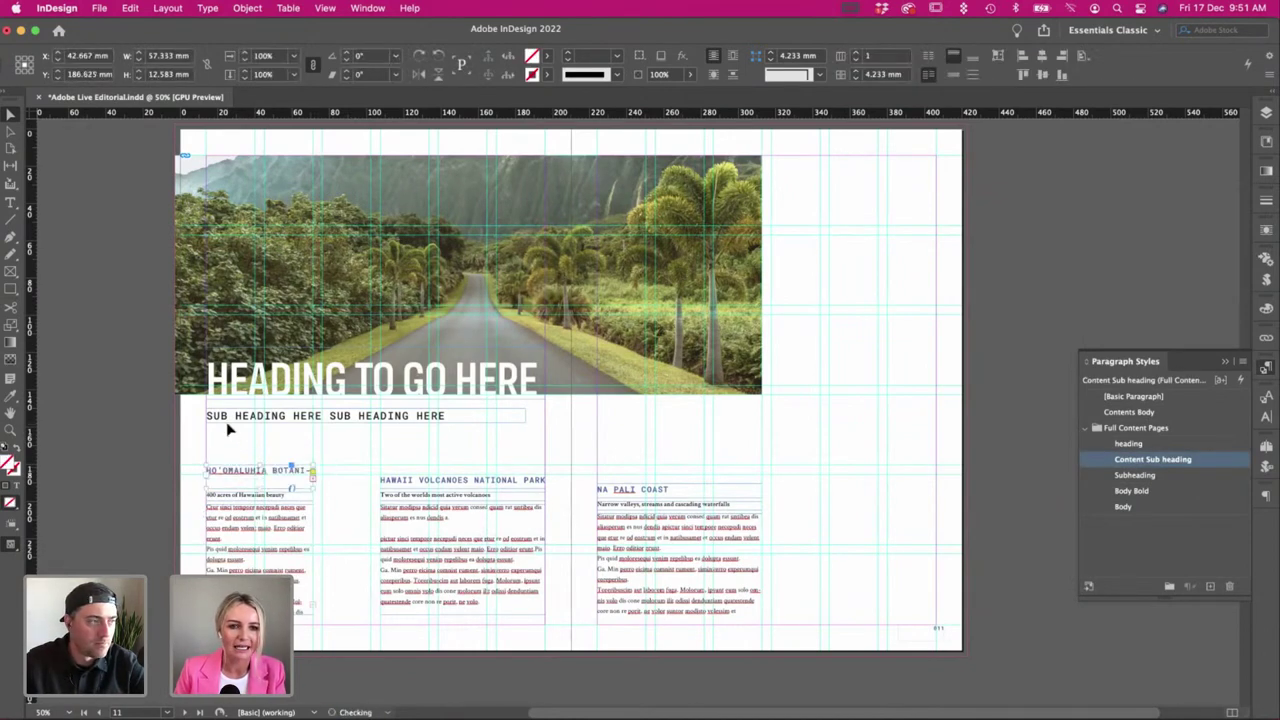
# Set the leading of the Ho'omaluhia Botanical Gardens heading to 16 pt so both lines fit its frame.
pyautogui.doubleClick(262, 474)
pyautogui.hotkey('ctrl', 'a')
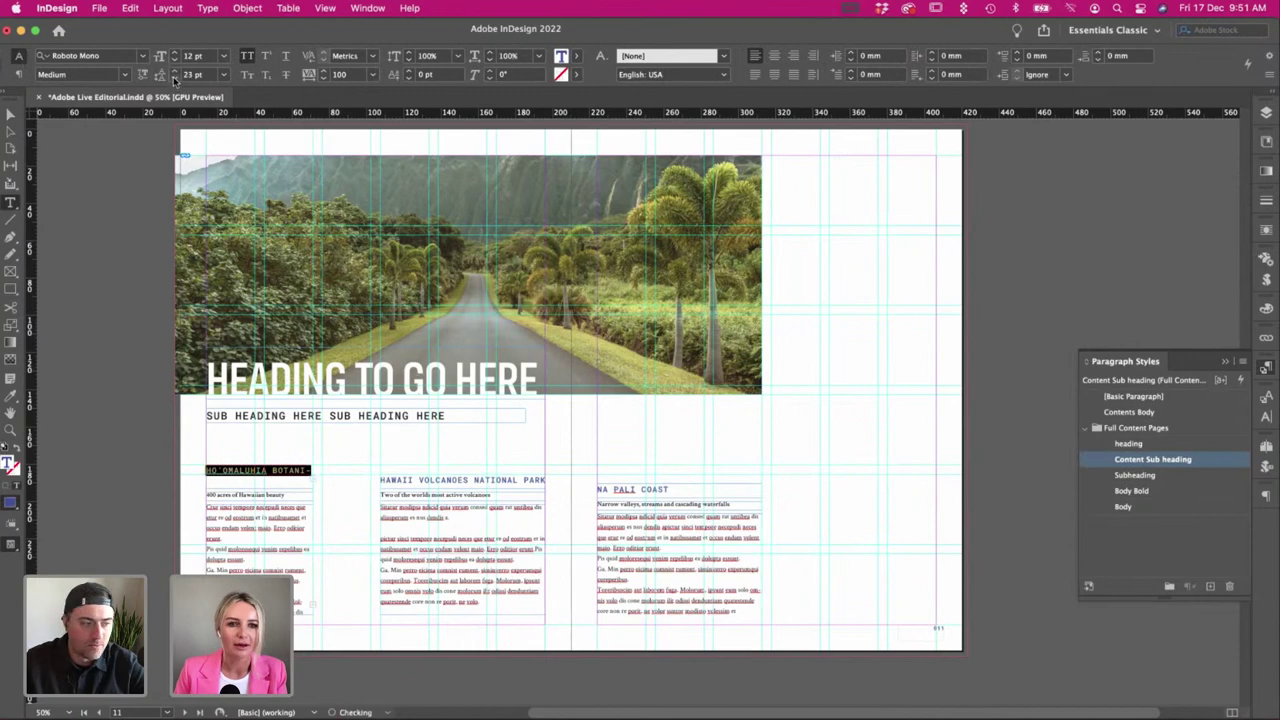
pyautogui.click(174, 78)
pyautogui.click(174, 78)
pyautogui.click(174, 78)
pyautogui.click(174, 78)
pyautogui.click(174, 78)
pyautogui.click(174, 78)
pyautogui.click(174, 78)
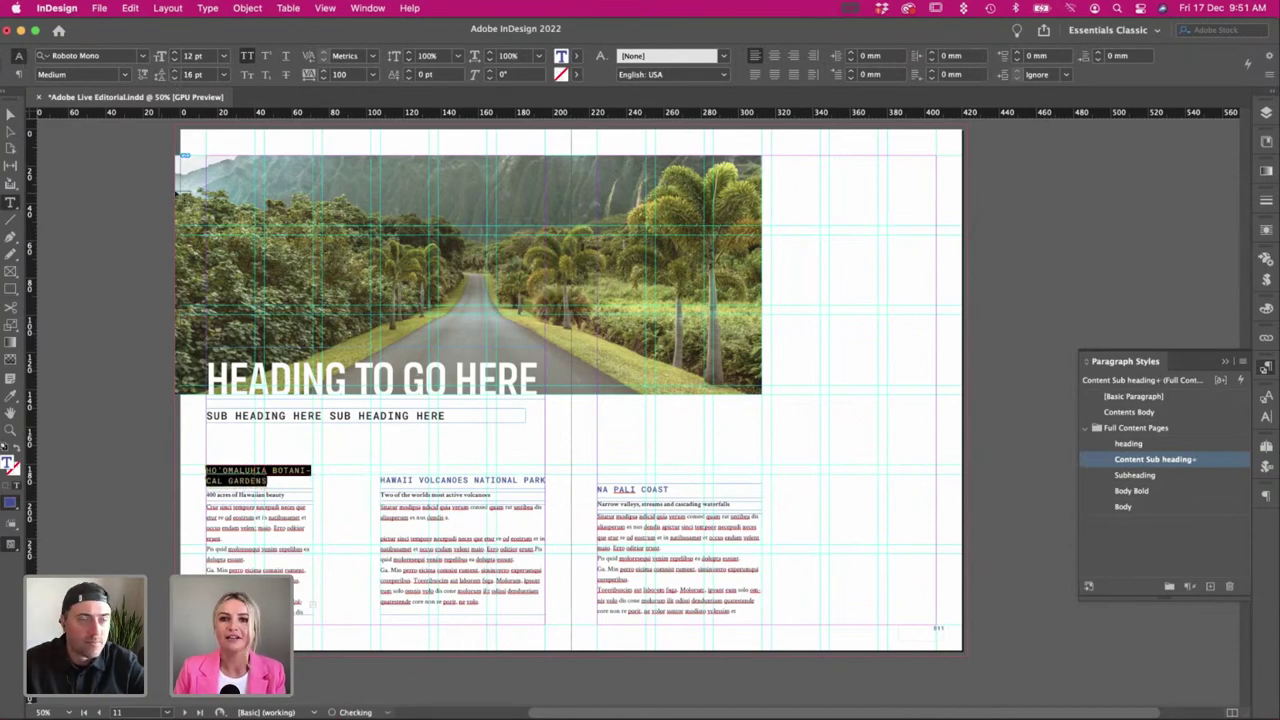
pyautogui.click(12, 114)
pyautogui.click(98, 176)
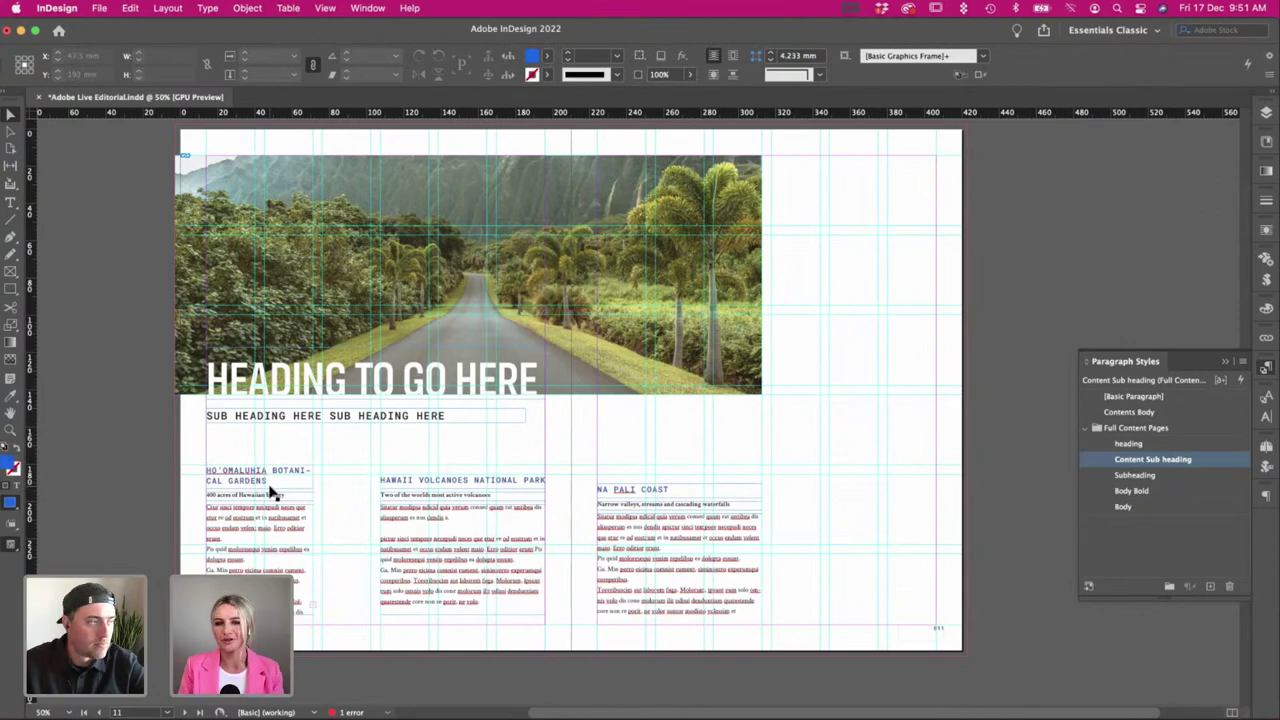
# Break the heading before "Botanical Gardens" onto a second line and loosen its leading slightly.
pyautogui.doubleClick(272, 472)
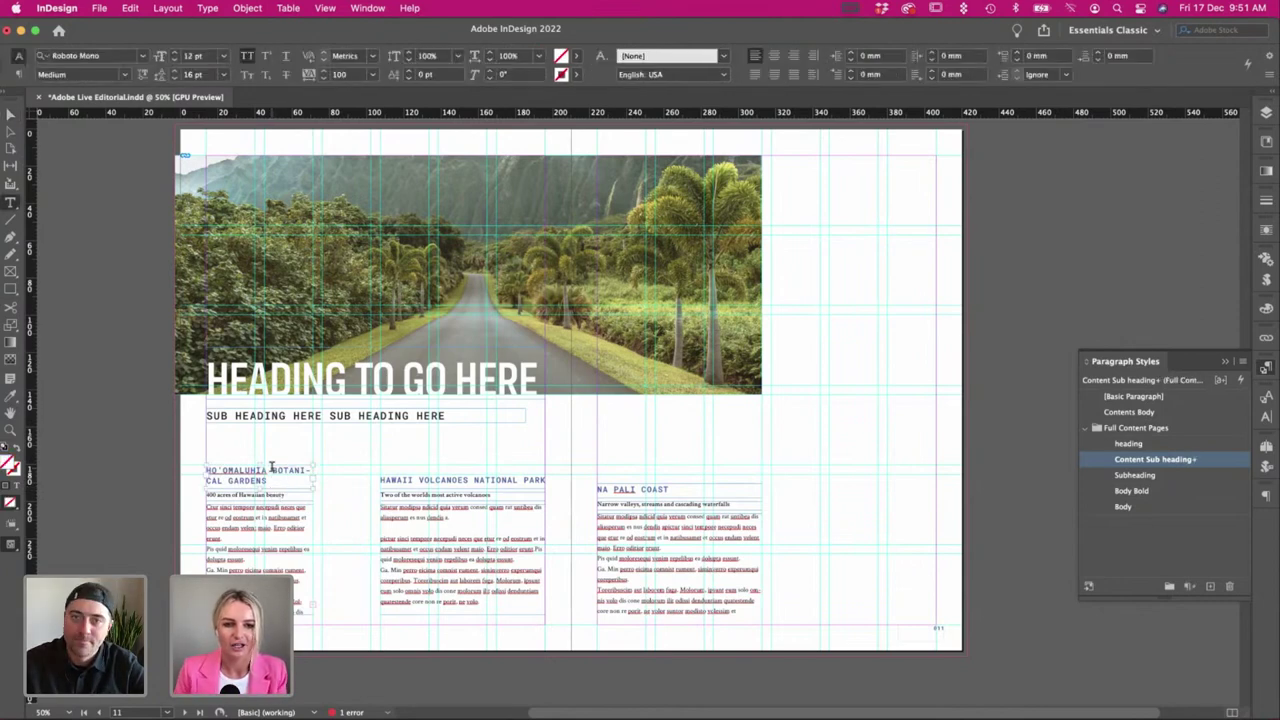
pyautogui.hotkey('shift', 'Return')
pyautogui.click(10, 115)
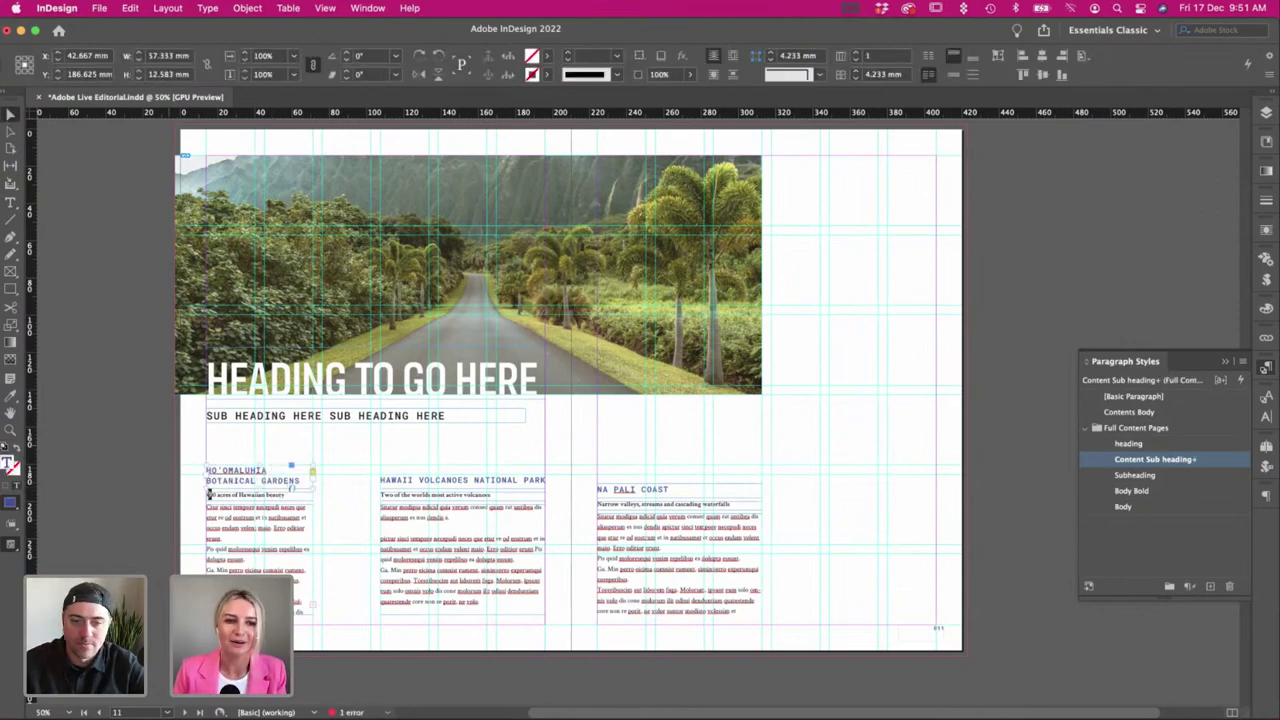
pyautogui.doubleClick(248, 478)
pyautogui.press('super+a')
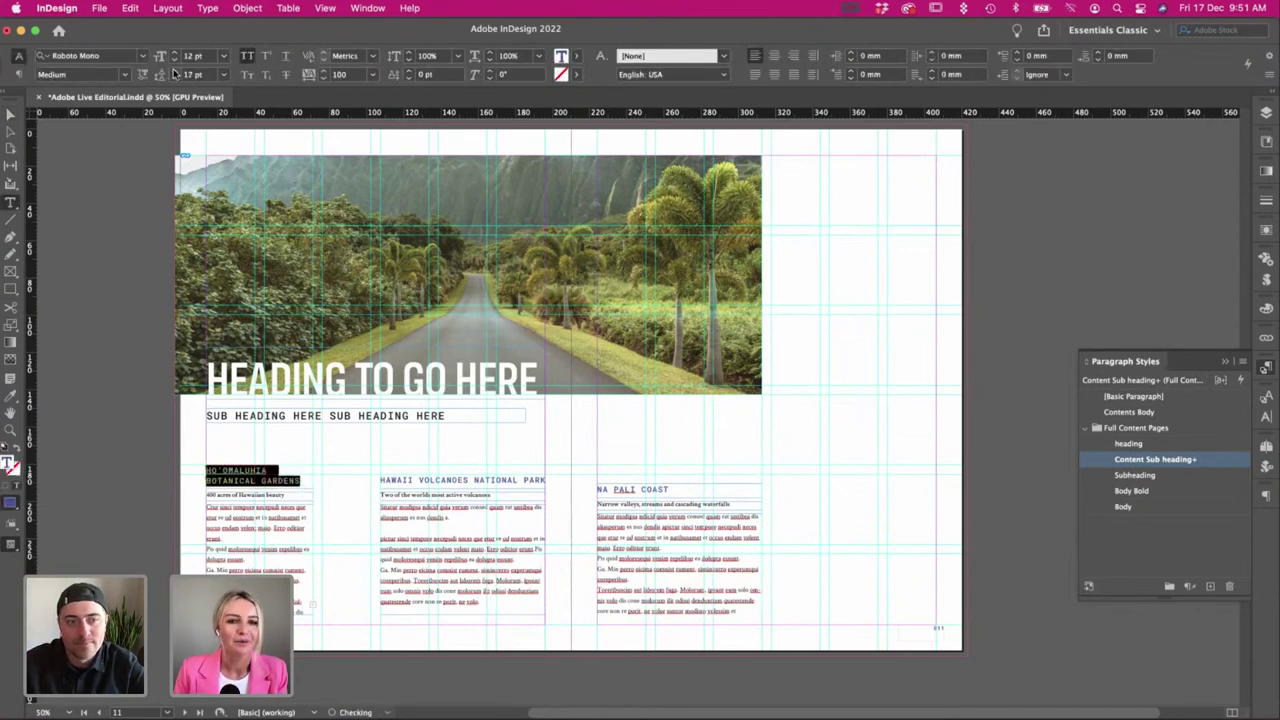
pyautogui.click(12, 113)
pyautogui.click(101, 440)
pyautogui.press('w')
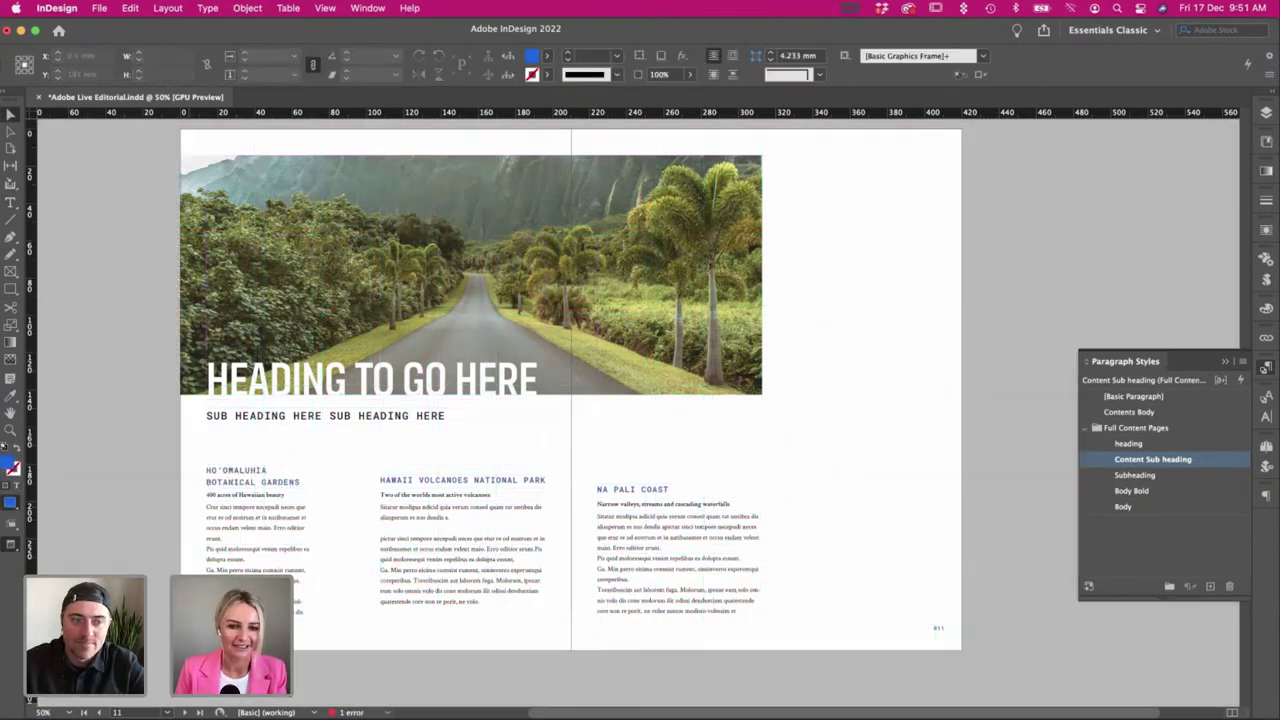
# Try extending the Botanical Gardens body frame to about 73.6 mm high and moving the whole column up closer to the subheading.
pyautogui.click(291, 507)
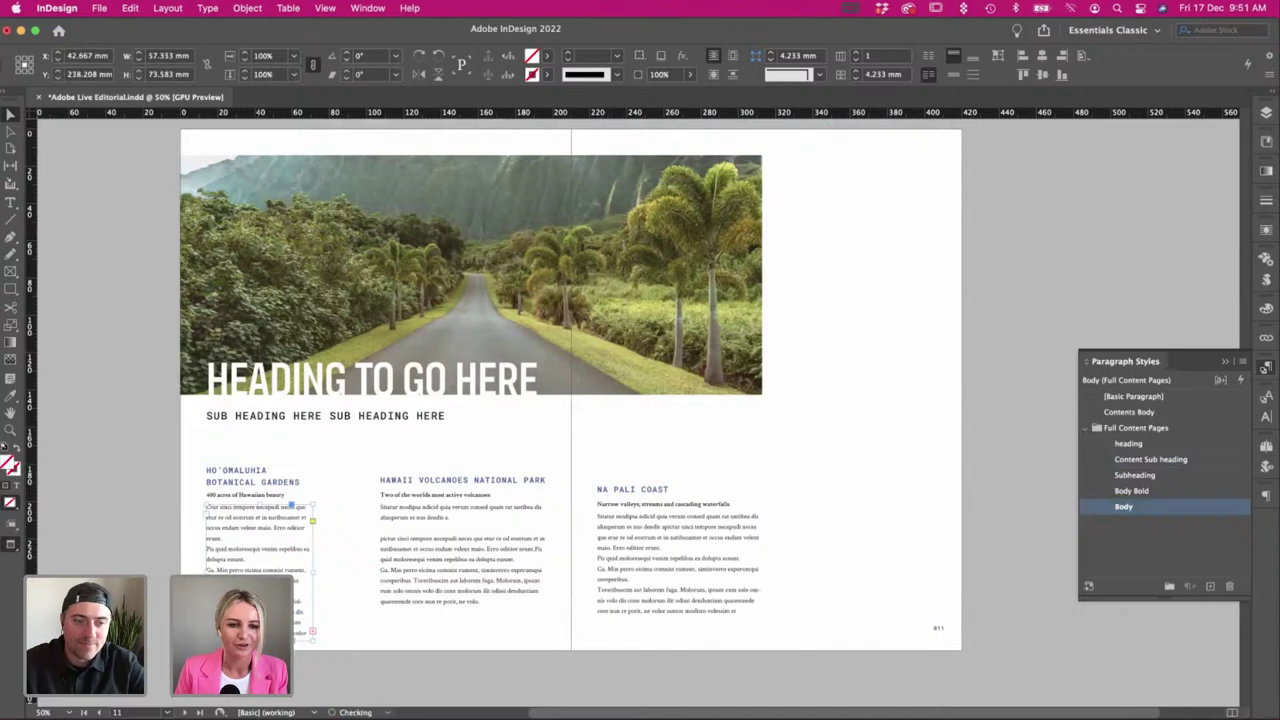
pyautogui.moveTo(182, 474); pyautogui.dragTo(234, 540)
pyautogui.moveTo(239, 530); pyautogui.dragTo(242, 517)
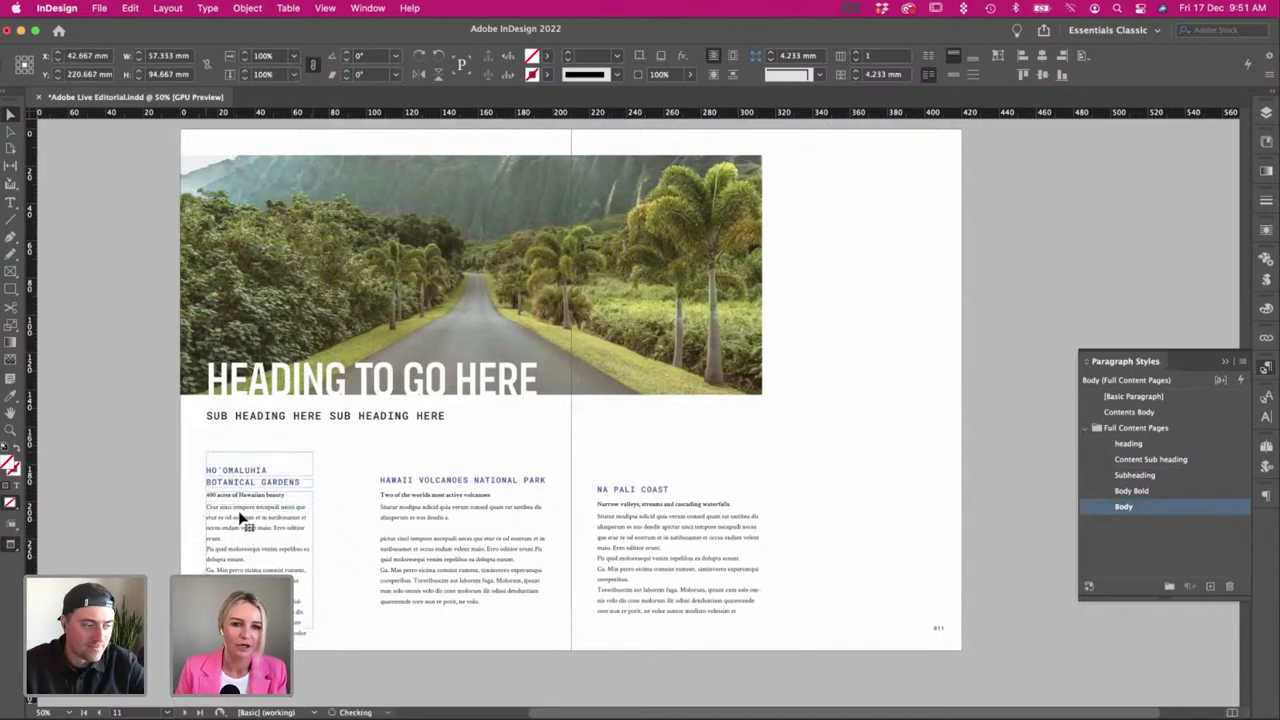
pyautogui.press('w')
pyautogui.press('w')
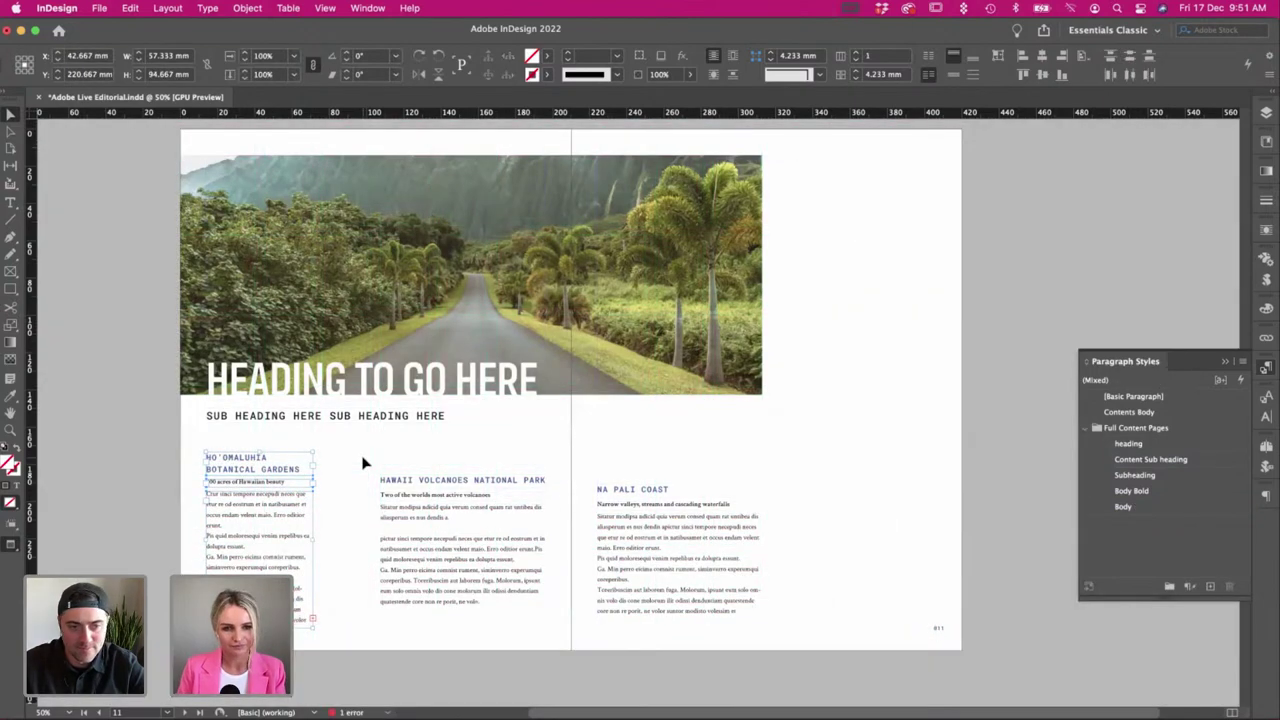
# Try moving the Hawaii Volcanoes column to the right page's outer edge and placing a grouped copy of the Botanical Gardens column beside the original.
pyautogui.click(437, 594)
pyautogui.moveTo(432, 594); pyautogui.dragTo(832, 537)
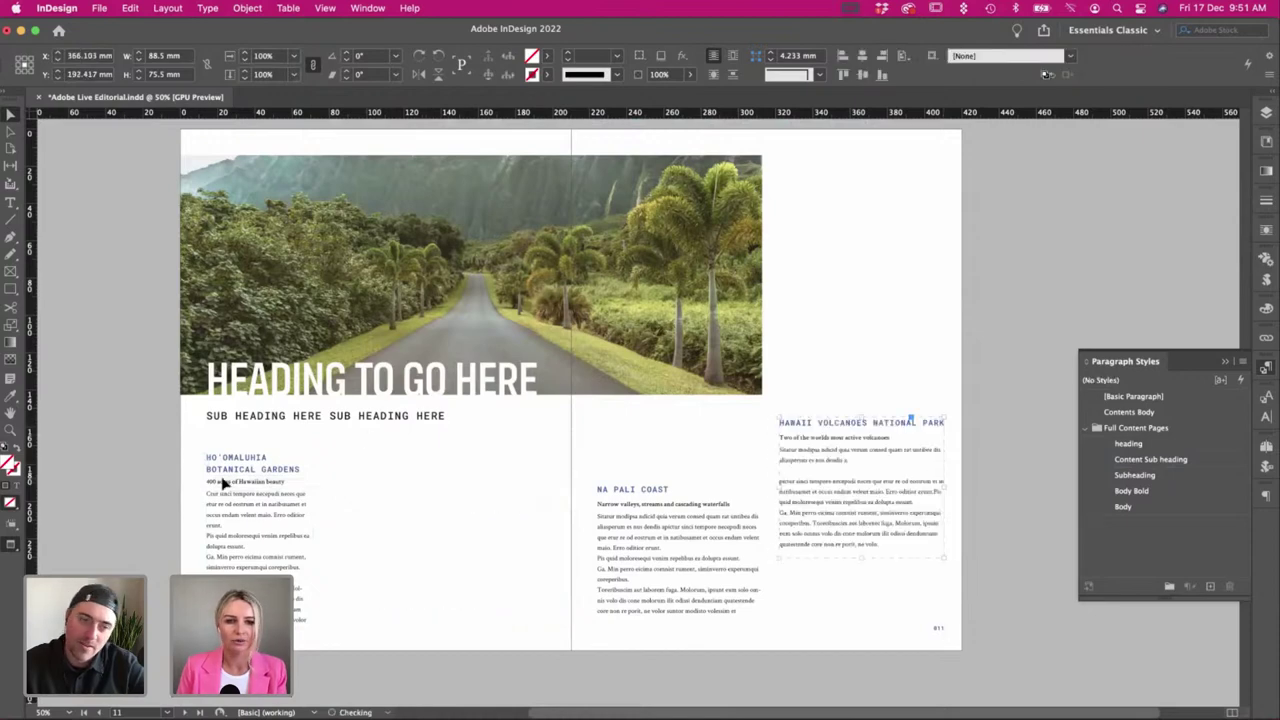
pyautogui.moveTo(182, 442); pyautogui.dragTo(397, 518)
pyautogui.press('super+g')
pyautogui.press('w')
pyautogui.press('w')
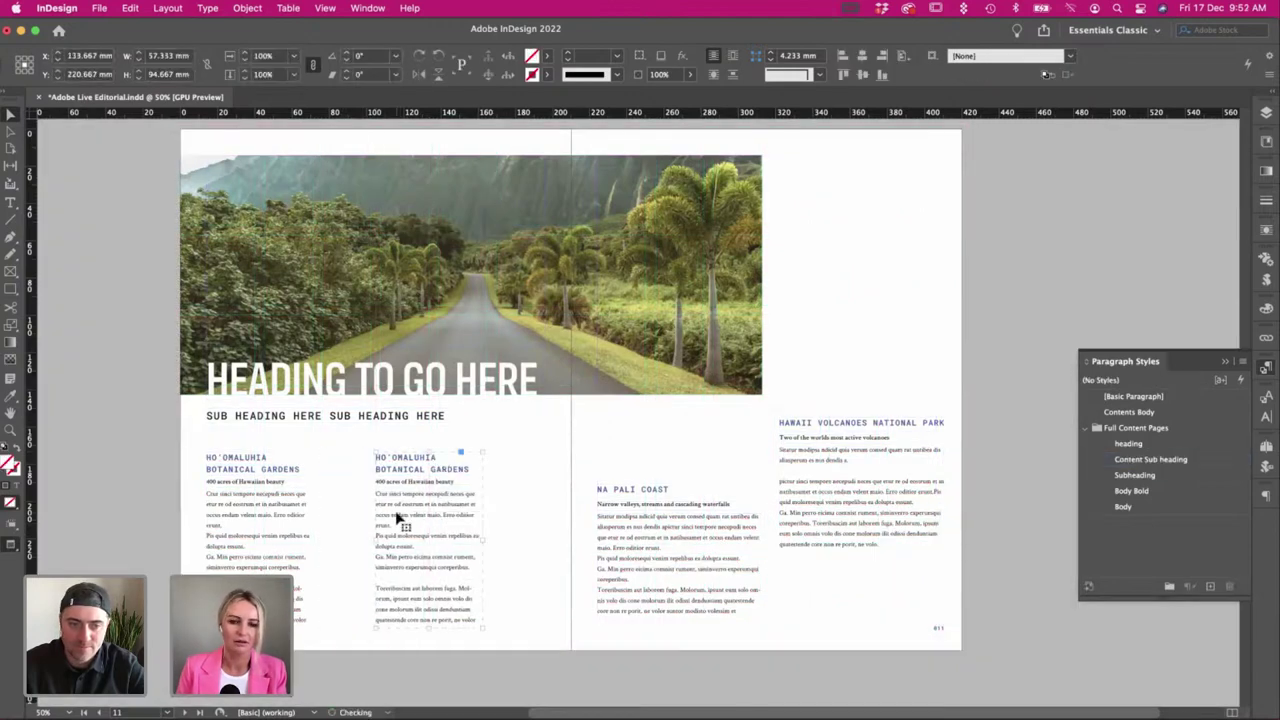
pyautogui.press('w')
pyautogui.click(355, 523)
pyautogui.press('w')
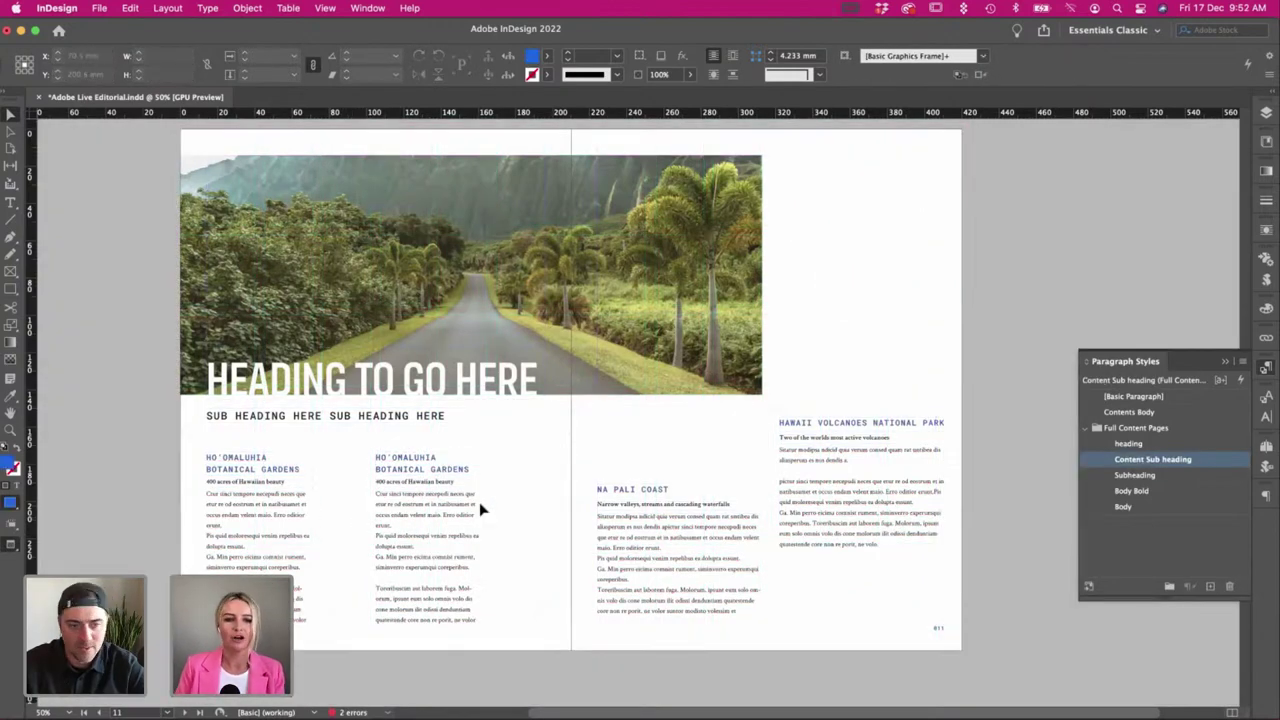
pyautogui.press('super+z')
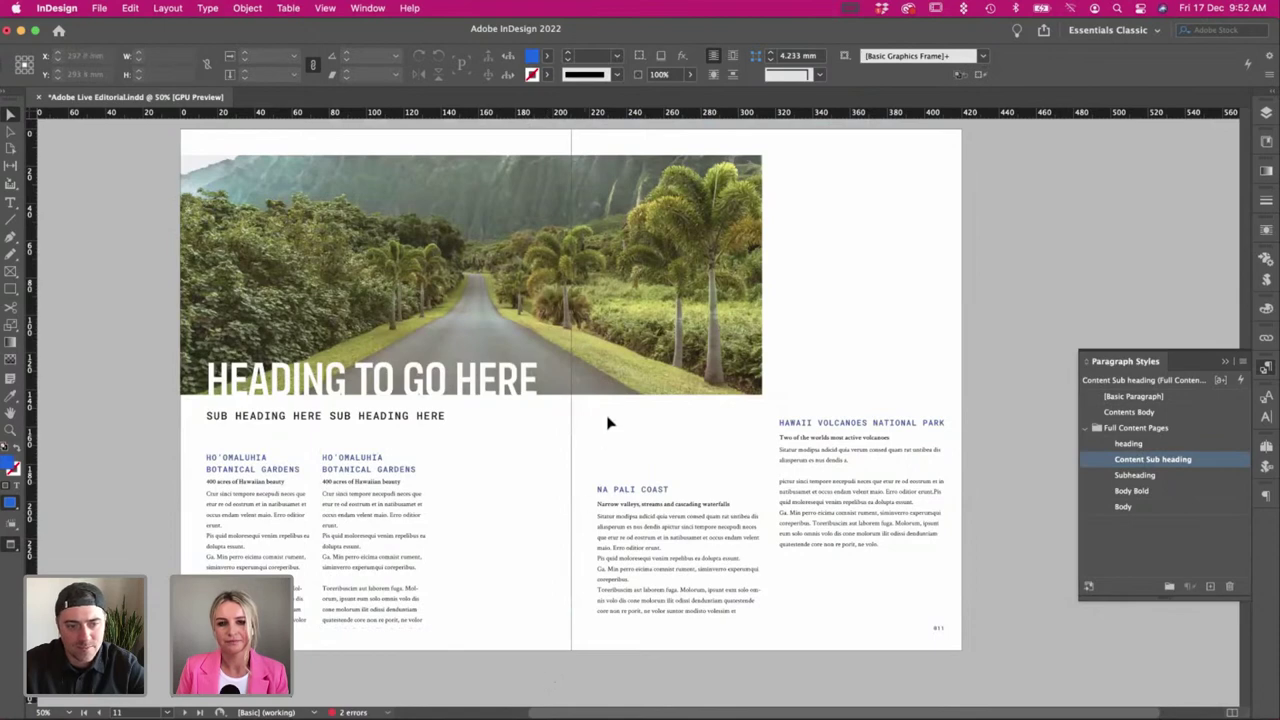
pyautogui.moveTo(388, 502); pyautogui.dragTo(663, 502)
# Undo the column copy and grouping, both column moves and the extension of the Botanical Gardens body frame.
pyautogui.press('super+z')
pyautogui.press('super+z')
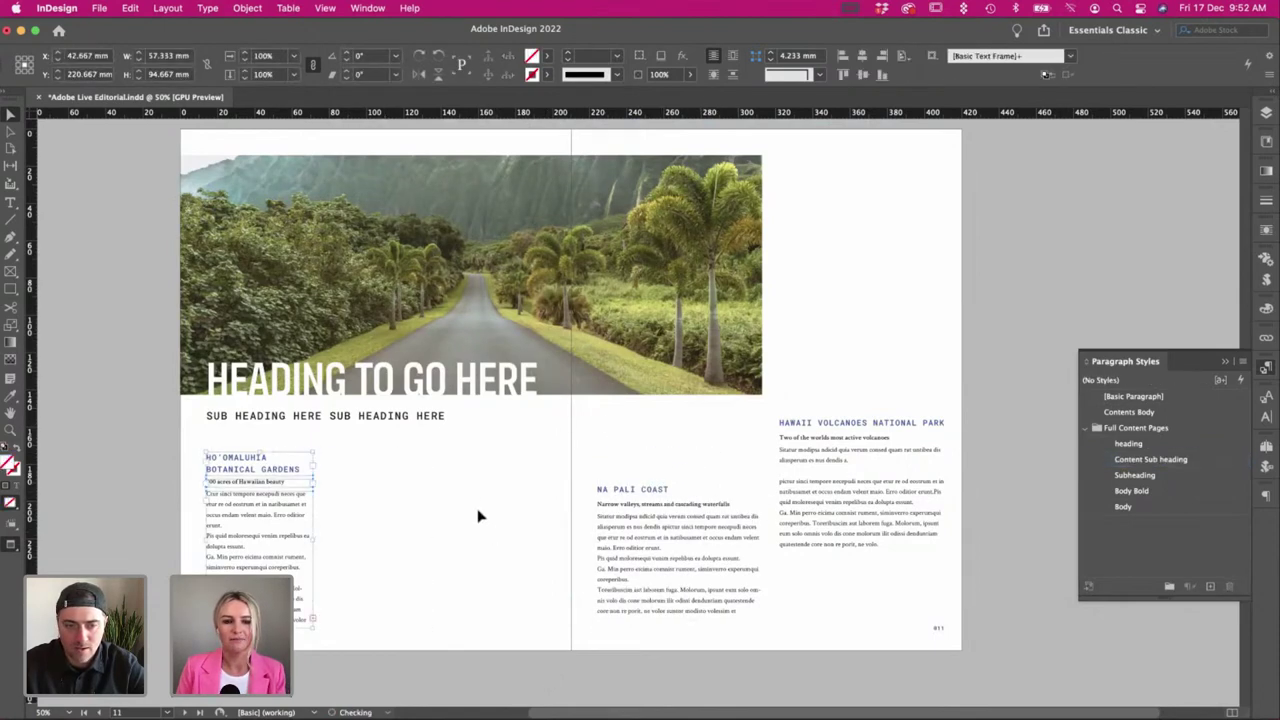
pyautogui.press('super+z')
pyautogui.press('super+z')
pyautogui.press('super+z')
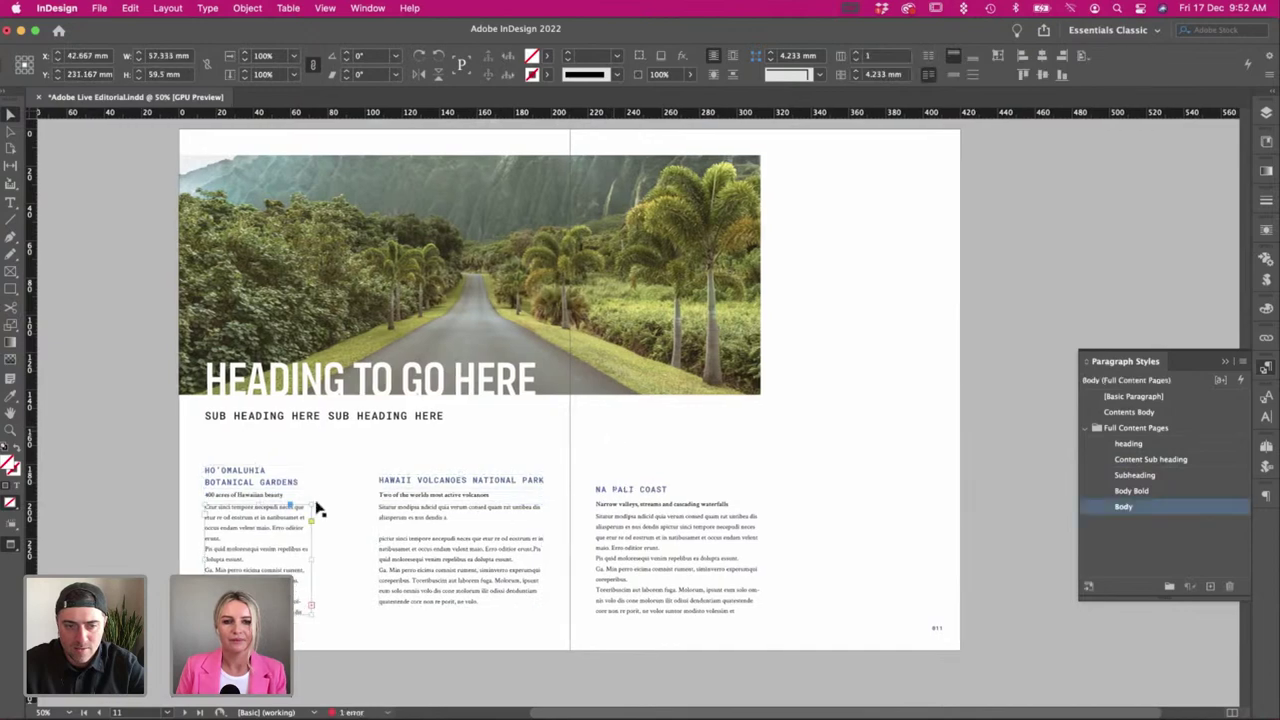
# Undo the Botanical Gardens heading's line break and leading change, the column's narrowing and the earlier upward shift of the two left-page columns.
pyautogui.click(120, 454)
pyautogui.press('super+z')
pyautogui.press('super+z')
pyautogui.press('super+z')
pyautogui.press('super+z')
pyautogui.press('super+z')
pyautogui.press('super+z')
pyautogui.press('super+z')
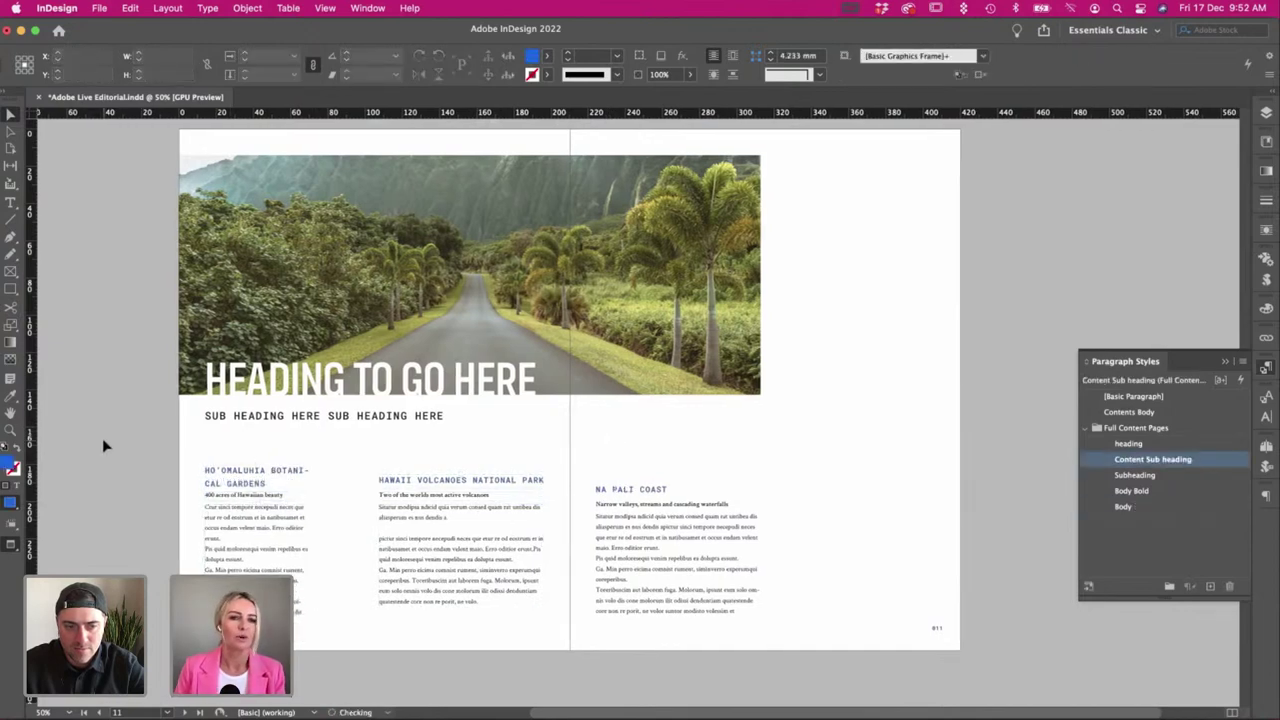
pyautogui.press('super+z')
pyautogui.press('super+z')
pyautogui.press('super+z')
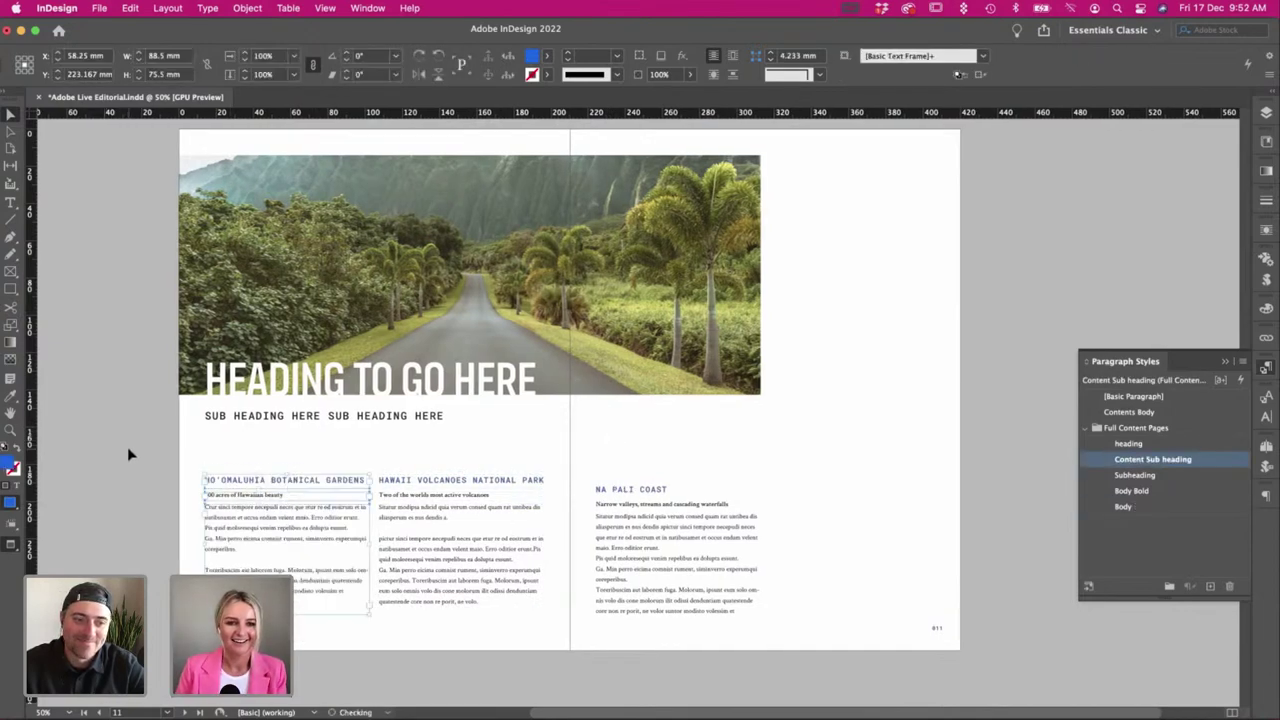
pyautogui.press('super+z')
pyautogui.press('super+z')
pyautogui.press('super+z')
pyautogui.press('super+z')
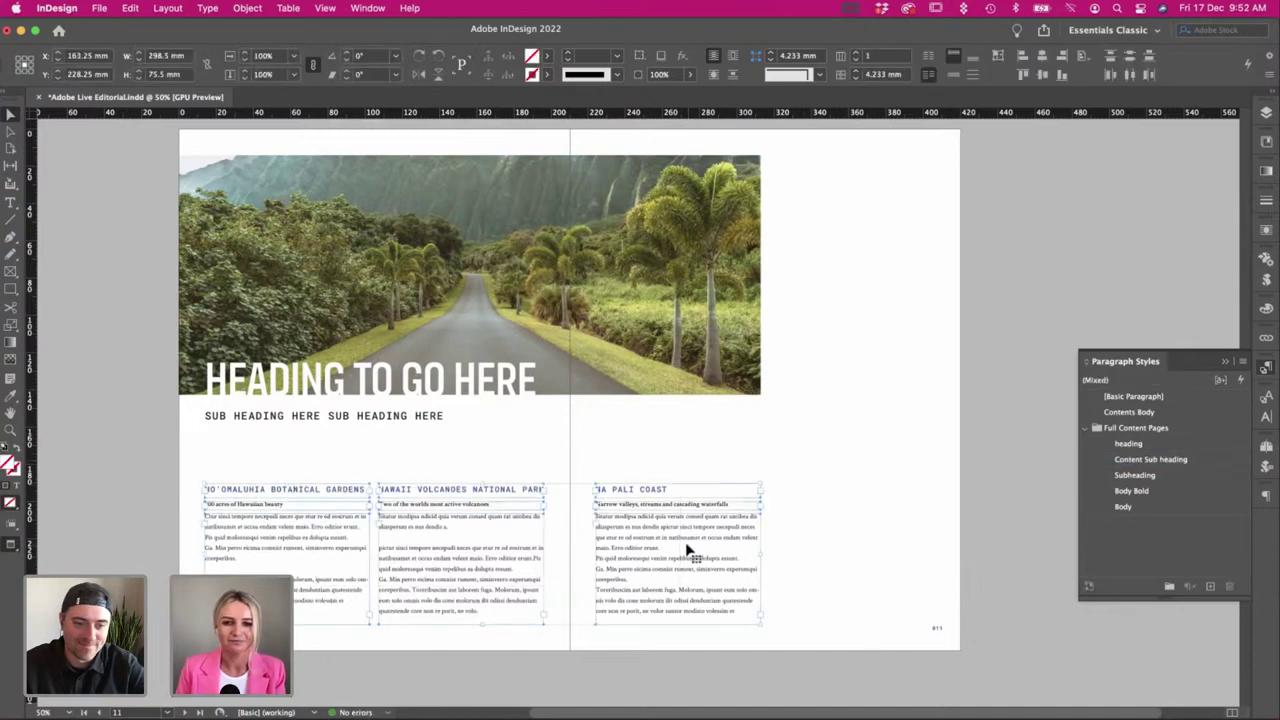
# Move all three text columns up together, closer to the subheading.
pyautogui.press('w')
pyautogui.moveTo(268, 493); pyautogui.dragTo(268, 526)
pyautogui.click(98, 452)
pyautogui.press('w')
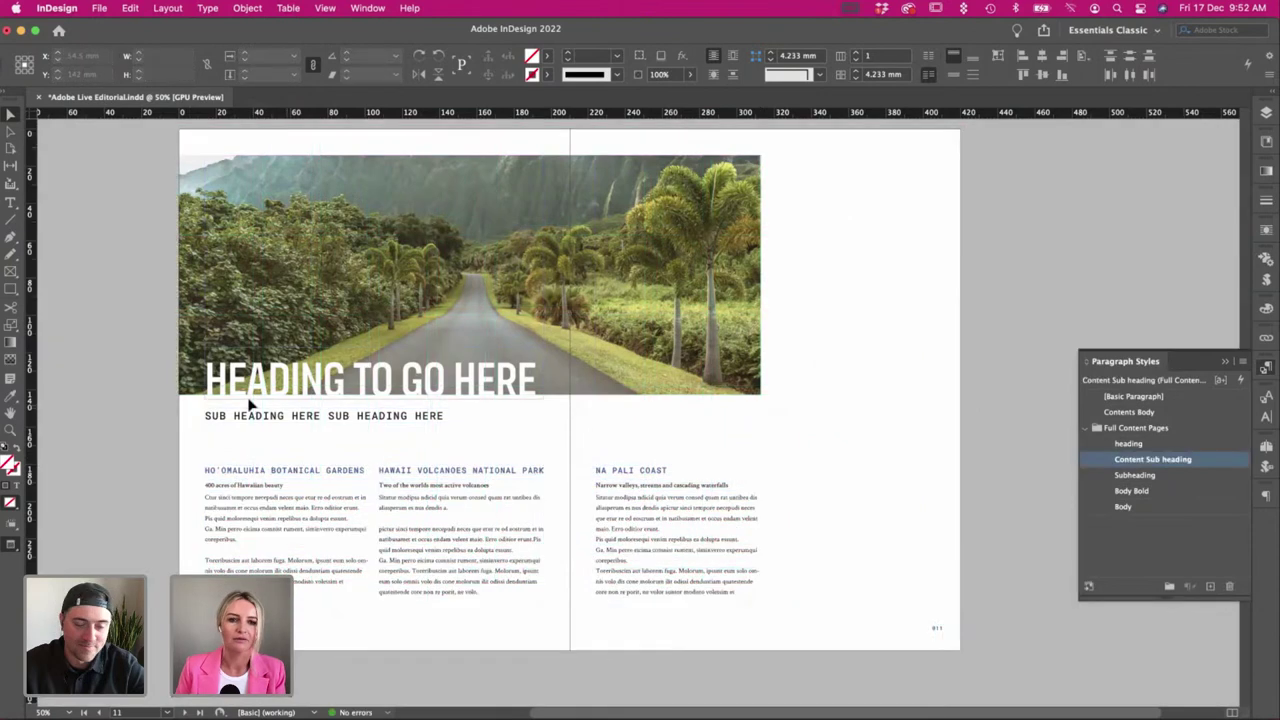
pyautogui.scroll(1, 611, 377)
pyautogui.press('w')
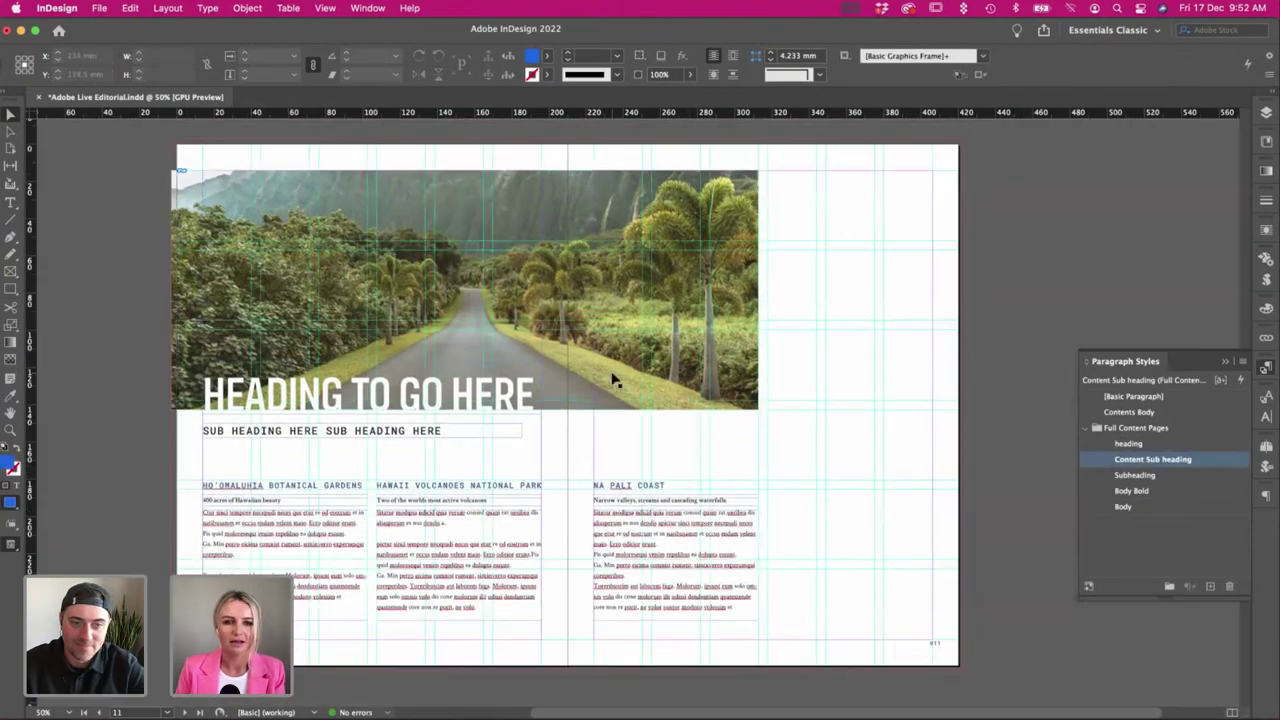
# Move the subheading down just above the text columns and extend the road photo's frame downward to 142 mm high.
pyautogui.click(611, 377)
pyautogui.click(320, 453)
pyautogui.moveTo(274, 436); pyautogui.dragTo(277, 464)
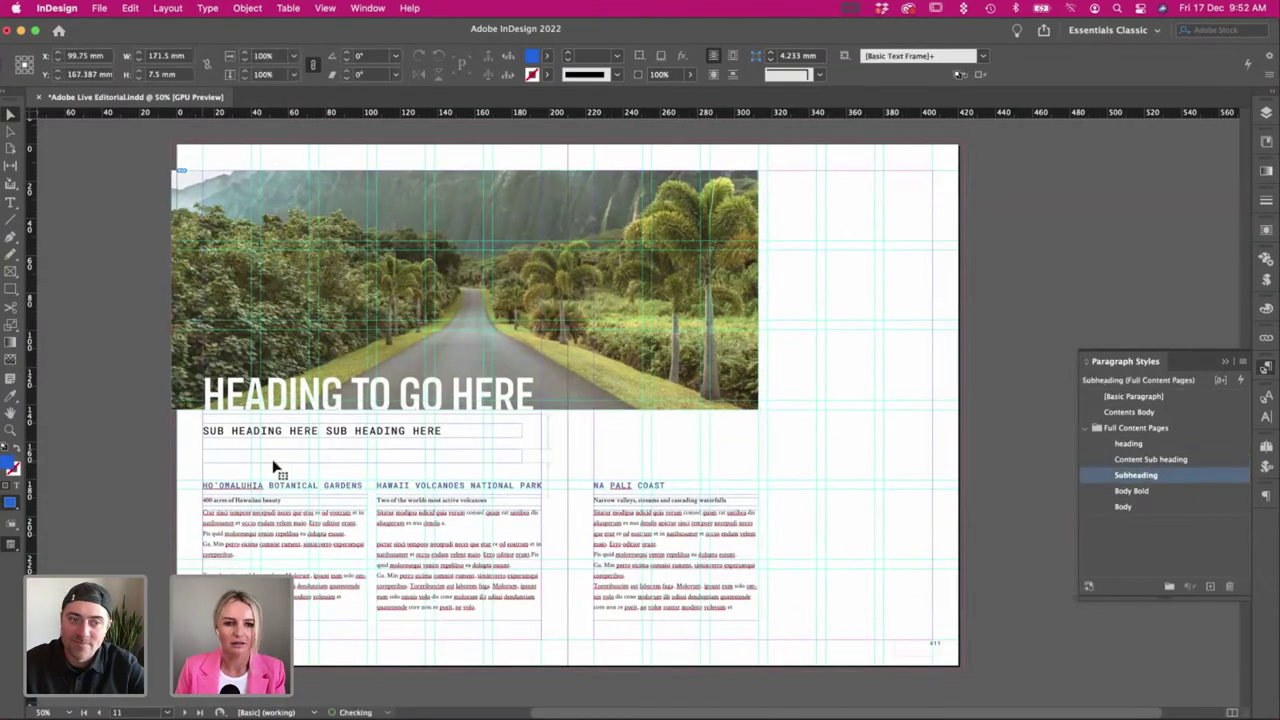
pyautogui.click(458, 362)
pyautogui.press('w')
pyautogui.moveTo(465, 410); pyautogui.dragTo(464, 434)
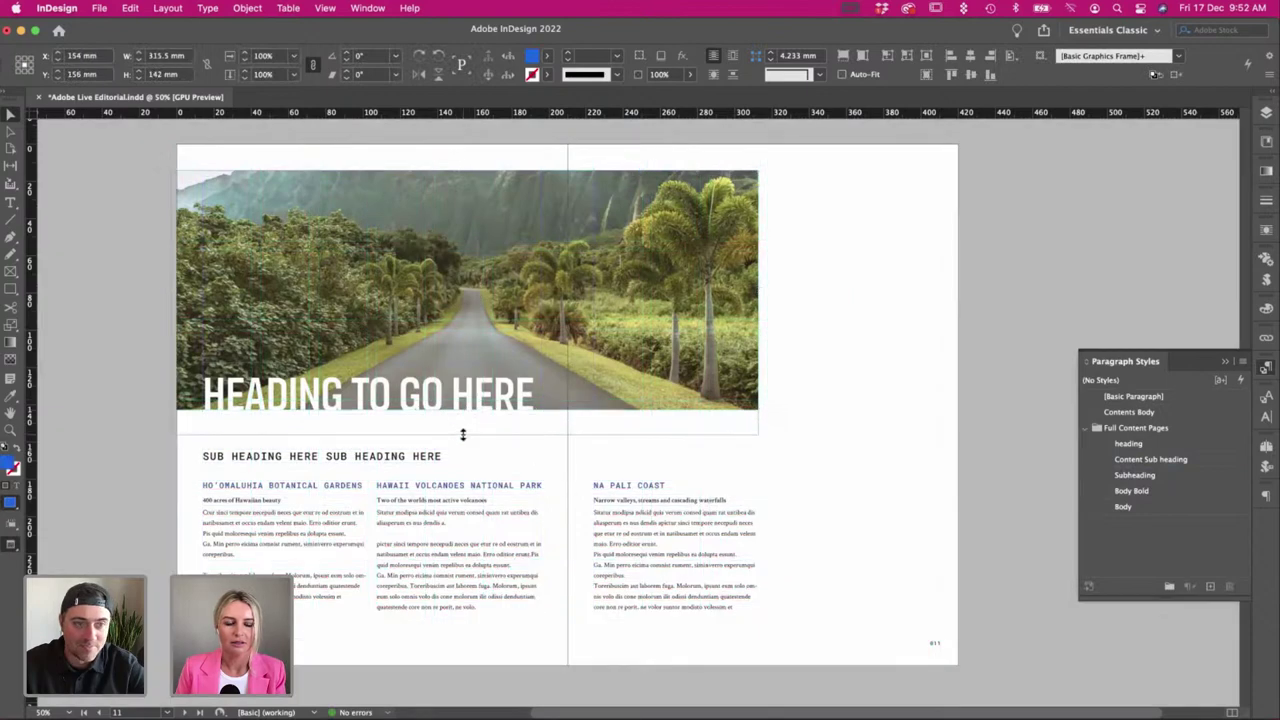
# Move the main heading down to Y 143.911 mm so it sits on the road photo's lower edge.
pyautogui.click(403, 400)
pyautogui.moveTo(403, 400); pyautogui.dragTo(405, 425)
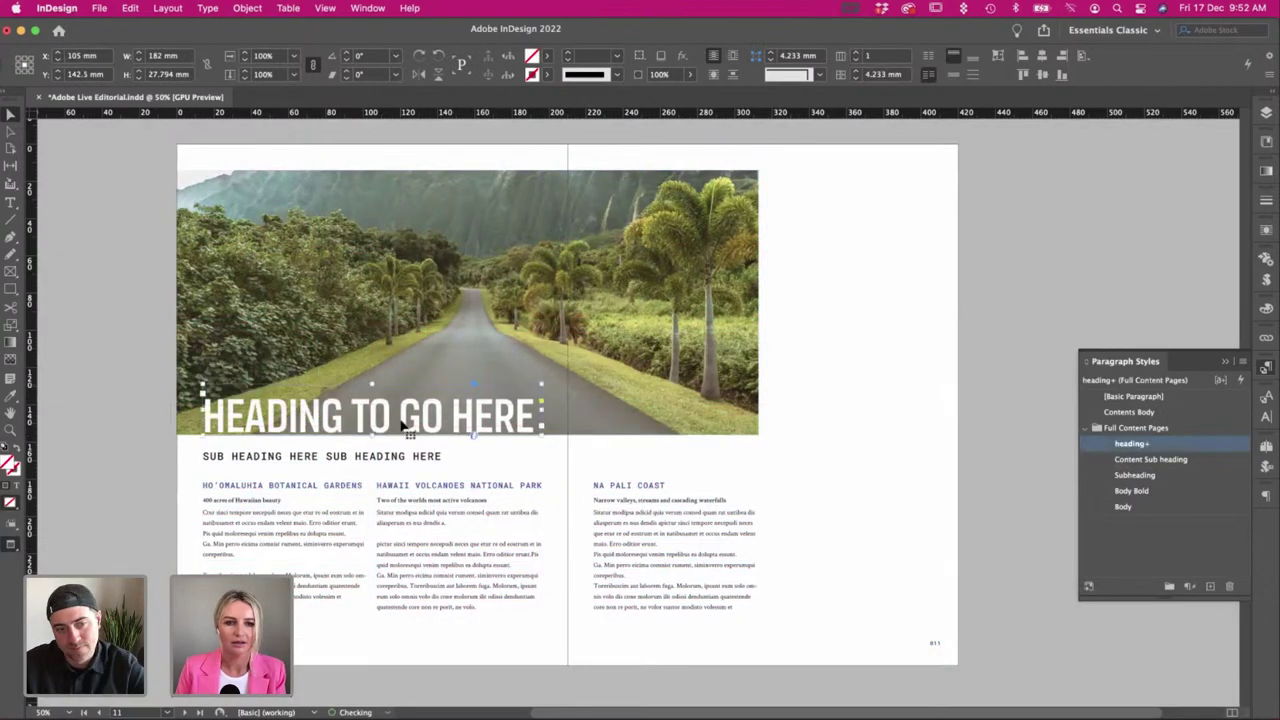
pyautogui.press('Down')
pyautogui.press('Down')
pyautogui.press('Down')
pyautogui.press('Down')
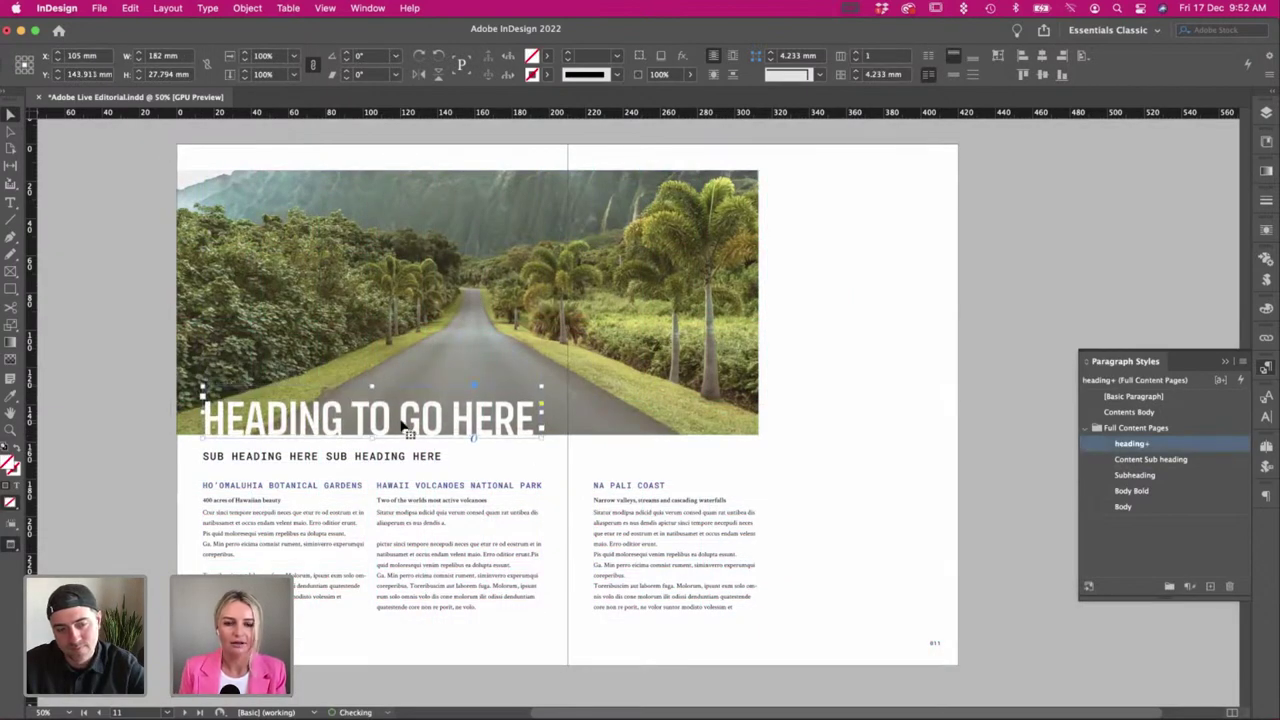
# Shift the subheading slightly up to Y 165.75 mm and check its spacing below the heading against the grid.
pyautogui.click(743, 456)
pyautogui.moveTo(404, 463); pyautogui.dragTo(404, 460)
pyautogui.press('w')
pyautogui.moveTo(268, 468); pyautogui.dragTo(352, 462)
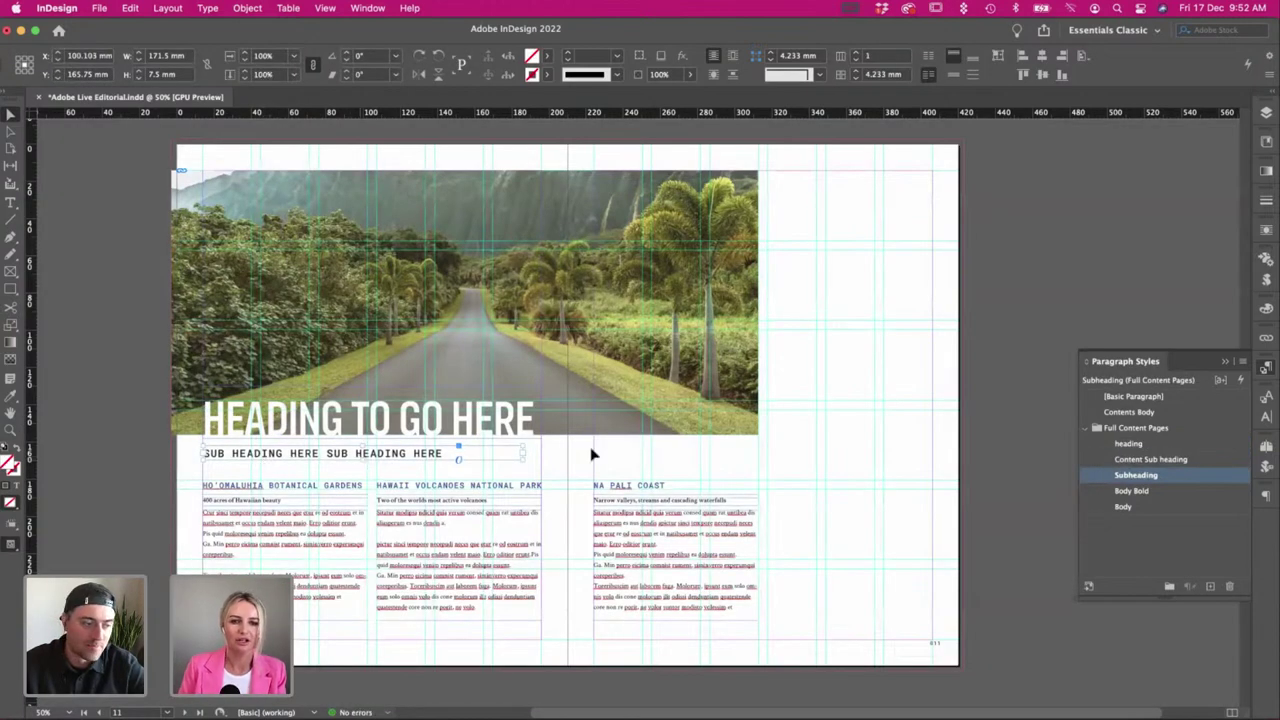
pyautogui.click(712, 445)
pyautogui.press('w')
pyautogui.click(303, 407)
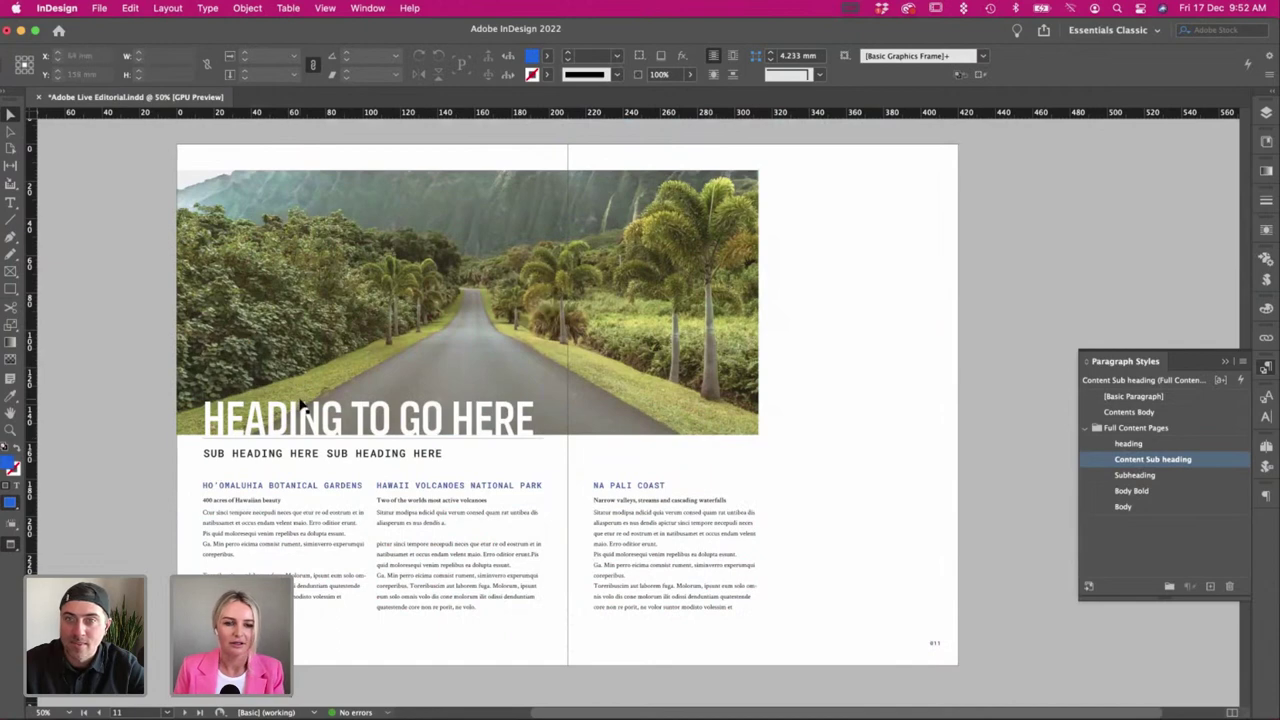
pyautogui.click(811, 443)
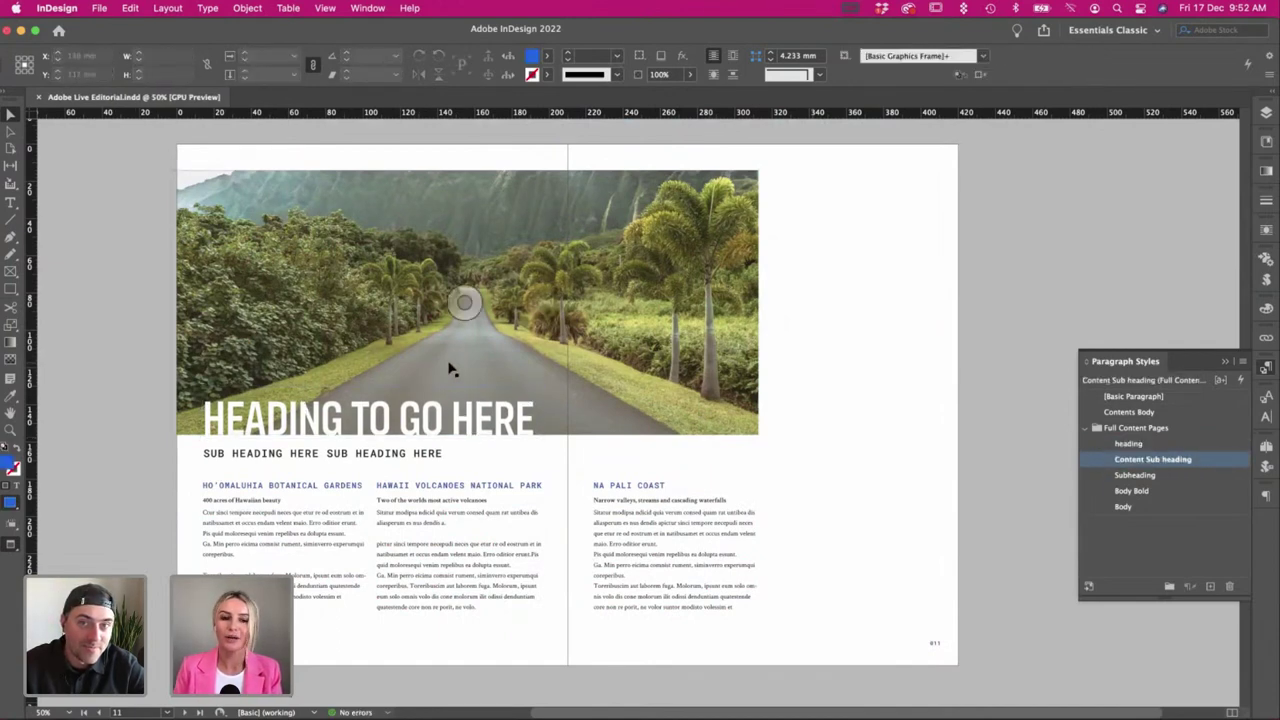
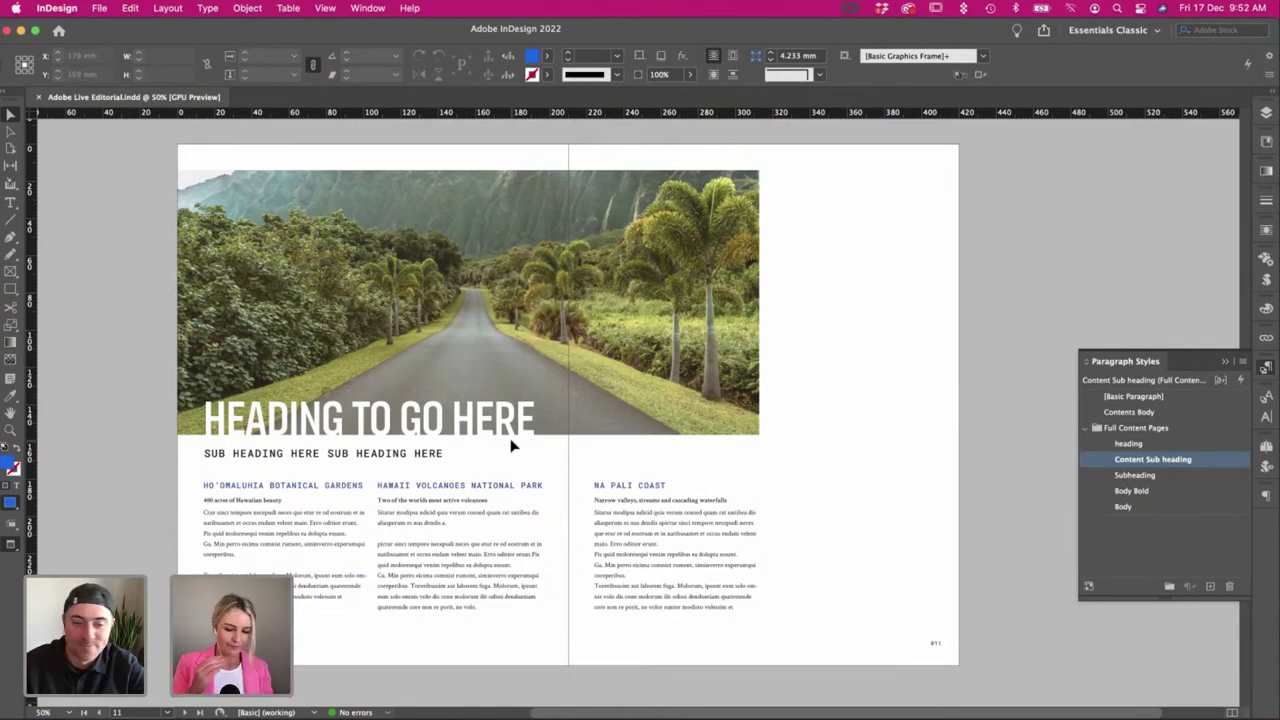
# Shorten the subheading's text frame from its right end and check the heading's alignment with the grid.
pyautogui.click(403, 457)
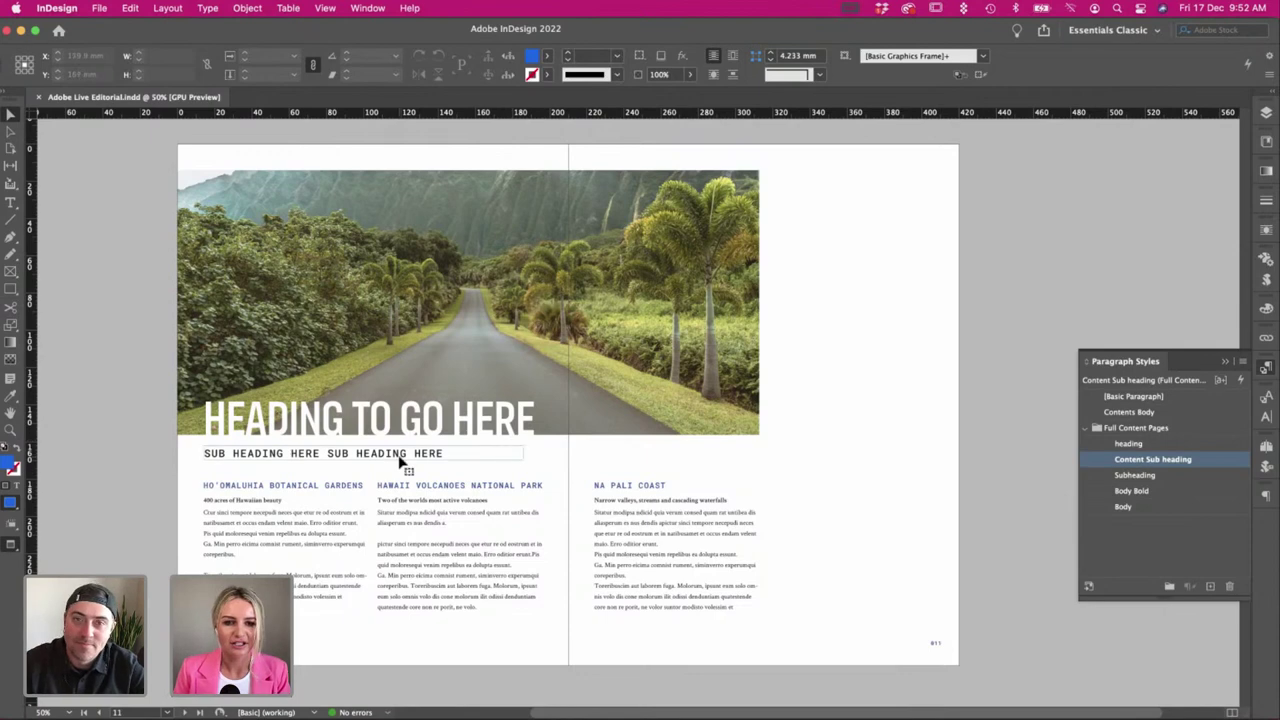
pyautogui.moveTo(526, 461); pyautogui.dragTo(479, 459)
pyautogui.click(63, 401)
pyautogui.press('w')
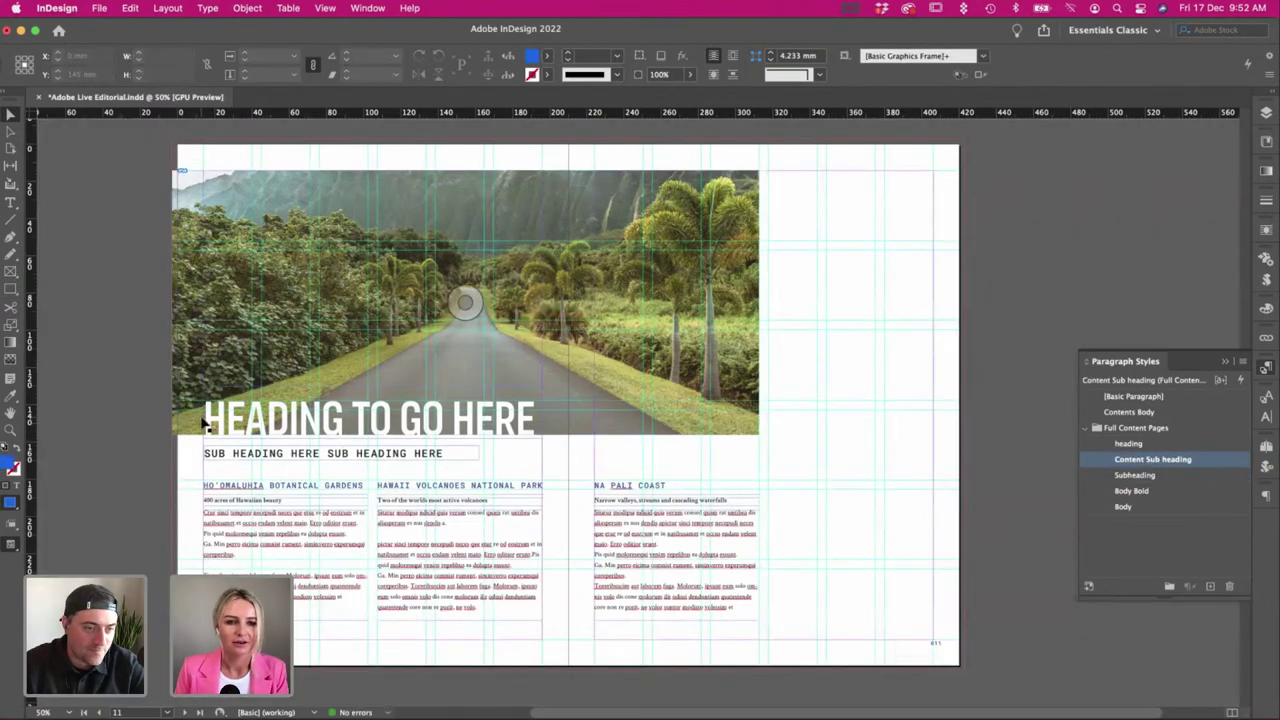
pyautogui.click(205, 423)
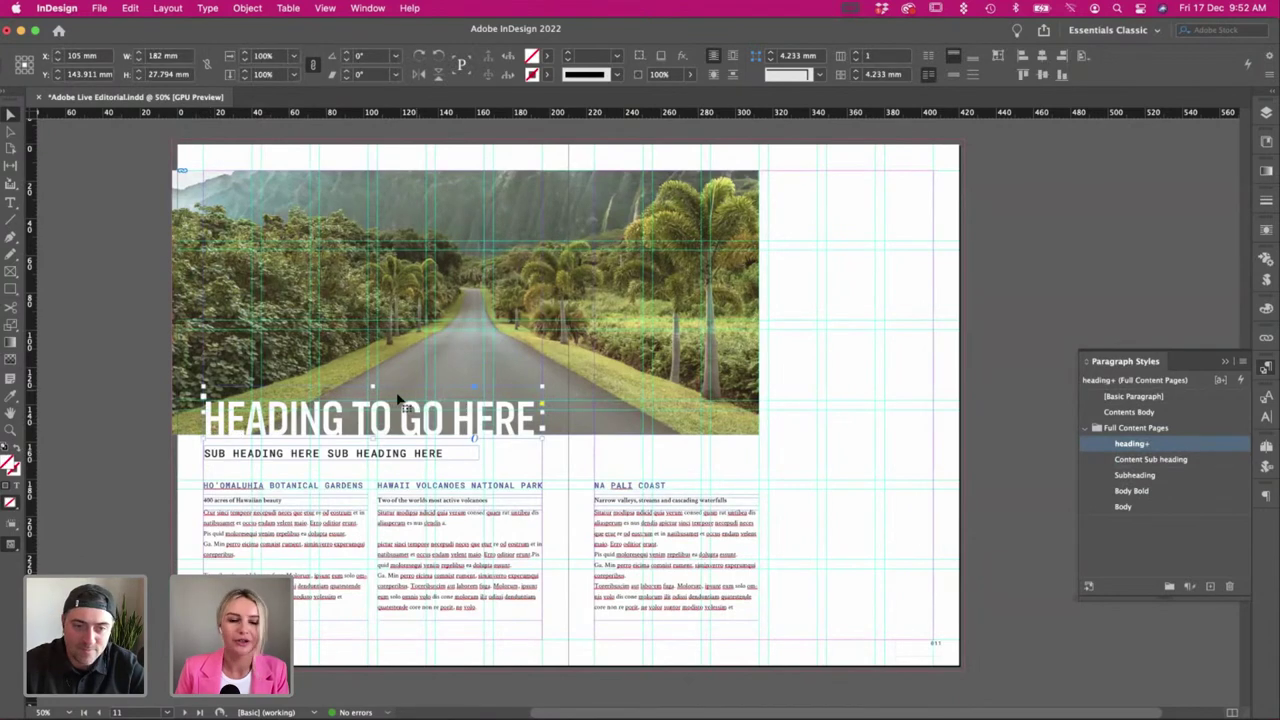
pyautogui.click(70, 625)
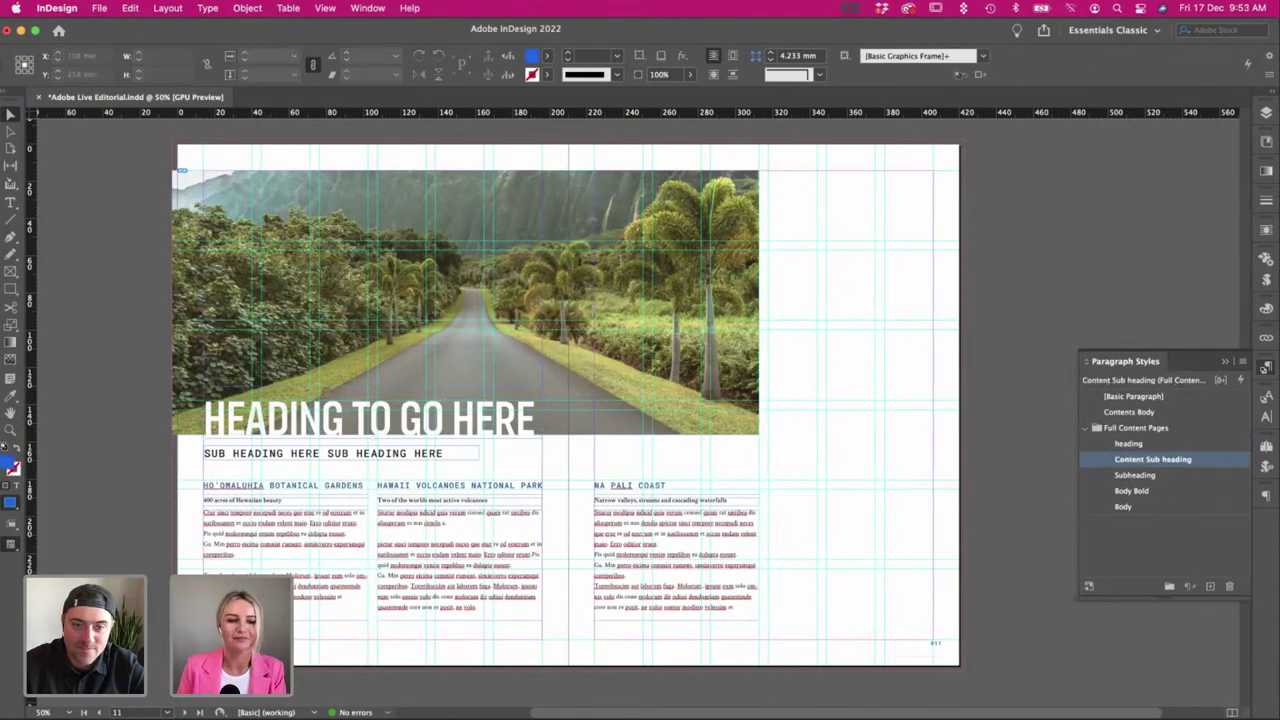
# Switch to Illustrator and look over the artboards of hand-drawn illustrations and lettering.
pyautogui.press('super+Tab')
pyautogui.press('super+minus')
pyautogui.press('super+minus')
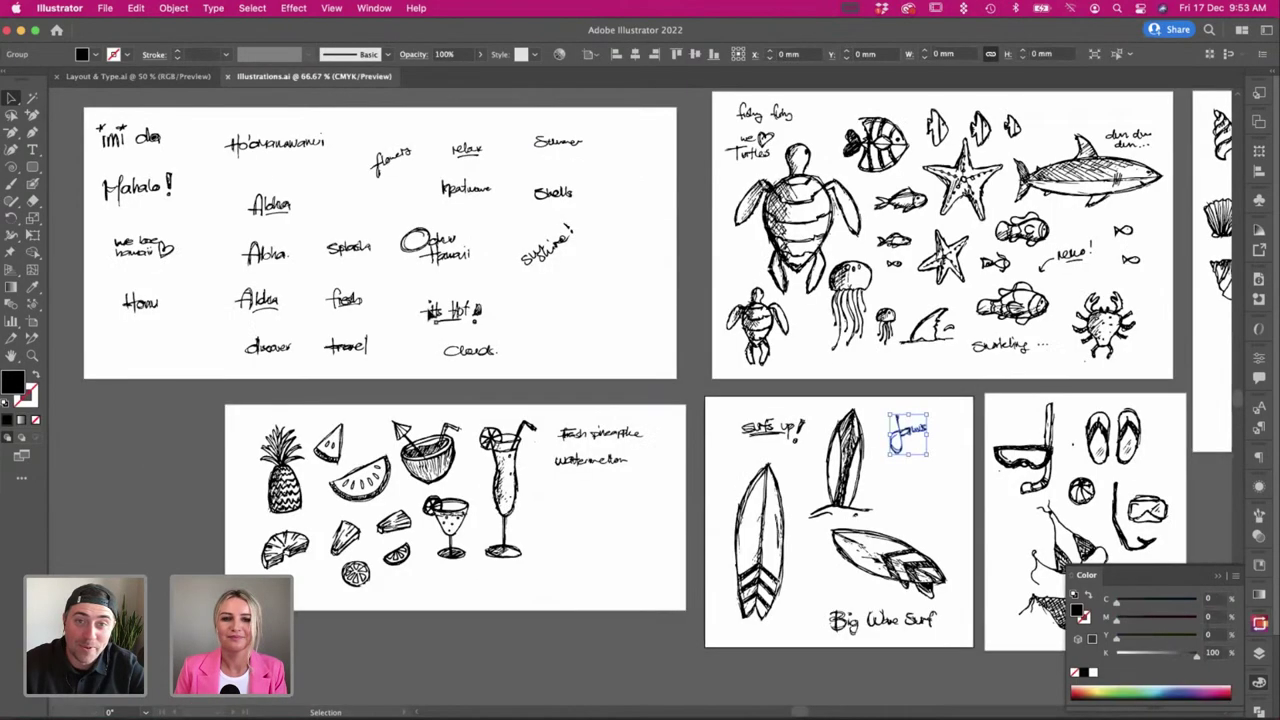
pyautogui.press('super+grave')
pyautogui.press('super+minus')
pyautogui.scroll(3, 430, 315)
pyautogui.click(466, 347)
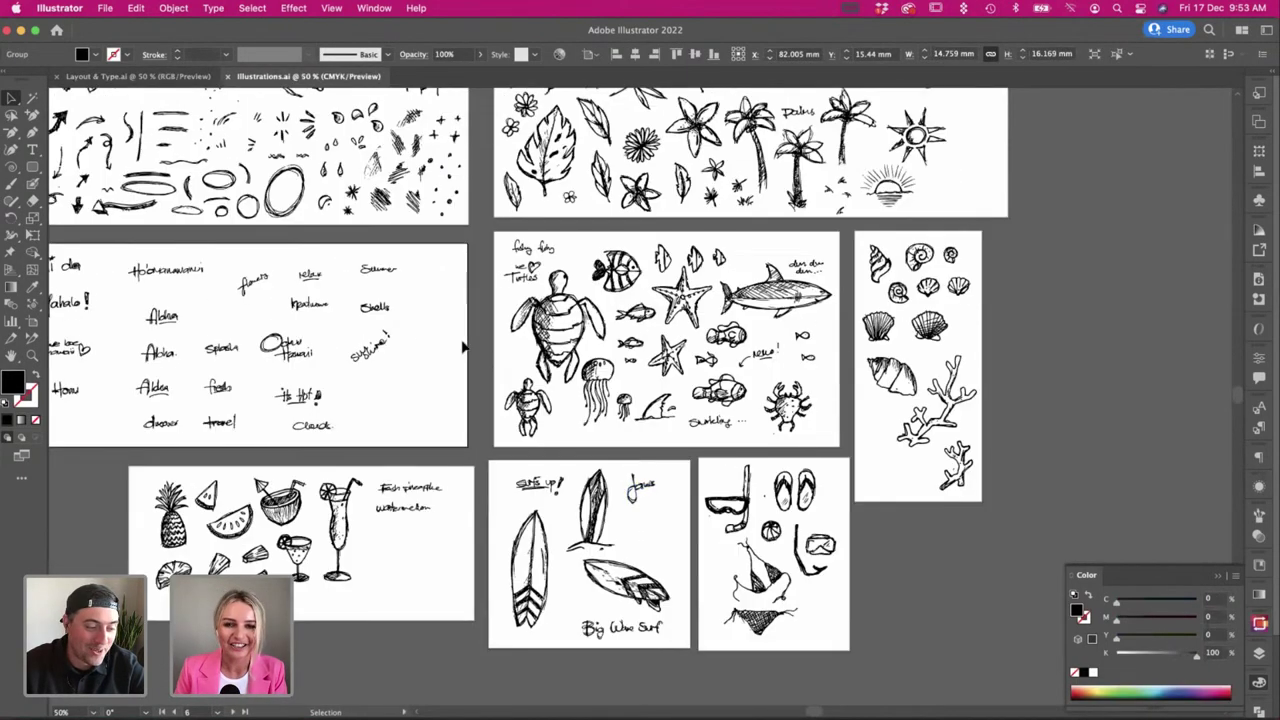
pyautogui.scroll(4, 466, 347)
pyautogui.hscroll(-4, 466, 347)
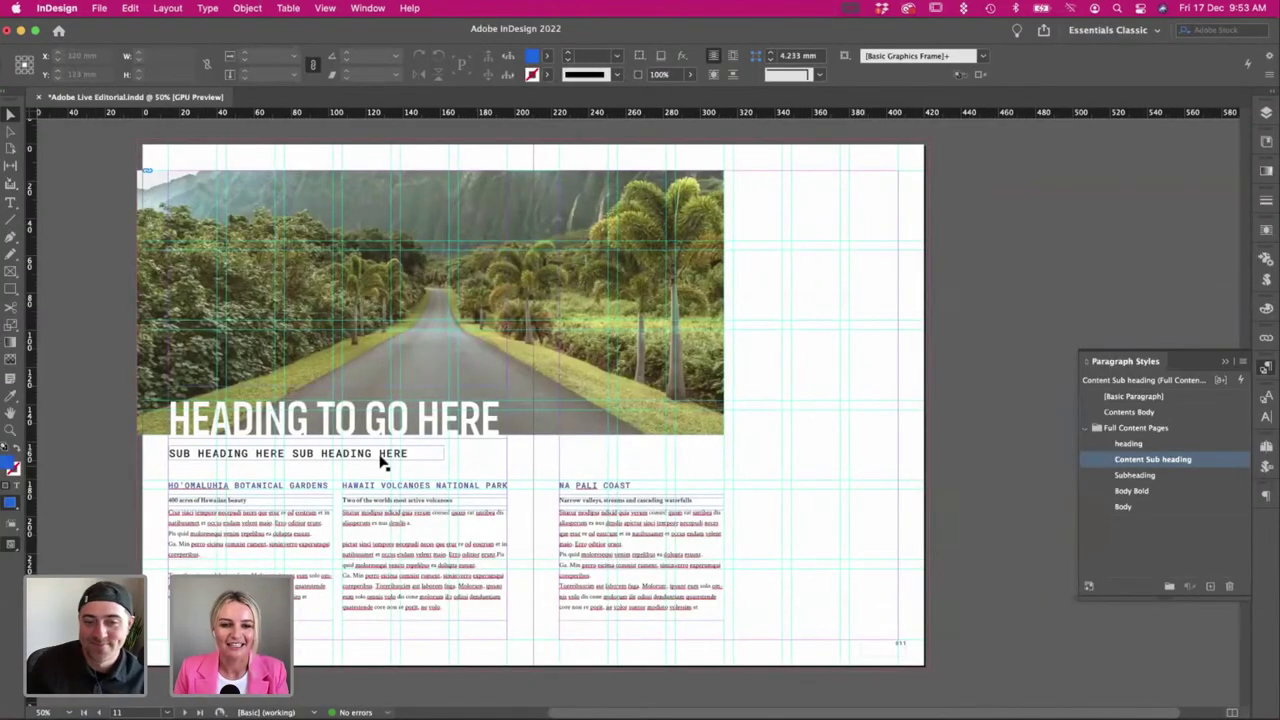
# Switch back to InDesign and trim the subheading's text frame closer to the end of its text.
pyautogui.click(441, 459)
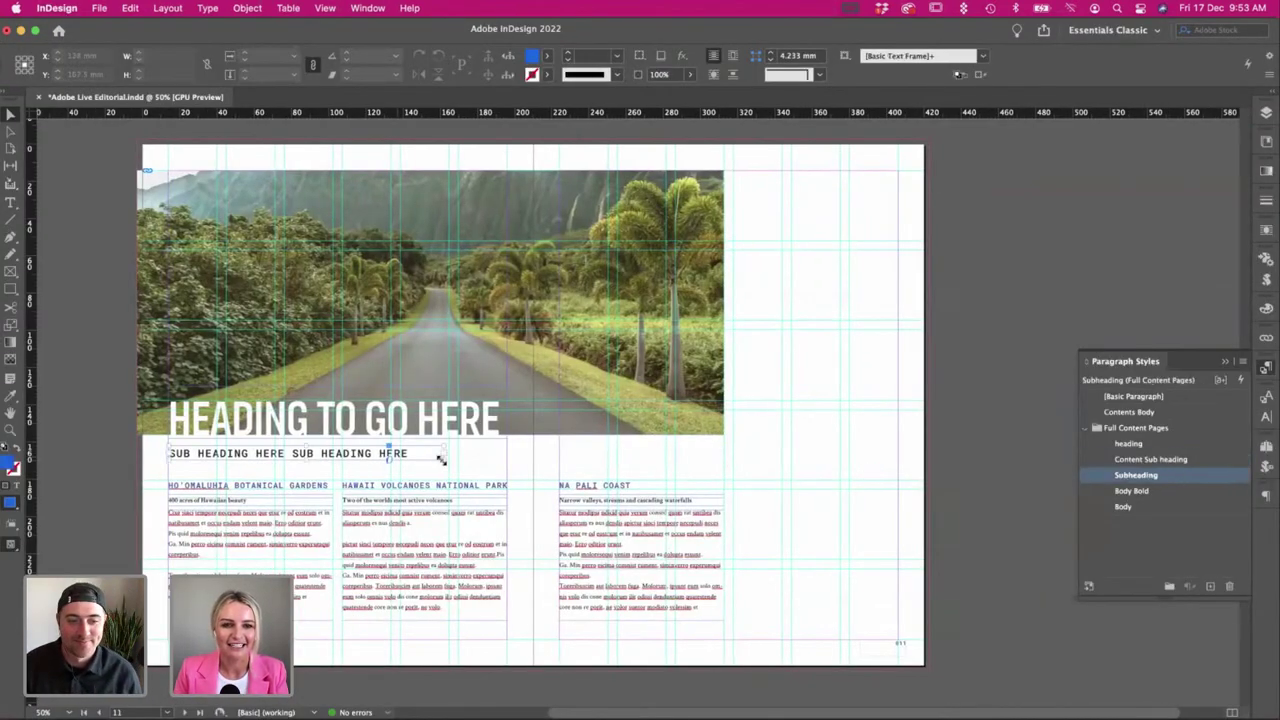
pyautogui.press('w')
pyautogui.moveTo(442, 459); pyautogui.dragTo(424, 460)
pyautogui.click(514, 466)
pyautogui.hscroll(-2, 514, 467)
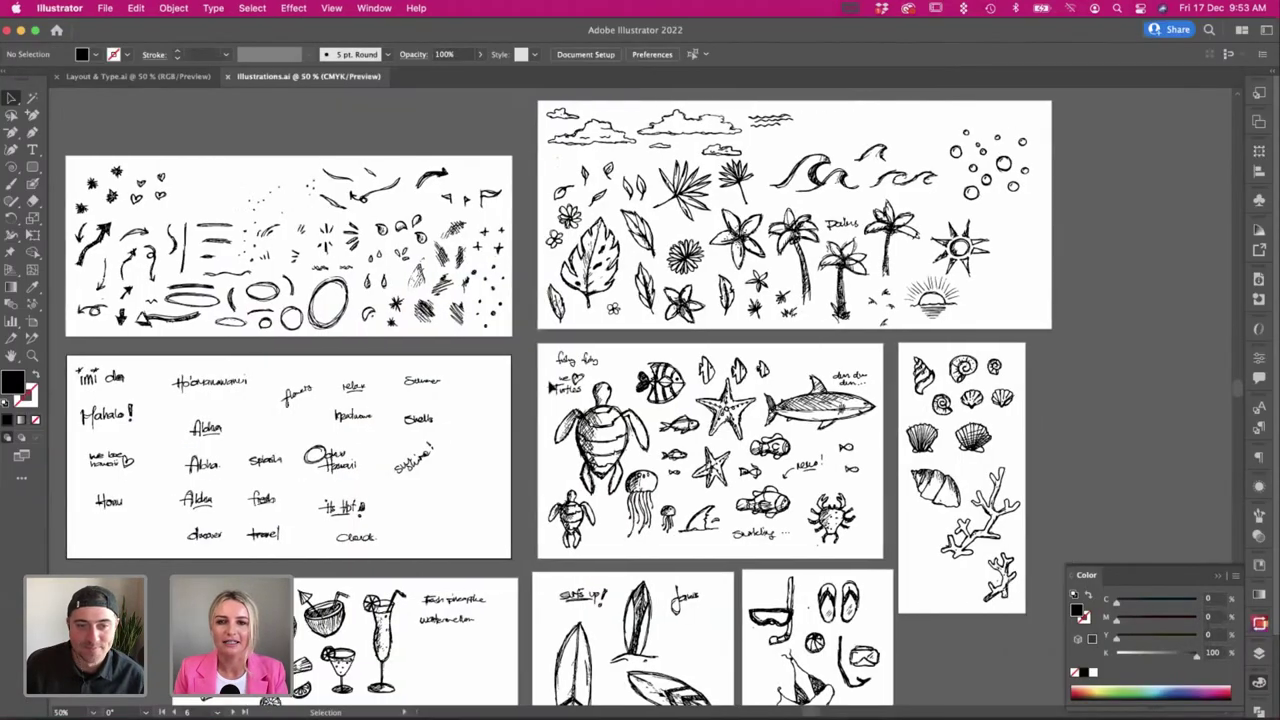
# Switch to Illustrator and copy the leftmost palm tree drawing from the plants artboard.
pyautogui.scroll(3, 640, 400)
pyautogui.hscroll(3, 569, 435)
pyautogui.scroll(-1, 569, 435)
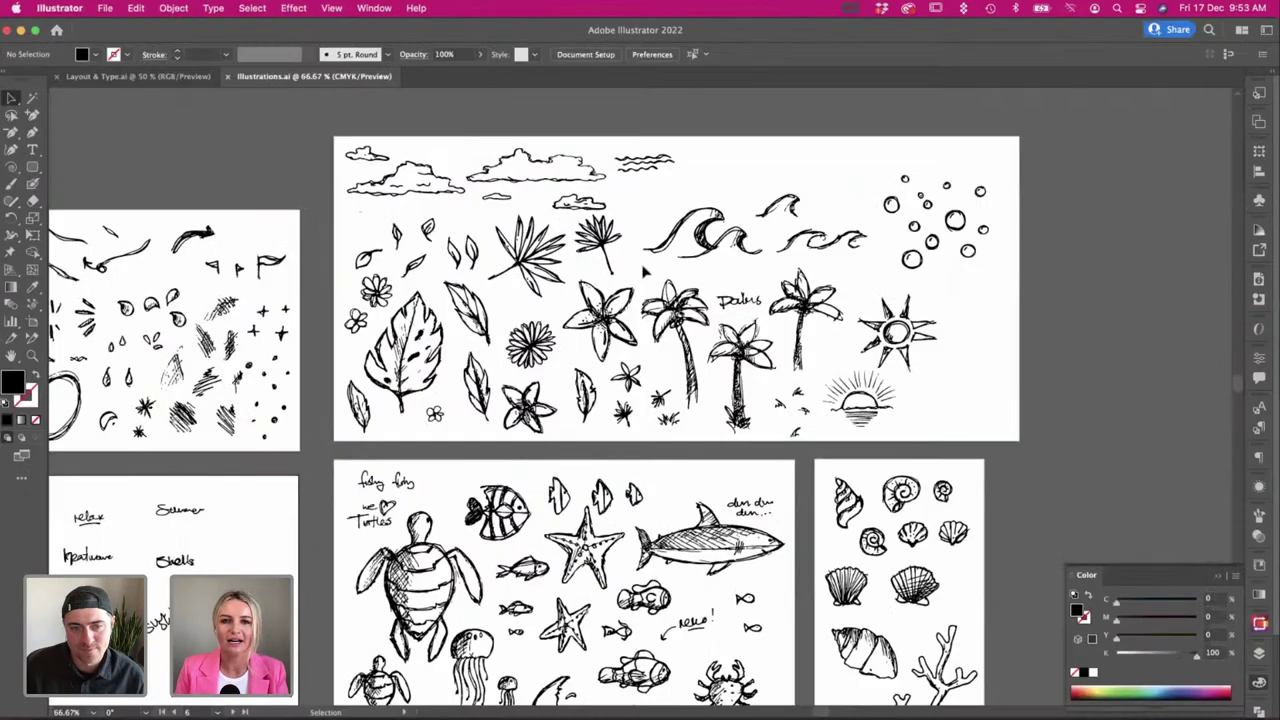
pyautogui.hscroll(2, 1039, 327)
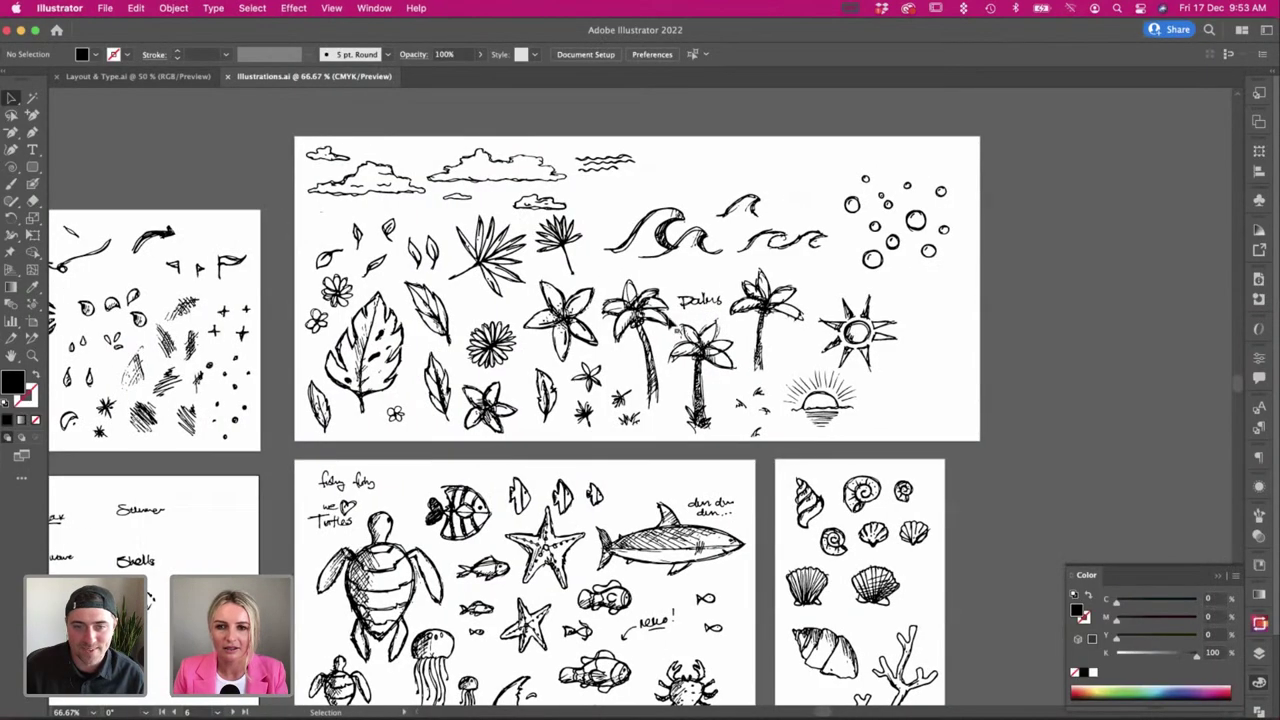
pyautogui.hscroll(3, 515, 421)
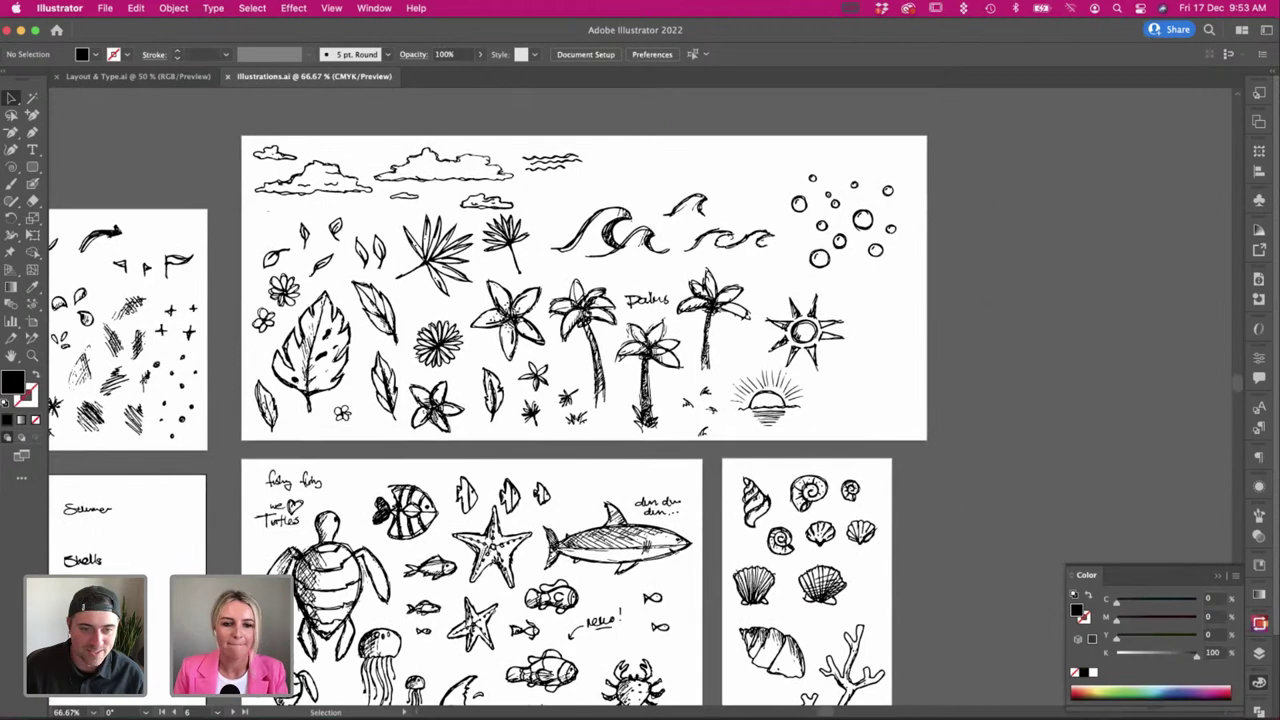
pyautogui.click(600, 370)
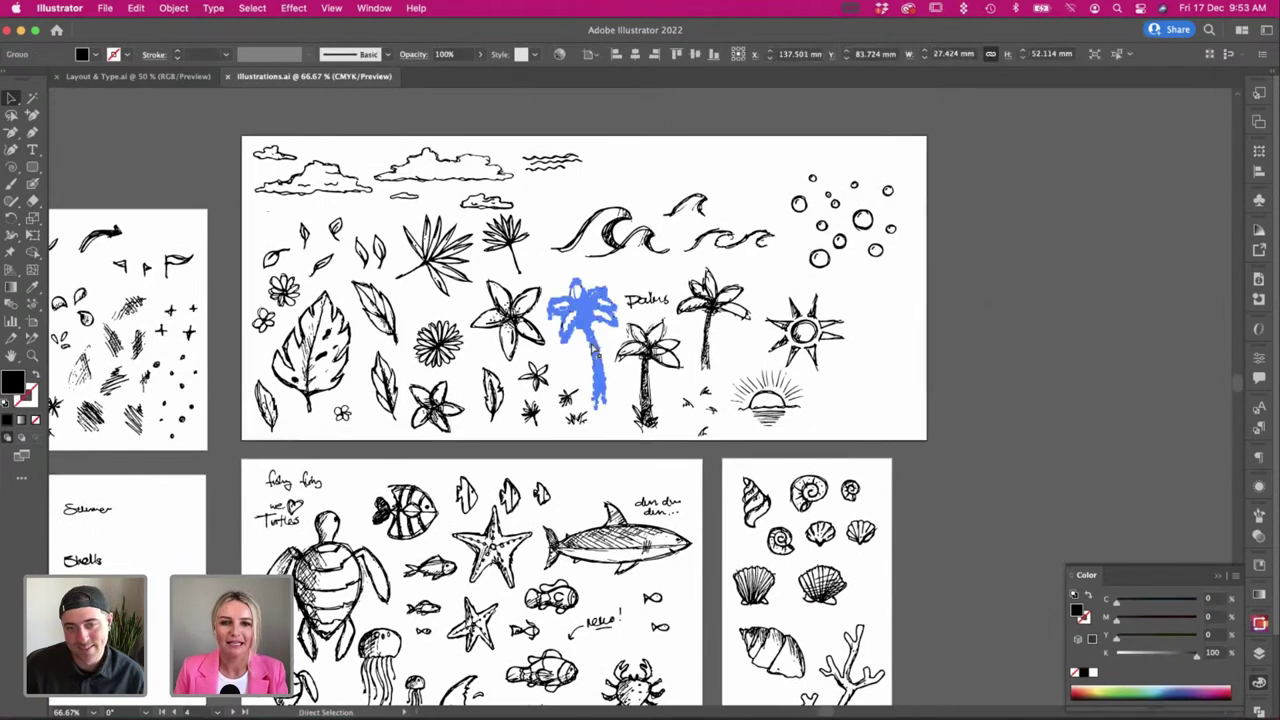
pyautogui.press('super+c')
# Switch to InDesign, paste the palm tree and place it slightly enlarged over the road photo's lower edge above the Na Pali Coast column.
pyautogui.press('super+Tab')
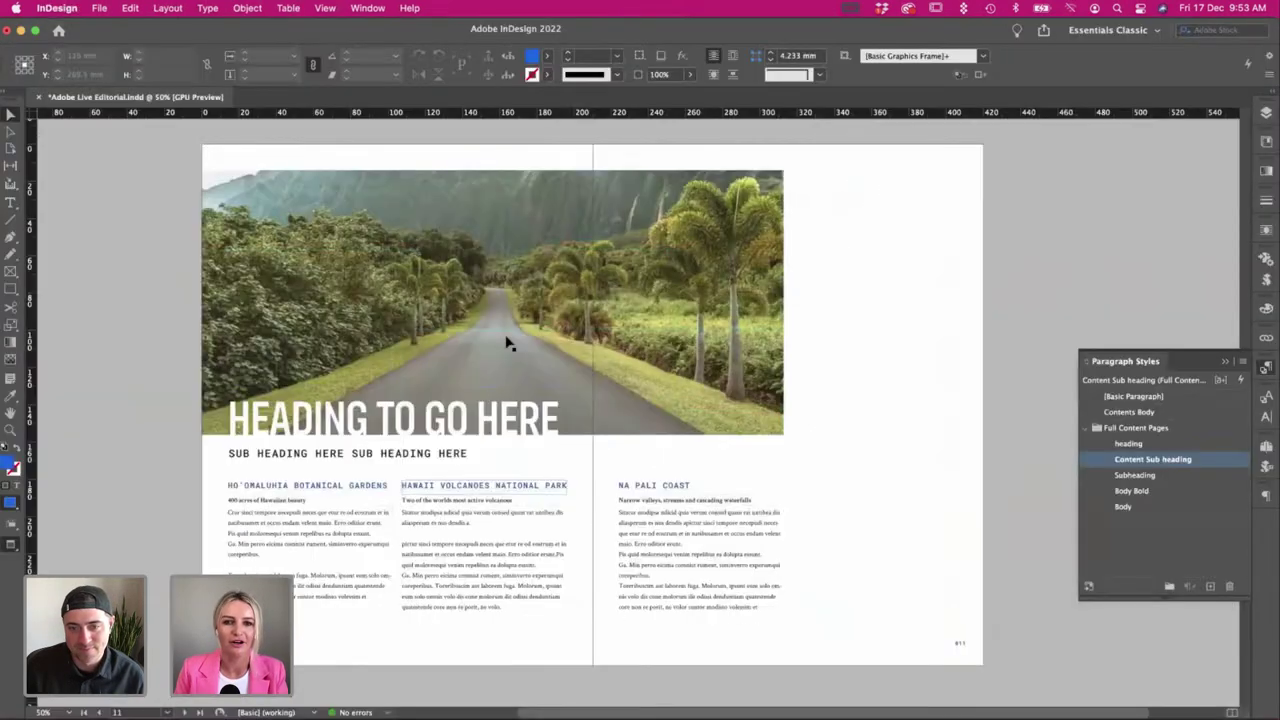
pyautogui.press('super+v')
pyautogui.moveTo(646, 418); pyautogui.dragTo(696, 428)
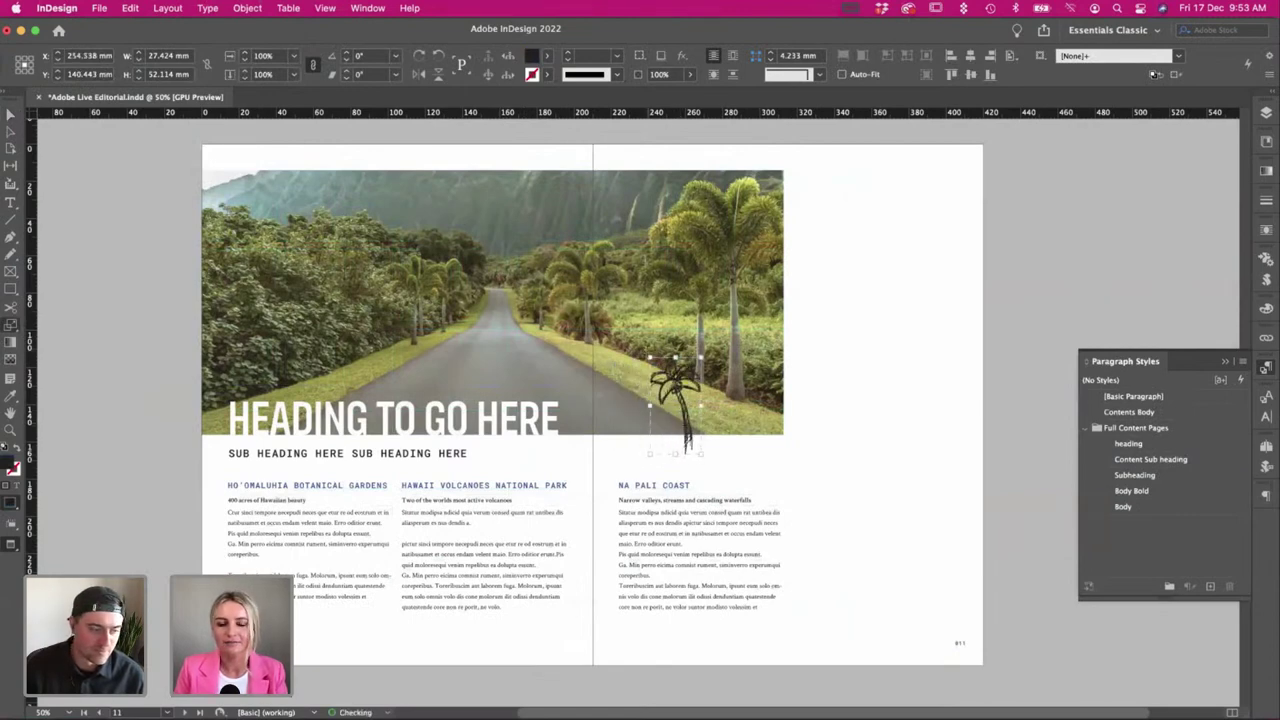
pyautogui.click(849, 463)
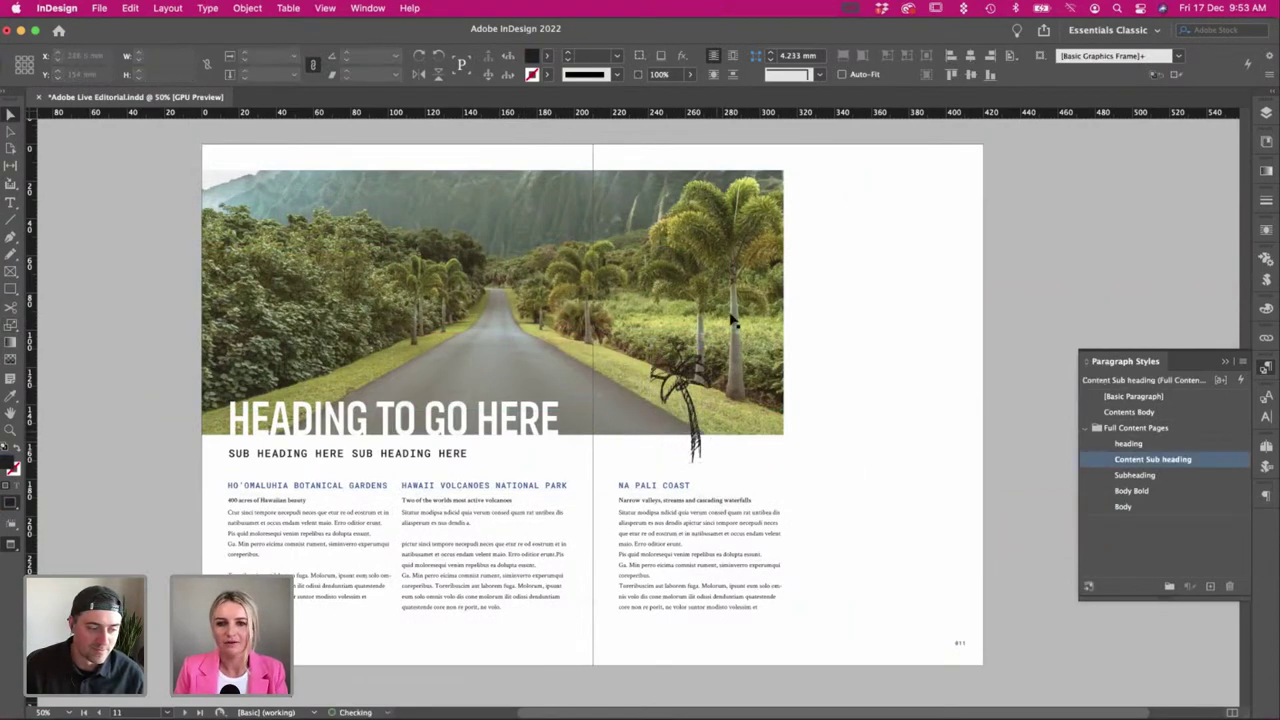
# Switch to Illustrator and copy the middle palm tree with grass at its base.
pyautogui.press('super+Tab')
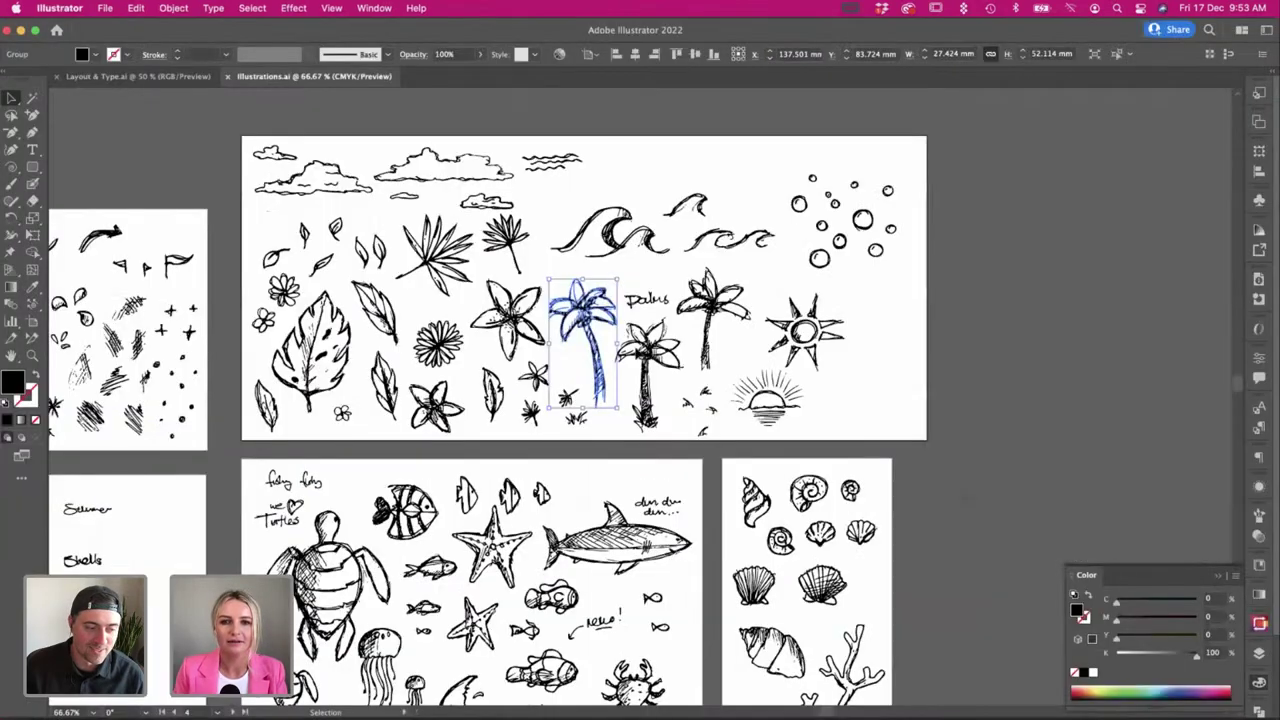
pyautogui.click(643, 353)
pyautogui.moveTo(649, 371); pyautogui.dragTo(650, 371)
# Switch to InDesign and add the second palm beside the first, scaled to about 36.7 mm wide and 62 mm high.
pyautogui.press('super+Tab')
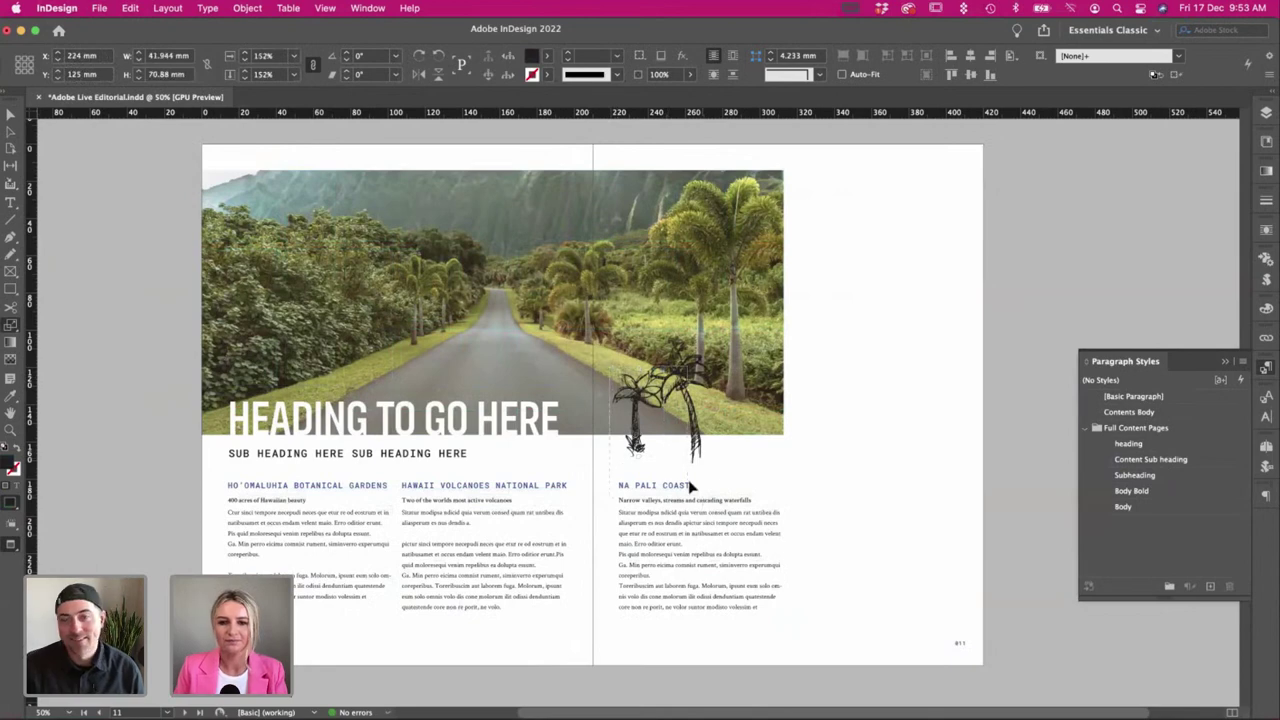
pyautogui.moveTo(690, 487)
pyautogui.mouseDown()
pyautogui.moveTo(745, 483)
pyautogui.moveTo(762, 457)
pyautogui.mouseUp()
pyautogui.press('v')
pyautogui.moveTo(742, 439); pyautogui.dragTo(688, 453)
pyautogui.click(820, 466)
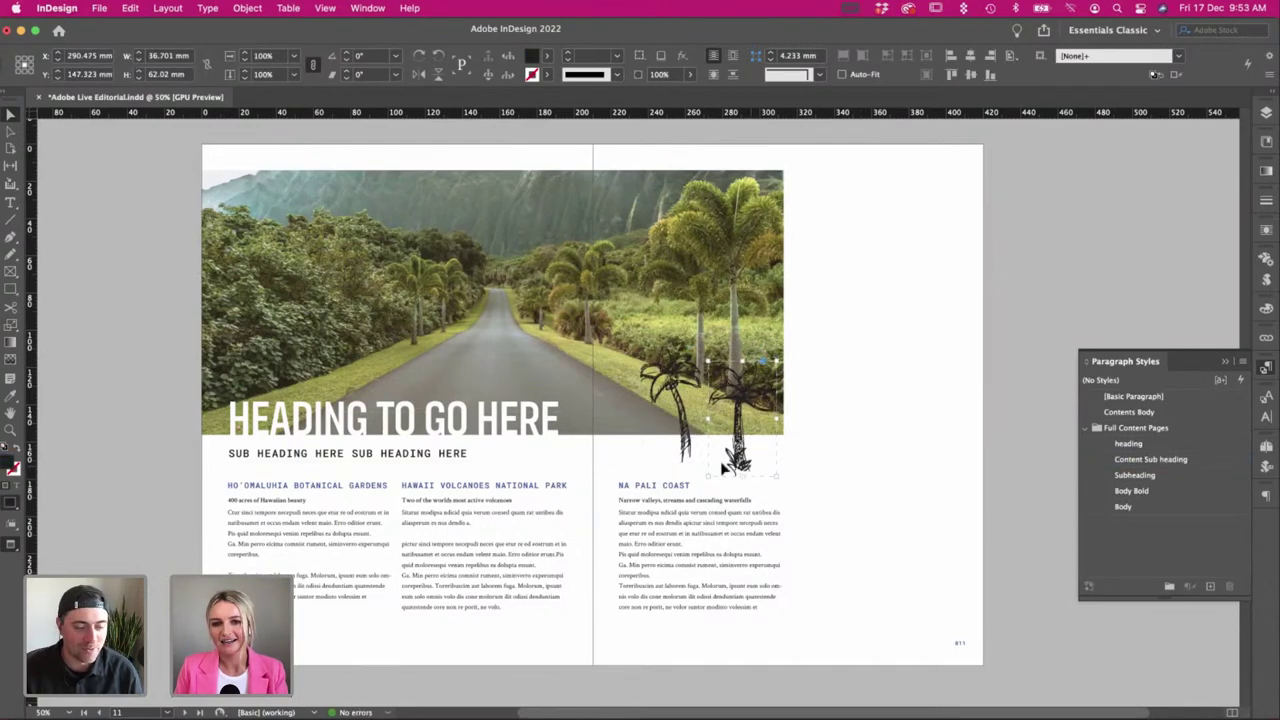
# Adjust the positions of the two palm drawings relative to each other along the photo's lower edge.
pyautogui.moveTo(688, 450); pyautogui.dragTo(699, 449)
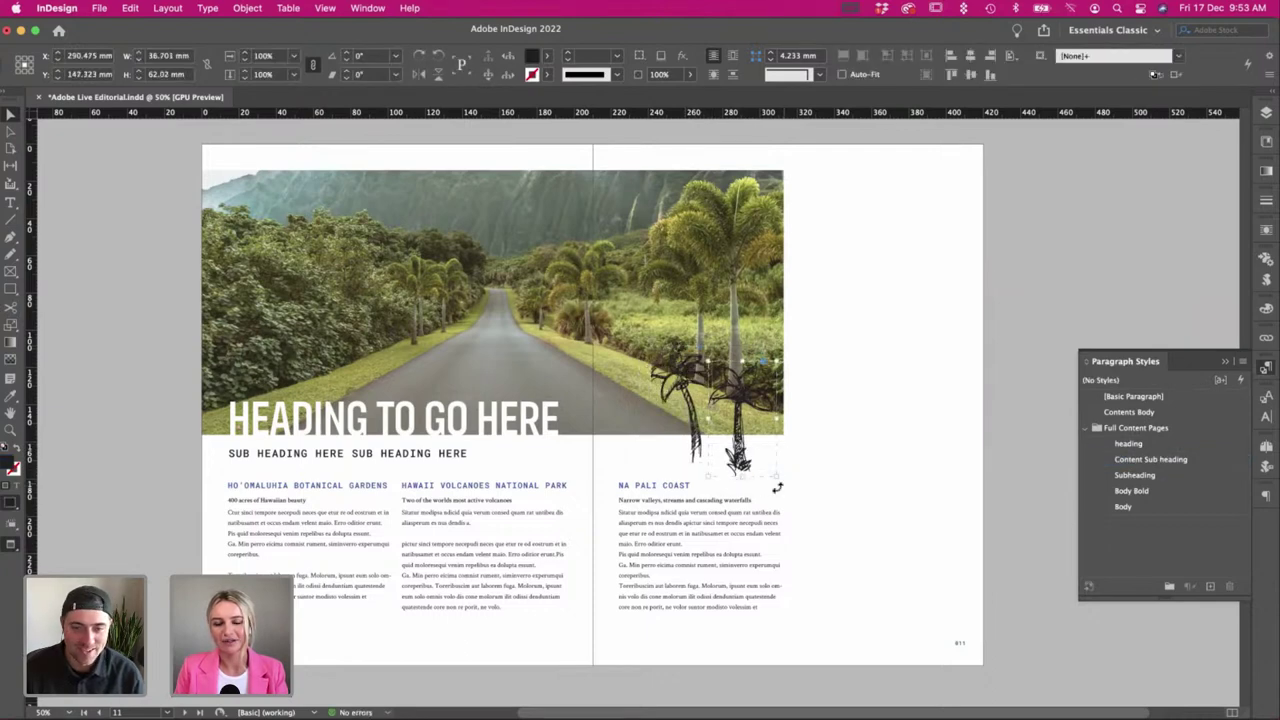
pyautogui.moveTo(777, 488); pyautogui.dragTo(733, 460)
pyautogui.click(810, 463)
pyautogui.click(843, 477)
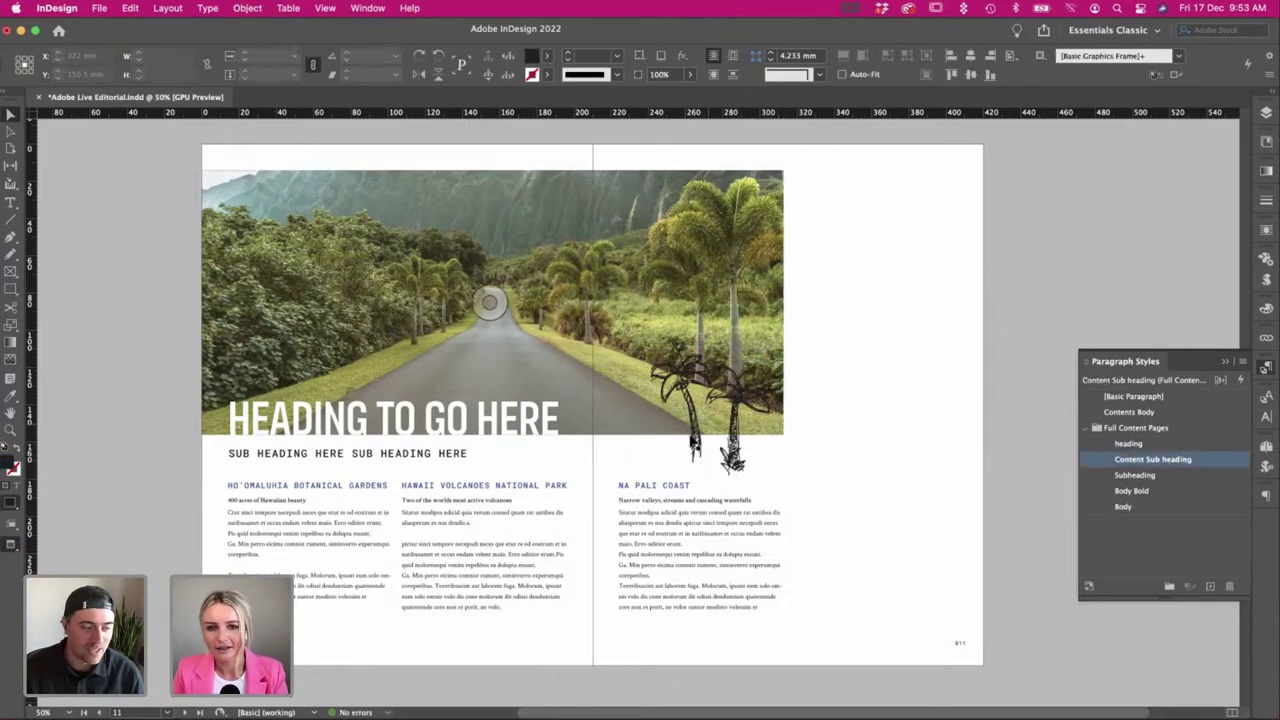
pyautogui.press('super+z')
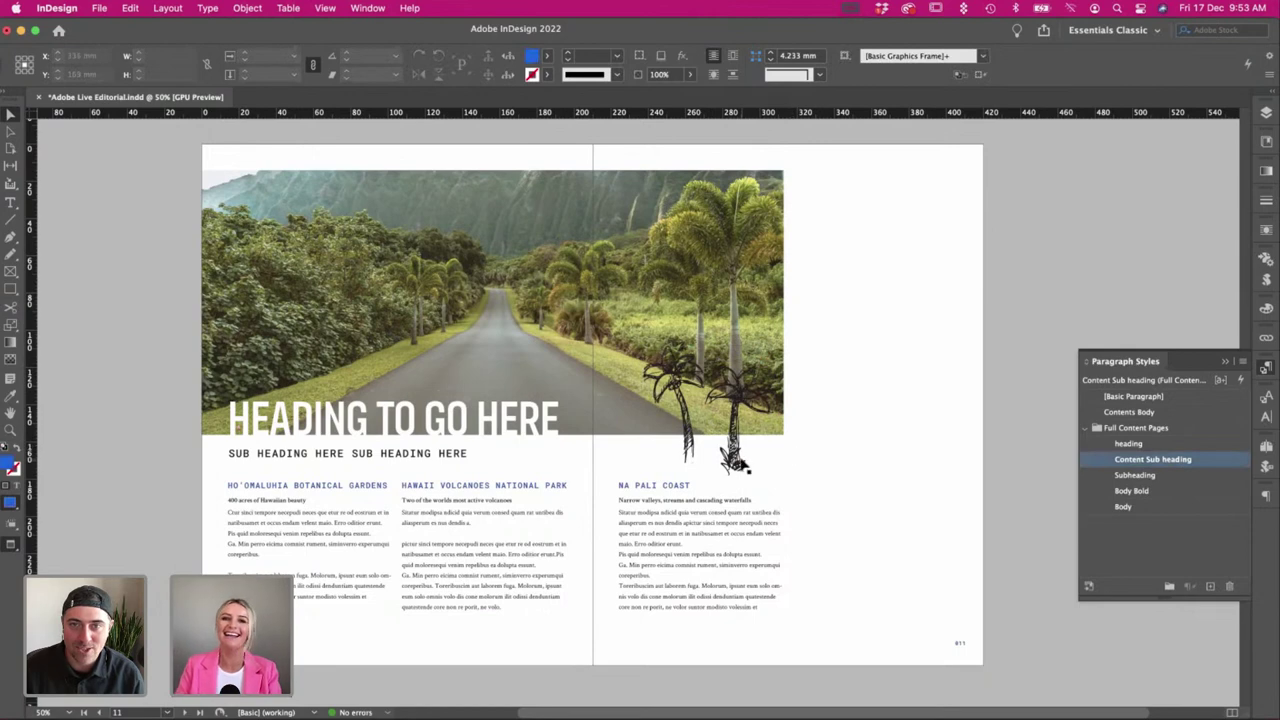
# Shift the palm with the grassy base slightly left, and fine-tune both palms together above the Na Pali Coast column.
pyautogui.moveTo(738, 461); pyautogui.dragTo(734, 466)
pyautogui.click(883, 492)
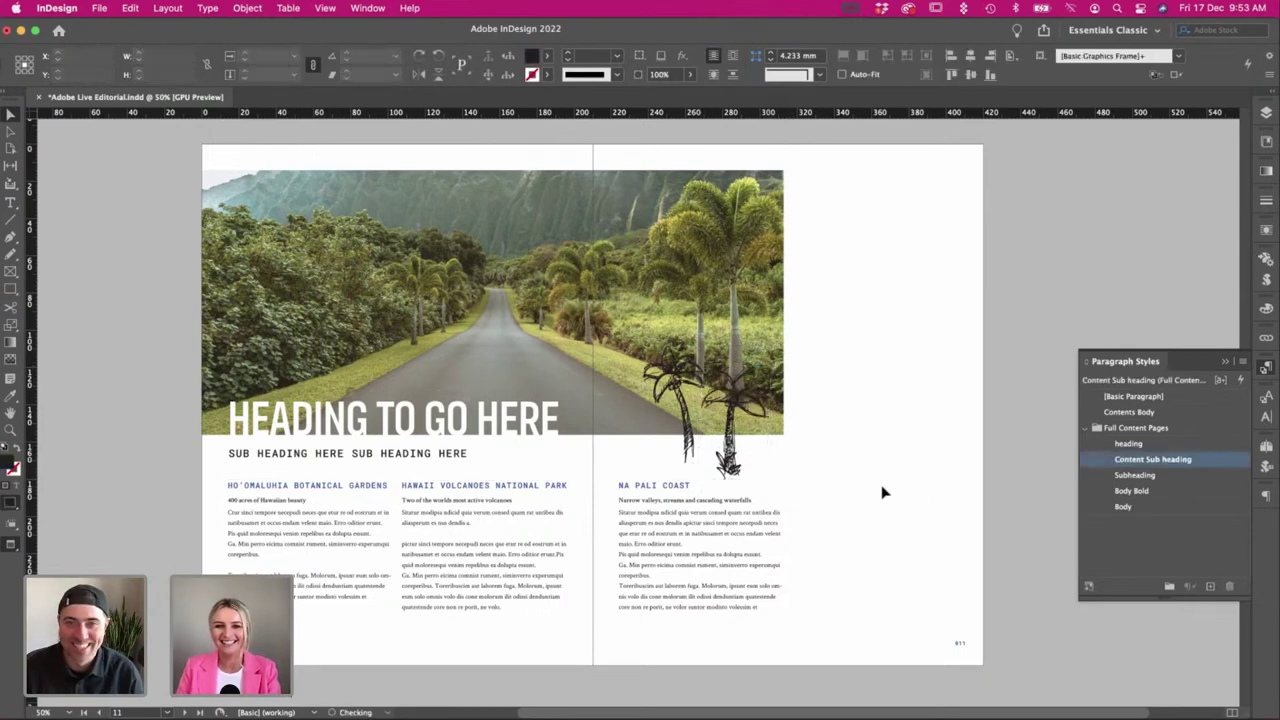
pyautogui.click(755, 481)
pyautogui.click(698, 443)
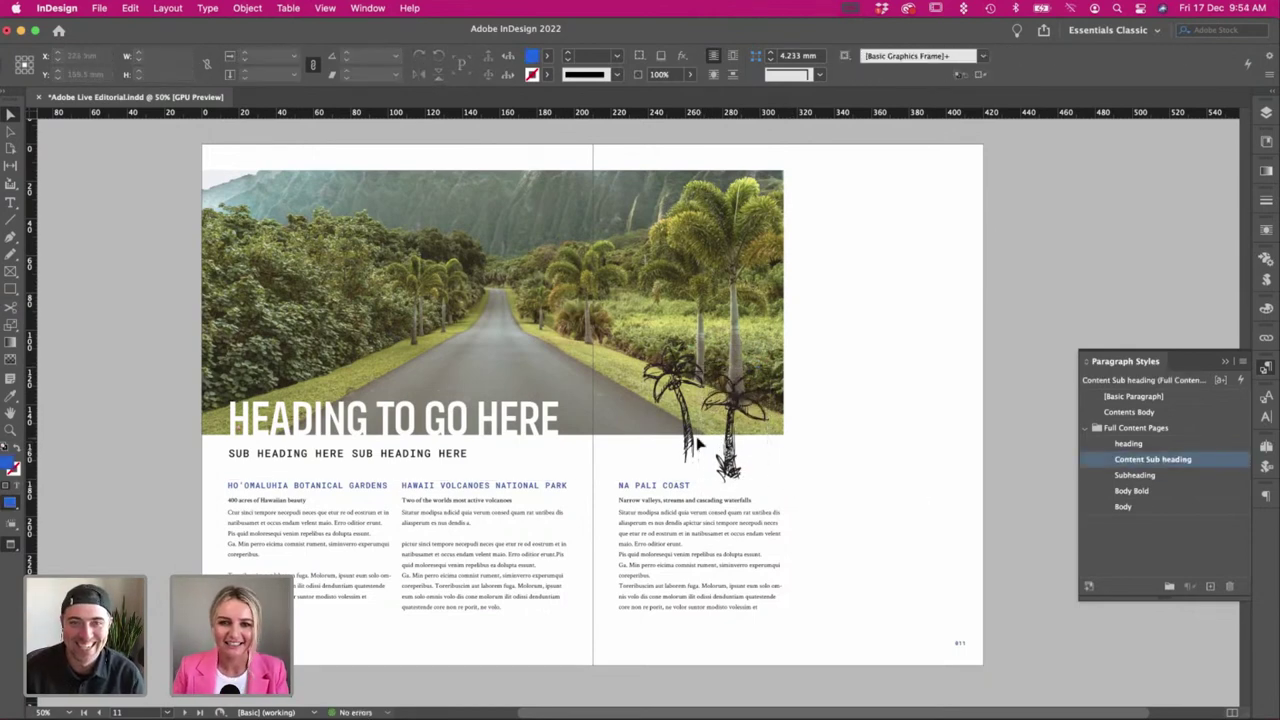
pyautogui.click(694, 448)
pyautogui.keyDown('shift'); pyautogui.click(734, 464); pyautogui.keyUp('shift')
pyautogui.moveTo(734, 464); pyautogui.dragTo(736, 465)
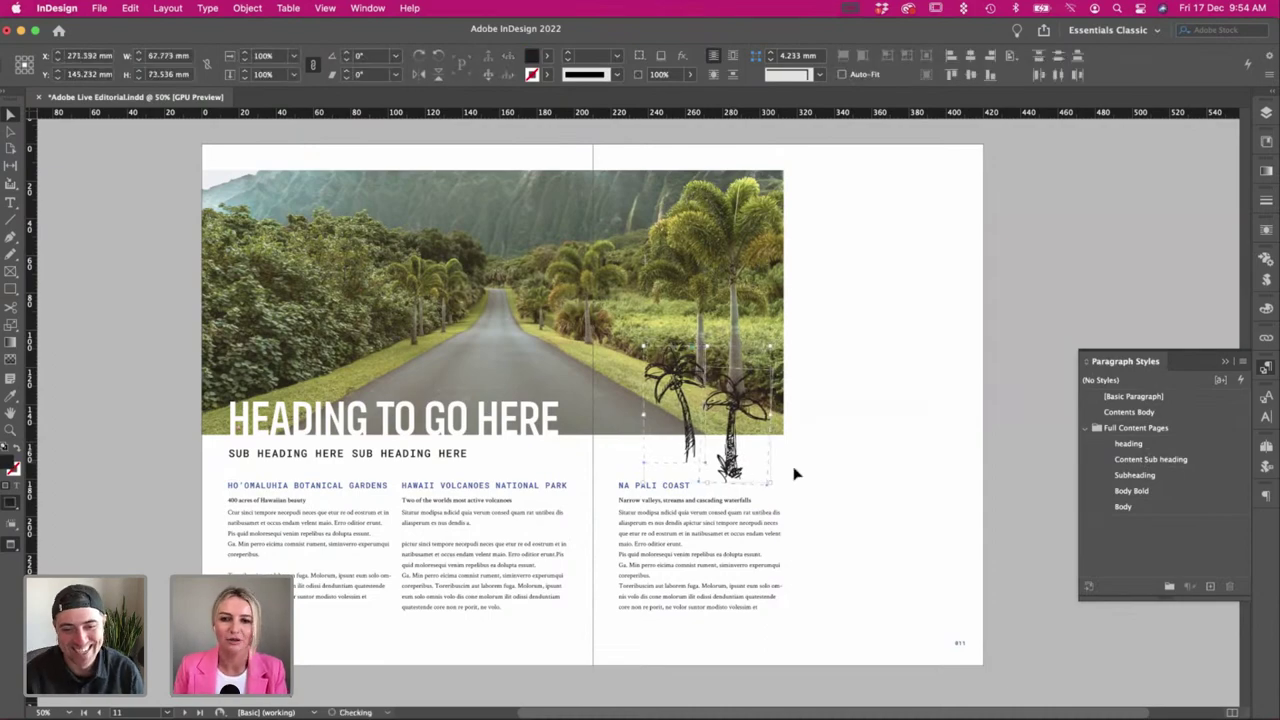
pyautogui.click(764, 485)
# Copy the small grass tuft beside the middle palm in Illustrator, paste it in InDesign and scale it to about 5.2 × 4.4 mm.
pyautogui.press('super+Tab')
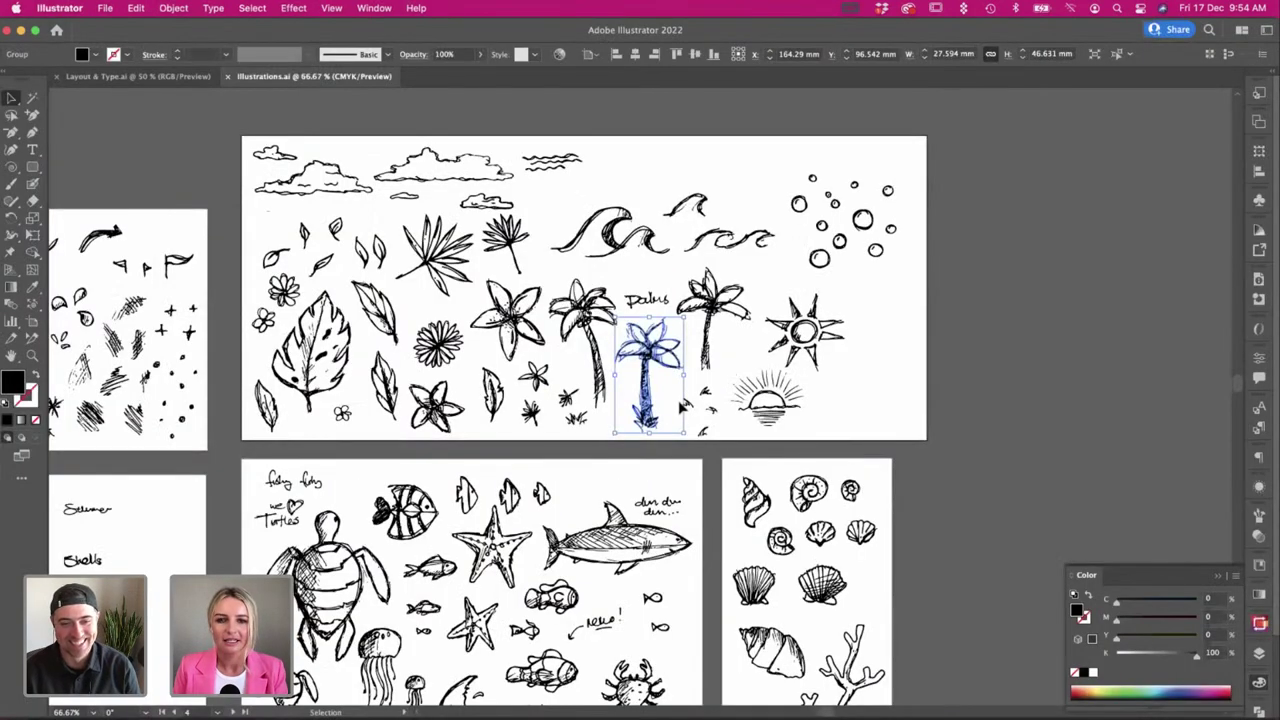
pyautogui.click(684, 405)
pyautogui.press('super+Tab')
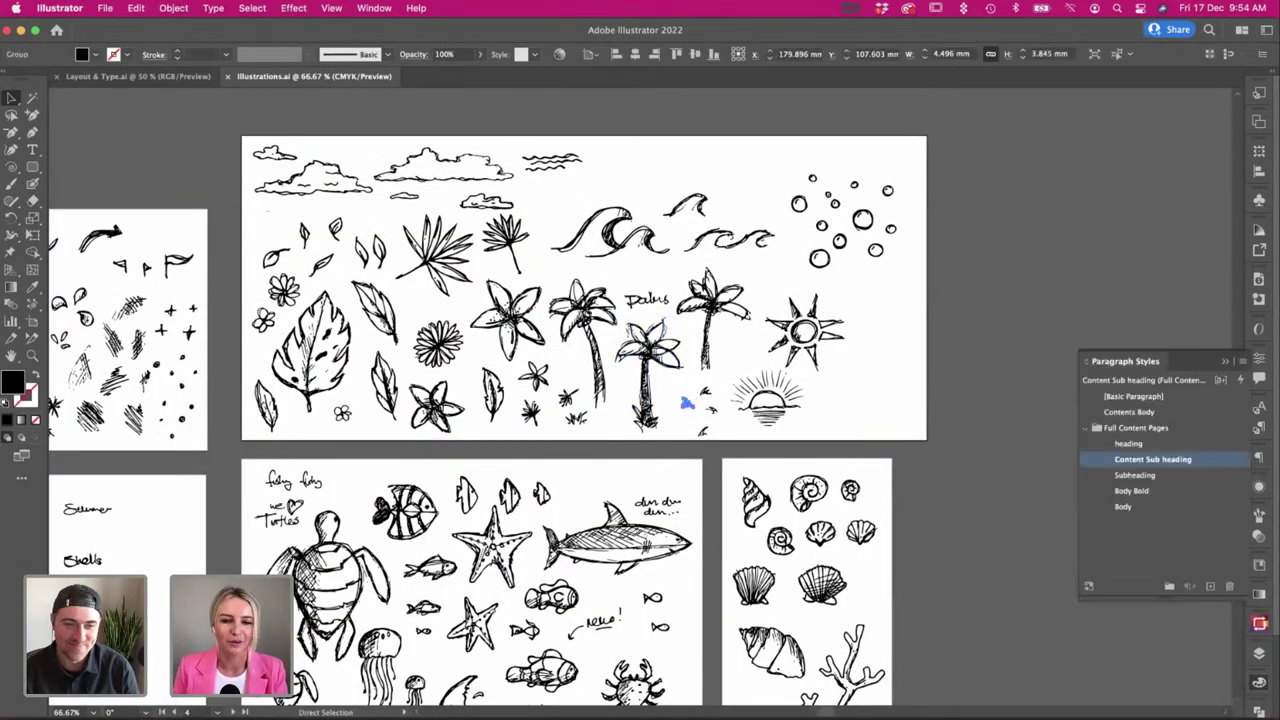
pyautogui.click(707, 446)
pyautogui.click(638, 413)
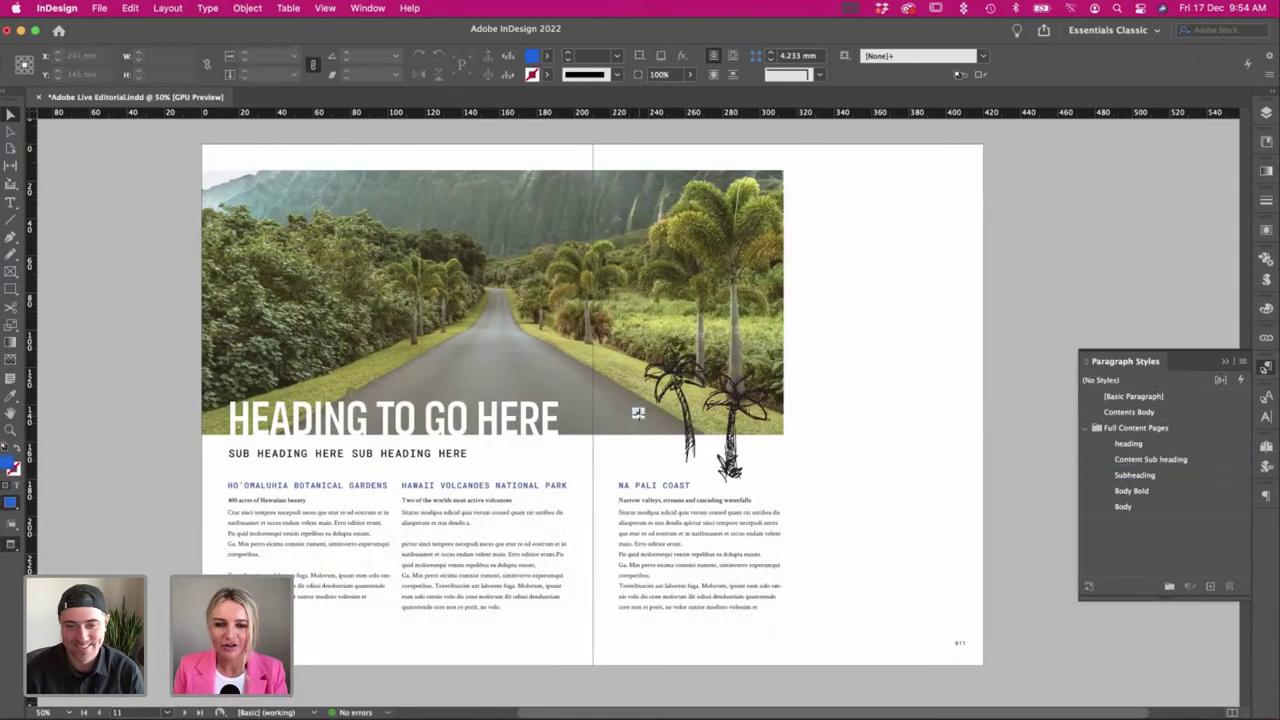
pyautogui.press('s')
pyautogui.click(631, 410)
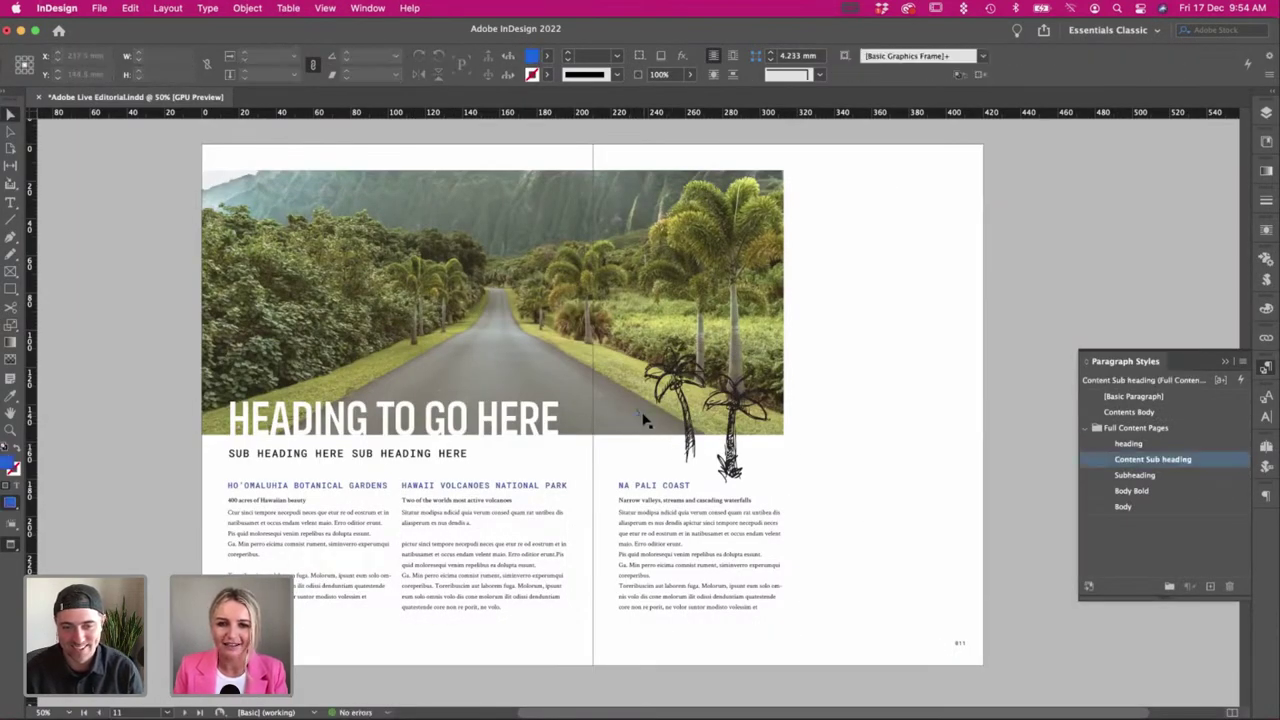
# Place the grass tuft to the left of the first palm's trunk base, just above the Na Pali Coast heading.
pyautogui.moveTo(640, 415); pyautogui.dragTo(696, 473)
pyautogui.click(866, 508)
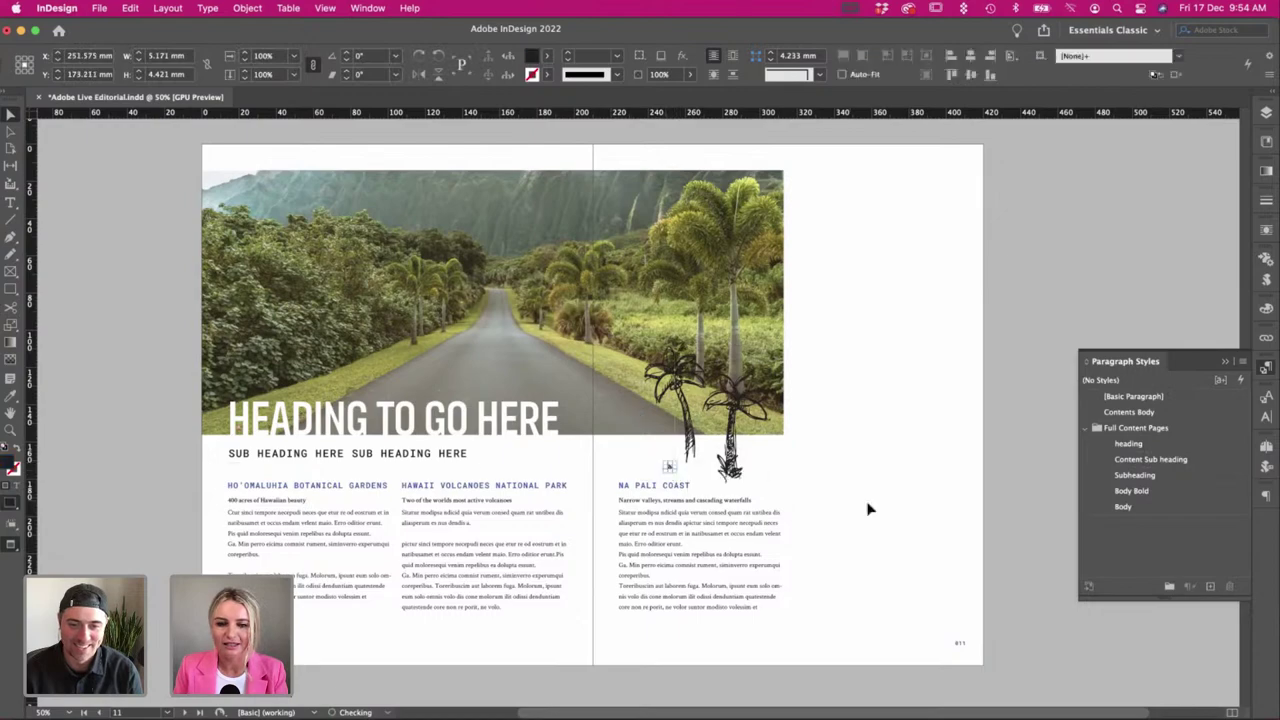
pyautogui.click(669, 466)
pyautogui.click(671, 467)
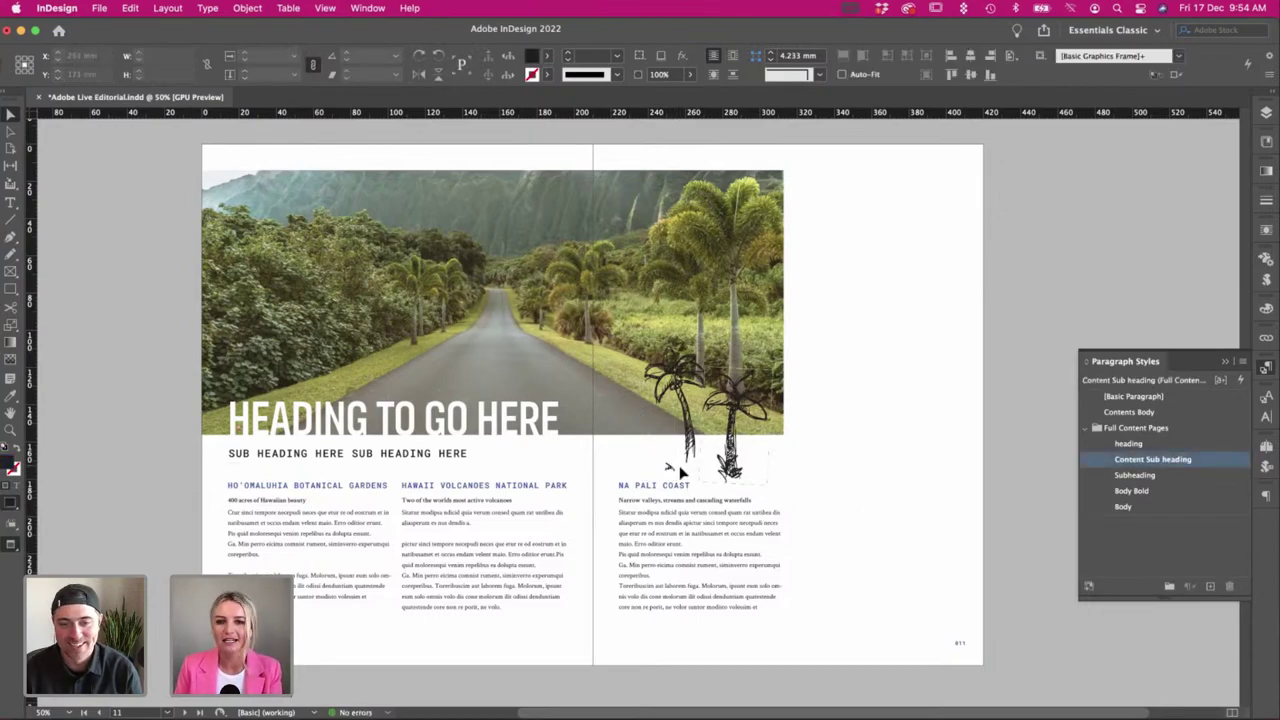
pyautogui.moveTo(671, 467); pyautogui.dragTo(672, 469)
pyautogui.click(826, 492)
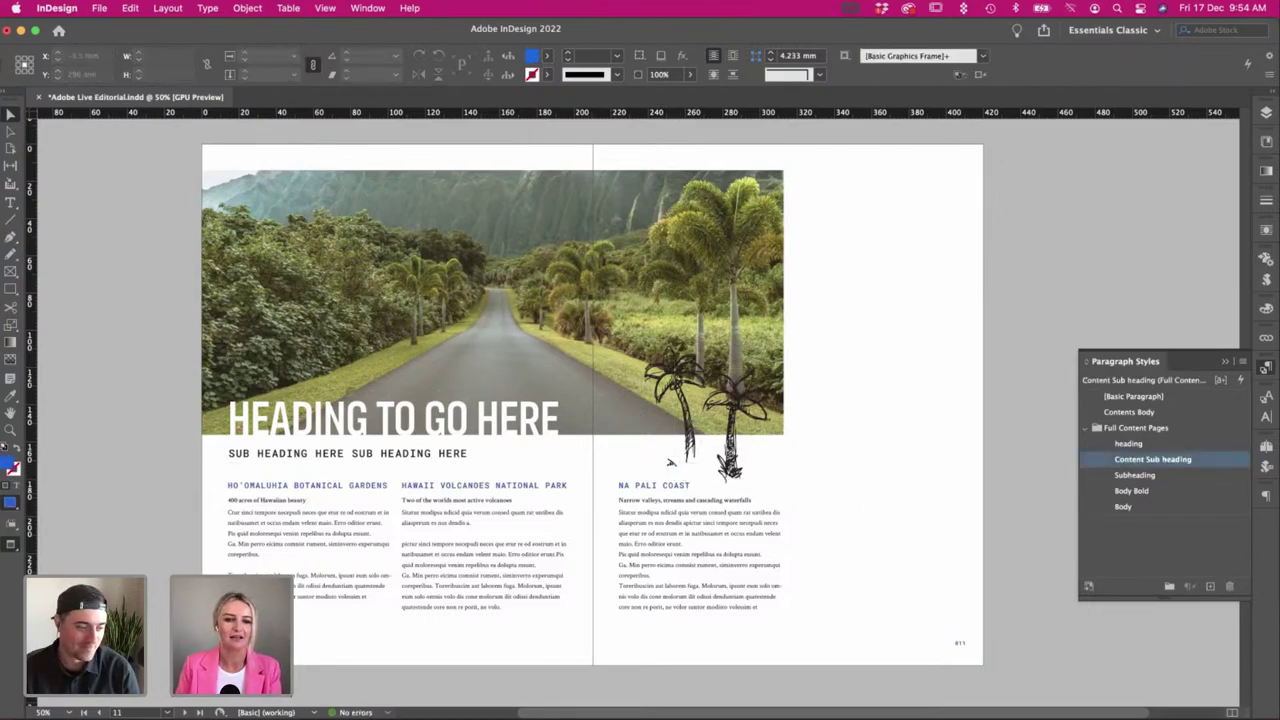
# Copy the uppermost loose grass tuft from Illustrator and paste it in InDesign, enlarged to about 5.4 × 4.3 mm.
pyautogui.press('super+Tab')
pyautogui.click(718, 386)
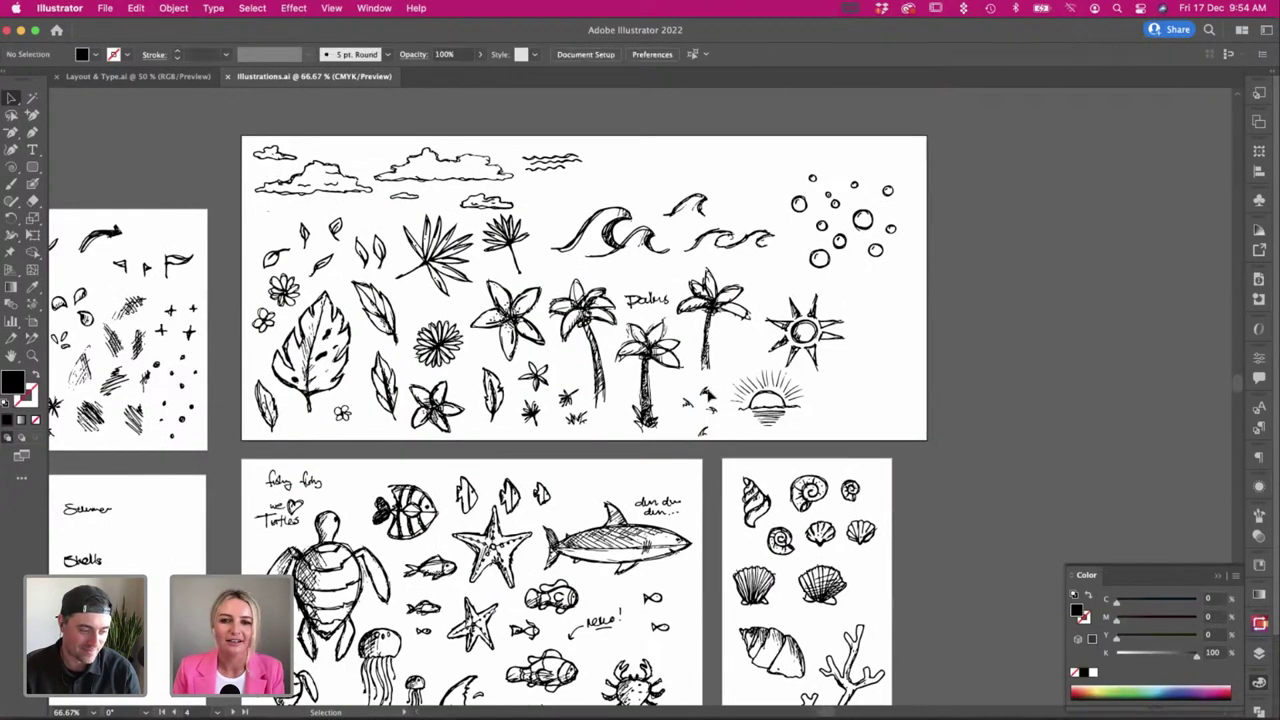
pyautogui.click(706, 391)
pyautogui.press('super+Tab')
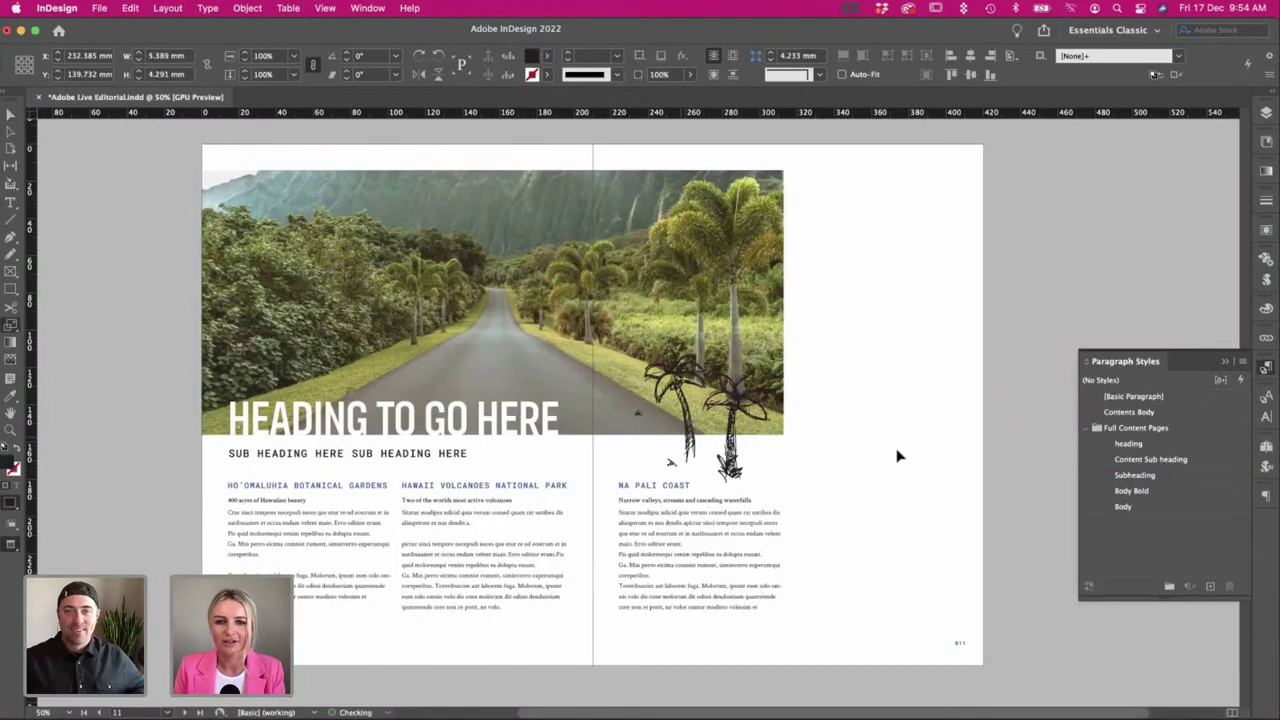
# Place the second grass tuft to the right of the second palm's trunk and save the document.
pyautogui.moveTo(640, 412); pyautogui.dragTo(754, 459)
pyautogui.click(760, 466)
pyautogui.click(756, 454)
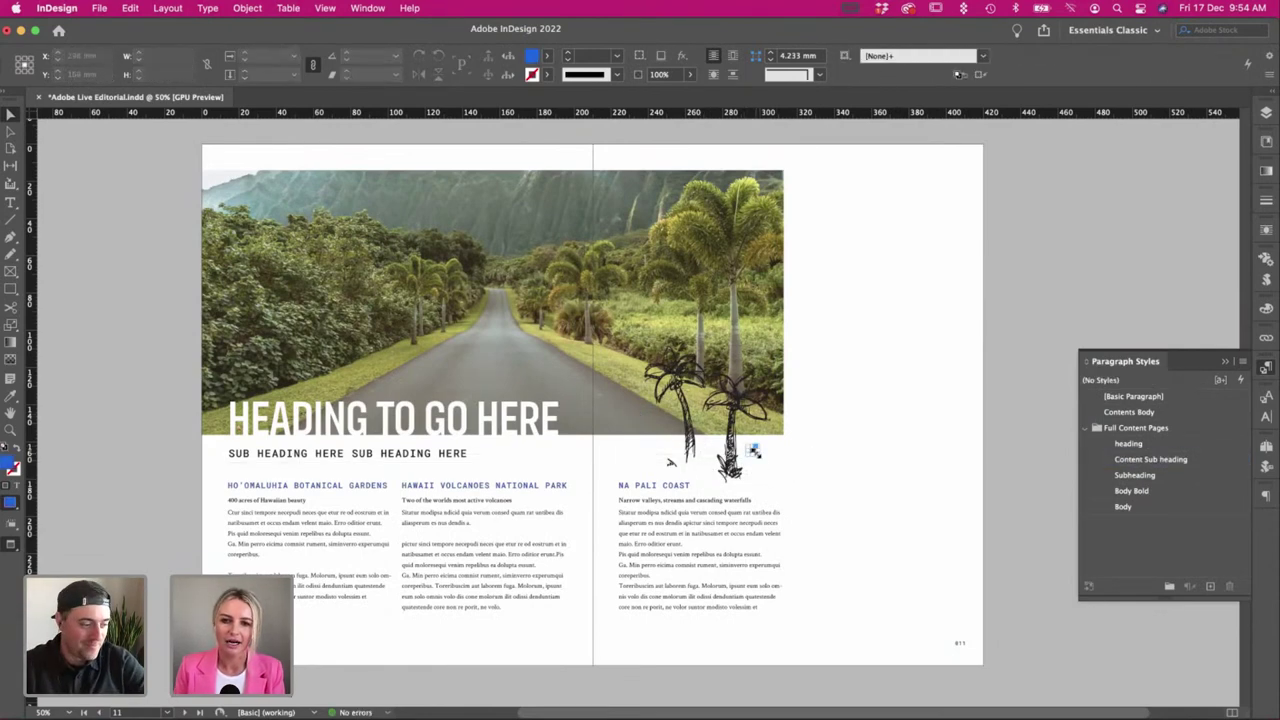
pyautogui.click(852, 464)
pyautogui.click(753, 452)
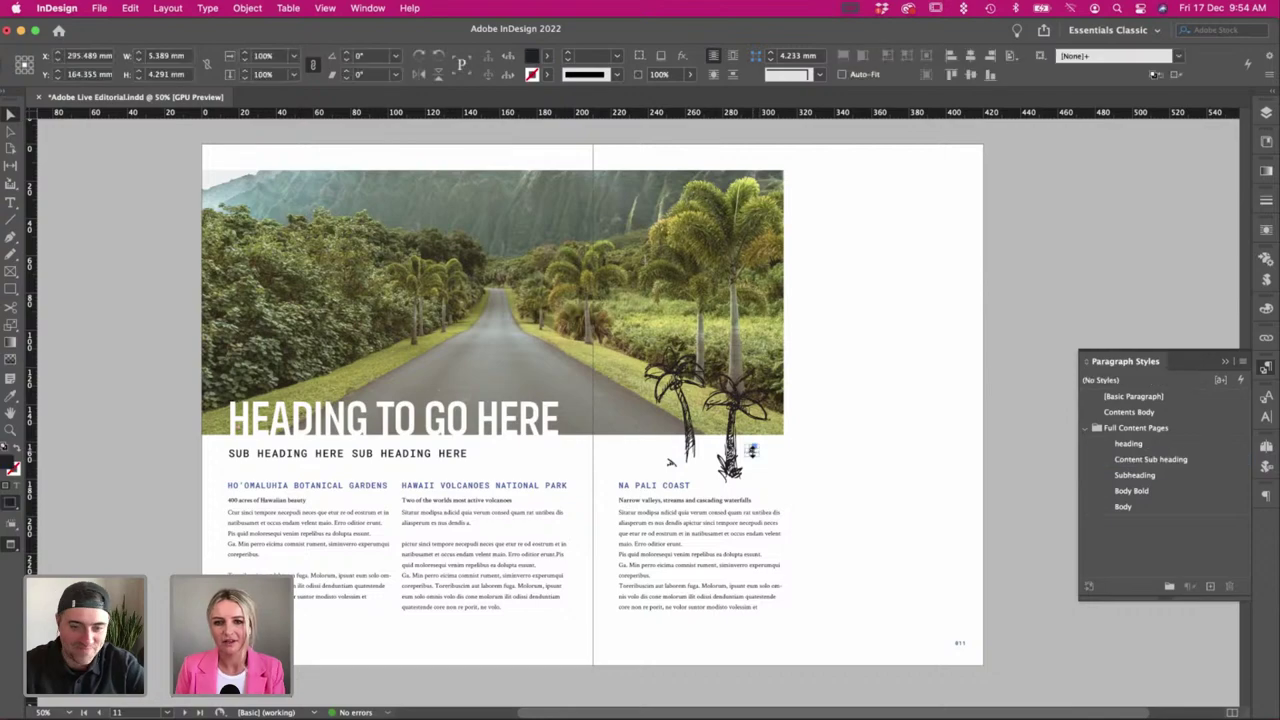
pyautogui.click(825, 486)
pyautogui.hscroll(1, 823, 486)
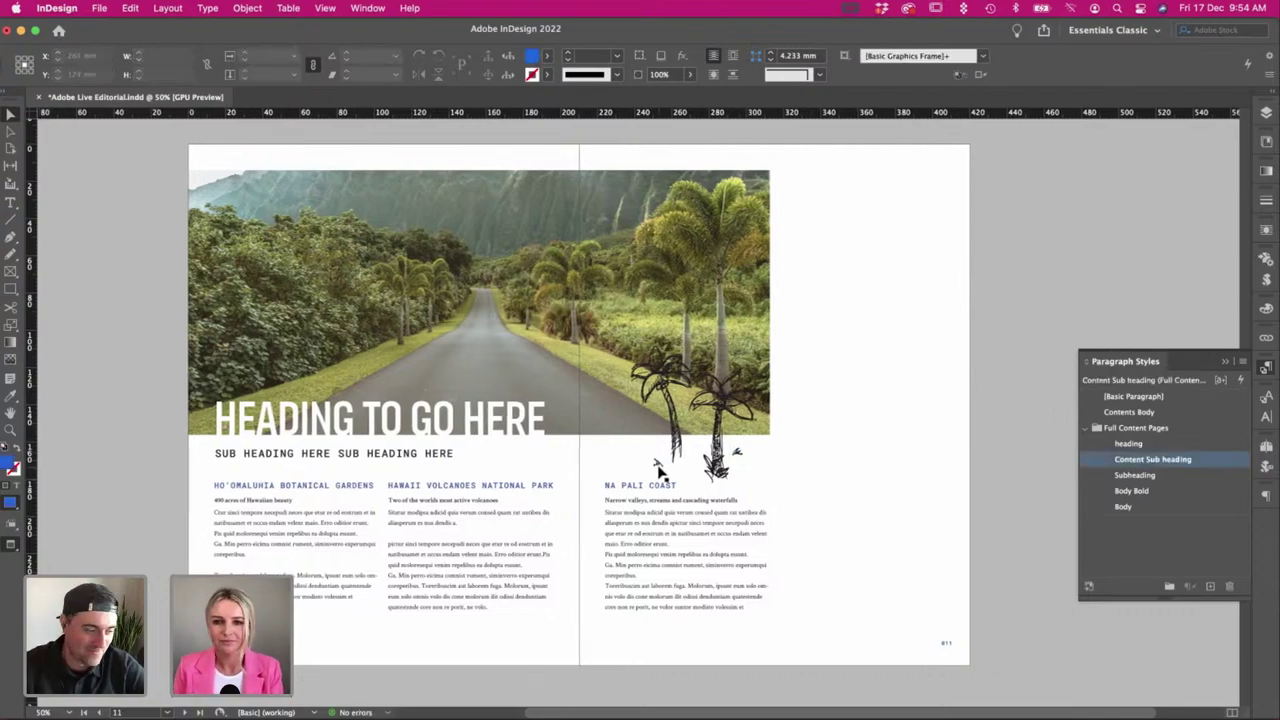
pyautogui.press('super+s')
# Copy the large fan-shaped palm leaf from the Illustrator sketches and paste it into the InDesign spread.
pyautogui.press('super+Tab')
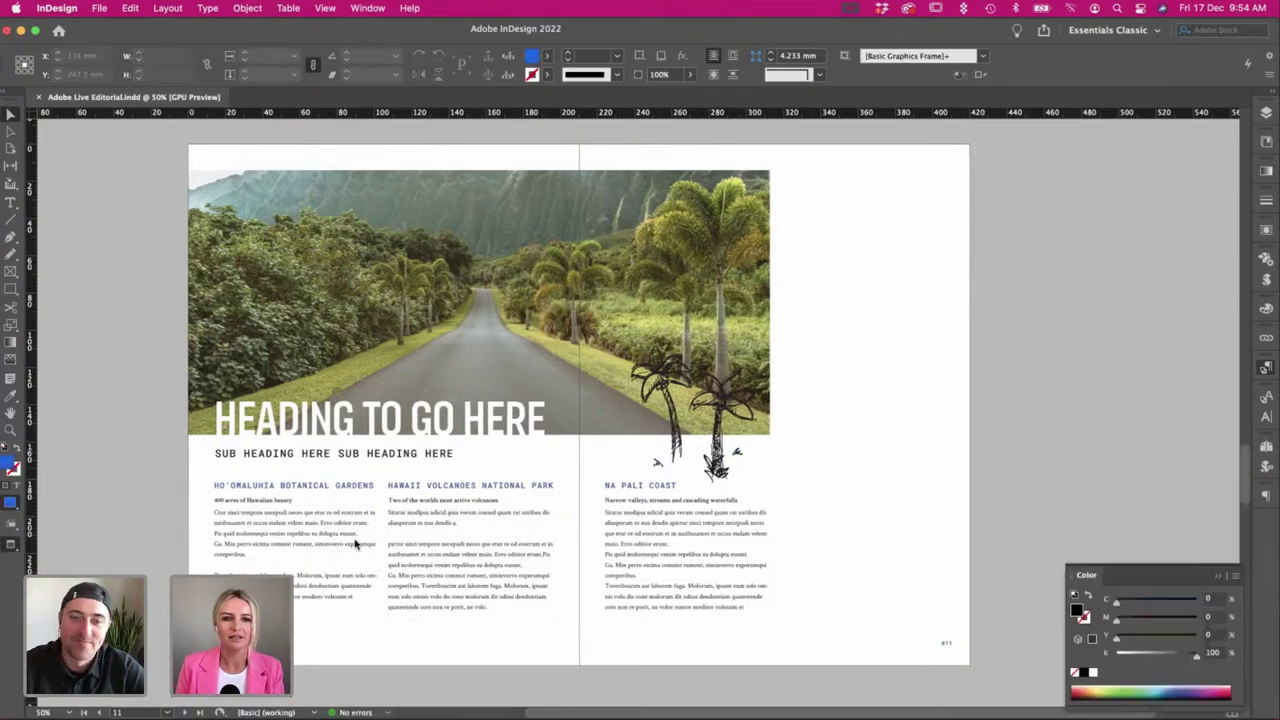
pyautogui.hscroll(-3, 515, 420)
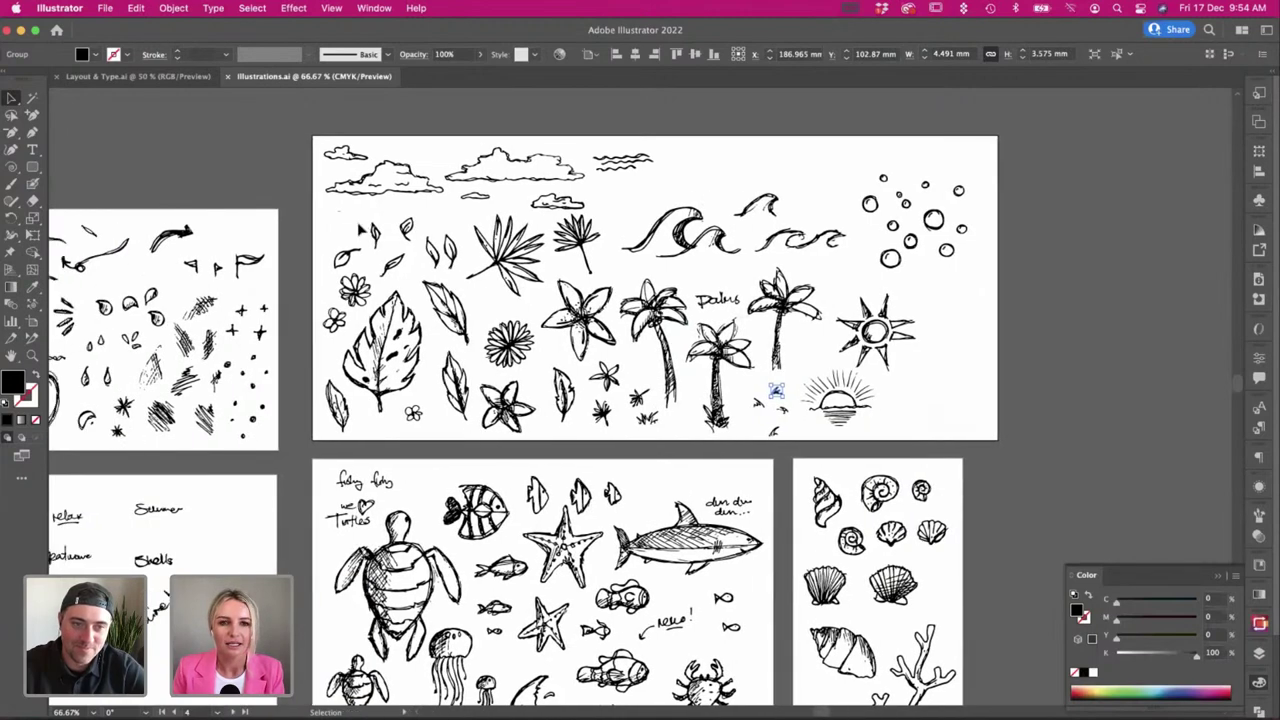
pyautogui.click(494, 278)
pyautogui.press('super+Tab')
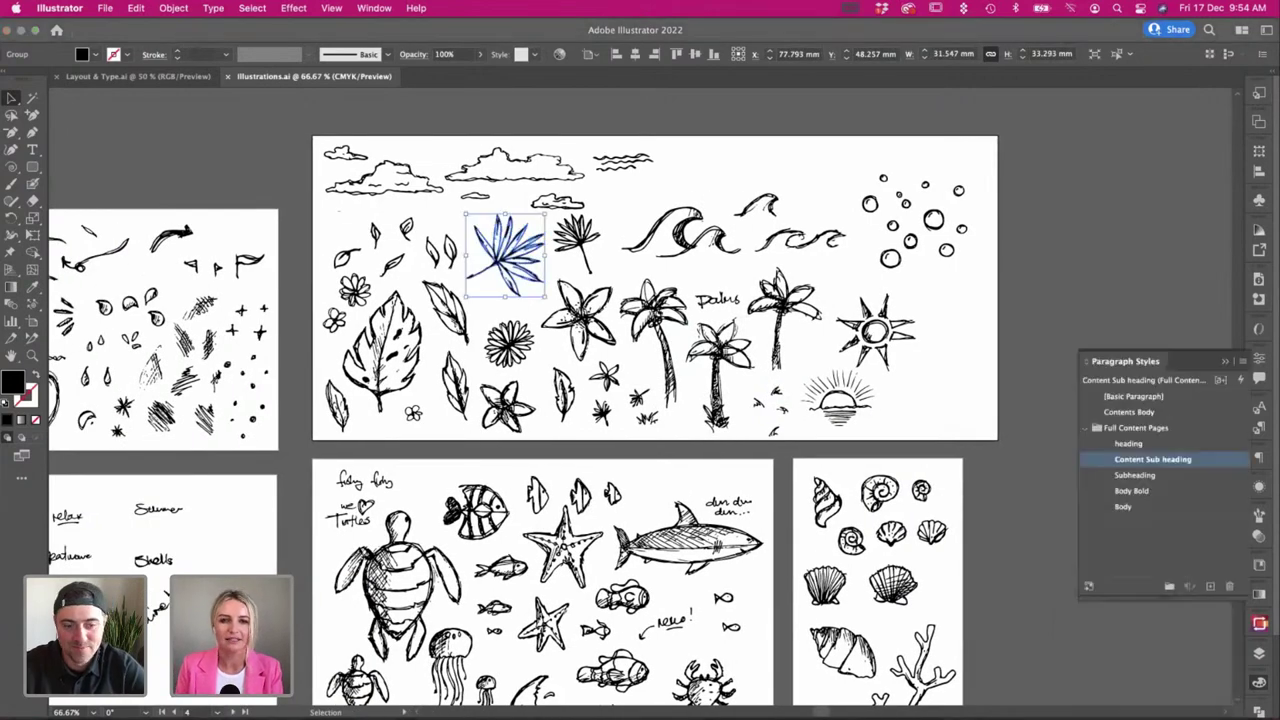
pyautogui.press('super+v')
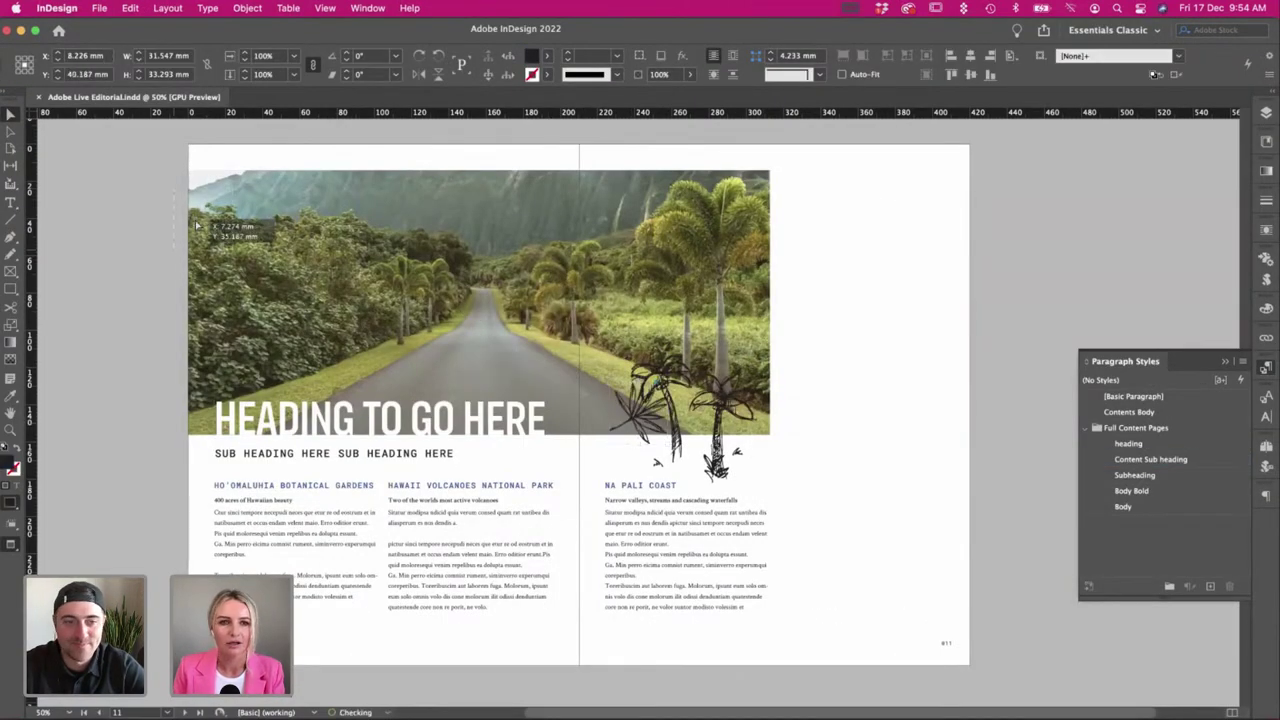
# Try the fan leaf overlapping the road photo's right edge and check it with the layout guides shown and hidden.
pyautogui.moveTo(190, 223)
pyautogui.mouseDown()
pyautogui.moveTo(225, 199)
pyautogui.moveTo(569, 271)
pyautogui.moveTo(760, 253)
pyautogui.mouseUp()
pyautogui.click(877, 349)
pyautogui.press('super+z')
pyautogui.click(877, 349)
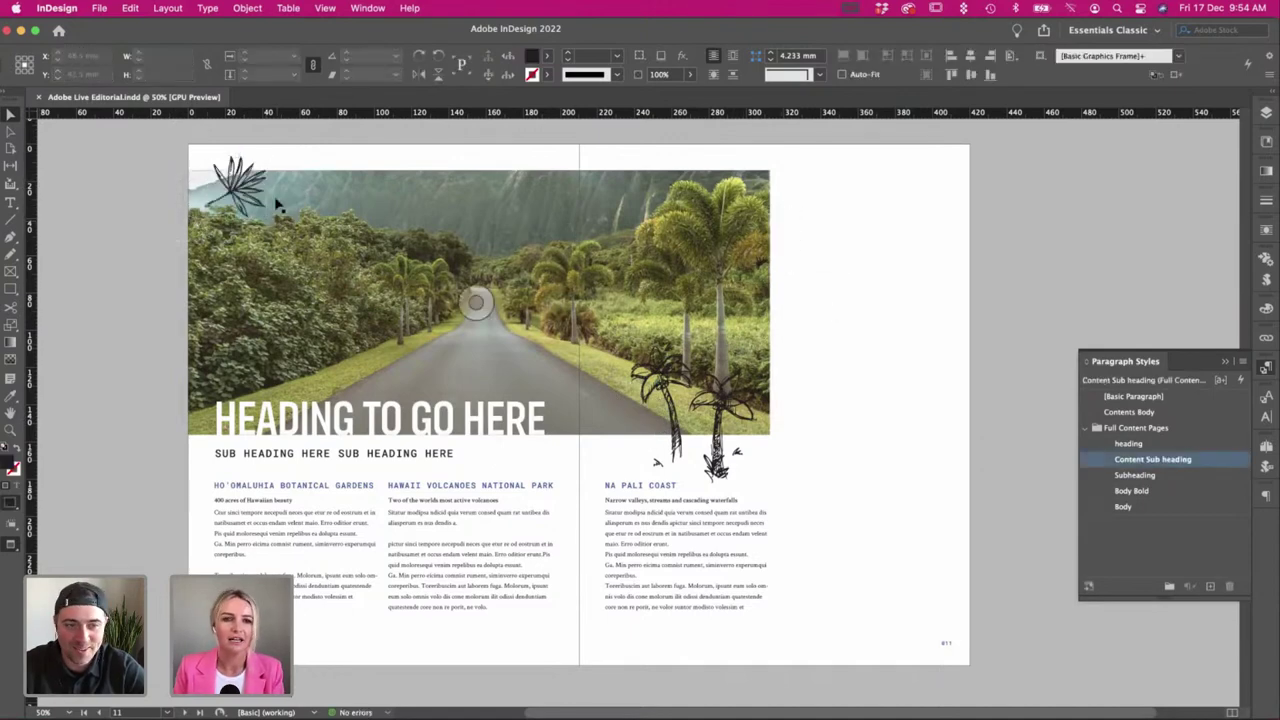
pyautogui.moveTo(232, 196); pyautogui.dragTo(771, 246)
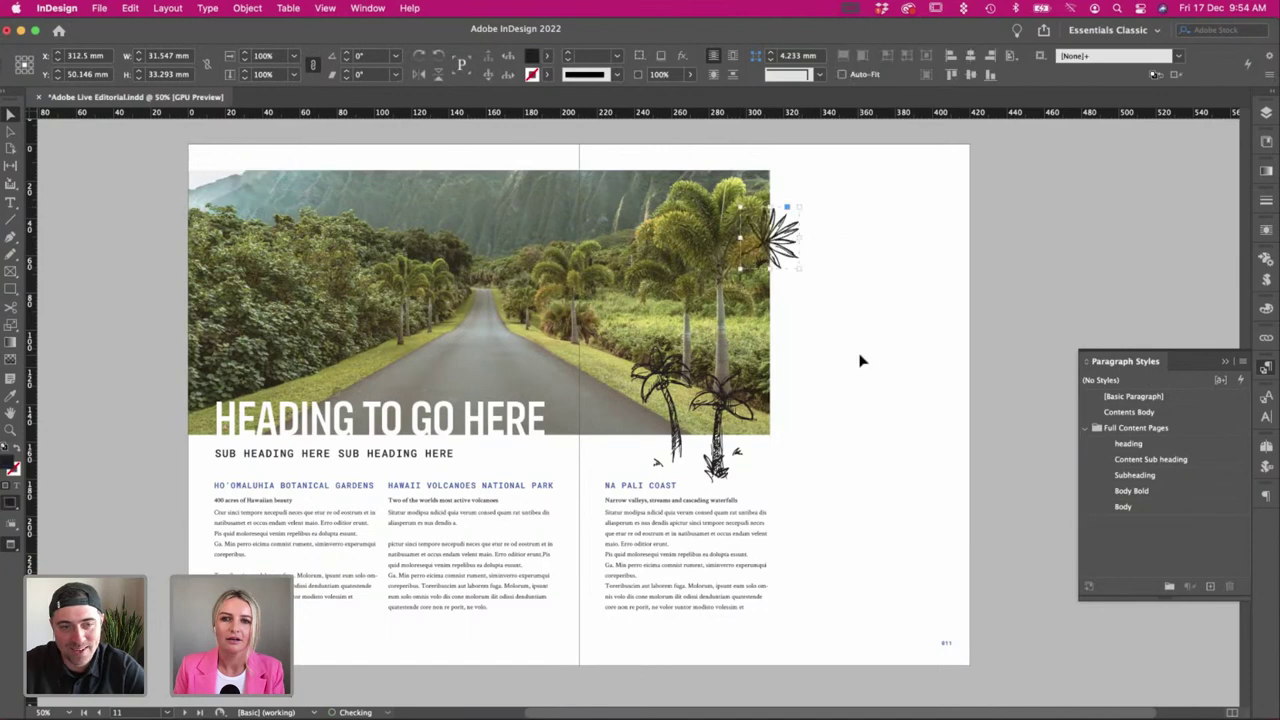
pyautogui.click(860, 360)
pyautogui.hscroll(2, 860, 360)
pyautogui.press('w')
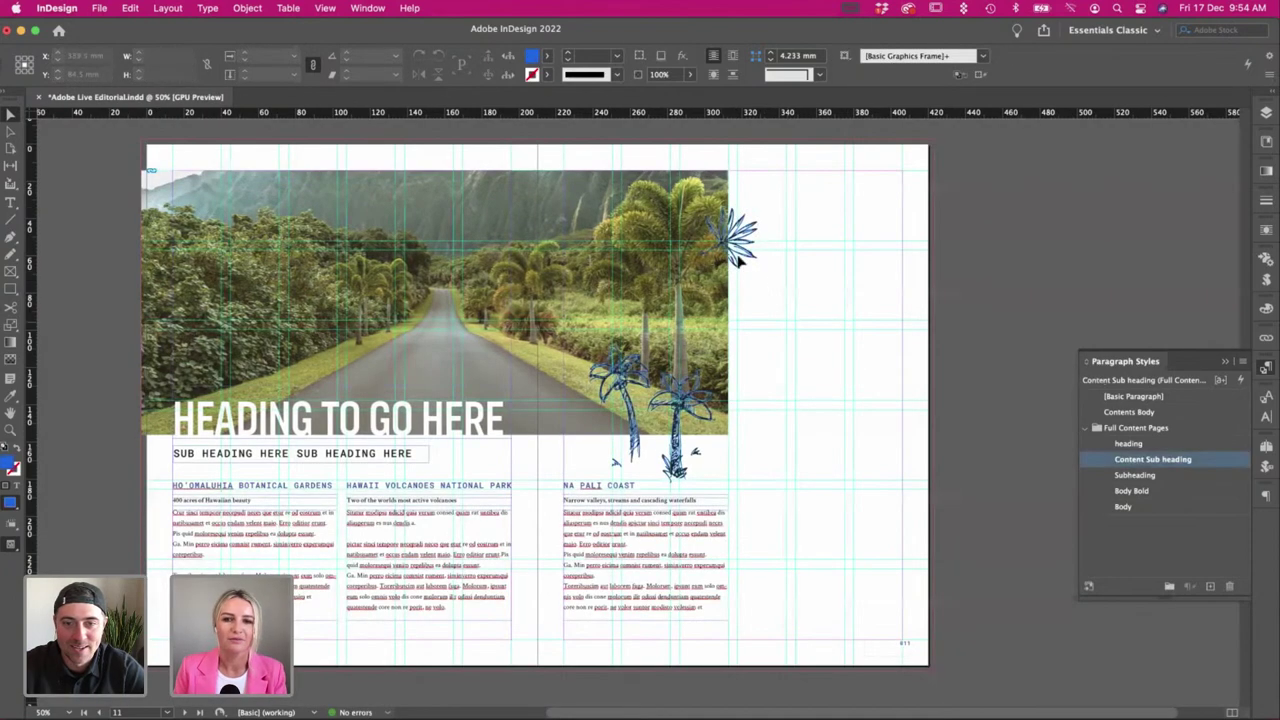
pyautogui.press('w')
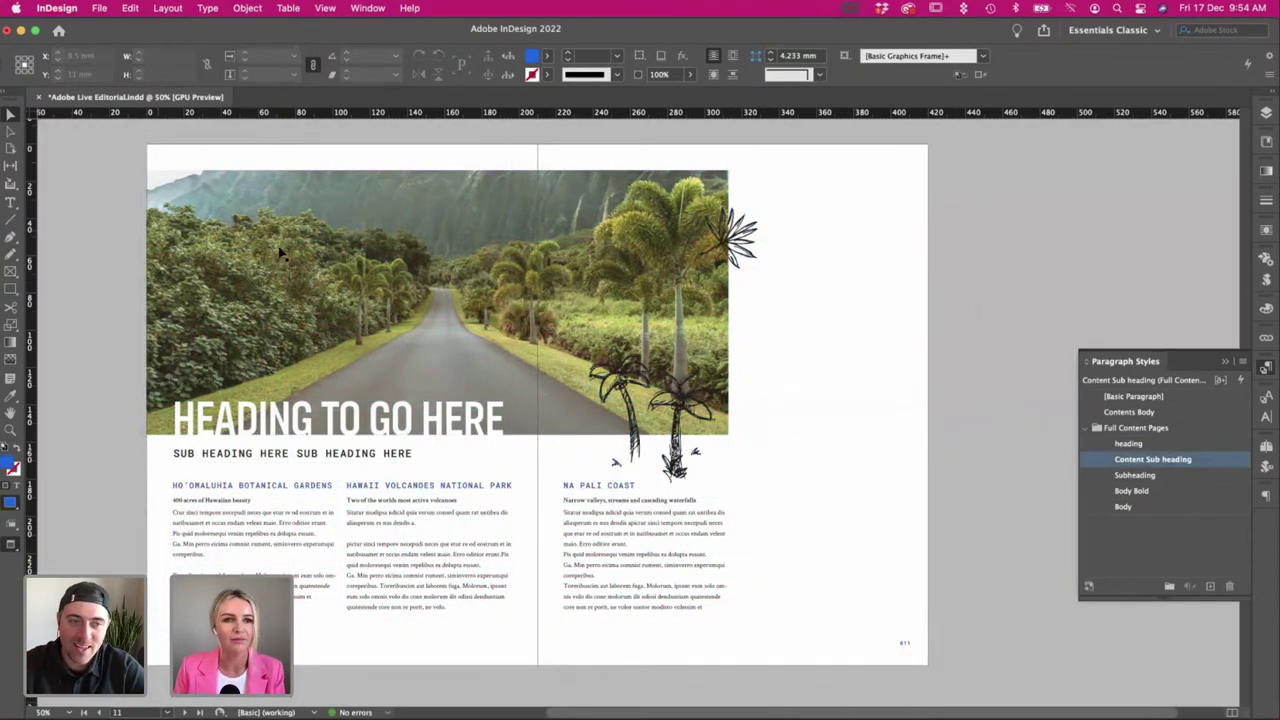
# Place the fan leaf over the photo's upper-left area so that it runs off the page's top edge.
pyautogui.moveTo(740, 240); pyautogui.dragTo(205, 177)
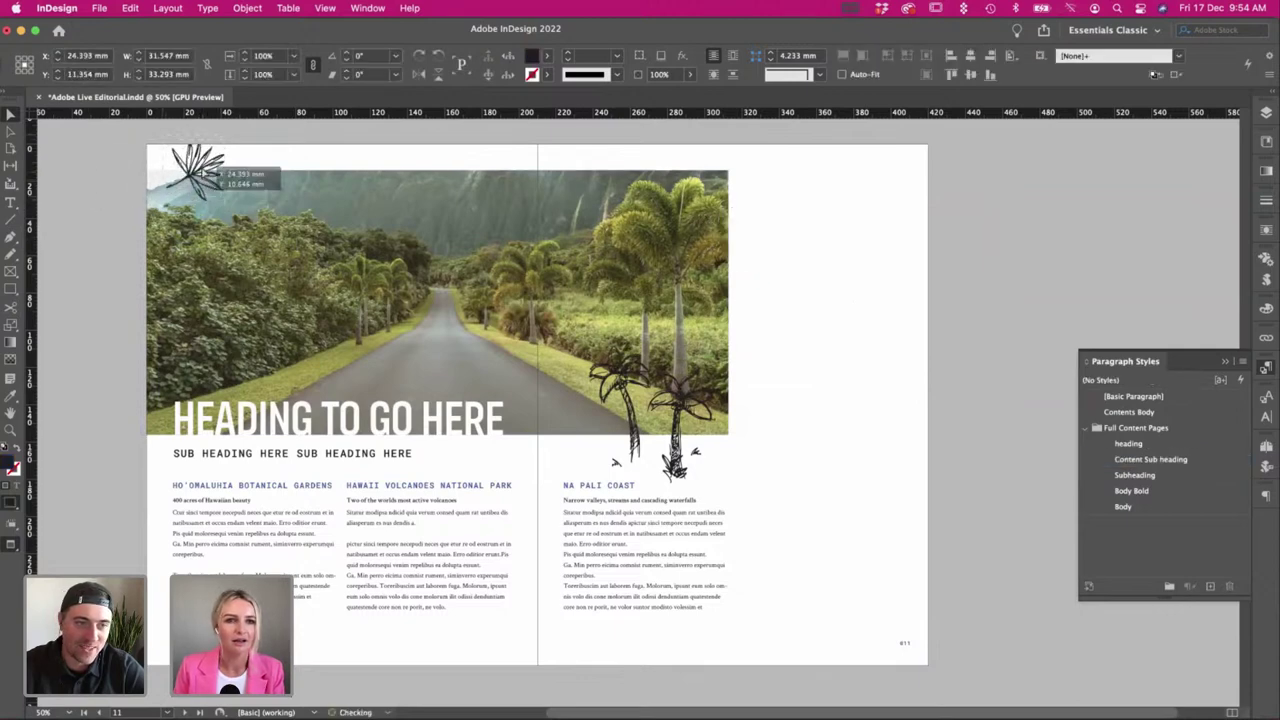
pyautogui.click(105, 195)
pyautogui.moveTo(188, 171); pyautogui.dragTo(222, 172)
pyautogui.click(104, 206)
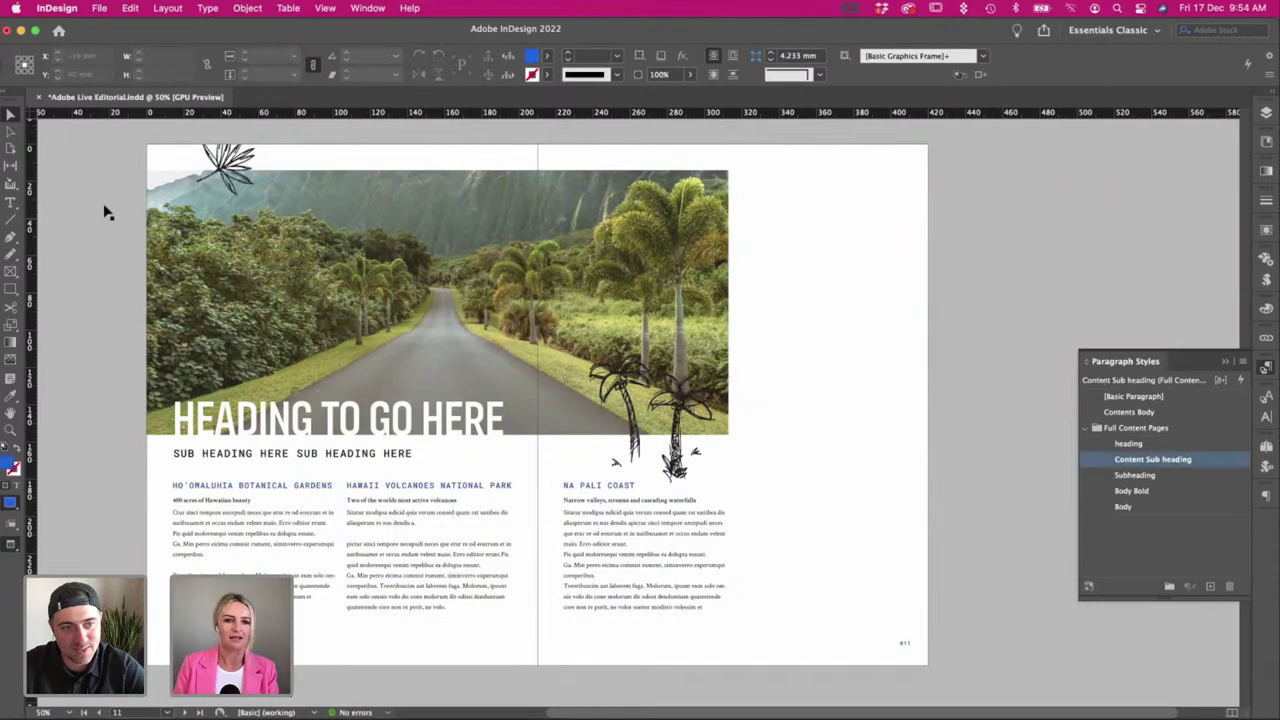
# Color the subheading line under the main heading with the blue swatch C=89 M=79 Y=0 K=0.
pyautogui.click(485, 435)
pyautogui.doubleClick(393, 453)
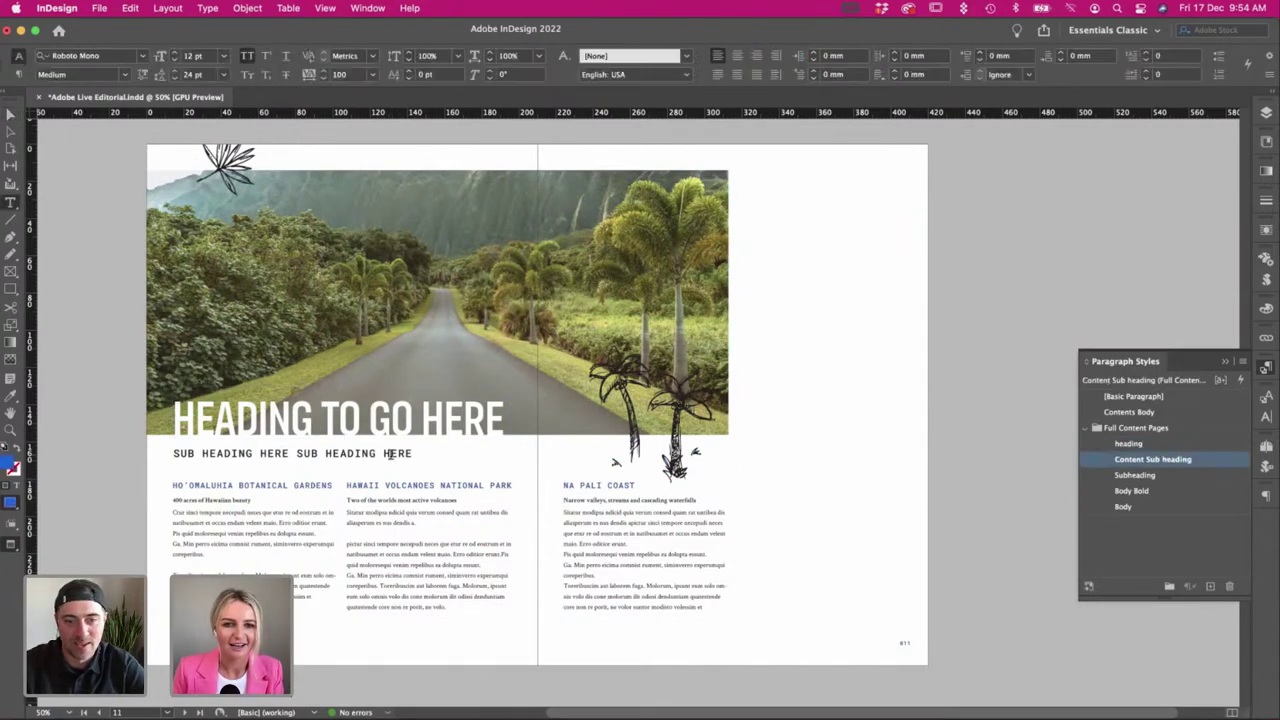
pyautogui.press('super+a')
pyautogui.click(575, 75)
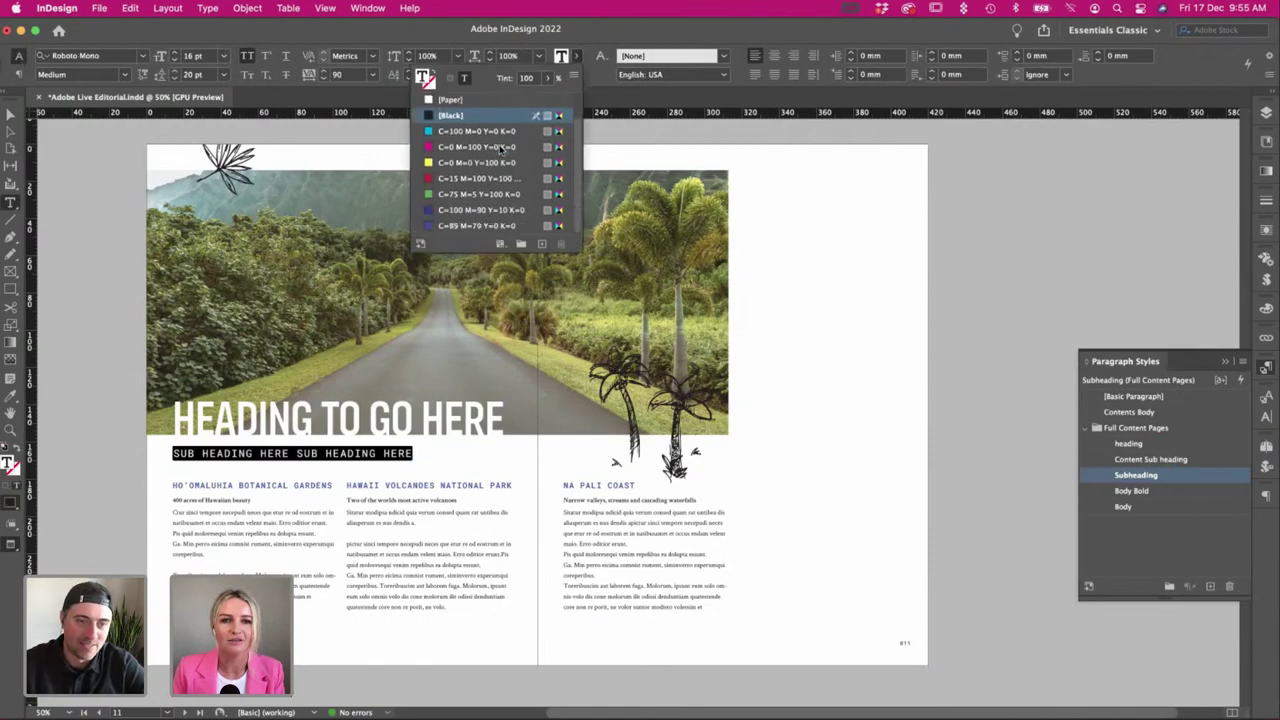
pyautogui.click(451, 226)
pyautogui.click(112, 195)
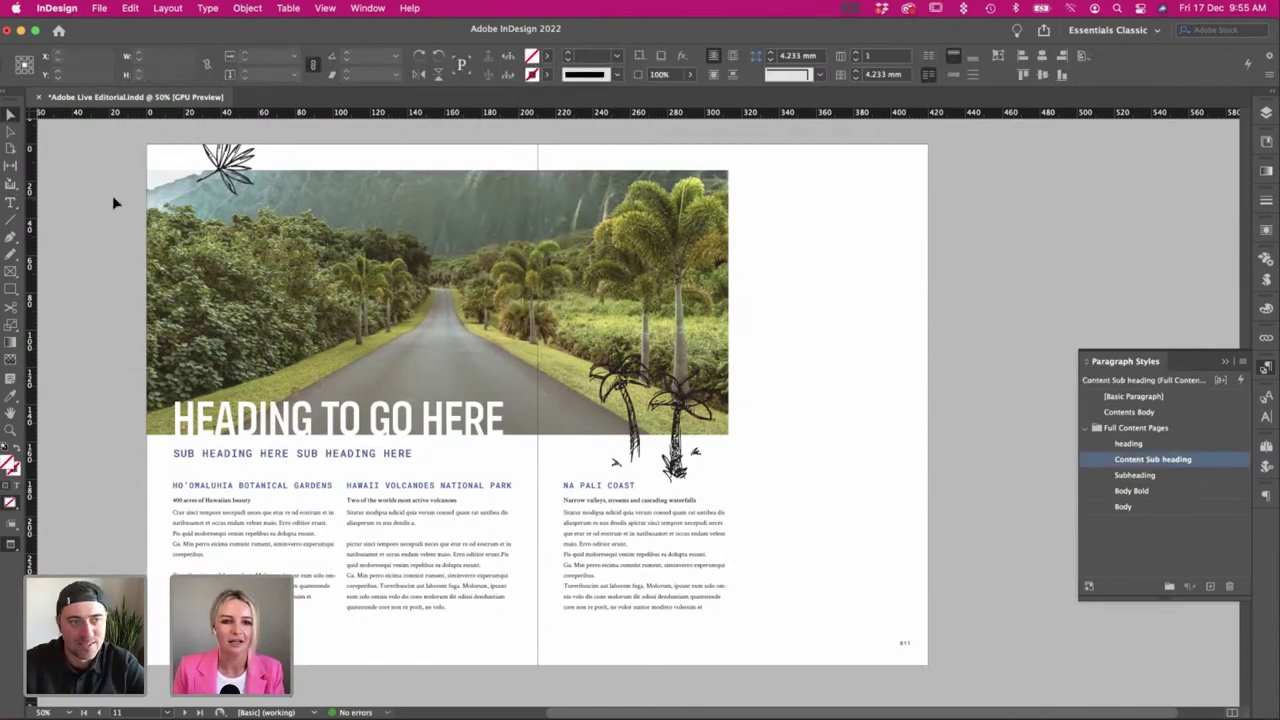
# Switch to Illustrator and copy the slender veined leaf between the large monstera leaf and the fan leaf.
pyautogui.hscroll(-1, 115, 210)
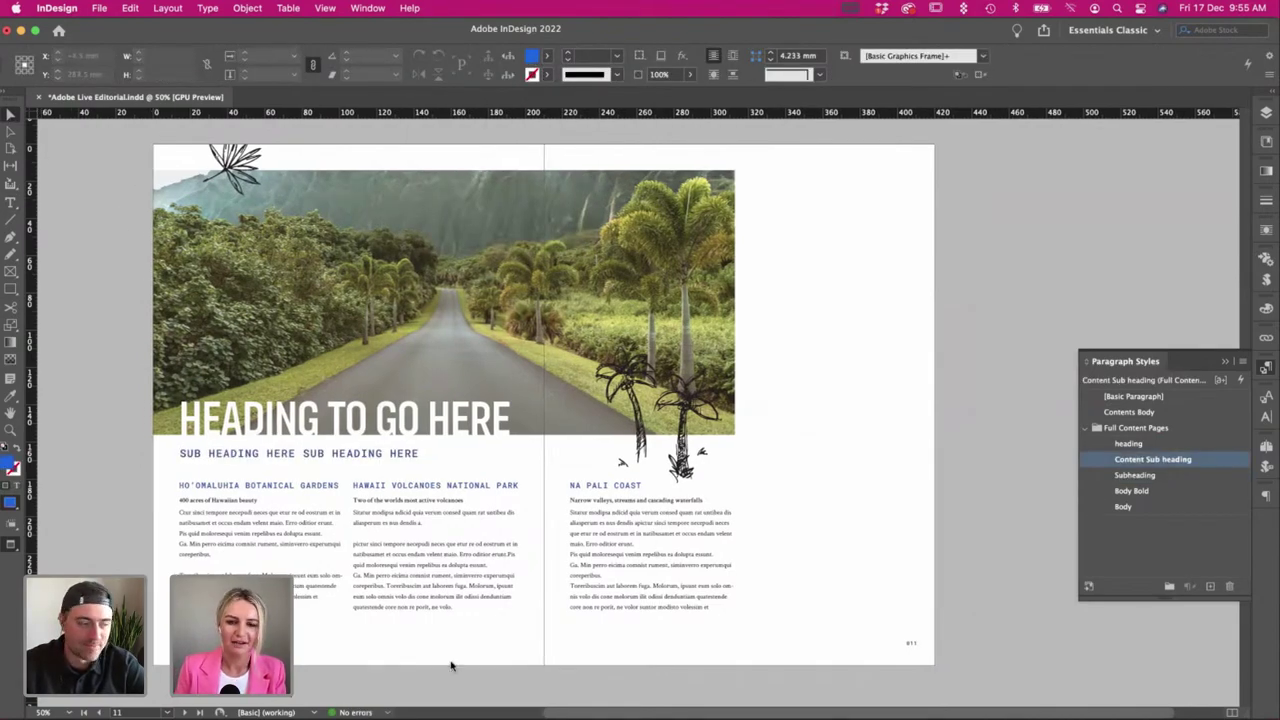
pyautogui.press('super+Tab')
pyautogui.click(628, 231)
pyautogui.hscroll(3, 600, 300)
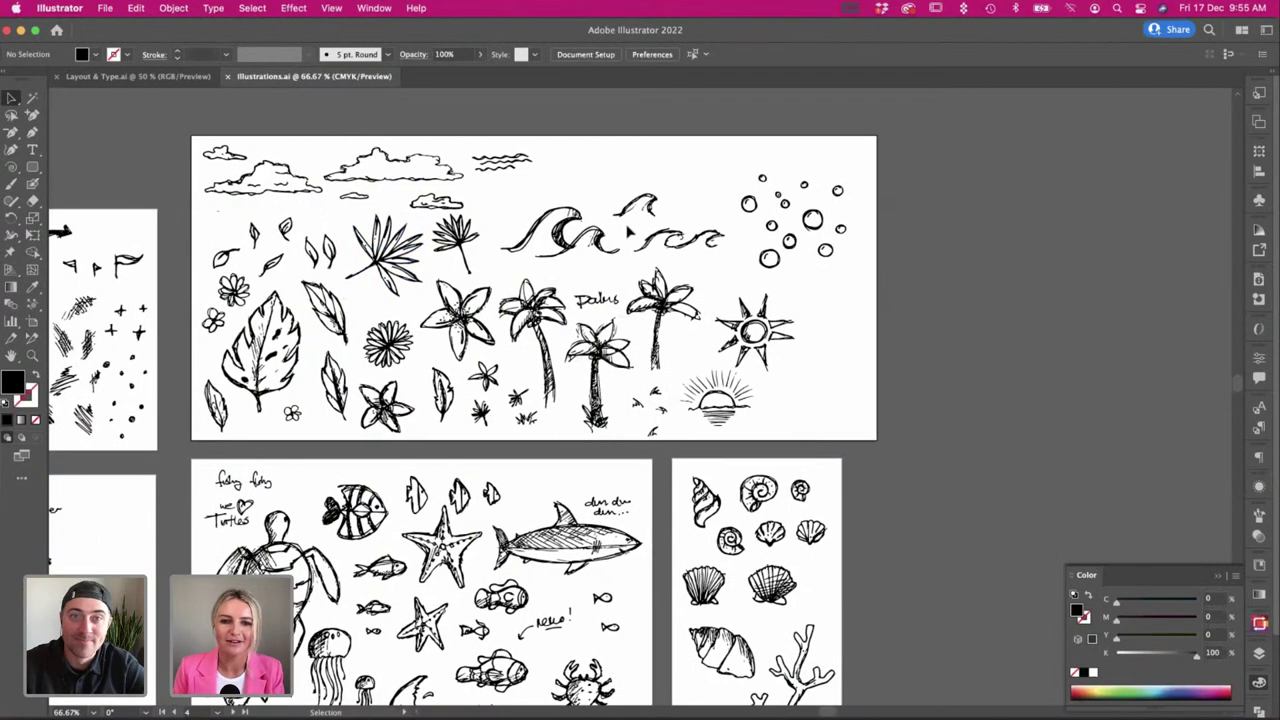
pyautogui.scroll(1, 540, 320)
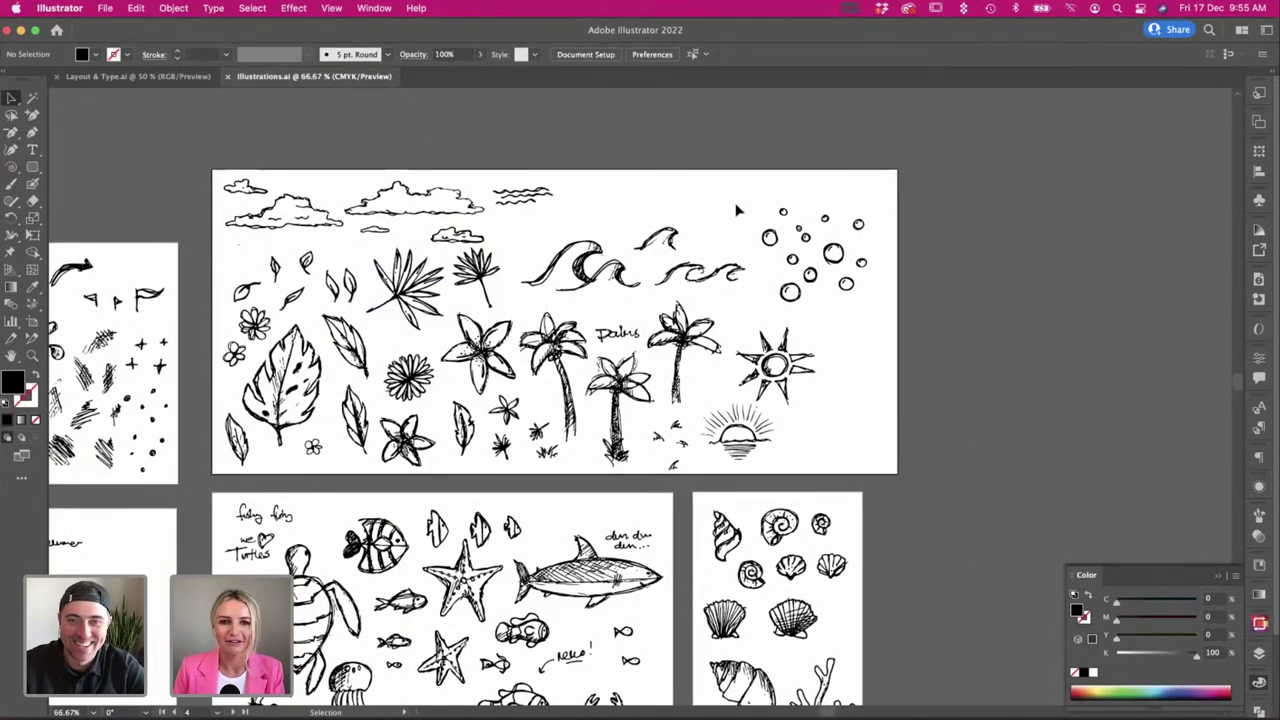
pyautogui.hscroll(-2, 706, 213)
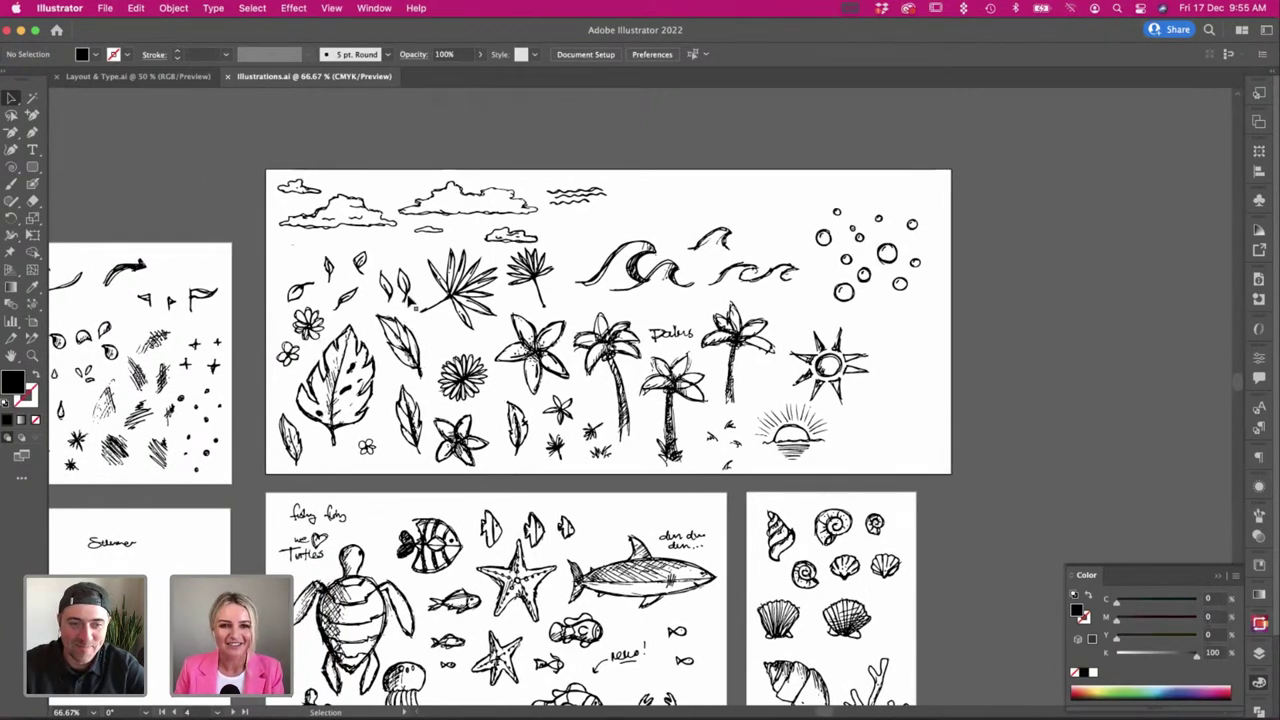
pyautogui.click(413, 348)
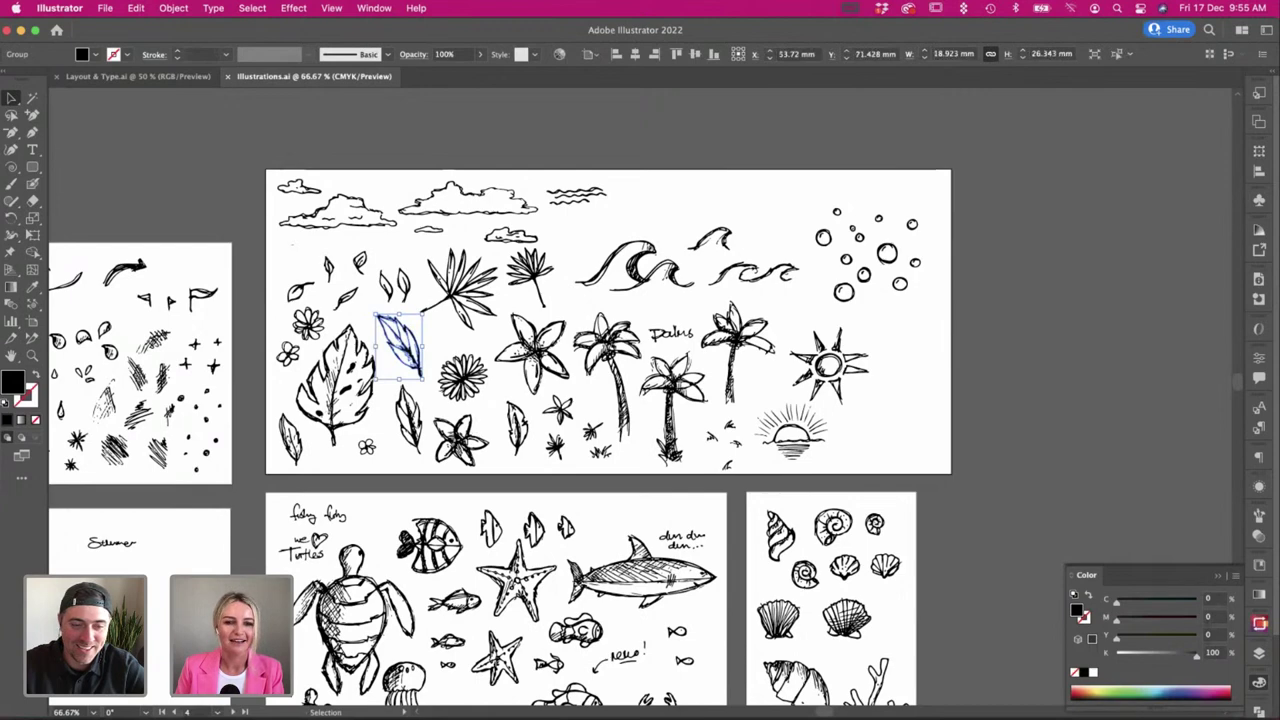
# Switch to InDesign, paste the veined leaf below the fan leaf in the photo's upper-left corner and rotate it a quarter turn.
pyautogui.press('super+Tab')
pyautogui.moveTo(646, 409)
pyautogui.mouseDown()
pyautogui.moveTo(263, 256)
pyautogui.moveTo(233, 306)
pyautogui.moveTo(192, 212)
pyautogui.mouseUp()
pyautogui.click(419, 75)
pyautogui.click(123, 206)
# Copy the small outlined flower beside the monstera leaf in Illustrator, paste it in InDesign and place it left of the fan leaf.
pyautogui.press('super+Tab')
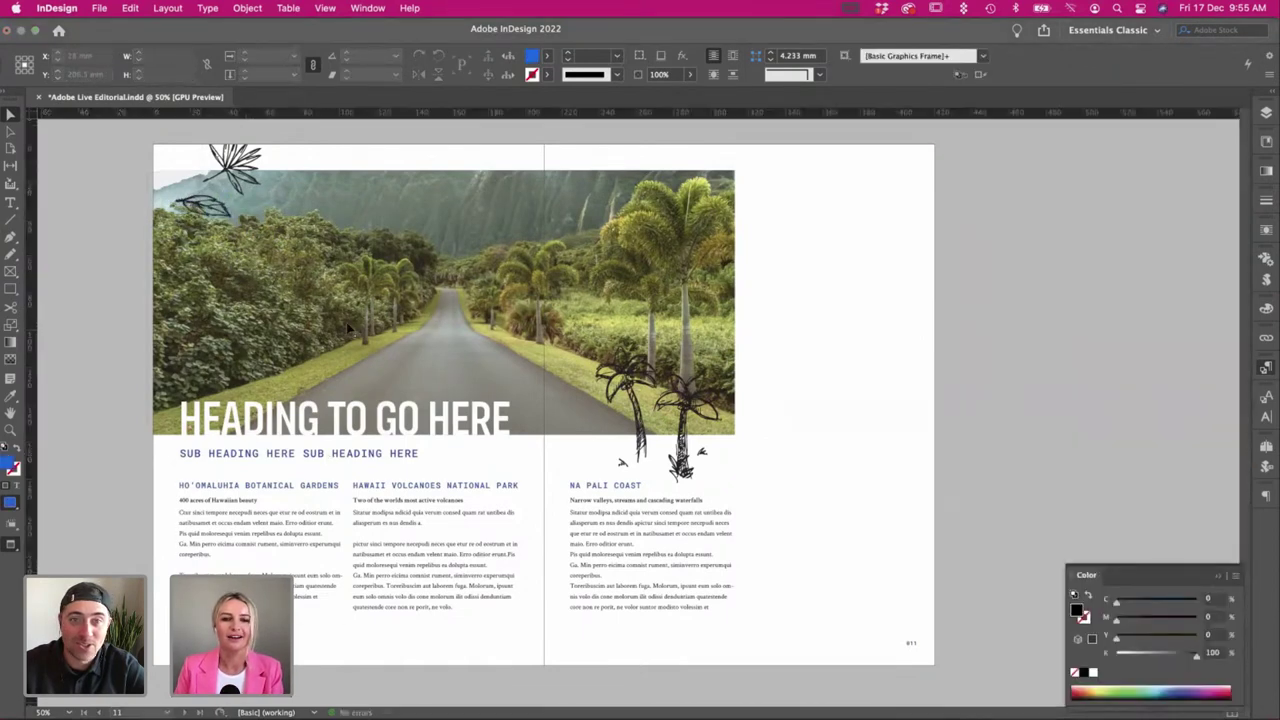
pyautogui.click(268, 266)
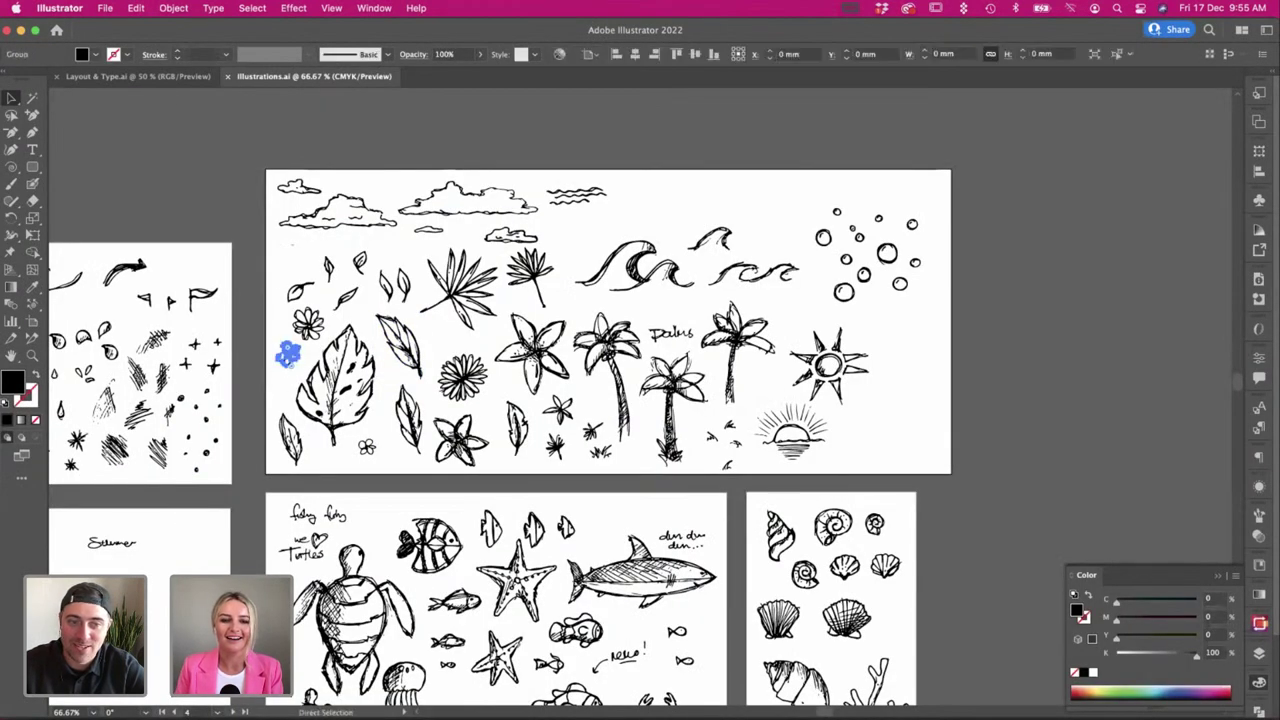
pyautogui.press('super+Tab')
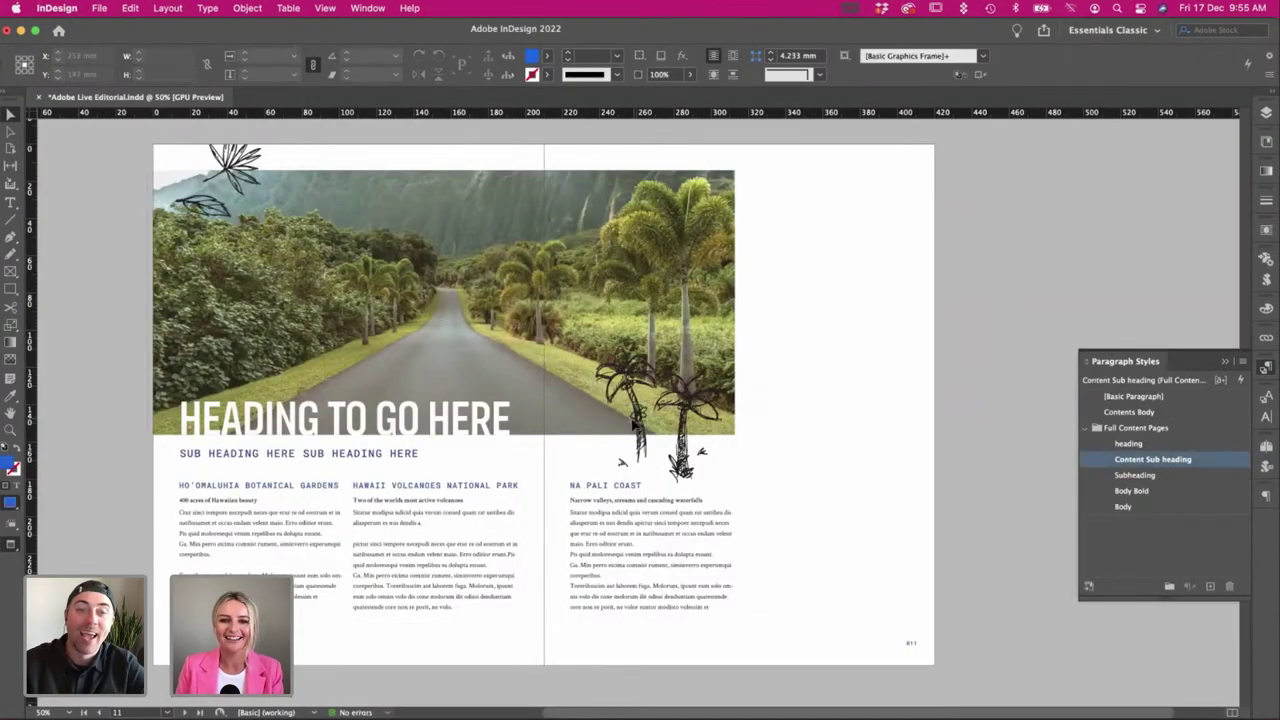
pyautogui.press('super+v')
pyautogui.press('e')
pyautogui.click(668, 455)
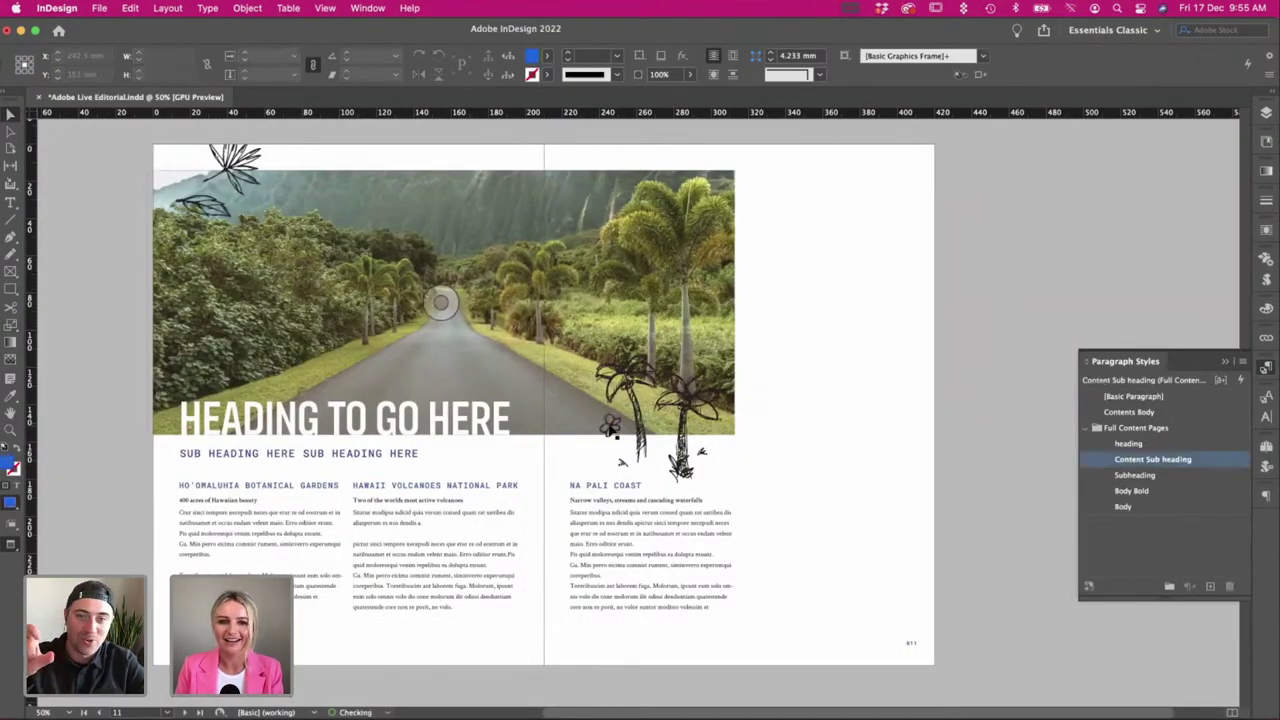
pyautogui.moveTo(610, 425)
pyautogui.mouseDown()
pyautogui.moveTo(612, 437)
pyautogui.moveTo(275, 200)
pyautogui.moveTo(193, 177)
pyautogui.mouseUp()
pyautogui.click(726, 449)
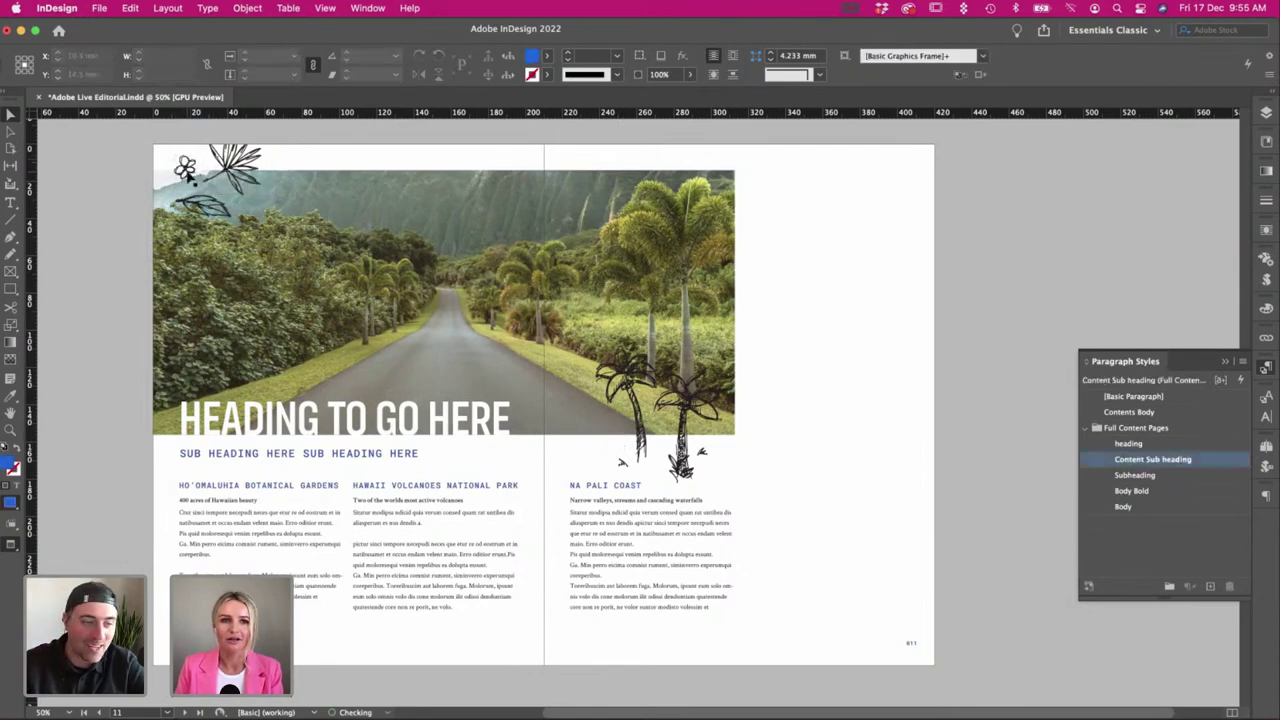
# Shift the small flower outward so that it runs off the page's left edge near the photo's upper corner.
pyautogui.click(188, 172)
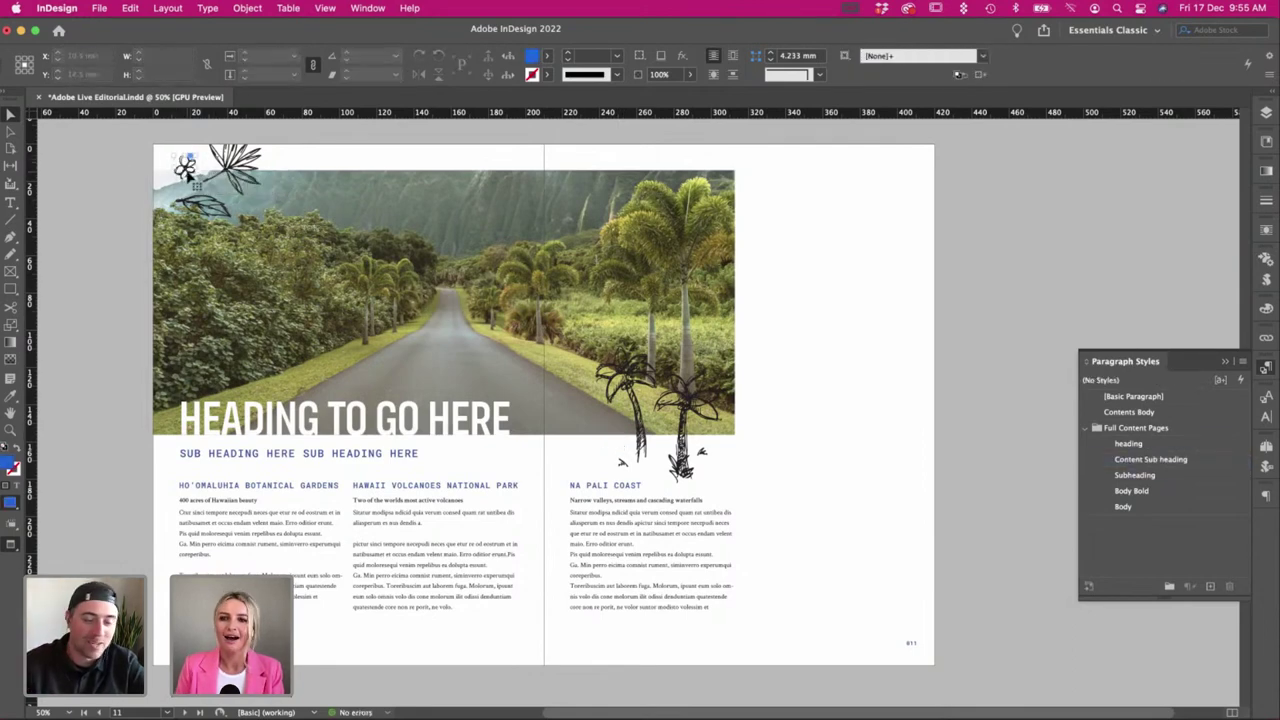
pyautogui.click(90, 193)
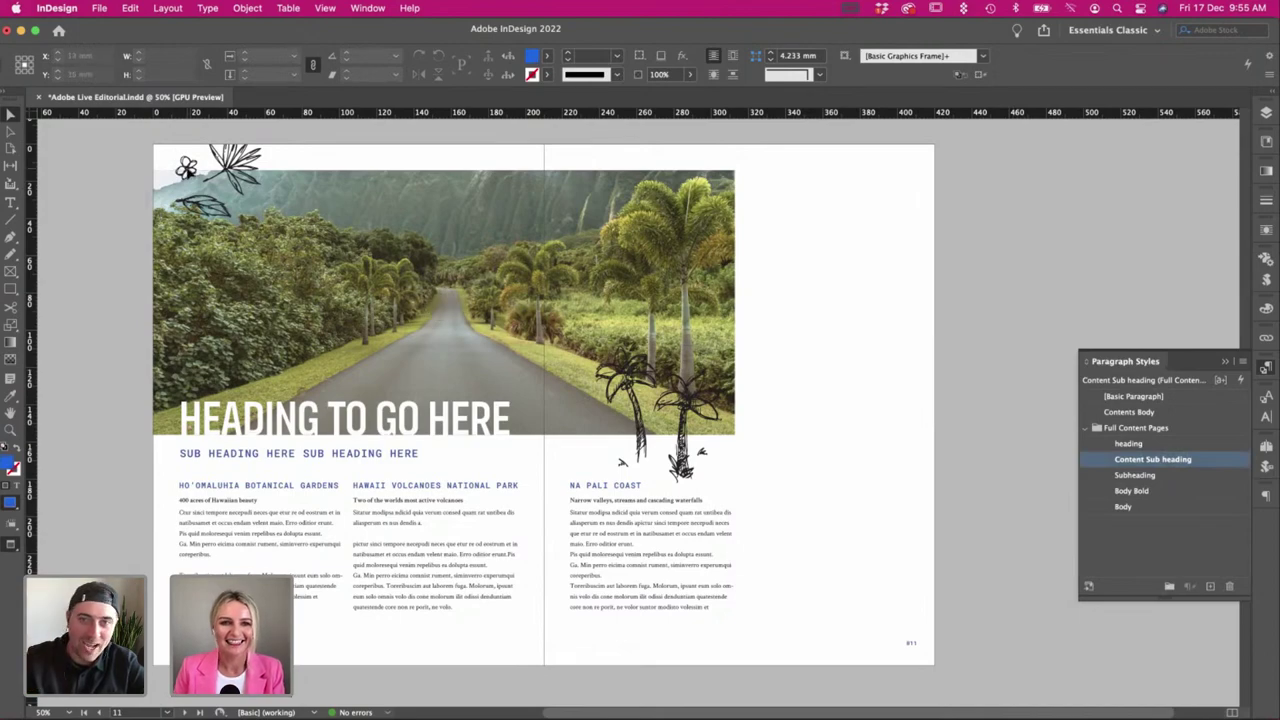
pyautogui.moveTo(188, 176); pyautogui.dragTo(162, 173)
pyautogui.click(100, 240)
# Switch to Illustrator, and group and copy the handwritten word starting with "Ho'o" above the Aloha lettering.
pyautogui.press('super+Tab')
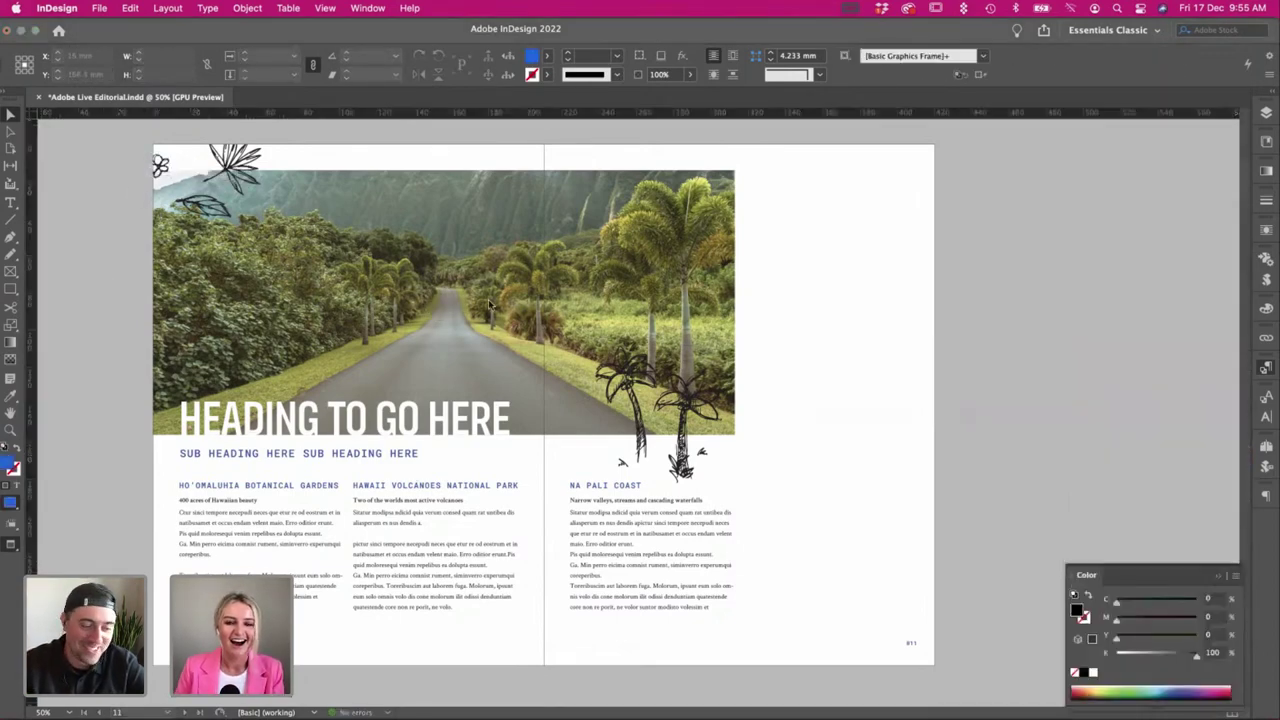
pyautogui.click(243, 271)
pyautogui.scroll(-2, 258, 278)
pyautogui.hscroll(-4, 258, 278)
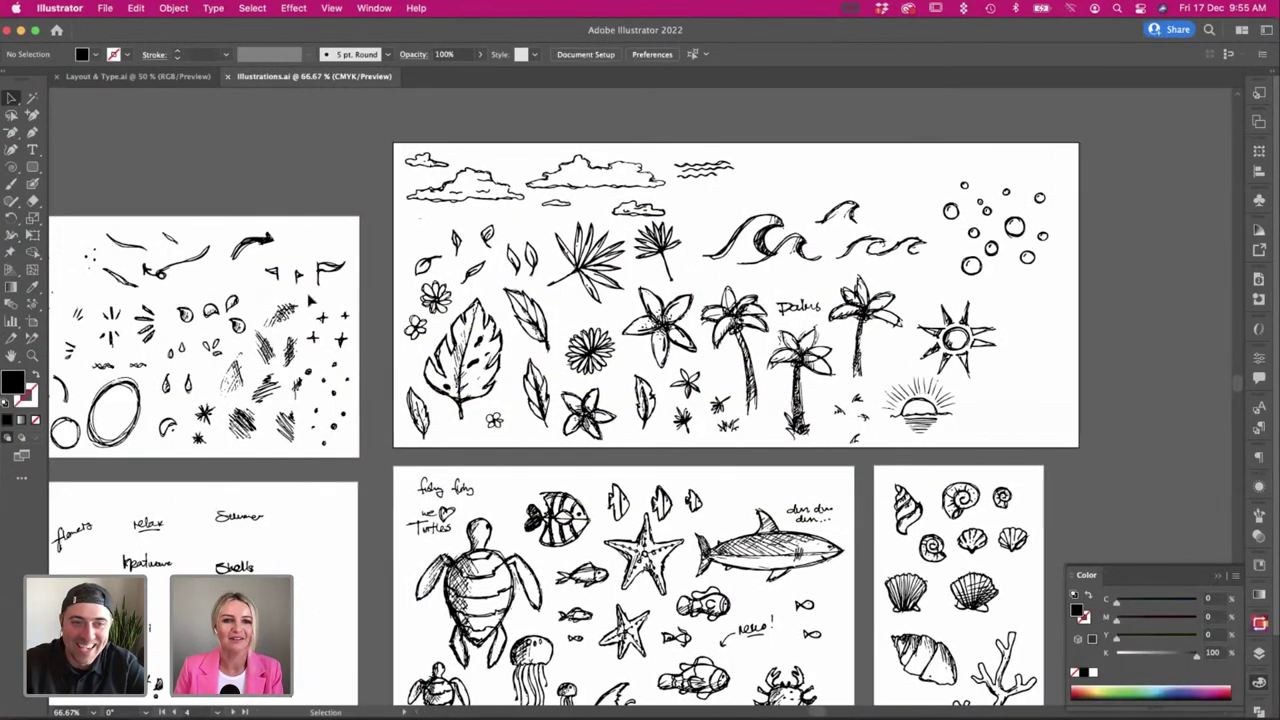
pyautogui.hscroll(4, 363, 293)
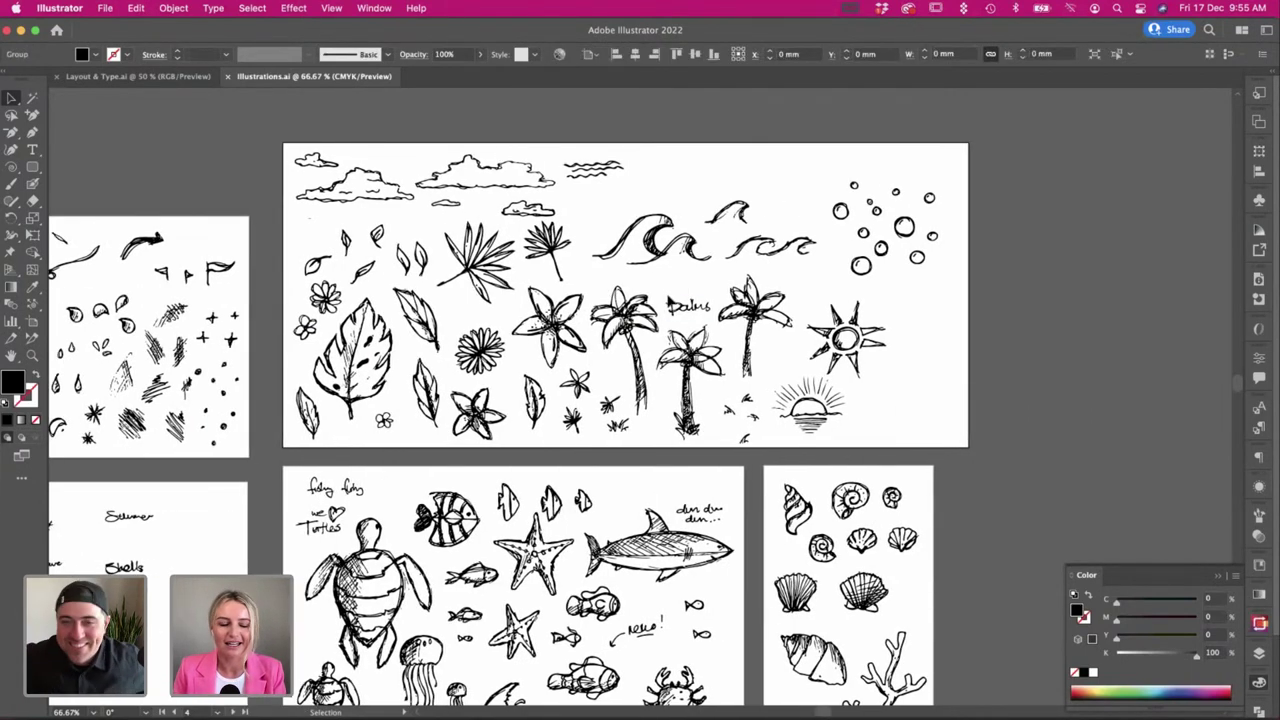
pyautogui.scroll(-5, 690, 315)
pyautogui.hscroll(-2, 670, 308)
pyautogui.scroll(-10, 668, 306)
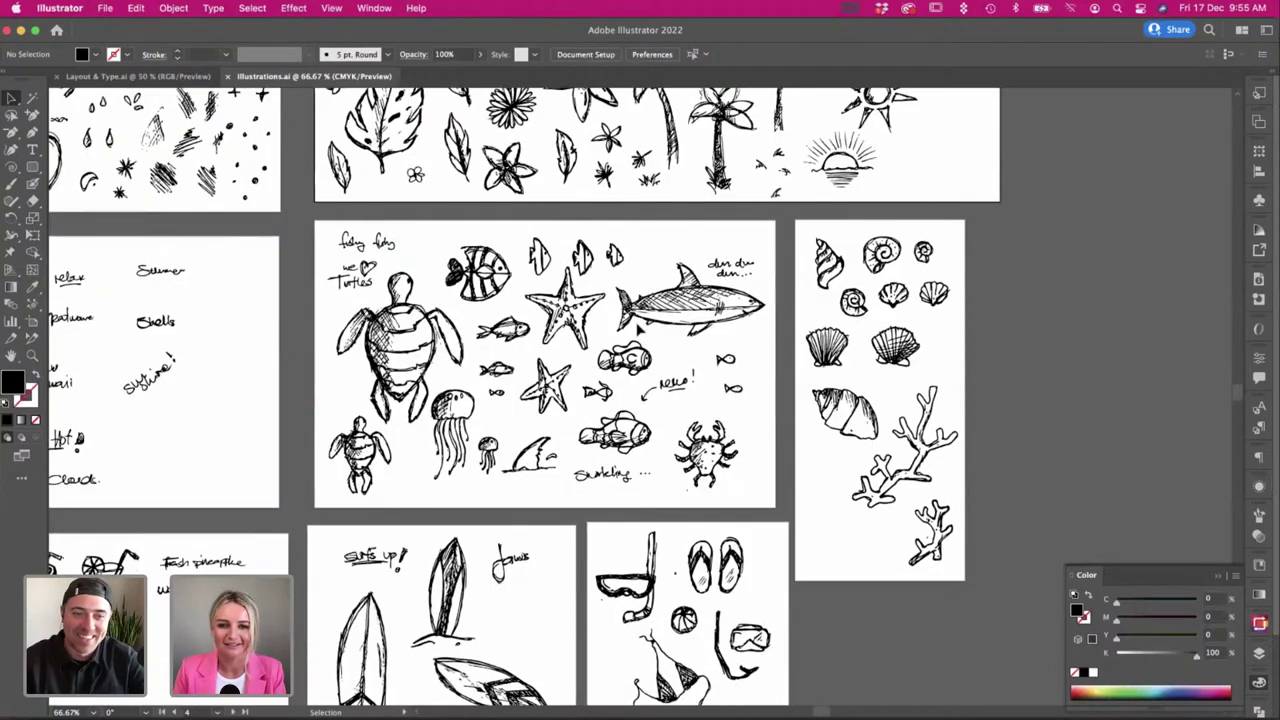
pyautogui.scroll(3, 636, 329)
pyautogui.hscroll(-1, 636, 329)
pyautogui.hscroll(-7, 636, 329)
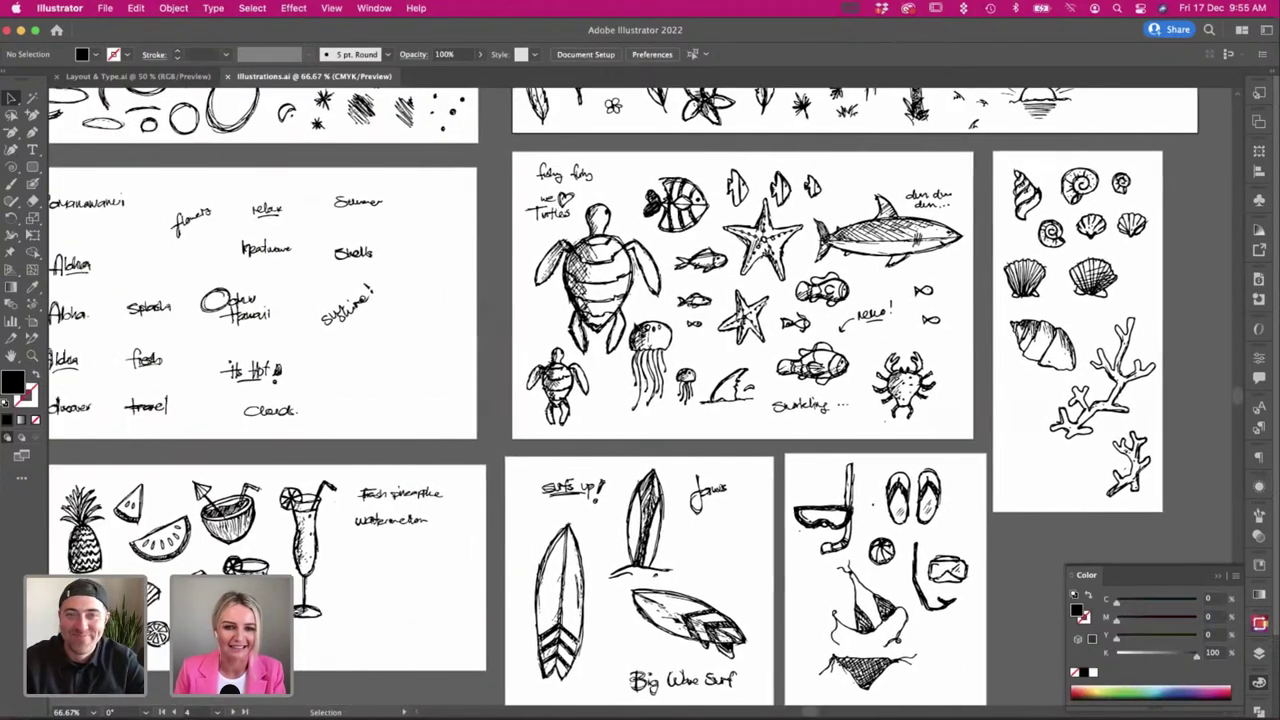
pyautogui.hscroll(-5, 636, 329)
pyautogui.hscroll(-4, 636, 329)
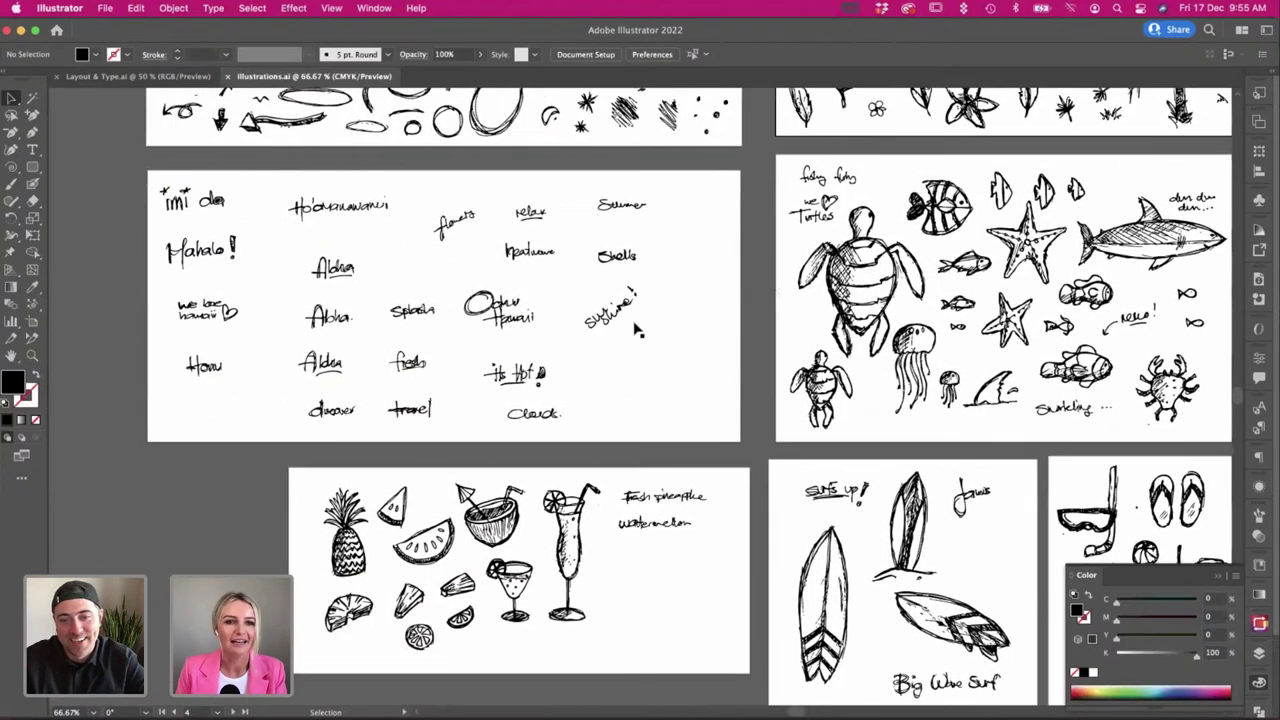
pyautogui.moveTo(287, 182); pyautogui.dragTo(408, 224)
pyautogui.press('super+g')
# Switch to InDesign, paste the handwritten word and place it on the photo just above the main heading.
pyautogui.press('super+Tab')
pyautogui.press('super+Tab')
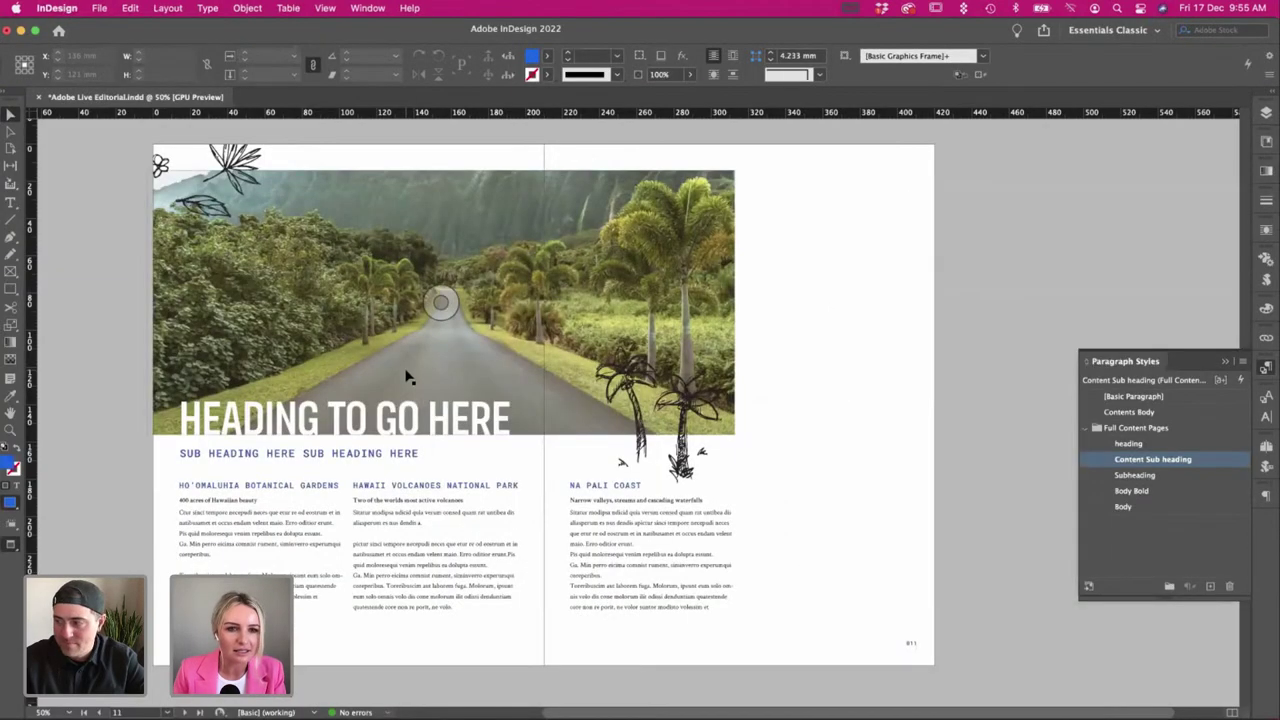
pyautogui.press('super+v')
pyautogui.moveTo(637, 414); pyautogui.dragTo(318, 380)
pyautogui.press('s')
pyautogui.press('v')
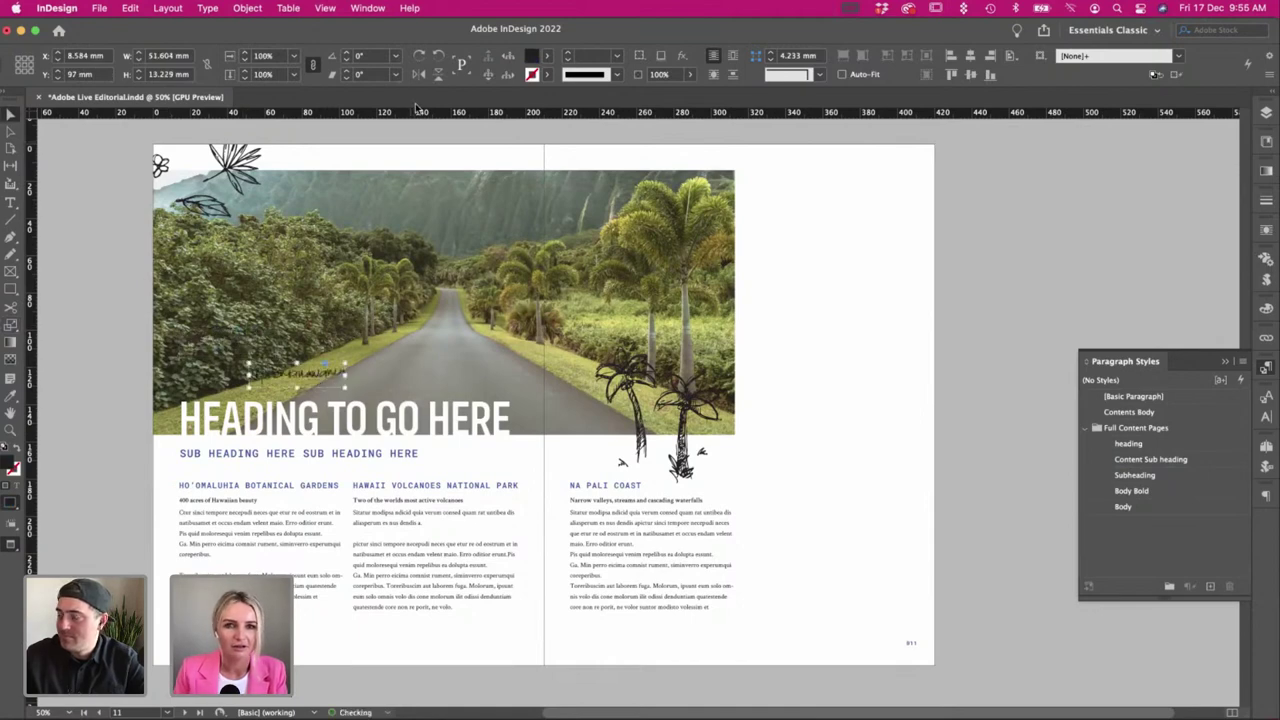
pyautogui.click(544, 57)
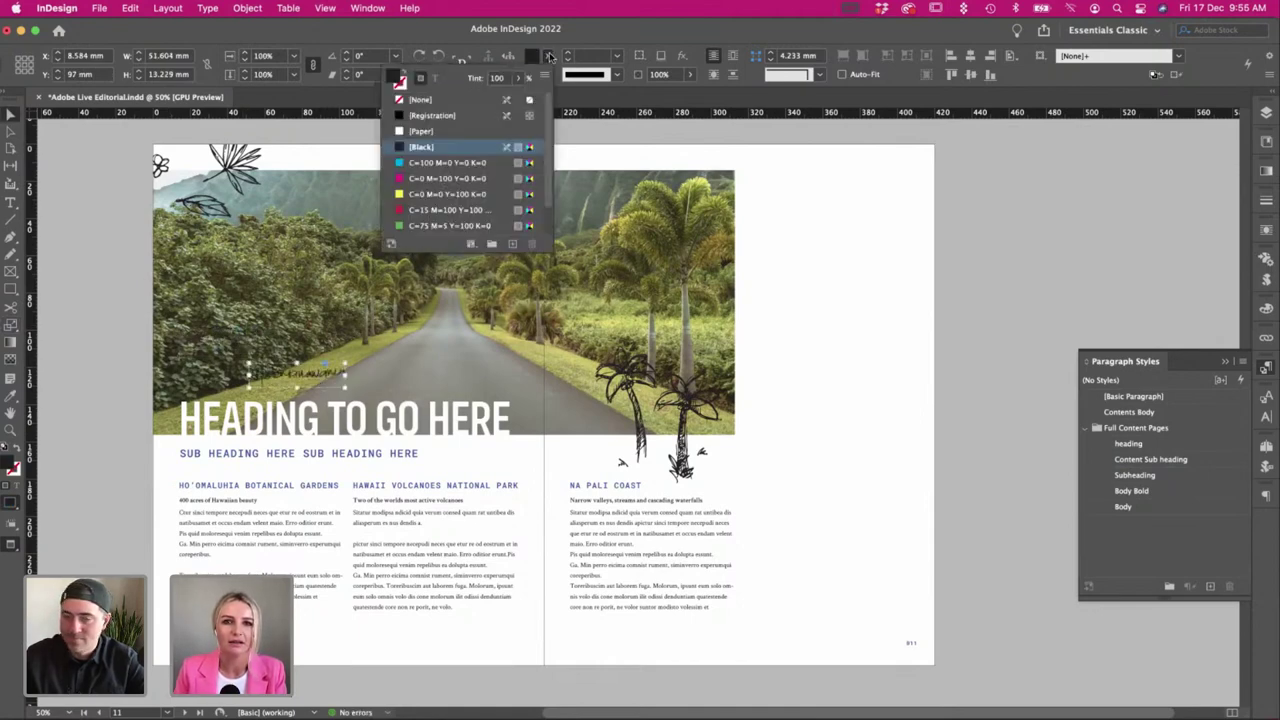
pyautogui.click(548, 57)
pyautogui.click(549, 57)
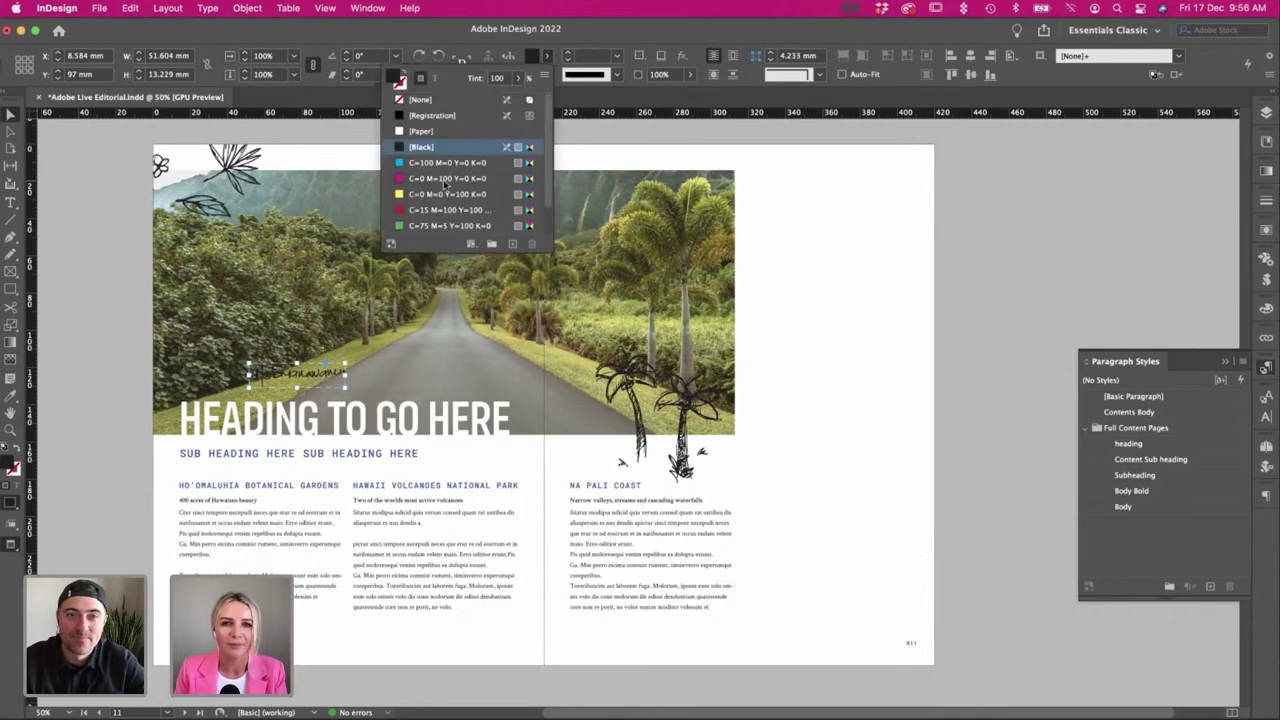
pyautogui.scroll(2, 430, 117)
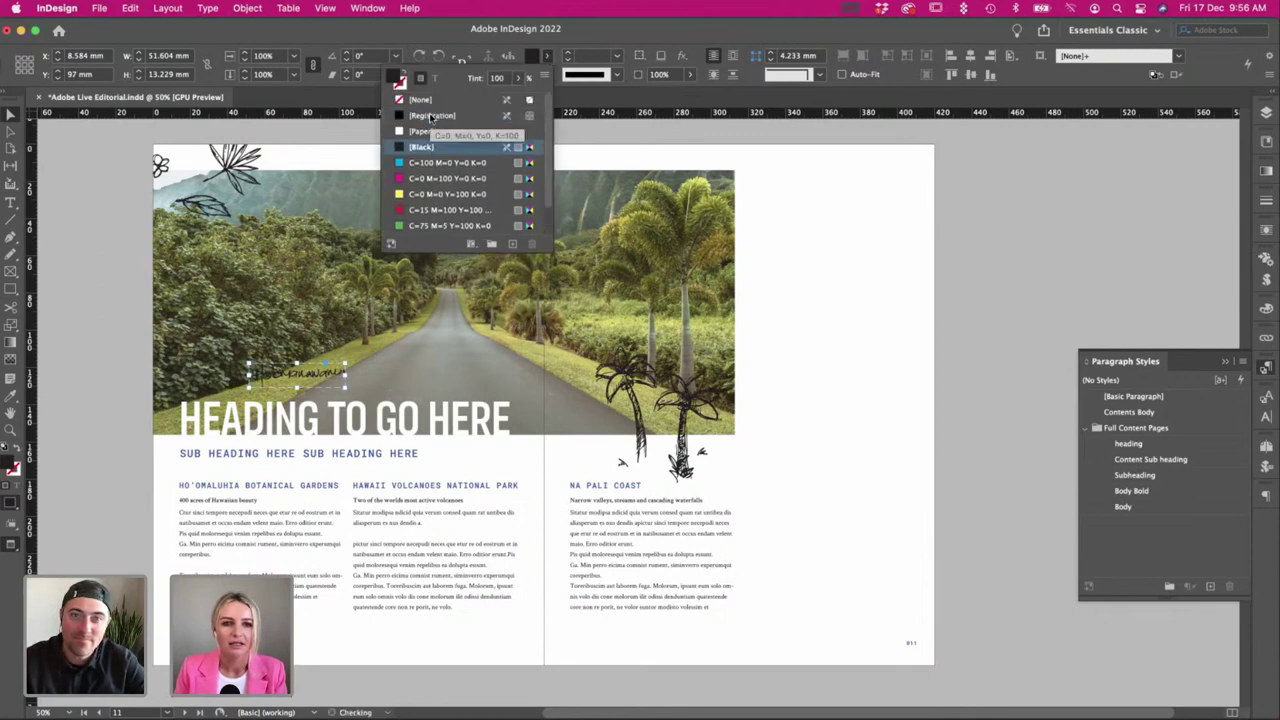
pyautogui.click(544, 57)
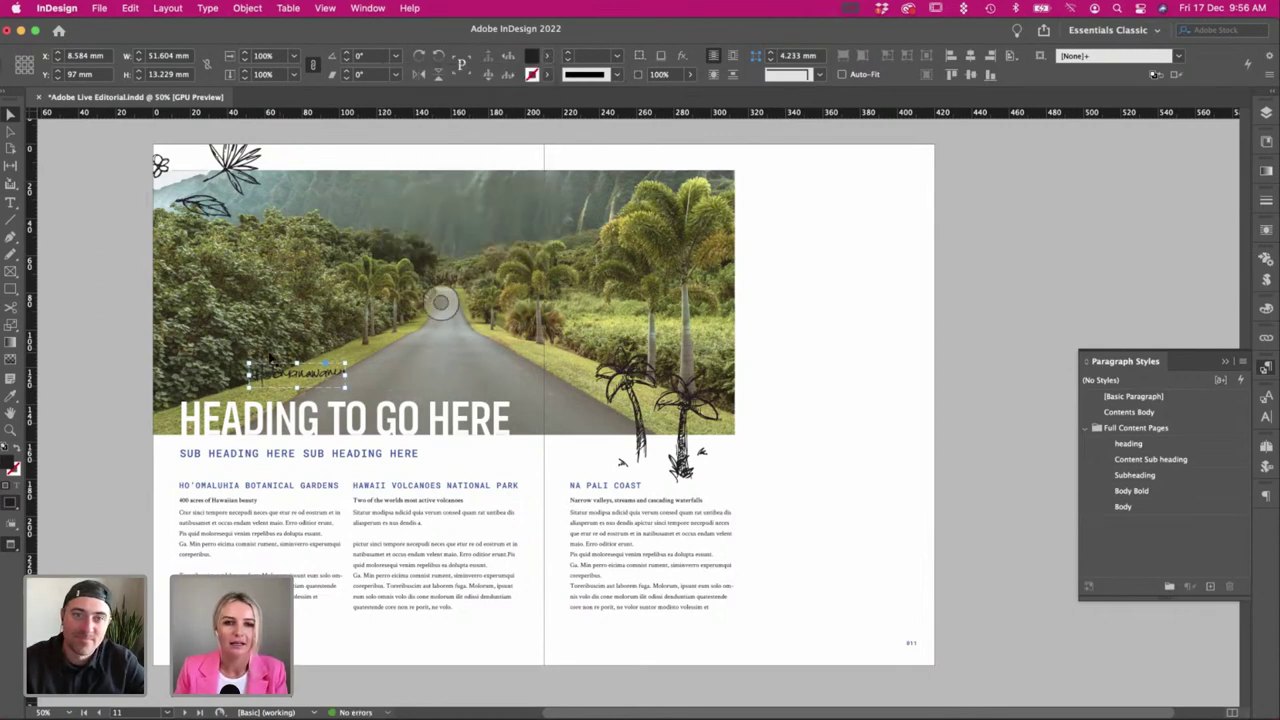
# Try the handwritten word over the Ho'omaluhia Botanical Gardens subheading, faded to 16% opacity and starting slightly outside the column.
pyautogui.moveTo(263, 379)
pyautogui.mouseDown()
pyautogui.moveTo(190, 488)
pyautogui.moveTo(210, 486)
pyautogui.mouseUp()
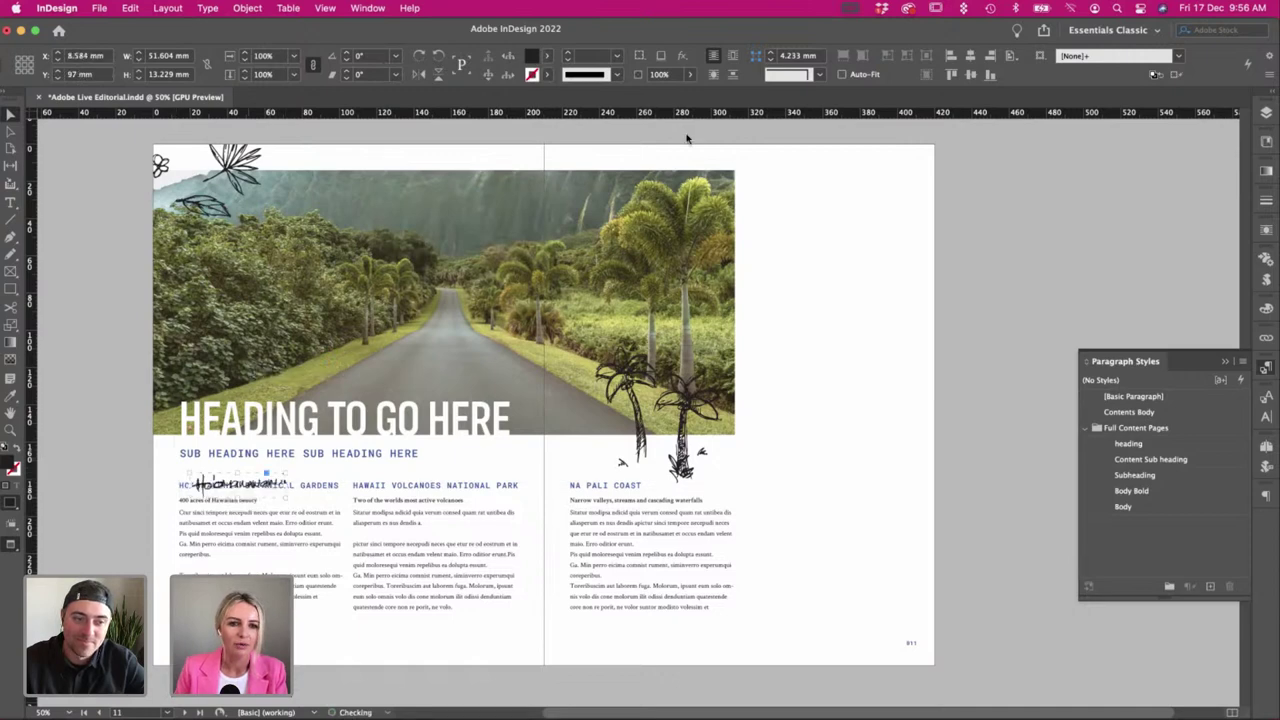
pyautogui.click(690, 75)
pyautogui.moveTo(624, 95); pyautogui.dragTo(628, 93)
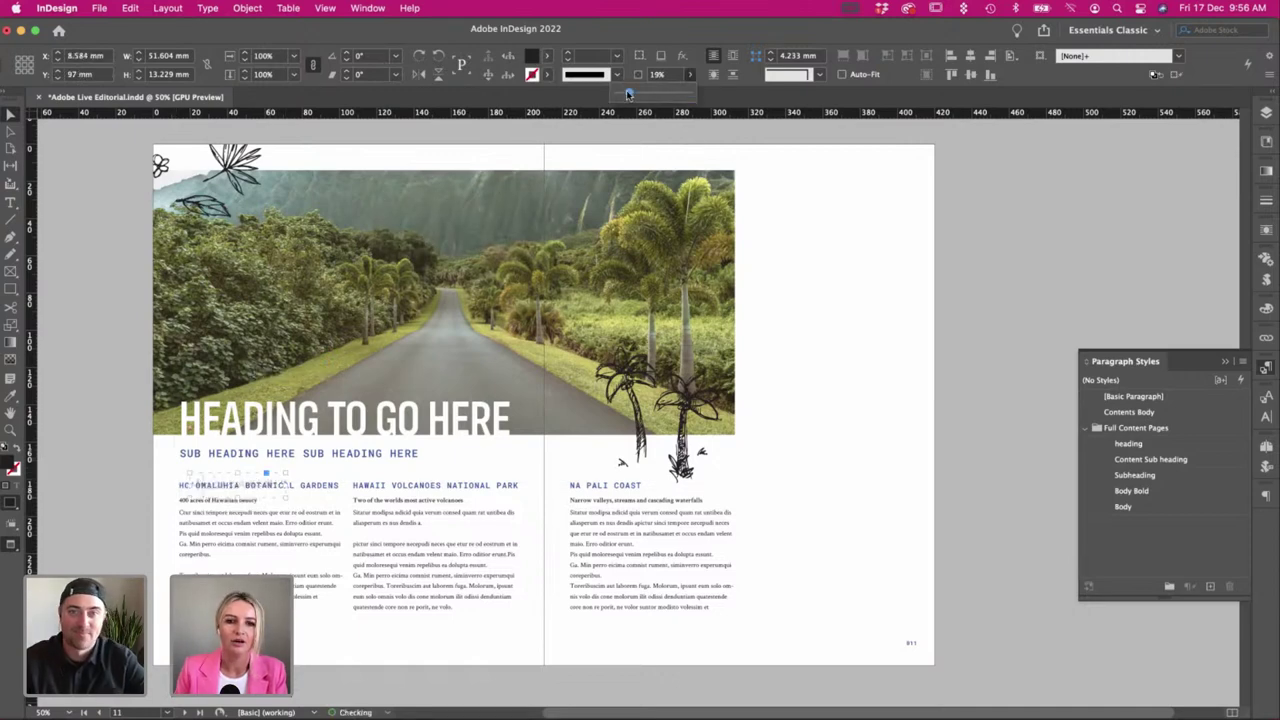
pyautogui.click(210, 484)
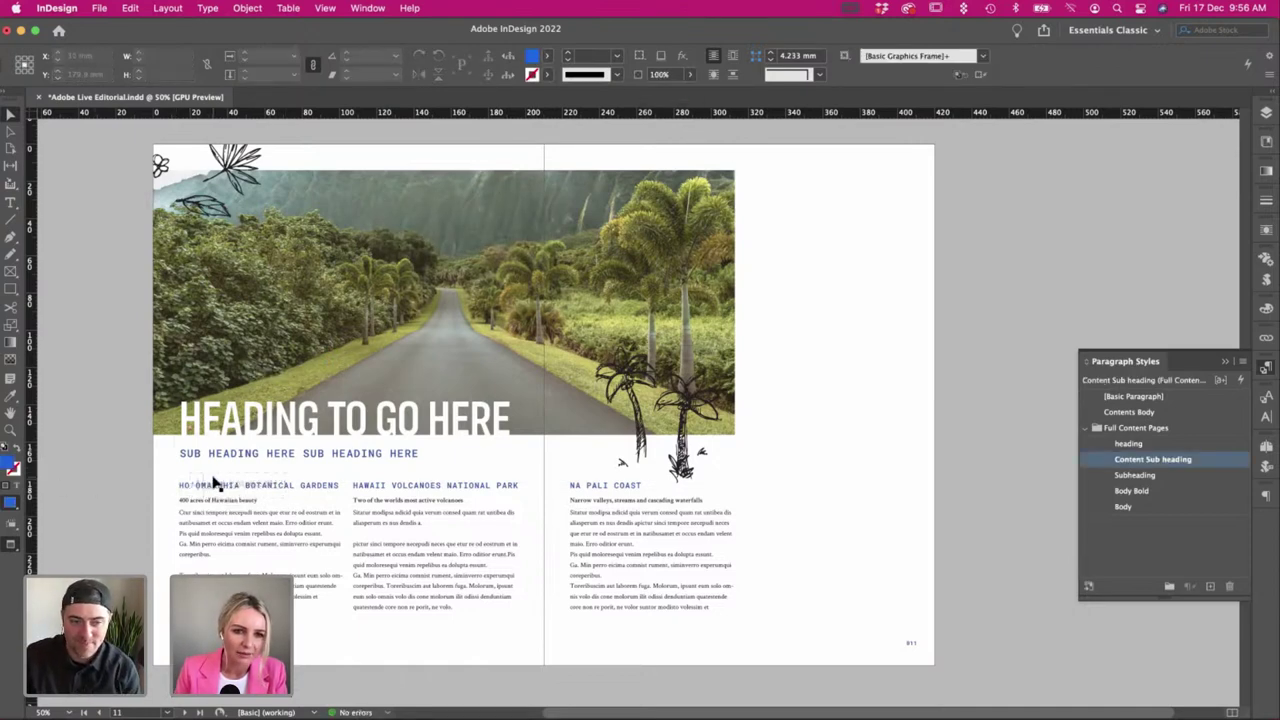
pyautogui.moveTo(200, 478); pyautogui.dragTo(169, 491)
pyautogui.click(41, 503)
pyautogui.click(132, 493)
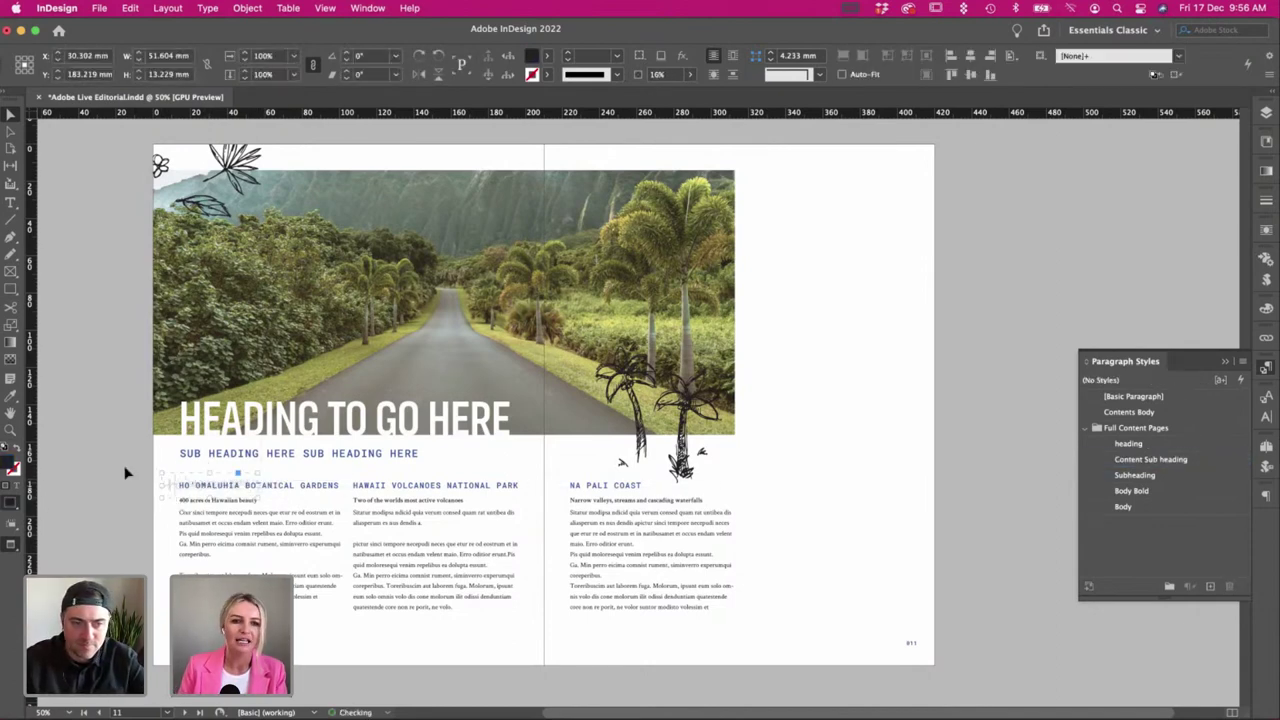
pyautogui.click(125, 473)
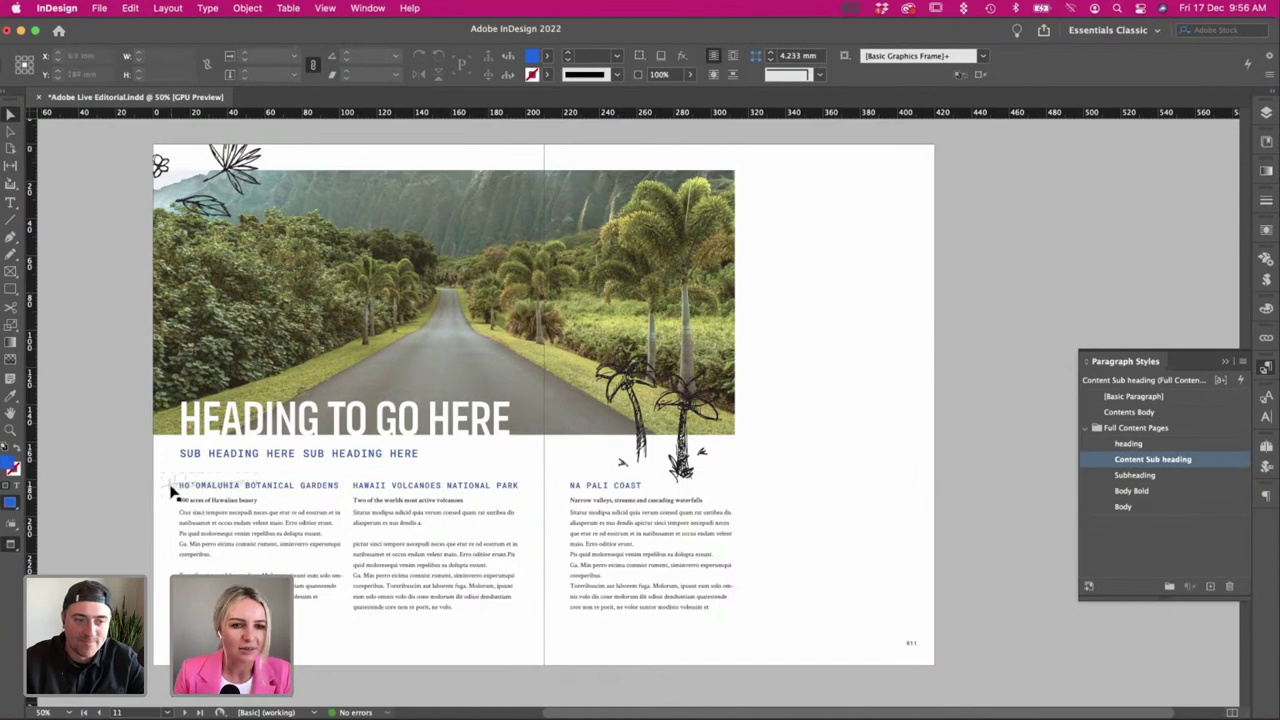
# Raise the handwritten word's opacity to 94%.
pyautogui.press('super+z')
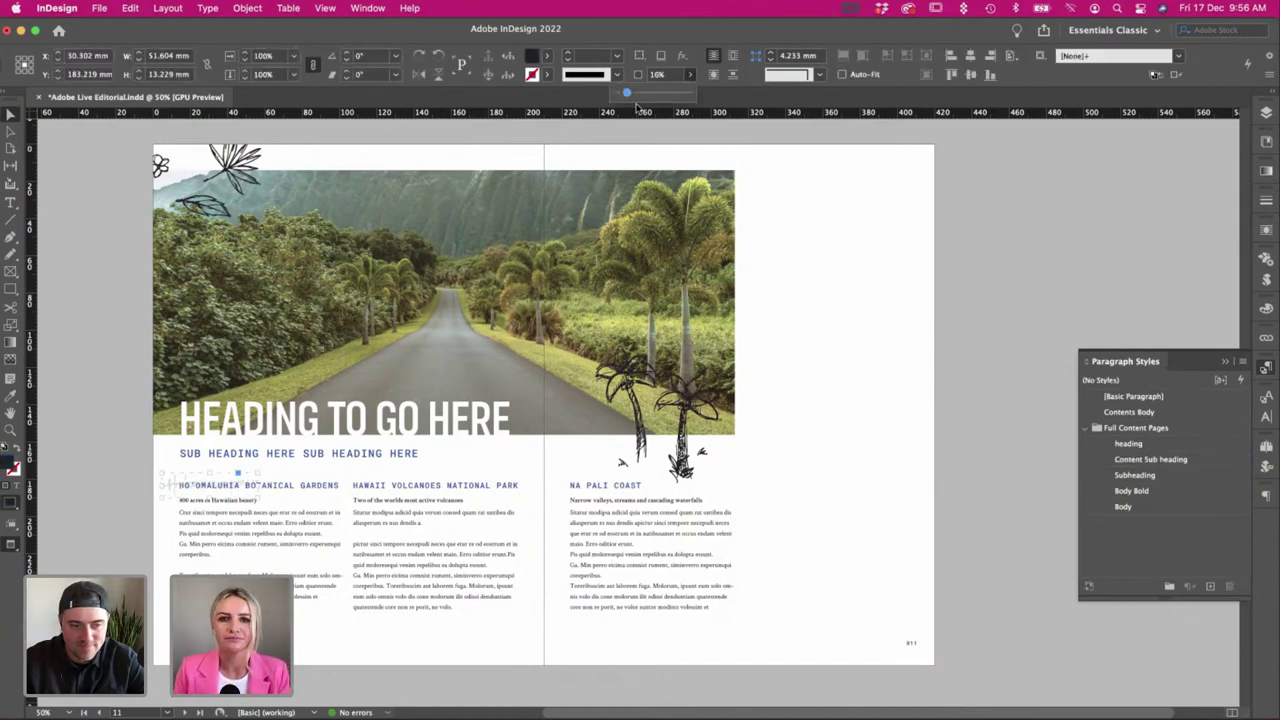
pyautogui.moveTo(674, 95); pyautogui.dragTo(691, 95)
pyautogui.click(871, 340)
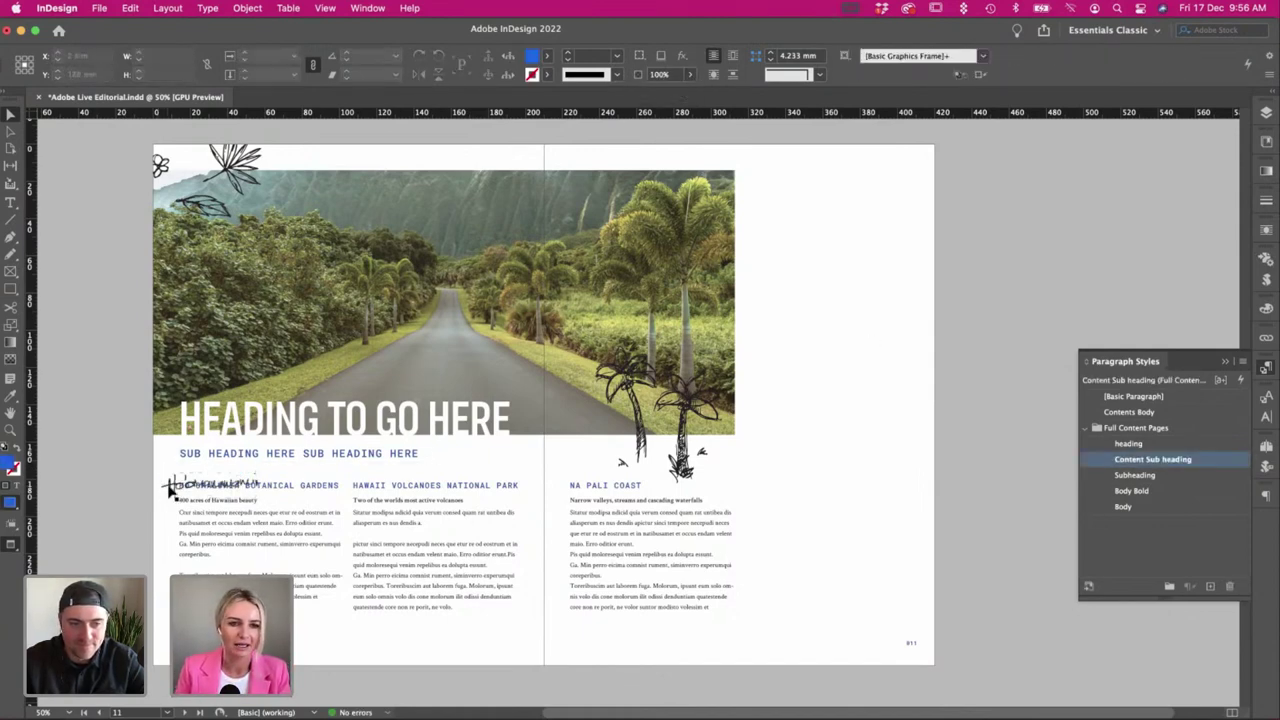
# Move the handwritten word to the photo's upper-right corner and fill it with the Paper swatch.
pyautogui.moveTo(170, 491); pyautogui.dragTo(630, 203)
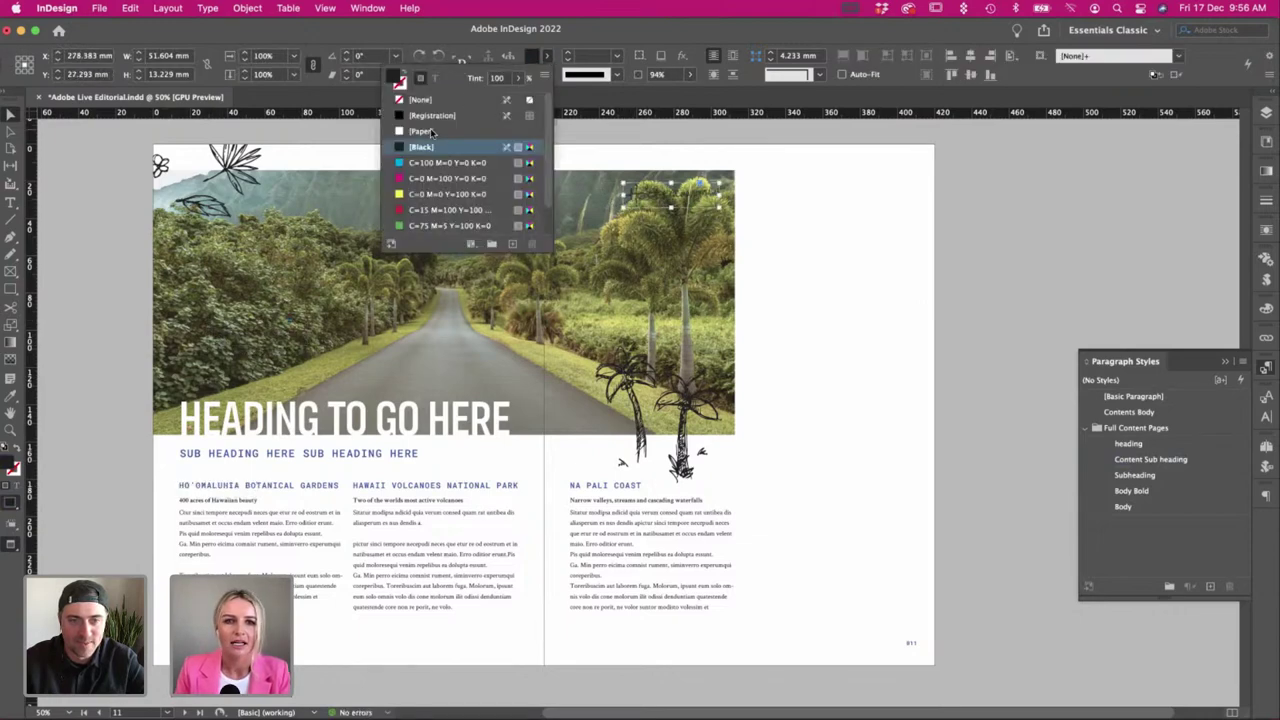
pyautogui.click(421, 131)
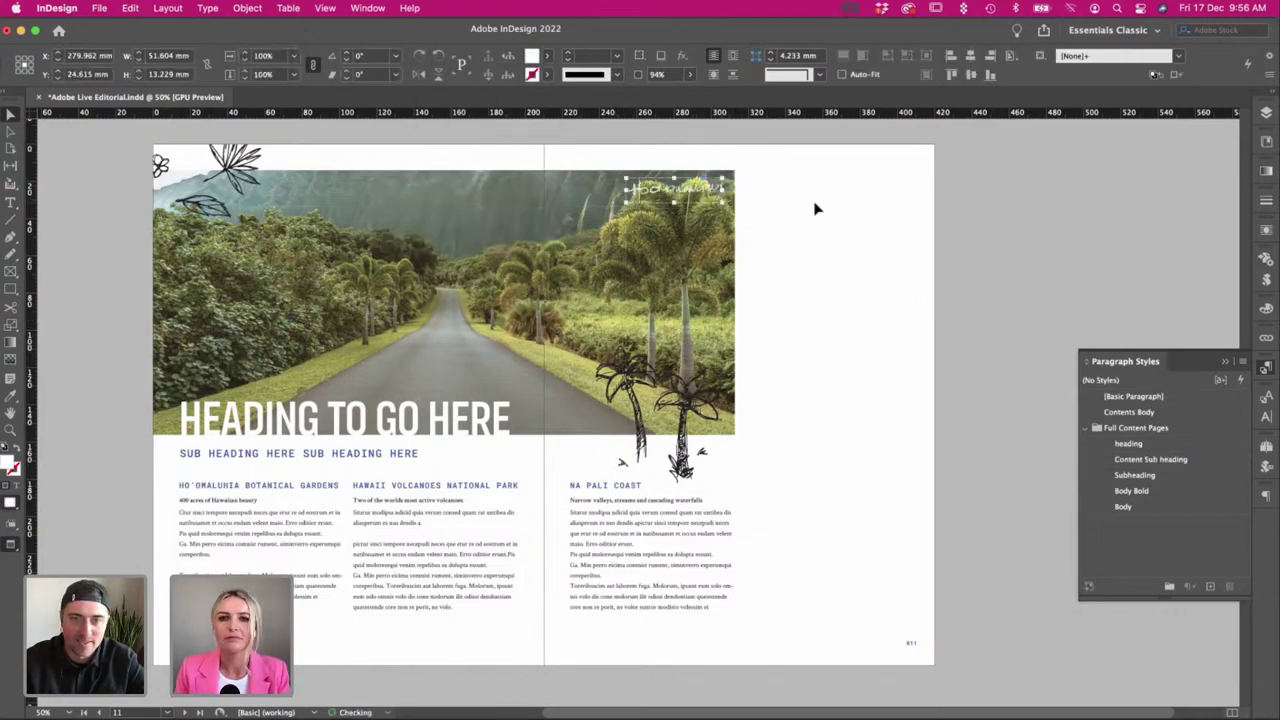
pyautogui.click(815, 209)
pyautogui.click(699, 196)
pyautogui.moveTo(699, 196); pyautogui.dragTo(700, 197)
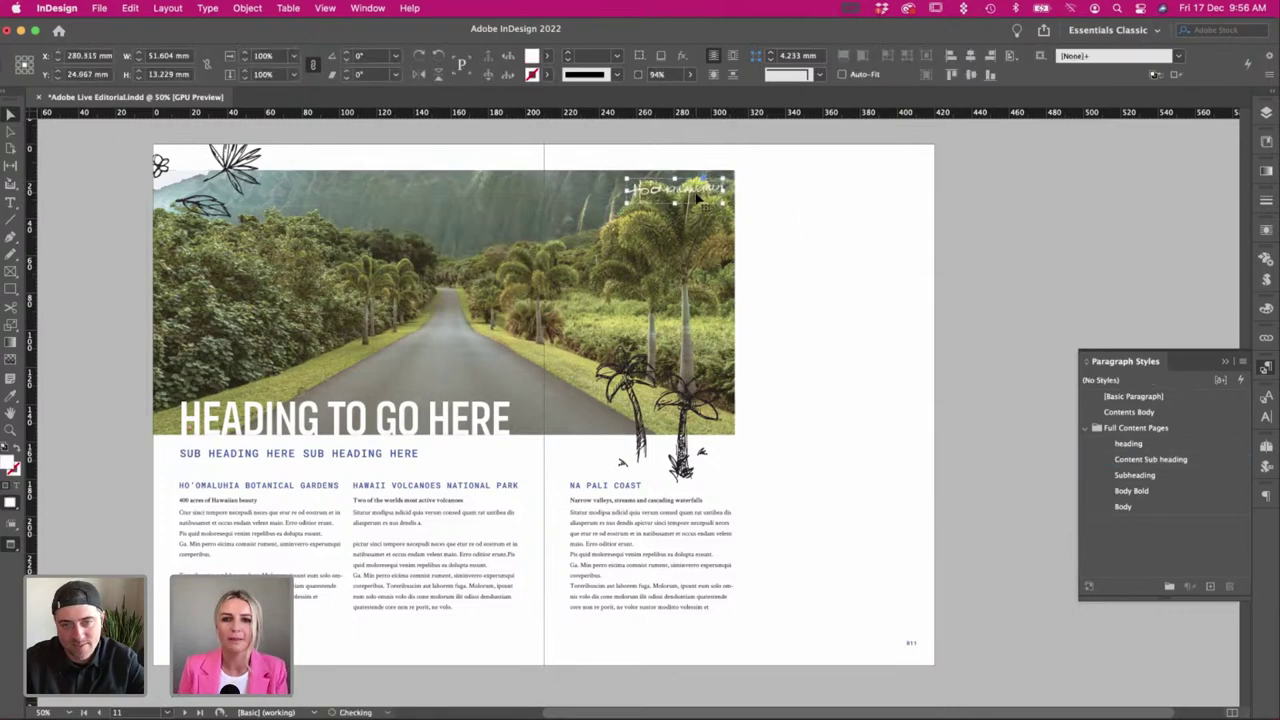
pyautogui.click(839, 262)
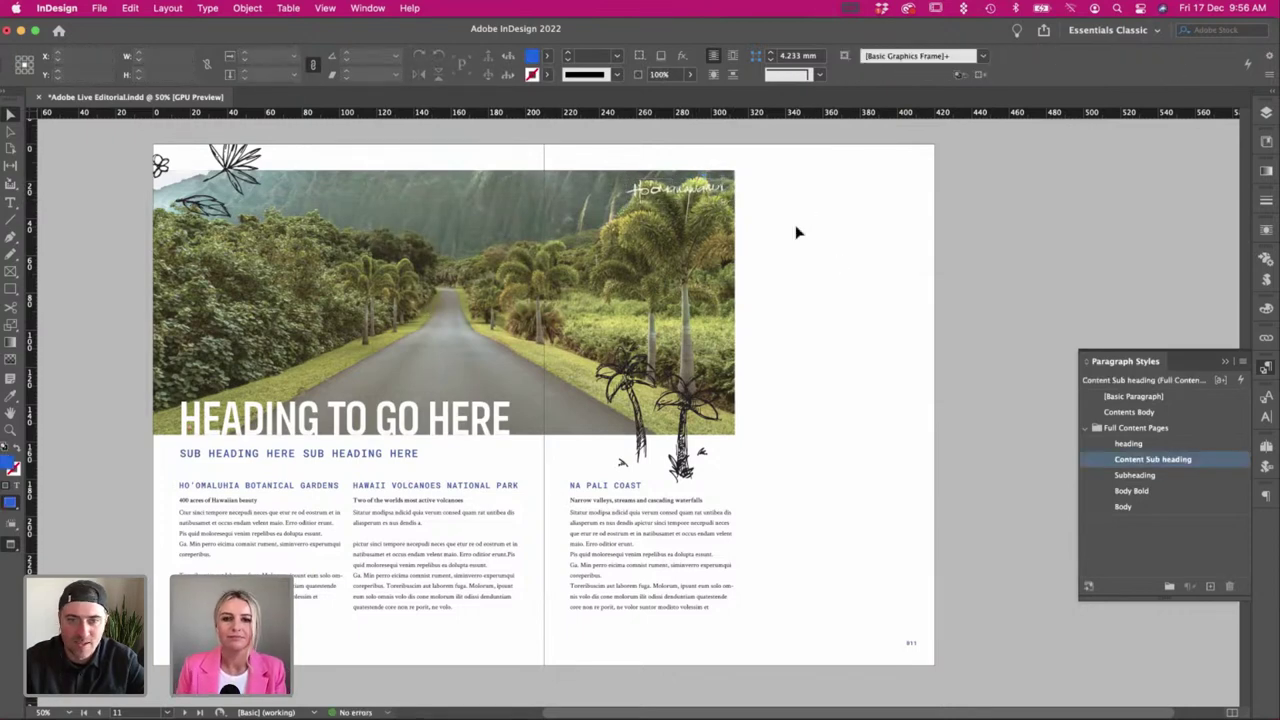
# Save the magazine document.
pyautogui.hscroll(2, 797, 232)
pyautogui.press('super+s')
pyautogui.scroll(-2, 797, 232)
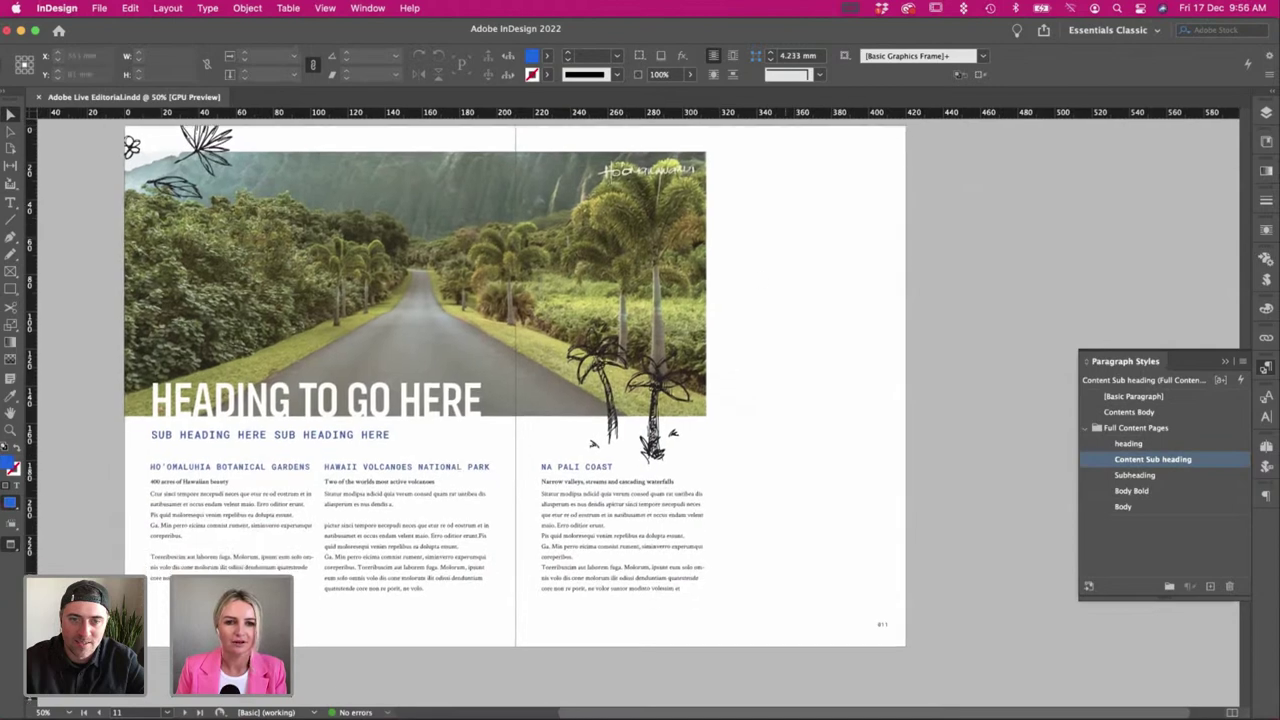
# Open the spread's road photo in Photoshop for editing and run the Gradient Map Adobe Live action on it.
pyautogui.click(348, 278)
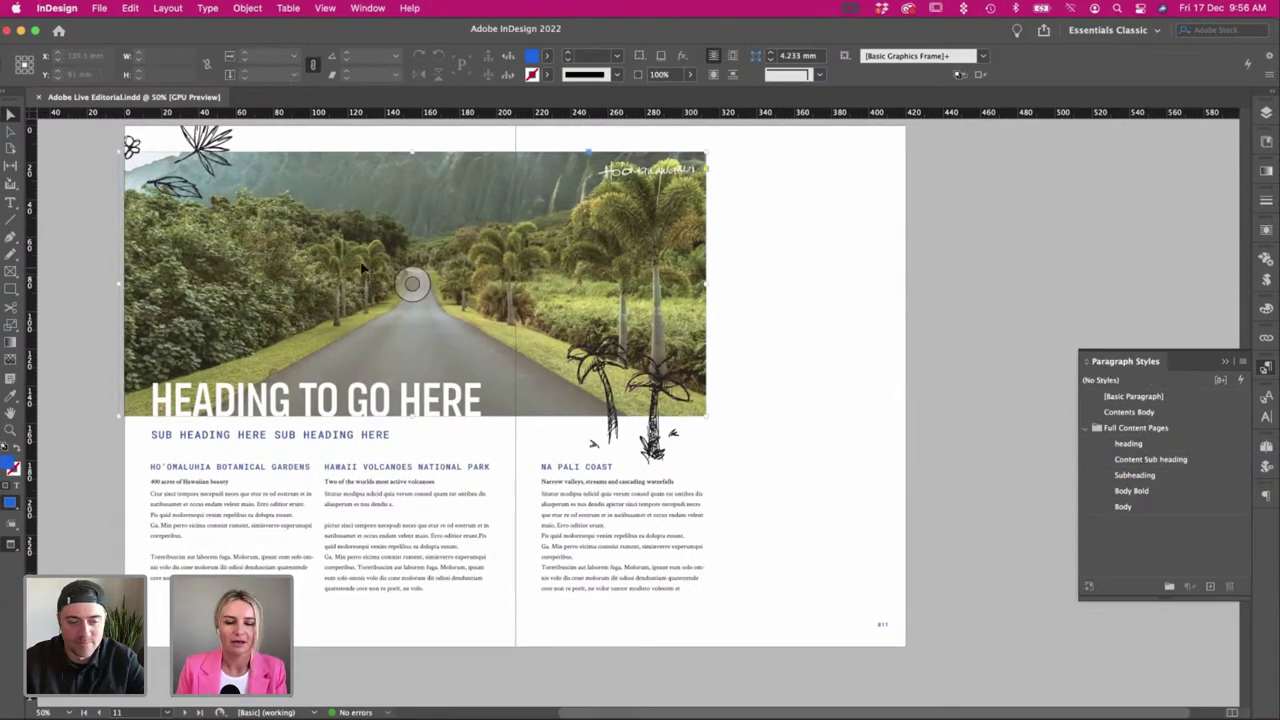
pyautogui.hscroll(-2, 370, 256)
pyautogui.scroll(1, 370, 256)
pyautogui.rightClick(370, 256)
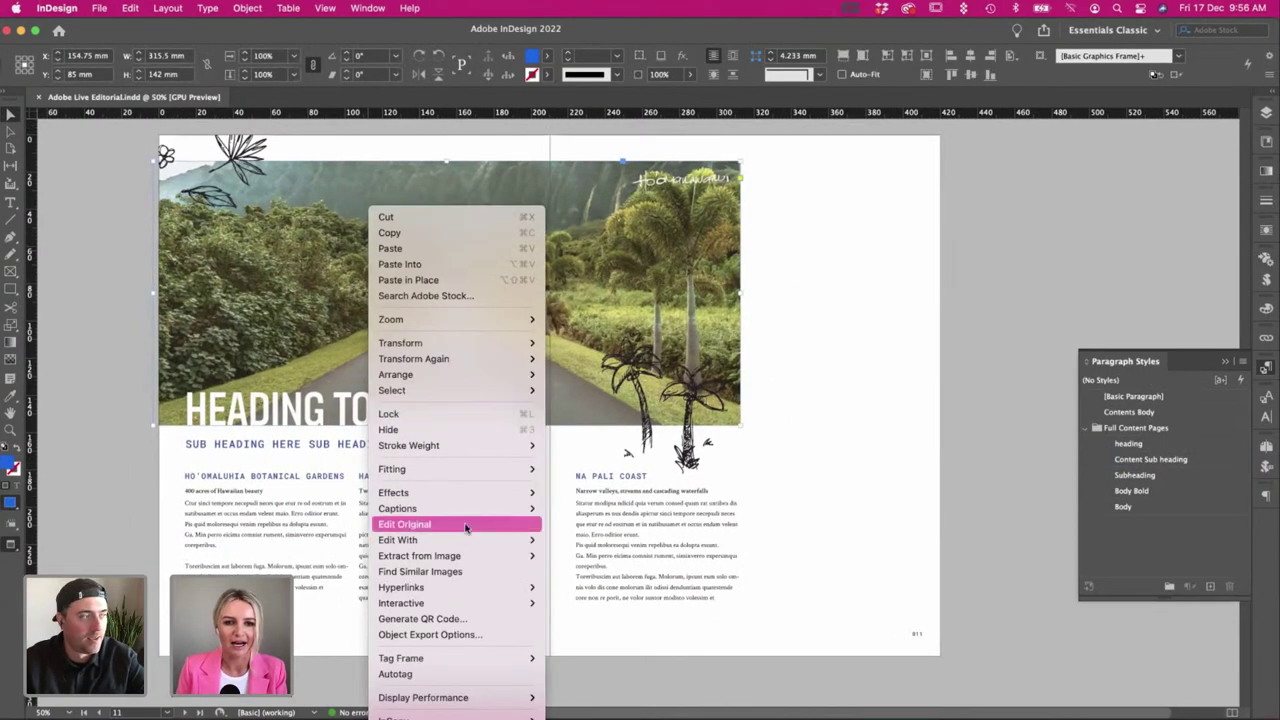
pyautogui.moveTo(470, 540)
pyautogui.click(640, 311)
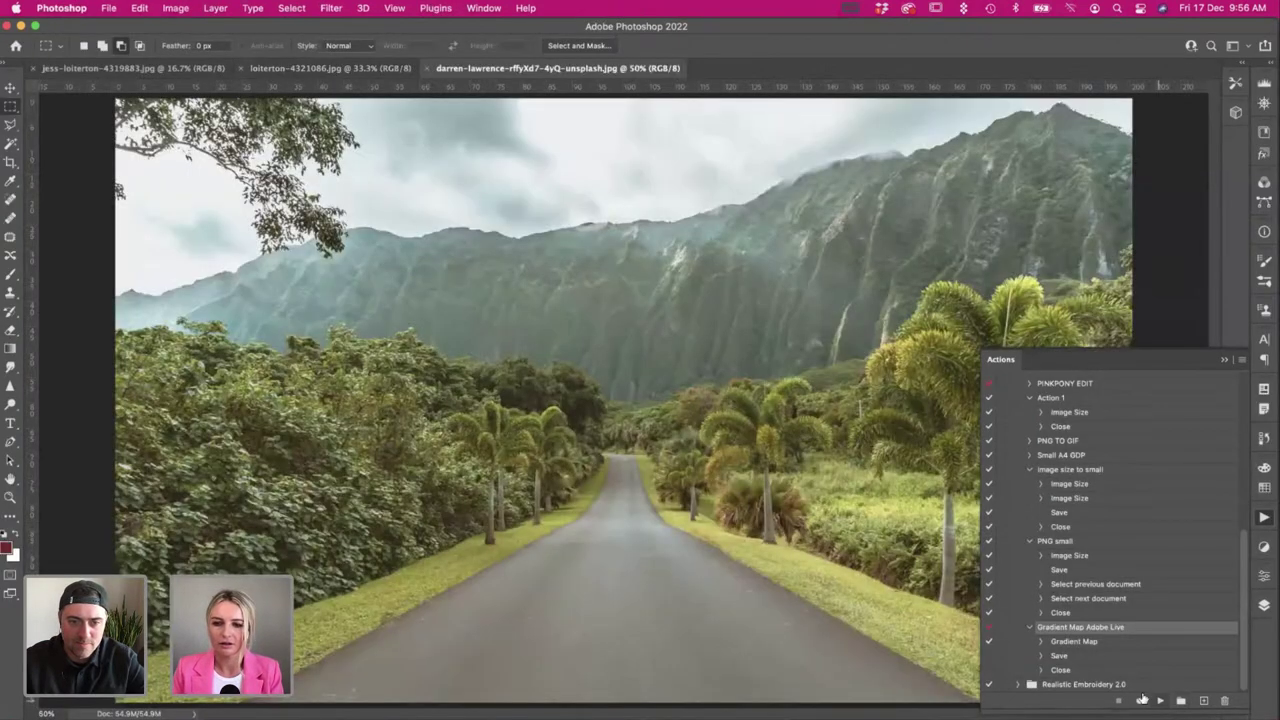
pyautogui.press('super+minus')
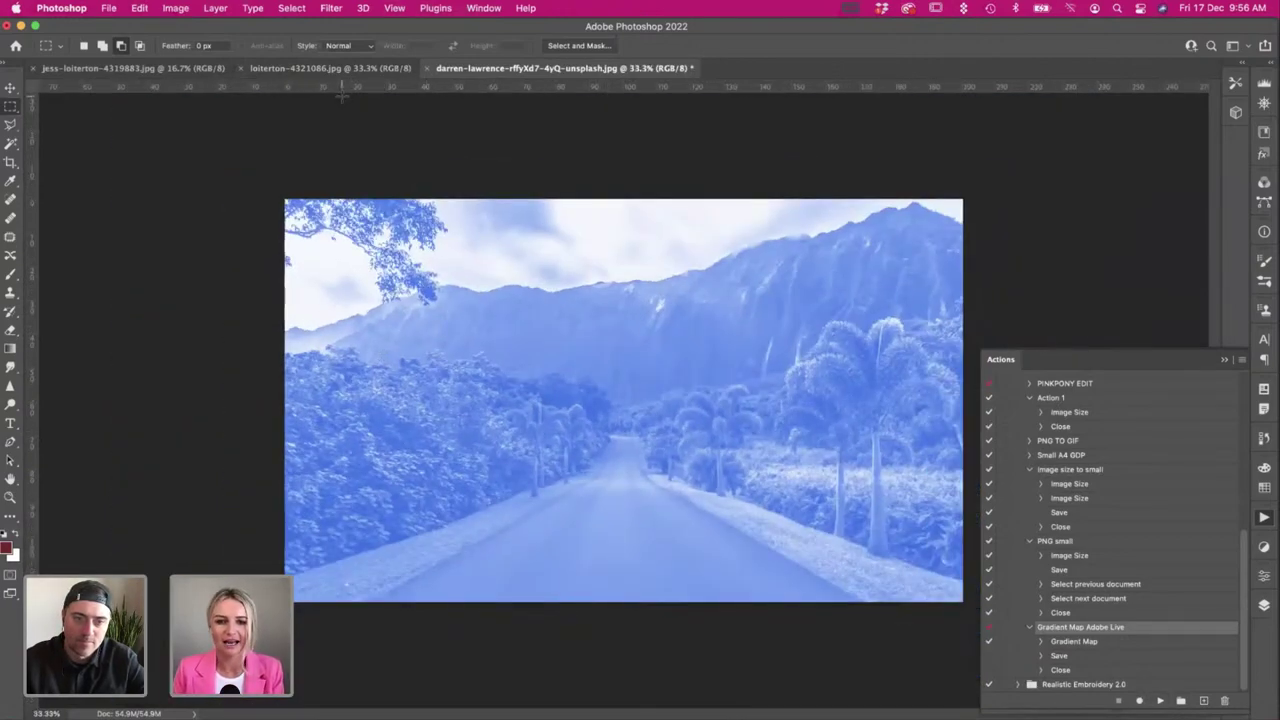
# Close the recolored road photo without saving it and switch back to the magazine layout in InDesign.
pyautogui.click(428, 70)
pyautogui.click(583, 318)
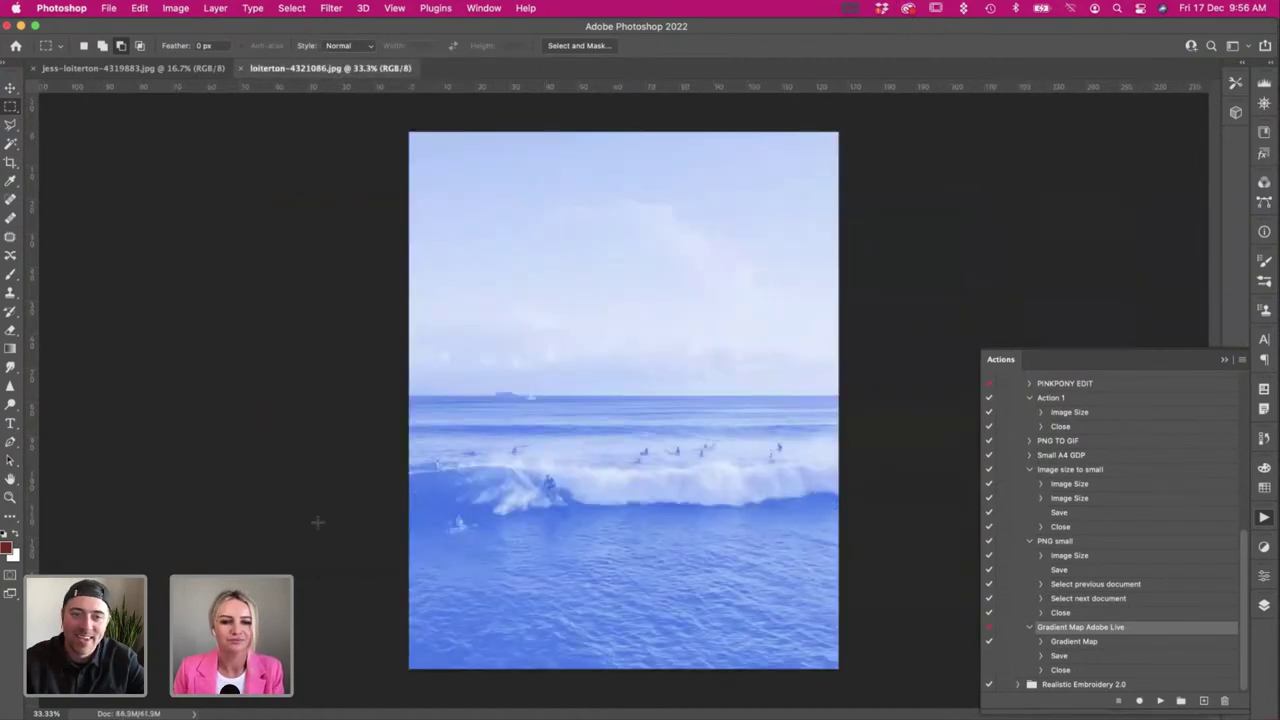
pyautogui.press('super+Tab')
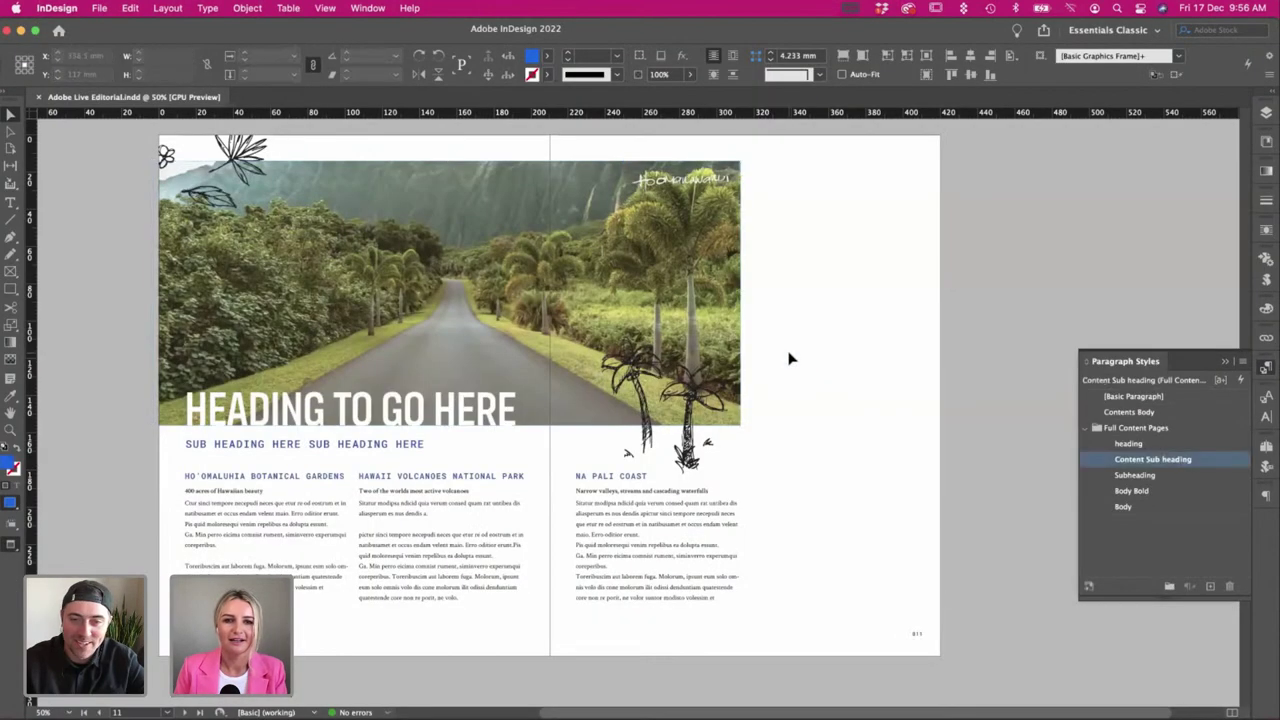
pyautogui.scroll(1, 785, 358)
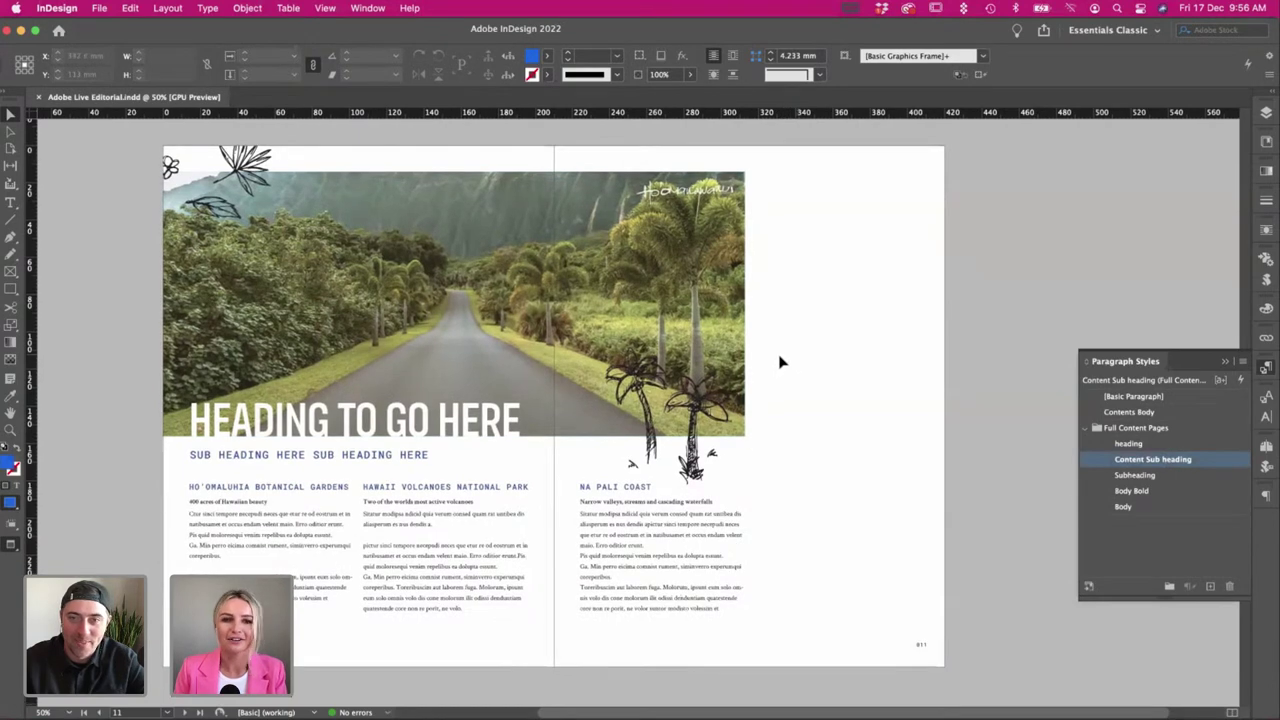
# Widen the road photo spread's heading text frame to about 185 mm and save the document.
pyautogui.hscroll(-1, 698, 287)
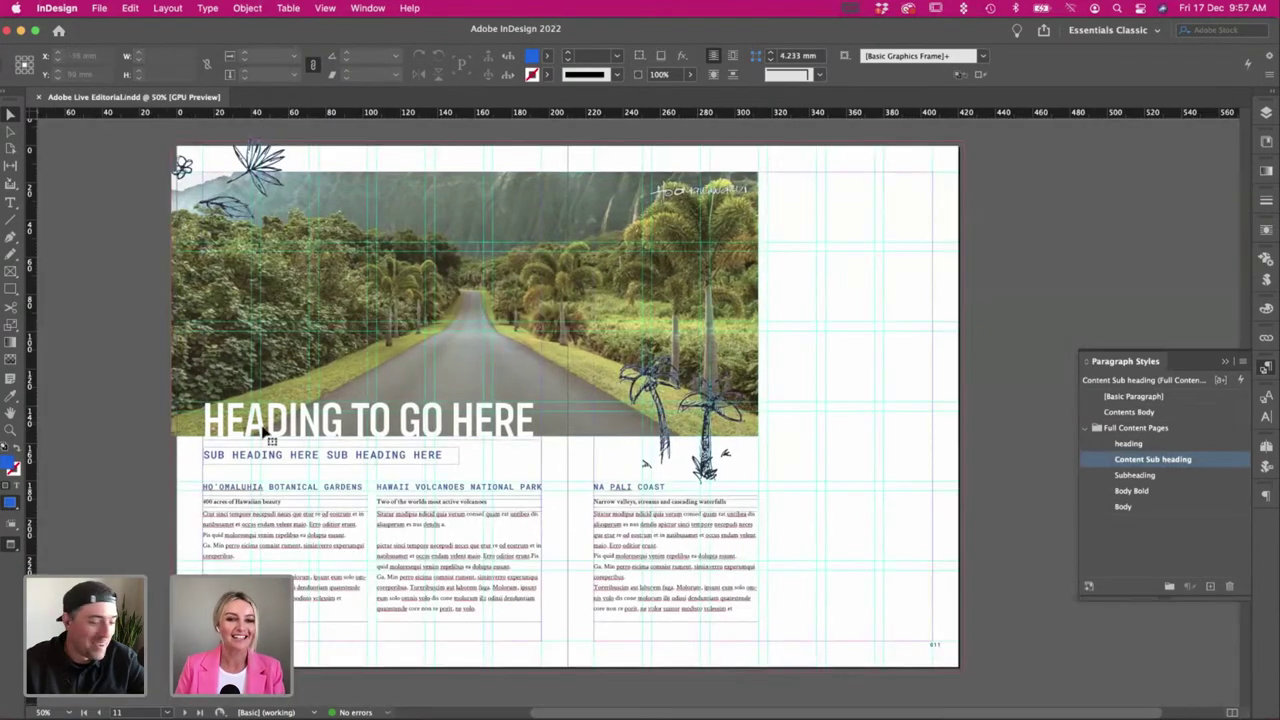
pyautogui.click(268, 435)
pyautogui.press('Left')
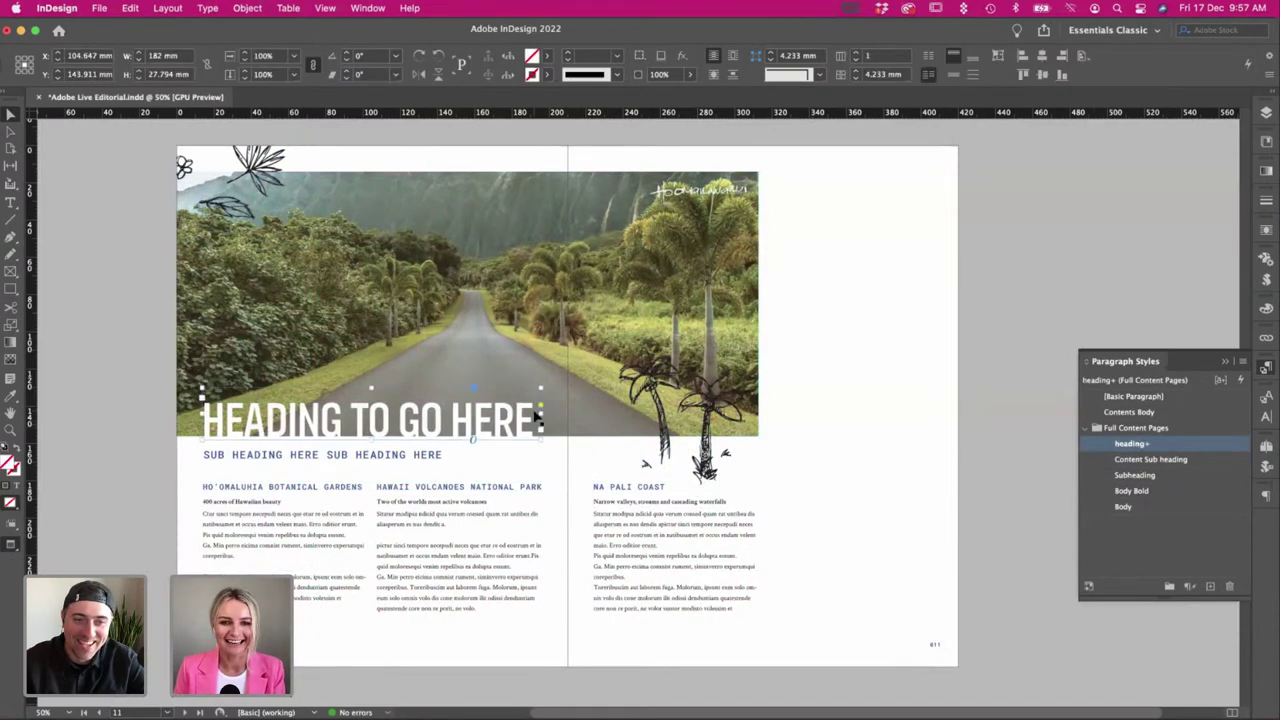
pyautogui.moveTo(537, 416); pyautogui.dragTo(548, 416)
pyautogui.press('w')
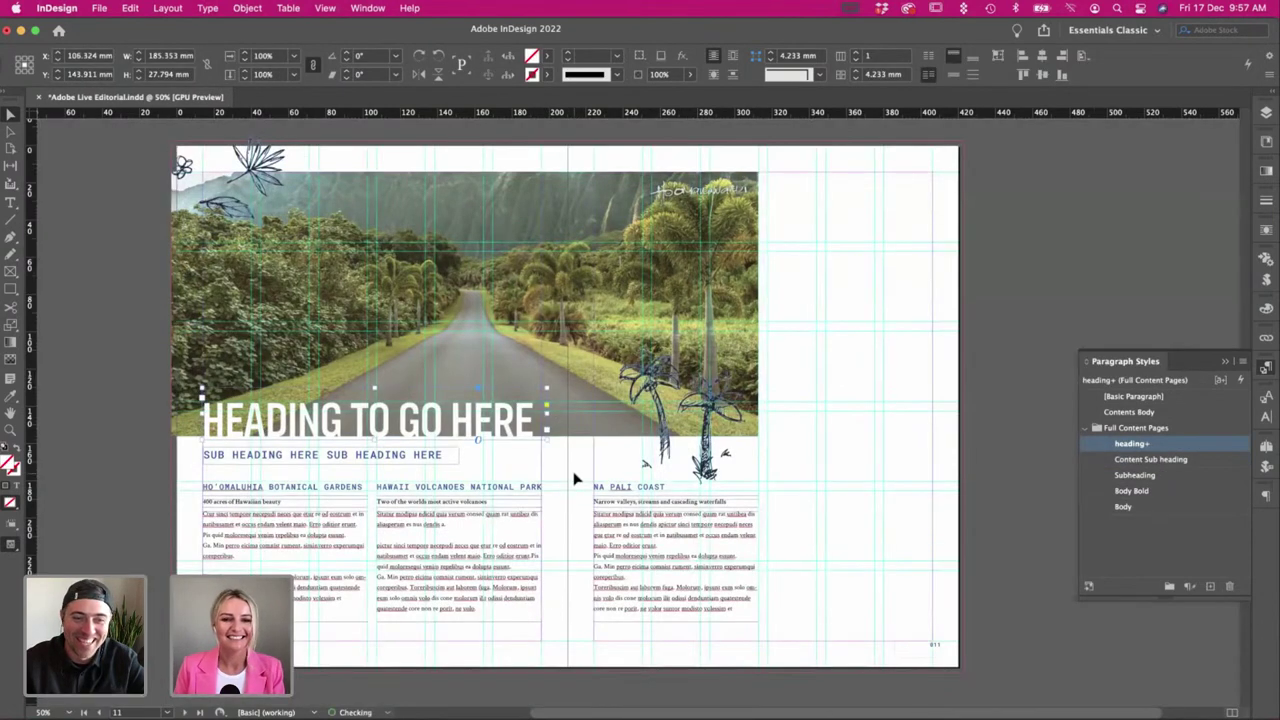
pyautogui.click(574, 479)
pyautogui.press('w')
pyautogui.press('super+s')
# Widen the sub heading's text frame to about 174 mm.
pyautogui.click(444, 460)
pyautogui.moveTo(460, 463); pyautogui.dragTo(530, 460)
pyautogui.click(190, 500)
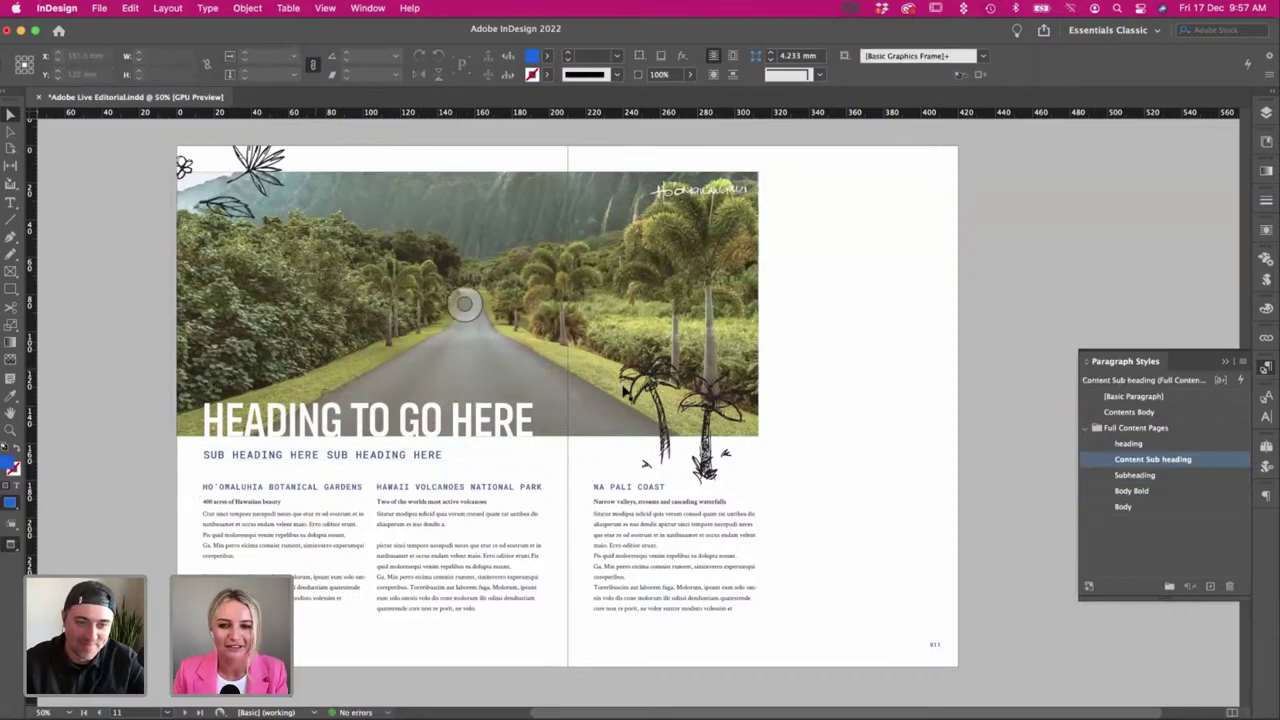
pyautogui.press('super+Tab')
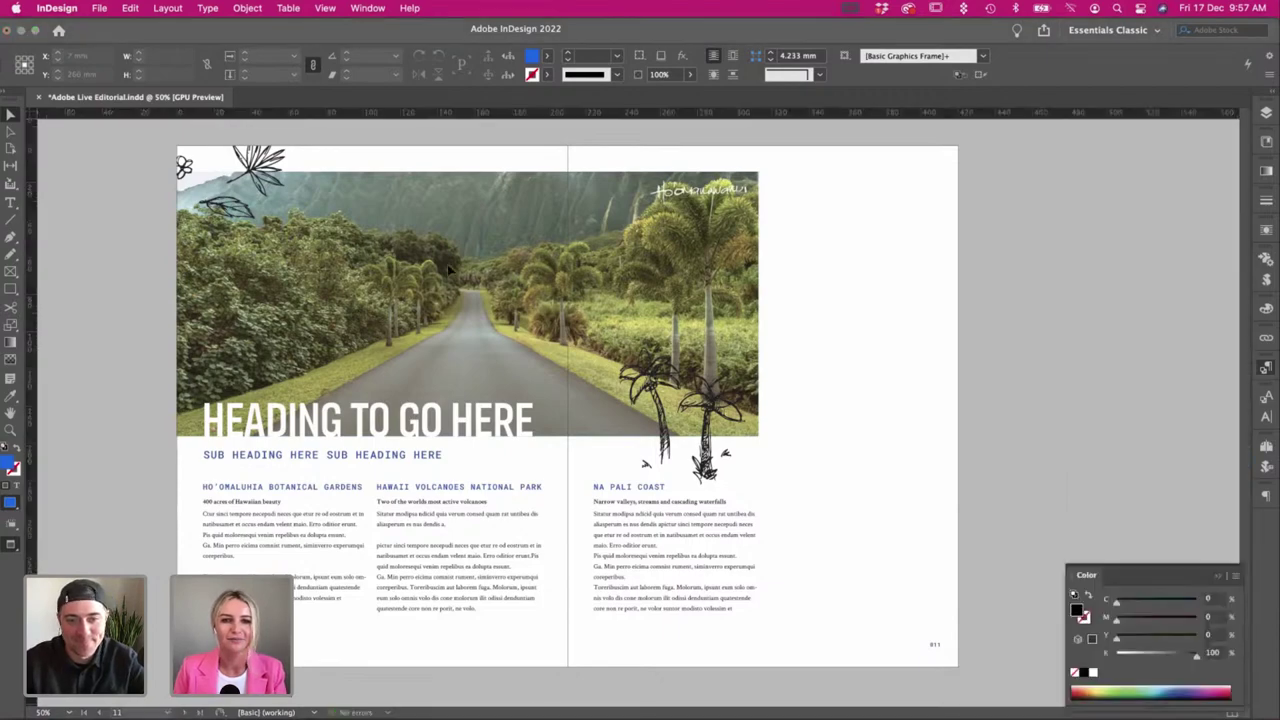
pyautogui.click(562, 289)
pyautogui.press('super+Tab')
pyautogui.press('super+Tab')
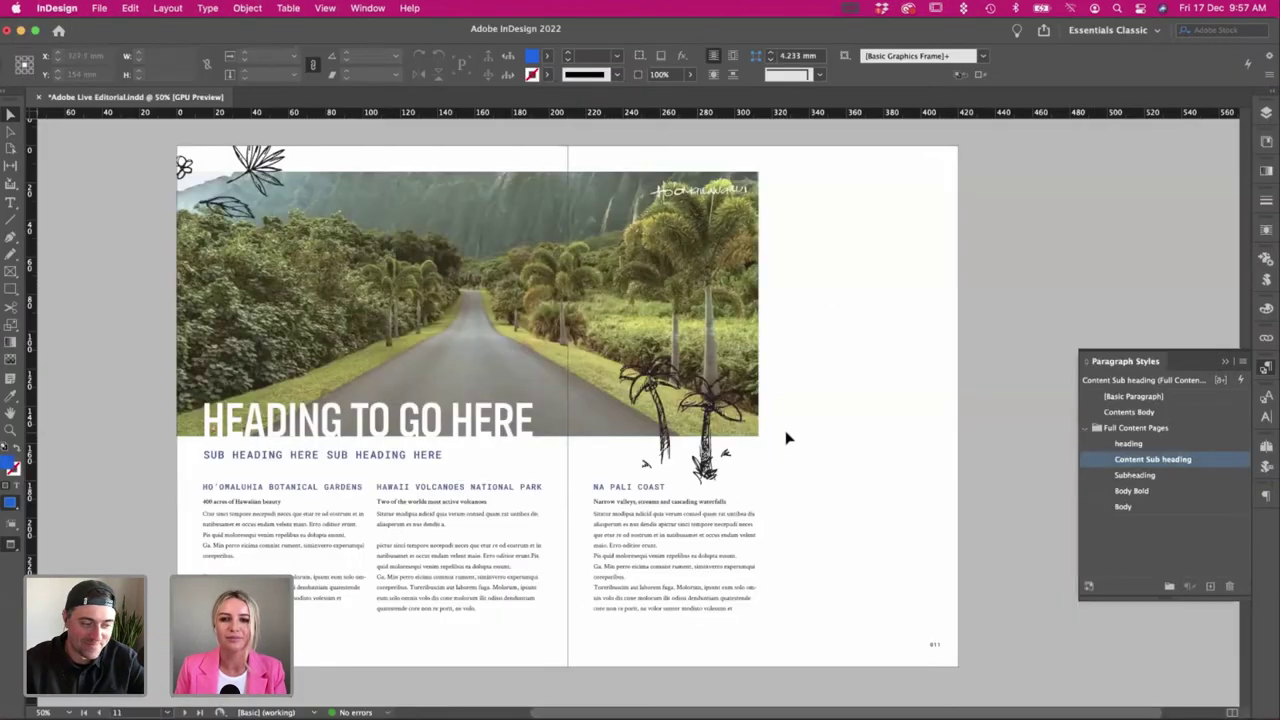
pyautogui.hscroll(2, 786, 437)
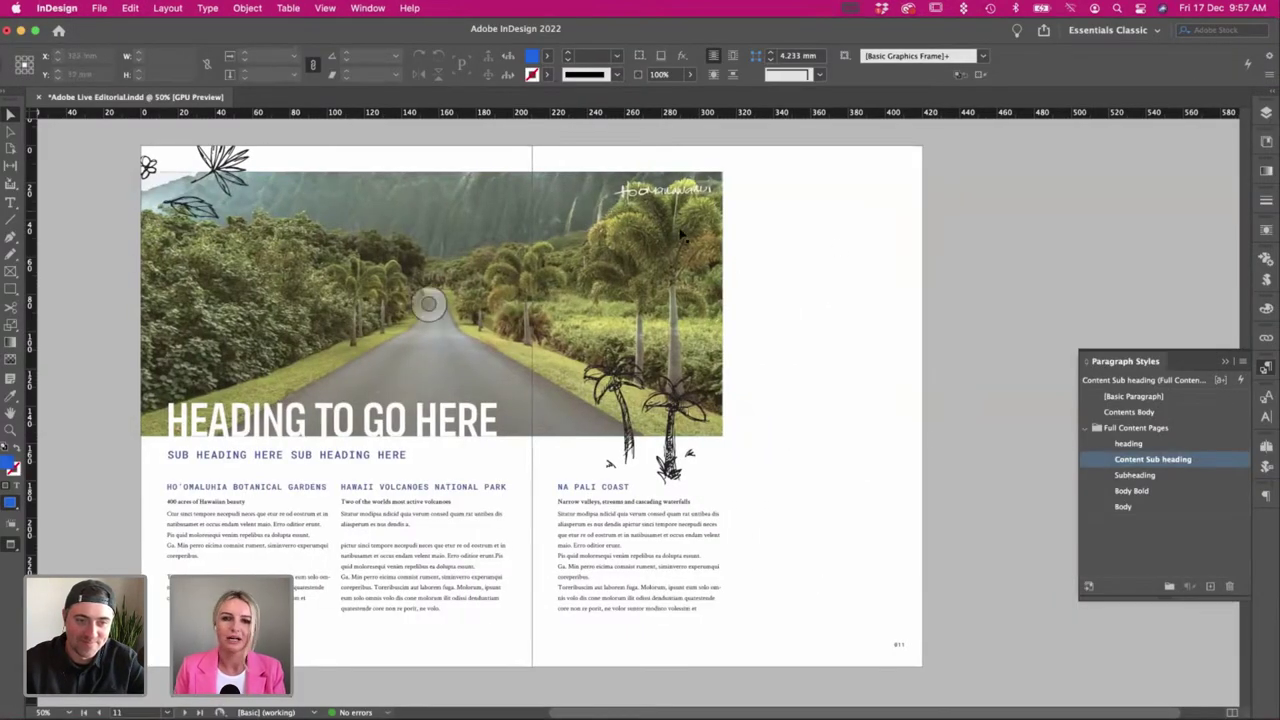
pyautogui.hscroll(-2, 820, 390)
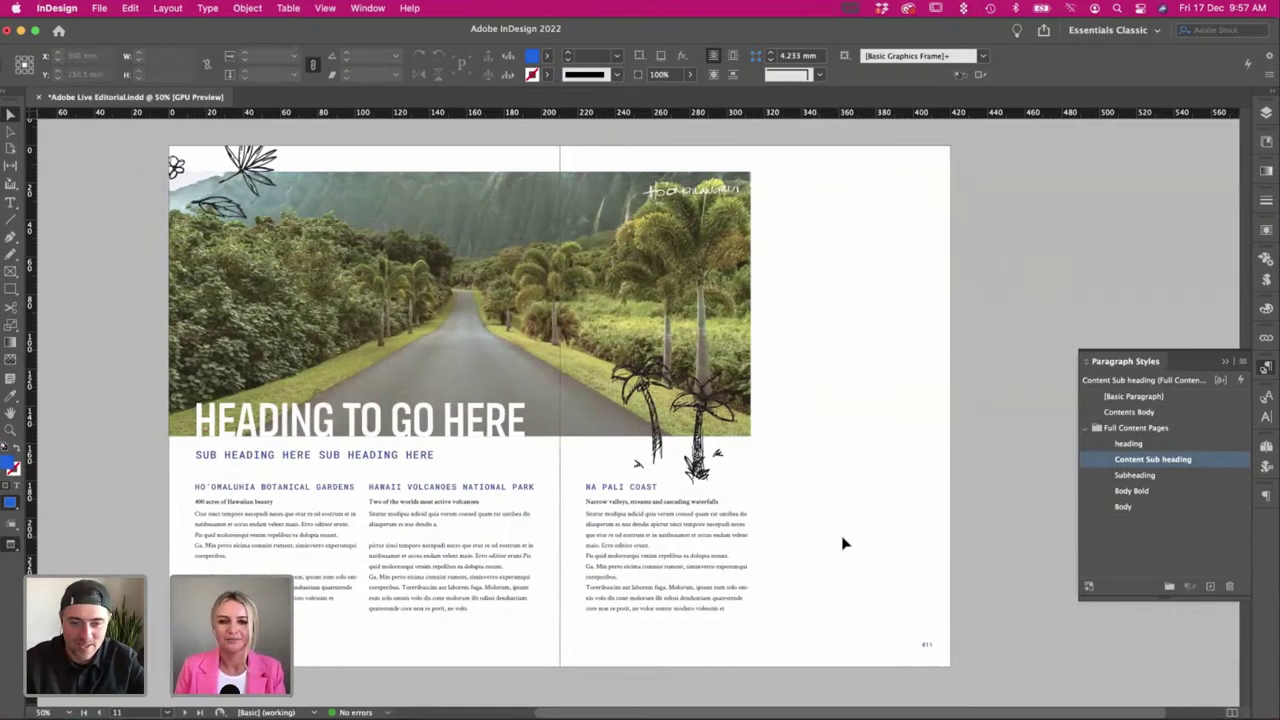
# Select everything on the road photo spread and shift it right so the photo meets the spread's right edge.
pyautogui.scroll(10, 865, 493)
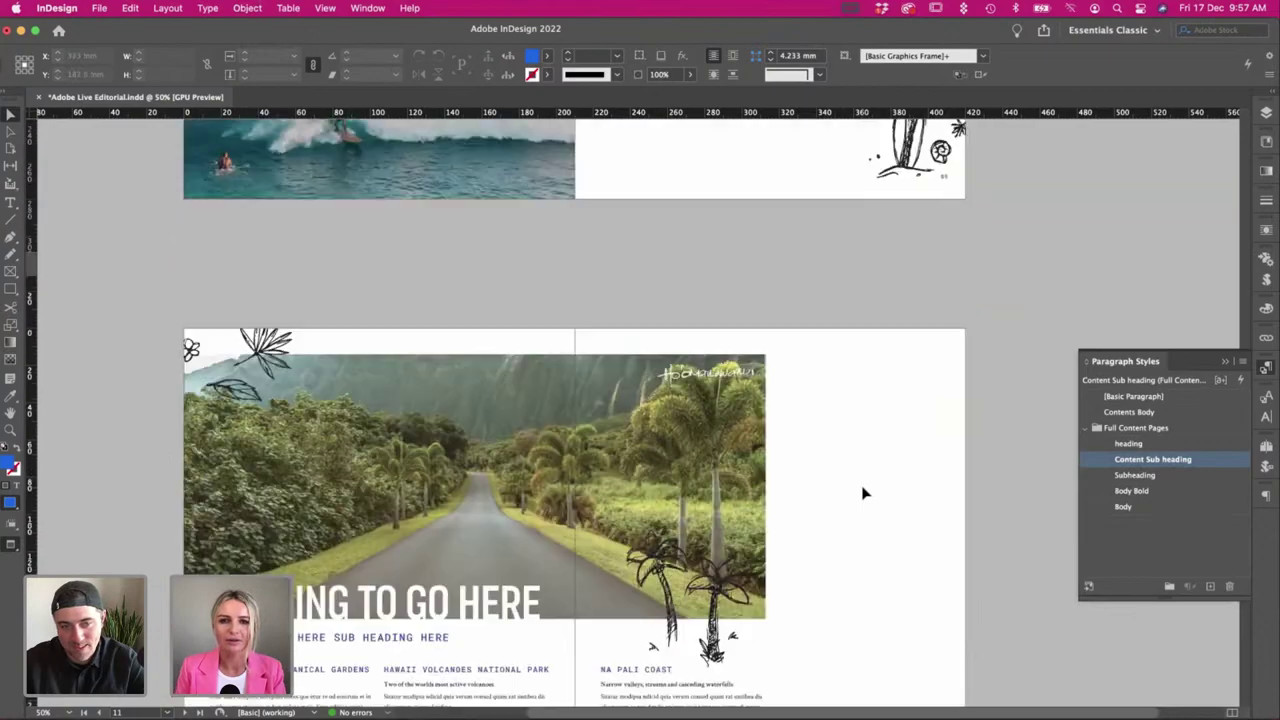
pyautogui.hscroll(2, 865, 493)
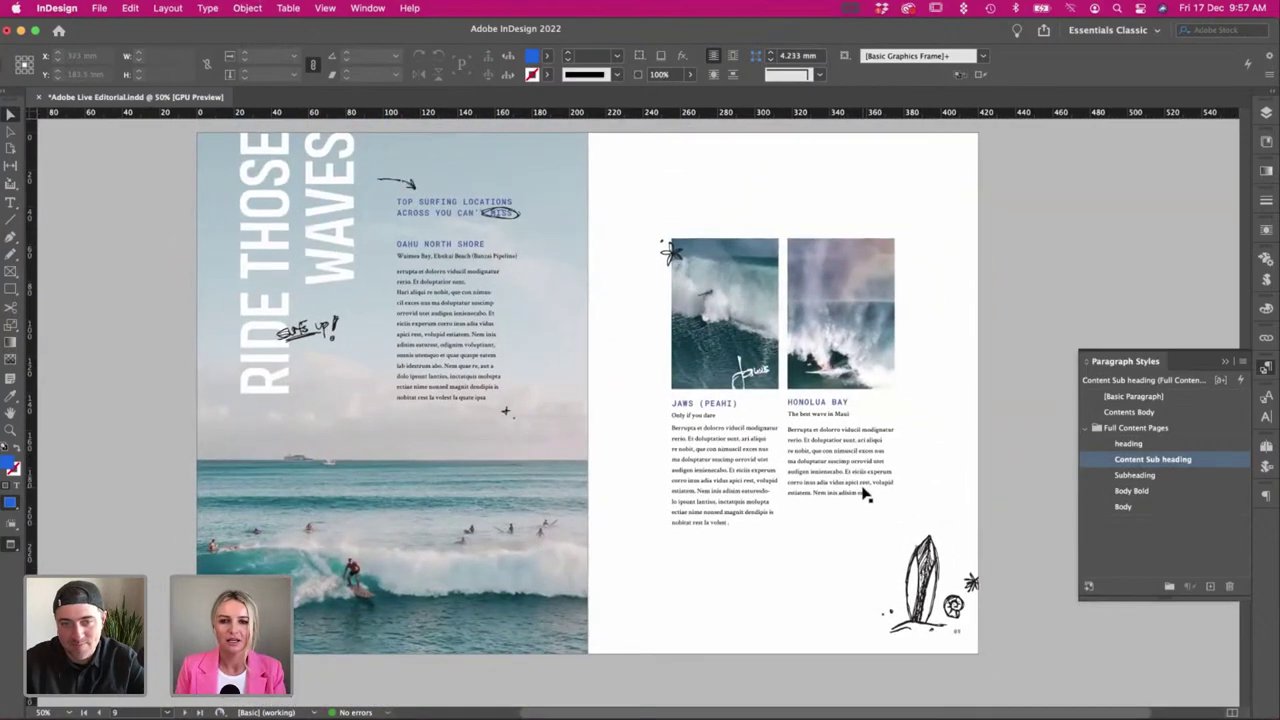
pyautogui.scroll(-10, 865, 493)
pyautogui.scroll(-3, 865, 493)
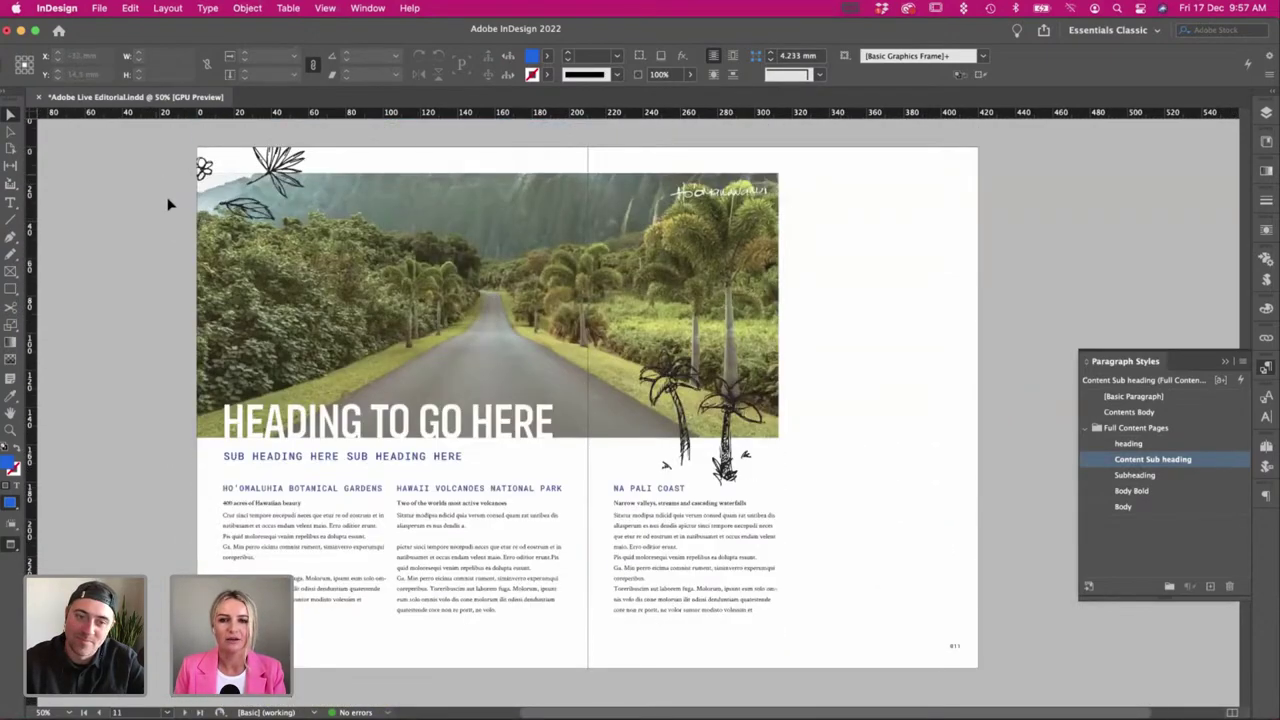
pyautogui.scroll(10, 166, 203)
pyautogui.scroll(-10, 168, 204)
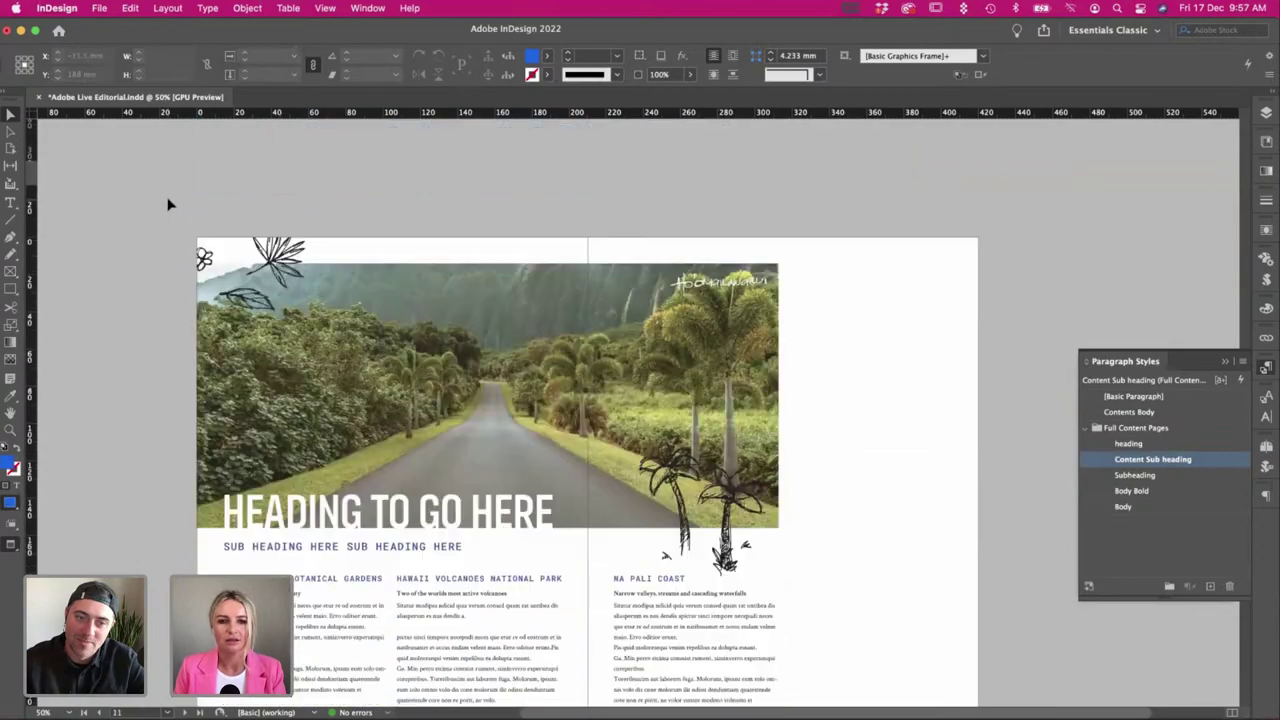
pyautogui.moveTo(165, 158); pyautogui.dragTo(851, 506)
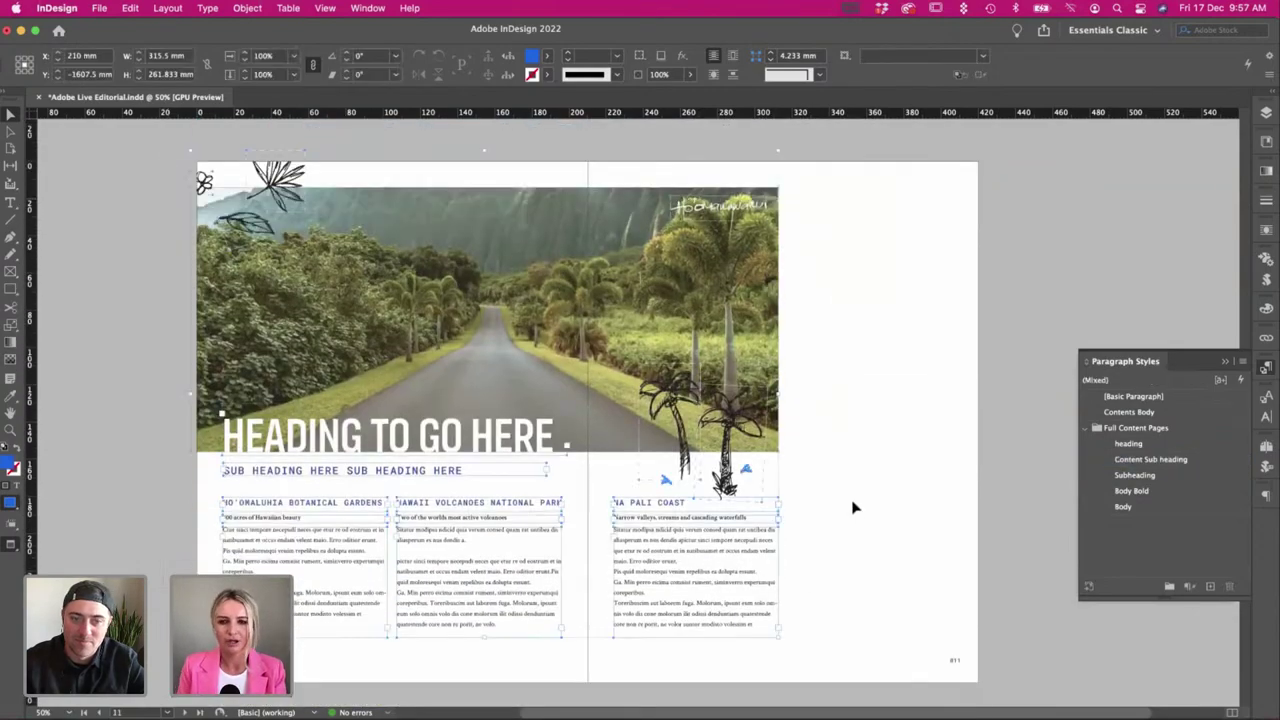
pyautogui.scroll(10, 851, 506)
pyautogui.scroll(-10, 673, 308)
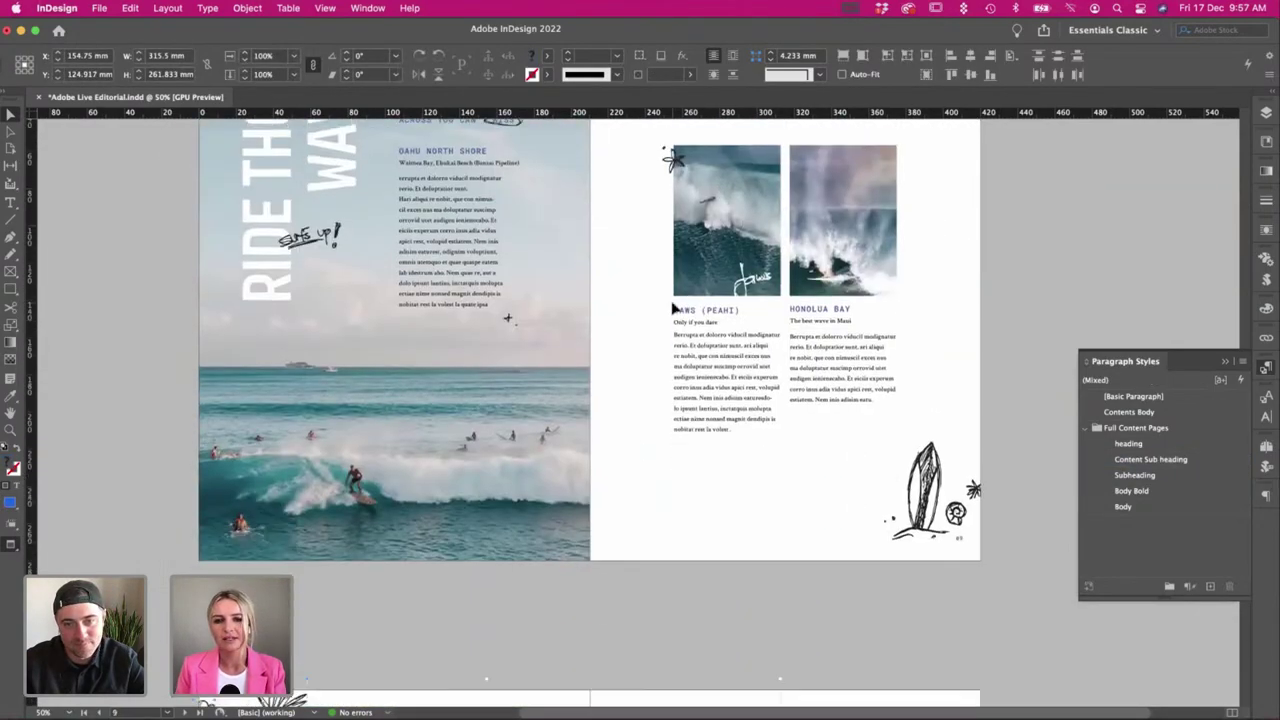
pyautogui.scroll(2, 673, 308)
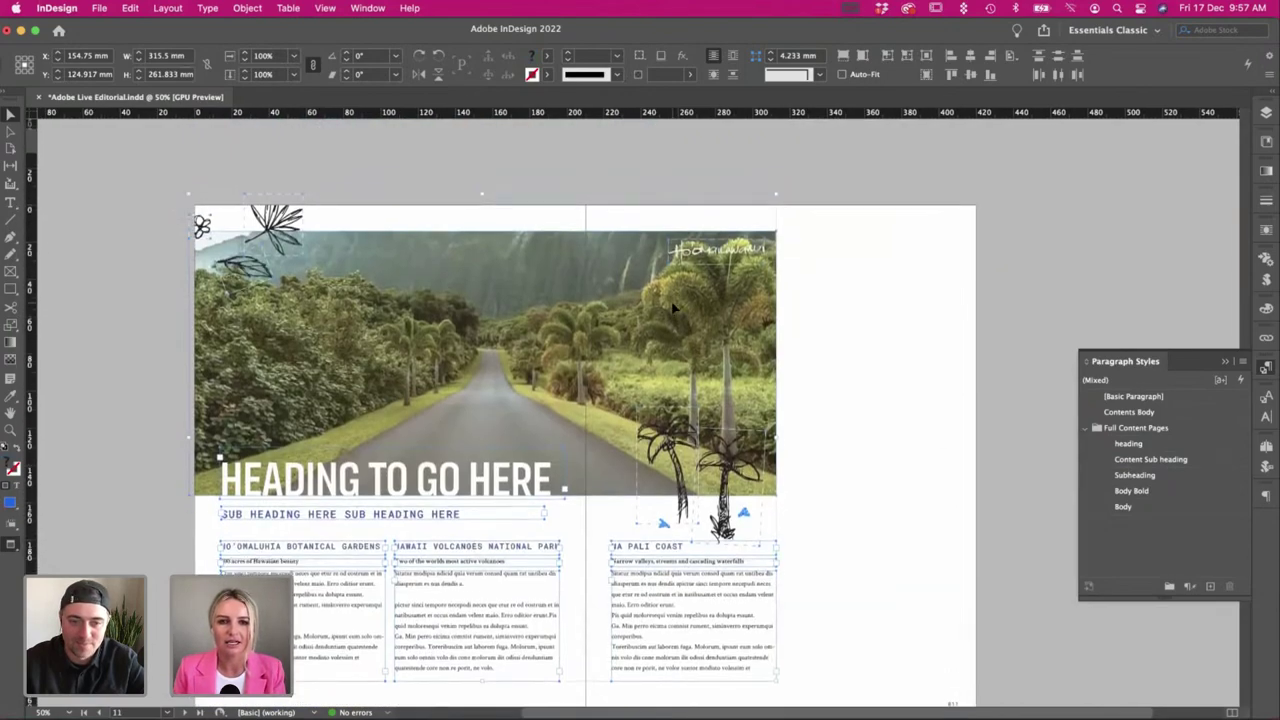
pyautogui.moveTo(717, 320); pyautogui.dragTo(918, 321)
pyautogui.click(1015, 632)
pyautogui.press('w')
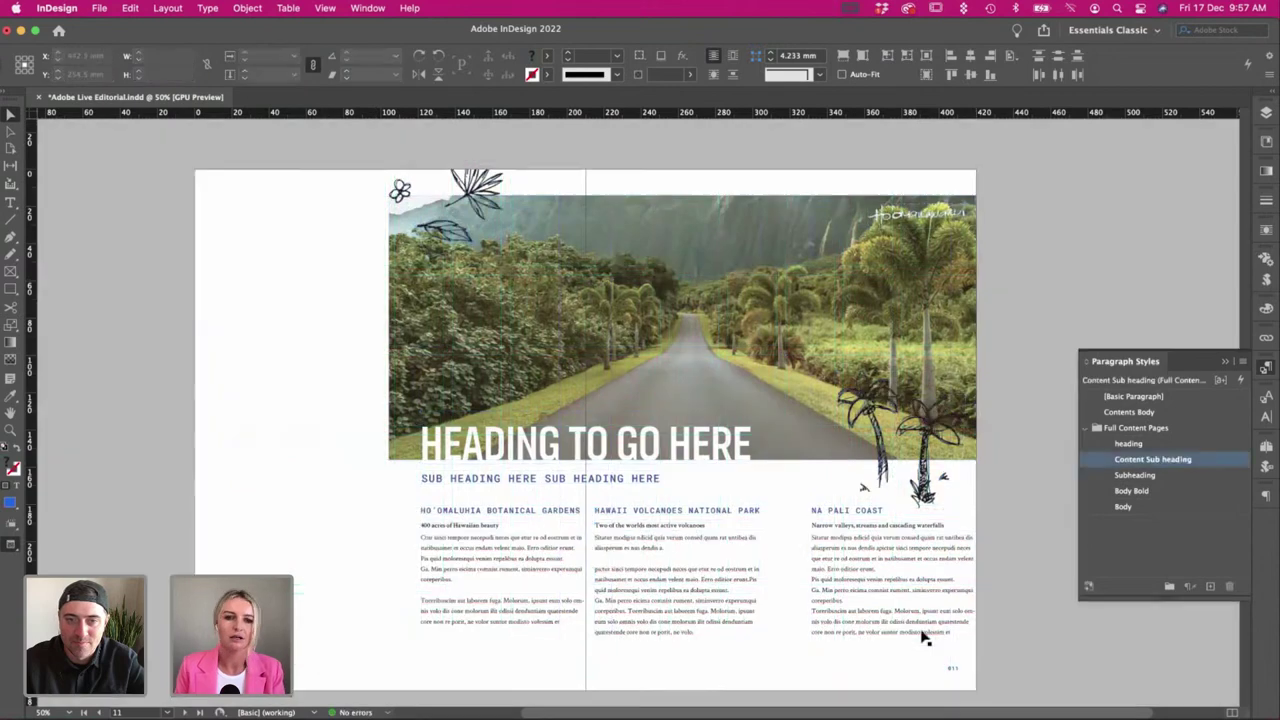
# Shift the heading, sub heading and Ho'omaluhia Botanical Gardens column together left toward the photo's left edge.
pyautogui.click(445, 530)
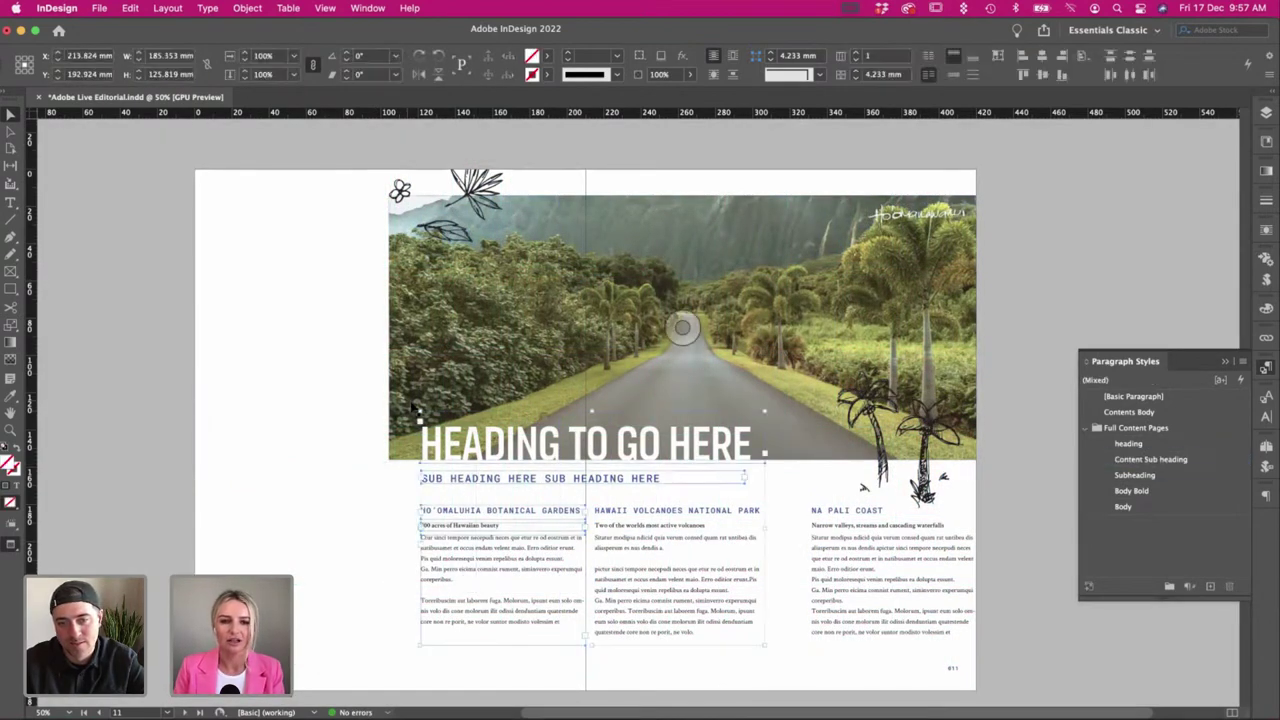
pyautogui.press('w')
pyautogui.moveTo(456, 534); pyautogui.dragTo(431, 541)
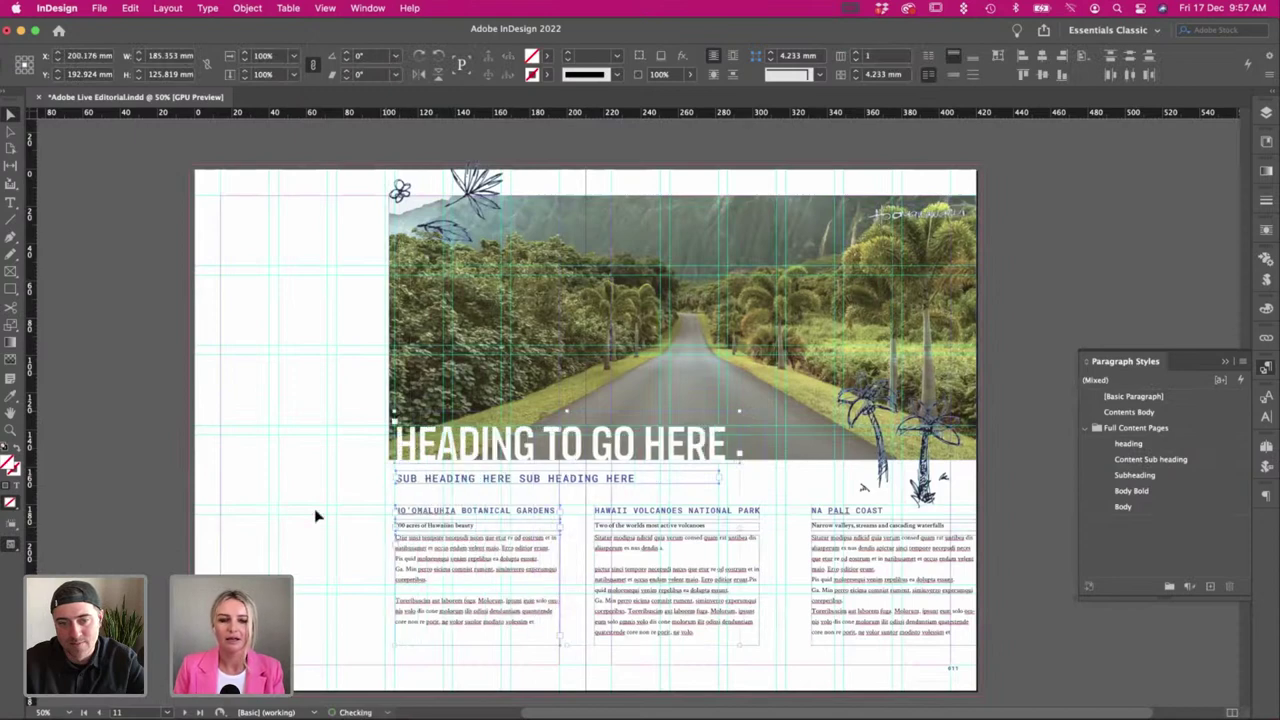
pyautogui.click(317, 516)
pyautogui.press('w')
# Move the Hawaii Volcanoes National Park text column right, clear of the spread's spine.
pyautogui.click(664, 562)
pyautogui.moveTo(663, 562); pyautogui.dragTo(684, 563)
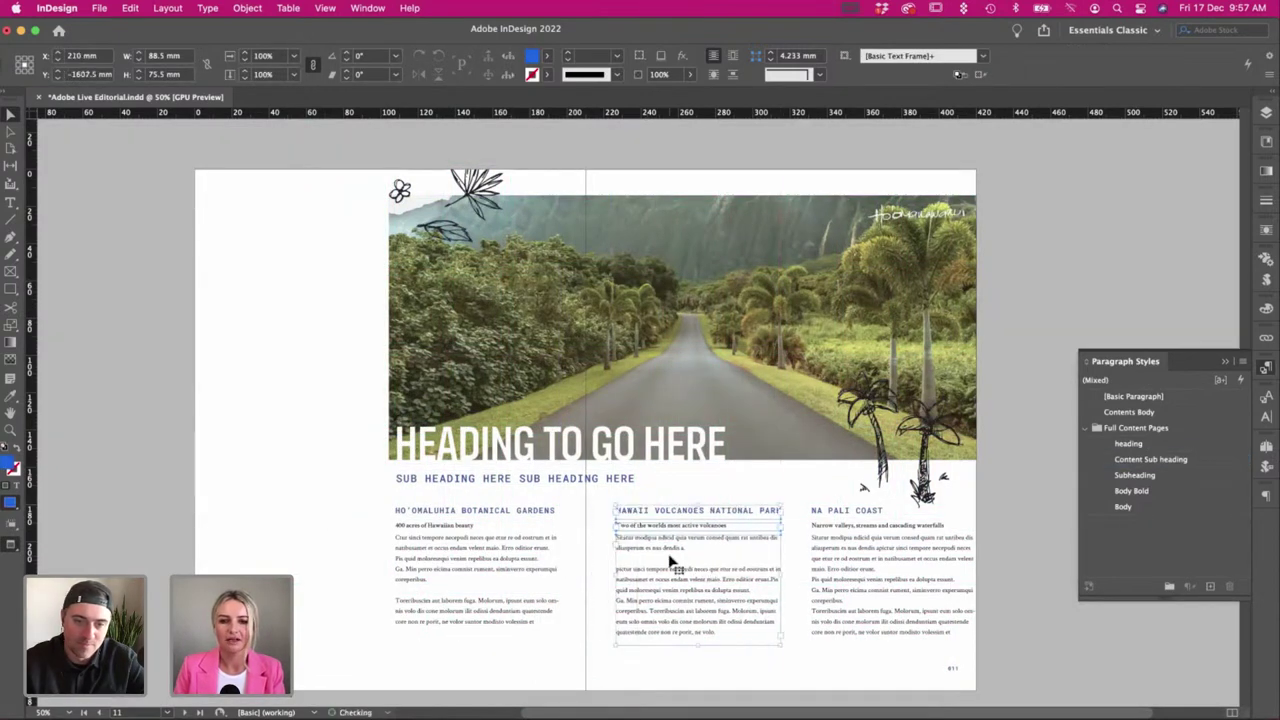
pyautogui.click(300, 415)
pyautogui.press('w')
pyautogui.press('w')
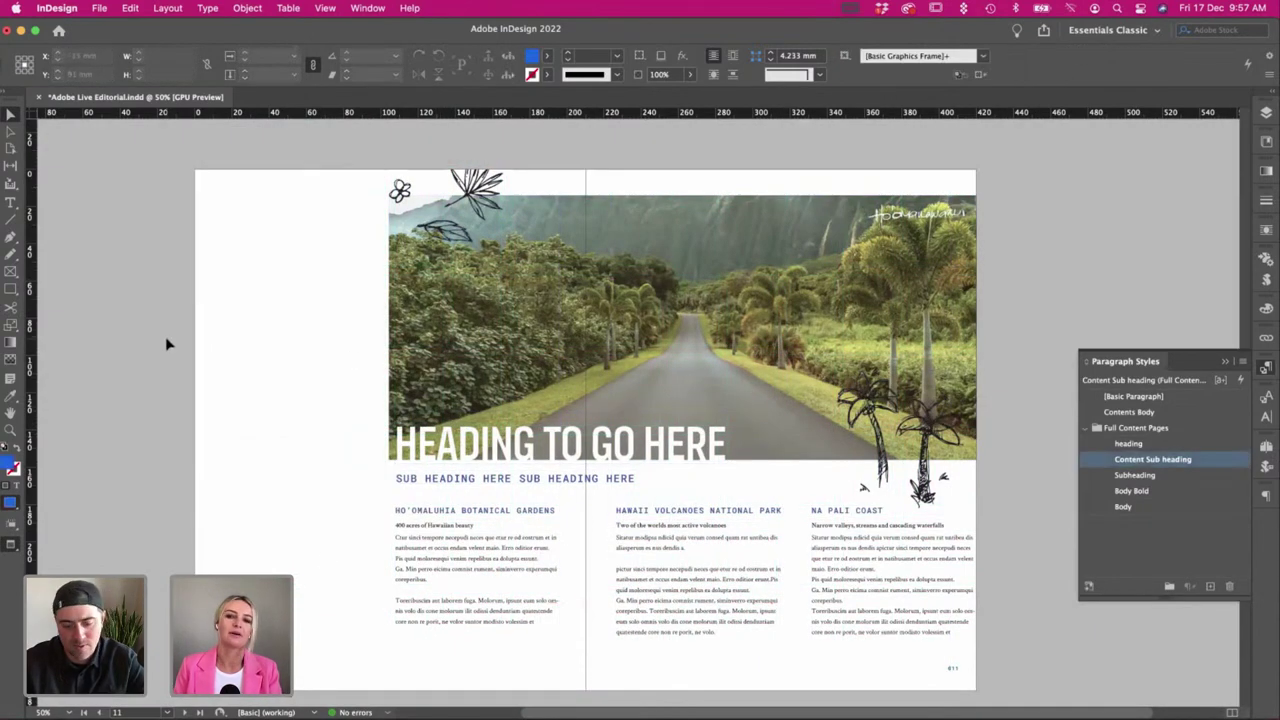
# Nudge the sub heading up closer to the main heading.
pyautogui.scroll(-1, 167, 343)
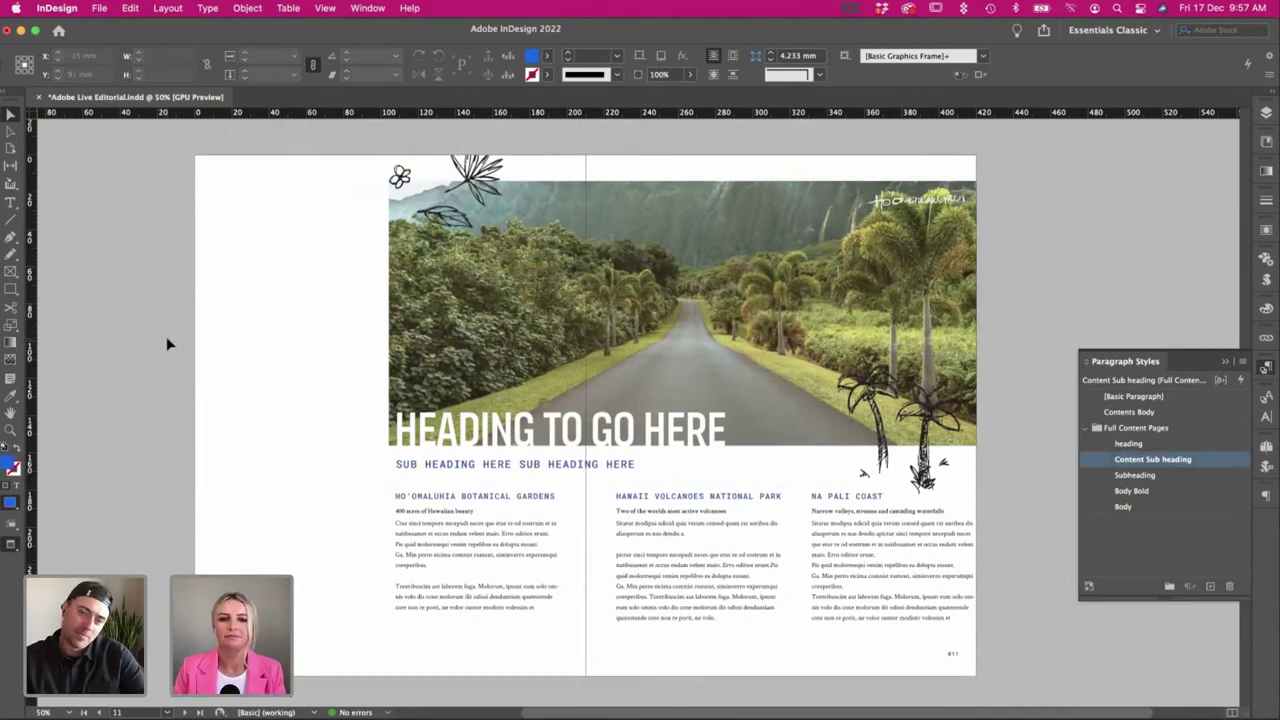
pyautogui.click(466, 465)
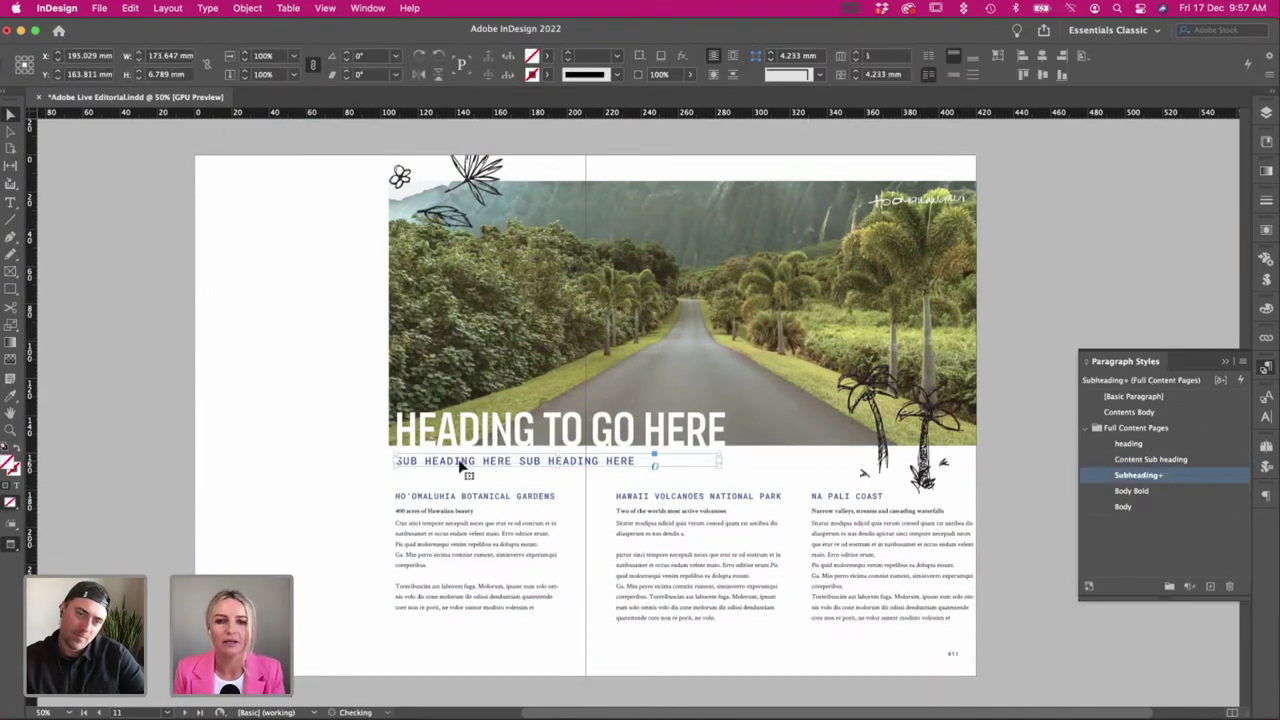
pyautogui.click(441, 437)
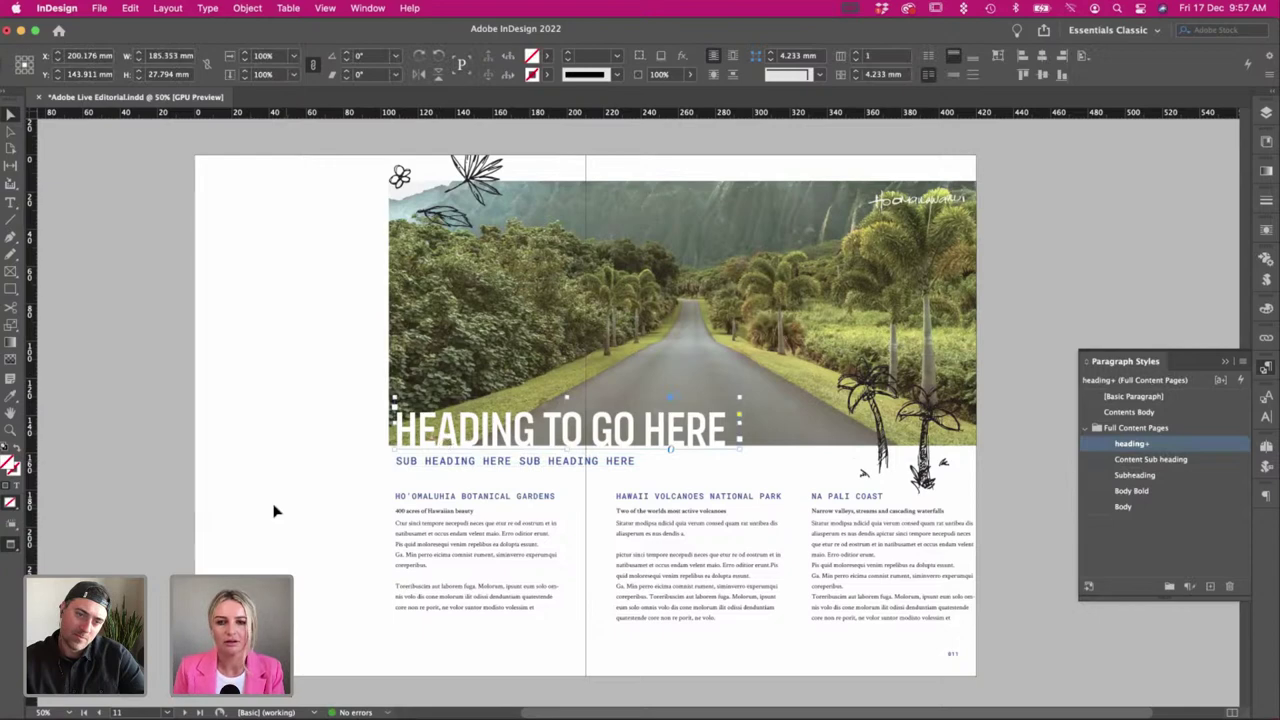
# Align the Hawaii Volcanoes National Park and Na Pali Coast columns to the right page's column guides by moving them left.
pyautogui.click(839, 498)
pyautogui.press('w')
pyautogui.moveTo(818, 462); pyautogui.dragTo(823, 566)
pyautogui.moveTo(685, 476); pyautogui.dragTo(669, 566)
pyautogui.moveTo(837, 563); pyautogui.dragTo(809, 566)
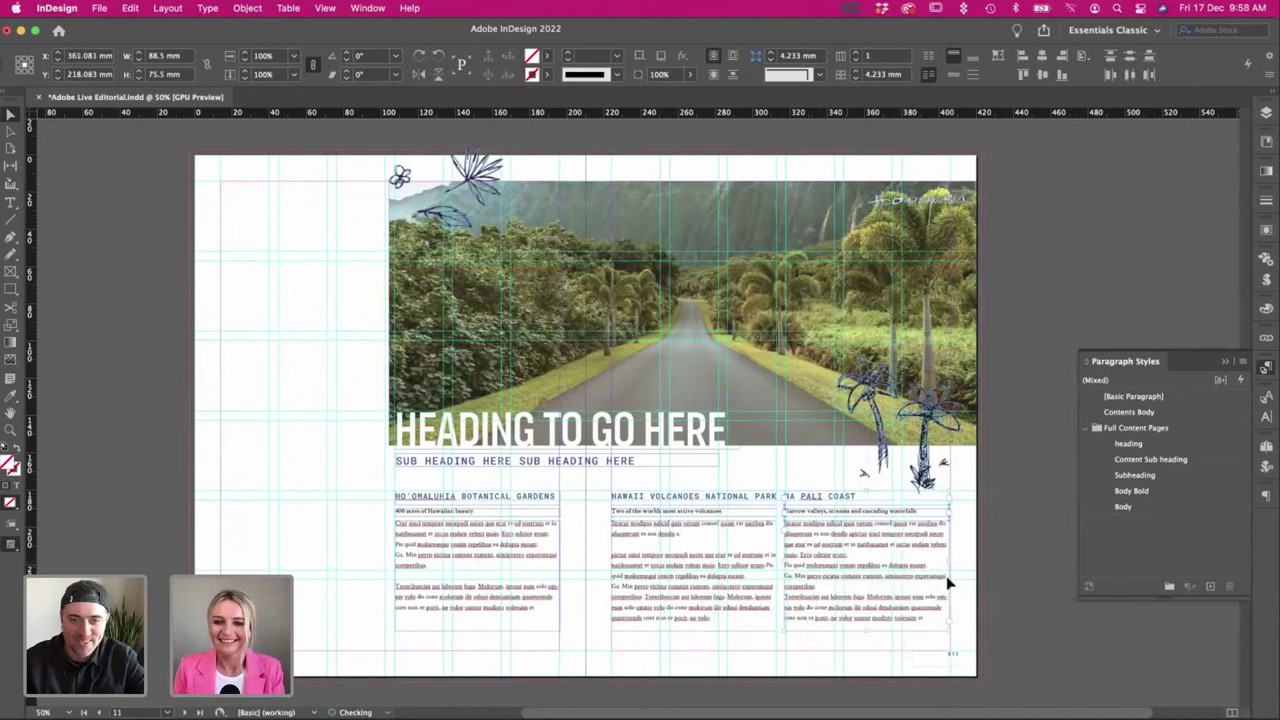
pyautogui.click(1022, 590)
pyautogui.press('w')
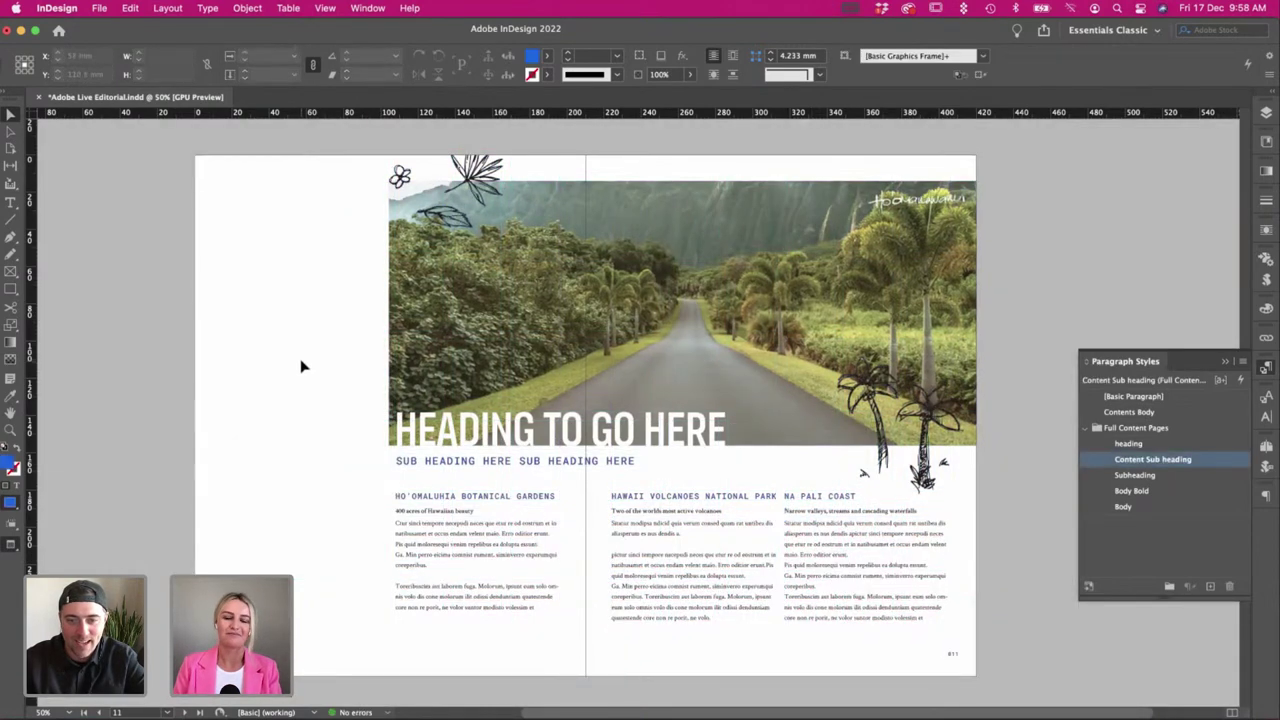
# Undo the repositioning of the text and photo until the whole layout is back against the spread's left edge.
pyautogui.scroll(1, 302, 367)
pyautogui.press('super+z')
pyautogui.press('super+z')
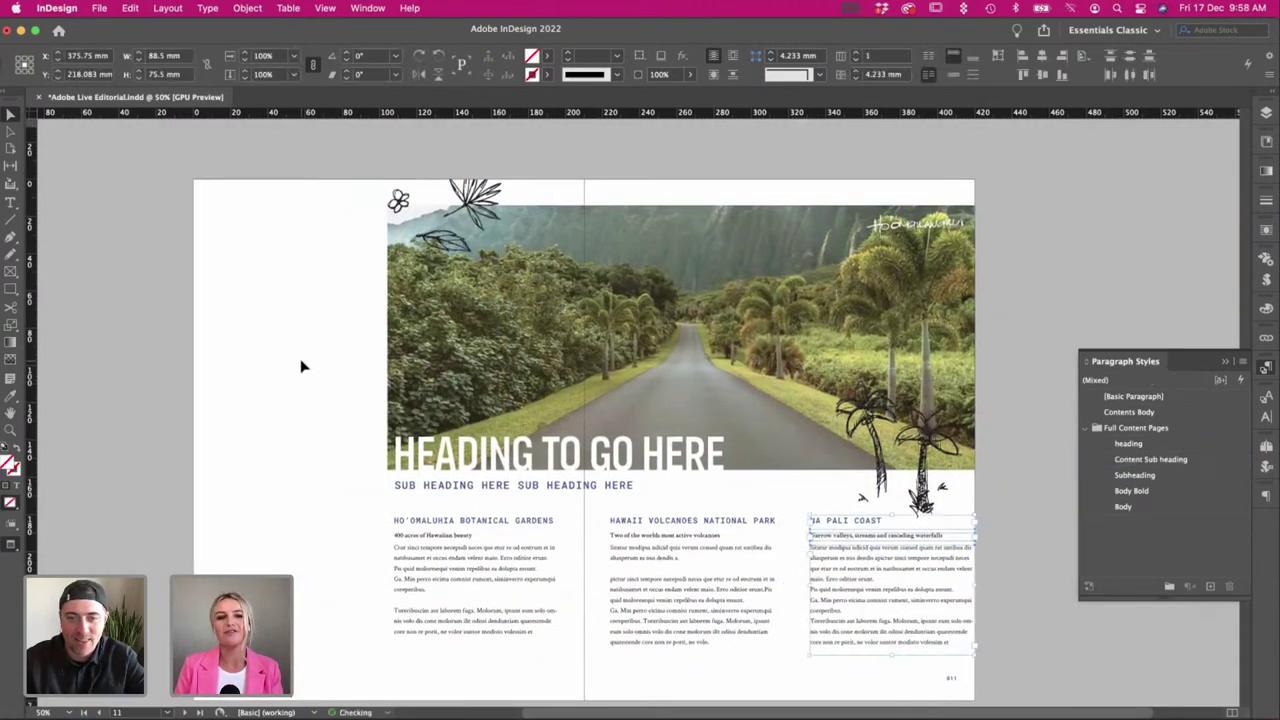
pyautogui.press('super+z')
pyautogui.press('super+z')
pyautogui.press('super+z')
pyautogui.press('super+z')
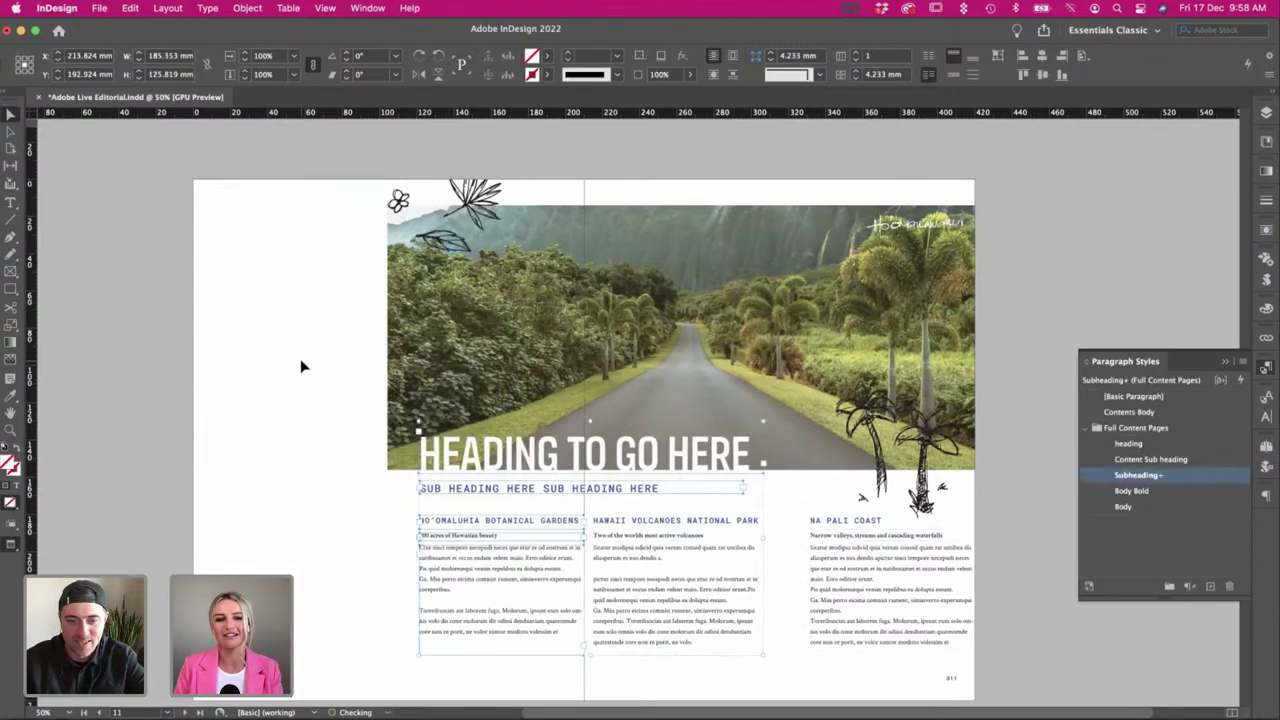
pyautogui.press('super+z')
pyautogui.press('super+z')
pyautogui.press('super+z')
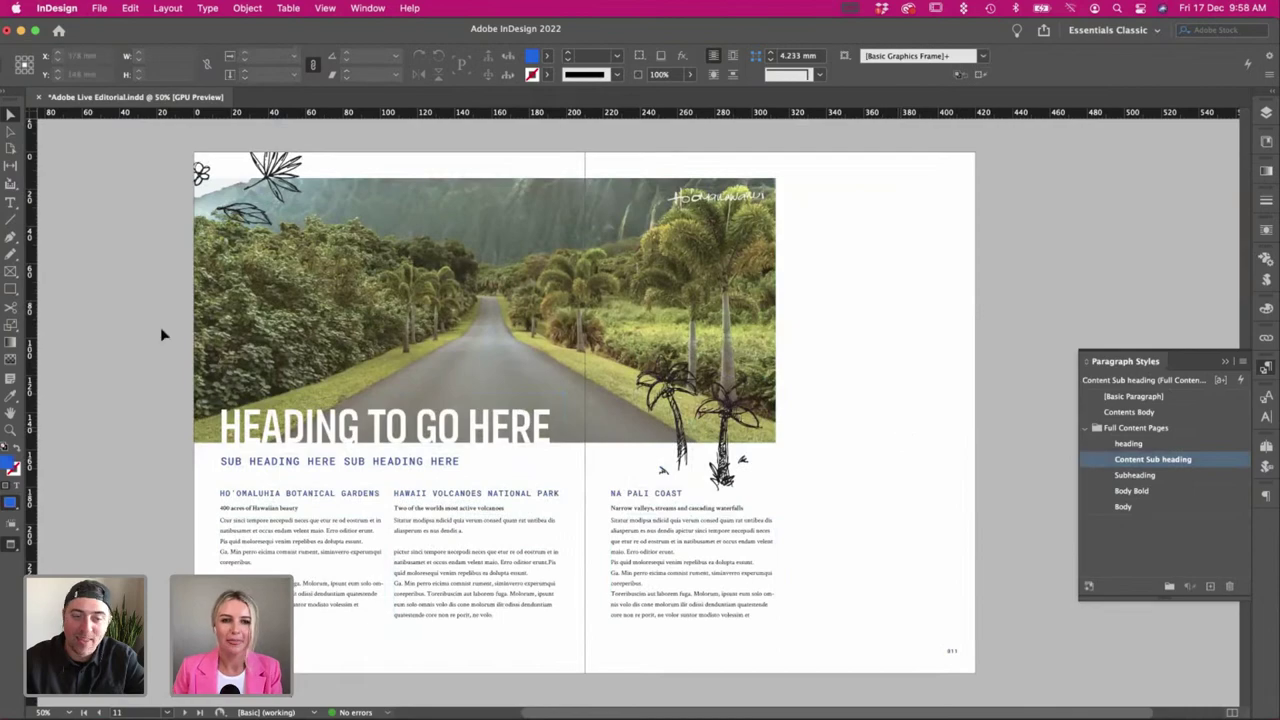
pyautogui.press('w')
pyautogui.click(209, 312)
pyautogui.press('super+z')
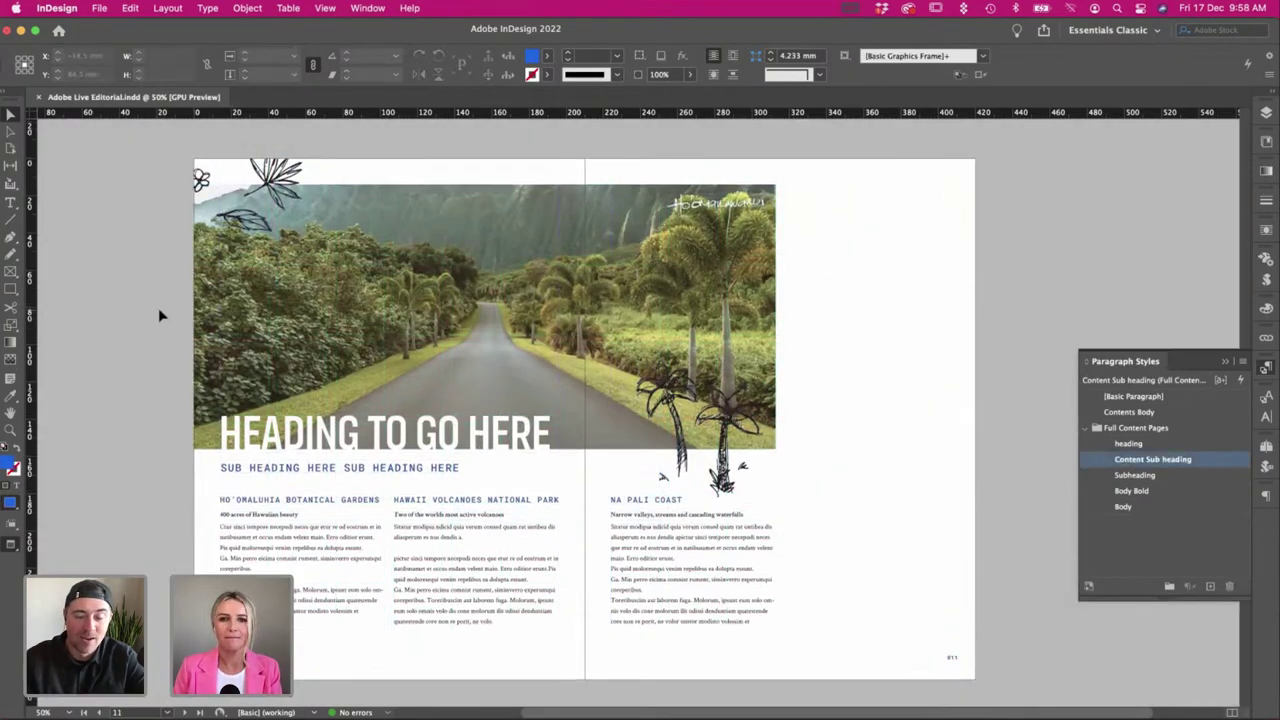
# Compare the layout of the Ride Those Waves surfing spread with that of the road photo spread.
pyautogui.scroll(10, 160, 316)
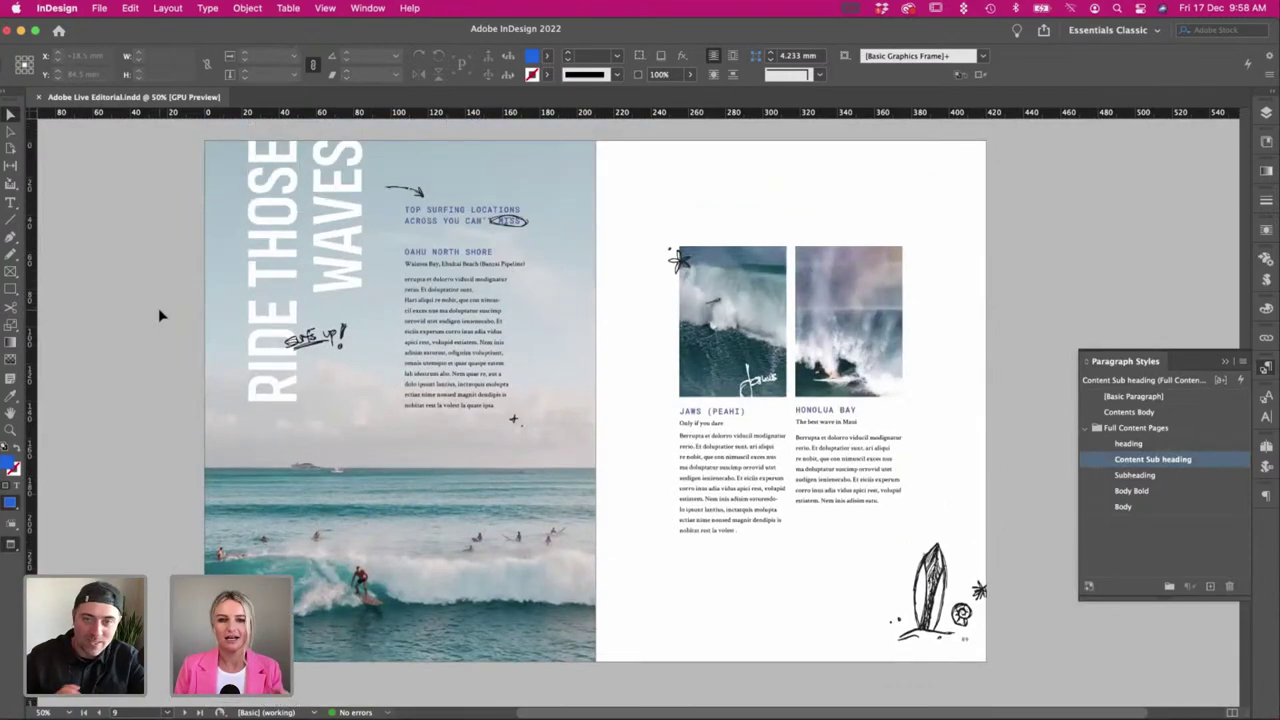
pyautogui.scroll(-10, 160, 316)
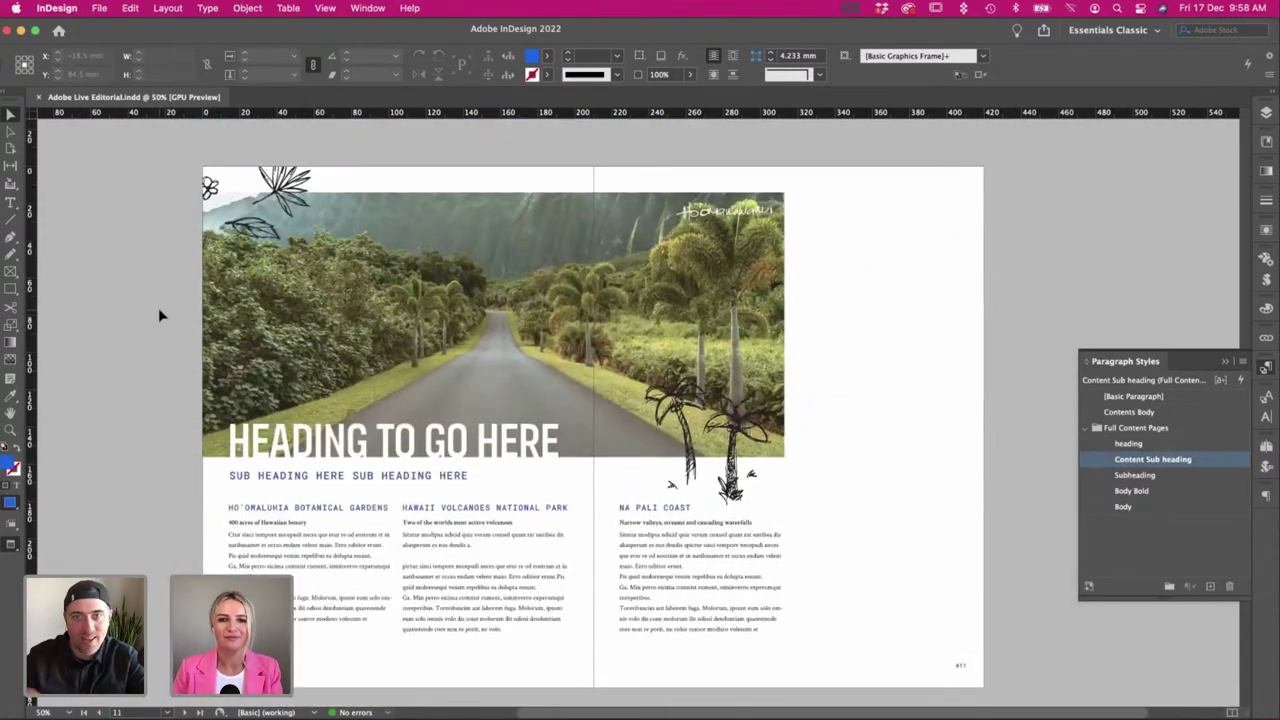
pyautogui.scroll(10, 160, 316)
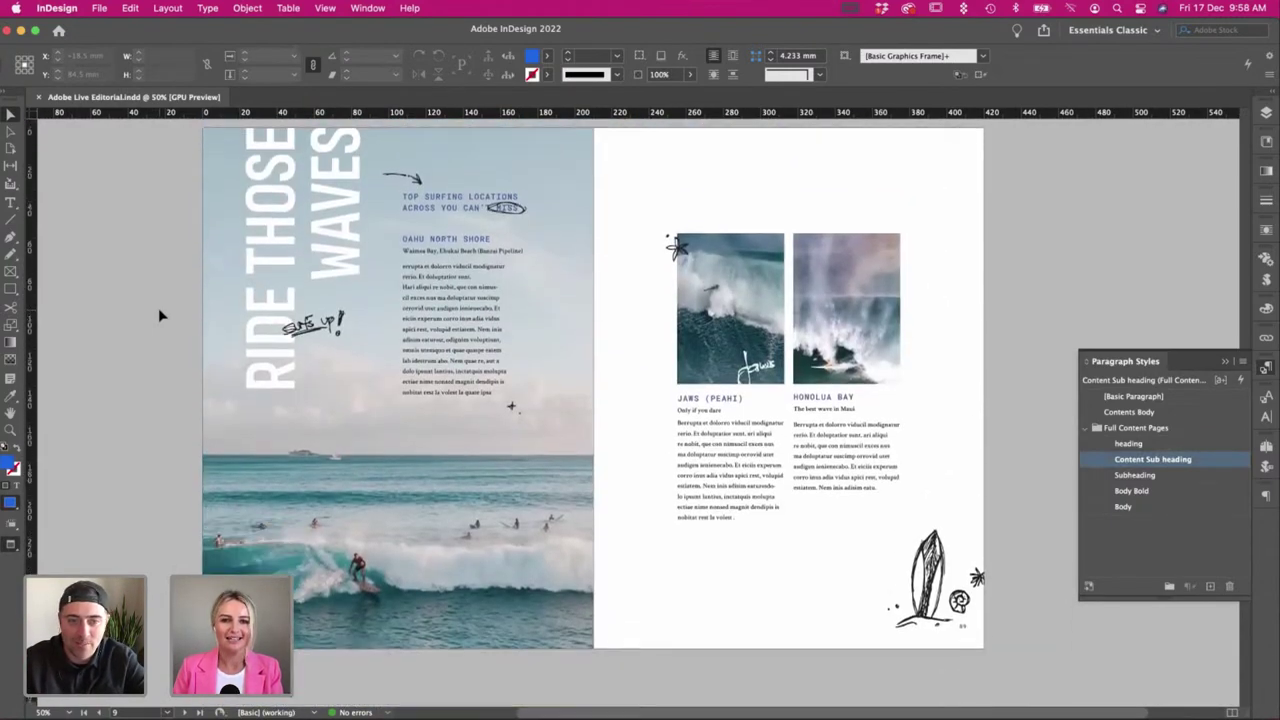
pyautogui.scroll(5, 160, 316)
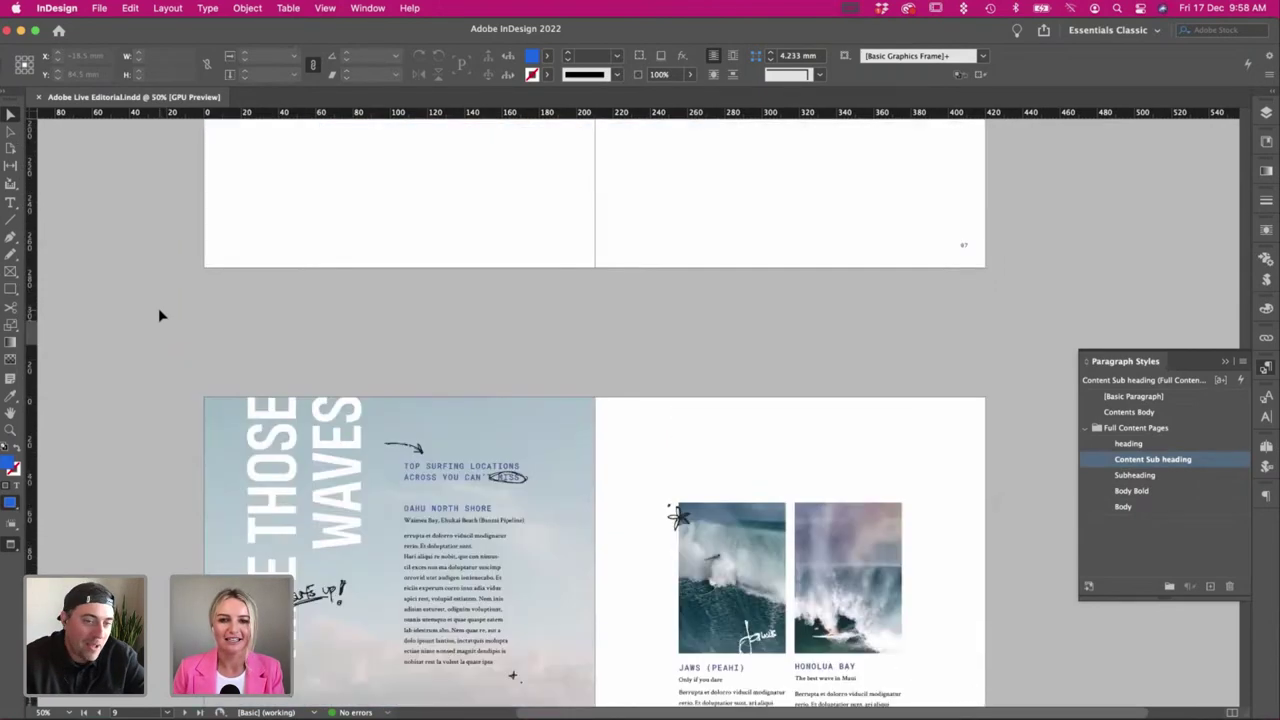
pyautogui.scroll(-4, 158, 316)
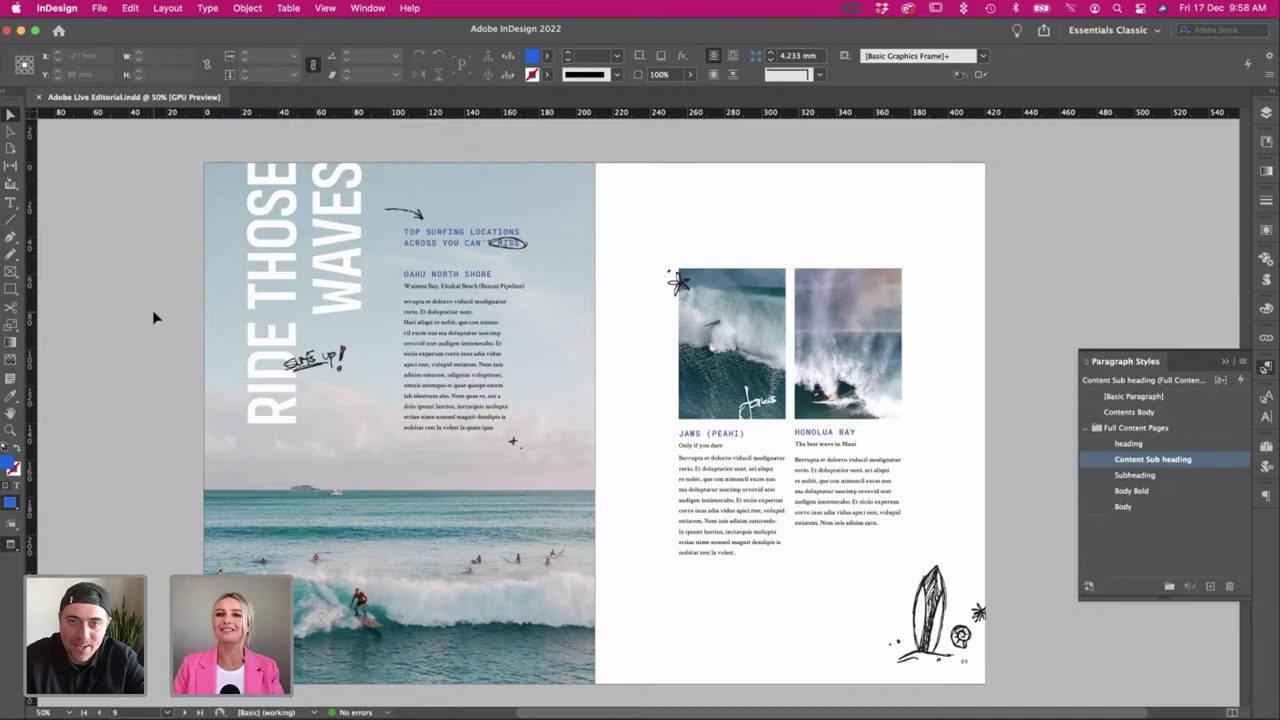
pyautogui.scroll(-7, 153, 318)
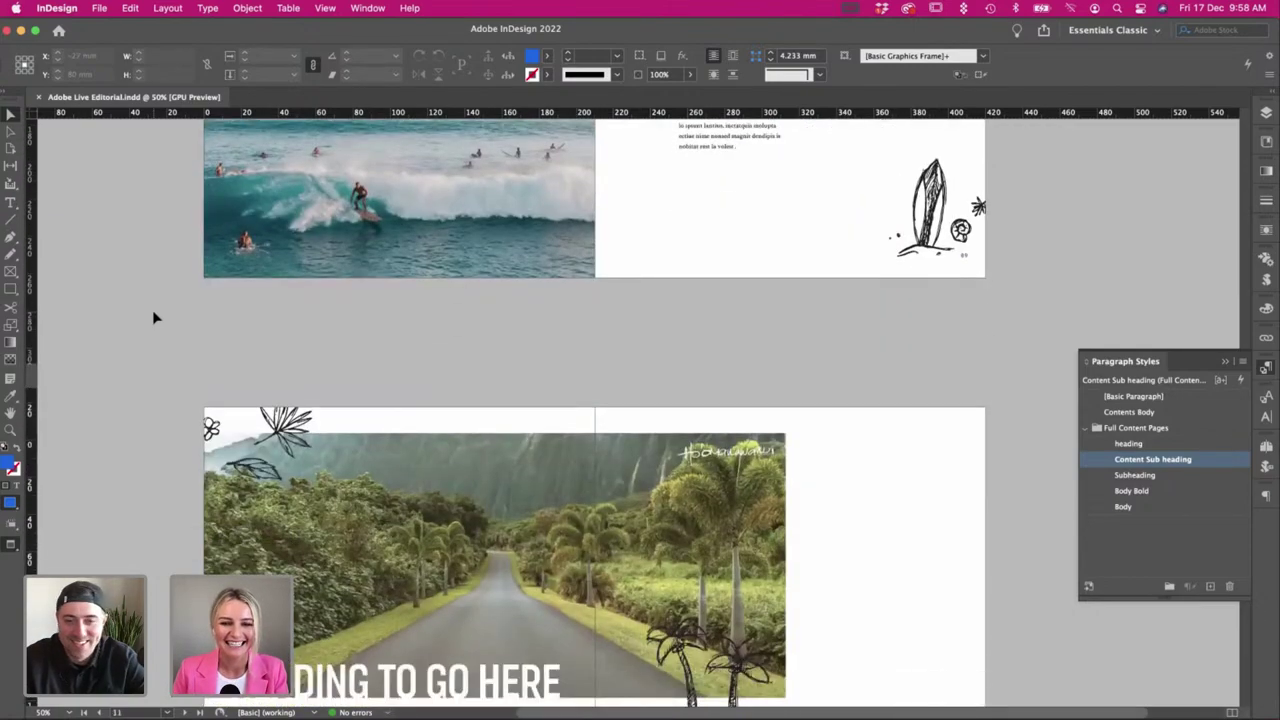
pyautogui.scroll(-5, 153, 318)
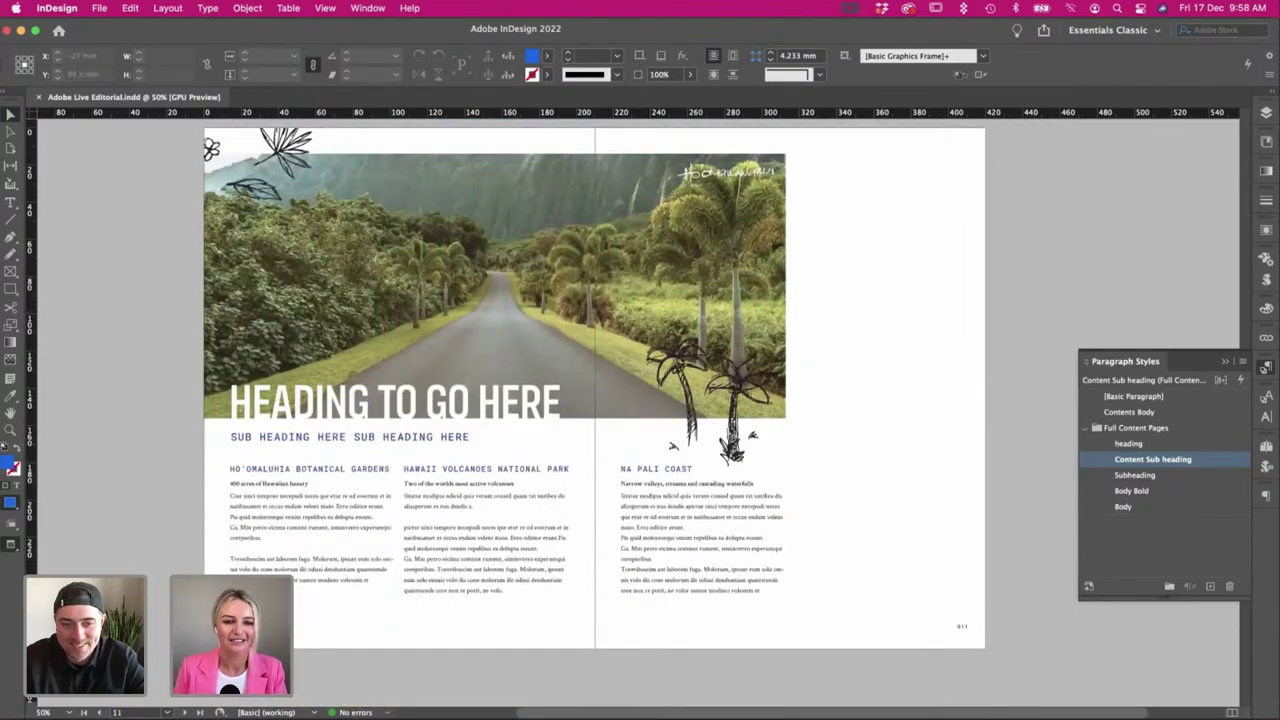
# Switch to Illustrator and browse the hand-drawn illustration artboards for another element that suits the photo spread.
pyautogui.press('super+Tab')
pyautogui.scroll(5, 169, 402)
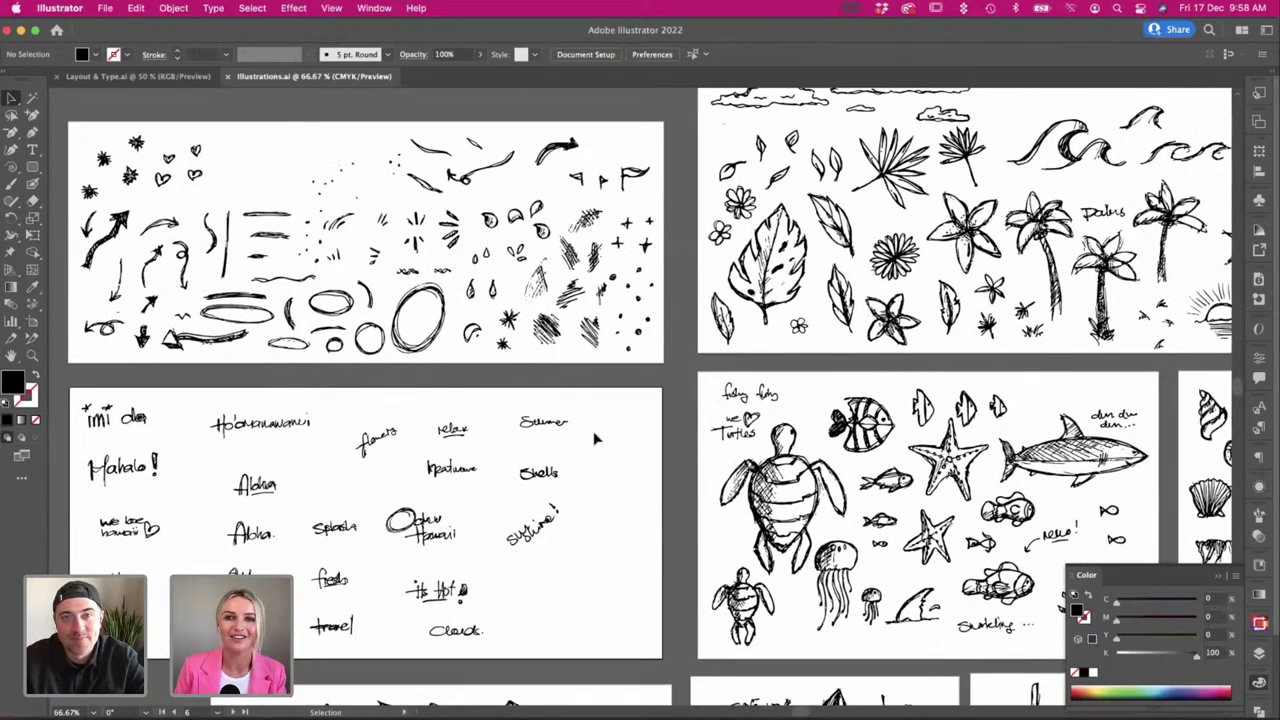
pyautogui.scroll(-1, 501, 632)
pyautogui.press('super+Tab')
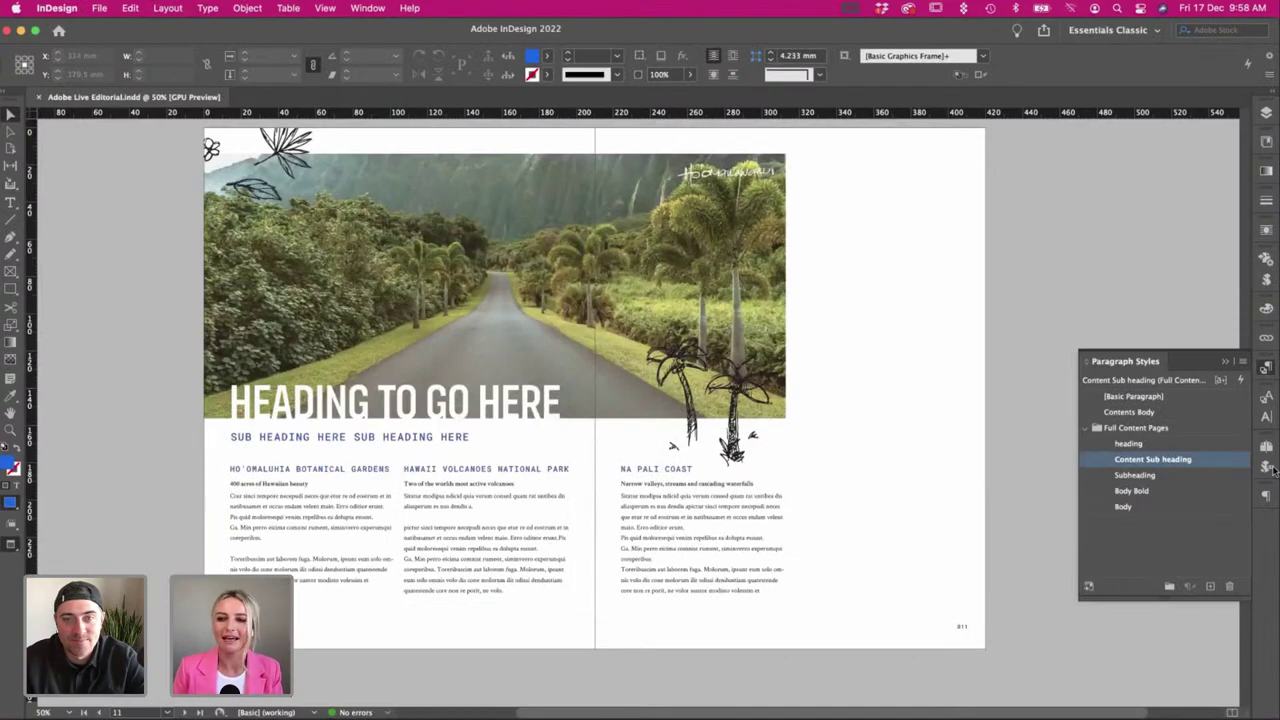
pyautogui.scroll(1, 795, 559)
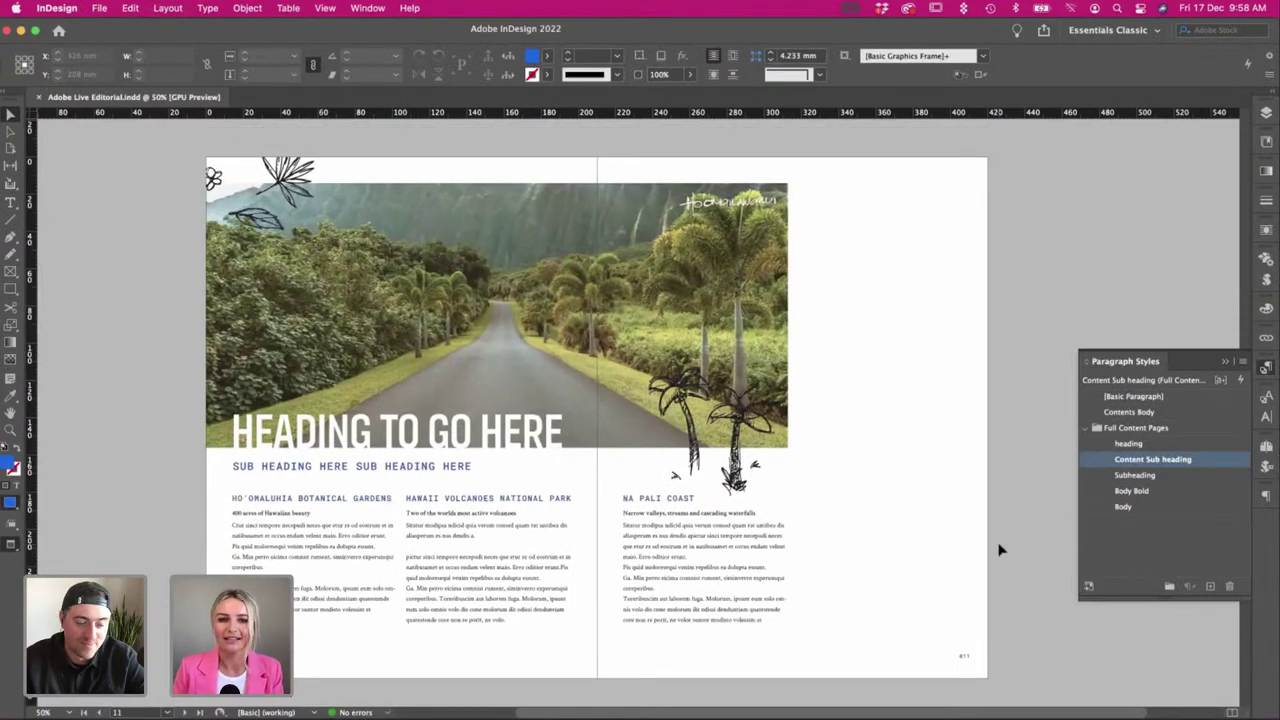
pyautogui.press('super+Tab')
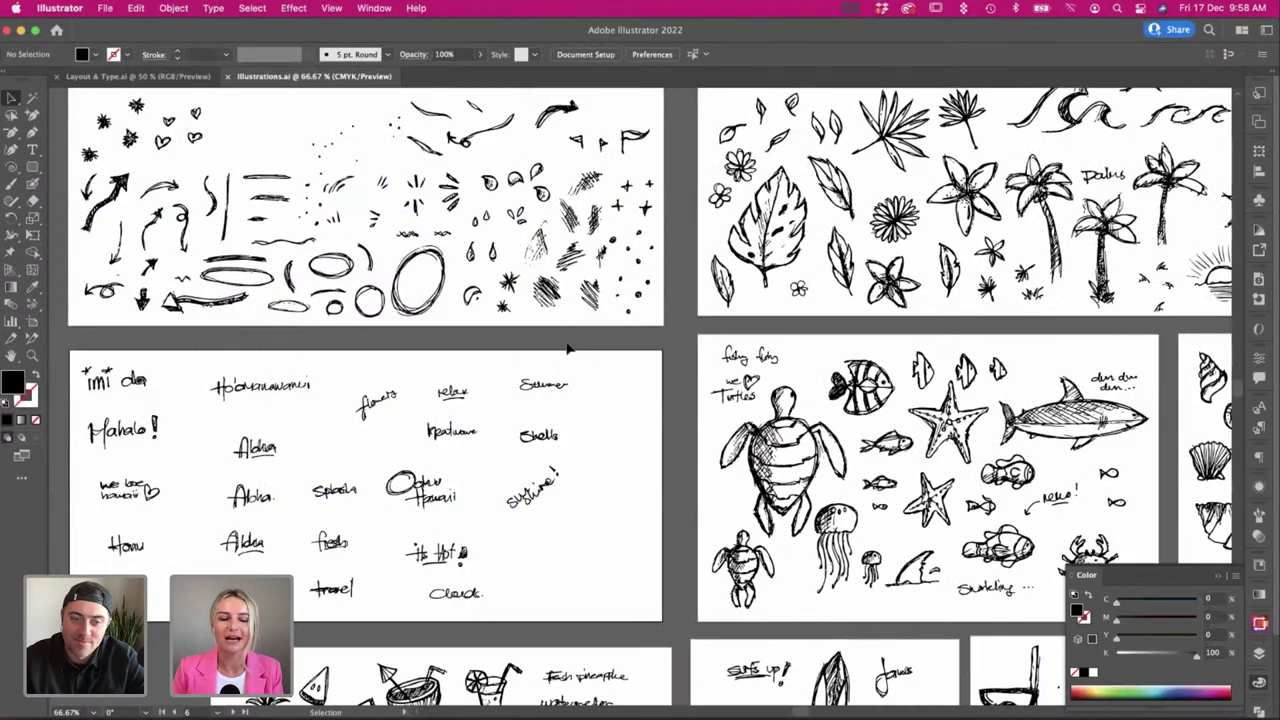
pyautogui.scroll(2, 567, 348)
pyautogui.moveTo(338, 216); pyautogui.dragTo(301, 168)
pyautogui.click(301, 168)
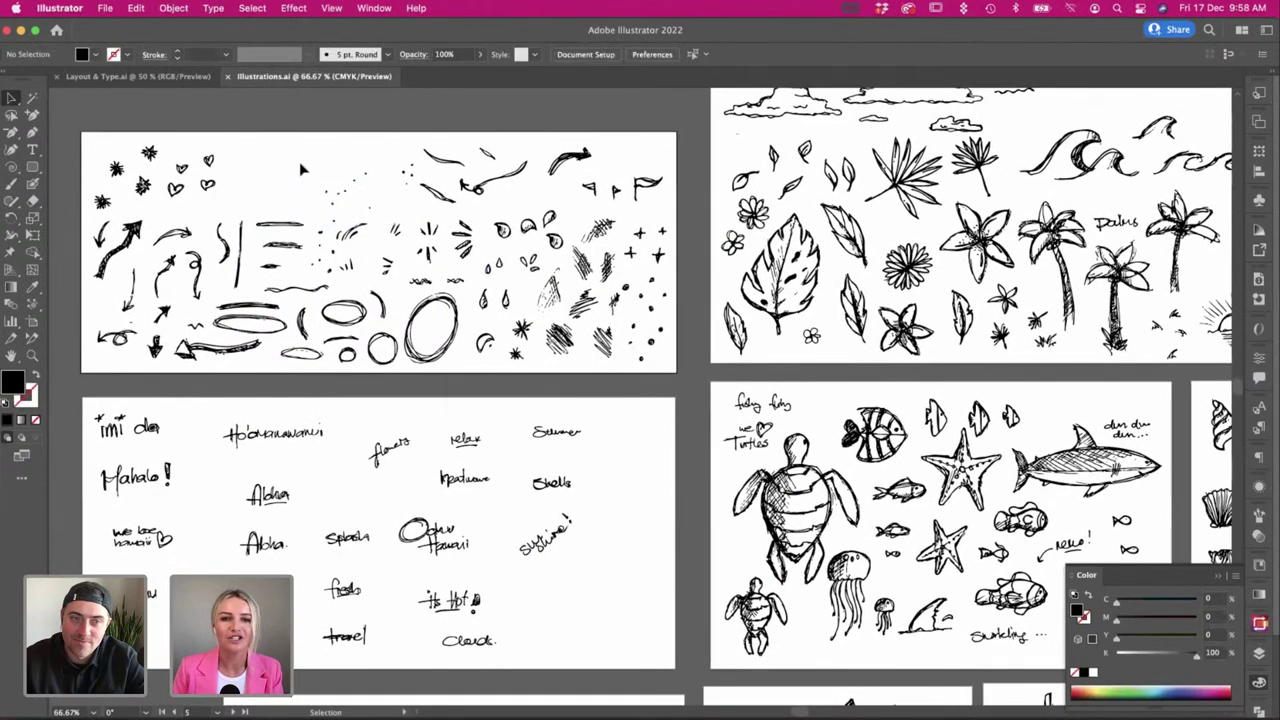
pyautogui.scroll(1, 302, 169)
pyautogui.hscroll(8, 302, 169)
pyautogui.hscroll(5, 302, 169)
pyautogui.press('super+plus')
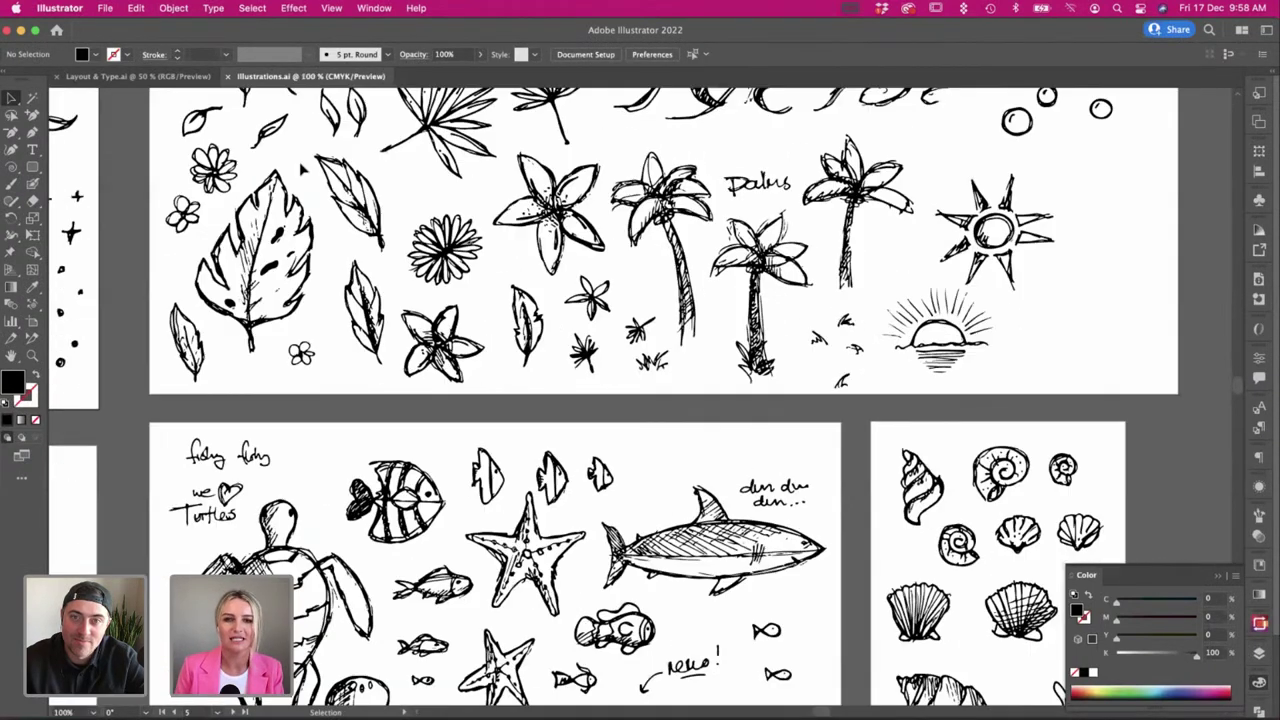
pyautogui.scroll(4, 376, 200)
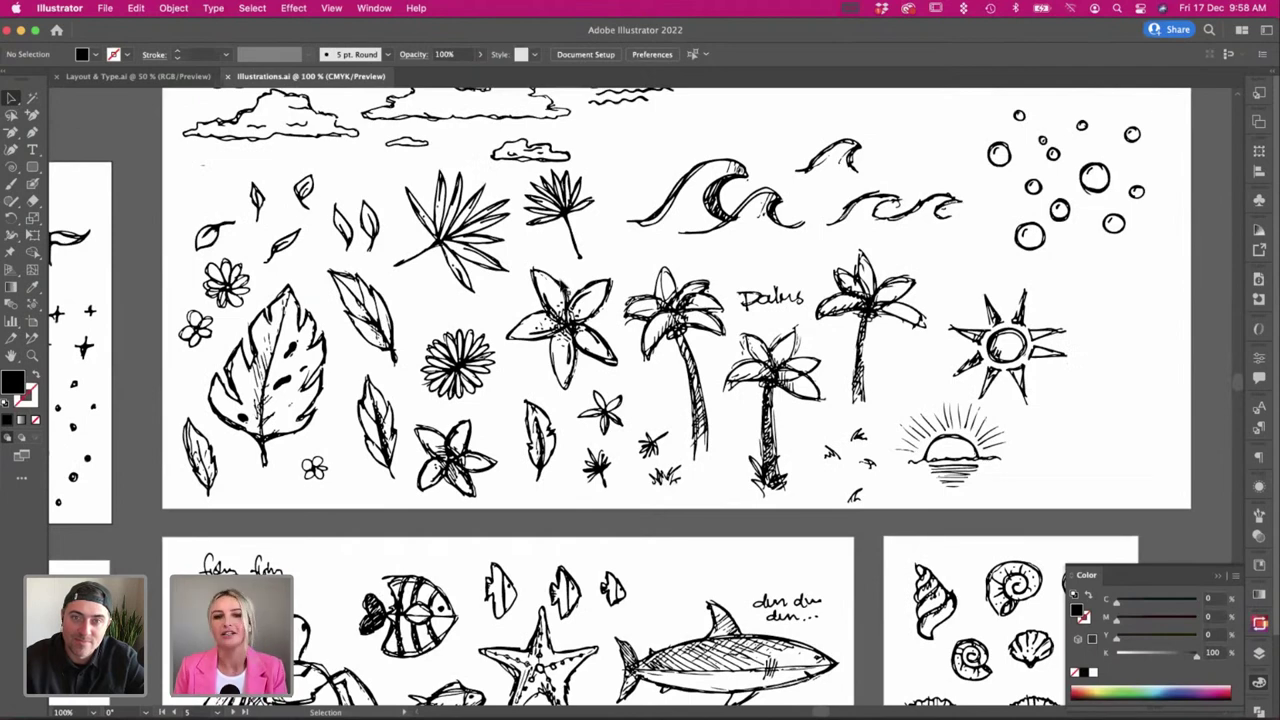
pyautogui.scroll(3, 812, 258)
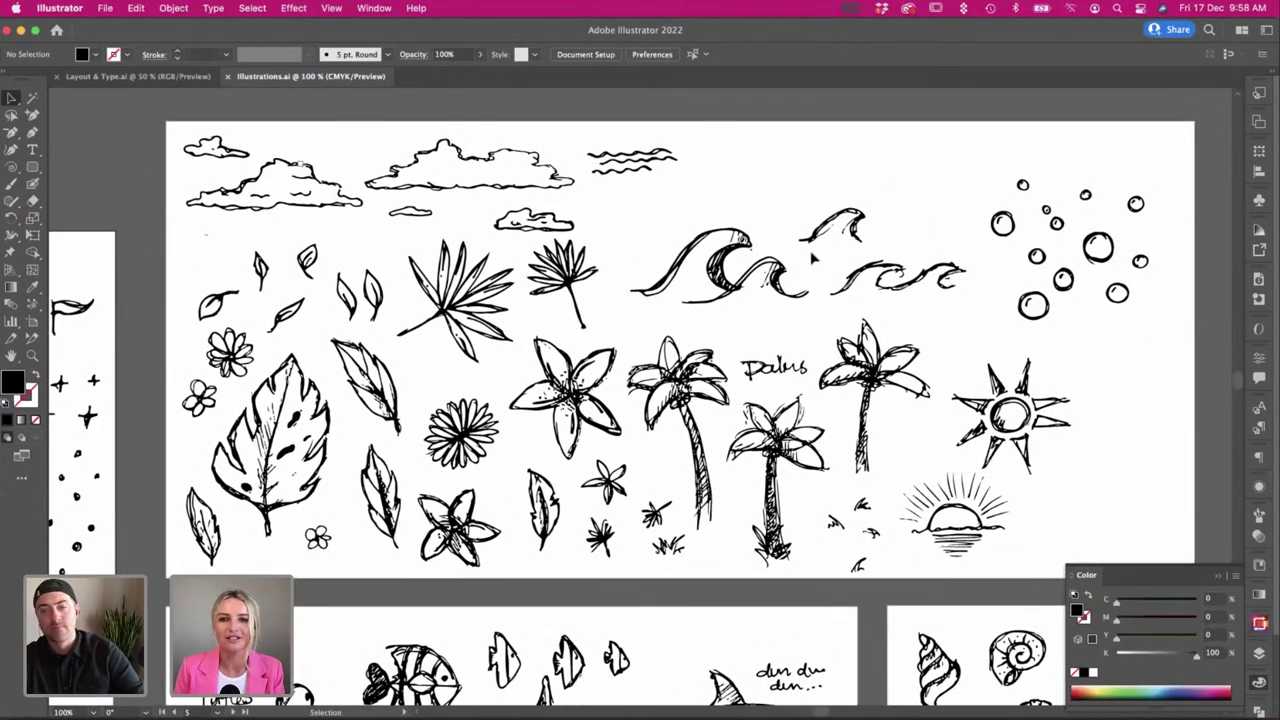
# Copy the small five-petal flower drawing beside the palm trees on the plants artboard.
pyautogui.click(848, 279)
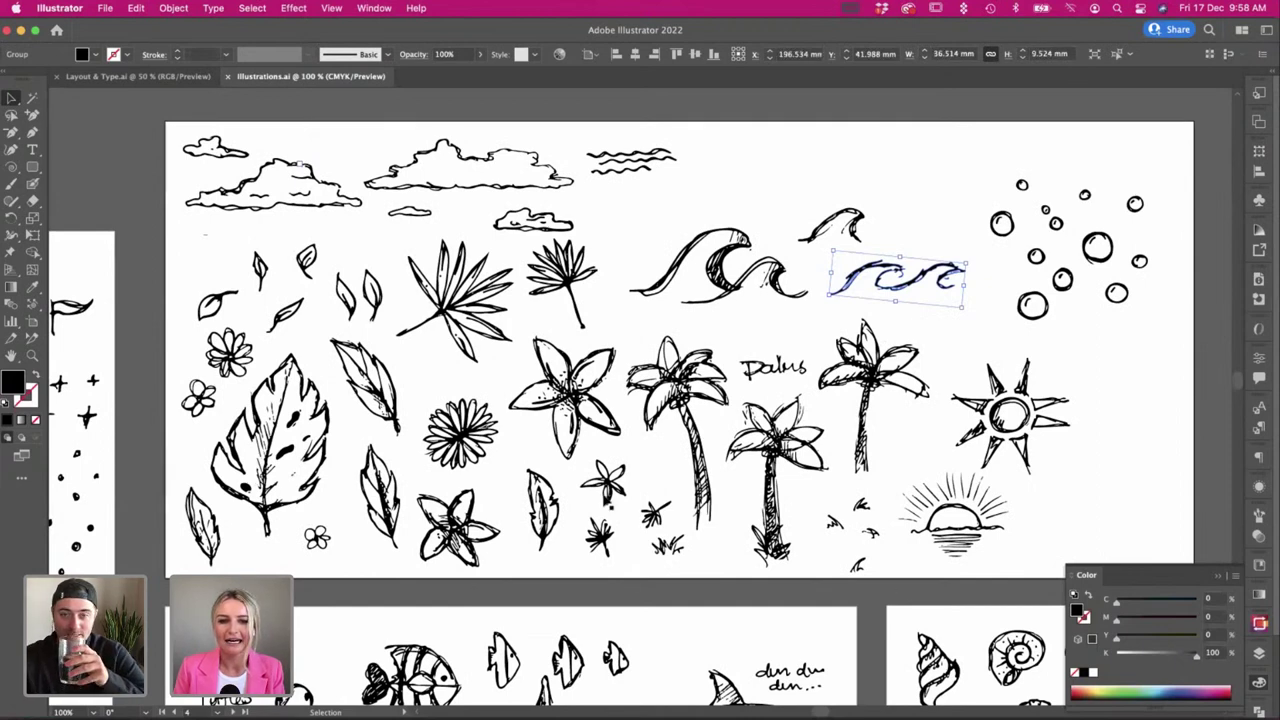
pyautogui.press('a')
pyautogui.click(607, 484)
pyautogui.press('super+c')
# Switch back to InDesign, paste the flower into the spread and place it over the photo's left edge.
pyautogui.press('super+Tab')
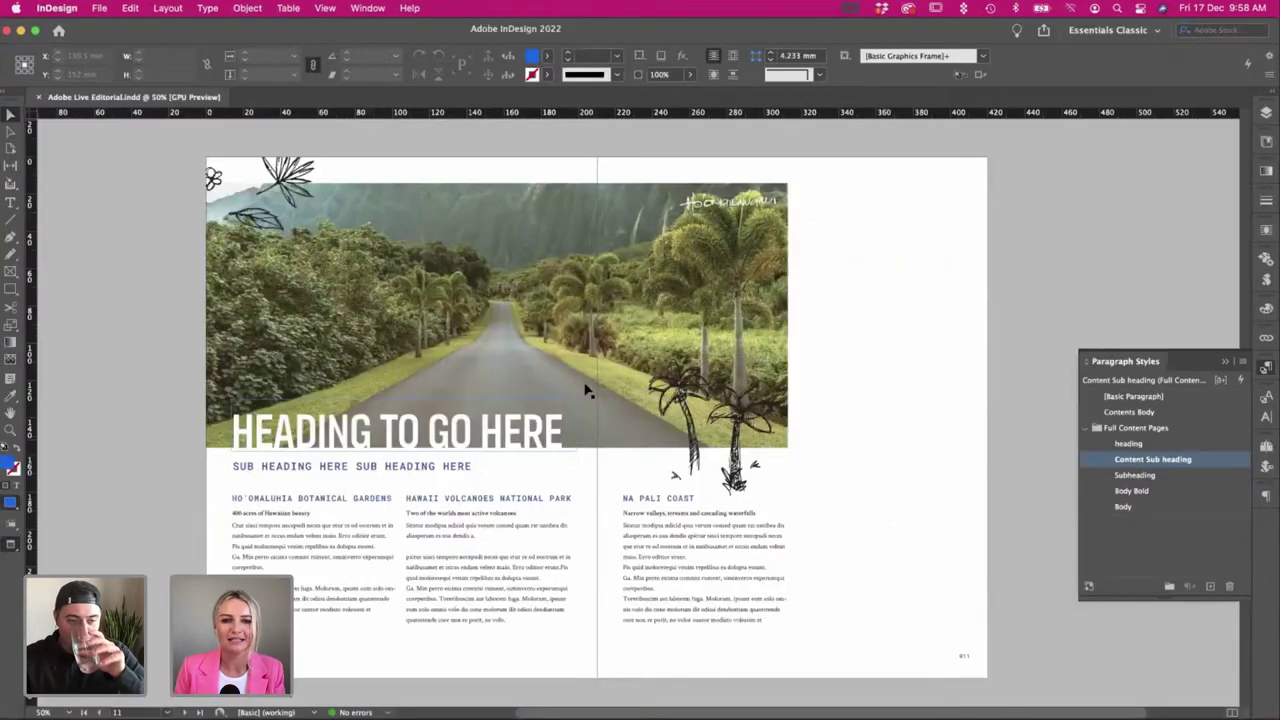
pyautogui.press('super+v')
pyautogui.moveTo(643, 418)
pyautogui.mouseDown()
pyautogui.moveTo(808, 420)
pyautogui.moveTo(822, 440)
pyautogui.moveTo(268, 336)
pyautogui.mouseUp()
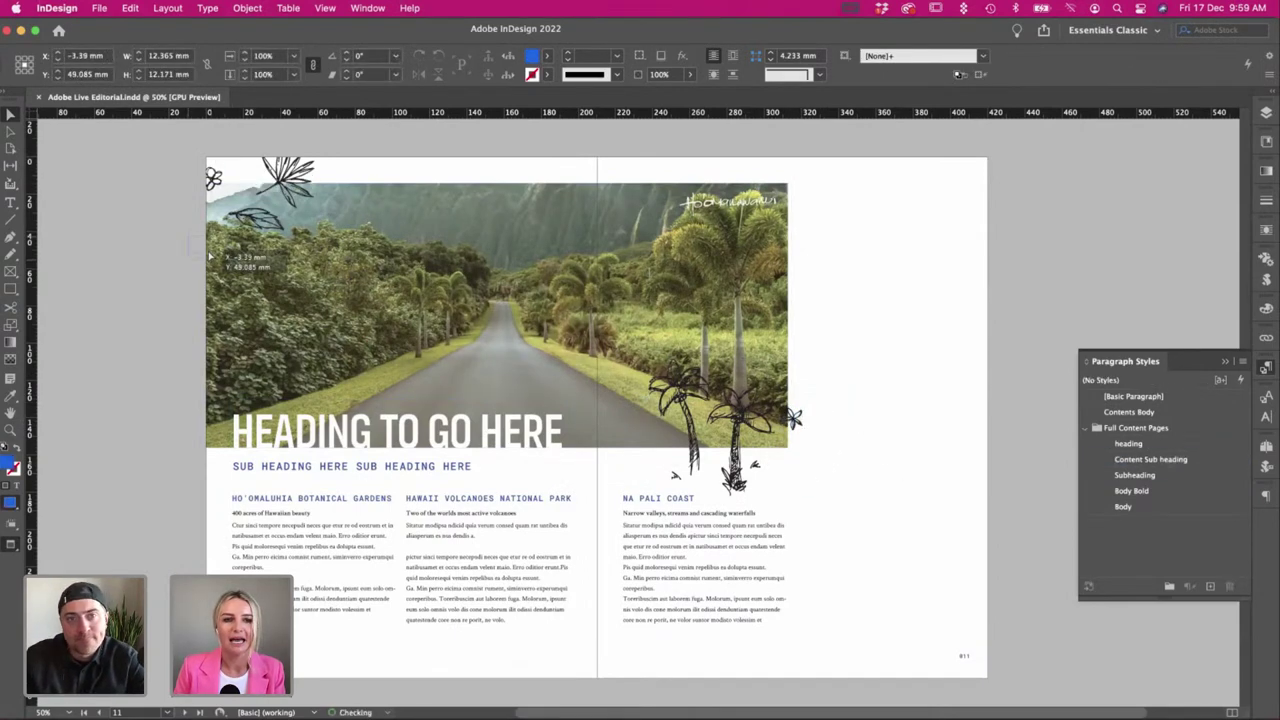
pyautogui.click(163, 240)
pyautogui.click(218, 265)
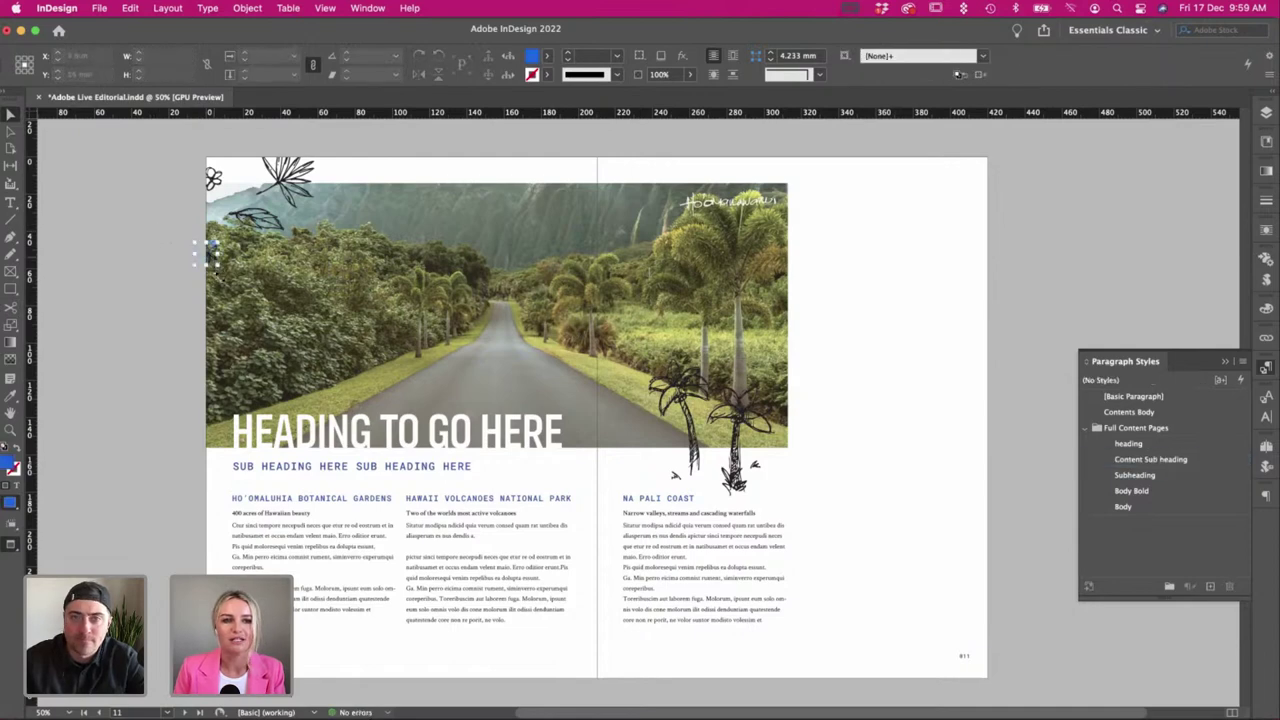
pyautogui.click(171, 443)
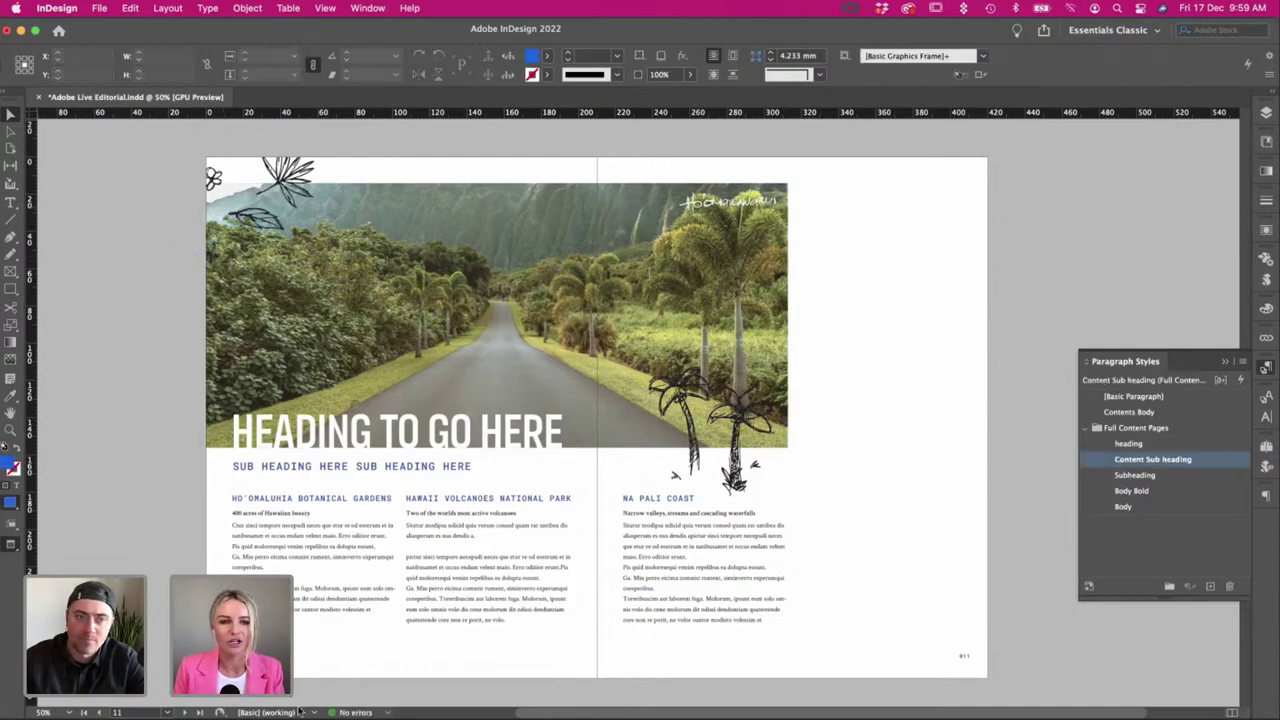
# Place the flower, rotated 14°, below the handwritten word in the photo's upper-right corner and fill it with [Paper].
pyautogui.click(783, 230)
pyautogui.click(549, 56)
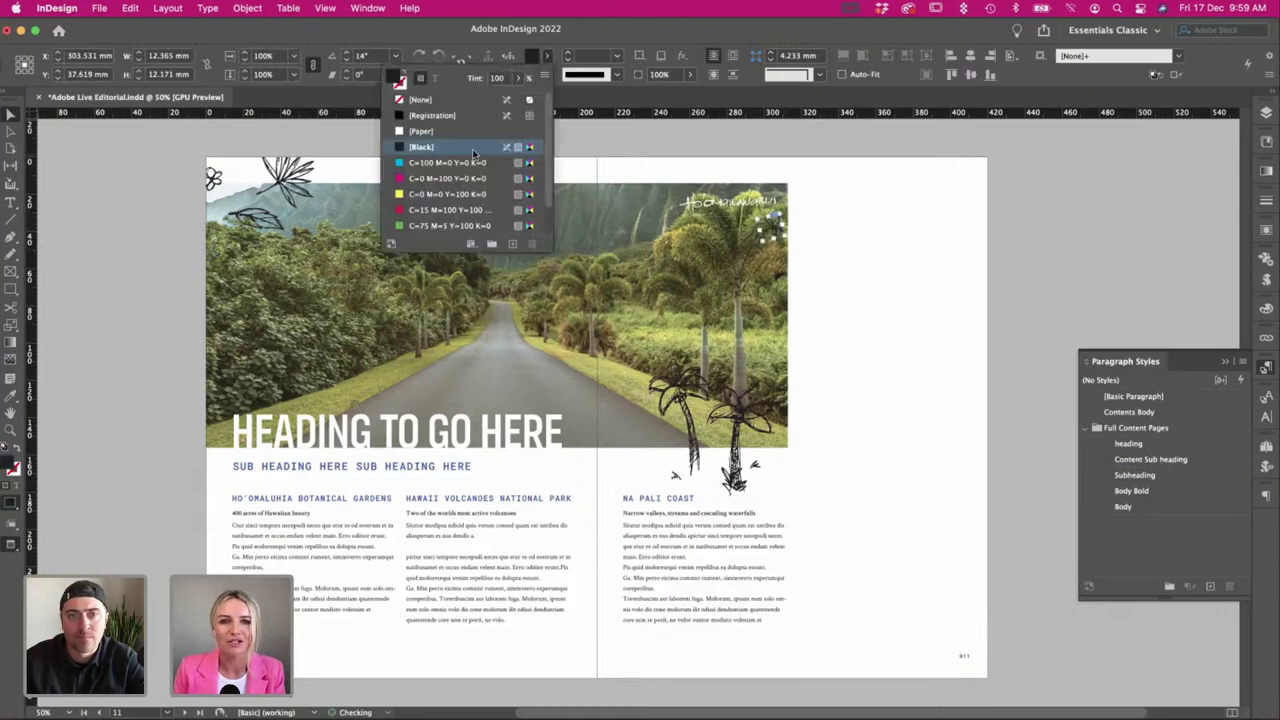
pyautogui.click(823, 263)
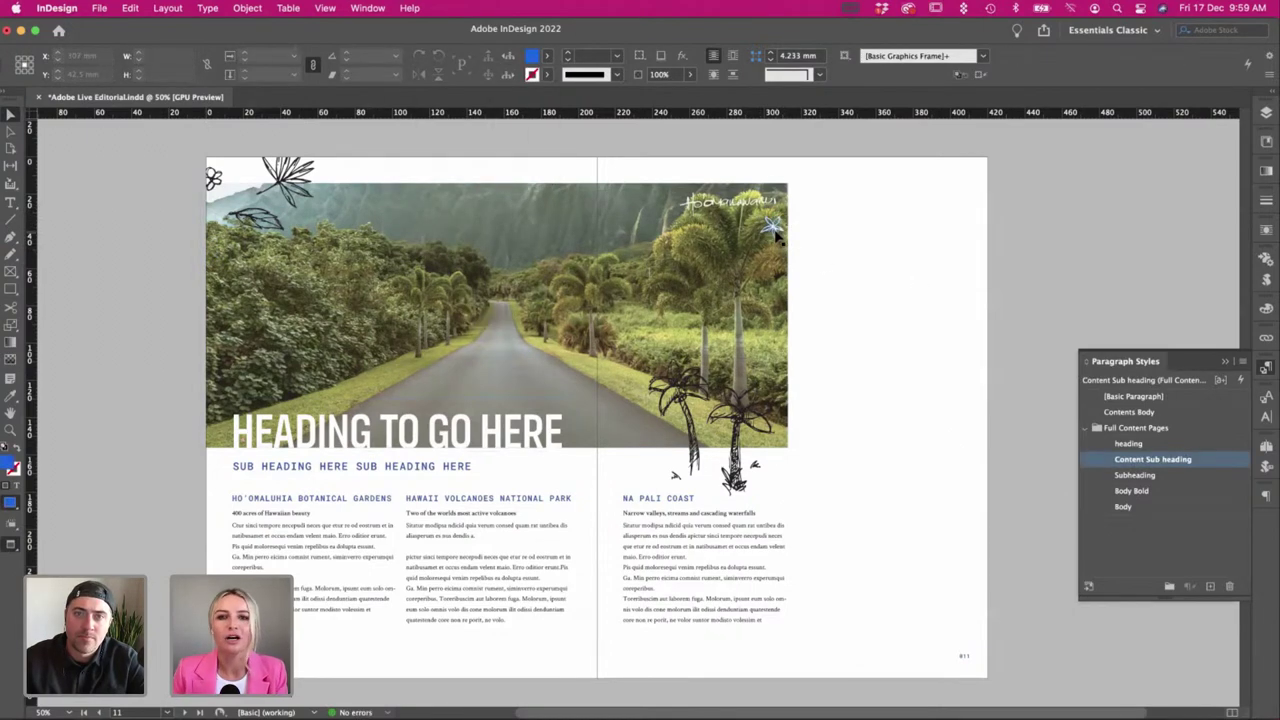
pyautogui.click(775, 233)
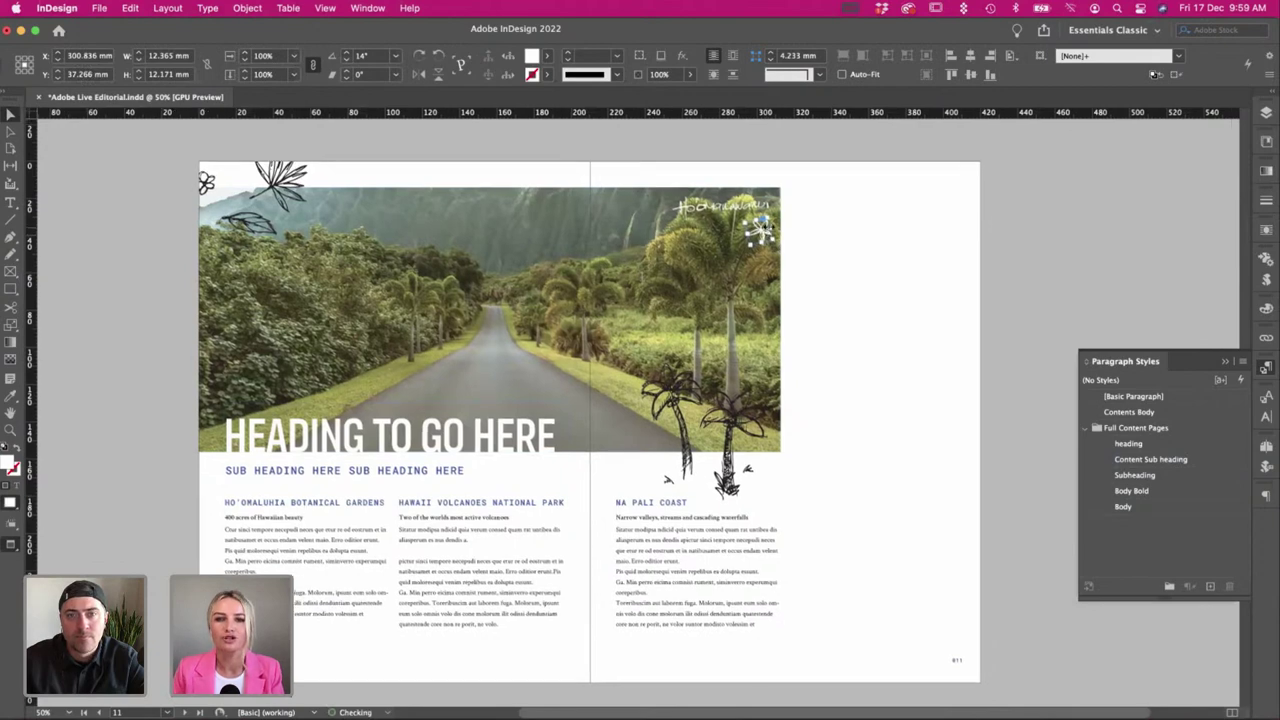
# Move the flower onto the photo's top edge beside the handwritten word and match its fill to the black drawings.
pyautogui.hscroll(1, 810, 240)
pyautogui.click(835, 248)
pyautogui.moveTo(768, 238); pyautogui.dragTo(667, 196)
pyautogui.press('i')
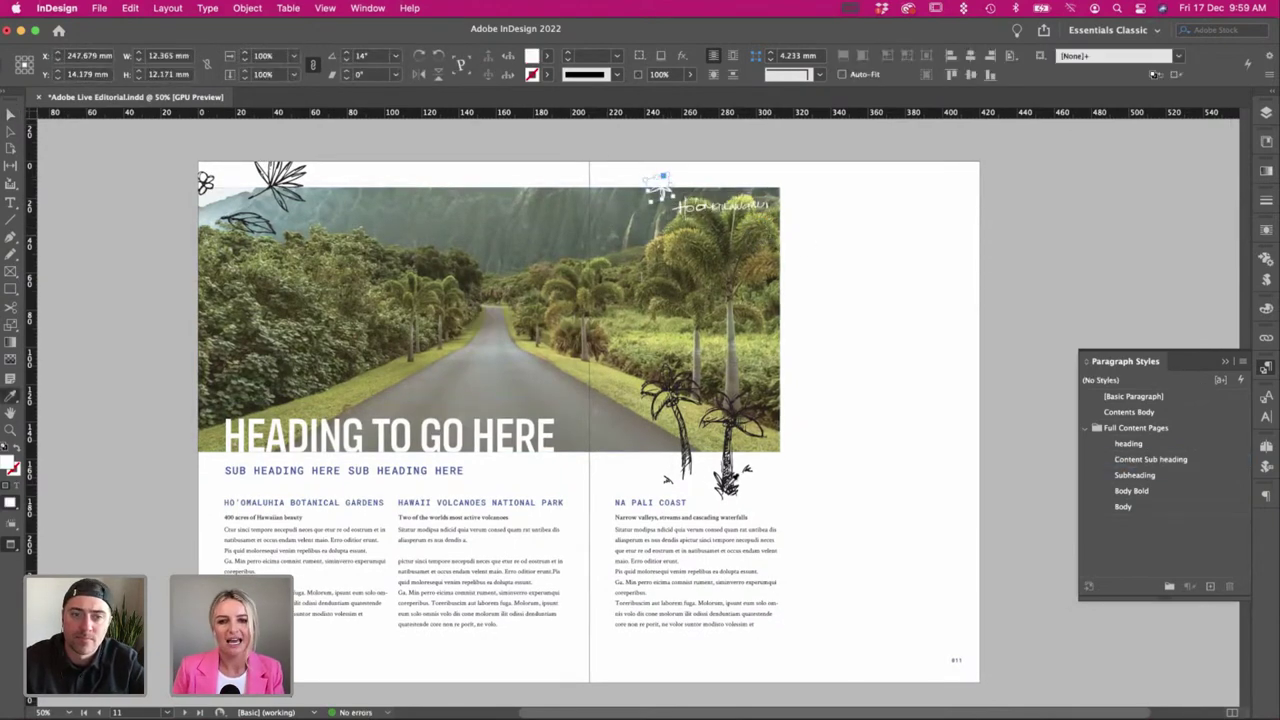
pyautogui.click(885, 441)
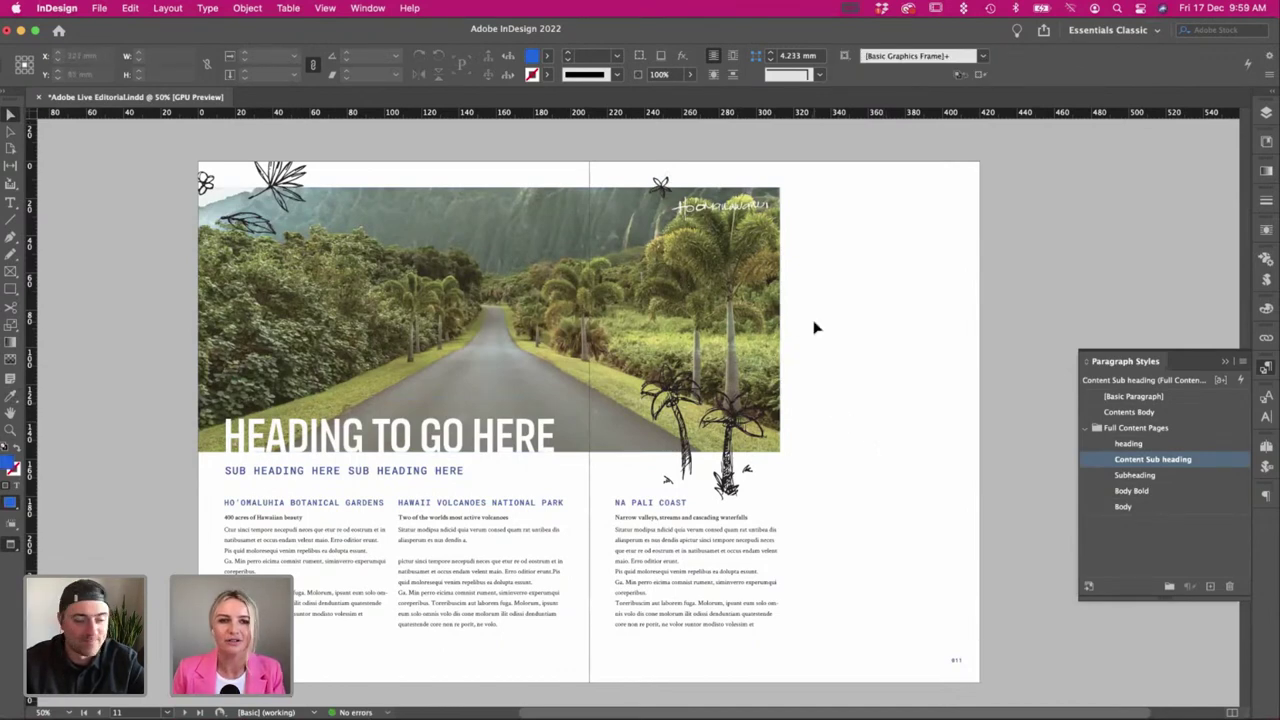
# Collapse the paragraph styles and look through the illustration and lettering artboards in Illustrator again.
pyautogui.hscroll(2, 815, 328)
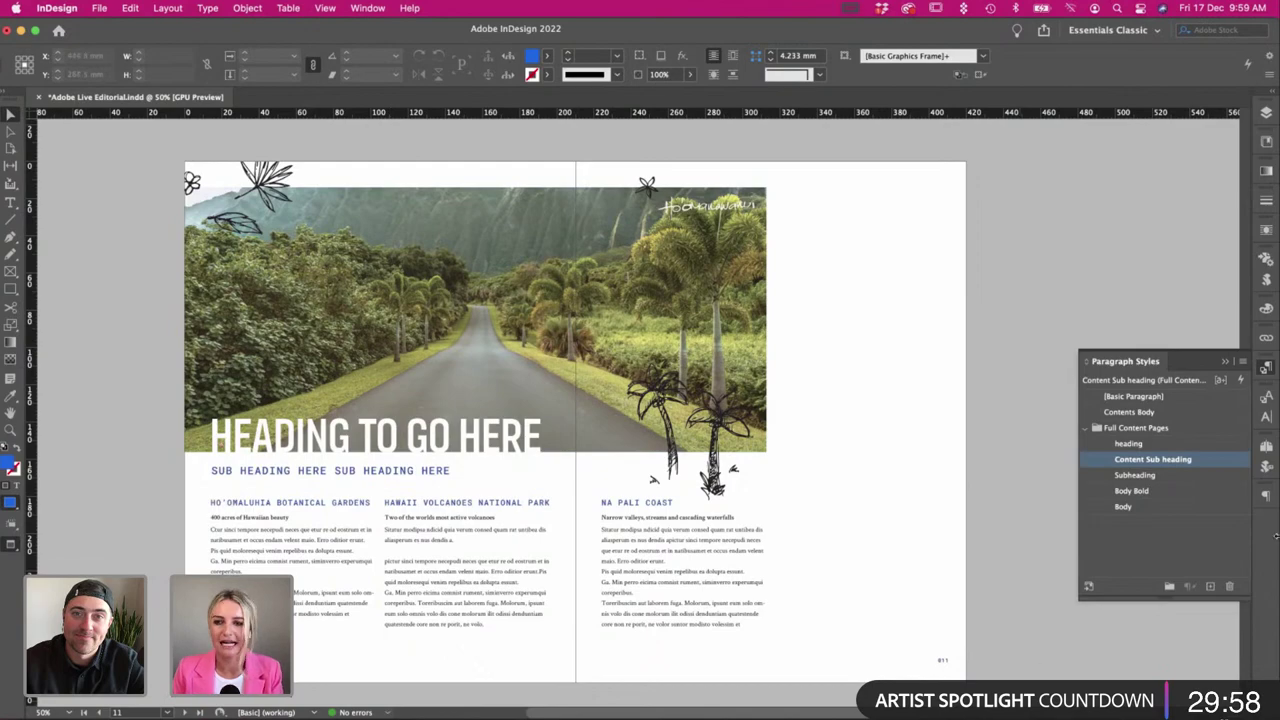
pyautogui.click(1267, 367)
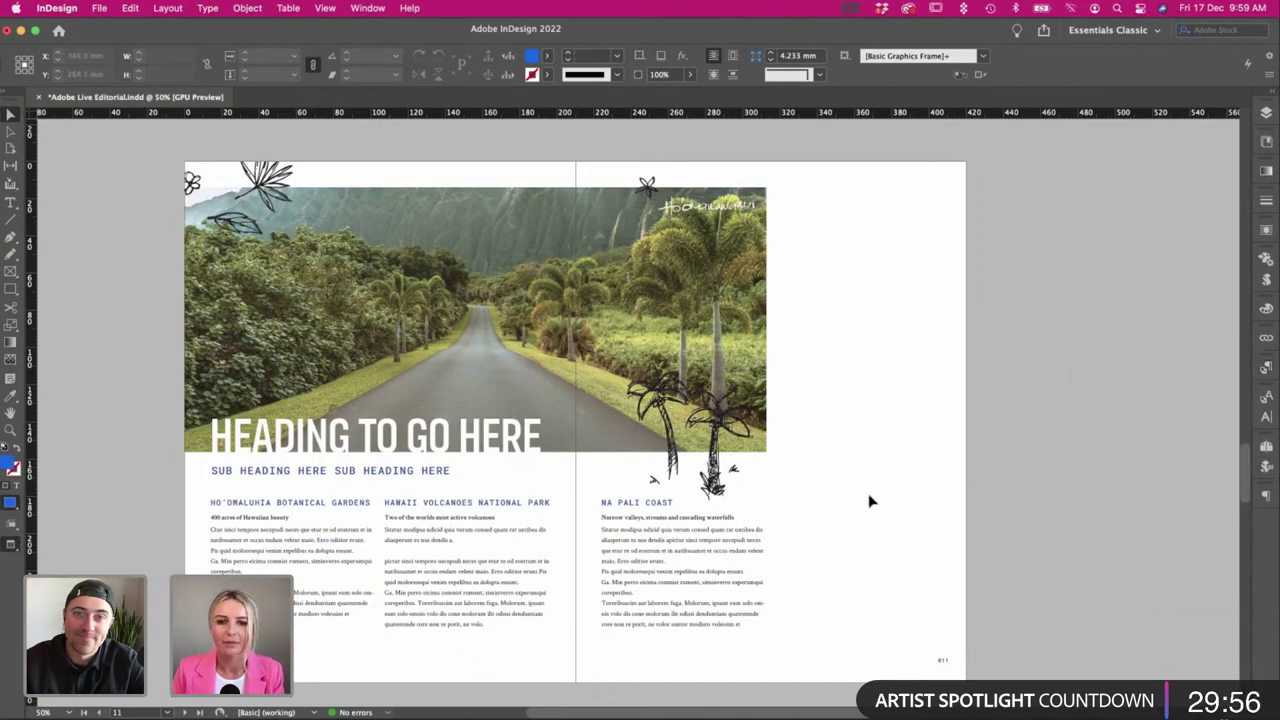
pyautogui.press('super+Tab')
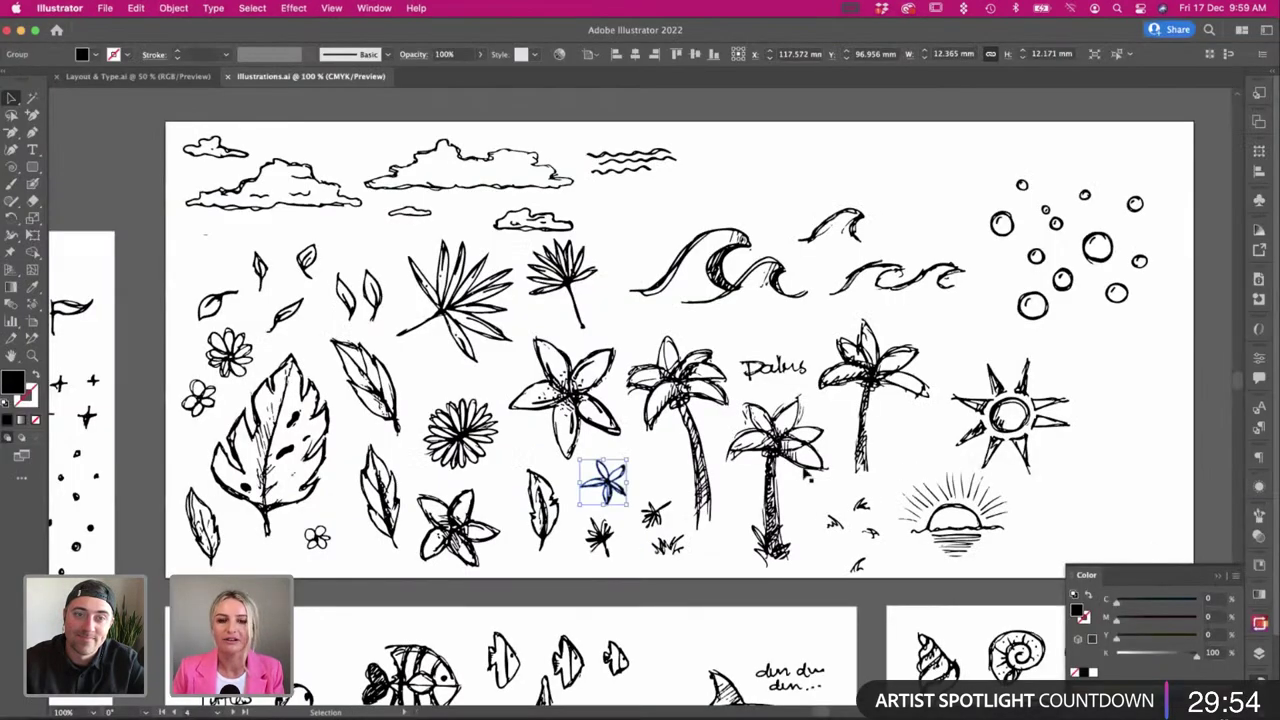
pyautogui.click(617, 328)
pyautogui.press('super+minus')
pyautogui.scroll(-3, 617, 328)
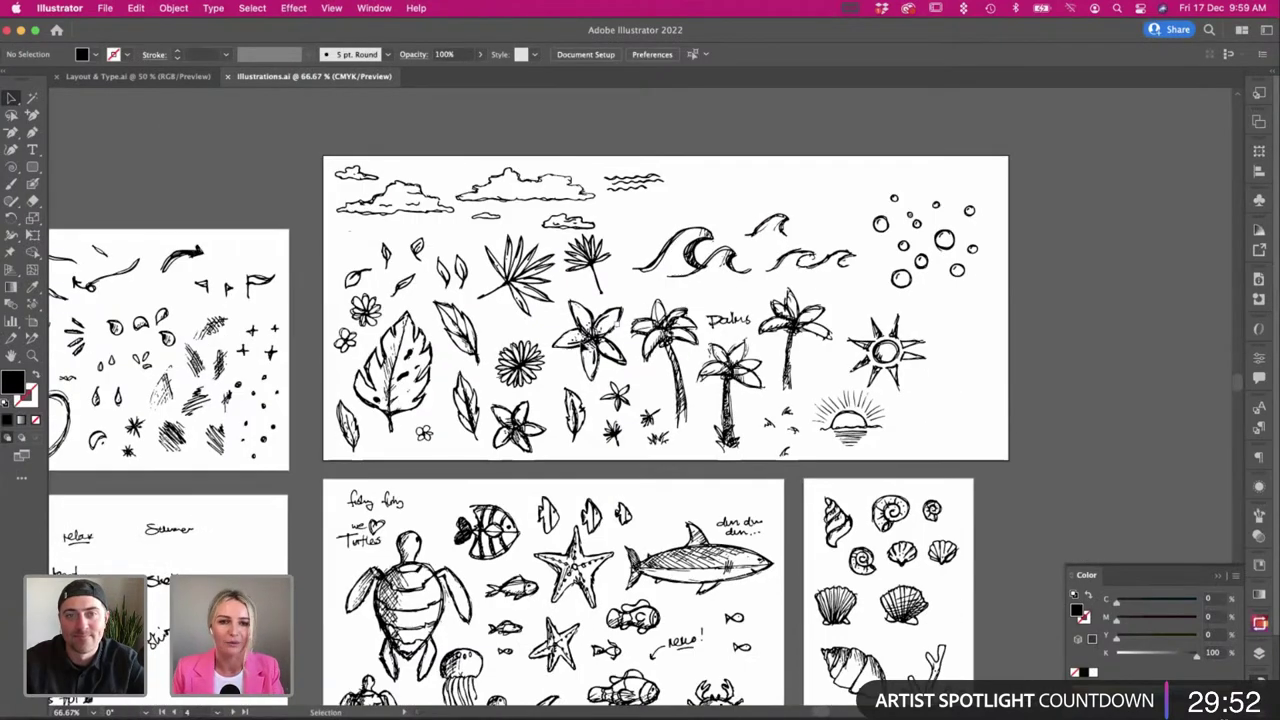
pyautogui.scroll(-5, 392, 607)
pyautogui.hscroll(-5, 392, 607)
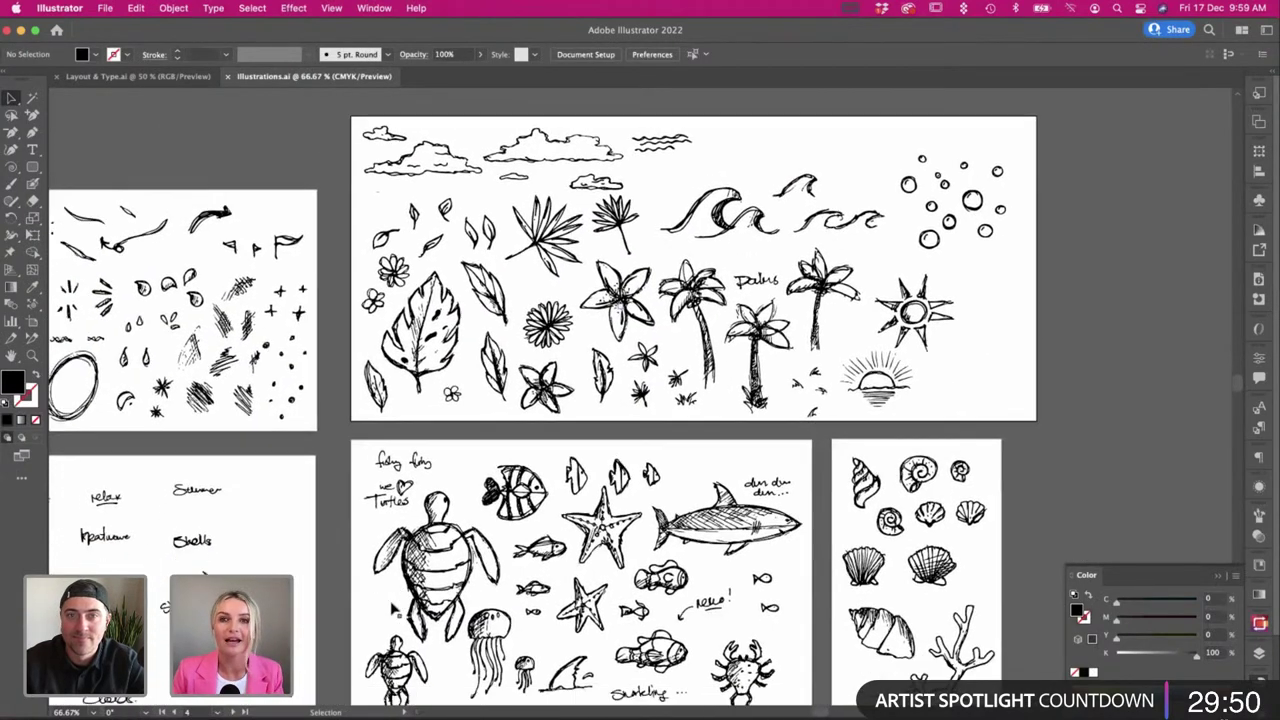
pyautogui.hscroll(-10, 392, 607)
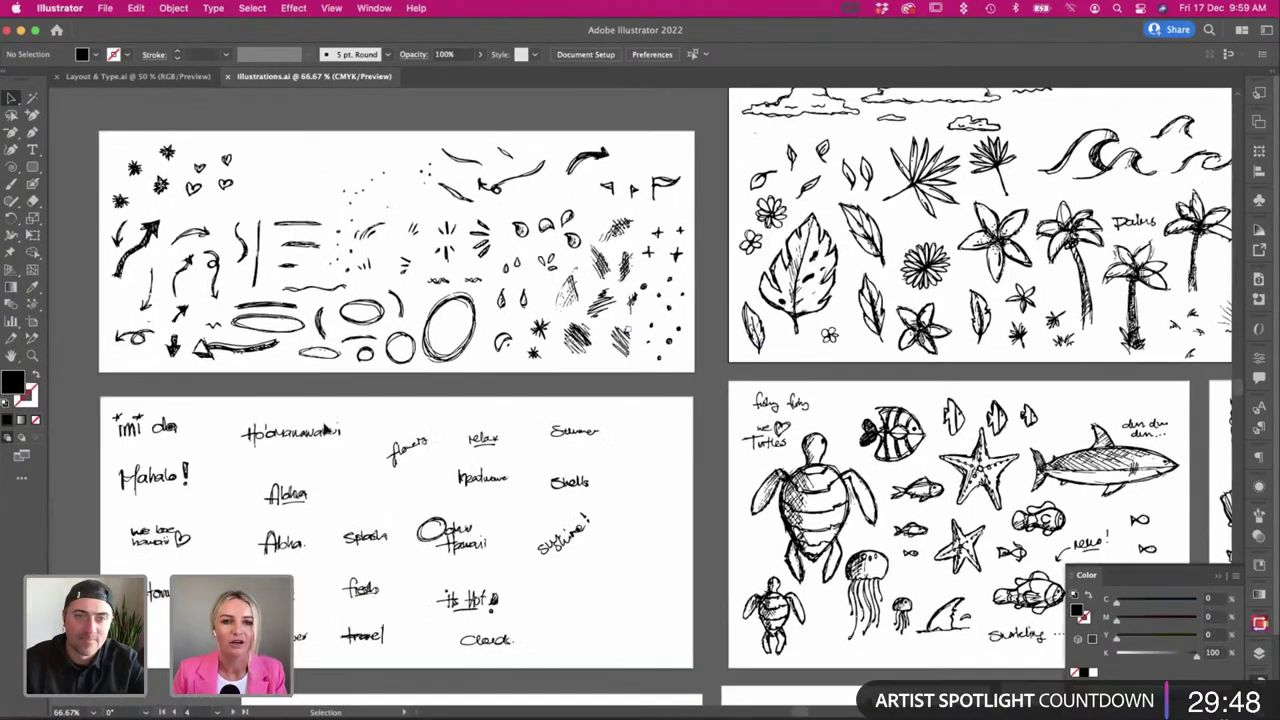
# Return to InDesign, save the document and display the page thumbnails from spread 2-3 to 14-15.
pyautogui.press('super+Tab')
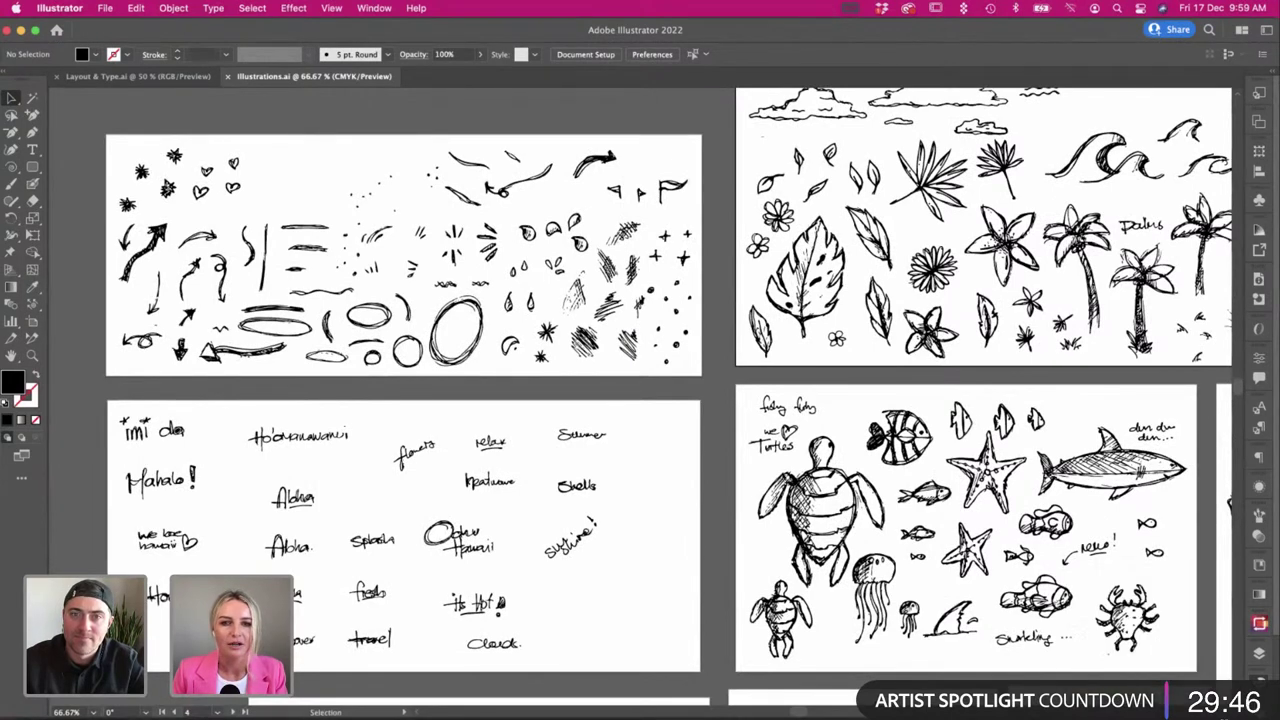
pyautogui.press('super+s')
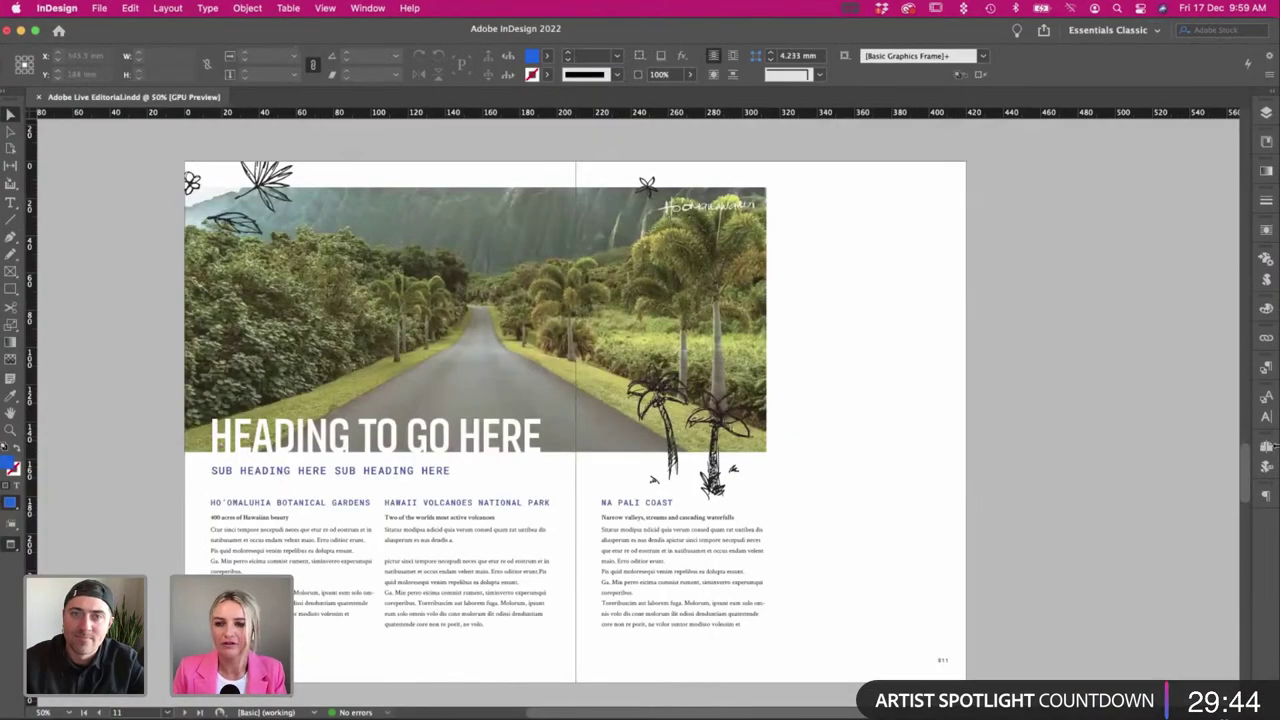
pyautogui.scroll(-1, 1054, 550)
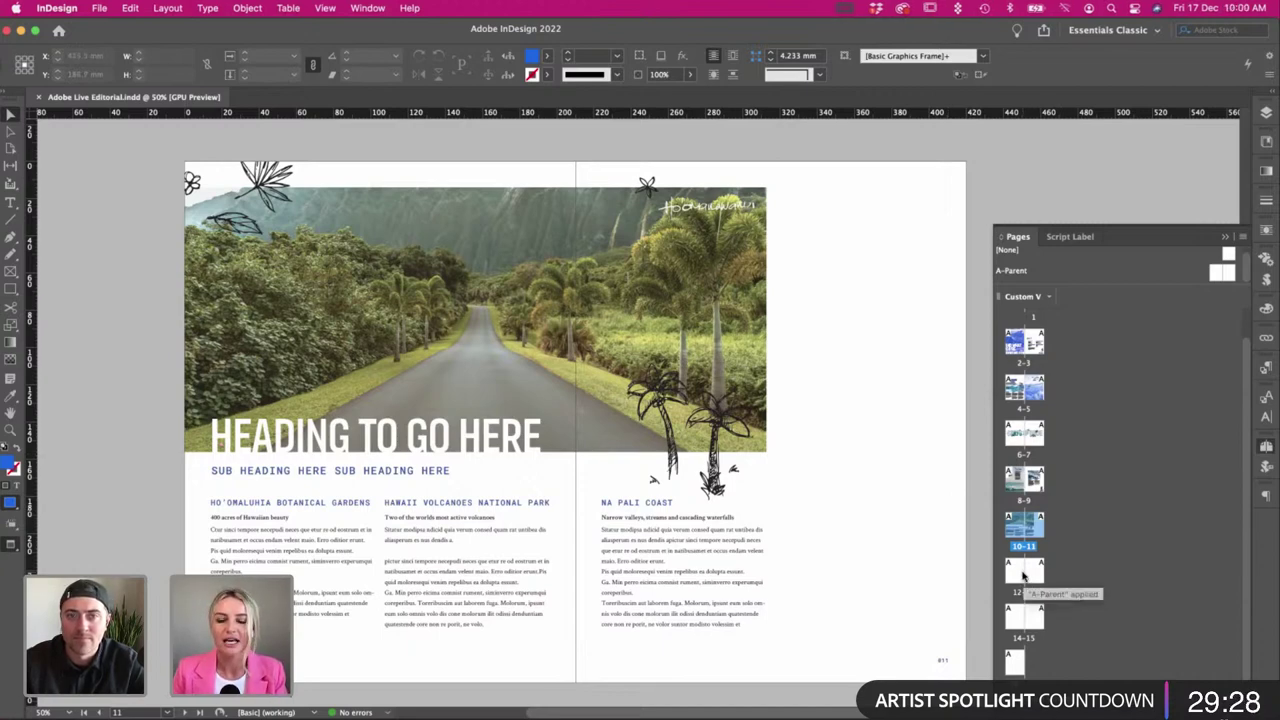
pyautogui.hscroll(-1, 930, 542)
pyautogui.hscroll(2, 928, 541)
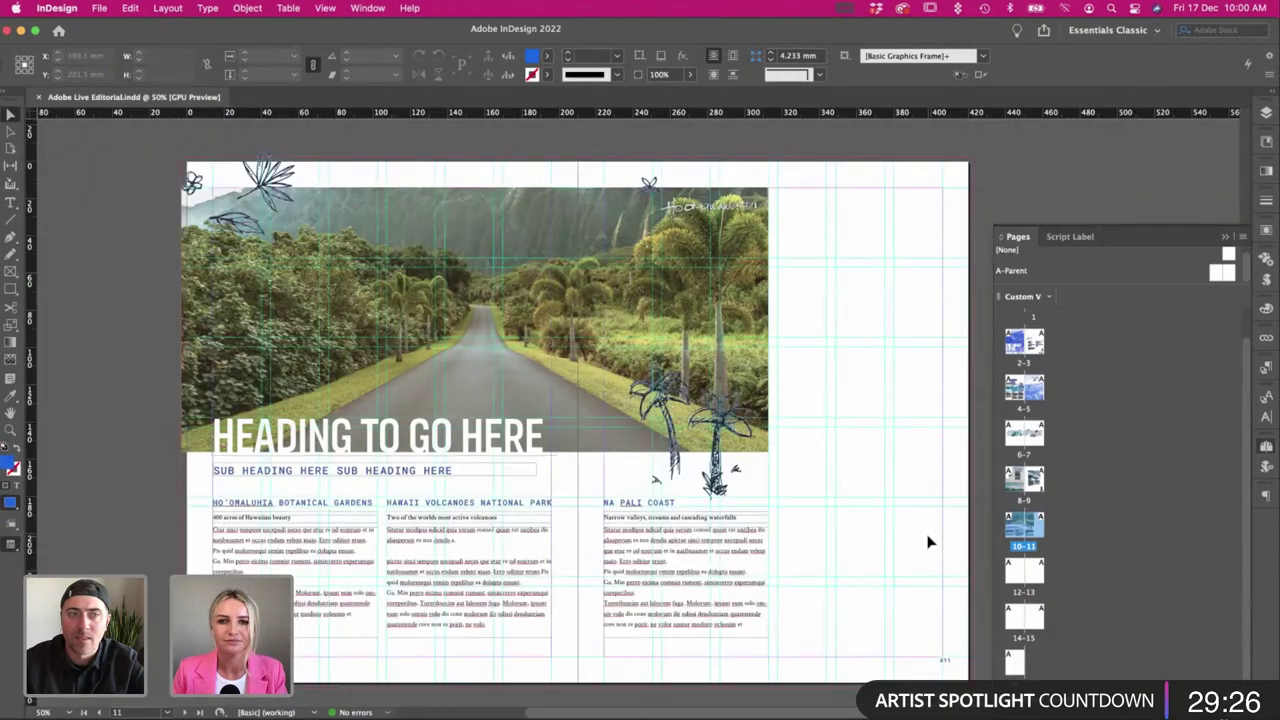
# Check the handwritten word on the photo and the palm drawings below it, and save the document.
pyautogui.click(686, 210)
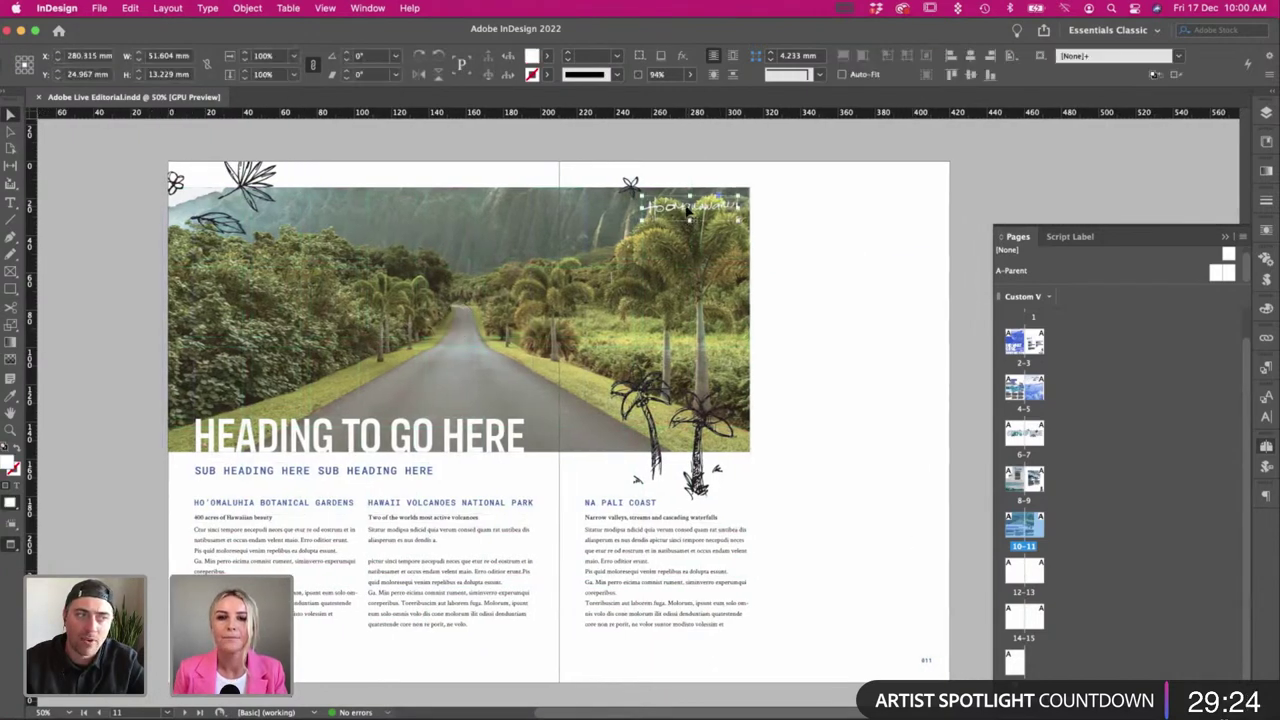
pyautogui.click(866, 287)
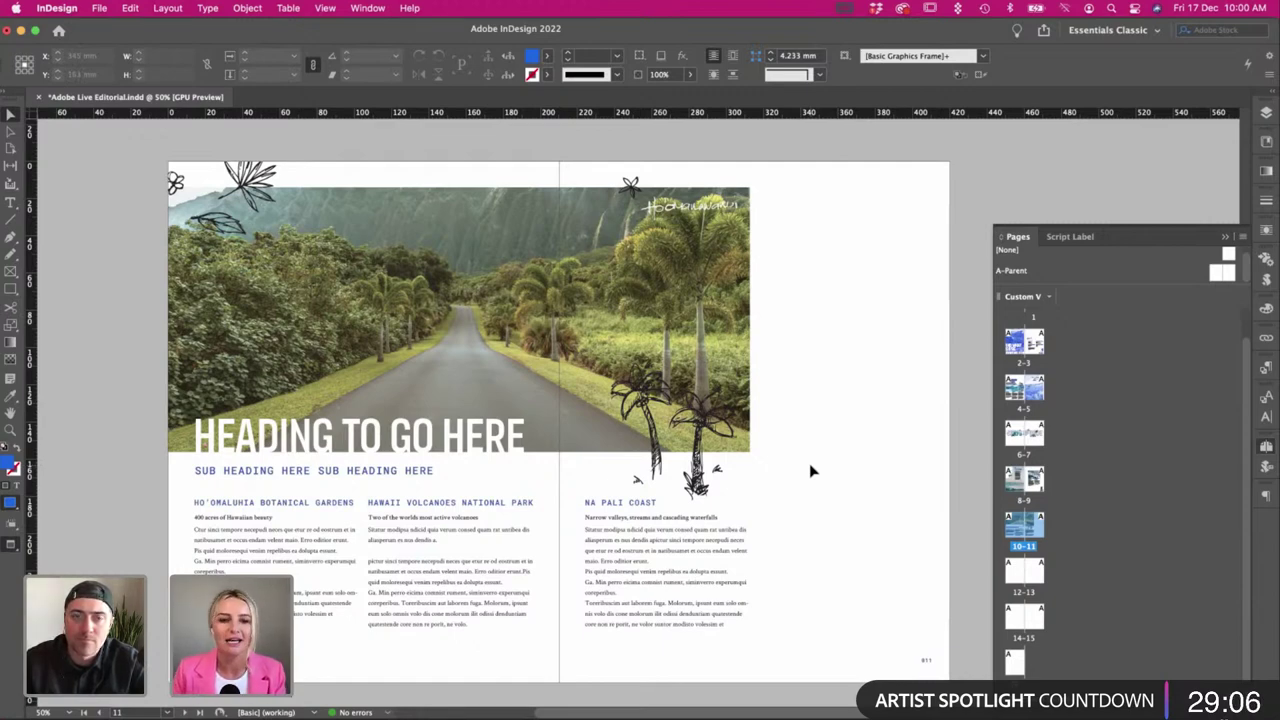
pyautogui.hscroll(-3, 809, 463)
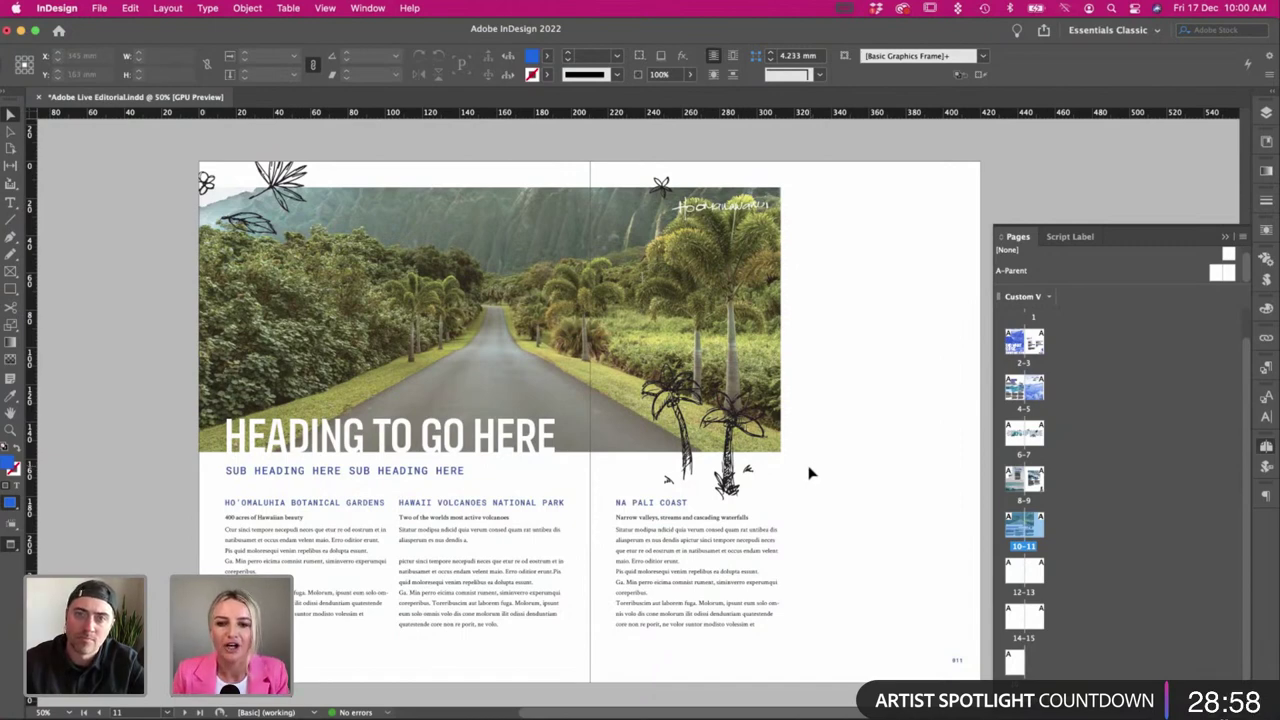
pyautogui.click(720, 472)
pyautogui.click(788, 475)
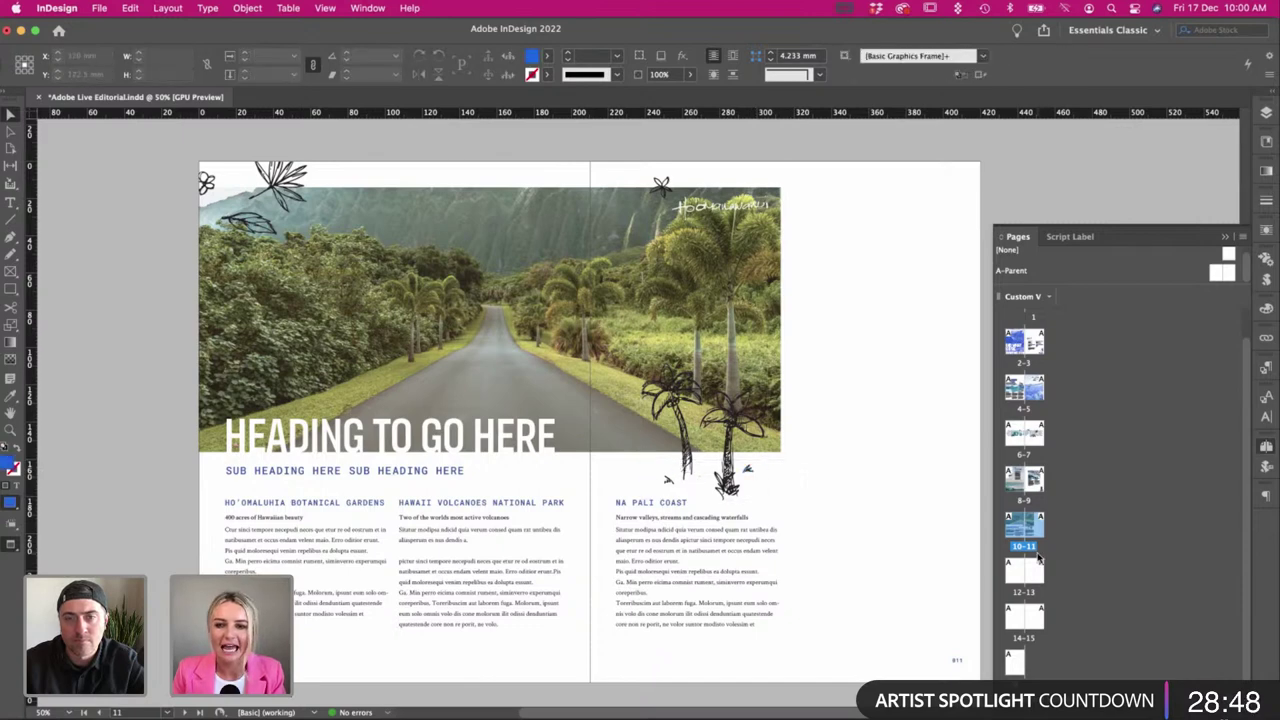
pyautogui.press('super+s')
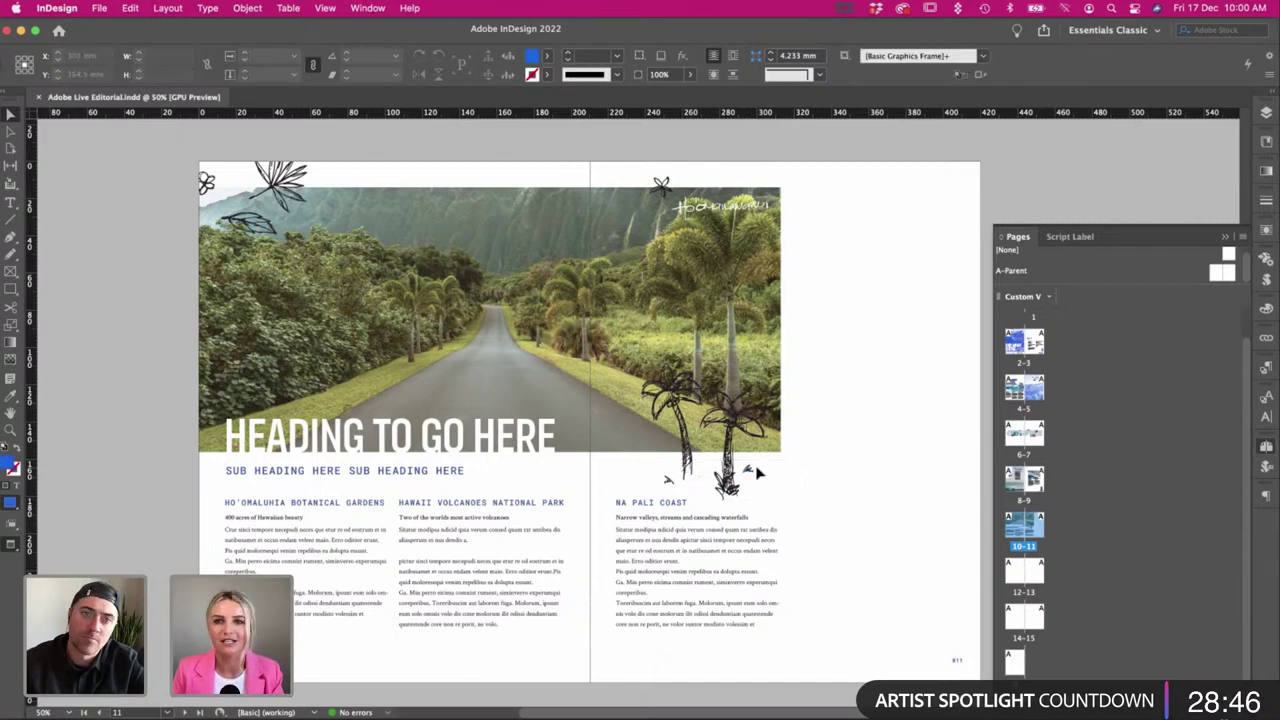
# Compare the spread with and without its guides and frame edges, ending in the clean preview.
pyautogui.click(487, 319)
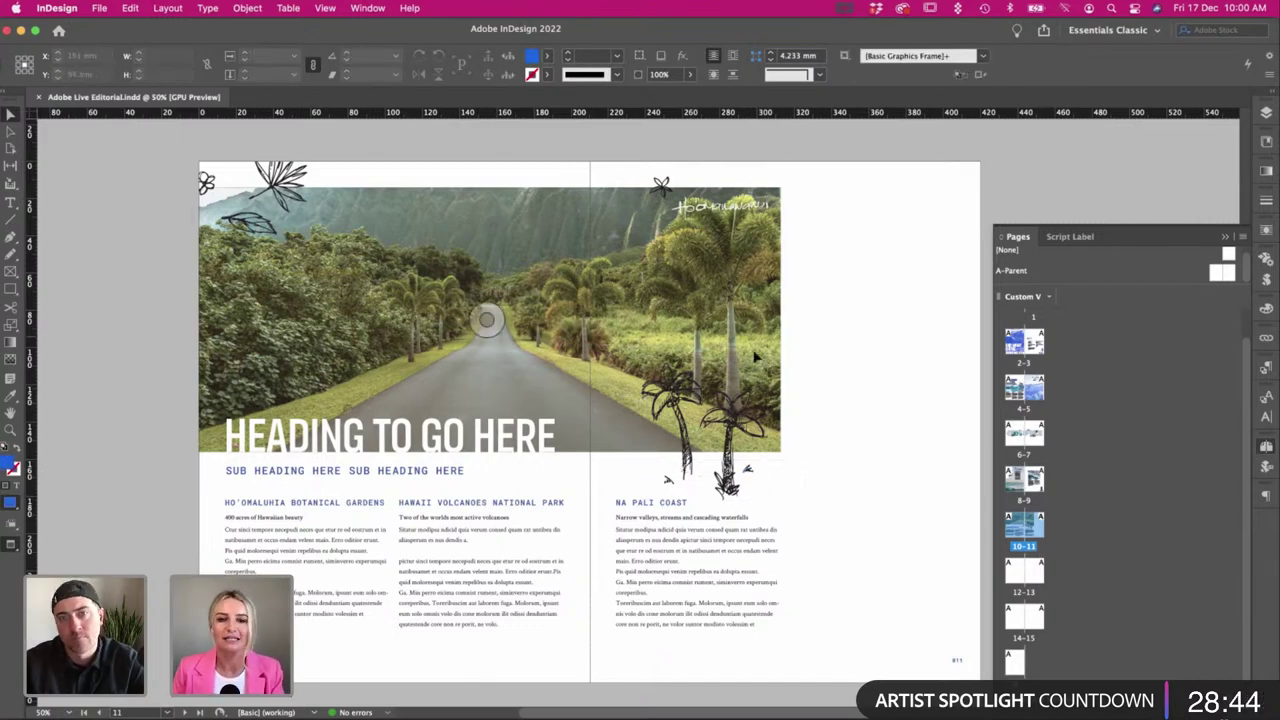
pyautogui.press('w')
pyautogui.press('w')
pyautogui.press('w')
pyautogui.press('w')
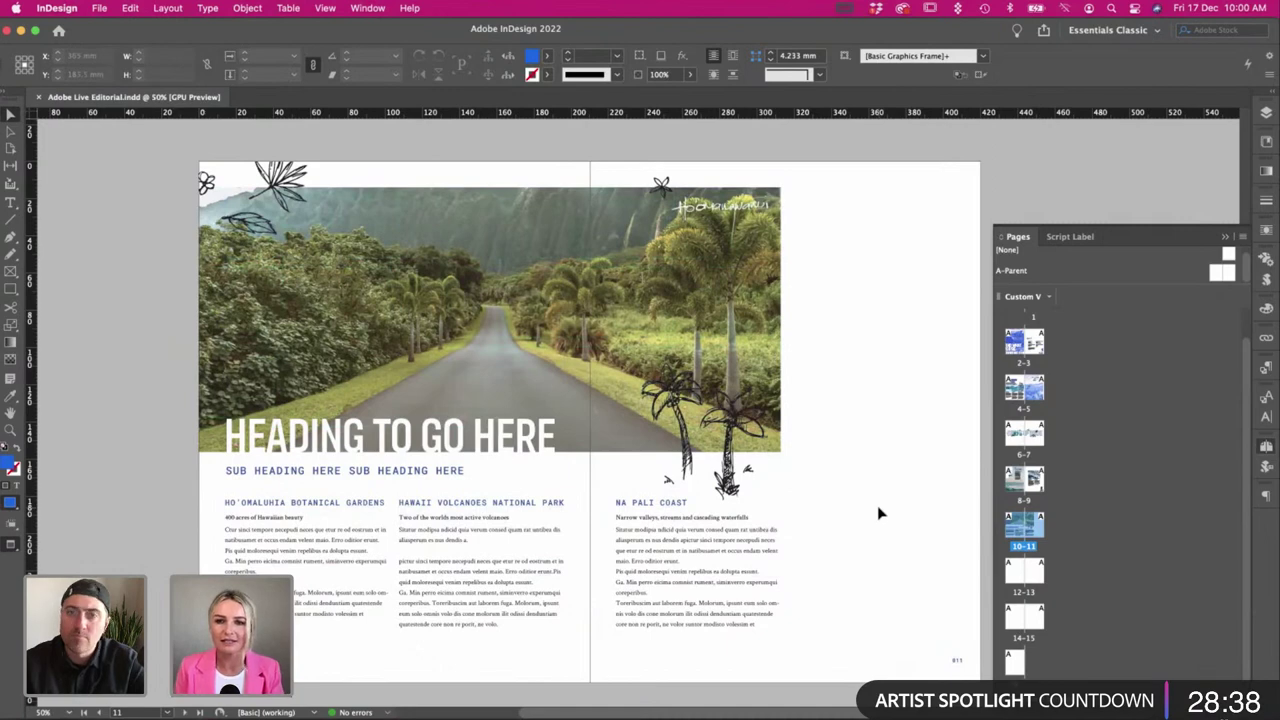
# Look over the magazine cover on page 1 and the contents spread on pages 2-3.
pyautogui.hscroll(1, 878, 513)
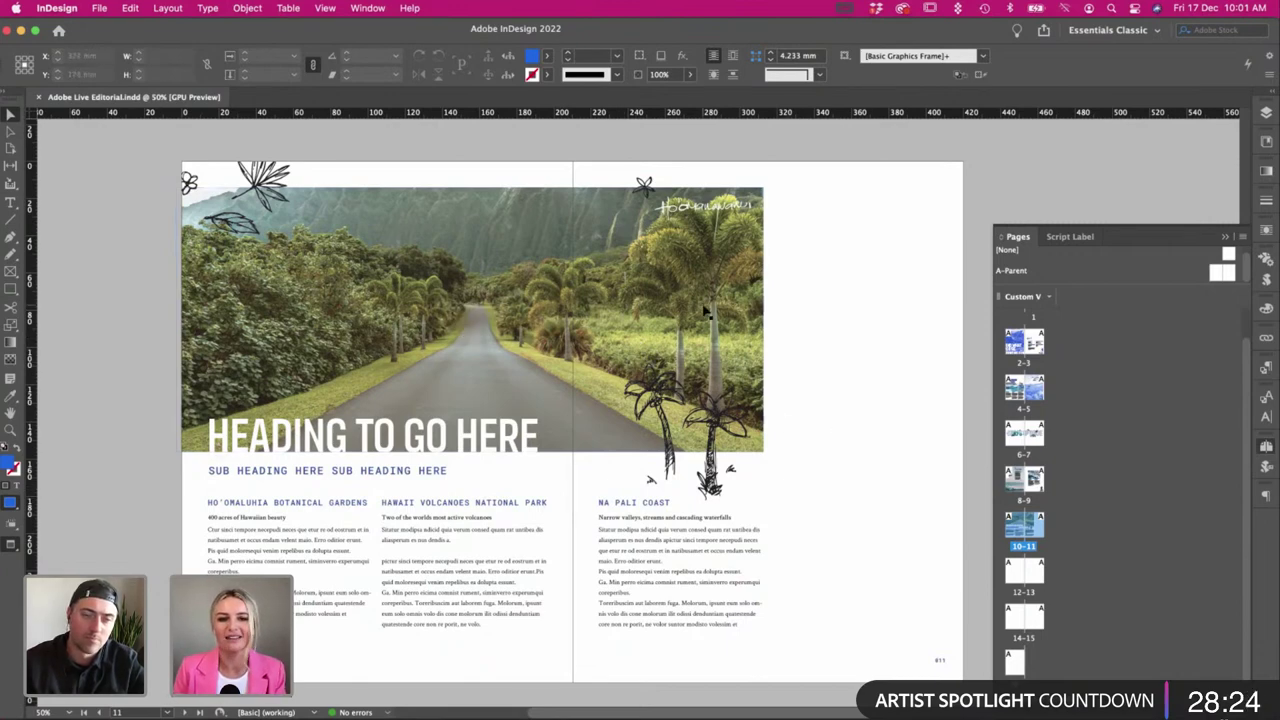
pyautogui.scroll(1, 1032, 362)
pyautogui.click(1036, 320)
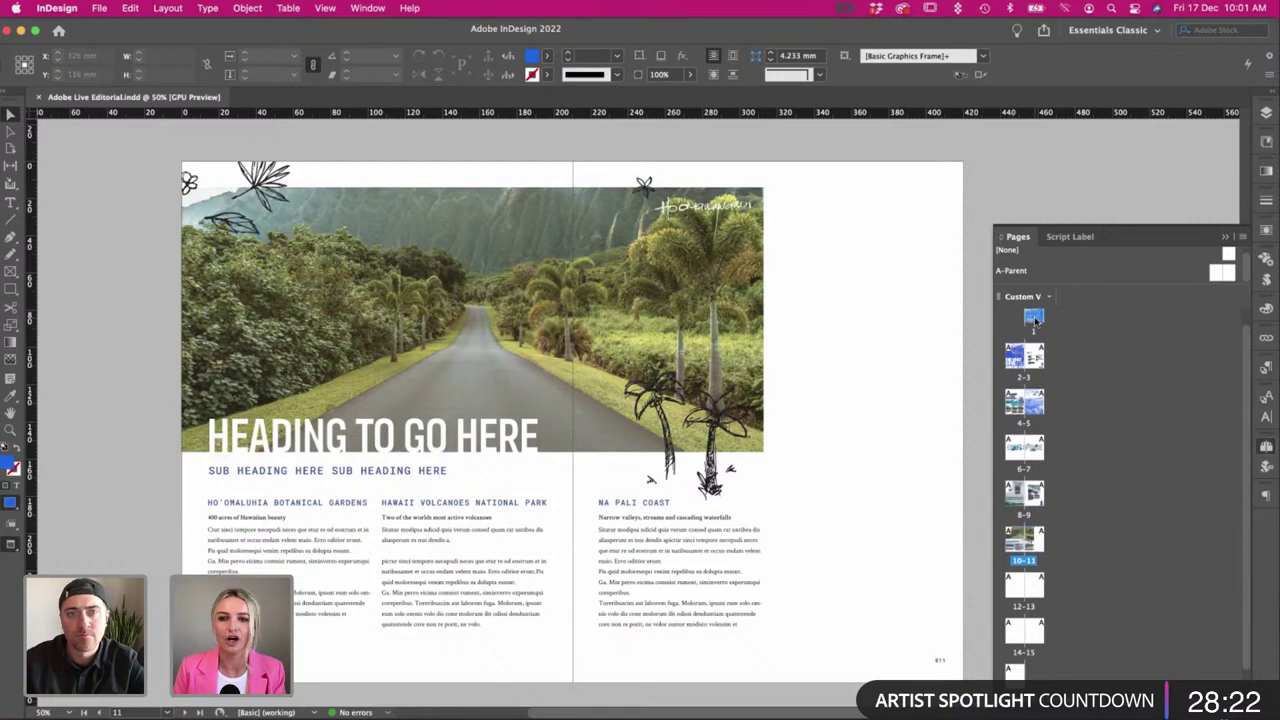
pyautogui.doubleClick(1034, 320)
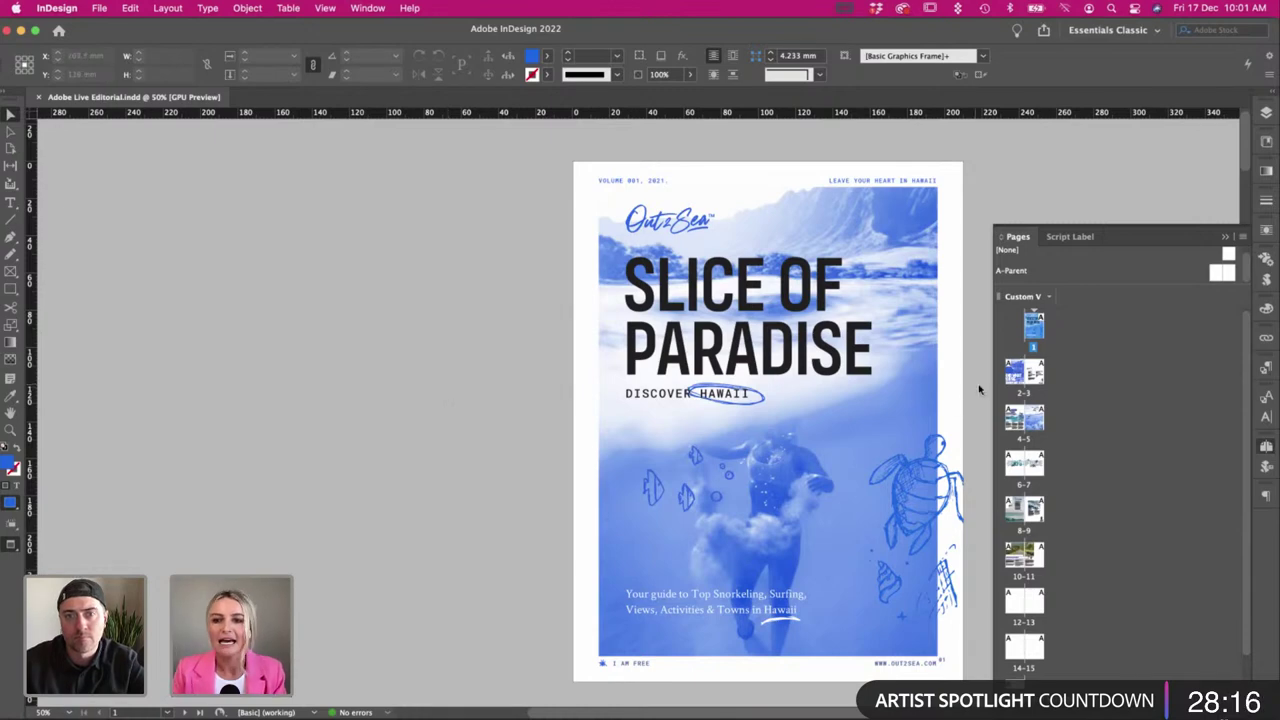
pyautogui.doubleClick(1020, 378)
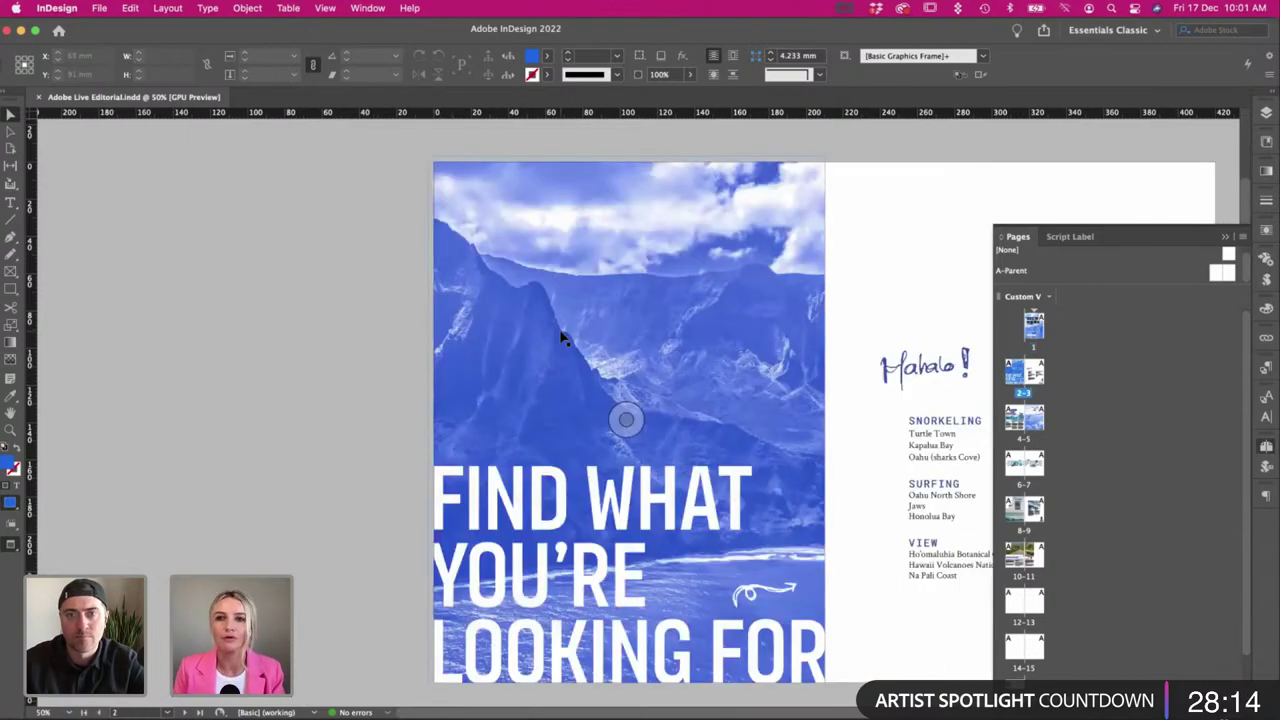
pyautogui.hscroll(6, 544, 338)
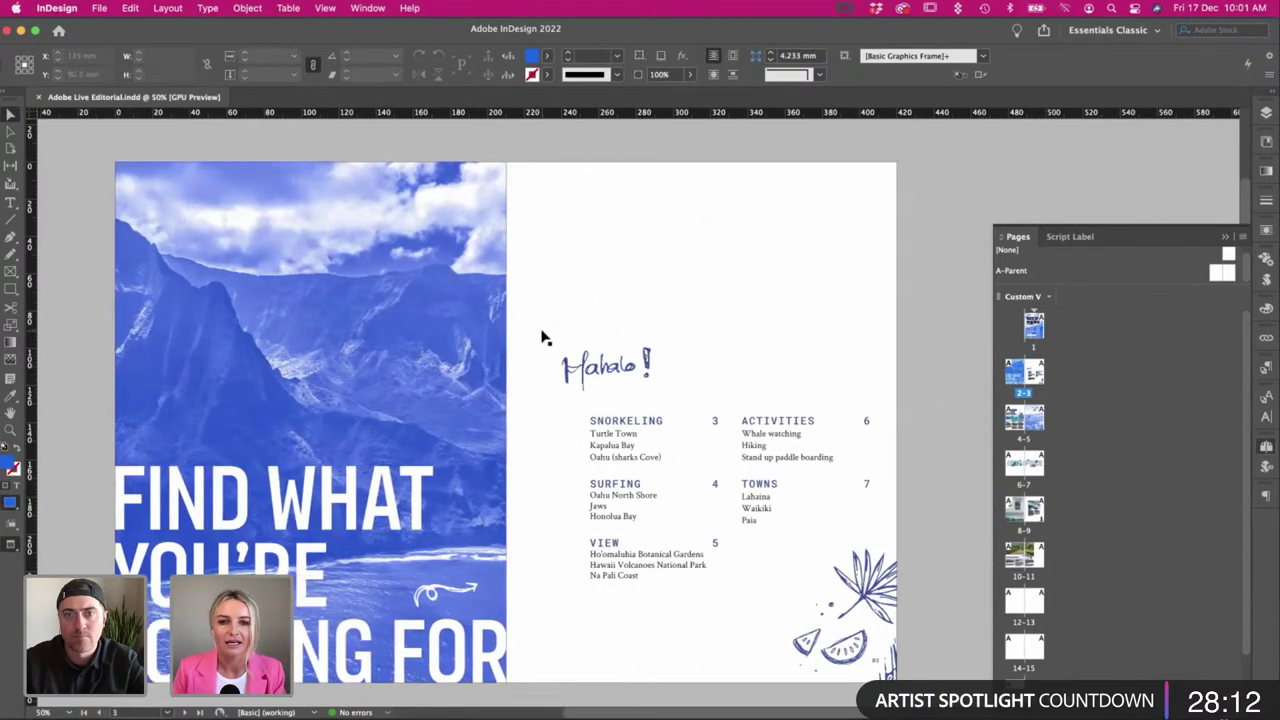
pyautogui.hscroll(-2, 541, 338)
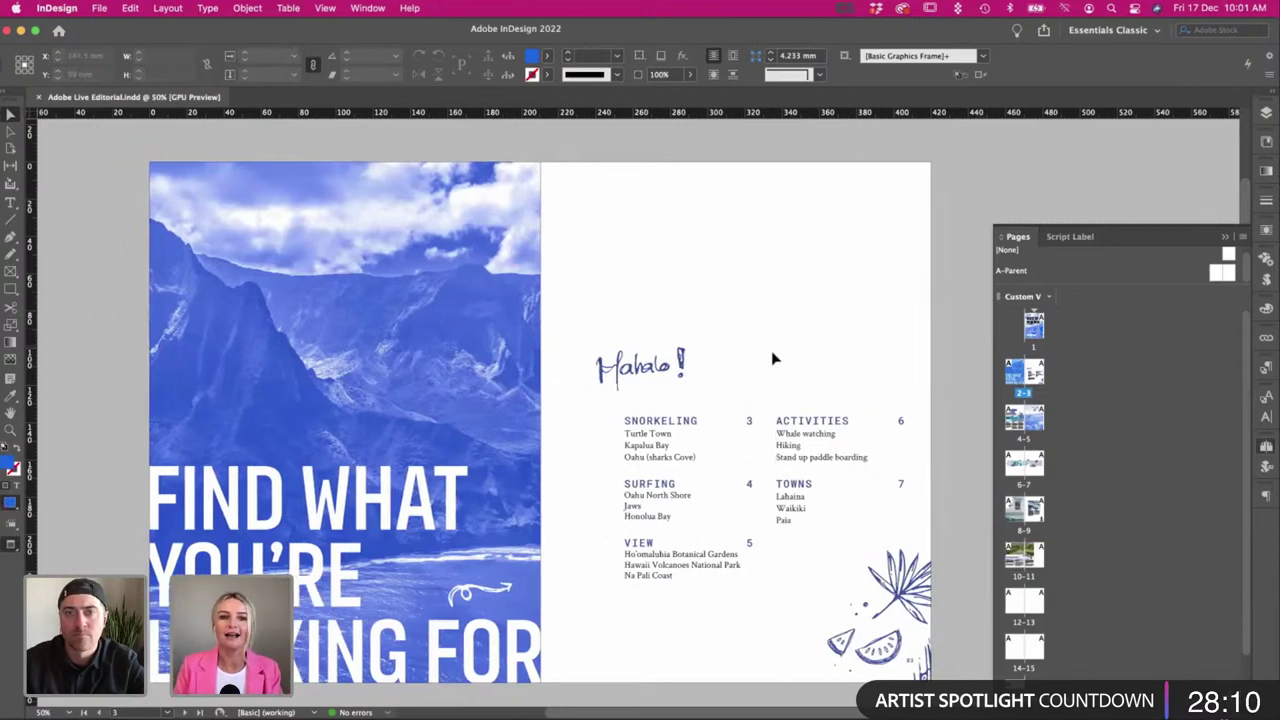
# Switch to Illustrator and review the spread wireframes in Layout & Type.ai from Snorkling down to Towns.
pyautogui.press('super+Tab')
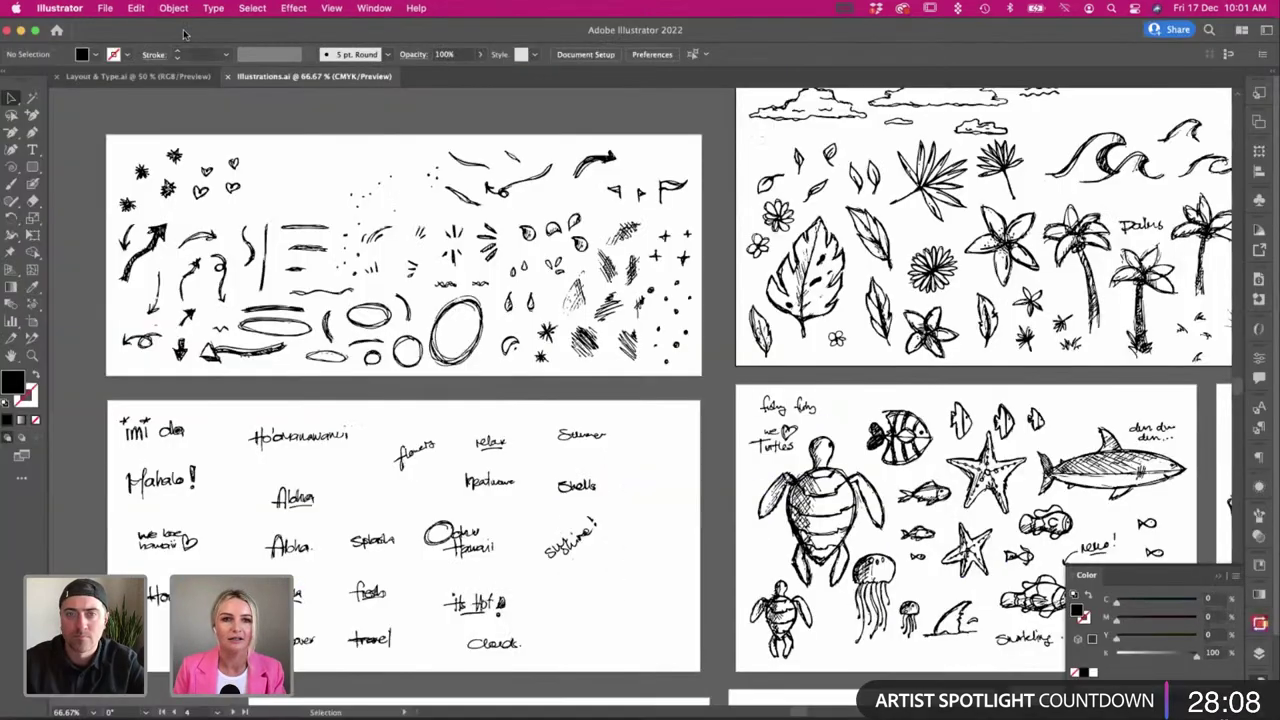
pyautogui.click(135, 76)
pyautogui.scroll(5, 452, 444)
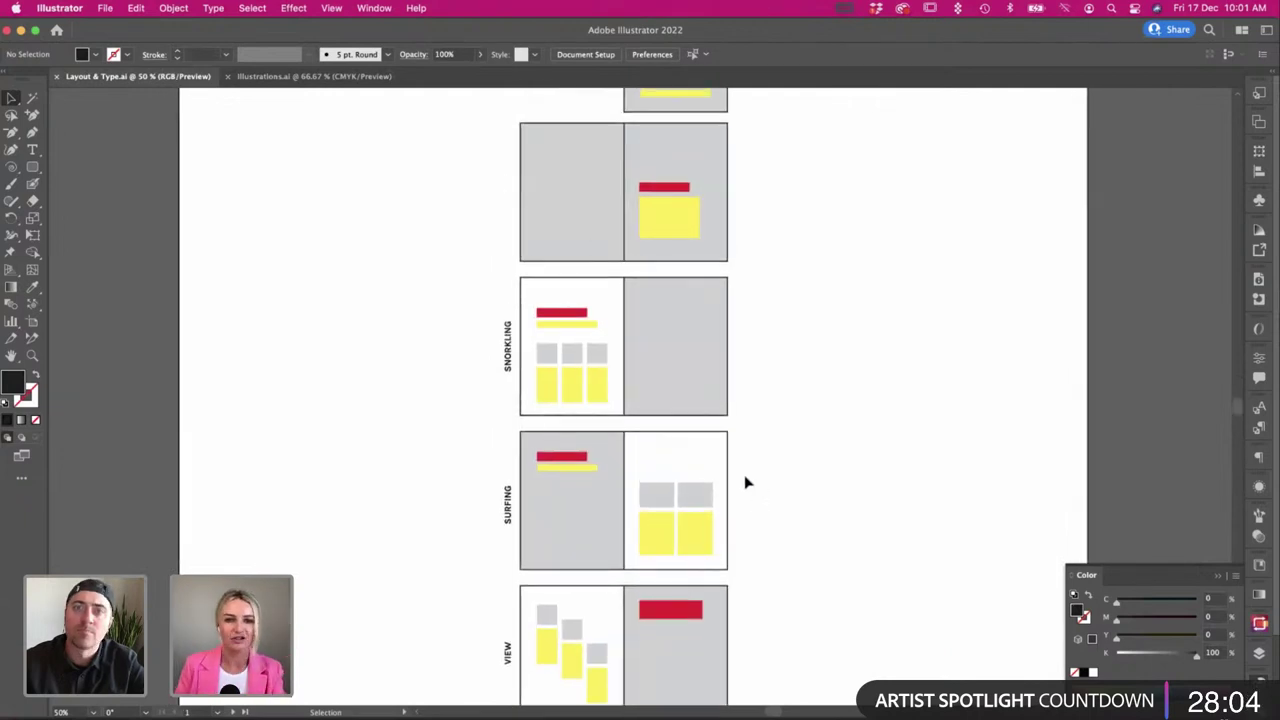
pyautogui.scroll(-3, 575, 500)
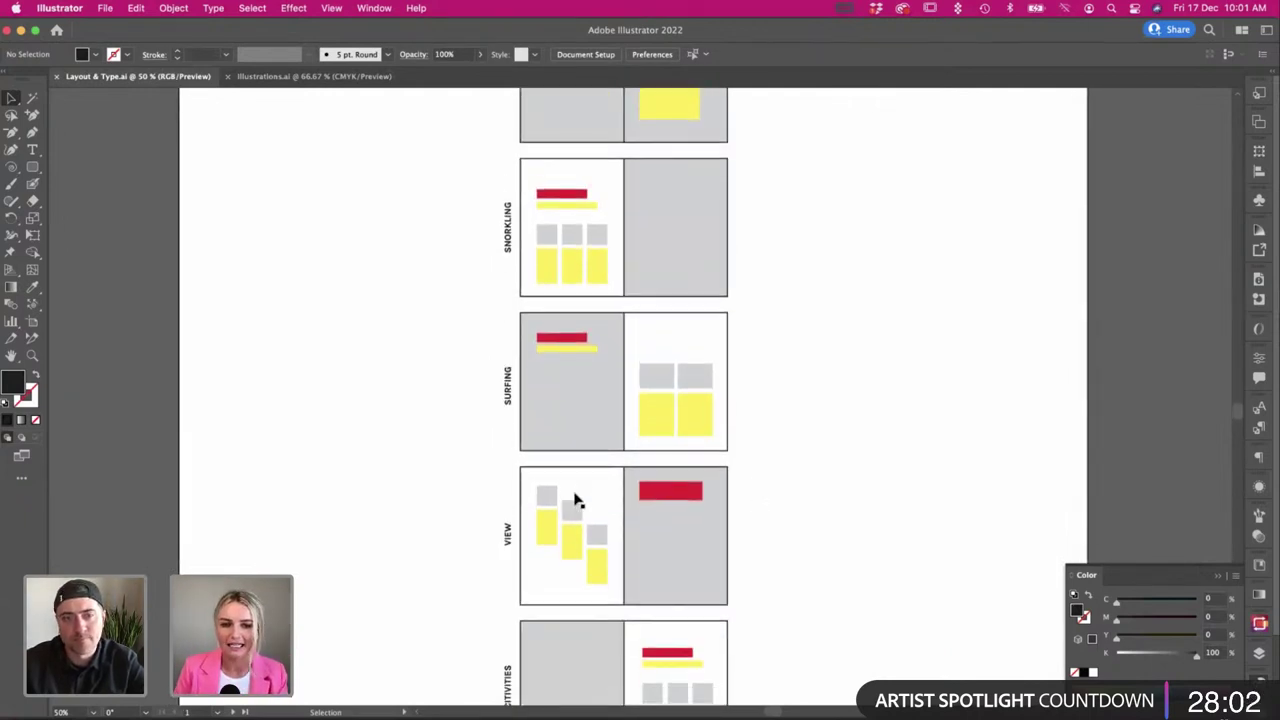
pyautogui.scroll(-6, 575, 500)
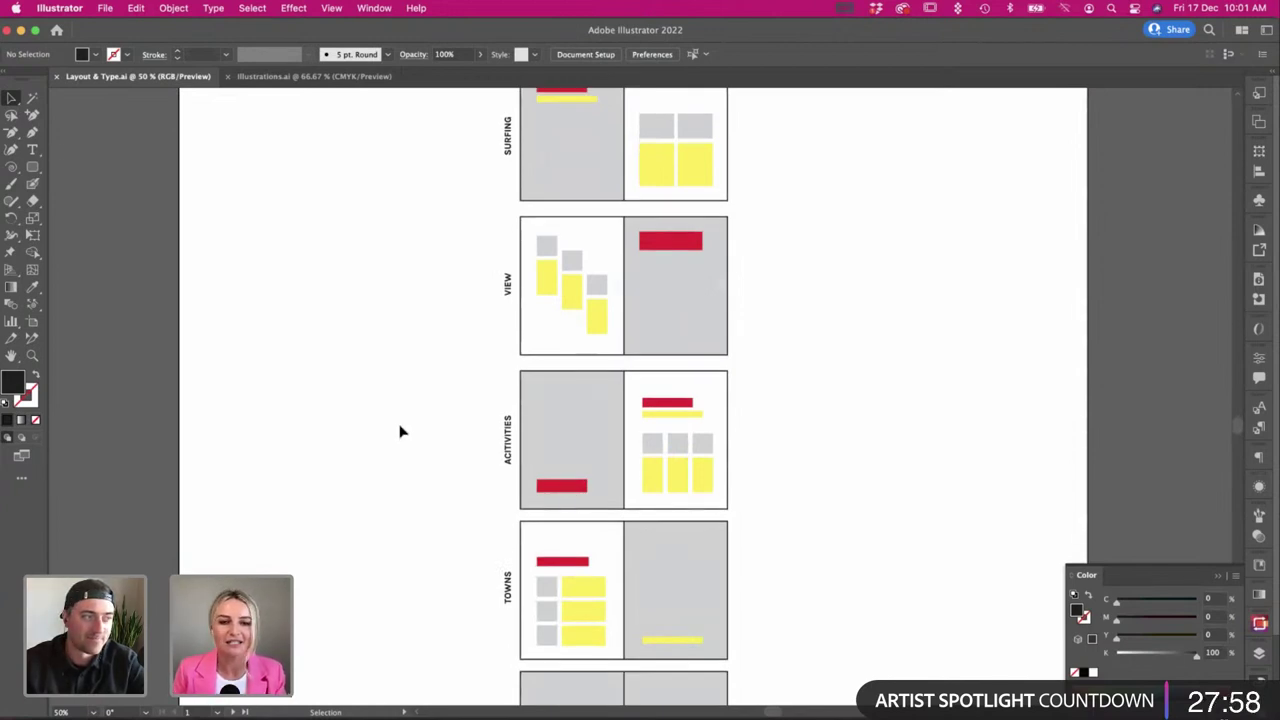
# Return to InDesign and try the small corner flower near the page number on page 11, undoing the move.
pyautogui.press('super+Tab')
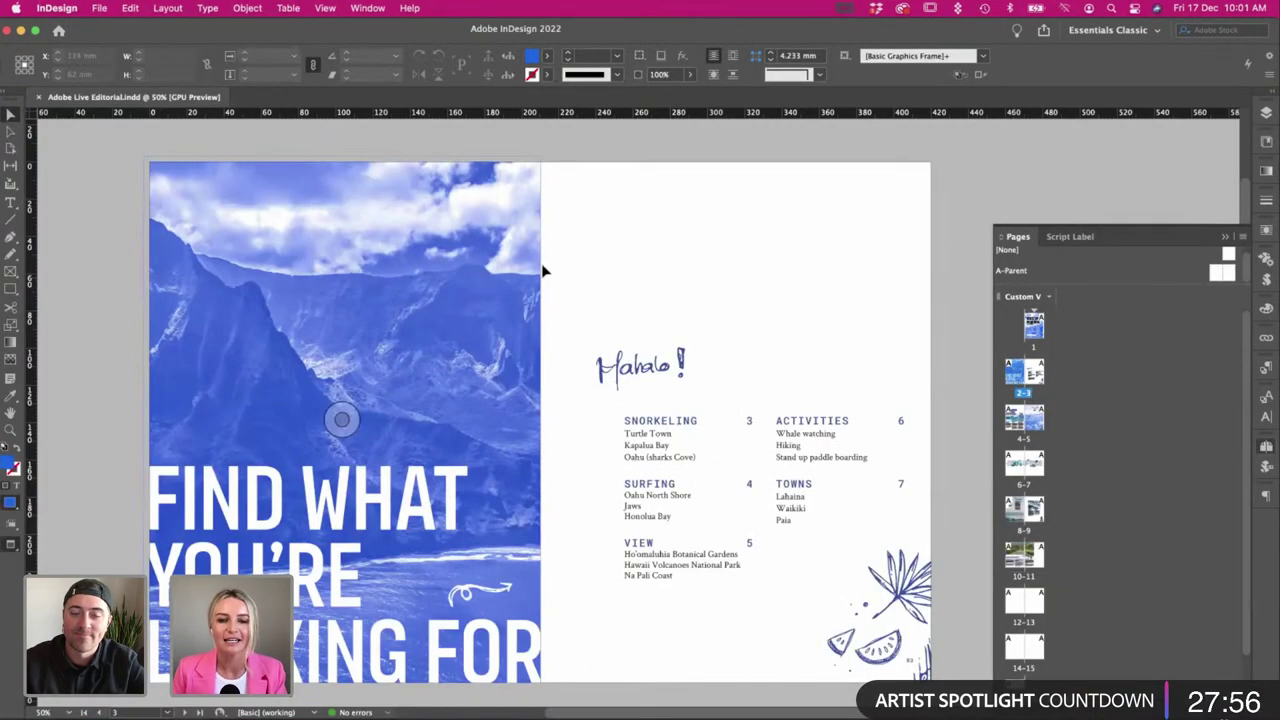
pyautogui.click(668, 364)
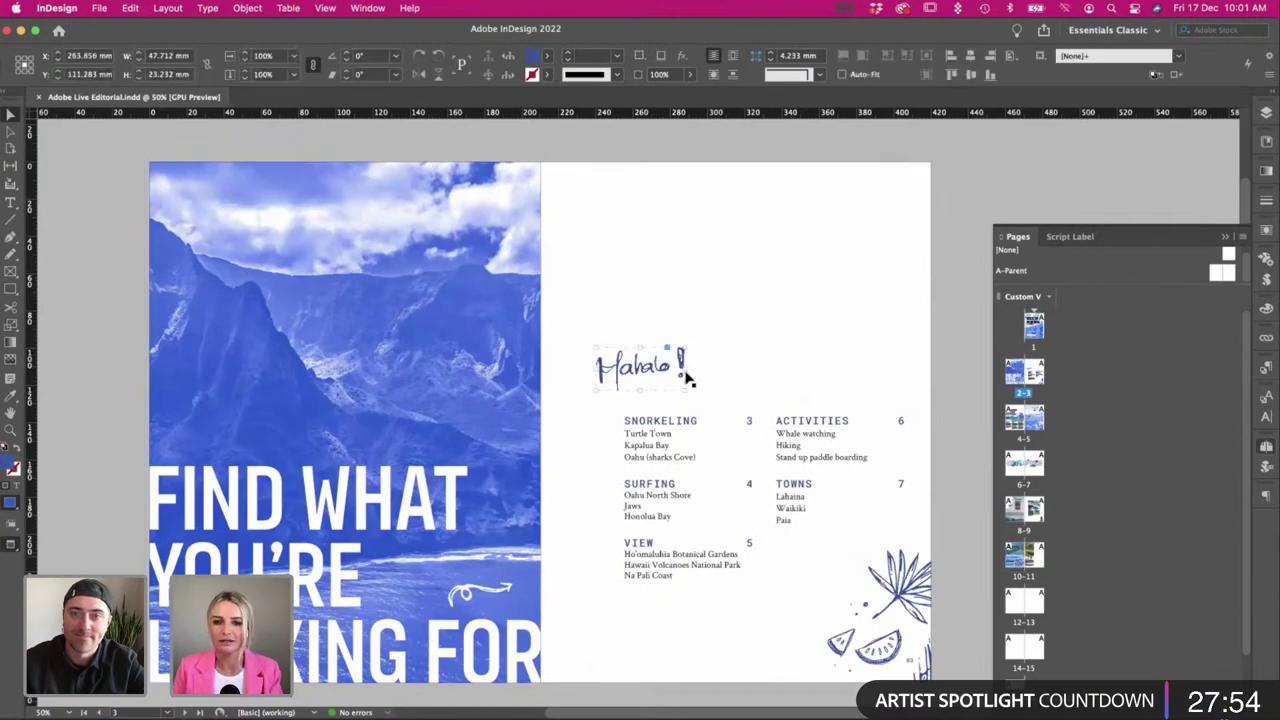
pyautogui.press('super+z')
pyautogui.hscroll(5, 686, 378)
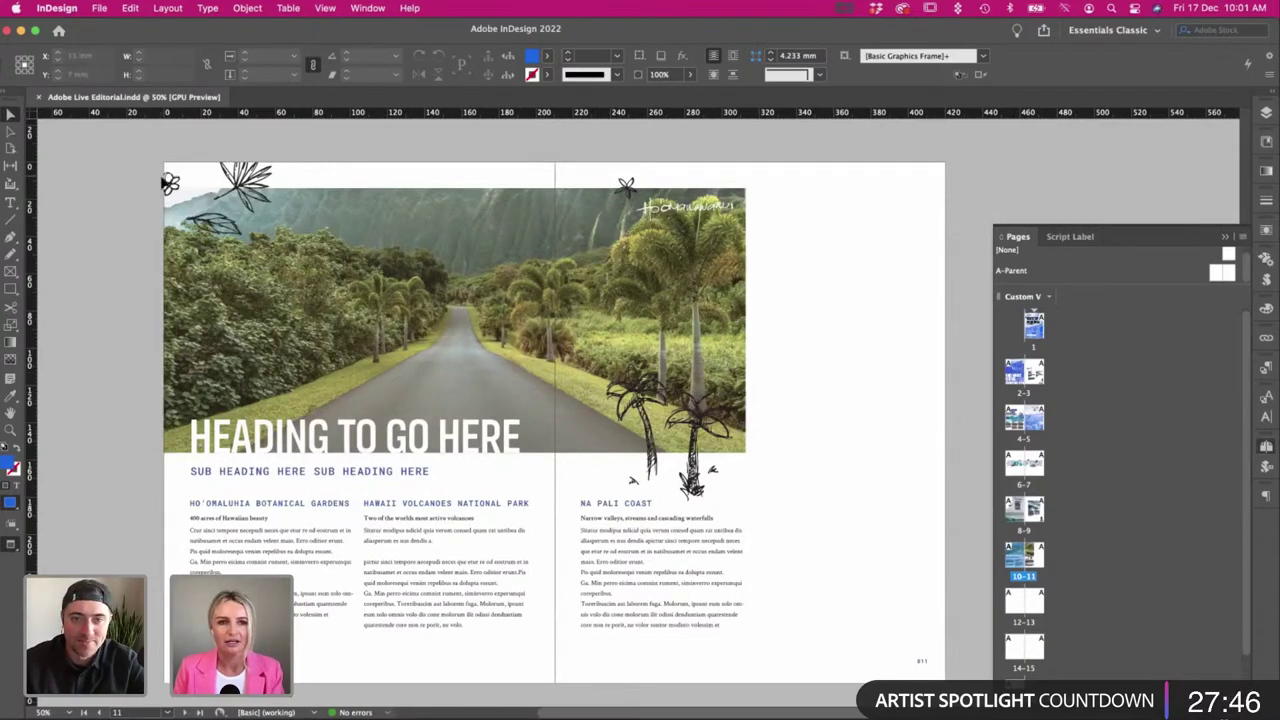
pyautogui.moveTo(168, 183); pyautogui.dragTo(936, 638)
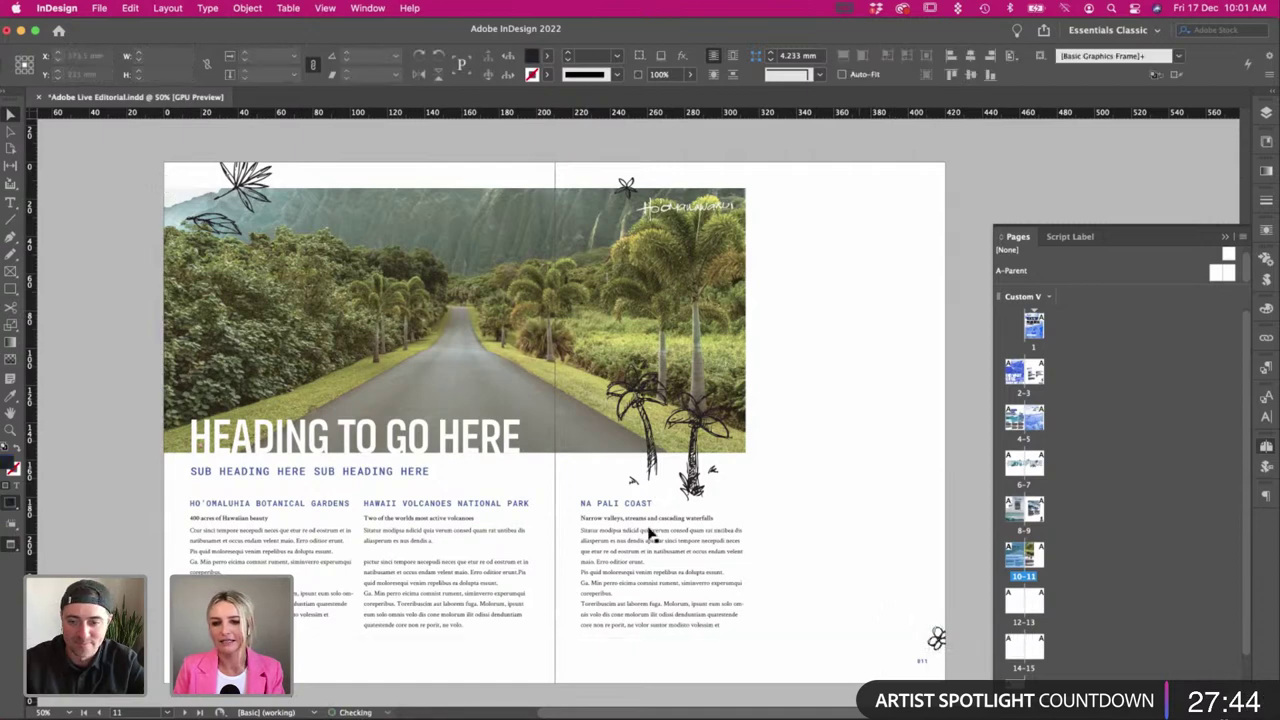
pyautogui.press('super+z')
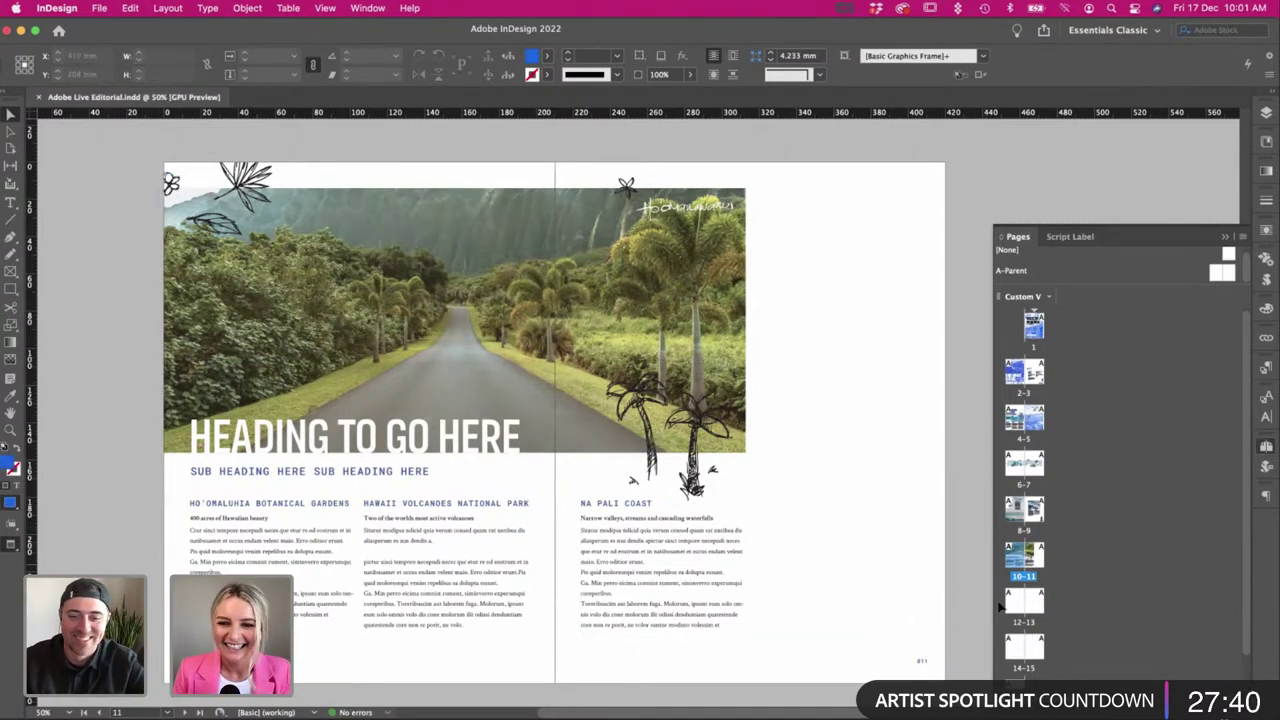
pyautogui.hscroll(-1, 342, 320)
# Switch to Illustrator and check the wireframe of the activities spread that follows the View spread.
pyautogui.press('super+Tab')
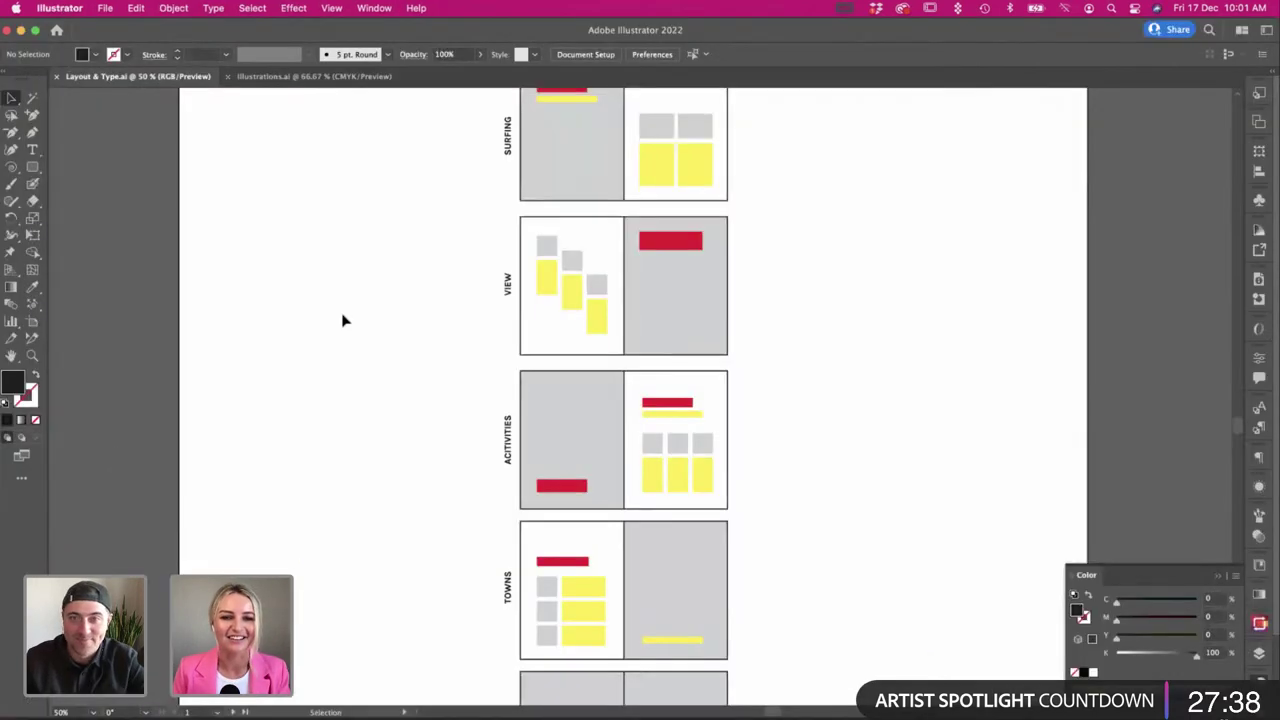
pyautogui.scroll(-2, 342, 320)
pyautogui.hscroll(2, 342, 320)
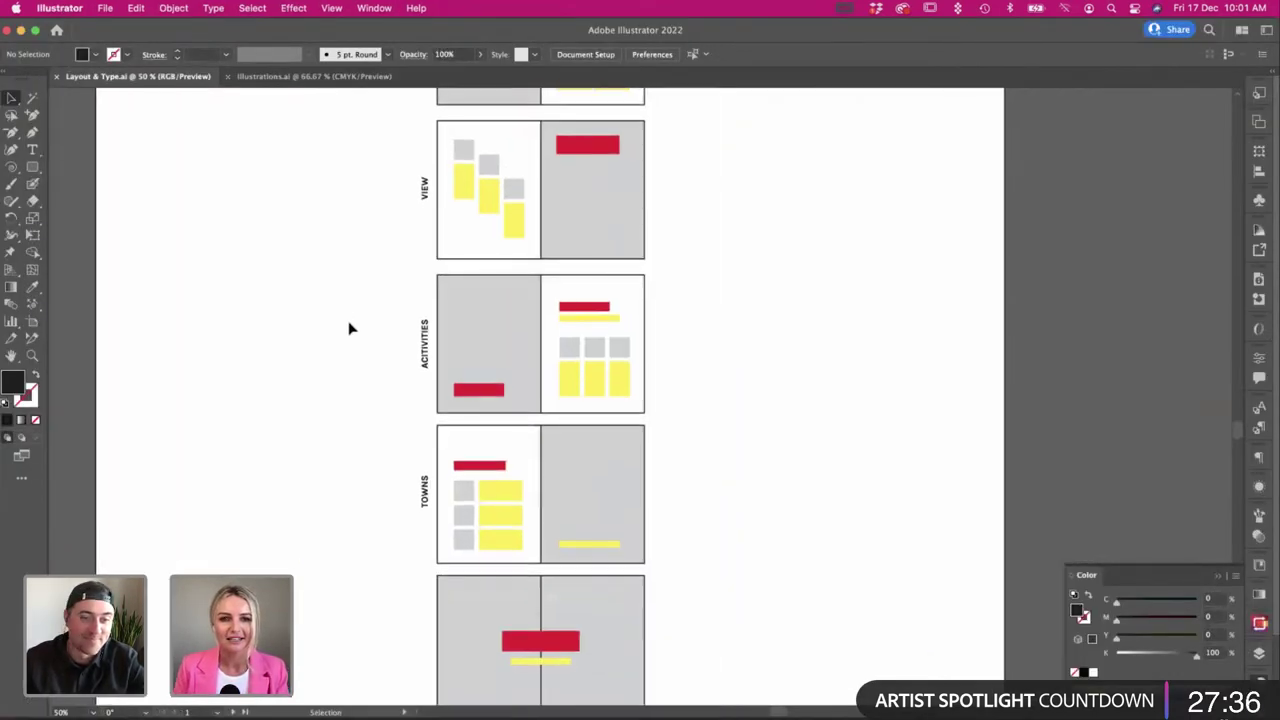
pyautogui.scroll(2, 349, 328)
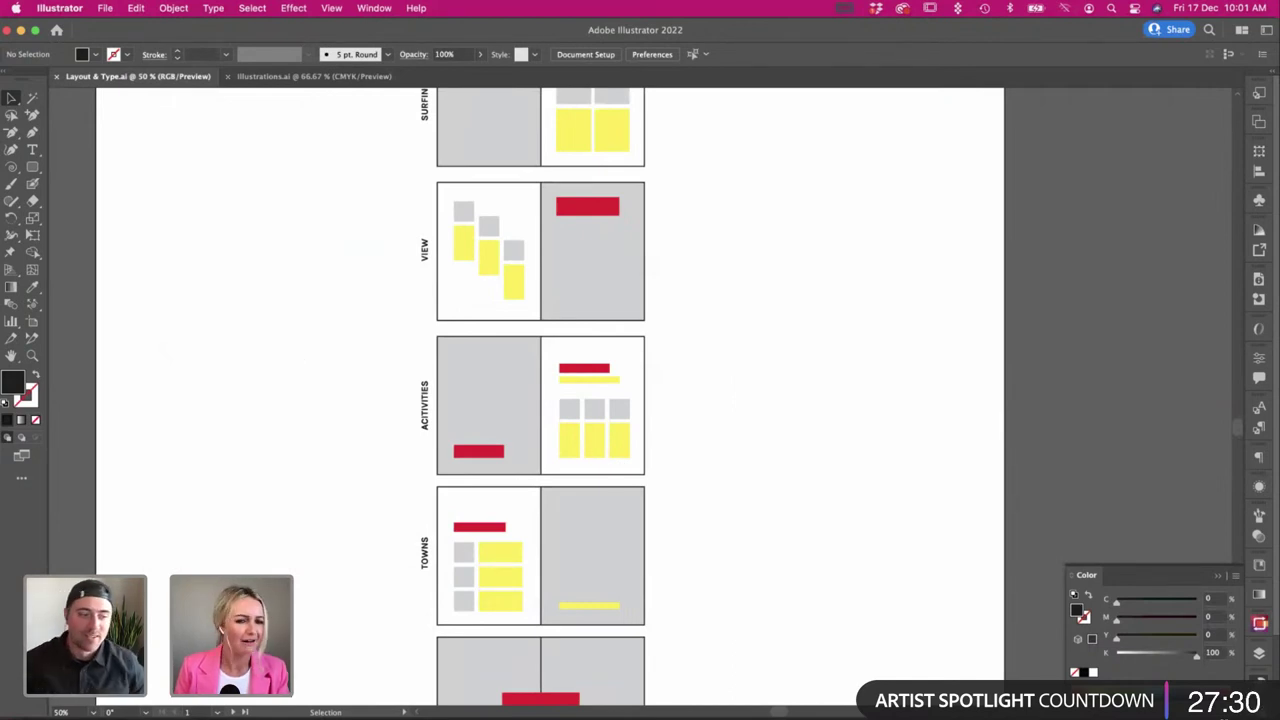
# Switch to the Copy document in TextEdit and read the text for the Activities section.
pyautogui.press('super+Tab')
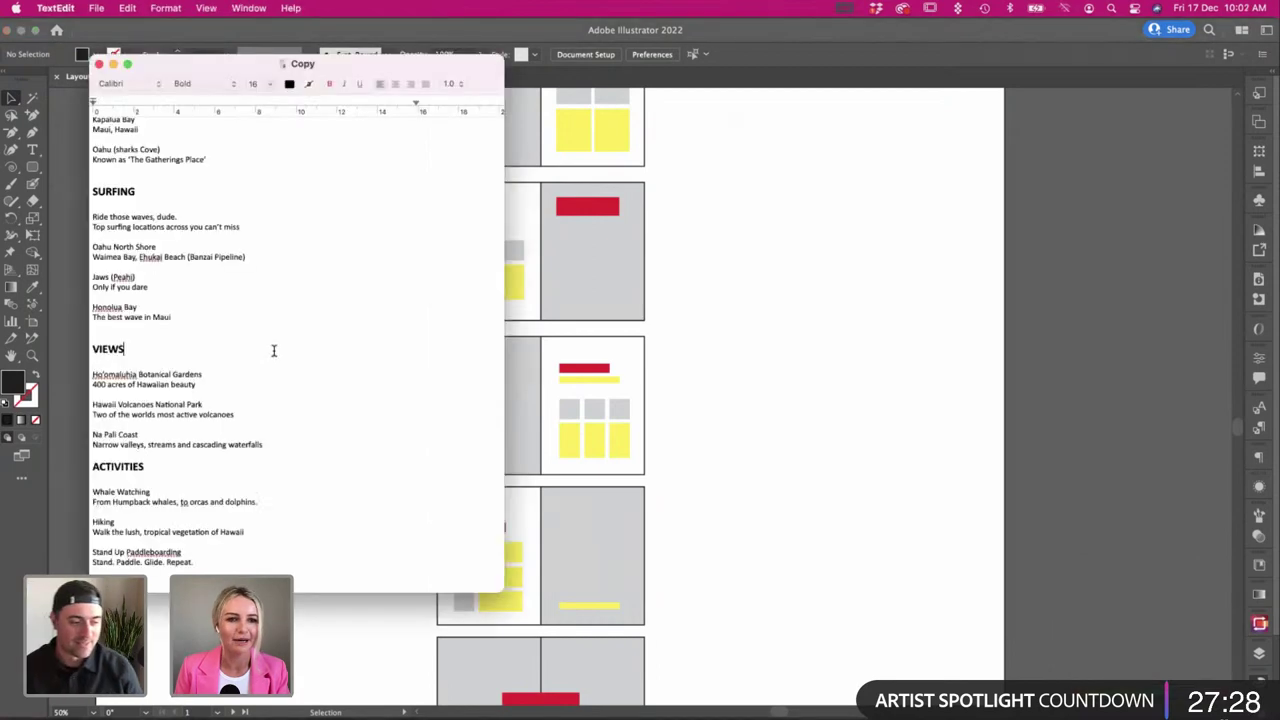
pyautogui.scroll(-5, 274, 351)
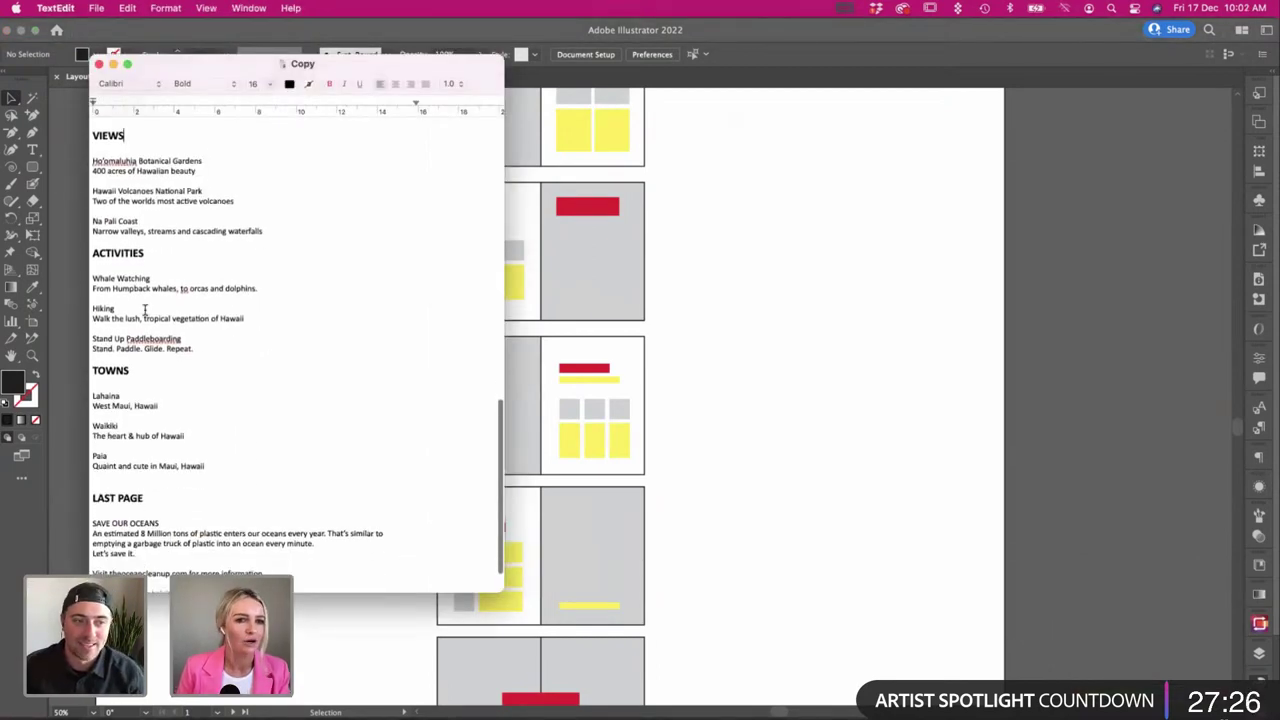
pyautogui.click(211, 358)
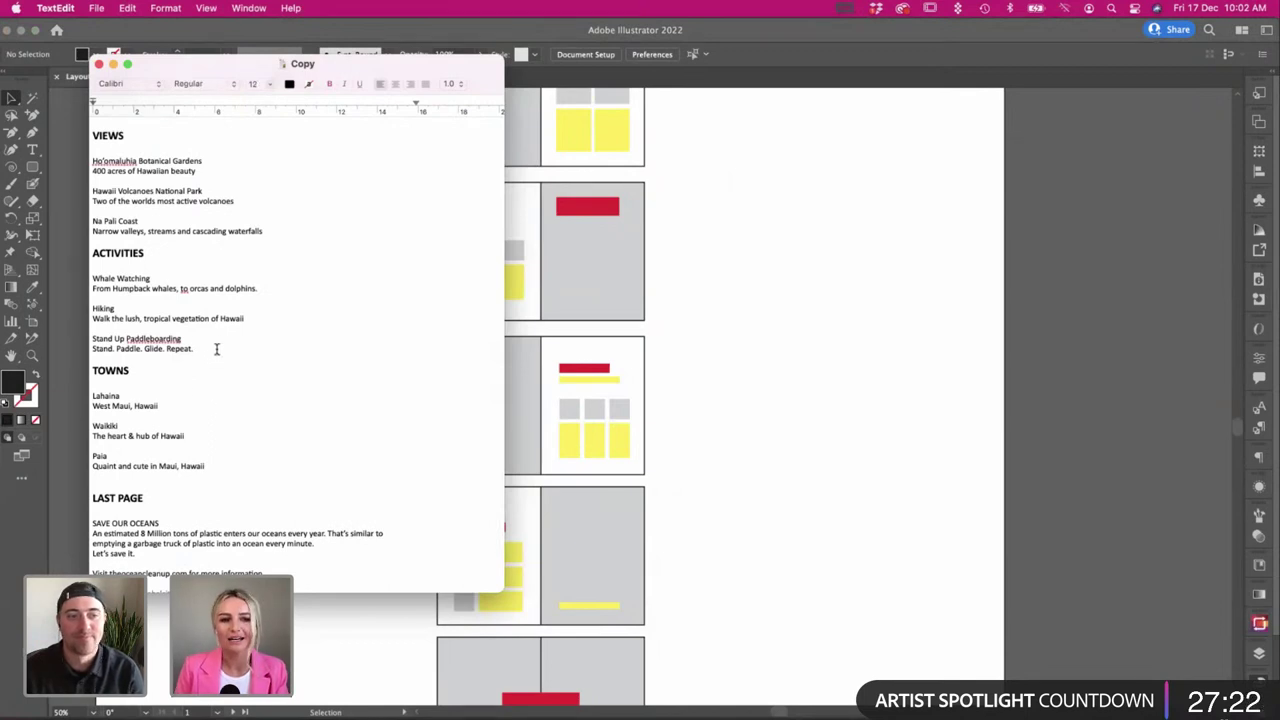
pyautogui.tripleClick(202, 348)
pyautogui.click(246, 346)
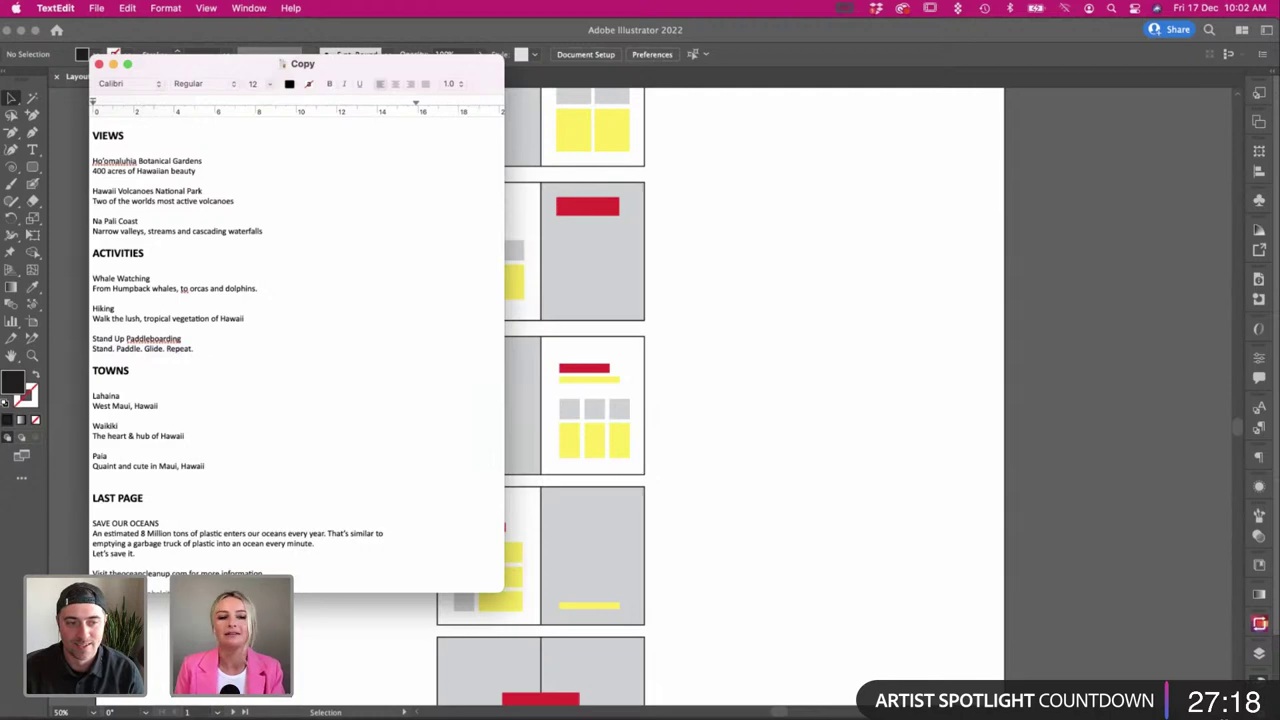
# Return to InDesign and go to the blank spread 12-13.
pyautogui.press('super+Tab')
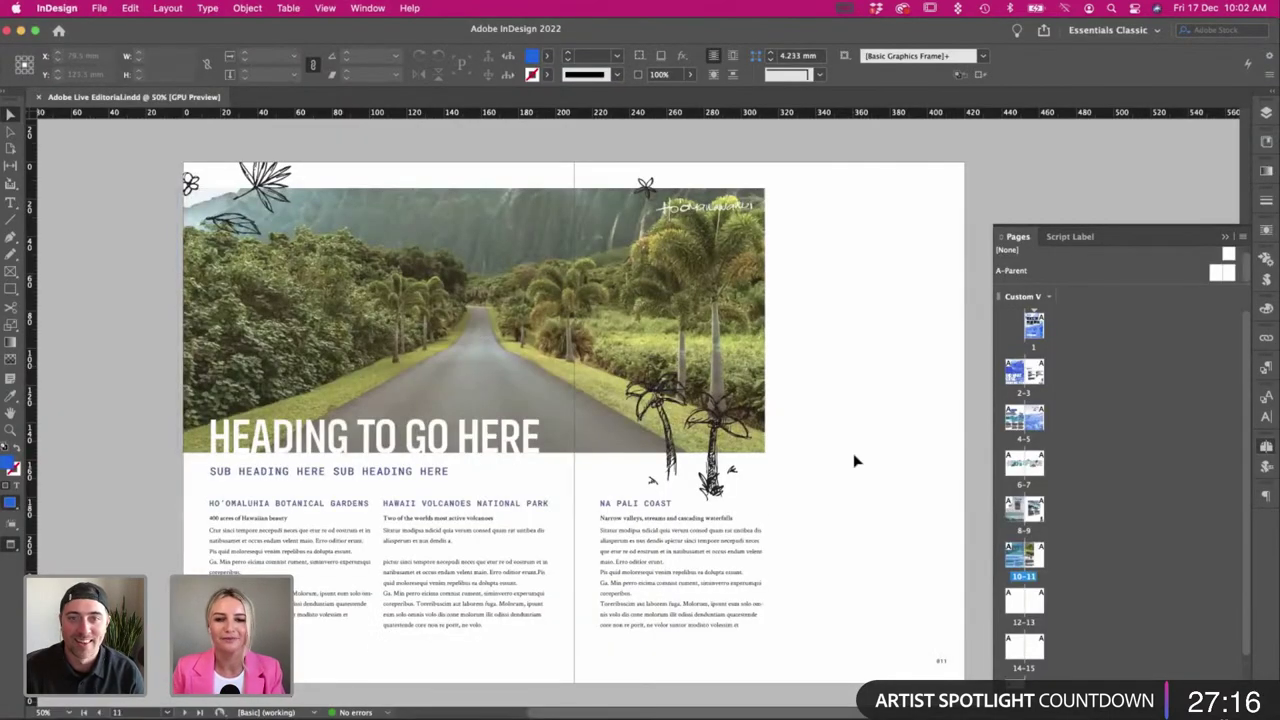
pyautogui.hscroll(2, 855, 461)
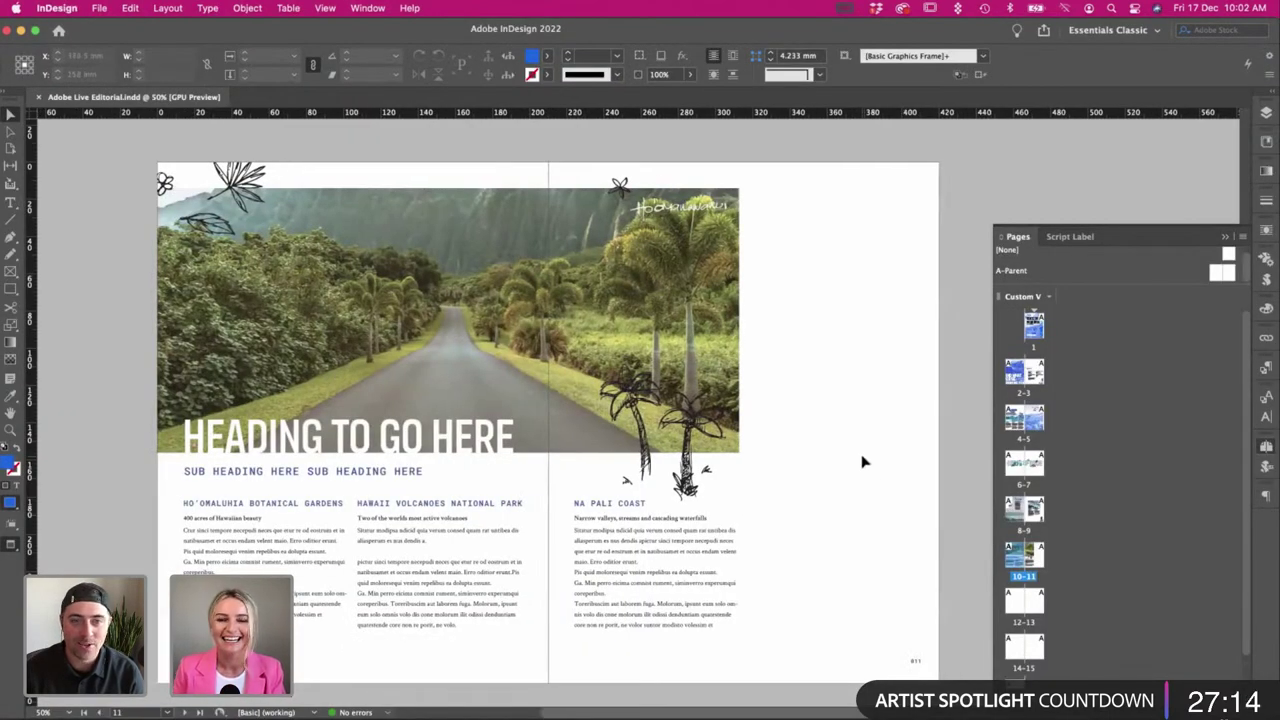
pyautogui.doubleClick(1022, 603)
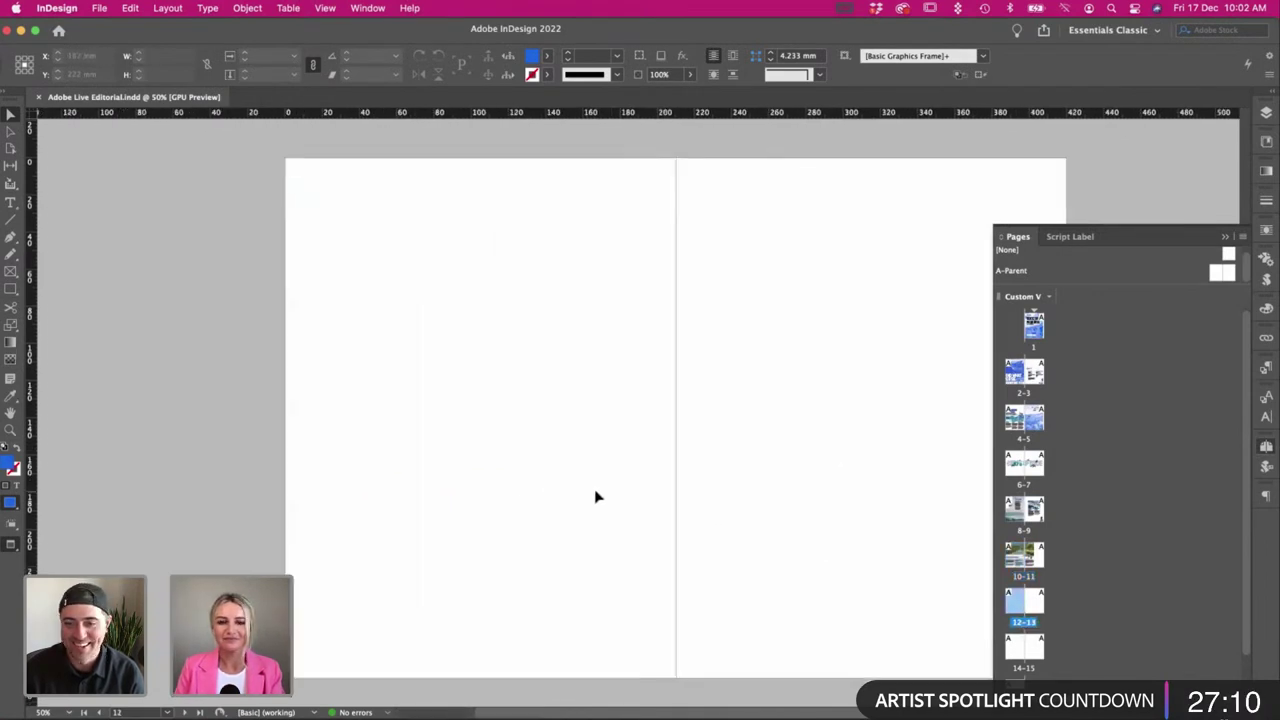
pyautogui.hscroll(3, 595, 497)
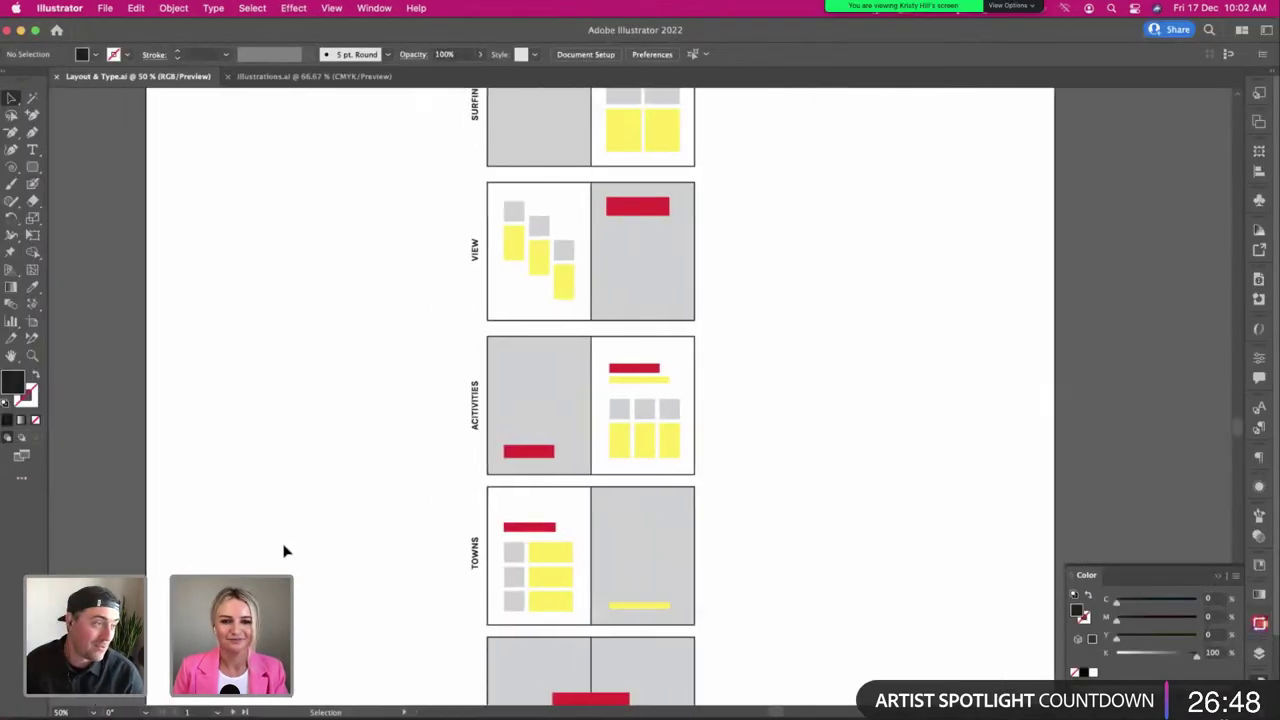
# Study the View, Activities and Towns wireframes in Illustrator at 66.67% zoom, comparing their image, heading and text column positions.
pyautogui.scroll(1, 284, 551)
pyautogui.scroll(5, 284, 551)
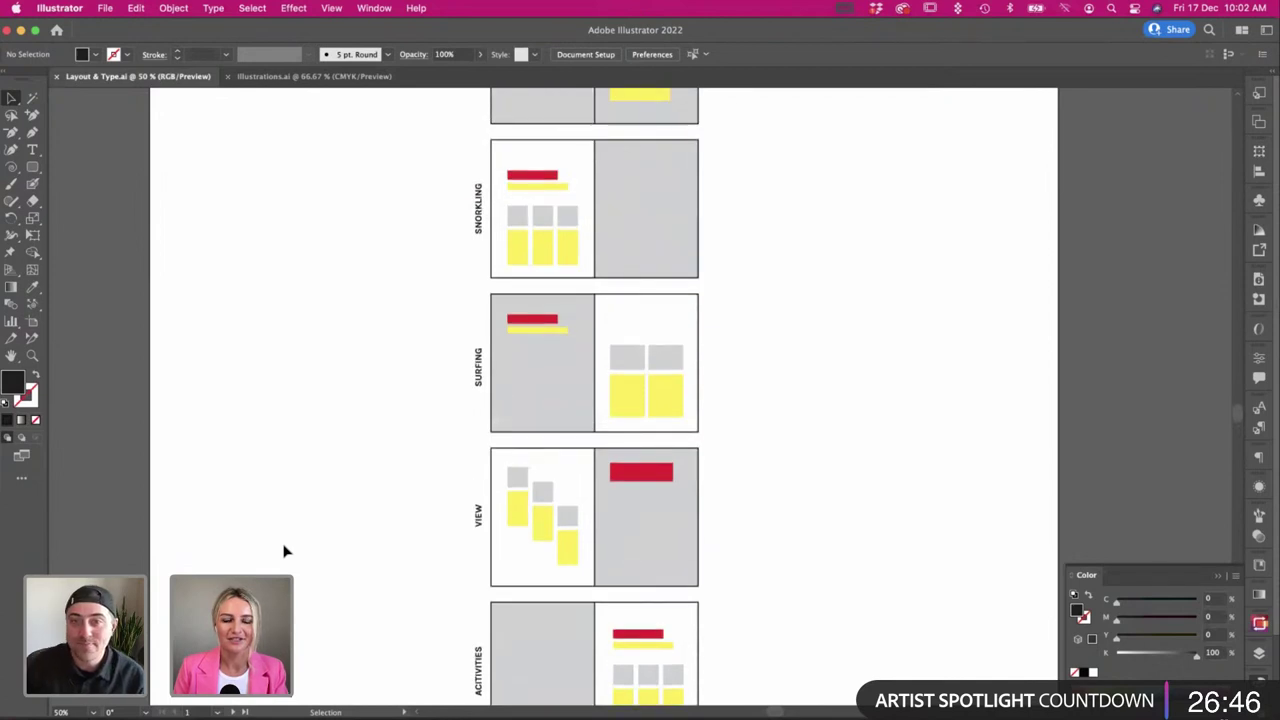
pyautogui.scroll(-8, 284, 551)
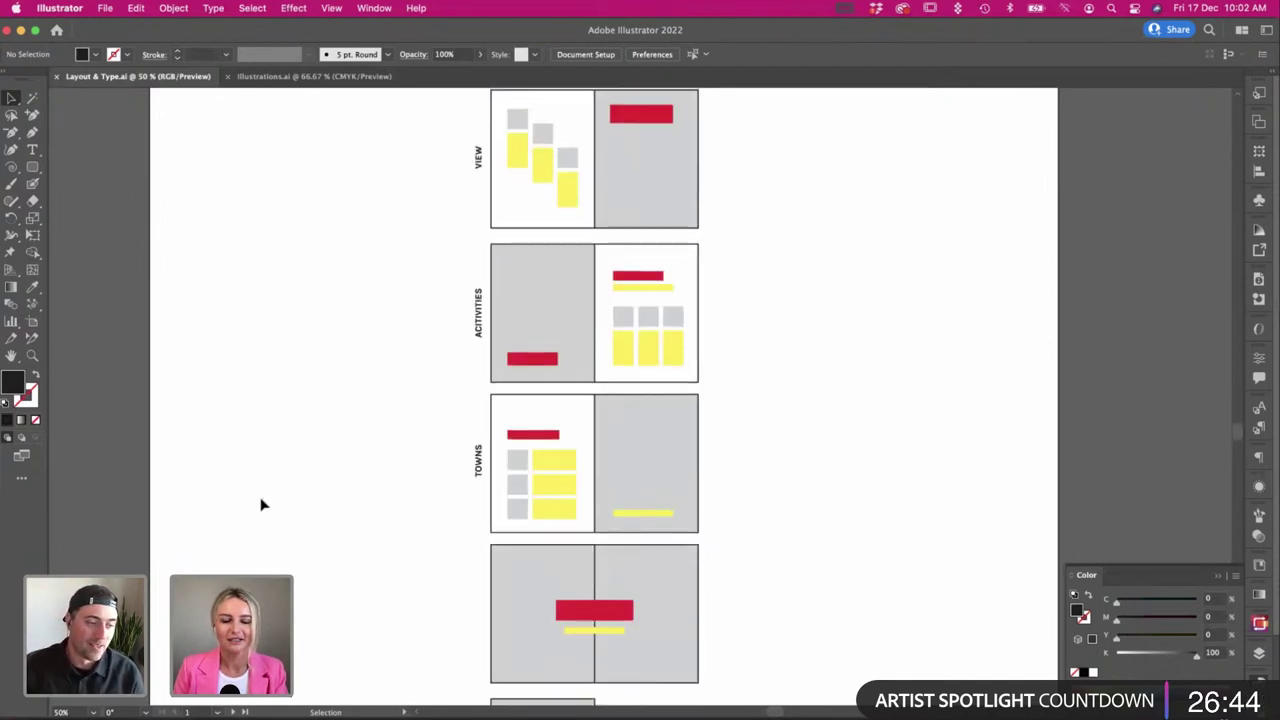
pyautogui.scroll(-2, 261, 505)
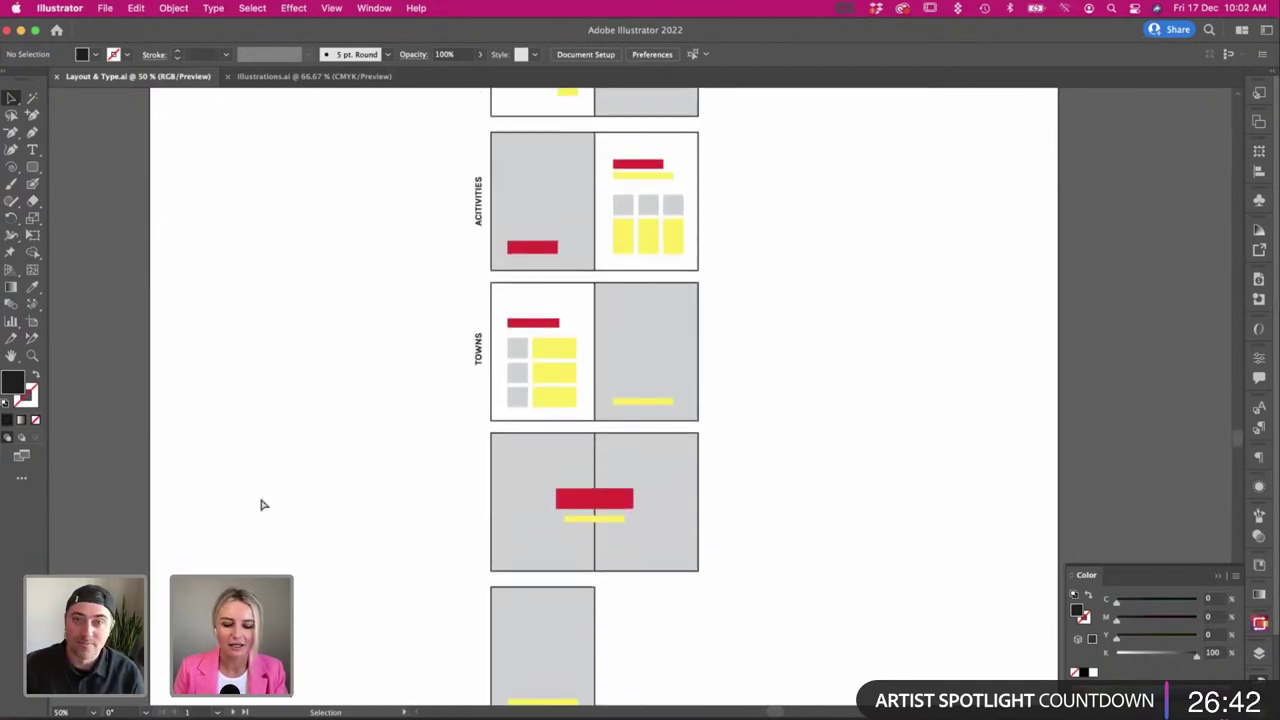
pyautogui.press('super+equal')
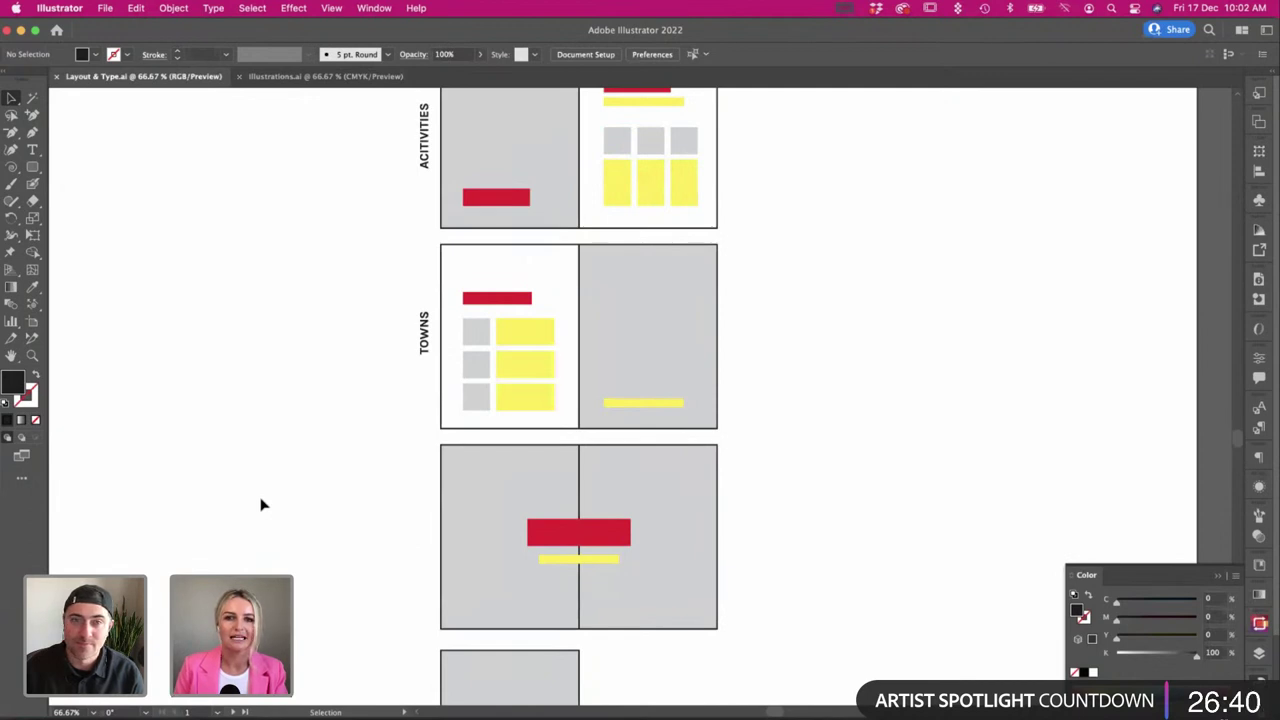
pyautogui.scroll(1, 260, 505)
pyautogui.scroll(2, 708, 290)
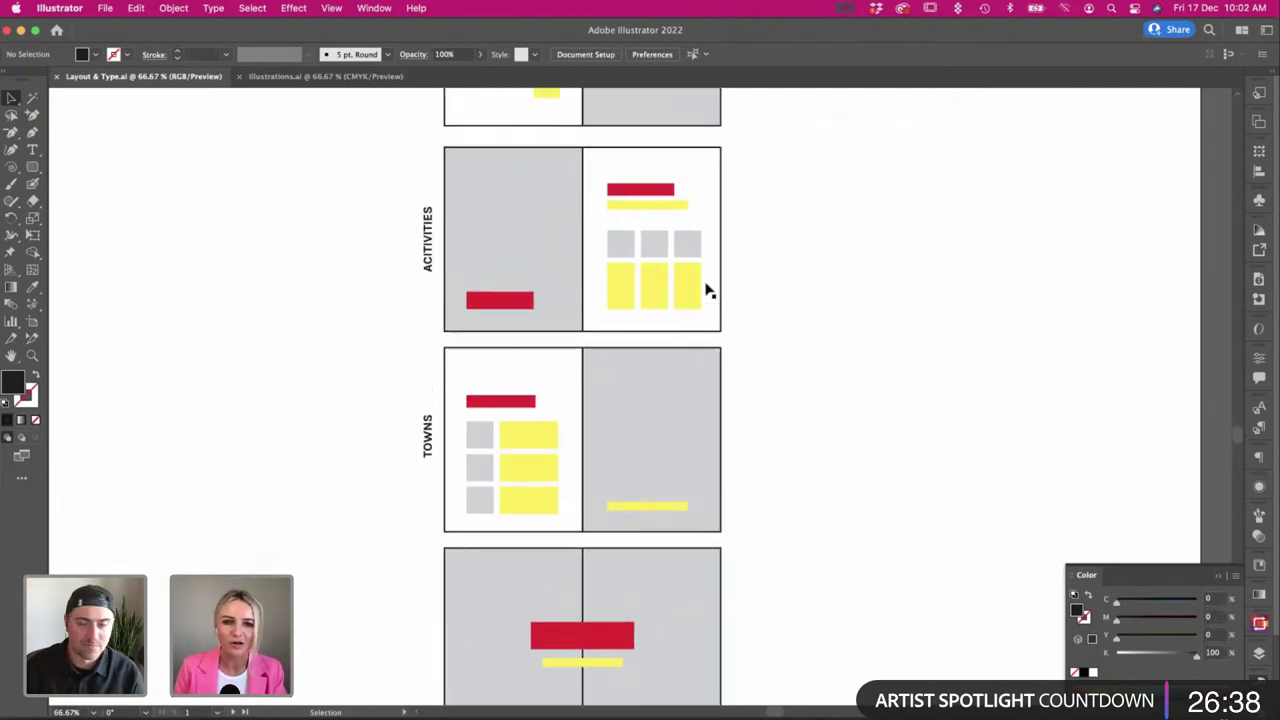
pyautogui.scroll(-1, 708, 290)
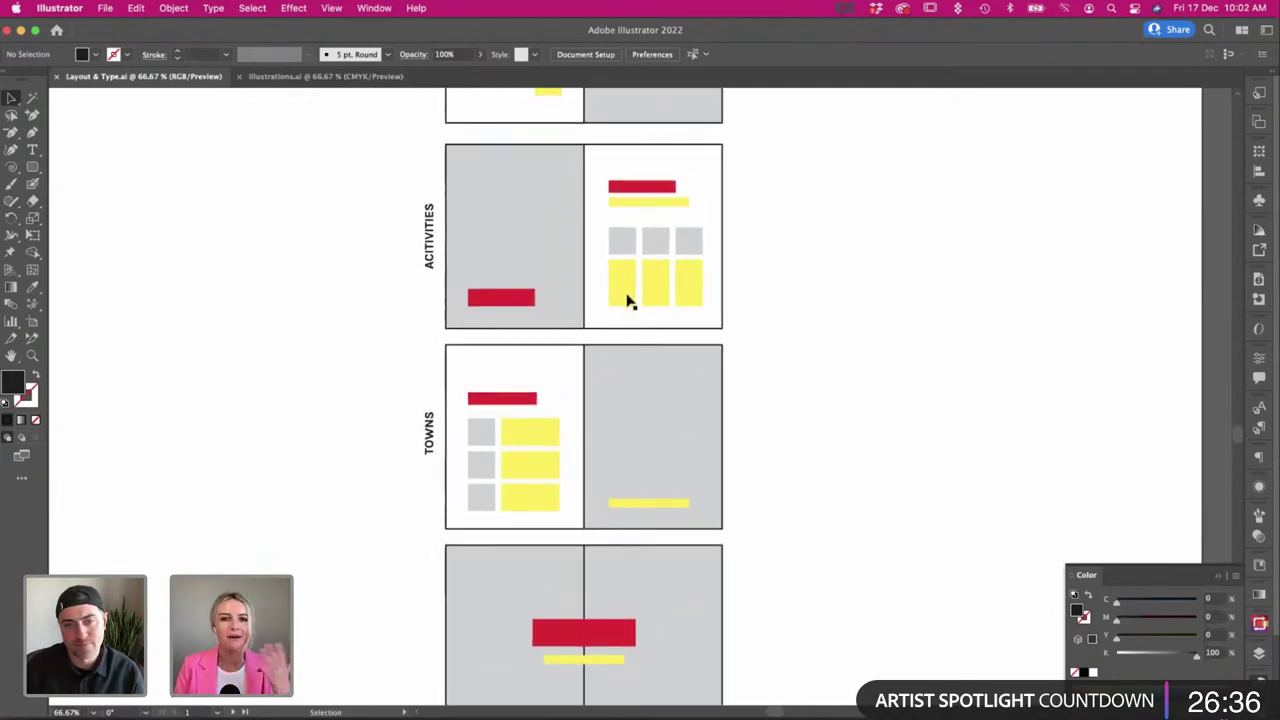
pyautogui.scroll(1, 307, 273)
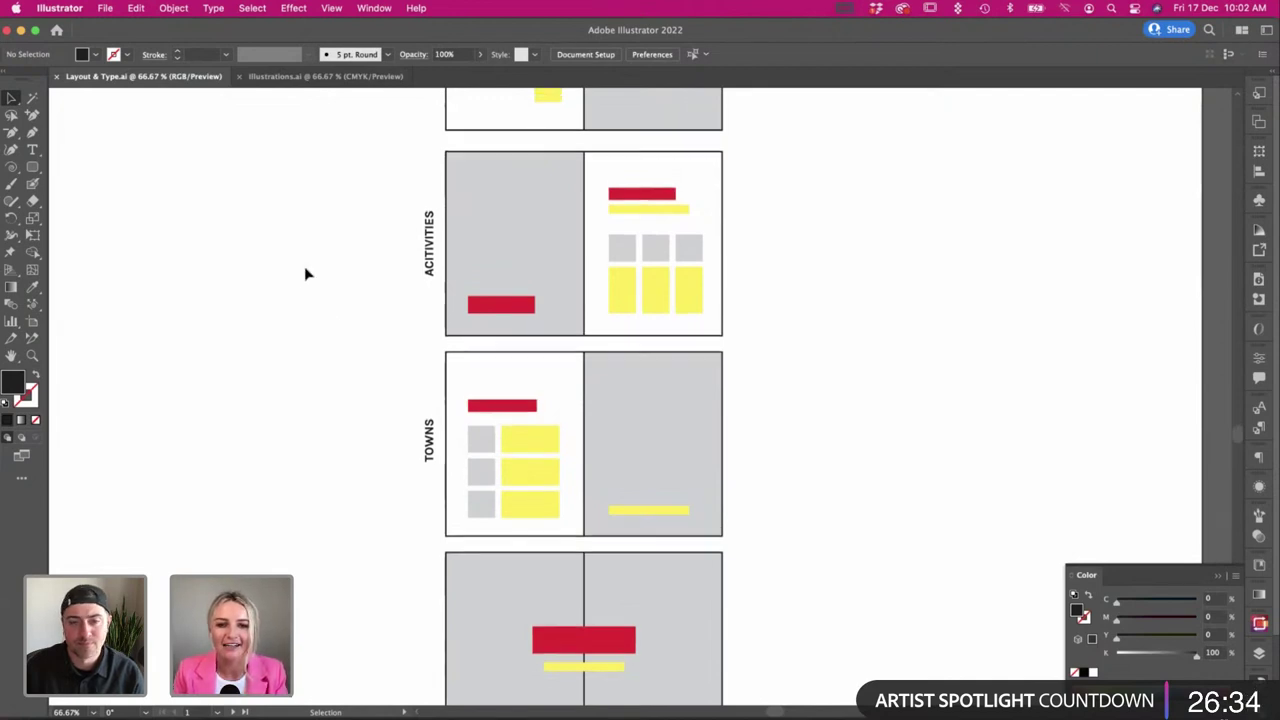
pyautogui.scroll(3, 307, 273)
pyautogui.hscroll(-1, 307, 273)
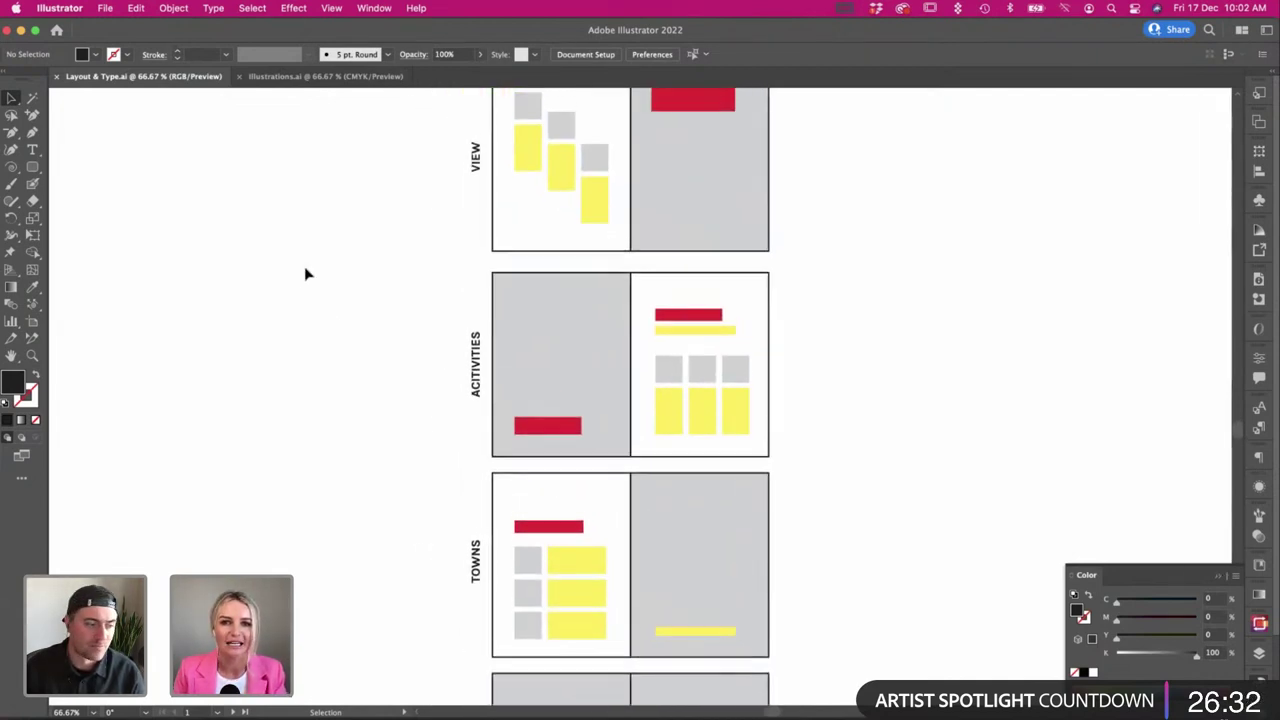
pyautogui.scroll(1, 304, 266)
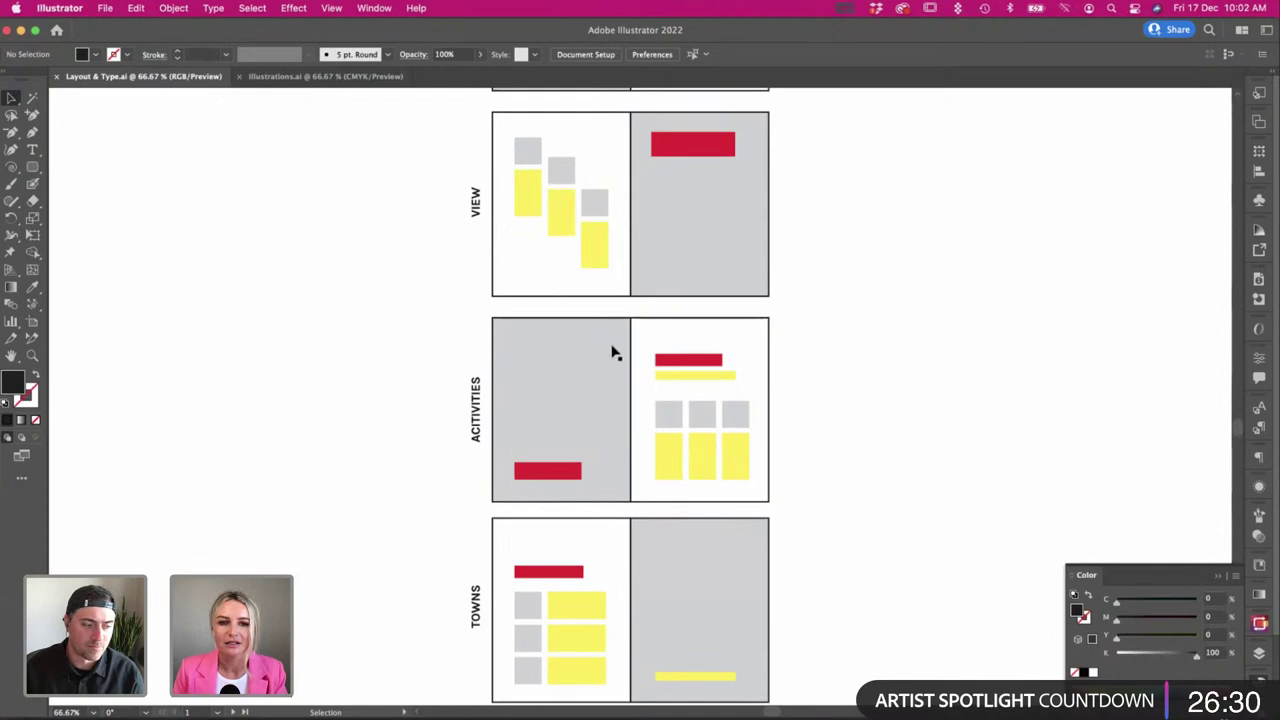
# Review the View and Activities wireframes, and switch to InDesign to check them against the layout of spread 10-11.
pyautogui.scroll(2, 533, 272)
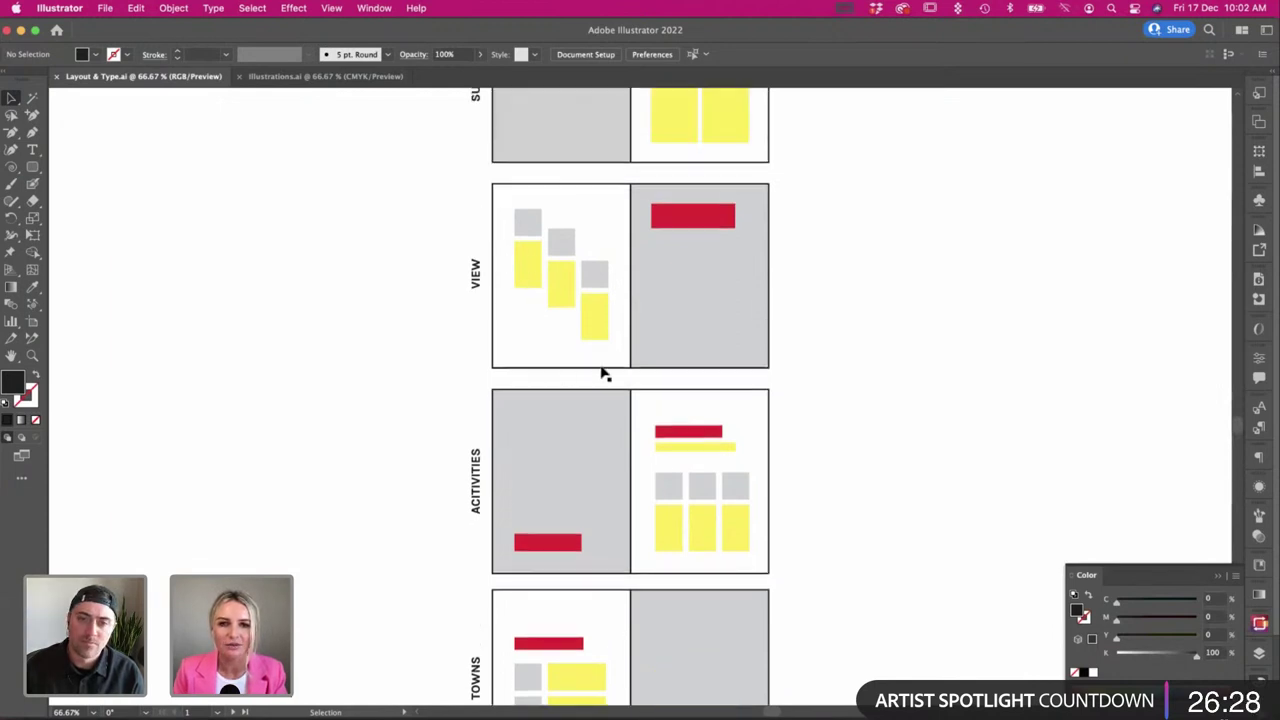
pyautogui.scroll(1, 603, 371)
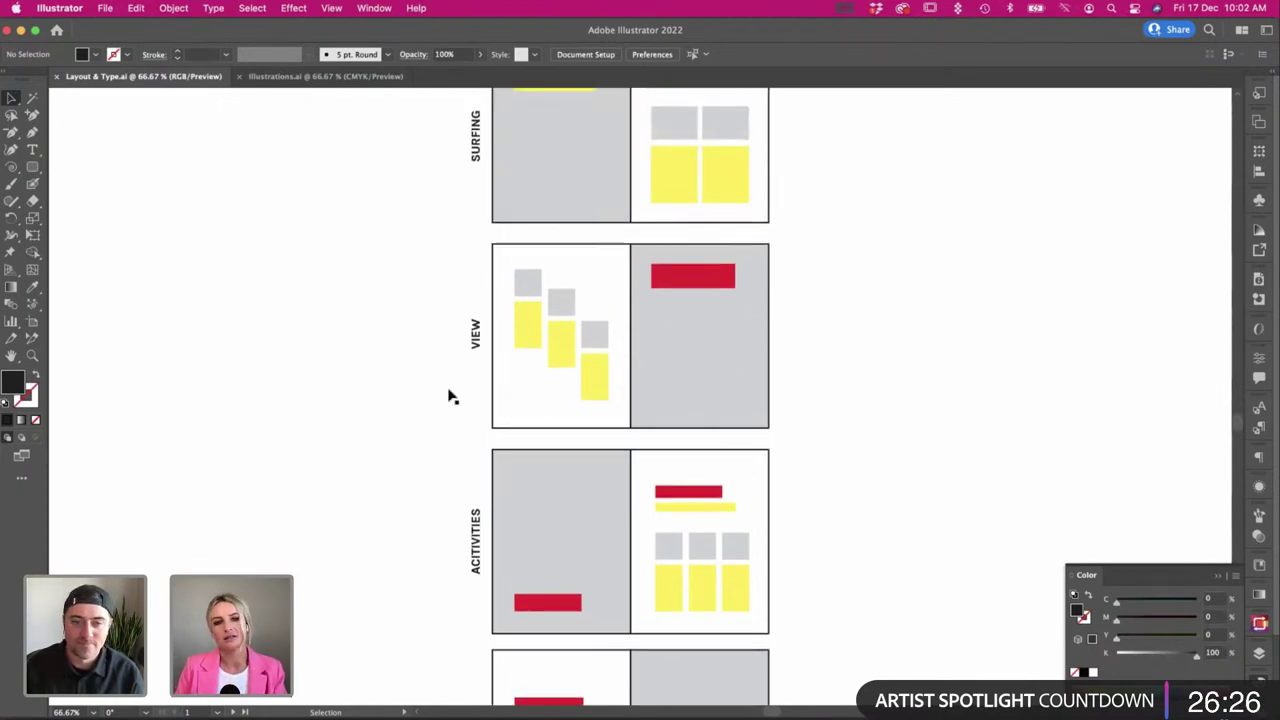
pyautogui.press('super+Tab')
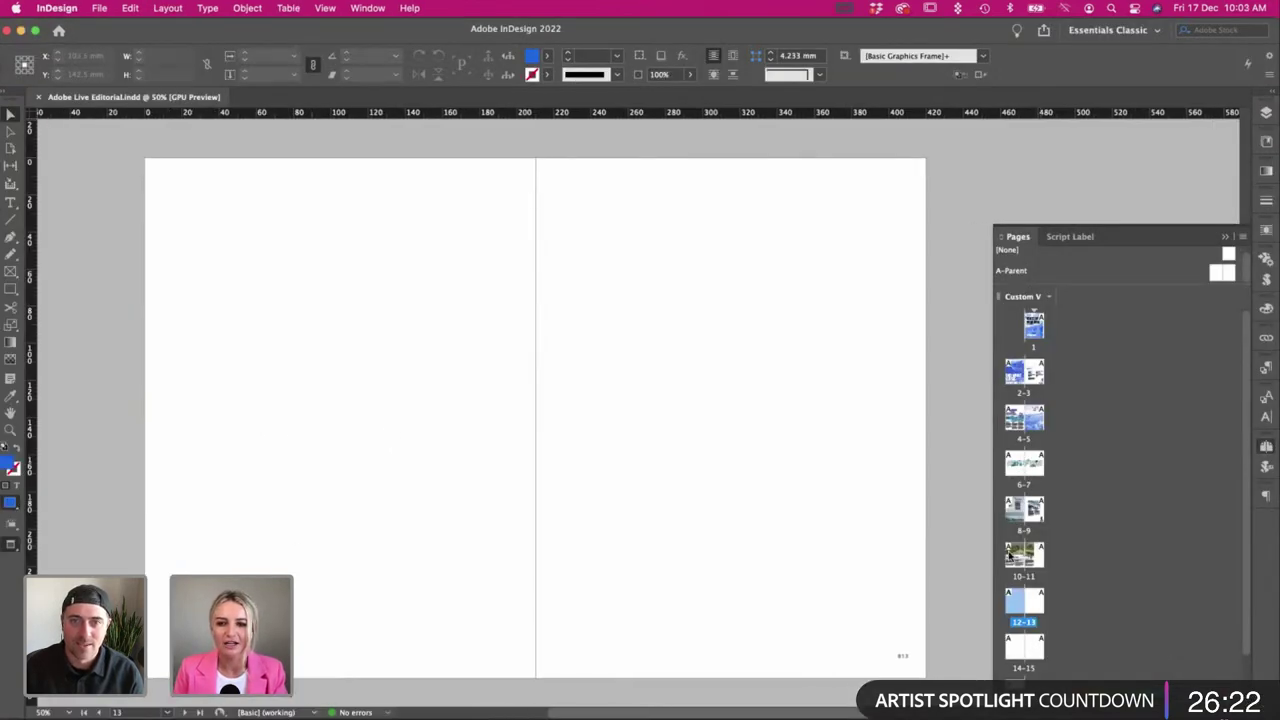
pyautogui.doubleClick(1010, 555)
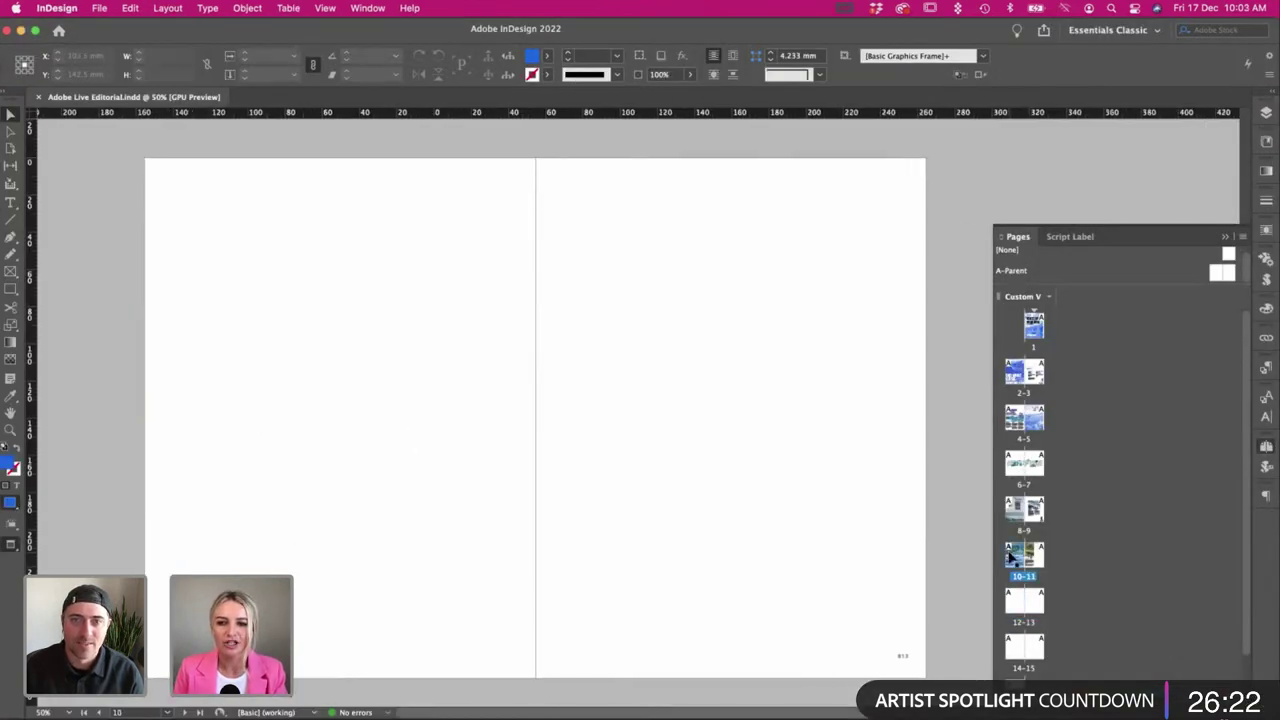
pyautogui.hscroll(5, 450, 380)
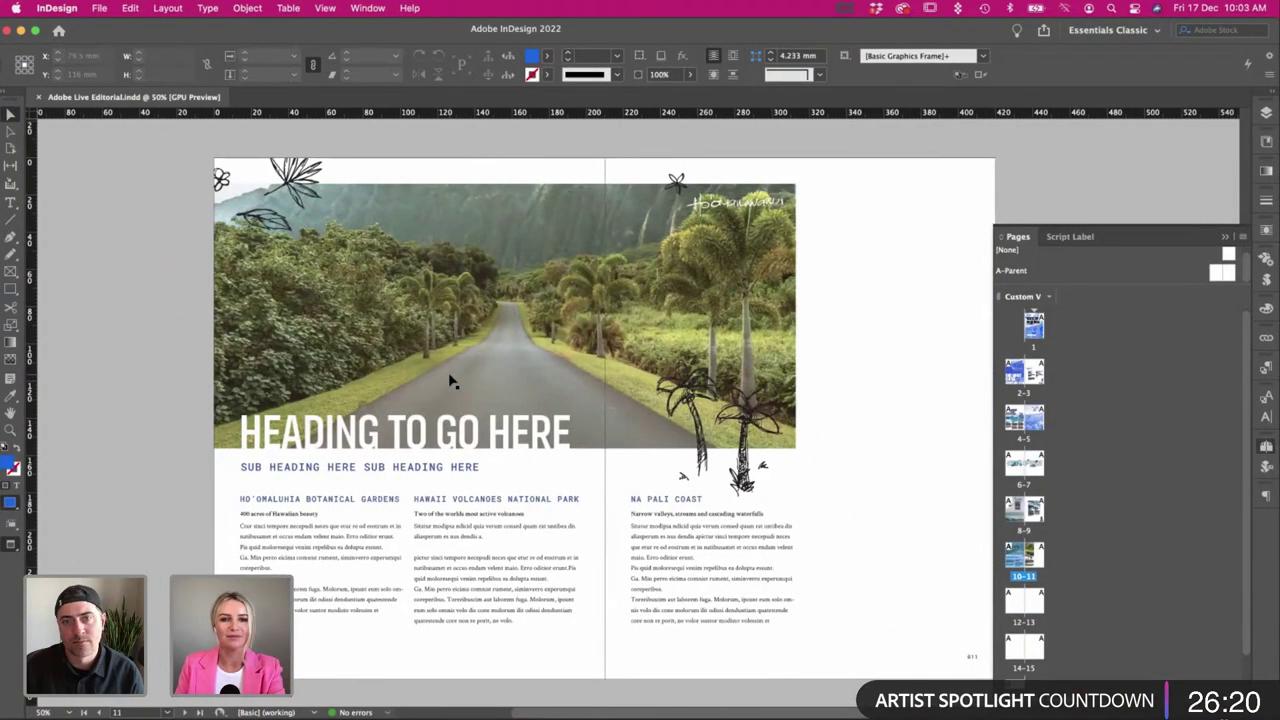
# Draw a blue rectangle about 213 mm by 286 mm on spread 12-13, covering page 13 from the spine to the outer bleed.
pyautogui.scroll(-10, 450, 380)
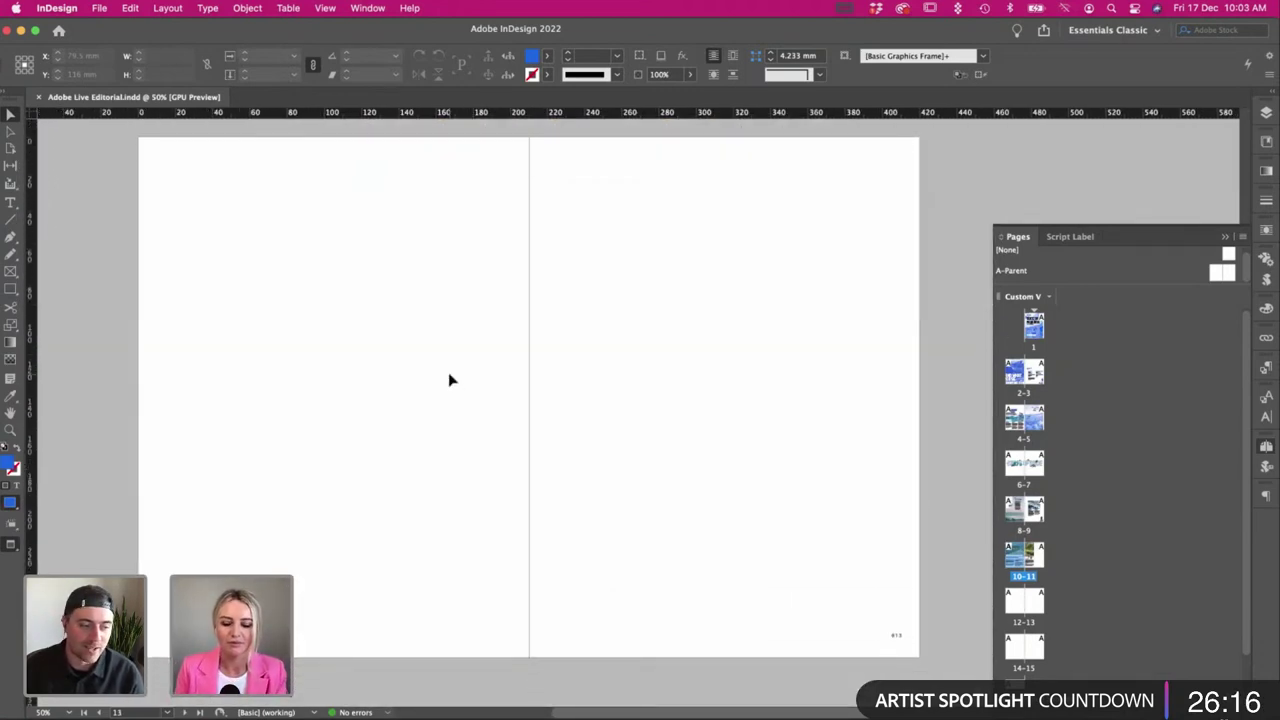
pyautogui.press('super+minus')
pyautogui.press('super+equal')
pyautogui.hscroll(2, 450, 380)
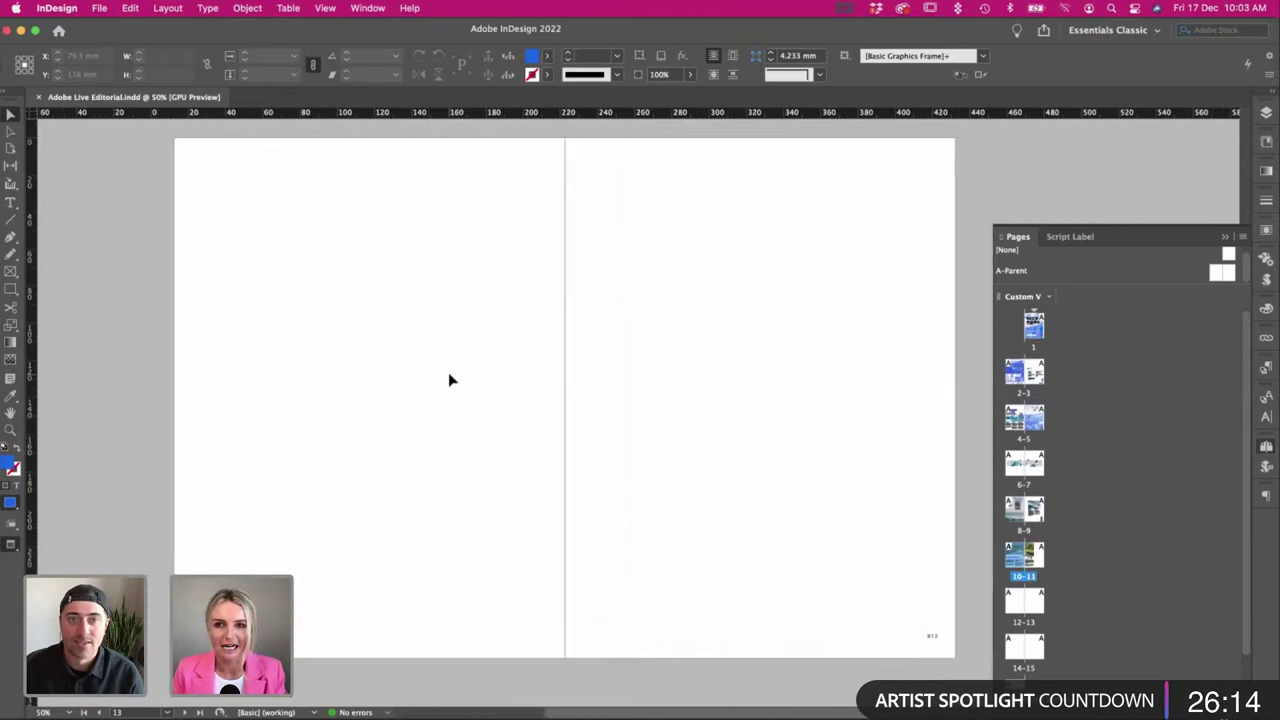
pyautogui.hscroll(3, 450, 380)
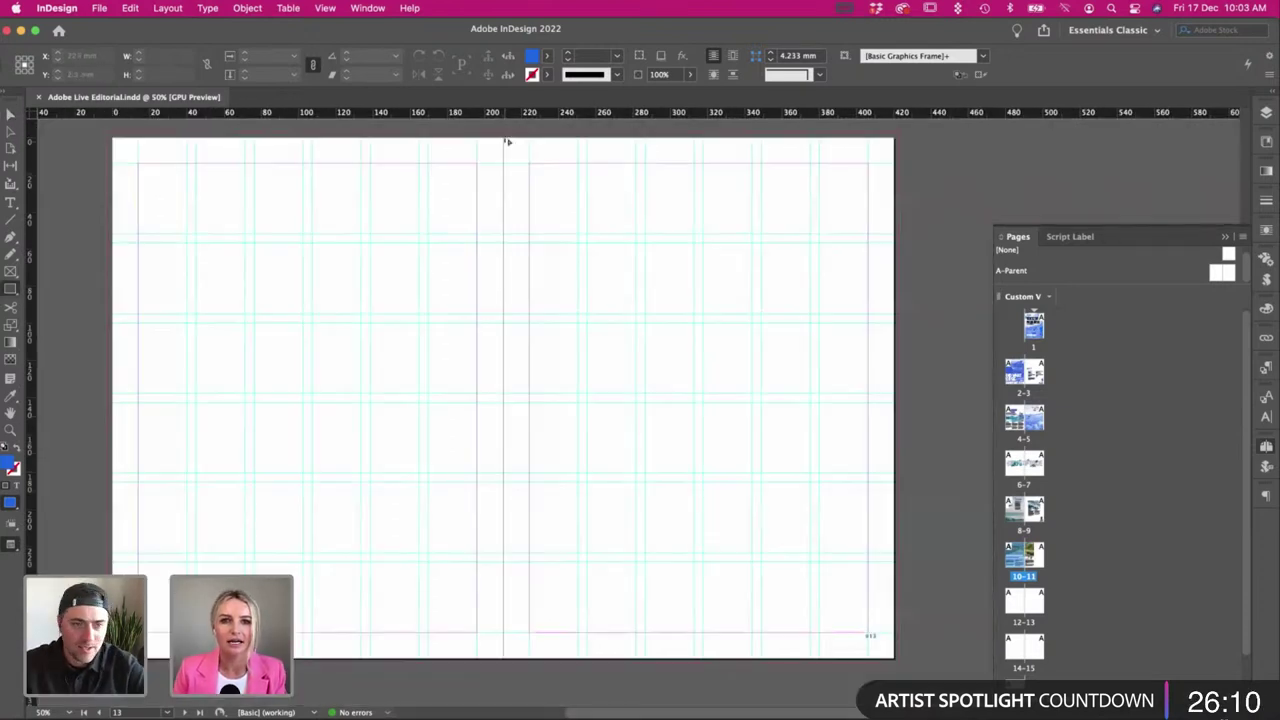
pyautogui.moveTo(506, 137); pyautogui.dragTo(899, 663)
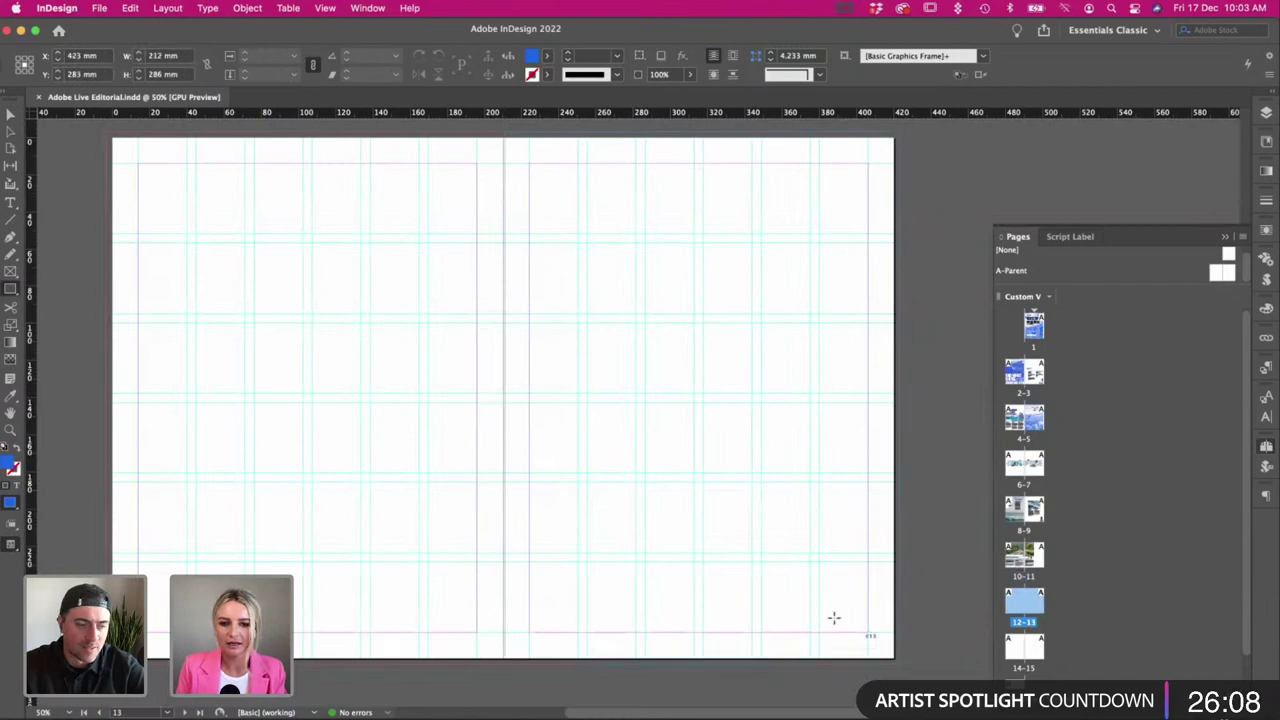
pyautogui.moveTo(507, 399); pyautogui.dragTo(503, 399)
pyautogui.press('super+z')
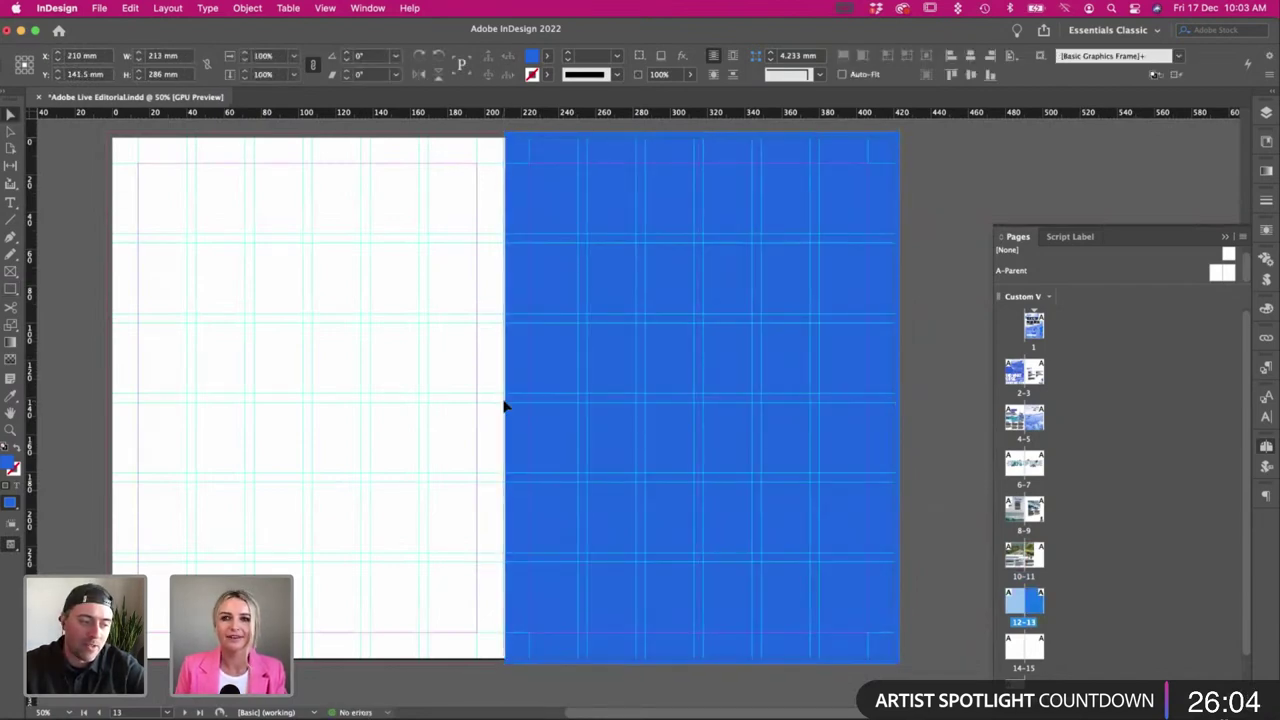
pyautogui.click(426, 391)
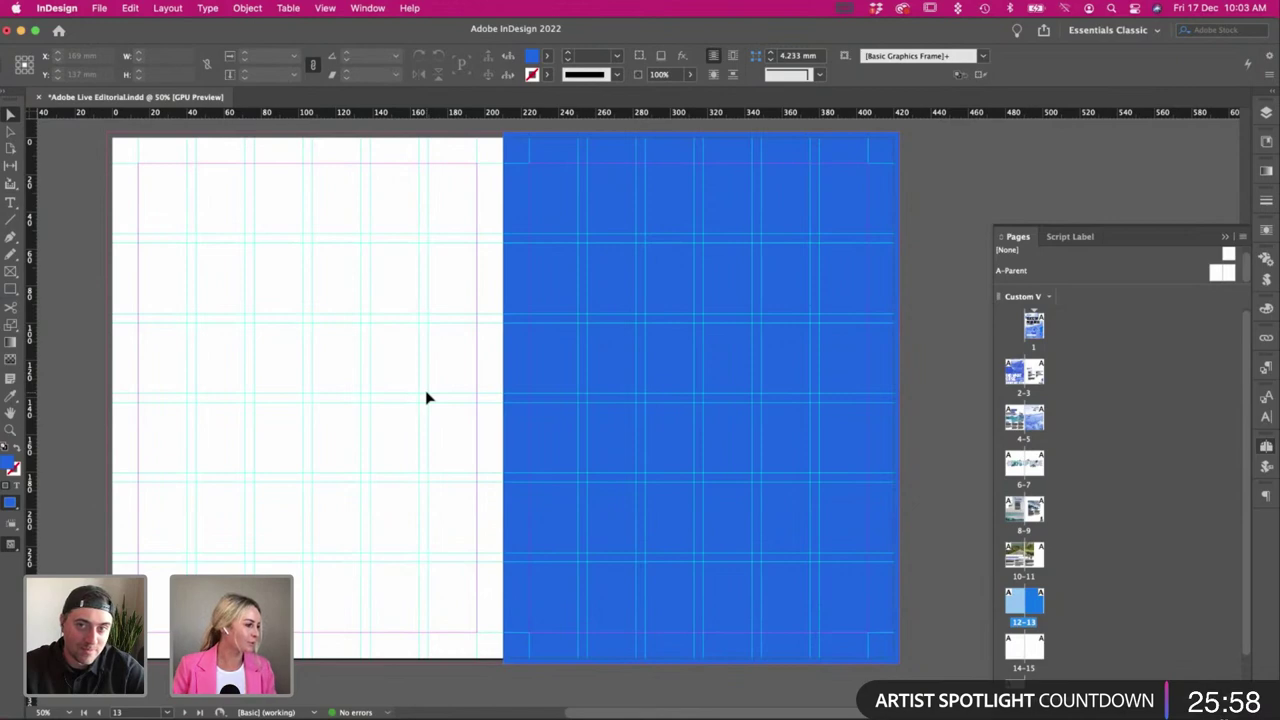
pyautogui.click(519, 372)
pyautogui.click(428, 337)
# Switch to Finder and open the whale watching folder inside the 5. Activities image folder.
pyautogui.hscroll(-3, 428, 337)
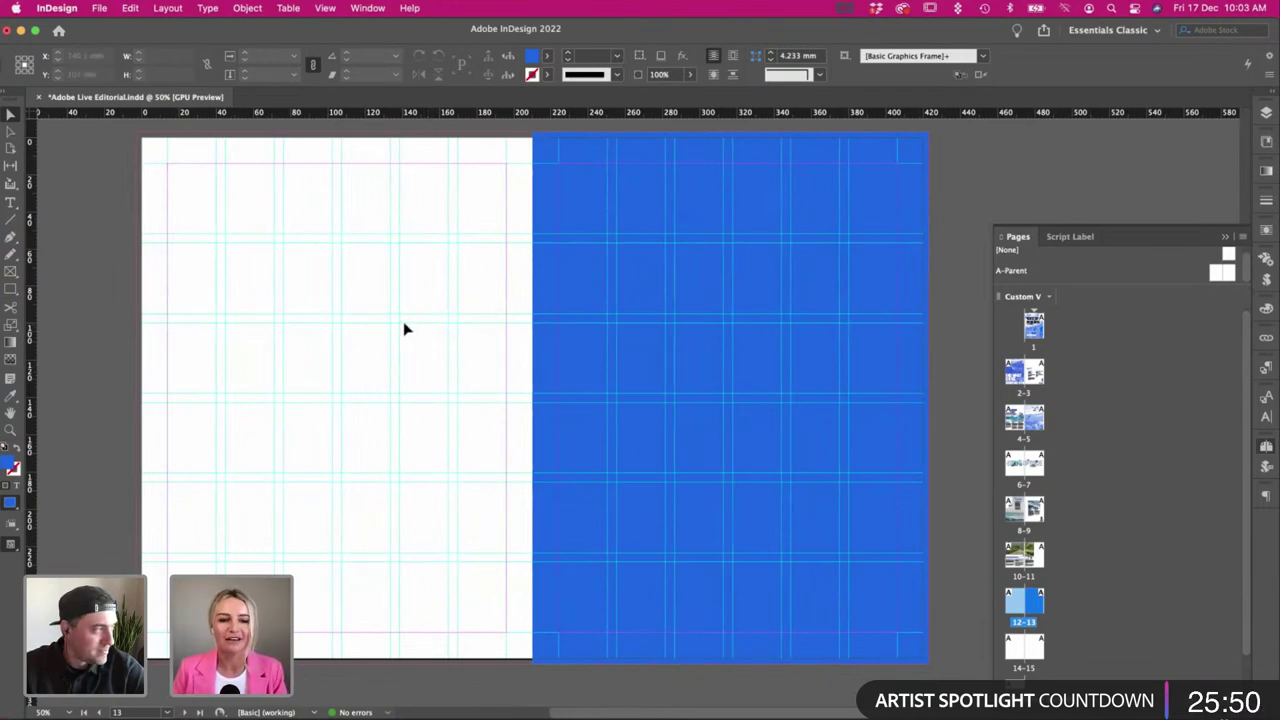
pyautogui.hscroll(-4, 404, 328)
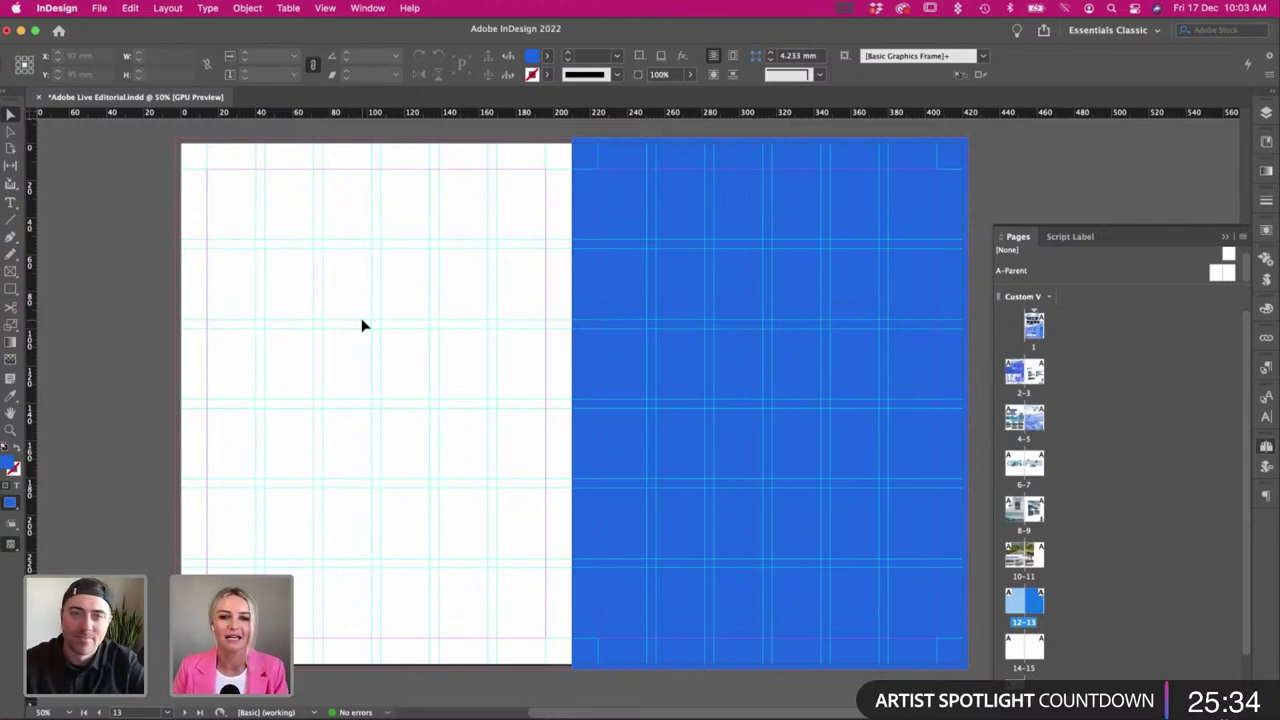
pyautogui.press('super+Tab')
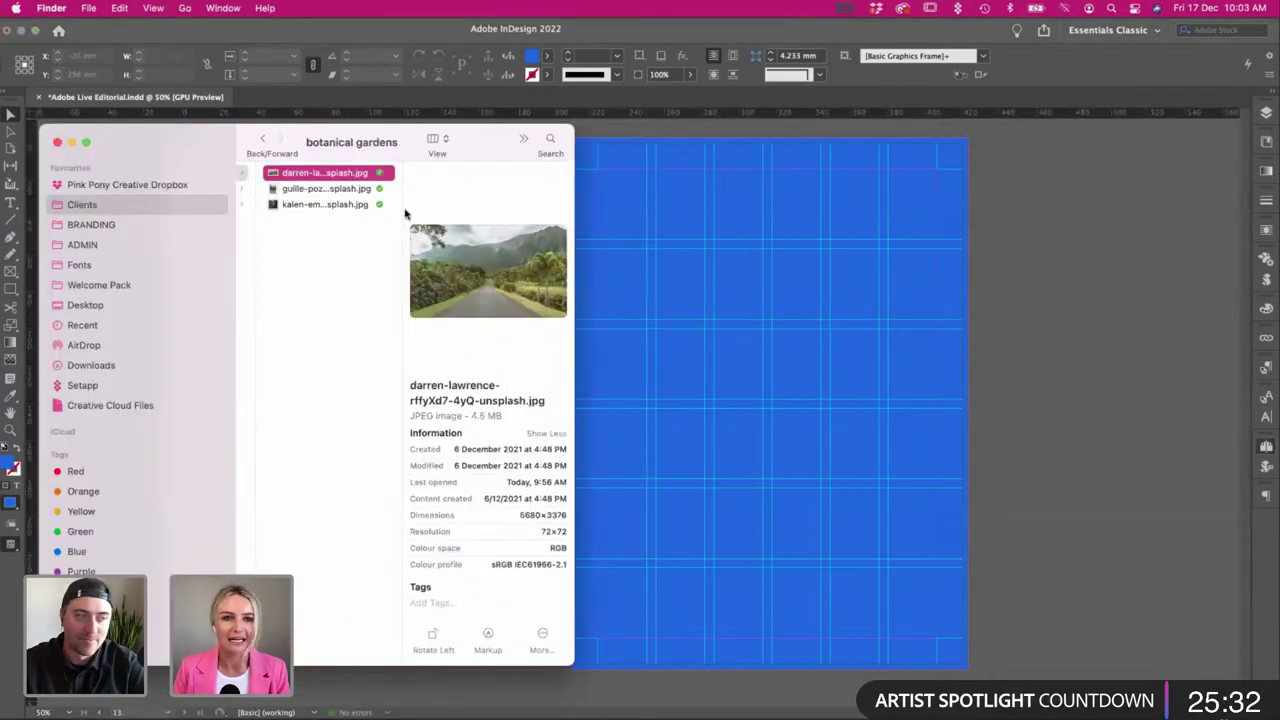
pyautogui.hscroll(-3, 340, 253)
pyautogui.hscroll(-5, 340, 253)
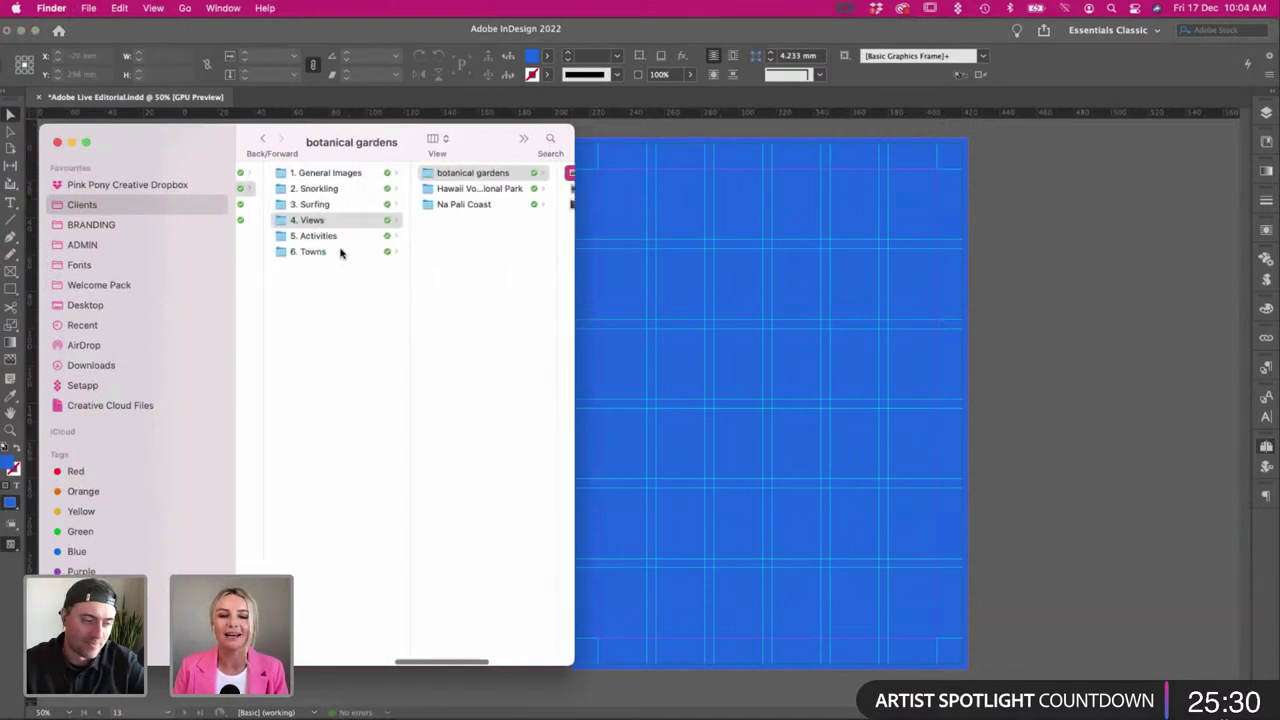
pyautogui.click(322, 237)
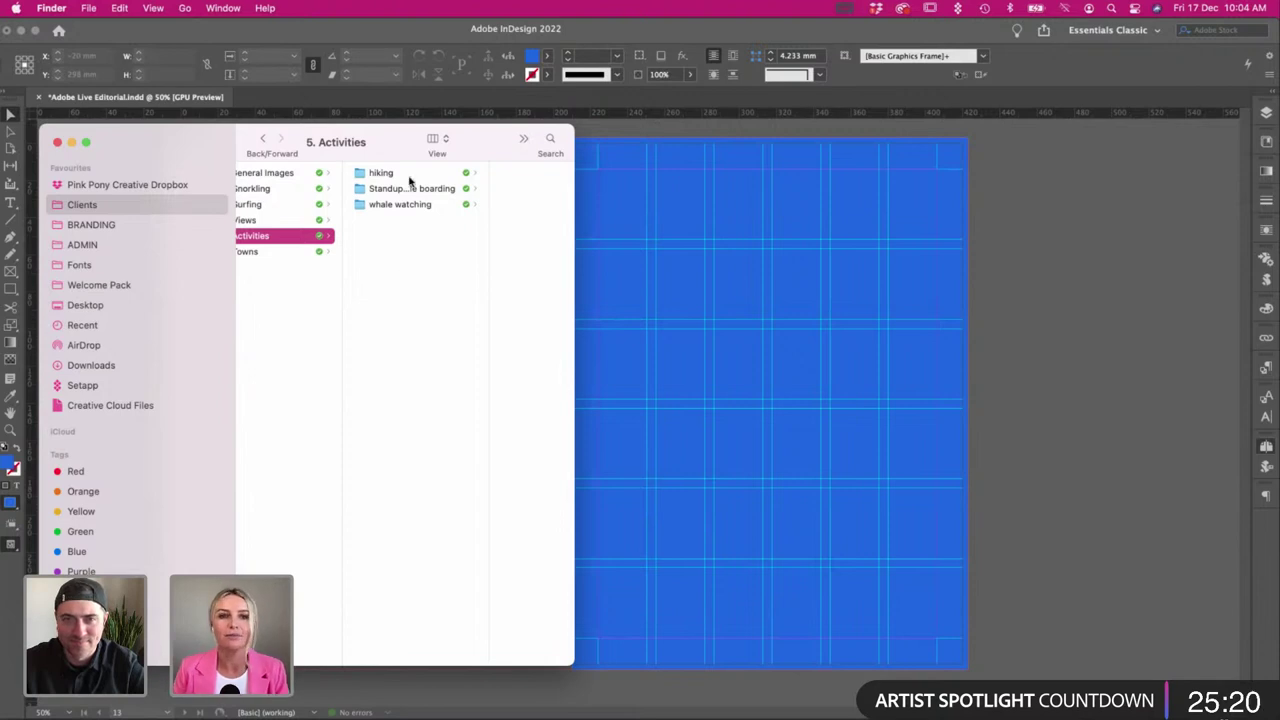
pyautogui.click(405, 174)
pyautogui.click(363, 206)
# Preview the photos in the whale watching folder to compare candidates for the full-page image.
pyautogui.click(480, 203)
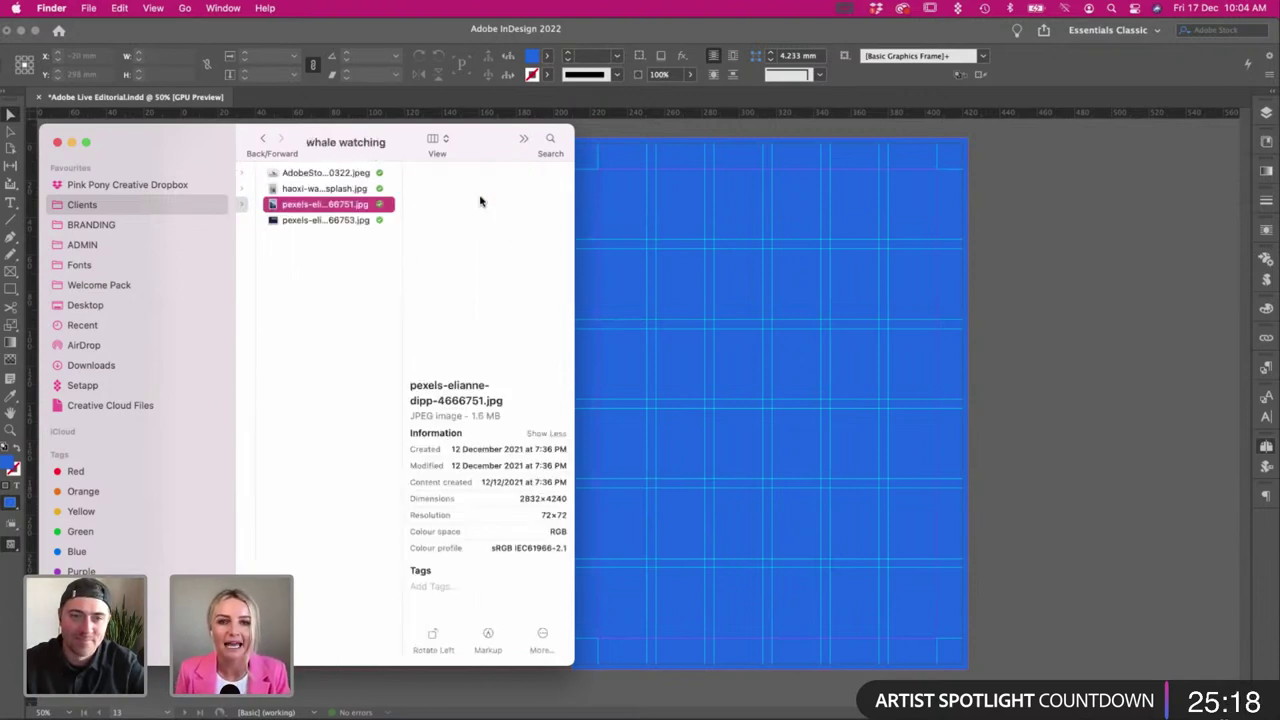
pyautogui.press('Up')
pyautogui.press('Down')
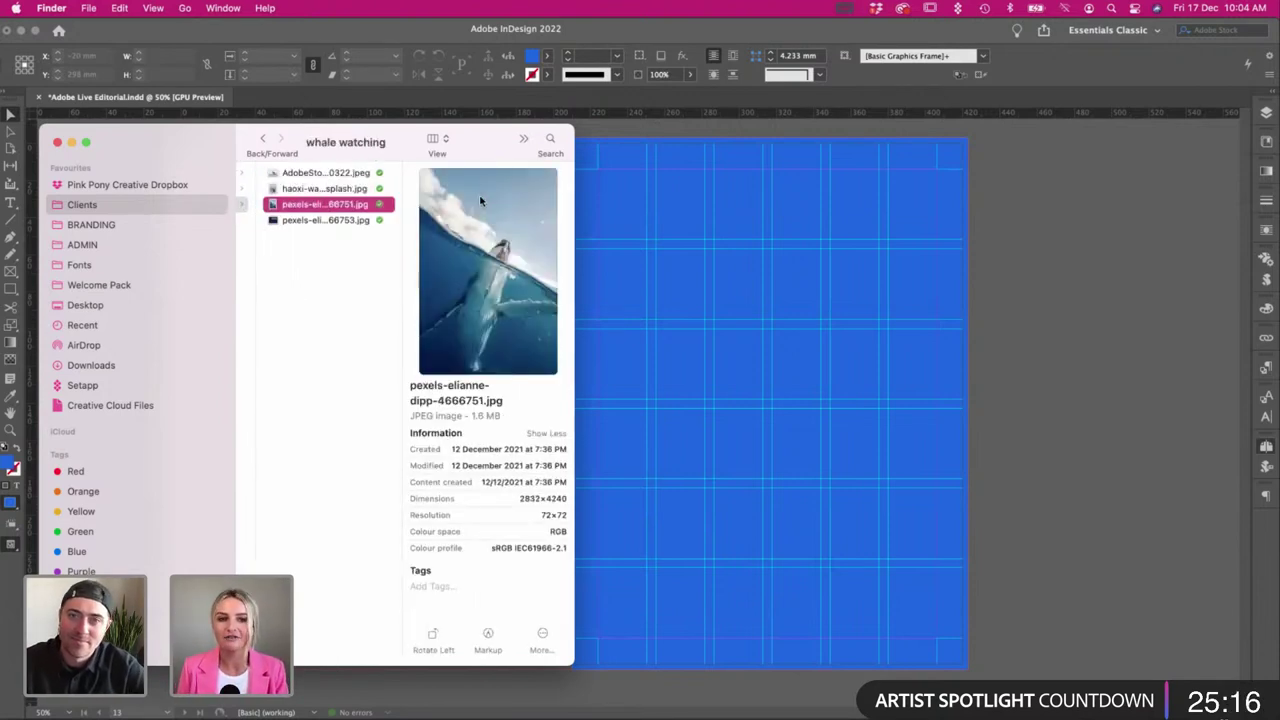
pyautogui.click(365, 221)
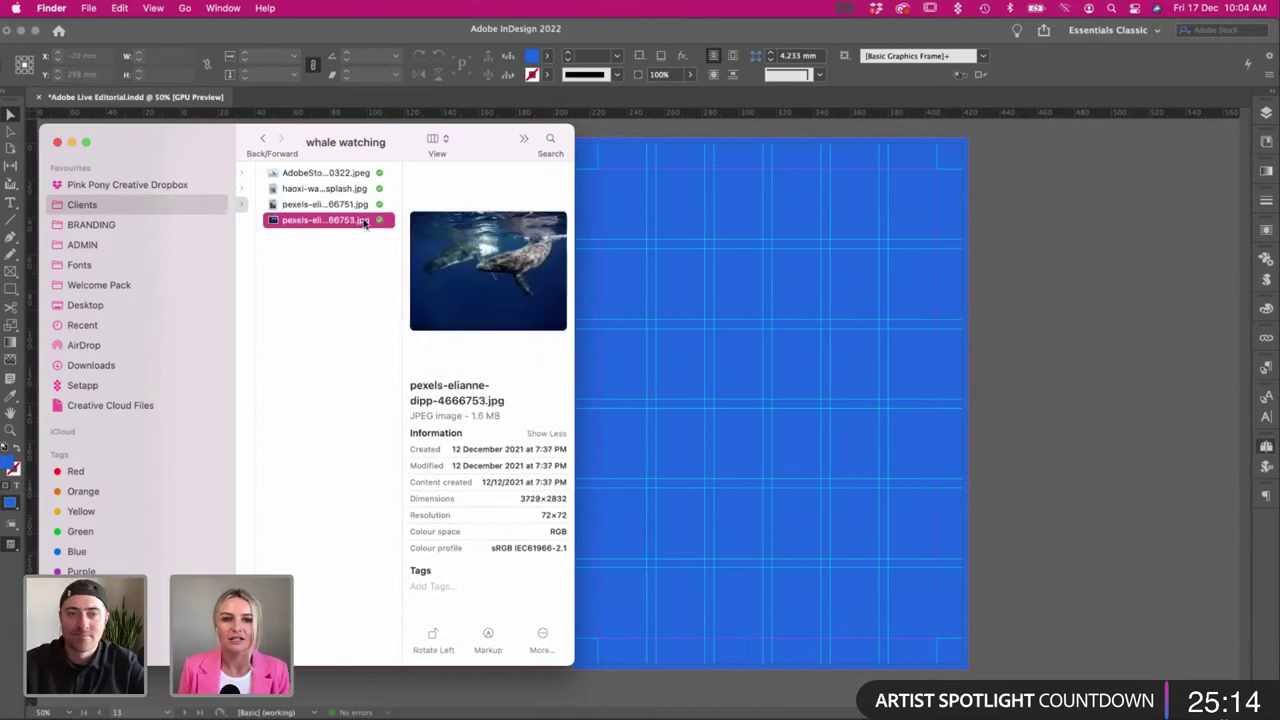
pyautogui.press('Up')
pyautogui.press('Up')
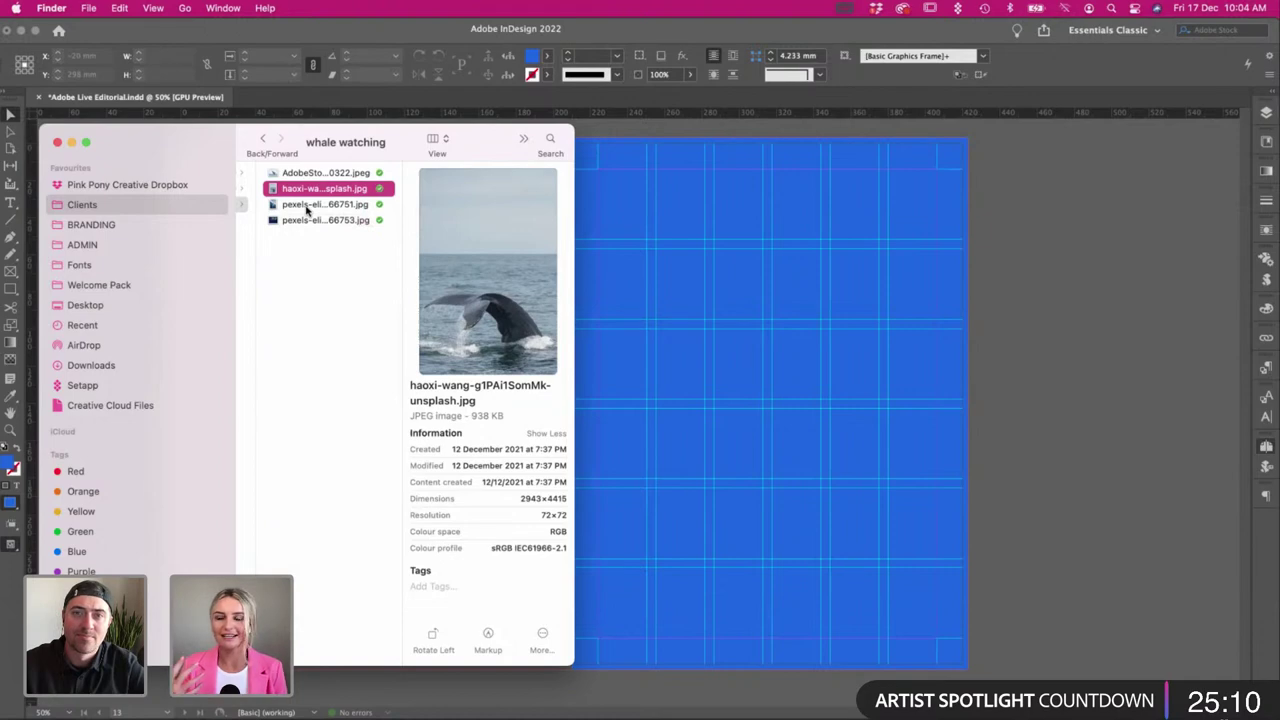
# Place pexels-elianne-dipp-4666751.jpg from Finder into the blue rectangle on page 13.
pyautogui.click(330, 210)
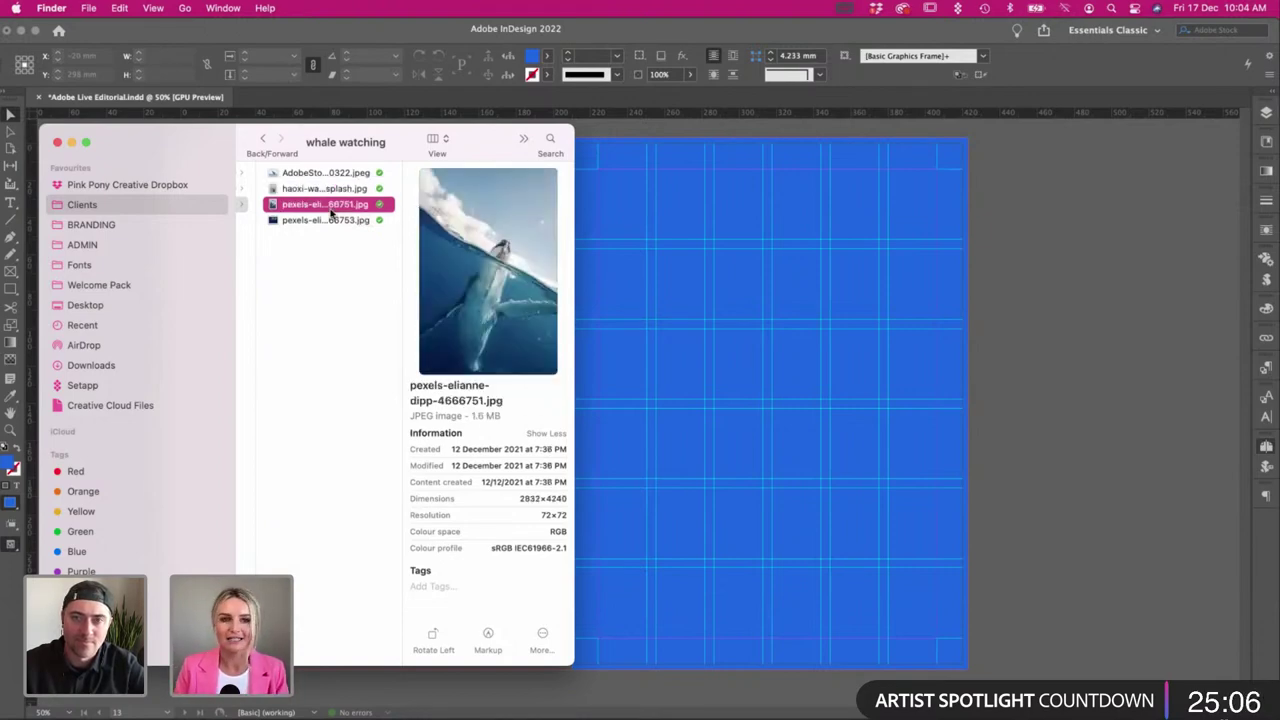
pyautogui.moveTo(330, 210); pyautogui.dragTo(790, 285)
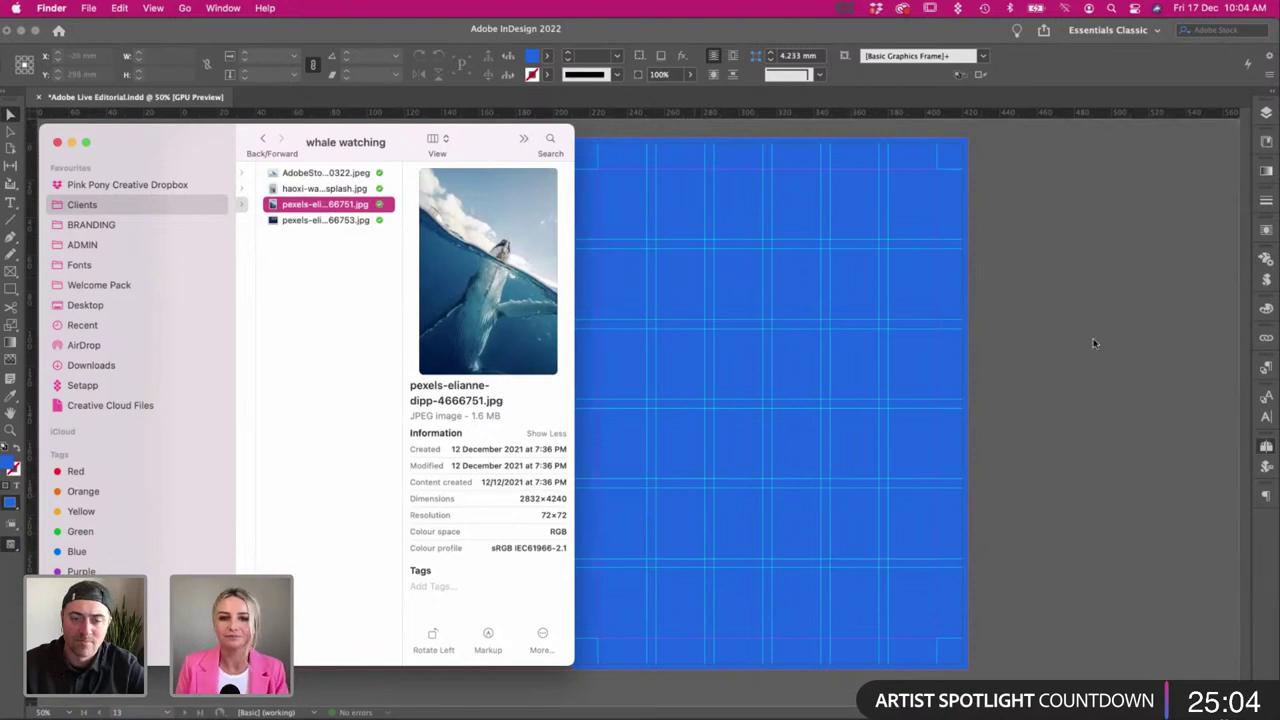
pyautogui.click(1092, 329)
# Scale the whale photo inside its frame down to about 22.6% so most of the whale fits the page.
pyautogui.click(769, 404)
pyautogui.press('s')
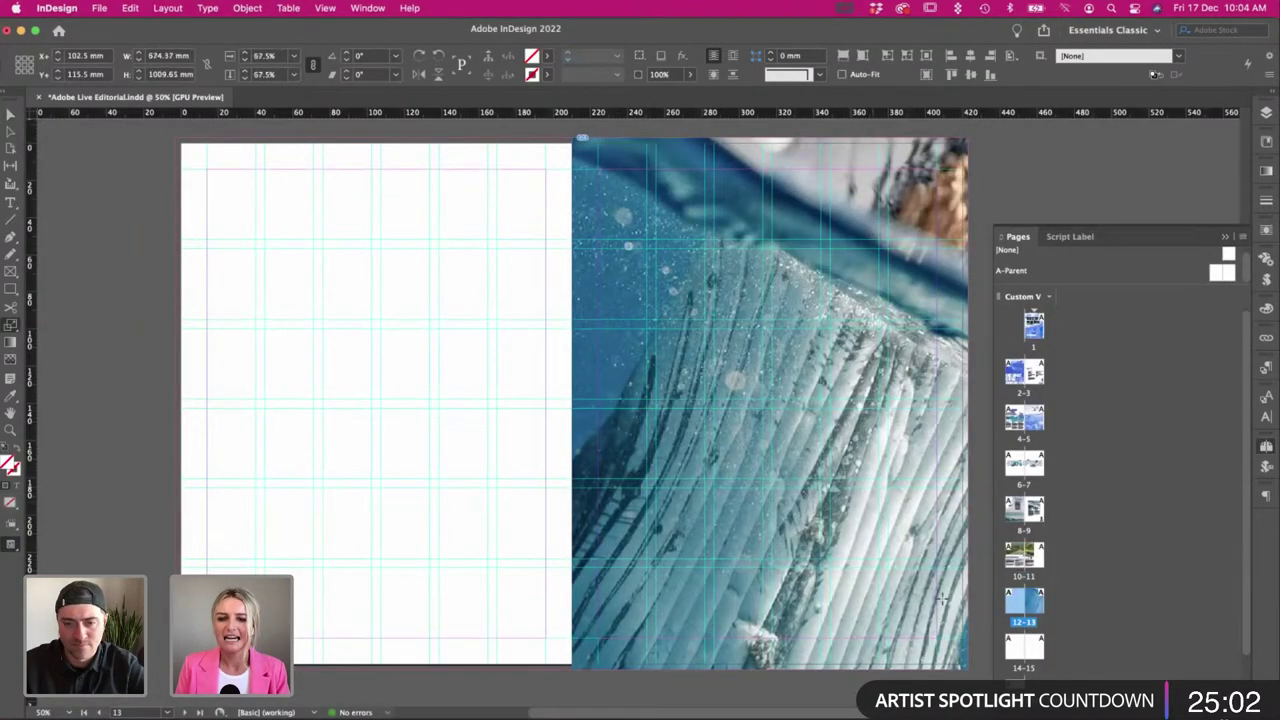
pyautogui.moveTo(942, 598); pyautogui.dragTo(904, 602)
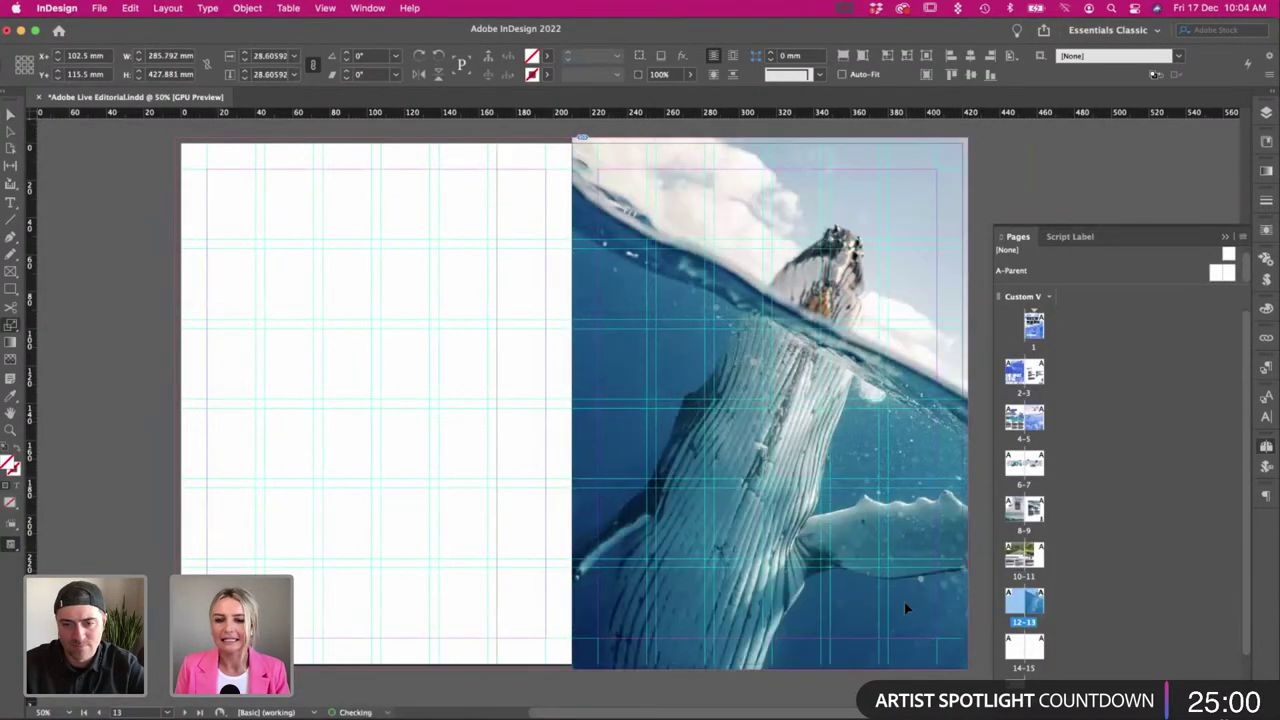
pyautogui.press('super+alt+comma')
pyautogui.press('super+alt+comma')
pyautogui.press('super+alt+comma')
pyautogui.press('super+alt+comma')
pyautogui.press('super+alt+comma')
pyautogui.press('super+alt+comma')
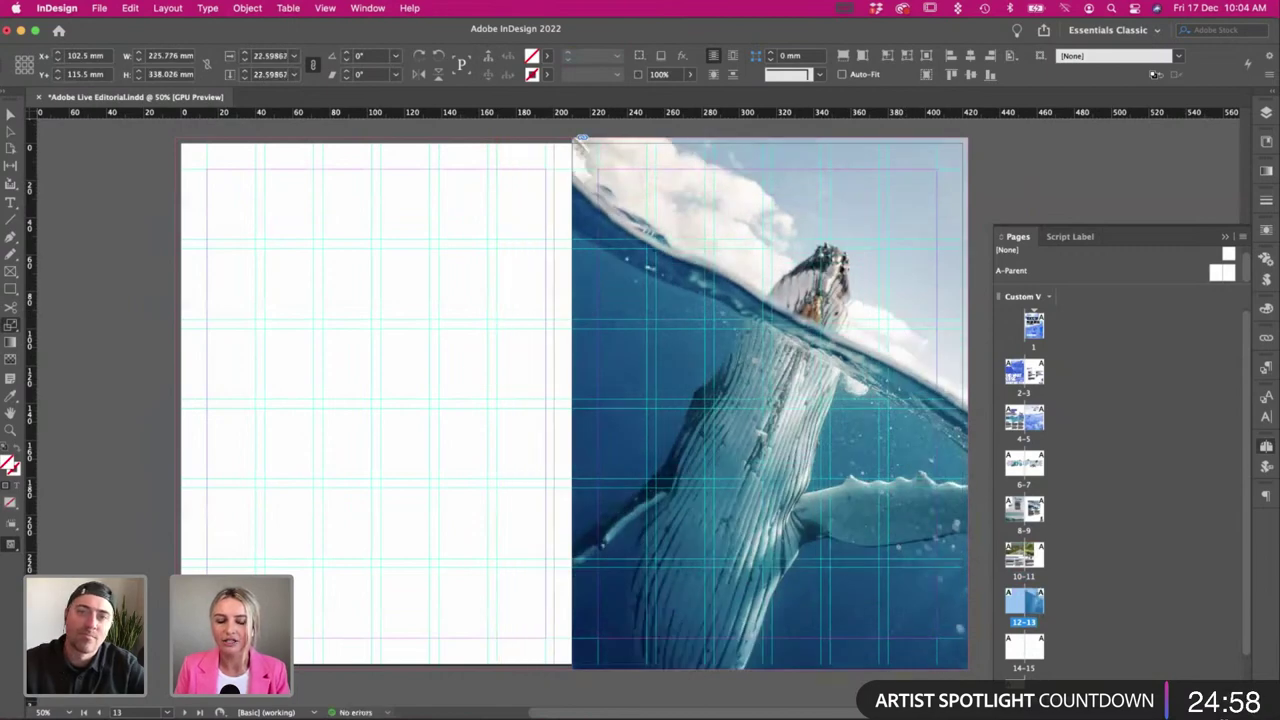
# Shift the whale photo down inside its frame and scale it to about 21.5%, keeping the page fully covered.
pyautogui.press('v')
pyautogui.moveTo(714, 621); pyautogui.dragTo(717, 629)
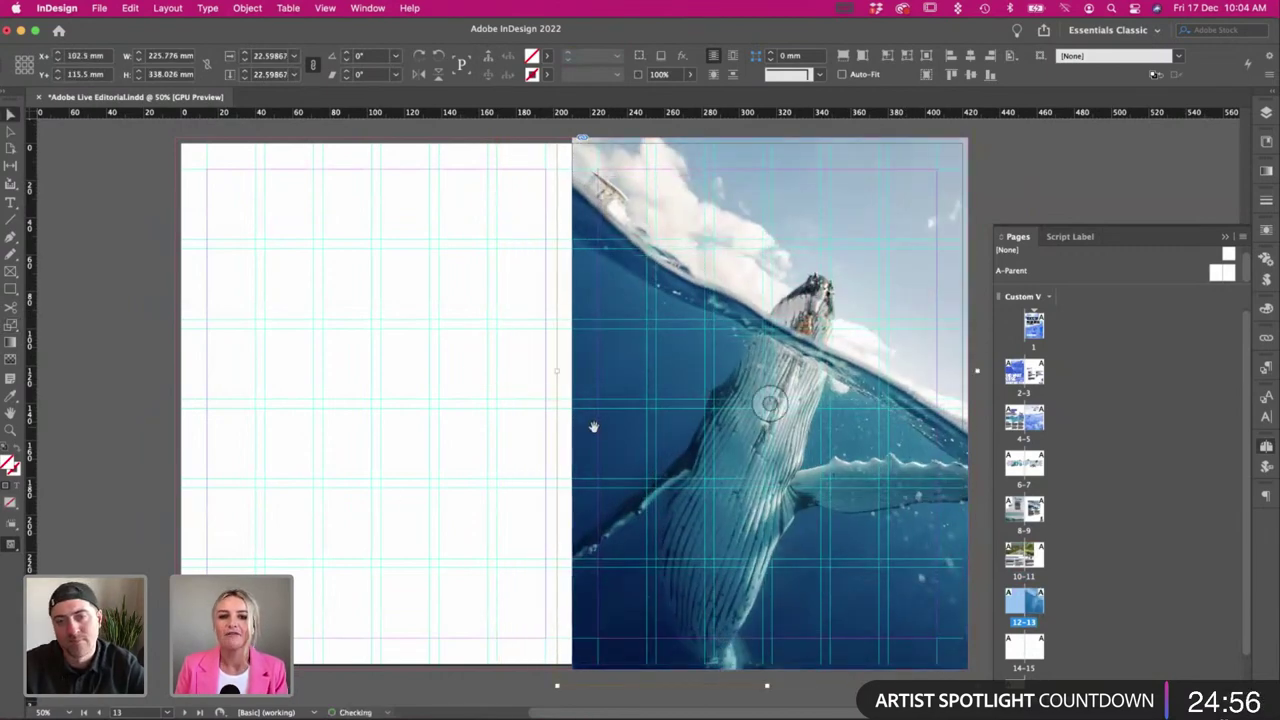
pyautogui.moveTo(593, 427); pyautogui.dragTo(609, 456)
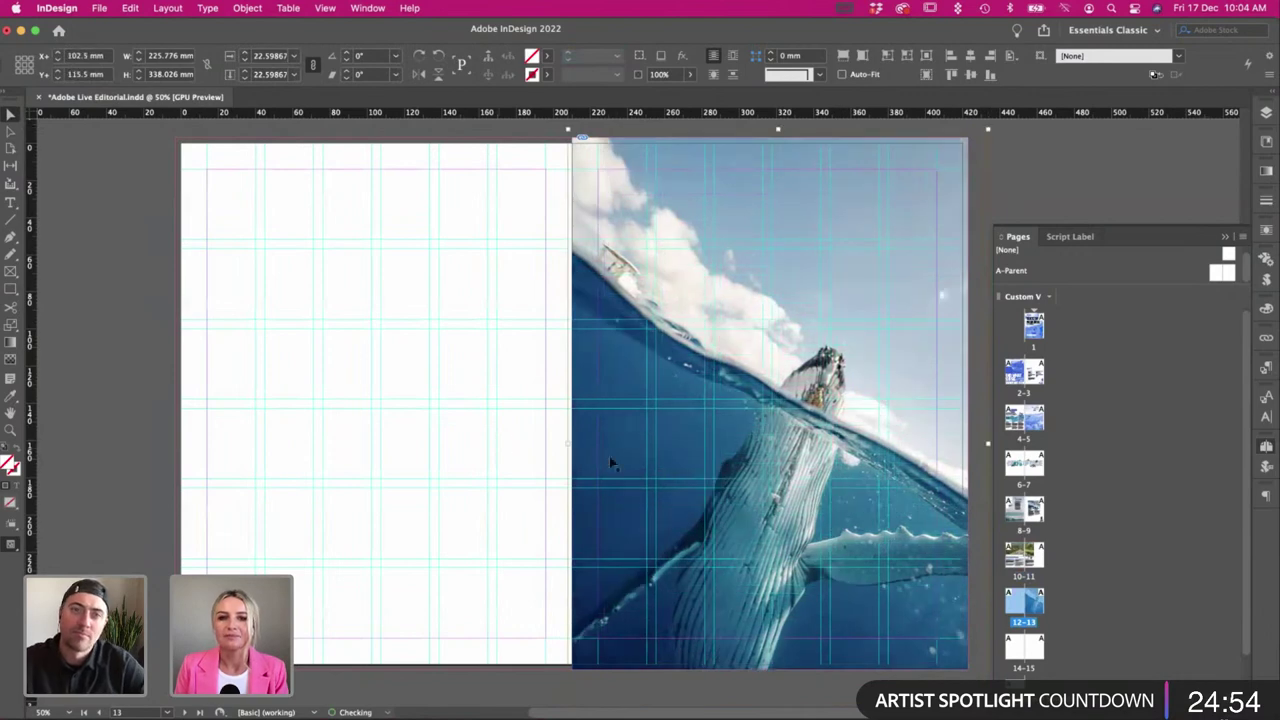
pyautogui.doubleClick(609, 456)
pyautogui.press('s')
pyautogui.click(597, 209)
pyautogui.moveTo(876, 539); pyautogui.dragTo(865, 528)
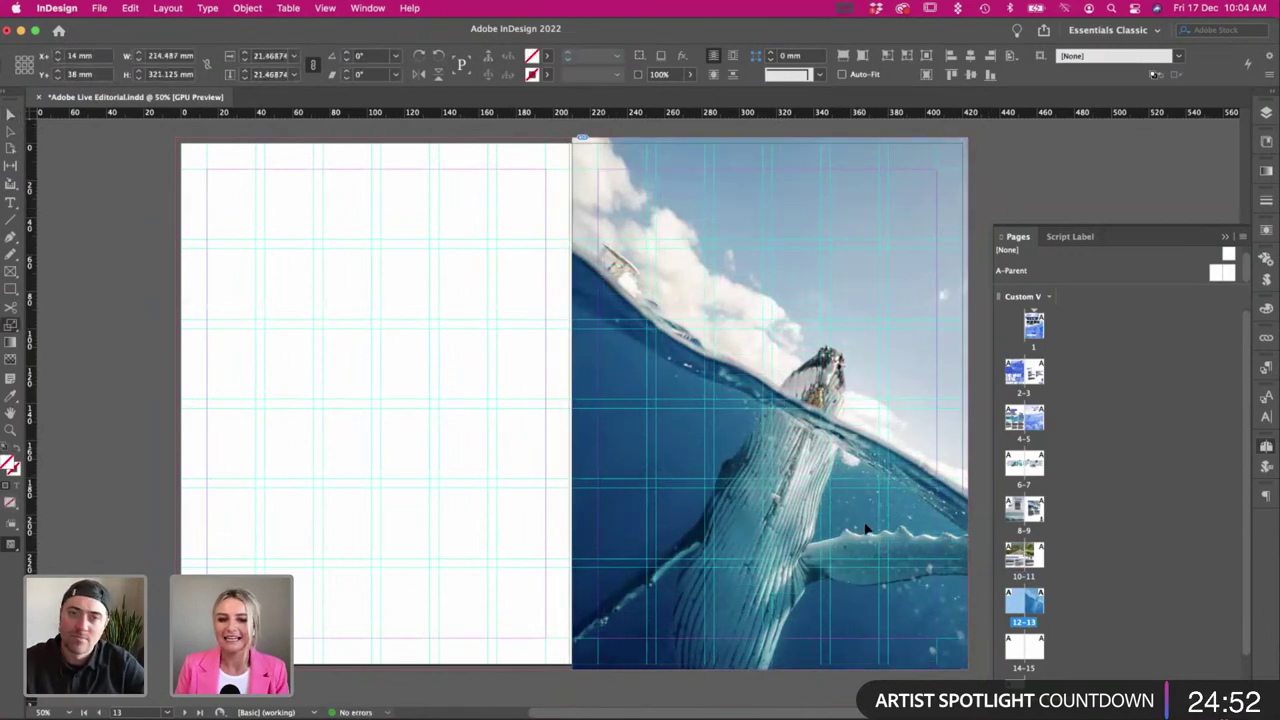
pyautogui.click(371, 423)
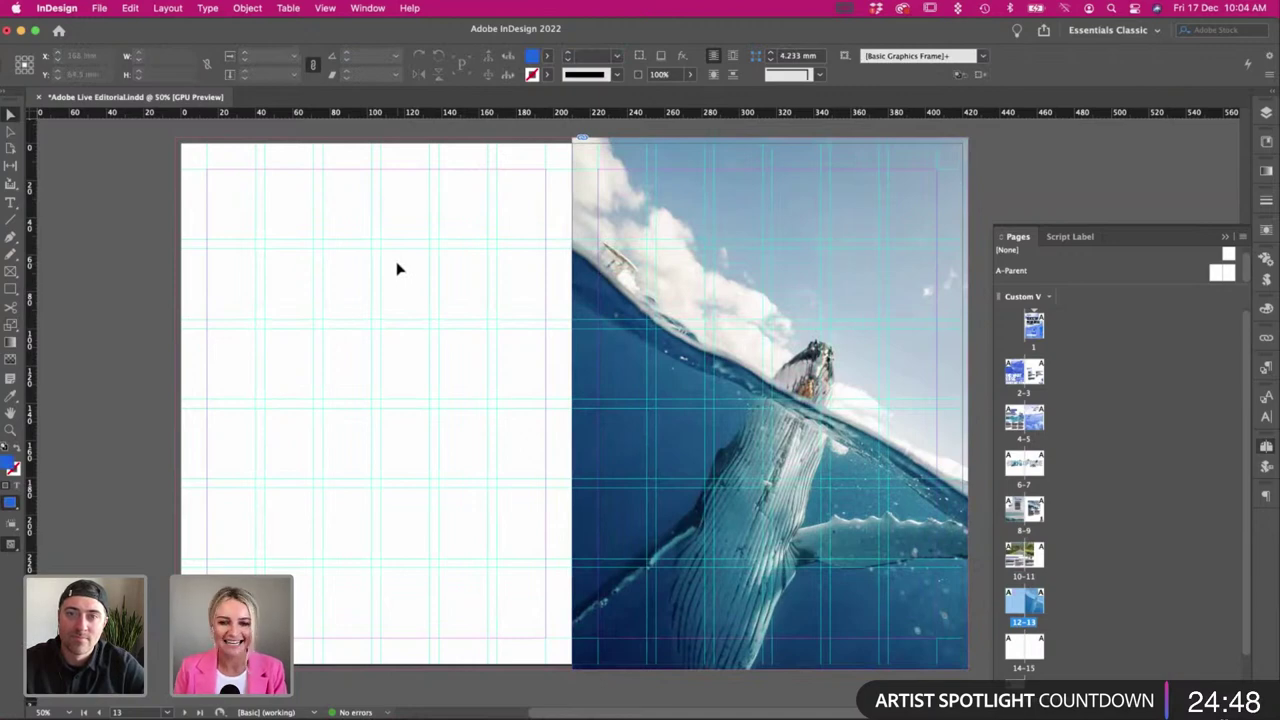
# Draw a text frame across the upper part of page 12, spanning the full width between the margins.
pyautogui.press('t')
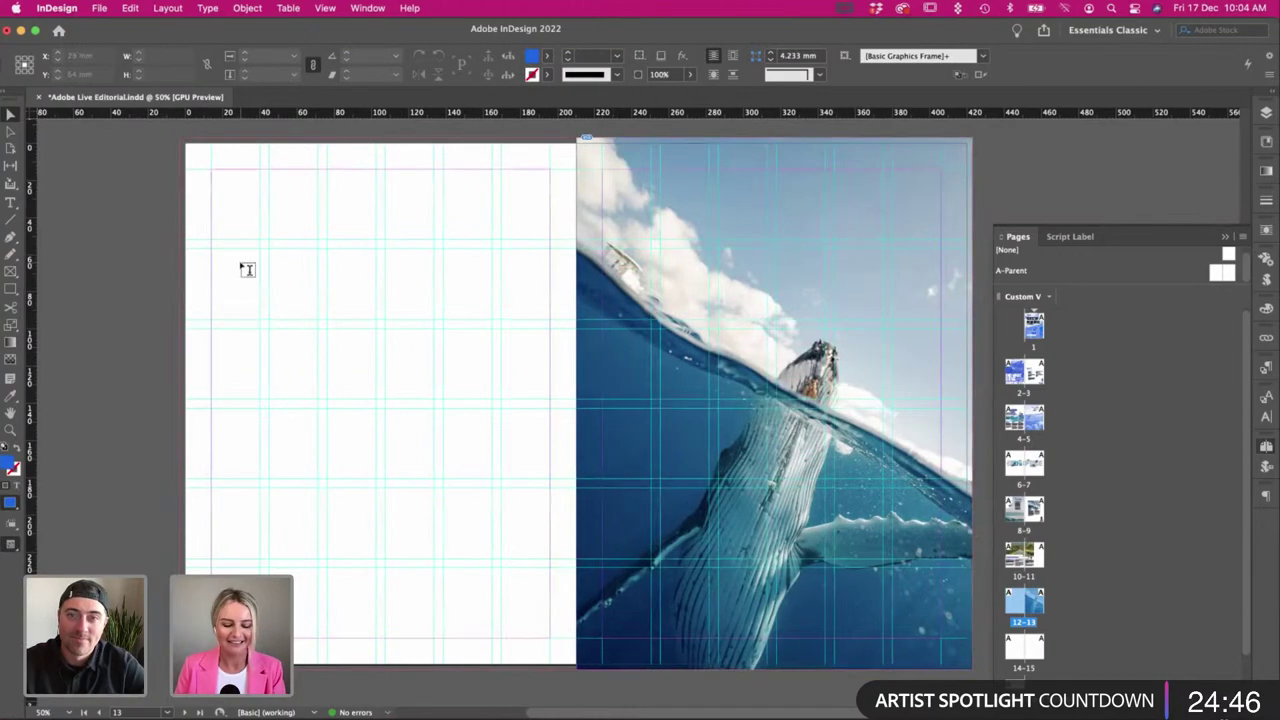
pyautogui.moveTo(222, 178); pyautogui.dragTo(549, 337)
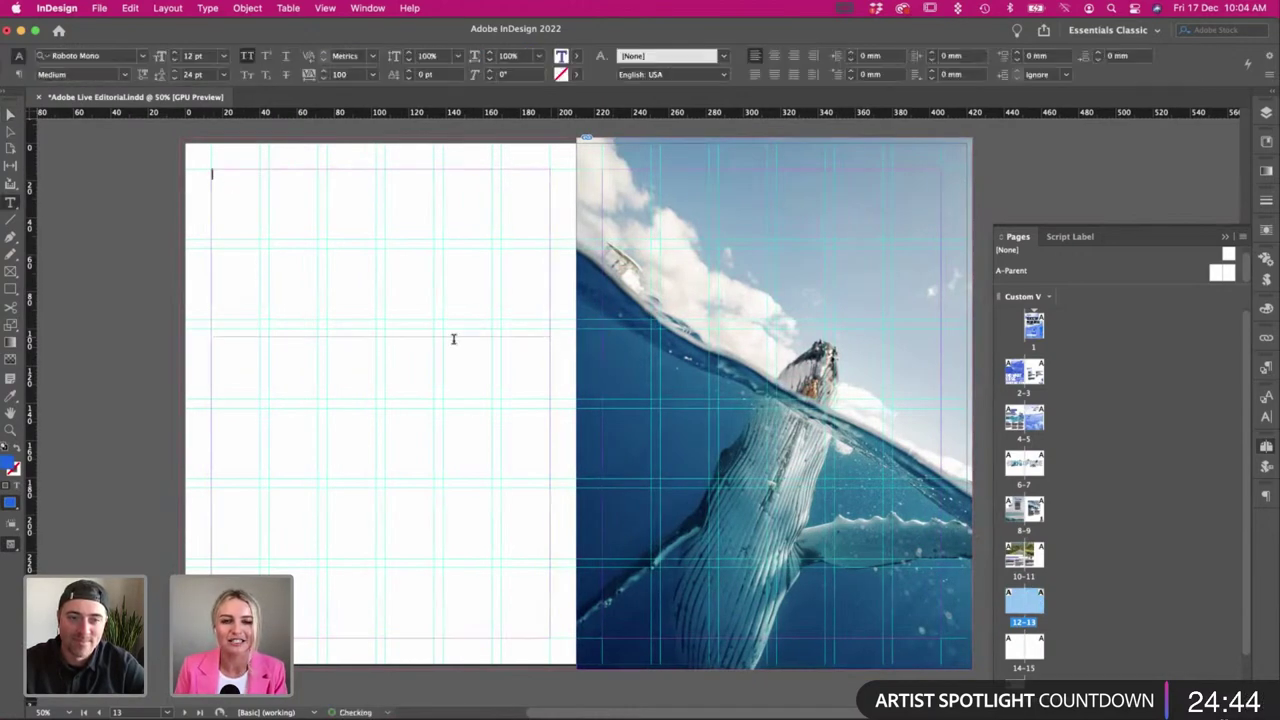
pyautogui.hscroll(1, 286, 149)
pyautogui.hscroll(3, 286, 149)
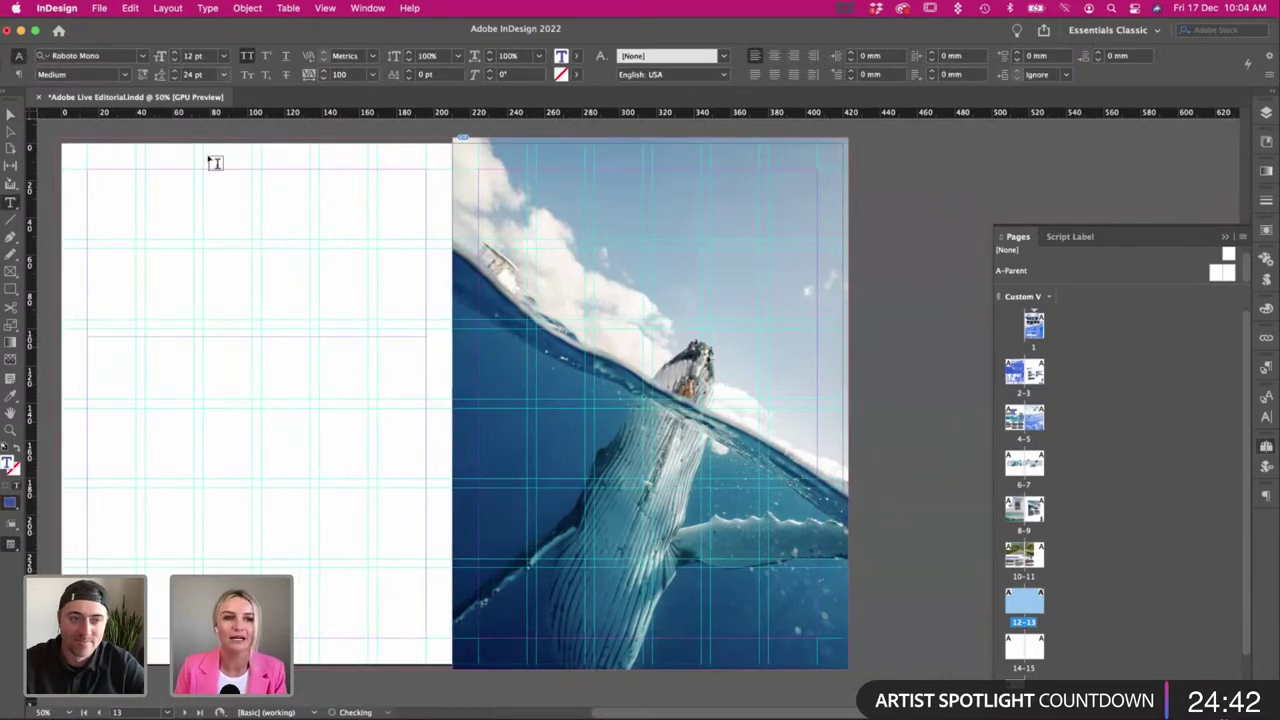
pyautogui.hscroll(-1, 214, 160)
# Switch to the Copy document in TextEdit and bring the Activities section text into view.
pyautogui.press('super+Tab')
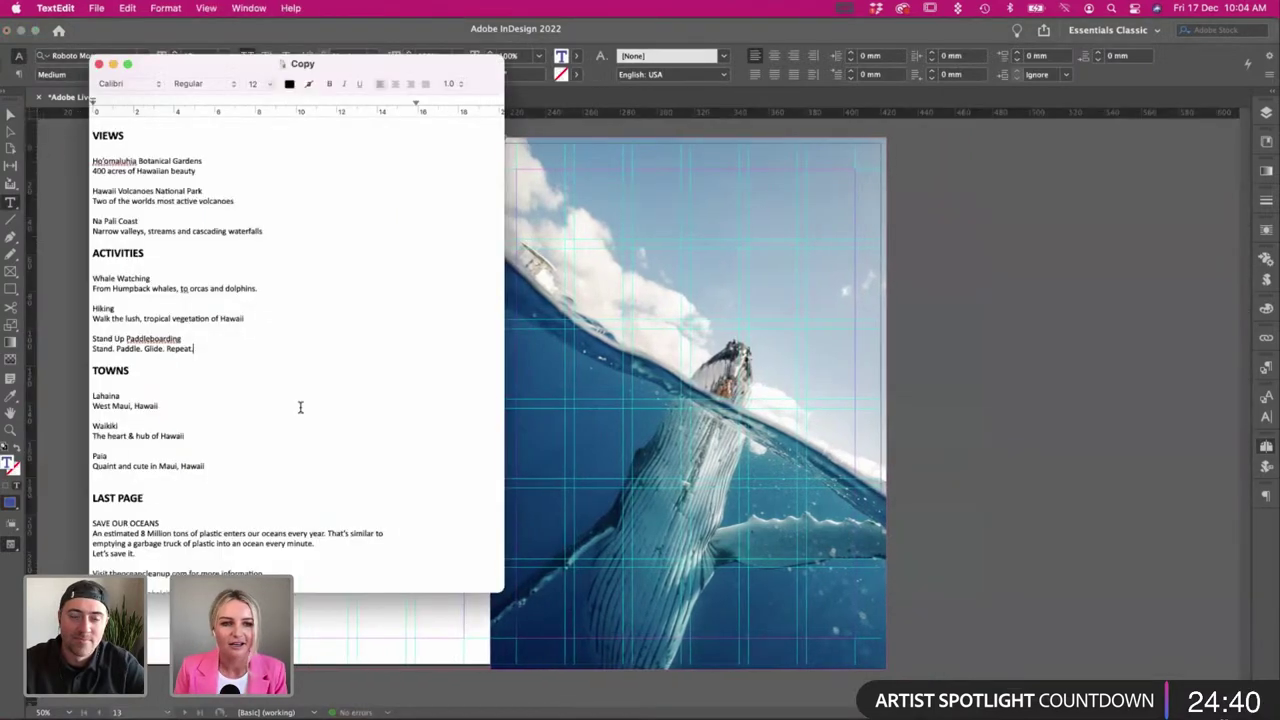
pyautogui.scroll(-2, 300, 406)
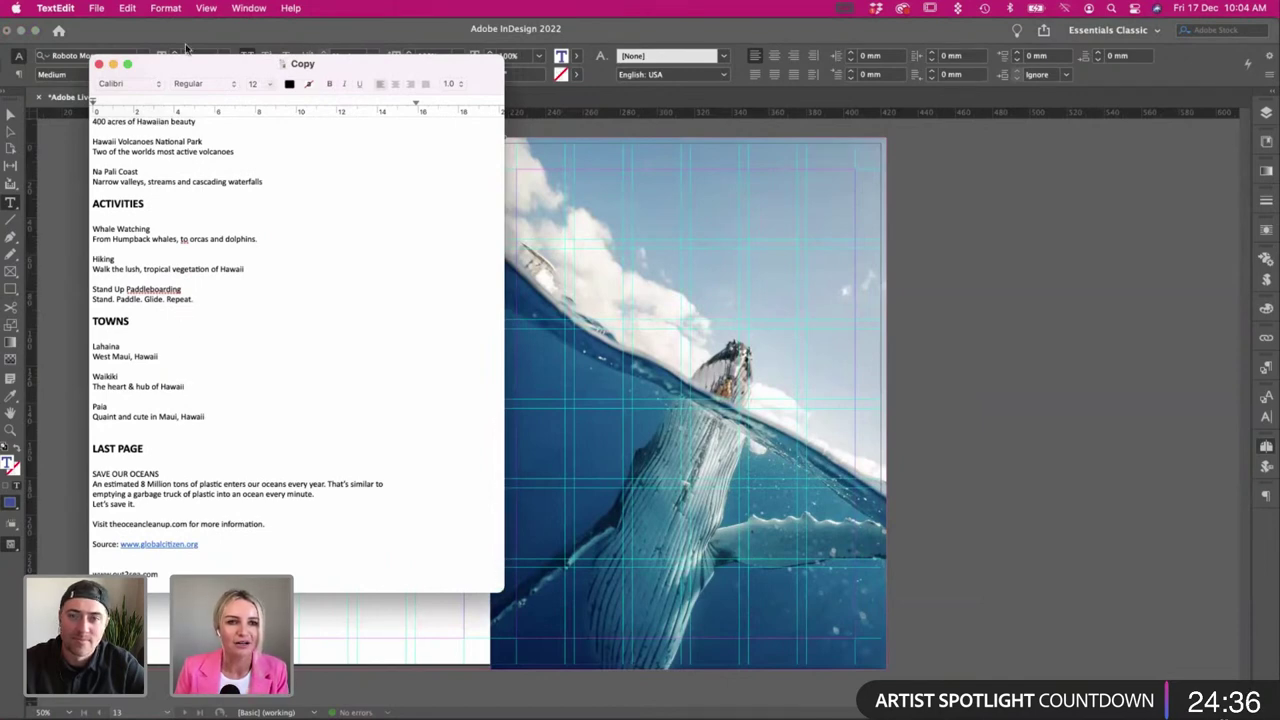
pyautogui.moveTo(188, 66); pyautogui.dragTo(159, 72)
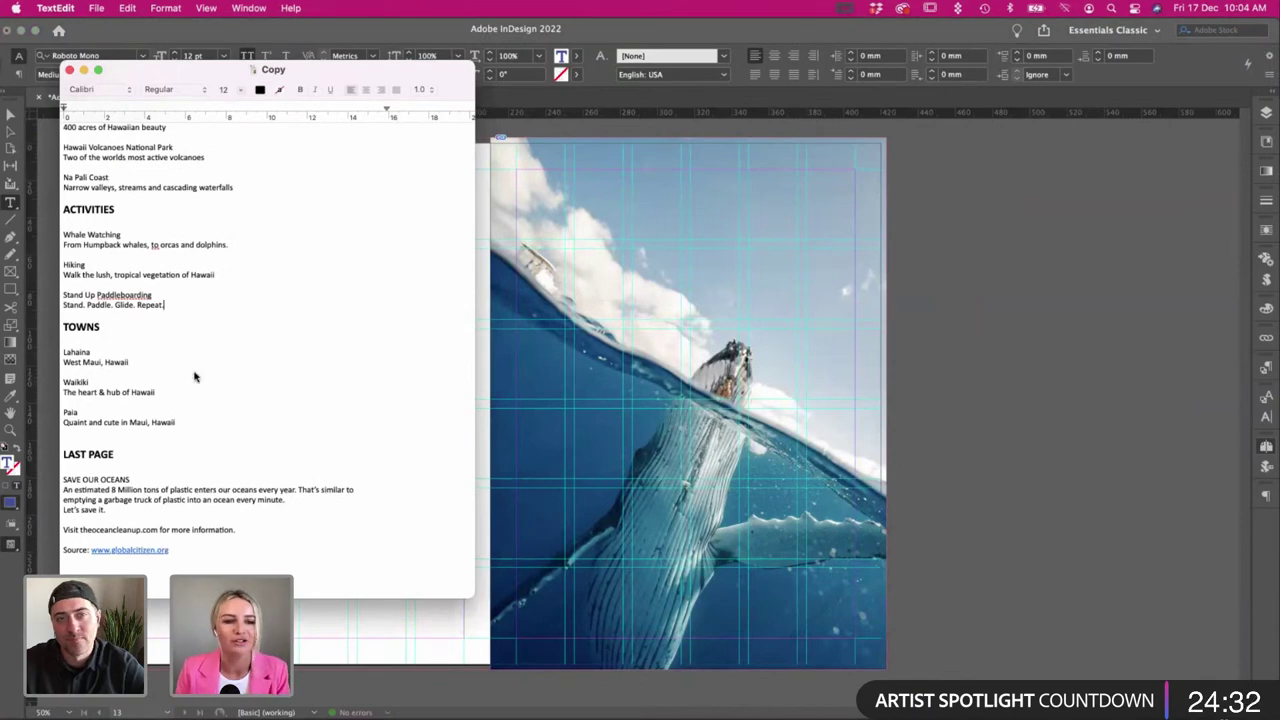
# Copy the Whale Watching, Hiking and Stand Up Paddleboarding text and paste it into the text frame on InDesign's pasteboard beside page 12.
pyautogui.moveTo(183, 306)
pyautogui.mouseDown()
pyautogui.moveTo(45, 240)
pyautogui.moveTo(62, 232)
pyautogui.moveTo(56, 222)
pyautogui.moveTo(270, 560)
pyautogui.mouseUp()
pyautogui.press('super+c')
pyautogui.press('super+Tab')
pyautogui.hscroll(-3, 303, 426)
pyautogui.press('super+v')
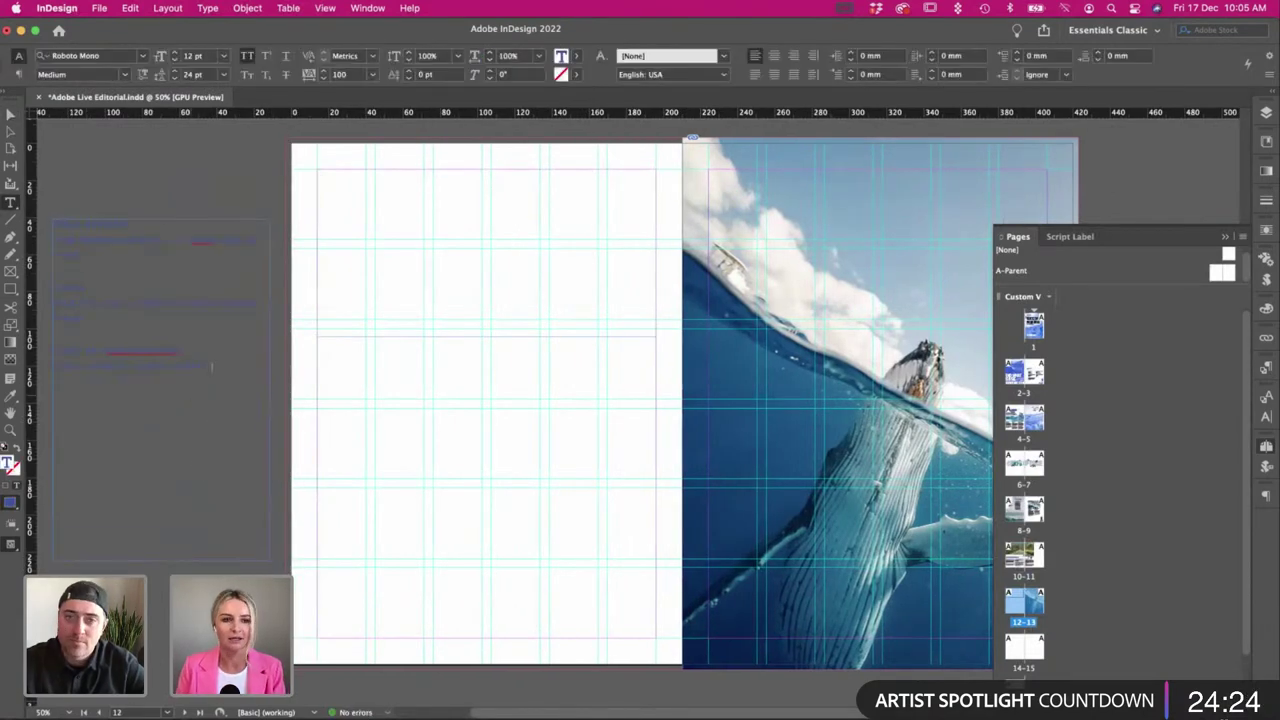
pyautogui.press('super+a')
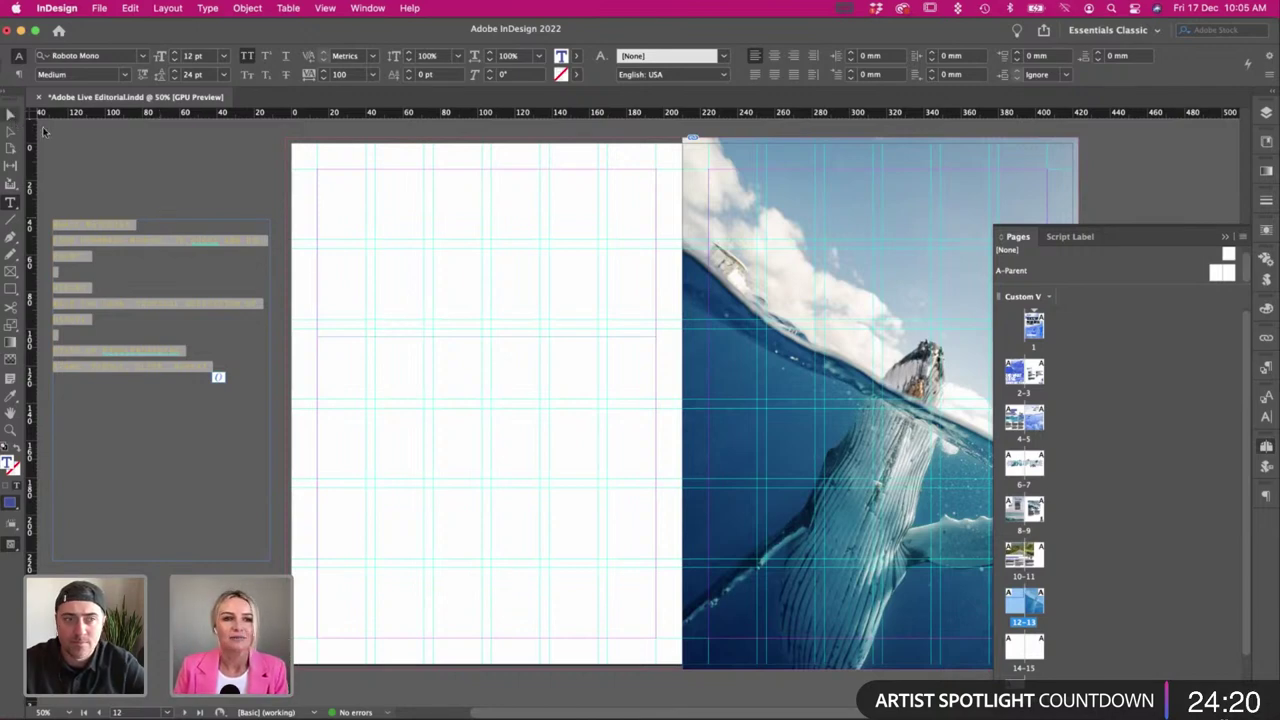
pyautogui.press('Escape')
# Copy all the Activities text from the pasteboard frame into the wide text frame at the top of page 12.
pyautogui.click(494, 330)
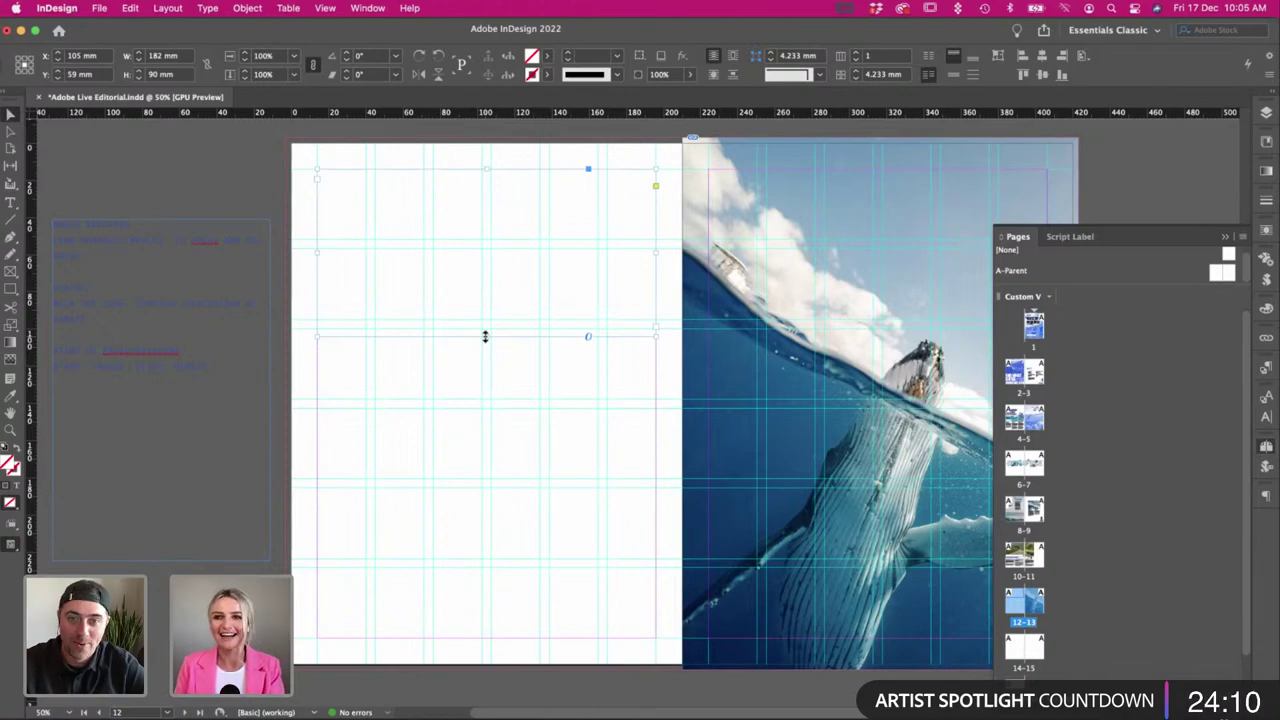
pyautogui.click(214, 354)
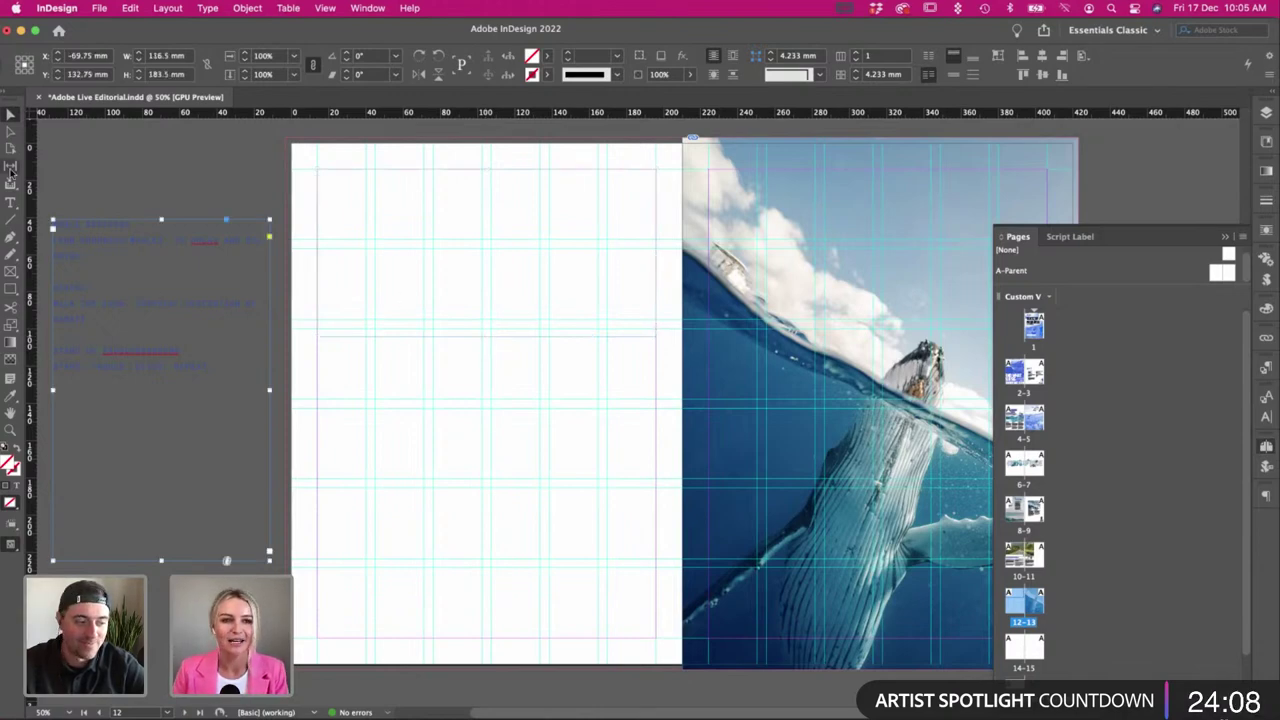
pyautogui.press('t')
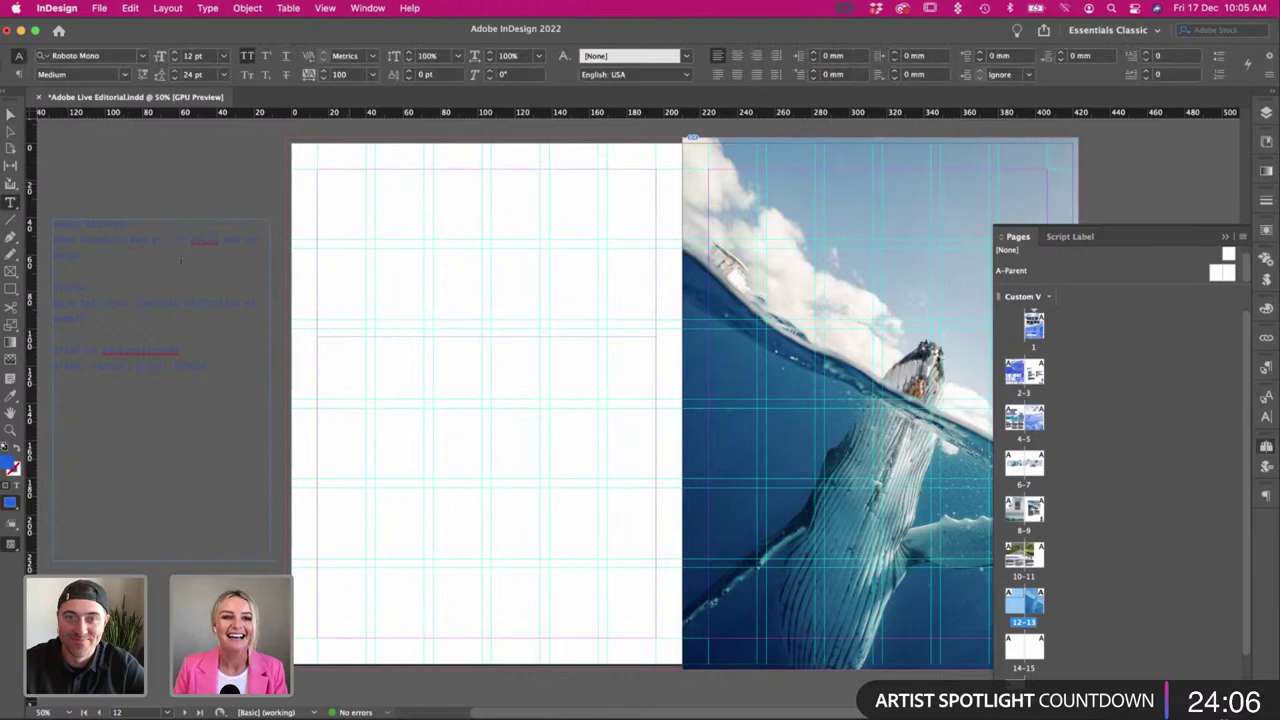
pyautogui.click(181, 260)
pyautogui.press('super+a')
pyautogui.press('super+c')
pyautogui.hscroll(-3, 181, 260)
pyautogui.click(437, 209)
pyautogui.press('super+v')
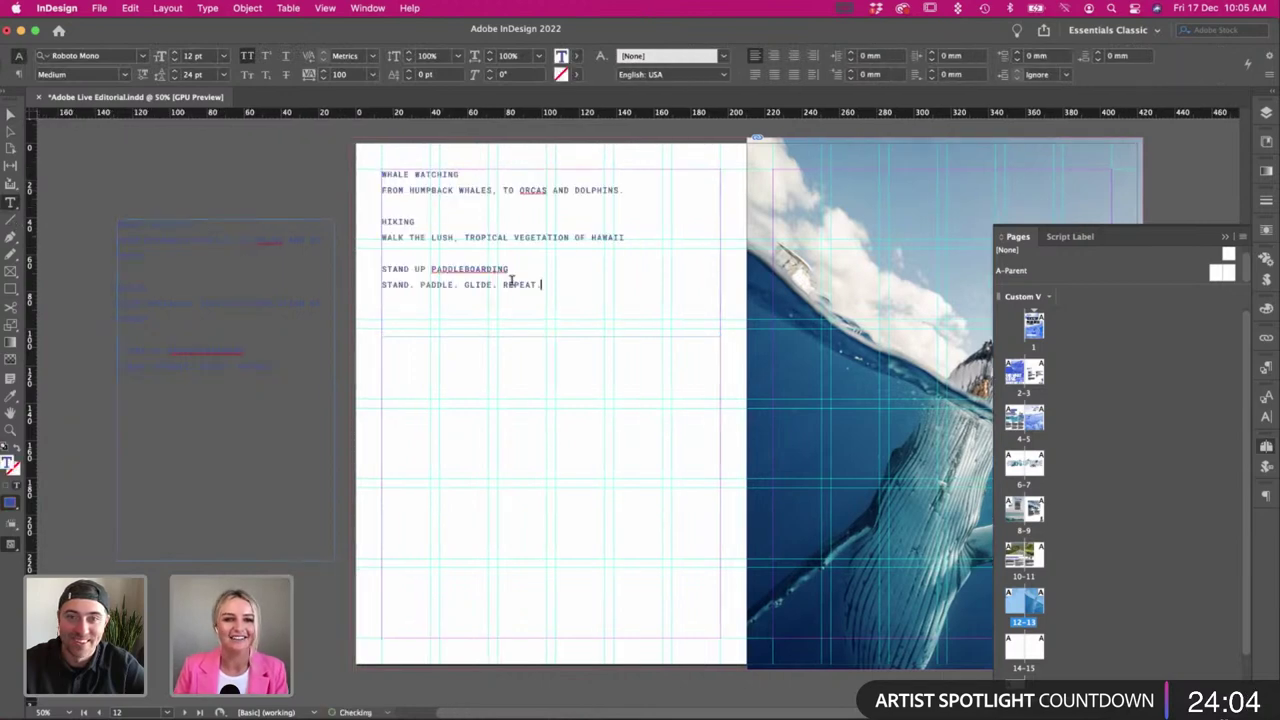
# Set all the Activities text in page 12's frame to 15 pt.
pyautogui.hotkey('ctrl', 'a')
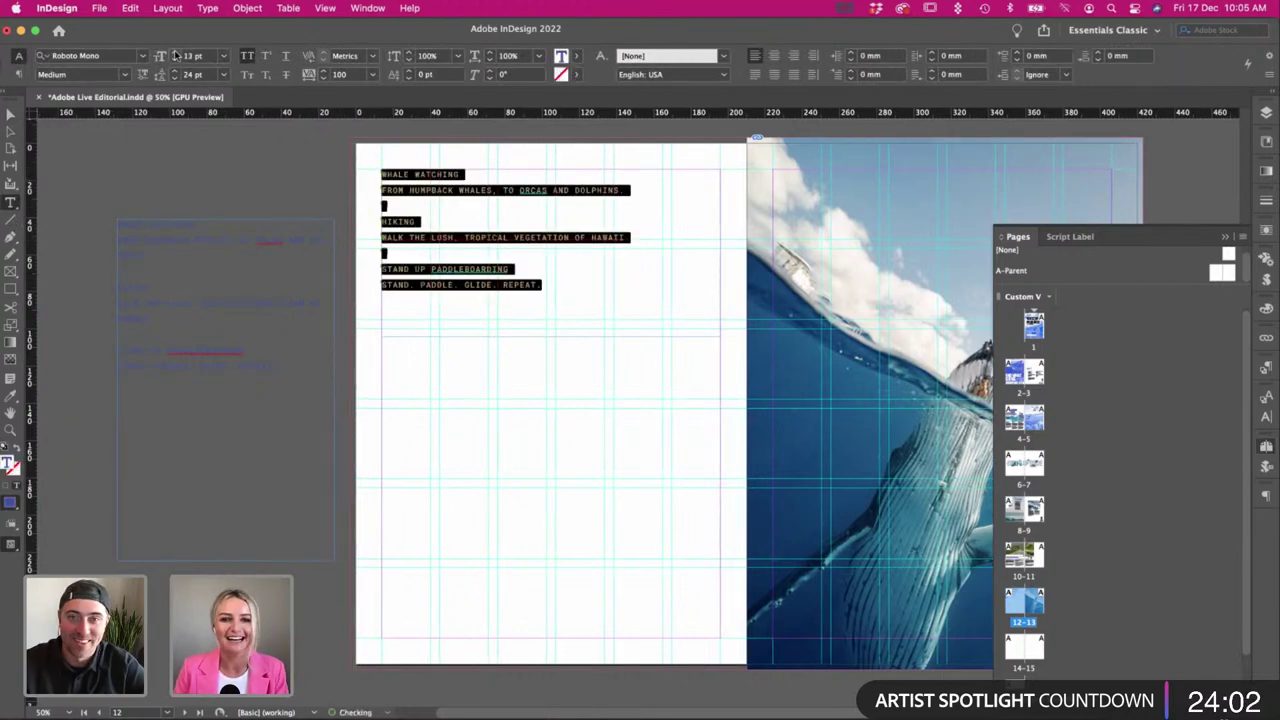
pyautogui.click(175, 52)
pyautogui.click(175, 52)
pyautogui.click(100, 56)
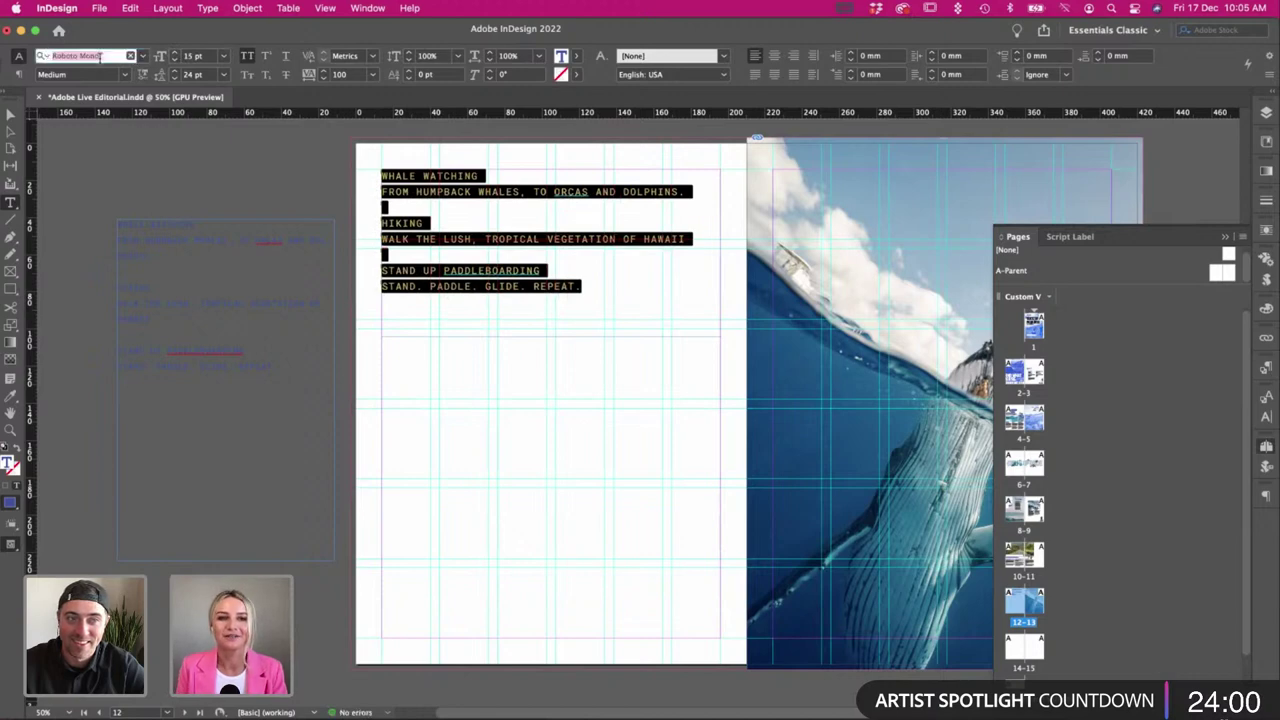
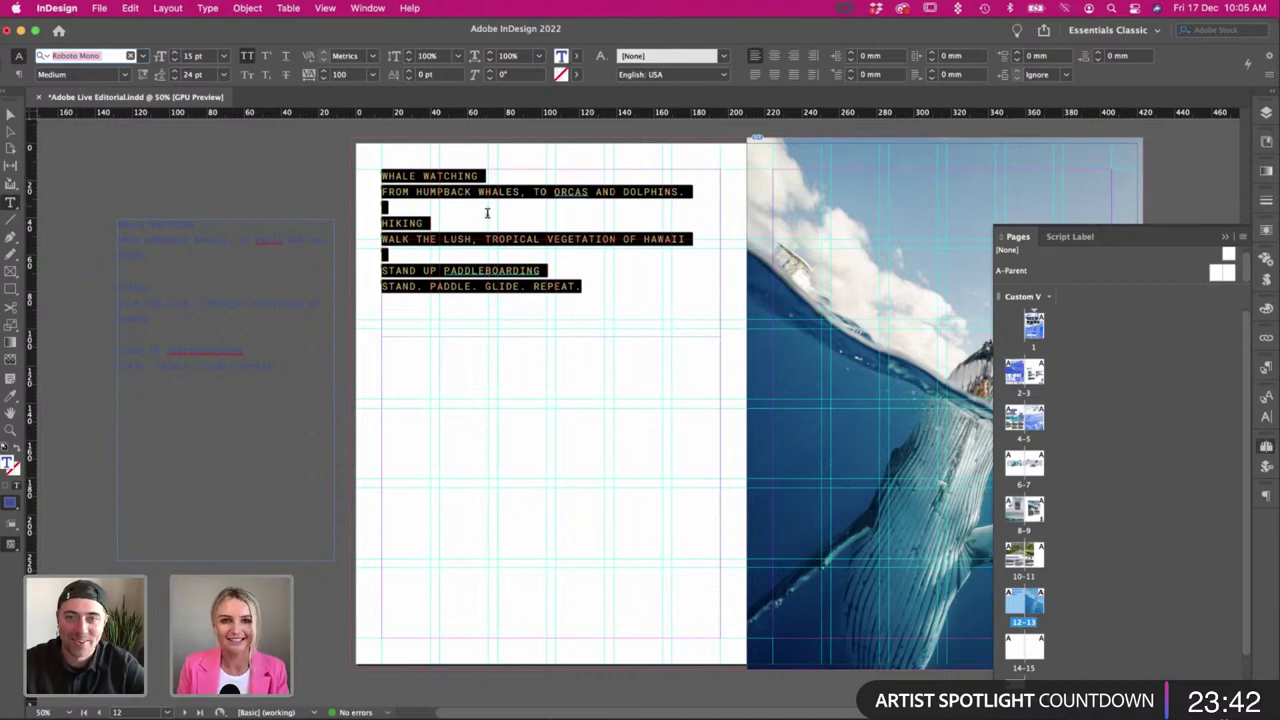
# Replace all the text in page 12's frame with the placeholder "HEADING TO GO HERE".
pyautogui.press('Return')
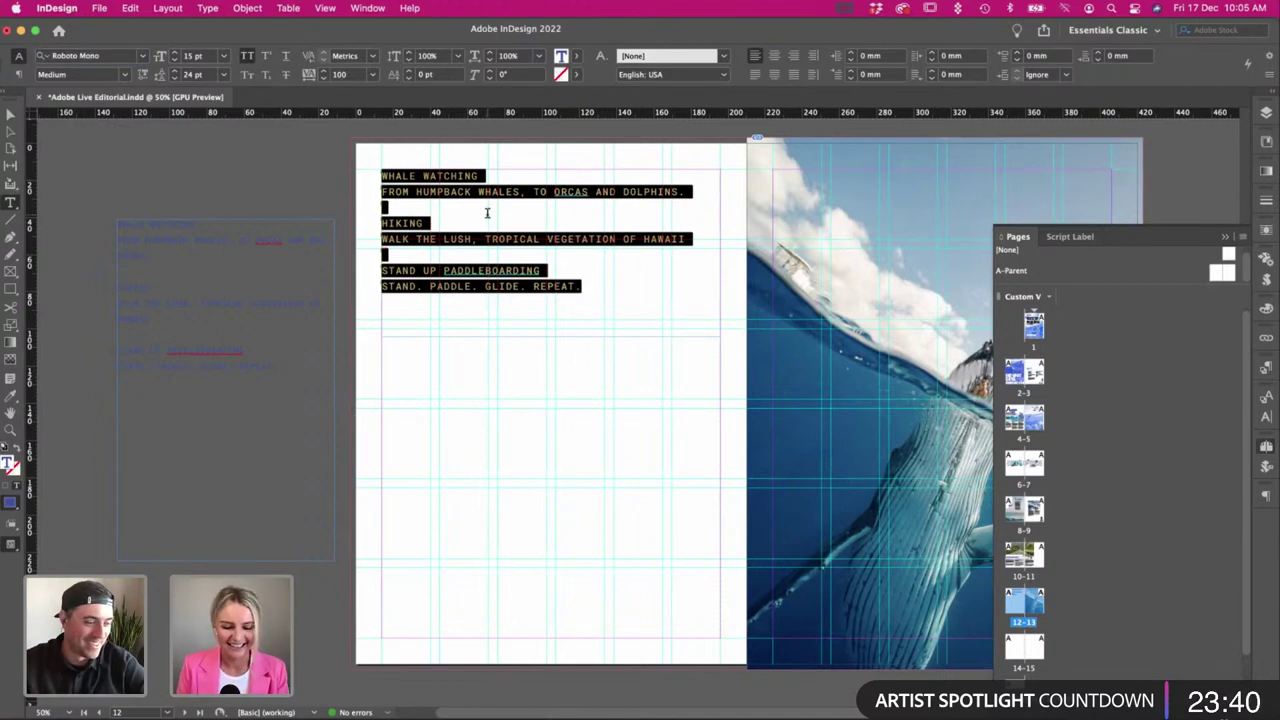
pyautogui.write('HEADING TO')
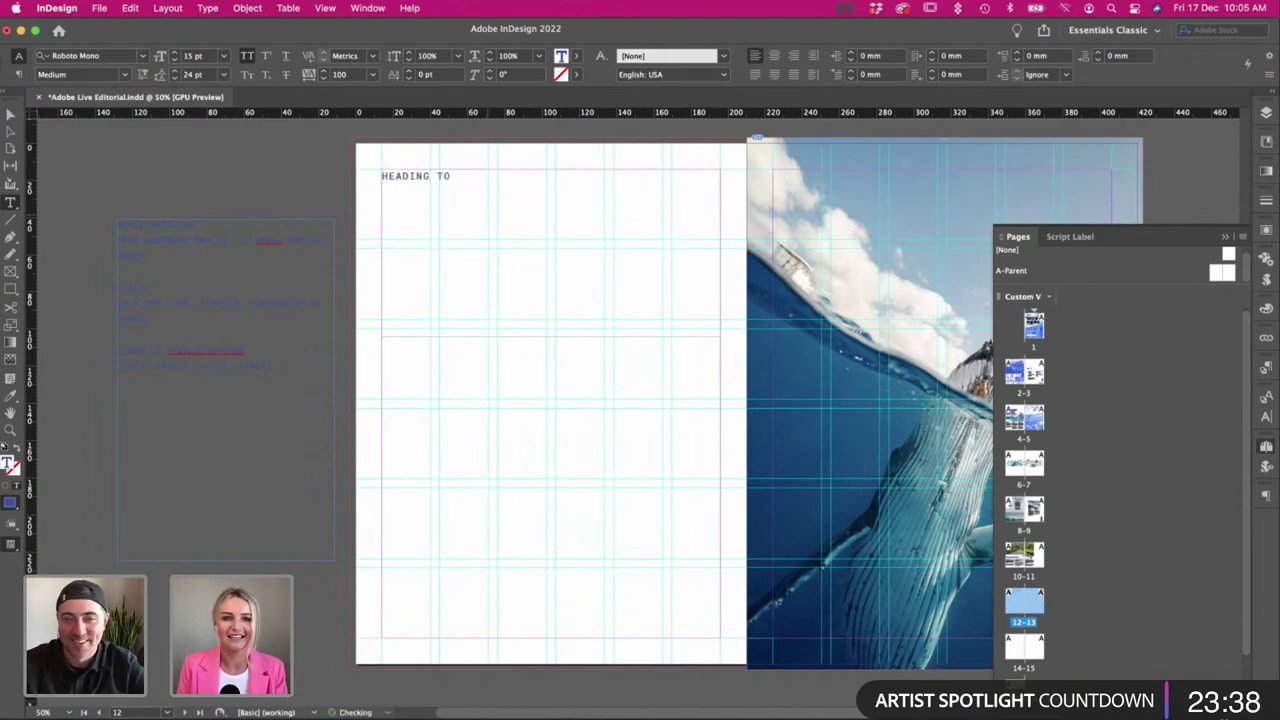
pyautogui.write(' GO HE')
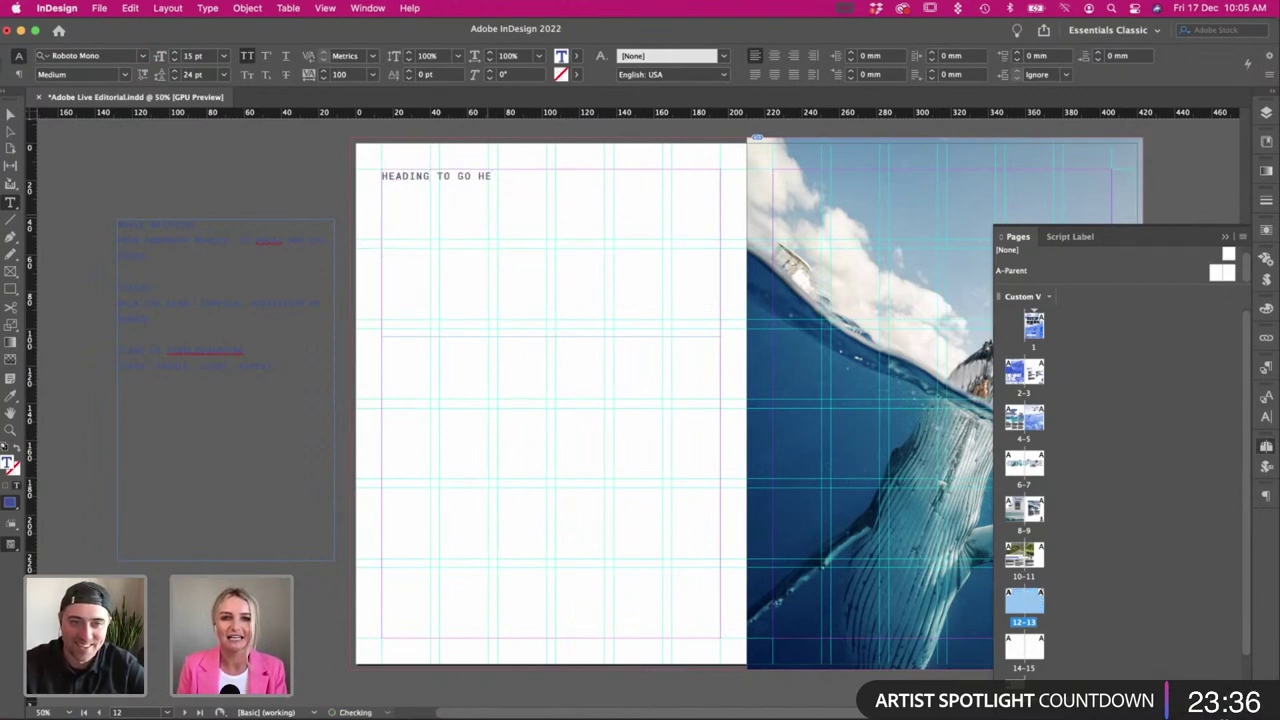
pyautogui.write('ERRE')
# Increase the font size of the whole placeholder heading to 19 pt.
pyautogui.press('super+a')
pyautogui.hscroll(1, 384, 186)
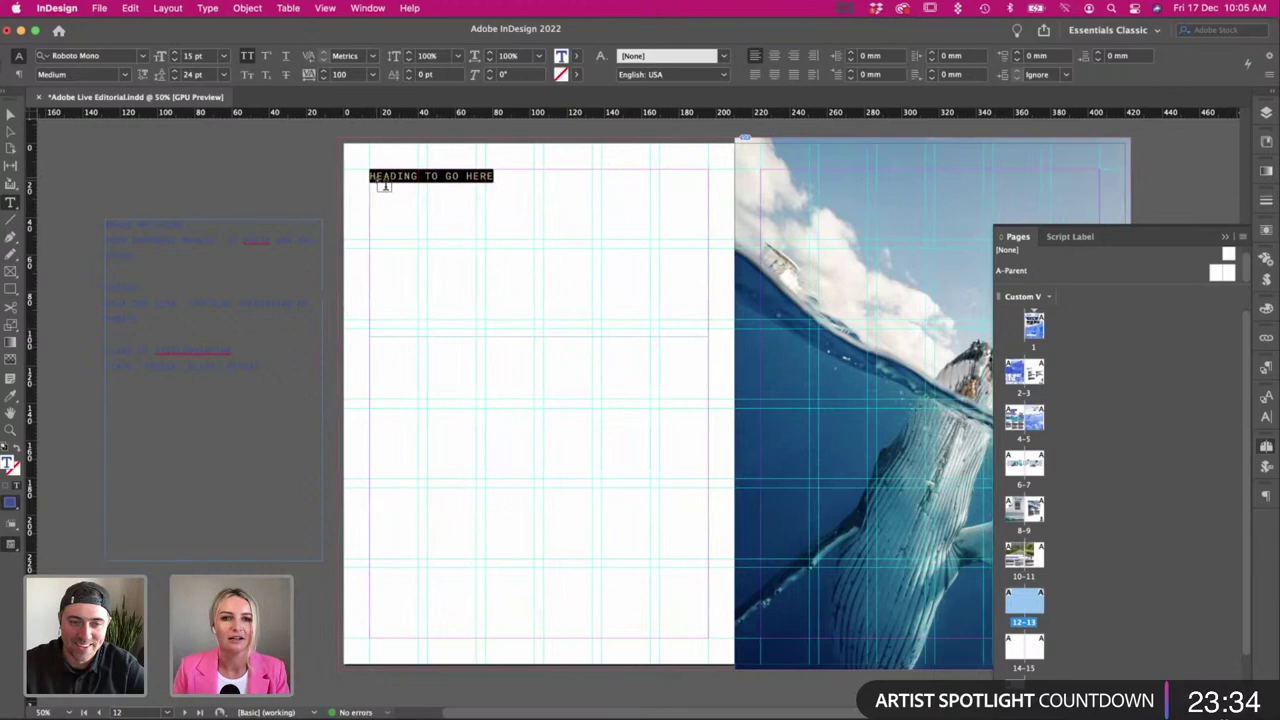
pyautogui.click(174, 53)
pyautogui.click(174, 53)
pyautogui.click(174, 53)
pyautogui.click(174, 53)
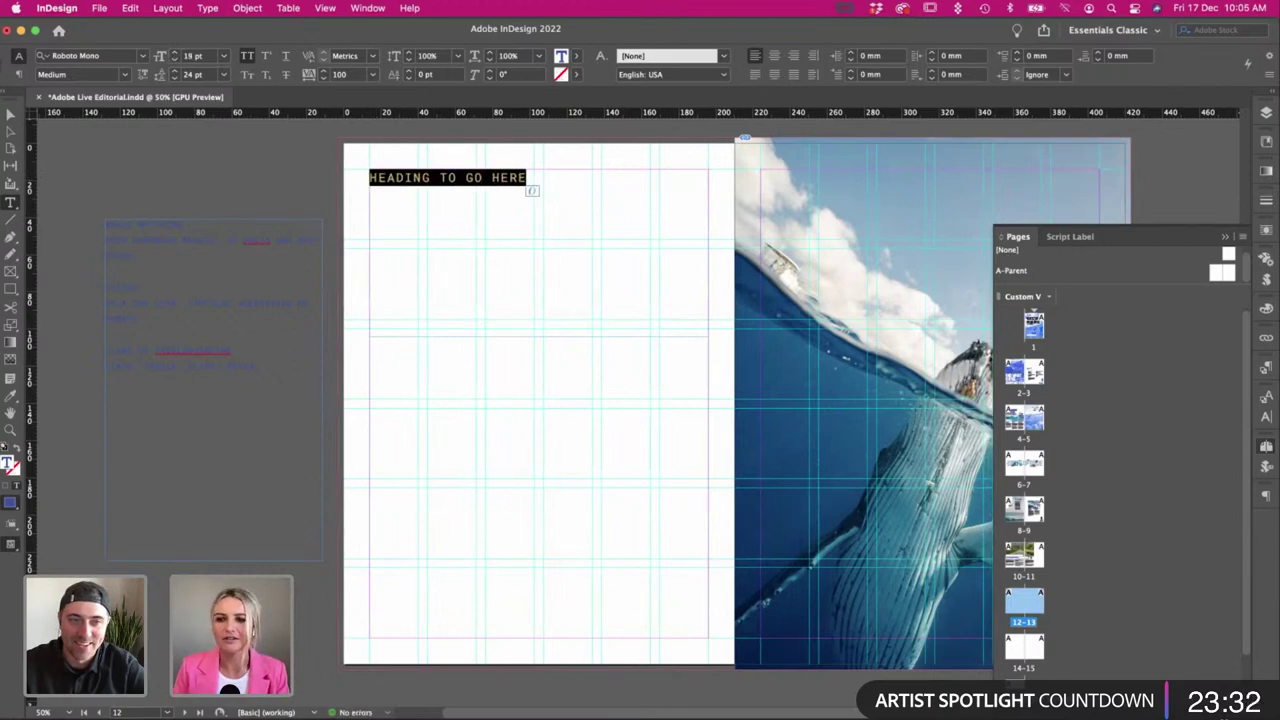
# Try the Body Bold, Body and Subheading paragraph styles on the placeholder heading.
pyautogui.click(1266, 369)
pyautogui.click(1266, 397)
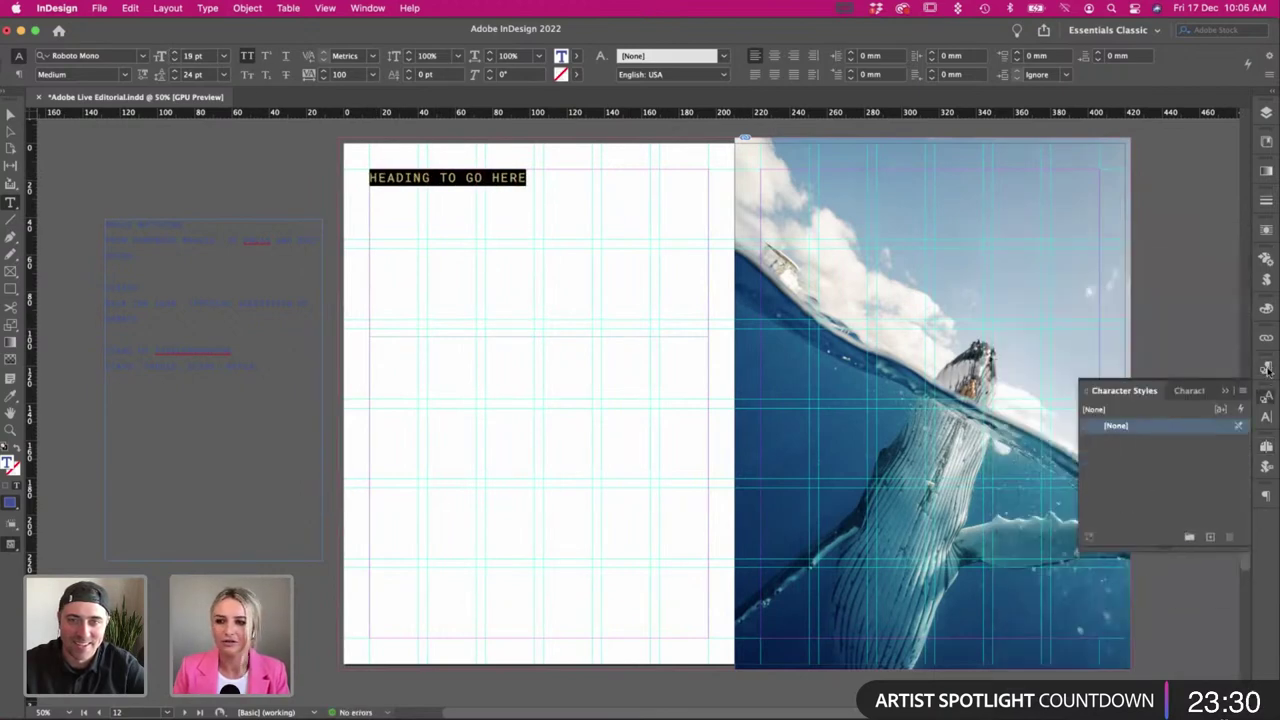
pyautogui.click(1267, 370)
pyautogui.click(1186, 491)
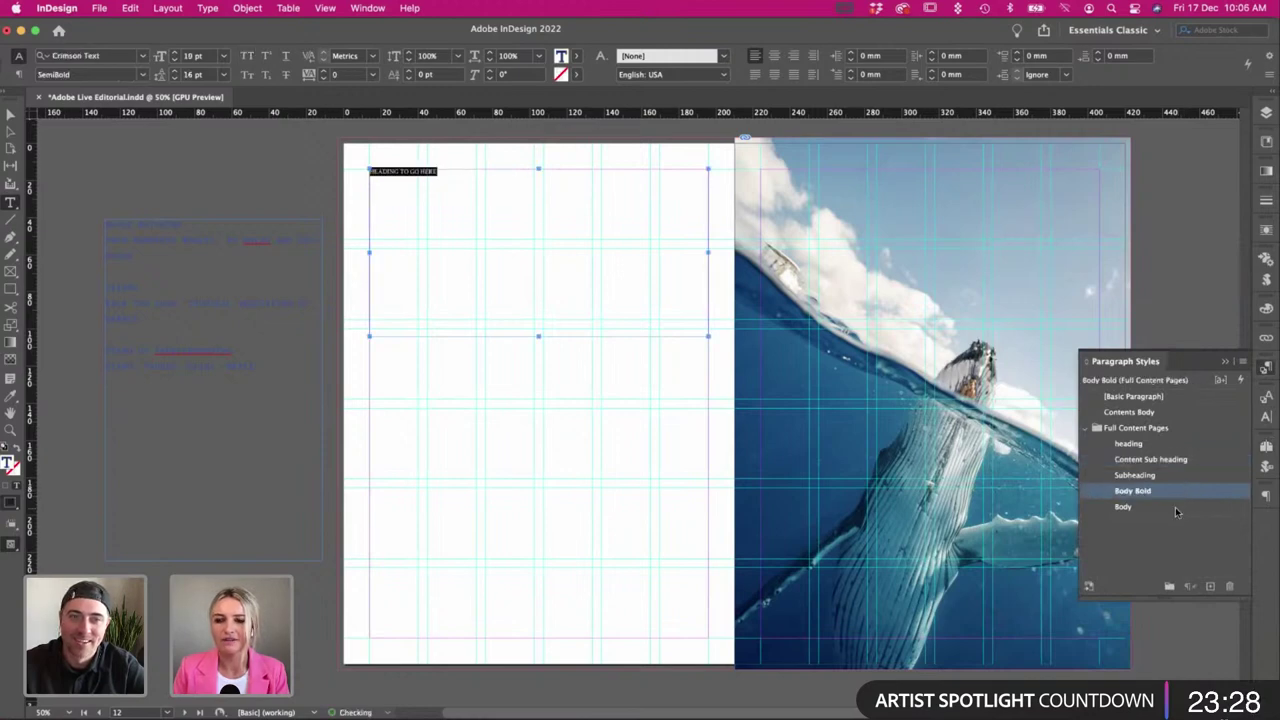
pyautogui.click(1175, 507)
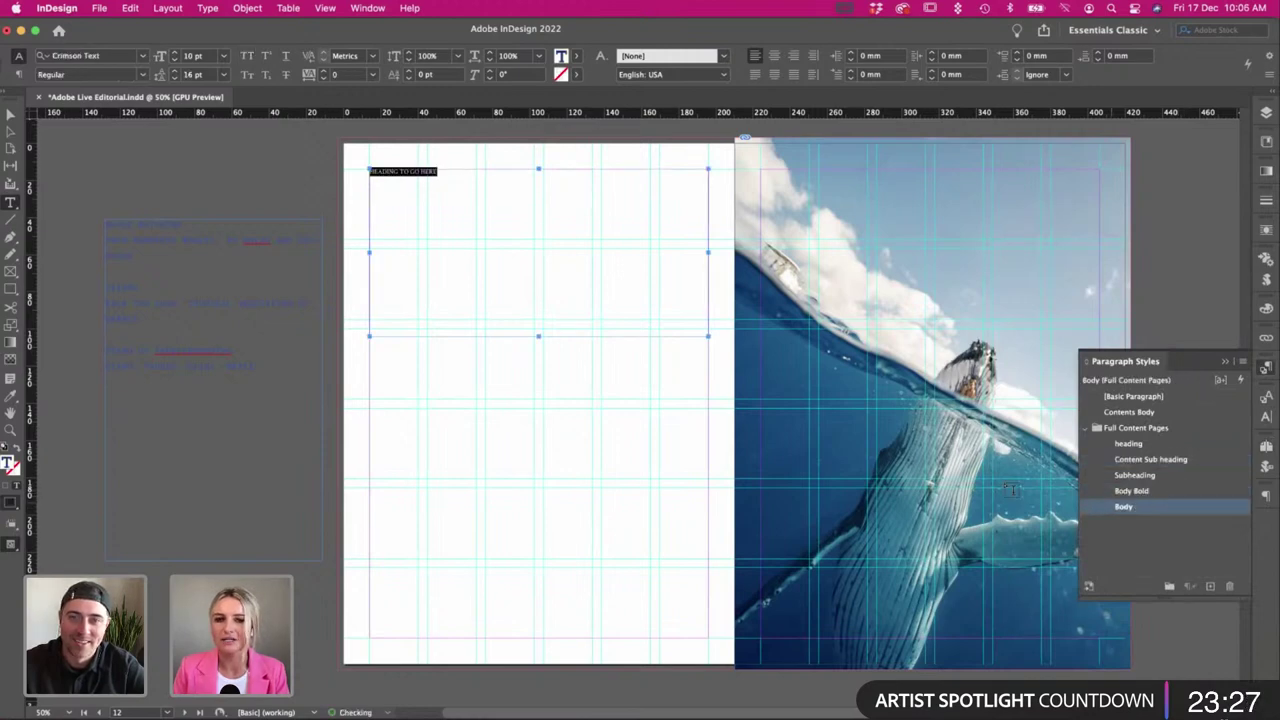
pyautogui.click(1167, 476)
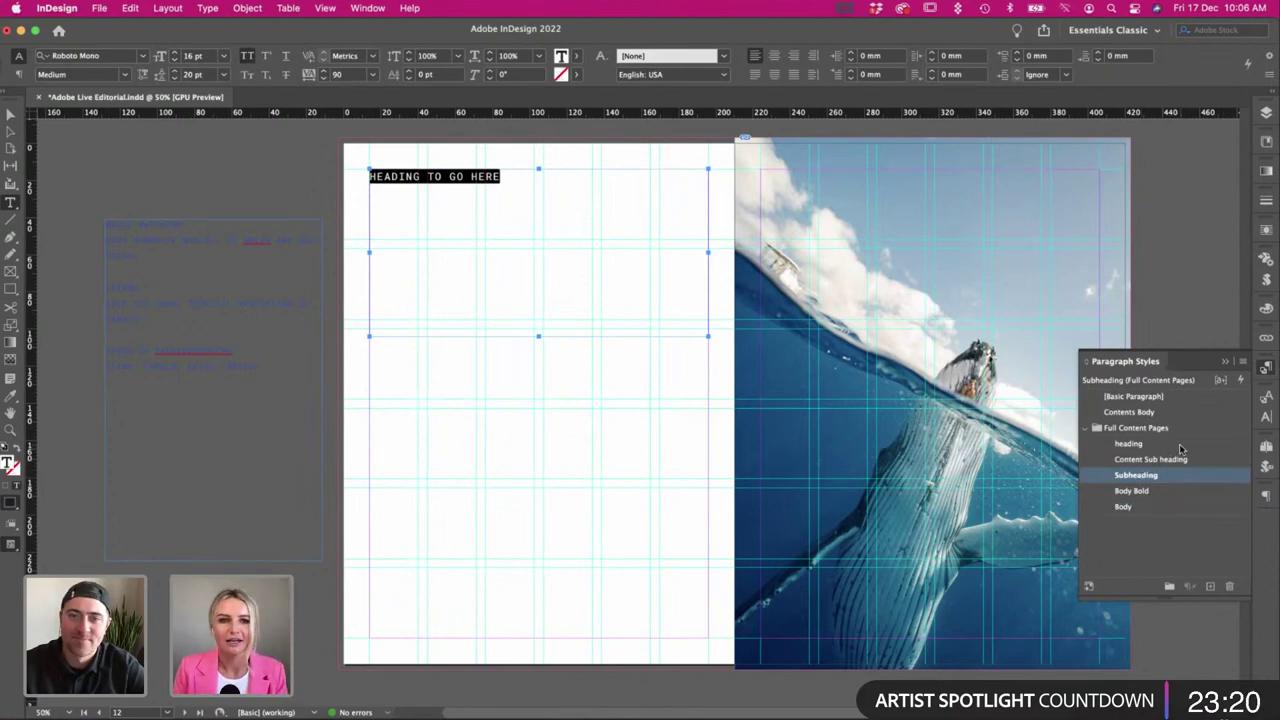
pyautogui.click(11, 115)
pyautogui.doubleClick(483, 187)
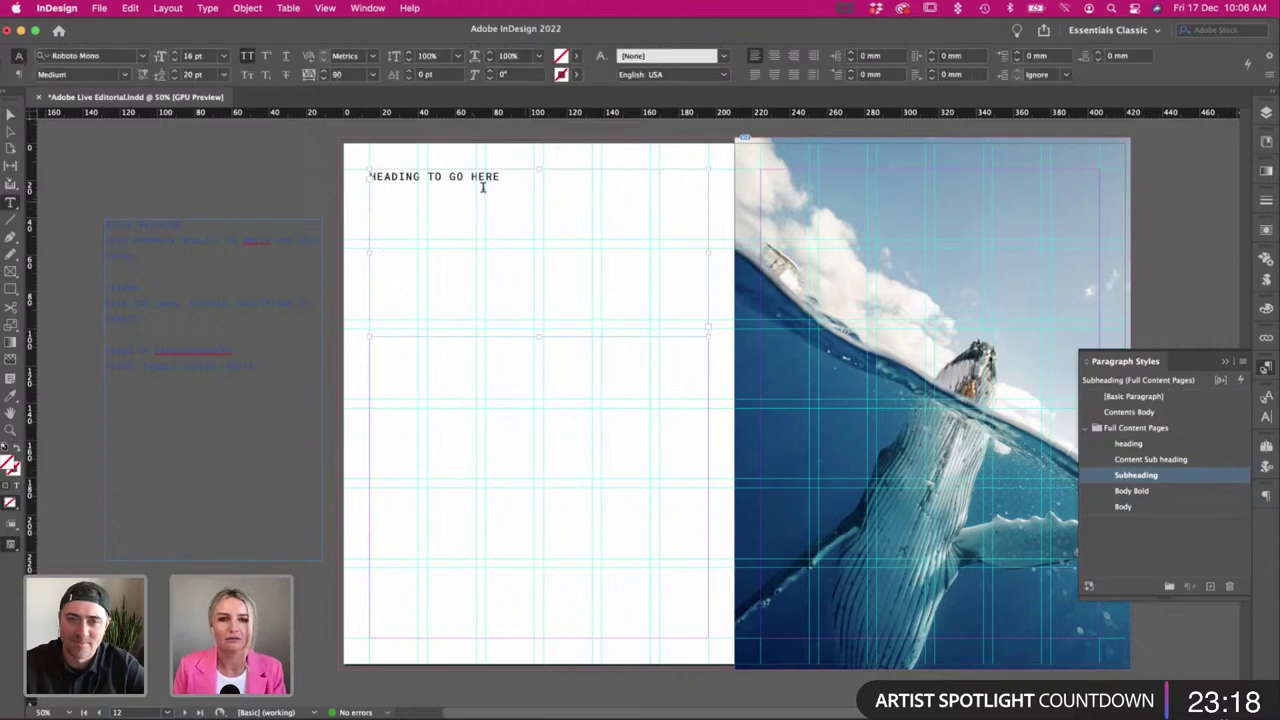
pyautogui.tripleClick(483, 188)
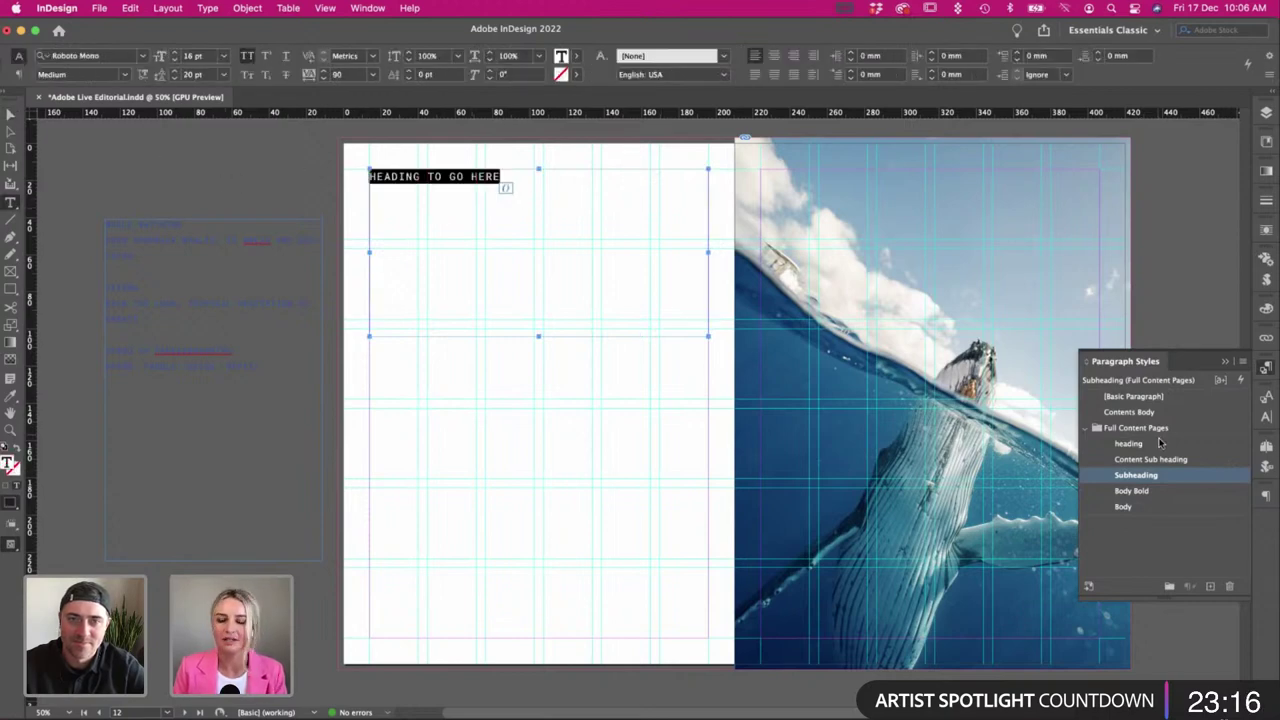
pyautogui.click(1172, 492)
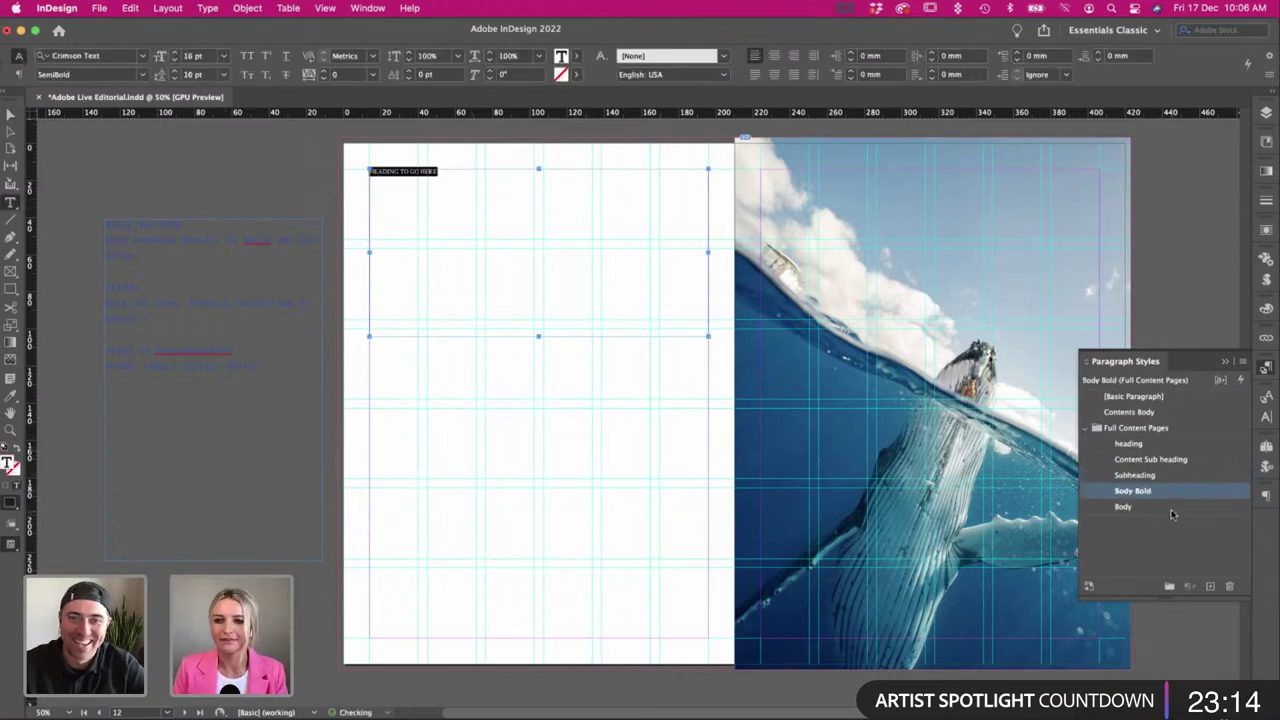
pyautogui.click(1173, 508)
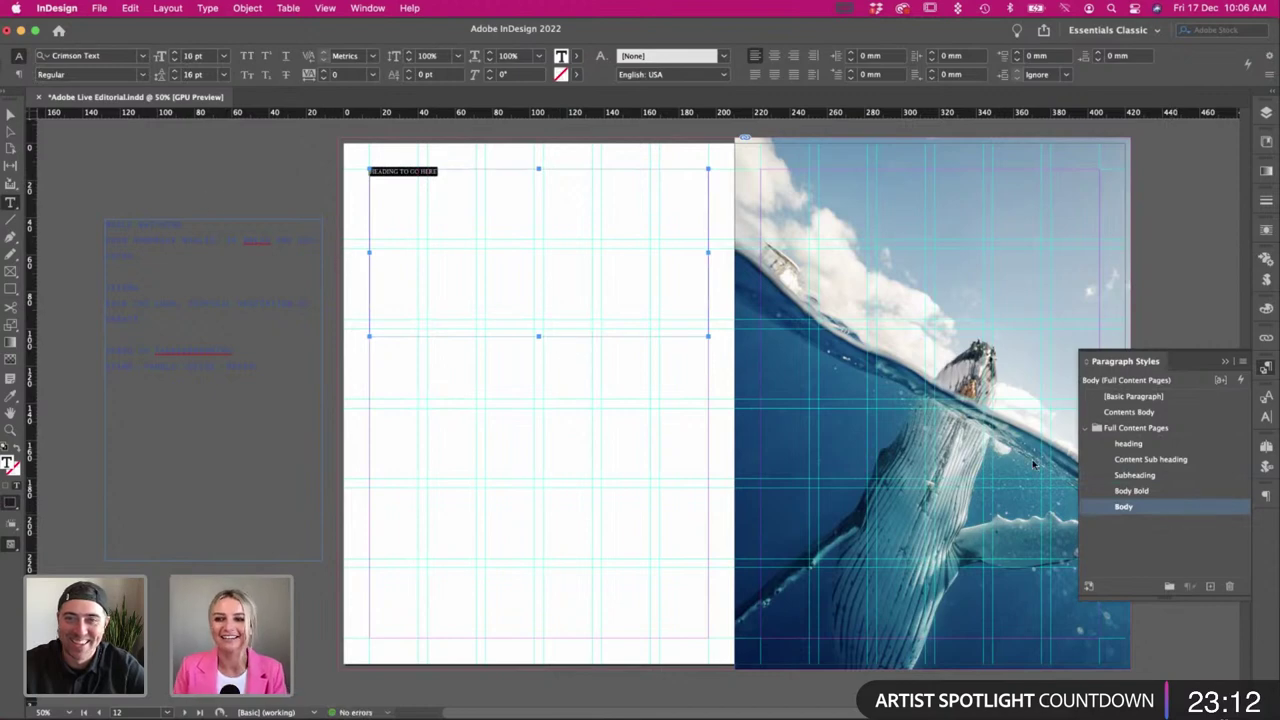
# Apply the heading paragraph style to the placeholder and shorten its frame to fit the single line of text.
pyautogui.click(1150, 443)
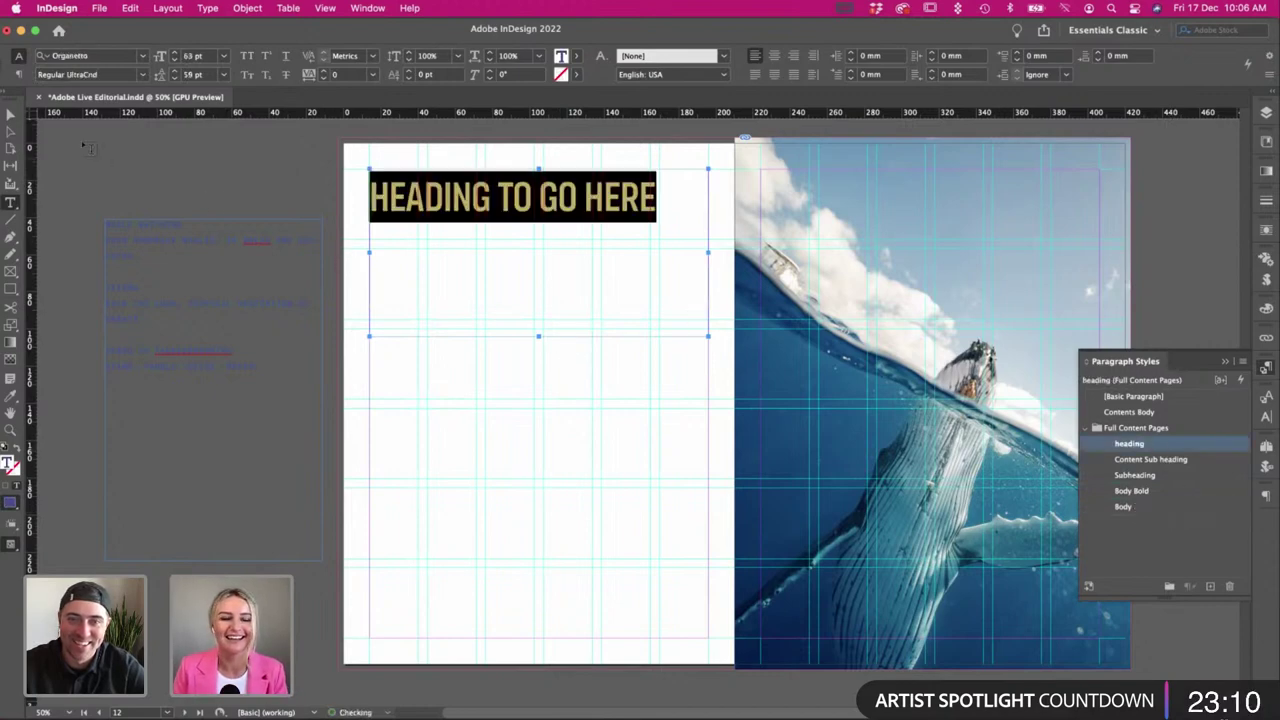
pyautogui.press('Escape')
pyautogui.moveTo(540, 336); pyautogui.dragTo(538, 217)
pyautogui.hscroll(3, 430, 315)
pyautogui.click(423, 322)
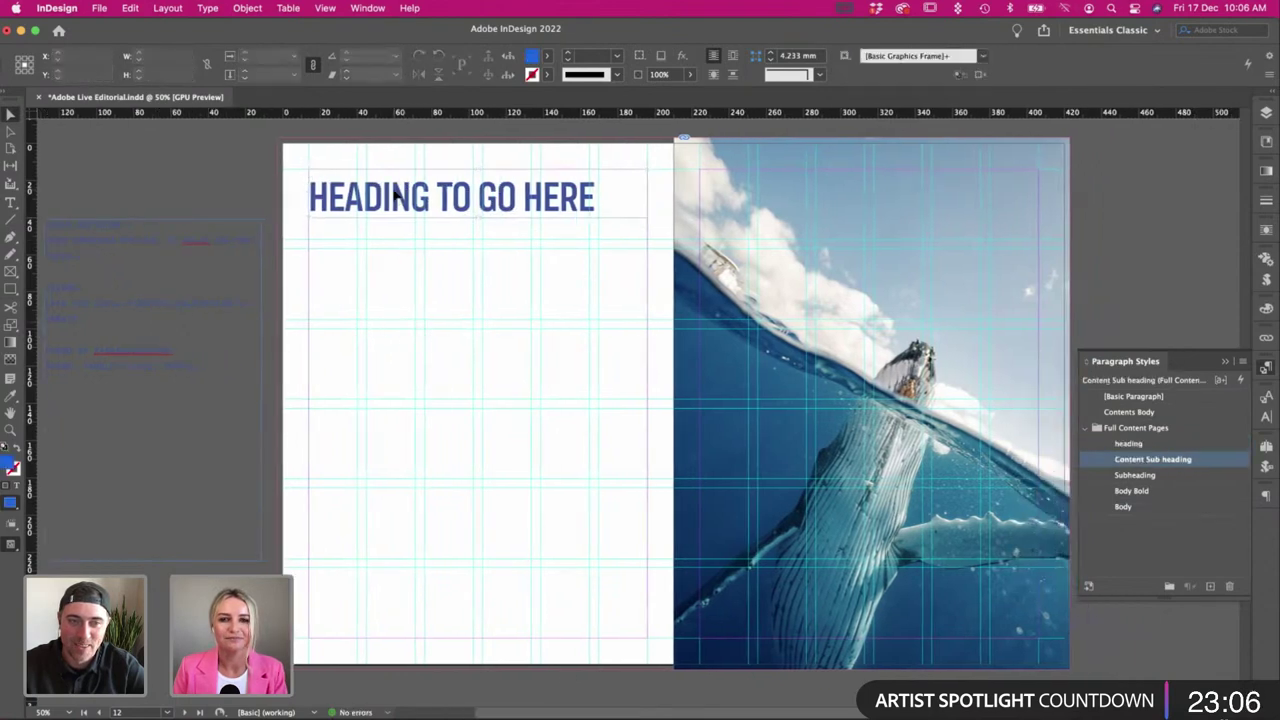
pyautogui.click(196, 270)
pyautogui.hscroll(-2, 440, 300)
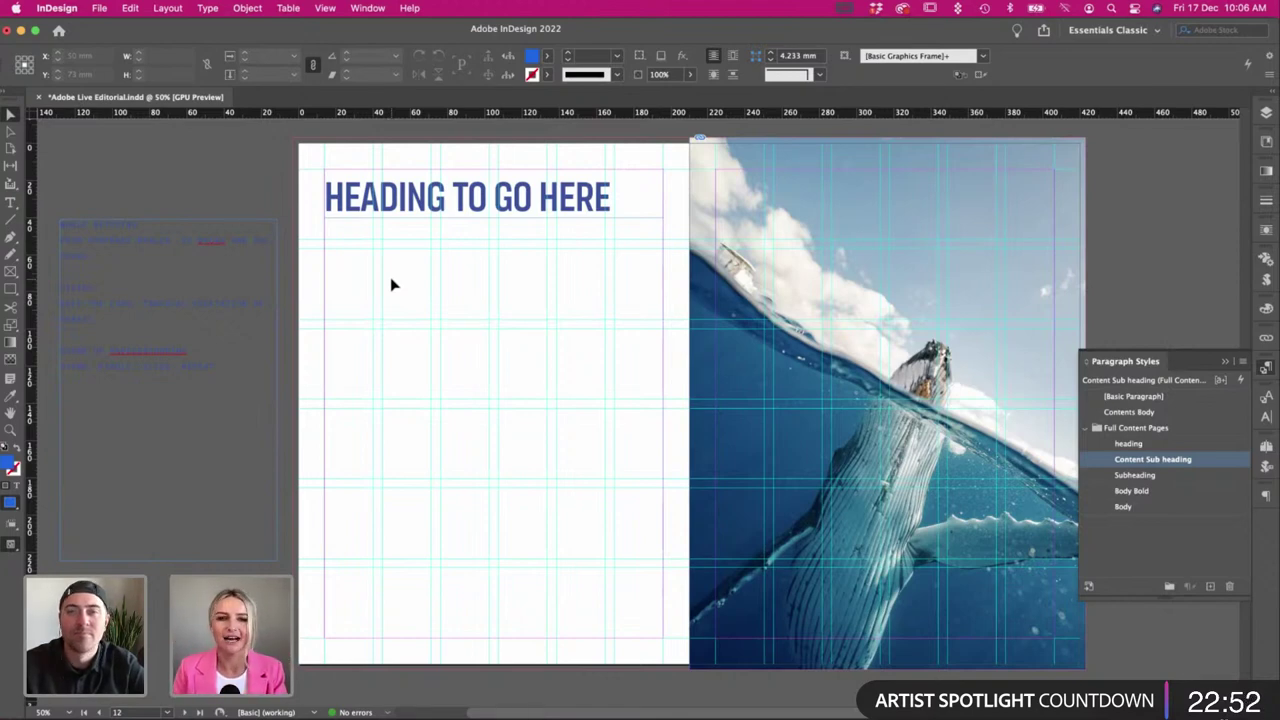
# Draw a text frame about 182 mm wide and 101 mm high below the heading, spanning page 12's margins.
pyautogui.click(465, 205)
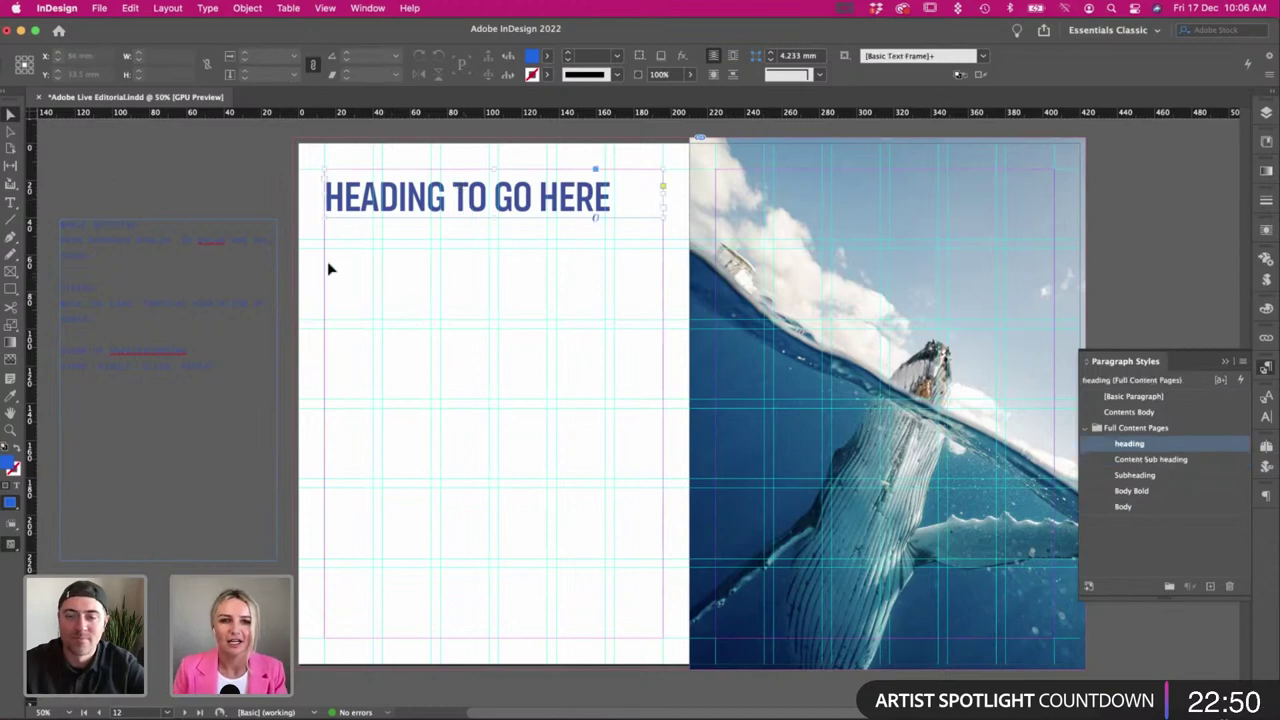
pyautogui.click(324, 265)
pyautogui.press('t')
pyautogui.moveTo(328, 242); pyautogui.dragTo(663, 427)
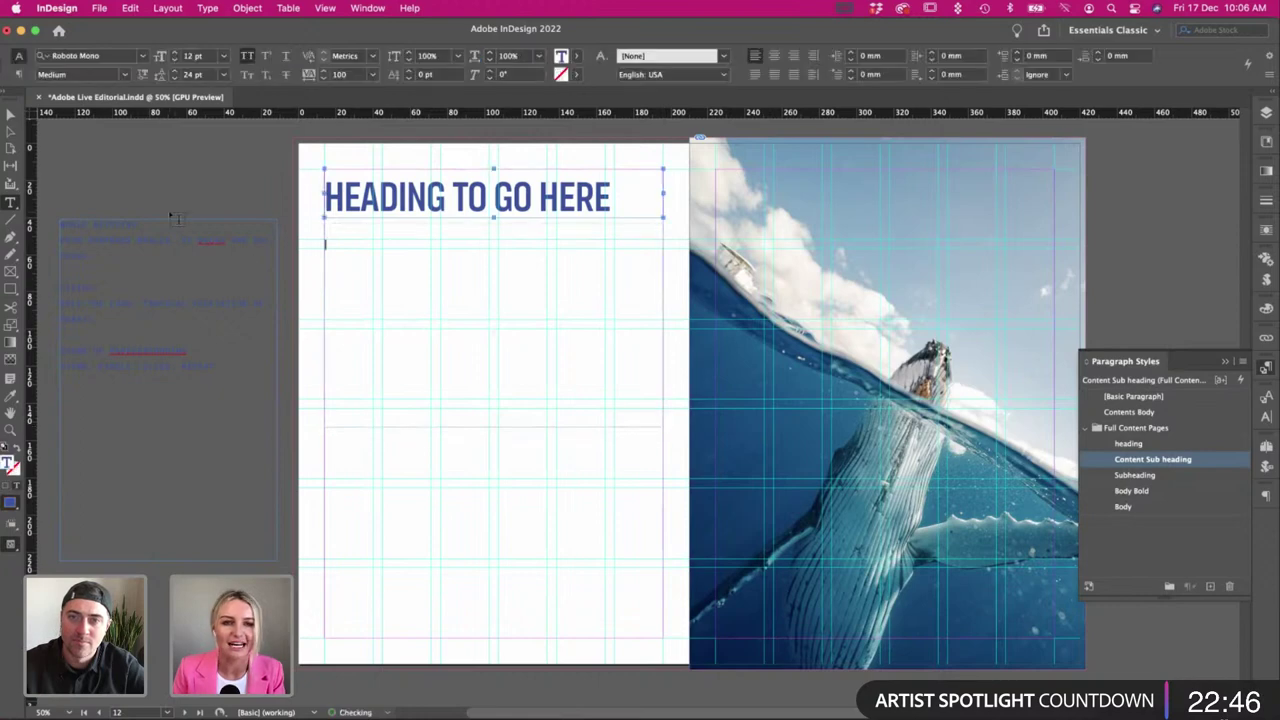
# Enter the placeholder "SUB HEADING TO GO SUB HEADING" in the new frame below the heading.
pyautogui.tripleClick(112, 251)
pyautogui.hscroll(-3, 112, 251)
pyautogui.click(553, 256)
pyautogui.write('s')
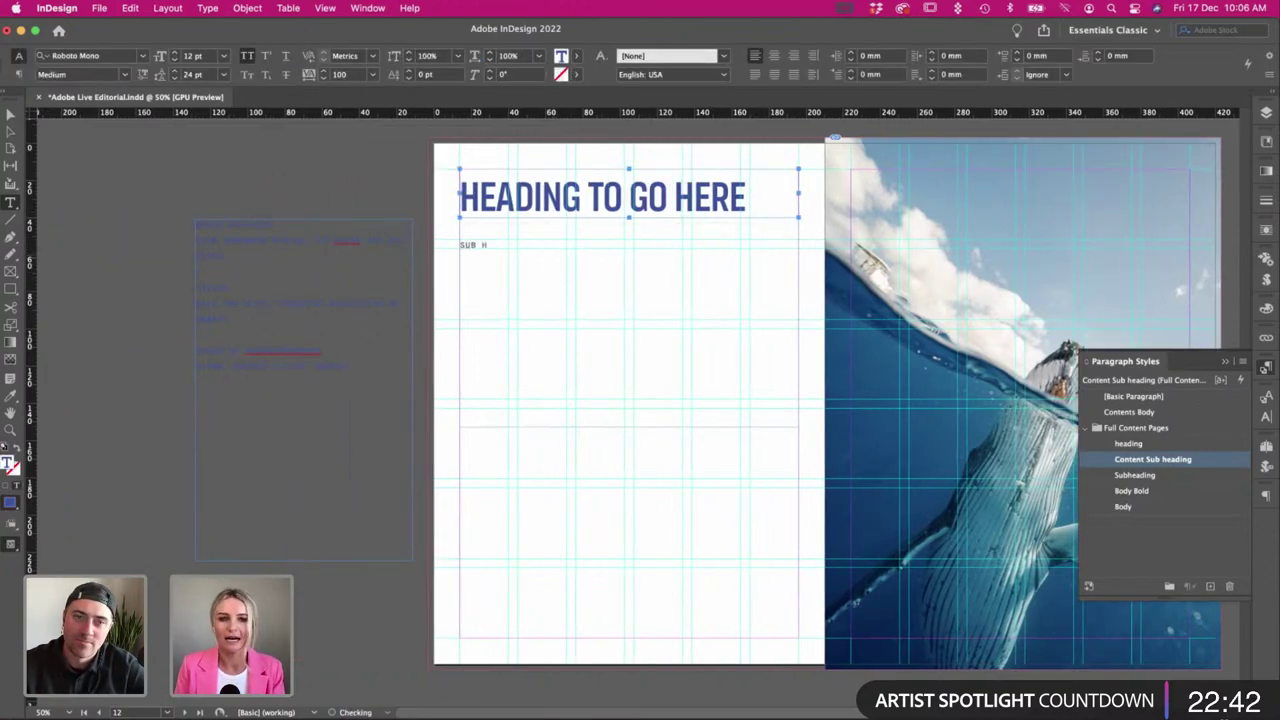
pyautogui.hscroll(3, 640, 400)
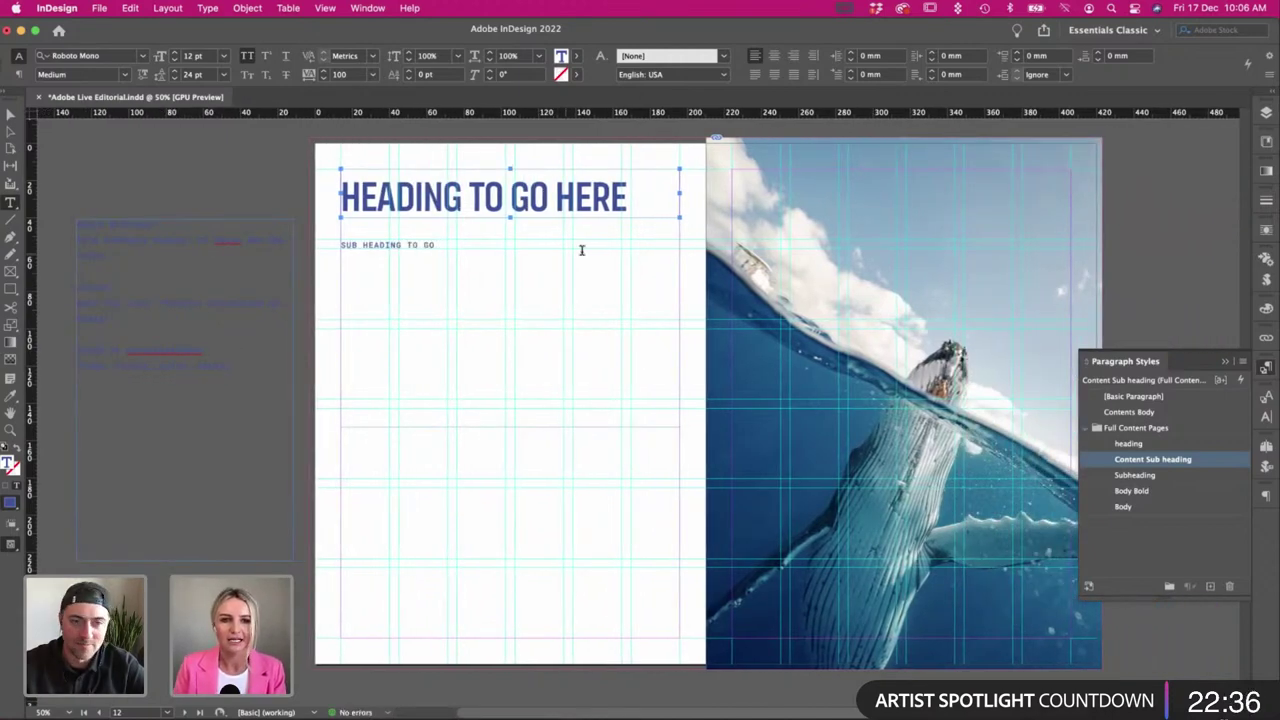
pyautogui.write('NG')
# Apply the Subheading paragraph style to the whole subheading placeholder.
pyautogui.press('super+a')
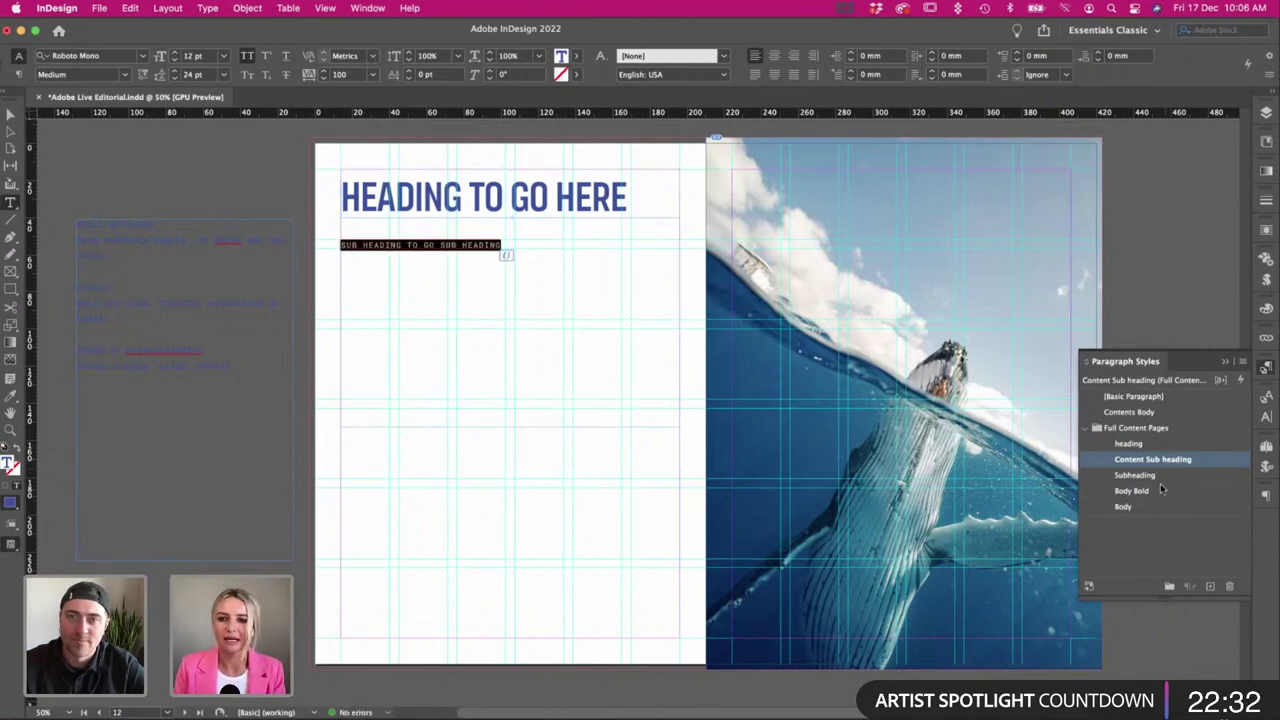
pyautogui.click(1164, 480)
pyautogui.click(10, 115)
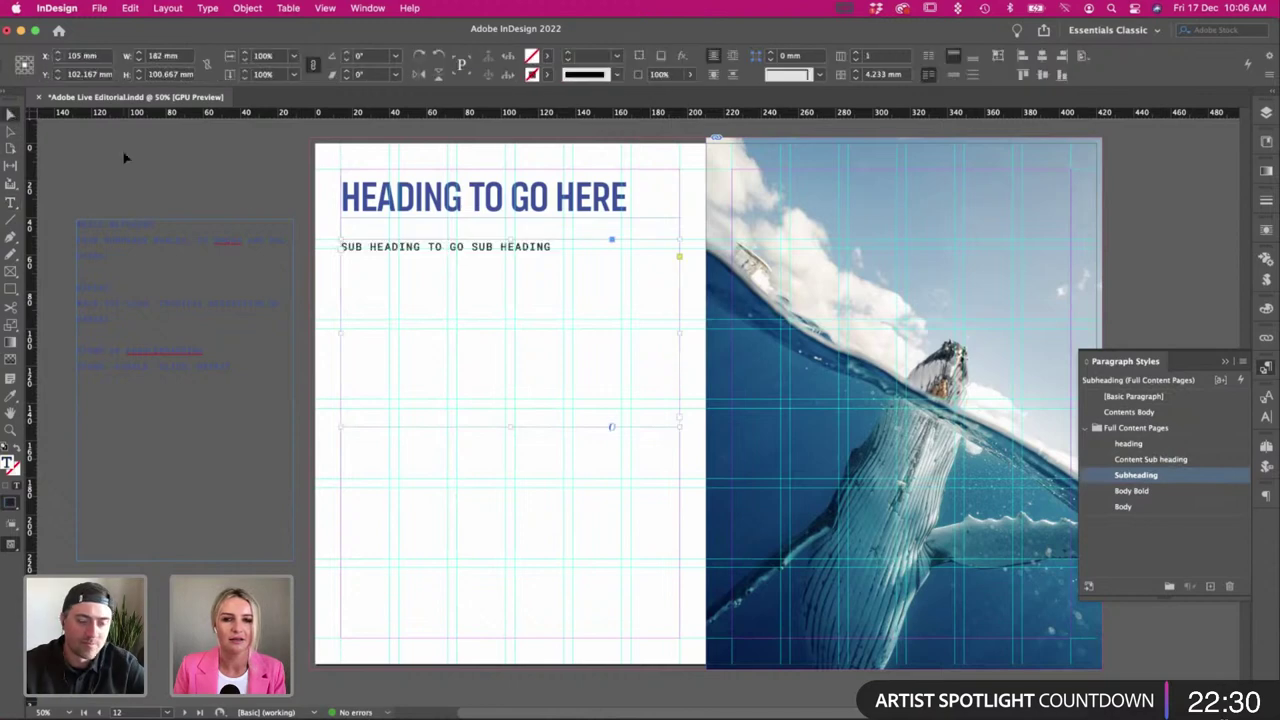
pyautogui.click(126, 158)
# Shorten the subheading frame to about 7.5 mm high and place it directly beneath the heading frame.
pyautogui.moveTo(410, 258); pyautogui.dragTo(411, 244)
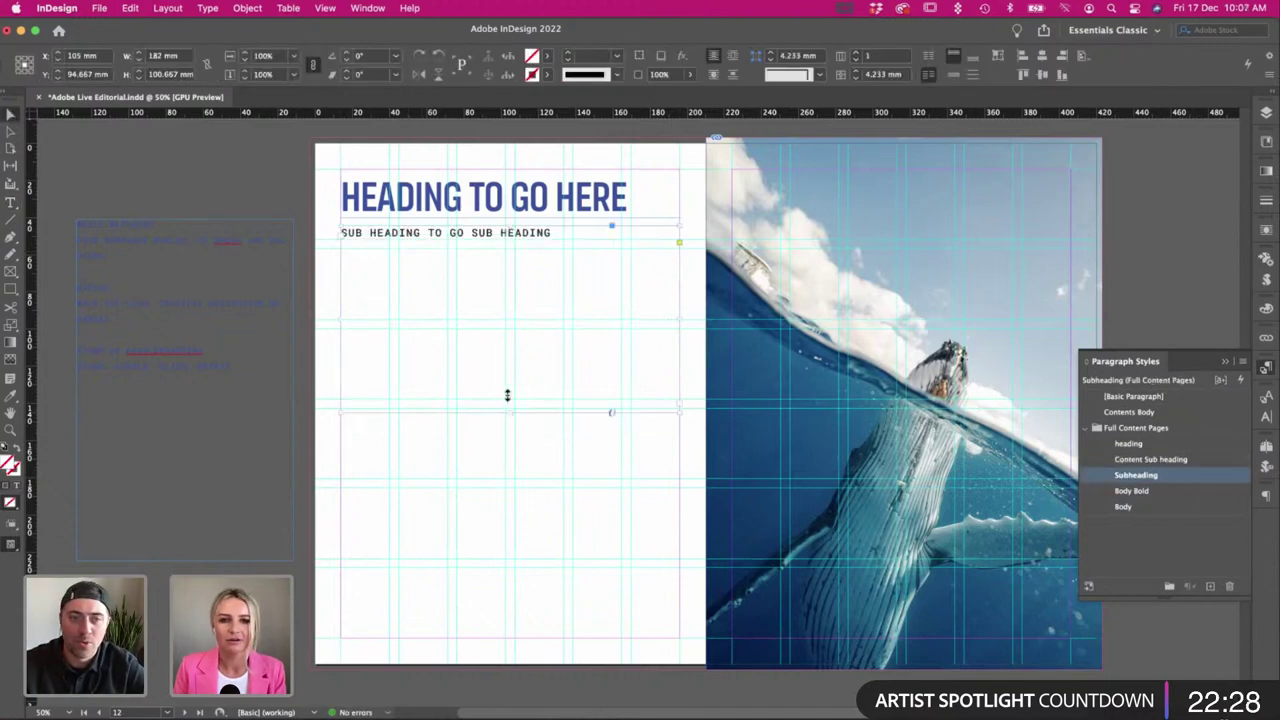
pyautogui.moveTo(507, 395); pyautogui.dragTo(435, 240)
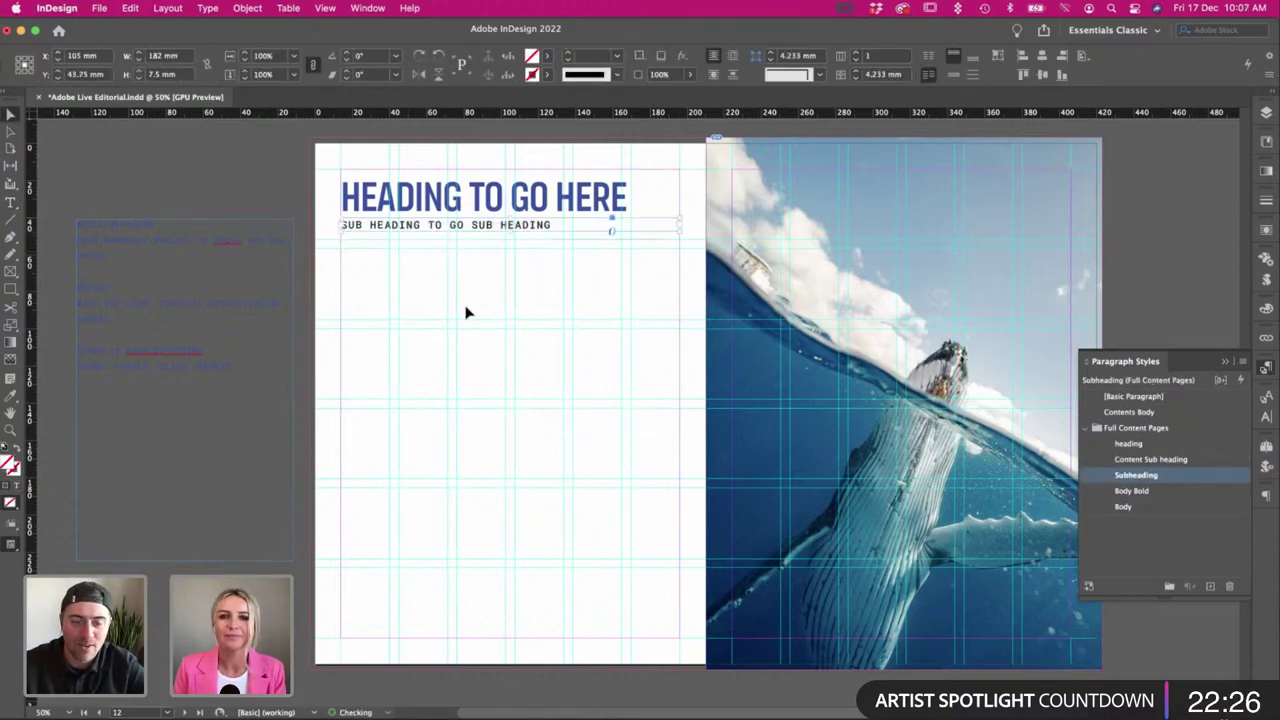
pyautogui.click(465, 313)
pyautogui.hscroll(2, 465, 313)
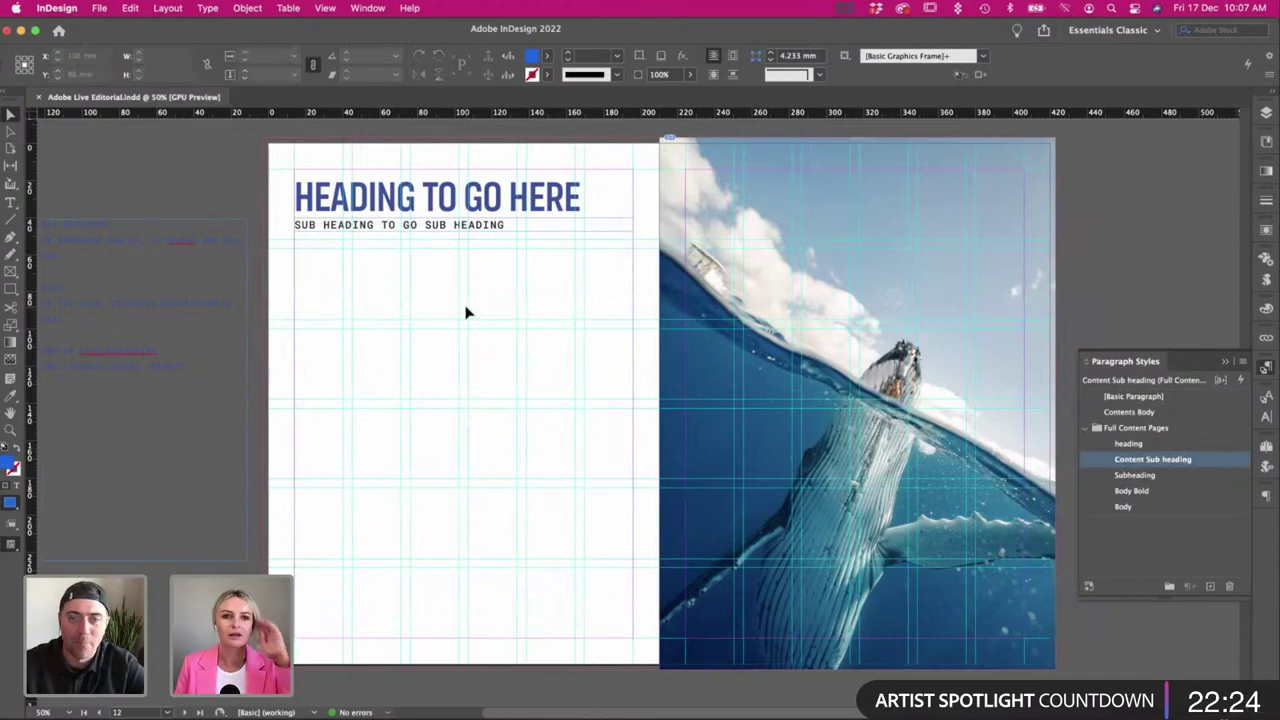
# Move the heading and subheading up together so the heading's letters meet the top margin, and briefly preview the spread without guides.
pyautogui.hscroll(-2, 465, 313)
pyautogui.moveTo(406, 257); pyautogui.dragTo(382, 209)
pyautogui.click(431, 294)
pyautogui.press('w')
pyautogui.press('w')
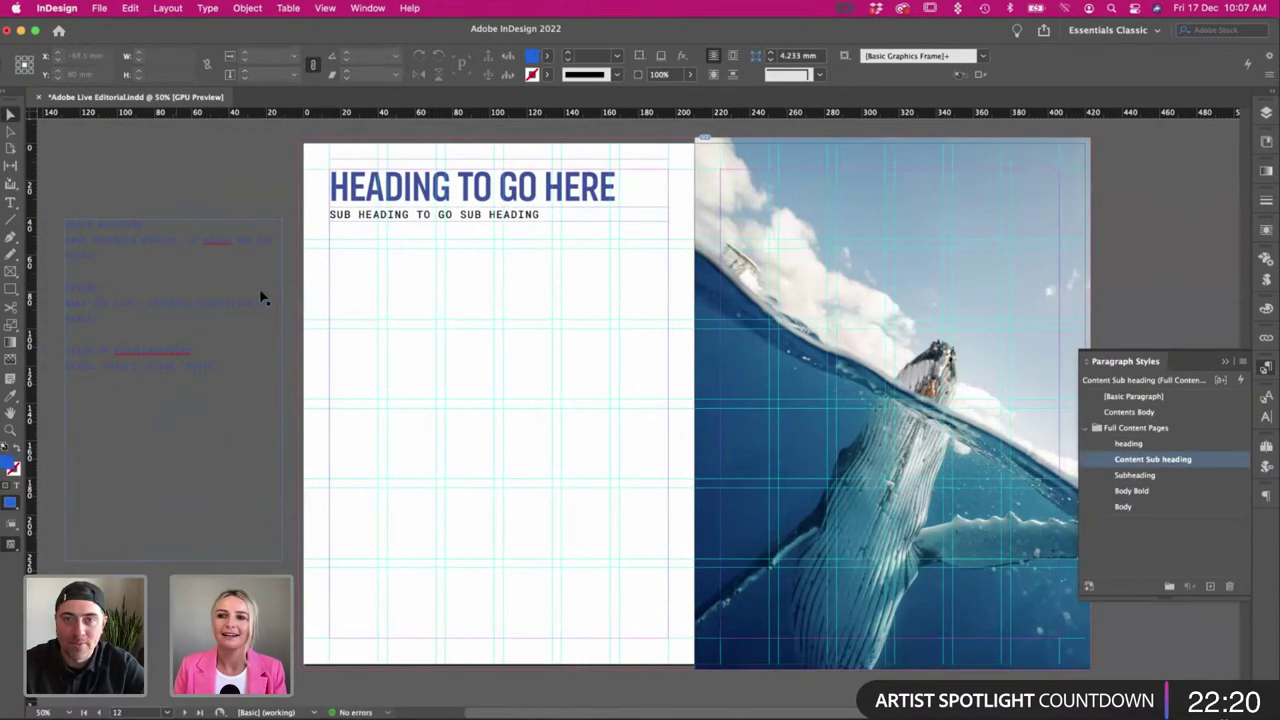
# Draw a blue square frame about 57 mm wide below the subheading and duplicate it twice, stepping the copies evenly down across the page.
pyautogui.press('t')
pyautogui.press('v')
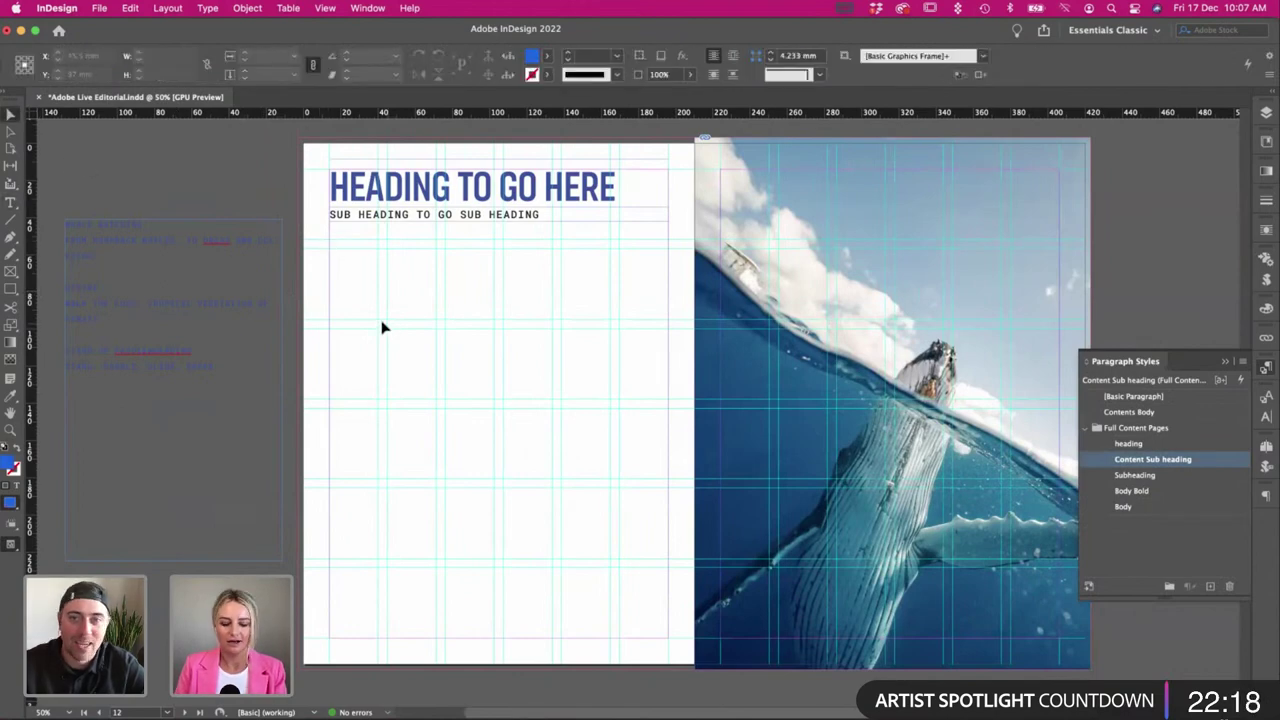
pyautogui.moveTo(331, 250); pyautogui.dragTo(436, 356)
pyautogui.moveTo(410, 308); pyautogui.dragTo(595, 420)
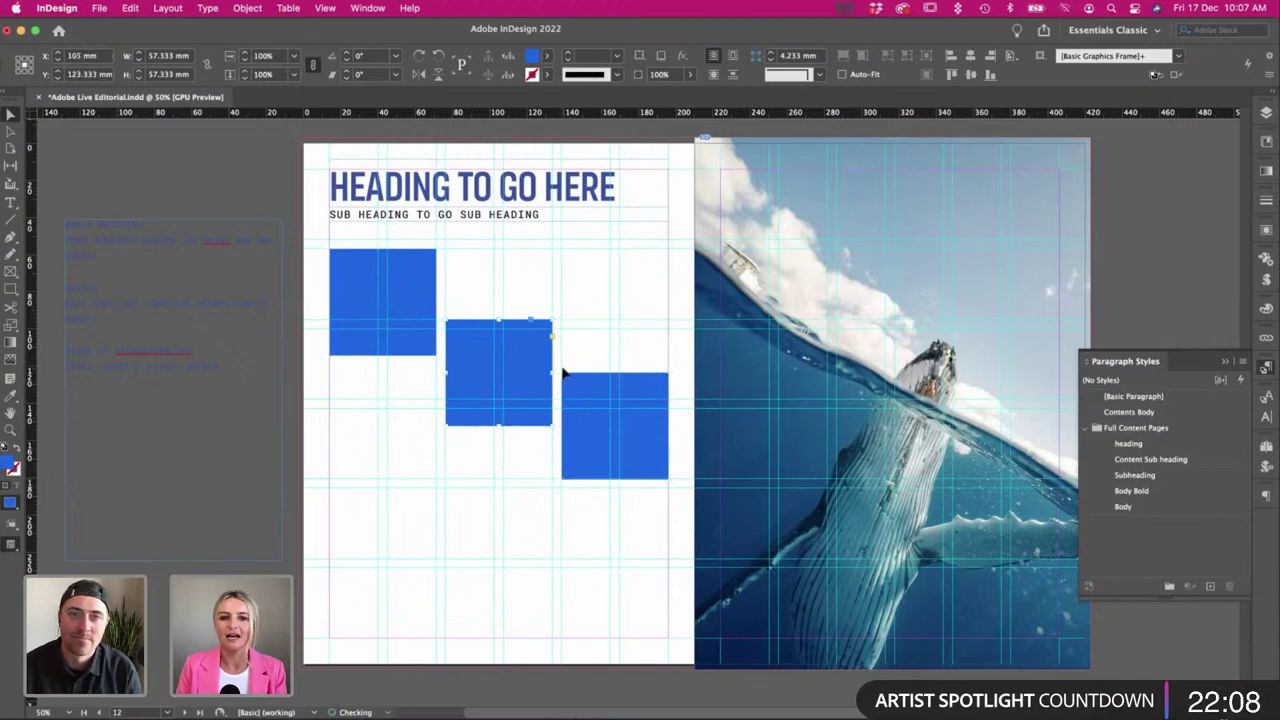
pyautogui.moveTo(490, 290); pyautogui.dragTo(597, 463)
pyautogui.moveTo(565, 415); pyautogui.dragTo(565, 397)
pyautogui.click(491, 274)
pyautogui.hscroll(-3, 491, 274)
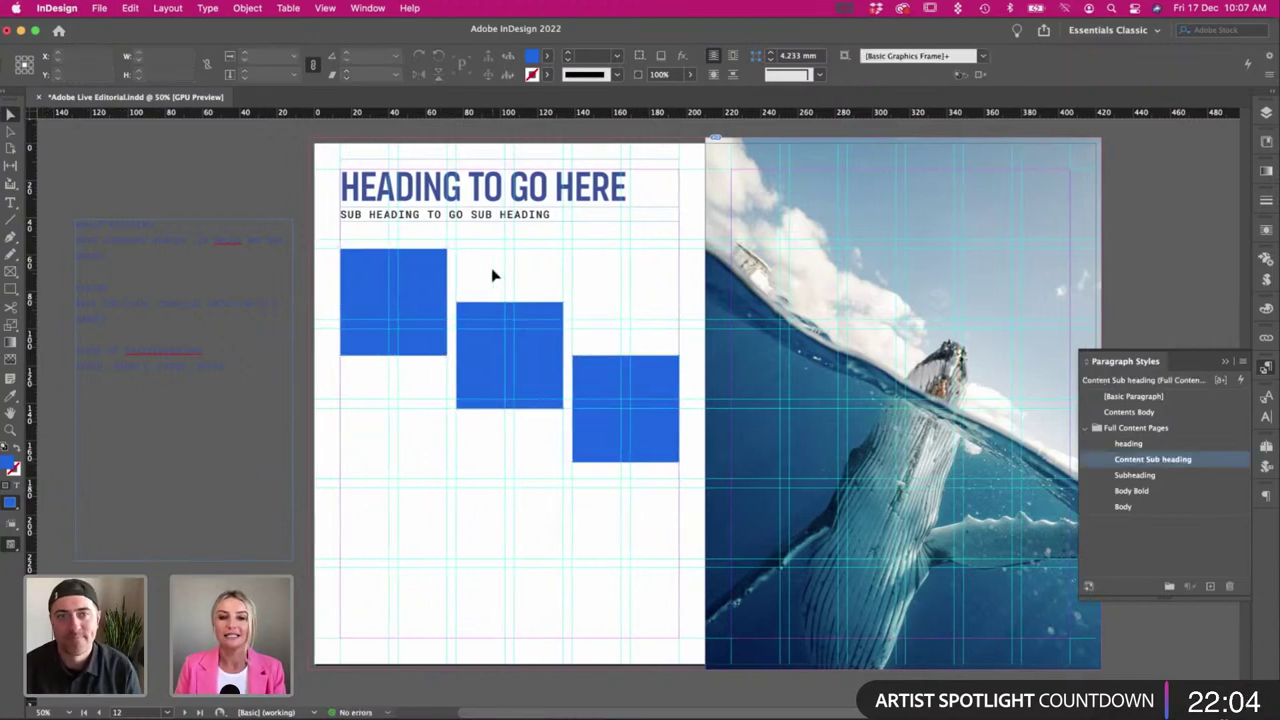
# Switch to Finder, preview the haoxi-wang photo in the whale watching folder, and move the window clear of the blue frames.
pyautogui.press('super+Tab')
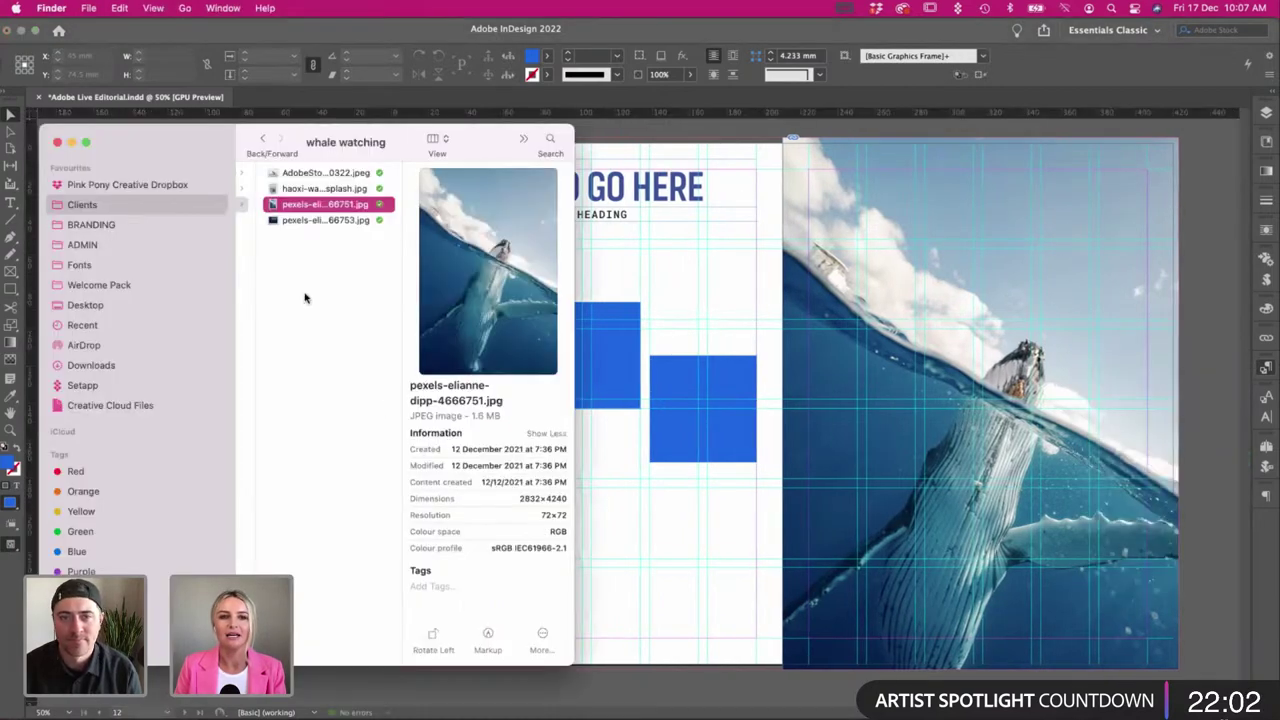
pyautogui.hscroll(-3, 306, 298)
pyautogui.moveTo(210, 135); pyautogui.dragTo(200, 136)
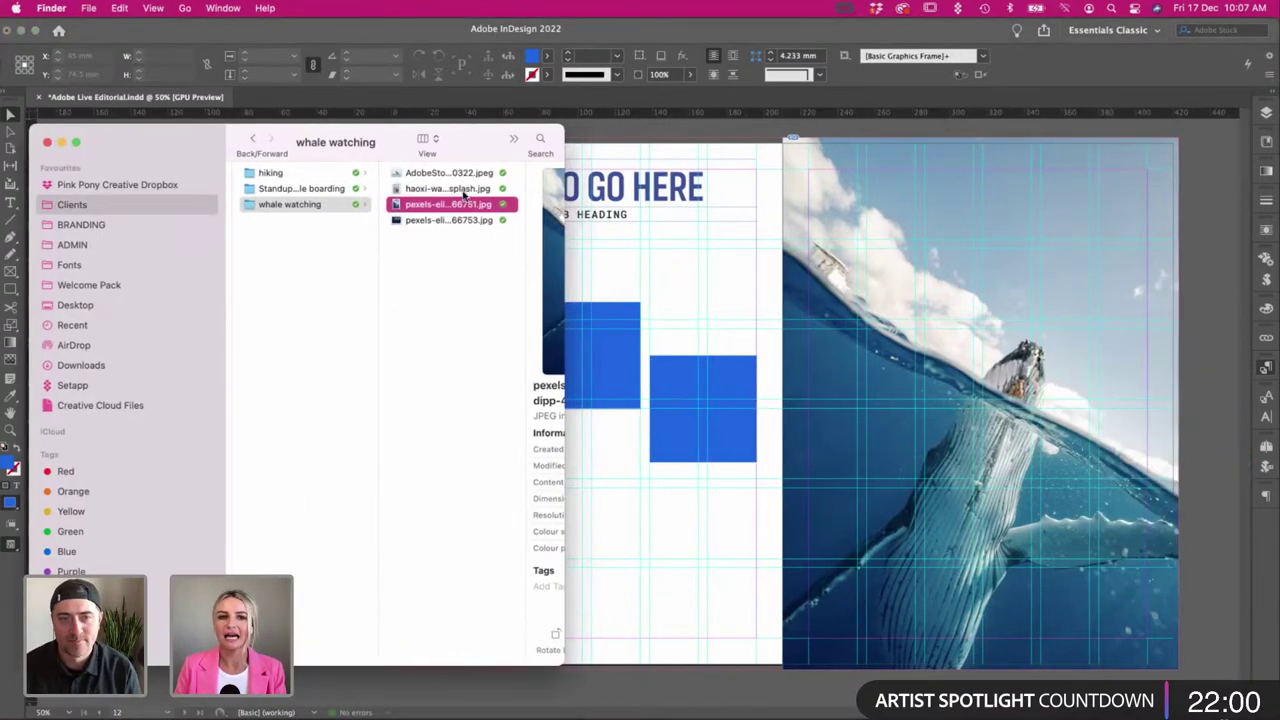
pyautogui.click(462, 189)
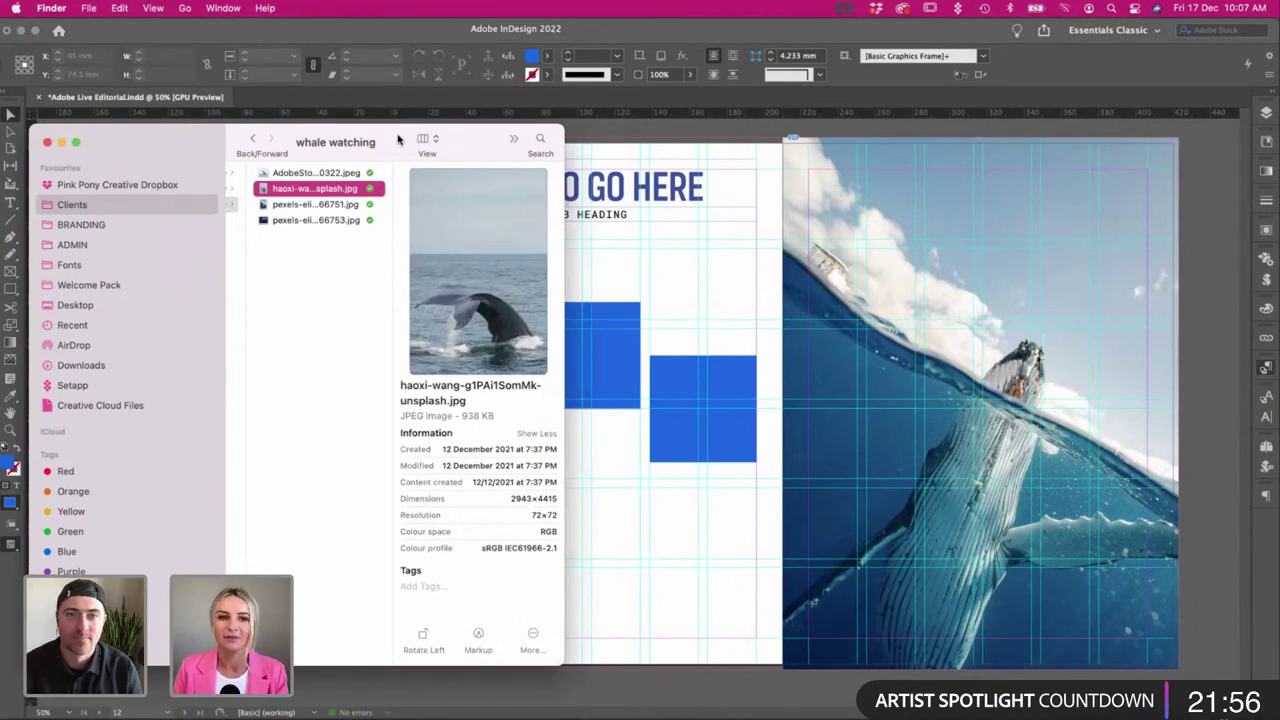
pyautogui.moveTo(401, 147); pyautogui.dragTo(1056, 168)
pyautogui.hscroll(2, 560, 251)
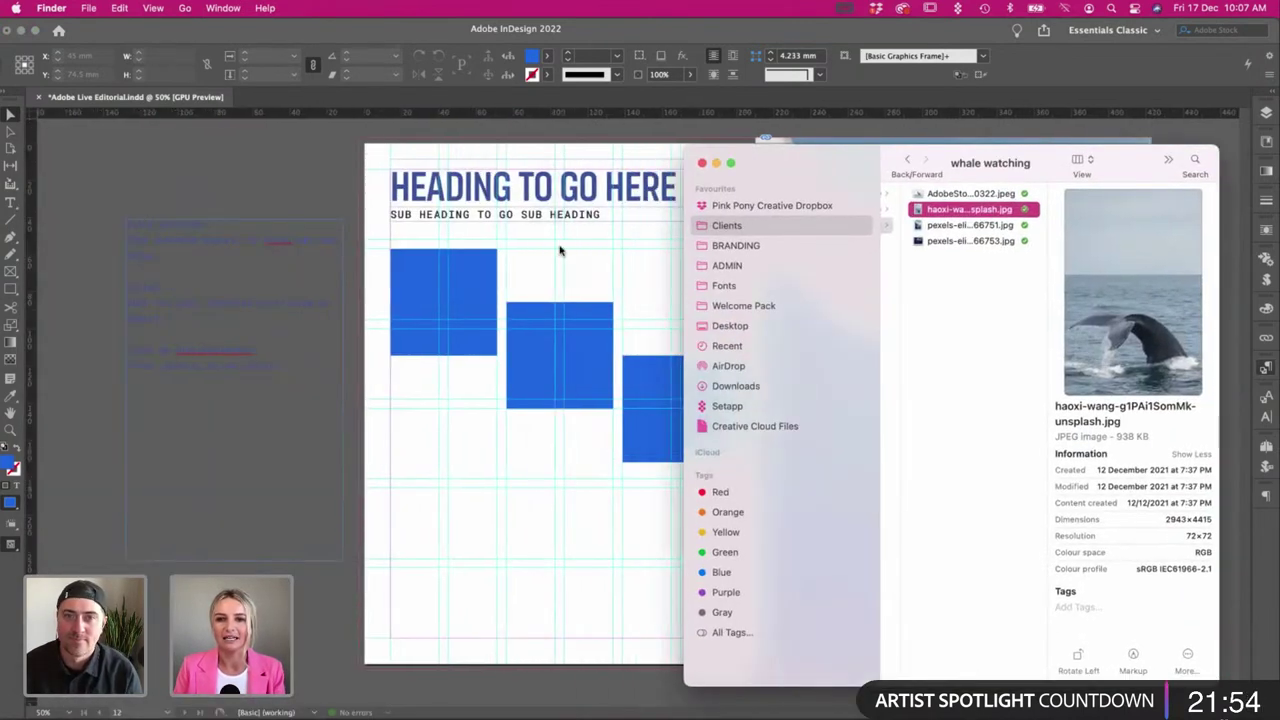
pyautogui.moveTo(762, 180); pyautogui.dragTo(762, 200)
pyautogui.hscroll(-3, 955, 270)
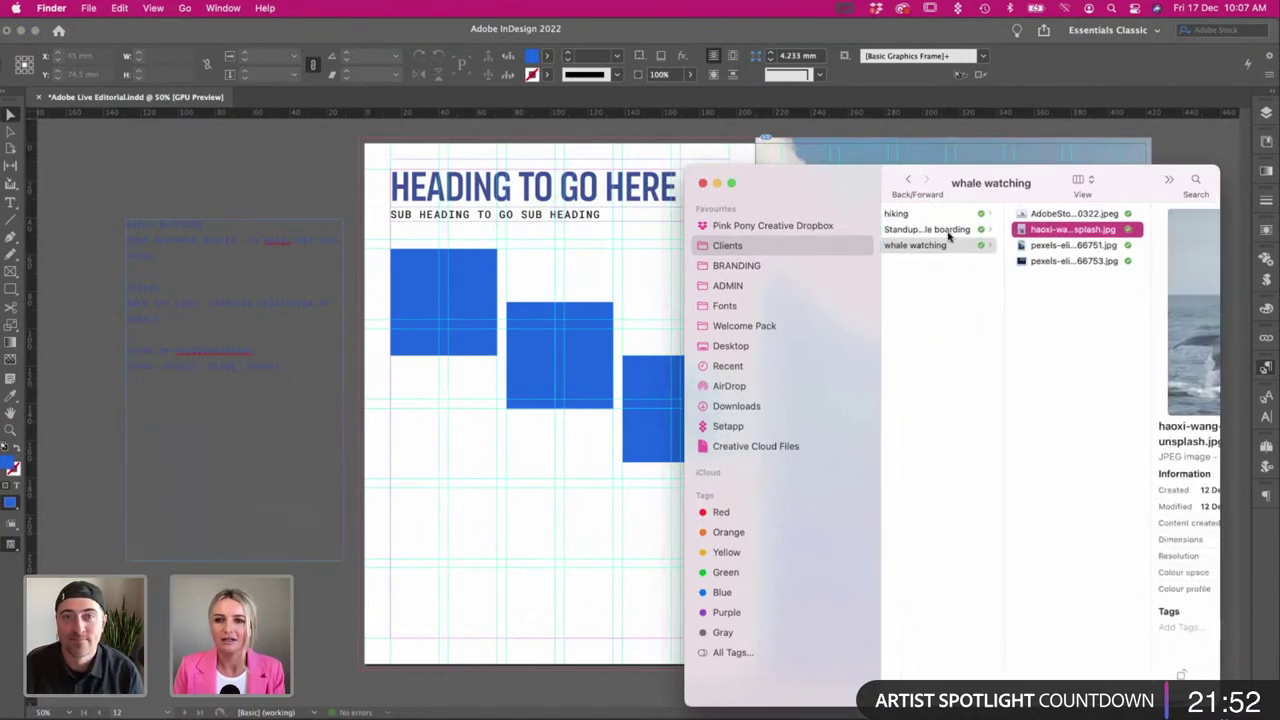
# Preview the first AdobeStock photo in the hiking folder, and check the Activities section of the Copy document in TextEdit.
pyautogui.click(939, 241)
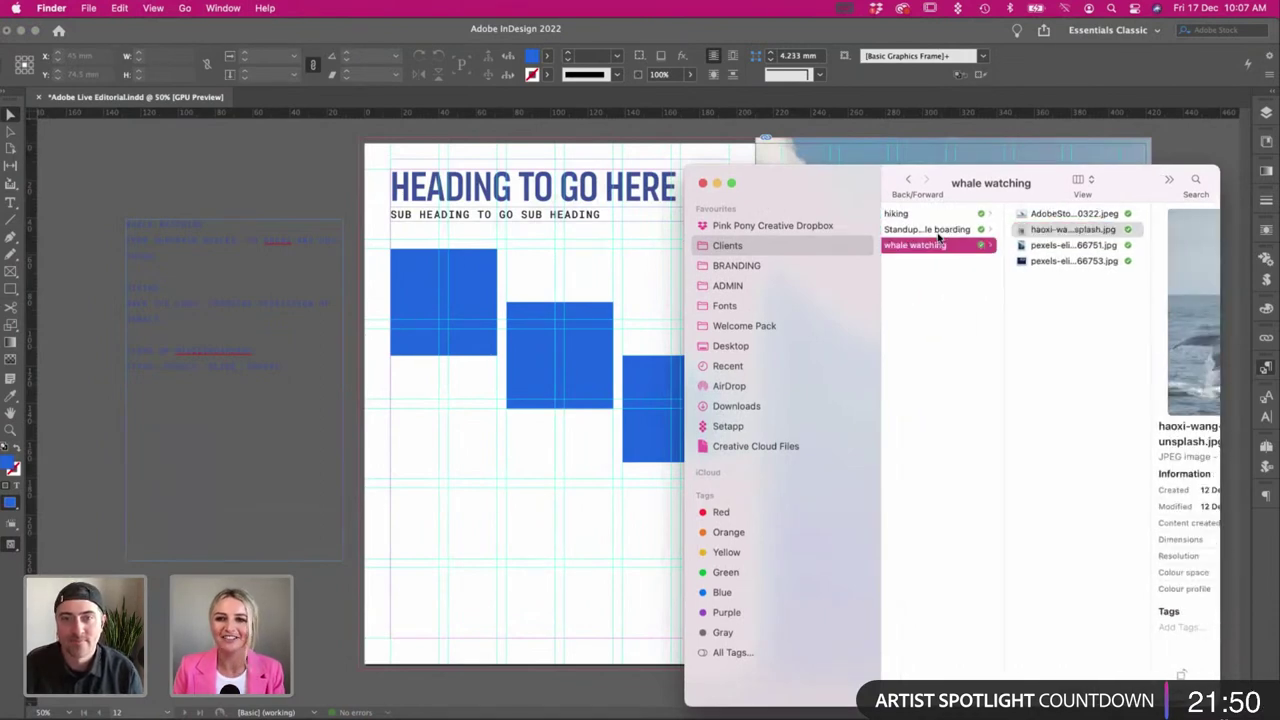
pyautogui.click(938, 233)
pyautogui.click(983, 216)
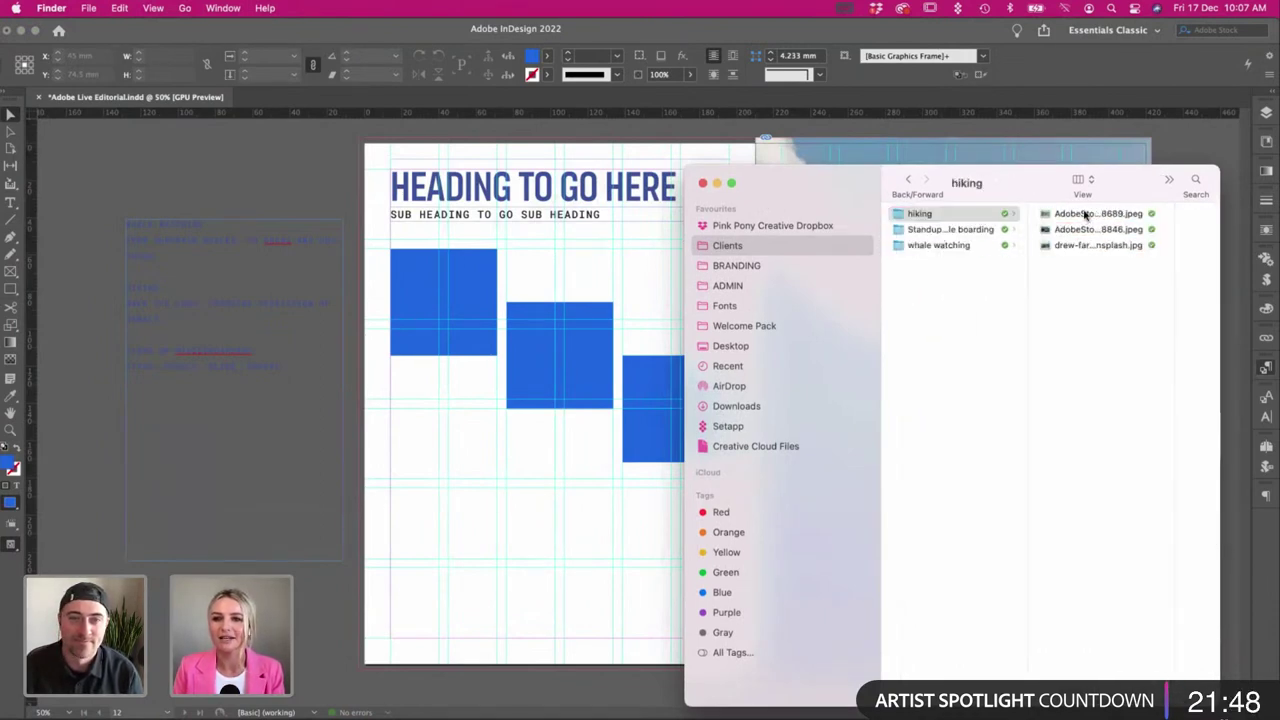
pyautogui.click(1085, 216)
pyautogui.hscroll(-2, 943, 276)
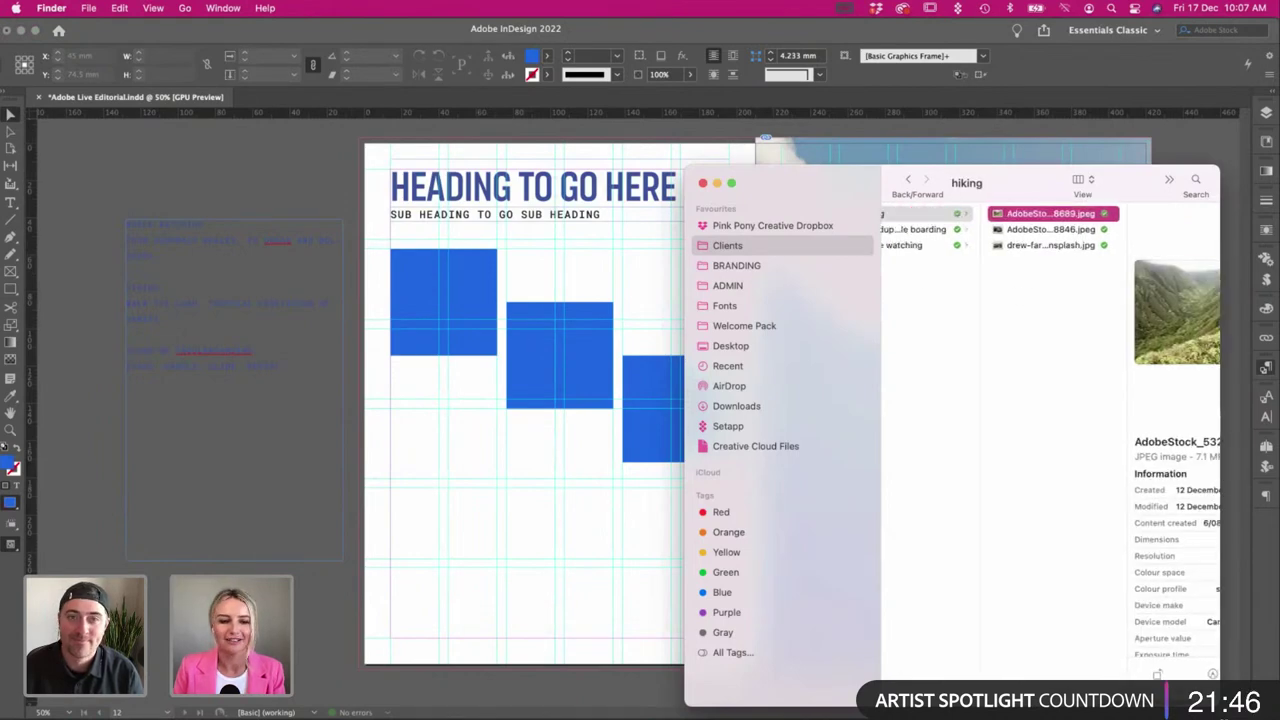
pyautogui.press('super+Tab')
pyautogui.click(203, 295)
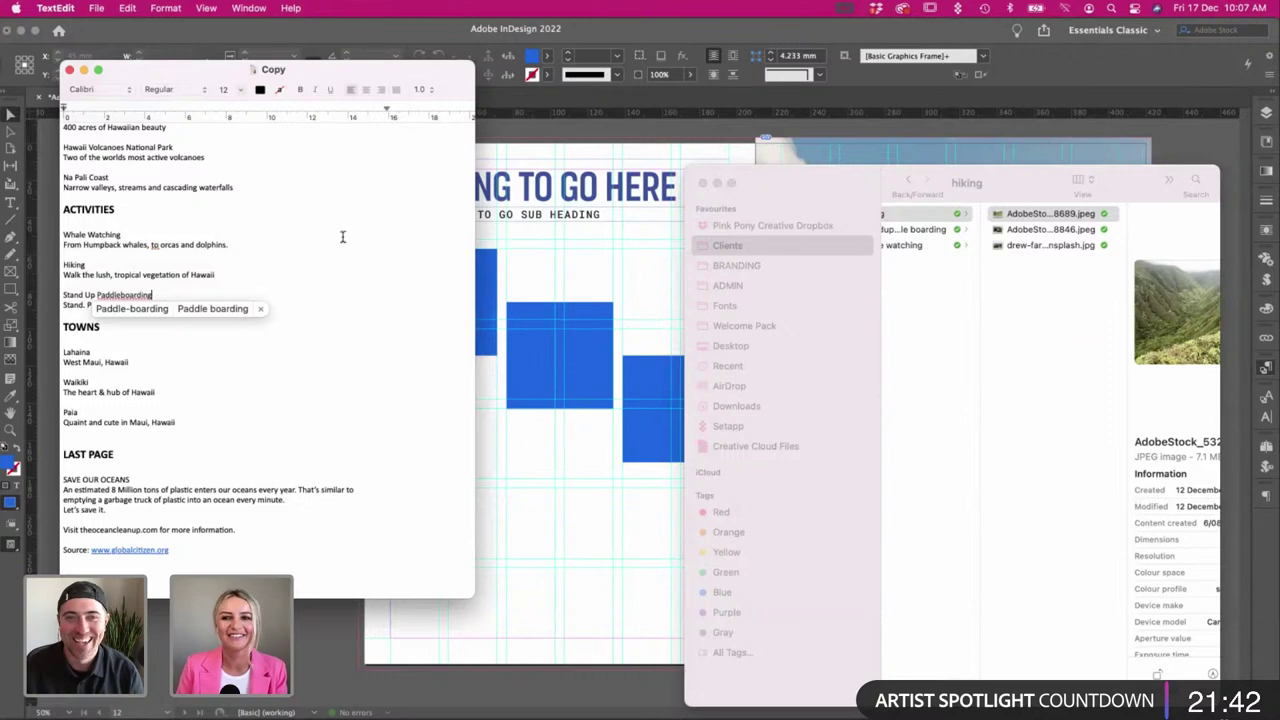
# Review the photos in Finder's whale watching folder and place AdobeStock_270450322.jpeg into the first blue square in InDesign.
pyautogui.click(925, 248)
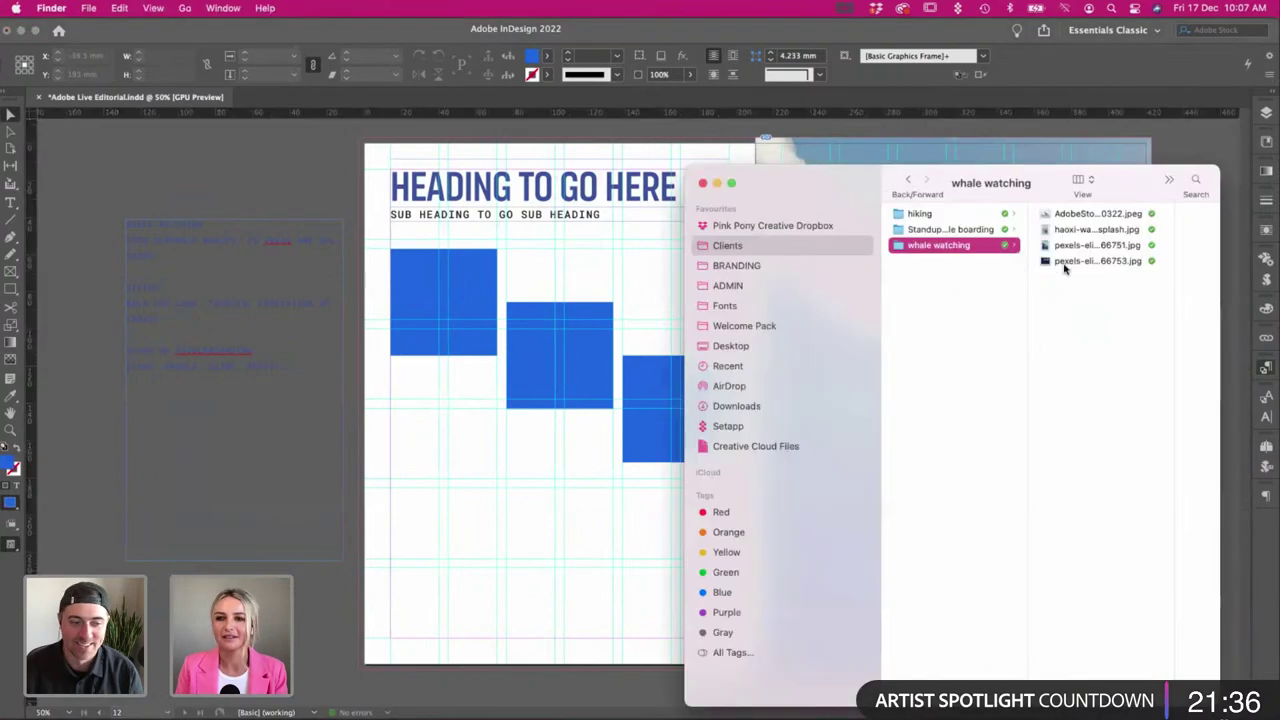
pyautogui.click(1064, 264)
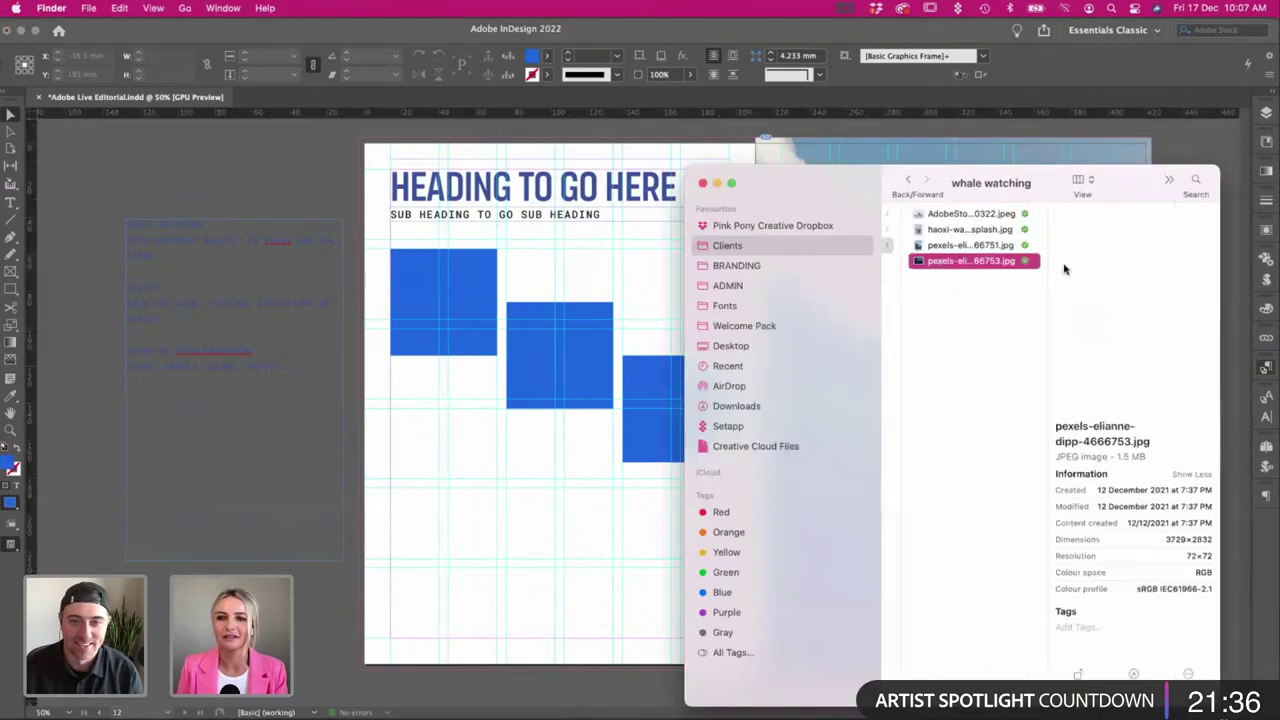
pyautogui.press('Up')
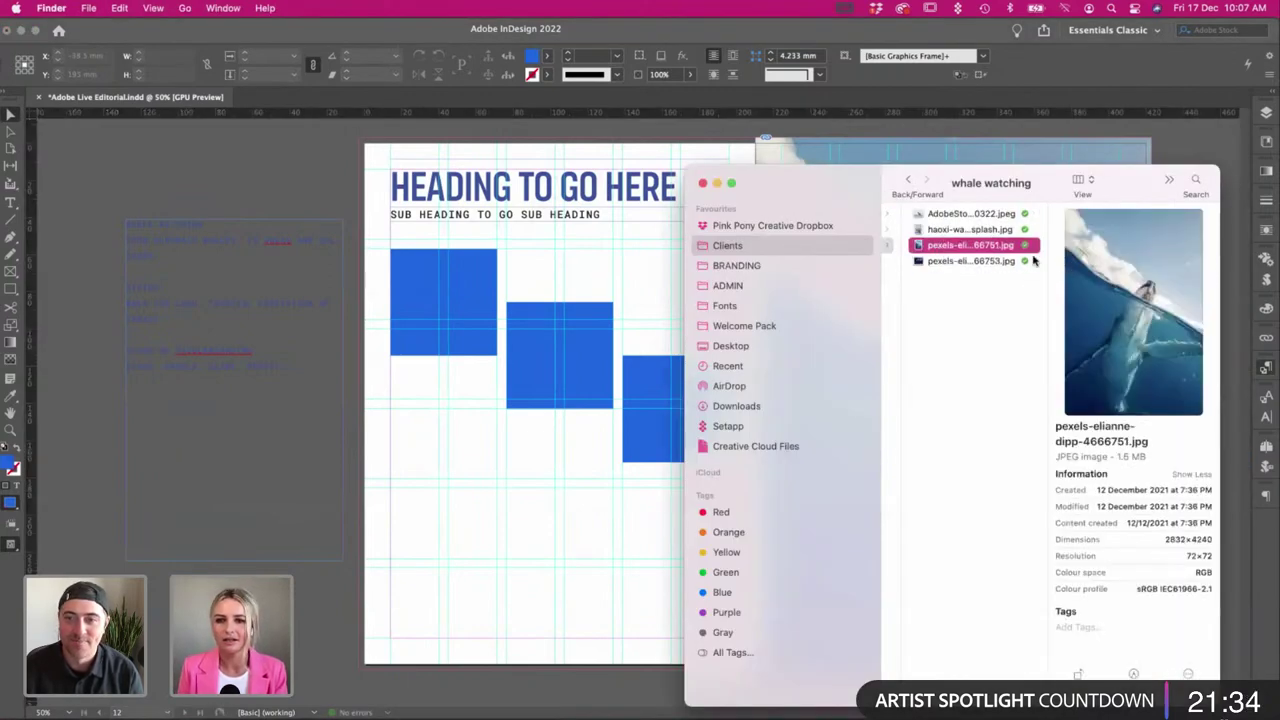
pyautogui.press('Up')
pyautogui.press('Up')
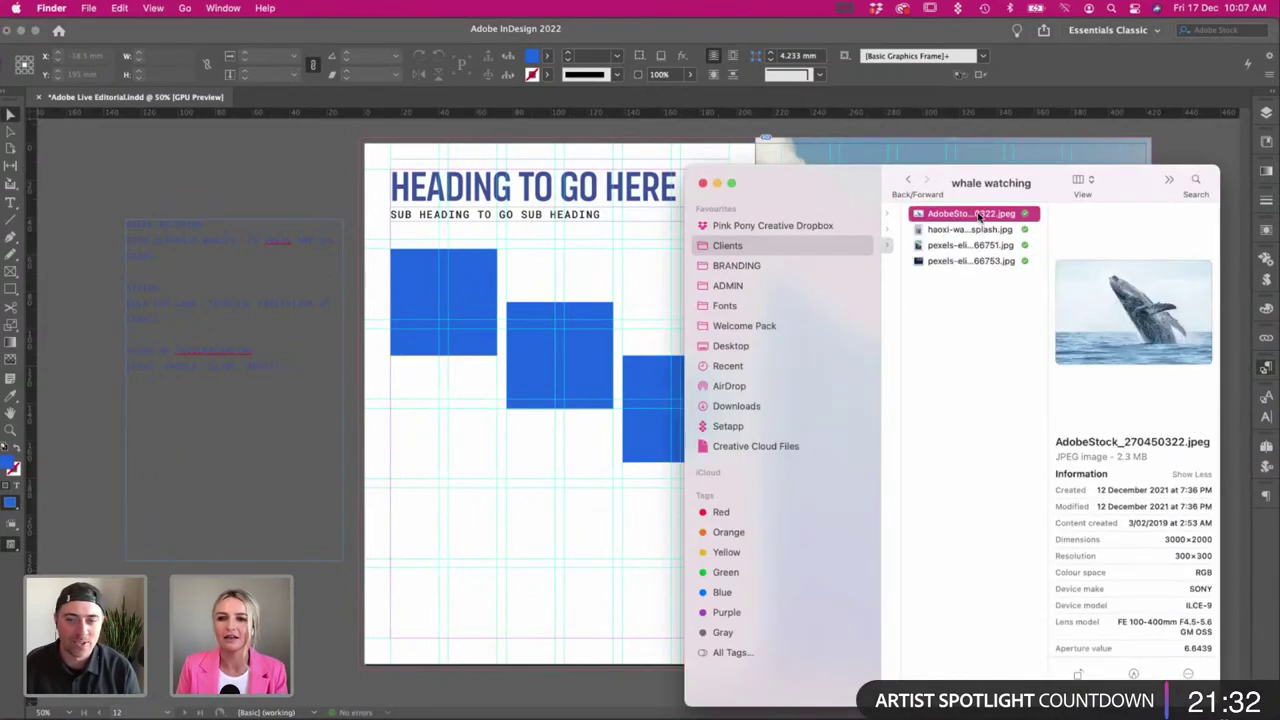
pyautogui.moveTo(979, 217); pyautogui.dragTo(416, 265)
pyautogui.press('Delete')
pyautogui.press('super+z')
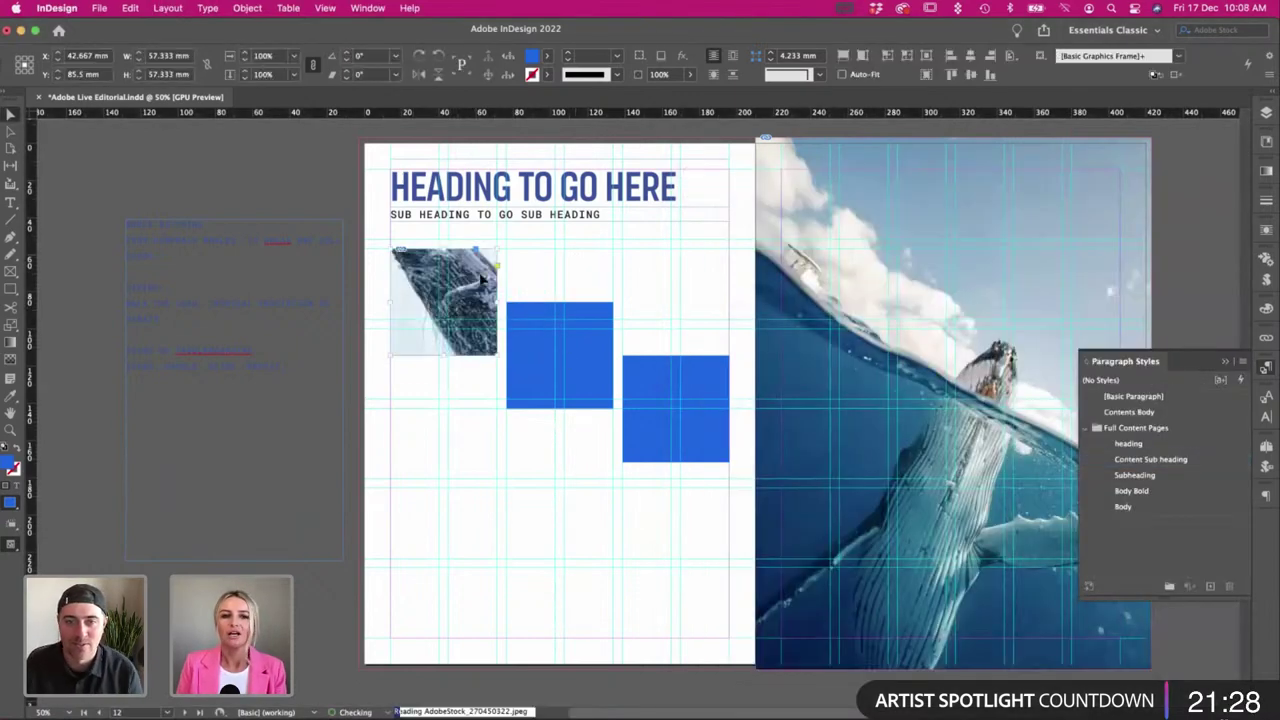
# Scale the whale photo to about 37.5% and reposition it inside the first square so the breaching whale fills the frame.
pyautogui.click(444, 302)
pyautogui.moveTo(567, 419); pyautogui.dragTo(537, 367)
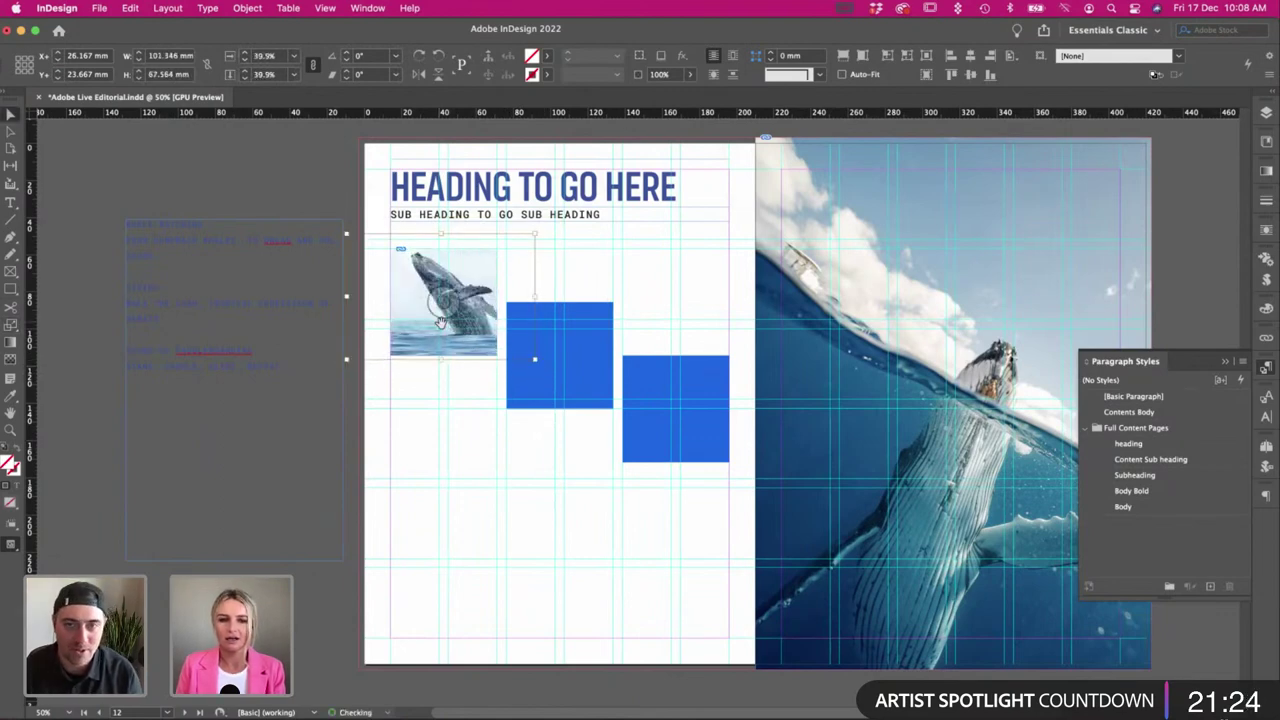
pyautogui.moveTo(444, 314); pyautogui.dragTo(447, 320)
pyautogui.moveTo(568, 404); pyautogui.dragTo(557, 397)
pyautogui.press('v')
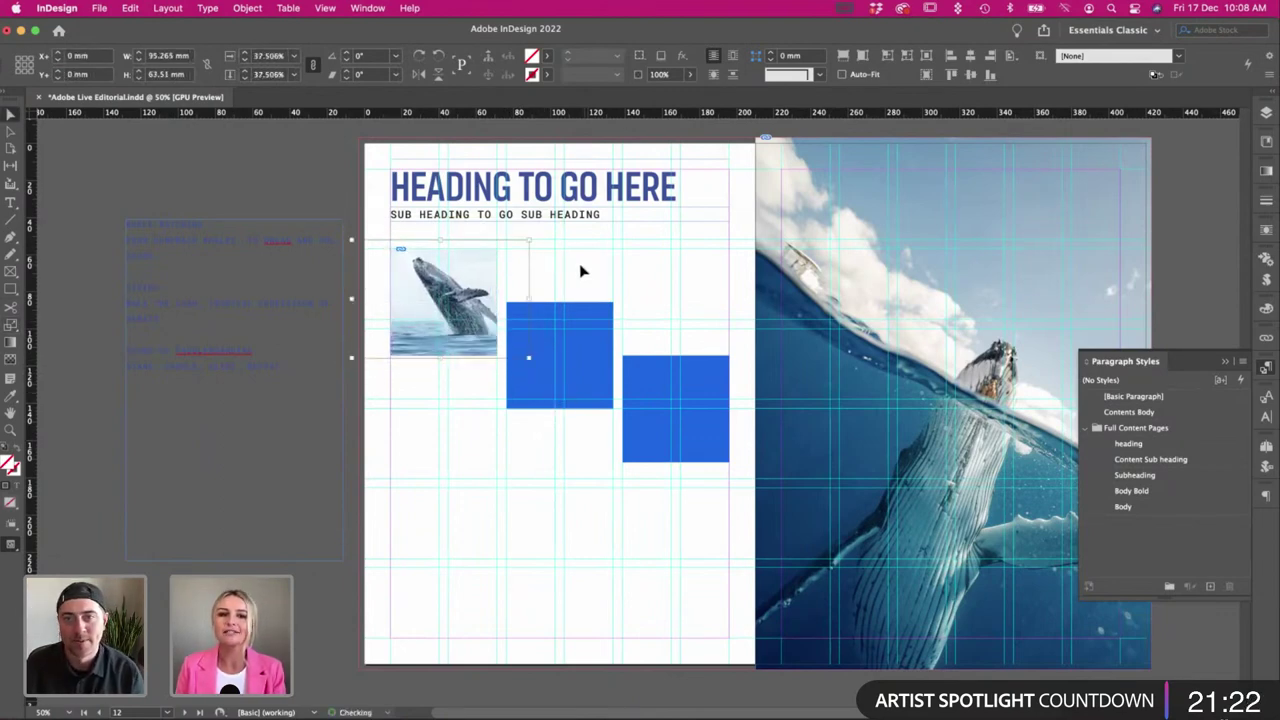
pyautogui.click(580, 271)
pyautogui.doubleClick(481, 279)
pyautogui.moveTo(480, 278); pyautogui.dragTo(479, 277)
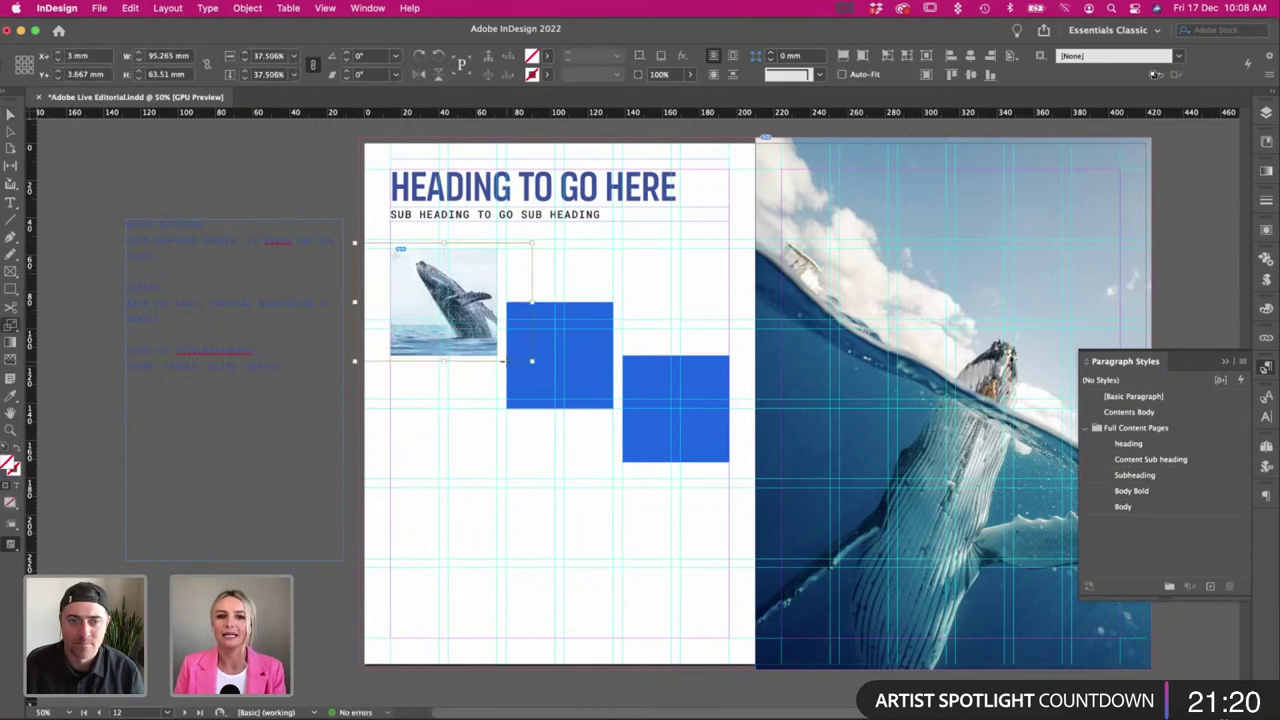
pyautogui.press('super+shift+a')
pyautogui.hscroll(2, 474, 277)
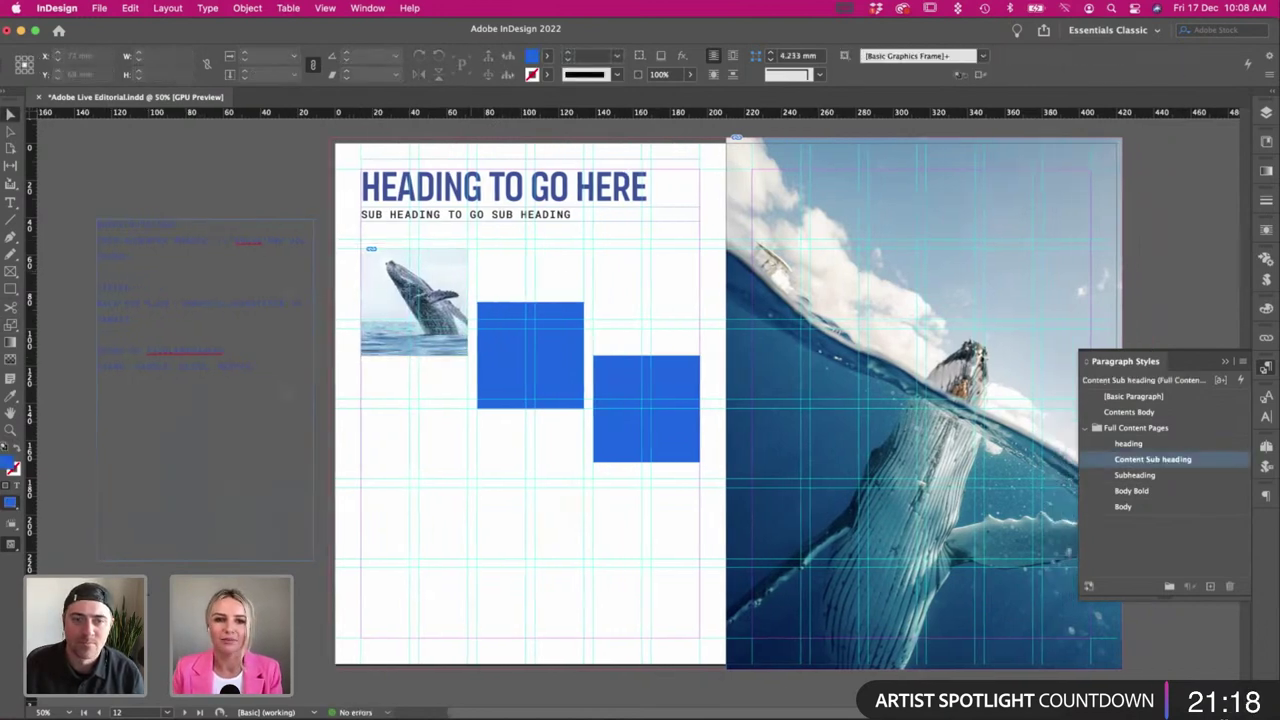
# Return to Finder and preview the two AdobeStock photos in the Standup paddle boarding folder.
pyautogui.press('super+Tab')
pyautogui.hscroll(-3, 922, 317)
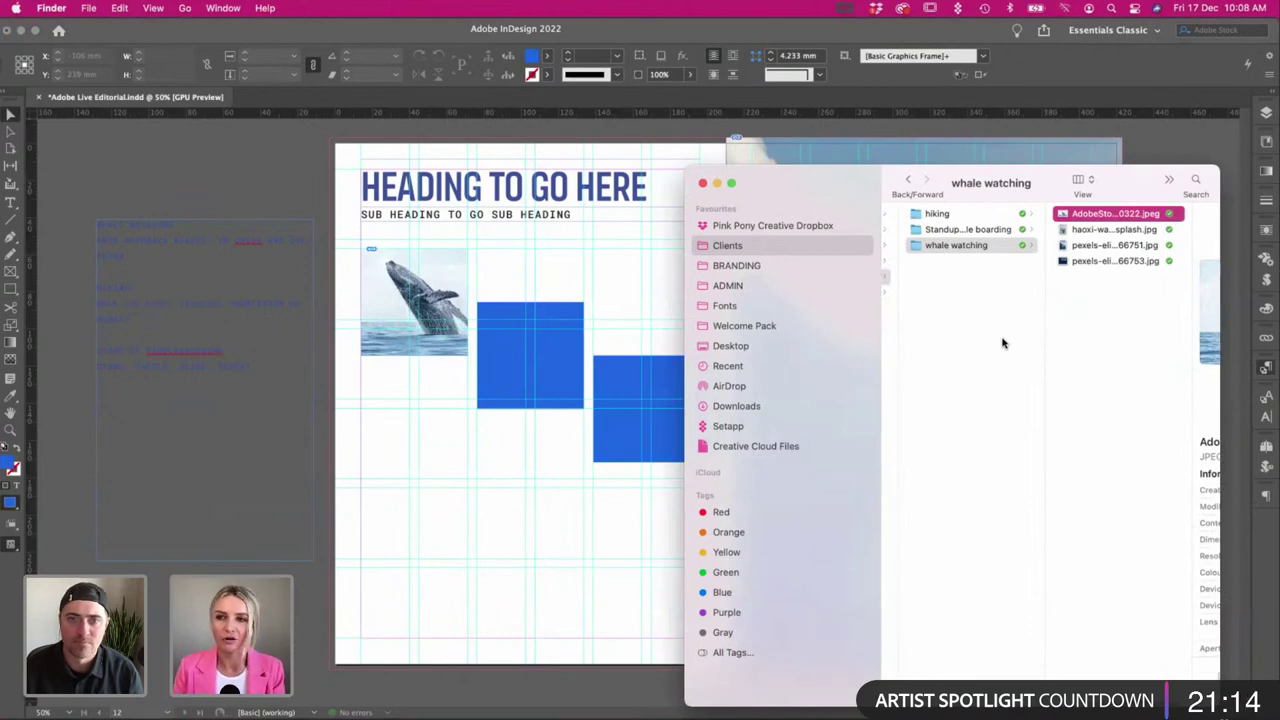
pyautogui.hscroll(-3, 995, 335)
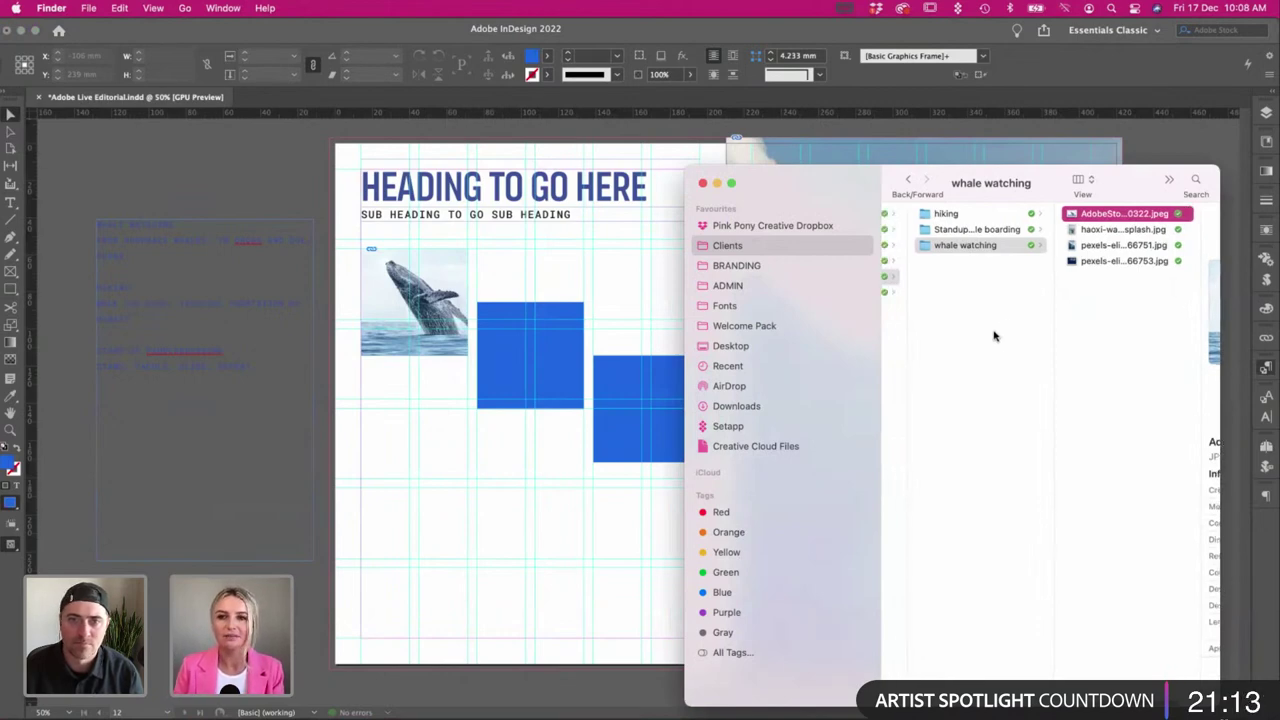
pyautogui.click(1025, 230)
pyautogui.click(1087, 230)
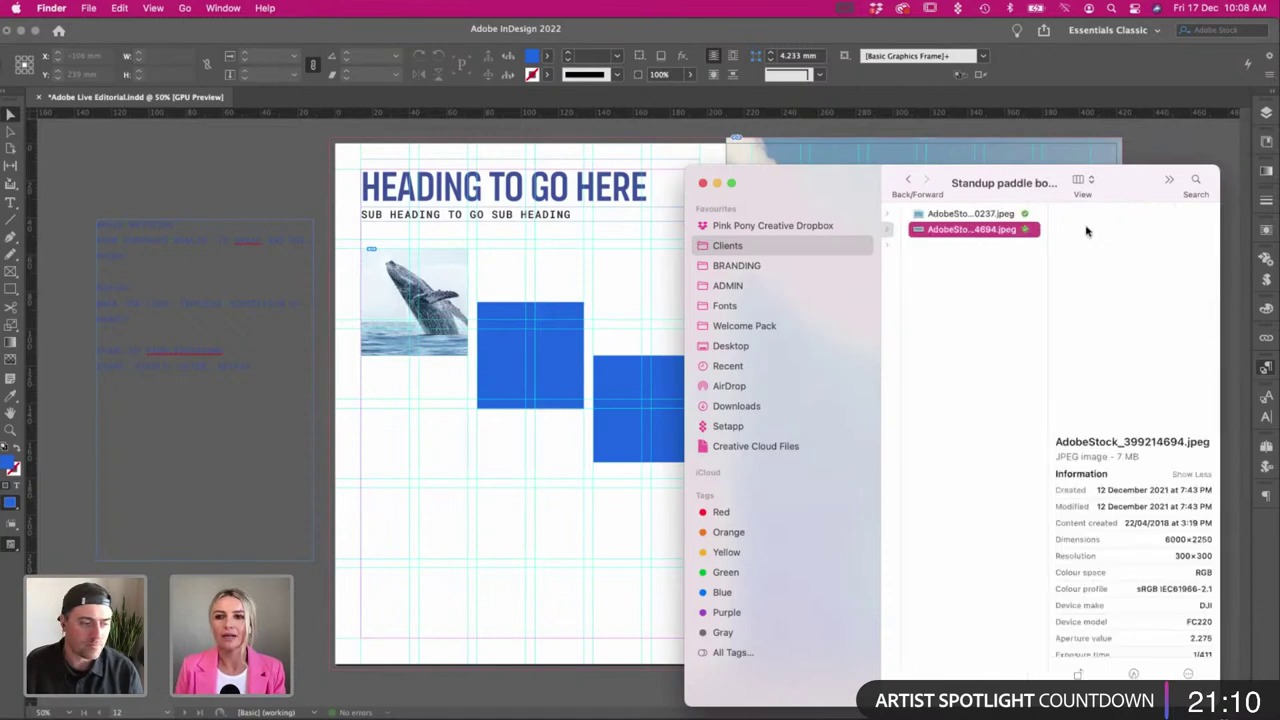
pyautogui.press('Up')
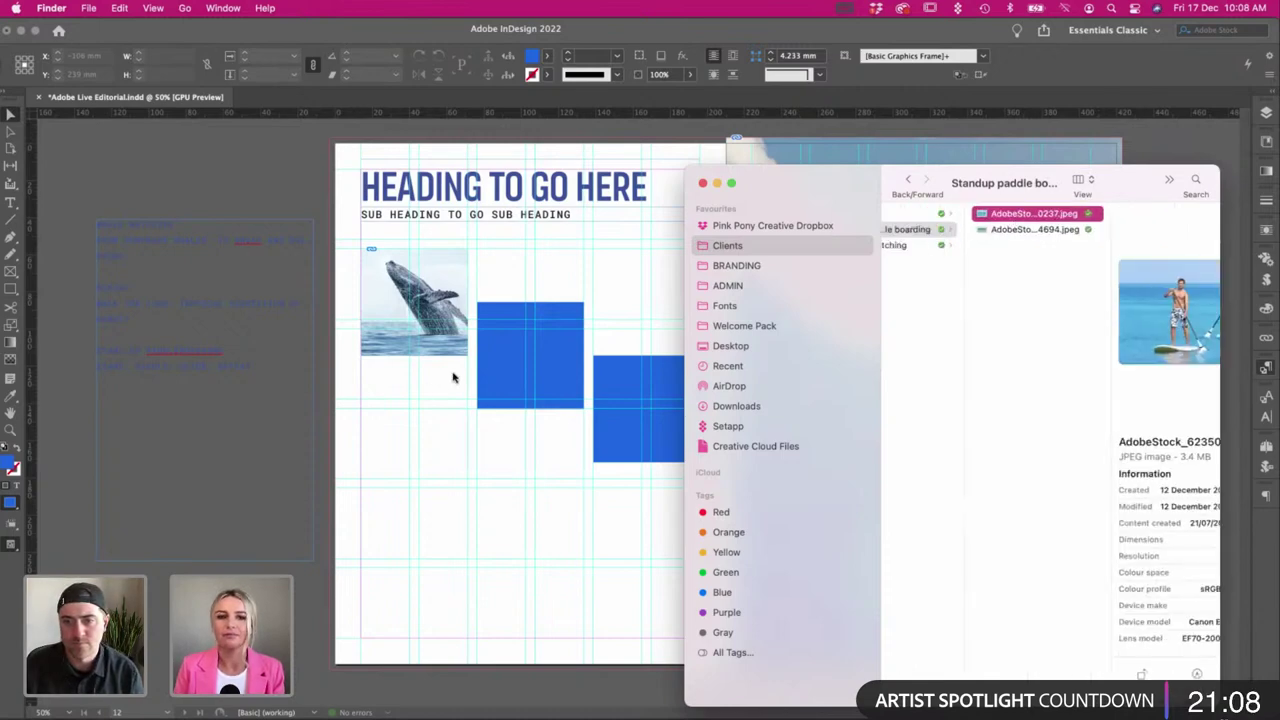
# In InDesign, move the pasteboard copy text frame slightly away from the page and shorten it to about 111.5 mm high.
pyautogui.hscroll(1, 452, 377)
pyautogui.click(197, 269)
pyautogui.moveTo(197, 269); pyautogui.dragTo(175, 276)
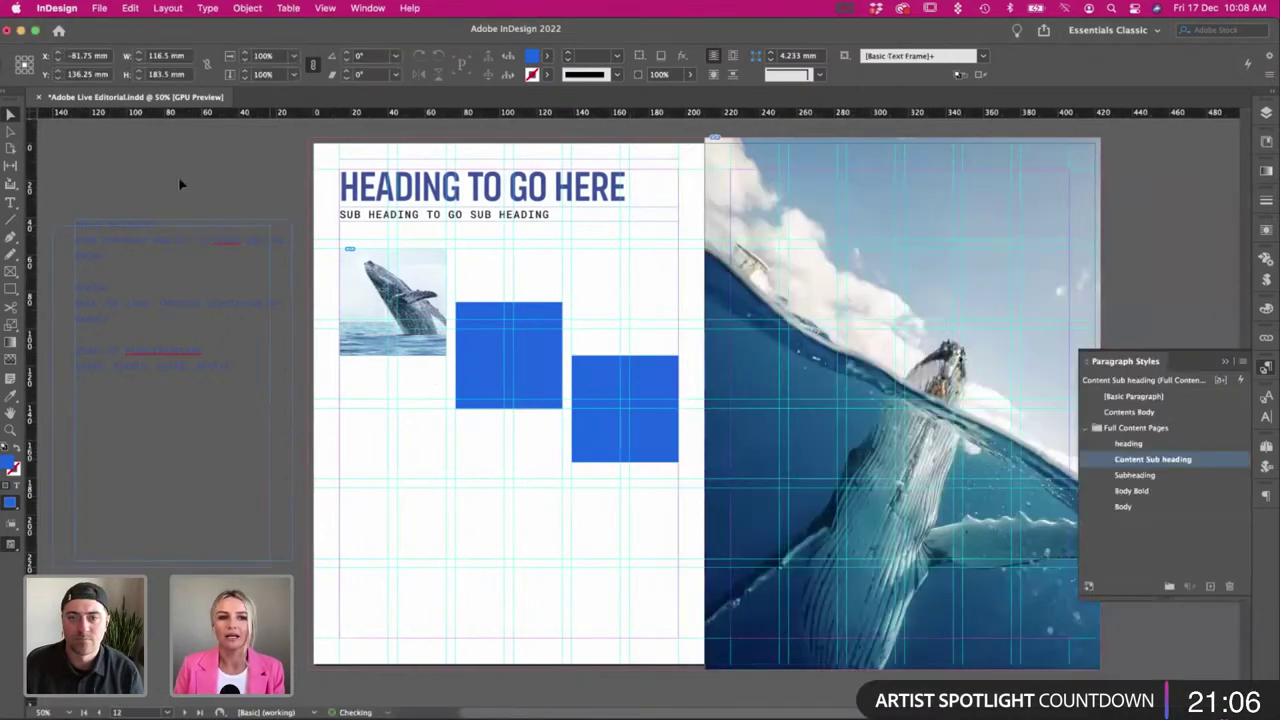
pyautogui.click(180, 183)
pyautogui.click(155, 565)
pyautogui.click(156, 572)
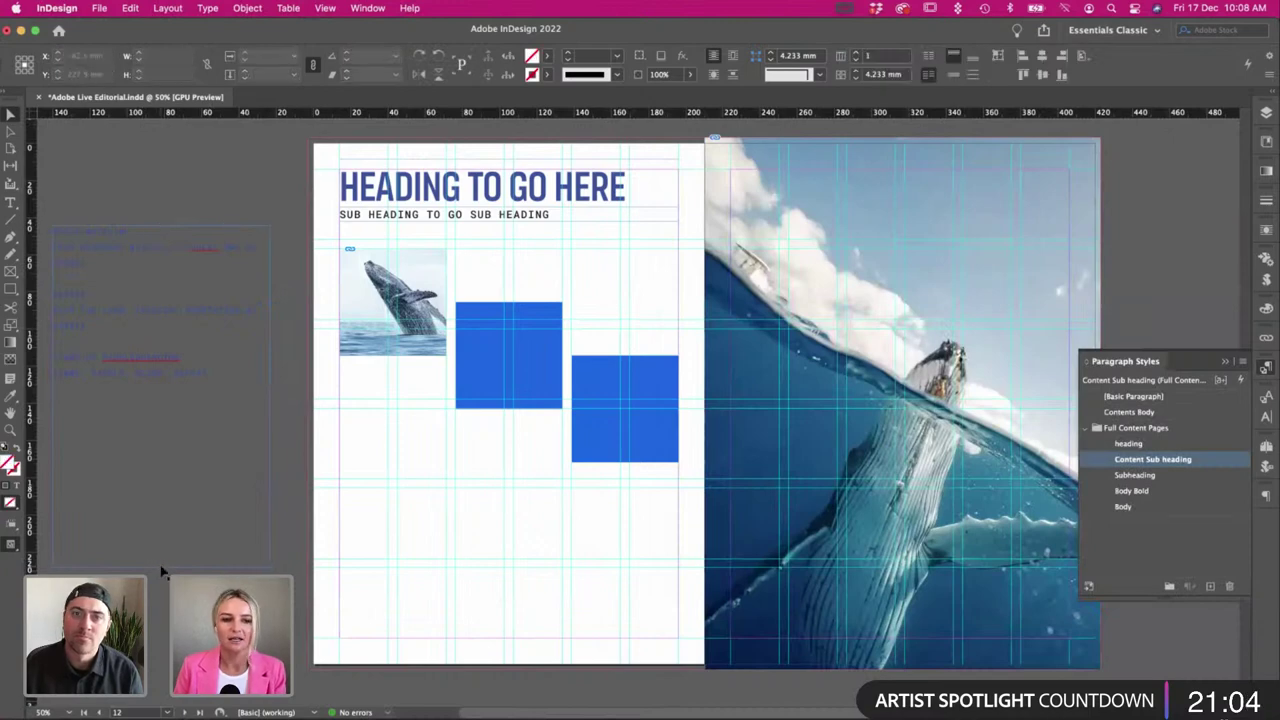
pyautogui.click(156, 568)
pyautogui.moveTo(160, 567); pyautogui.dragTo(157, 434)
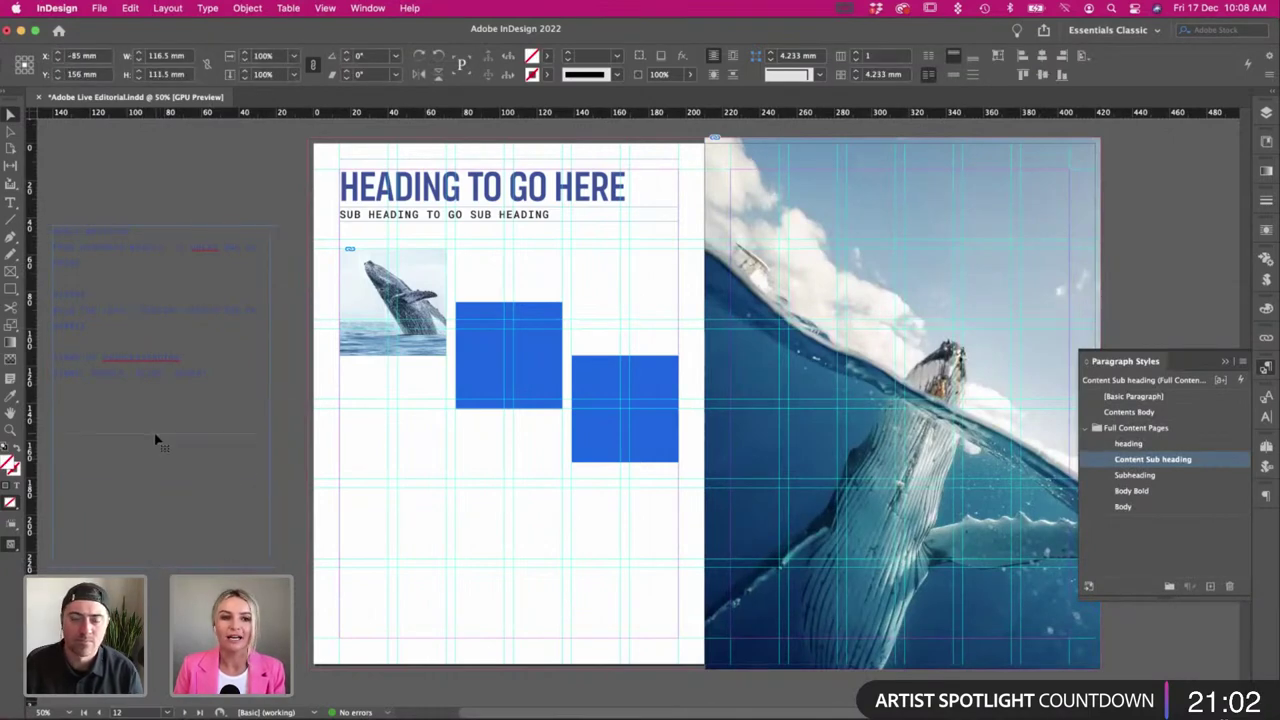
pyautogui.click(157, 443)
# Compare the paddle boarding photos in Finder and place the AdobeStock photo ending in 0237.jpeg into the middle square in InDesign.
pyautogui.press('super+Tab')
pyautogui.hscroll(2, 501, 296)
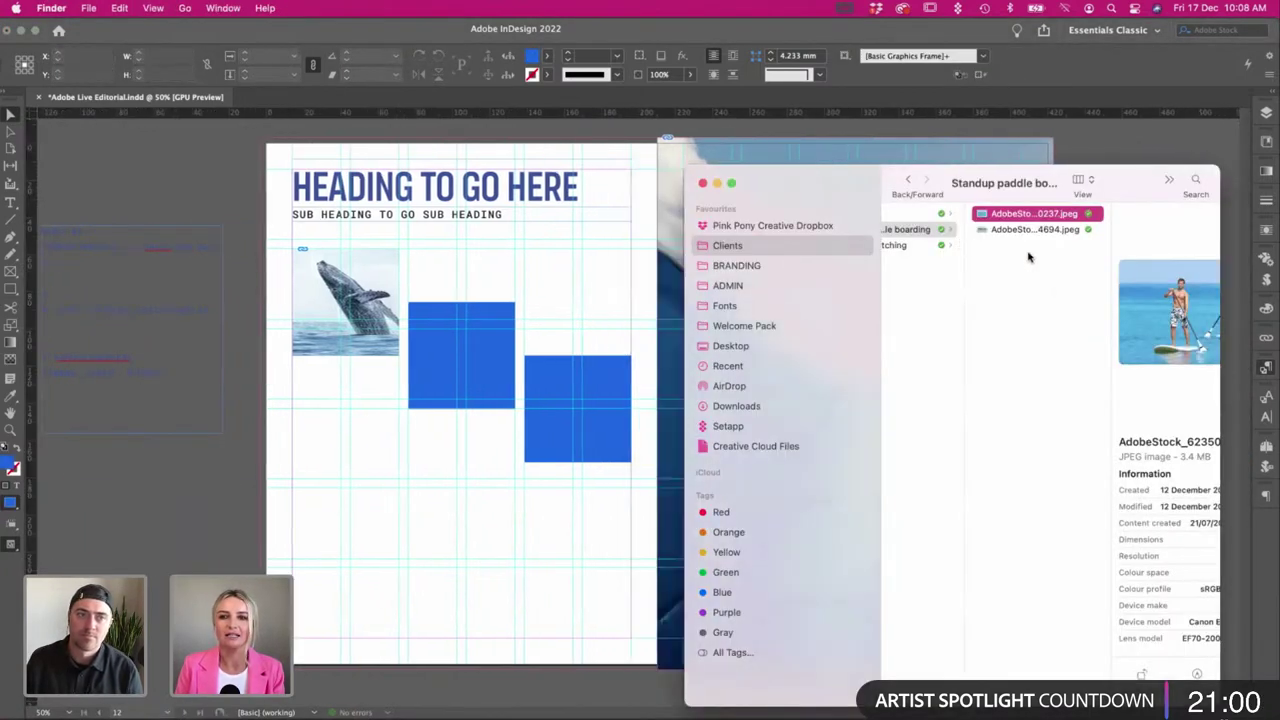
pyautogui.click(1031, 257)
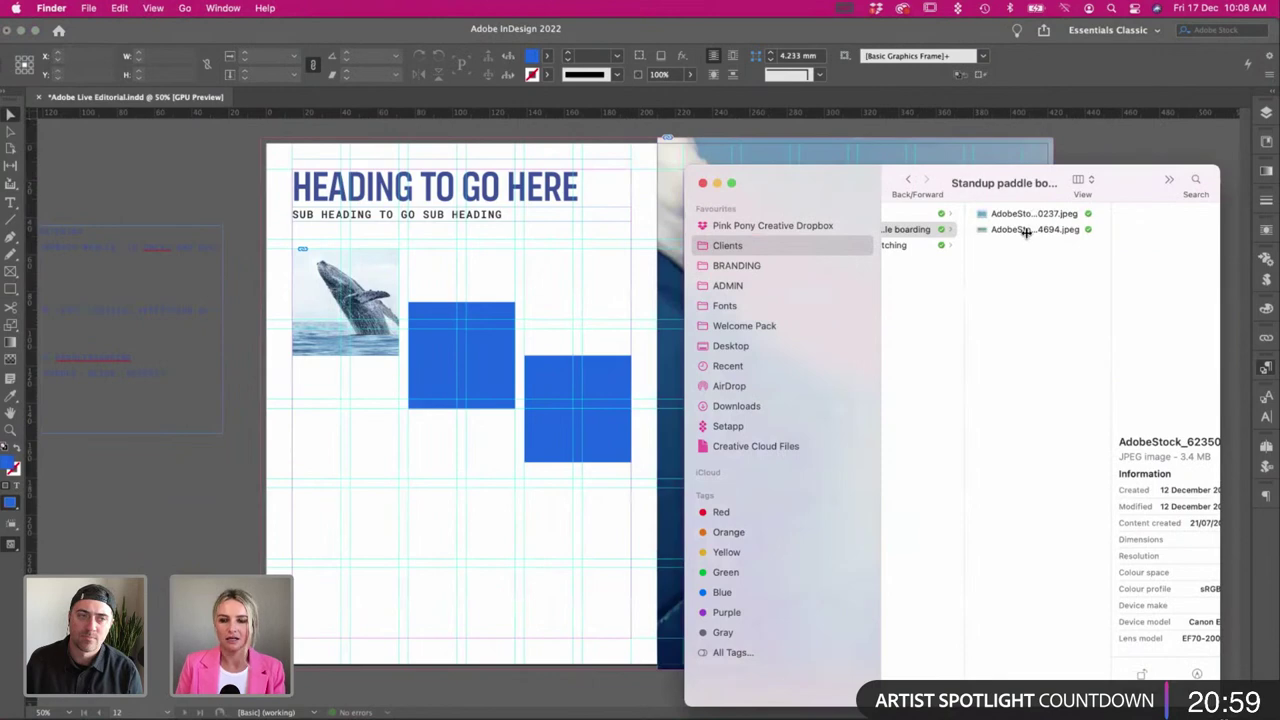
pyautogui.click(1082, 230)
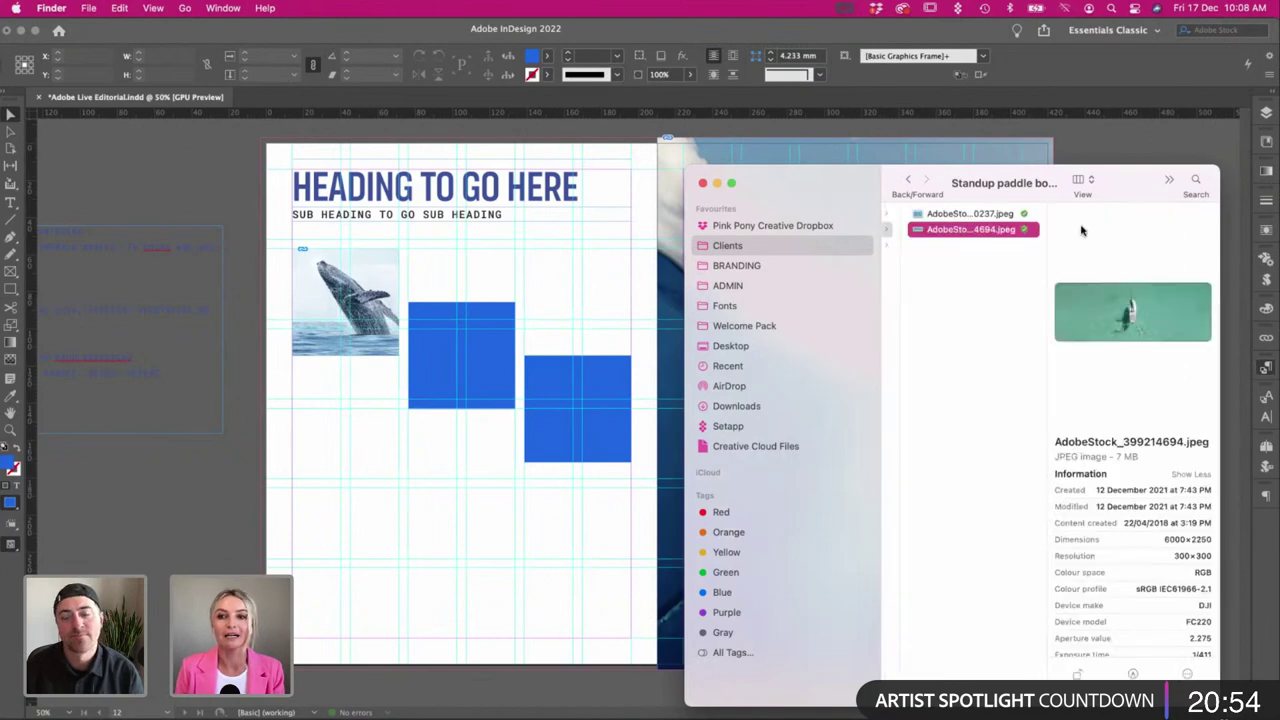
pyautogui.press('Up')
pyautogui.moveTo(1005, 213); pyautogui.dragTo(491, 355)
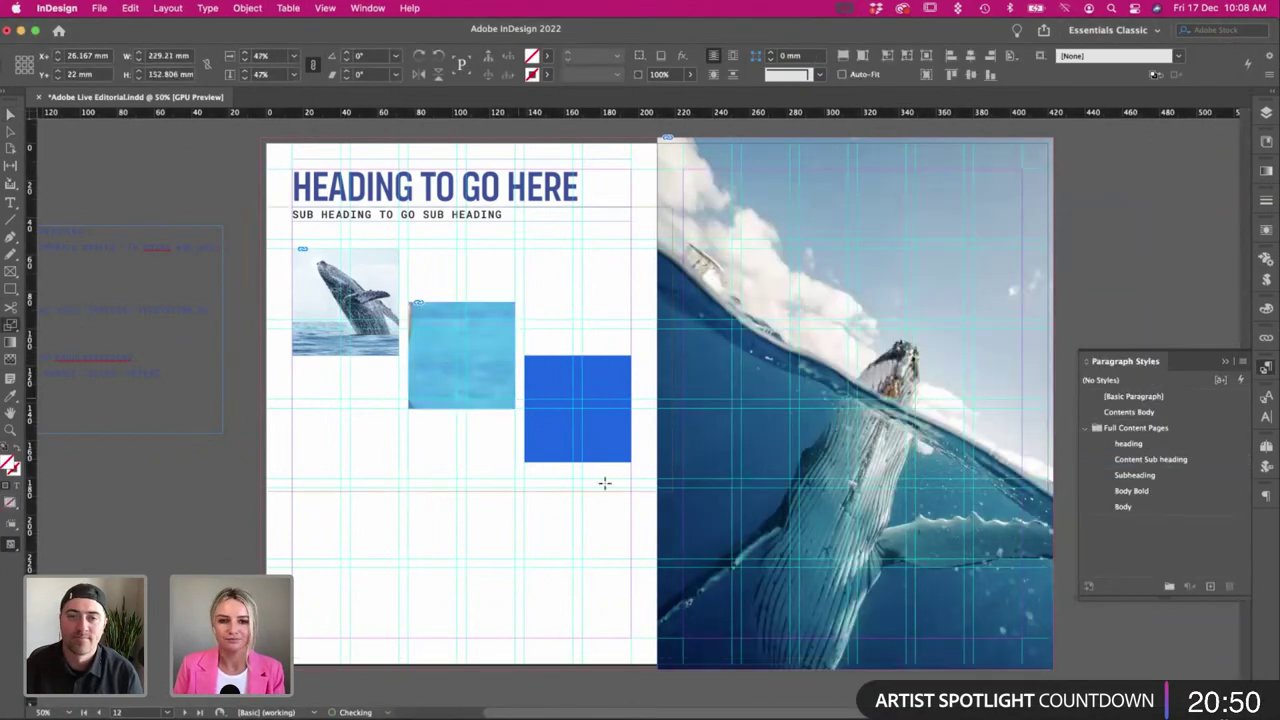
# Scale the paddle boarding photo to about 21.5% and shift it so both paddlers sit inside the middle square.
pyautogui.moveTo(562, 440); pyautogui.dragTo(568, 446)
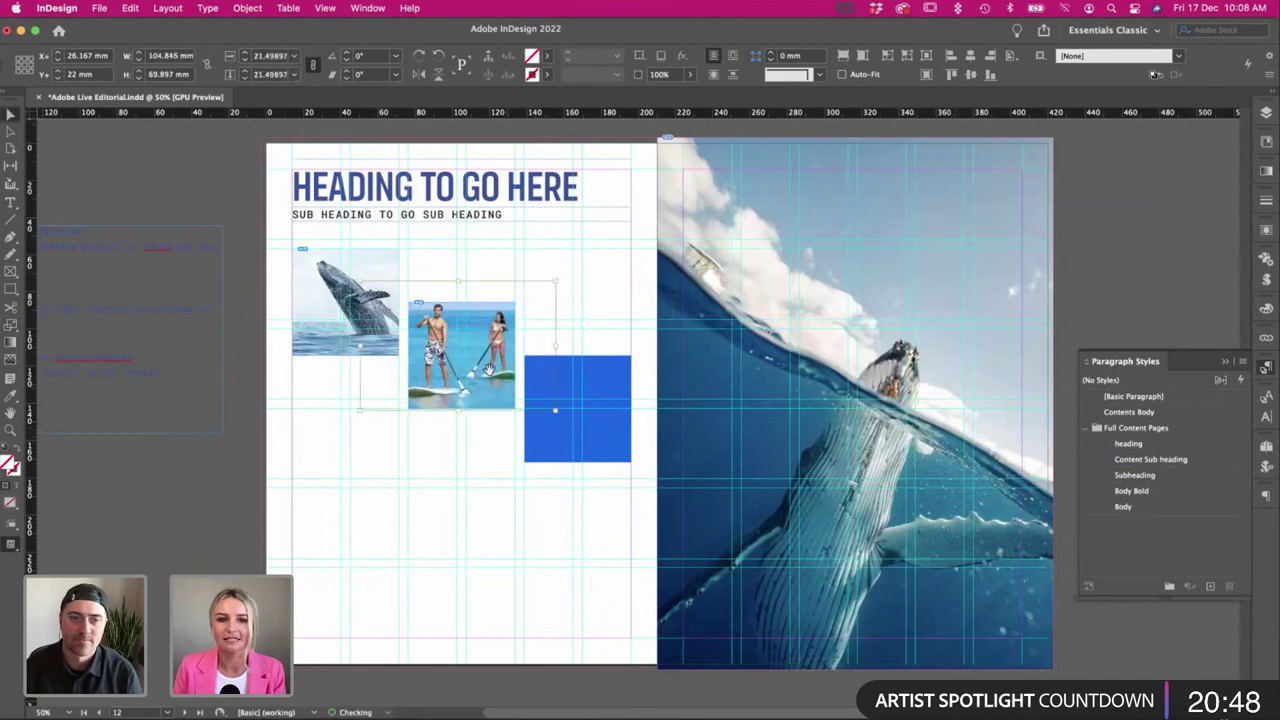
pyautogui.press('super+shift+e')
pyautogui.press('v')
pyautogui.moveTo(503, 378); pyautogui.dragTo(510, 384)
pyautogui.click(418, 251)
# Preview the hiking folder's photos in Finder and place AdobeStock_205318846.jpeg into the remaining blue square in InDesign.
pyautogui.press('super+Tab')
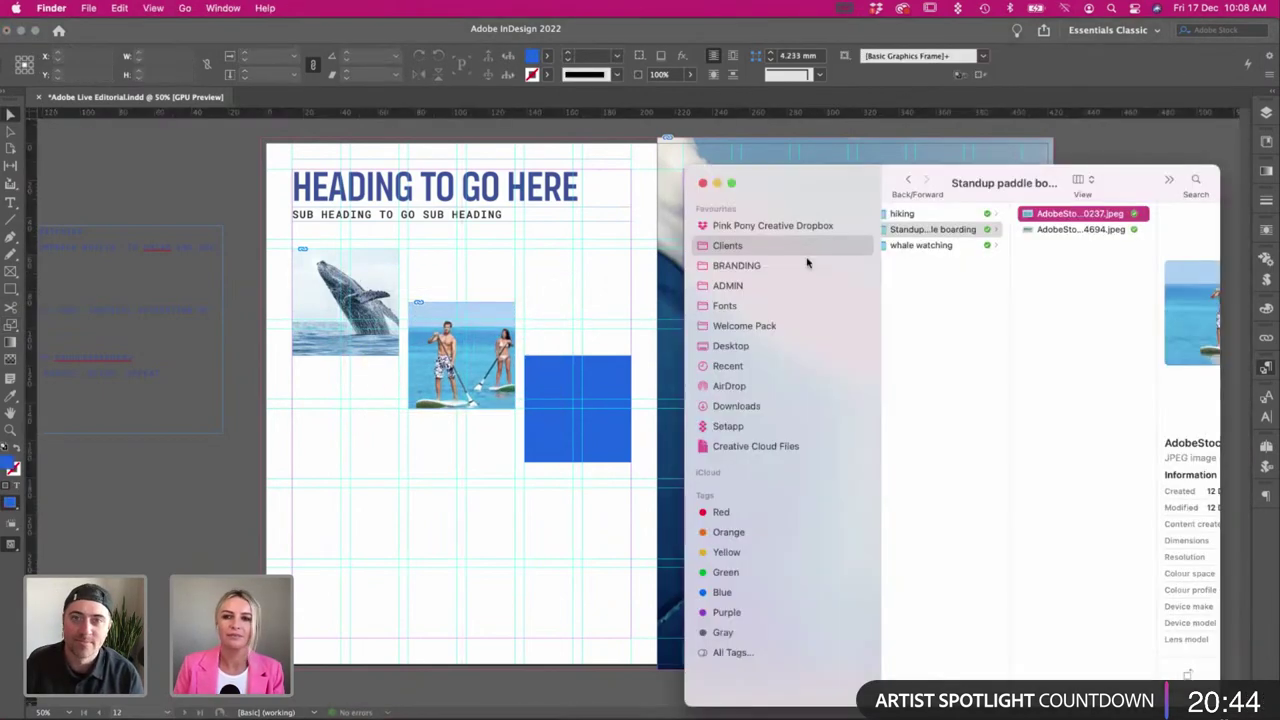
pyautogui.click(931, 215)
pyautogui.click(1075, 229)
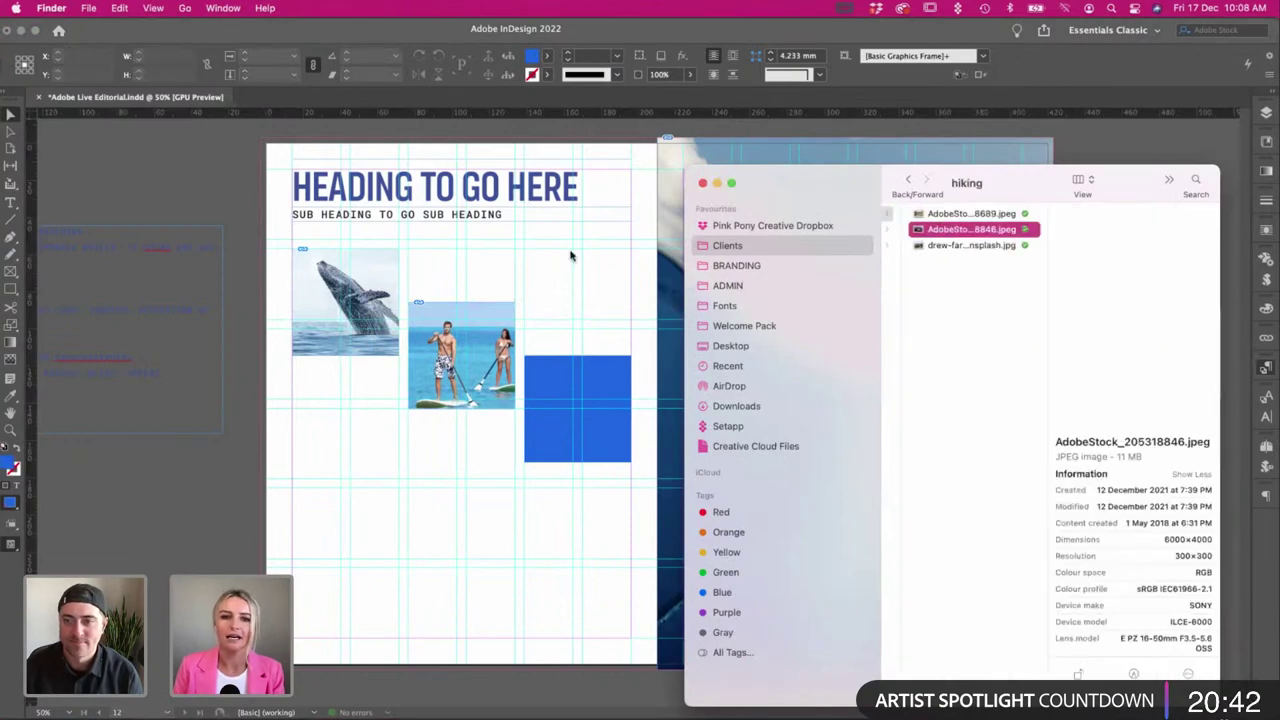
pyautogui.click(969, 248)
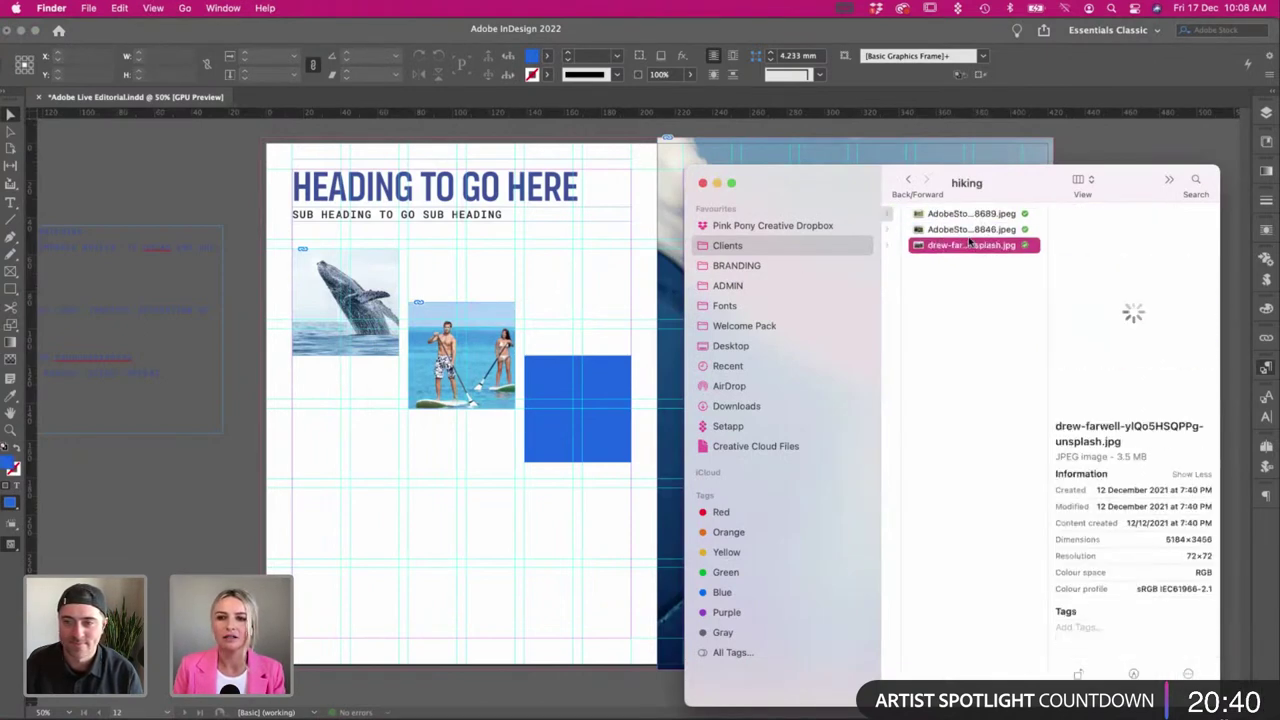
pyautogui.moveTo(973, 232); pyautogui.dragTo(574, 403)
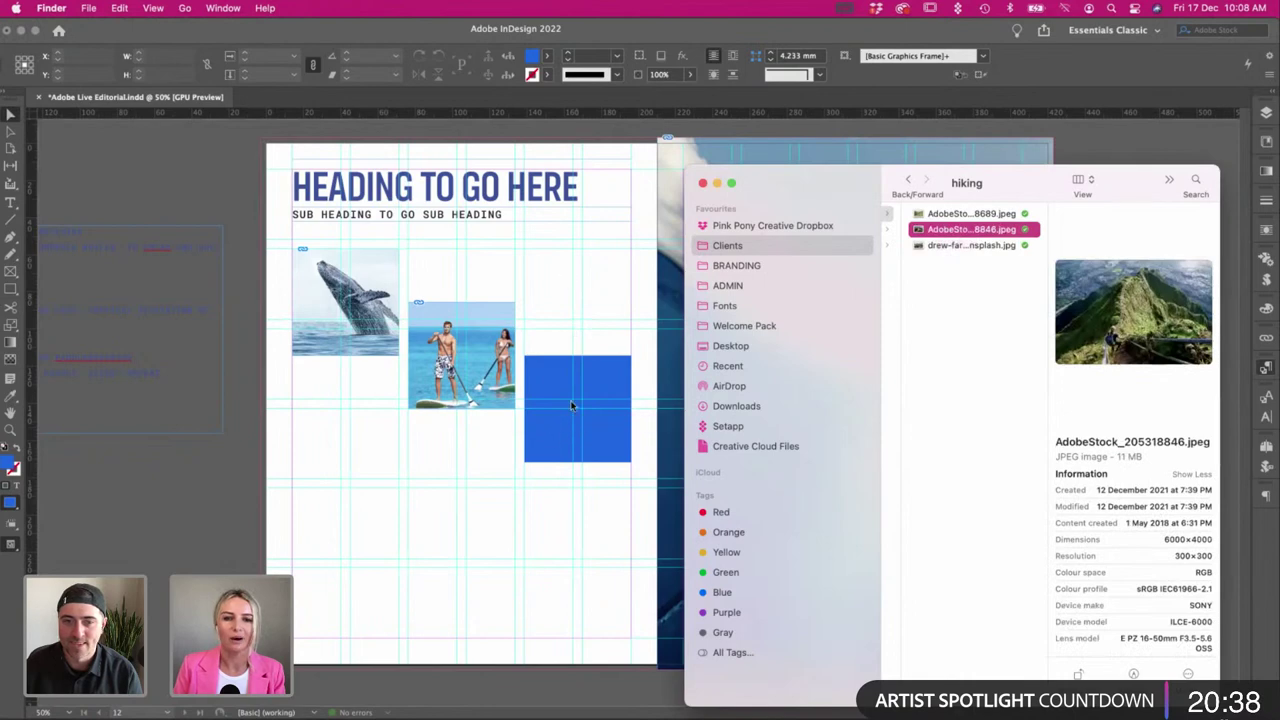
pyautogui.click(577, 405)
# Scale down the hiking photo and shift it so the mountain peak and the hiker both sit inside the lowest square.
pyautogui.moveTo(1050, 406); pyautogui.dragTo(684, 488)
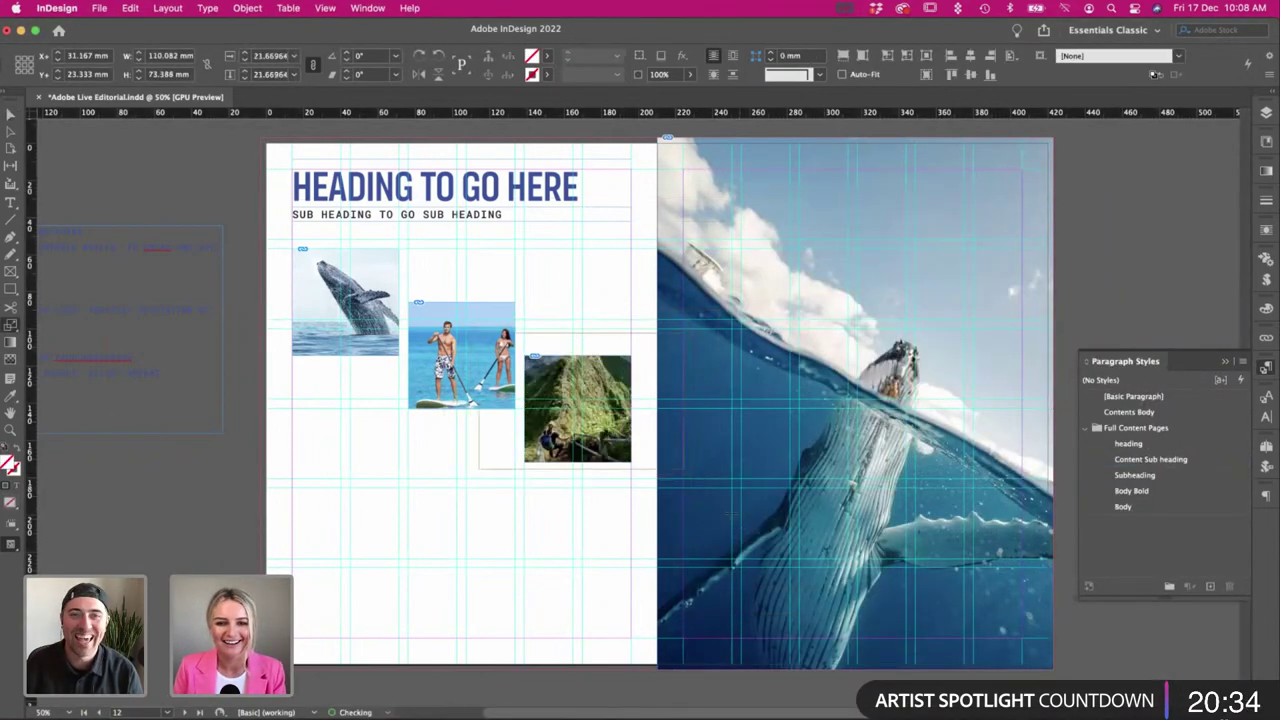
pyautogui.press('v')
pyautogui.moveTo(577, 408); pyautogui.dragTo(584, 403)
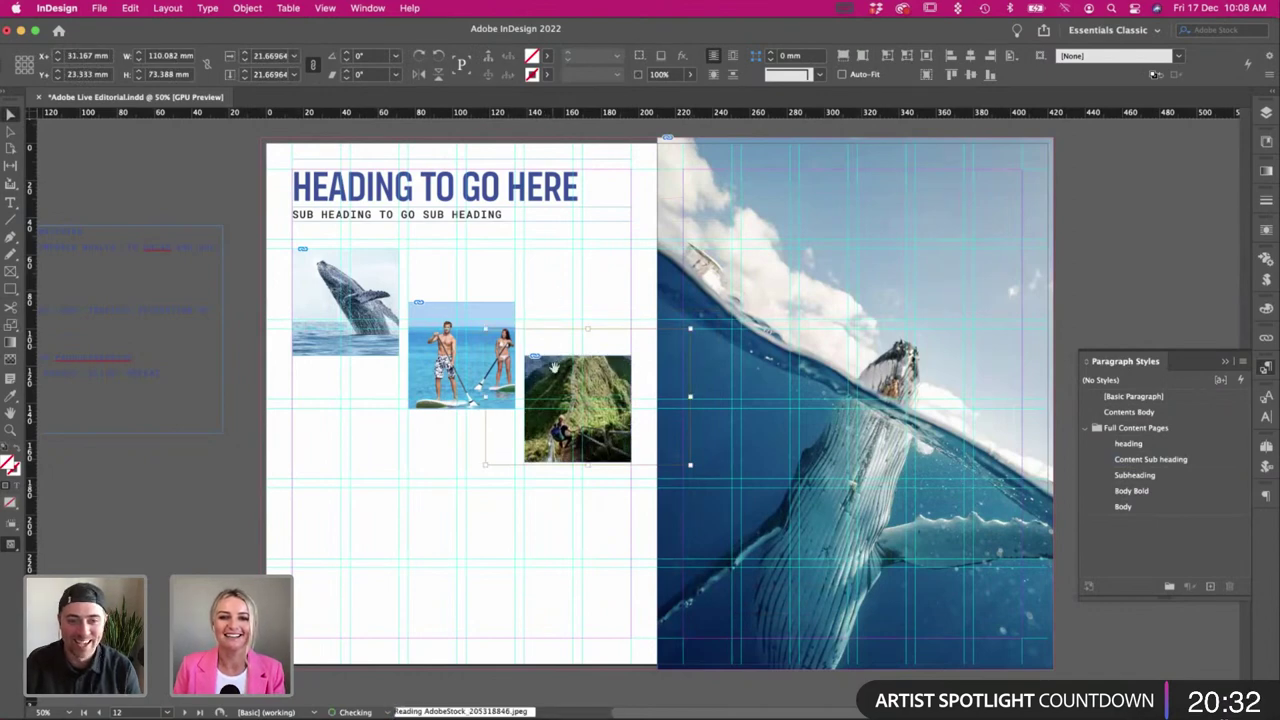
pyautogui.press('s')
pyautogui.click(520, 456)
pyautogui.moveTo(612, 320); pyautogui.dragTo(600, 335)
pyautogui.press('v')
pyautogui.click(592, 331)
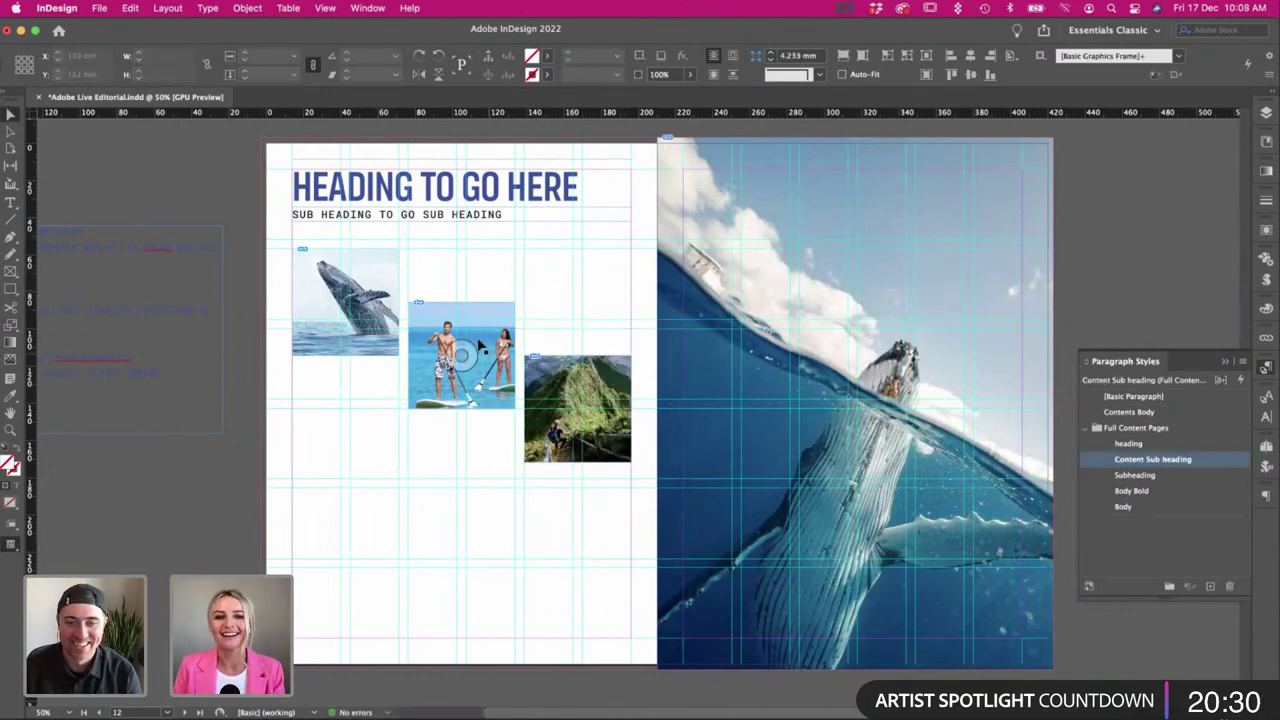
# Swap the last two photo frames so hiking fills the middle step and paddle boarding the lowest, aligned to the grid.
pyautogui.moveTo(468, 331); pyautogui.dragTo(696, 331)
pyautogui.moveTo(542, 393); pyautogui.dragTo(427, 393)
pyautogui.moveTo(720, 390); pyautogui.dragTo(441, 319)
pyautogui.click(409, 269)
pyautogui.click(386, 271)
pyautogui.click(428, 272)
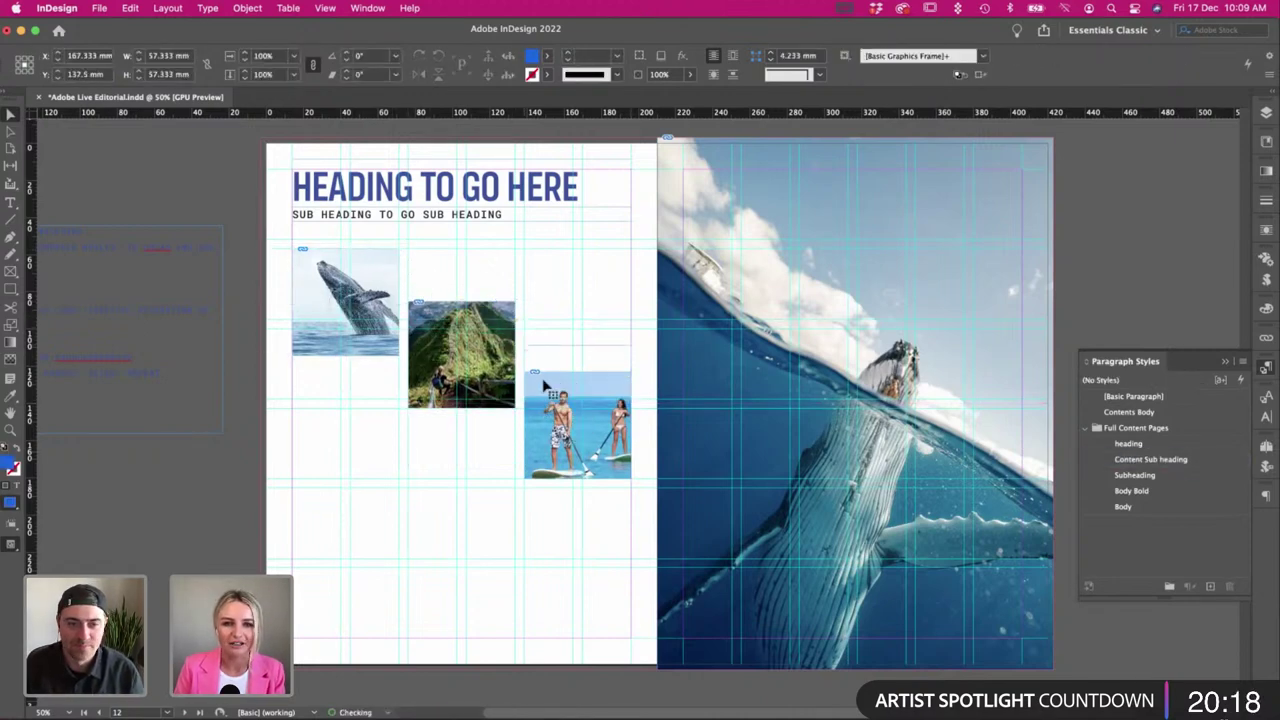
pyautogui.moveTo(546, 380)
pyautogui.mouseDown()
pyautogui.moveTo(546, 353)
pyautogui.moveTo(548, 383)
pyautogui.moveTo(541, 371)
pyautogui.mouseUp()
pyautogui.click(525, 338)
pyautogui.click(527, 308)
pyautogui.click(527, 332)
# Add a WHALE WATCHING heading from the pasteboard copy under the whale photo and duplicate its 4.5 mm high frame just below.
pyautogui.hscroll(-3, 350, 172)
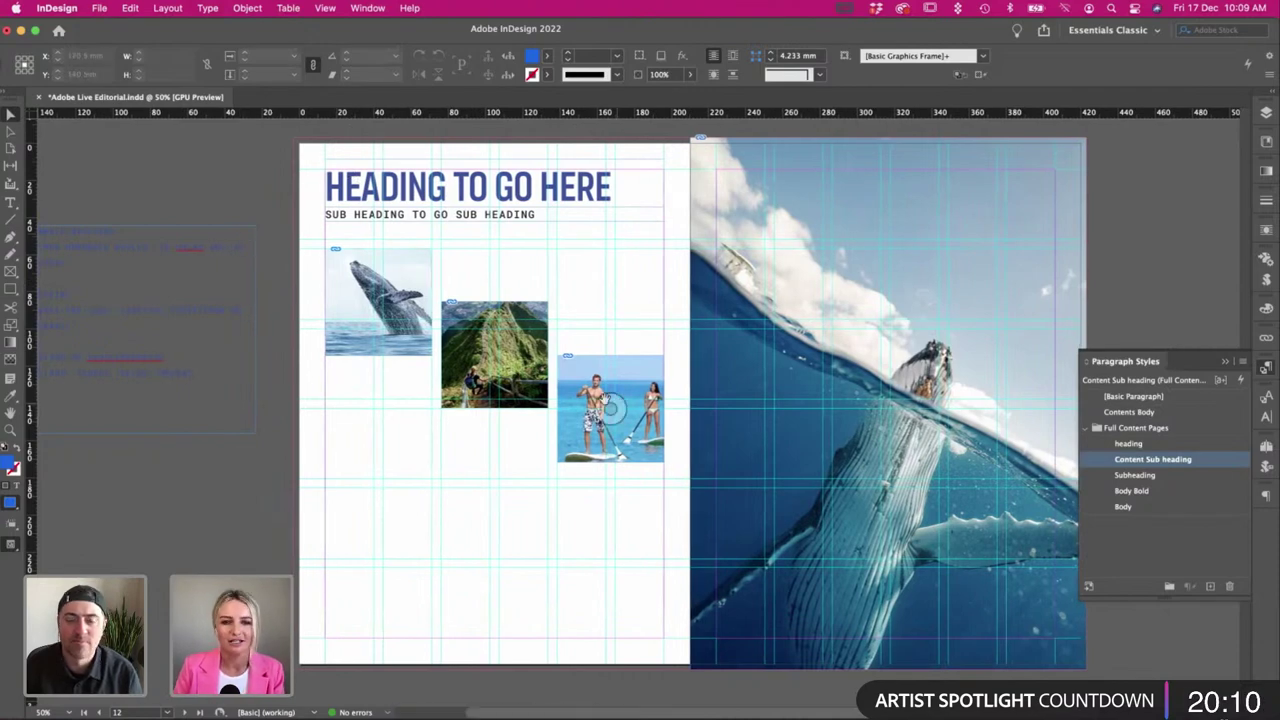
pyautogui.hscroll(-5, 440, 203)
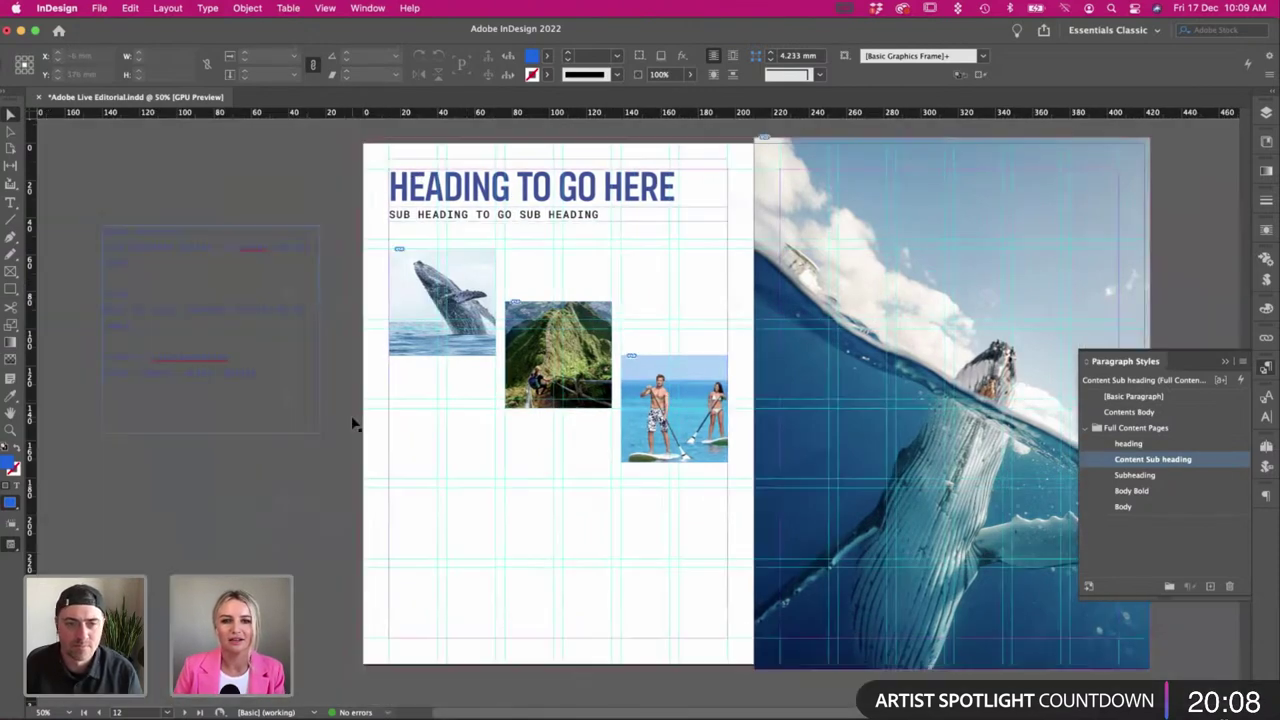
pyautogui.scroll(3, 308, 303)
pyautogui.scroll(-4, 440, 330)
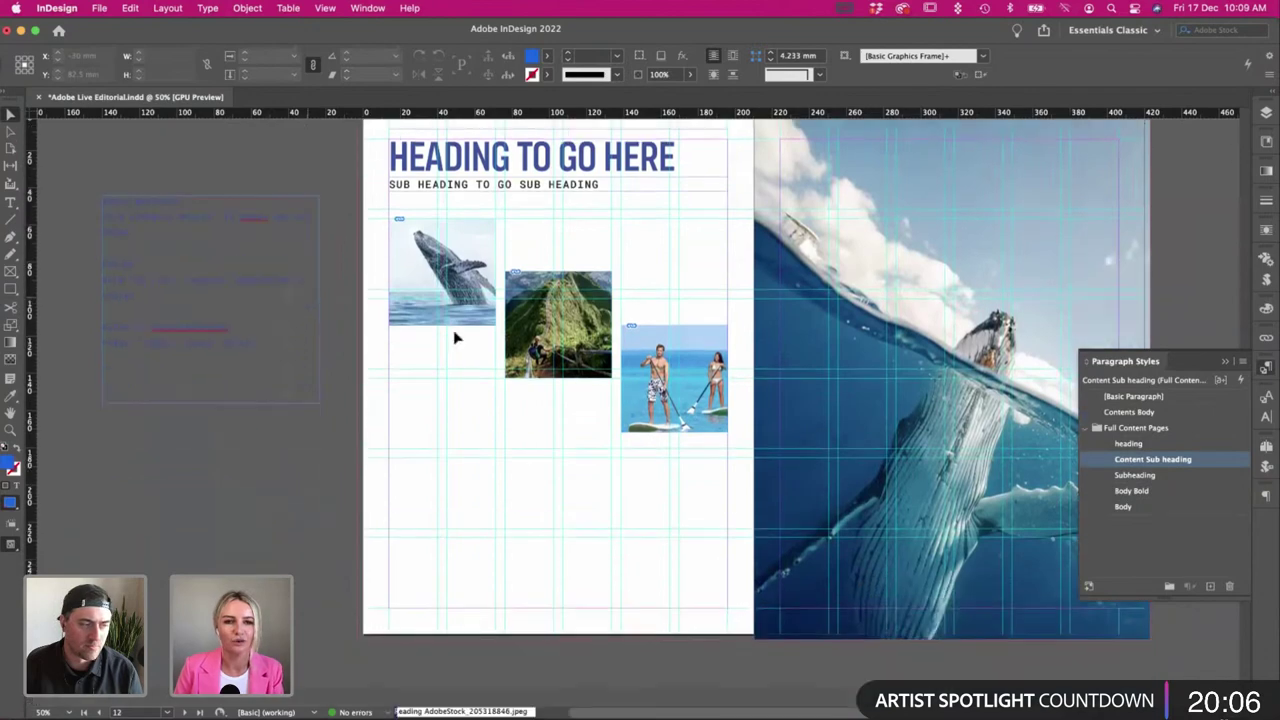
pyautogui.press('t')
pyautogui.moveTo(400, 346); pyautogui.dragTo(495, 373)
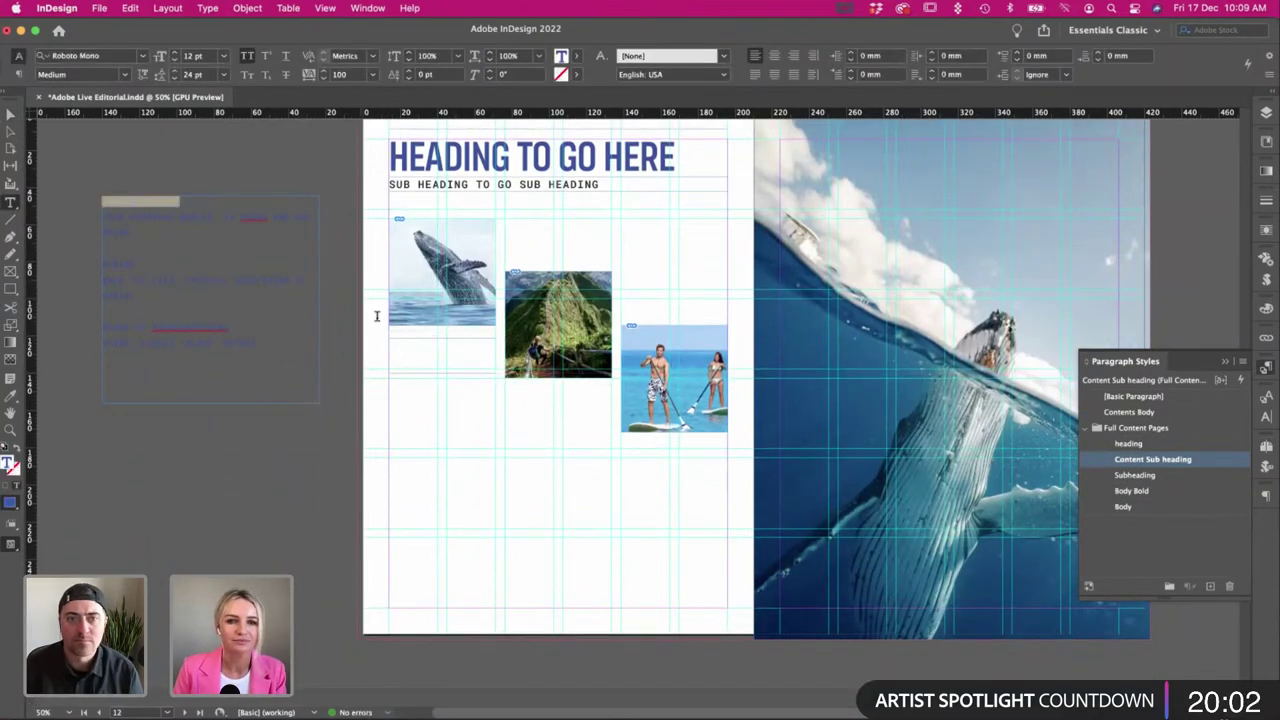
pyautogui.press('Escape')
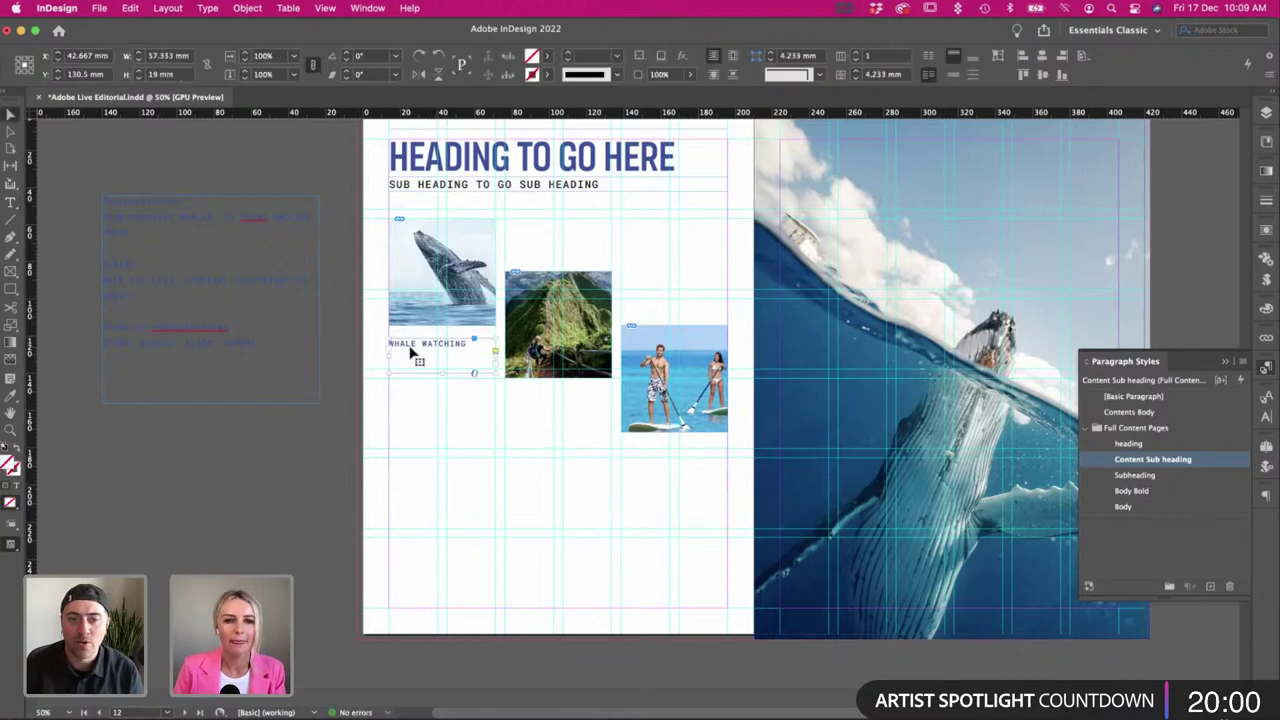
pyautogui.moveTo(443, 373)
pyautogui.mouseDown()
pyautogui.moveTo(445, 350)
pyautogui.moveTo(438, 363)
pyautogui.mouseUp()
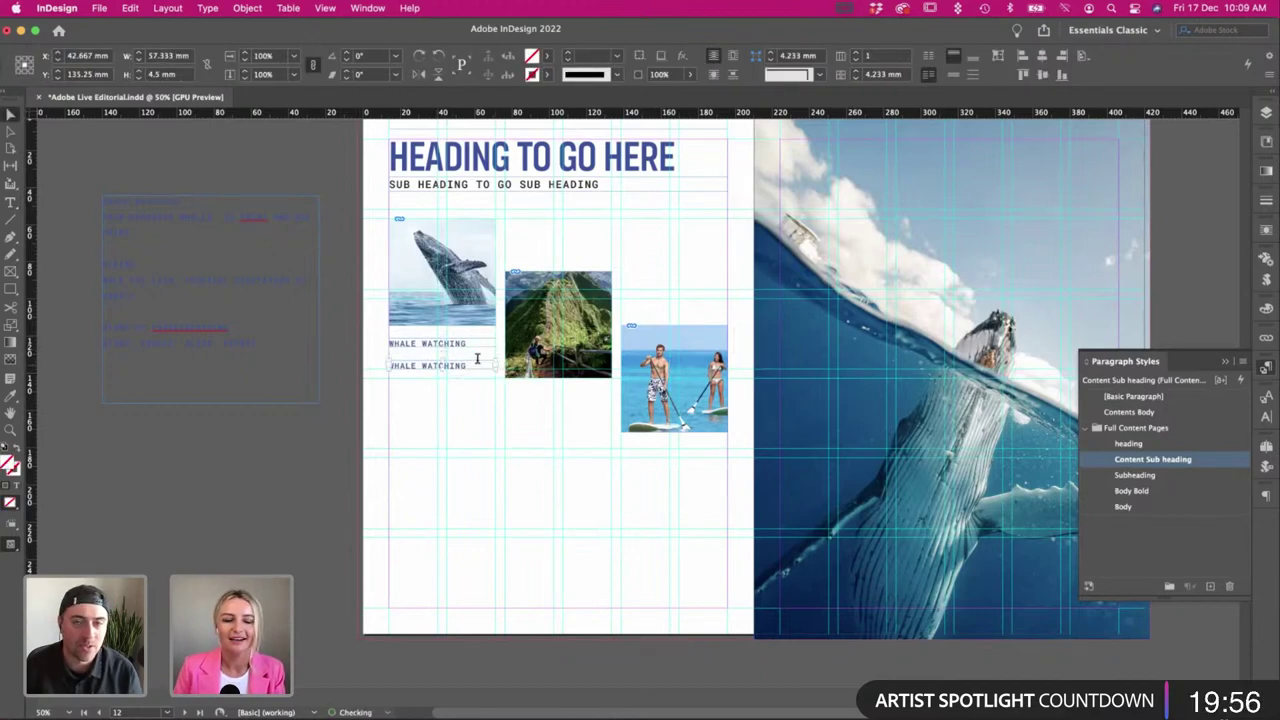
# Replace the duplicated heading with the line "From Humpback whales, to orcas and dolphins." and apply the Body Bold paragraph style.
pyautogui.press('t')
pyautogui.moveTo(446, 364); pyautogui.dragTo(473, 366)
pyautogui.moveTo(136, 233); pyautogui.dragTo(57, 214)
pyautogui.moveTo(475, 357); pyautogui.dragTo(346, 360)
pyautogui.press('super+v')
pyautogui.press('super+a')
pyautogui.click(1135, 475)
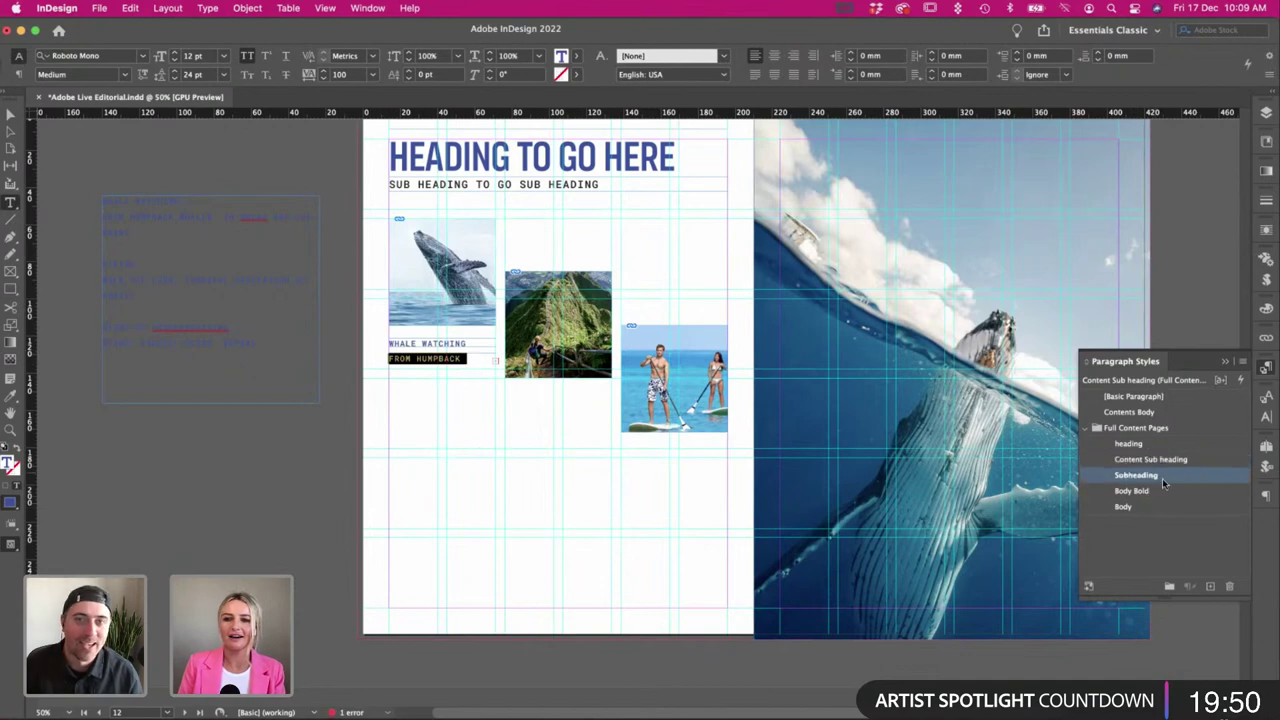
pyautogui.click(1133, 491)
pyautogui.click(11, 116)
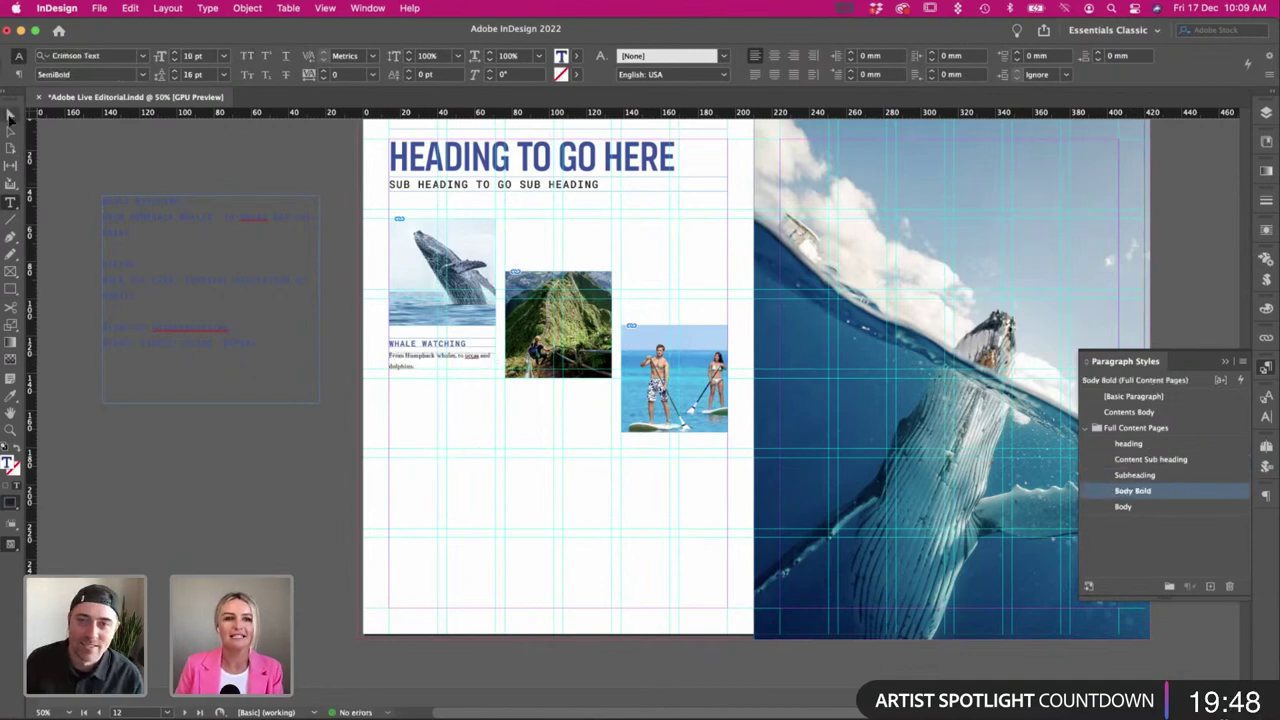
# Move the pasteboard copy text frame slightly down.
pyautogui.click(135, 200)
pyautogui.moveTo(150, 200); pyautogui.dragTo(170, 182)
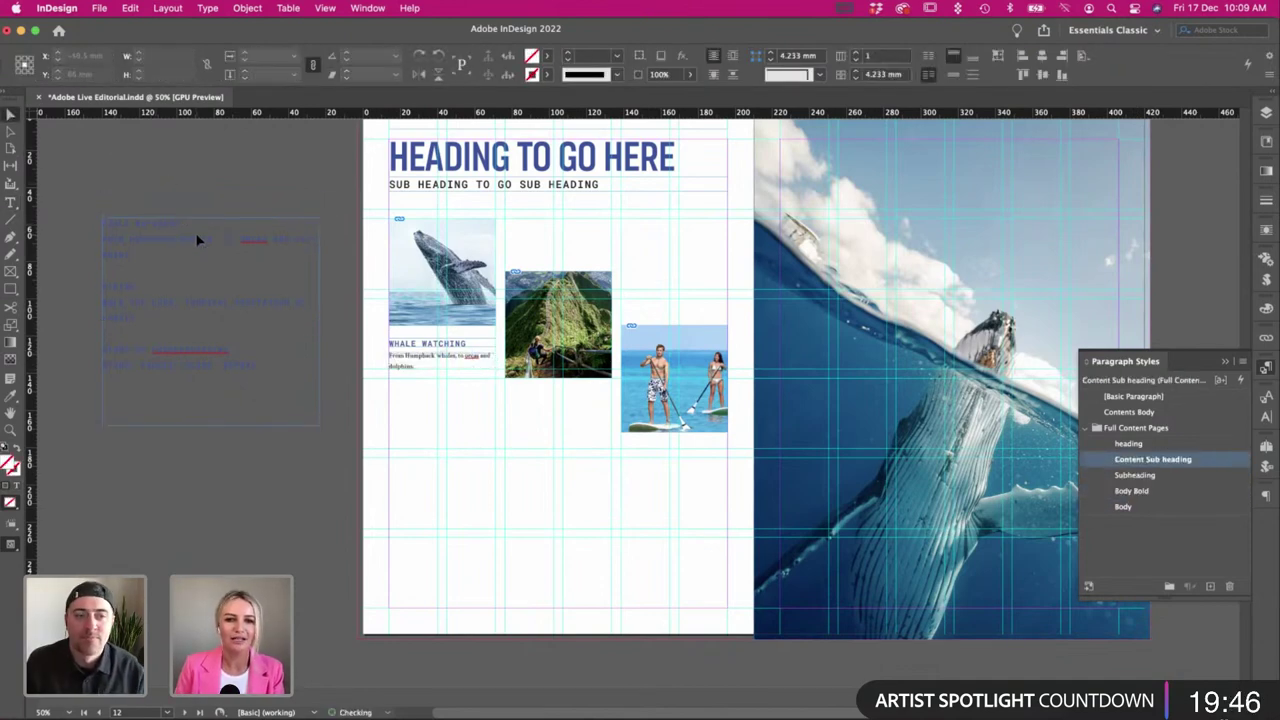
pyautogui.click(453, 418)
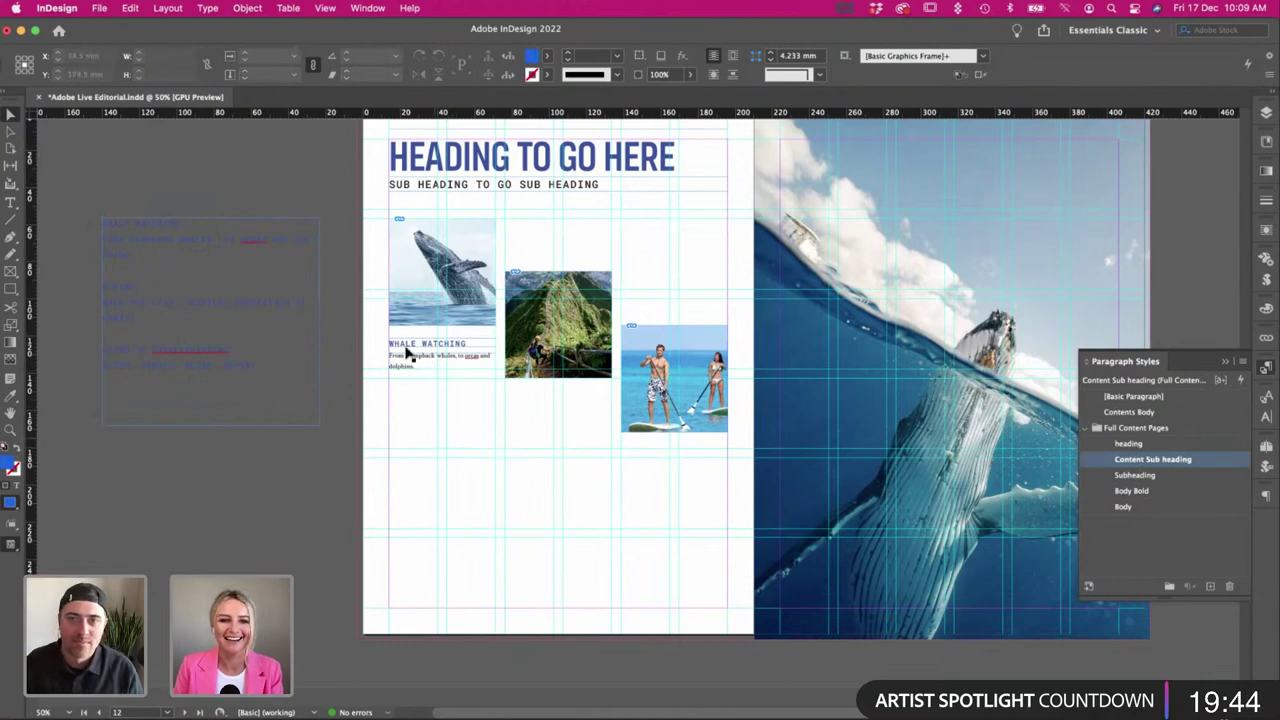
# Duplicate the whale watching intro frame directly below itself and apply the Body paragraph style to its text.
pyautogui.click(407, 369)
pyautogui.moveTo(404, 368); pyautogui.dragTo(449, 460)
pyautogui.doubleClick(432, 397)
pyautogui.press('super+a')
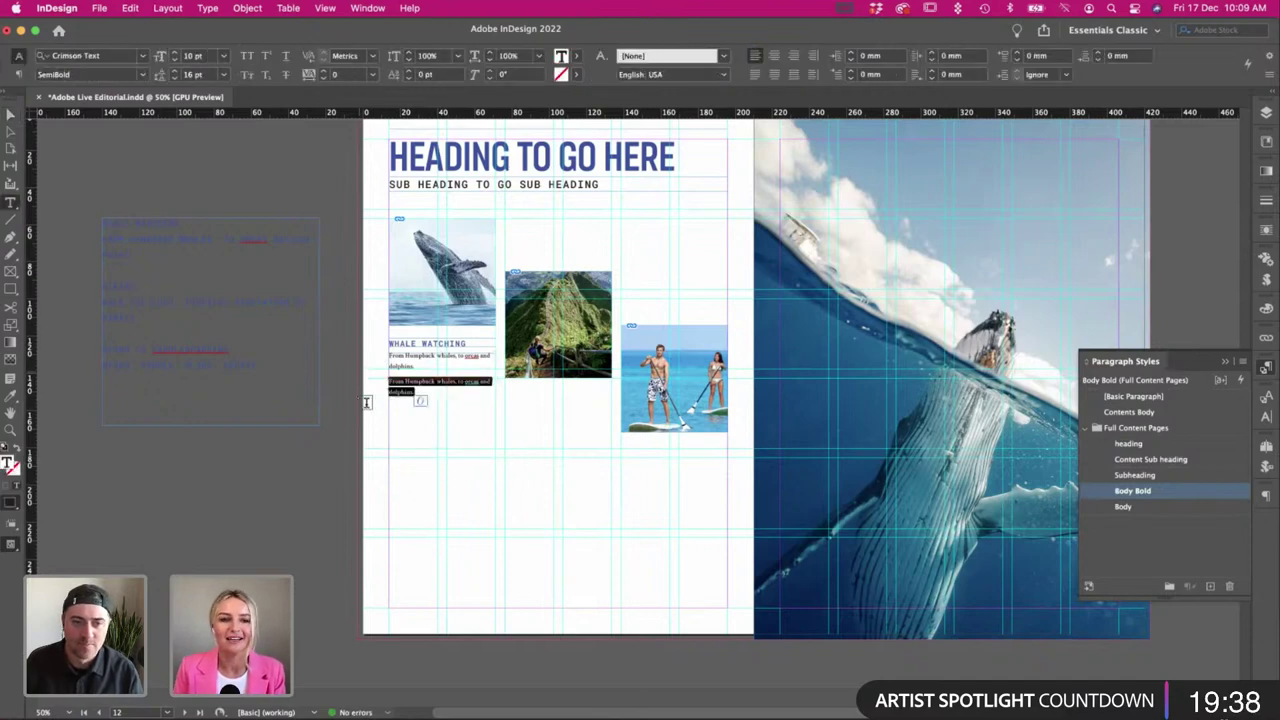
pyautogui.click(1198, 508)
# Fill the new body frame with placeholder text and delete the leftover intro sentence at its start.
pyautogui.click(130, 8)
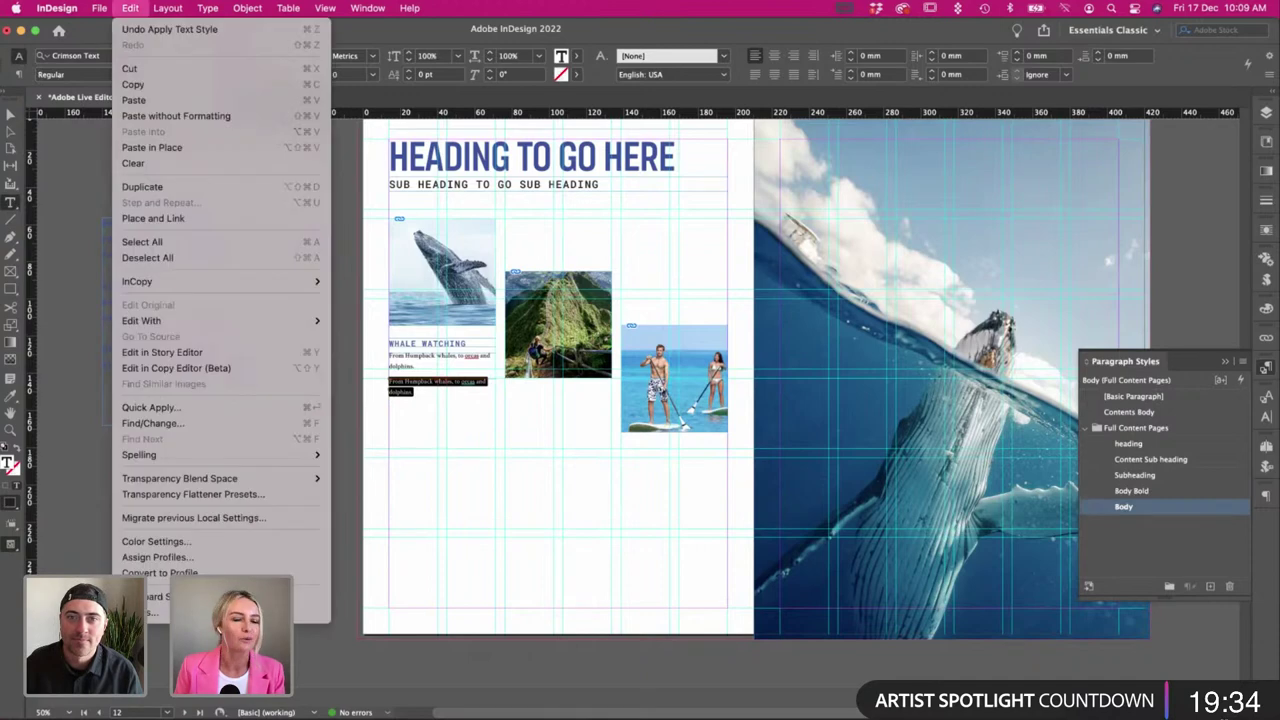
pyautogui.moveTo(207, 8)
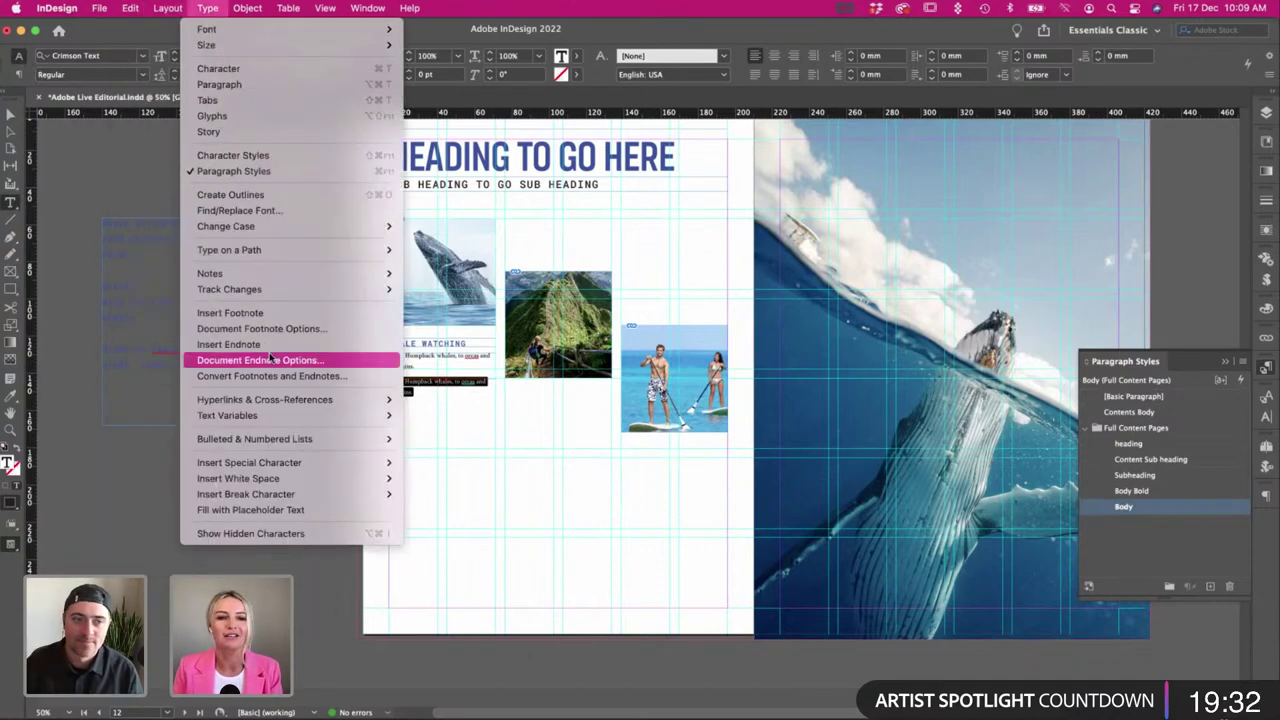
pyautogui.moveTo(278, 440)
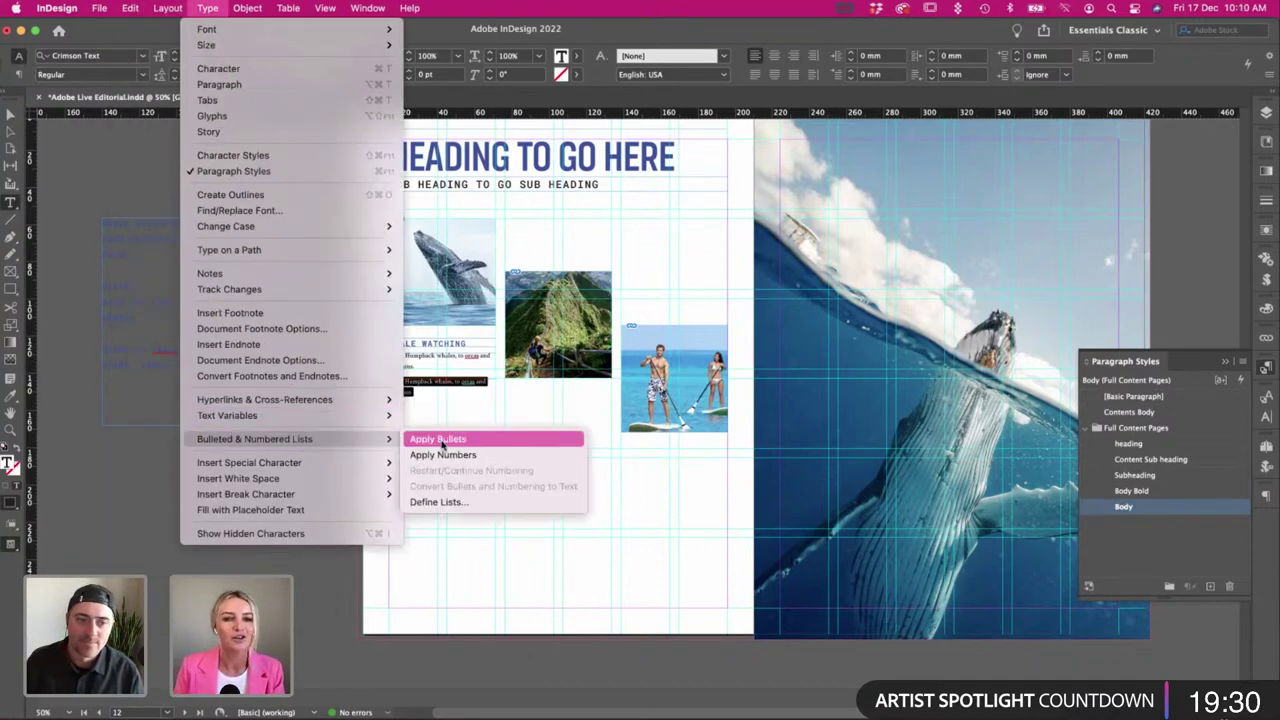
pyautogui.click(264, 511)
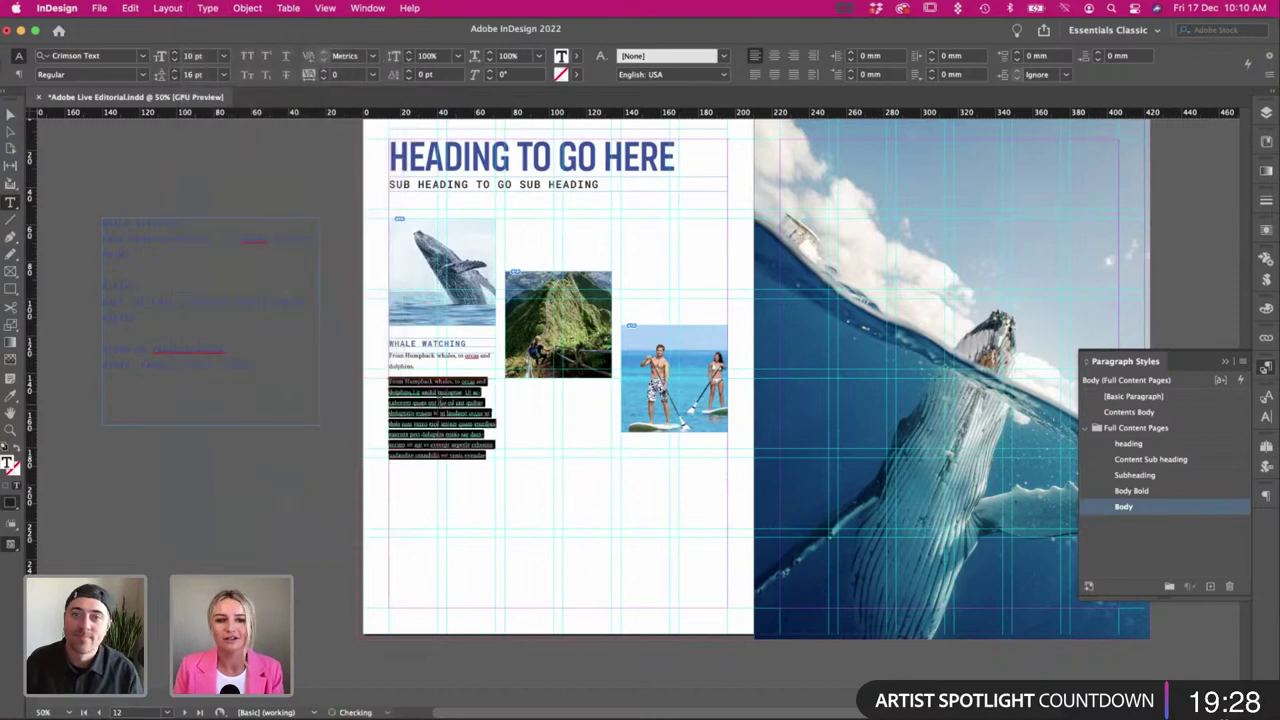
pyautogui.click(434, 403)
pyautogui.moveTo(434, 403); pyautogui.dragTo(367, 375)
pyautogui.click(417, 390)
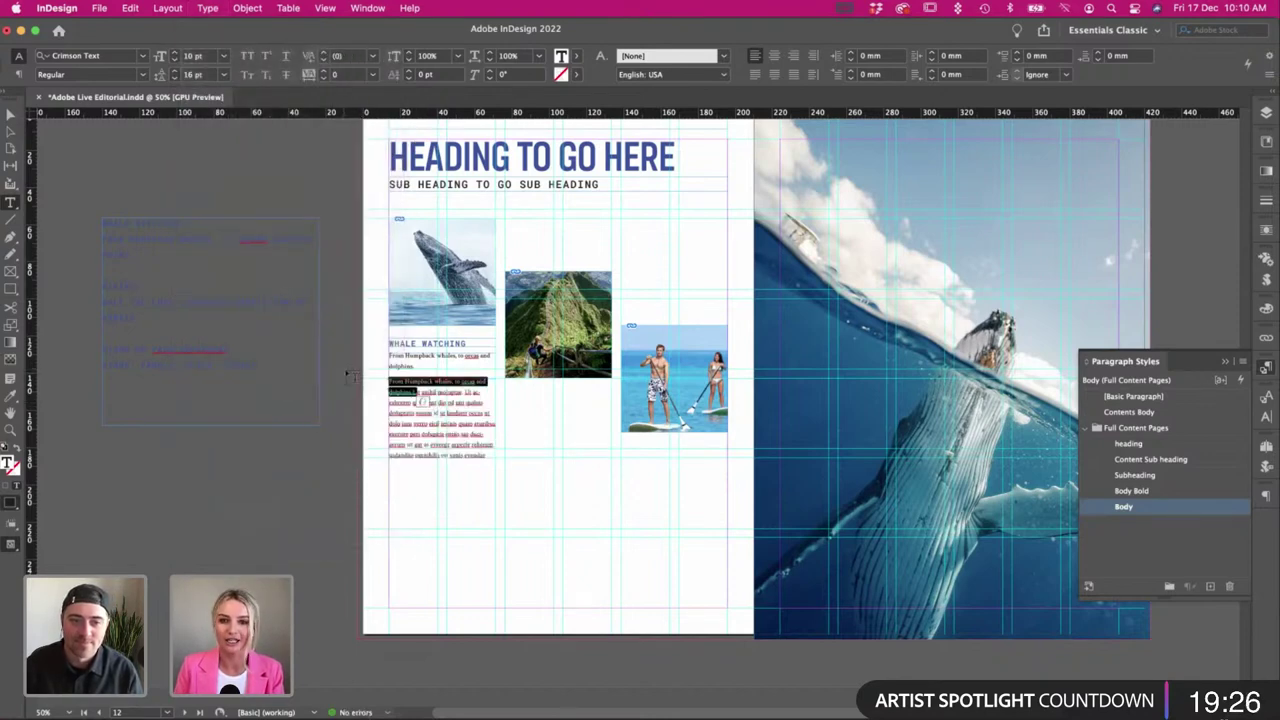
pyautogui.press('BackSpace')
pyautogui.click(12, 117)
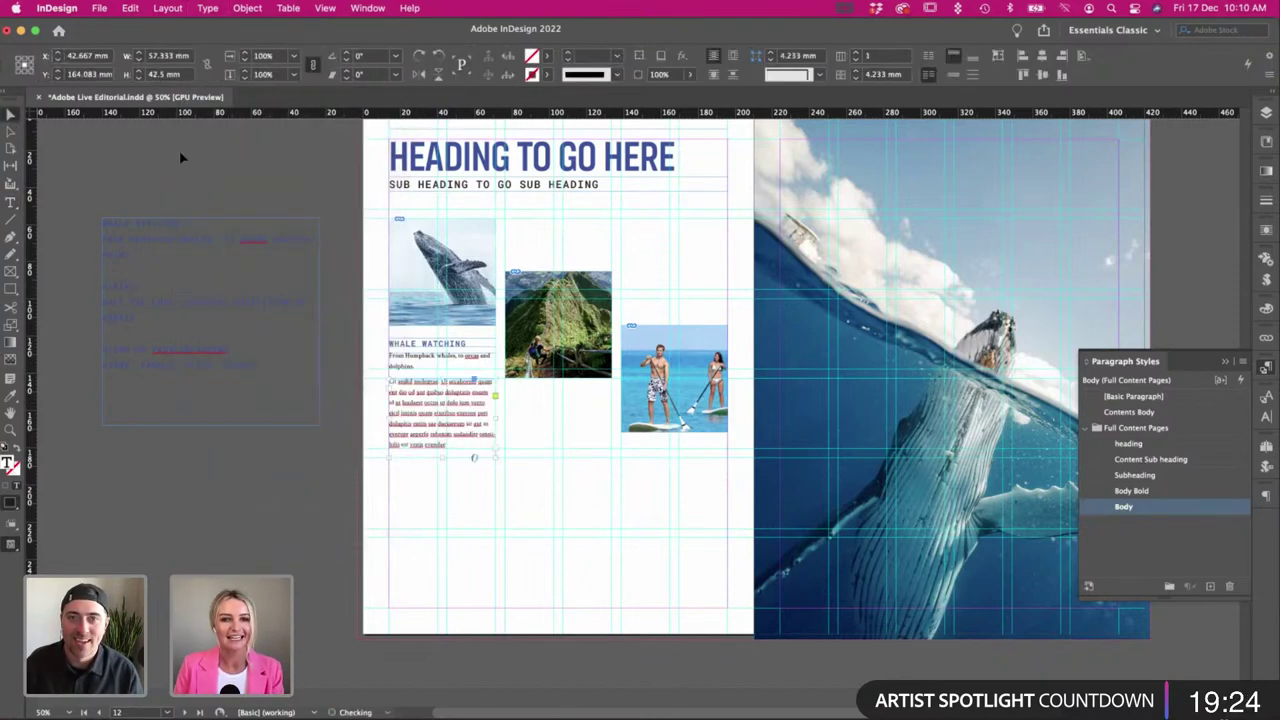
# Lengthen the whale watching body copy by repeating its last lines of placeholder text and trim the frame to fit.
pyautogui.click(183, 157)
pyautogui.click(434, 448)
pyautogui.moveTo(443, 460); pyautogui.dragTo(434, 421)
pyautogui.doubleClick(444, 432)
pyautogui.click(433, 425)
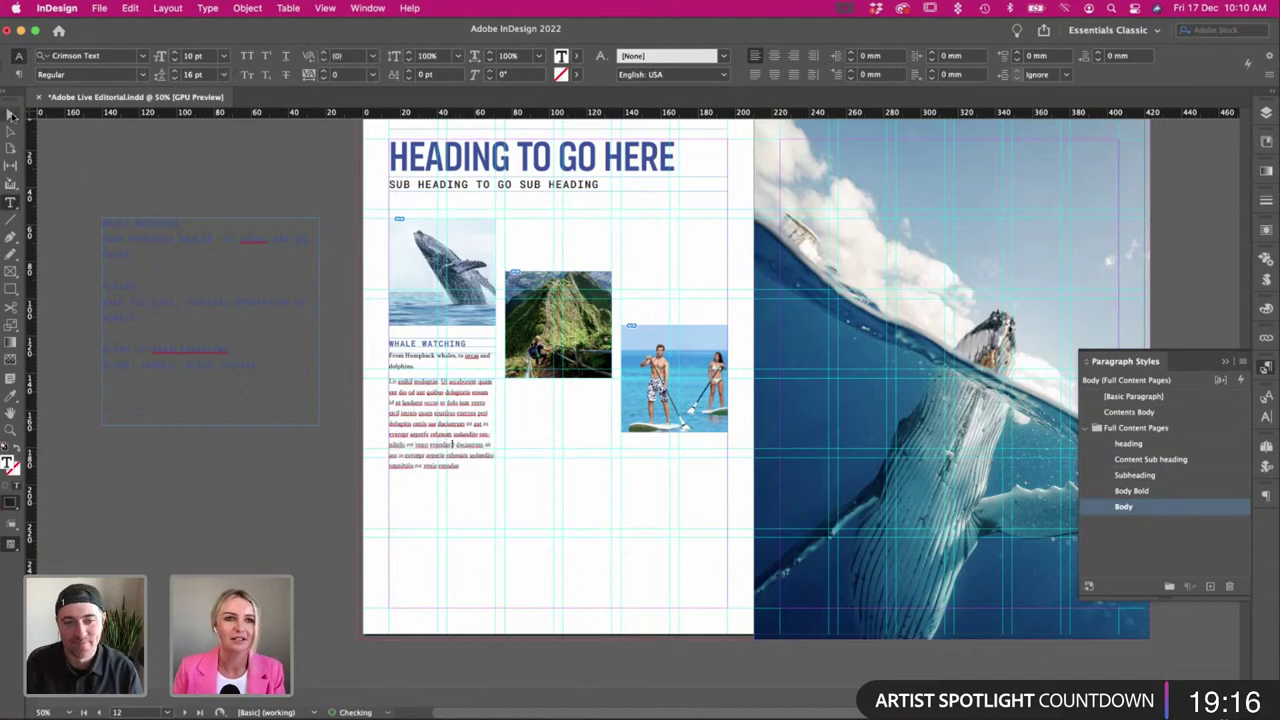
pyautogui.press('Escape')
pyautogui.press('w')
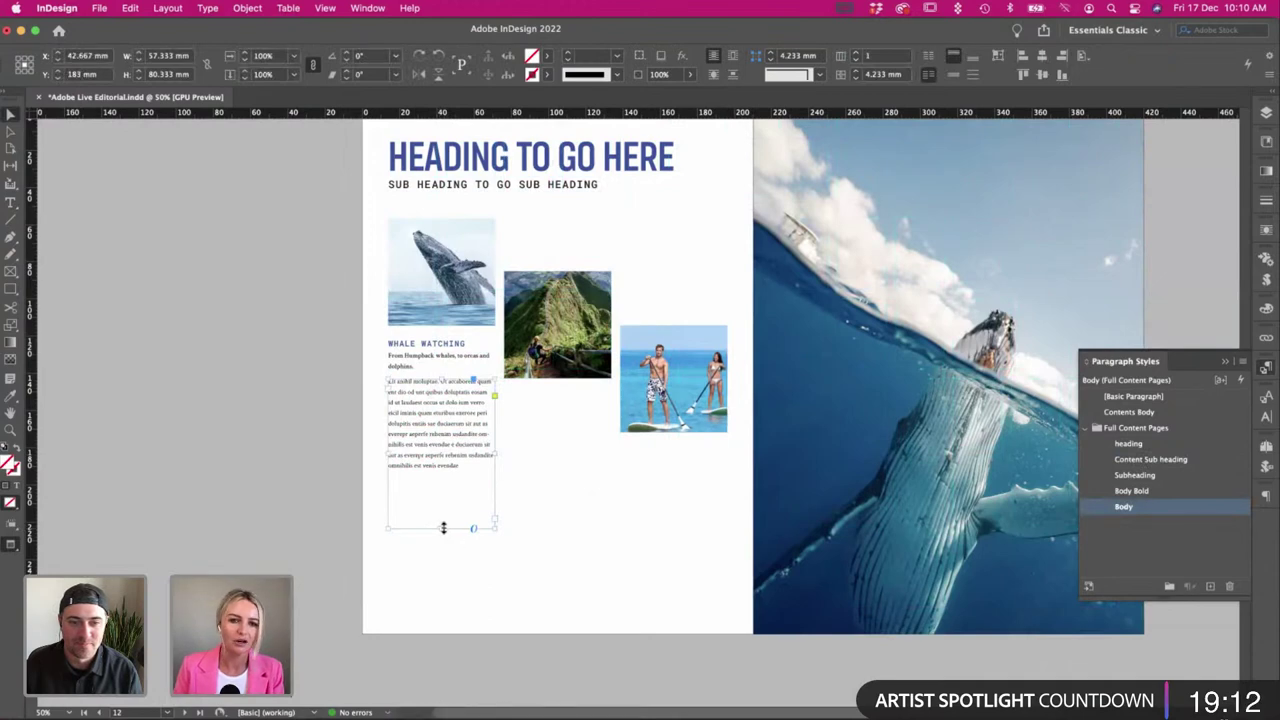
pyautogui.moveTo(444, 528); pyautogui.dragTo(528, 452)
# Duplicate the whale watching heading, intro and body frames into the middle column beneath the hiking photo.
pyautogui.click(546, 503)
pyautogui.press('w')
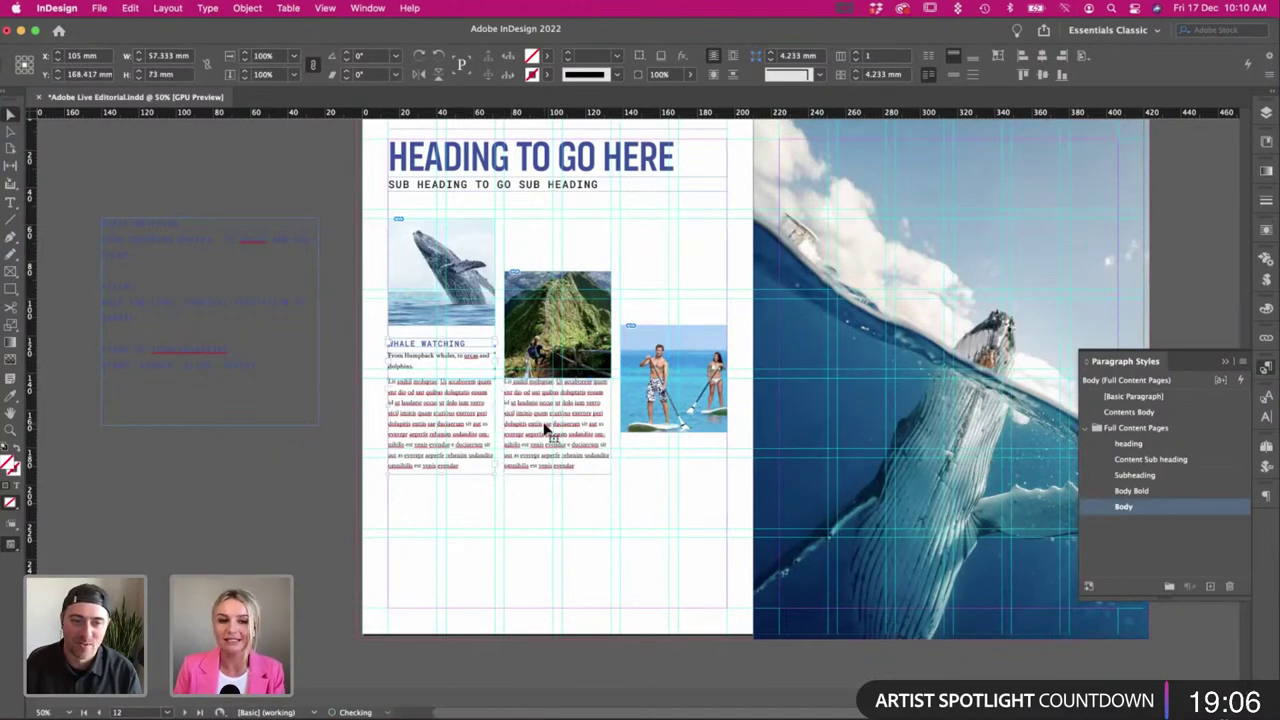
pyautogui.press('Delete')
pyautogui.moveTo(415, 401); pyautogui.dragTo(530, 453)
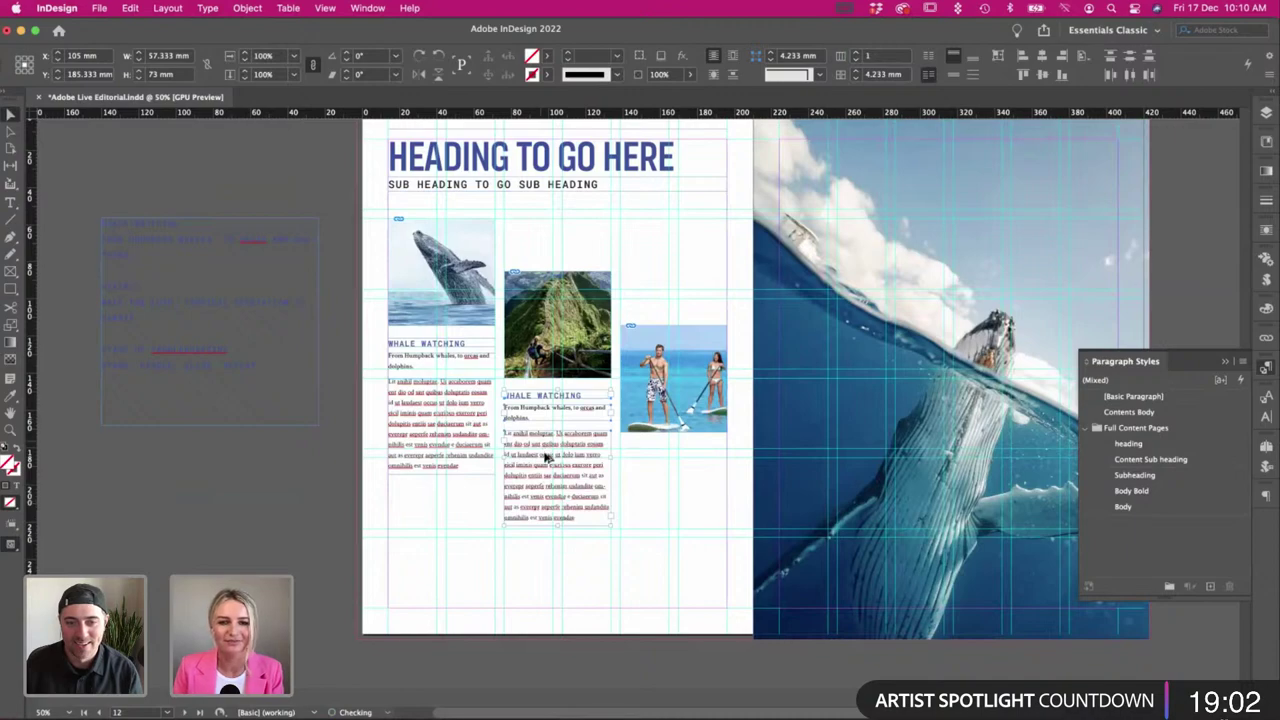
# Duplicate the middle column's heading, intro and body frames into the third column beneath the paddle boarding photo.
pyautogui.press('super+equal')
pyautogui.scroll(5, 541, 425)
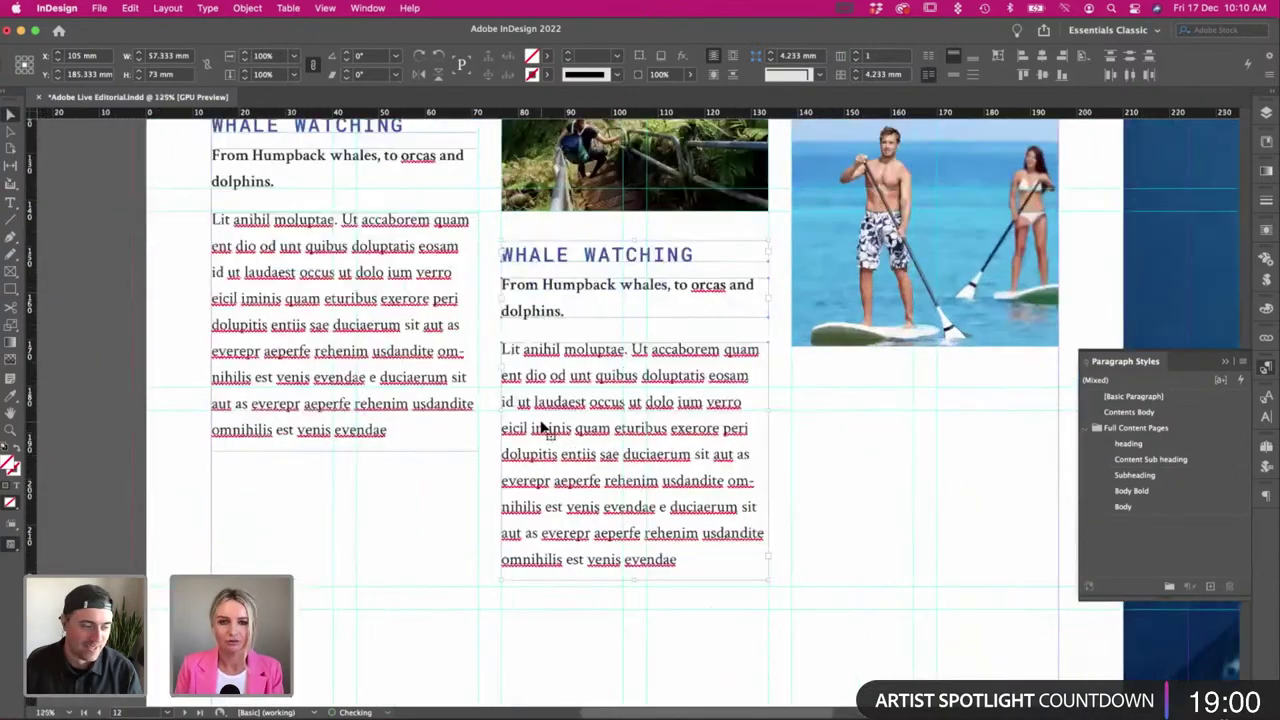
pyautogui.scroll(-6, 541, 428)
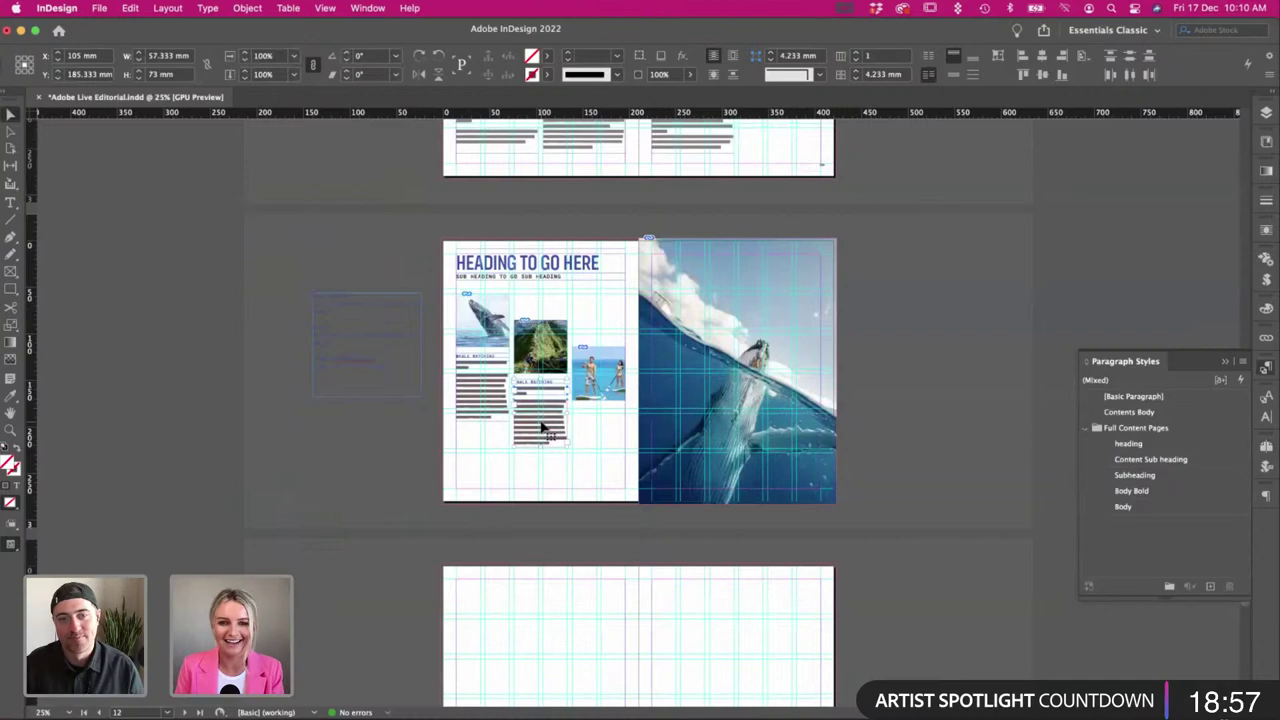
pyautogui.scroll(2, 541, 428)
pyautogui.click(745, 478)
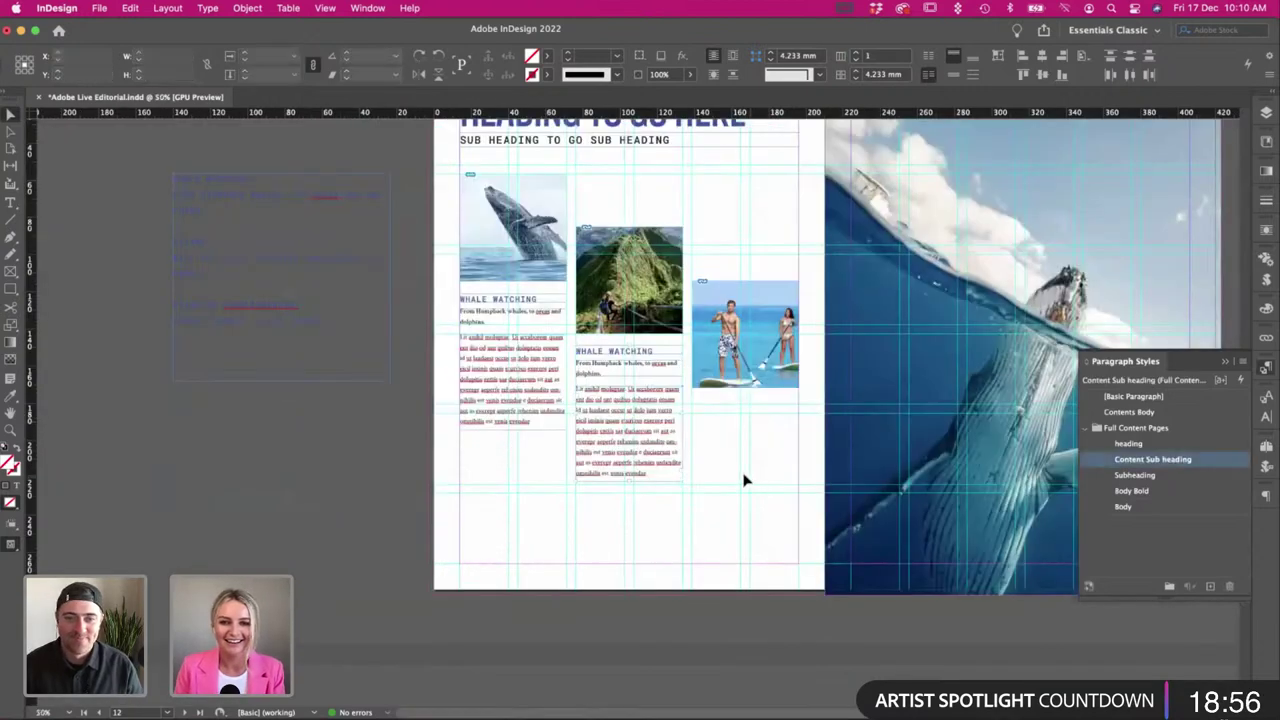
pyautogui.click(554, 356)
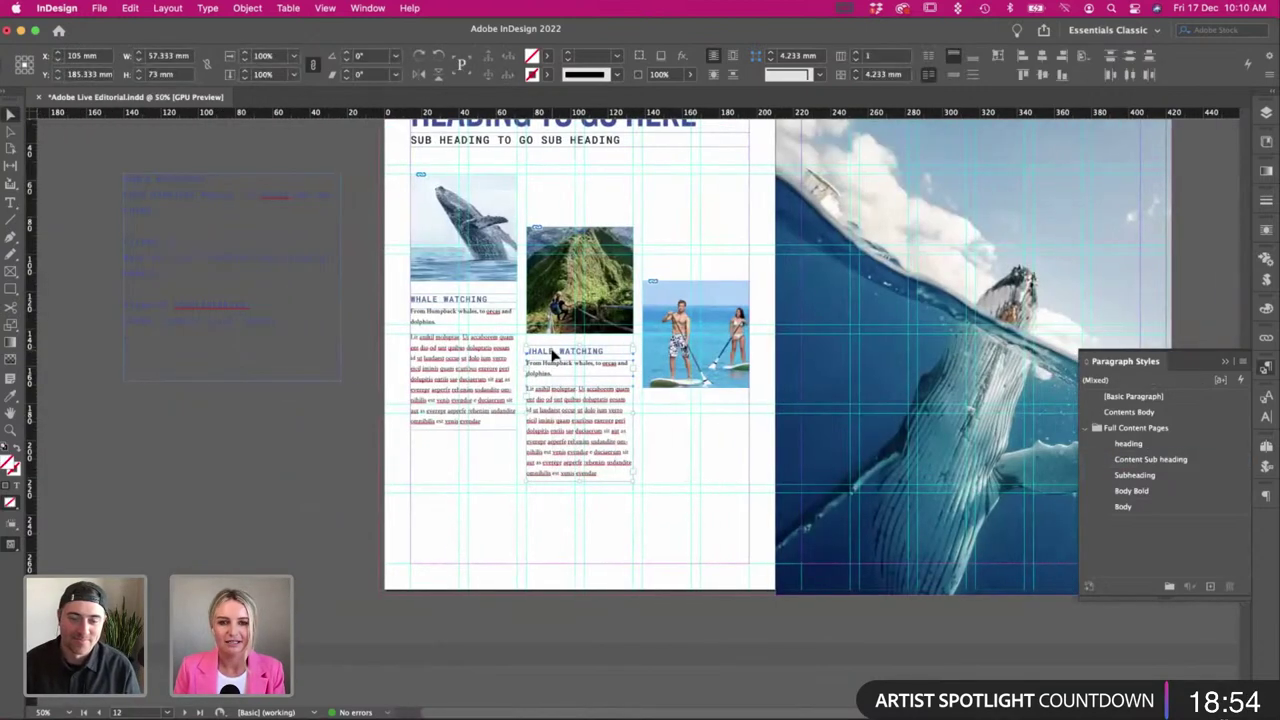
pyautogui.click(637, 496)
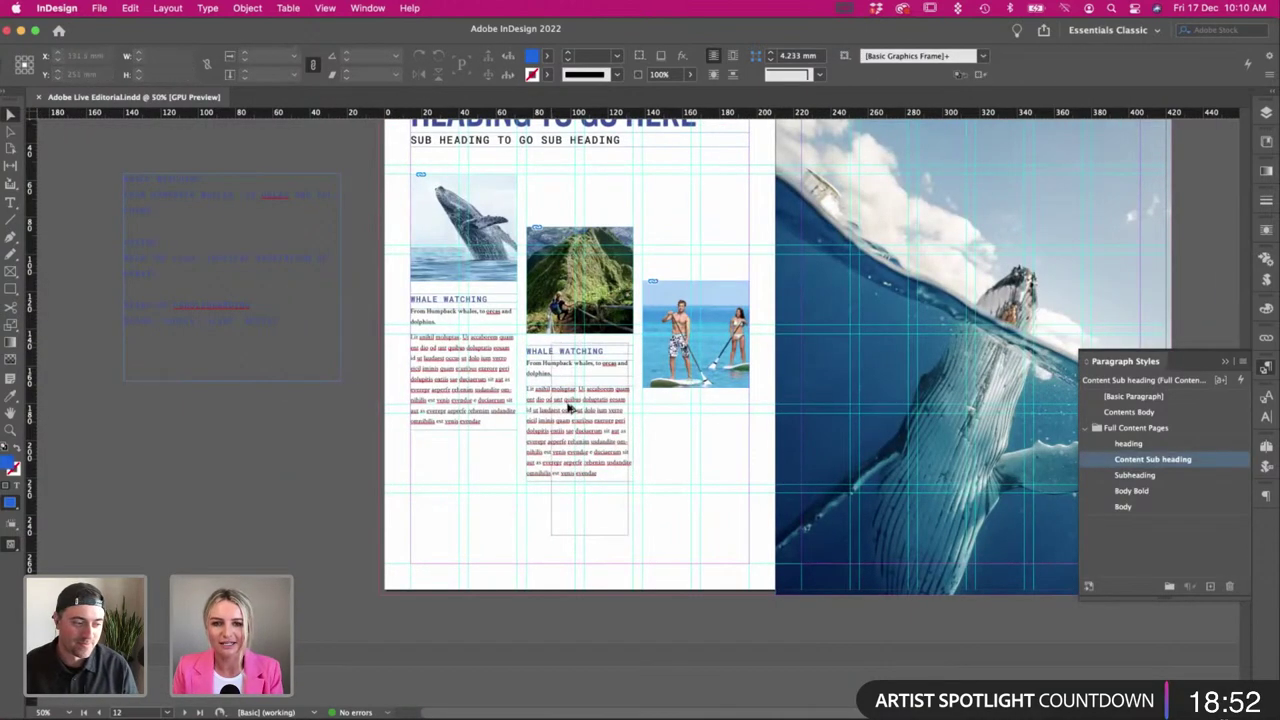
pyautogui.moveTo(628, 535); pyautogui.dragTo(551, 343)
pyautogui.moveTo(562, 405); pyautogui.dragTo(668, 462)
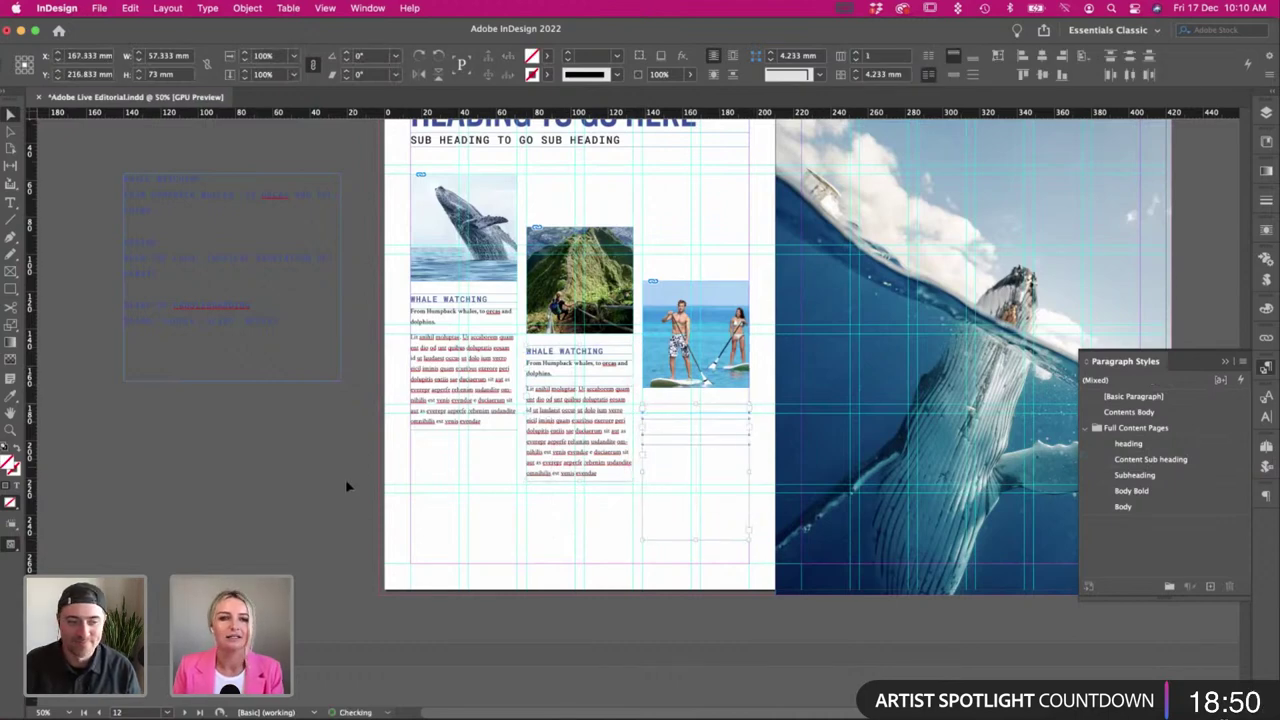
# Replace the heading beneath the hiking photo with HIKING.
pyautogui.click(346, 486)
pyautogui.scroll(3, 212, 332)
pyautogui.hscroll(2, 180, 300)
pyautogui.press('w')
pyautogui.press('t')
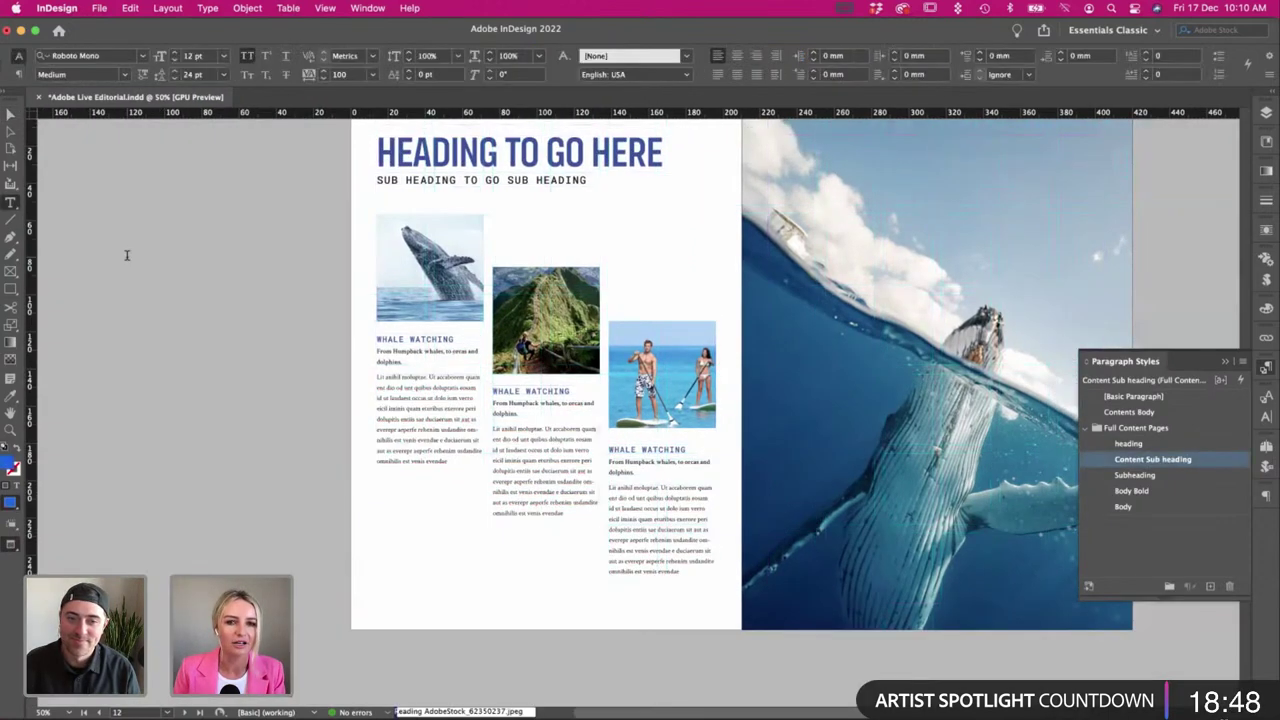
pyautogui.press('w')
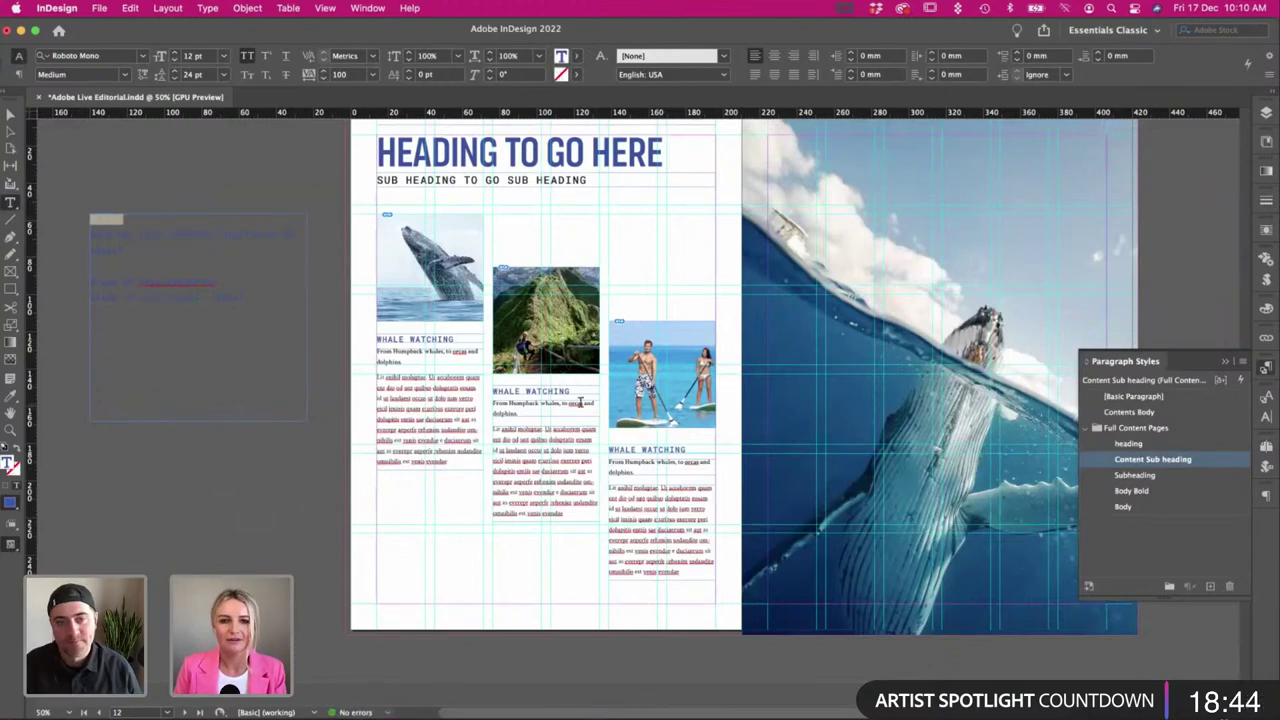
pyautogui.write('HIKING')
# Replace the hiking intro with the pasteboard sentence "Walk the lush, tropical vegetation of Hawaii" and apply the Body paragraph style.
pyautogui.moveTo(124, 251); pyautogui.dragTo(70, 236)
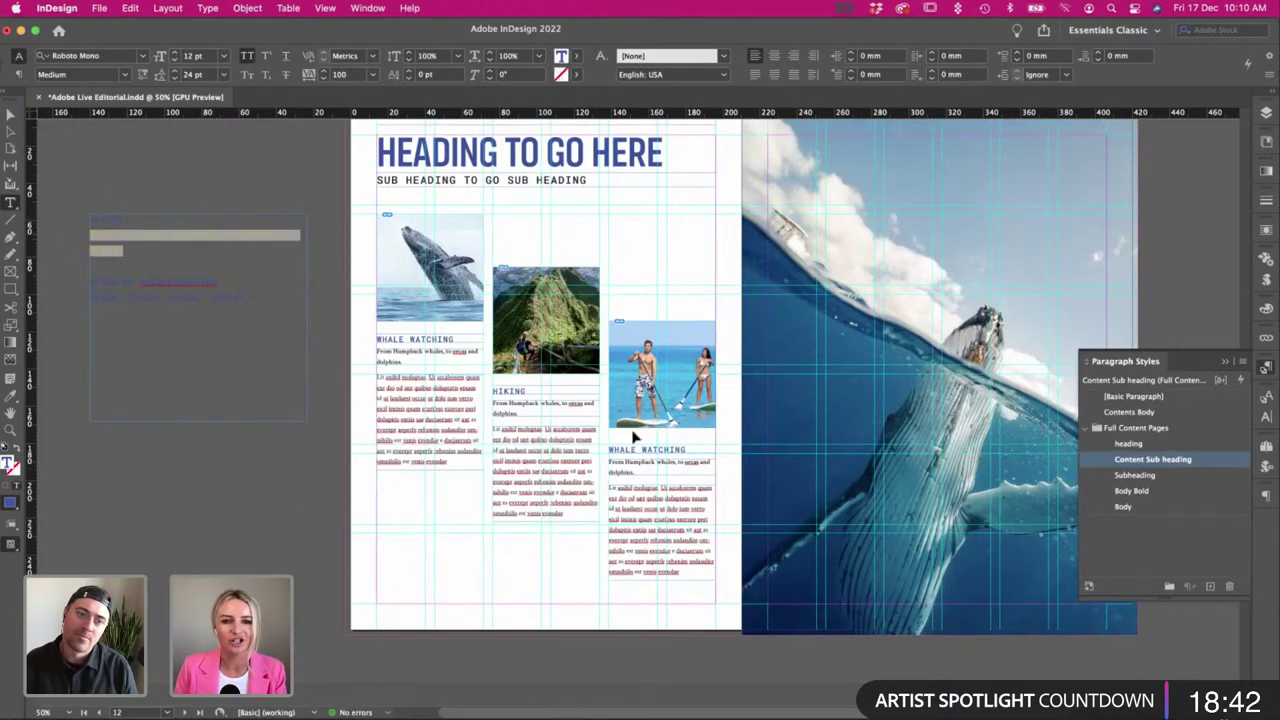
pyautogui.moveTo(522, 414); pyautogui.dragTo(465, 398)
pyautogui.press('super+v')
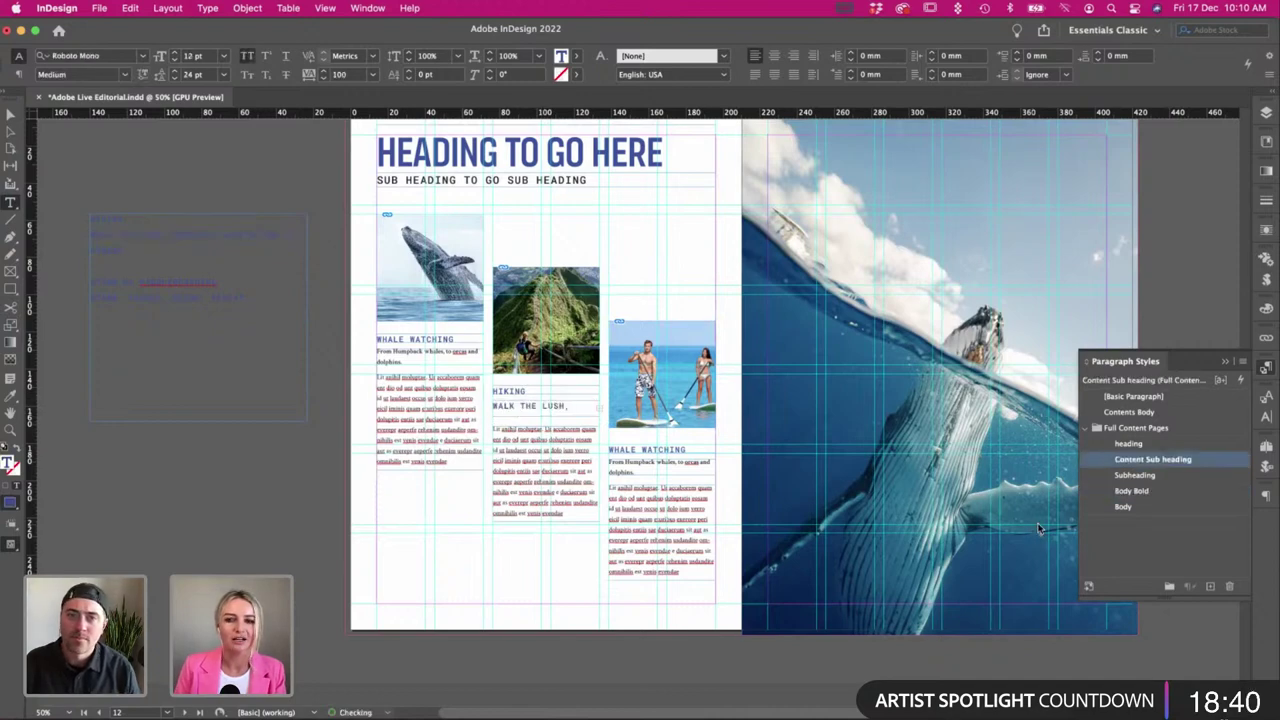
pyautogui.press('super+a')
pyautogui.click(1179, 511)
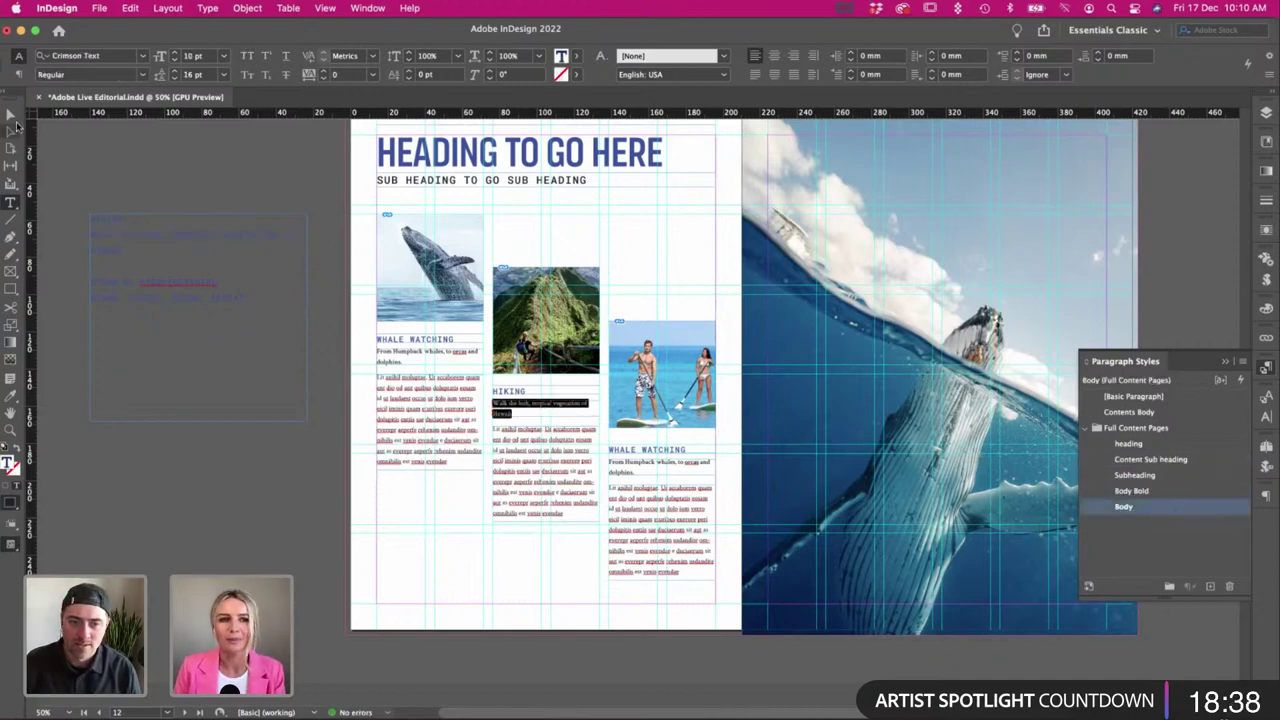
# Replace the third column's heading with the pasteboard text "Stand up paddle-boarding".
pyautogui.click(224, 283)
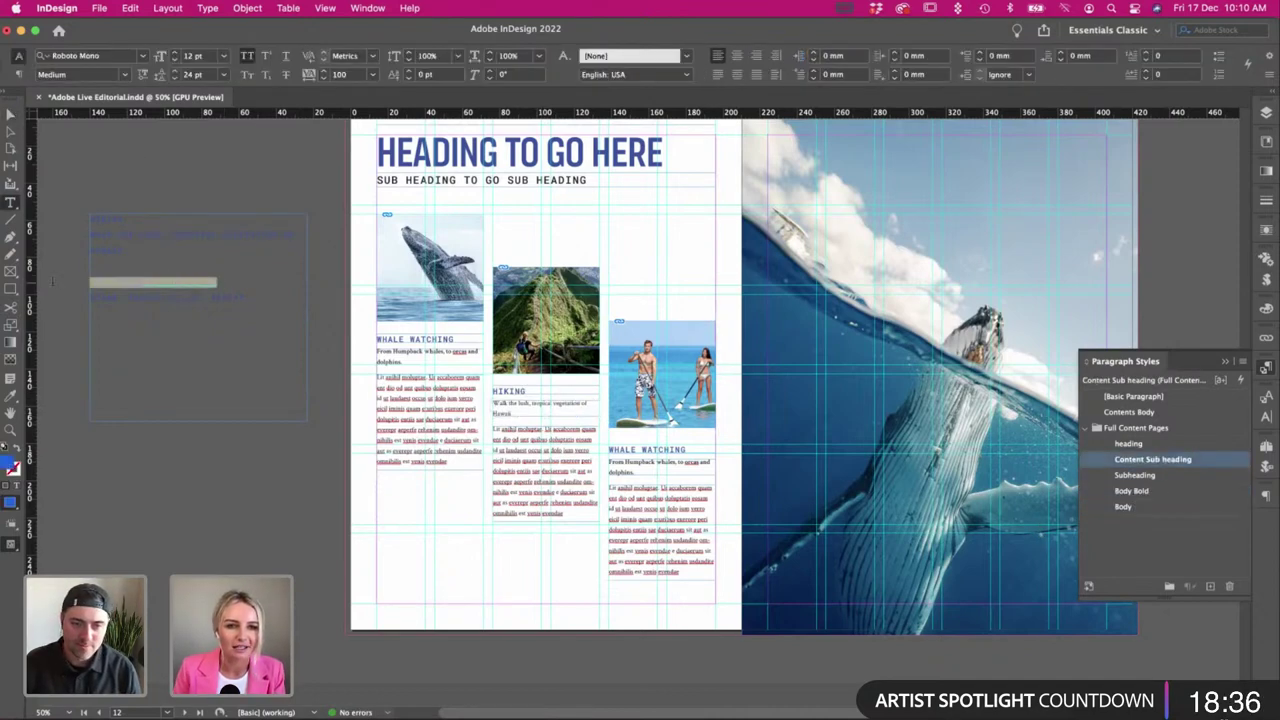
pyautogui.tripleClick(695, 449)
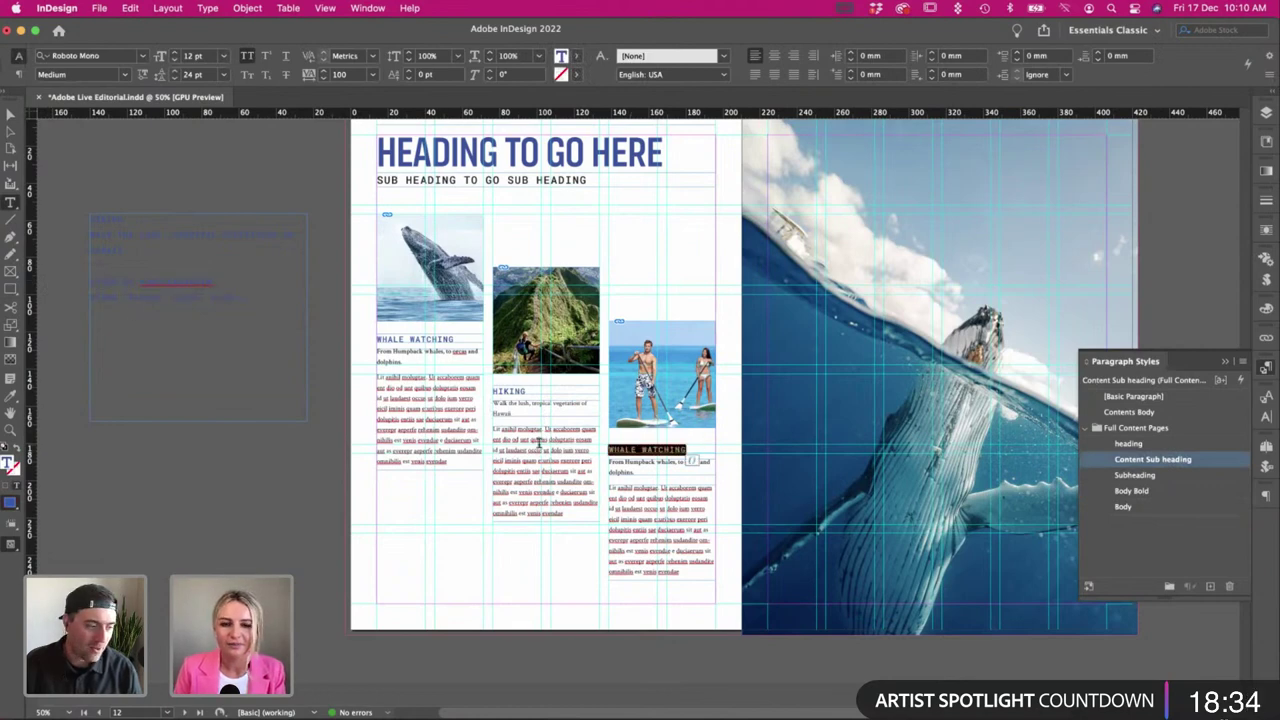
pyautogui.click(10, 116)
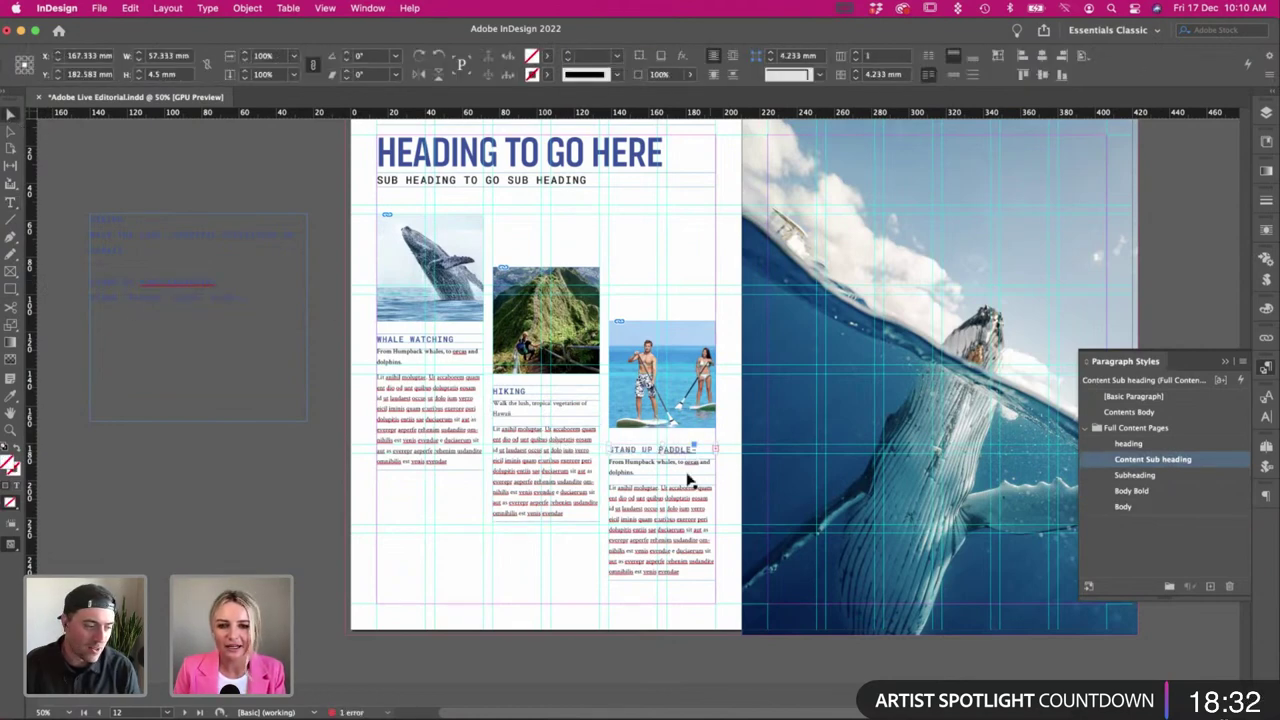
# Replace the paddle boarding intro with "Stand. Paddle. Glide. Repeat." in the Body style and delete the source text frame from the pasteboard.
pyautogui.doubleClick(176, 296)
pyautogui.tripleClick(176, 298)
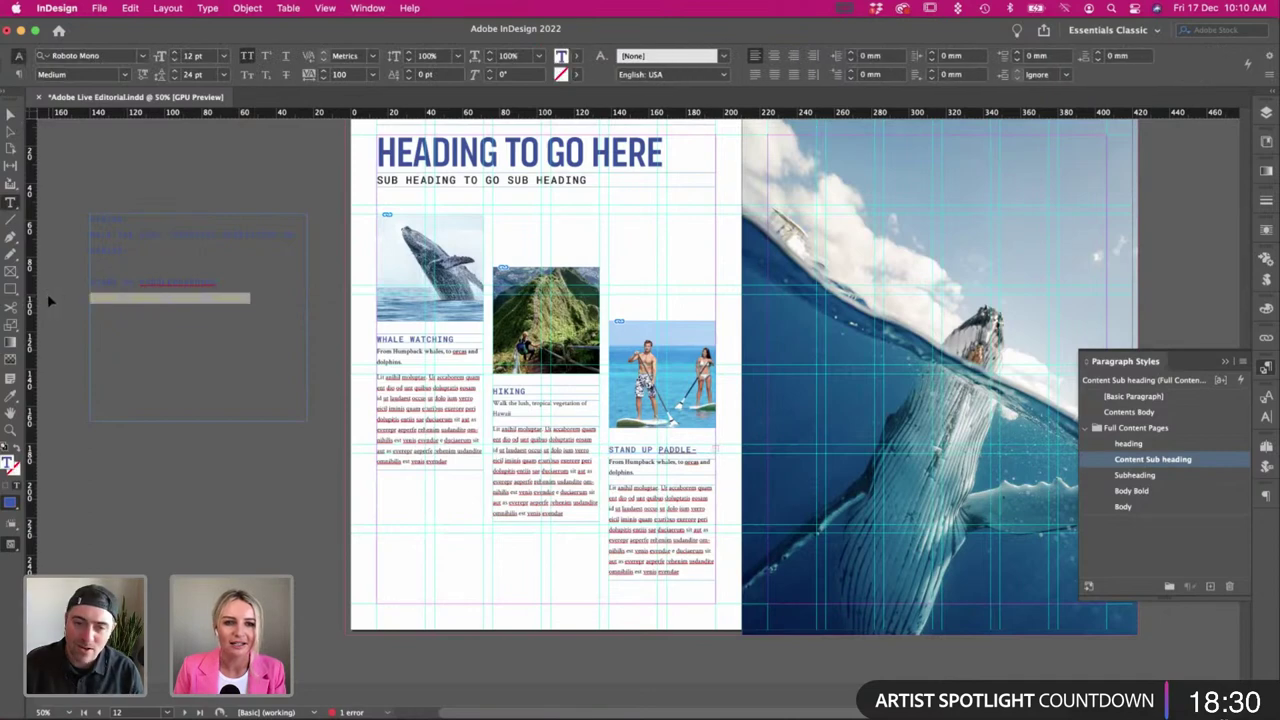
pyautogui.tripleClick(615, 466)
pyautogui.write('Stand. Paddle. Glide. Repeat.')
pyautogui.press('super+a')
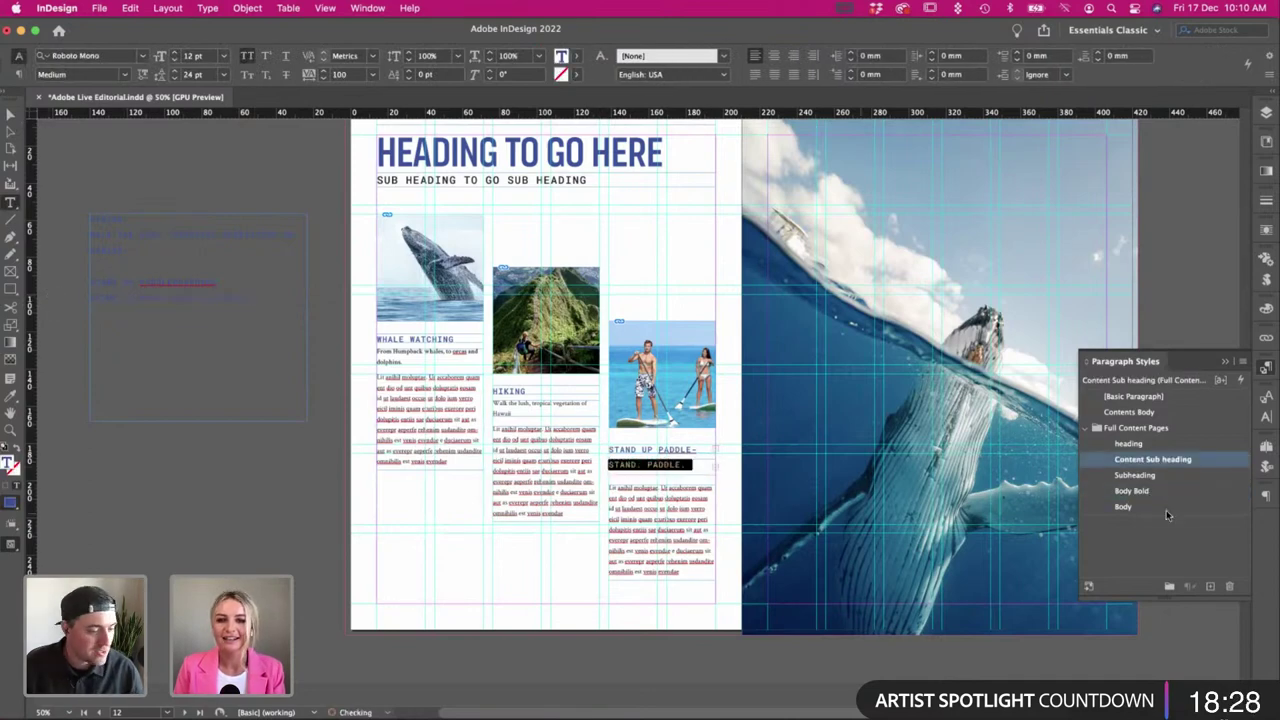
pyautogui.click(1187, 510)
pyautogui.click(11, 116)
pyautogui.click(153, 246)
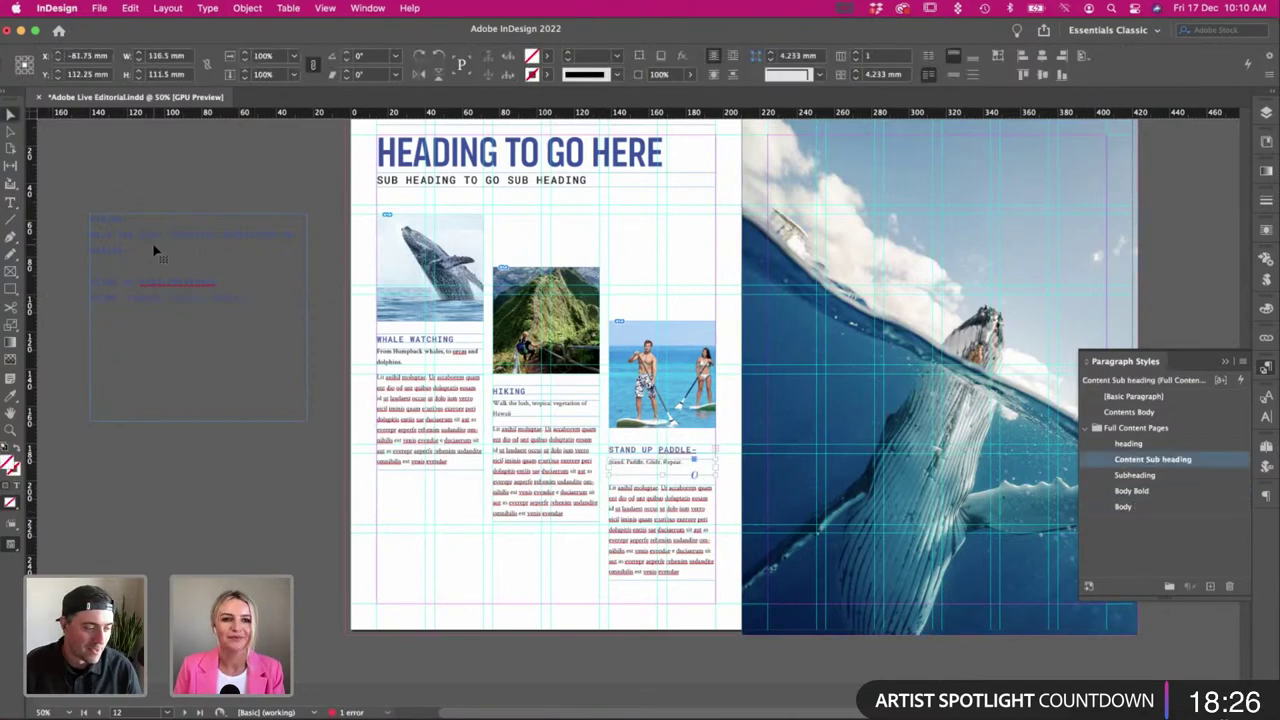
pyautogui.press('Delete')
# Lower the paddle boarding intro and body, deepen the heading frame to fit two lines, and tighten the heading's leading.
pyautogui.hscroll(2, 433, 507)
pyautogui.moveTo(567, 470); pyautogui.dragTo(570, 493)
pyautogui.click(608, 455)
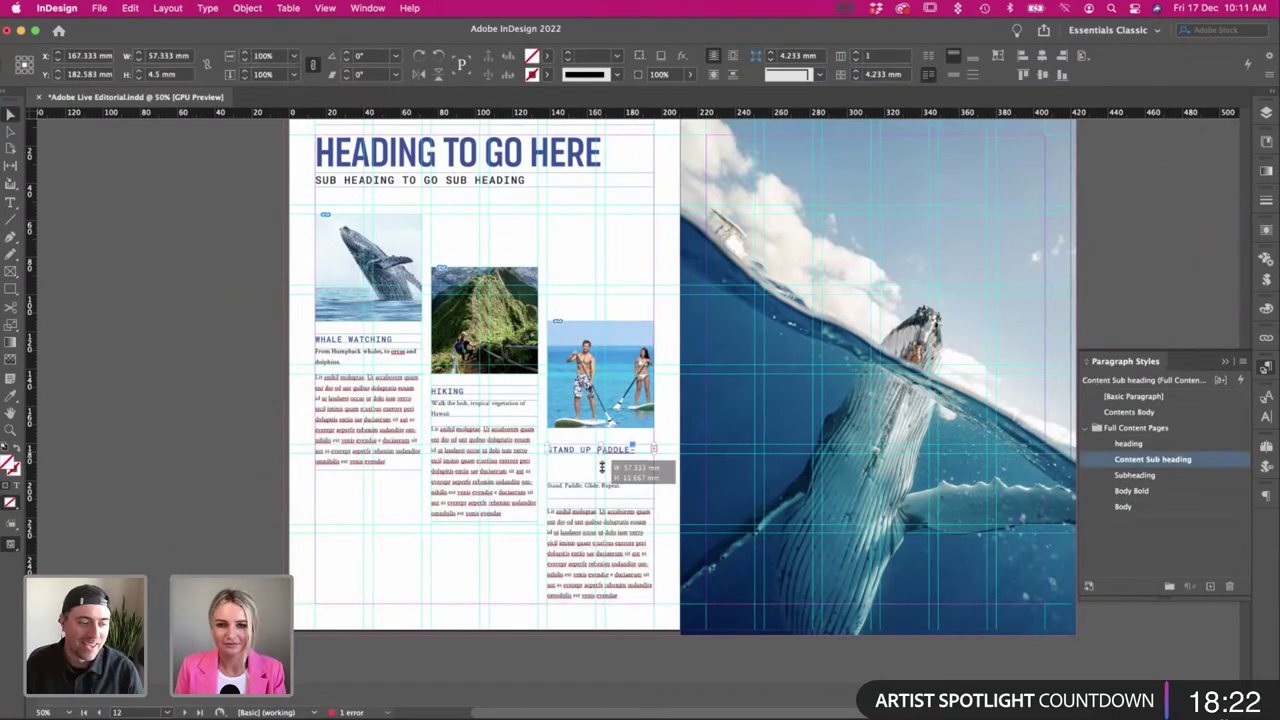
pyautogui.doubleClick(590, 466)
pyautogui.press('super+a')
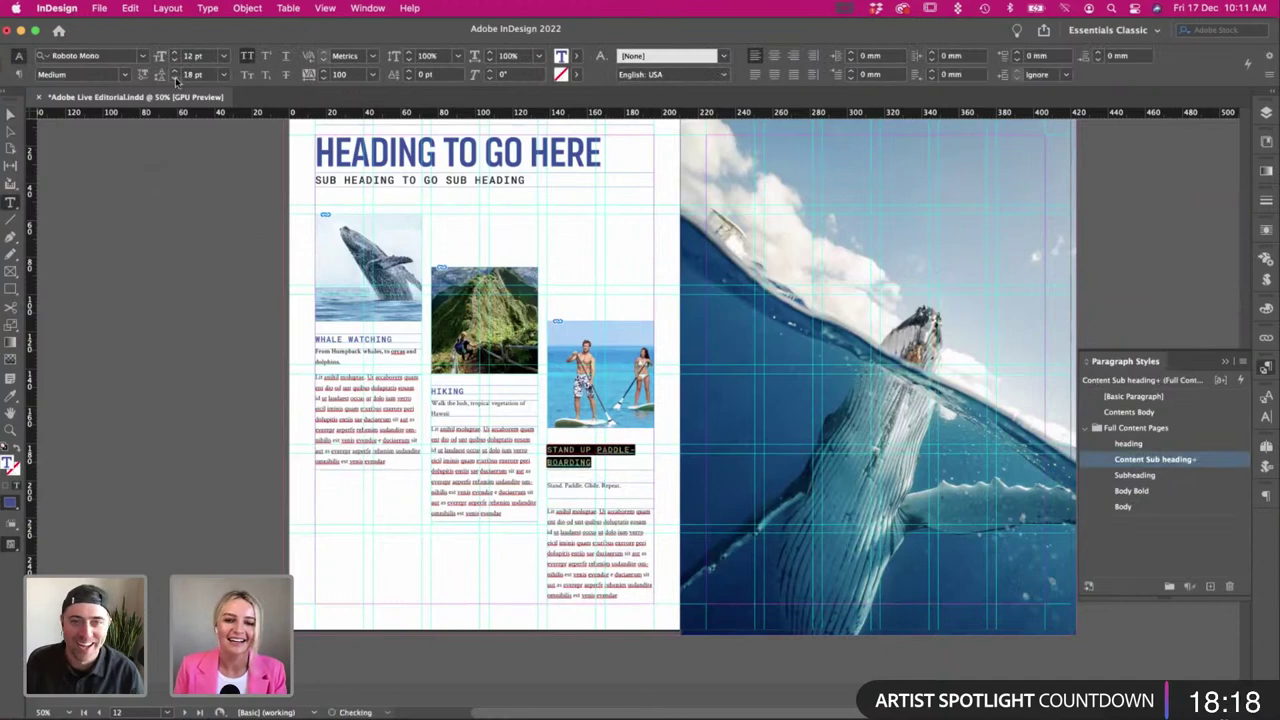
pyautogui.press('Escape')
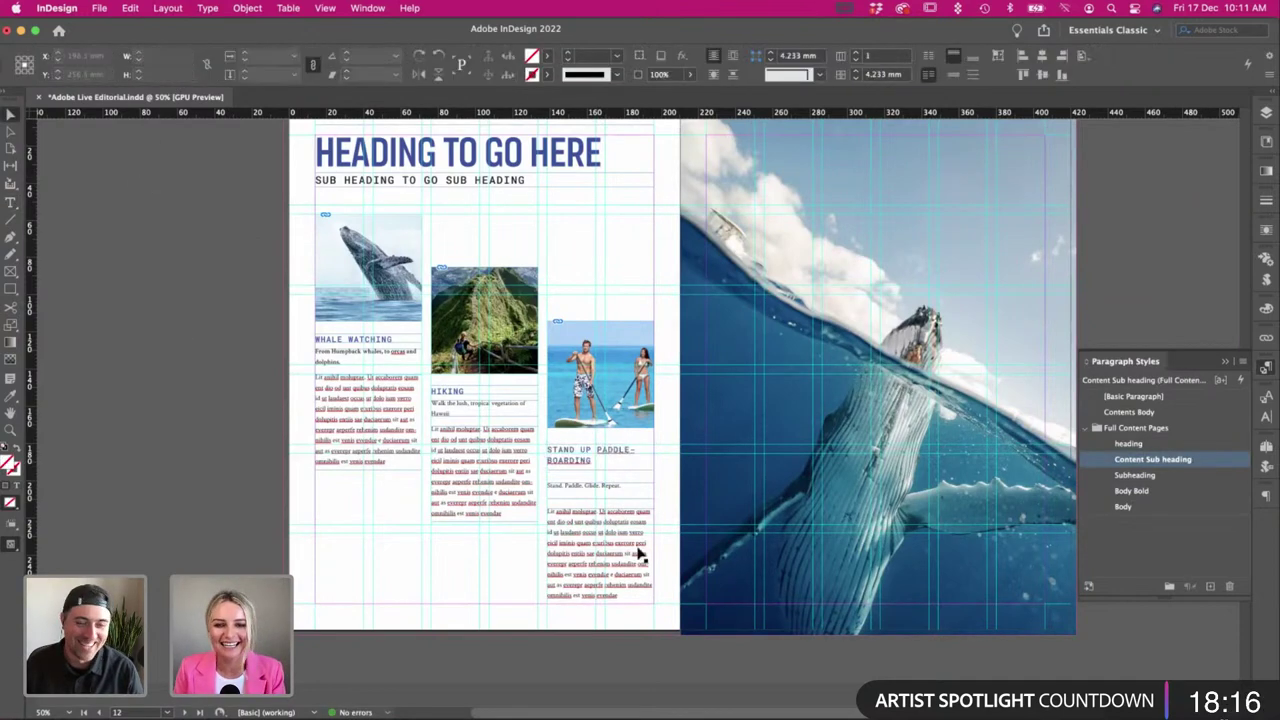
# Move the paddle boarding intro and body frames up beneath their two-line heading and save the document.
pyautogui.click(588, 490)
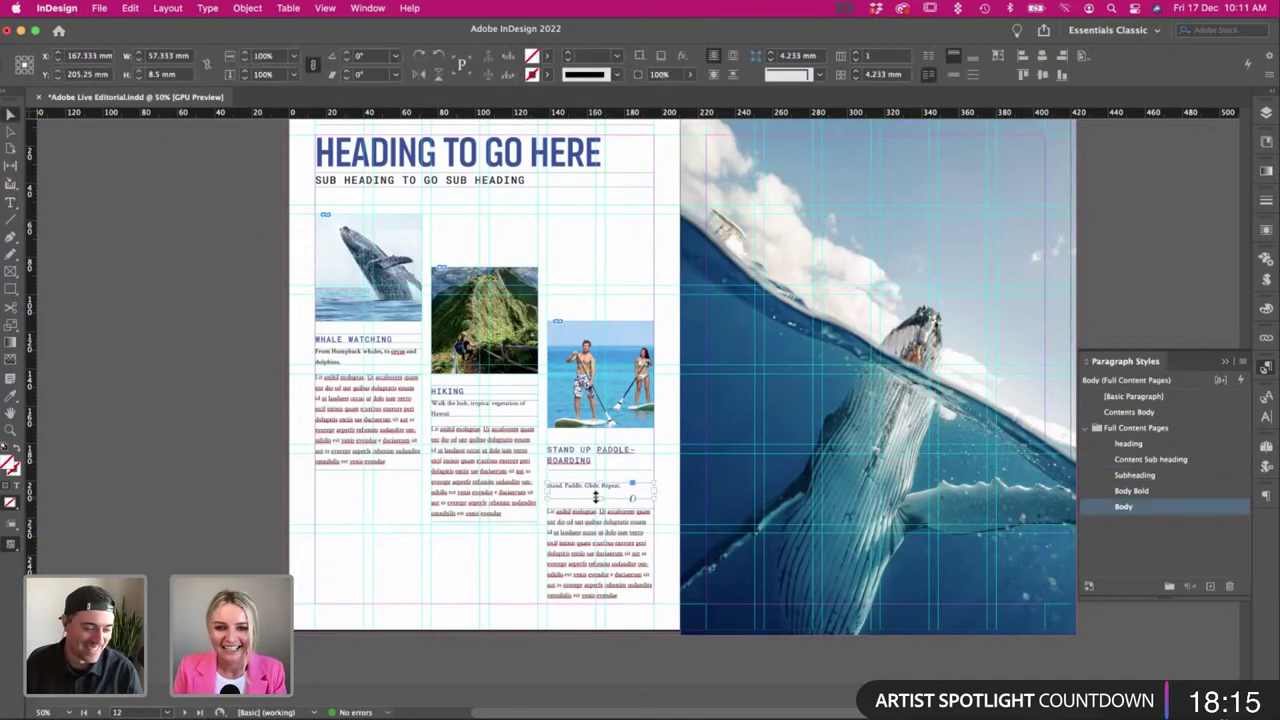
pyautogui.keyDown('shift'); pyautogui.click(579, 522); pyautogui.keyUp('shift')
pyautogui.moveTo(579, 527); pyautogui.dragTo(616, 541)
pyautogui.click(474, 536)
pyautogui.press('w')
pyautogui.click(358, 556)
pyautogui.hscroll(1, 358, 556)
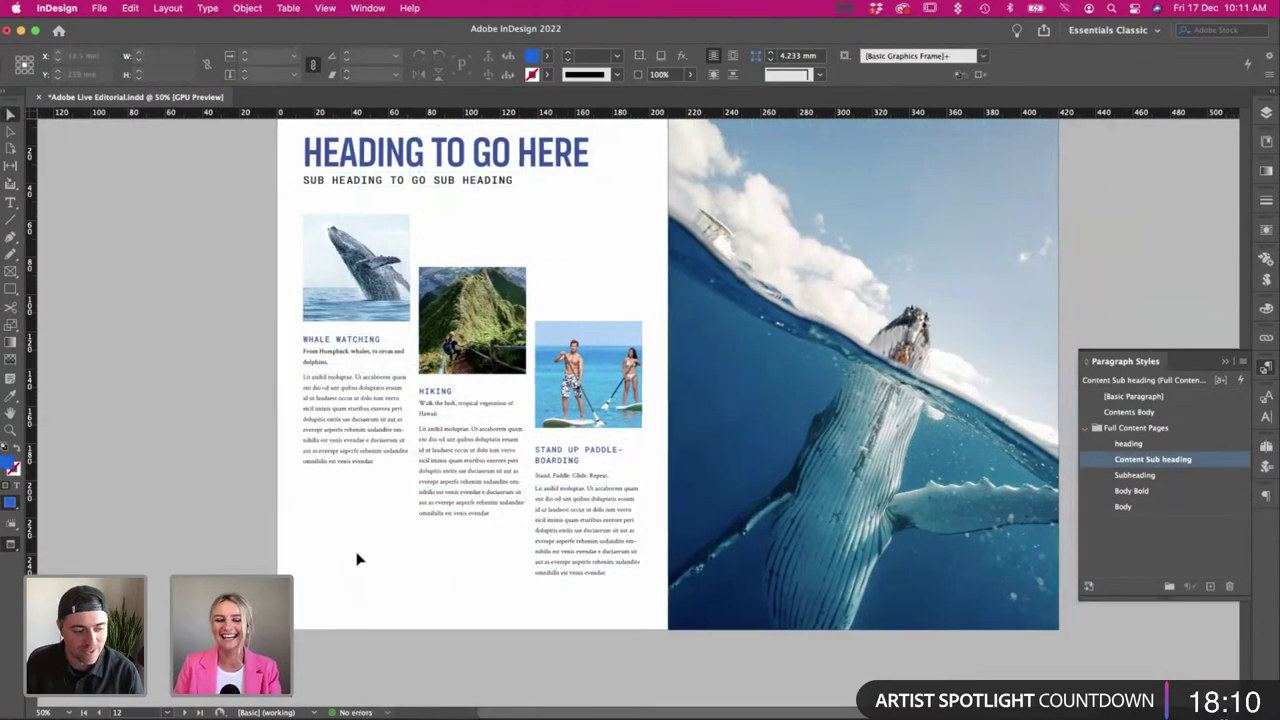
pyautogui.scroll(2, 358, 558)
pyautogui.scroll(-2, 134, 360)
pyautogui.hscroll(1, 134, 360)
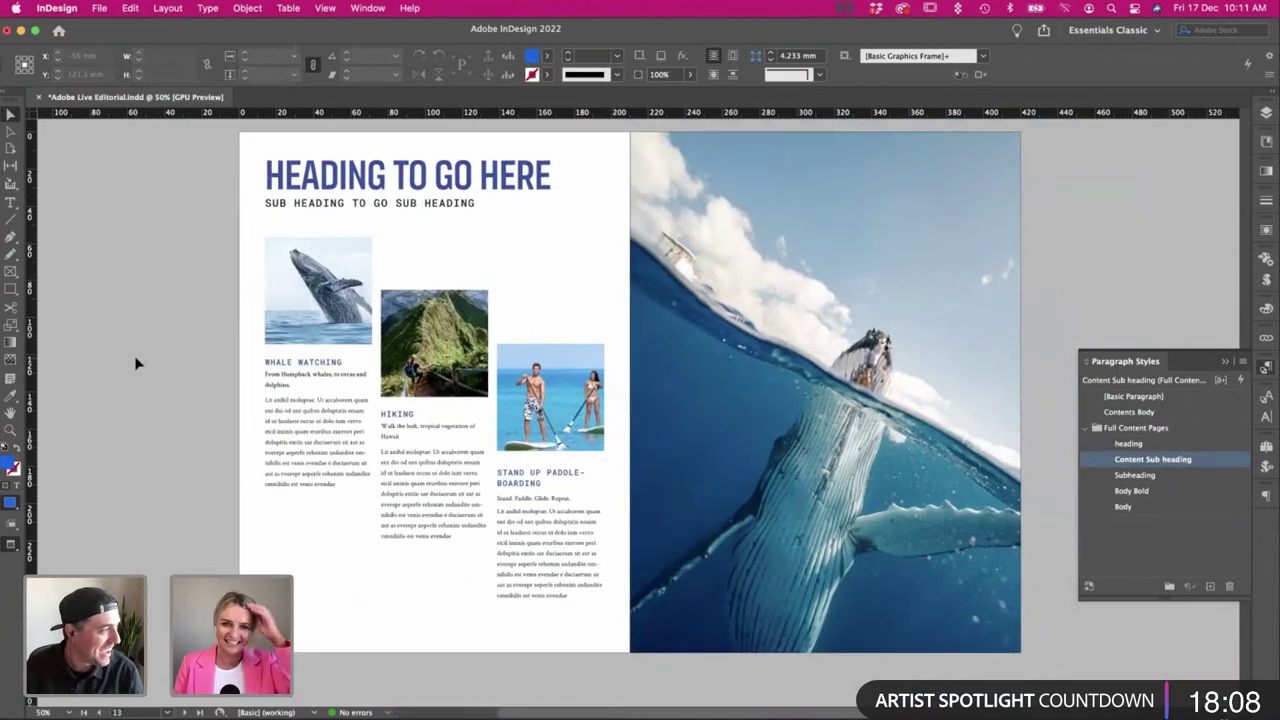
pyautogui.press('super+s')
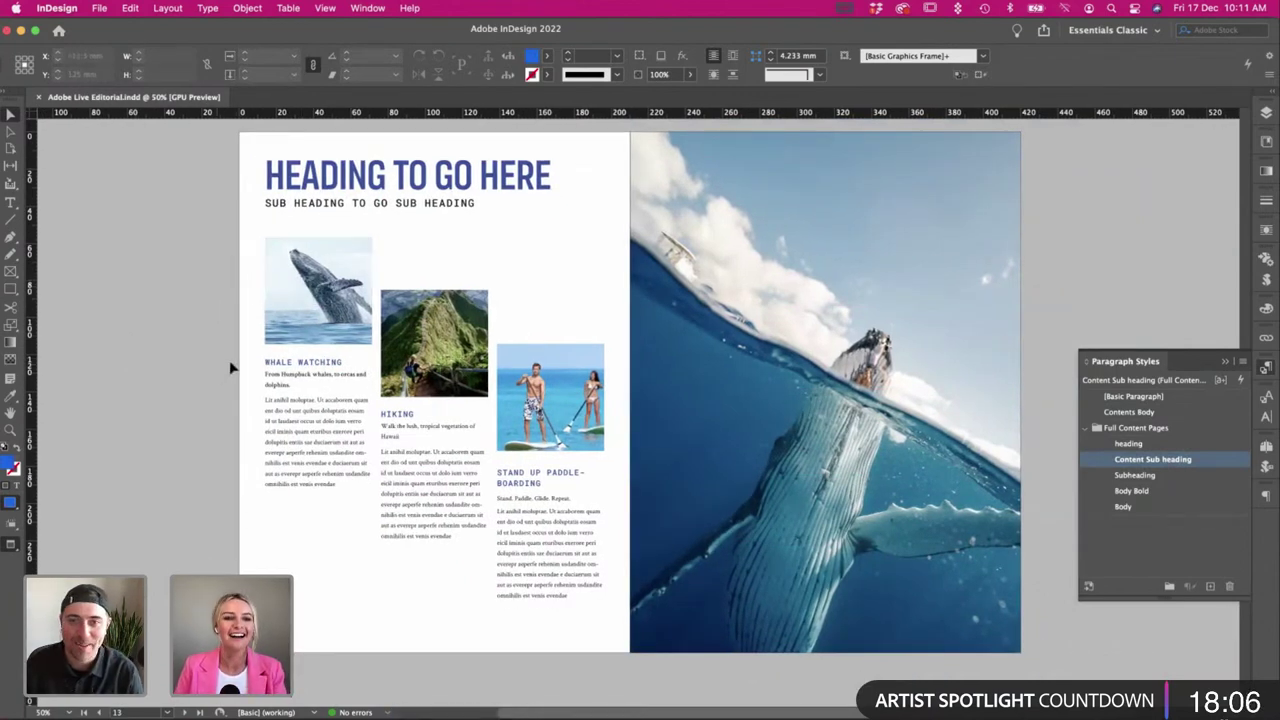
# Nudge the whale watching and hiking text frames up closer to their photos.
pyautogui.moveTo(323, 449); pyautogui.dragTo(322, 450)
pyautogui.moveTo(322, 450); pyautogui.dragTo(323, 448)
pyautogui.press('Up')
pyautogui.press('Up')
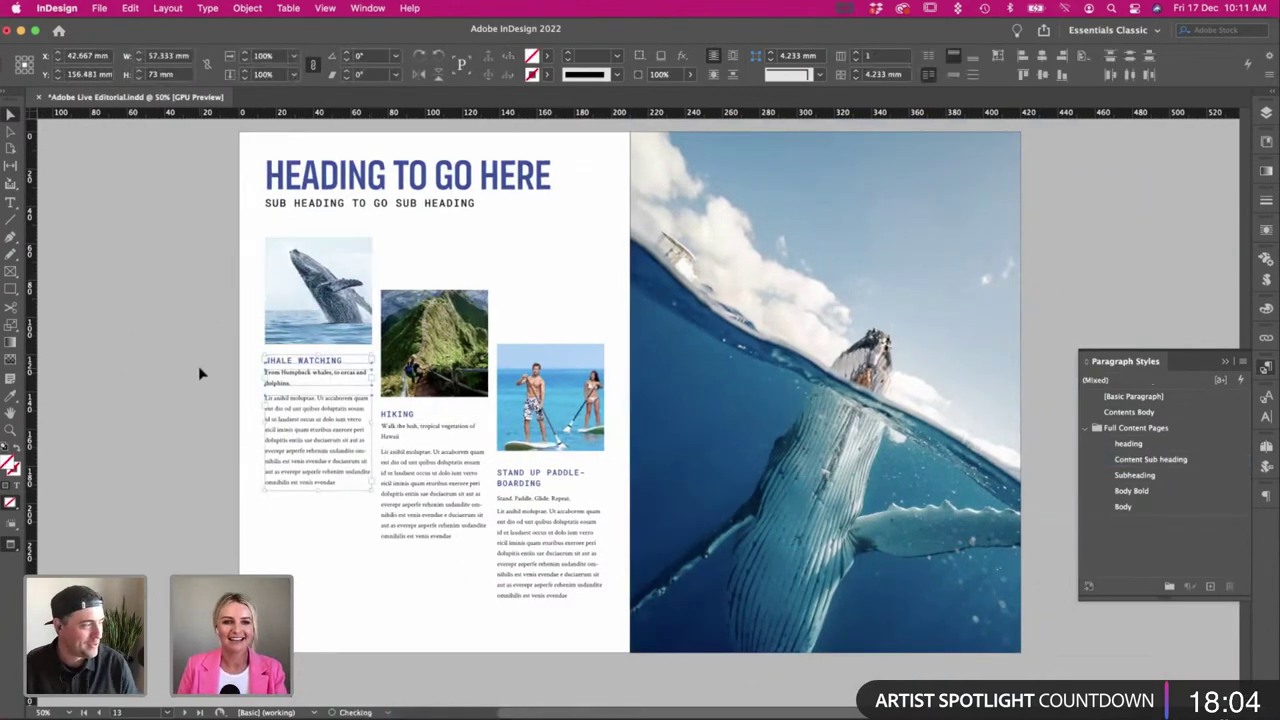
pyautogui.click(451, 603)
pyautogui.click(409, 416)
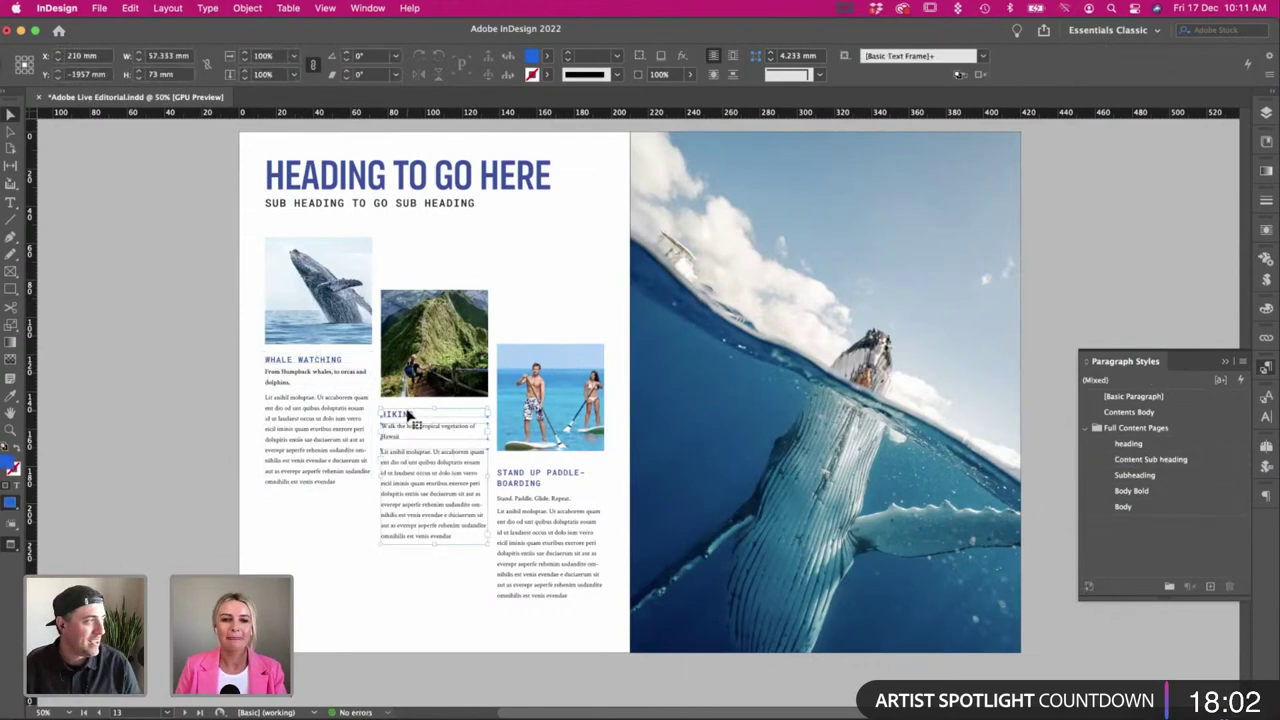
pyautogui.moveTo(249, 443); pyautogui.dragTo(252, 446)
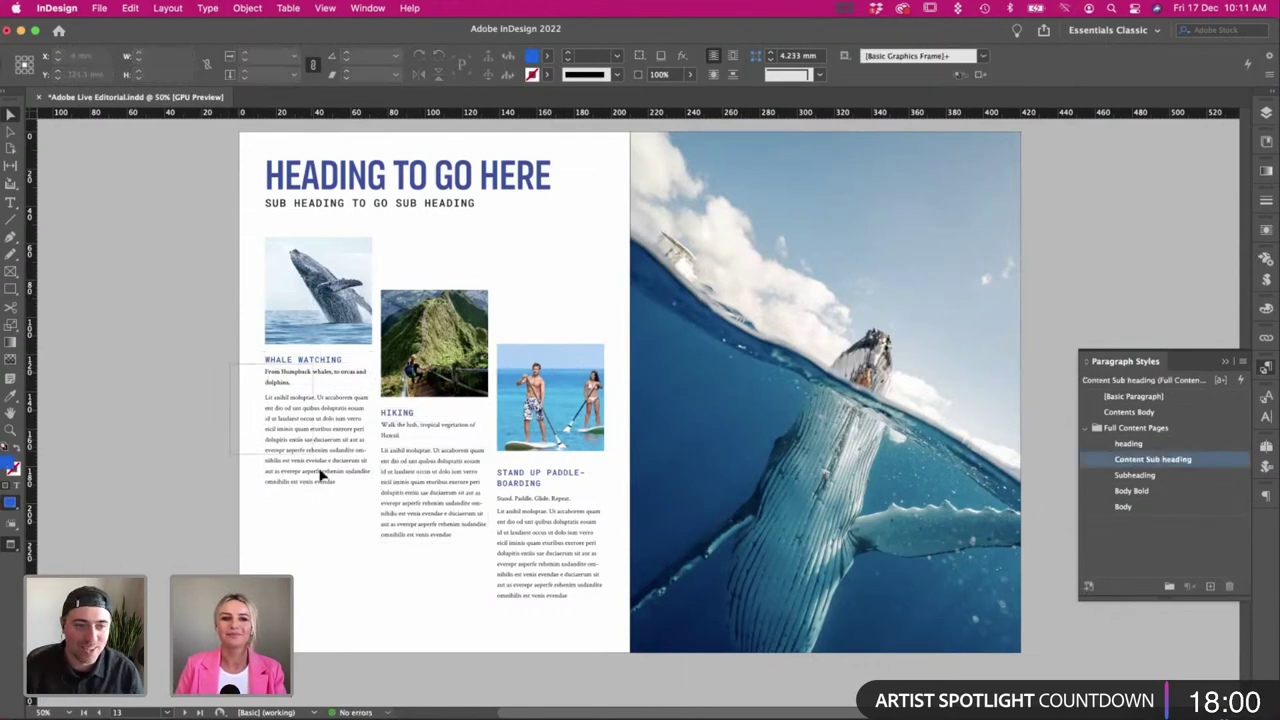
pyautogui.click(320, 468)
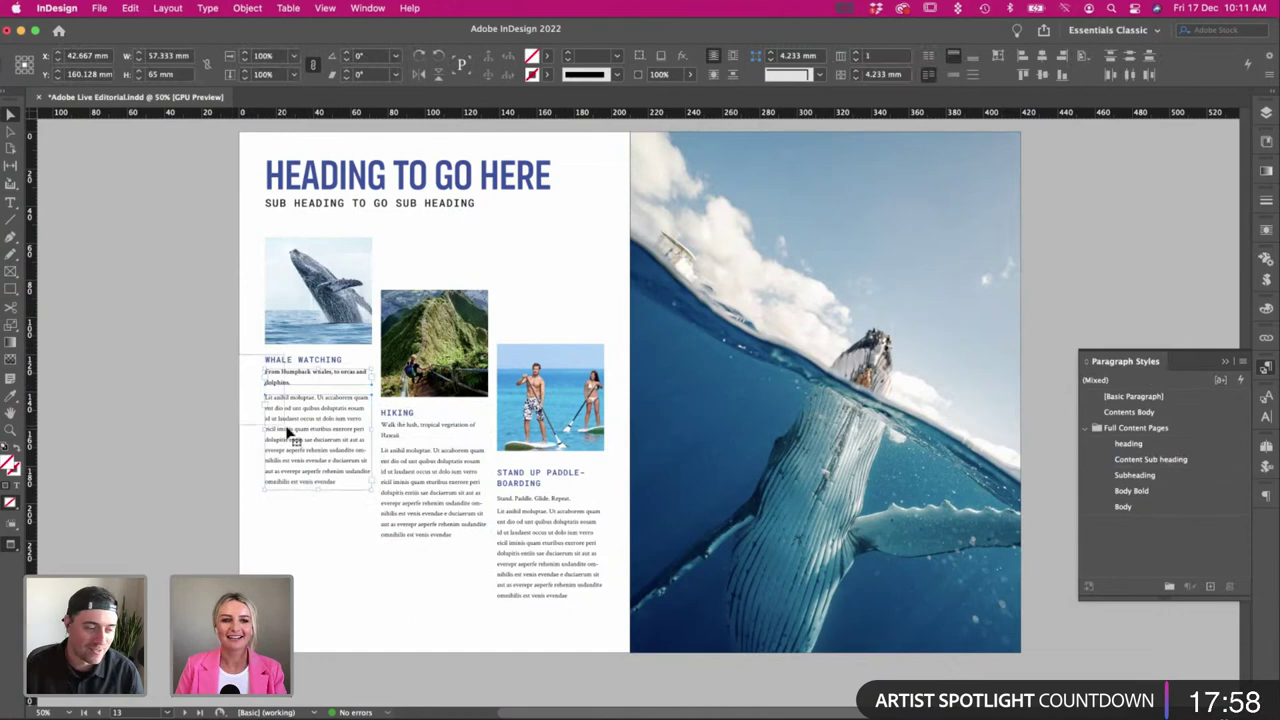
pyautogui.press('Up')
pyautogui.press('Up')
pyautogui.click(235, 401)
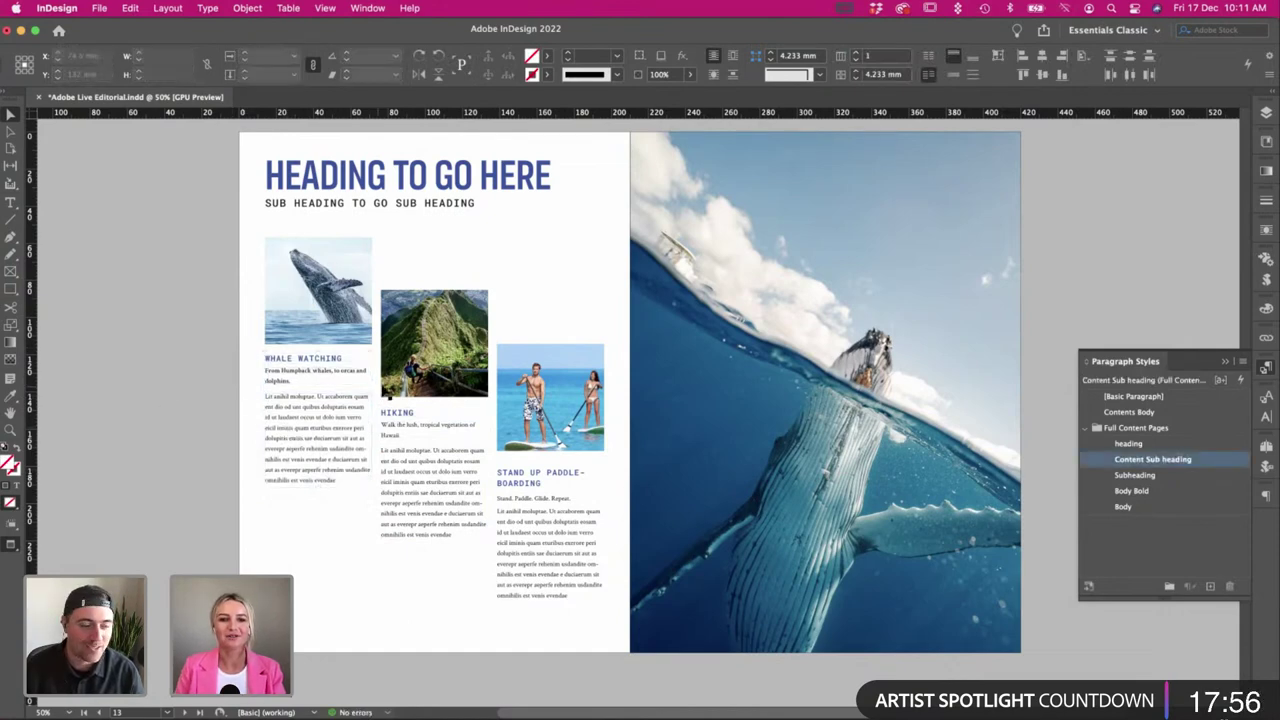
# Nudge the paddle boarding heading, intro and body frames up closer to their photo.
pyautogui.press('w')
pyautogui.click(535, 541)
pyautogui.press('Up')
pyautogui.press('Up')
pyautogui.press('Up')
pyautogui.press('Up')
pyautogui.press('Up')
pyautogui.press('Up')
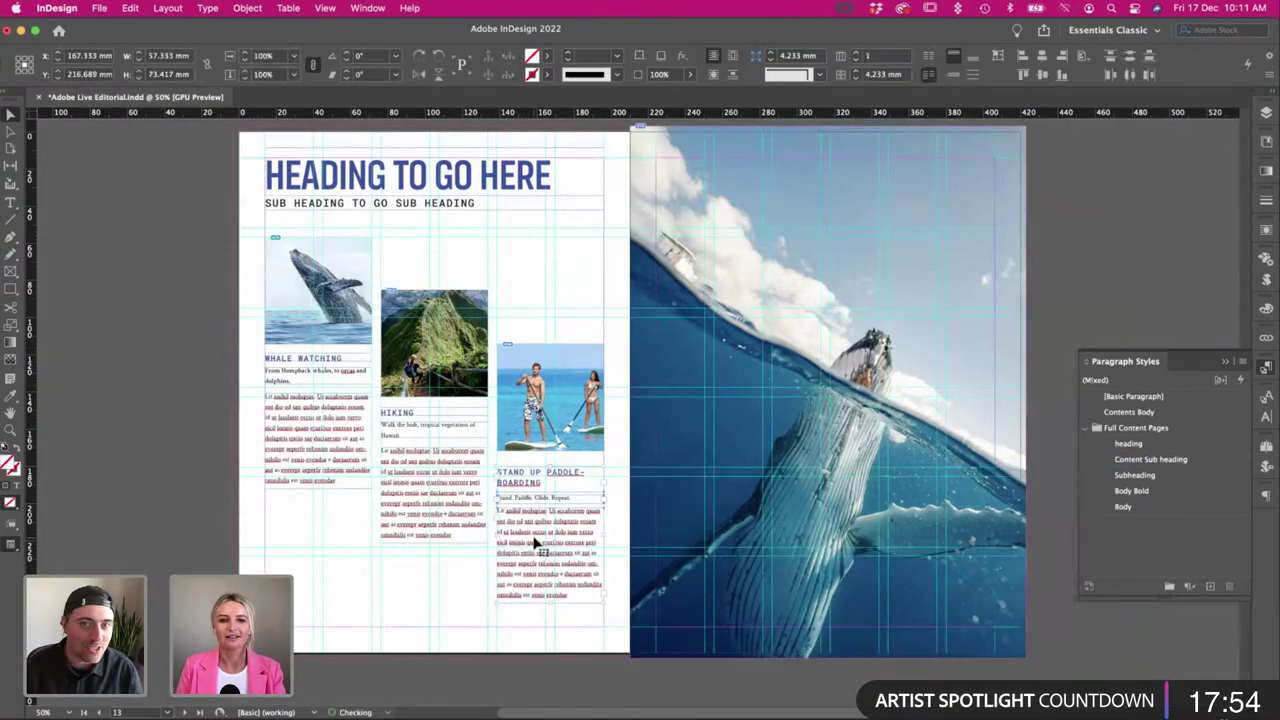
pyautogui.press('super+shift+a')
pyautogui.press('w')
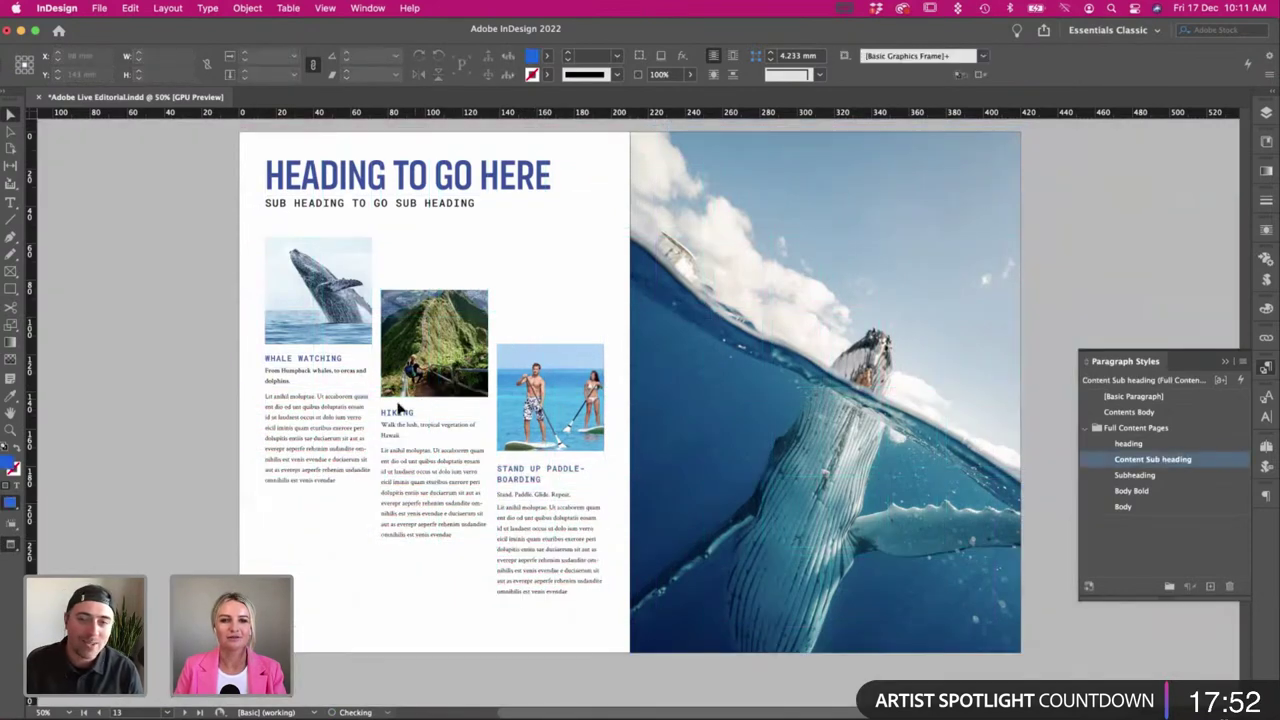
# Nudge the hiking heading, intro and body frames up slightly once more.
pyautogui.moveTo(427, 497); pyautogui.dragTo(428, 497)
pyautogui.press('Up')
pyautogui.click(162, 335)
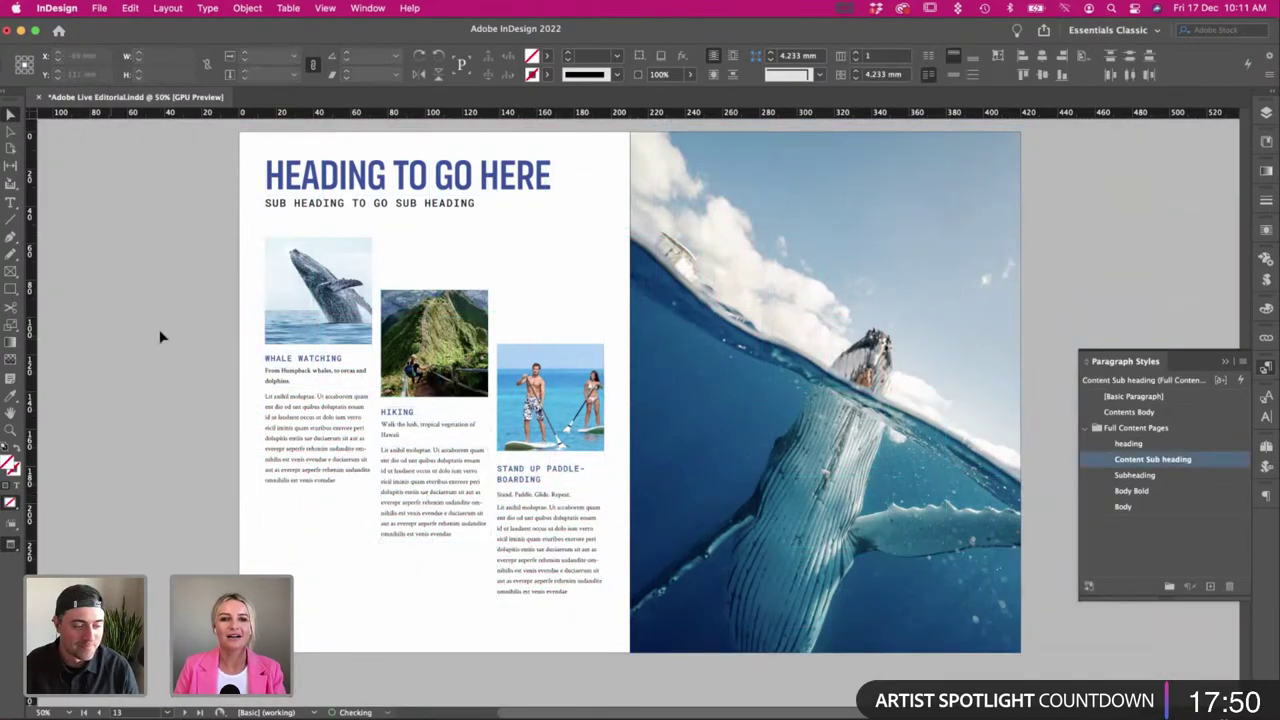
# Try moving the hiking photo and its text frames lower on the page.
pyautogui.press('w')
pyautogui.click(436, 492)
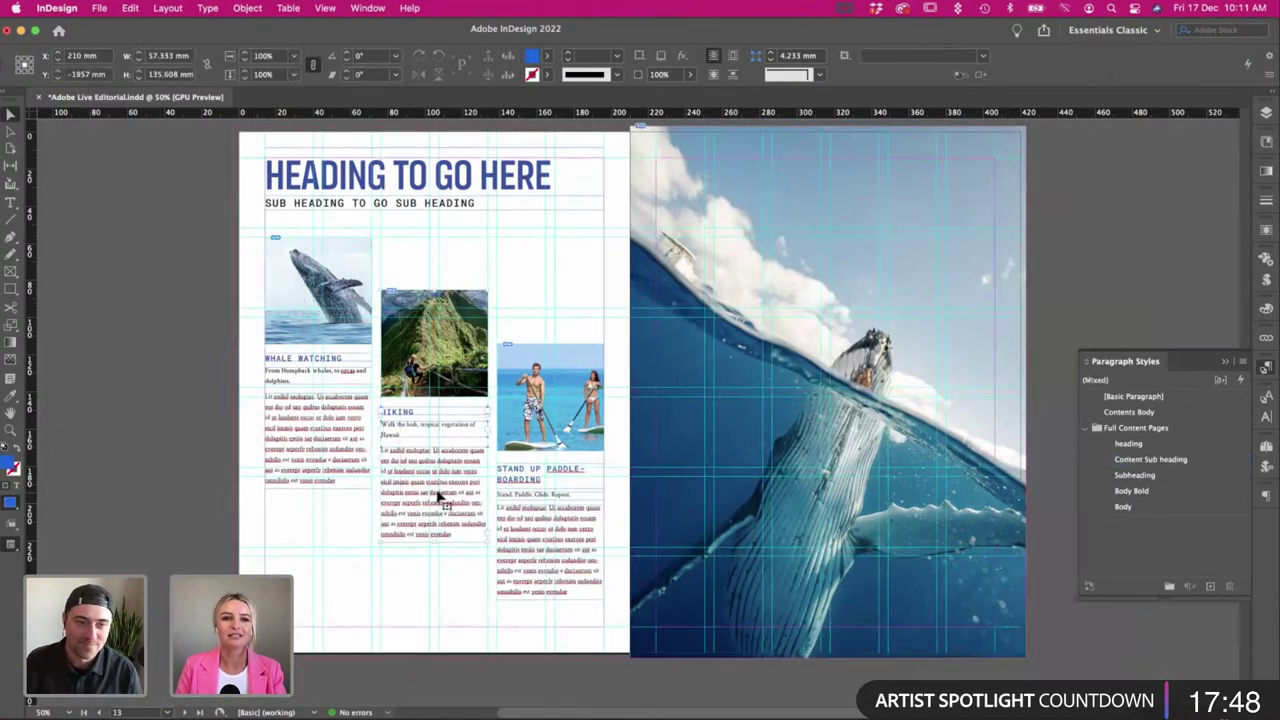
pyautogui.moveTo(434, 505); pyautogui.dragTo(434, 505)
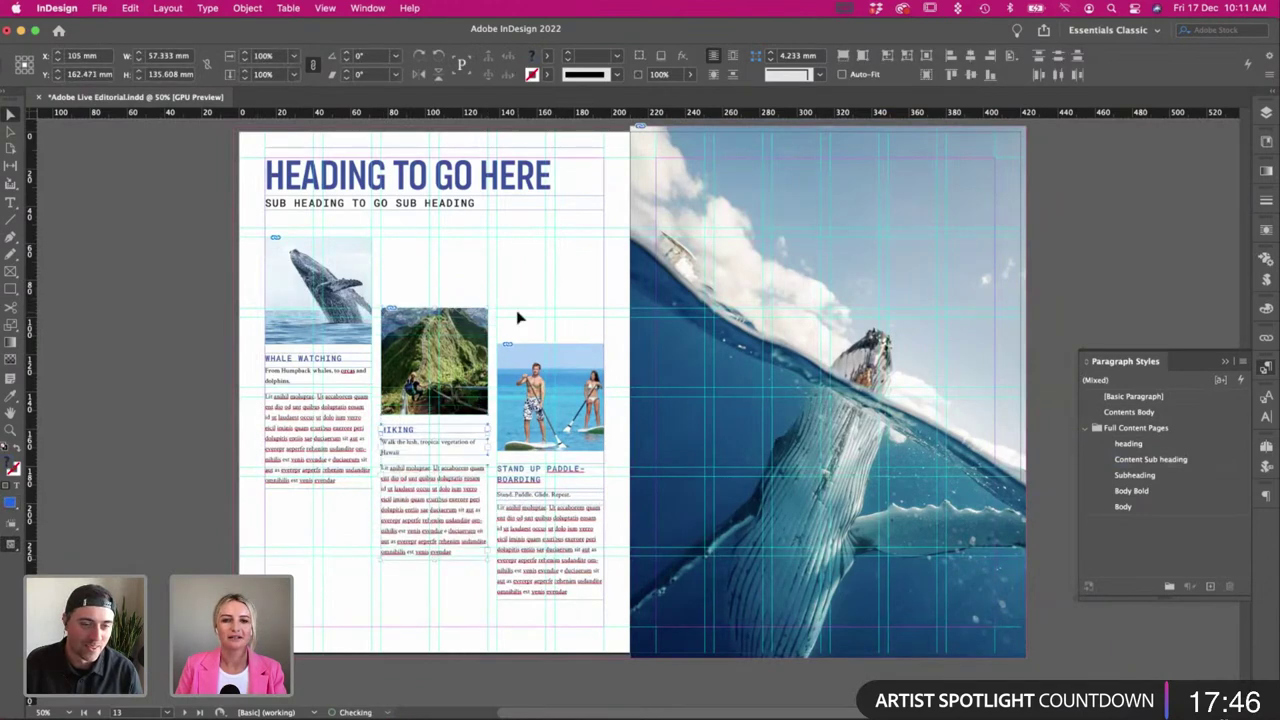
pyautogui.click(517, 315)
pyautogui.press('w')
pyautogui.moveTo(516, 313); pyautogui.dragTo(578, 508)
pyautogui.press('super+z')
pyautogui.click(551, 310)
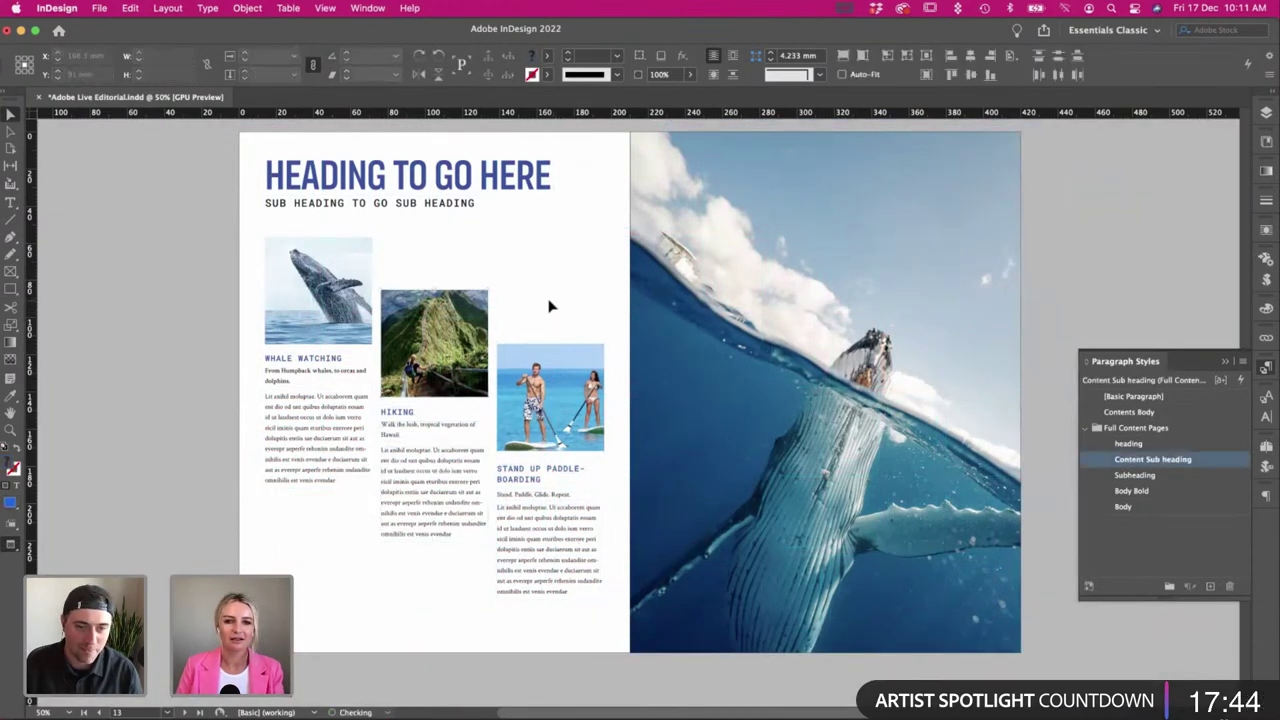
# Try lowering the paddle boarding photo and its text frames until the body copy reaches the page's lower margin.
pyautogui.scroll(1, 540, 320)
pyautogui.press('w')
pyautogui.moveTo(555, 564); pyautogui.dragTo(556, 590)
pyautogui.scroll(-2, 556, 588)
pyautogui.click(549, 343)
pyautogui.press('super+z')
pyautogui.moveTo(576, 357); pyautogui.dragTo(577, 384)
pyautogui.press('Down')
pyautogui.press('Down')
pyautogui.press('Down')
pyautogui.press('Down')
pyautogui.press('Down')
pyautogui.press('Down')
pyautogui.press('Down')
pyautogui.press('Down')
pyautogui.press('Down')
pyautogui.press('Down')
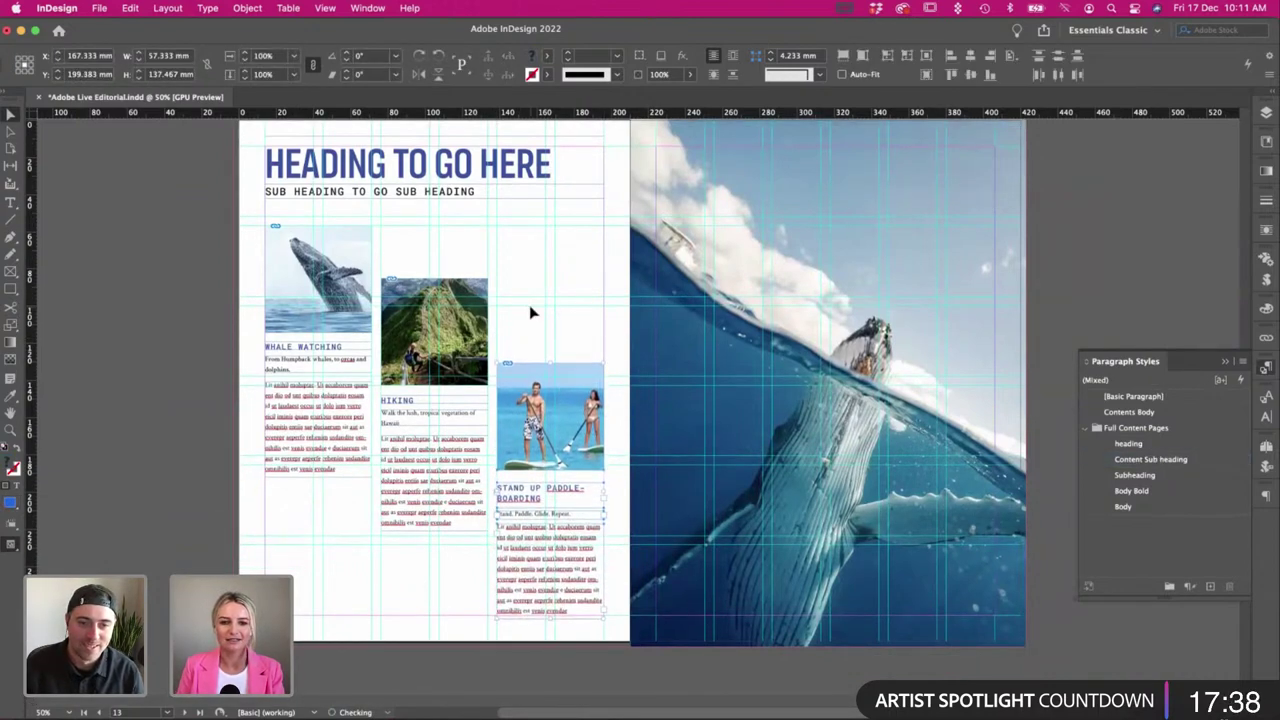
pyautogui.click(530, 309)
pyautogui.press('w')
# Try shifting the hiking photo and its text slightly down to even out the stepped columns.
pyautogui.moveTo(437, 260); pyautogui.dragTo(457, 508)
pyautogui.moveTo(442, 489); pyautogui.dragTo(442, 494)
pyautogui.click(537, 281)
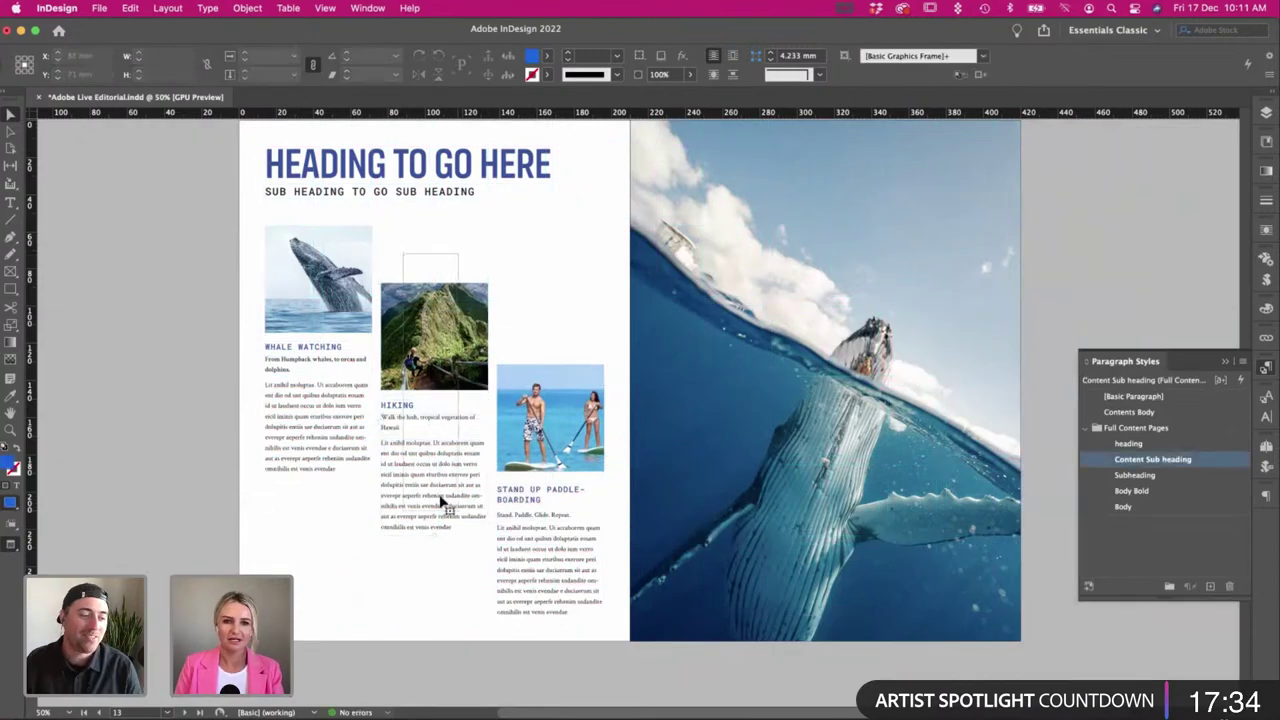
# Undo the downward moves of the hiking and paddle boarding columns.
pyautogui.hotkey('ctrl', 'z')
pyautogui.hotkey('ctrl', 'z')
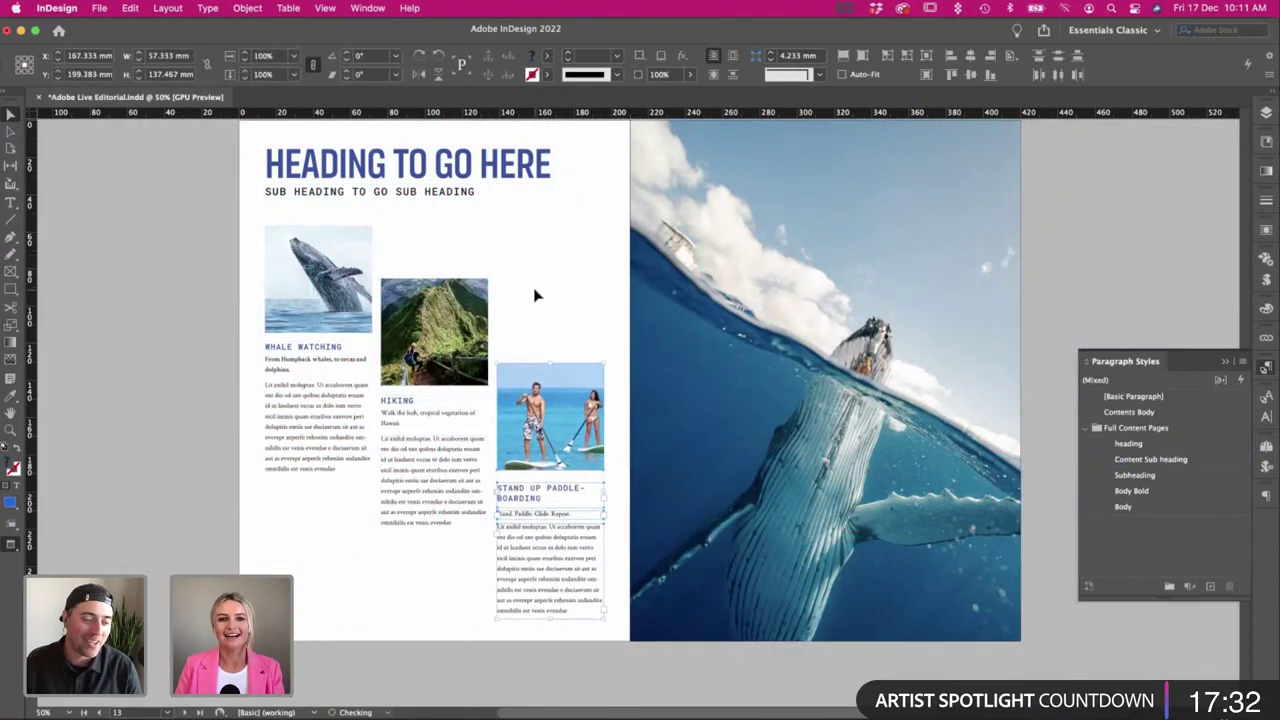
pyautogui.hotkey('ctrl', 'z')
pyautogui.hotkey('ctrl', 'z')
pyautogui.hotkey('ctrl', 'z')
pyautogui.hotkey('ctrl', 'z')
pyautogui.hotkey('ctrl', 'z')
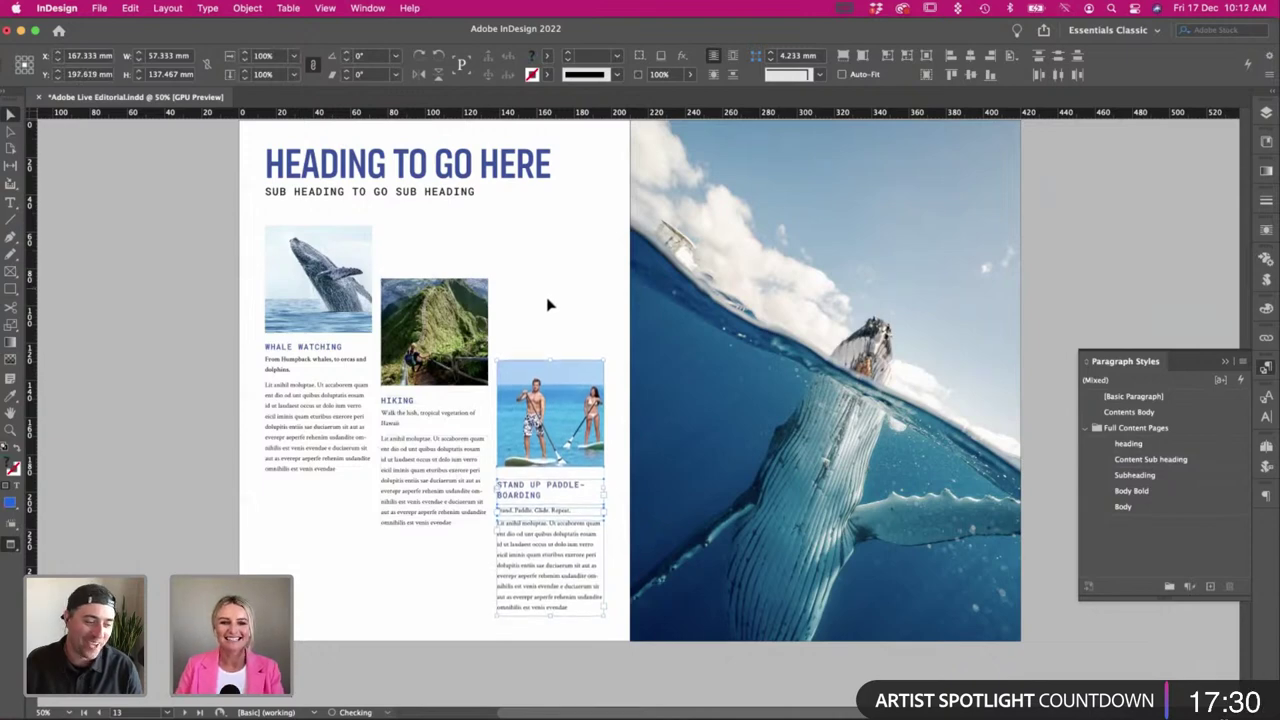
pyautogui.hotkey('ctrl', 'z')
pyautogui.hotkey('ctrl', 'z')
pyautogui.hotkey('ctrl', 'z')
pyautogui.hotkey('ctrl', 'z')
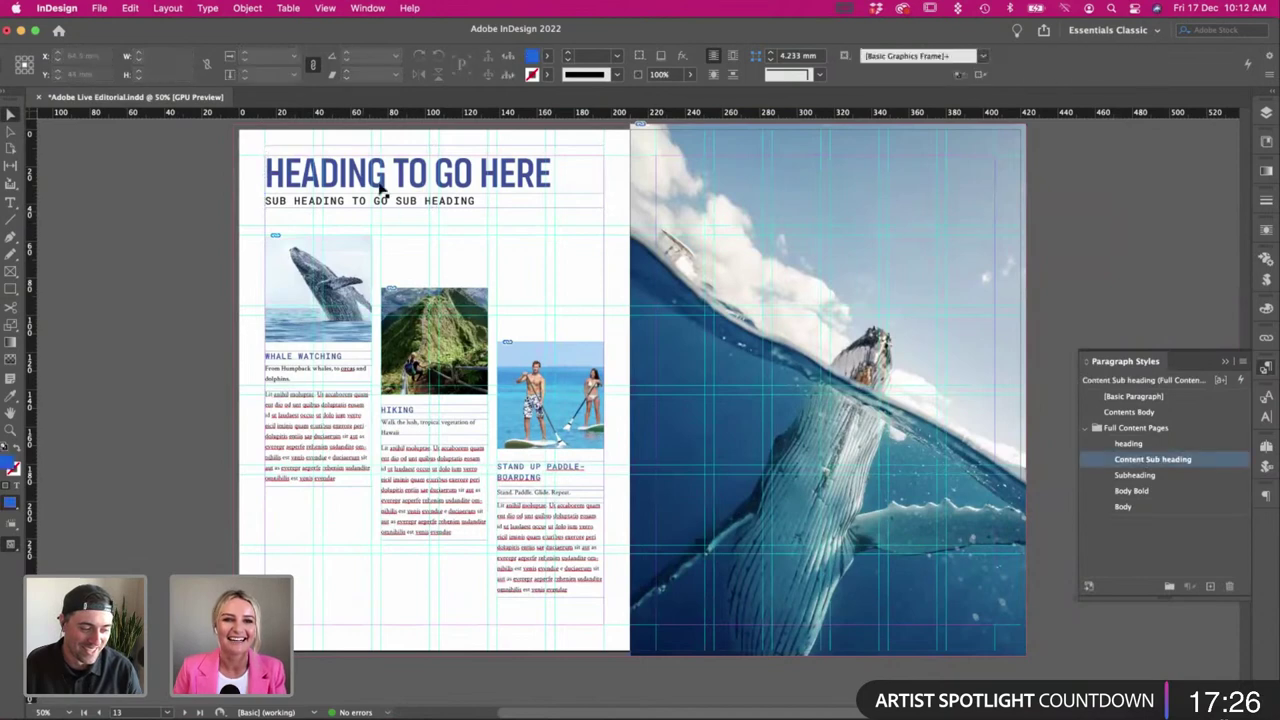
# Move the sub heading frame down to just above the whale watching photo to make room for a taller heading.
pyautogui.press('w')
pyautogui.moveTo(335, 208); pyautogui.dragTo(344, 234)
pyautogui.click(598, 188)
pyautogui.press('w')
pyautogui.moveTo(604, 191); pyautogui.dragTo(477, 231)
pyautogui.press('w')
# Break the main heading onto two lines after the word HEADING.
pyautogui.doubleClick(339, 177)
pyautogui.click(392, 175)
pyautogui.press('Return')
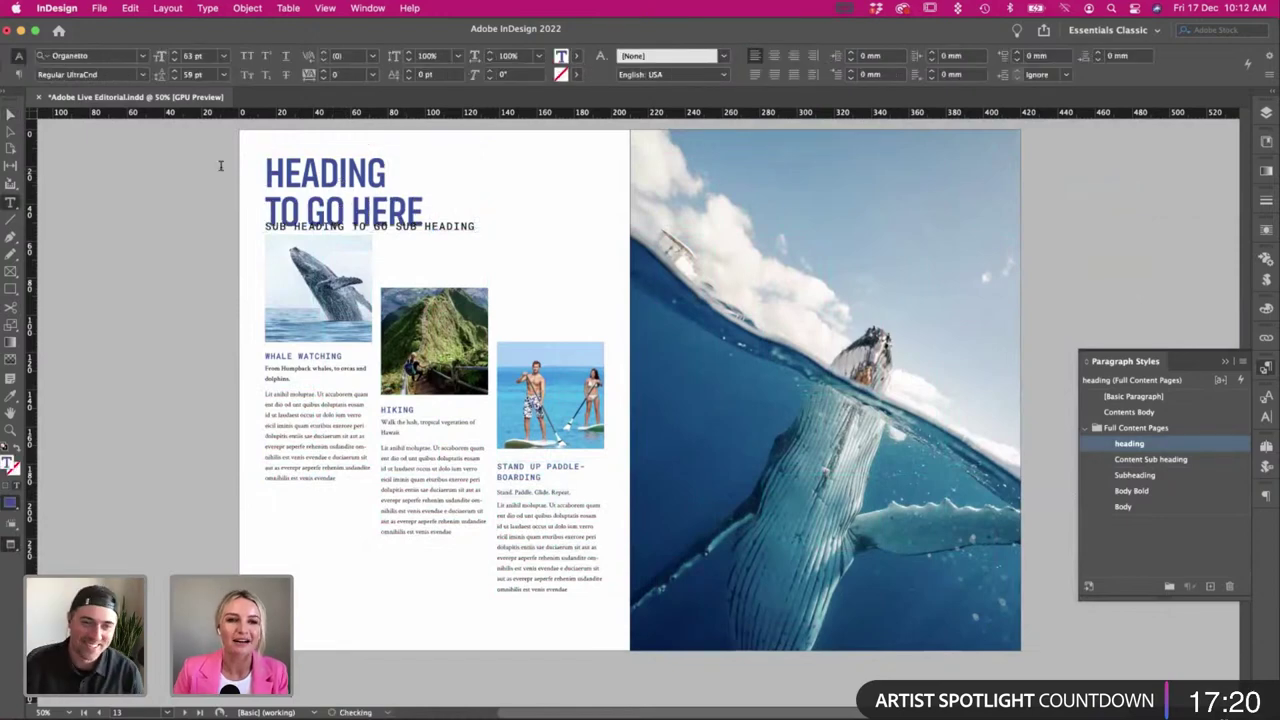
# Try setting the leading of the two-line main heading to 58 pt and adjusting its frame.
pyautogui.click(9, 110)
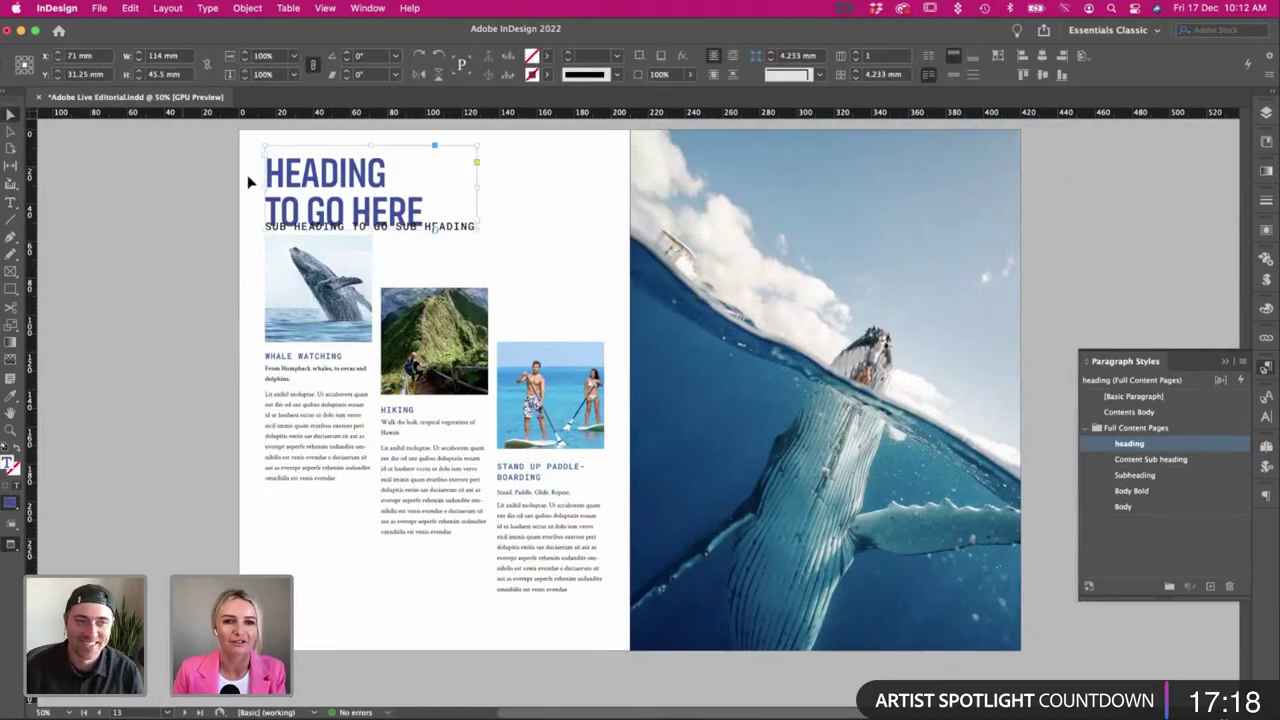
pyautogui.doubleClick(330, 178)
pyautogui.hotkey('ctrl', 'a')
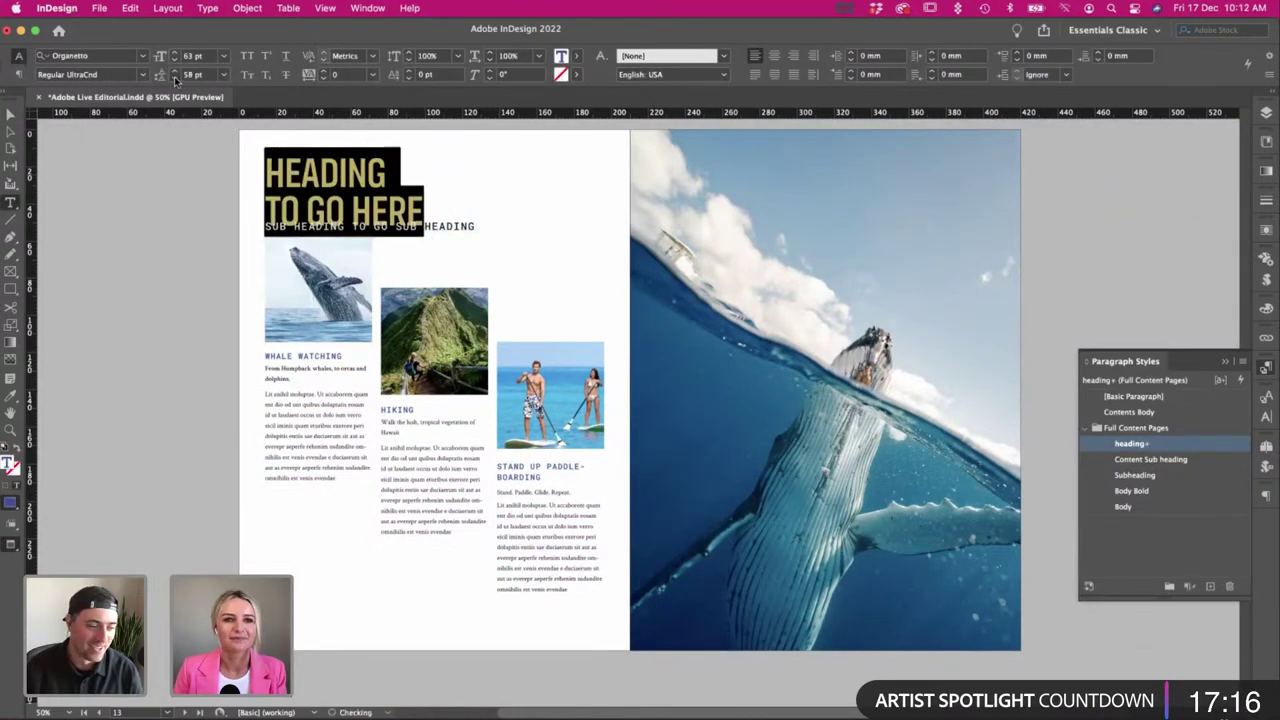
pyautogui.click(10, 114)
pyautogui.moveTo(449, 240); pyautogui.dragTo(575, 215)
# Undo the two-line heading edits and return the sub heading to directly beneath the single-line heading.
pyautogui.press('super+z')
pyautogui.click(175, 229)
pyautogui.press('super+z')
pyautogui.press('super+z')
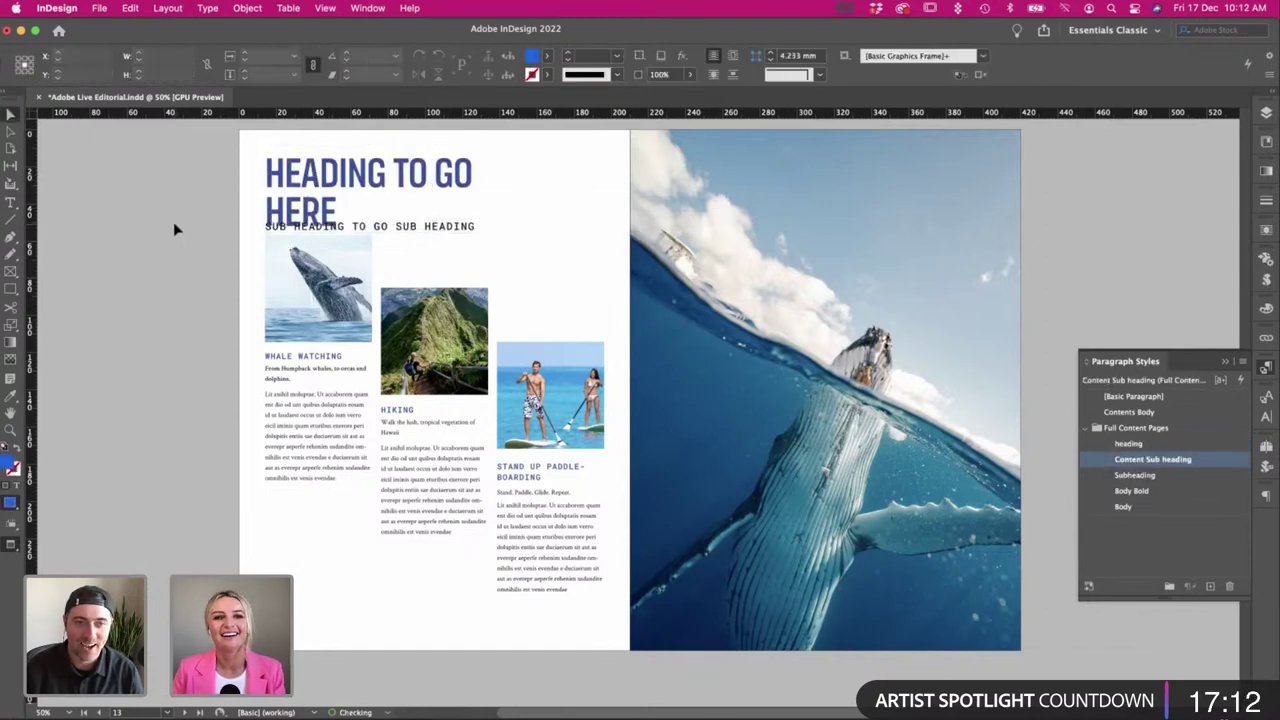
pyautogui.click(210, 231)
pyautogui.moveTo(340, 234); pyautogui.dragTo(309, 206)
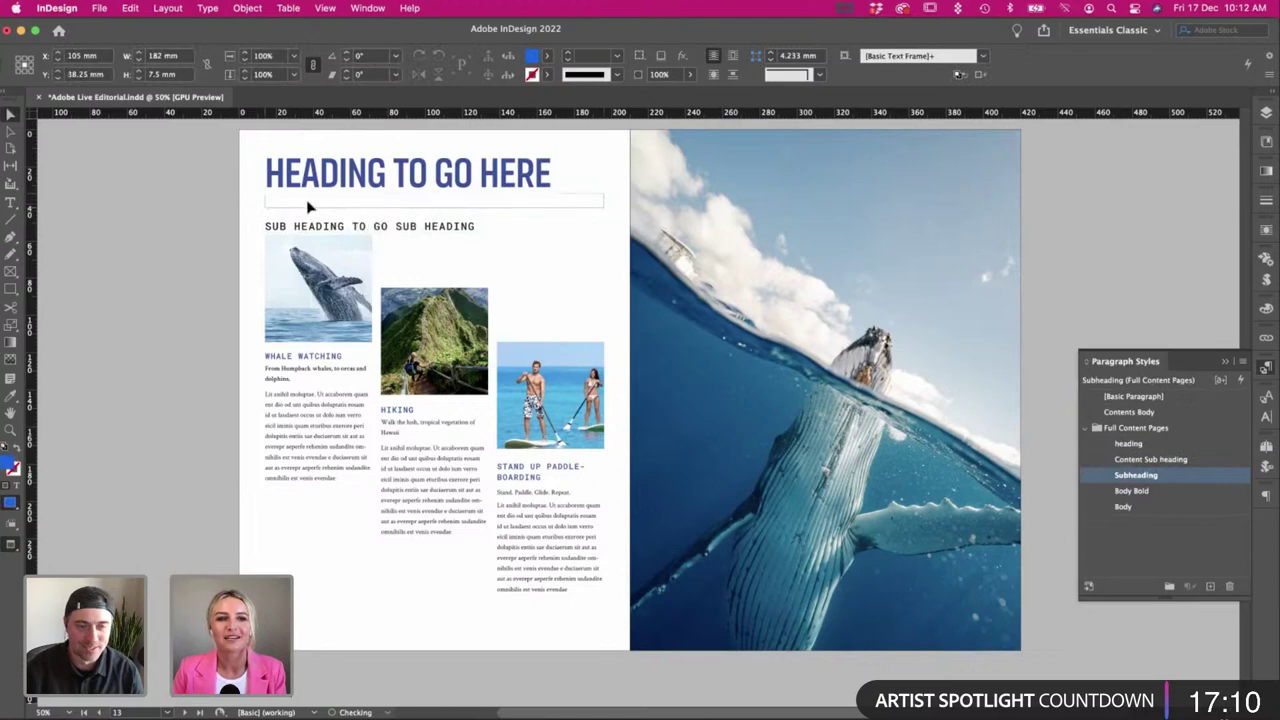
pyautogui.press('super+shift+a')
pyautogui.moveTo(228, 165); pyautogui.dragTo(287, 207)
pyautogui.moveTo(424, 223); pyautogui.dragTo(426, 225)
pyautogui.click(424, 224)
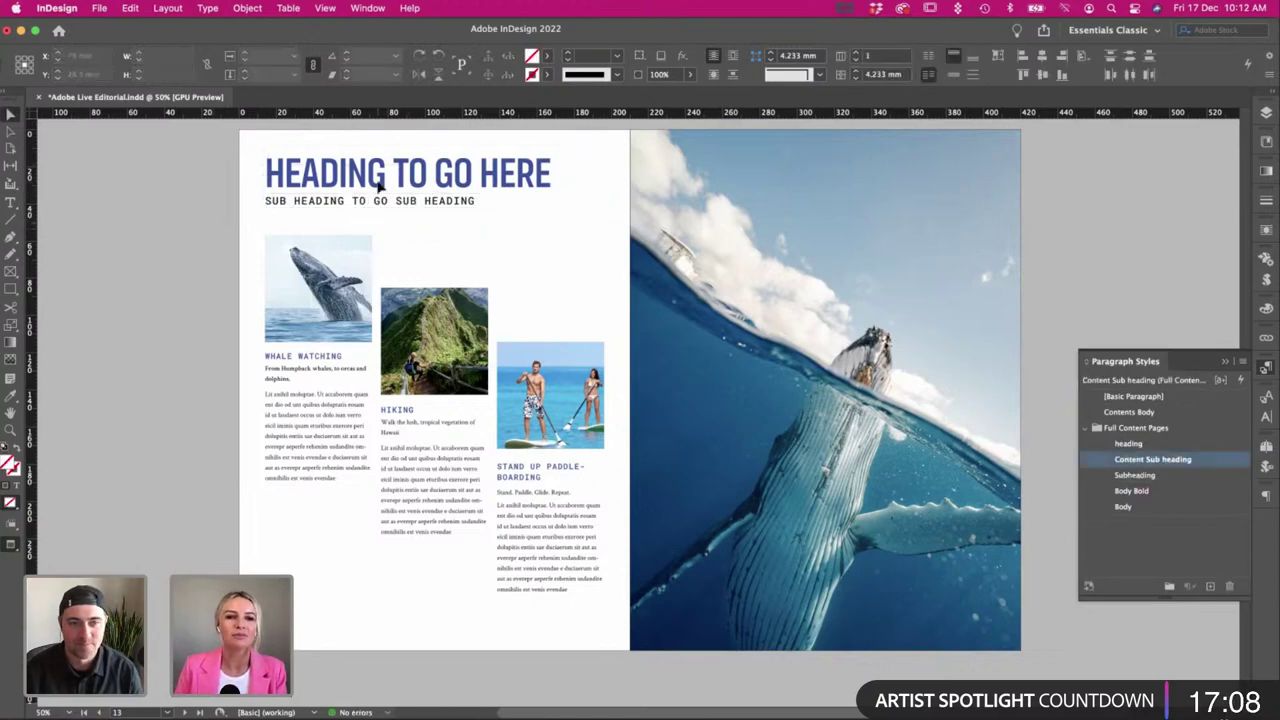
# Select the heading and sub heading together and nudge both slightly down the page.
pyautogui.moveTo(230, 155); pyautogui.dragTo(352, 217)
pyautogui.moveTo(317, 183); pyautogui.dragTo(317, 187)
pyautogui.click(194, 205)
# Check the spread's alignment against the layout guides, save the document, and return to the preview display.
pyautogui.hscroll(4, 194, 205)
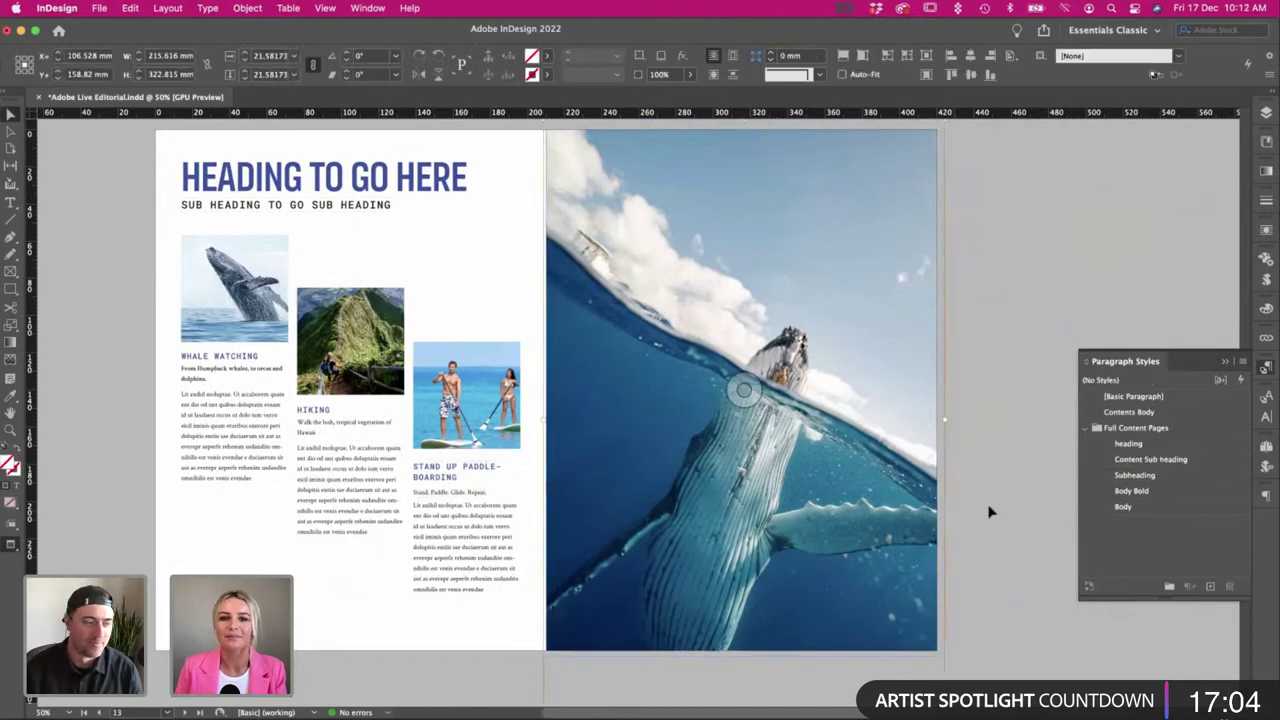
pyautogui.click(1009, 504)
pyautogui.scroll(2, 1009, 504)
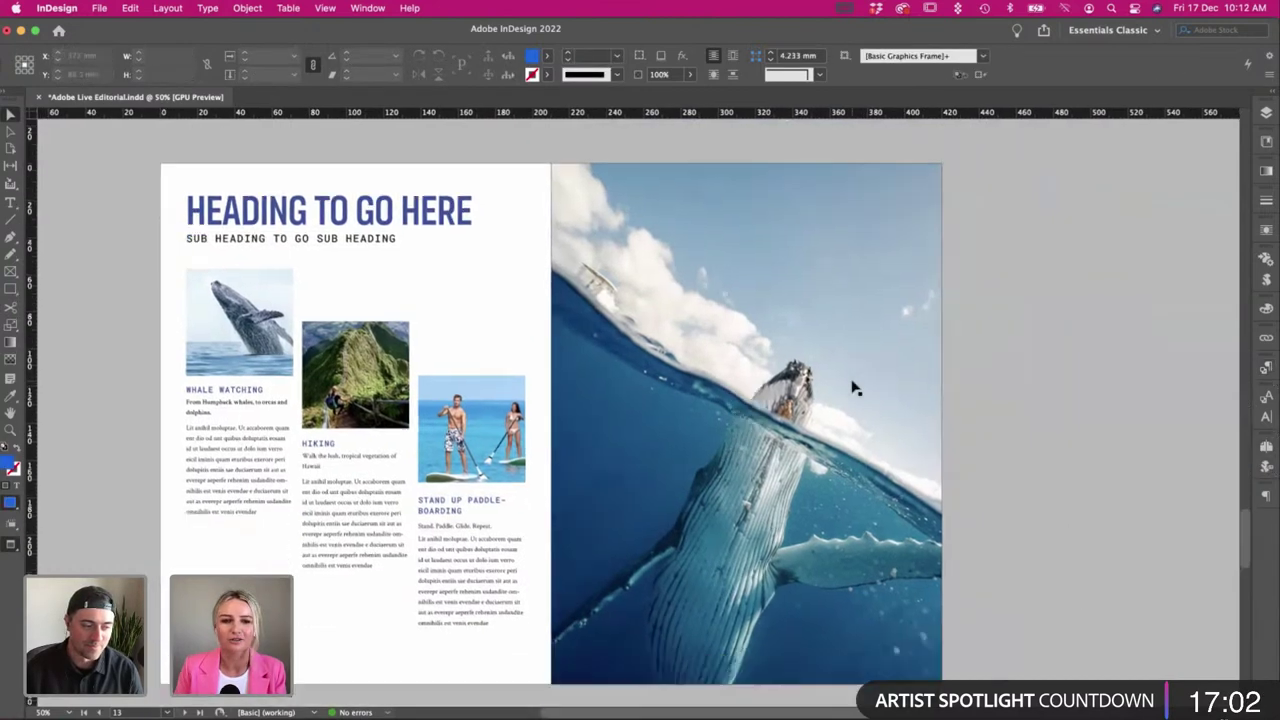
pyautogui.scroll(-1, 853, 388)
pyautogui.hscroll(-1, 853, 388)
pyautogui.hscroll(-1, 197, 263)
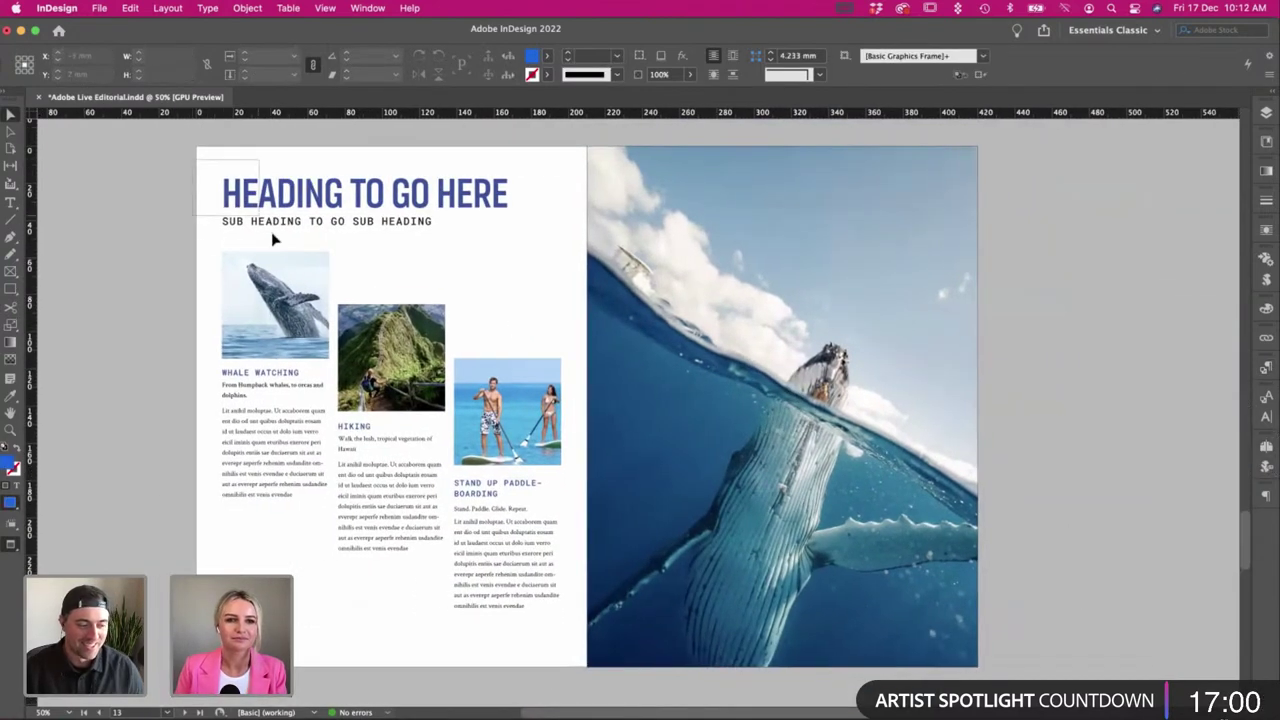
pyautogui.press('w')
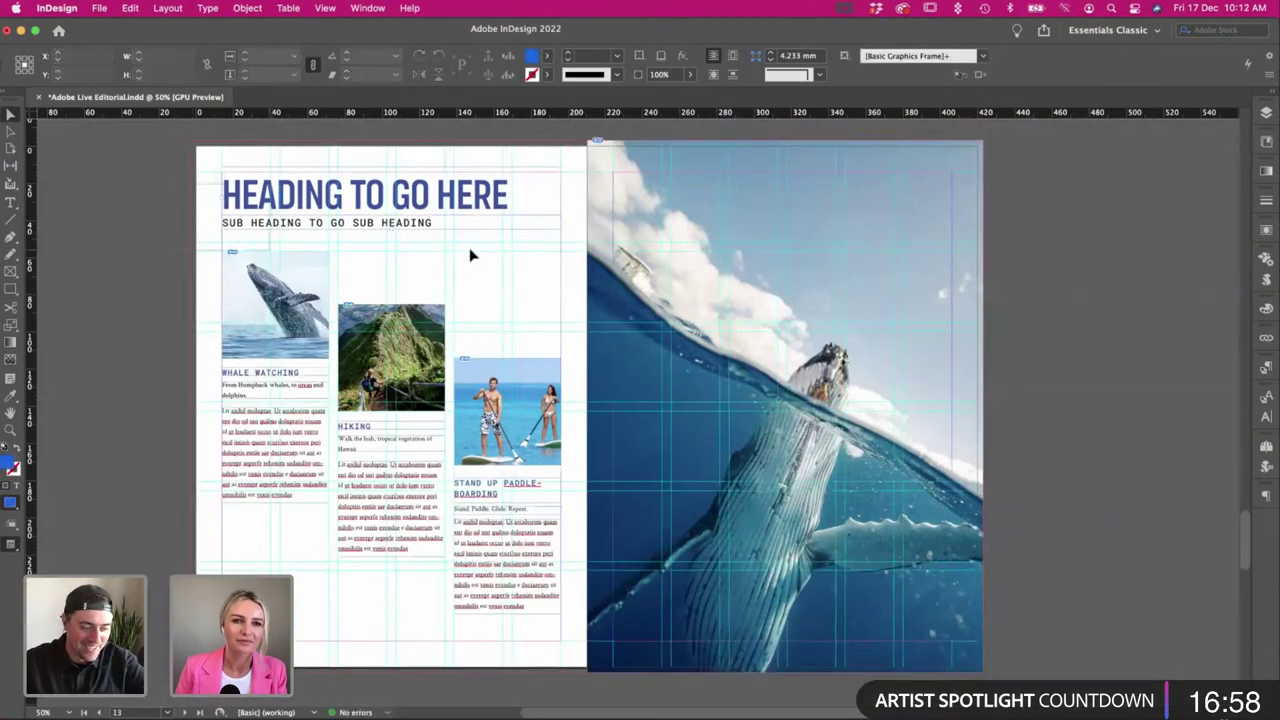
pyautogui.hscroll(-1, 457, 257)
pyautogui.press('super+s')
pyautogui.press('w')
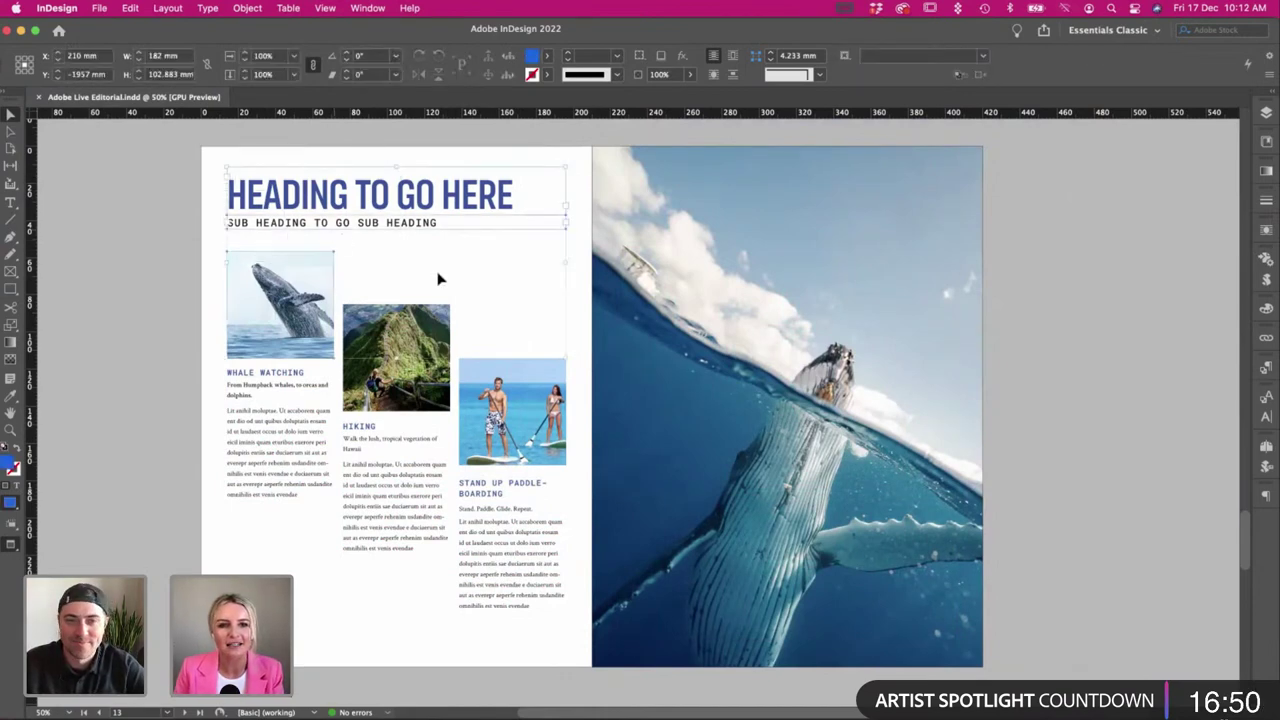
# Move the heading and sub heading onto the whale photo page and shift the three activity columns up on the white page.
pyautogui.moveTo(297, 191); pyautogui.dragTo(688, 219)
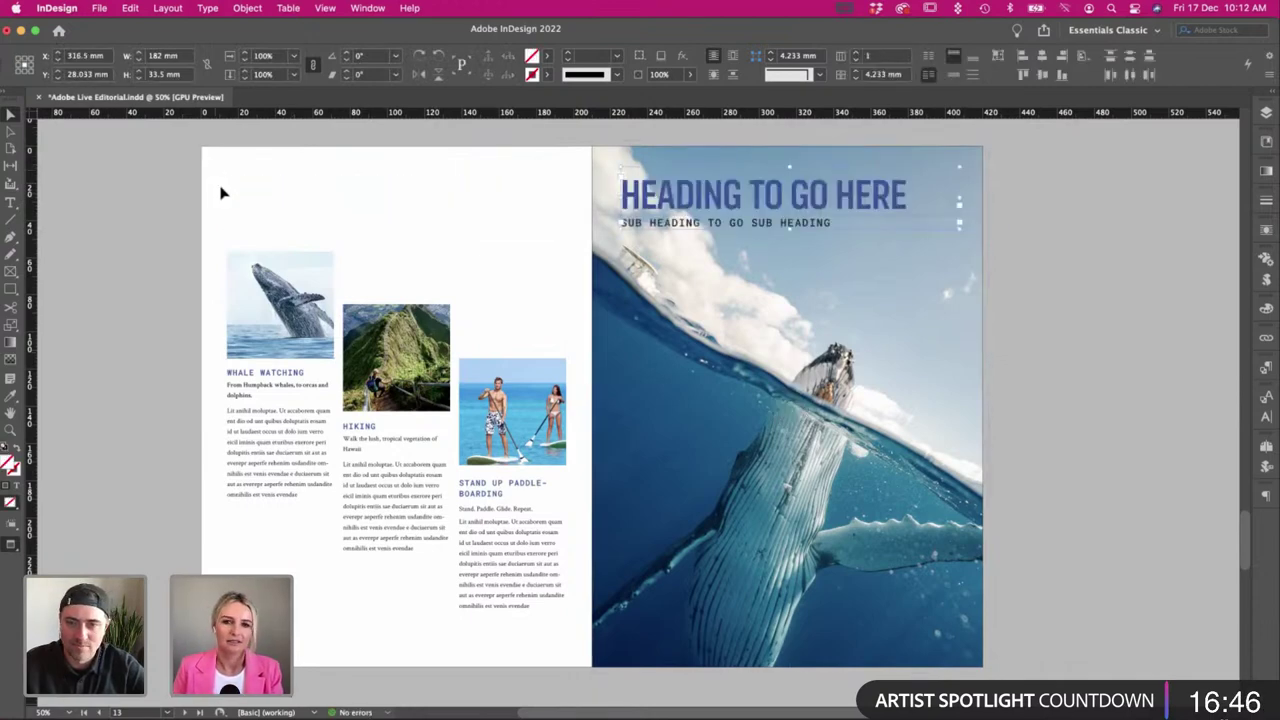
pyautogui.moveTo(216, 172); pyautogui.dragTo(501, 562)
pyautogui.moveTo(501, 562); pyautogui.dragTo(502, 540)
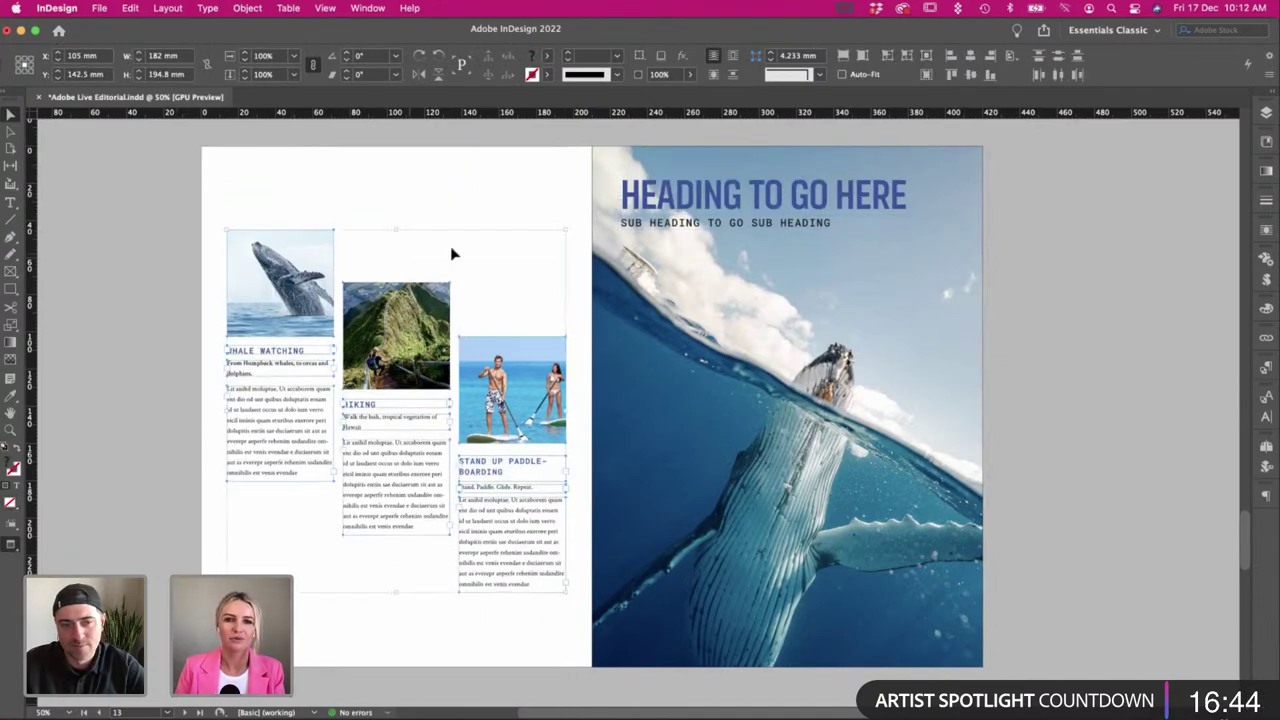
pyautogui.click(446, 200)
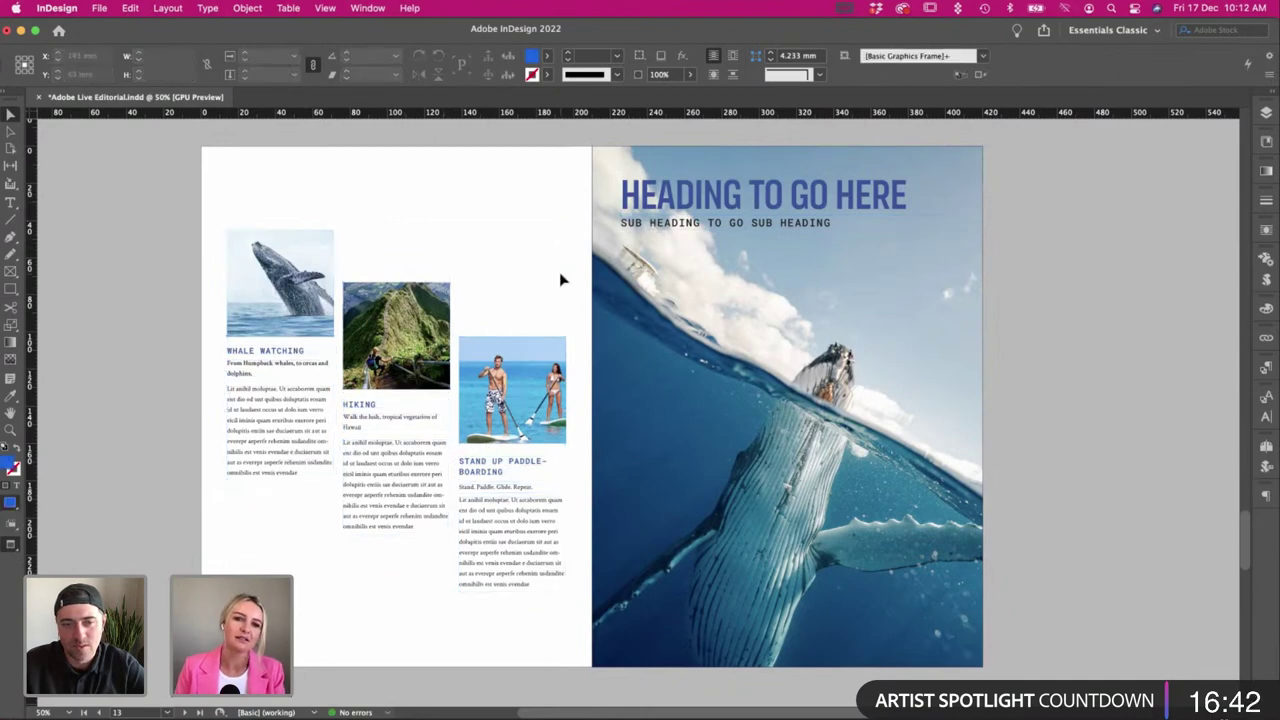
# Resize the sub heading frame to about 136.5 by 29.7 mm and move it down to the photo's waterline.
pyautogui.scroll(3, 509, 277)
pyautogui.scroll(-4, 509, 277)
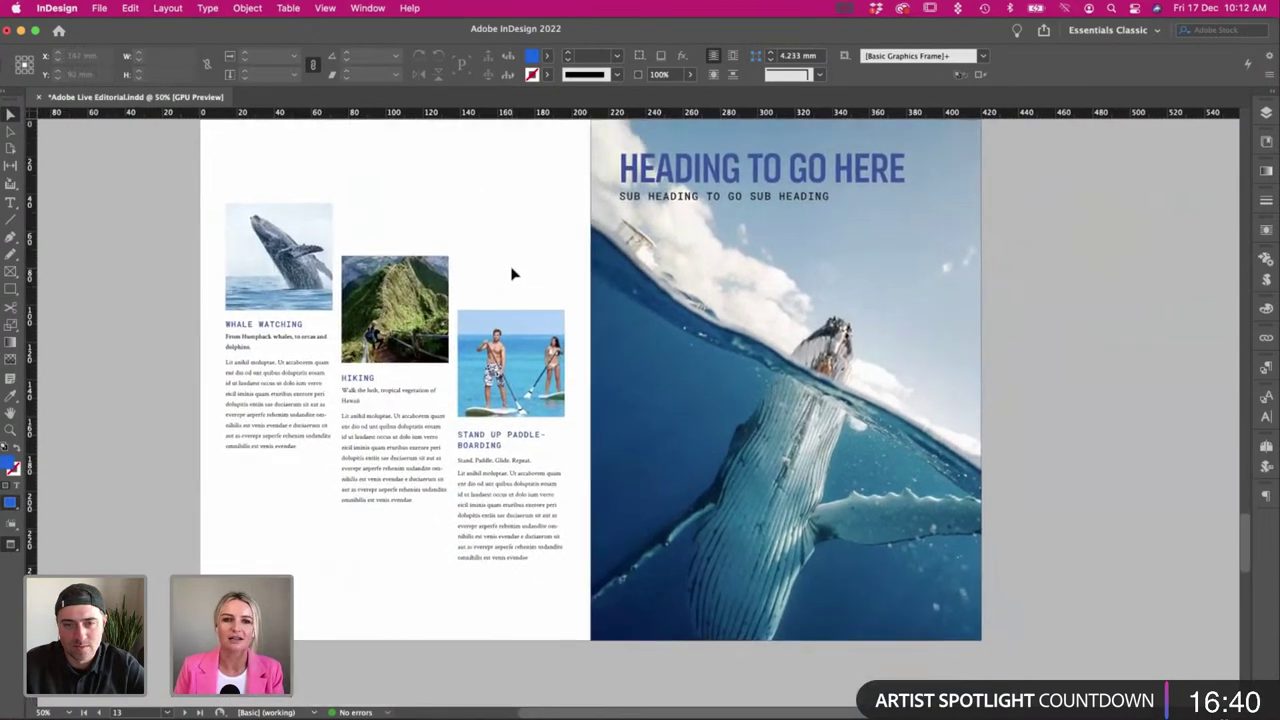
pyautogui.scroll(2, 511, 273)
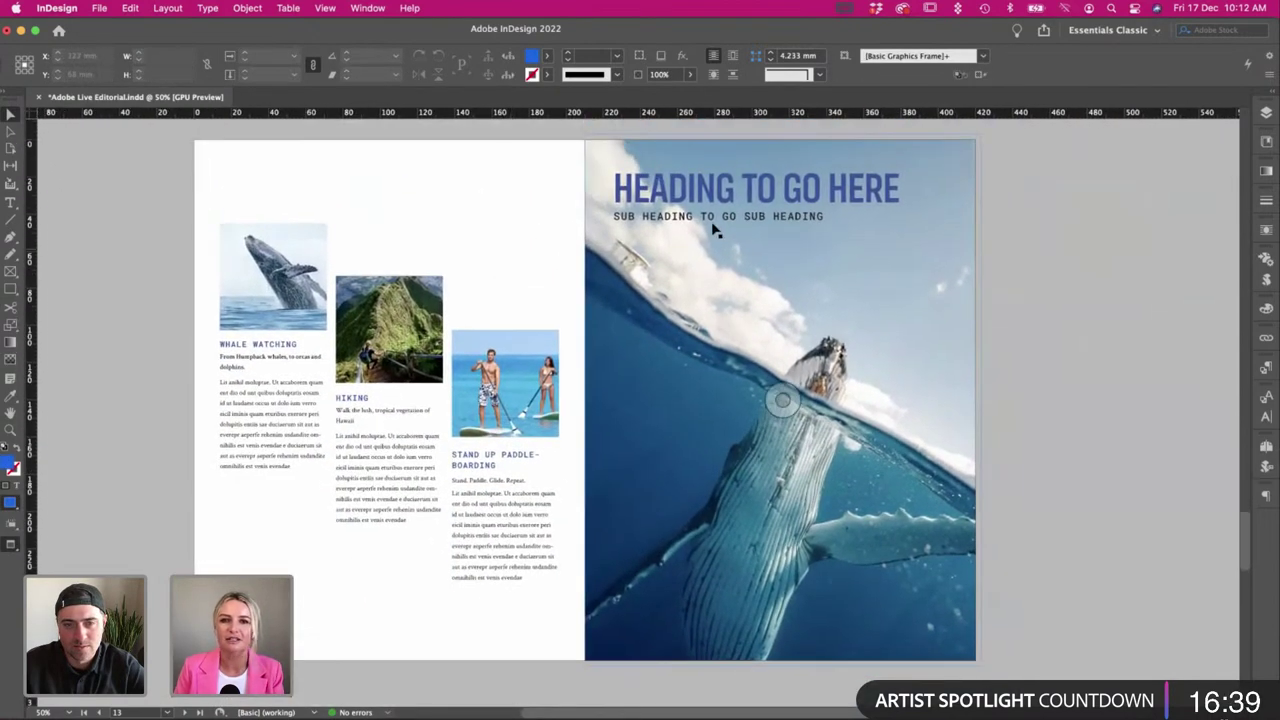
pyautogui.click(818, 228)
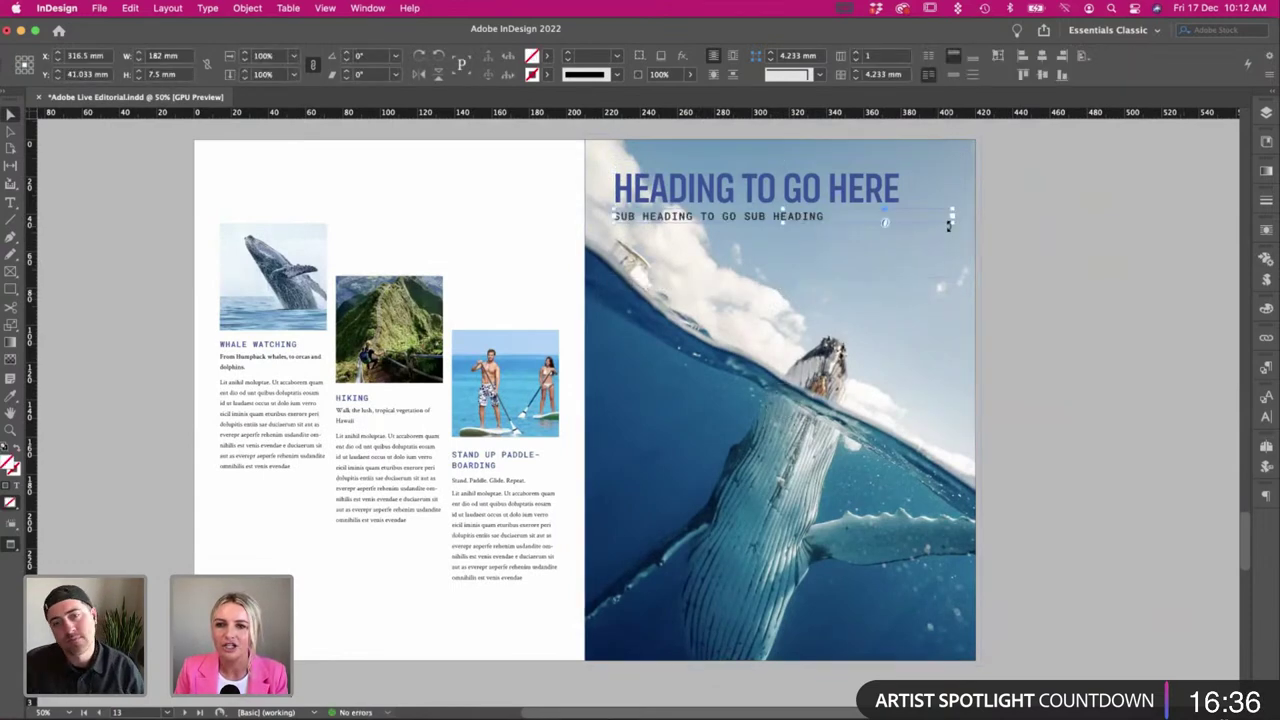
pyautogui.moveTo(950, 224); pyautogui.dragTo(867, 265)
pyautogui.moveTo(755, 222); pyautogui.dragTo(769, 306)
# Resize the heading frame to about 98 by 51 mm so the heading wraps onto two lines.
pyautogui.click(680, 188)
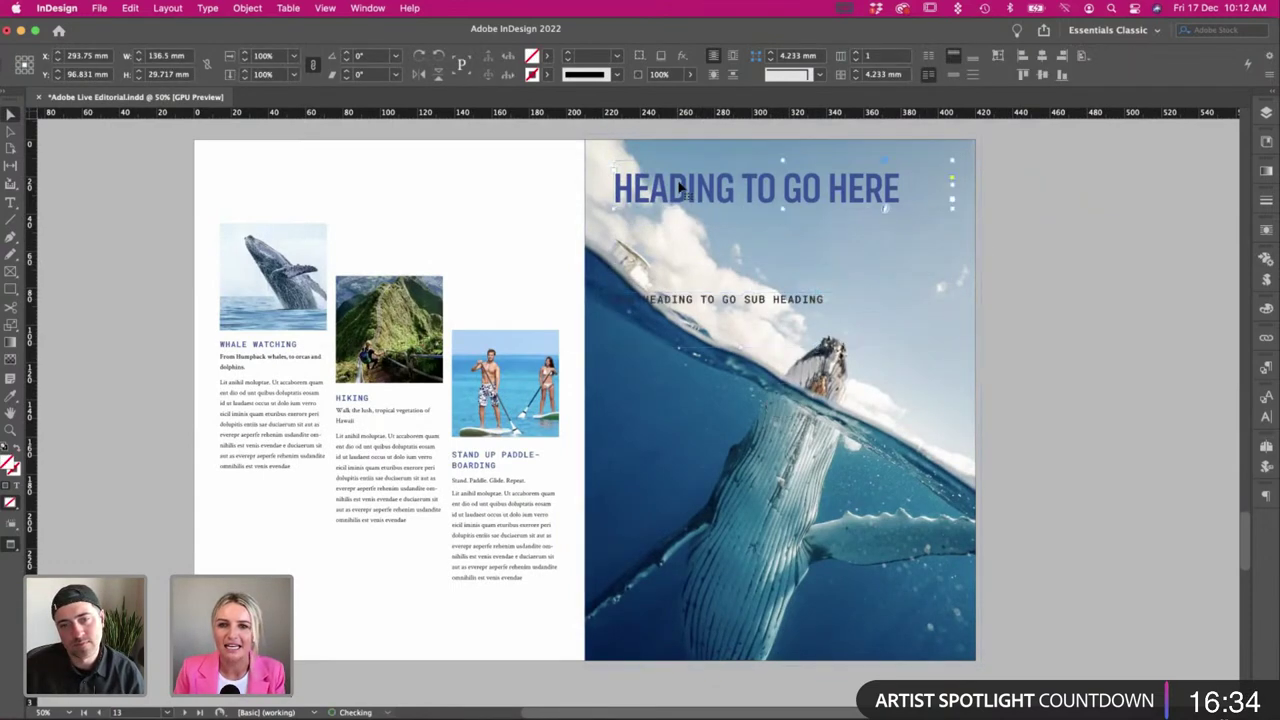
pyautogui.moveTo(952, 207); pyautogui.dragTo(795, 255)
pyautogui.scroll(-2, 827, 213)
pyautogui.scroll(4, 827, 213)
pyautogui.scroll(-3, 827, 213)
pyautogui.hscroll(2, 827, 213)
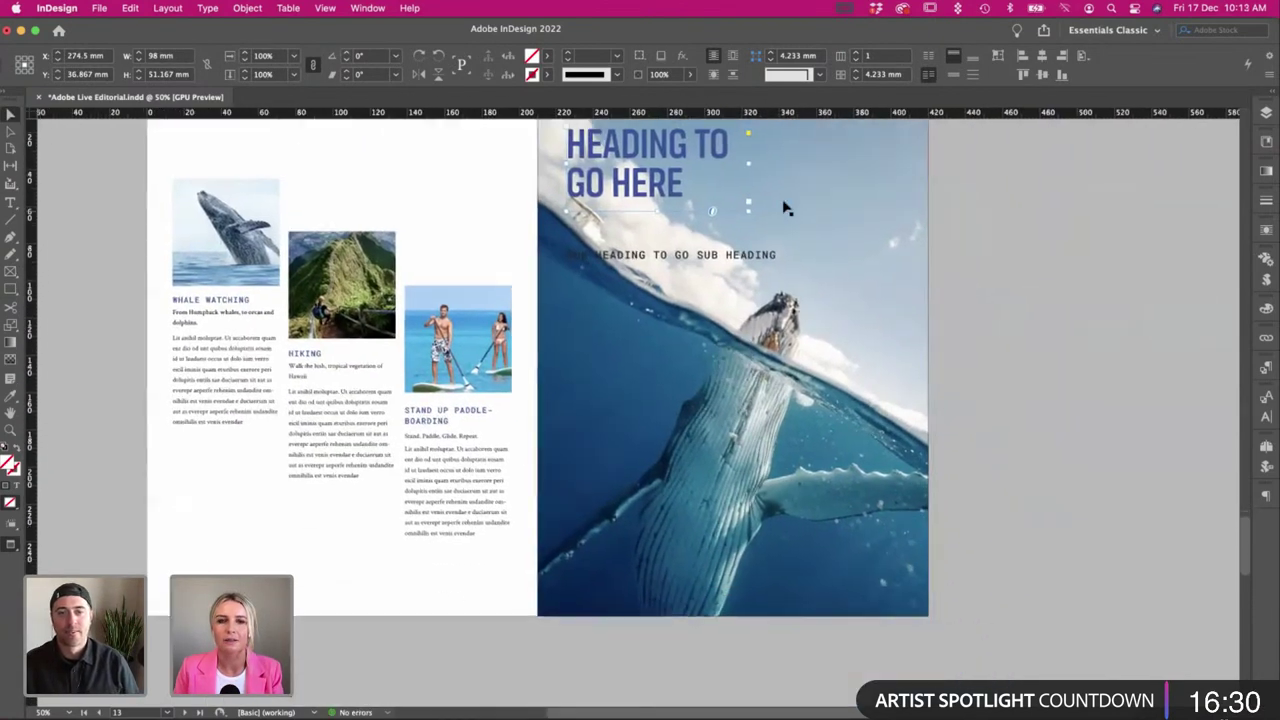
pyautogui.scroll(2, 785, 207)
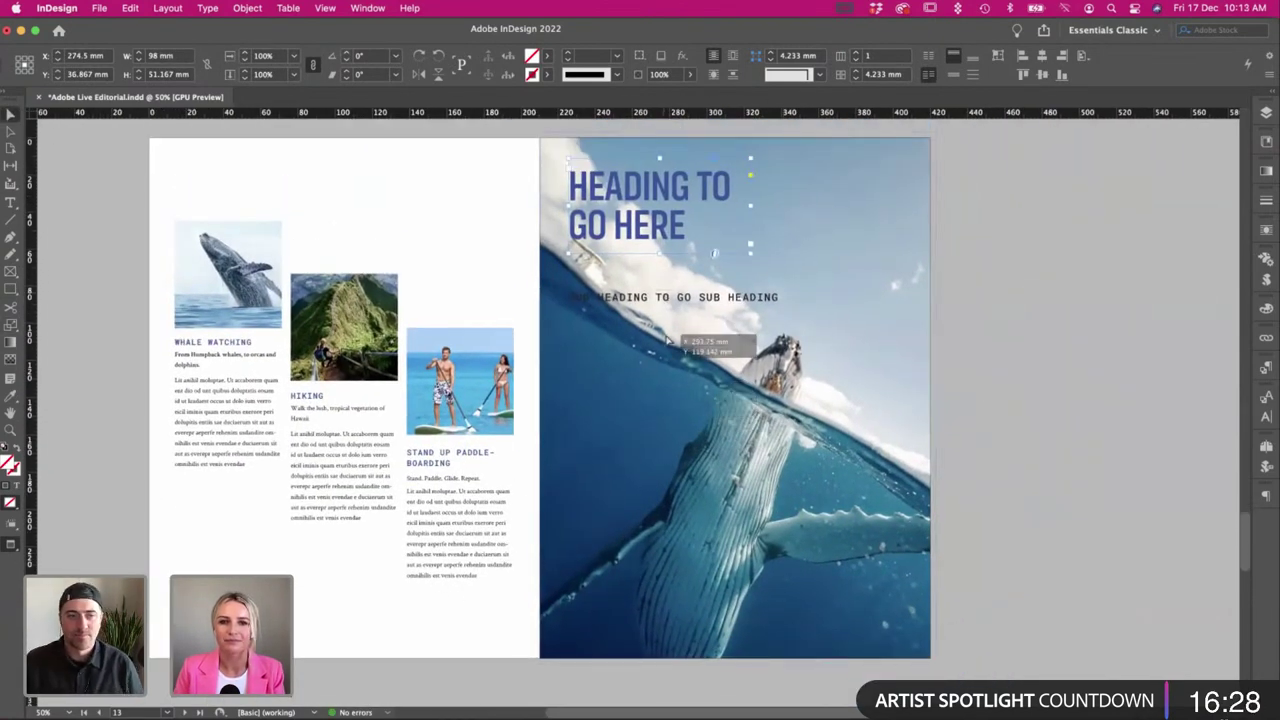
# Scale the heading and its frame up to about 150 mm wide and reposition the sub heading beneath it.
pyautogui.moveTo(668, 340); pyautogui.dragTo(668, 341)
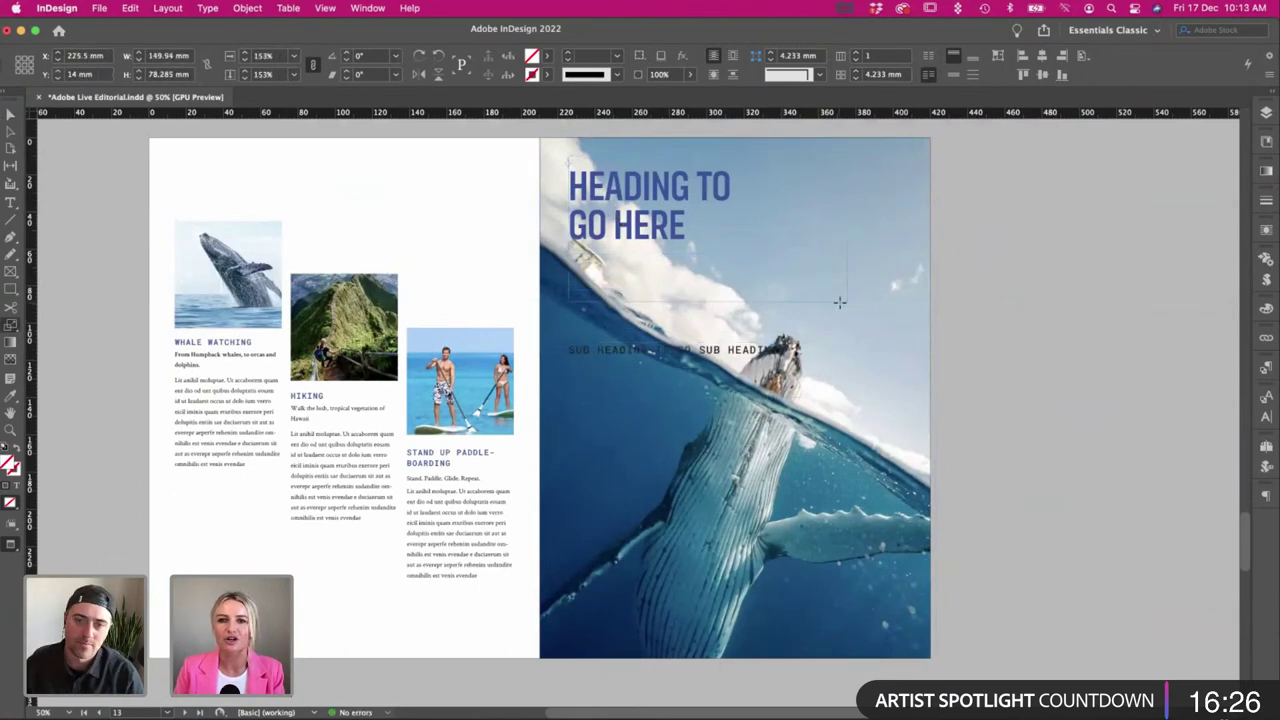
pyautogui.moveTo(840, 302); pyautogui.dragTo(840, 302)
pyautogui.press('w')
pyautogui.doubleClick(674, 250)
pyautogui.press('super+a')
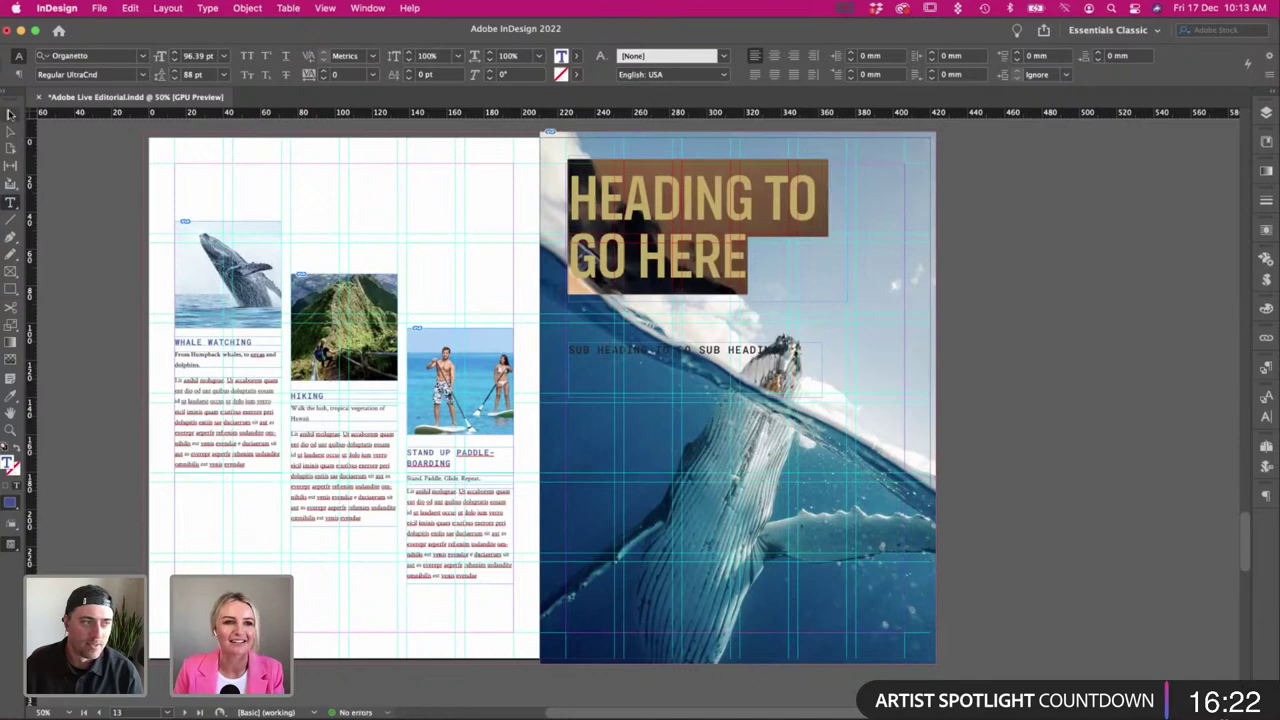
pyautogui.press('Escape')
pyautogui.moveTo(617, 354); pyautogui.dragTo(617, 322)
# Change the heading's text colour to white and preview it over the whale photo.
pyautogui.click(547, 55)
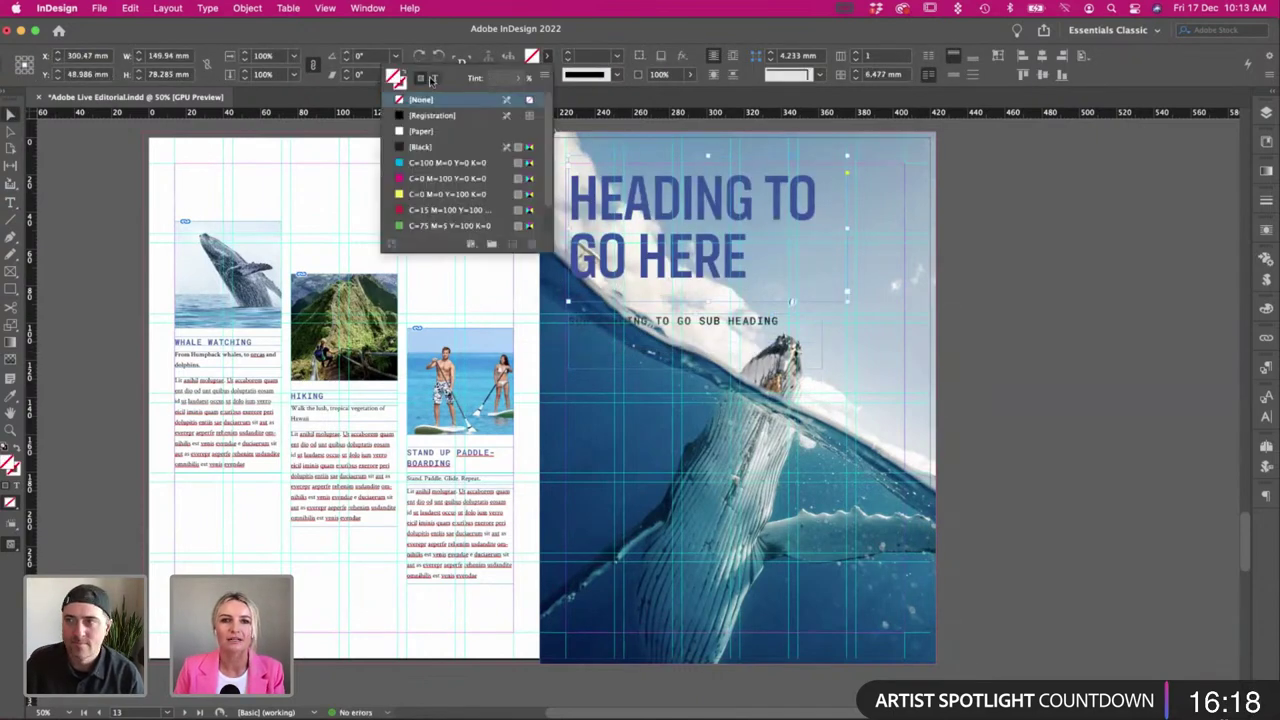
pyautogui.click(434, 80)
pyautogui.click(434, 101)
pyautogui.click(963, 383)
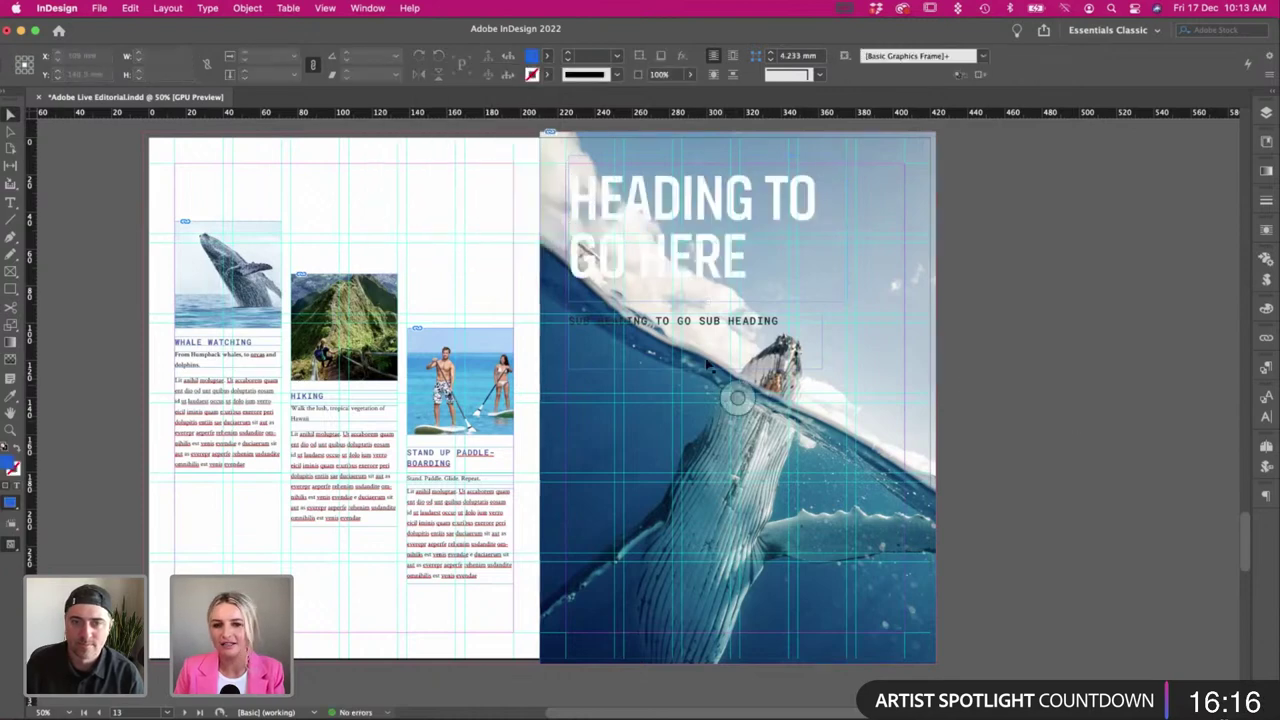
pyautogui.press('w')
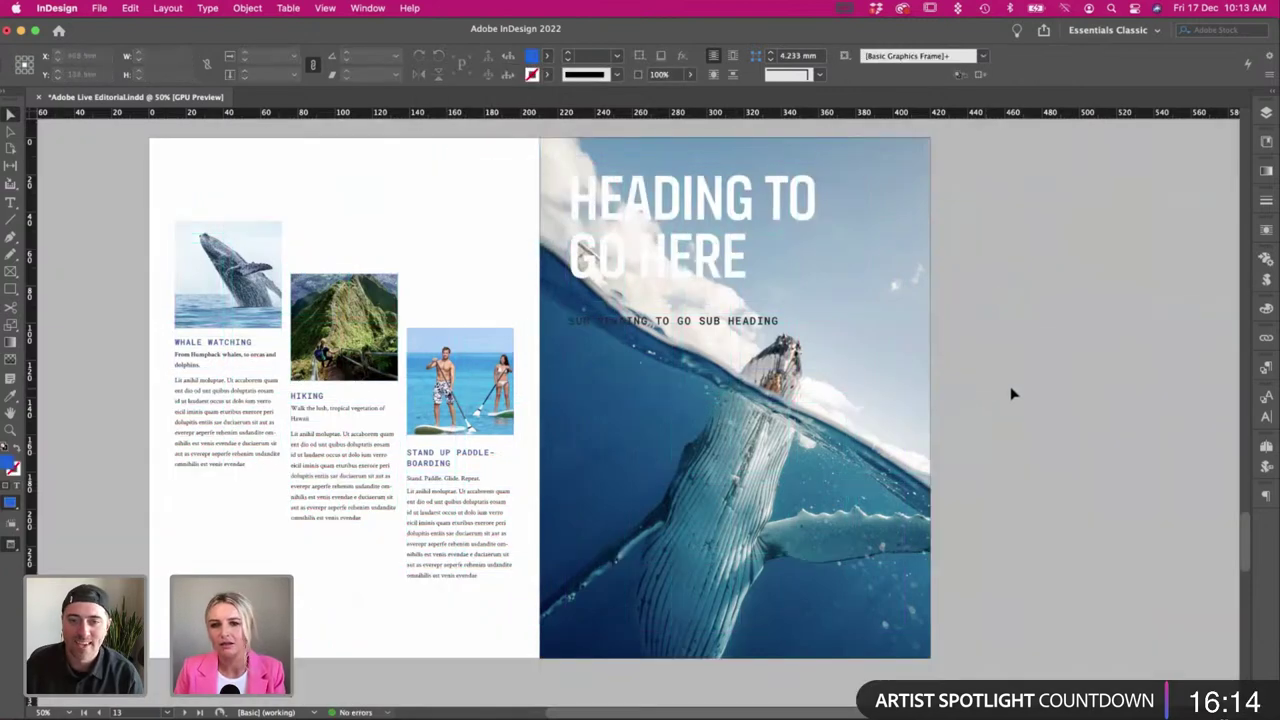
# Bring the sub heading up close beneath the heading and move both down to the lower part of the whale photo.
pyautogui.moveTo(680, 324); pyautogui.dragTo(660, 312)
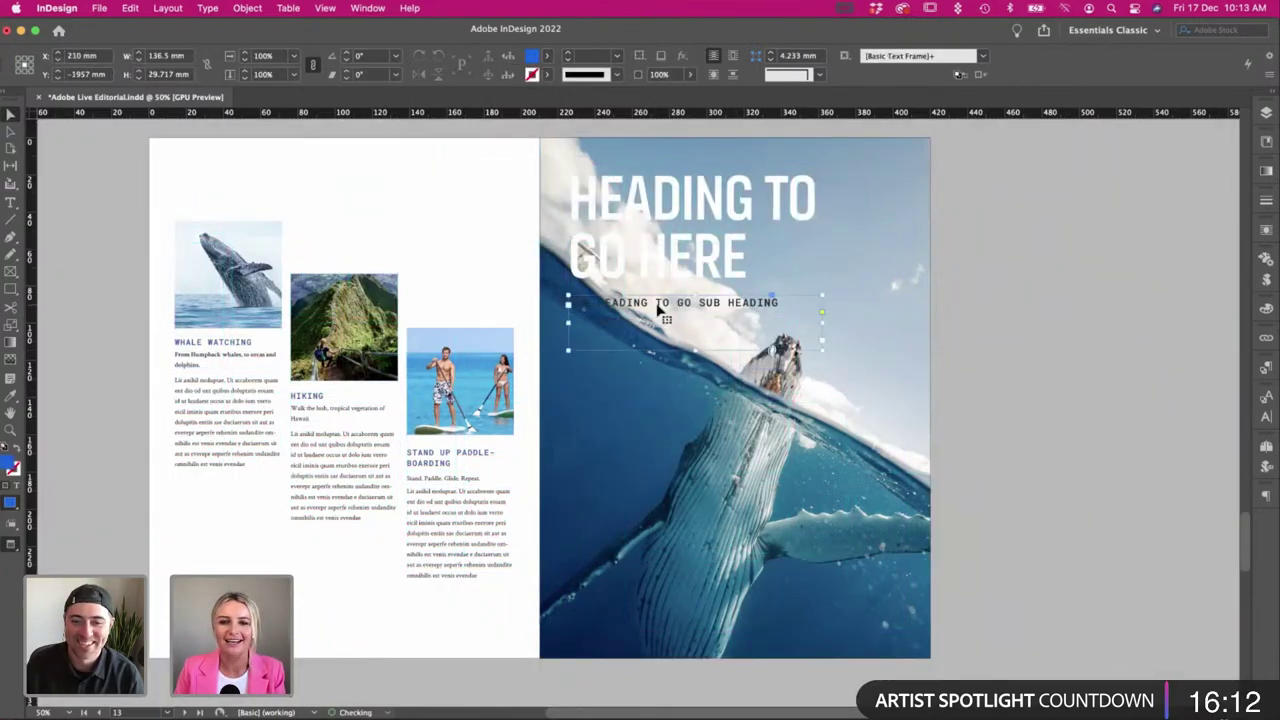
pyautogui.press('w')
pyautogui.click(626, 226)
pyautogui.moveTo(599, 241); pyautogui.dragTo(680, 518)
pyautogui.press('w')
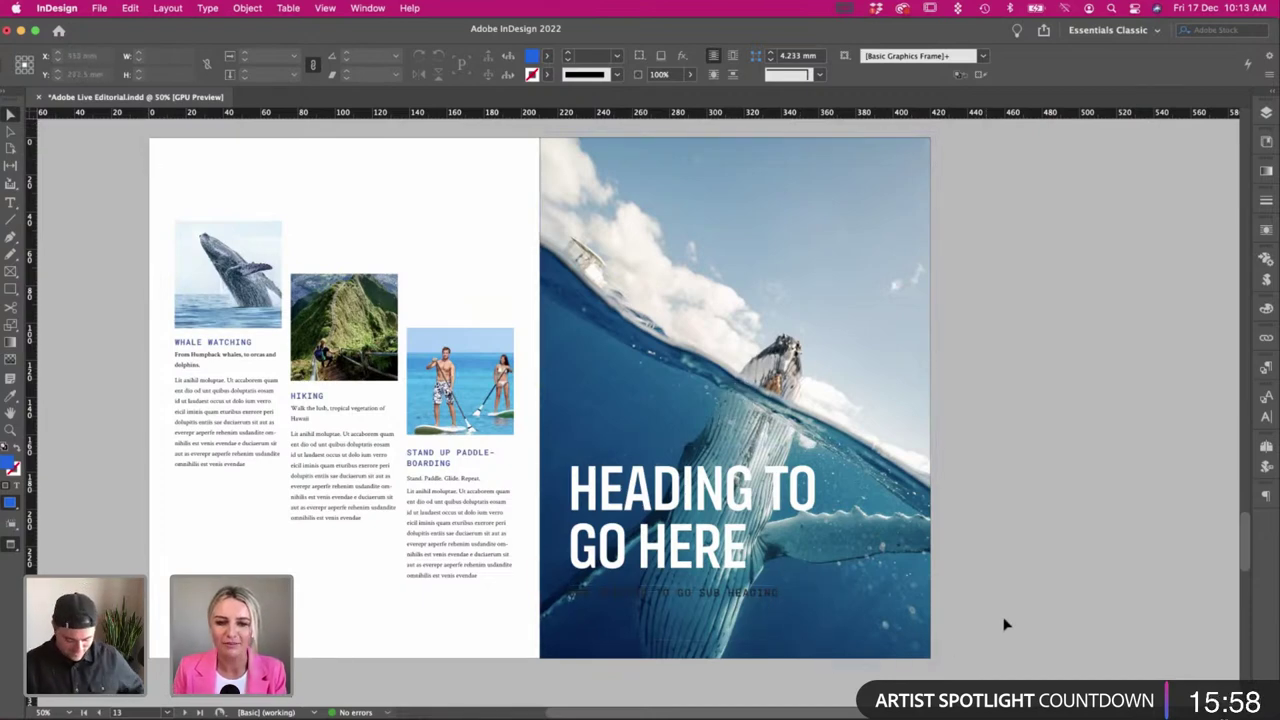
# Colour the sub heading text [Paper] and nudge its frame slightly up toward the heading.
pyautogui.hscroll(-1, 852, 573)
pyautogui.doubleClick(673, 607)
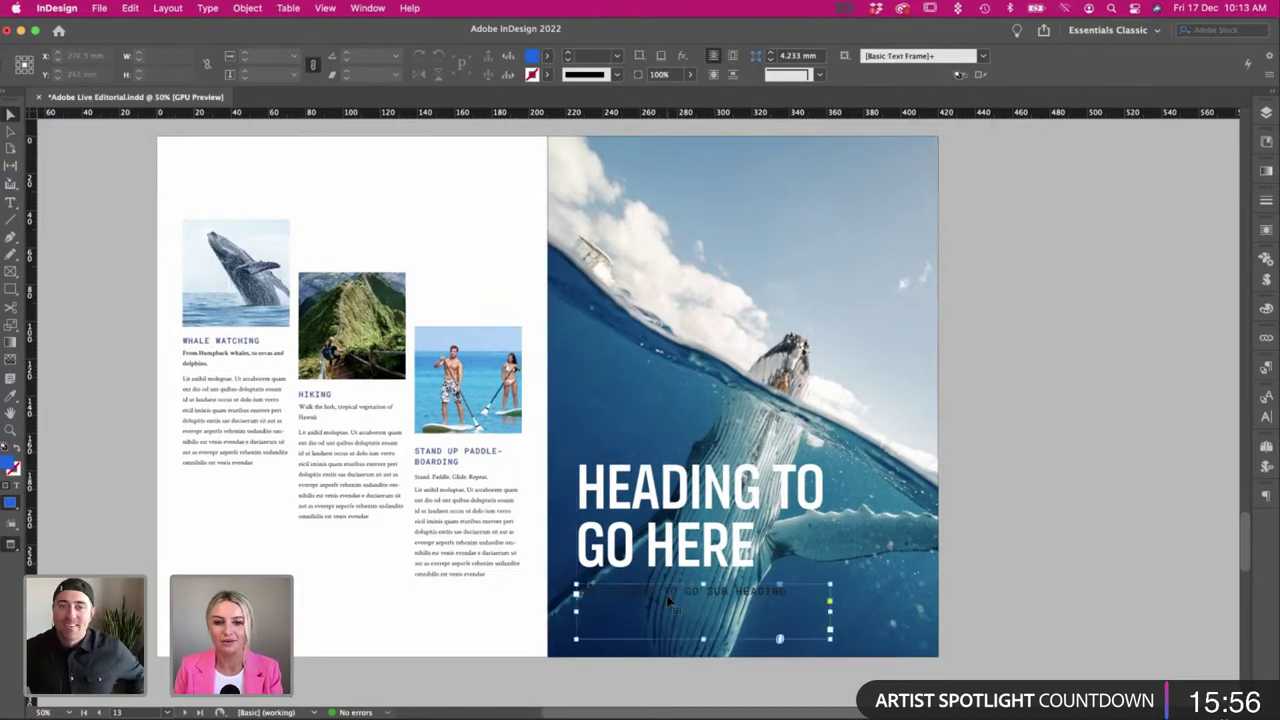
pyautogui.press('super+a')
pyautogui.click(576, 57)
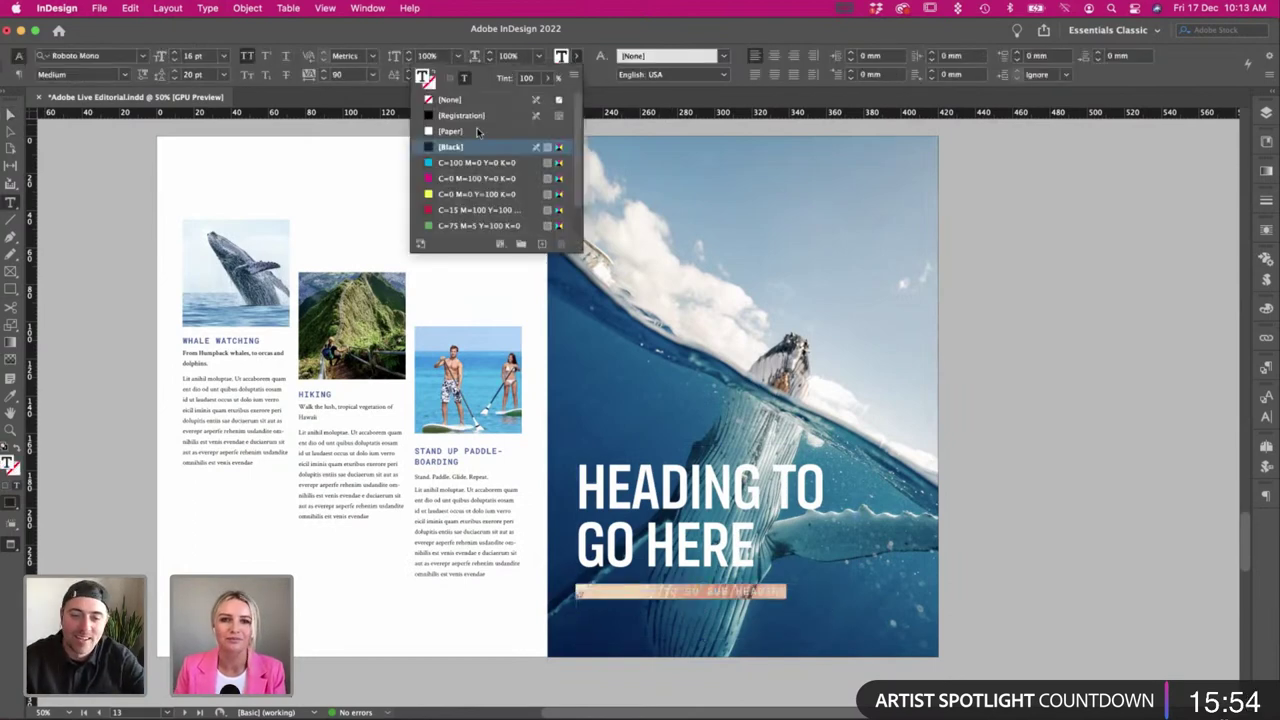
pyautogui.click(460, 128)
pyautogui.press('Escape')
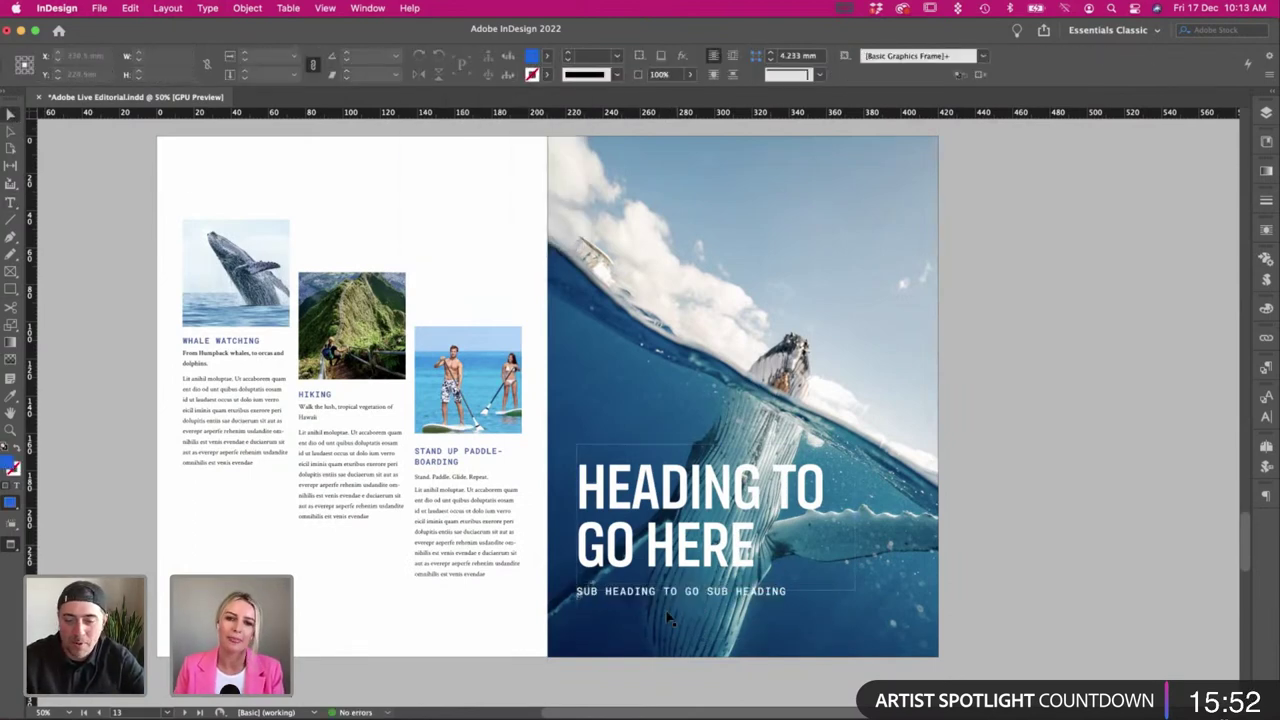
pyautogui.moveTo(642, 608); pyautogui.dragTo(642, 606)
pyautogui.press('w')
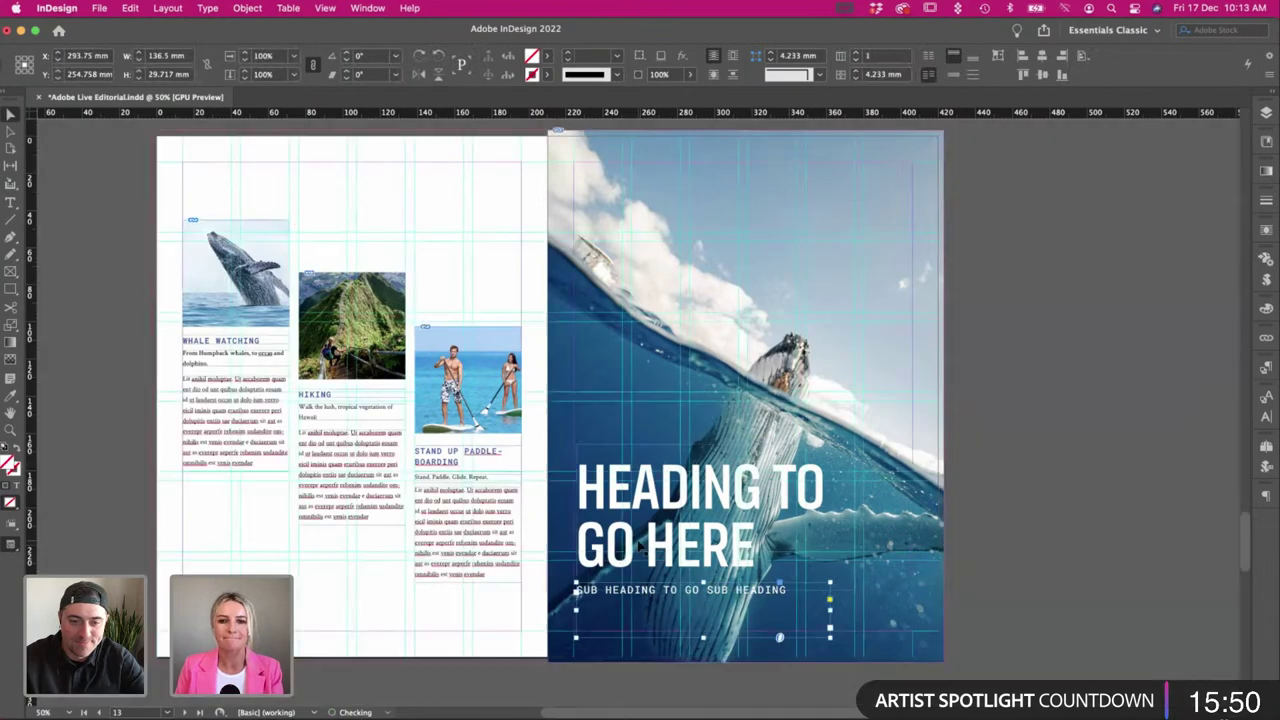
# Try moving the heading and sub heading together back onto the white page.
pyautogui.keyDown('shift'); pyautogui.click(643, 558); pyautogui.keyUp('shift')
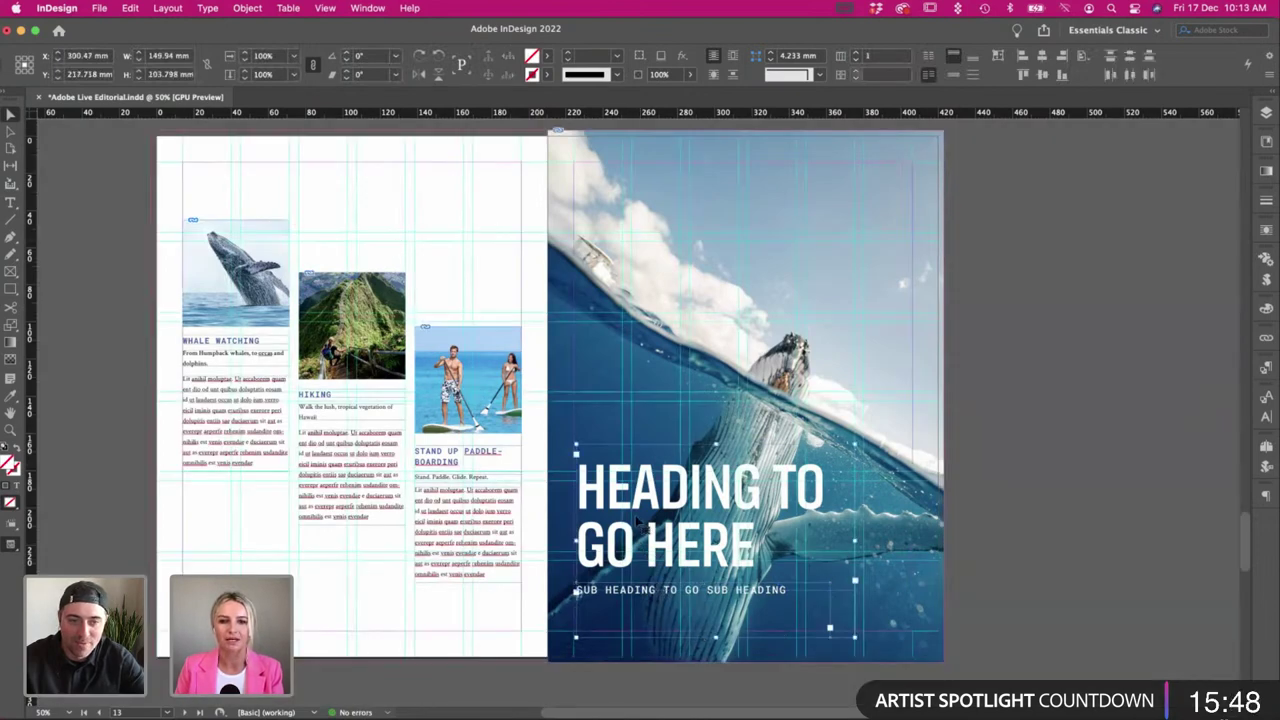
pyautogui.press('w')
pyautogui.press('Delete')
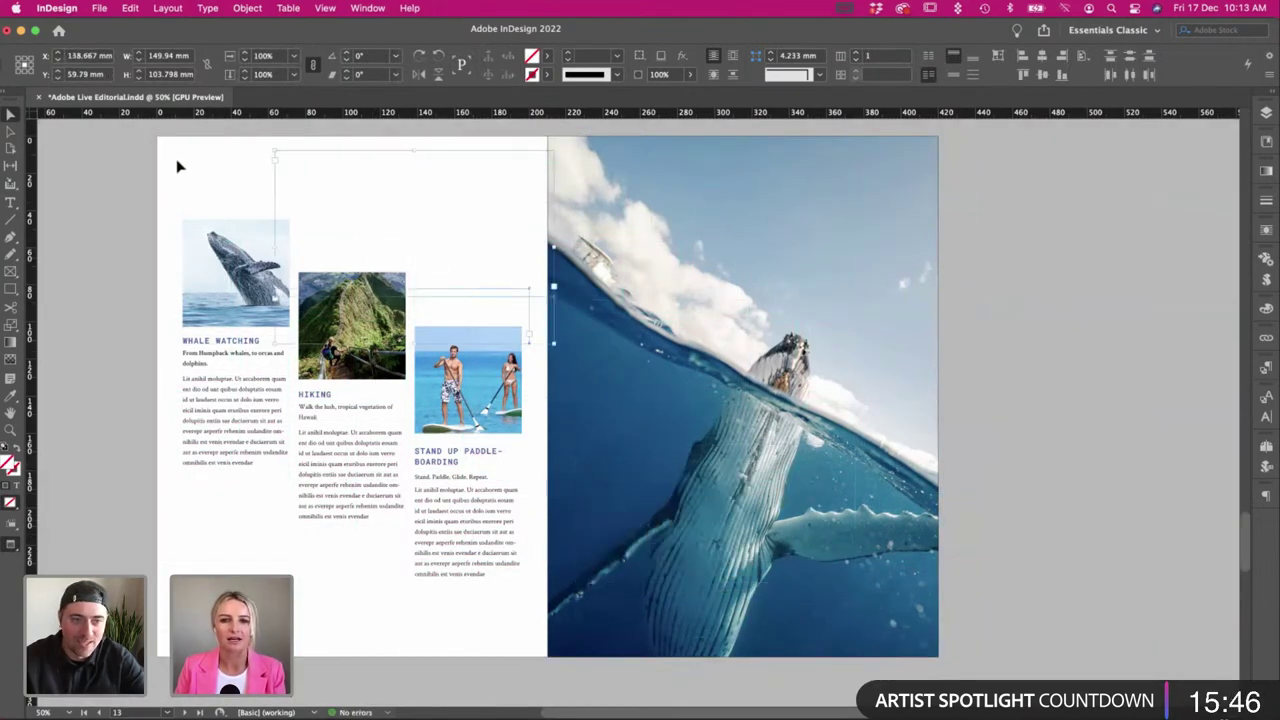
pyautogui.press('super+z')
# Move only the heading to the upper part of the white page and widen its frame so it fits on one line.
pyautogui.moveTo(691, 509); pyautogui.dragTo(299, 231)
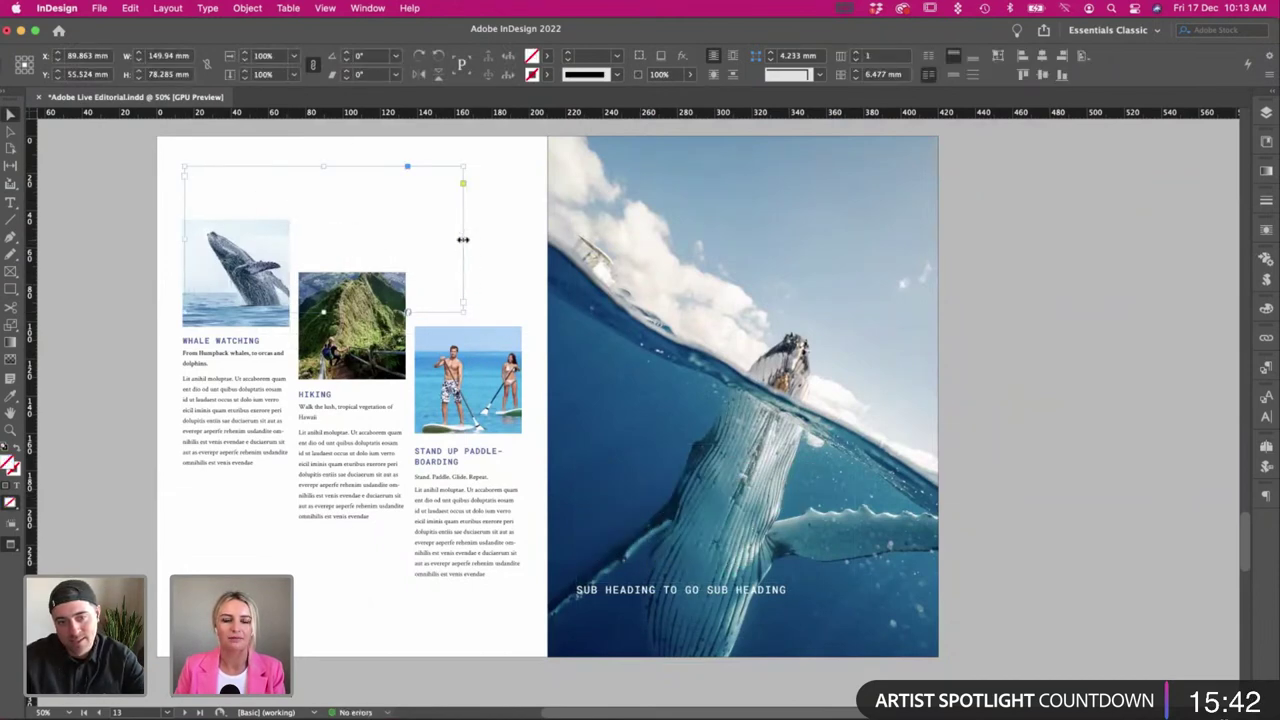
pyautogui.moveTo(463, 240); pyautogui.dragTo(624, 244)
# Recolour all of the heading text with the blue swatch C=89 M=79 Y=0 K=0.
pyautogui.doubleClick(351, 220)
pyautogui.press('super+a')
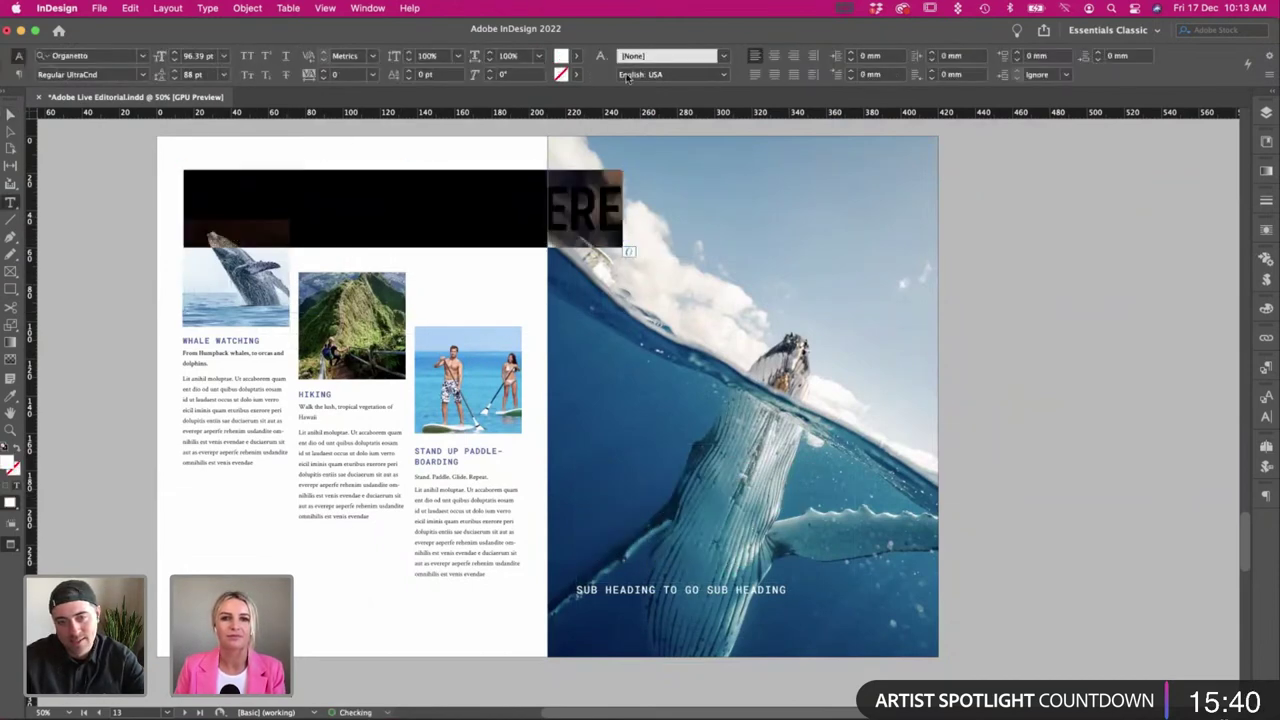
pyautogui.click(569, 56)
pyautogui.click(480, 226)
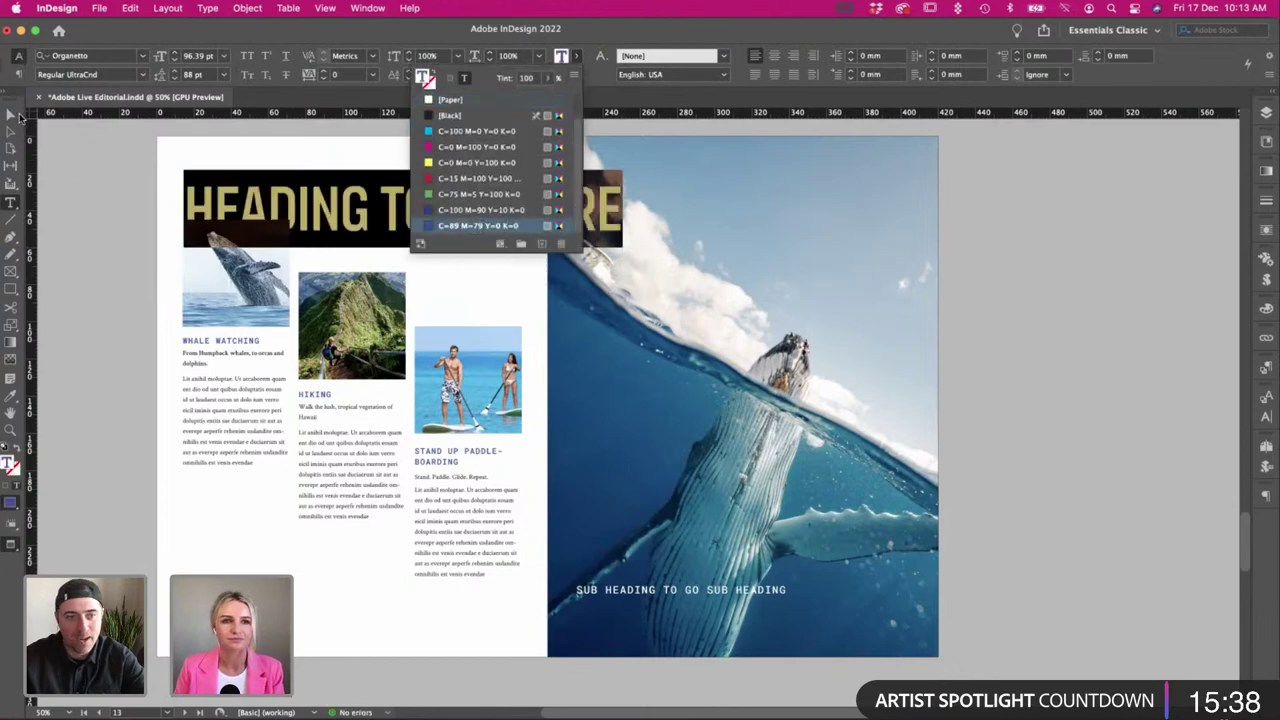
# Replace the sub heading text with "MAKE NEW WHALE FRIENDS!" and shrink its frame to about 55 mm wide so it wraps onto two lines.
pyautogui.click(201, 57)
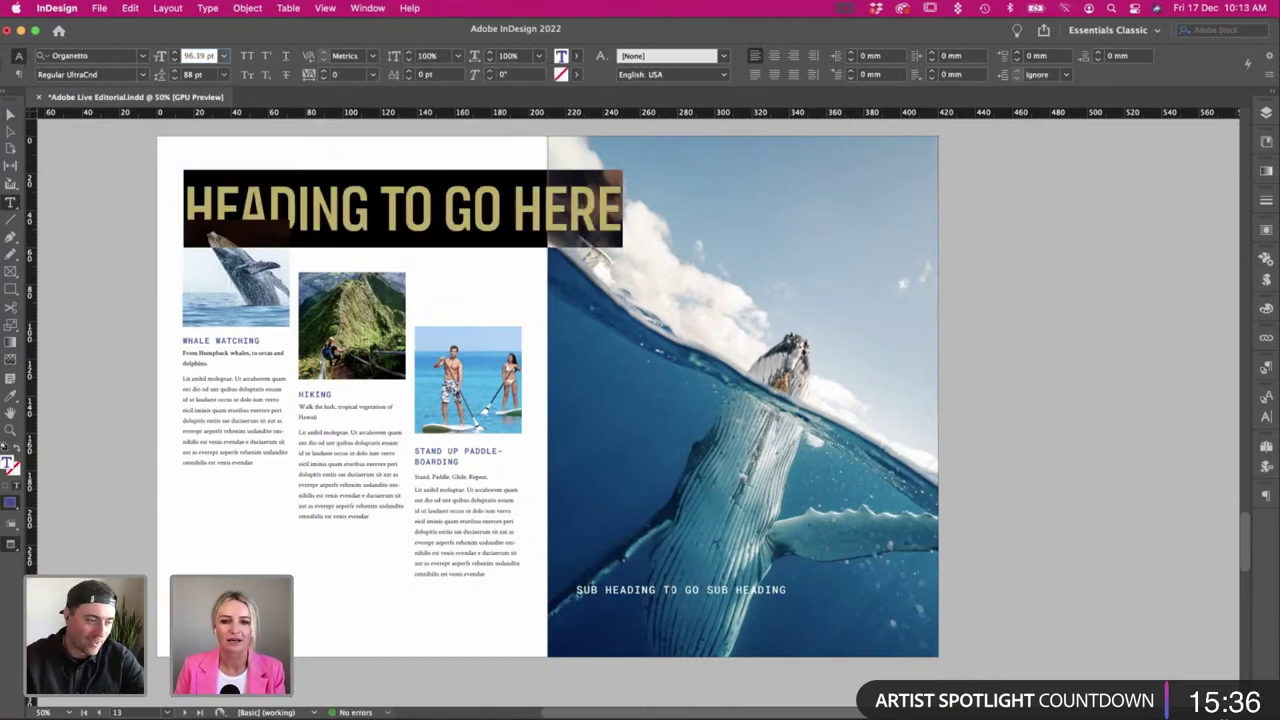
pyautogui.tripleClick(668, 588)
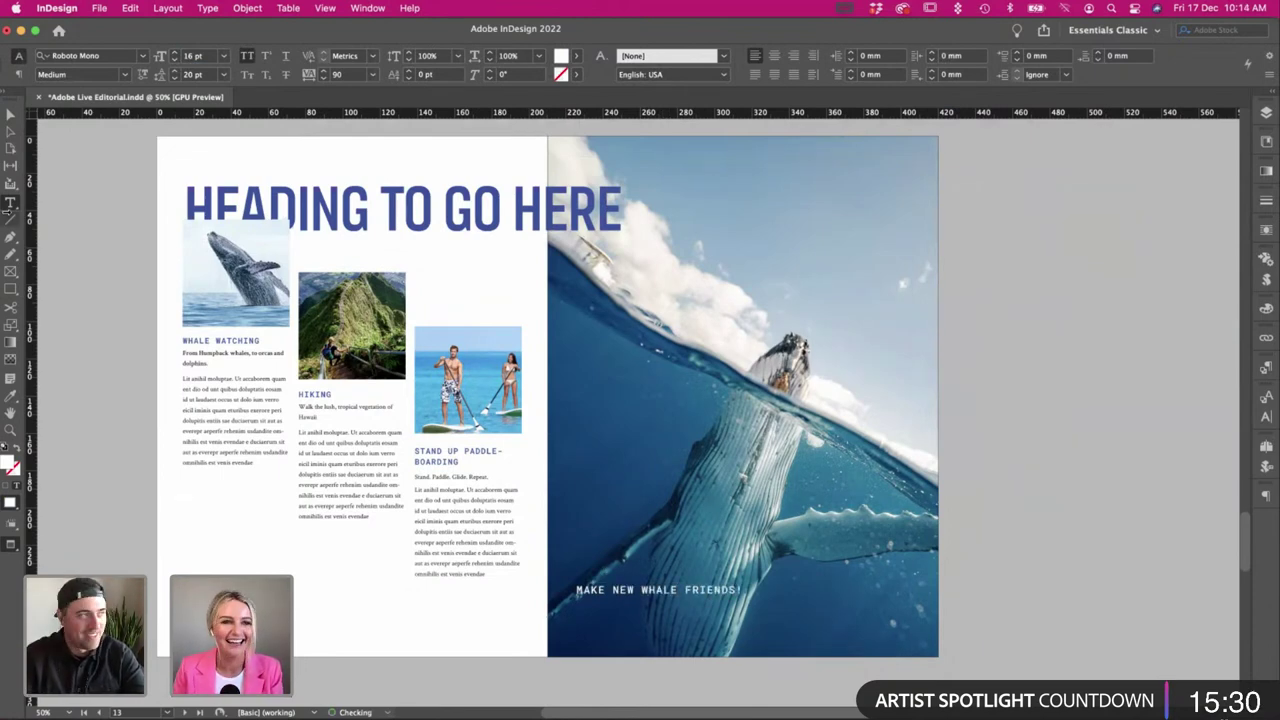
pyautogui.click(10, 116)
pyautogui.moveTo(831, 636); pyautogui.dragTo(698, 648)
pyautogui.moveTo(642, 608); pyautogui.dragTo(652, 608)
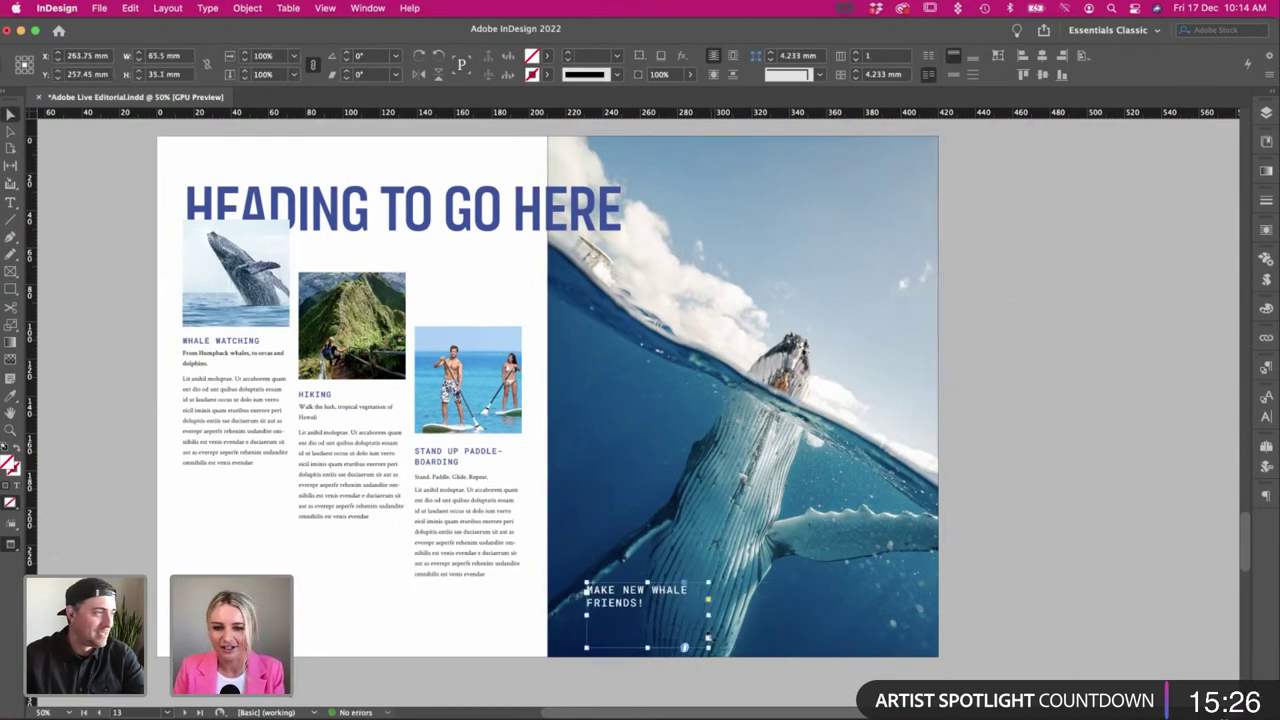
pyautogui.doubleClick(685, 648)
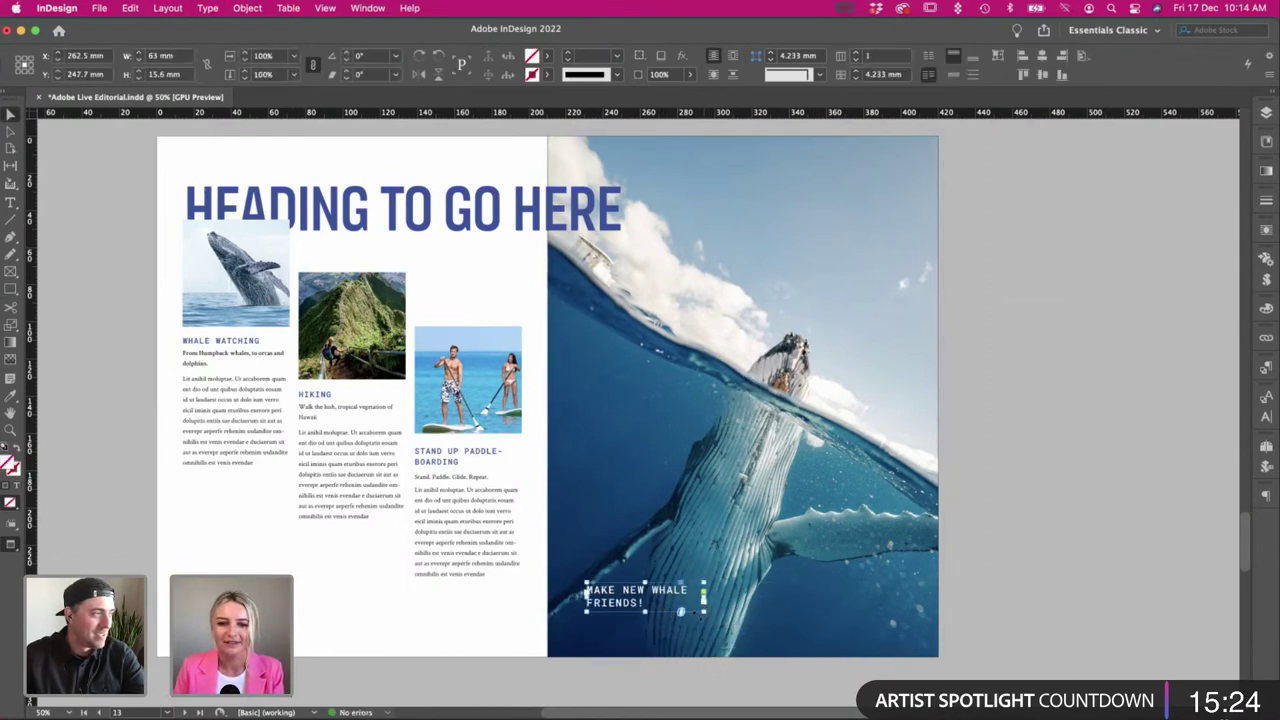
pyautogui.moveTo(703, 612); pyautogui.dragTo(690, 620)
pyautogui.click(797, 610)
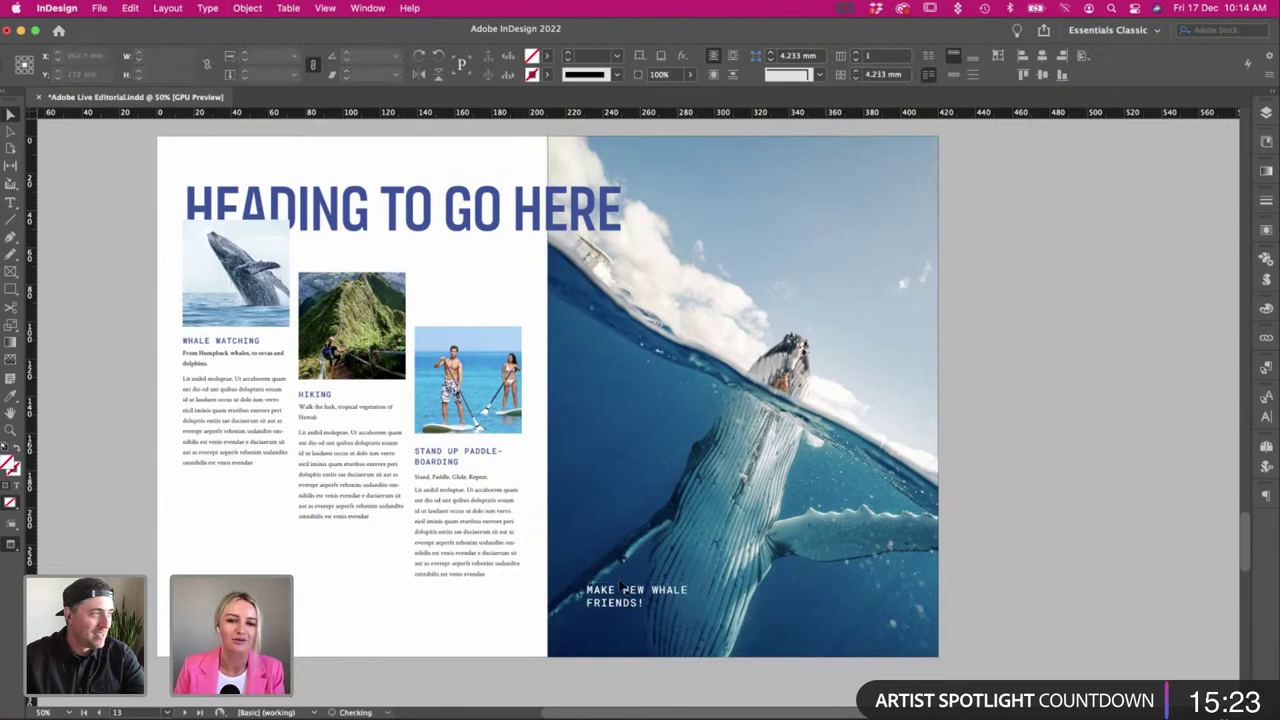
# Set the font size of the whole heading to 60 pt.
pyautogui.doubleClick(255, 205)
pyautogui.press('super+a')
pyautogui.click(204, 58)
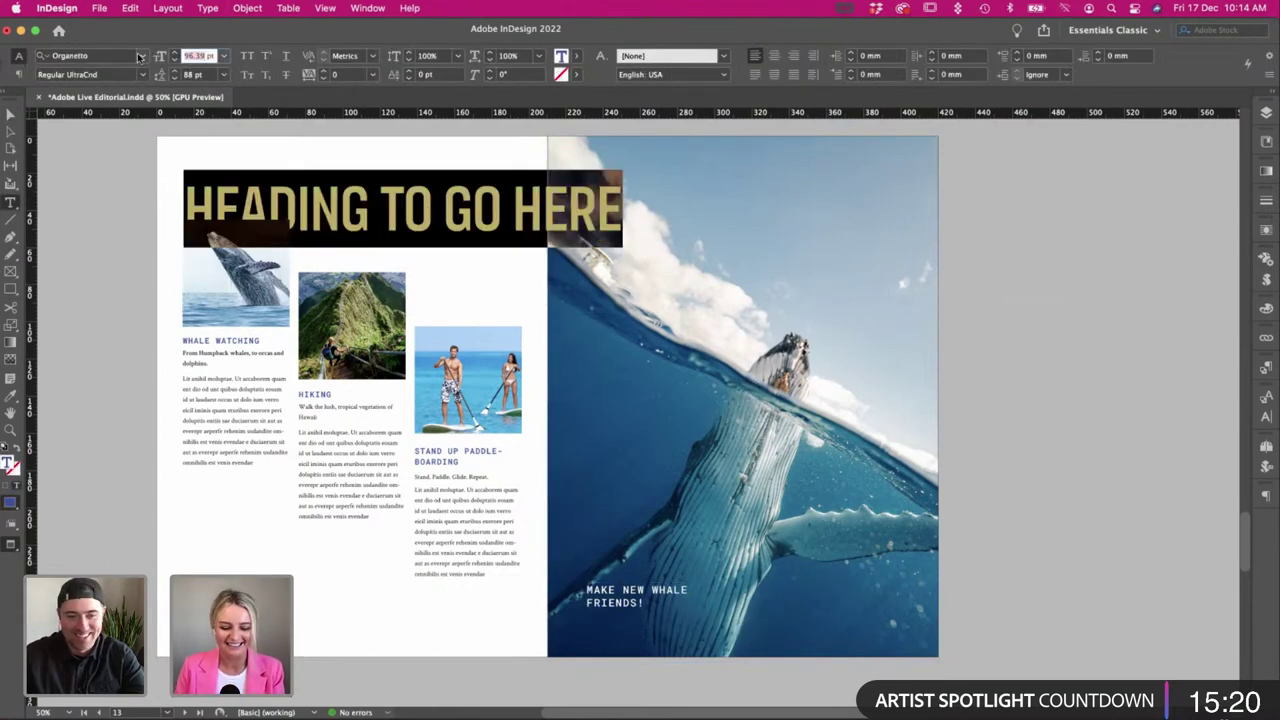
pyautogui.write('60')
pyautogui.press('Return')
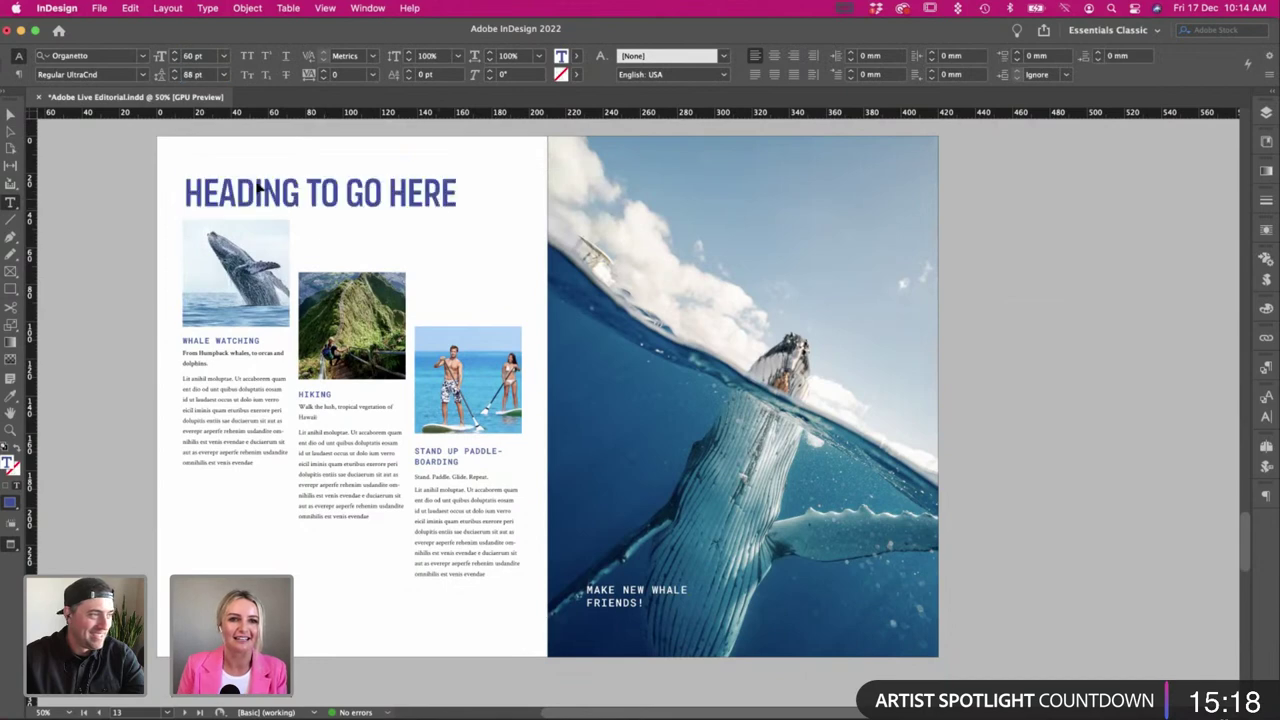
# With the guides shown, raise the heading toward the page's upper margin and shorten its frame to about 25 mm high.
pyautogui.press('Escape')
pyautogui.press('w')
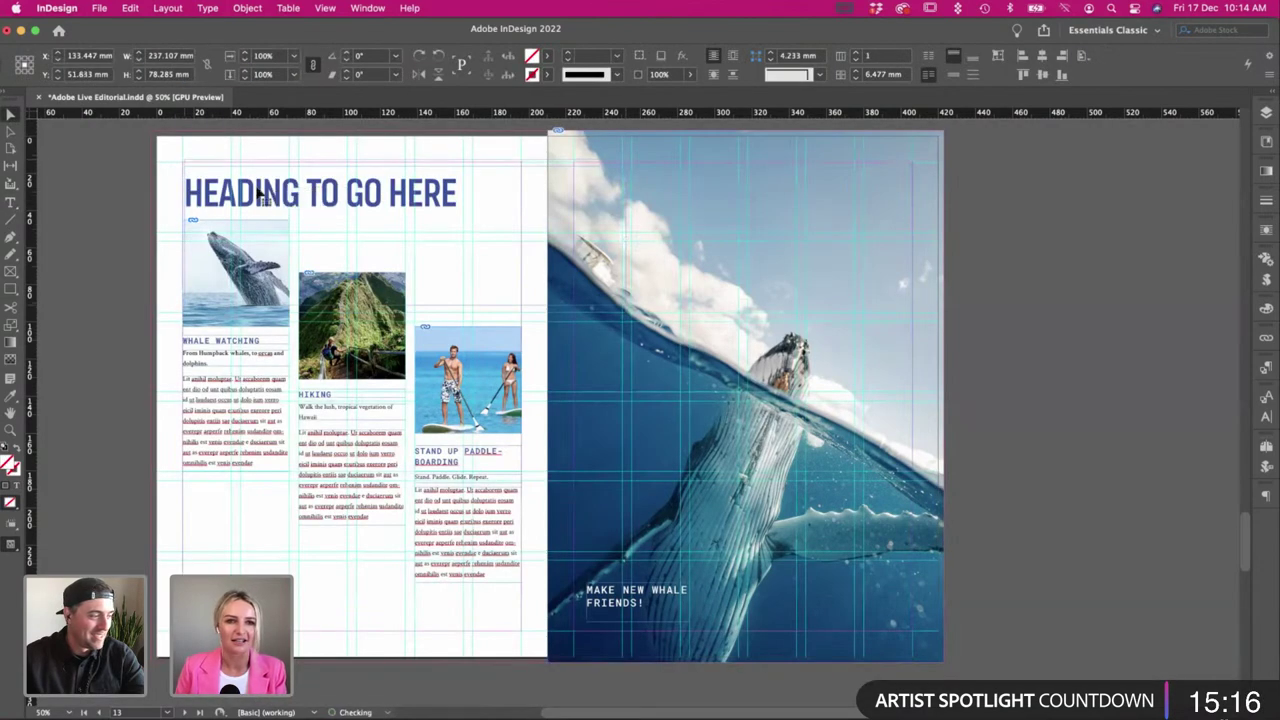
pyautogui.moveTo(257, 199); pyautogui.dragTo(257, 190)
pyautogui.press('Up')
pyautogui.press('Up')
pyautogui.press('Up')
pyautogui.press('Up')
pyautogui.press('Up')
pyautogui.press('Up')
pyautogui.press('Up')
pyautogui.press('Up')
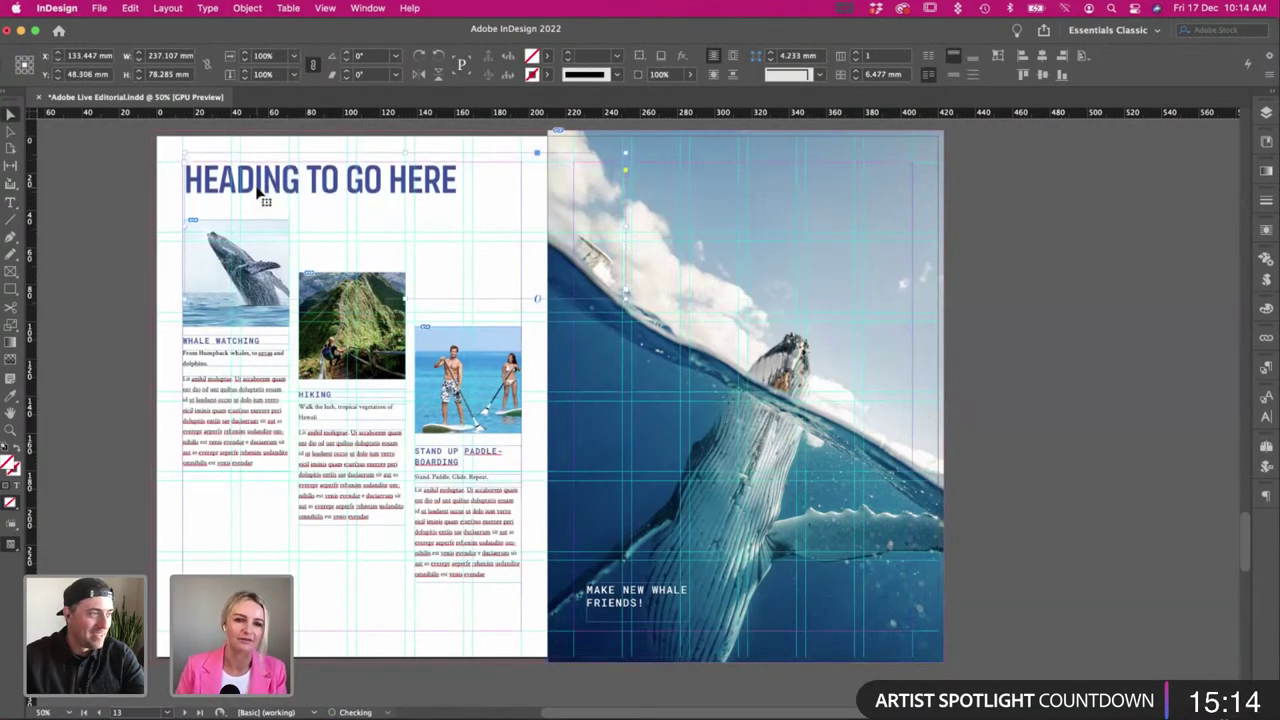
pyautogui.moveTo(404, 299); pyautogui.dragTo(399, 199)
pyautogui.click(352, 235)
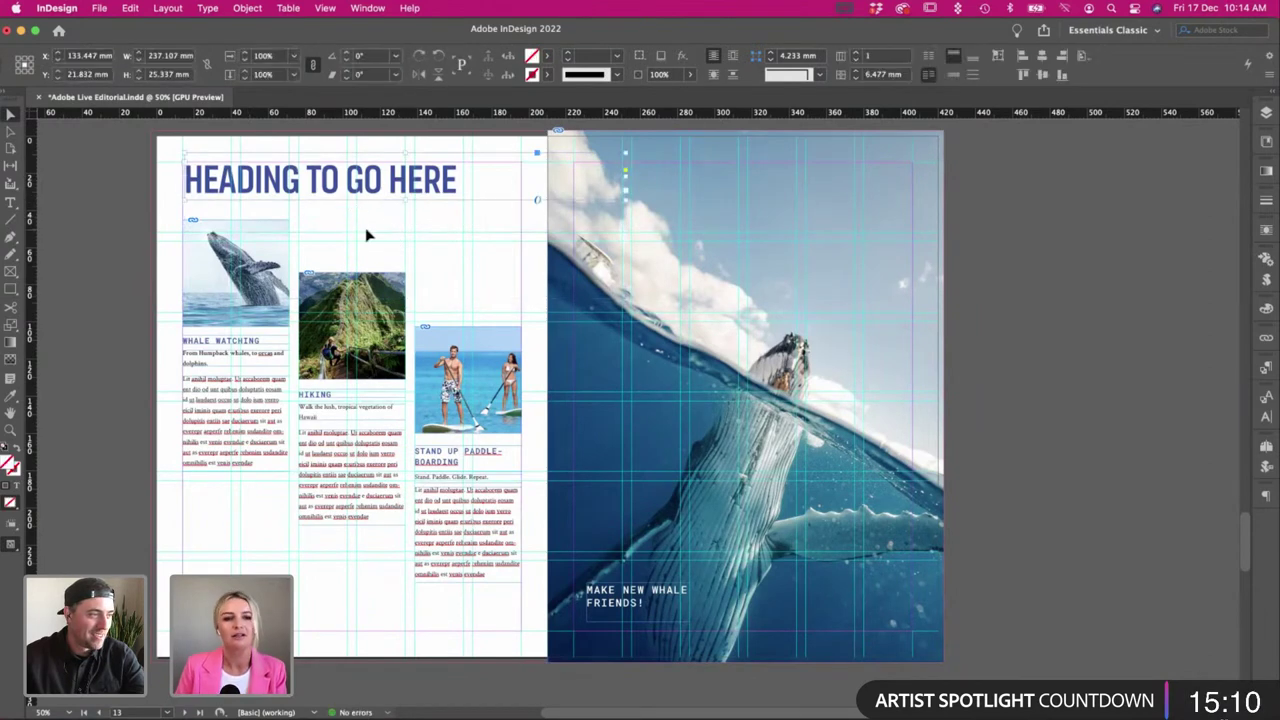
# In preview, lower the heading closer to the whale watching photo and narrow its frame to about 150 mm, just wider than the text.
pyautogui.press('w')
pyautogui.click(320, 178)
pyautogui.moveTo(314, 197); pyautogui.dragTo(314, 211)
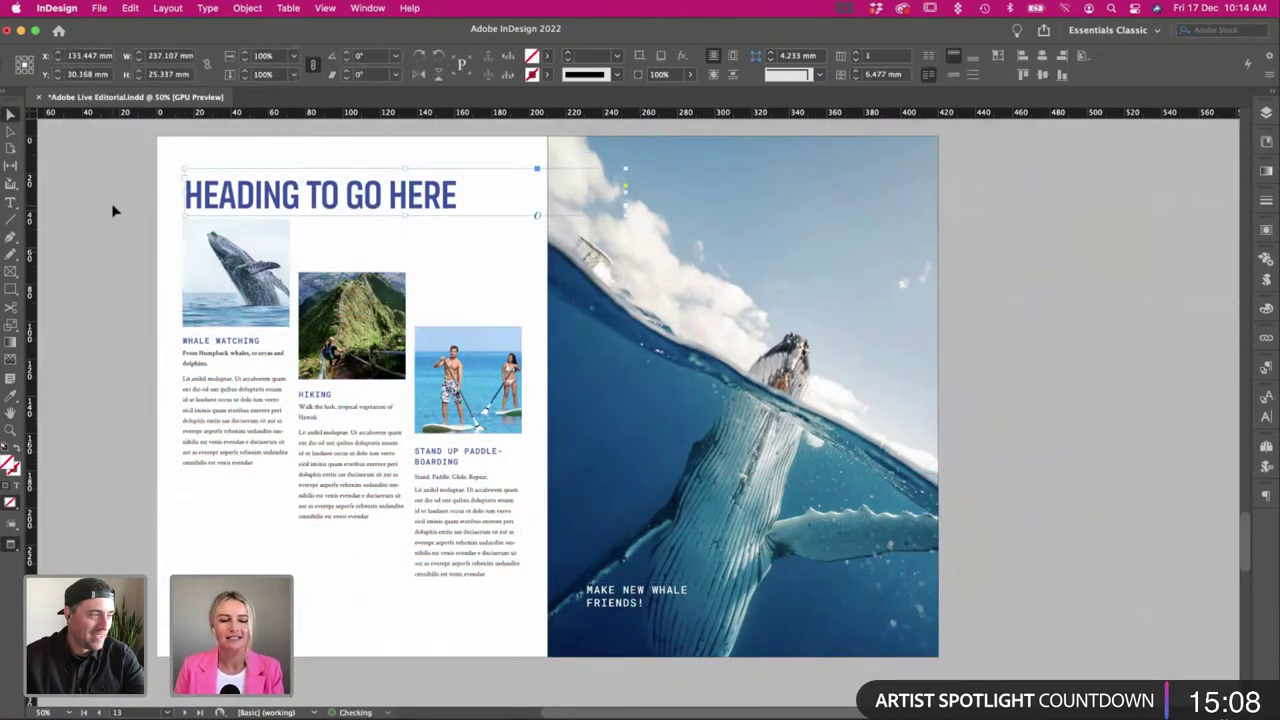
pyautogui.click(113, 210)
pyautogui.hscroll(-2, 119, 212)
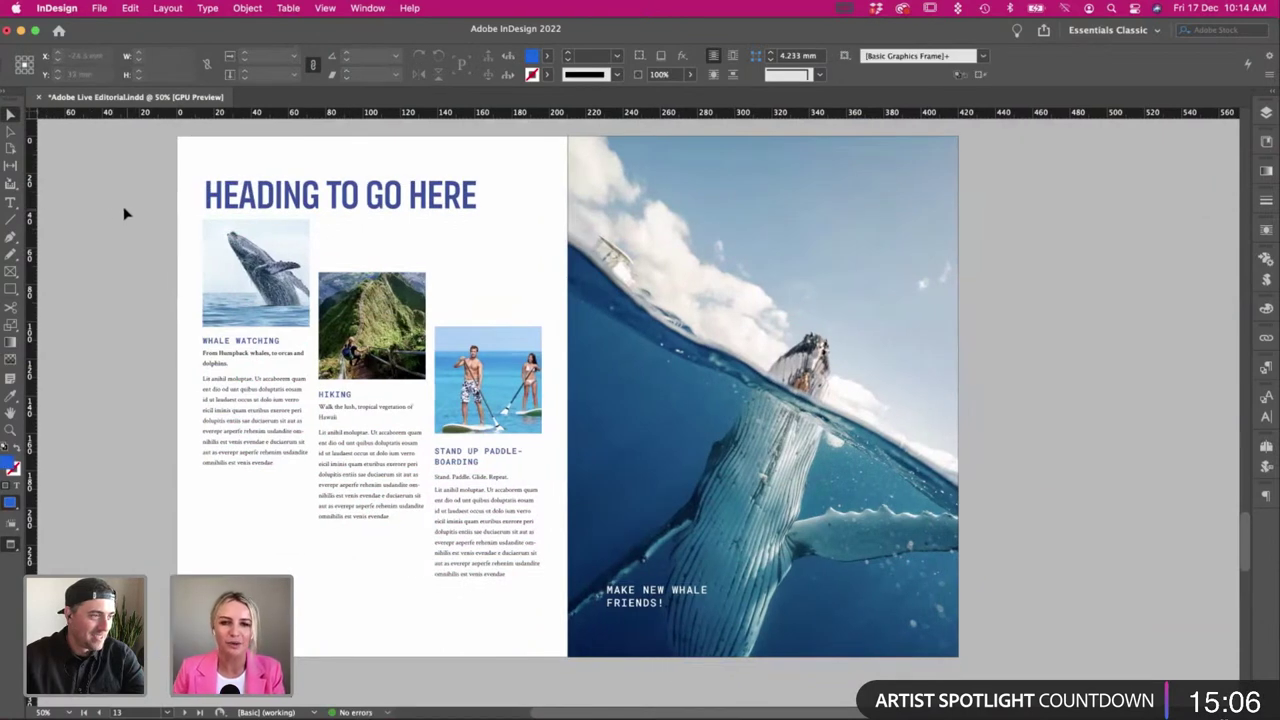
pyautogui.click(284, 198)
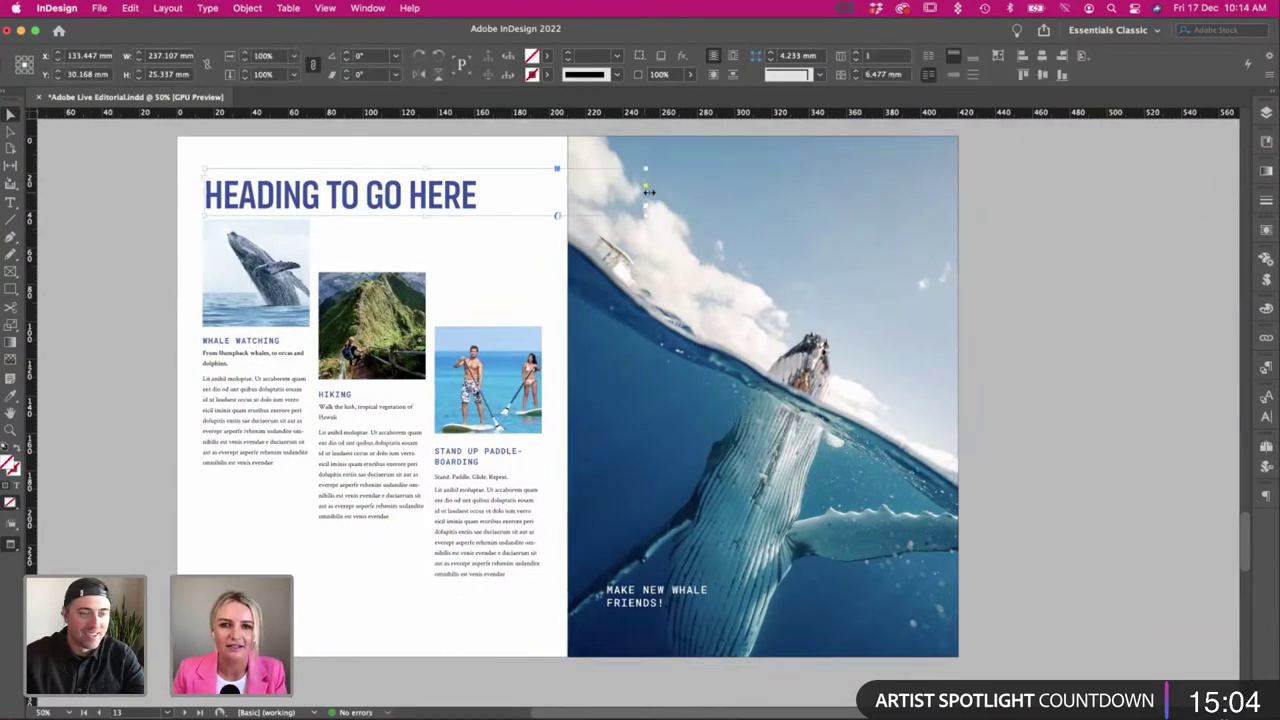
pyautogui.moveTo(648, 190); pyautogui.dragTo(485, 191)
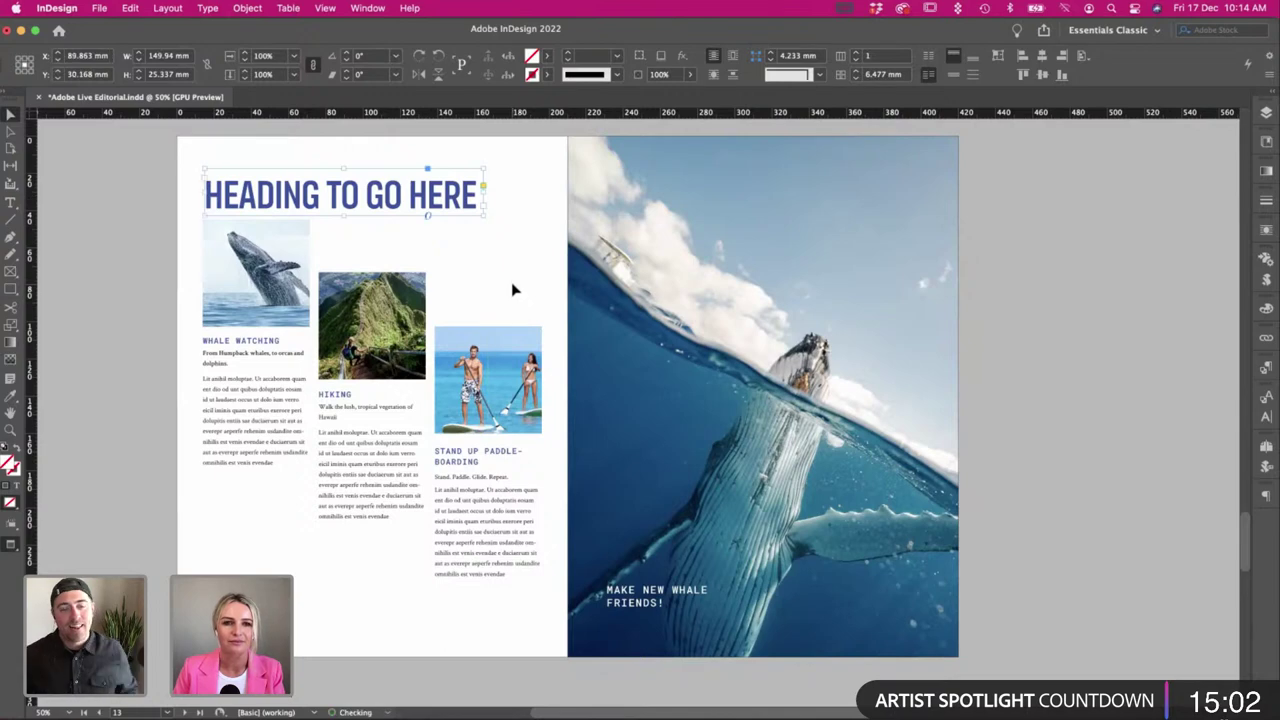
pyautogui.click(513, 289)
# Nudge the heading slightly up and left so its text lines up with the left edge of the whale watching photo.
pyautogui.moveTo(223, 190); pyautogui.dragTo(222, 183)
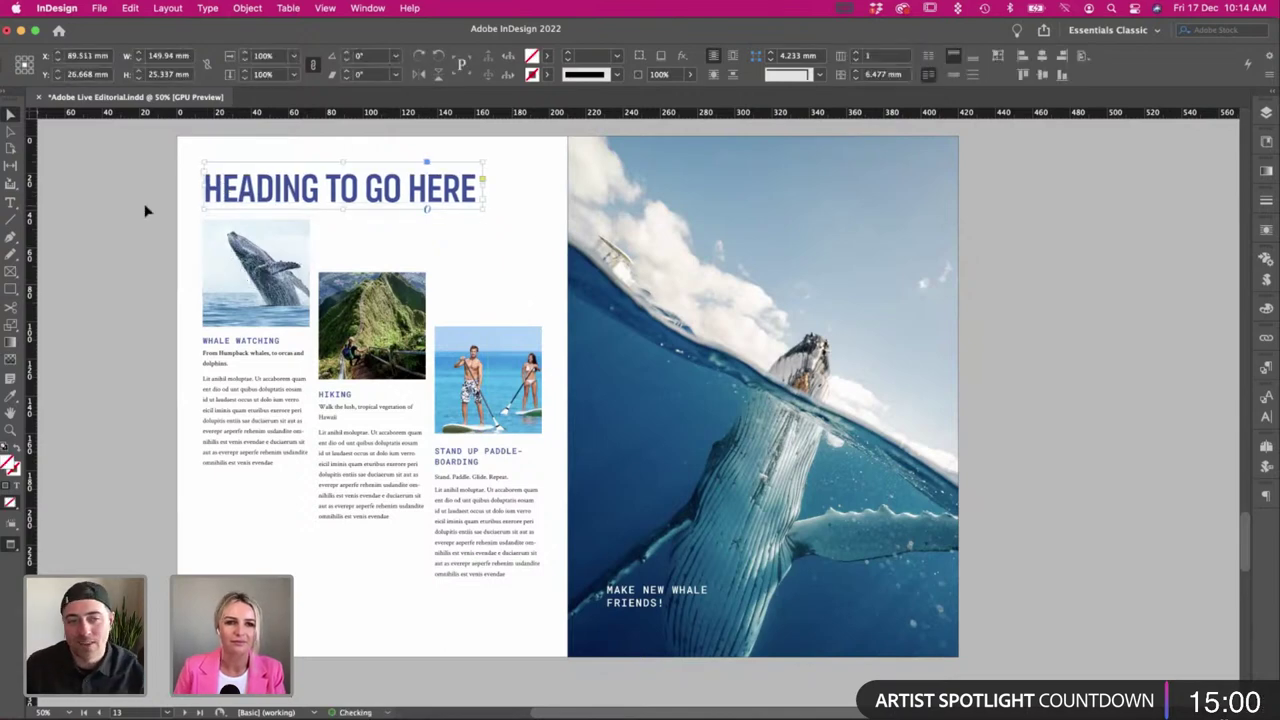
pyautogui.press('Left')
pyautogui.press('w')
pyautogui.click(145, 208)
pyautogui.press('w')
pyautogui.click(284, 196)
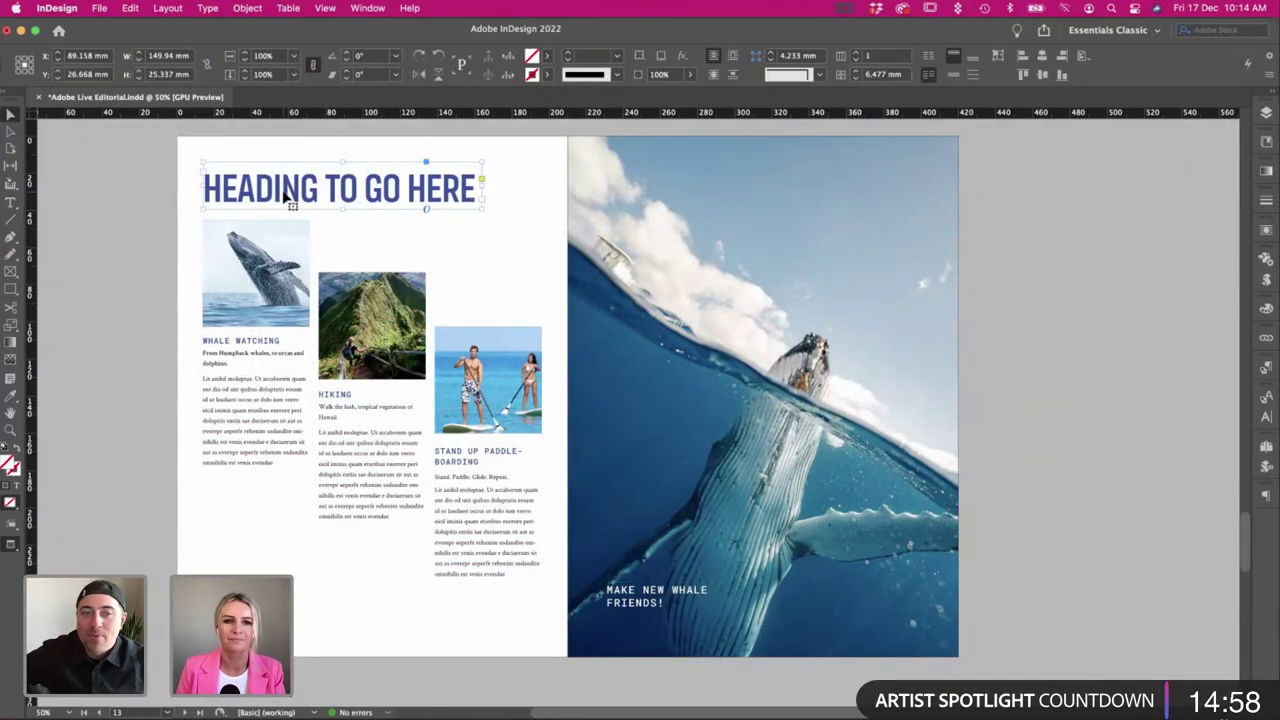
pyautogui.click(171, 220)
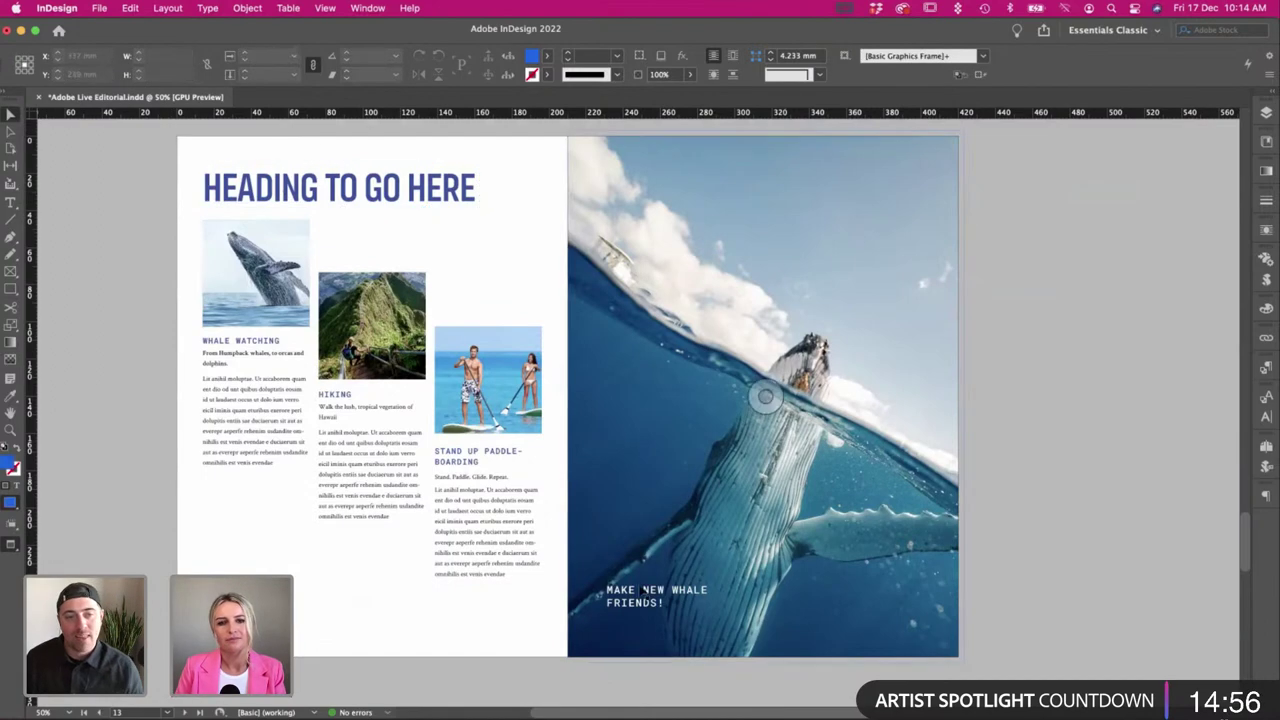
pyautogui.click(658, 605)
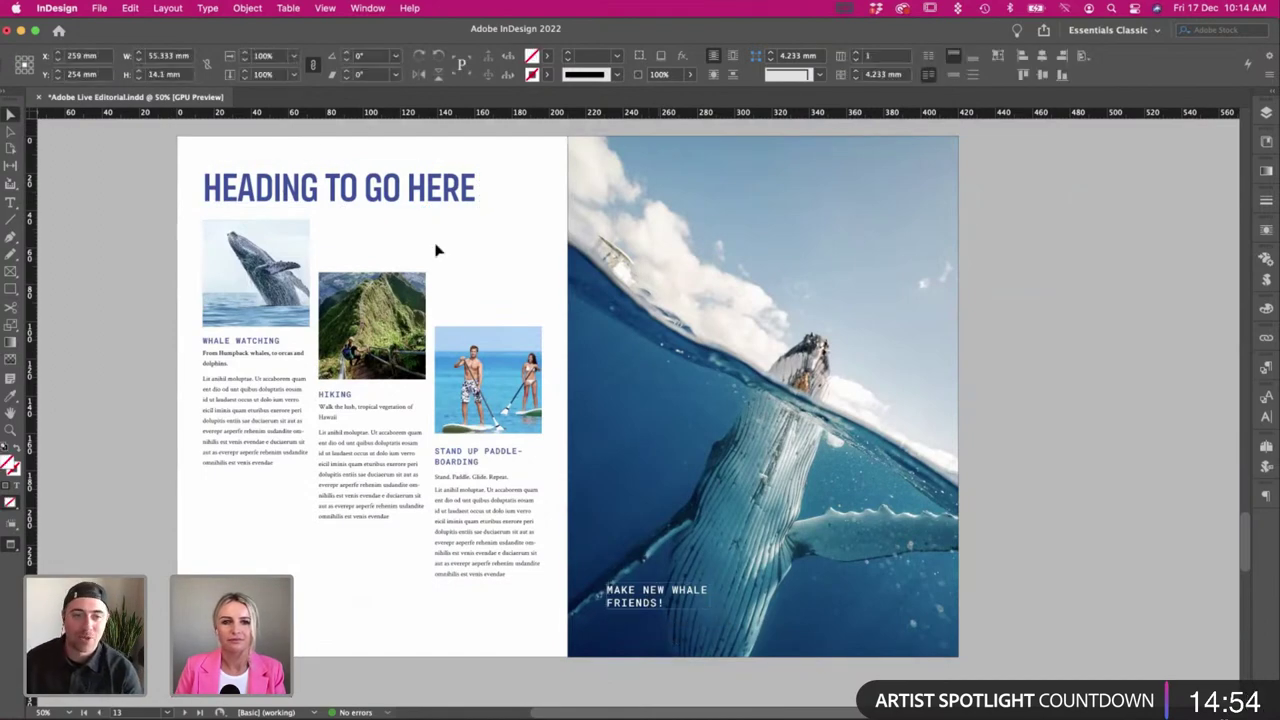
pyautogui.moveTo(295, 199); pyautogui.dragTo(410, 250)
pyautogui.press('super+z')
# Replace the whole heading text above the whale watching photo with "GET".
pyautogui.doubleClick(320, 190)
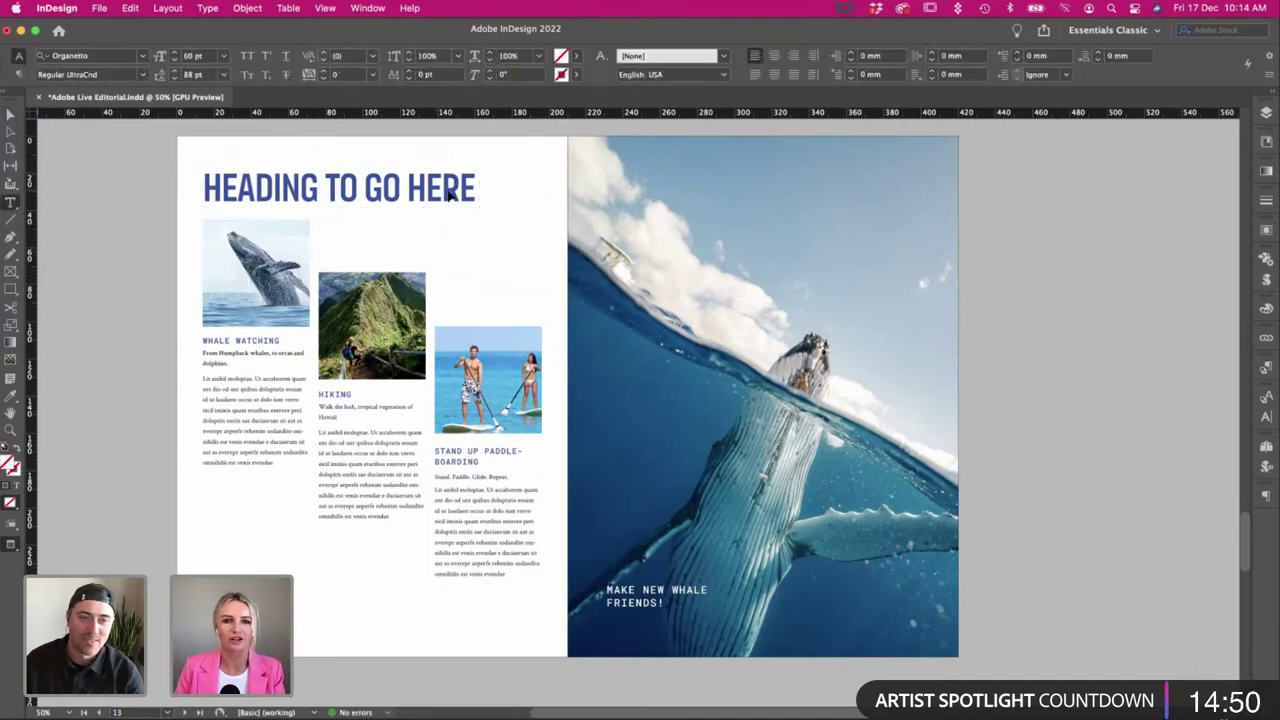
pyautogui.press('super+a')
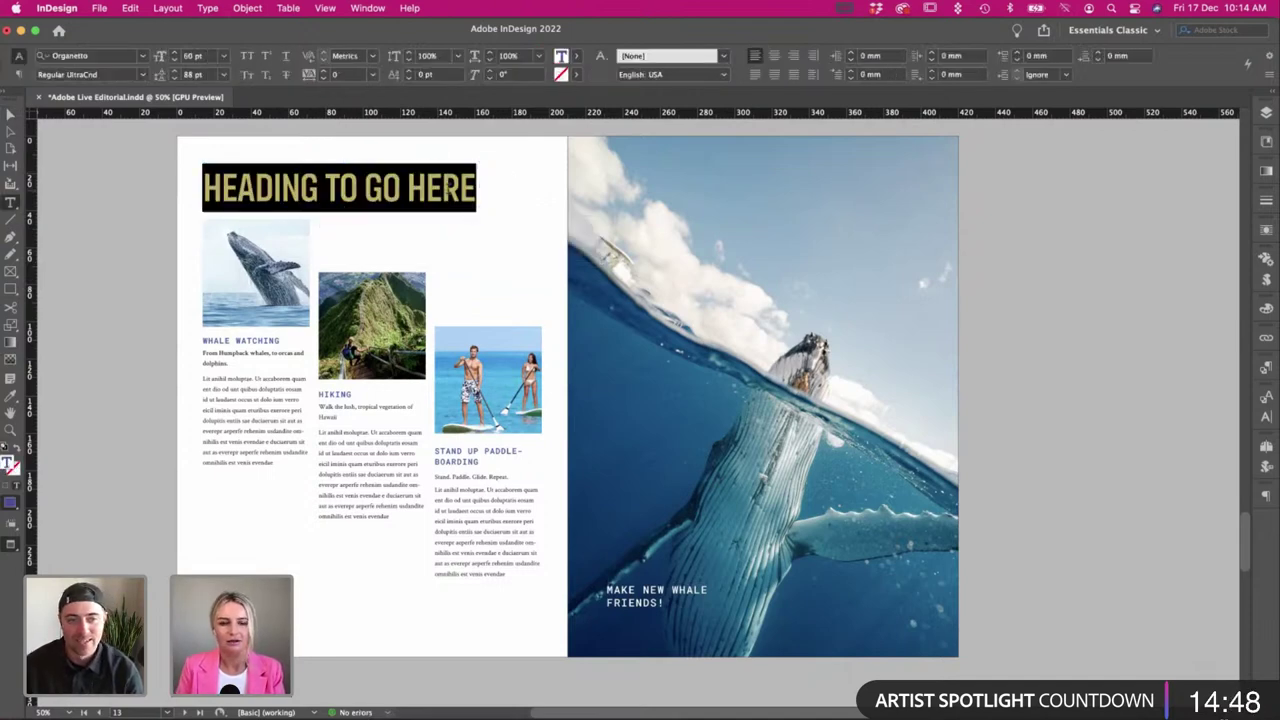
pyautogui.write('GO')
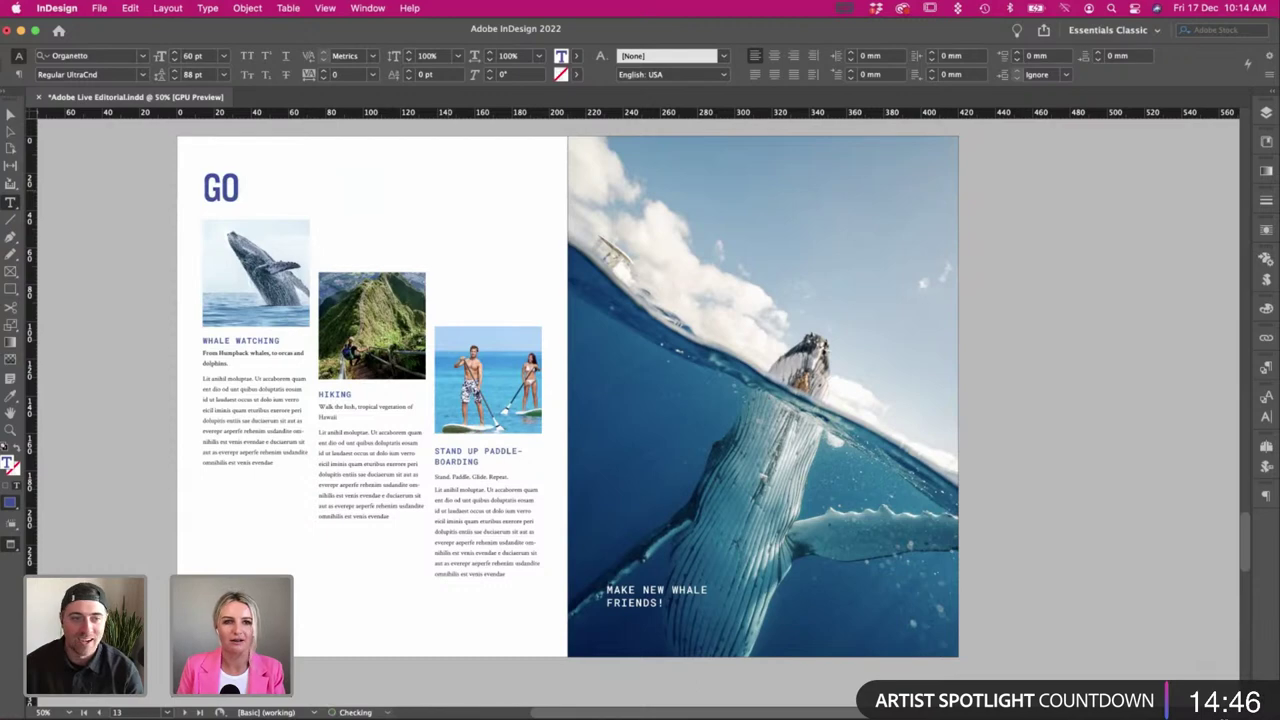
pyautogui.press('super+a')
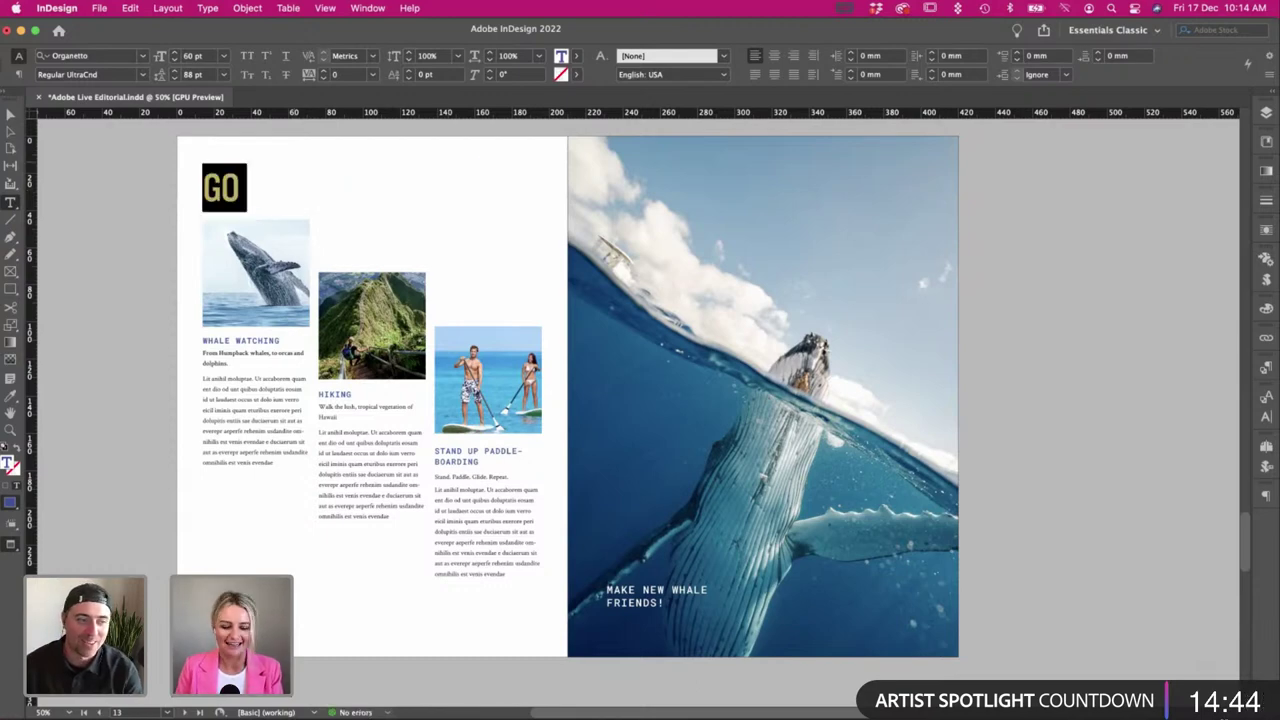
pyautogui.write('GET')
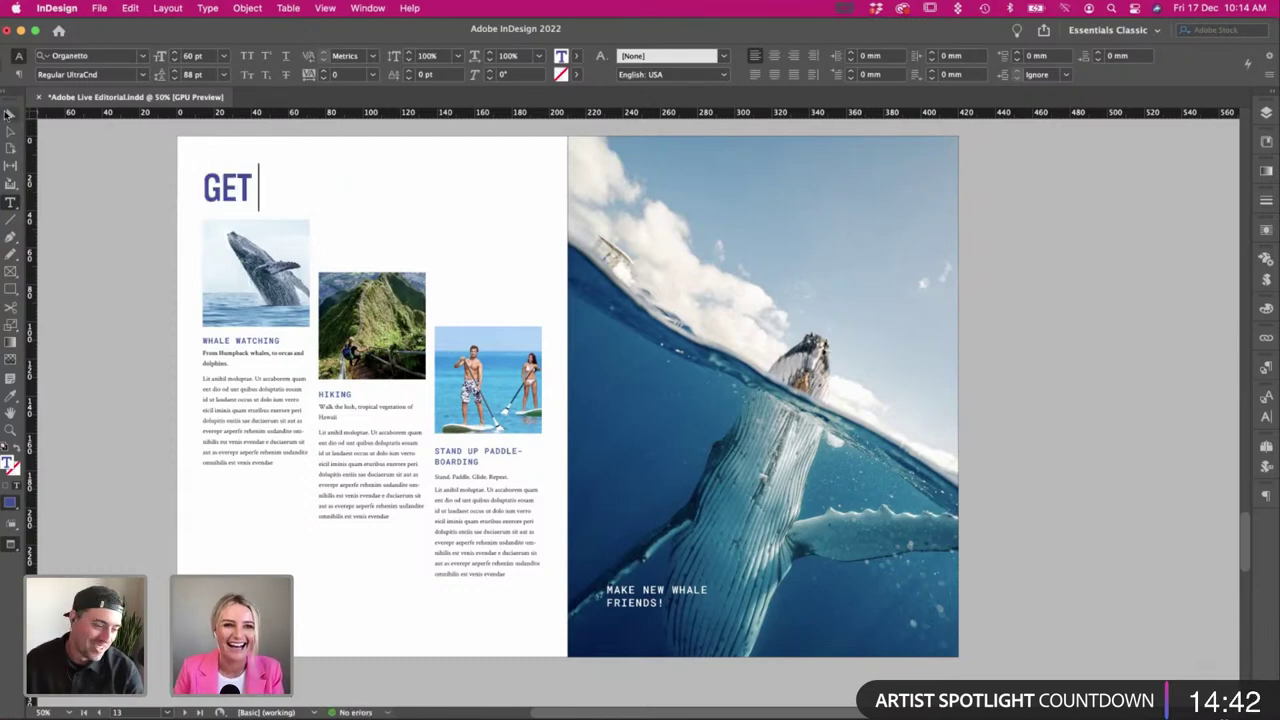
# Duplicate the GET heading to just above the hiking photo and change the copy's text to "ACTIVE".
pyautogui.click(10, 115)
pyautogui.moveTo(234, 186); pyautogui.dragTo(350, 244)
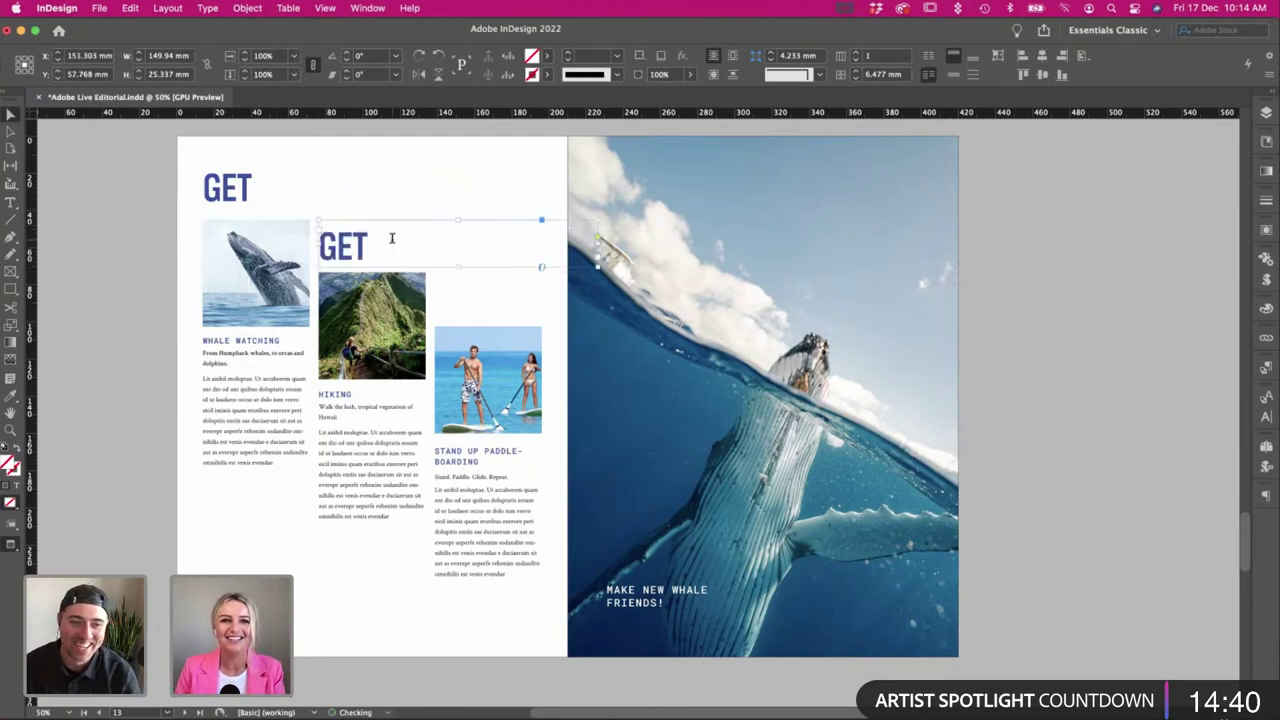
pyautogui.doubleClick(340, 245)
pyautogui.press('super+a')
pyautogui.write('A')
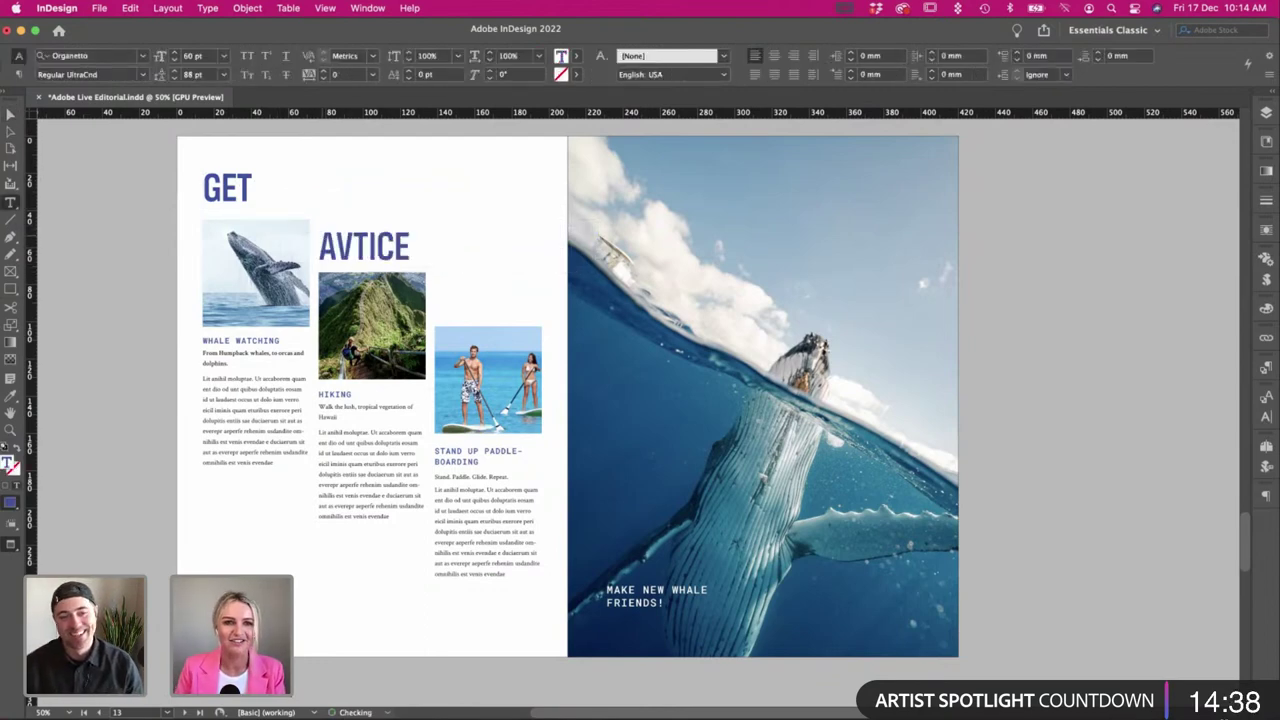
pyautogui.write('VTIC')
pyautogui.press('BackSpace')
pyautogui.press('BackSpace')
pyautogui.press('BackSpace')
pyautogui.write('CI')
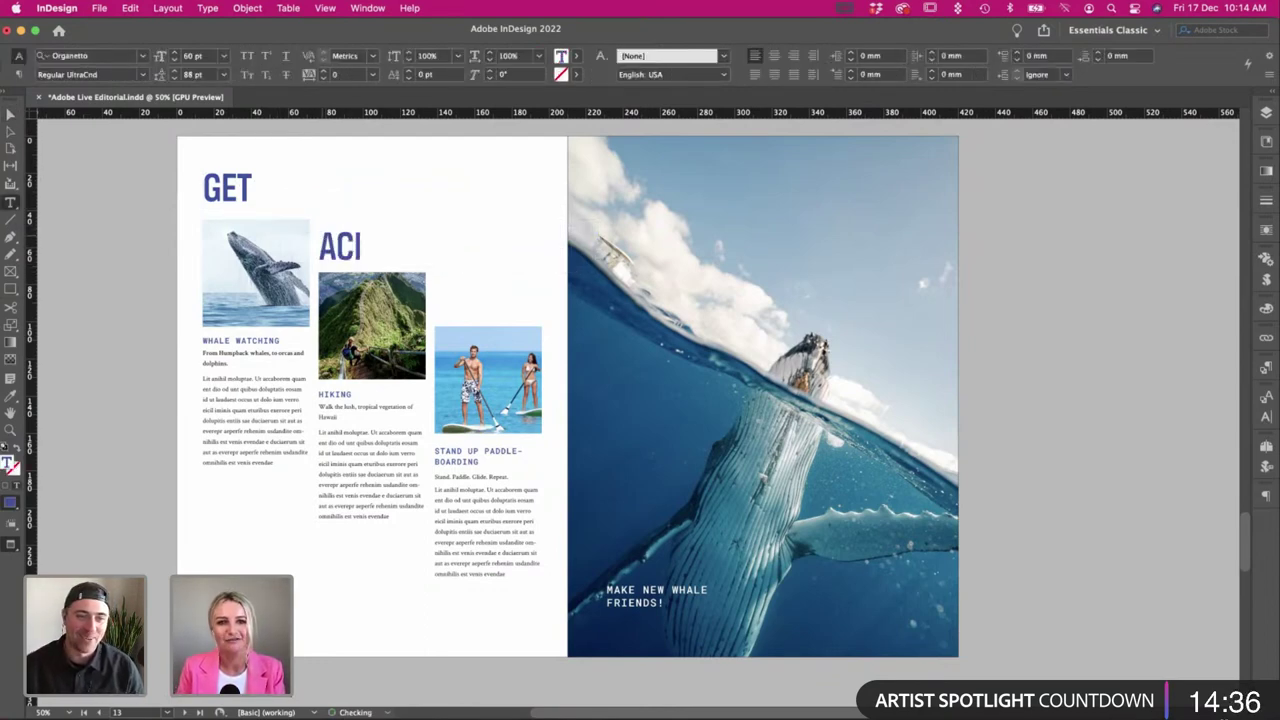
# Duplicate the ACTIVE heading to just above the paddle-boarding photo and change the copy's text to "NOW!".
pyautogui.click(10, 114)
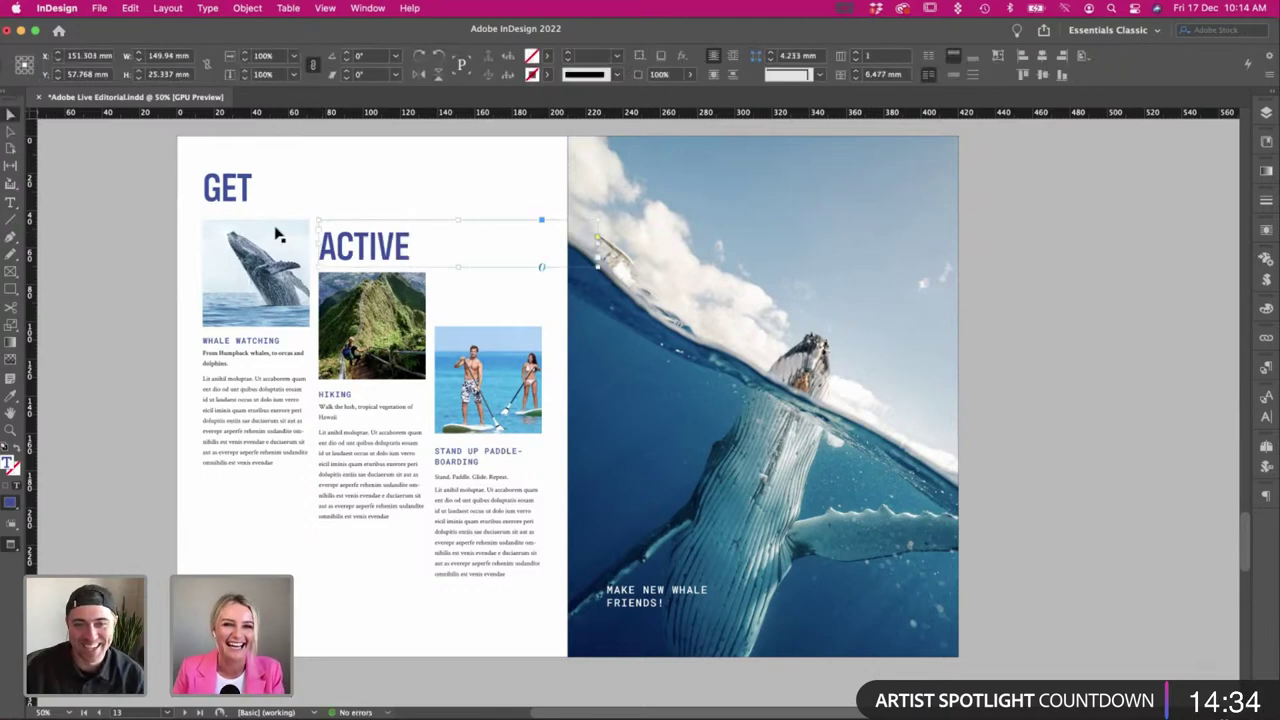
pyautogui.moveTo(355, 248); pyautogui.dragTo(471, 298)
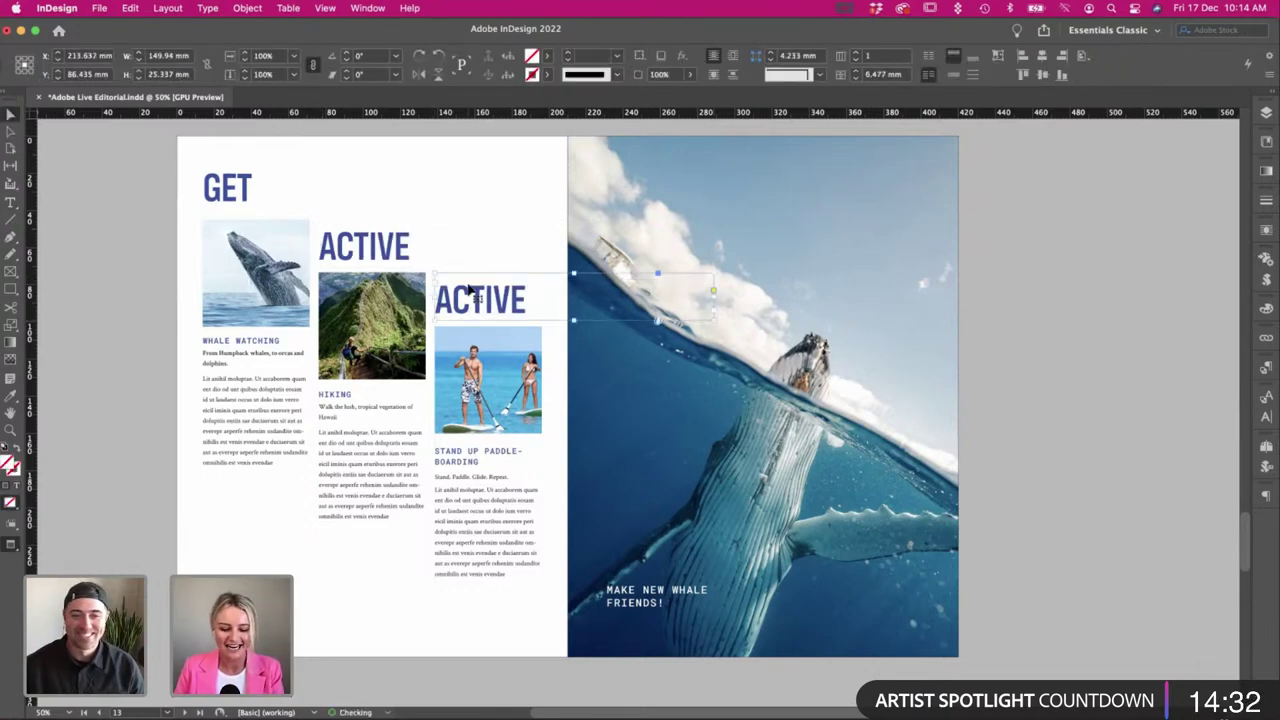
pyautogui.doubleClick(480, 300)
pyautogui.press('super+a')
pyautogui.write('NOW')
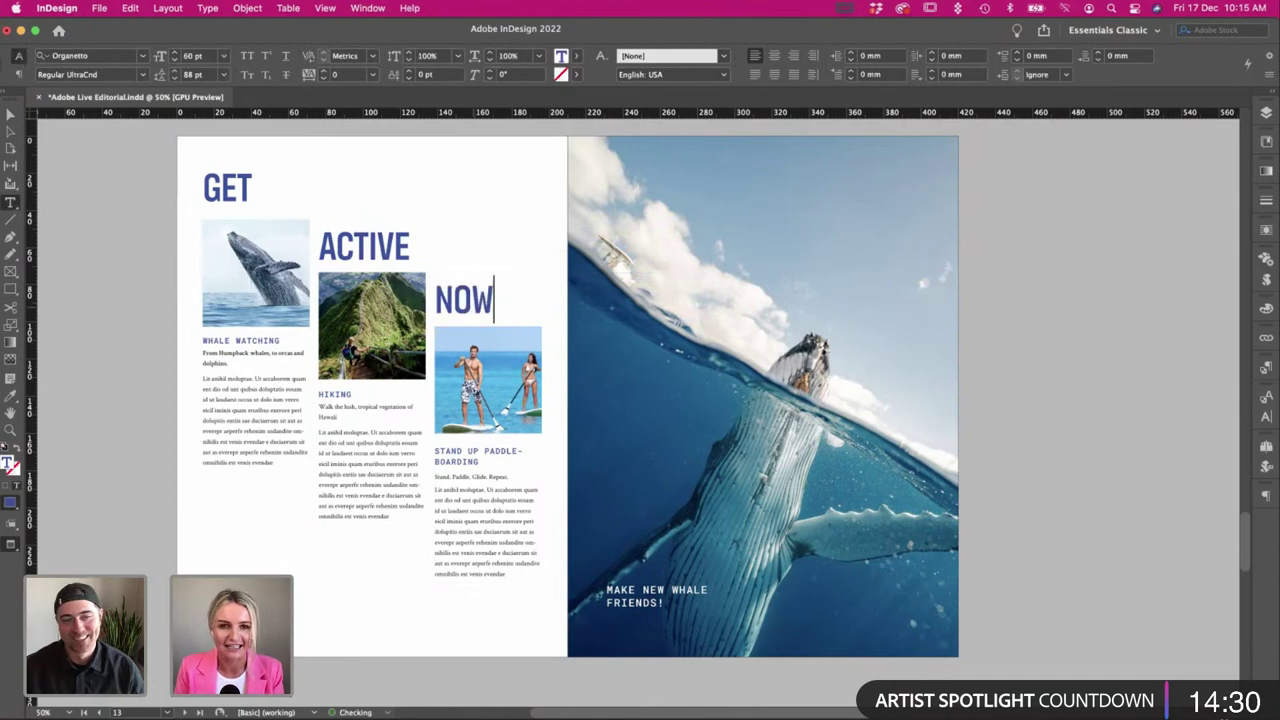
pyautogui.click(8, 114)
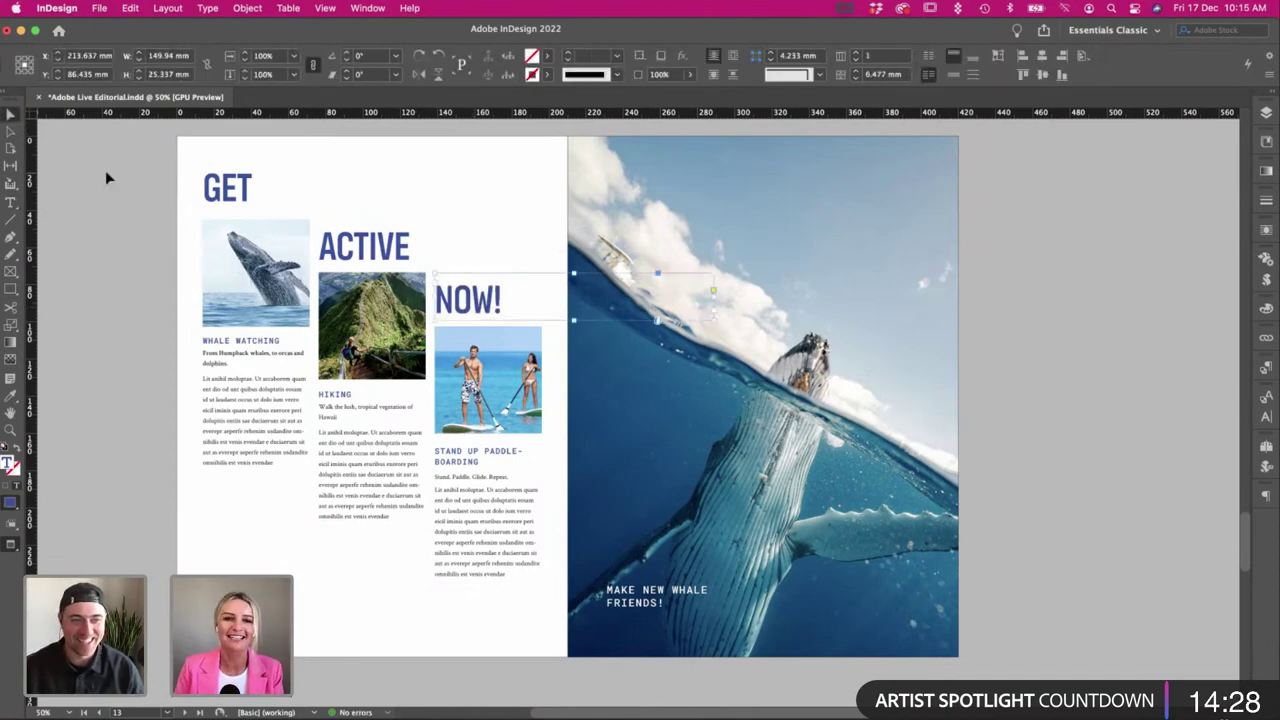
# Nudge the GET and ACTIVE headings slightly down so they sit closer to the photos below them.
pyautogui.moveTo(683, 296); pyautogui.dragTo(521, 294)
pyautogui.click(494, 230)
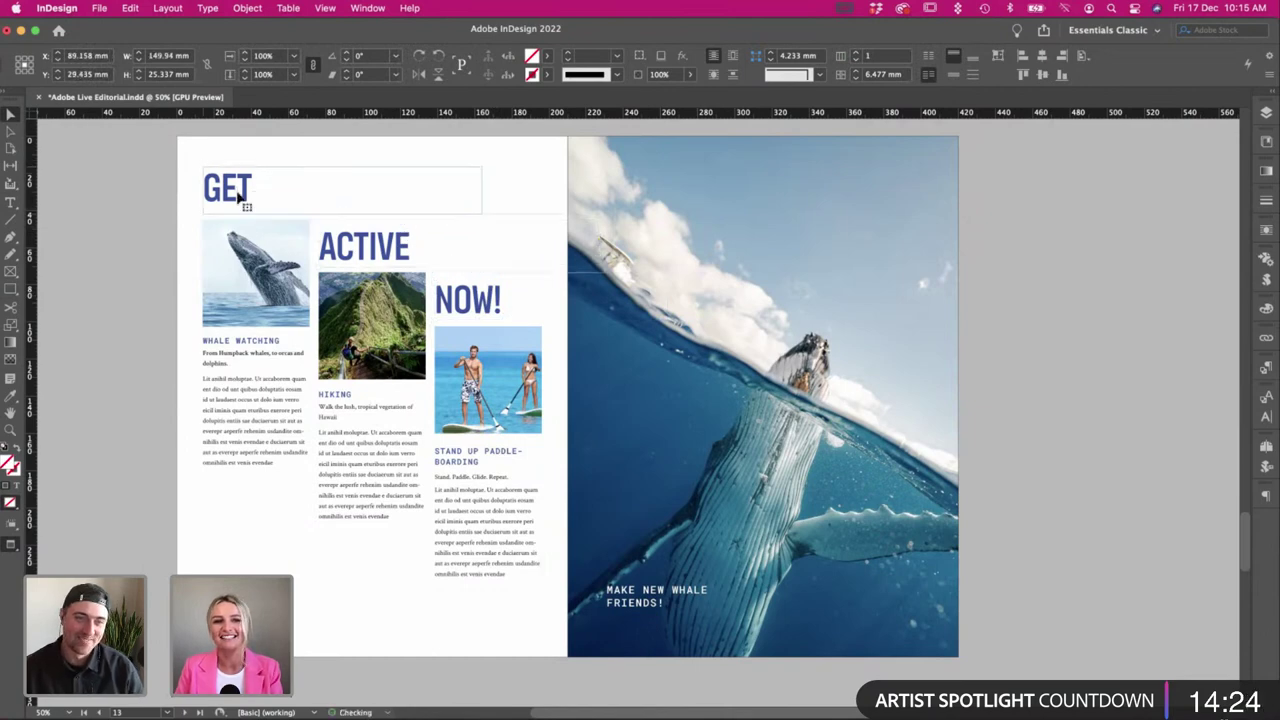
pyautogui.press('Down')
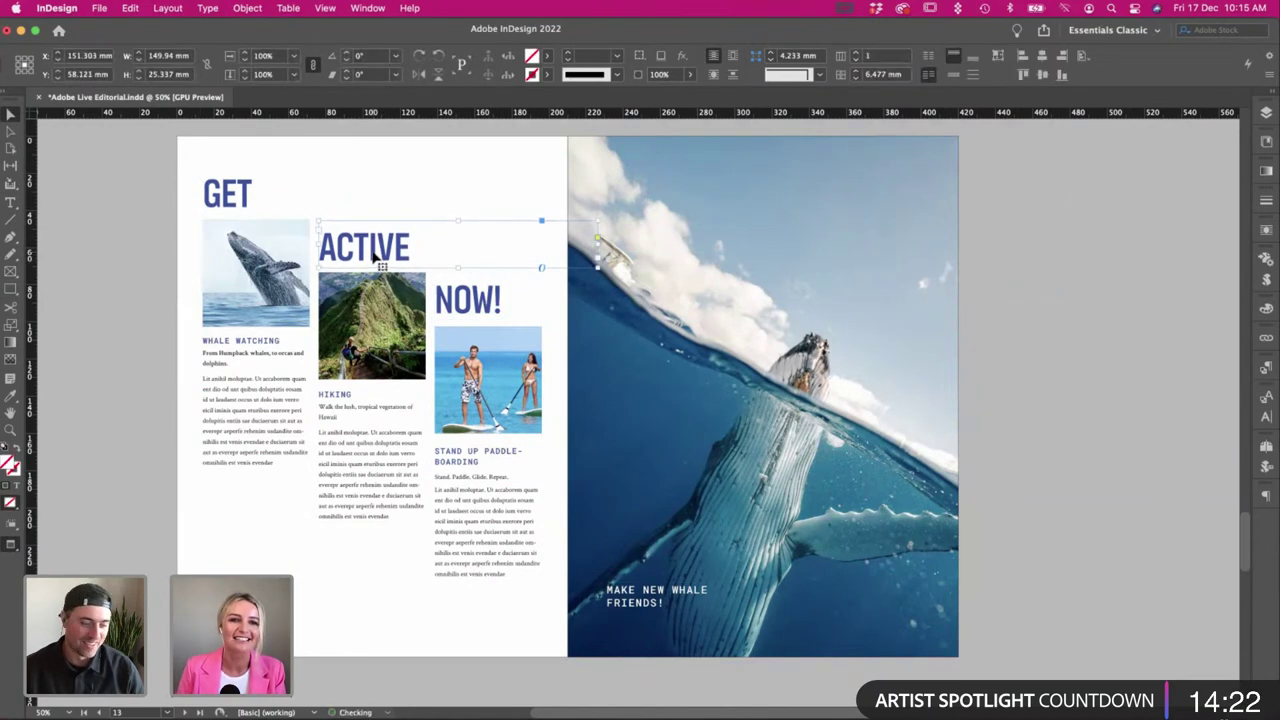
pyautogui.moveTo(237, 196); pyautogui.dragTo(237, 200)
pyautogui.click(147, 205)
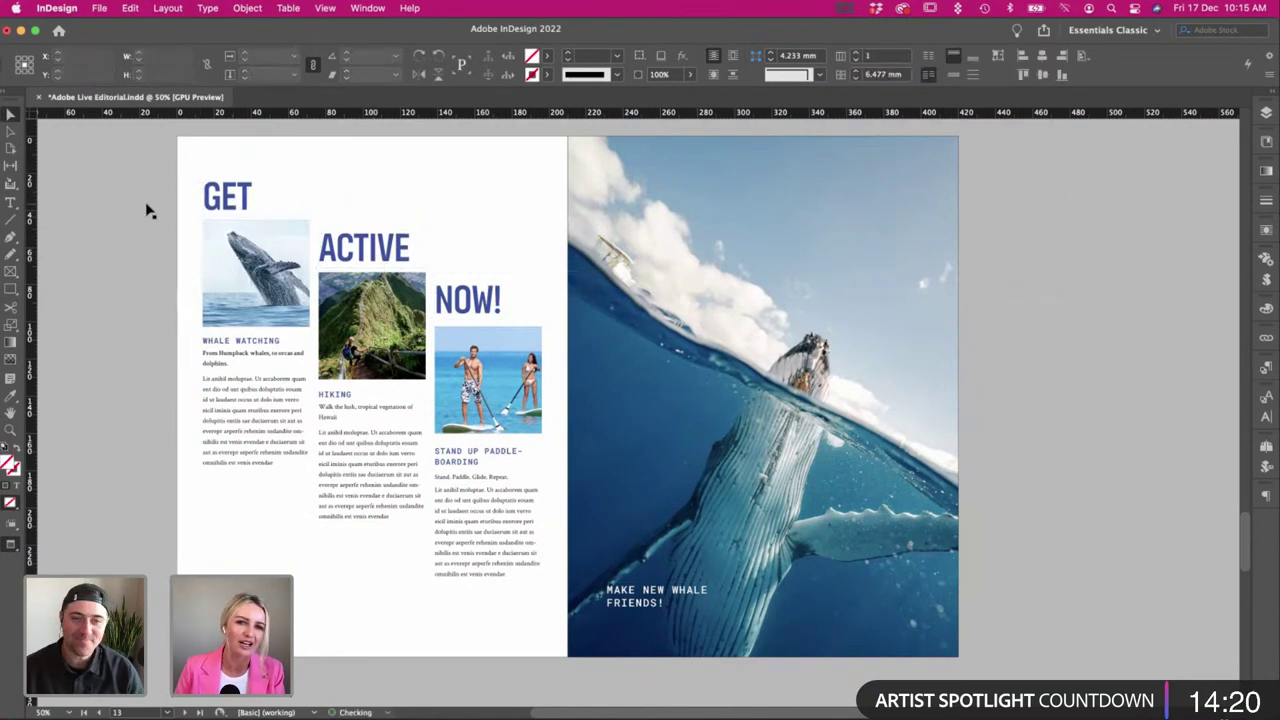
pyautogui.click(348, 250)
# Narrow the NOW! heading's frame and fit the GET heading's frame to the width of the whale watching photo.
pyautogui.click(493, 309)
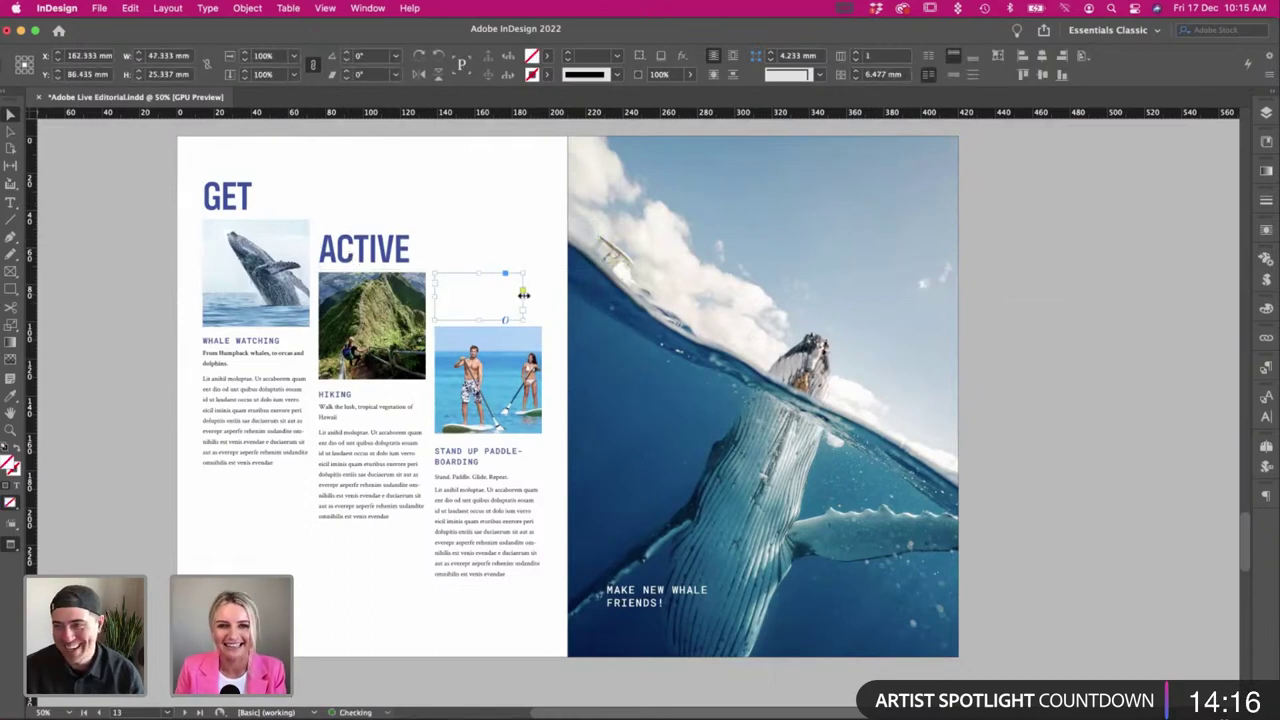
pyautogui.click(409, 200)
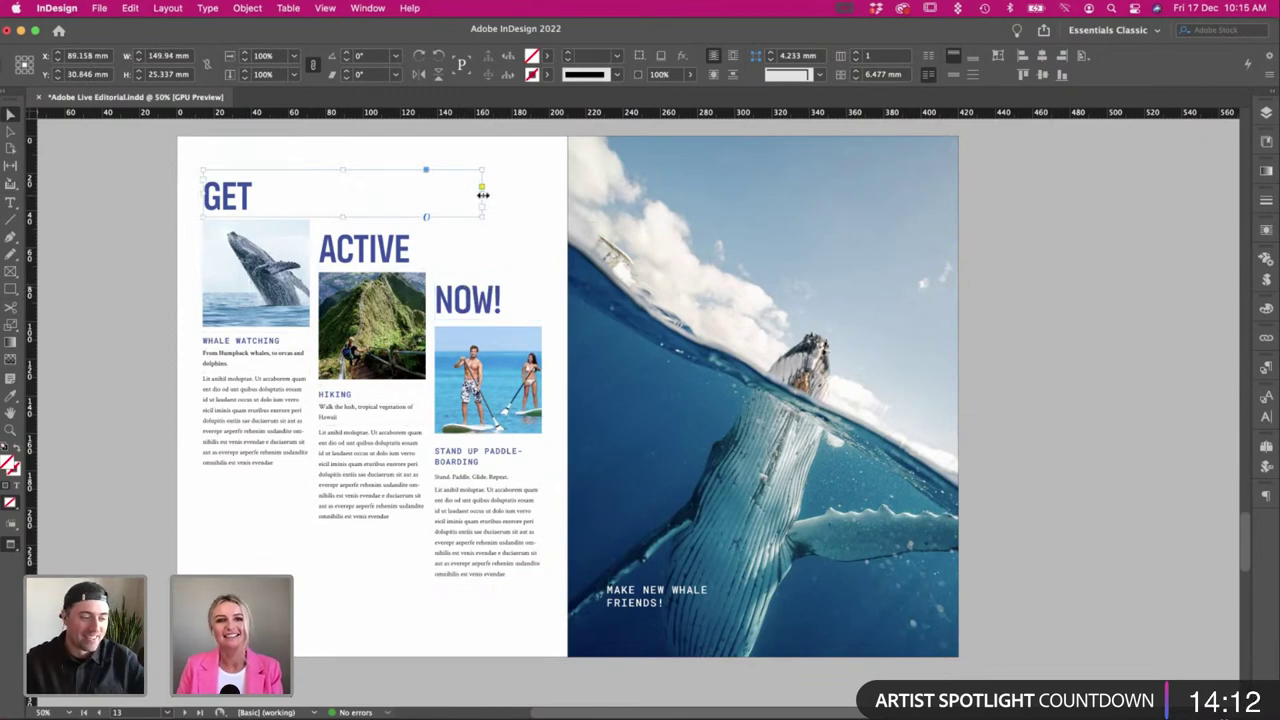
pyautogui.moveTo(483, 195); pyautogui.dragTo(309, 196)
pyautogui.press('super+shift+a')
# Replace the GET heading text with "GO" and the ACTIVE heading text with "FIND".
pyautogui.press('t')
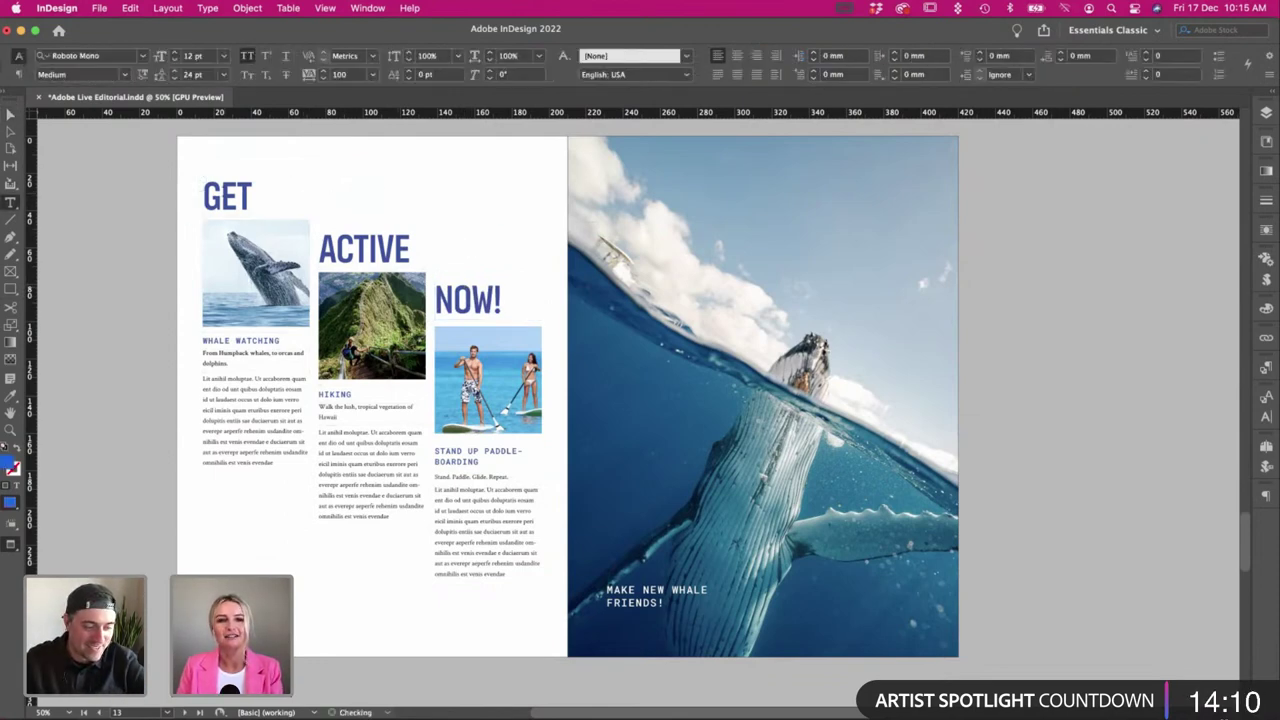
pyautogui.tripleClick(286, 198)
pyautogui.write('GO')
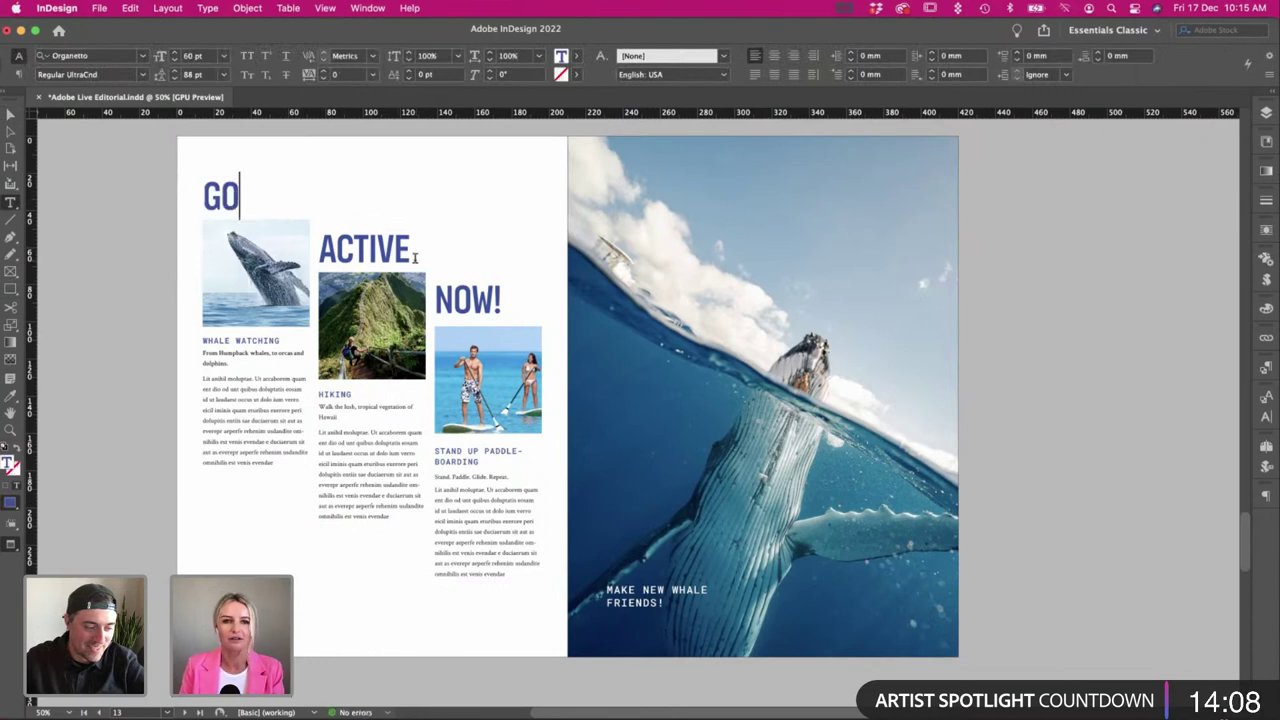
pyautogui.tripleClick(412, 256)
pyautogui.write('FIND')
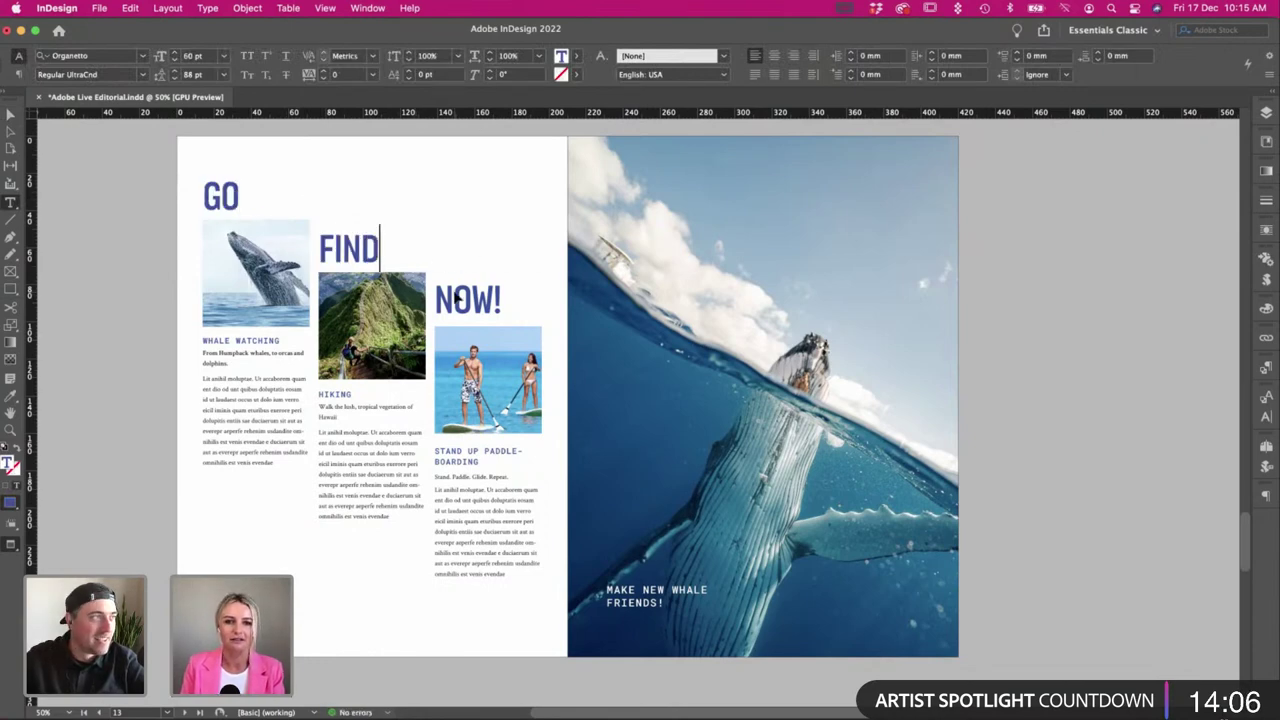
# Replace the NOW! heading text above the paddle-boarding photo with "NEMO!".
pyautogui.tripleClick(456, 297)
pyautogui.write('NEOM!')
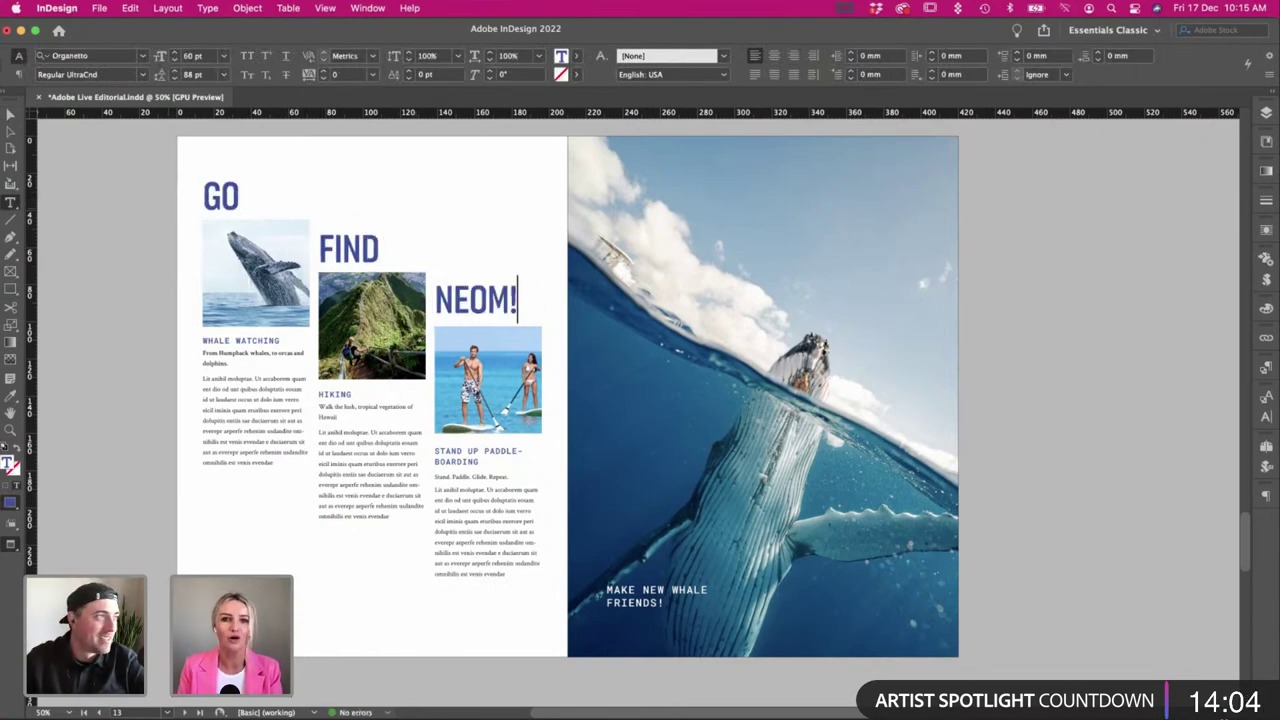
pyautogui.press('BackSpace')
pyautogui.press('BackSpace')
pyautogui.press('BackSpace')
pyautogui.write('MO!')
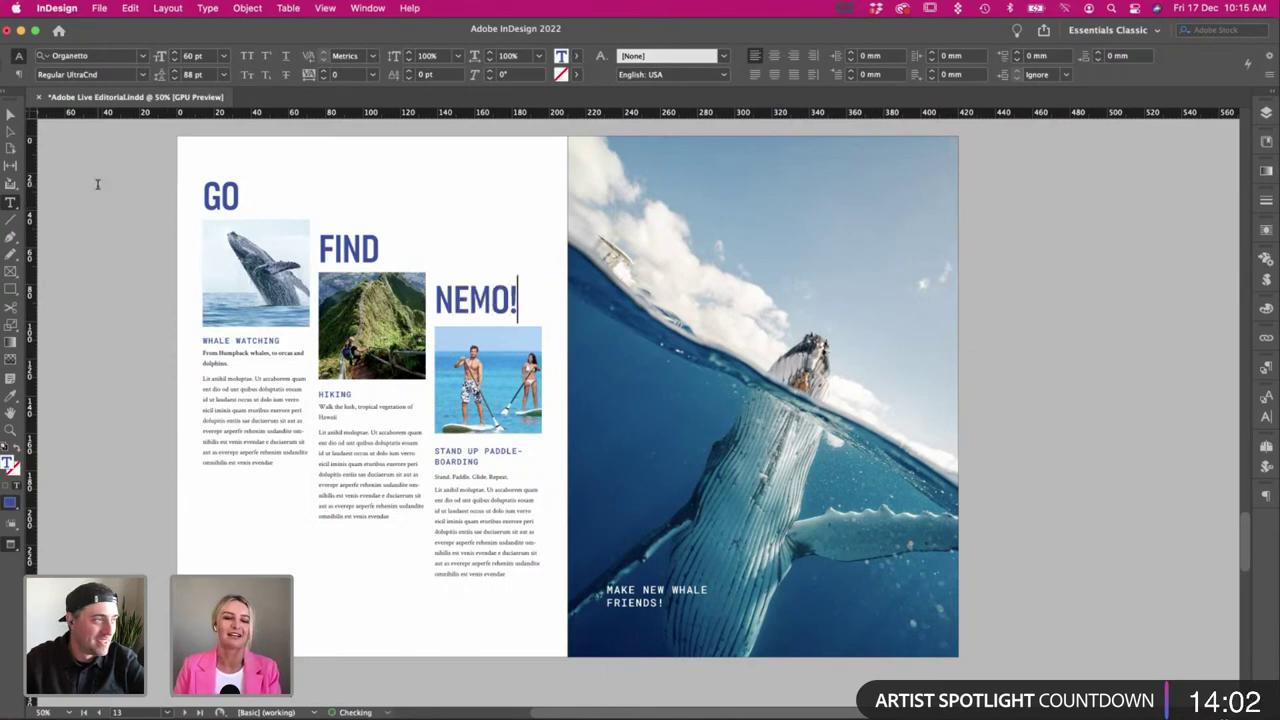
pyautogui.click(10, 114)
pyautogui.click(95, 232)
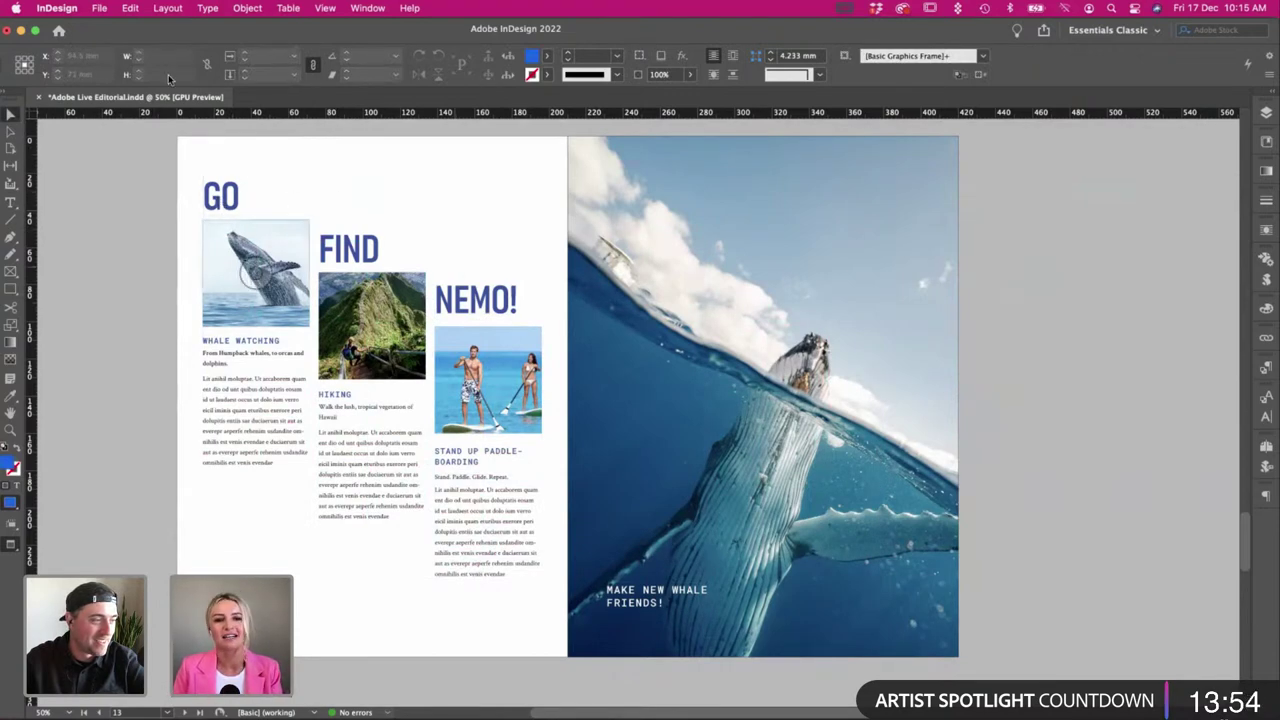
# Narrow the FIND heading's frame to about 36 mm wide and save the document.
pyautogui.press('w')
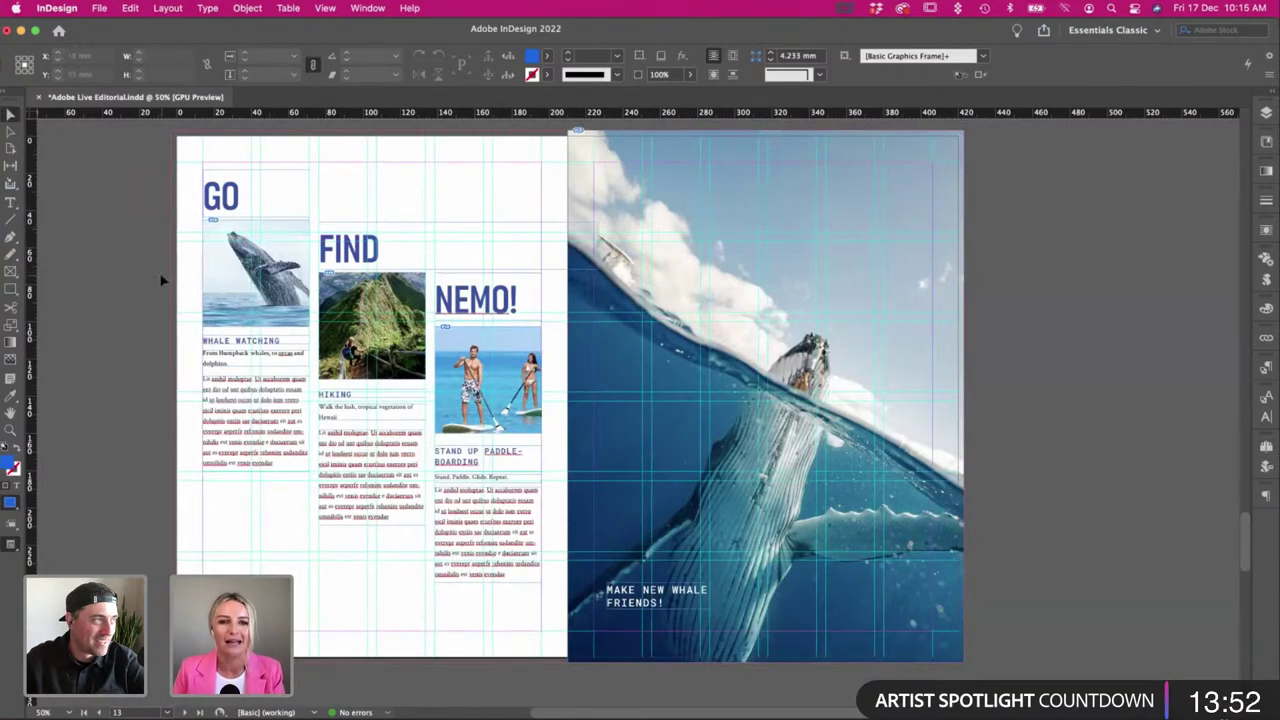
pyautogui.press('w')
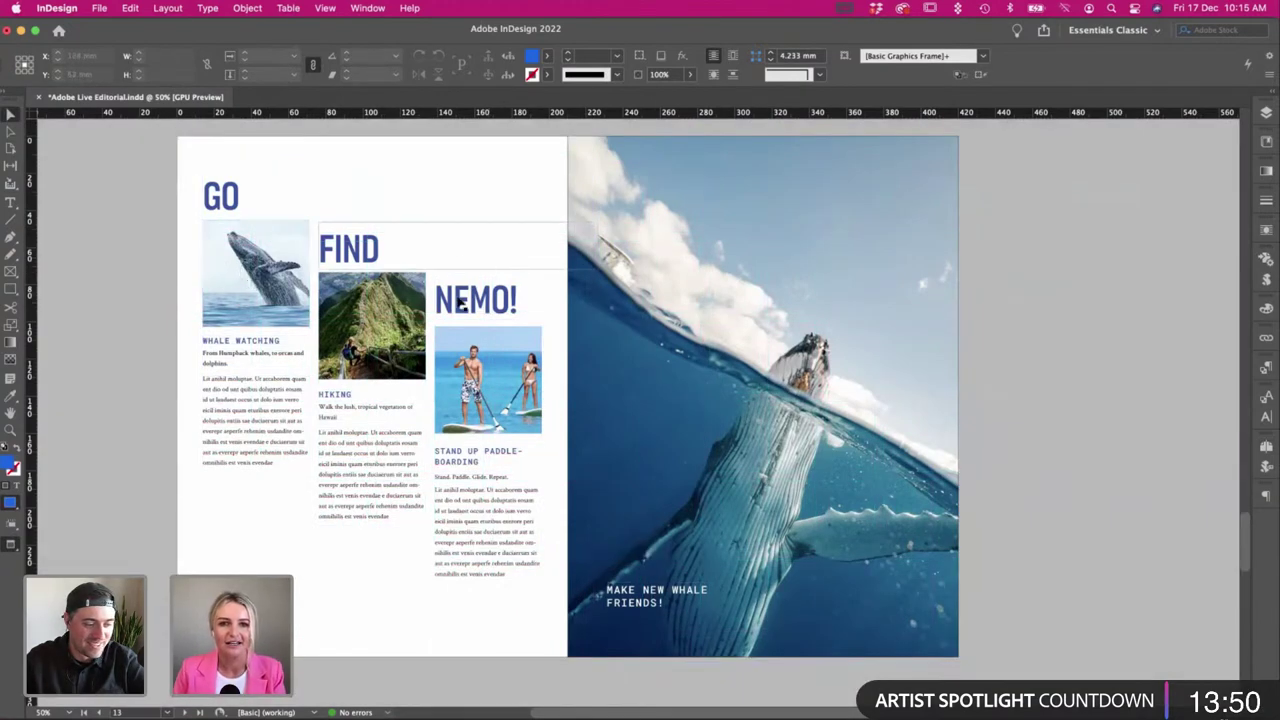
pyautogui.click(480, 258)
pyautogui.moveTo(597, 245); pyautogui.dragTo(384, 244)
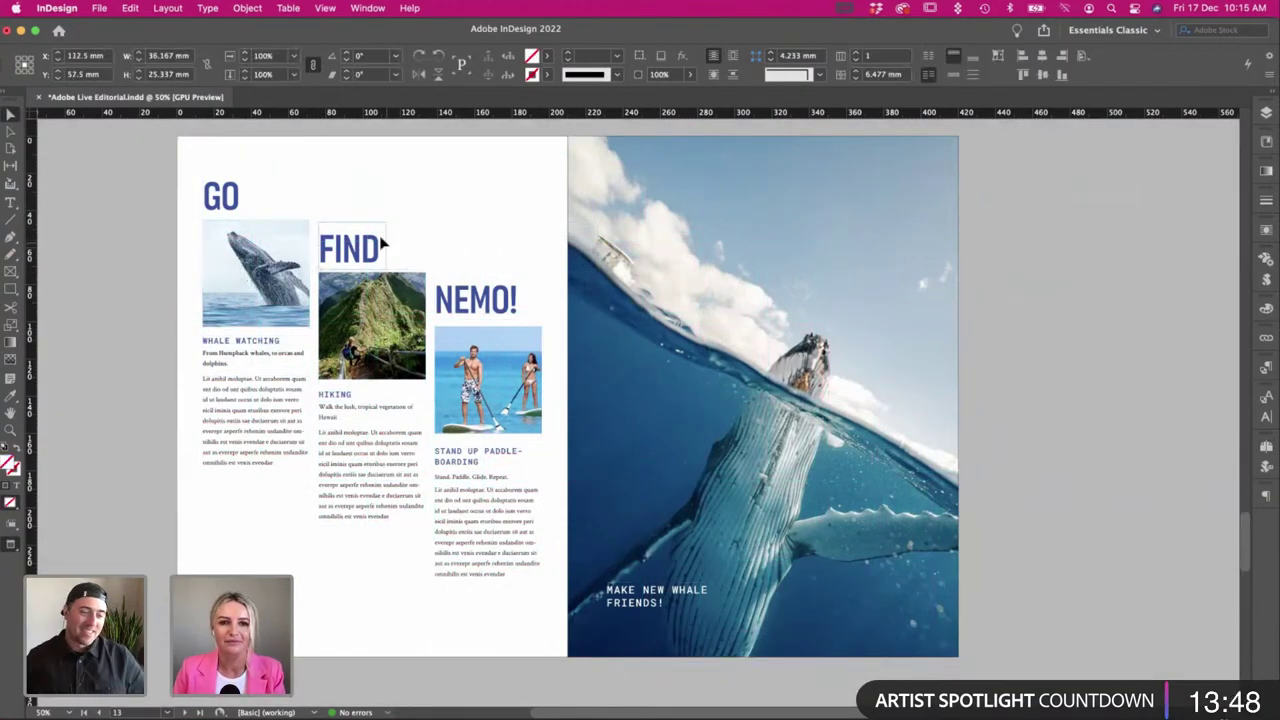
pyautogui.click(246, 205)
pyautogui.scroll(-1, 398, 268)
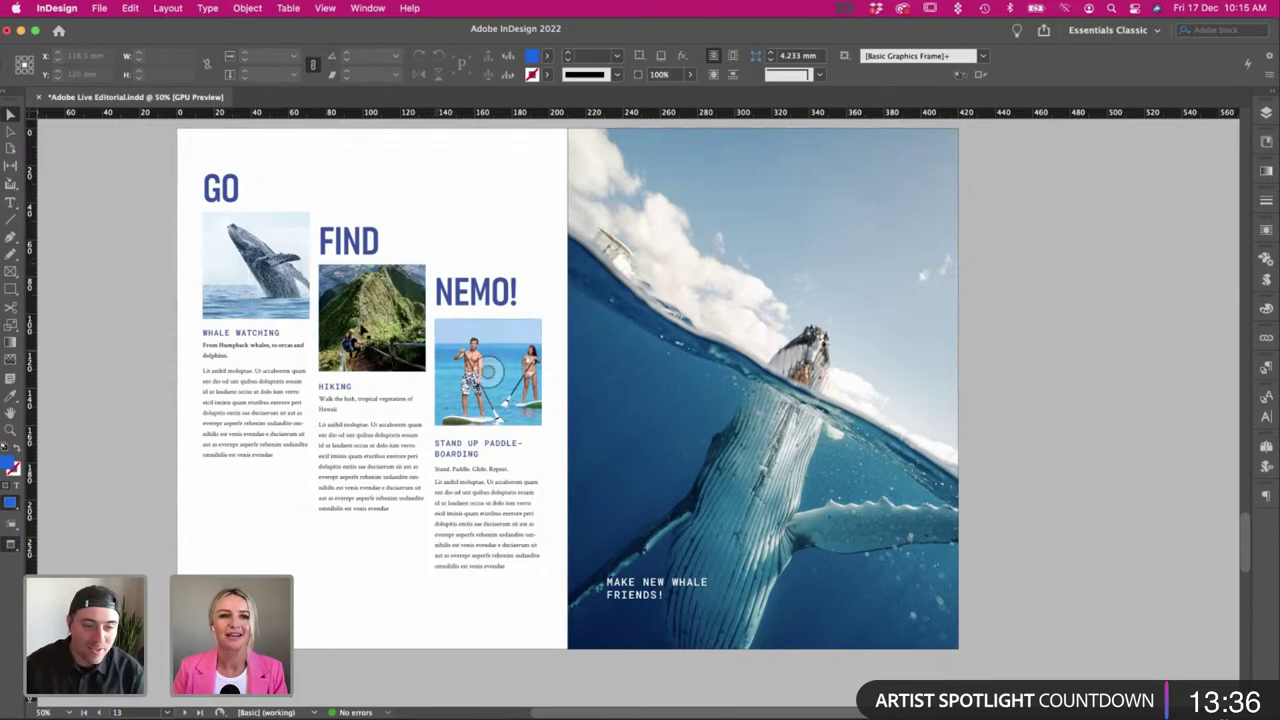
pyautogui.press('super+s')
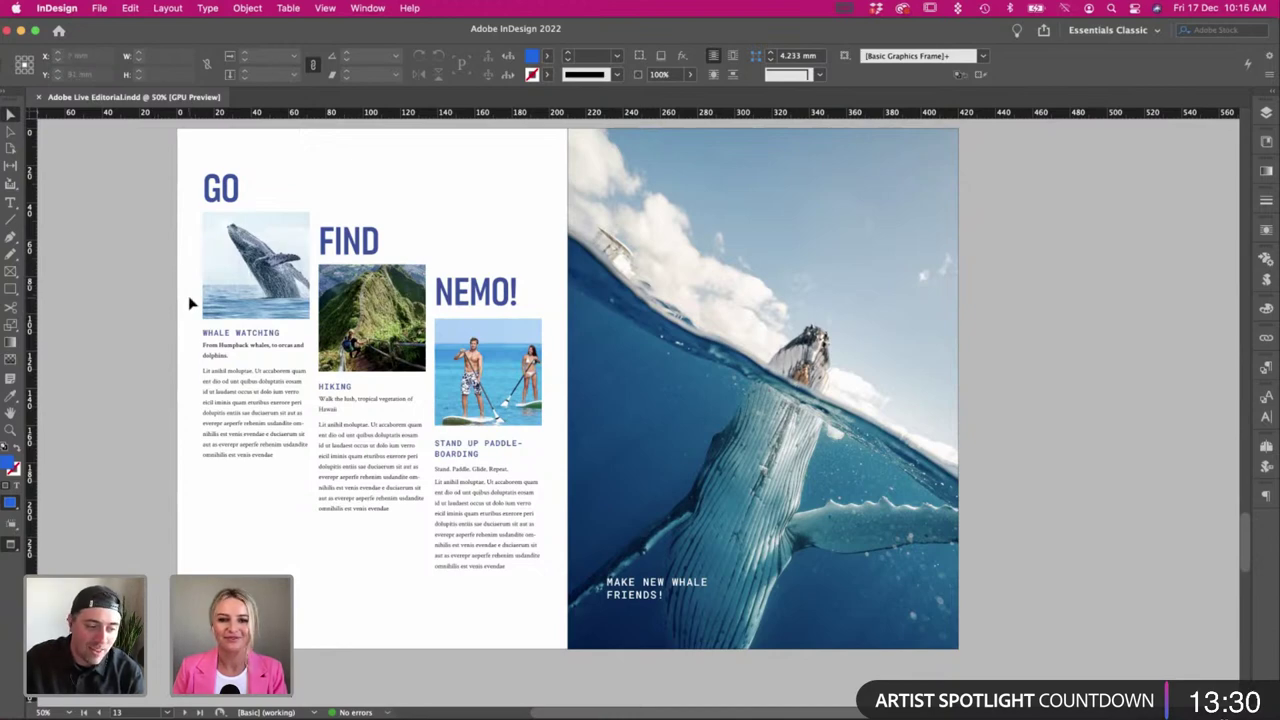
# Narrow the MAKE NEW WHALE FRIENDS! caption frame to about 38 mm and move it up and left to the page's inner margin.
pyautogui.click(700, 594)
pyautogui.moveTo(710, 601); pyautogui.dragTo(678, 601)
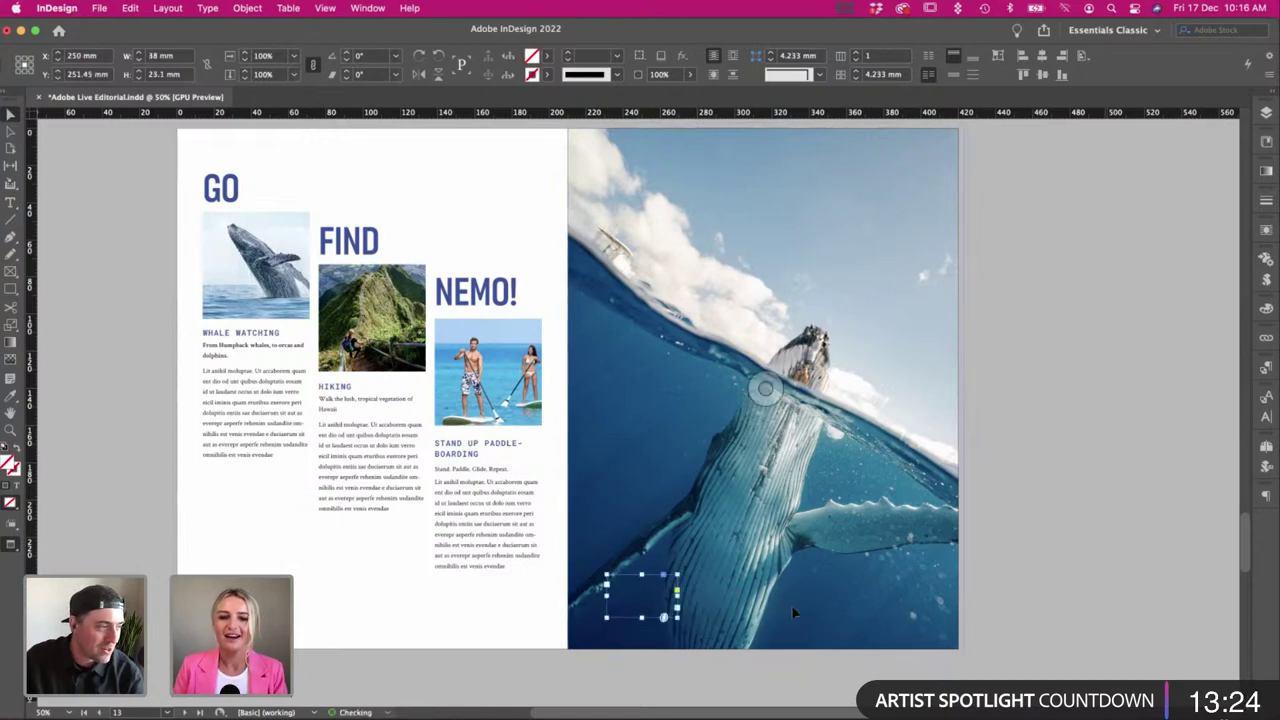
pyautogui.click(1071, 597)
pyautogui.moveTo(622, 605)
pyautogui.mouseDown()
pyautogui.moveTo(614, 504)
pyautogui.moveTo(614, 583)
pyautogui.mouseUp()
pyautogui.click(1191, 580)
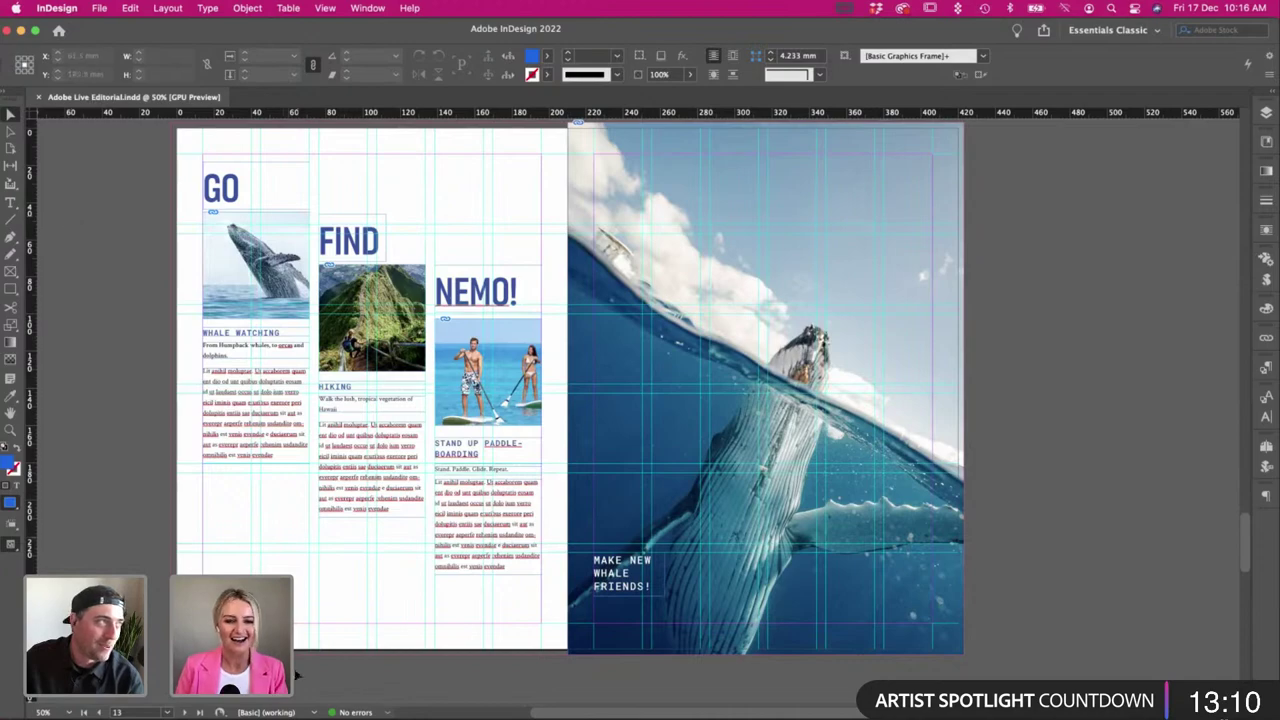
# Switch to Illustrator and look over the hand-drawn artboards in Illustrations.ai for drawings suited to the whale page.
pyautogui.press('super+Tab')
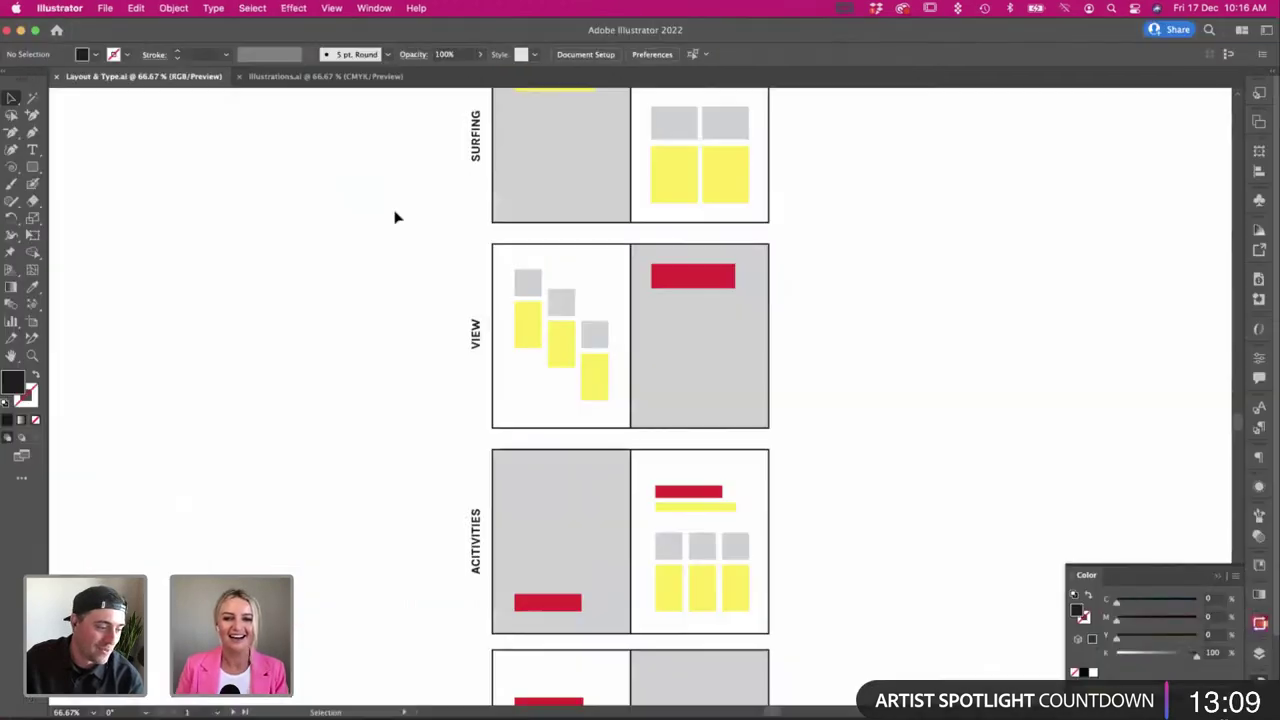
pyautogui.click(323, 77)
pyautogui.hscroll(3, 380, 204)
pyautogui.press('super+minus')
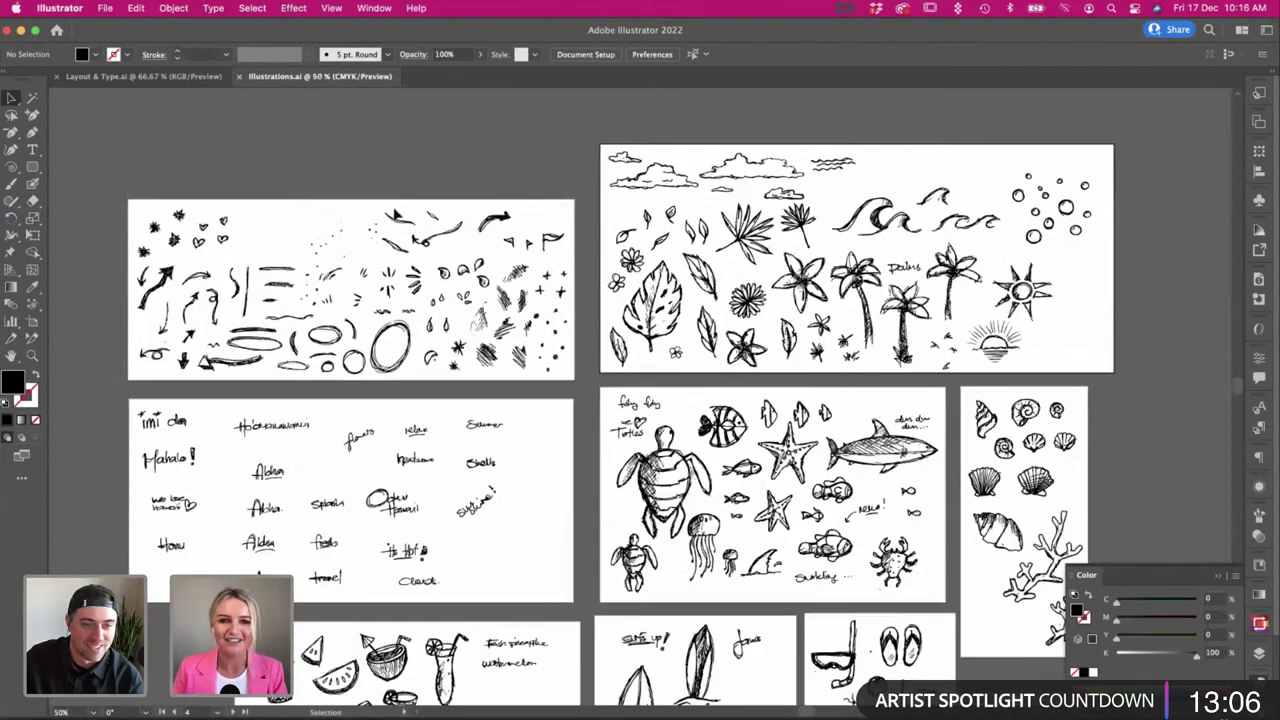
pyautogui.scroll(-2, 377, 240)
pyautogui.hscroll(5, 518, 336)
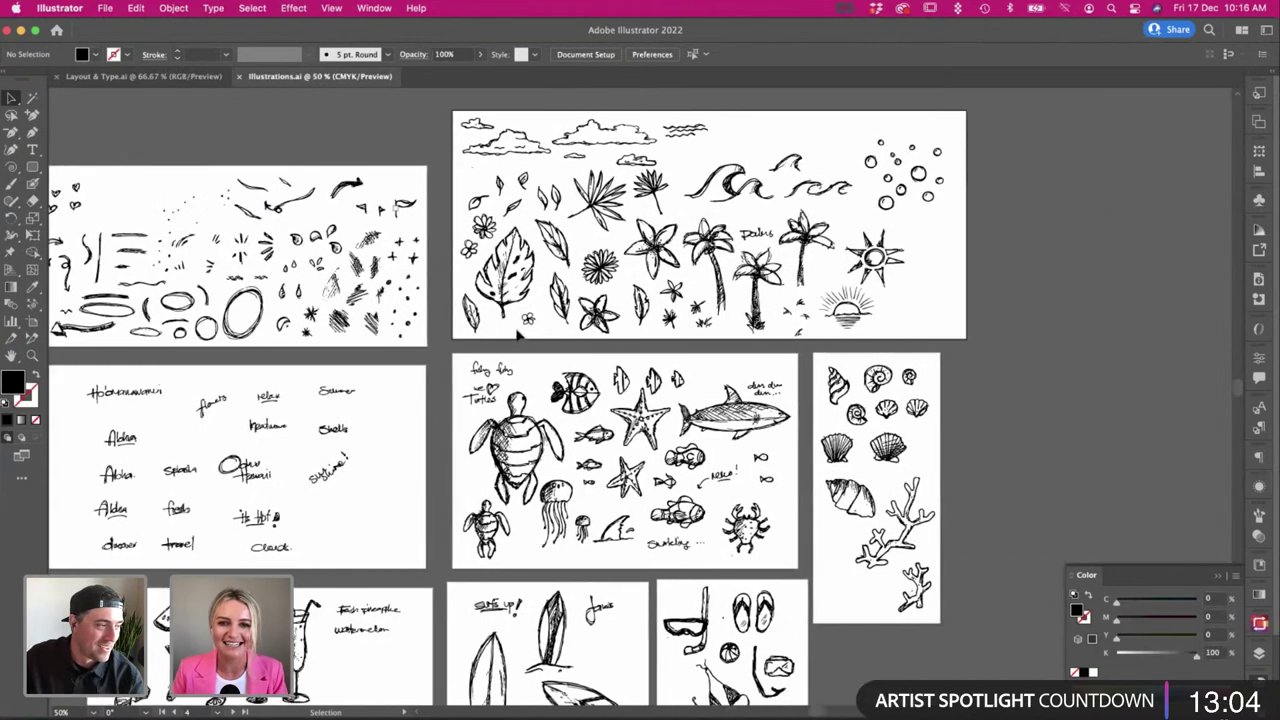
pyautogui.hscroll(-3, 532, 384)
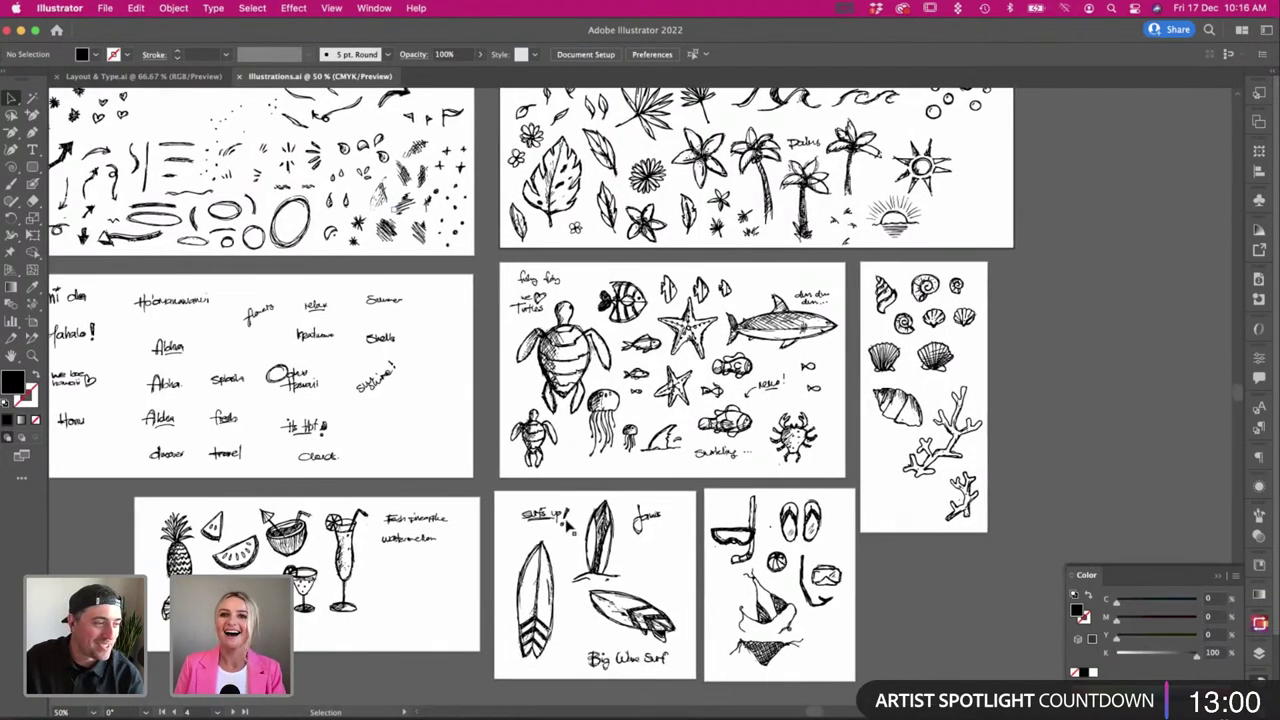
pyautogui.hscroll(-3, 252, 398)
pyautogui.scroll(1, 252, 398)
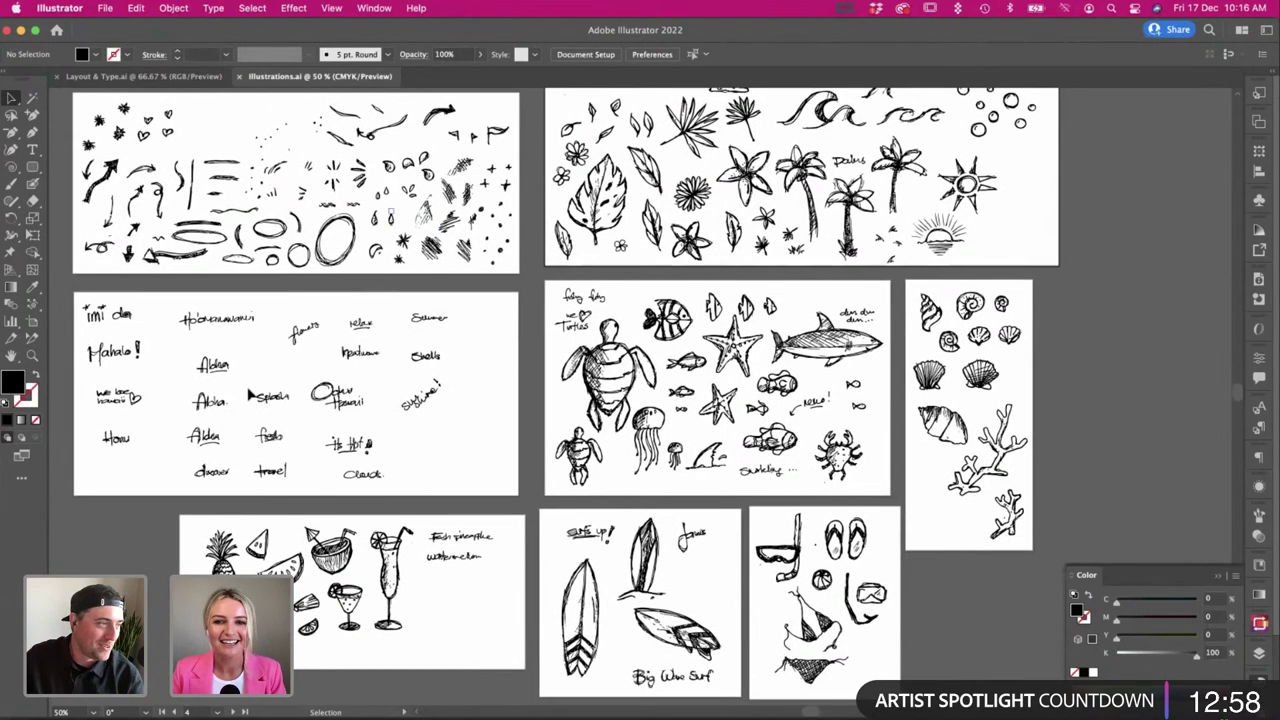
pyautogui.scroll(2, 573, 400)
pyautogui.hscroll(-1, 573, 400)
pyautogui.scroll(-1, 573, 400)
pyautogui.hscroll(2, 573, 400)
pyautogui.scroll(1, 573, 400)
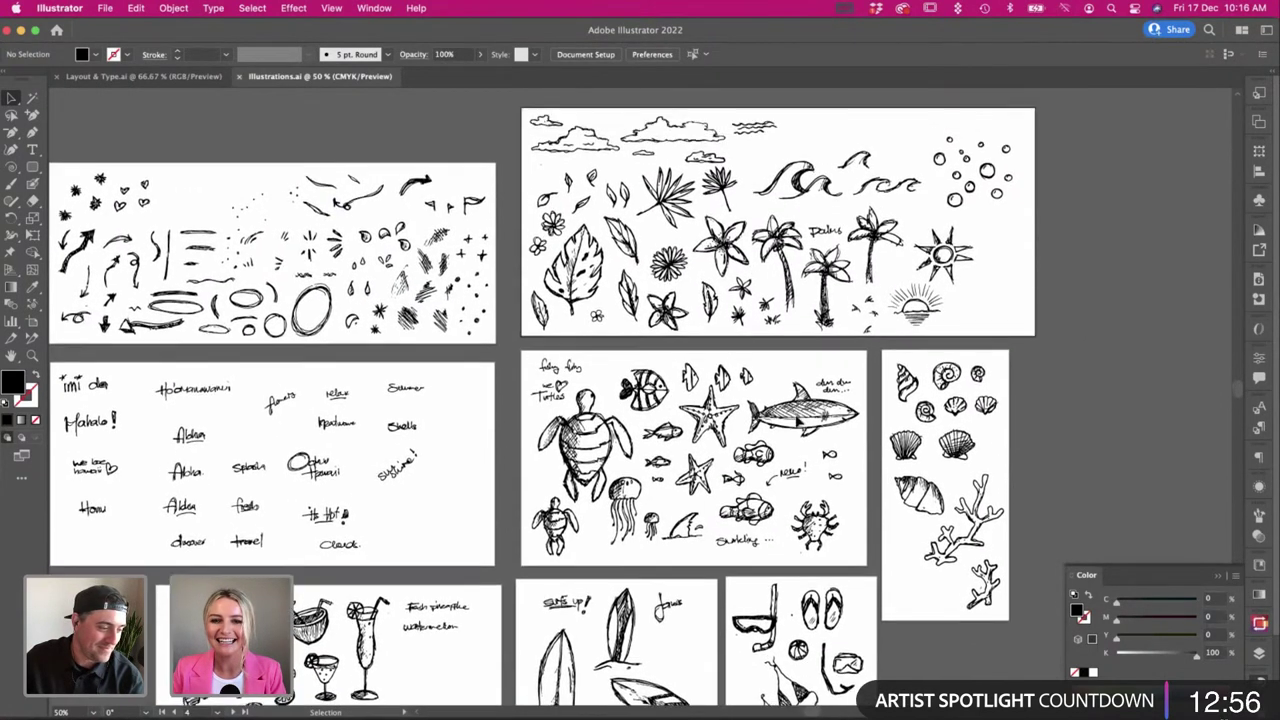
pyautogui.scroll(-3, 864, 318)
pyautogui.hscroll(2, 864, 318)
pyautogui.click(867, 321)
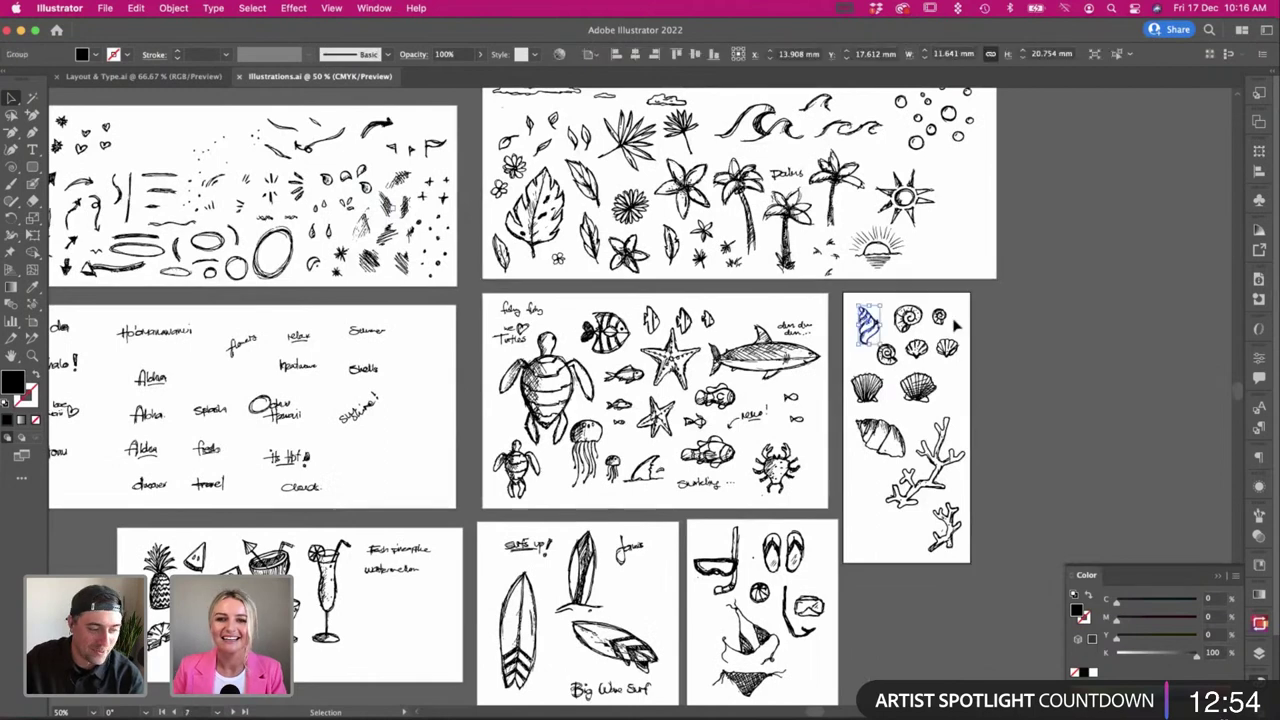
# Switch back to InDesign and move the whale caption horizontally to the right onto the next column guide.
pyautogui.press('super+Tab')
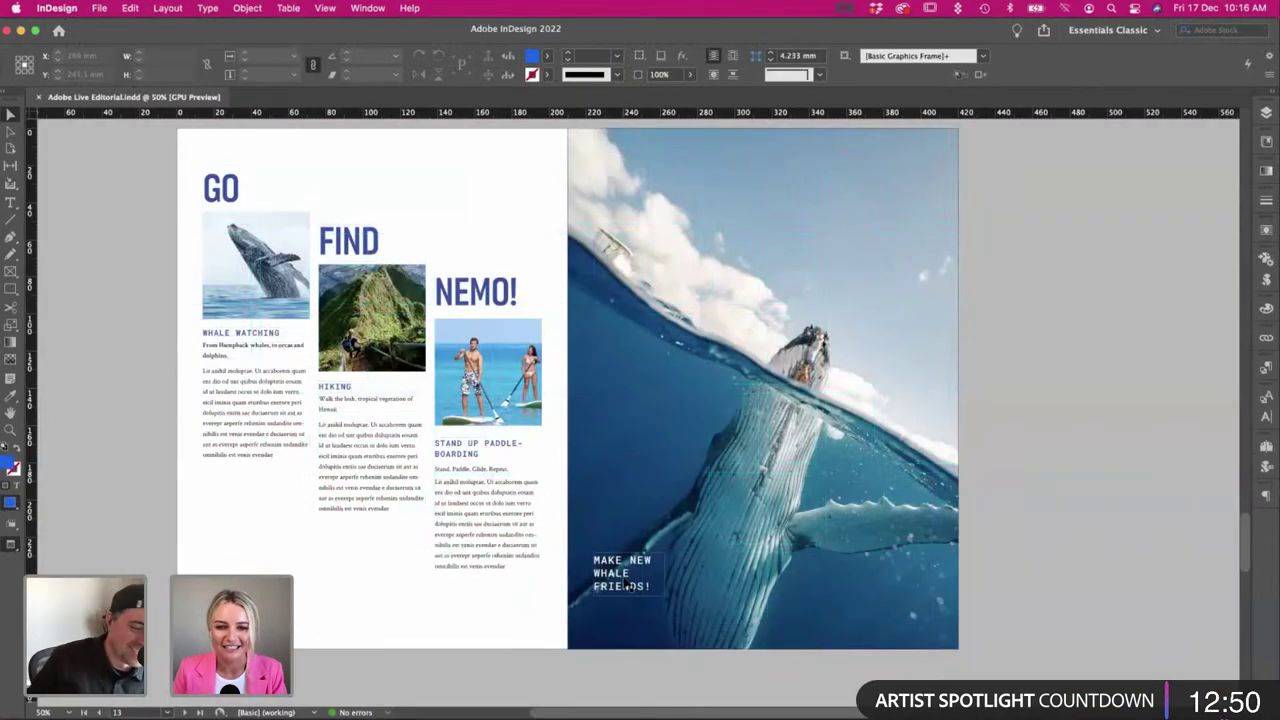
pyautogui.click(680, 583)
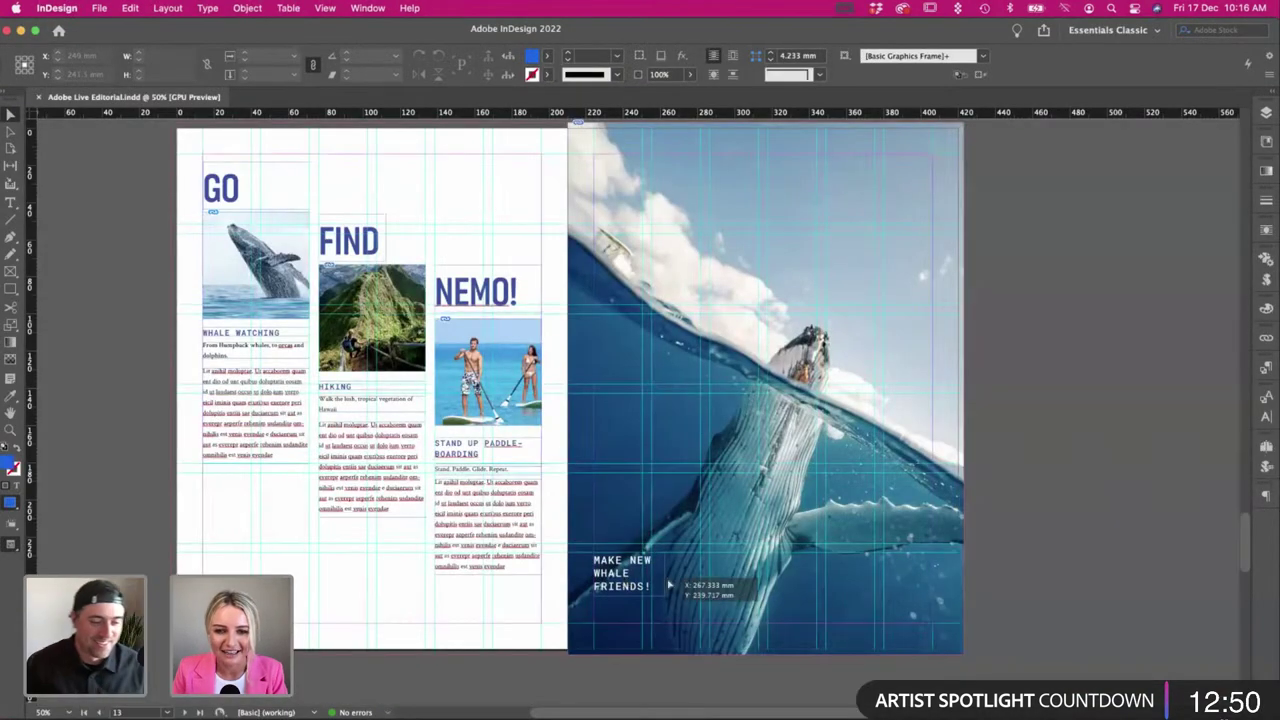
pyautogui.moveTo(622, 583); pyautogui.dragTo(680, 583)
pyautogui.click(1034, 583)
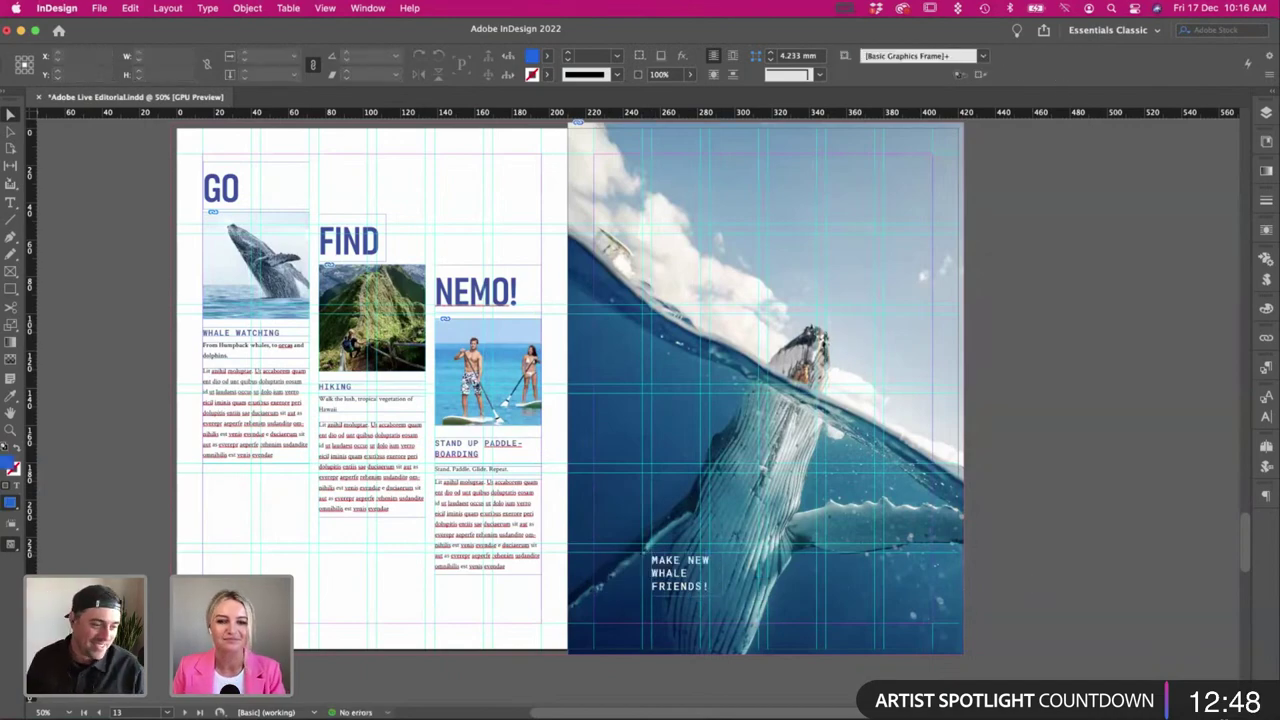
# Copy the small three-stroke burst doodle from Illustrations.ai in Illustrator, paste it onto the InDesign whale page and fill it white.
pyautogui.press('super+Tab')
pyautogui.hscroll(-4, 449, 372)
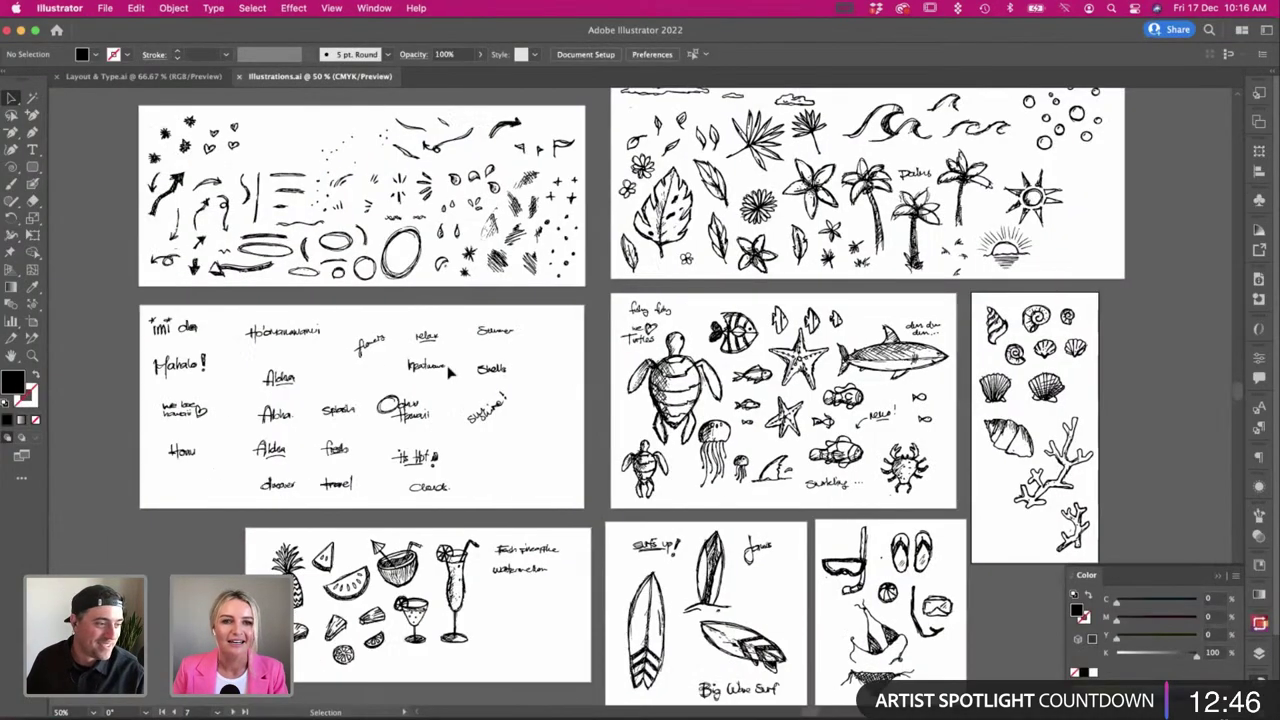
pyautogui.scroll(2, 449, 372)
pyautogui.press('super+equal')
pyautogui.scroll(5, 449, 372)
pyautogui.hscroll(-5, 449, 372)
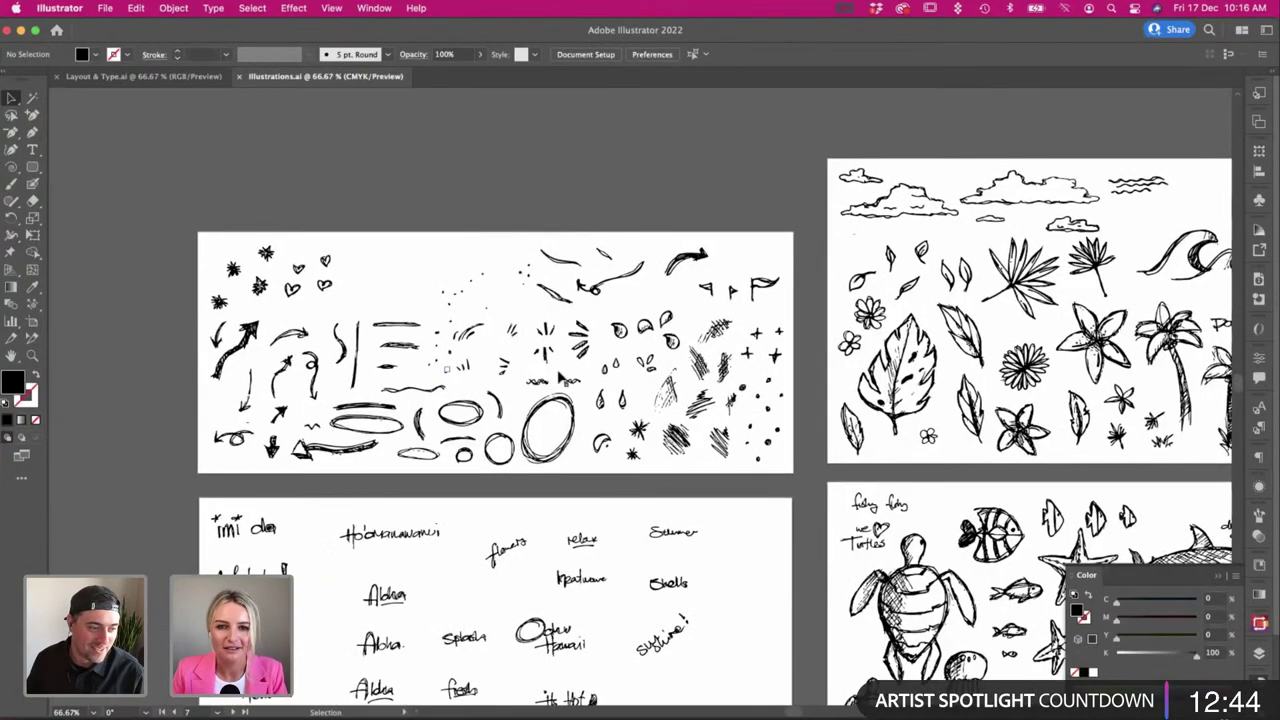
pyautogui.click(545, 330)
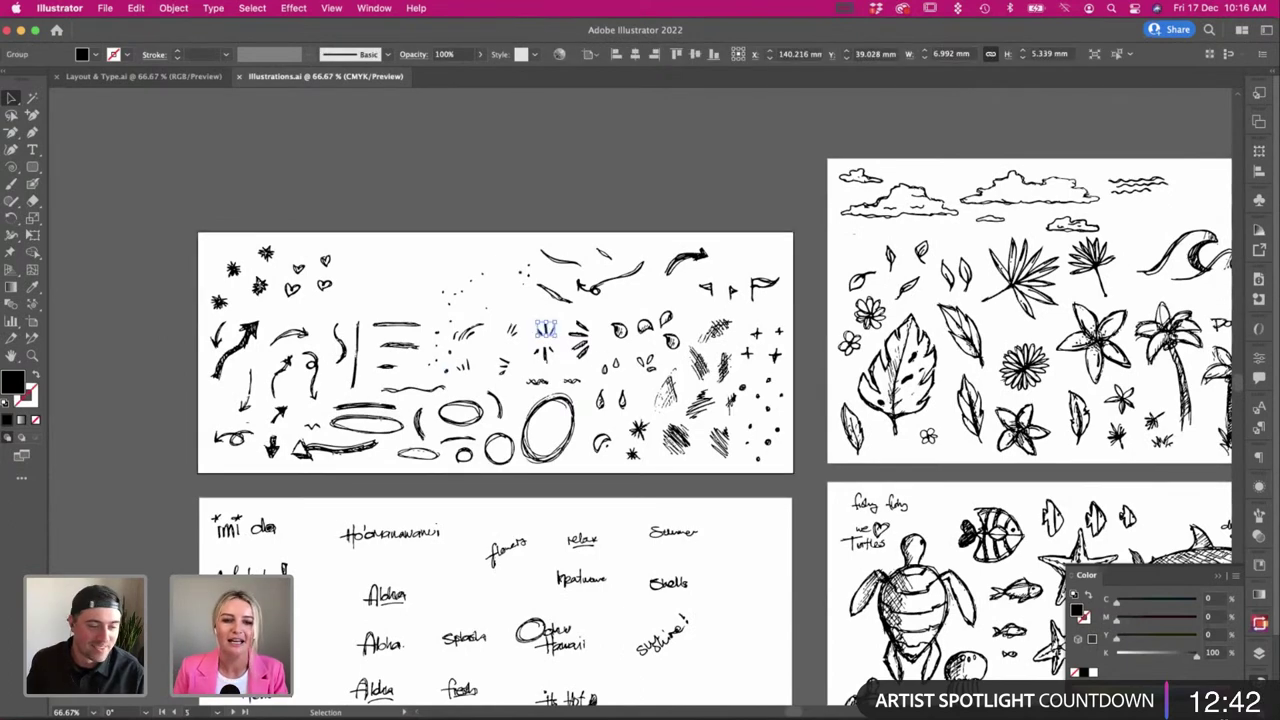
pyautogui.press('super+c')
pyautogui.press('super+Tab')
pyautogui.press('super+v')
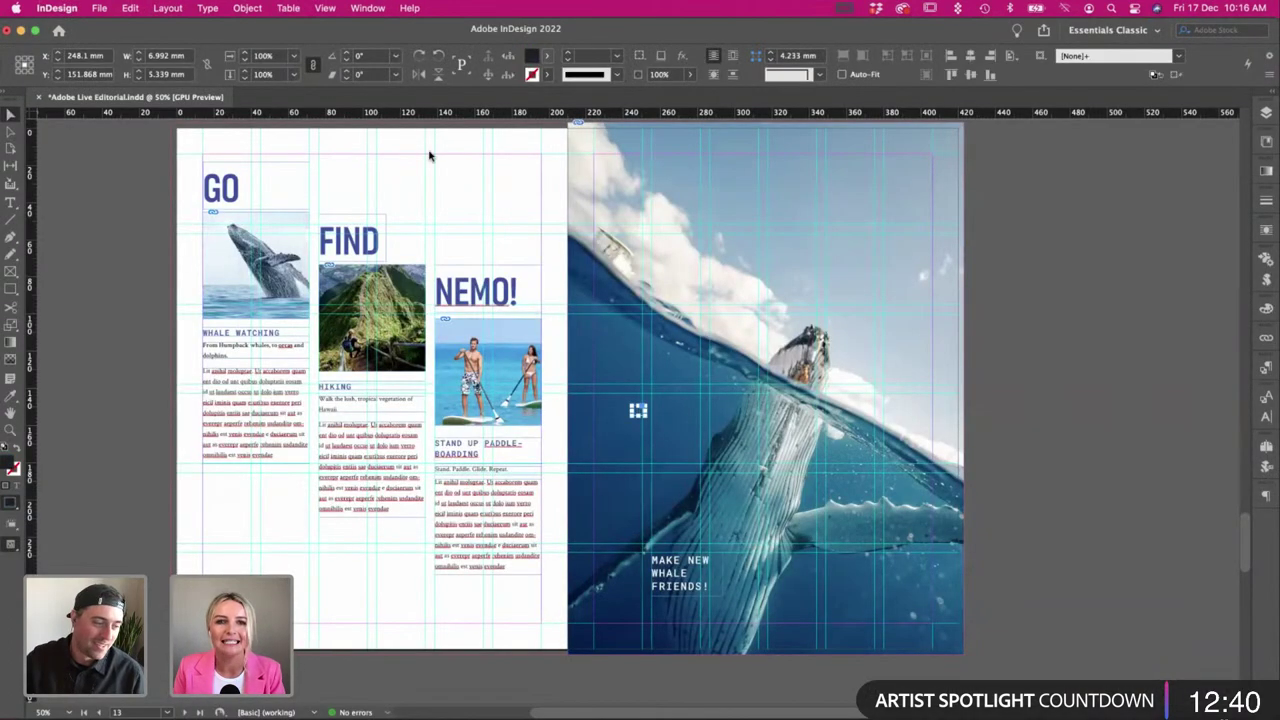
pyautogui.click(547, 55)
pyautogui.click(420, 130)
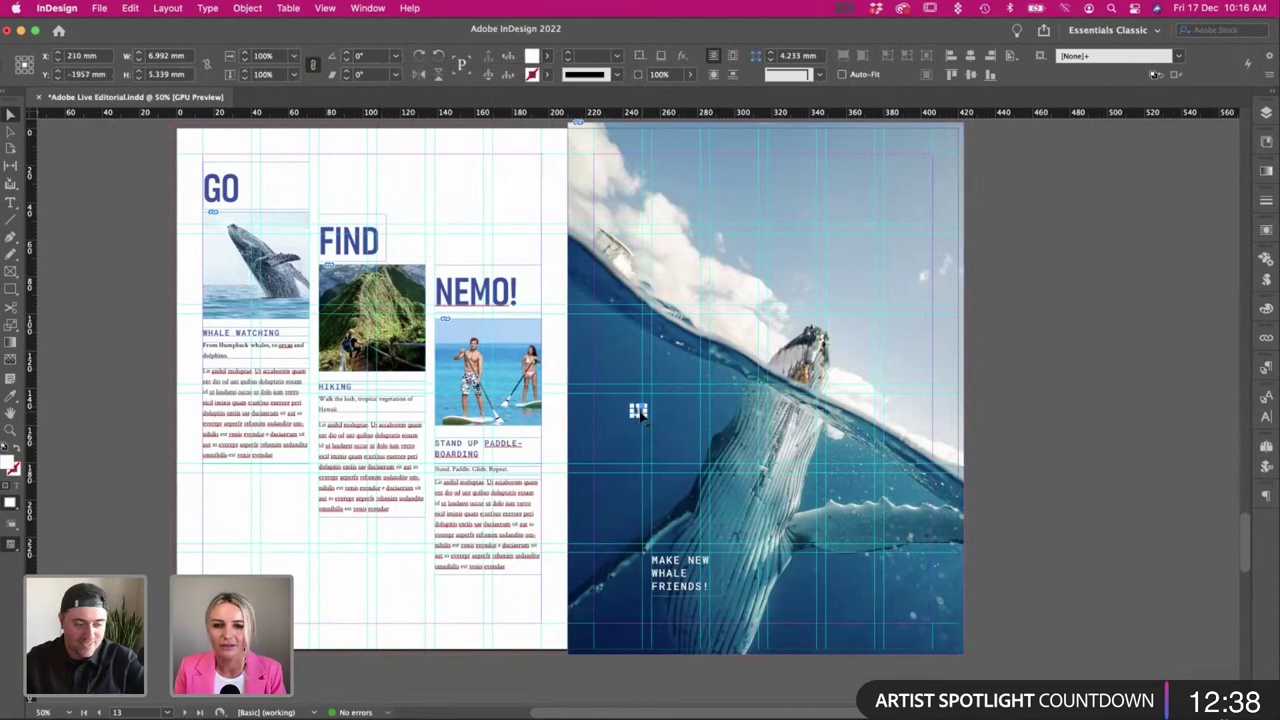
# Enlarge the white burst doodle to about 8.7 mm wide above the whale caption and place a rotated copy below the caption.
pyautogui.press('e')
pyautogui.moveTo(647, 417); pyautogui.dragTo(628, 560)
pyautogui.press('v')
pyautogui.press('super+shift+a')
pyautogui.press('super+shift+a')
pyautogui.press('w')
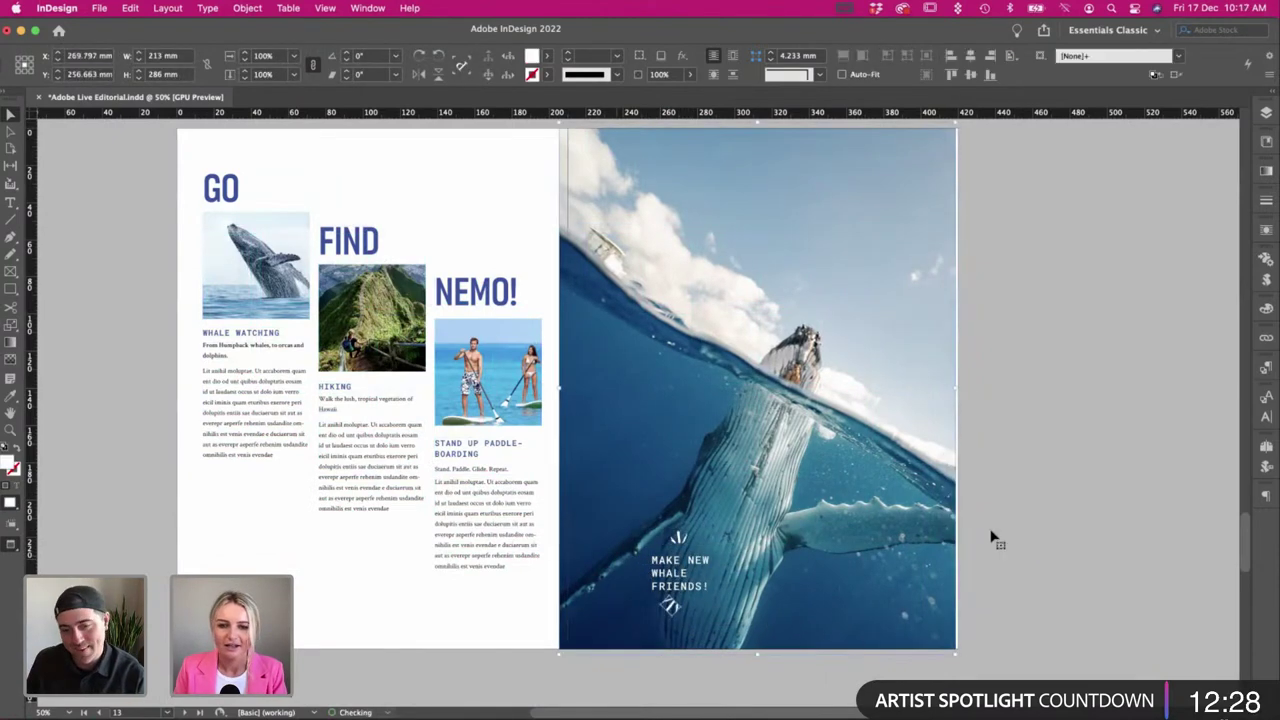
# Undo the accidental move of the whale photo and rotate the burst doodle below the caption to 180°.
pyautogui.press('super+z')
pyautogui.click(992, 538)
pyautogui.click(680, 607)
pyautogui.moveTo(691, 617); pyautogui.dragTo(694, 606)
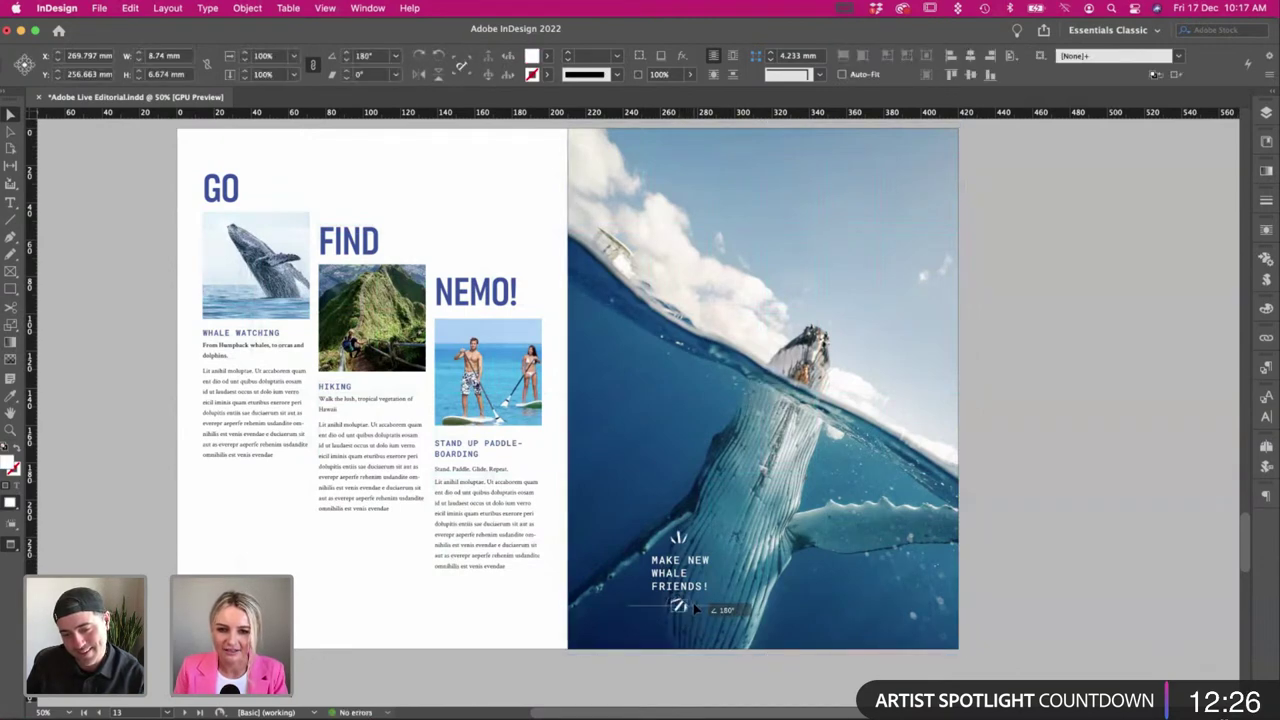
# Fine-tune the whale caption between its two burst doodles, and move the caption together with both bursts slightly up and left.
pyautogui.click(962, 582)
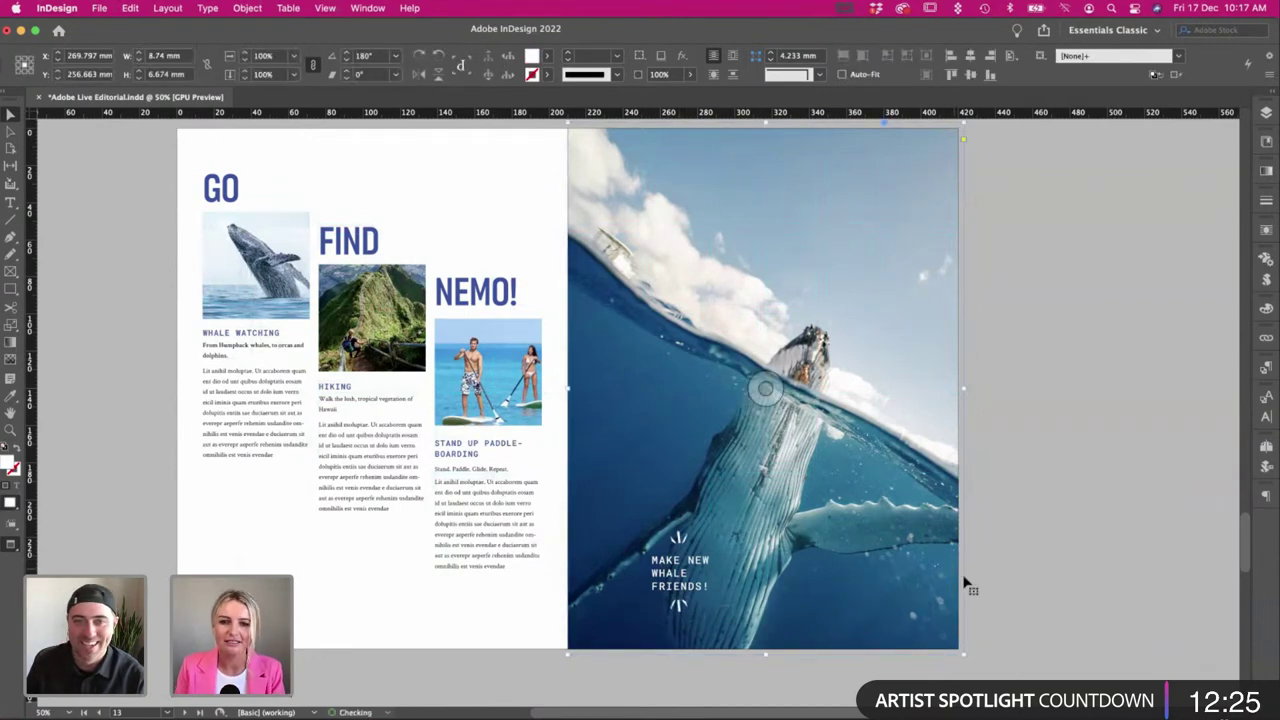
pyautogui.click(670, 575)
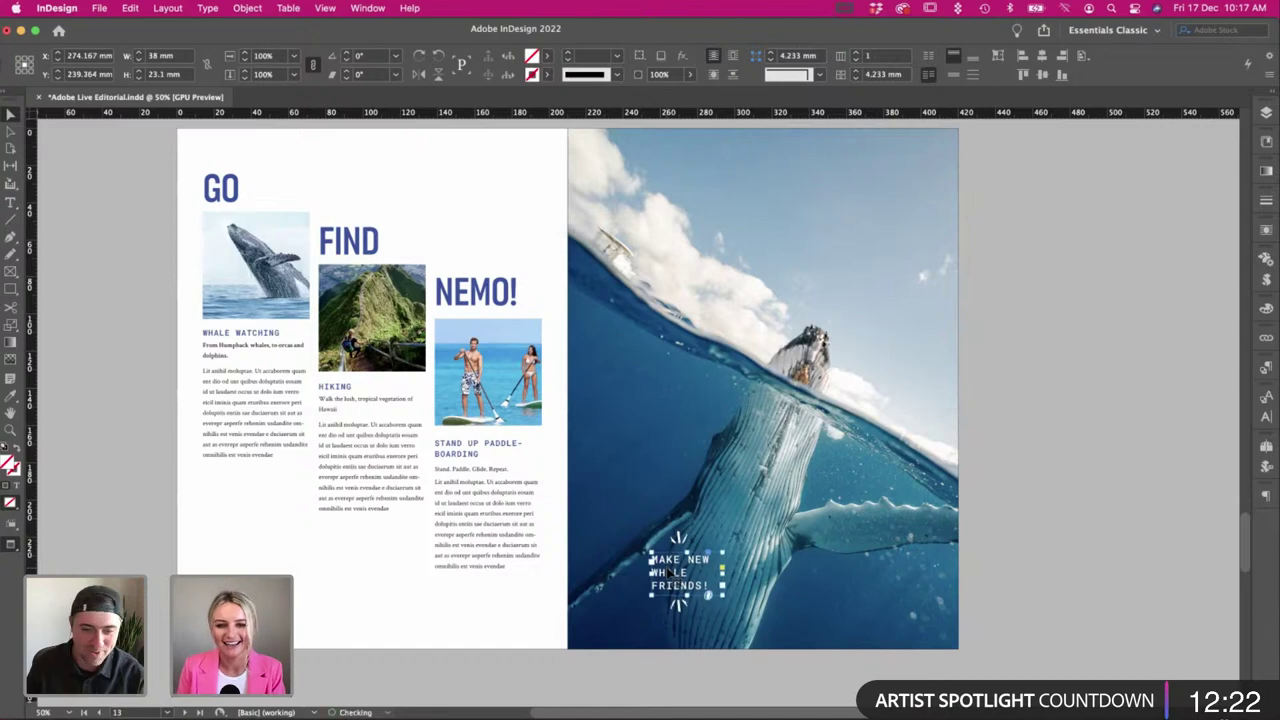
pyautogui.press('Up')
pyautogui.click(1035, 544)
pyautogui.click(681, 606)
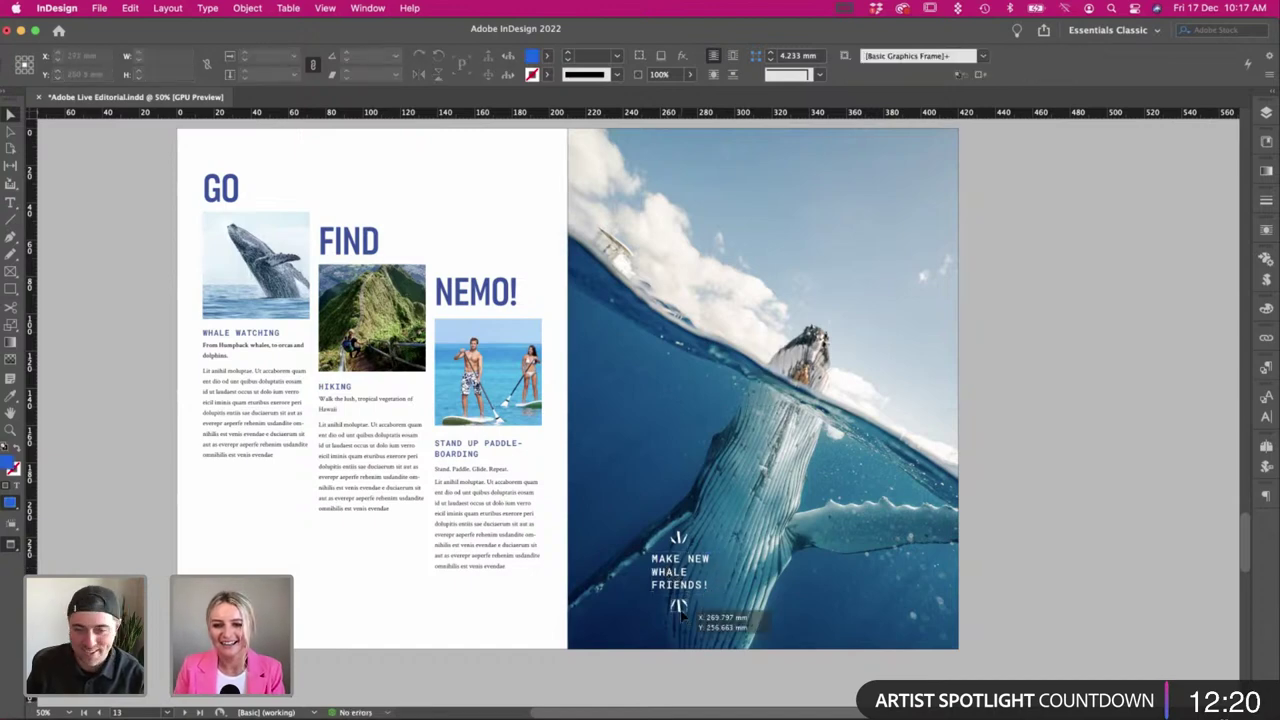
pyautogui.press('Left')
pyautogui.click(336, 671)
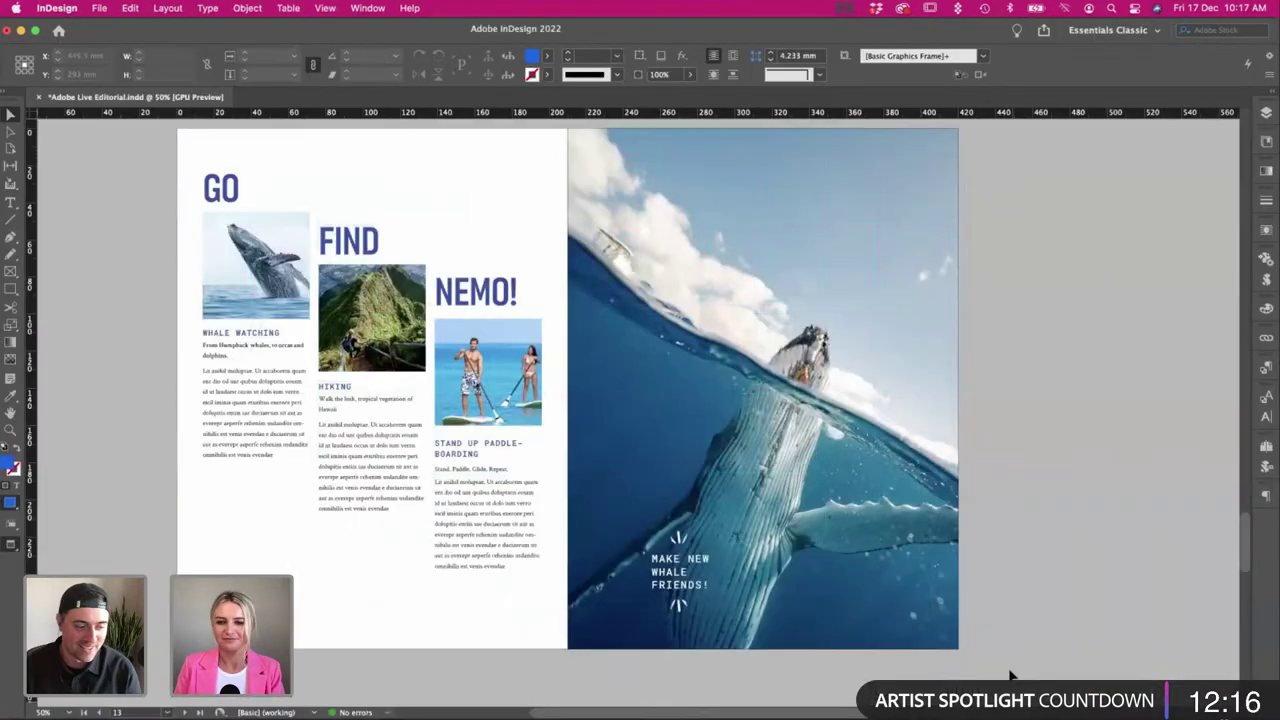
pyautogui.moveTo(680, 570); pyautogui.dragTo(688, 558)
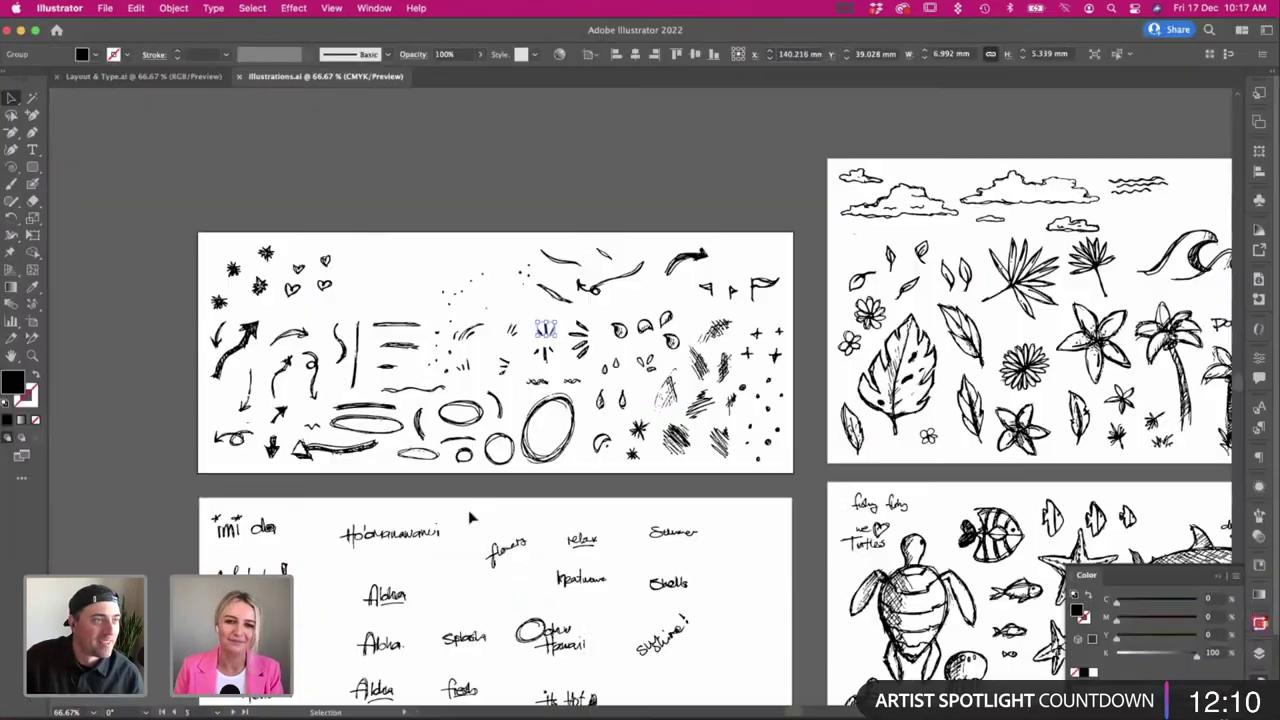
# Switch to Illustrator and look through the Illustrations.ai artboards for another doodle that suits the spread.
pyautogui.click(376, 245)
pyautogui.scroll(-3, 376, 245)
pyautogui.hscroll(3, 376, 245)
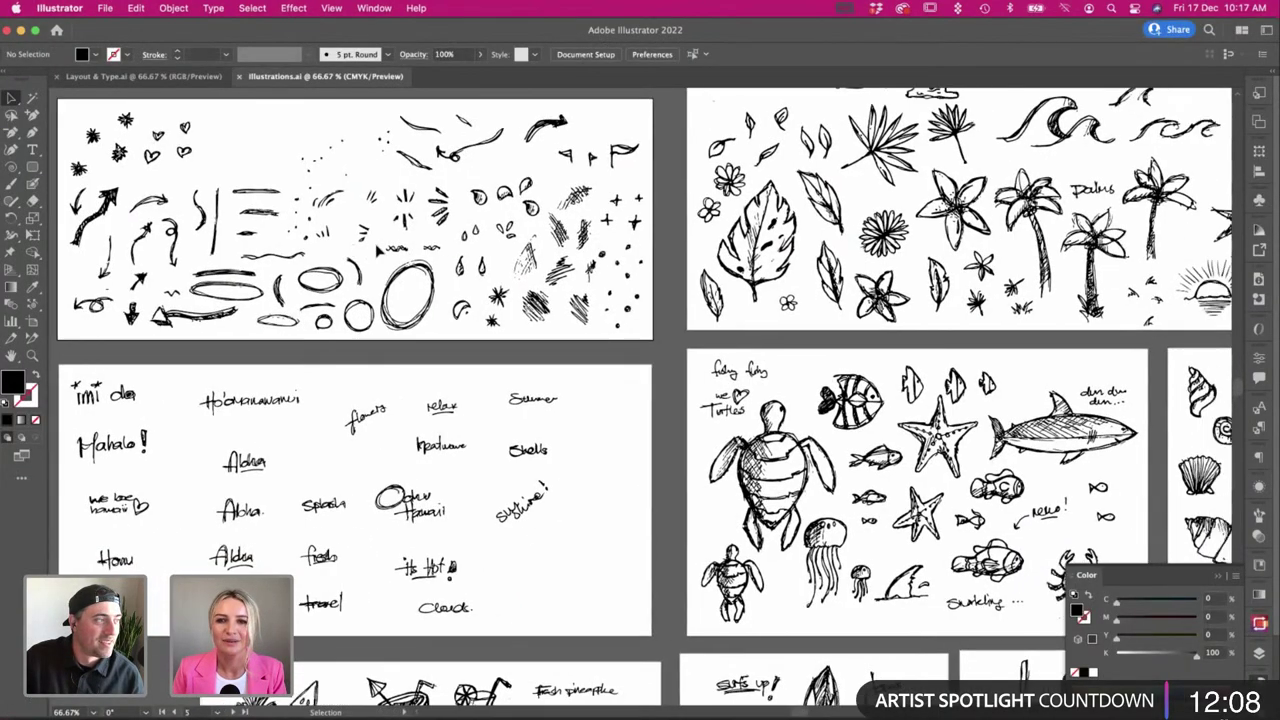
pyautogui.hscroll(5, 375, 243)
pyautogui.scroll(2, 375, 243)
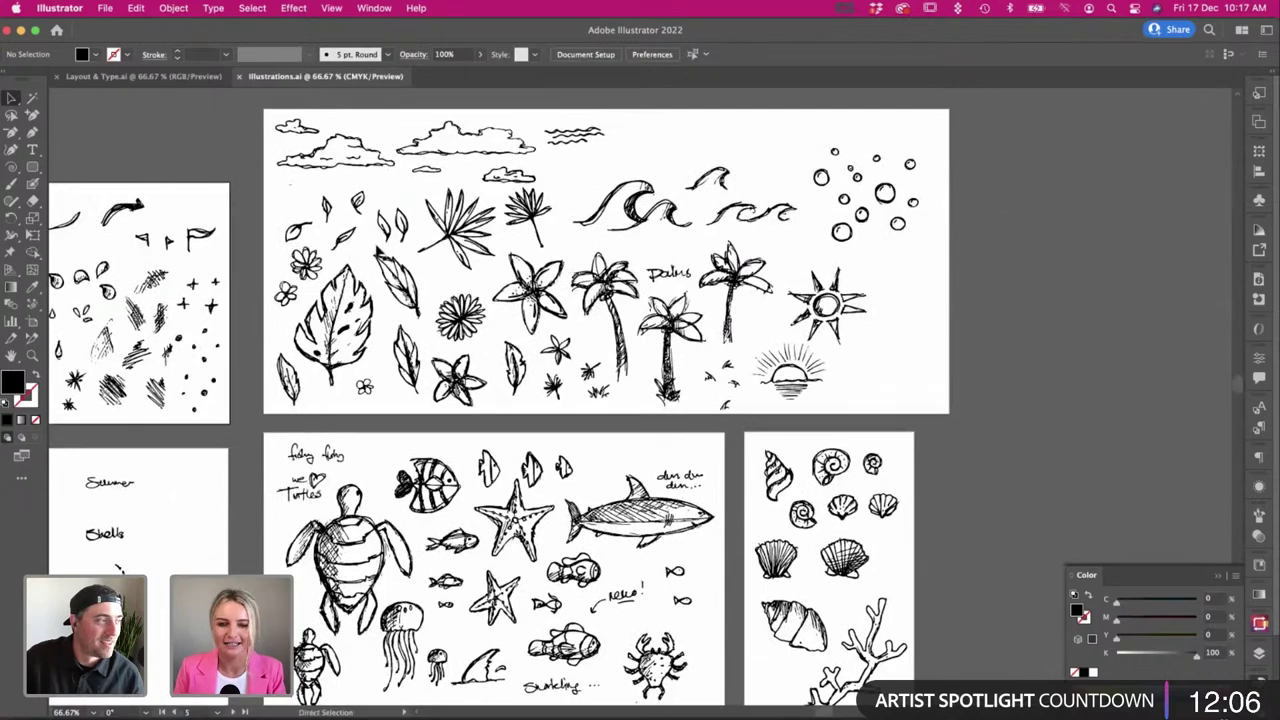
pyautogui.press('super+equal')
pyautogui.scroll(-2, 378, 253)
pyautogui.hscroll(-2, 378, 253)
pyautogui.press('super+minus')
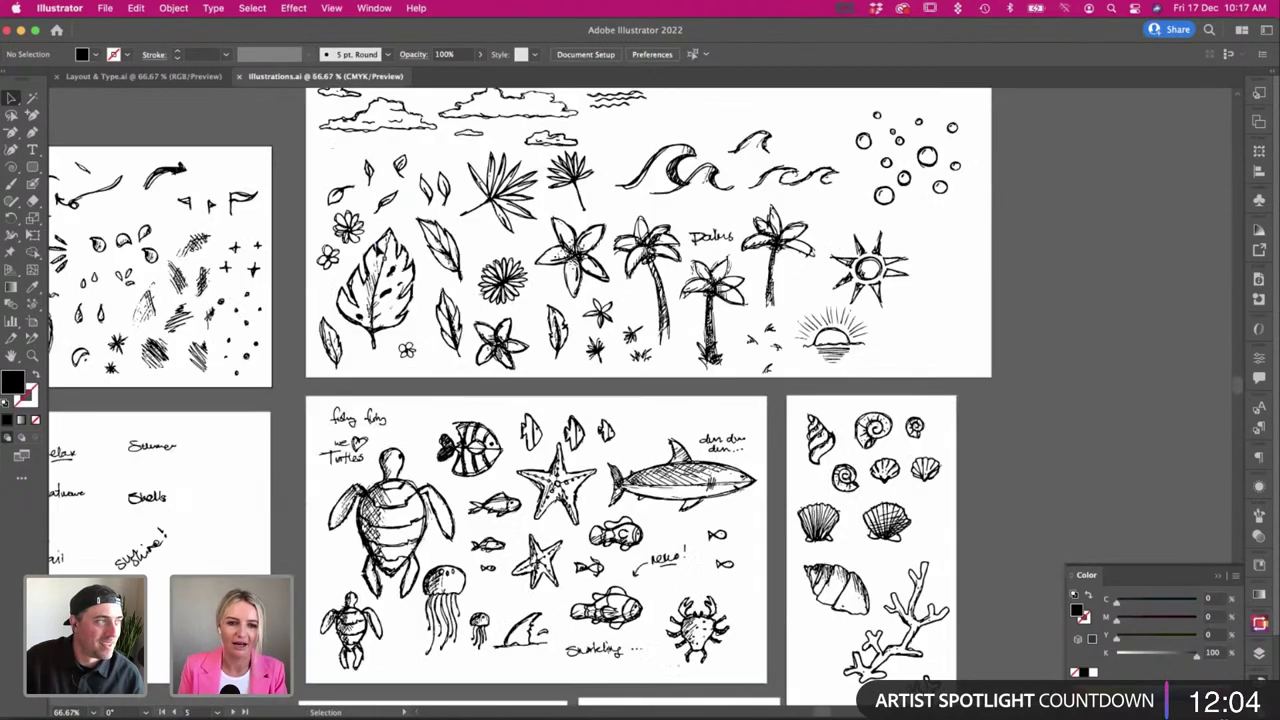
pyautogui.scroll(-4, 378, 253)
pyautogui.hscroll(-2, 378, 253)
pyautogui.press('super+Tab')
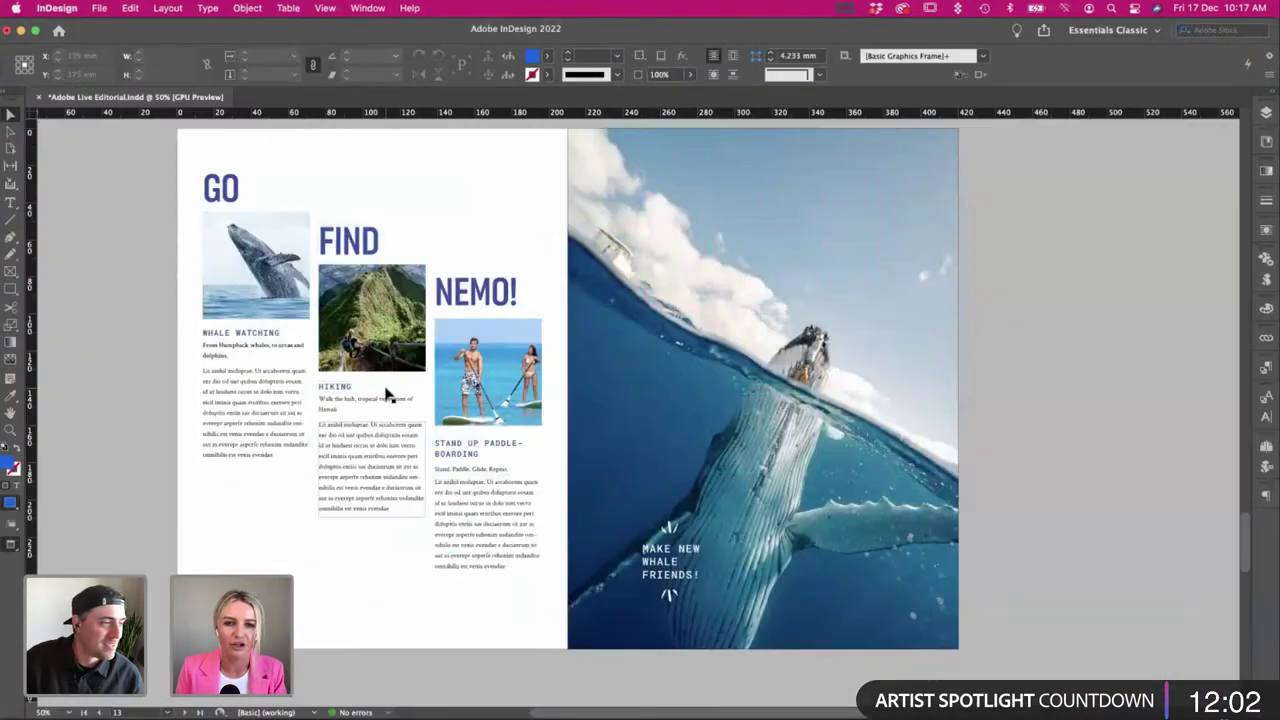
pyautogui.press('super+Tab')
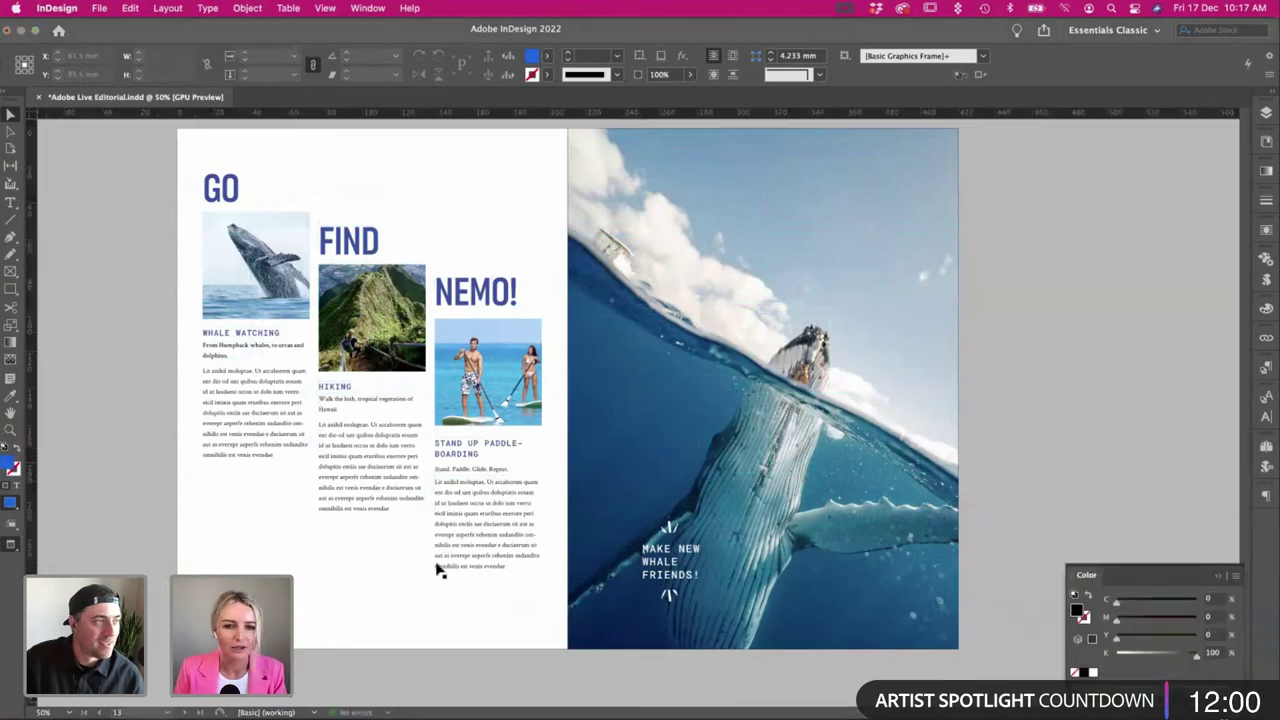
pyautogui.scroll(-5, 436, 567)
pyautogui.scroll(2, 438, 568)
pyautogui.hscroll(3, 438, 568)
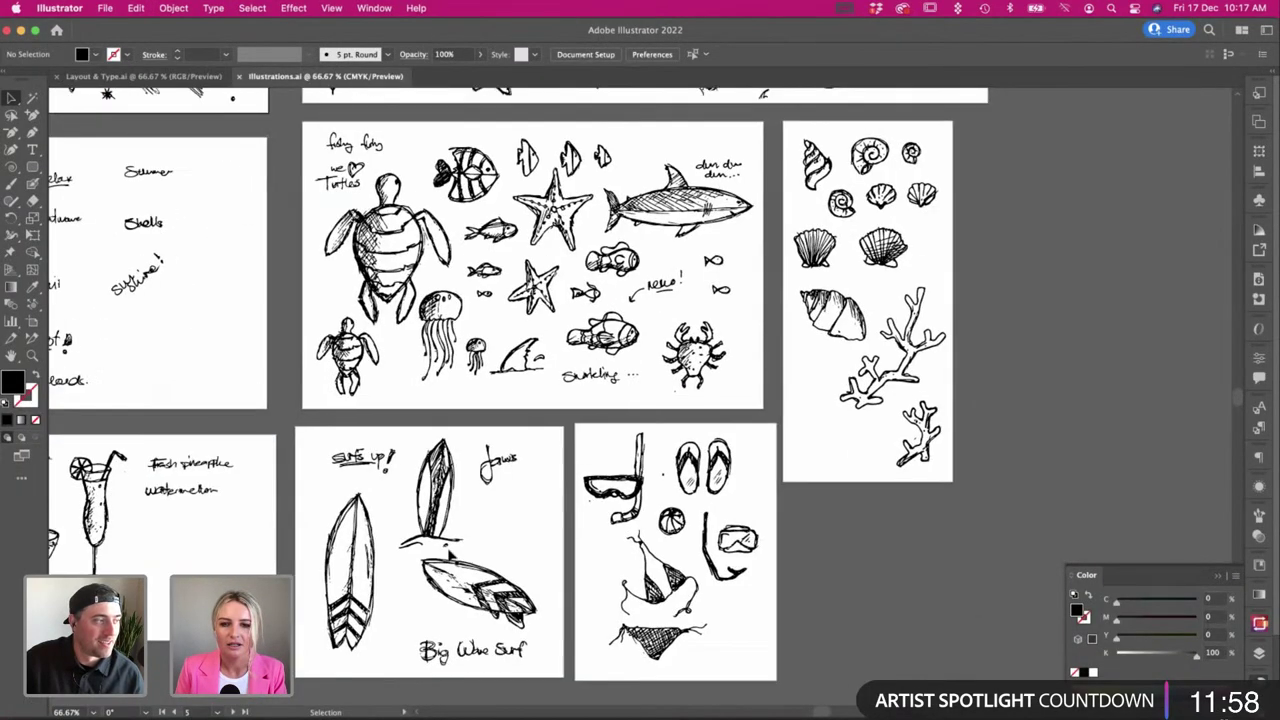
# Copy the right flip-flop drawing from Illustrations.ai and paste it onto the whale page in InDesign.
pyautogui.moveTo(670, 427); pyautogui.dragTo(742, 494)
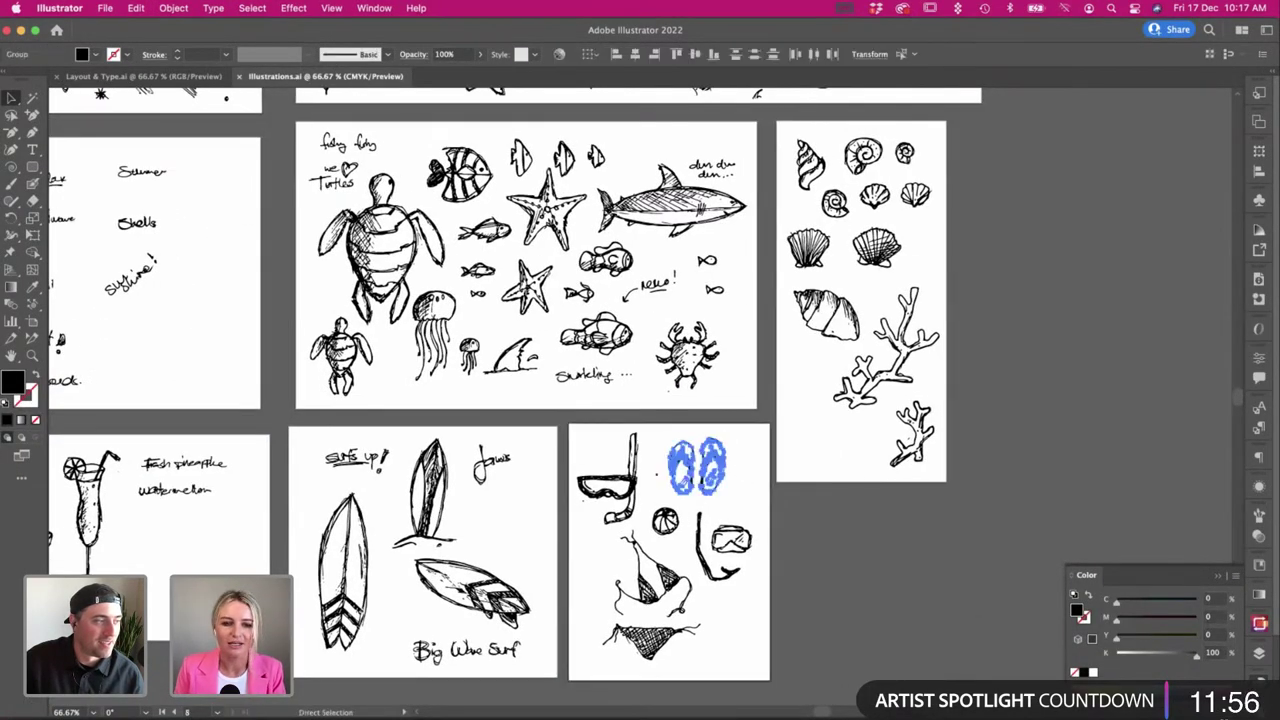
pyautogui.press('a')
pyautogui.click(728, 484)
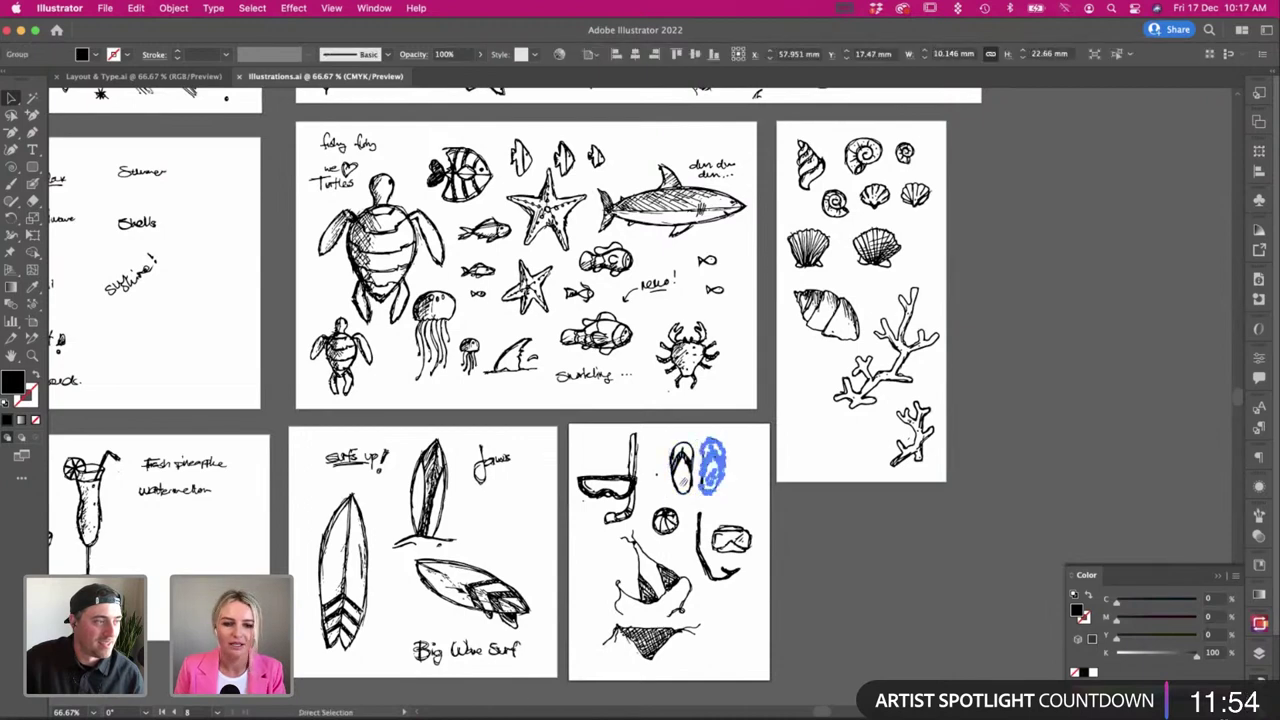
pyautogui.press('super+c')
pyautogui.press('super+Tab')
pyautogui.press('super+v')
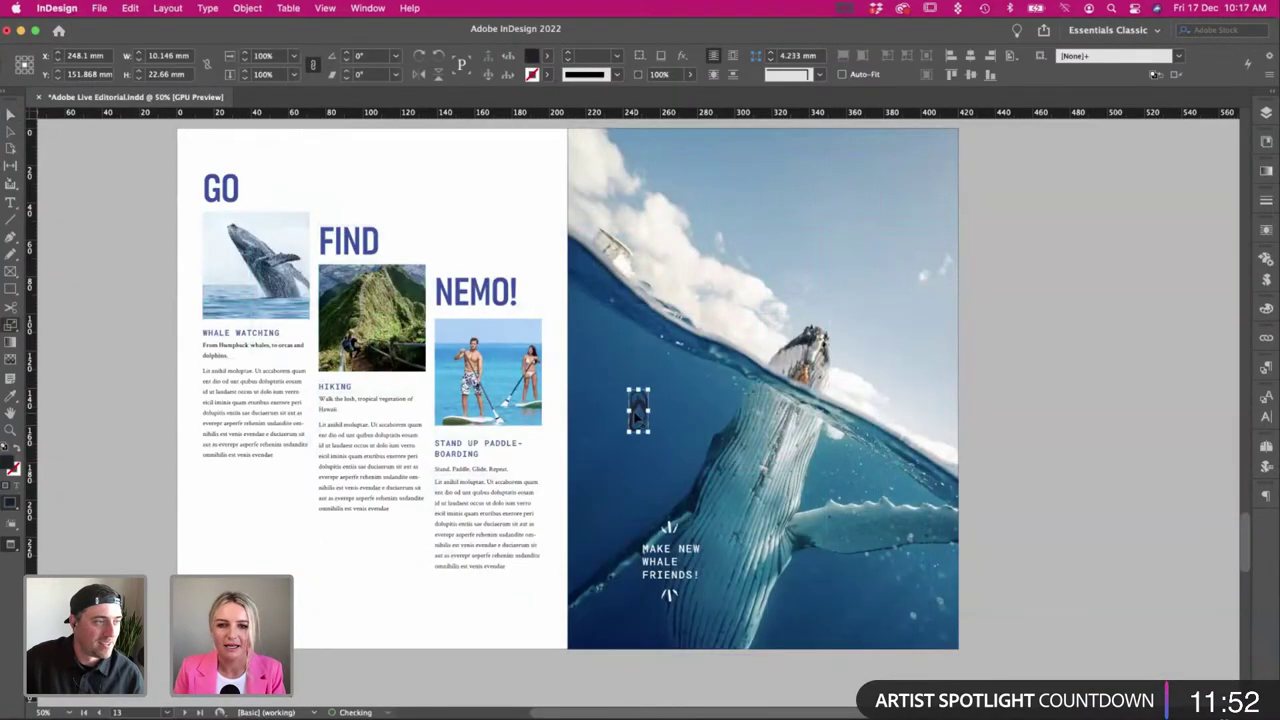
# Place the flip-flop over the upper right corner of the hiking photo and pair it with a mirrored copy.
pyautogui.moveTo(644, 413)
pyautogui.mouseDown()
pyautogui.moveTo(613, 424)
pyautogui.moveTo(433, 300)
pyautogui.moveTo(429, 276)
pyautogui.mouseUp()
pyautogui.click(419, 75)
pyautogui.keyDown('shift'); pyautogui.click(646, 413); pyautogui.keyUp('shift')
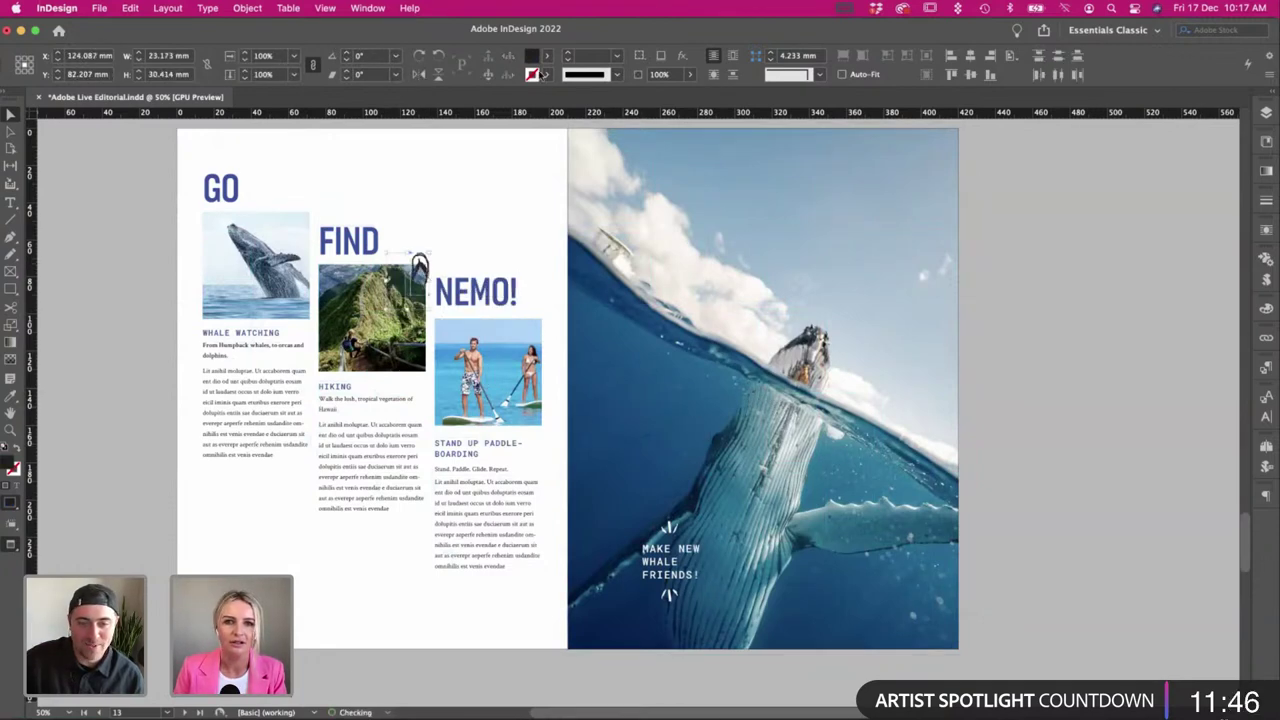
# Fill both flip-flops with [Paper] white.
pyautogui.click(549, 55)
pyautogui.click(468, 136)
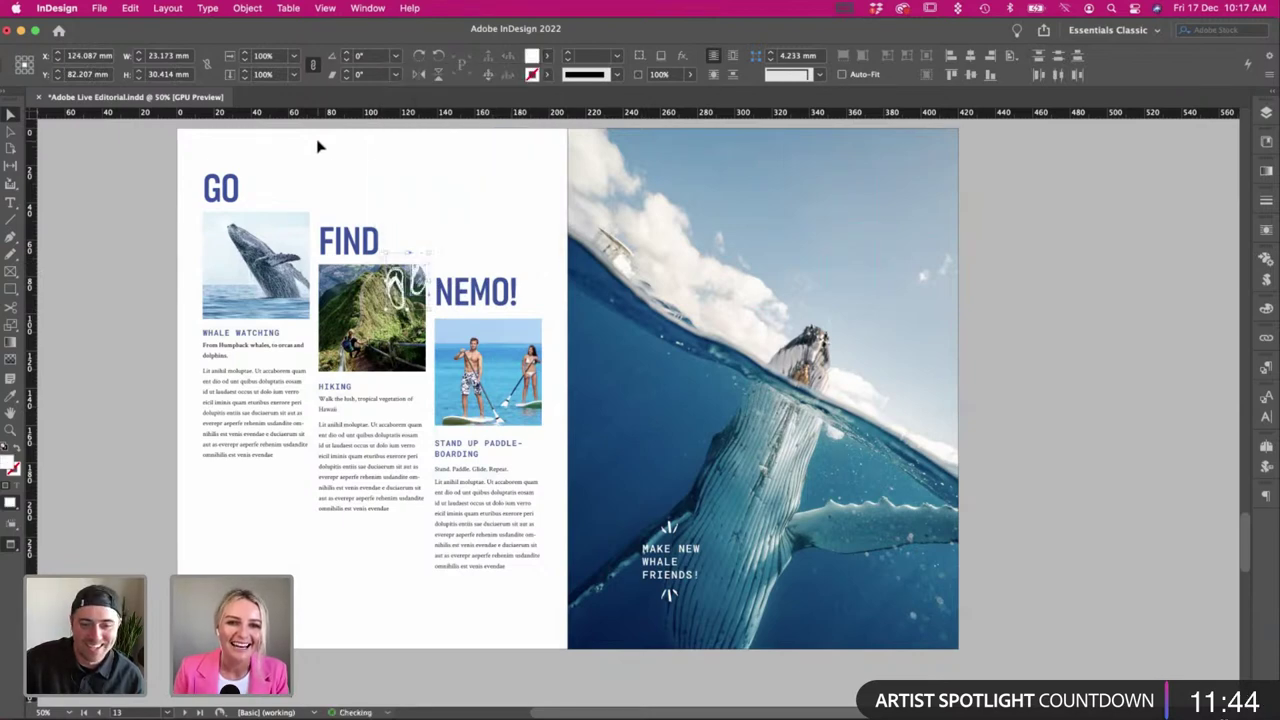
pyautogui.click(314, 143)
# Move the flip-flop pair up beside the FIND heading, overlapping the hiking photo's corner, and fill it with [Black].
pyautogui.moveTo(414, 278); pyautogui.dragTo(444, 295)
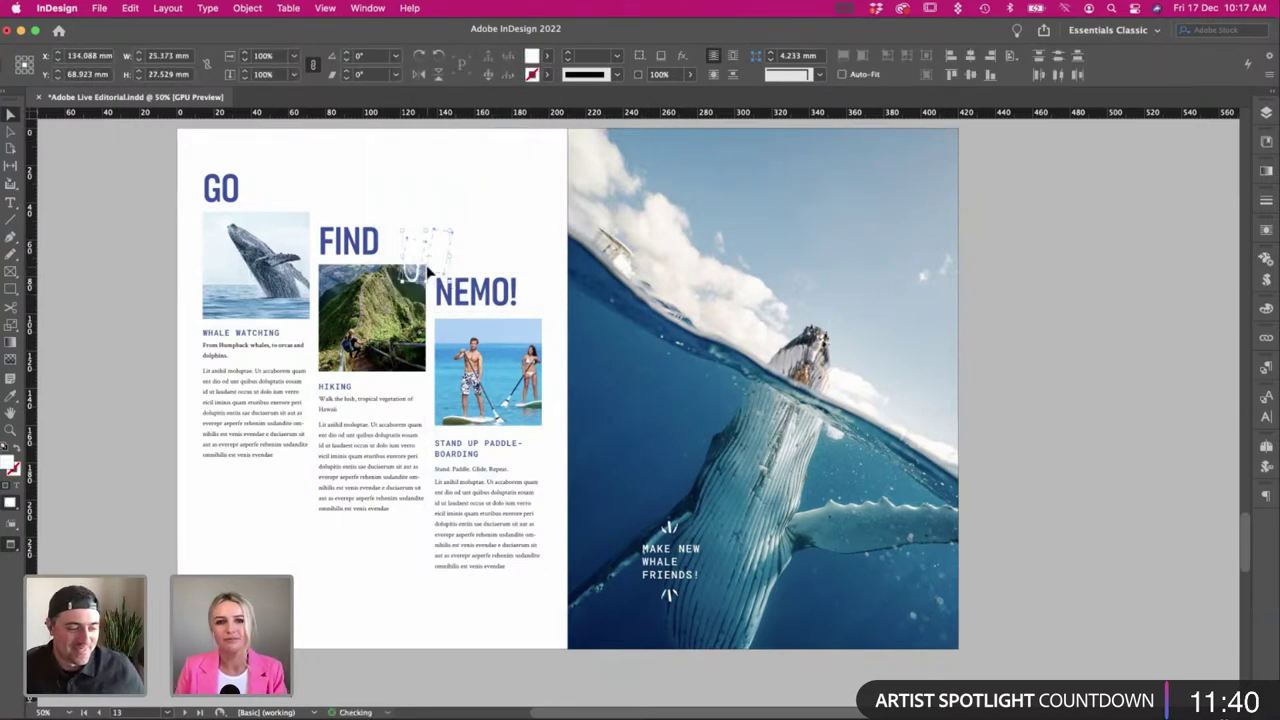
pyautogui.click(549, 55)
pyautogui.scroll(2, 430, 190)
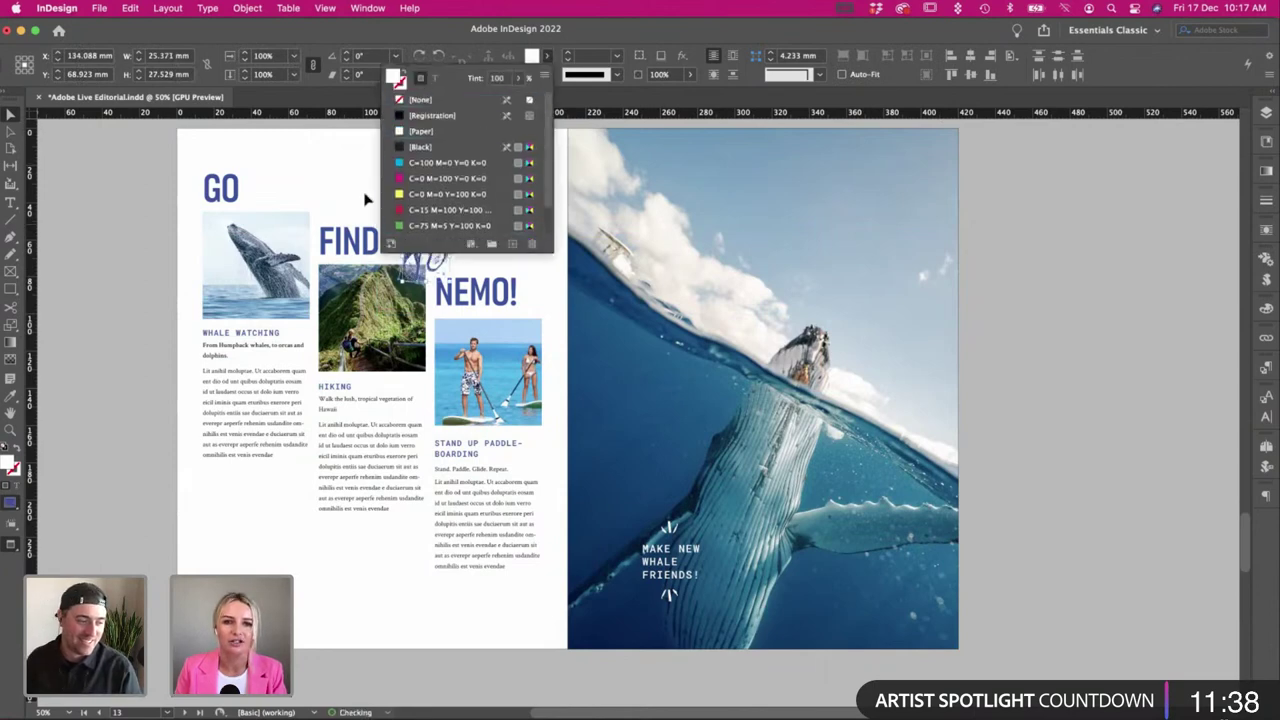
pyautogui.click(437, 147)
pyautogui.click(343, 137)
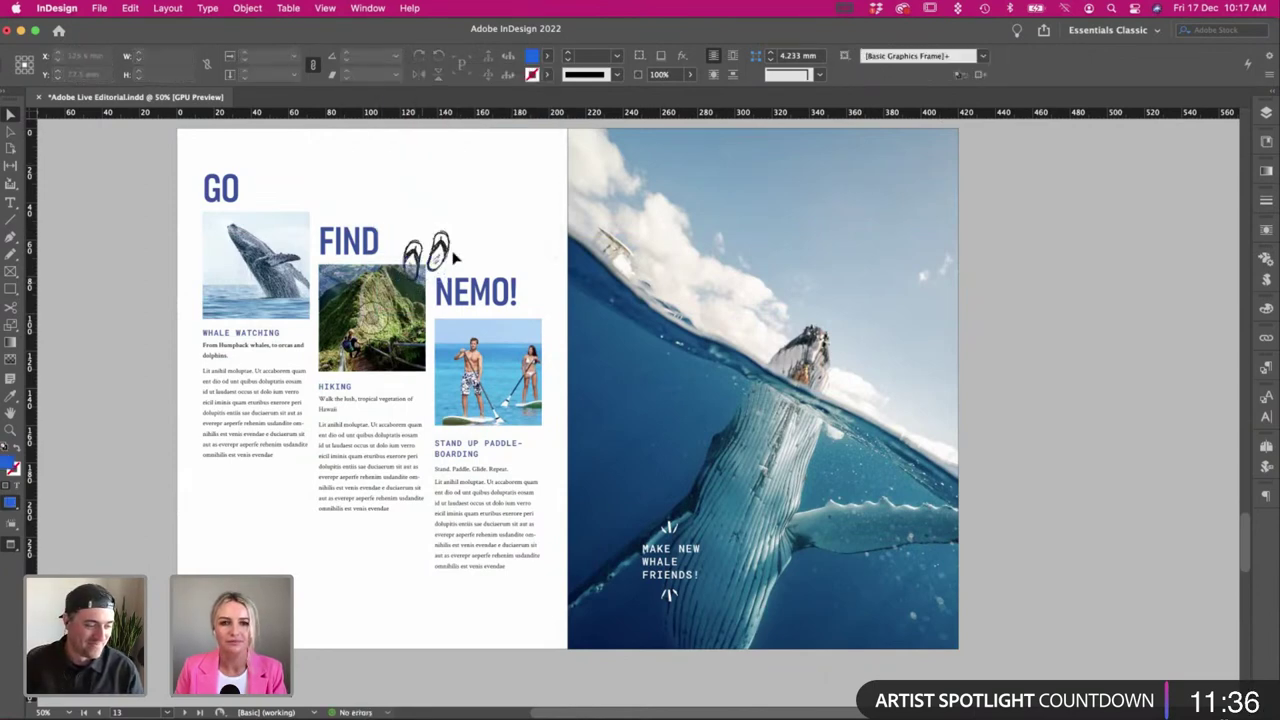
# Shift the flip-flop pair slightly closer to the FIND heading and fine-tune the right flip-flop's position.
pyautogui.moveTo(442, 253); pyautogui.dragTo(440, 247)
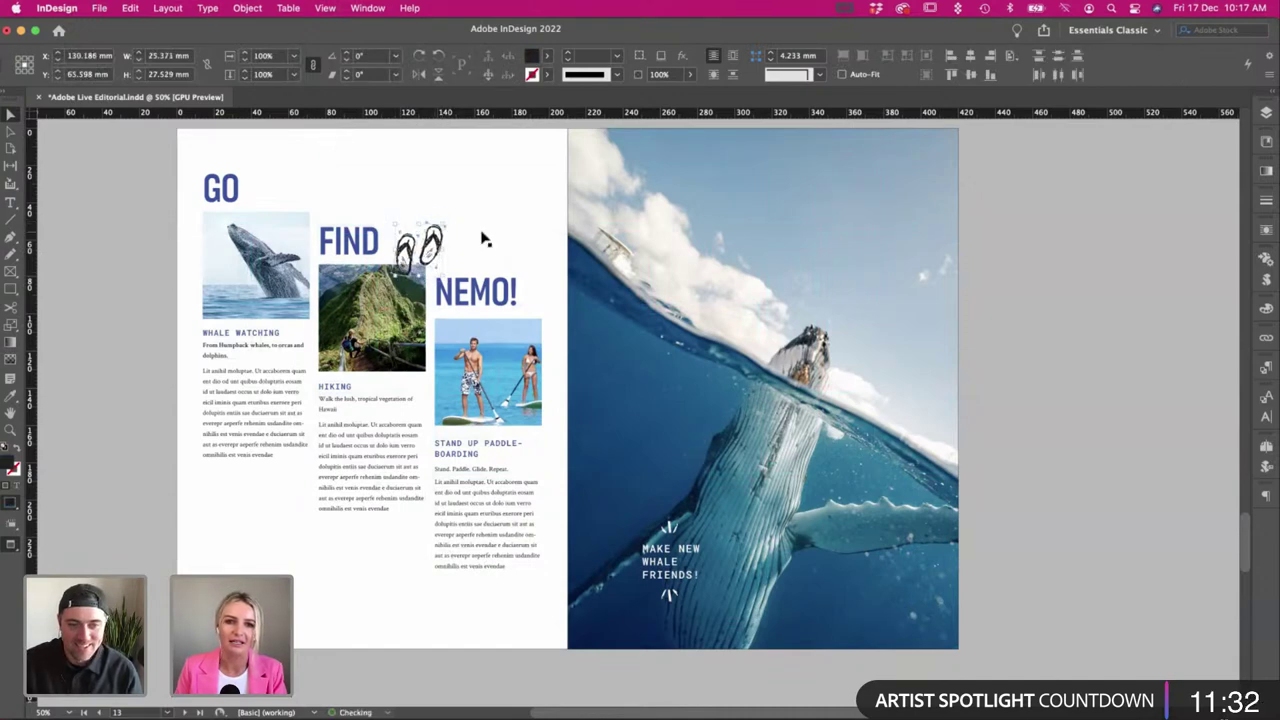
pyautogui.click(486, 240)
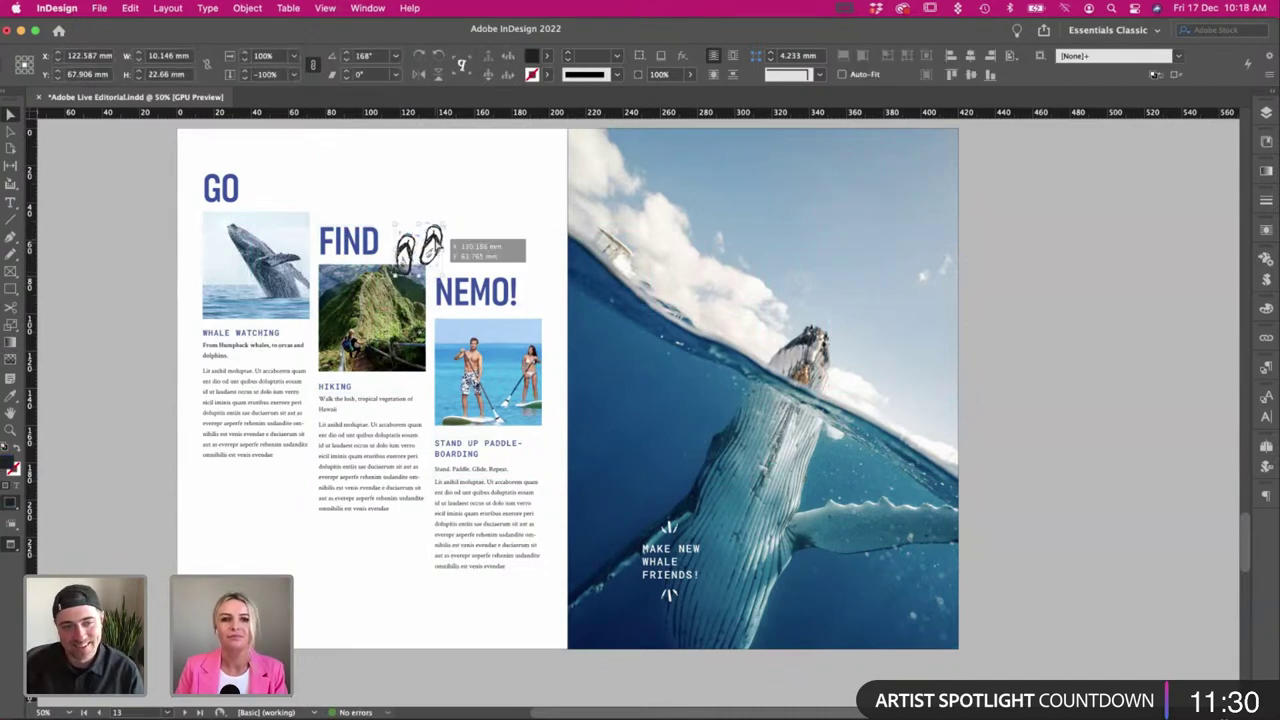
pyautogui.click(439, 252)
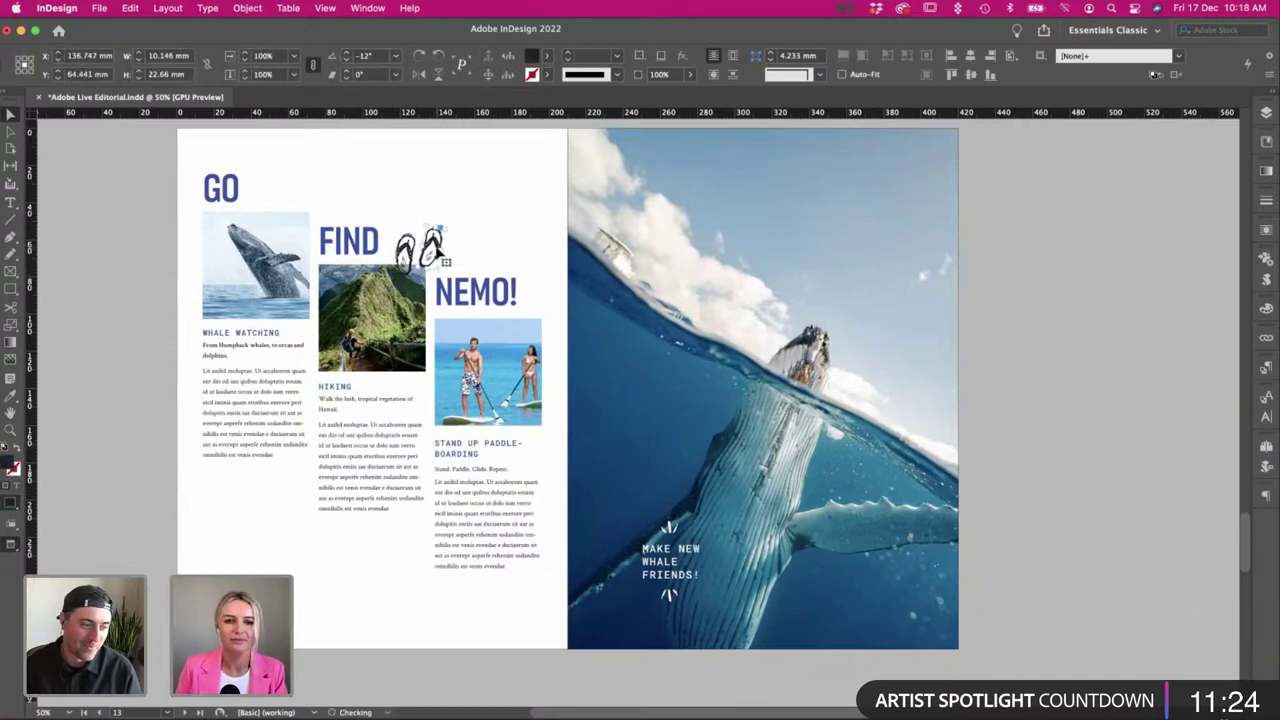
pyautogui.click(410, 195)
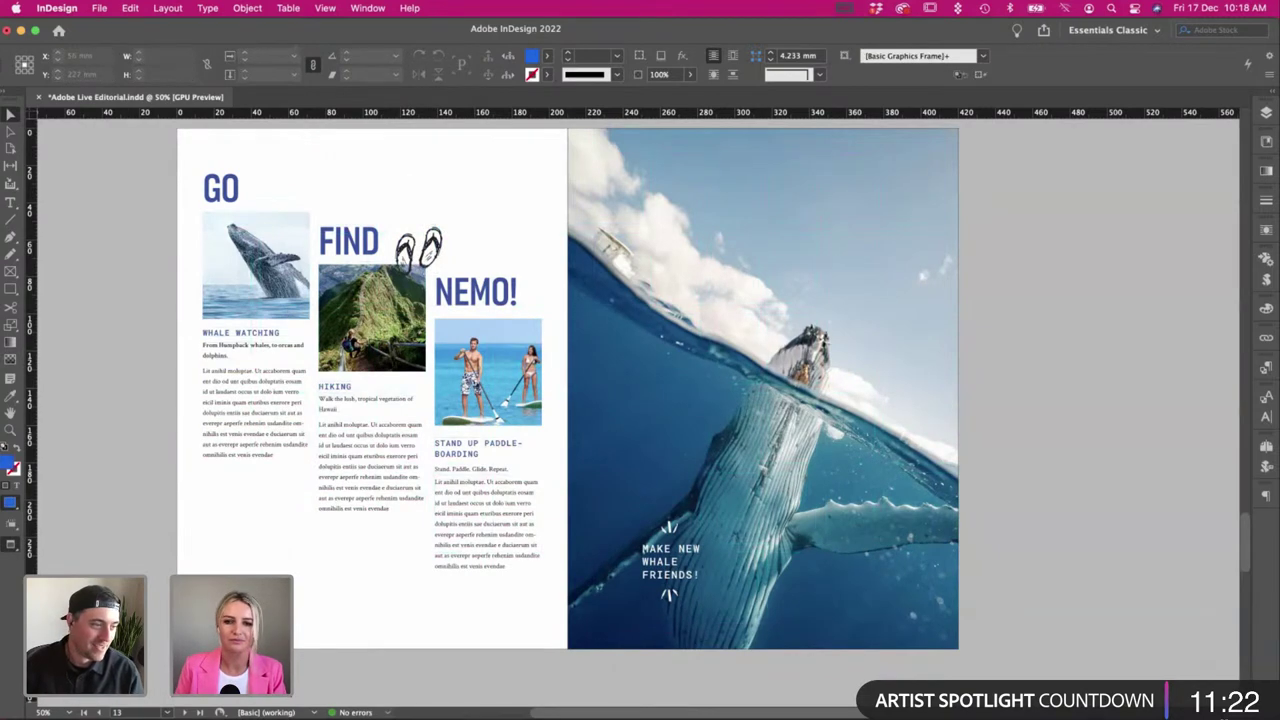
# Save the magazine document with the finished GO FIND NEMO! spread.
pyautogui.scroll(1, 181, 387)
pyautogui.scroll(1, 169, 435)
pyautogui.scroll(-1, 169, 435)
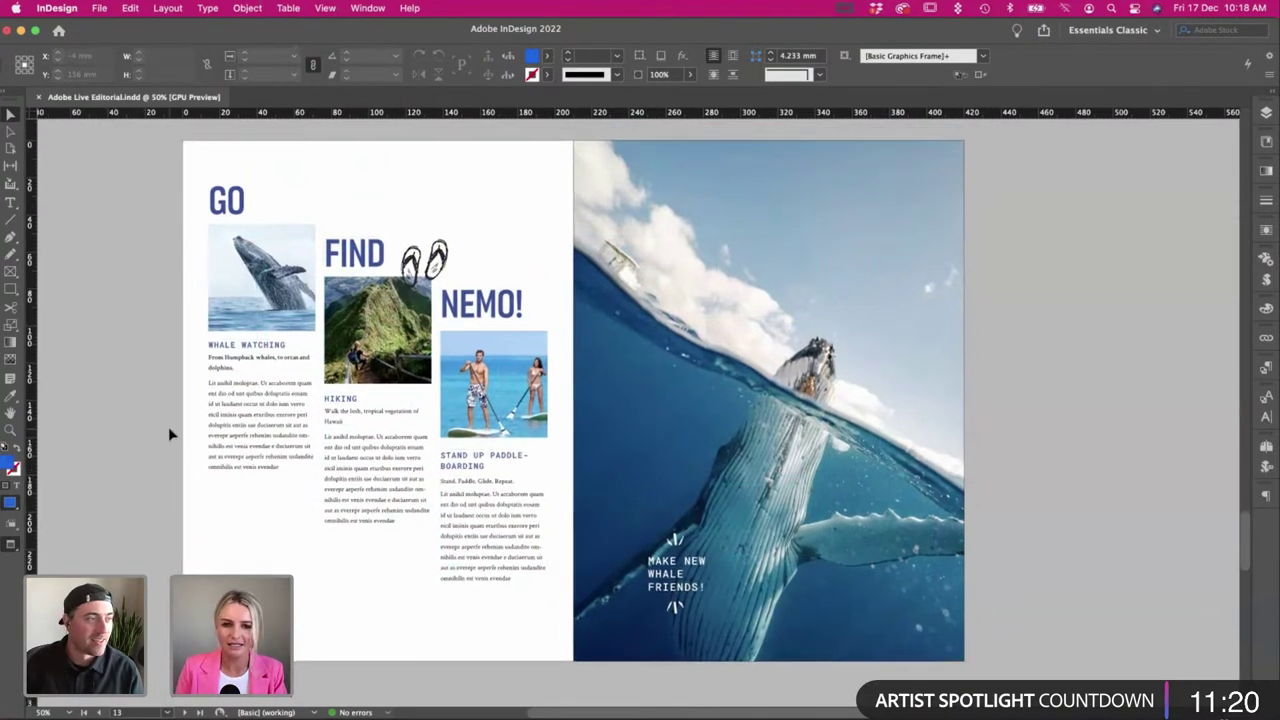
pyautogui.press('super+s')
# Review the magazine spreads from GO FIND NEMO! back to the snorkeling spread, and return to the GO FIND NEMO! spread.
pyautogui.press('super+minus')
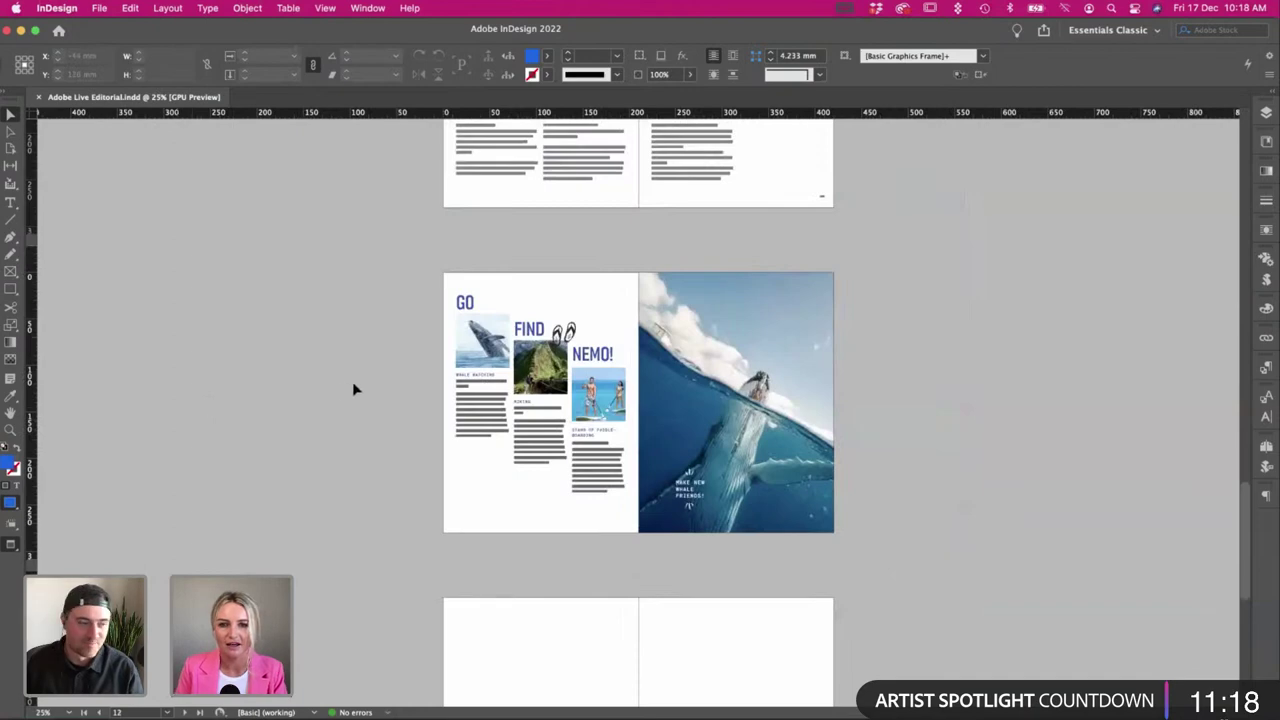
pyautogui.scroll(10, 353, 389)
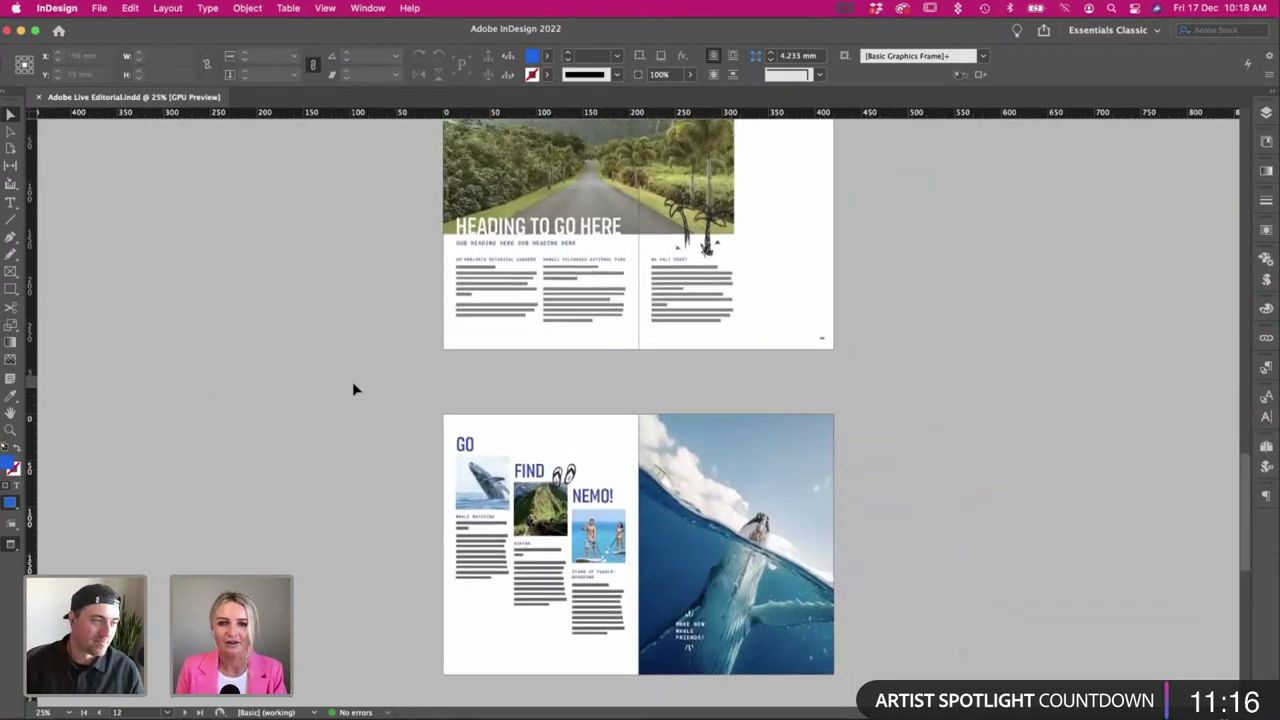
pyautogui.scroll(20, 353, 389)
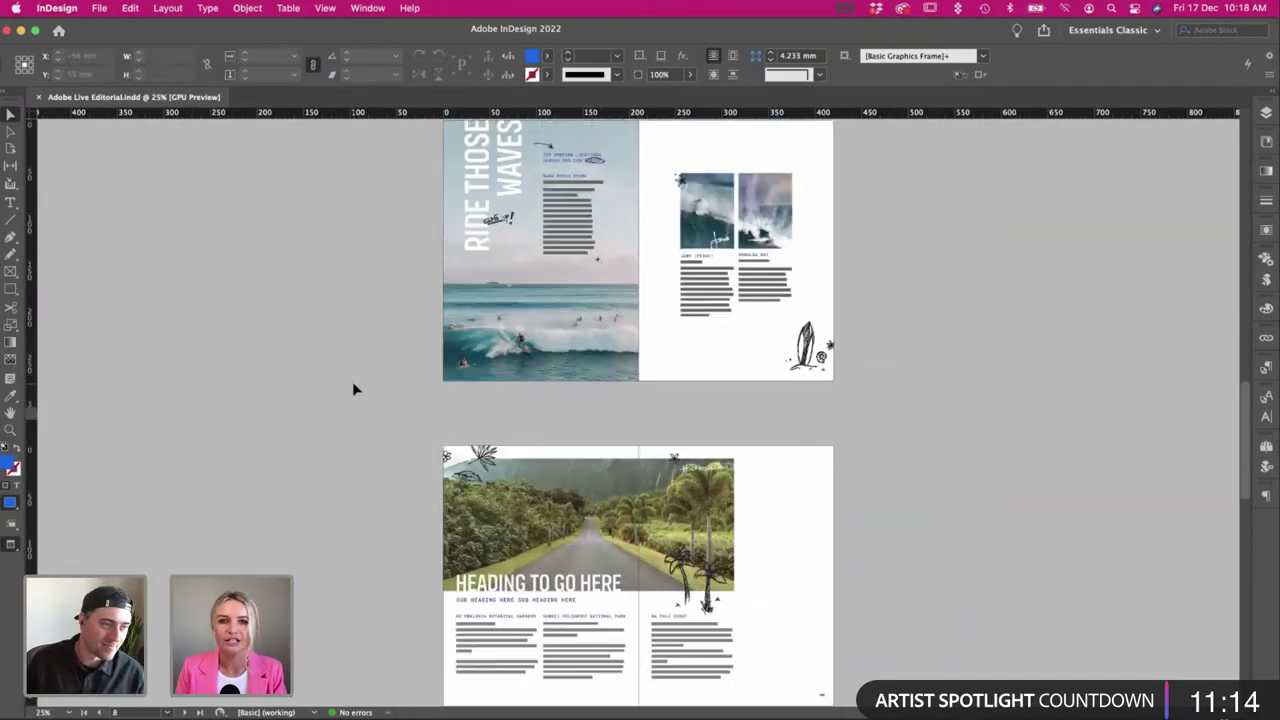
pyautogui.scroll(5, 353, 389)
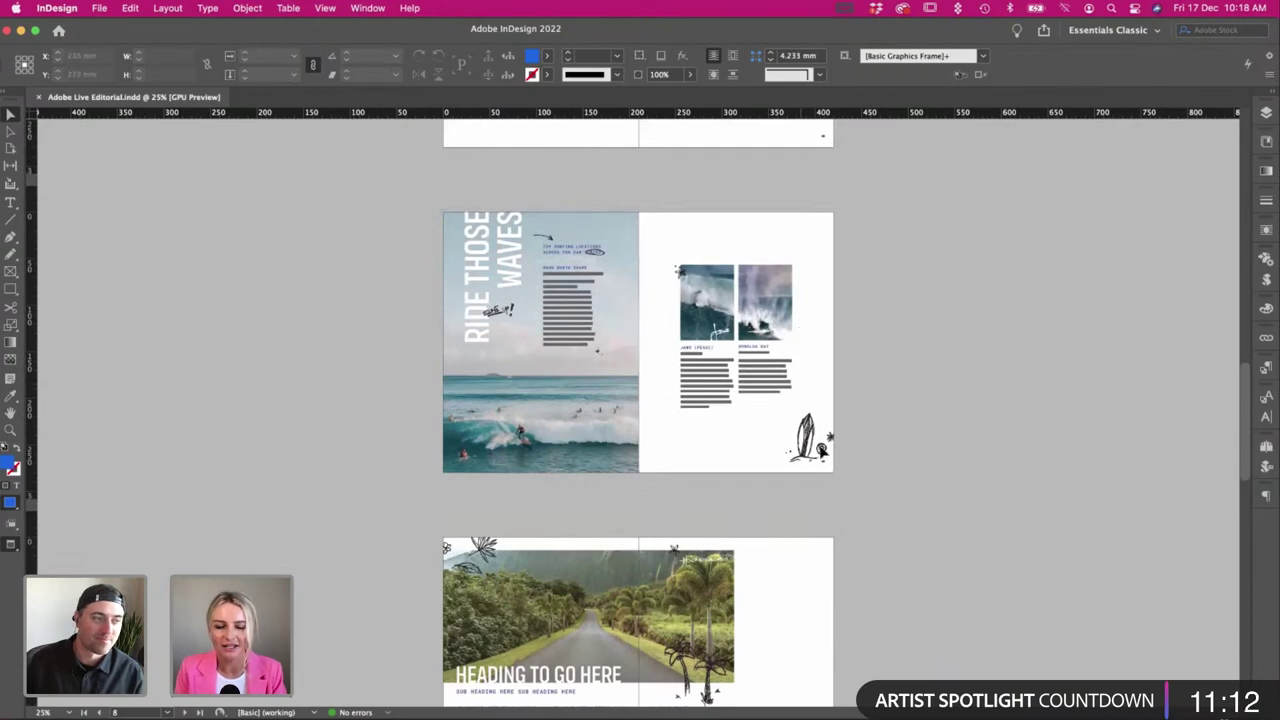
pyautogui.scroll(4, 915, 351)
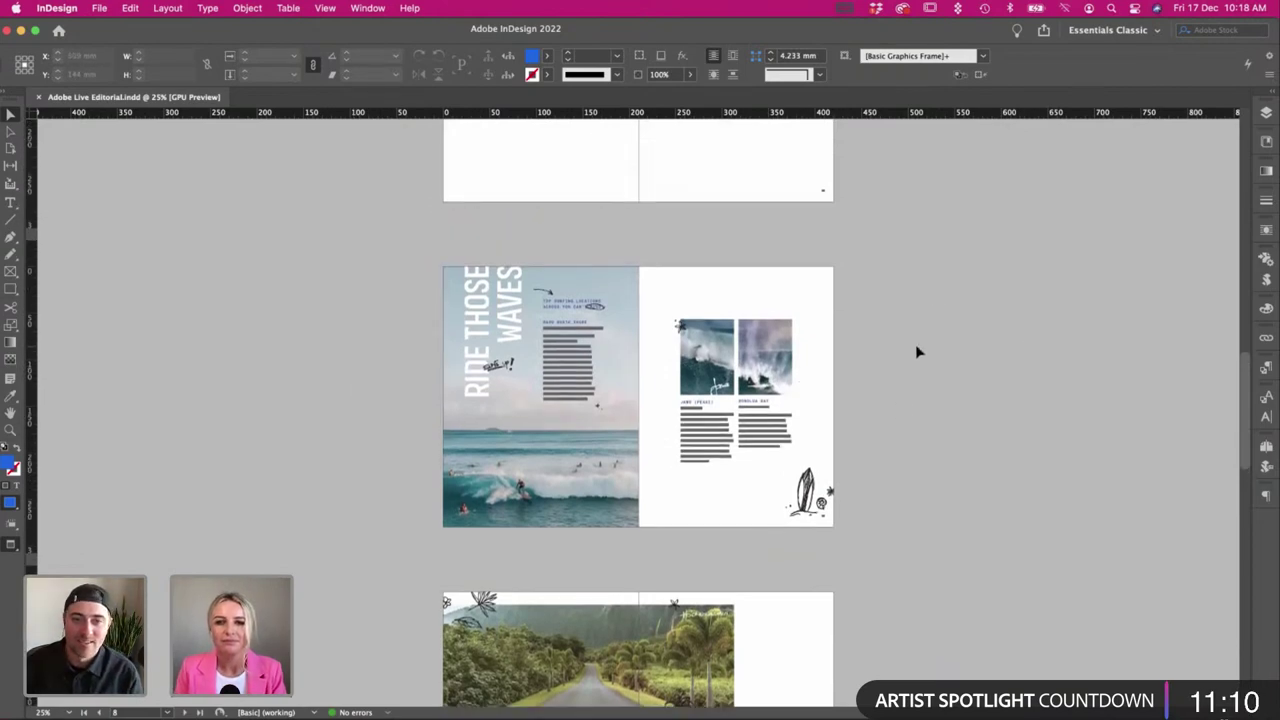
pyautogui.scroll(1, 920, 406)
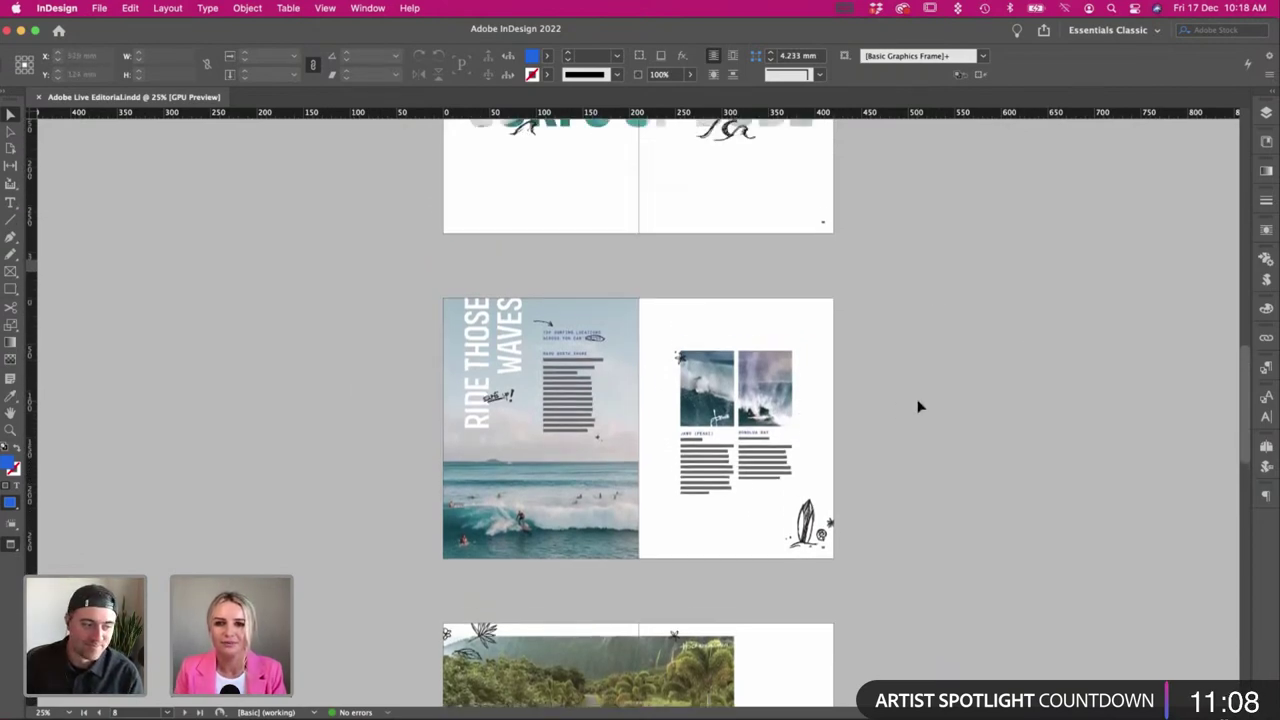
pyautogui.scroll(9, 920, 406)
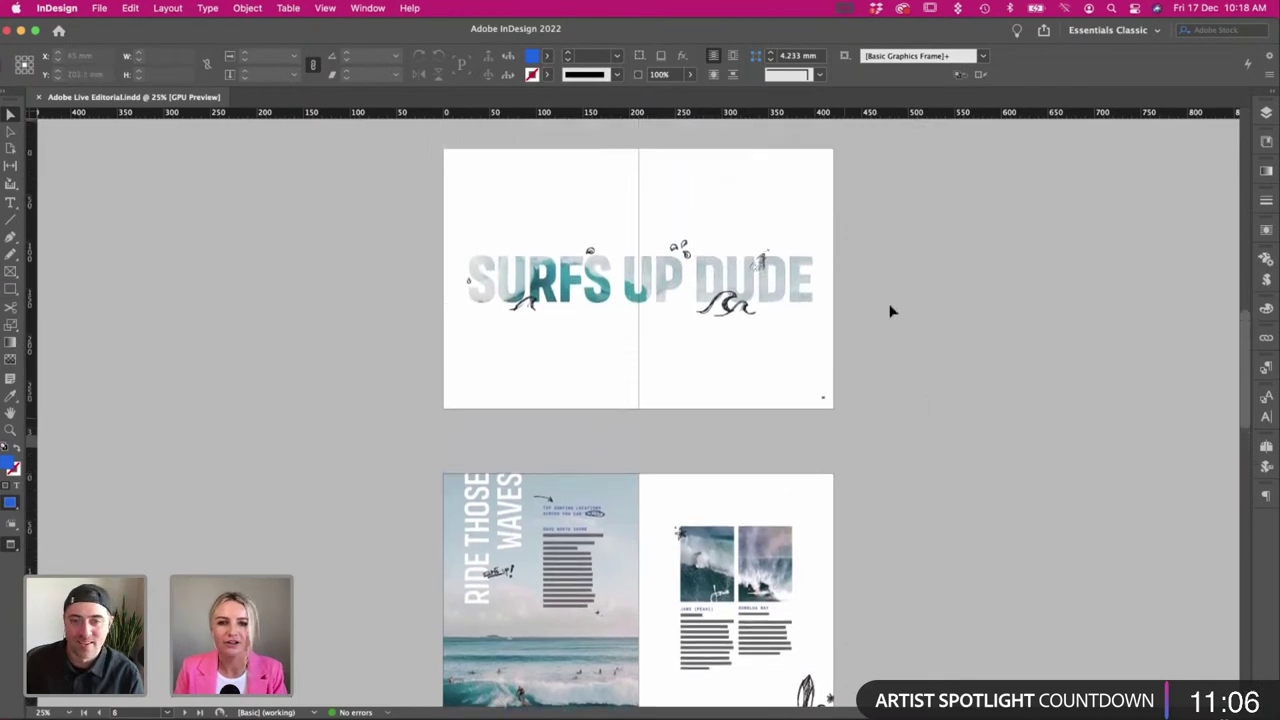
pyautogui.scroll(1, 718, 383)
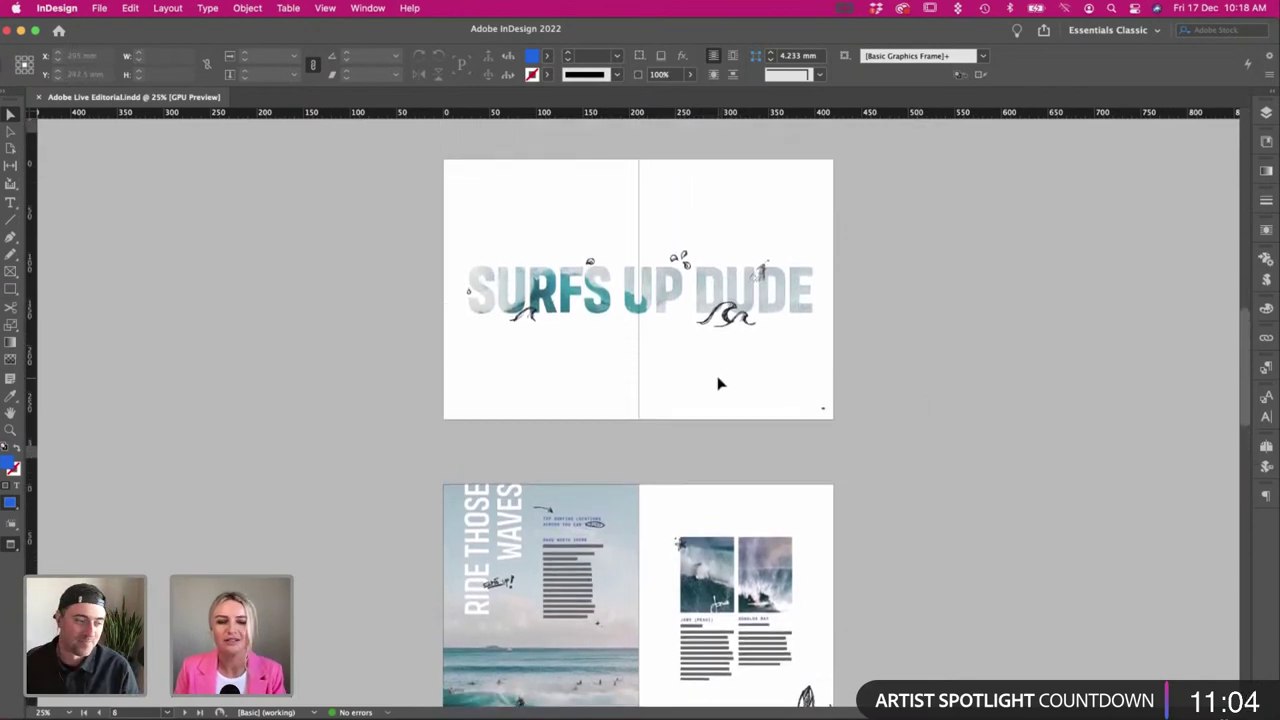
pyautogui.scroll(8, 461, 320)
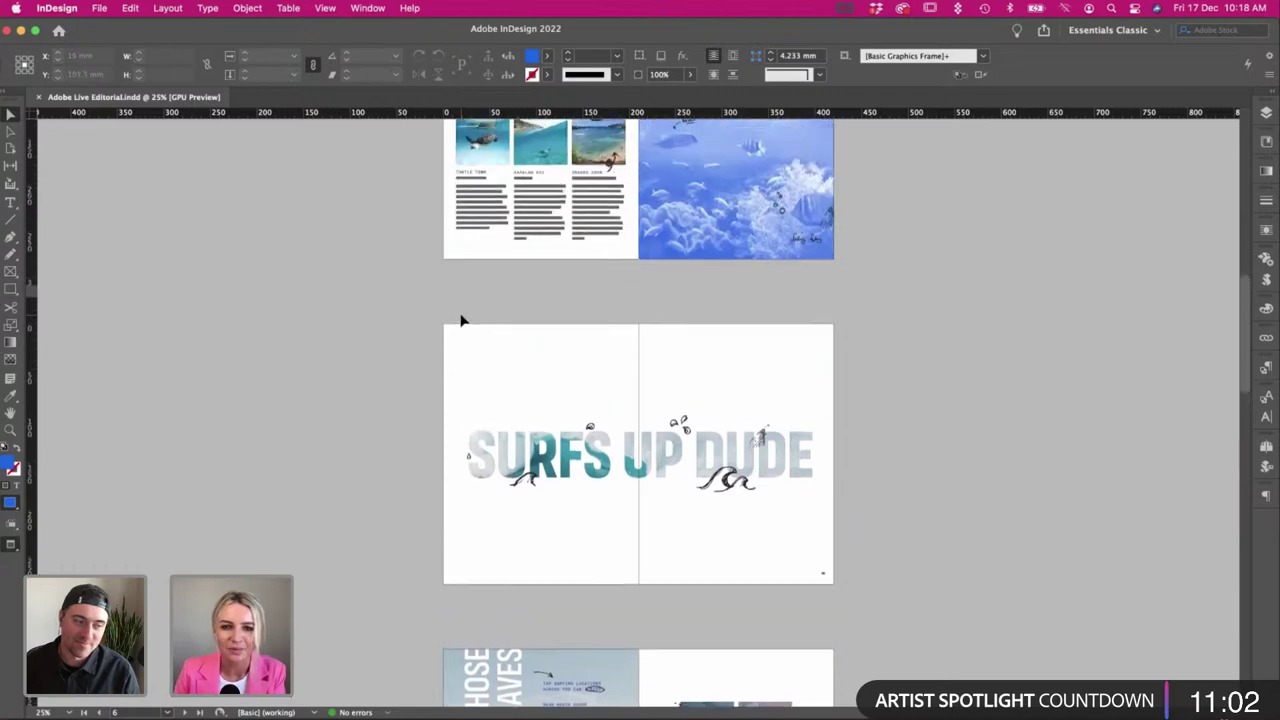
pyautogui.scroll(6, 461, 320)
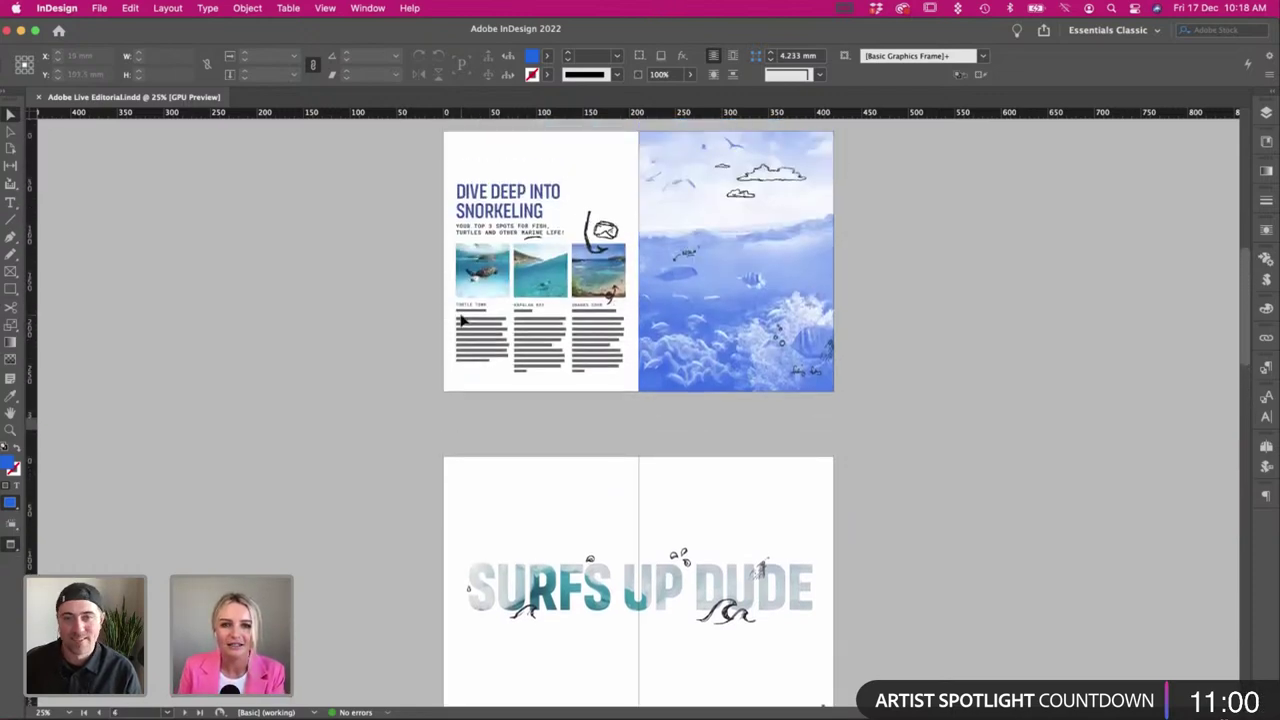
pyautogui.scroll(2, 461, 320)
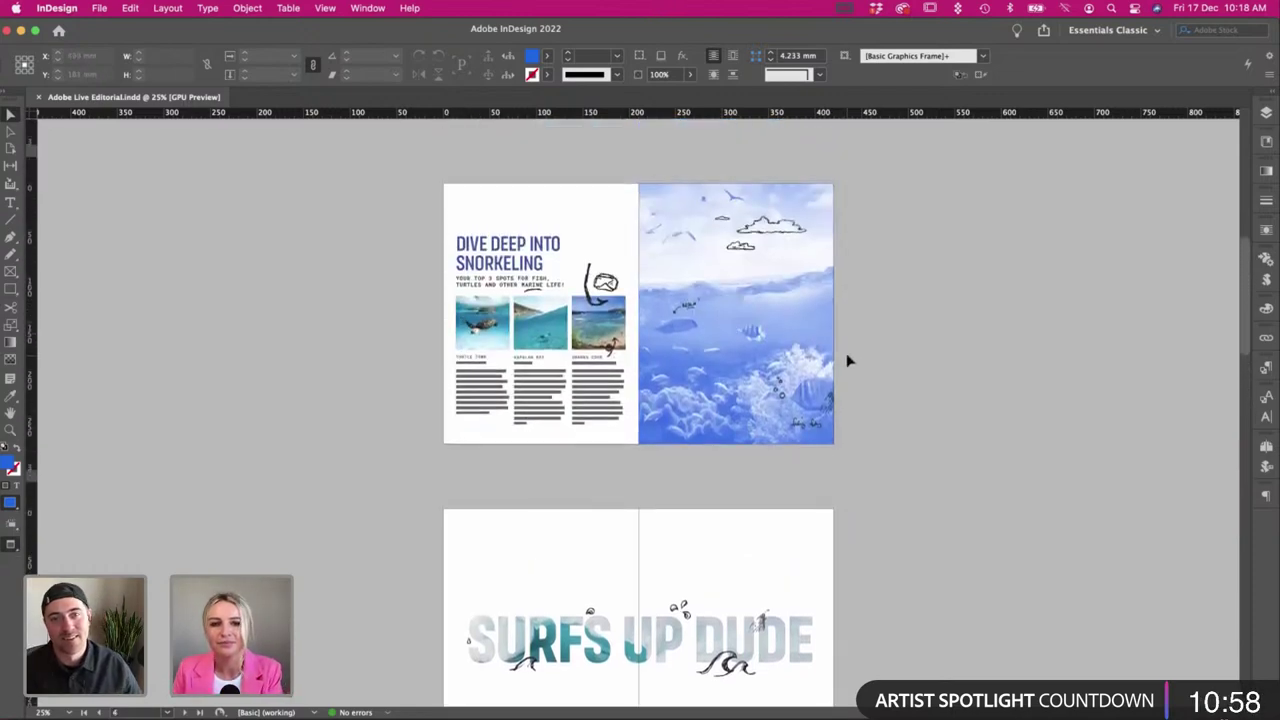
pyautogui.scroll(-18, 847, 361)
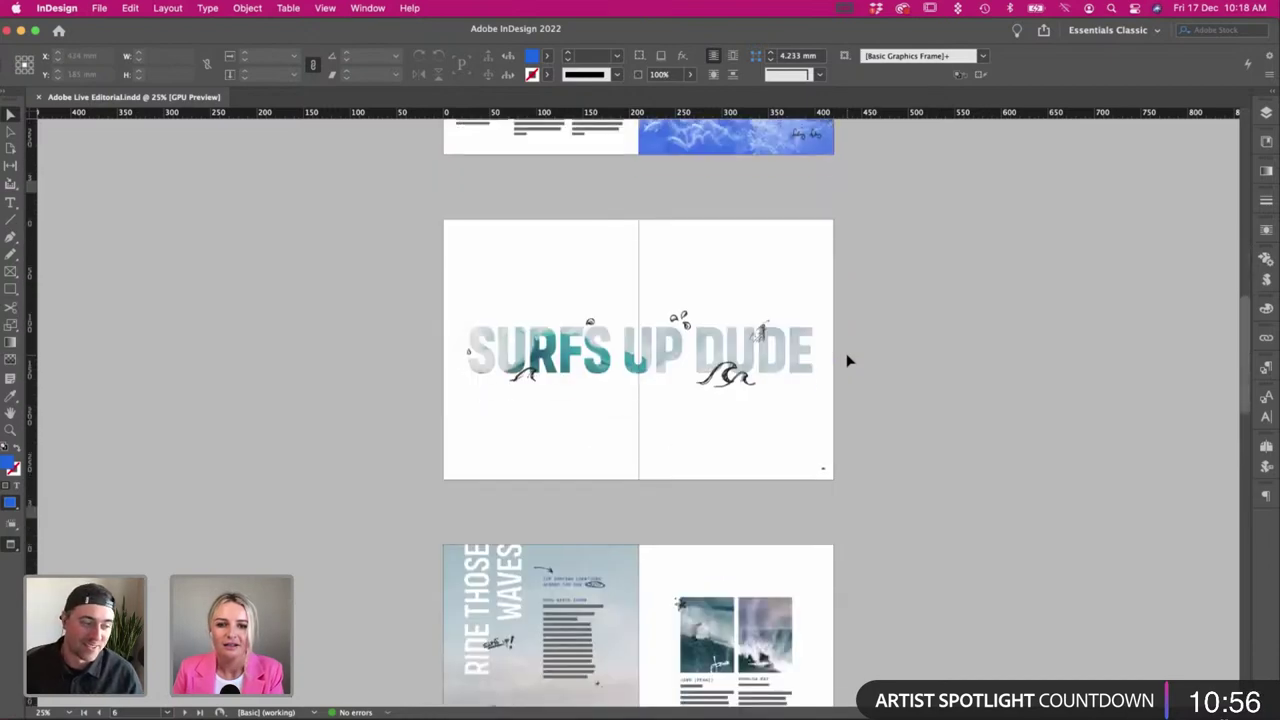
pyautogui.scroll(-20, 847, 361)
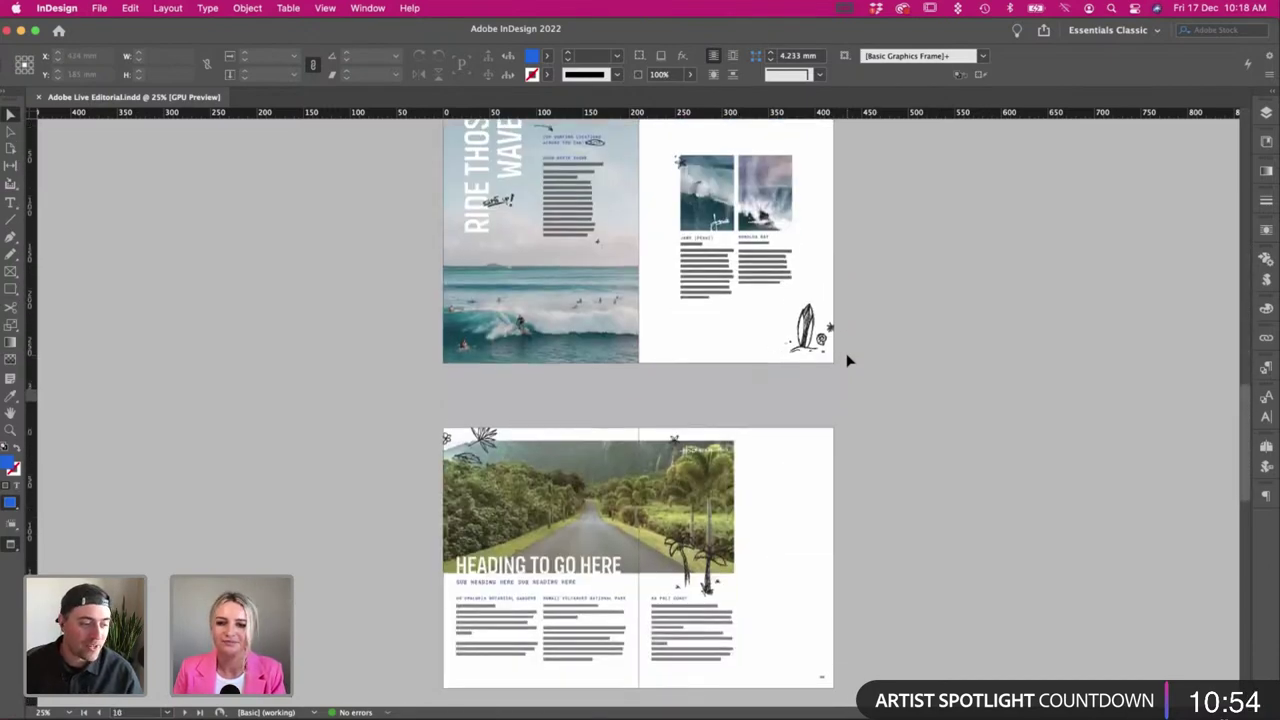
pyautogui.scroll(-5, 847, 361)
pyautogui.press('super+equal')
pyautogui.press('super+equal')
pyautogui.scroll(-9, 847, 361)
pyautogui.hscroll(5, 847, 361)
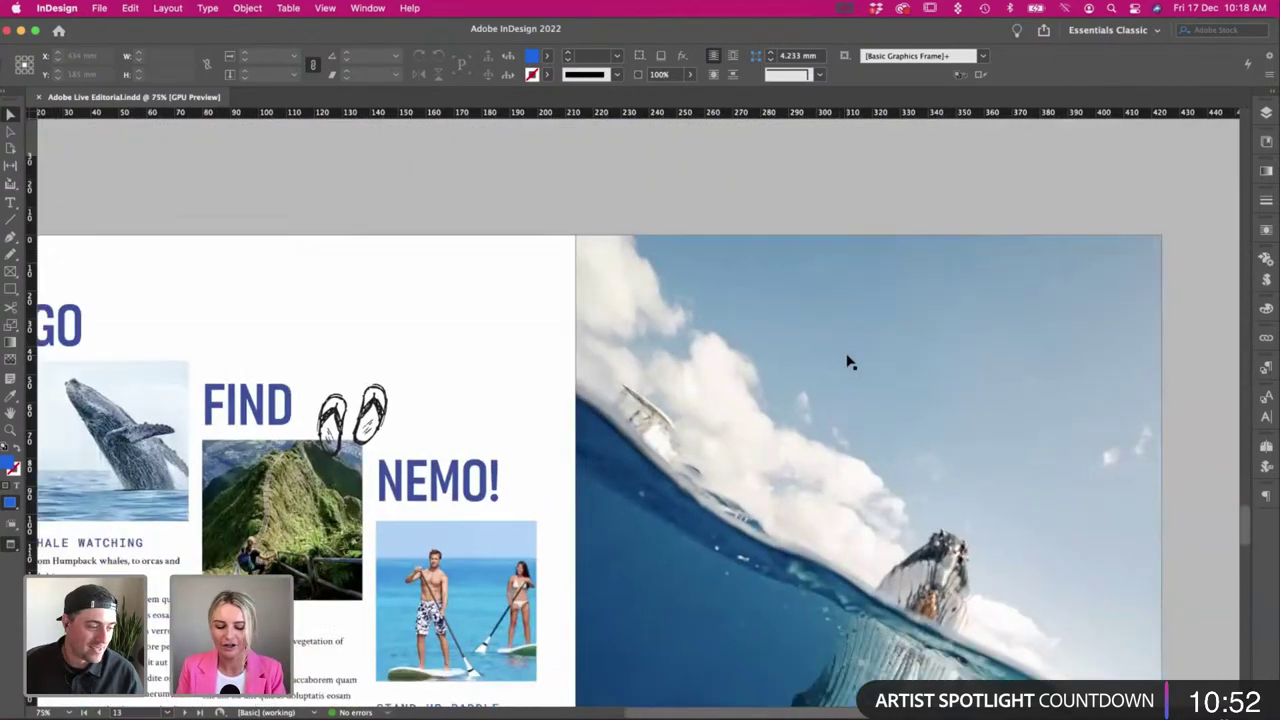
pyautogui.press('super+minus')
pyautogui.scroll(-8, 847, 361)
pyautogui.scroll(3, 847, 361)
pyautogui.hscroll(-3, 847, 361)
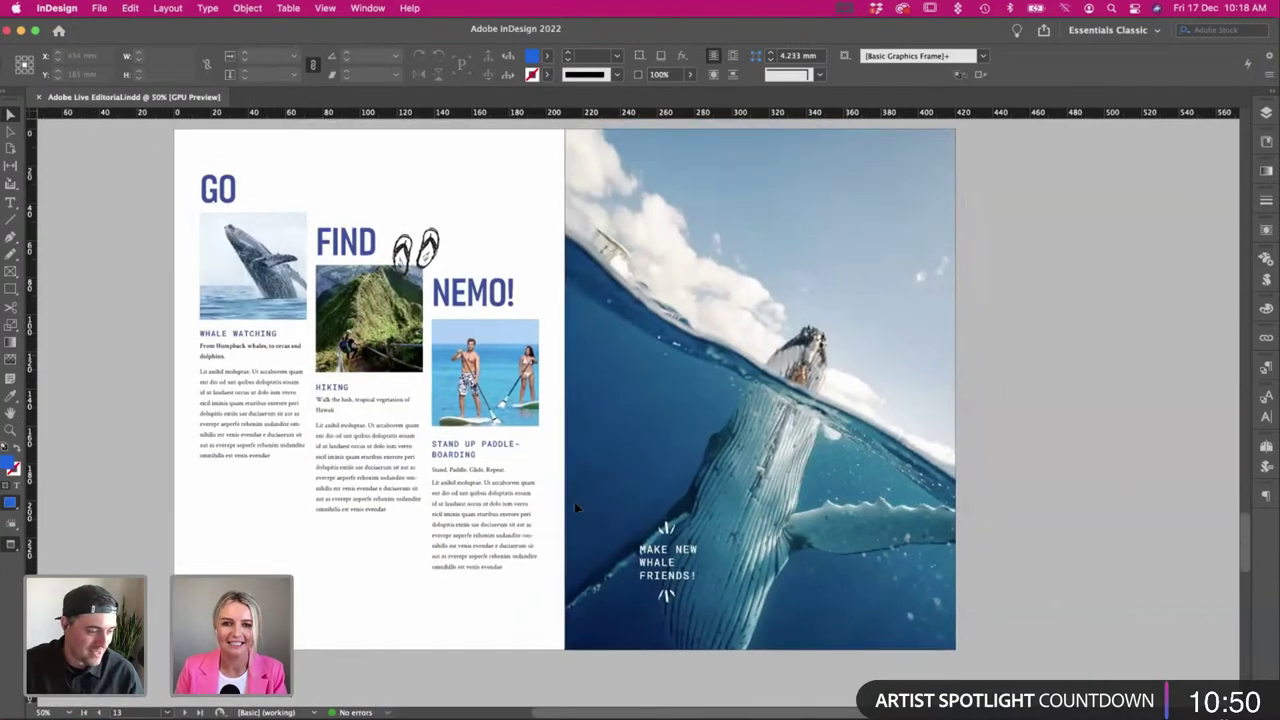
pyautogui.press('super+Tab')
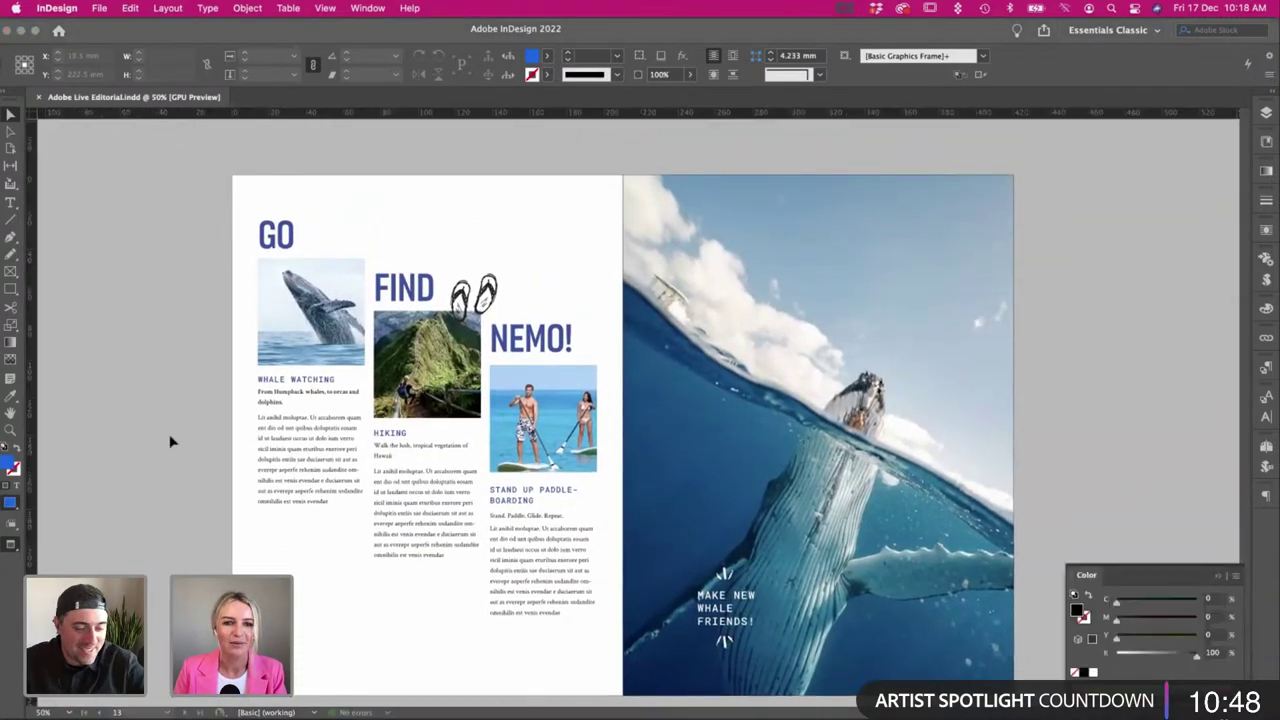
pyautogui.hscroll(-3, 823, 592)
pyautogui.hscroll(3, 823, 592)
pyautogui.click(741, 538)
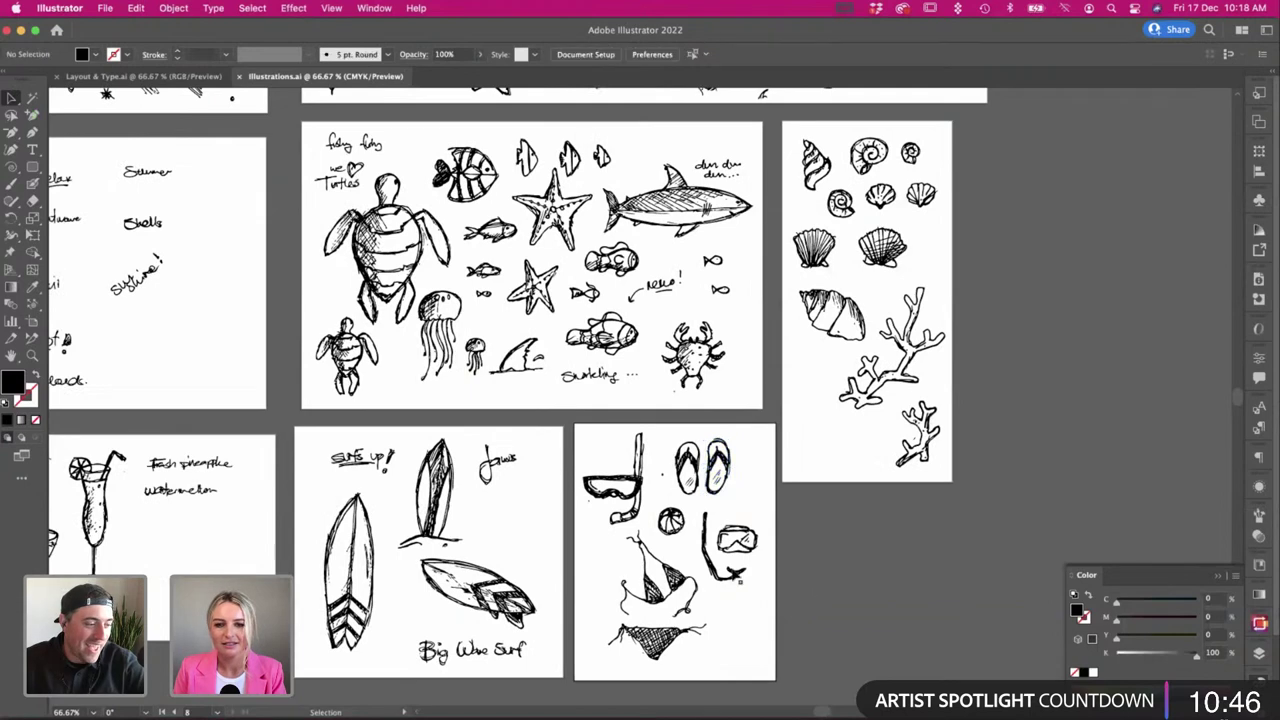
pyautogui.click(739, 541)
pyautogui.press('super+Tab')
pyautogui.press('super+c')
pyautogui.press('super+Tab')
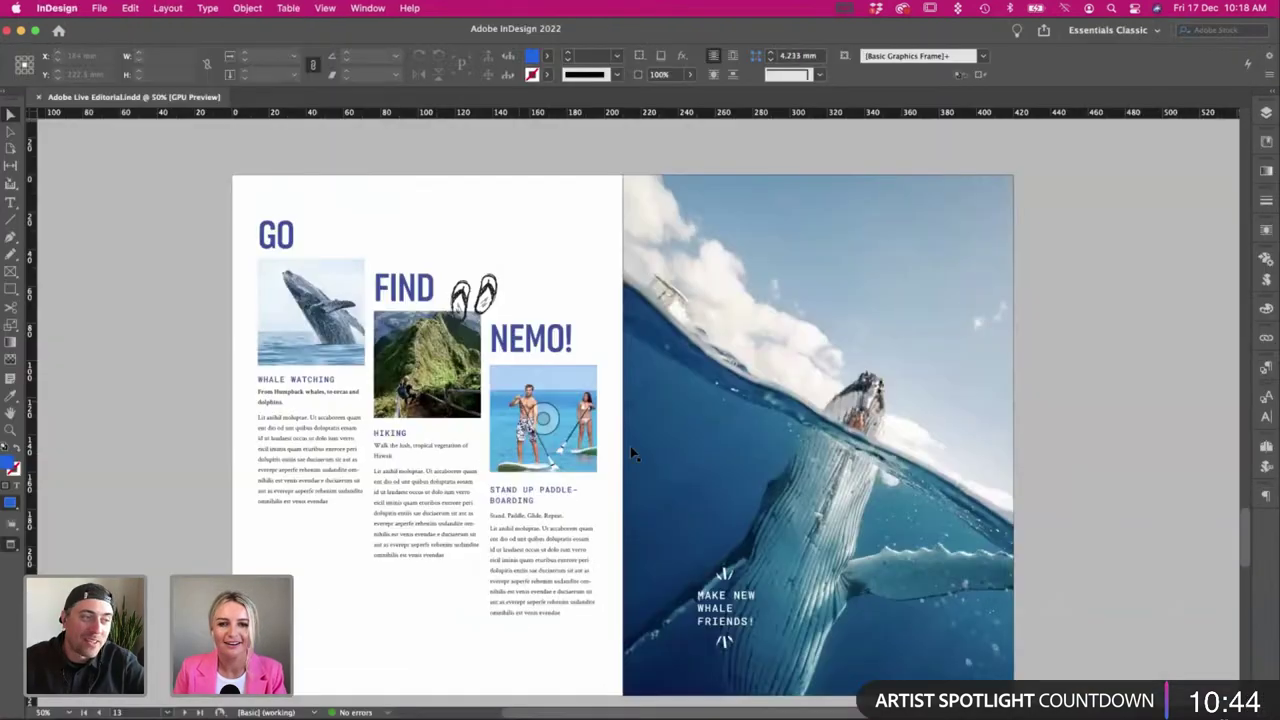
pyautogui.press('super+v')
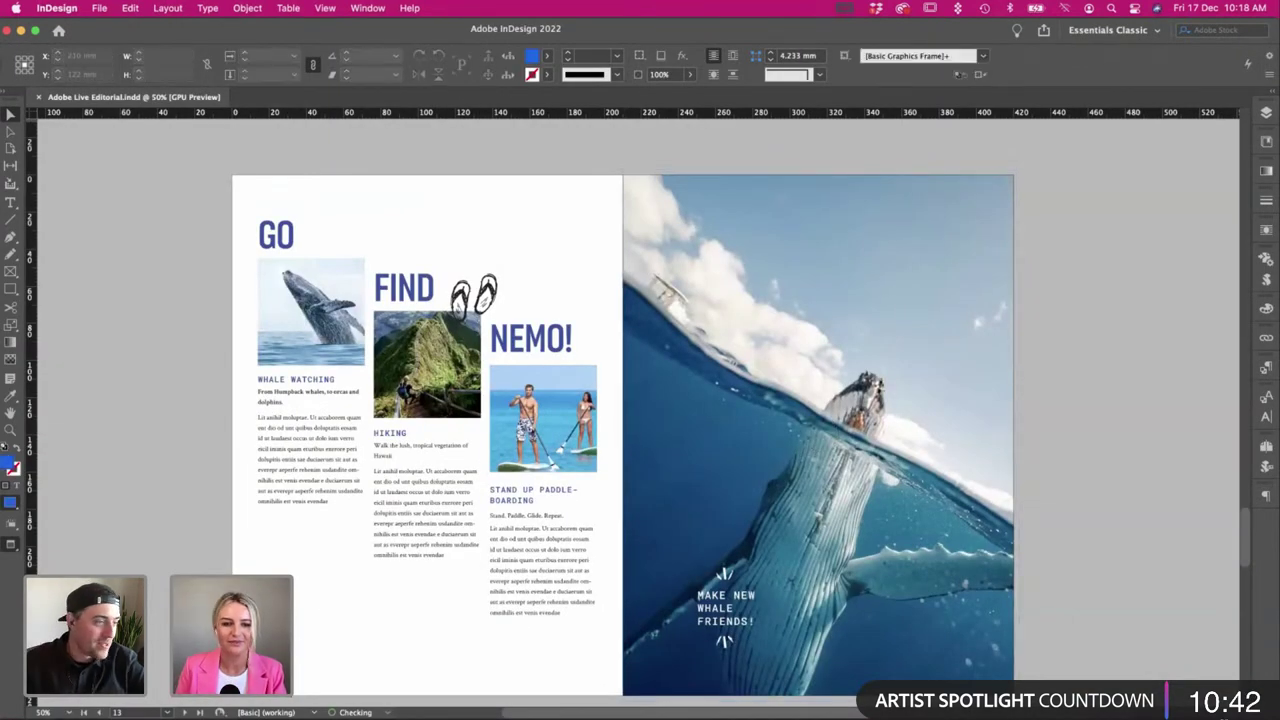
# Switch to Illustrator and look over the artboards of hand-drawn beach items, lettering, marks, plants and sea creatures in Illustrations.ai.
pyautogui.press('super+Tab')
pyautogui.scroll(-3, 843, 561)
pyautogui.click(805, 549)
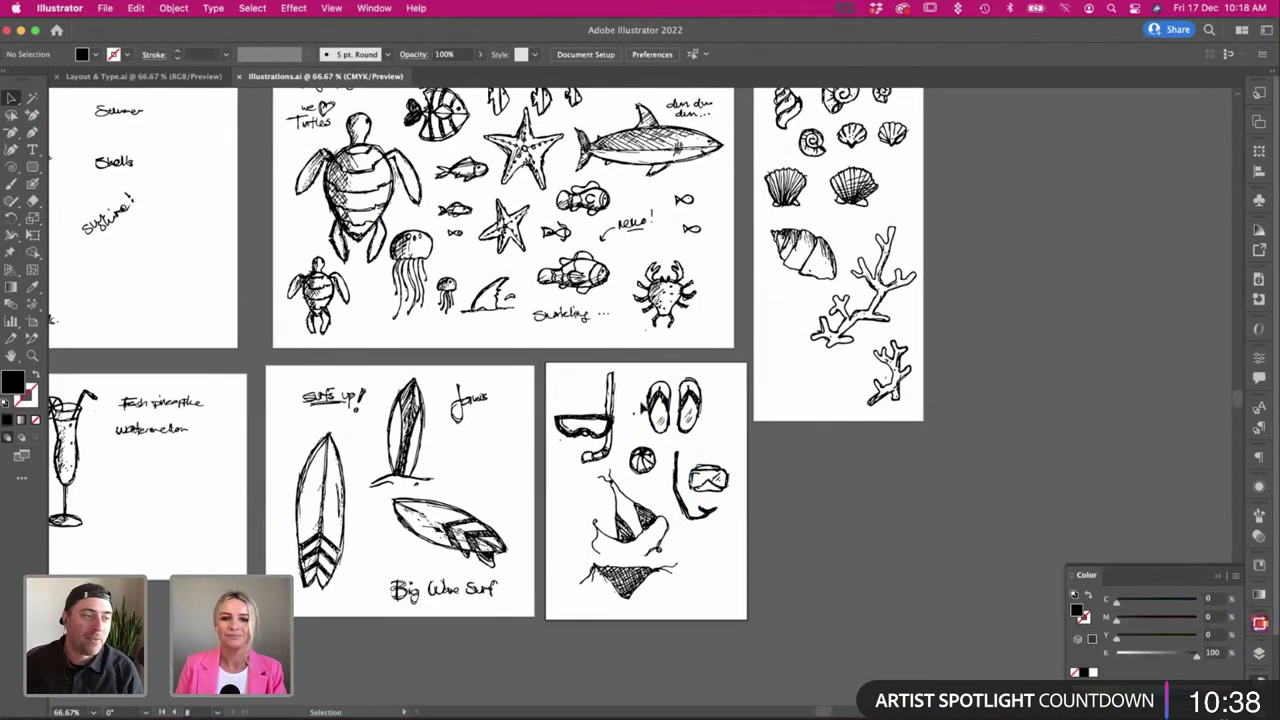
pyautogui.hscroll(-10, 640, 400)
pyautogui.scroll(1, 640, 400)
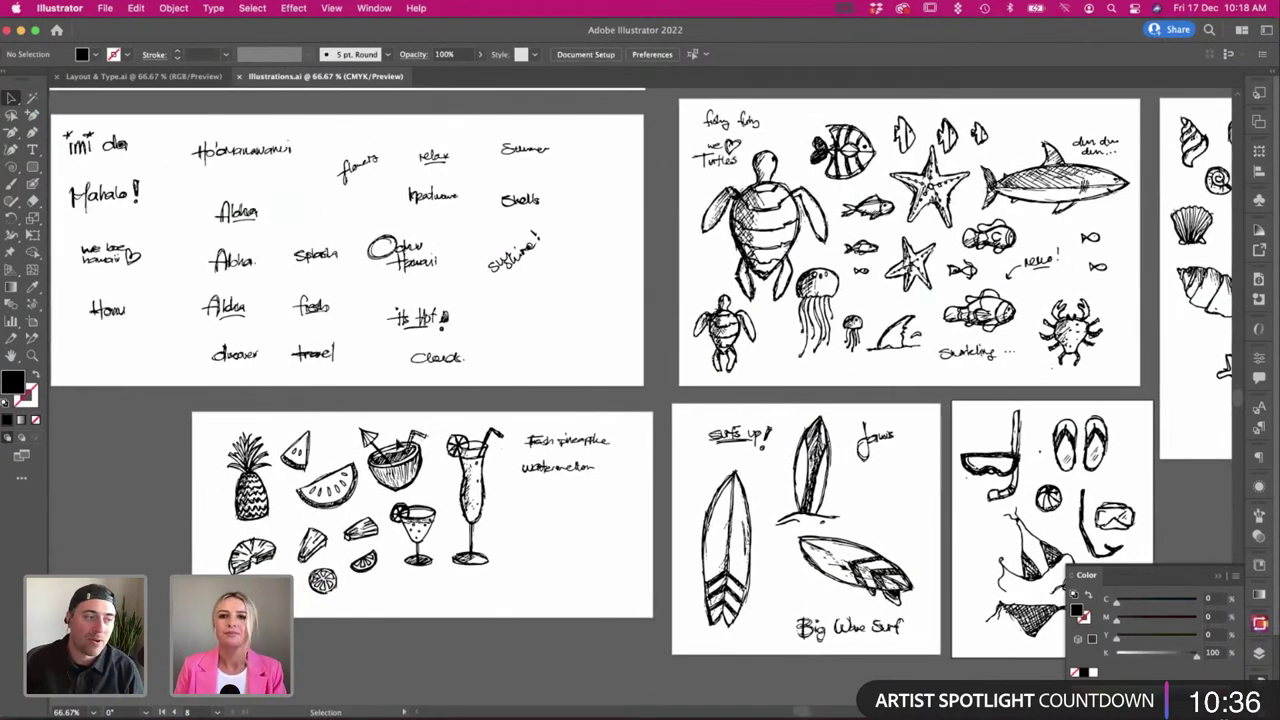
pyautogui.scroll(10, 397, 444)
pyautogui.hscroll(-2, 397, 444)
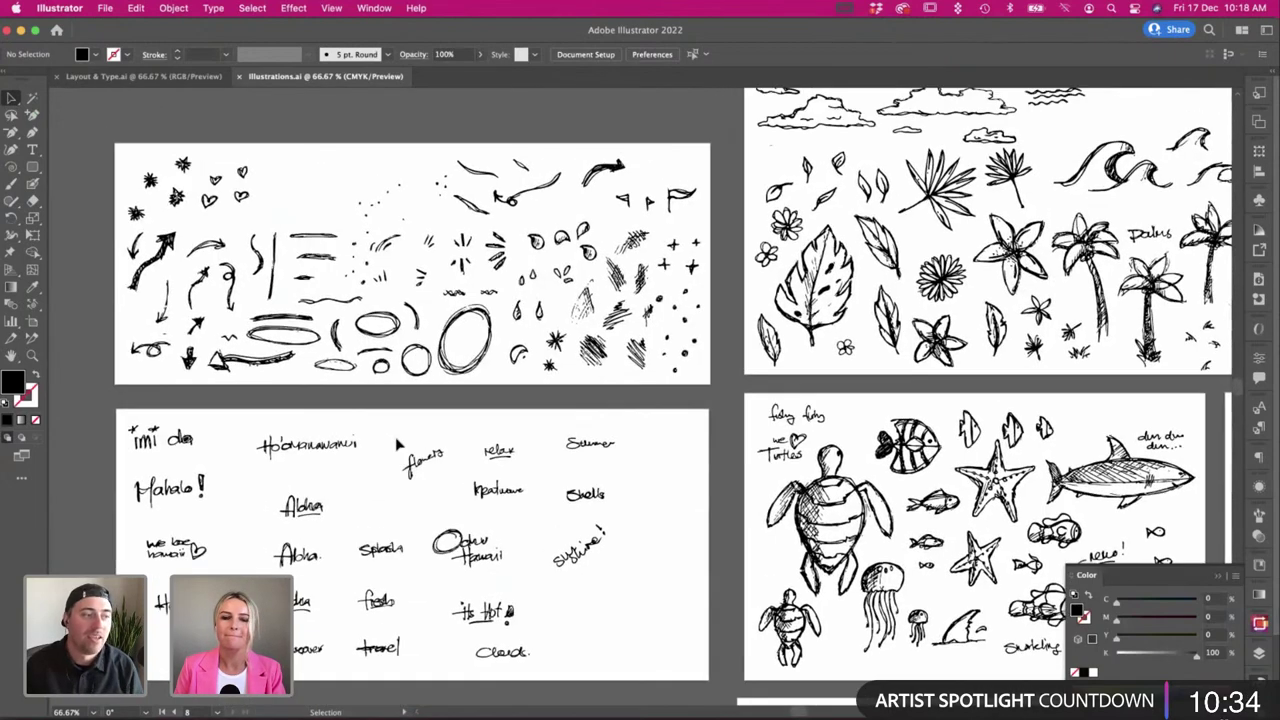
pyautogui.scroll(2, 397, 444)
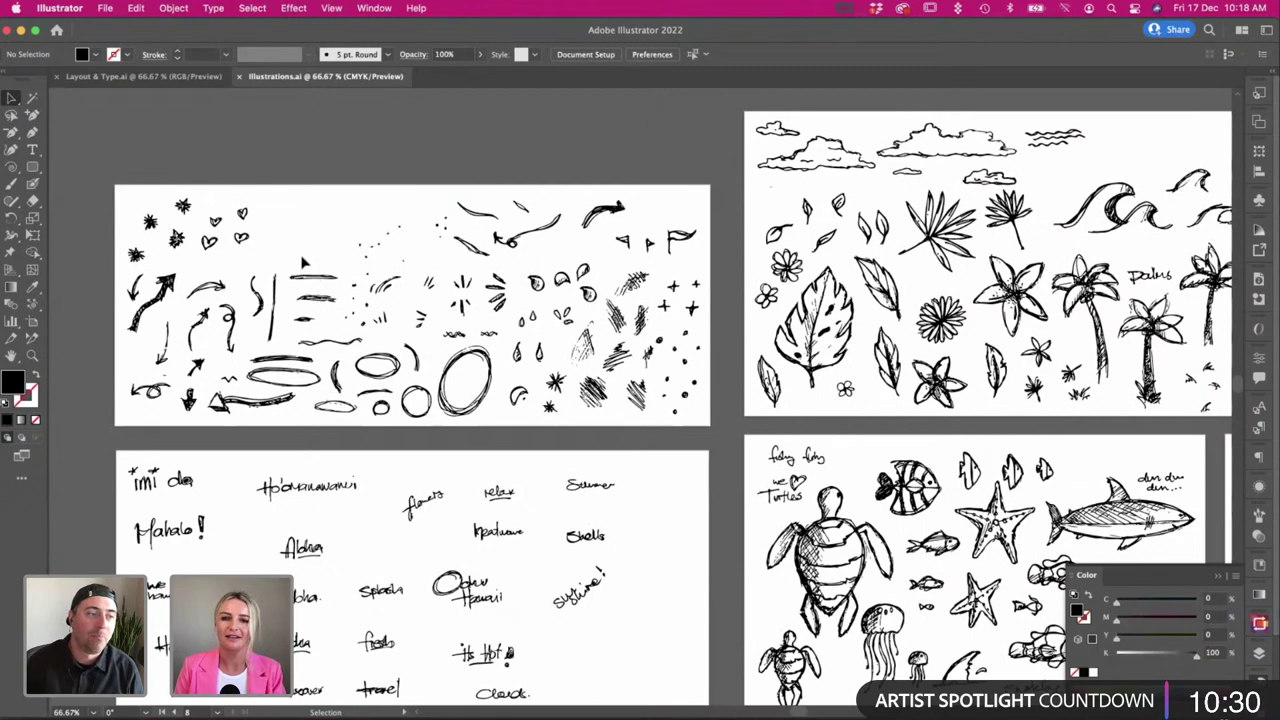
pyautogui.hscroll(8, 308, 255)
pyautogui.scroll(3, 311, 247)
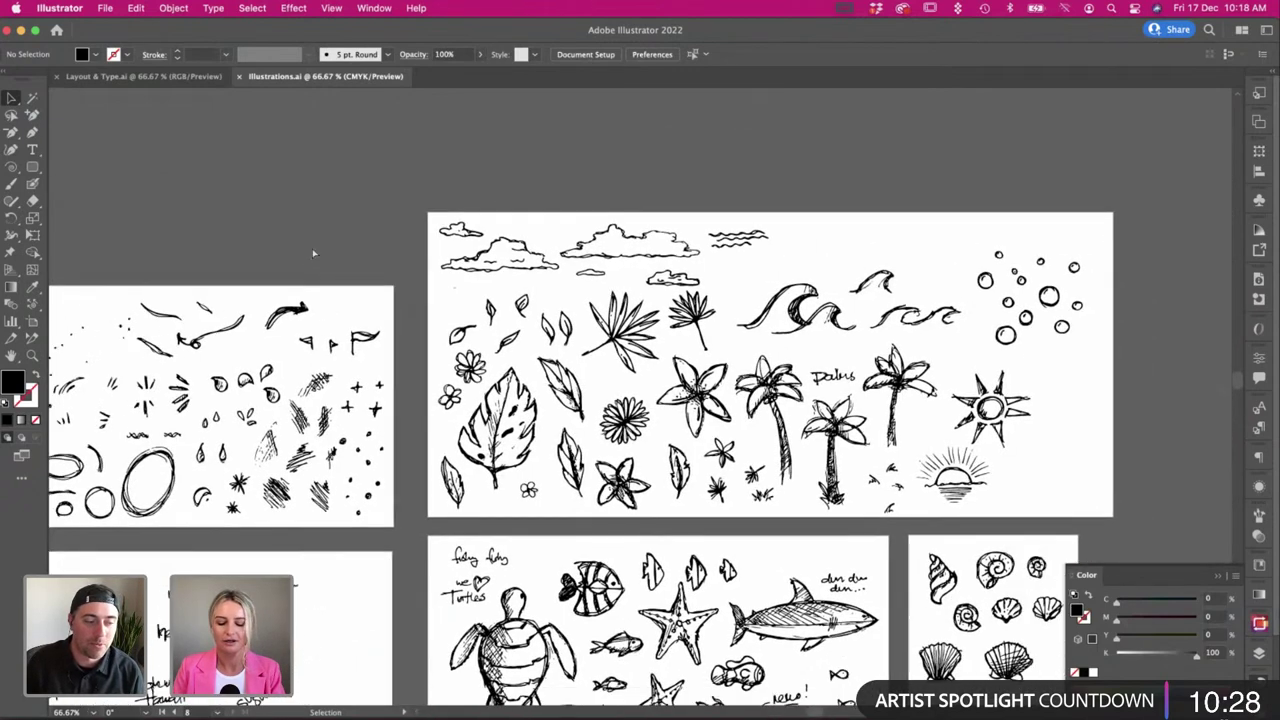
# Examine the artboard with the clouds, leaves, flowers, waves, palm trees and suns up close.
pyautogui.press('super+equal')
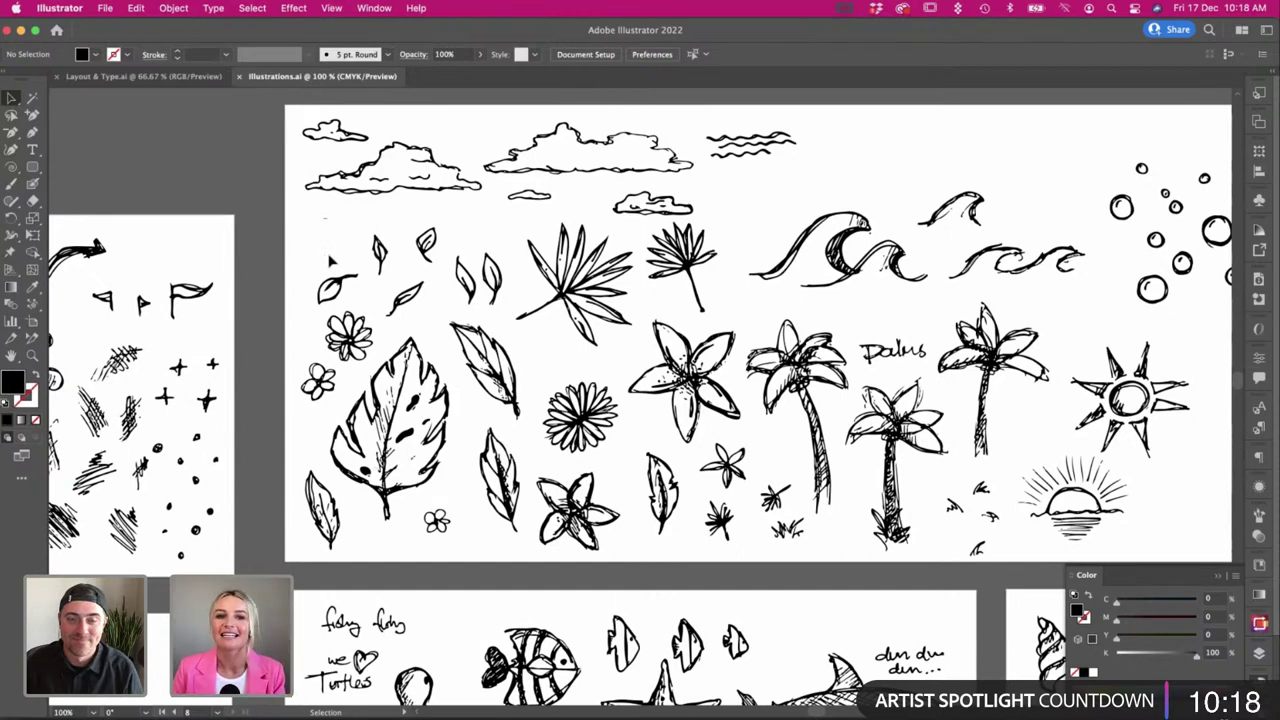
pyautogui.click(354, 346)
pyautogui.click(300, 259)
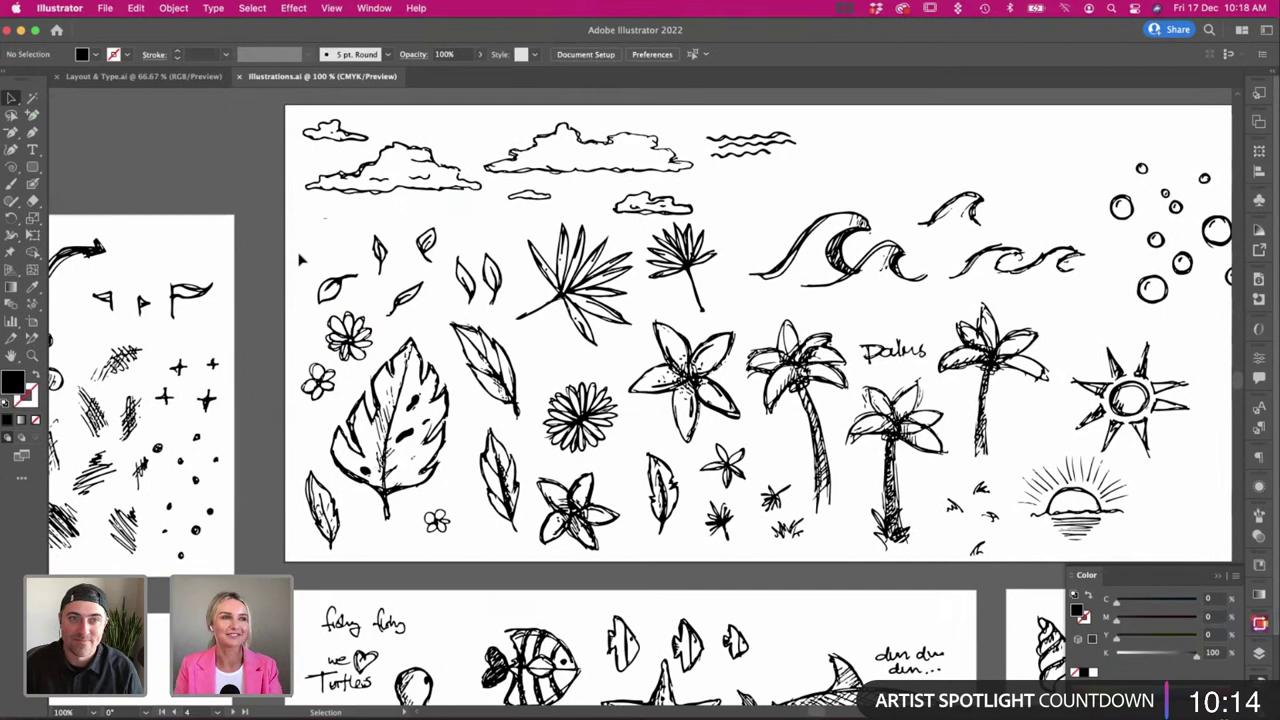
pyautogui.hscroll(3, 820, 358)
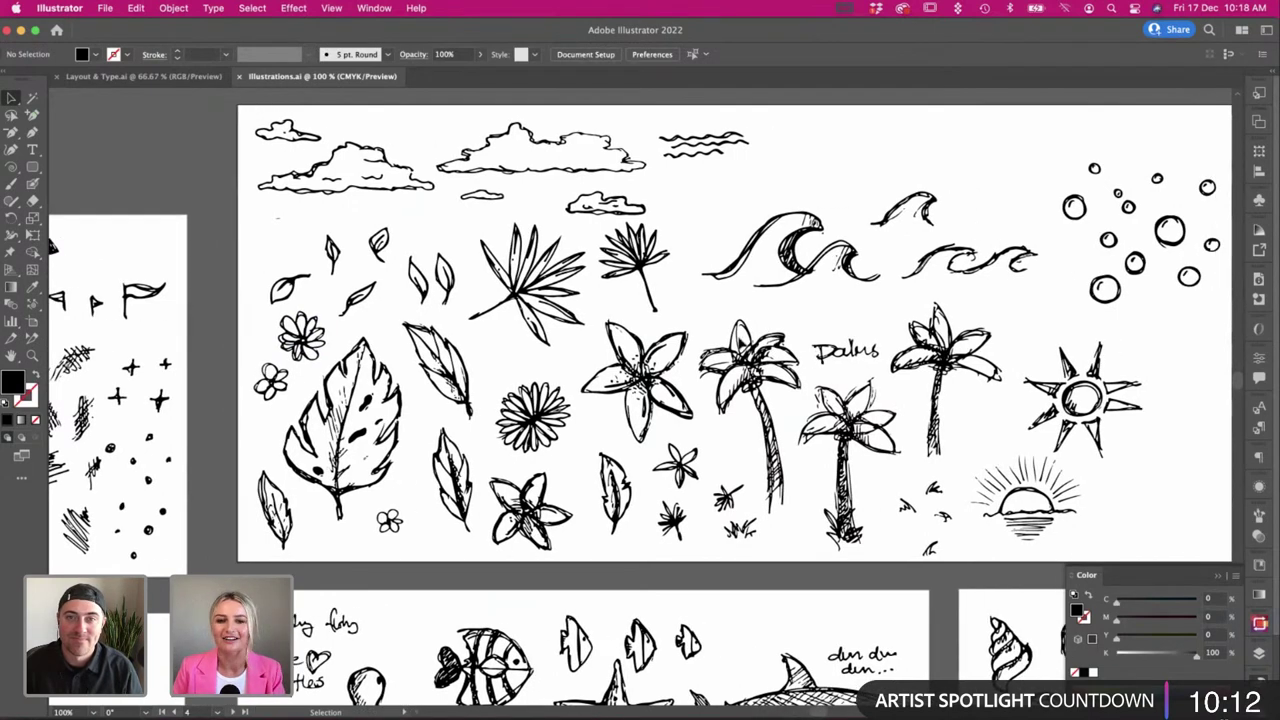
pyautogui.click(848, 352)
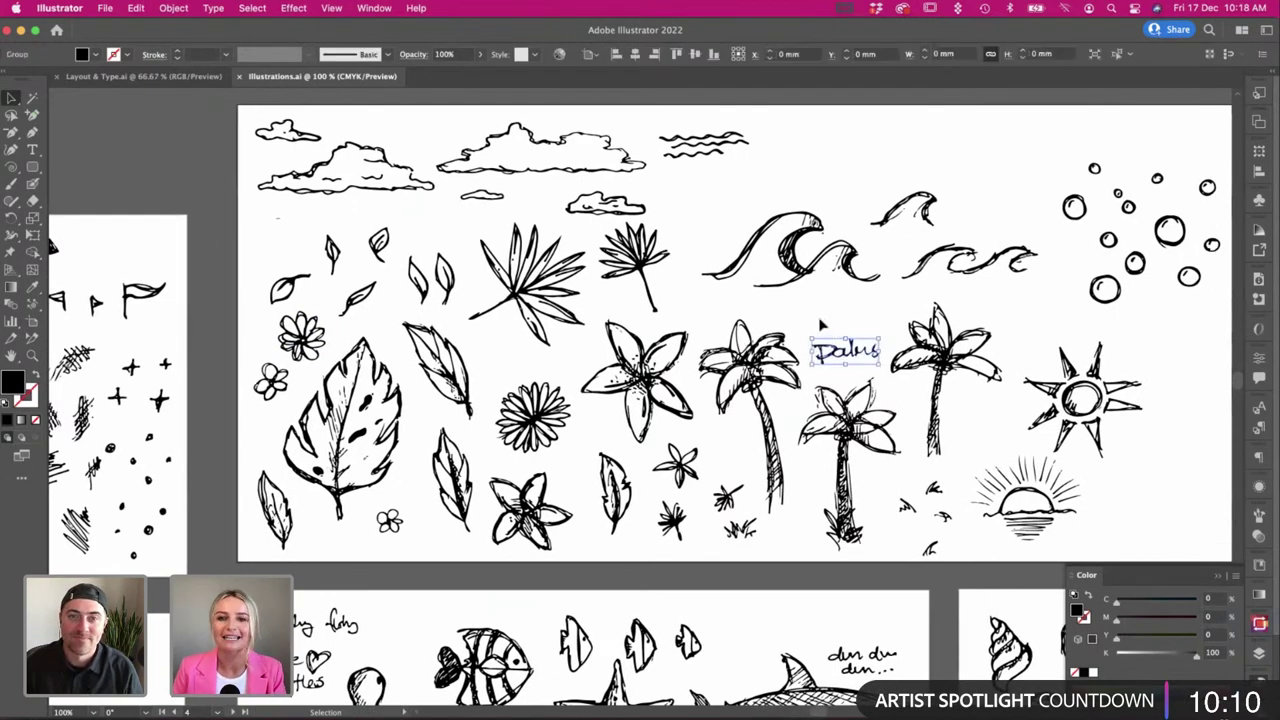
pyautogui.click(820, 323)
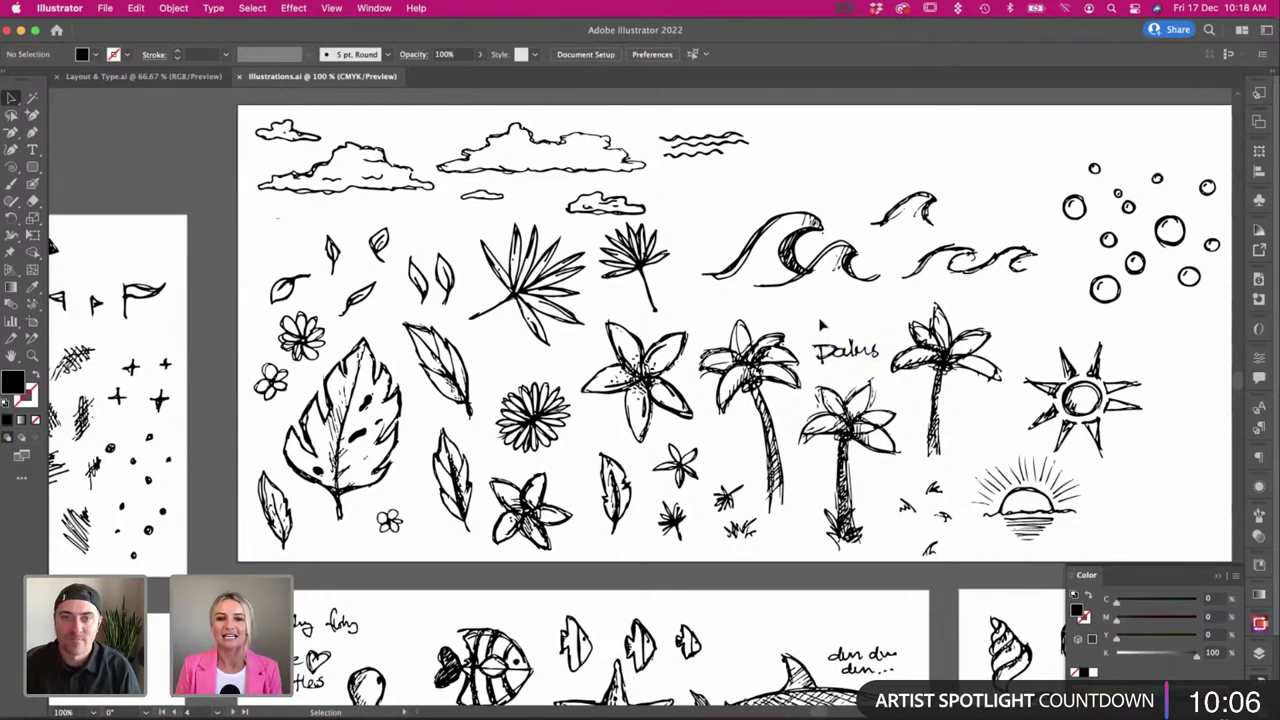
pyautogui.scroll(3, 820, 323)
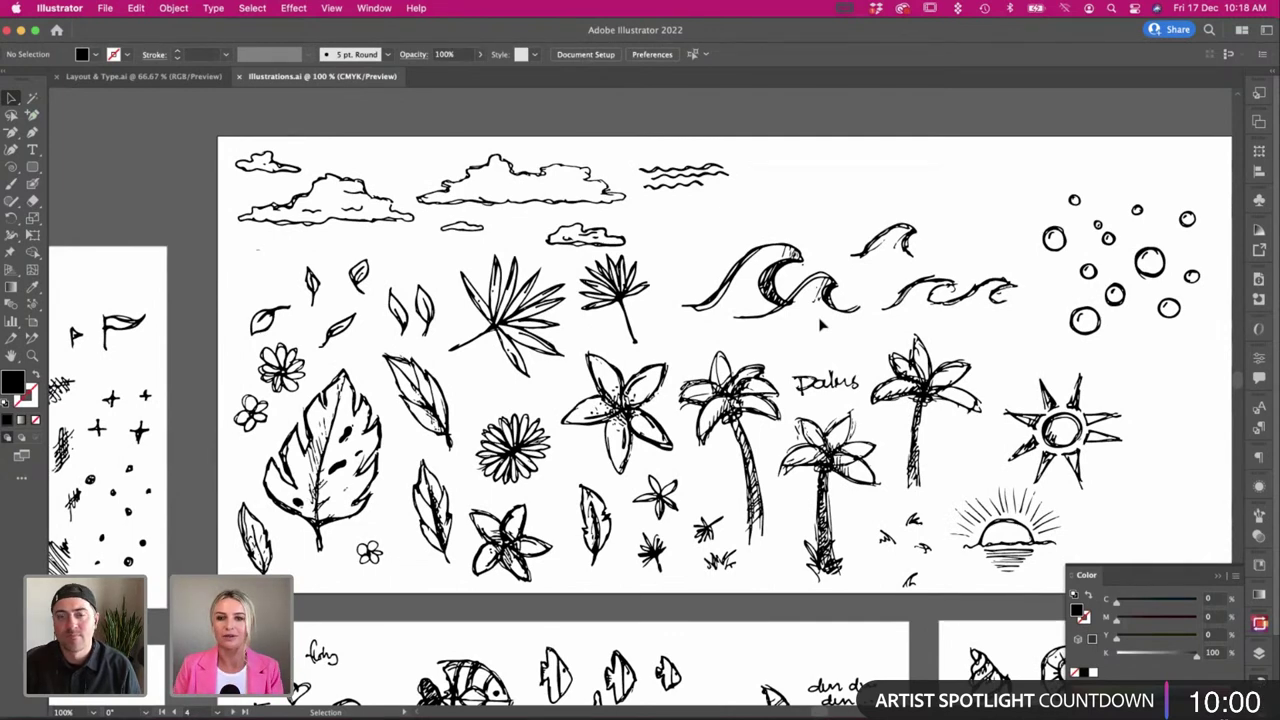
pyautogui.hscroll(2, 820, 323)
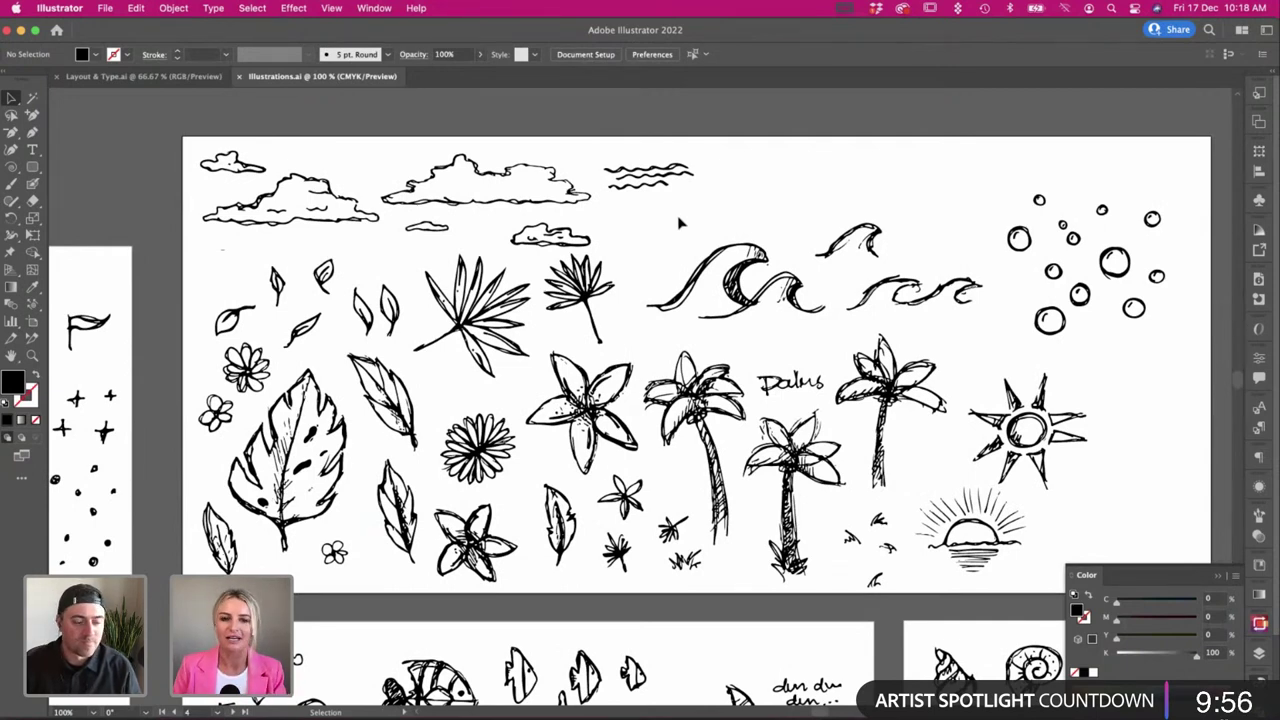
pyautogui.hscroll(-2, 679, 223)
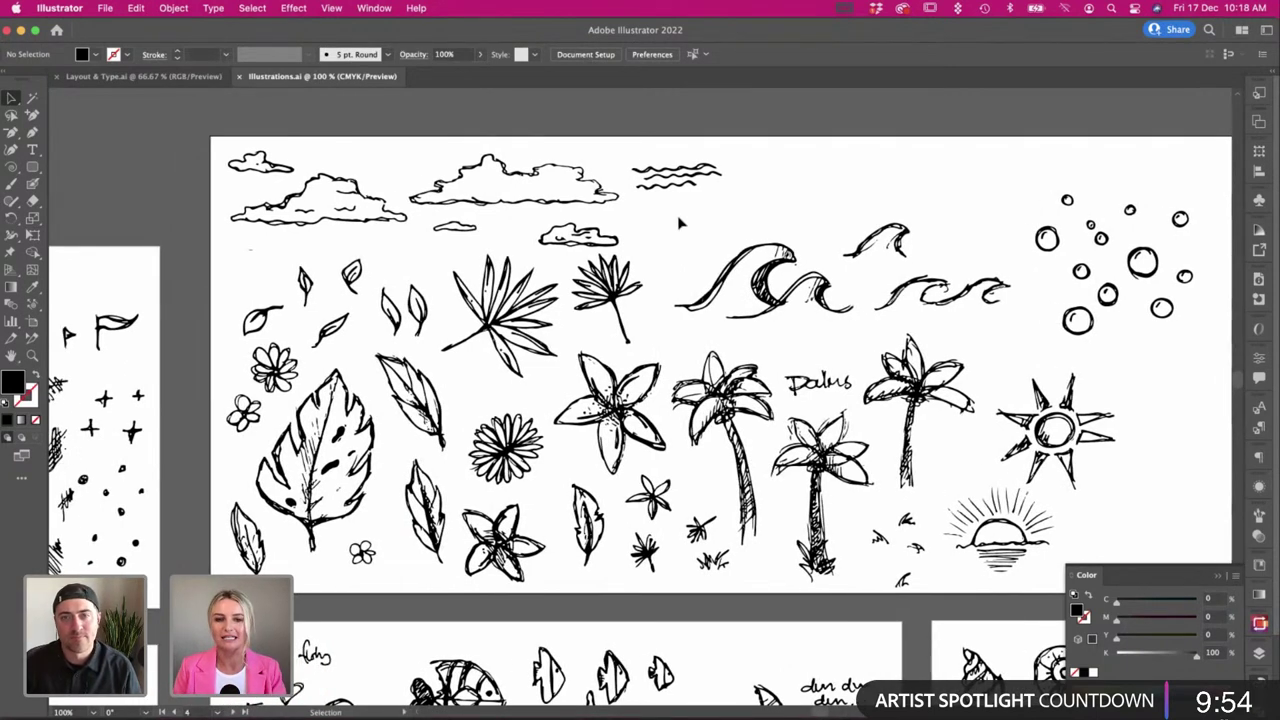
# Move the small fan-shaped palm leaf below the clouds slightly down and to the right, and deselect it.
pyautogui.moveTo(622, 300); pyautogui.dragTo(625, 309)
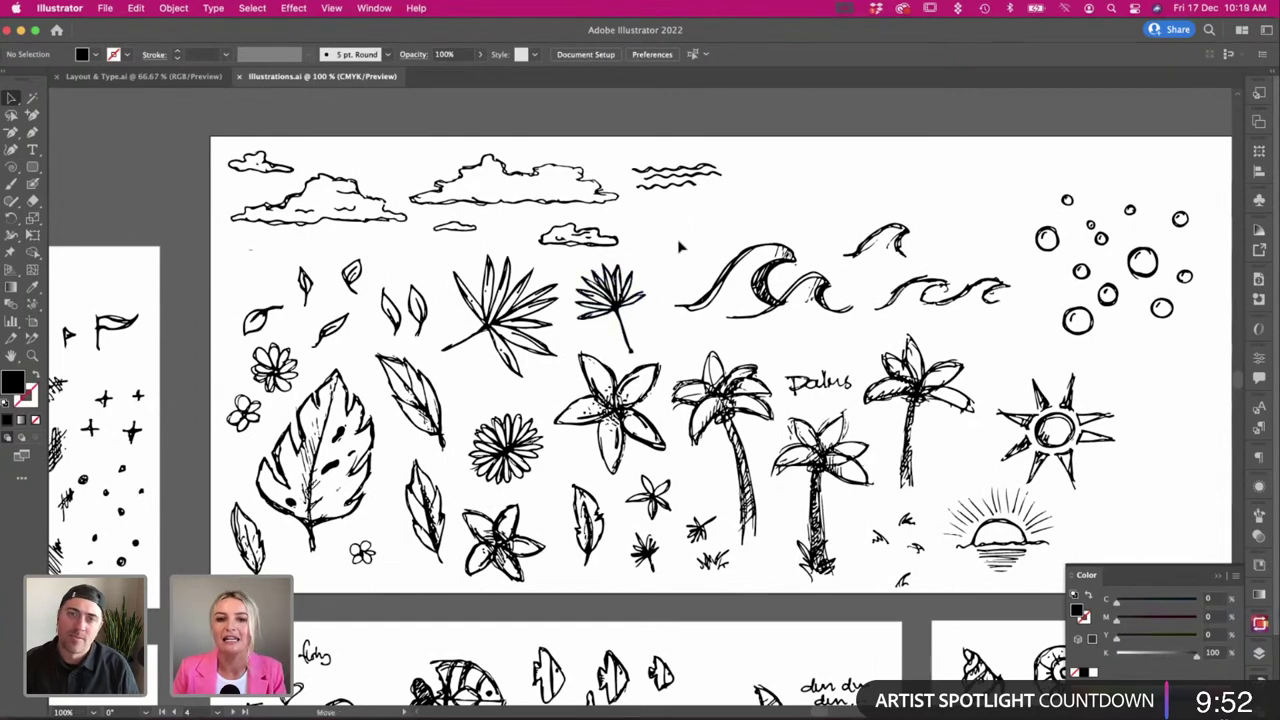
pyautogui.click(692, 237)
# Review the nature sketches together with the neighbouring sea creature and shell artboards.
pyautogui.press('super+minus')
pyautogui.scroll(-3, 692, 240)
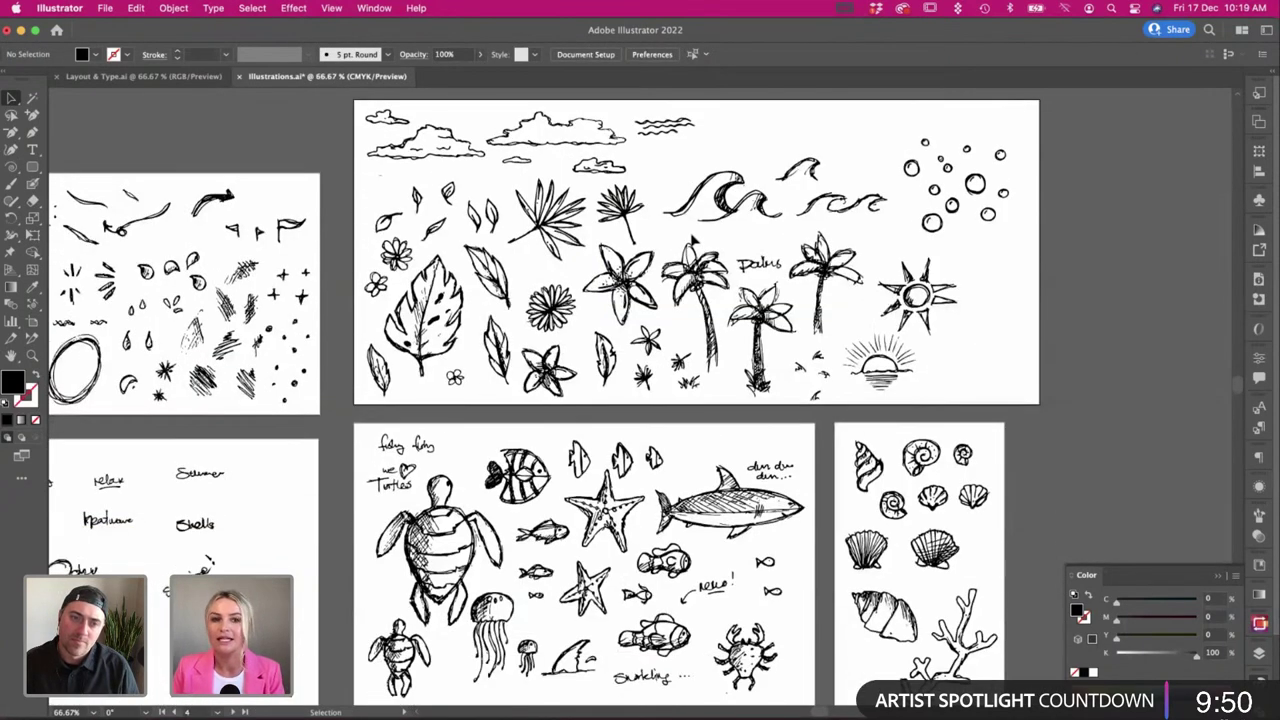
pyautogui.scroll(2, 692, 240)
pyautogui.hscroll(2, 692, 240)
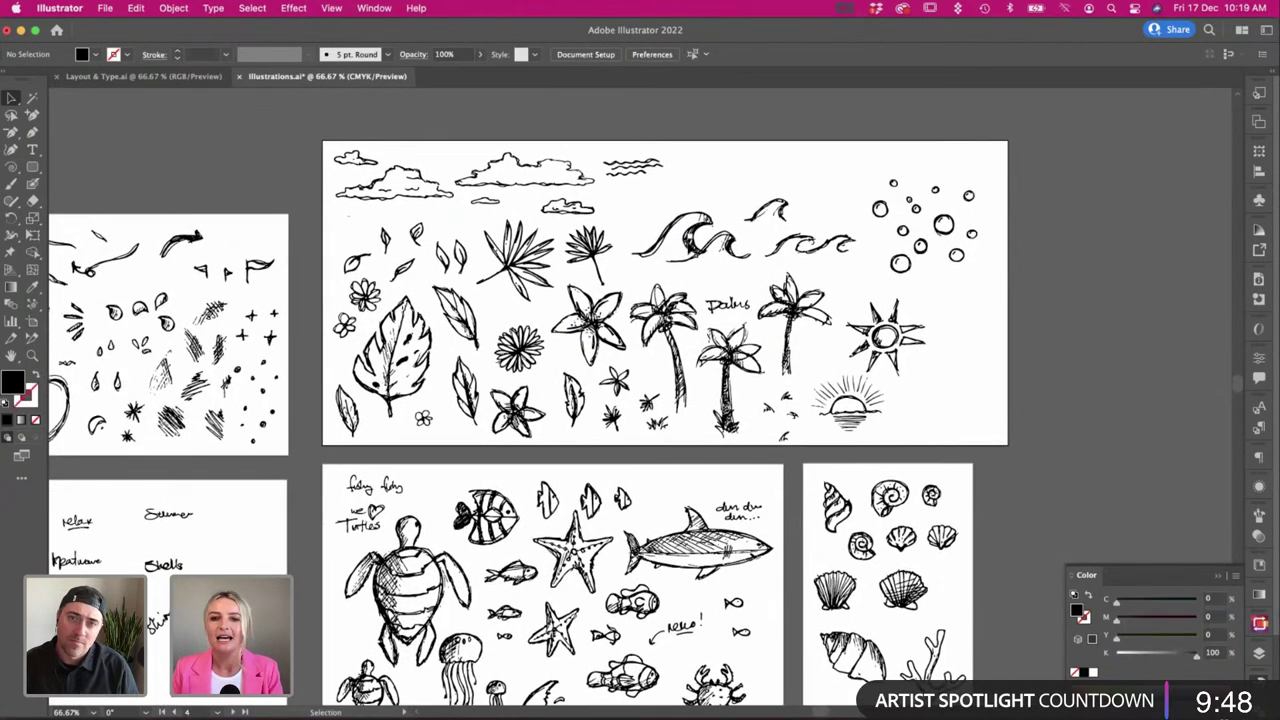
pyautogui.hscroll(-2, 760, 310)
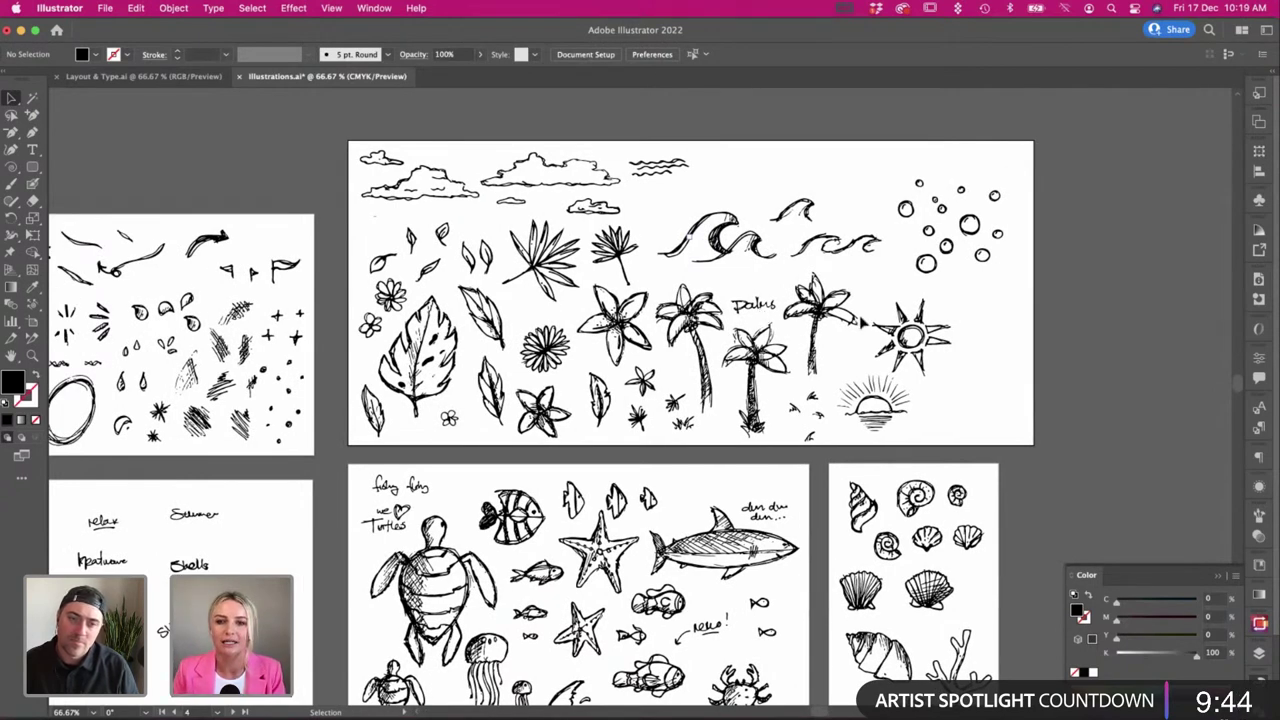
pyautogui.scroll(1, 860, 320)
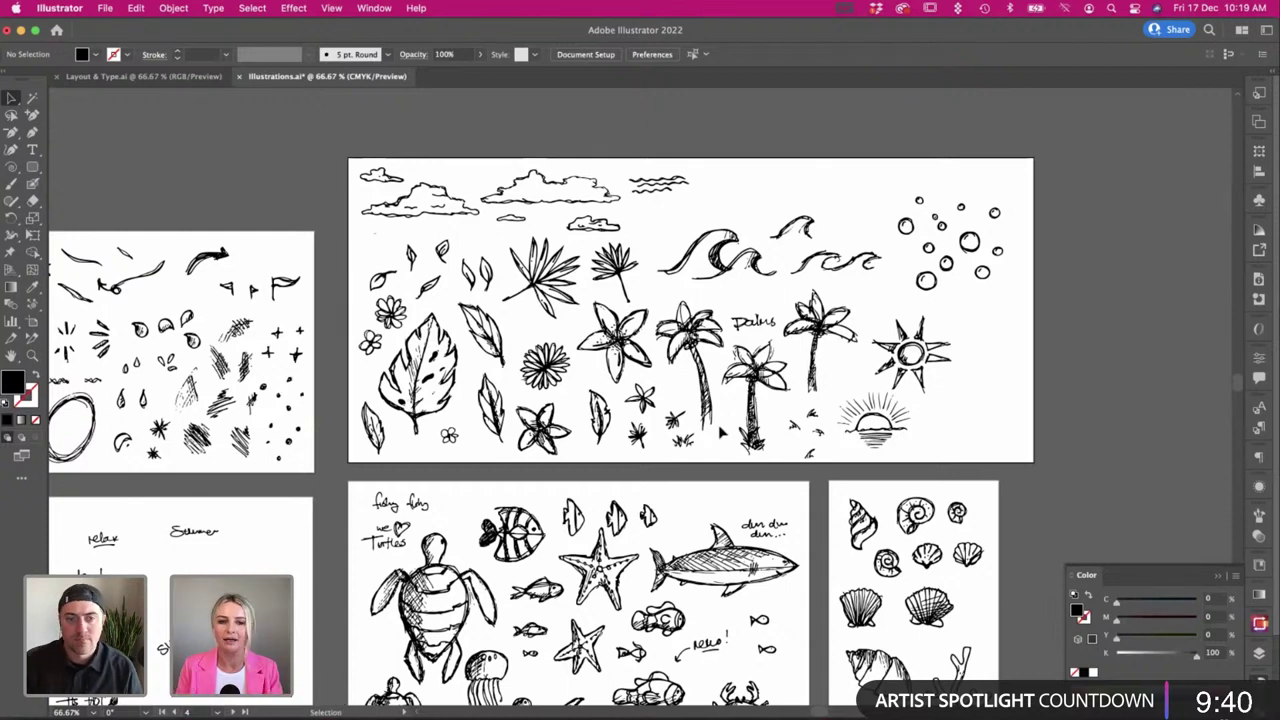
pyautogui.press('super+equal')
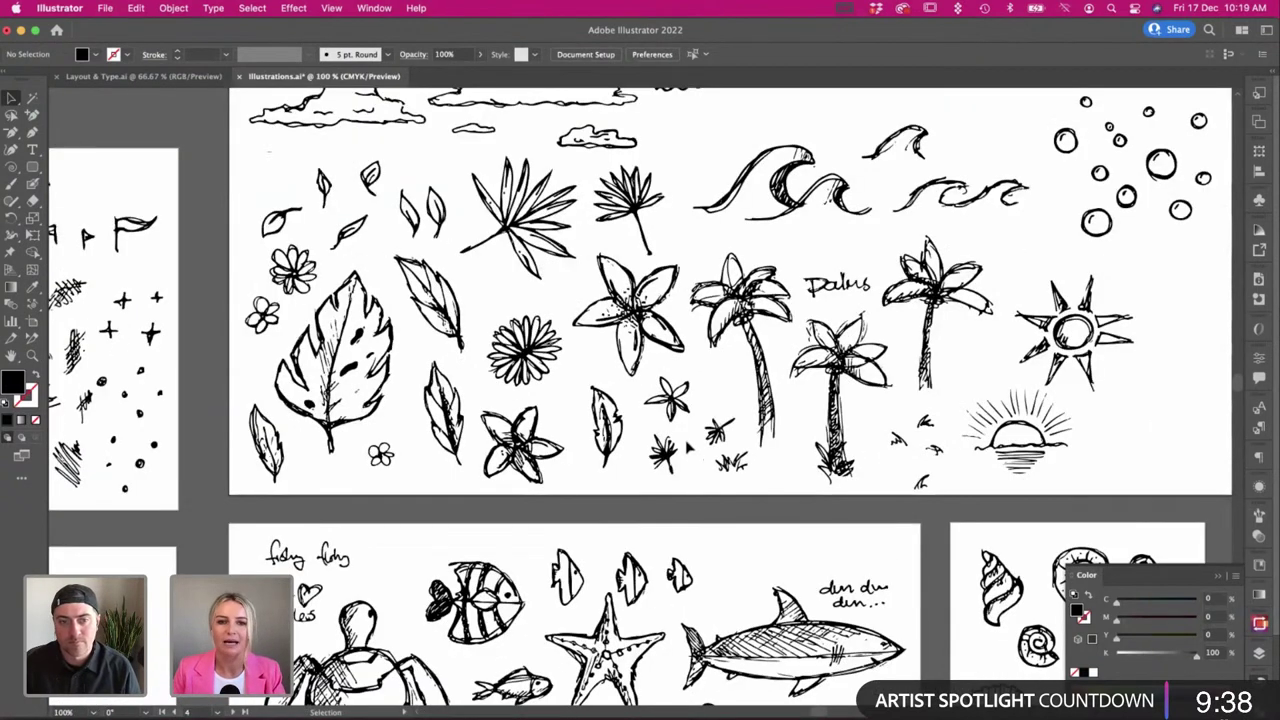
pyautogui.hscroll(-3, 479, 375)
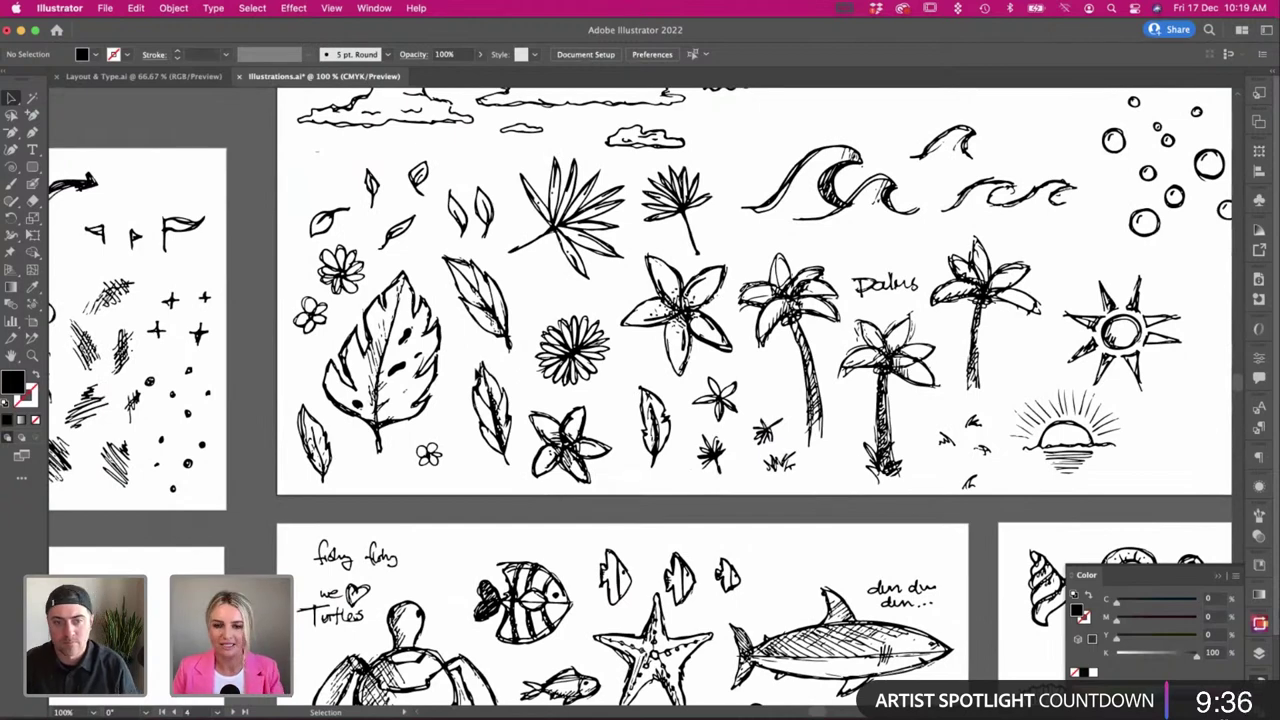
# Examine the artboard of hand-drawn arrows, hearts, stars, ellipses, droplets, flags and hatching marks.
pyautogui.hscroll(-10, 479, 375)
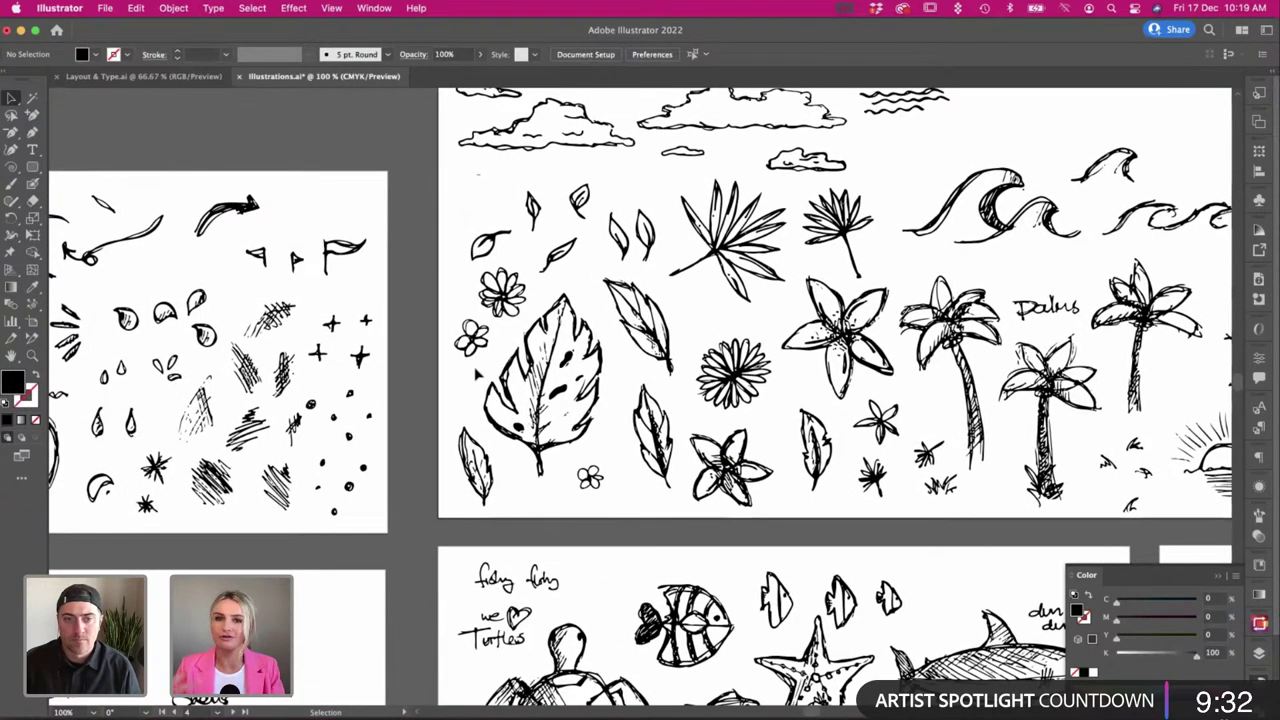
pyautogui.hscroll(-20, 476, 373)
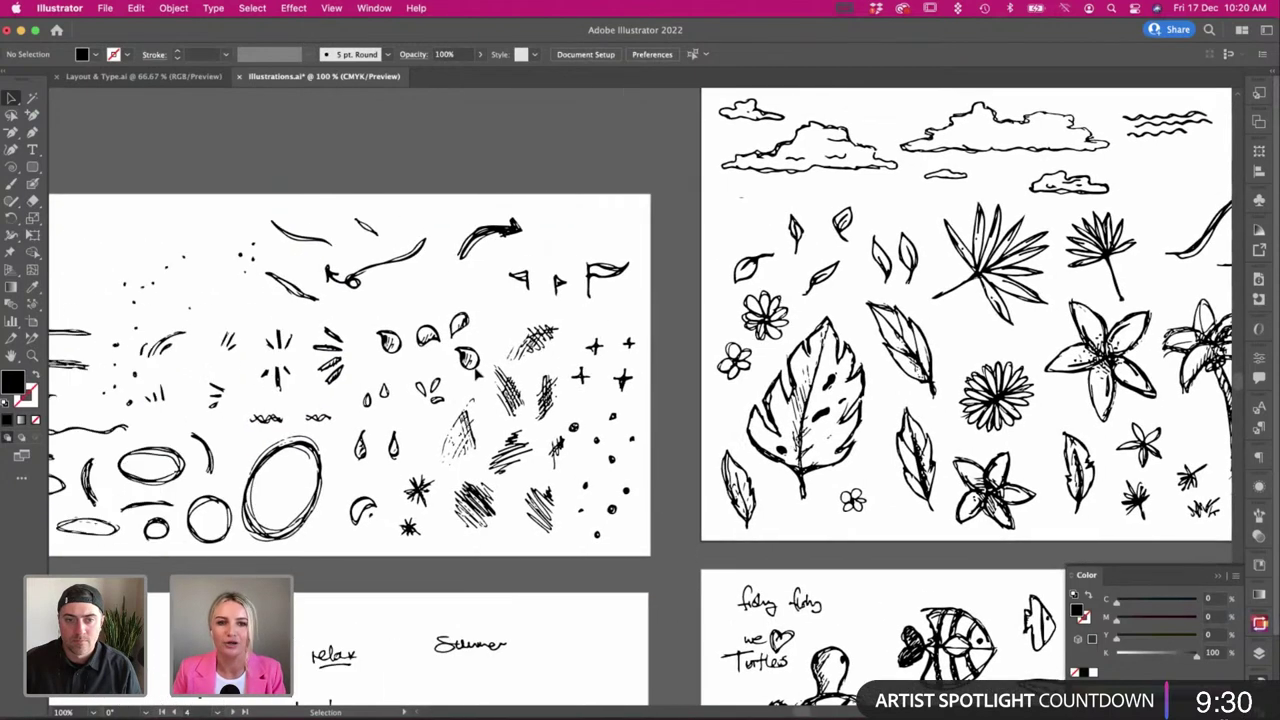
pyautogui.hscroll(-5, 480, 375)
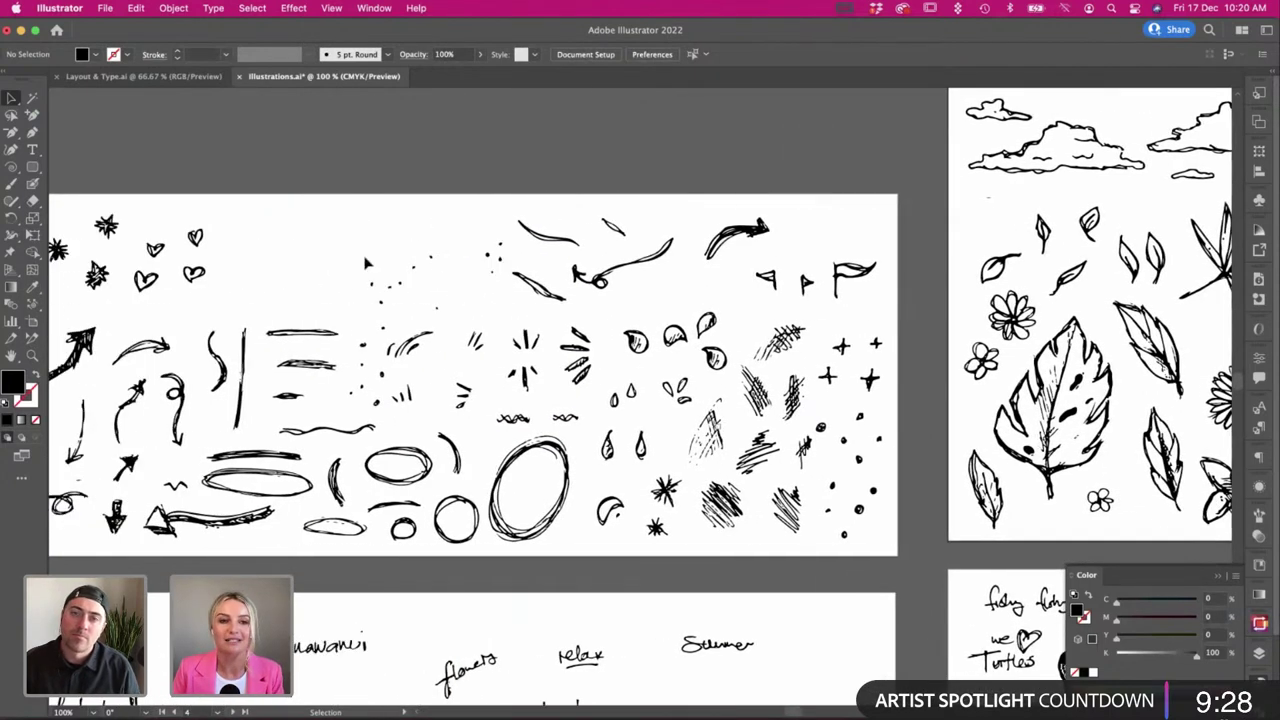
pyautogui.hscroll(-5, 366, 263)
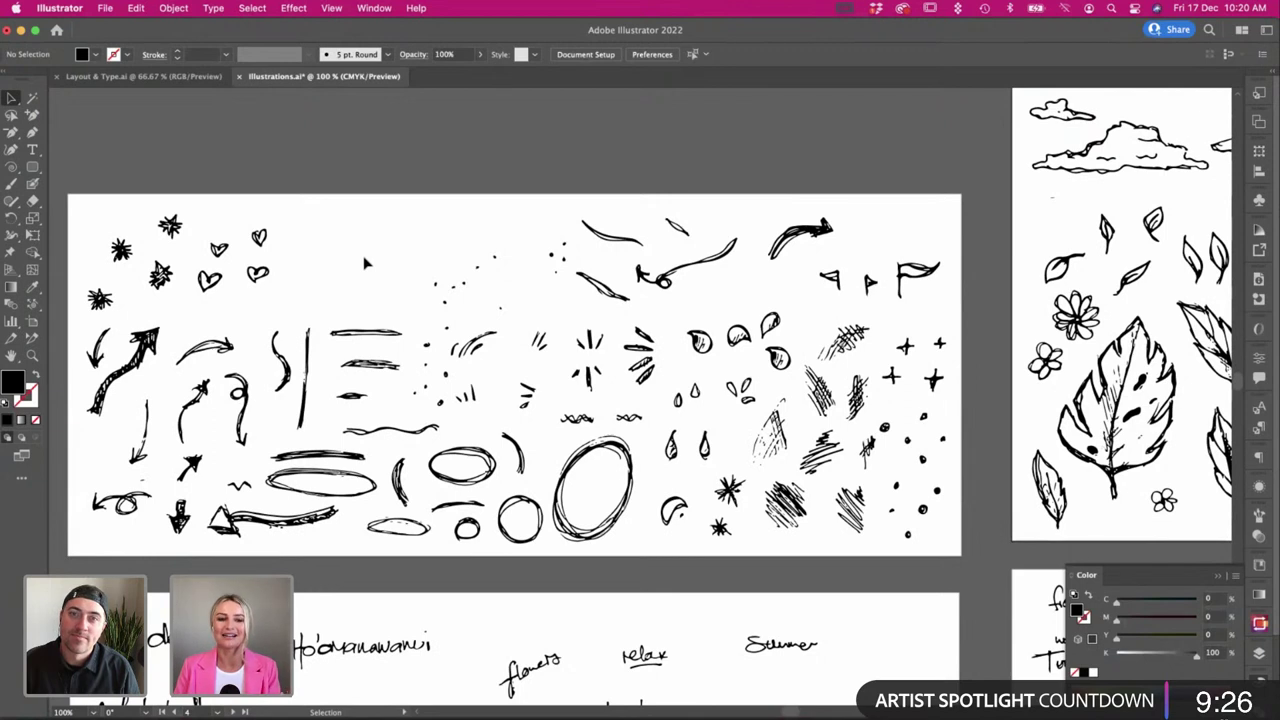
pyautogui.hscroll(-1, 372, 266)
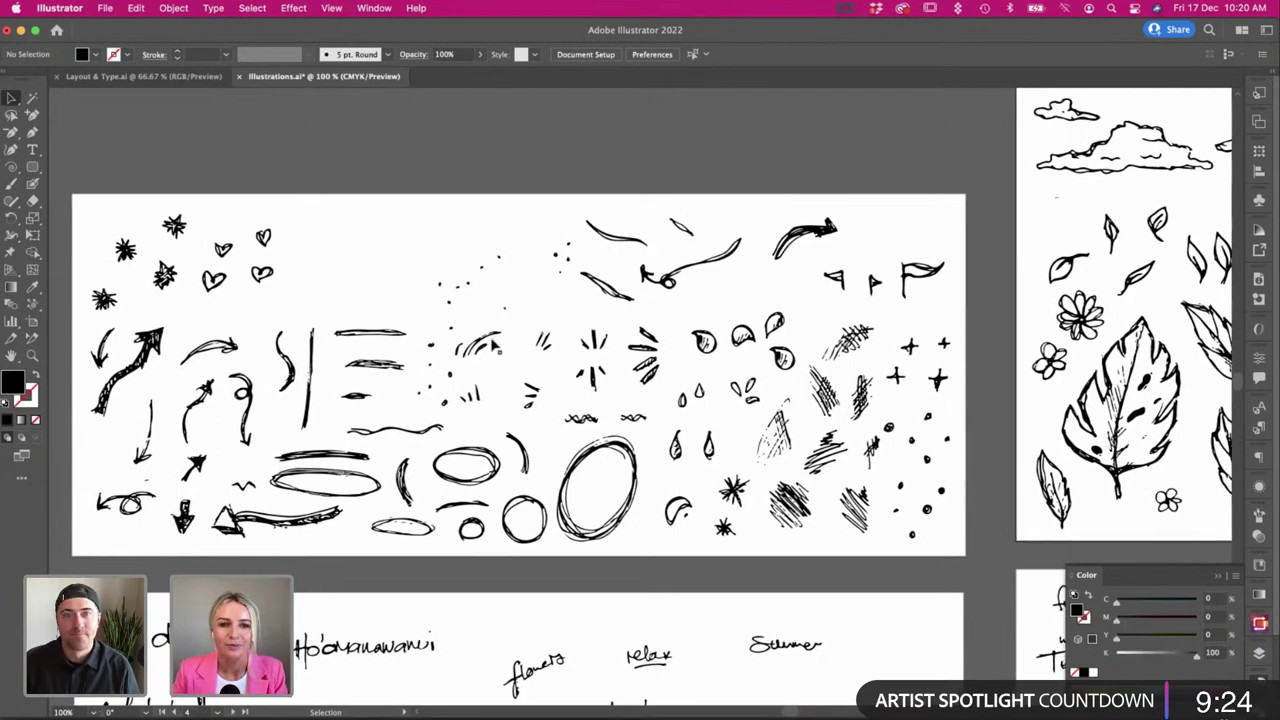
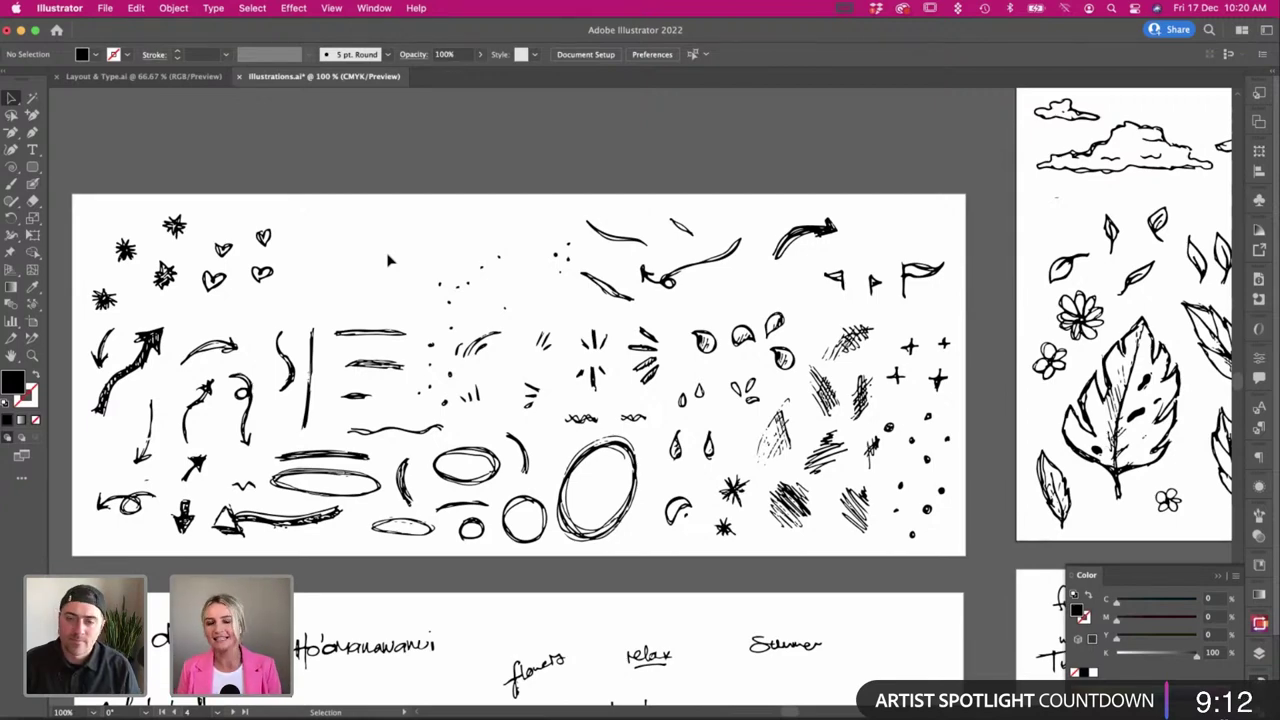
pyautogui.hscroll(-5, 389, 260)
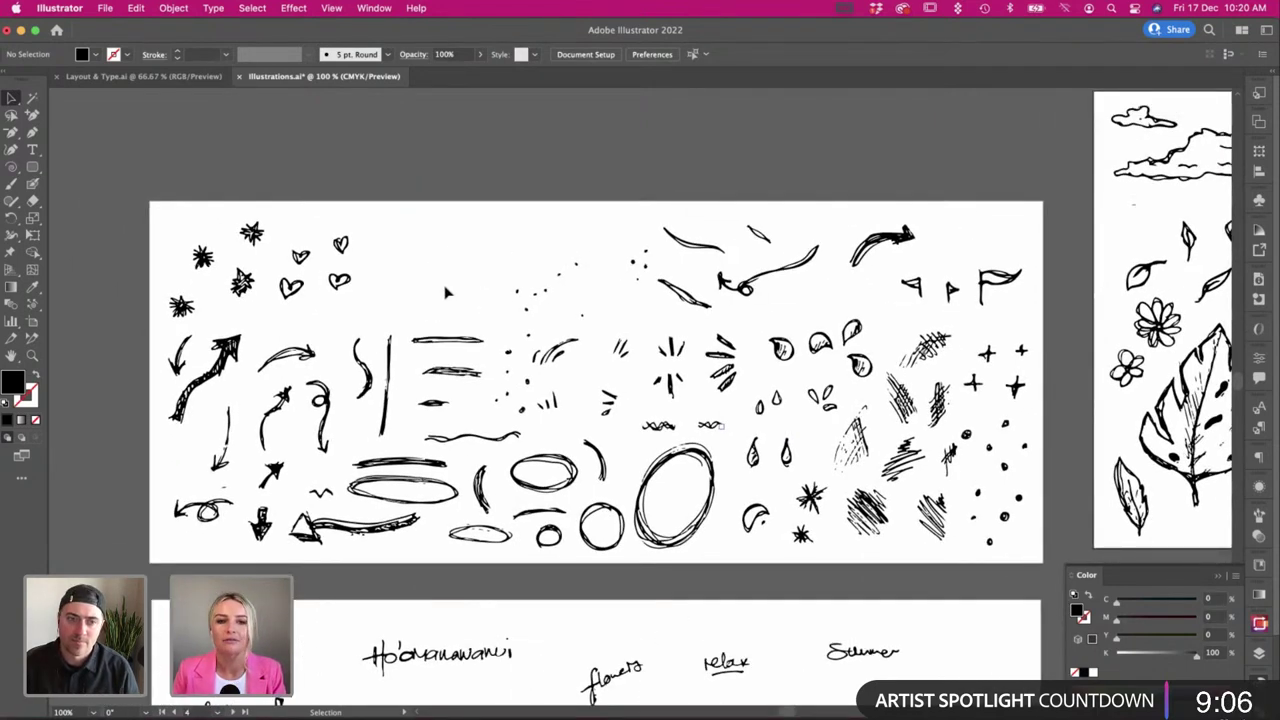
pyautogui.hscroll(3, 447, 292)
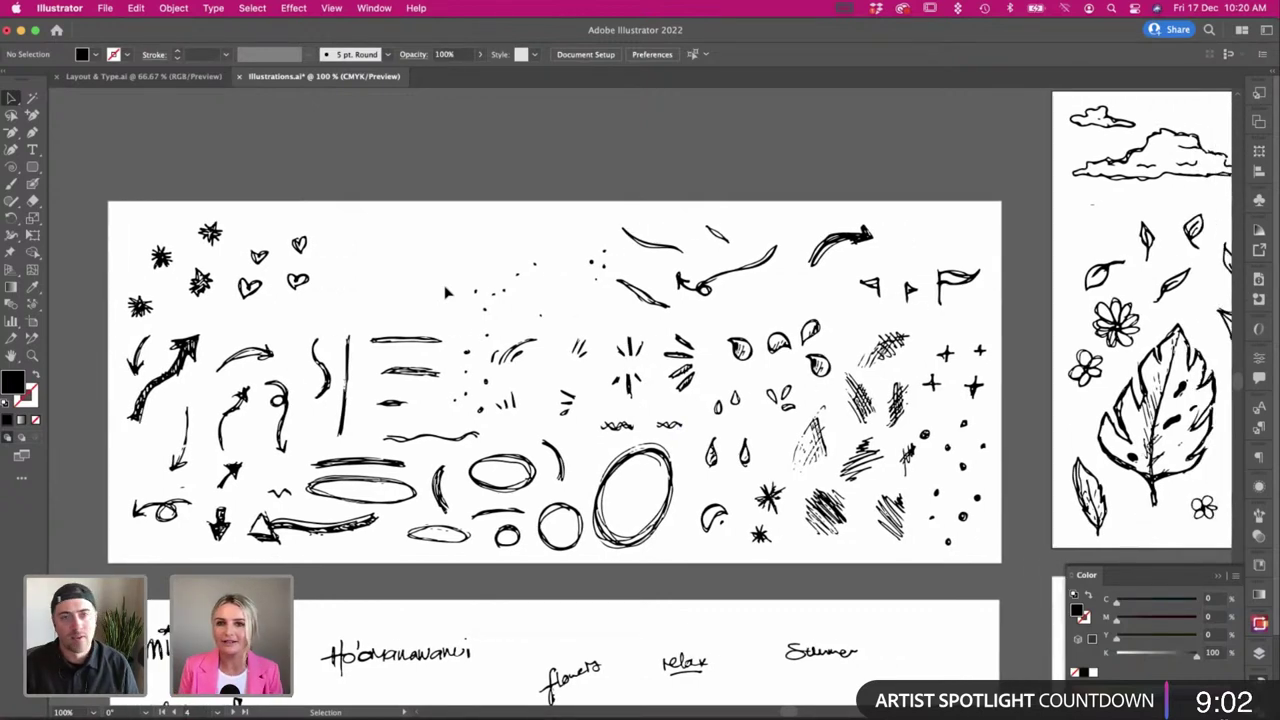
pyautogui.hscroll(2, 447, 292)
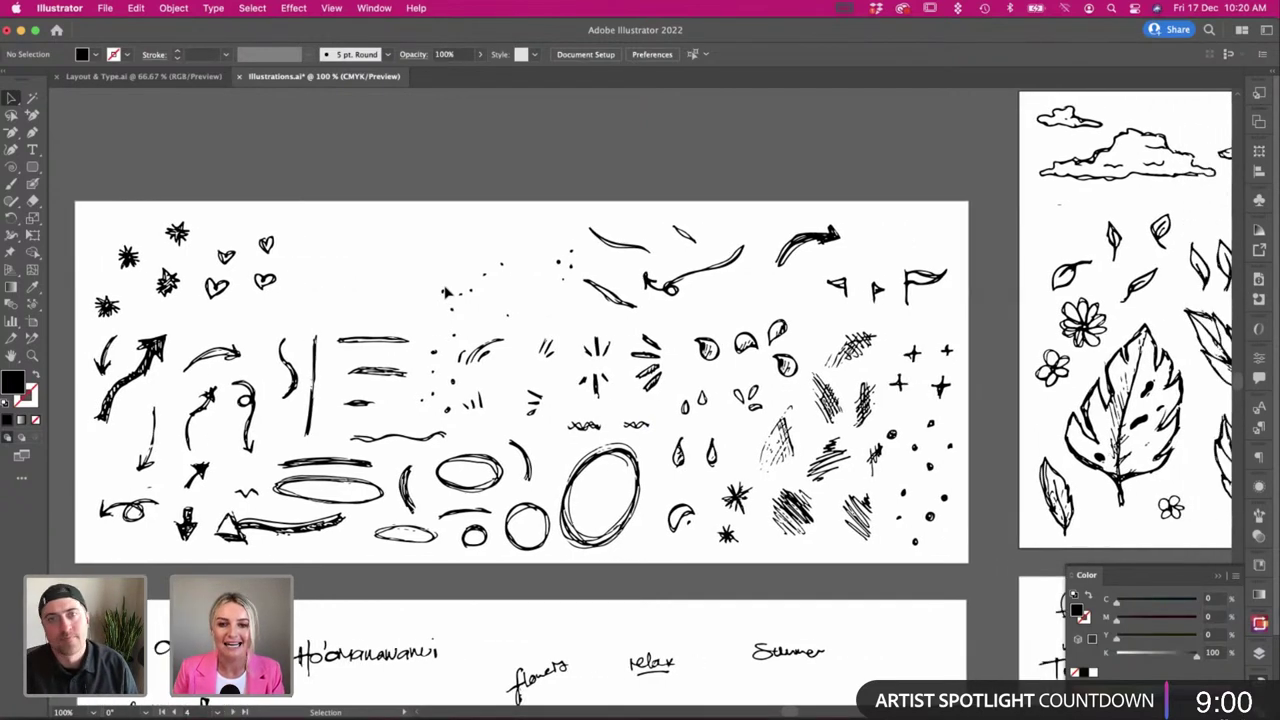
pyautogui.hscroll(-3, 410, 291)
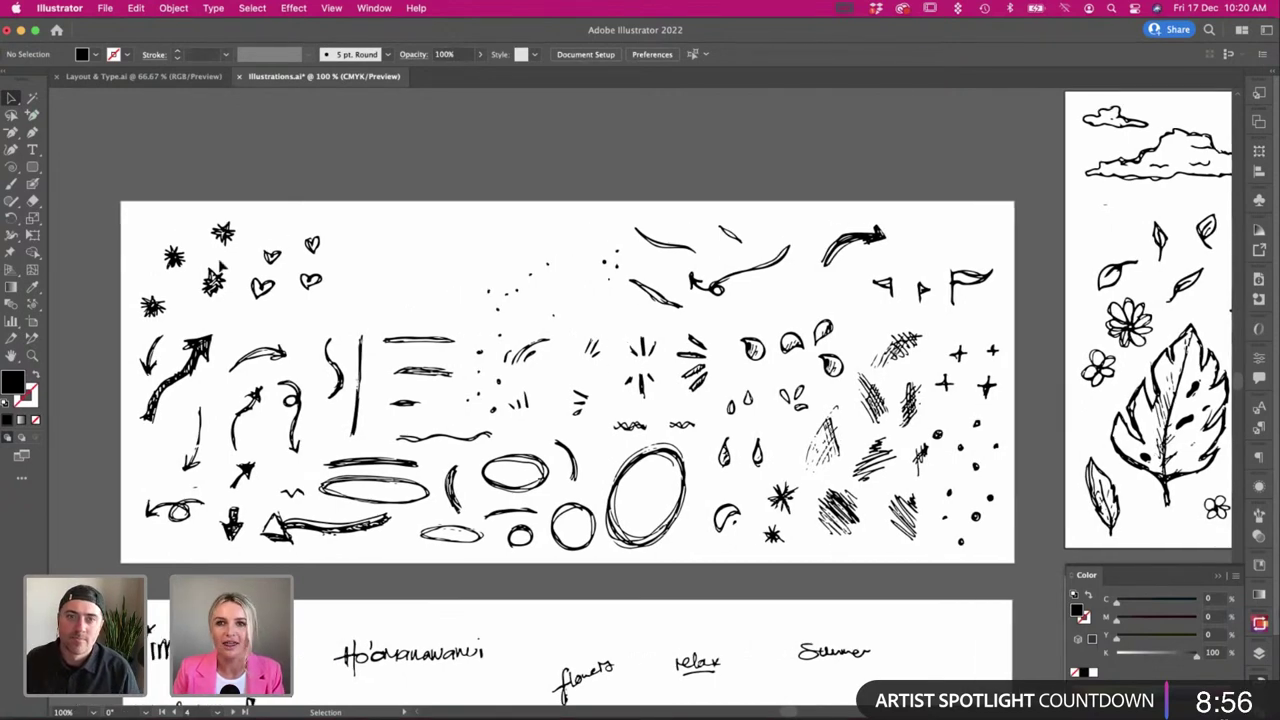
pyautogui.hscroll(2, 492, 328)
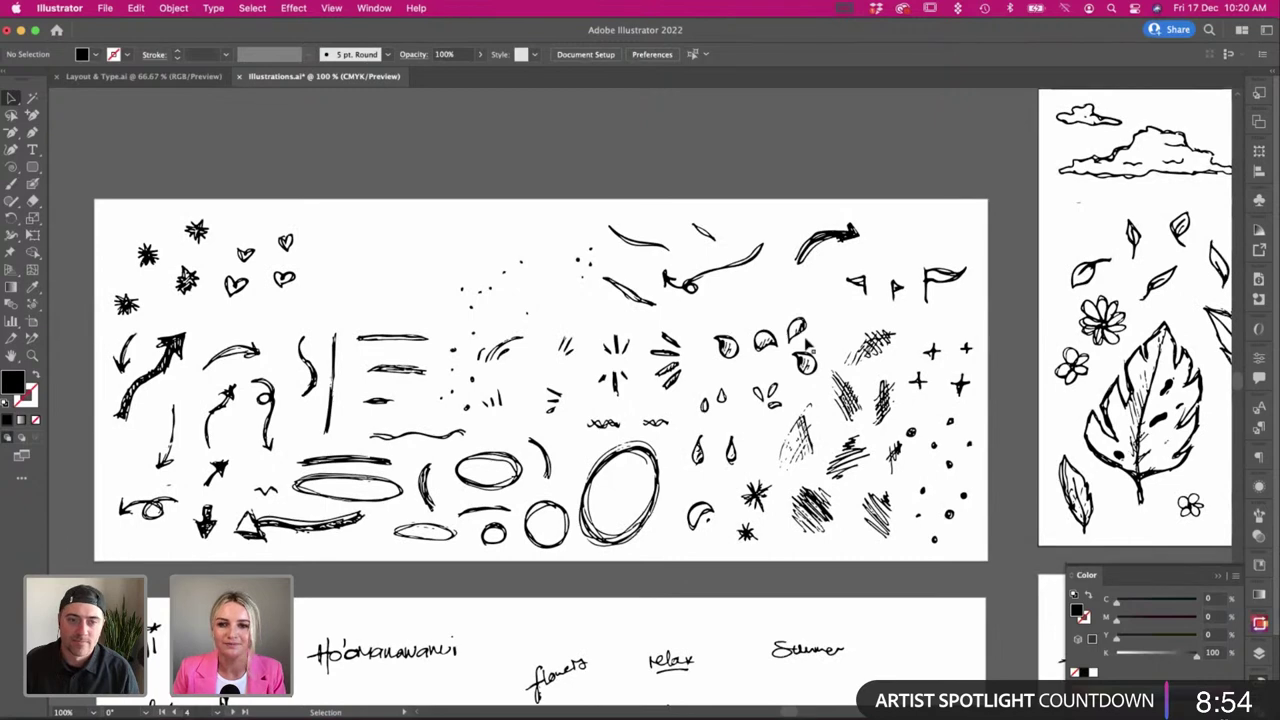
# Copy the group of three large droplets into the InDesign spread, rotate it to about -24°, and park it beside the whale page.
pyautogui.hscroll(2, 743, 357)
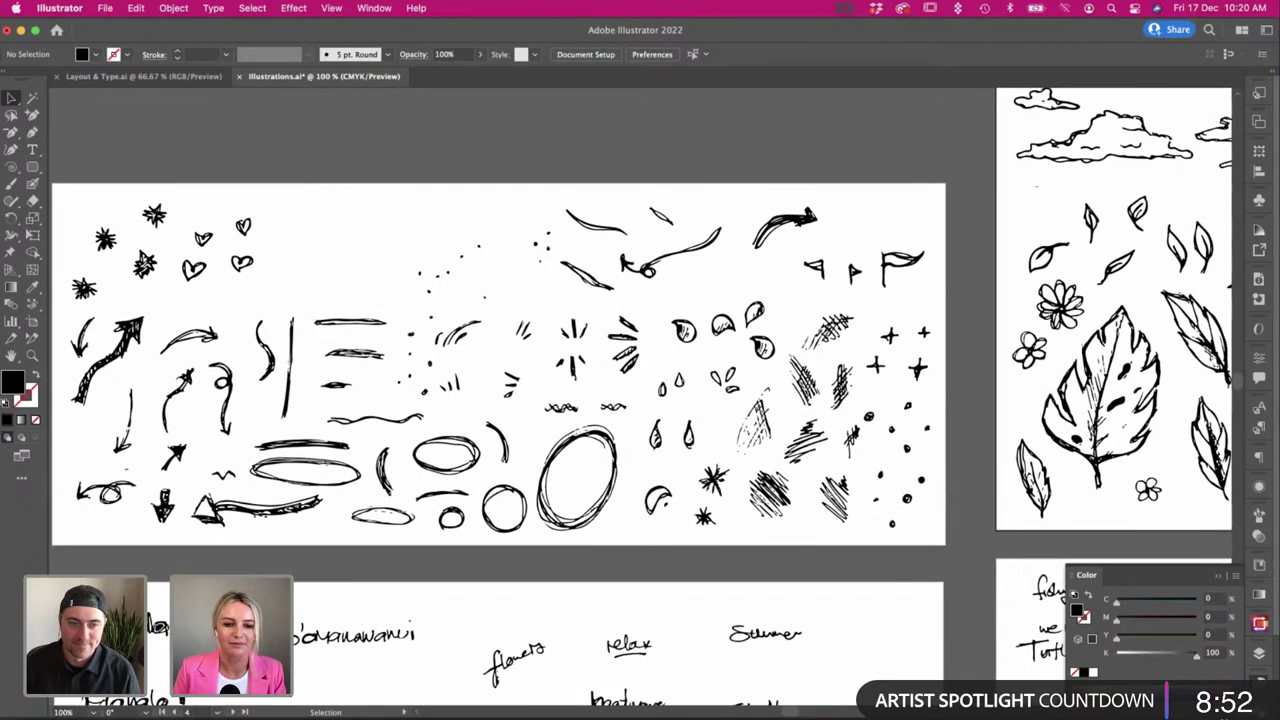
pyautogui.click(727, 339)
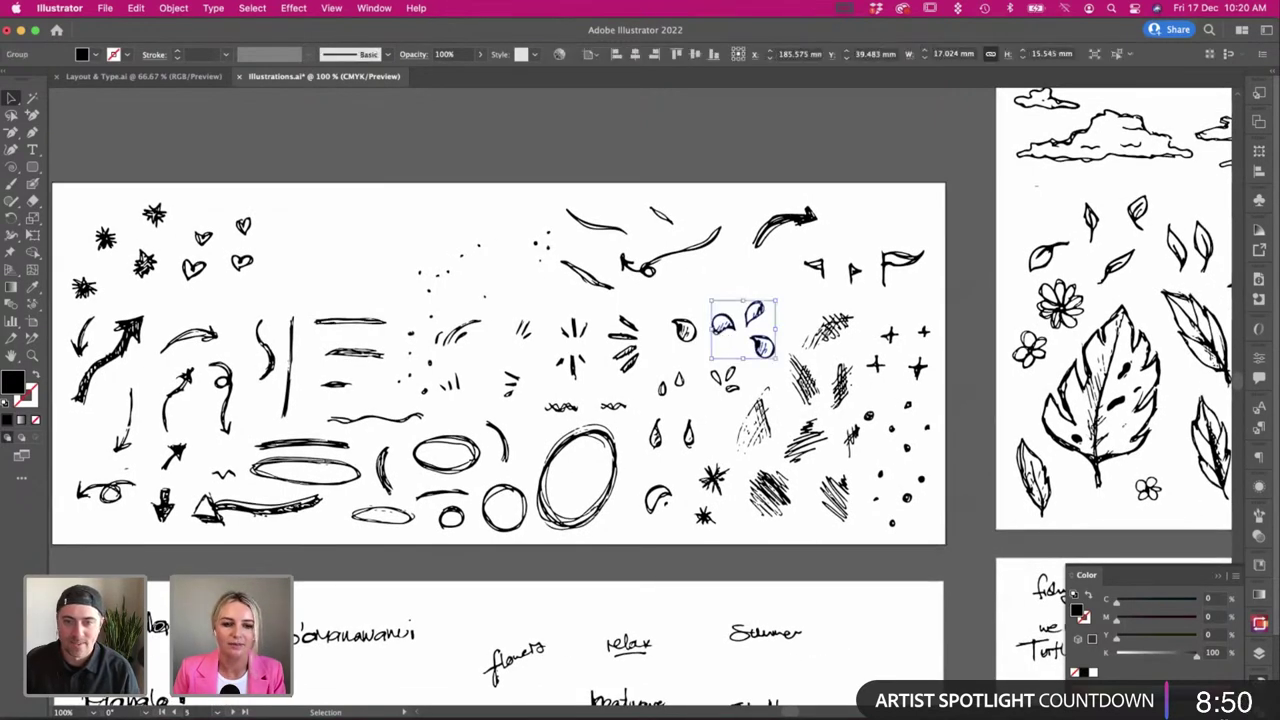
pyautogui.press('super+Tab')
pyautogui.press('super+v')
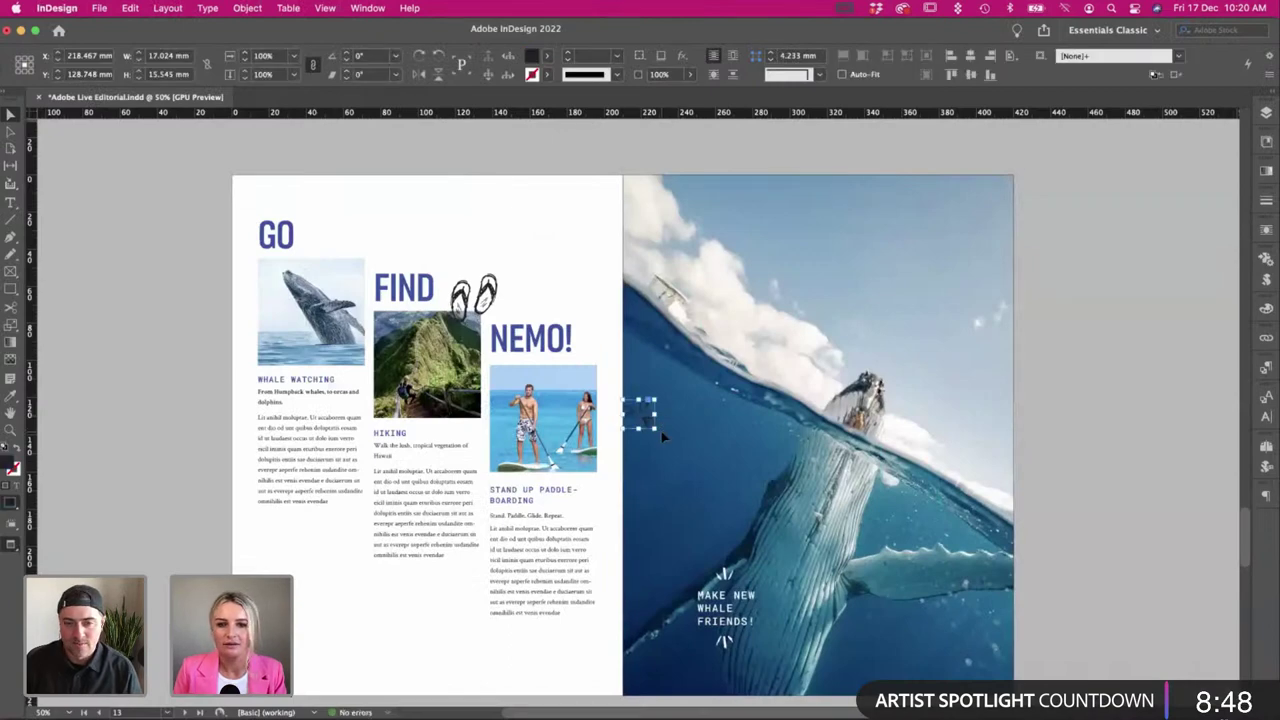
pyautogui.moveTo(661, 433); pyautogui.dragTo(648, 441)
pyautogui.moveTo(641, 424)
pyautogui.mouseDown()
pyautogui.moveTo(1058, 408)
pyautogui.moveTo(1072, 388)
pyautogui.mouseUp()
pyautogui.press('w')
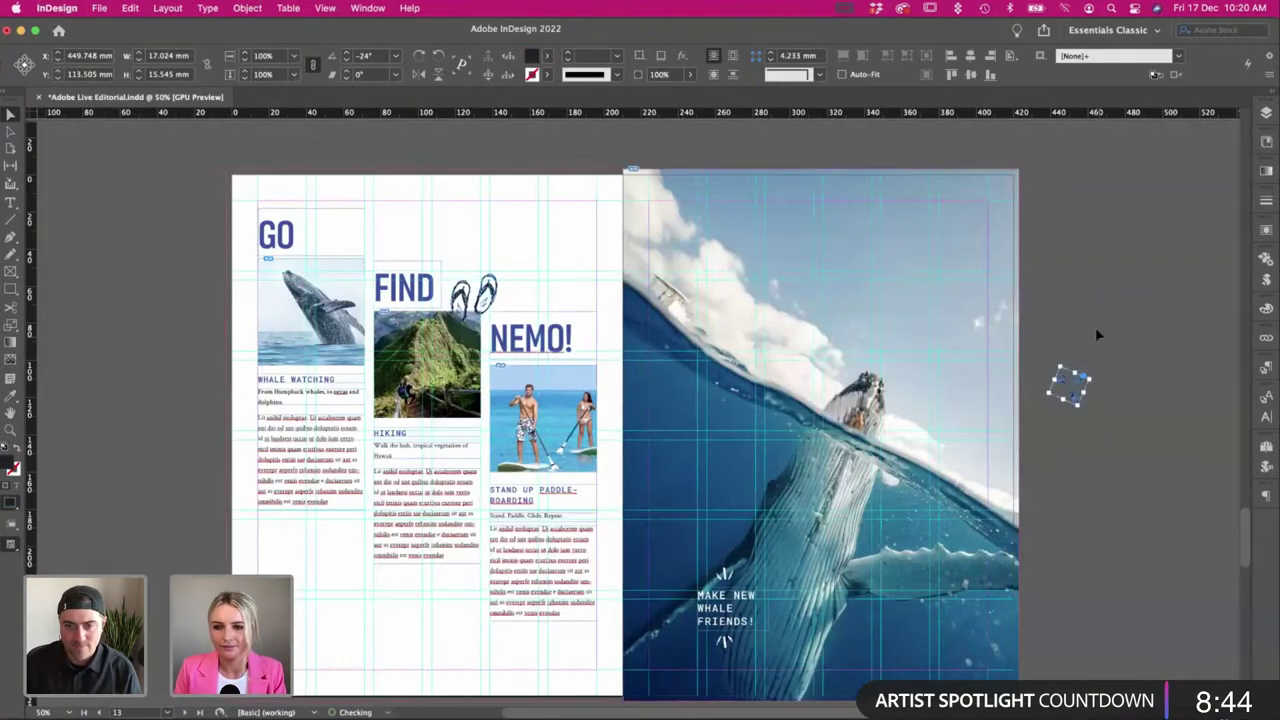
# Ungroup the droplets, arrange one left and two right of the whale's head, and save the document.
pyautogui.press('super+shift+g')
pyautogui.click(1057, 356)
pyautogui.click(1064, 384)
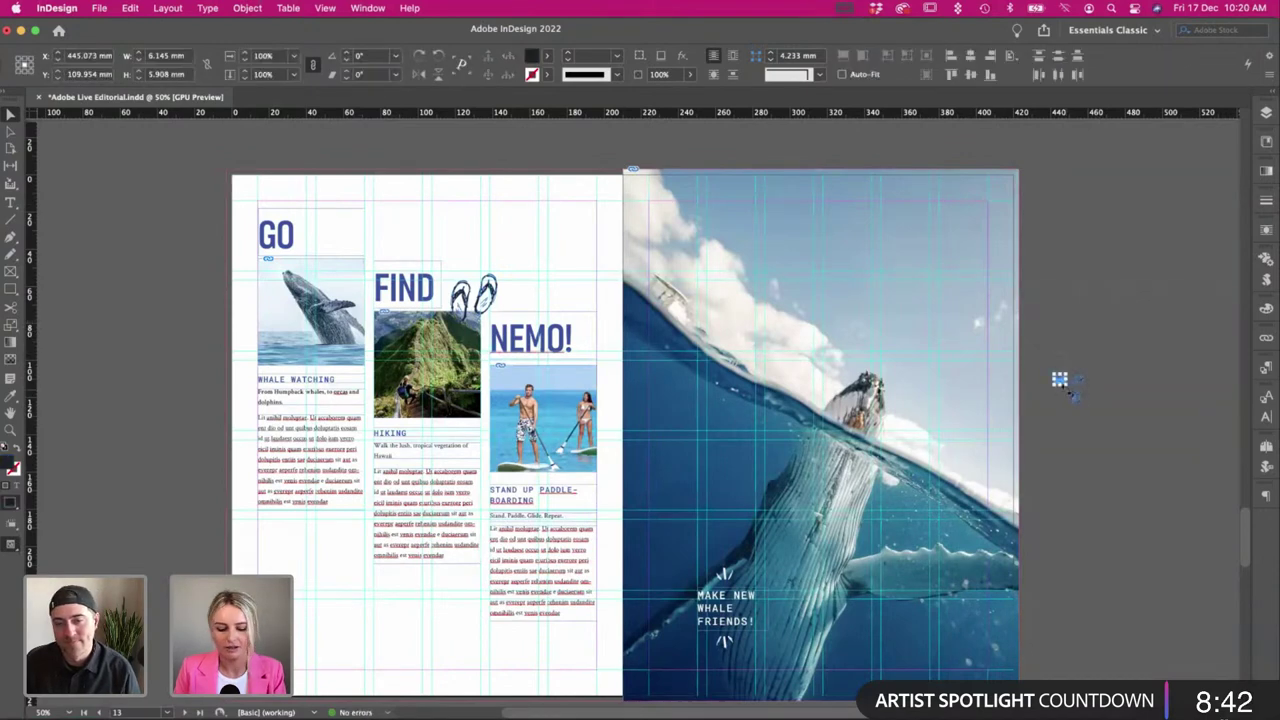
pyautogui.moveTo(1091, 418); pyautogui.dragTo(851, 360)
pyautogui.press('super+g')
pyautogui.press('super+z')
pyautogui.moveTo(908, 397); pyautogui.dragTo(901, 399)
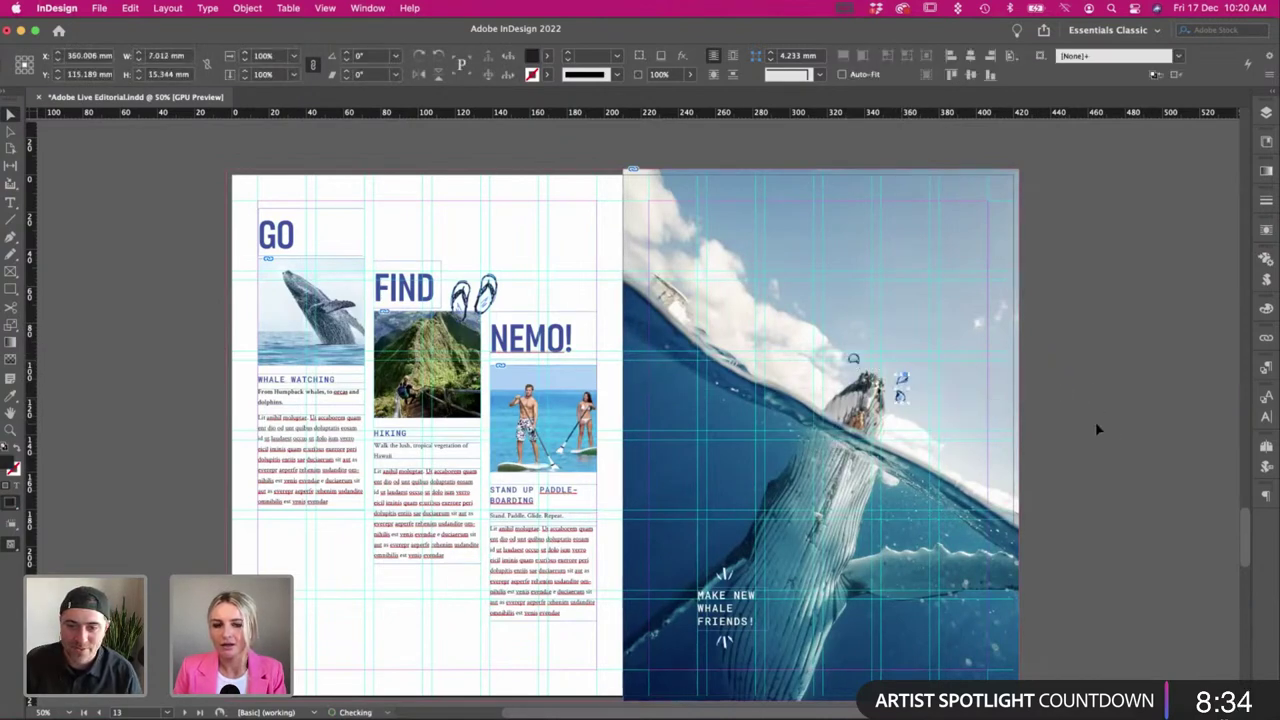
pyautogui.click(1095, 428)
pyautogui.press('w')
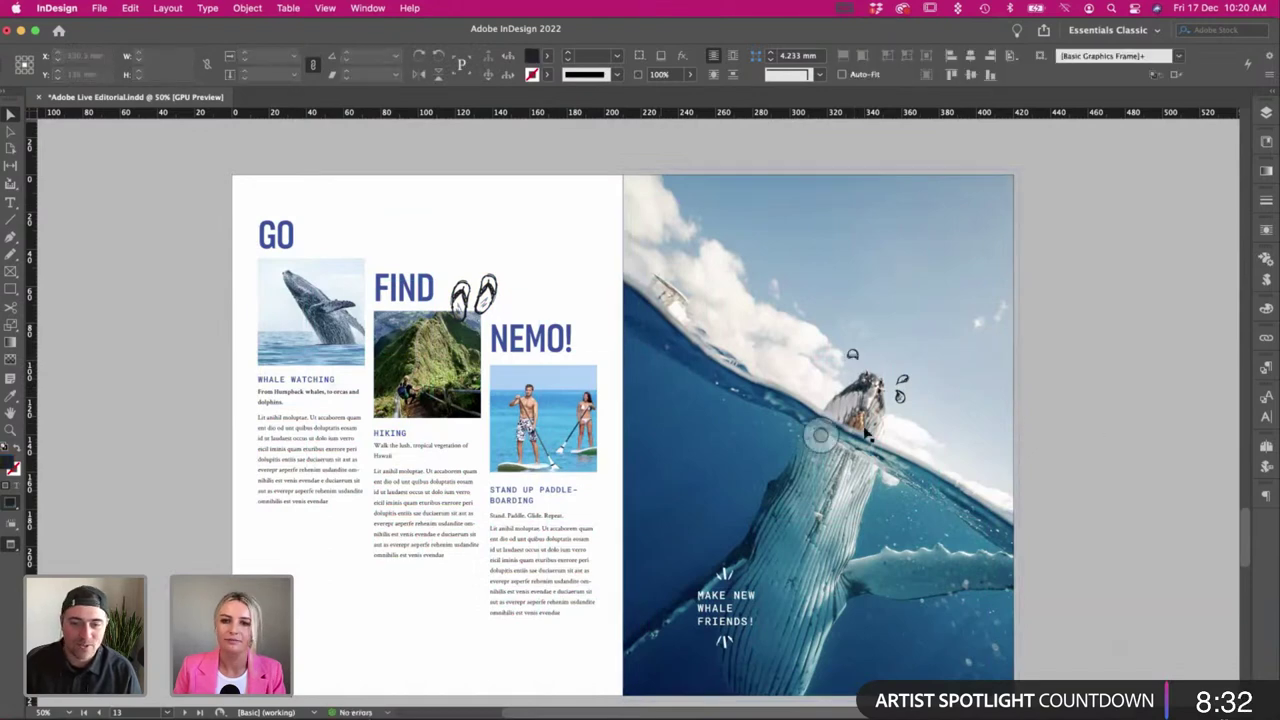
pyautogui.press('super+s')
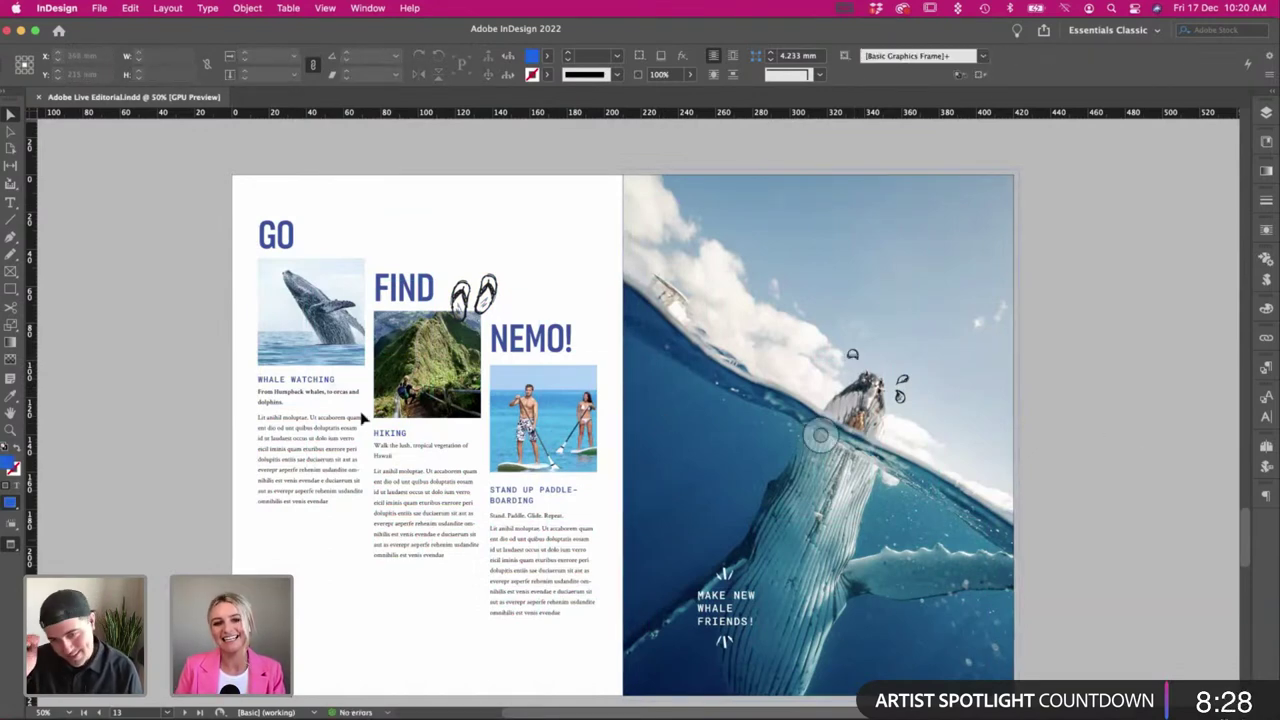
pyautogui.scroll(-2, 120, 430)
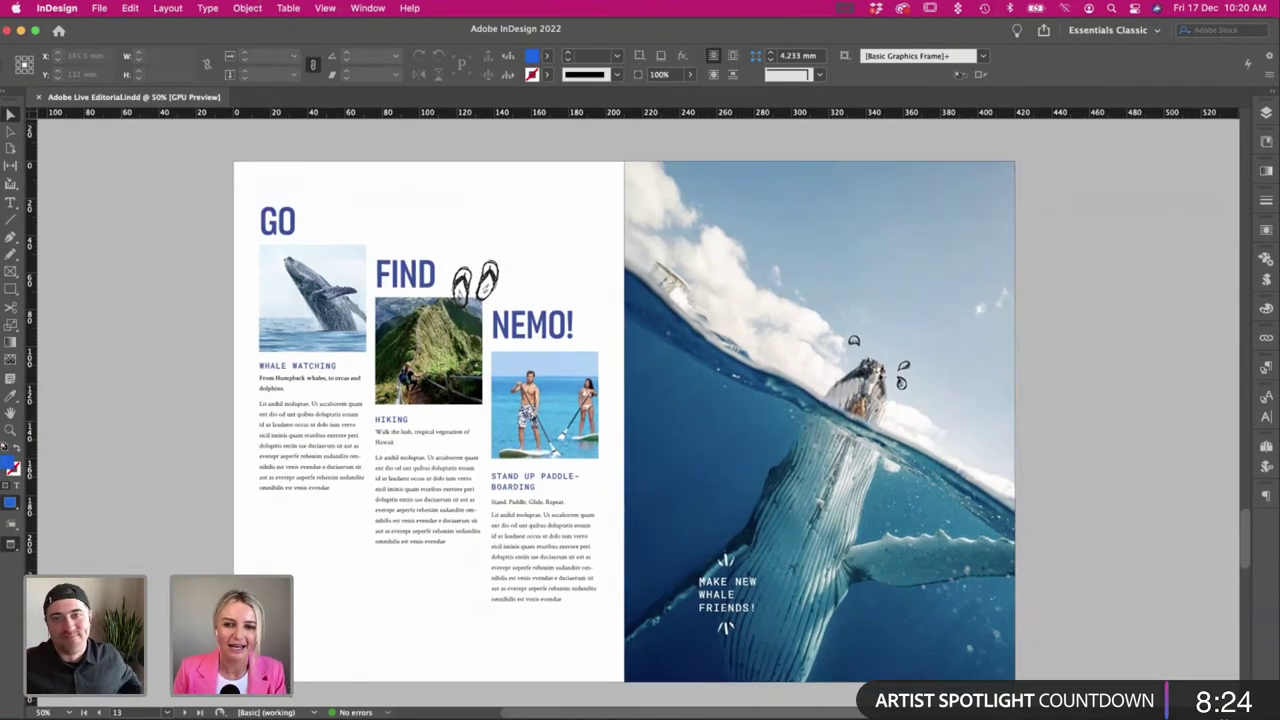
# Copy the handwritten "Splash" from Illustrator into the InDesign whale page and enlarge it to about 36 mm wide near the waterline.
pyautogui.press('super+Tab')
pyautogui.click(350, 165)
pyautogui.scroll(-2, 377, 206)
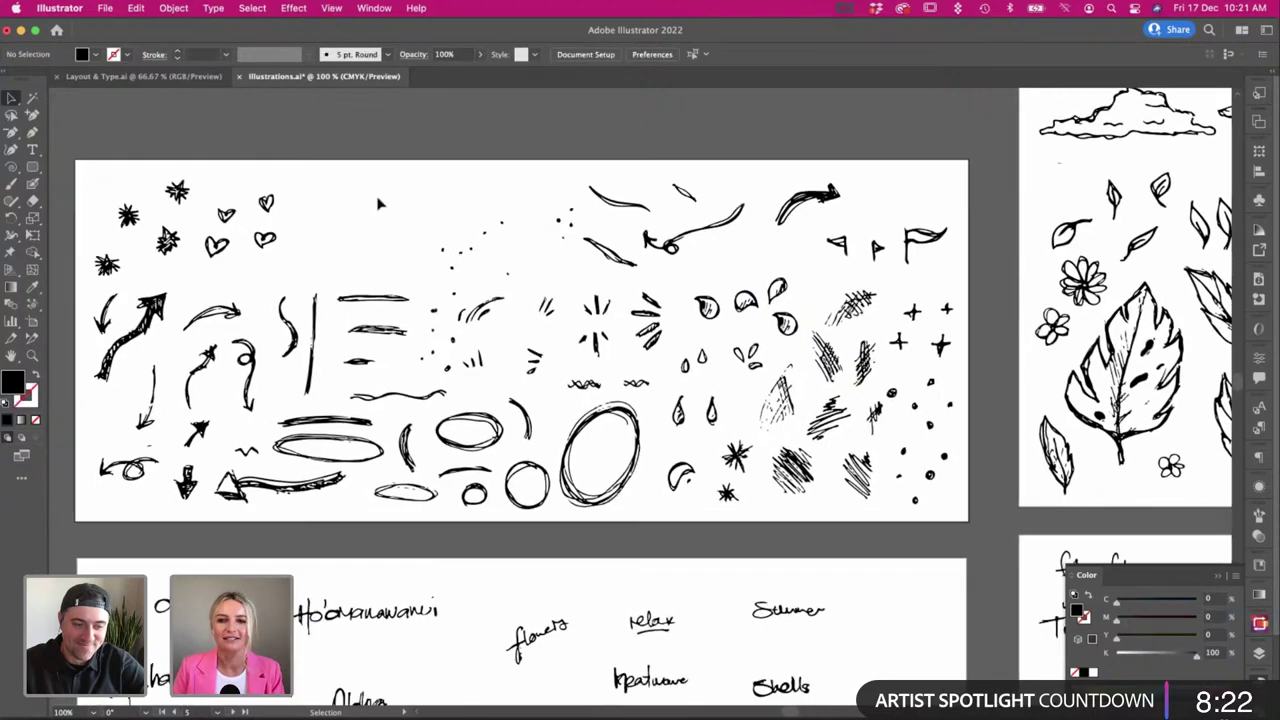
pyautogui.scroll(-10, 385, 204)
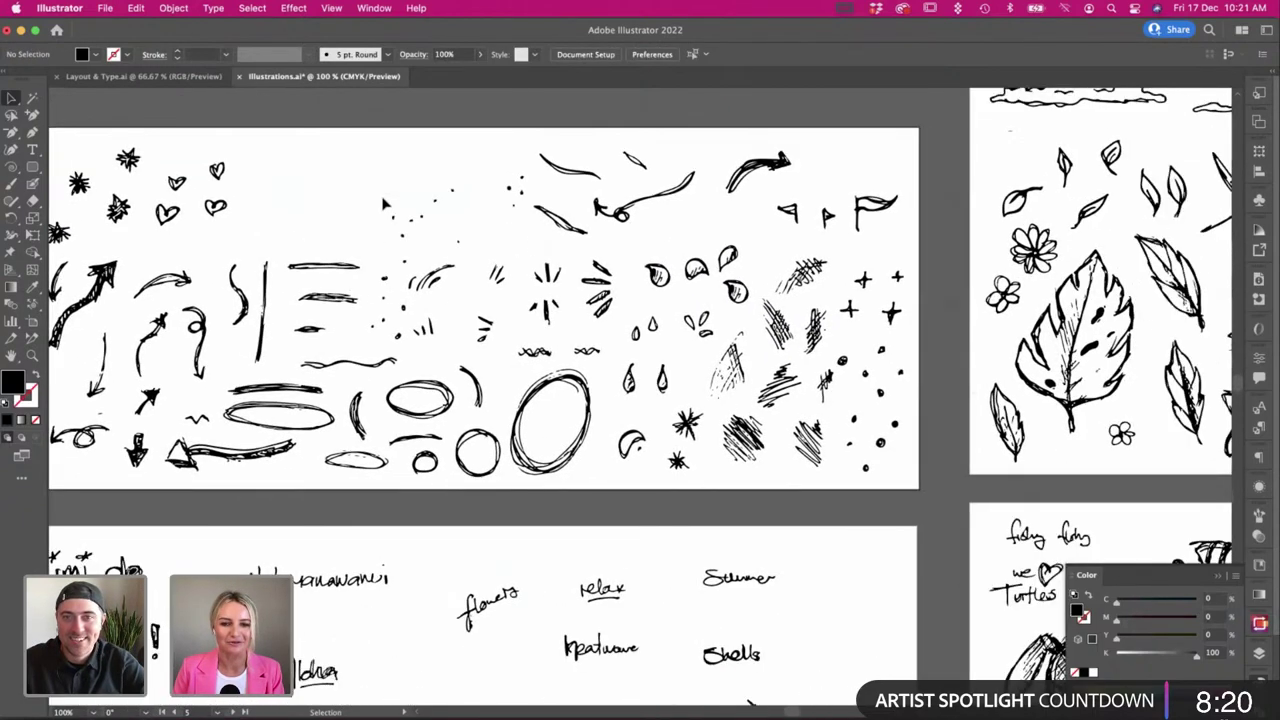
pyautogui.scroll(-3, 384, 203)
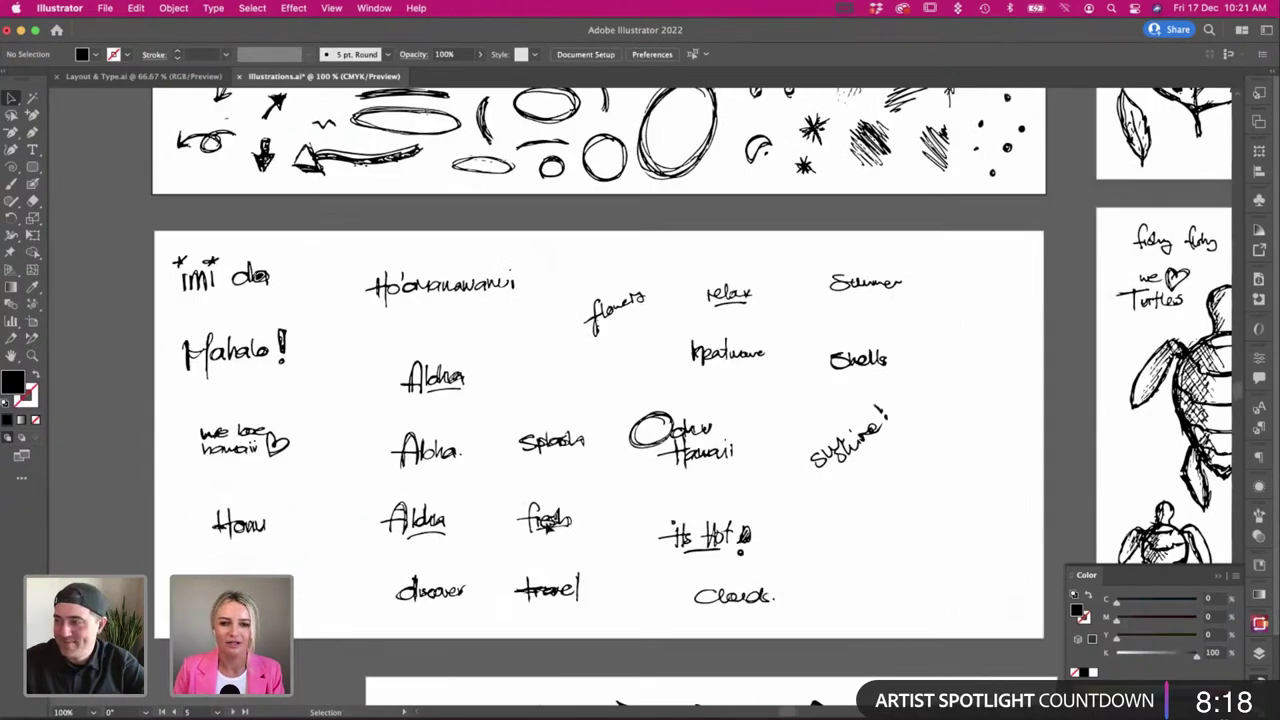
pyautogui.click(550, 447)
pyautogui.press('super+c')
pyautogui.press('super+Tab')
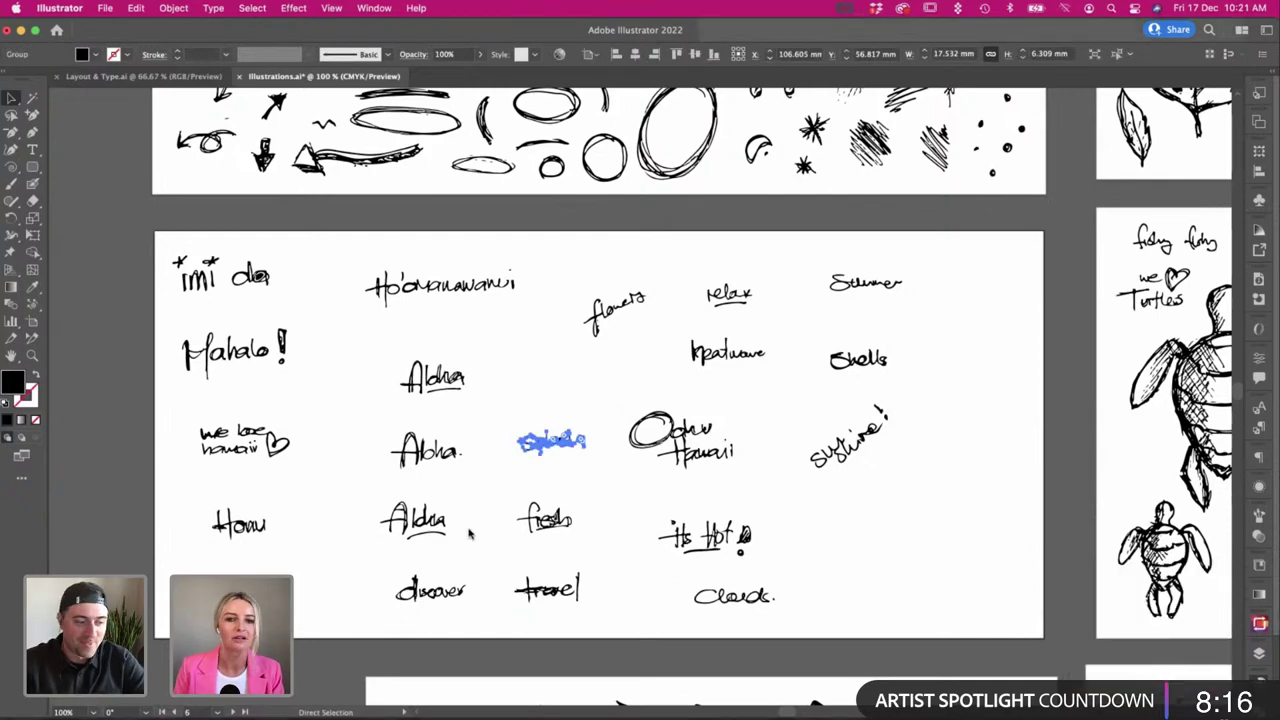
pyautogui.press('super+v')
pyautogui.moveTo(655, 420); pyautogui.dragTo(922, 470)
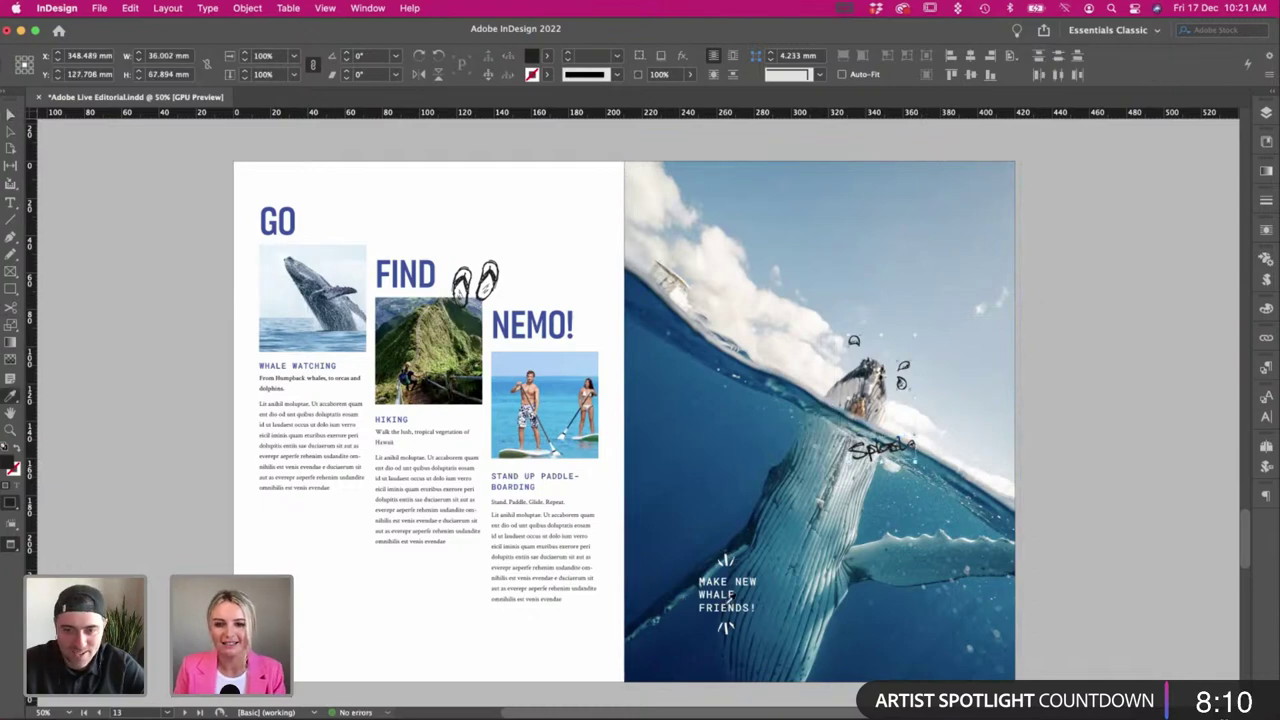
# Colour the "Splash" lettering and droplets white, and place the lettering left of the whale's head, rotated to -30° along the waterline.
pyautogui.click(1086, 523)
pyautogui.moveTo(903, 457); pyautogui.dragTo(810, 436)
pyautogui.click(1080, 531)
pyautogui.click(827, 464)
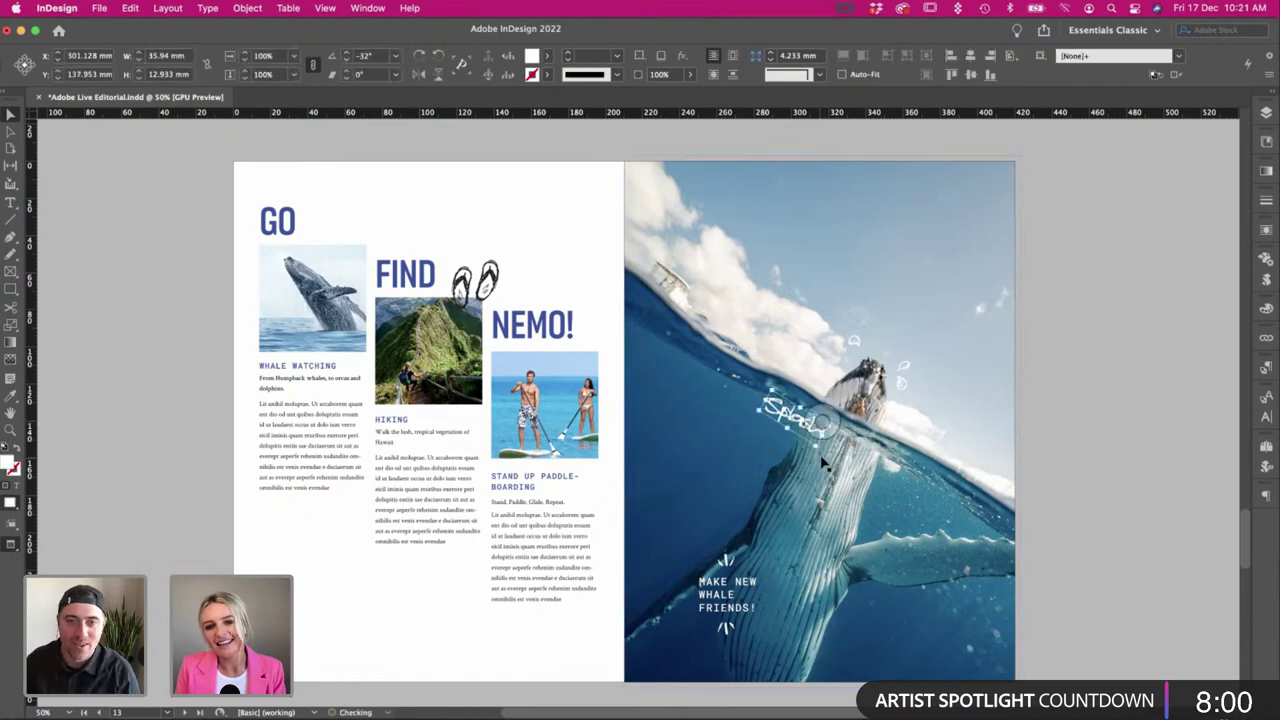
pyautogui.moveTo(896, 466); pyautogui.dragTo(897, 466)
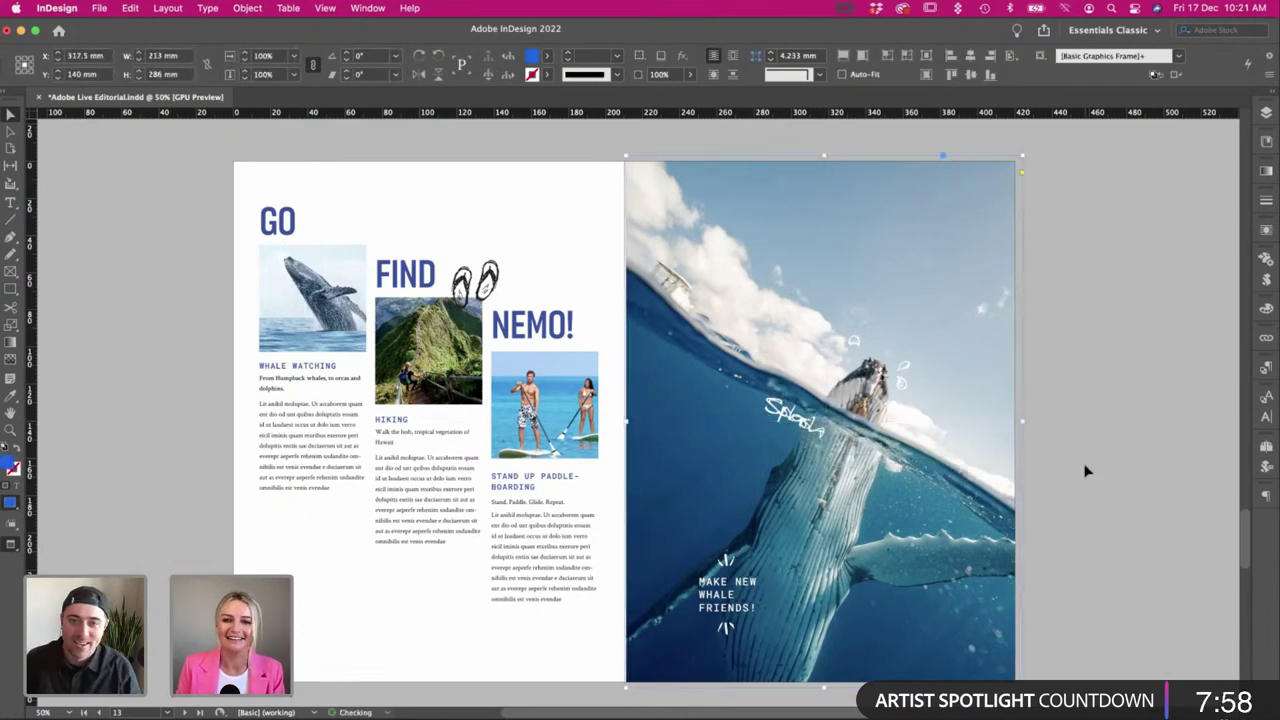
pyautogui.click(1080, 469)
pyautogui.click(812, 440)
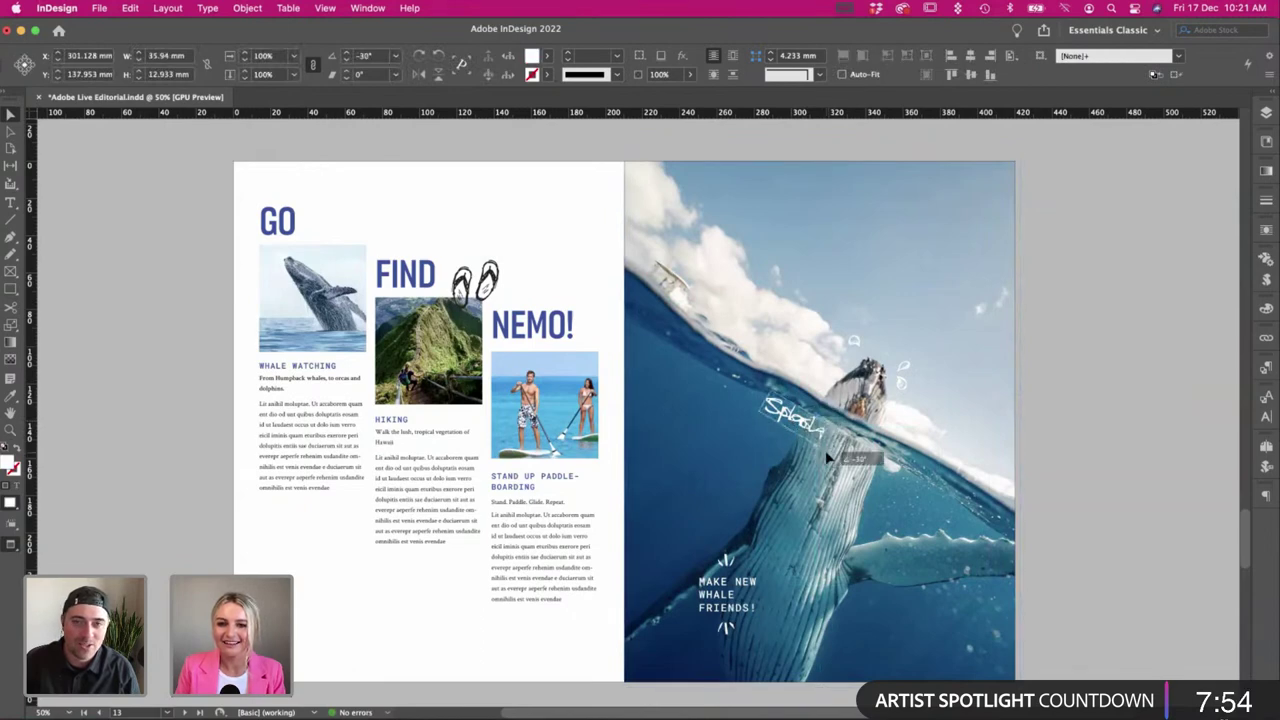
pyautogui.click(1163, 443)
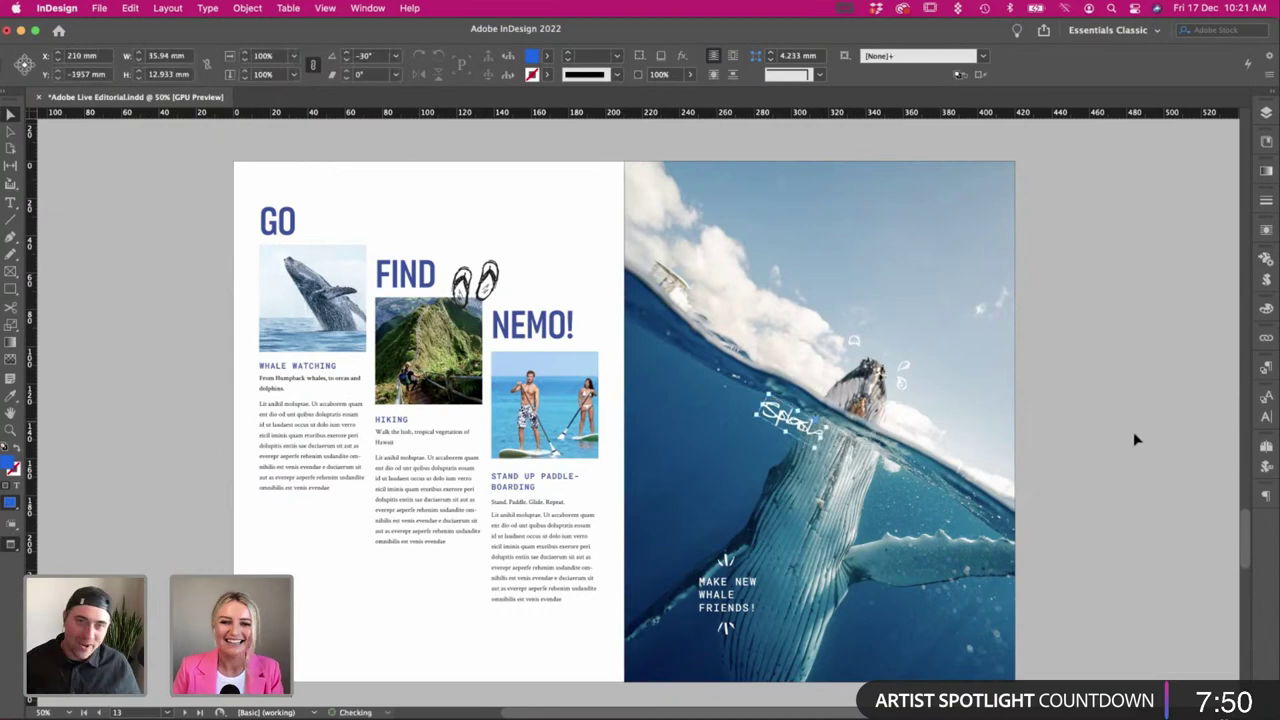
# Switch to Illustrator and examine the artboards of handwritten words and hand-drawn marks for further decorations.
pyautogui.press('super+Tab')
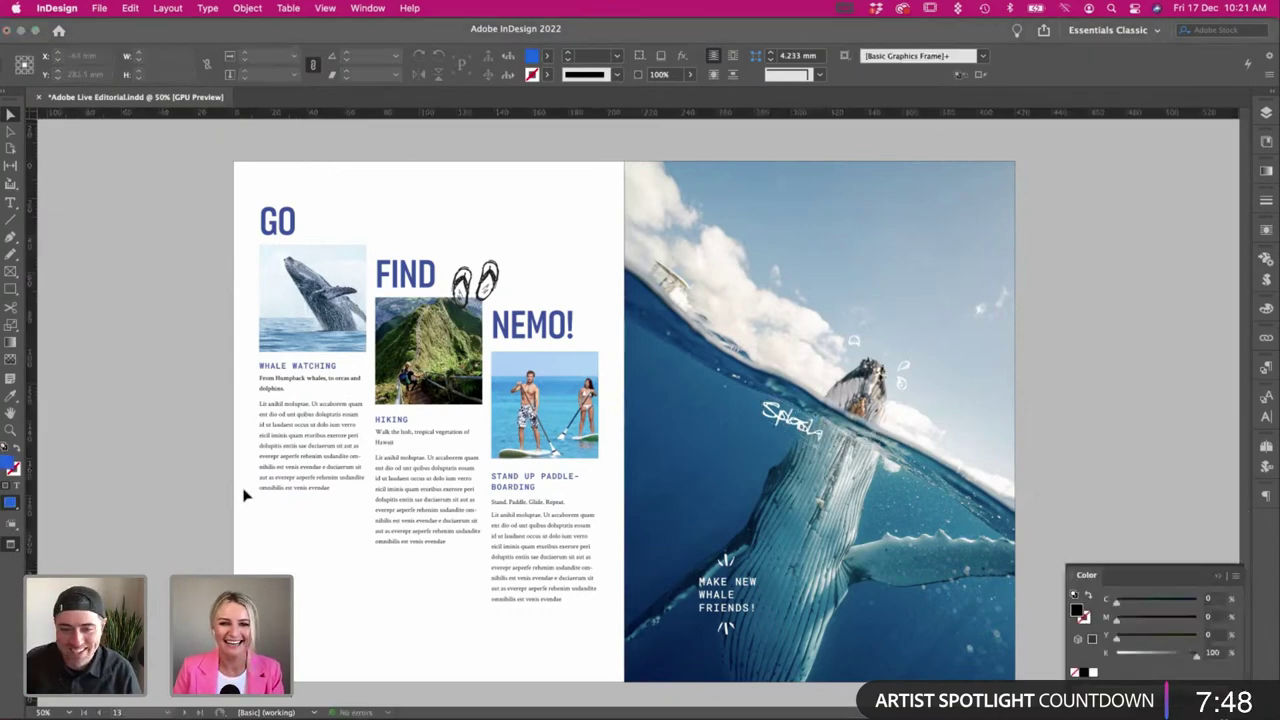
pyautogui.click(350, 390)
pyautogui.scroll(2, 350, 390)
pyautogui.scroll(2, 351, 394)
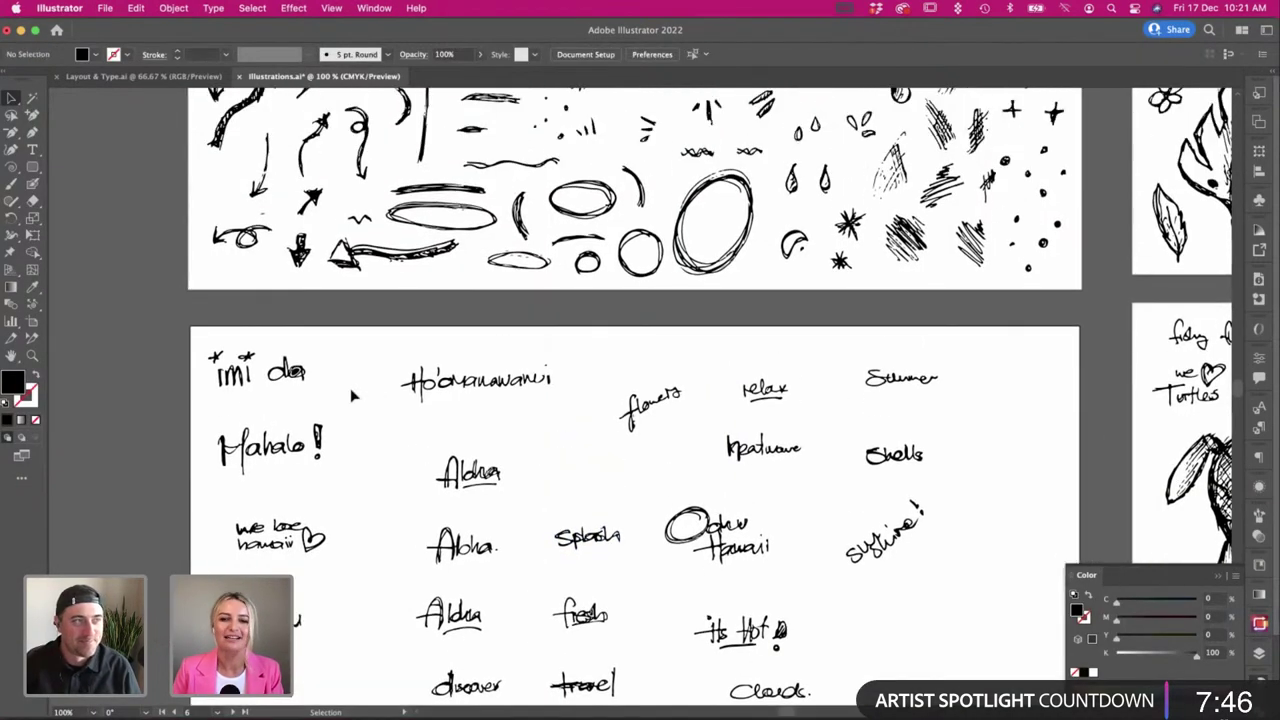
pyautogui.hscroll(2, 351, 395)
pyautogui.scroll(-1, 351, 395)
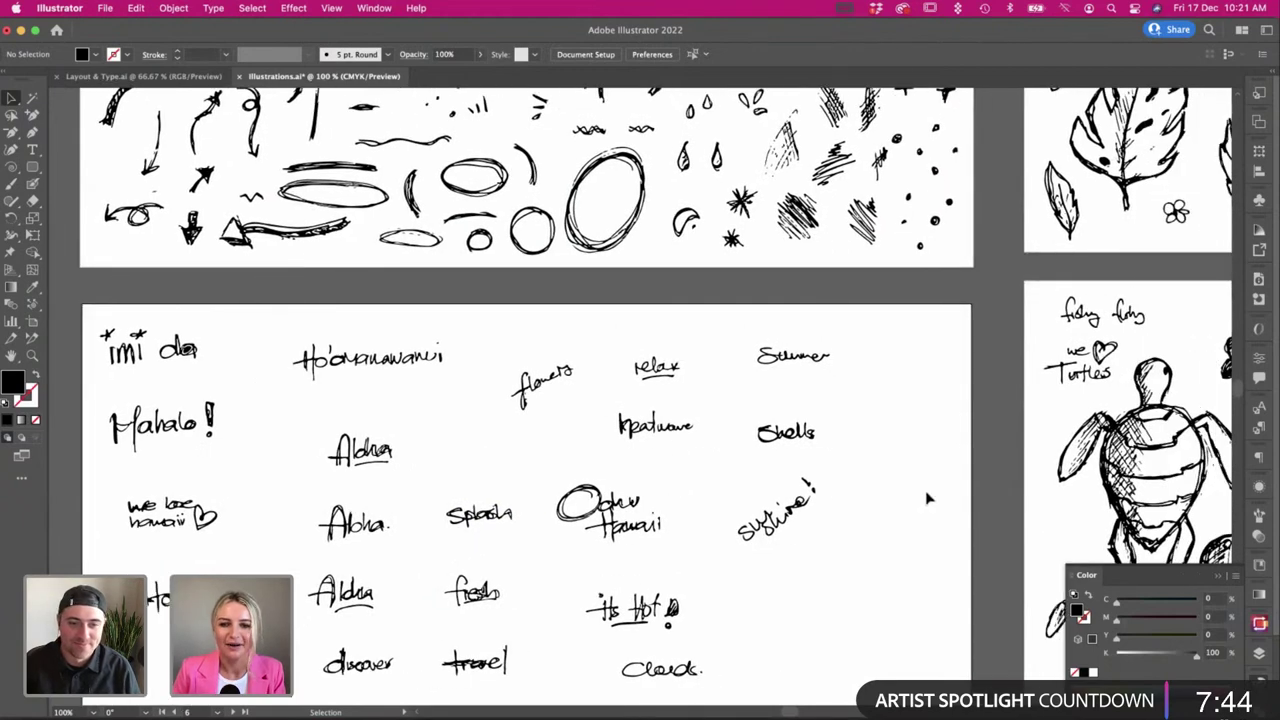
pyautogui.scroll(-2, 928, 498)
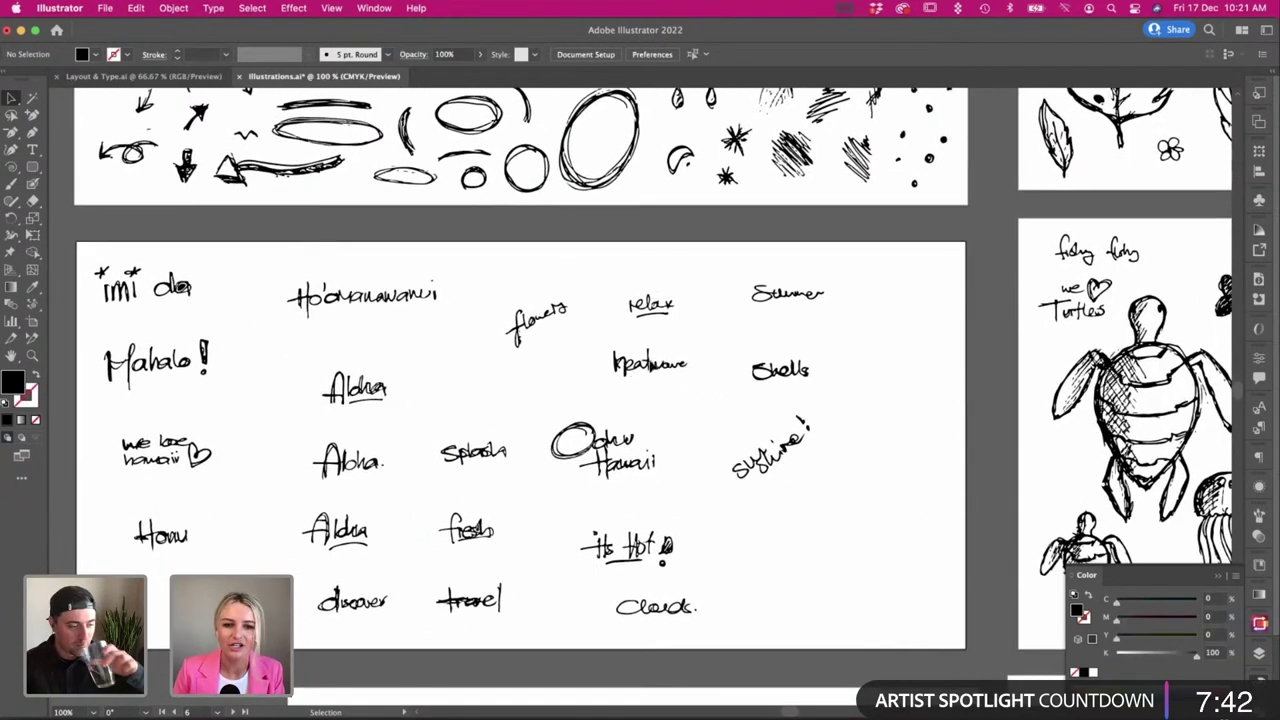
pyautogui.scroll(6, 300, 510)
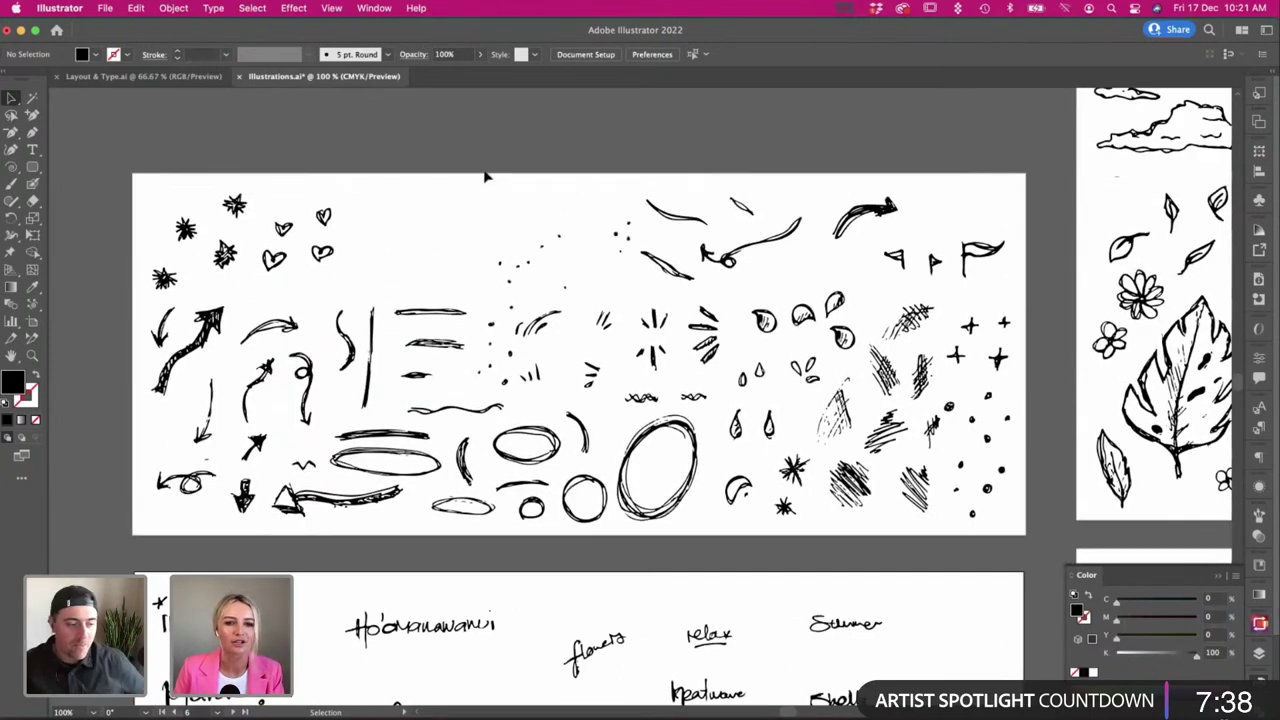
pyautogui.hscroll(3, 484, 178)
pyautogui.hscroll(-3, 355, 479)
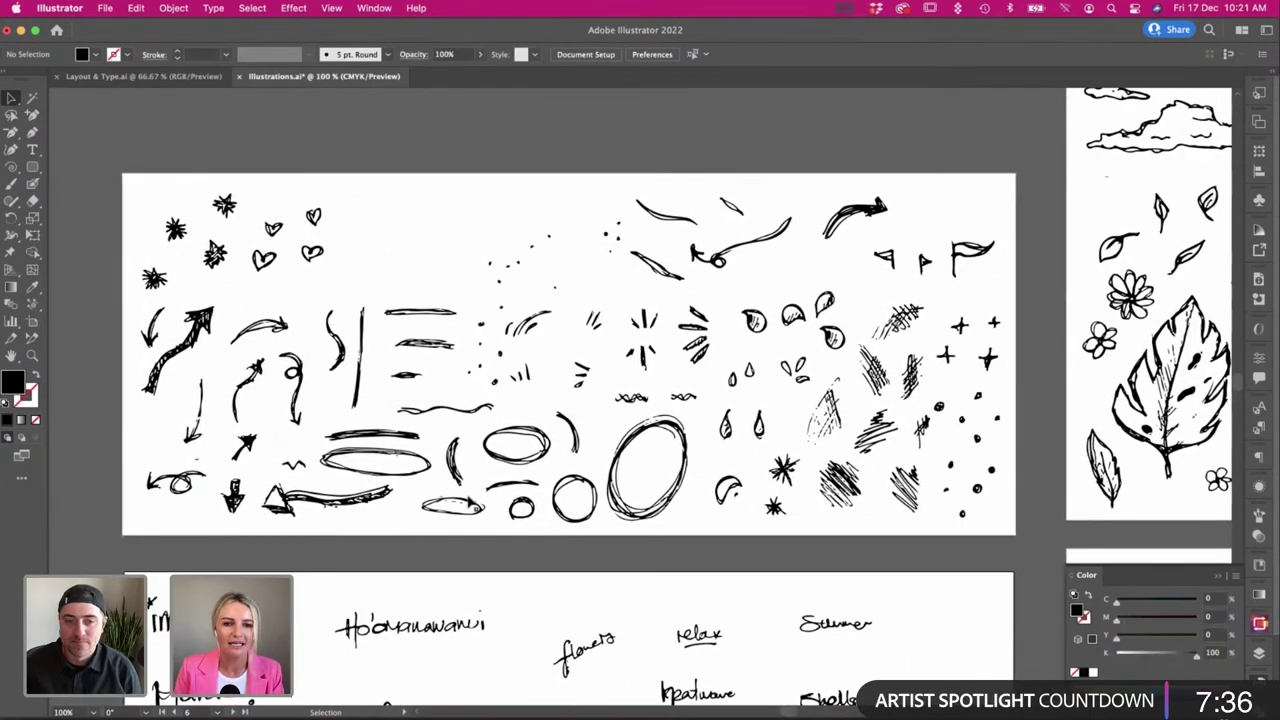
# Copy a short curved hand-drawn stroke from Illustrator into the InDesign spread and place it as an underline beneath the GO heading.
pyautogui.press('super+Tab')
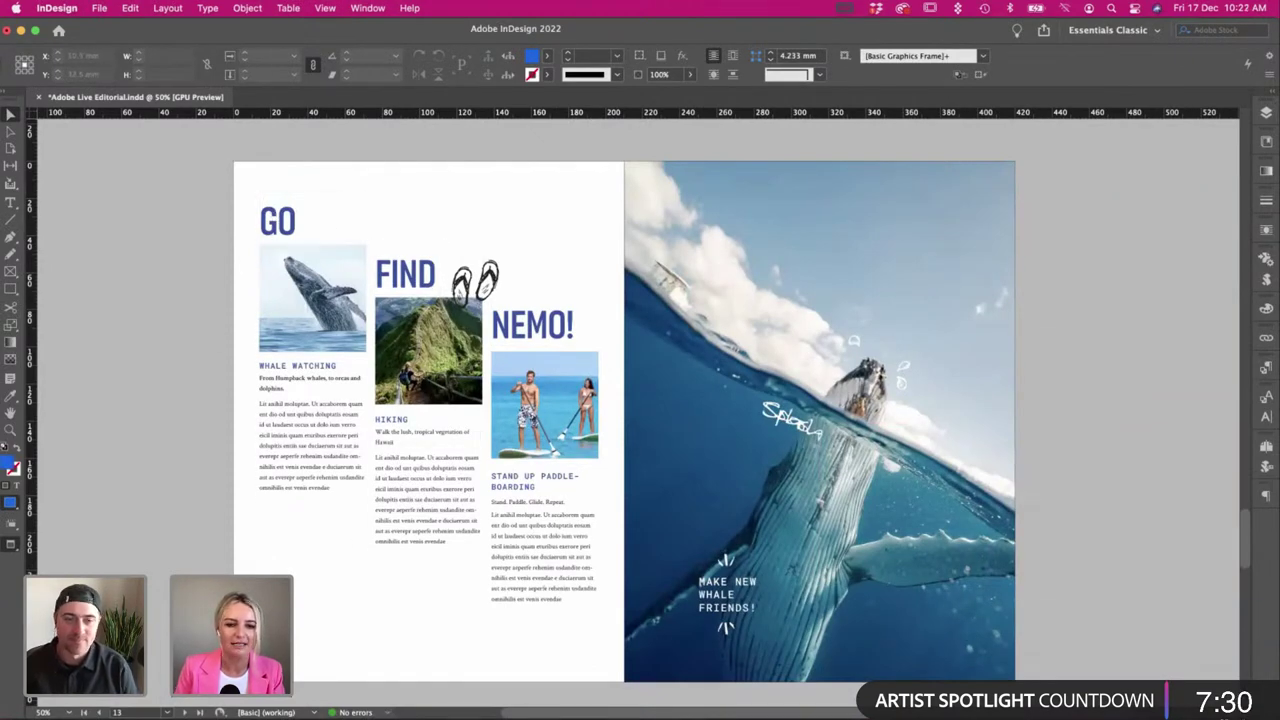
pyautogui.press('super+Tab')
pyautogui.hscroll(-3, 640, 355)
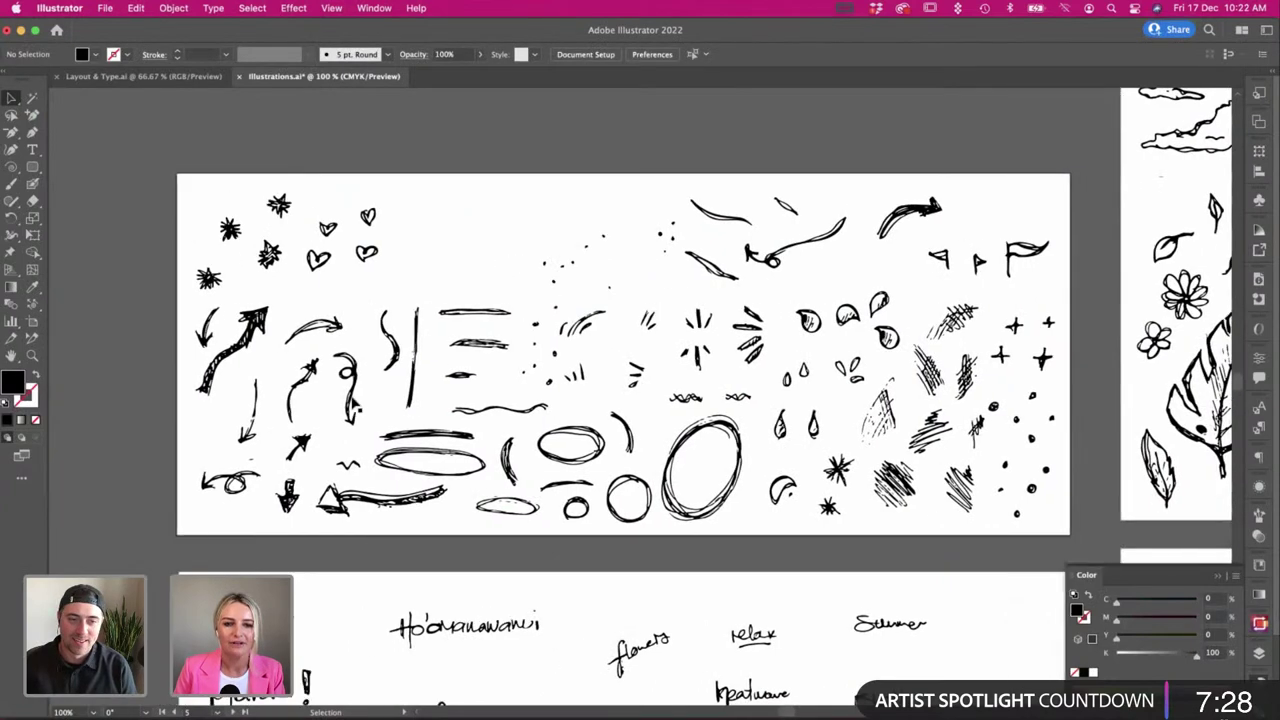
pyautogui.press('super+Tab')
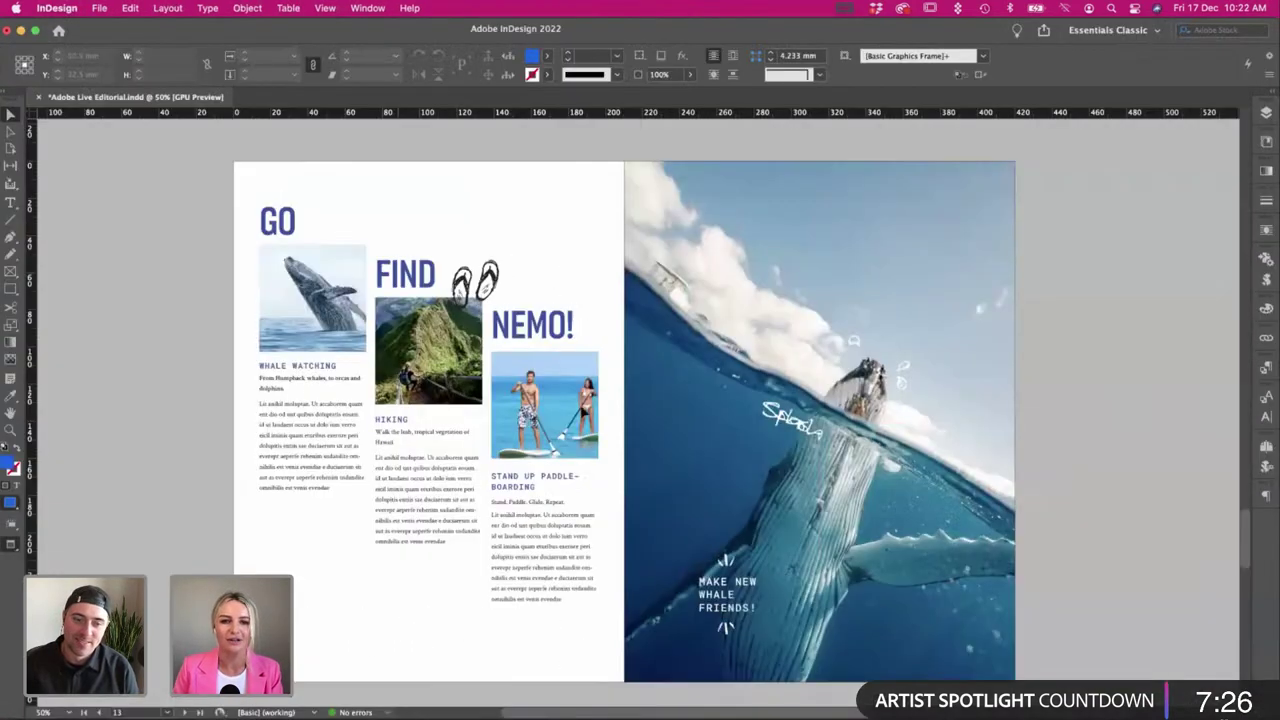
pyautogui.click(640, 412)
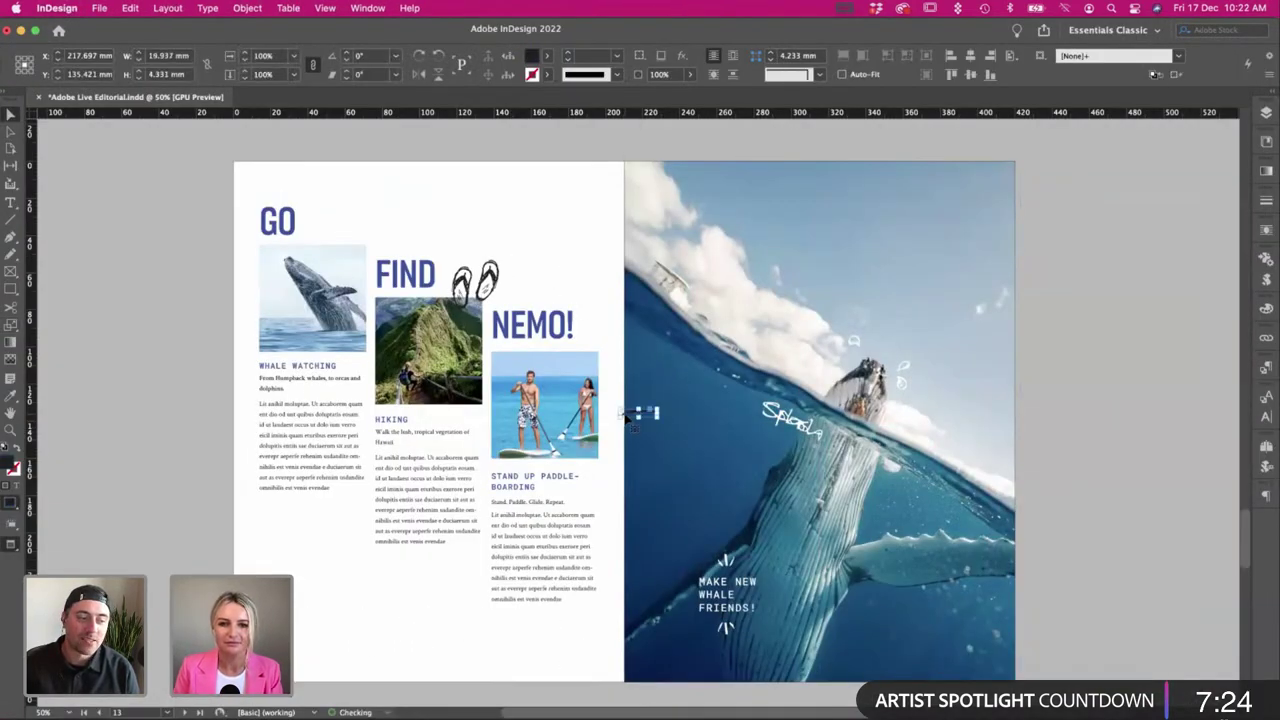
pyautogui.moveTo(638, 413); pyautogui.dragTo(300, 248)
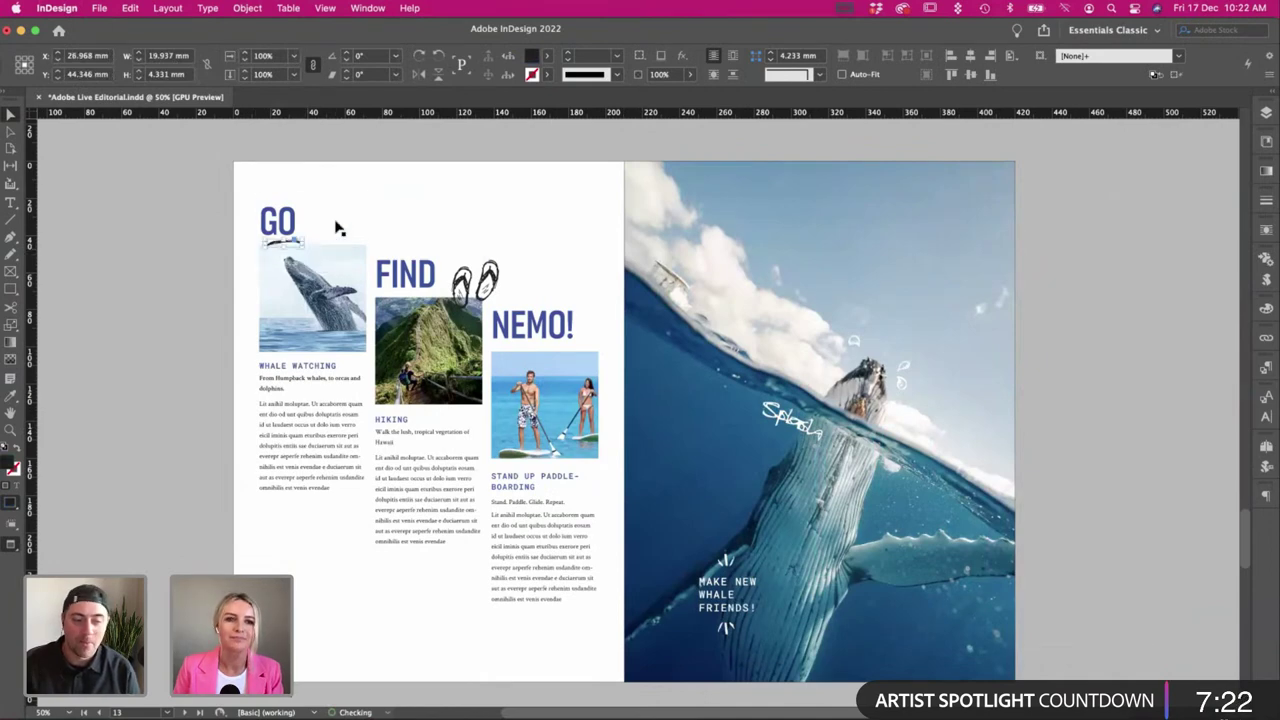
pyautogui.click(337, 227)
pyautogui.click(240, 264)
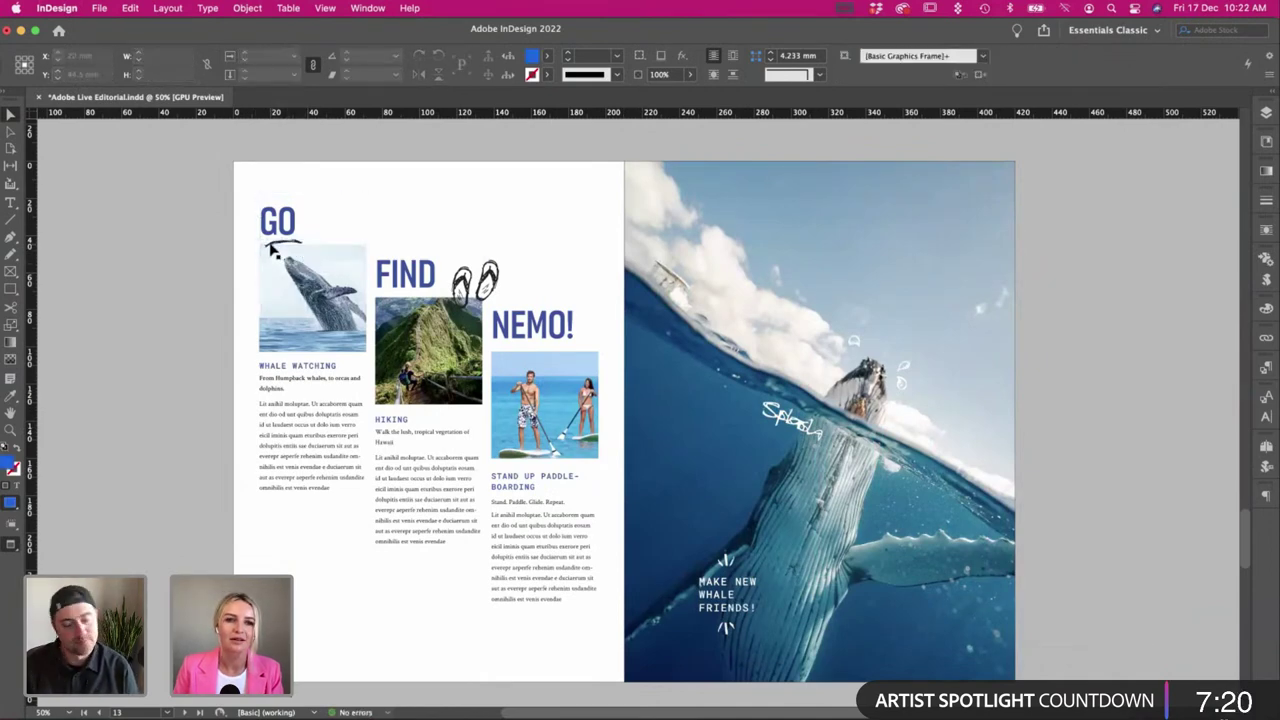
# Shift the hand-drawn underline to line up with the GO heading's left edge, and preview the spread without guides.
pyautogui.click(274, 251)
pyautogui.moveTo(270, 249); pyautogui.dragTo(268, 249)
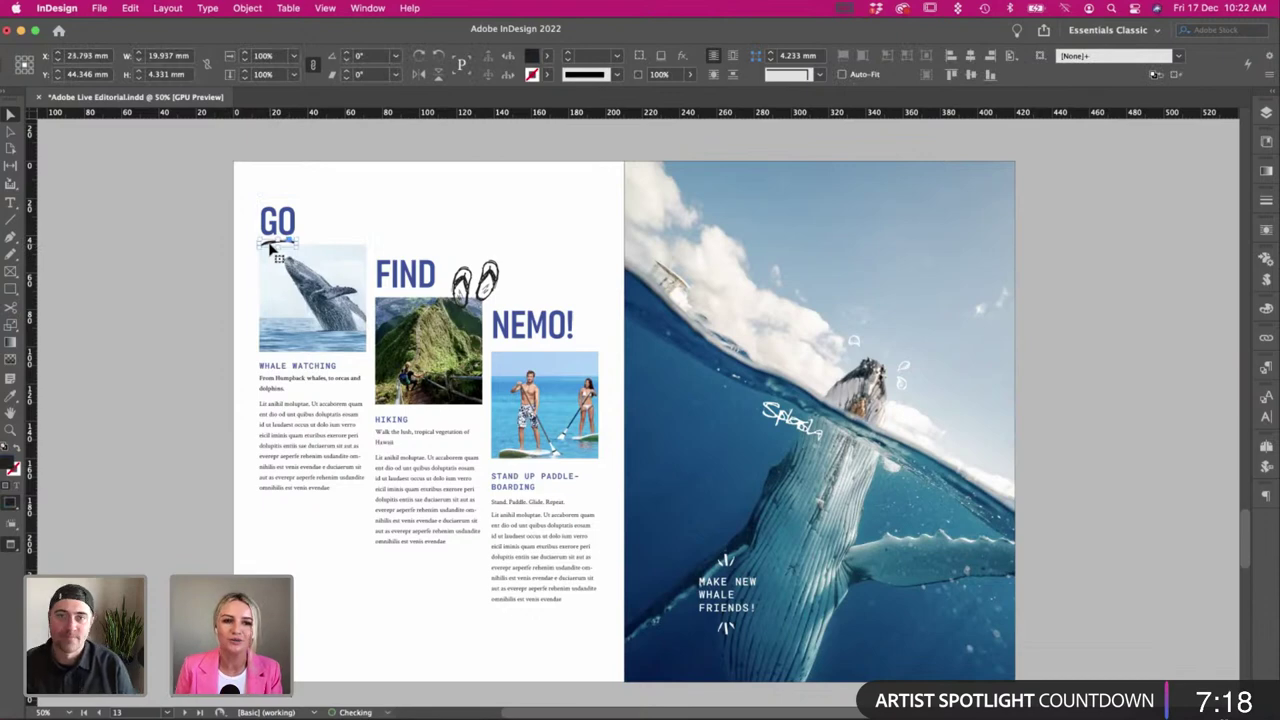
pyautogui.press('Right')
pyautogui.press('w')
pyautogui.press('w')
pyautogui.click(271, 248)
pyautogui.press('w')
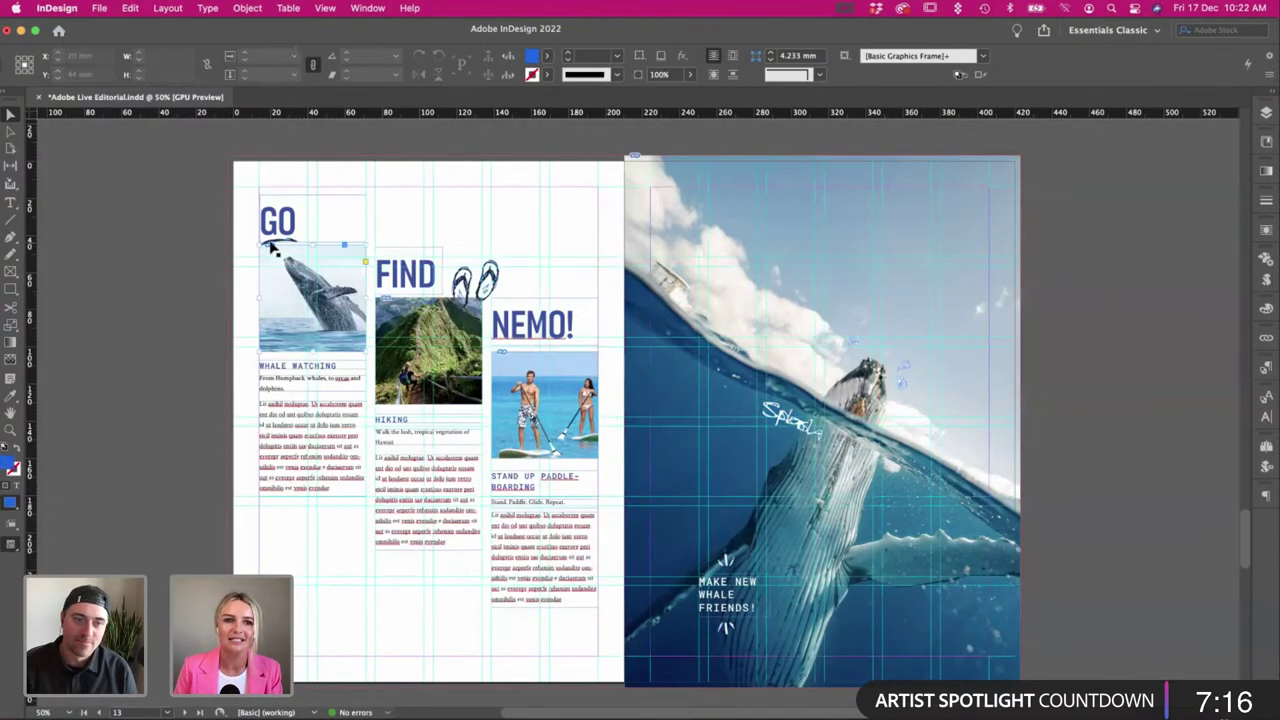
pyautogui.moveTo(207, 233); pyautogui.dragTo(284, 243)
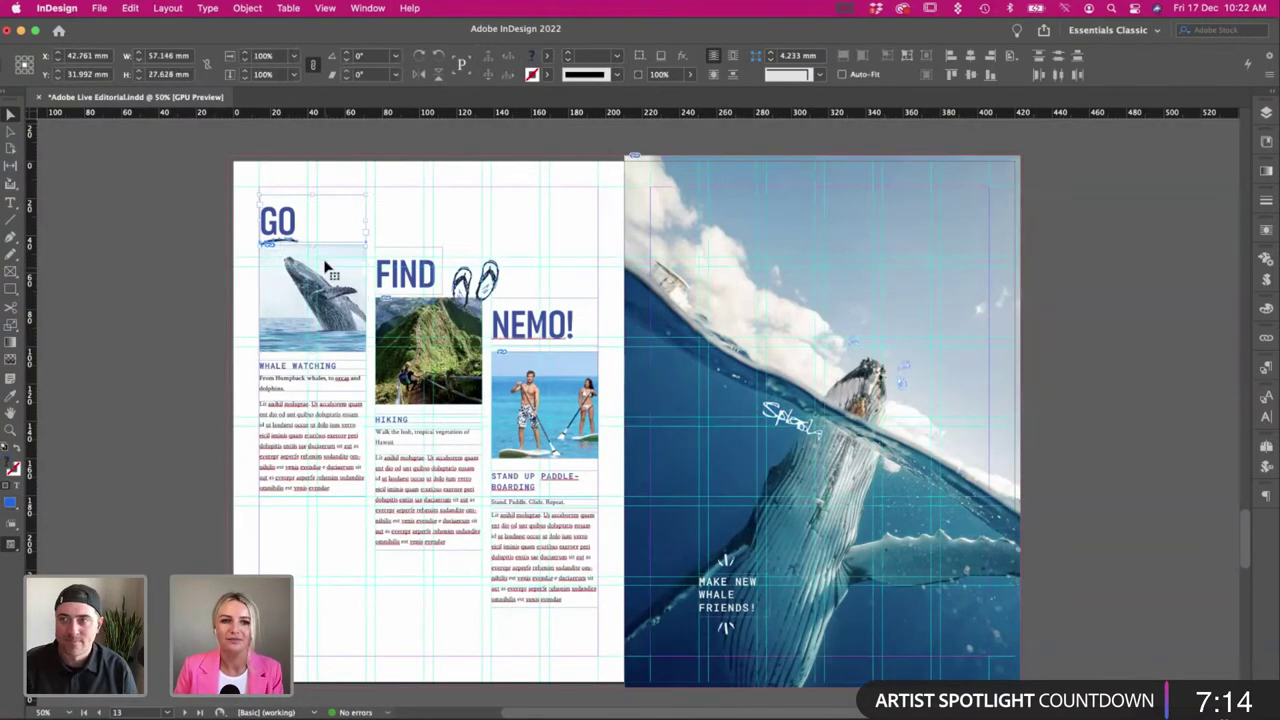
pyautogui.click(105, 240)
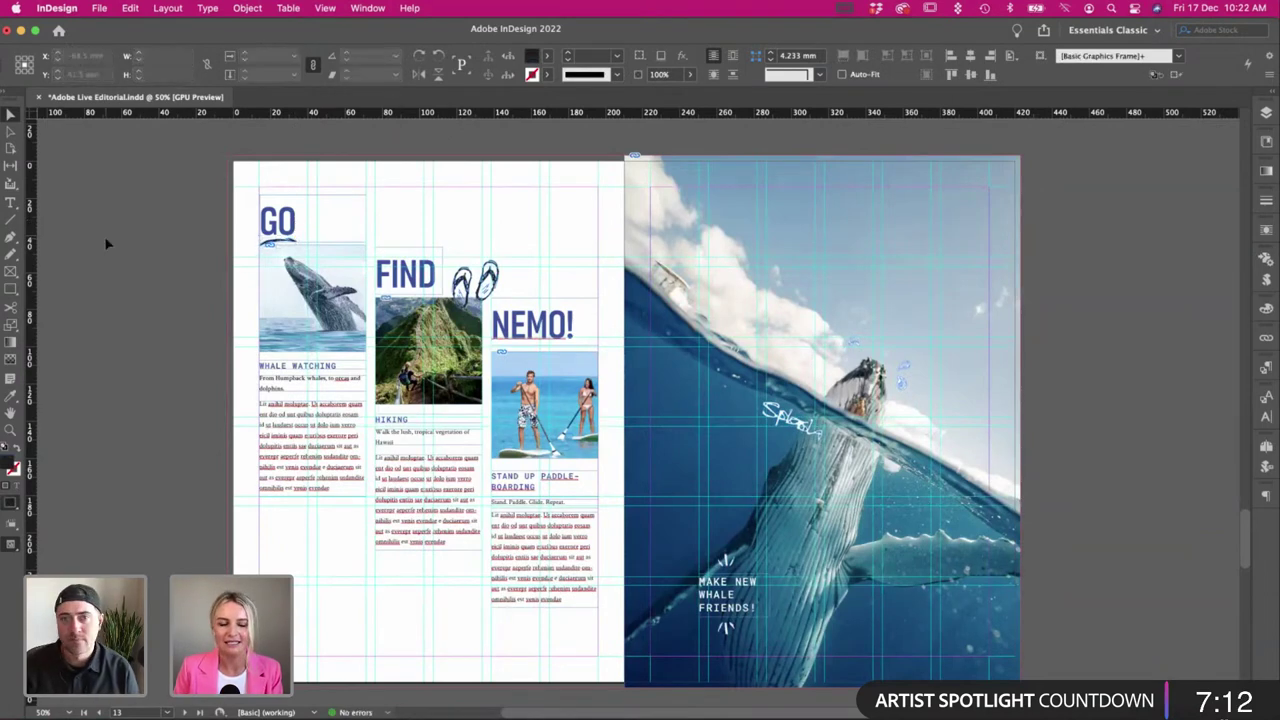
pyautogui.hscroll(2, 104, 236)
pyautogui.scroll(-1, 104, 236)
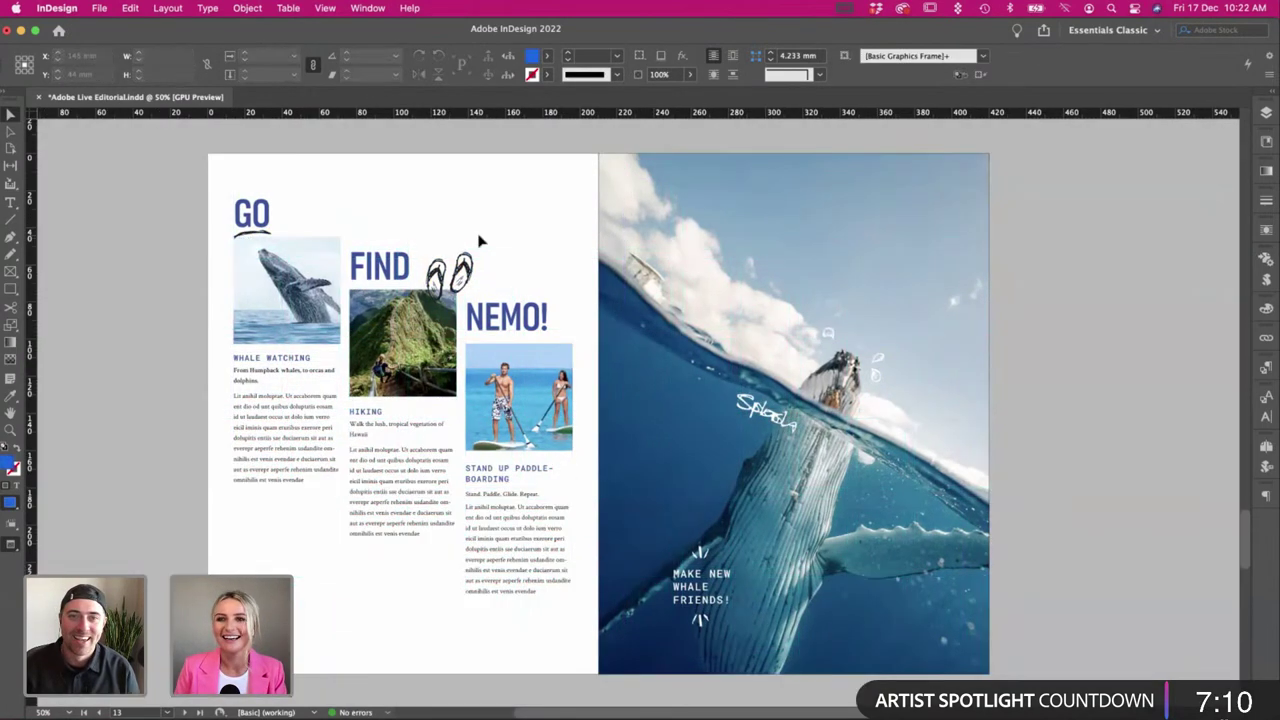
# Shift the hand-drawn underline slightly beneath the GO heading, just above the whale photo's edge, and check it against the guides.
pyautogui.hscroll(-2, 480, 243)
pyautogui.press('w')
pyautogui.click(313, 234)
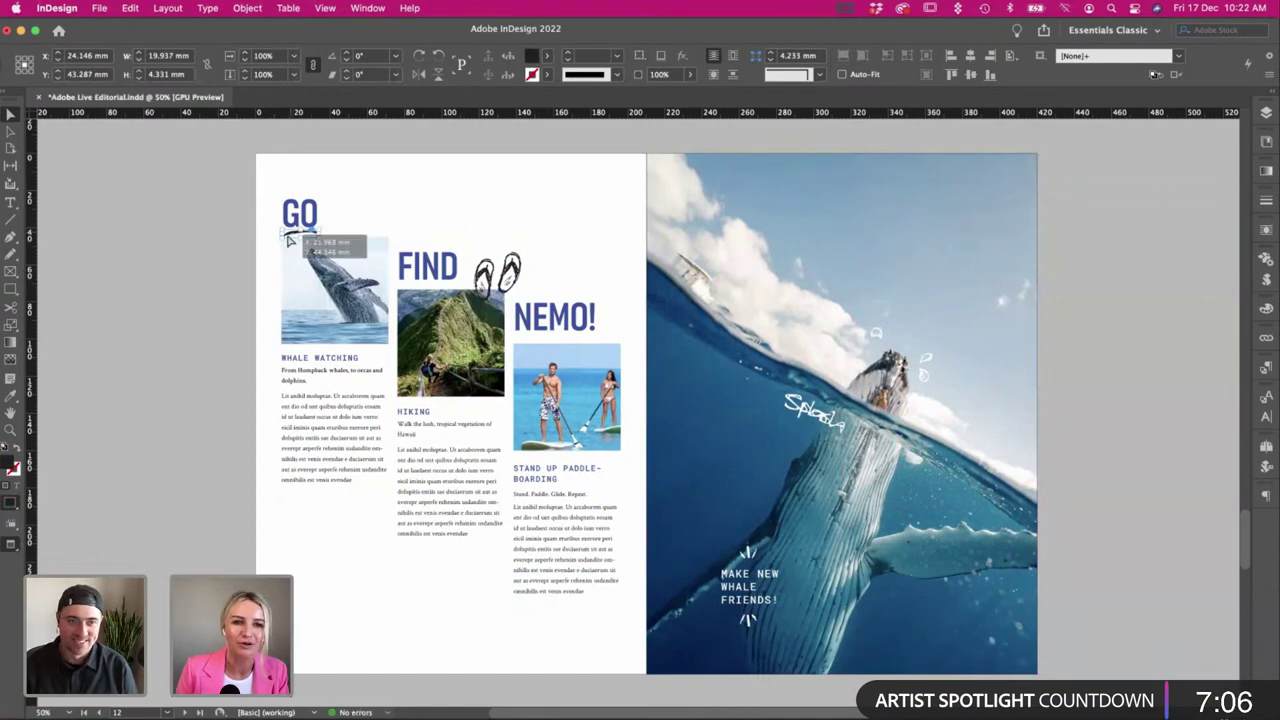
pyautogui.moveTo(291, 238); pyautogui.dragTo(287, 240)
pyautogui.press('w')
pyautogui.click(288, 242)
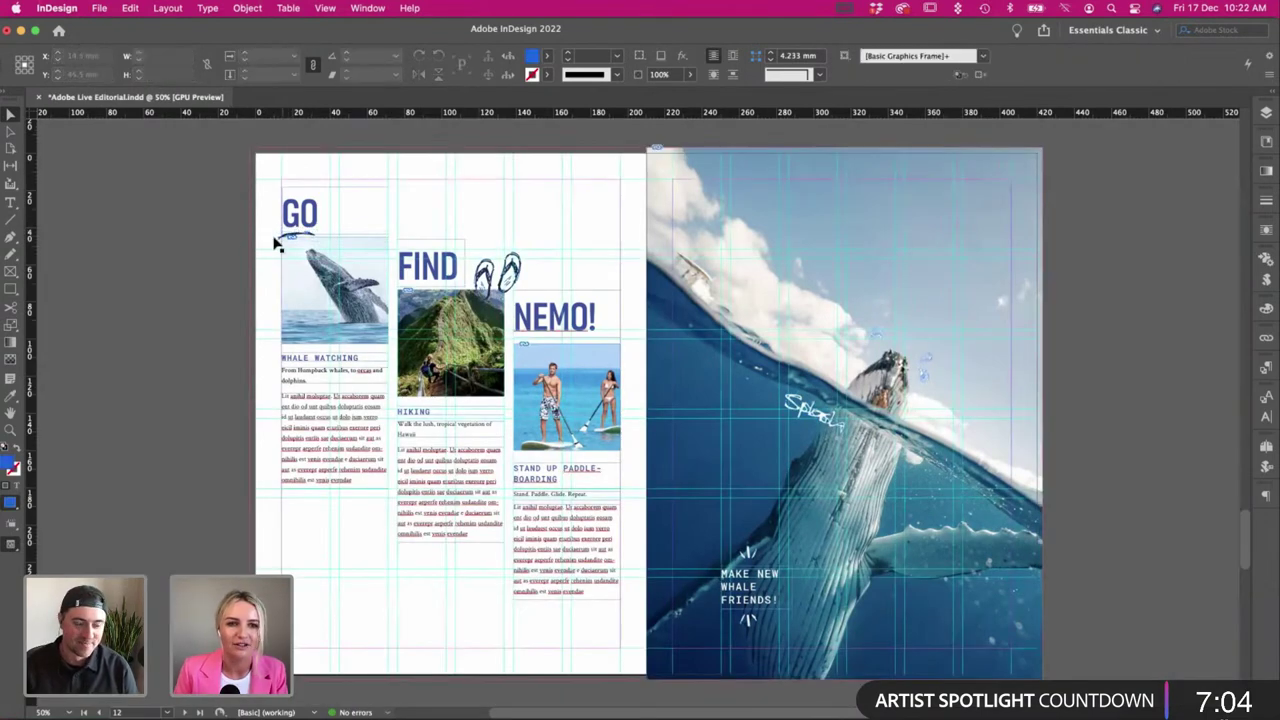
# Rotate the hand-drawn underline to 10° and nudge it into place beneath the GO heading, checking the spread with and without guides.
pyautogui.press('super+shift+a')
pyautogui.moveTo(305, 235); pyautogui.dragTo(331, 236)
pyautogui.press('w')
pyautogui.press('Down')
pyautogui.press('Down')
pyautogui.press('Down')
pyautogui.press('Down')
pyautogui.press('Right')
pyautogui.press('Right')
pyautogui.press('Right')
pyautogui.press('Right')
pyautogui.press('Right')
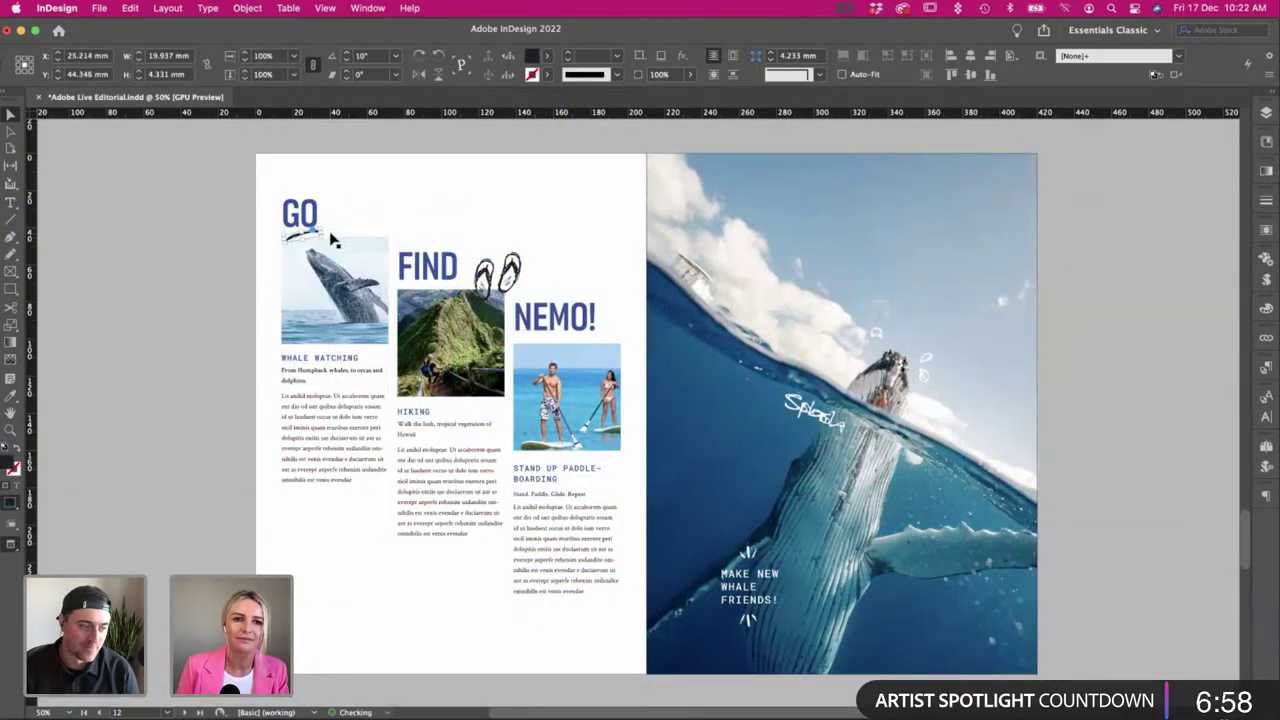
pyautogui.click(120, 262)
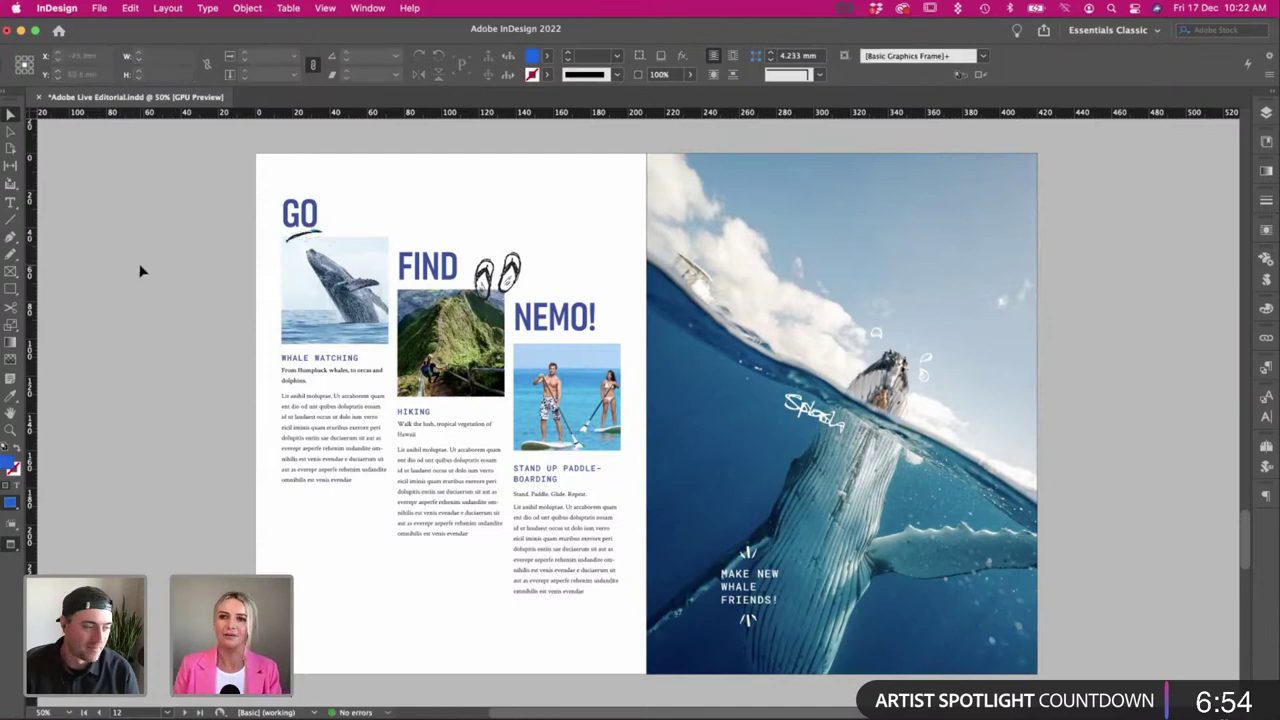
pyautogui.hscroll(2, 141, 270)
pyautogui.press('w')
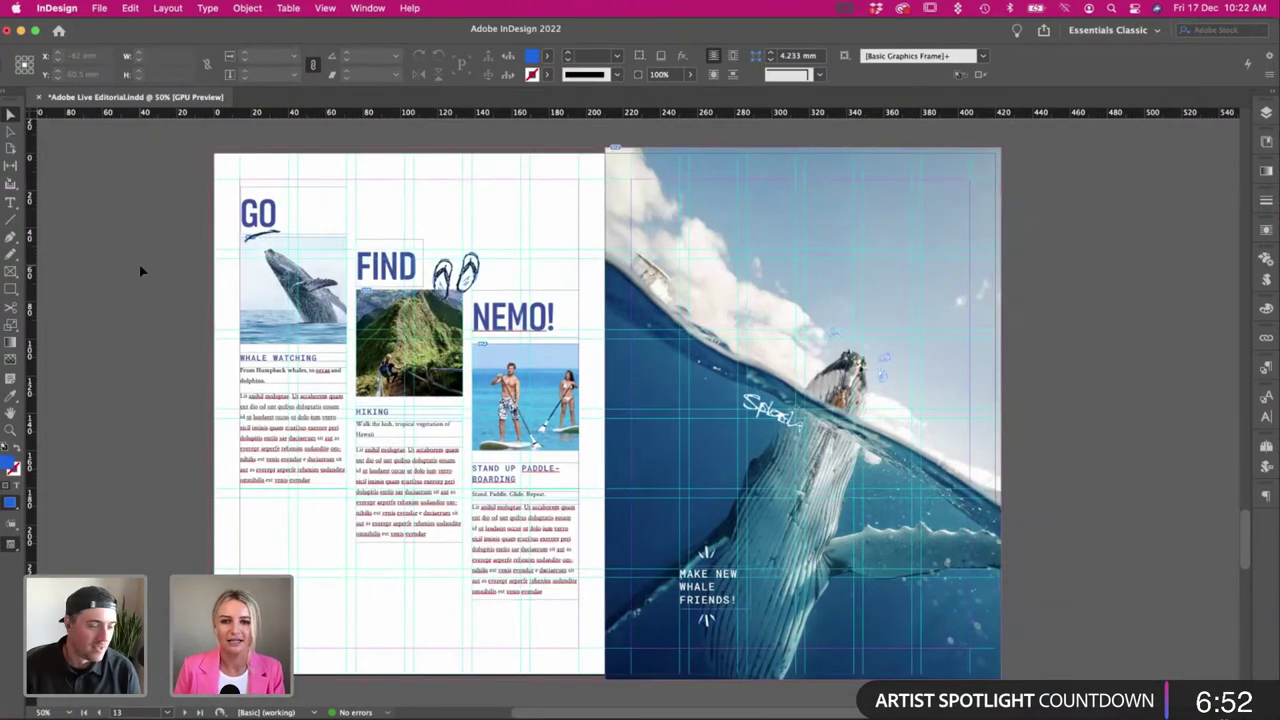
pyautogui.press('w')
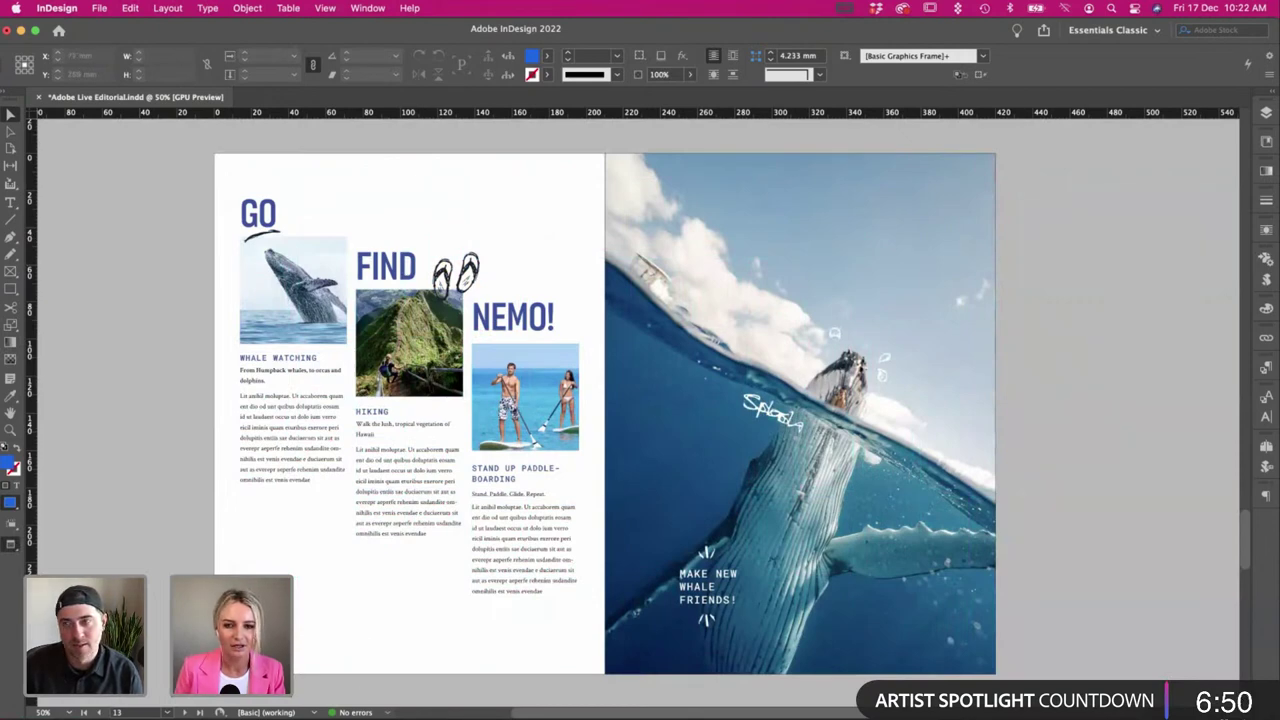
# Copy a small hand-drawn dot from Illustrator into the InDesign spread and place it just below the right flip-flop.
pyautogui.press('super+Tab')
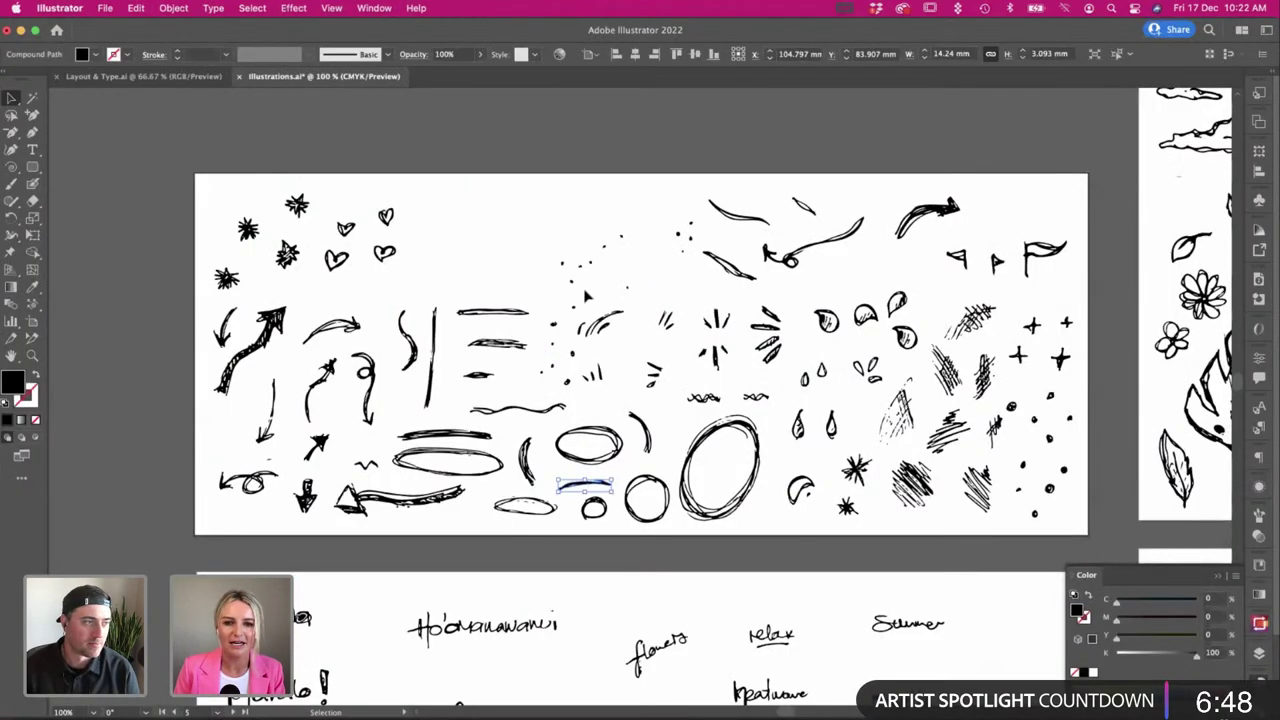
pyautogui.press('super+Tab')
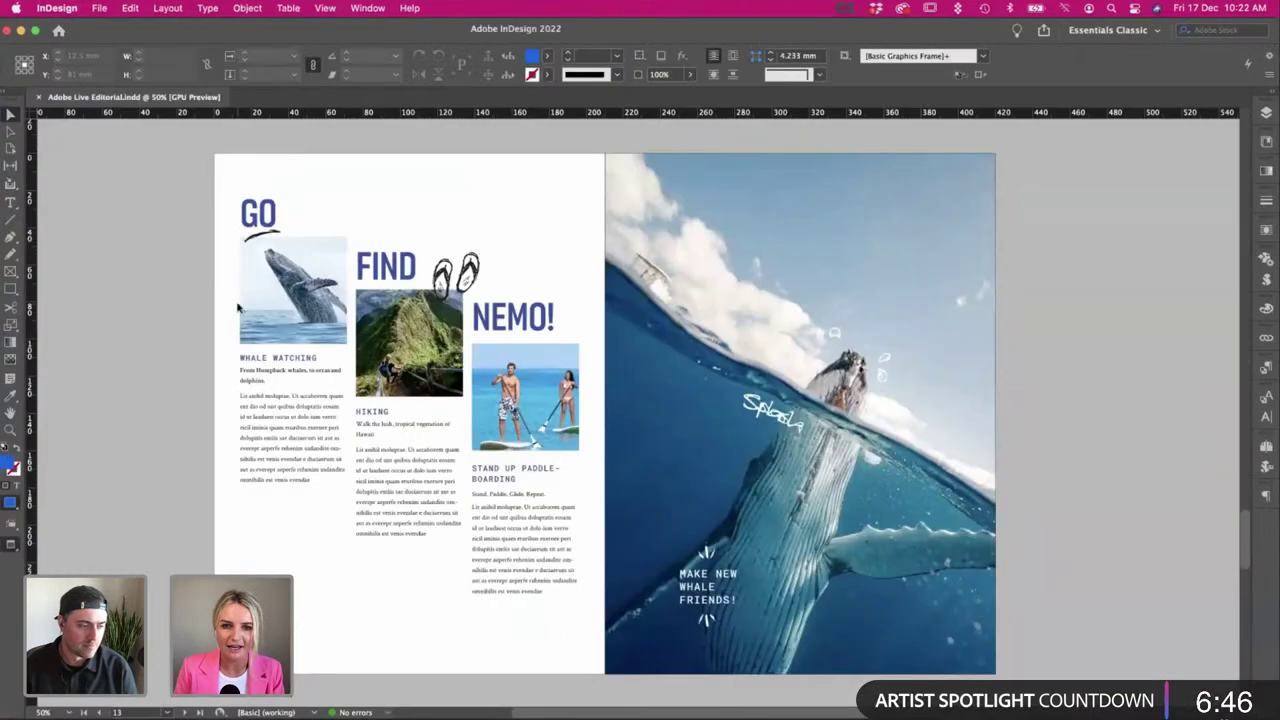
pyautogui.press('super+Tab')
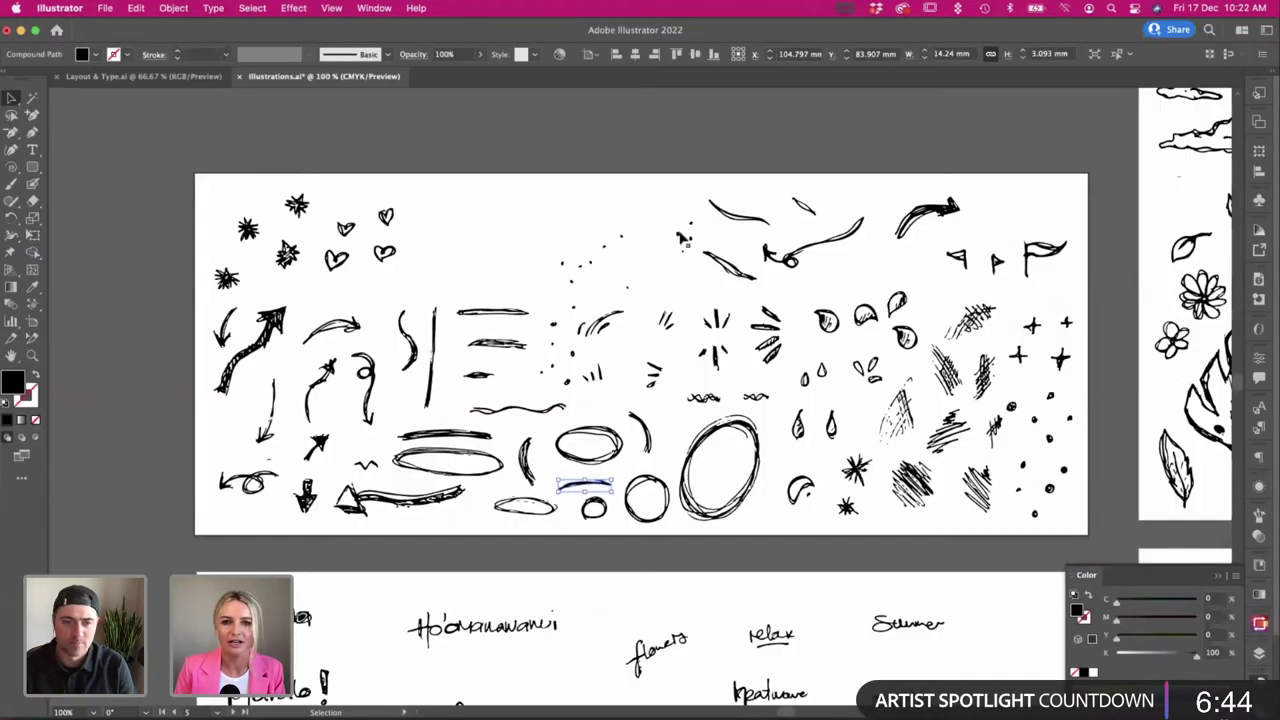
pyautogui.press('super+Tab')
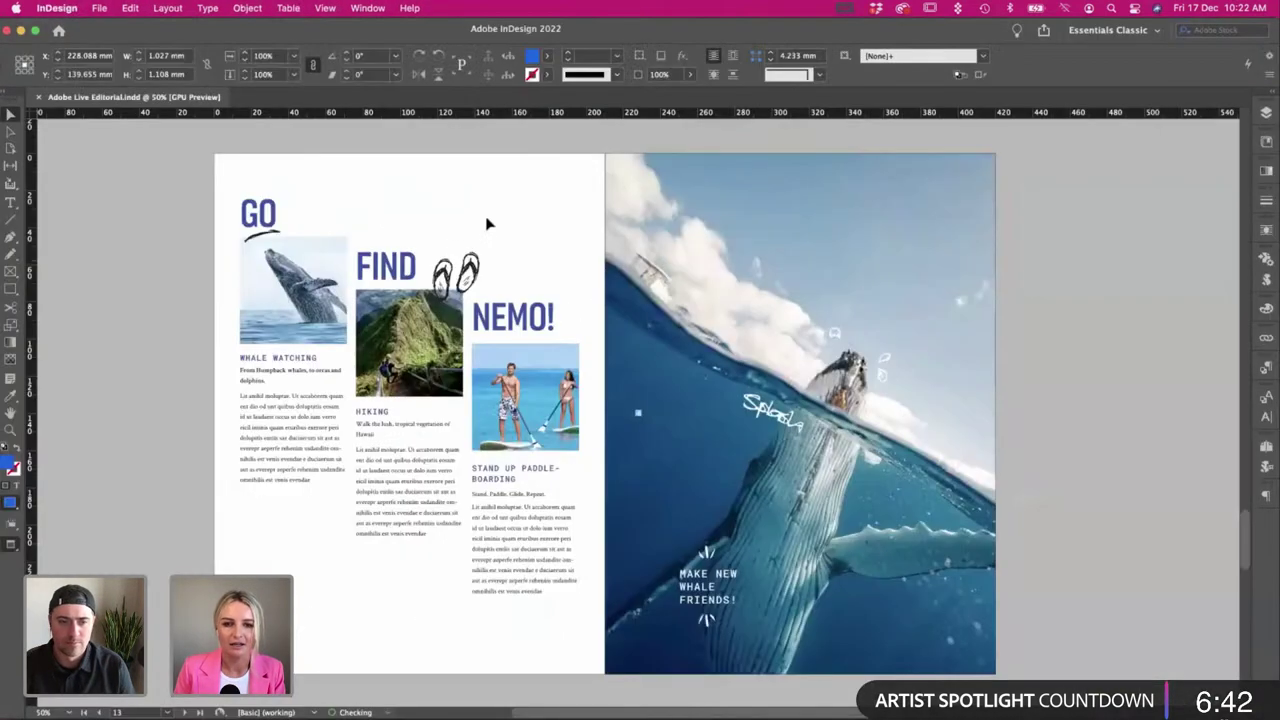
pyautogui.click(487, 224)
pyautogui.moveTo(638, 415); pyautogui.dragTo(455, 274)
pyautogui.press('super+z')
pyautogui.moveTo(640, 418); pyautogui.dragTo(481, 291)
pyautogui.click(520, 268)
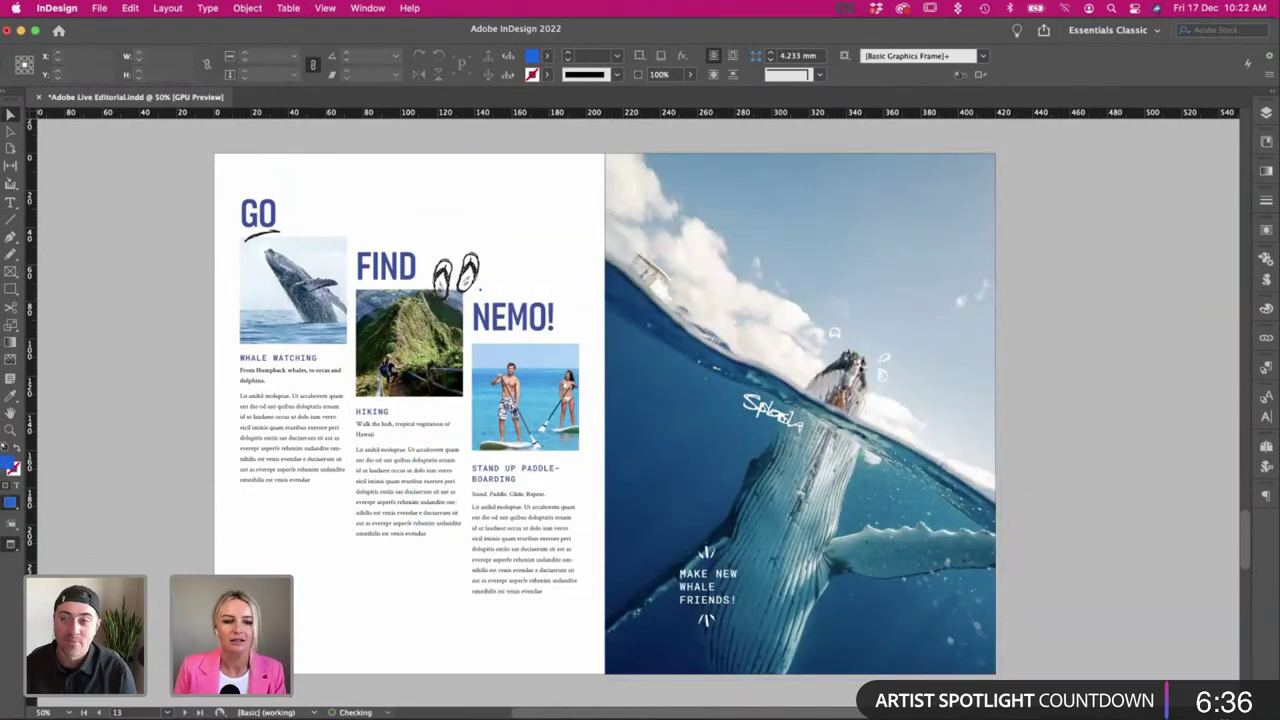
# Copy a wider hand-drawn speck from Illustrator into the InDesign spread and place it above the gap between the flip-flops.
pyautogui.press('super+Tab')
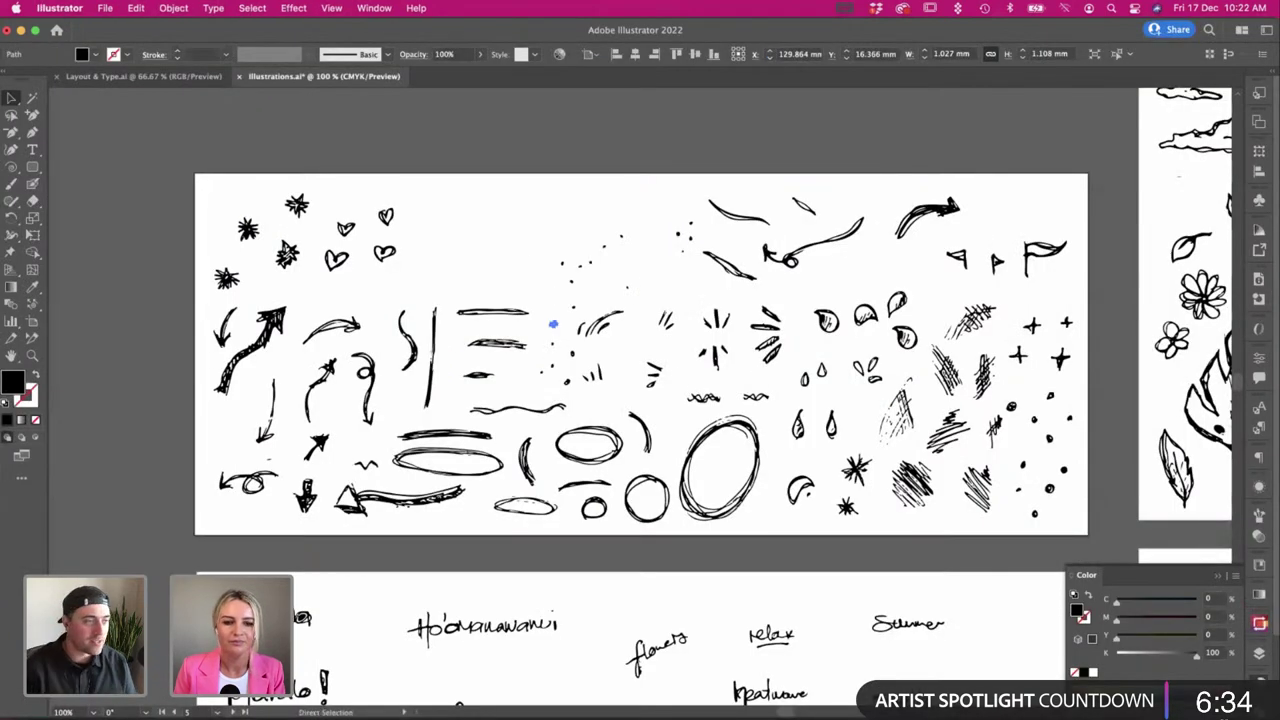
pyautogui.press('super+Tab')
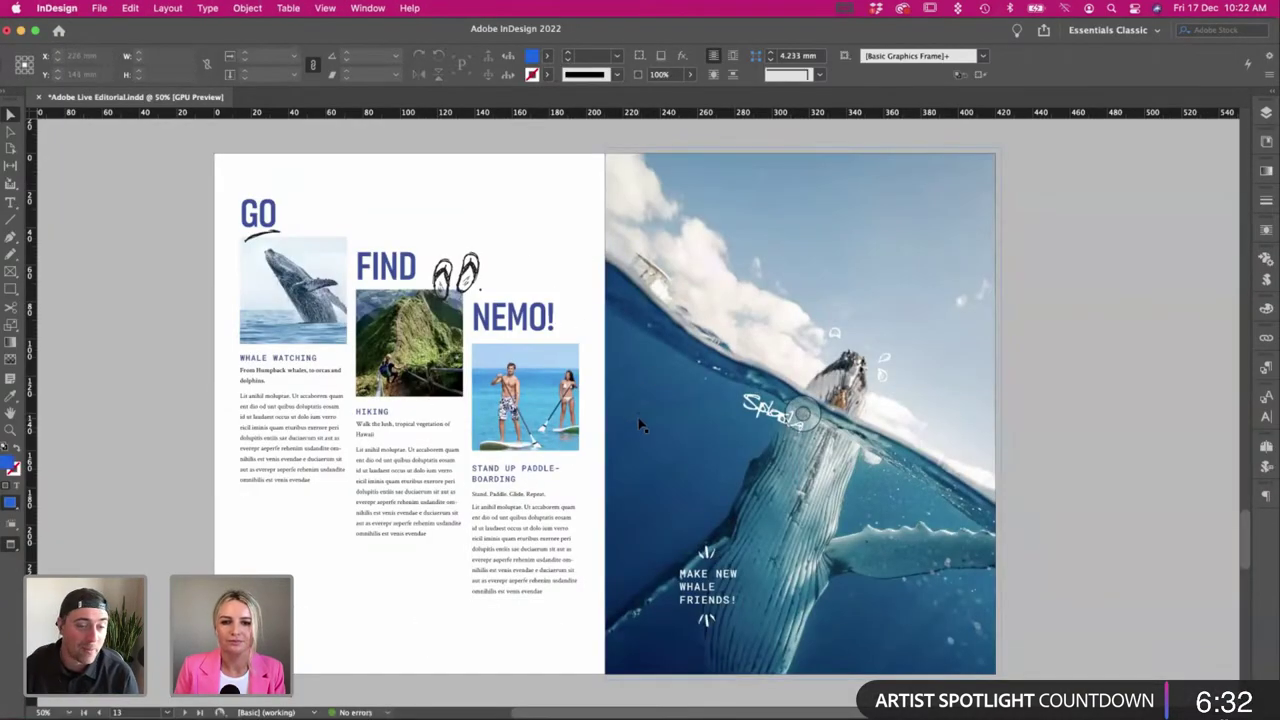
pyautogui.press('super+v')
pyautogui.moveTo(639, 418); pyautogui.dragTo(456, 252)
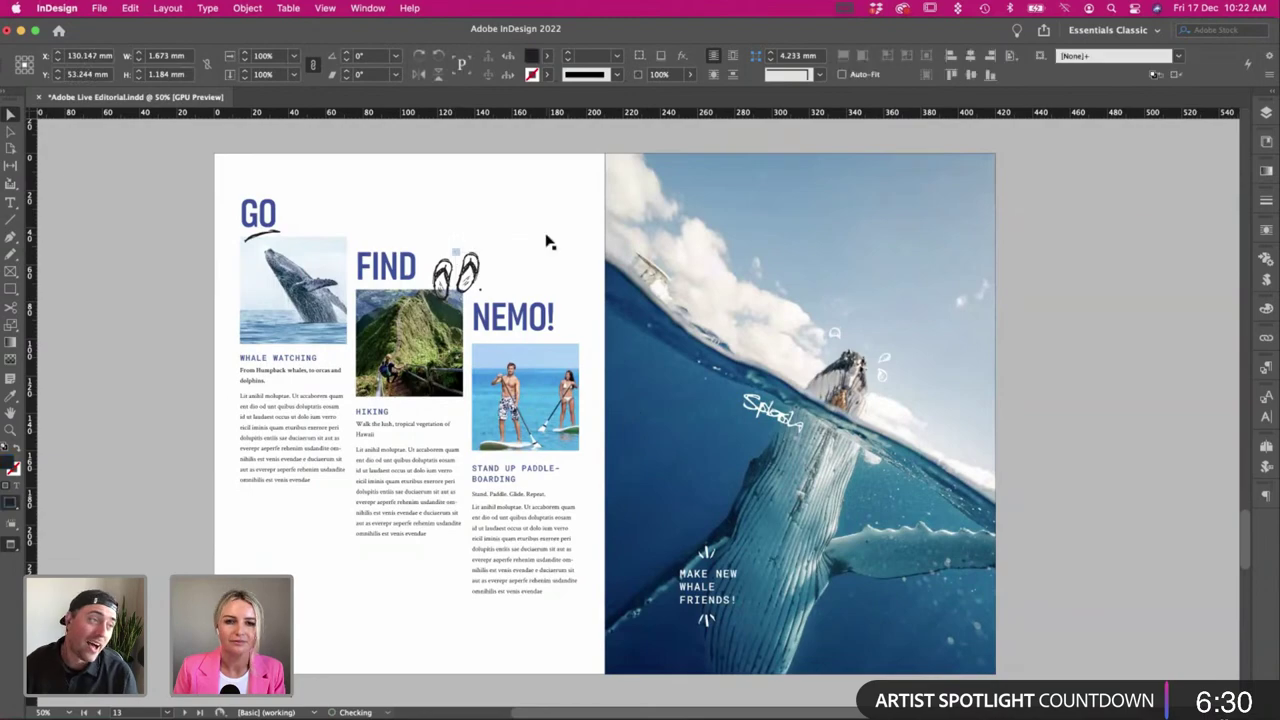
# Copy a third, narrower dot from Illustrator into the InDesign spread and place it above the left flip-flop, beside the previous speck.
pyautogui.press('super+Tab')
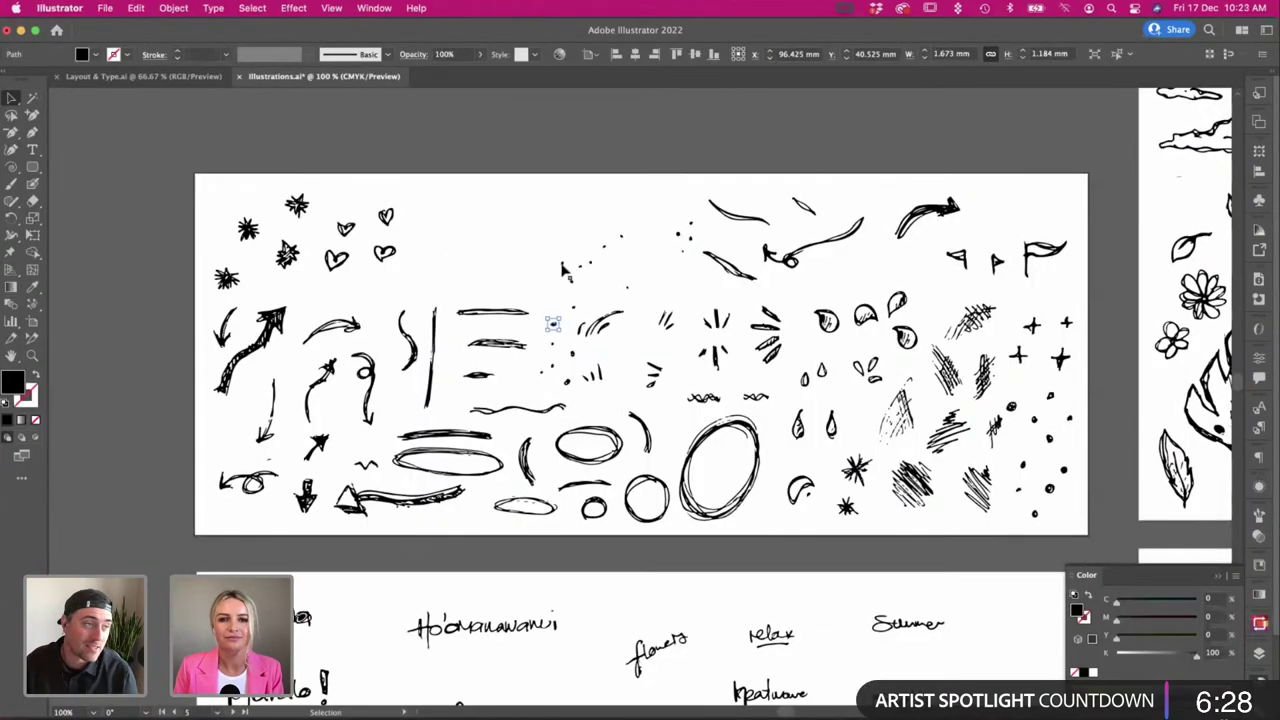
pyautogui.press('a')
pyautogui.press('super+Tab')
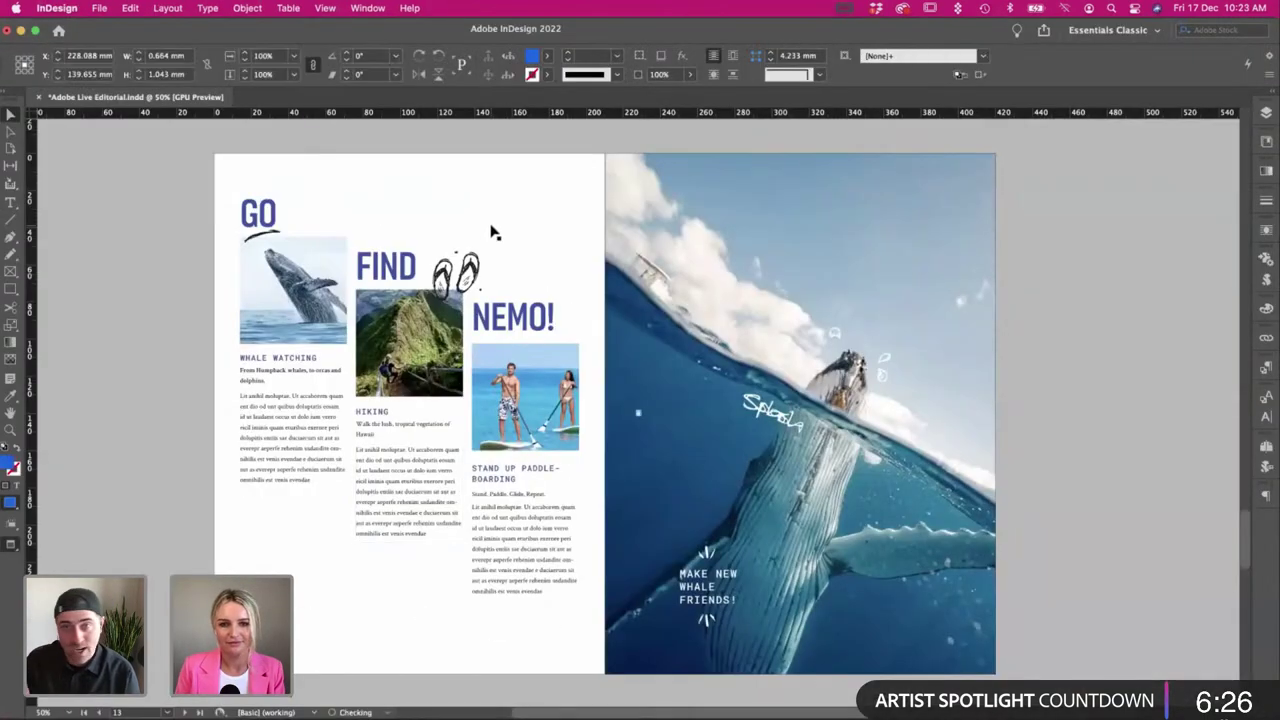
pyautogui.moveTo(642, 420); pyautogui.dragTo(586, 346)
pyautogui.press('super+z')
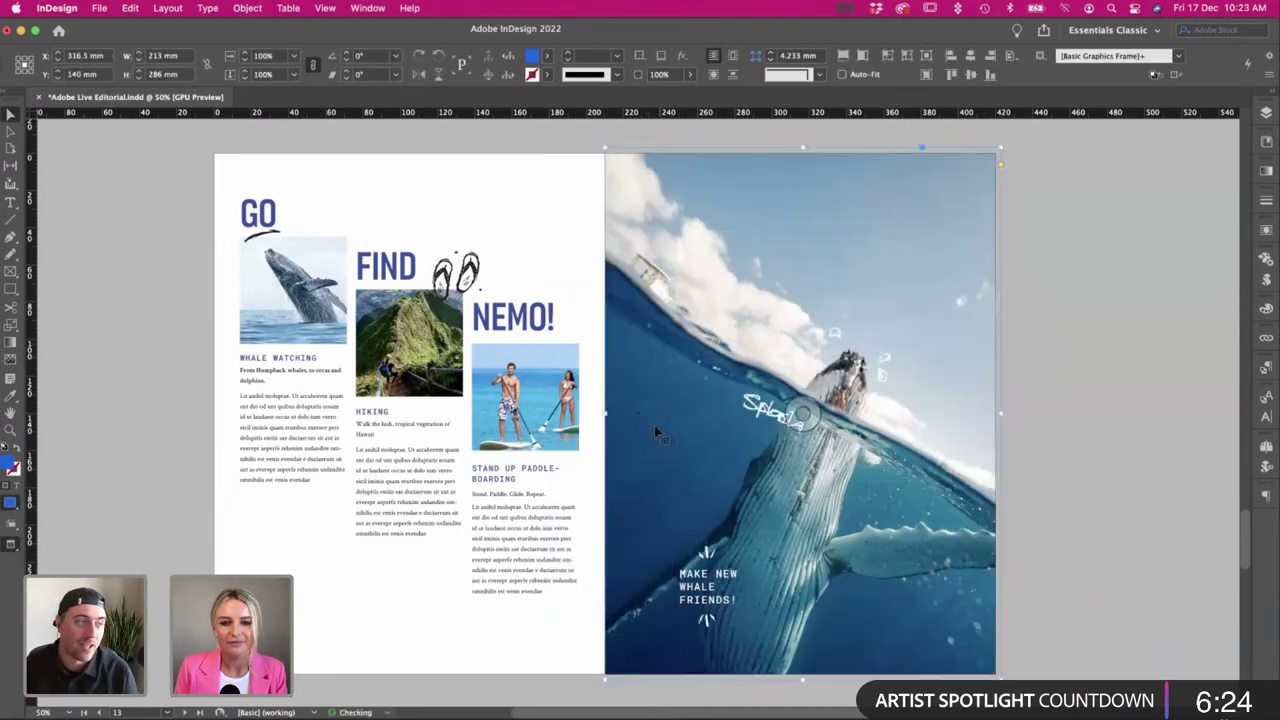
pyautogui.moveTo(643, 420); pyautogui.dragTo(558, 366)
pyautogui.moveTo(452, 252); pyautogui.dragTo(454, 252)
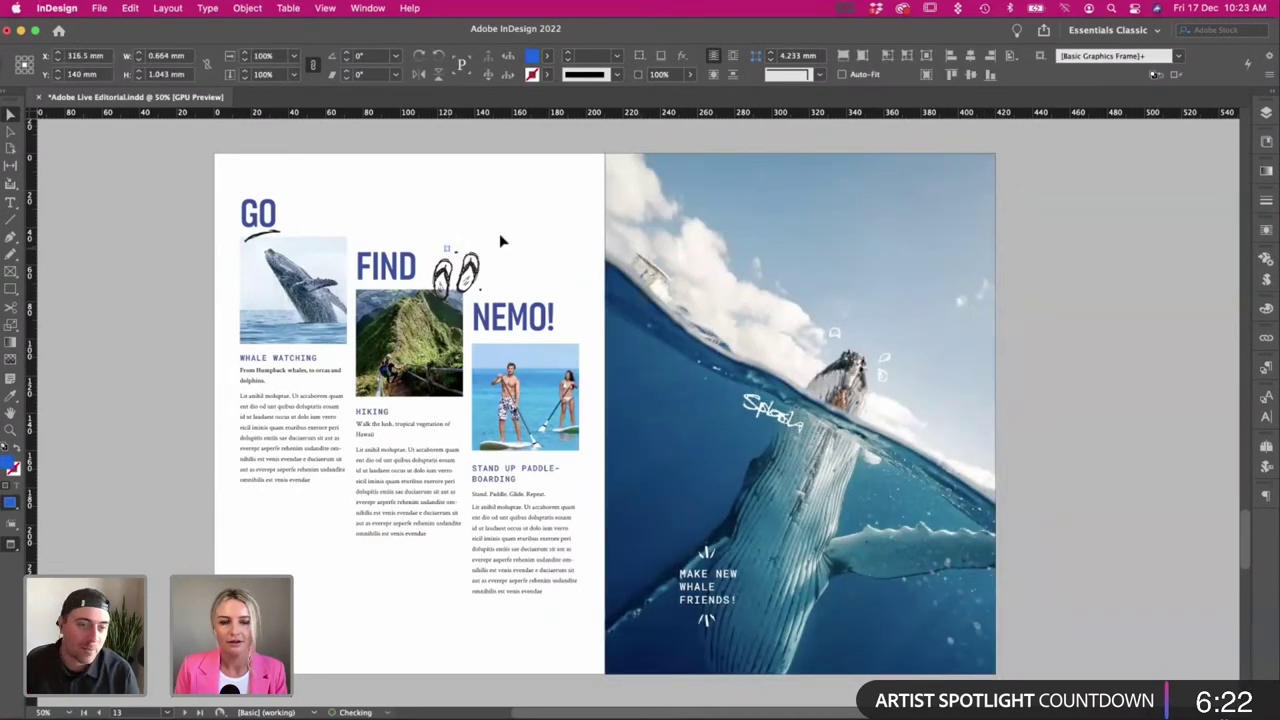
pyautogui.click(513, 263)
pyautogui.press('super+Tab')
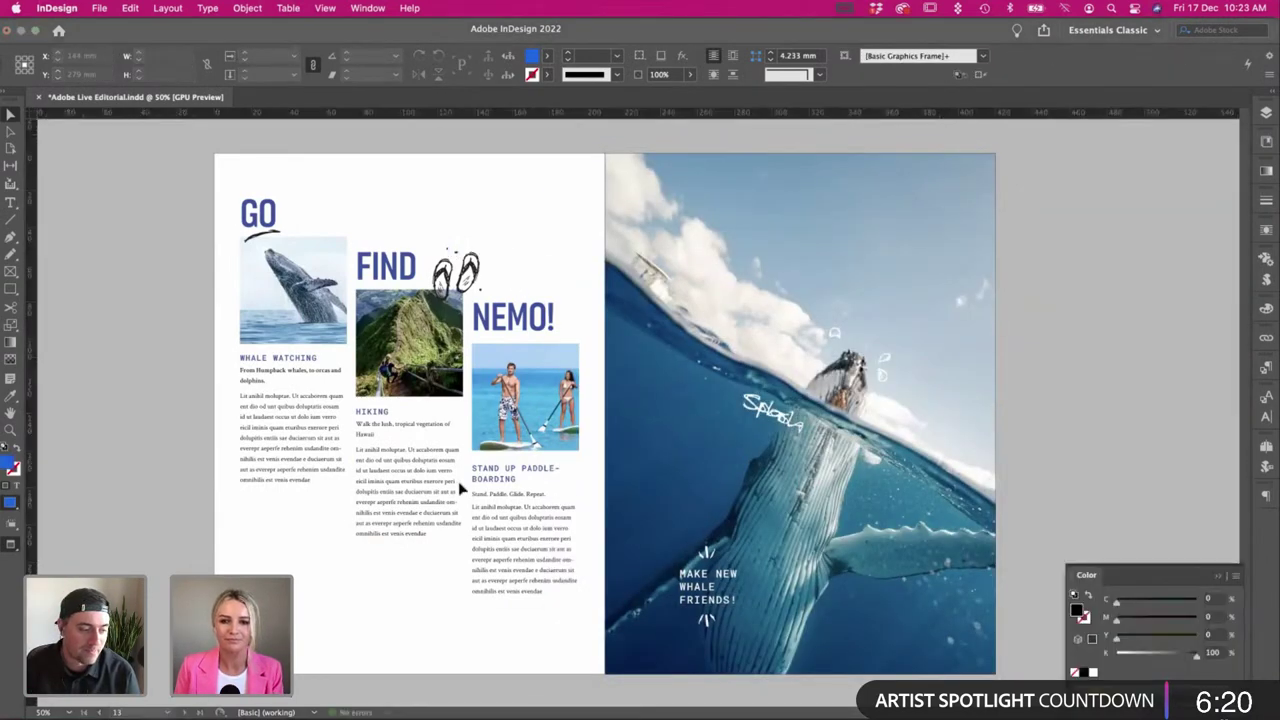
pyautogui.click(483, 243)
pyautogui.hscroll(2, 490, 280)
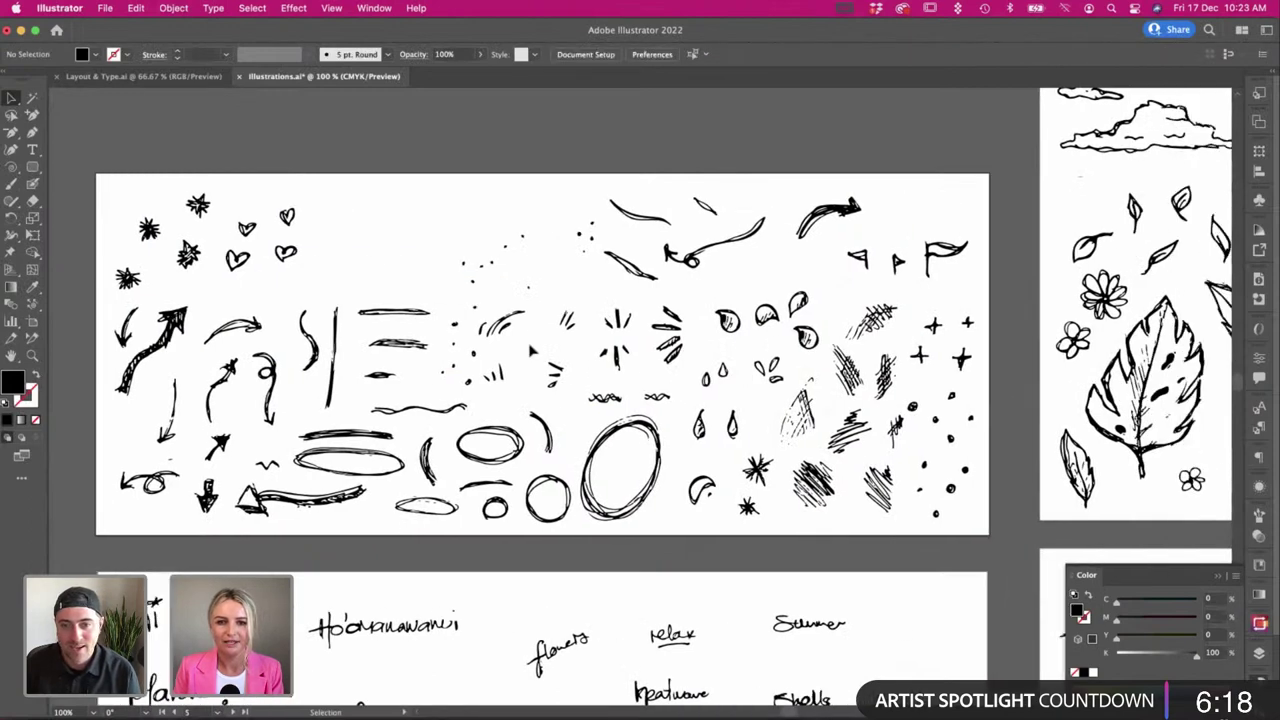
pyautogui.moveTo(531, 347); pyautogui.dragTo(577, 403)
pyautogui.click(403, 280)
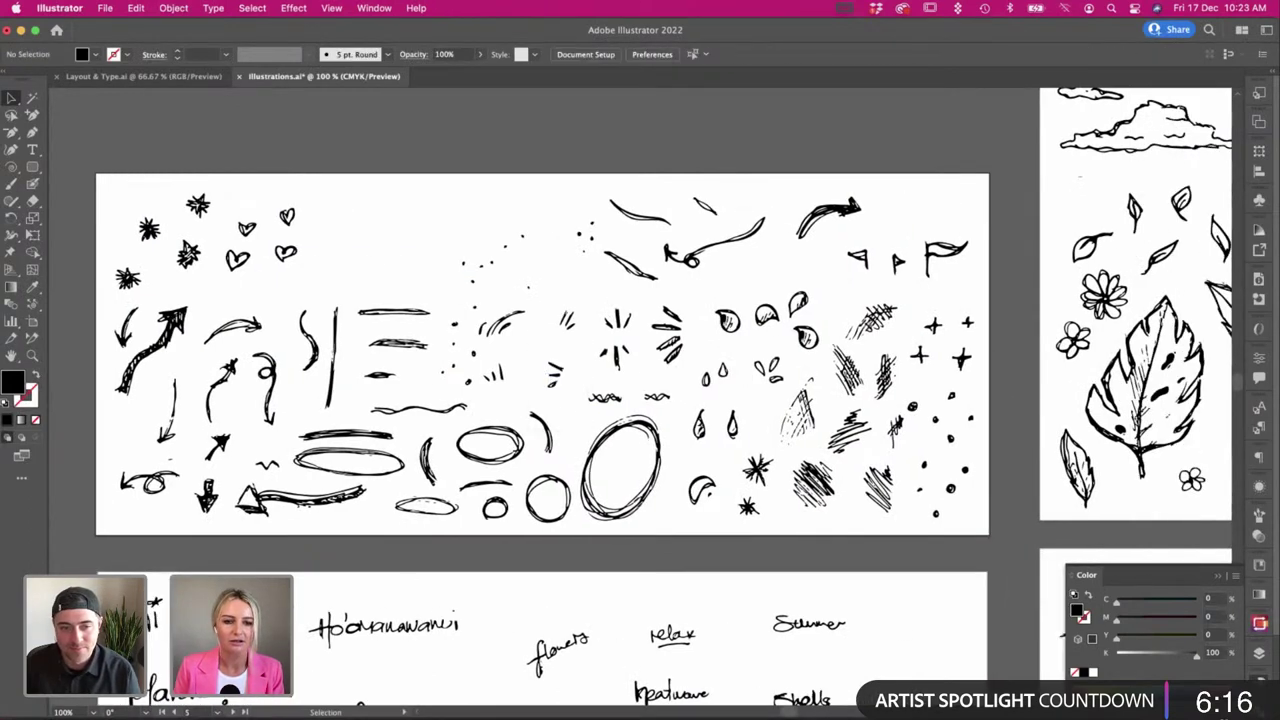
pyautogui.press('super+Tab')
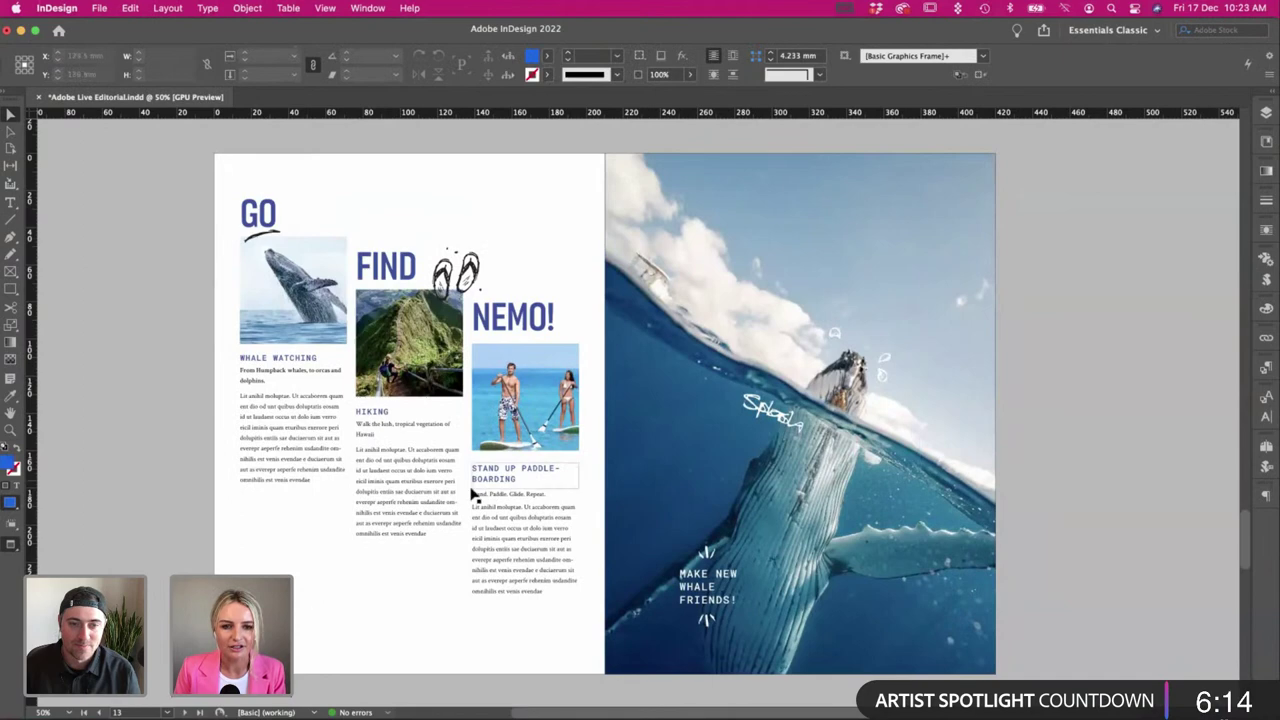
# Remove the hyphen from the third column's subheading so it reads "STAND UP PADDLEBOARDING".
pyautogui.scroll(-1, 500, 476)
pyautogui.doubleClick(522, 466)
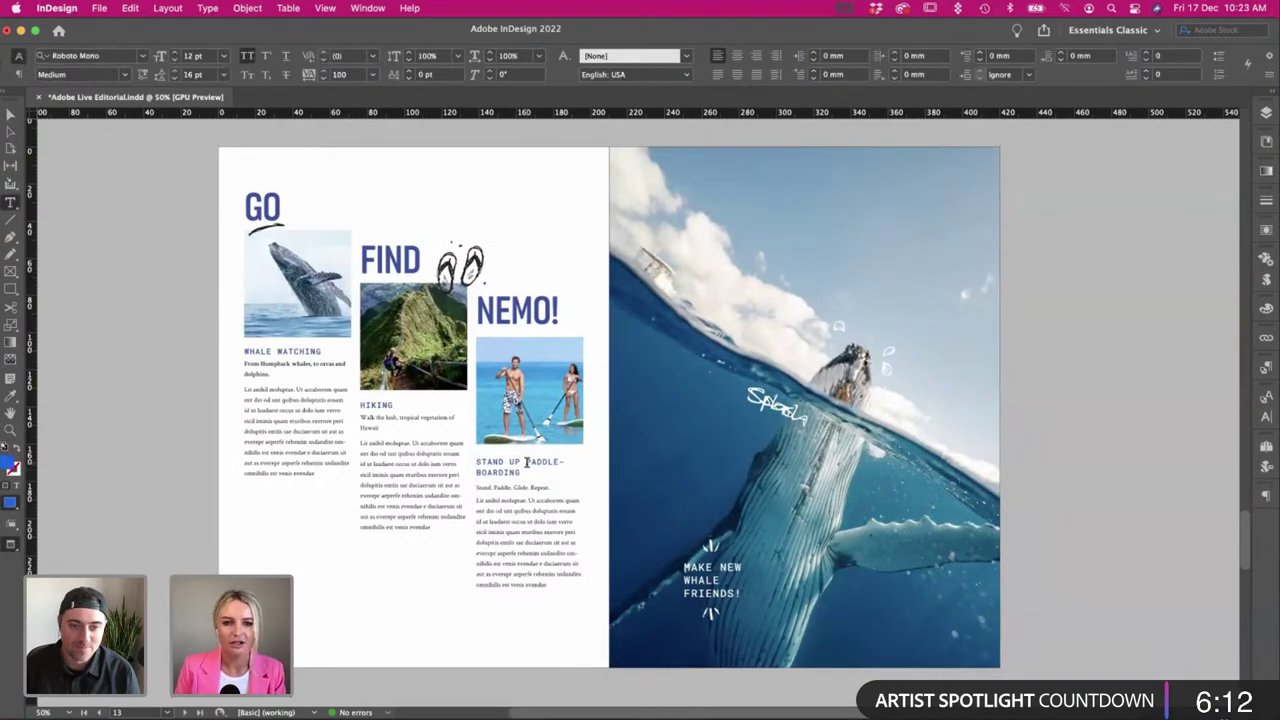
pyautogui.press('BackSpace')
pyautogui.click(10, 115)
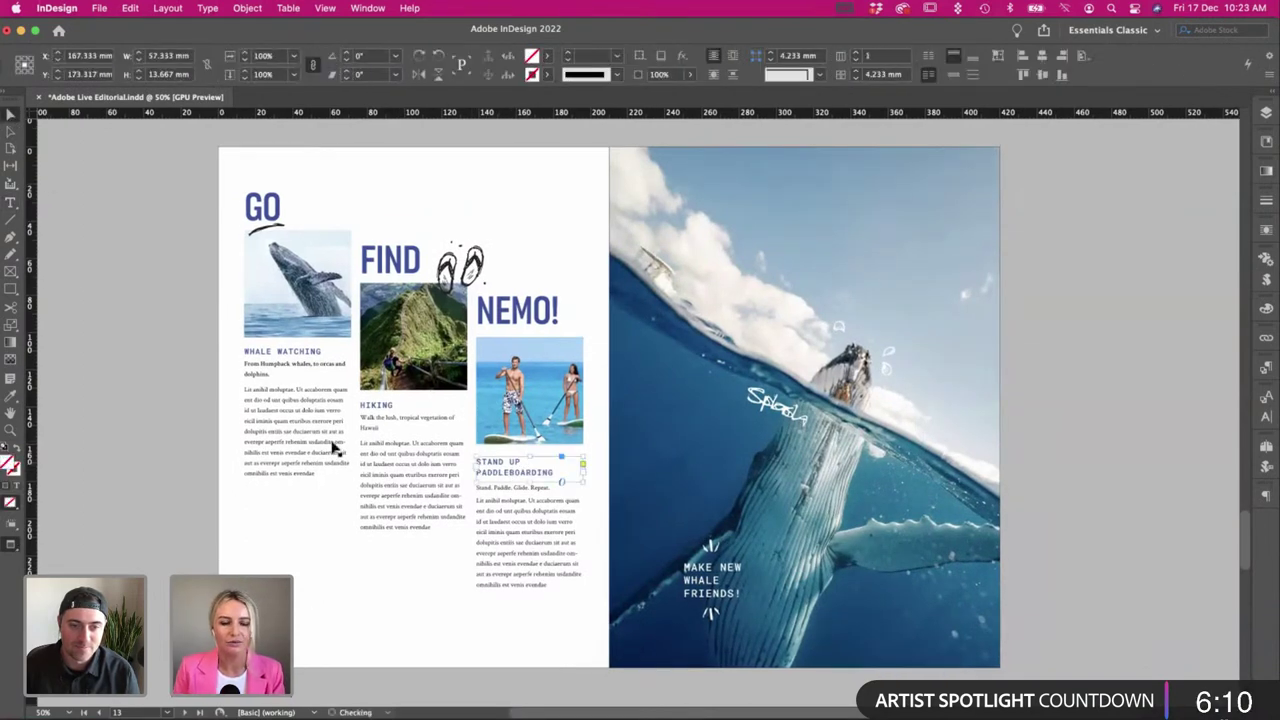
pyautogui.click(118, 350)
pyautogui.hscroll(2, 118, 349)
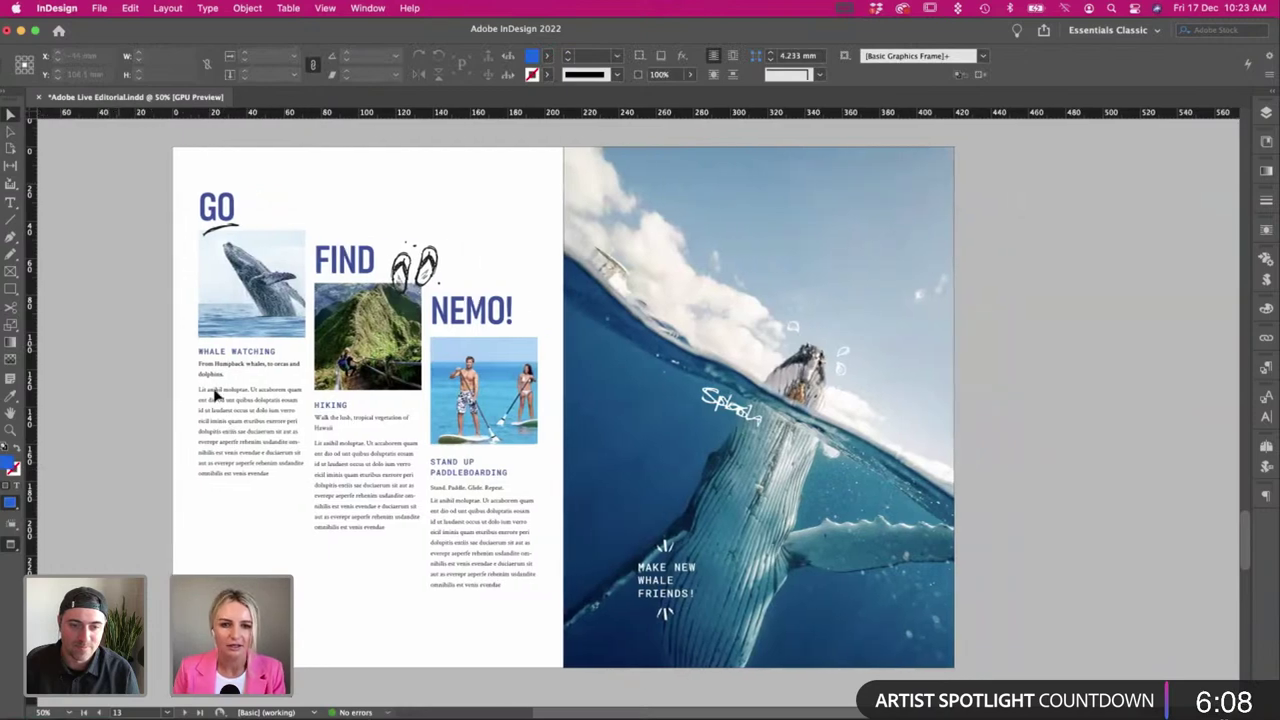
# Apply the Body Bold paragraph style to the intro lines of the paddleboarding and hiking columns.
pyautogui.doubleClick(450, 487)
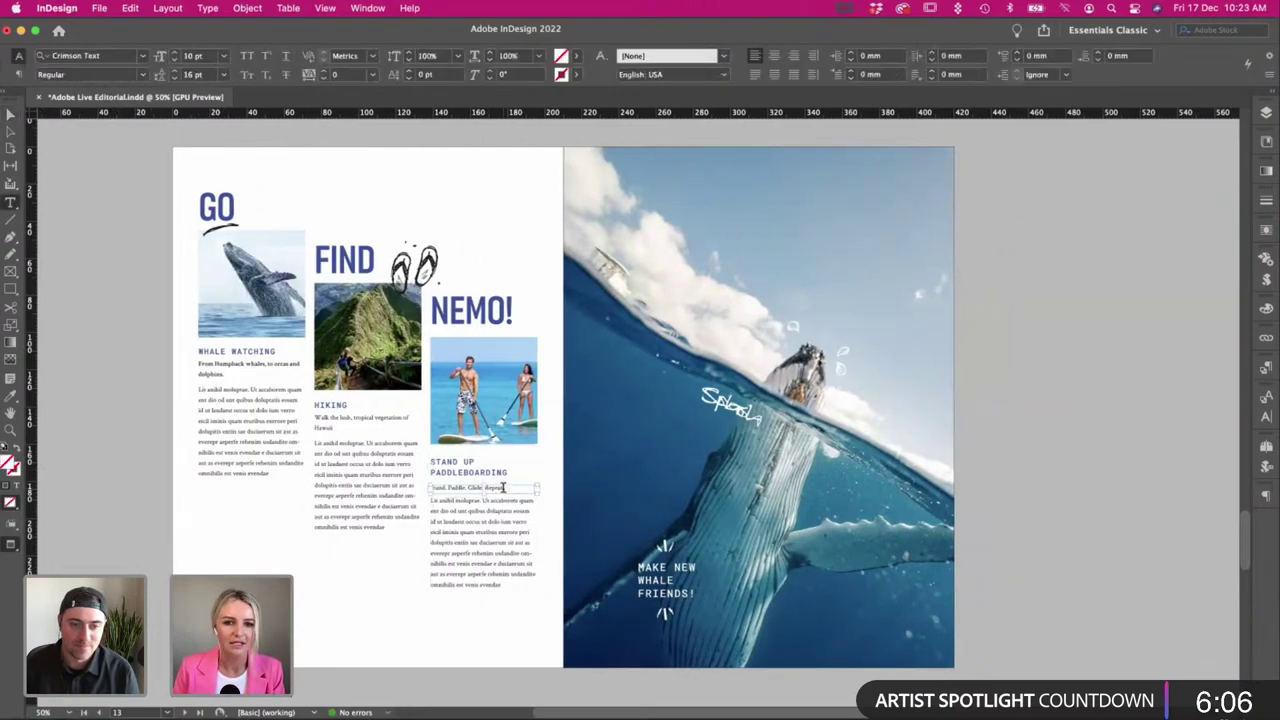
pyautogui.press('super+a')
pyautogui.click(1265, 370)
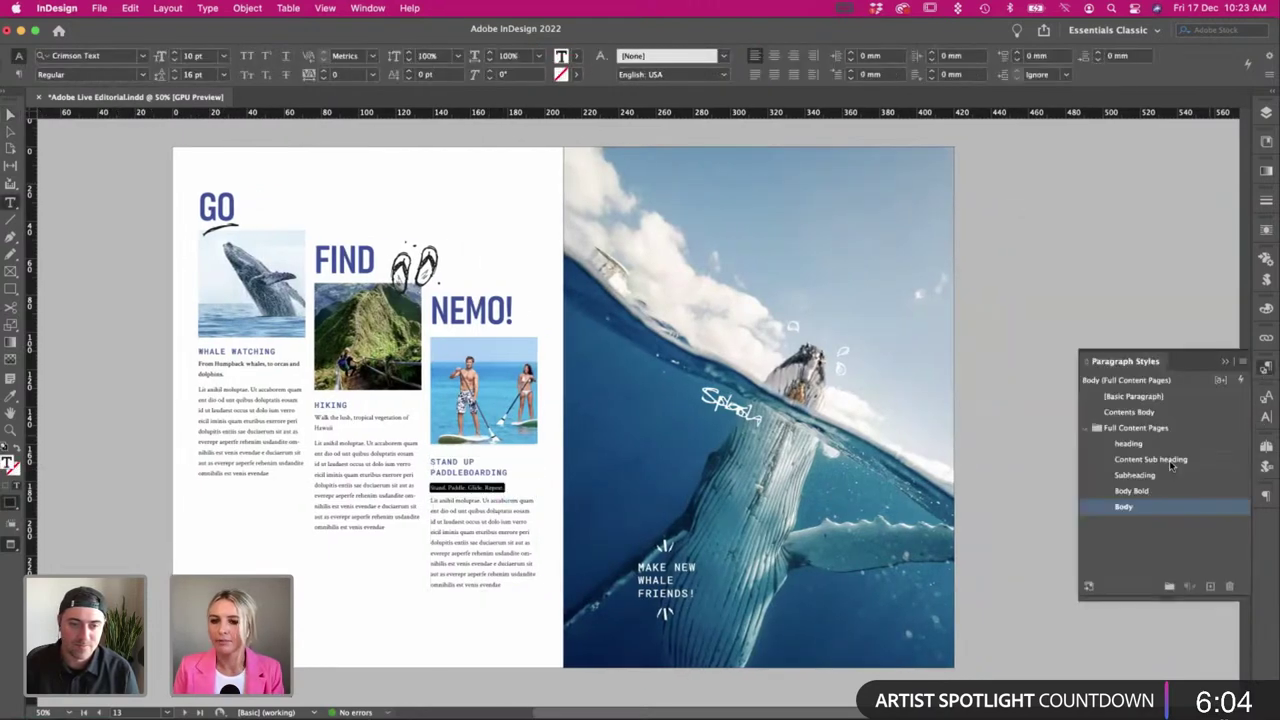
pyautogui.click(1140, 491)
pyautogui.click(338, 426)
pyautogui.press('super+a')
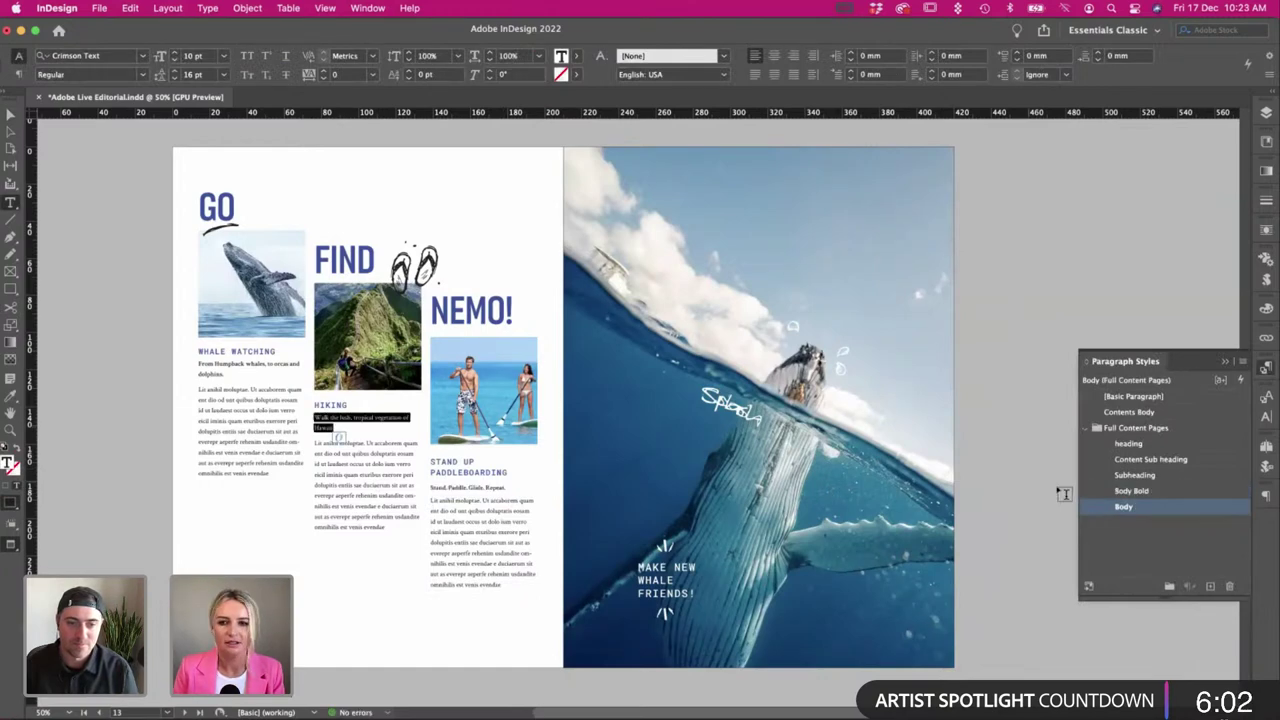
pyautogui.click(1148, 491)
pyautogui.click(269, 366)
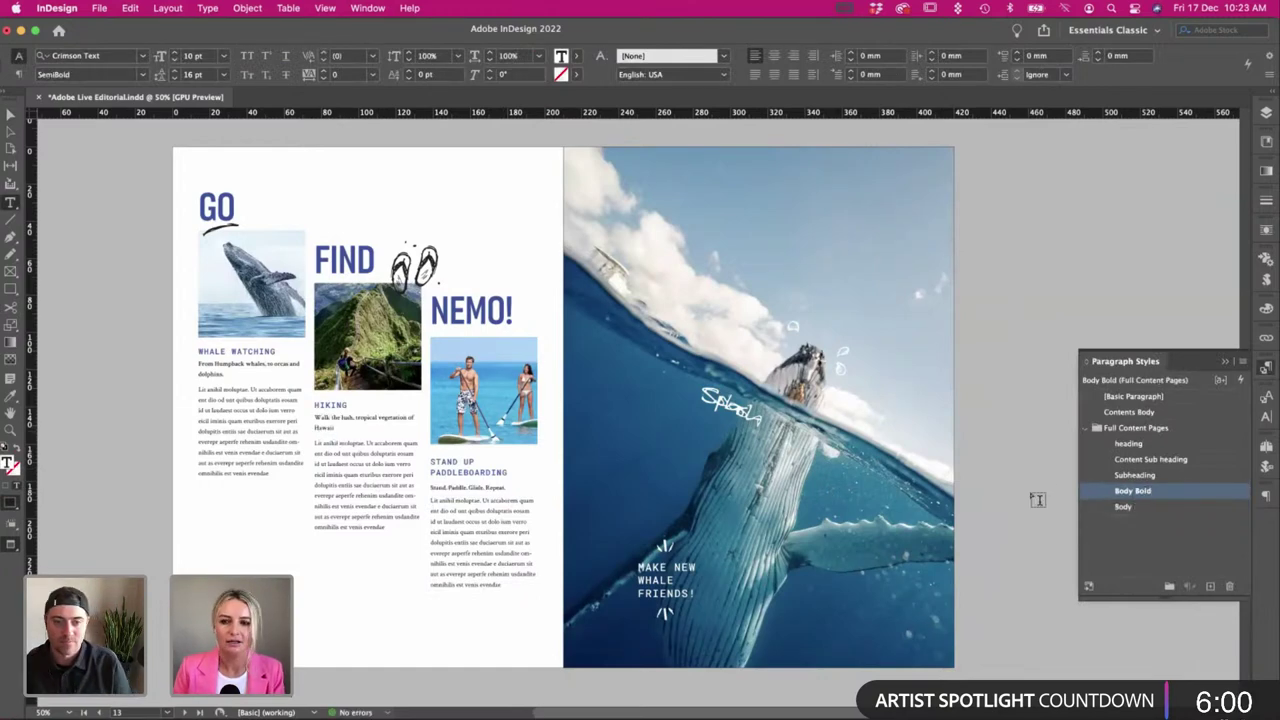
pyautogui.click(10, 115)
pyautogui.click(137, 272)
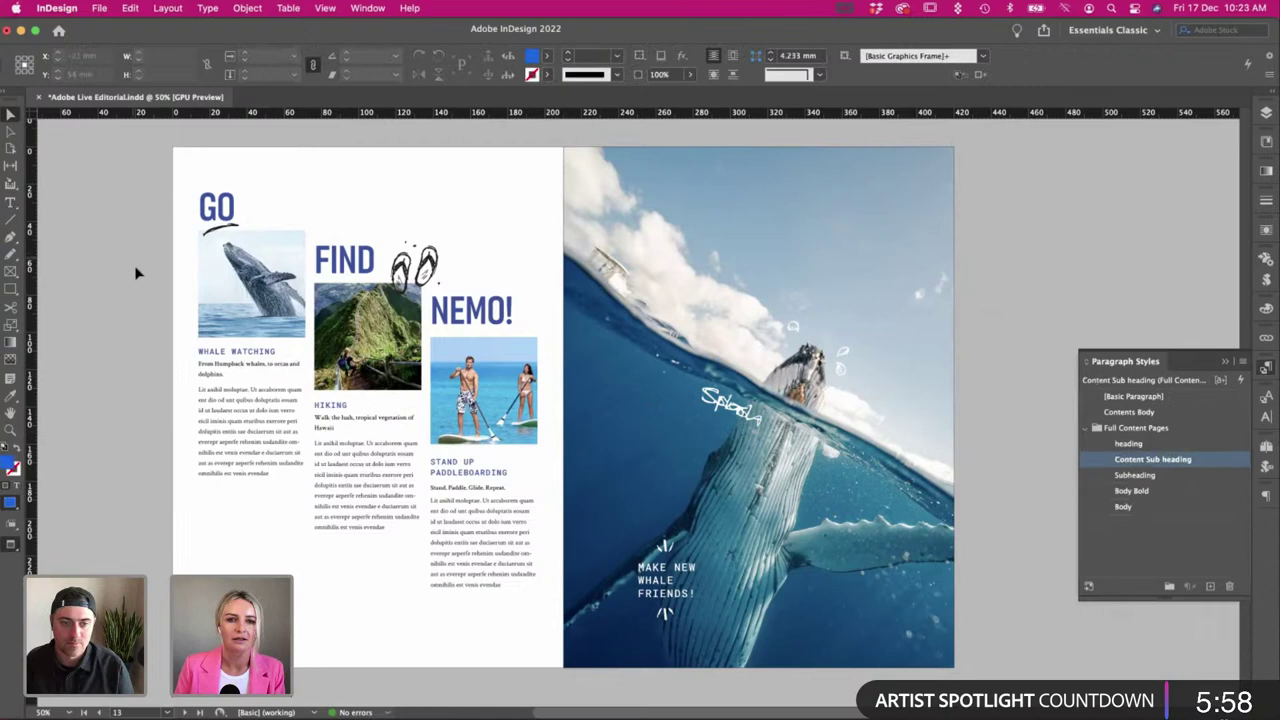
# Nudge the whale watching column's intro text frame down slightly to widen the gap below its subheading.
pyautogui.click(201, 372)
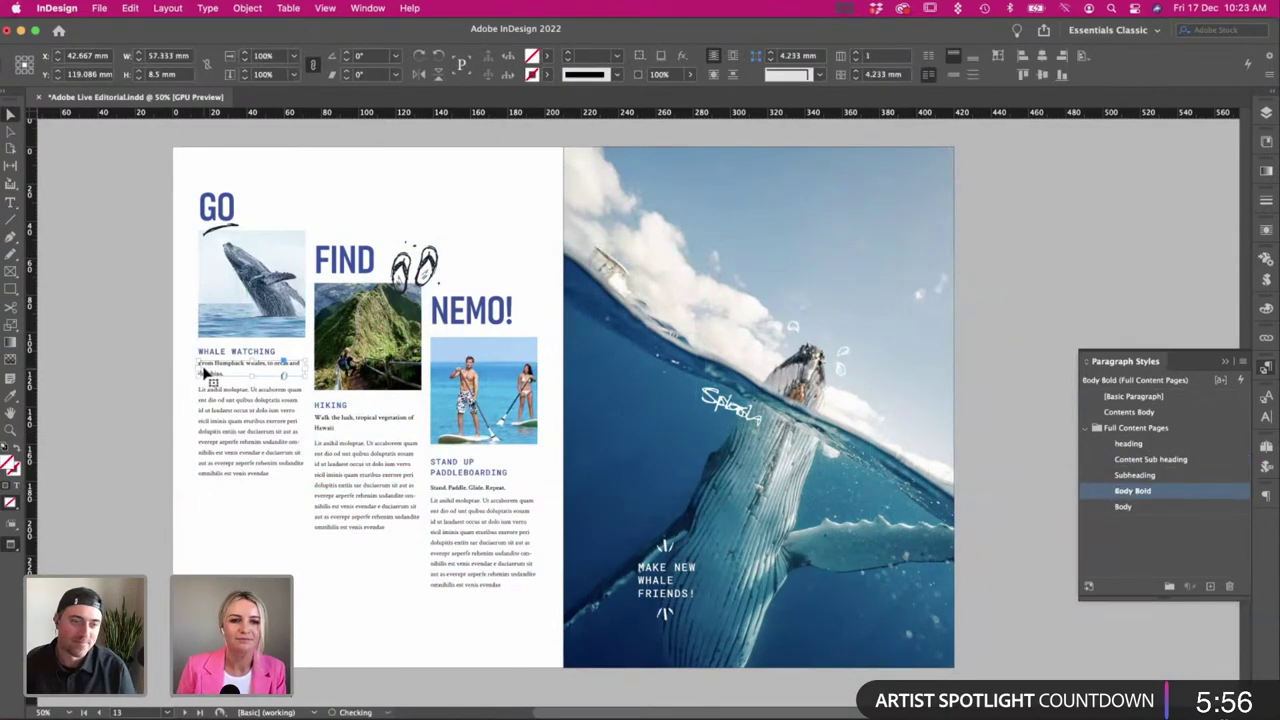
pyautogui.press('Down')
pyautogui.press('Down')
pyautogui.click(172, 378)
pyautogui.click(237, 371)
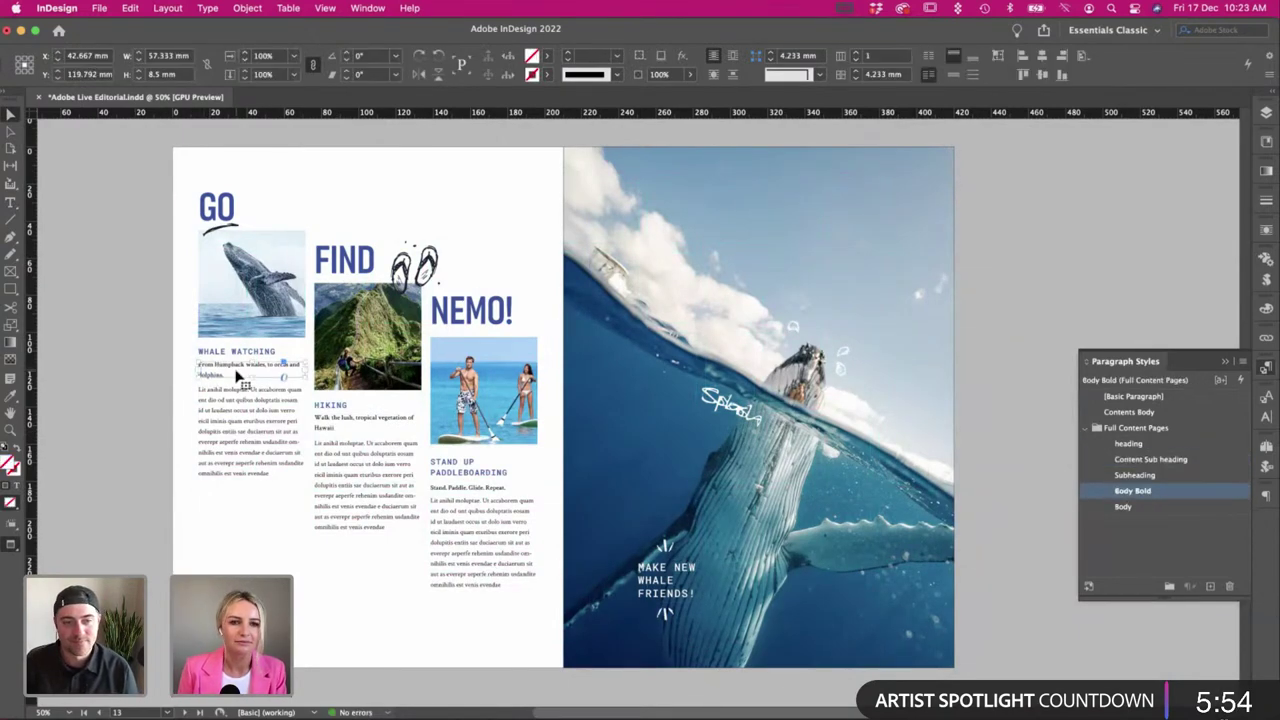
pyautogui.press('Down')
pyautogui.click(171, 306)
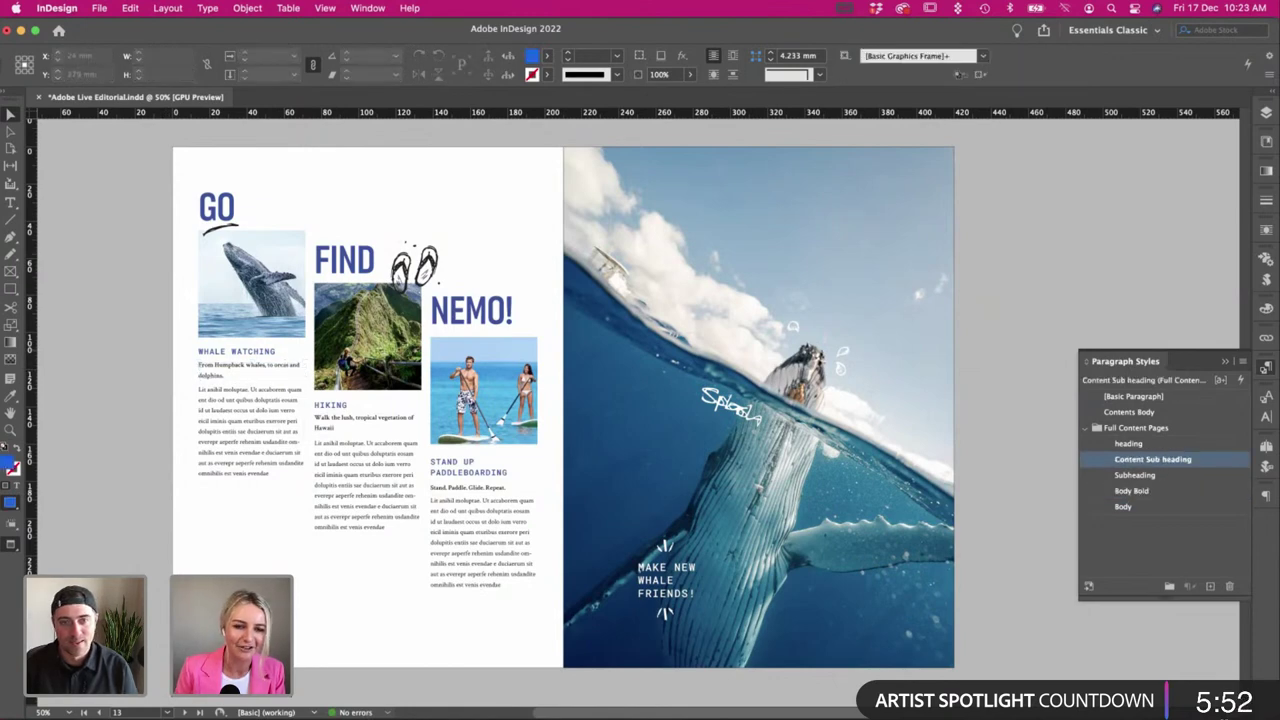
pyautogui.press('super+Tab')
pyautogui.hscroll(1, 473, 211)
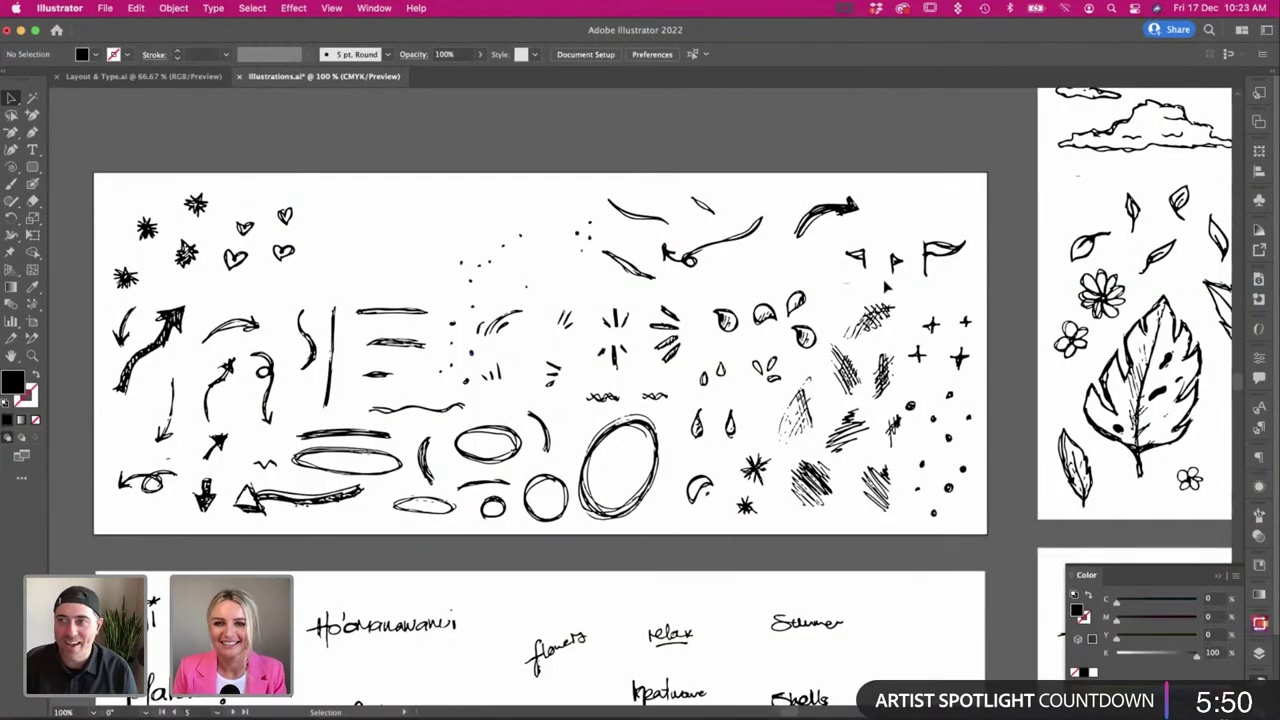
pyautogui.click(866, 252)
pyautogui.click(895, 255)
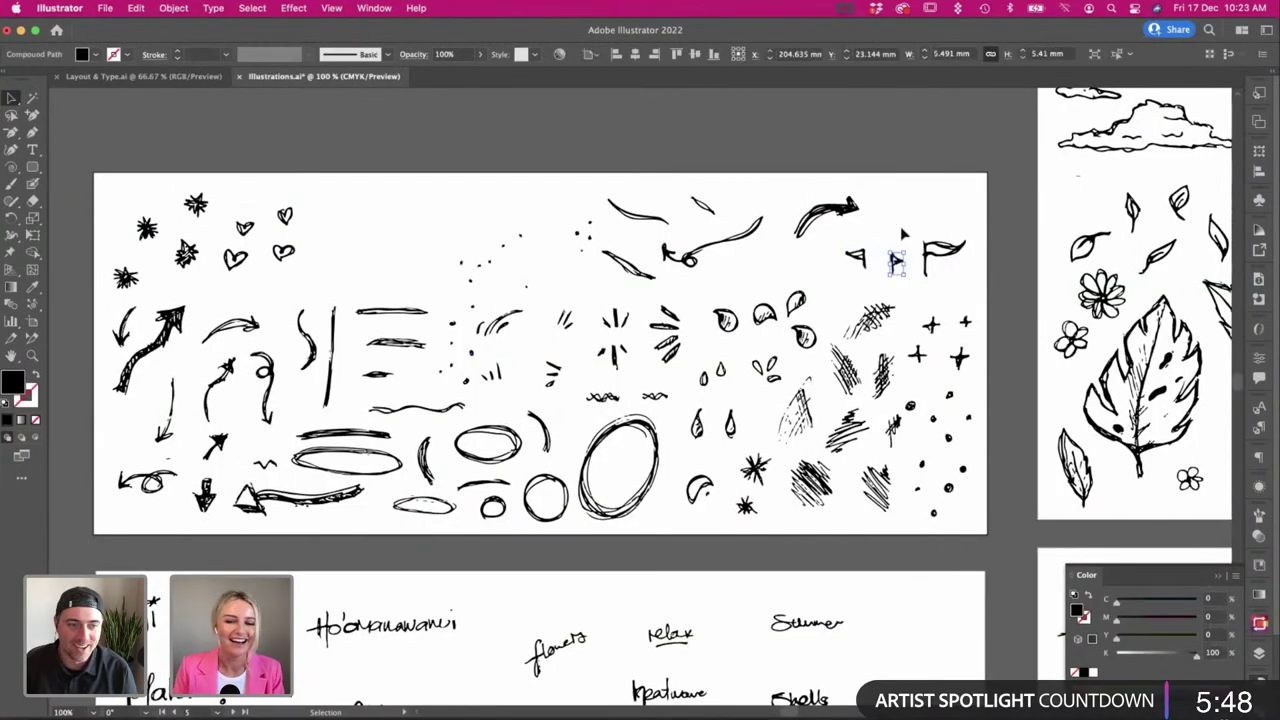
pyautogui.click(903, 233)
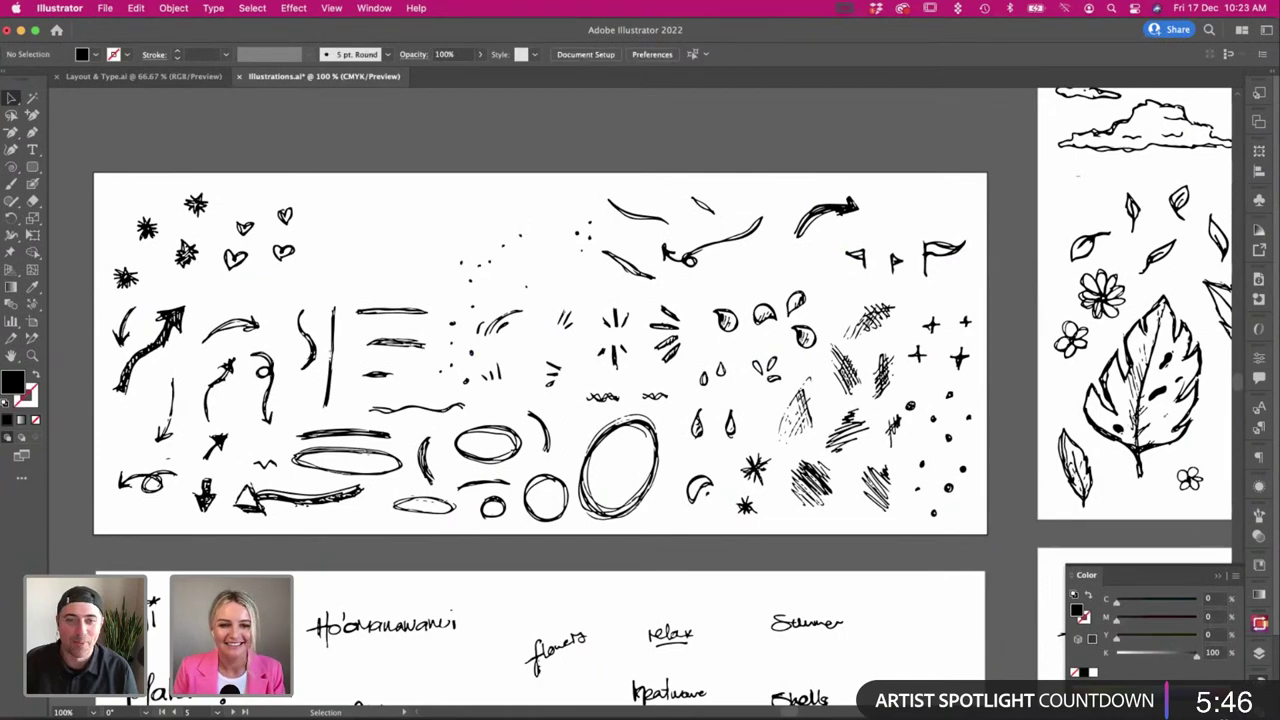
pyautogui.press('super+Tab')
# Copy the small asterisk sketch from Illustrator into the InDesign spread, enlarge it to about 7.1 mm wide and place it on the paddleboarding photo's lower-right corner.
pyautogui.click(1266, 368)
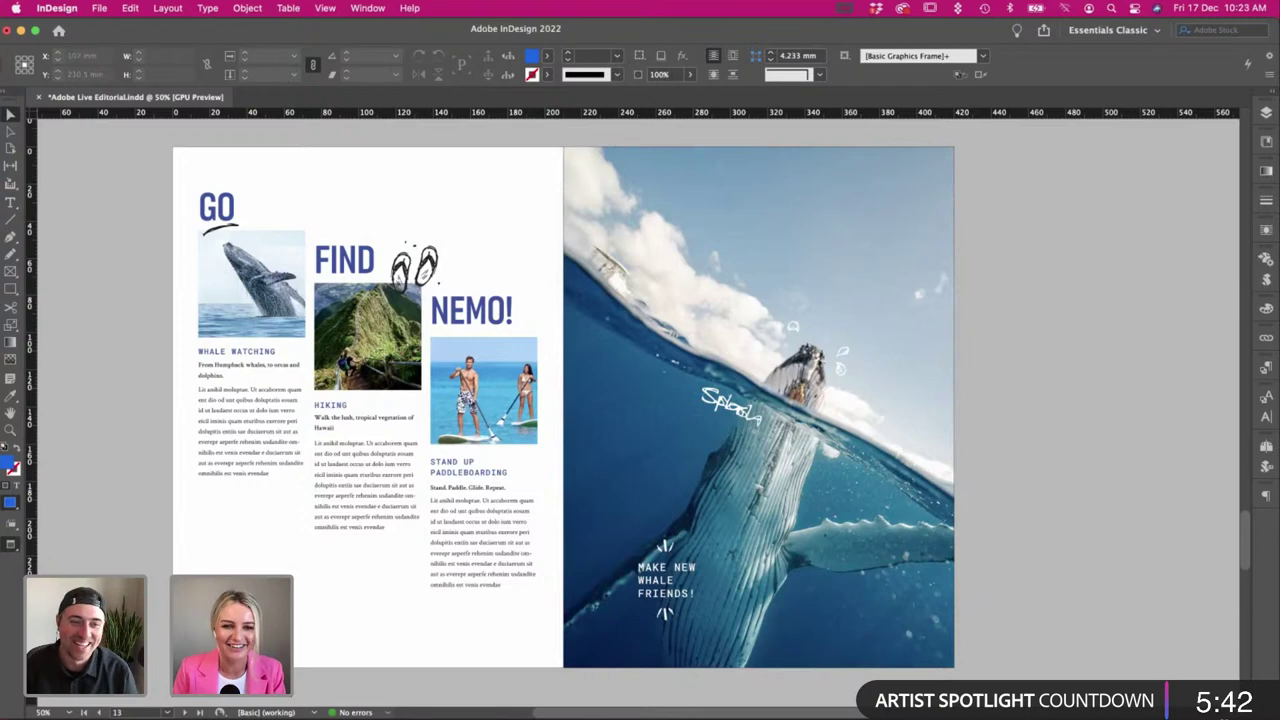
pyautogui.press('super+Tab')
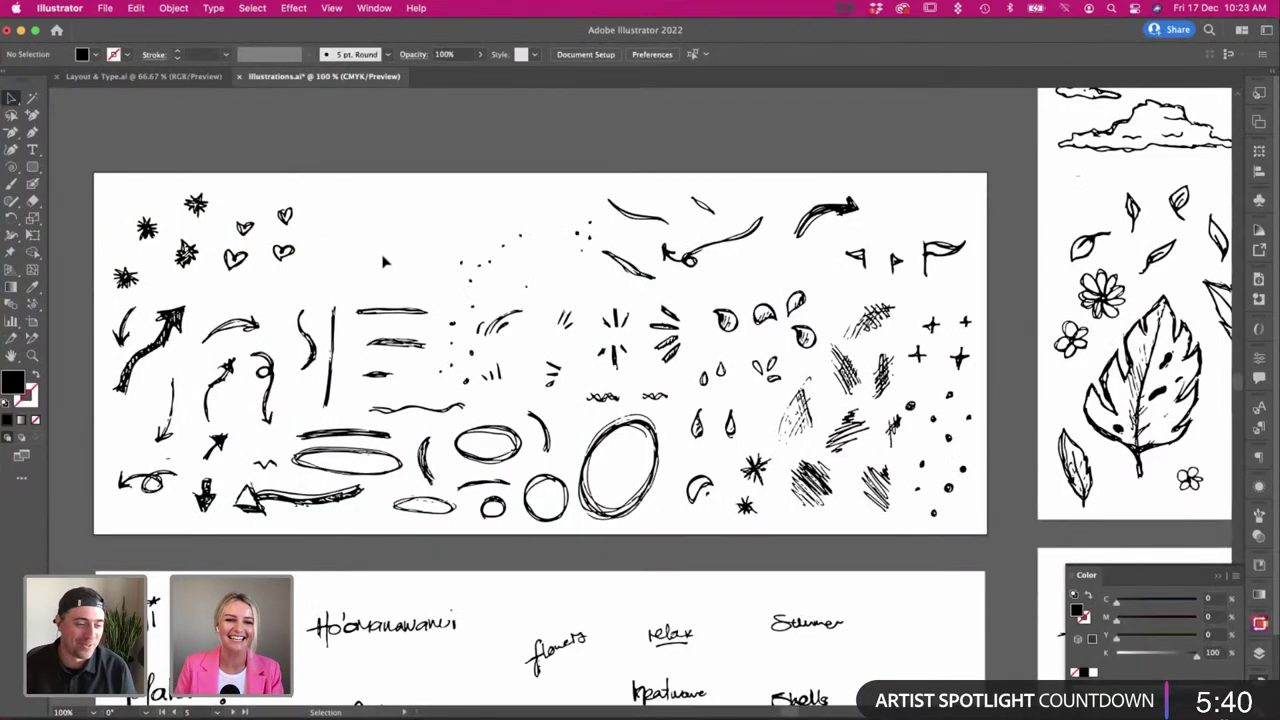
pyautogui.hscroll(2, 381, 272)
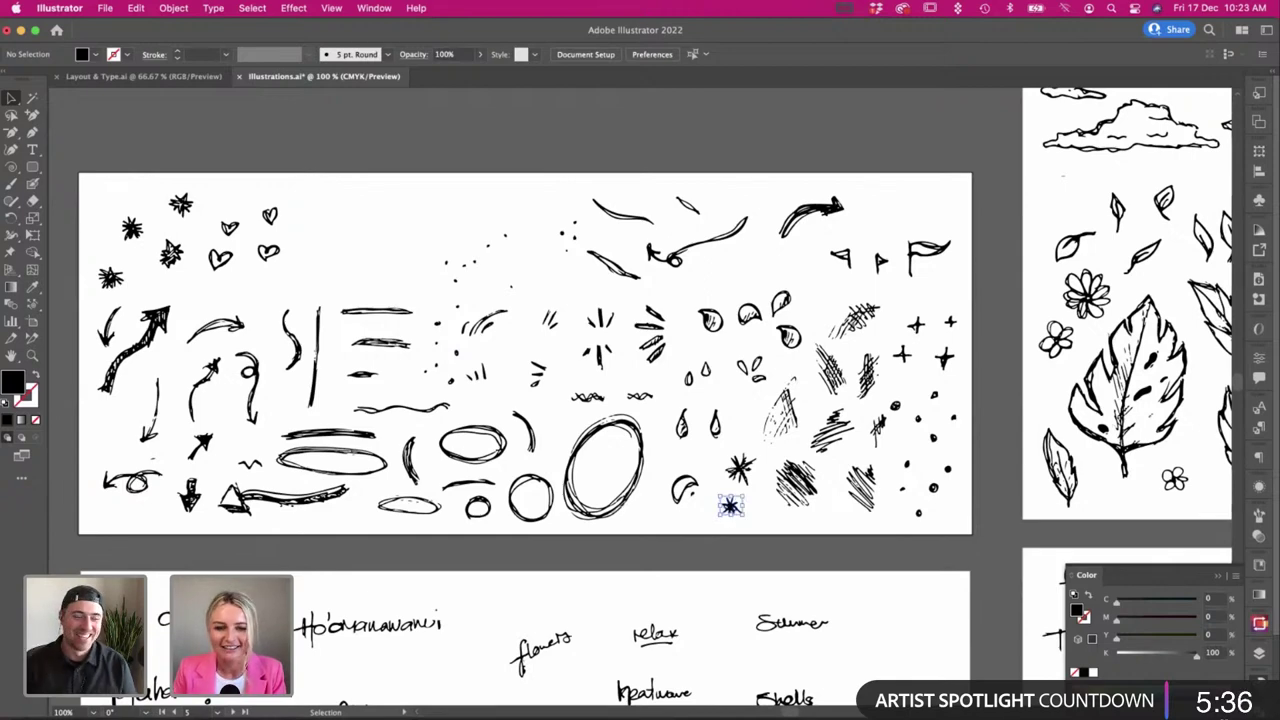
pyautogui.click(731, 510)
pyautogui.press('super+Tab')
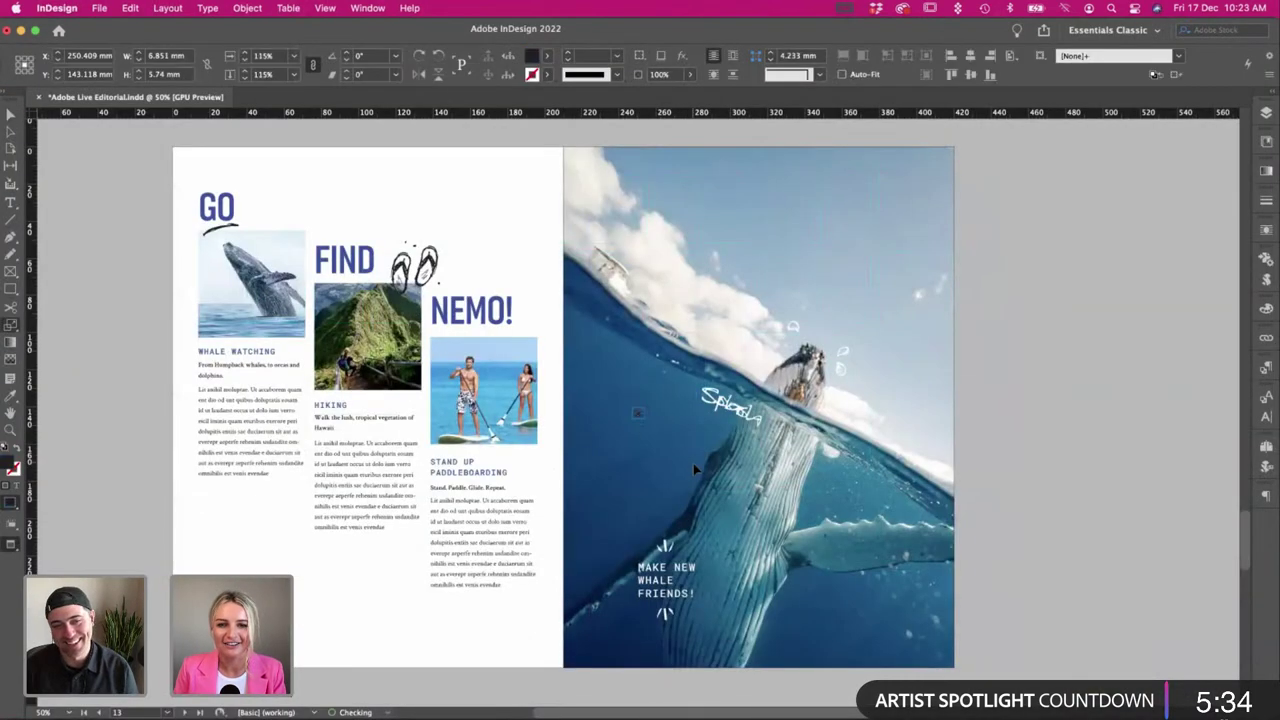
pyautogui.click(630, 419)
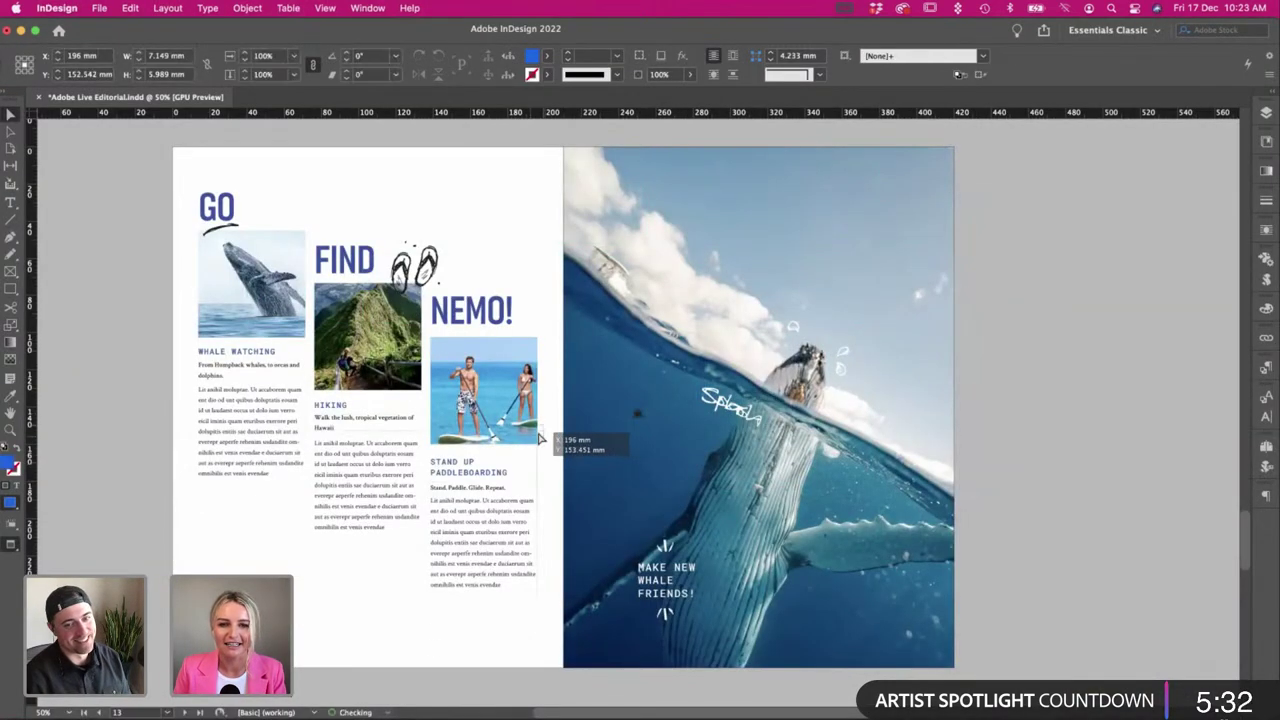
pyautogui.click(549, 249)
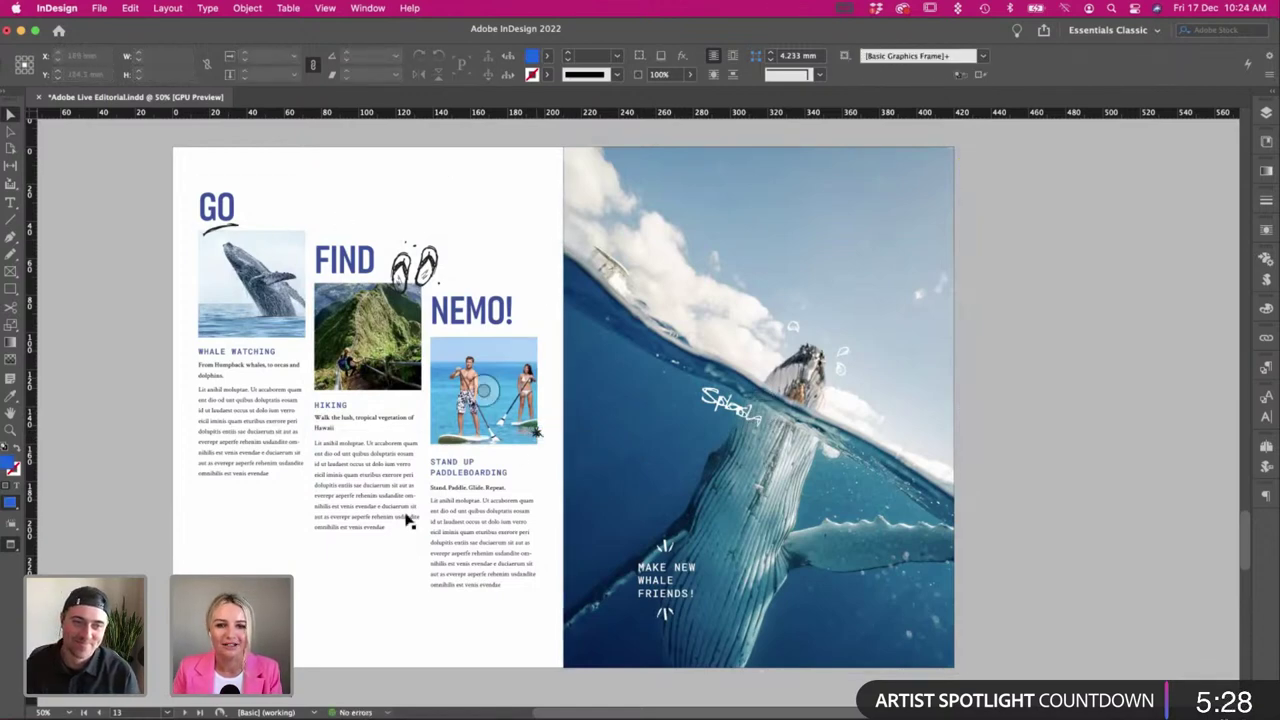
# Copy a tiny dot from the Illustrator sketches into the InDesign spread and place it just beside the asterisk at the paddleboarding photo.
pyautogui.press('super+Tab')
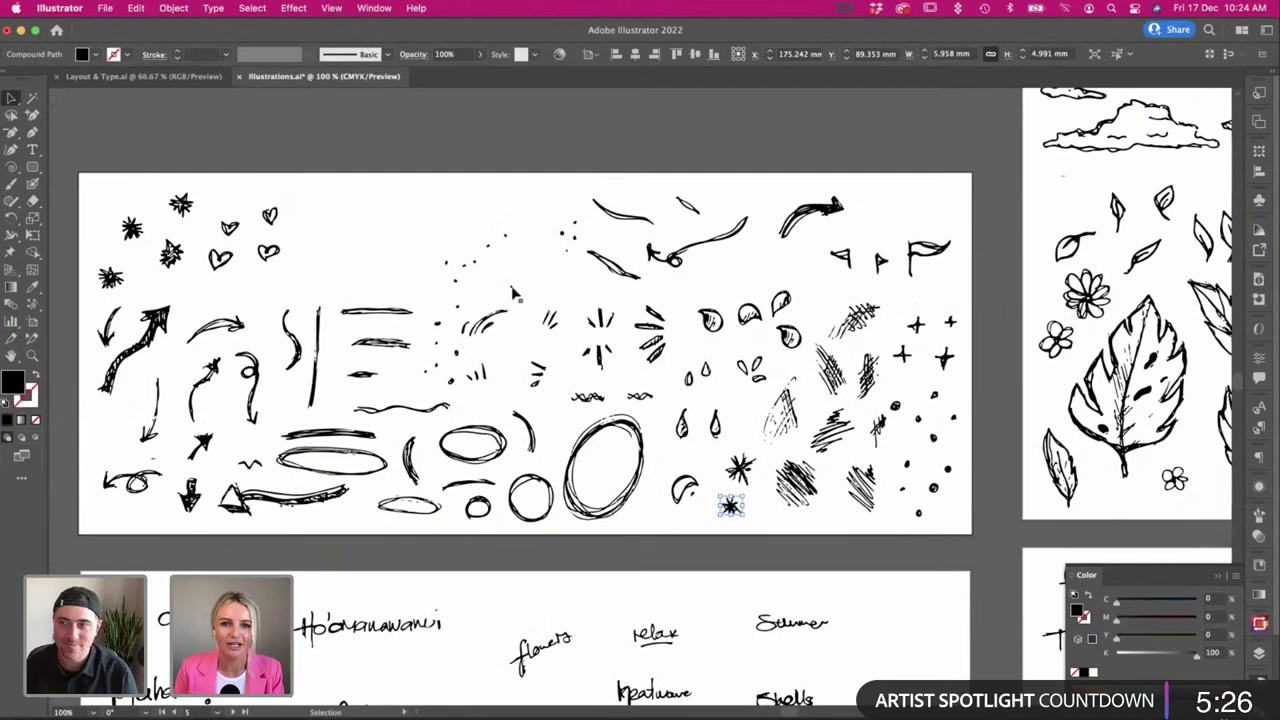
pyautogui.click(512, 292)
pyautogui.press('super+Tab')
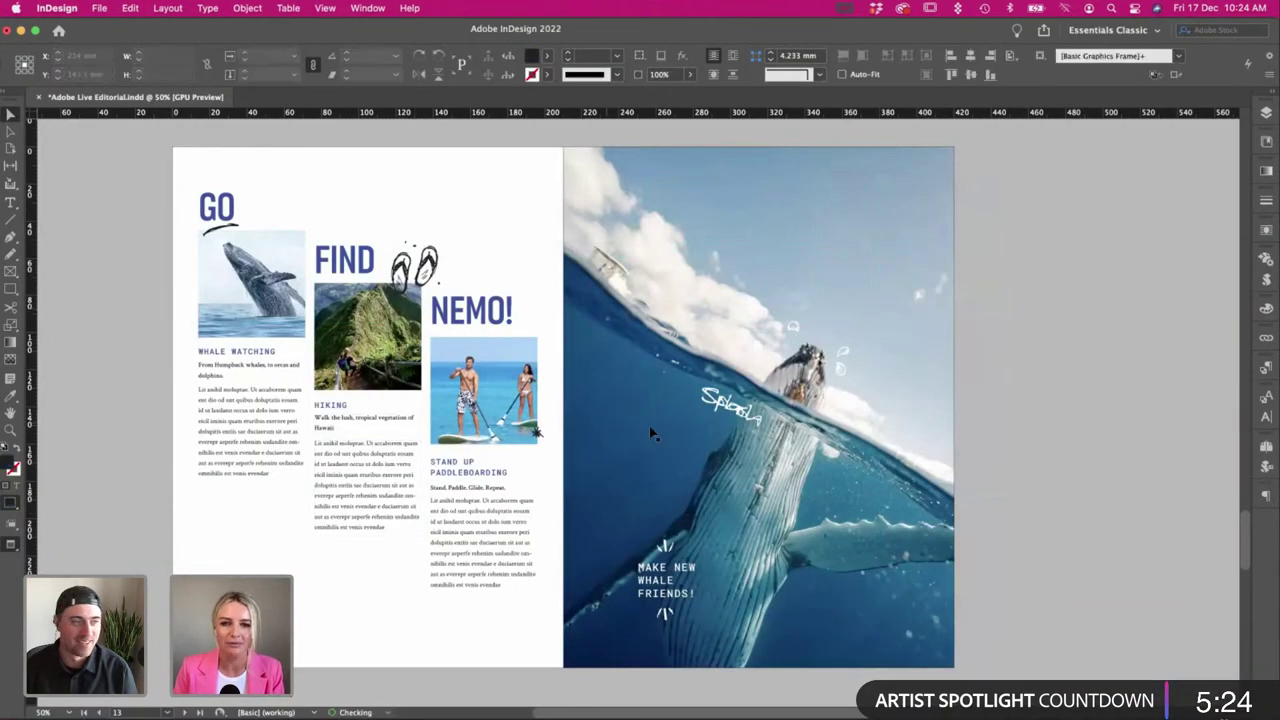
pyautogui.press('super+v')
pyautogui.moveTo(642, 416); pyautogui.dragTo(546, 427)
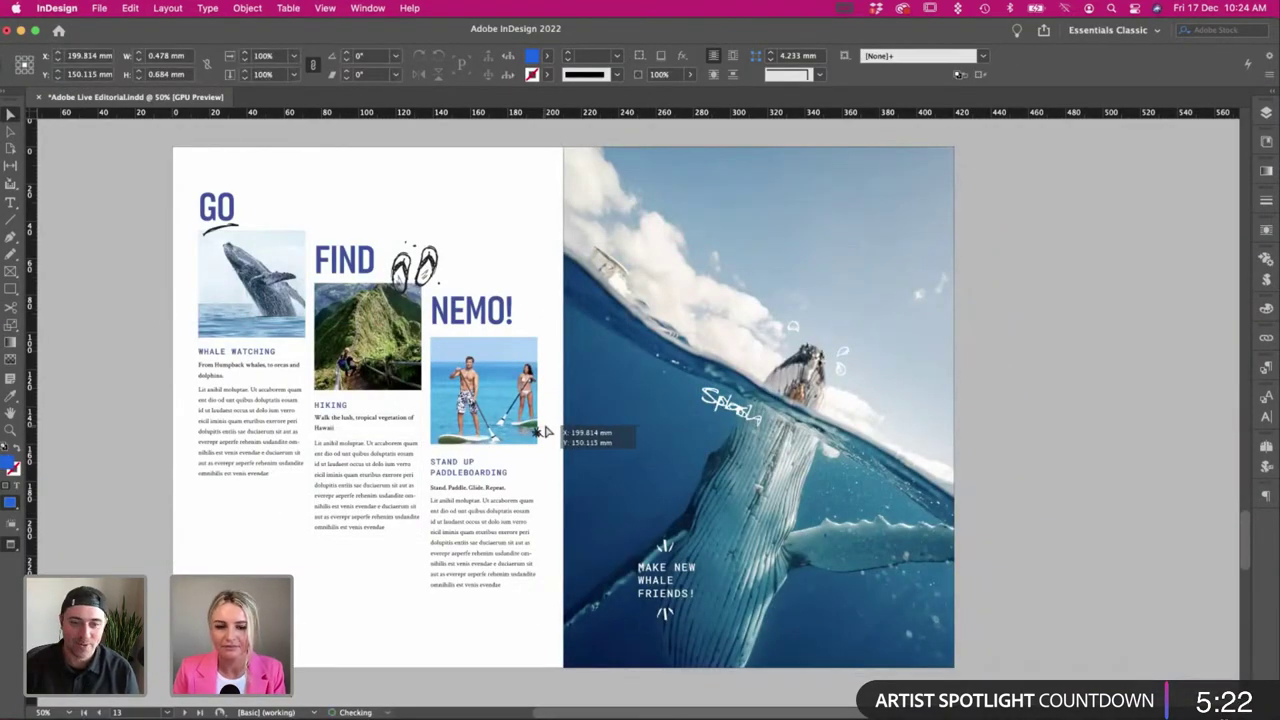
pyautogui.click(1028, 457)
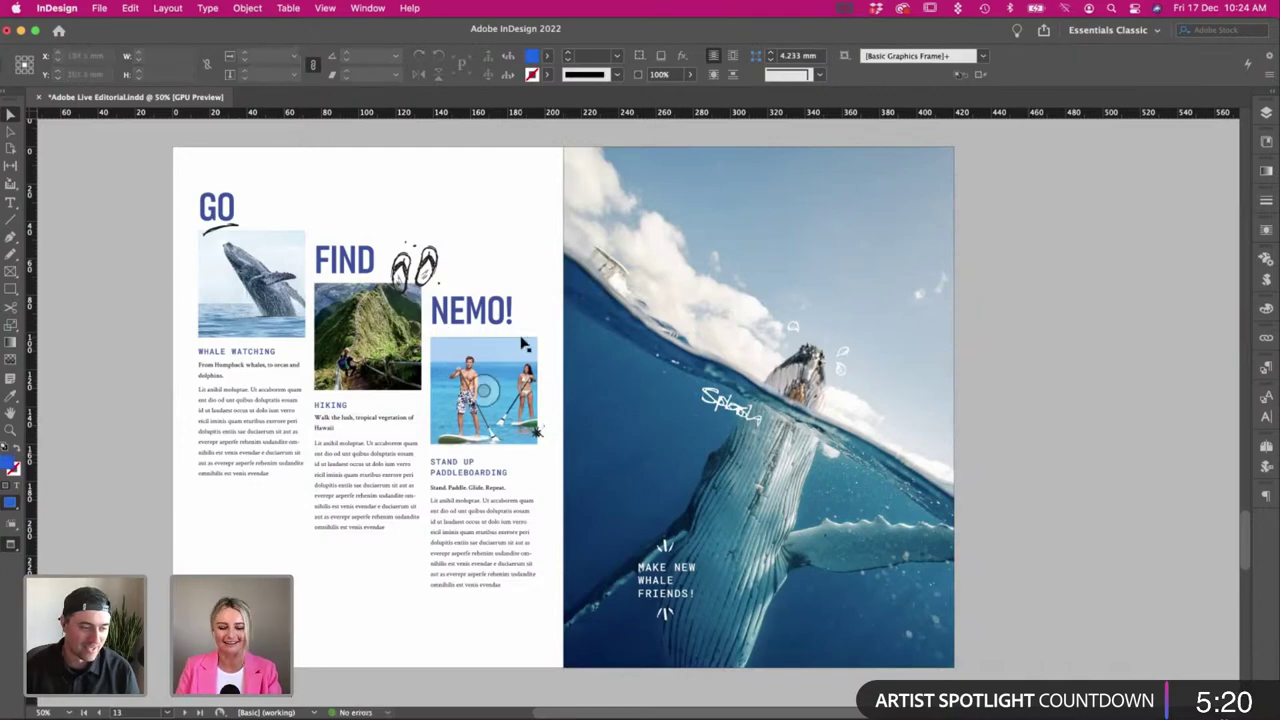
# Check the asterisk and dot beside the paddleboarding photo up close and within the whole spread, and save the document.
pyautogui.press('super+equal')
pyautogui.press('super+equal')
pyautogui.press('super+equal')
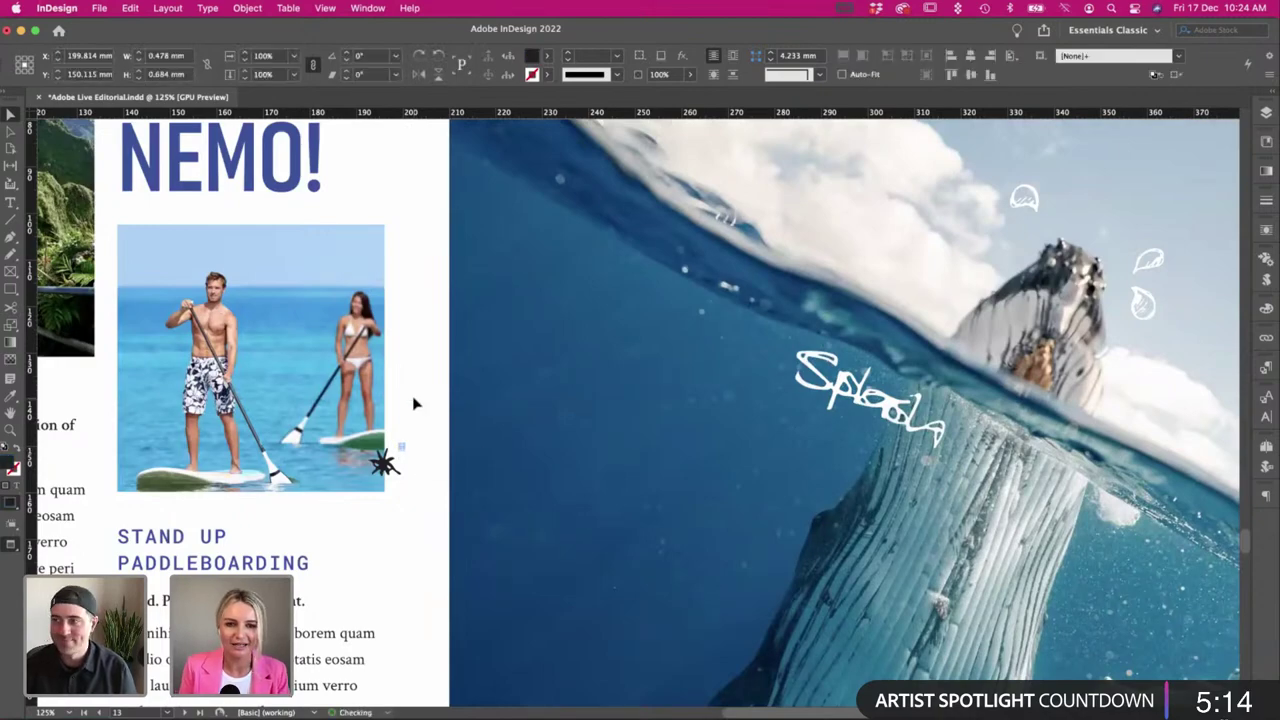
pyautogui.press('super+minus')
pyautogui.press('super+minus')
pyautogui.press('super+minus')
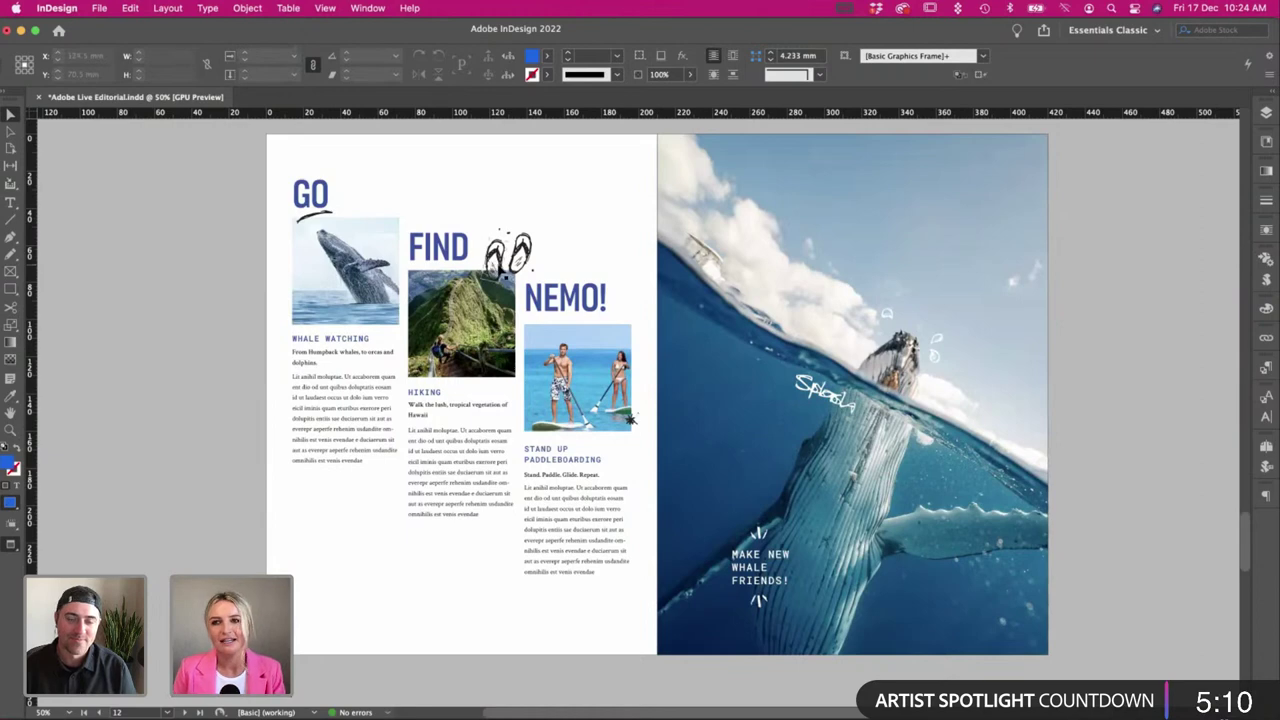
pyautogui.hscroll(2, 116, 311)
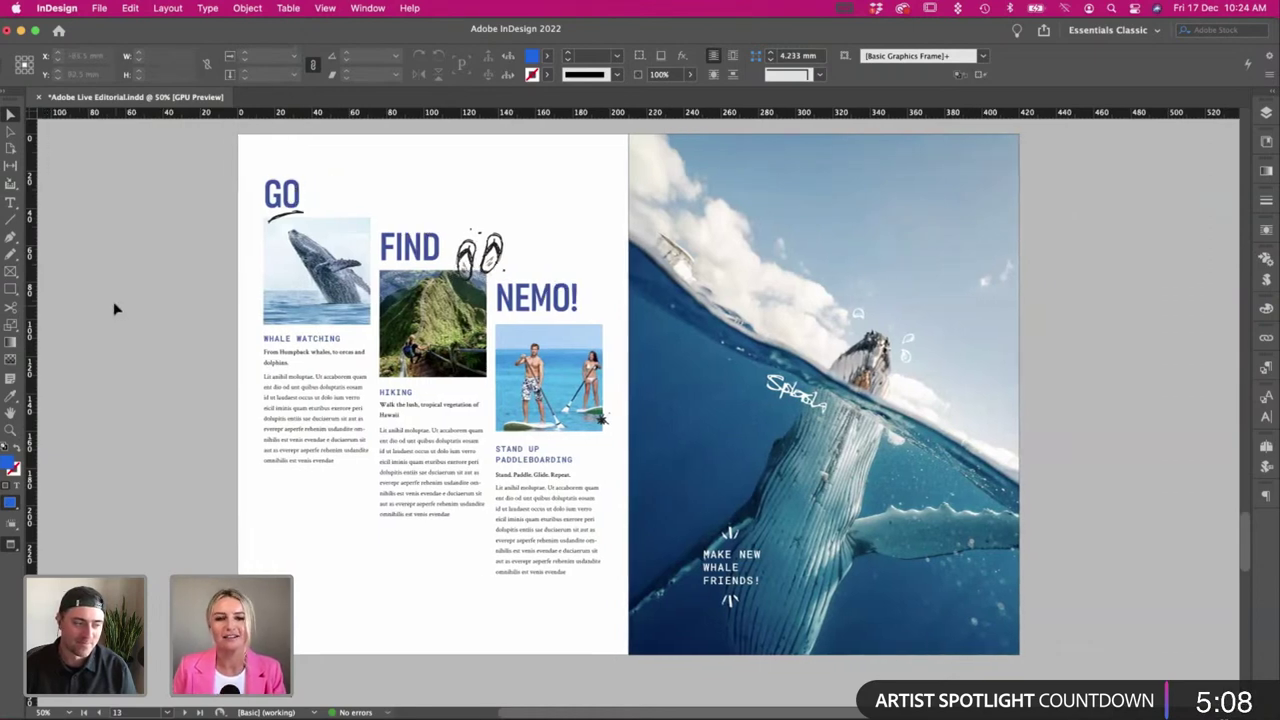
pyautogui.hscroll(1, 115, 310)
pyautogui.scroll(-1, 115, 310)
pyautogui.scroll(2, 115, 309)
pyautogui.hscroll(1, 115, 309)
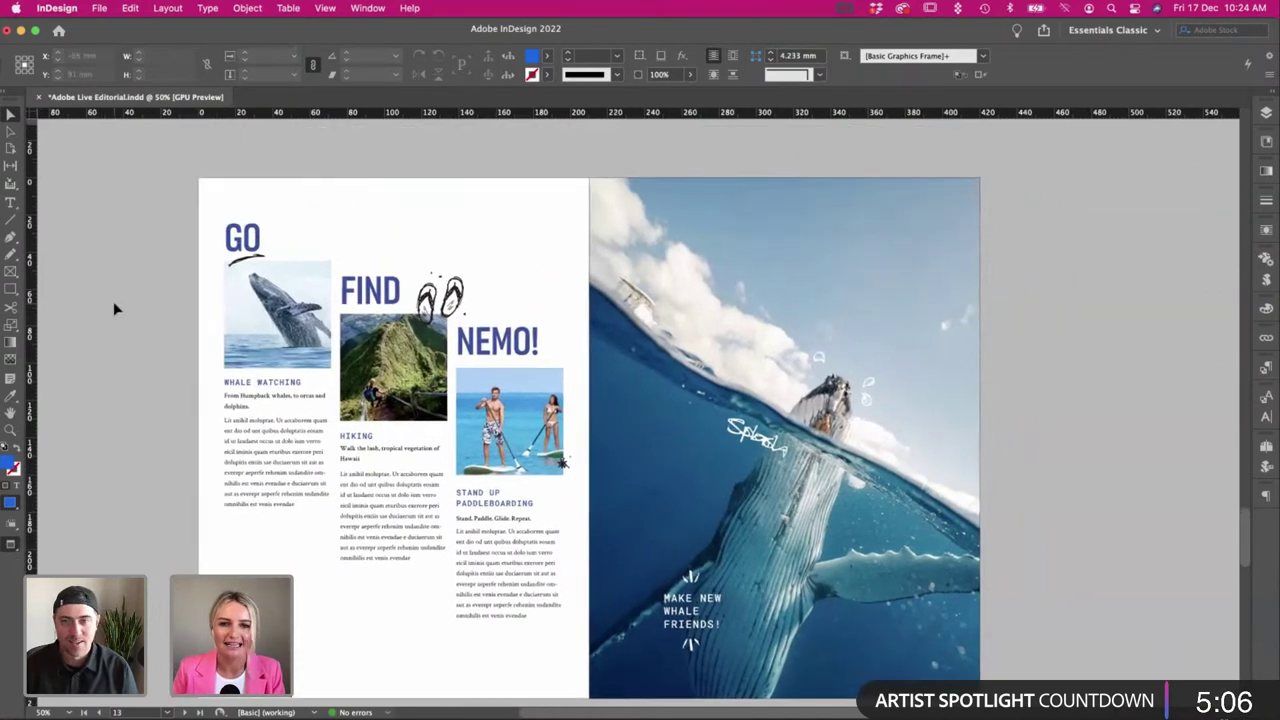
pyautogui.scroll(2, 115, 309)
pyautogui.hscroll(1, 115, 309)
pyautogui.scroll(-2, 115, 309)
pyautogui.scroll(-2, 115, 309)
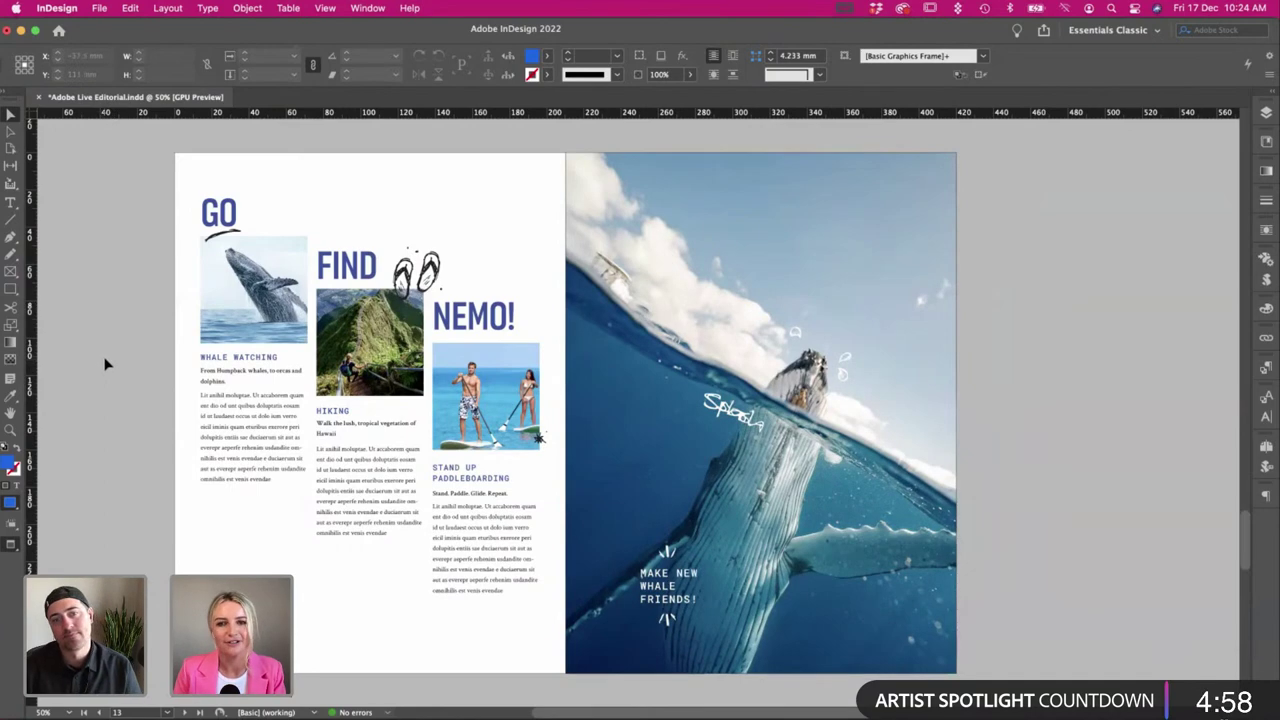
pyautogui.press('super+s')
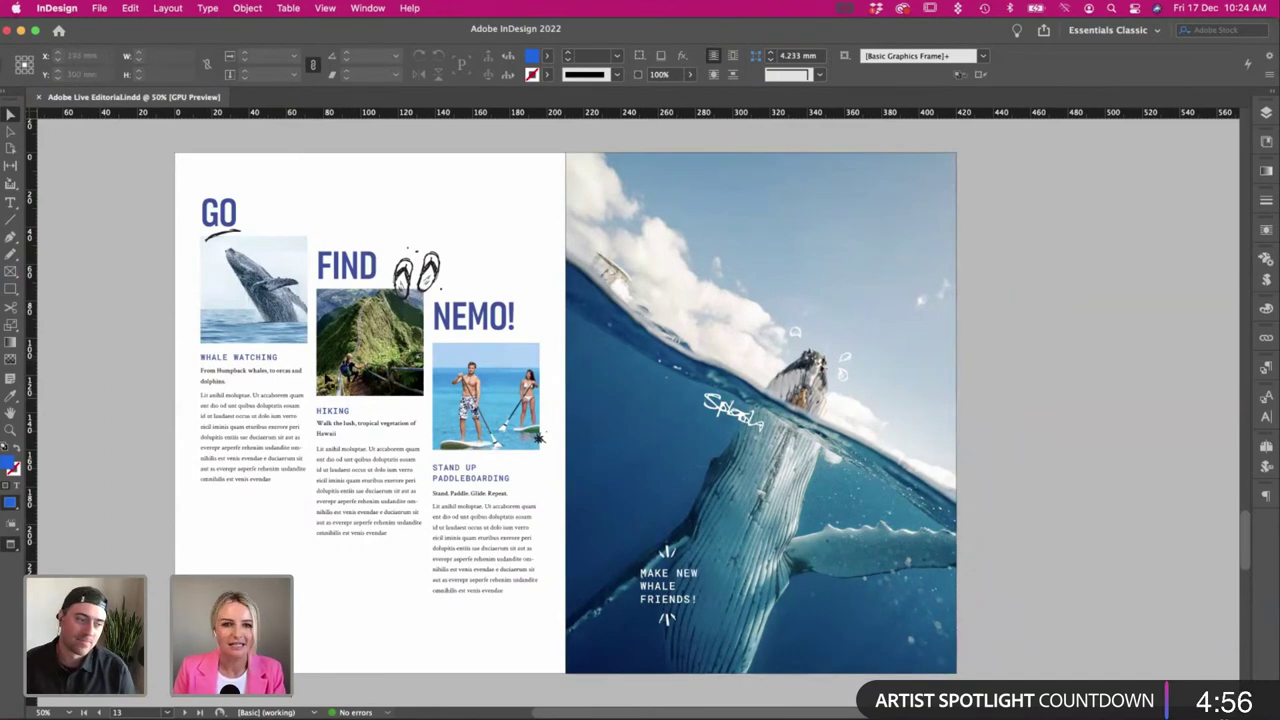
pyautogui.hscroll(-1, 100, 291)
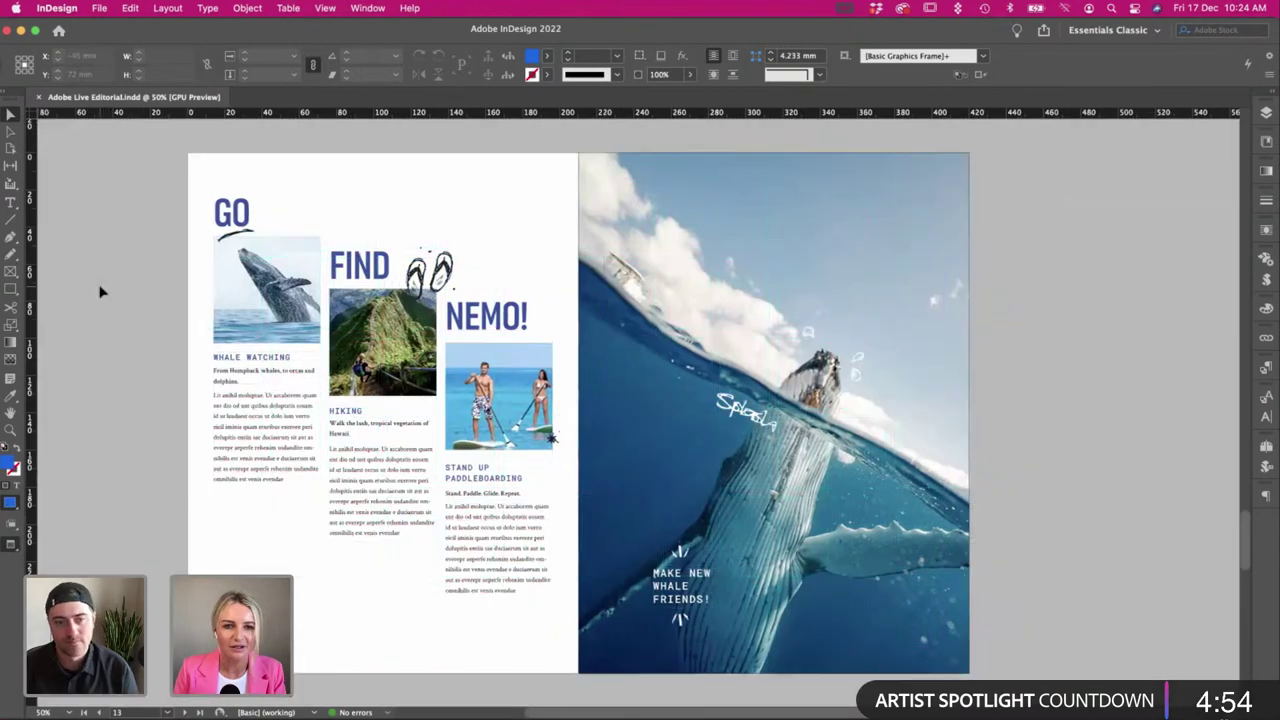
pyautogui.click(370, 262)
pyautogui.moveTo(370, 258); pyautogui.dragTo(368, 238)
pyautogui.click(506, 313)
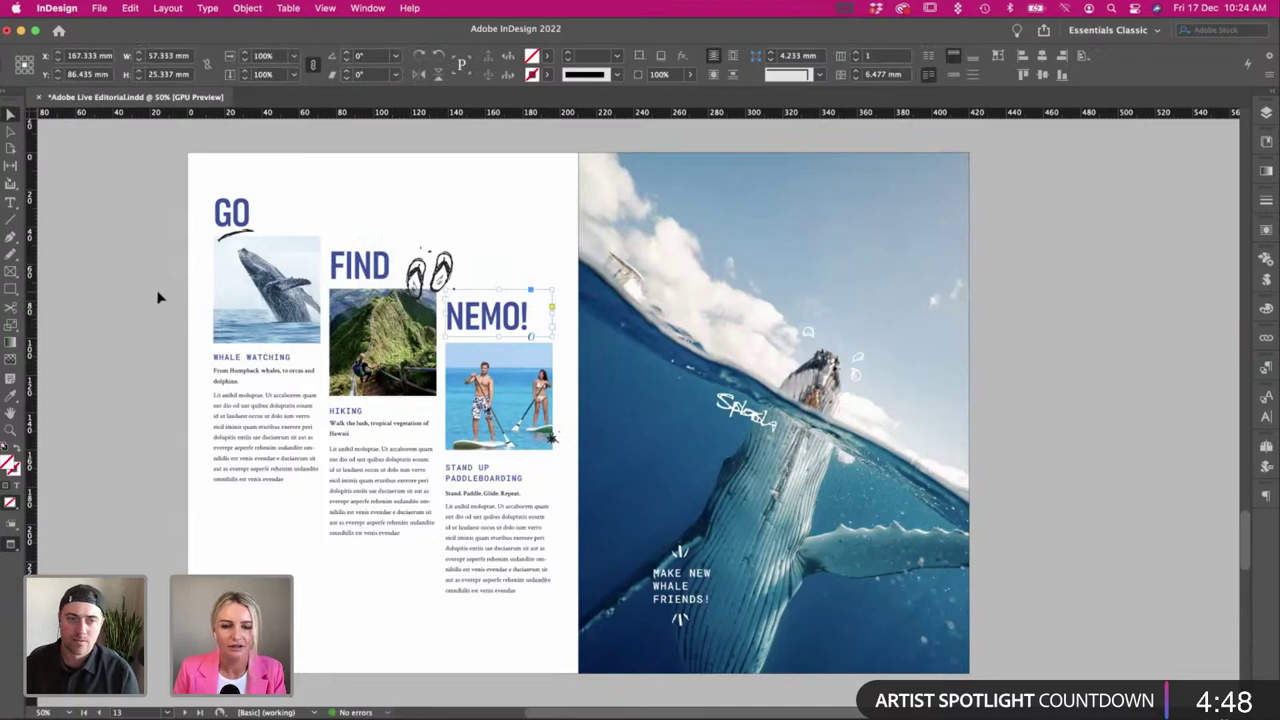
pyautogui.click(110, 296)
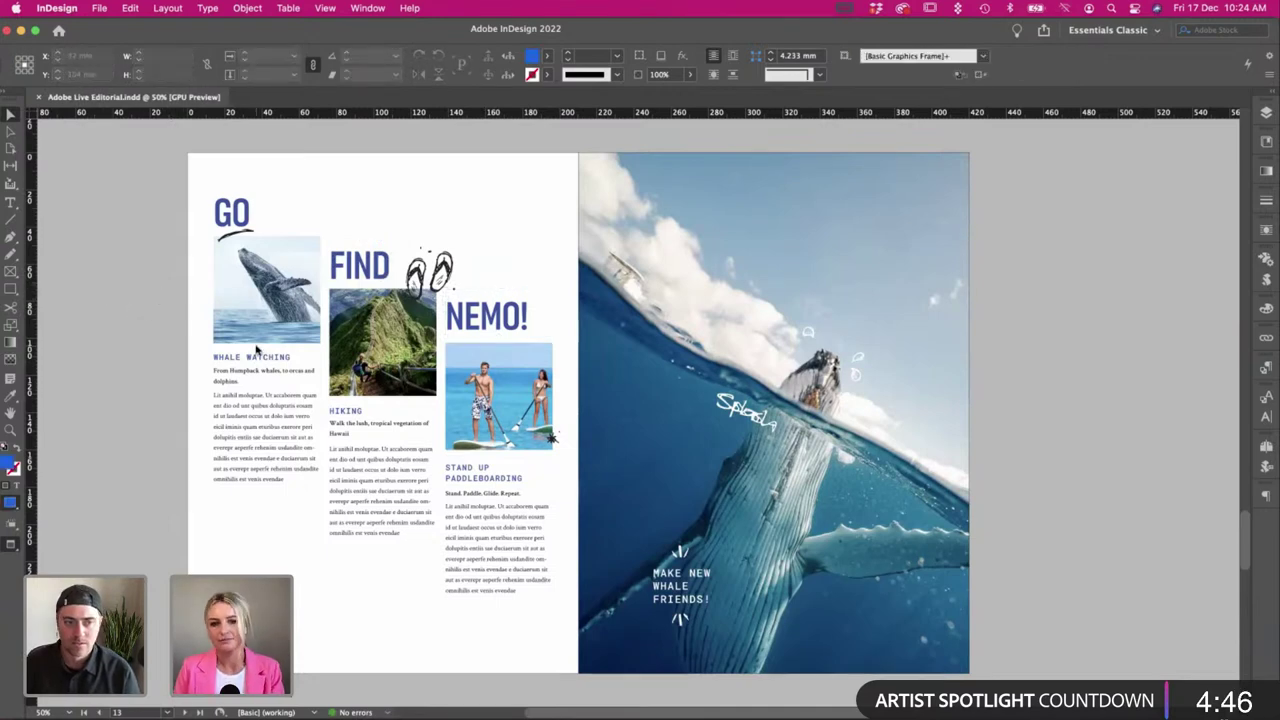
# Copy the narrow diagonal scribble beside the sketched dots from Illustrator into InDesign, onto the blue water of the whale photo.
pyautogui.press('super+Tab')
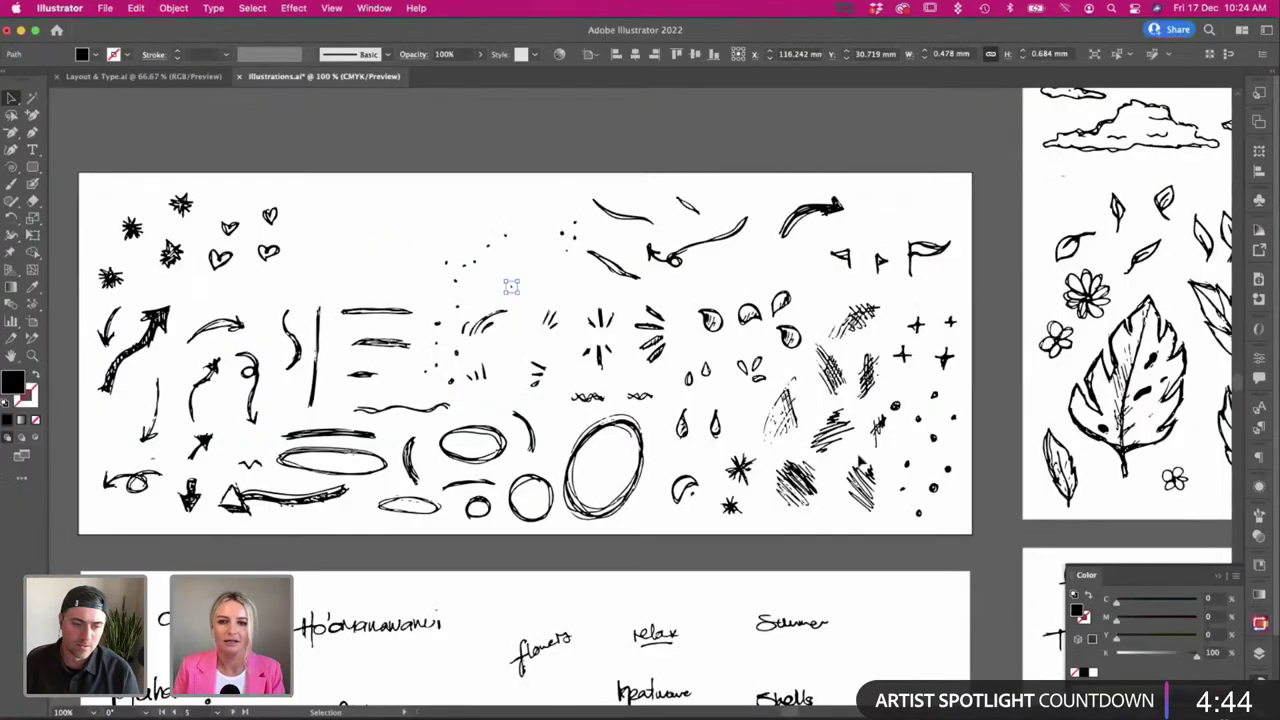
pyautogui.click(784, 402)
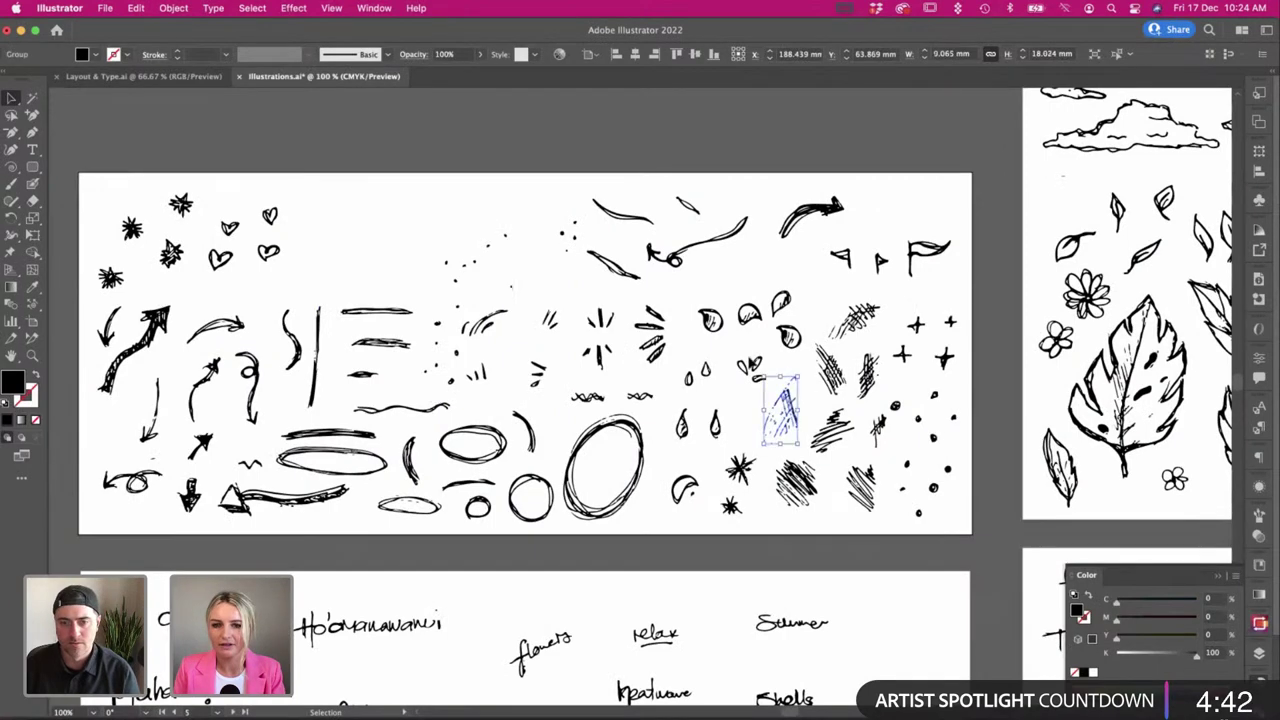
pyautogui.hscroll(2, 675, 252)
pyautogui.click(675, 252)
pyautogui.hscroll(5, 675, 252)
pyautogui.hscroll(2, 676, 257)
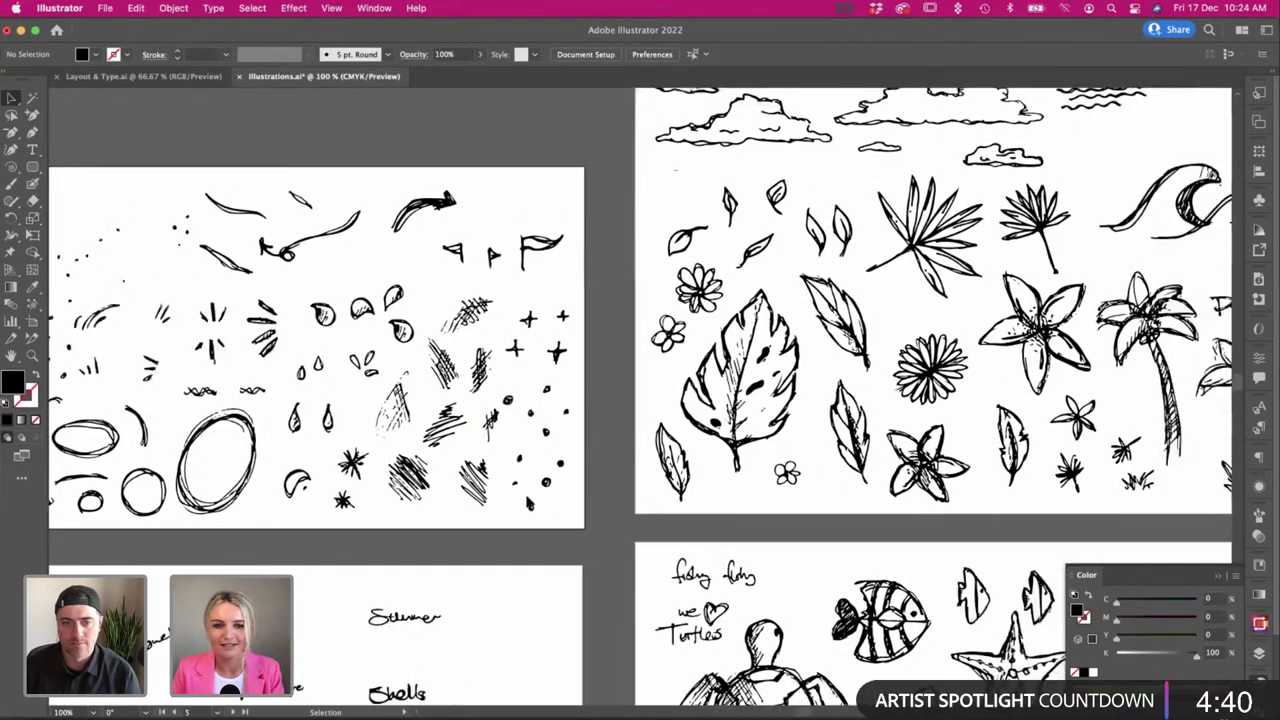
pyautogui.click(474, 484)
pyautogui.press('super+Tab')
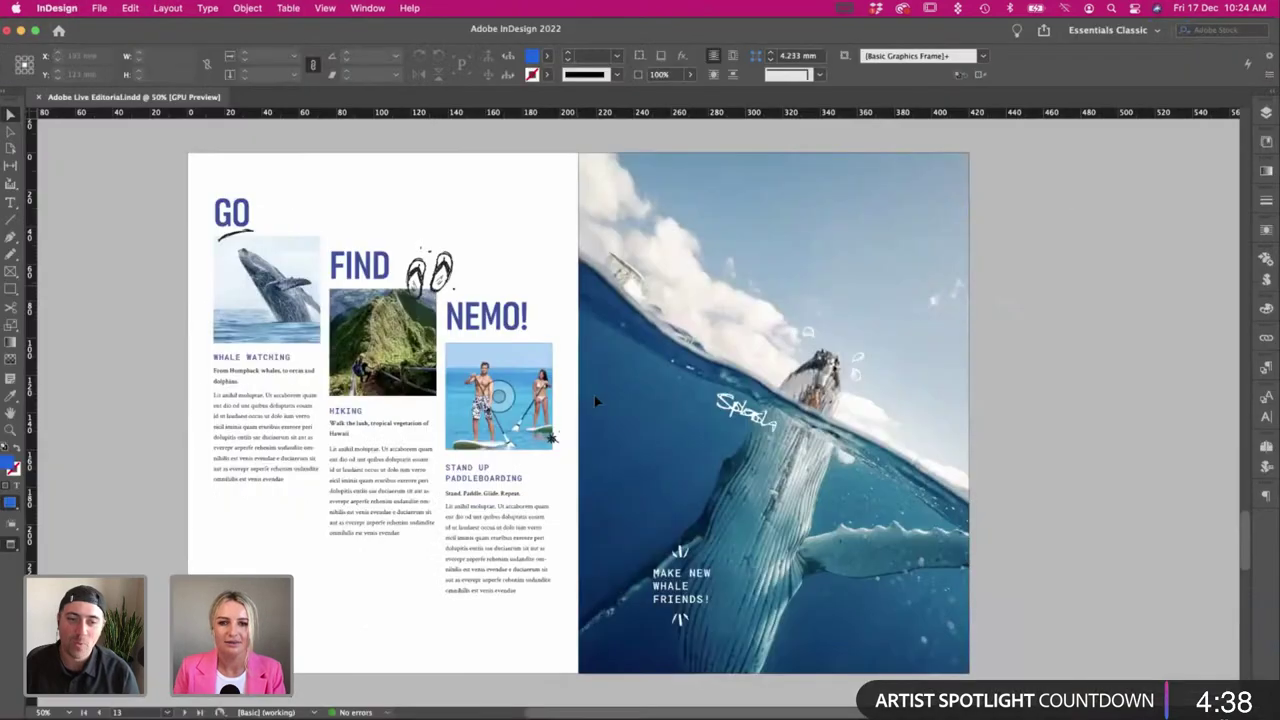
pyautogui.press('super+v')
pyautogui.click(628, 382)
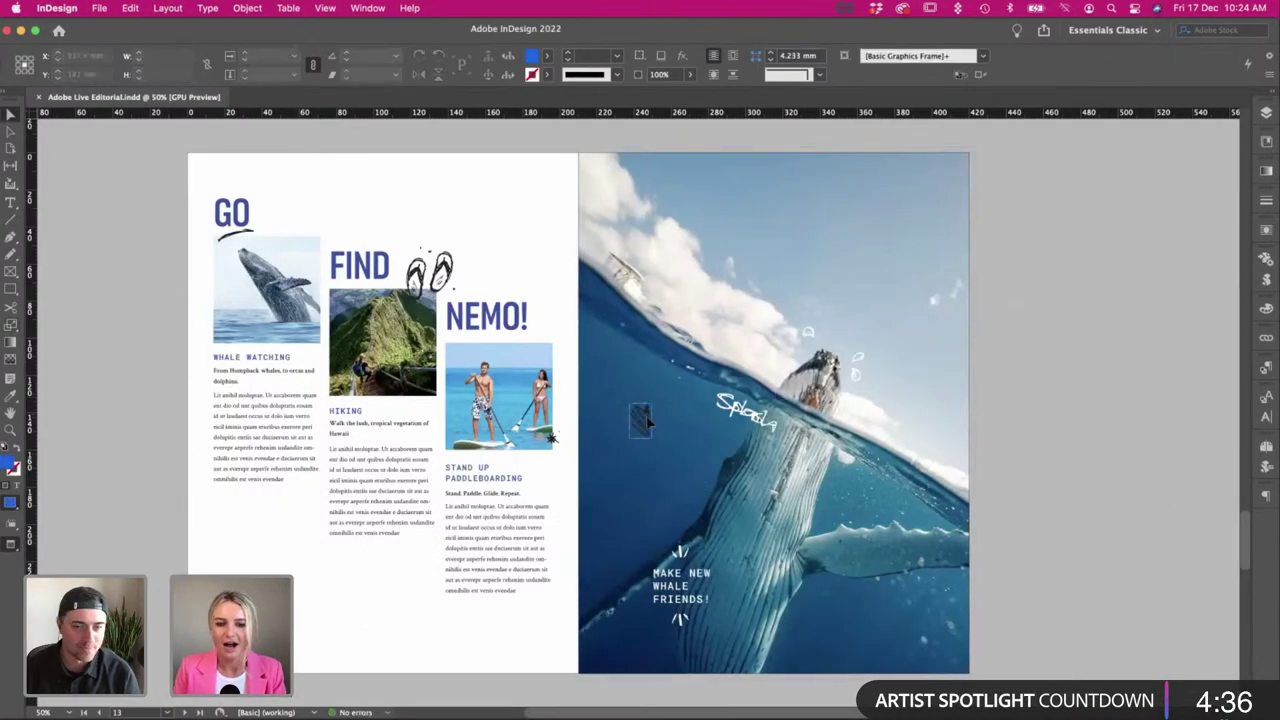
# Copy the light triangular cross-hatching below the small droplets from Illustrator and paste it into the InDesign spread.
pyautogui.press('super+Tab')
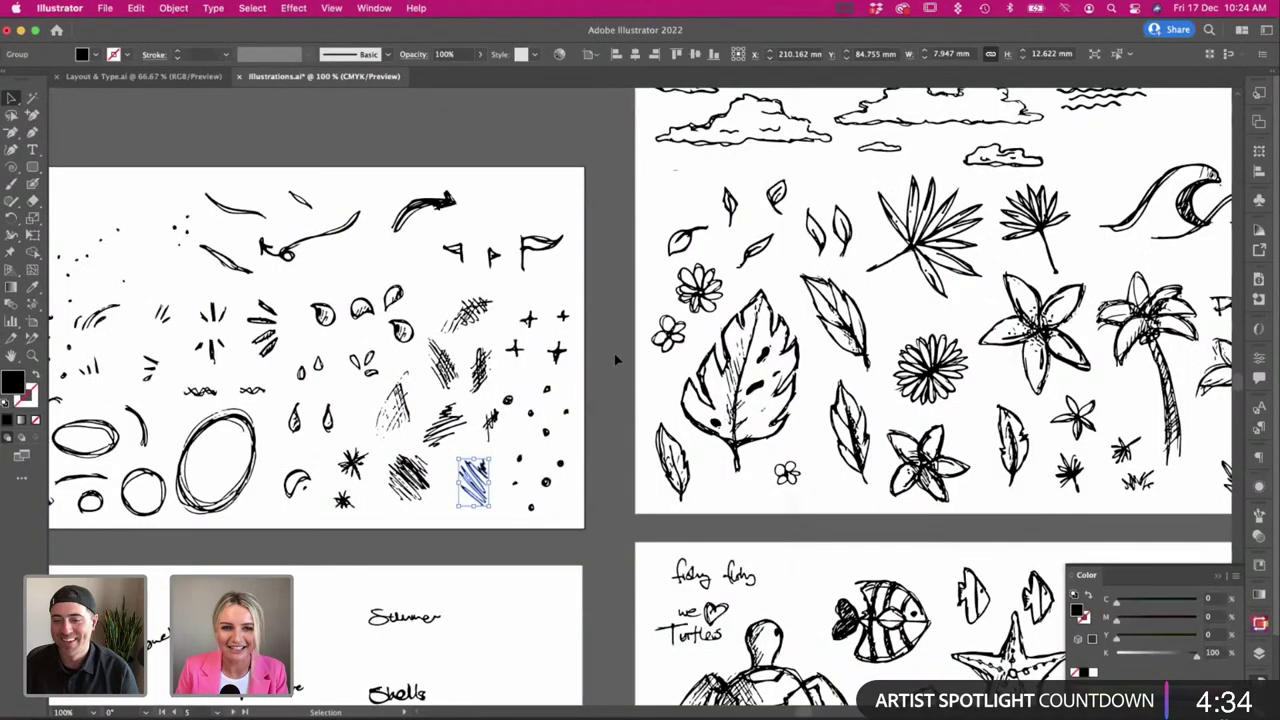
pyautogui.hscroll(-3, 616, 360)
pyautogui.click(477, 393)
pyautogui.moveTo(511, 427); pyautogui.dragTo(445, 381)
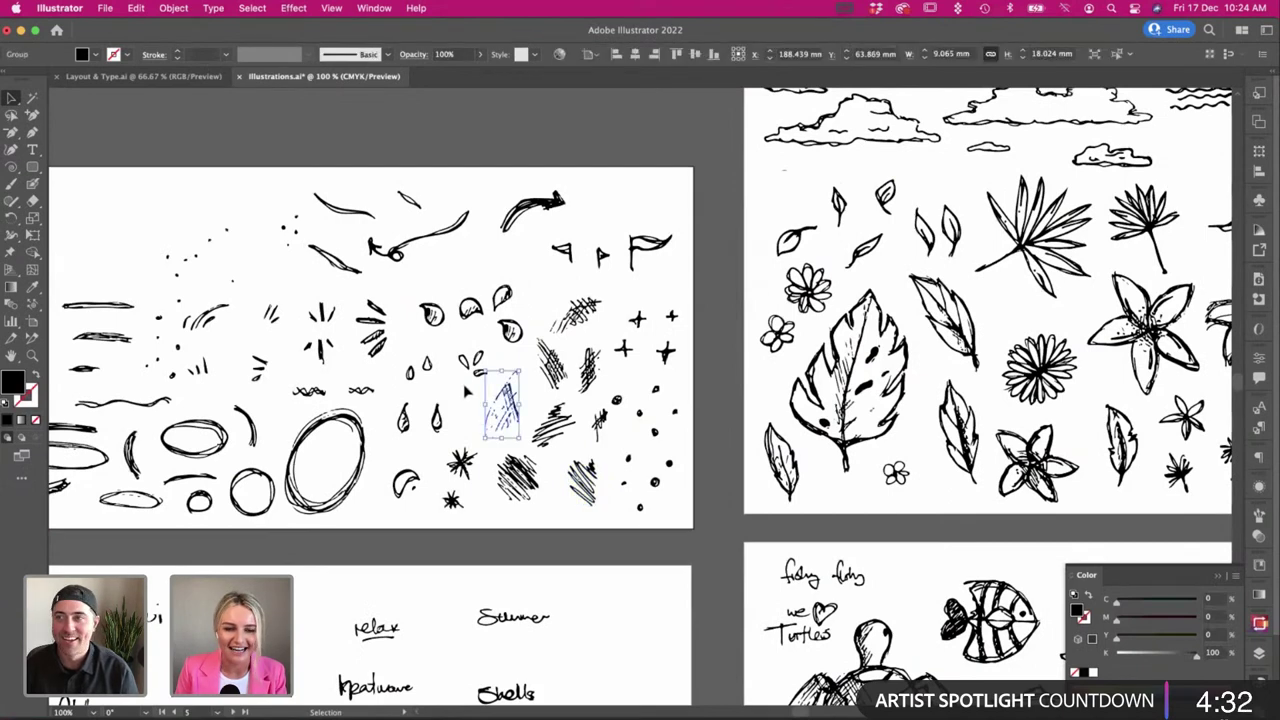
pyautogui.click(466, 390)
pyautogui.press('super+equal')
pyautogui.press('super+equal')
pyautogui.hscroll(-2, 468, 387)
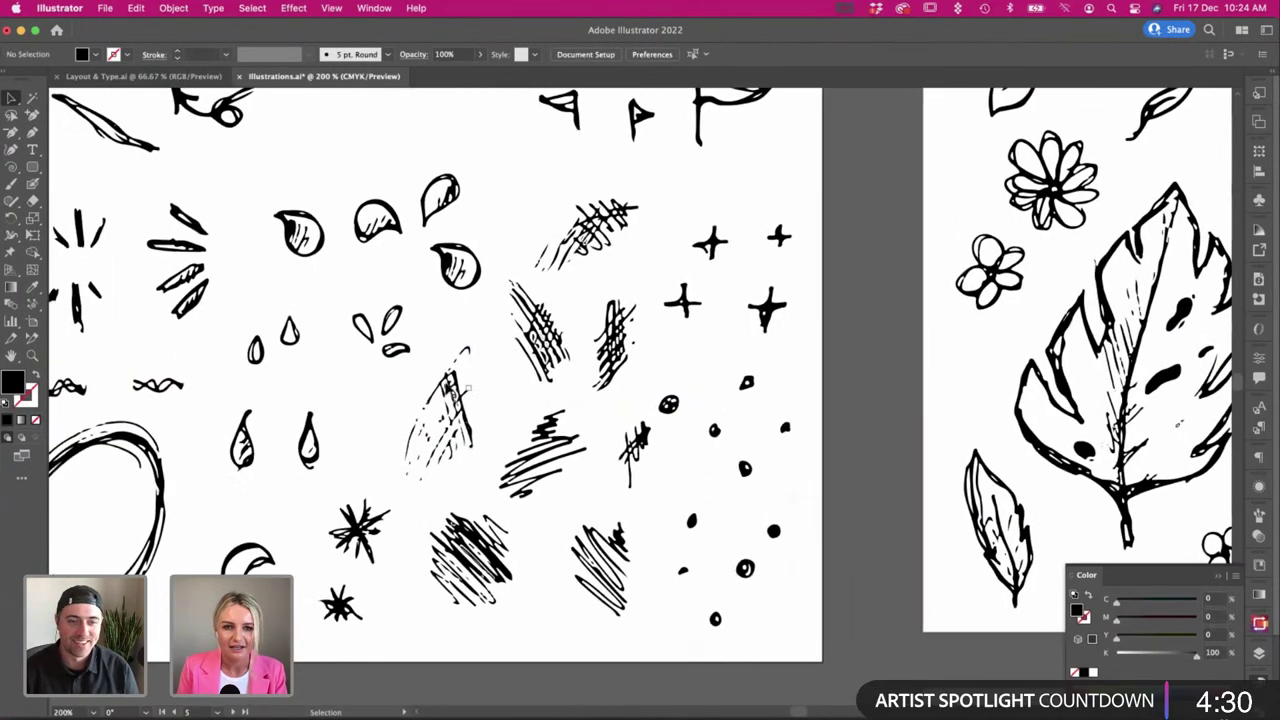
pyautogui.click(466, 390)
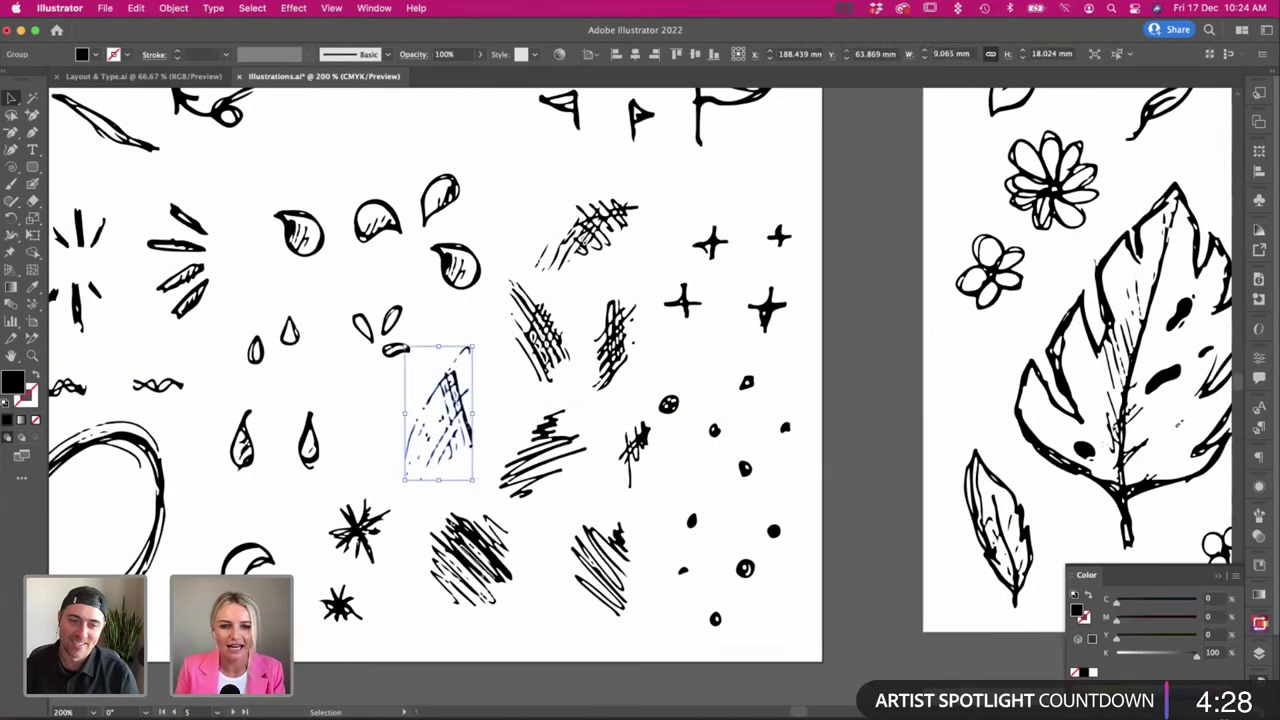
pyautogui.press('super+c')
pyautogui.press('super+Tab')
pyautogui.press('super+v')
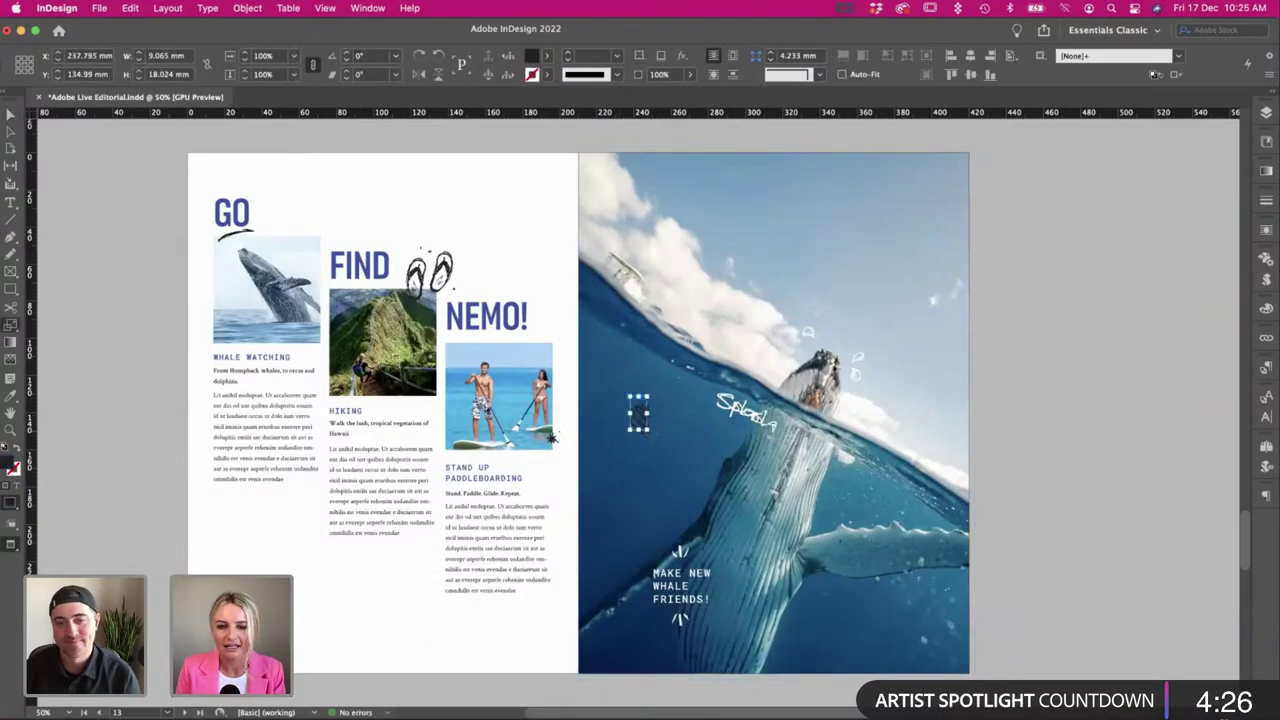
# Enlarge the pasted cross-hatching to about 15.4 × 30.6 mm, fill it with Paper and move it onto the whale near the "Splash" lettering.
pyautogui.moveTo(648, 430)
pyautogui.mouseDown()
pyautogui.moveTo(659, 453)
pyautogui.moveTo(675, 411)
pyautogui.moveTo(972, 279)
pyautogui.moveTo(954, 280)
pyautogui.mouseUp()
pyautogui.press('v')
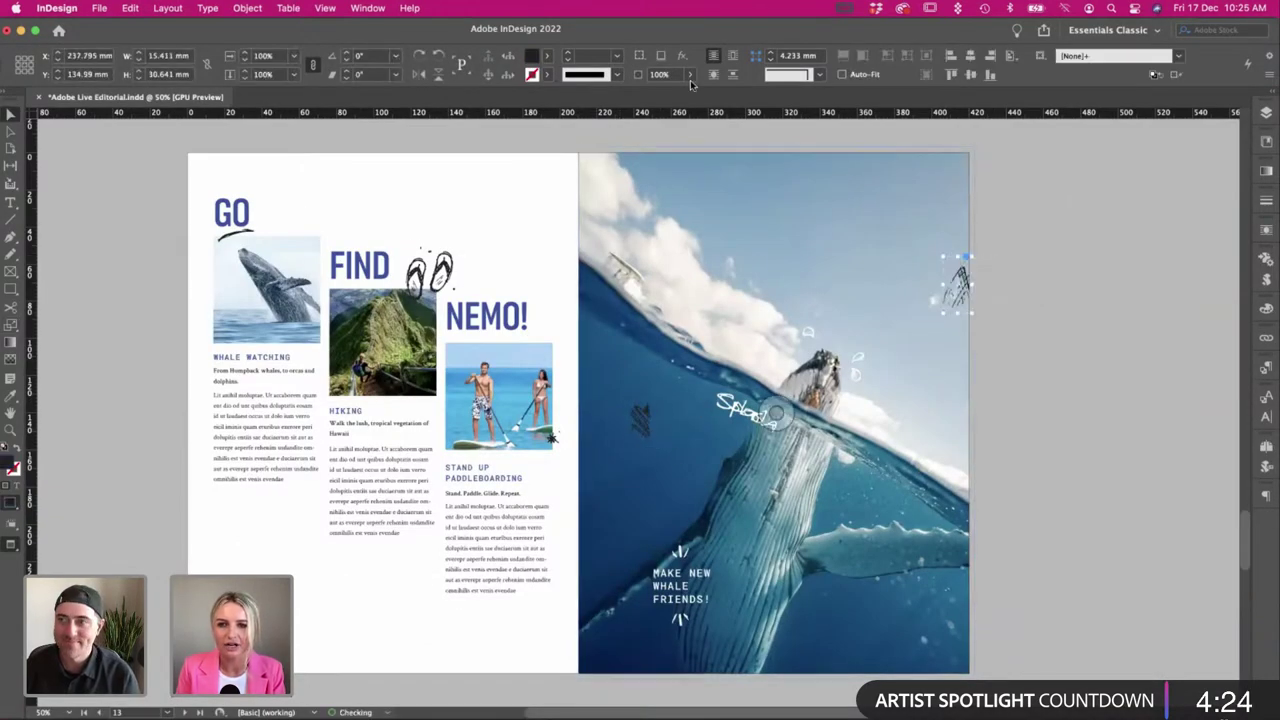
pyautogui.click(547, 55)
pyautogui.click(420, 131)
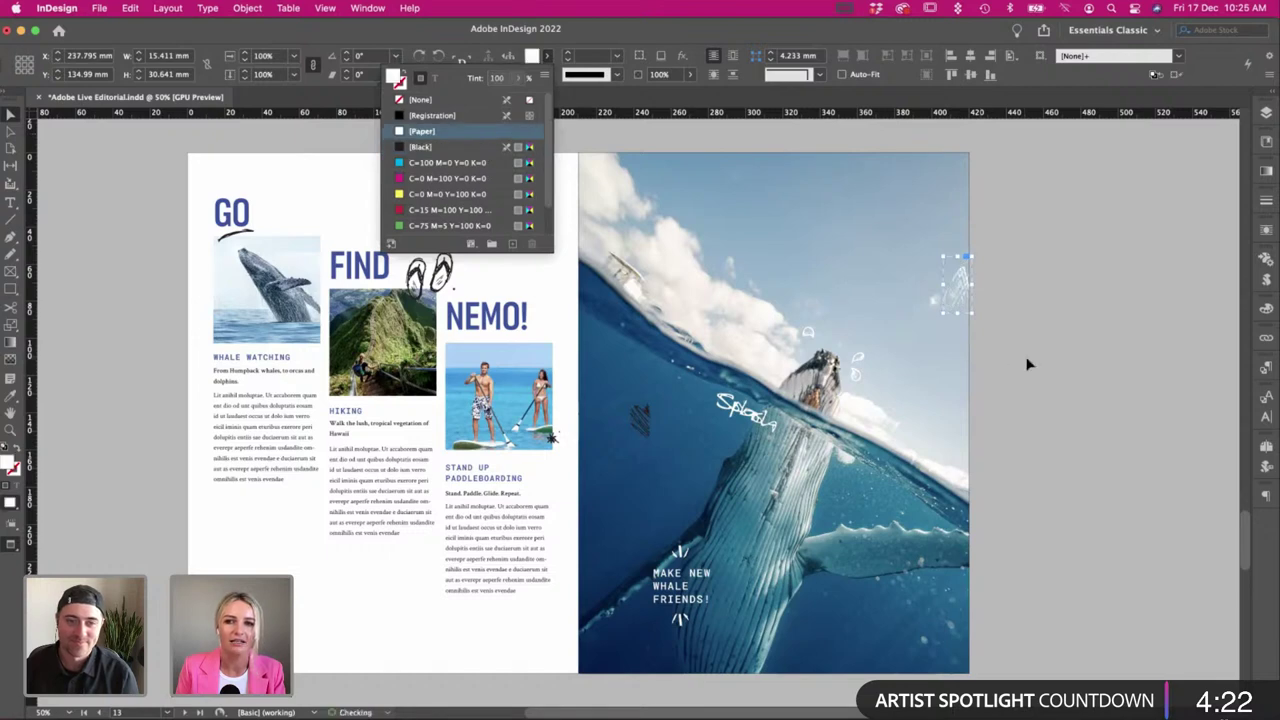
pyautogui.moveTo(969, 280)
pyautogui.mouseDown()
pyautogui.moveTo(1000, 508)
pyautogui.moveTo(795, 434)
pyautogui.mouseUp()
pyautogui.click(1101, 490)
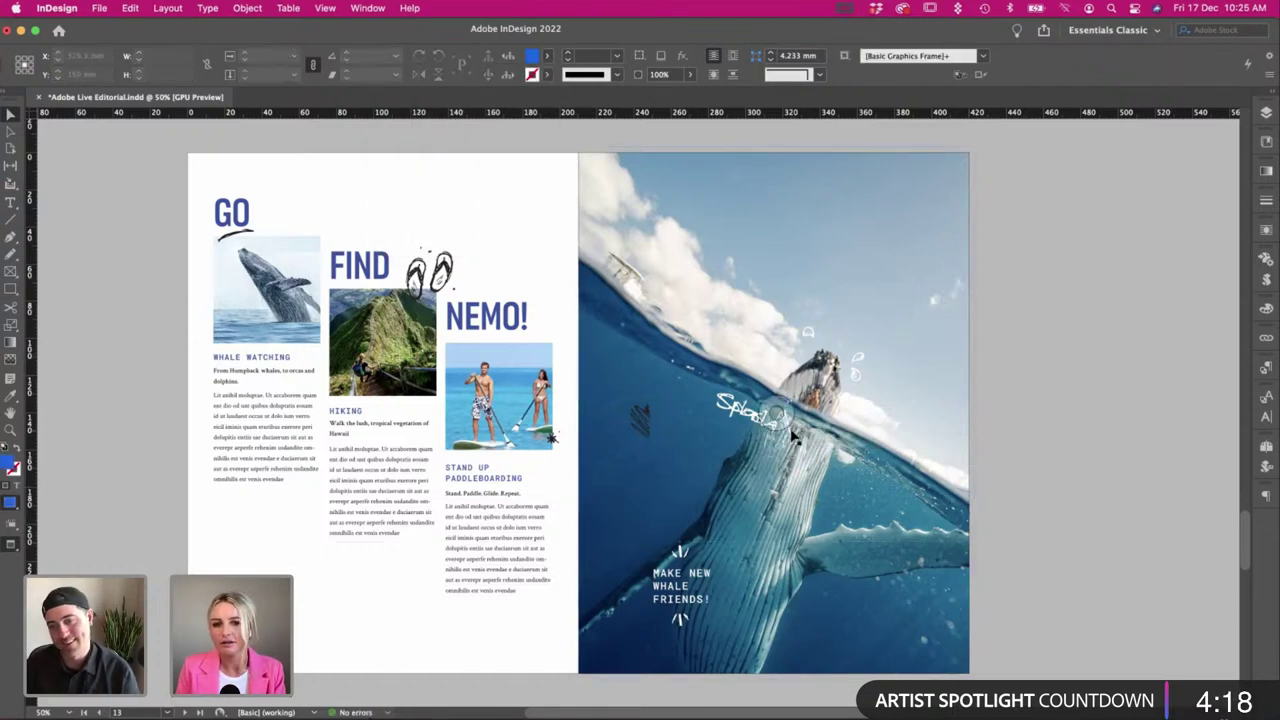
# Undo the last changes to the pasted cross-hatching, and delete it together with the dark diagonal scribble on the whale photo.
pyautogui.click(680, 598)
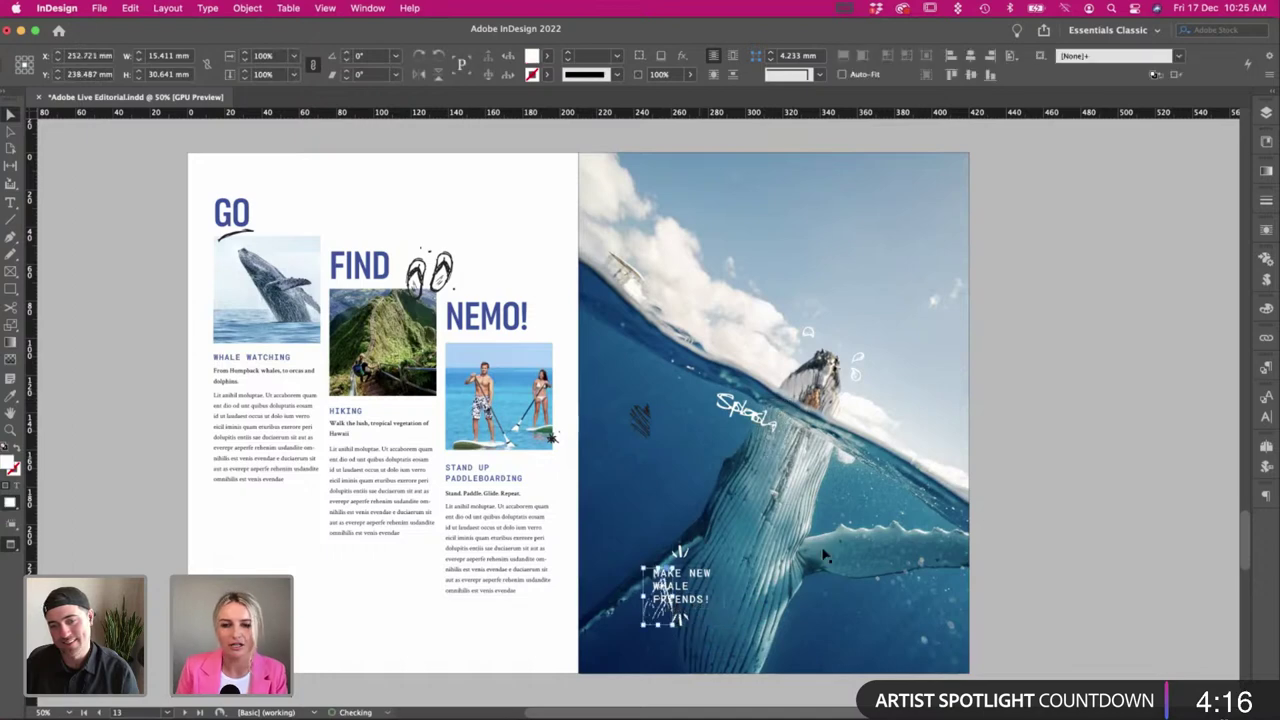
pyautogui.press('super+z')
pyautogui.press('super+z')
pyautogui.keyDown('shift'); pyautogui.click(640, 428); pyautogui.keyUp('shift')
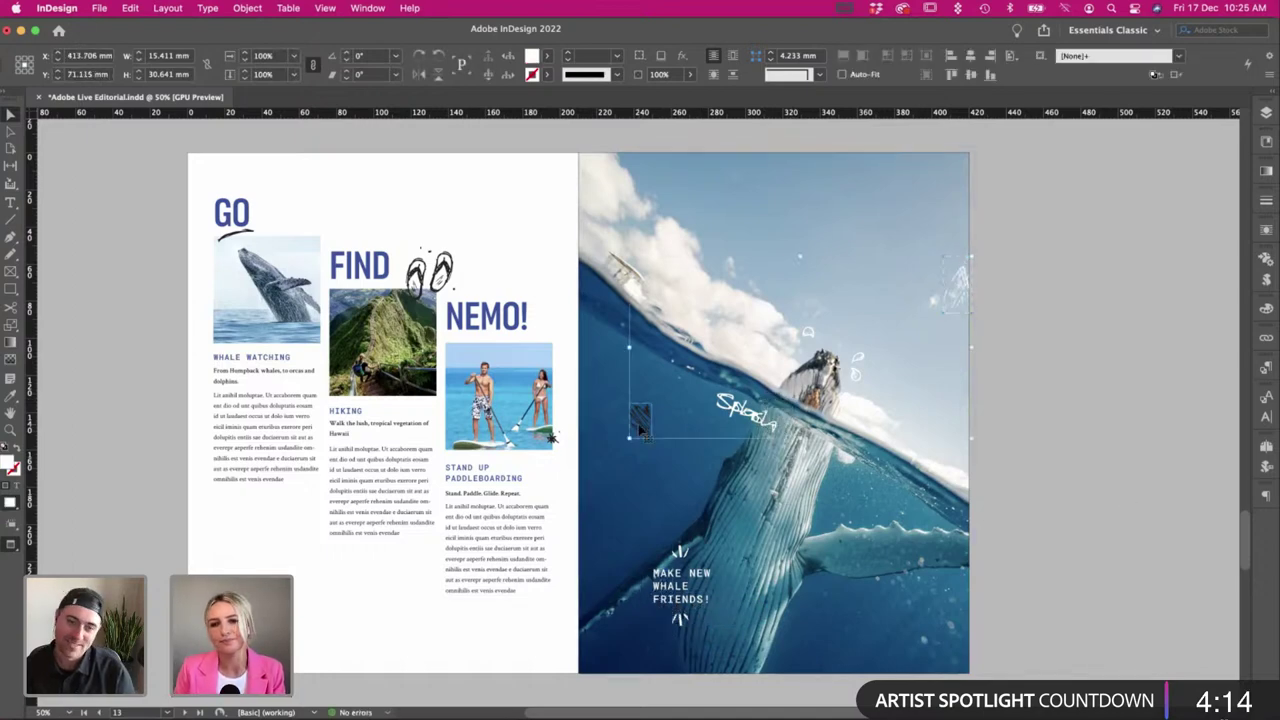
pyautogui.press('Delete')
# Save the document and review all spreads of the editorial together, from the cover to the blank end pages.
pyautogui.press('super+minus')
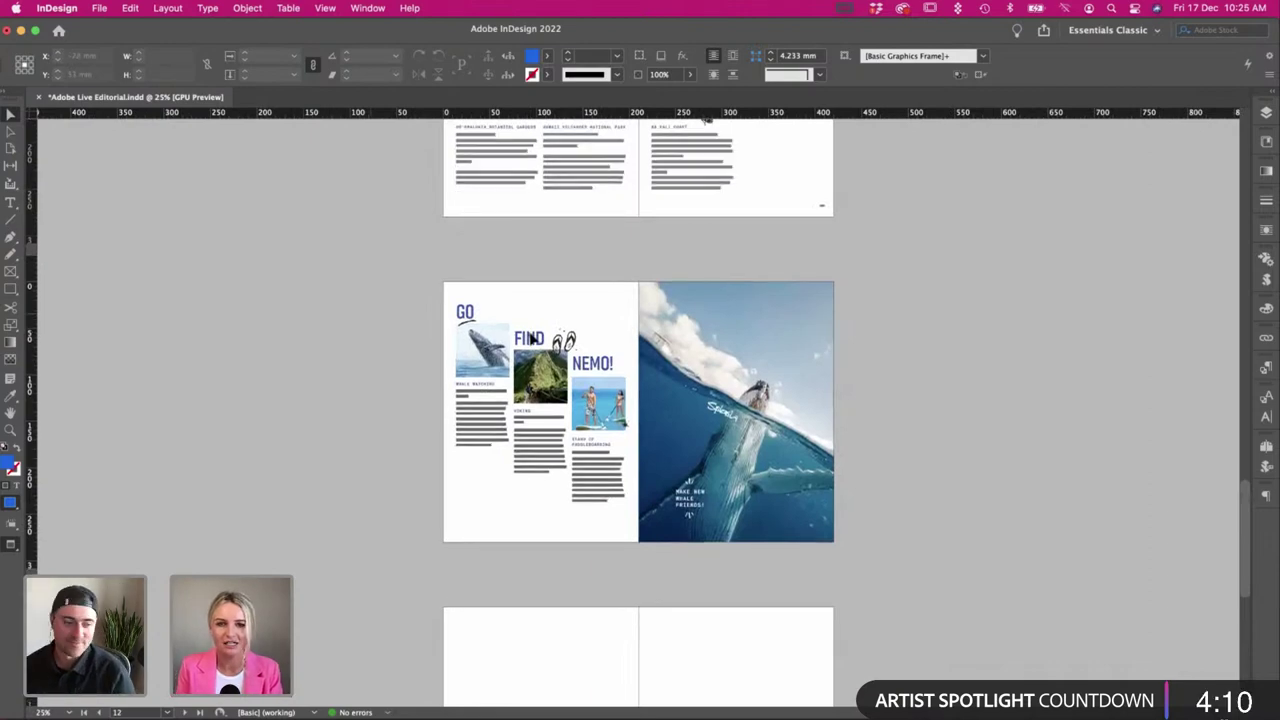
pyautogui.press('super+minus')
pyautogui.press('super+minus')
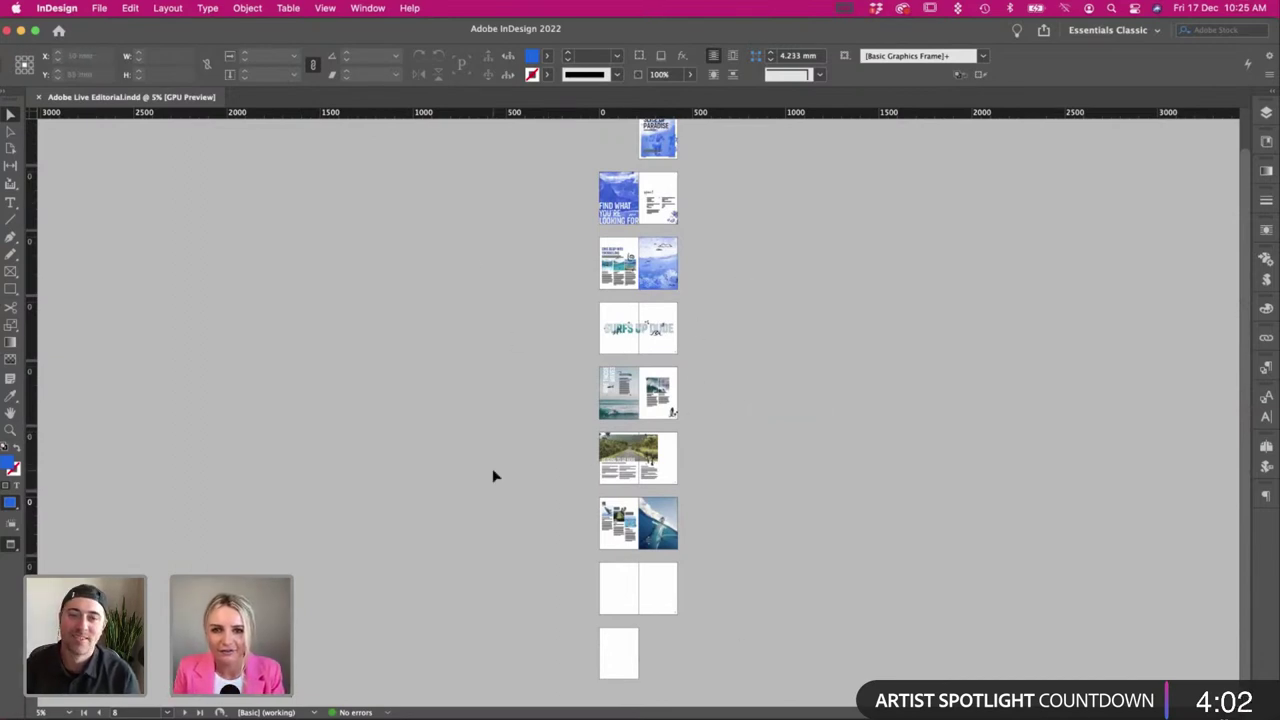
pyautogui.scroll(2, 493, 475)
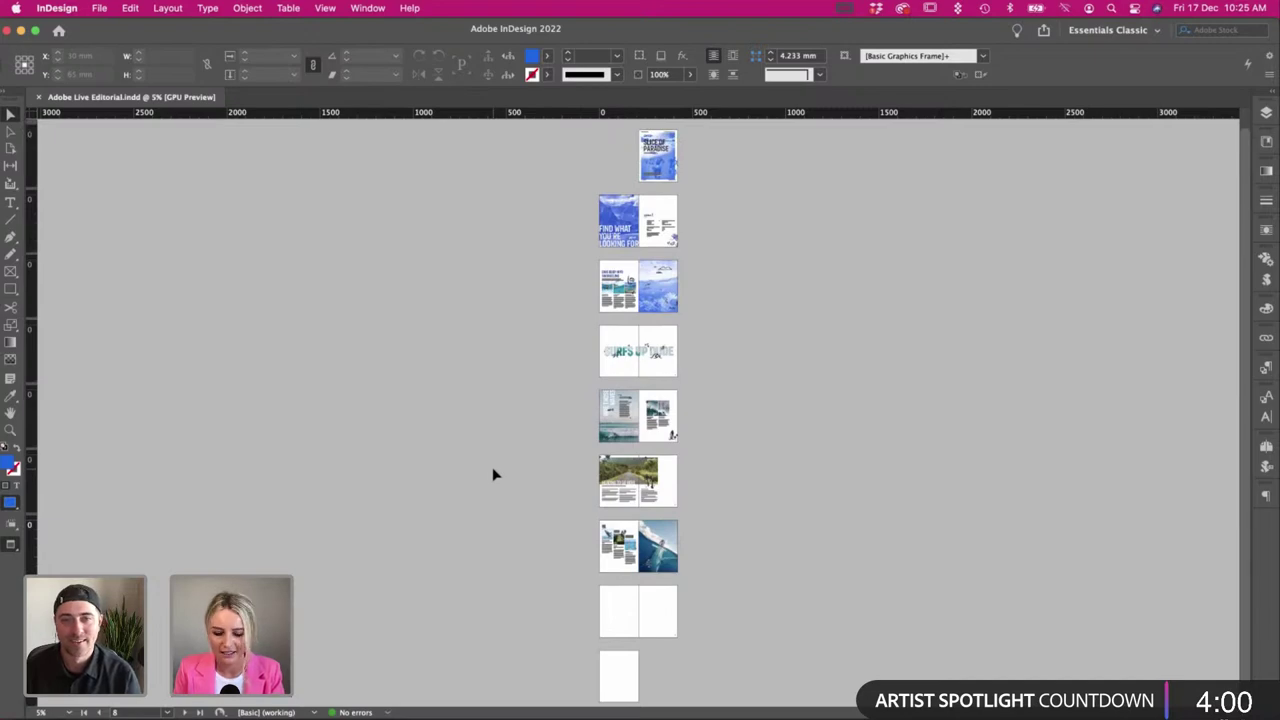
pyautogui.scroll(6, 493, 475)
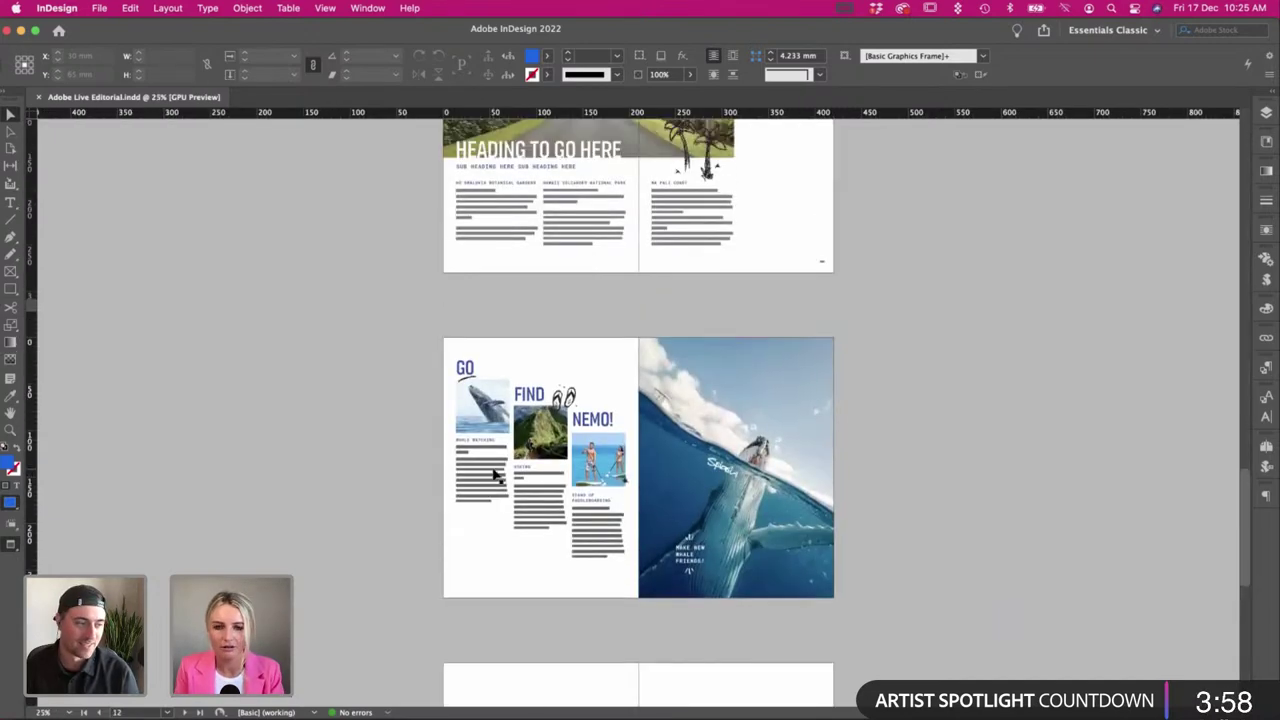
# Examine the "Heading to go here" road spread and the "Ride those waves" surfing spread with their hand-drawn illustrations.
pyautogui.scroll(3, 493, 475)
pyautogui.scroll(5, 493, 475)
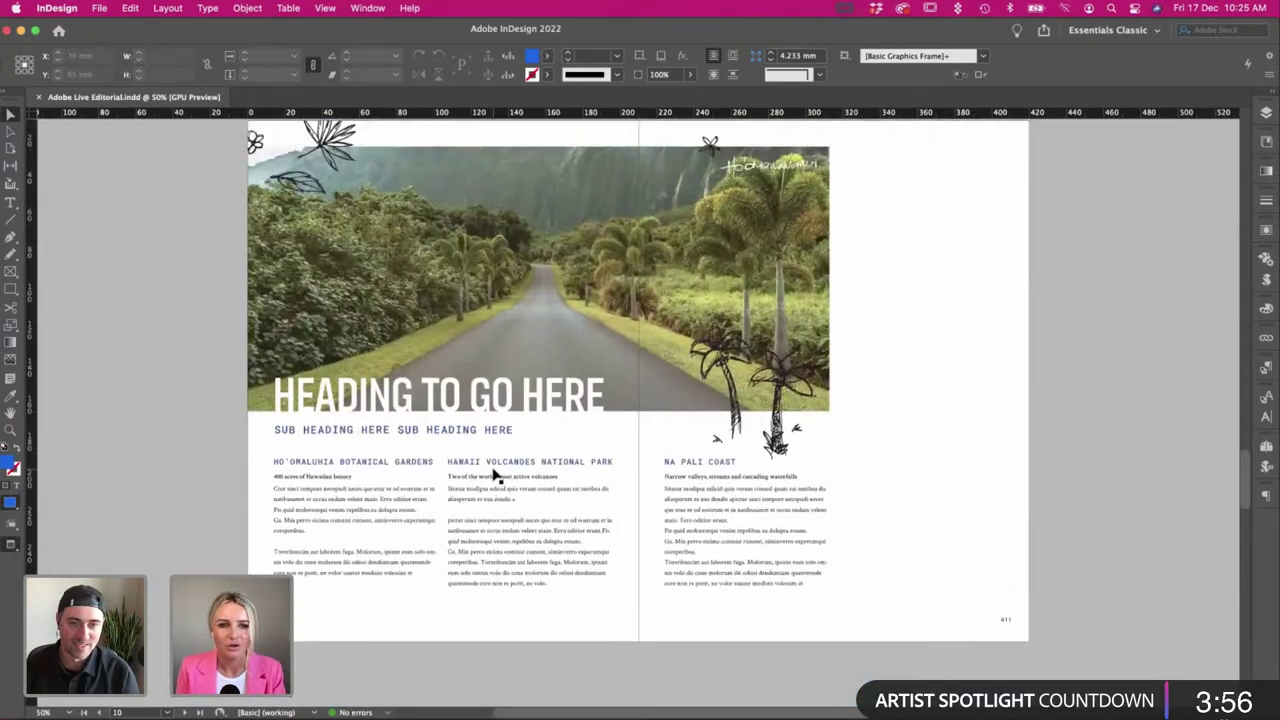
pyautogui.scroll(2, 493, 475)
pyautogui.moveTo(228, 362)
pyautogui.mouseDown()
pyautogui.moveTo(230, 400)
pyautogui.moveTo(242, 402)
pyautogui.mouseUp()
pyautogui.click(214, 397)
pyautogui.scroll(-1, 216, 399)
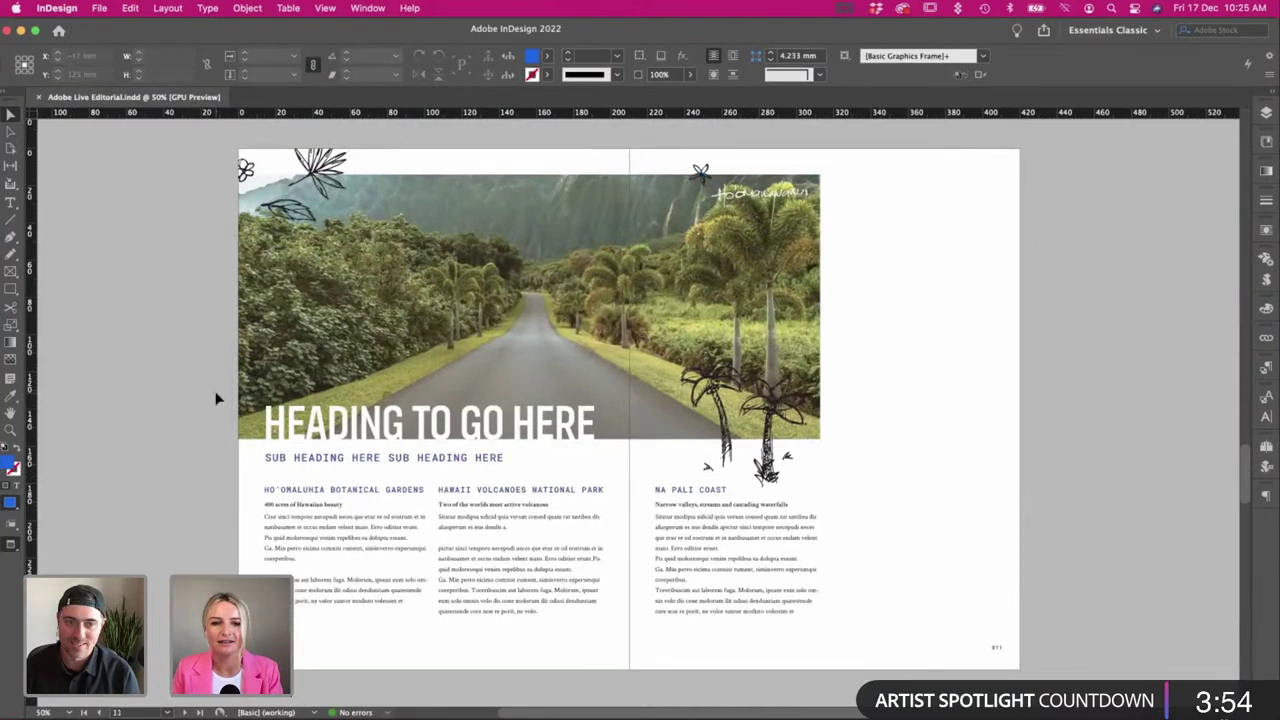
pyautogui.scroll(-1, 216, 405)
pyautogui.scroll(2, 216, 410)
pyautogui.scroll(8, 218, 430)
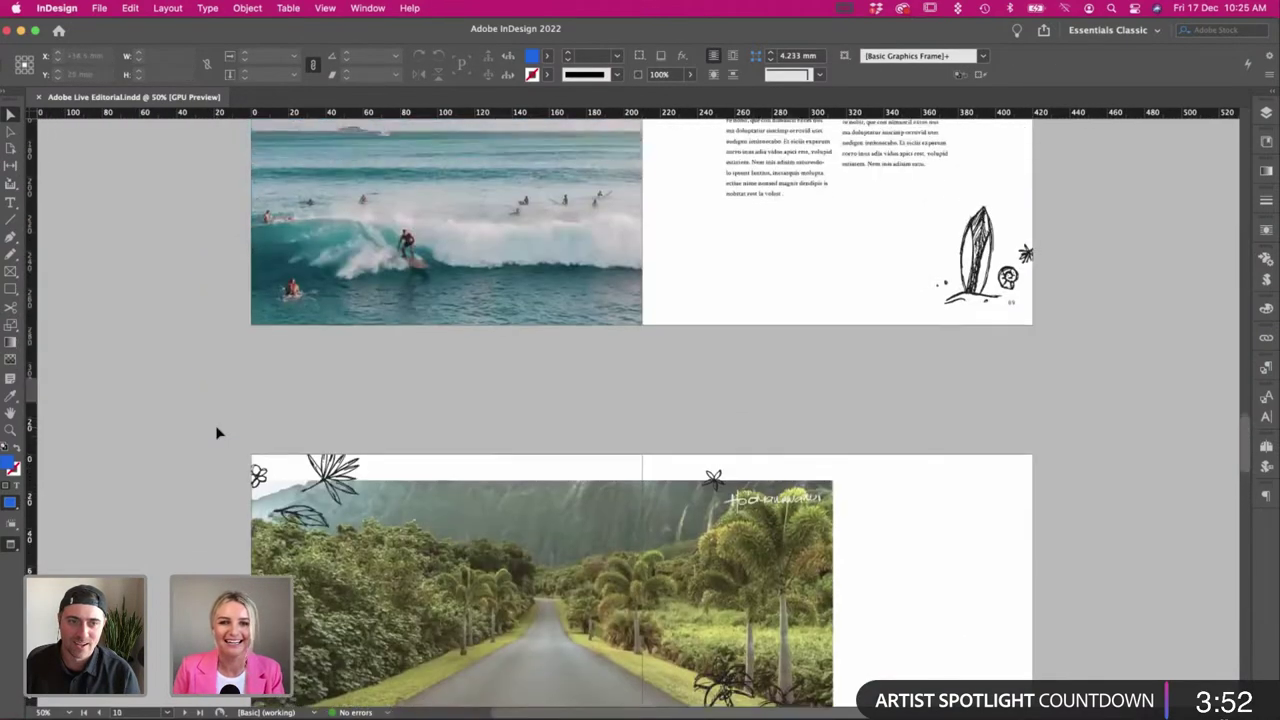
pyautogui.scroll(10, 216, 432)
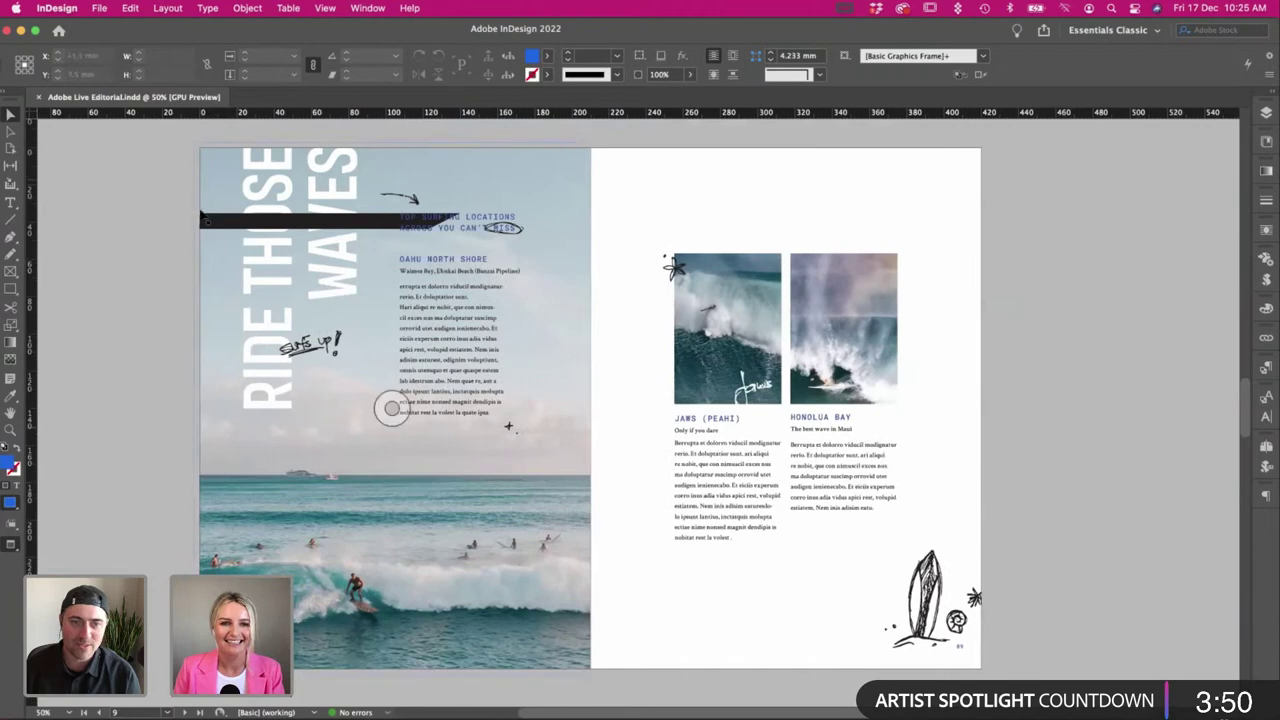
pyautogui.press('super+=')
pyautogui.press('super+-')
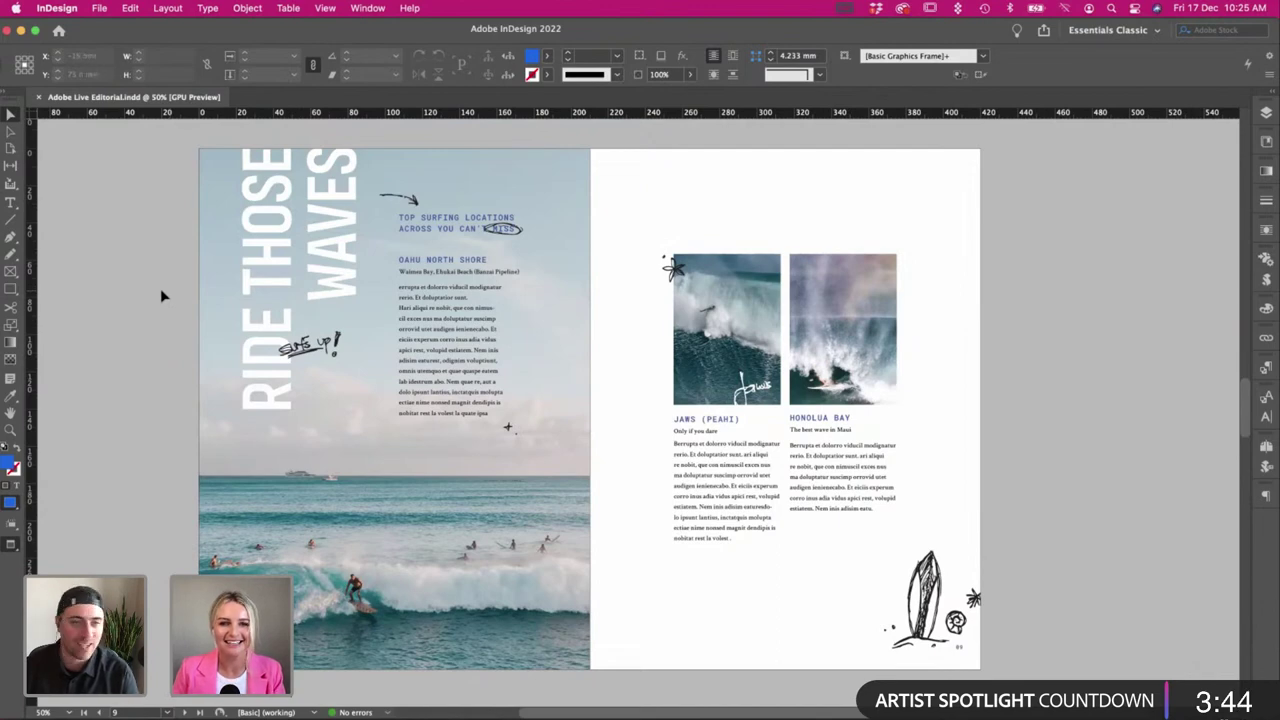
pyautogui.scroll(-3, 160, 288)
pyautogui.scroll(3, 160, 288)
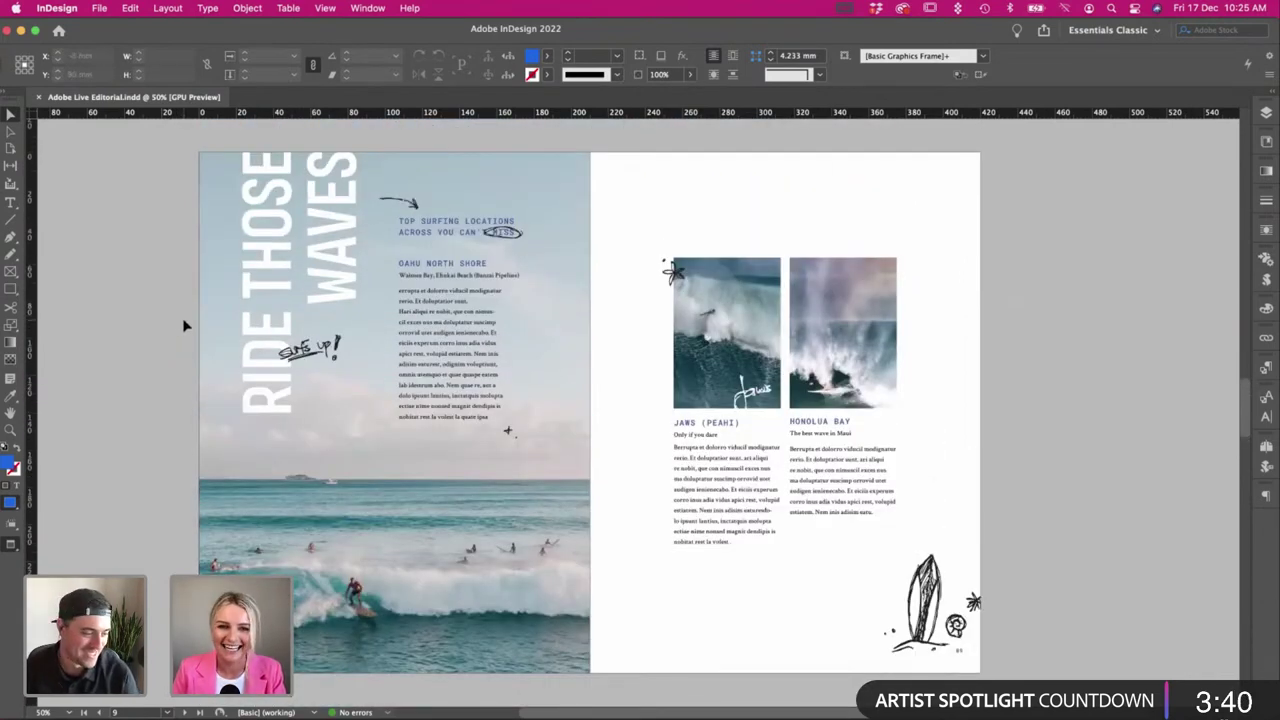
# Look through the "Surfs up dude" and snorkeling spreads, and return past the surfing and road spreads to the whale spread.
pyautogui.scroll(10, 184, 325)
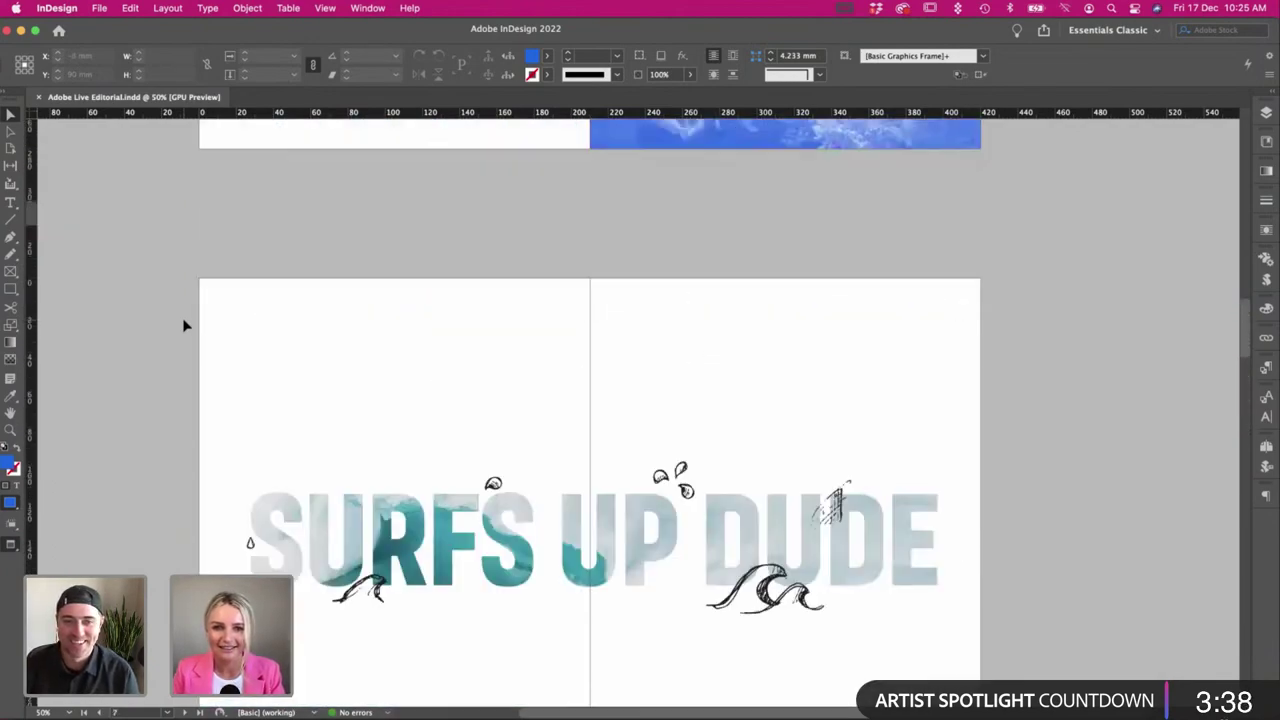
pyautogui.scroll(10, 184, 325)
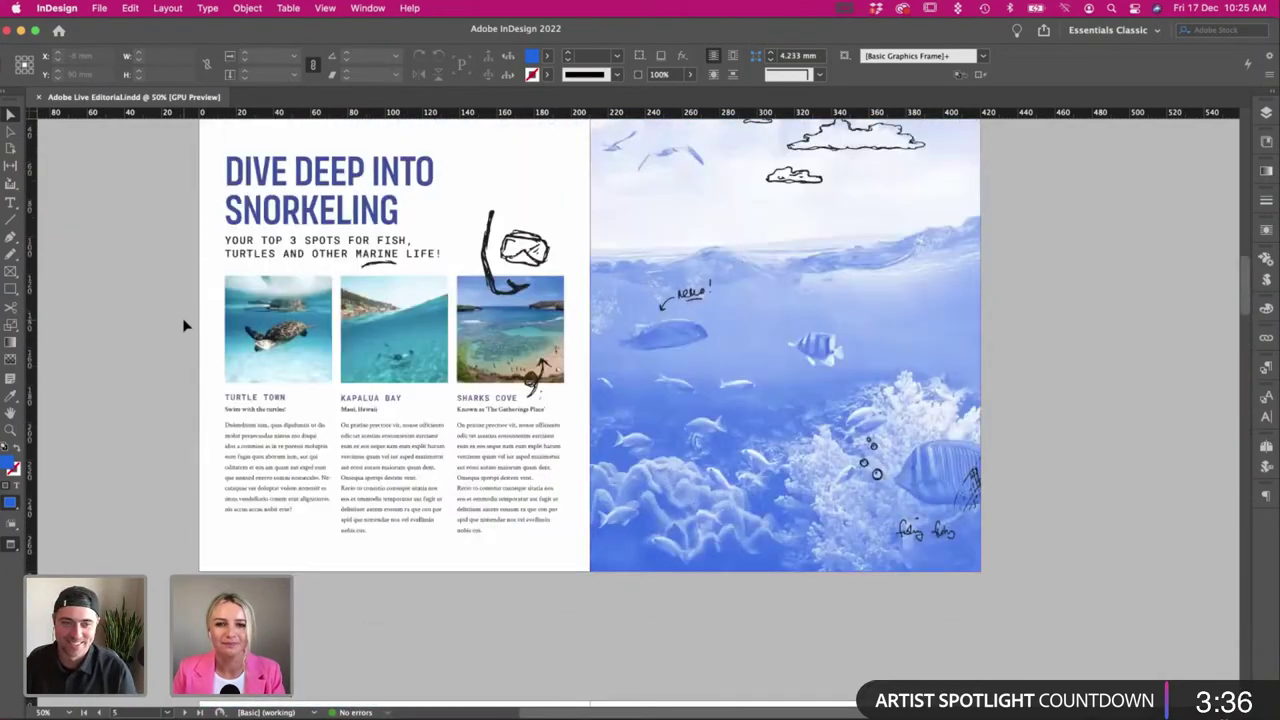
pyautogui.scroll(-15, 184, 325)
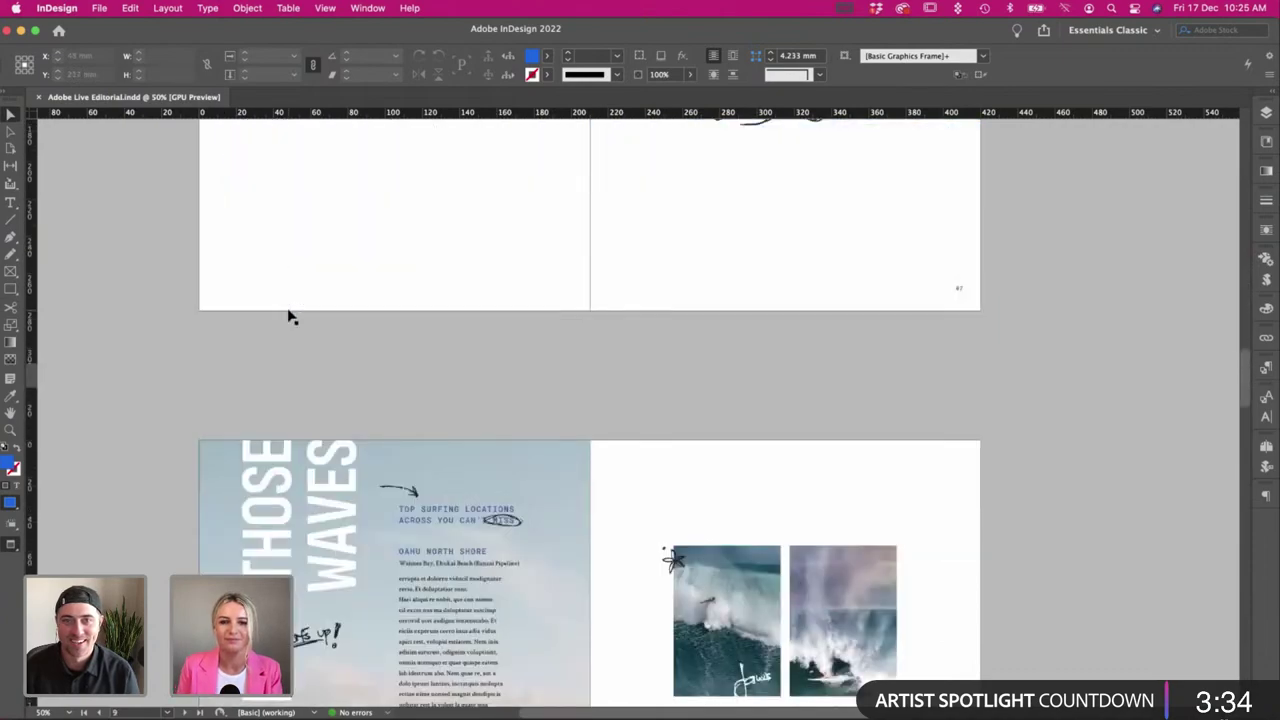
pyautogui.scroll(-10, 290, 316)
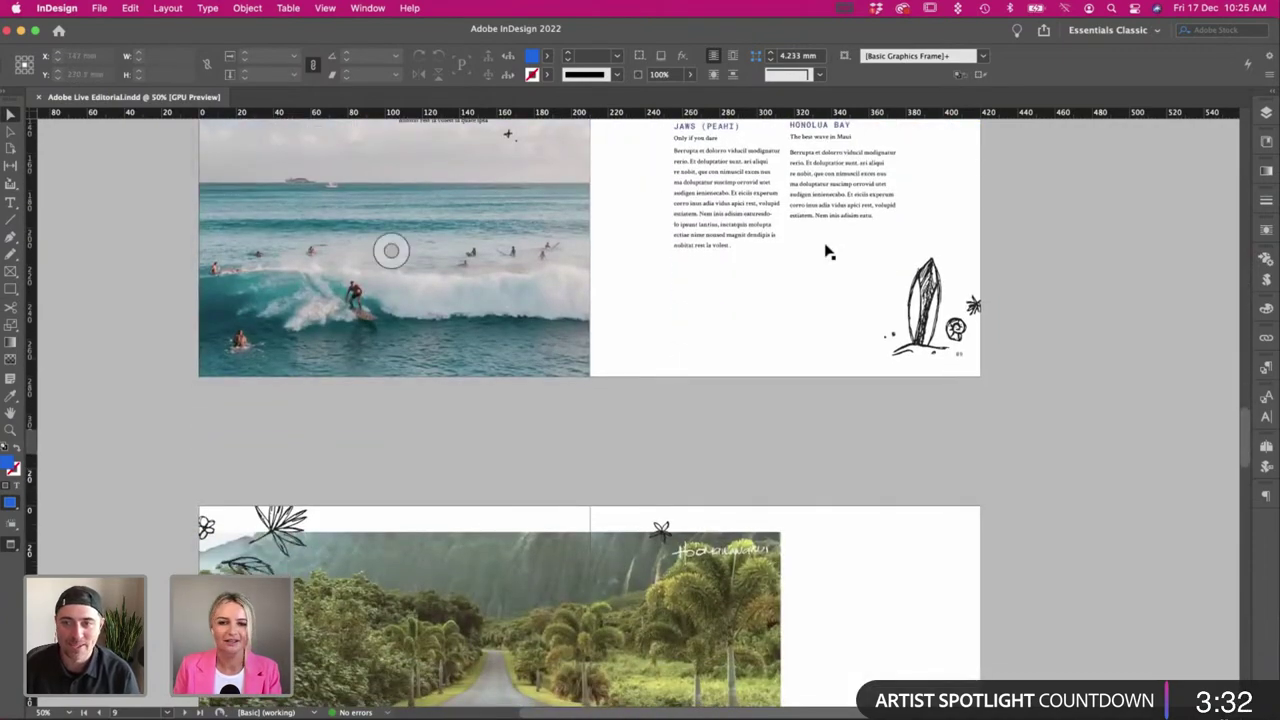
pyautogui.scroll(-10, 826, 251)
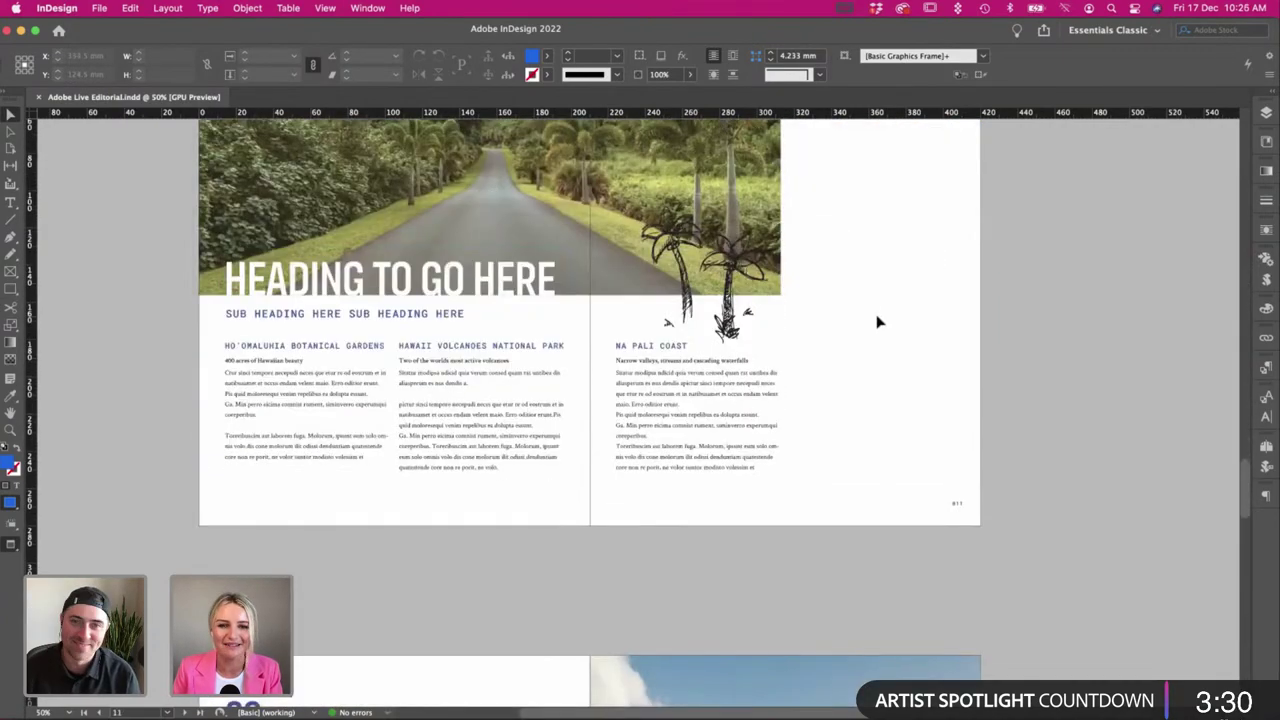
pyautogui.scroll(-10, 878, 322)
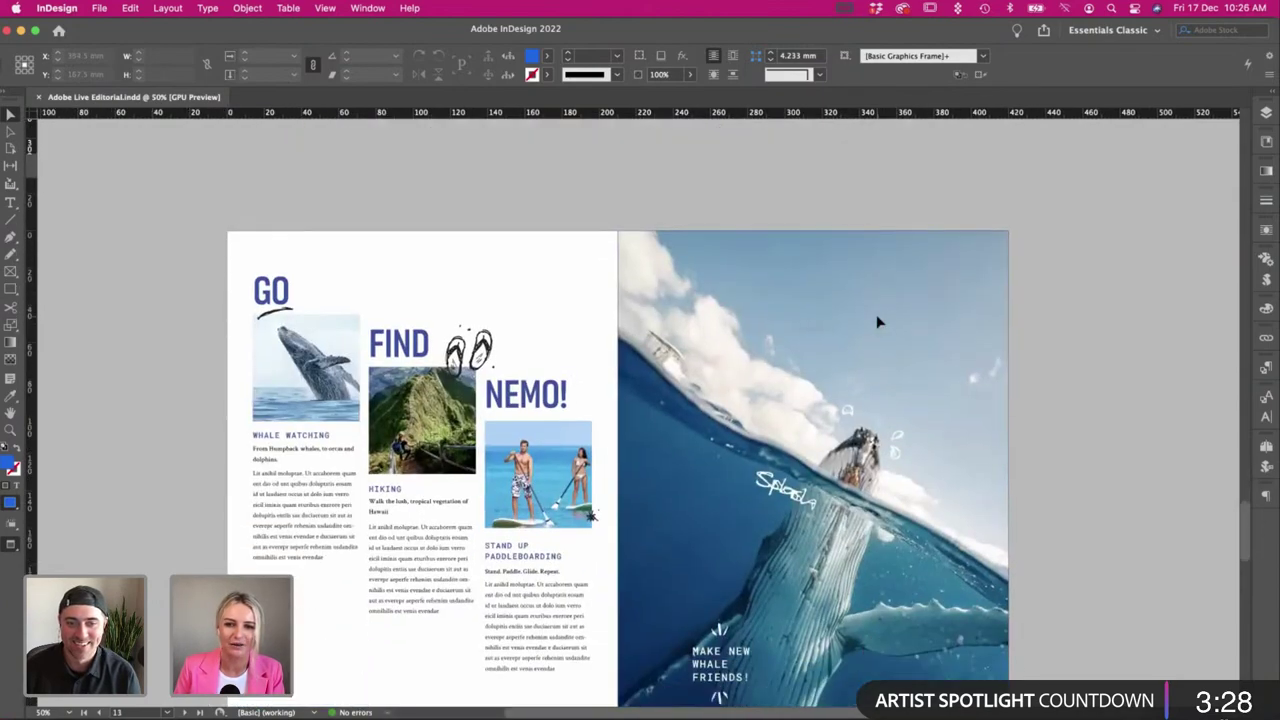
pyautogui.scroll(1, 878, 322)
pyautogui.scroll(-3, 878, 322)
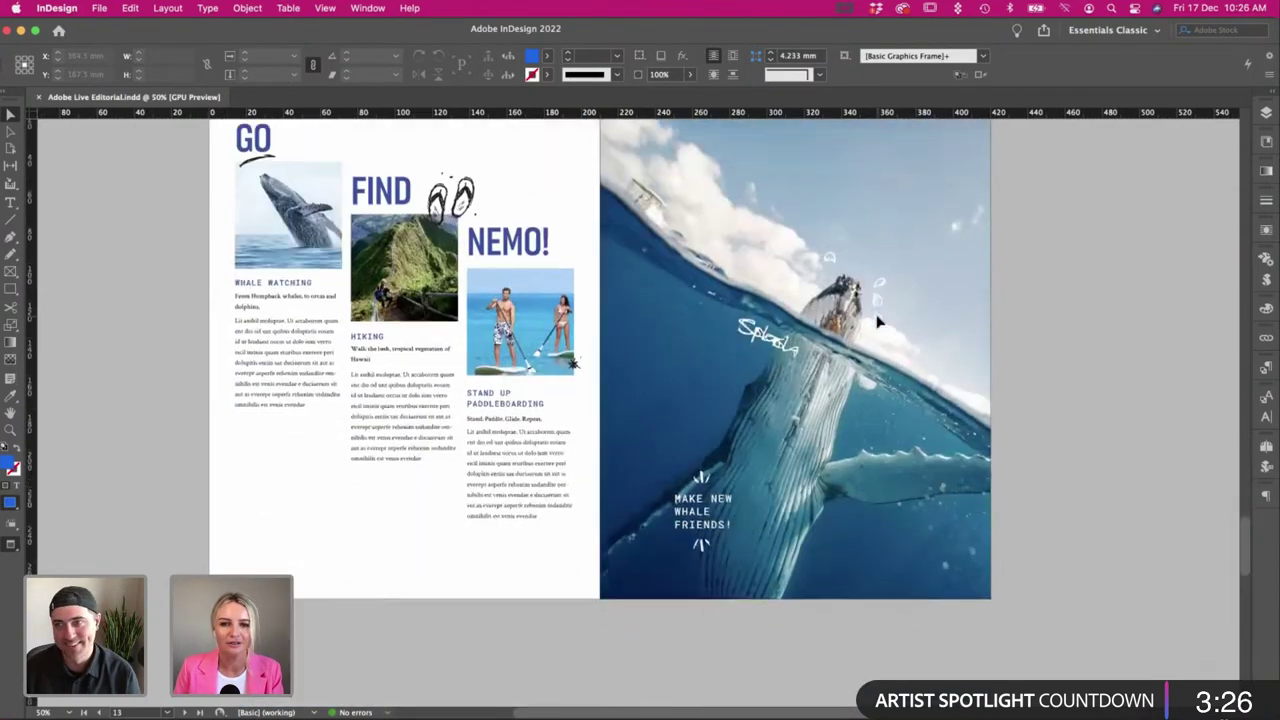
# Go to the blank spread on pages 14–15, show the page overview and bring the whole spread into view.
pyautogui.scroll(-10, 782, 470)
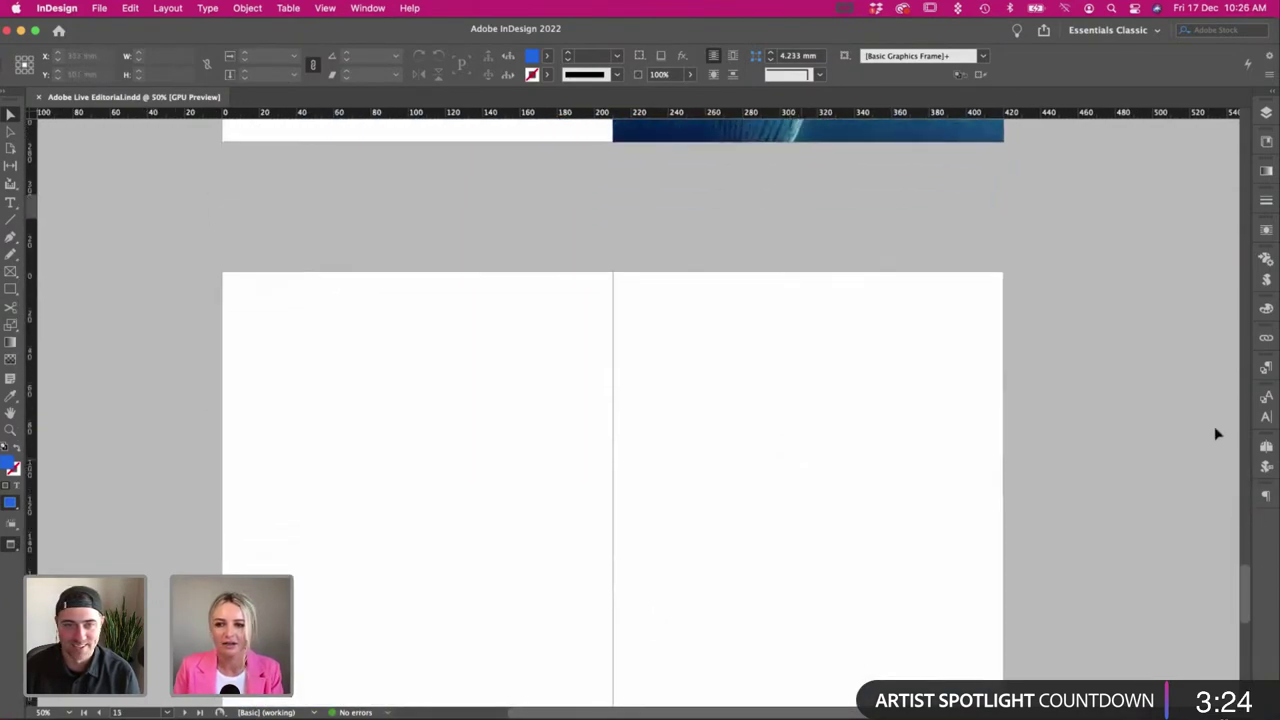
pyautogui.click(1266, 447)
pyautogui.scroll(-1, 696, 420)
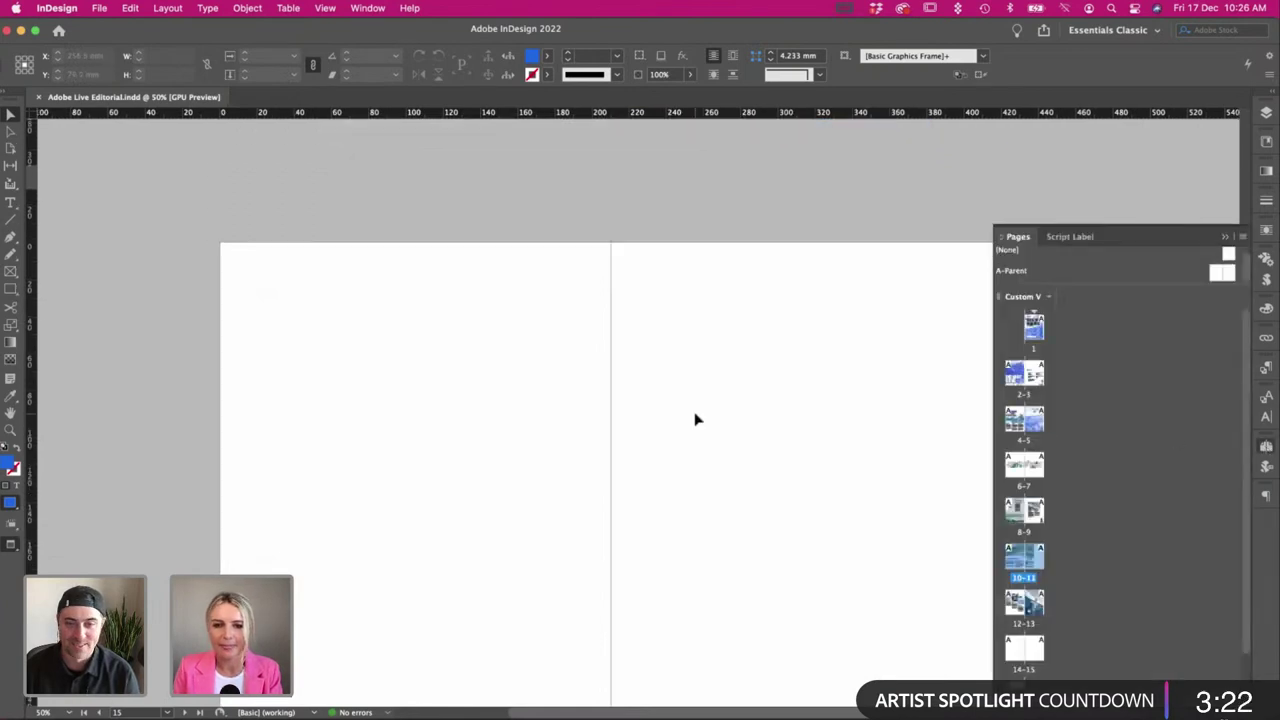
pyautogui.click(696, 420)
pyautogui.hscroll(2, 696, 420)
pyautogui.press('super+minus')
pyautogui.press('super+equal')
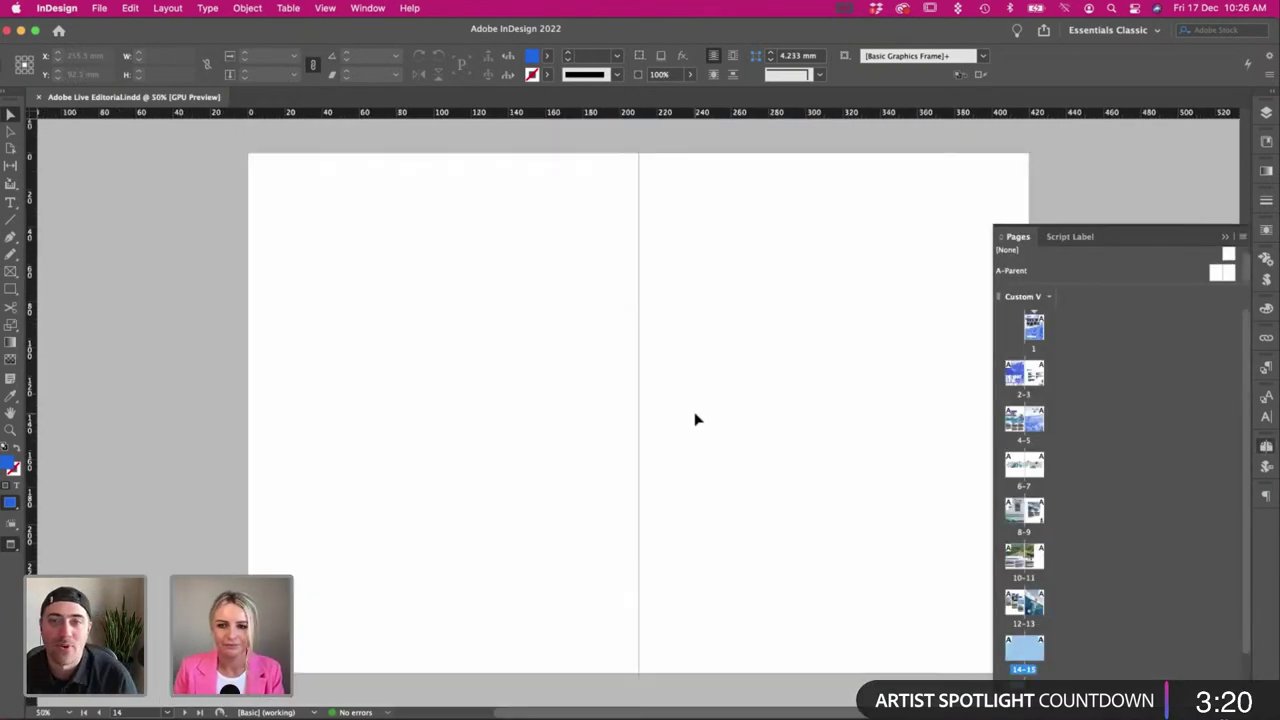
pyautogui.hscroll(2, 697, 420)
pyautogui.scroll(1, 697, 420)
pyautogui.scroll(-1, 695, 416)
pyautogui.hscroll(-1, 682, 430)
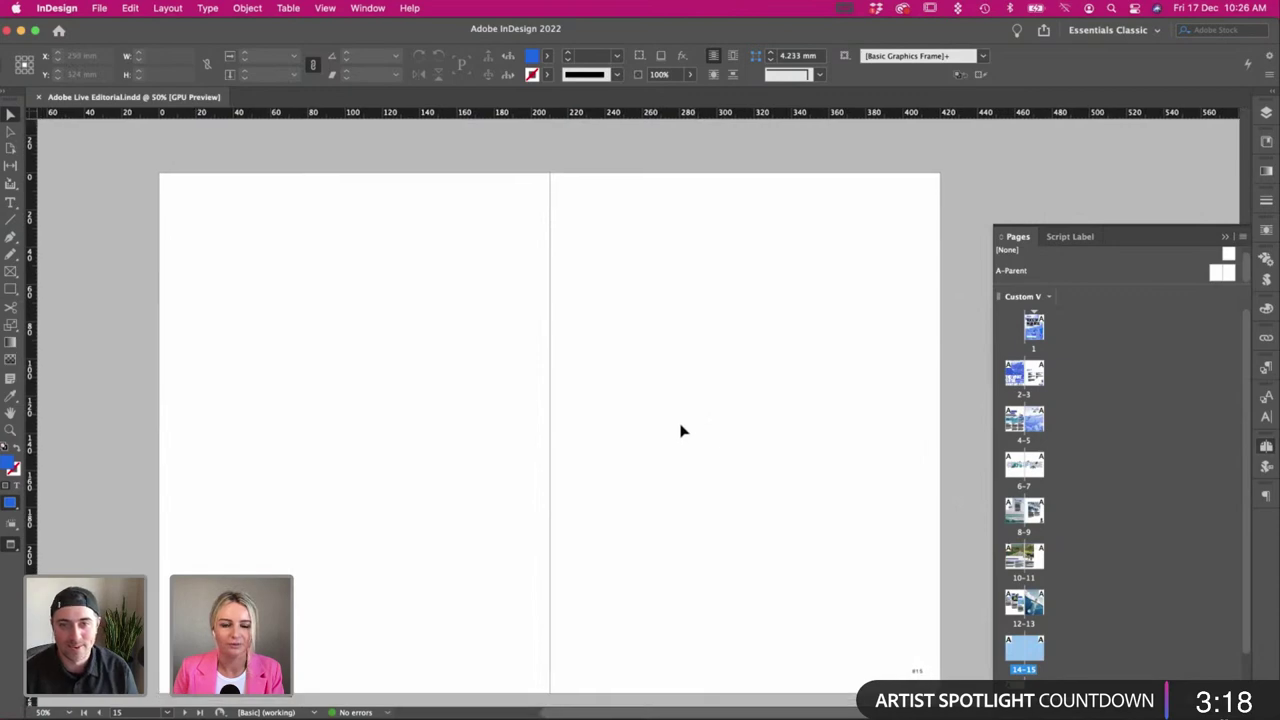
pyautogui.click(128, 371)
# Switch to Illustrator and consult the Layout & Type document for the wireframes of the activities and towns spreads.
pyautogui.press('super+Tab')
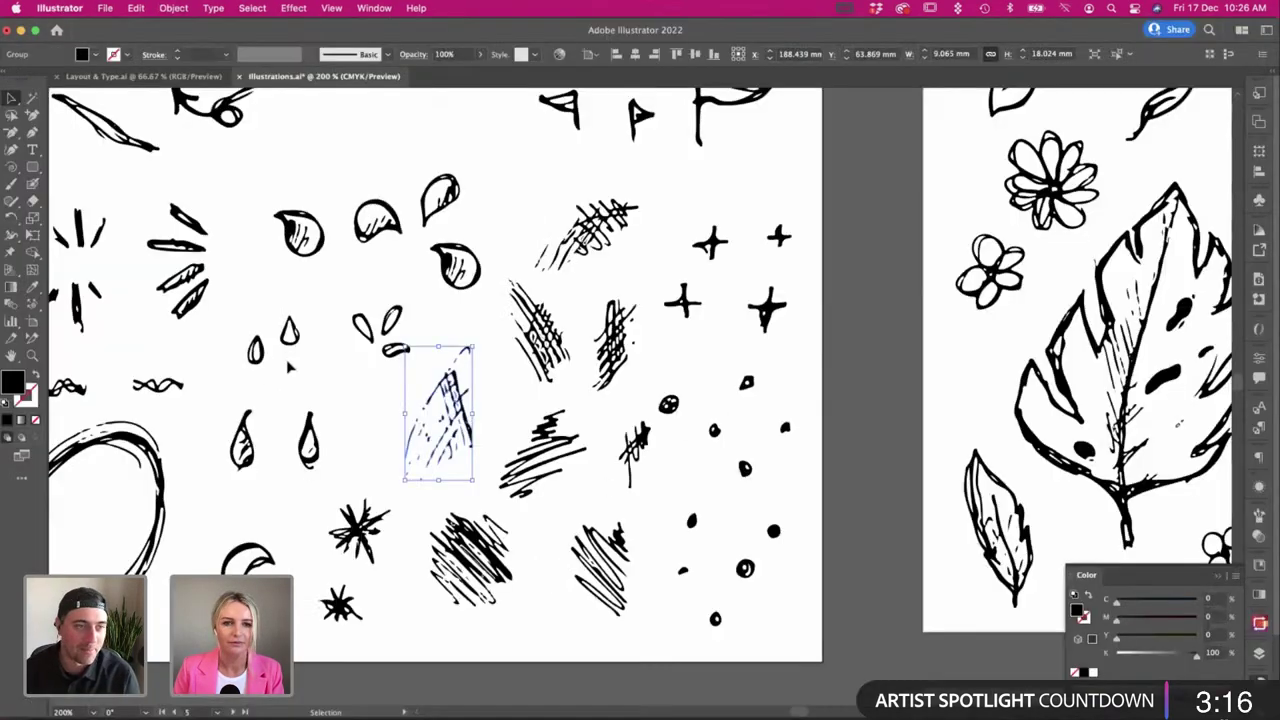
pyautogui.click(374, 414)
pyautogui.press('super+minus')
pyautogui.press('super+minus')
pyautogui.hscroll(-1, 376, 414)
pyautogui.scroll(-1, 377, 413)
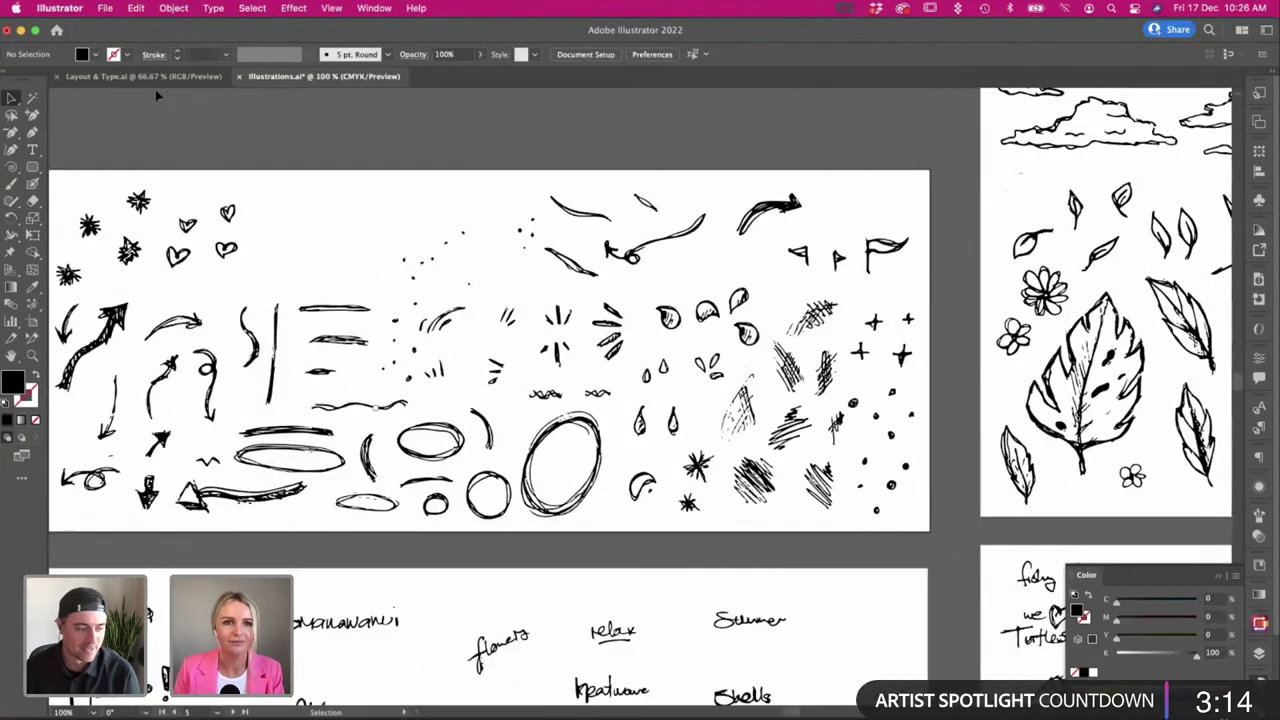
pyautogui.click(150, 76)
pyautogui.scroll(1, 400, 393)
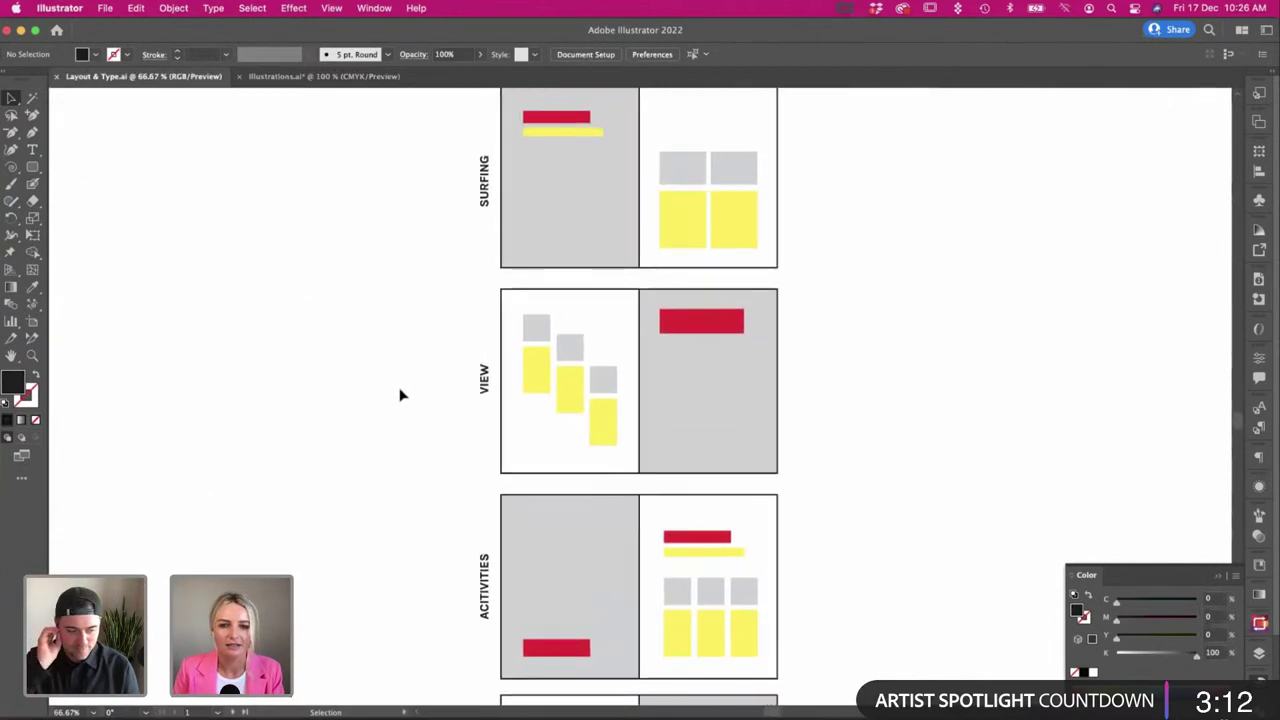
pyautogui.scroll(-5, 400, 391)
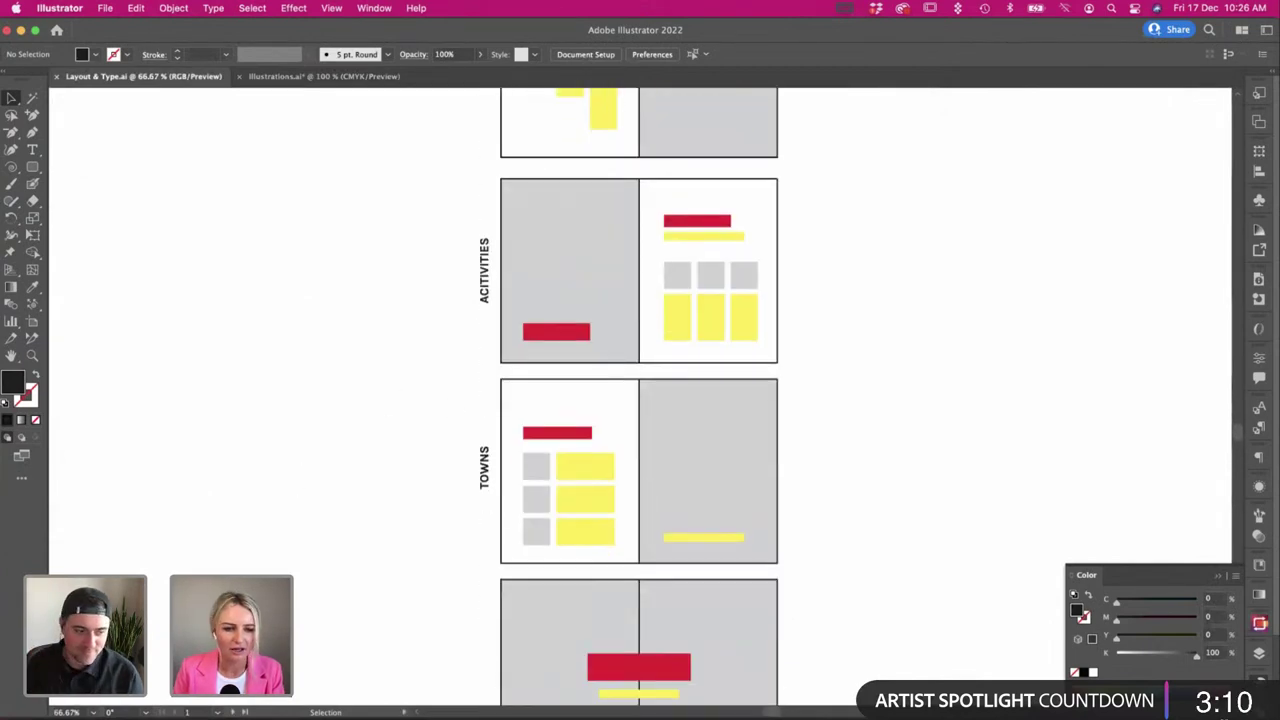
# Switch to the Copy document in TextEdit and select the Towns text from Lahaina through Paia.
pyautogui.press('super+Tab')
pyautogui.press('super+Tab')
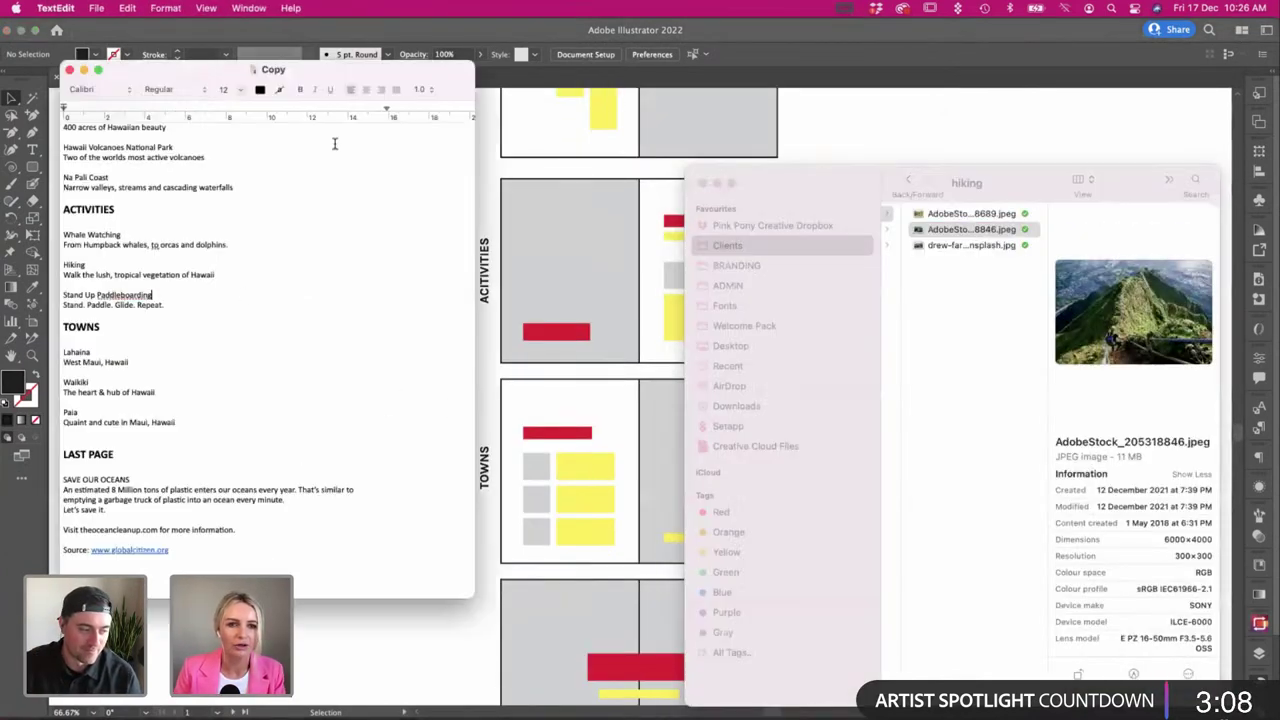
pyautogui.scroll(-2, 220, 350)
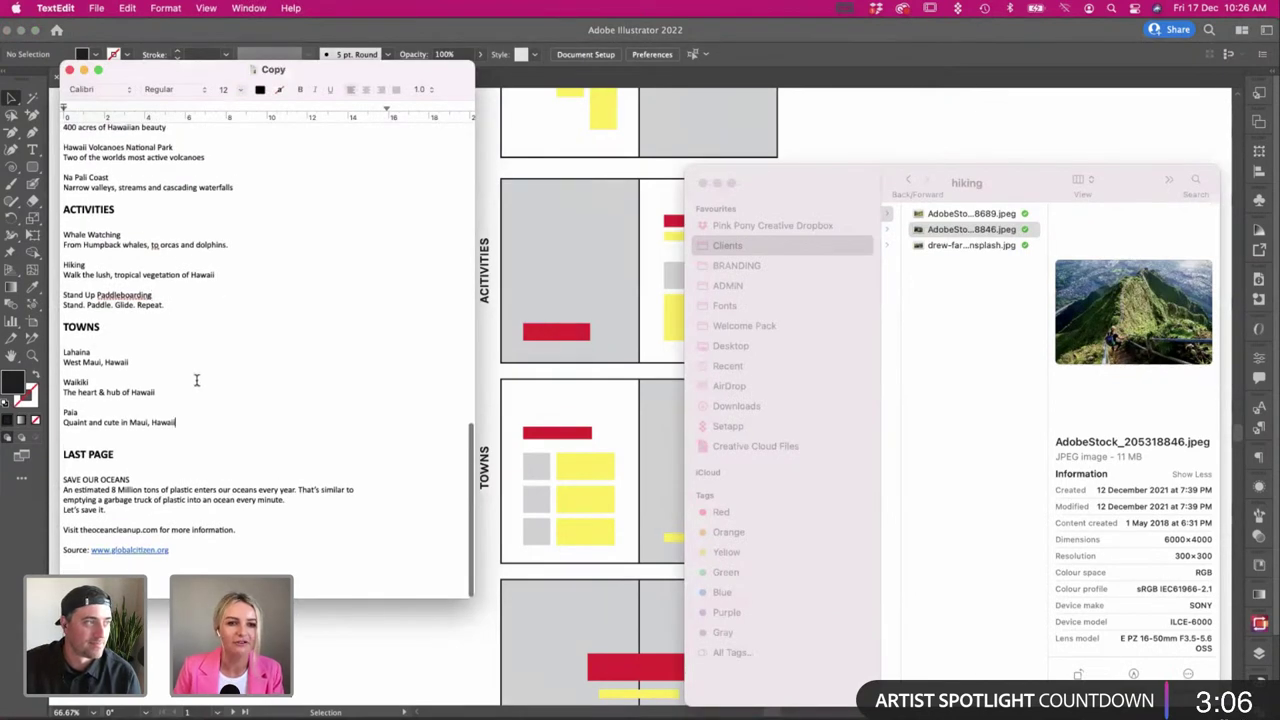
pyautogui.press('super+Tab')
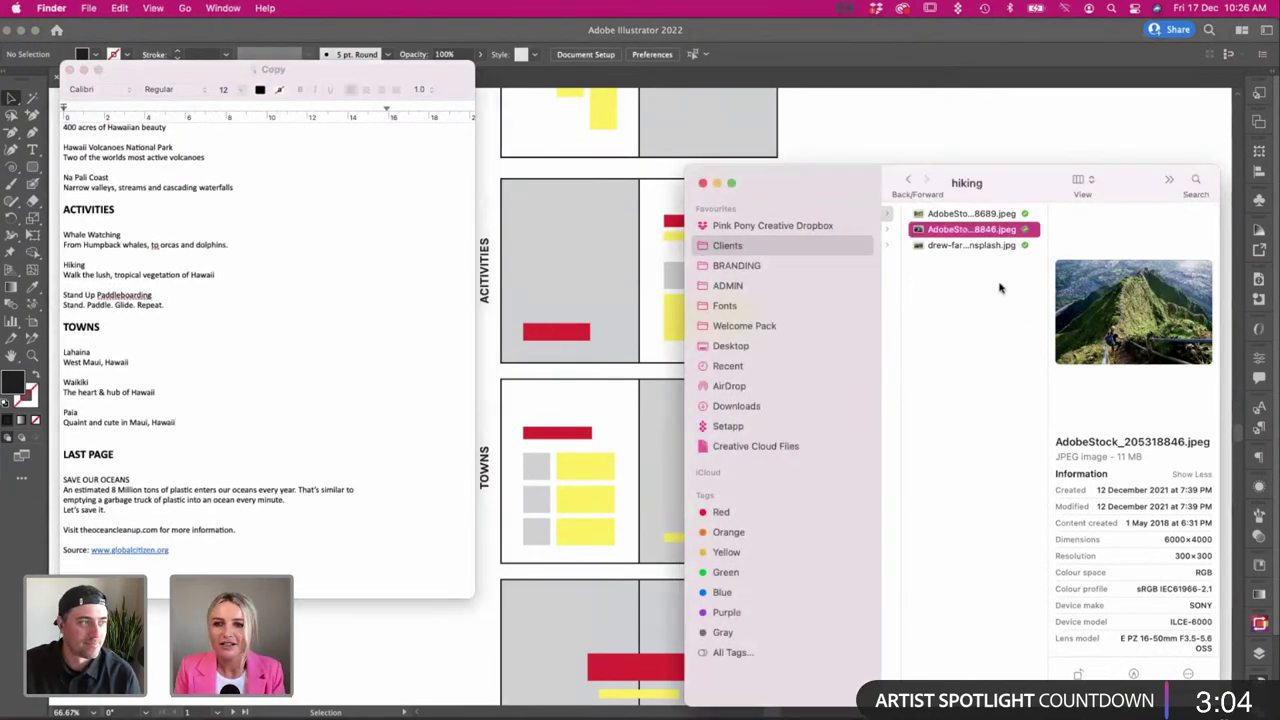
pyautogui.click(200, 420)
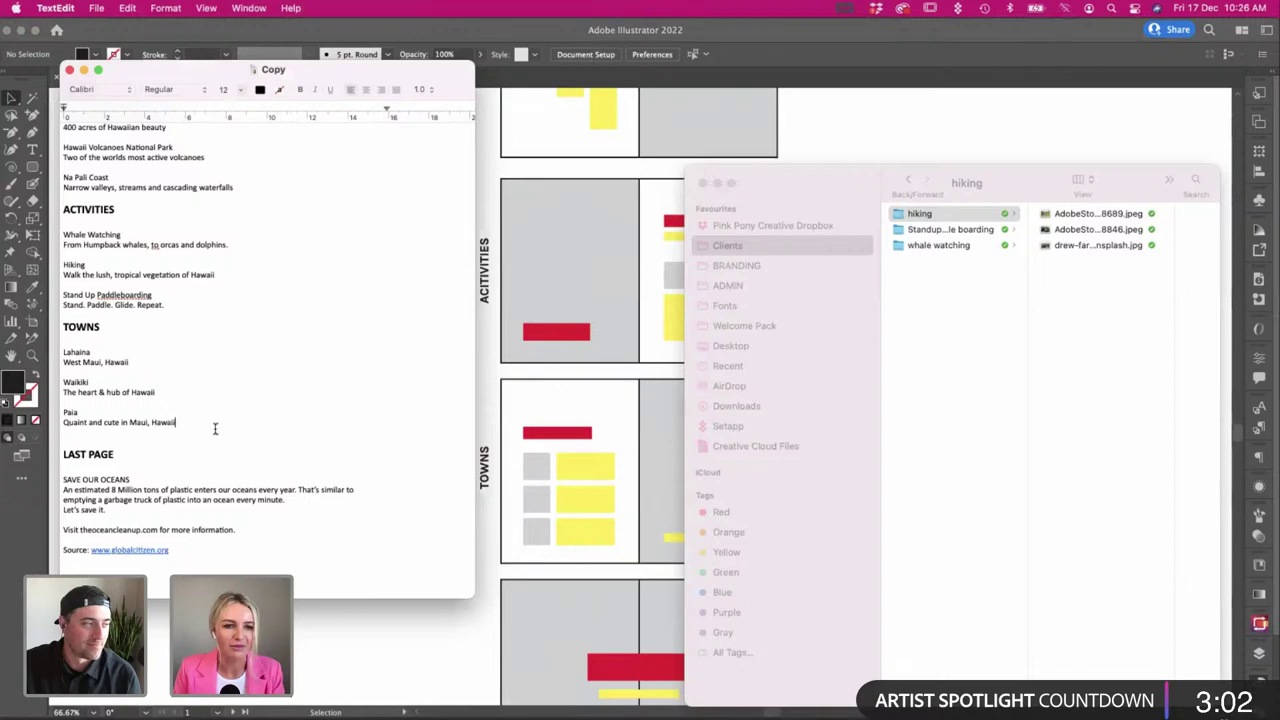
pyautogui.moveTo(178, 422); pyautogui.dragTo(58, 356)
# Return to the Illustrator layout plan and study the Towns wireframe against the earlier snorkeling, surfing and view spreads.
pyautogui.click(323, 628)
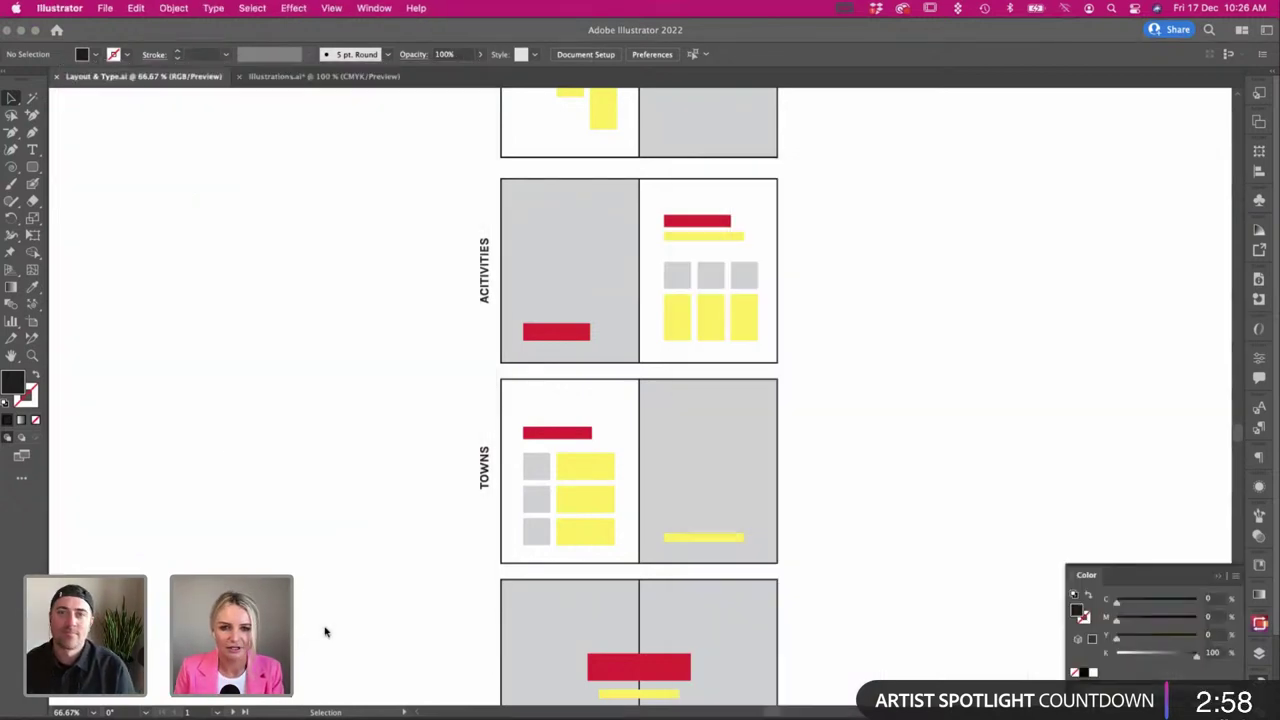
pyautogui.hscroll(2, 286, 460)
pyautogui.scroll(2, 287, 461)
pyautogui.scroll(-1, 287, 461)
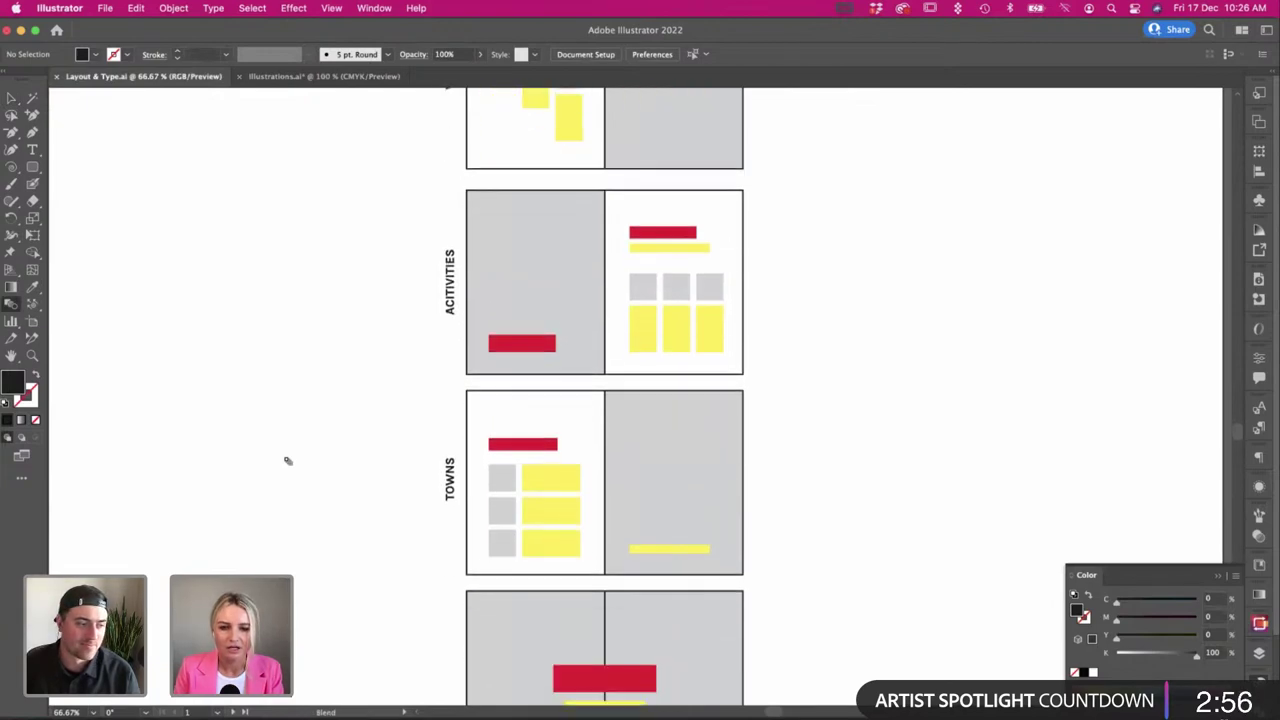
pyautogui.press('v')
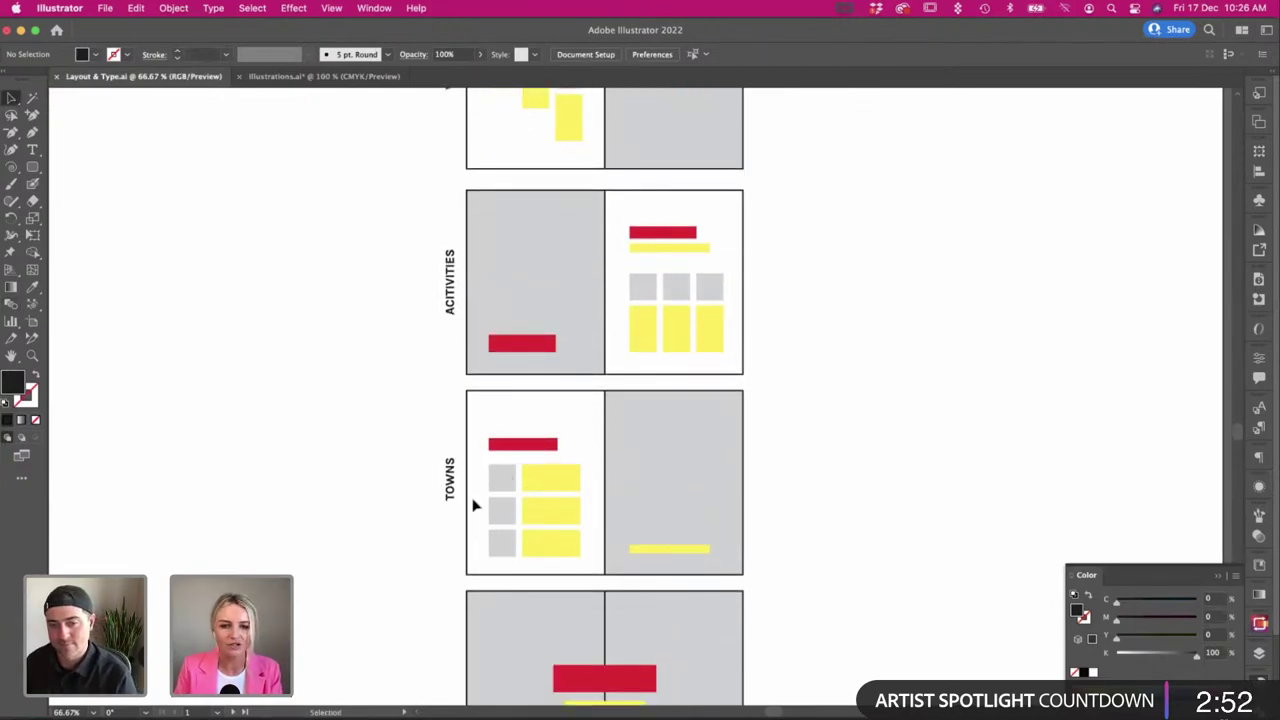
pyautogui.scroll(10, 350, 401)
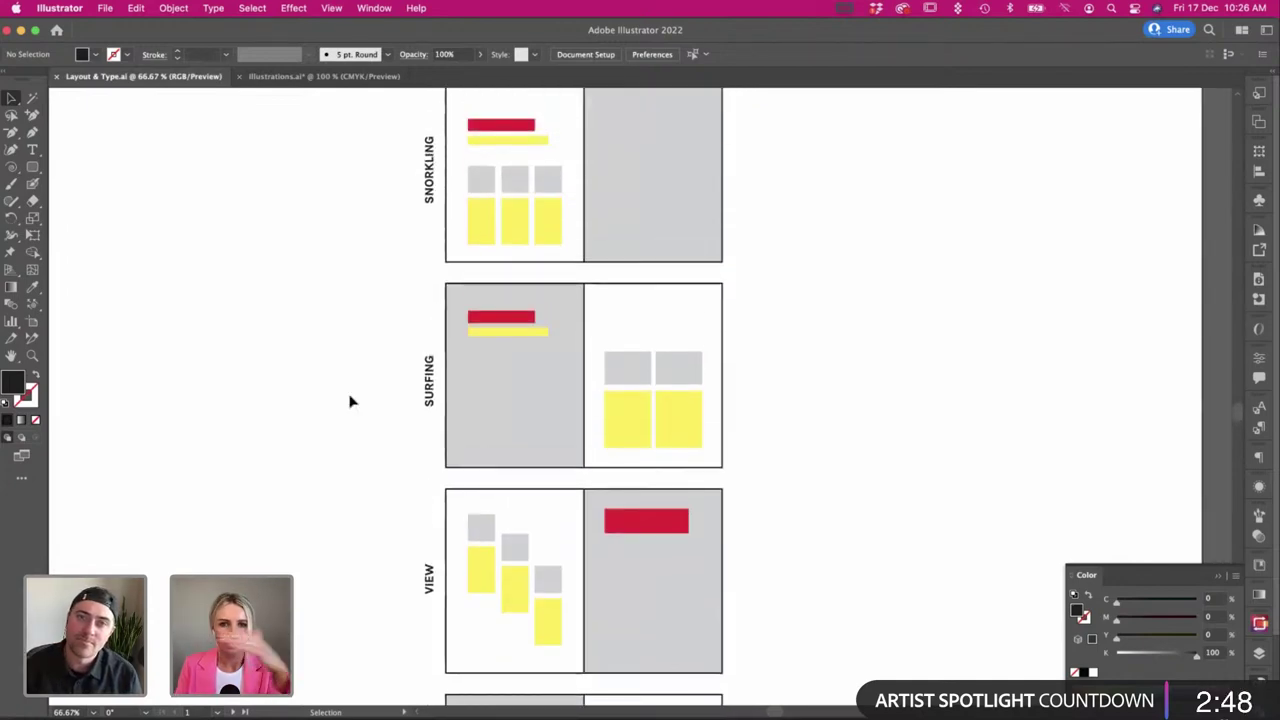
# Switch back to InDesign and draw a 213 × 286 mm rectangle covering page 14 out to the bleed.
pyautogui.scroll(-3, 350, 401)
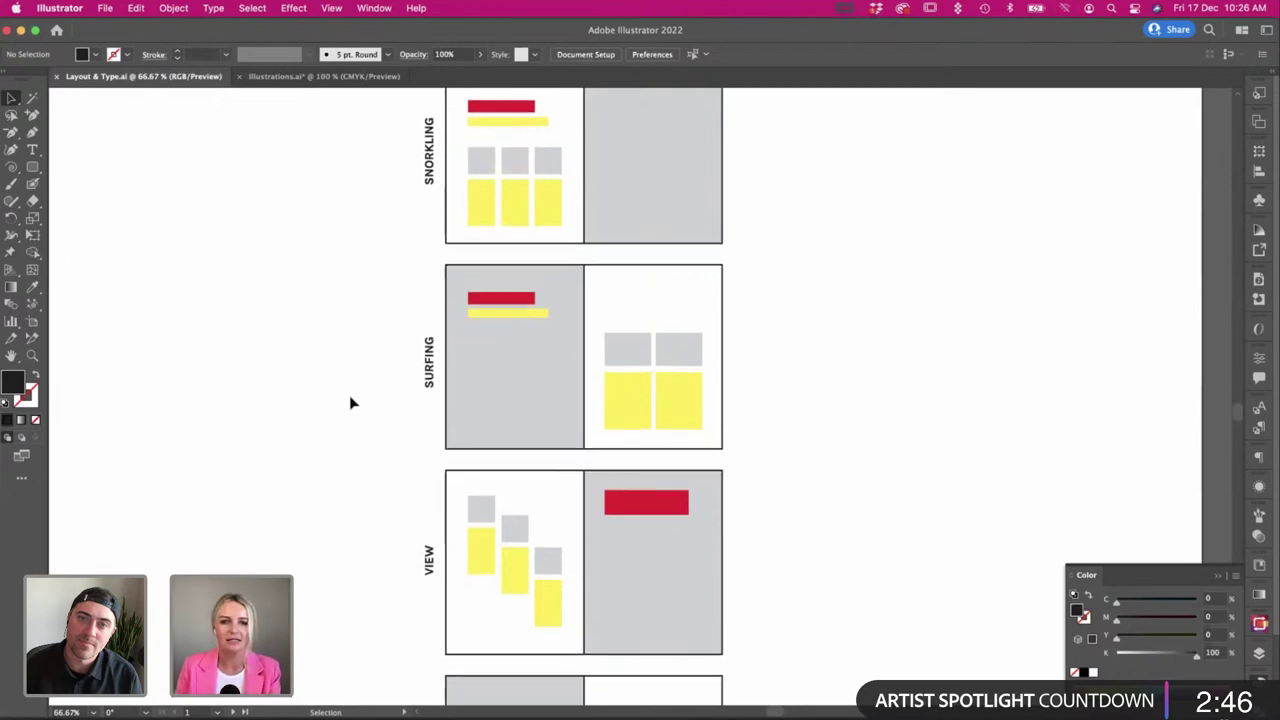
pyautogui.scroll(-5, 350, 403)
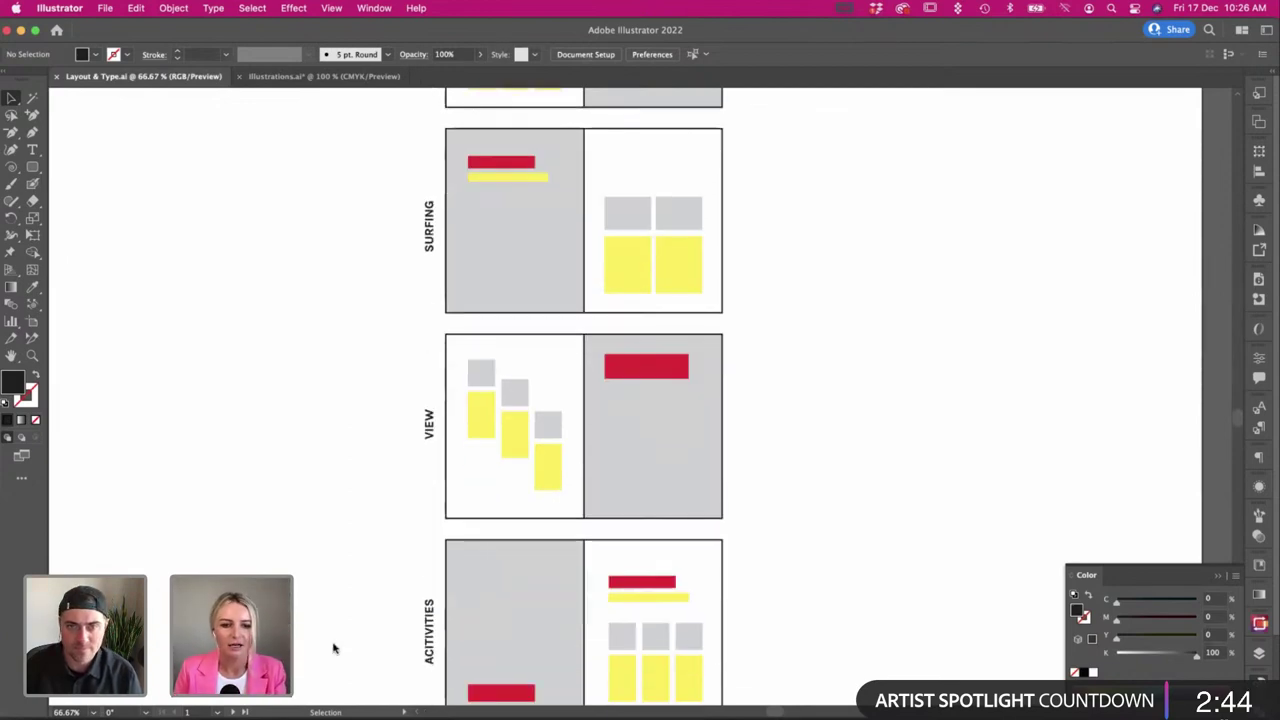
pyautogui.press('super+Tab')
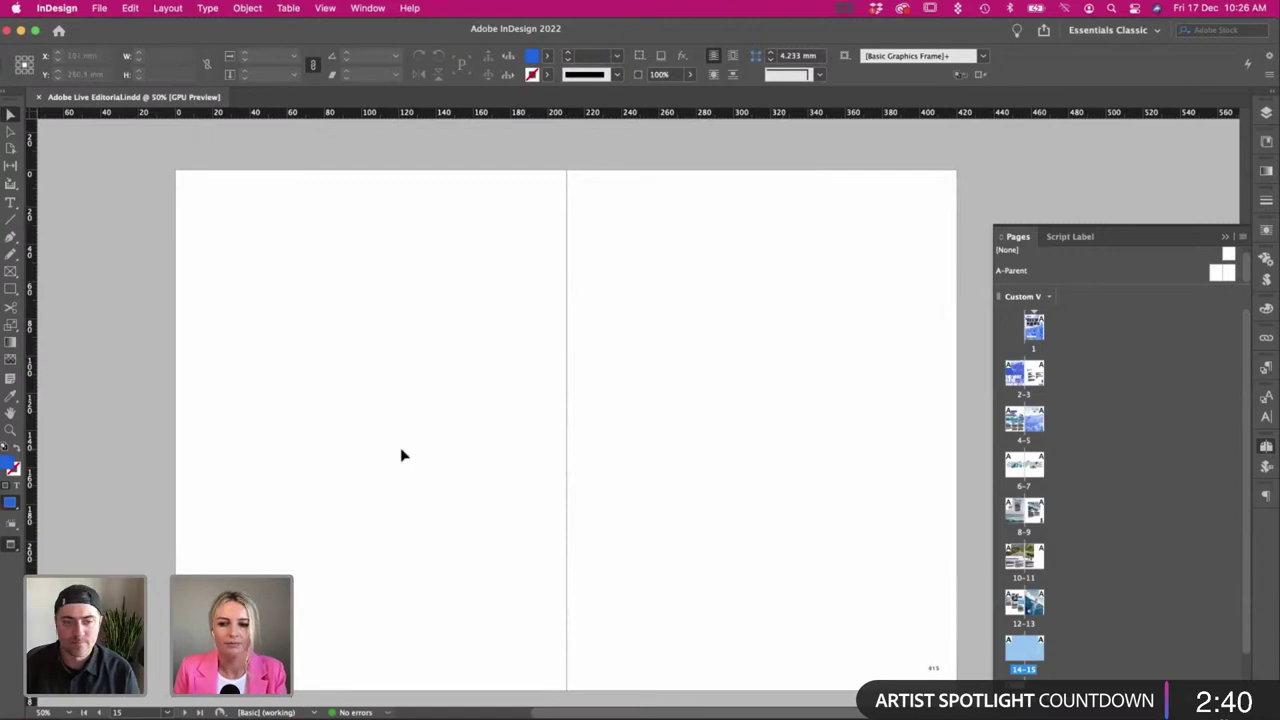
pyautogui.hscroll(2, 403, 452)
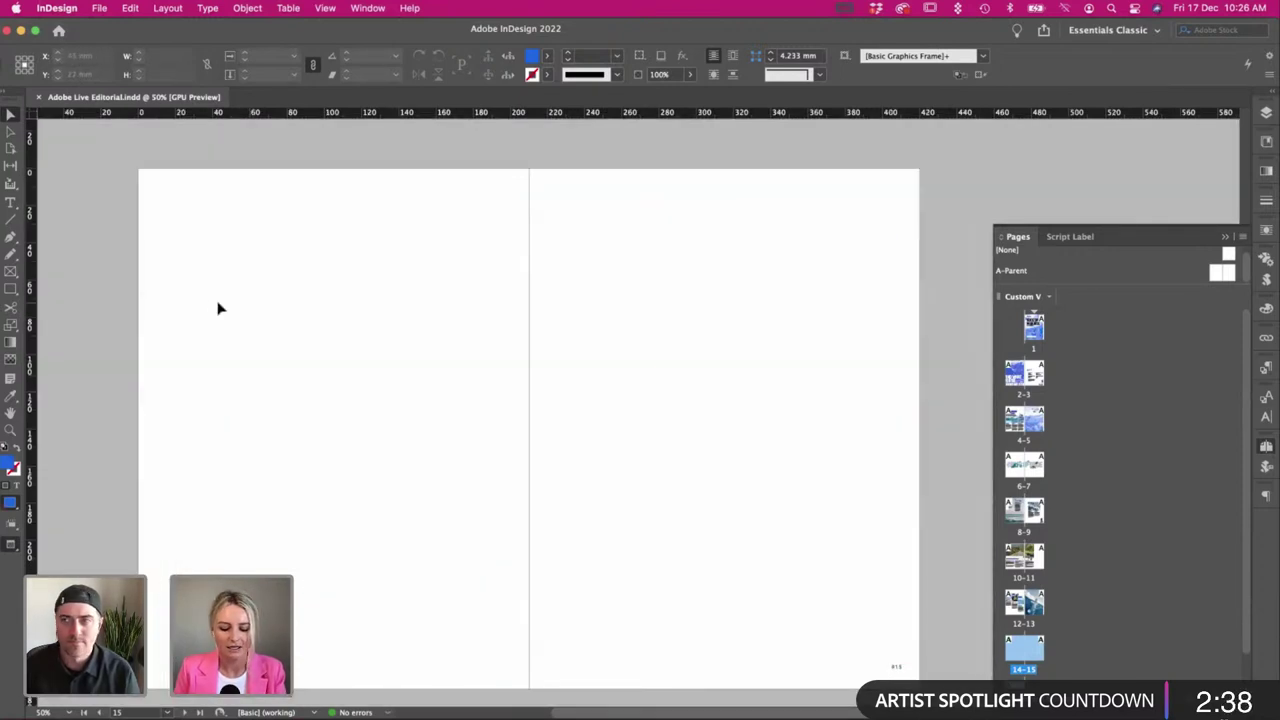
pyautogui.press('m')
pyautogui.press('w')
pyautogui.moveTo(132, 162); pyautogui.dragTo(528, 692)
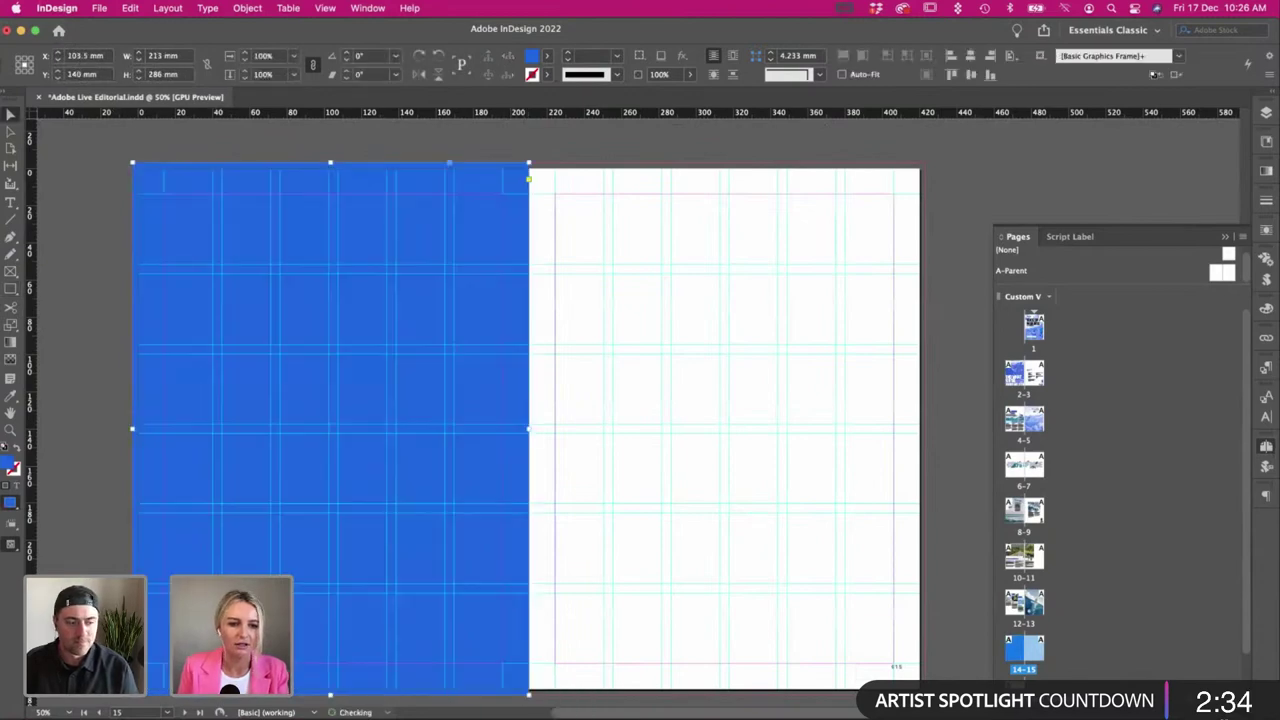
# Switch to Finder and open the Waikiki image folder inside 6. Towns.
pyautogui.press('super+Tab')
pyautogui.hscroll(-5, 930, 240)
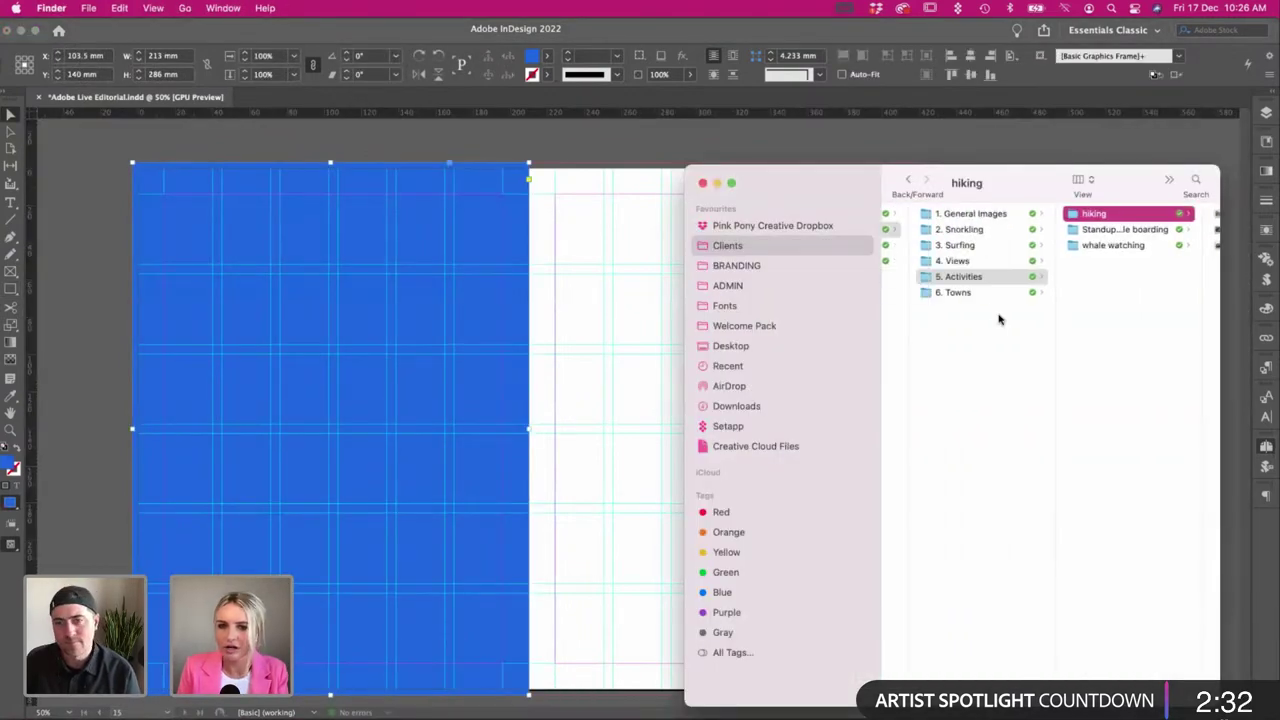
pyautogui.click(985, 292)
pyautogui.click(1100, 215)
pyautogui.press('Down')
pyautogui.press('Down')
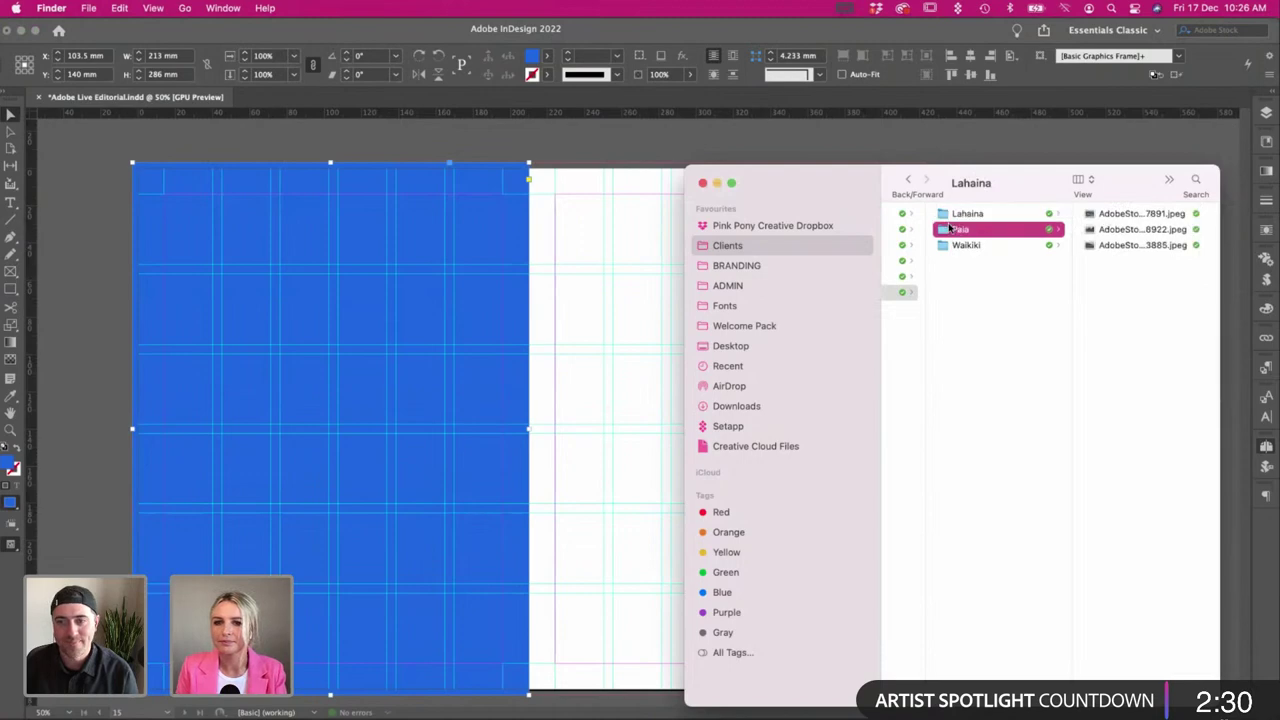
pyautogui.press('Right')
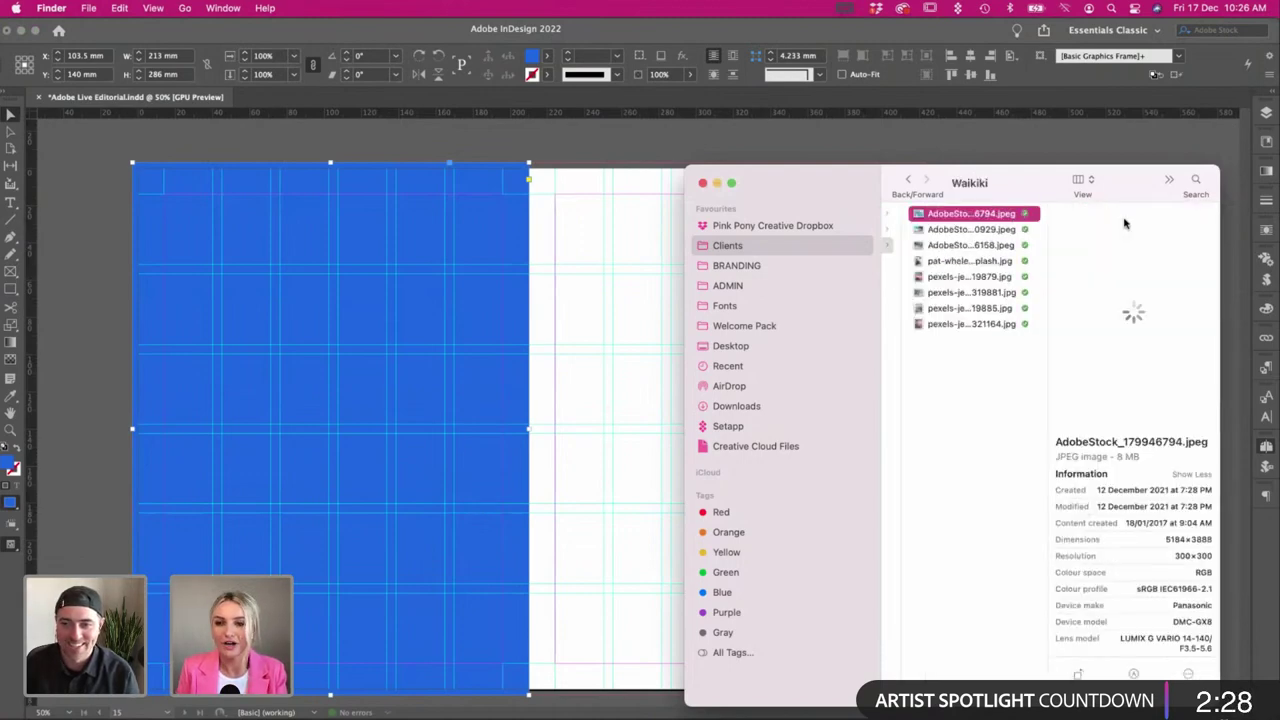
# Preview the Waikiki images, place the portrait photo of stacked surfboards into the page 14 rectangle and select the image inside its frame.
pyautogui.press('Down')
pyautogui.press('Up')
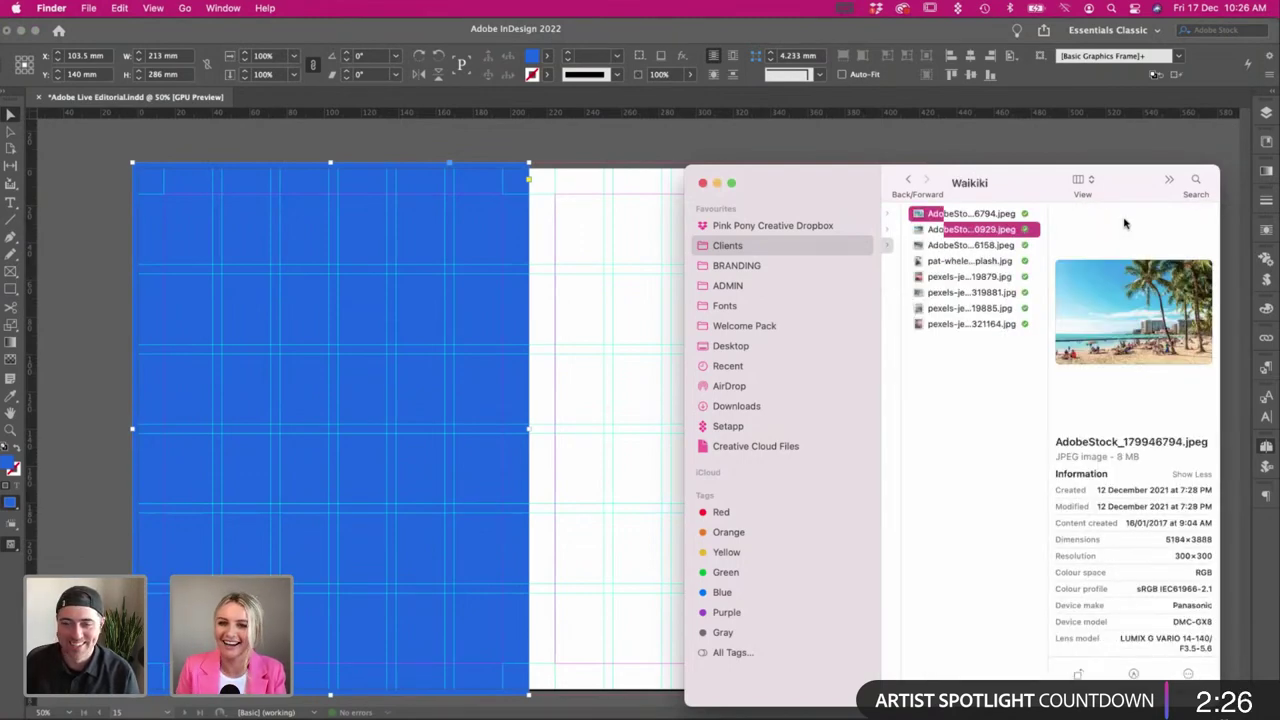
pyautogui.press('Down')
pyautogui.click(953, 246)
pyautogui.press('Down')
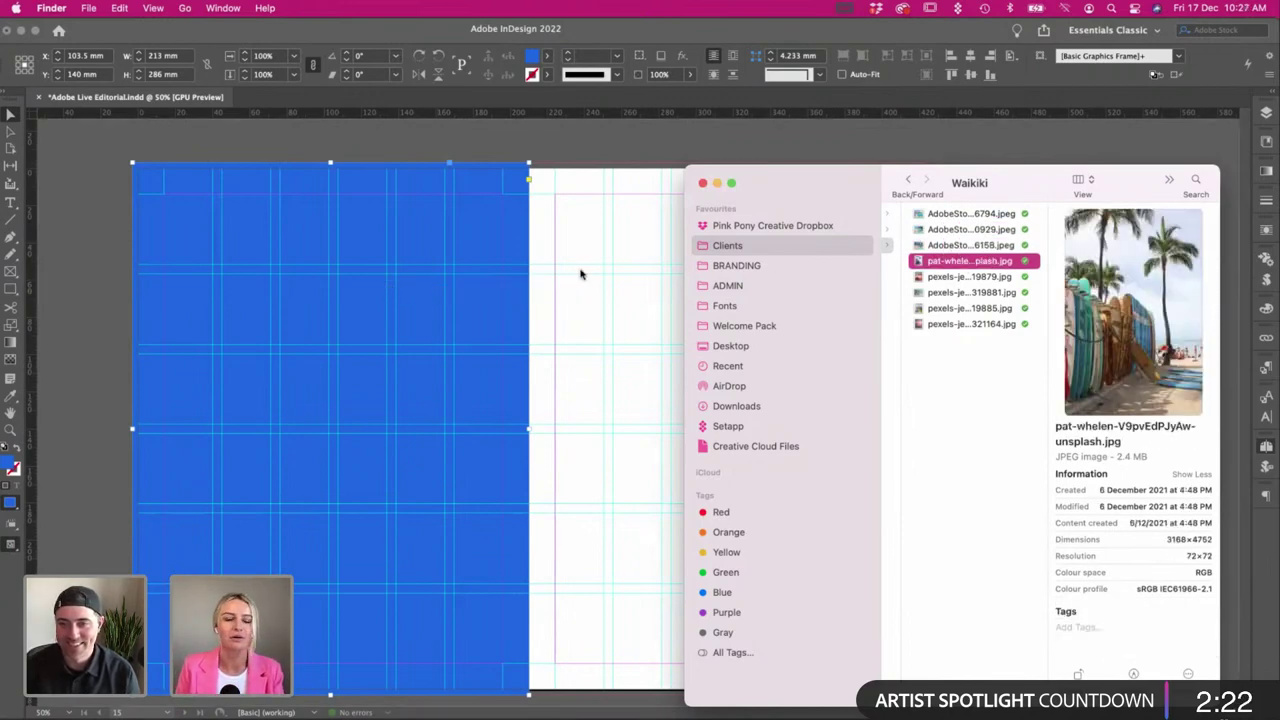
pyautogui.moveTo(581, 274); pyautogui.dragTo(580, 277)
pyautogui.doubleClick(335, 356)
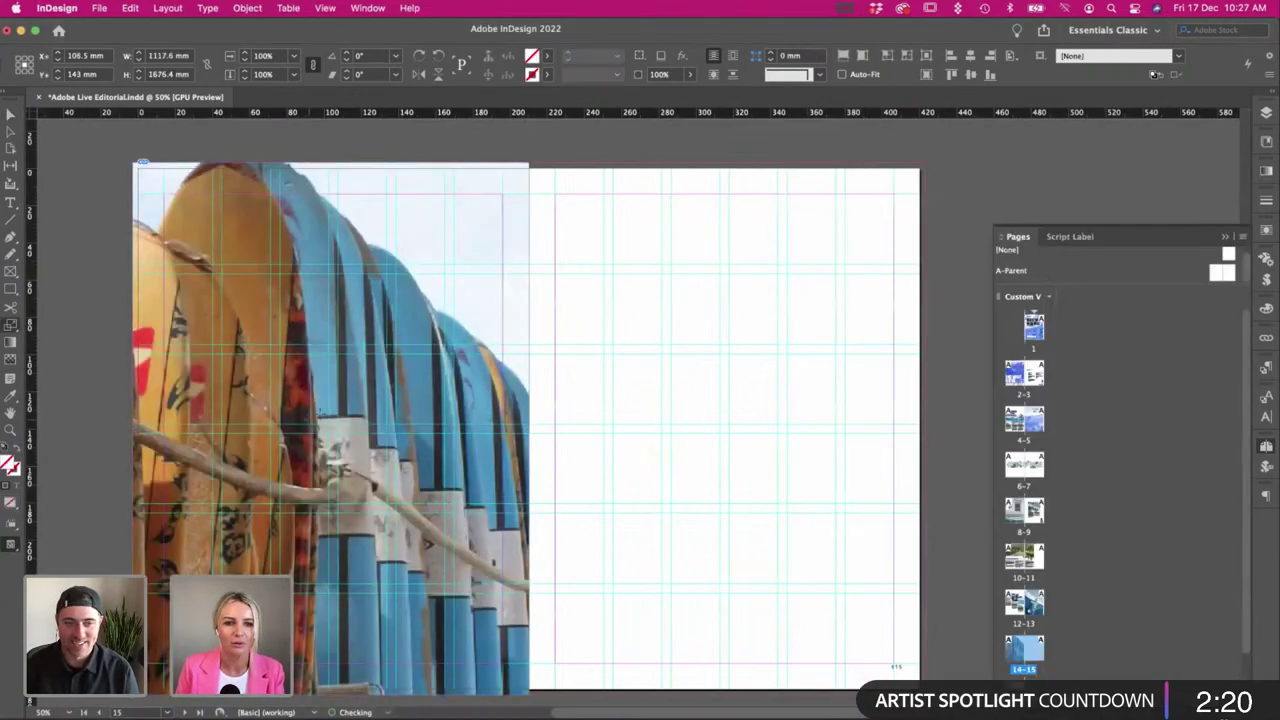
# Scale the surfboard photo down to about 36% inside its frame.
pyautogui.press('s')
pyautogui.press('super+alt+comma')
pyautogui.press('super+alt+comma')
pyautogui.press('super+alt+comma')
pyautogui.press('super+alt+comma')
pyautogui.press('super+alt+comma')
pyautogui.press('super+alt+comma')
pyautogui.press('super+alt+comma')
pyautogui.press('super+alt+comma')
pyautogui.press('super+alt+comma')
pyautogui.press('super+alt+comma')
pyautogui.press('super+alt+comma')
pyautogui.press('super+alt+comma')
pyautogui.press('super+alt+comma')
pyautogui.press('super+alt+comma')
pyautogui.press('super+alt+comma')
pyautogui.press('super+alt+comma')
pyautogui.press('super+alt+comma')
pyautogui.press('super+alt+comma')
pyautogui.press('super+alt+comma')
pyautogui.press('super+alt+comma')
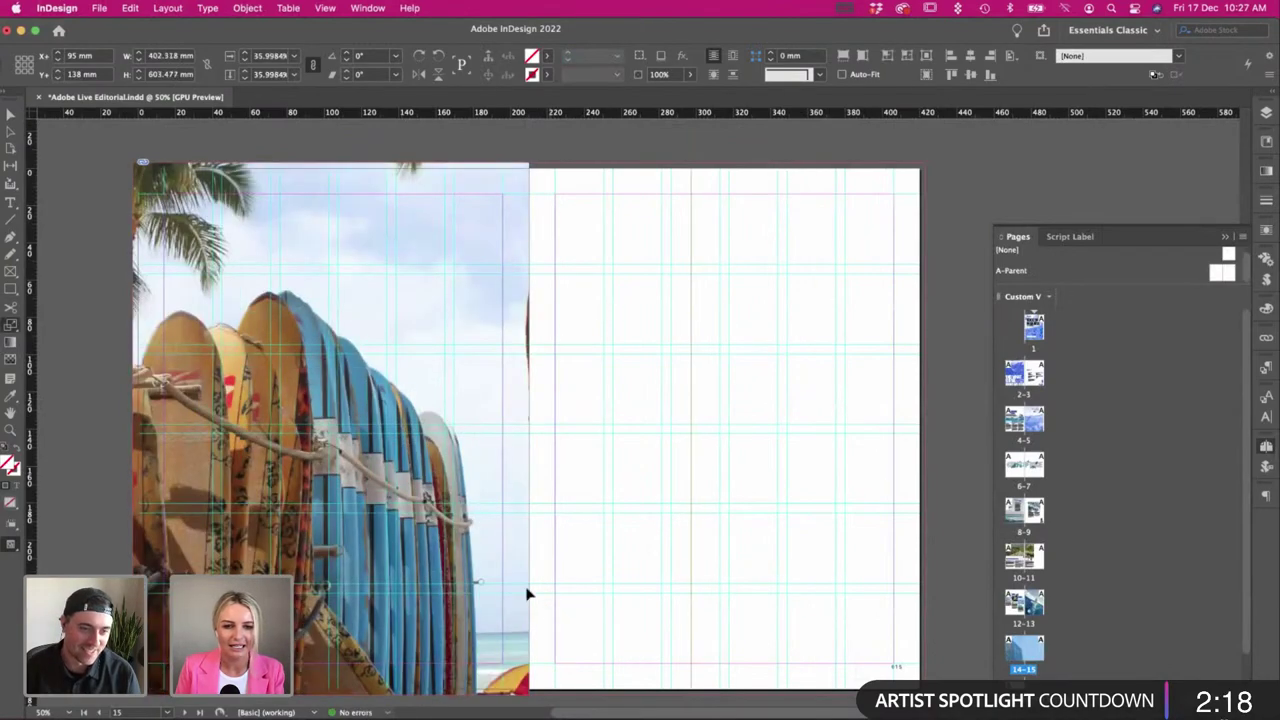
# Shrink the surfboard photo further to about 19% so its full width fits the page 14 frame.
pyautogui.moveTo(546, 630); pyautogui.dragTo(508, 656)
pyautogui.press('v')
pyautogui.moveTo(179, 196); pyautogui.dragTo(154, 199)
pyautogui.press('s')
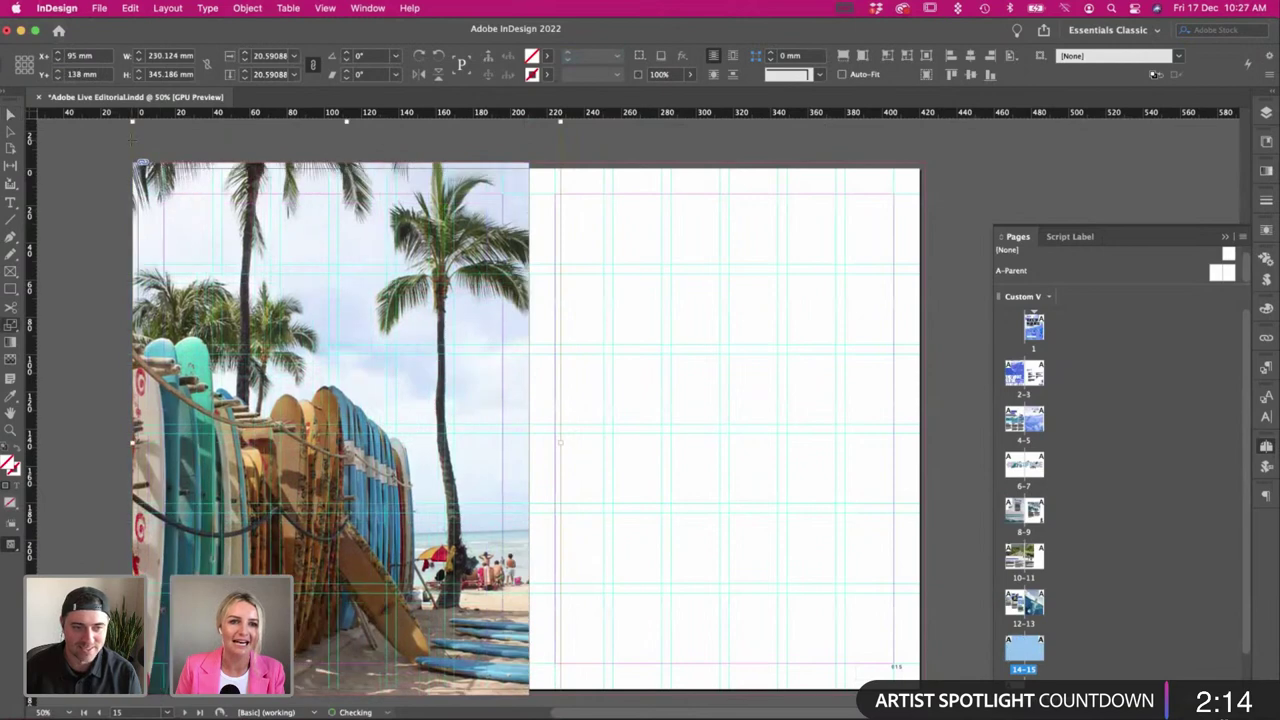
pyautogui.moveTo(541, 684); pyautogui.dragTo(518, 656)
pyautogui.press('v')
pyautogui.click(442, 604)
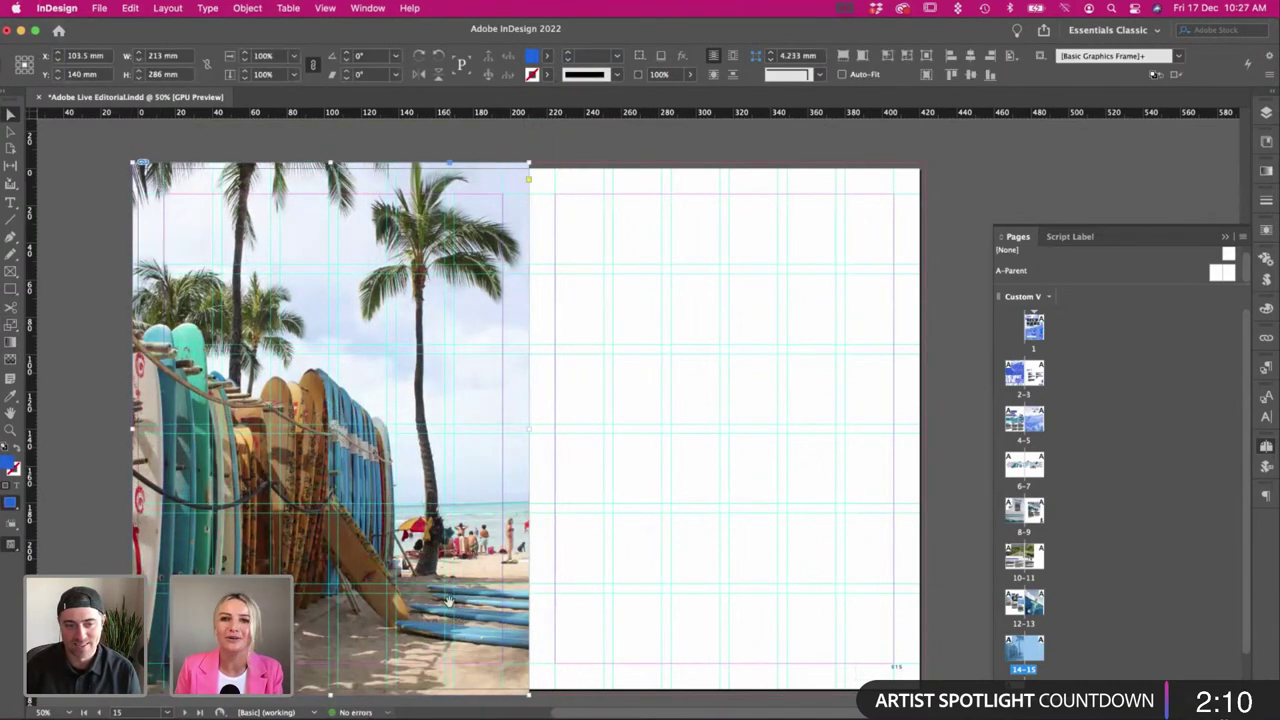
# Shift the surfboard photo slightly downward within its frame and deselect it.
pyautogui.click(329, 428)
pyautogui.click(109, 299)
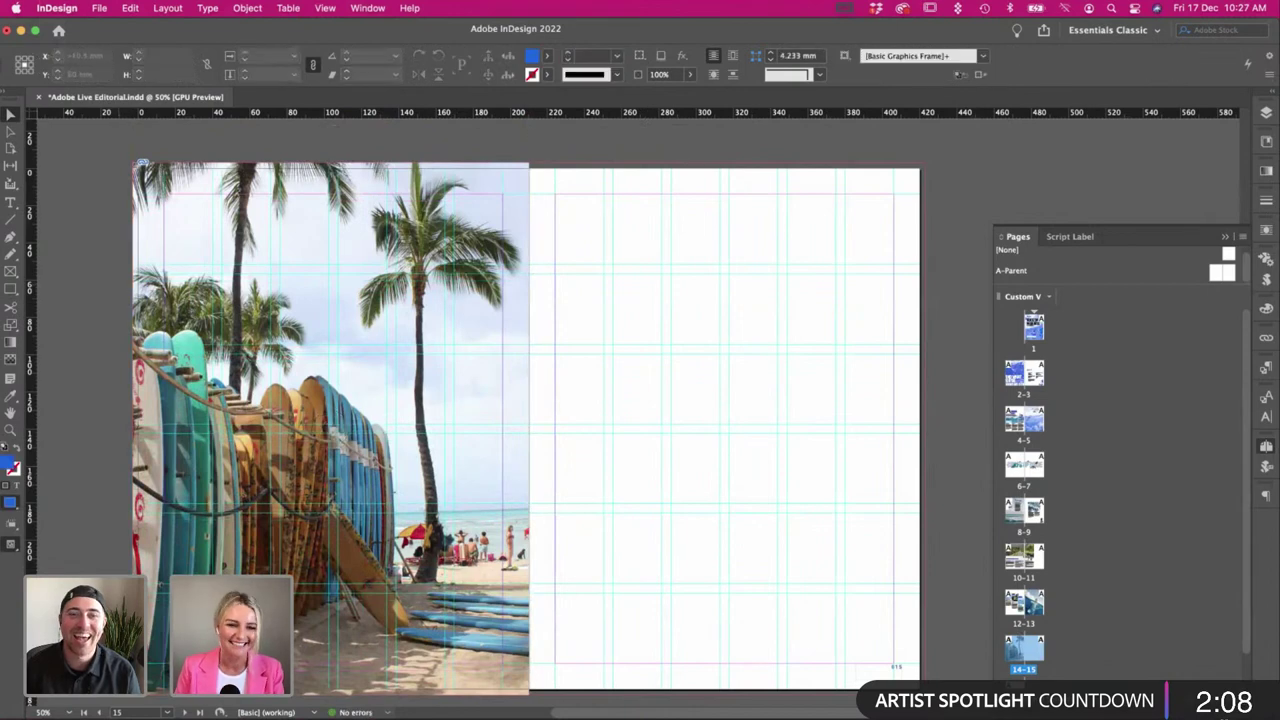
pyautogui.doubleClick(427, 321)
pyautogui.moveTo(428, 309); pyautogui.dragTo(429, 318)
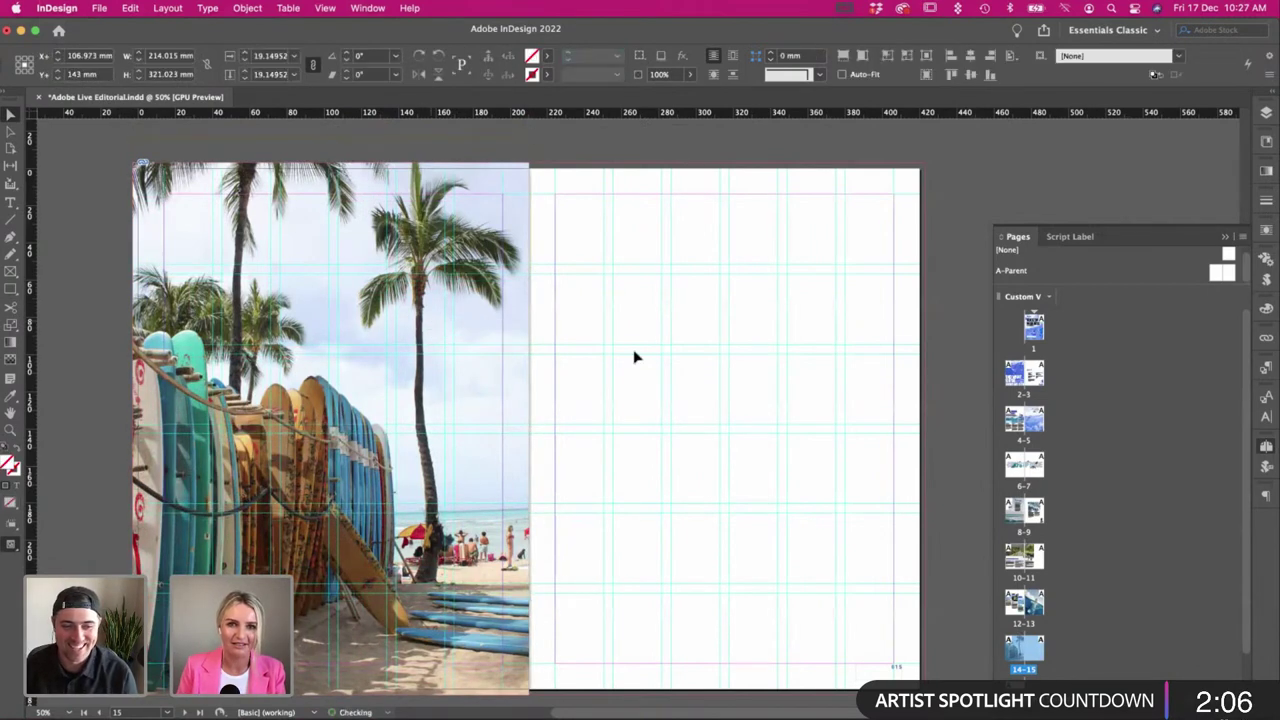
pyautogui.click(635, 355)
# Check the Paia folder among the Towns images in Finder and return to the InDesign spread.
pyautogui.press('super+Tab')
pyautogui.moveTo(806, 190); pyautogui.dragTo(787, 169)
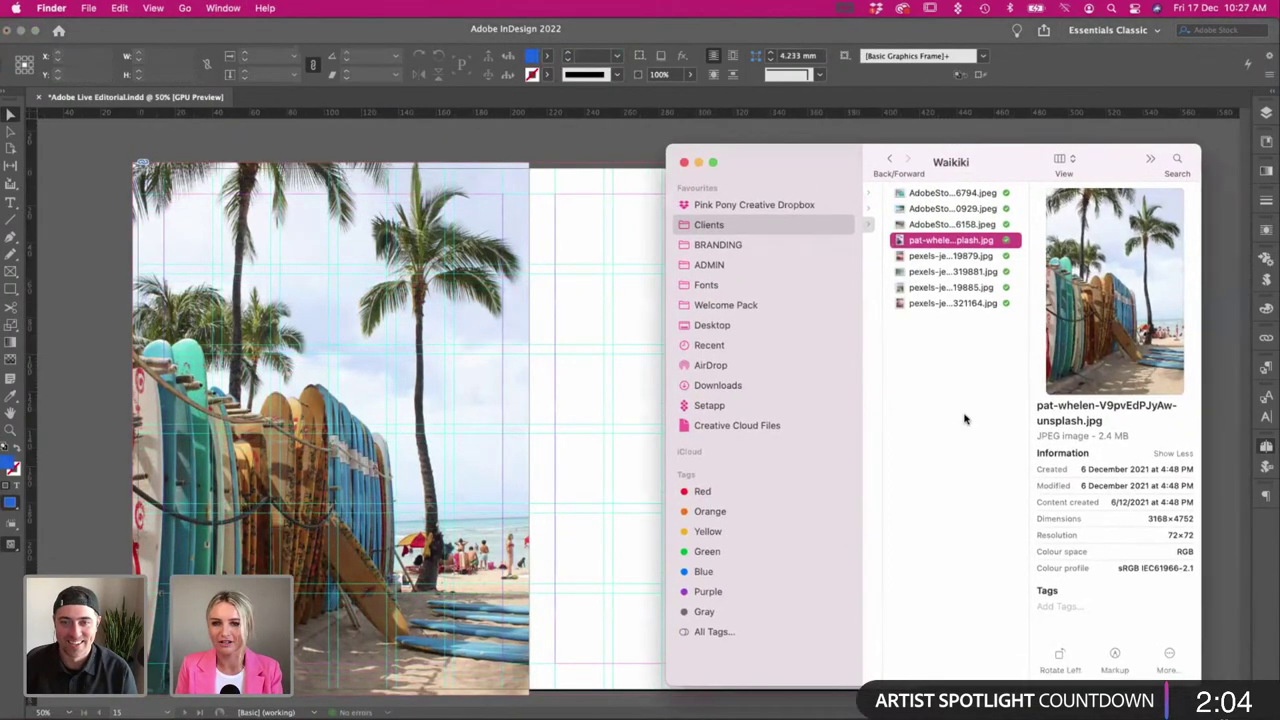
pyautogui.click(967, 418)
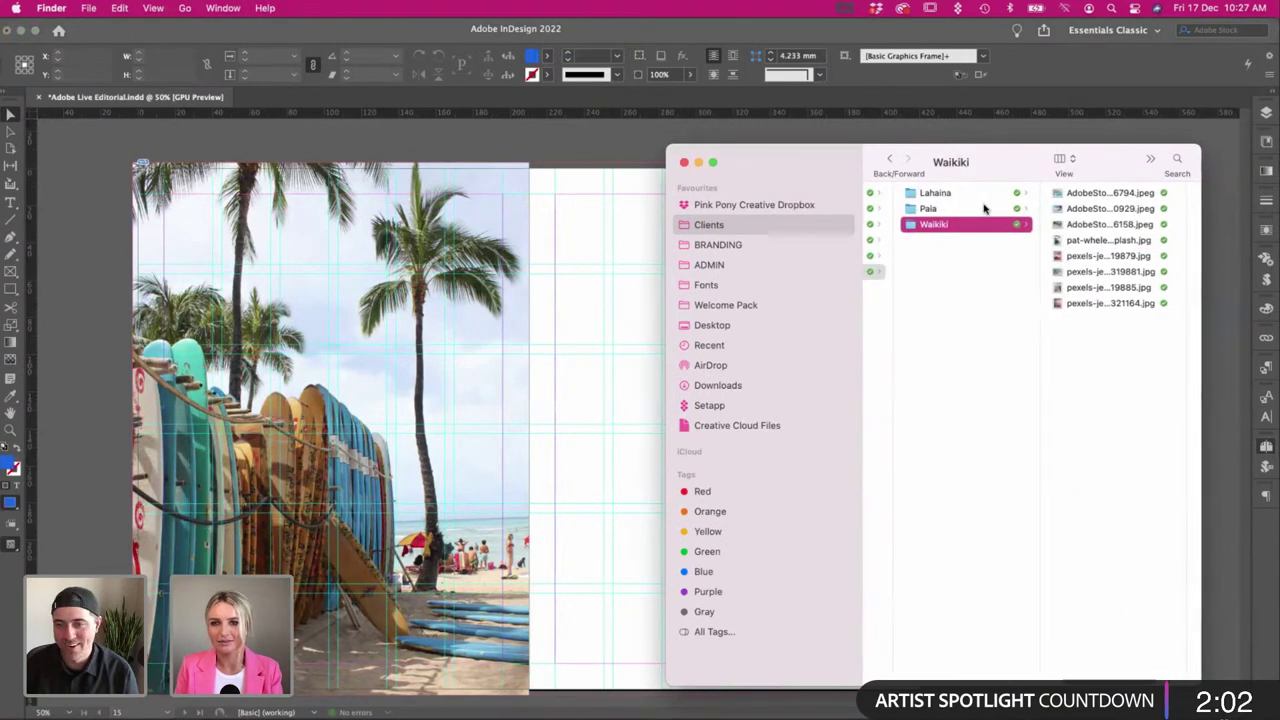
pyautogui.click(985, 207)
pyautogui.click(546, 257)
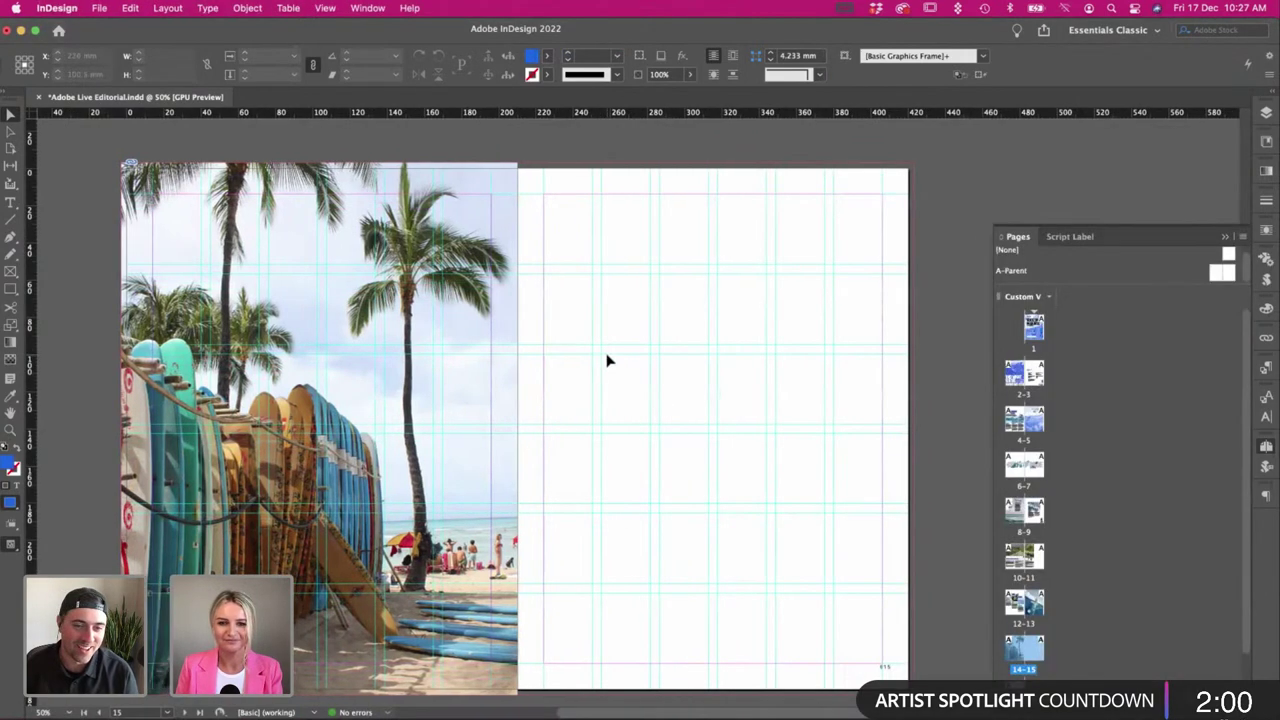
# Draw a text frame about 182 × 38 mm between the side margins in the upper part of page 15.
pyautogui.press('t')
pyautogui.press('w')
pyautogui.press('w')
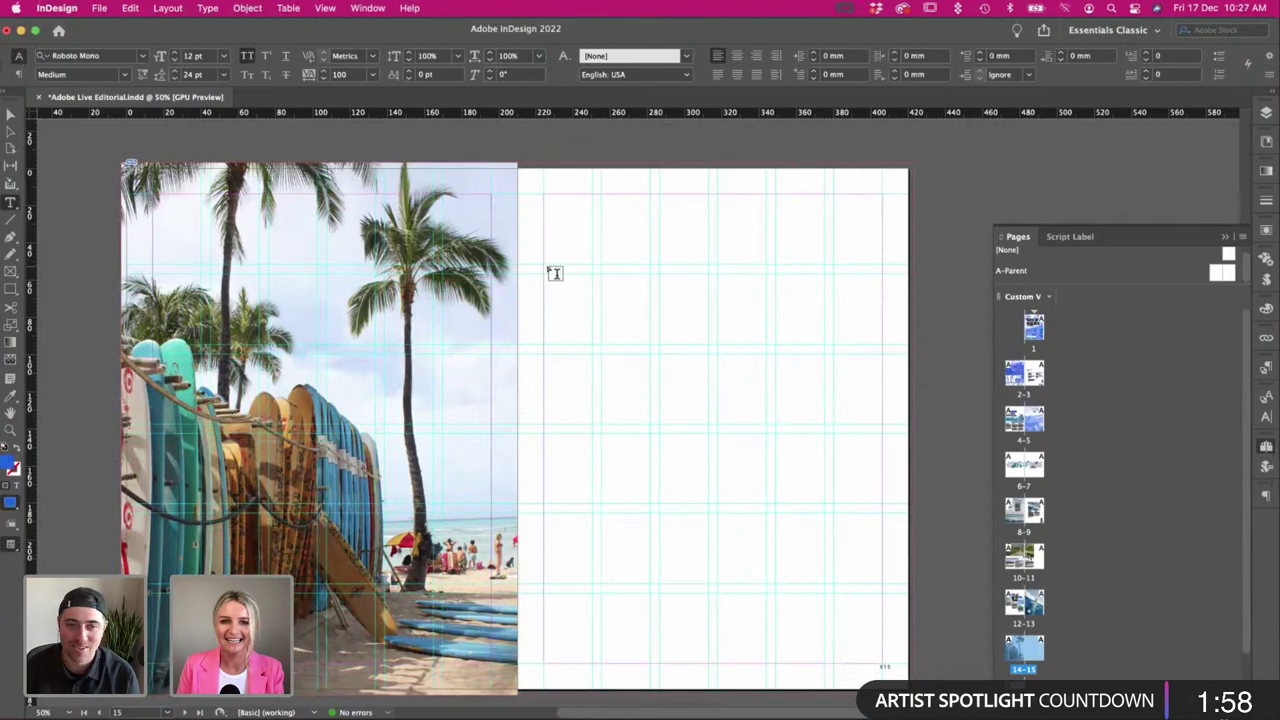
pyautogui.moveTo(552, 280); pyautogui.dragTo(886, 357)
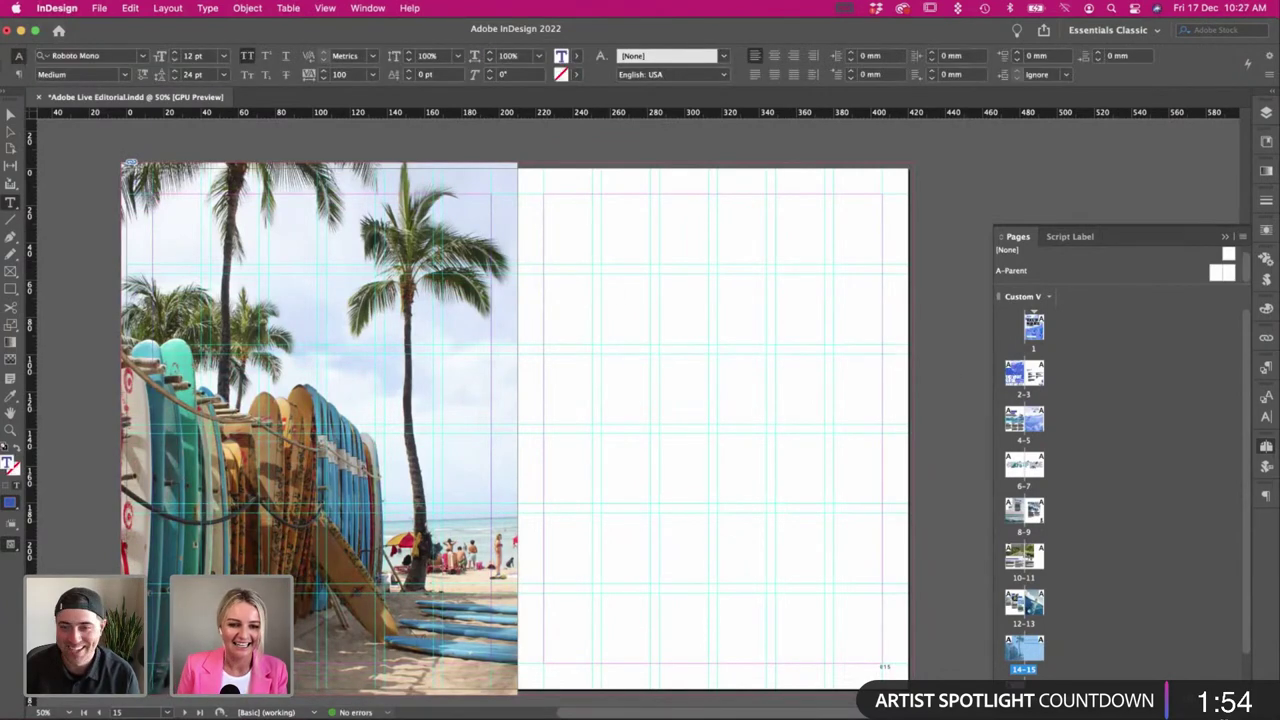
pyautogui.press('super+Tab')
pyautogui.press('super+c')
pyautogui.click(558, 231)
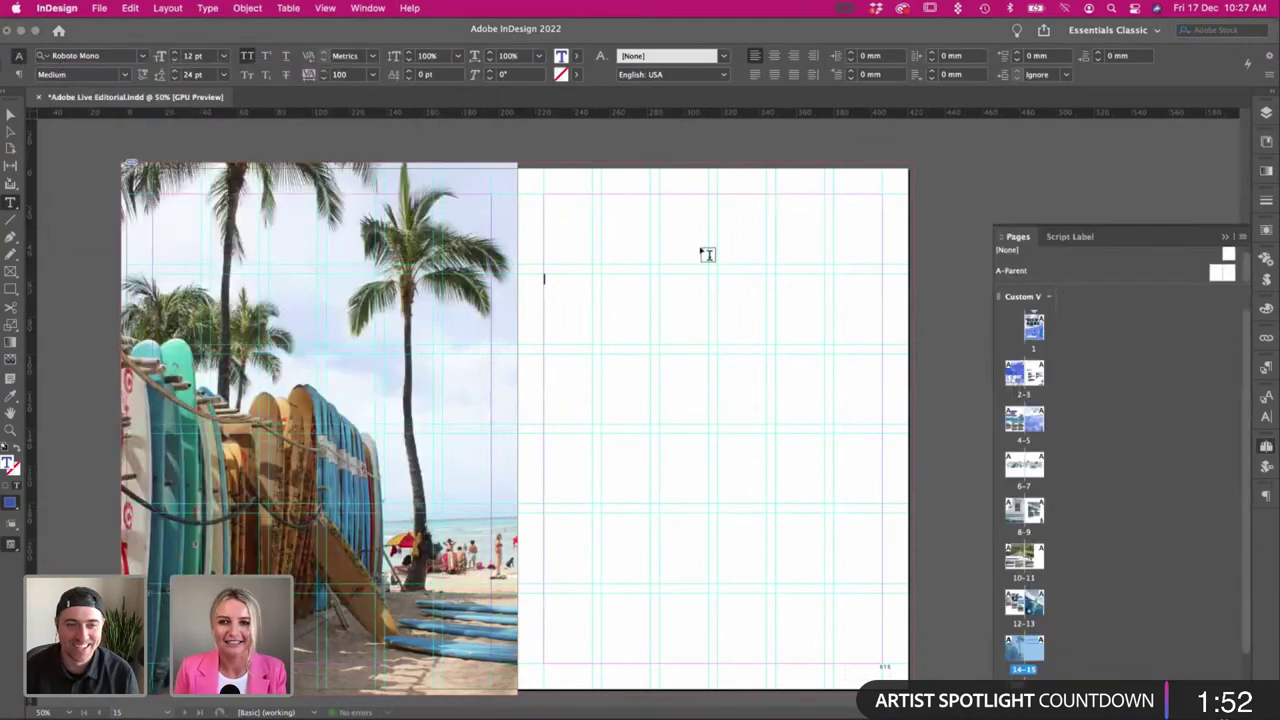
pyautogui.hscroll(1, 575, 299)
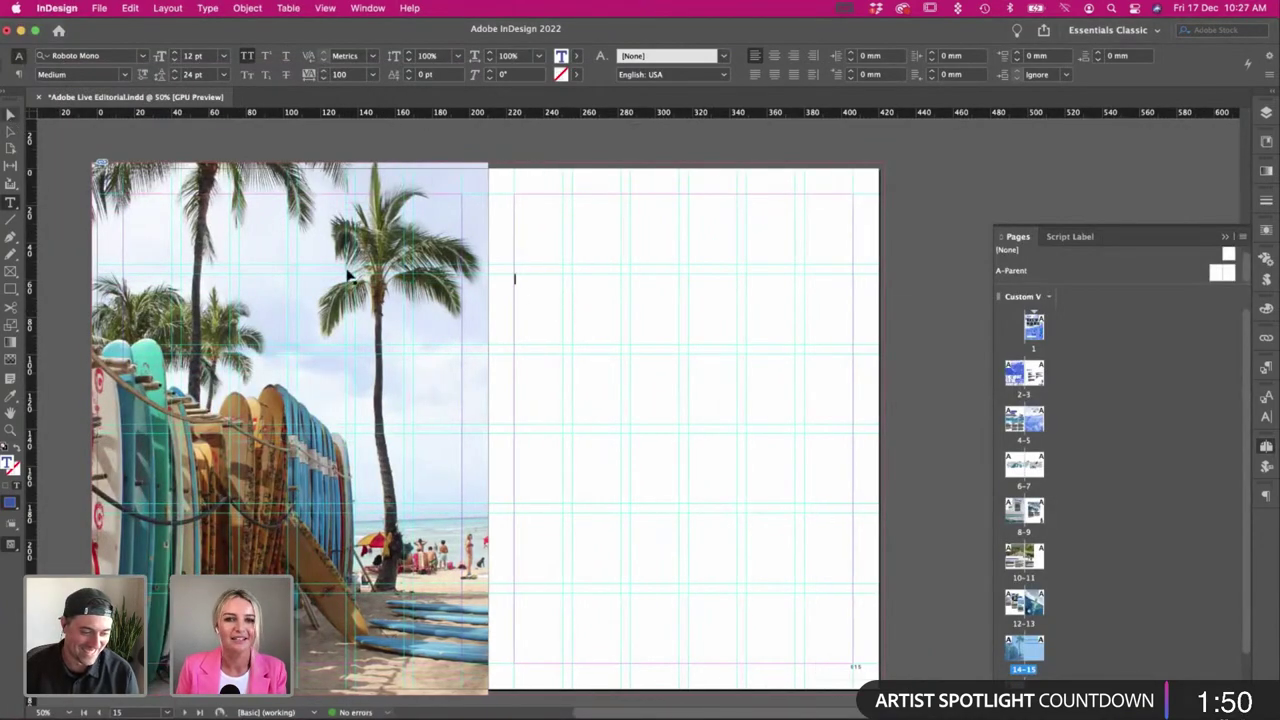
pyautogui.press('Escape')
# Review how headings are laid out on the earlier activities, view and surfing spreads, ending back at pages 14–15.
pyautogui.scroll(15, 349, 277)
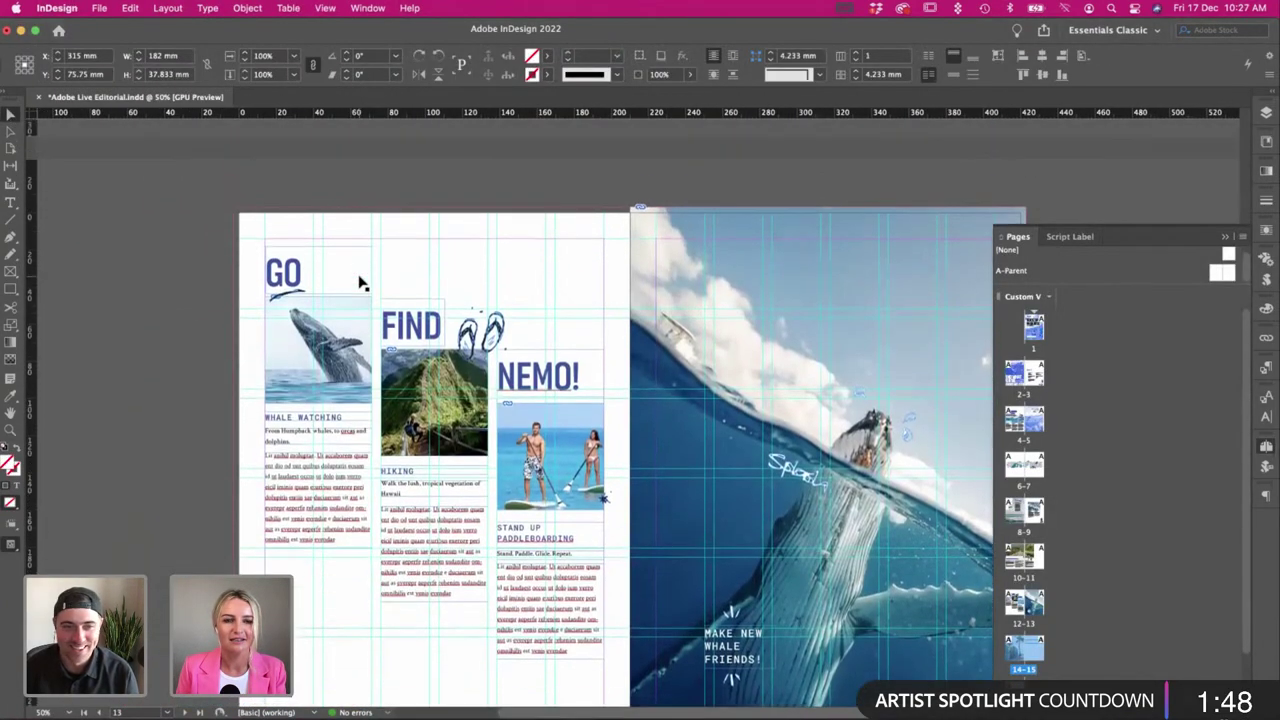
pyautogui.scroll(10, 361, 283)
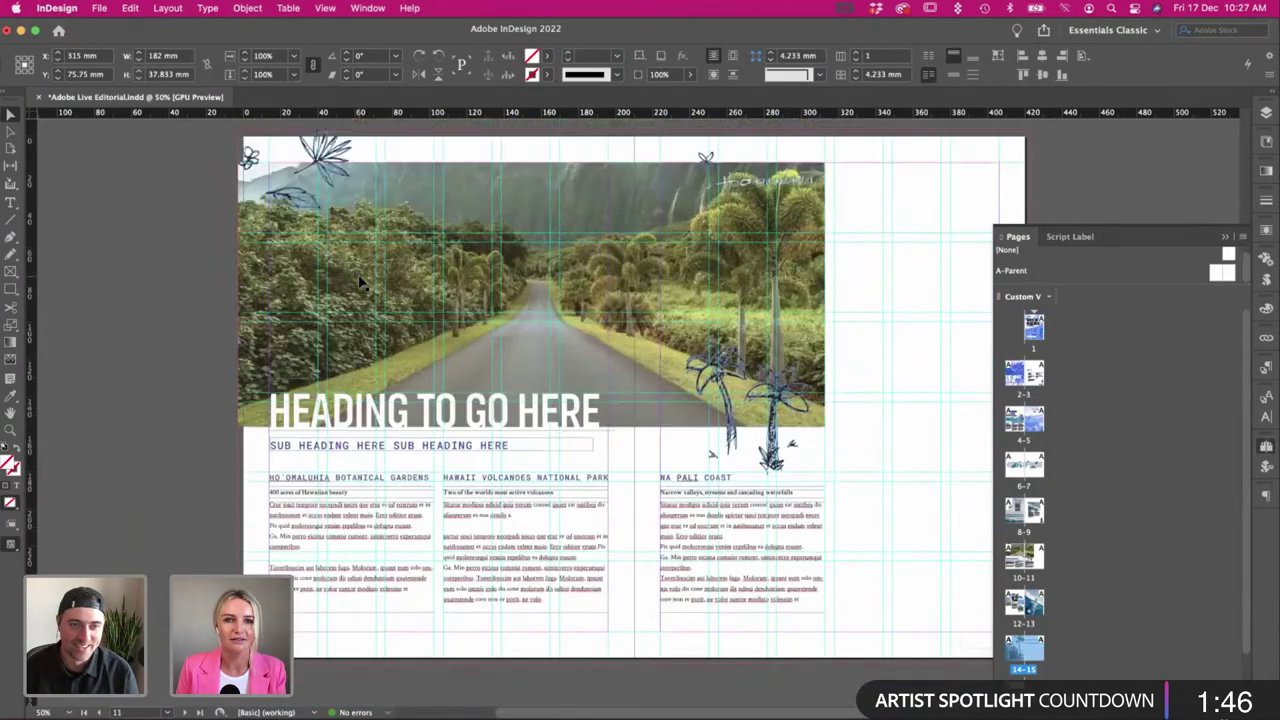
pyautogui.scroll(15, 361, 283)
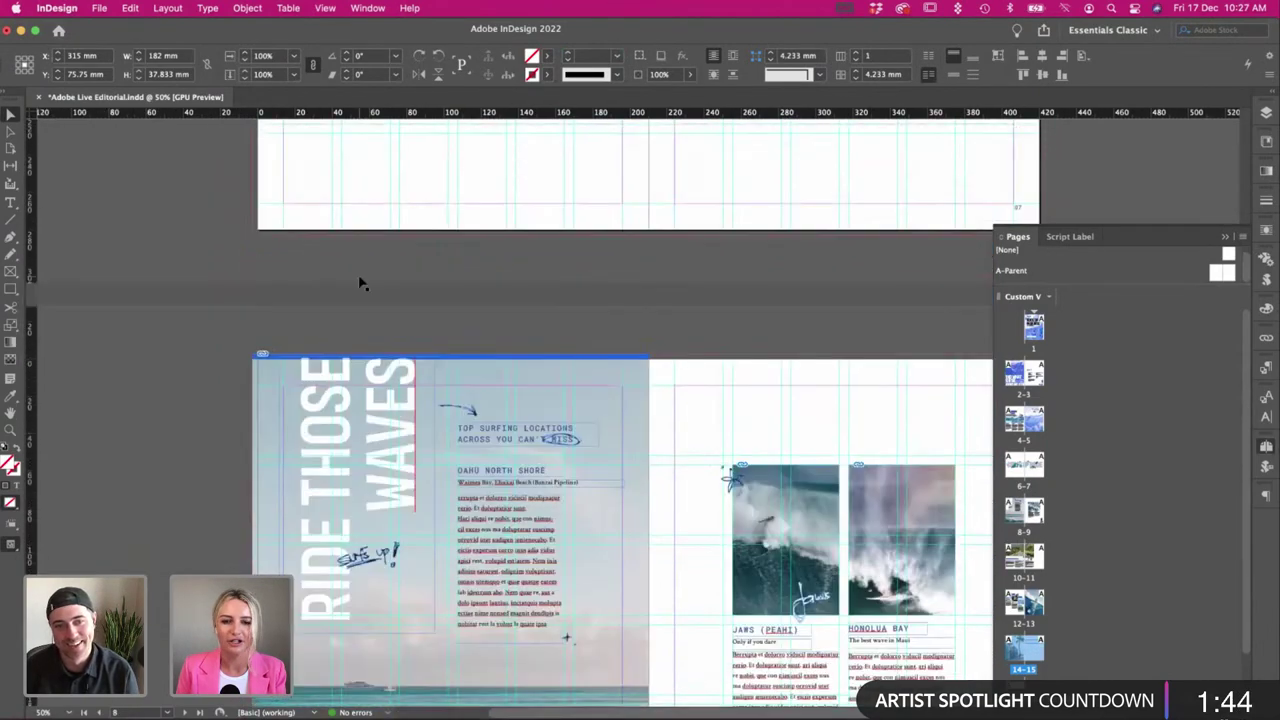
pyautogui.scroll(-5, 361, 283)
pyautogui.scroll(-20, 361, 283)
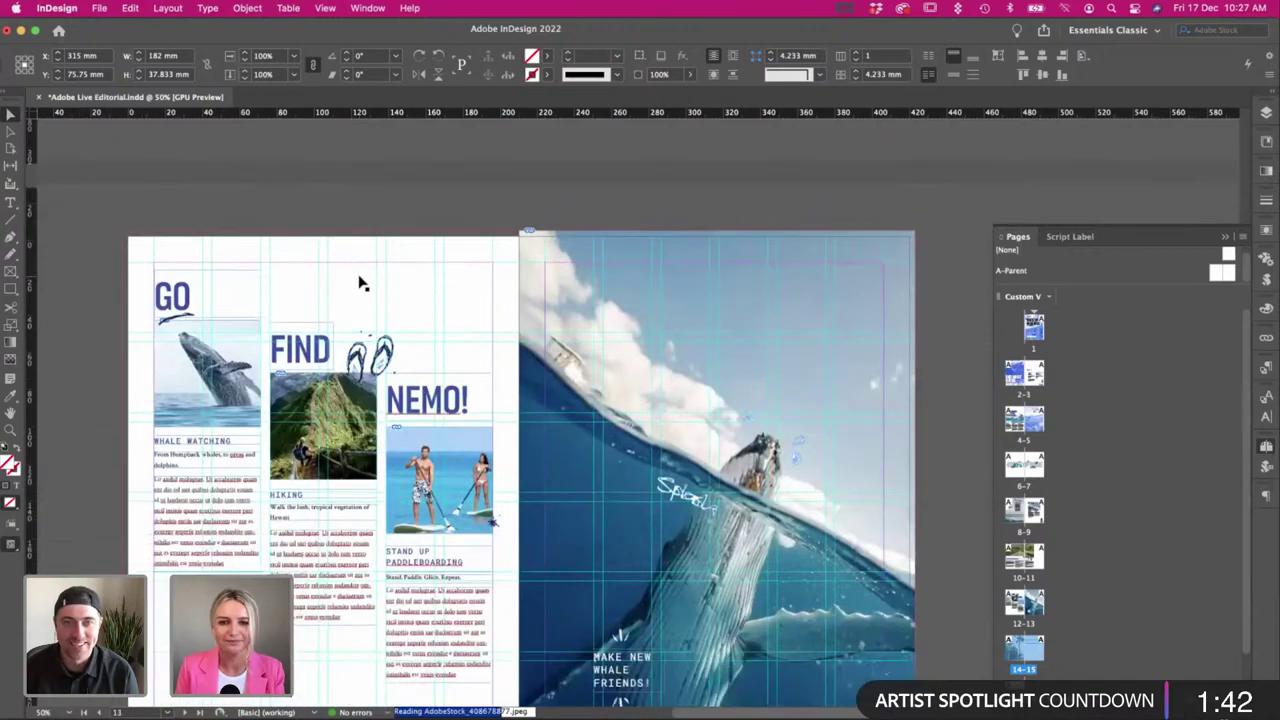
pyautogui.scroll(-5, 361, 283)
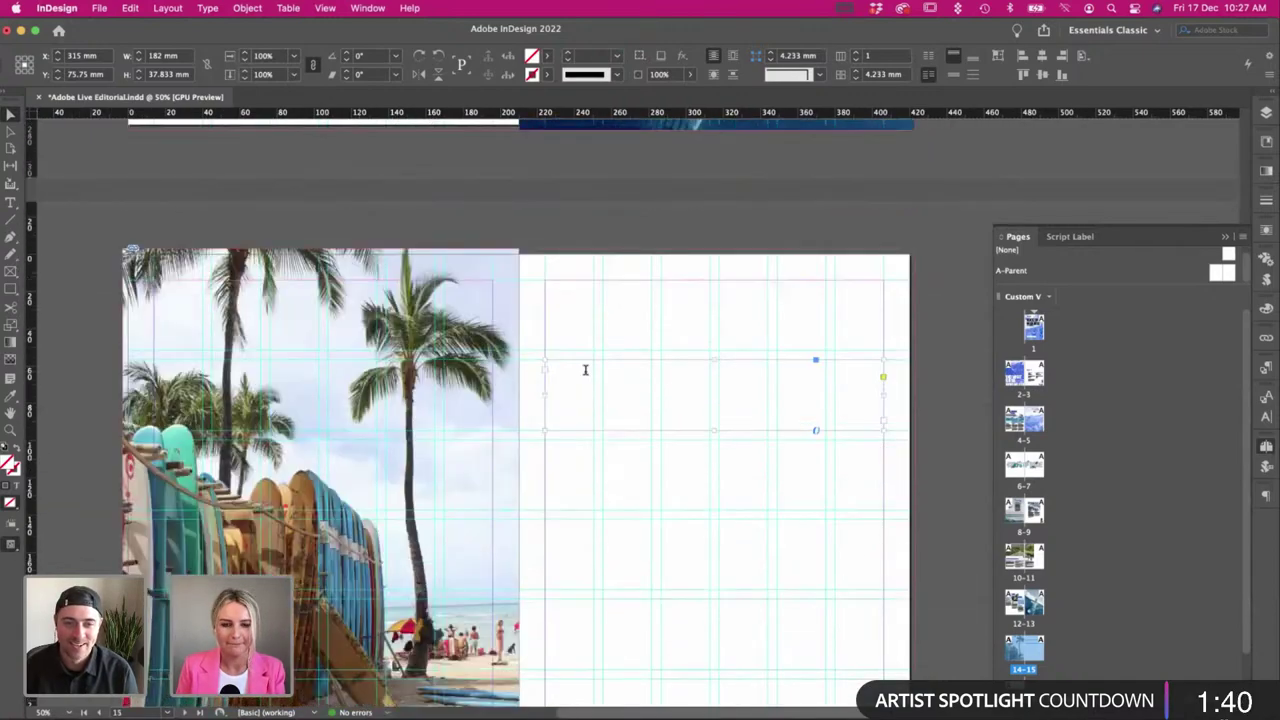
# Enter "Heading to go here" in the page 15 text frame and apply the heading paragraph style to it.
pyautogui.write('tS')
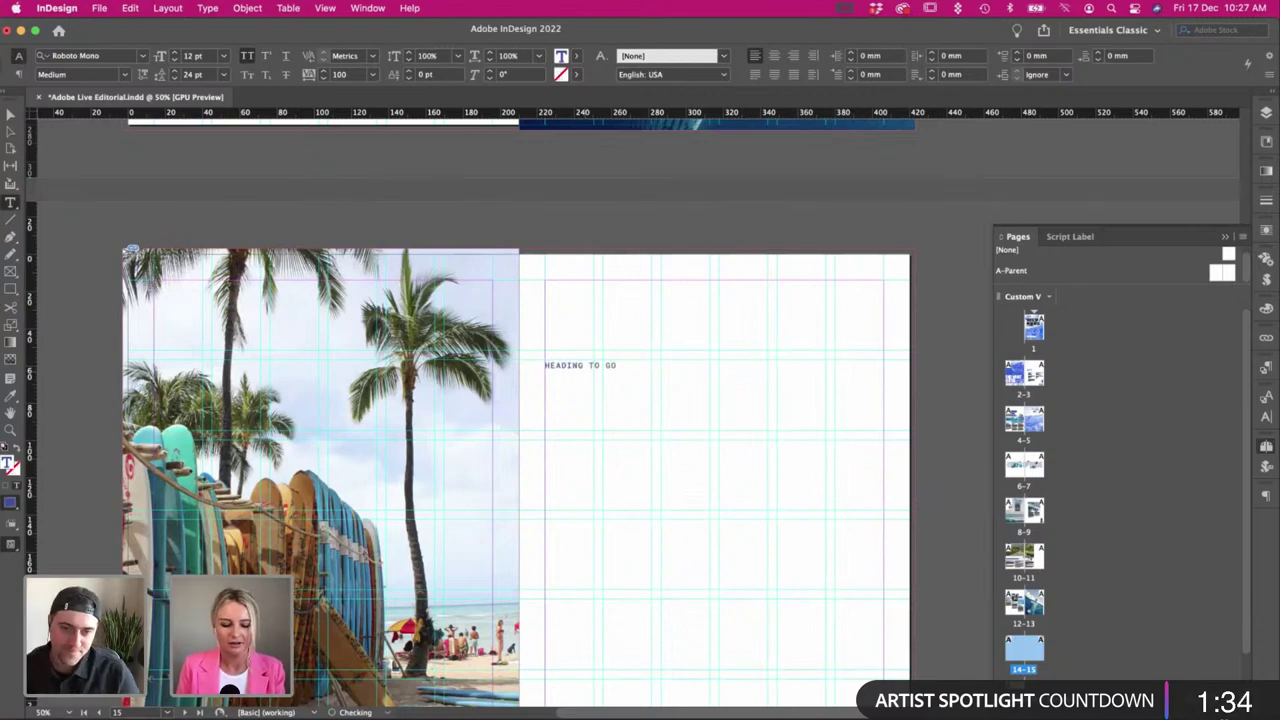
pyautogui.press('super+a')
pyautogui.press('super+c')
pyautogui.scroll(-2, 735, 411)
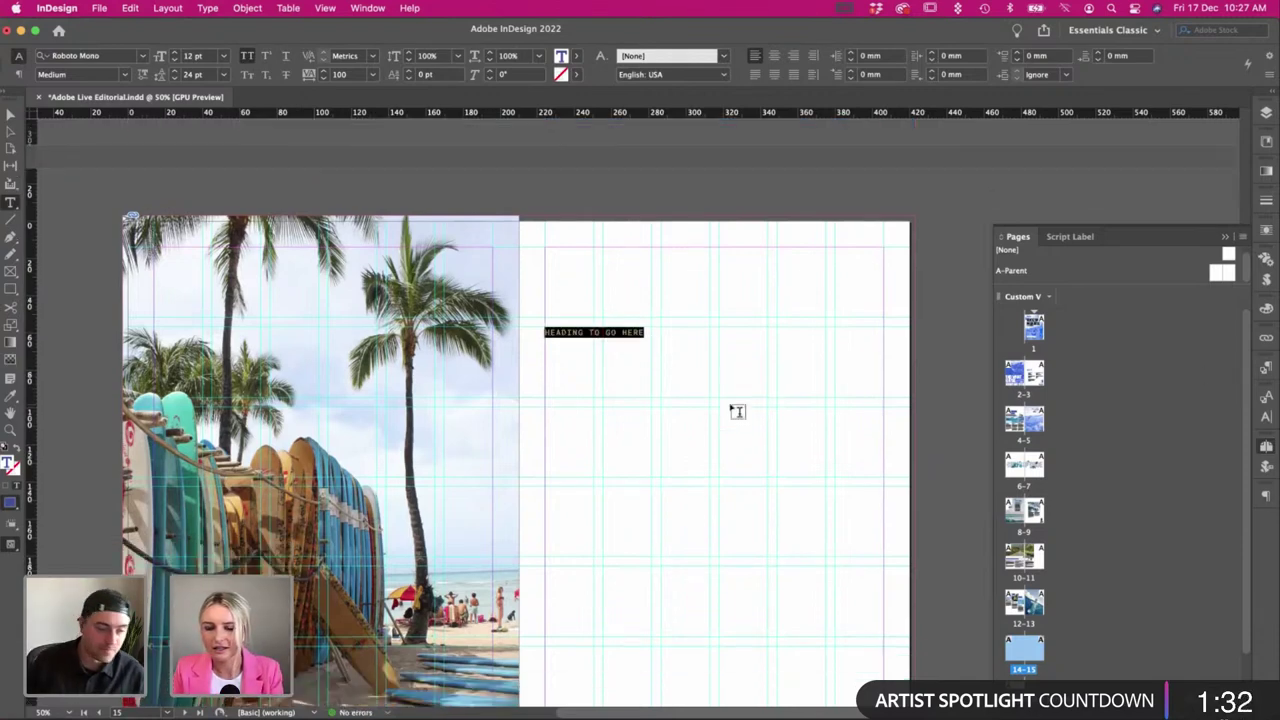
pyautogui.click(1267, 368)
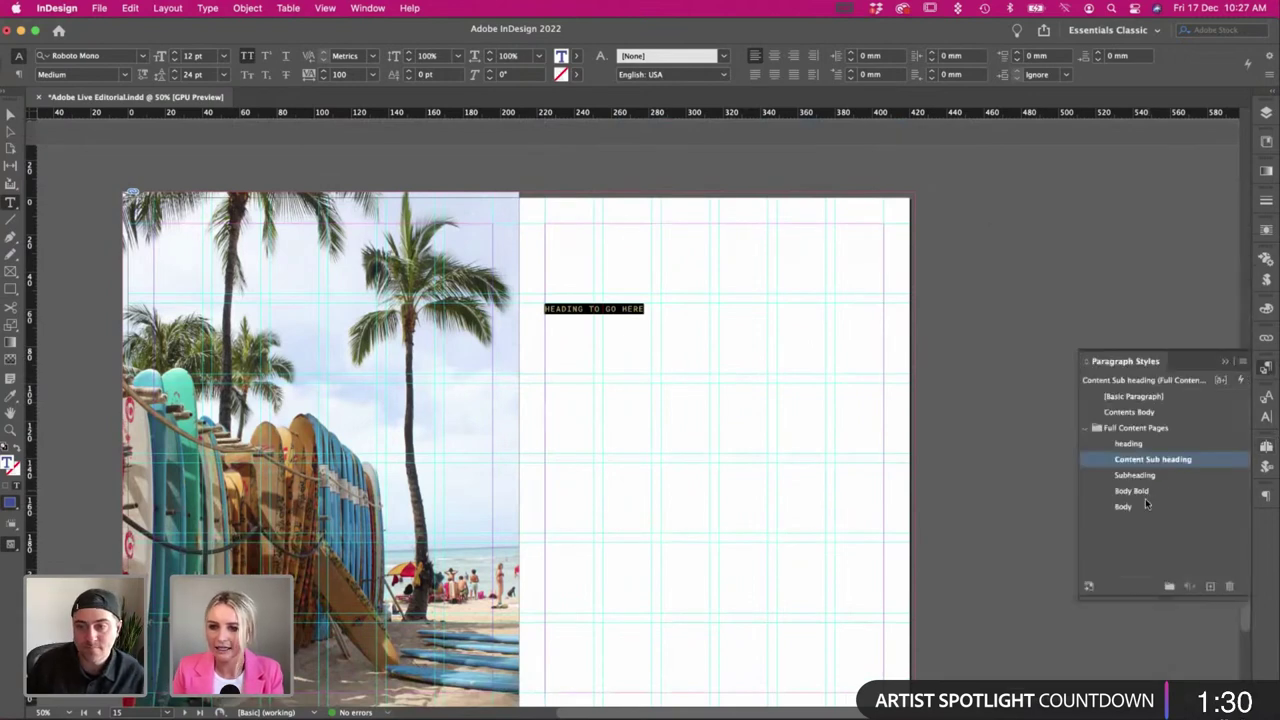
pyautogui.click(1129, 443)
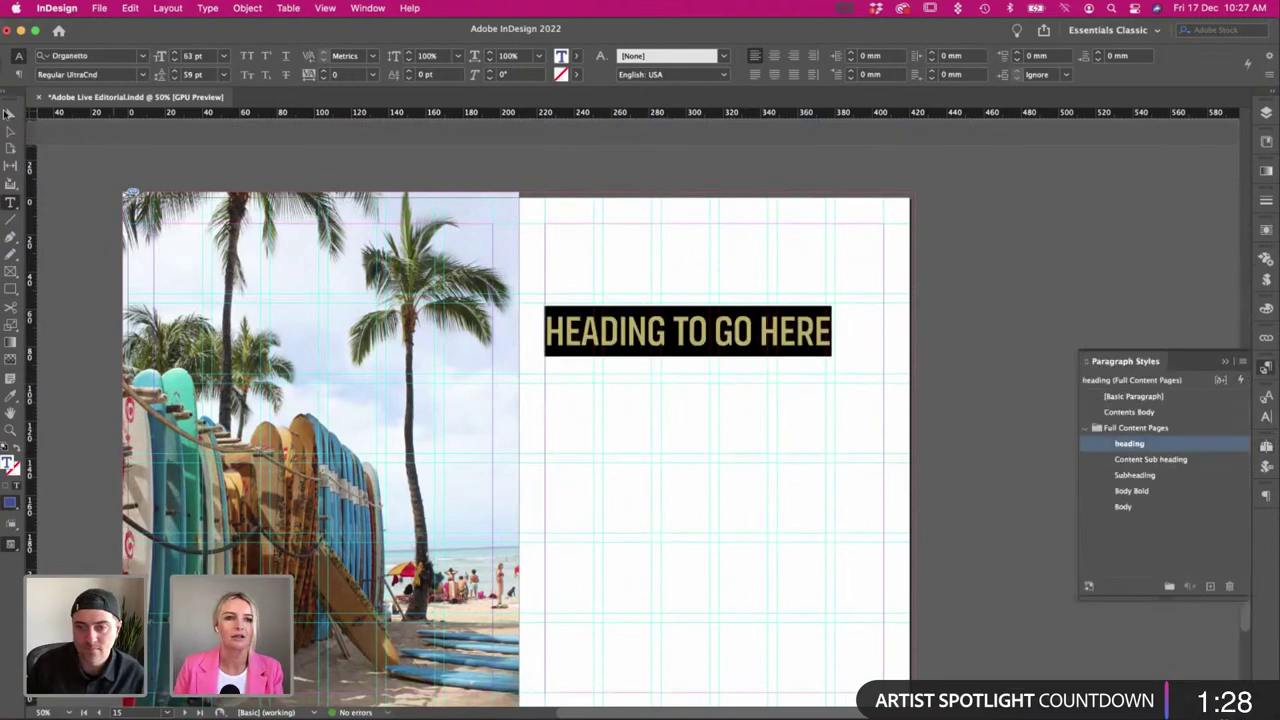
pyautogui.press('Escape')
pyautogui.click(612, 272)
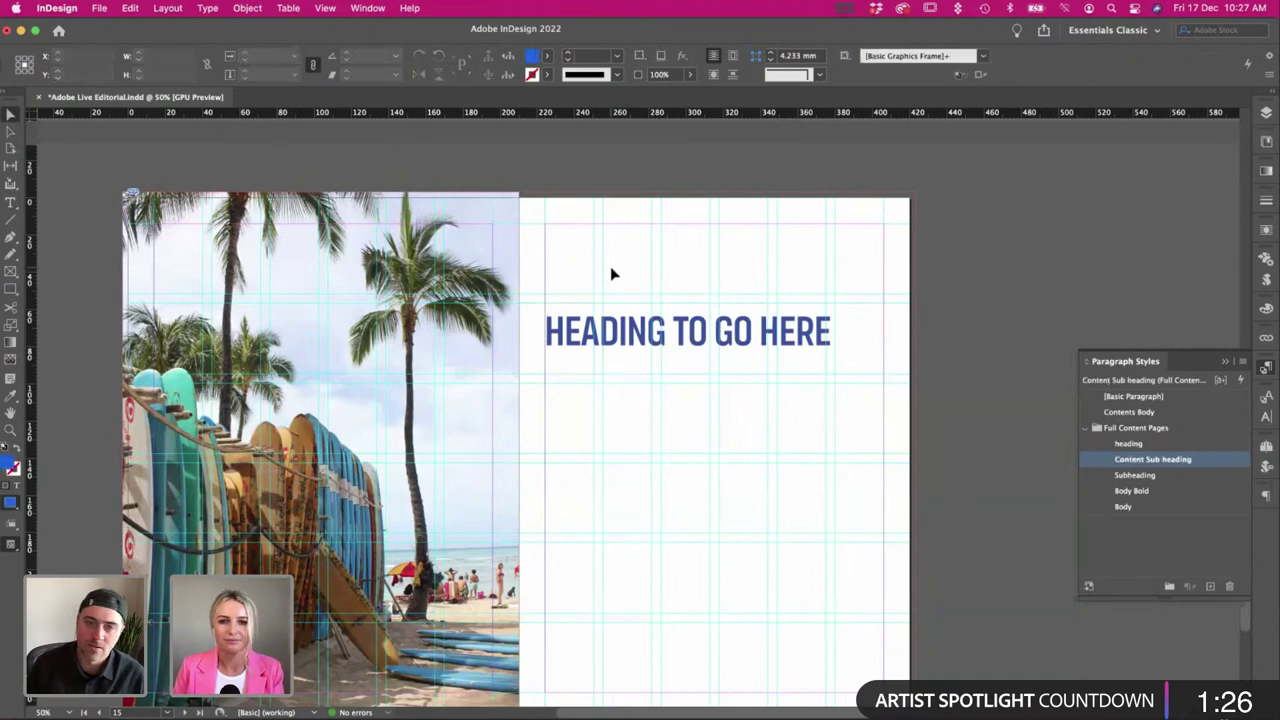
# Paste a copy of the heading below it on page 15, apply the Subheading style and change its text to "Sub heading to go here".
pyautogui.scroll(-2, 612, 272)
pyautogui.doubleClick(617, 349)
pyautogui.press('super+v')
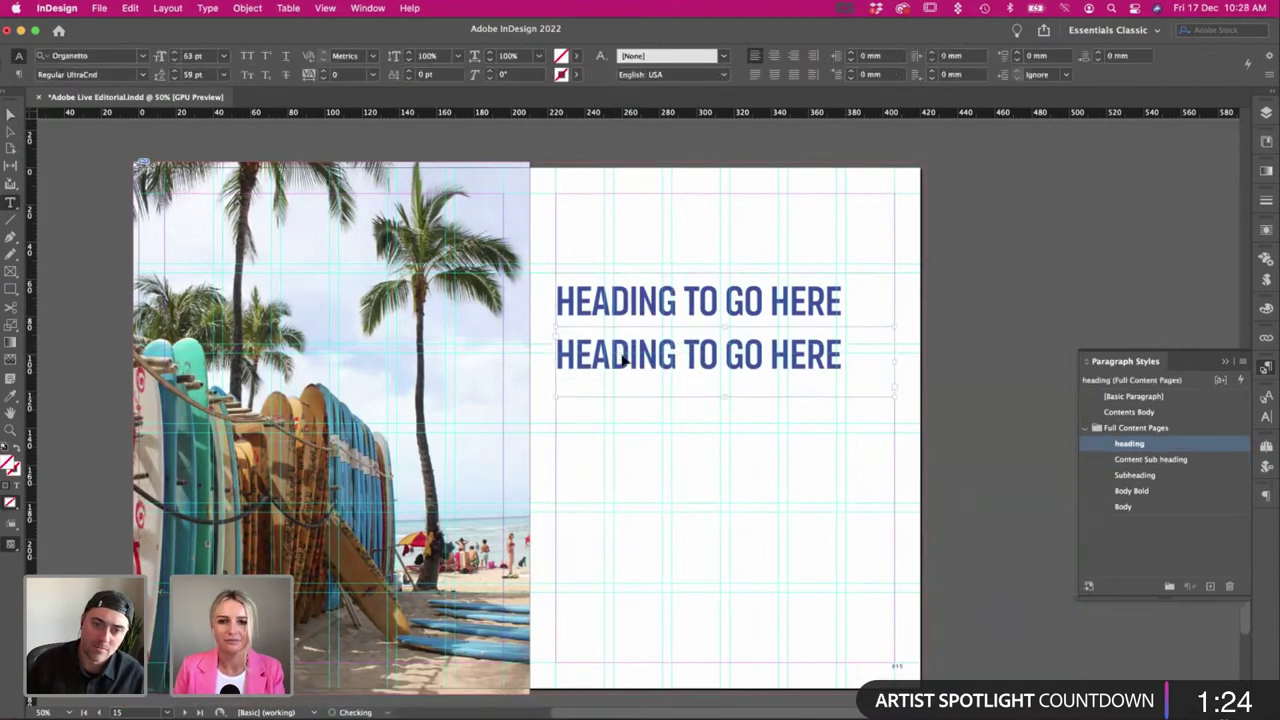
pyautogui.press('super+a')
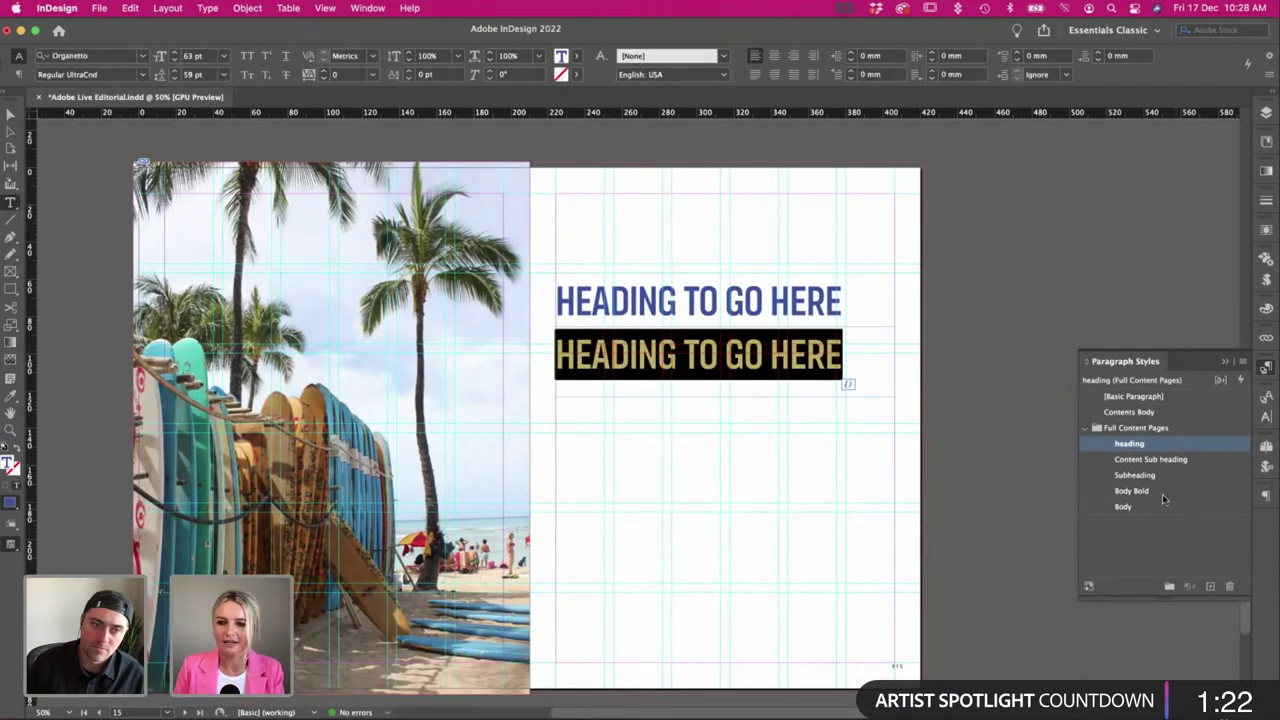
pyautogui.click(1164, 491)
pyautogui.click(1172, 474)
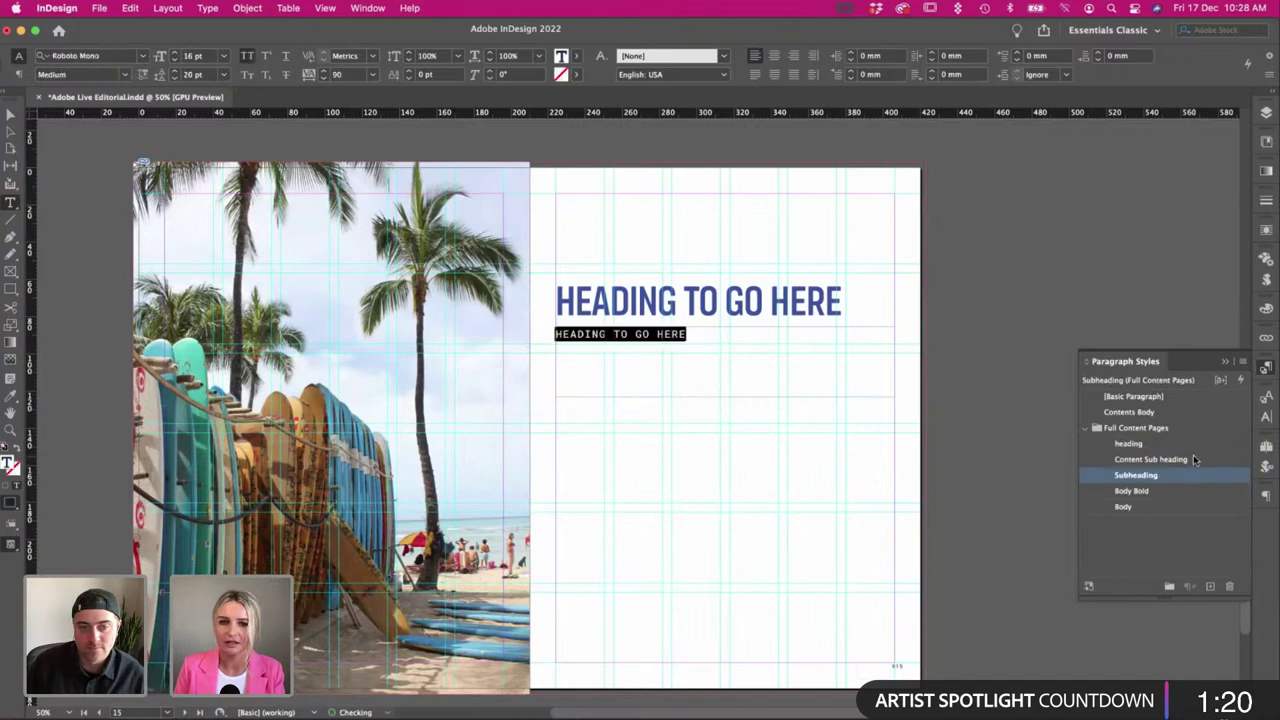
pyautogui.press('Left')
pyautogui.write('SUB')
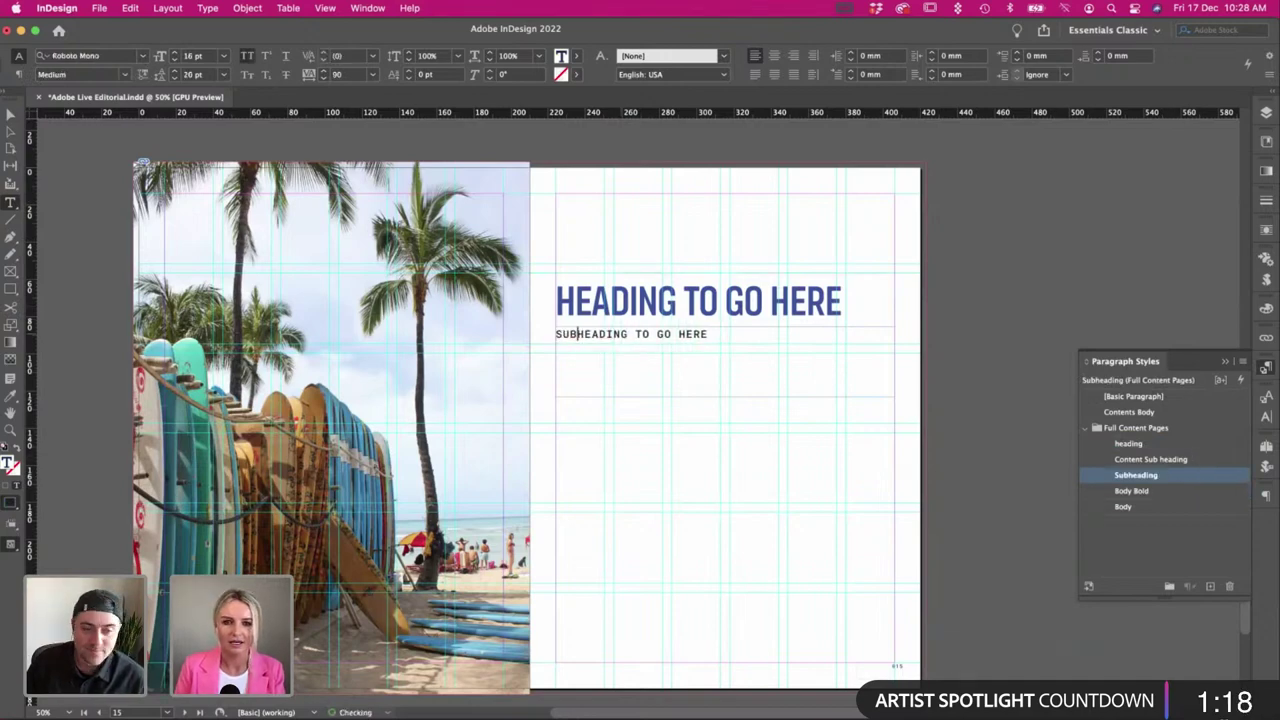
# Shrink the subheading frame around its text to about 88.5 × 8 mm and move the heading and subheading up together slightly.
pyautogui.click(8, 114)
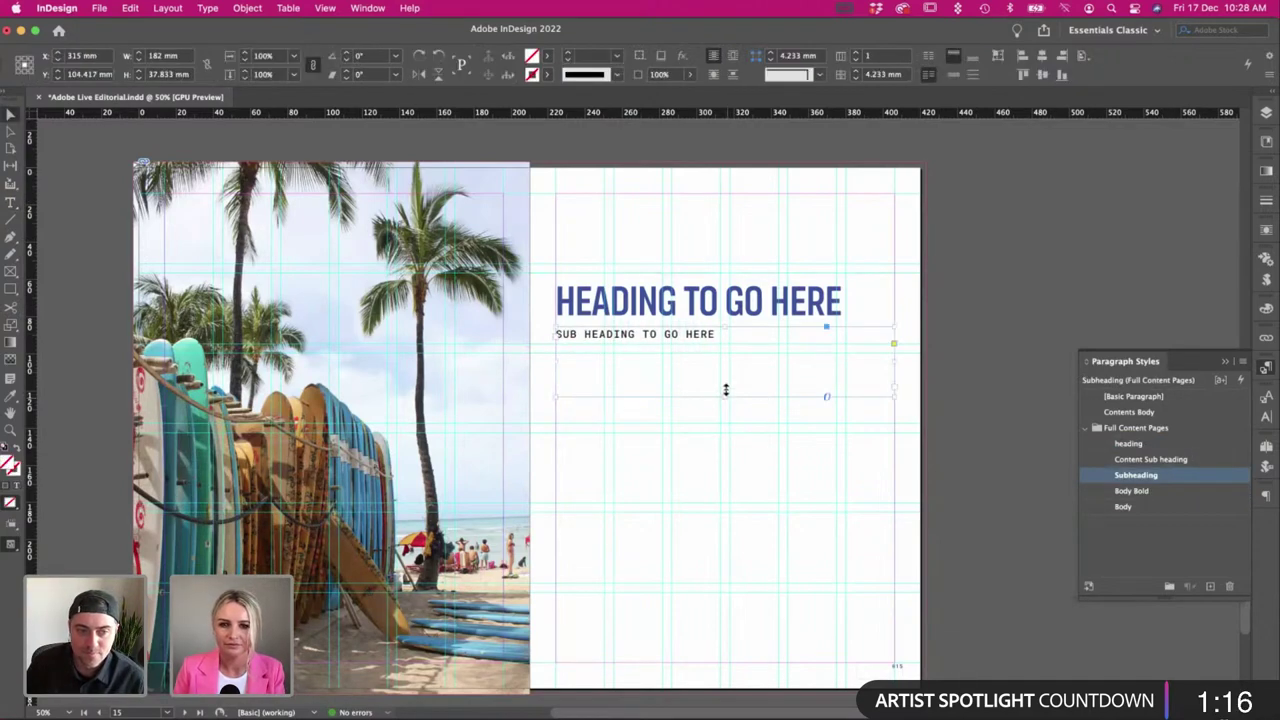
pyautogui.moveTo(896, 344); pyautogui.dragTo(719, 342)
pyautogui.click(620, 297)
pyautogui.keyDown('shift'); pyautogui.click(602, 334); pyautogui.keyUp('shift')
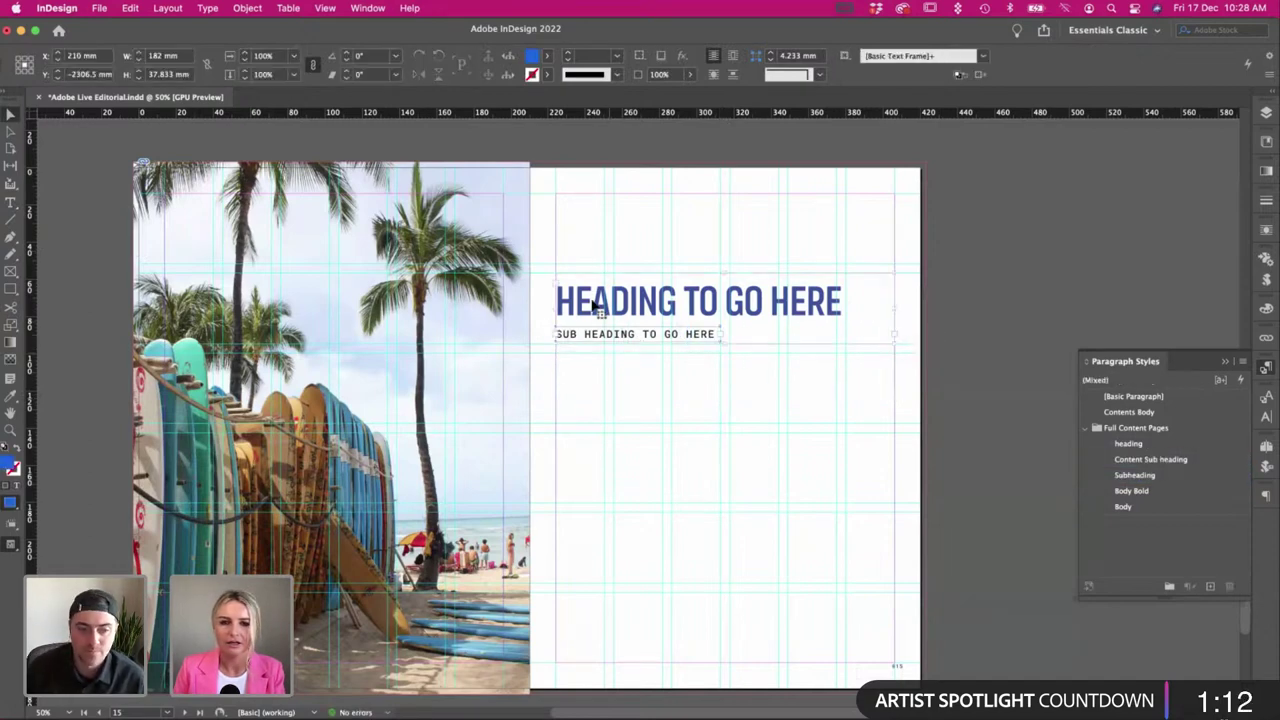
pyautogui.moveTo(592, 305); pyautogui.dragTo(593, 291)
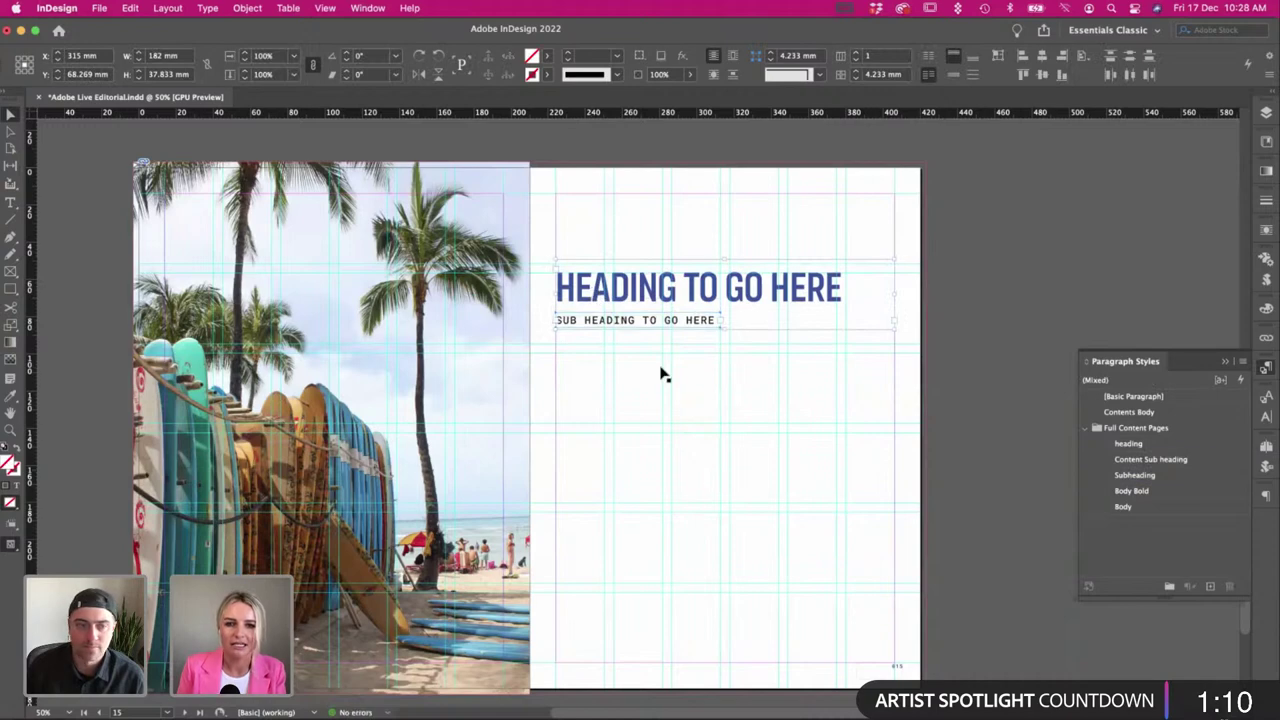
# Nudge the subheading up closer to the heading and shorten the heading's frame to fit its text.
pyautogui.click(660, 368)
pyautogui.click(610, 320)
pyautogui.press('Up')
pyautogui.press('Up')
pyautogui.press('Up')
pyautogui.press('Up')
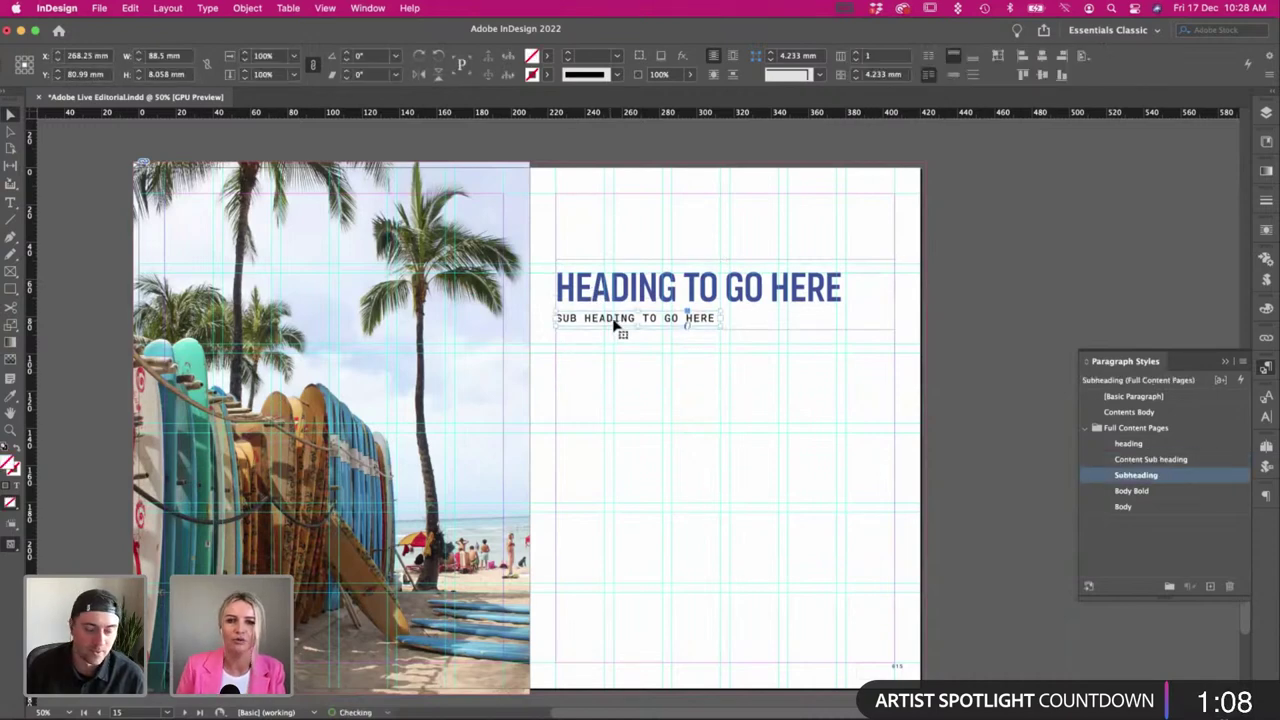
pyautogui.click(697, 288)
pyautogui.click(595, 420)
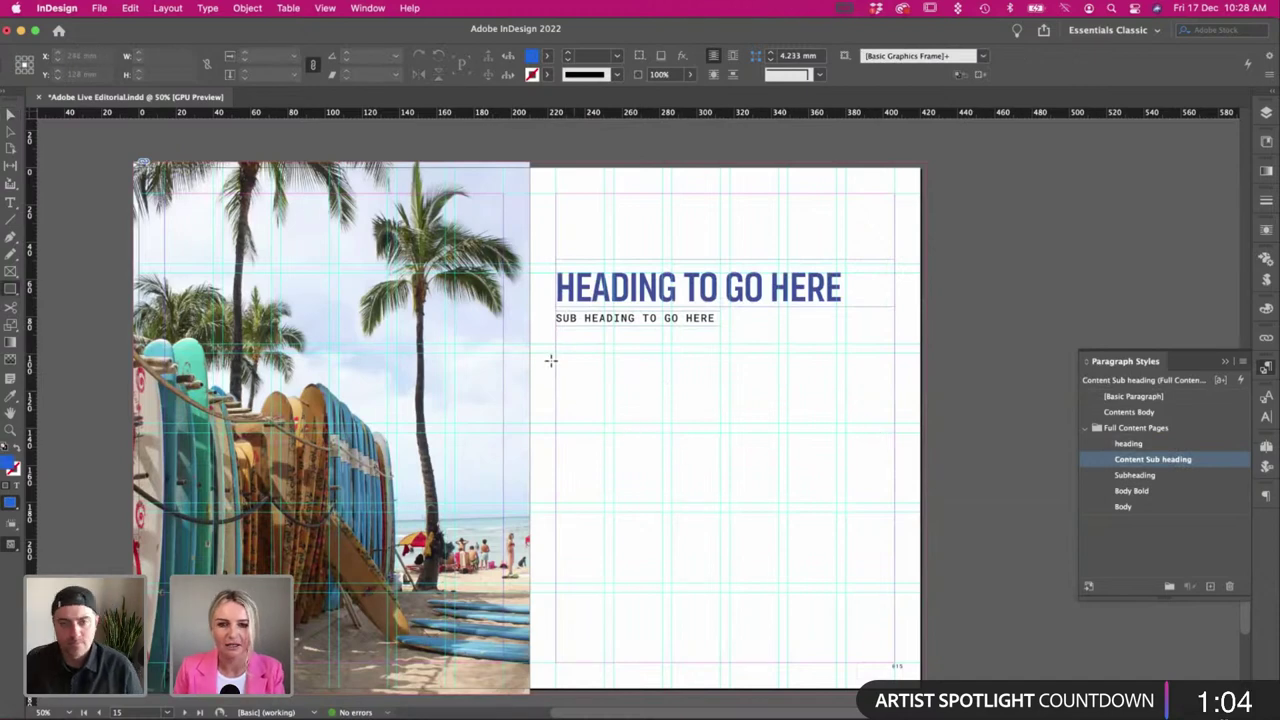
# Draw a rectangle about 57 × 38 mm below the subheading and stack two equal copies beneath it with gutter gaps between them.
pyautogui.moveTo(555, 355)
pyautogui.mouseDown()
pyautogui.moveTo(668, 459)
pyautogui.moveTo(609, 423)
pyautogui.moveTo(635, 444)
pyautogui.moveTo(638, 469)
pyautogui.mouseUp()
pyautogui.press('v')
pyautogui.scroll(-3, 638, 469)
pyautogui.press('super+equal')
pyautogui.press('super+equal')
pyautogui.press('super+equal')
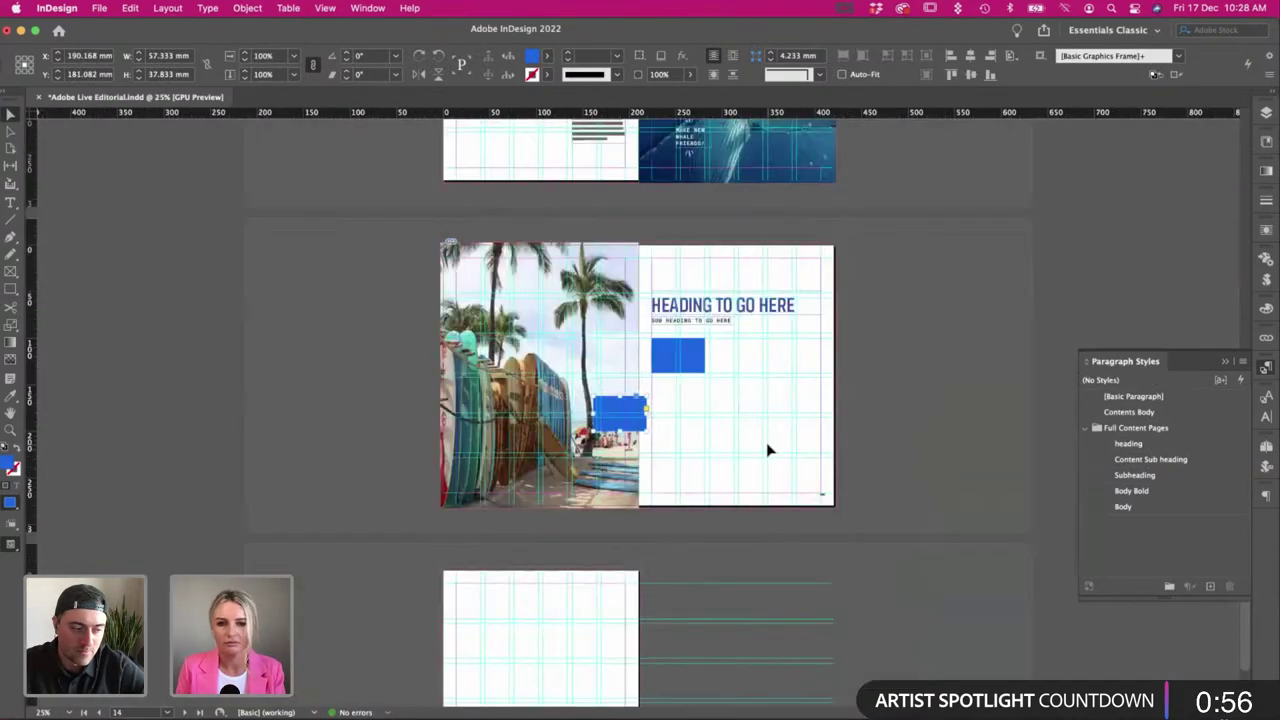
pyautogui.moveTo(605, 407); pyautogui.dragTo(774, 463)
pyautogui.press('super+minus')
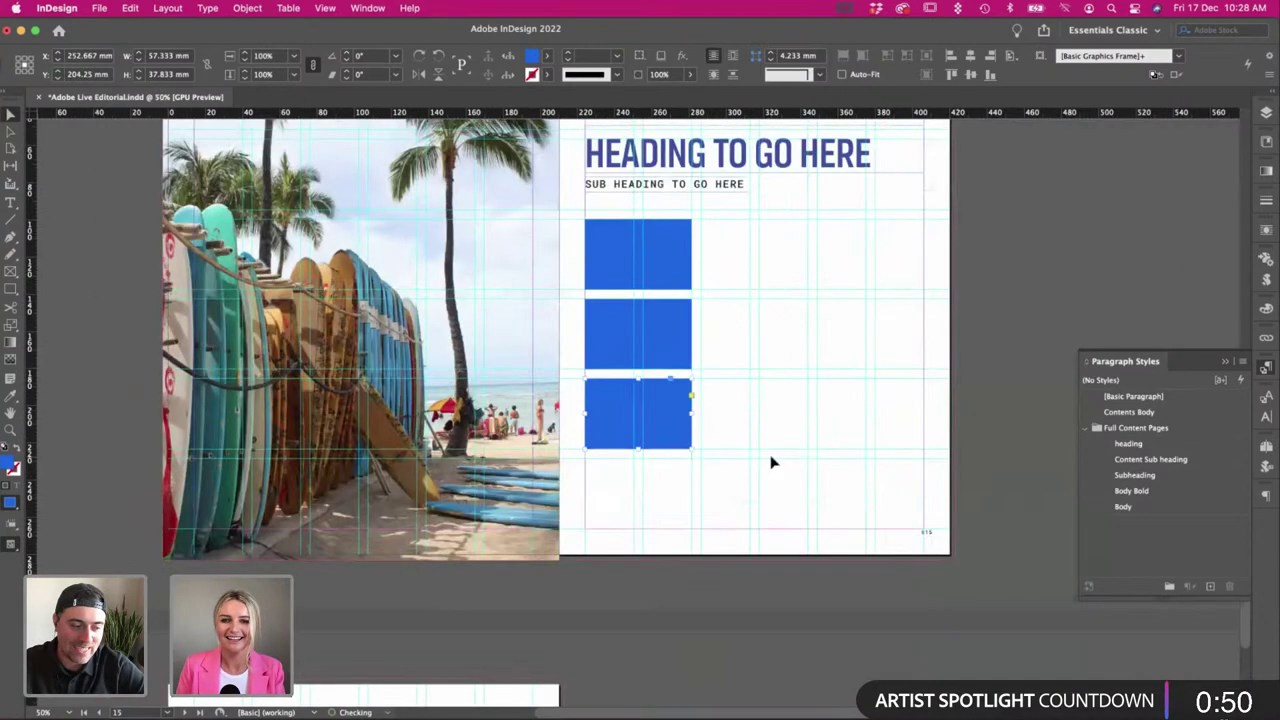
pyautogui.click(760, 455)
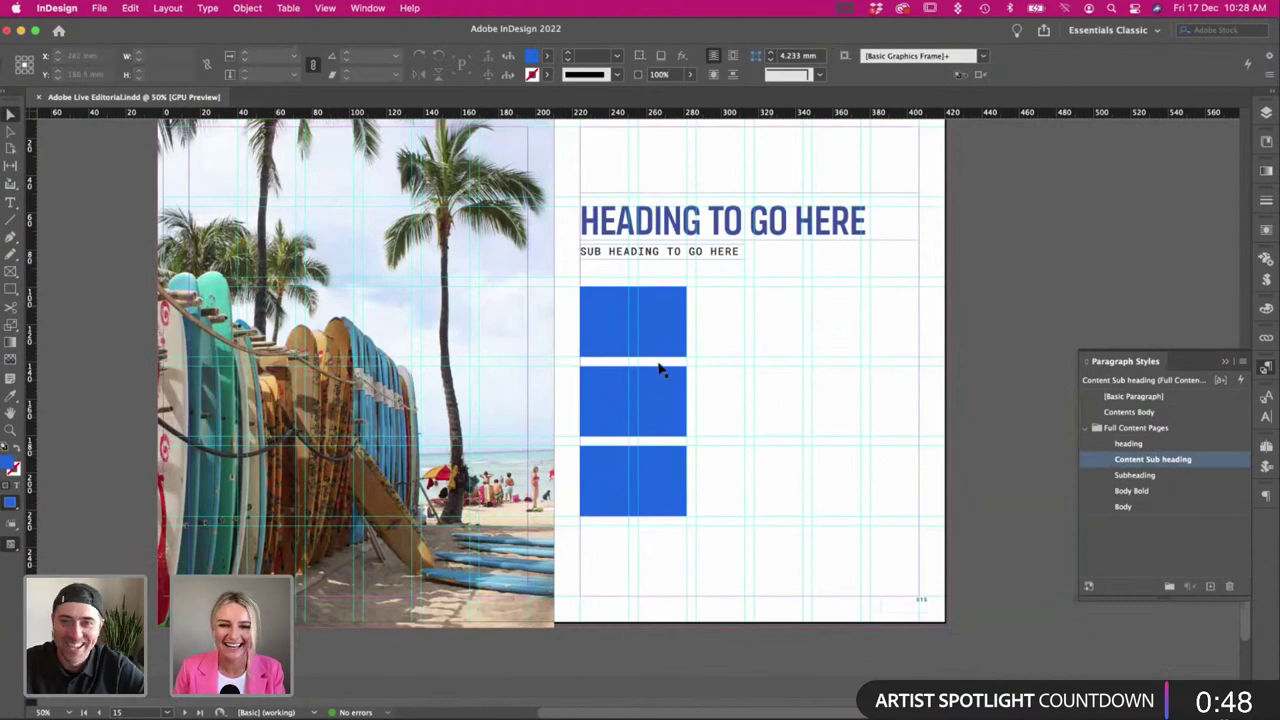
# Draw a shallow text frame about 77 mm wide beside the uppermost blue rectangle, level with its upper edge.
pyautogui.hscroll(-1, 628, 277)
pyautogui.press('t')
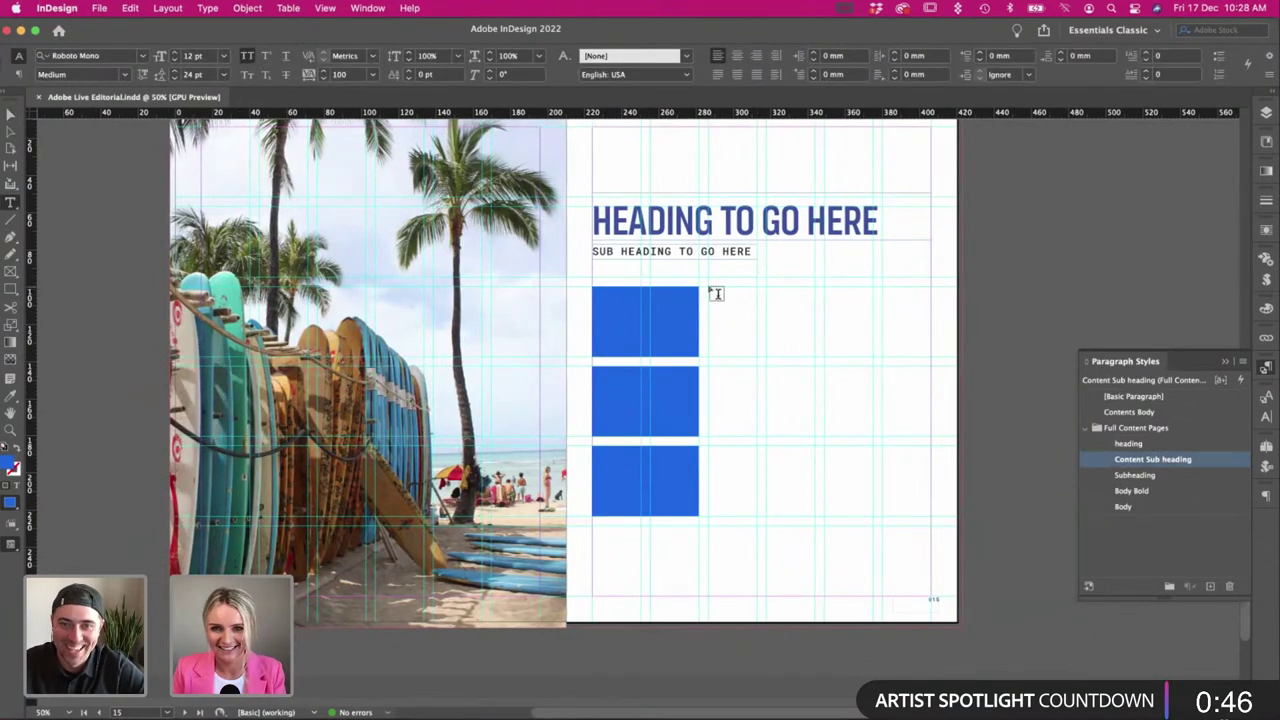
pyautogui.moveTo(710, 288); pyautogui.dragTo(851, 305)
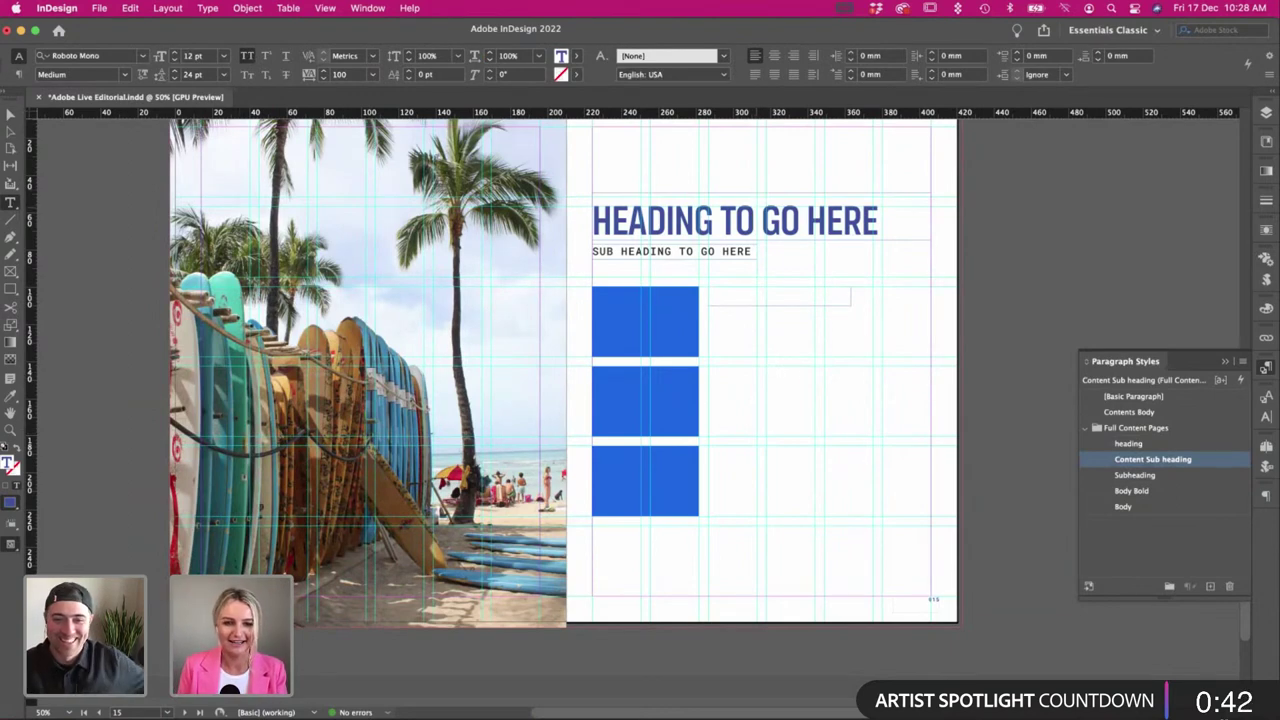
# Copy the Lahaina, Waikiki and Paia text from the TextEdit copy document and paste it in a new text frame on the InDesign pasteboard.
pyautogui.press('super+Tab')
pyautogui.scroll(-1, 190, 375)
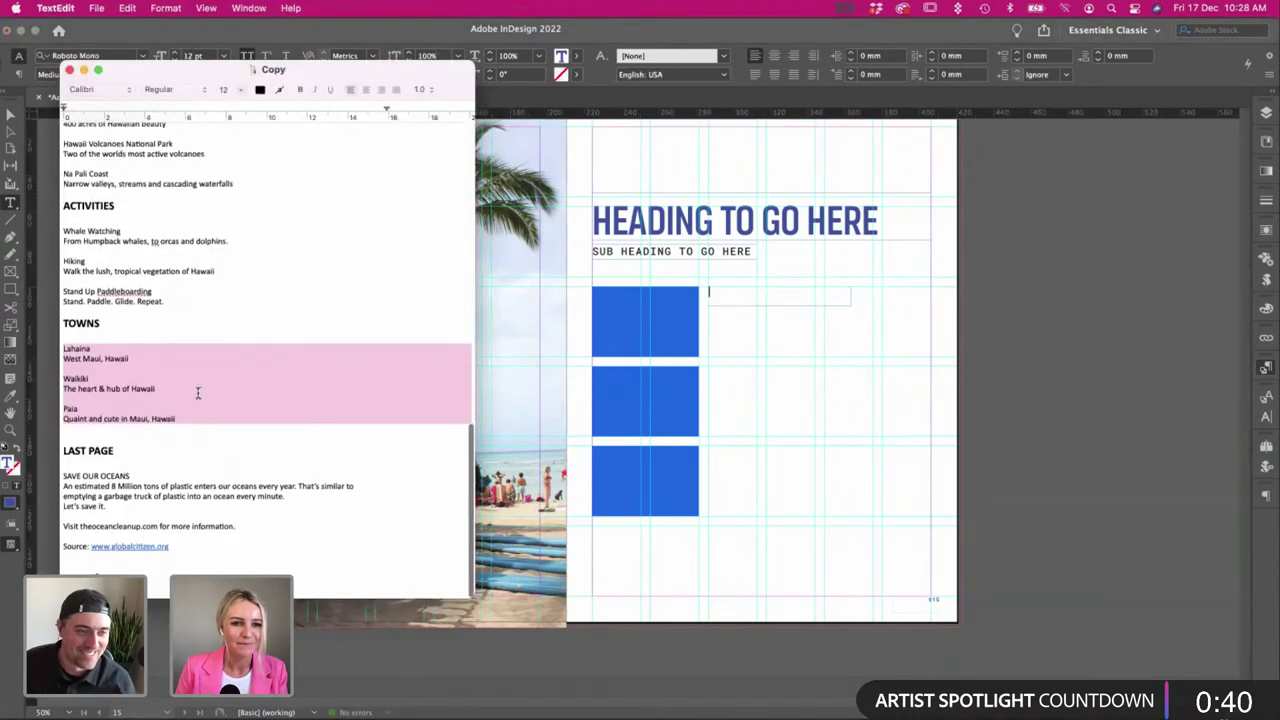
pyautogui.moveTo(201, 428); pyautogui.dragTo(51, 354)
pyautogui.press('super+c')
pyautogui.press('super+Tab')
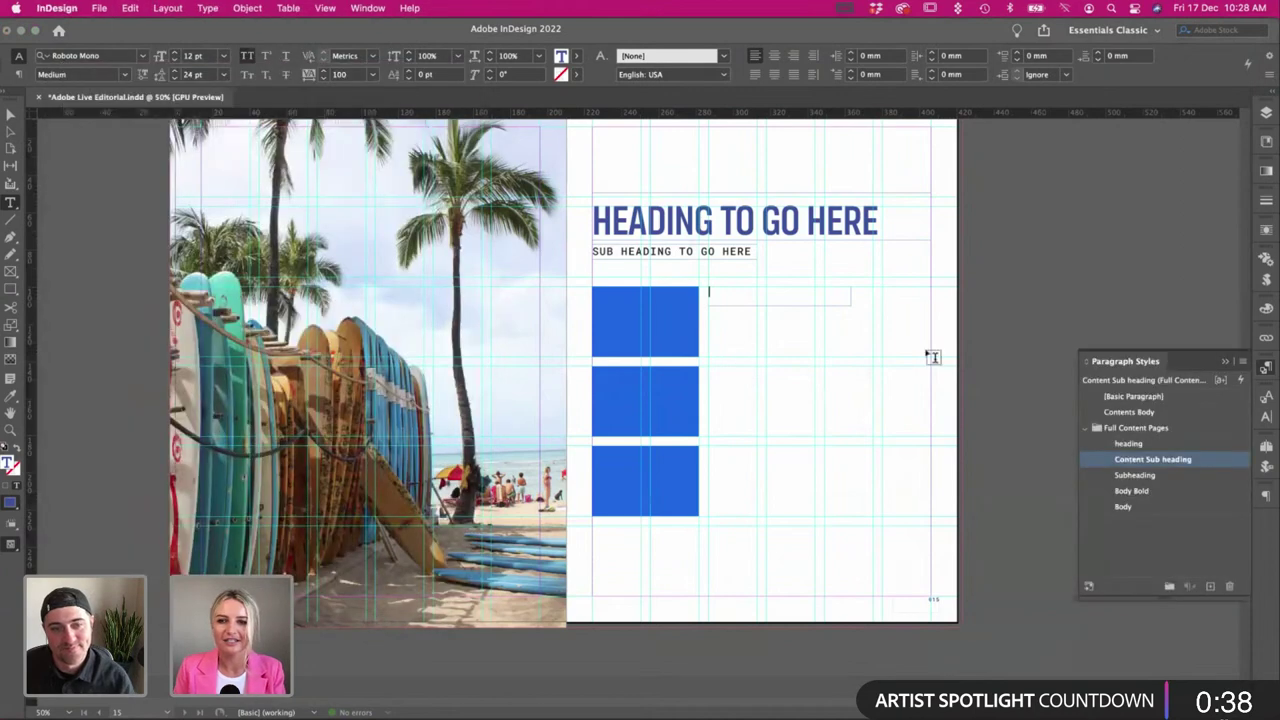
pyautogui.moveTo(985, 248); pyautogui.dragTo(1215, 437)
pyautogui.press('super+v')
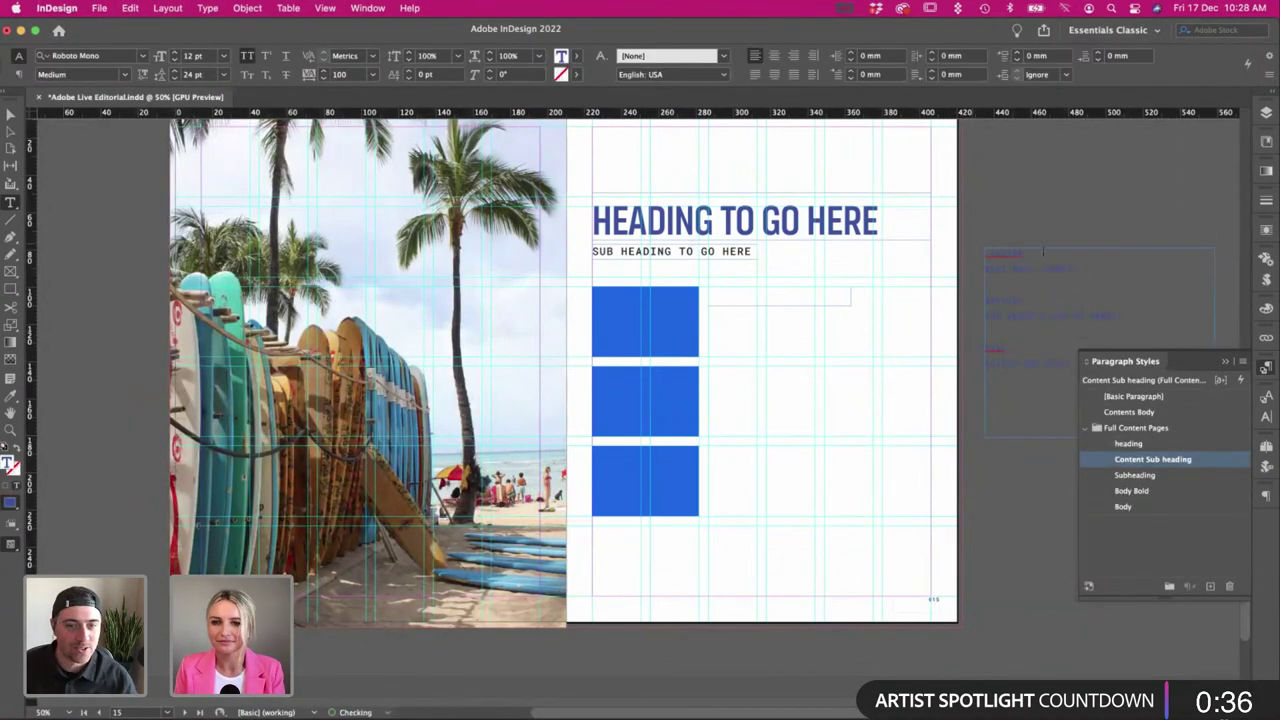
# Copy the word "Lahaina" from the pasteboard text into the frame beside the uppermost blue rectangle.
pyautogui.moveTo(1043, 251); pyautogui.dragTo(931, 257)
pyautogui.press('super+c')
pyautogui.click(757, 295)
pyautogui.press('super+v')
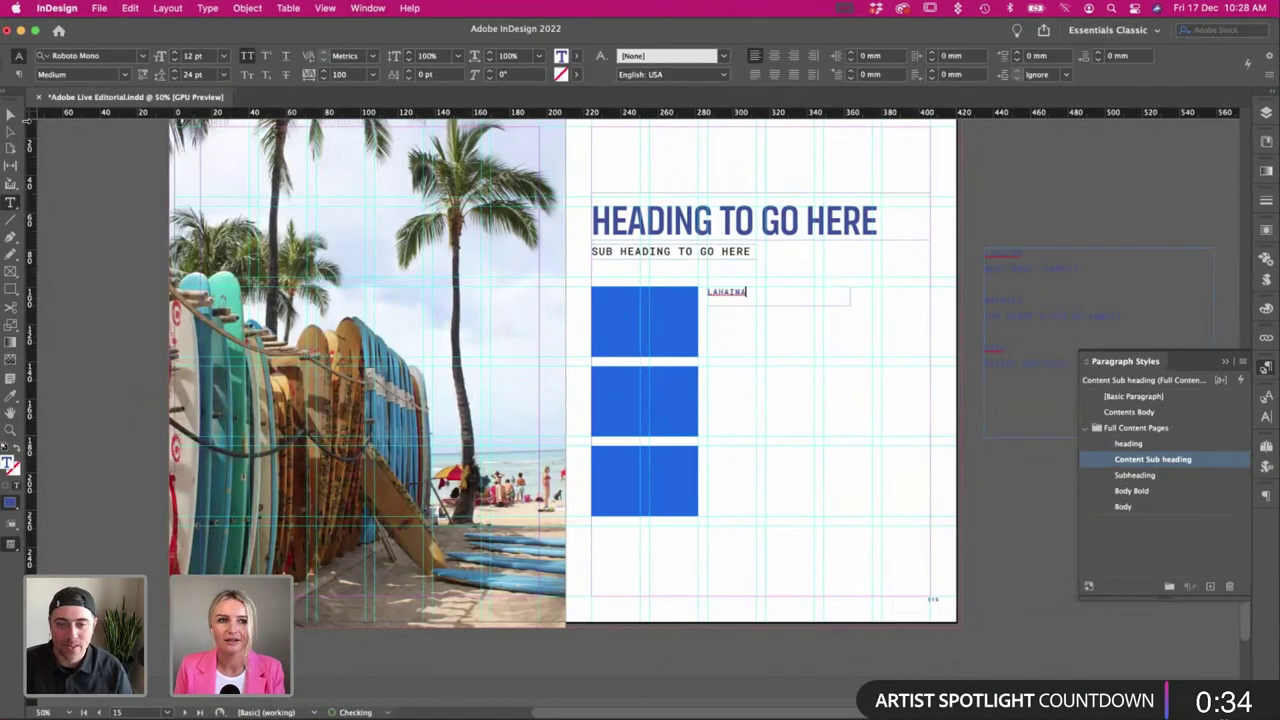
# Shorten the Lahaina text frame to about 6 mm high.
pyautogui.click(10, 113)
pyautogui.hscroll(3, 641, 256)
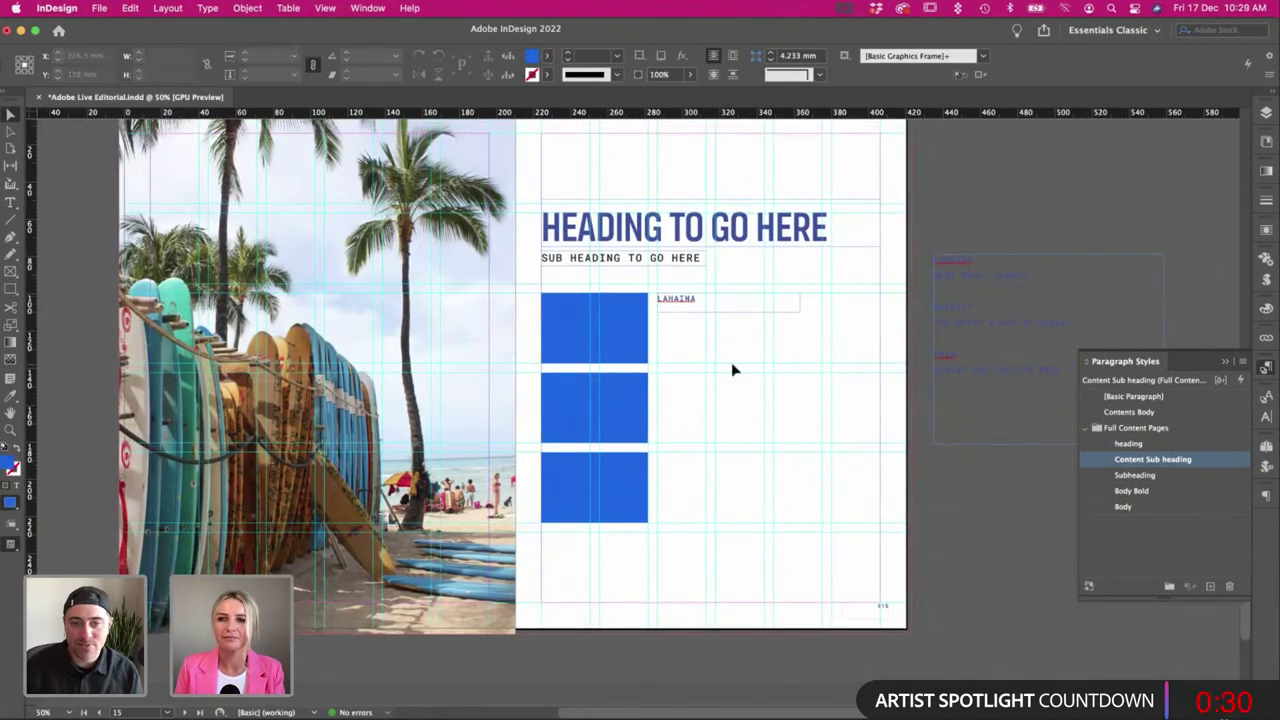
pyautogui.click(729, 312)
pyautogui.moveTo(729, 311); pyautogui.dragTo(729, 304)
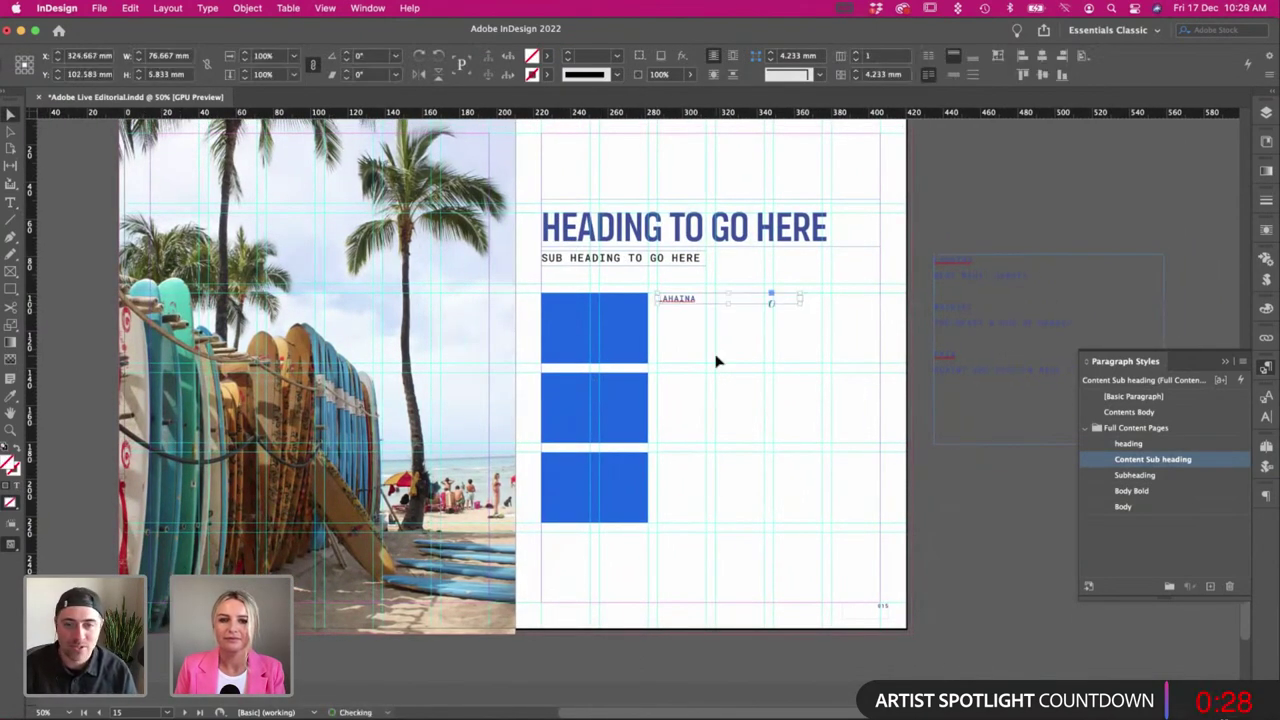
pyautogui.click(717, 360)
pyautogui.hscroll(-2, 716, 361)
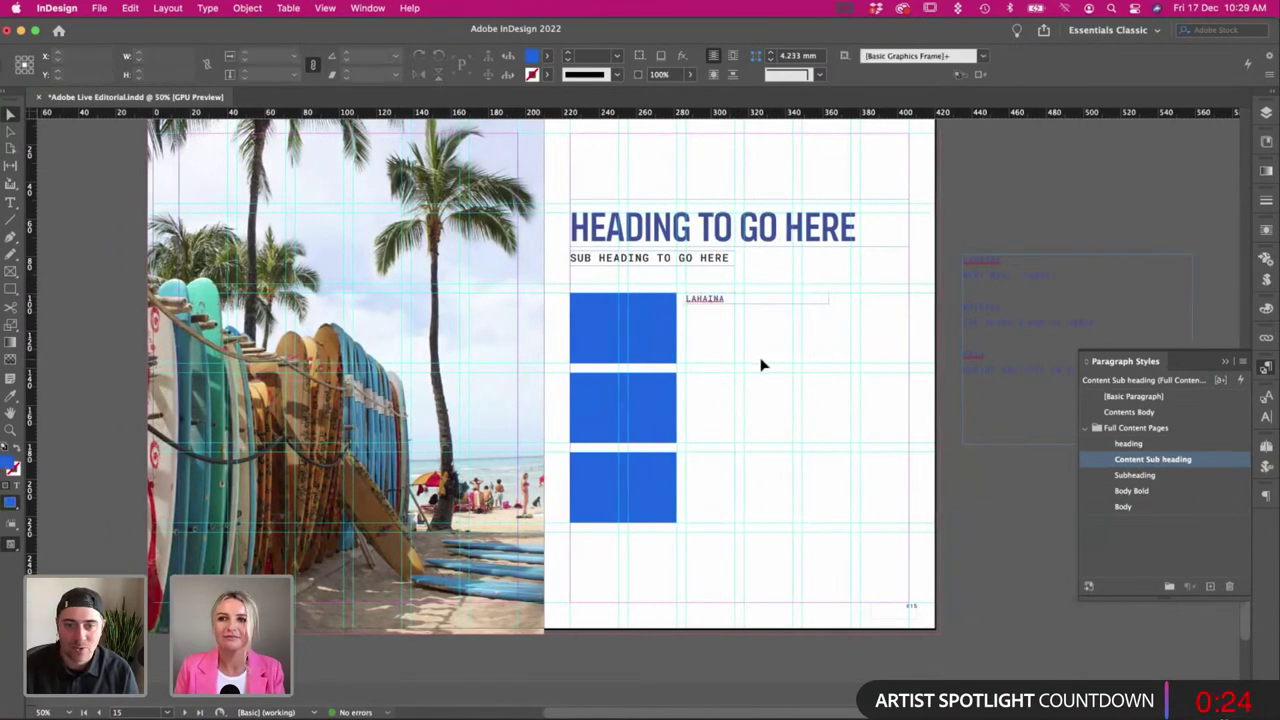
# Preview the spread without guides and check it against the page layout sketches in the Illustrator document.
pyautogui.scroll(3, 474, 366)
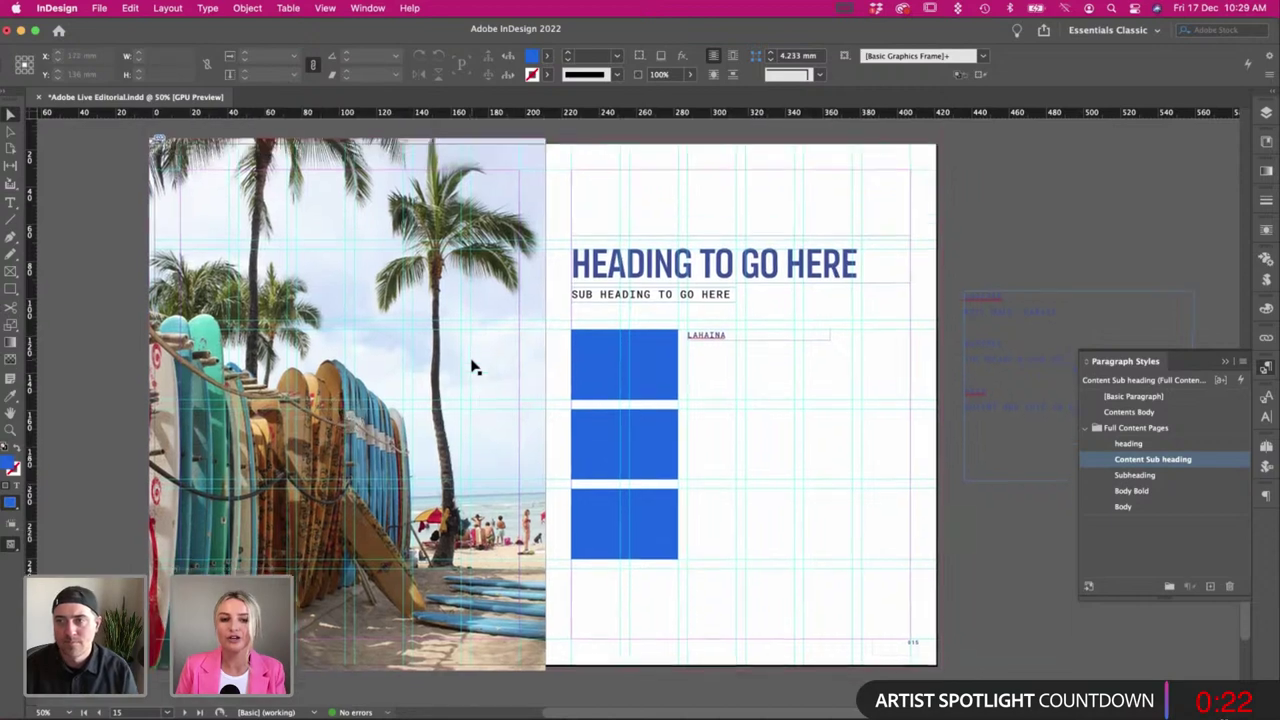
pyautogui.click(471, 362)
pyautogui.press('Delete')
pyautogui.press('w')
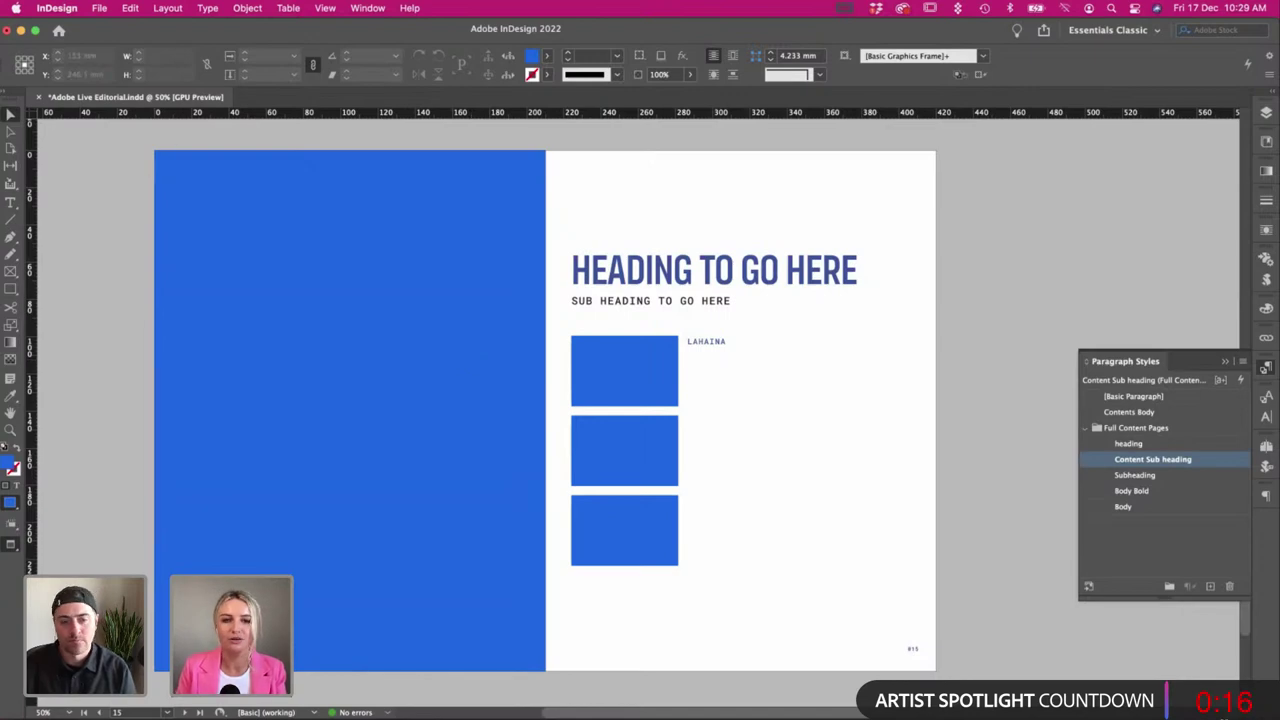
pyautogui.press('super+Tab')
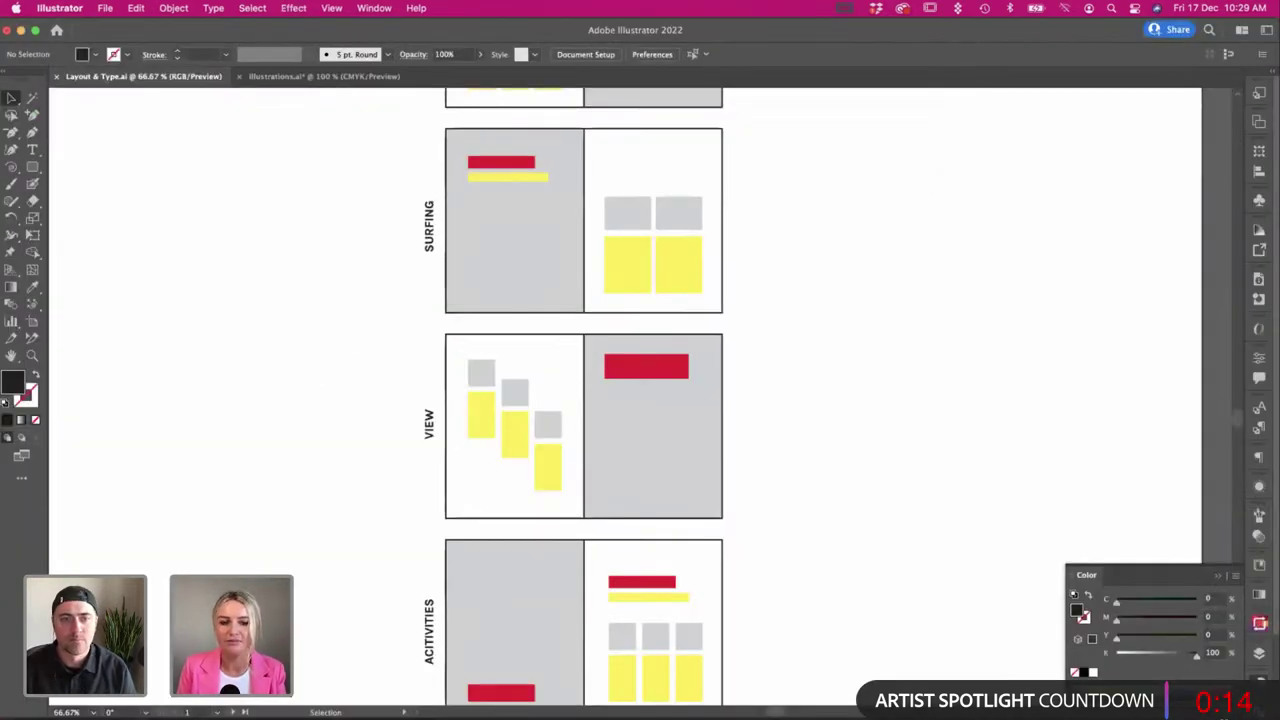
pyautogui.press('super+Tab')
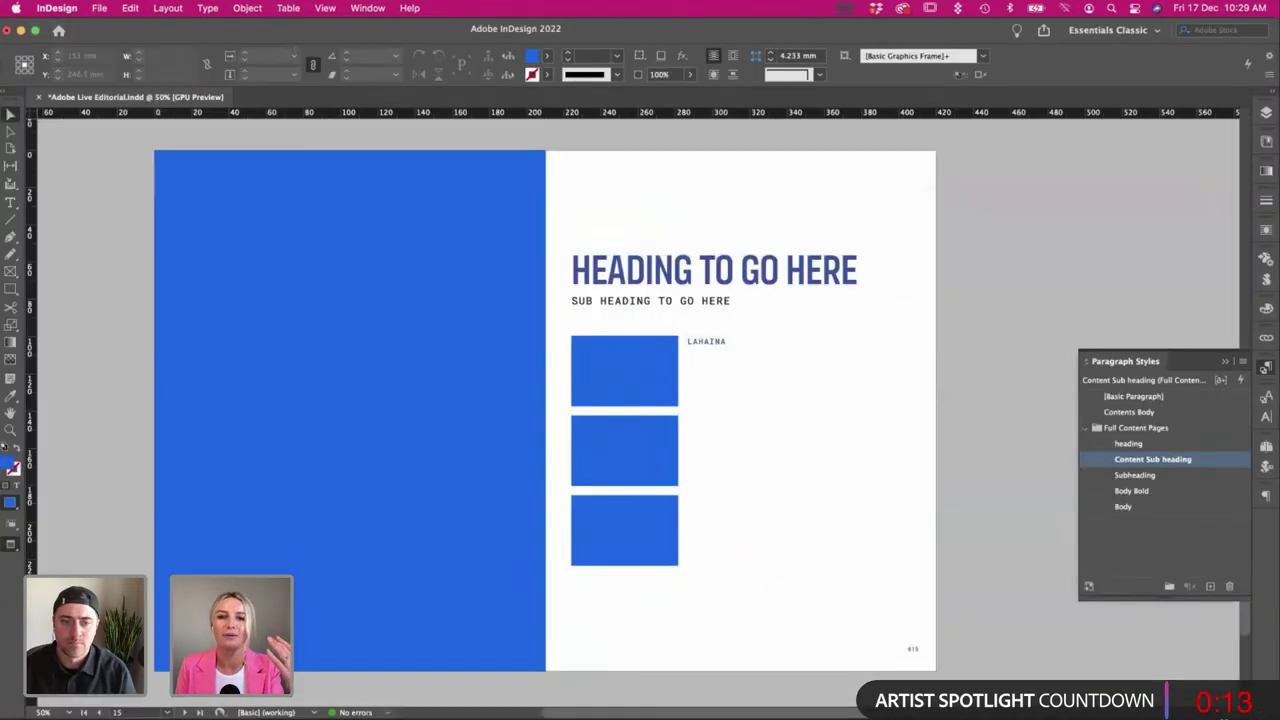
pyautogui.press('w')
pyautogui.click(712, 343)
pyautogui.press('w')
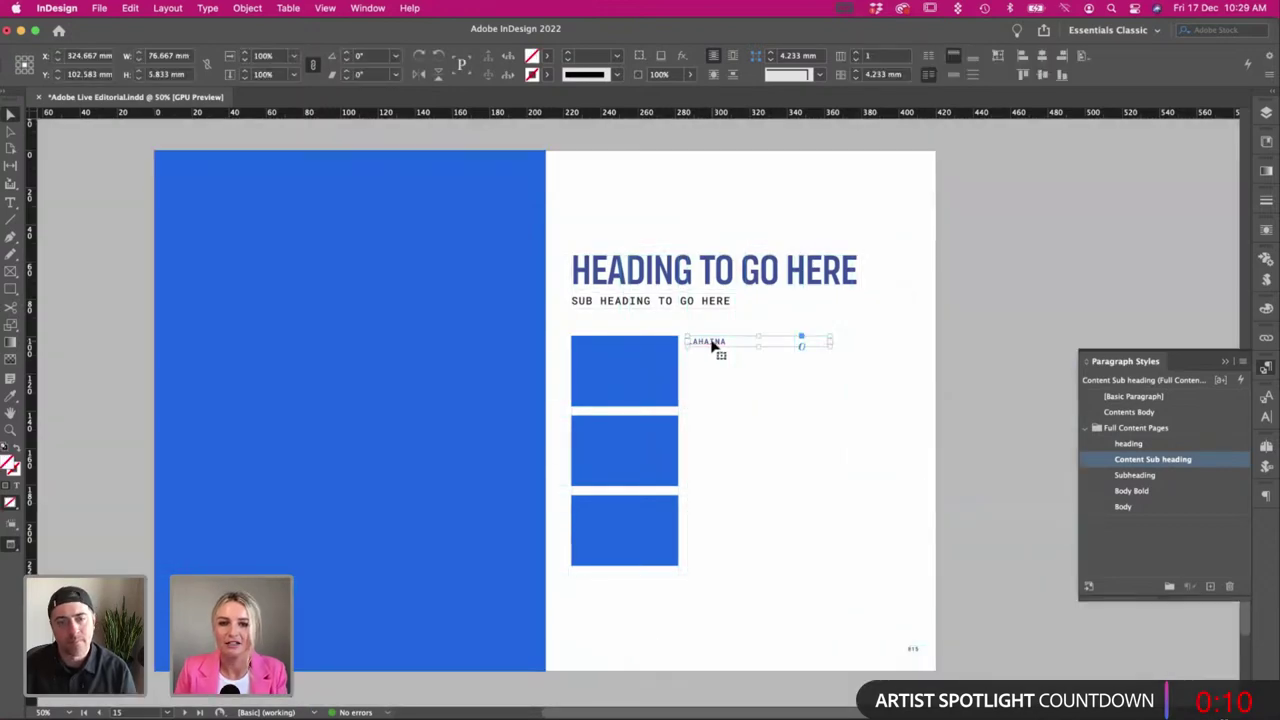
pyautogui.press('super+shift+a')
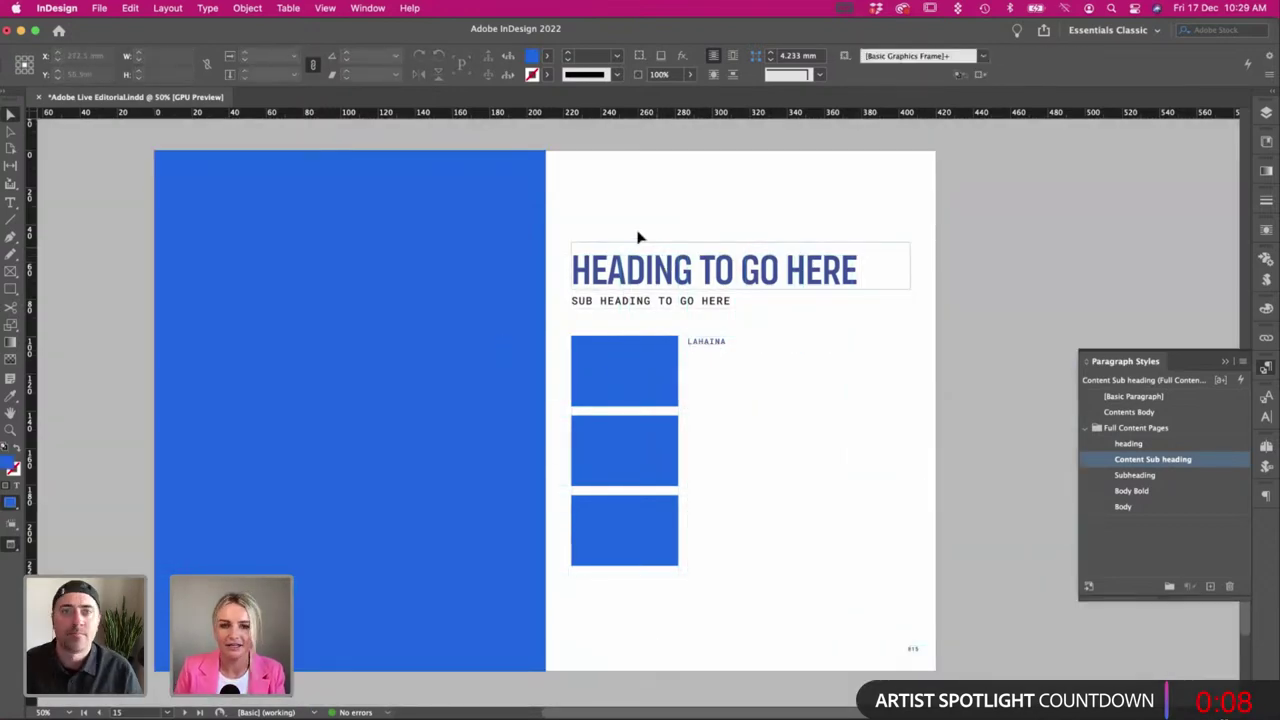
# Duplicate the Lahaina frame just below the original and show the guides again.
pyautogui.moveTo(722, 344); pyautogui.dragTo(713, 368)
pyautogui.press('w')
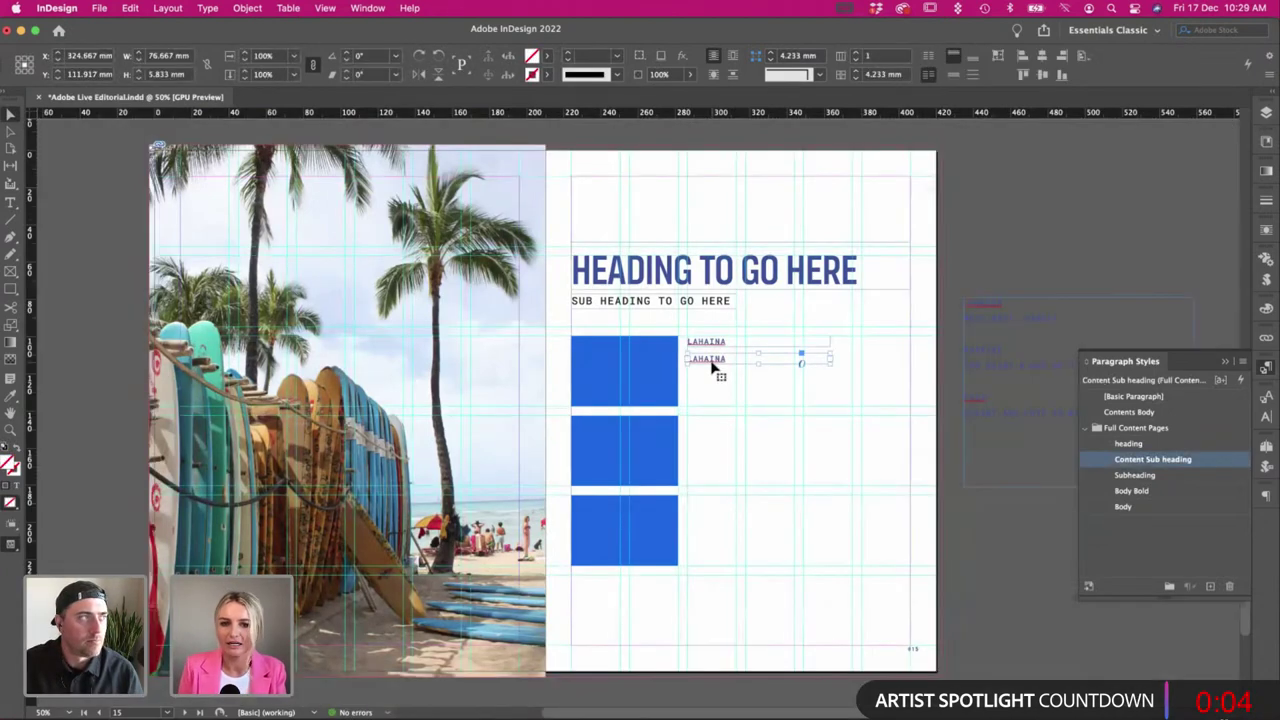
pyautogui.press('Up')
pyautogui.press('Up')
pyautogui.press('Up')
# Replace the duplicate's text with "West Maui, Hawaii" and apply the Body Bold paragraph style.
pyautogui.hscroll(2, 714, 368)
pyautogui.press('t')
pyautogui.doubleClick(660, 355)
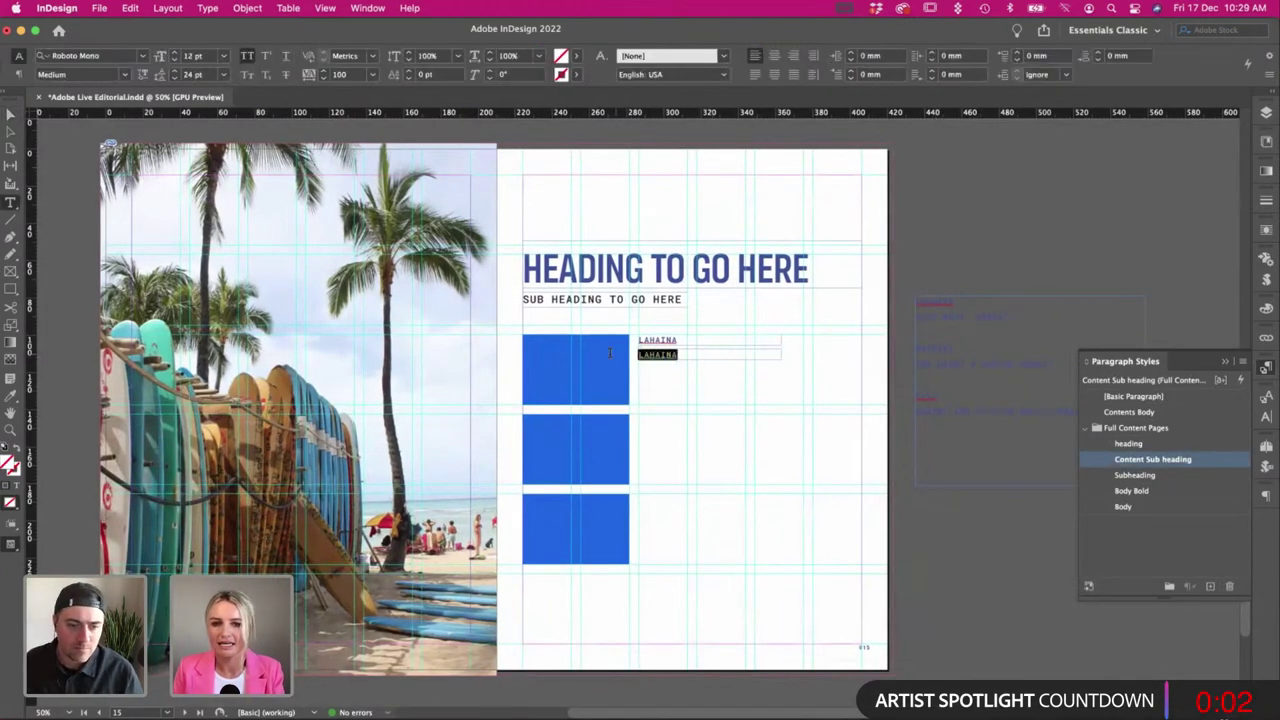
pyautogui.tripleClick(965, 317)
pyautogui.moveTo(678, 355); pyautogui.dragTo(619, 360)
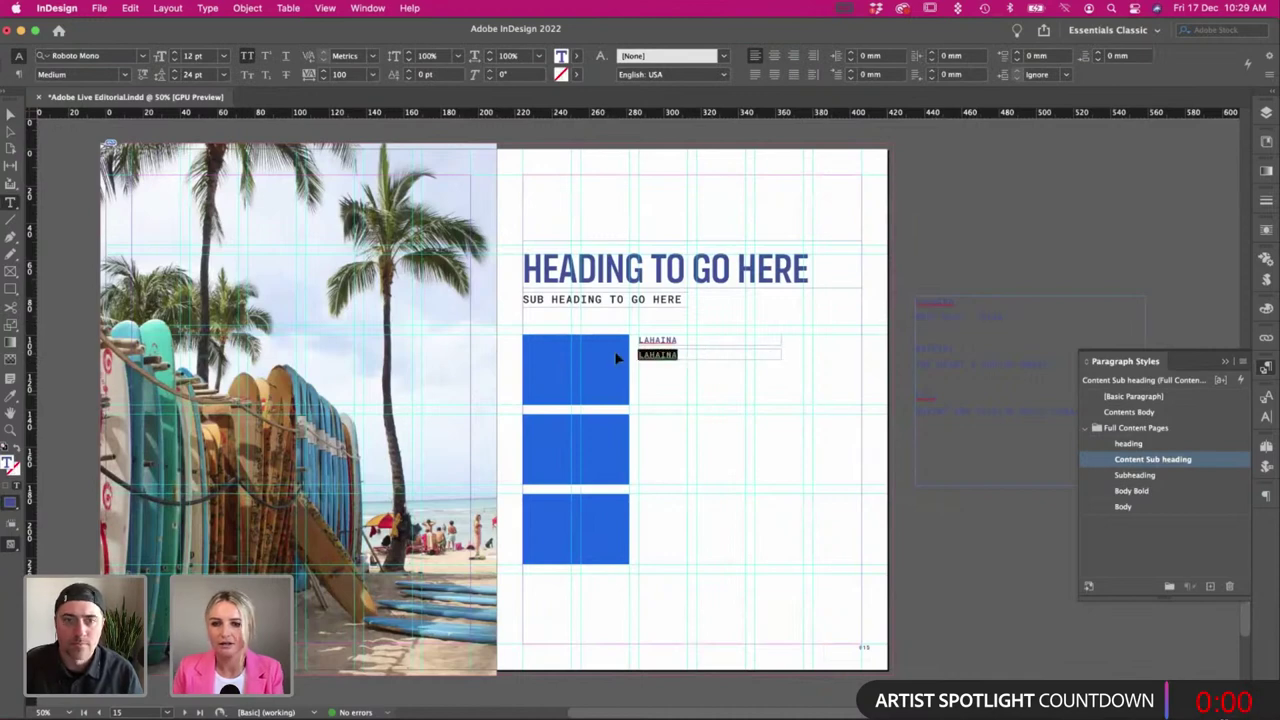
pyautogui.write('West Maui, Hawaii')
pyautogui.press('super+a')
pyautogui.click(1154, 508)
pyautogui.click(1169, 493)
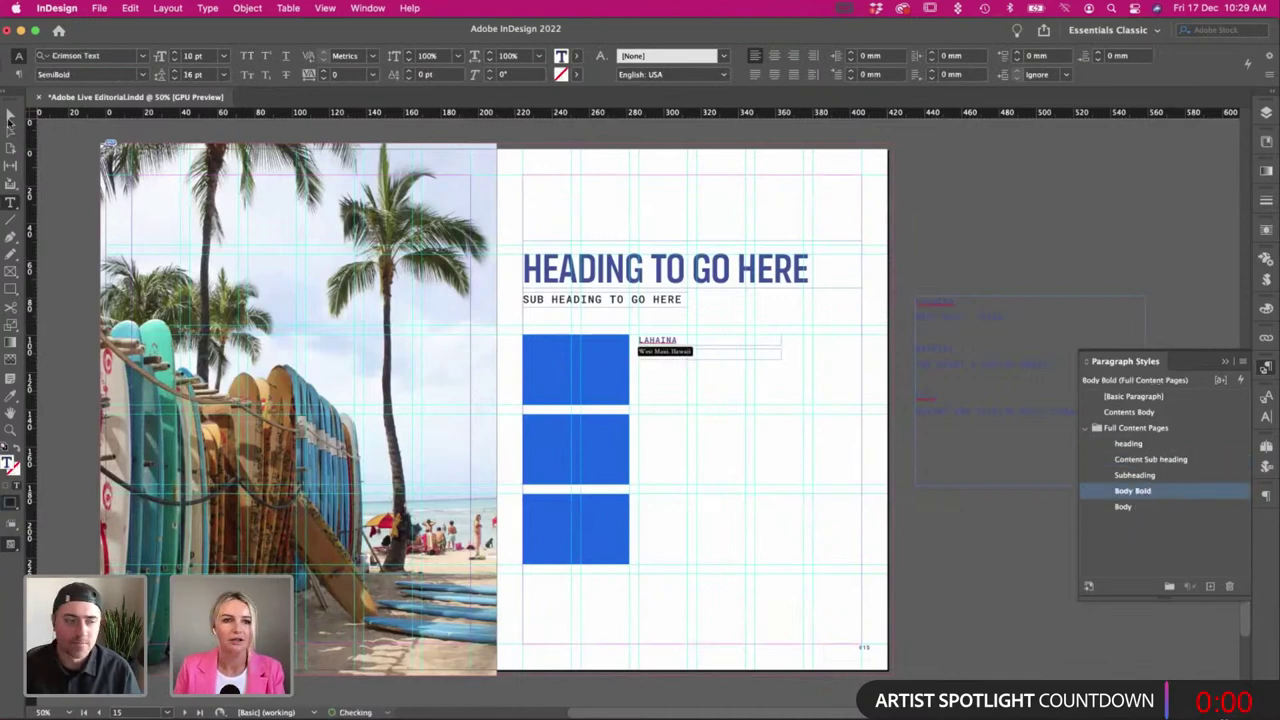
pyautogui.click(11, 116)
pyautogui.click(638, 375)
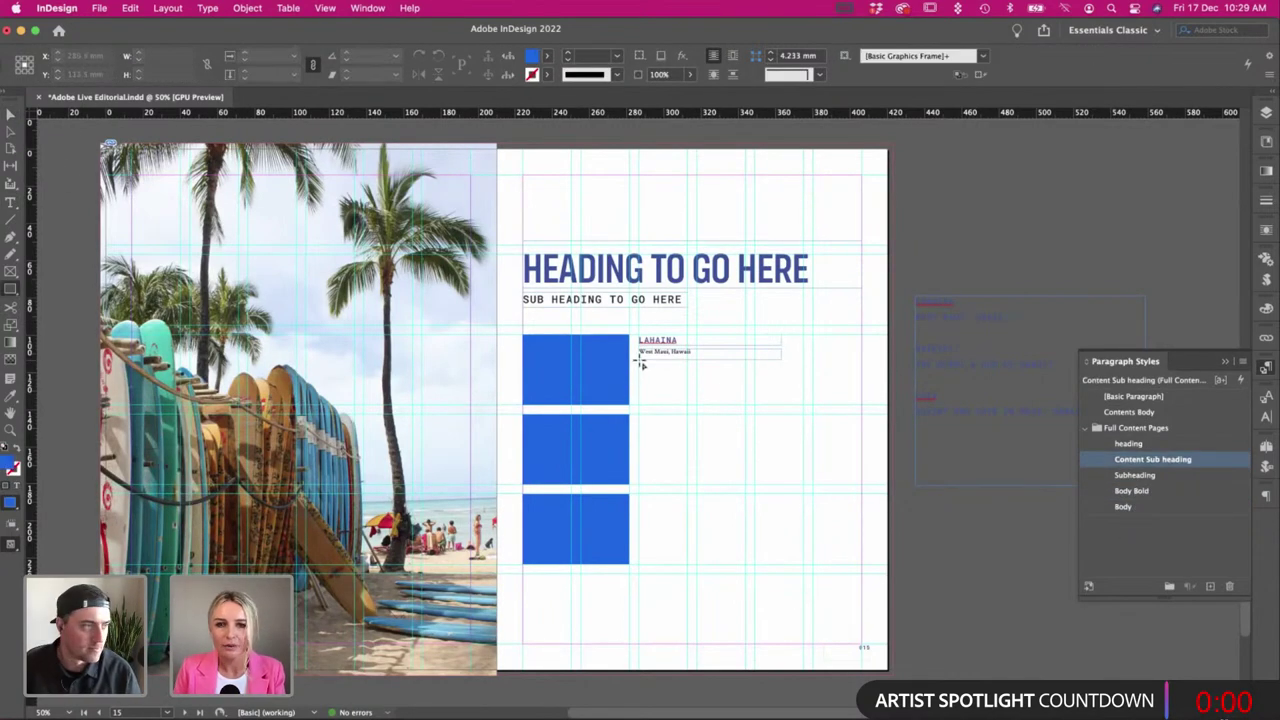
pyautogui.moveTo(640, 361); pyautogui.dragTo(861, 404)
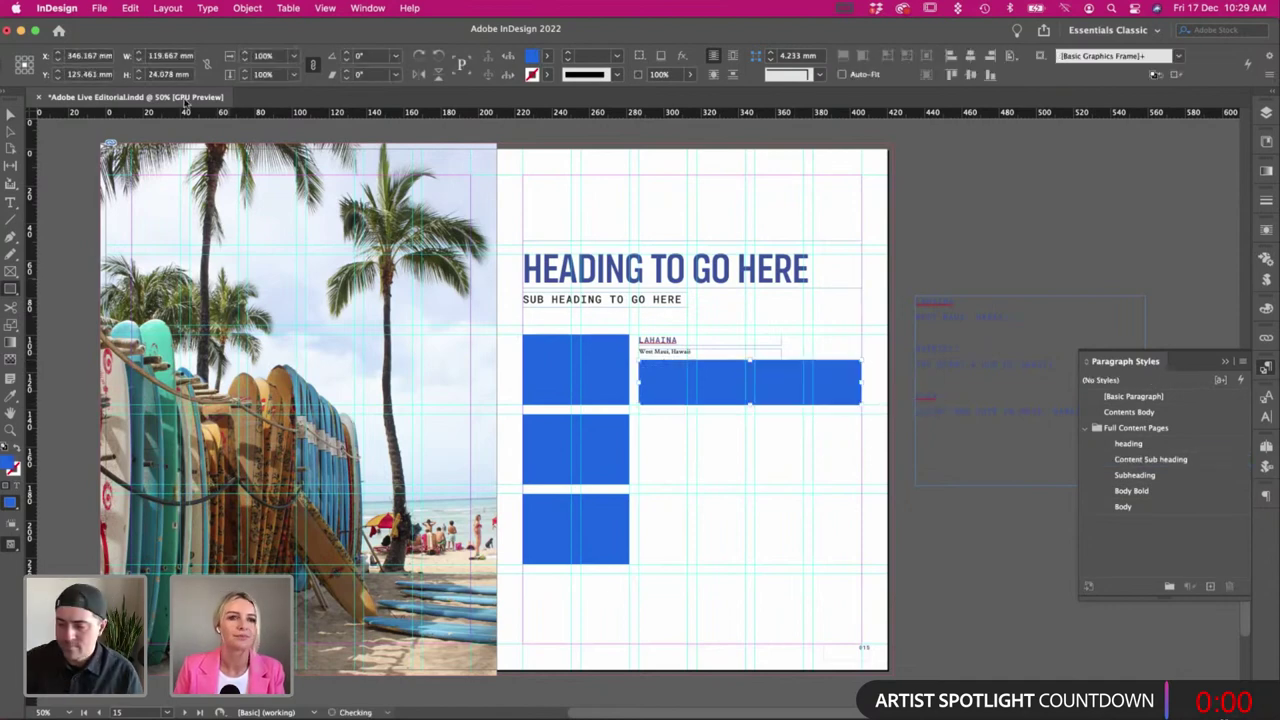
pyautogui.click(130, 8)
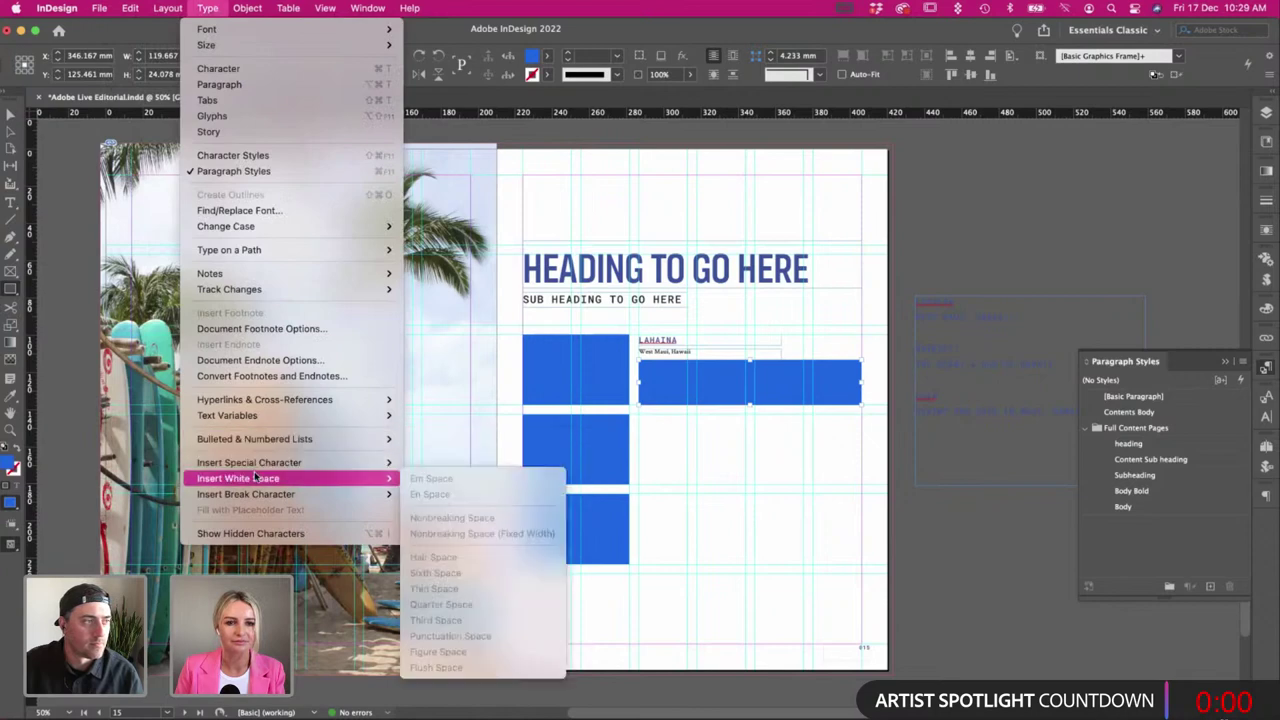
pyautogui.moveTo(246, 494)
pyautogui.click(682, 395)
pyautogui.press('Delete')
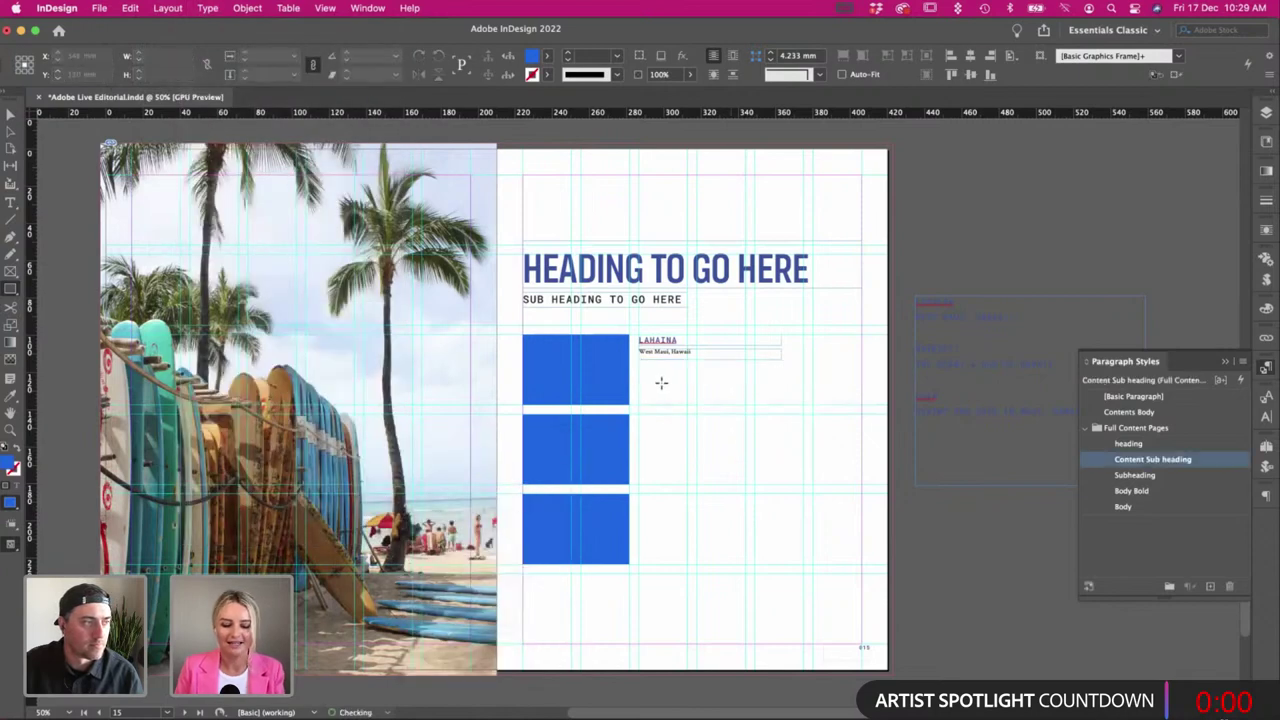
# Add a text frame below "West Maui, Hawaii", fill it with placeholder text and apply the Body paragraph style.
pyautogui.press('t')
pyautogui.moveTo(646, 371); pyautogui.dragTo(863, 403)
pyautogui.click(207, 8)
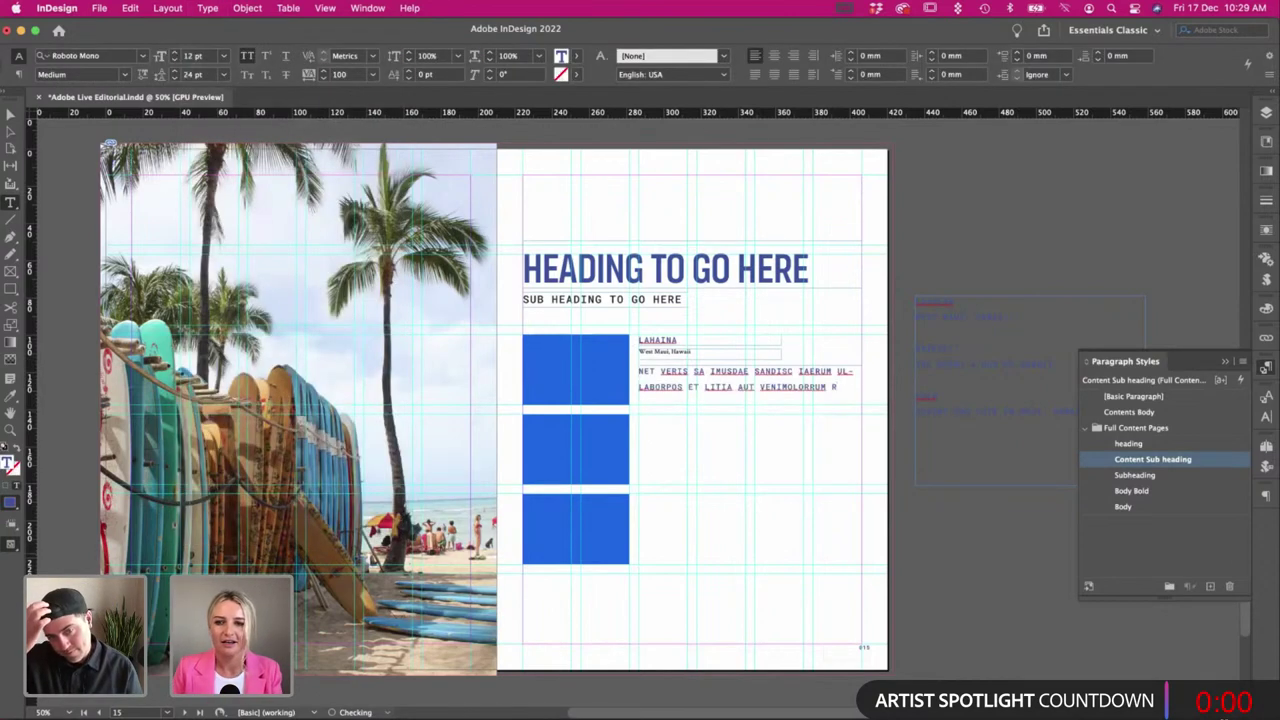
pyautogui.press('super+a')
pyautogui.click(1155, 507)
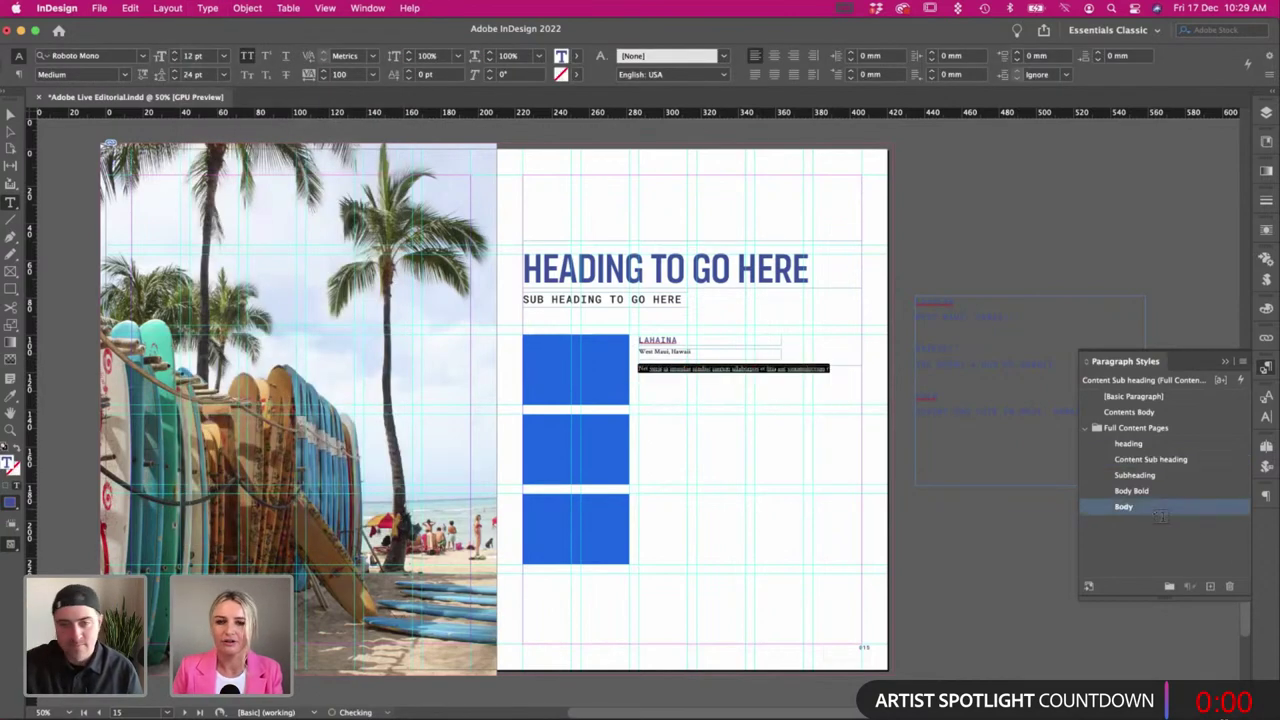
pyautogui.click(207, 8)
pyautogui.click(285, 512)
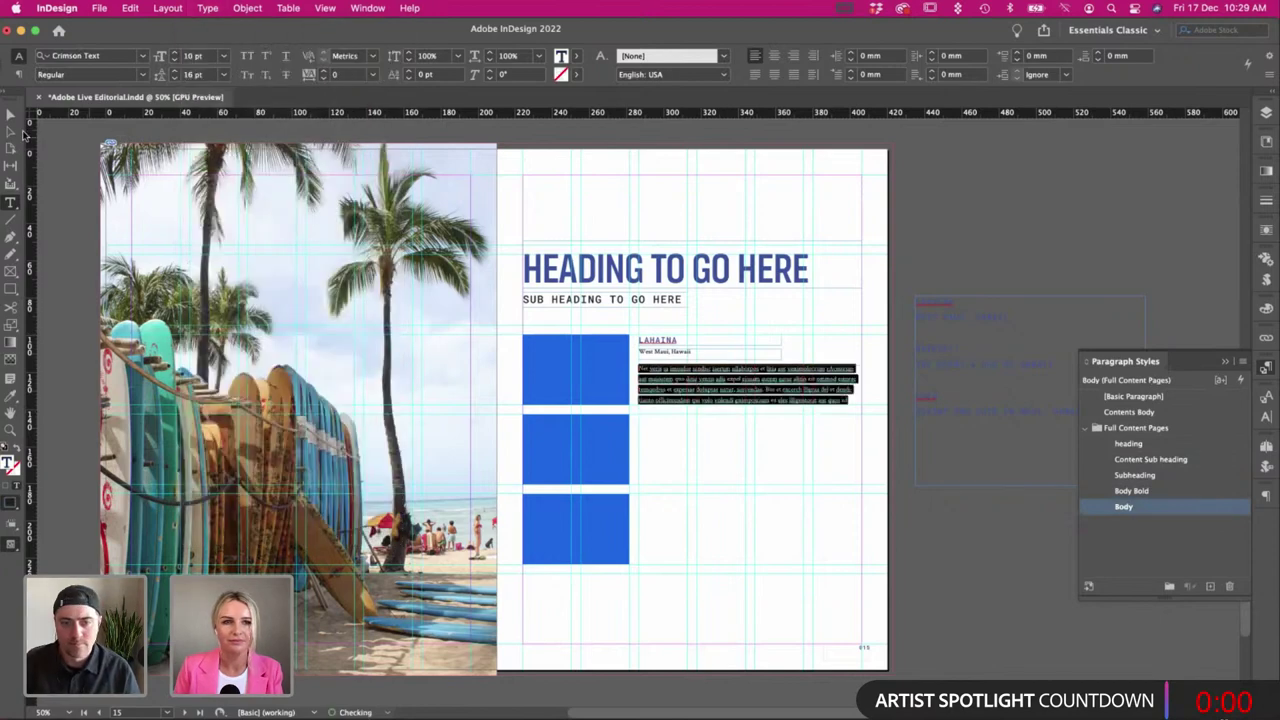
# Move the body text frame up closer to the "West Maui, Hawaii" line and adjust its bottom edge slightly.
pyautogui.click(10, 114)
pyautogui.click(791, 563)
pyautogui.press('w')
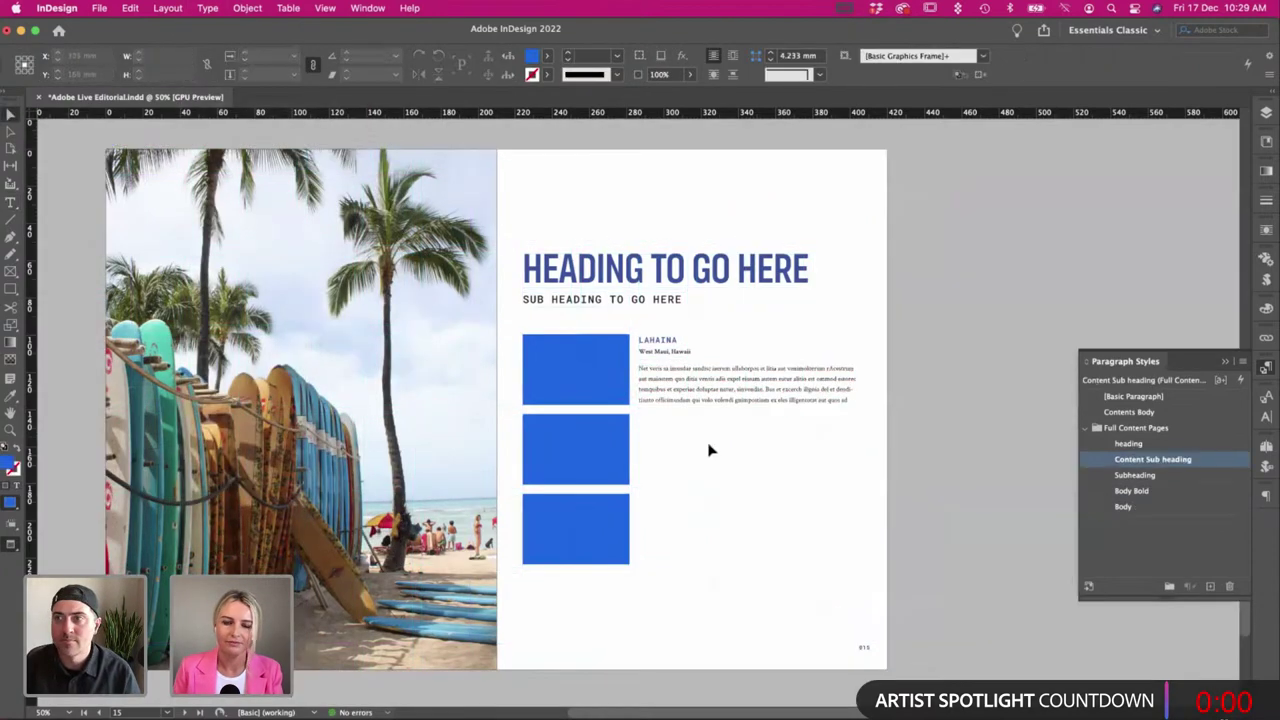
pyautogui.click(713, 390)
pyautogui.moveTo(746, 366); pyautogui.dragTo(748, 358)
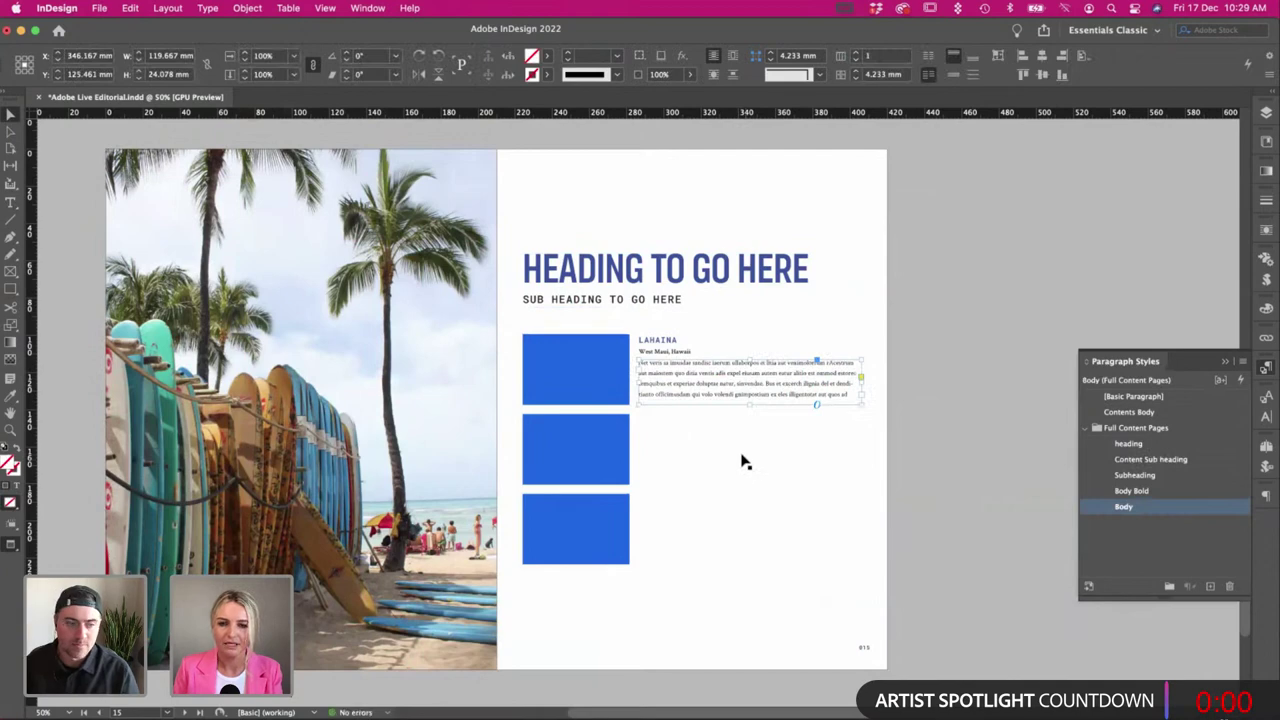
pyautogui.moveTo(750, 405); pyautogui.dragTo(749, 403)
pyautogui.click(718, 451)
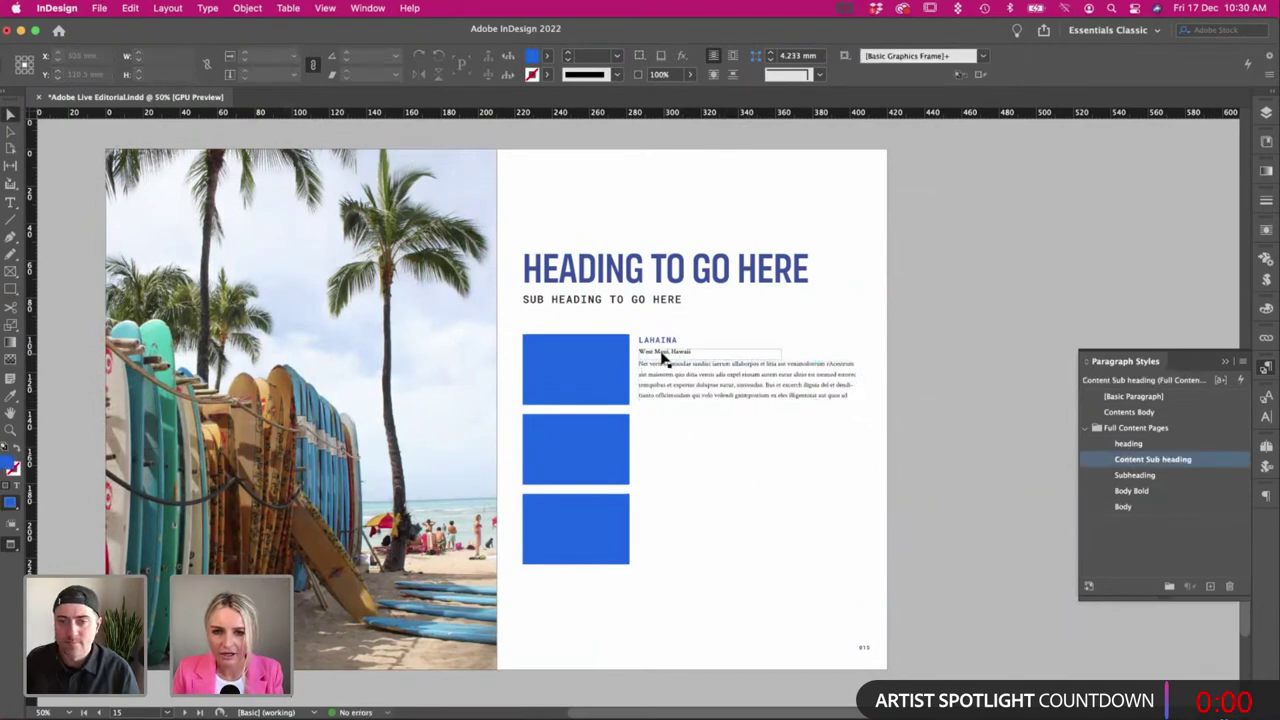
# Move "West Maui, Hawaii" beside the Lahaina title and add a horizontal ruler guide at the title's baseline.
pyautogui.moveTo(662, 360); pyautogui.dragTo(756, 345)
pyautogui.press('w')
pyautogui.press('super+equal')
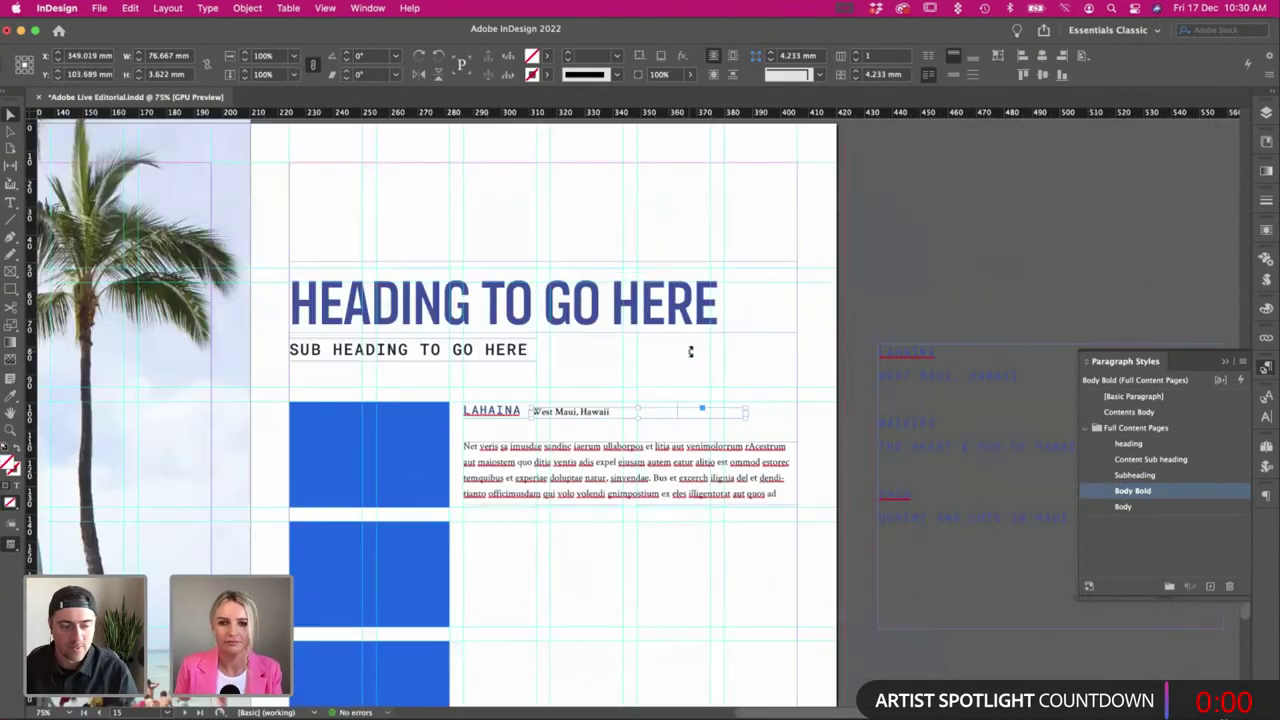
pyautogui.press('super+equal')
pyautogui.press('super+equal')
pyautogui.moveTo(268, 114); pyautogui.dragTo(333, 416)
# Raise the top edge of the body text frame towards the Lahaina title, making the frame about 28 mm high.
pyautogui.click(608, 478)
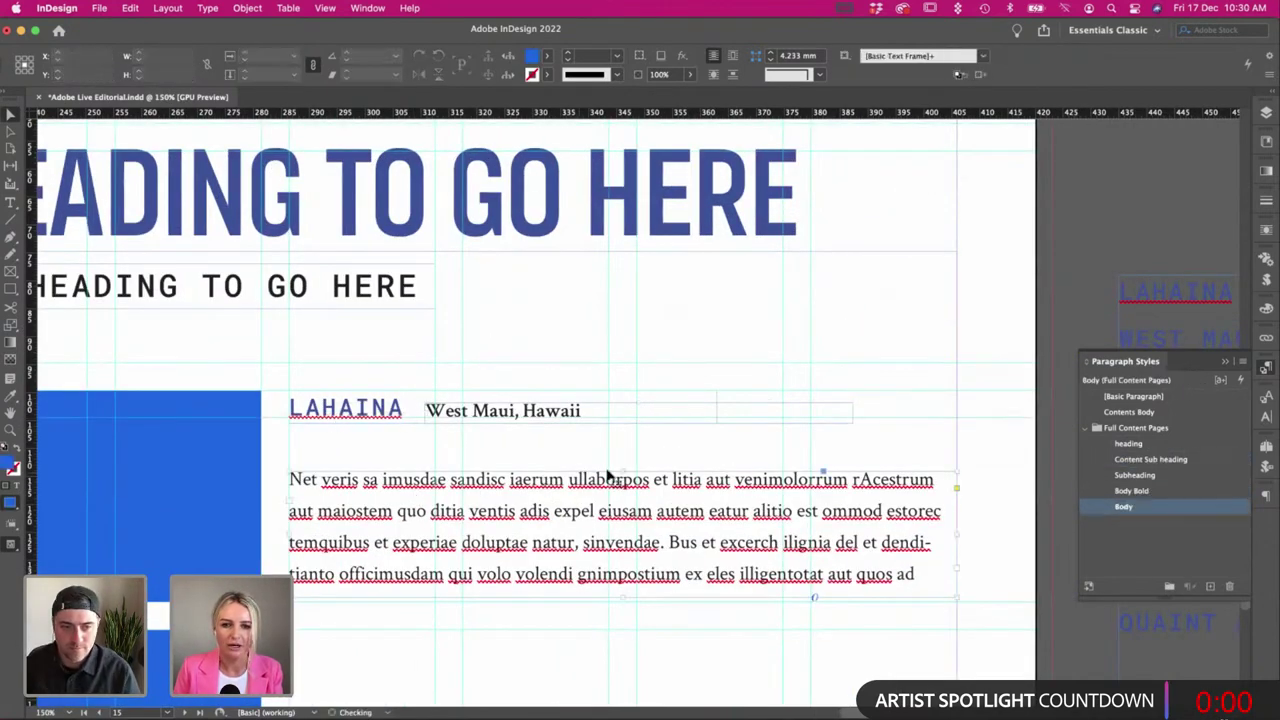
pyautogui.moveTo(629, 477); pyautogui.dragTo(622, 428)
pyautogui.press('super+z')
# Extend the body placeholder text to a fifth line by repeating its closing words, and end it with a full stop.
pyautogui.doubleClick(915, 545)
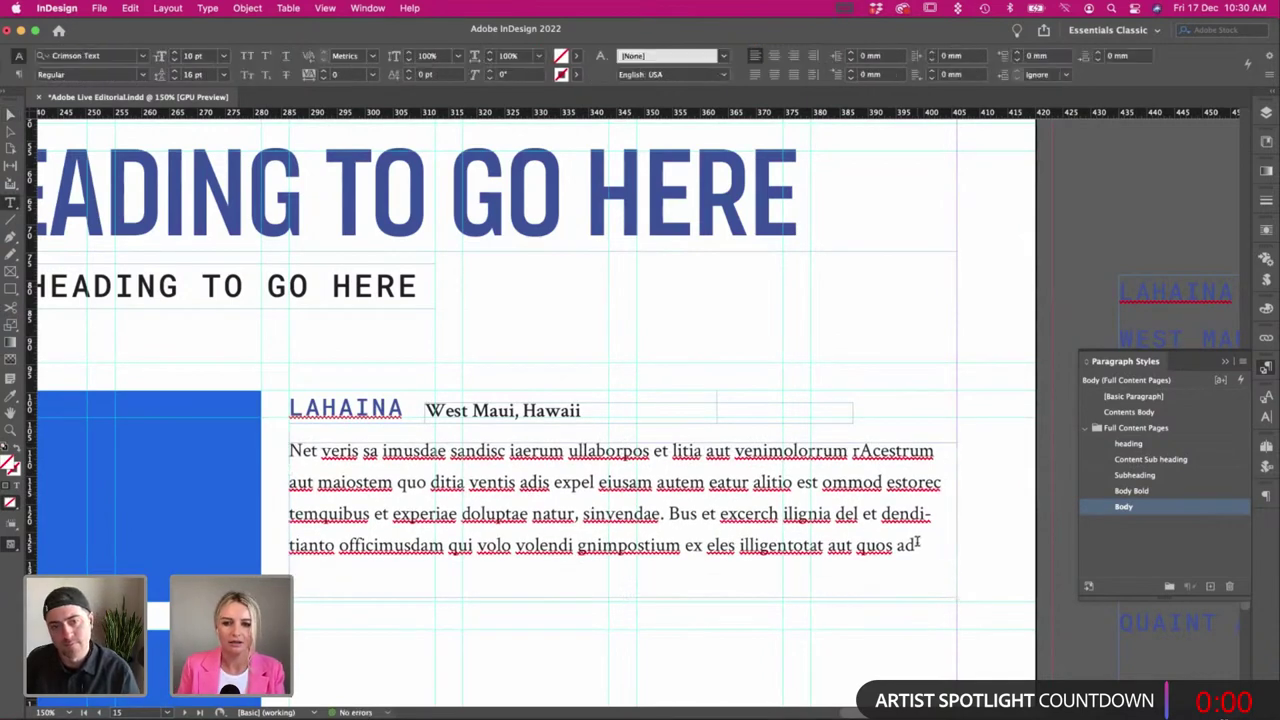
pyautogui.moveTo(916, 543); pyautogui.dragTo(784, 514)
pyautogui.press('super+c')
pyautogui.press('Right')
pyautogui.press('super+v')
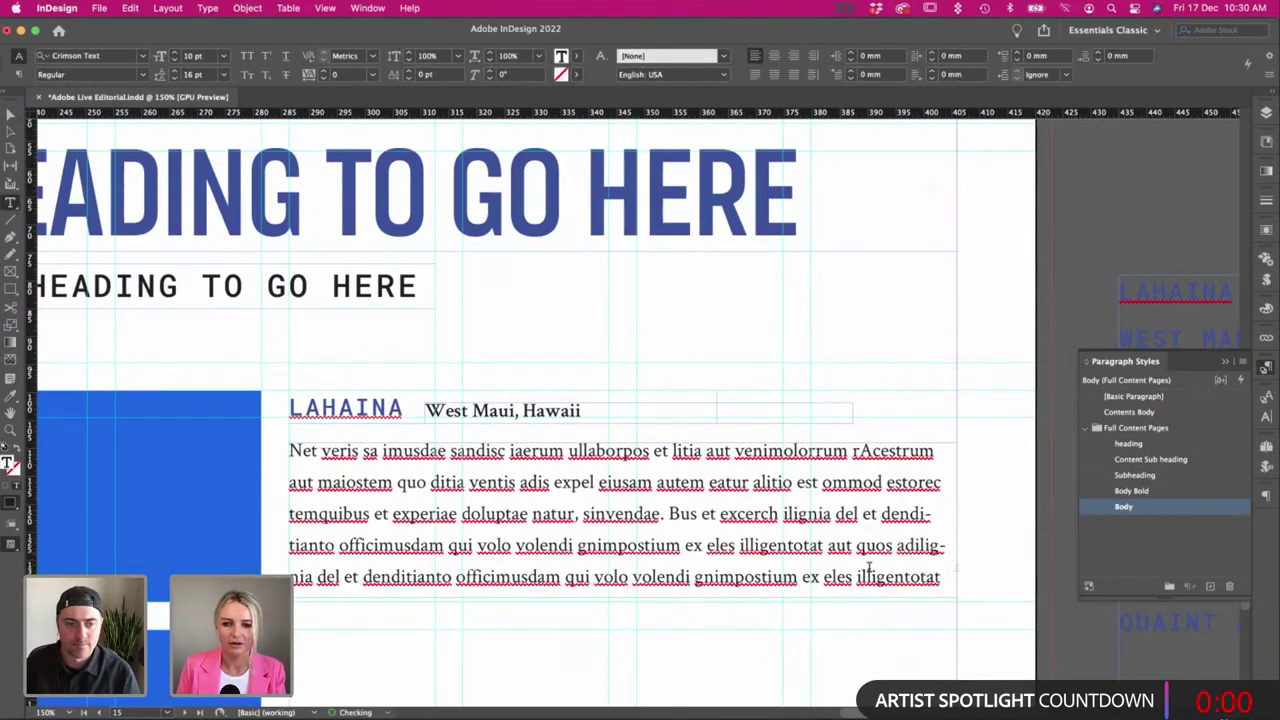
pyautogui.moveTo(885, 577); pyautogui.dragTo(942, 577)
pyautogui.press('BackSpace')
pyautogui.write('.')
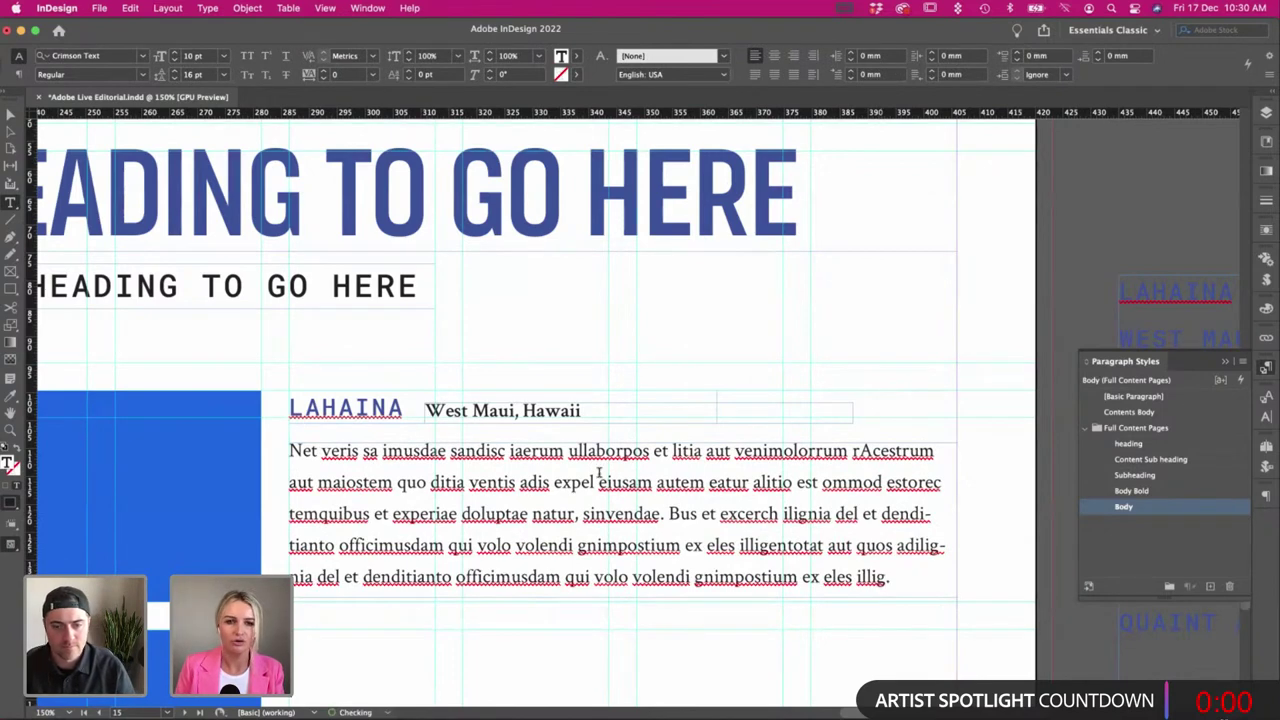
pyautogui.press('Escape')
# Preview the page without guides and nudge the Lahaina title and its location line together slightly down towards the body text.
pyautogui.press('super+1')
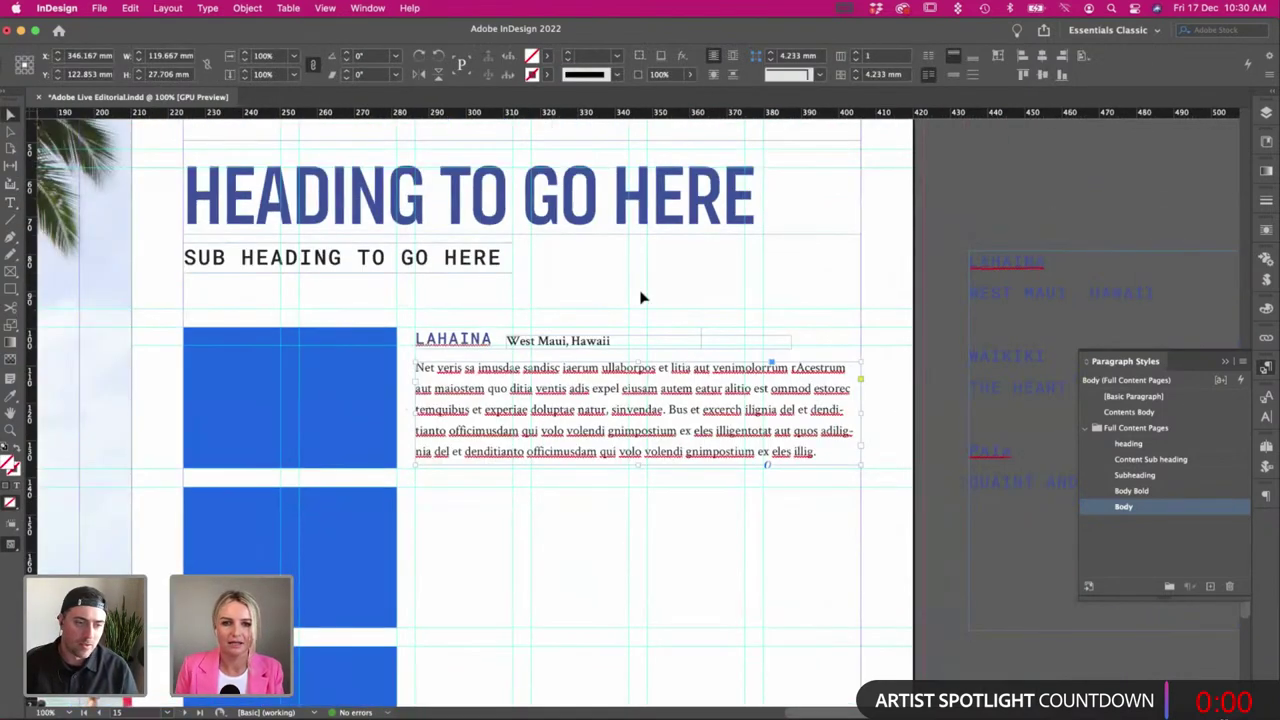
pyautogui.click(641, 296)
pyautogui.press('w')
pyautogui.hscroll(-3, 641, 297)
pyautogui.press('w')
pyautogui.press('w')
pyautogui.moveTo(557, 318); pyautogui.dragTo(659, 347)
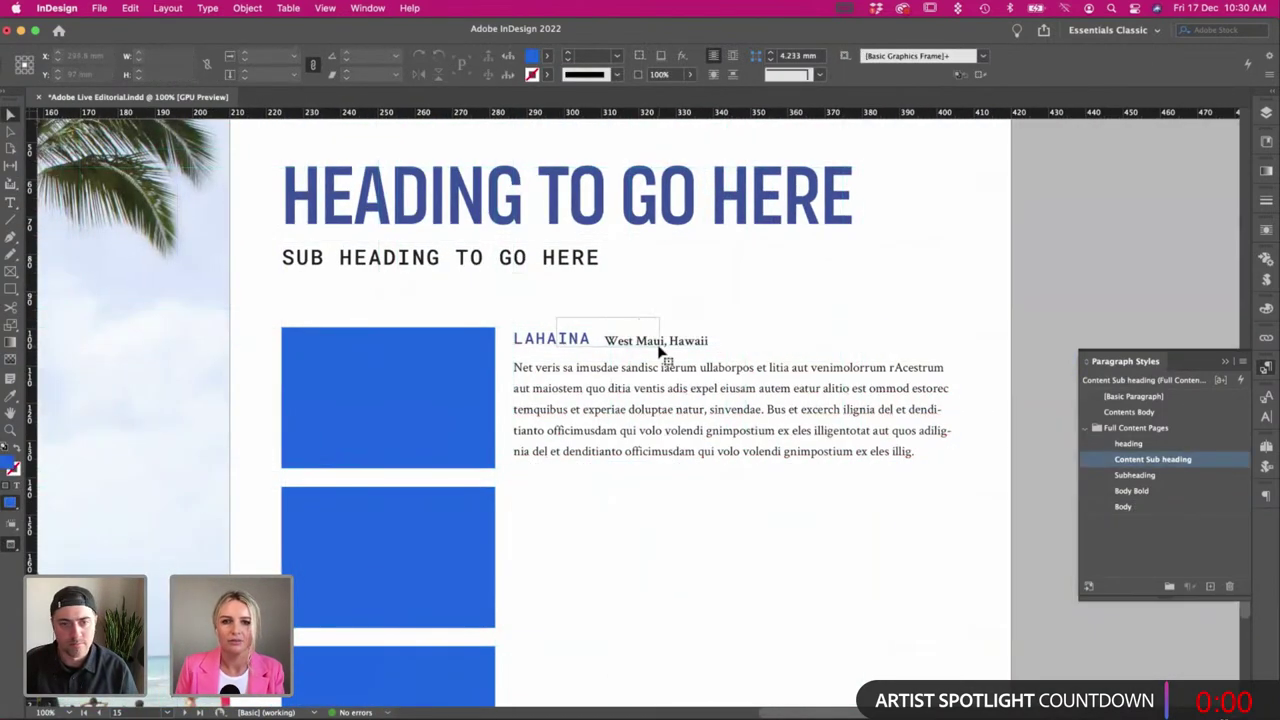
pyautogui.click(660, 348)
pyautogui.press('Down')
pyautogui.press('Down')
pyautogui.press('Down')
pyautogui.press('Down')
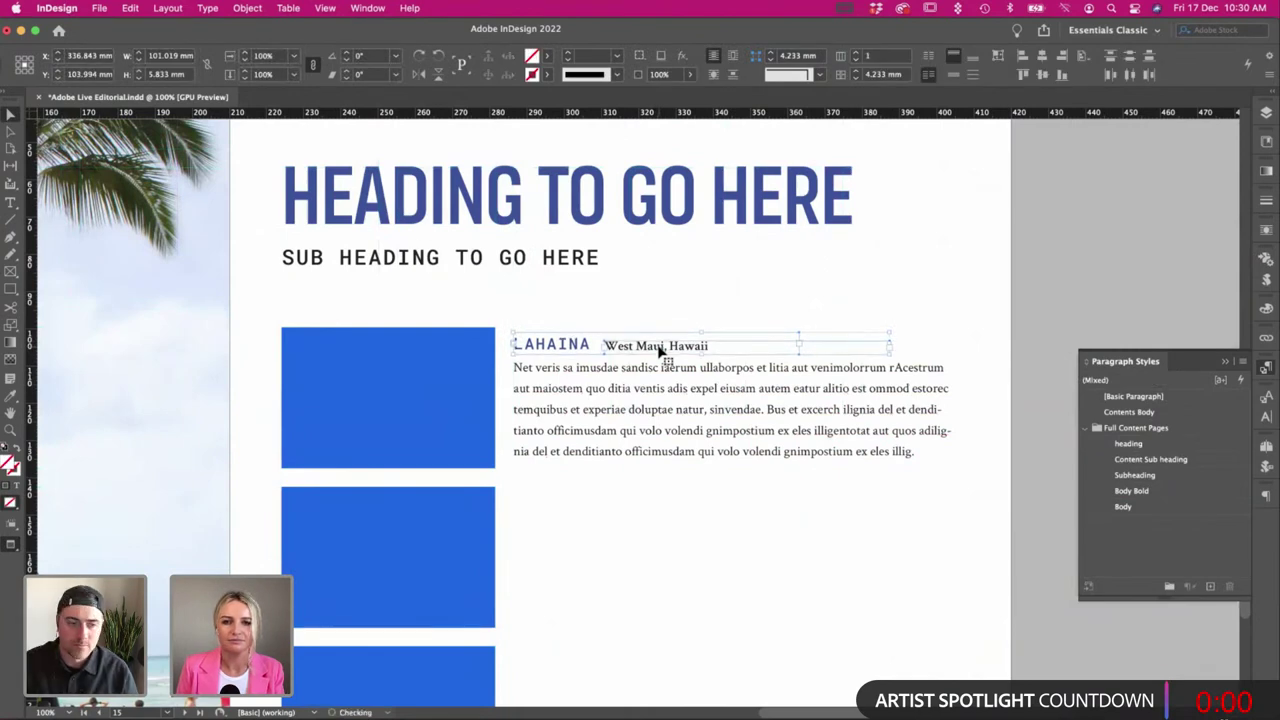
pyautogui.click(620, 309)
pyautogui.press('super+z')
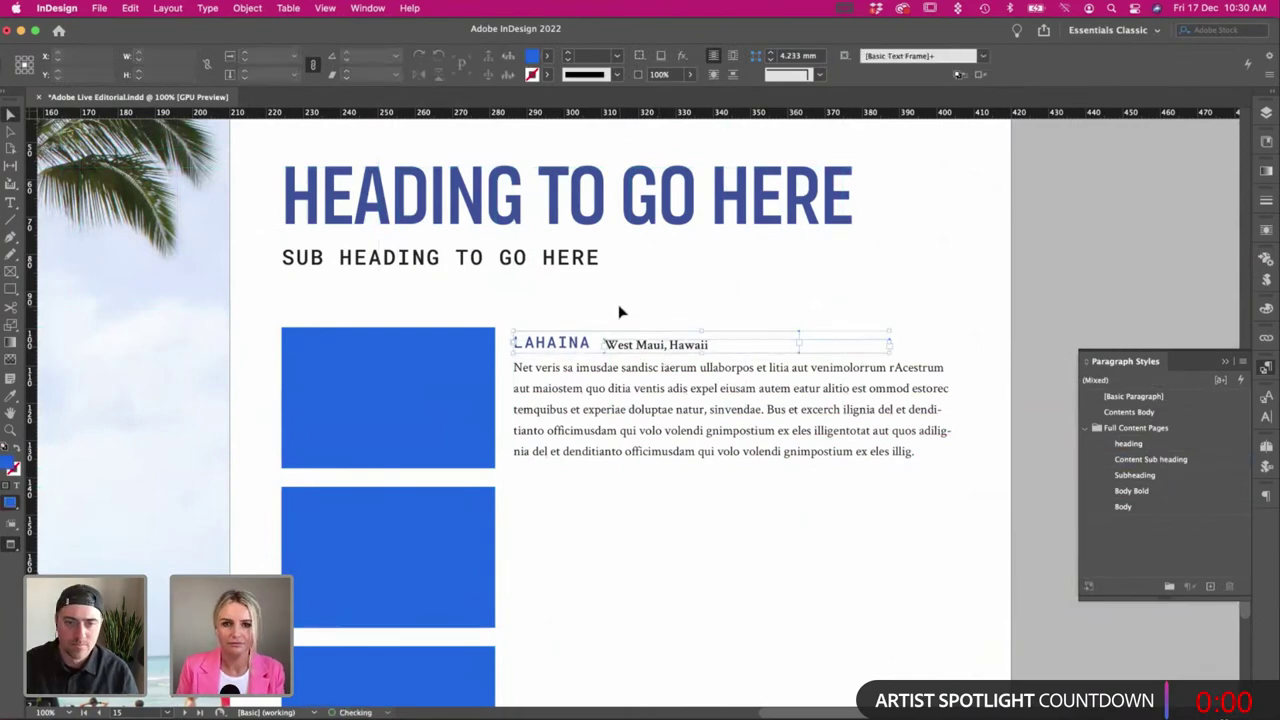
# Duplicate the complete Lahaina caption beside the second and third blue image placeholders, with the guides shown.
pyautogui.press('super+minus')
pyautogui.click(636, 360)
pyautogui.hscroll(-4, 640, 358)
pyautogui.scroll(-4, 700, 362)
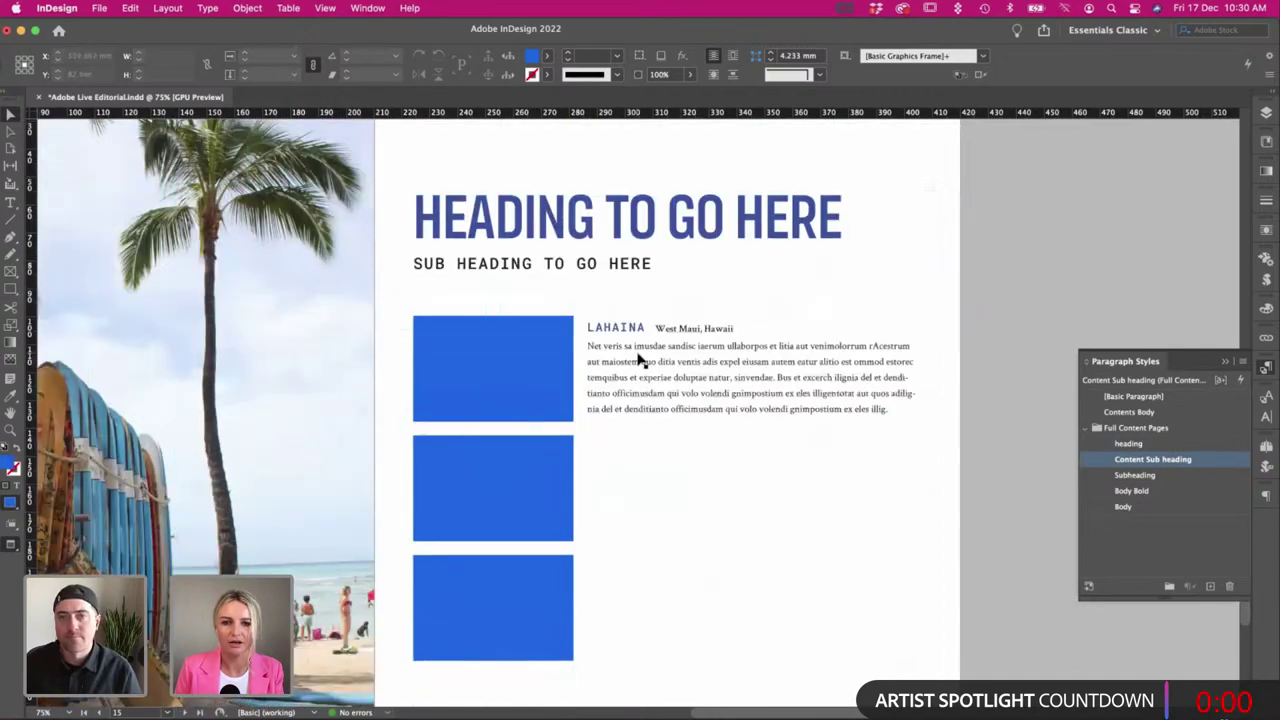
pyautogui.press('w')
pyautogui.moveTo(668, 401); pyautogui.dragTo(658, 613)
pyautogui.hscroll(2, 660, 605)
# Change the second caption's title to "WAIKIKI" and its location line to "The heart & hub of Hawaii" in the Body Bold style.
pyautogui.press('t')
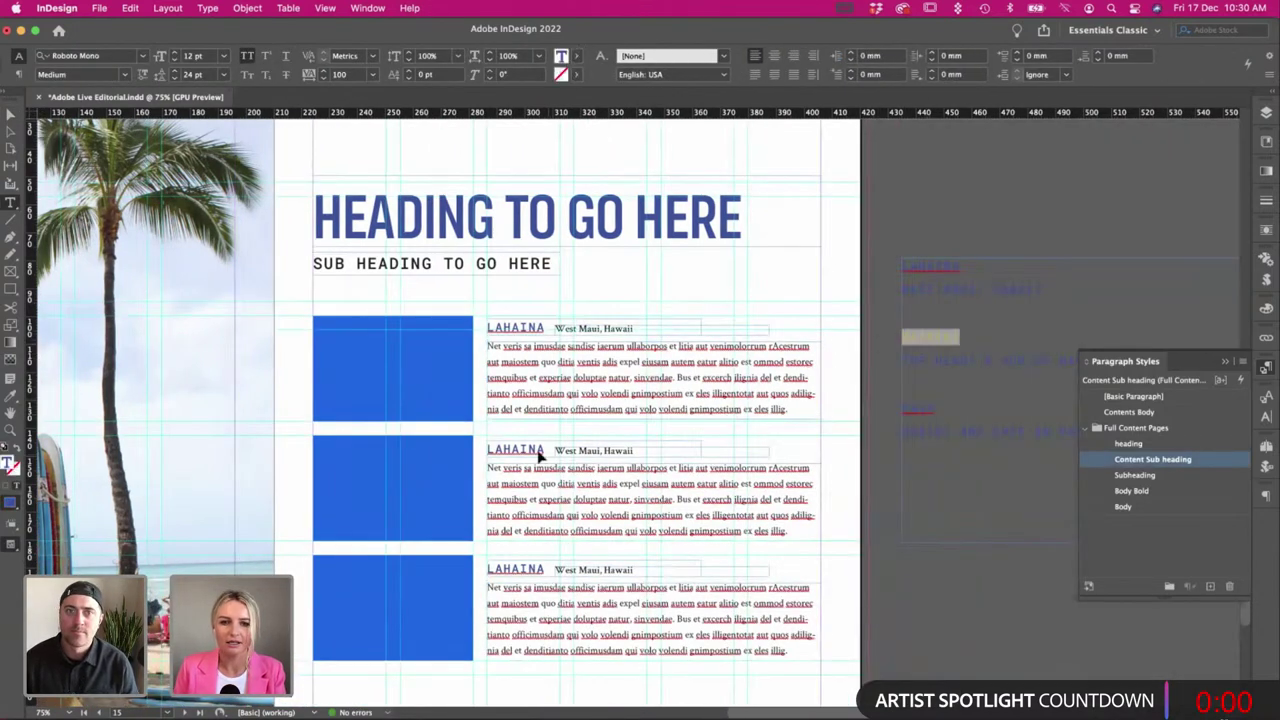
pyautogui.doubleClick(515, 449)
pyautogui.write('WAIKIKI')
pyautogui.hscroll(2, 985, 368)
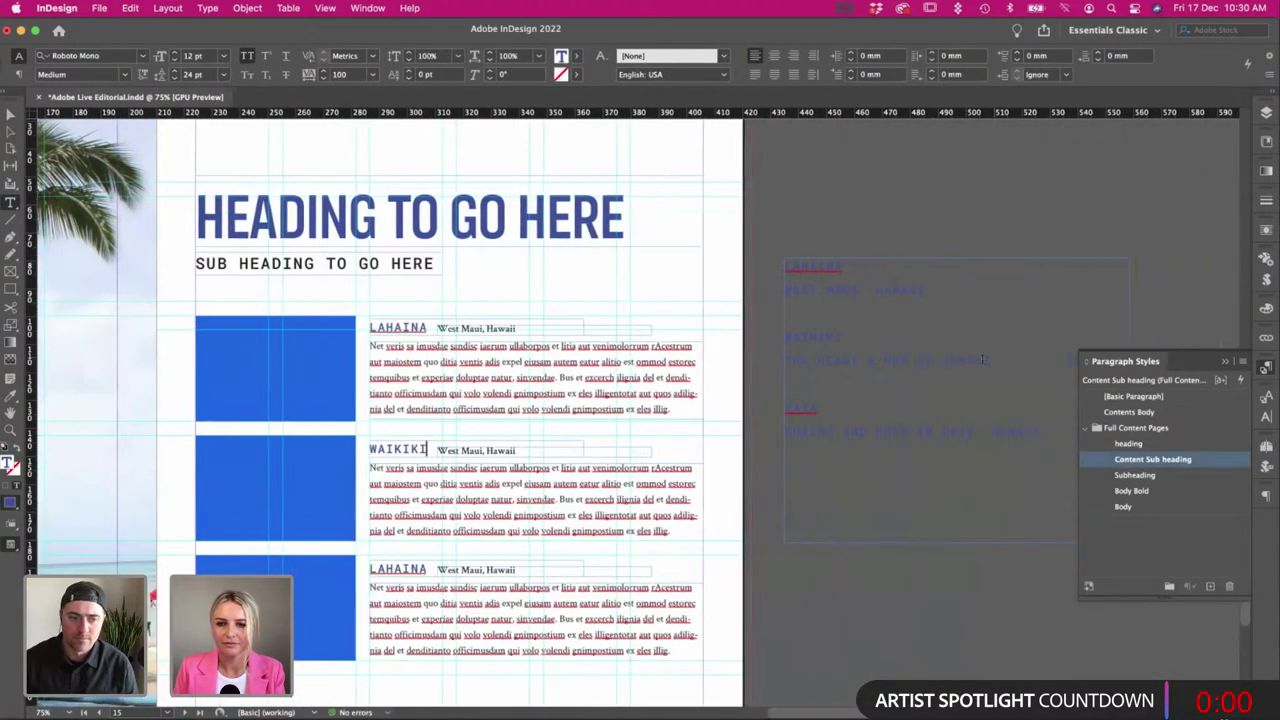
pyautogui.moveTo(991, 362); pyautogui.dragTo(784, 363)
pyautogui.moveTo(517, 450); pyautogui.dragTo(428, 450)
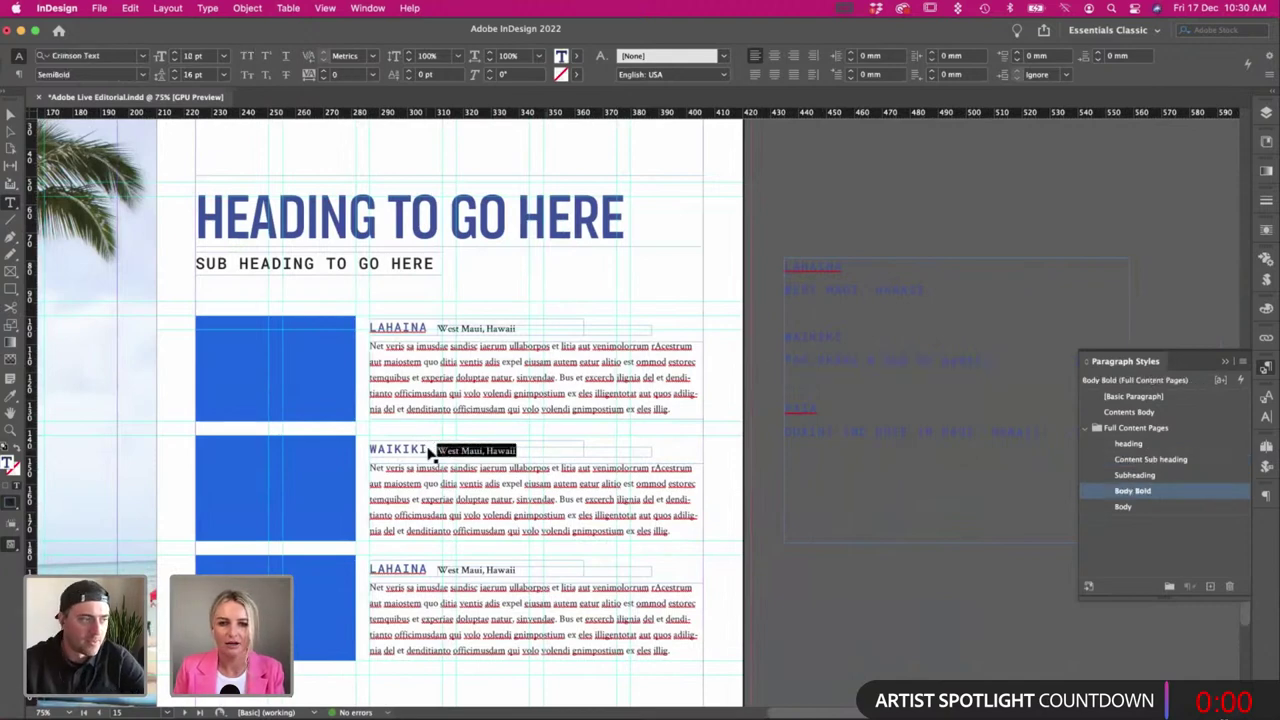
pyautogui.press('BackSpace')
pyautogui.click(1160, 492)
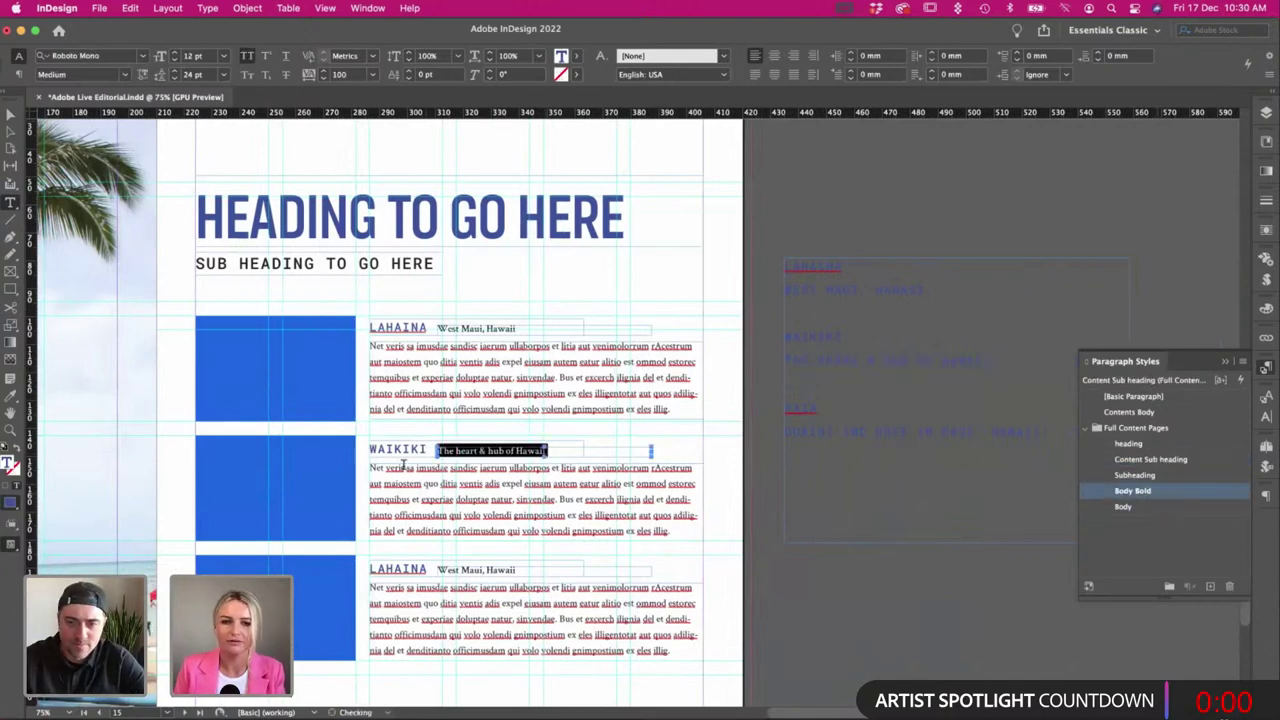
pyautogui.press('Escape')
# Change the third caption's title to "PAIA" and its location line to "Quaint and cute in Maui, Hawaii" in the Body Bold style.
pyautogui.press('t')
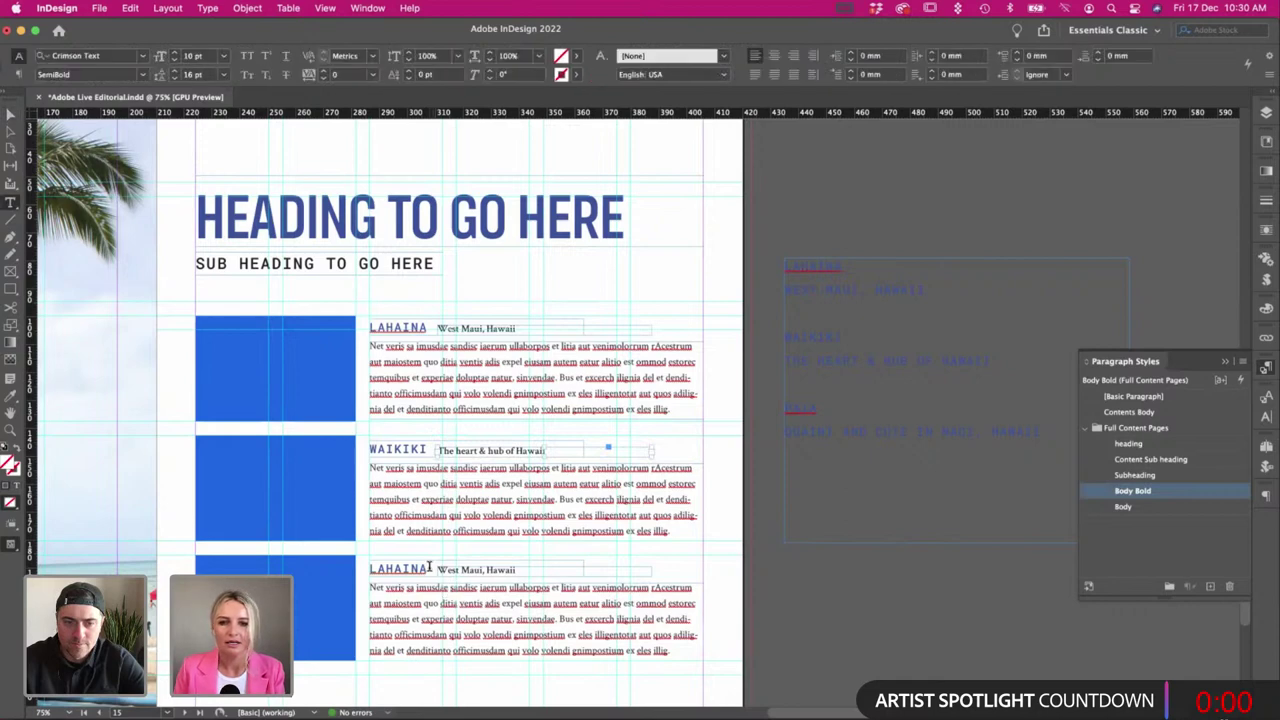
pyautogui.doubleClick(398, 568)
pyautogui.write('PAIA')
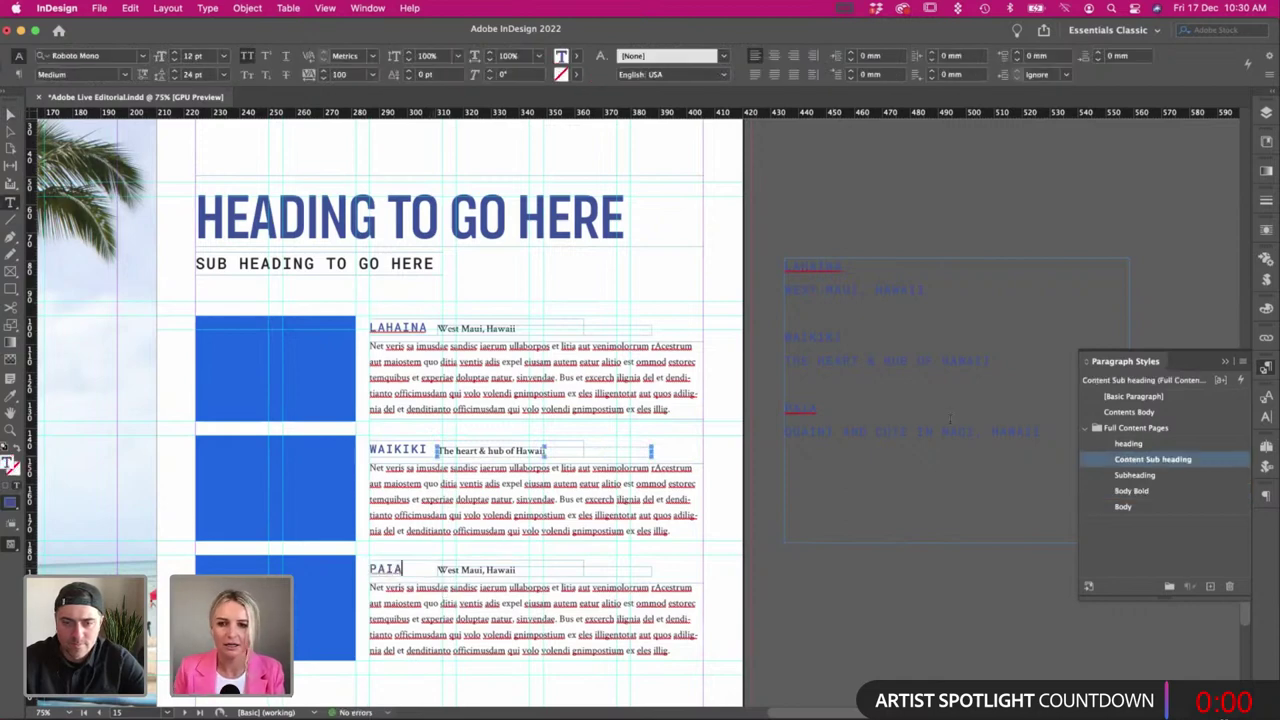
pyautogui.tripleClick(500, 569)
pyautogui.press('BackSpace')
pyautogui.click(1148, 491)
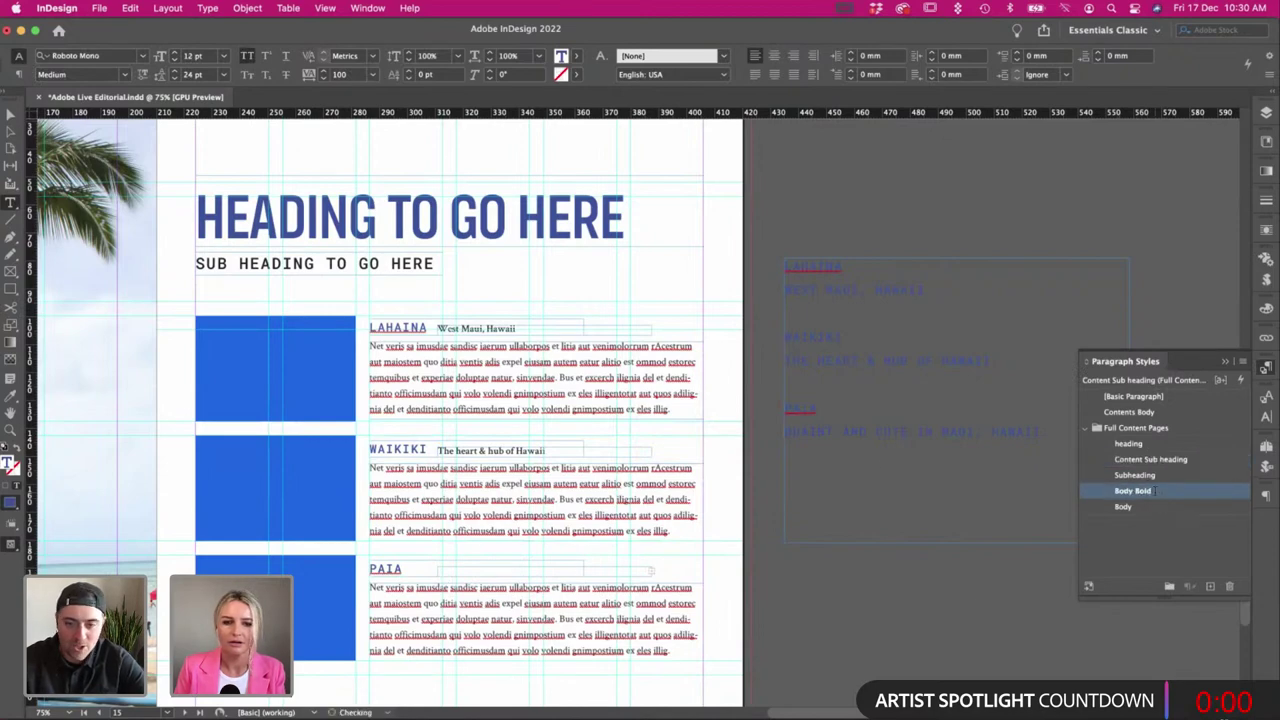
pyautogui.write('Quaint and cute in Maui, Hawaii')
pyautogui.press('Escape')
# Delete the leftover town text frame from the pasteboard, preview the whole spread without guides and save the document.
pyautogui.click(313, 143)
pyautogui.moveTo(823, 261); pyautogui.dragTo(853, 338)
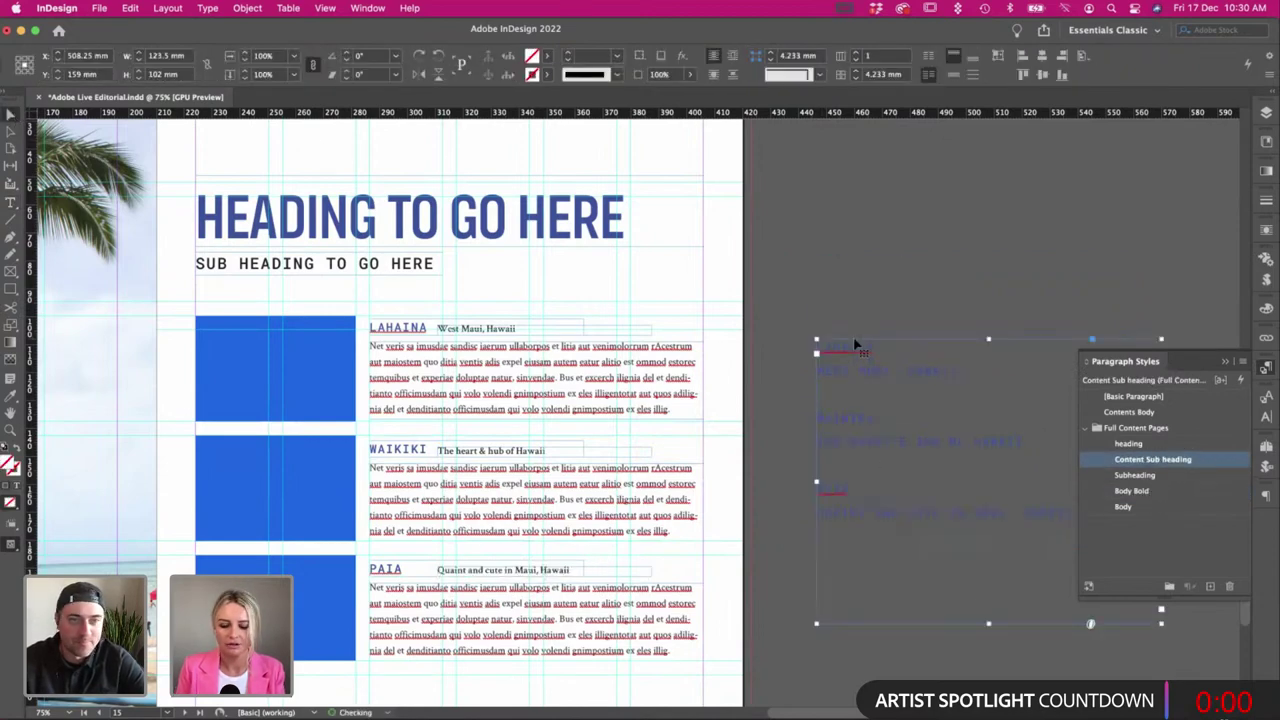
pyautogui.press('BackSpace')
pyautogui.press('super+minus')
pyautogui.hscroll(-4, 840, 341)
pyautogui.press('w')
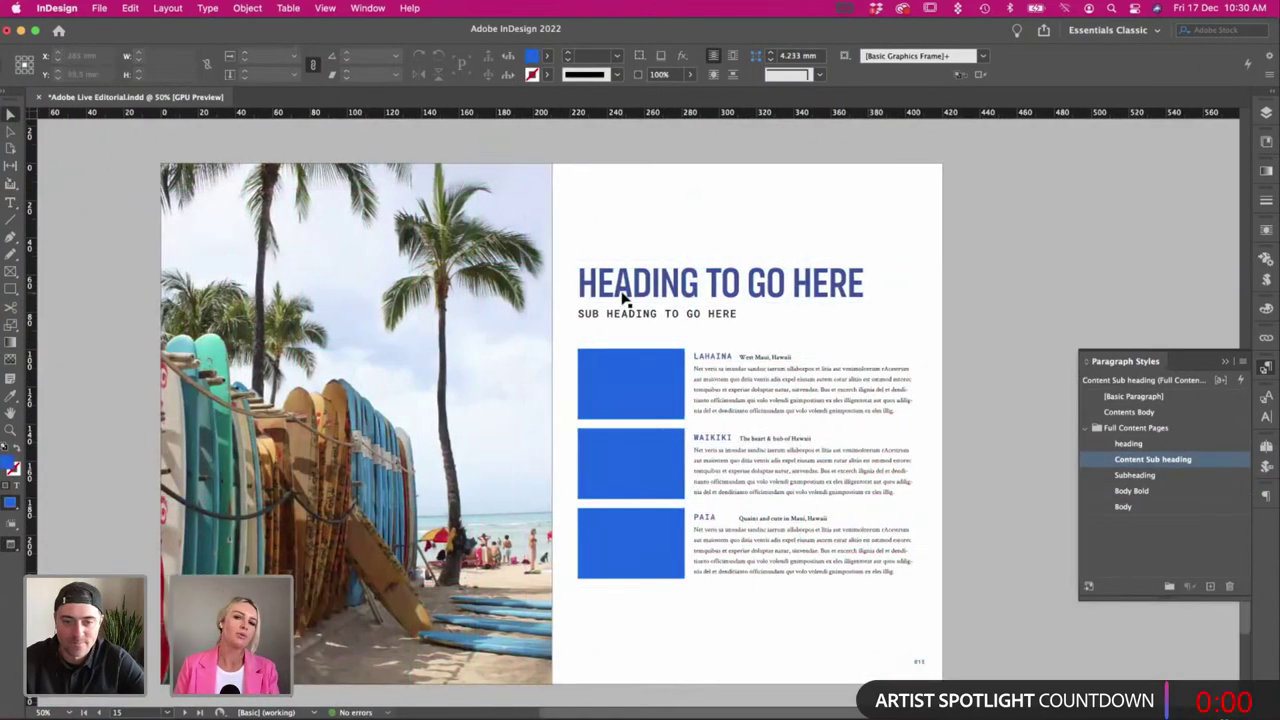
pyautogui.press('super+s')
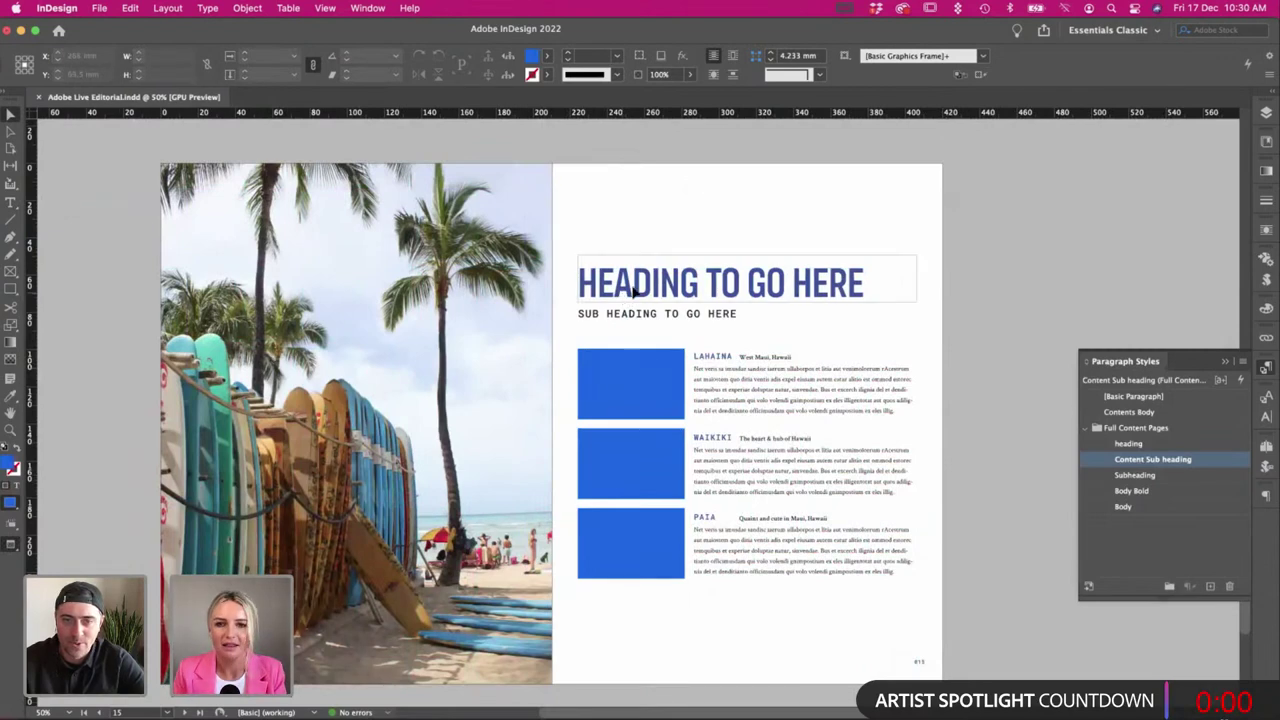
# Move the "Quaint and cute in Maui, Hawaii" line closer to the Paia title, hide the paragraph styles and save the document.
pyautogui.moveTo(760, 522); pyautogui.dragTo(756, 524)
pyautogui.click(1019, 550)
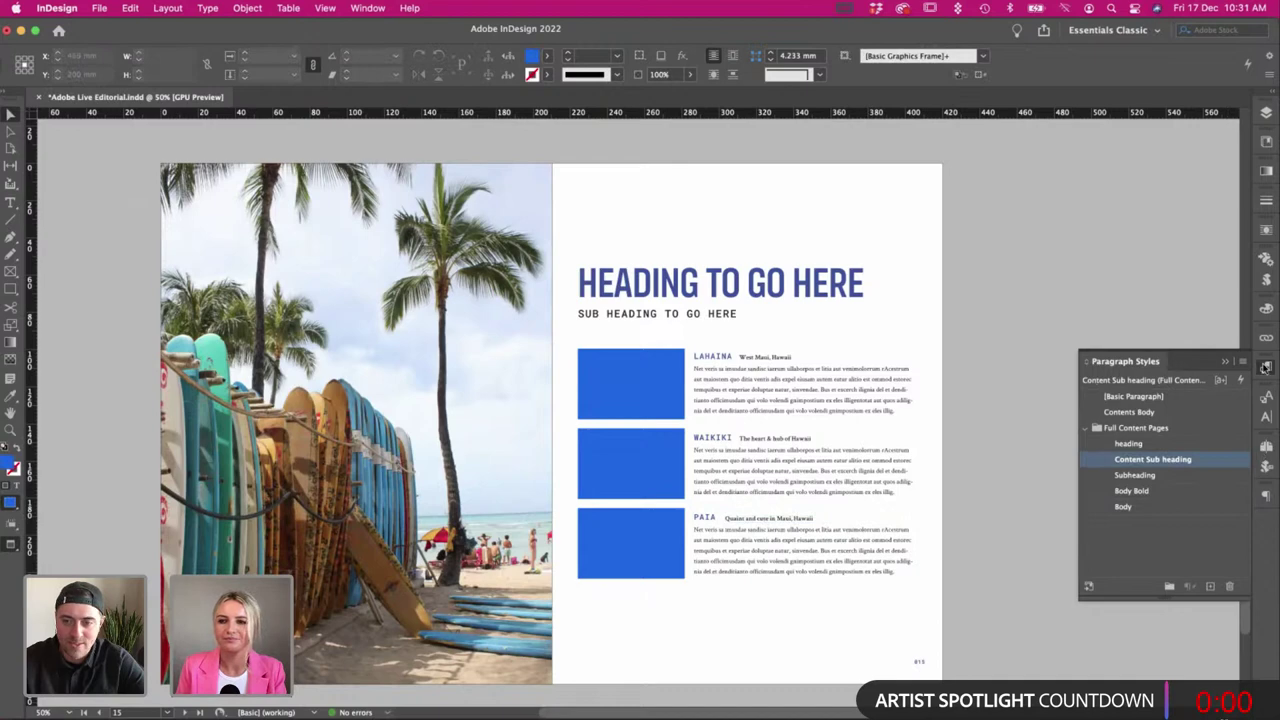
pyautogui.click(1265, 368)
pyautogui.hscroll(-1, 743, 200)
pyautogui.press('super+s')
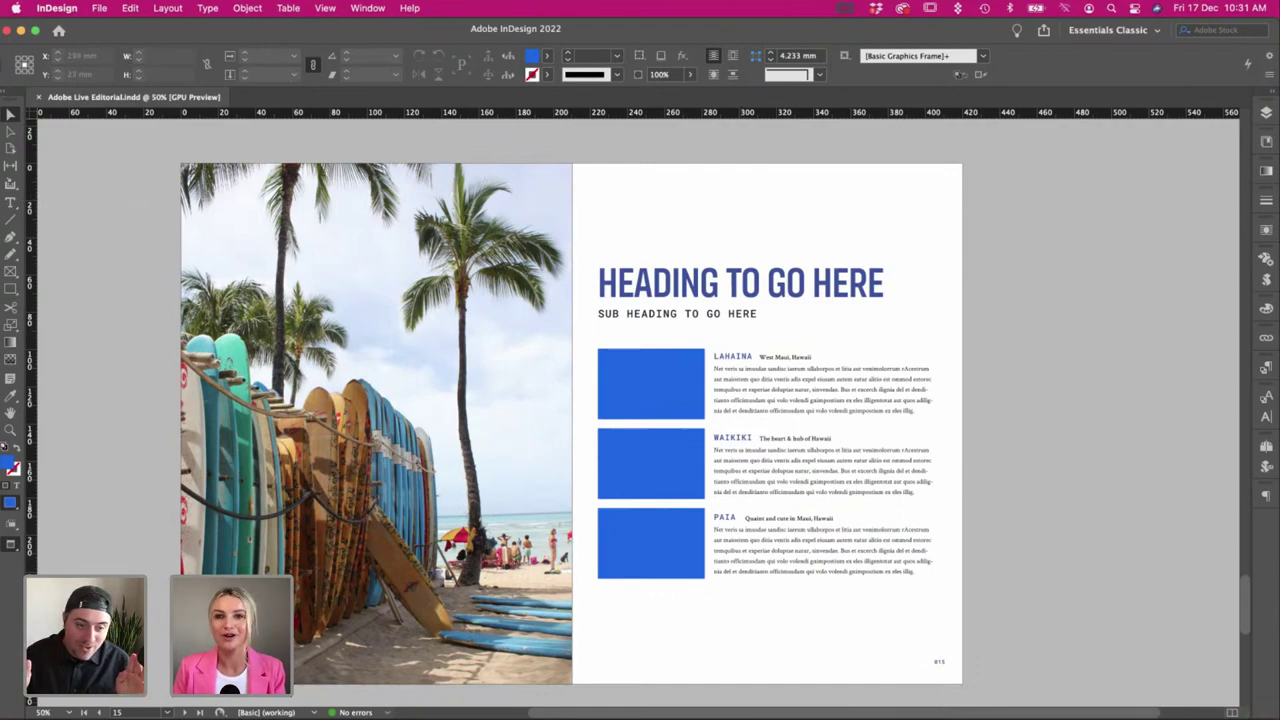
# Switch to Chrome, look through the itsabiconnick Instagram profile and view the second image of the Origin brand post.
pyautogui.press('super+Tab')
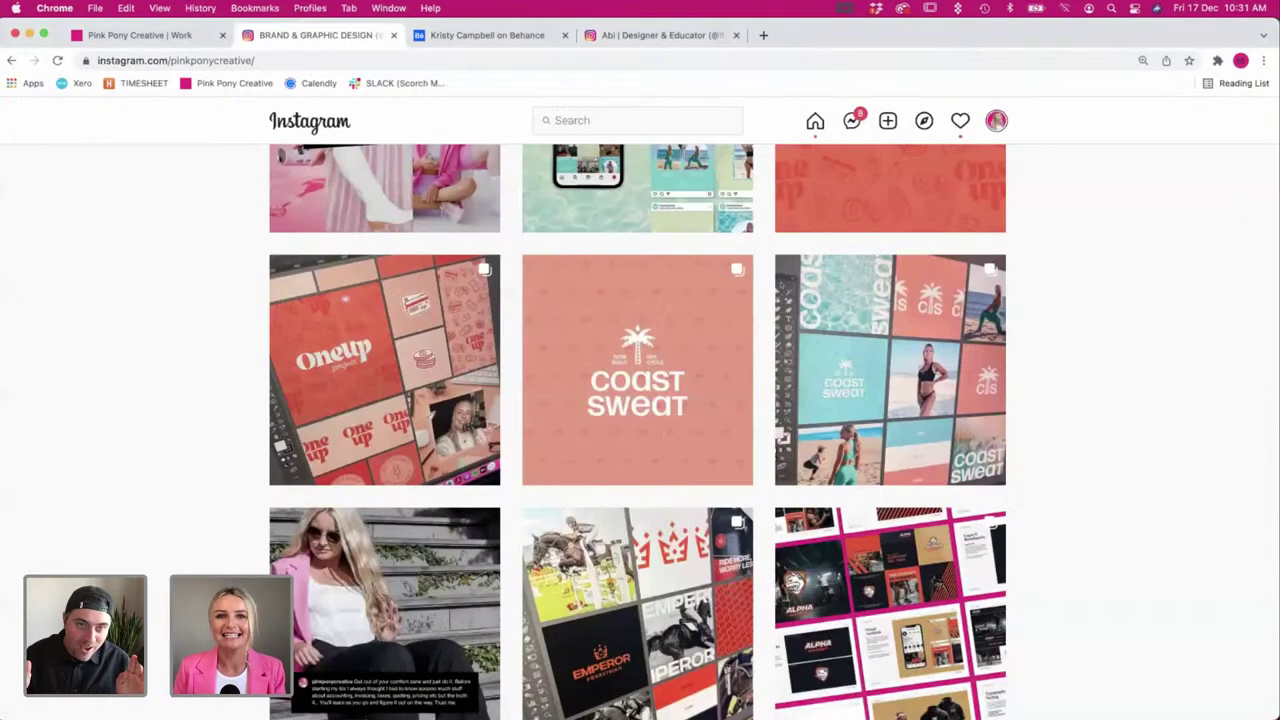
pyautogui.click(634, 37)
pyautogui.scroll(5, 101, 261)
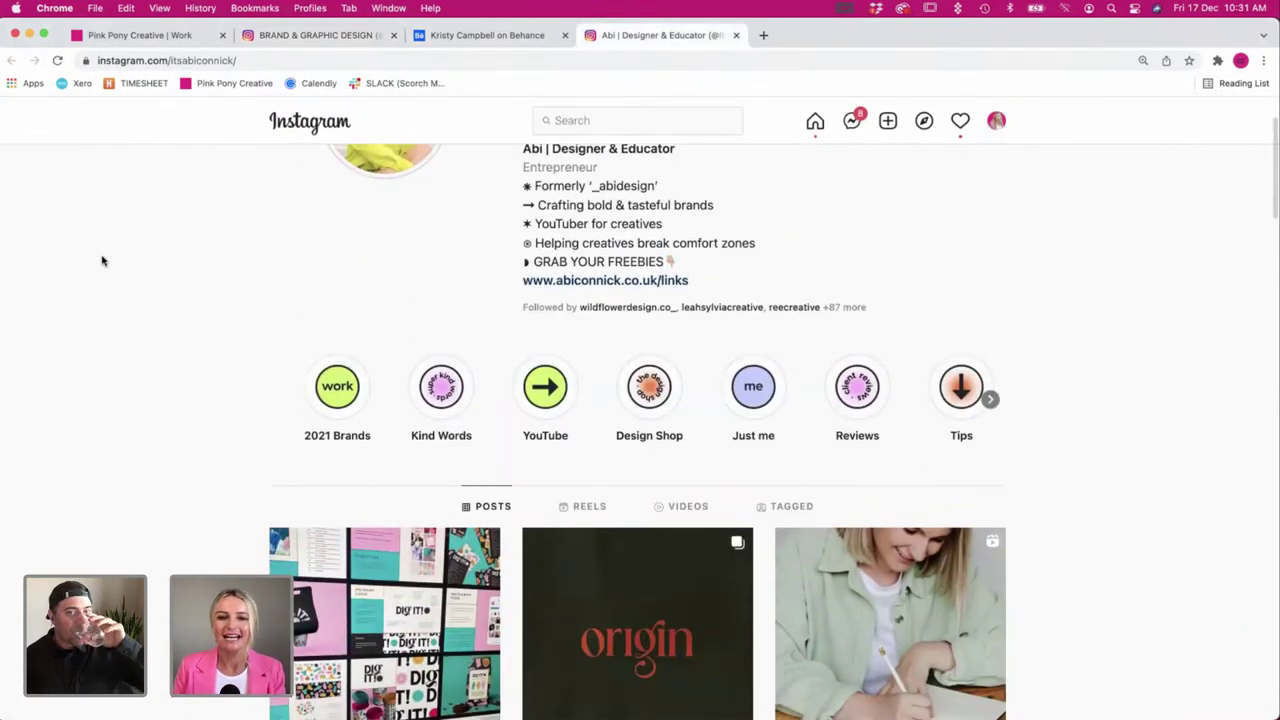
pyautogui.scroll(-5, 101, 261)
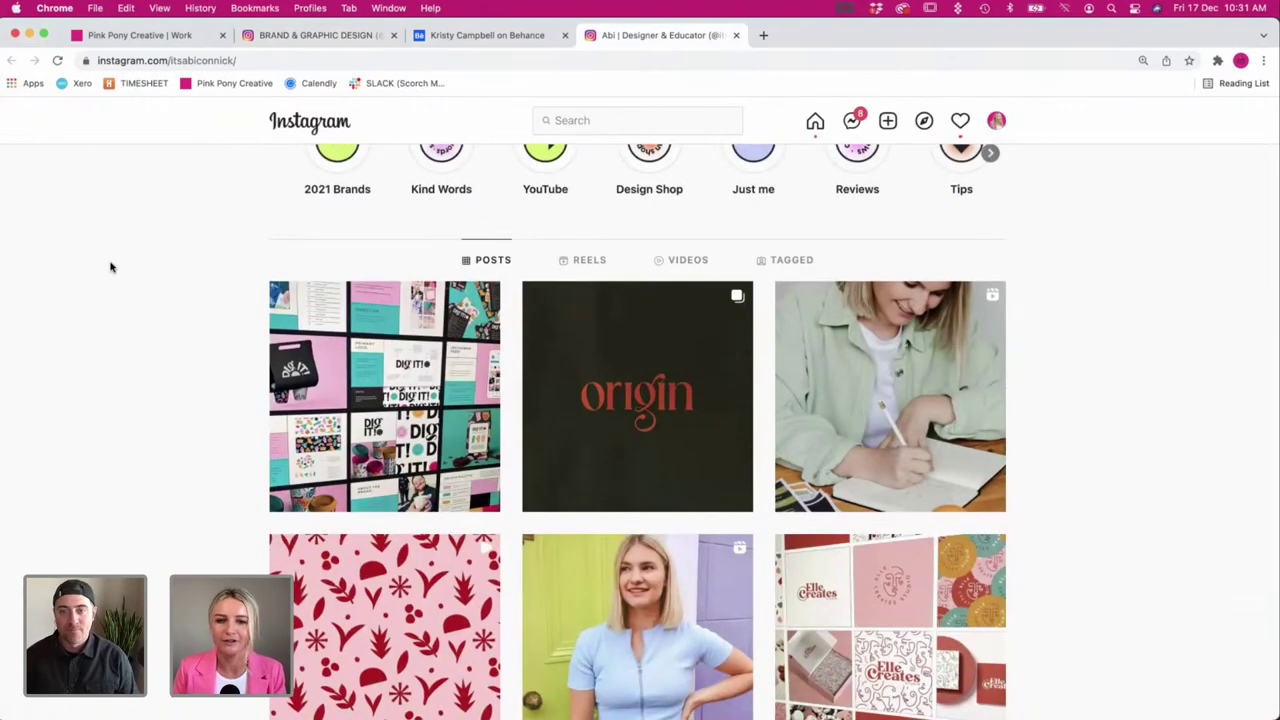
pyautogui.scroll(-1, 111, 267)
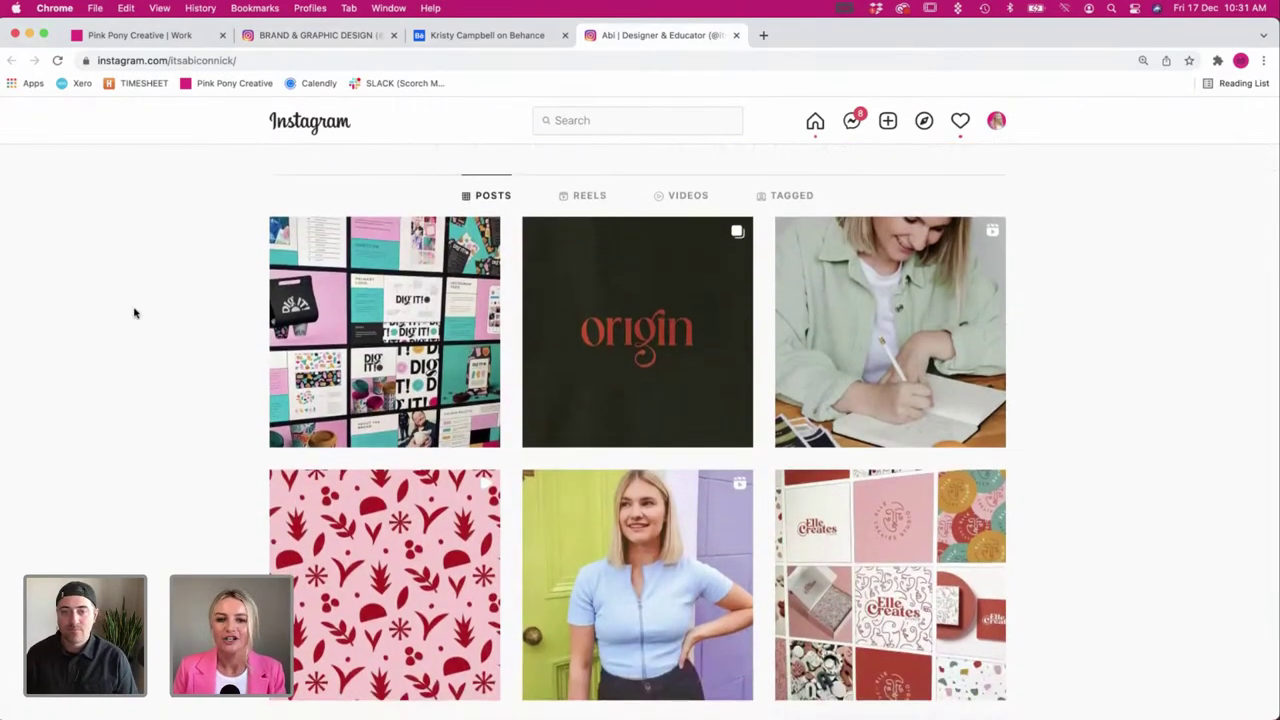
pyautogui.scroll(-1, 131, 314)
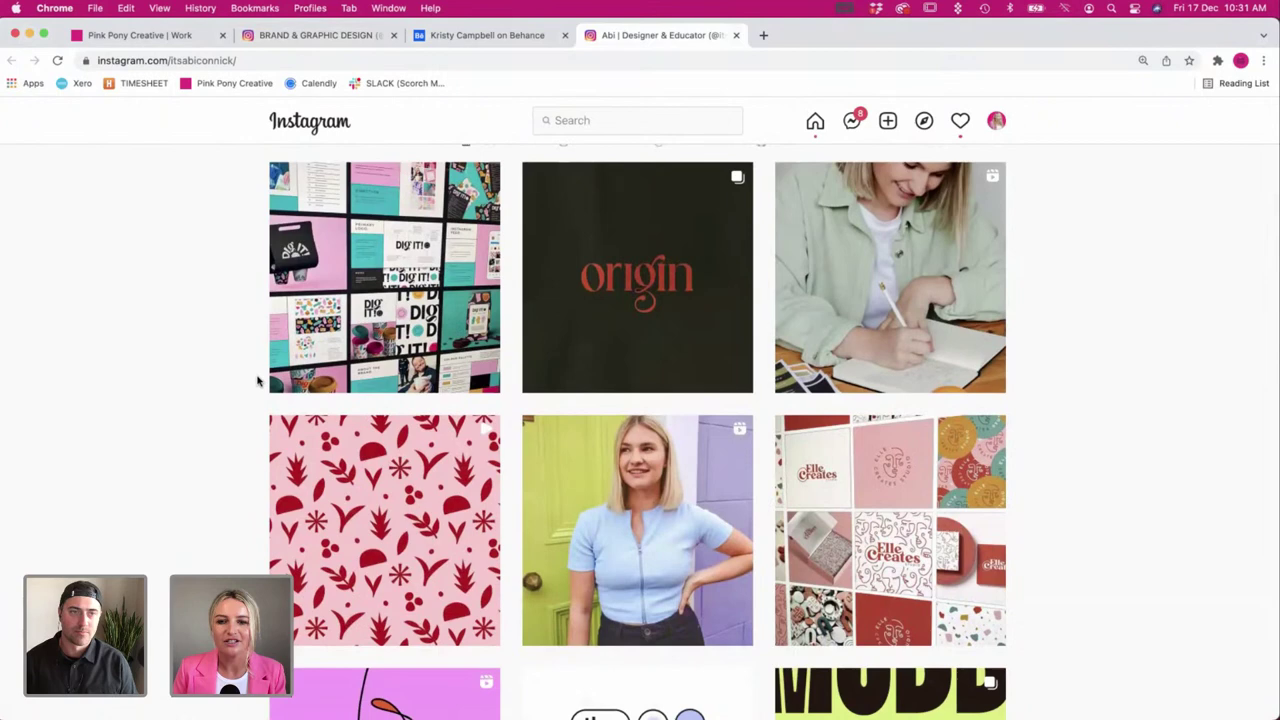
pyautogui.click(648, 368)
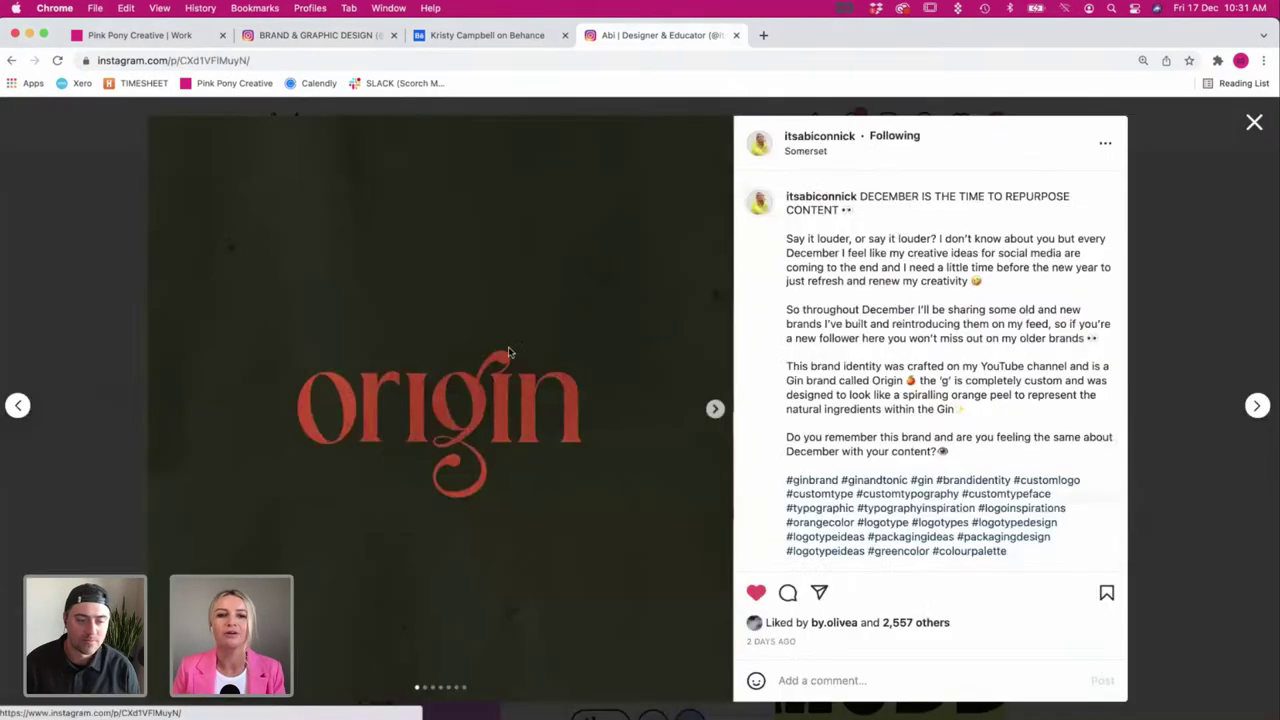
pyautogui.click(716, 408)
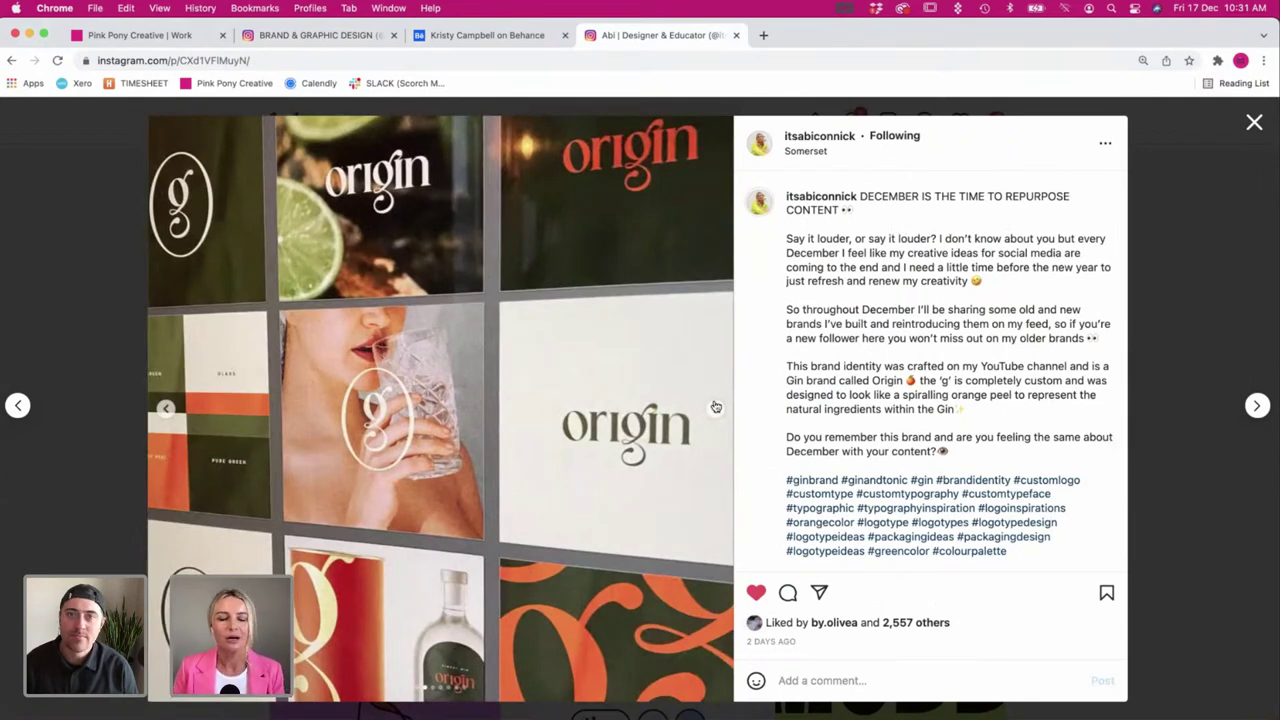
# View the next two images of the Origin gin brand post and close the post.
pyautogui.click(714, 410)
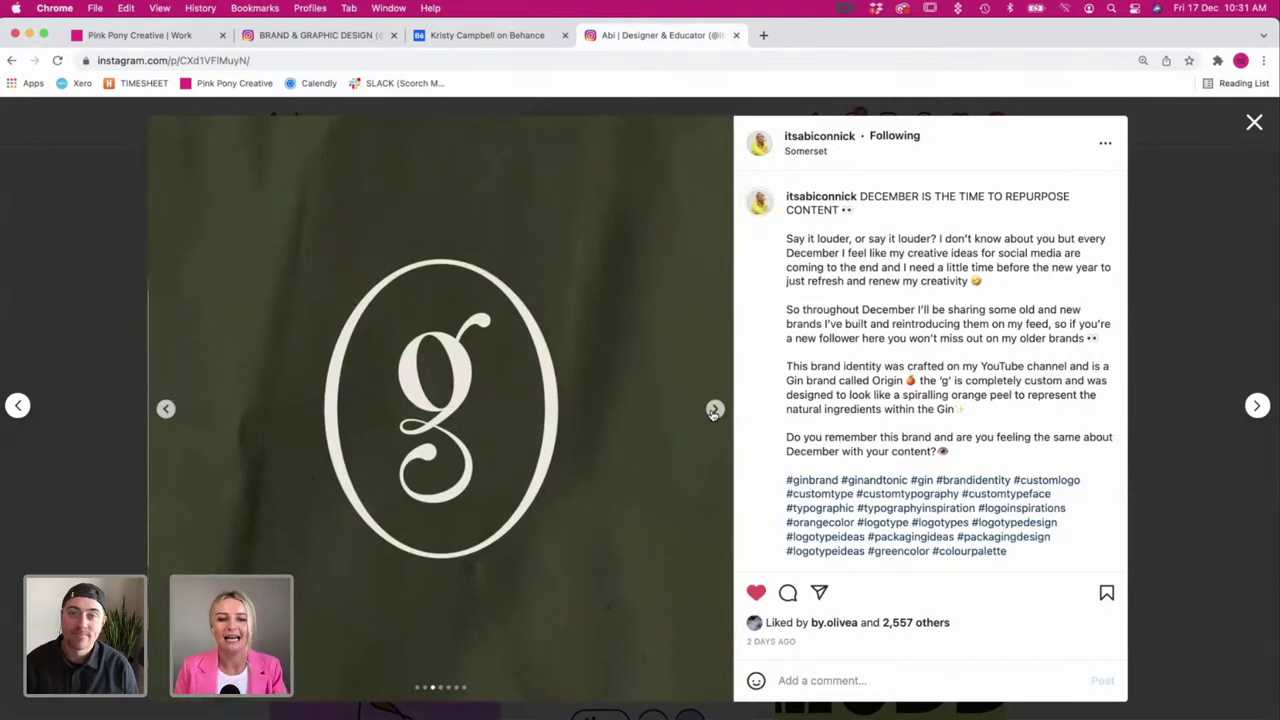
pyautogui.click(714, 410)
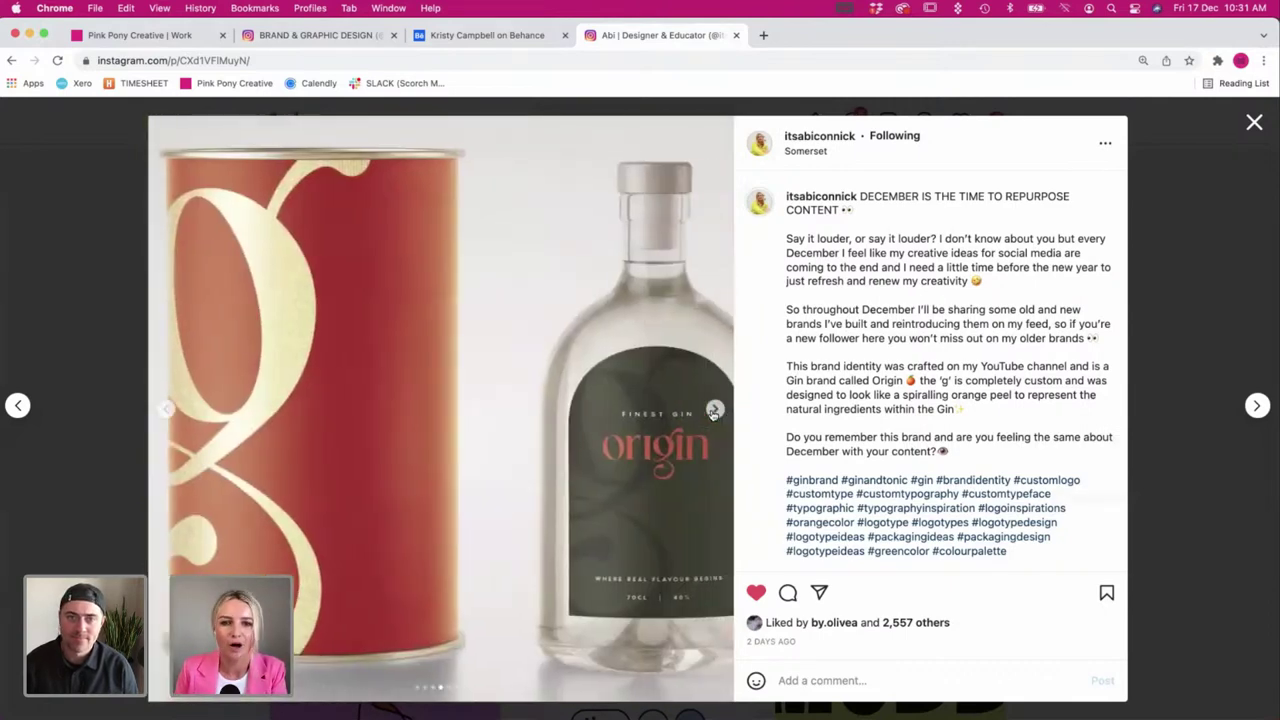
pyautogui.click(95, 275)
# Find the Elle Creates Studio brand post in the profile grid, view it and close it.
pyautogui.scroll(-4, 660, 408)
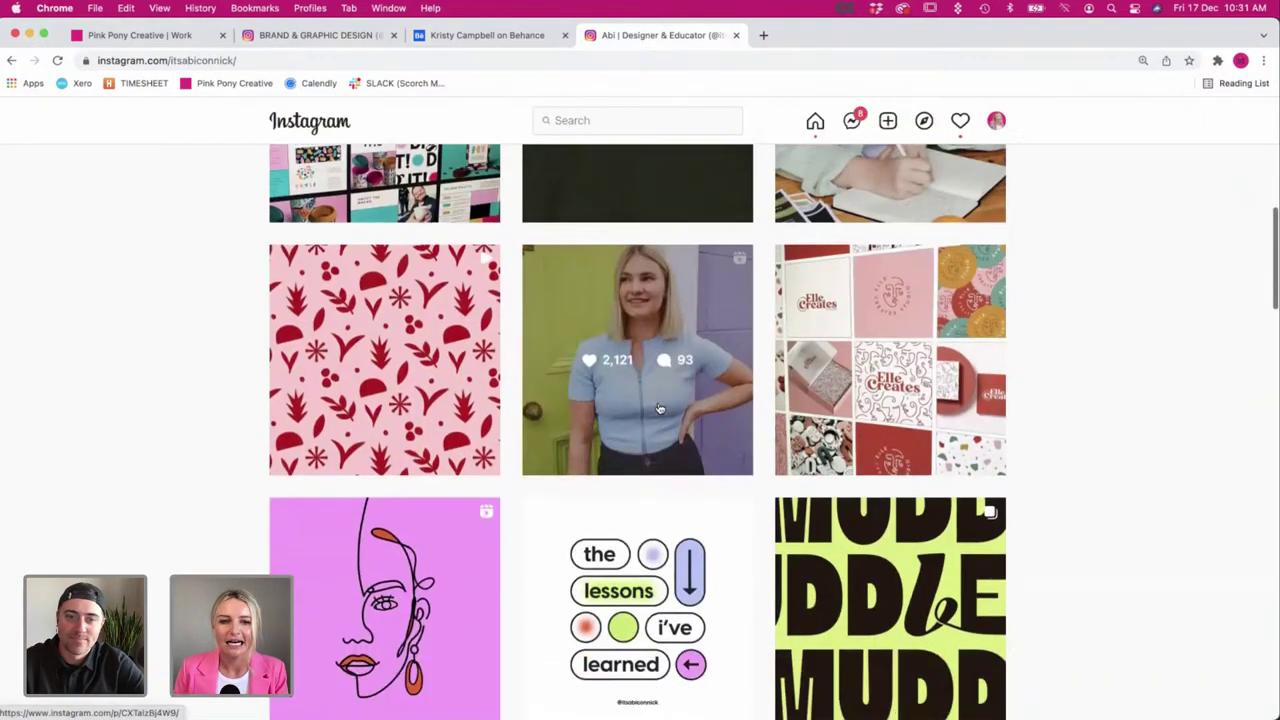
pyautogui.scroll(-2, 660, 408)
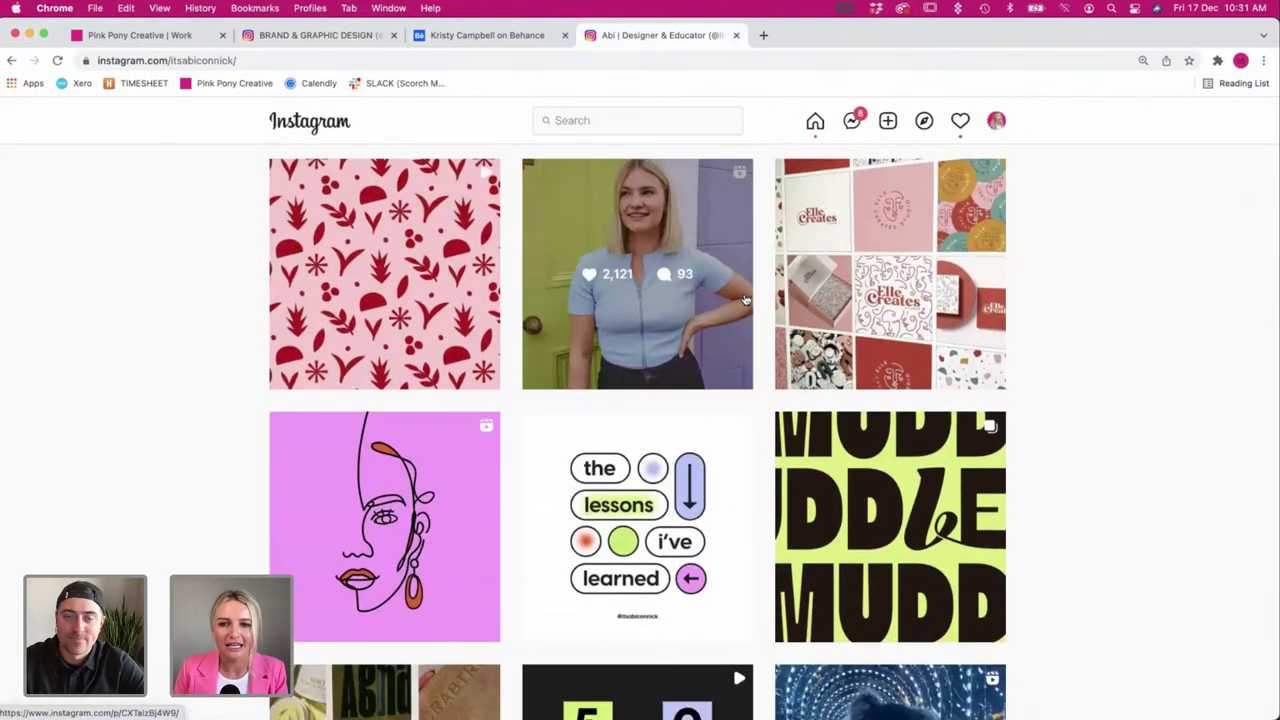
pyautogui.click(818, 335)
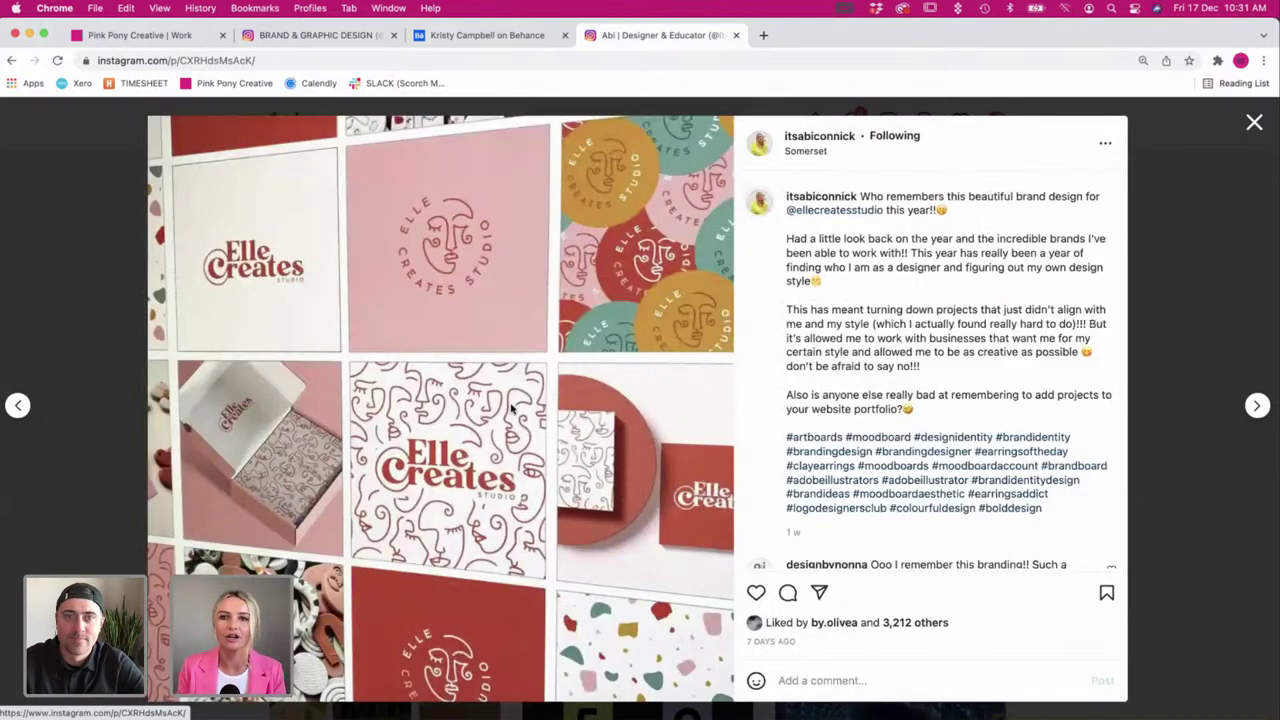
pyautogui.click(36, 245)
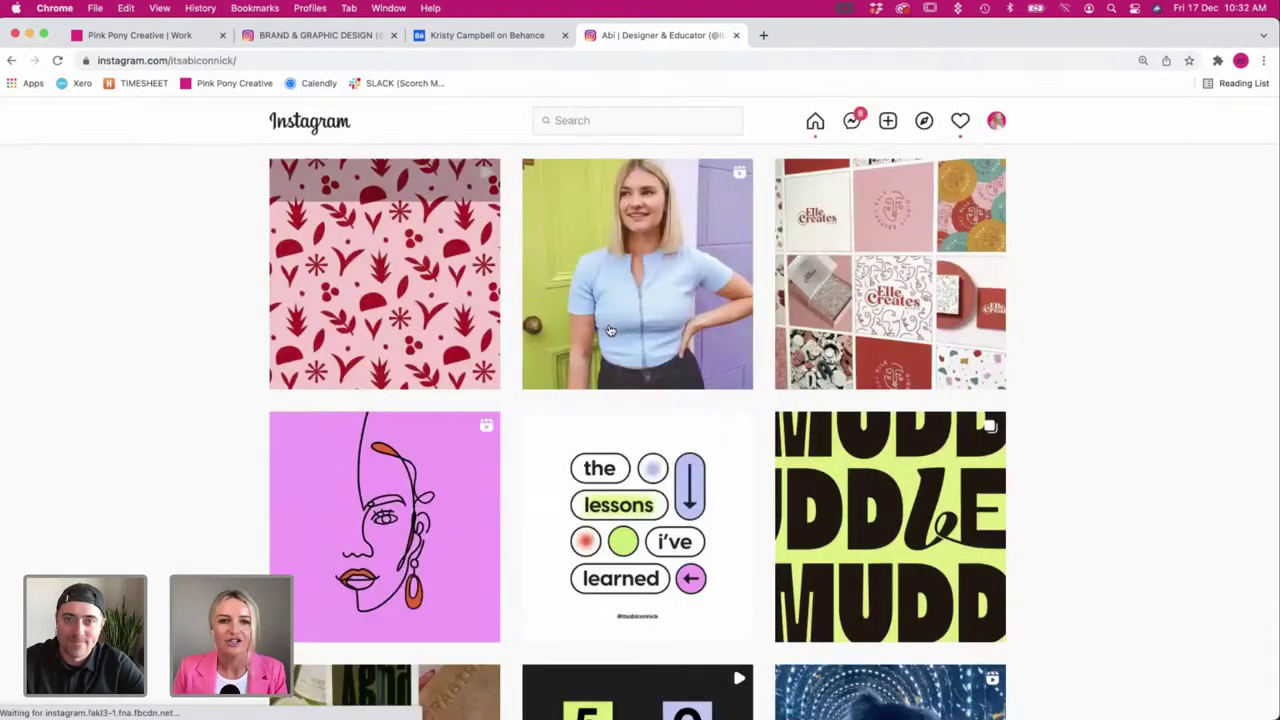
# Open the Dig It! coffee brand post further down the grid, view its first three images and close it.
pyautogui.scroll(-5, 610, 328)
pyautogui.scroll(-6, 610, 328)
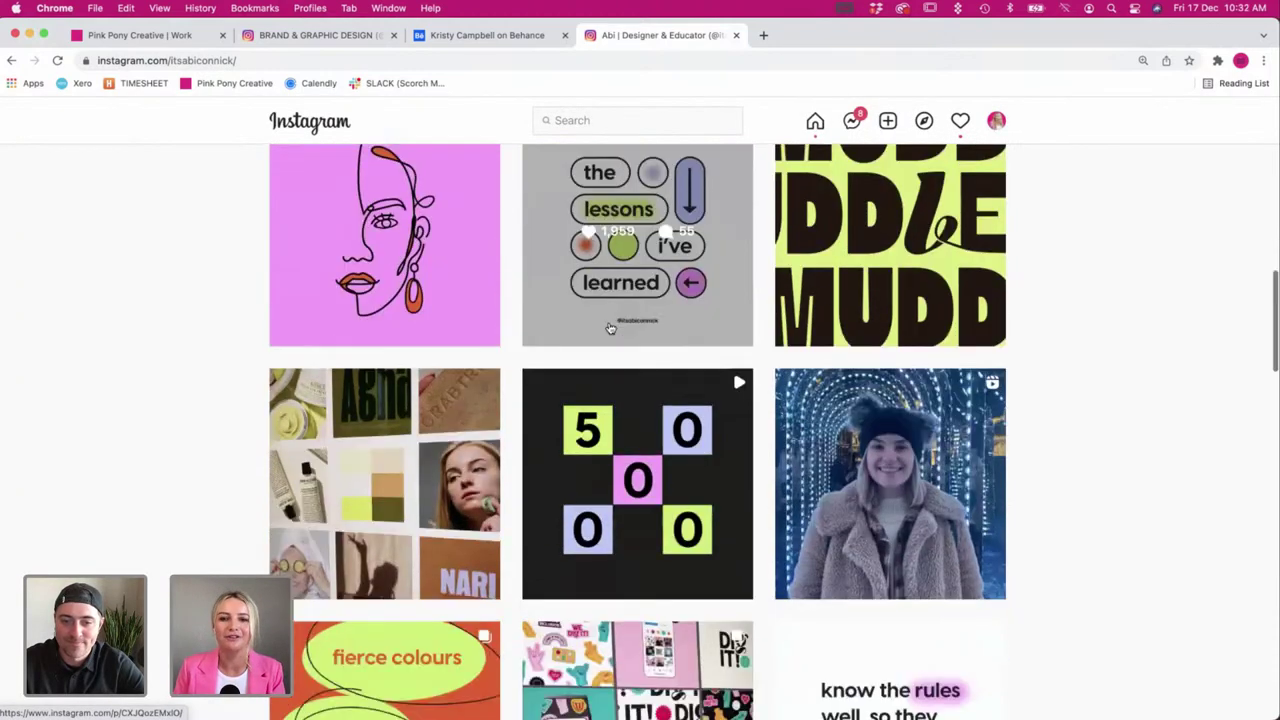
pyautogui.scroll(-2, 606, 342)
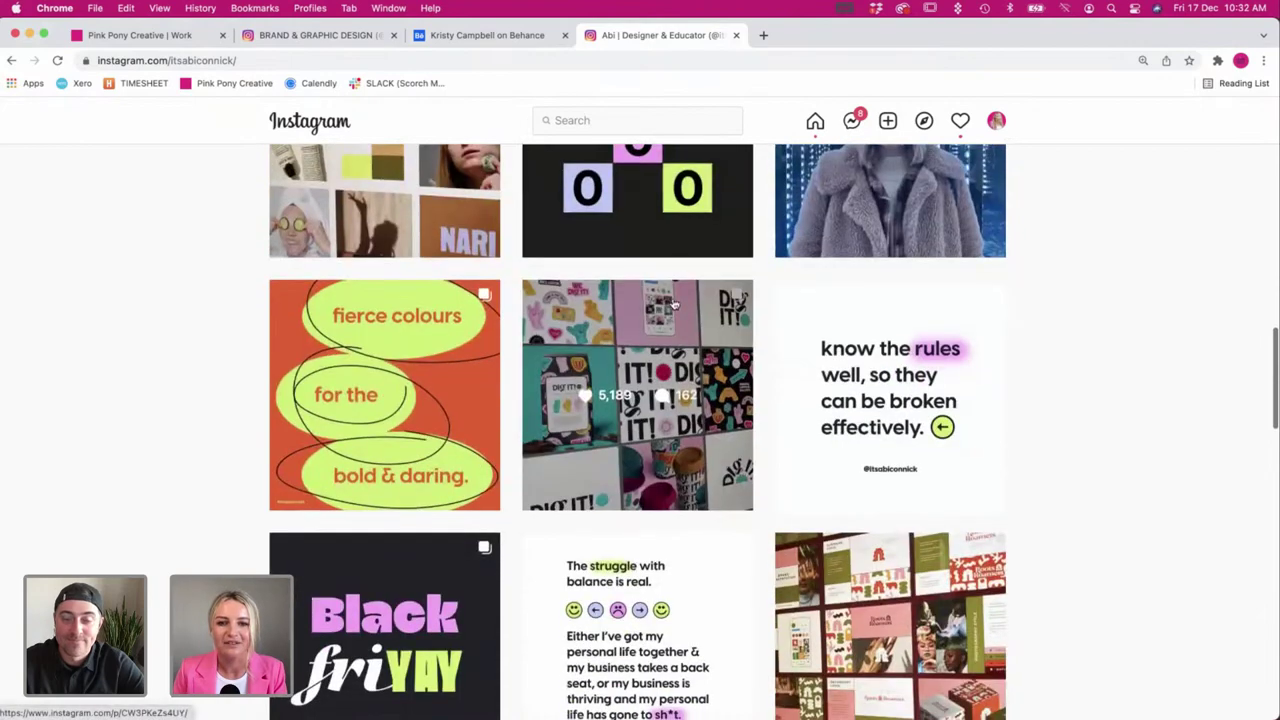
pyautogui.click(640, 310)
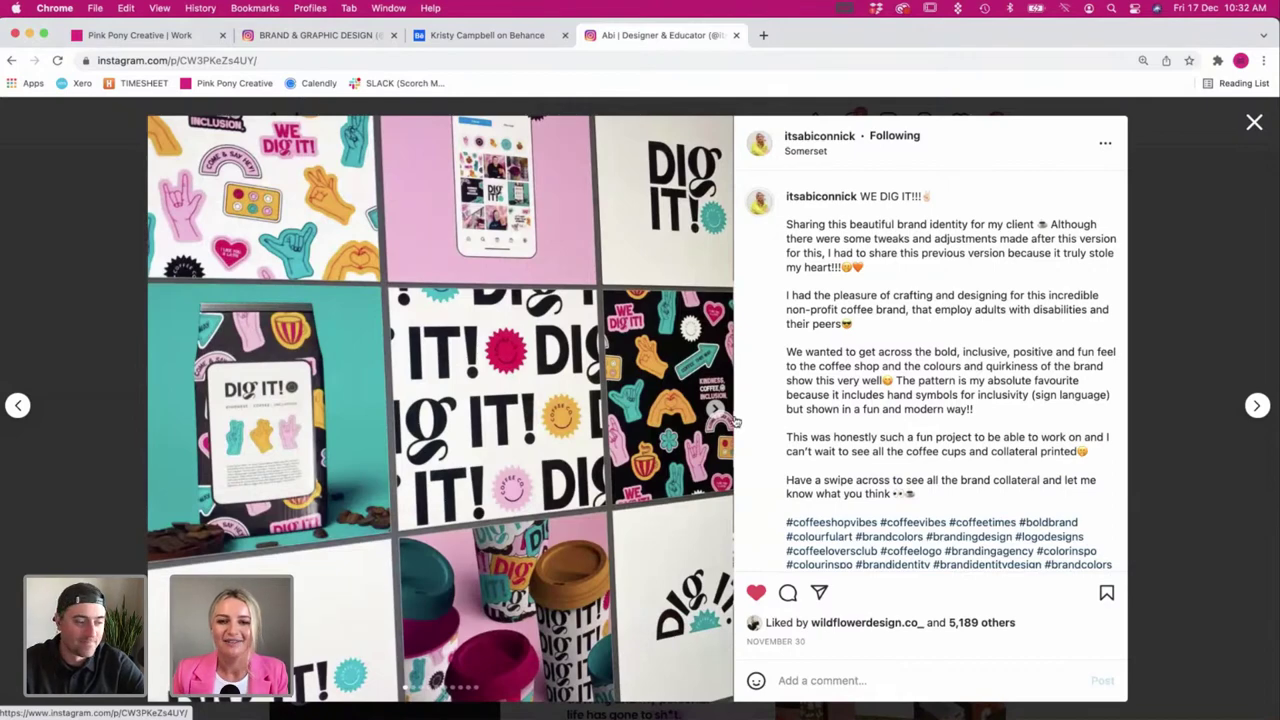
pyautogui.click(715, 409)
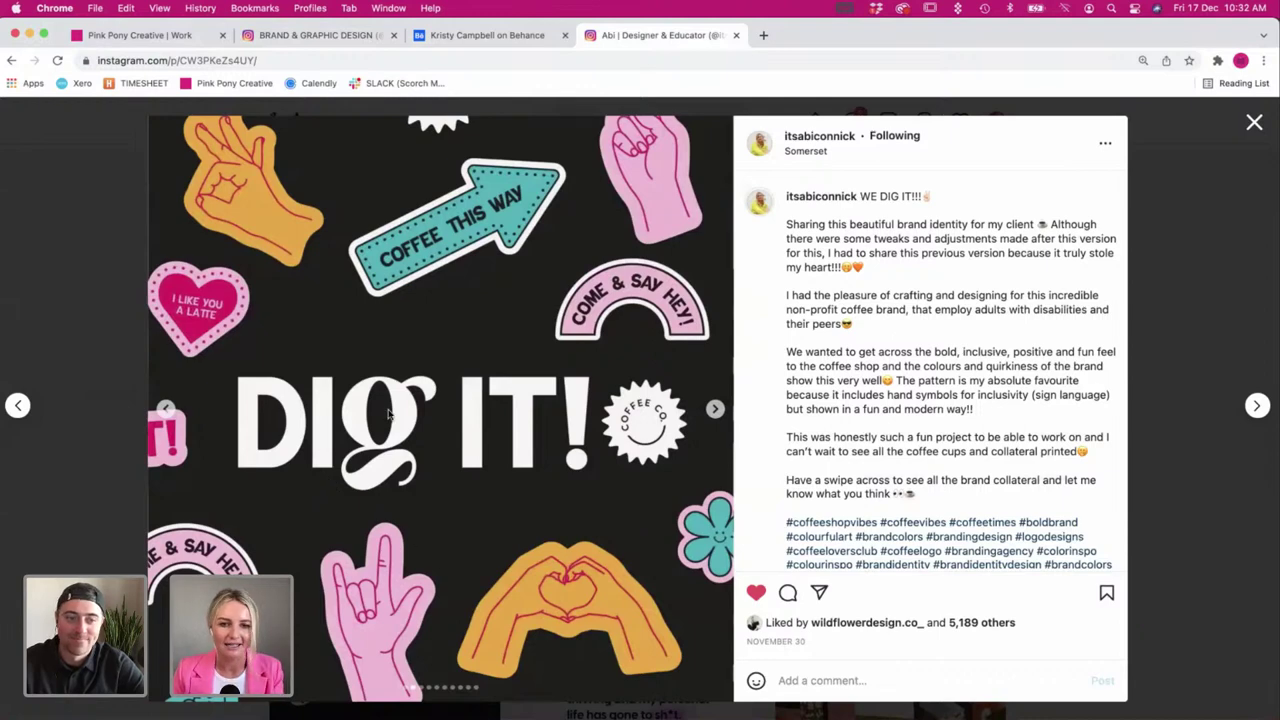
pyautogui.click(715, 409)
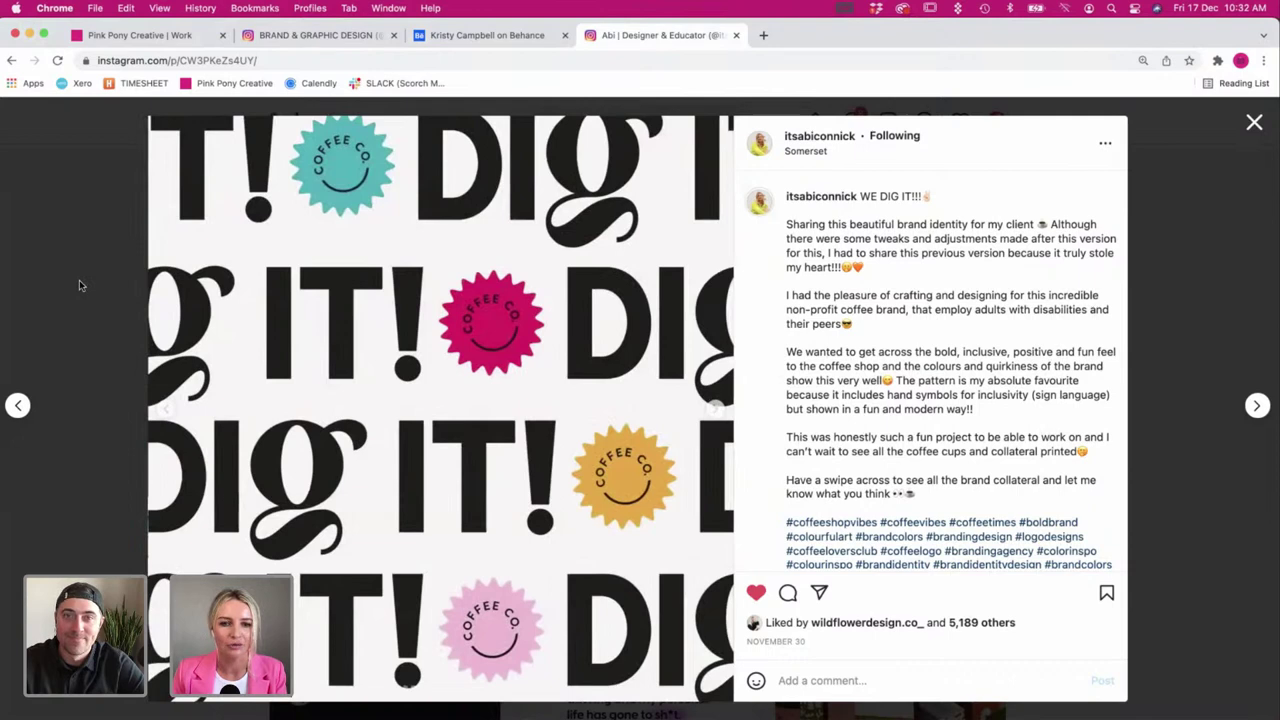
pyautogui.click(79, 285)
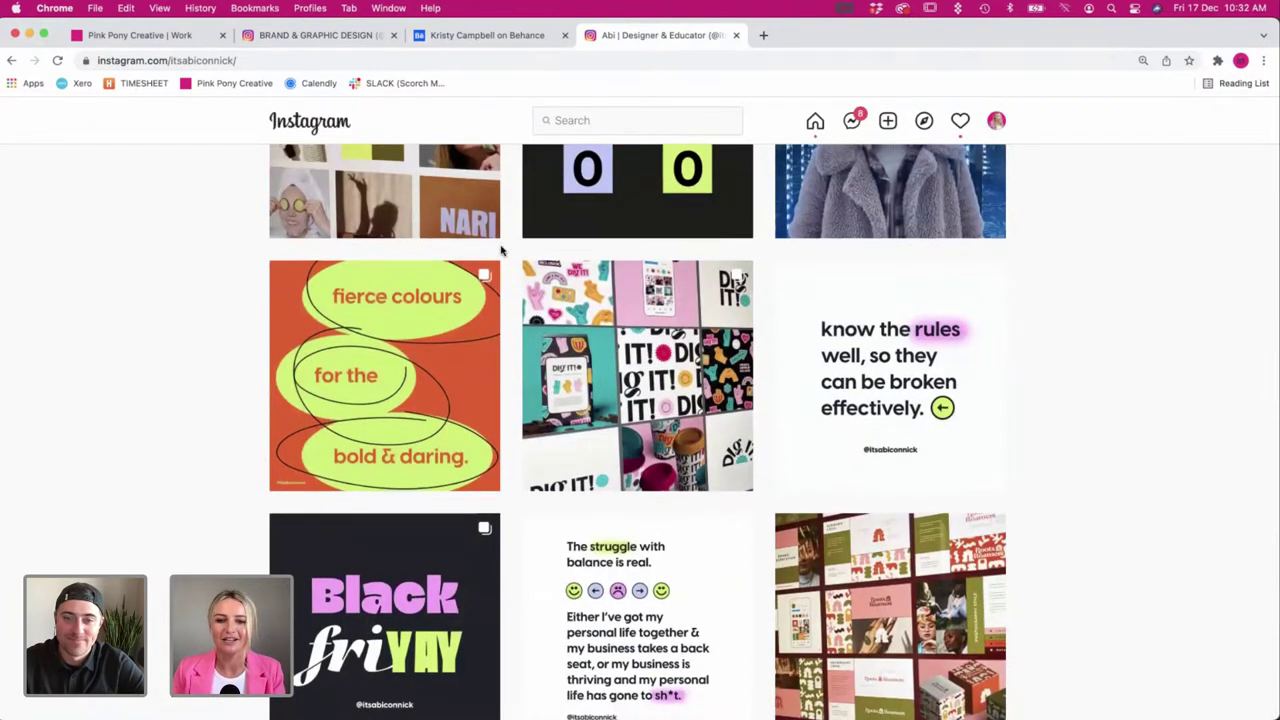
# Find the orange juice carton redesign post in the grid, view it and close it.
pyautogui.scroll(-5, 592, 370)
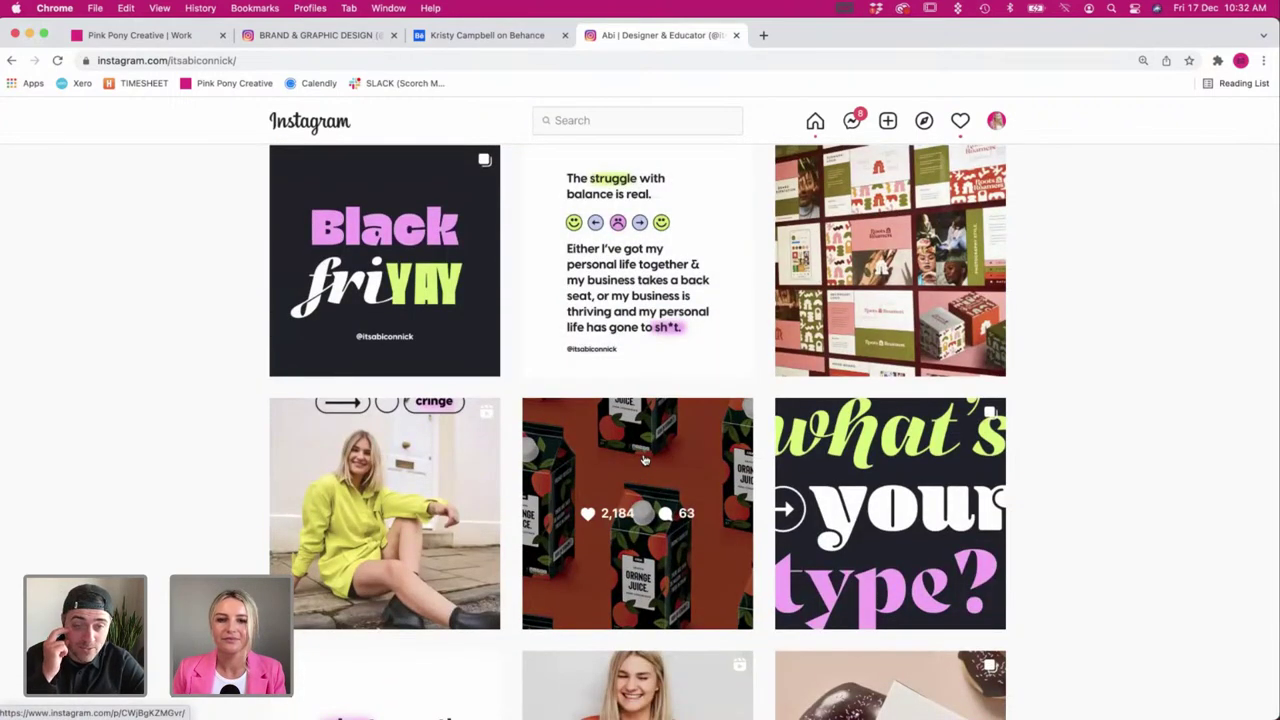
pyautogui.scroll(-1, 645, 459)
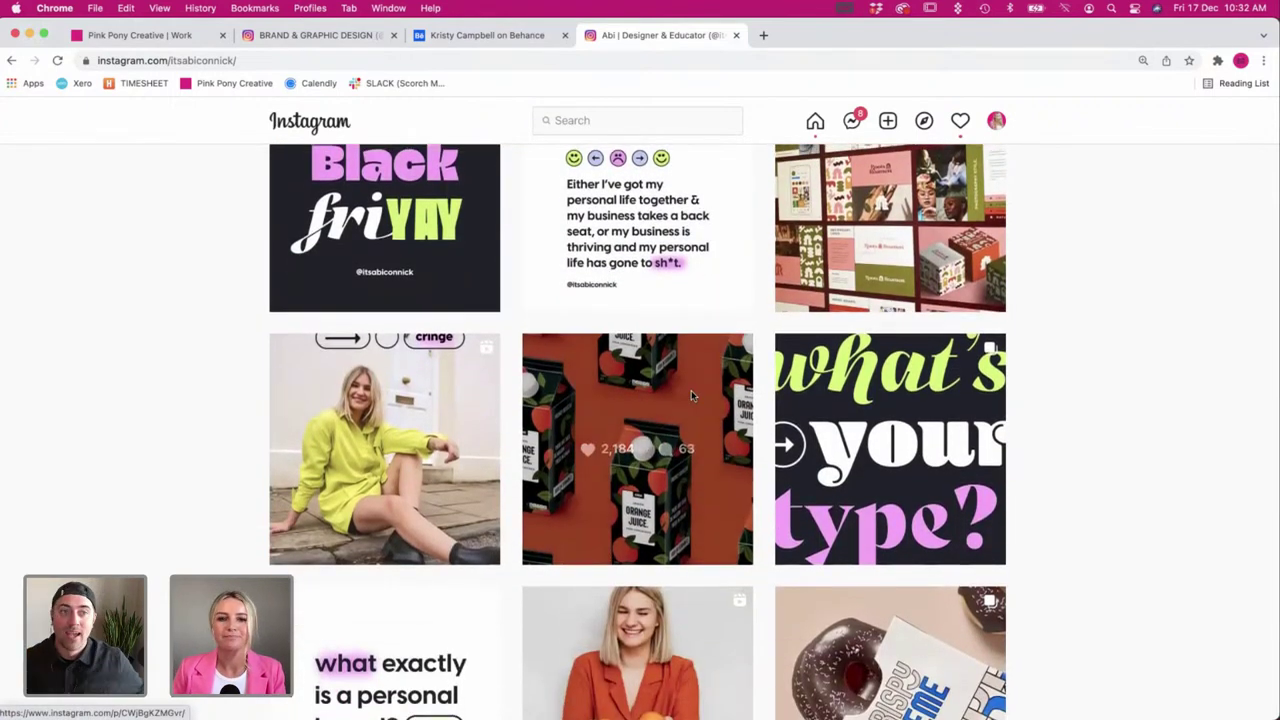
pyautogui.click(691, 392)
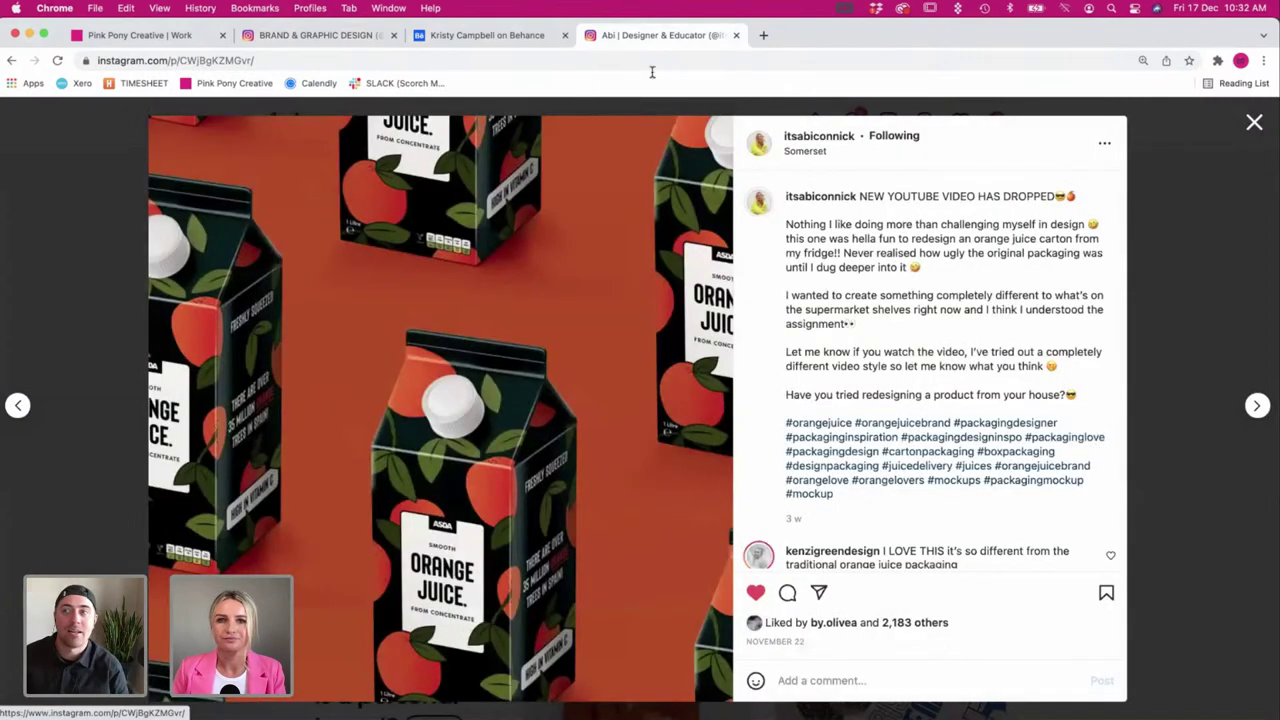
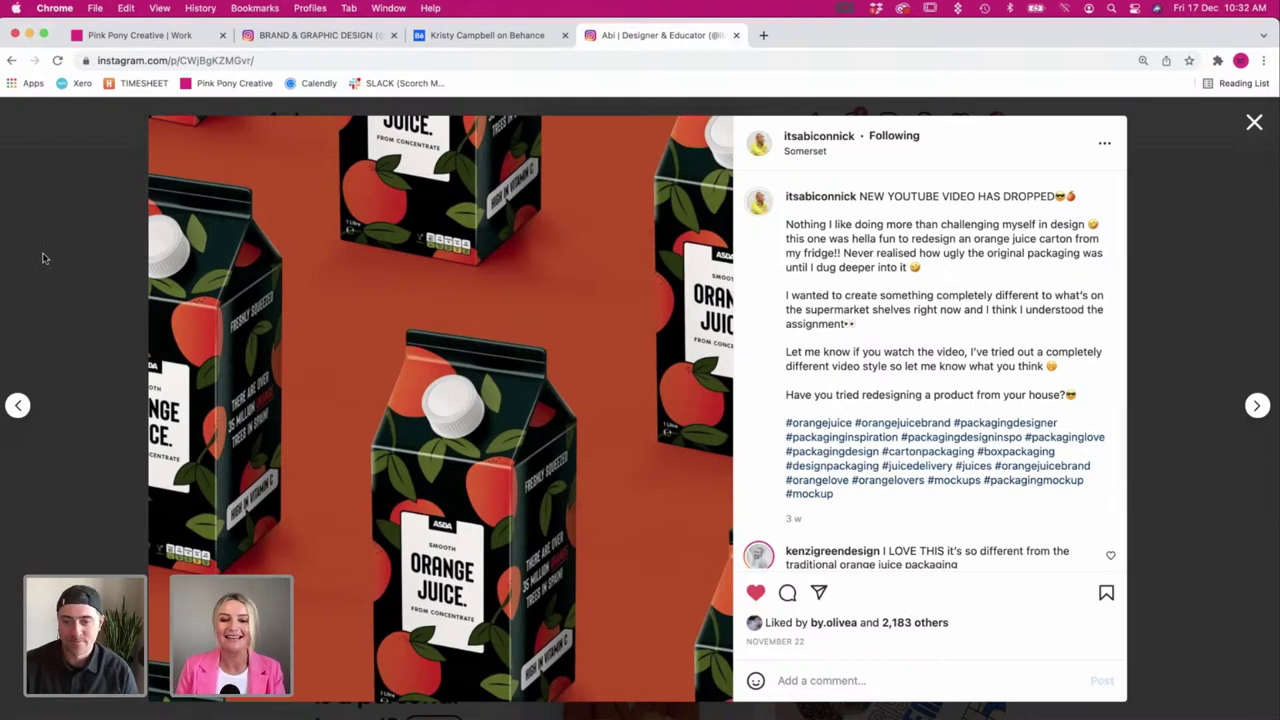
pyautogui.click(58, 271)
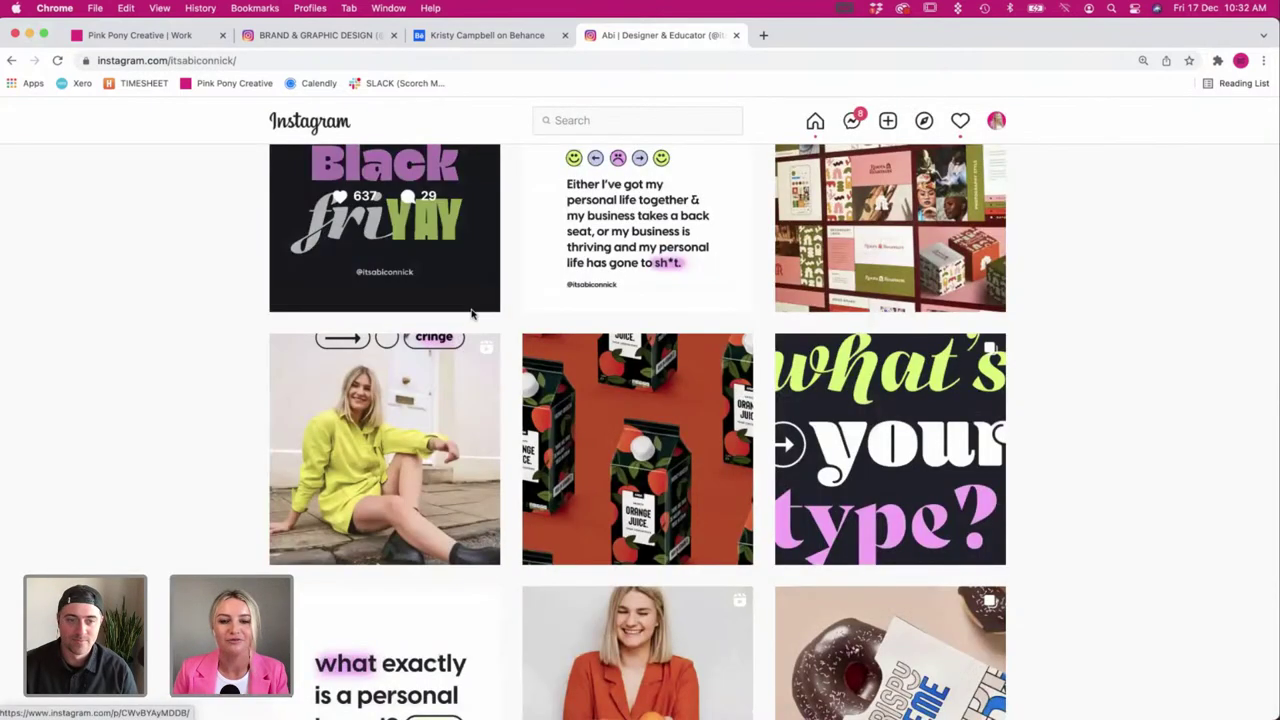
# Open the Krispy Kreme redesign post, view its first two slides and close it.
pyautogui.scroll(-1, 472, 315)
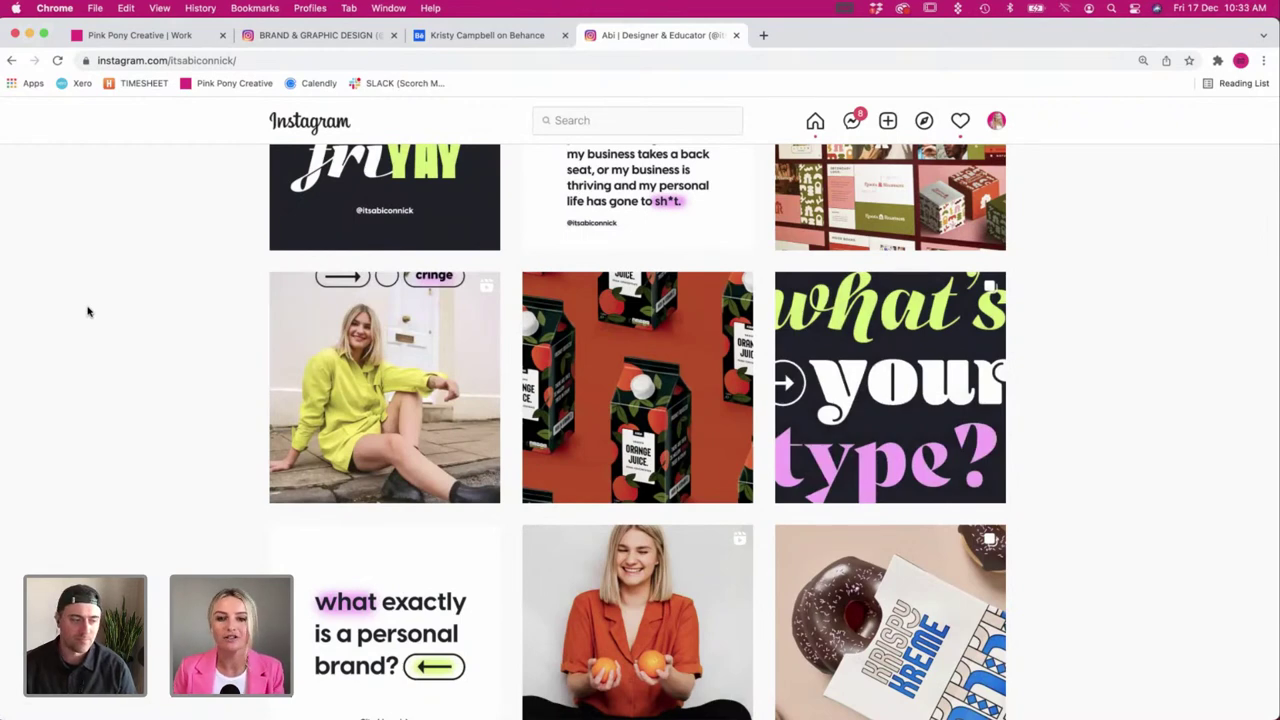
pyautogui.scroll(-5, 88, 312)
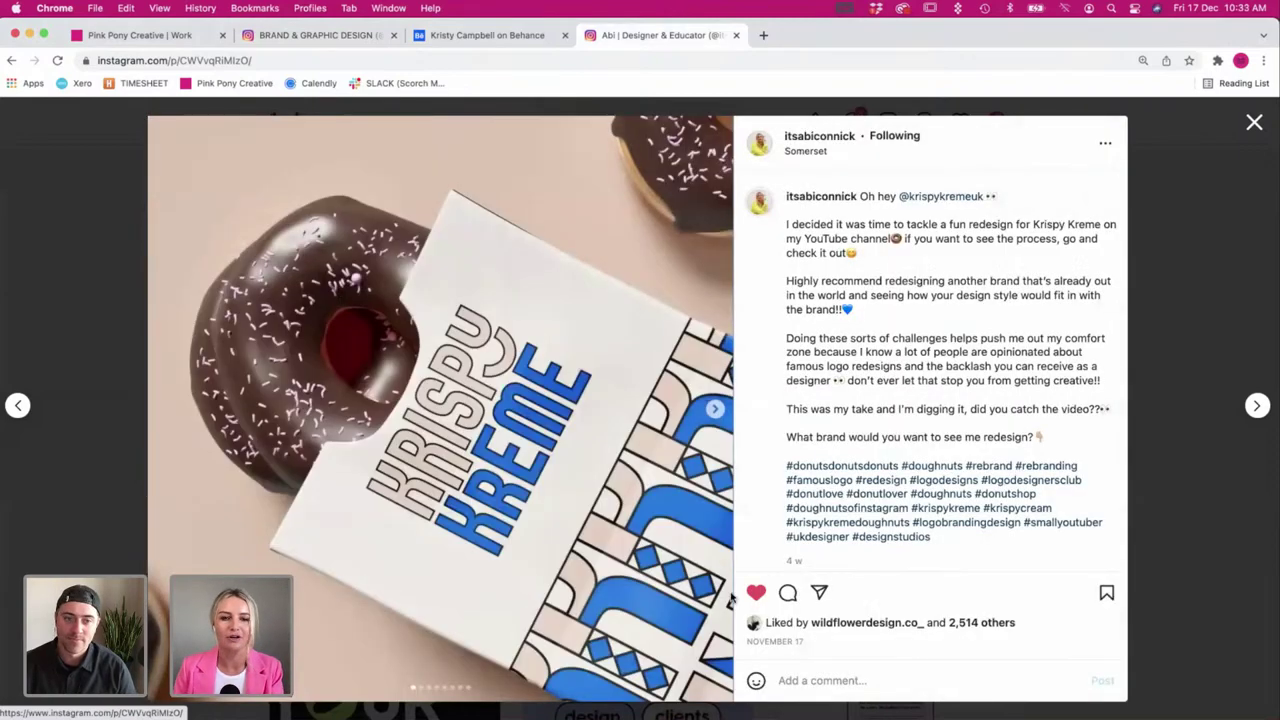
pyautogui.click(716, 411)
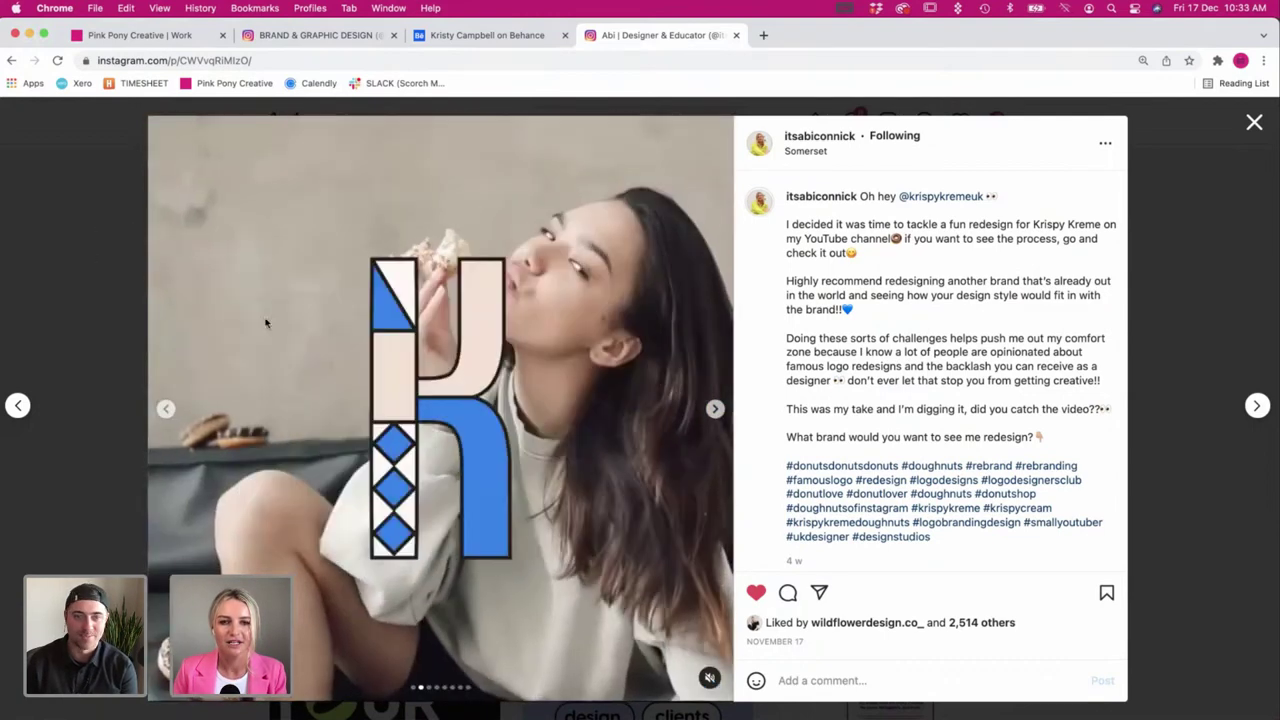
pyautogui.click(88, 257)
# Browse the older posts in the profile grid and return to the personal rebrand launch post.
pyautogui.scroll(-3, 728, 438)
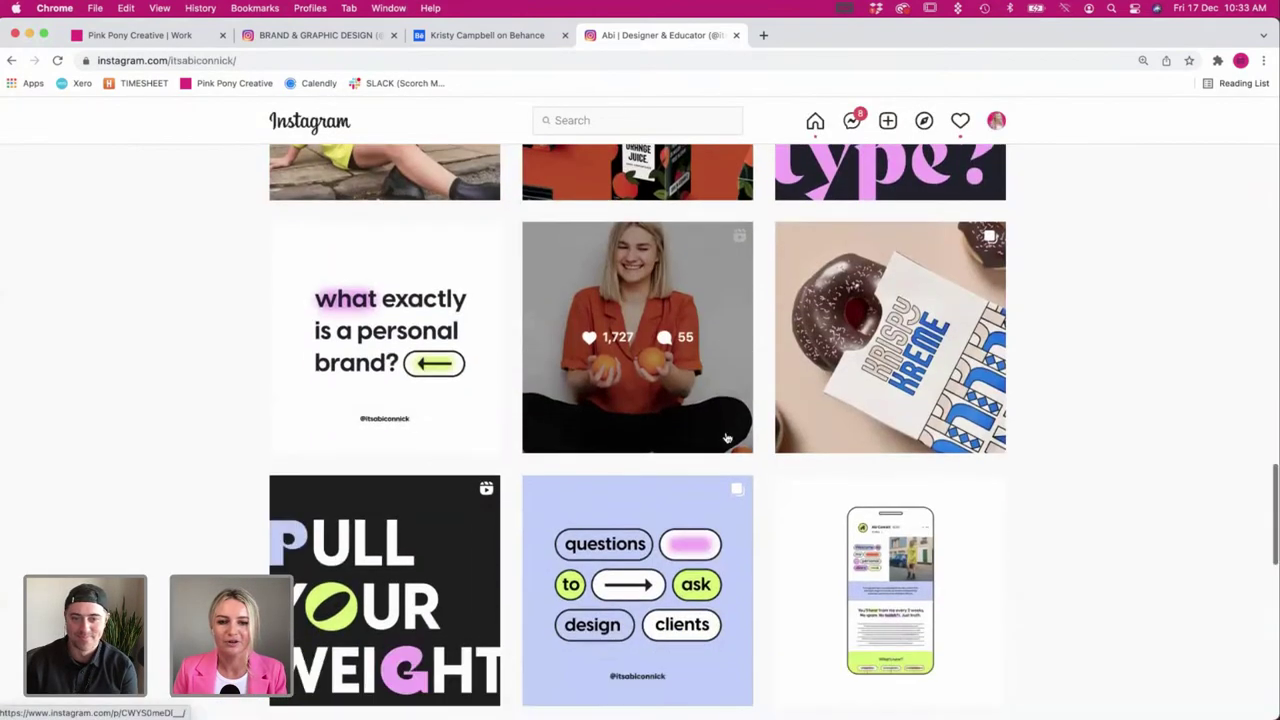
pyautogui.scroll(-6, 727, 438)
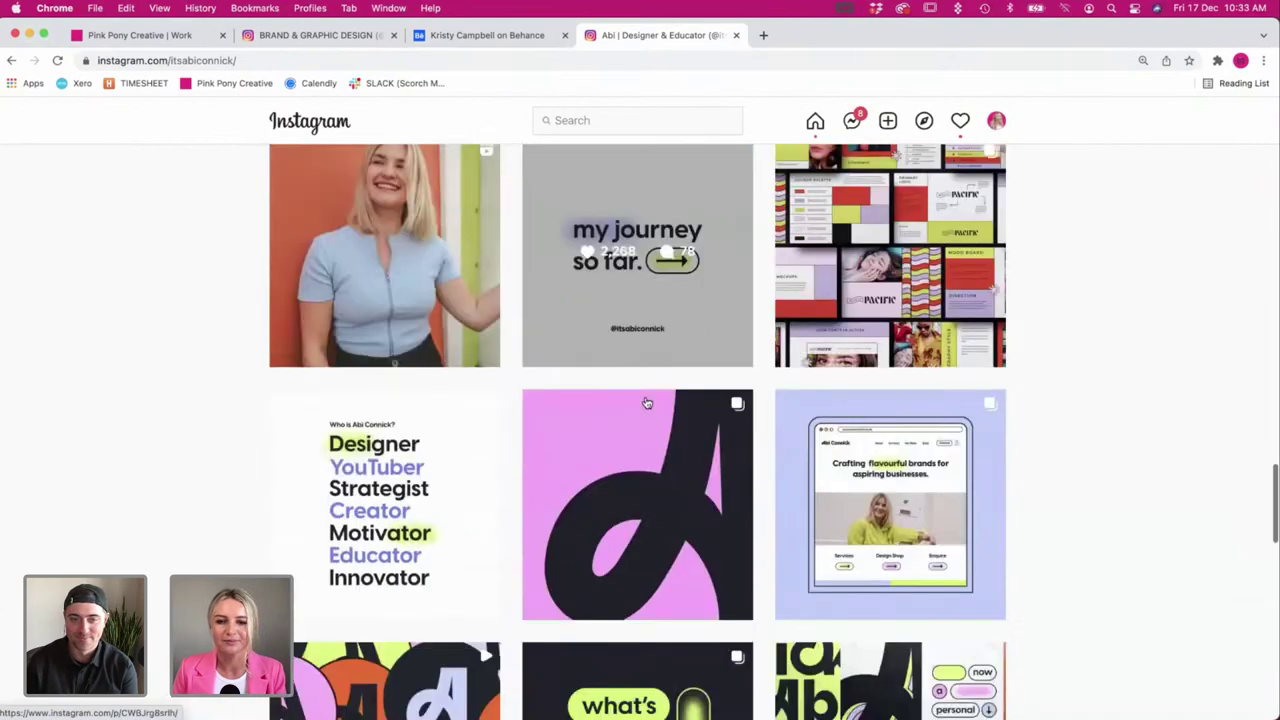
pyautogui.scroll(-3, 646, 402)
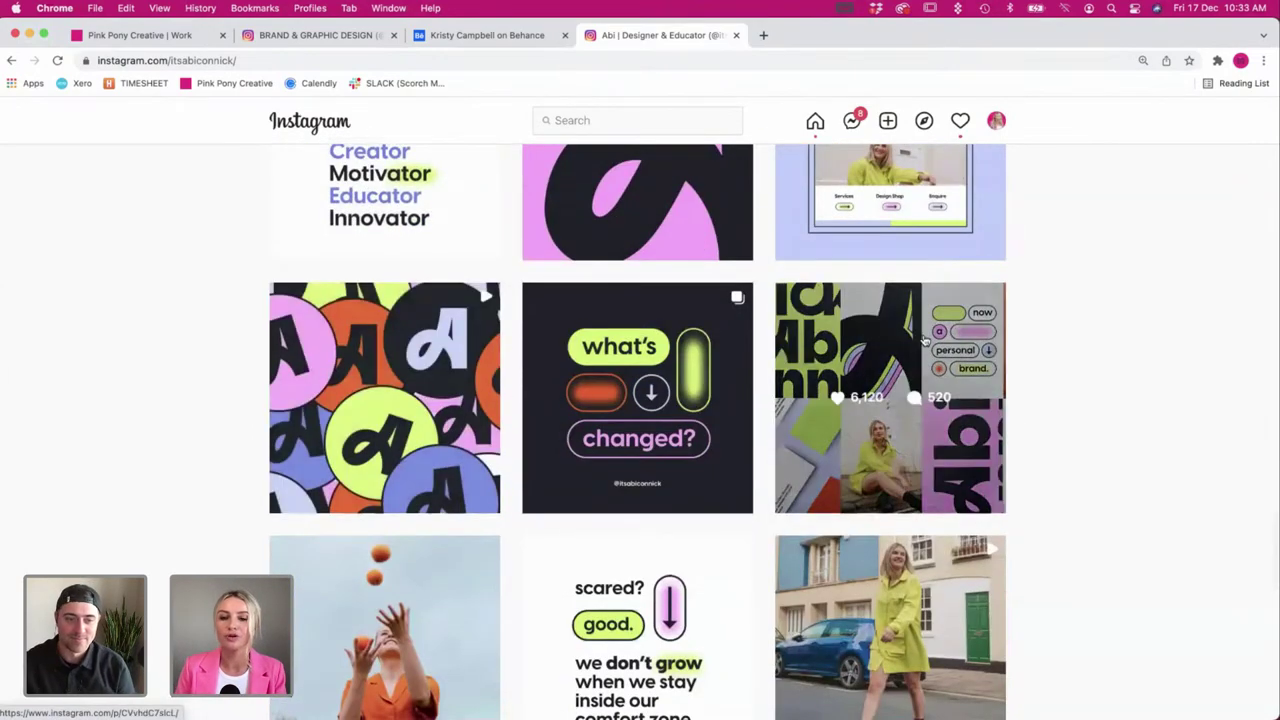
pyautogui.scroll(-1, 924, 341)
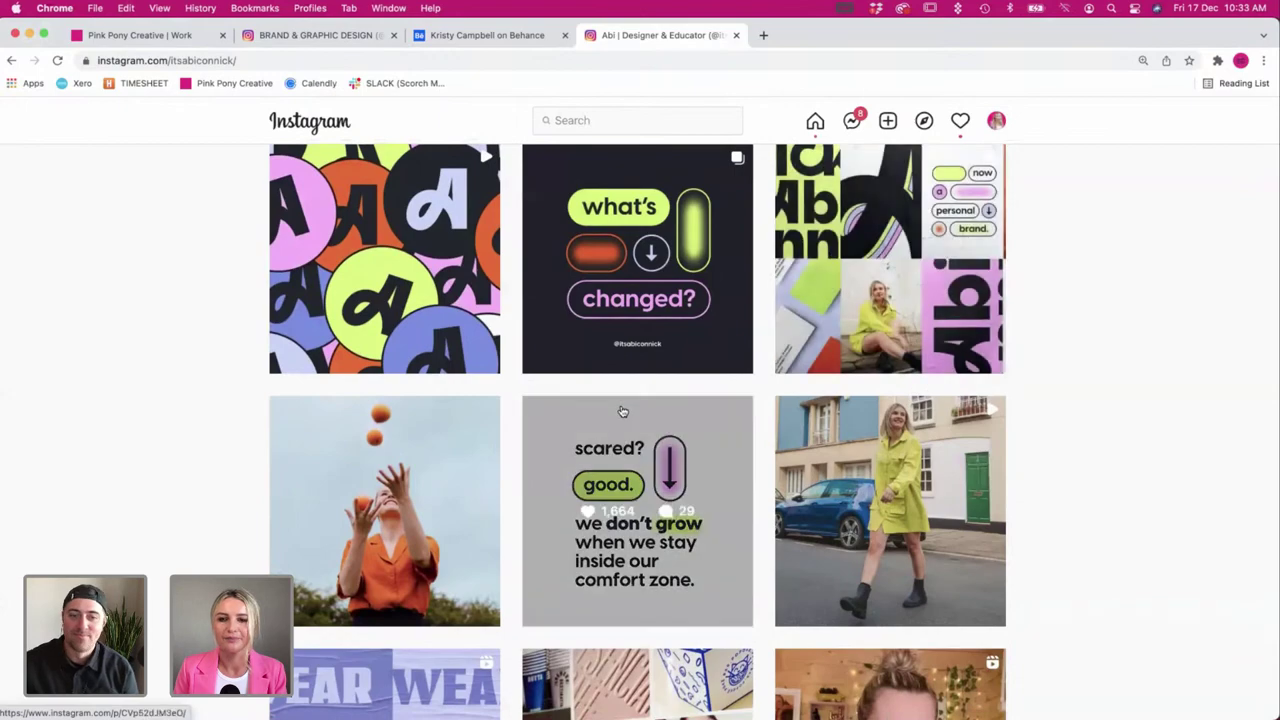
pyautogui.scroll(-3, 701, 357)
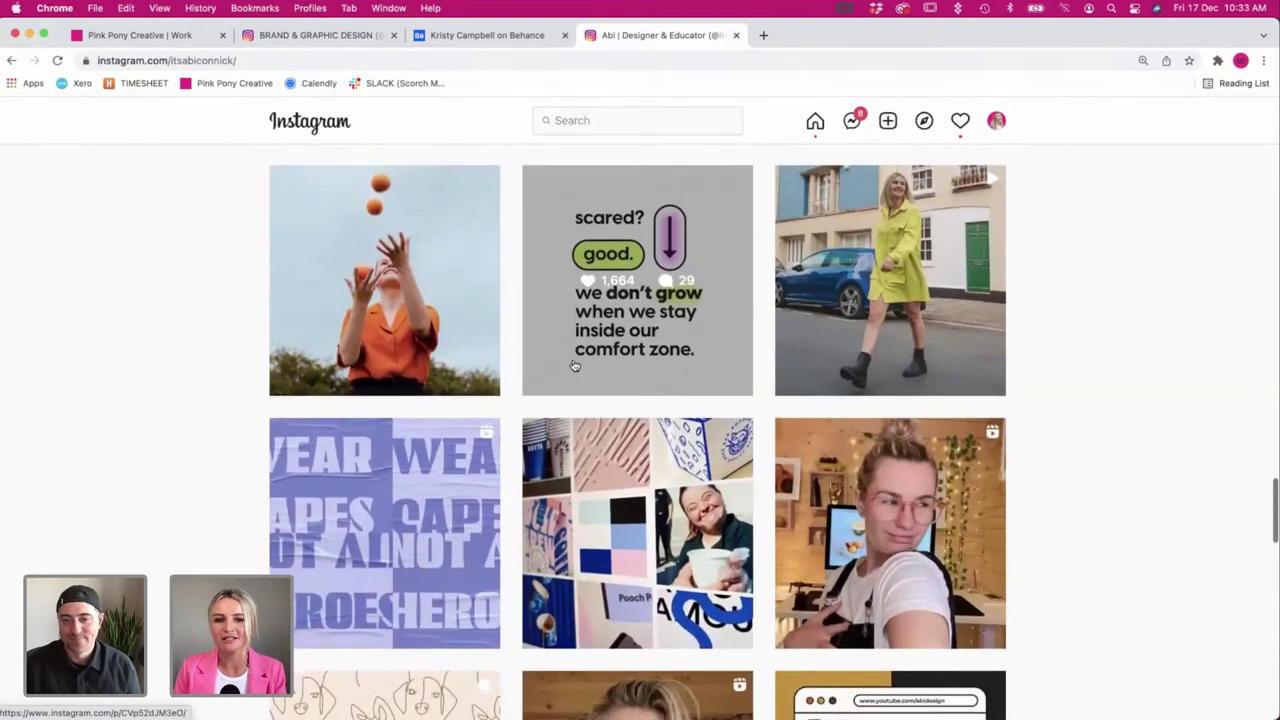
pyautogui.scroll(-5, 575, 366)
pyautogui.scroll(4, 575, 365)
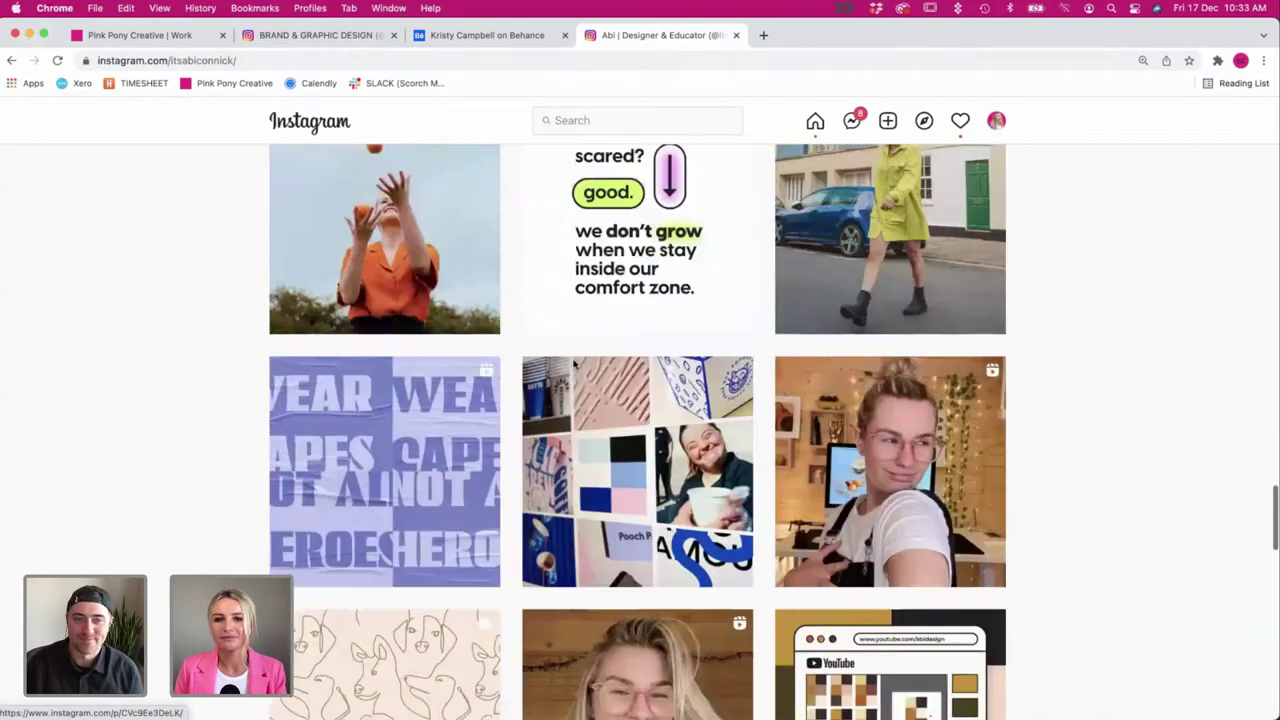
pyautogui.scroll(4, 575, 366)
# View the first five slides of the "3,2,1...LIFT OFFFF" personal rebrand post and return to the profile grid.
pyautogui.click(783, 348)
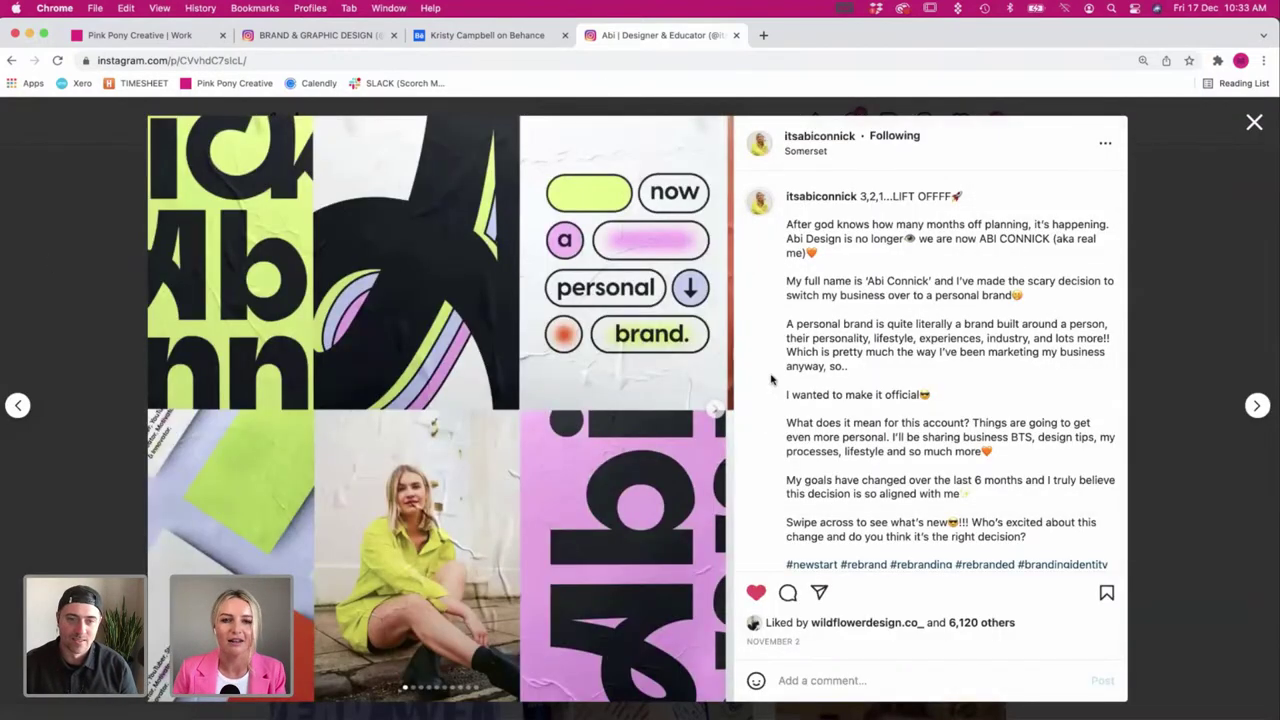
pyautogui.click(718, 411)
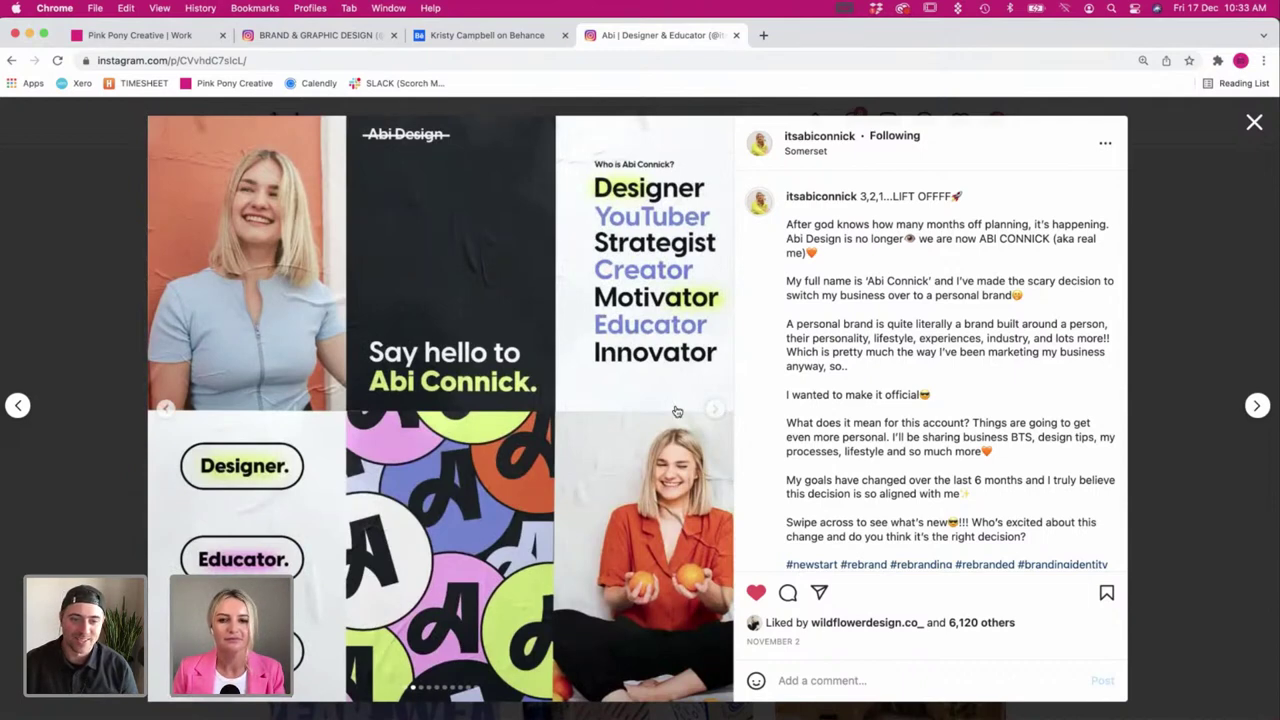
pyautogui.click(714, 409)
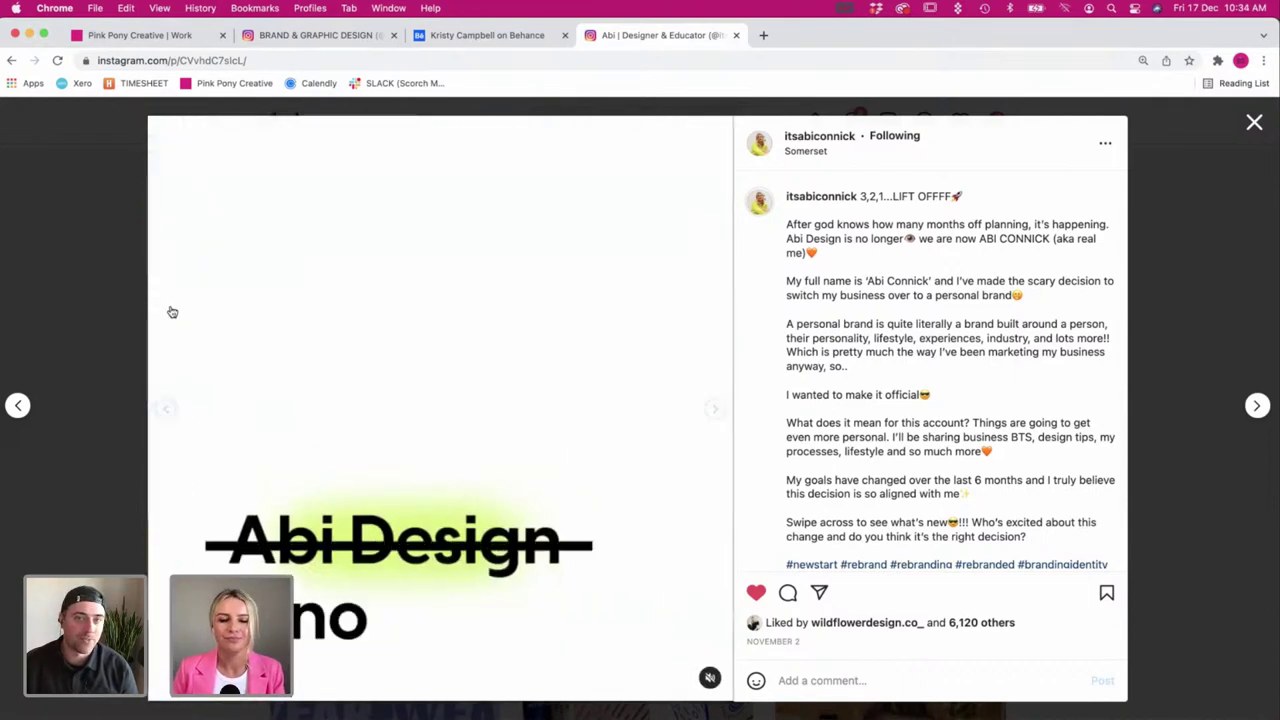
pyautogui.click(711, 411)
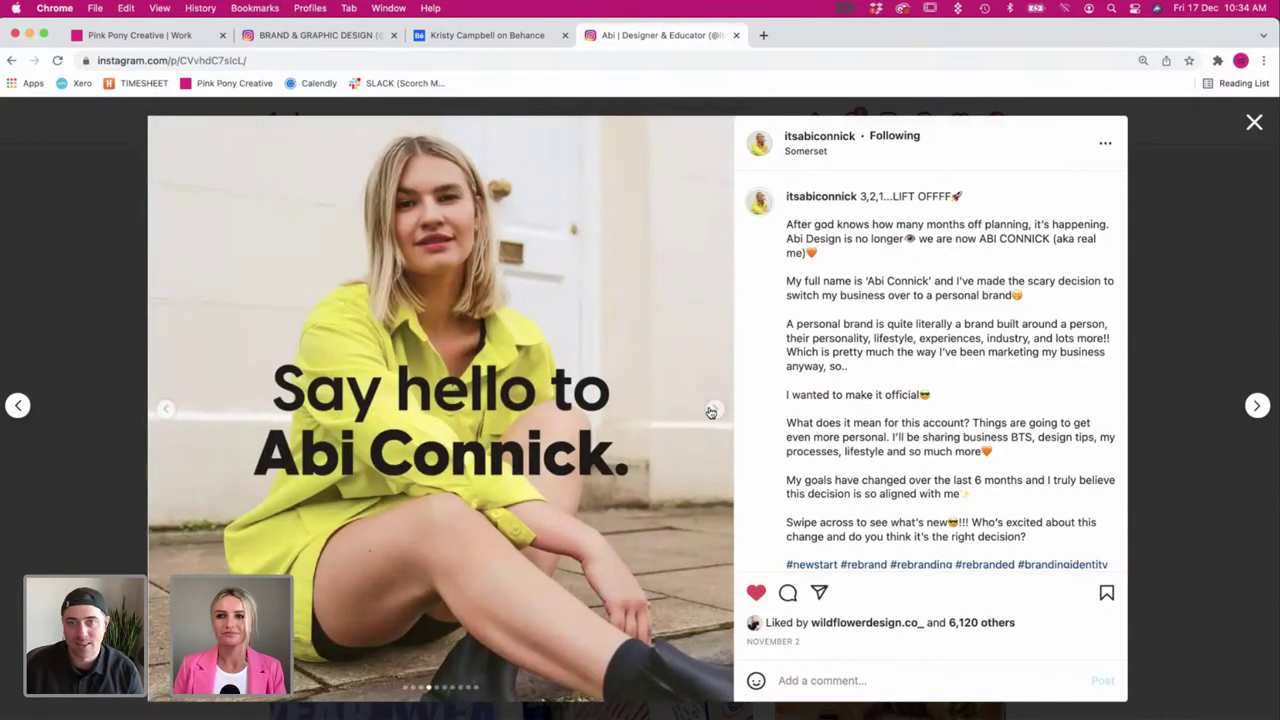
pyautogui.click(711, 411)
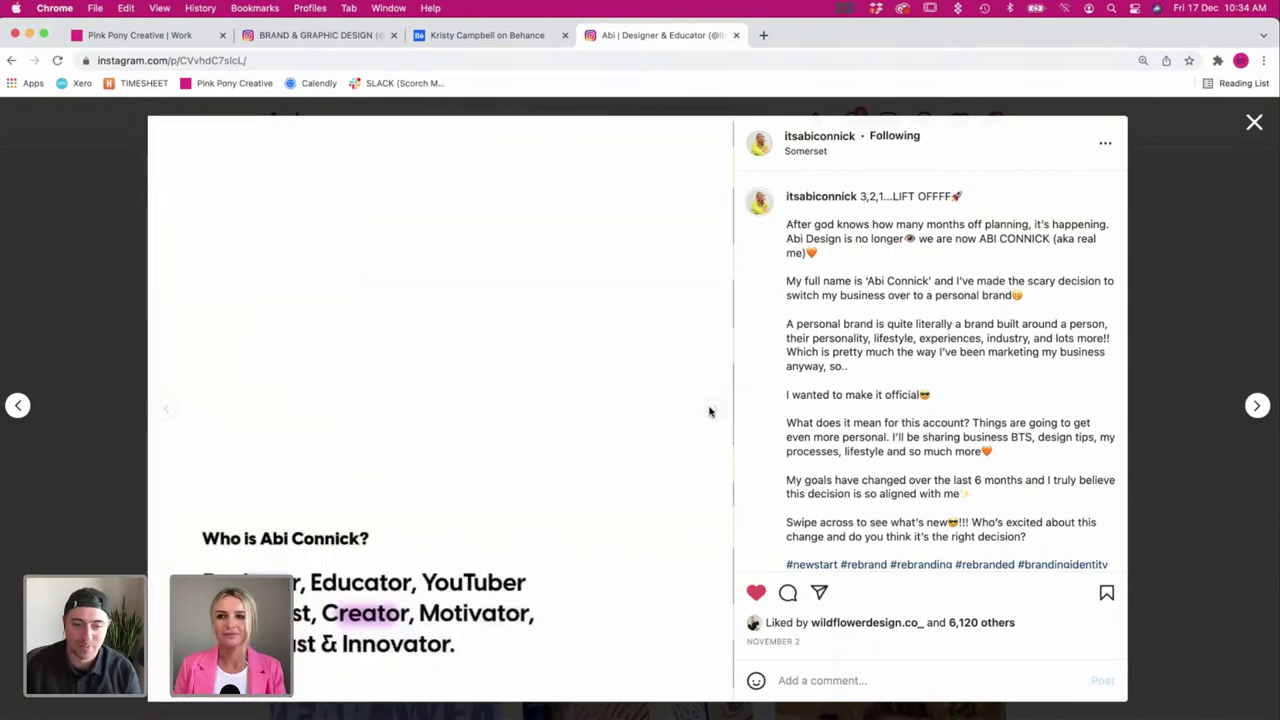
pyautogui.click(76, 356)
pyautogui.click(451, 262)
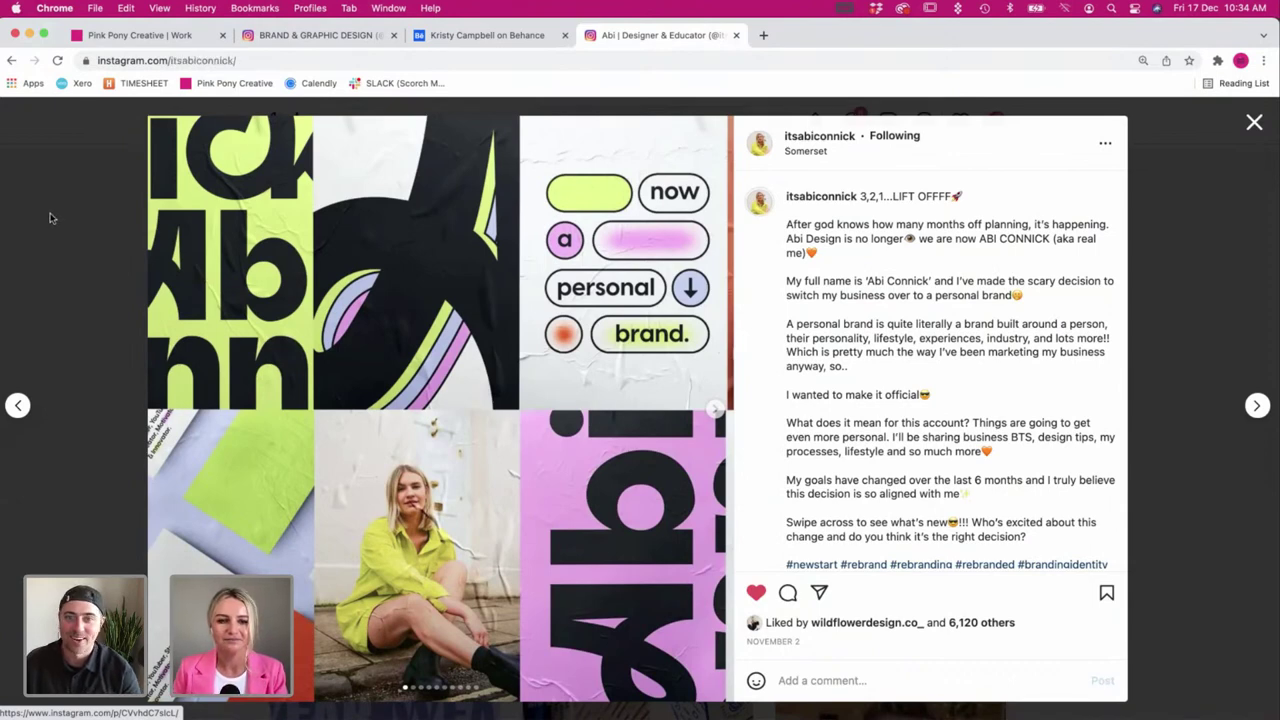
pyautogui.click(49, 214)
# Look through the posts older than the personal rebrand launch in the profile grid.
pyautogui.scroll(-3, 574, 343)
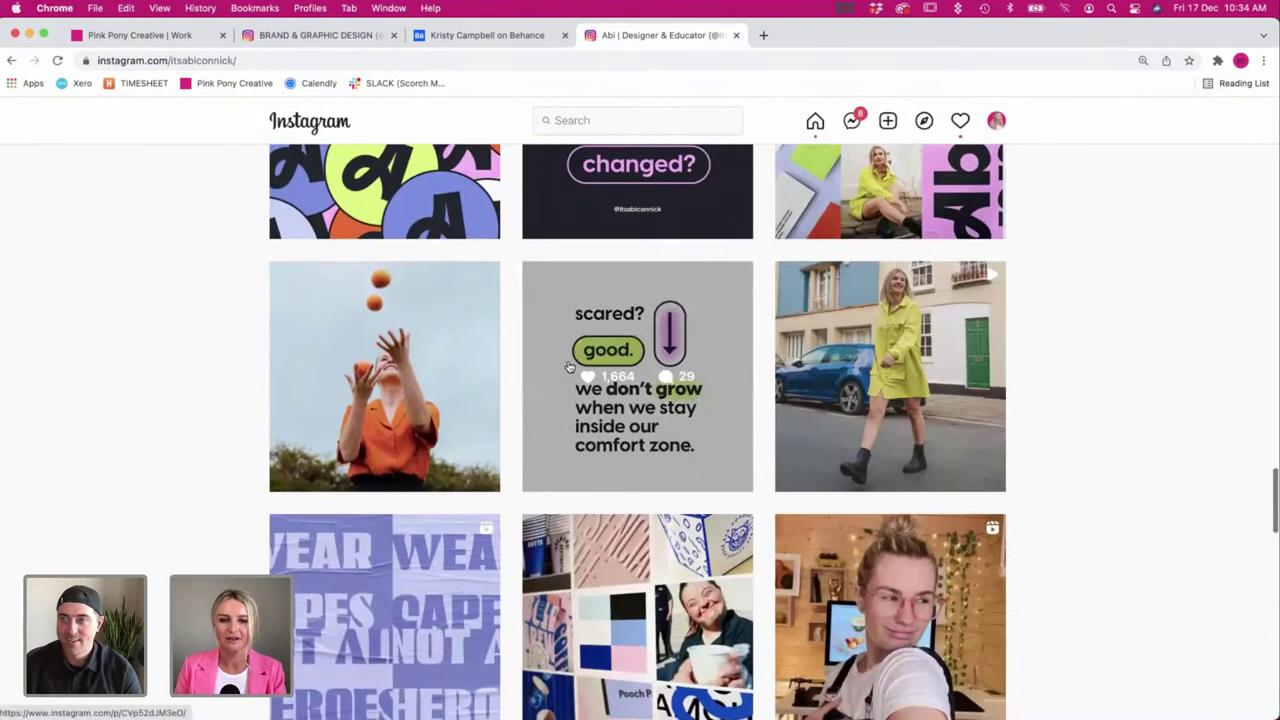
pyautogui.scroll(-5, 590, 355)
pyautogui.scroll(-10, 600, 362)
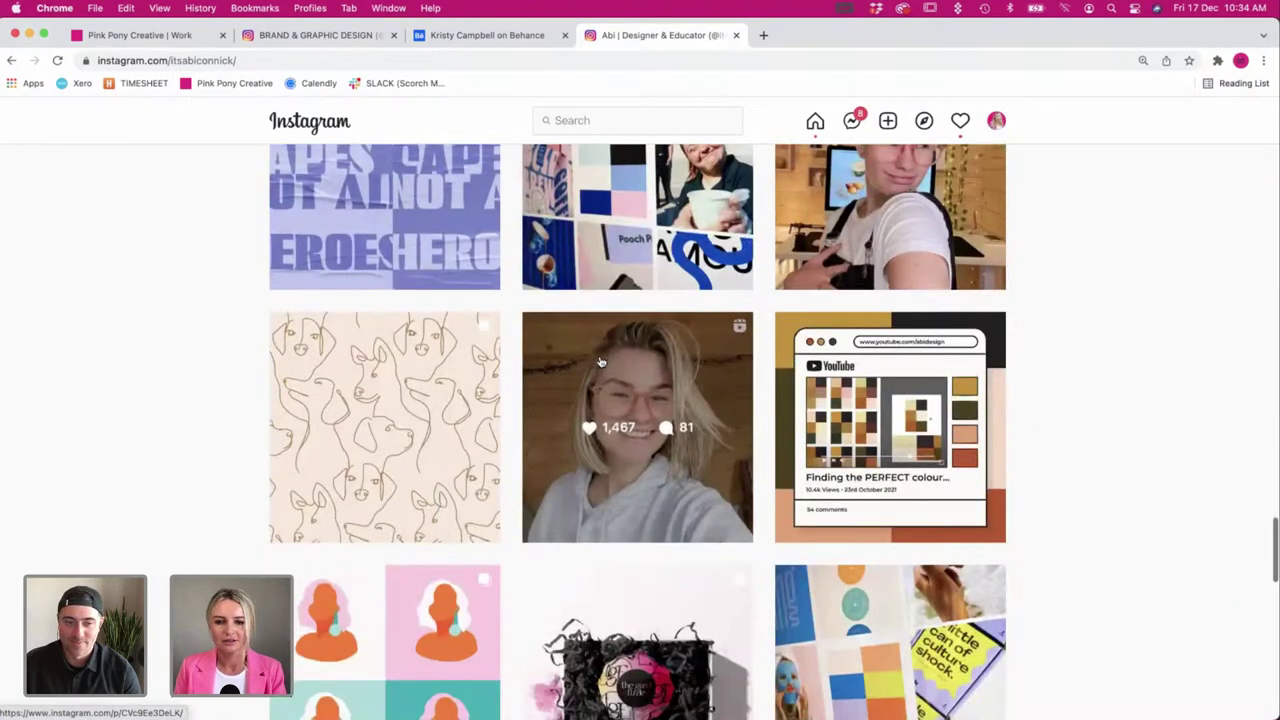
pyautogui.scroll(20, 610, 398)
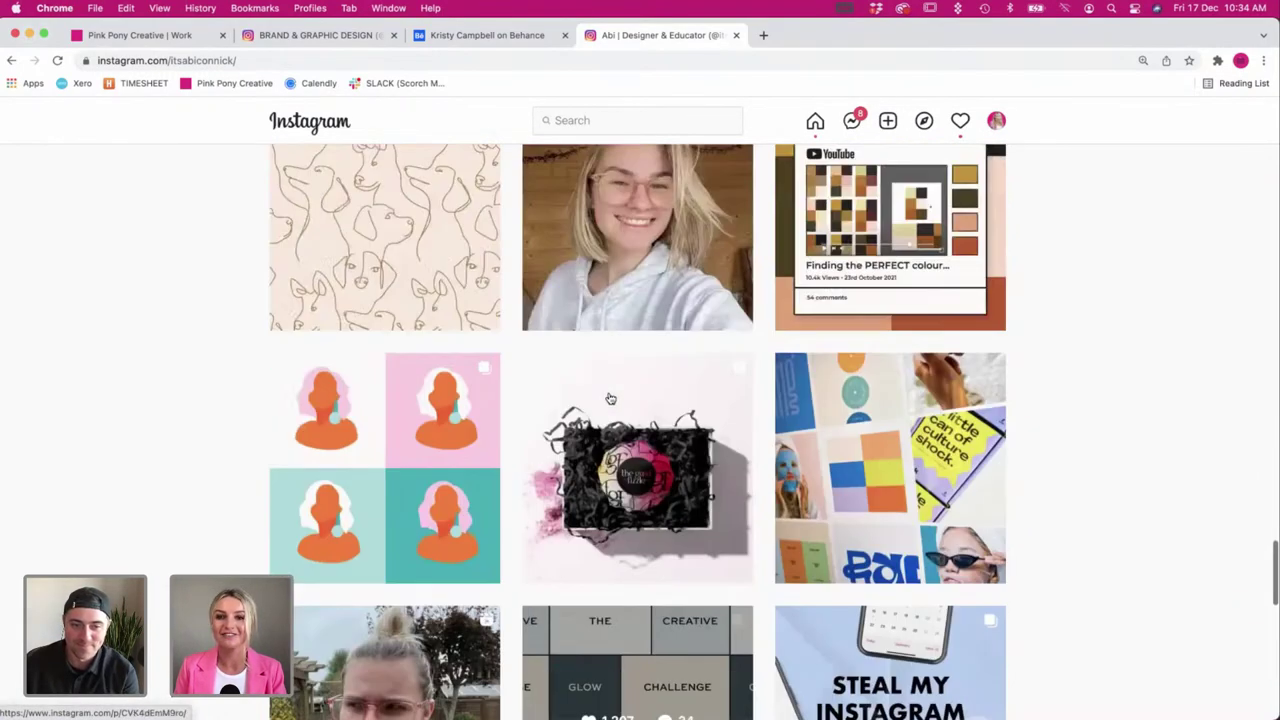
pyautogui.scroll(15, 363, 369)
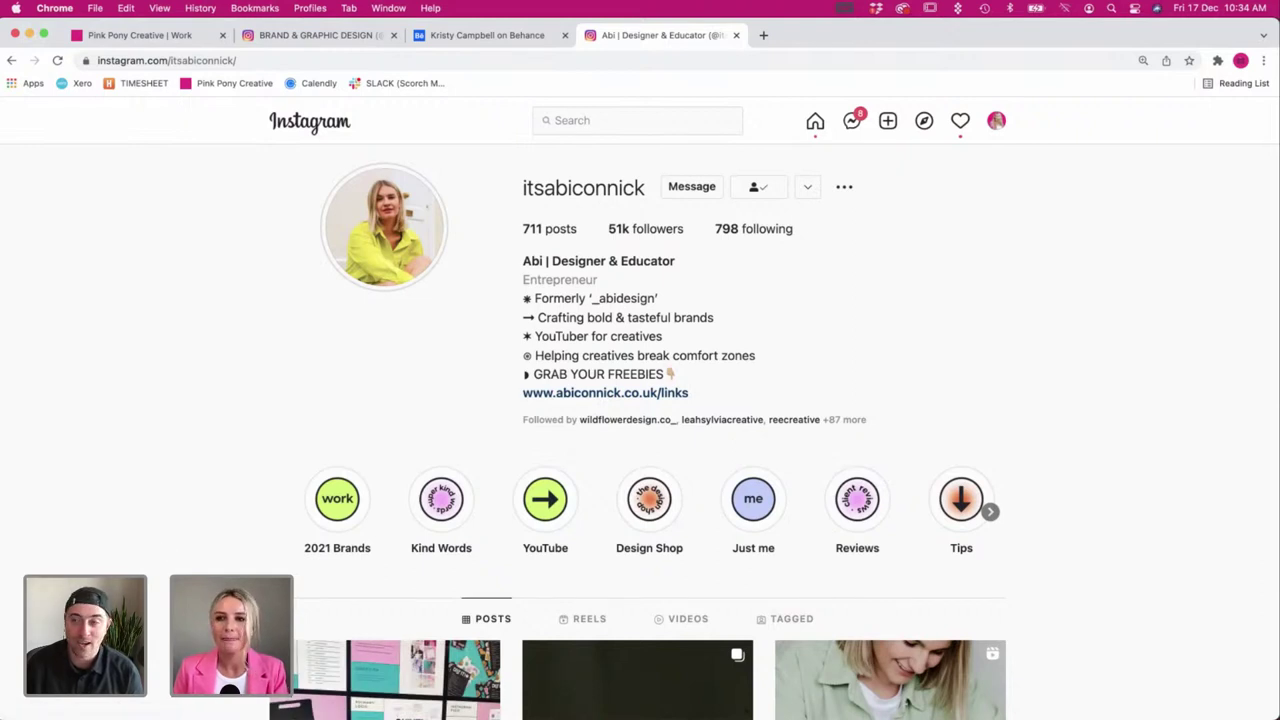
pyautogui.press('super+Tab')
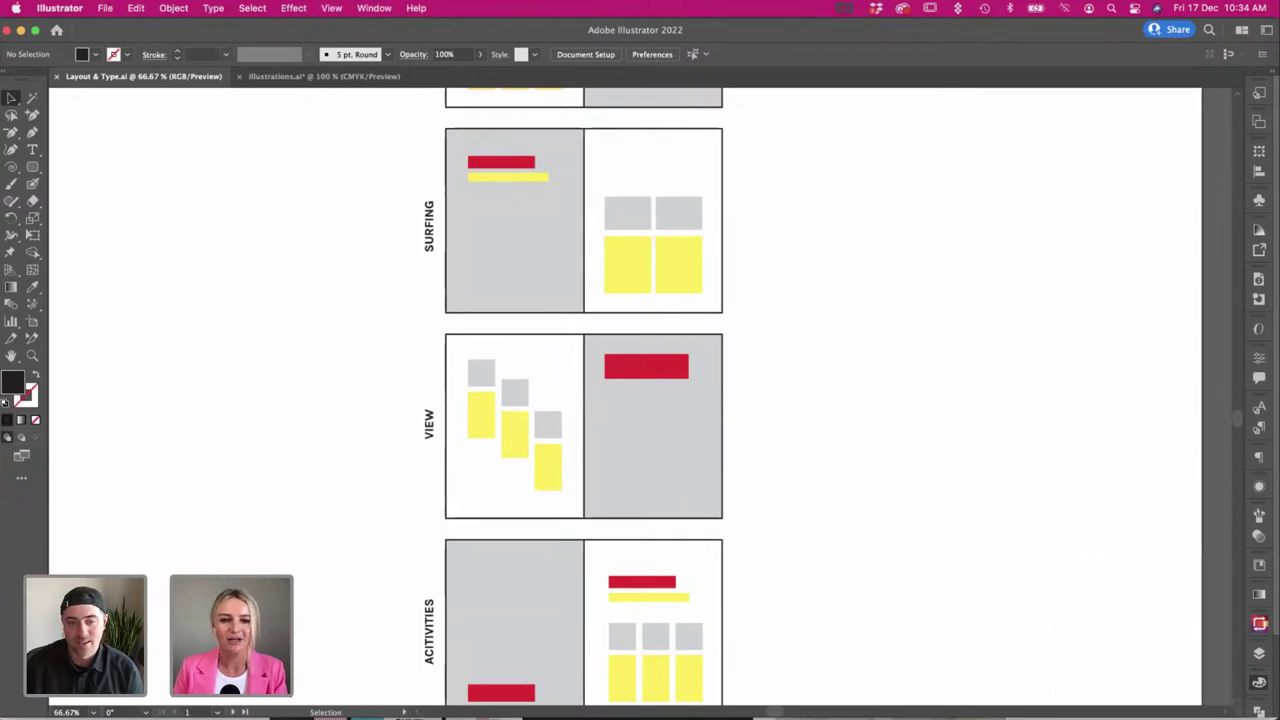
pyautogui.press('super+Tab')
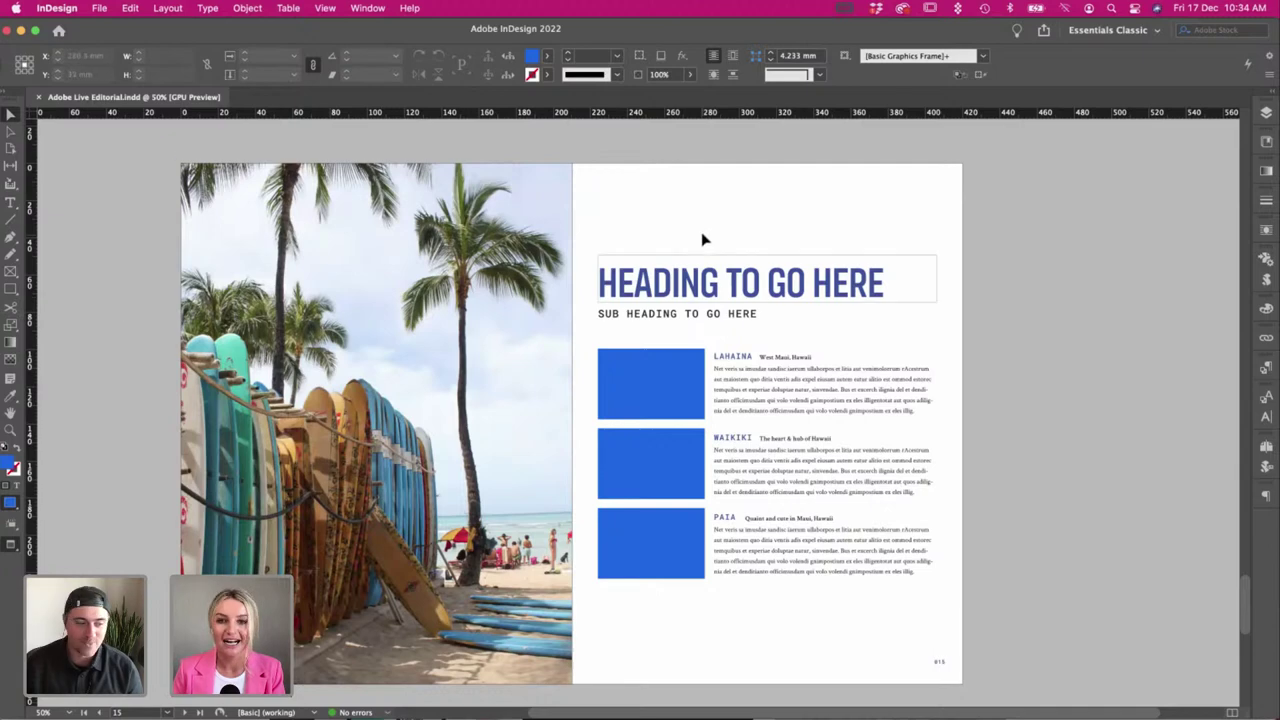
# Move the heading and sub heading slightly down, closer to the town listings on the towns spread.
pyautogui.click(663, 279)
pyautogui.moveTo(672, 287); pyautogui.dragTo(684, 311)
pyautogui.moveTo(670, 292); pyautogui.dragTo(669, 302)
pyautogui.click(640, 195)
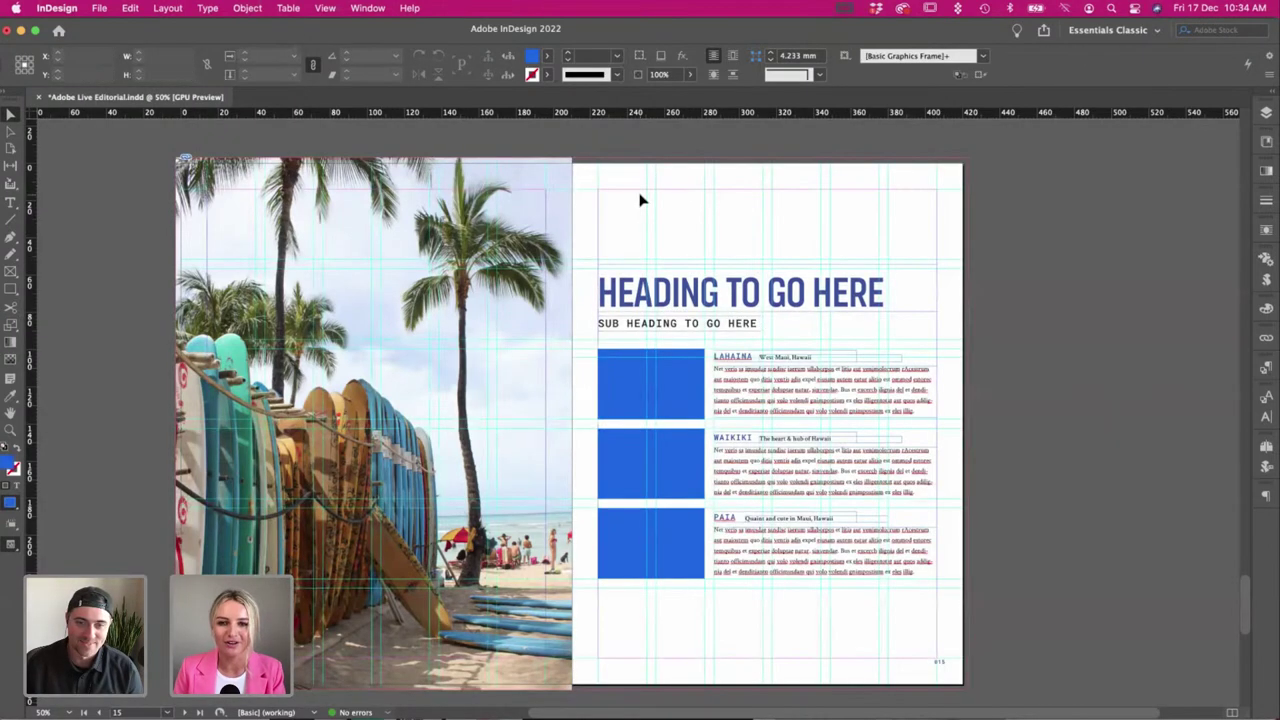
# Try moving the heading, sub heading and all three town listings about 43 mm down the page, and undo the move.
pyautogui.scroll(-1, 640, 200)
pyautogui.hscroll(1, 640, 205)
pyautogui.moveTo(628, 208); pyautogui.dragTo(737, 549)
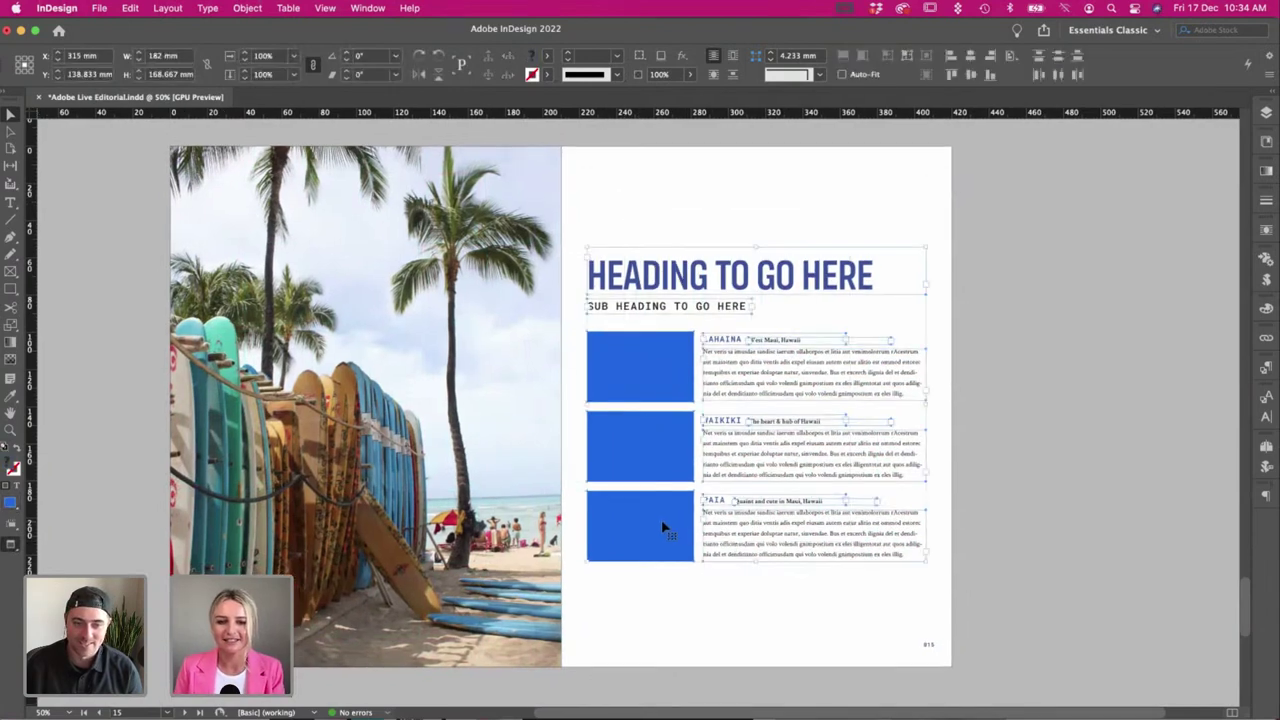
pyautogui.moveTo(666, 524); pyautogui.dragTo(666, 610)
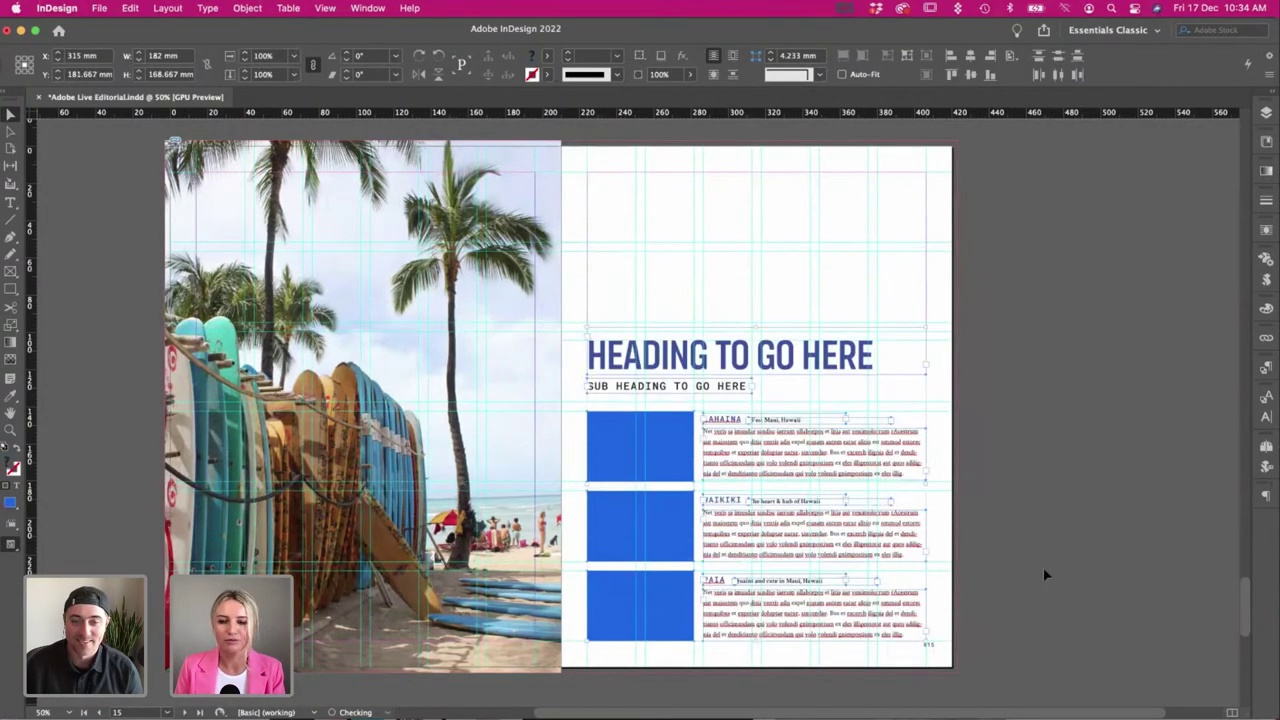
pyautogui.press('super+z')
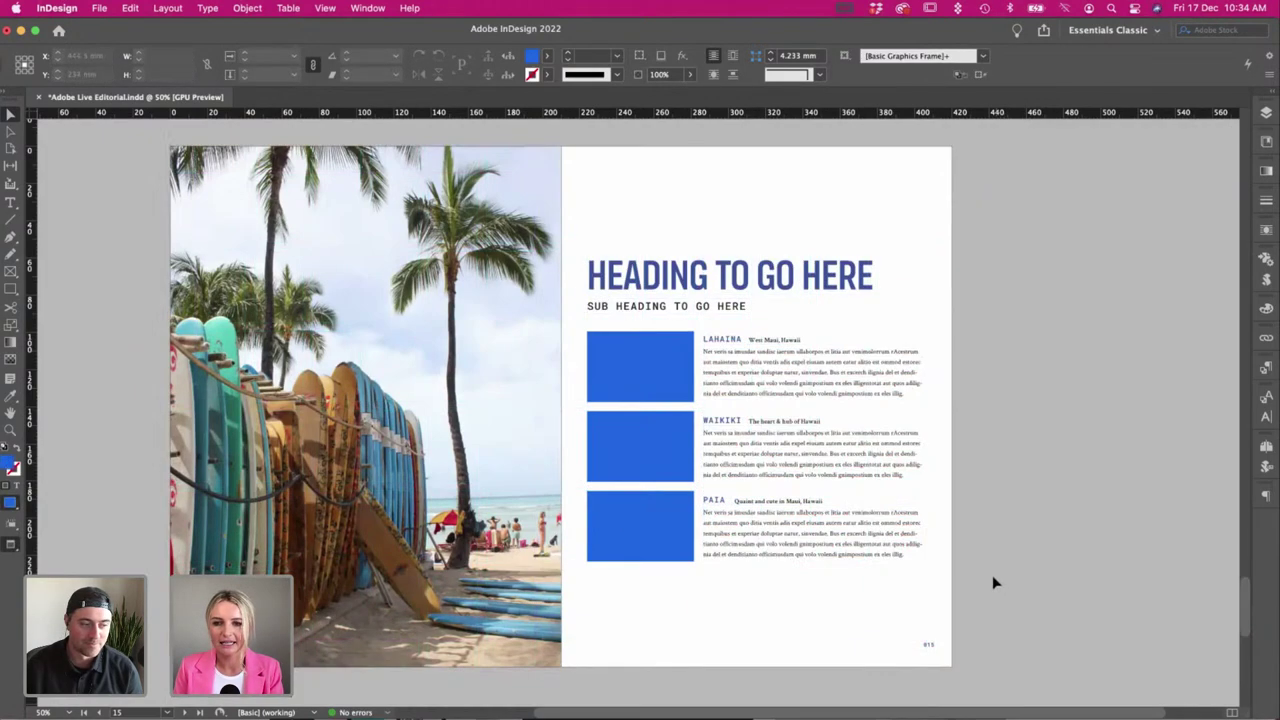
# Narrow the Lahaina, Waikiki and Paia body text frames to about 88.5 mm wide.
pyautogui.moveTo(955, 578); pyautogui.dragTo(870, 376)
pyautogui.moveTo(928, 454); pyautogui.dragTo(870, 454)
pyautogui.click(1007, 461)
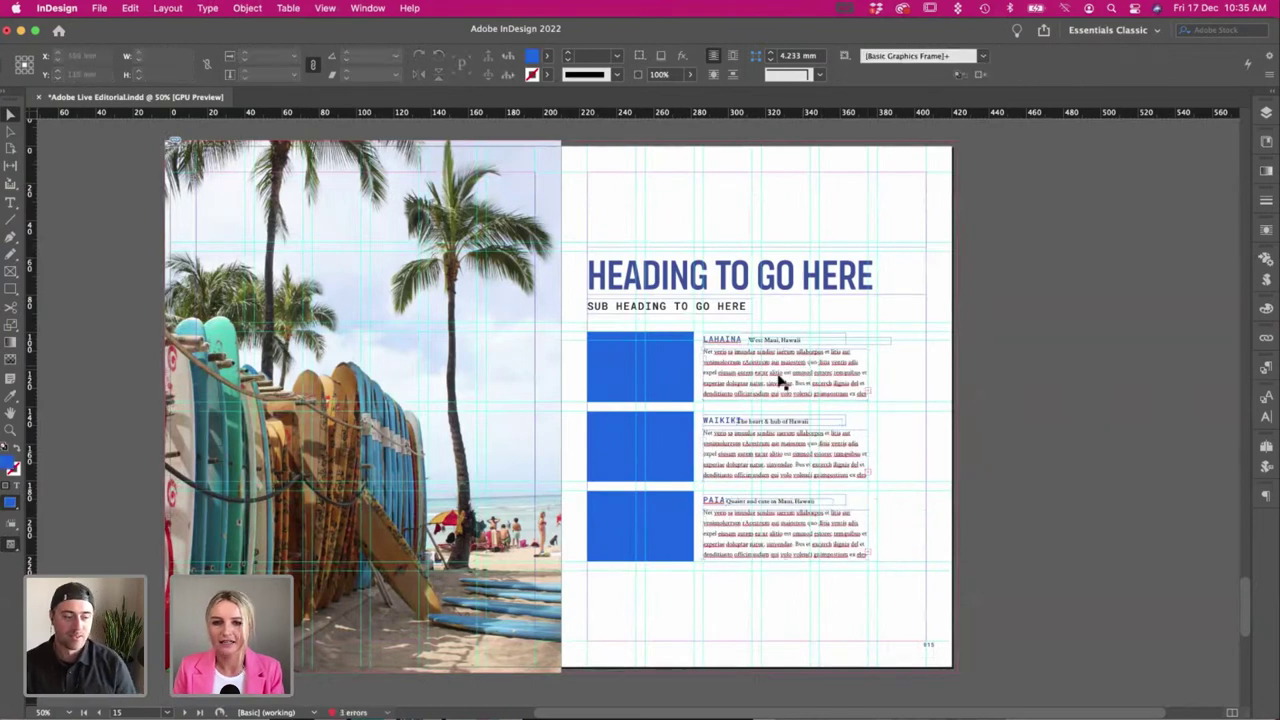
# Move the blue image boxes and town texts right to the next grid column and slightly down, to X 331.843 mm, Y 163.25 mm.
pyautogui.press('w')
pyautogui.click(674, 346)
pyautogui.press('w')
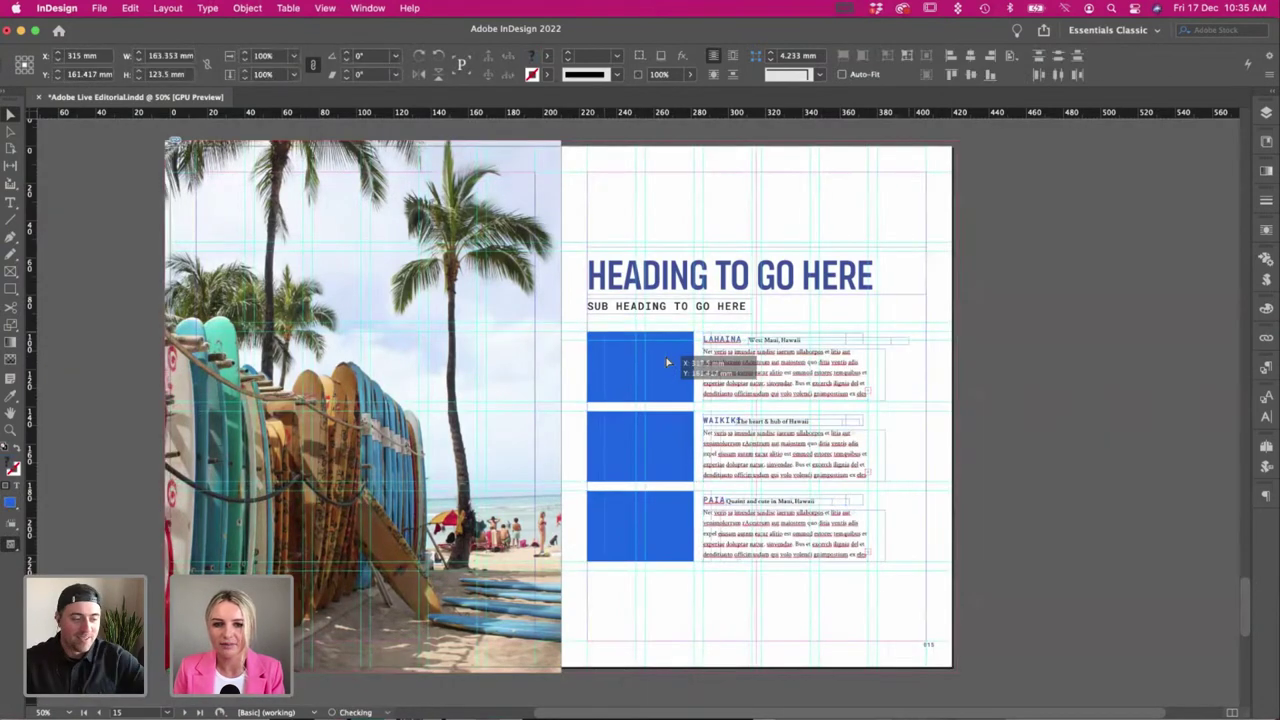
pyautogui.moveTo(666, 363); pyautogui.dragTo(715, 366)
pyautogui.press('w')
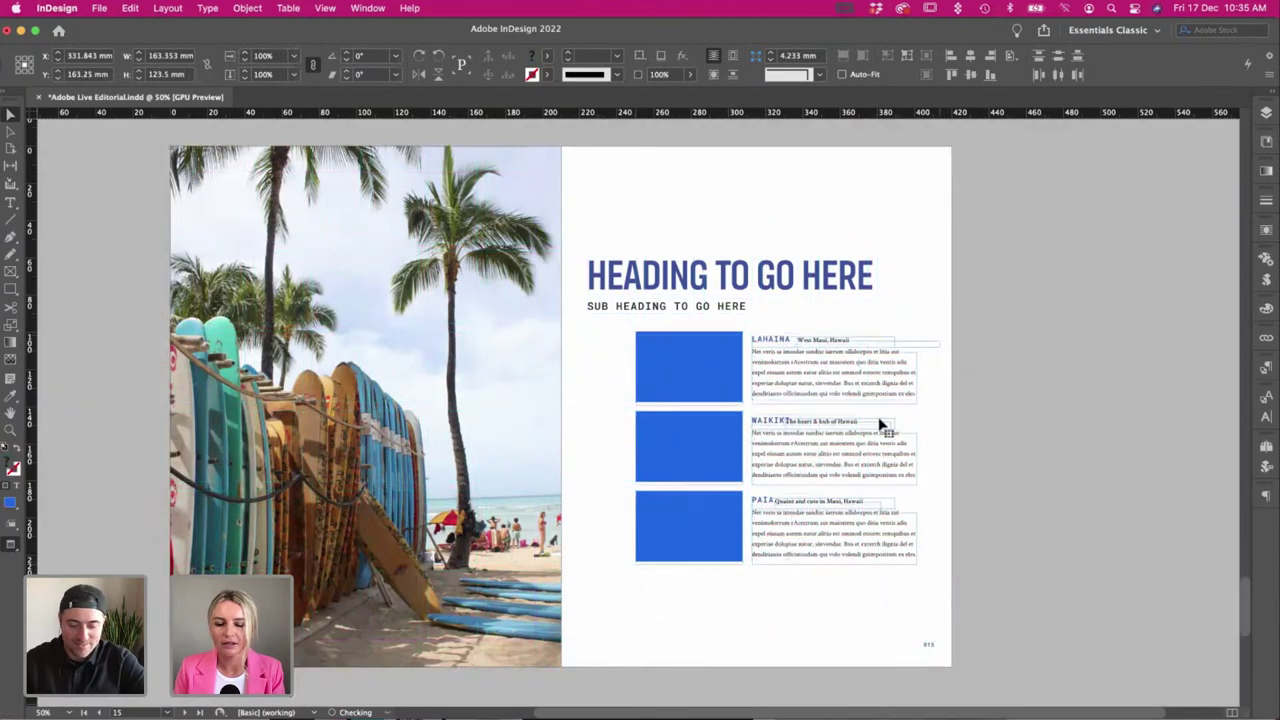
pyautogui.press('Down')
pyautogui.press('Down')
pyautogui.press('w')
pyautogui.click(622, 228)
# Move the heading and sub heading right to X 341.167 mm, aligning them with the edge of the blue image boxes.
pyautogui.press('w')
pyautogui.click(632, 311)
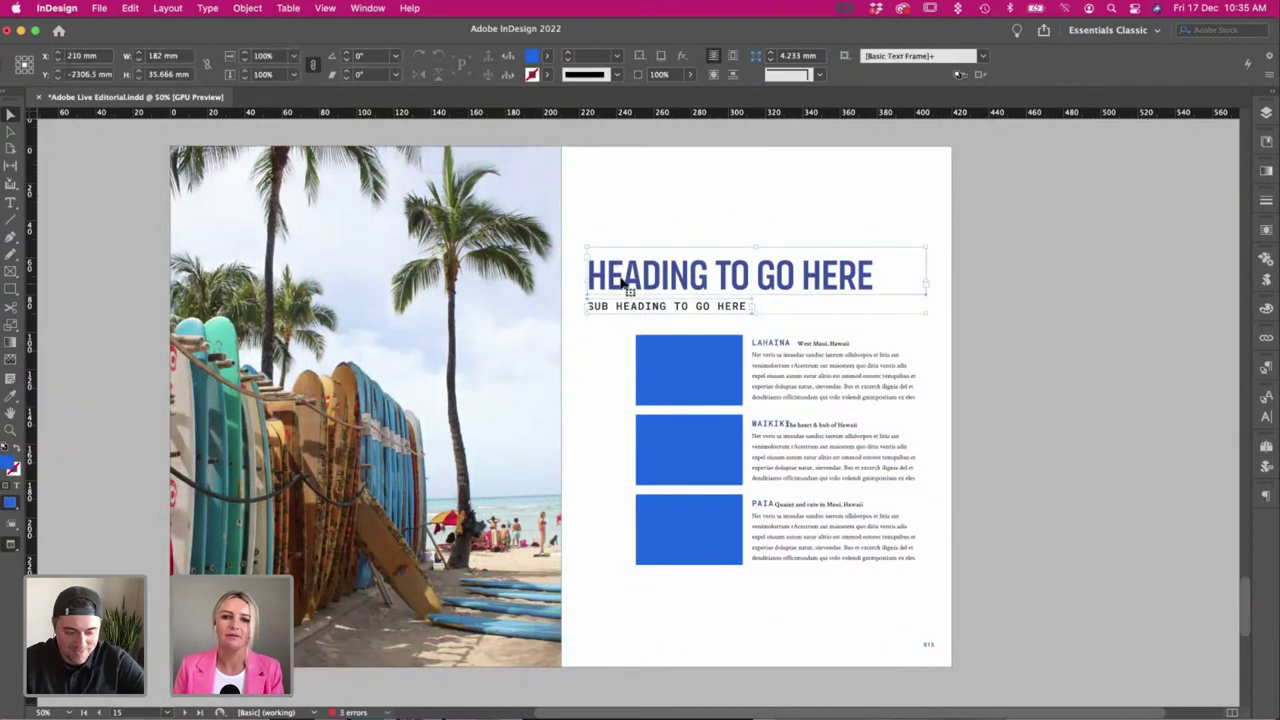
pyautogui.press('w')
pyautogui.press('w')
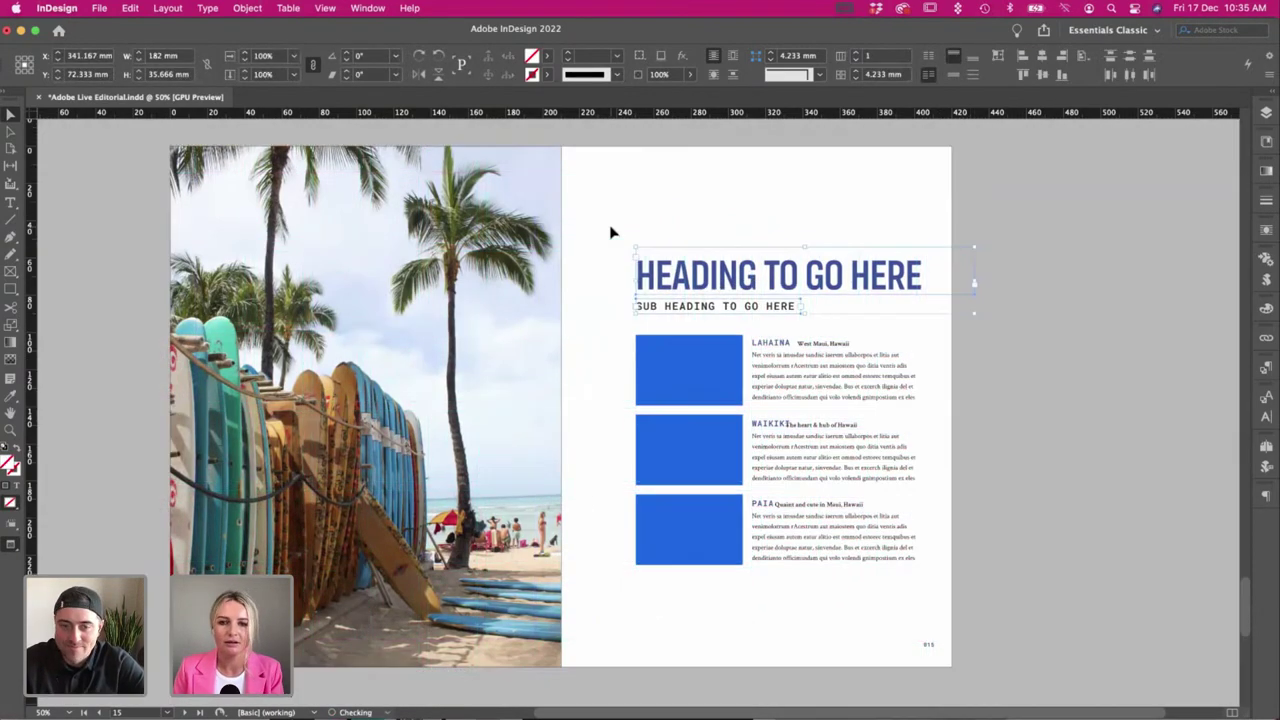
pyautogui.click(611, 233)
pyautogui.press('w')
pyautogui.press('w')
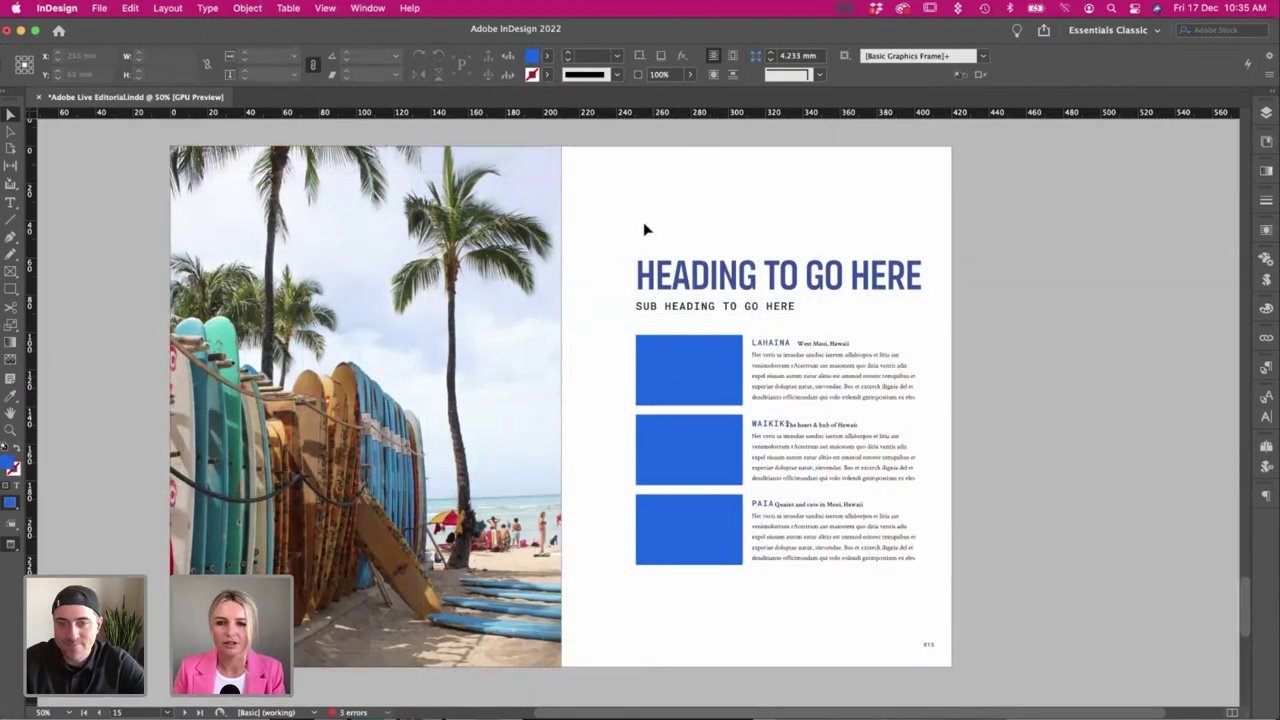
# Shorten the heading to "HEADING HERE" and move the sub heading slightly up beneath it.
pyautogui.click(790, 274)
pyautogui.doubleClick(790, 274)
pyautogui.moveTo(851, 276); pyautogui.dragTo(766, 276)
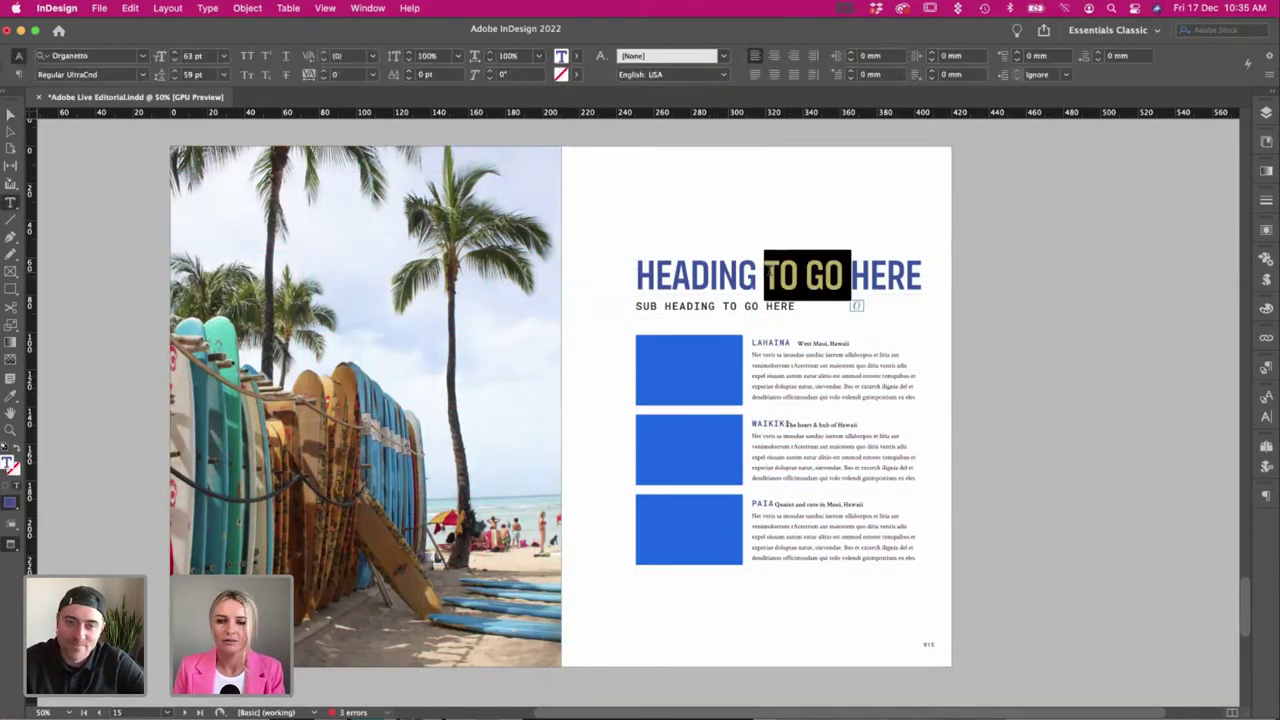
pyautogui.press('BackSpace')
pyautogui.press('Escape')
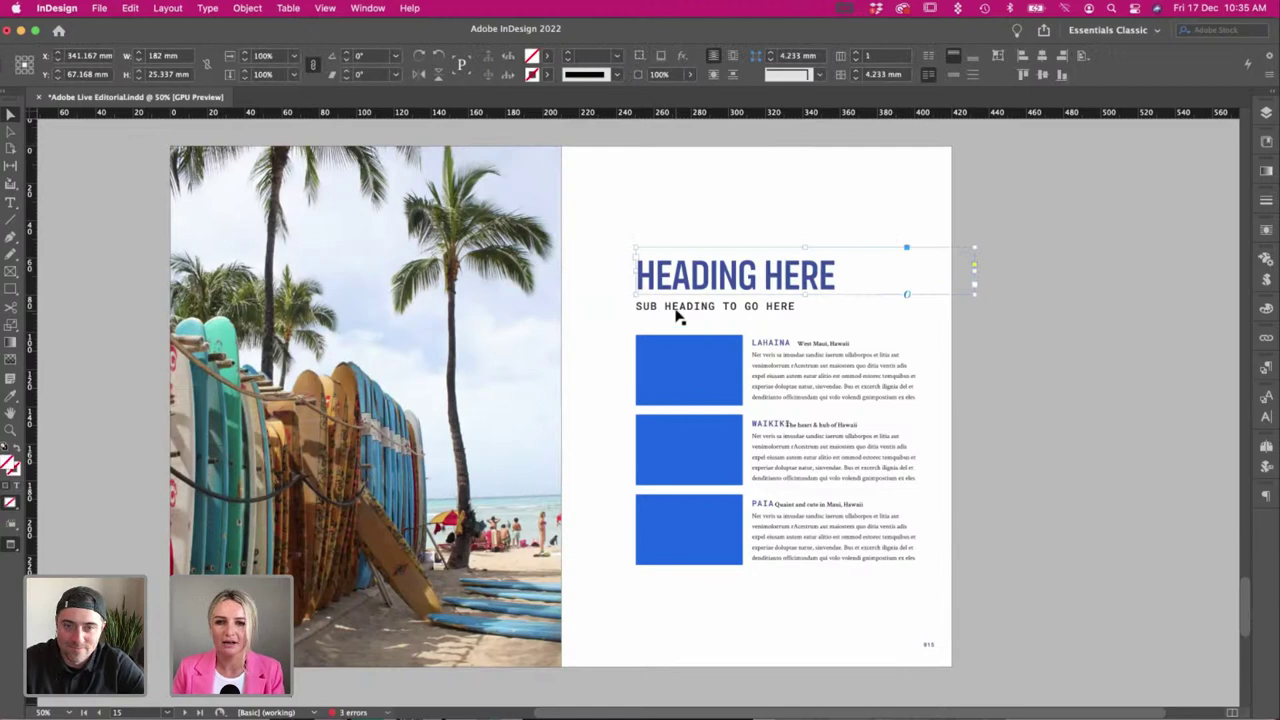
pyautogui.moveTo(677, 314); pyautogui.dragTo(677, 309)
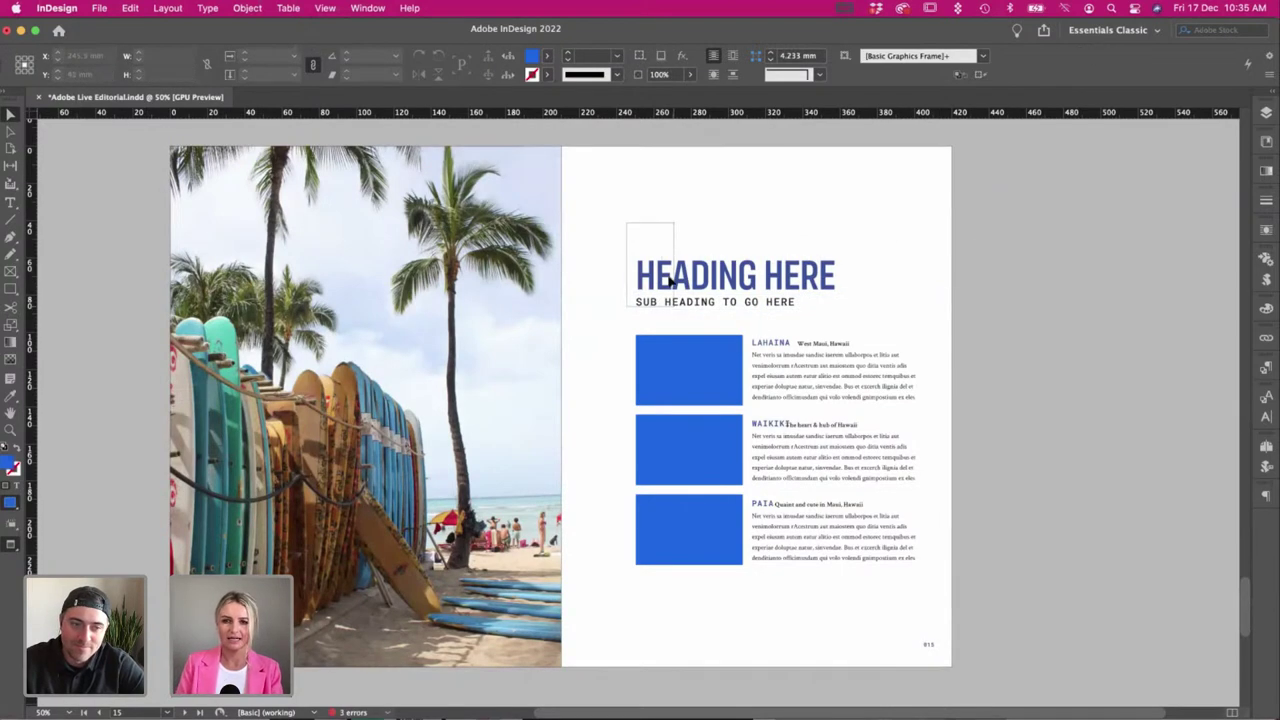
# Widen the three town body text frames together to the page's right margin guide.
pyautogui.press('w')
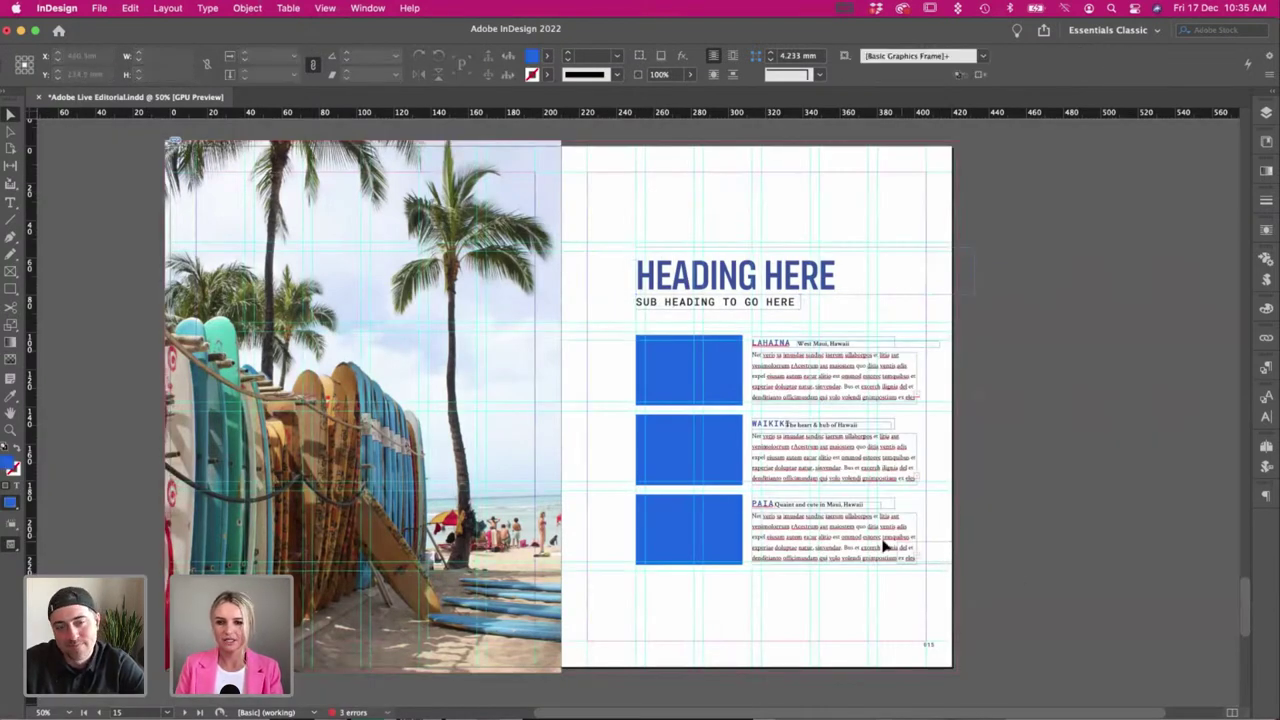
pyautogui.click(884, 542)
pyautogui.keyDown('shift'); pyautogui.click(905, 466); pyautogui.keyUp('shift')
pyautogui.keyDown('shift'); pyautogui.click(903, 385); pyautogui.keyUp('shift')
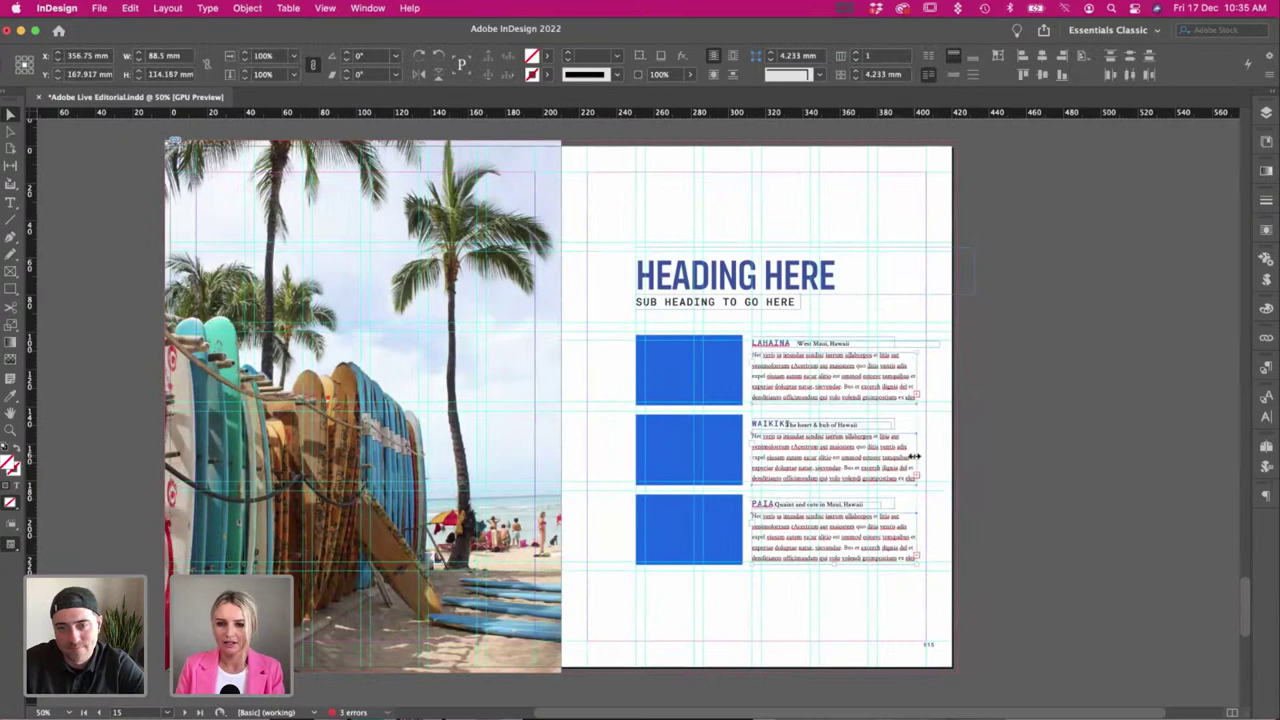
pyautogui.moveTo(913, 456); pyautogui.dragTo(928, 456)
pyautogui.click(997, 463)
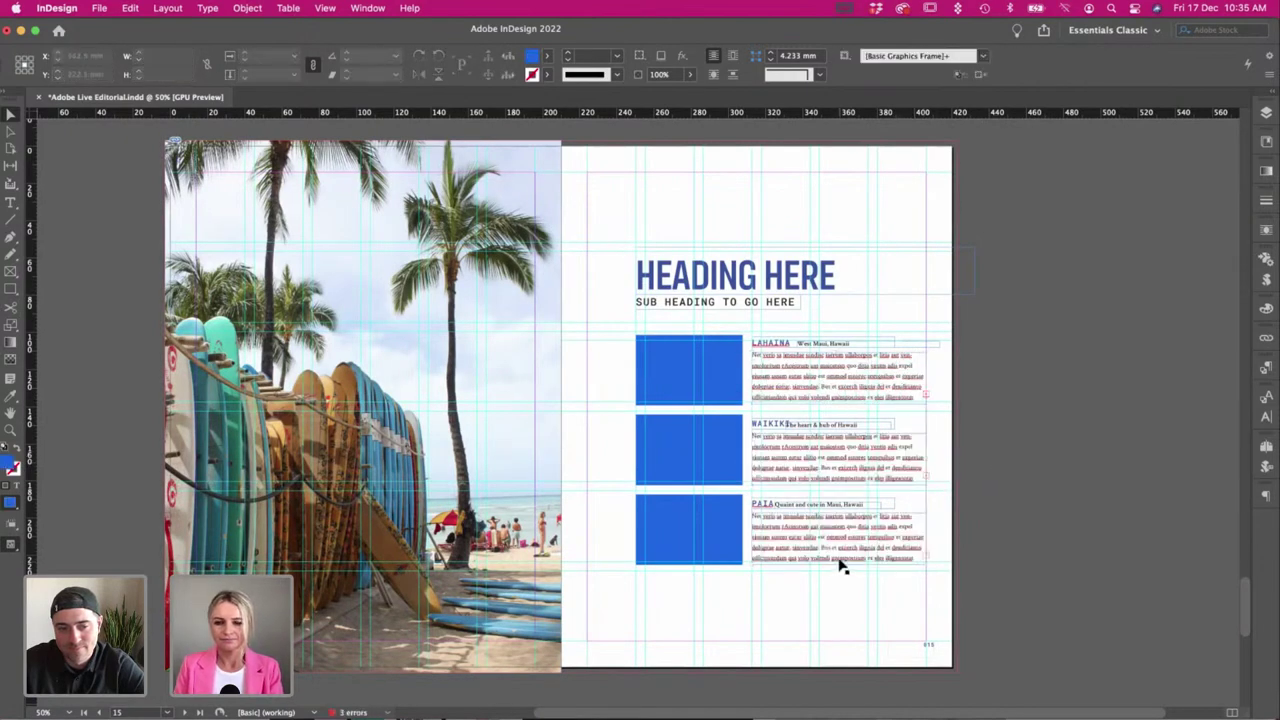
# Move the image boxes and all town texts together slightly up to Y 161.417 mm.
pyautogui.moveTo(614, 341); pyautogui.dragTo(874, 622)
pyautogui.press('w')
pyautogui.press('w')
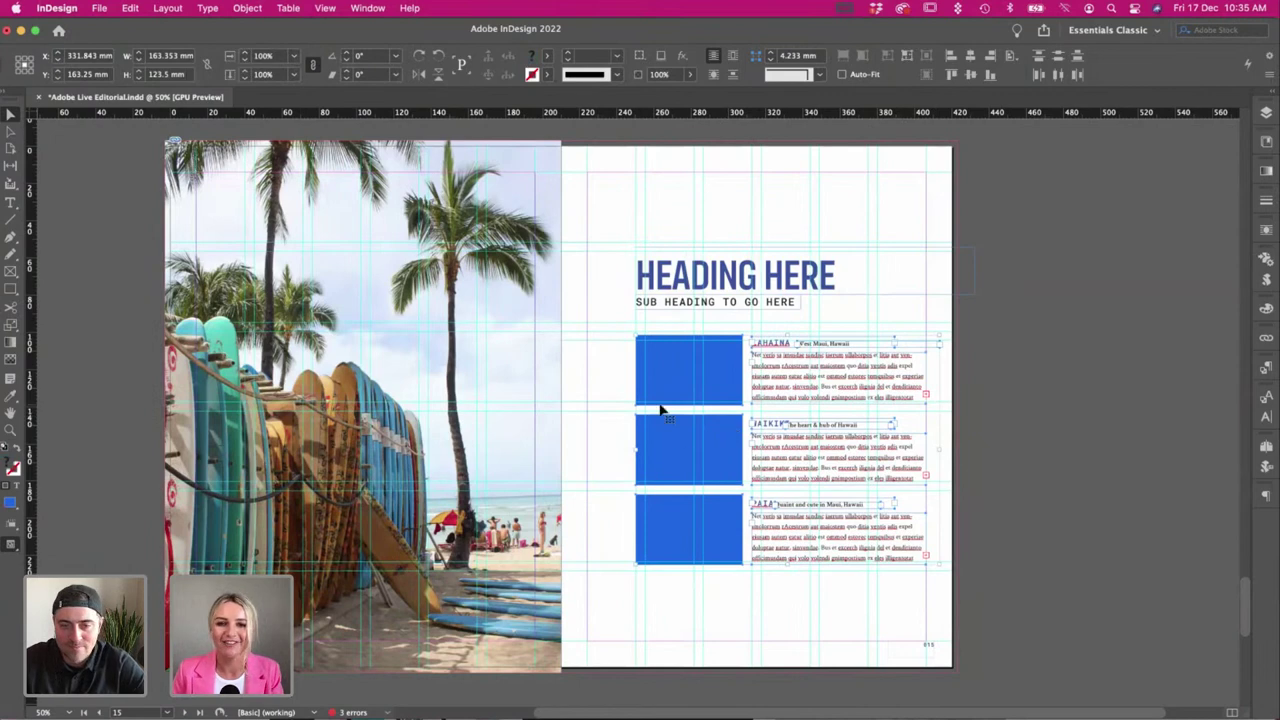
pyautogui.moveTo(660, 390); pyautogui.dragTo(656, 362)
pyautogui.press('w')
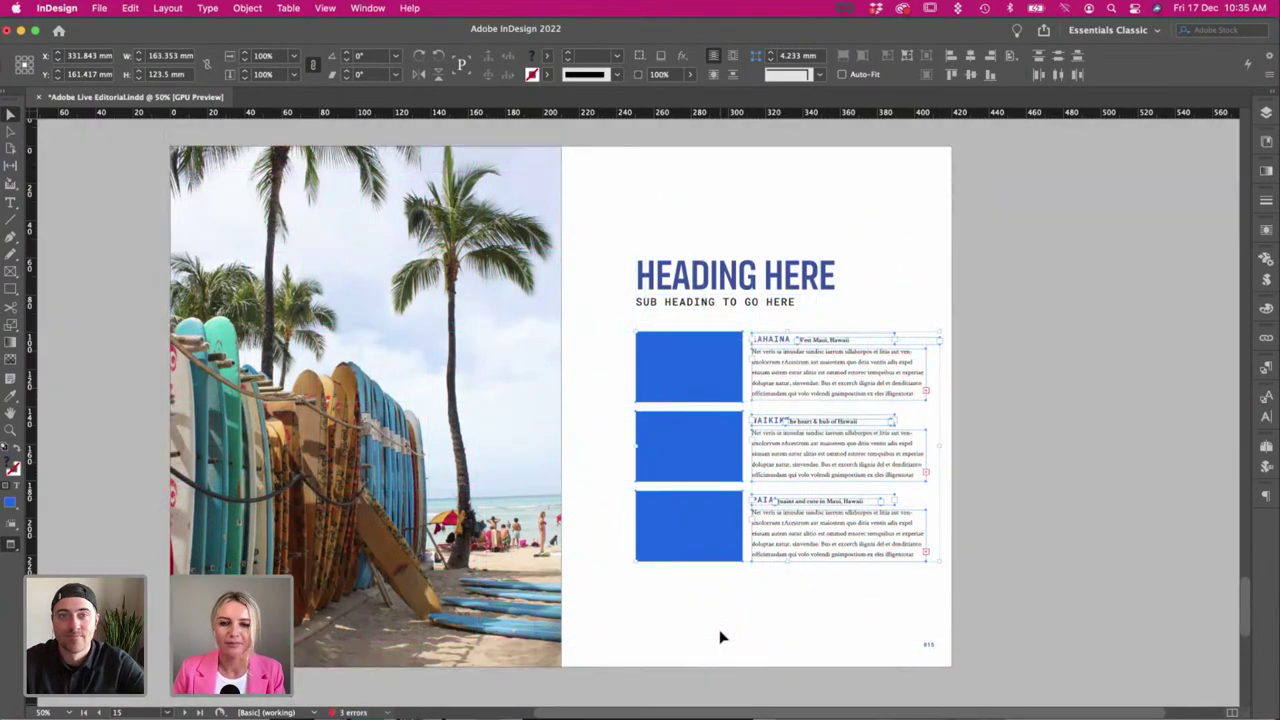
pyautogui.click(720, 637)
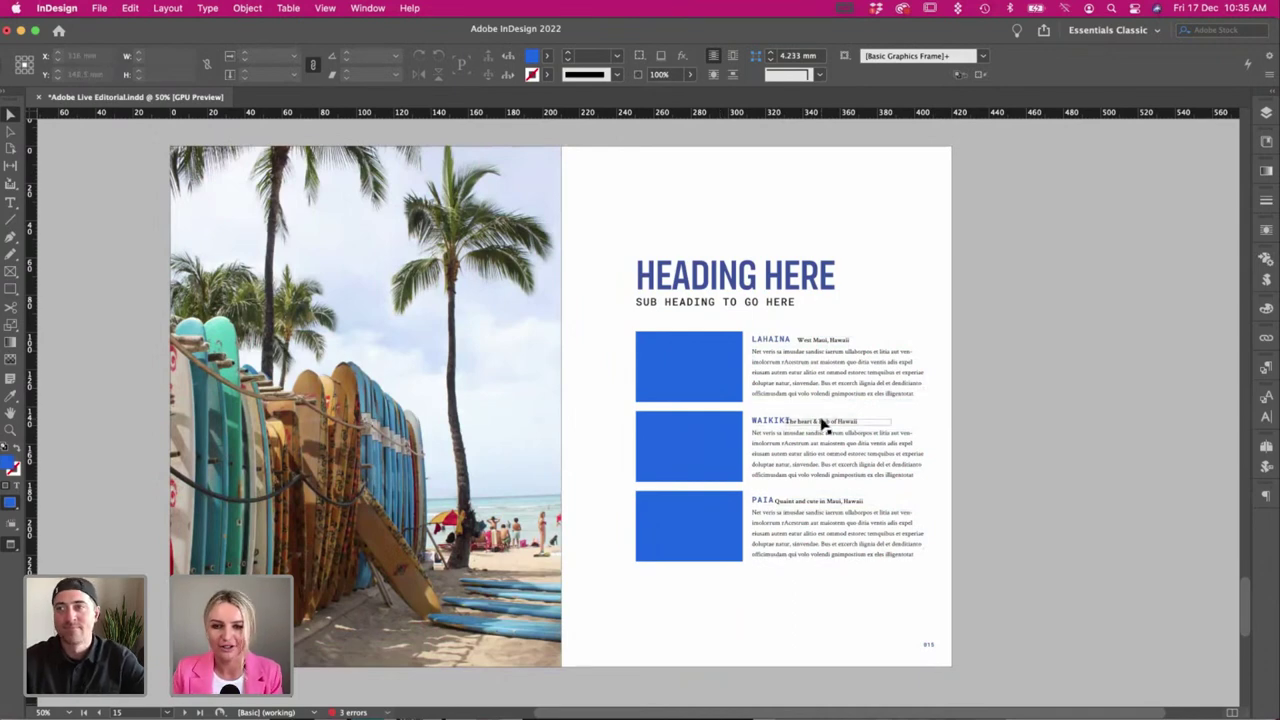
# Reposition the Waikiki and Paia location captions so each sits with a clear gap after its town name.
pyautogui.moveTo(820, 425); pyautogui.dragTo(830, 507)
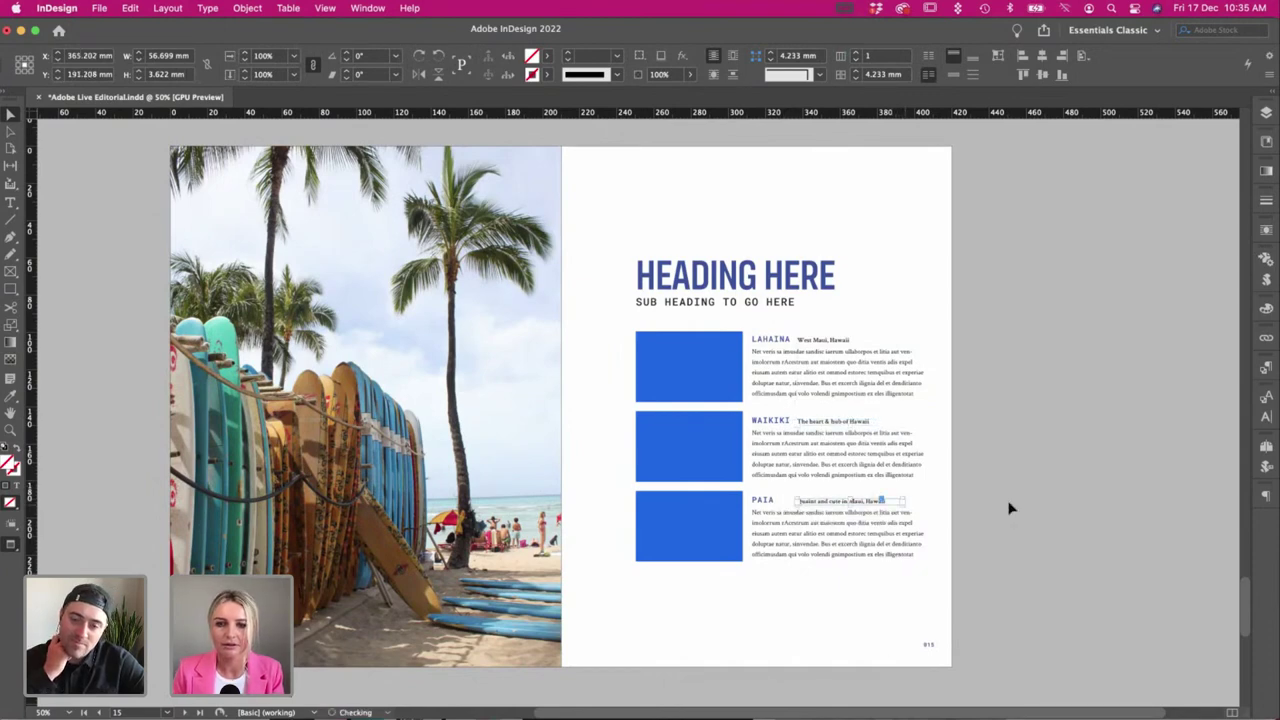
pyautogui.click(1006, 508)
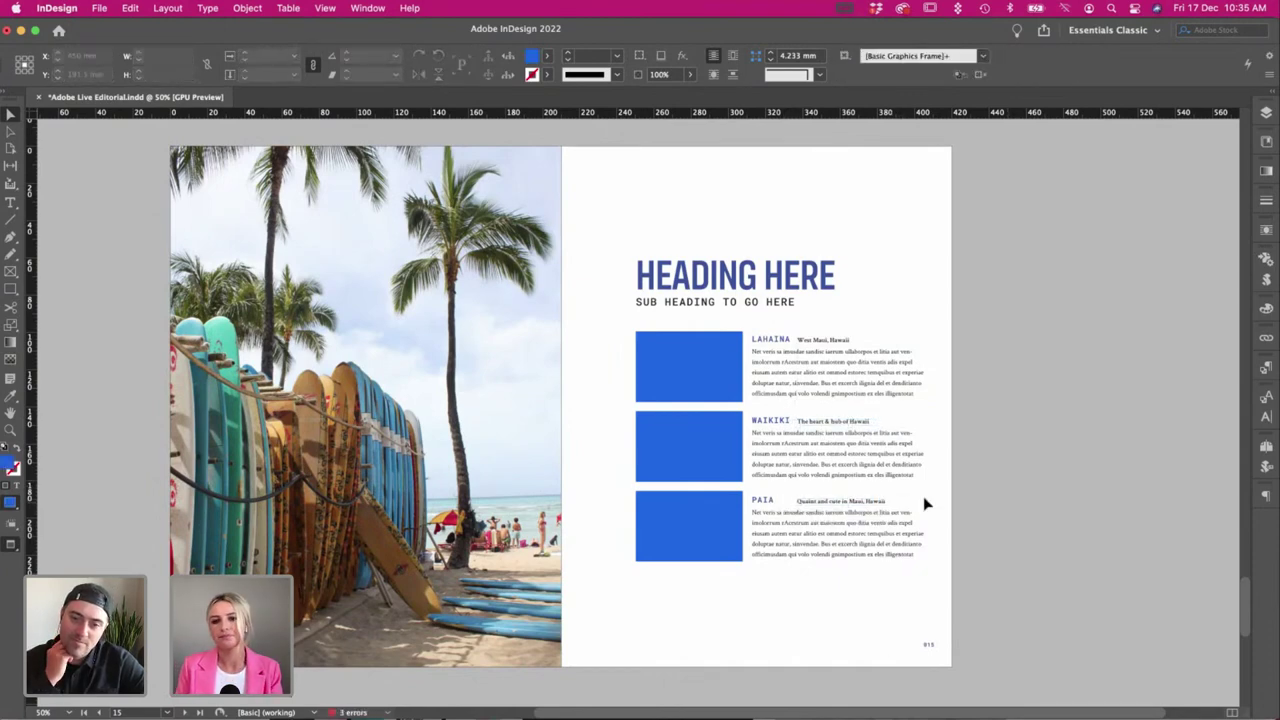
pyautogui.click(838, 504)
pyautogui.click(1037, 508)
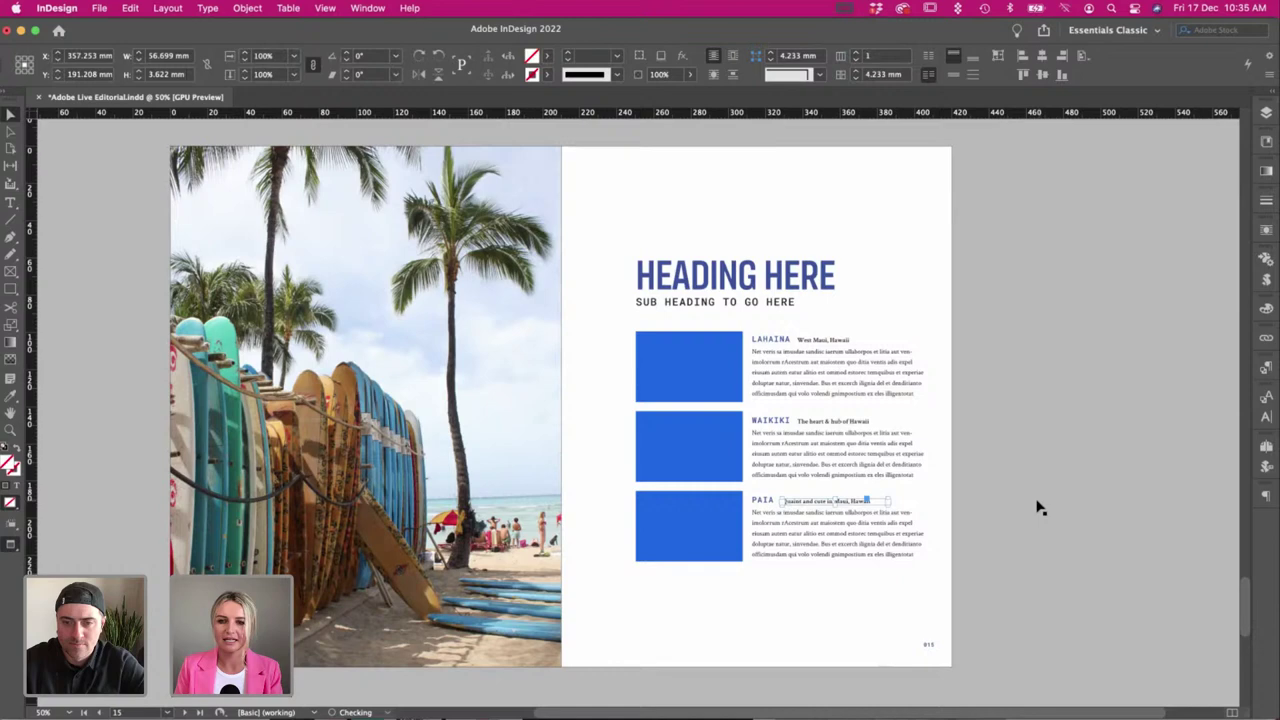
pyautogui.click(824, 425)
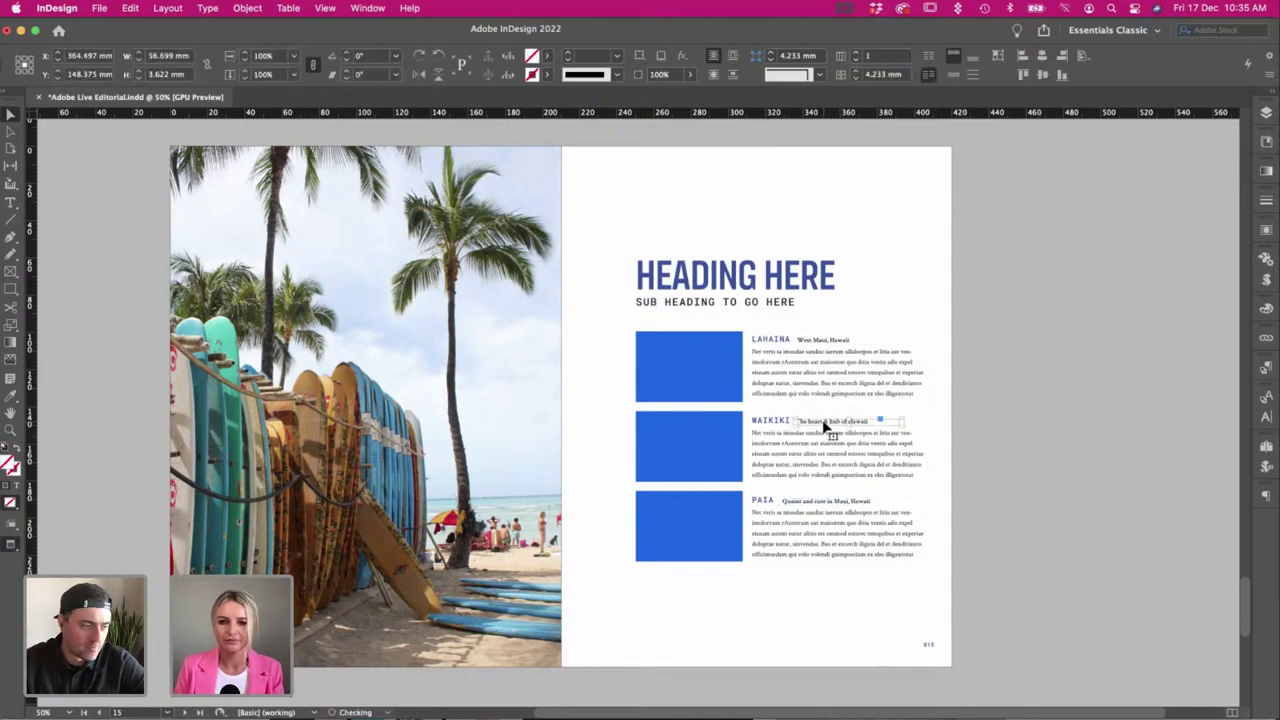
pyautogui.click(829, 403)
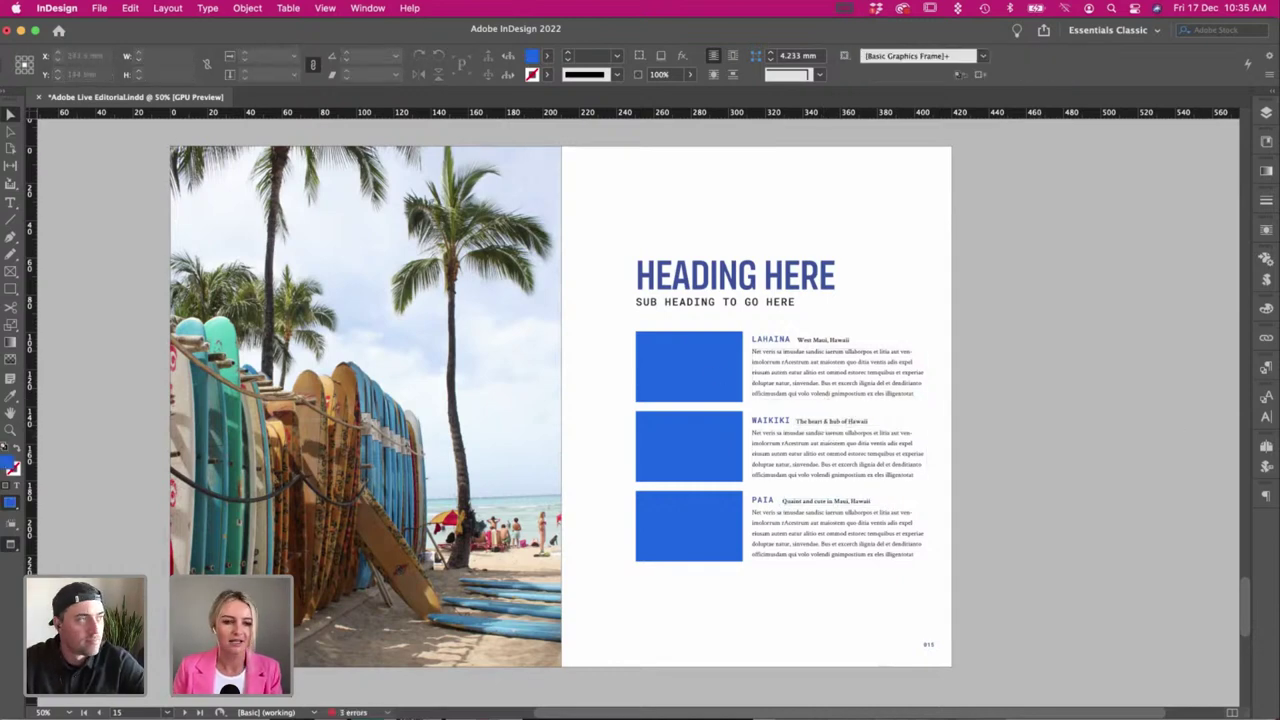
# Switch to Finder and open the Lahaina image folder inside "6. Towns", beside the InDesign page.
pyautogui.press('super+Tab')
pyautogui.moveTo(743, 175); pyautogui.dragTo(132, 158)
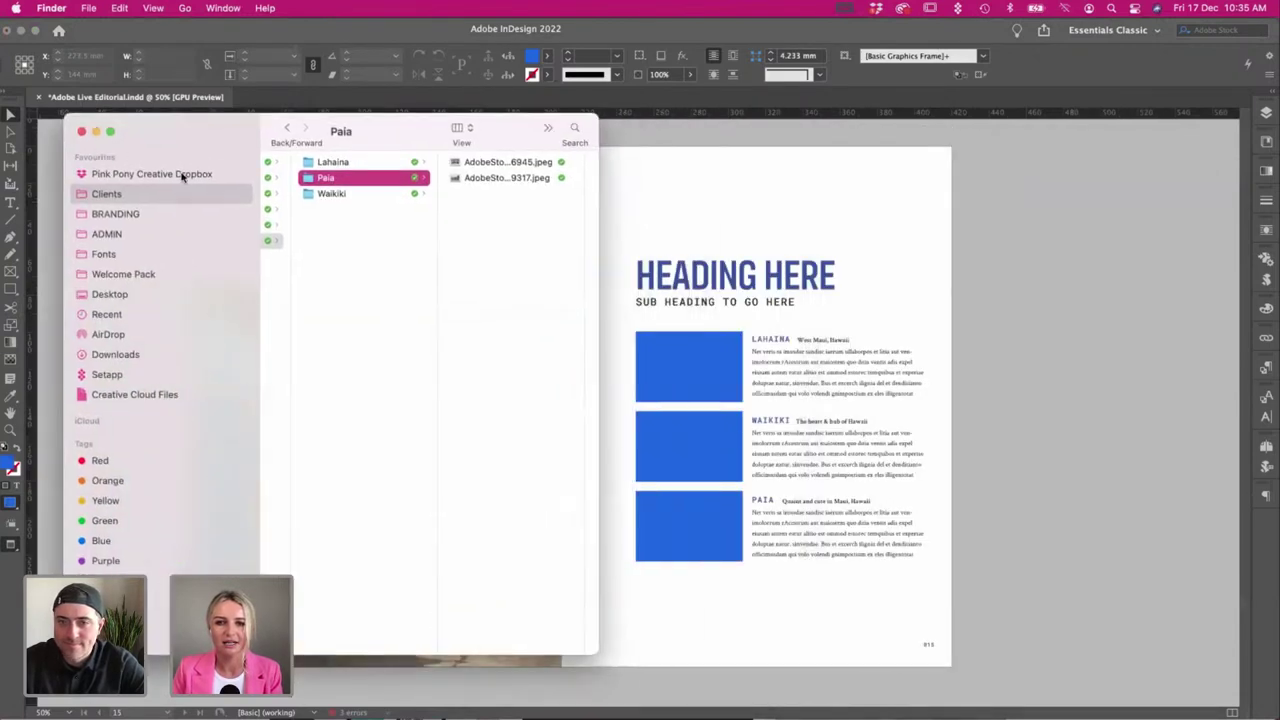
pyautogui.hscroll(-5, 476, 191)
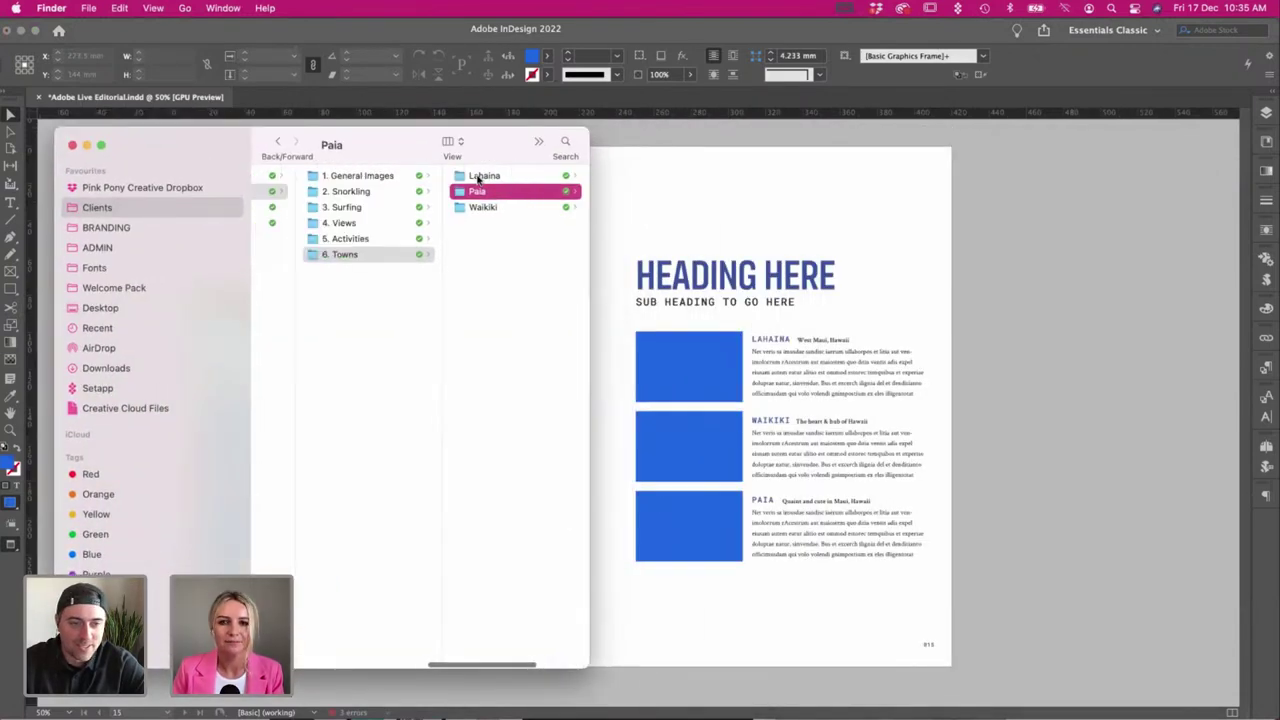
pyautogui.click(480, 176)
pyautogui.click(474, 177)
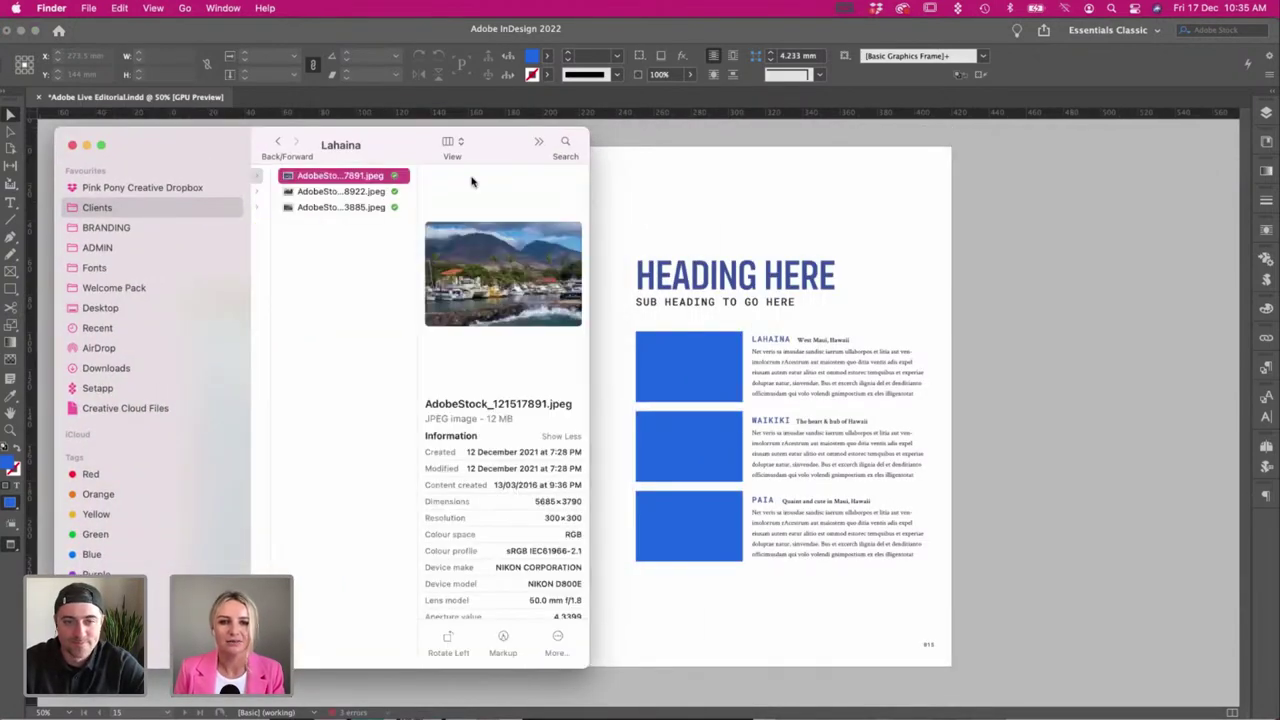
# Preview the Lahaina photos AdobeStock_282543885.jpeg and AdobeStock_217608922.jpeg at large size.
pyautogui.press('Down')
pyautogui.press('Down')
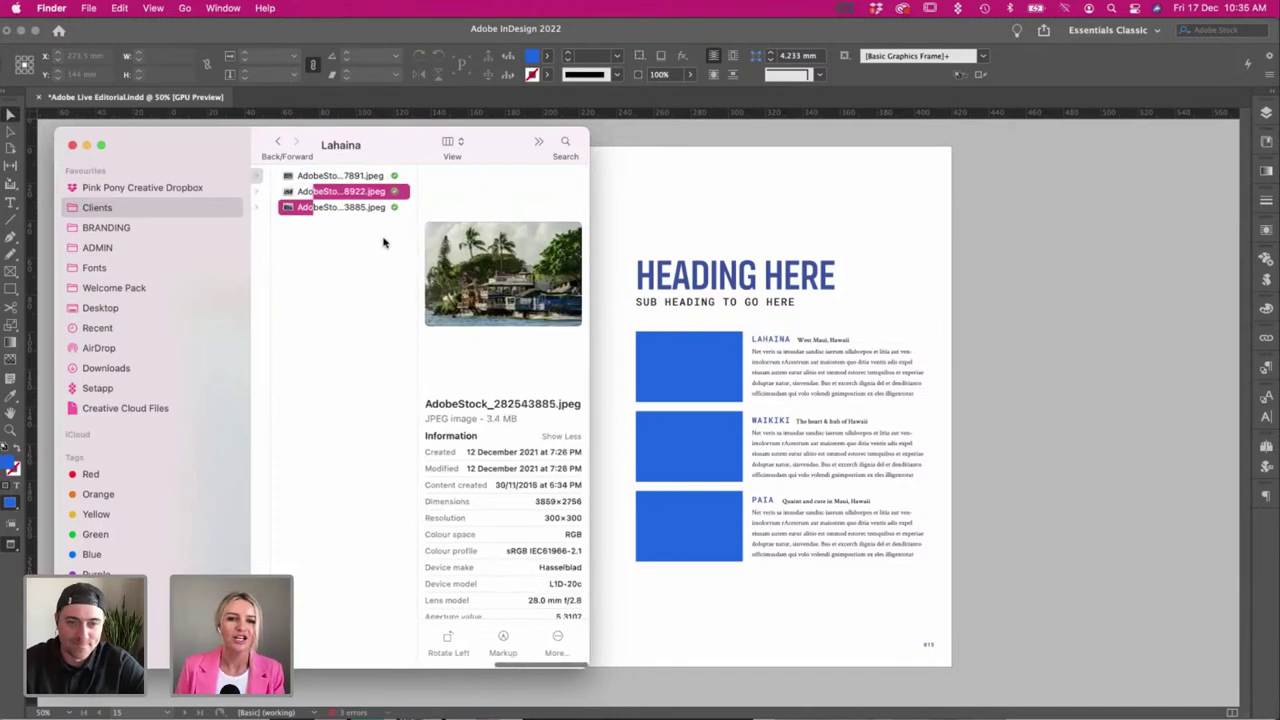
pyautogui.press('space')
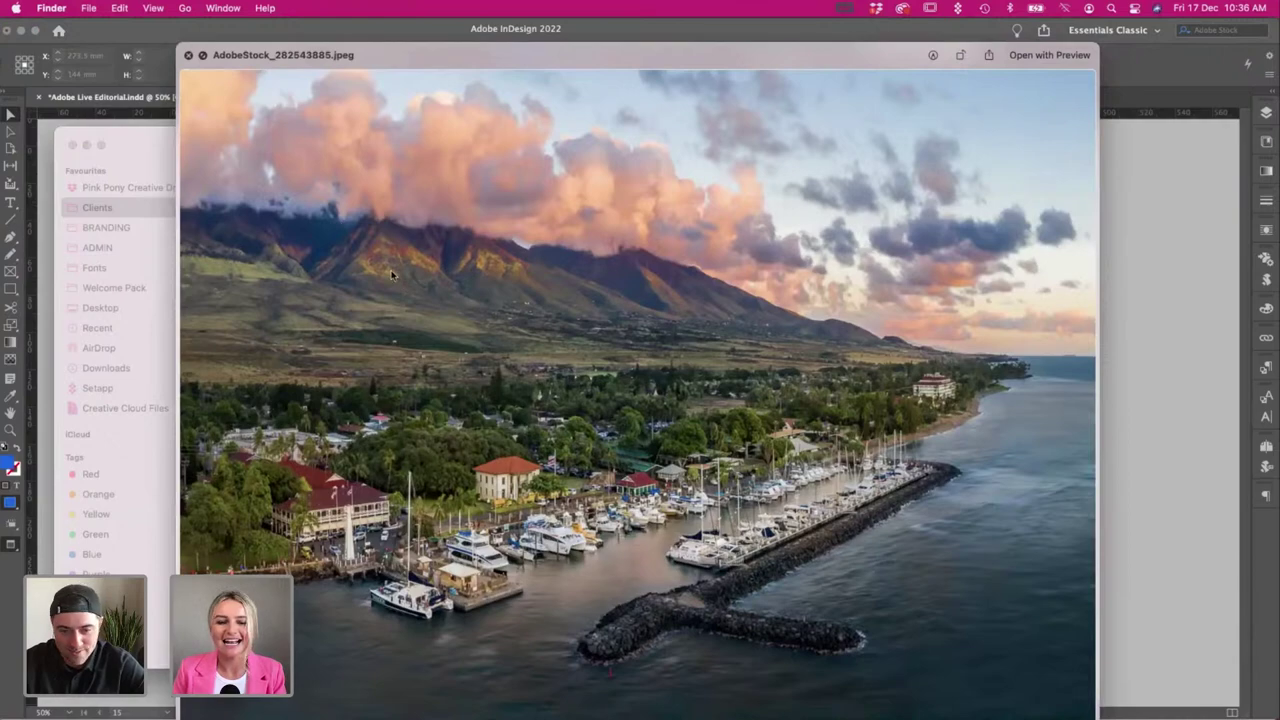
pyautogui.press('space')
pyautogui.press('Up')
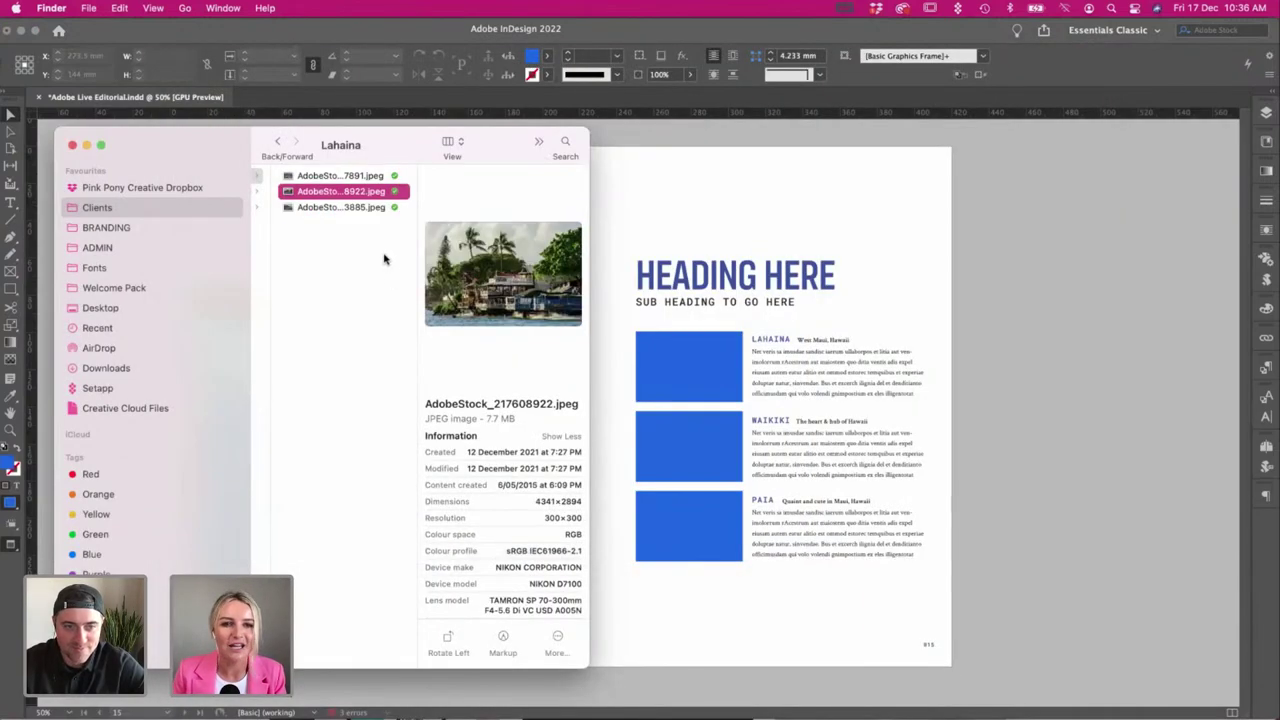
pyautogui.press('space')
pyautogui.press('space')
# Preview the Lahaina photos AdobeStock_121517891.jpeg and AdobeStock_282543885.jpeg at large size.
pyautogui.press('super+a')
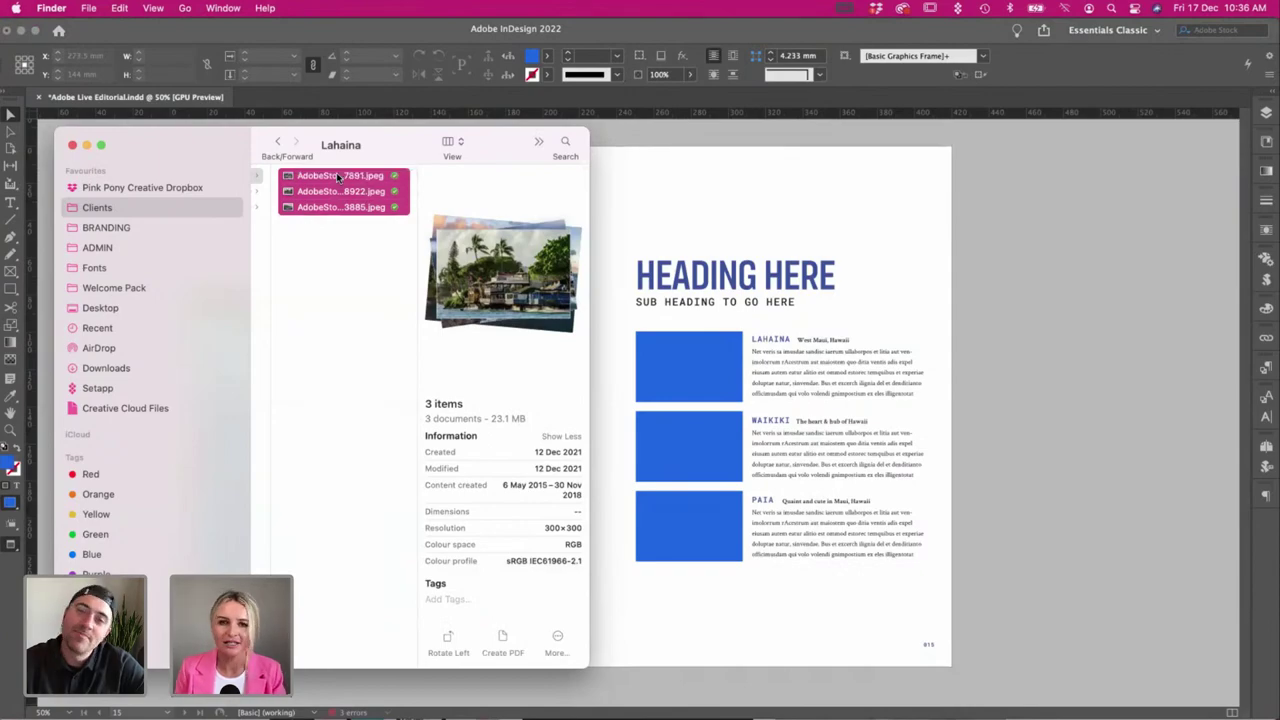
pyautogui.press('space')
pyautogui.press('Left')
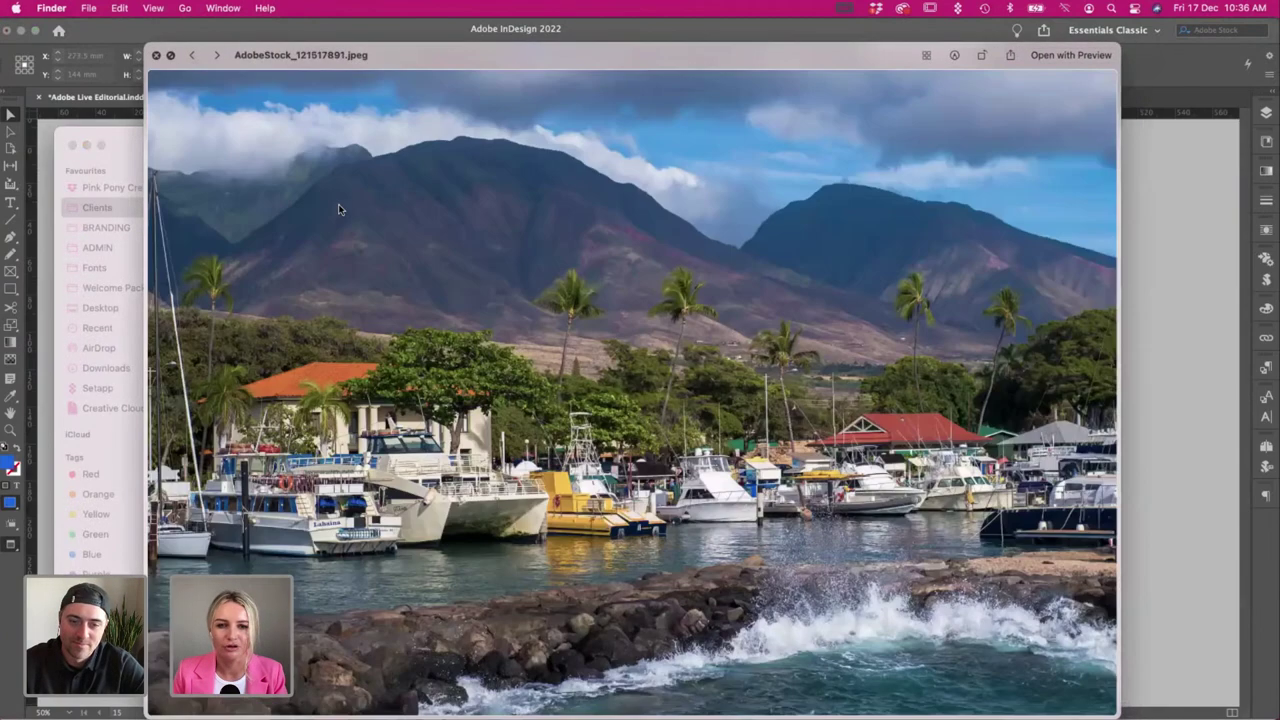
pyautogui.press('space')
pyautogui.press('Left')
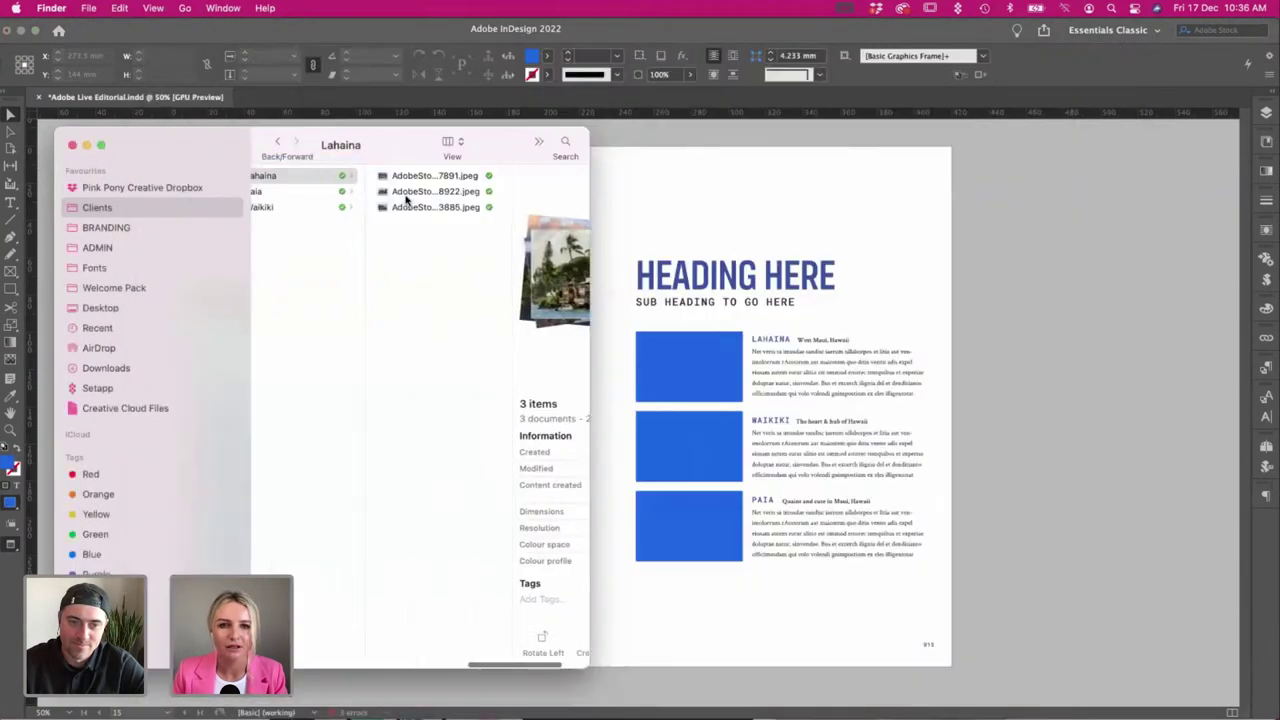
pyautogui.click(440, 205)
pyautogui.press('space')
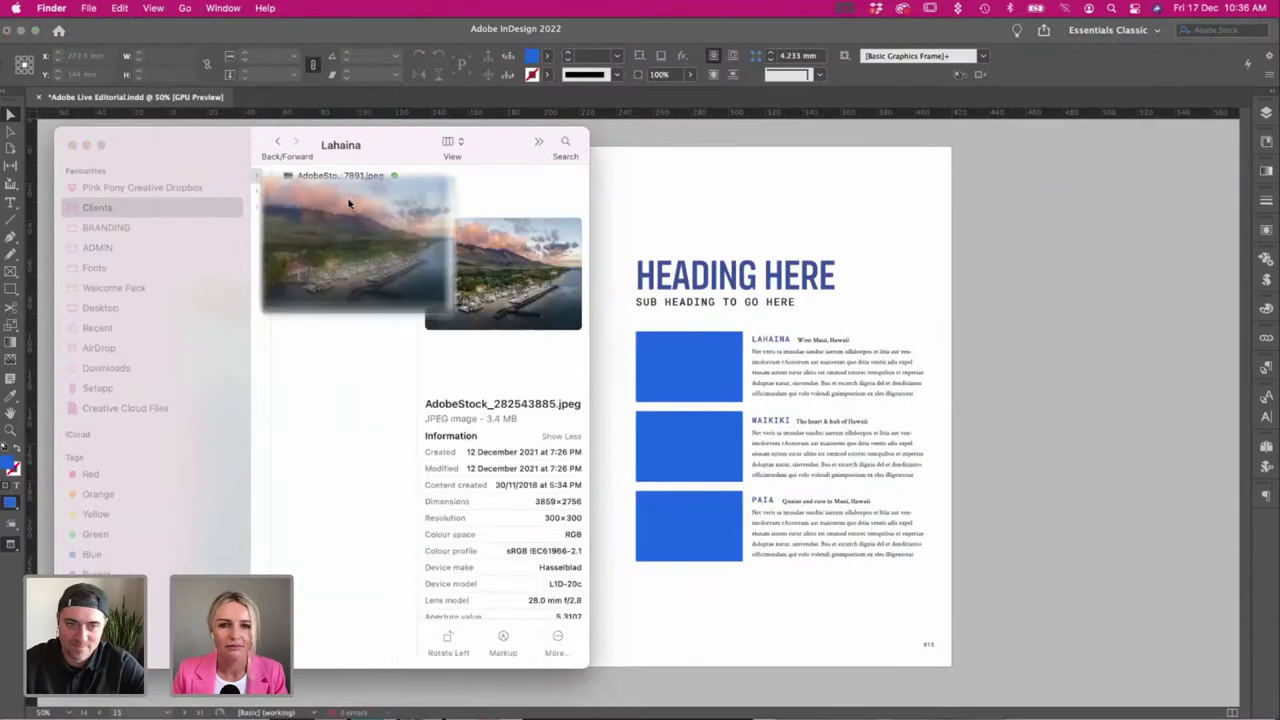
pyautogui.press('space')
# Place AdobeStock_282543885.jpeg in the Lahaina image box and scale it down to show the harbour, town and mountains.
pyautogui.moveTo(343, 208); pyautogui.dragTo(677, 355)
pyautogui.click(664, 269)
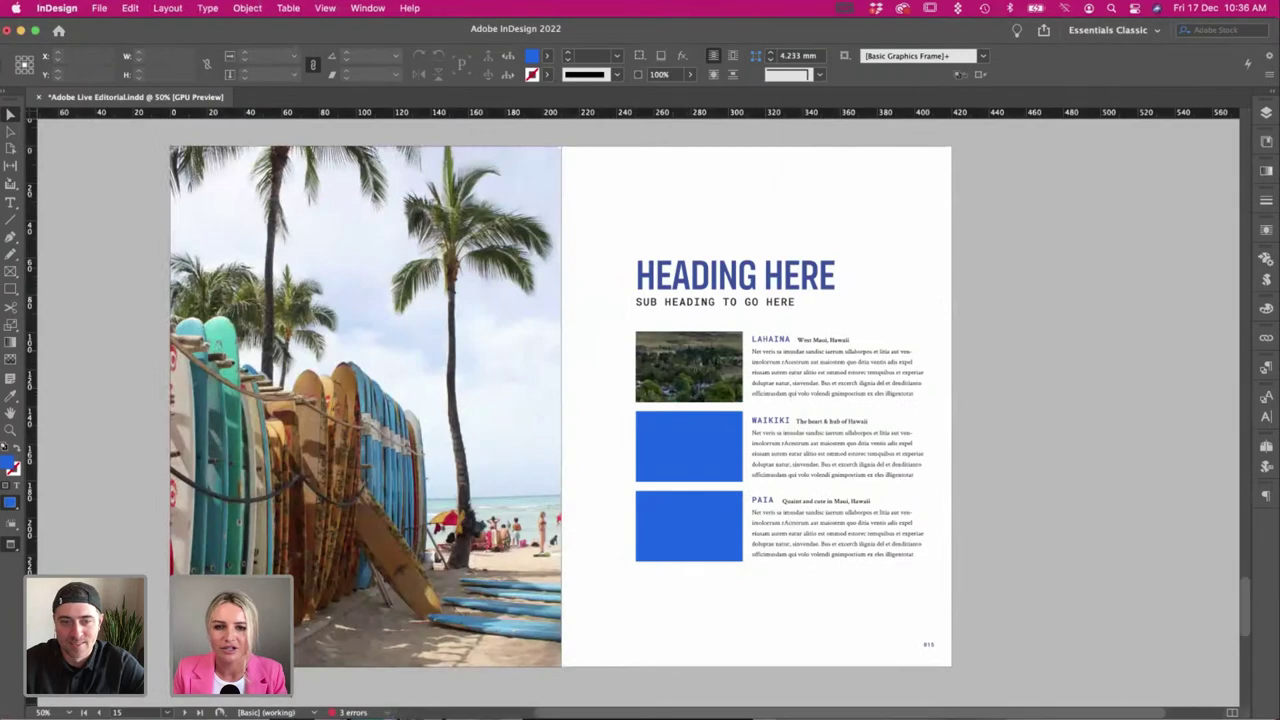
pyautogui.click(689, 366)
pyautogui.moveTo(840, 511); pyautogui.dragTo(815, 464)
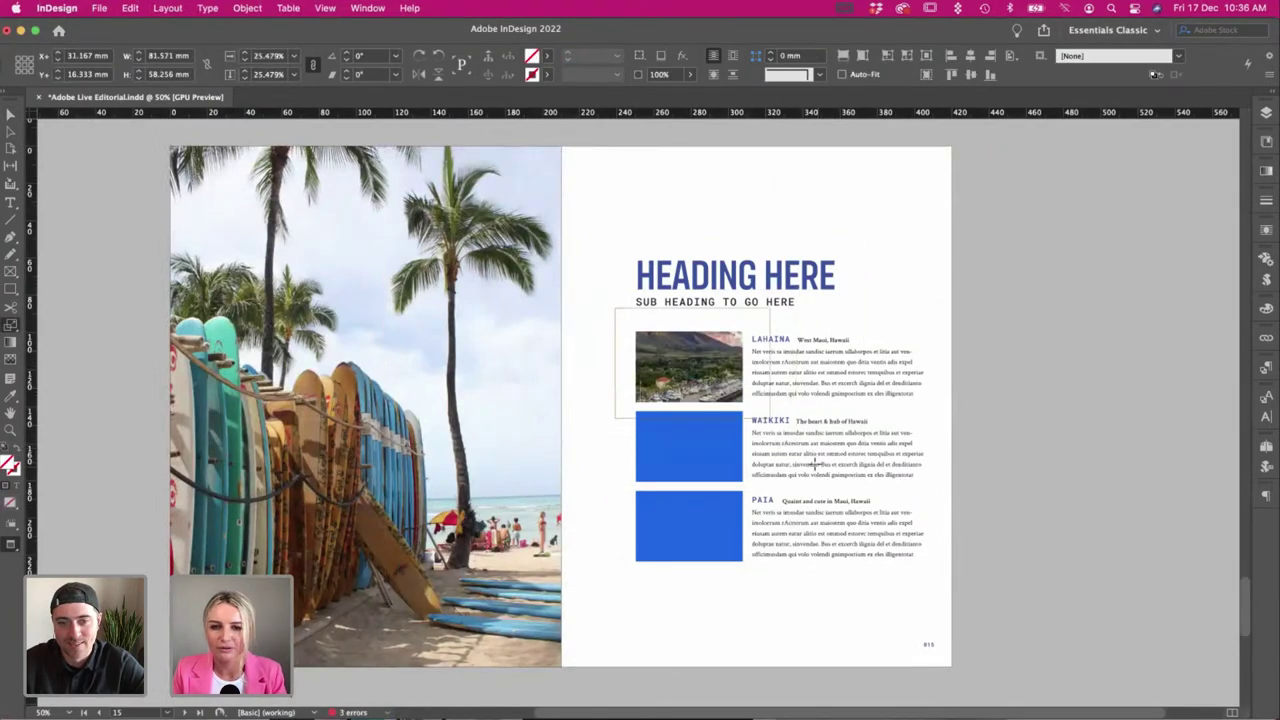
pyautogui.click(603, 220)
# Switch to Finder, open the Waikiki image folder and look through its photos one after another.
pyautogui.press('super+Tab')
pyautogui.hscroll(-3, 357, 257)
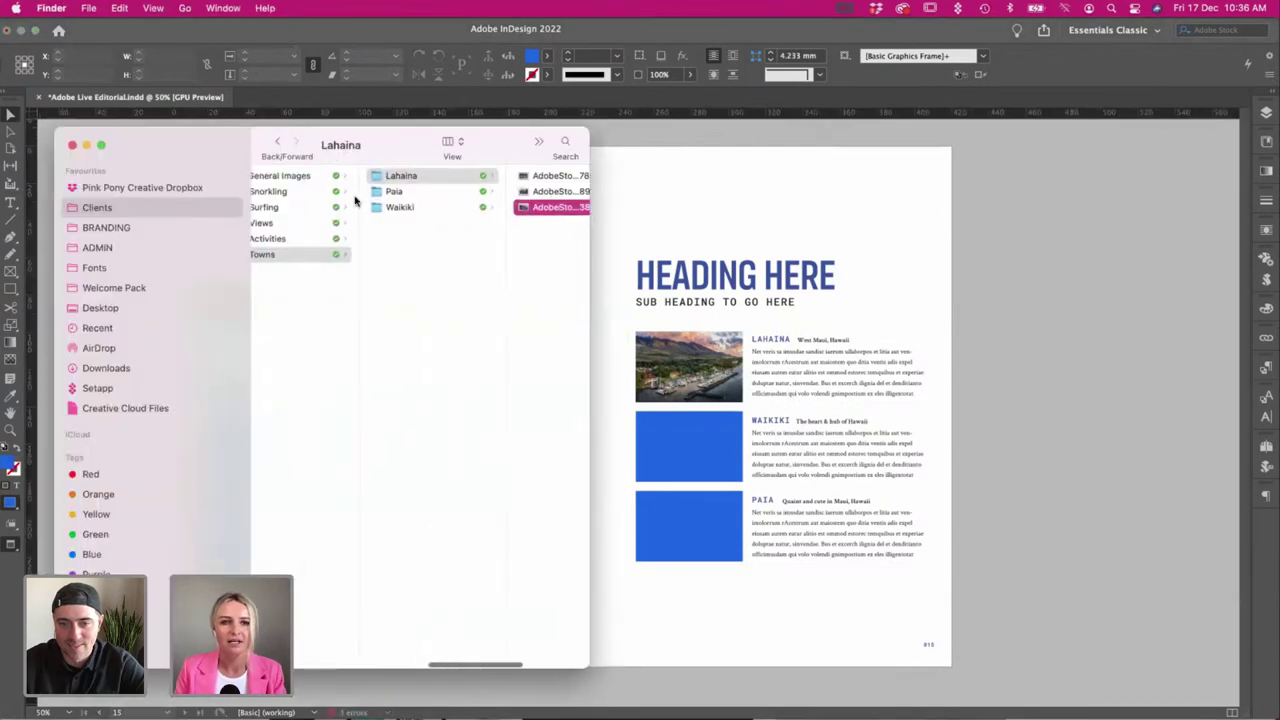
pyautogui.click(413, 208)
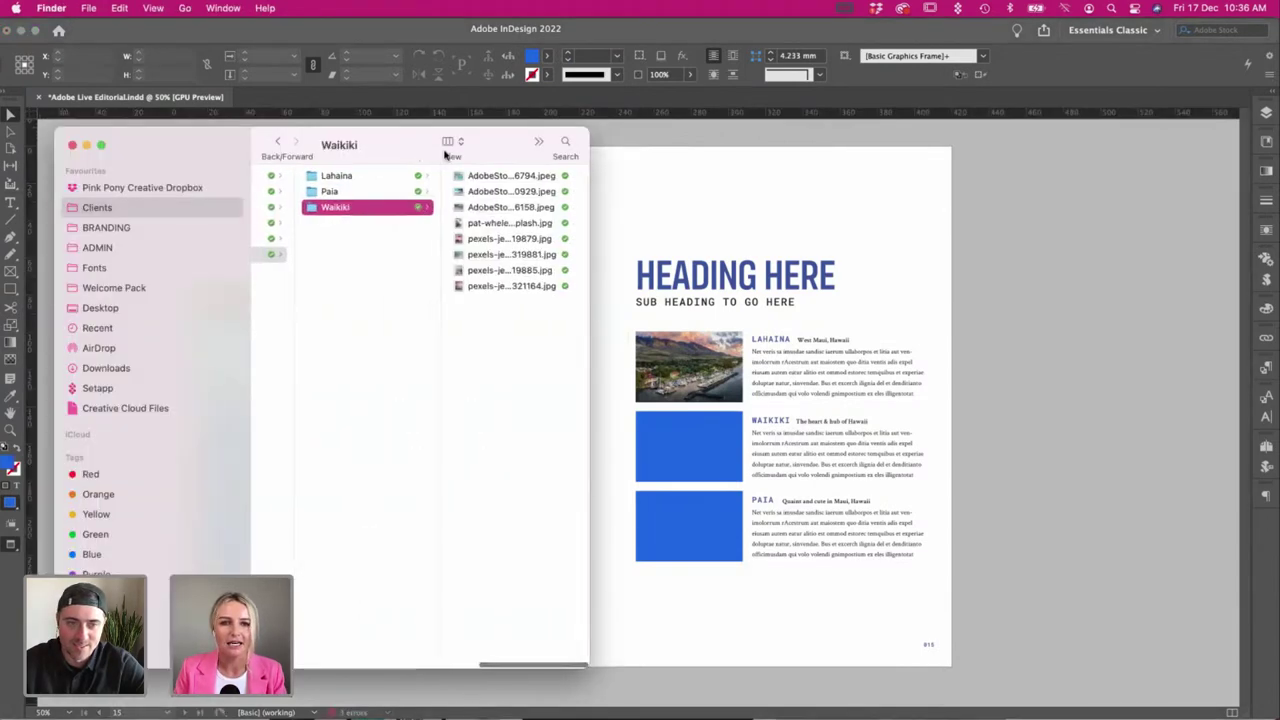
pyautogui.click(481, 177)
pyautogui.press('Down')
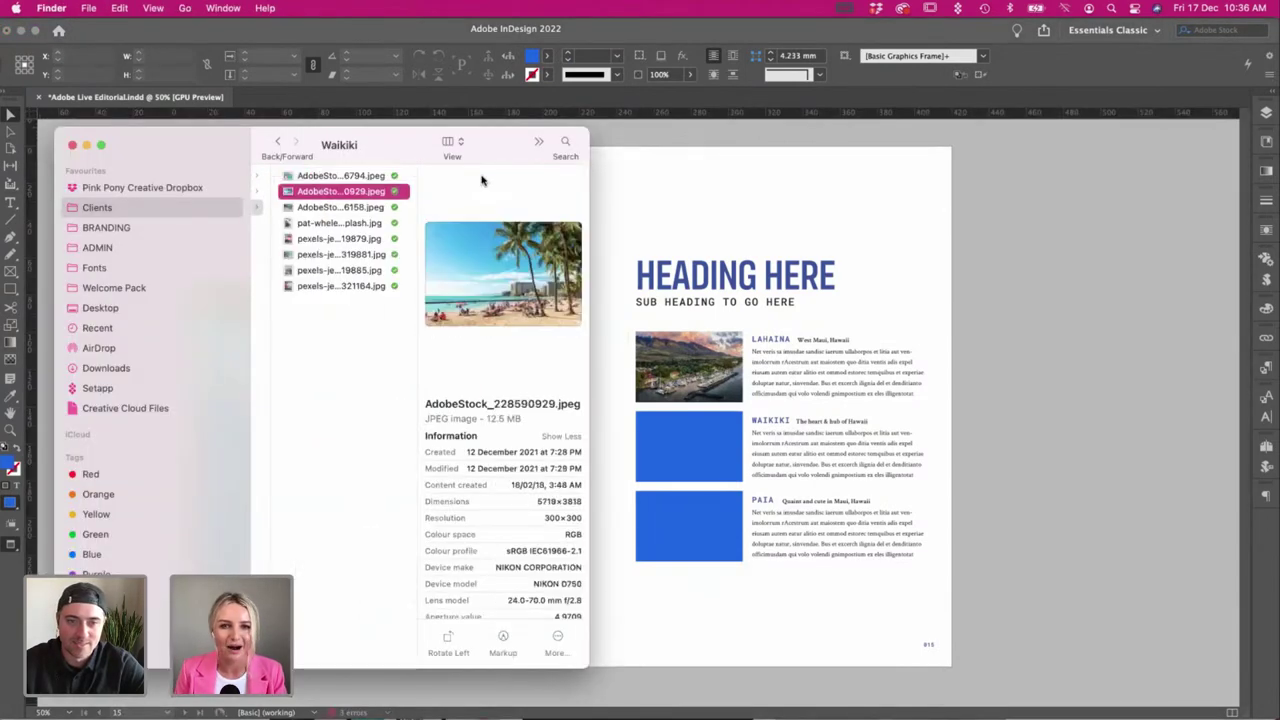
pyautogui.press('Down')
pyautogui.press('Down')
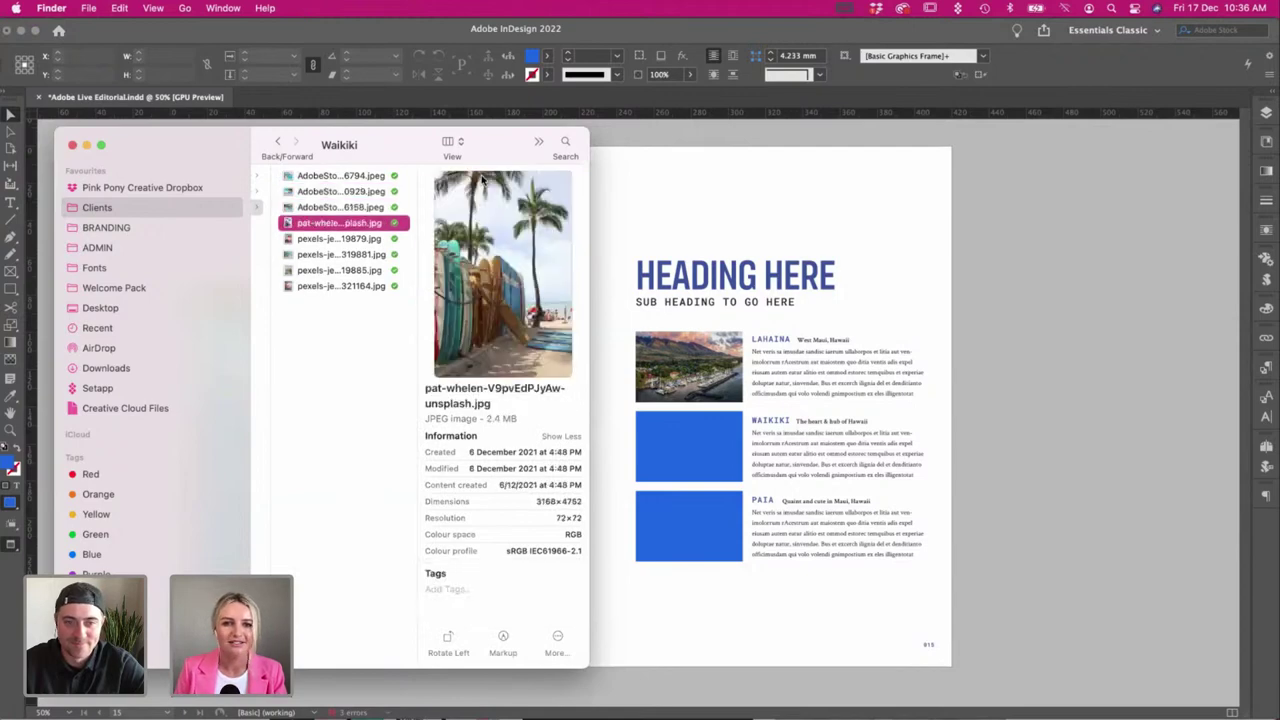
pyautogui.press('Down')
pyautogui.press('Down')
pyautogui.press('Down')
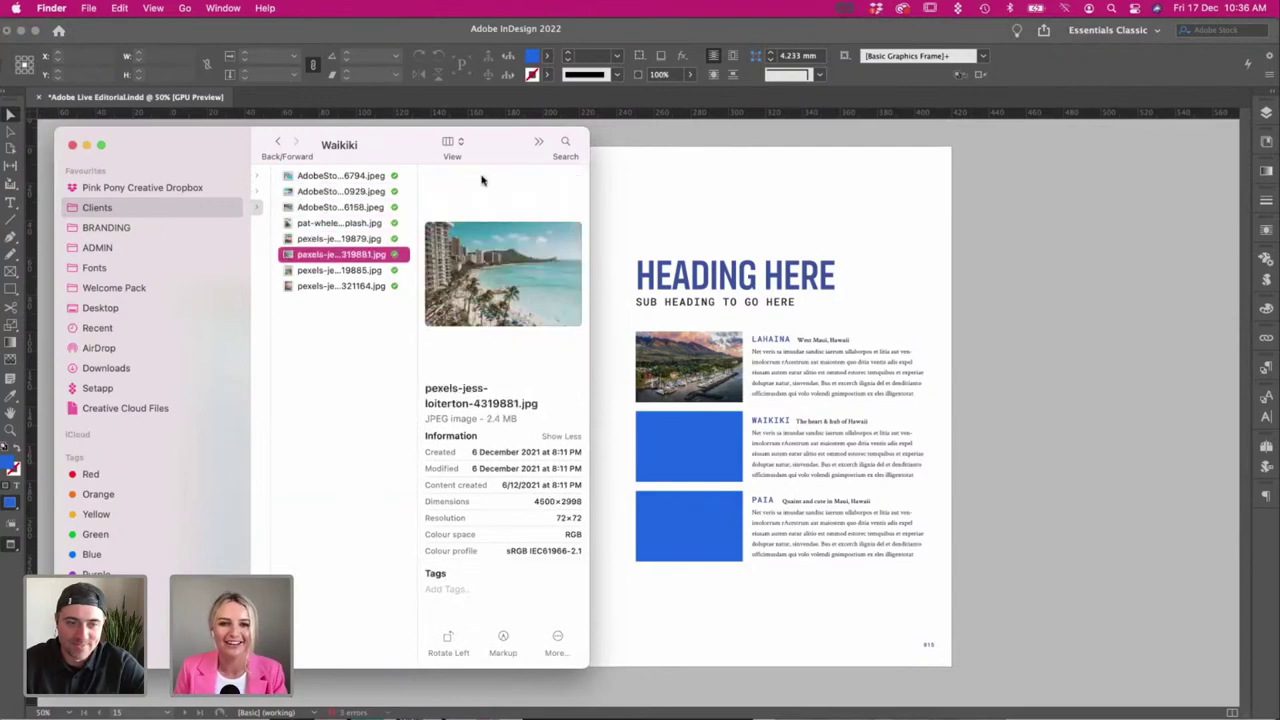
pyautogui.press('Down')
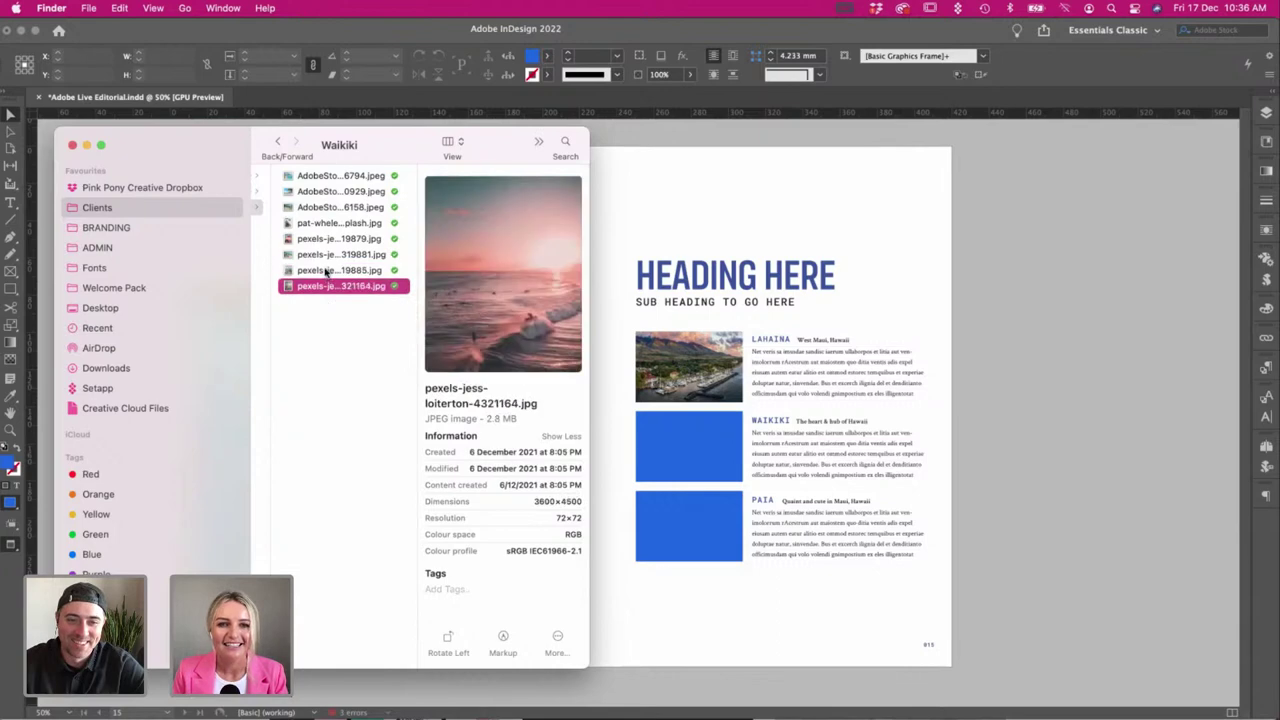
# Preview the Pexels beach and skyline photo ending in 4319885.jpg at large size and place it in the Waikiki image box.
pyautogui.press('Up')
pyautogui.press('space')
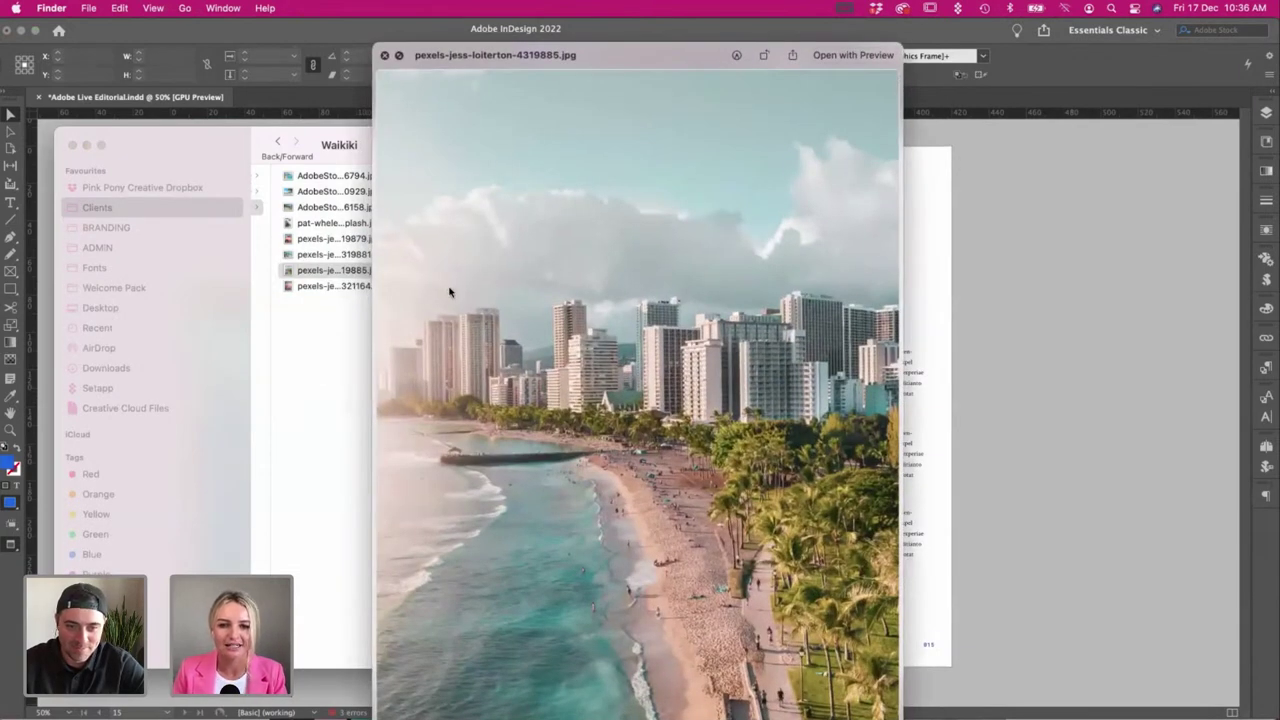
pyautogui.press('space')
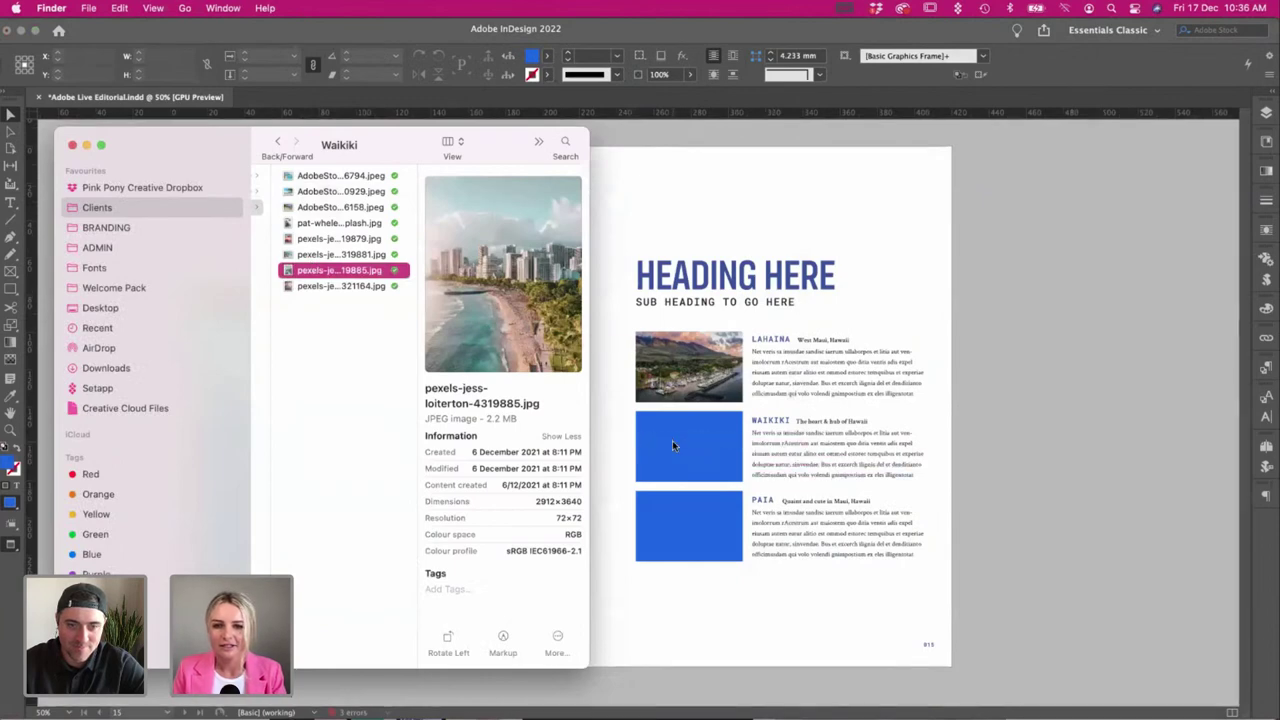
pyautogui.moveTo(621, 431); pyautogui.dragTo(655, 433)
pyautogui.click(655, 433)
pyautogui.click(689, 446)
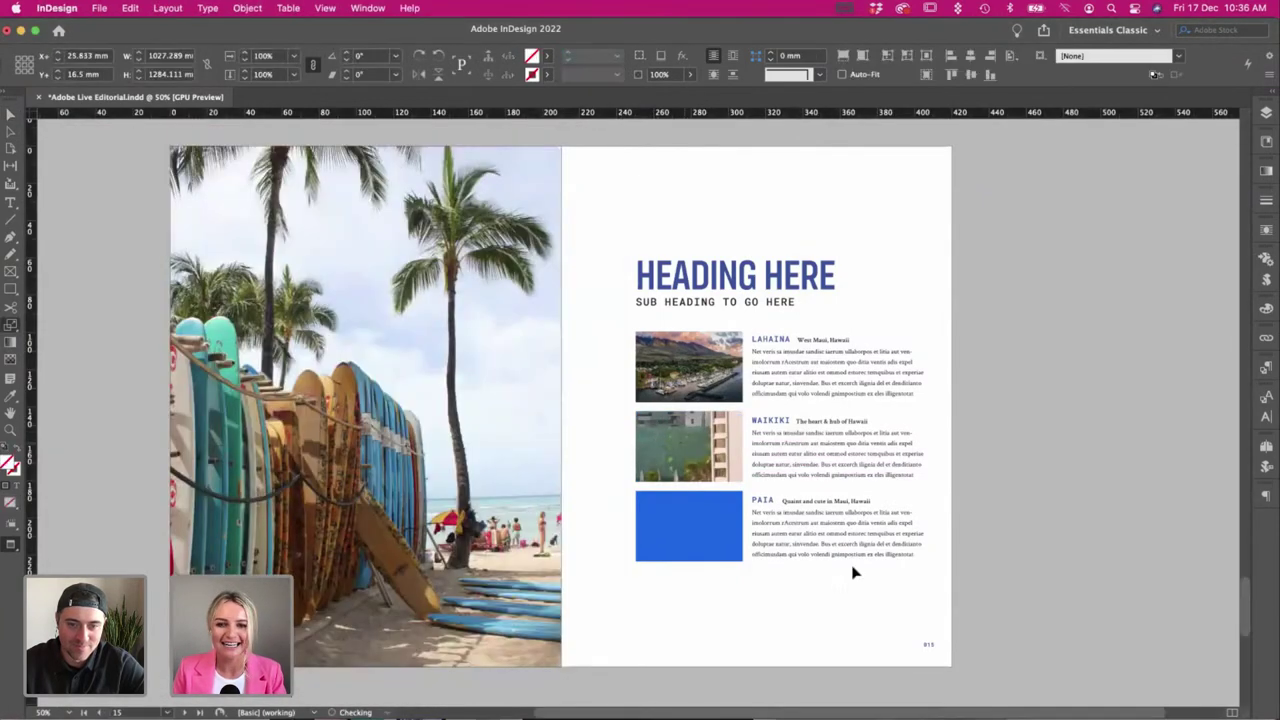
# Scale the Waikiki photo inside its frame to about 6.05% so the skyline and beach fill the box.
pyautogui.press('s')
pyautogui.moveTo(1090, 690); pyautogui.dragTo(935, 606)
pyautogui.press('super+alt+shift+c')
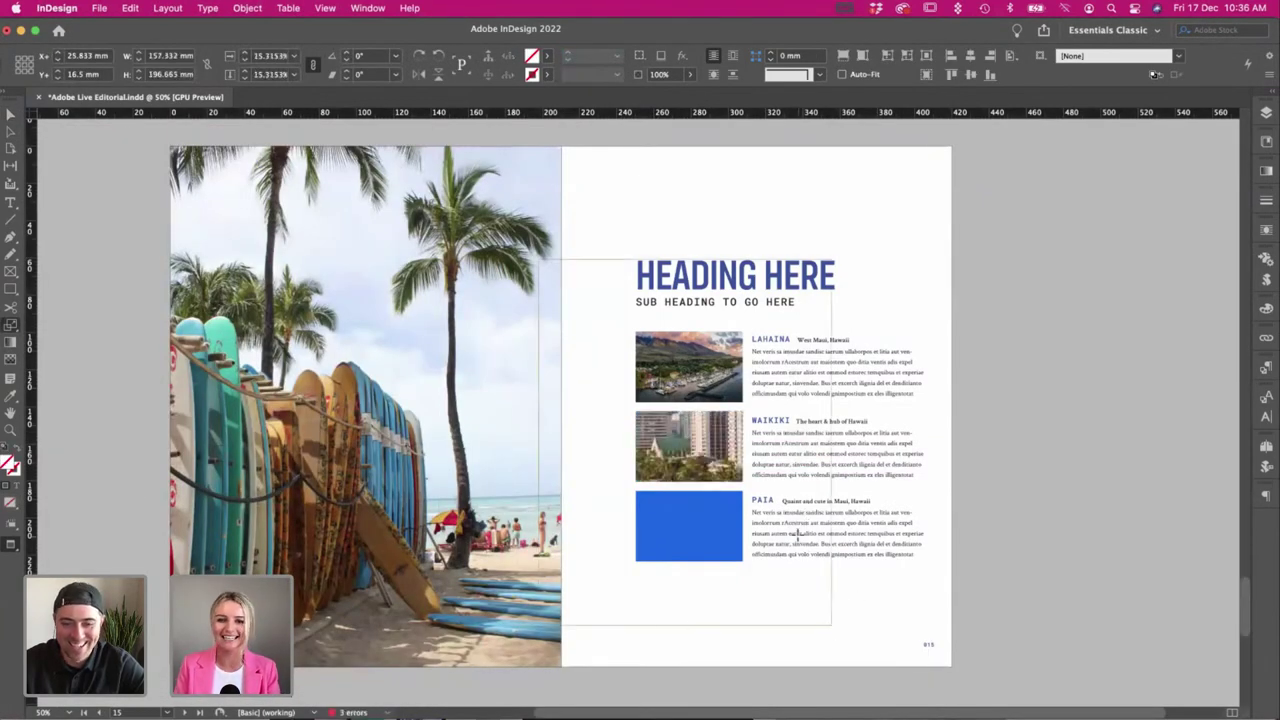
pyautogui.moveTo(832, 588); pyautogui.dragTo(718, 452)
pyautogui.press('v')
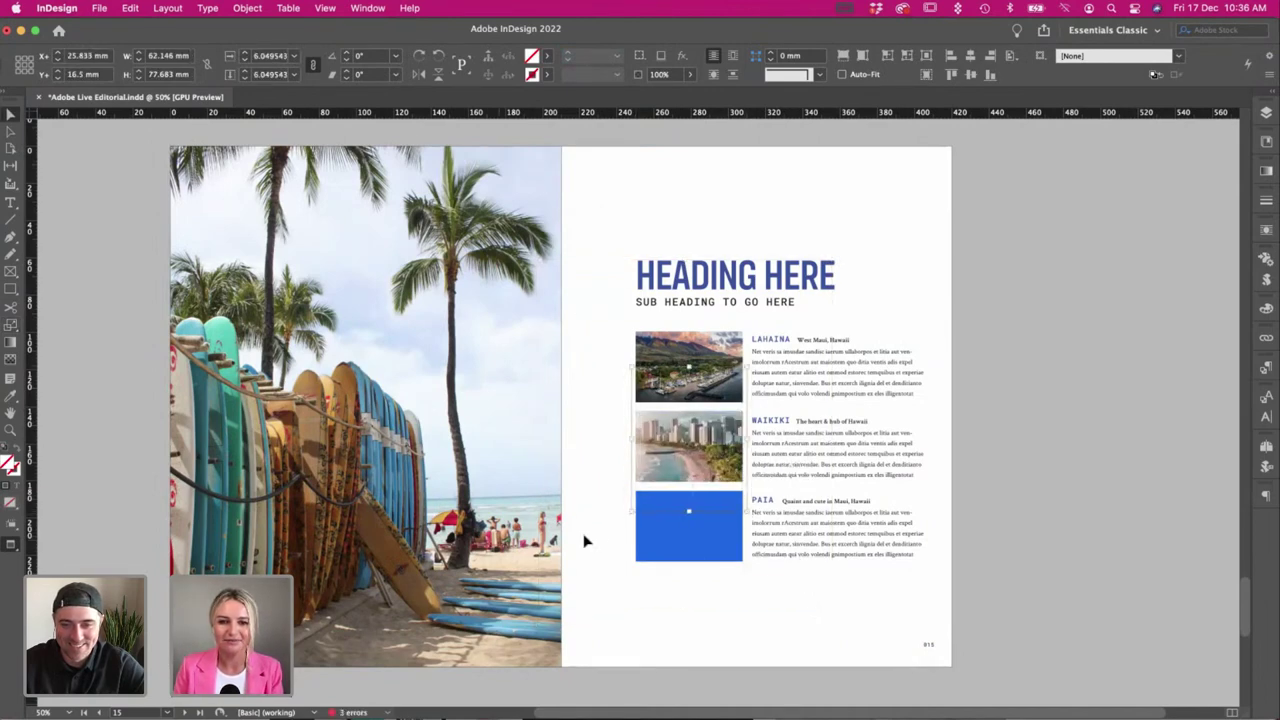
pyautogui.click(598, 536)
# Switch to Finder, open the Paia image folder and preview AdobeStock_98476945.jpeg and AdobeStock_228929317.jpeg.
pyautogui.press('super+Tab')
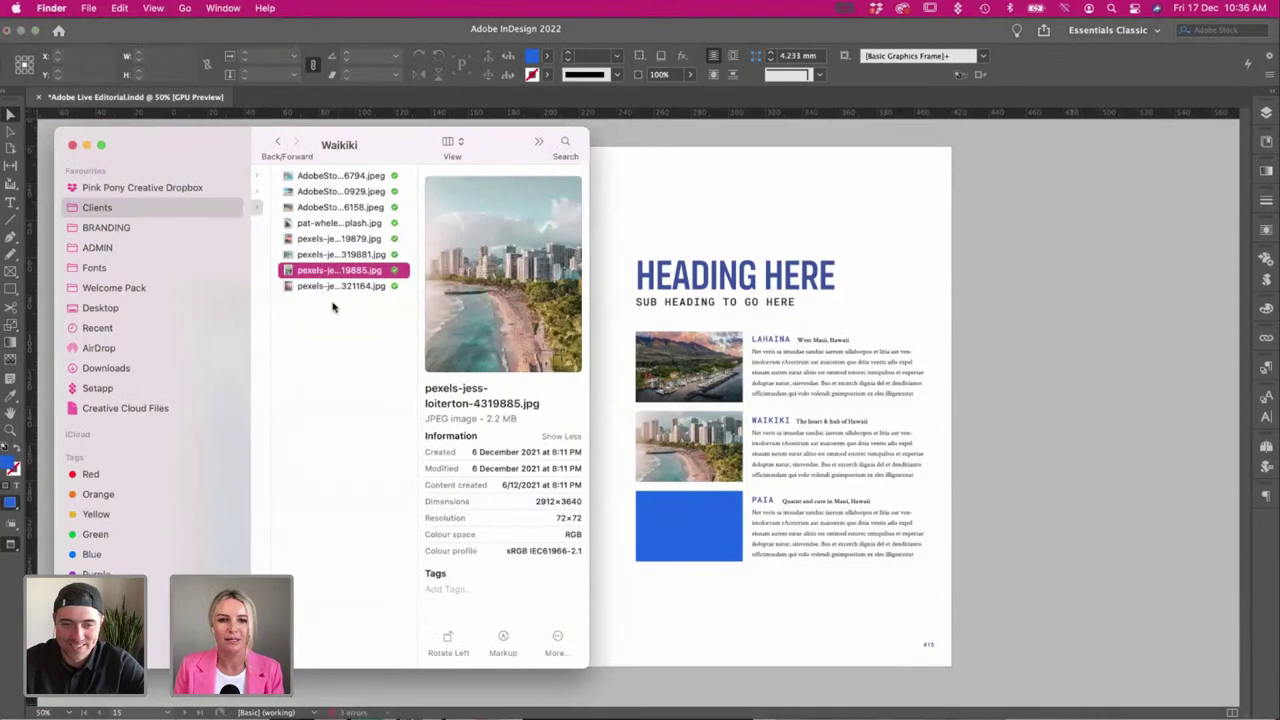
pyautogui.press('Left')
pyautogui.press('Up')
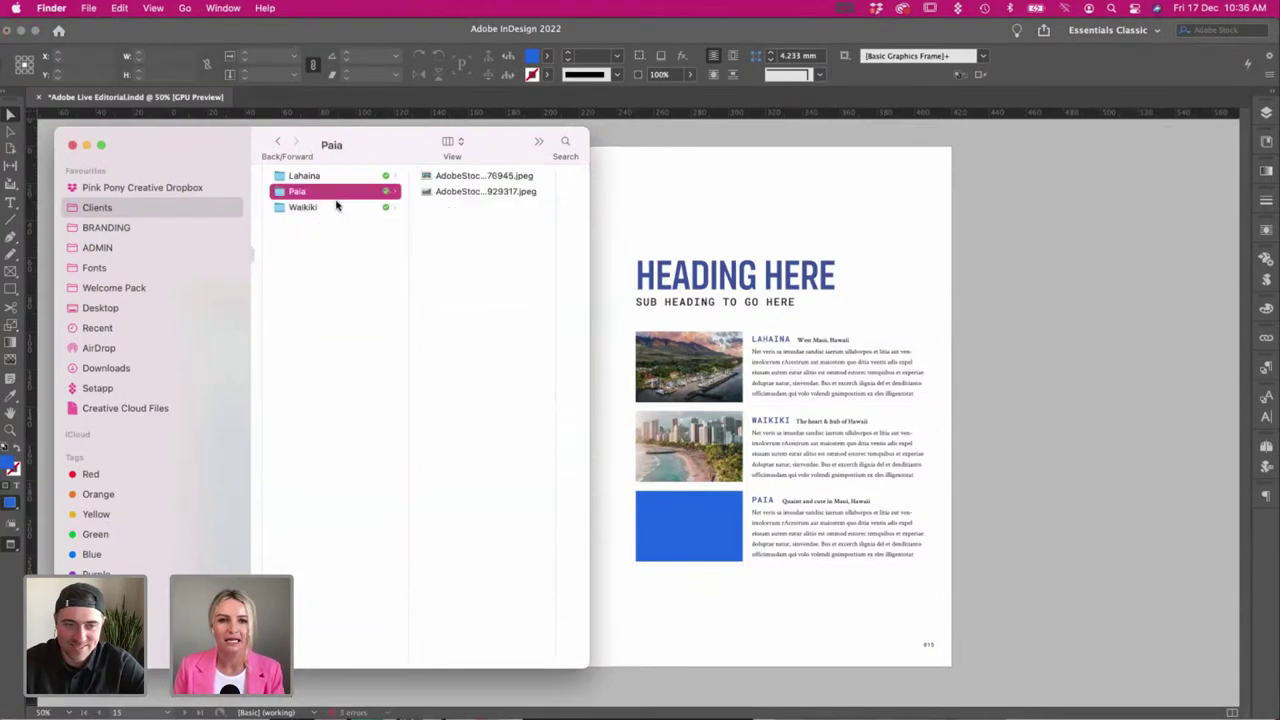
pyautogui.click(450, 196)
pyautogui.press('Up')
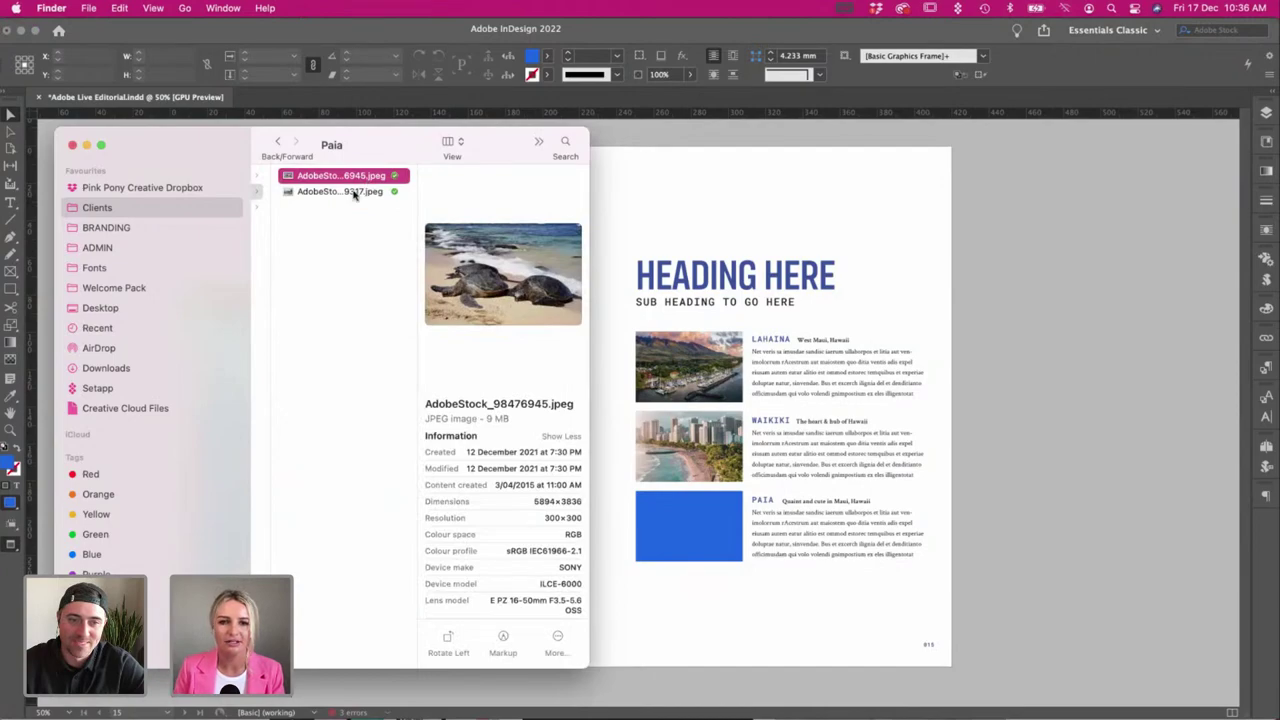
pyautogui.press('space')
pyautogui.press('space')
pyautogui.press('Down')
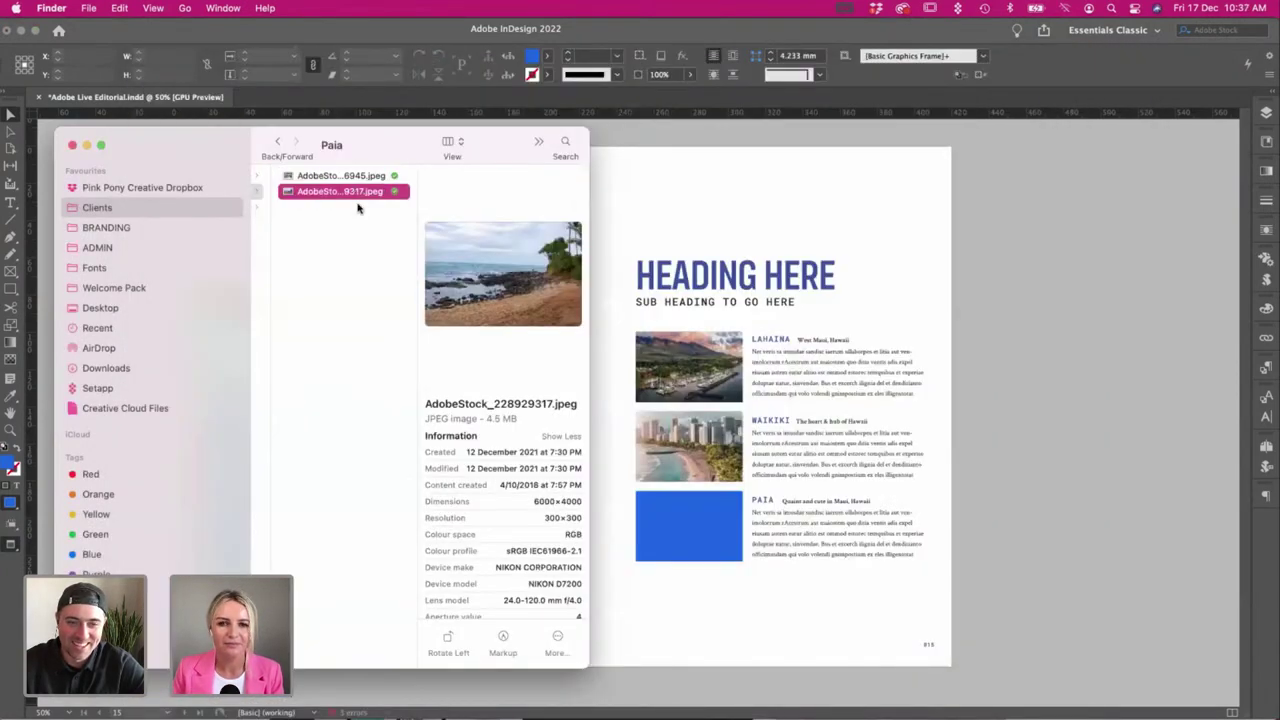
pyautogui.press('space')
pyautogui.press('space')
# Place AdobeStock_228929317.jpeg in the Paia image box and scale it down to about 18%.
pyautogui.moveTo(350, 192); pyautogui.dragTo(672, 538)
pyautogui.click(600, 491)
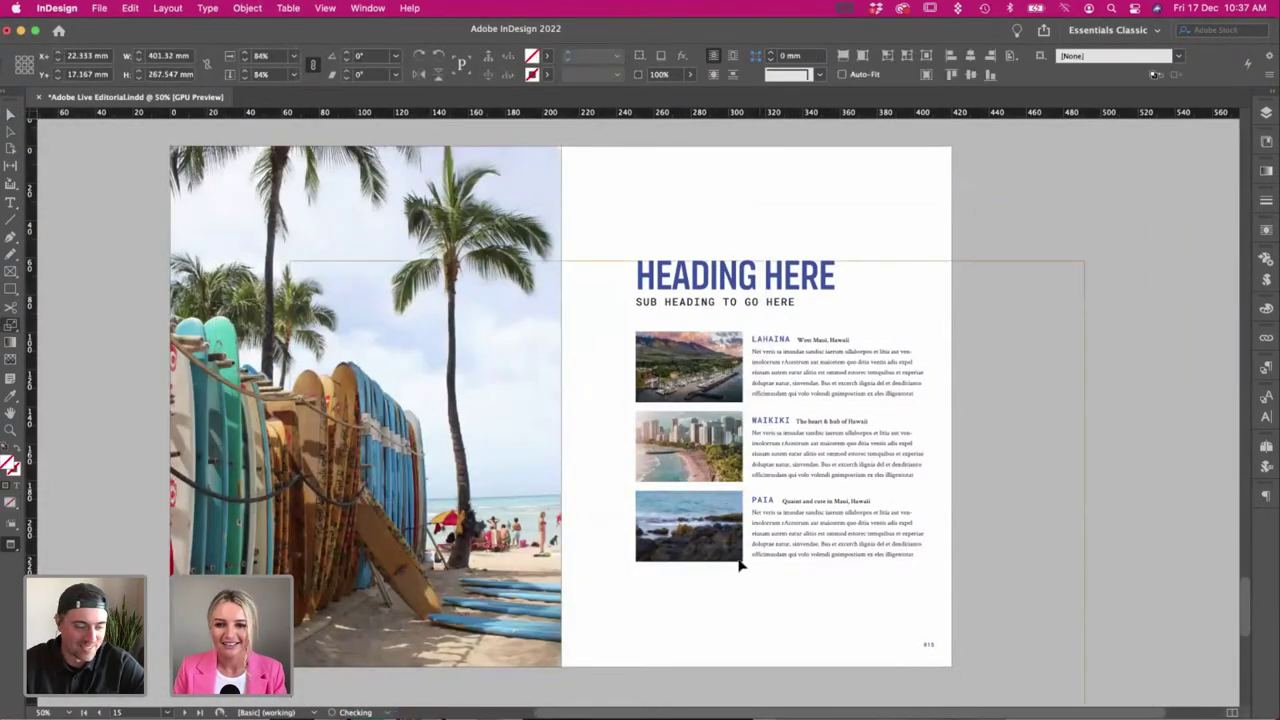
pyautogui.moveTo(740, 562); pyautogui.dragTo(736, 560)
pyautogui.moveTo(840, 654); pyautogui.dragTo(760, 586)
pyautogui.moveTo(857, 668); pyautogui.dragTo(794, 610)
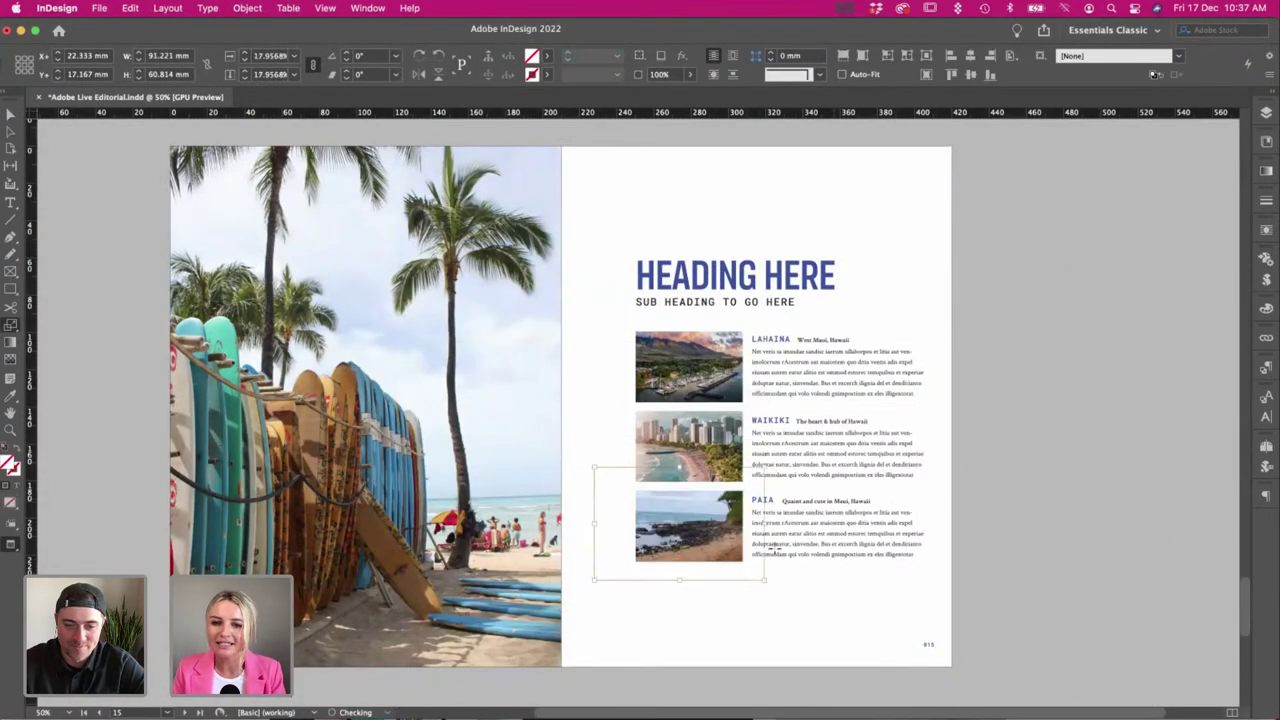
# Reposition the Paia photo inside its frame and reduce it to about 13.3%, keeping the coastline and tree in view.
pyautogui.press('v')
pyautogui.moveTo(719, 560); pyautogui.dragTo(732, 565)
pyautogui.press('s')
pyautogui.moveTo(811, 613); pyautogui.dragTo(795, 598)
pyautogui.press('v')
pyautogui.click(791, 603)
pyautogui.doubleClick(738, 557)
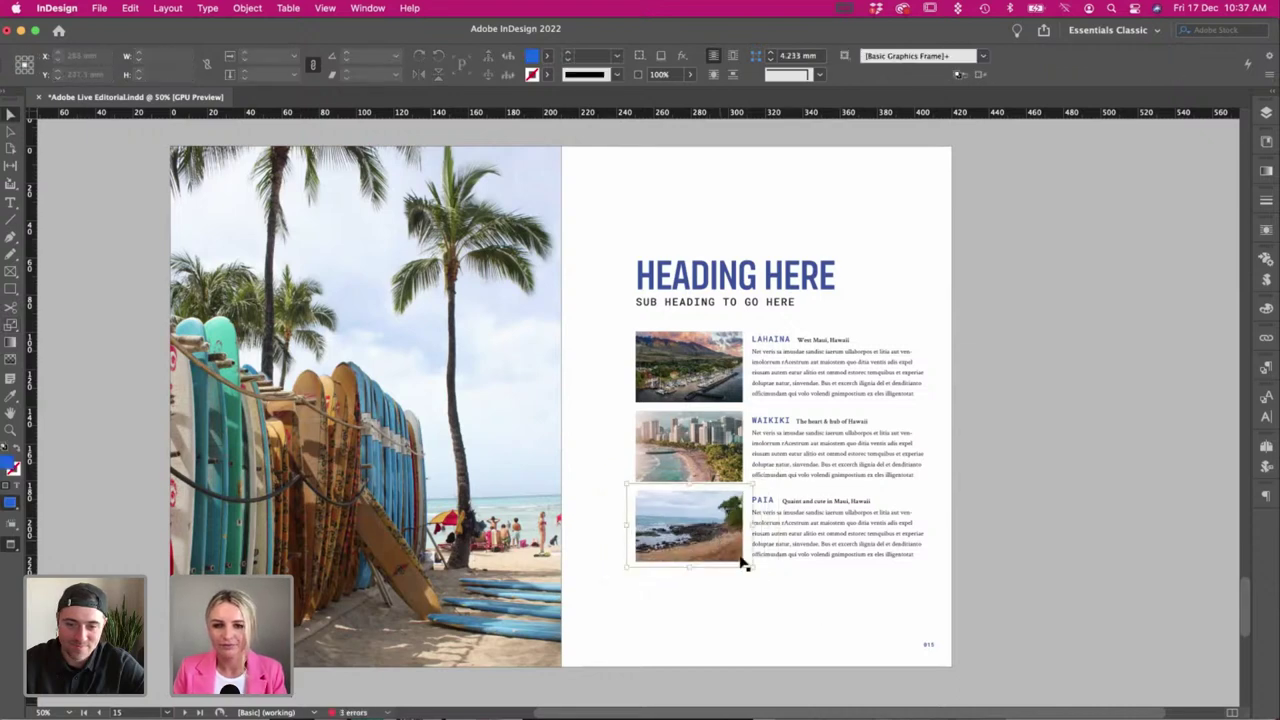
# Try to remove the blue fill from the Lahaina, Waikiki and Paia image frames together.
pyautogui.moveTo(718, 595); pyautogui.dragTo(683, 359)
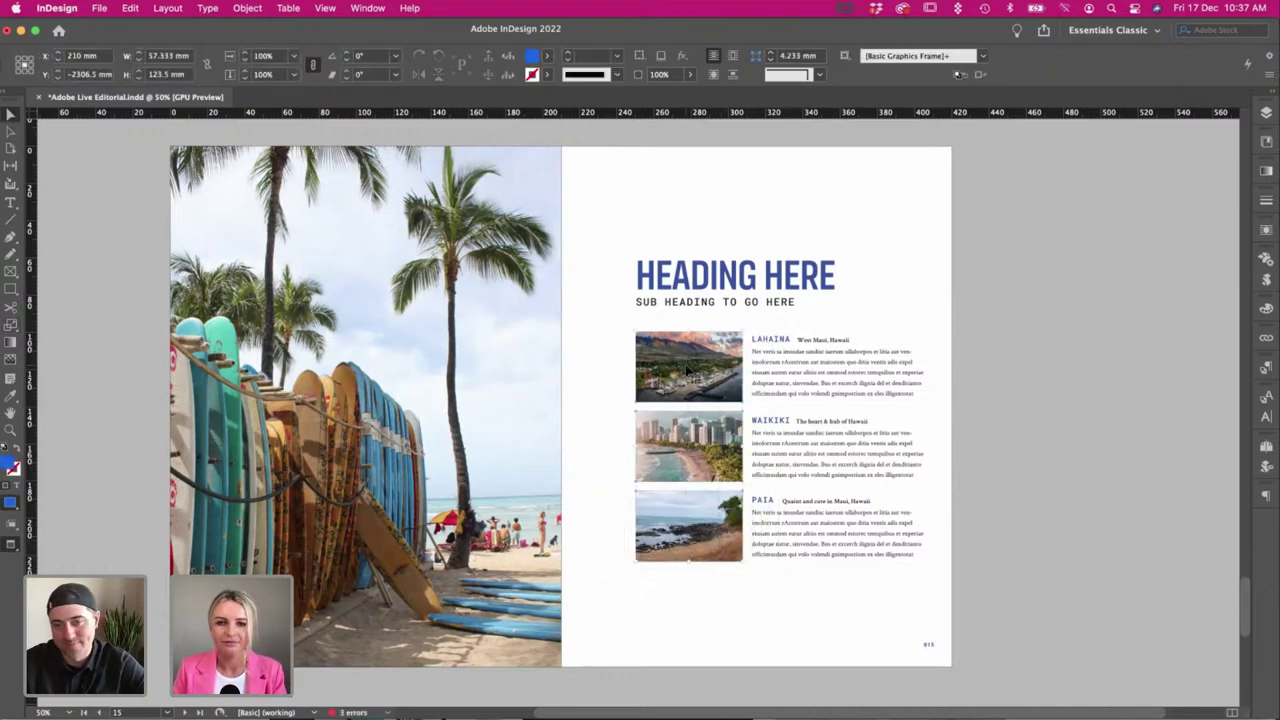
pyautogui.click(547, 55)
pyautogui.click(433, 101)
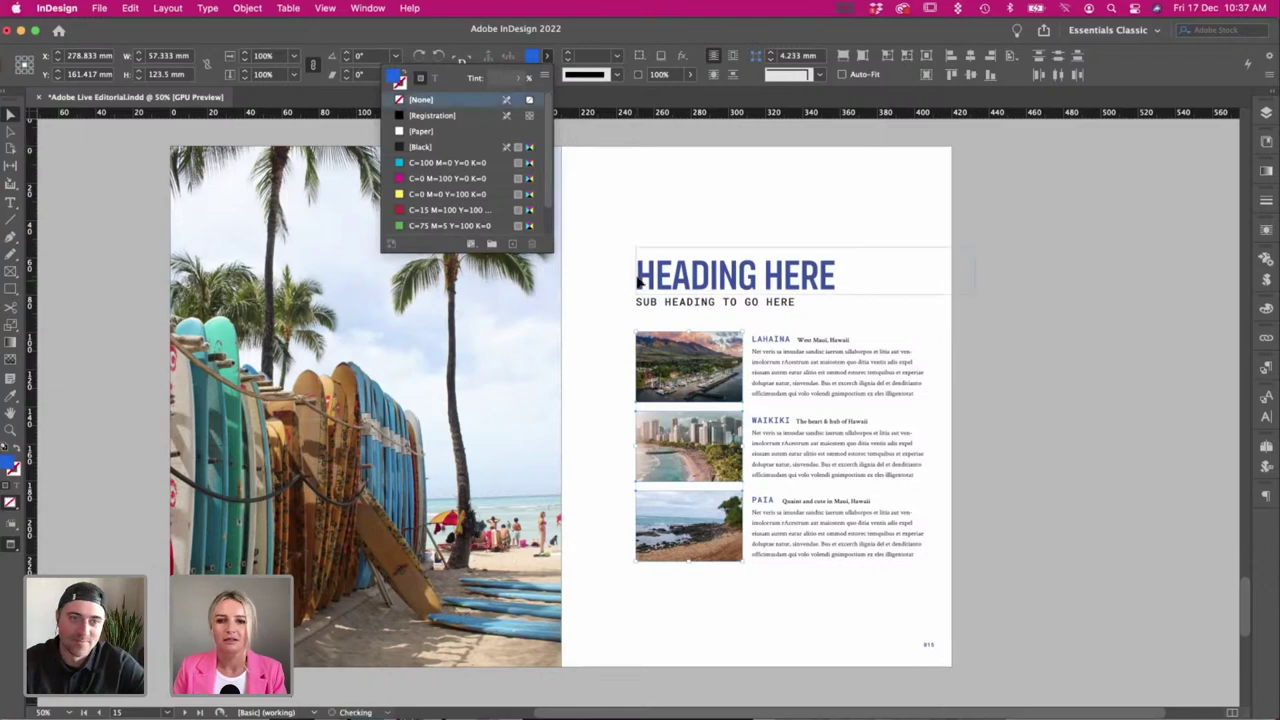
pyautogui.click(630, 222)
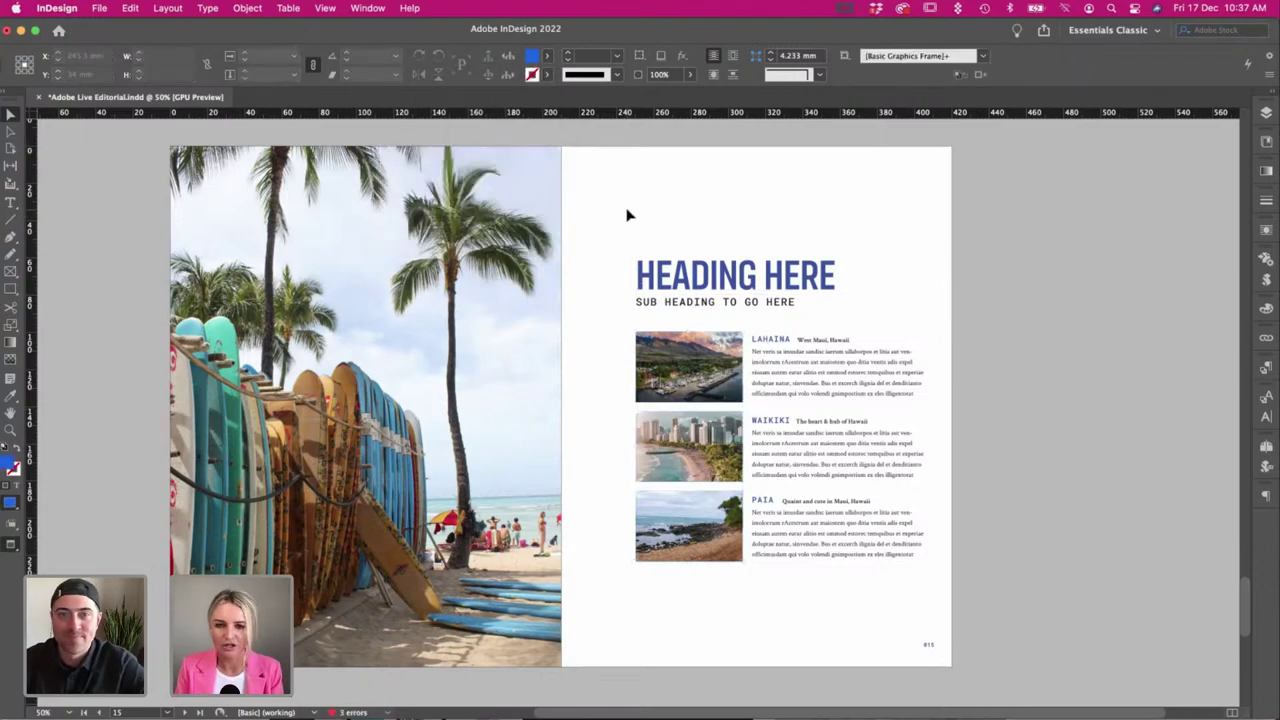
# Examine the edges of the three town photos up close for blue fill showing around them.
pyautogui.press('super+equal')
pyautogui.press('super+equal')
pyautogui.press('super+equal')
pyautogui.hscroll(3, 628, 215)
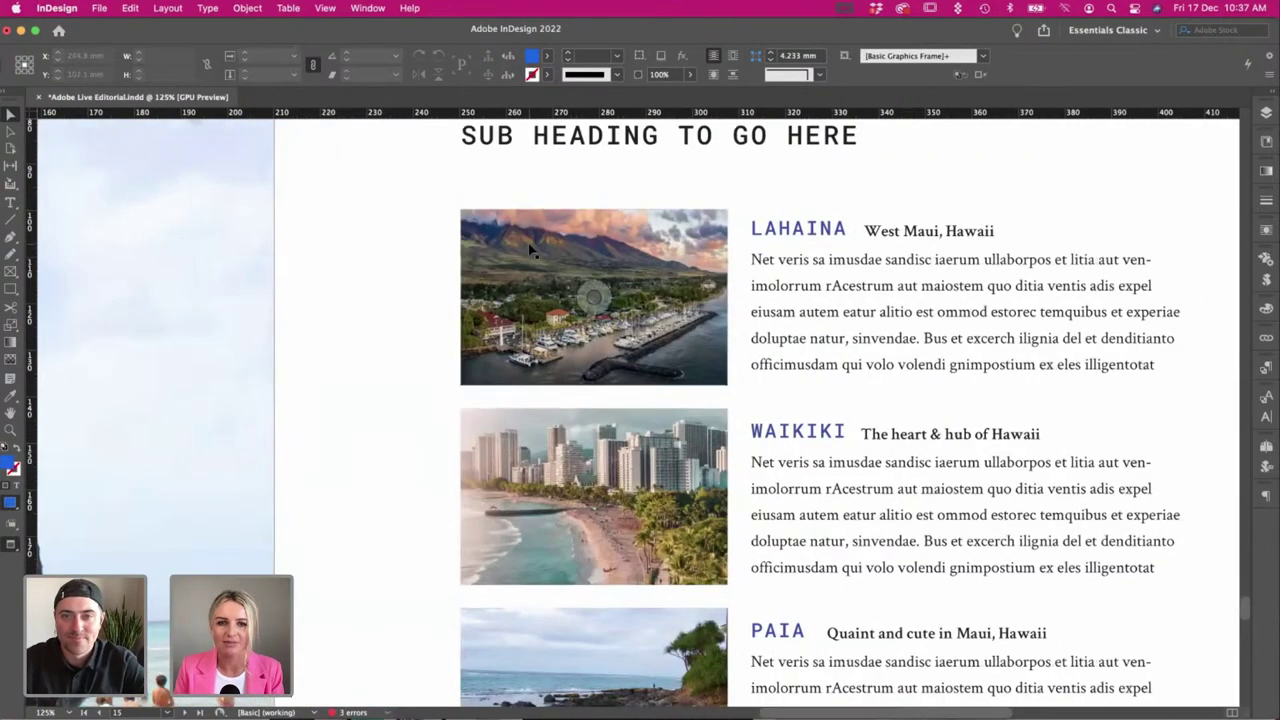
pyautogui.scroll(-5, 435, 298)
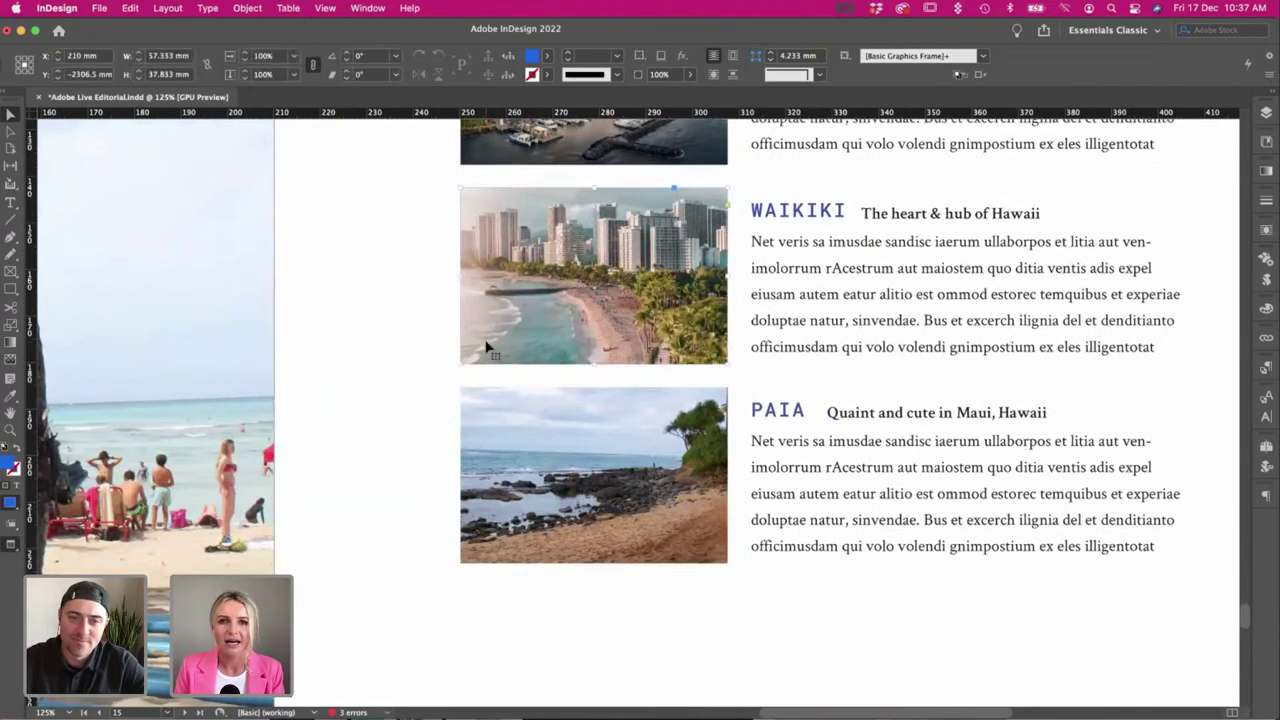
pyautogui.press('super+minus')
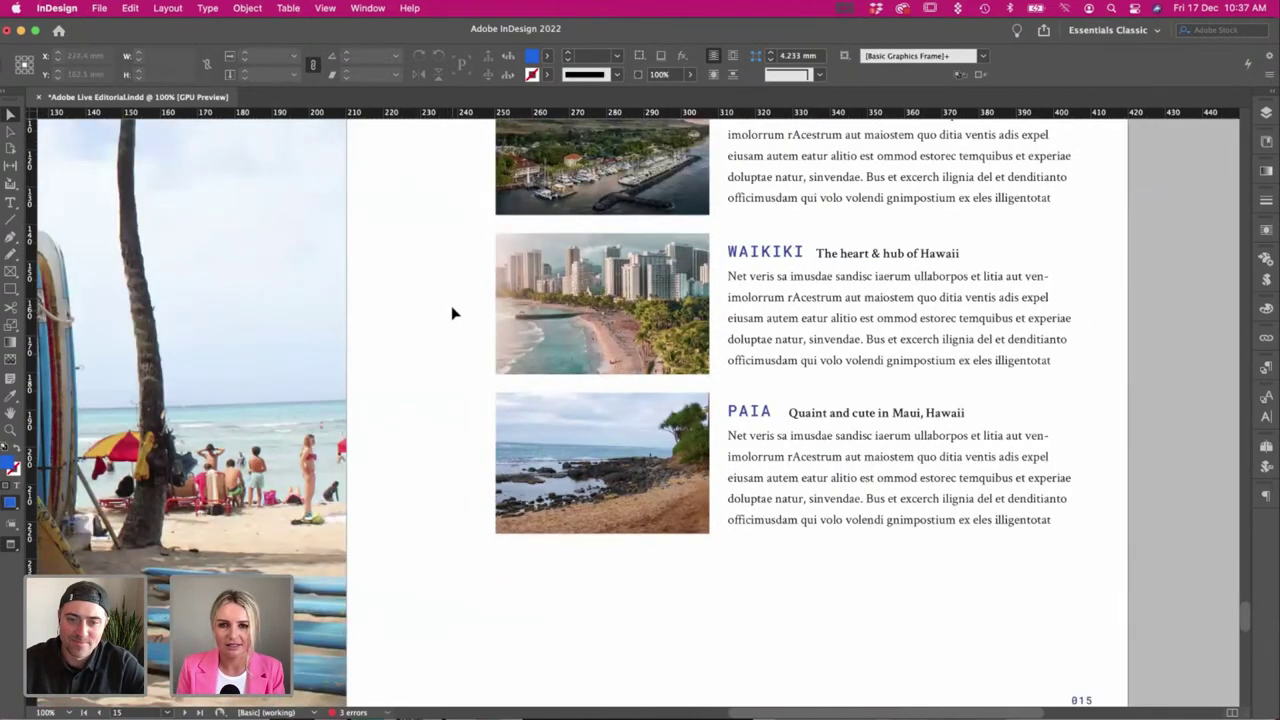
pyautogui.scroll(1, 452, 314)
pyautogui.moveTo(474, 207); pyautogui.dragTo(496, 486)
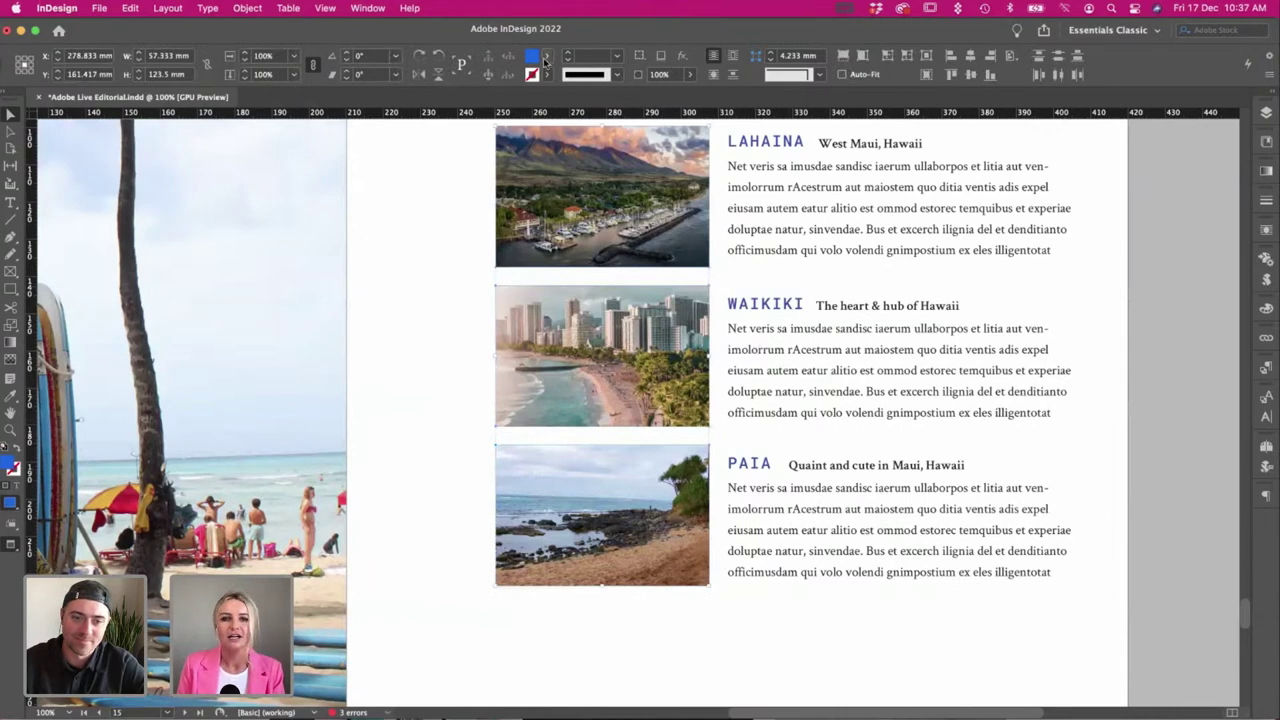
pyautogui.click(430, 281)
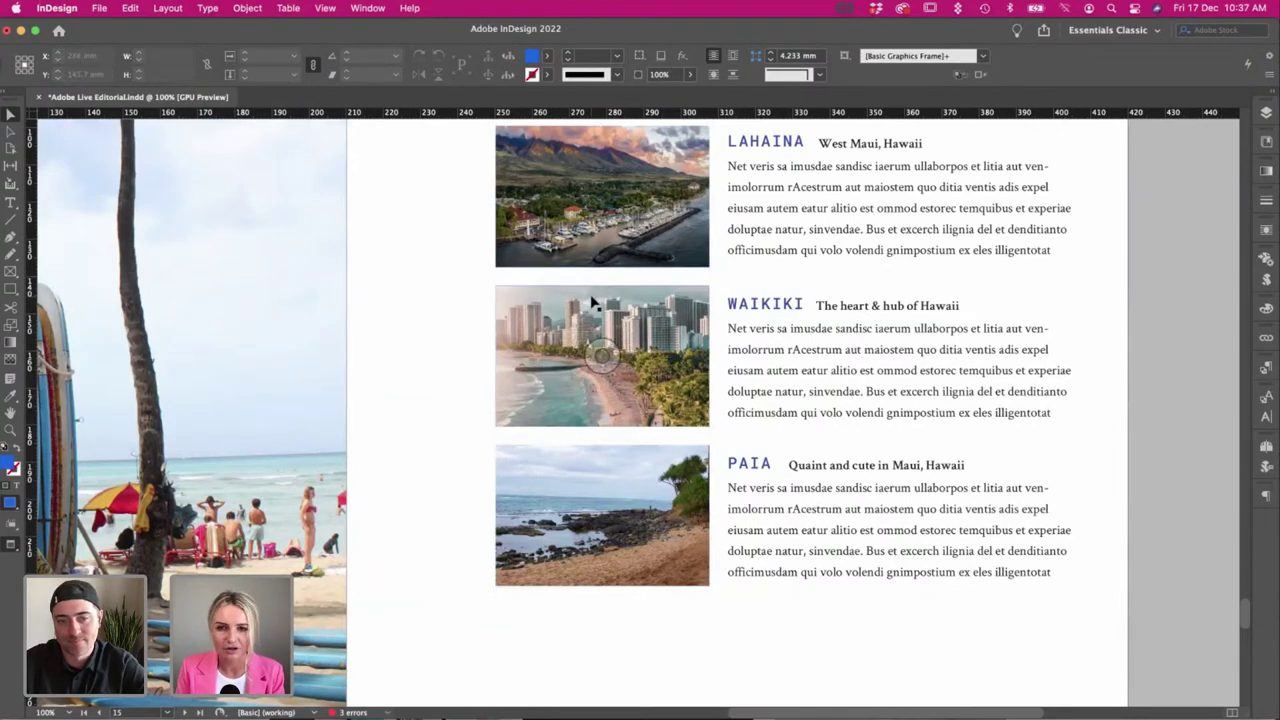
pyautogui.press('super+minus')
pyautogui.click(634, 460)
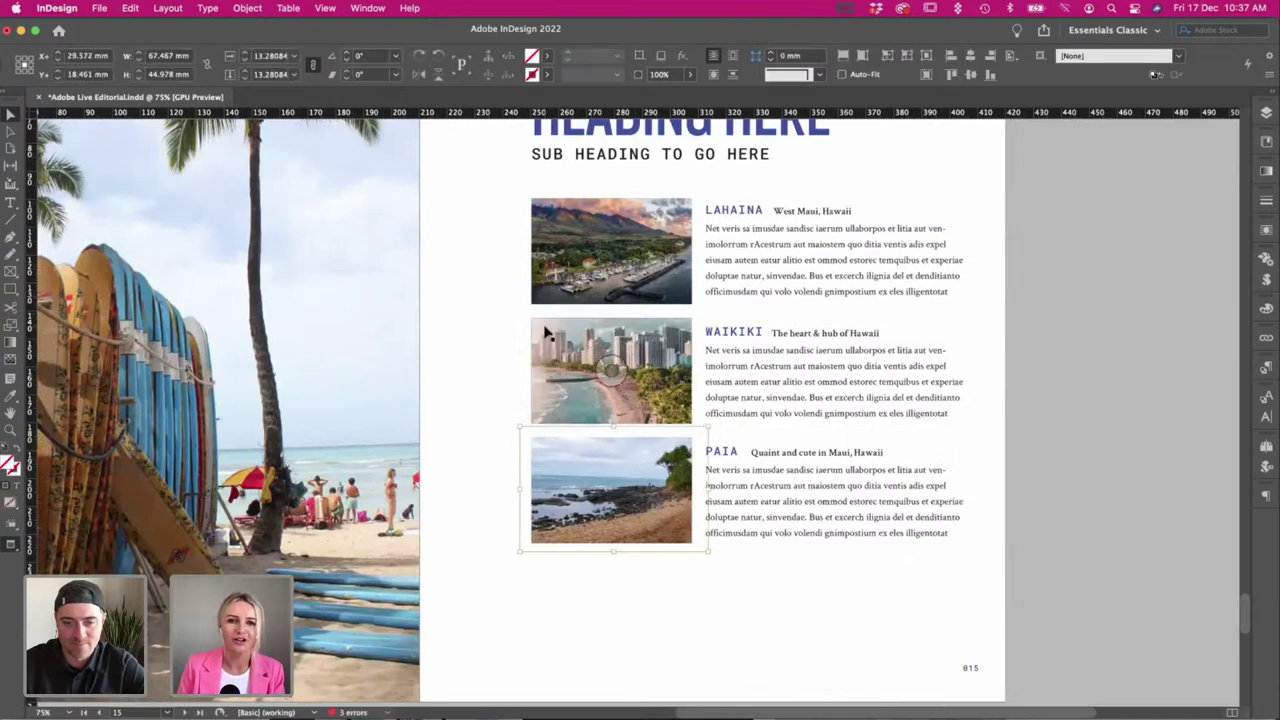
pyautogui.click(513, 240)
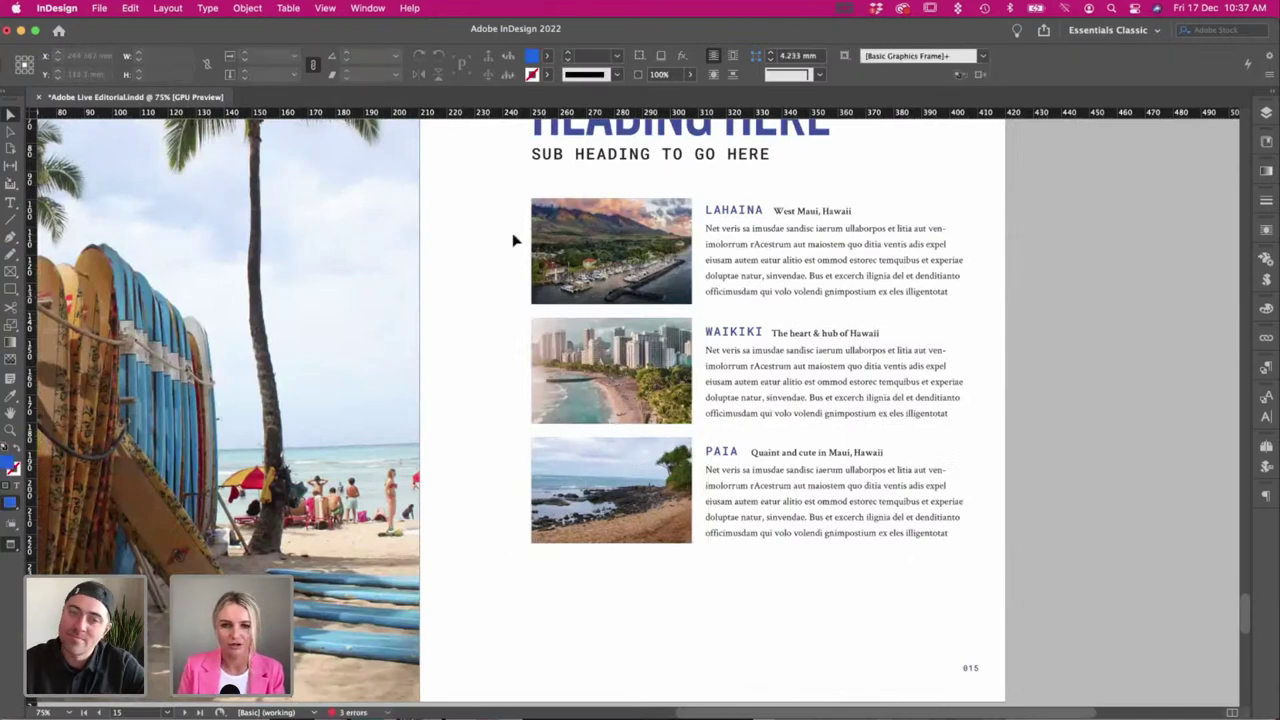
# Set the fill of all three town image frames to None.
pyautogui.moveTo(513, 240); pyautogui.dragTo(588, 465)
pyautogui.click(547, 55)
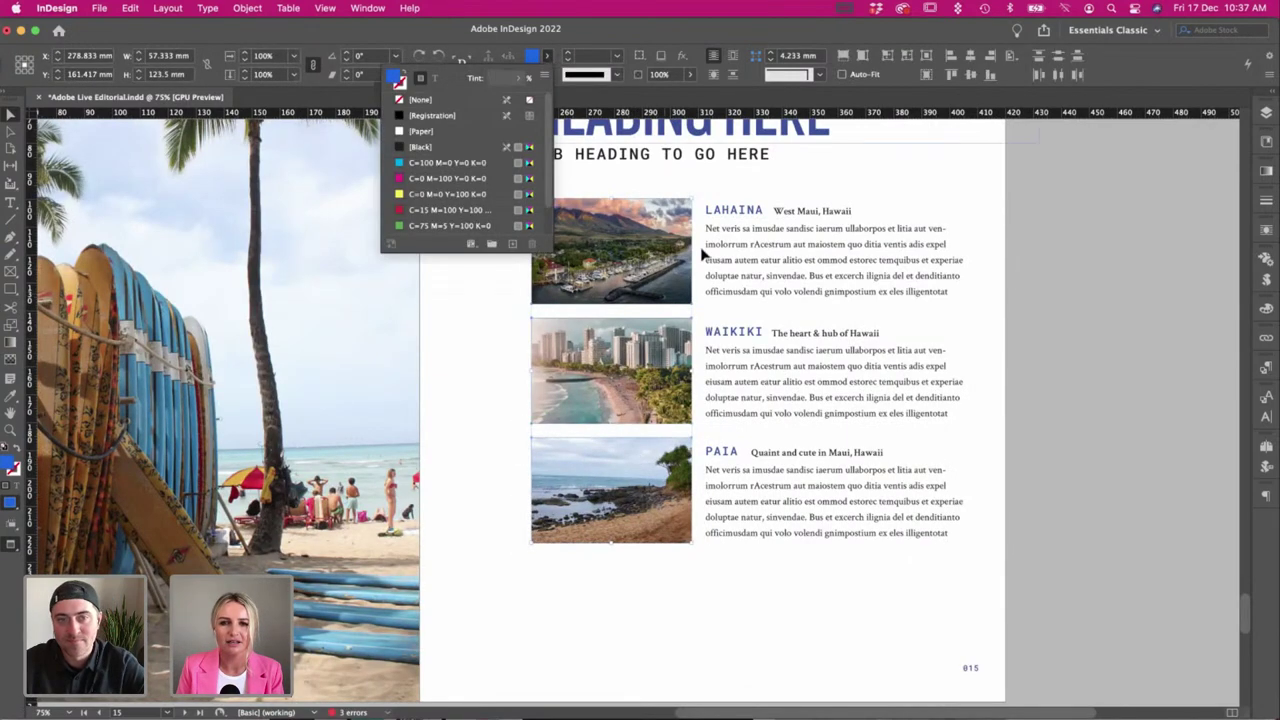
pyautogui.click(437, 102)
pyautogui.click(482, 398)
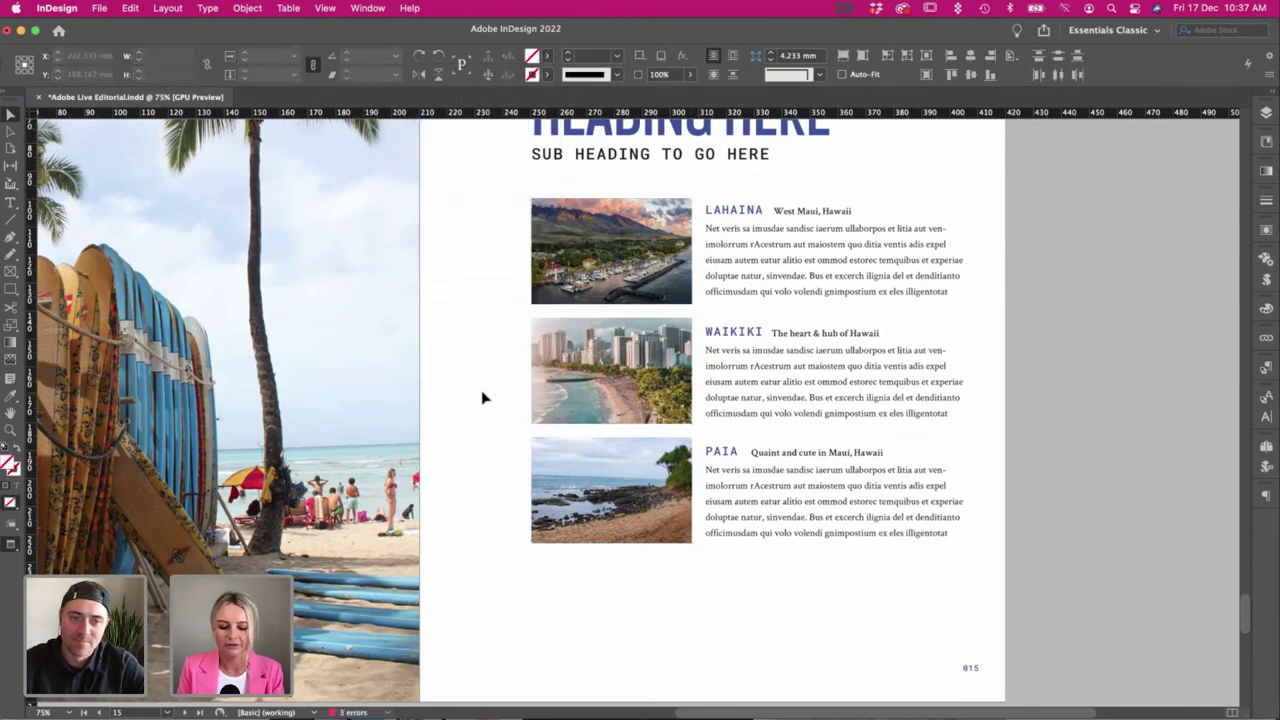
pyautogui.click(482, 398)
pyautogui.press('super+minus')
pyautogui.scroll(3, 484, 399)
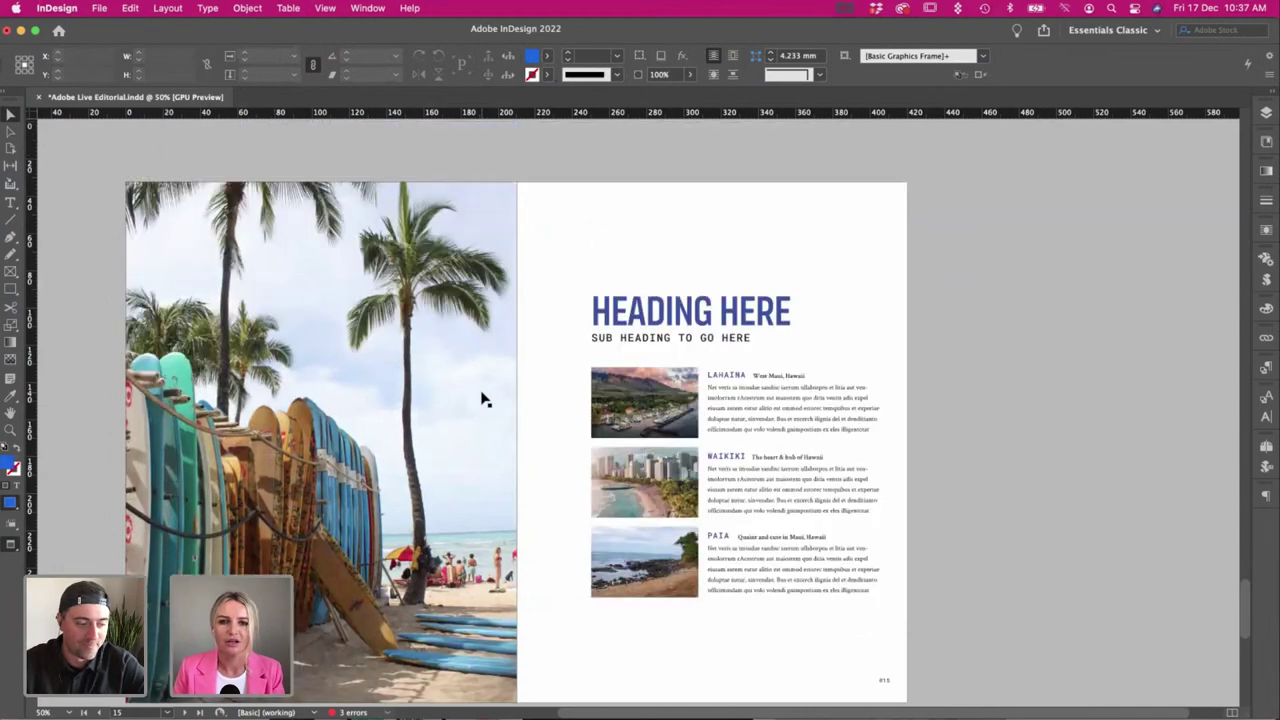
# Save the document with the surfboard photo and Hawaiian towns spread.
pyautogui.hscroll(-2, 486, 399)
pyautogui.scroll(-2, 592, 330)
pyautogui.scroll(-1, 594, 314)
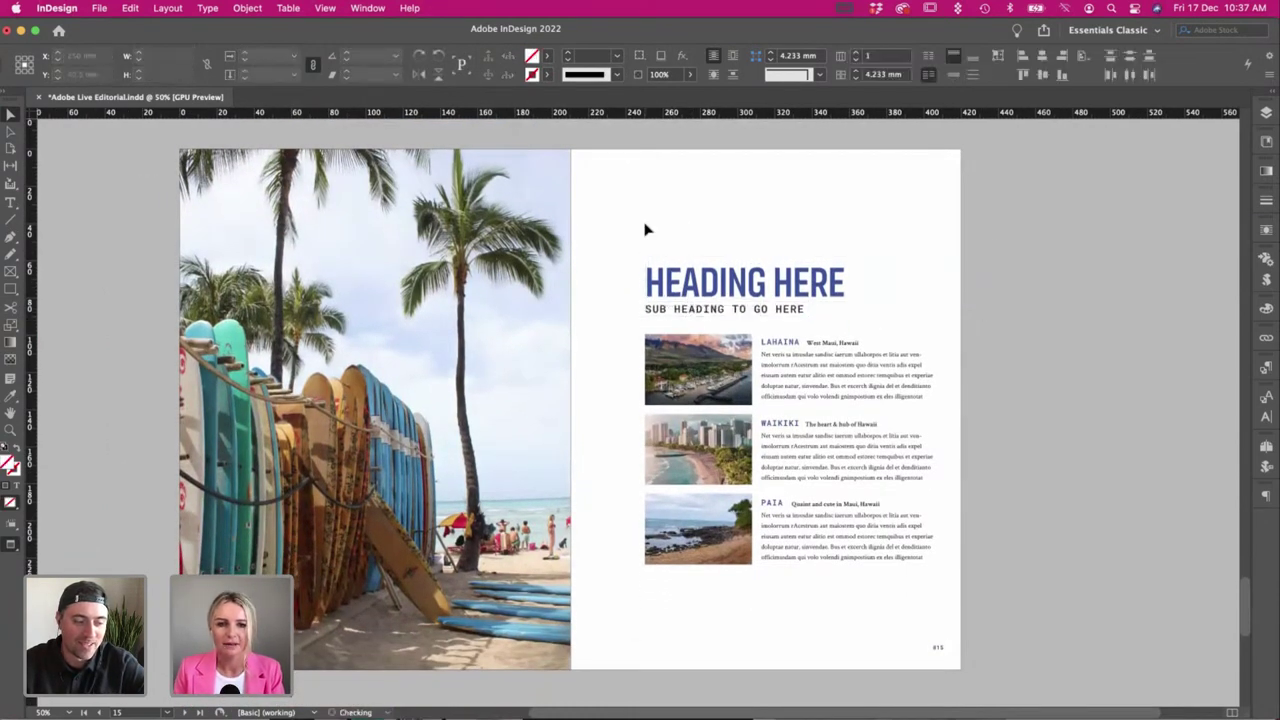
pyautogui.hscroll(2, 645, 229)
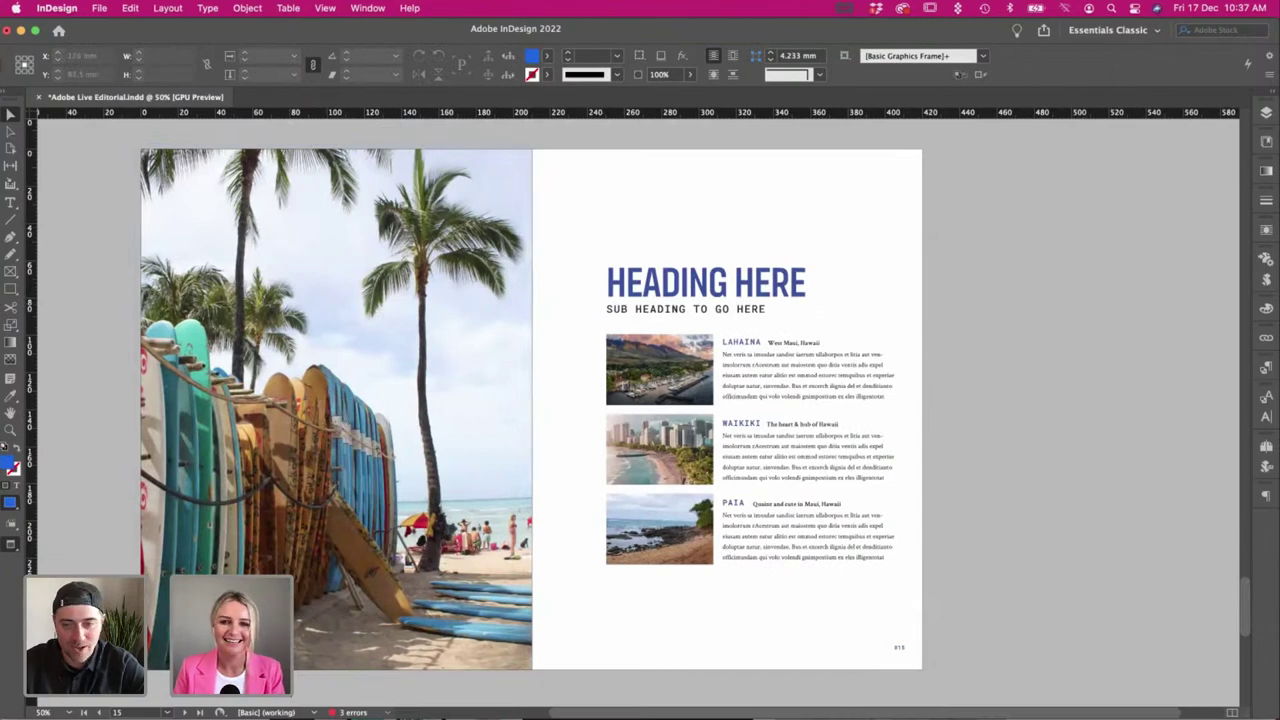
pyautogui.press('super+s')
# Switch to Finder and preview the two images in the Paia folder.
pyautogui.press('super+Tab')
pyautogui.hscroll(-5, 424, 349)
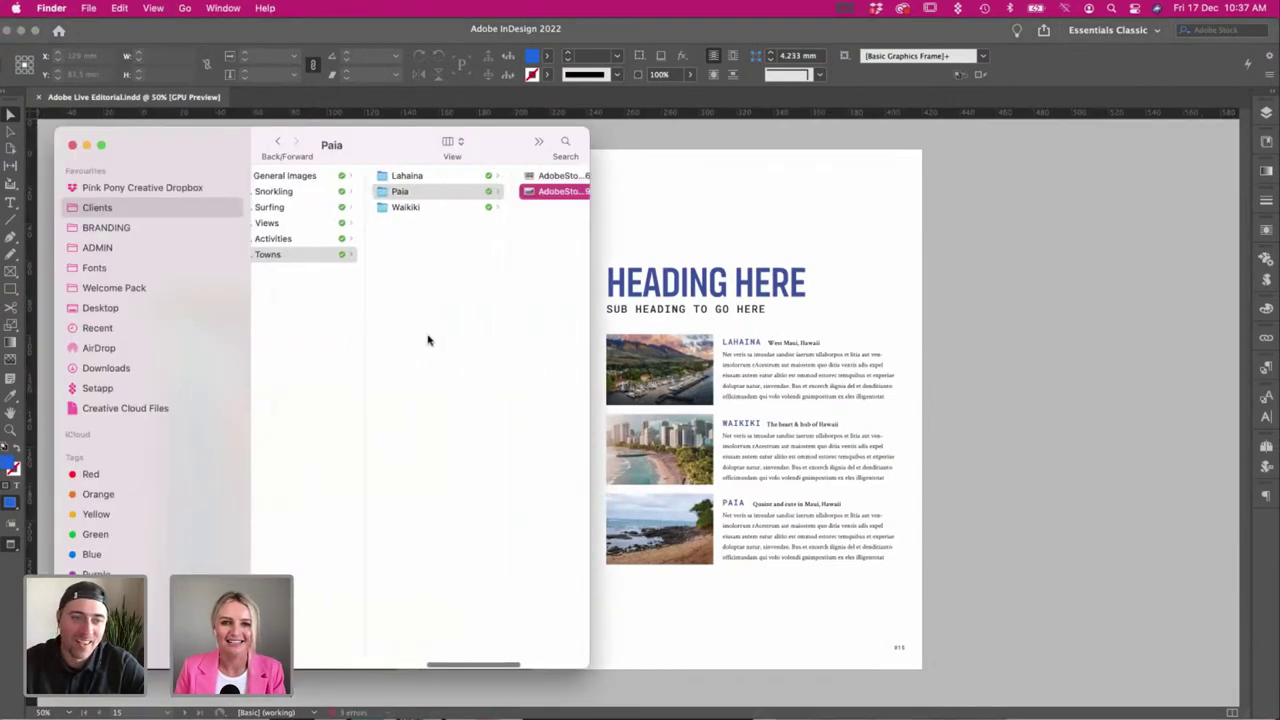
pyautogui.hscroll(3, 428, 341)
pyautogui.keyDown('shift'); pyautogui.click(411, 177); pyautogui.keyUp('shift')
pyautogui.press('space')
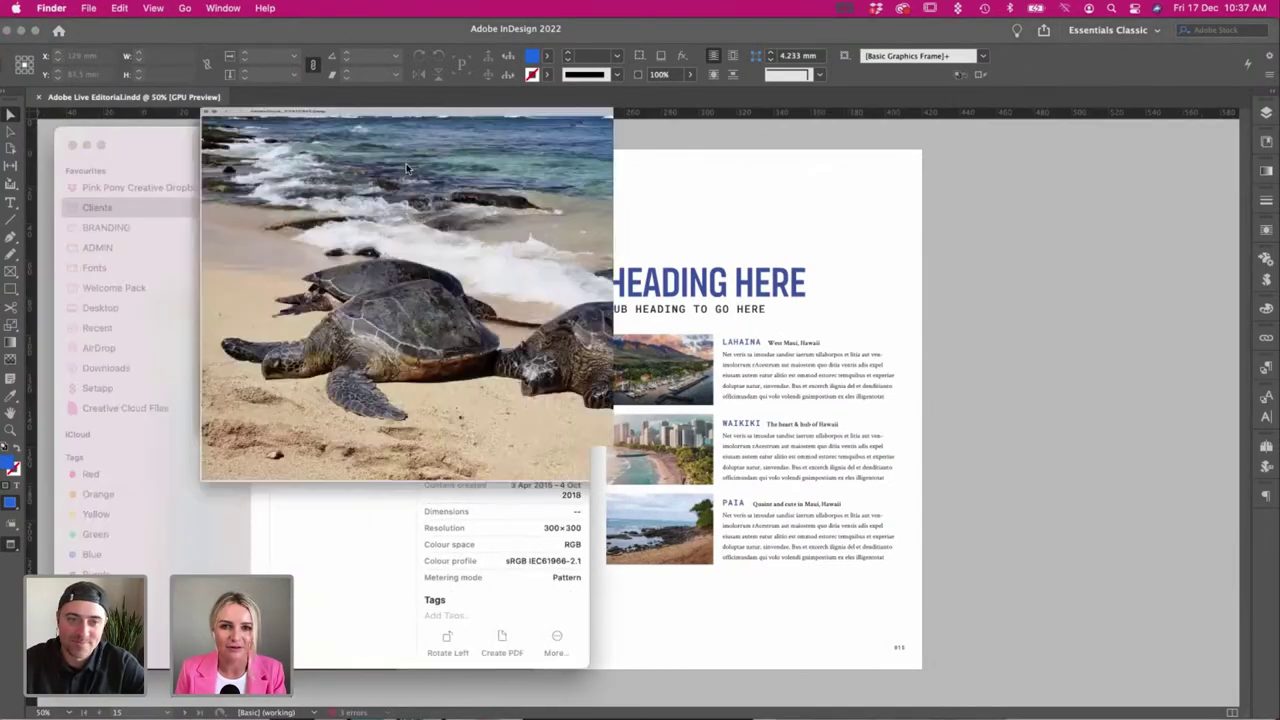
pyautogui.press('Right')
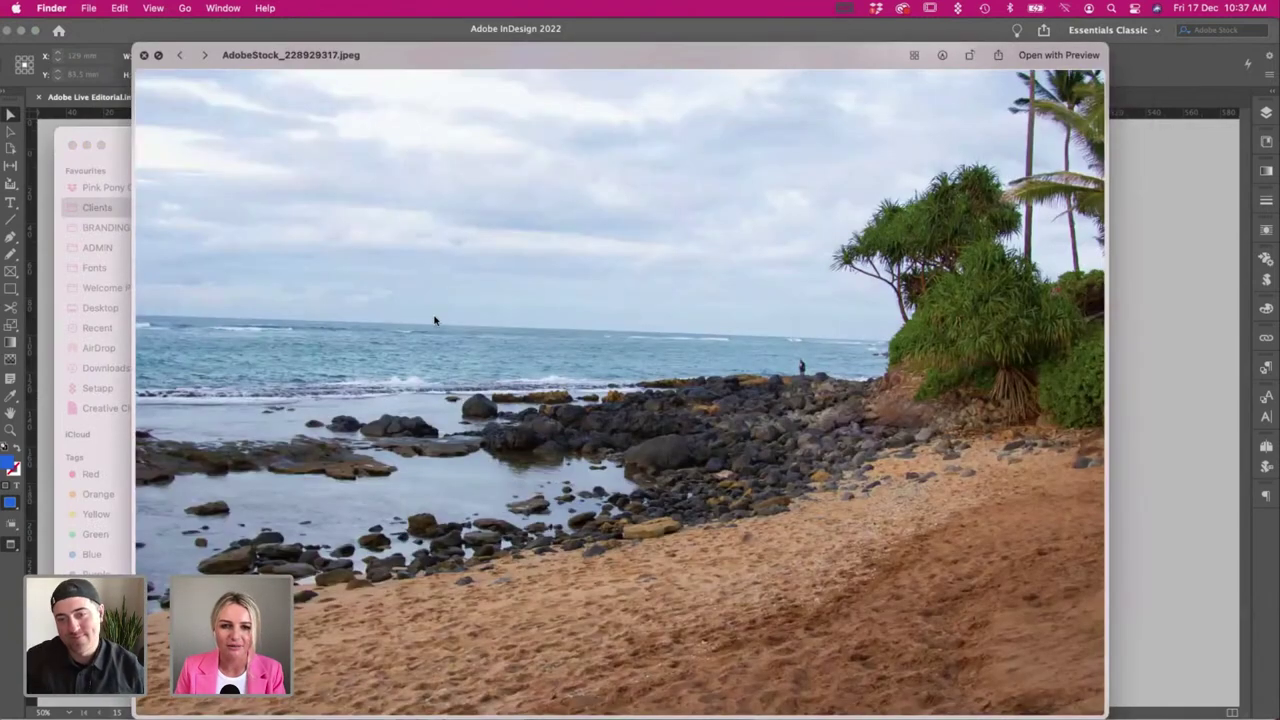
pyautogui.press('space')
# Open the Waikiki folder and preview its three Adobe Stock images at large size.
pyautogui.hscroll(-3, 349, 206)
pyautogui.click(350, 207)
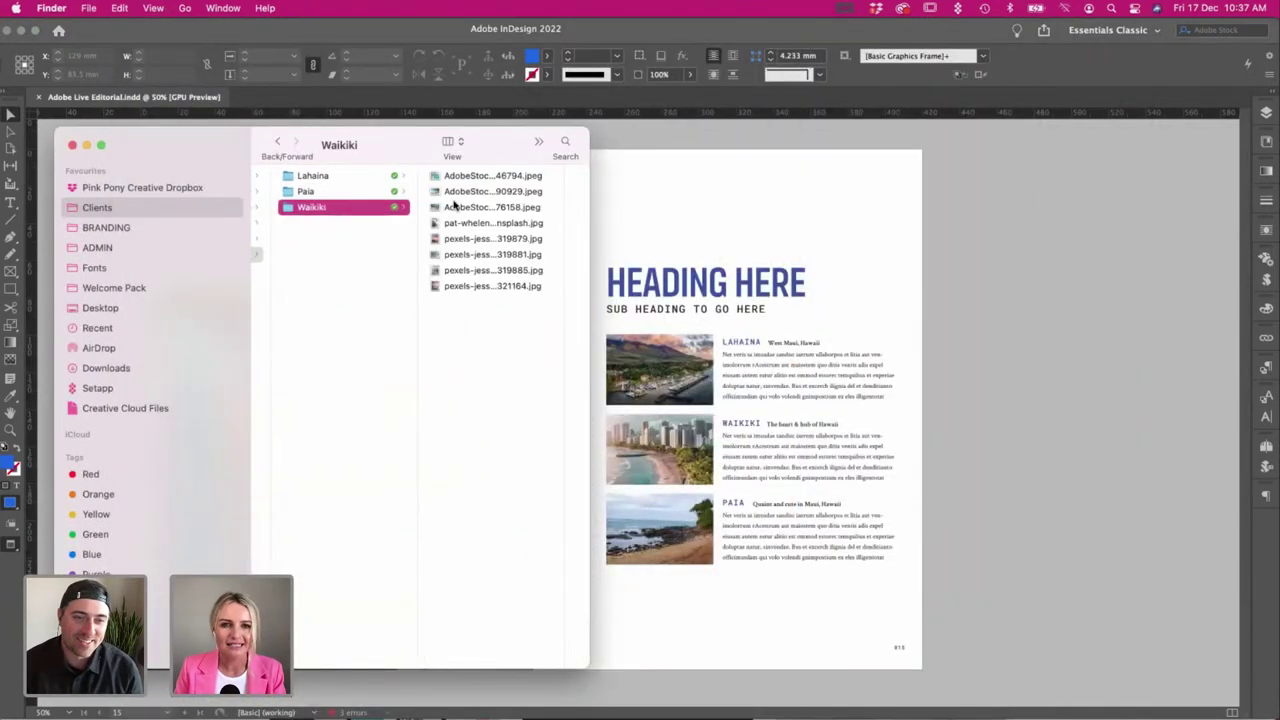
pyautogui.click(453, 207)
pyautogui.keyDown('shift'); pyautogui.click(349, 174); pyautogui.keyUp('shift')
pyautogui.press('space')
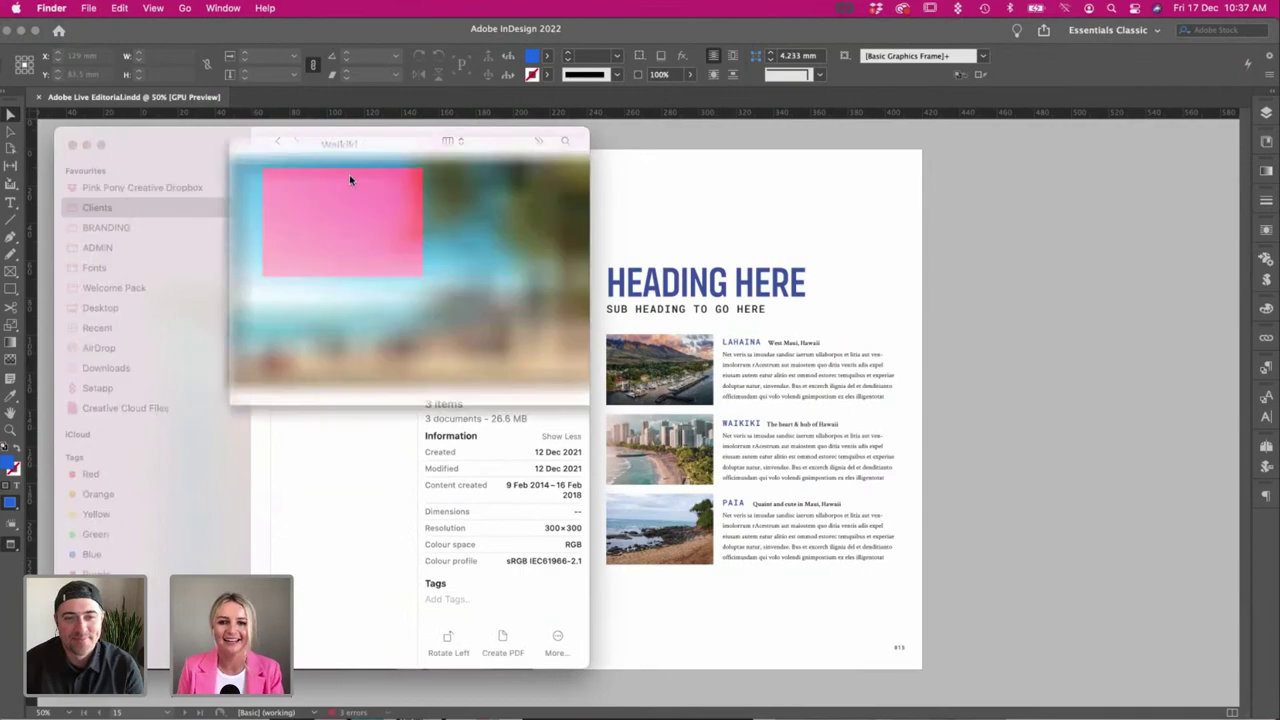
pyautogui.press('Right')
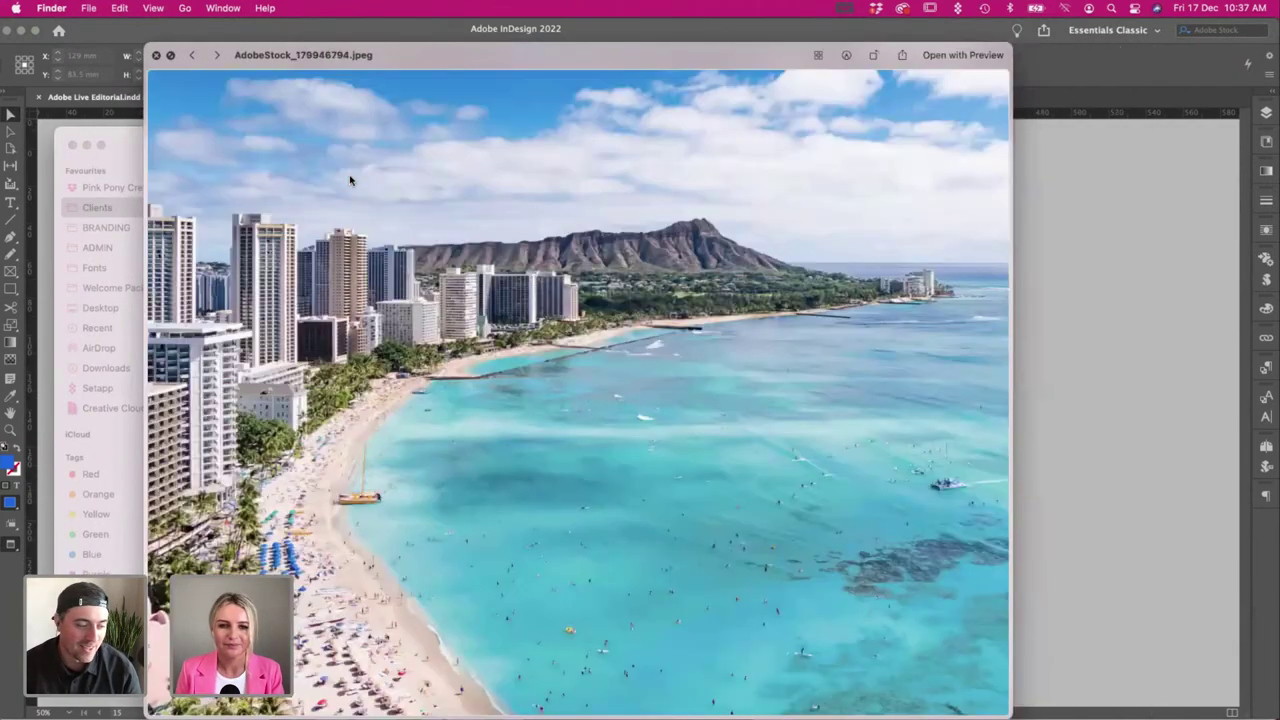
pyautogui.press('Left')
pyautogui.press('space')
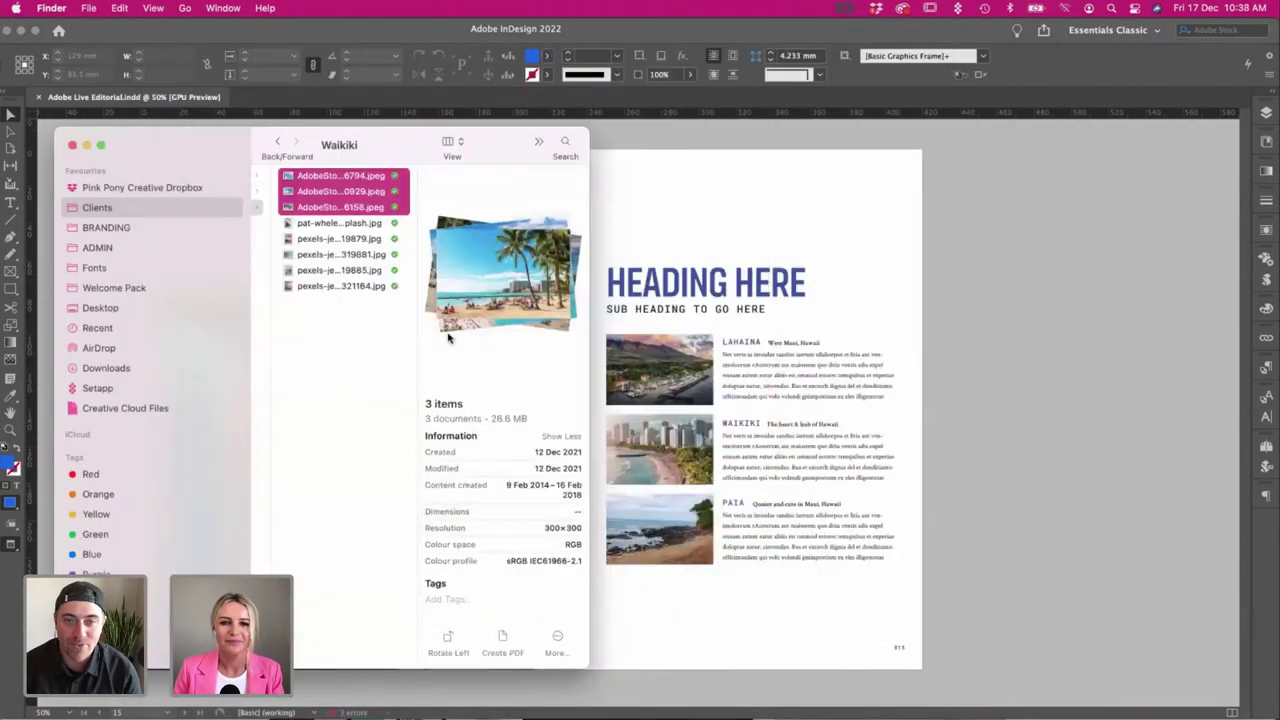
# Step through all the images in the Waikiki folder from last to first, then return to InDesign.
pyautogui.click(481, 341)
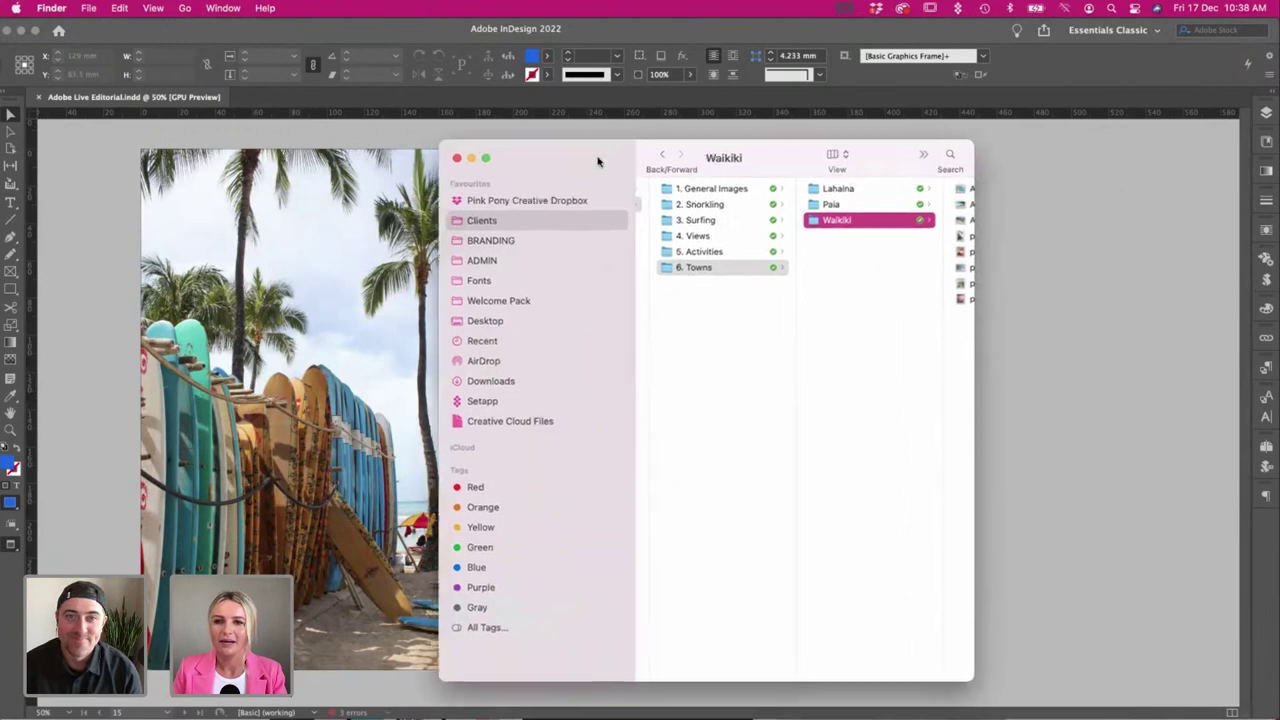
pyautogui.hscroll(5, 900, 280)
pyautogui.click(805, 297)
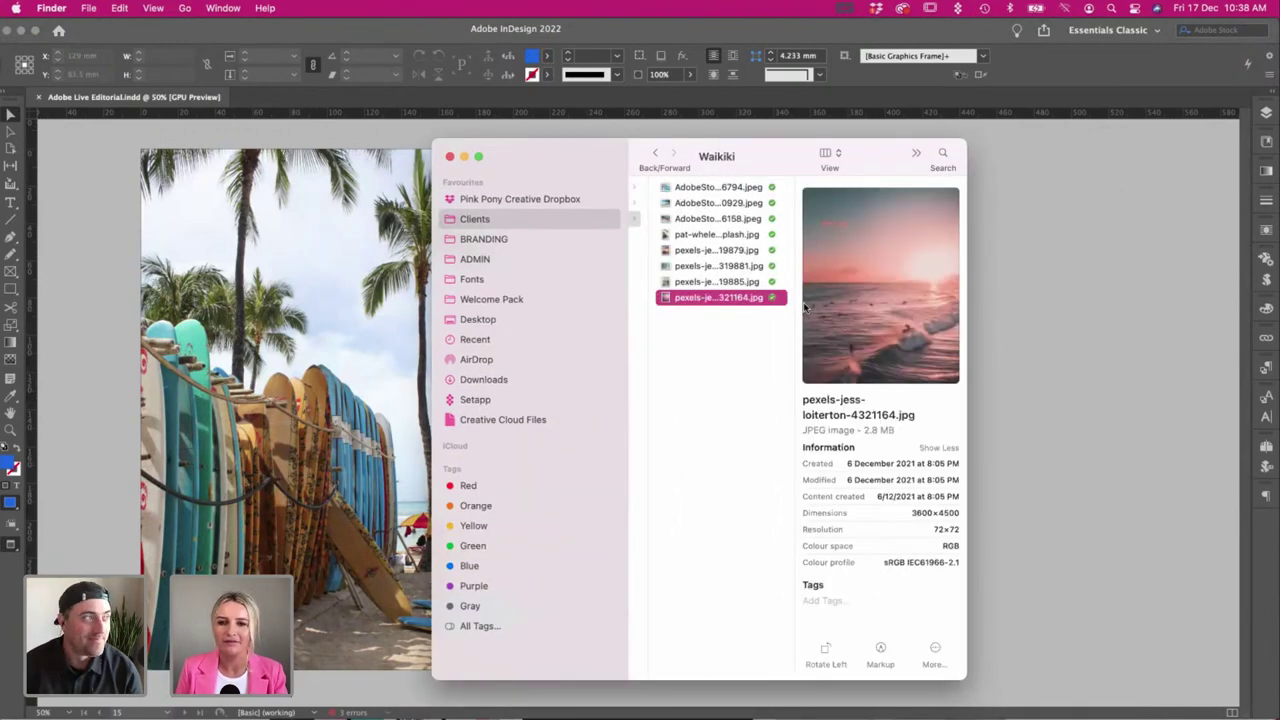
pyautogui.press('Up')
pyautogui.press('Up')
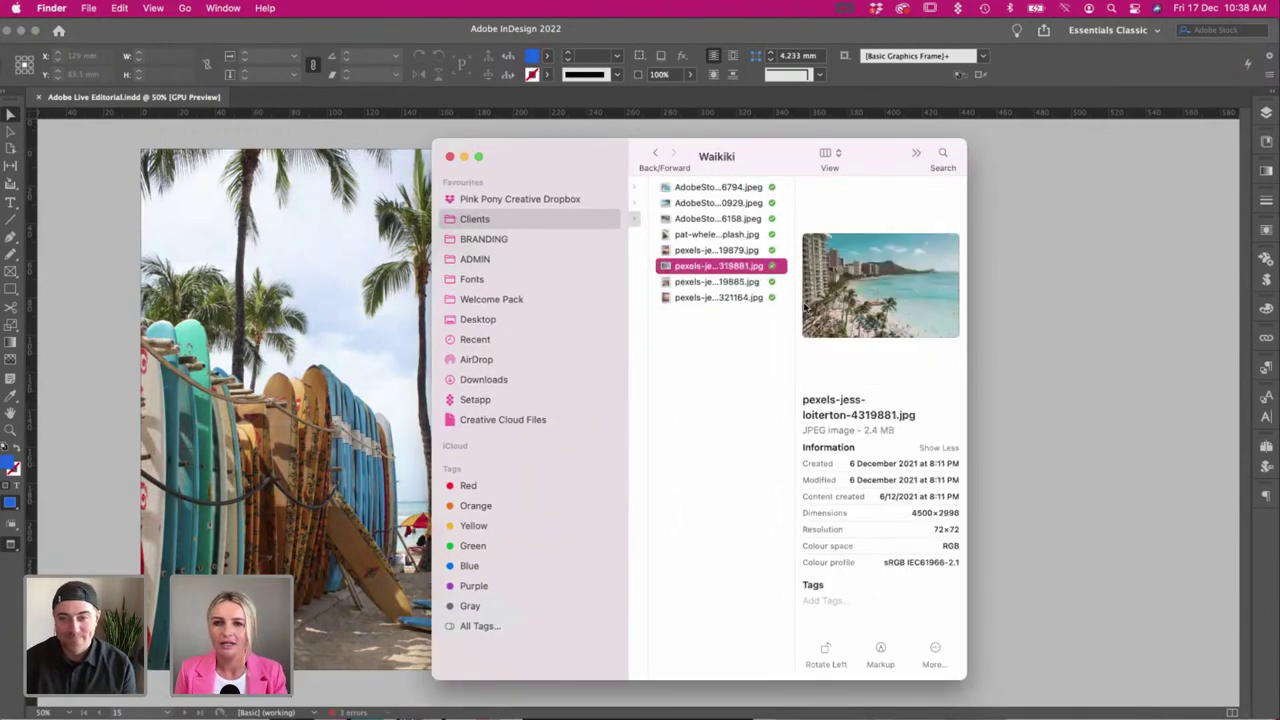
pyautogui.press('Up')
pyautogui.press('Up')
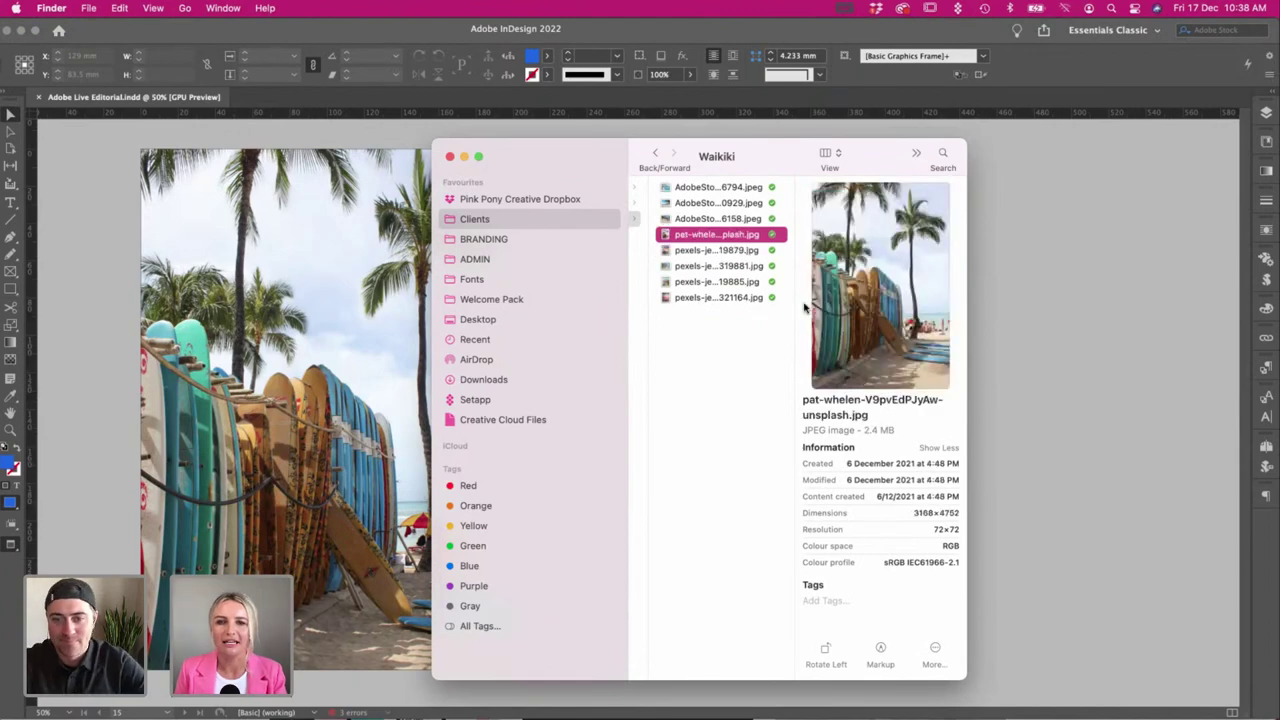
pyautogui.press('Up')
pyautogui.press('Up')
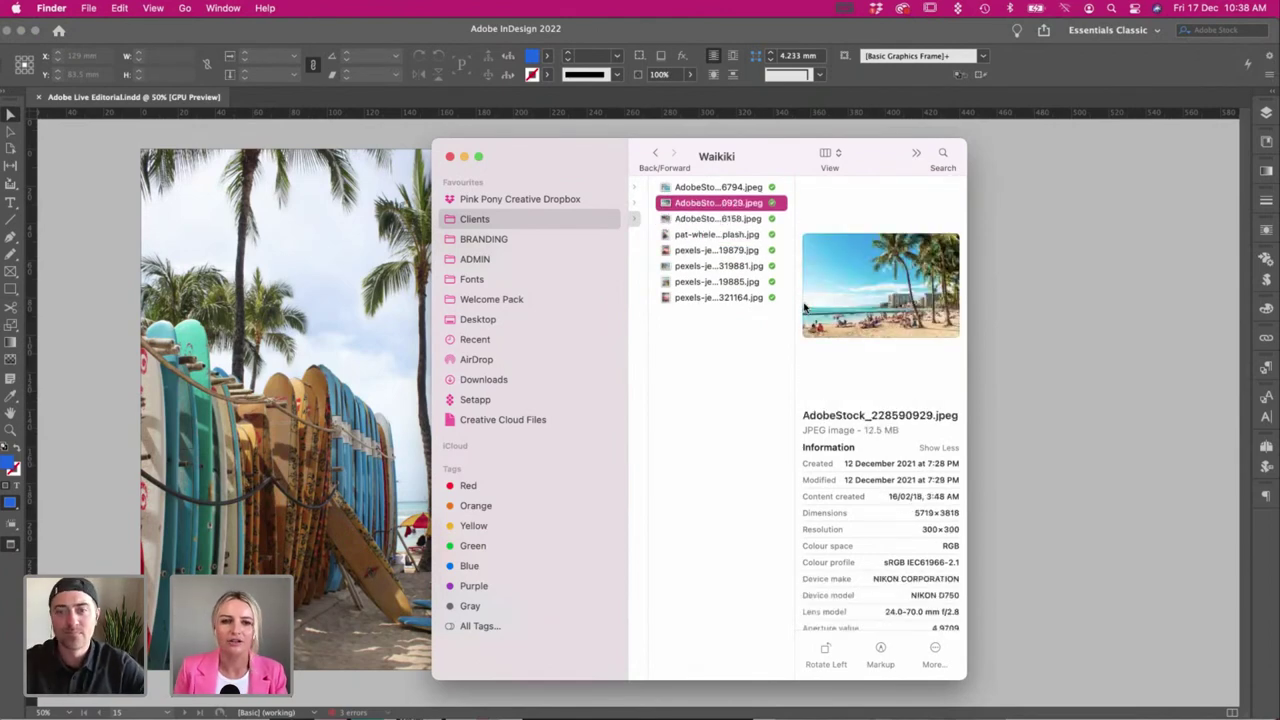
pyautogui.press('Up')
pyautogui.press('Left')
pyautogui.moveTo(531, 169); pyautogui.dragTo(193, 172)
pyautogui.click(728, 229)
# Duplicate the blue heading onto the lower part of the surfboard photo and scale its text up to about 99 pt.
pyautogui.hscroll(-2, 329, 257)
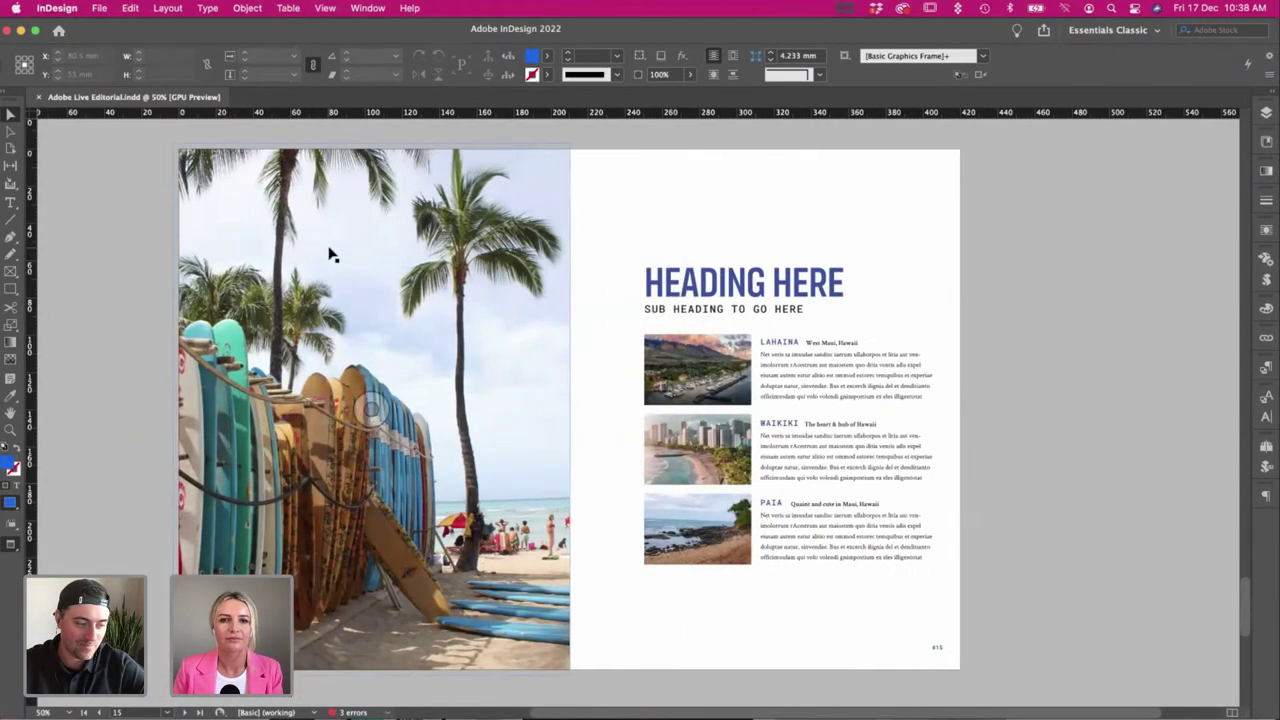
pyautogui.scroll(5, 329, 257)
pyautogui.scroll(5, 329, 254)
pyautogui.scroll(-8, 330, 254)
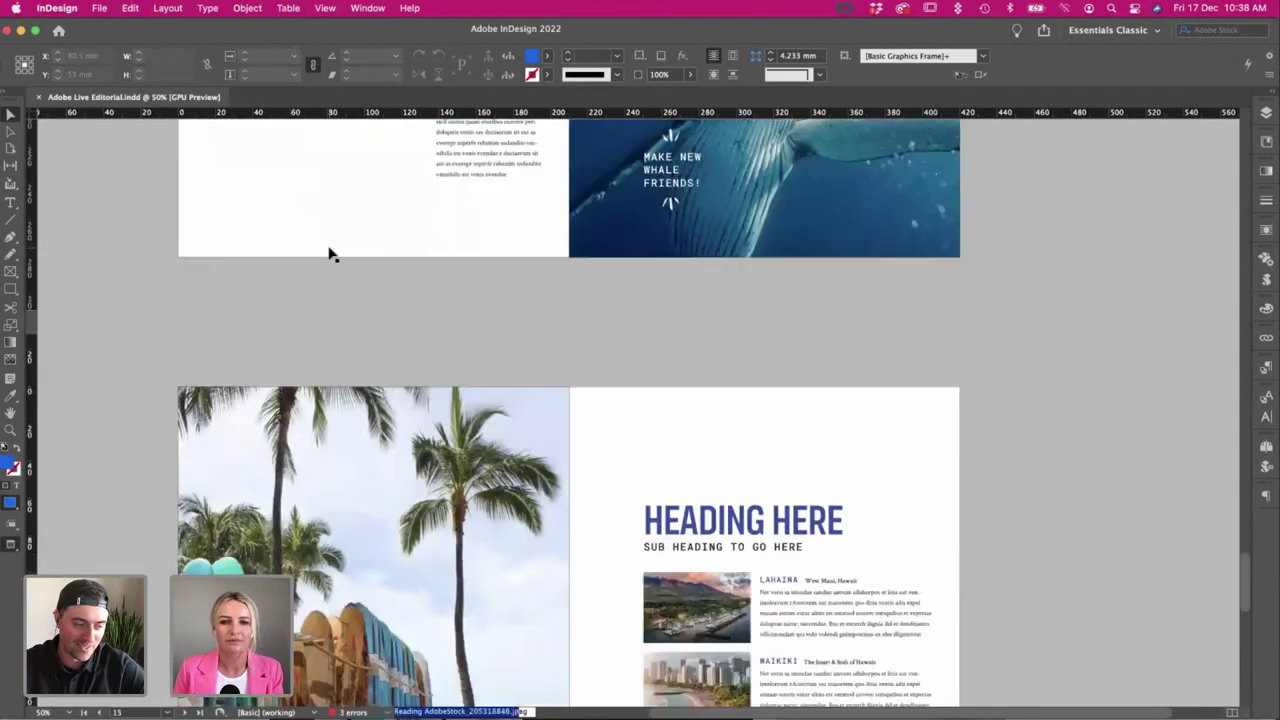
pyautogui.scroll(2, 329, 252)
pyautogui.scroll(-2, 329, 252)
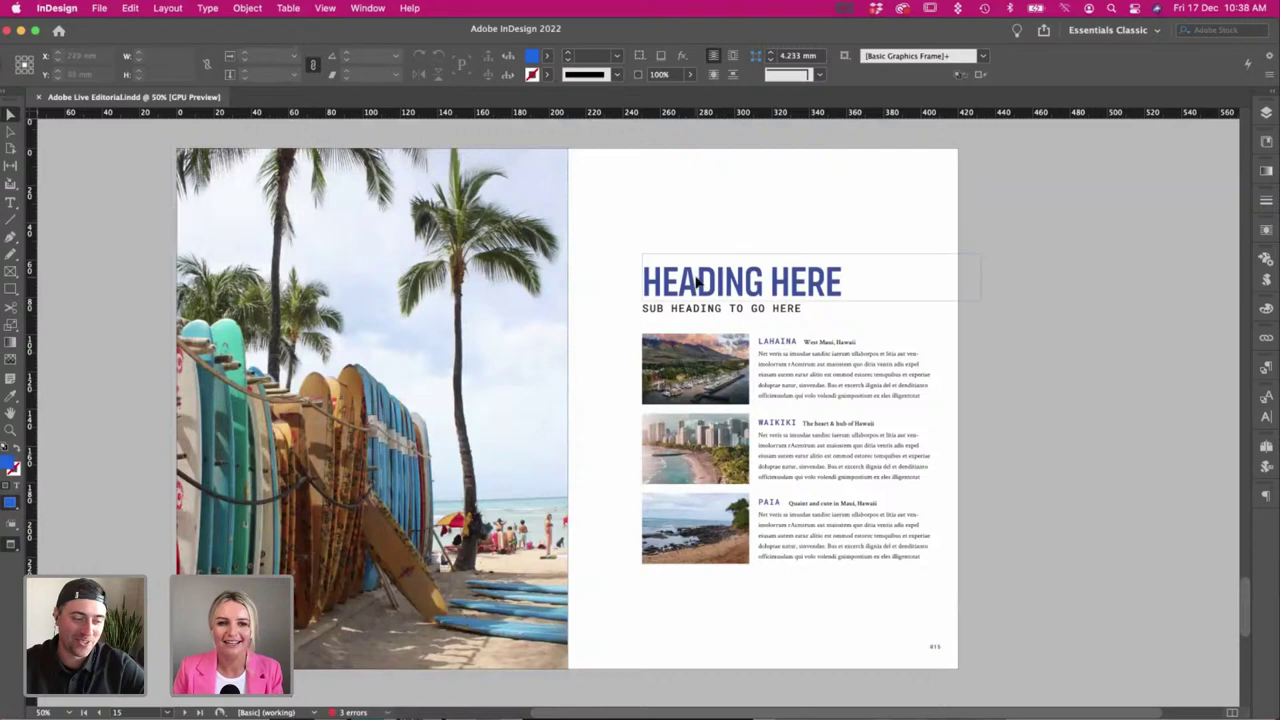
pyautogui.moveTo(691, 274); pyautogui.dragTo(362, 441)
pyautogui.moveTo(360, 440); pyautogui.dragTo(260, 451)
pyautogui.press('s')
pyautogui.click(224, 433)
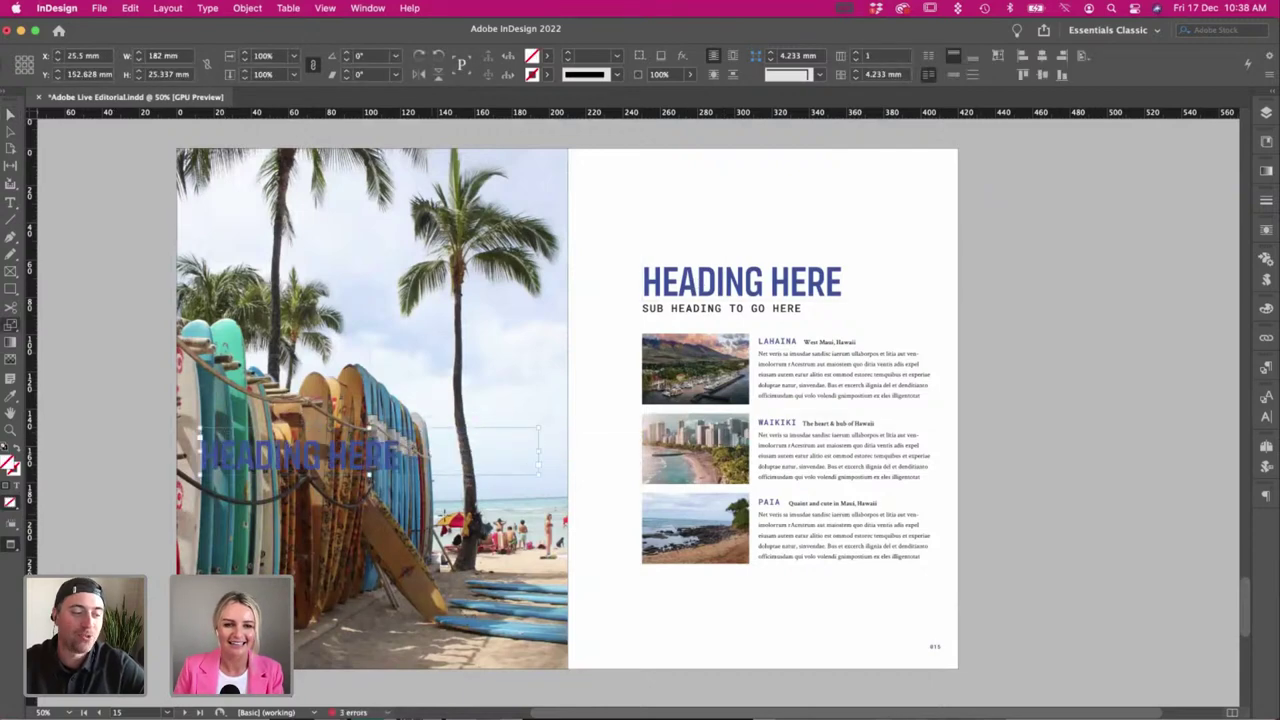
pyautogui.moveTo(450, 513); pyautogui.dragTo(590, 554)
# Extend the copied heading's frame to about 205 × 111 mm and break its text into two lines, HEADING and HERE.
pyautogui.press('v')
pyautogui.moveTo(720, 499); pyautogui.dragTo(567, 631)
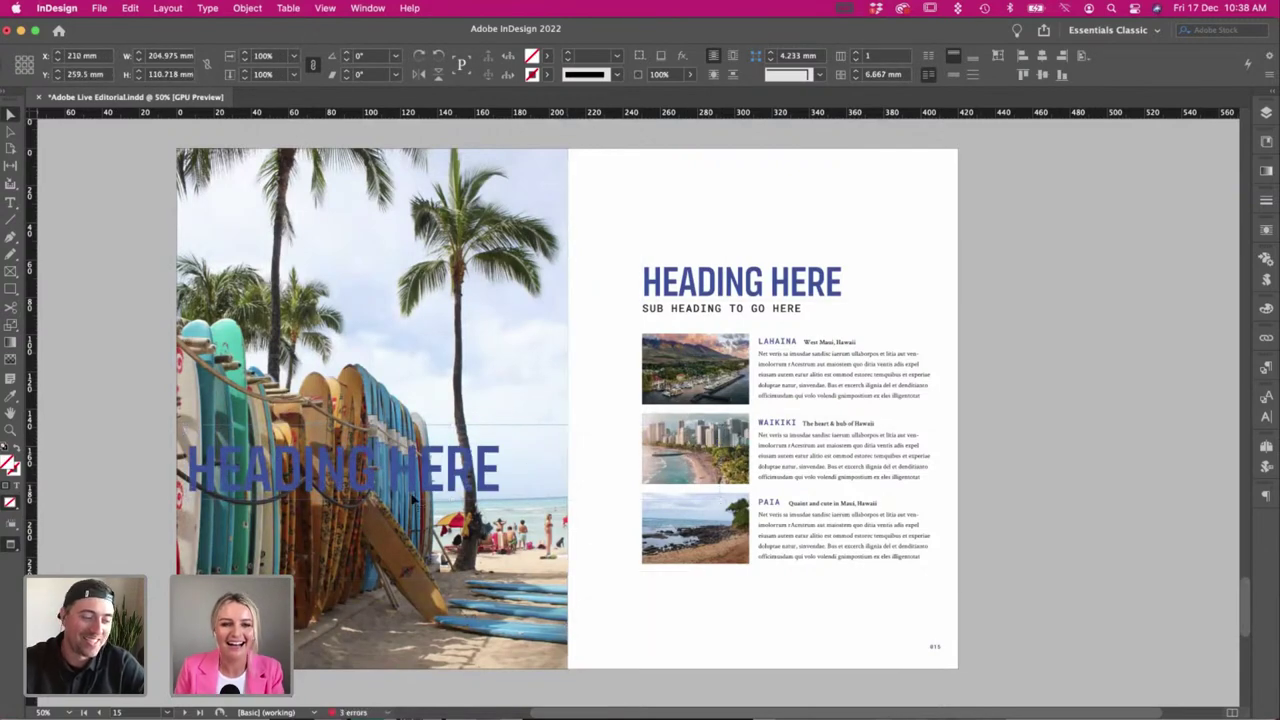
pyautogui.press('t')
pyautogui.click(383, 478)
pyautogui.press('Return')
pyautogui.press('super+a')
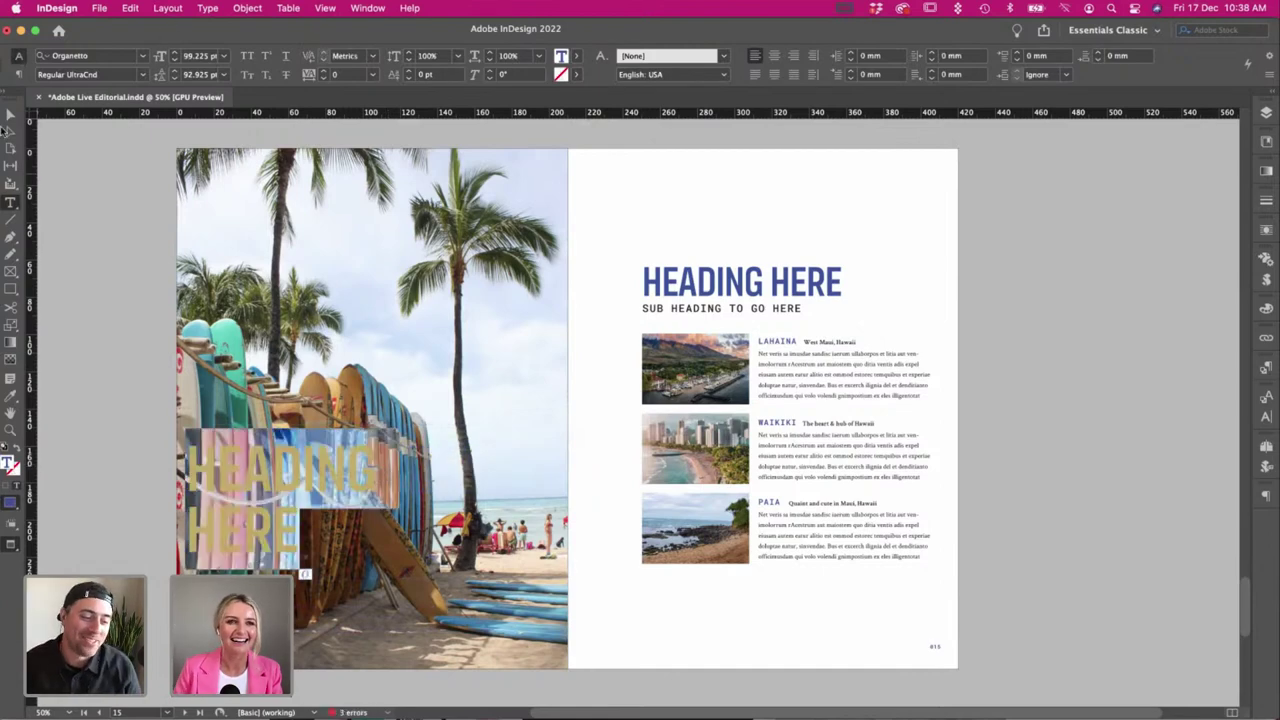
pyautogui.moveTo(12, 107); pyautogui.dragTo(13, 108)
pyautogui.press('Escape')
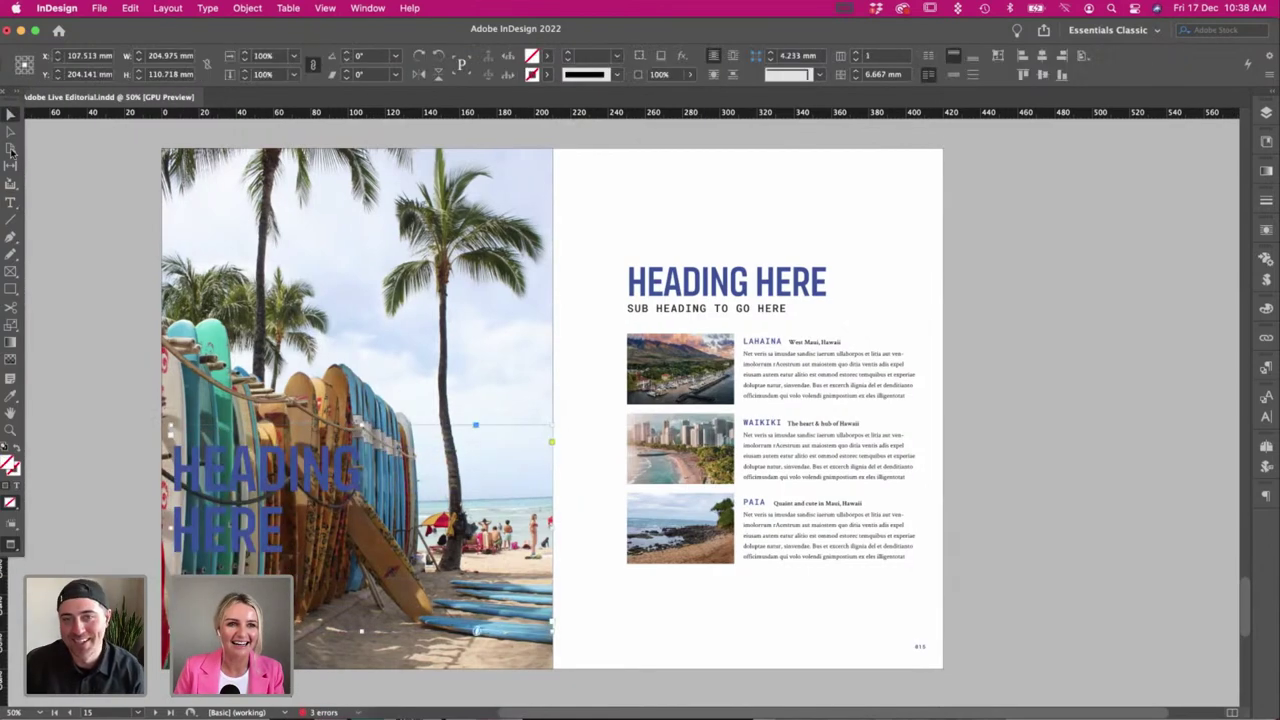
pyautogui.moveTo(3, 135); pyautogui.dragTo(2, 135)
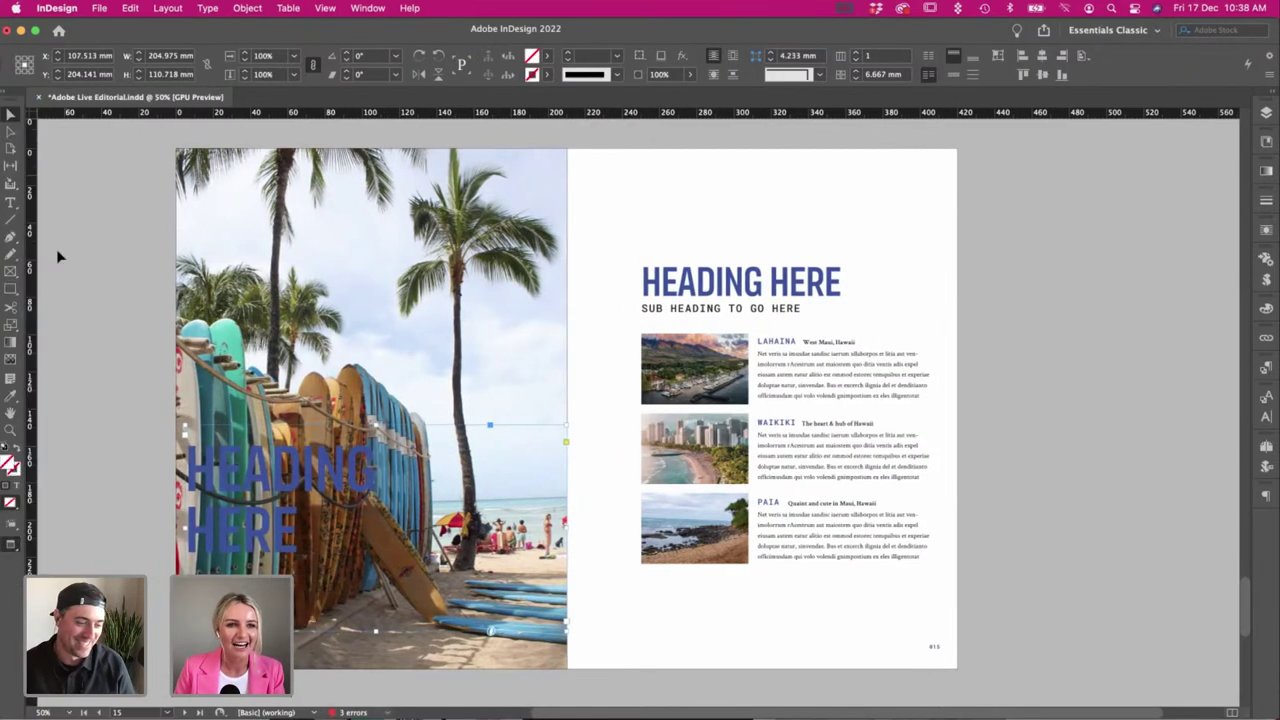
pyautogui.click(57, 257)
# Switch to Finder and look through the three images in the Lahaina folder.
pyautogui.press('super+Tab')
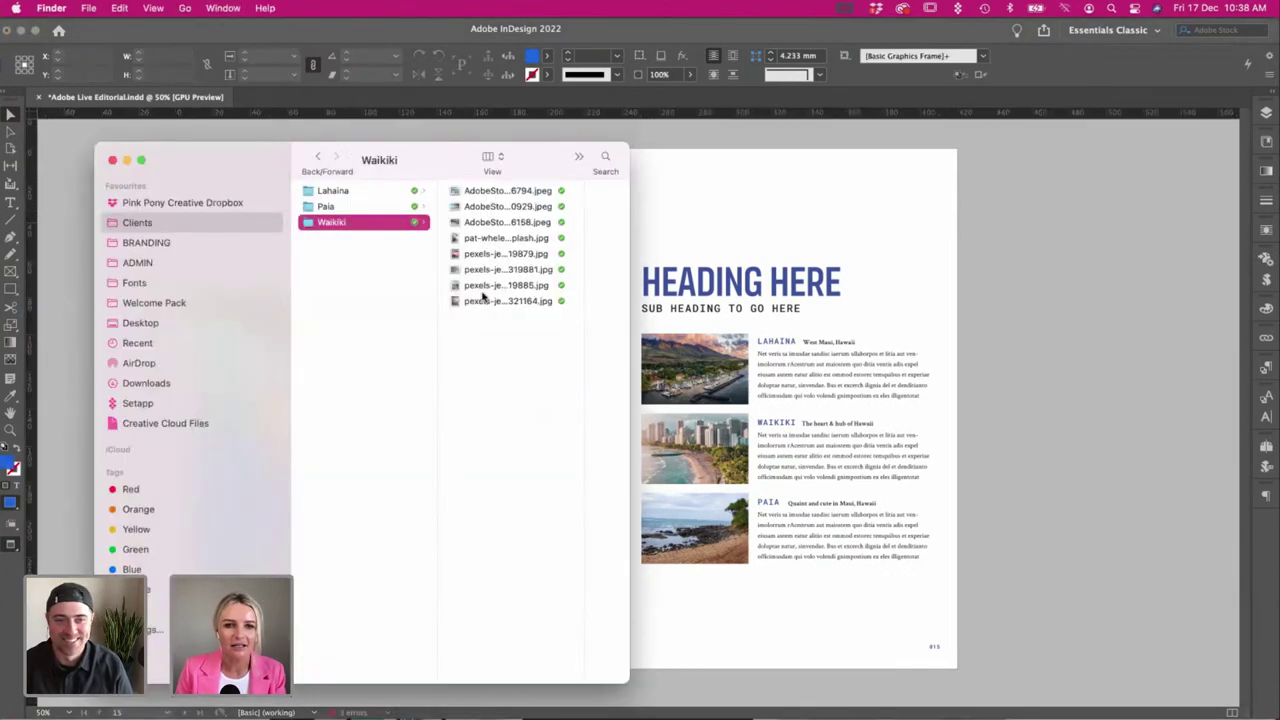
pyautogui.press('Up')
pyautogui.press('Up')
pyautogui.click(500, 222)
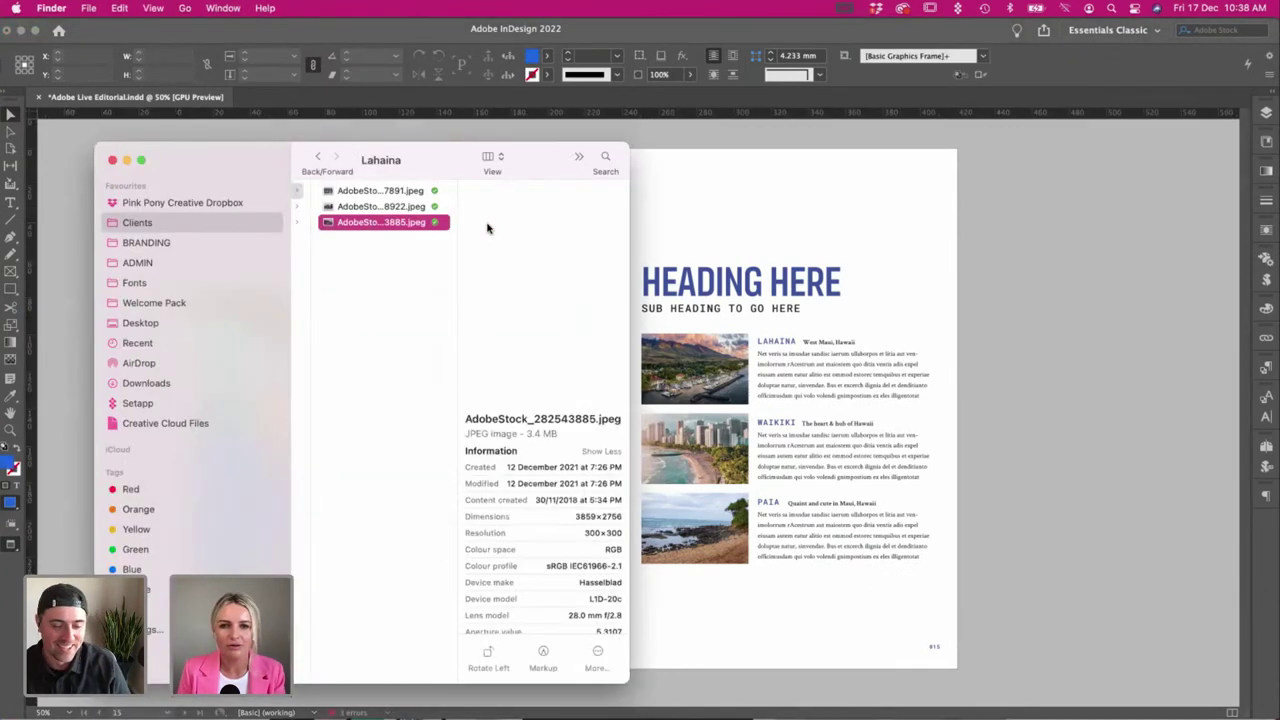
pyautogui.press('Up')
pyautogui.press('Up')
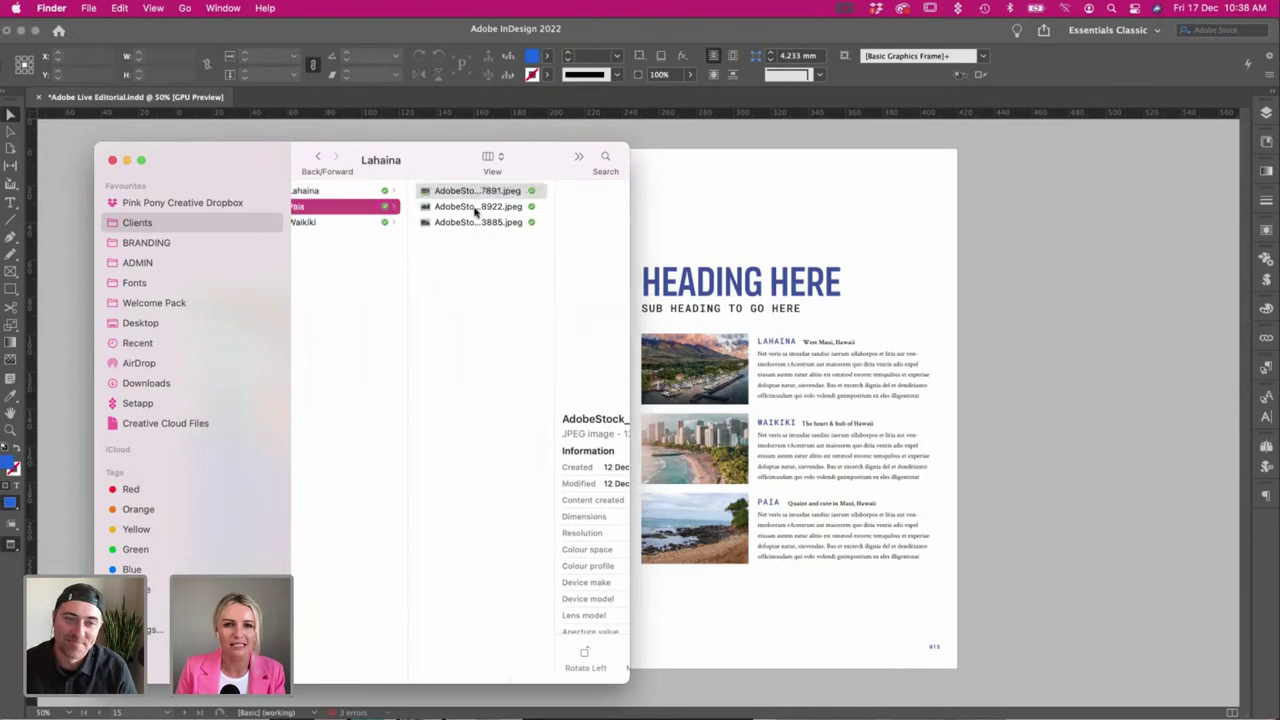
# Preview the rocky beach and turtle images in the Paia folder, then return to InDesign.
pyautogui.click(332, 207)
pyautogui.click(477, 208)
pyautogui.press('space')
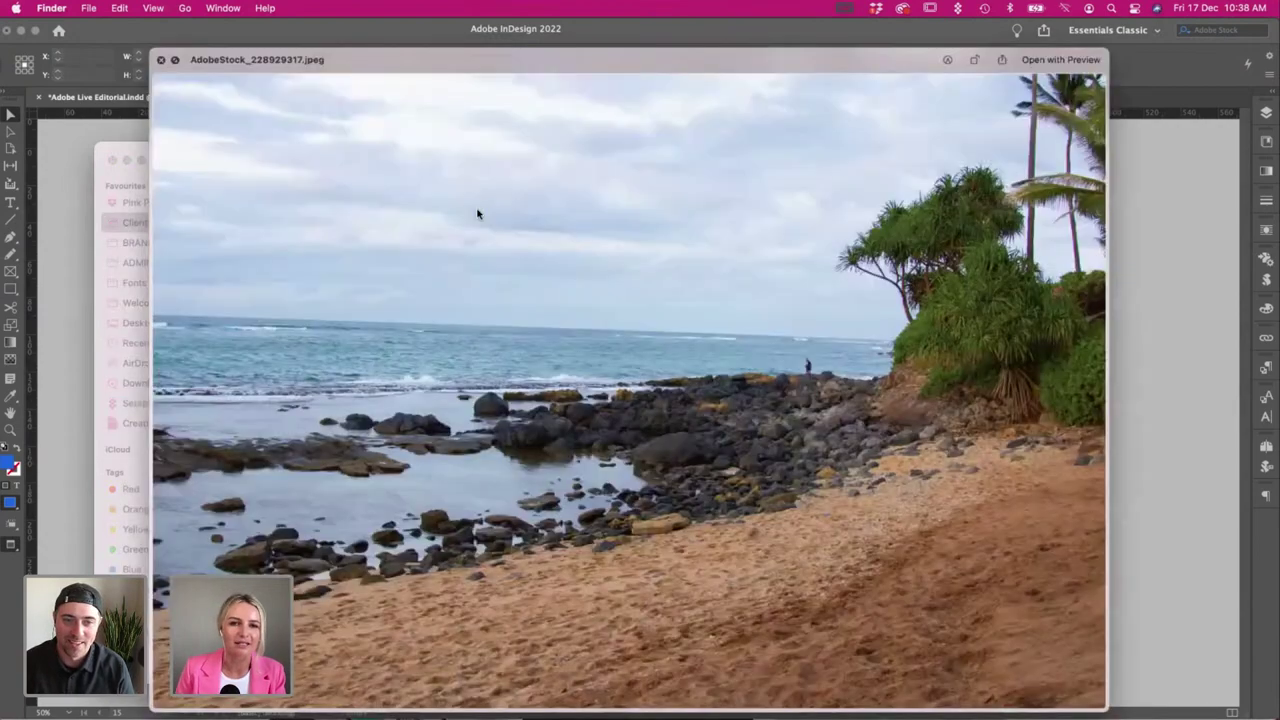
pyautogui.press('space')
pyautogui.press('Up')
pyautogui.press('space')
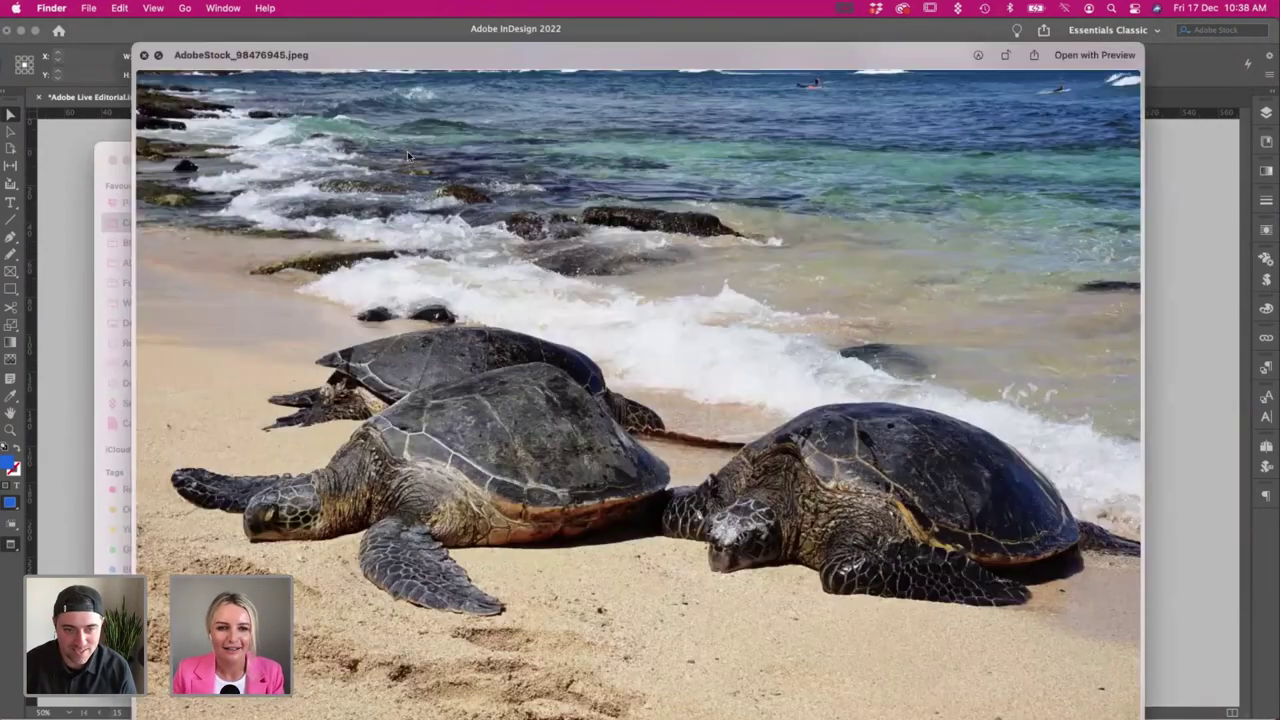
pyautogui.moveTo(370, 52); pyautogui.dragTo(342, 40)
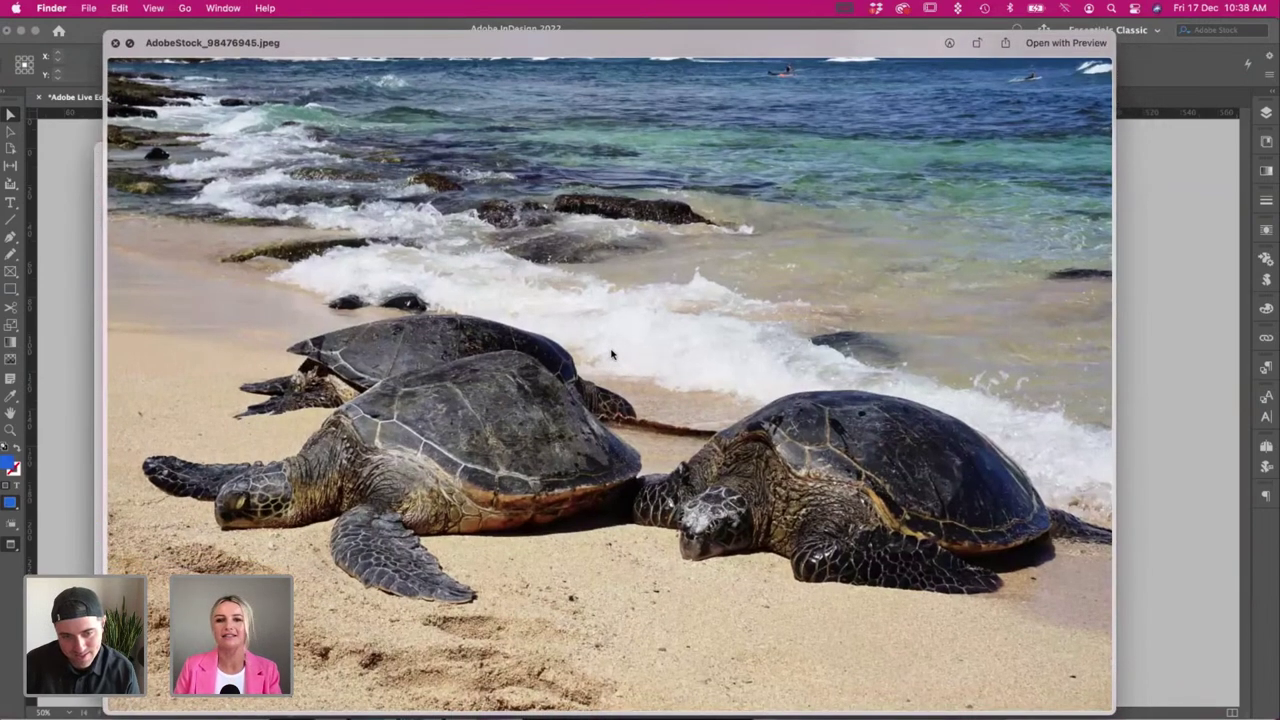
pyautogui.press('space')
pyautogui.click(1025, 415)
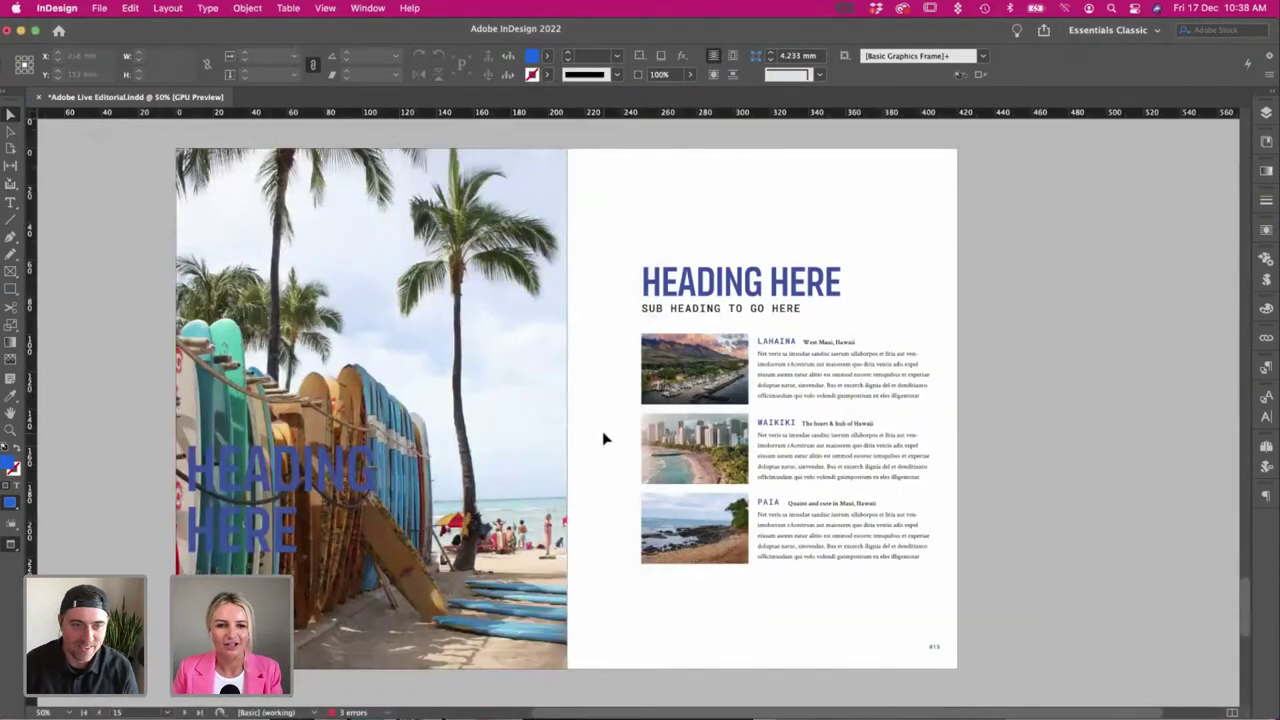
# Scale the two-line heading on the photo up to about 151 pt and shift it right, inside the page margins.
pyautogui.hscroll(-1, 602, 431)
pyautogui.click(374, 499)
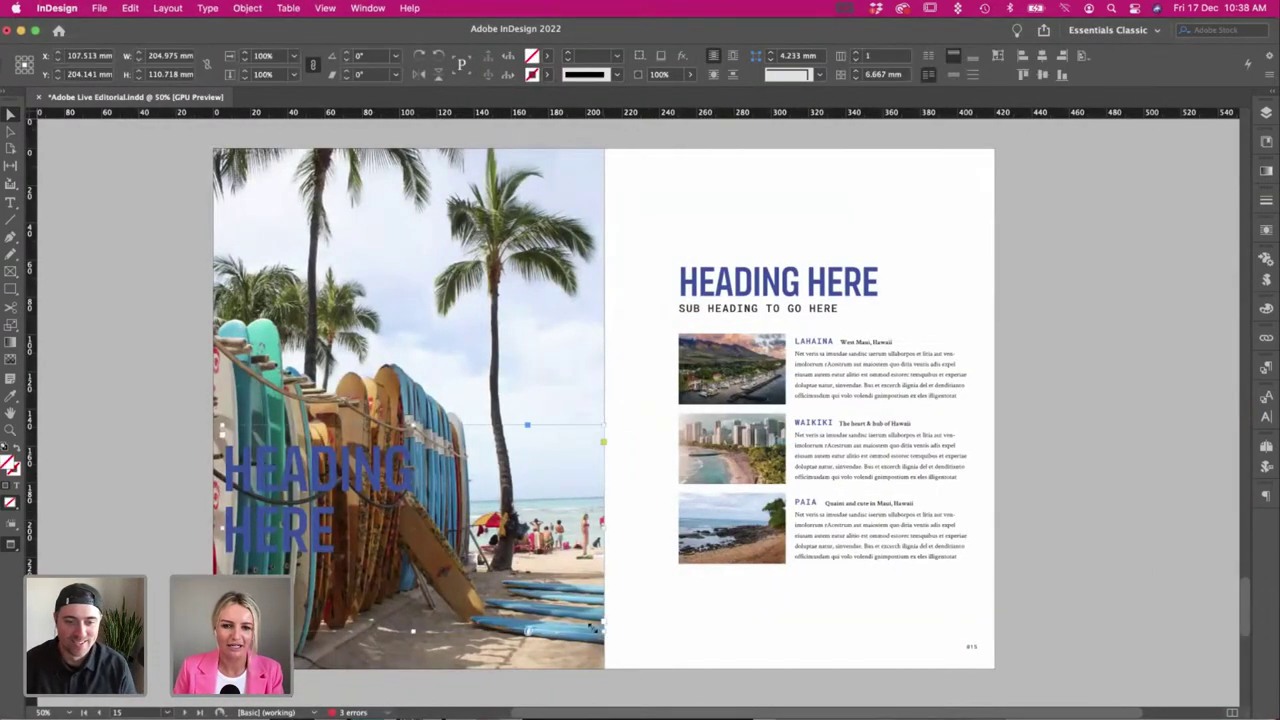
pyautogui.moveTo(602, 630); pyautogui.dragTo(553, 628)
pyautogui.press('s')
pyautogui.press('w')
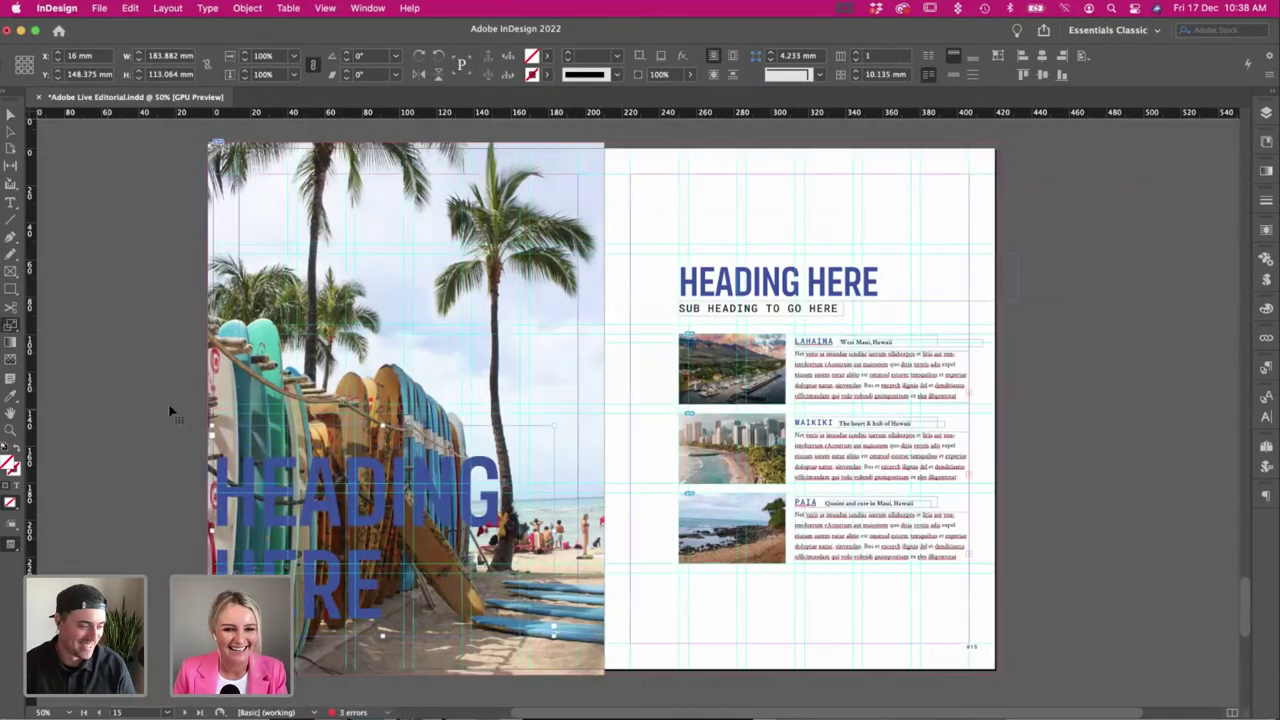
pyautogui.press('v')
pyautogui.moveTo(321, 518); pyautogui.dragTo(351, 518)
pyautogui.press('w')
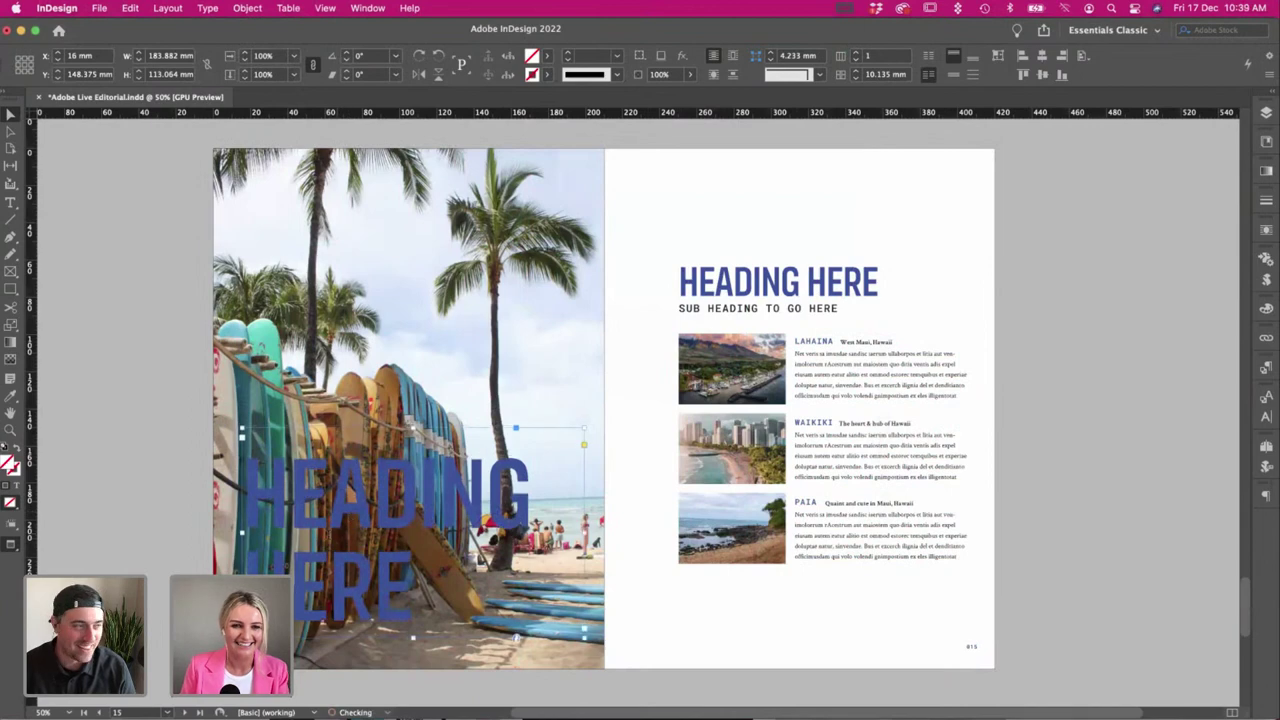
# Set the leading of the two-line heading on the photo to 131 pt.
pyautogui.doubleClick(350, 518)
pyautogui.press('super+a')
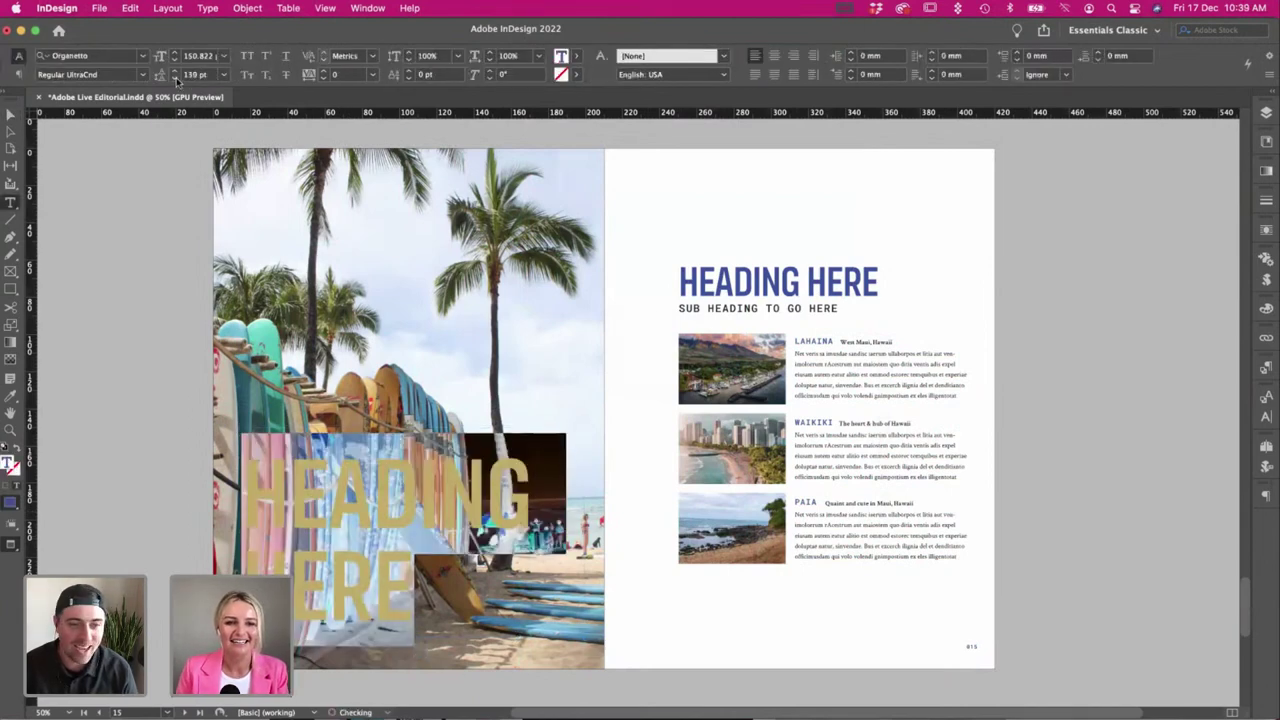
pyautogui.click(11, 116)
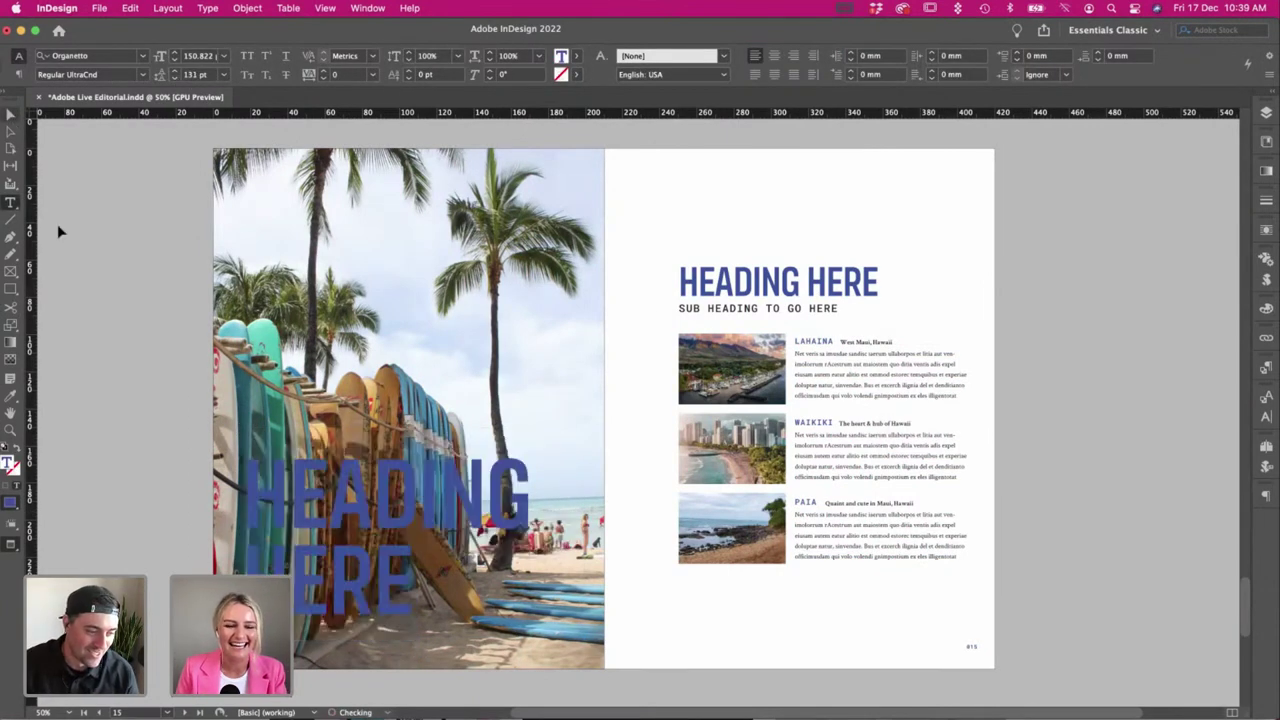
# Recolour the two-line heading on the surfboard photo to white using the Paper swatch.
pyautogui.click(546, 55)
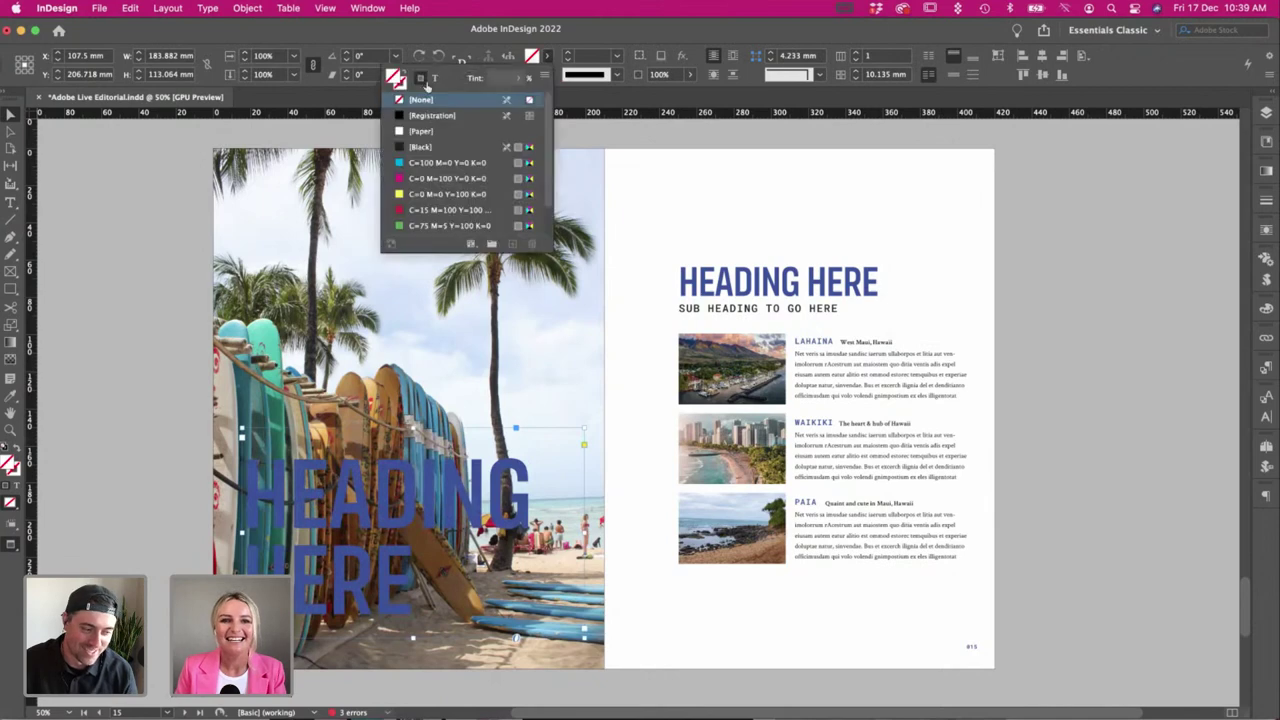
pyautogui.click(433, 80)
pyautogui.click(425, 100)
pyautogui.click(126, 271)
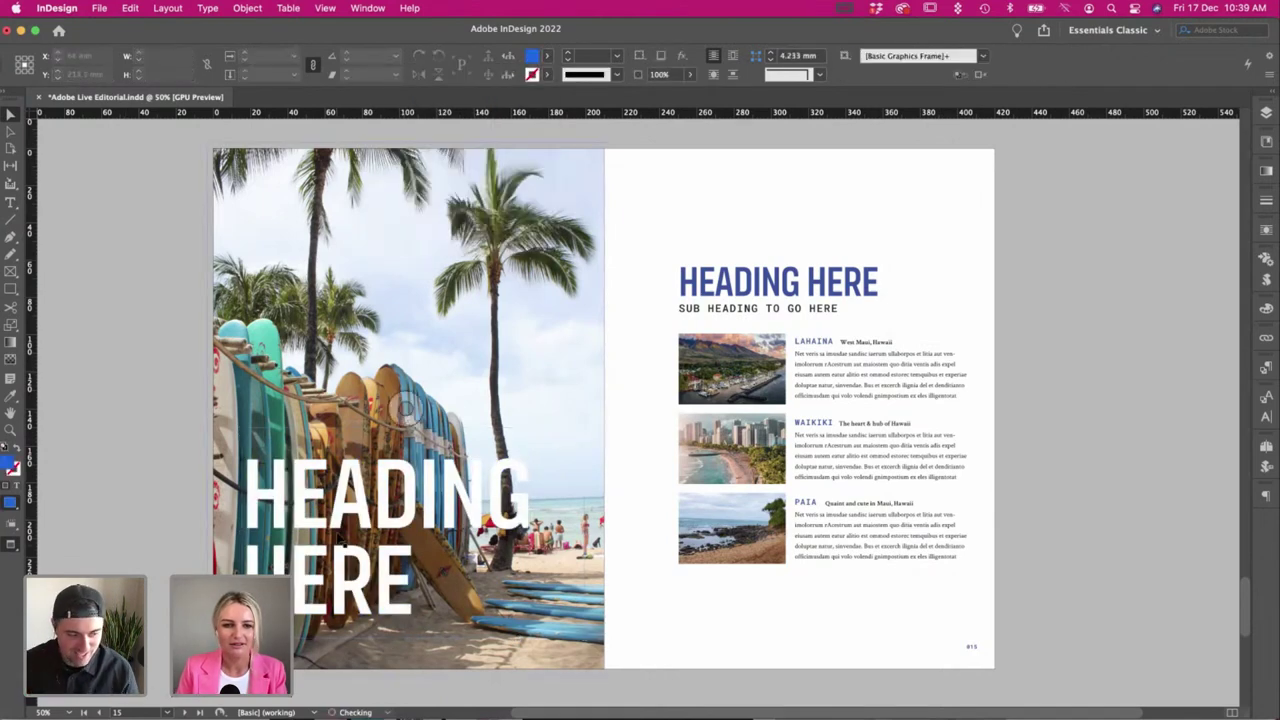
# Move the white heading down and left so it sits against the photo's left edge near the page bottom.
pyautogui.moveTo(339, 538); pyautogui.dragTo(300, 541)
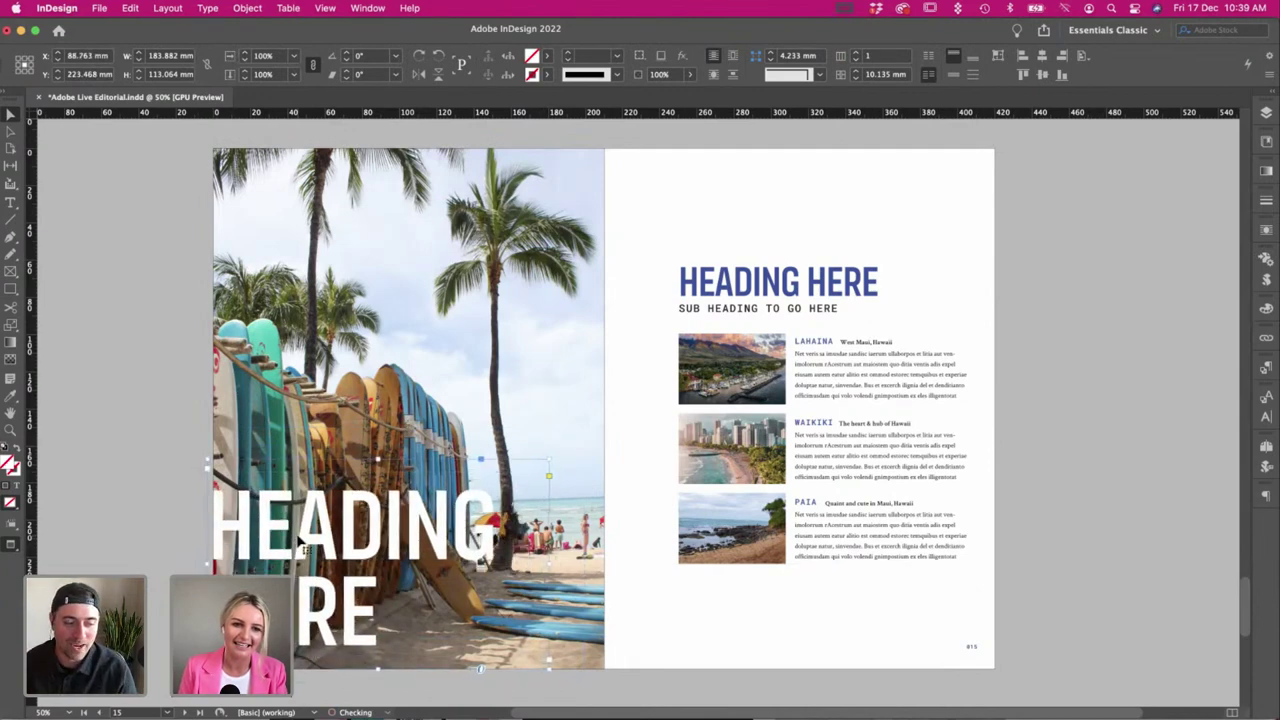
pyautogui.click(105, 480)
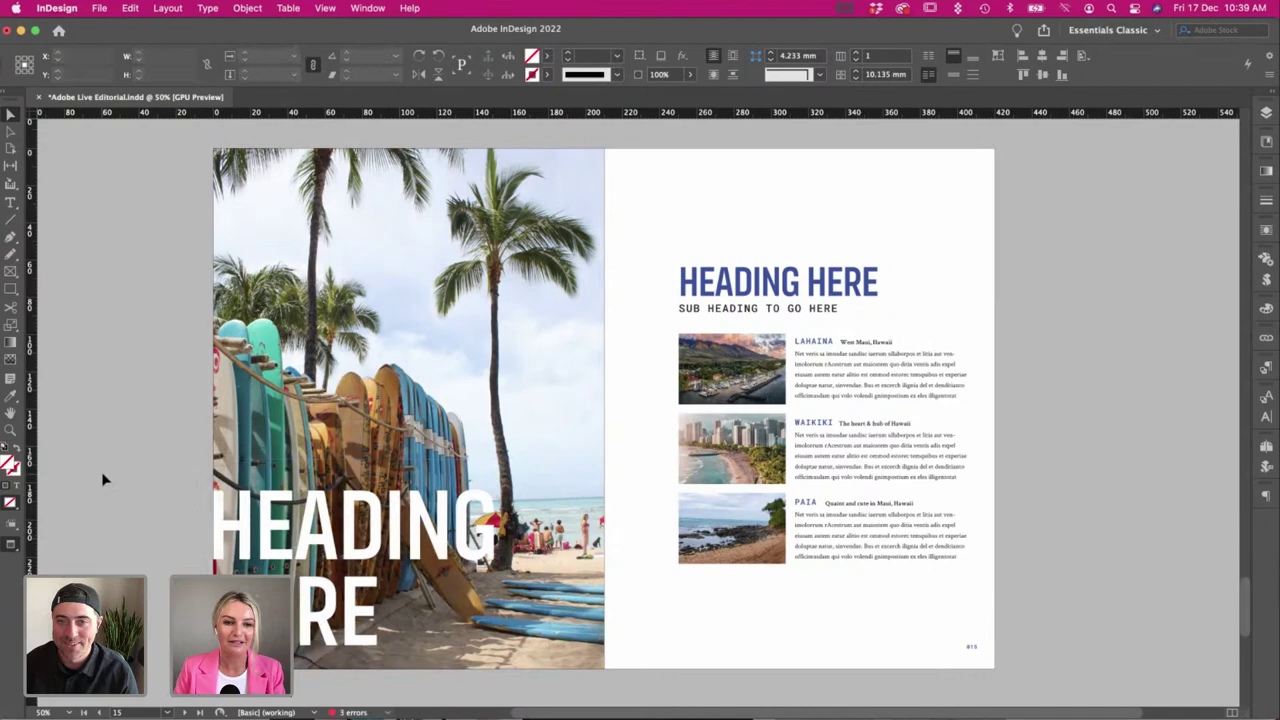
pyautogui.click(508, 607)
pyautogui.moveTo(549, 666); pyautogui.dragTo(553, 647)
pyautogui.click(200, 464)
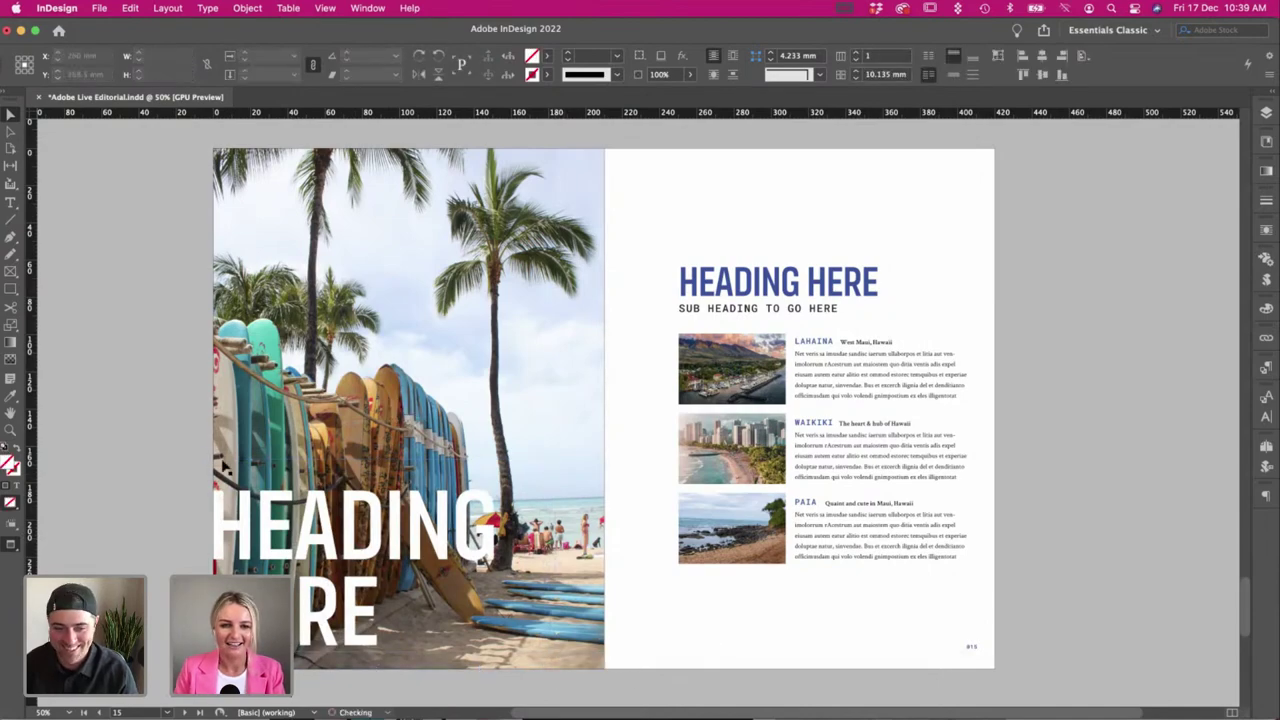
# Delete the blue HEADING HERE text from the right-hand page.
pyautogui.hscroll(3, 92, 420)
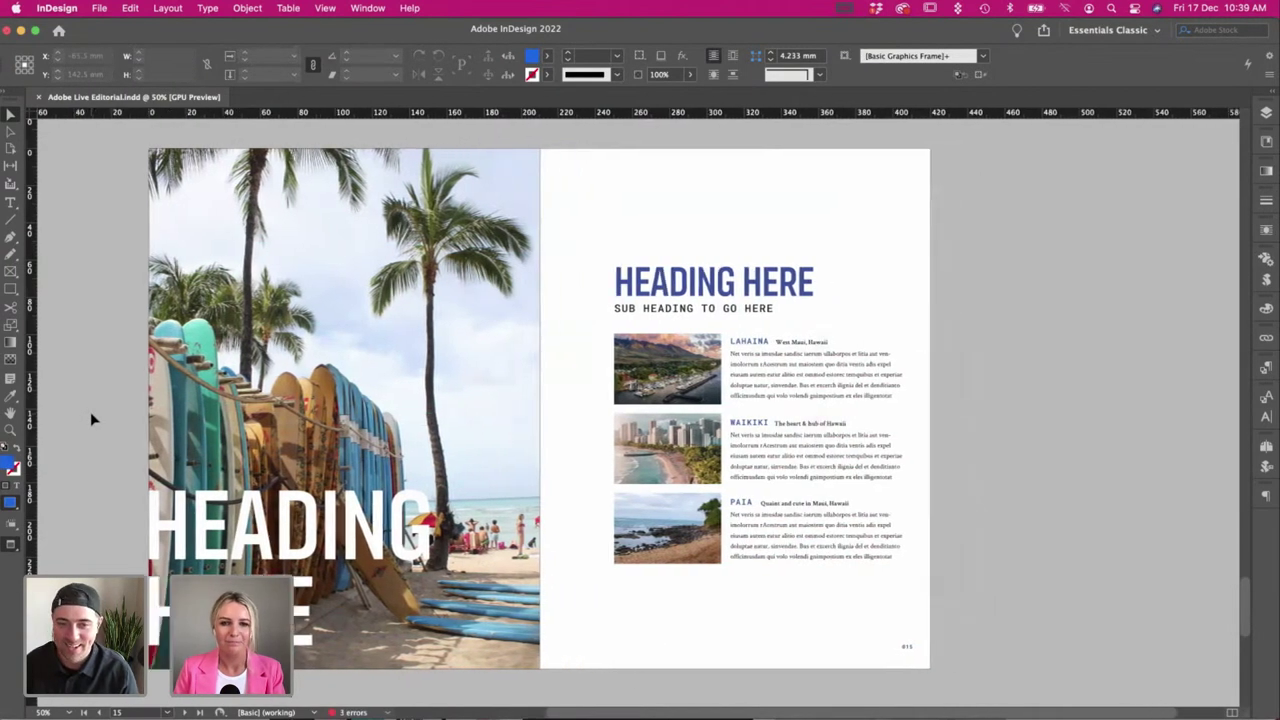
pyautogui.press('w')
pyautogui.press('BackSpace')
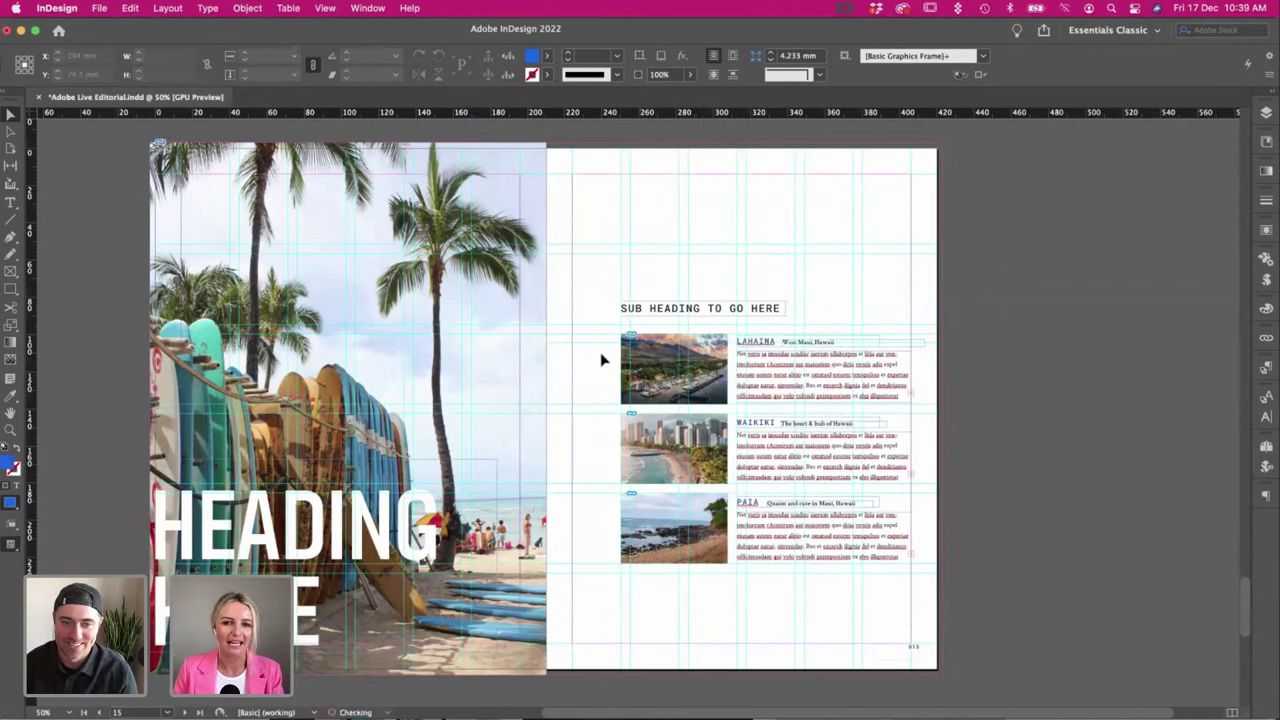
# Move the subheading onto the photo beside HERE and resize its text frame to about 57.3 by 36 mm.
pyautogui.press('w')
pyautogui.moveTo(684, 312); pyautogui.dragTo(398, 531)
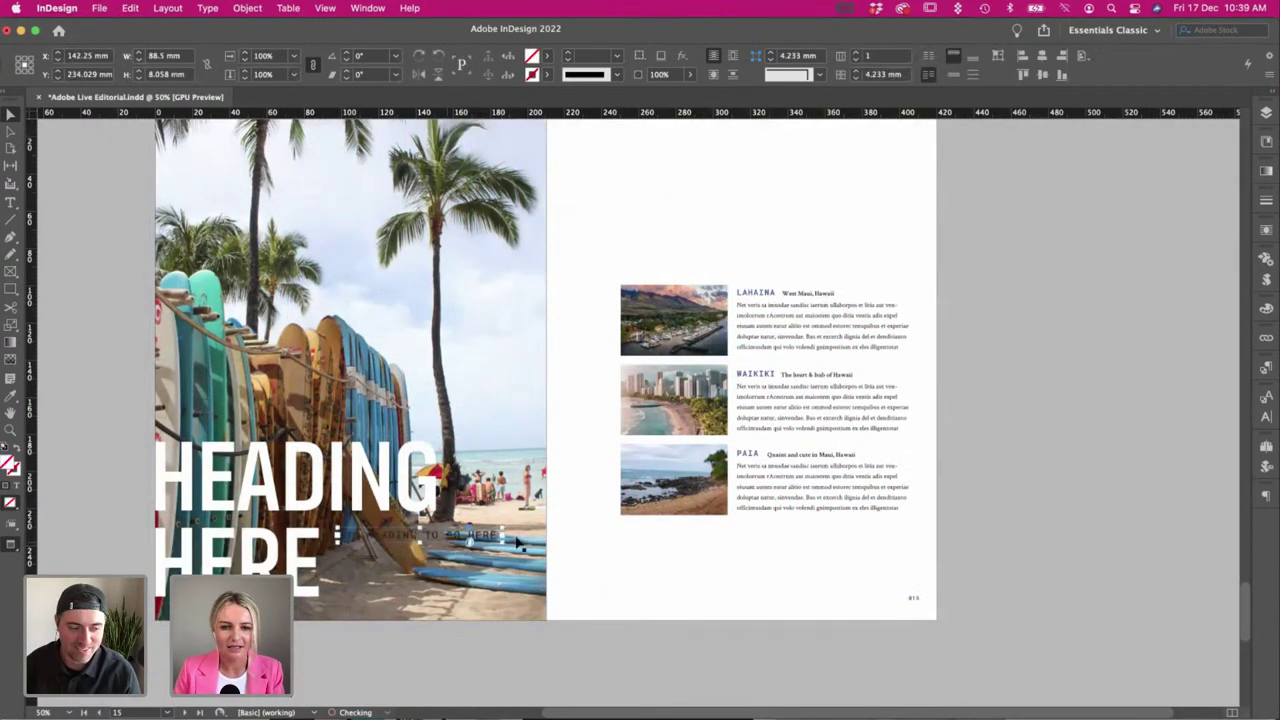
pyautogui.moveTo(503, 542); pyautogui.dragTo(447, 590)
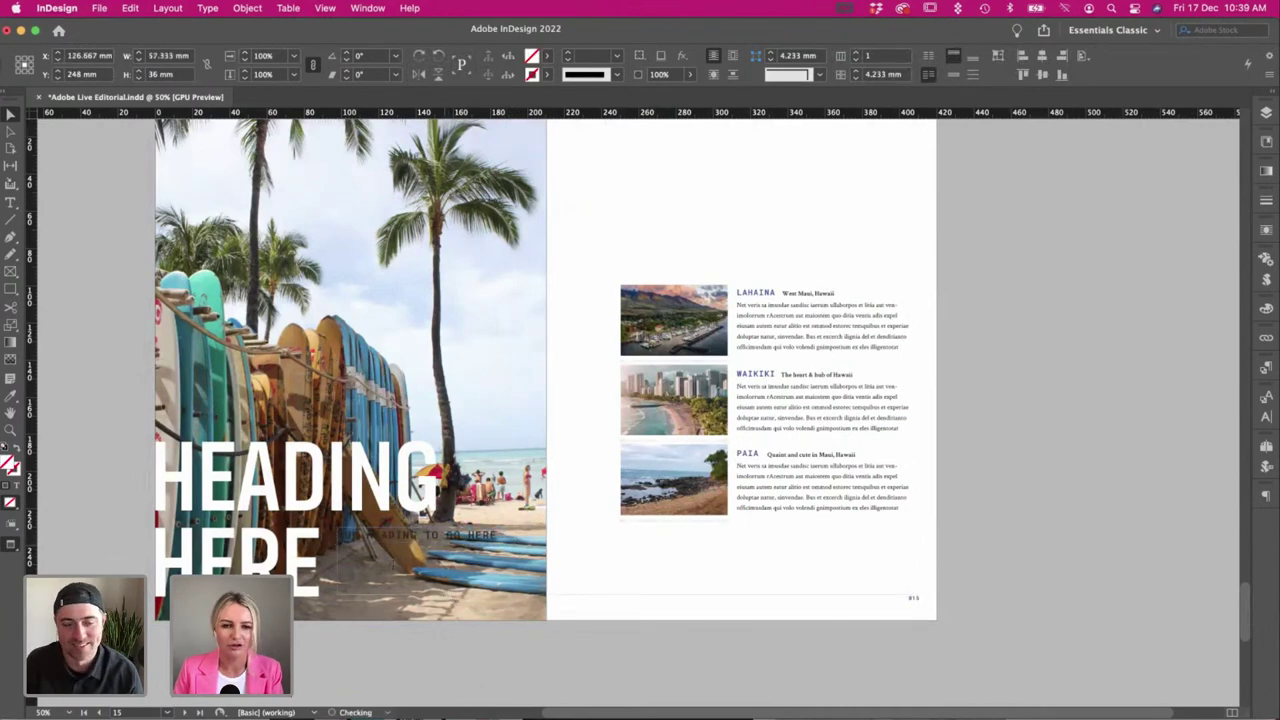
# Recolour the subheading text on the photo to white and check it in preview mode.
pyautogui.doubleClick(393, 559)
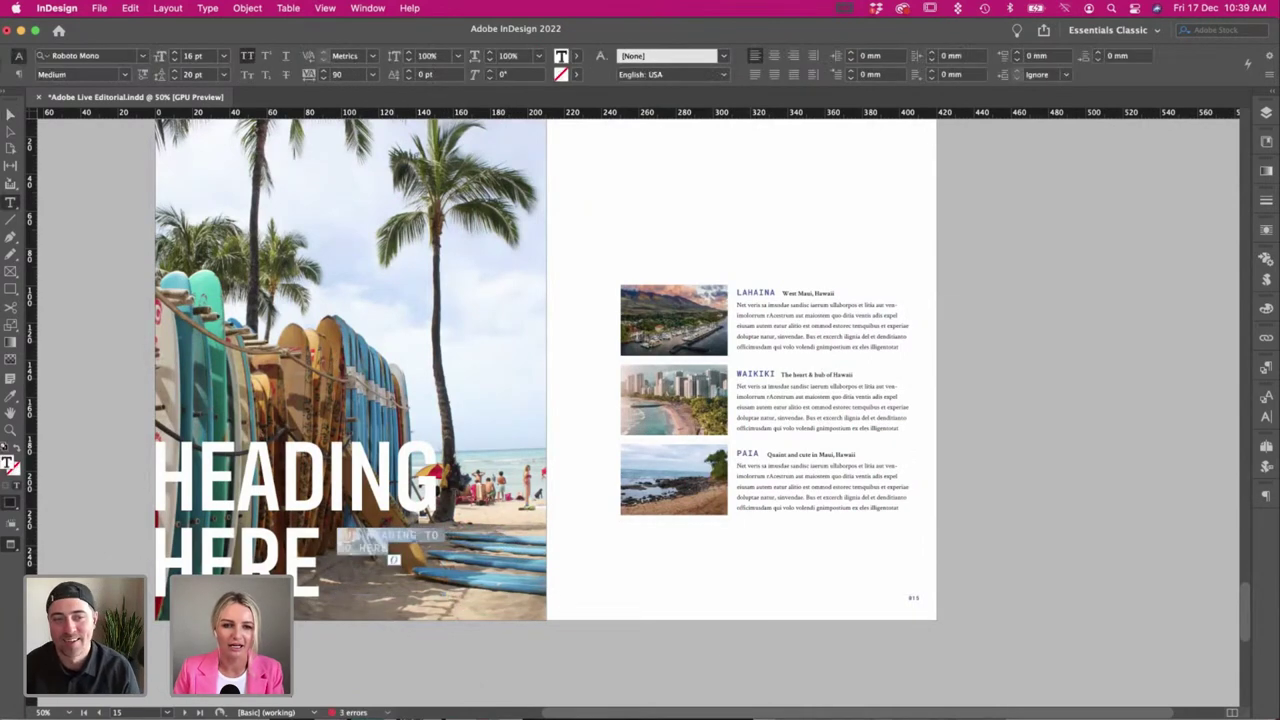
pyautogui.click(575, 57)
pyautogui.click(467, 137)
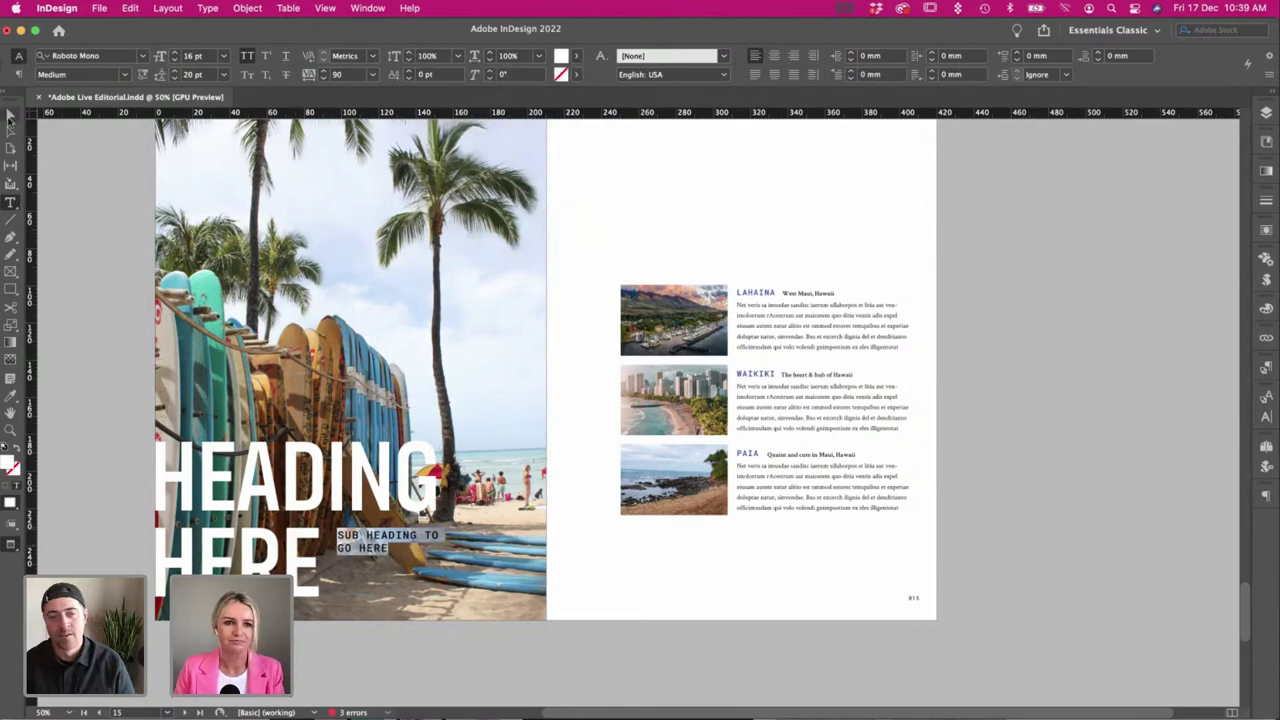
pyautogui.click(10, 117)
pyautogui.click(92, 318)
pyautogui.scroll(1, 620, 288)
pyautogui.press('w')
pyautogui.press('w')
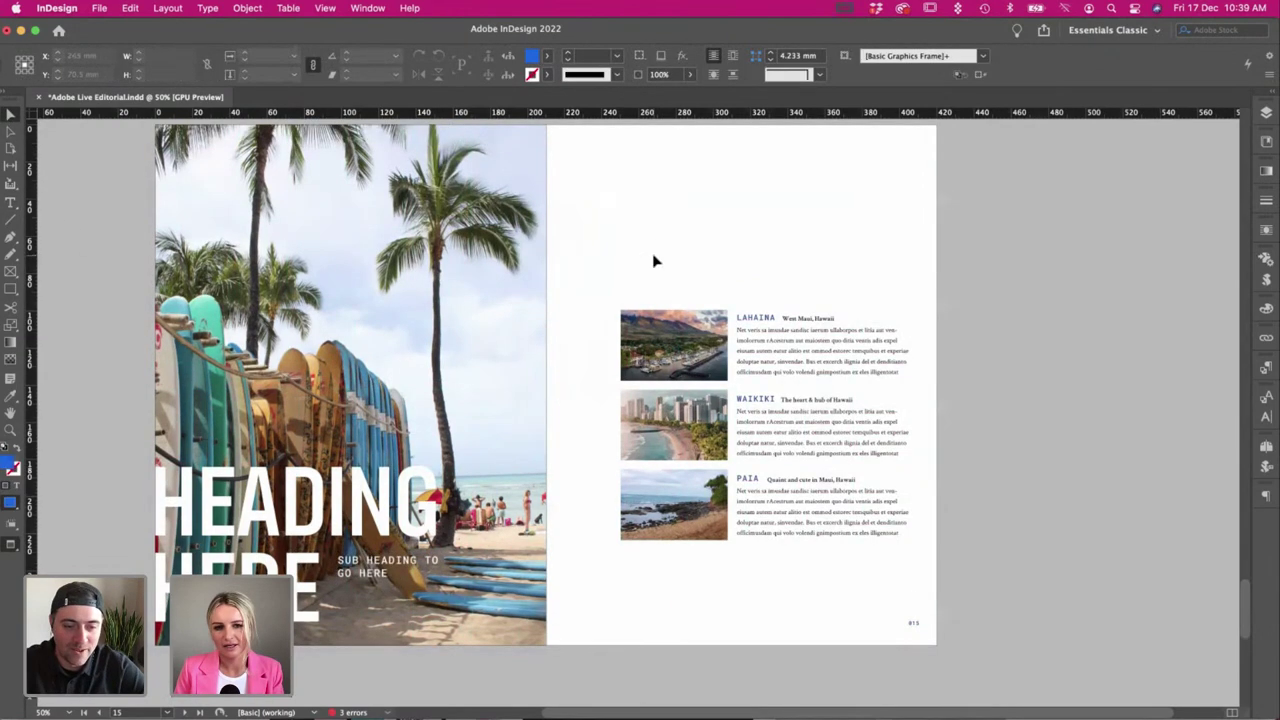
# Duplicate the subheading text inside its frame so SUB HEADING TO GO HERE runs twice.
pyautogui.doubleClick(338, 560)
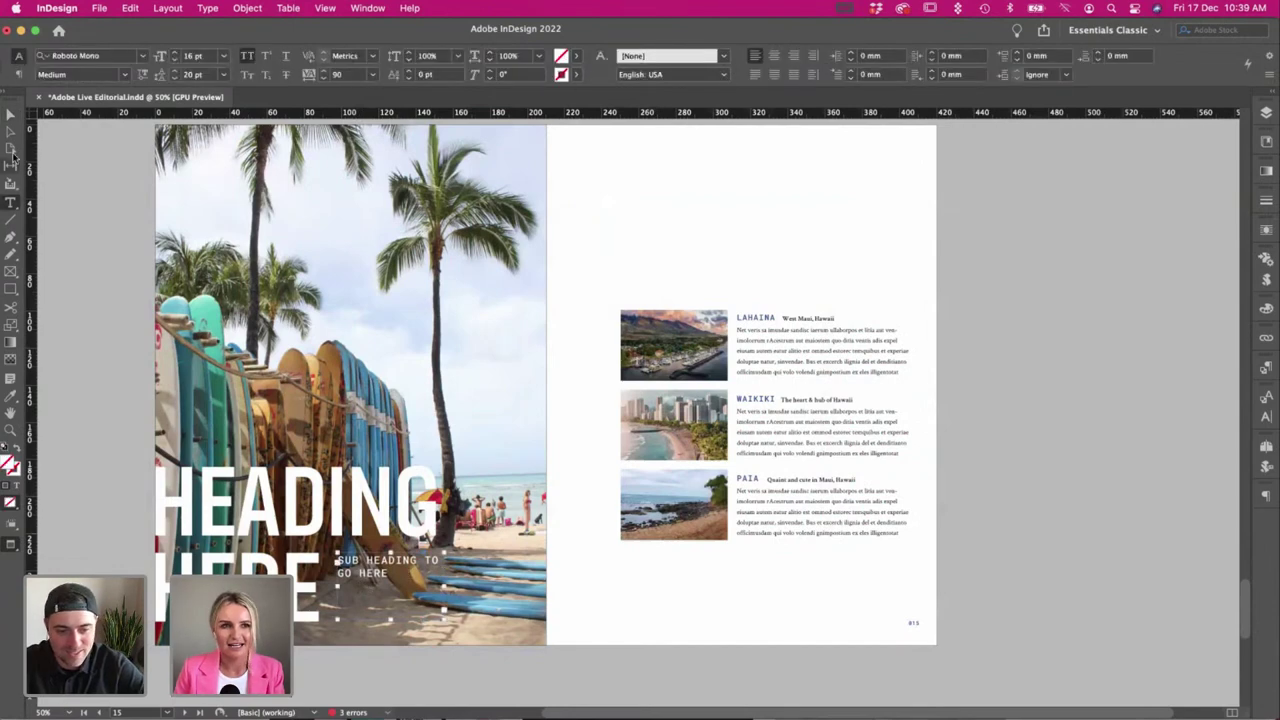
pyautogui.press('super+a')
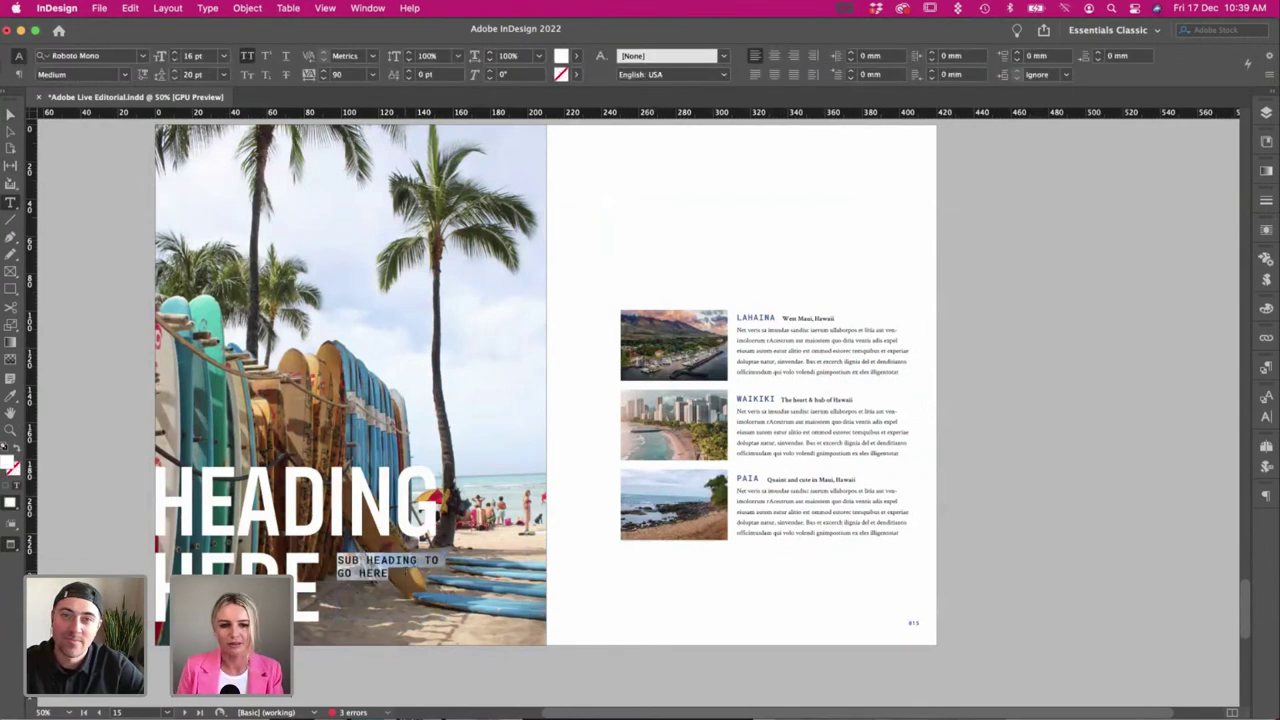
pyautogui.press('super+x')
pyautogui.press('super+z')
pyautogui.press('super+x')
pyautogui.press('super+v')
pyautogui.press('super+v')
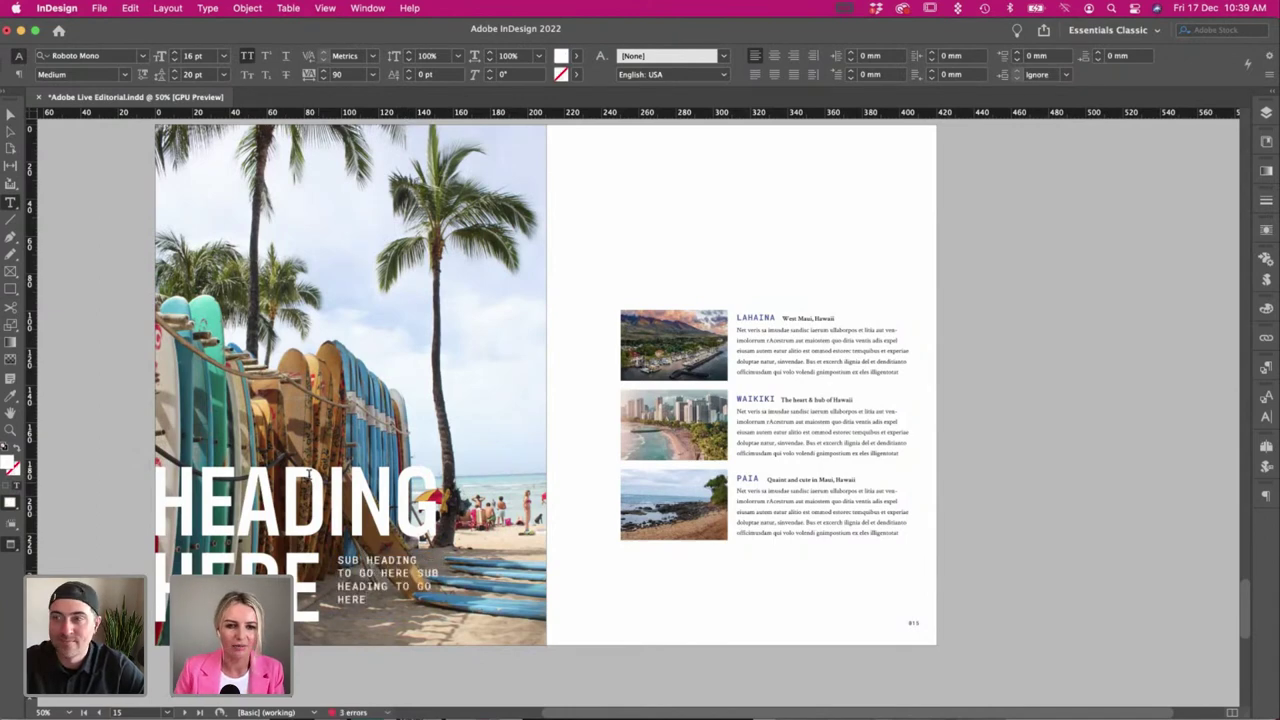
# Nudge the subheading frame up slightly to a Y position of 247.647 mm.
pyautogui.press('Escape')
pyautogui.press('w')
pyautogui.press('Up')
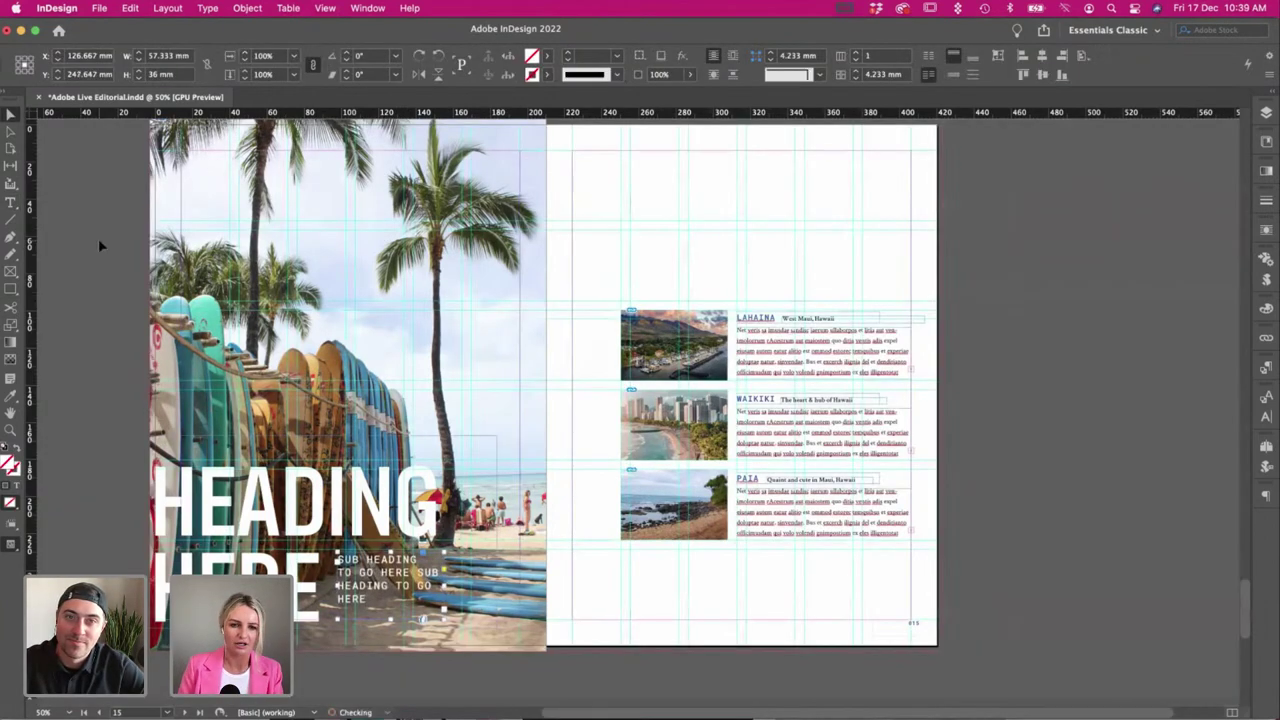
pyautogui.click(122, 357)
pyautogui.press('w')
pyautogui.click(434, 592)
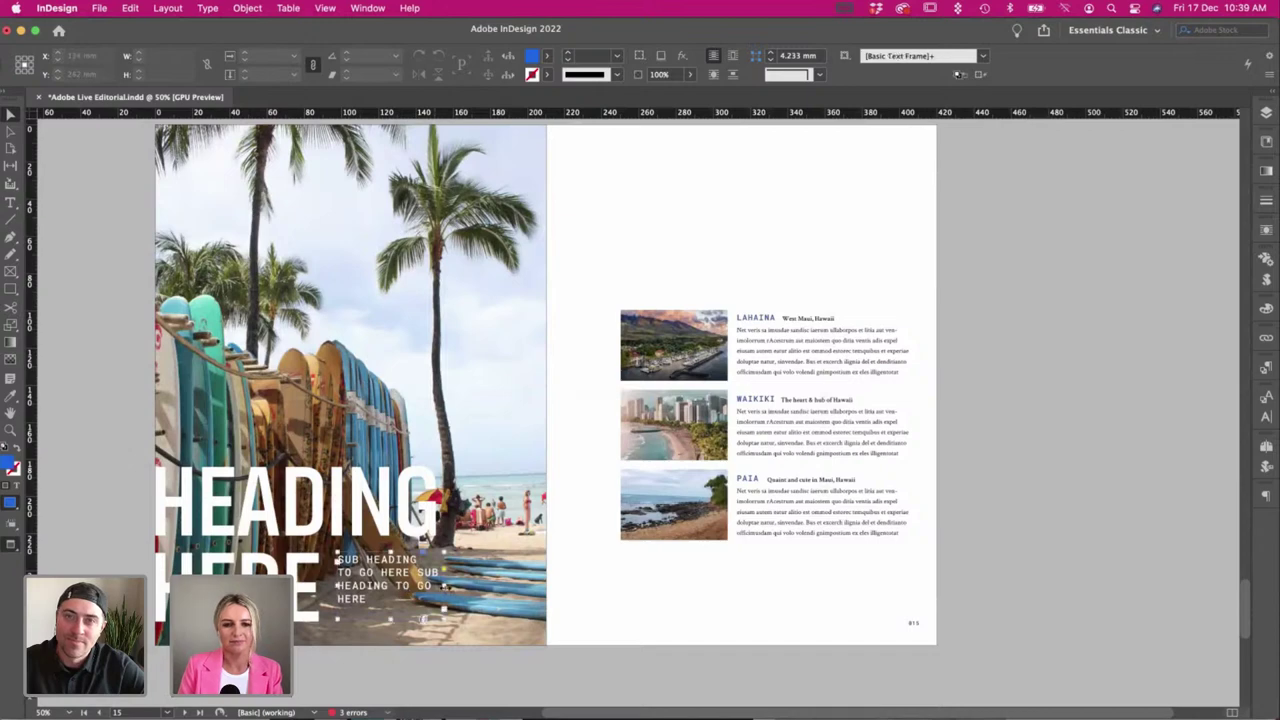
pyautogui.click(656, 592)
pyautogui.hscroll(-1, 656, 592)
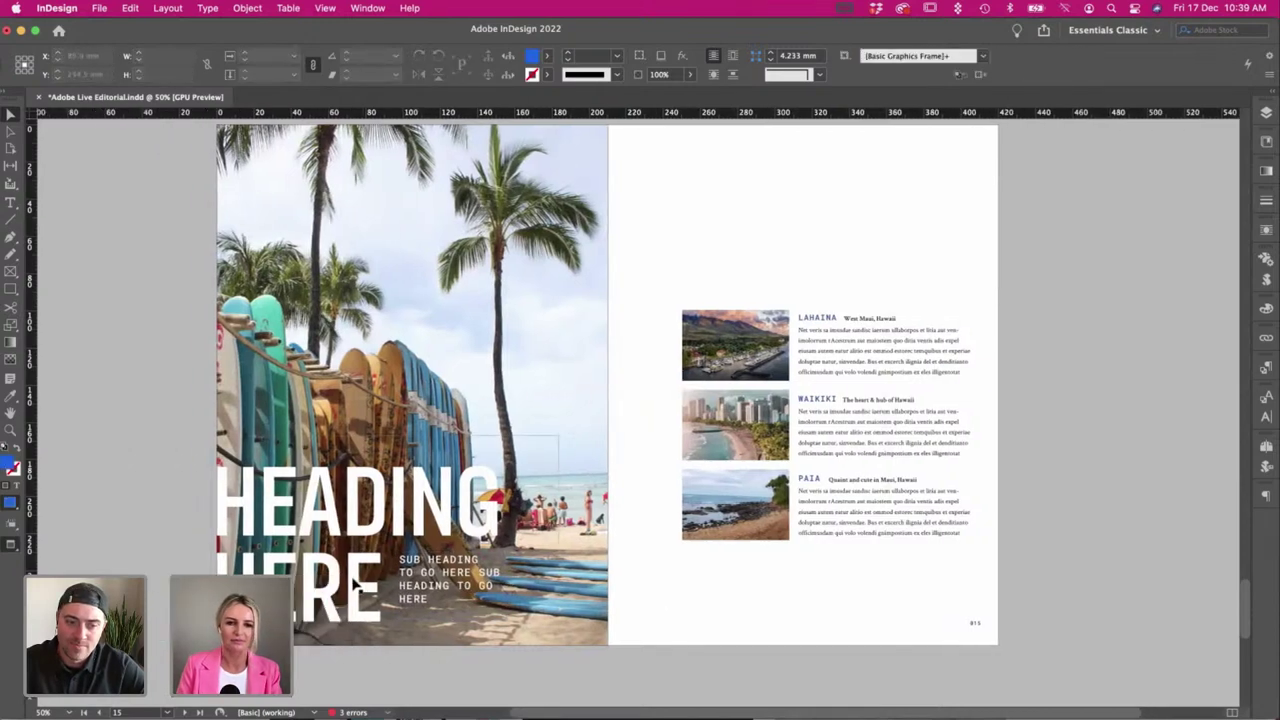
# Shift the subheading frame left towards HERE, to an X position of 124.167 mm.
pyautogui.click(438, 577)
pyautogui.click(632, 588)
pyautogui.click(437, 573)
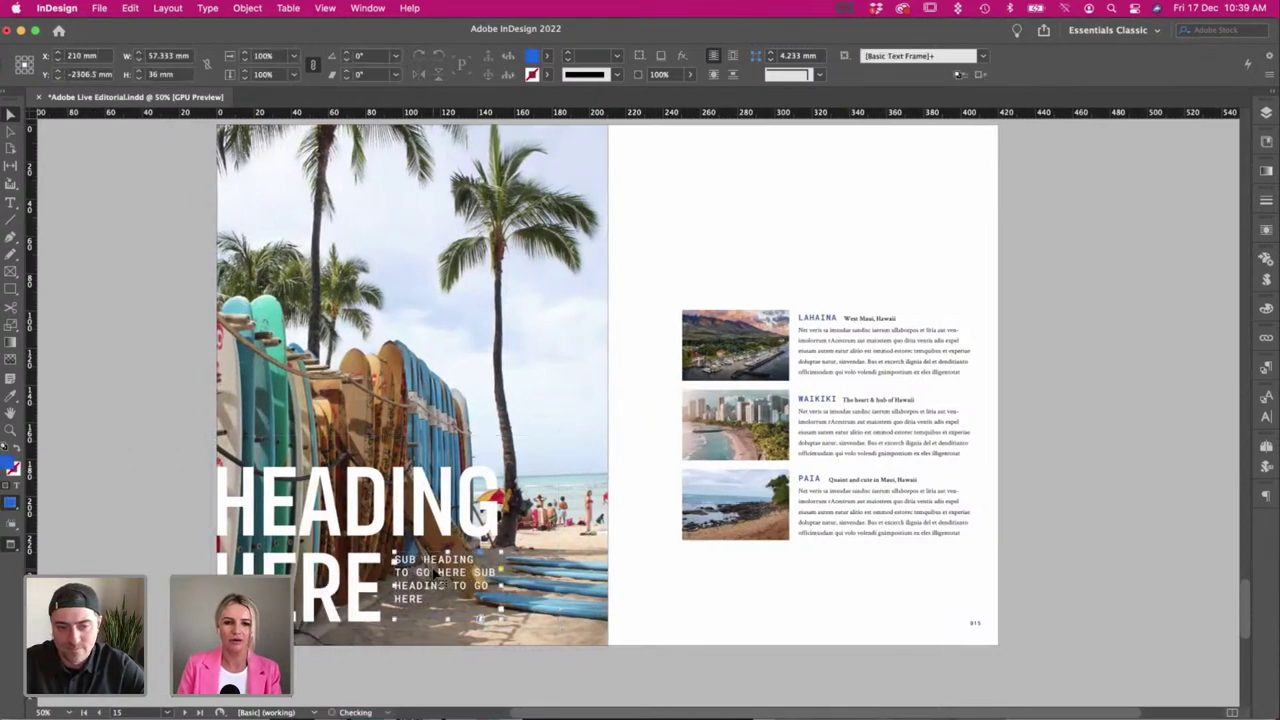
pyautogui.press('w')
pyautogui.moveTo(436, 574); pyautogui.dragTo(406, 583)
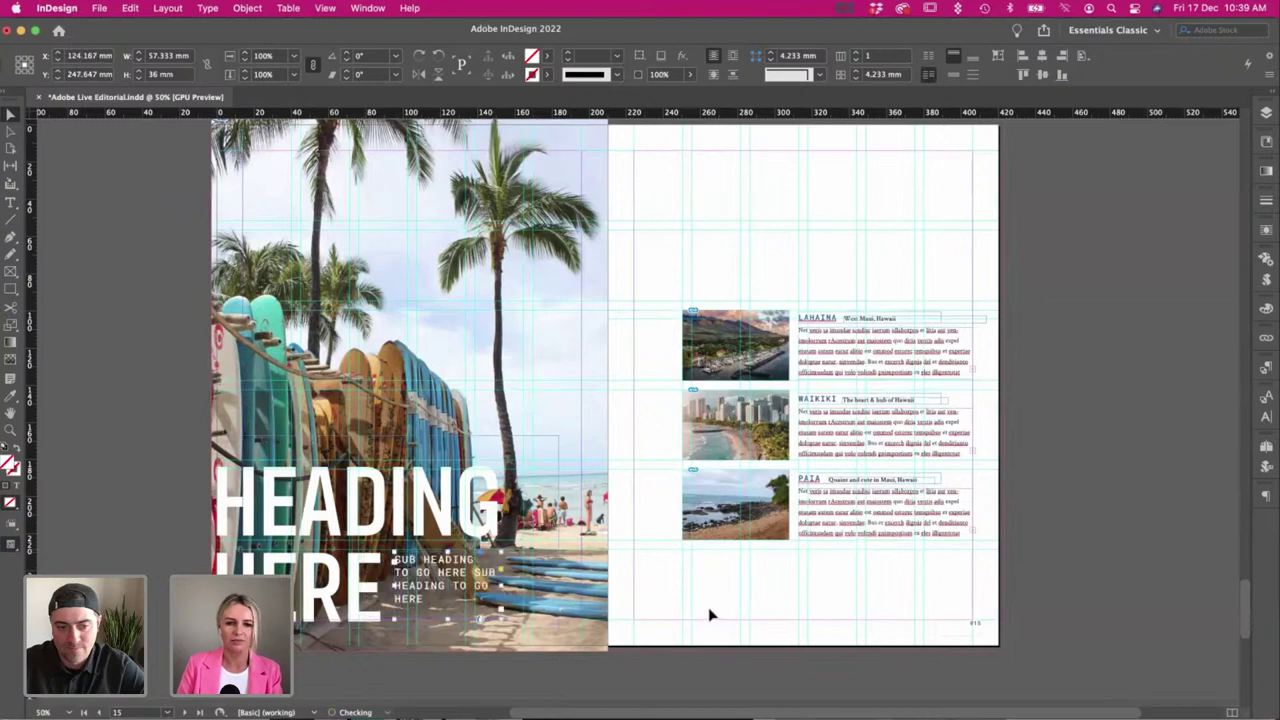
pyautogui.click(708, 612)
pyautogui.scroll(1, 673, 522)
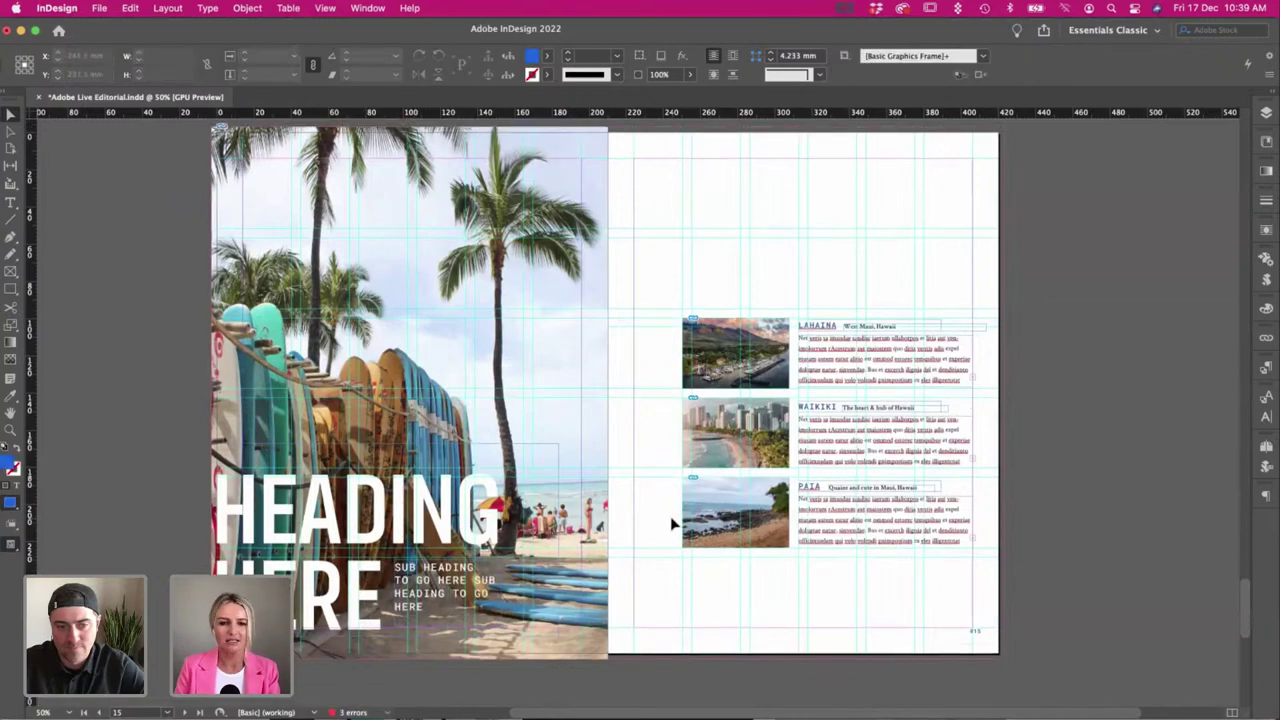
pyautogui.press('w')
pyautogui.hscroll(2, 677, 383)
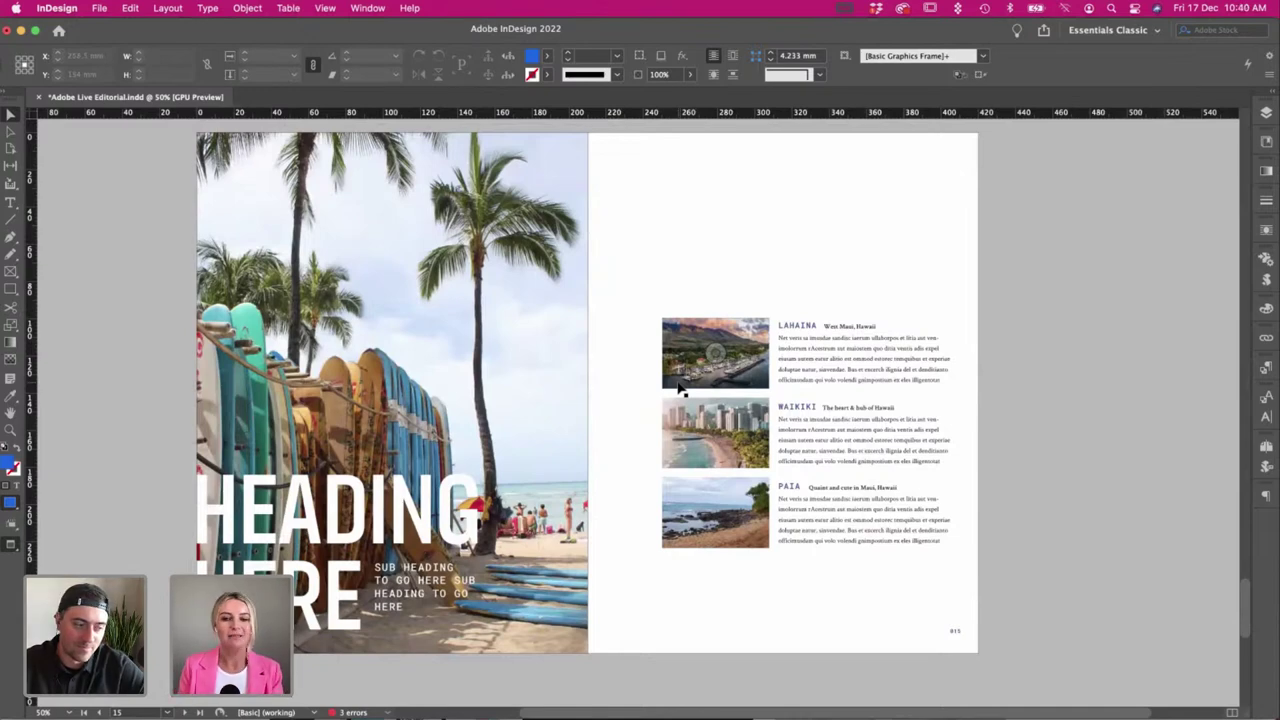
pyautogui.scroll(3, 665, 390)
pyautogui.scroll(-2, 654, 392)
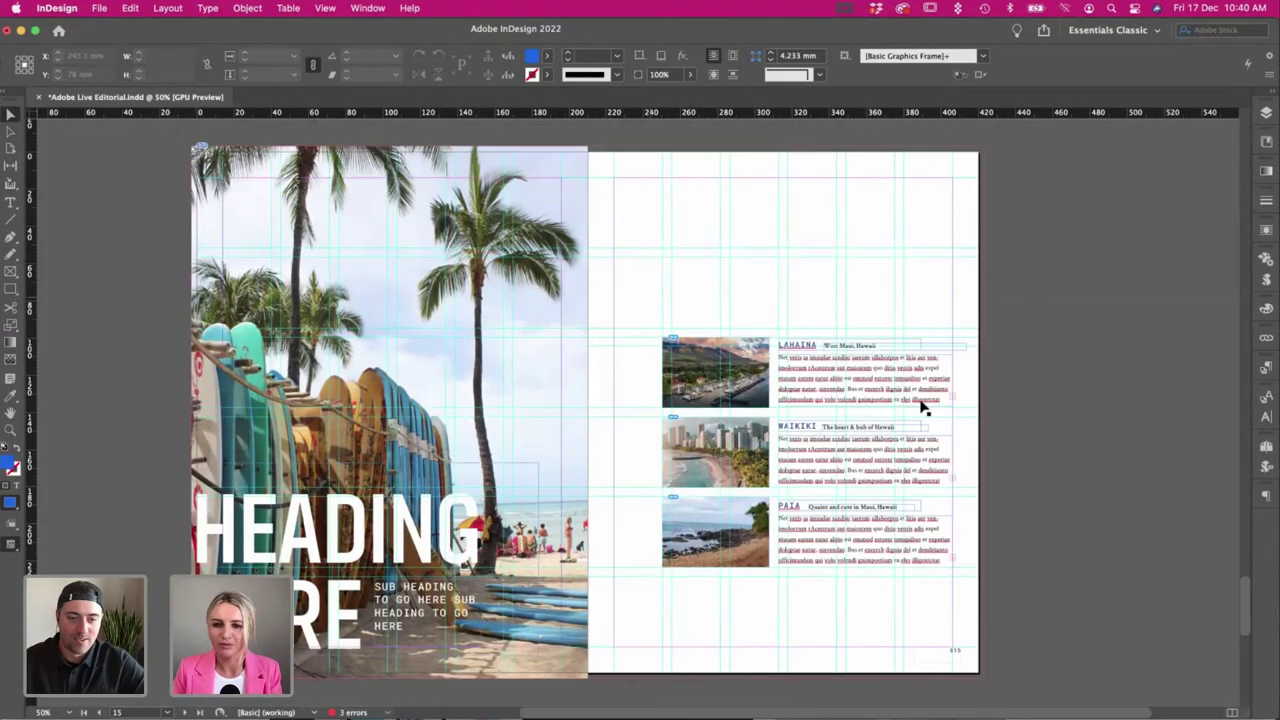
pyautogui.press('w')
pyautogui.doubleClick(941, 402)
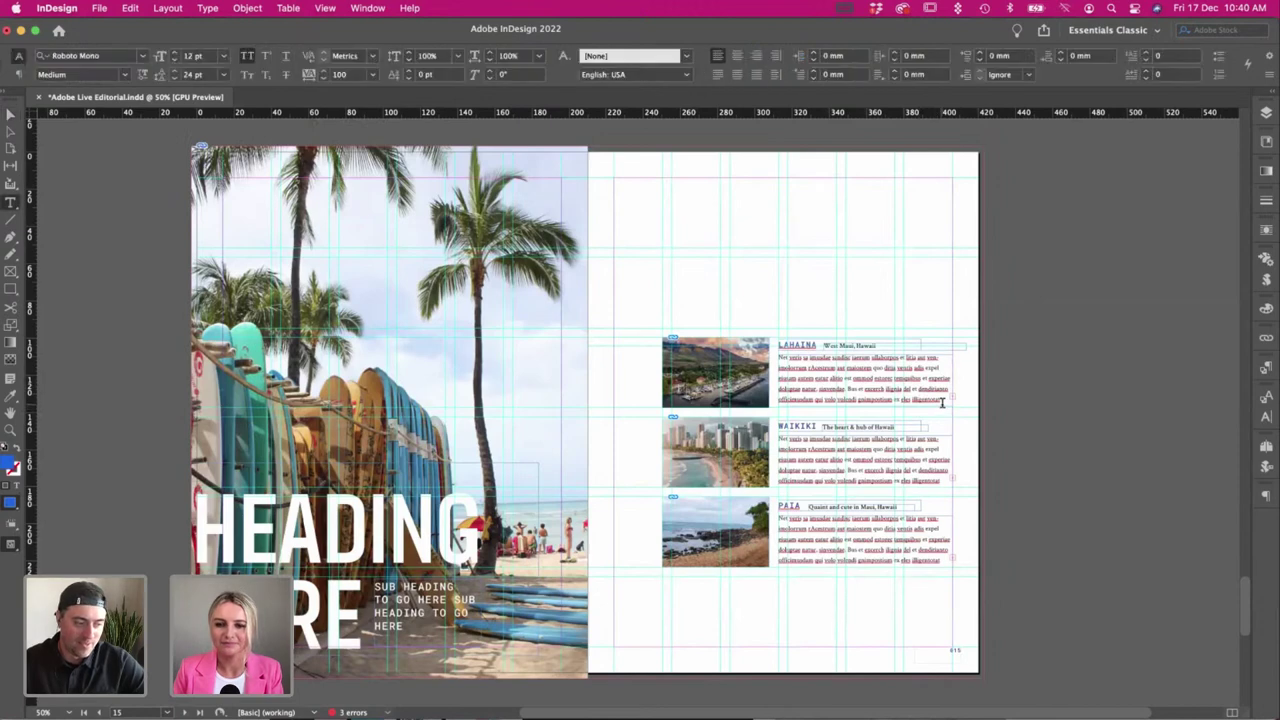
pyautogui.press('Escape')
pyautogui.hscroll(1, 471, 394)
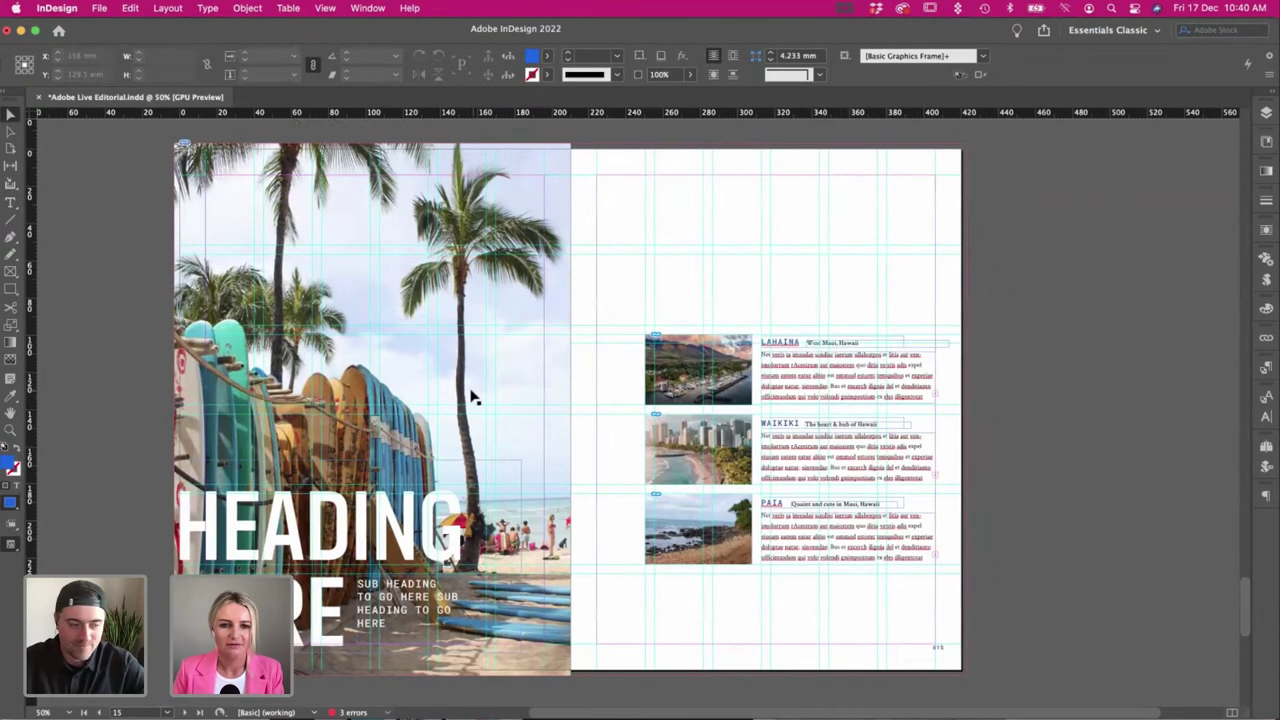
# Shift the surfboard photo upwards within its full-page frame and check the new crop in preview mode.
pyautogui.click(462, 418)
pyautogui.moveTo(462, 418); pyautogui.dragTo(491, 416)
pyautogui.press('w')
pyautogui.moveTo(541, 318); pyautogui.dragTo(541, 328)
pyautogui.press('super+shift+a')
pyautogui.press('w')
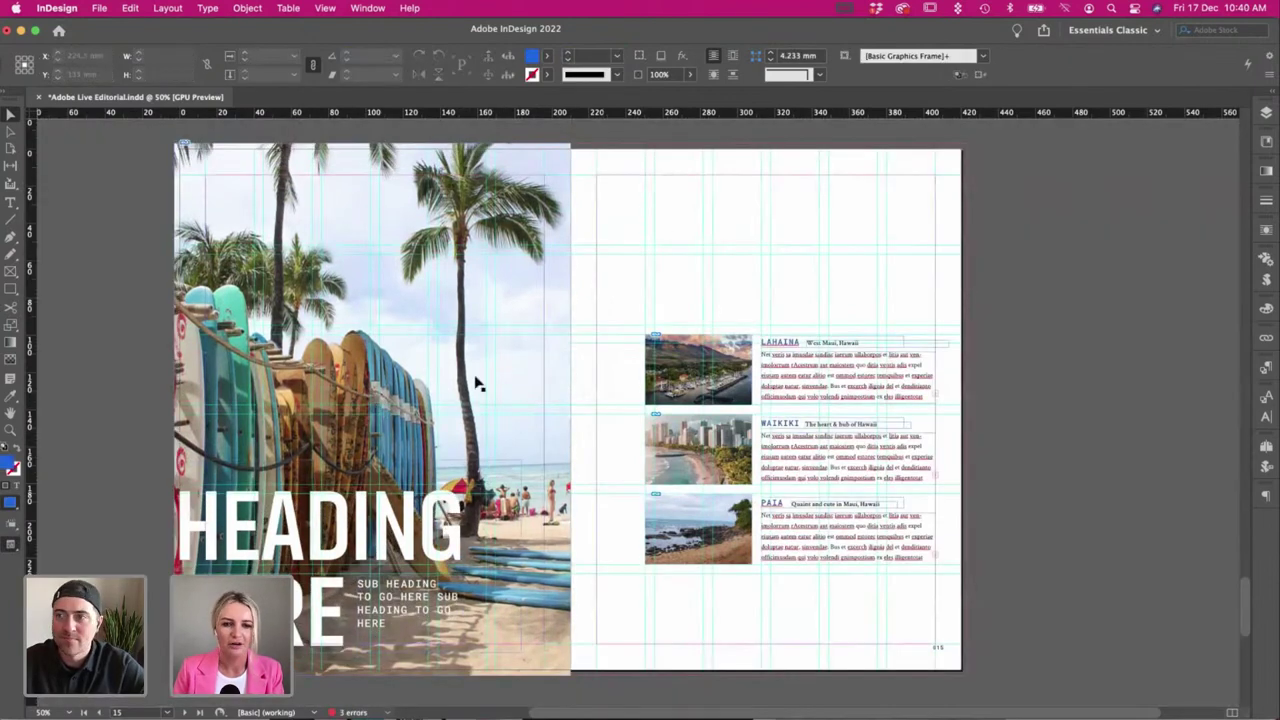
pyautogui.press('w')
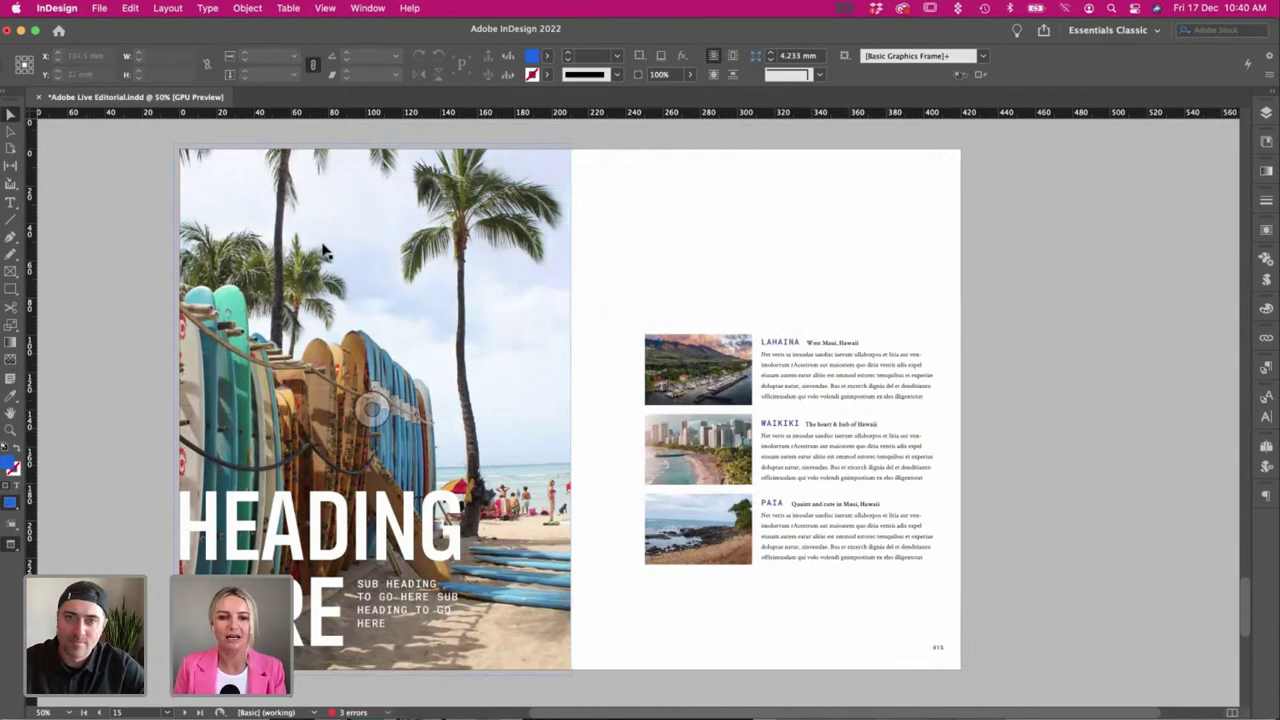
# Open the full-page surfboard photo in Adobe Photoshop for editing.
pyautogui.rightClick(430, 253)
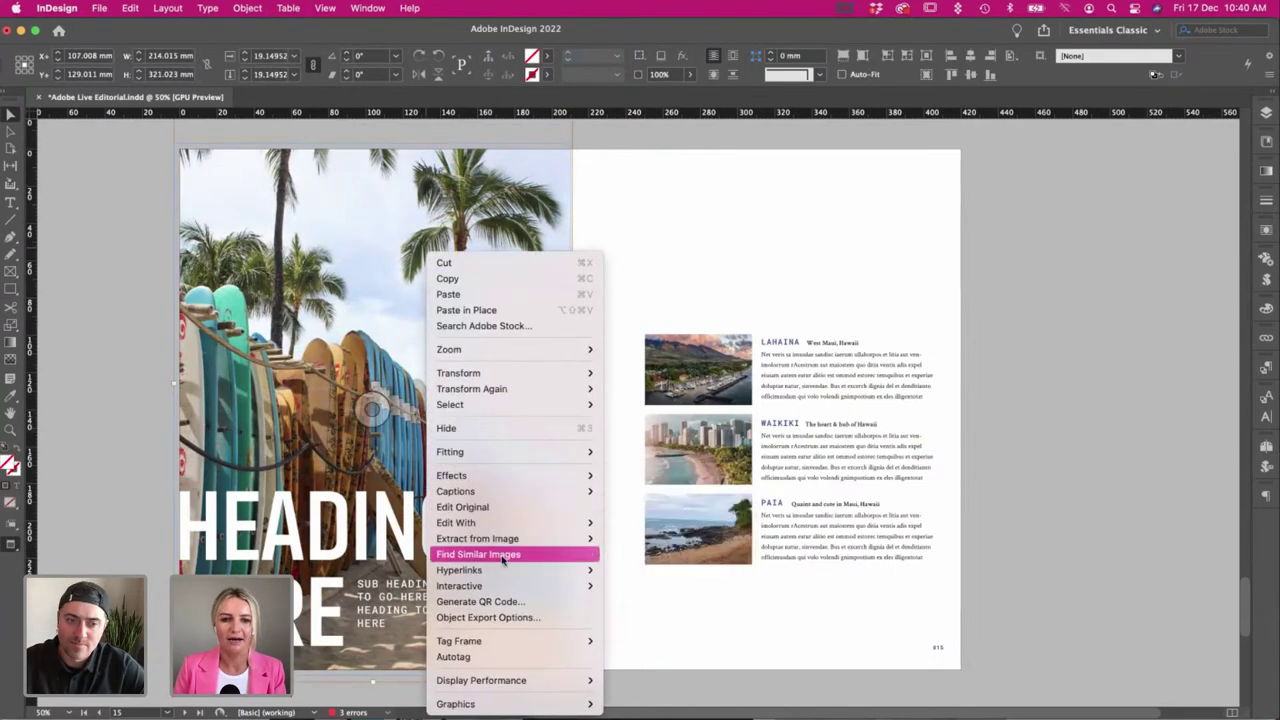
pyautogui.moveTo(500, 522)
pyautogui.click(672, 311)
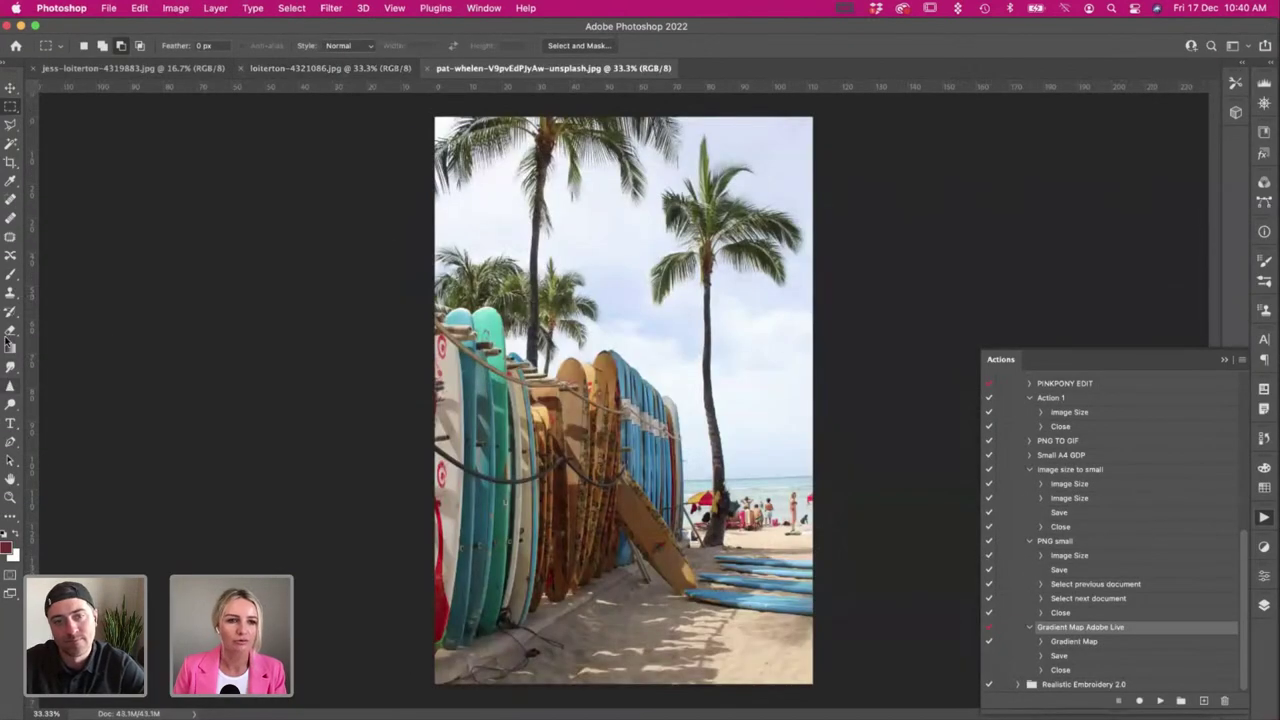
# Switch to the Burn tool for darkening the surfboard photo.
pyautogui.click(9, 331)
pyautogui.rightClick(9, 331)
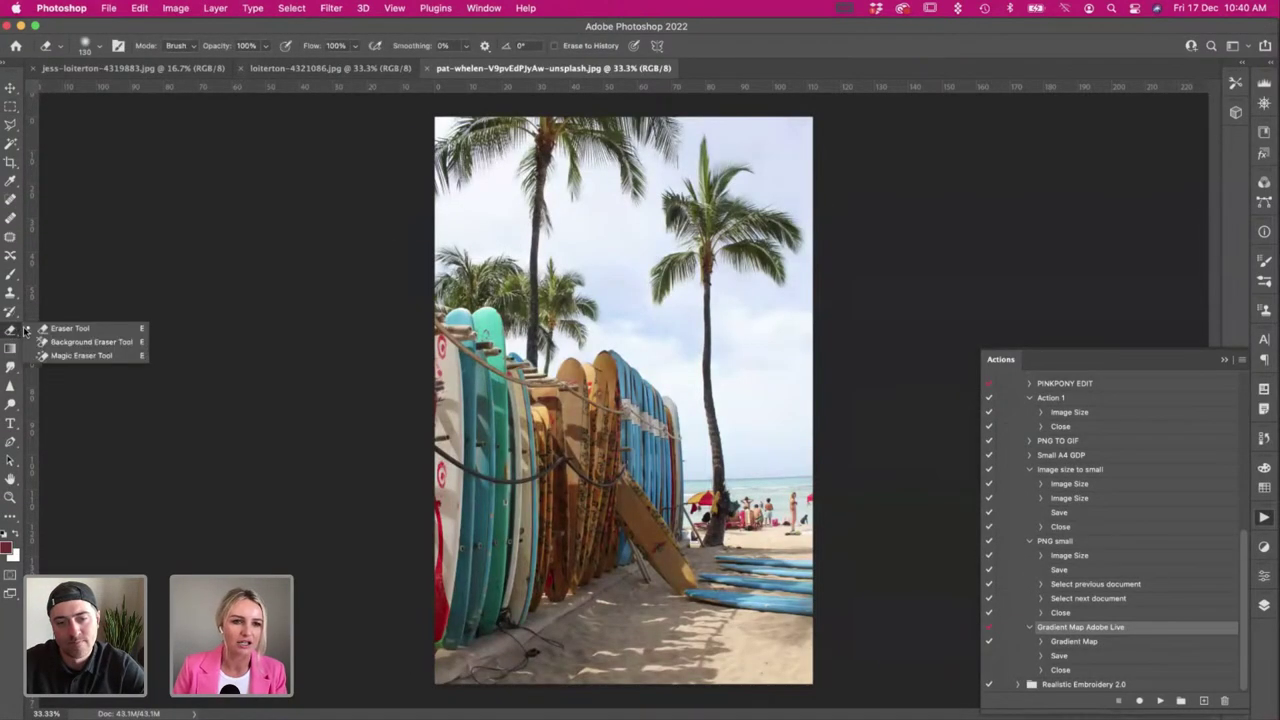
pyautogui.rightClick(9, 277)
pyautogui.click(10, 404)
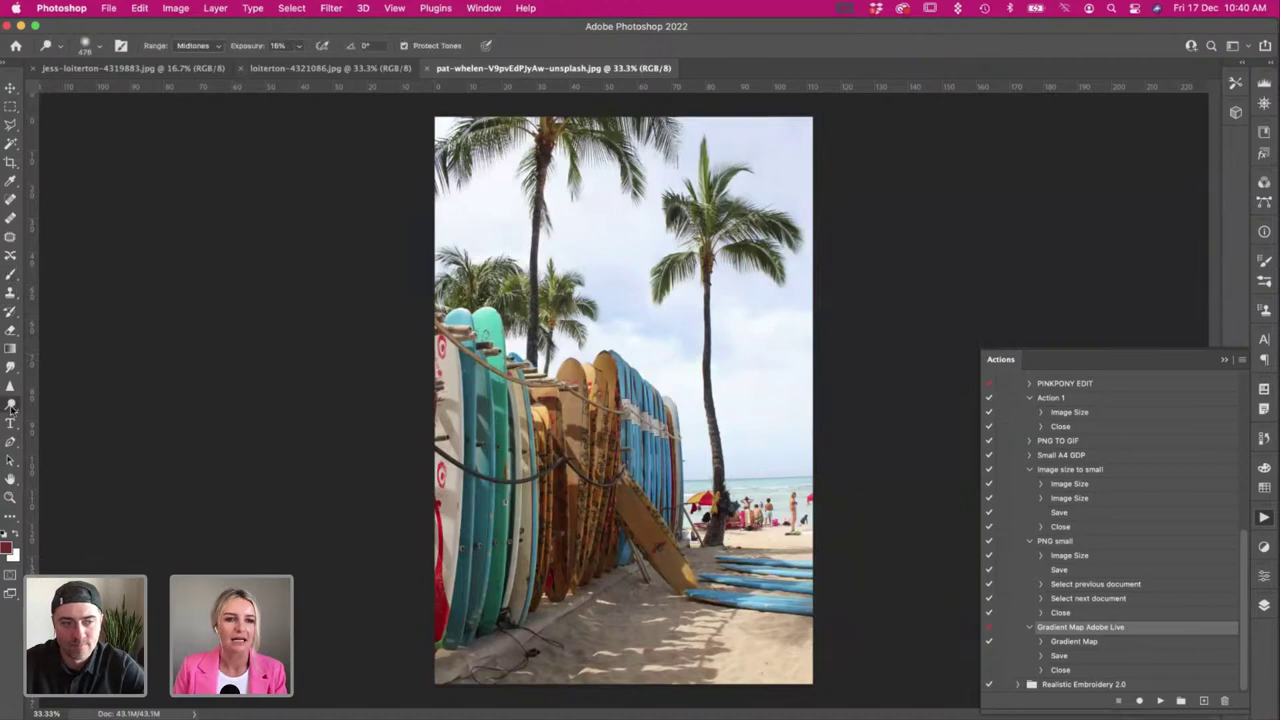
pyautogui.rightClick(10, 404)
pyautogui.click(57, 417)
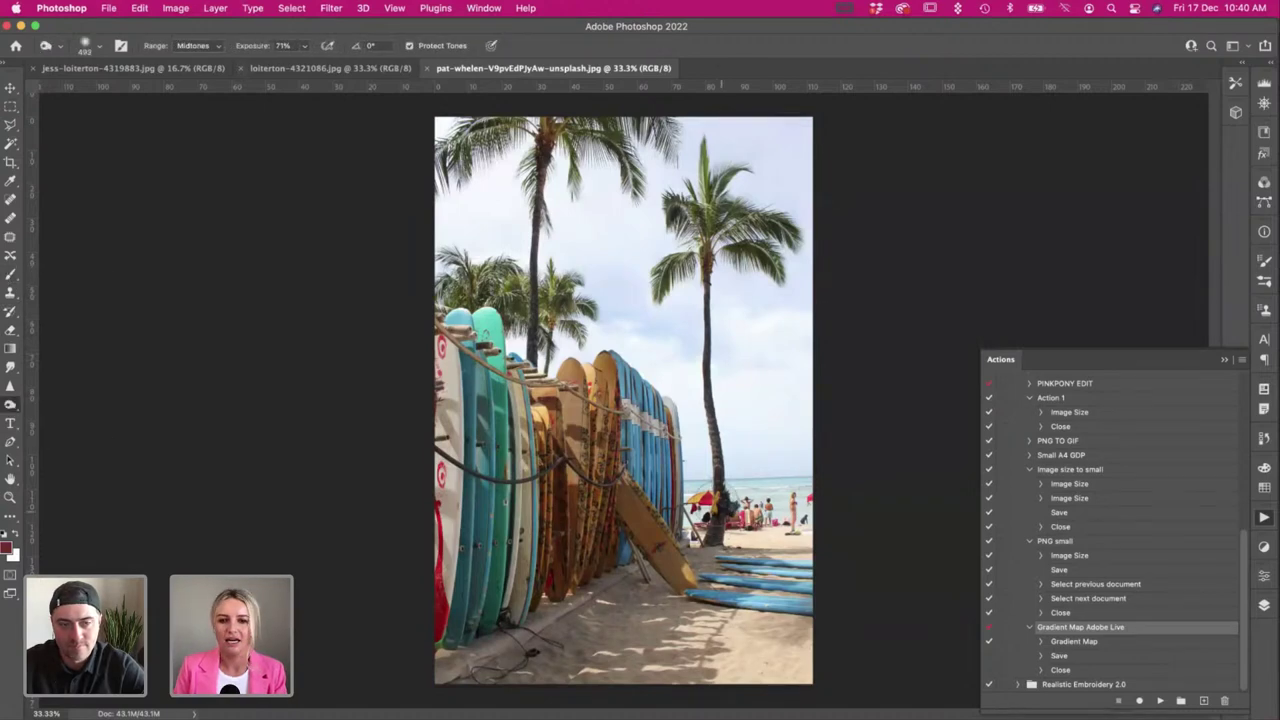
# Enlarge the Burn brush to 2480 px and darken the lower part of the photo across the surfboards and sand.
pyautogui.rightClick(796, 343)
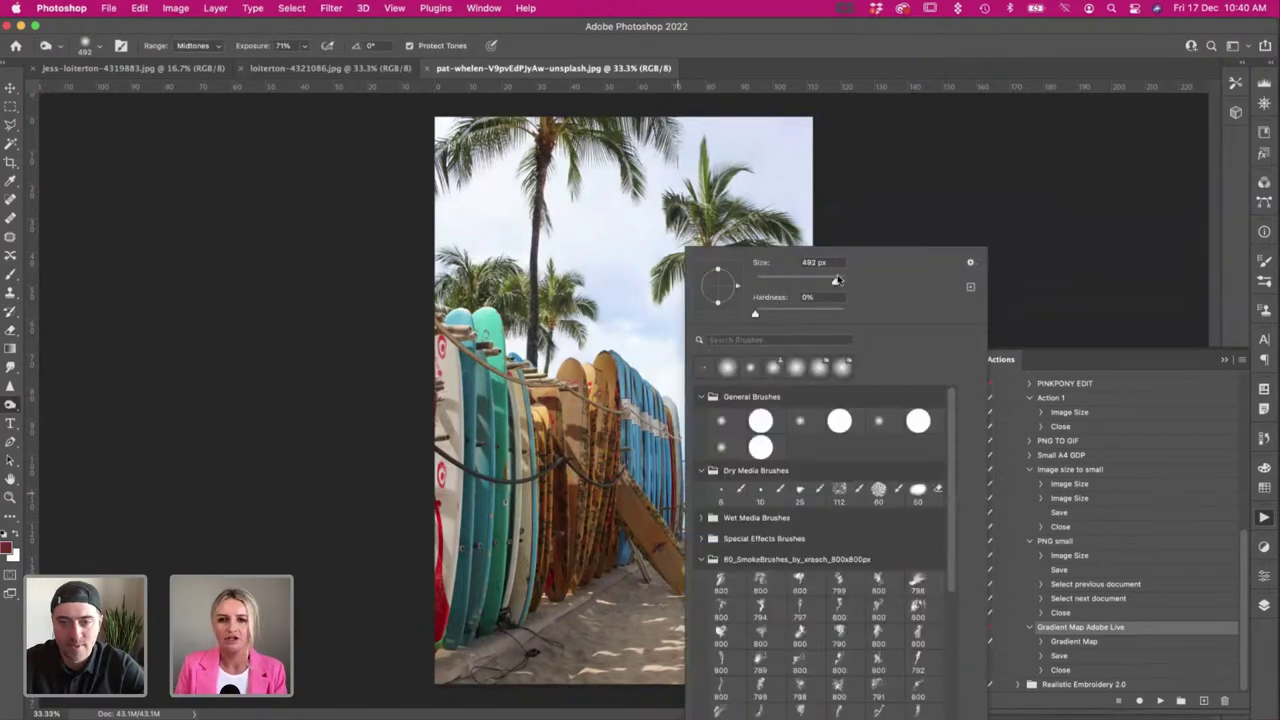
pyautogui.moveTo(837, 281); pyautogui.dragTo(839, 281)
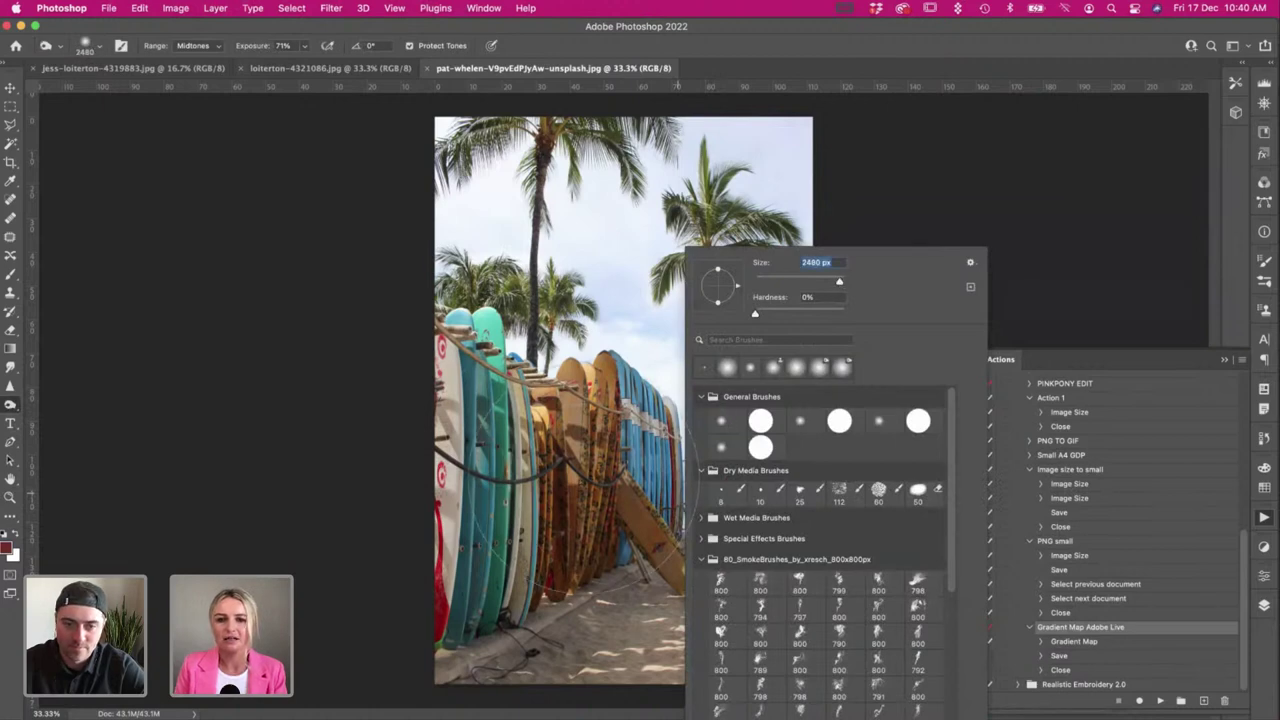
pyautogui.moveTo(522, 491)
pyautogui.mouseDown()
pyautogui.moveTo(464, 515)
pyautogui.moveTo(716, 520)
pyautogui.mouseUp()
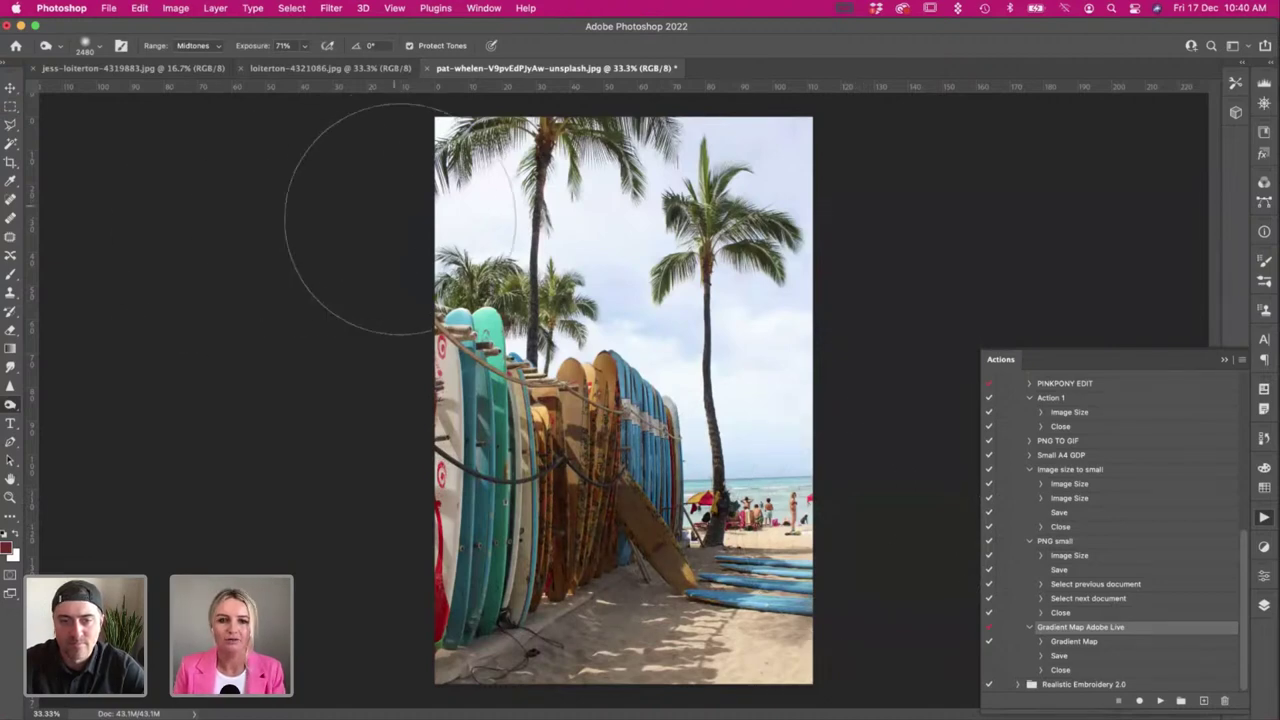
# Save the darkened surfboard photo as a separate JPEG named V9pvEdPJyAw-unsplash in the Waikiki folder.
pyautogui.press('super+s')
pyautogui.click(862, 314)
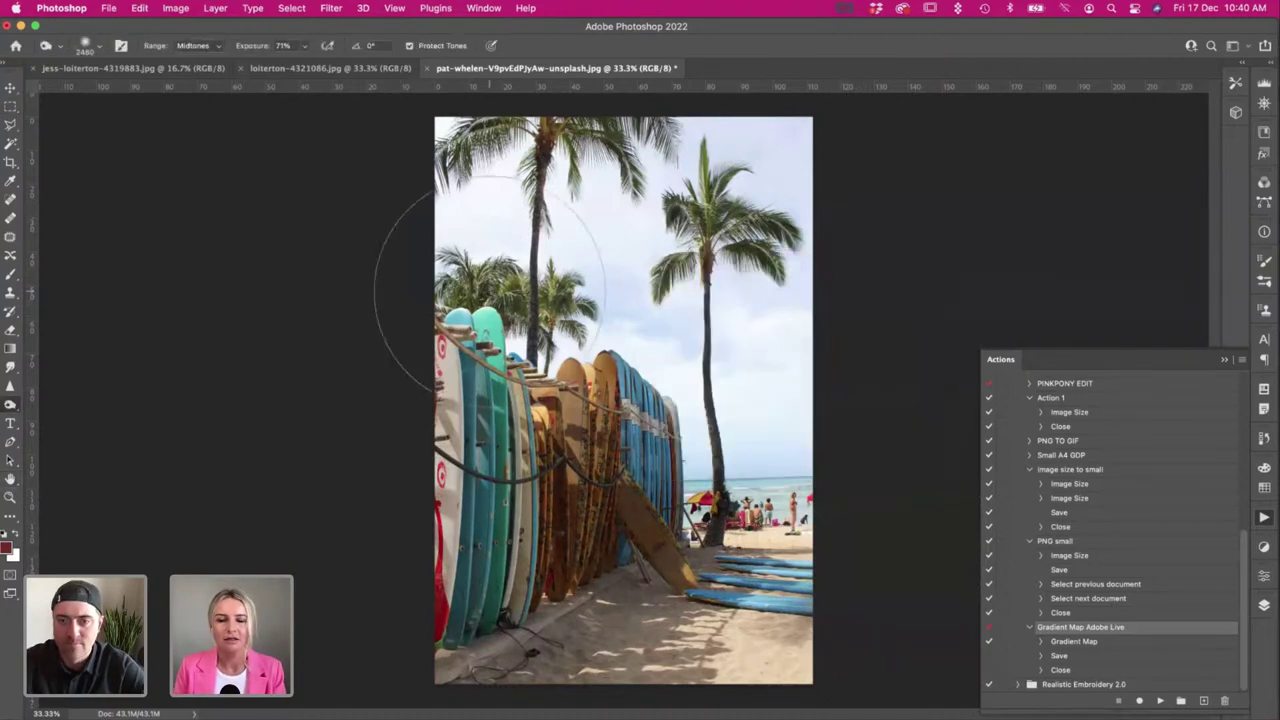
pyautogui.press('shift+super+s')
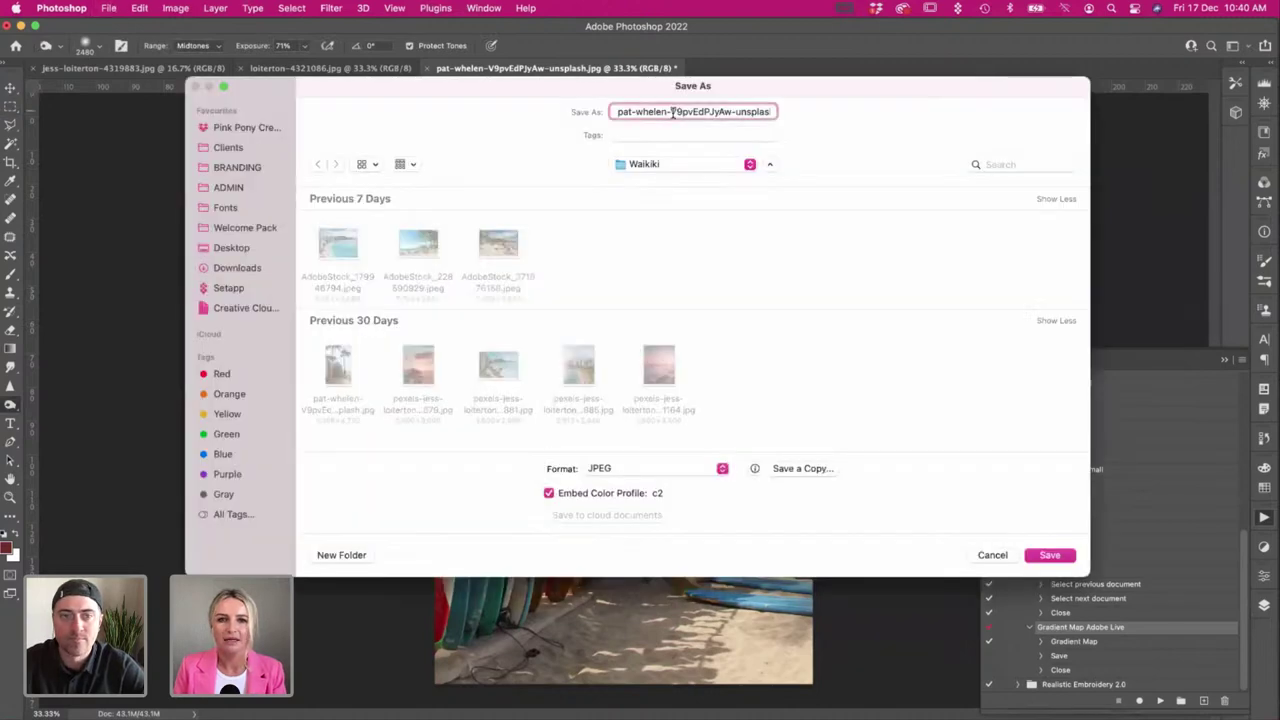
pyautogui.moveTo(672, 112); pyautogui.dragTo(607, 112)
pyautogui.press('BackSpace')
pyautogui.press('Return')
pyautogui.press('Return')
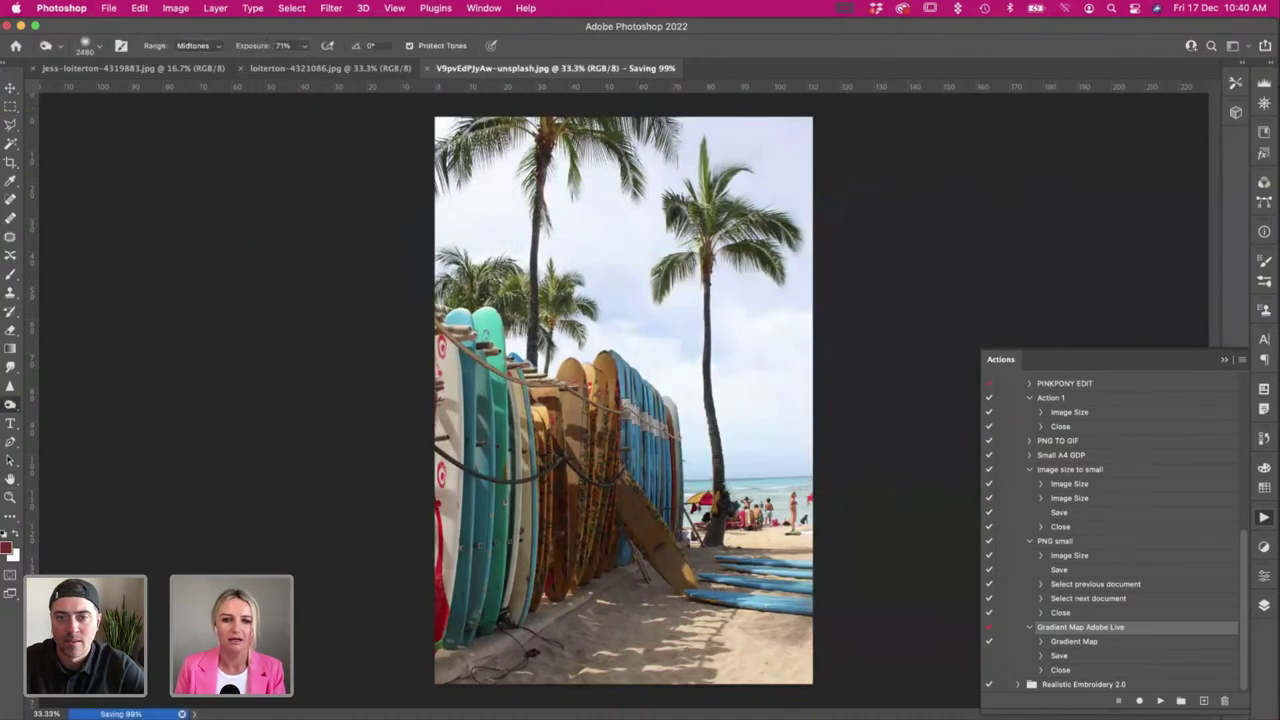
# Switch to InDesign and replace the full-page surfboard photo with the edited file from the 6. Towns > Waikiki folder.
pyautogui.press('super+Tab')
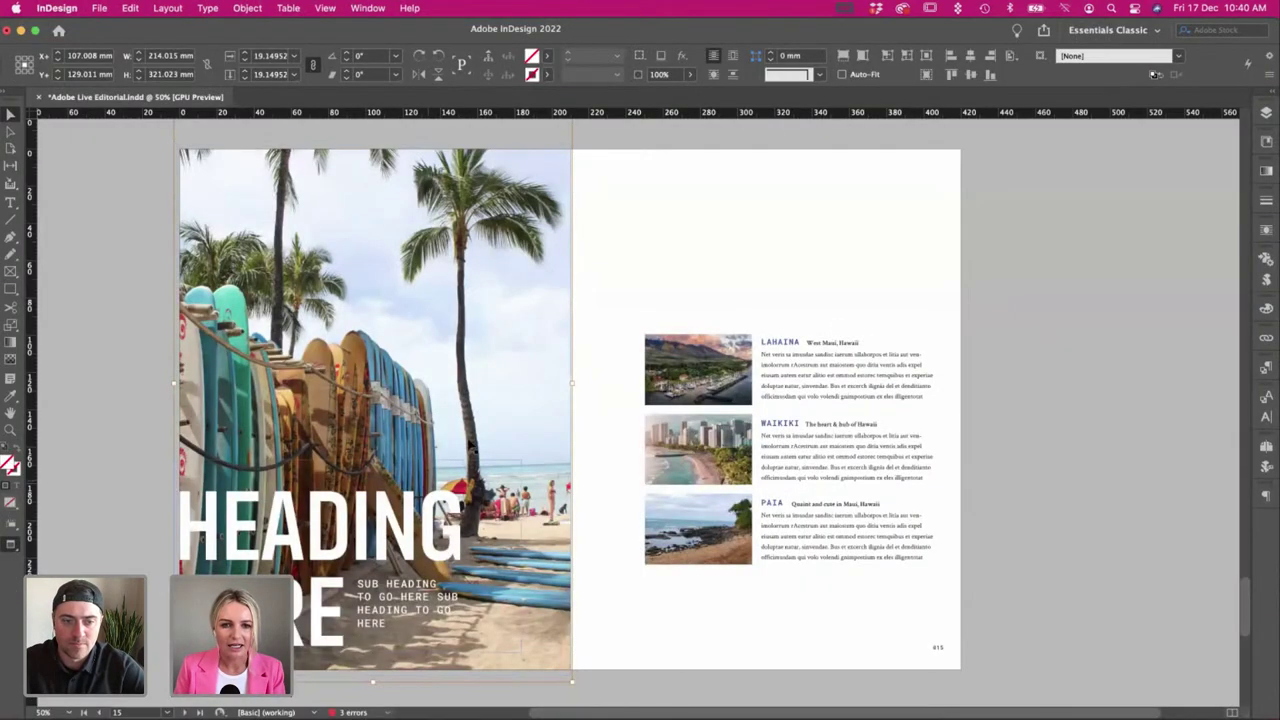
pyautogui.press('super+d')
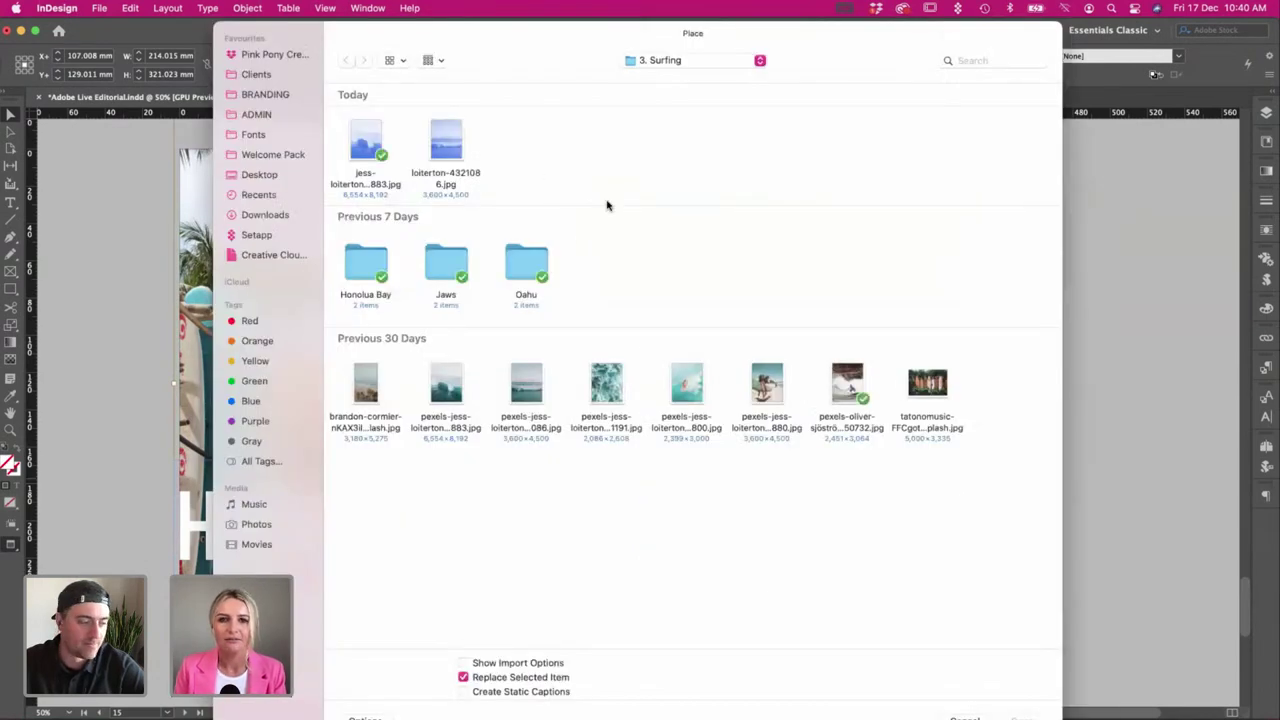
pyautogui.click(649, 68)
pyautogui.click(640, 93)
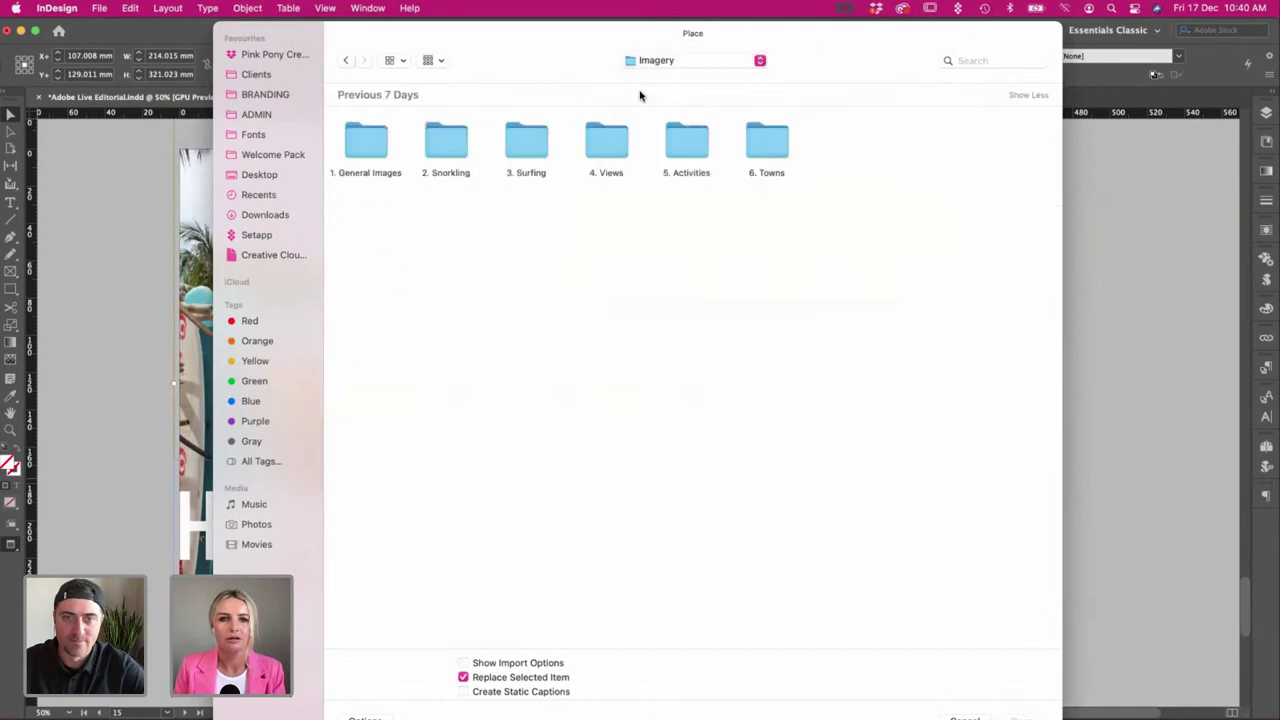
pyautogui.doubleClick(768, 177)
pyautogui.doubleClick(362, 260)
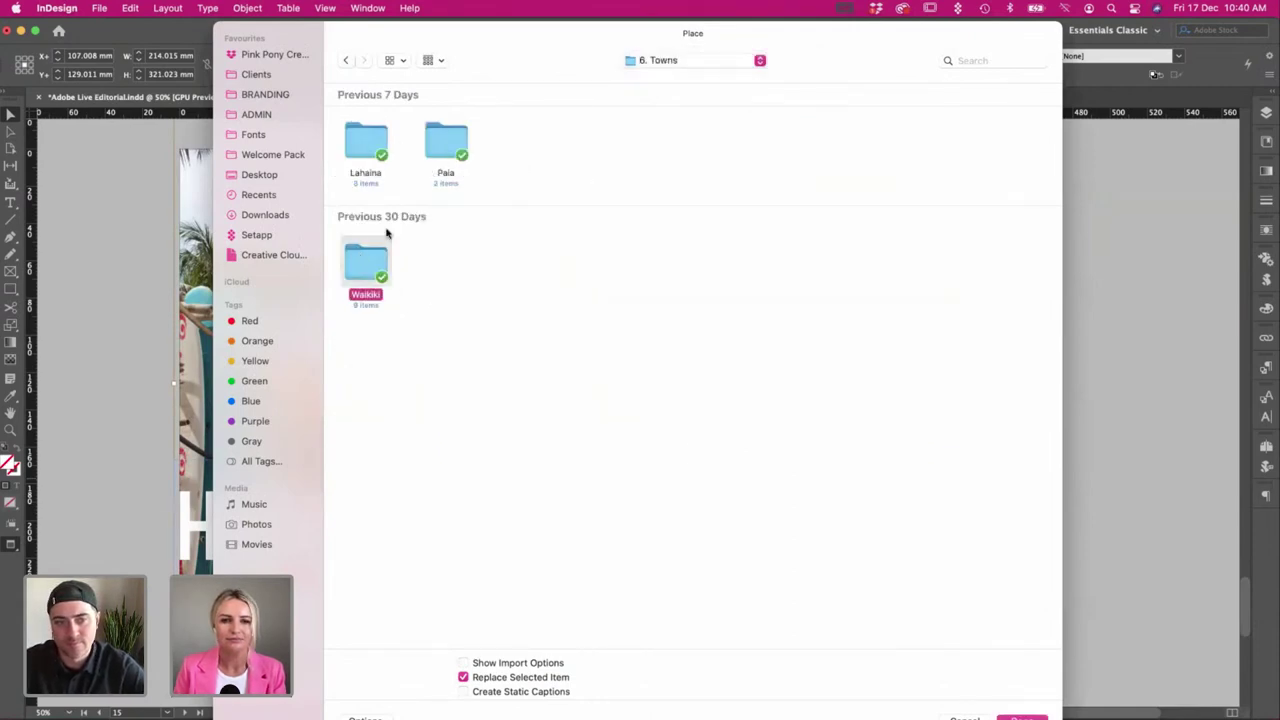
pyautogui.doubleClick(365, 148)
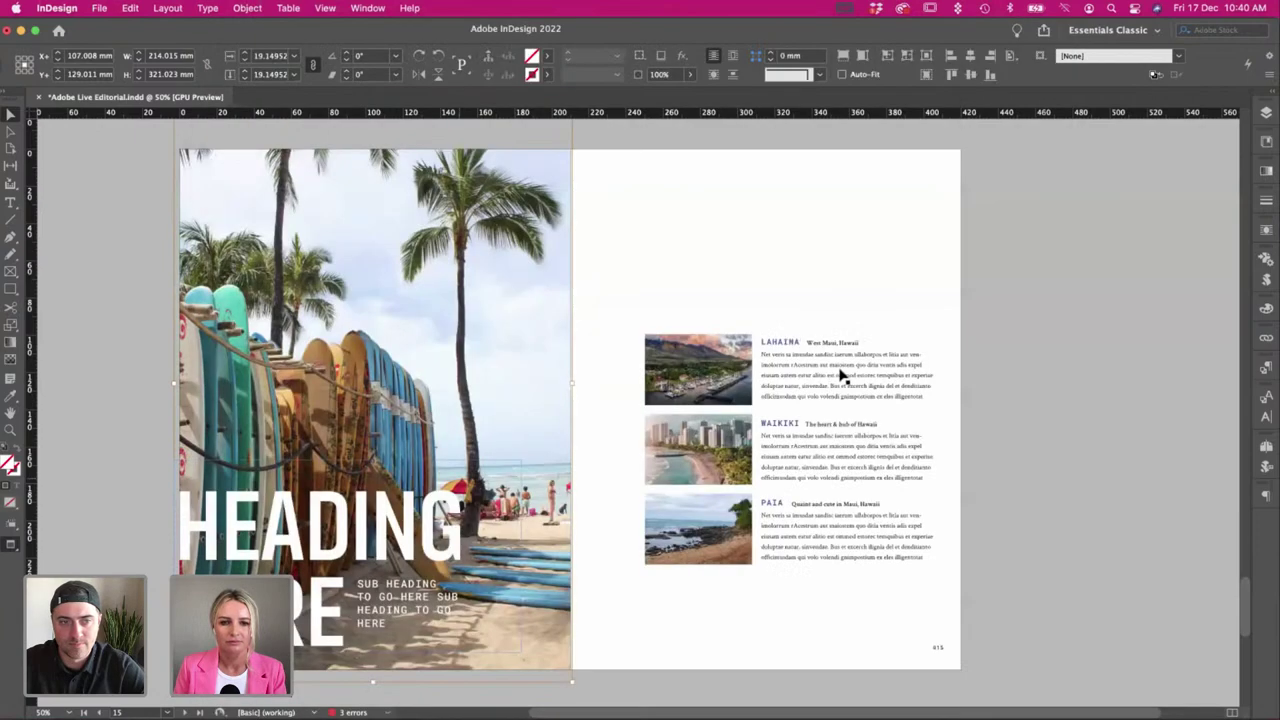
# Check the spread with the darkened photo in both preview and normal view, and save the document.
pyautogui.click(673, 236)
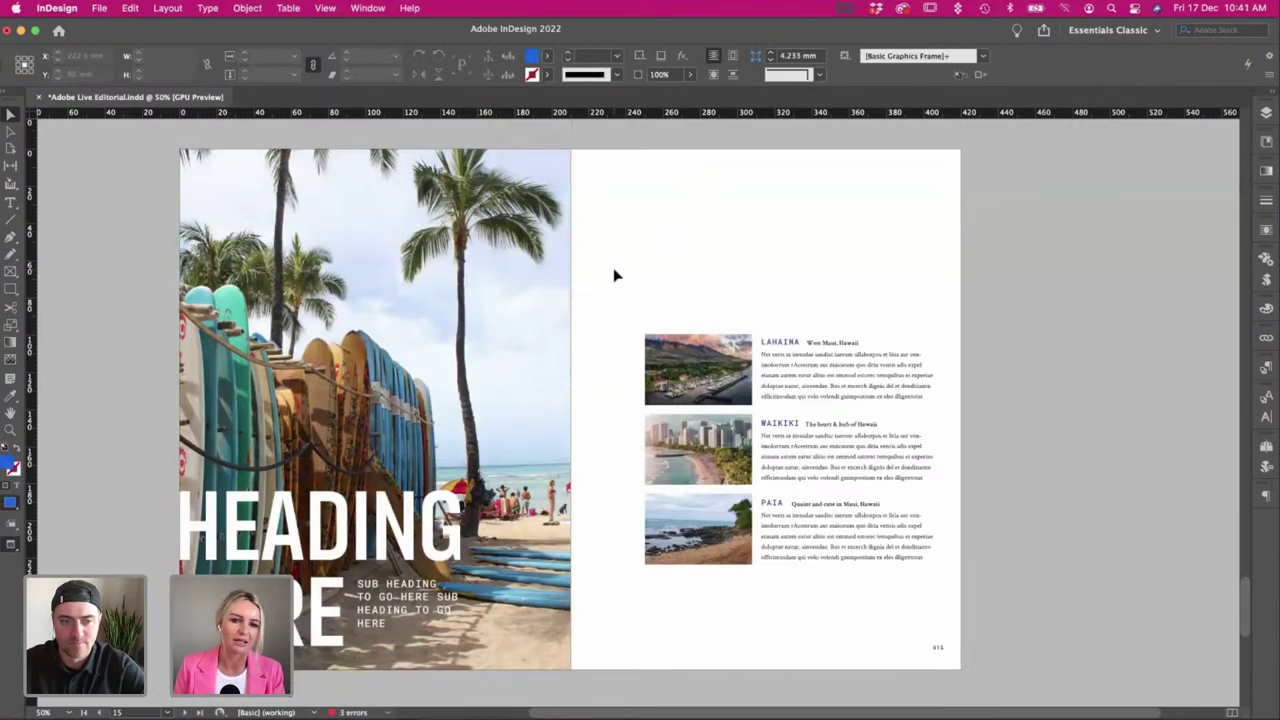
pyautogui.hscroll(-1, 531, 403)
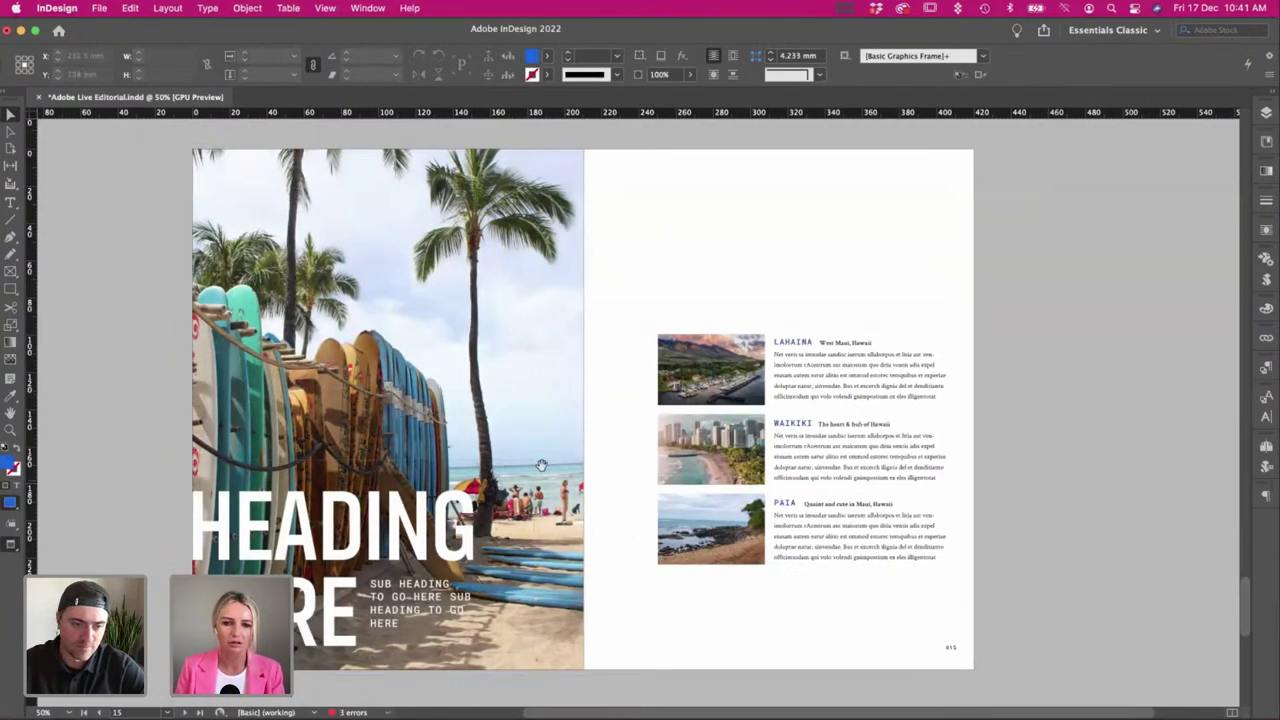
pyautogui.moveTo(540, 465); pyautogui.dragTo(100, 217)
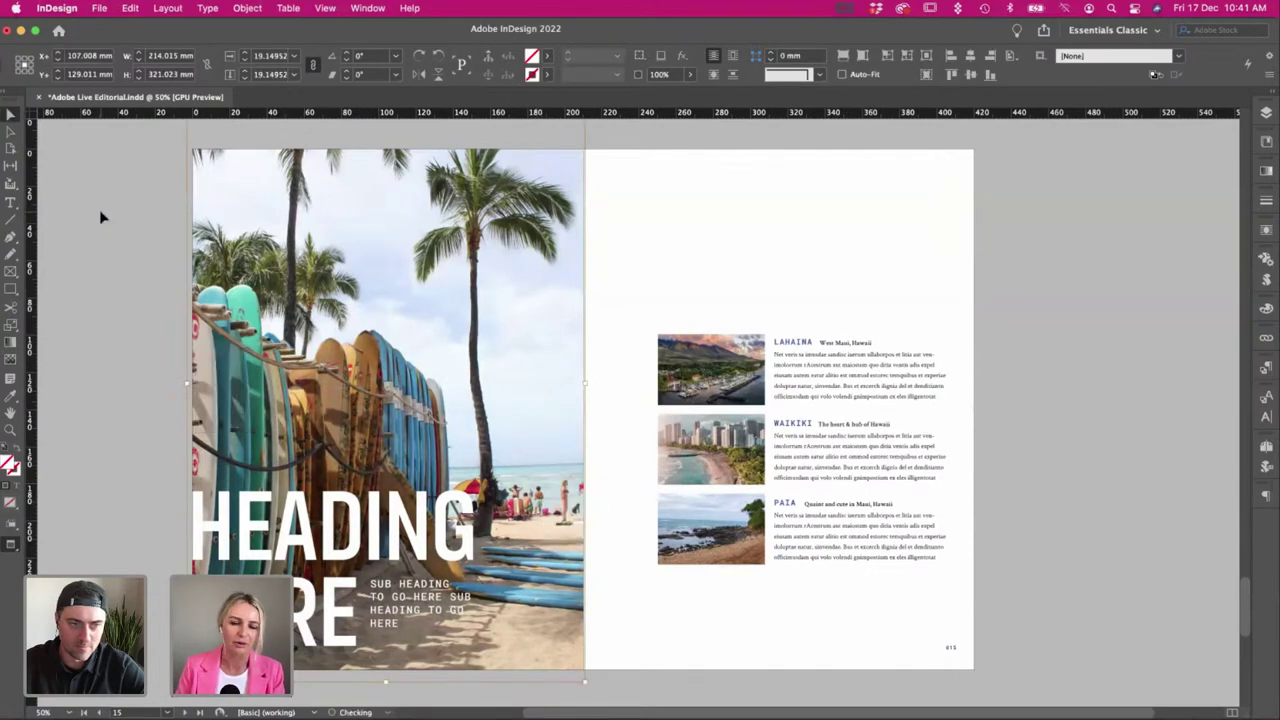
pyautogui.hscroll(-3, 101, 216)
pyautogui.click(197, 306)
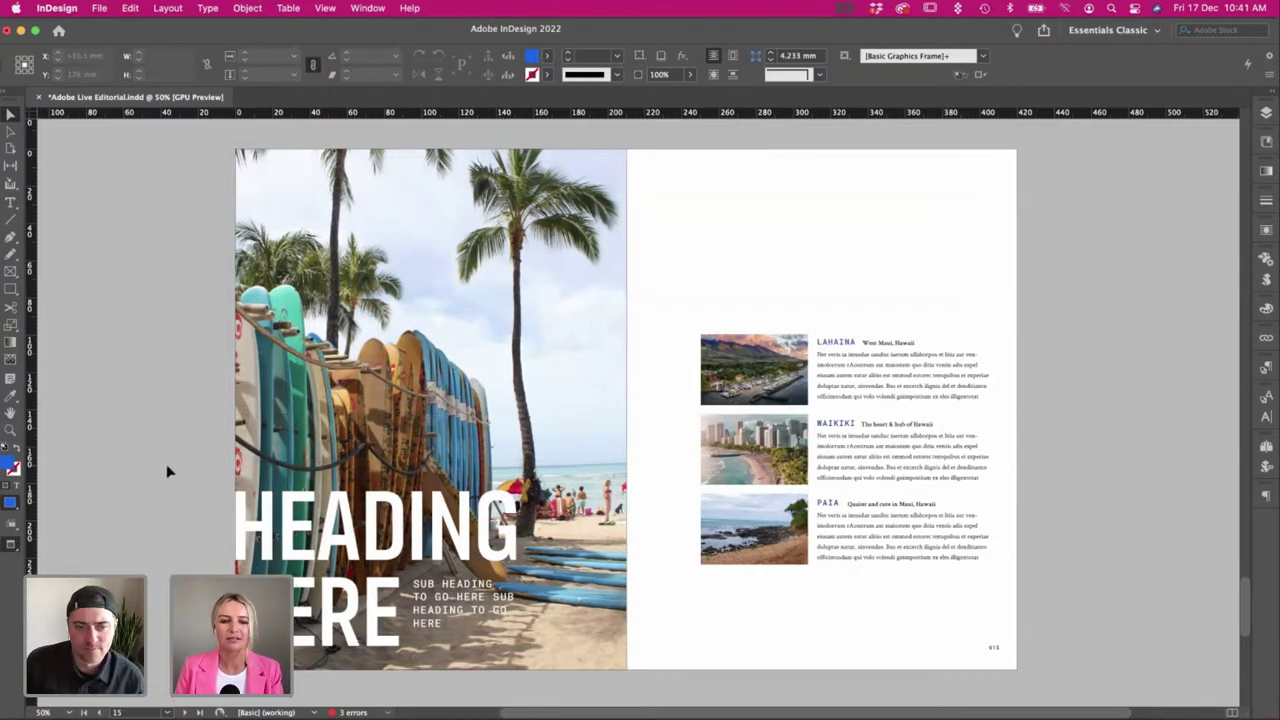
pyautogui.hscroll(1, 168, 471)
pyautogui.press('w')
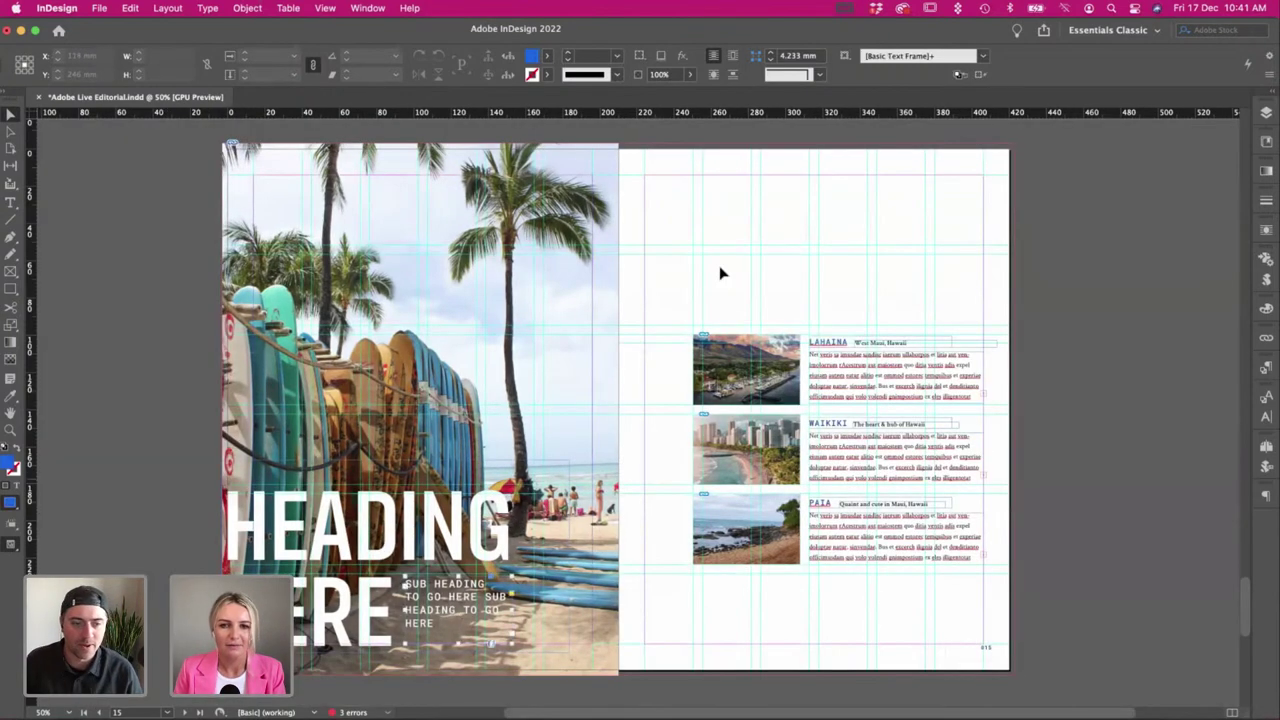
pyautogui.hscroll(3, 720, 271)
pyautogui.press('super+s')
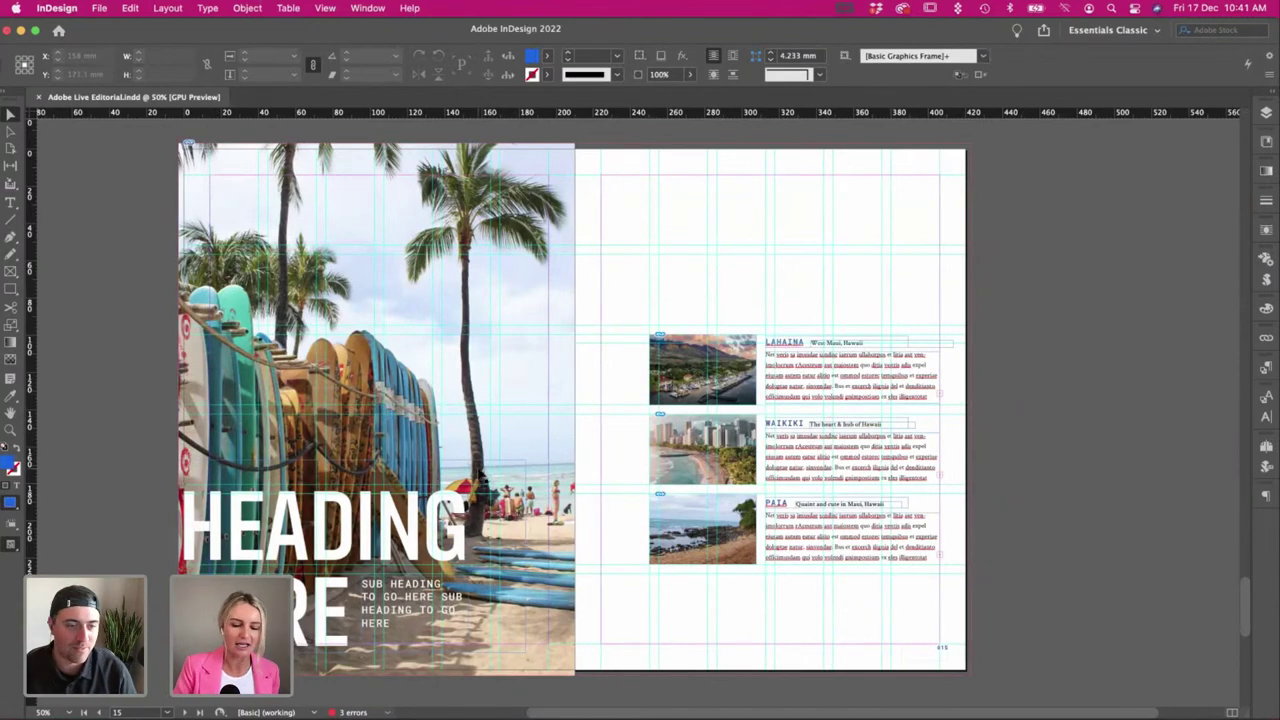
pyautogui.press('w')
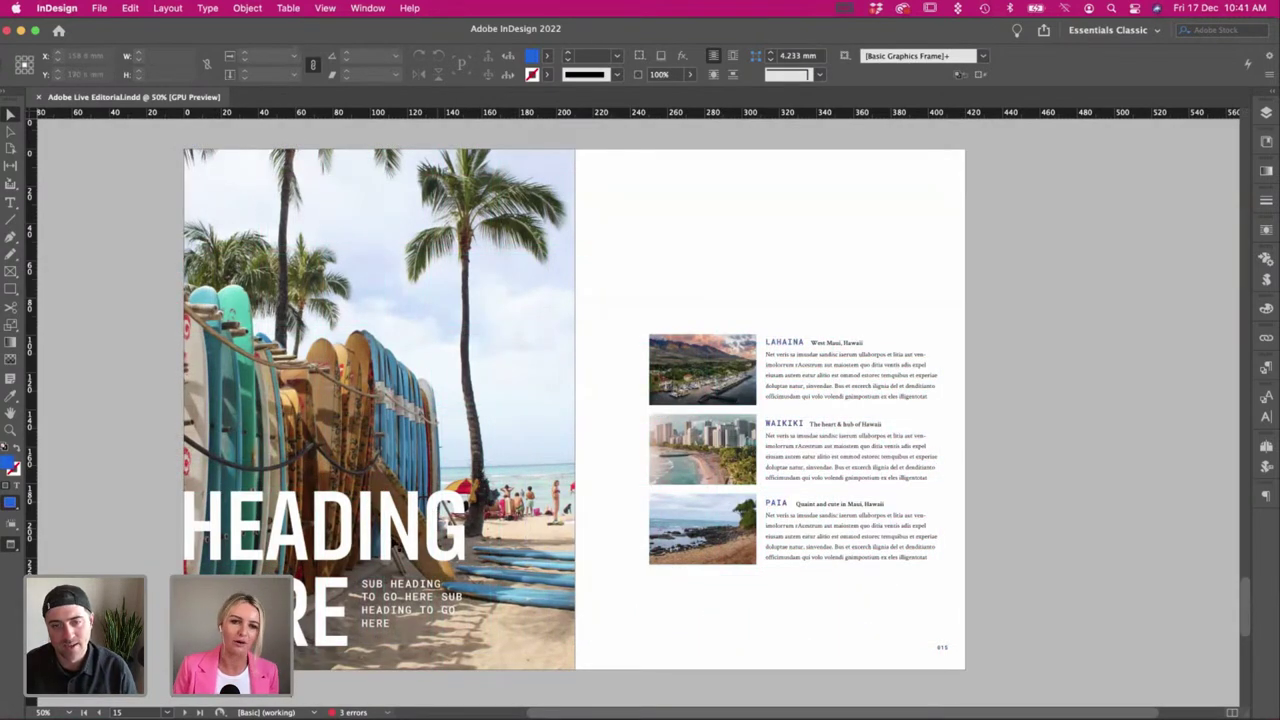
# Change the word HEADING to HEADIN' in the large white title and finish the text editing.
pyautogui.press('t')
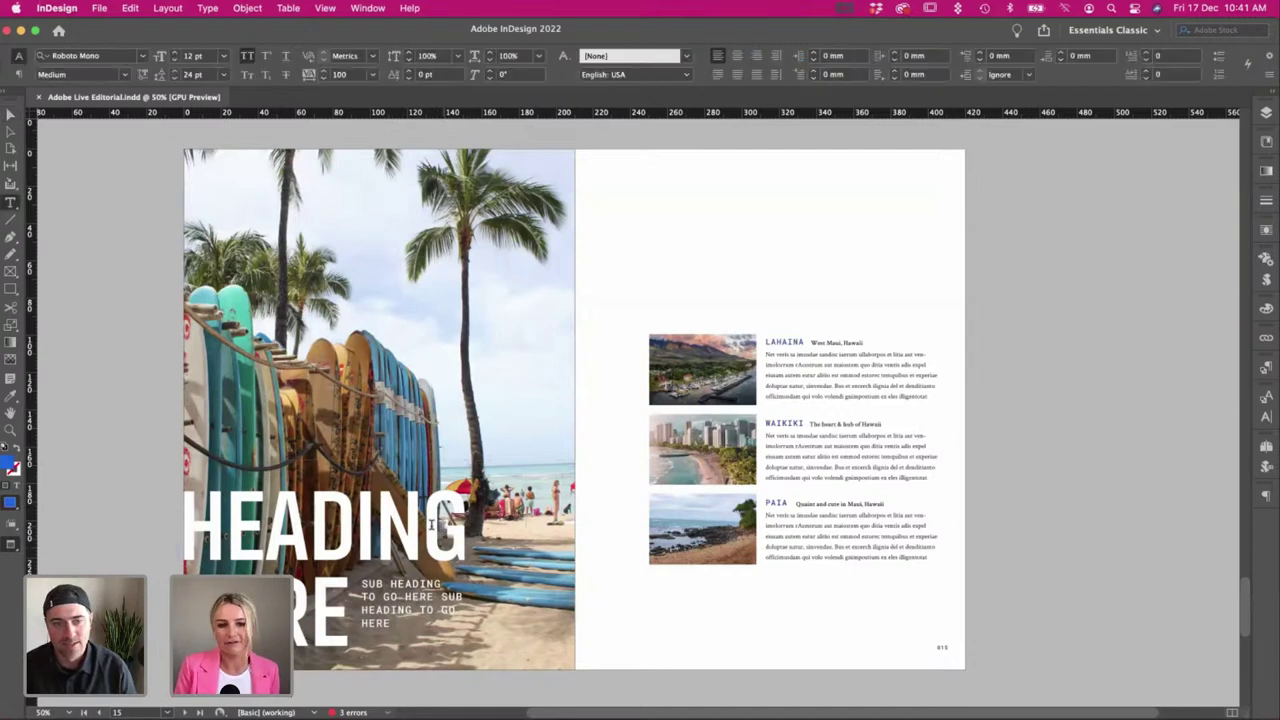
pyautogui.moveTo(428, 525); pyautogui.dragTo(469, 526)
pyautogui.write("'")
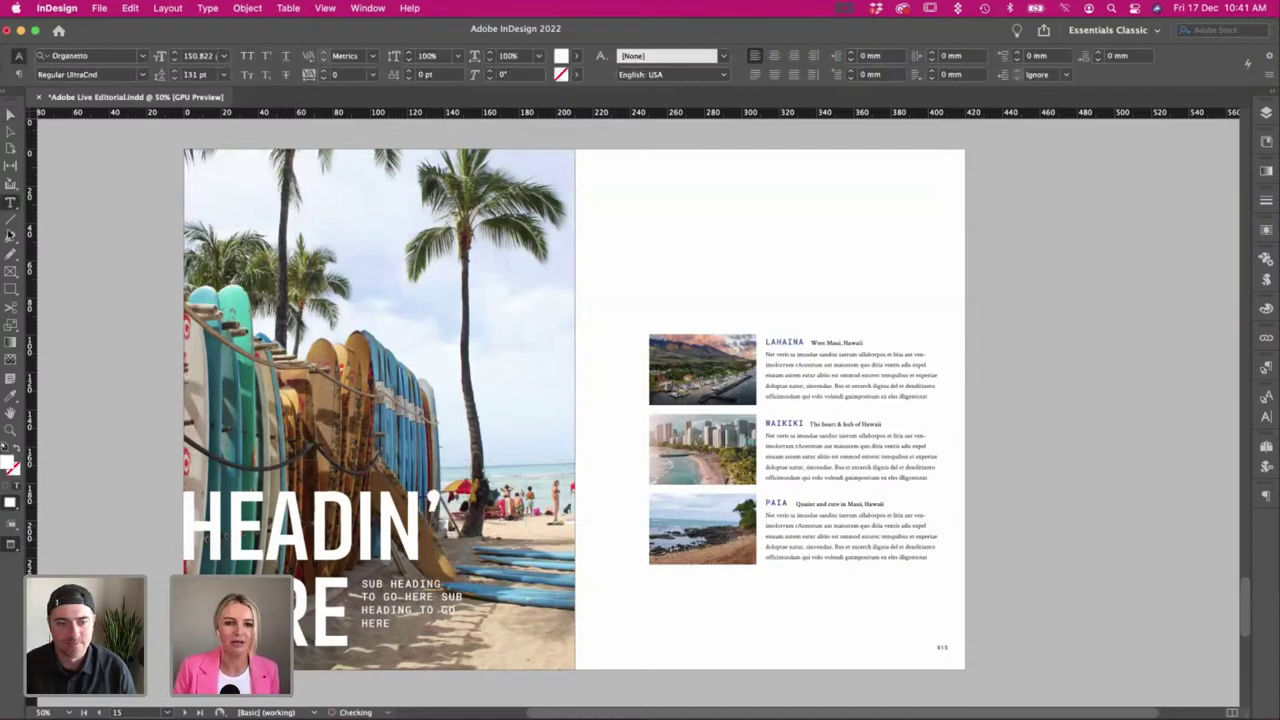
pyautogui.press('Escape')
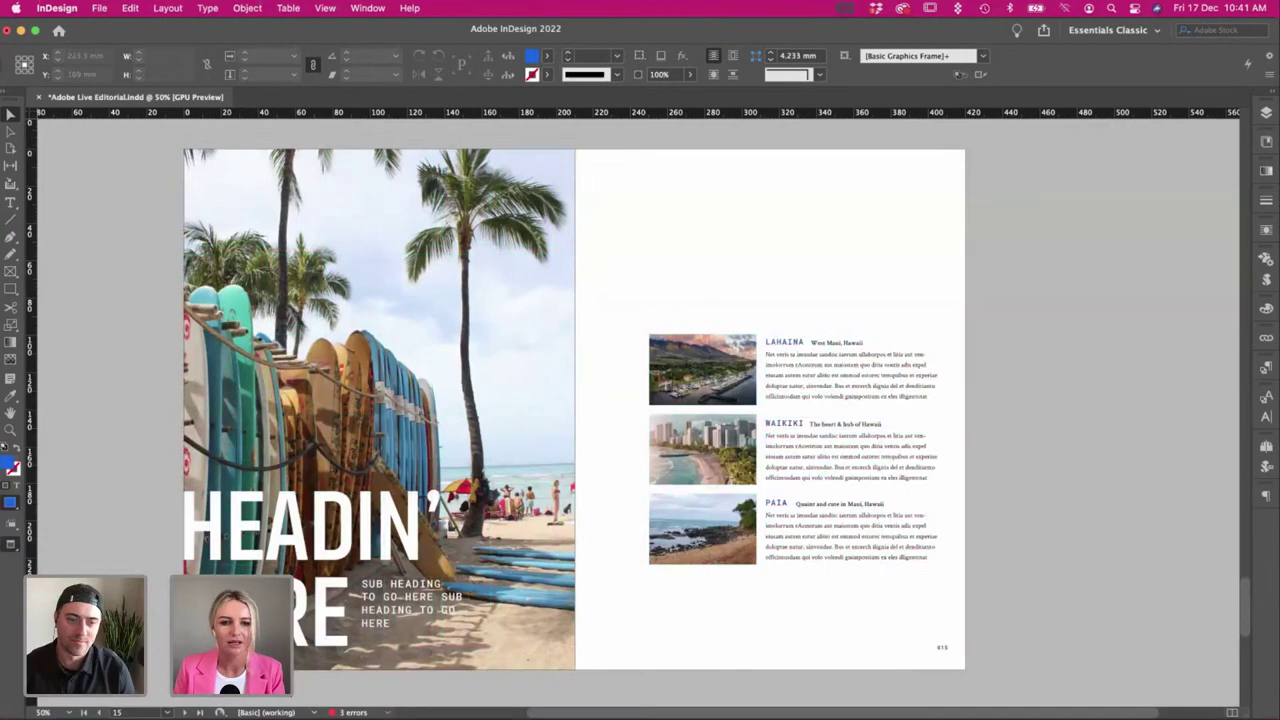
# Nudge the white heading and subheading together slightly upwards, using the page guides as reference.
pyautogui.click(532, 634)
pyautogui.moveTo(385, 608); pyautogui.dragTo(382, 584)
pyautogui.press('w')
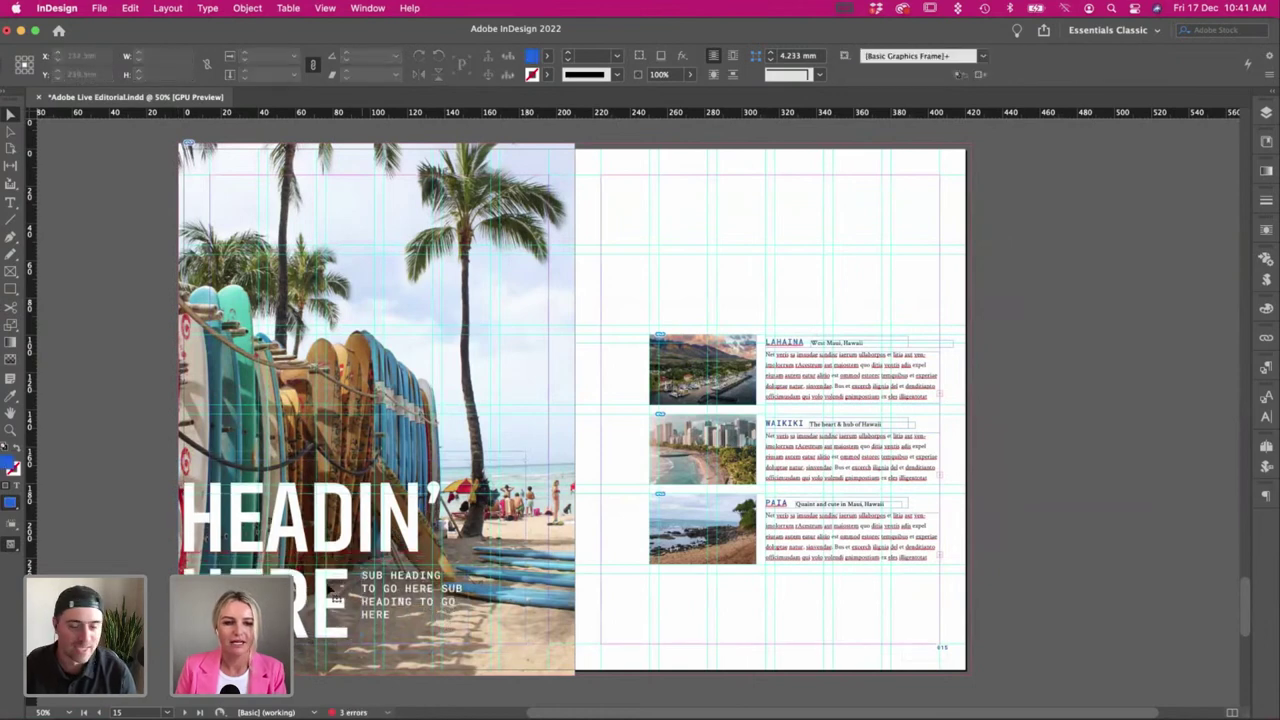
pyautogui.press('Up')
pyautogui.press('Up')
pyautogui.press('Up')
pyautogui.press('Up')
pyautogui.click(84, 618)
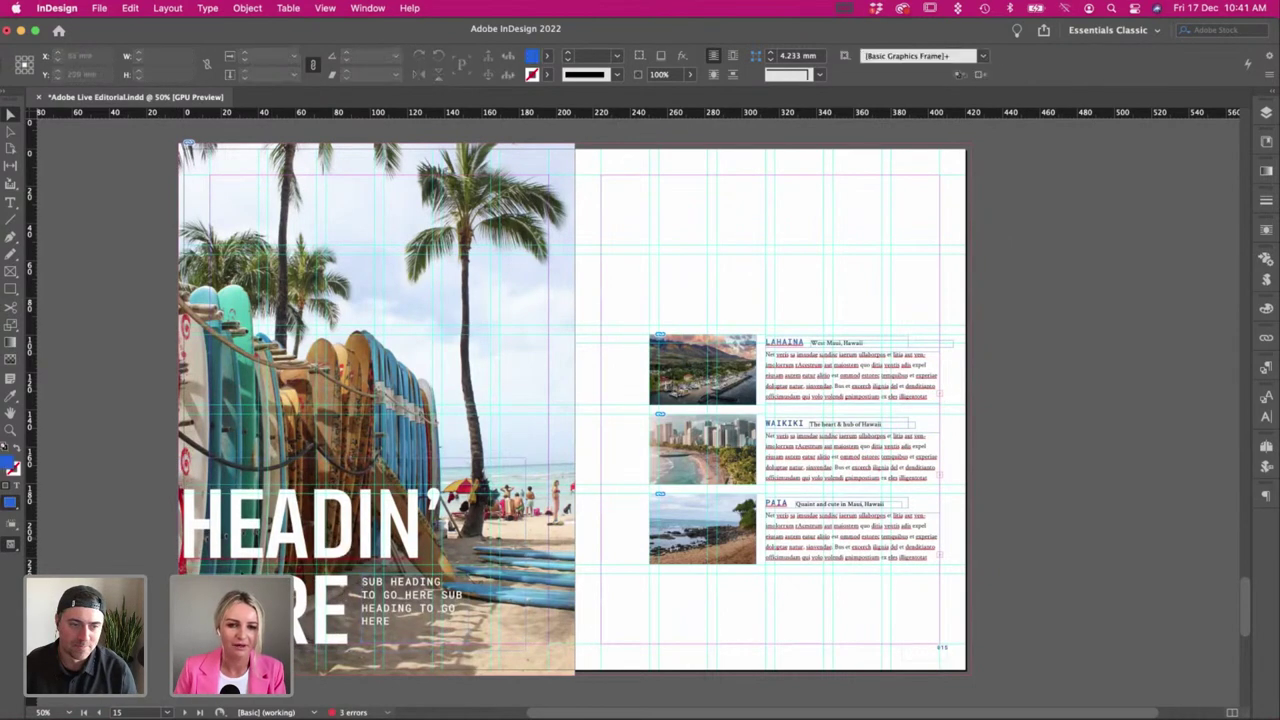
# Switch to Illustrator, look through the sketches in Illustrations.ai, and return to the InDesign spread in preview mode.
pyautogui.press('super+Tab')
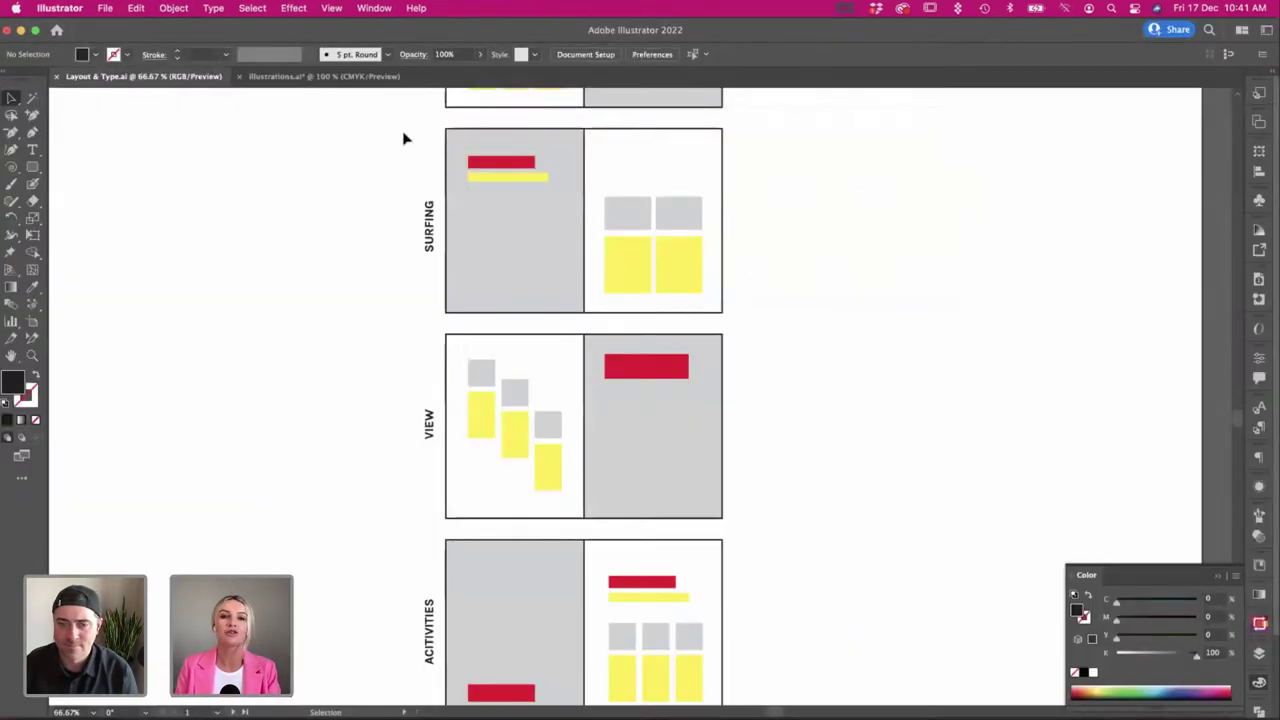
pyautogui.hotkey('ctrl', 'Tab')
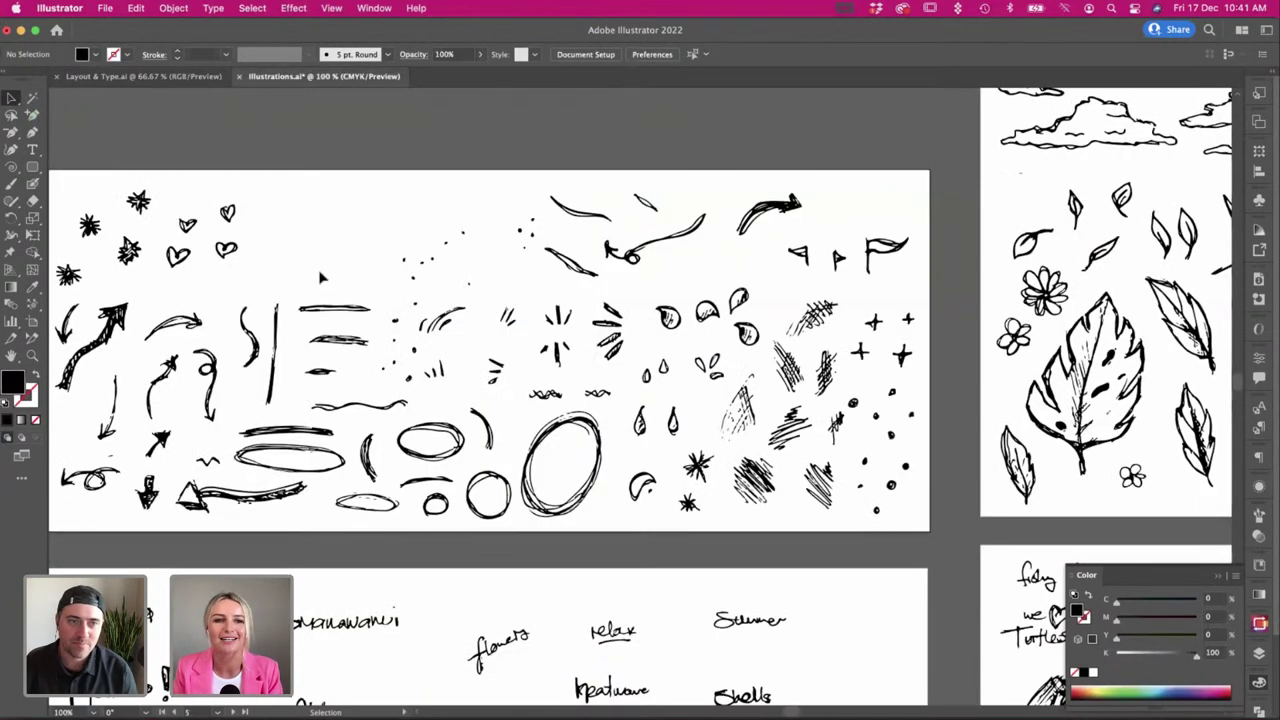
pyautogui.hscroll(-1, 316, 237)
pyautogui.press('super+minus')
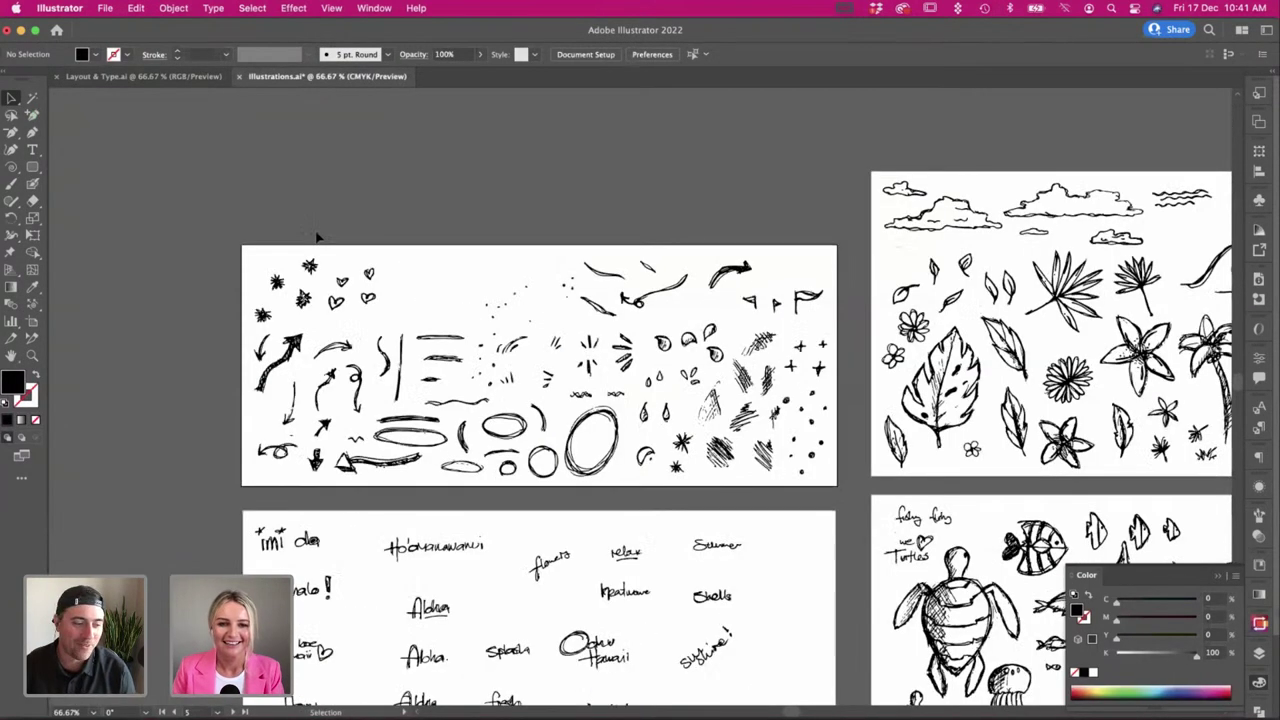
pyautogui.hscroll(15, 411, 228)
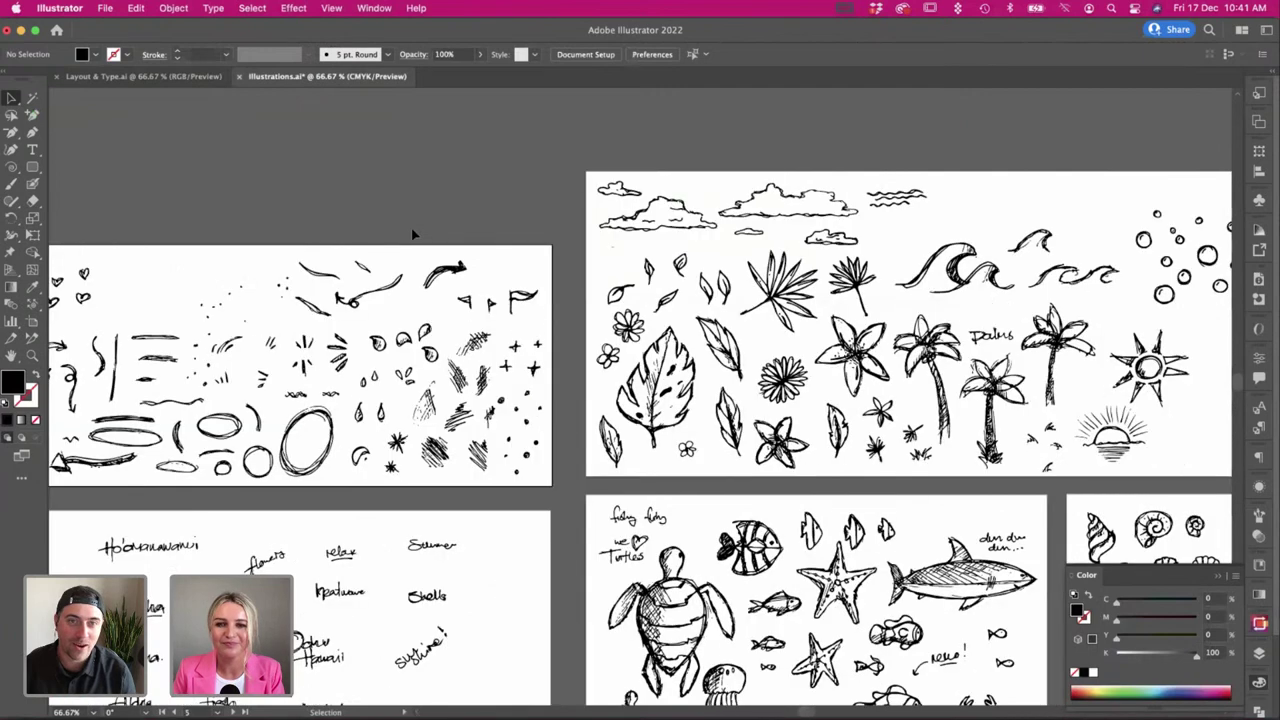
pyautogui.hscroll(6, 640, 400)
pyautogui.scroll(-3, 443, 487)
pyautogui.hscroll(2, 443, 487)
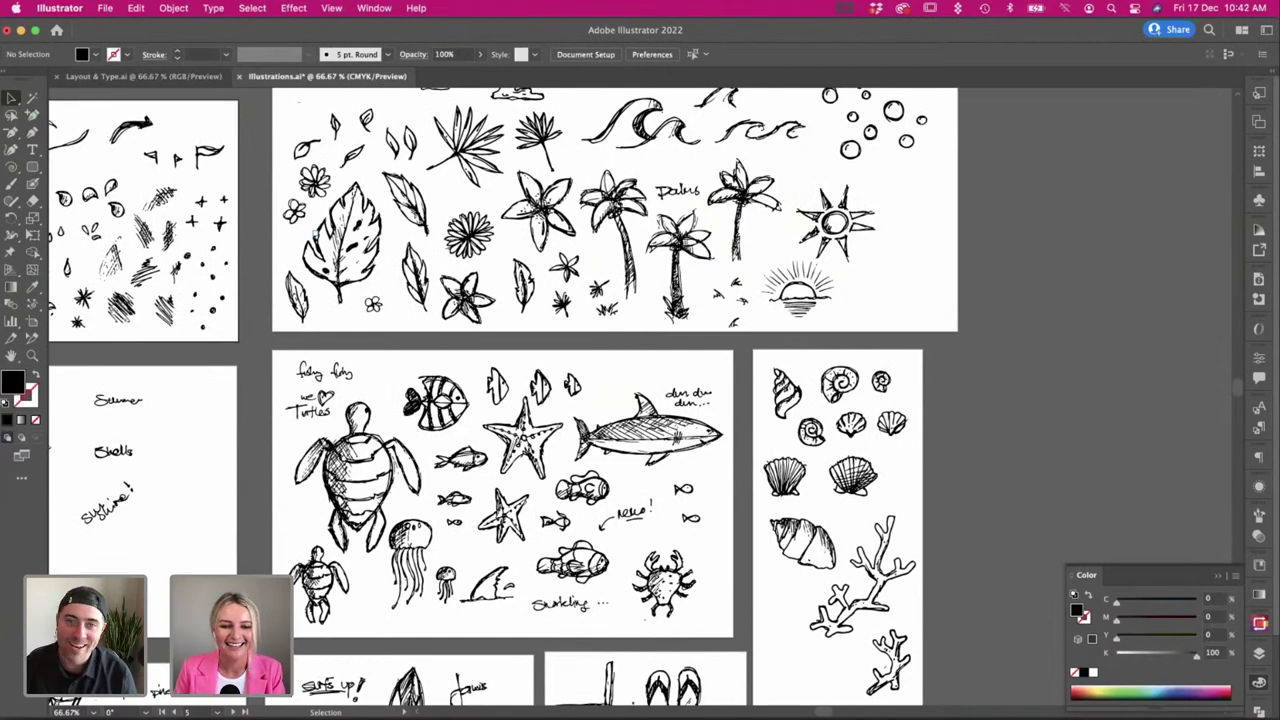
pyautogui.press('super+Tab')
pyautogui.press('w')
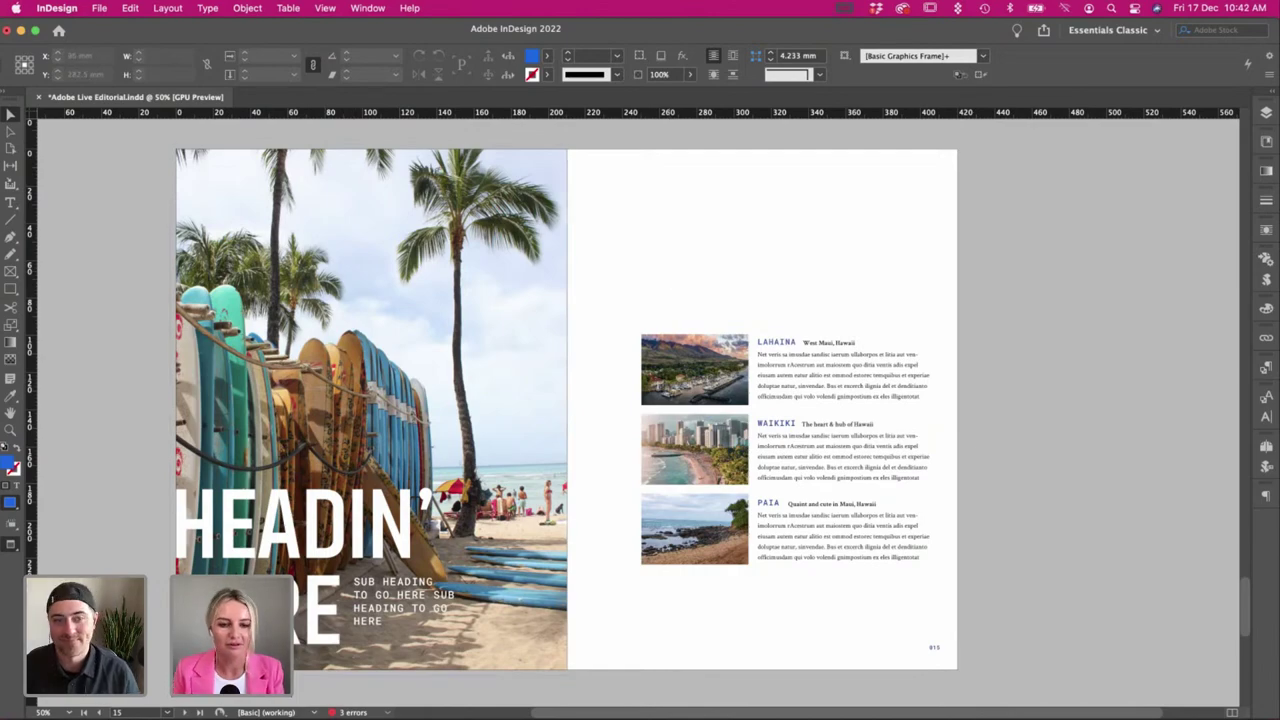
# Copy the large shell sketch from Illustrator's Illustrations.ai into the InDesign spread and place it over the Paia photo's lower-left corner.
pyautogui.press('F6')
pyautogui.press('super+Tab')
pyautogui.scroll(-1, 559, 346)
pyautogui.scroll(3, 559, 346)
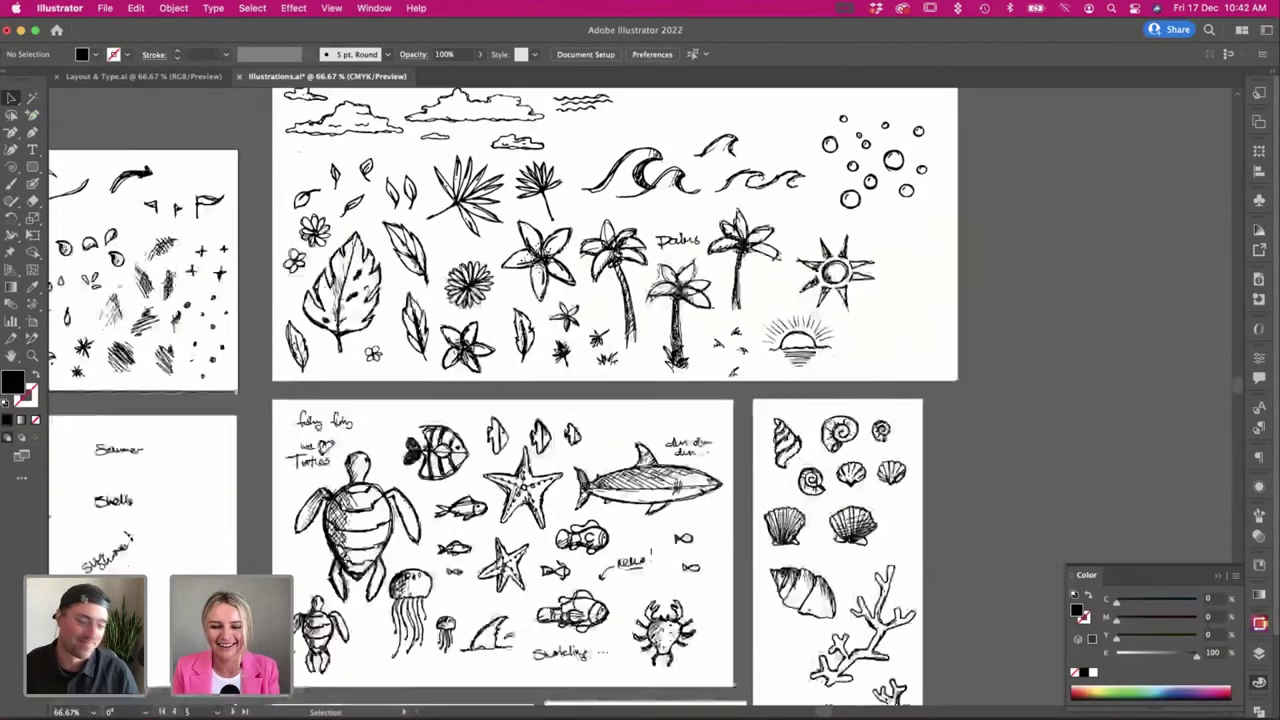
pyautogui.scroll(-6, 559, 346)
pyautogui.scroll(-3, 502, 557)
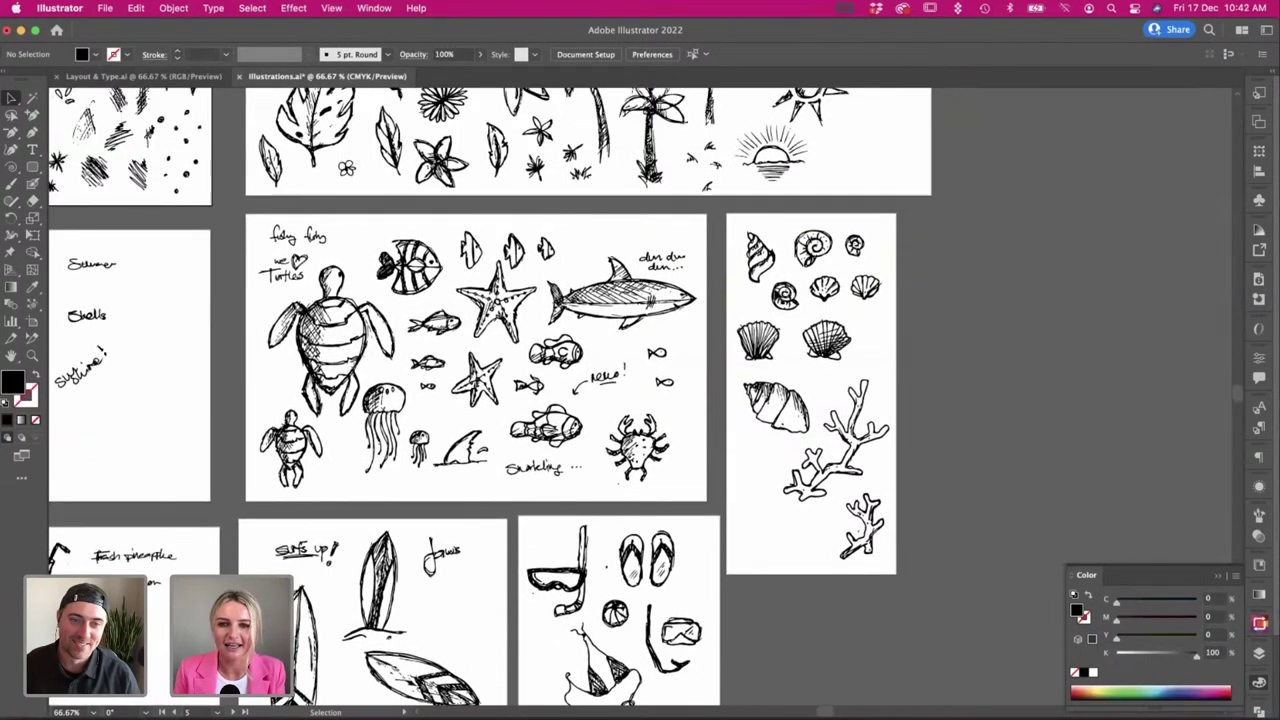
pyautogui.click(779, 403)
pyautogui.press('super+Tab')
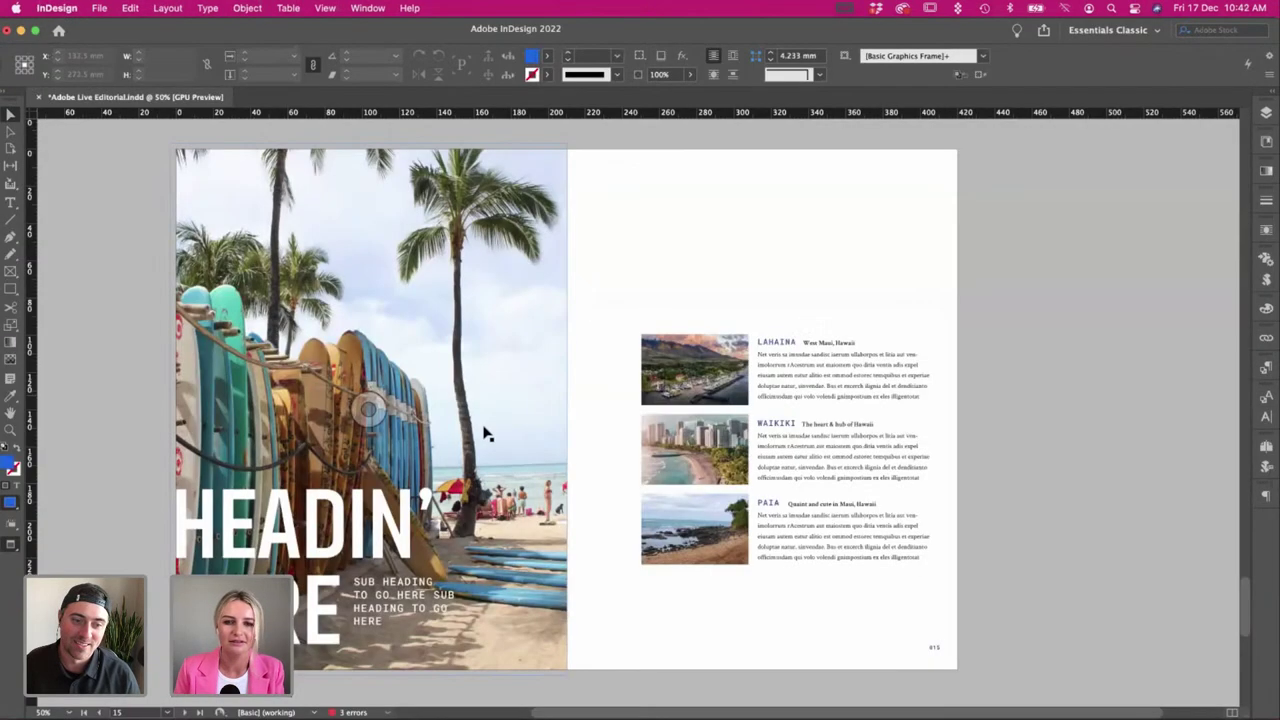
pyautogui.press('super+v')
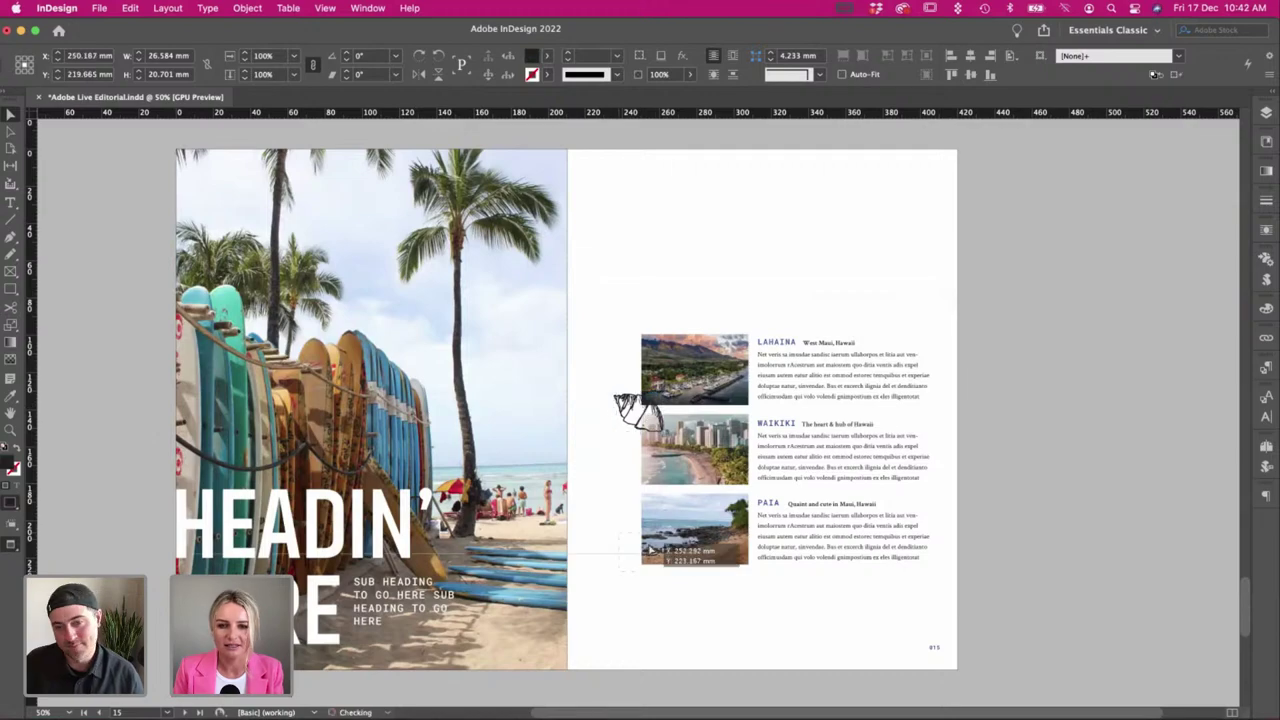
pyautogui.moveTo(646, 414)
pyautogui.mouseDown()
pyautogui.moveTo(700, 586)
pyautogui.moveTo(675, 575)
pyautogui.mouseUp()
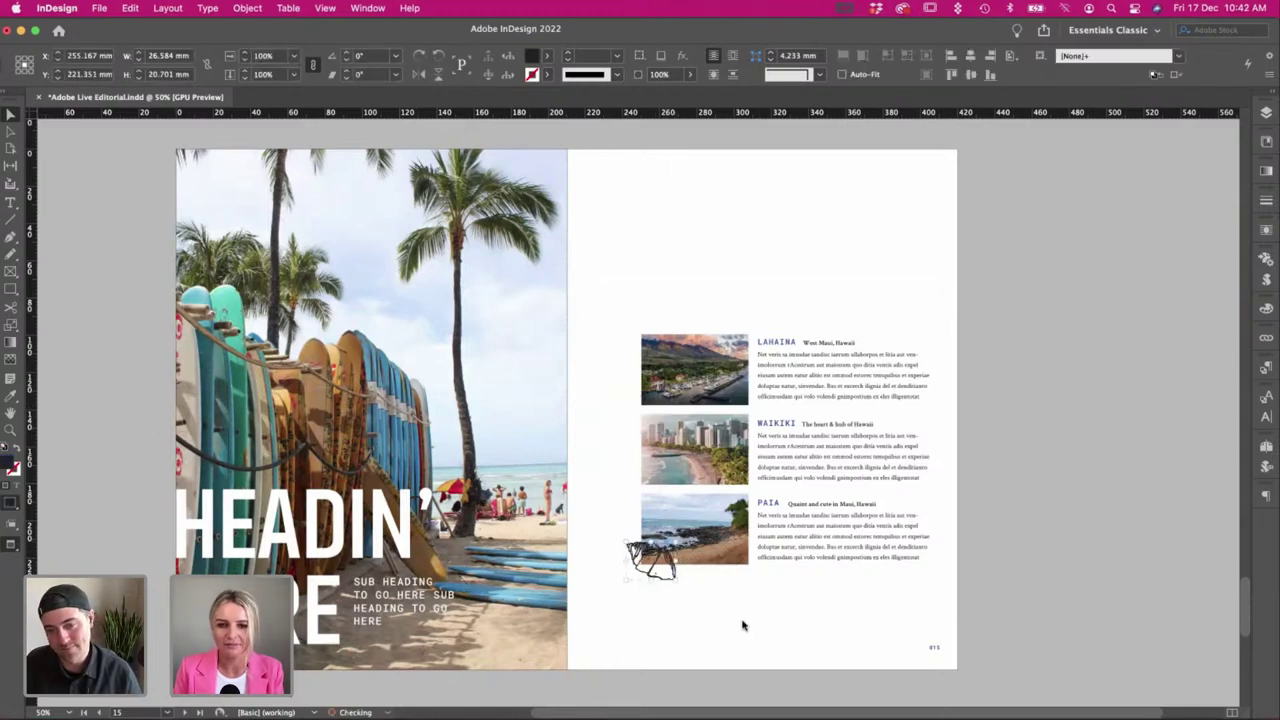
# Copy a small dot sketch from Illustrator into the InDesign spread and place it just right of the shell, below the Paia photo.
pyautogui.press('super+Tab')
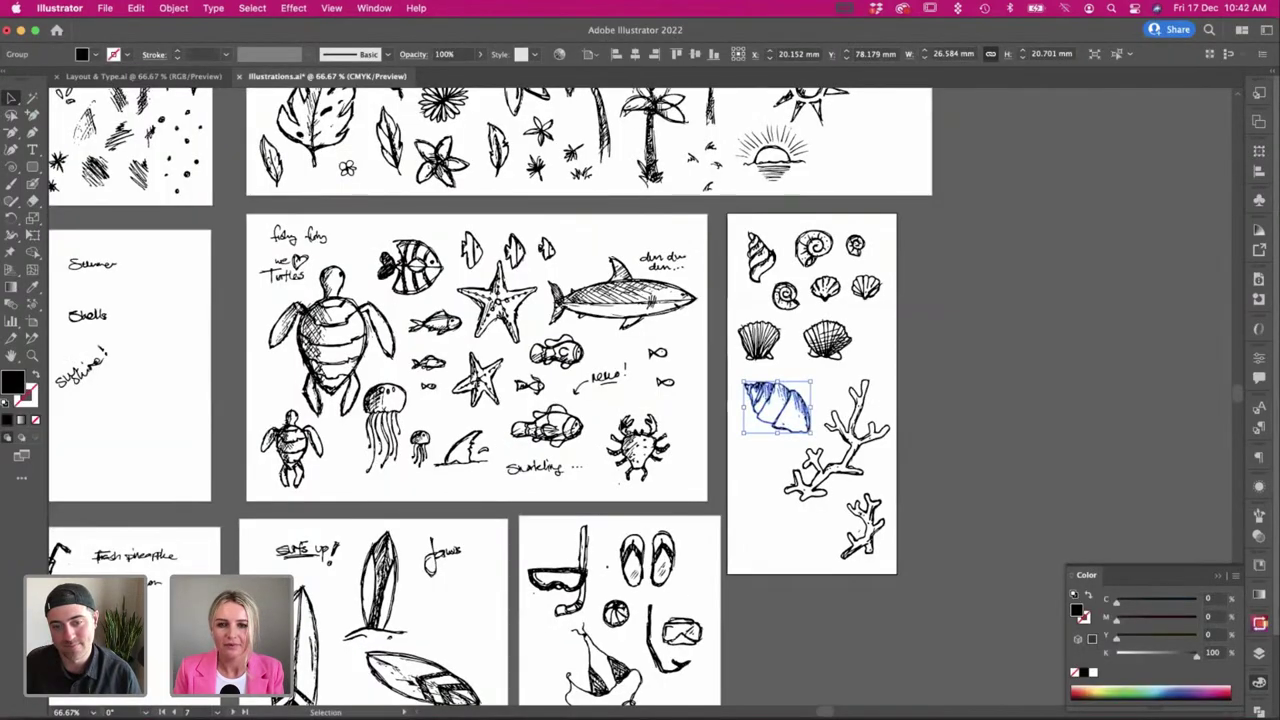
pyautogui.hscroll(-3, 570, 400)
pyautogui.scroll(1, 570, 400)
pyautogui.hscroll(-3, 566, 357)
pyautogui.scroll(2, 566, 357)
pyautogui.click(525, 295)
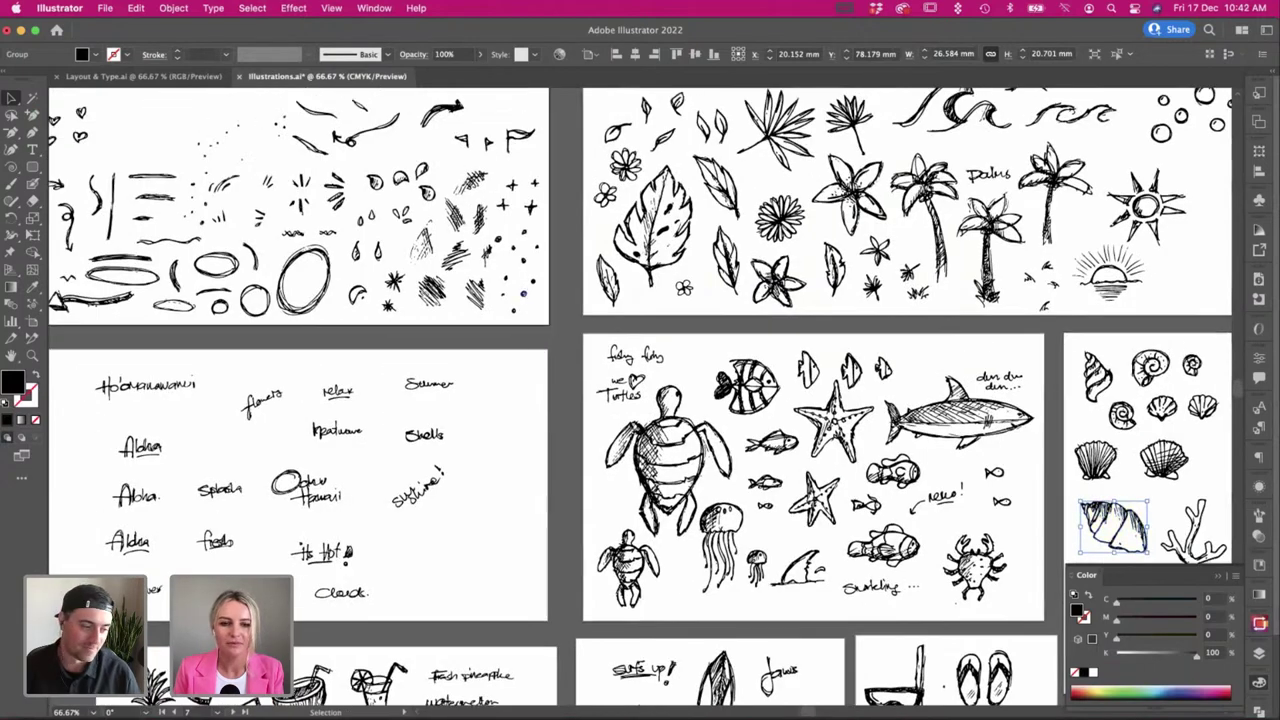
pyautogui.press('super+Tab')
pyautogui.press('super+v')
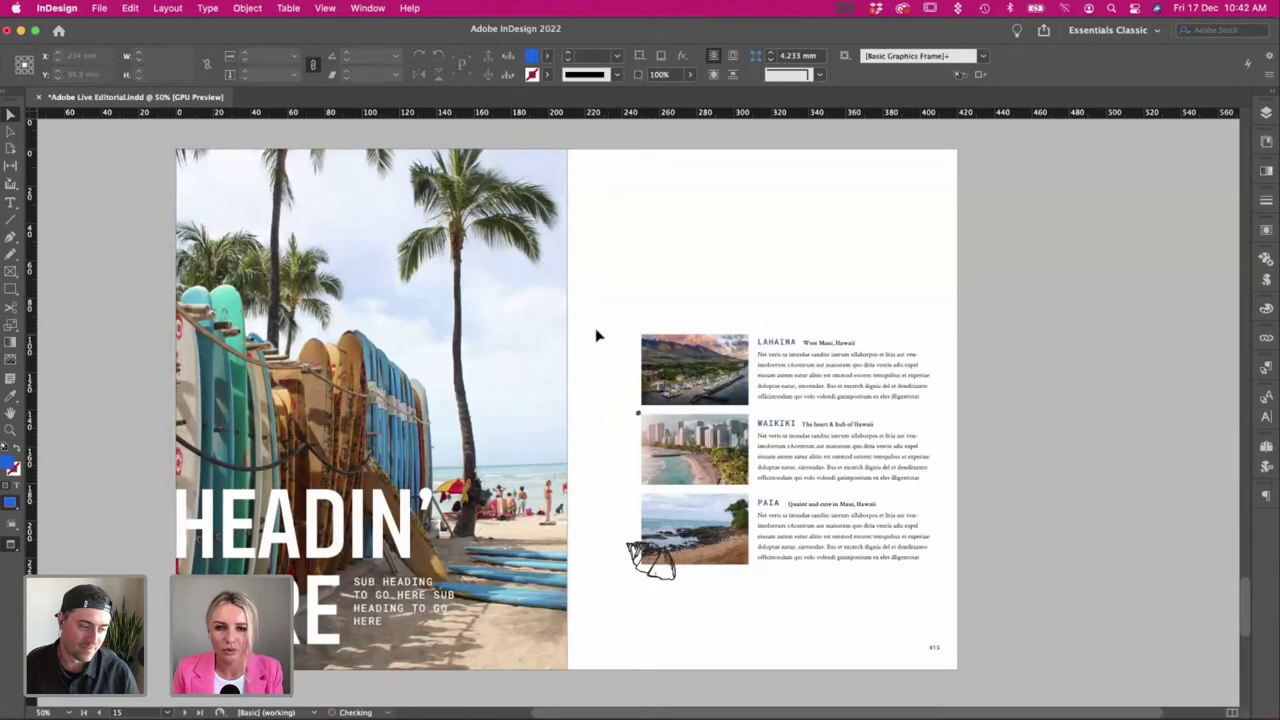
pyautogui.moveTo(637, 412)
pyautogui.mouseDown()
pyautogui.moveTo(697, 587)
pyautogui.moveTo(683, 575)
pyautogui.mouseUp()
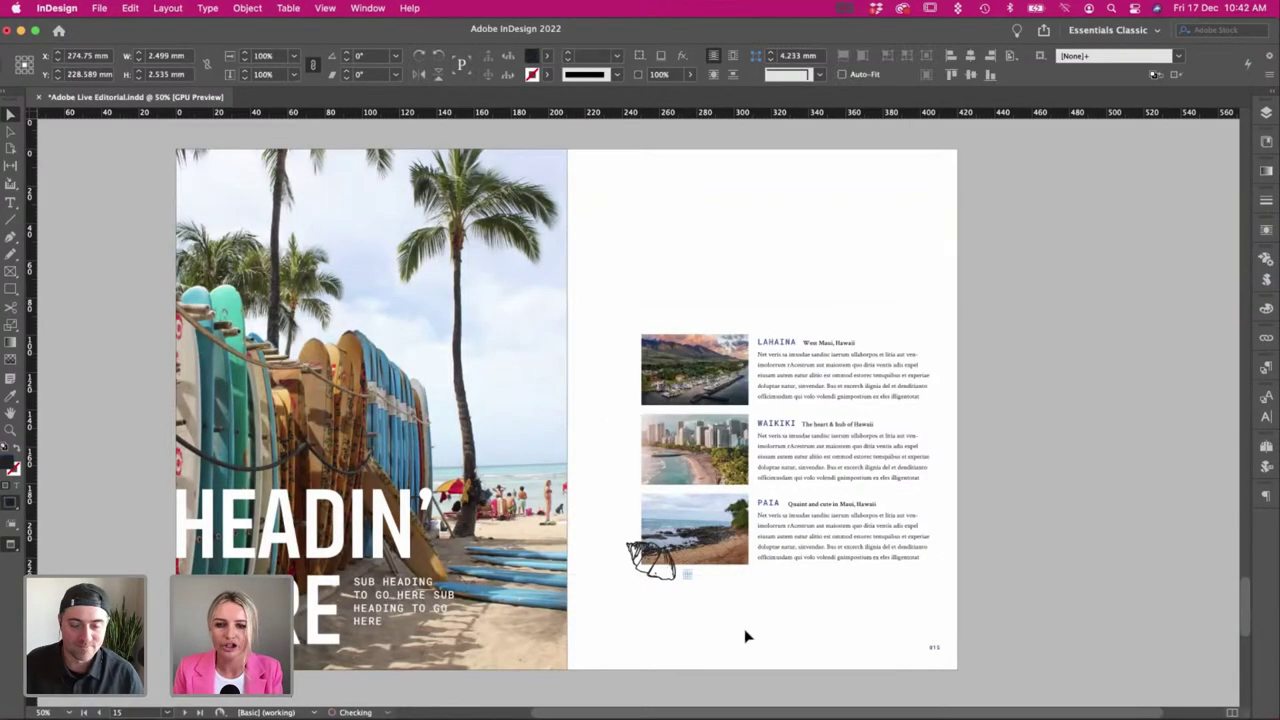
# Switch to Illustrator and copy the tiny dot sketch beside the short curved strokes on the marks artboard of Illustrations.ai.
pyautogui.press('super+Tab')
pyautogui.hscroll(-3, 335, 172)
pyautogui.scroll(2, 335, 172)
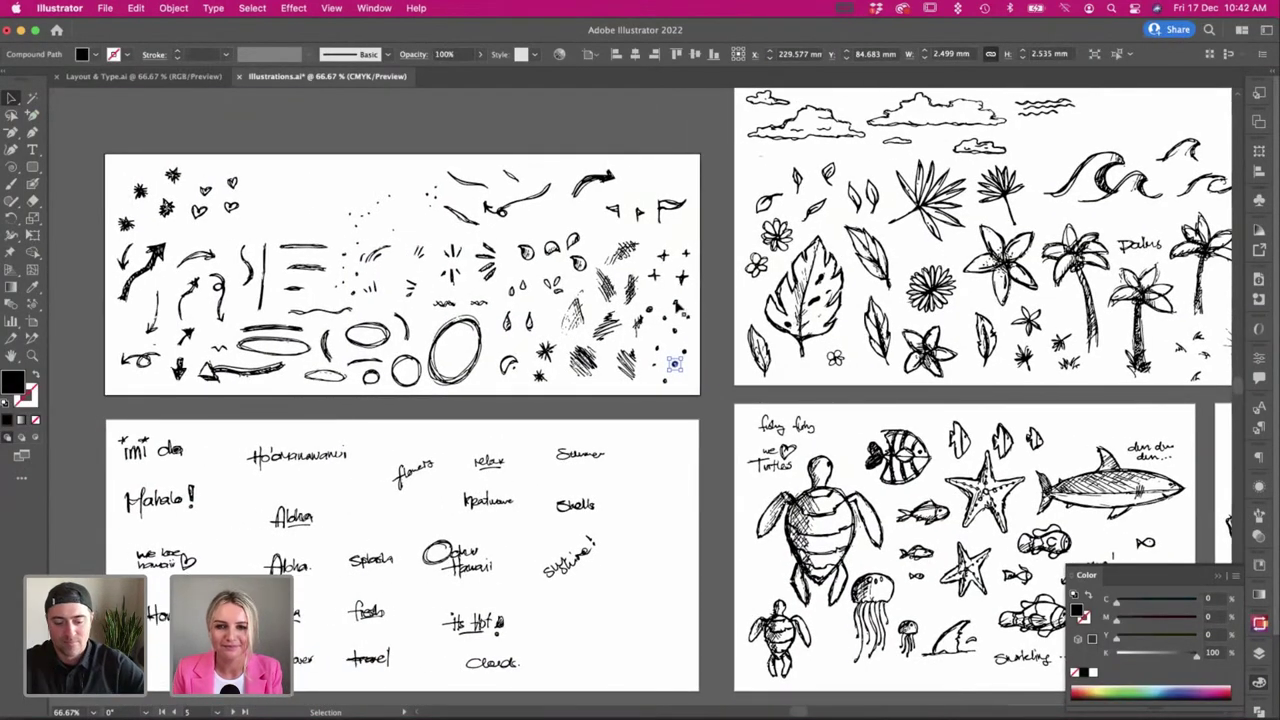
pyautogui.click(675, 302)
pyautogui.click(356, 274)
pyautogui.press('super+c')
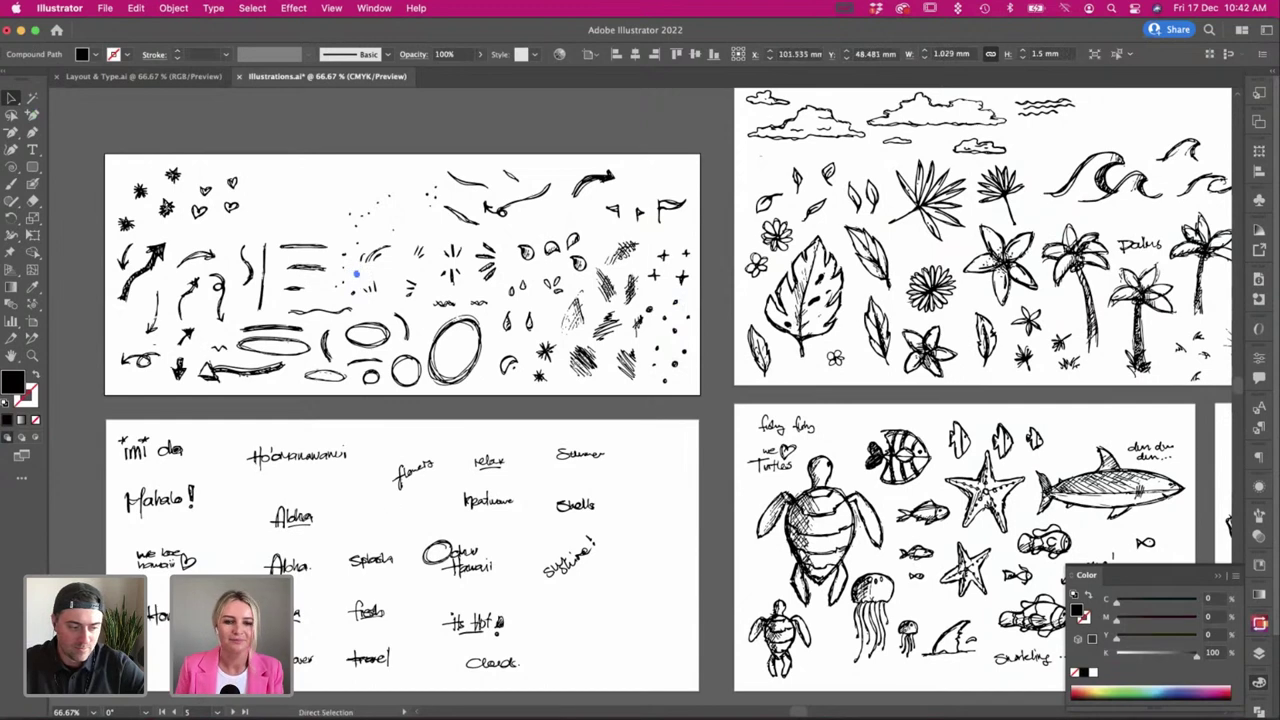
# Paste the tiny dot into the InDesign spread and place it just below the existing dot beside the shell.
pyautogui.press('super+Tab')
pyautogui.press('super+v')
pyautogui.click(626, 274)
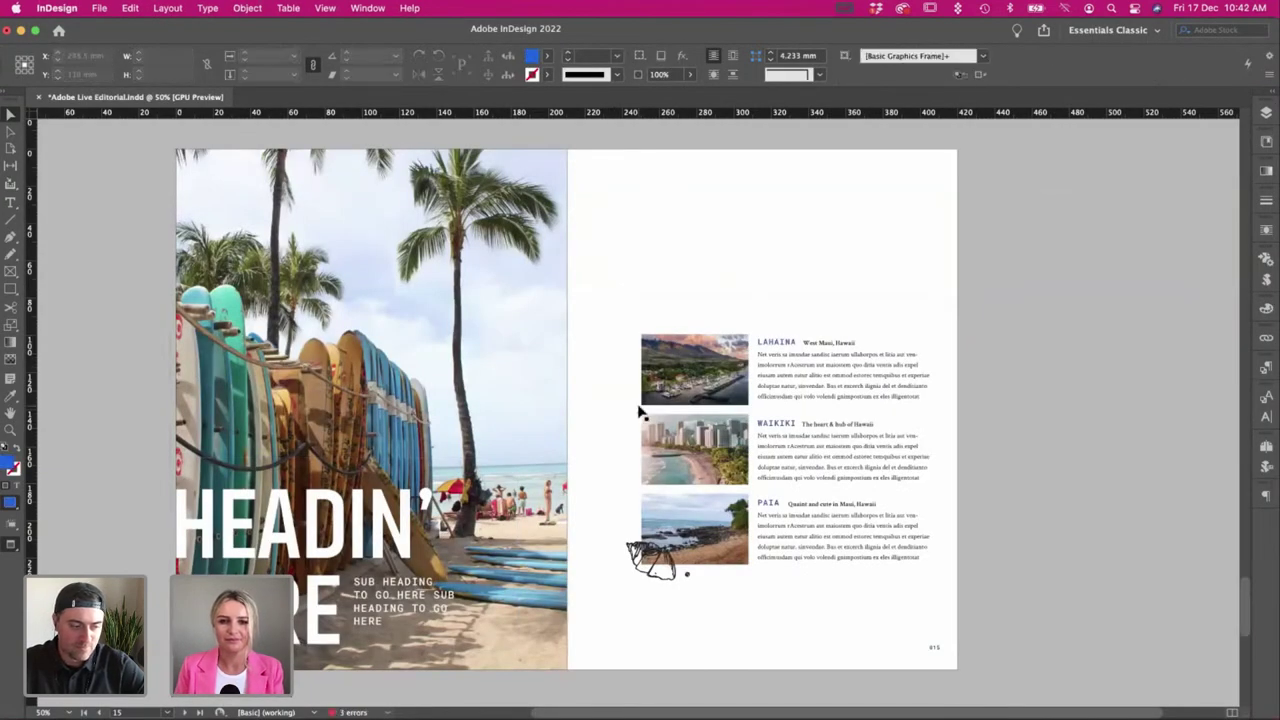
pyautogui.moveTo(637, 411); pyautogui.dragTo(688, 588)
pyautogui.click(797, 603)
pyautogui.click(684, 586)
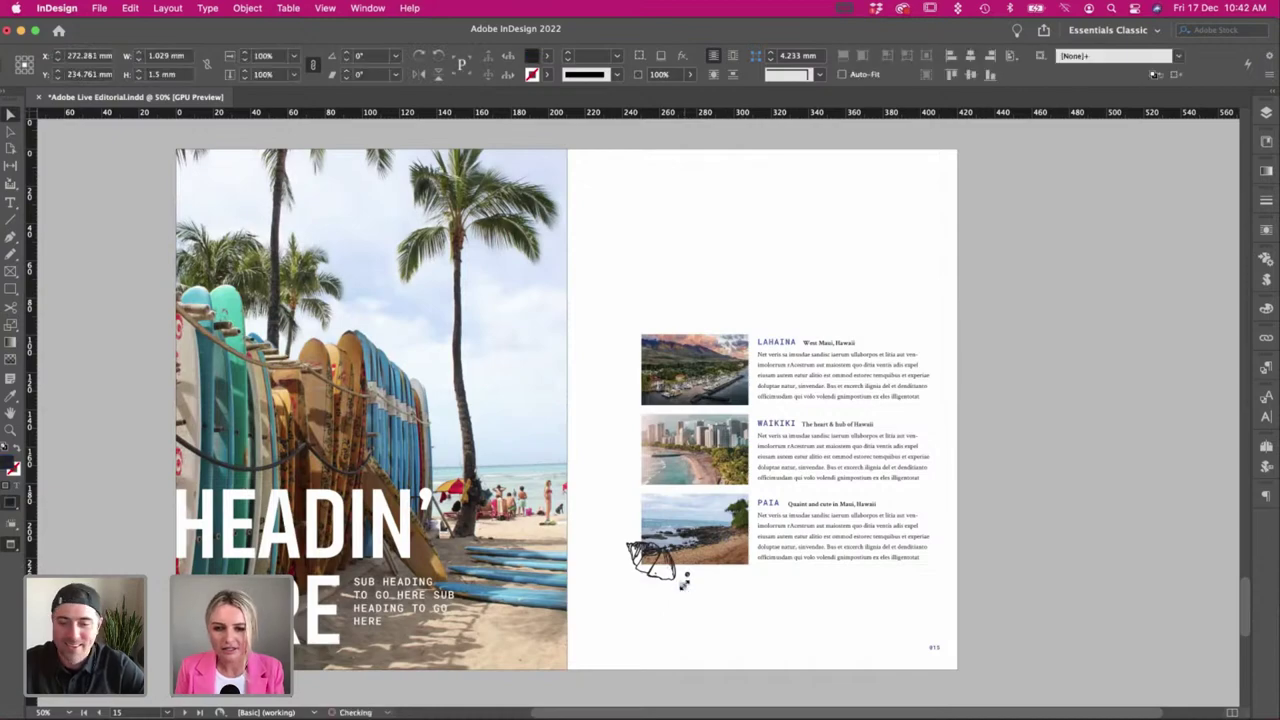
pyautogui.click(709, 606)
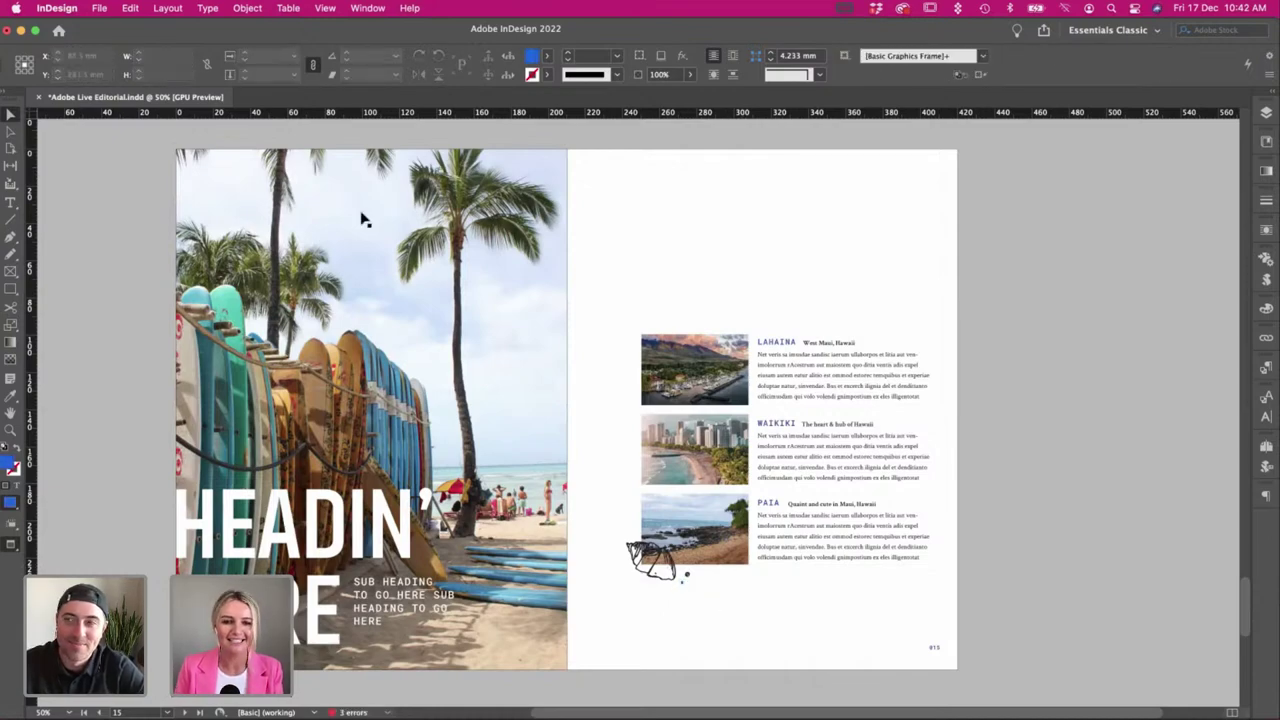
# Copy another tiny dot from Illustrator's marks artboard into the InDesign spread and place it just above the shell's upper-left tip.
pyautogui.press('super+Tab')
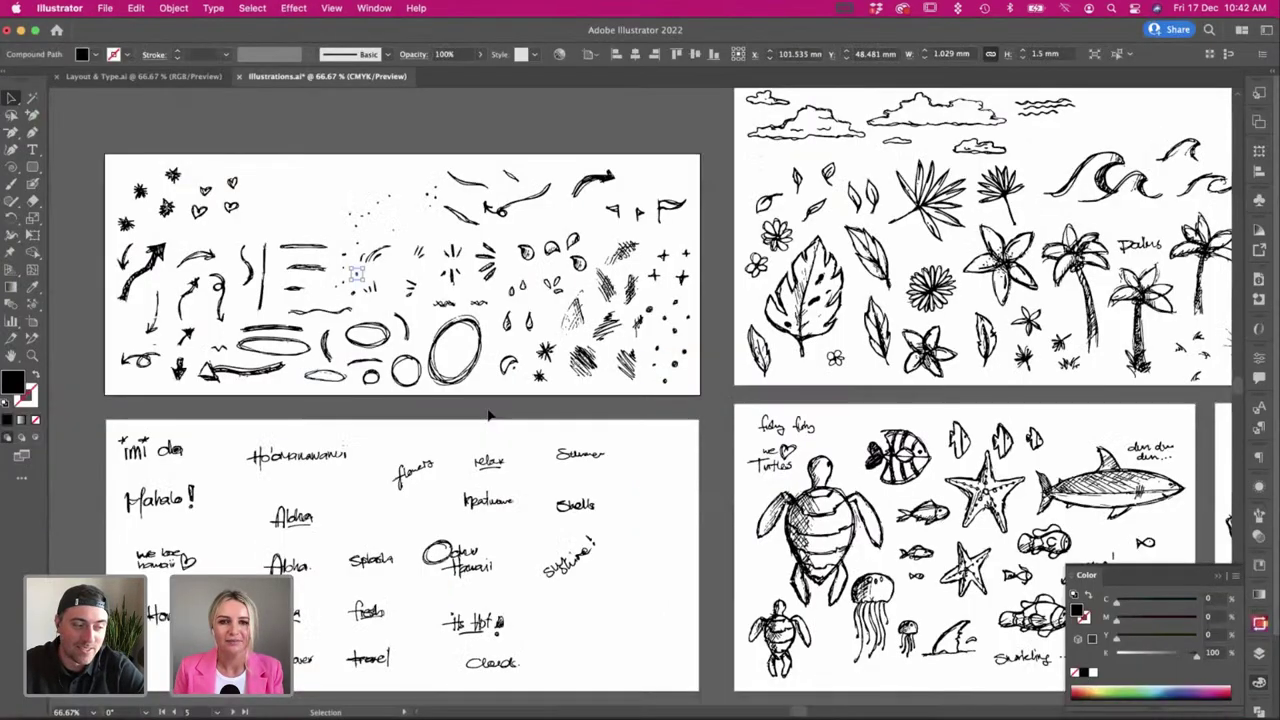
pyautogui.hscroll(2, 489, 414)
pyautogui.scroll(3, 287, 216)
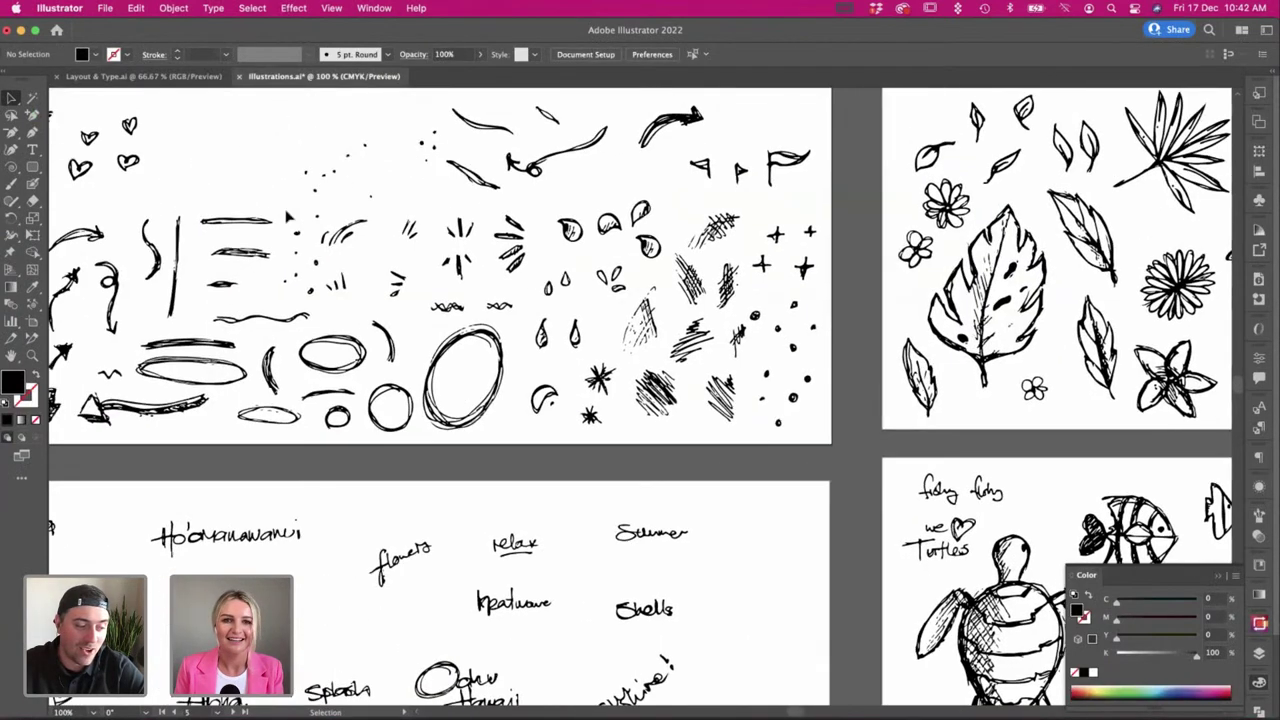
pyautogui.scroll(2, 287, 216)
pyautogui.hscroll(-1, 287, 216)
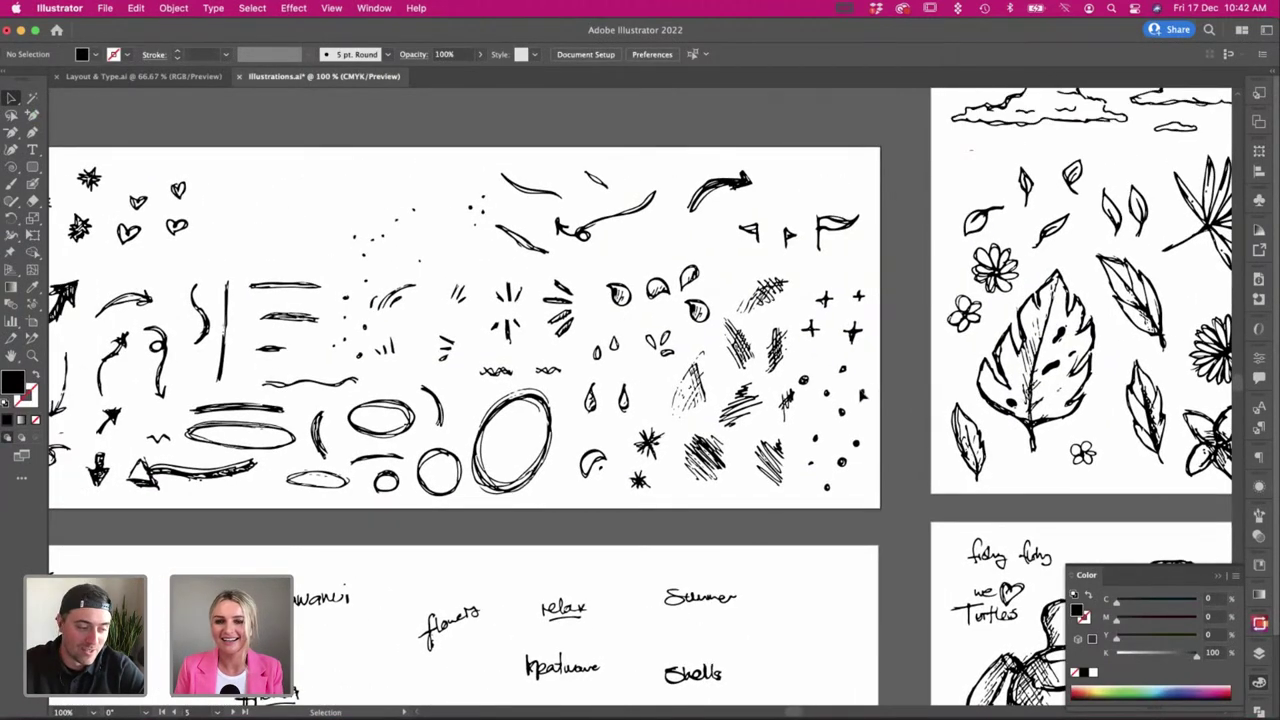
pyautogui.press('a')
pyautogui.click(861, 392)
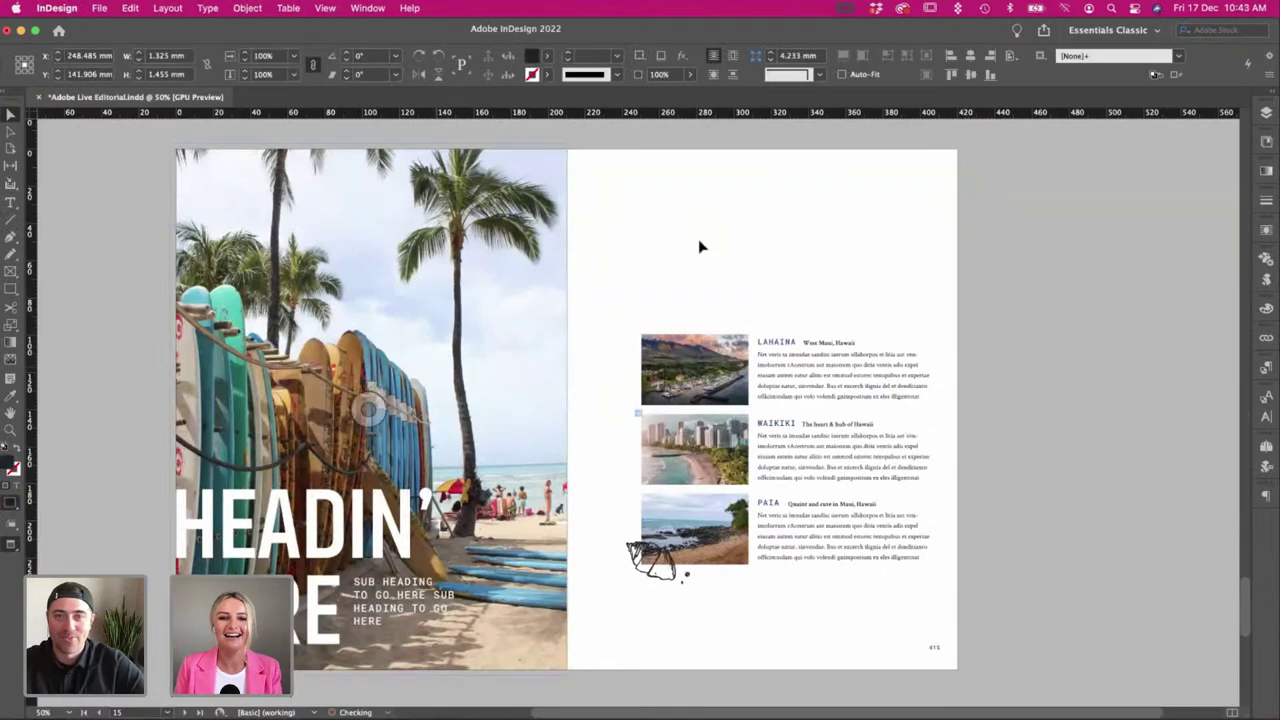
pyautogui.click(632, 534)
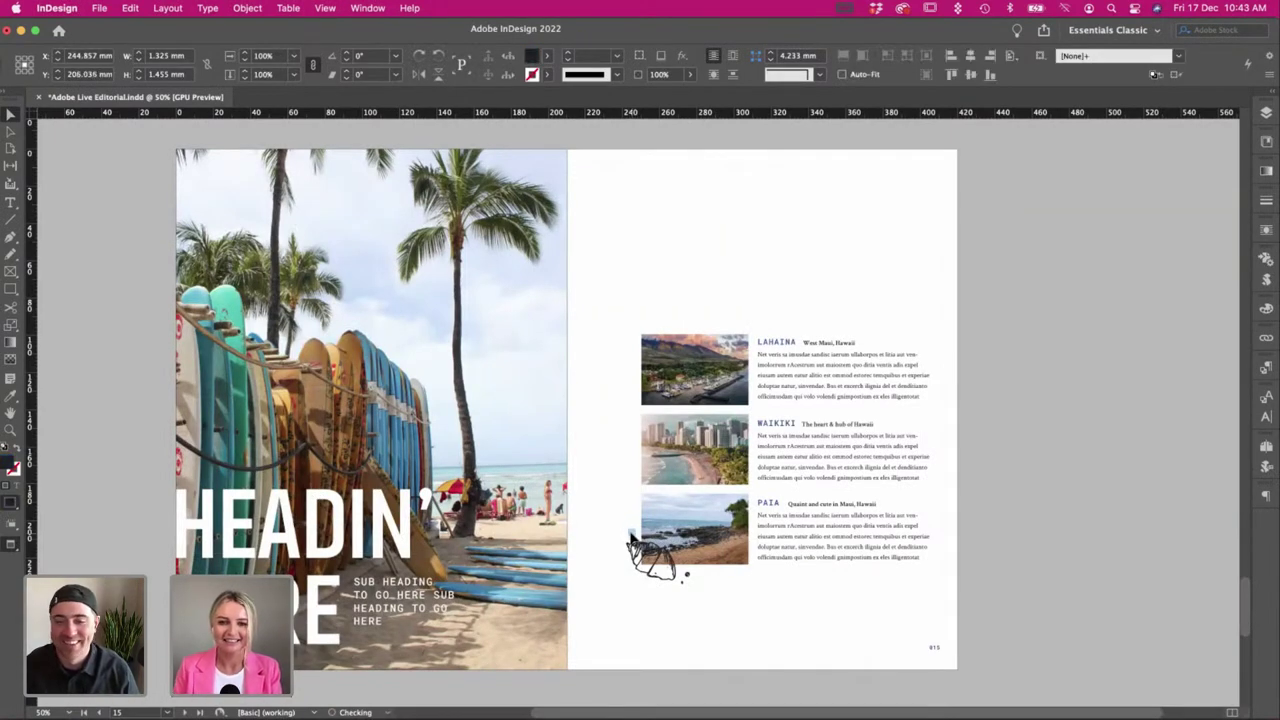
pyautogui.click(466, 688)
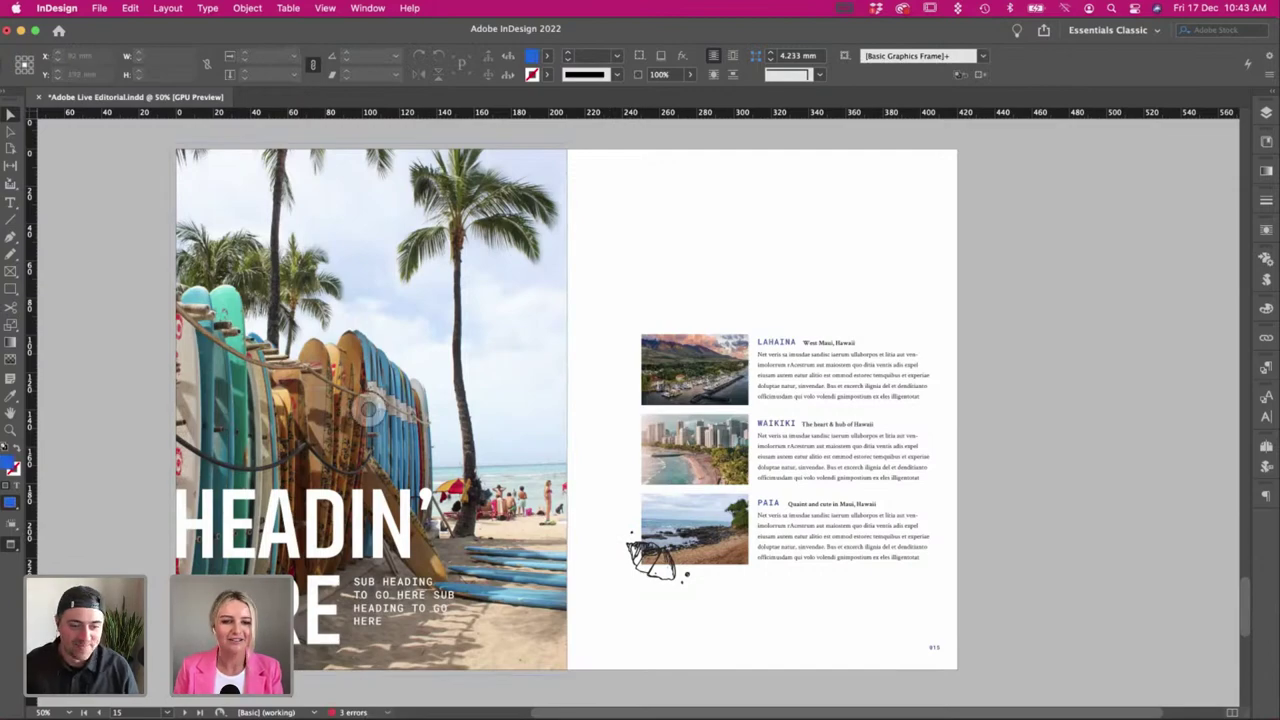
# Switch to Illustrator and copy one more small dot from the dot cluster beside the cross-hatched marks.
pyautogui.press('super+Tab')
pyautogui.click(298, 243)
pyautogui.hscroll(-3, 298, 243)
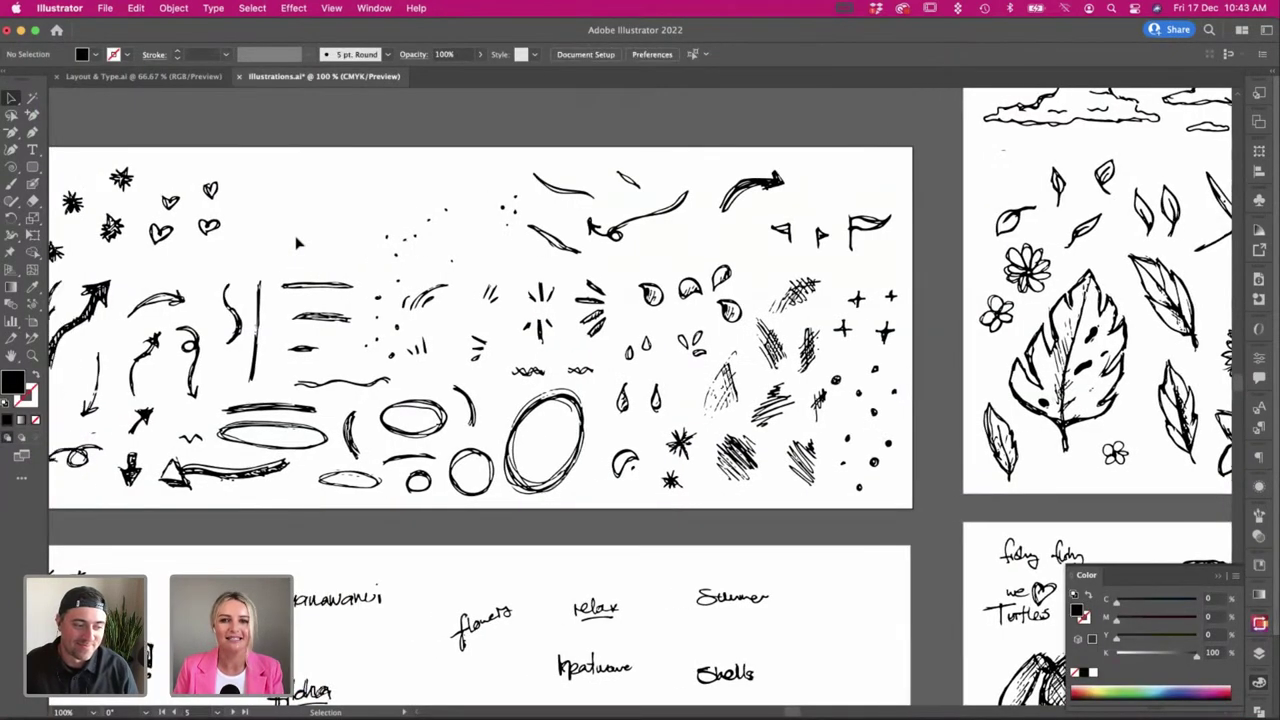
pyautogui.scroll(2, 298, 243)
pyautogui.click(643, 329)
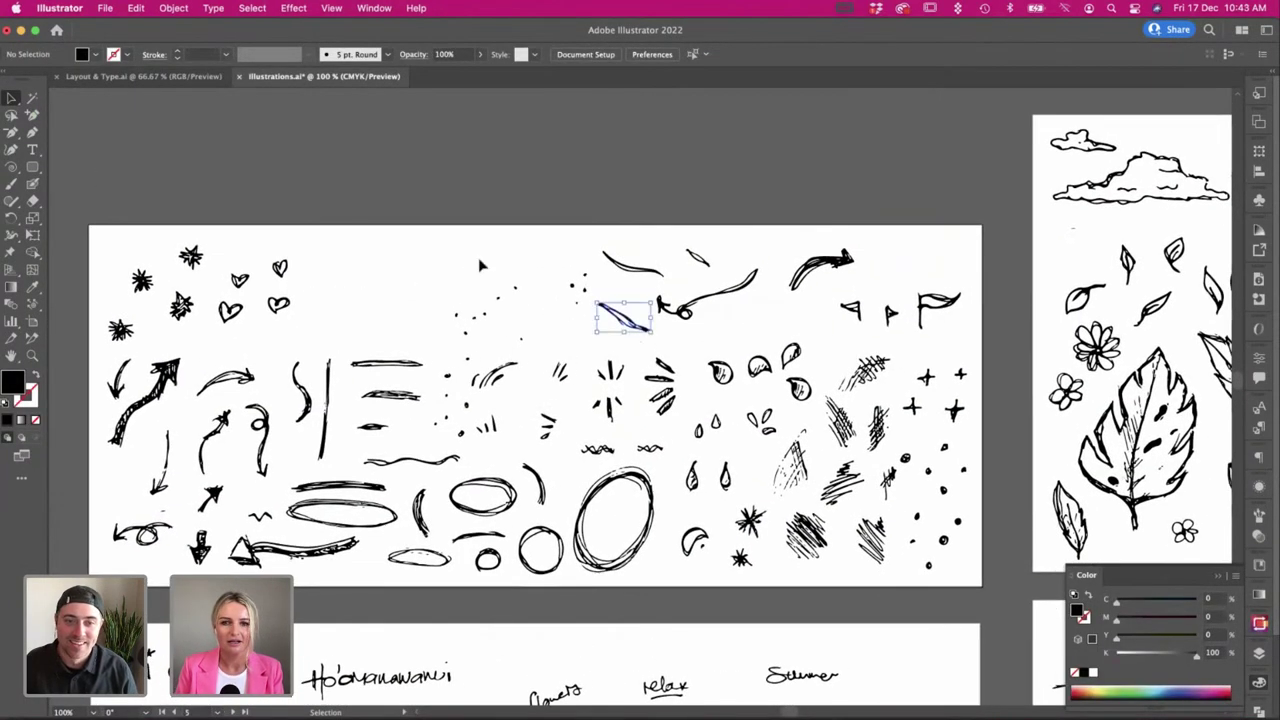
pyautogui.click(481, 262)
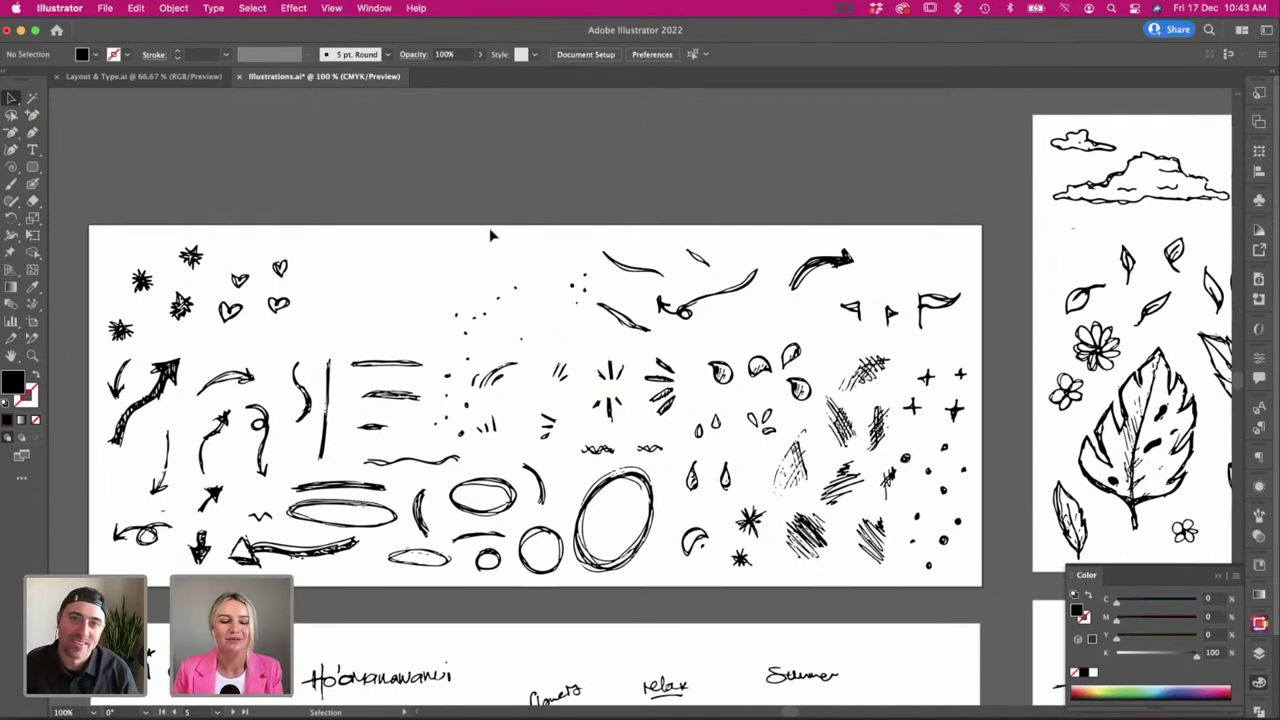
pyautogui.scroll(-2, 490, 235)
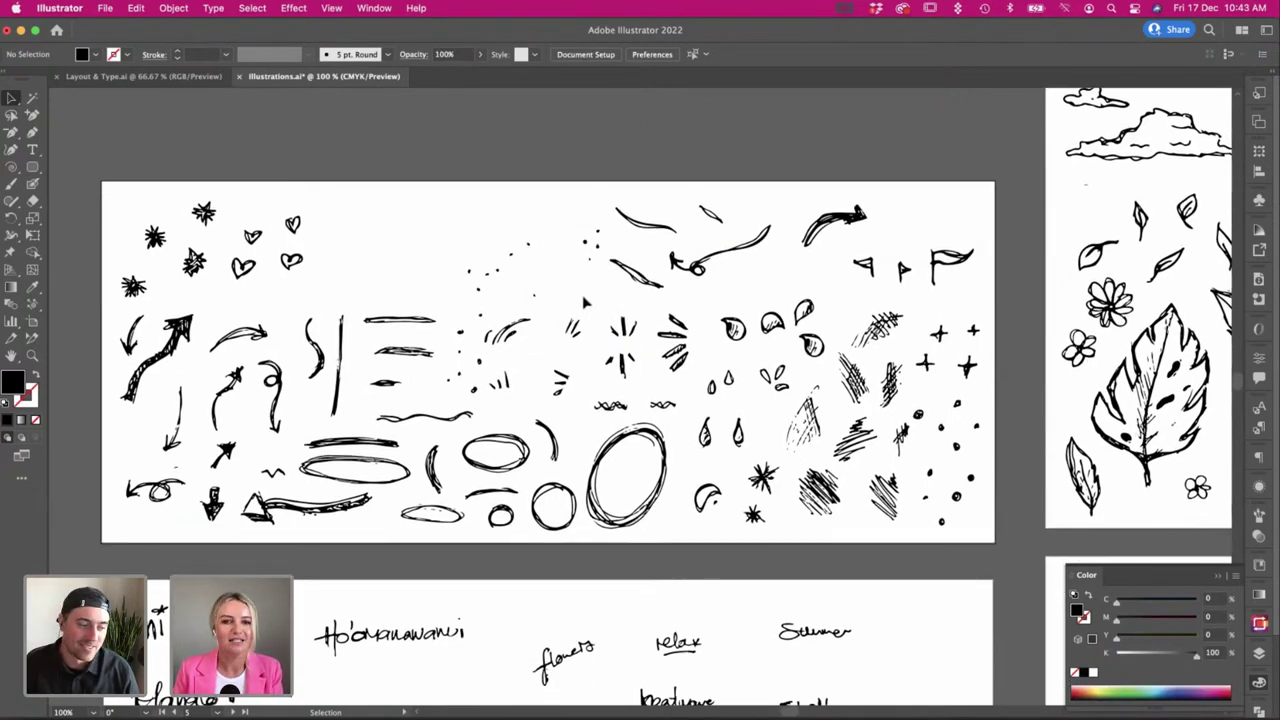
pyautogui.click(565, 355)
pyautogui.press('a')
pyautogui.click(974, 425)
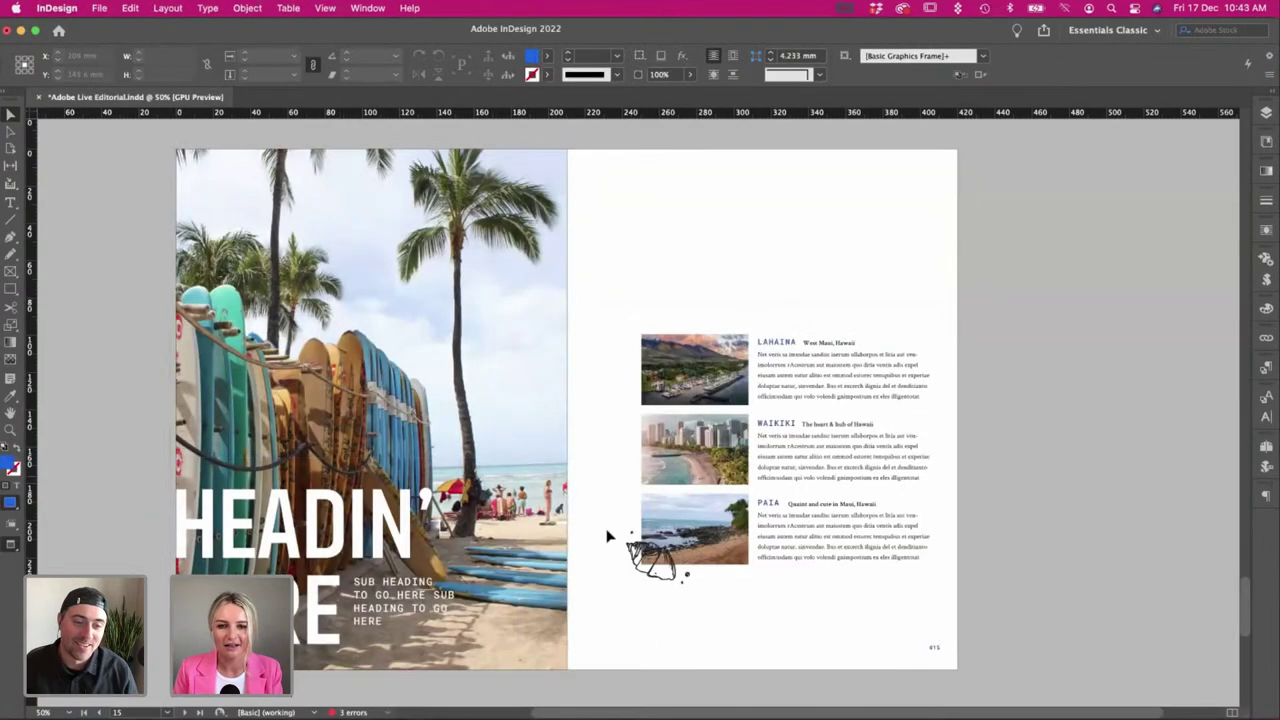
# Place the newly pasted dot to the right of the other dots below the Paia photo in the InDesign spread.
pyautogui.moveTo(640, 553)
pyautogui.mouseDown()
pyautogui.moveTo(623, 563)
pyautogui.moveTo(700, 588)
pyautogui.mouseUp()
pyautogui.click(486, 363)
pyautogui.press('shift+super+a')
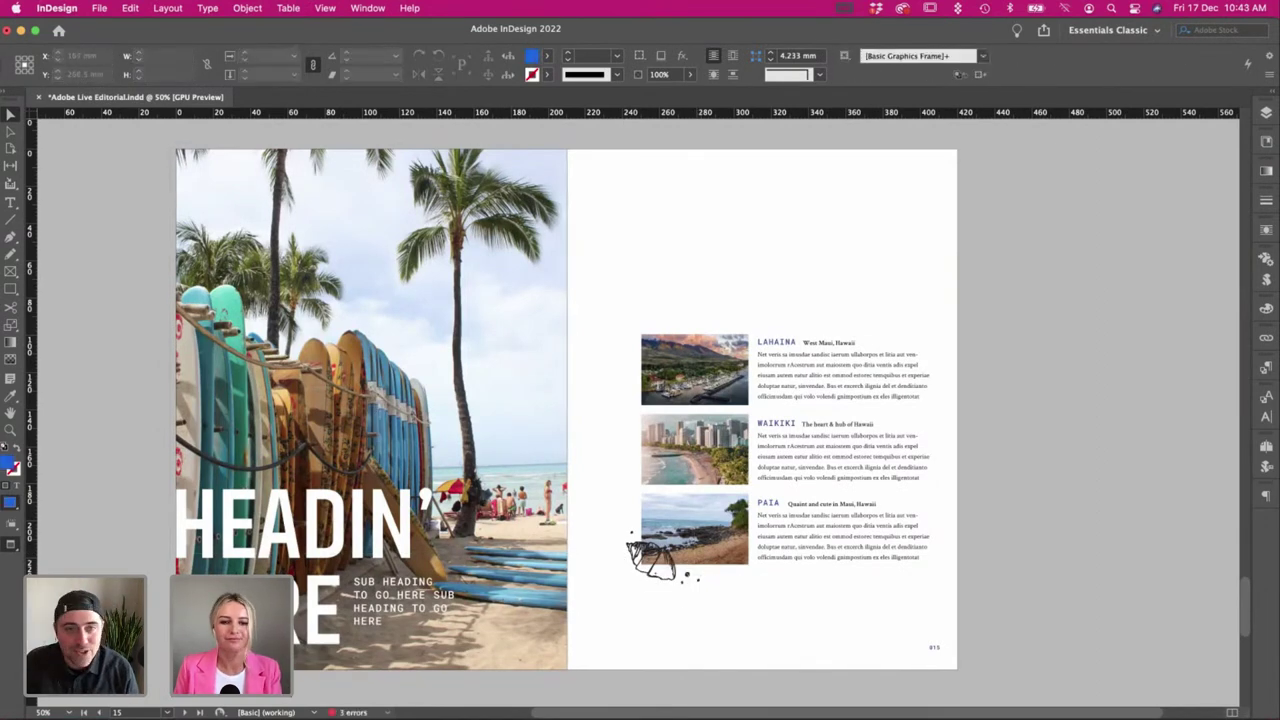
# Copy the long straight vertical line sketch from Illustrator's marks artboard and paste it into the InDesign spread.
pyautogui.press('F6')
pyautogui.press('super+Tab')
pyautogui.click(490, 206)
pyautogui.hscroll(2, 490, 206)
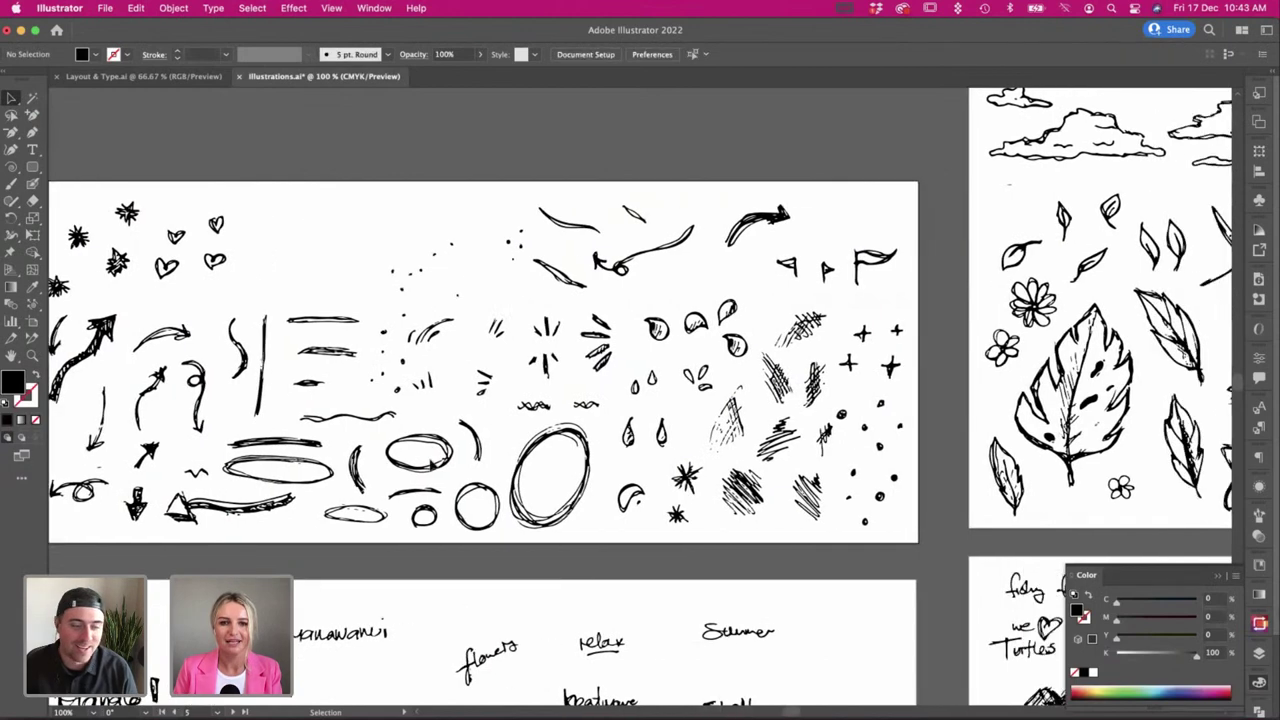
pyautogui.hscroll(-3, 378, 478)
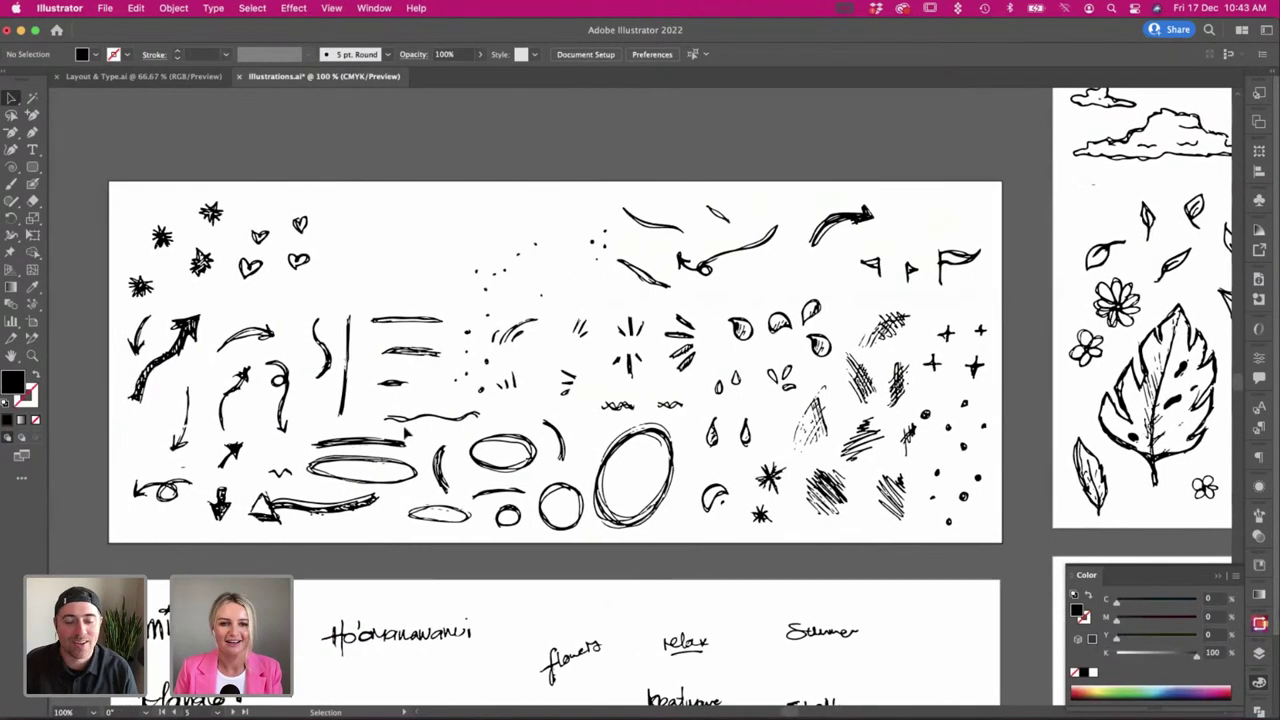
pyautogui.click(416, 420)
pyautogui.click(360, 219)
pyautogui.click(347, 360)
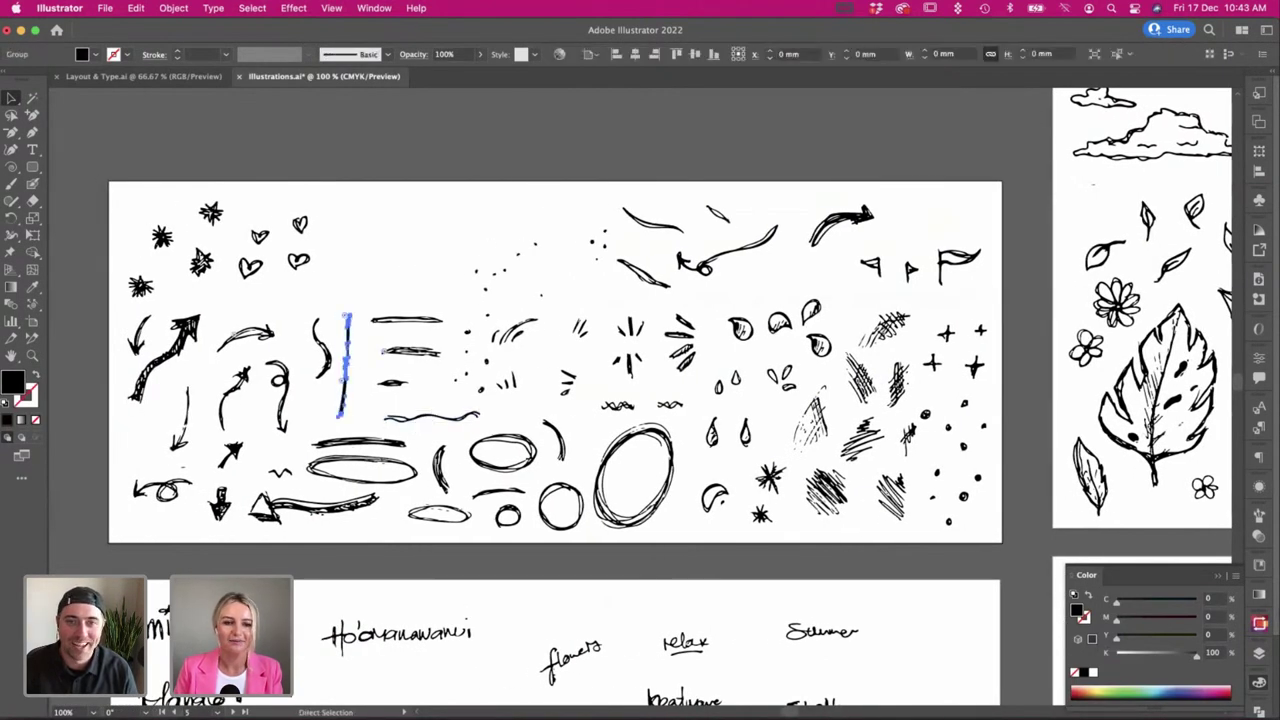
pyautogui.press('super+Tab')
pyautogui.press('super+Tab')
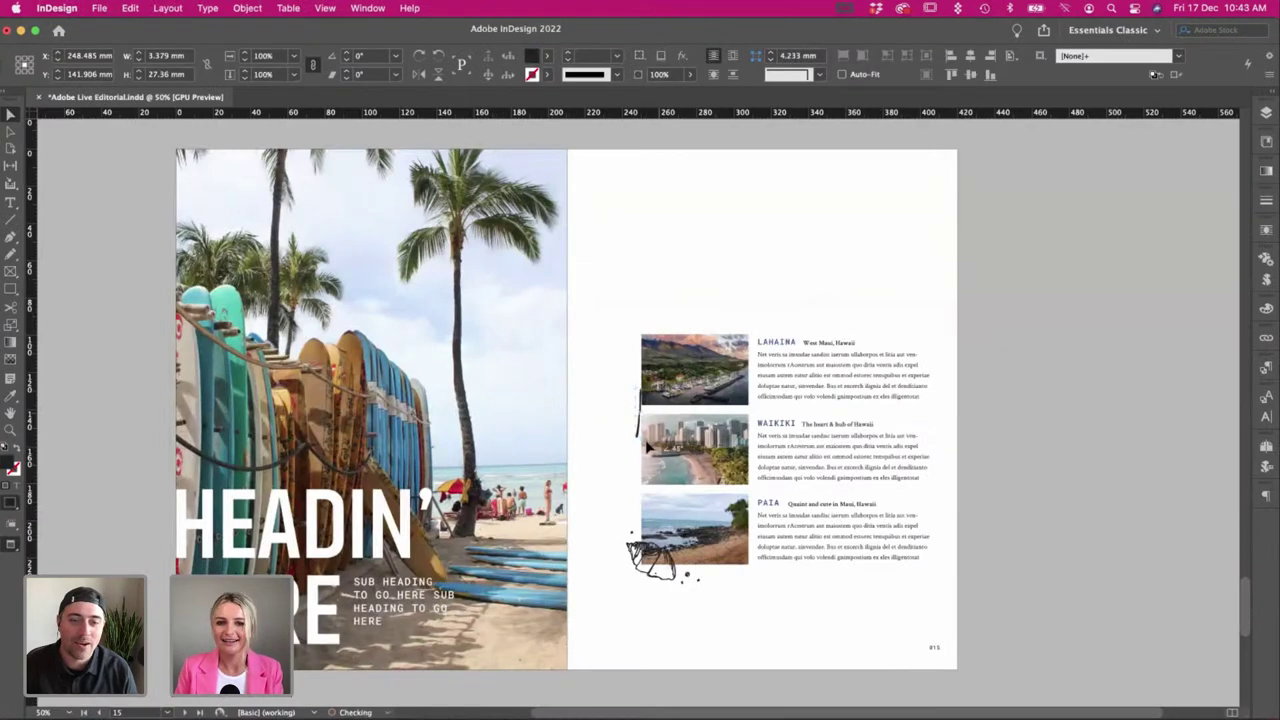
# Enlarge the line sketch to about 59 mm long, rotate it to 99°, and place it under the heading's first line.
pyautogui.moveTo(664, 371); pyautogui.dragTo(645, 350)
pyautogui.moveTo(622, 411)
pyautogui.mouseDown()
pyautogui.moveTo(703, 425)
pyautogui.moveTo(704, 411)
pyautogui.moveTo(372, 567)
pyautogui.moveTo(296, 566)
pyautogui.moveTo(373, 566)
pyautogui.mouseUp()
pyautogui.click(620, 327)
pyautogui.click(348, 563)
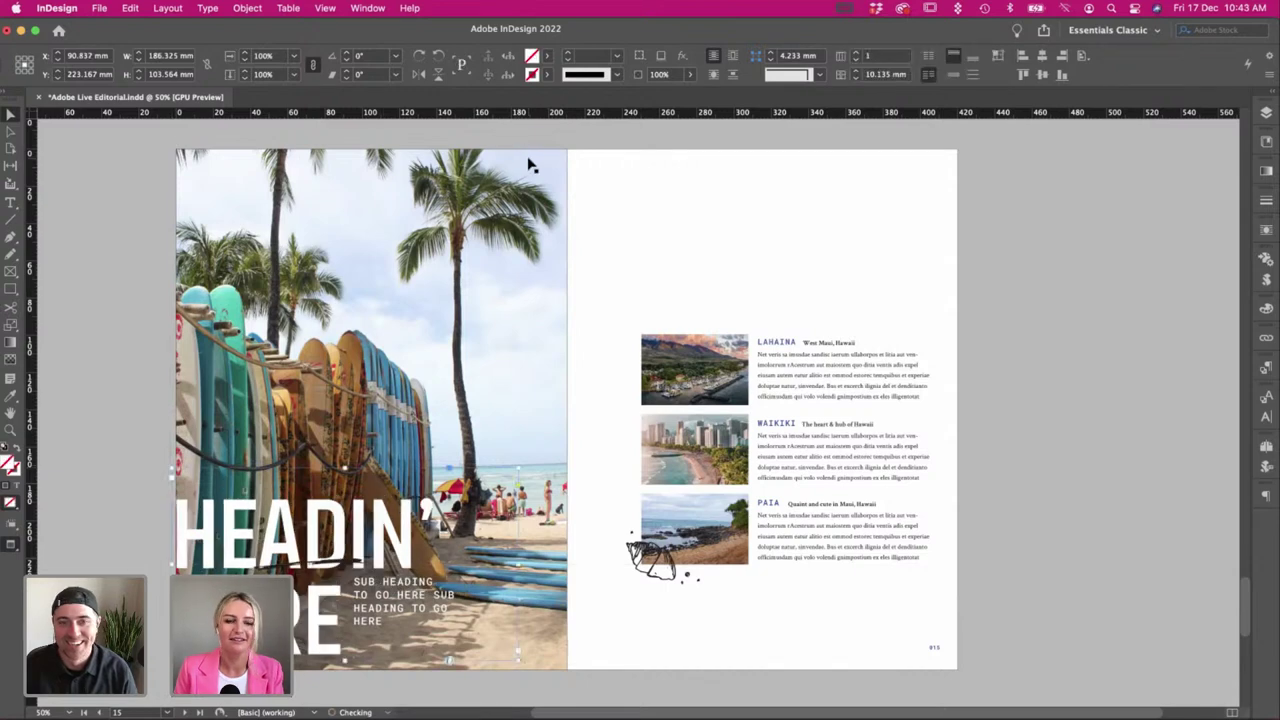
pyautogui.press('super+z')
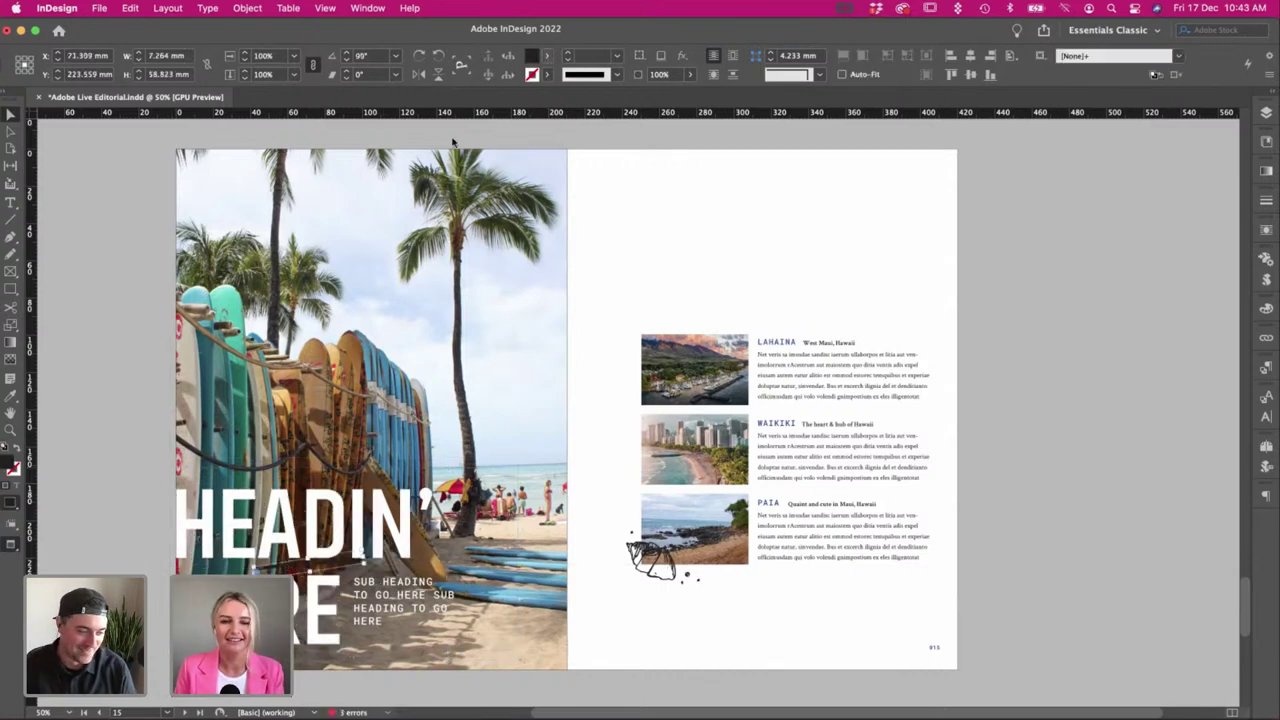
# Fill the line sketch under the heading with white.
pyautogui.click(547, 56)
pyautogui.click(436, 131)
pyautogui.click(345, 135)
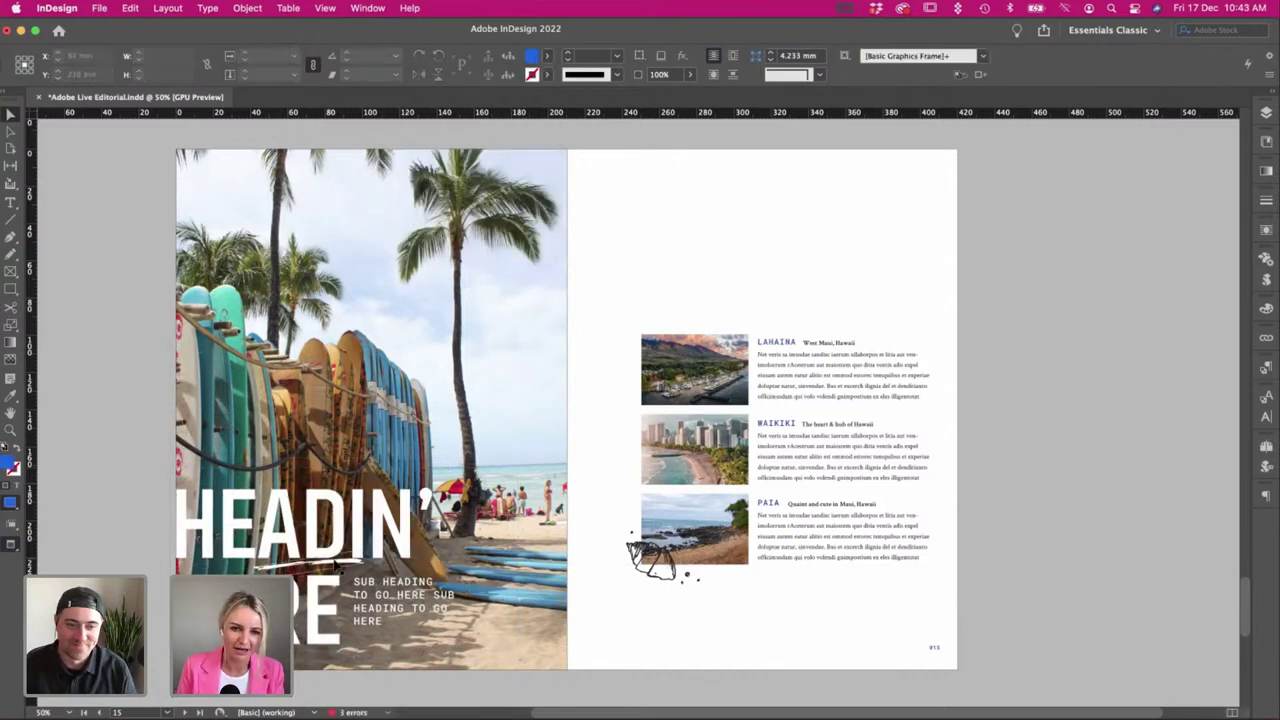
# Move the white line right beneath the last letters of HEADIN' and nudge it up close to them.
pyautogui.click(337, 566)
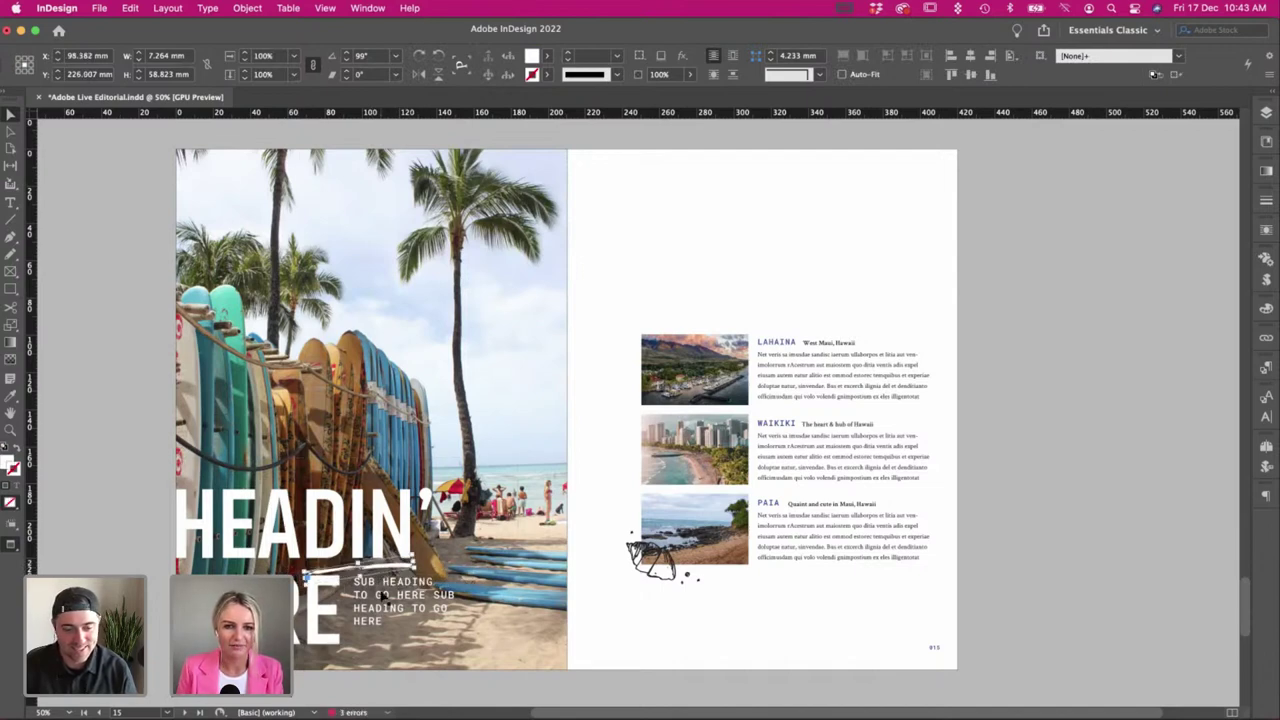
pyautogui.press('Up')
pyautogui.press('Up')
pyautogui.press('Up')
pyautogui.press('Up')
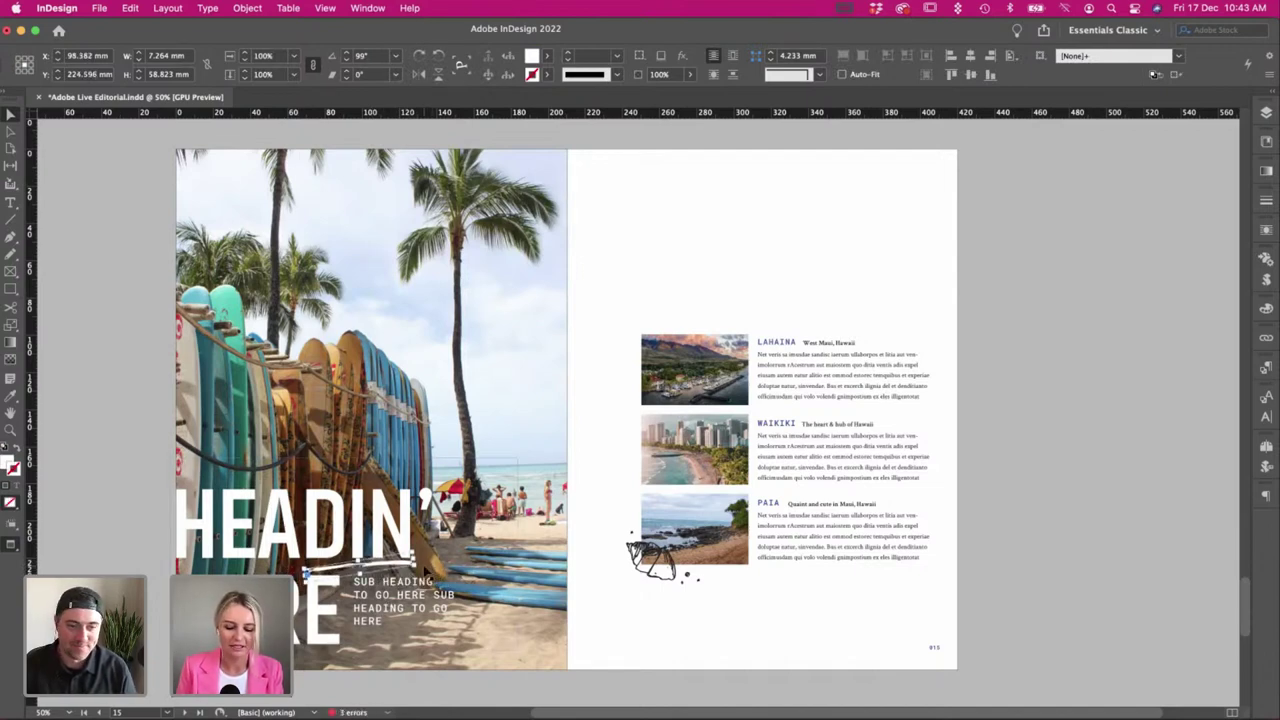
# Rotate the white underline to 98° and nudge it slightly up and to the right beneath the heading's first line.
pyautogui.scroll(4, 425, 568)
pyautogui.hscroll(3, 648, 424)
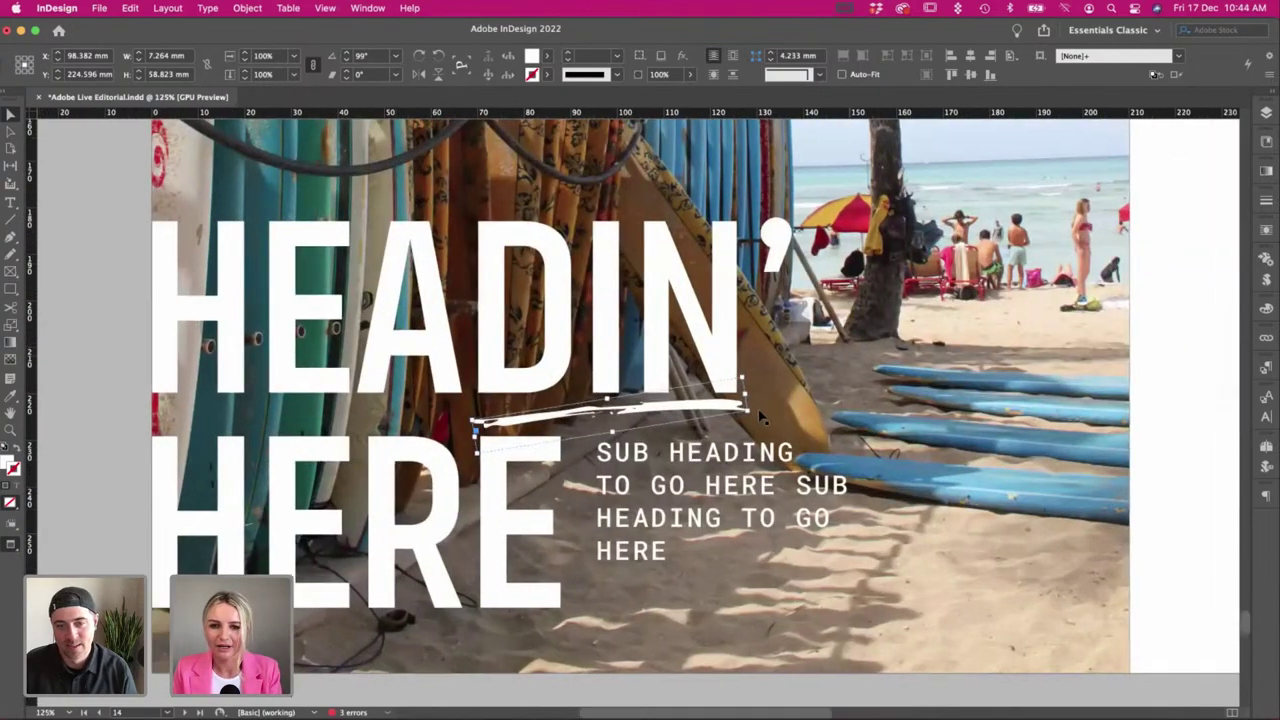
pyautogui.click(640, 416)
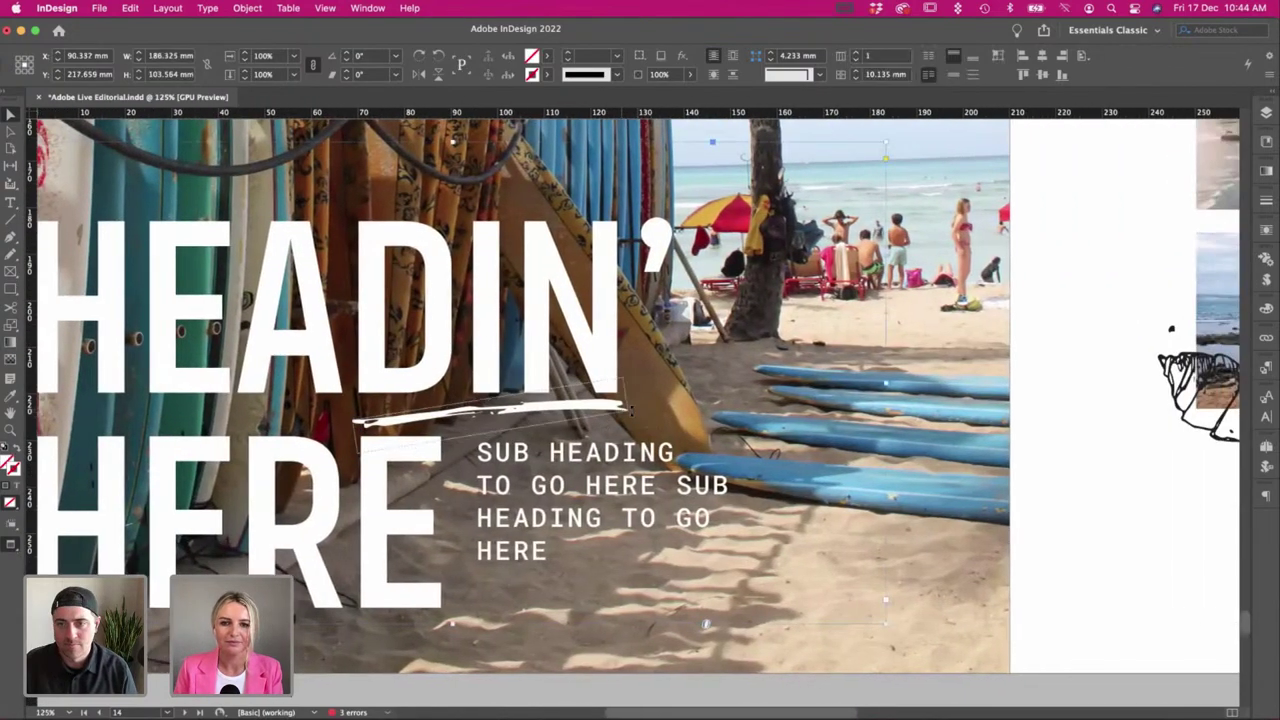
pyautogui.click(615, 406)
pyautogui.moveTo(633, 414); pyautogui.dragTo(632, 420)
pyautogui.press('Up')
pyautogui.press('Up')
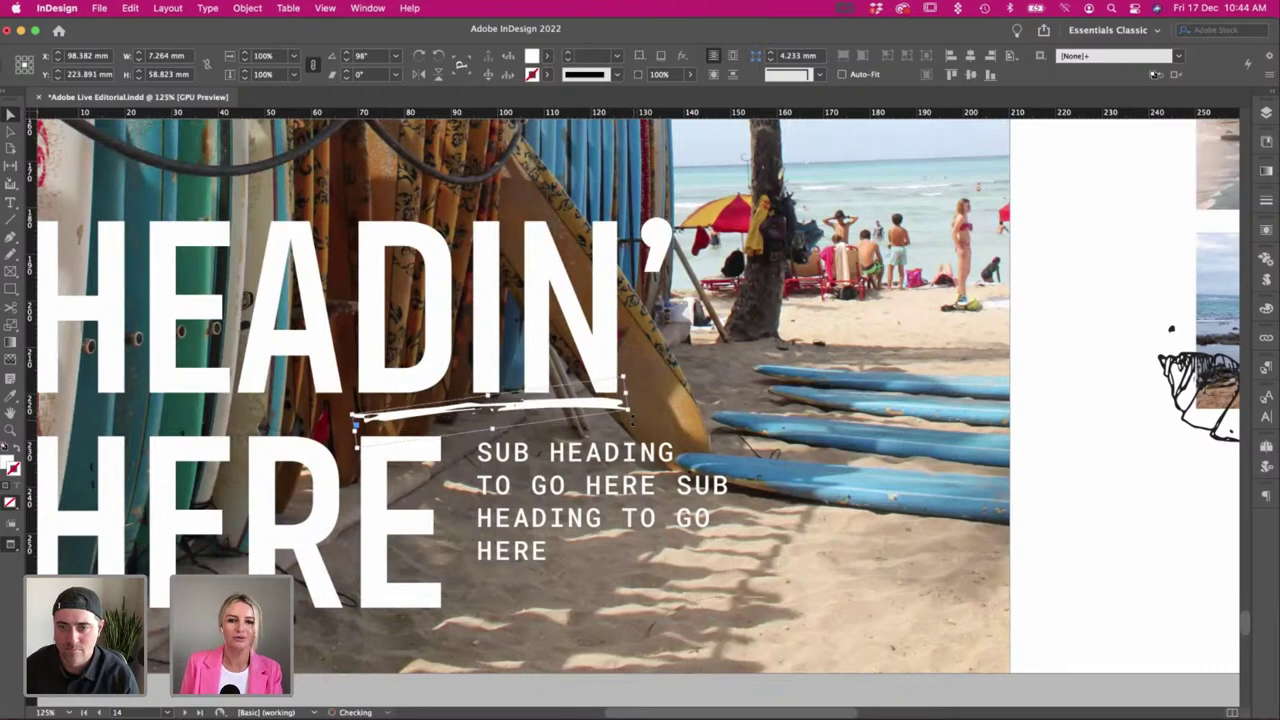
pyautogui.press('Right')
pyautogui.press('Right')
# Review the whole spread, checking the underlined heading against the photo and the sketches around the Paia photo.
pyautogui.press('super+minus')
pyautogui.press('super+minus')
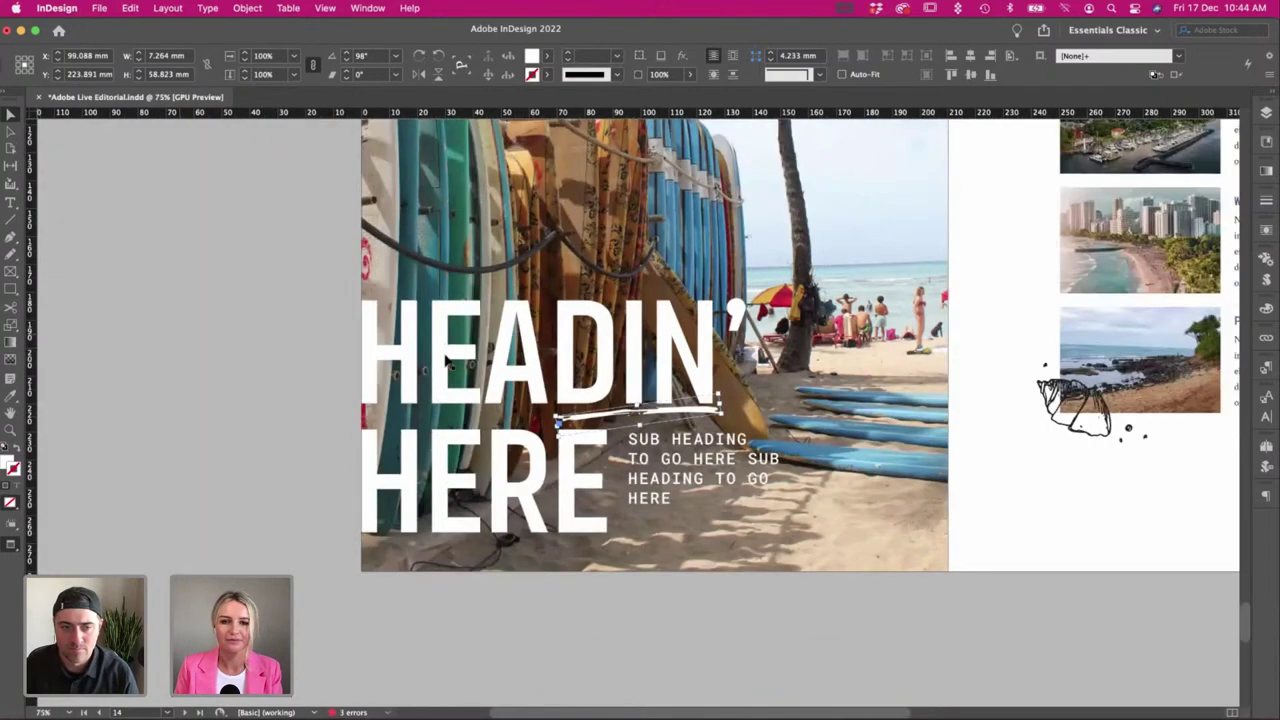
pyautogui.press('super+shift+a')
pyautogui.hscroll(2, 506, 371)
pyautogui.press('super+minus')
pyautogui.hscroll(2, 491, 361)
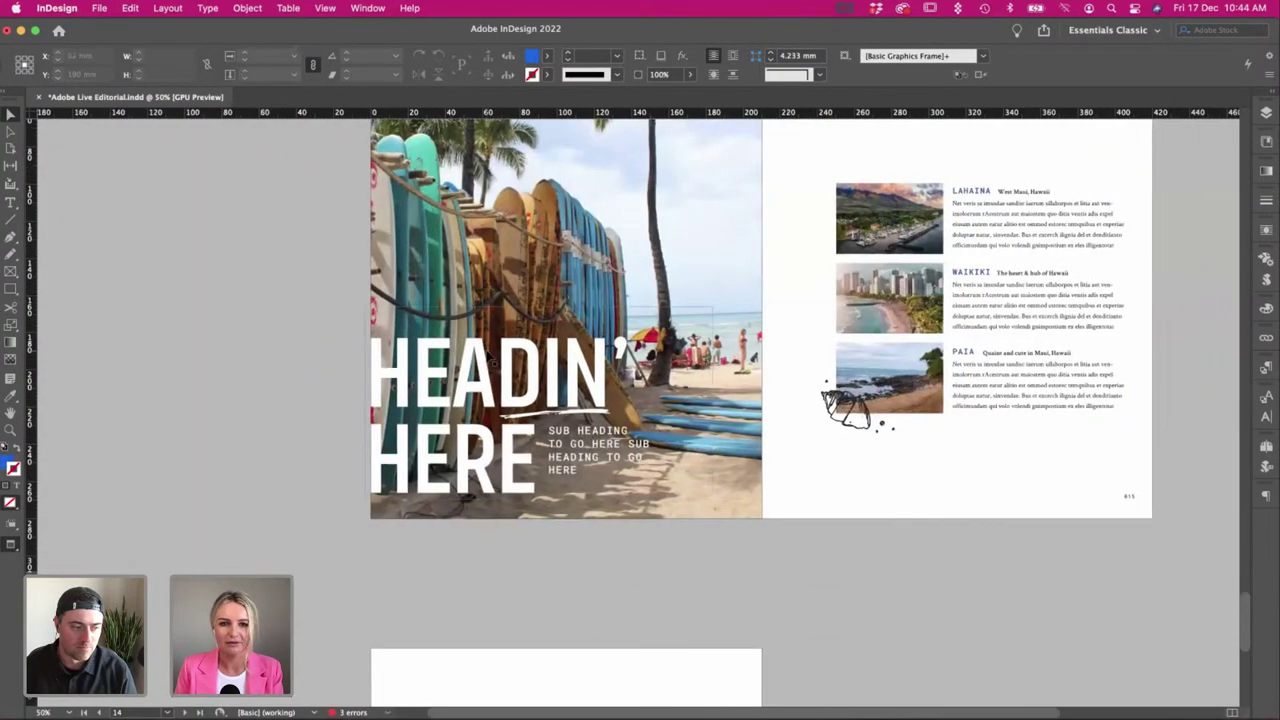
pyautogui.hscroll(4, 493, 362)
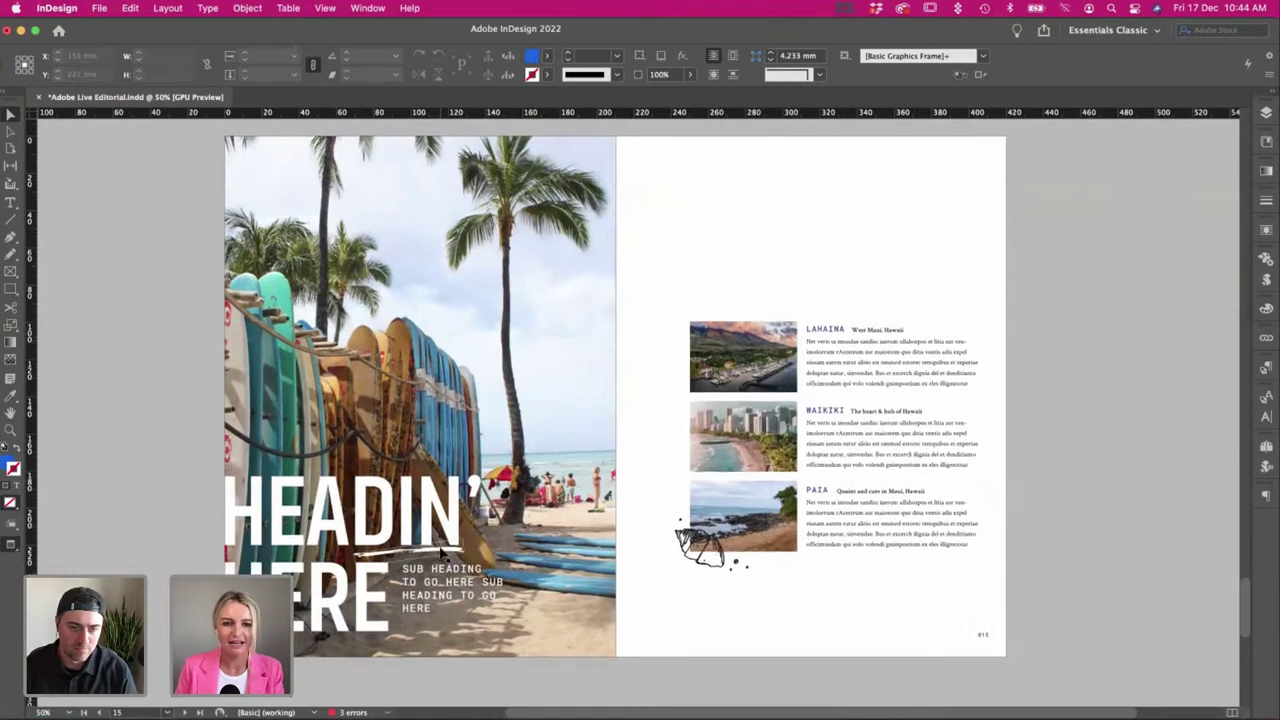
pyautogui.click(441, 553)
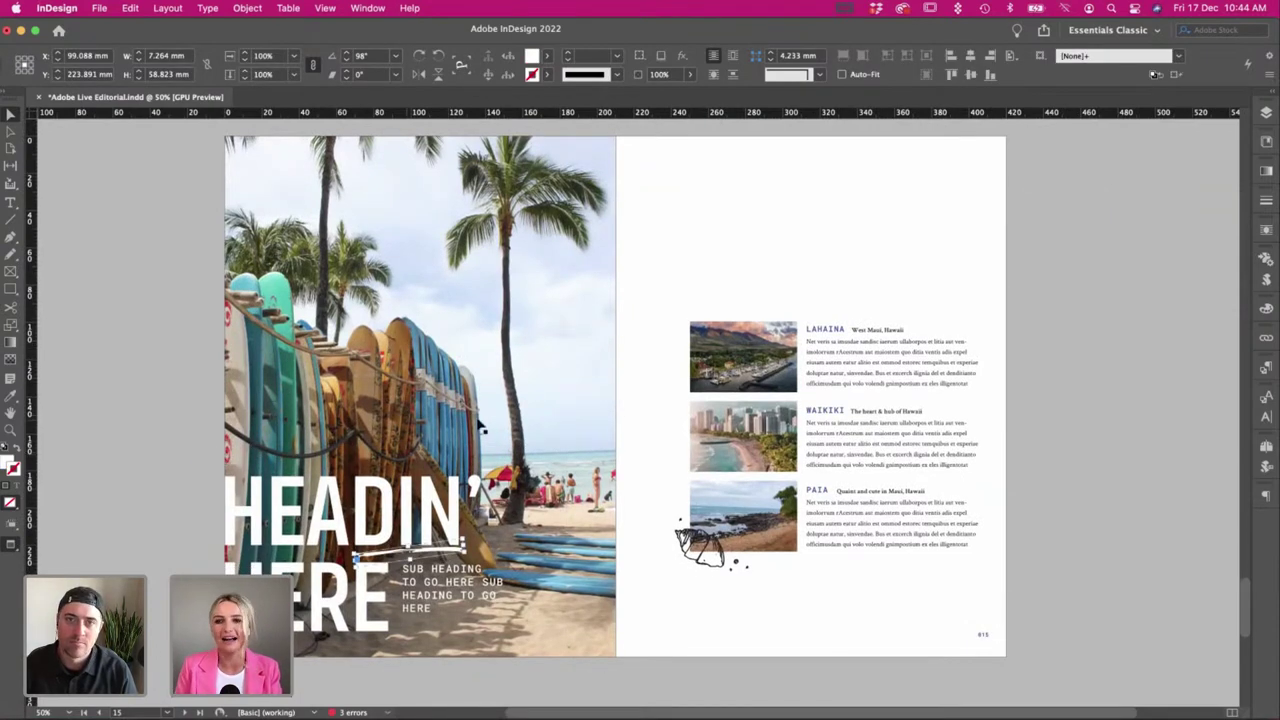
pyautogui.click(742, 277)
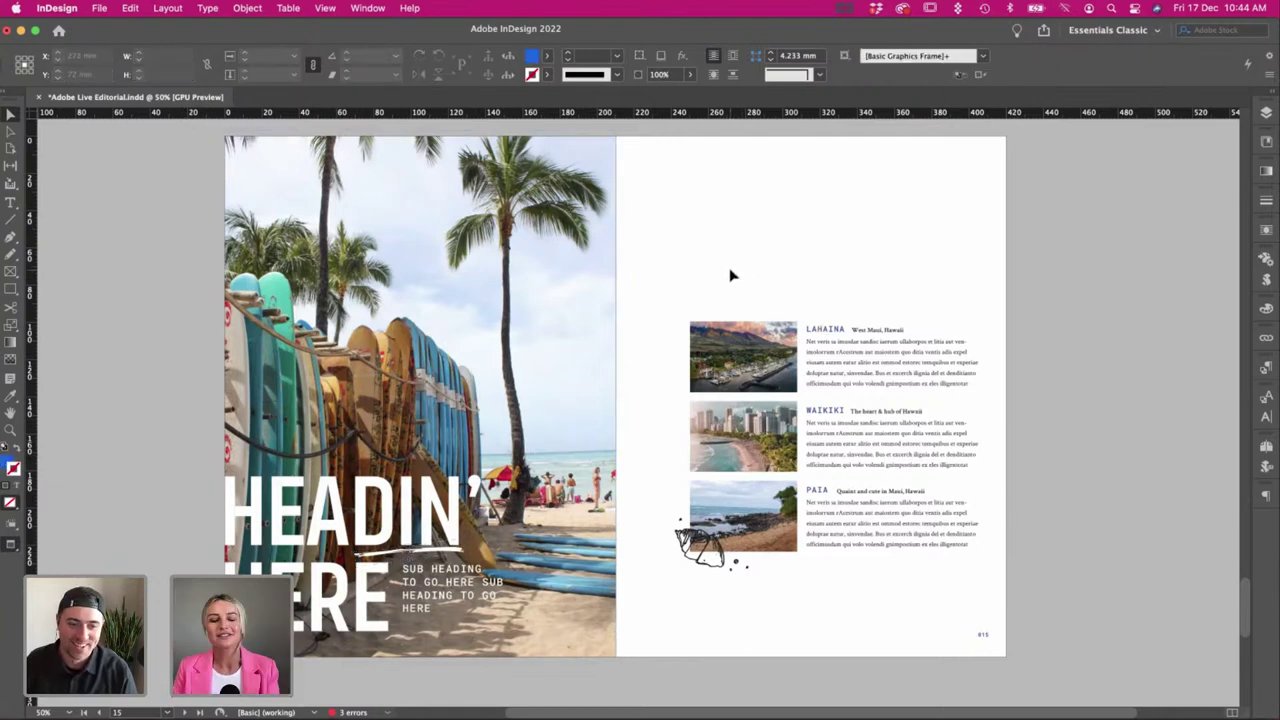
pyautogui.scroll(1, 731, 275)
pyautogui.scroll(-1, 731, 275)
pyautogui.hscroll(1, 731, 275)
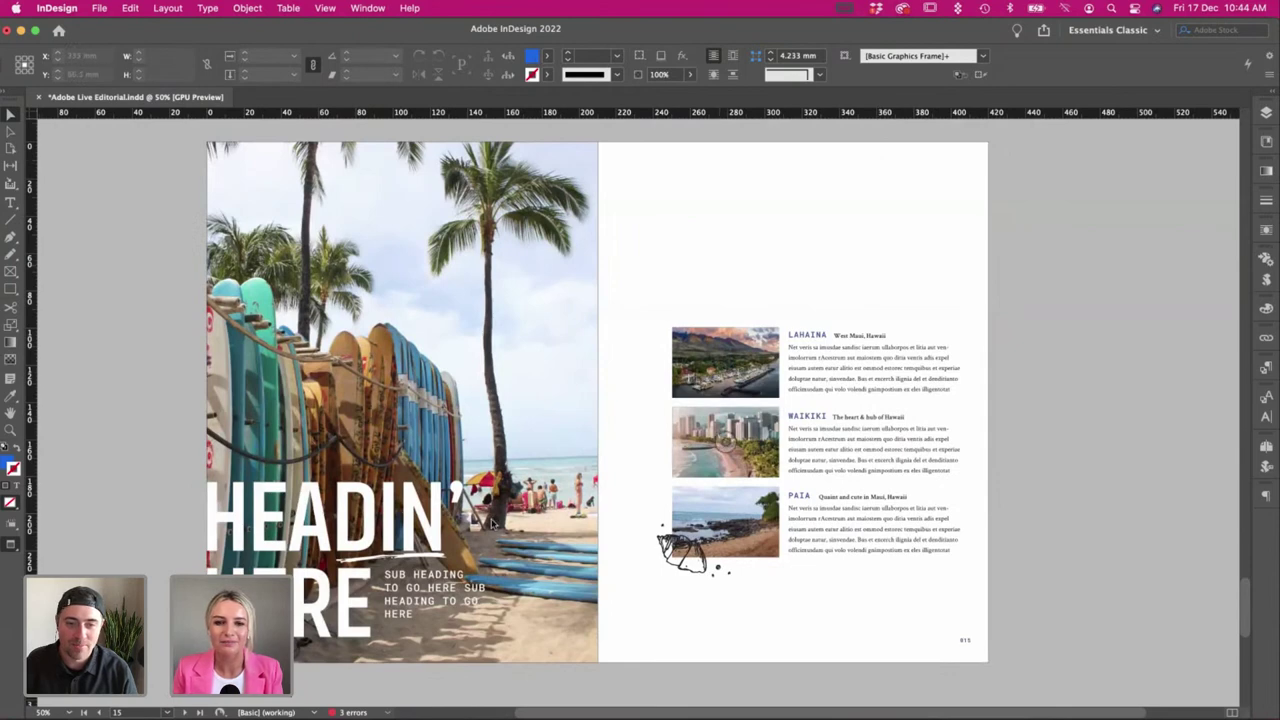
pyautogui.hscroll(1, 495, 524)
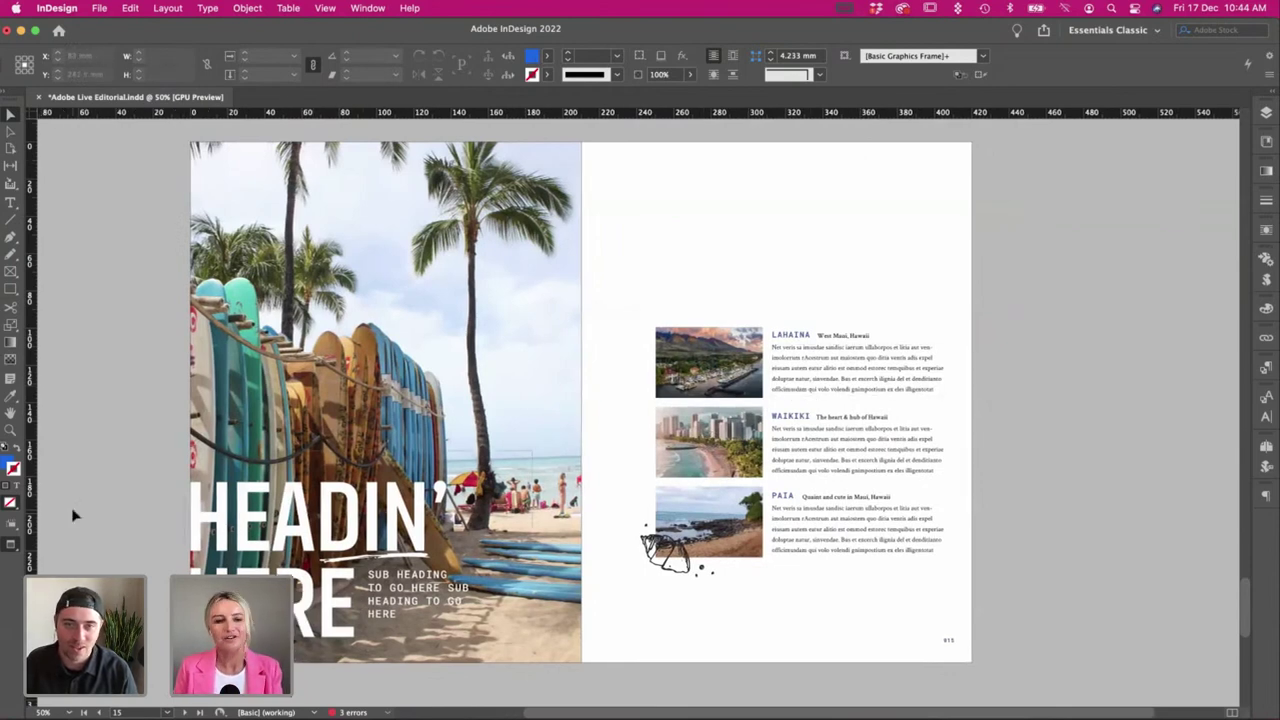
pyautogui.click(449, 605)
pyautogui.click(676, 617)
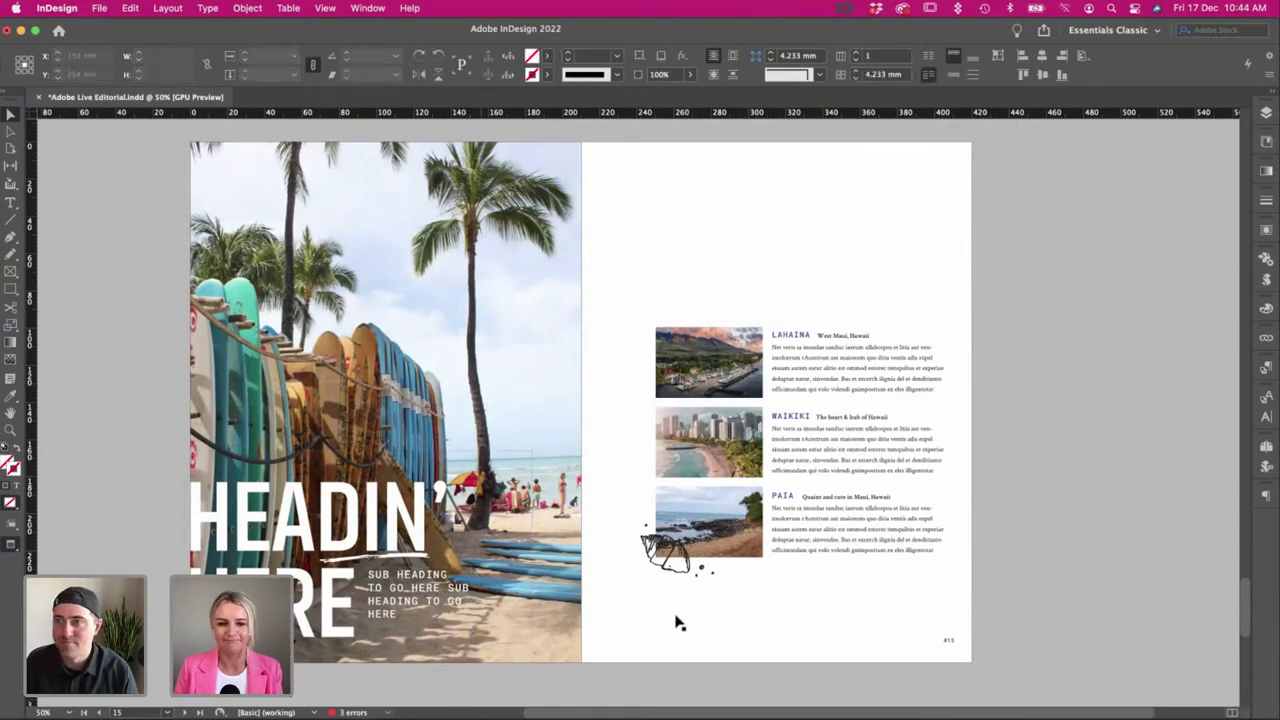
pyautogui.click(677, 622)
pyautogui.doubleClick(402, 601)
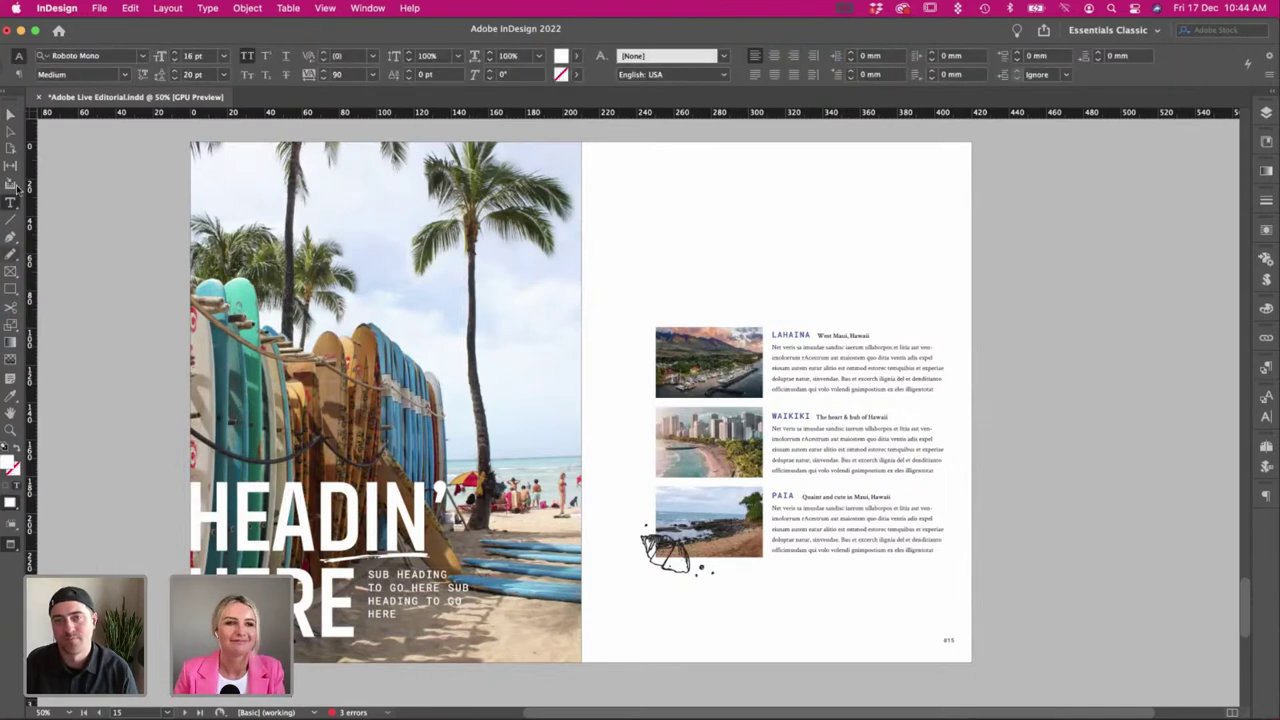
pyautogui.click(9, 115)
pyautogui.click(97, 489)
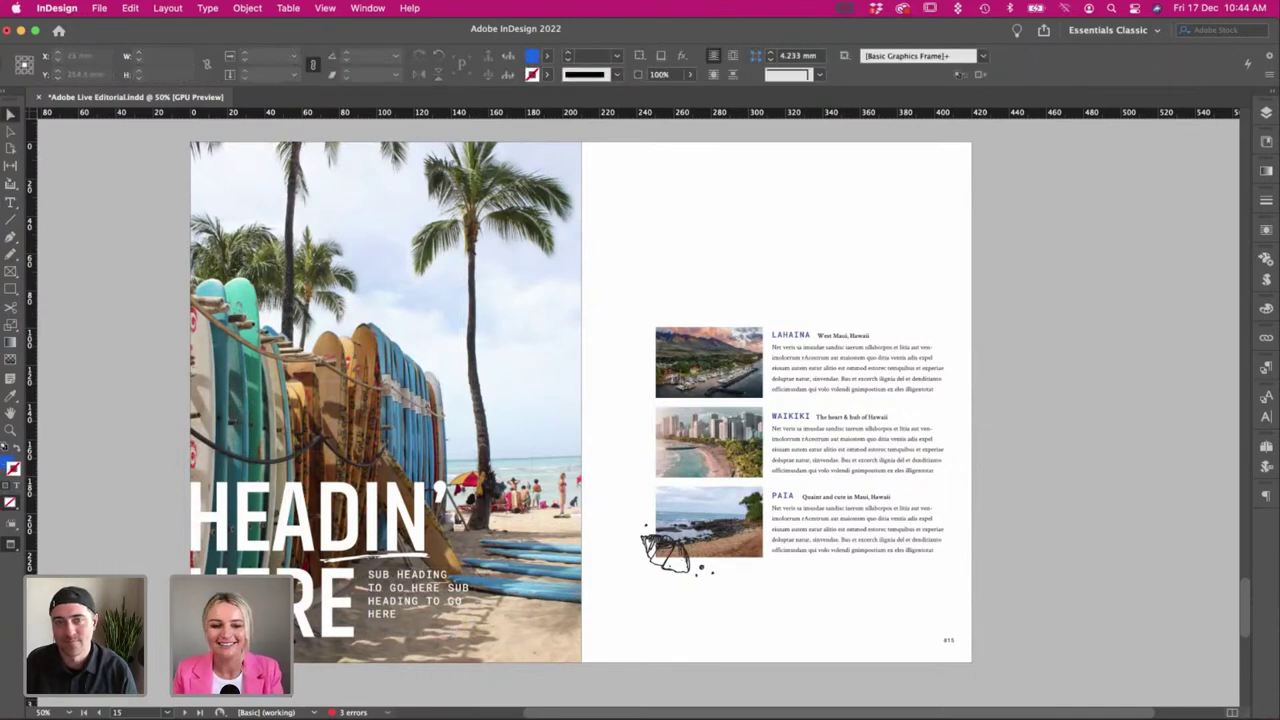
pyautogui.press('super+Tab')
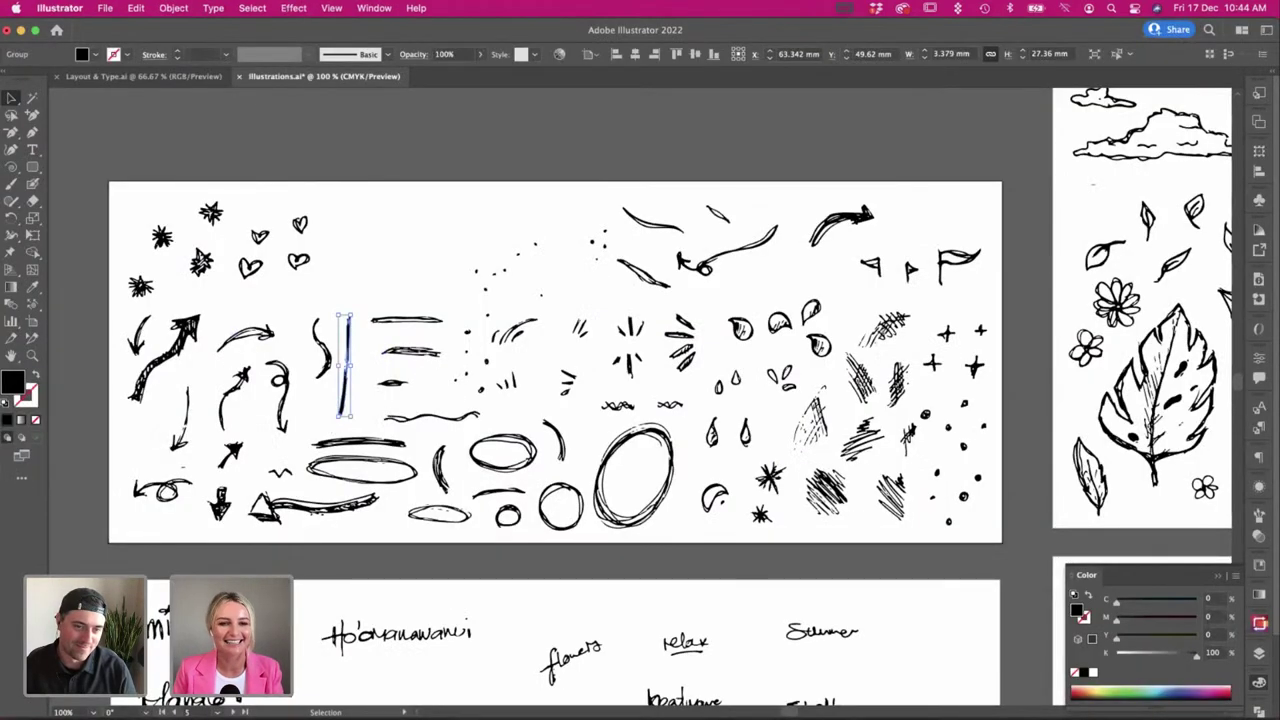
pyautogui.click(375, 222)
pyautogui.hscroll(3, 375, 222)
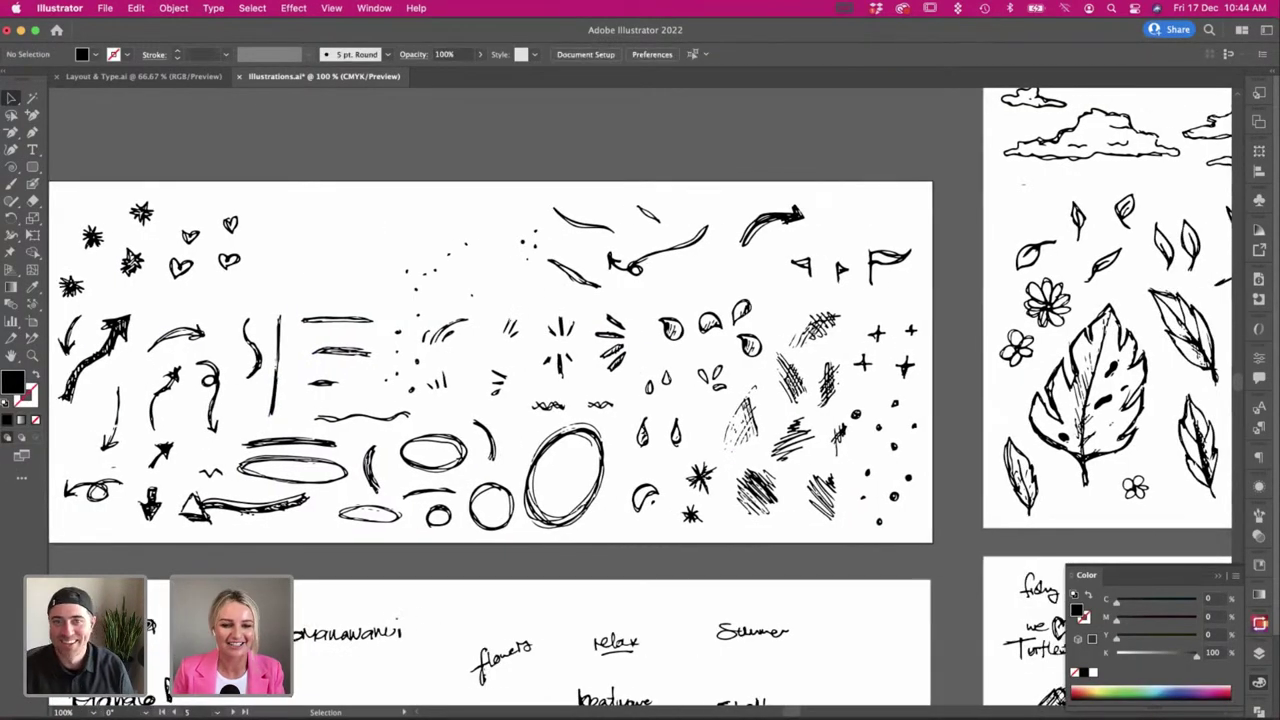
# In InDesign, replace the sub heading placeholder beside HERE with "JUMP FROM ISLAND TO ISLAND AND EXLPORE THE BEAUTY OF HAWAII".
pyautogui.press('super+Tab')
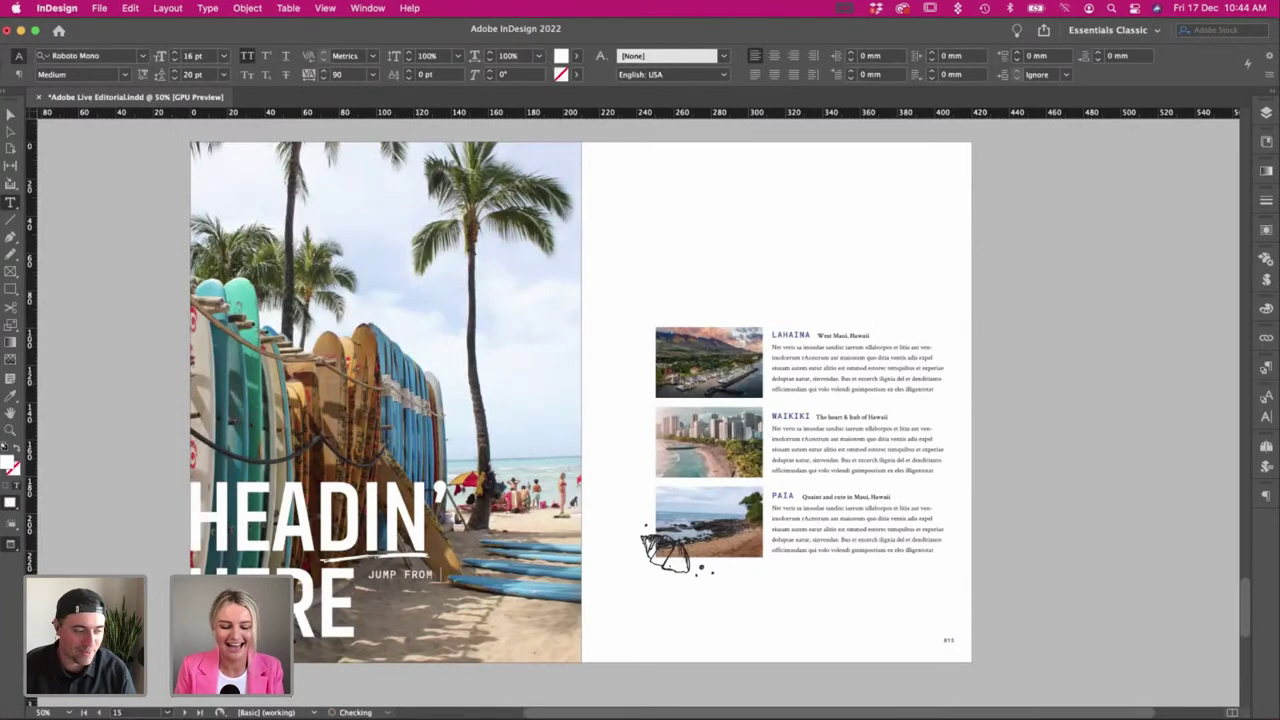
pyautogui.press('BackSpace')
pyautogui.press('BackSpace')
pyautogui.press('BackSpace')
pyautogui.press('BackSpace')
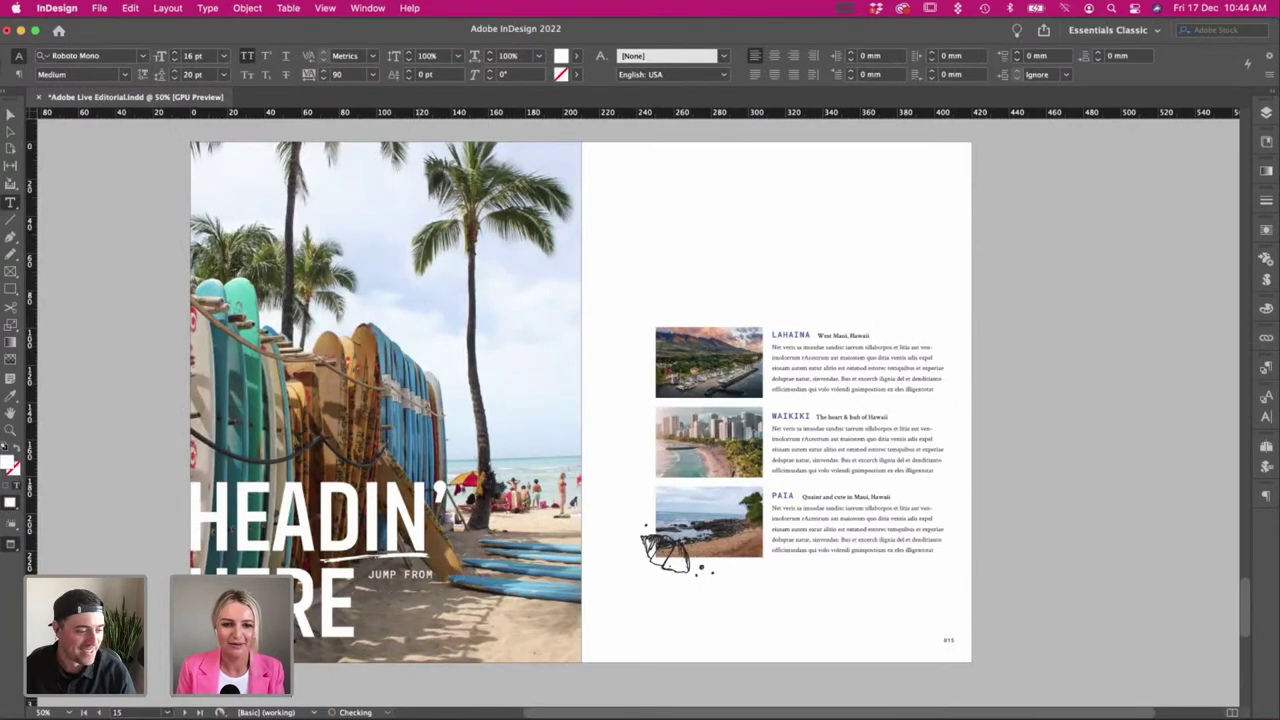
pyautogui.write('LAND TO I')
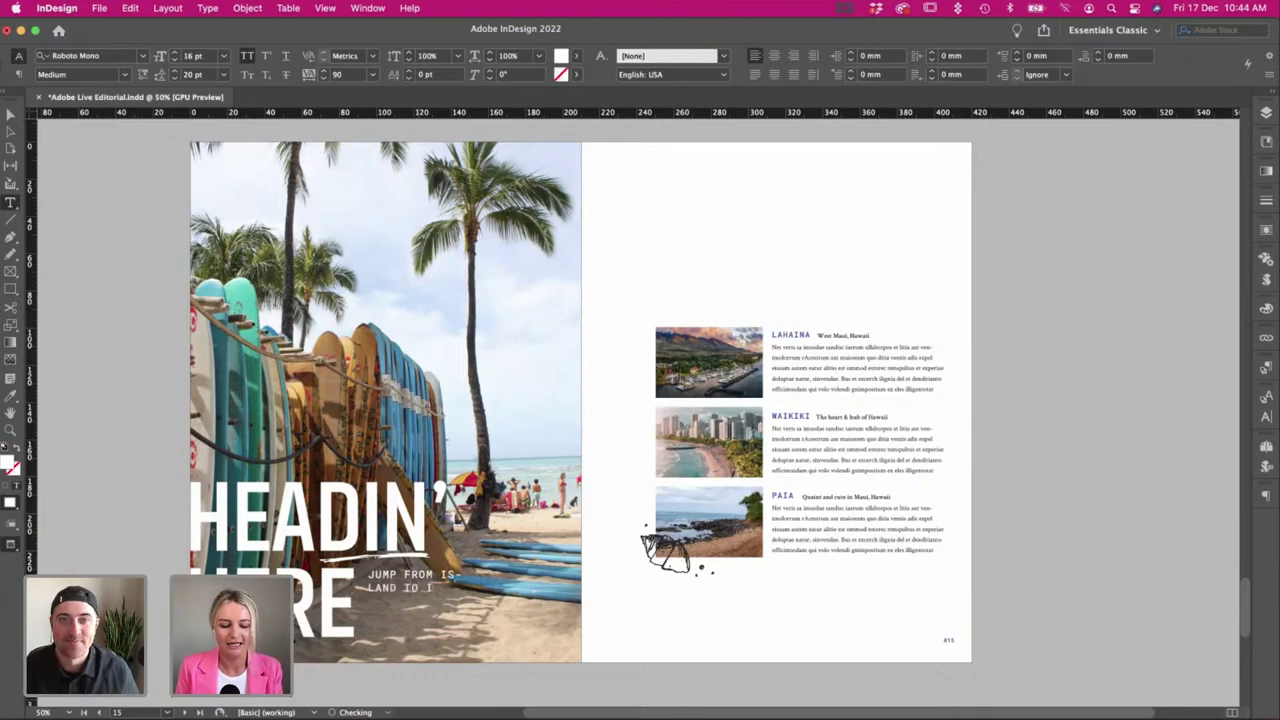
pyautogui.write('SLAND AND EXLPORE THE BEAUTY OF HAWAII')
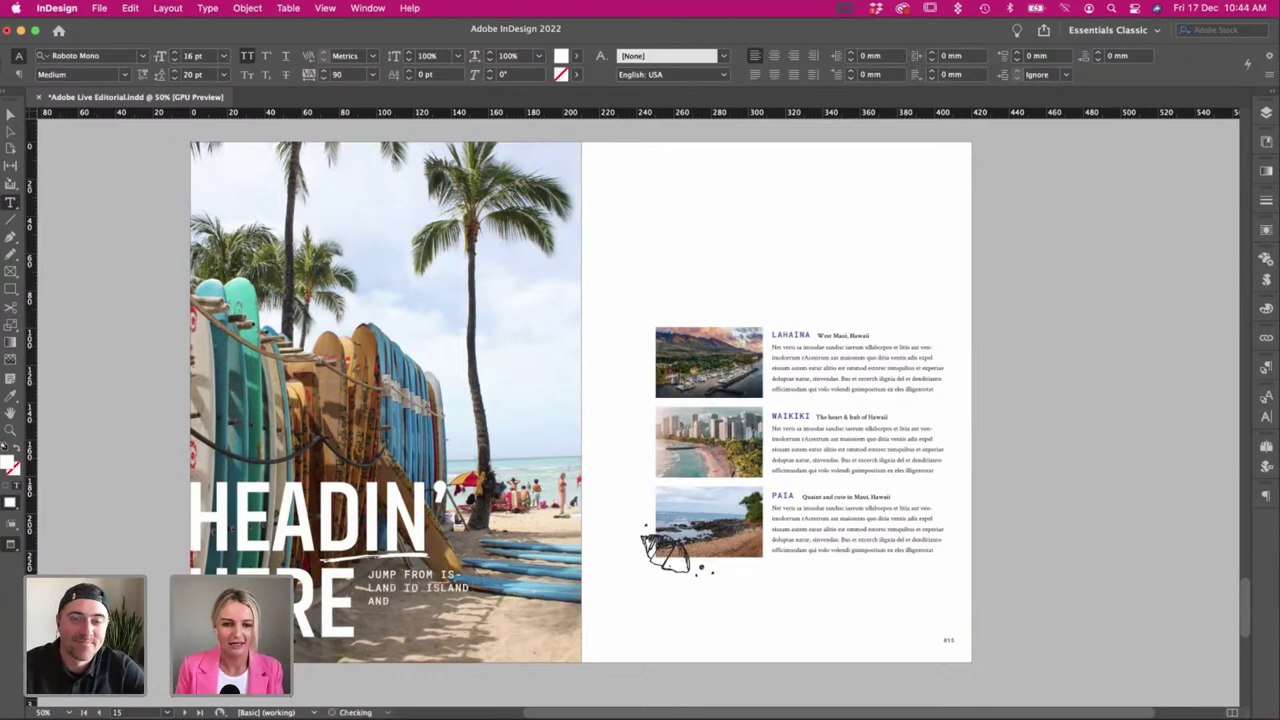
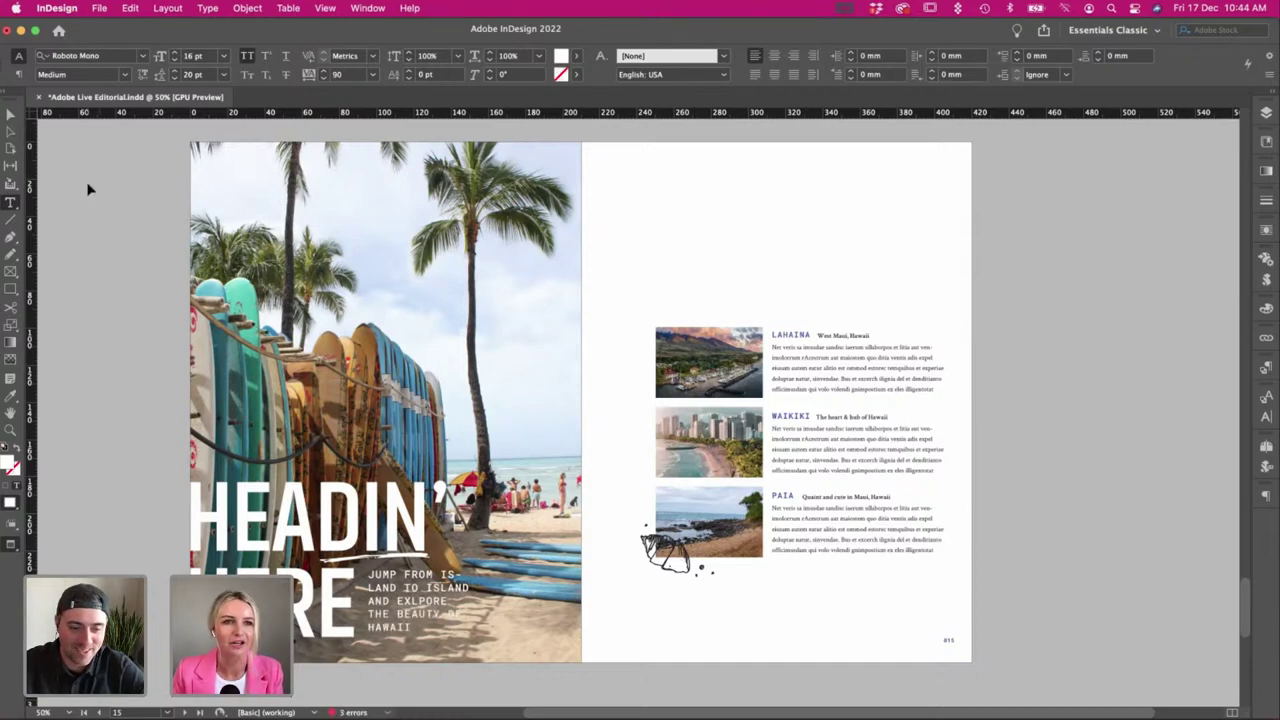
# Turn off hyphenation for the whole sub heading text.
pyautogui.press('super+a')
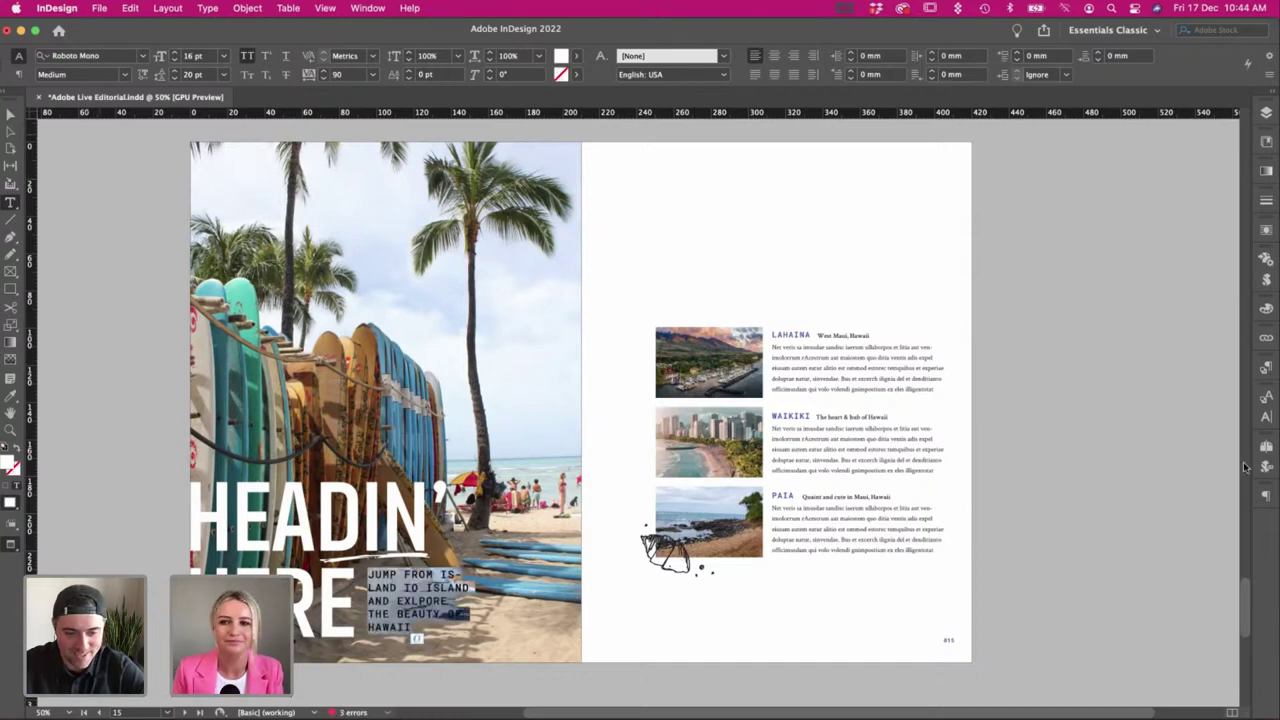
pyautogui.click(1267, 416)
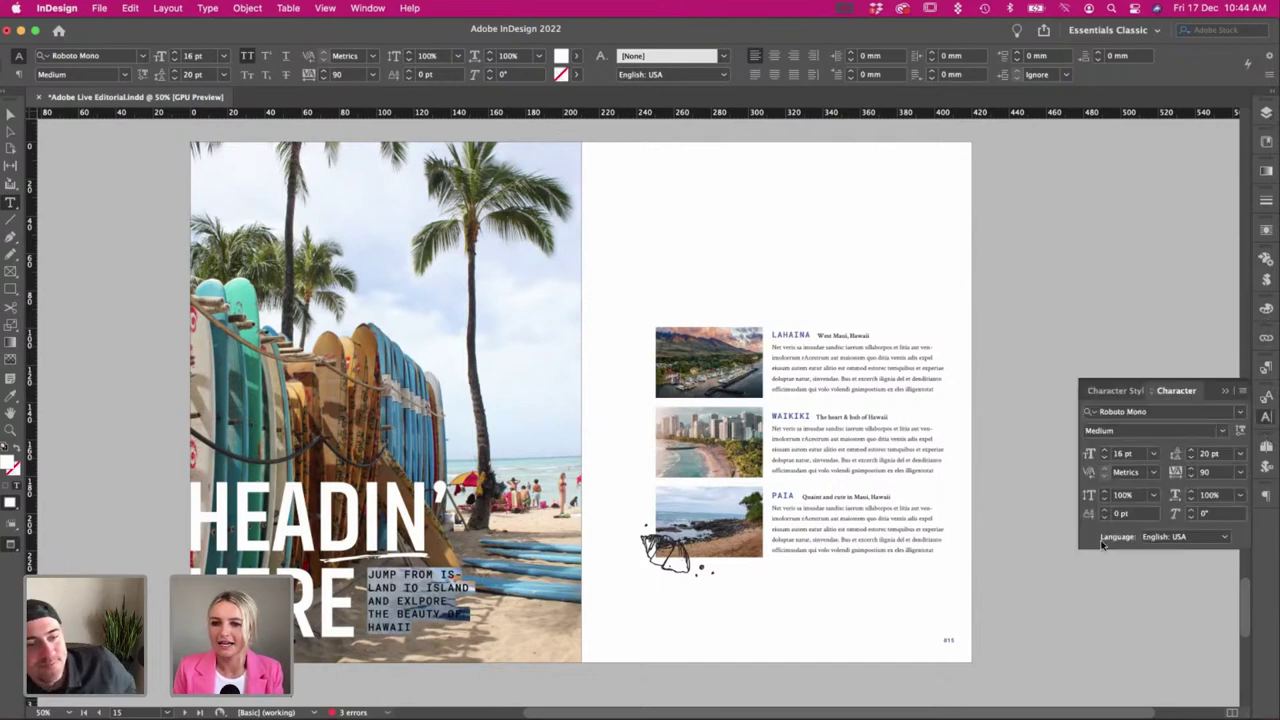
pyautogui.click(1266, 497)
pyautogui.click(1111, 703)
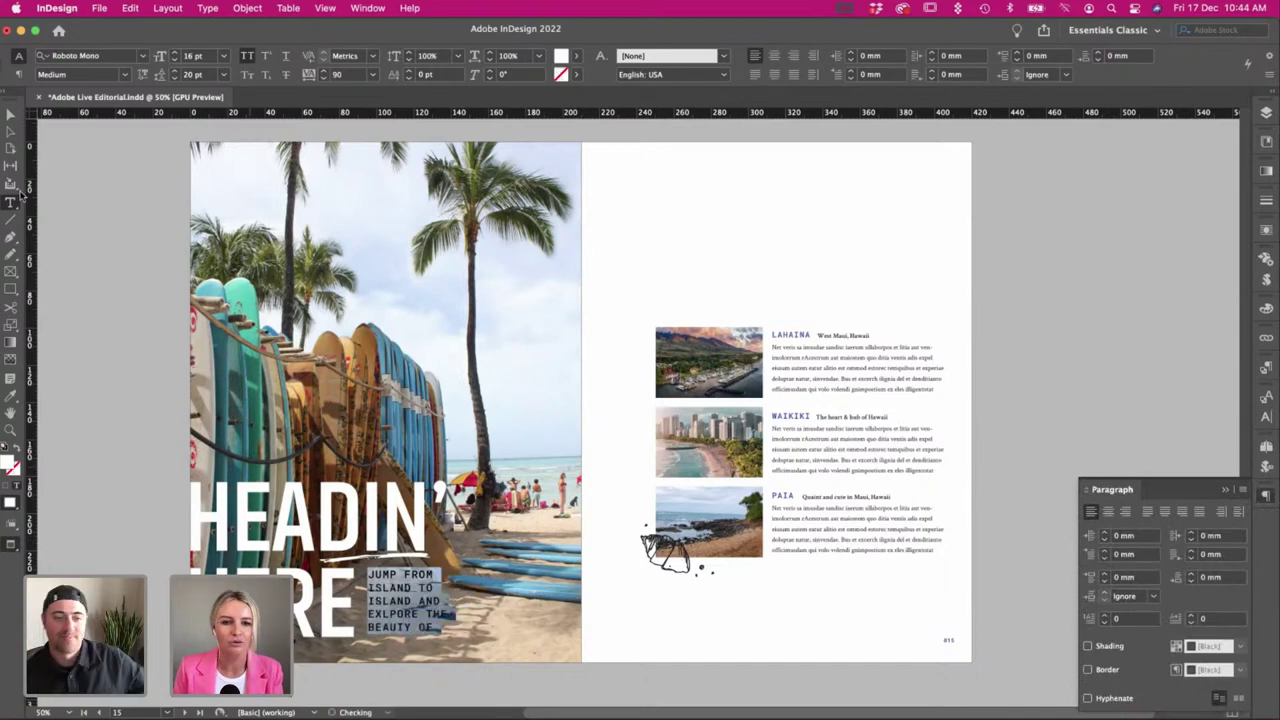
# Widen the sub heading's frame to about 62.5 mm and break its lines before the first ISLAND, THE and OF.
pyautogui.click(10, 114)
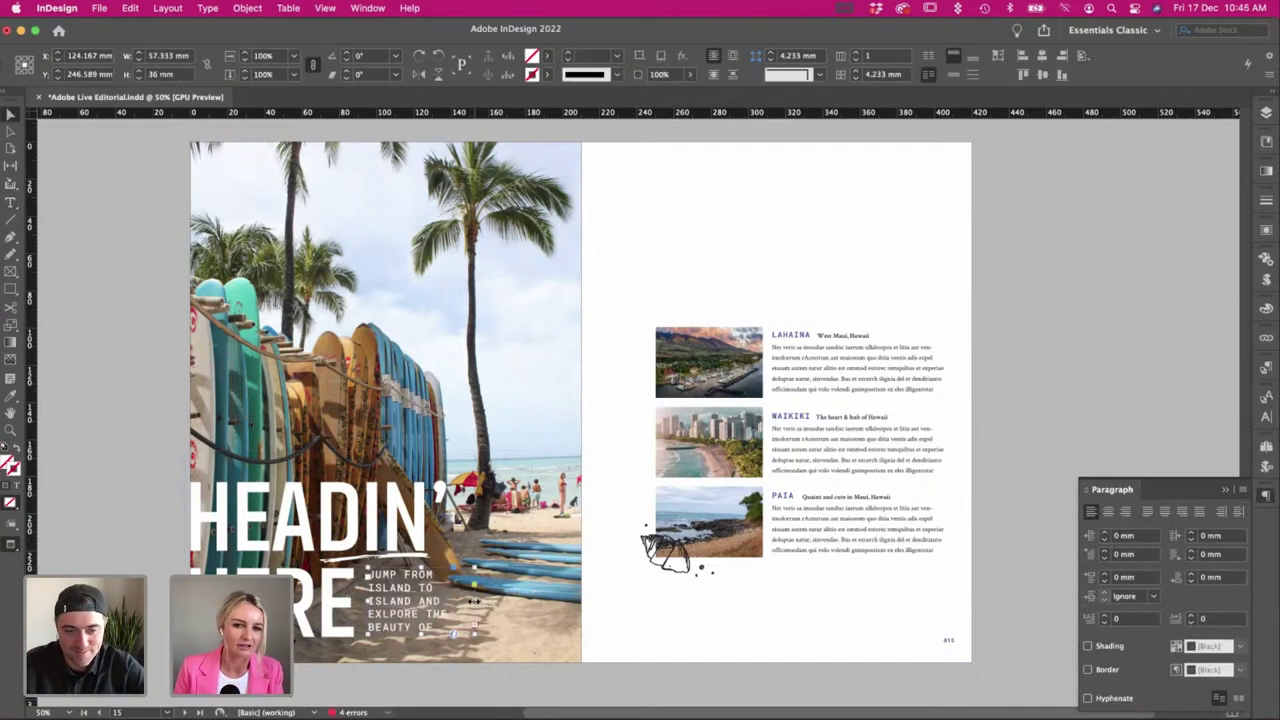
pyautogui.moveTo(474, 601); pyautogui.dragTo(486, 602)
pyautogui.doubleClick(440, 576)
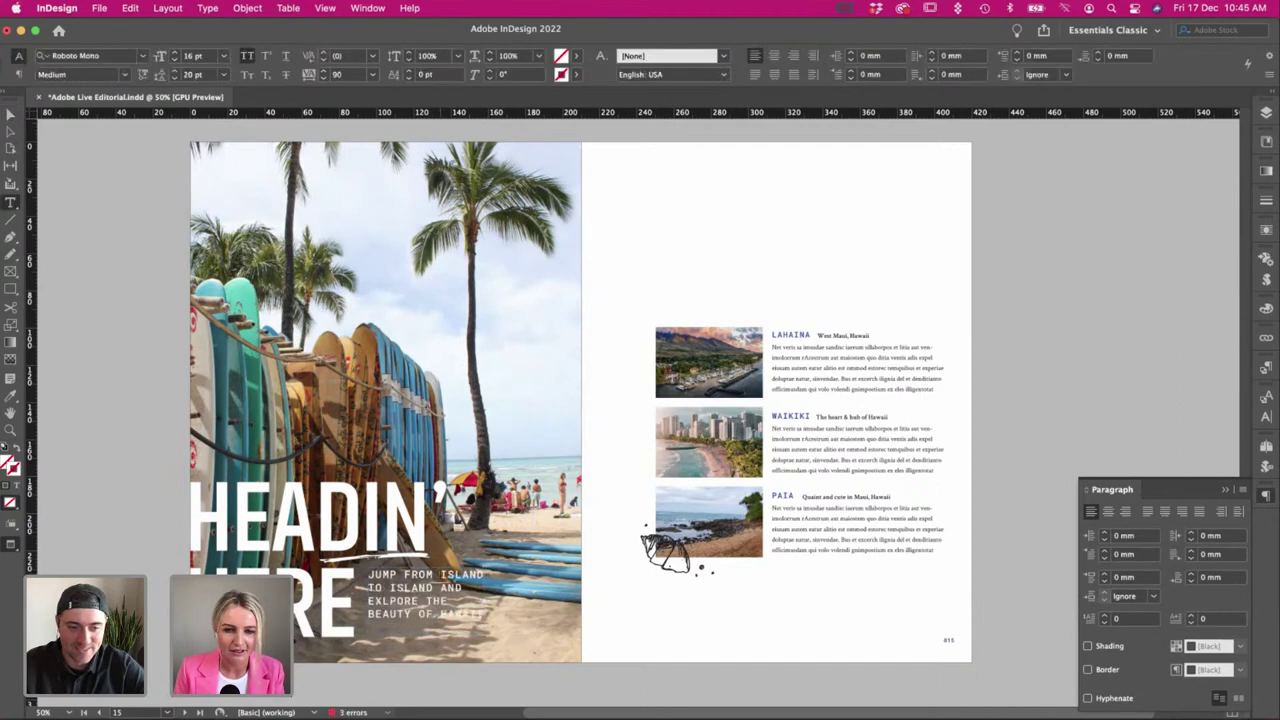
pyautogui.press('Return')
pyautogui.click(456, 595)
pyautogui.press('Return')
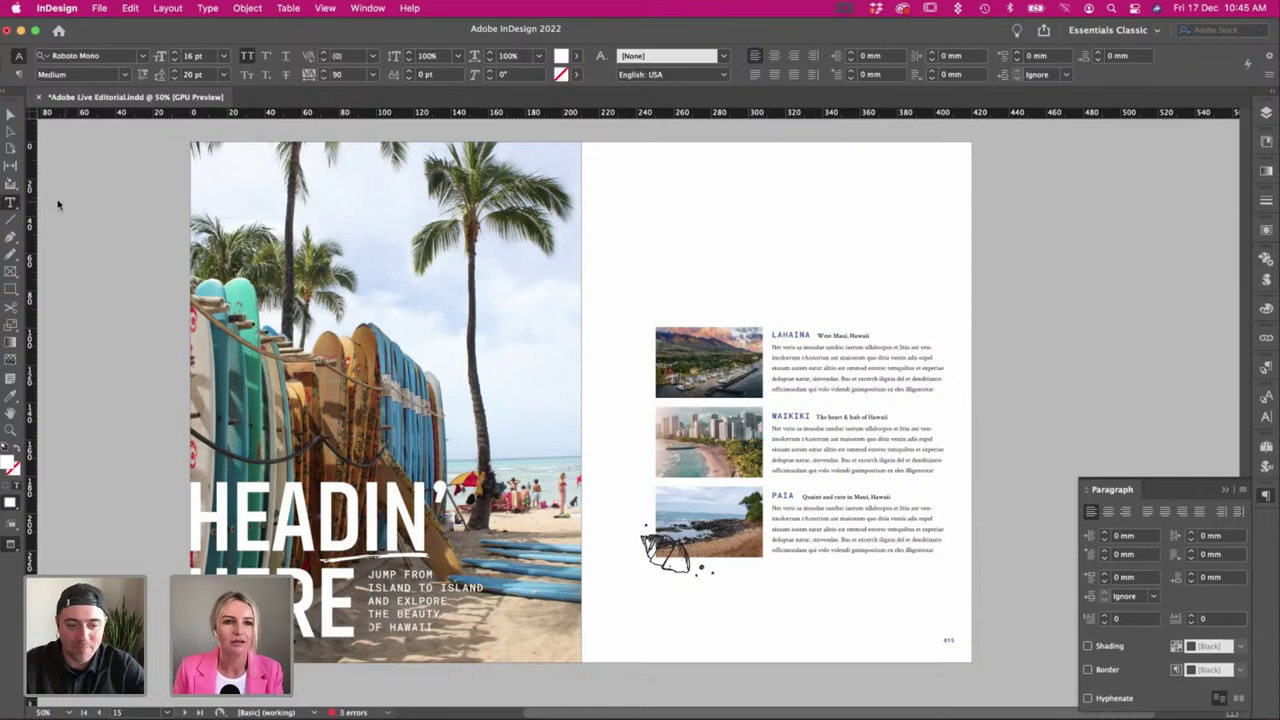
# Change the sub heading's opening words to ISLAND HOP and start a new line before AND.
pyautogui.click(10, 114)
pyautogui.doubleClick(427, 584)
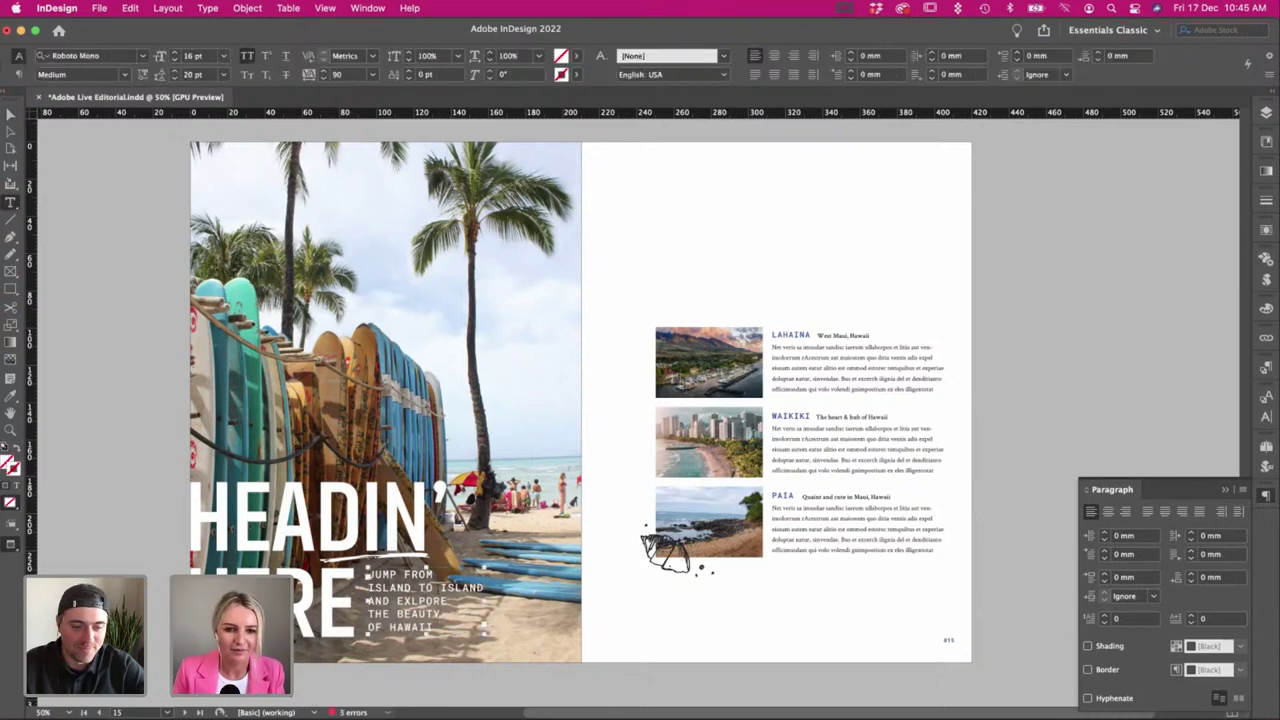
pyautogui.moveTo(442, 588); pyautogui.dragTo(366, 572)
pyautogui.press('BackSpace')
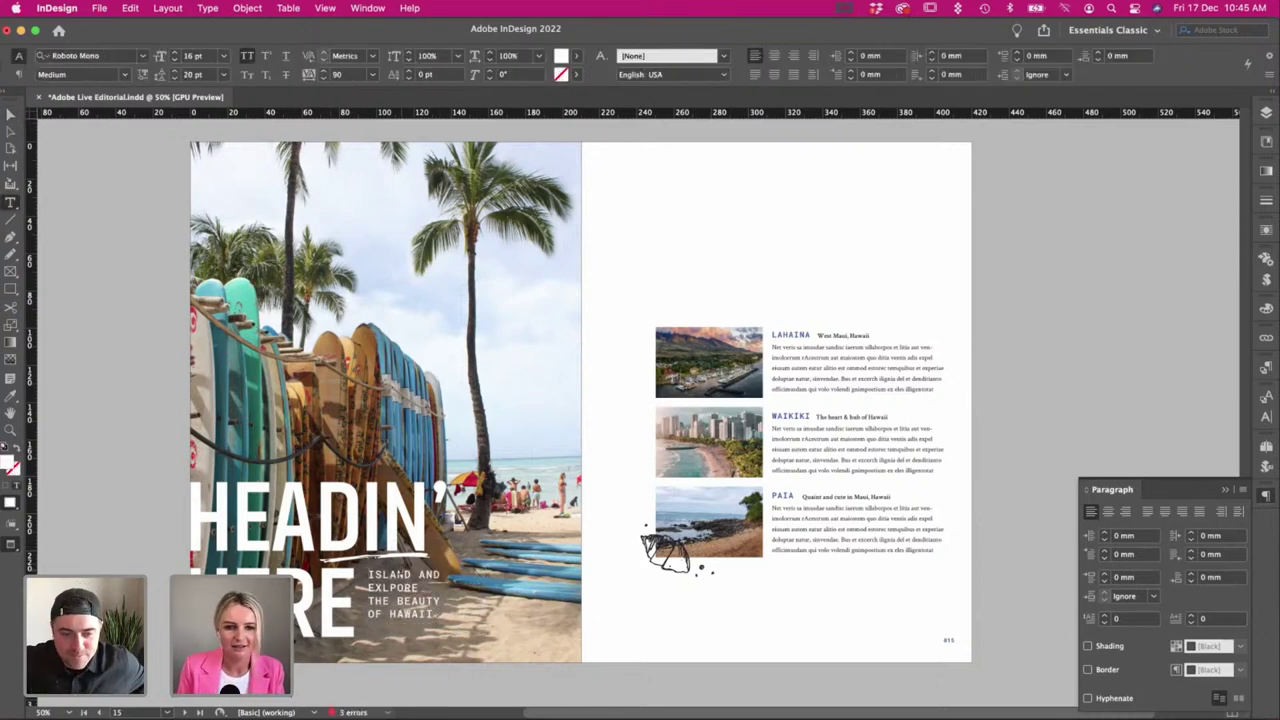
pyautogui.write('HOP')
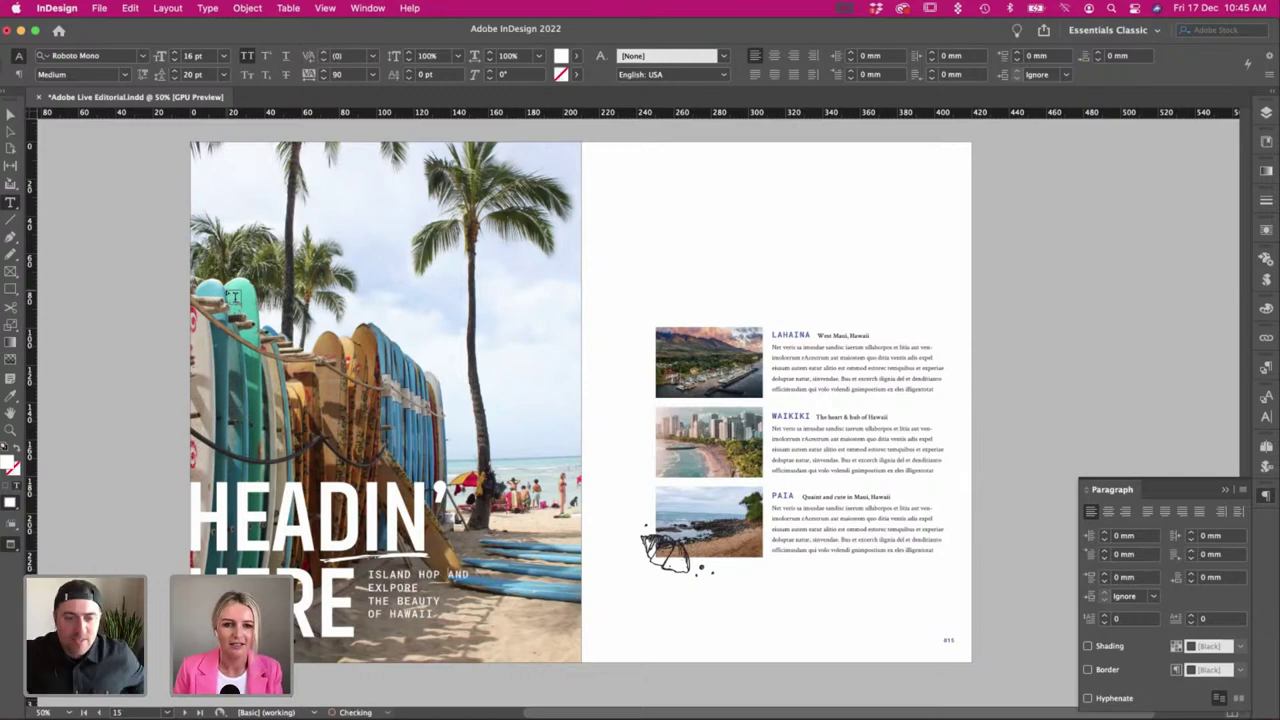
pyautogui.click(10, 115)
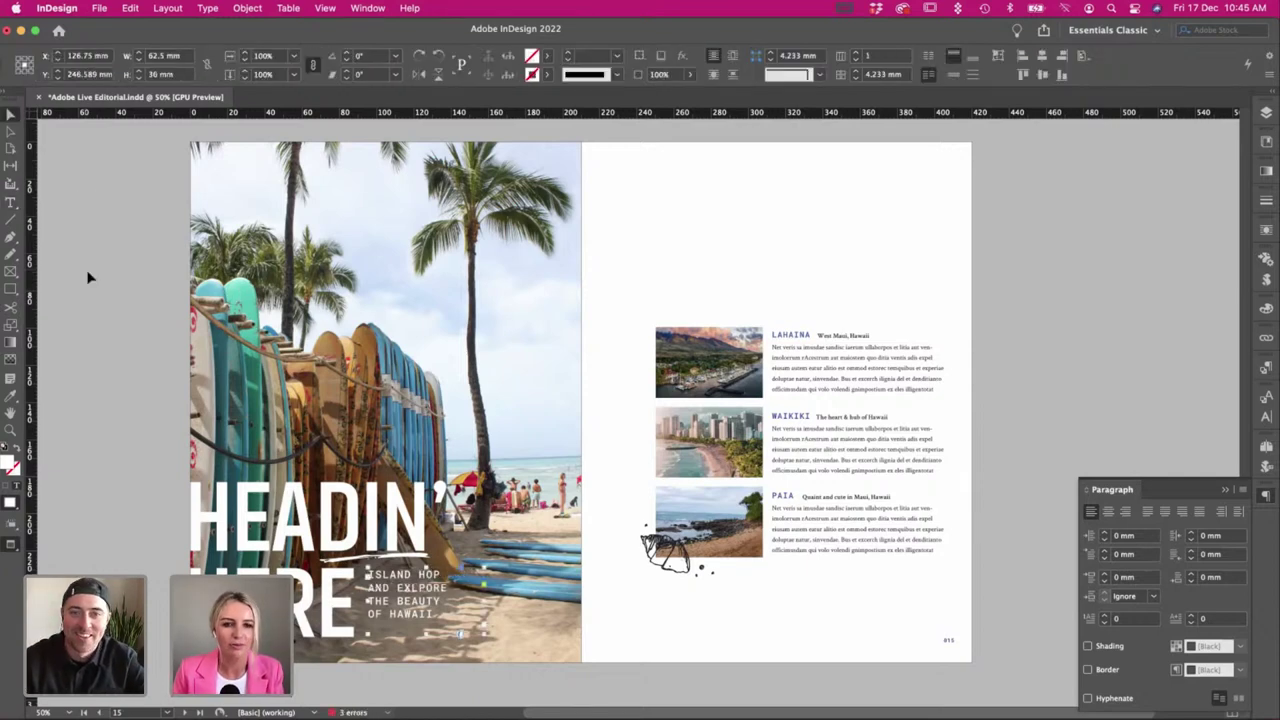
# Shorten the sub heading's frame to about 28 mm high and save the document.
pyautogui.click(88, 277)
pyautogui.press('w')
pyautogui.press('w')
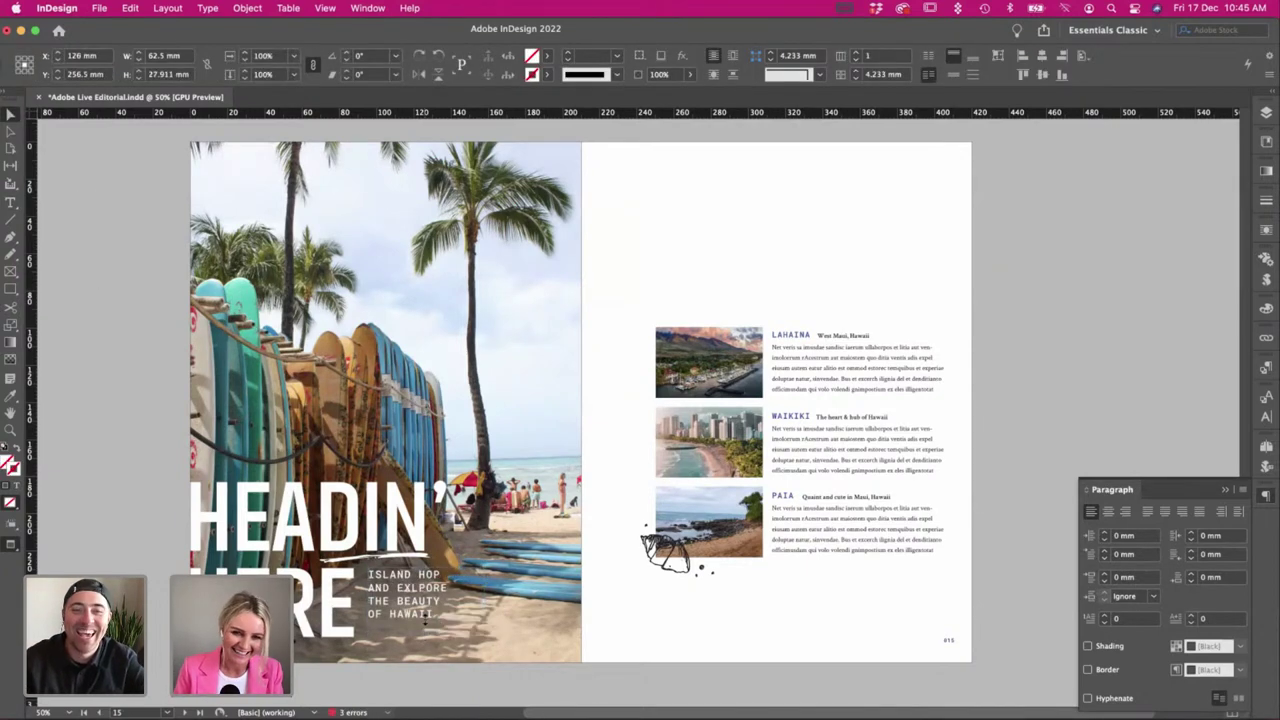
pyautogui.press('super+s')
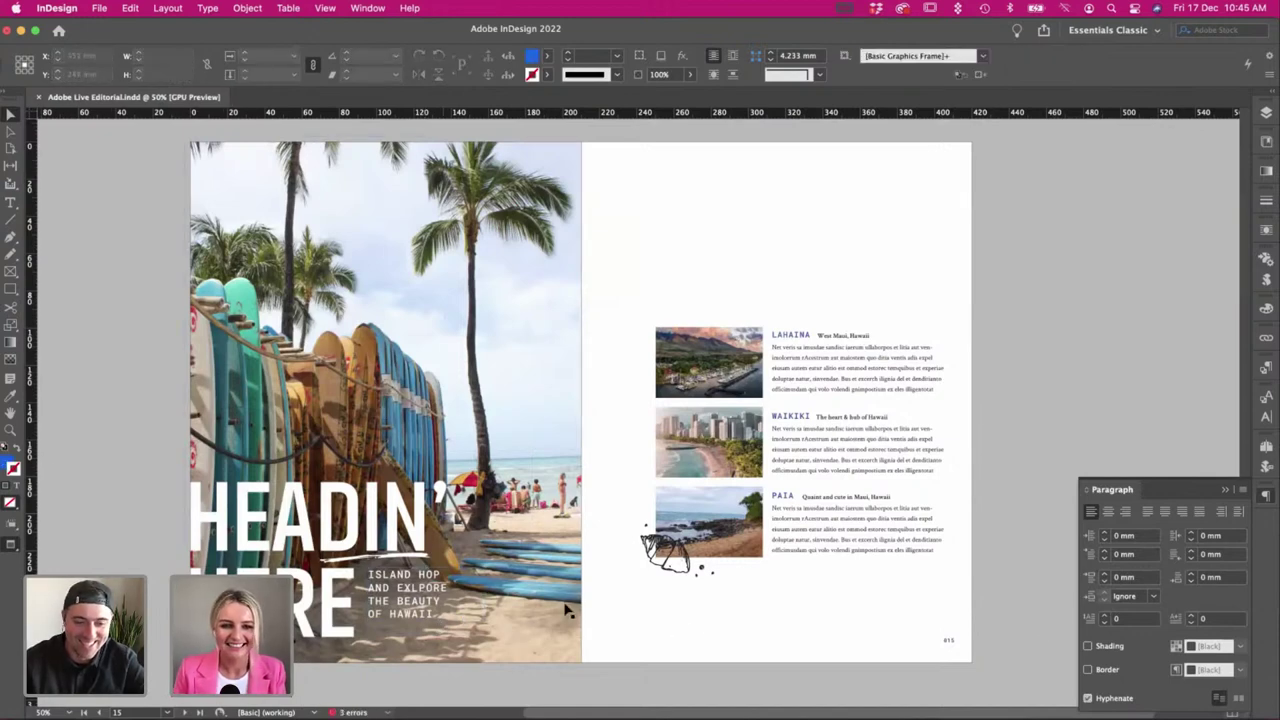
# Nudge the white underline slightly up toward the letters of HEADIN' and save the document.
pyautogui.hscroll(2, 380, 560)
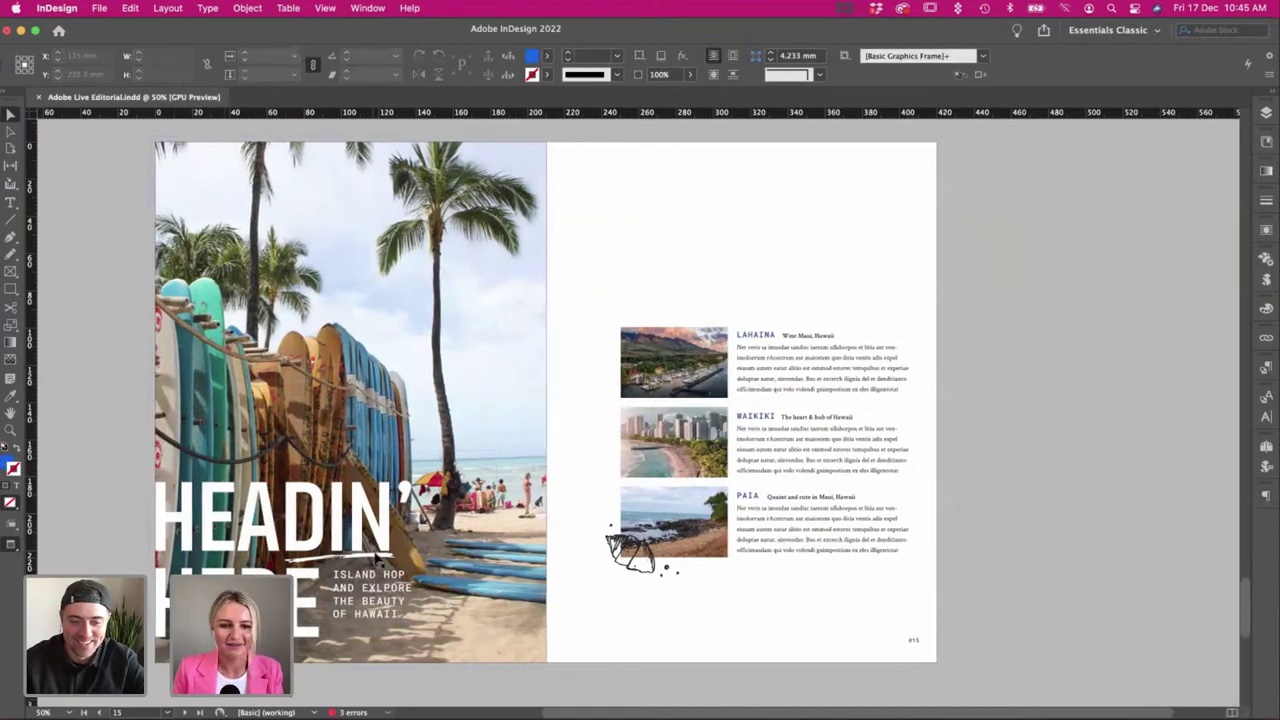
pyautogui.click(376, 556)
pyautogui.press('Up')
pyautogui.press('Up')
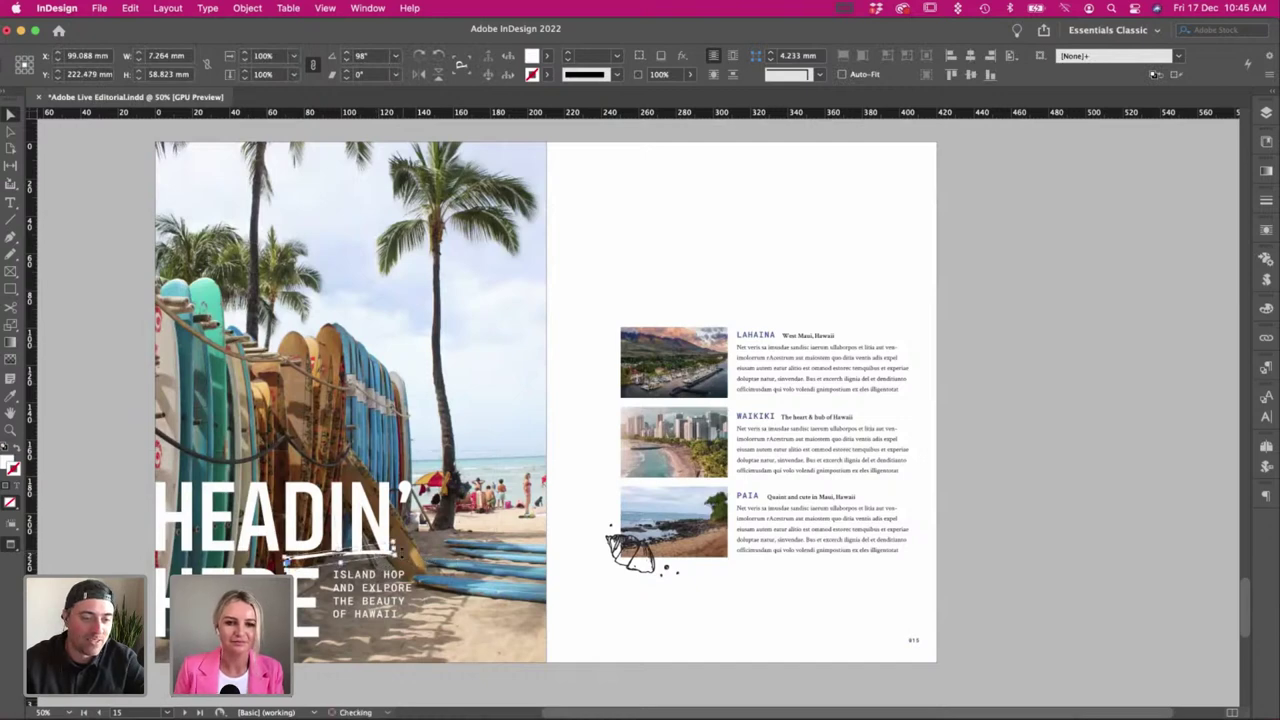
pyautogui.click(700, 631)
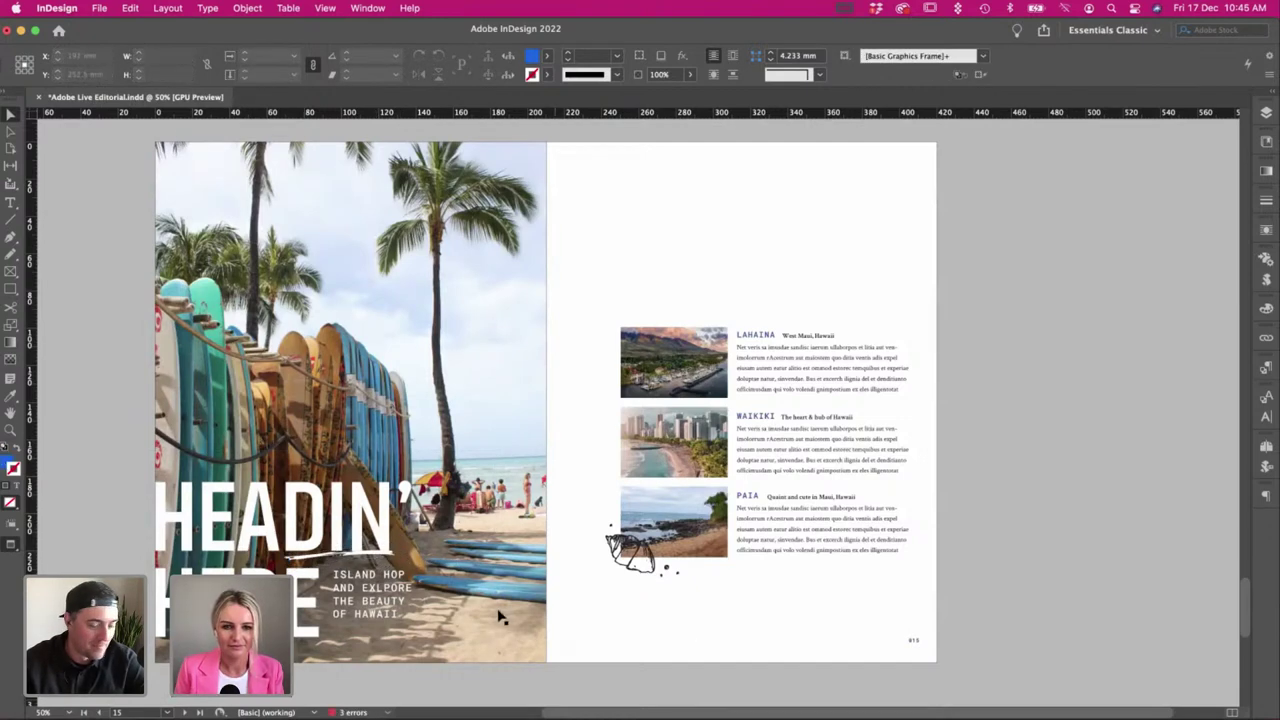
pyautogui.press('super+s')
# Correct the misspelled EXLPORE to EXPLORE in the sub heading and nudge its frame slightly up.
pyautogui.press('t')
pyautogui.rightClick(386, 588)
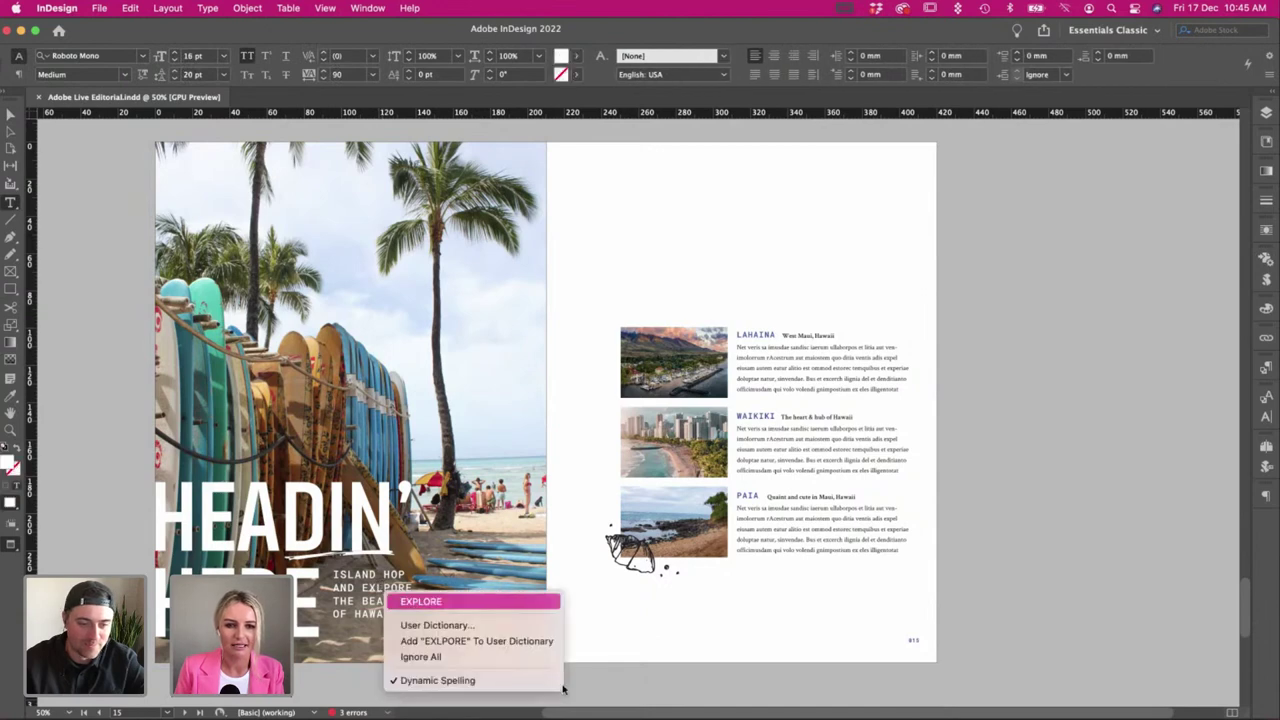
pyautogui.click(405, 598)
pyautogui.click(10, 115)
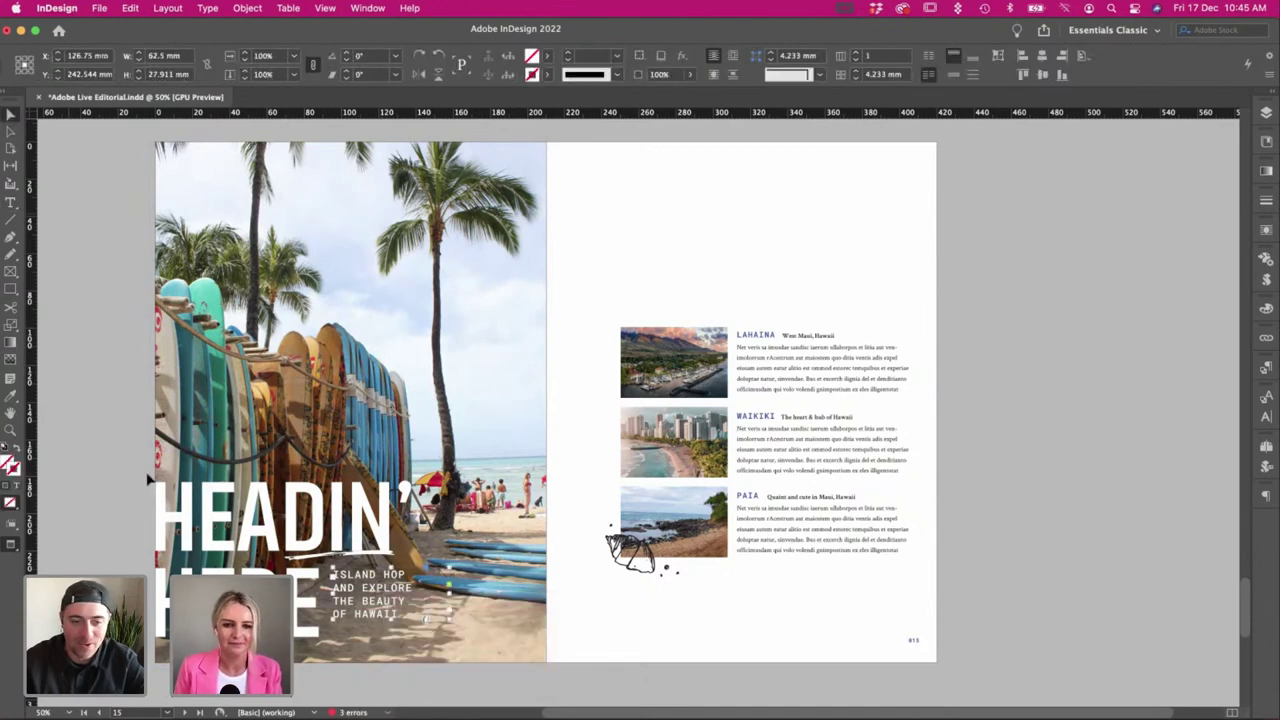
pyautogui.click(347, 597)
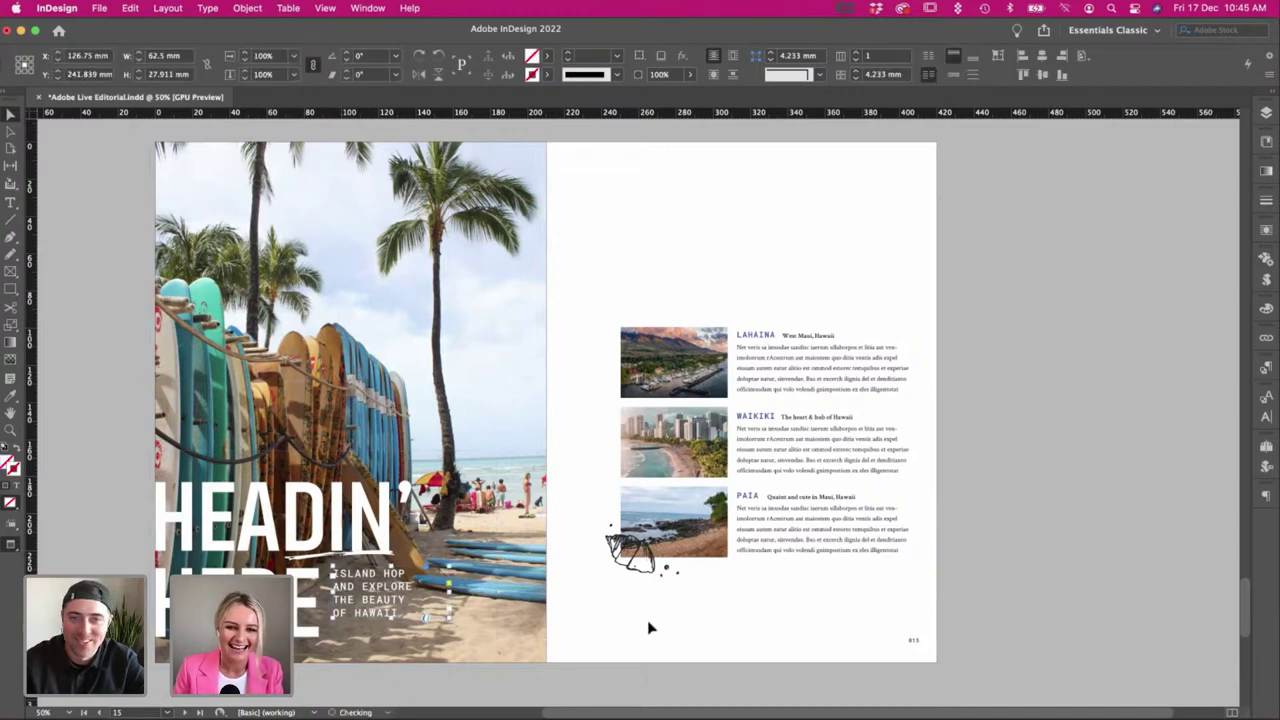
pyautogui.click(641, 647)
# Switch to Illustrator and copy the small three-stroke burst sketch from the artboard of arrows and circles.
pyautogui.press('super+Tab')
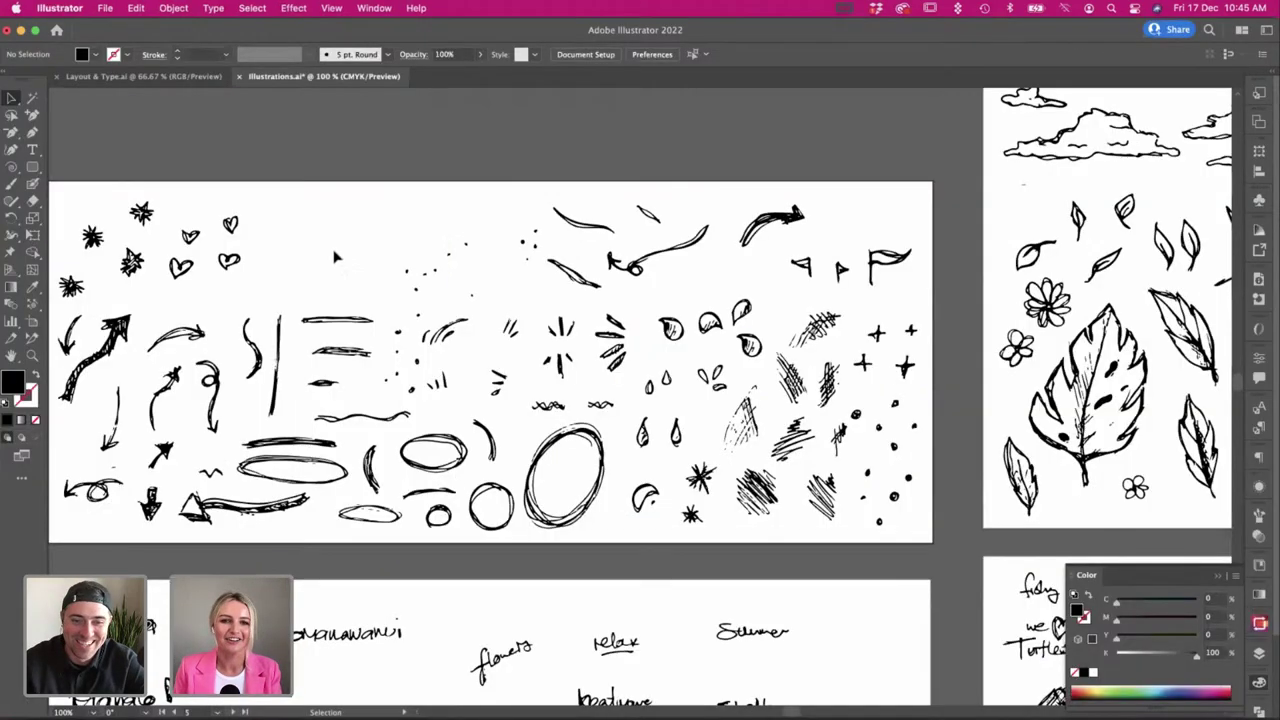
pyautogui.hscroll(-2, 336, 257)
pyautogui.press('super+Tab')
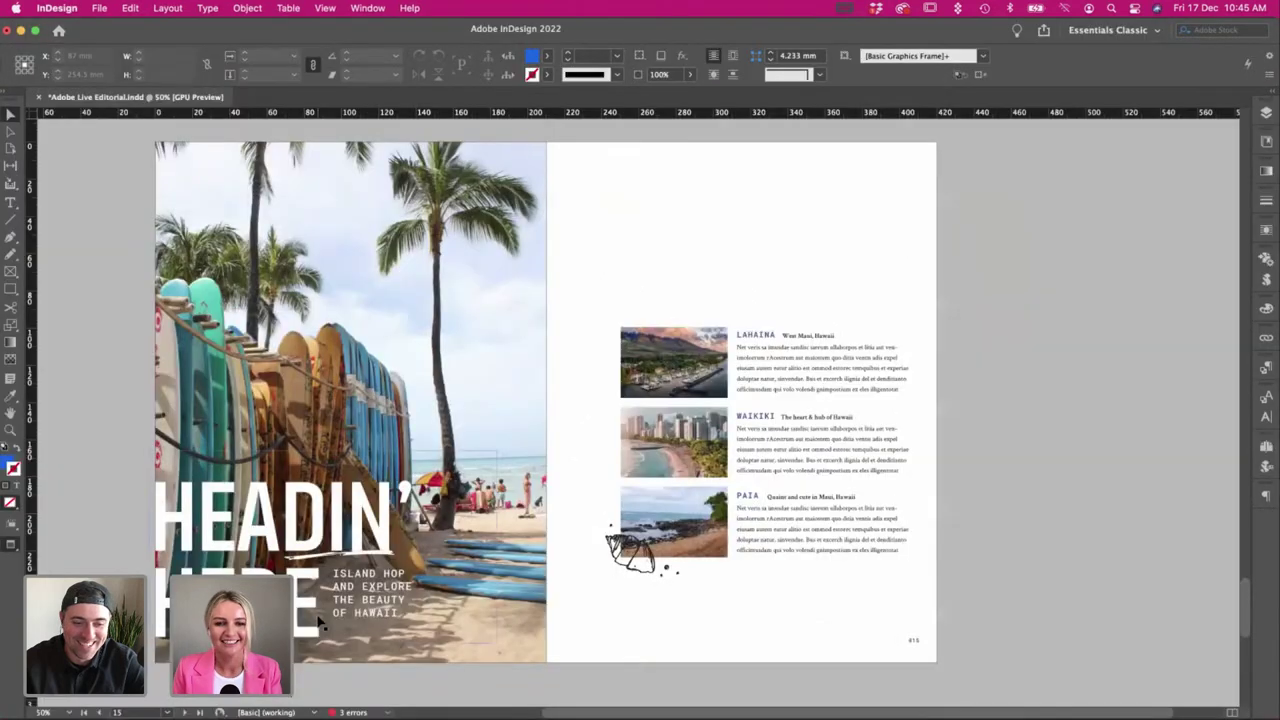
pyautogui.press('super+Tab')
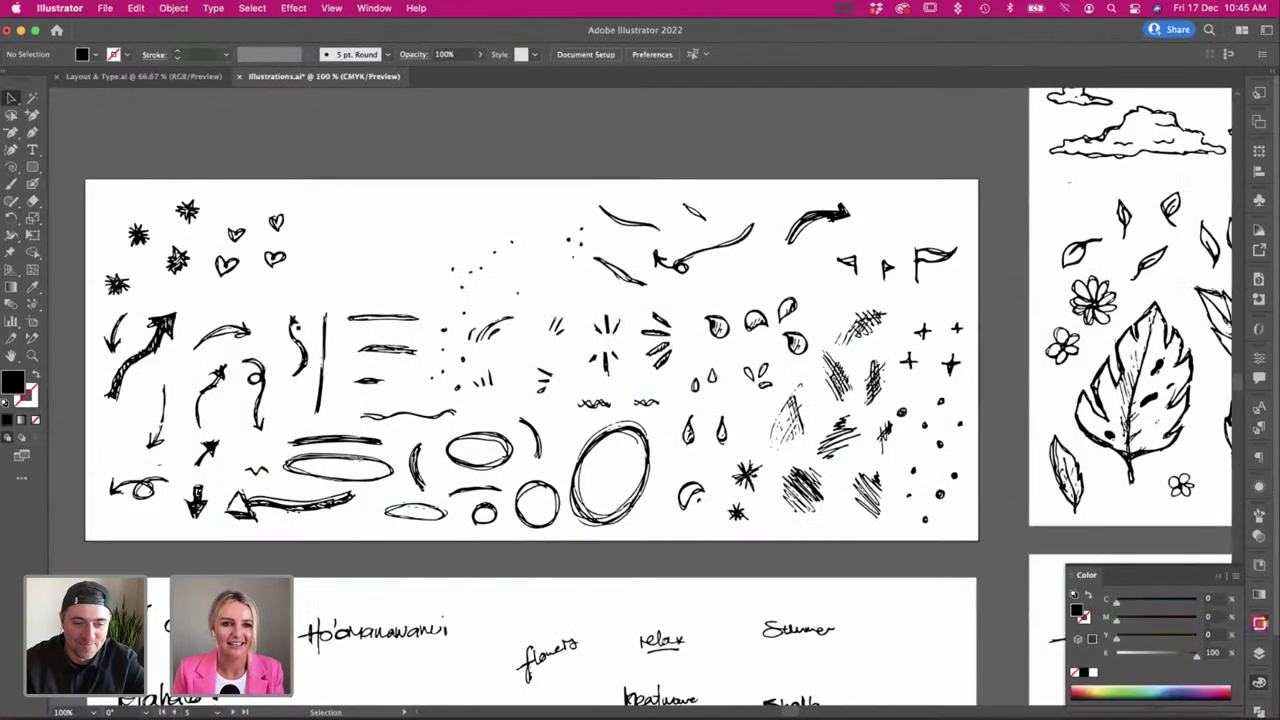
pyautogui.hscroll(-1, 659, 397)
pyautogui.hscroll(5, 340, 412)
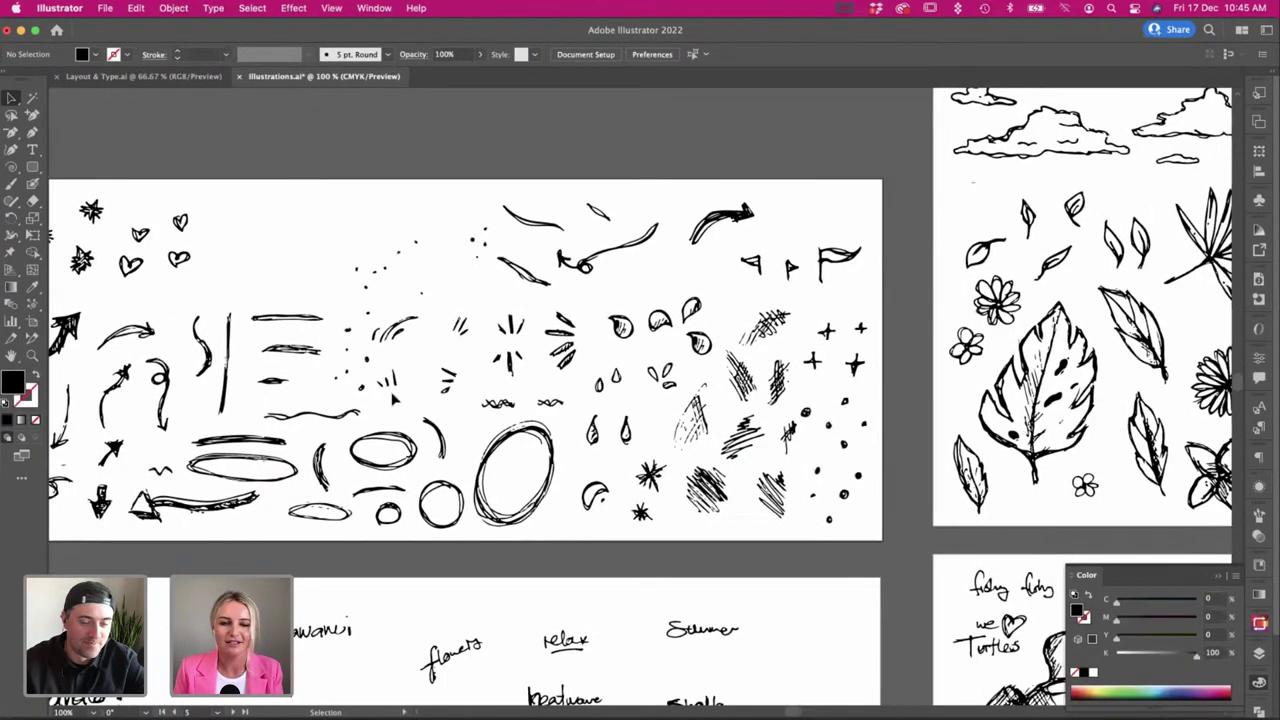
pyautogui.press('super+Tab')
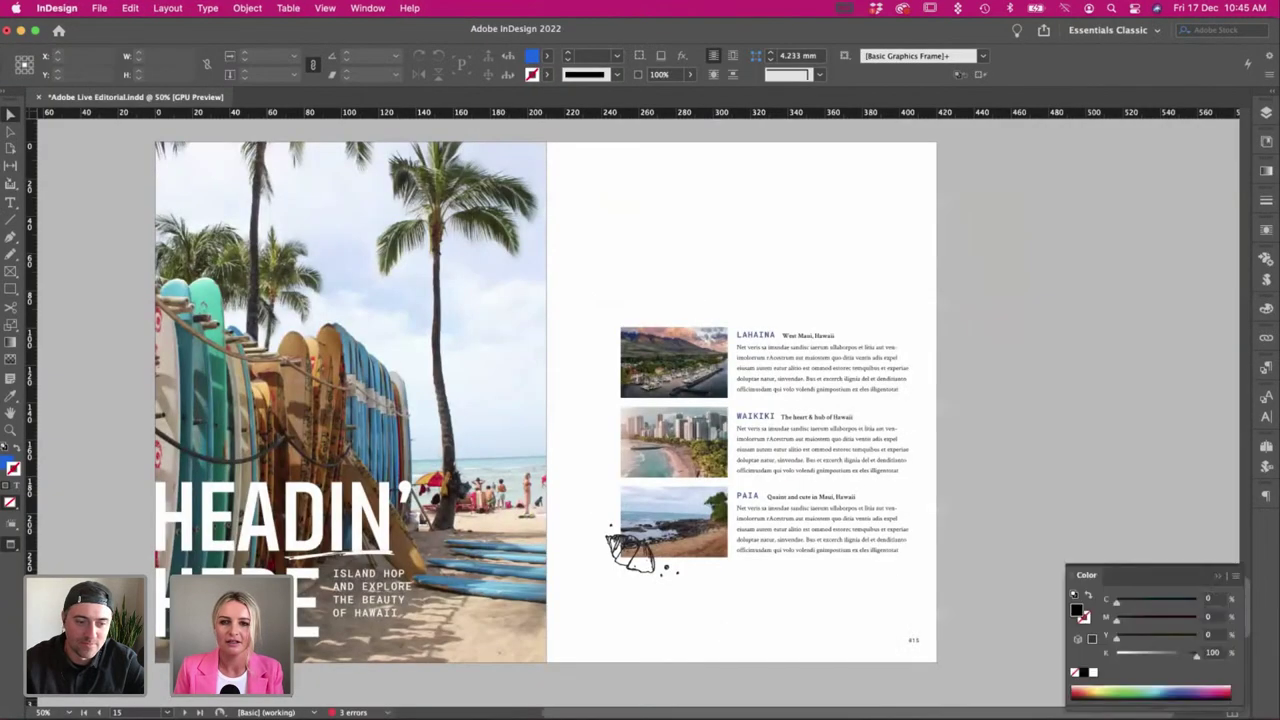
pyautogui.press('super+Tab')
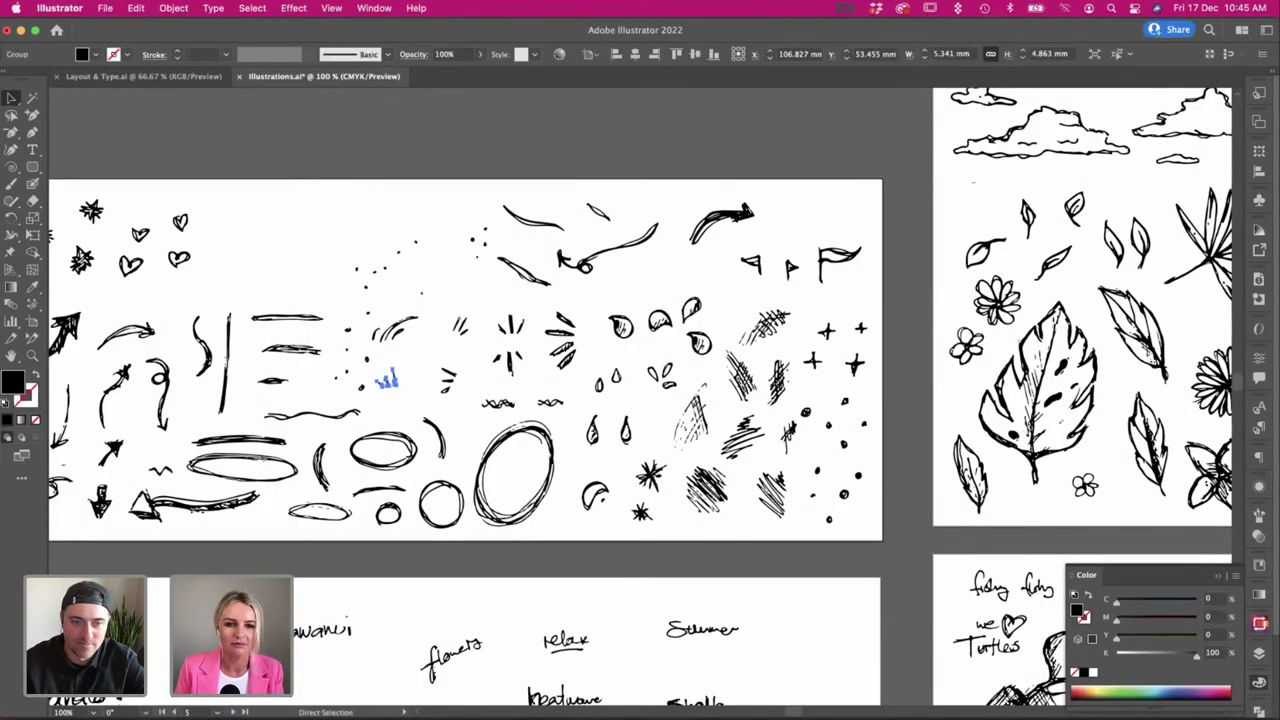
# Switch to InDesign, paste the burst sketch and place it just above the upper left corner of the Lahaina photo.
pyautogui.press('super+Tab')
pyautogui.moveTo(668, 464); pyautogui.dragTo(643, 306)
pyautogui.press('v')
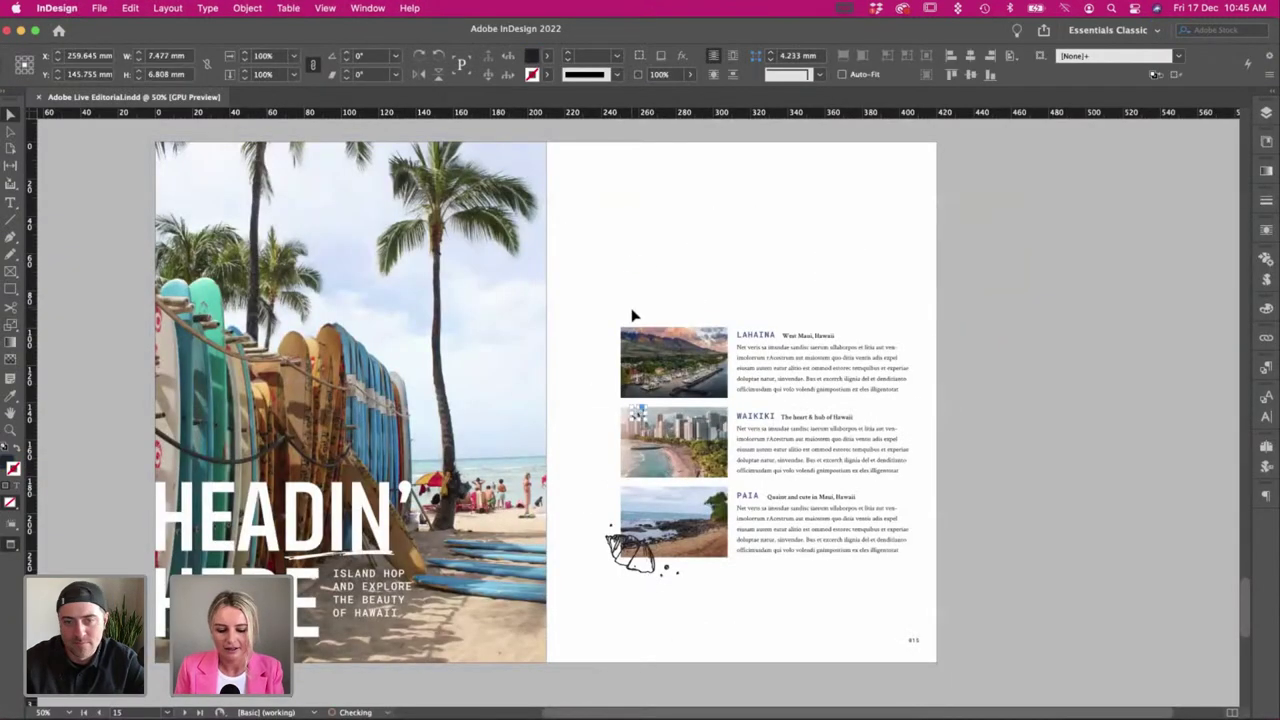
pyautogui.click(649, 402)
pyautogui.moveTo(645, 416)
pyautogui.mouseDown()
pyautogui.moveTo(643, 313)
pyautogui.moveTo(617, 318)
pyautogui.mouseUp()
pyautogui.press('super+shift+a')
pyautogui.press('super+shift+a')
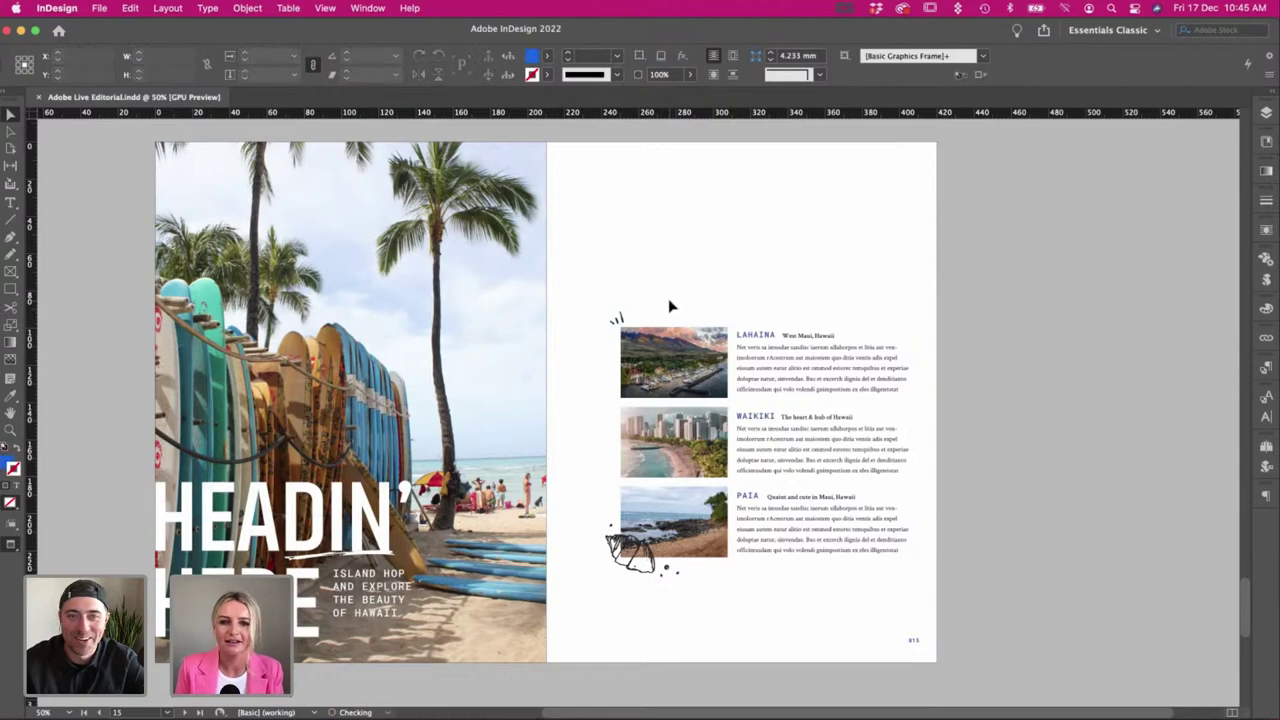
pyautogui.click(643, 297)
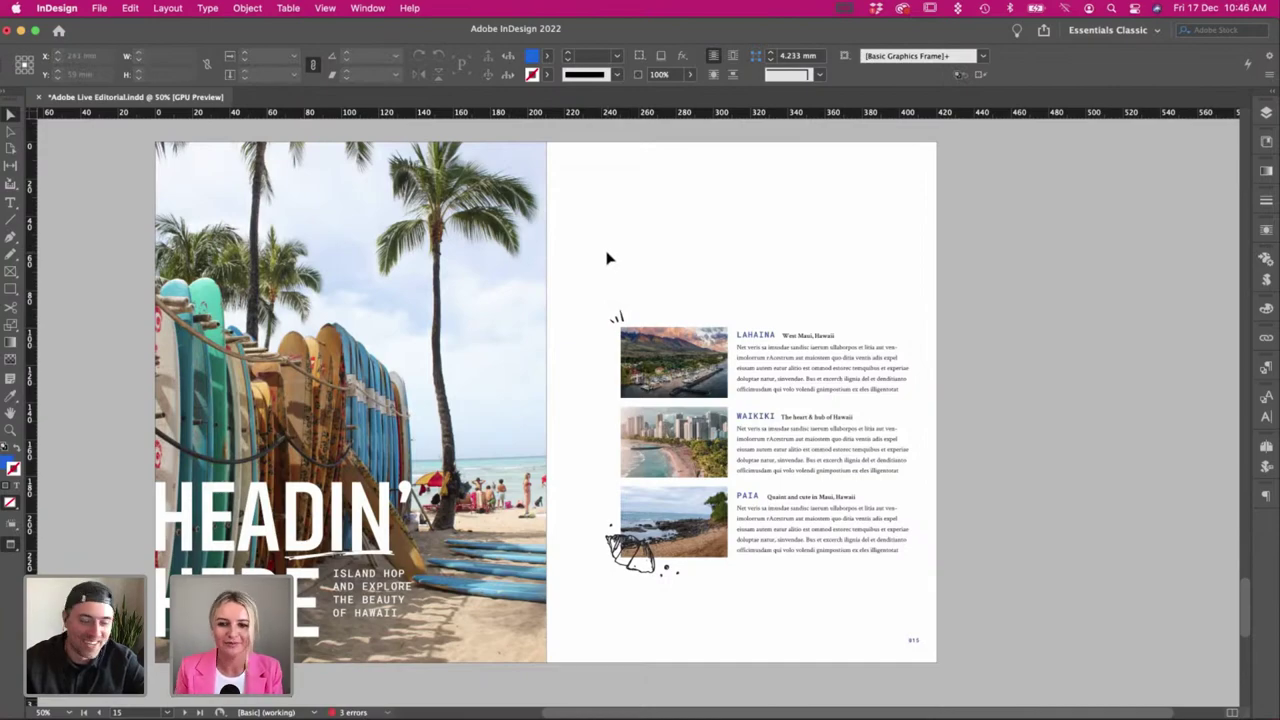
pyautogui.press('super+Tab')
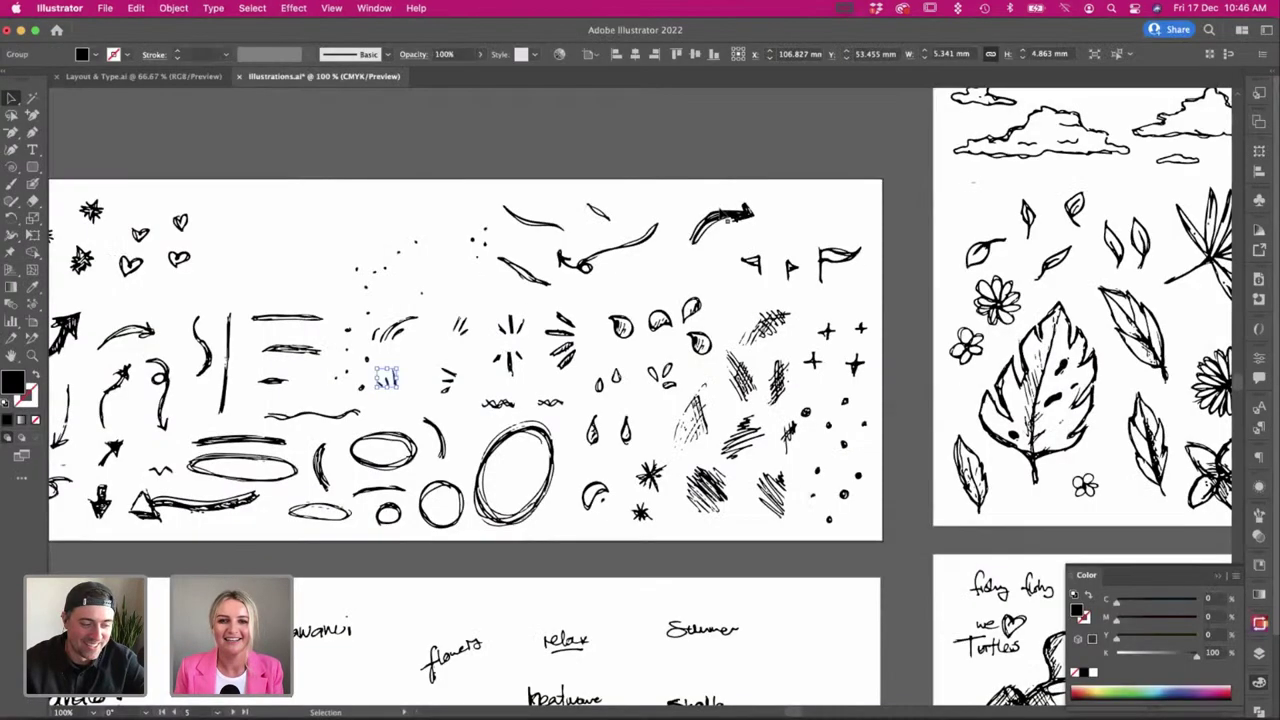
pyautogui.hscroll(3, 348, 203)
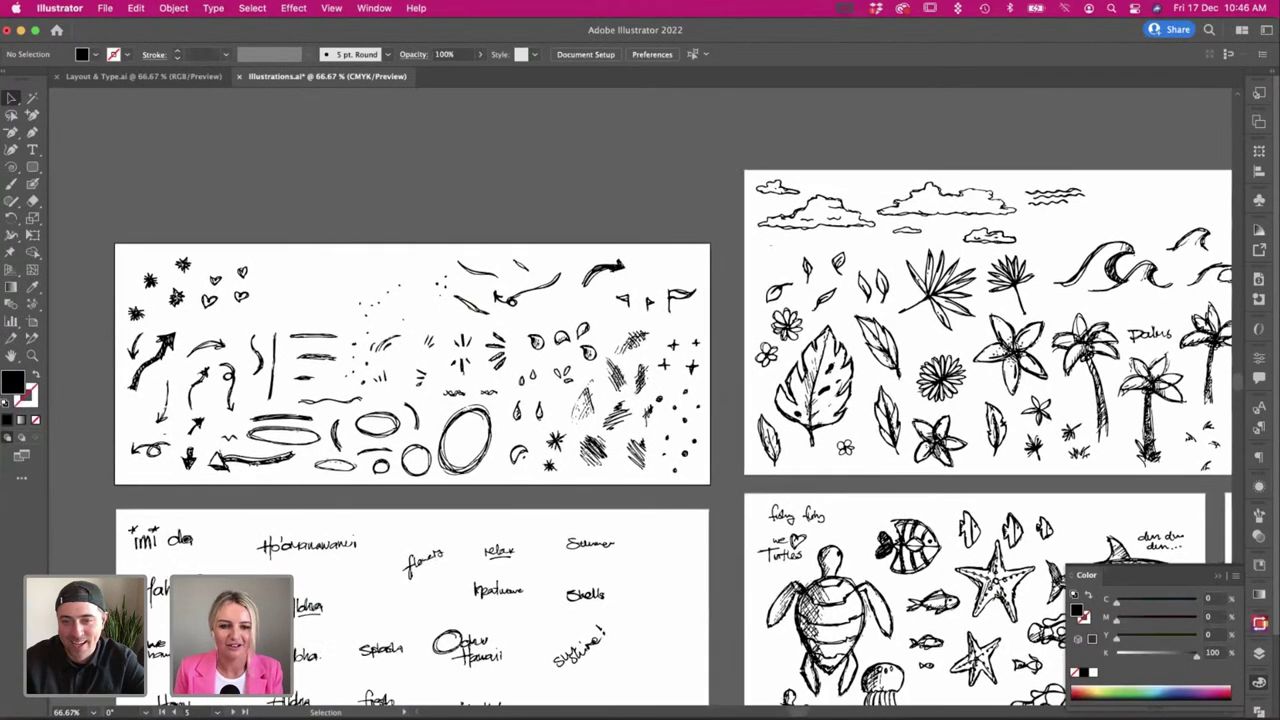
pyautogui.press('super+Tab')
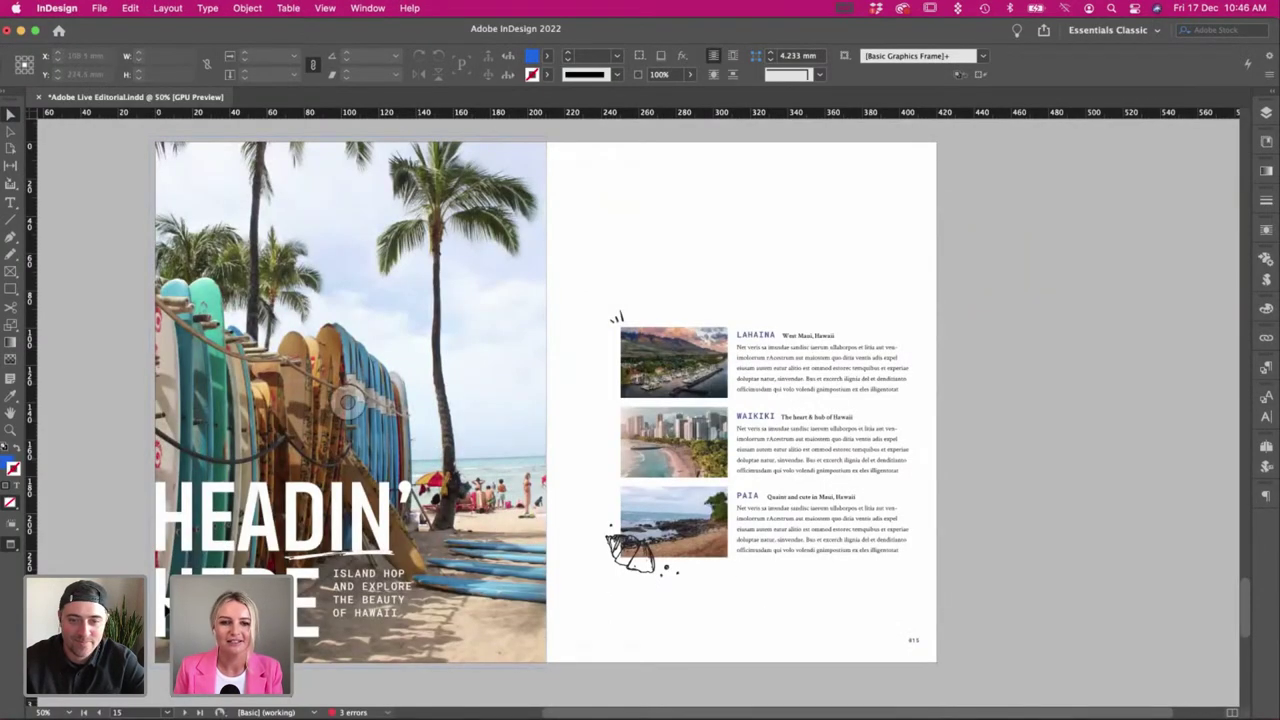
# Move the heading, its underline and the sub heading slightly up together, checking the position against the layout guides.
pyautogui.click(505, 632)
pyautogui.click(394, 618)
pyautogui.keyDown('shift'); pyautogui.click(391, 611); pyautogui.keyUp('shift')
pyautogui.hotkey('shift', 'Up')
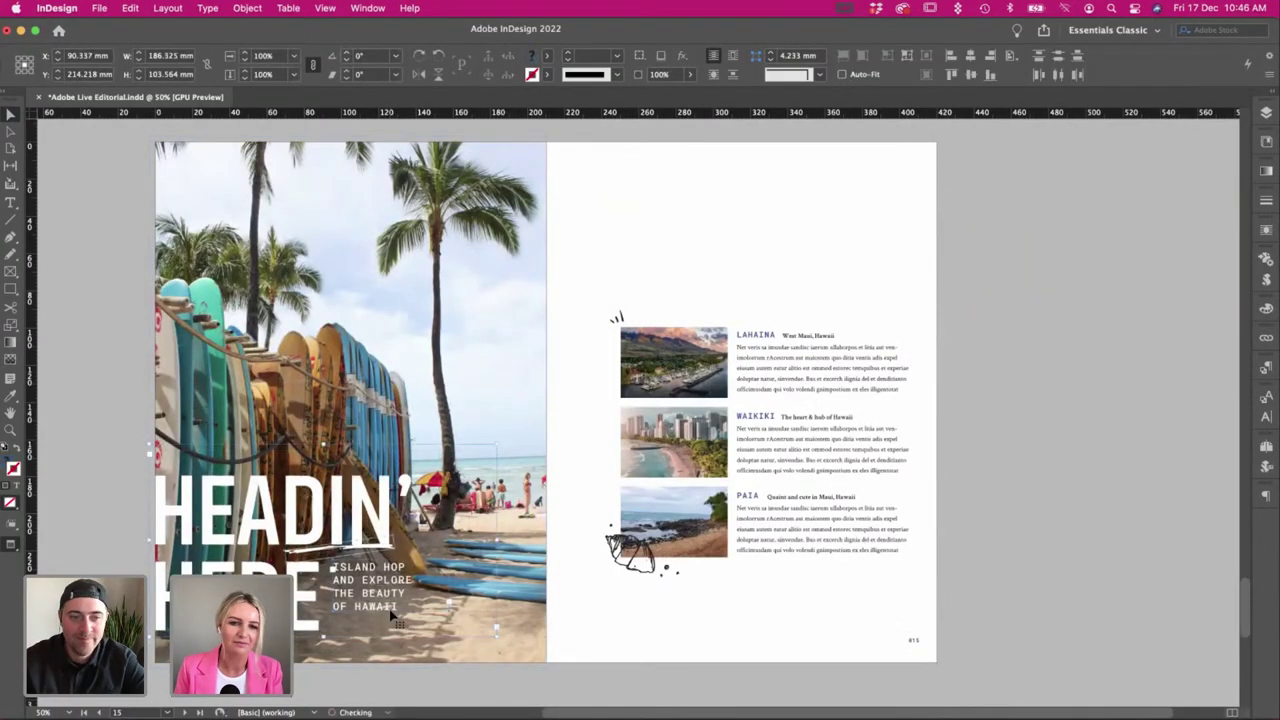
pyautogui.press('w')
pyautogui.press('w')
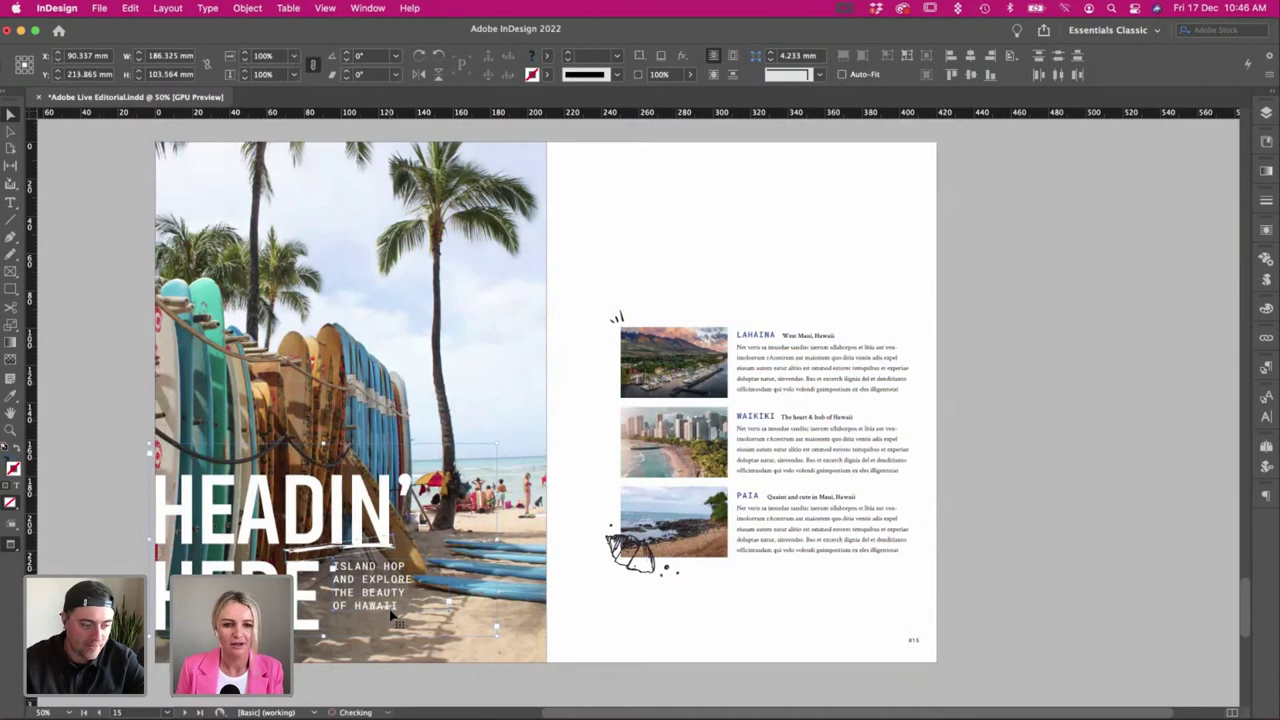
pyautogui.press('w')
pyautogui.moveTo(366, 612); pyautogui.dragTo(366, 615)
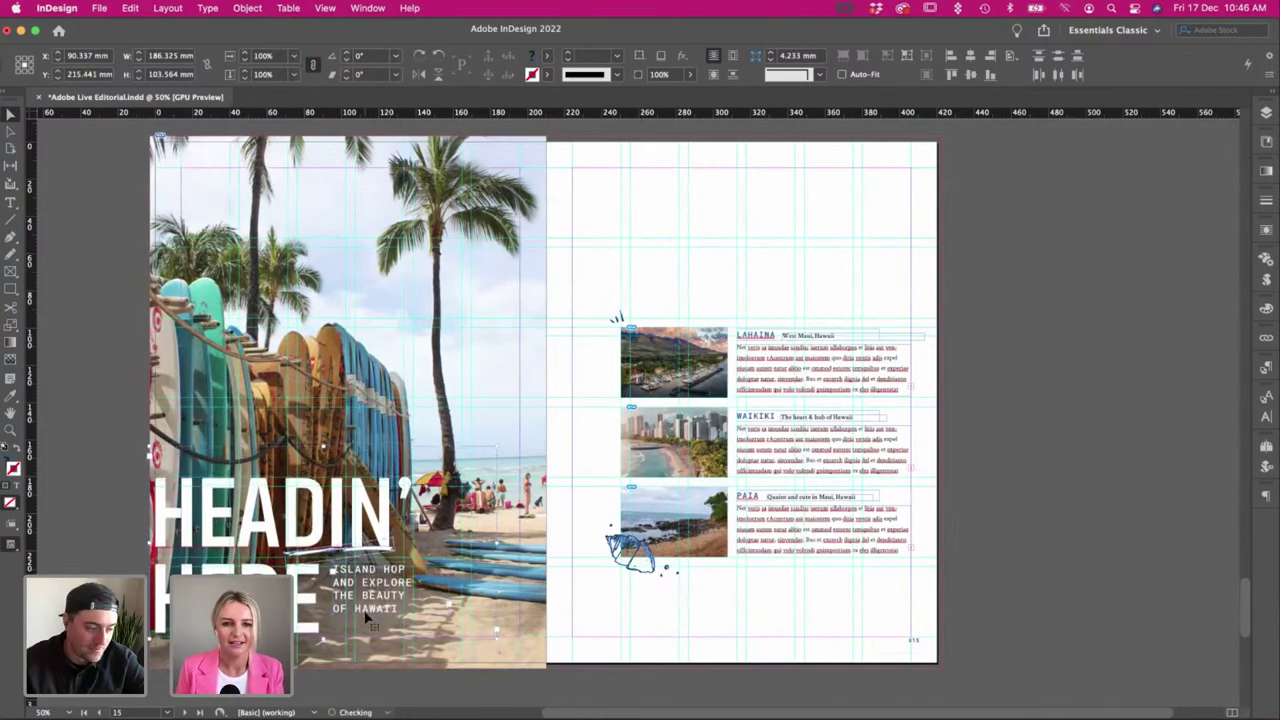
pyautogui.click(694, 620)
pyautogui.press('w')
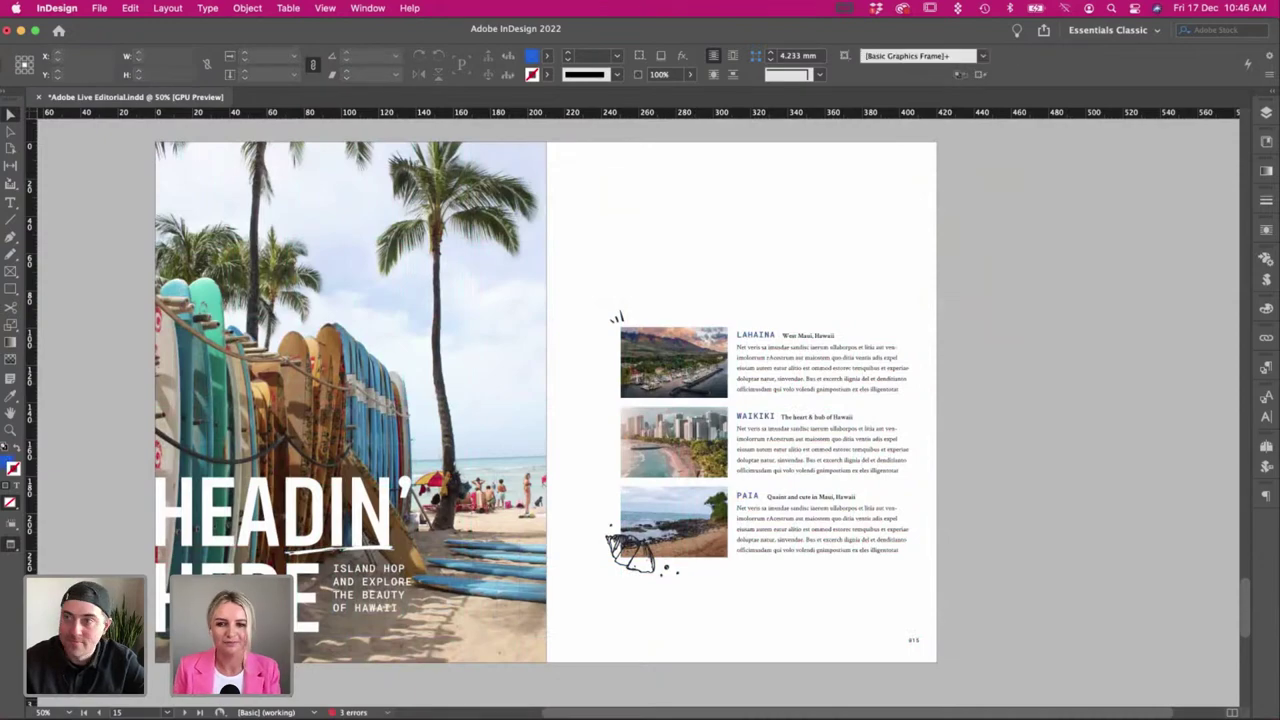
# Switch to Illustrator and copy the small round spiral shell from the shells and coral artboard.
pyautogui.press('w')
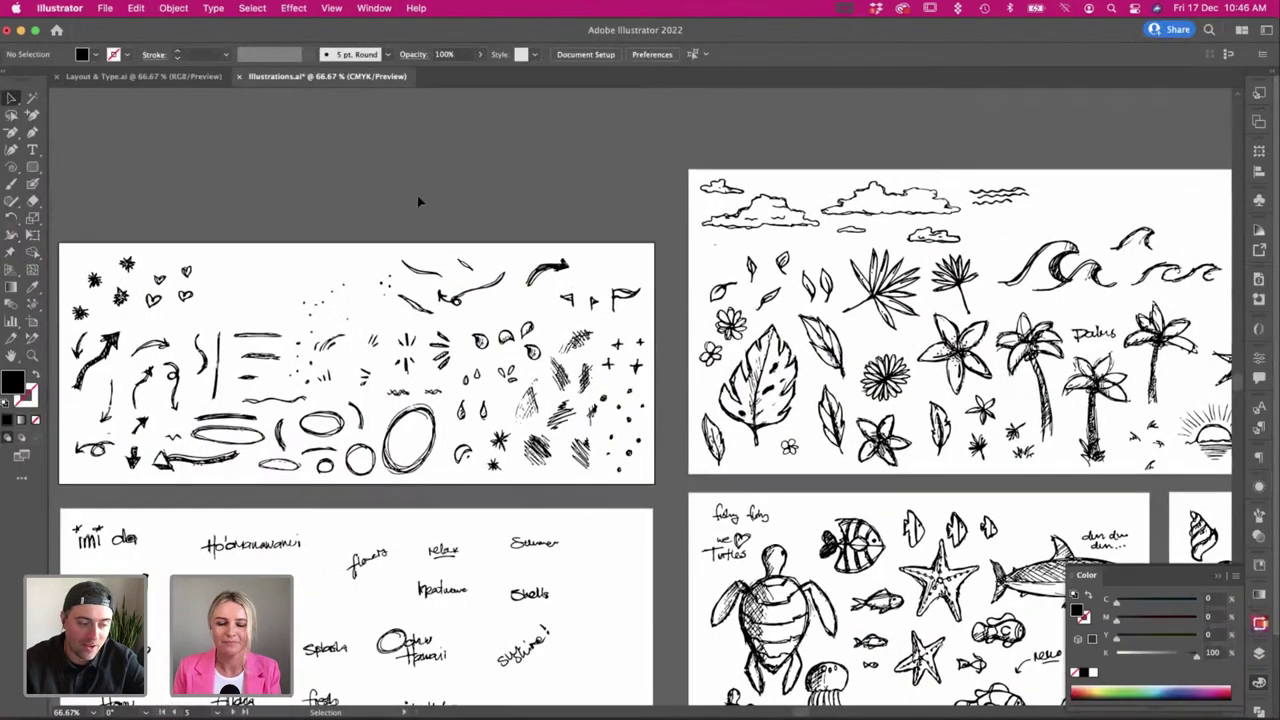
pyautogui.hscroll(10, 417, 195)
pyautogui.scroll(-2, 417, 195)
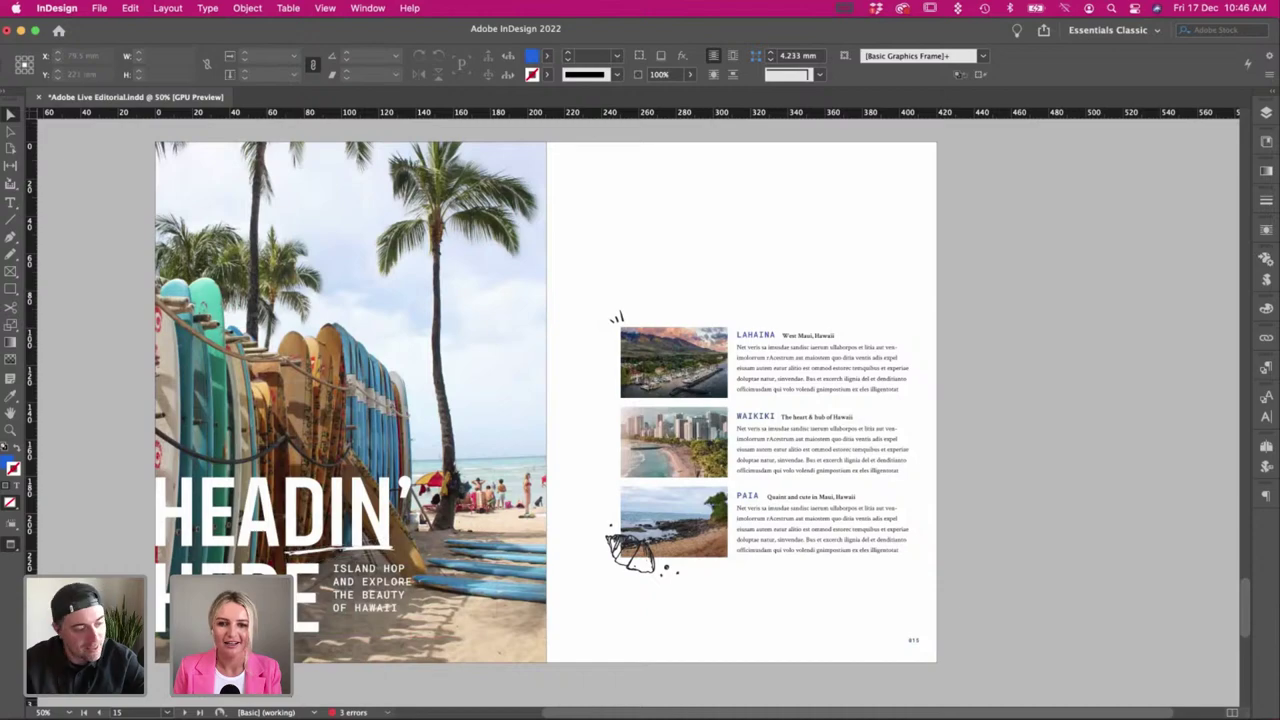
pyautogui.press('super+Tab')
pyautogui.scroll(-3, 630, 400)
pyautogui.hscroll(2, 630, 400)
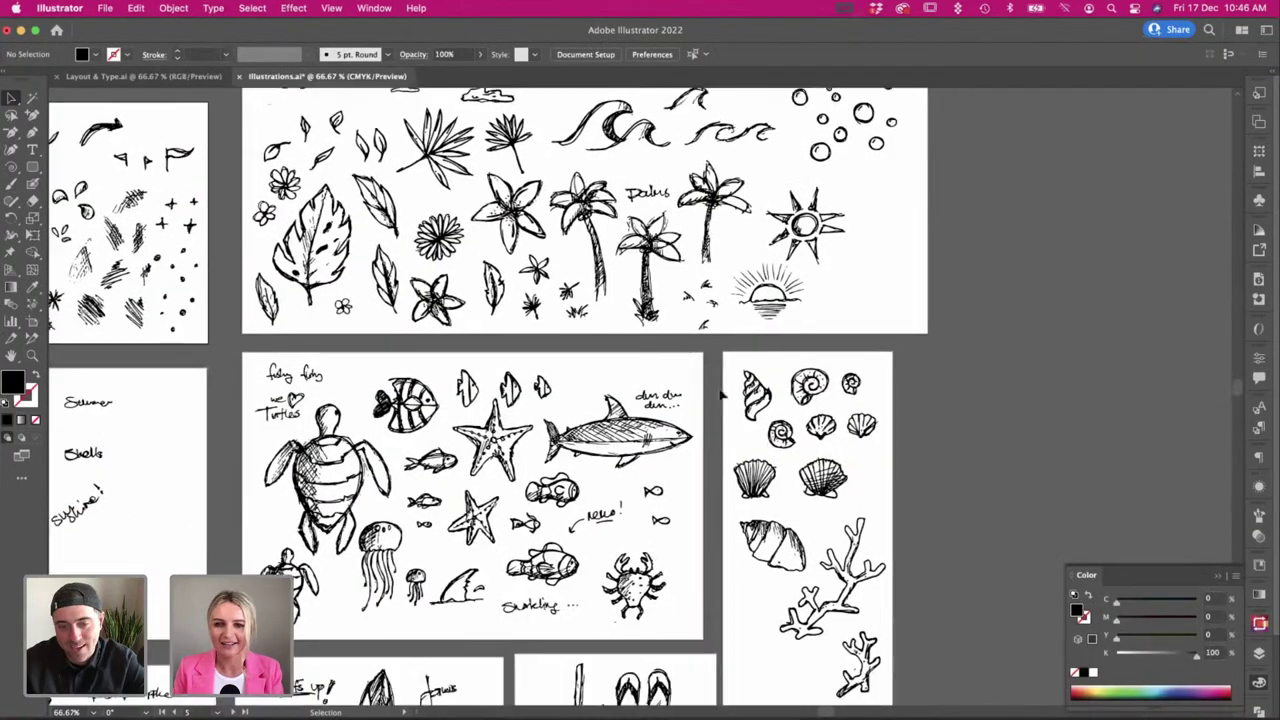
pyautogui.click(787, 446)
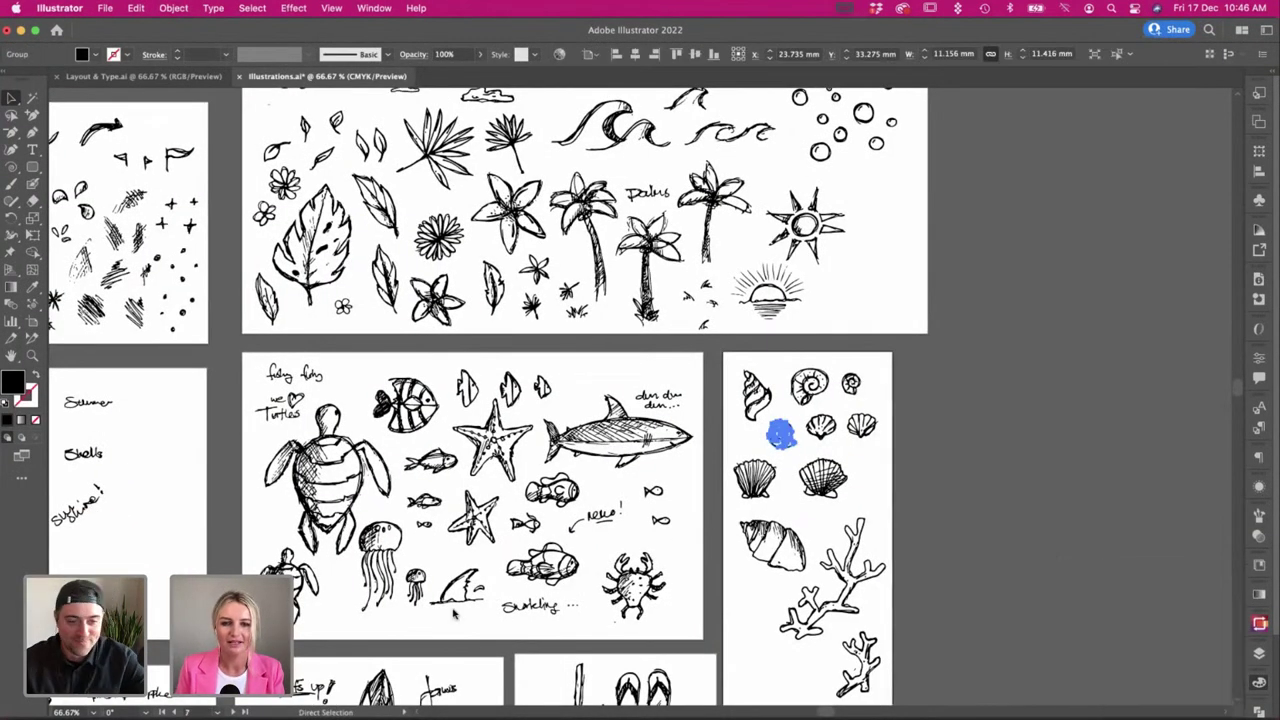
# Paste the spiral shell into the InDesign spread and move it to the right page's outer edge, above the Lahaina text.
pyautogui.press('super+Tab')
pyautogui.press('super+v')
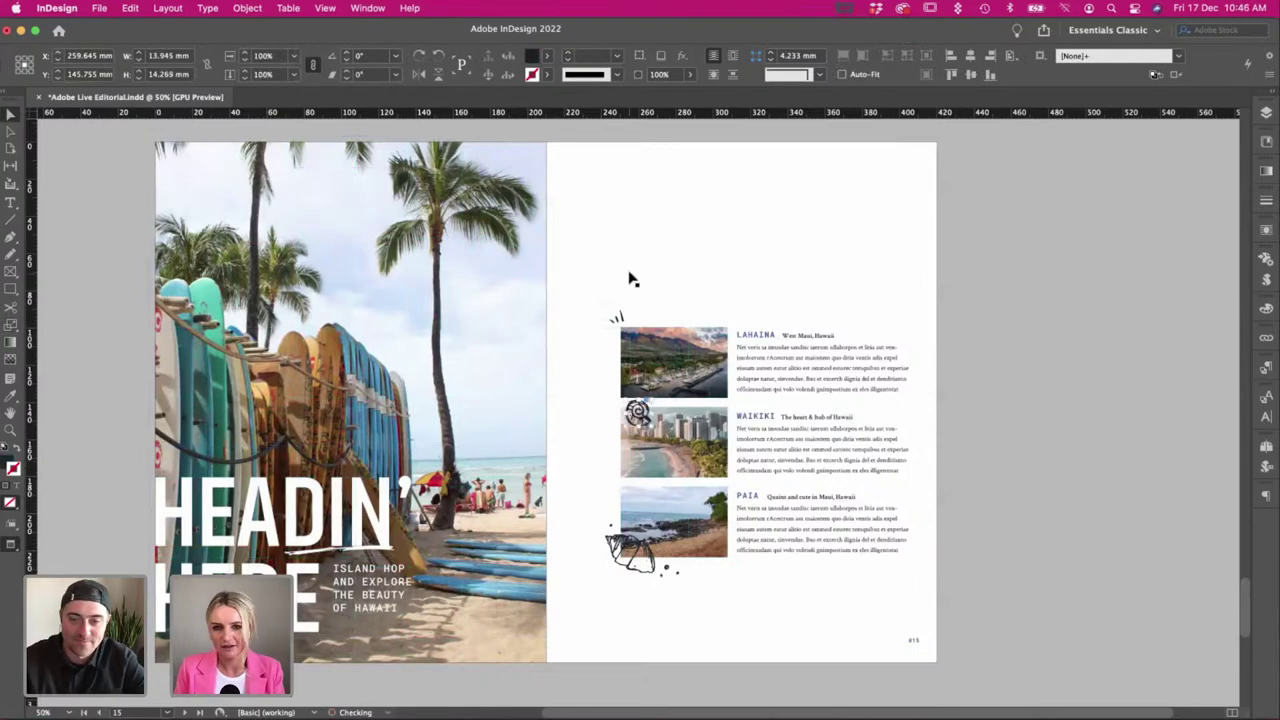
pyautogui.moveTo(645, 420); pyautogui.dragTo(998, 336)
pyautogui.click(718, 338)
pyautogui.press('super+z')
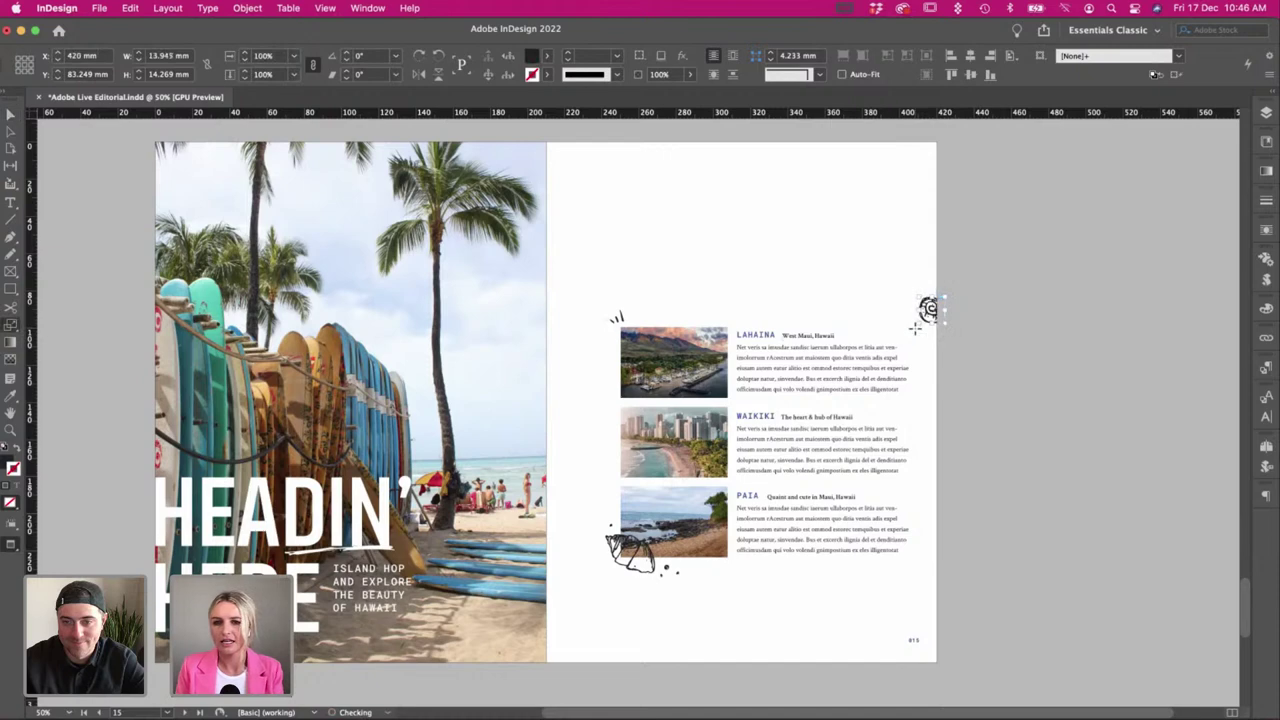
# Enlarge the spiral shell to about 16.7 mm wide and rotate it to -122° at the page edge.
pyautogui.moveTo(917, 329); pyautogui.dragTo(899, 329)
pyautogui.press('w')
pyautogui.click(1120, 366)
pyautogui.click(931, 316)
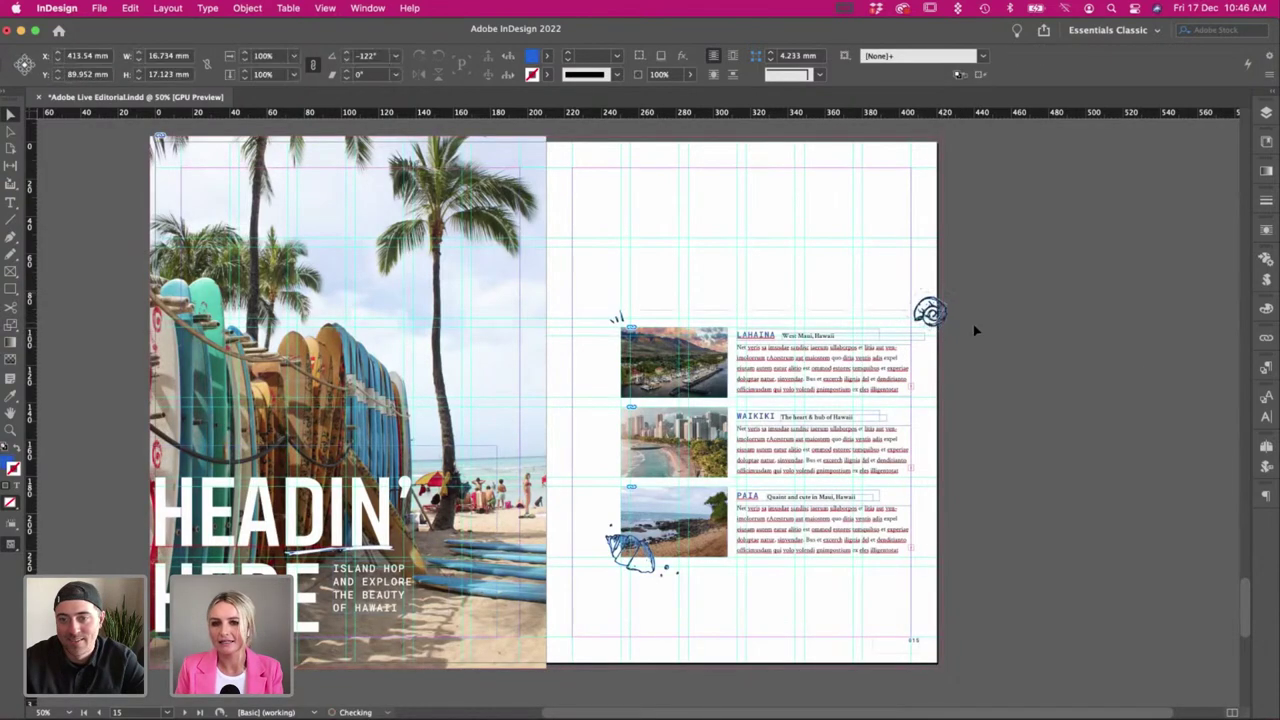
pyautogui.click(976, 331)
pyautogui.press('w')
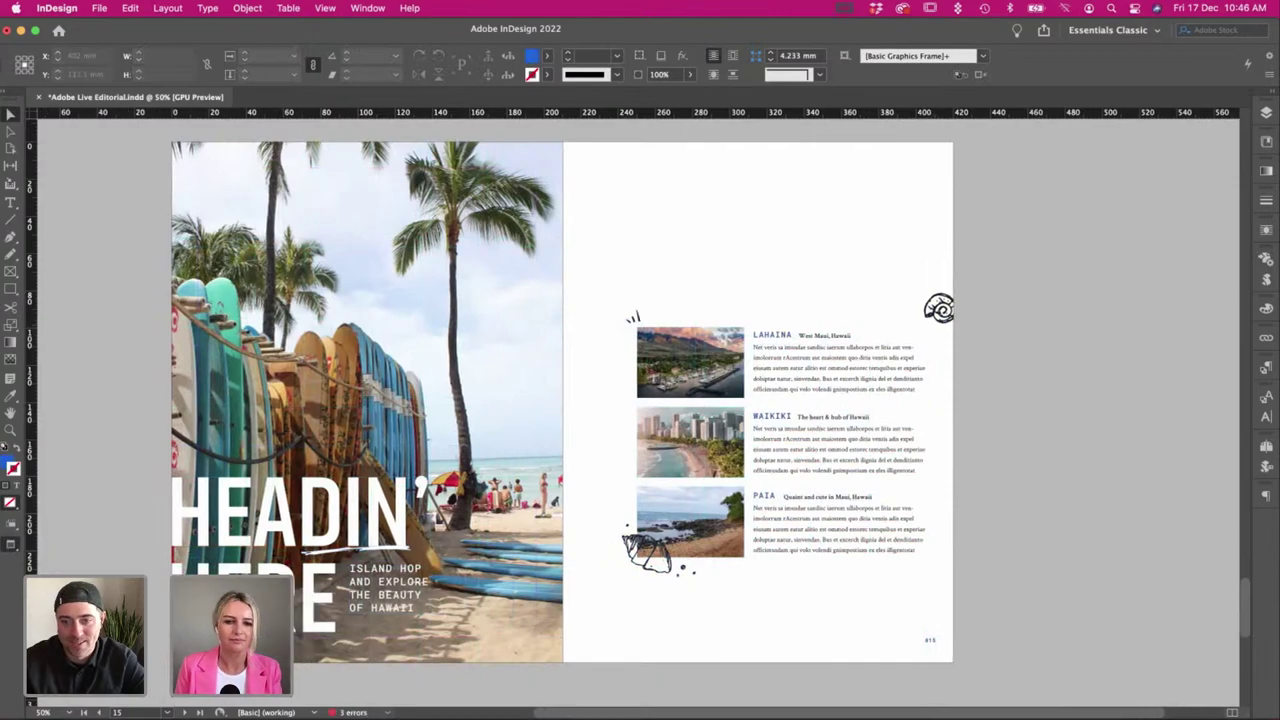
# Switch to Illustrator and copy the small sketch beside the cocktail glasses on the fruit and drinks artboard.
pyautogui.press('F6')
pyautogui.press('super+Tab')
pyautogui.scroll(-3, 856, 428)
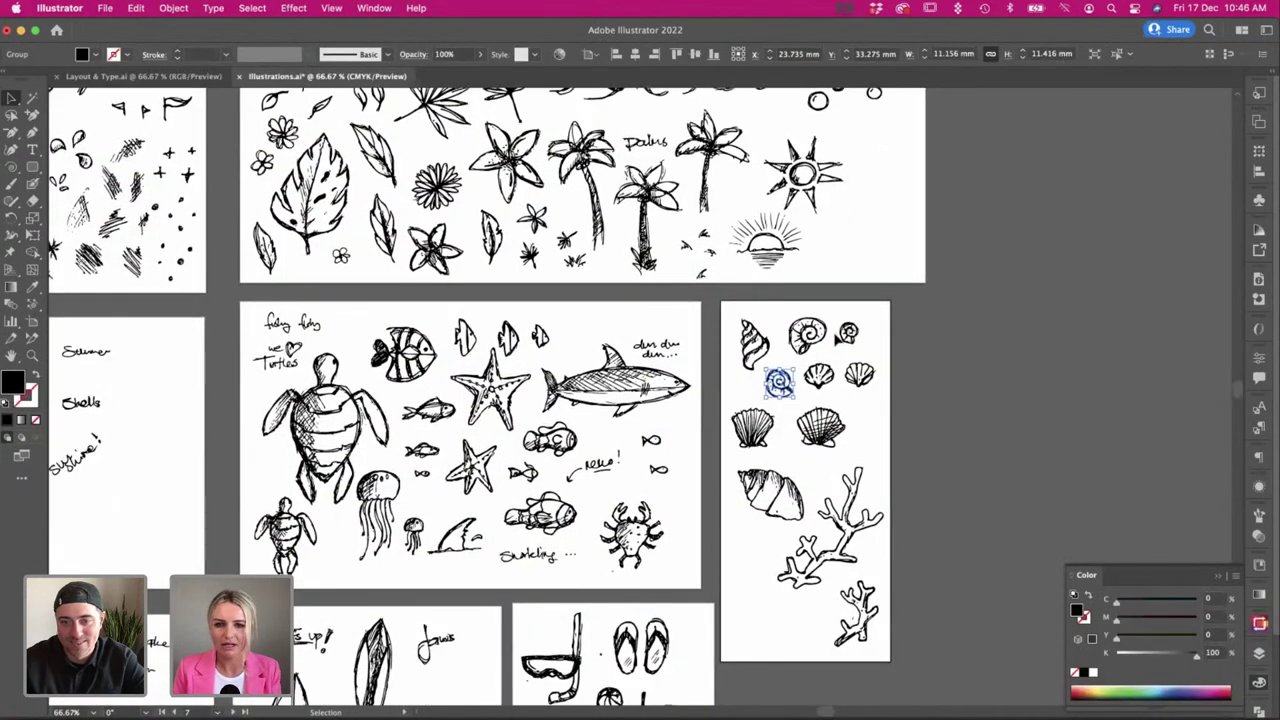
pyautogui.hscroll(-3, 703, 475)
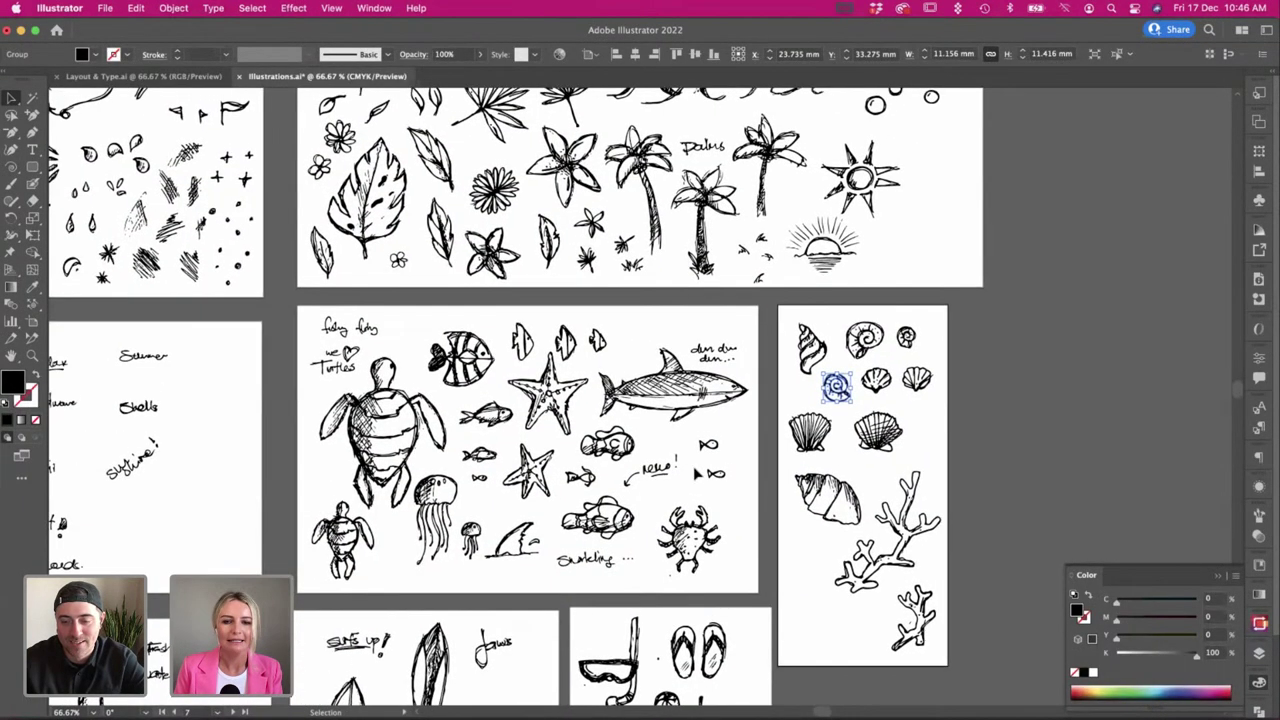
pyautogui.scroll(-4, 703, 475)
pyautogui.hscroll(-10, 640, 400)
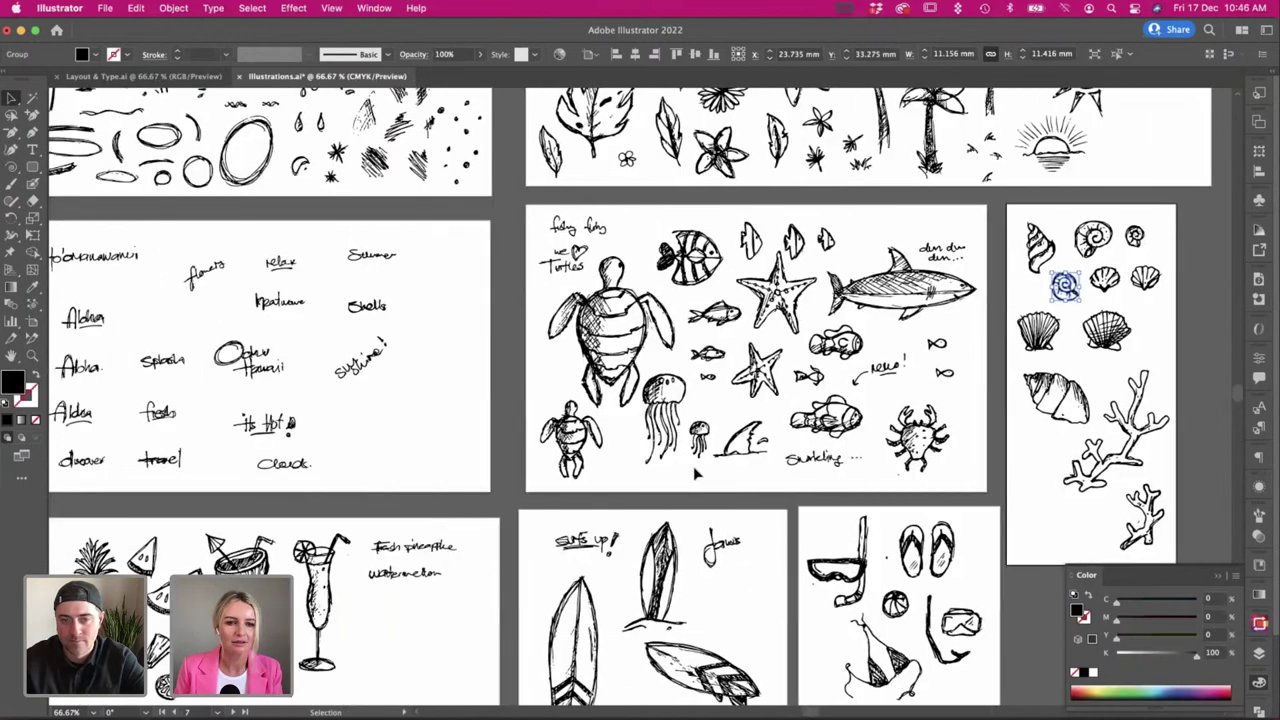
pyautogui.hscroll(-1, 640, 400)
pyautogui.scroll(-1, 640, 400)
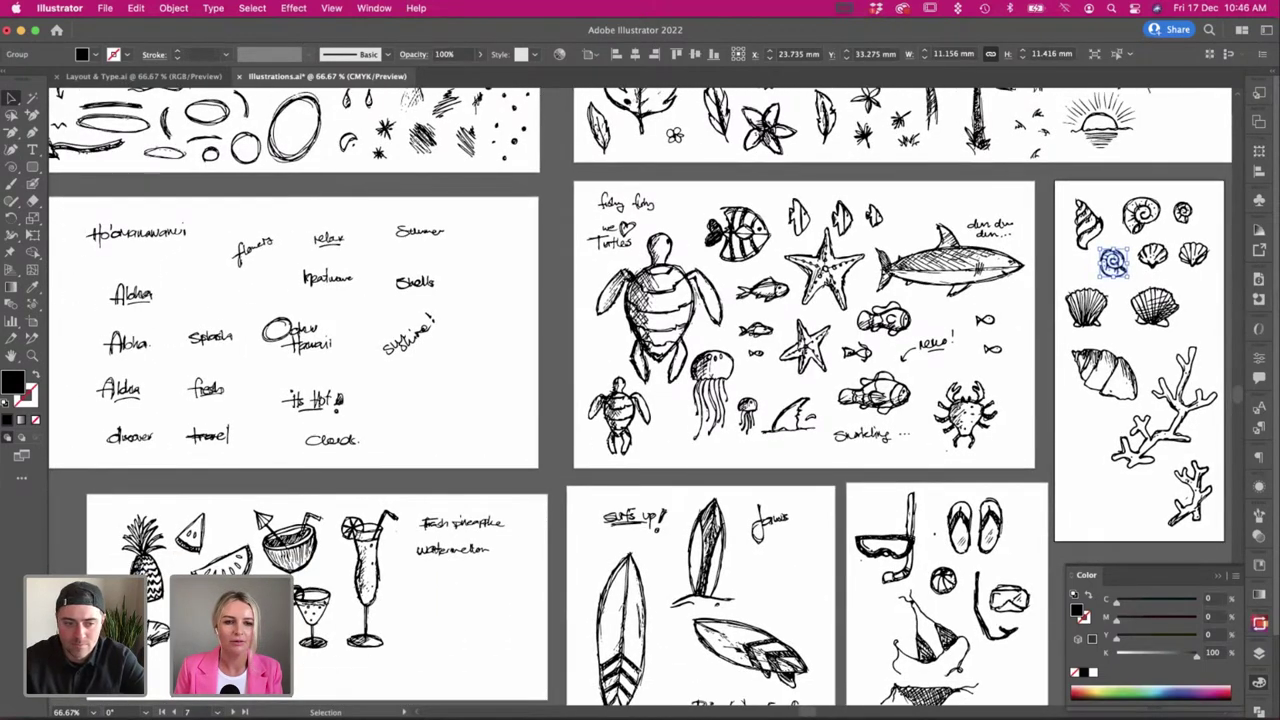
pyautogui.click(261, 644)
# Paste the small sketch into the InDesign spread, place it above the spiral shell at the page edge and enlarge it to about 12 mm wide.
pyautogui.press('super+Tab')
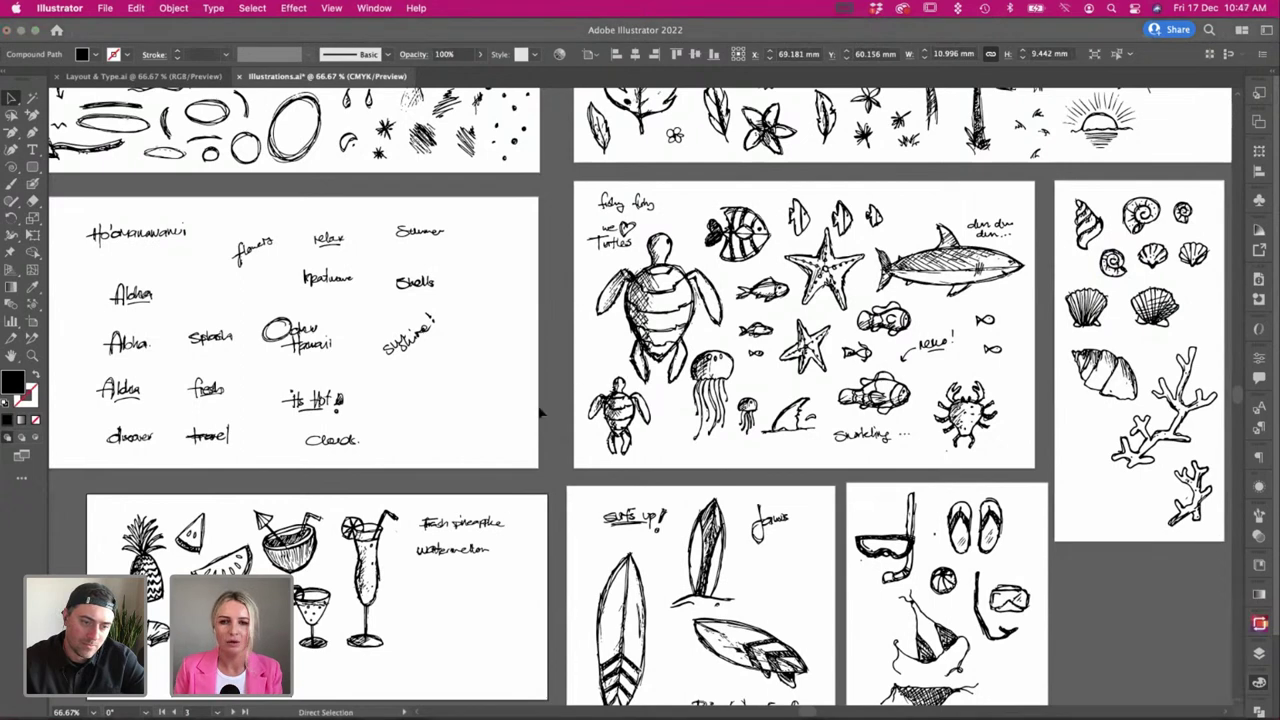
pyautogui.press('super+v')
pyautogui.click(668, 300)
pyautogui.moveTo(634, 421); pyautogui.dragTo(942, 291)
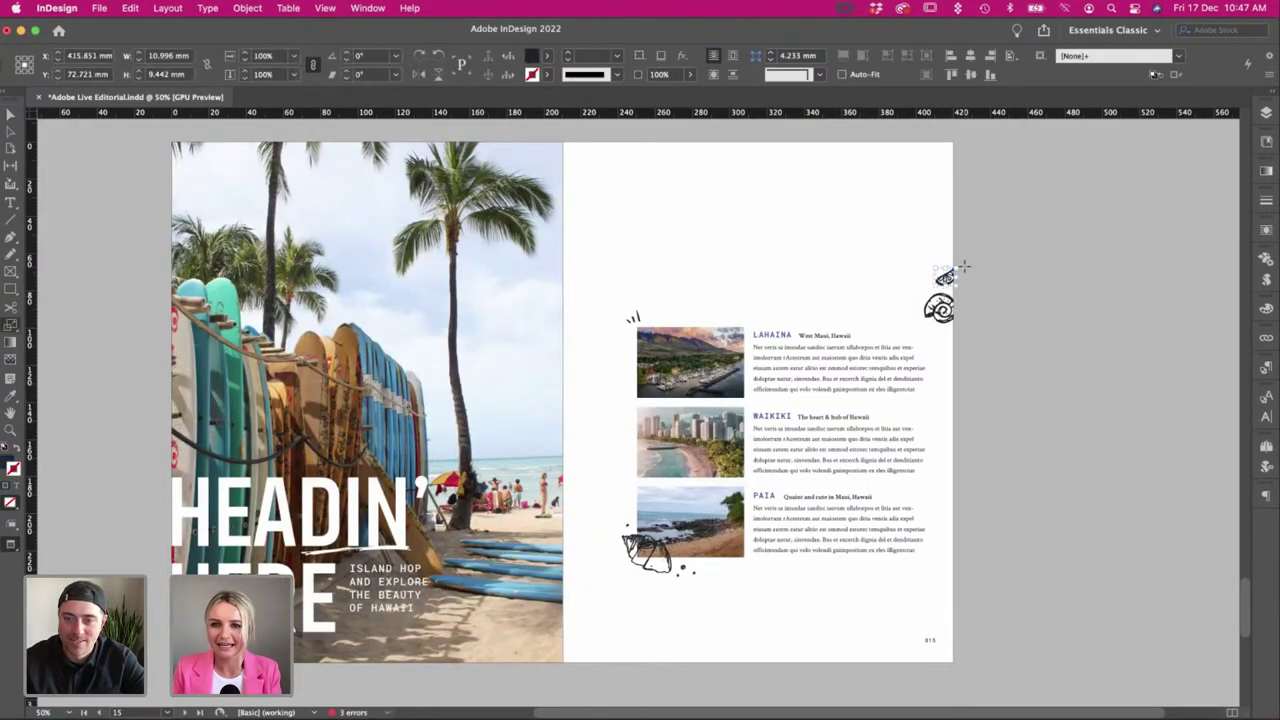
pyautogui.click(965, 283)
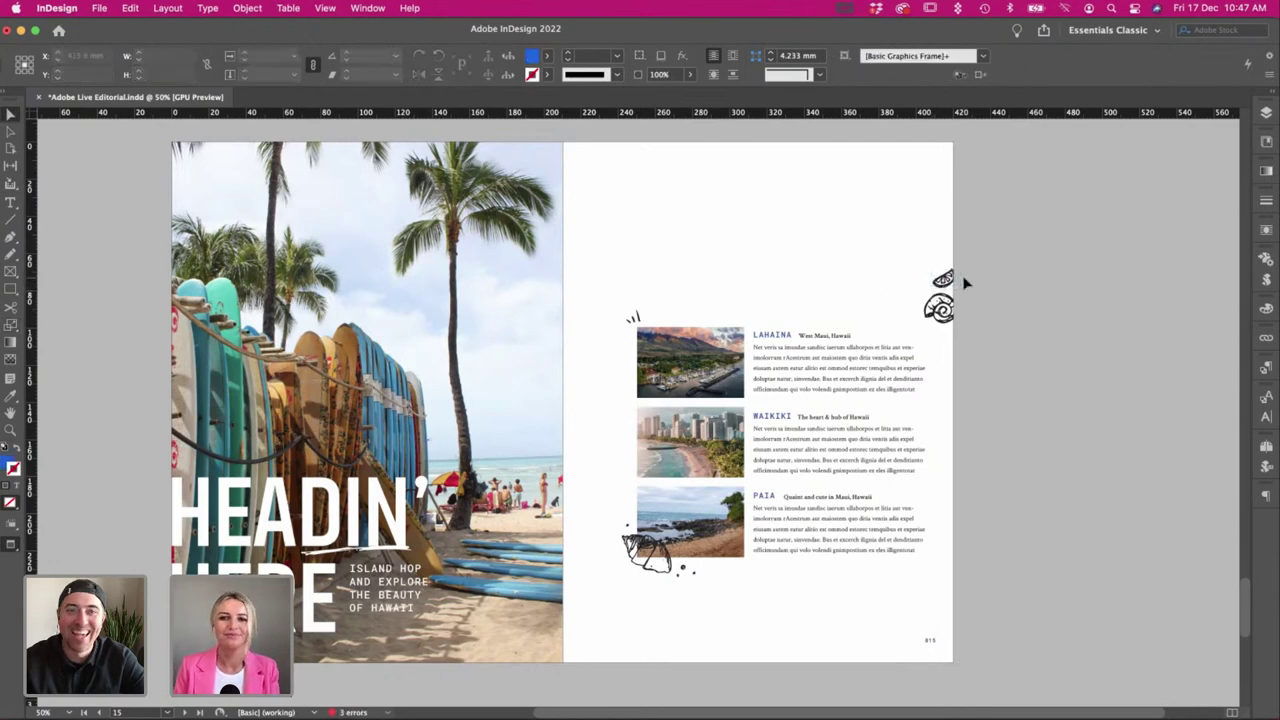
pyautogui.click(948, 282)
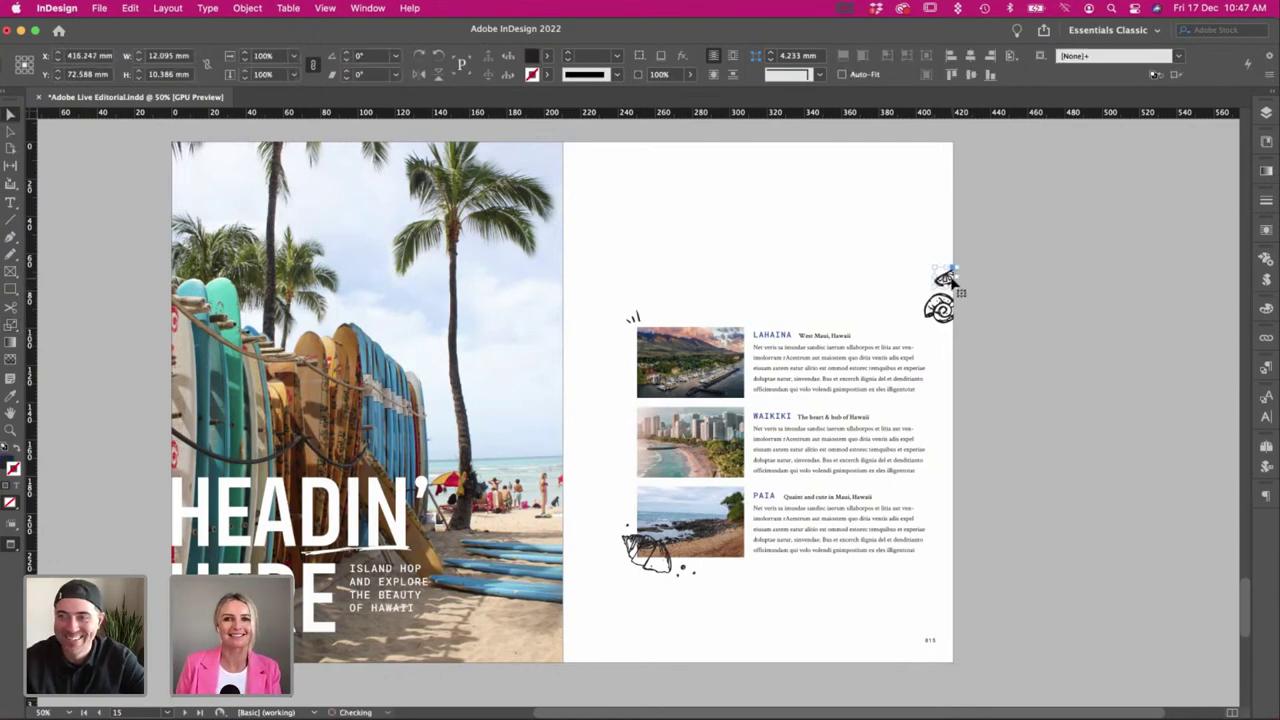
pyautogui.moveTo(952, 282); pyautogui.dragTo(954, 282)
pyautogui.click(745, 307)
# Switch to Illustrator and copy one of the small hand-drawn hearts on the artboard of stars, arrows and ovals.
pyautogui.press('super+Tab')
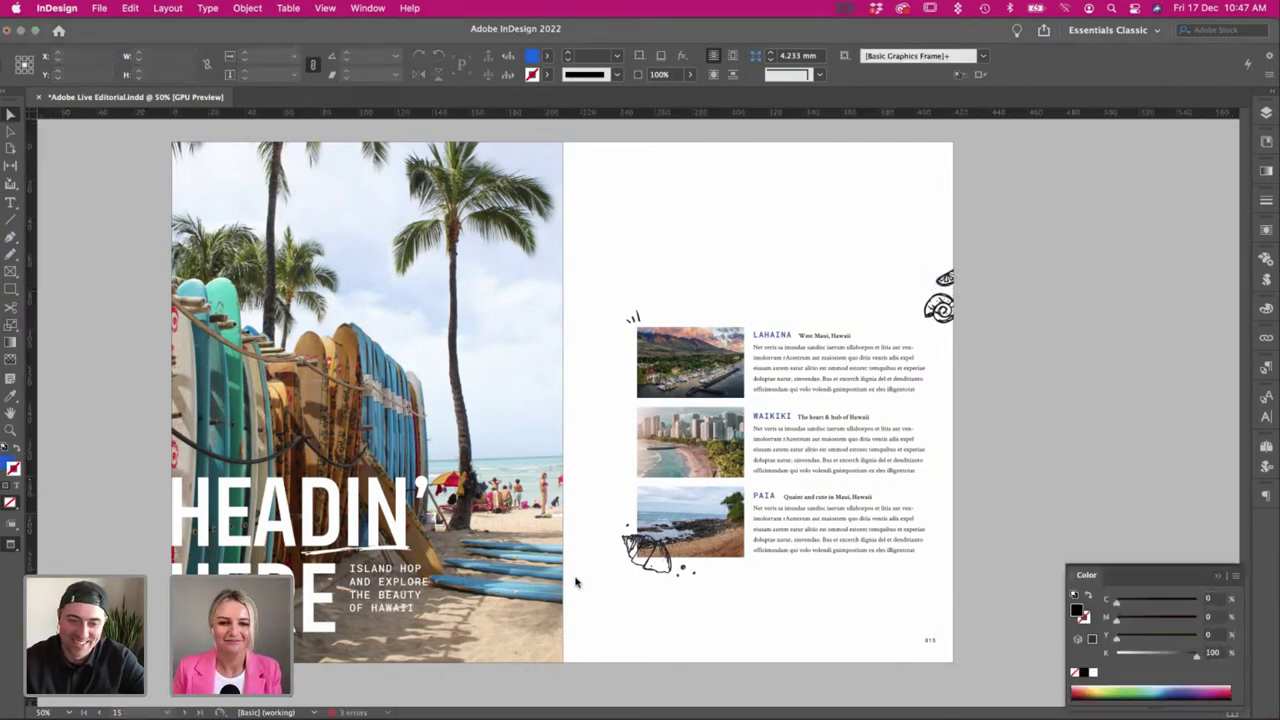
pyautogui.press('super+Tab')
pyautogui.scroll(5, 494, 426)
pyautogui.hscroll(-4, 494, 426)
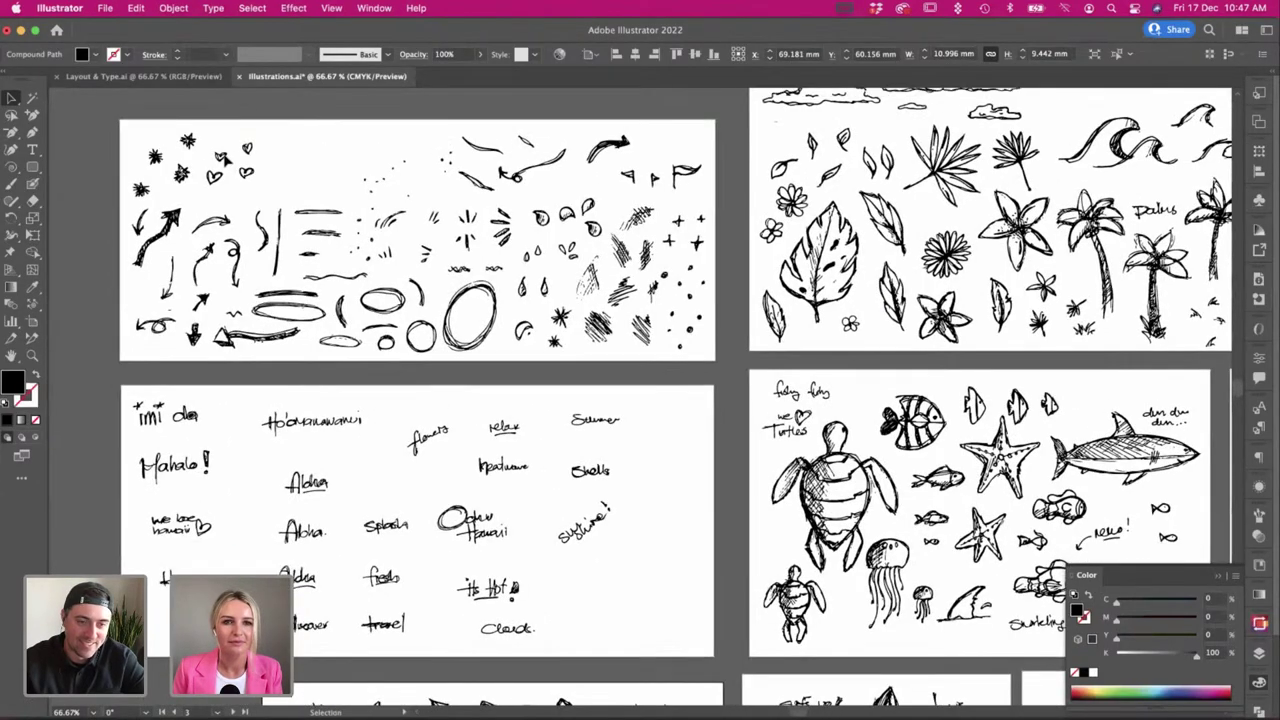
pyautogui.click(223, 156)
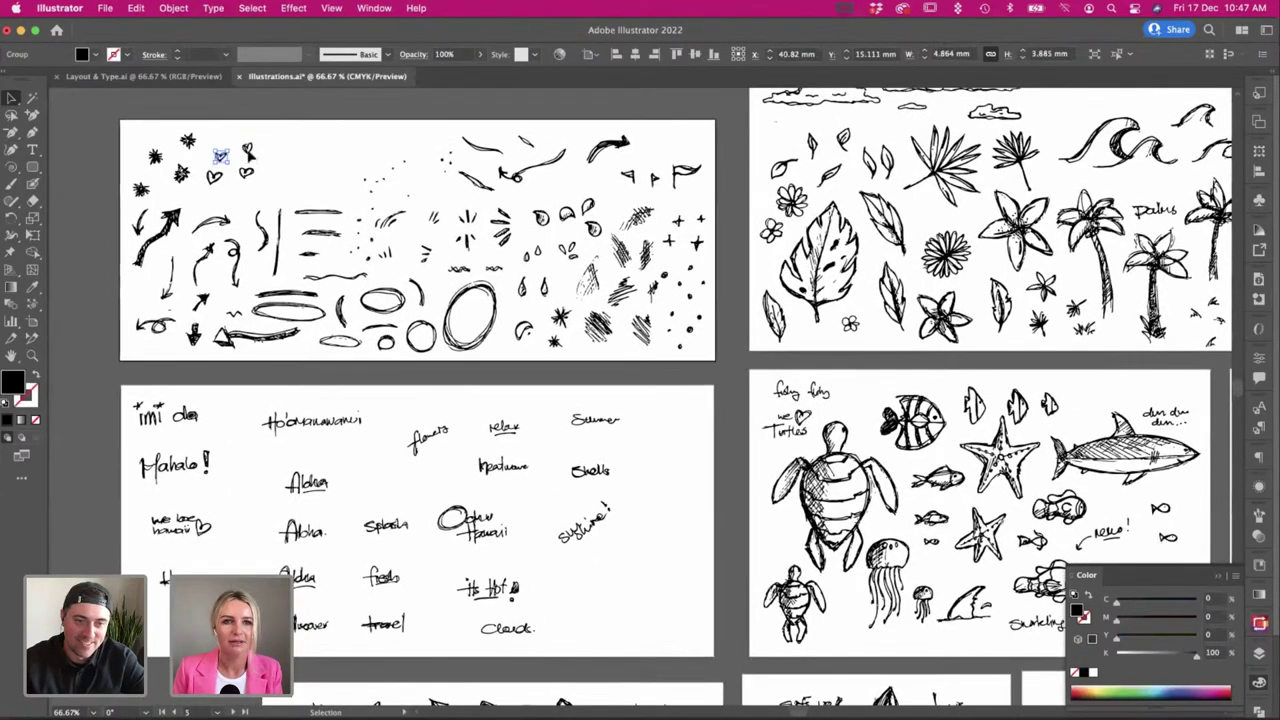
pyautogui.click(248, 174)
pyautogui.press('super+c')
# Paste the heart into the InDesign spread and place it just inward of the small sketch above the spiral shell.
pyautogui.press('super+Tab')
pyautogui.press('super+Tab')
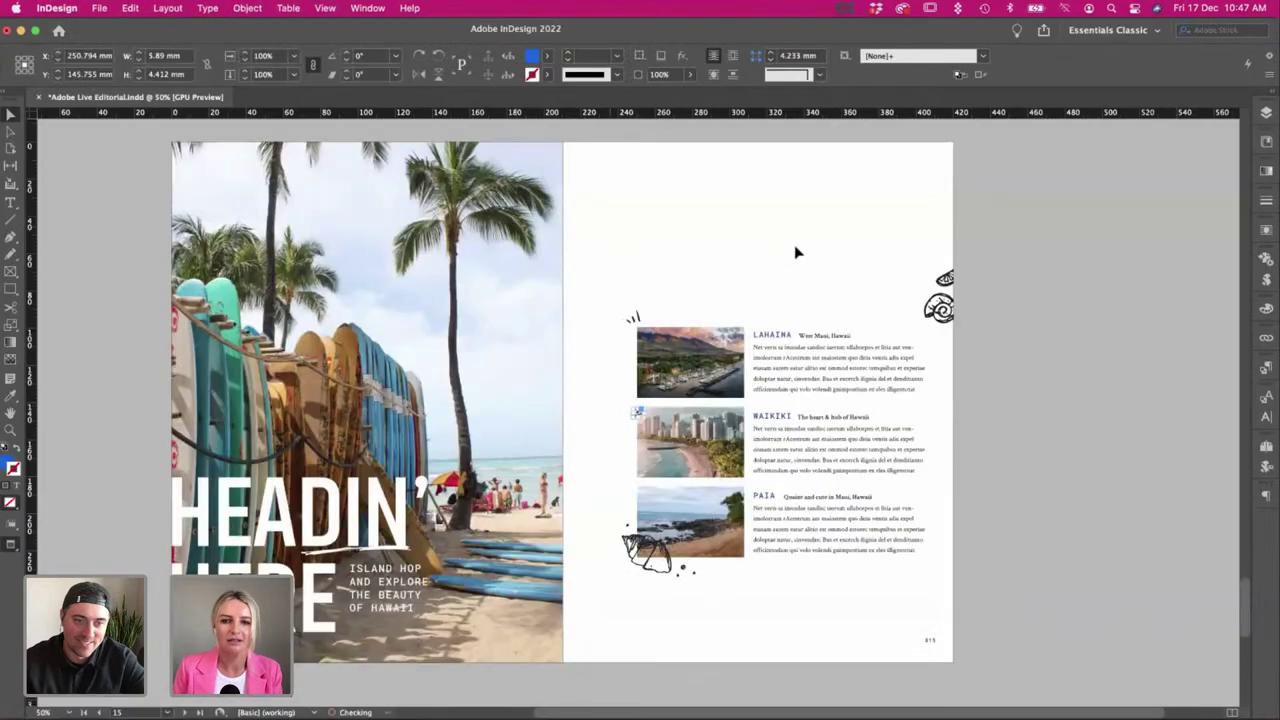
pyautogui.moveTo(909, 293); pyautogui.dragTo(921, 280)
pyautogui.press('super+shift+a')
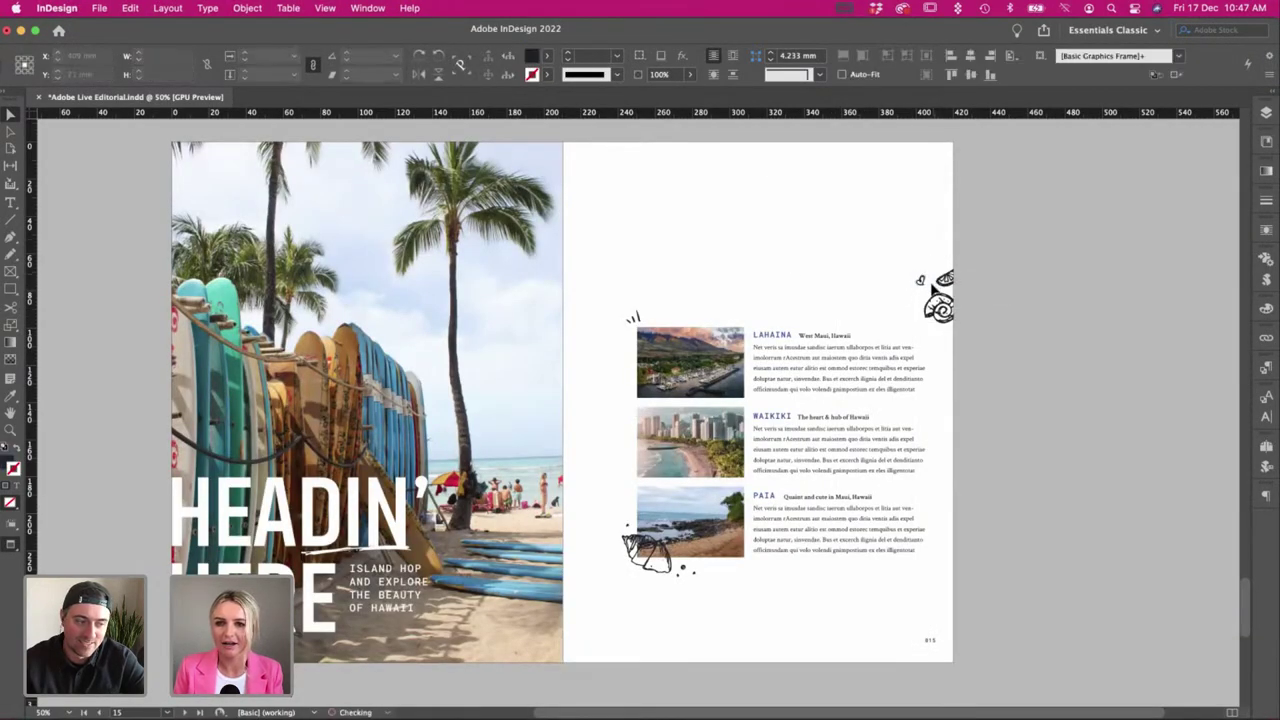
pyautogui.press('super+=')
pyautogui.hscroll(2, 922, 237)
pyautogui.hscroll(2, 922, 236)
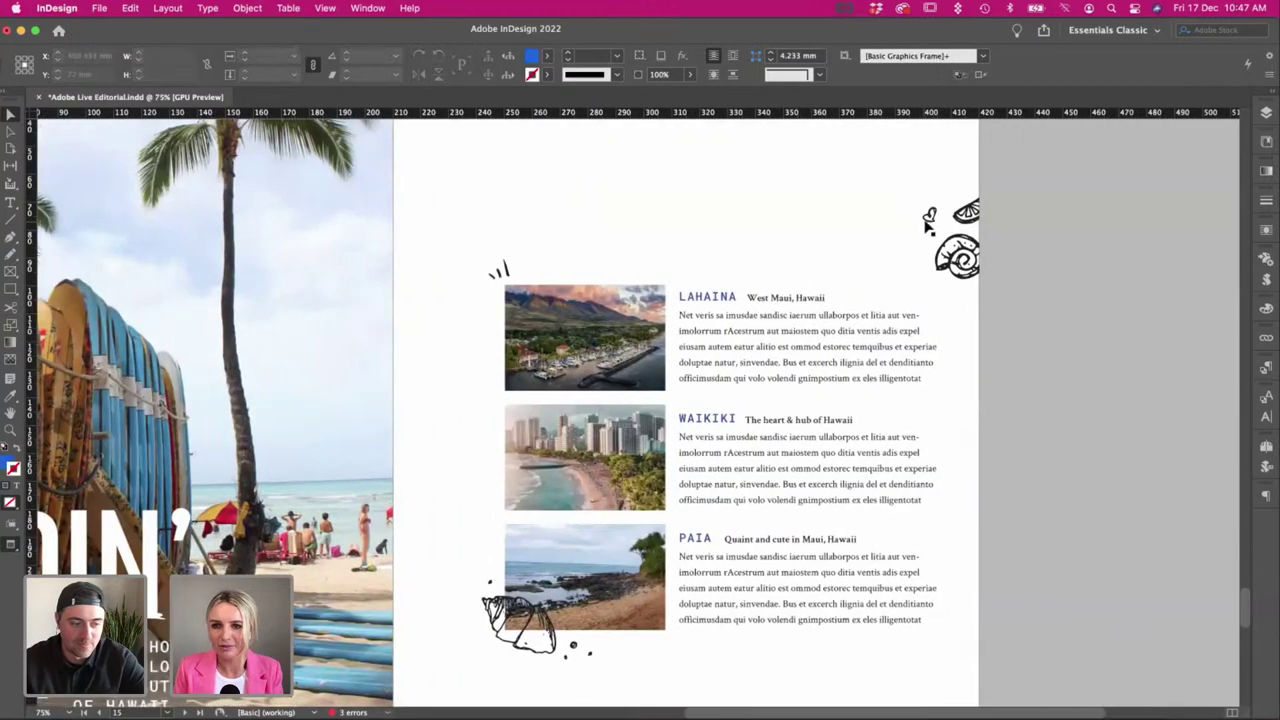
pyautogui.click(930, 214)
pyautogui.press('super+shift+a')
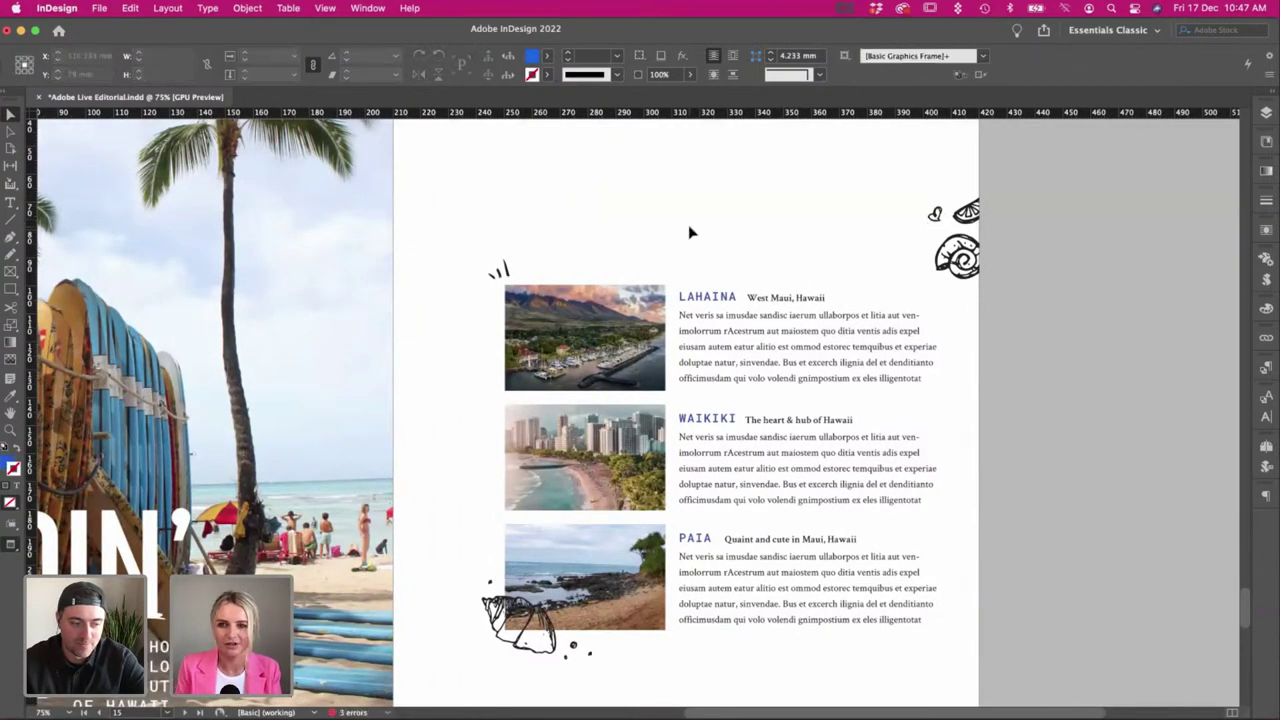
# Duplicate two dots from beside the shell on the Paia photo, placing one above the small sketch and one inward of the spiral shell.
pyautogui.press('super+minus')
pyautogui.moveTo(595, 570); pyautogui.dragTo(850, 267)
pyautogui.click(751, 242)
pyautogui.hscroll(-1, 752, 244)
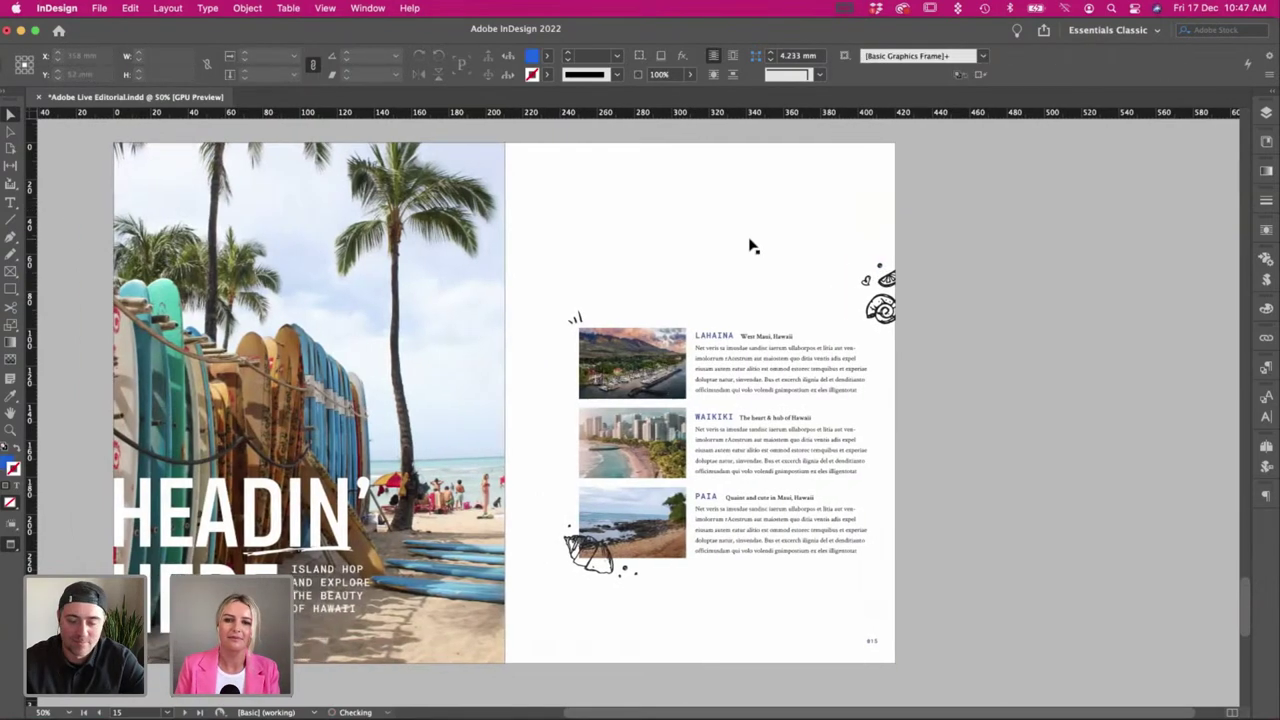
pyautogui.moveTo(634, 580)
pyautogui.mouseDown()
pyautogui.moveTo(857, 320)
pyautogui.moveTo(841, 311)
pyautogui.mouseUp()
pyautogui.click(635, 244)
pyautogui.hscroll(-1, 707, 243)
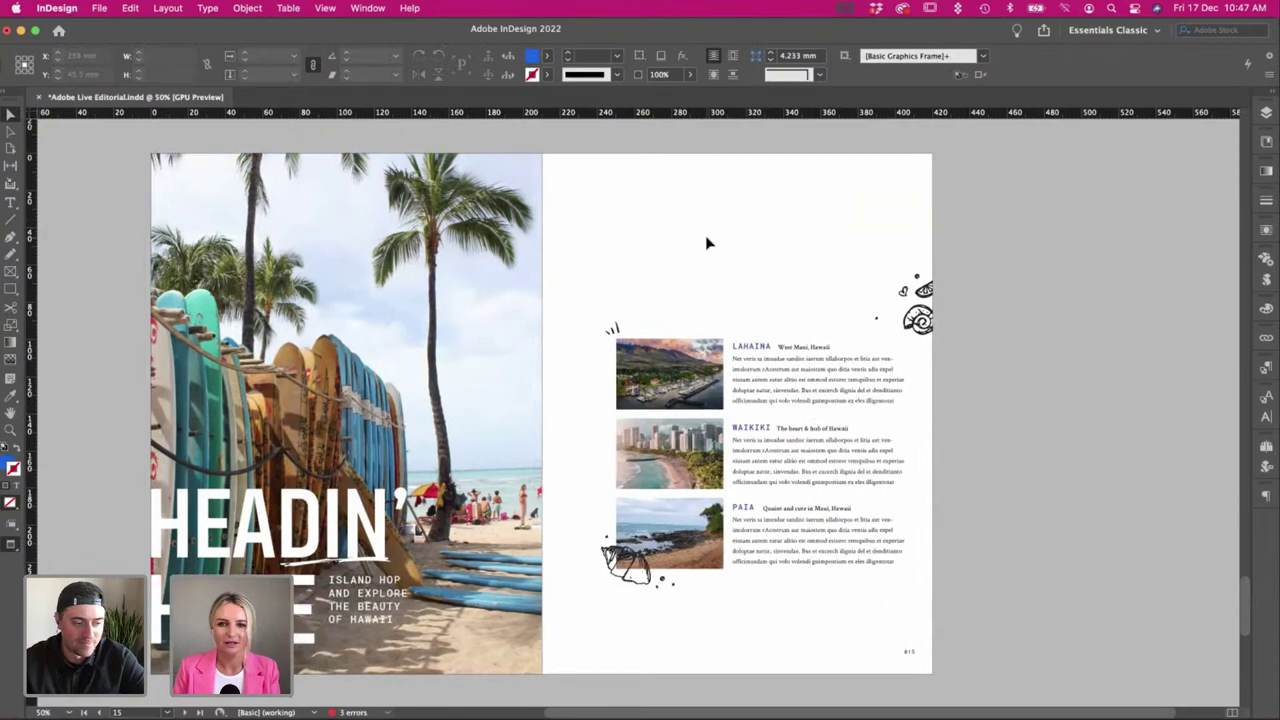
# Save the document and check the spread both with guides and frame edges and in preview mode.
pyautogui.press('super+s')
pyautogui.press('super+minus')
pyautogui.press('w')
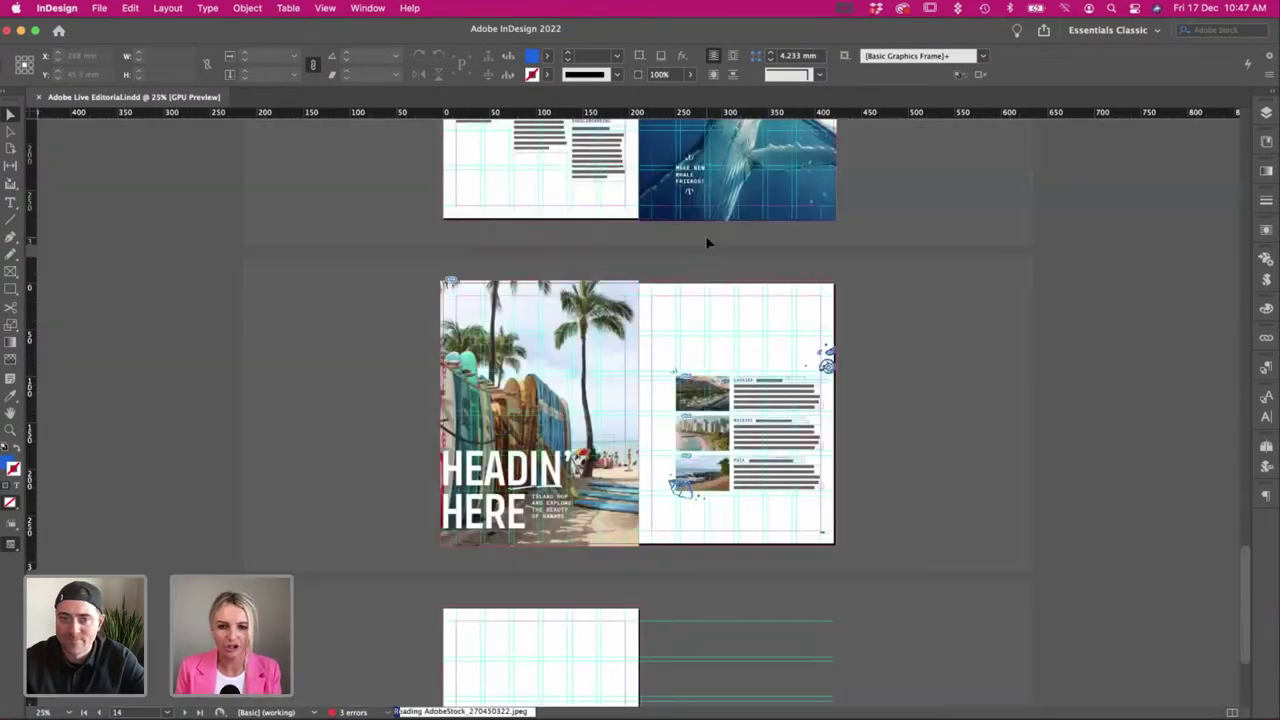
pyautogui.press('super+equal')
pyautogui.scroll(-1, 707, 243)
pyautogui.press('w')
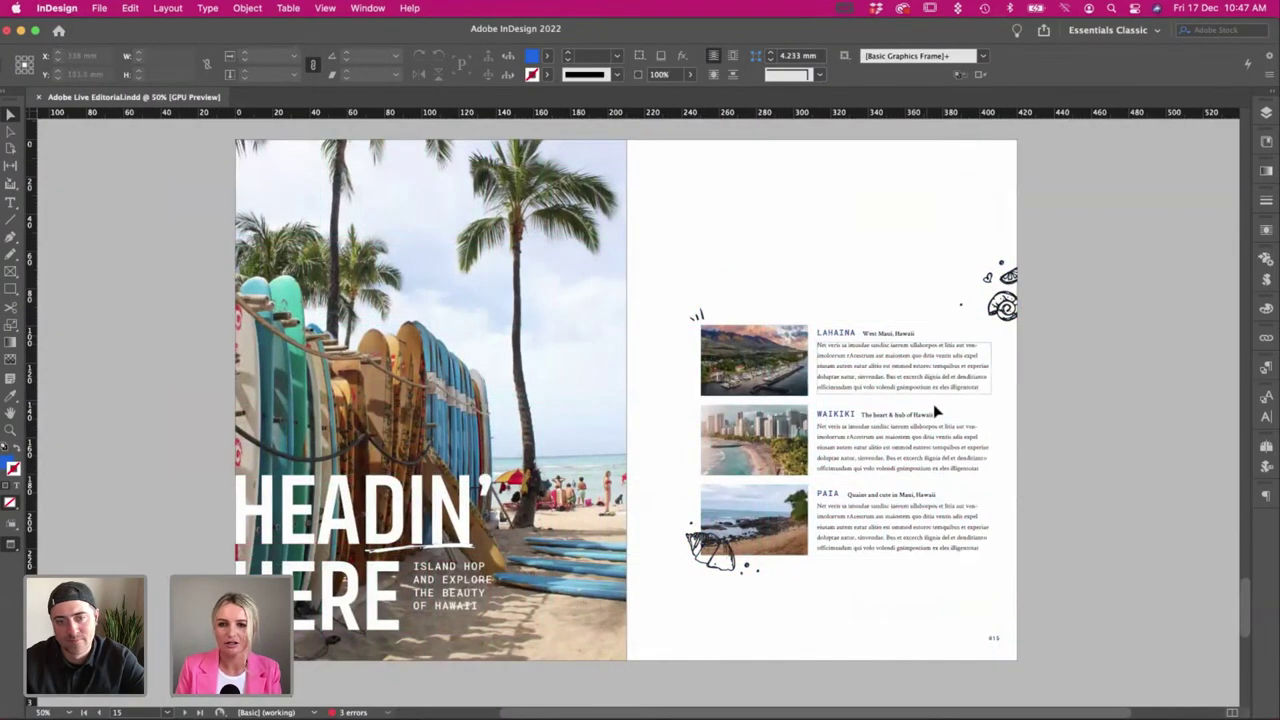
# Delete the last words of the Lahaina paragraph and extend its text frame to about 43.6 mm high to expose the overset text.
pyautogui.press('w')
pyautogui.press('t')
pyautogui.doubleClick(960, 387)
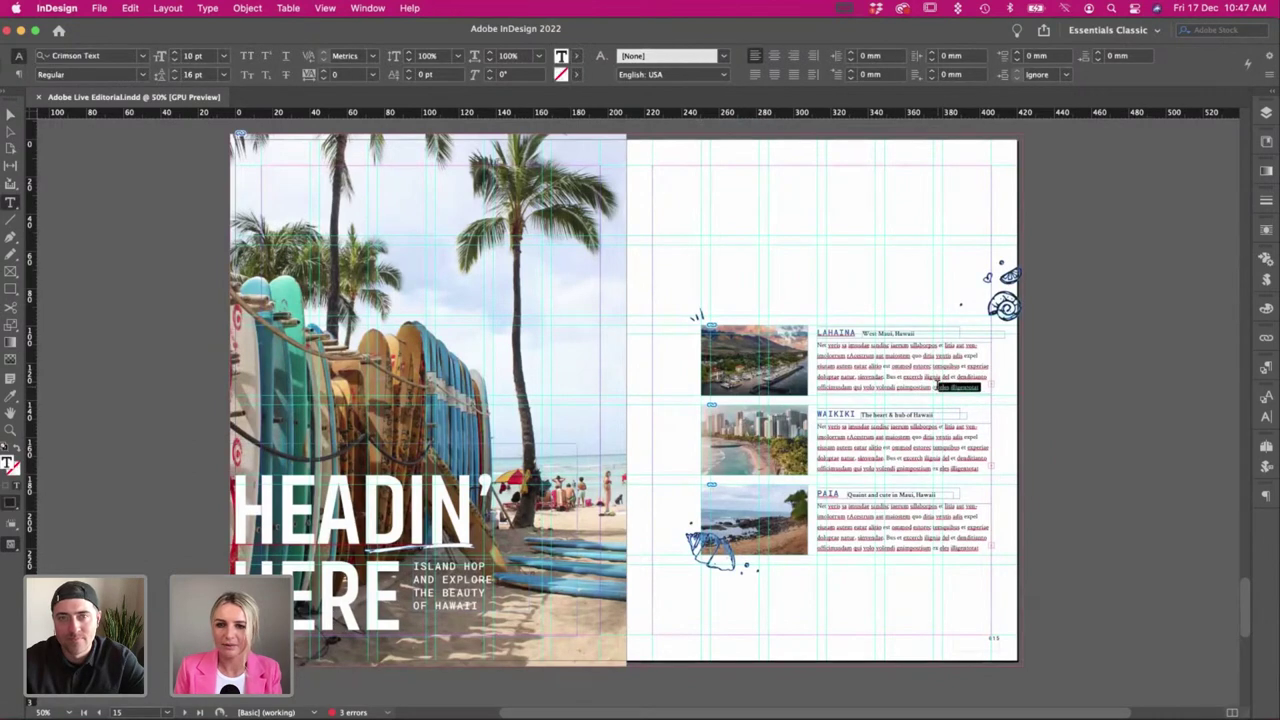
pyautogui.press('BackSpace')
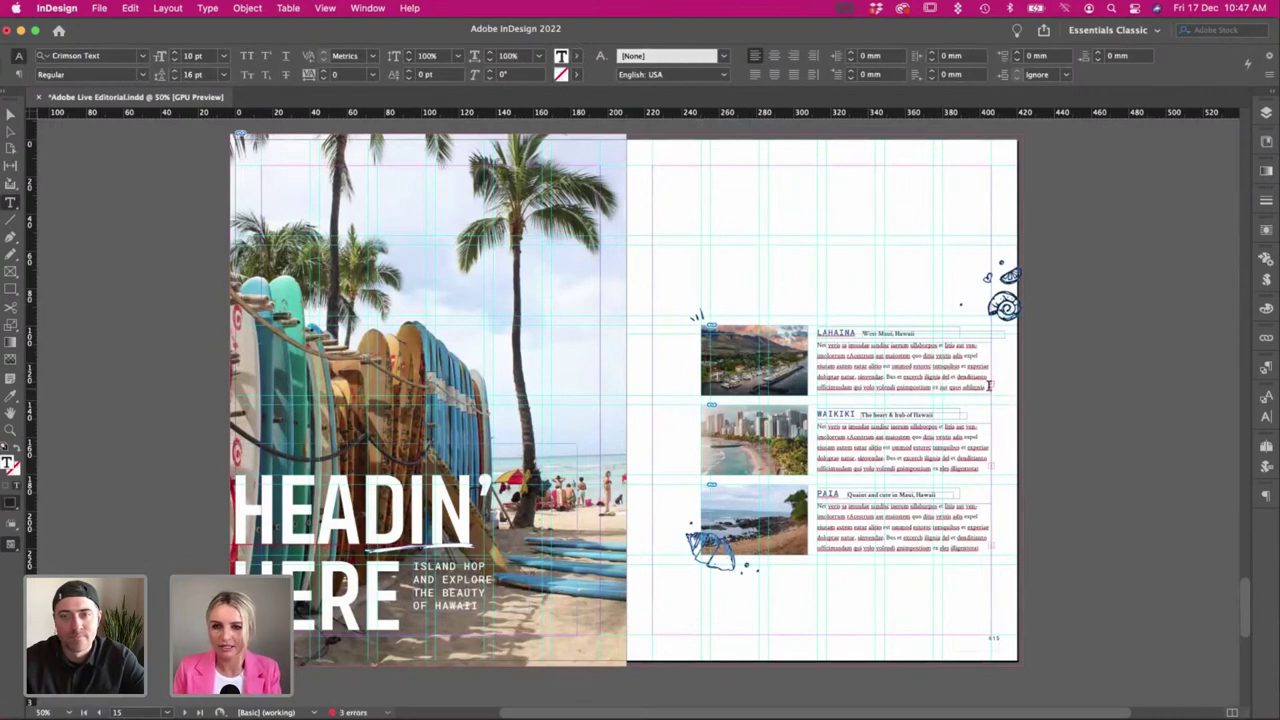
pyautogui.press('Escape')
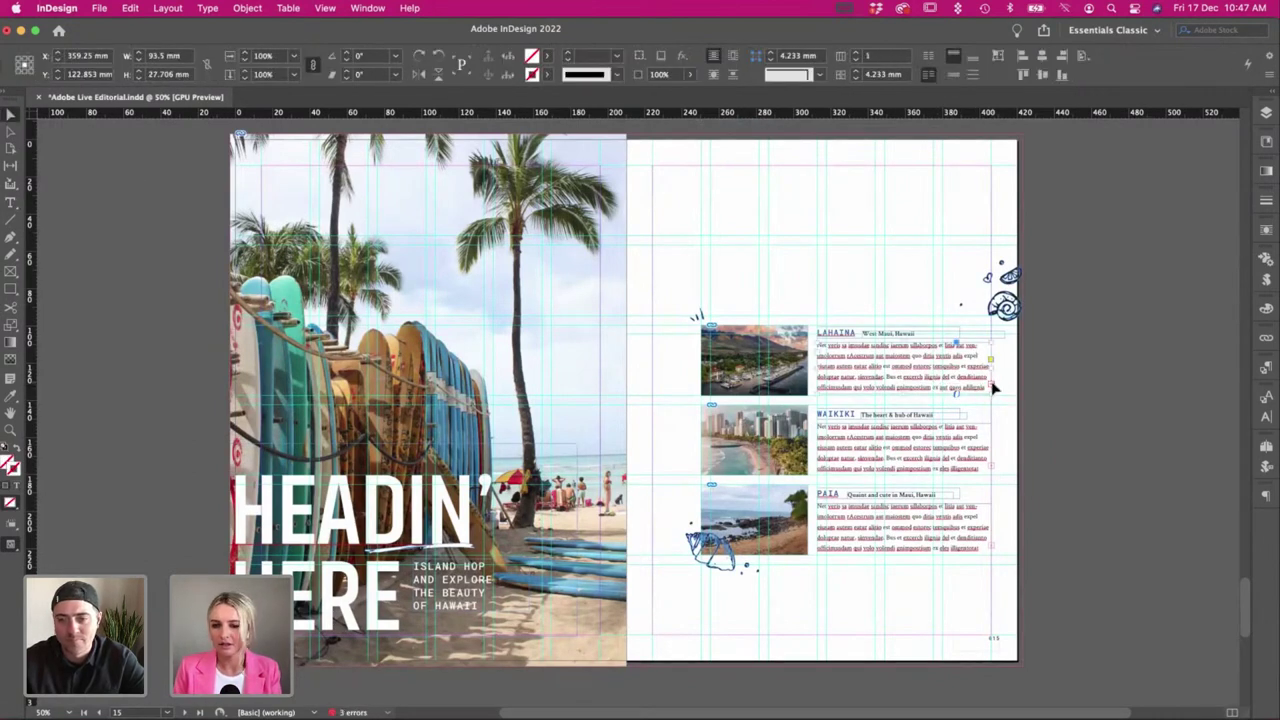
pyautogui.moveTo(908, 392); pyautogui.dragTo(912, 421)
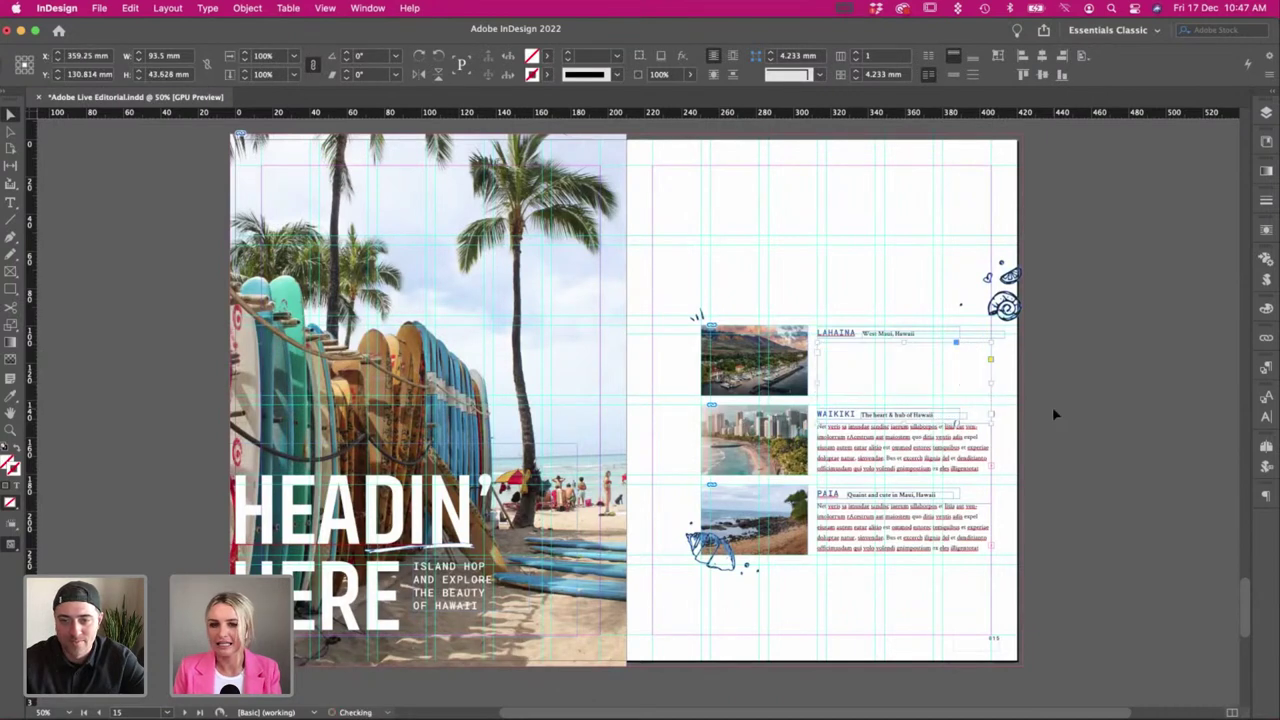
# Delete the surplus text at the end of the Lahaina paragraph and shorten its frame to 28.5 mm high.
pyautogui.press('t')
pyautogui.click(963, 389)
pyautogui.press('super+shift+End')
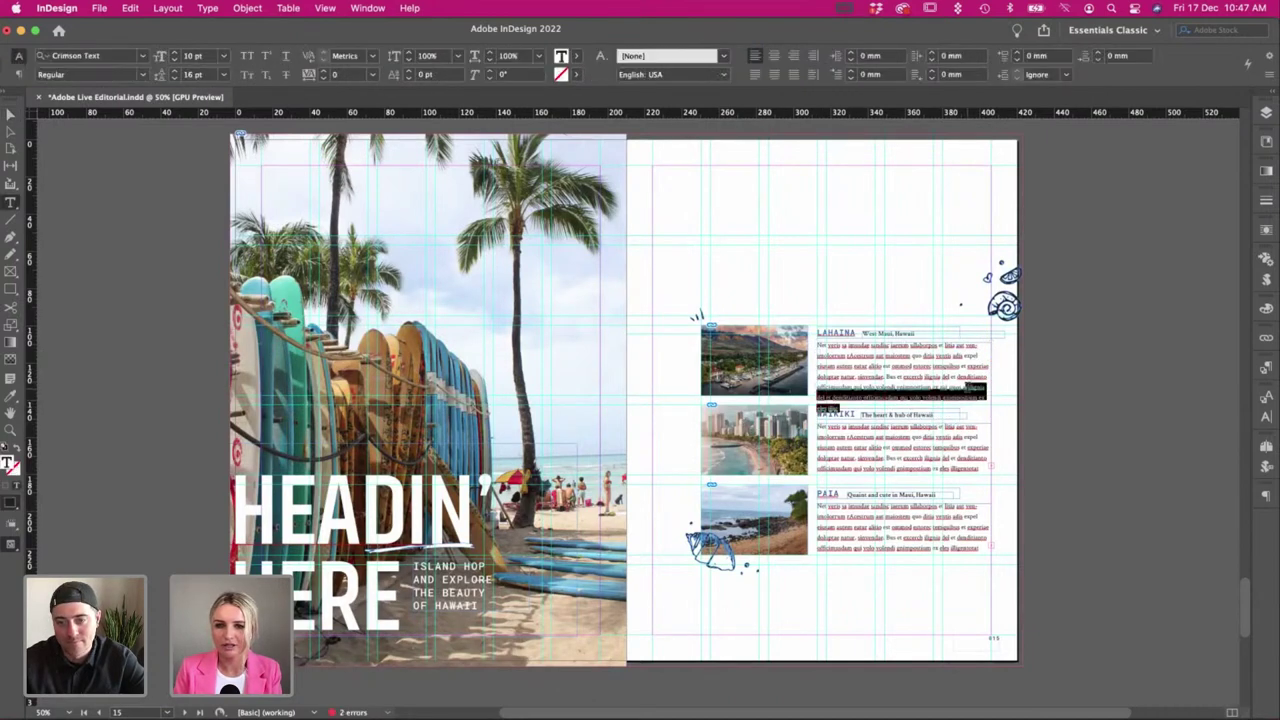
pyautogui.press('BackSpace')
pyautogui.press('Escape')
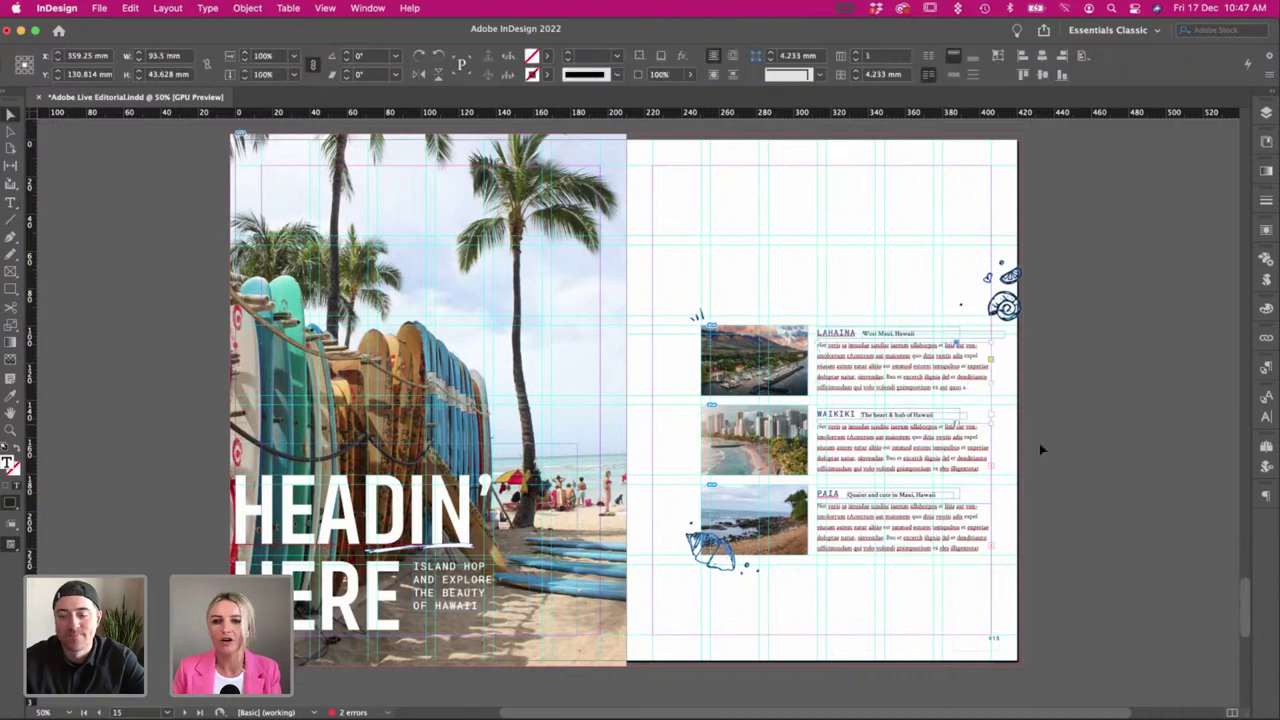
pyautogui.moveTo(904, 422); pyautogui.dragTo(904, 396)
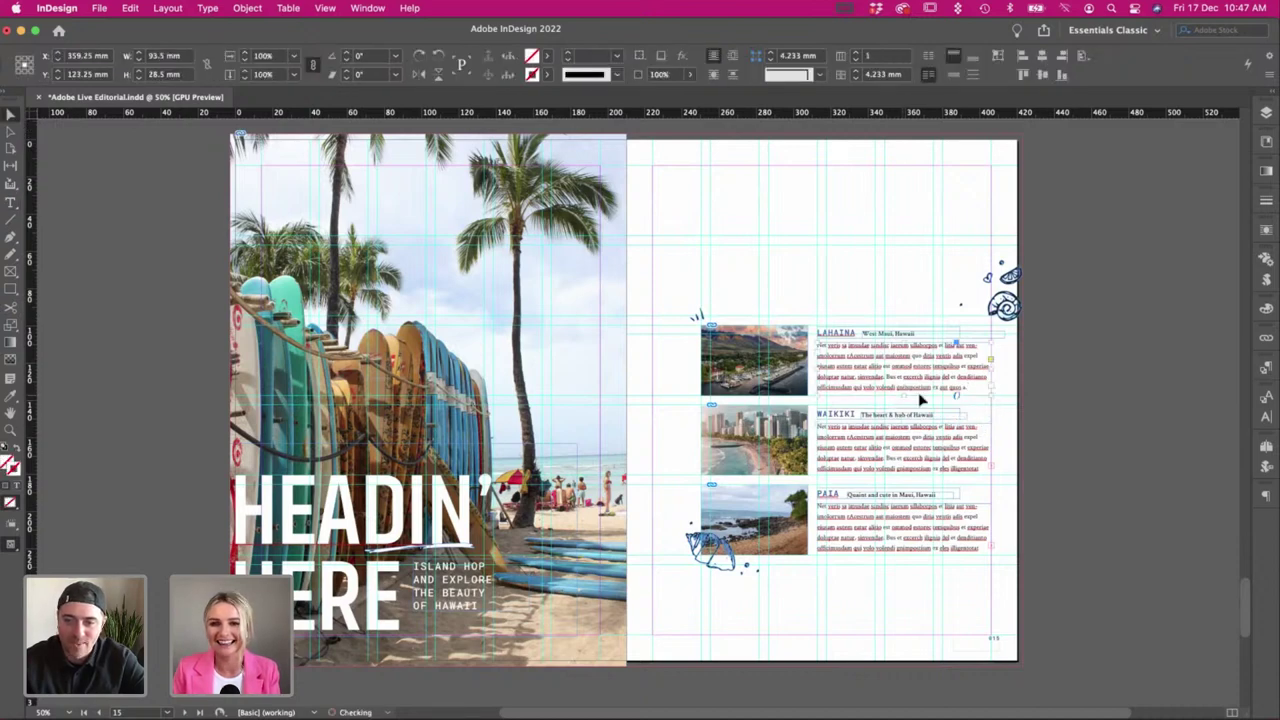
pyautogui.click(1107, 400)
# Delete words from the last line of the Waikiki paragraph until its text fits the frame.
pyautogui.doubleClick(928, 447)
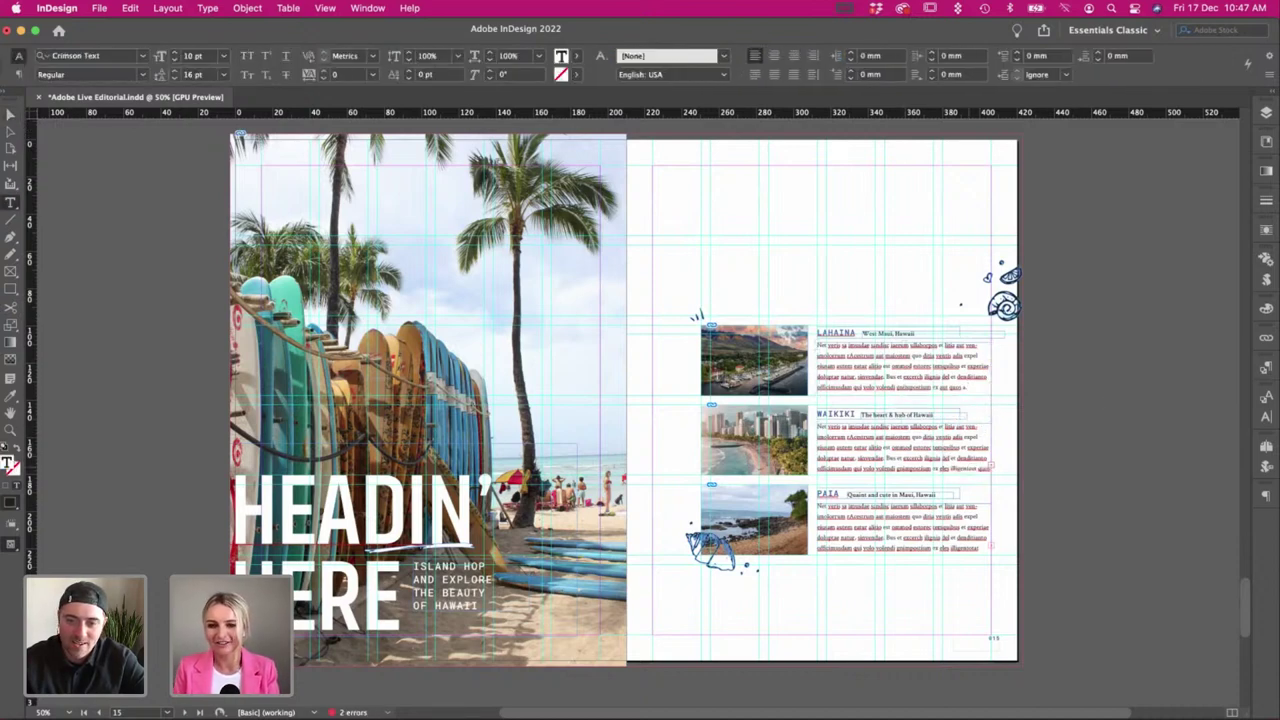
pyautogui.press('super+a')
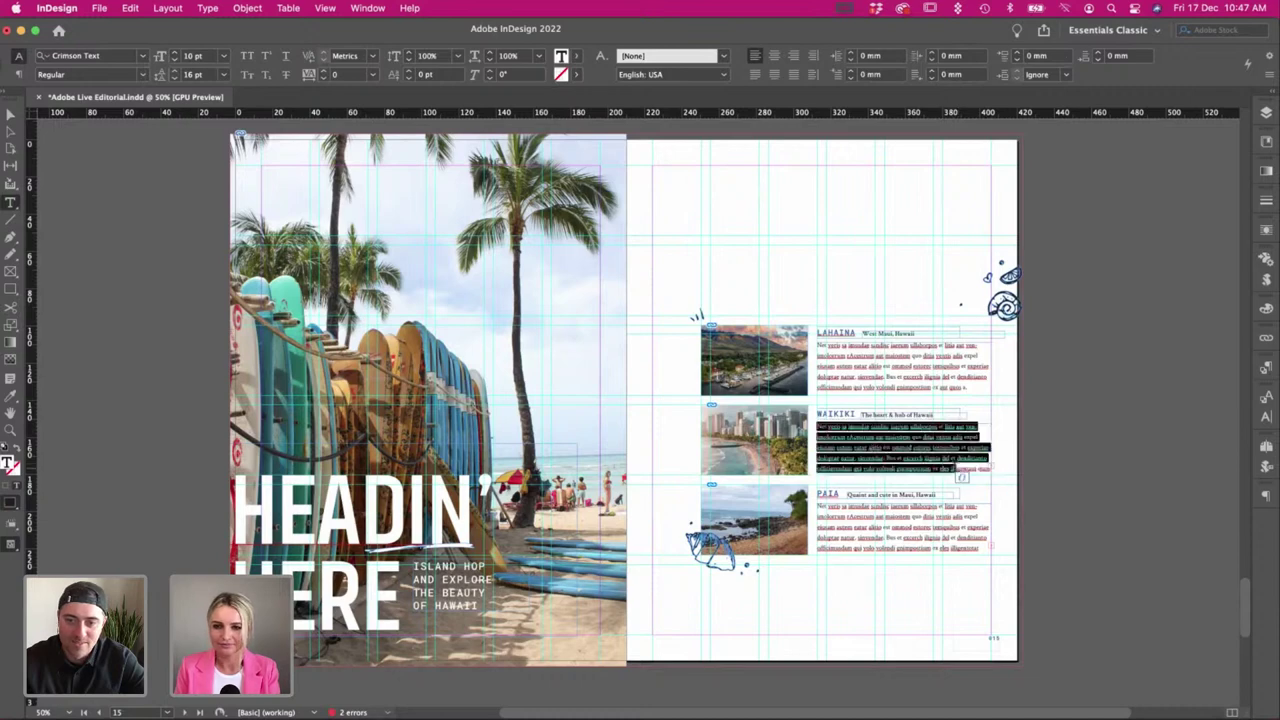
pyautogui.click(953, 468)
pyautogui.moveTo(952, 468); pyautogui.dragTo(845, 468)
pyautogui.press('BackSpace')
pyautogui.press('BackSpace')
pyautogui.press('BackSpace')
pyautogui.moveTo(946, 468); pyautogui.dragTo(898, 468)
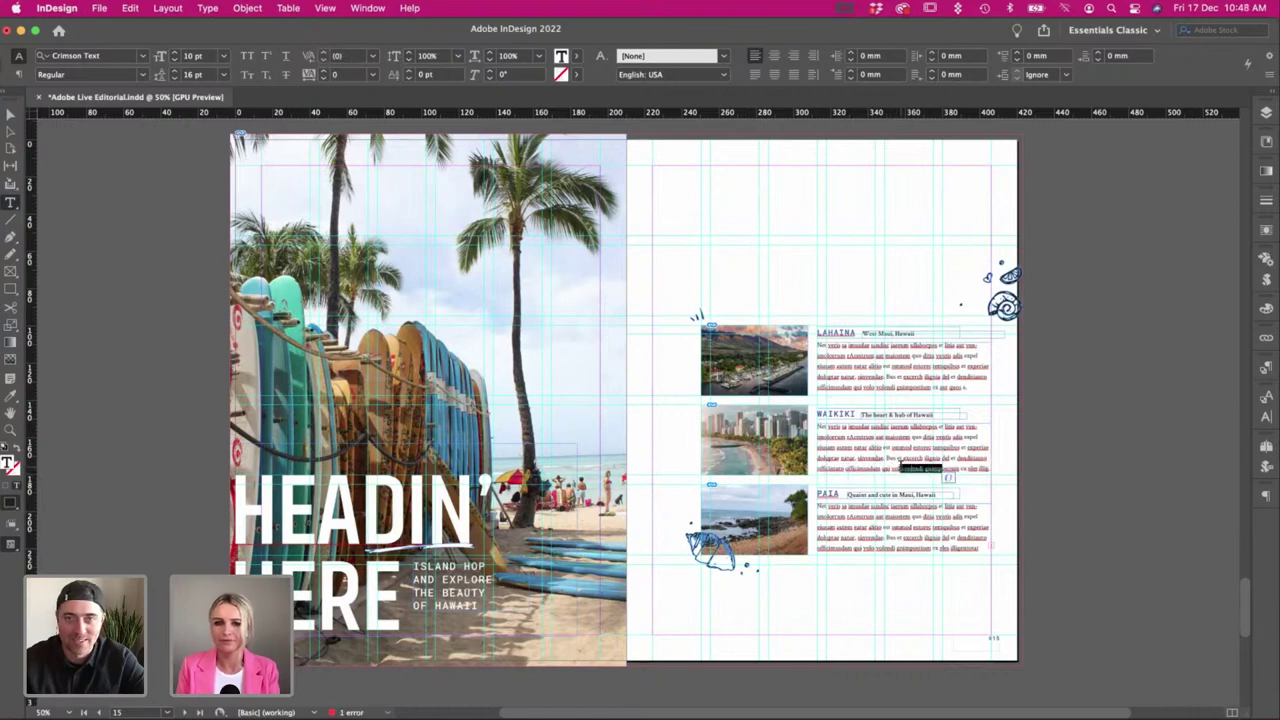
pyautogui.press('BackSpace')
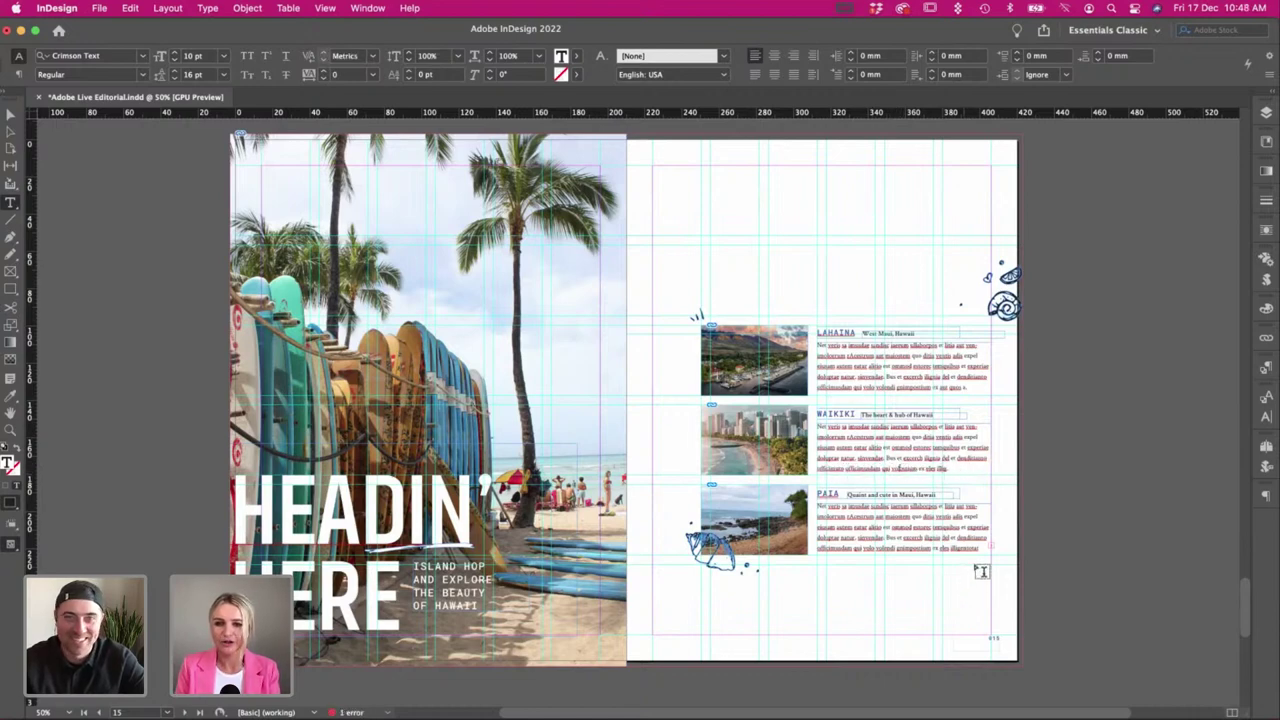
# Delete words from the last line of the Paia paragraph until its text fits the frame.
pyautogui.moveTo(978, 548); pyautogui.dragTo(823, 547)
pyautogui.press('BackSpace')
pyautogui.press('BackSpace')
pyautogui.scroll(10, 823, 547)
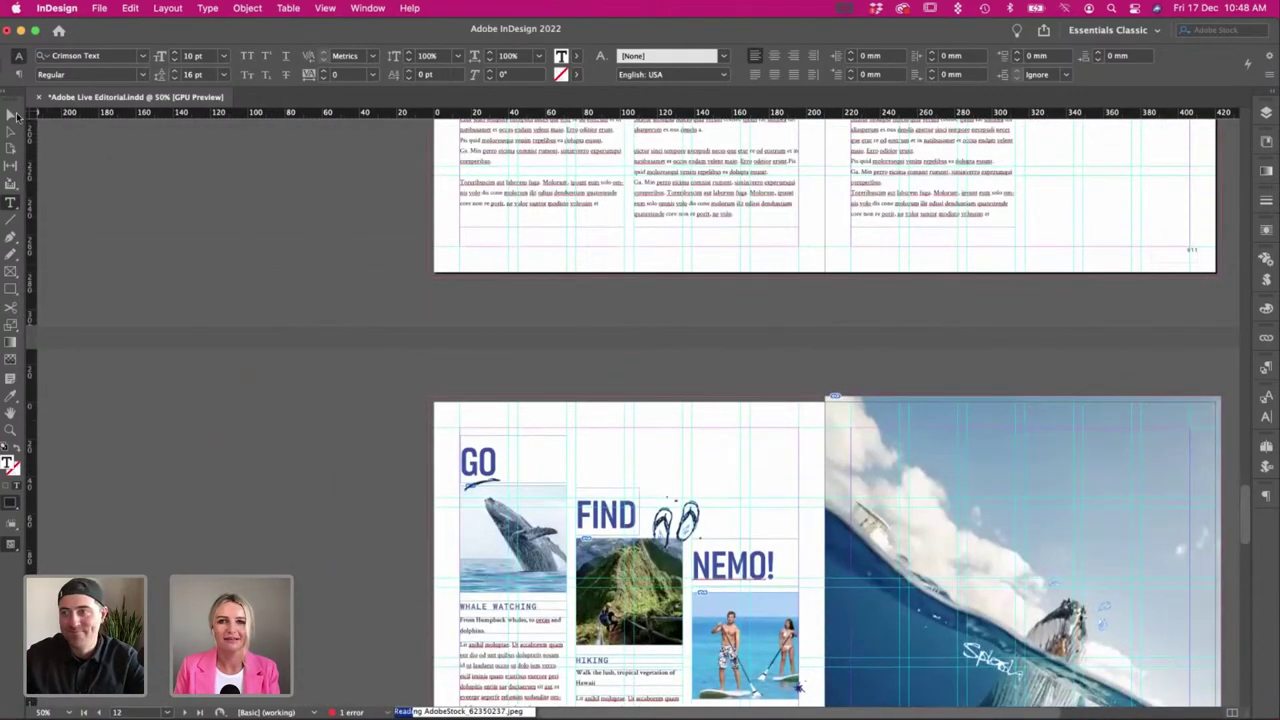
pyautogui.click(14, 116)
pyautogui.scroll(-5, 330, 240)
pyautogui.hscroll(5, 330, 240)
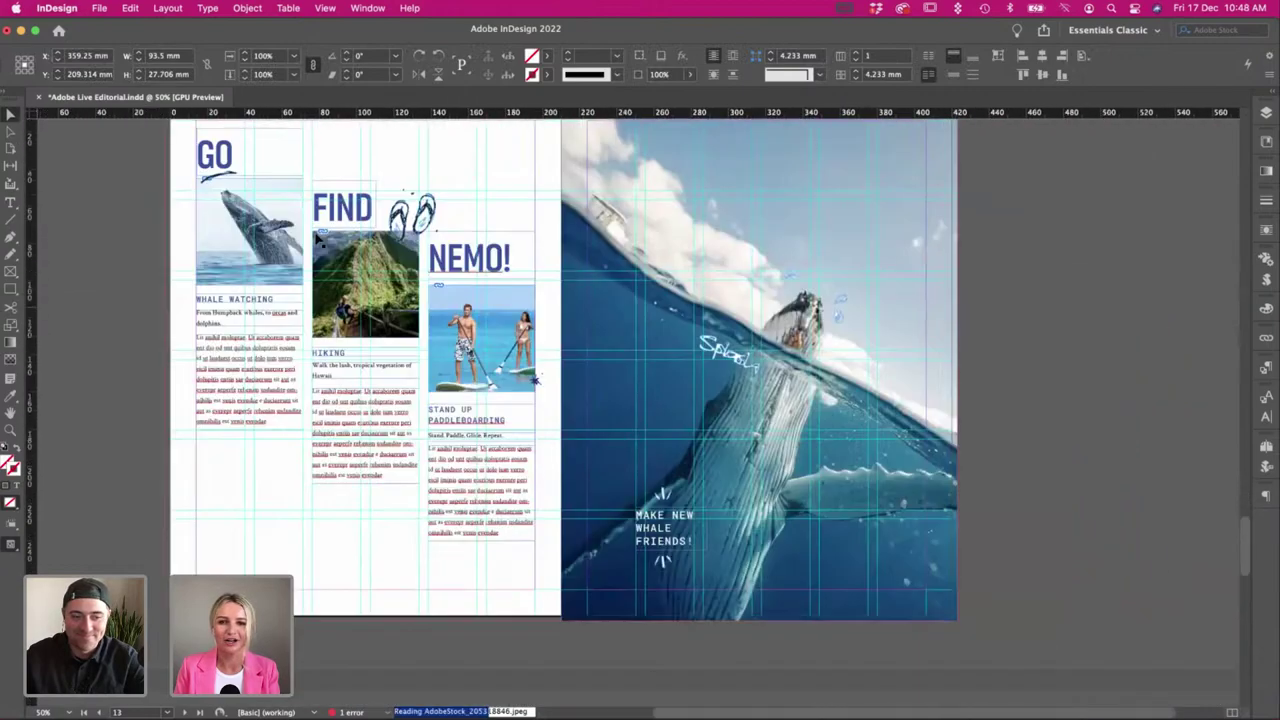
pyautogui.scroll(-10, 318, 238)
pyautogui.hscroll(-3, 318, 238)
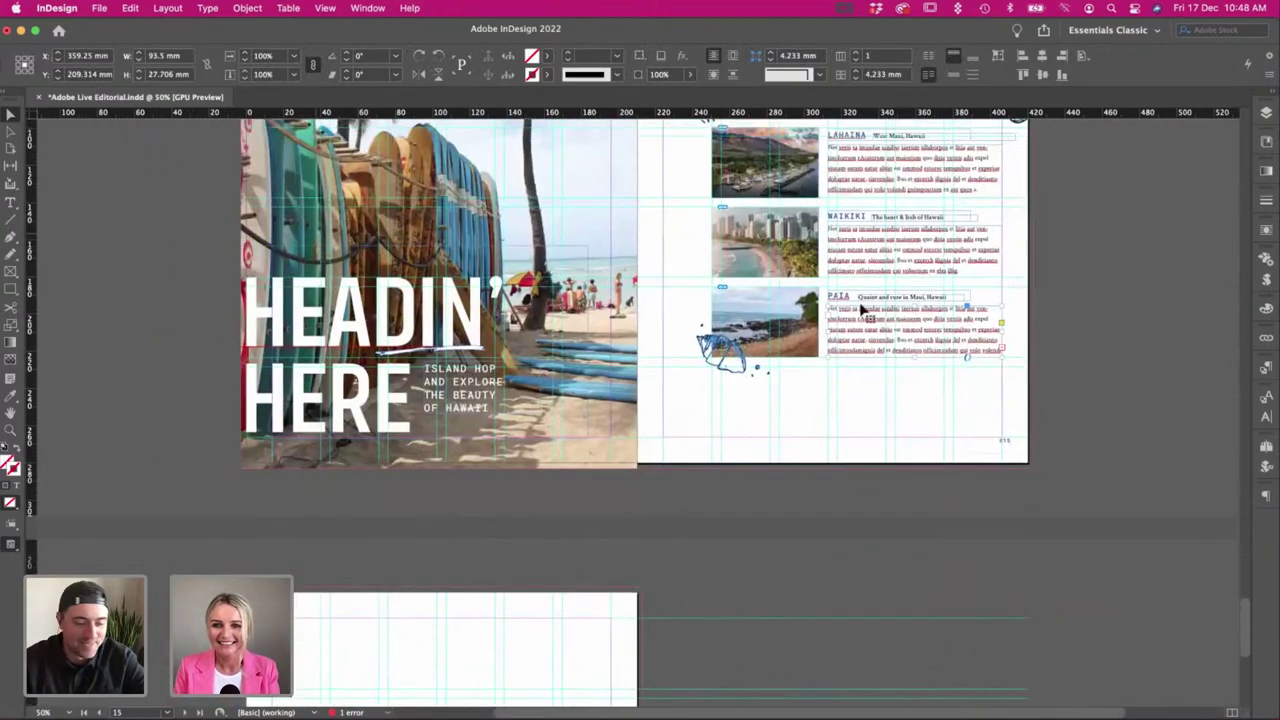
pyautogui.doubleClick(862, 310)
pyautogui.moveTo(1003, 350); pyautogui.dragTo(843, 350)
pyautogui.press('BackSpace')
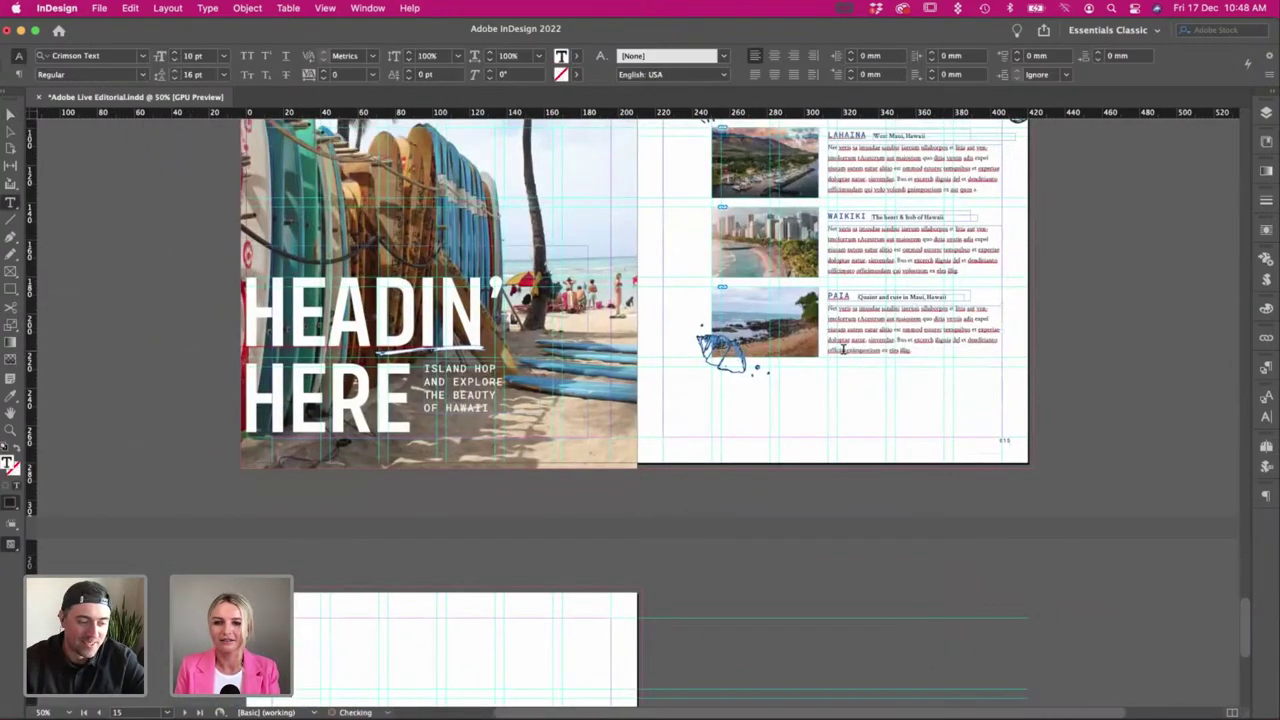
# Return the spread to preview mode without guides and save the document.
pyautogui.click(10, 115)
pyautogui.scroll(5, 130, 154)
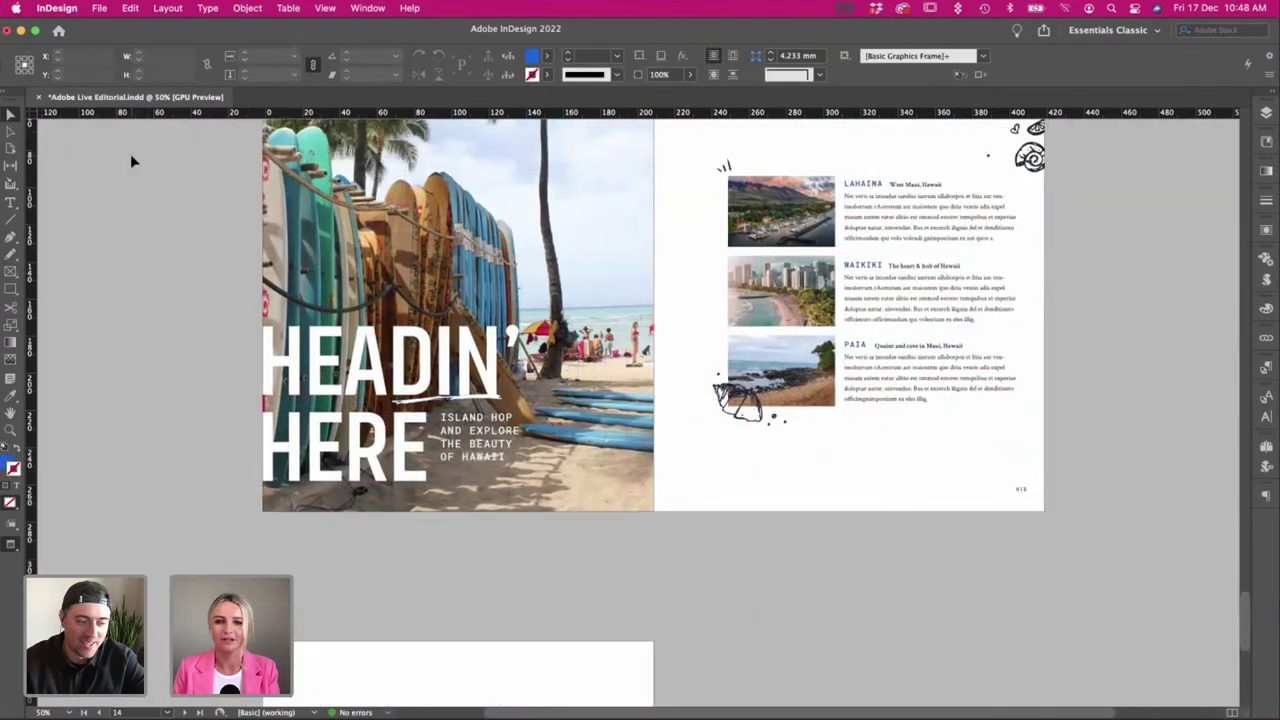
pyautogui.scroll(-3, 130, 154)
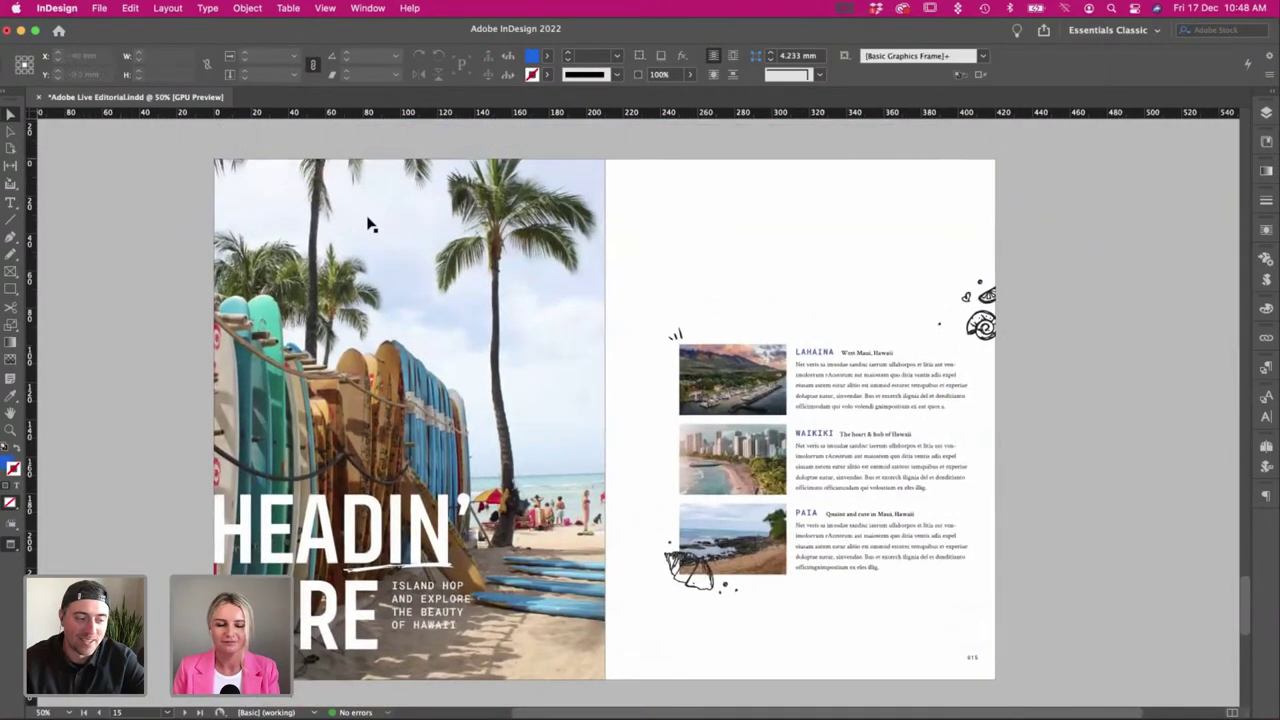
pyautogui.press('super+s')
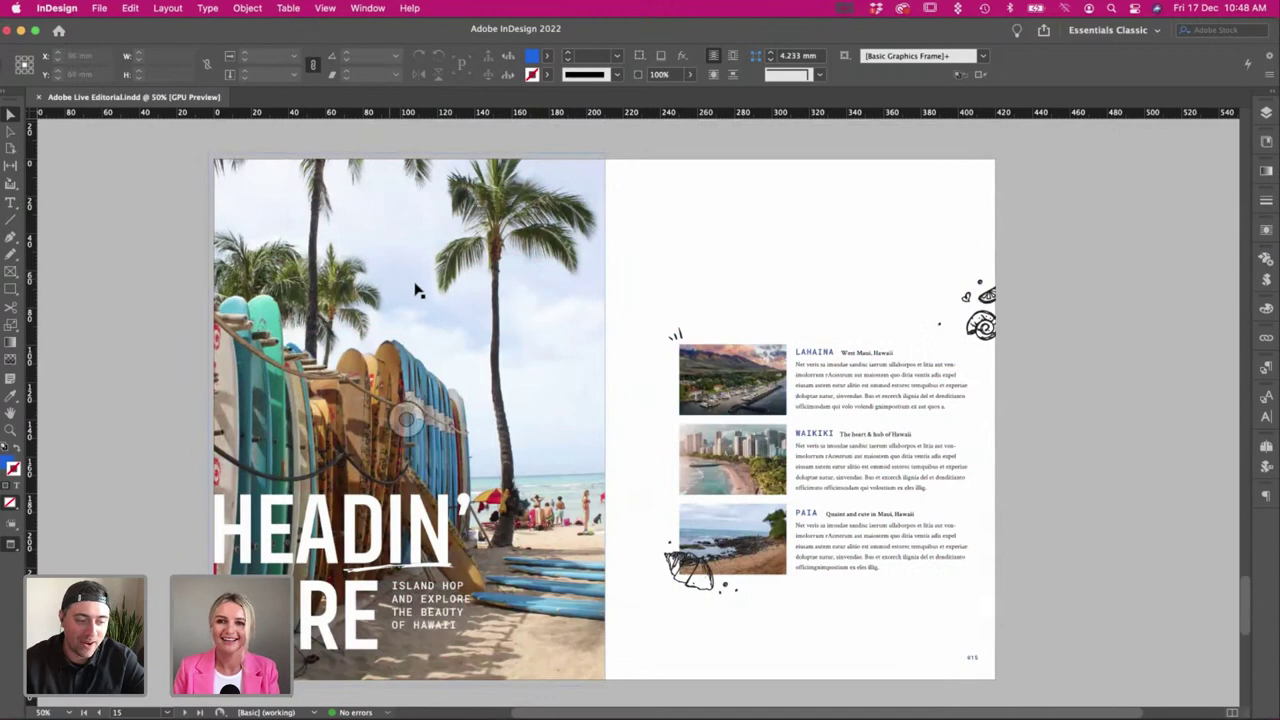
# Try a drop shadow on the heading text over the surfboard photo with a distance of 0.5 mm.
pyautogui.click(478, 522)
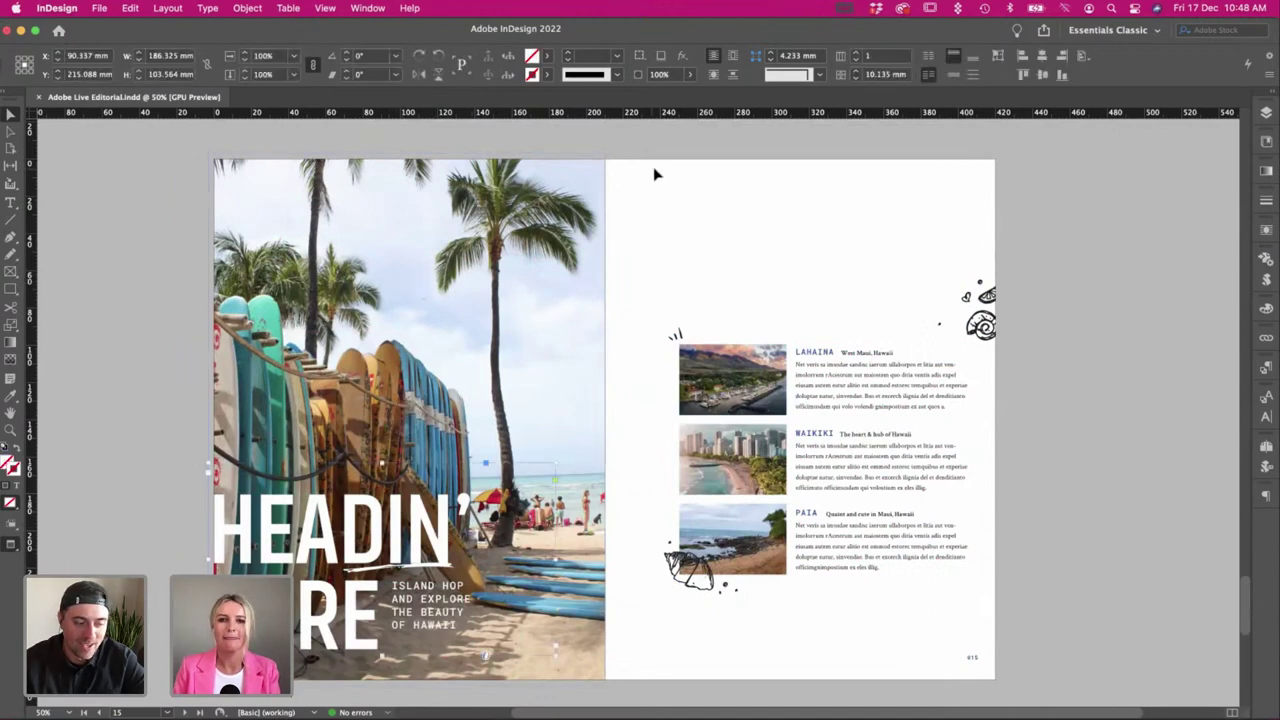
pyautogui.click(684, 56)
pyautogui.click(719, 87)
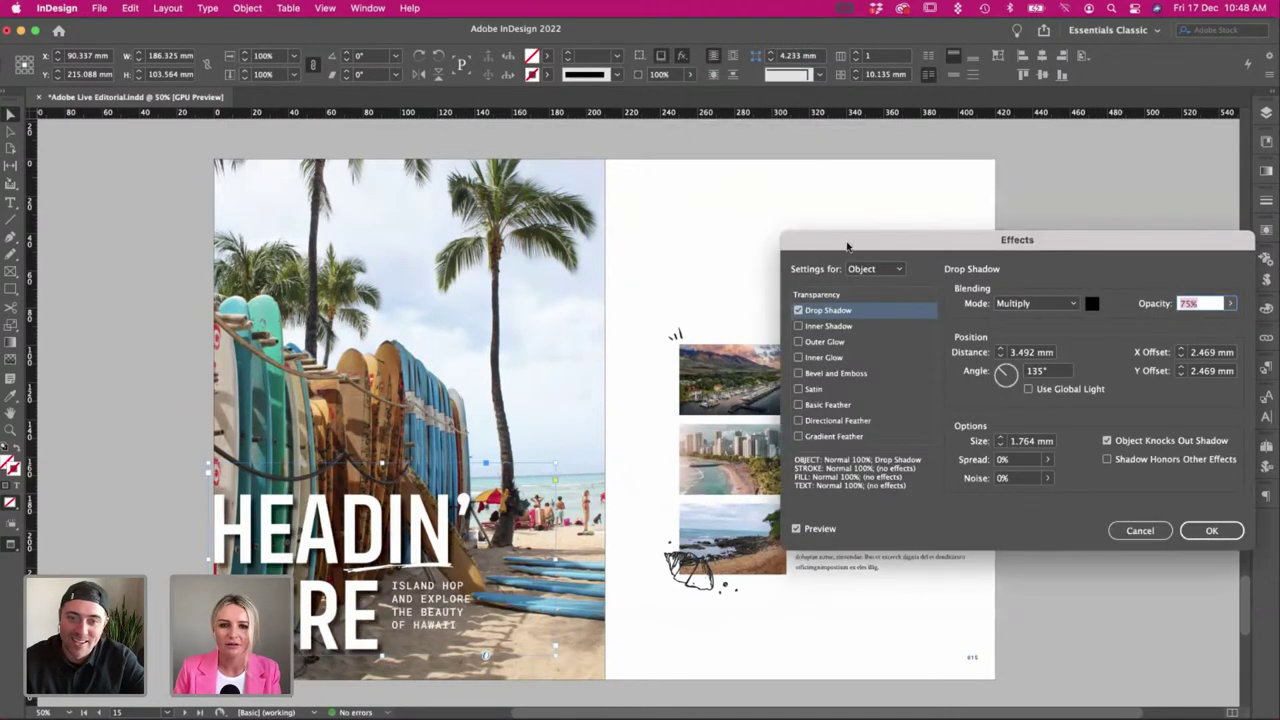
pyautogui.moveTo(850, 240); pyautogui.dragTo(566, 240)
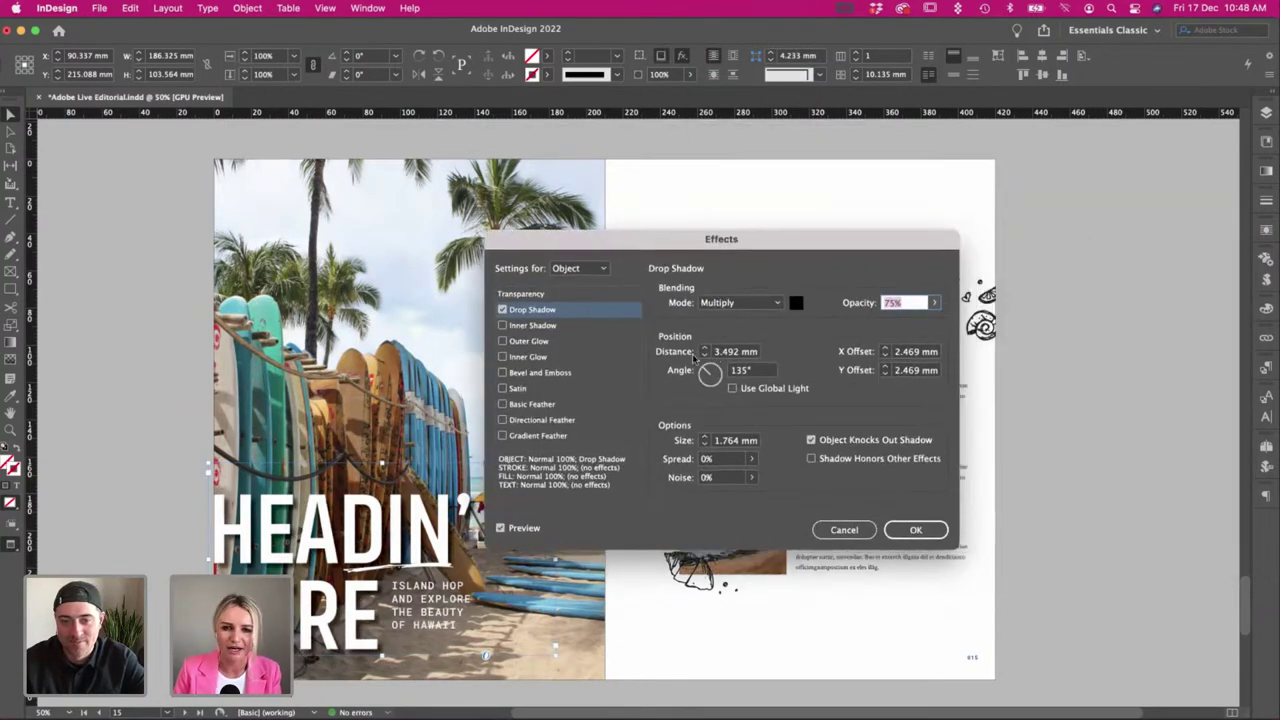
pyautogui.click(690, 354)
pyautogui.write('0')
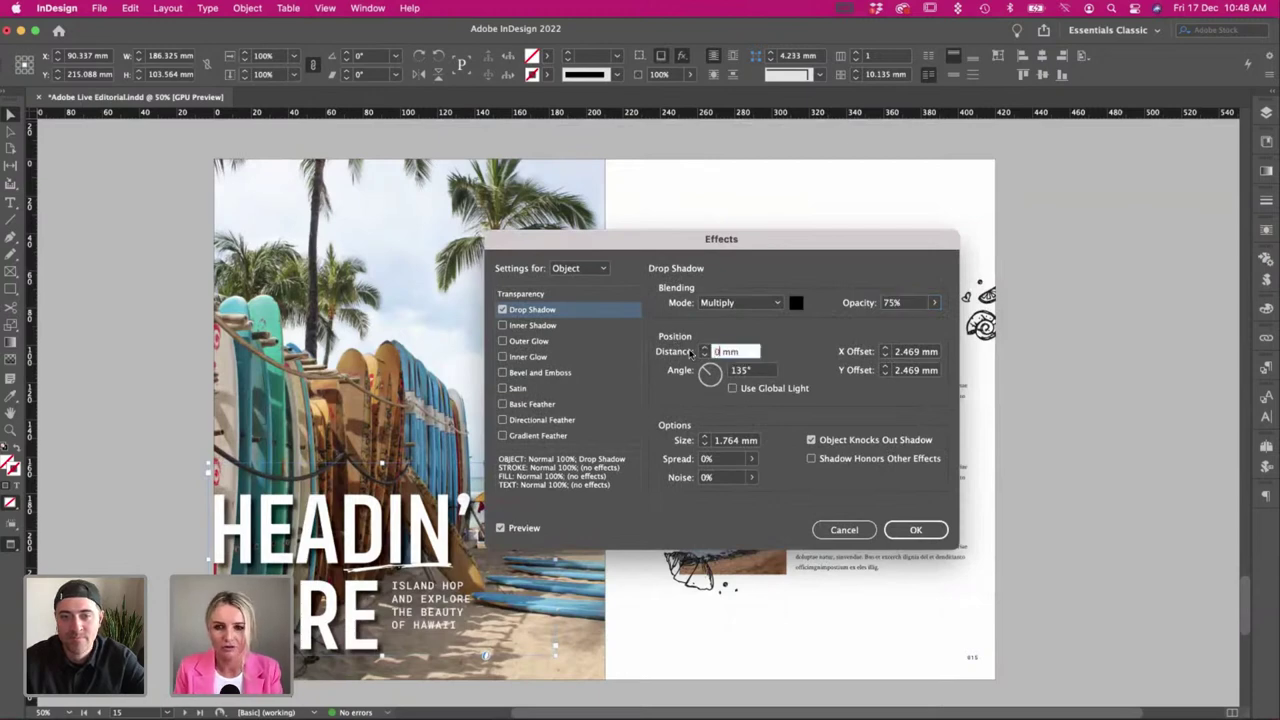
pyautogui.press('Tab')
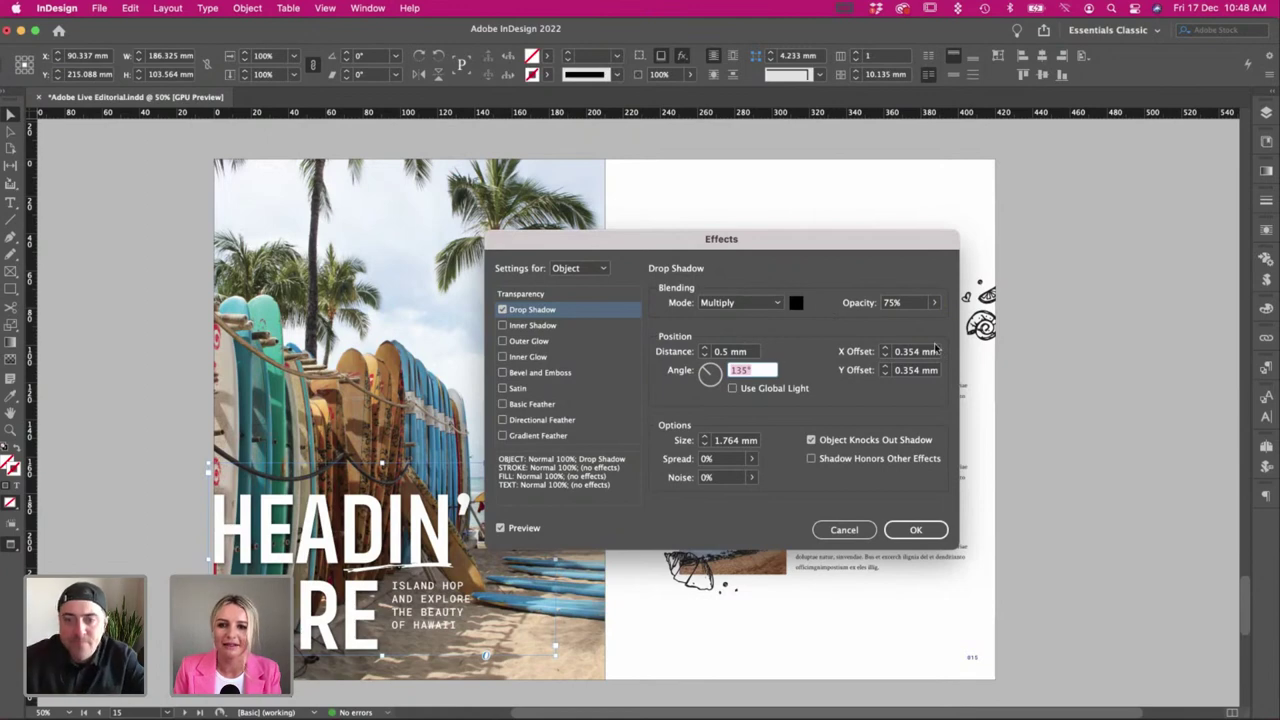
pyautogui.press('Tab')
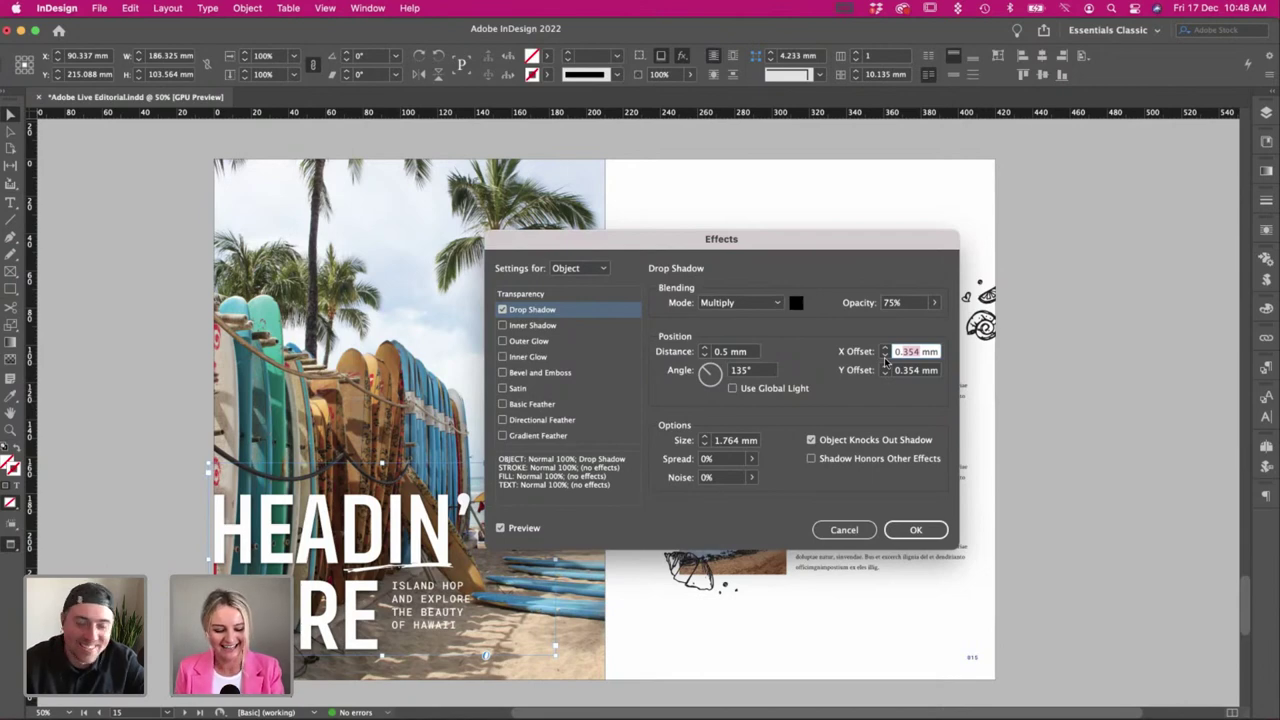
# Try 0.4 mm X and Y offsets for the heading's drop shadow and compare the heading with and without it.
pyautogui.write('0.4')
pyautogui.press('Tab')
pyautogui.write('0.4')
pyautogui.press('Tab')
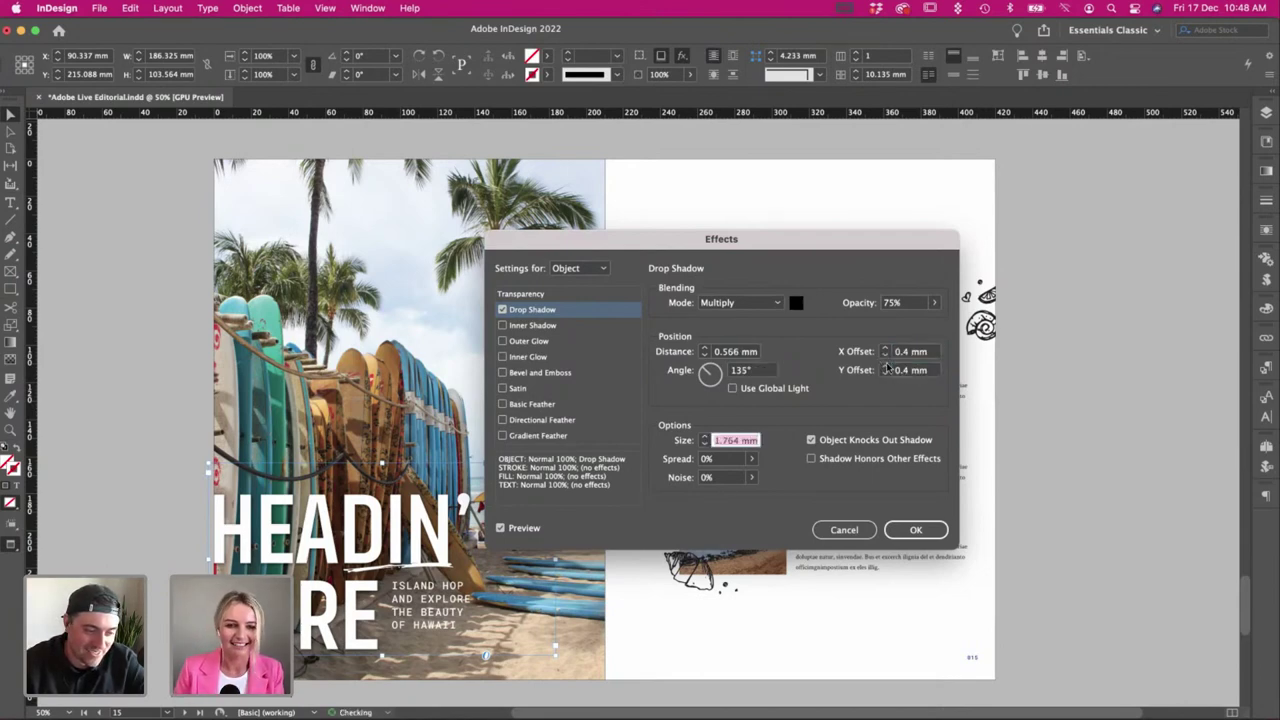
pyautogui.write('0')
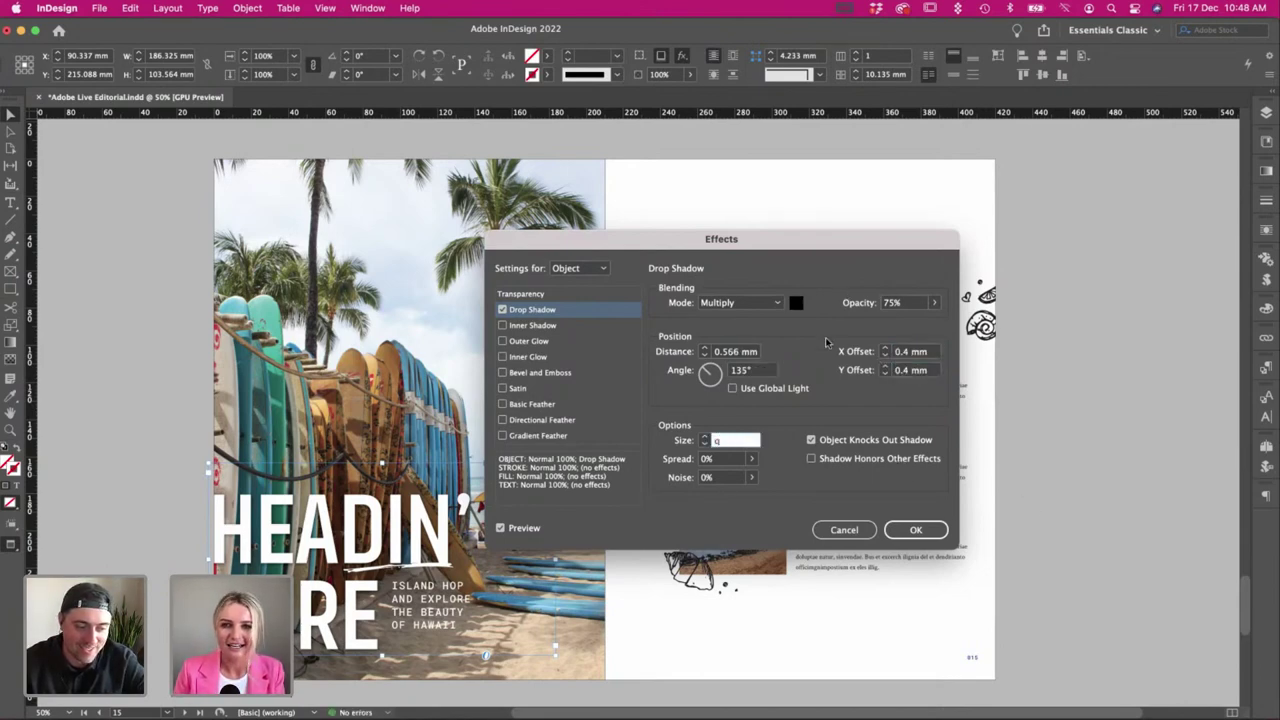
pyautogui.click(902, 306)
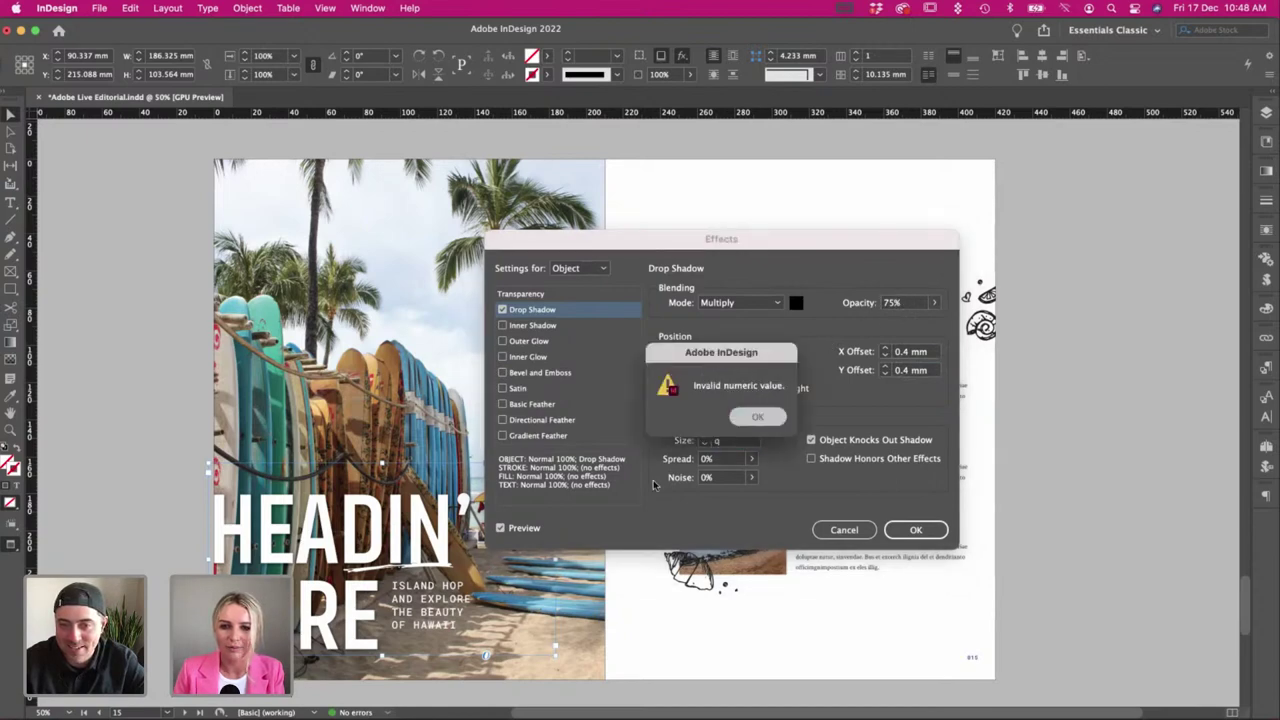
pyautogui.click(758, 414)
pyautogui.click(501, 528)
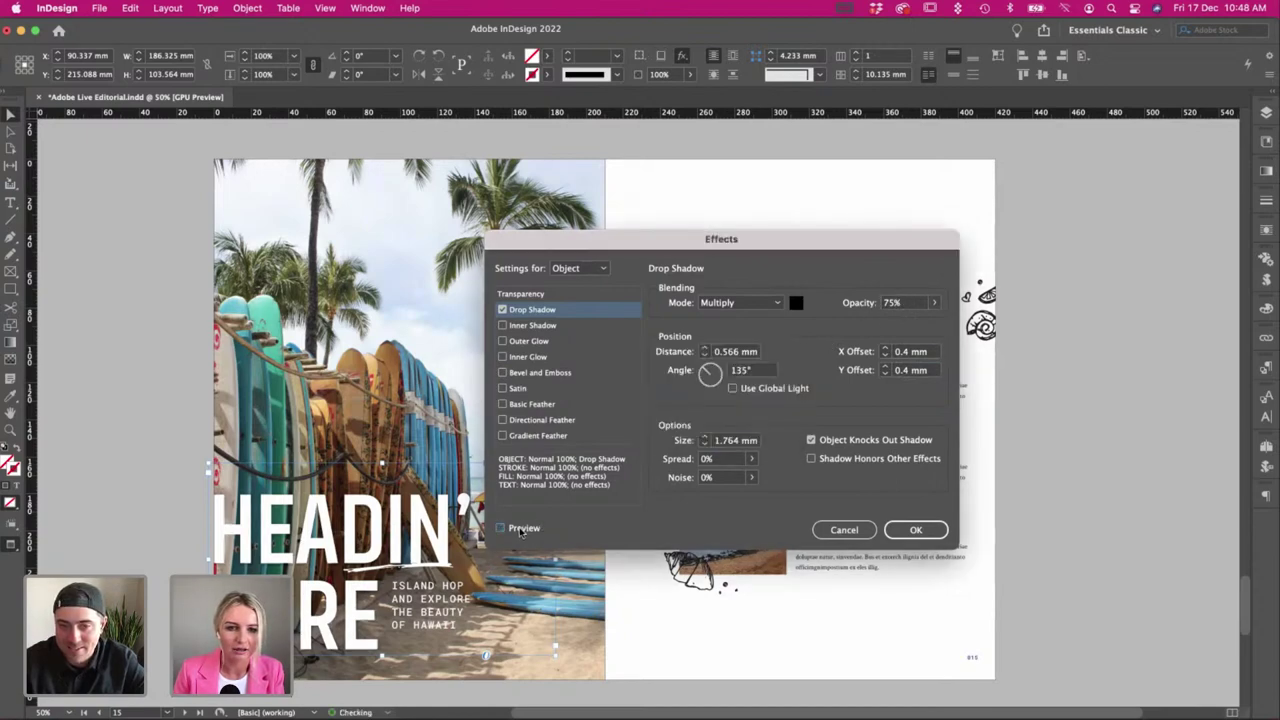
pyautogui.click(520, 531)
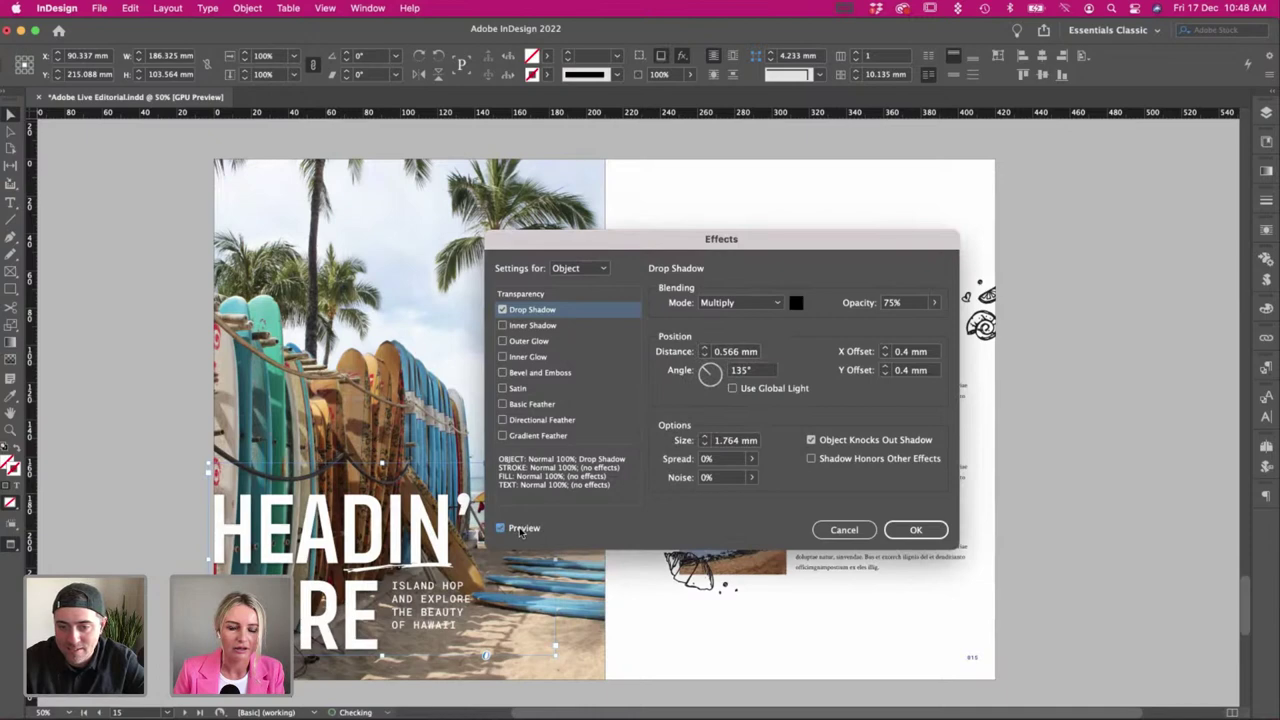
pyautogui.click(520, 531)
pyautogui.click(520, 531)
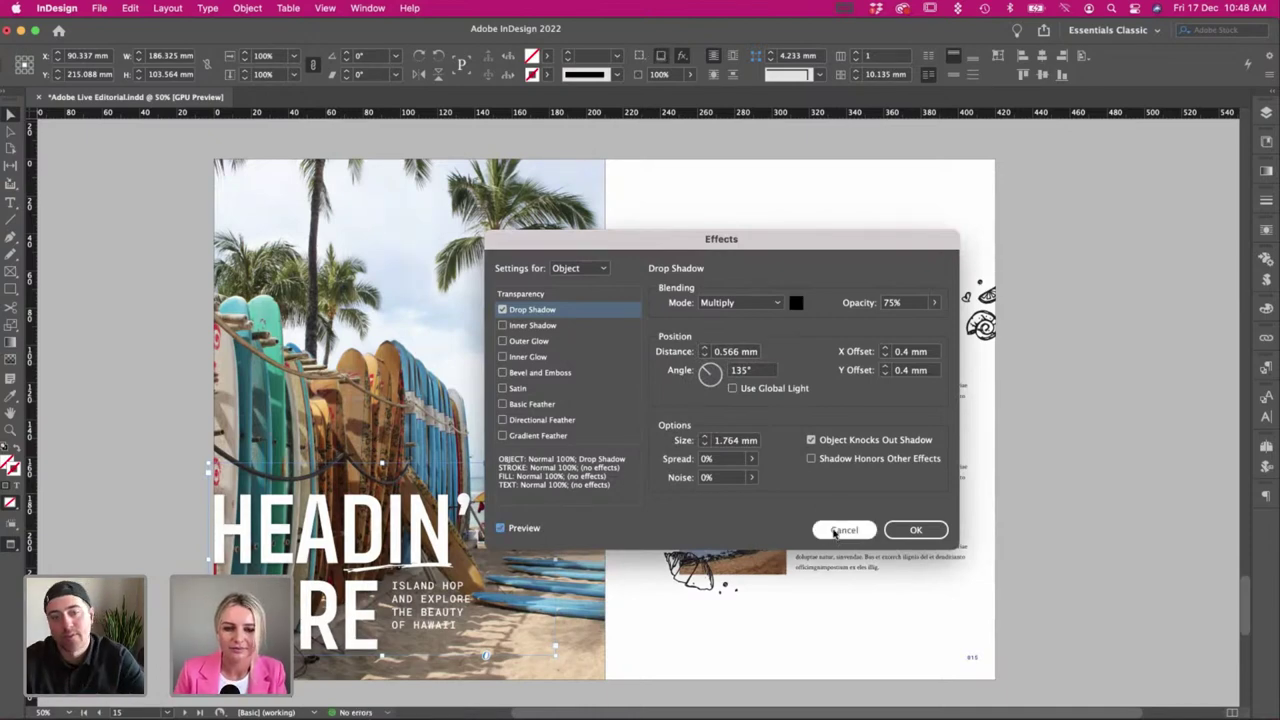
# Try the heading's drop shadow at 40% opacity, leave the effect settings and deselect the heading.
pyautogui.click(840, 302)
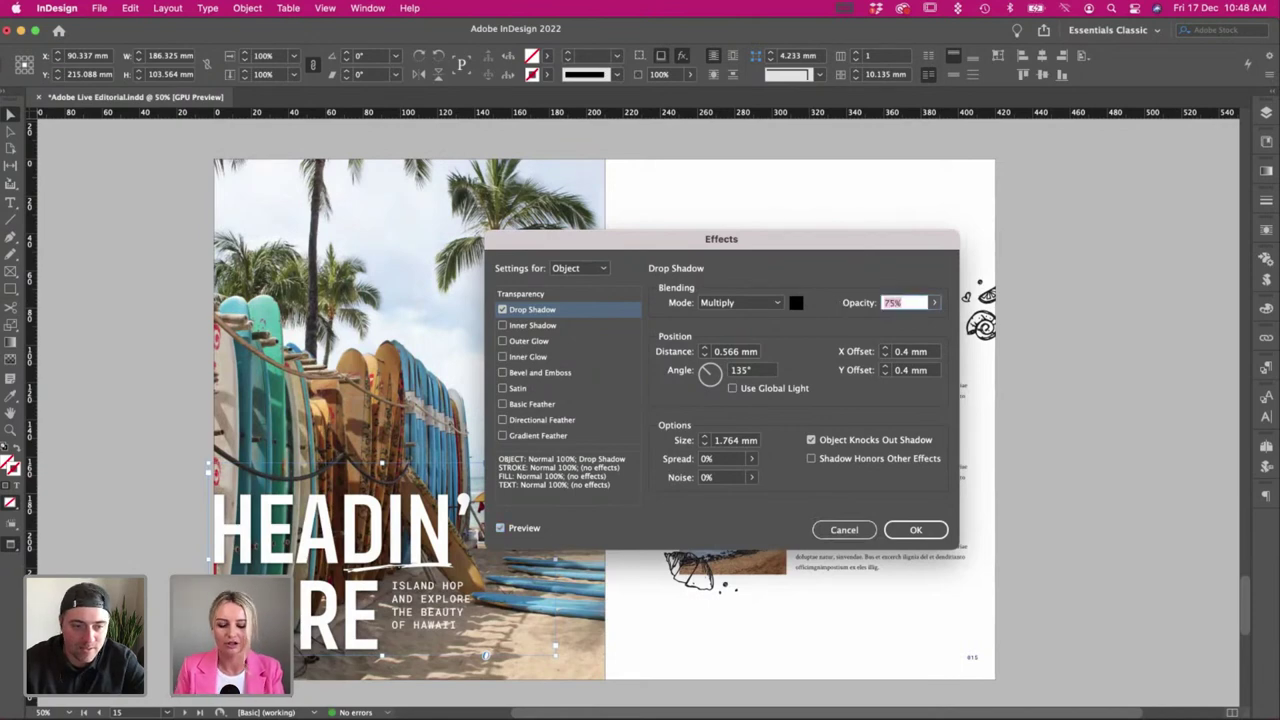
pyautogui.press('Tab')
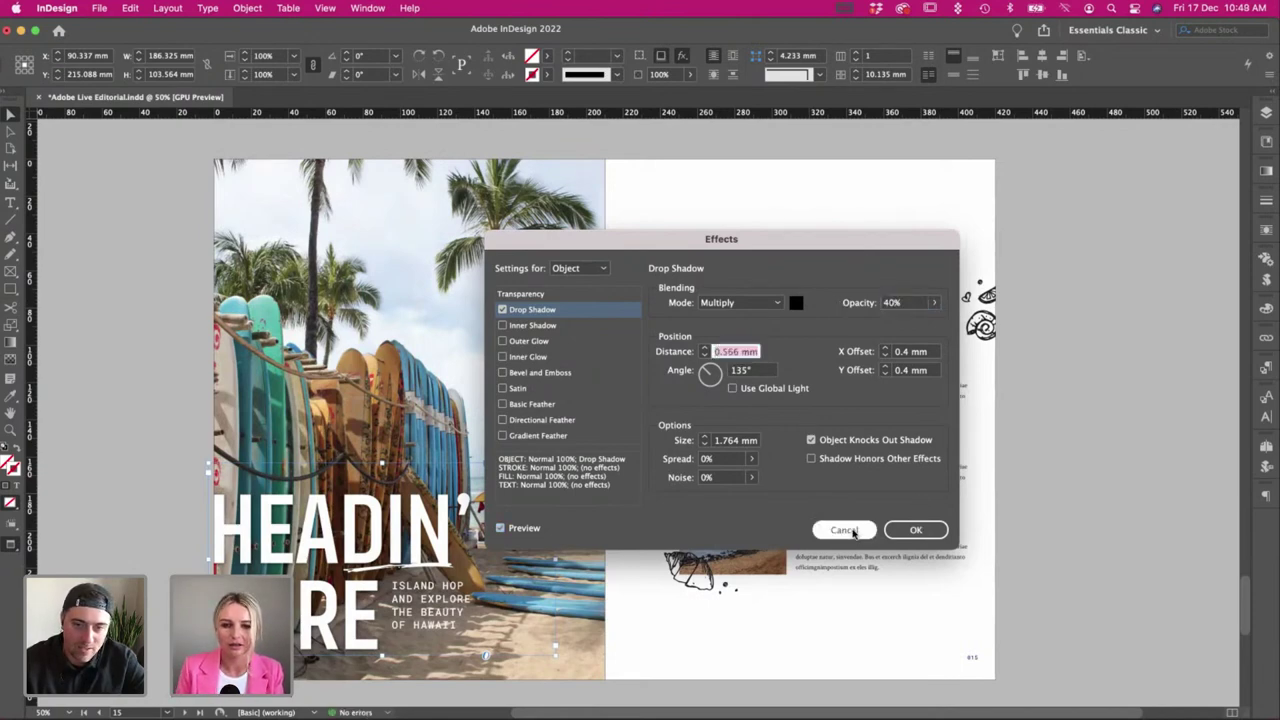
pyautogui.press('Return')
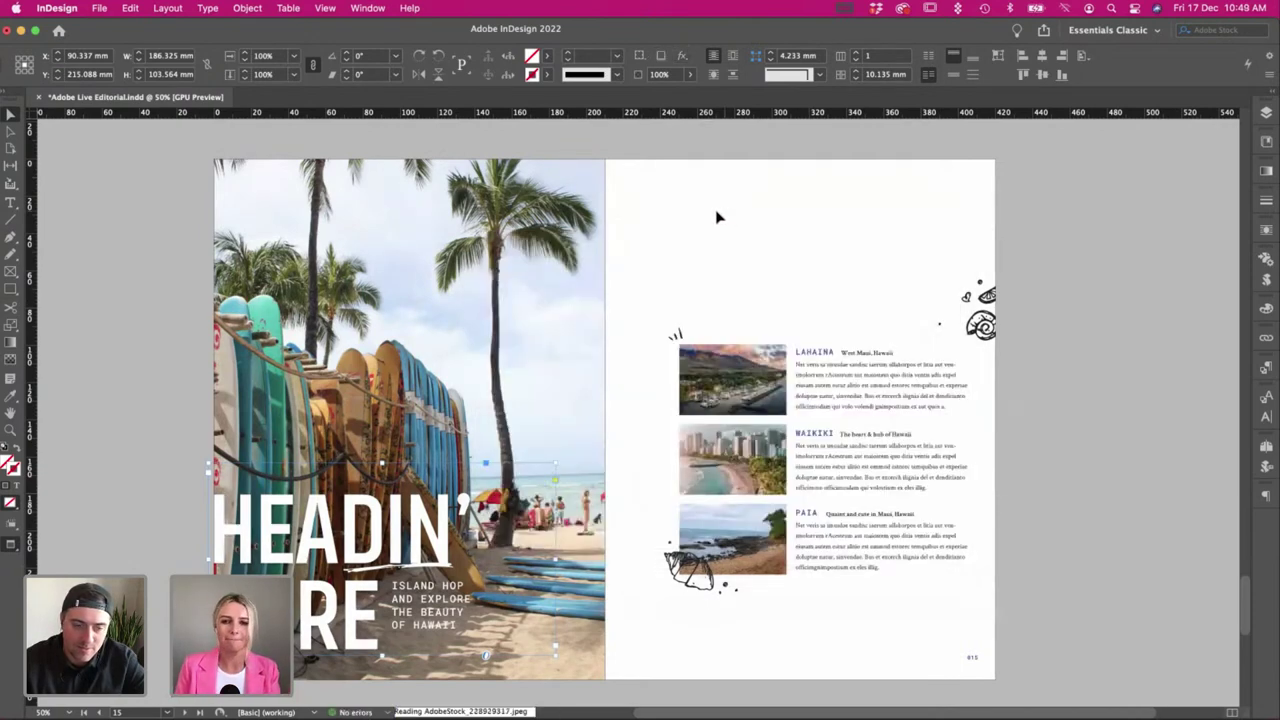
pyautogui.click(716, 217)
# Switch to the sketches in Illustrator and look over the artboard with arrows, hearts, ovals and small marks.
pyautogui.scroll(-1, 716, 217)
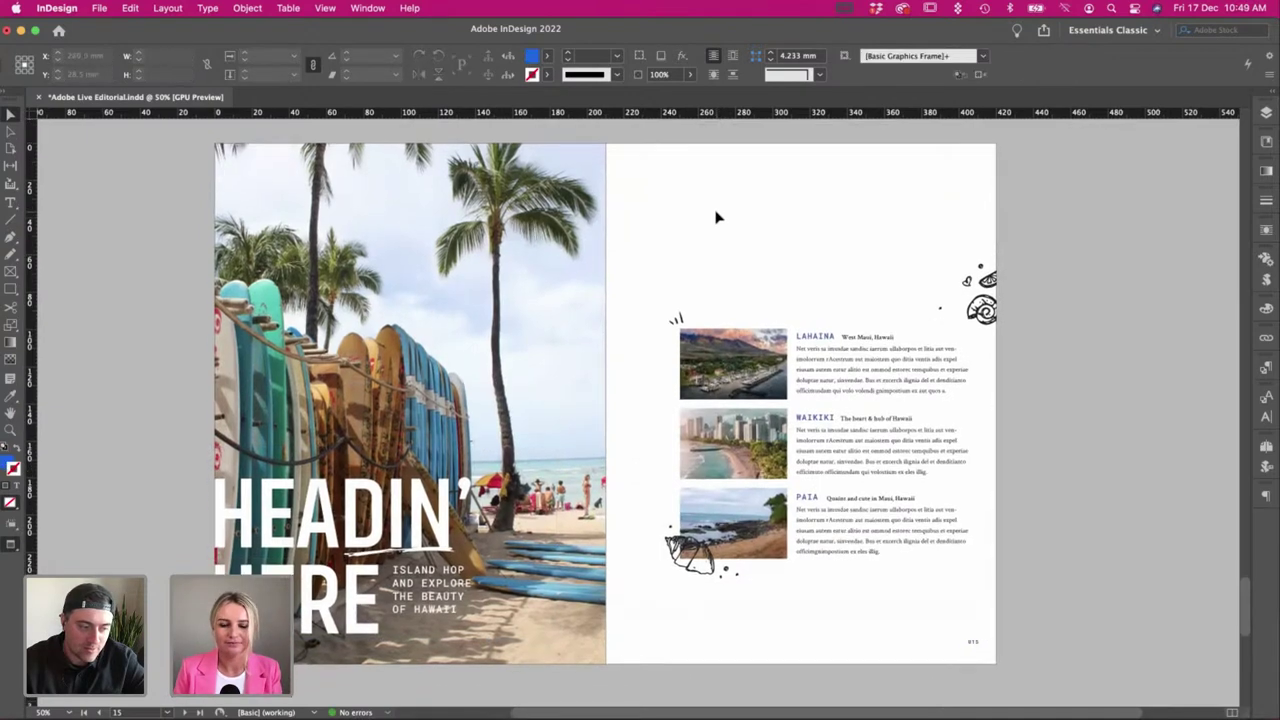
pyautogui.scroll(-2, 716, 217)
pyautogui.scroll(2, 716, 217)
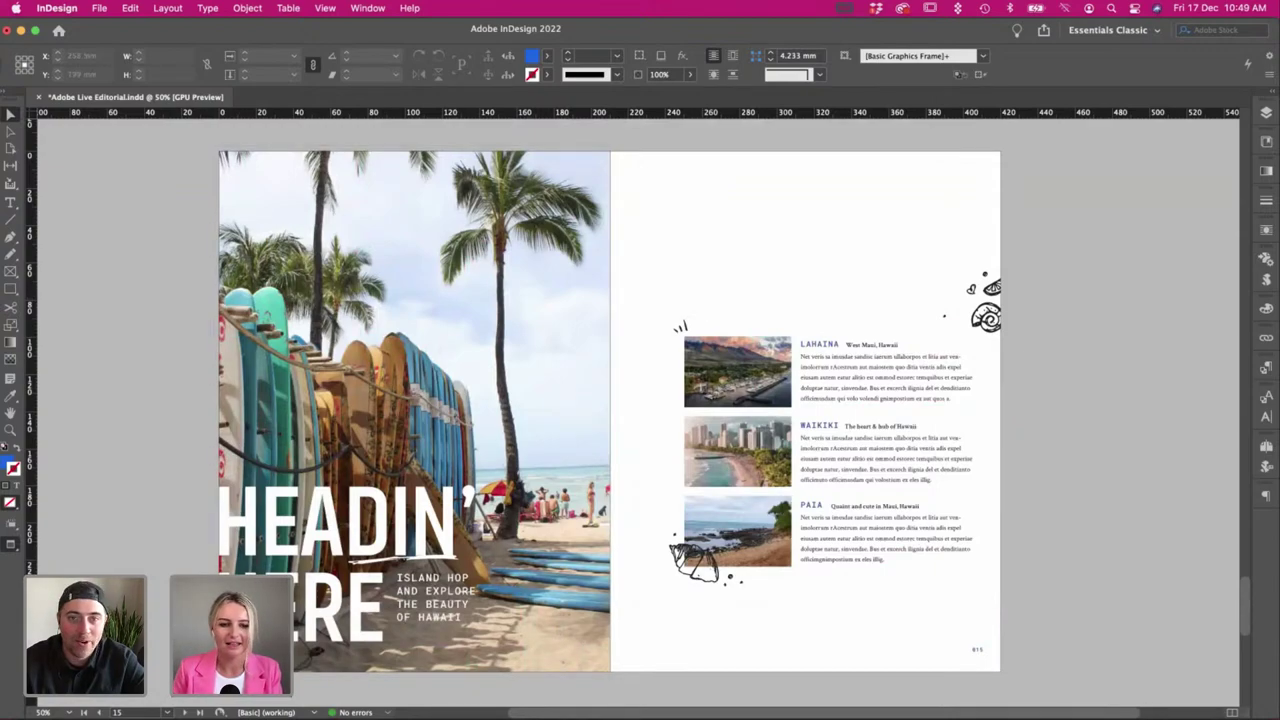
pyautogui.press('super+Tab')
pyautogui.click(212, 375)
pyautogui.scroll(1, 212, 375)
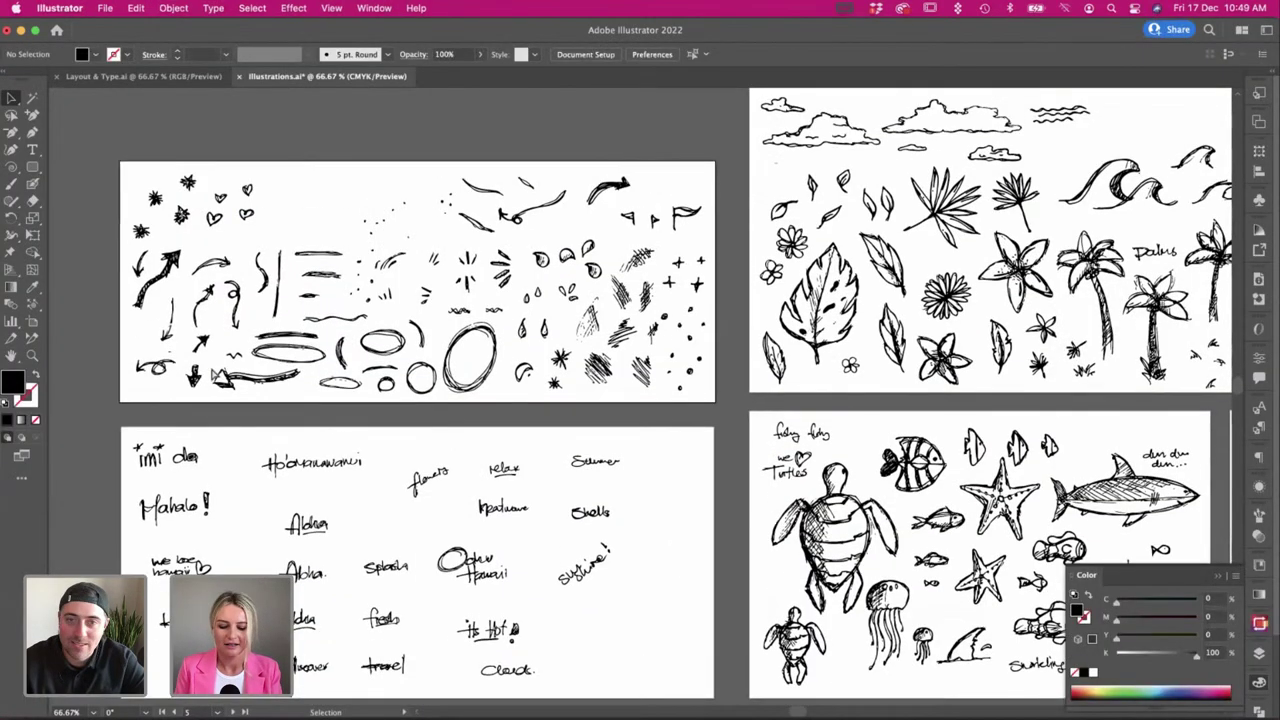
pyautogui.press('super+plus')
pyautogui.scroll(4, 212, 375)
pyautogui.hscroll(-4, 212, 375)
pyautogui.scroll(1, 215, 376)
pyautogui.hscroll(-1, 215, 376)
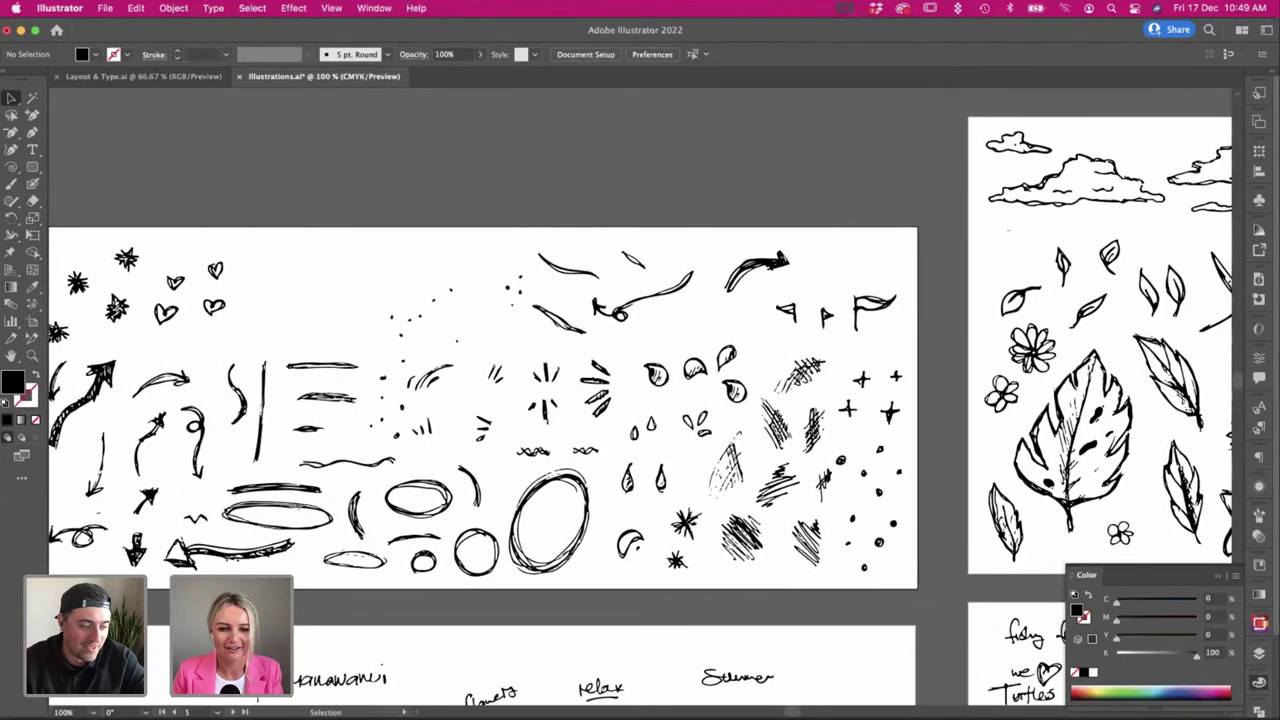
# Switch back to InDesign and review the towns spread together with the blank page that follows it.
pyautogui.press('super+Tab')
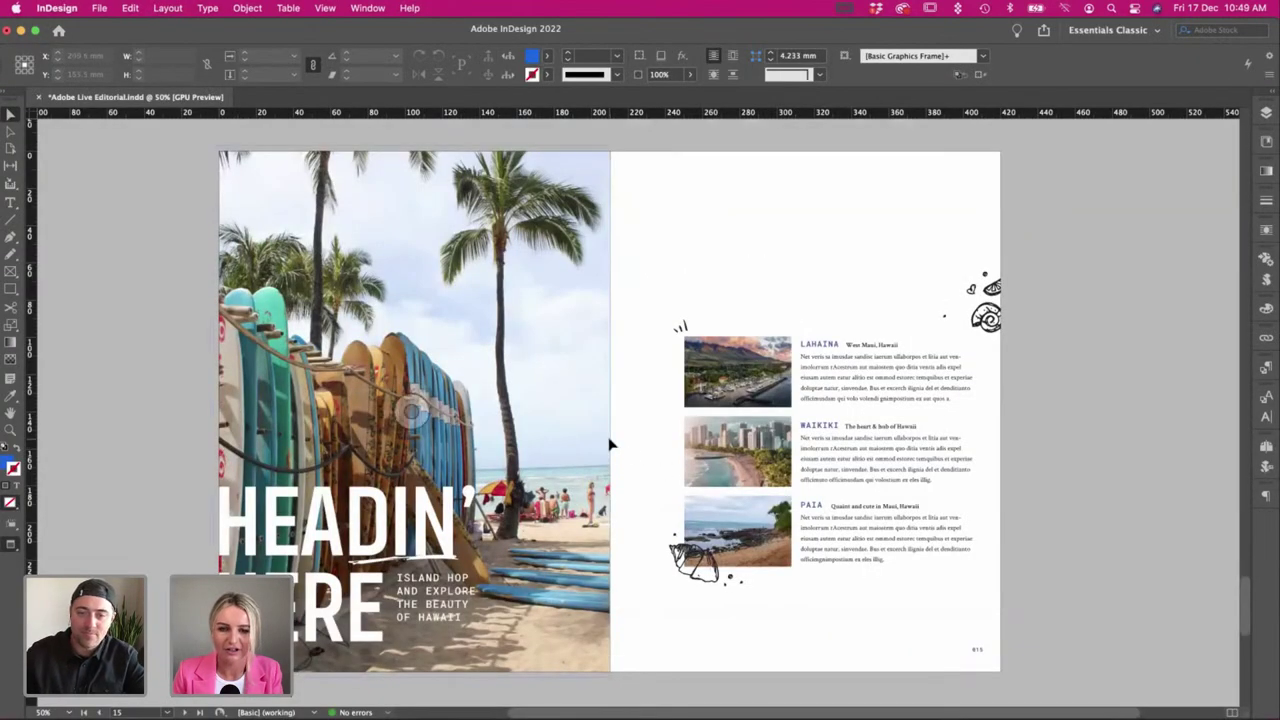
pyautogui.hscroll(2, 608, 443)
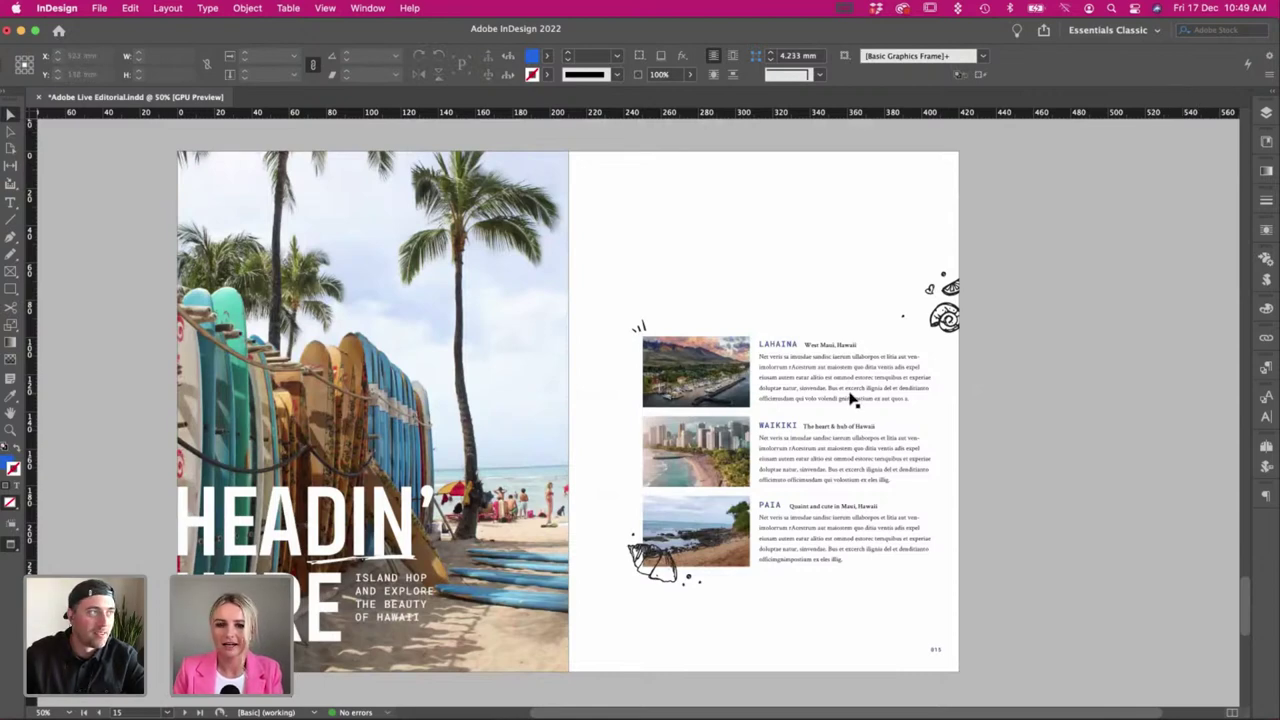
pyautogui.hscroll(3, 782, 295)
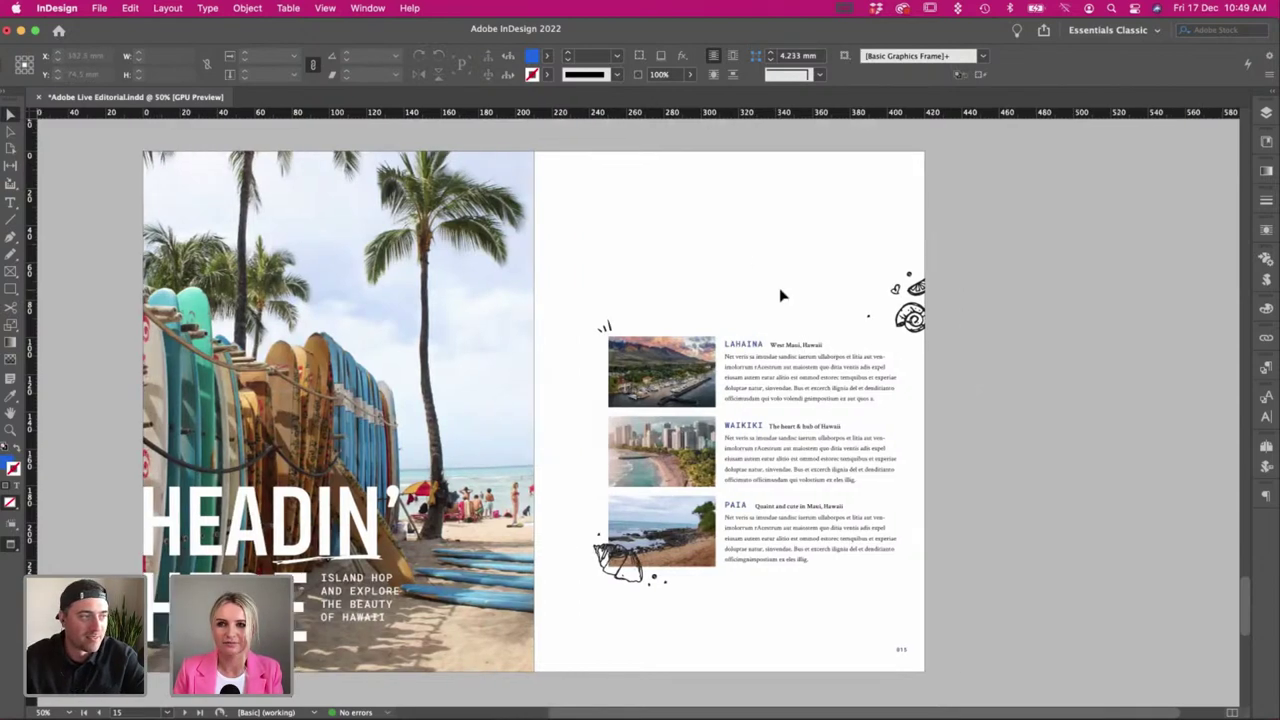
pyautogui.hscroll(-2, 780, 291)
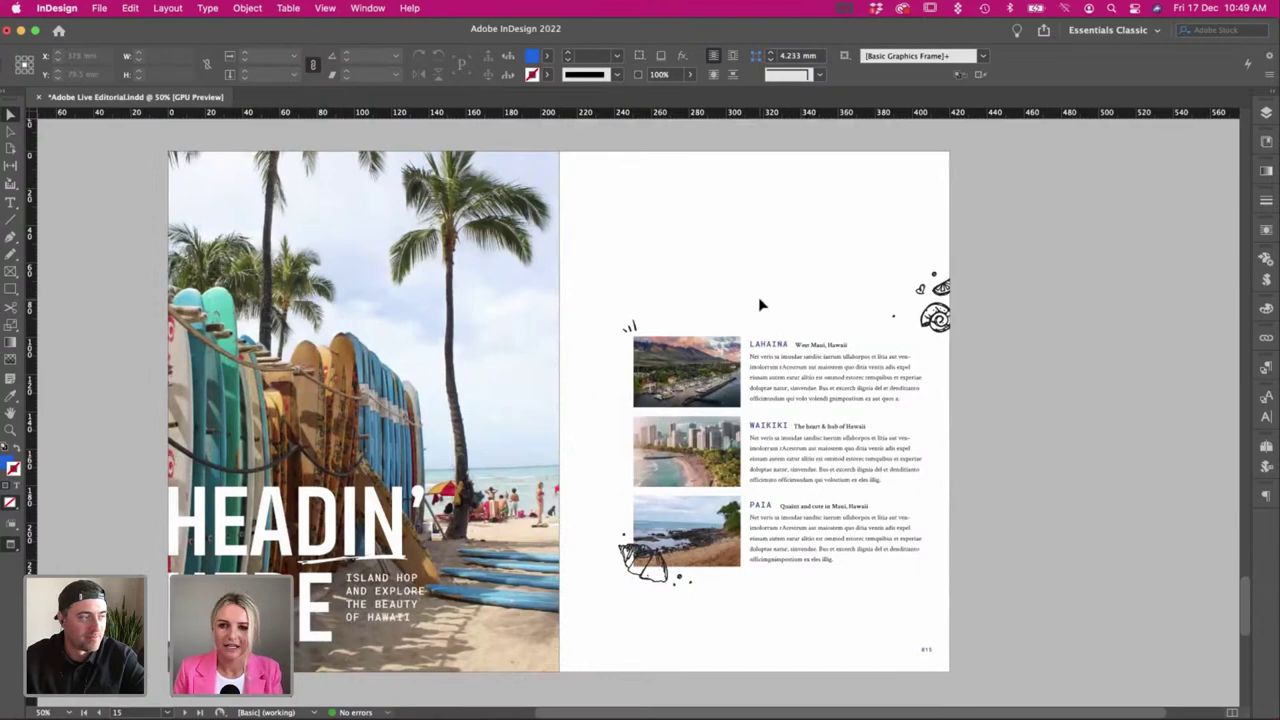
pyautogui.scroll(-10, 706, 295)
pyautogui.scroll(7, 706, 295)
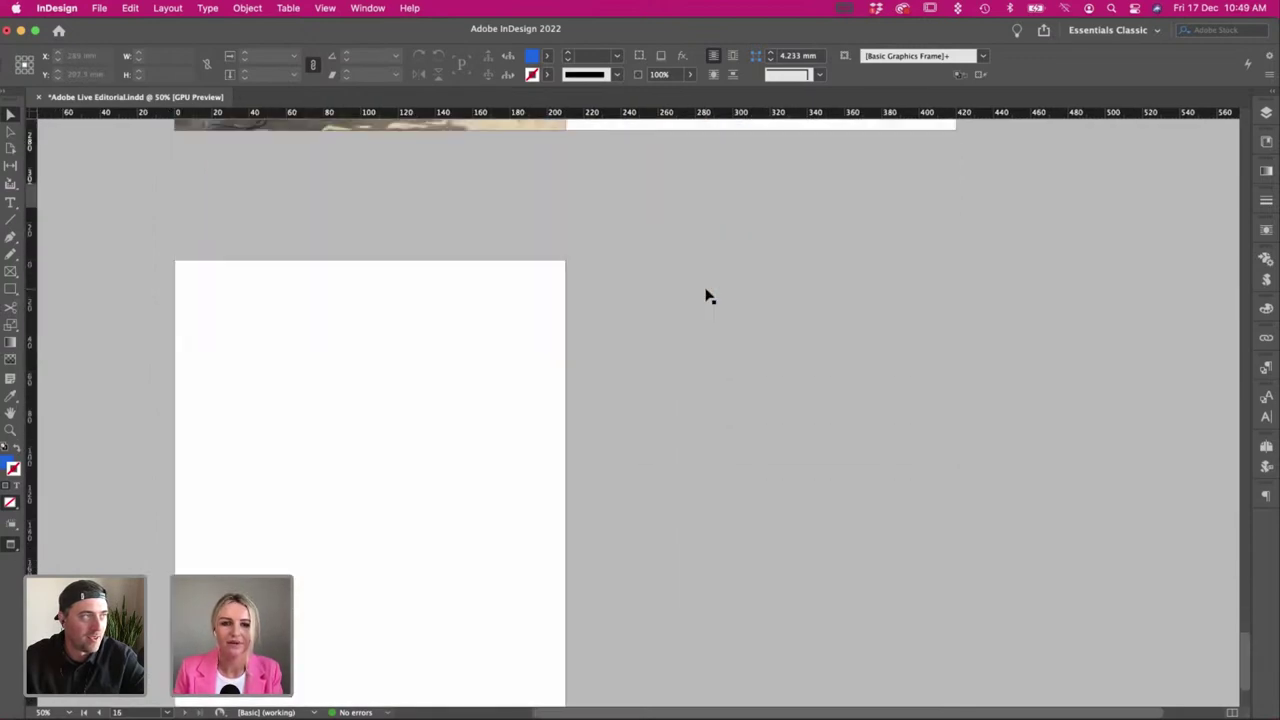
pyautogui.scroll(-1, 706, 295)
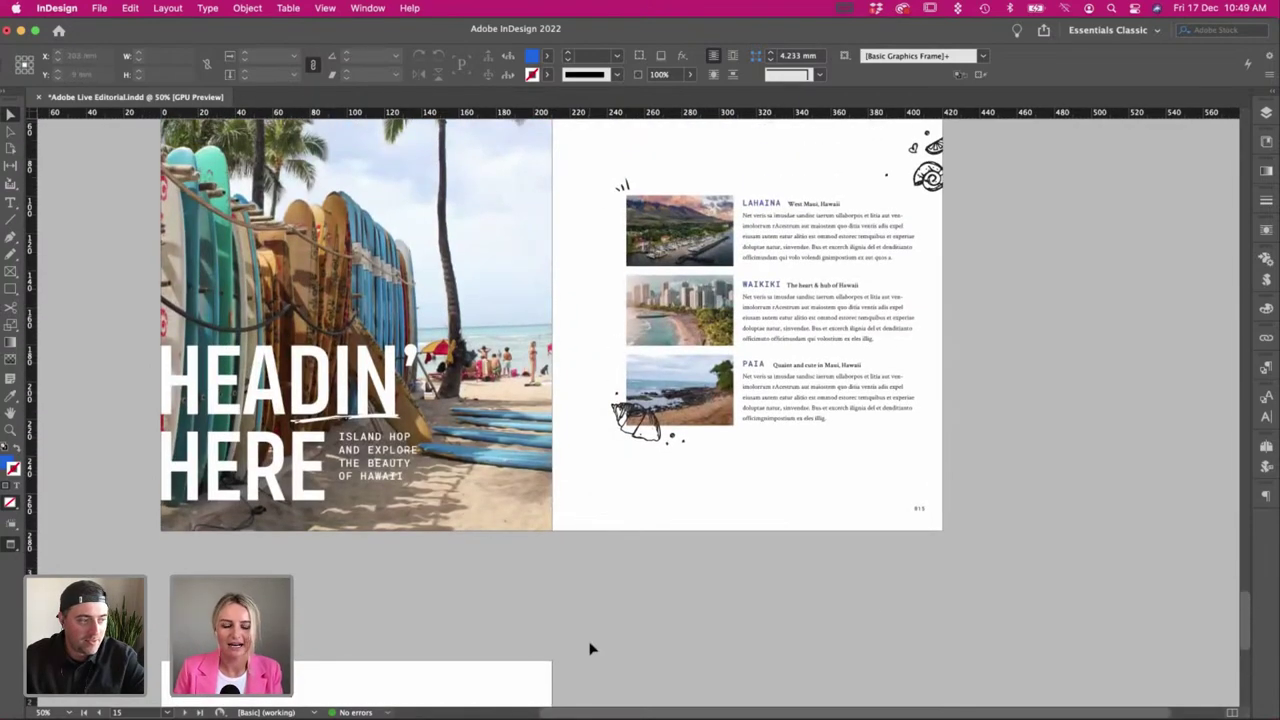
pyautogui.press('super+minus')
pyautogui.press('super+equal')
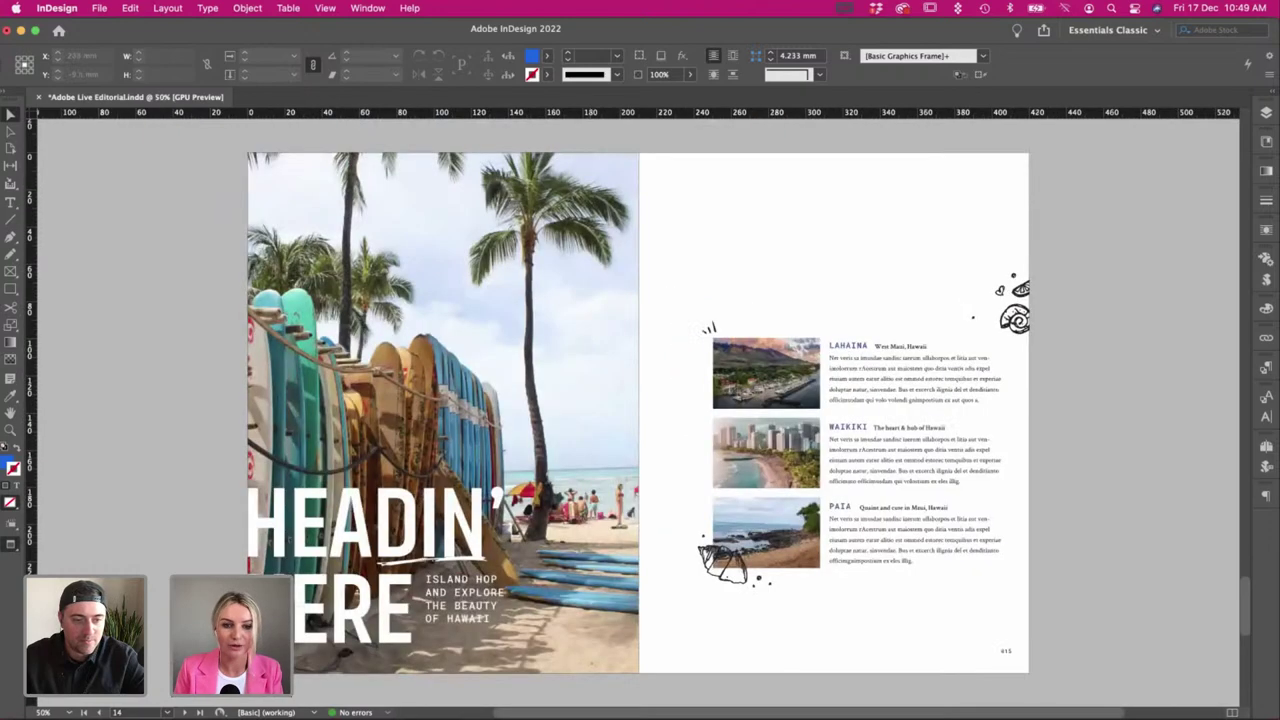
# Switch to the Copy document in TextEdit and read the SAVE OUR OCEANS text under LAST PAGE.
pyautogui.press('super+Tab')
pyautogui.scroll(-1, 243, 420)
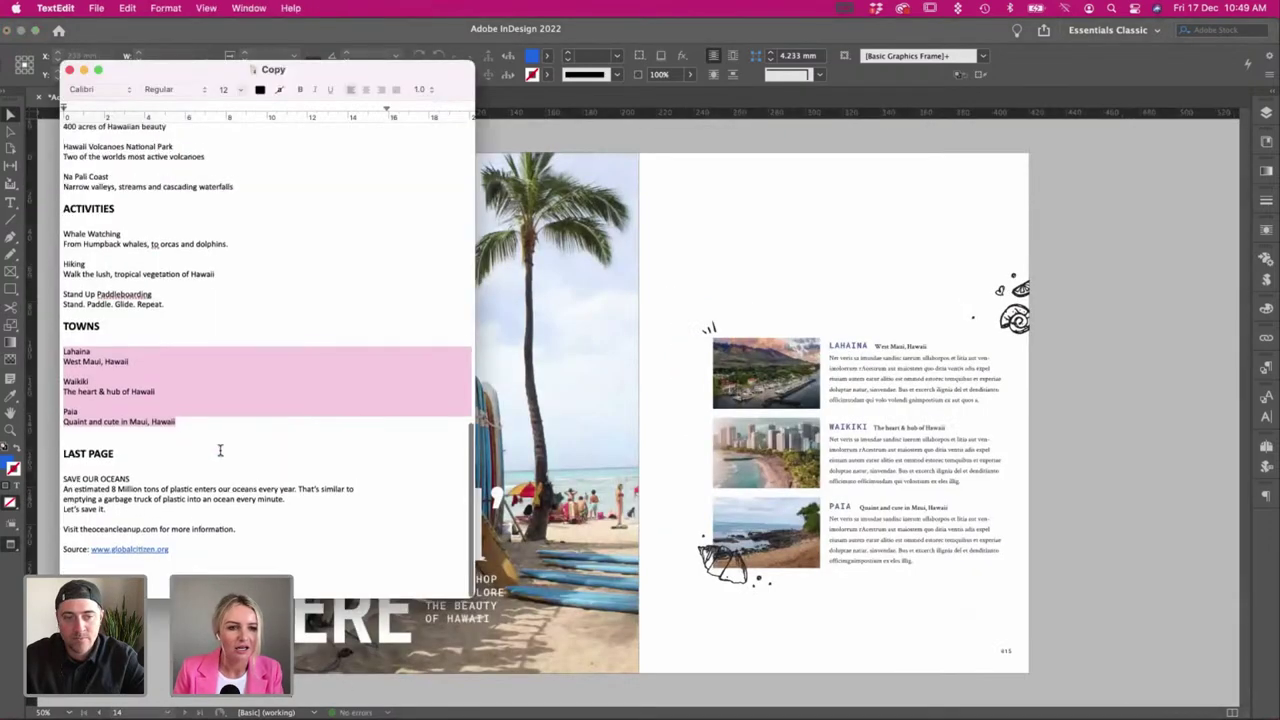
pyautogui.moveTo(108, 510); pyautogui.dragTo(62, 486)
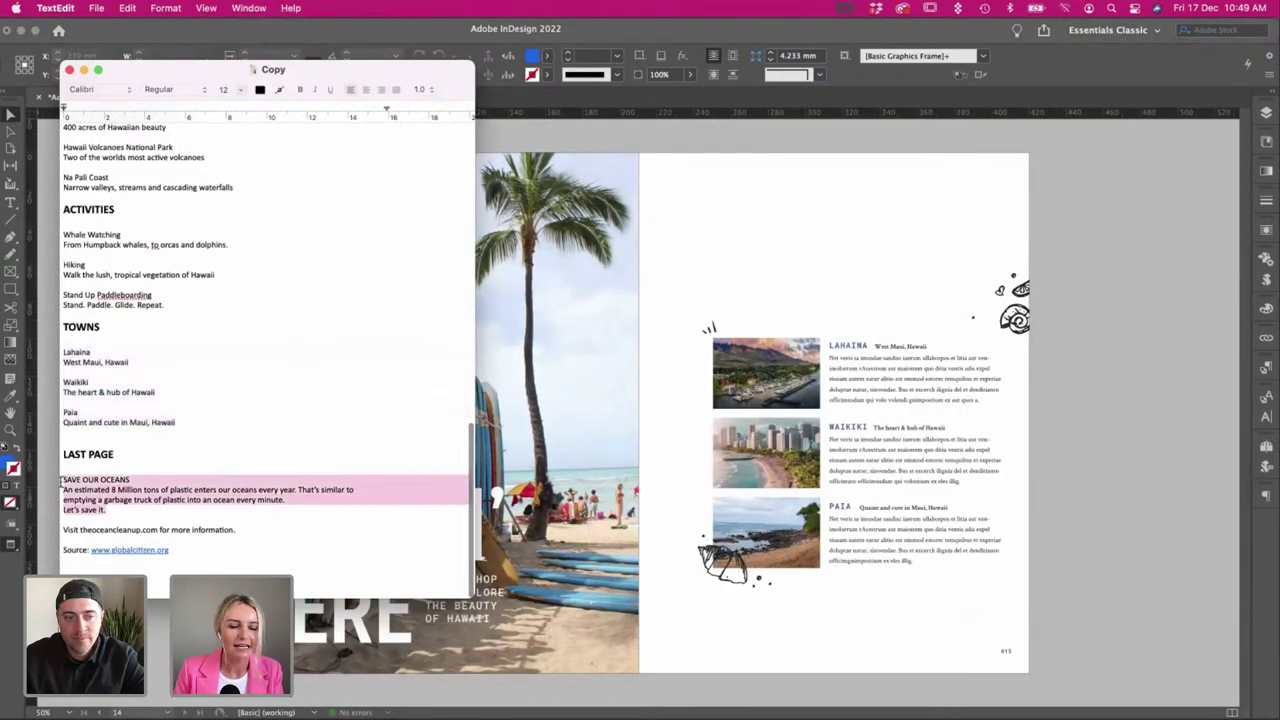
pyautogui.click(187, 481)
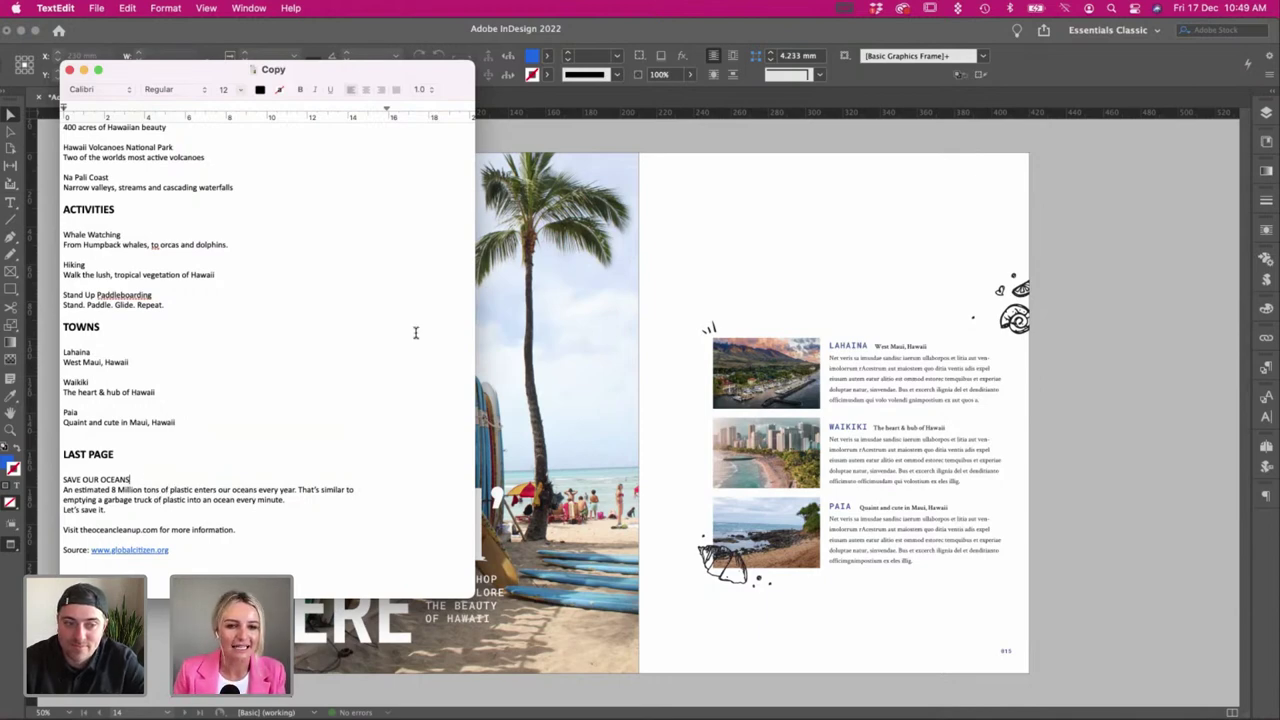
pyautogui.scroll(-2, 690, 278)
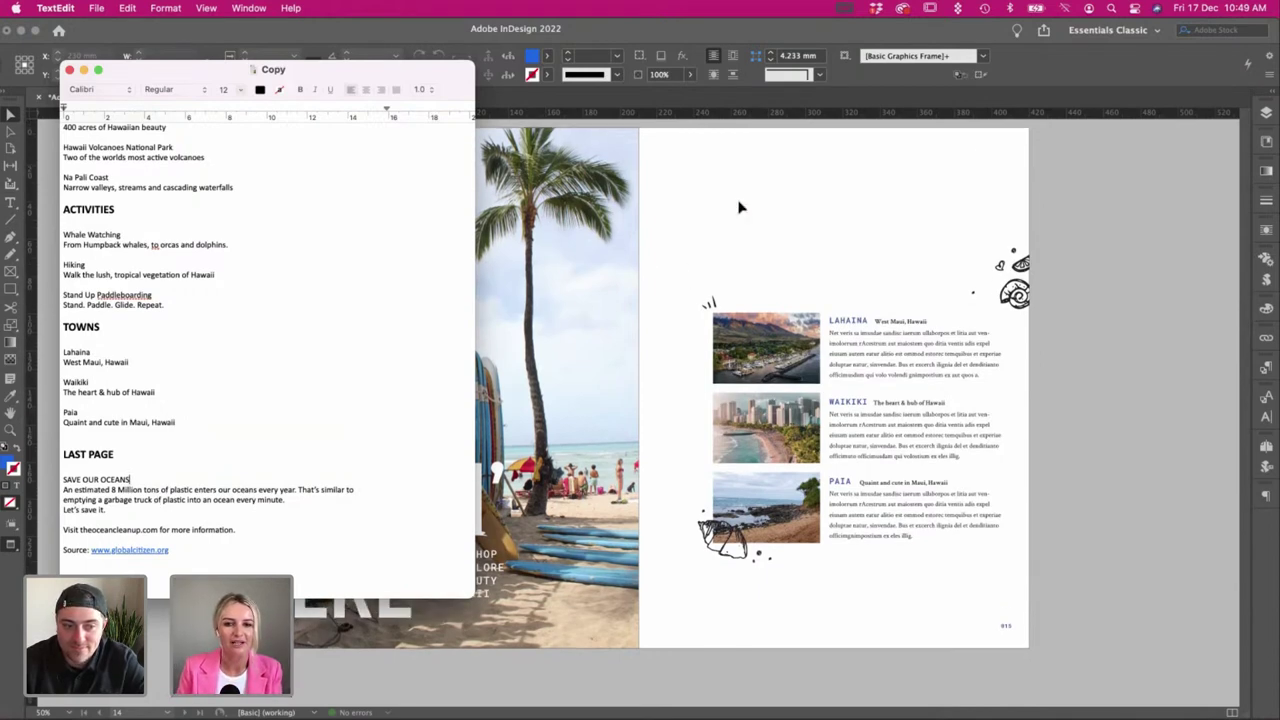
# On blank page 16 in InDesign, show the guides and draw a blue rectangle of 182 × 252 mm filling the margins.
pyautogui.click(740, 207)
pyautogui.scroll(-20, 723, 380)
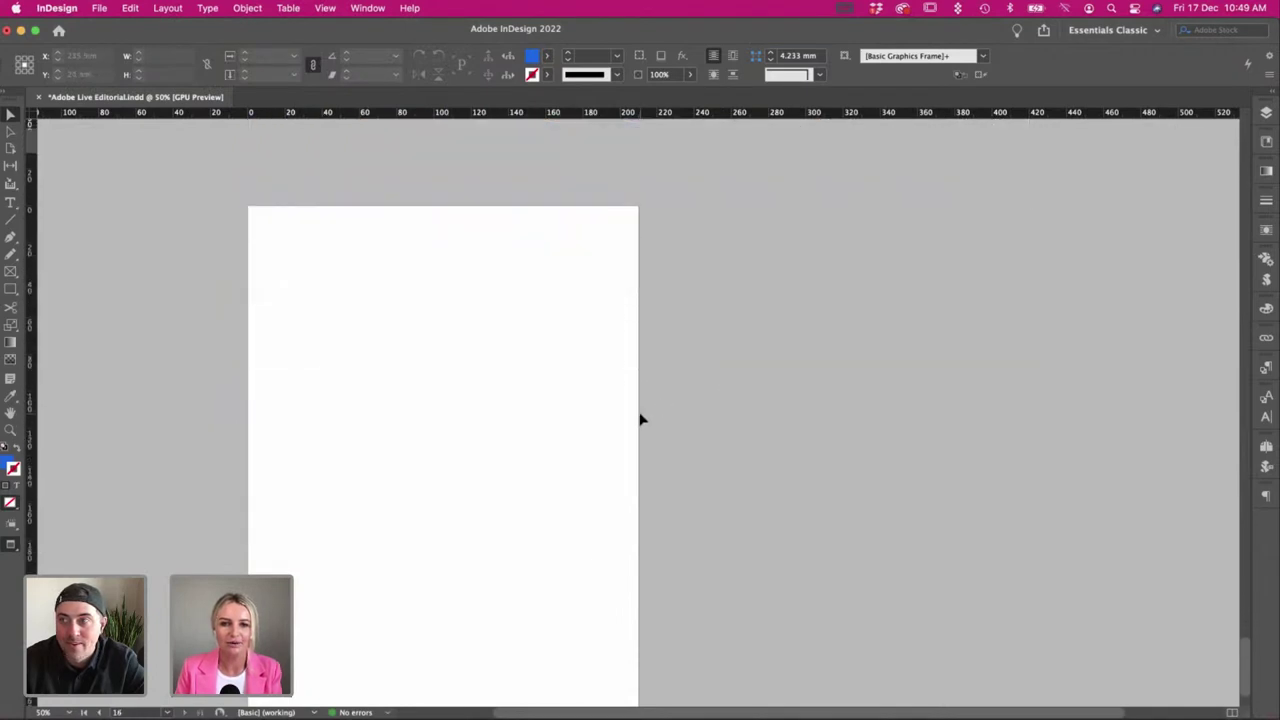
pyautogui.scroll(-5, 642, 420)
pyautogui.scroll(2, 642, 420)
pyautogui.press('w')
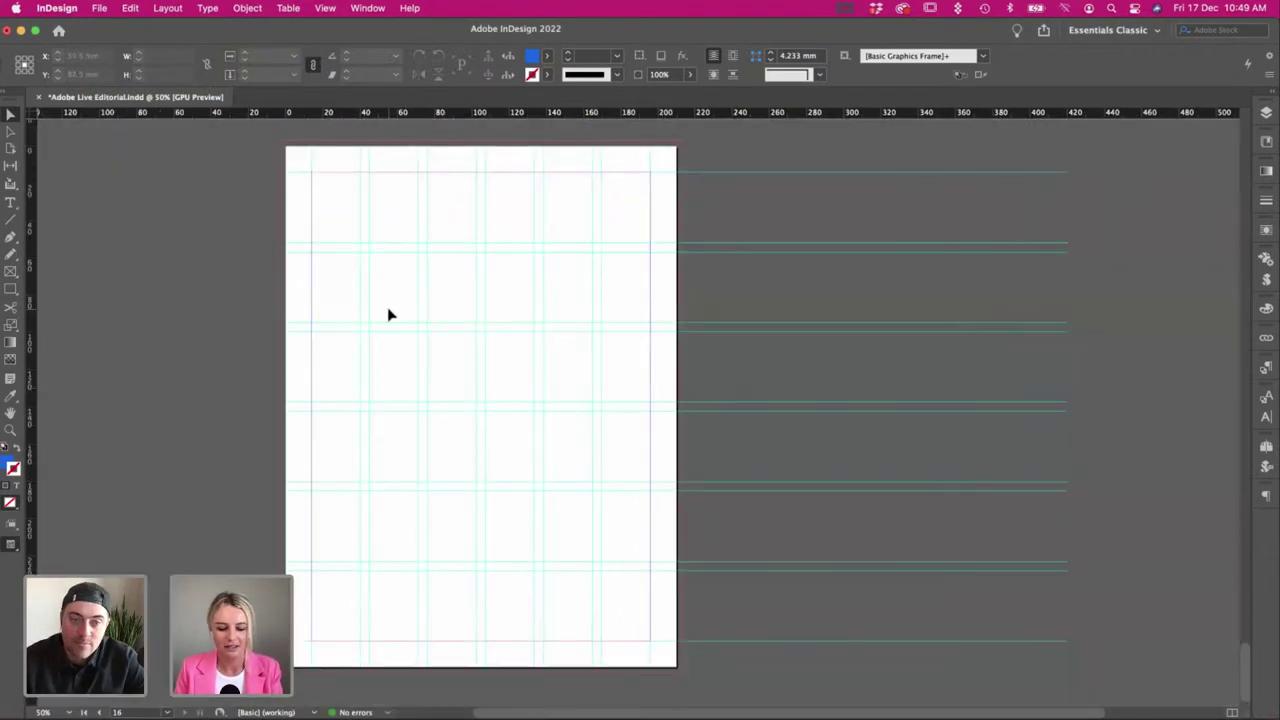
pyautogui.press('m')
pyautogui.moveTo(312, 174); pyautogui.dragTo(650, 640)
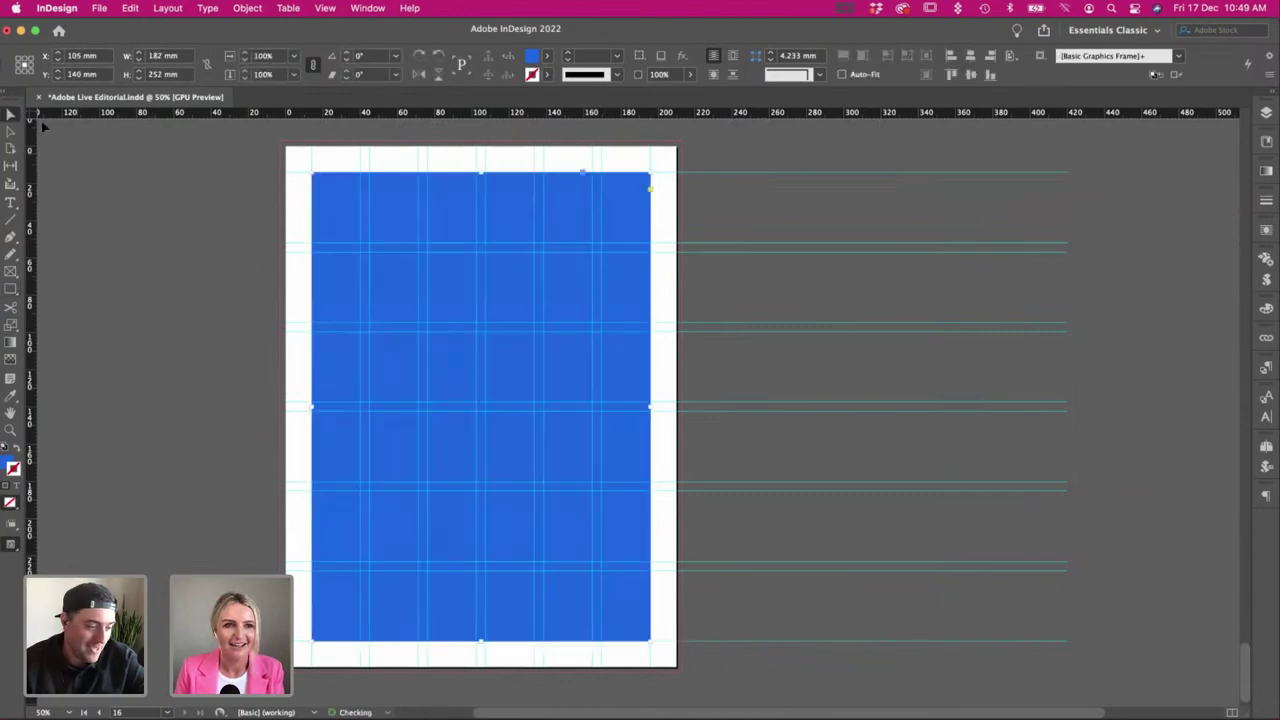
# Switch to Finder, open the 3. Surfing image folder and preview its surf photos.
pyautogui.press('super+Tab')
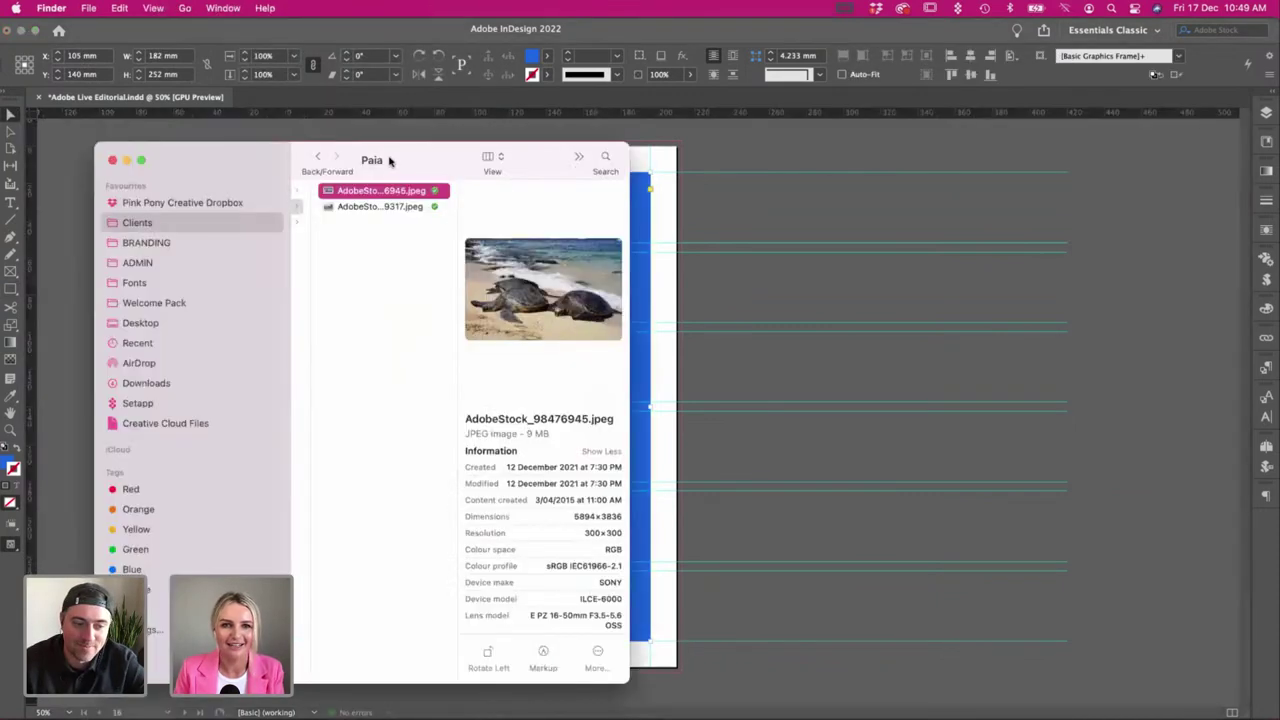
pyautogui.moveTo(392, 162); pyautogui.dragTo(865, 146)
pyautogui.hscroll(-5, 822, 222)
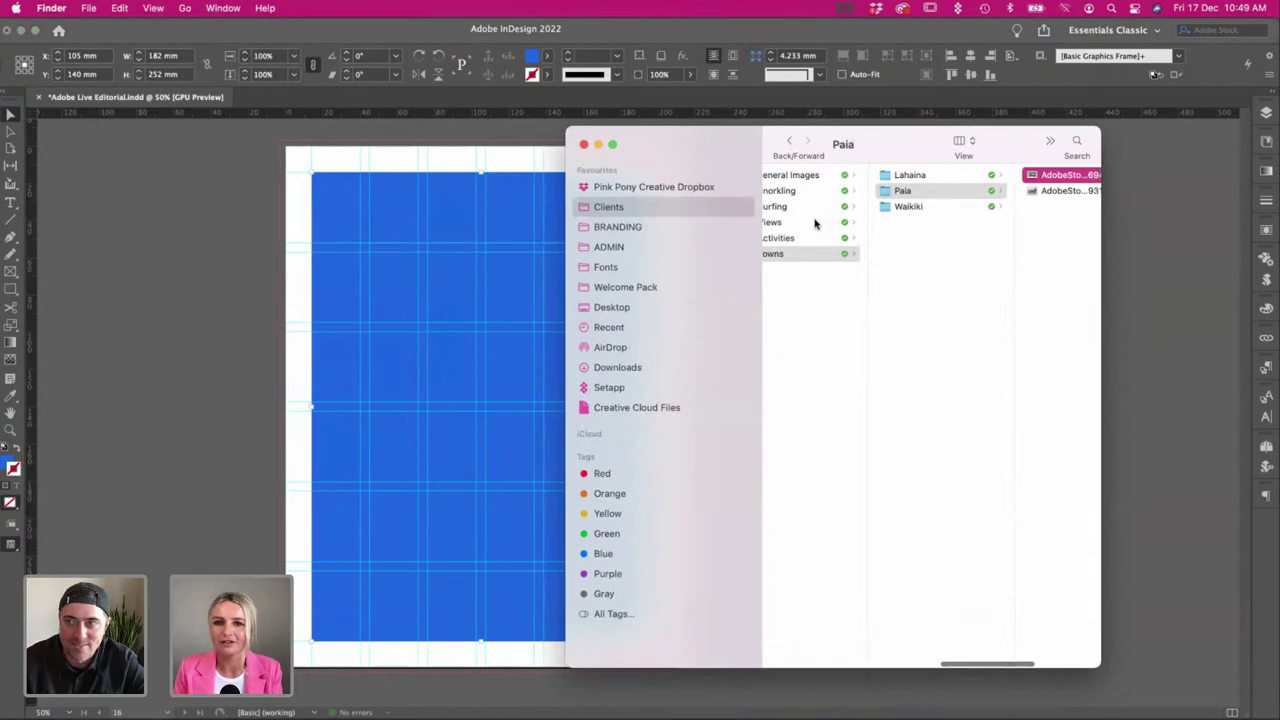
pyautogui.click(803, 254)
pyautogui.click(806, 206)
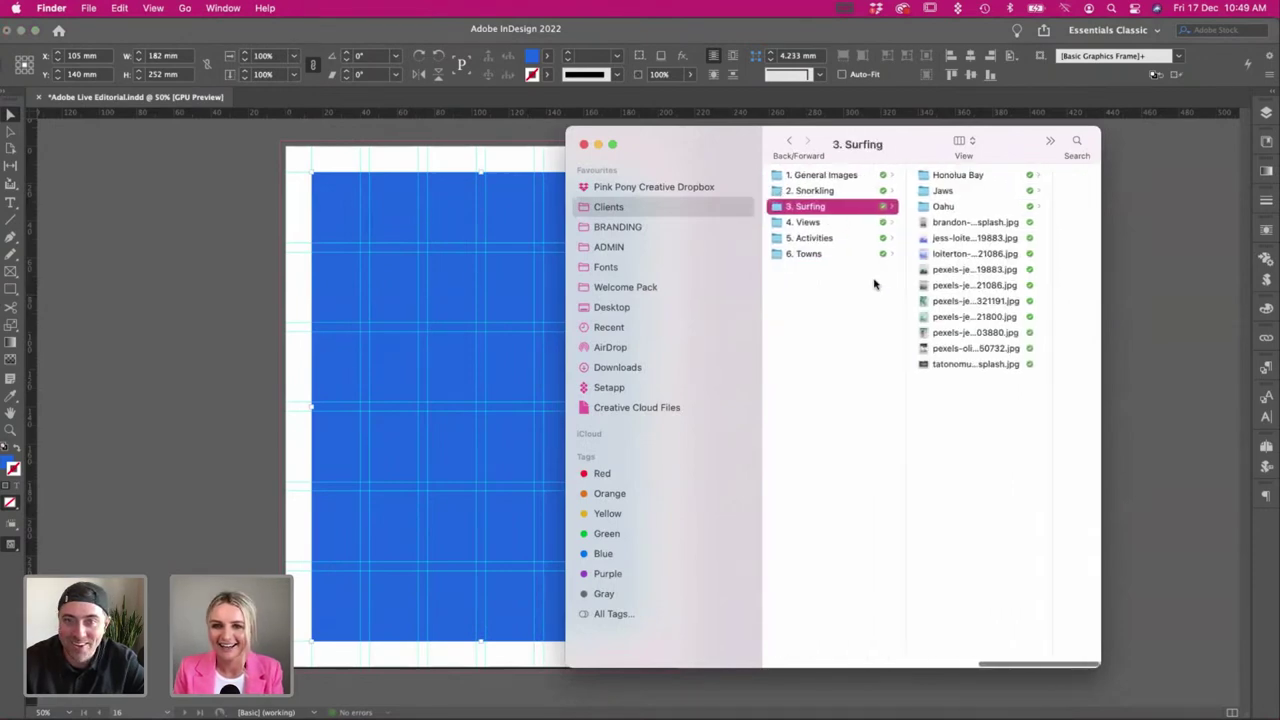
pyautogui.click(947, 244)
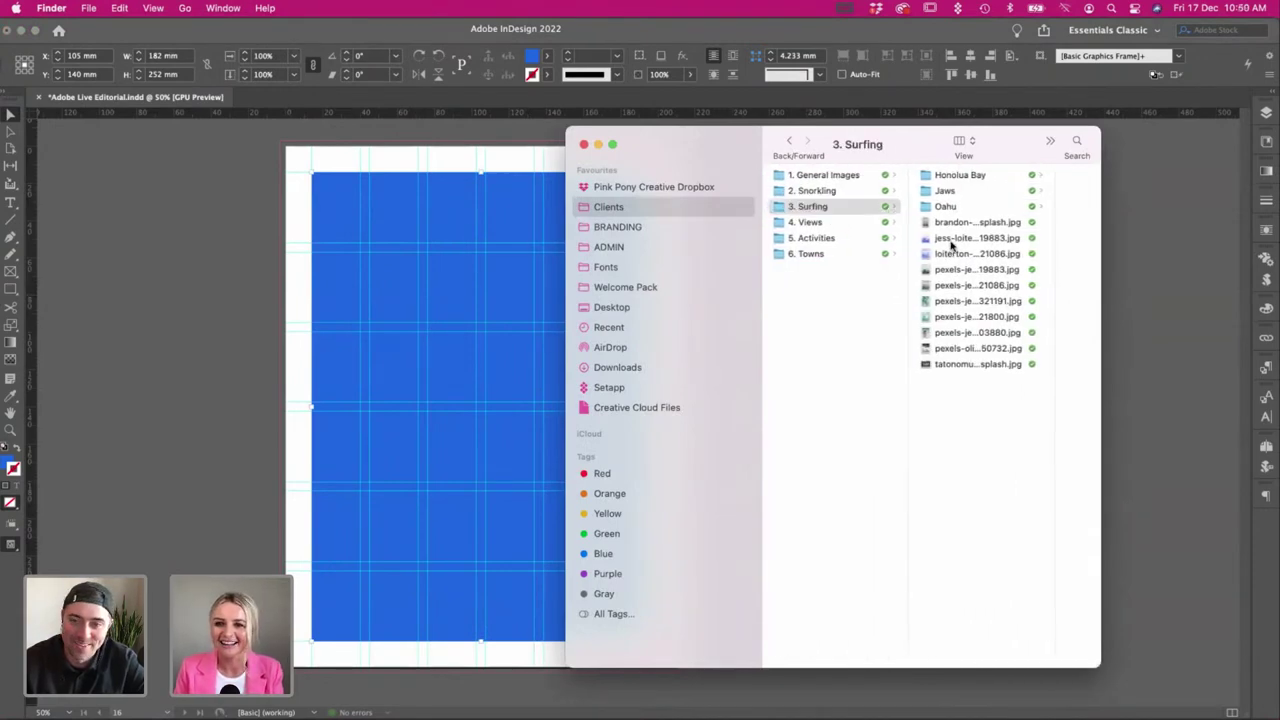
pyautogui.click(851, 256)
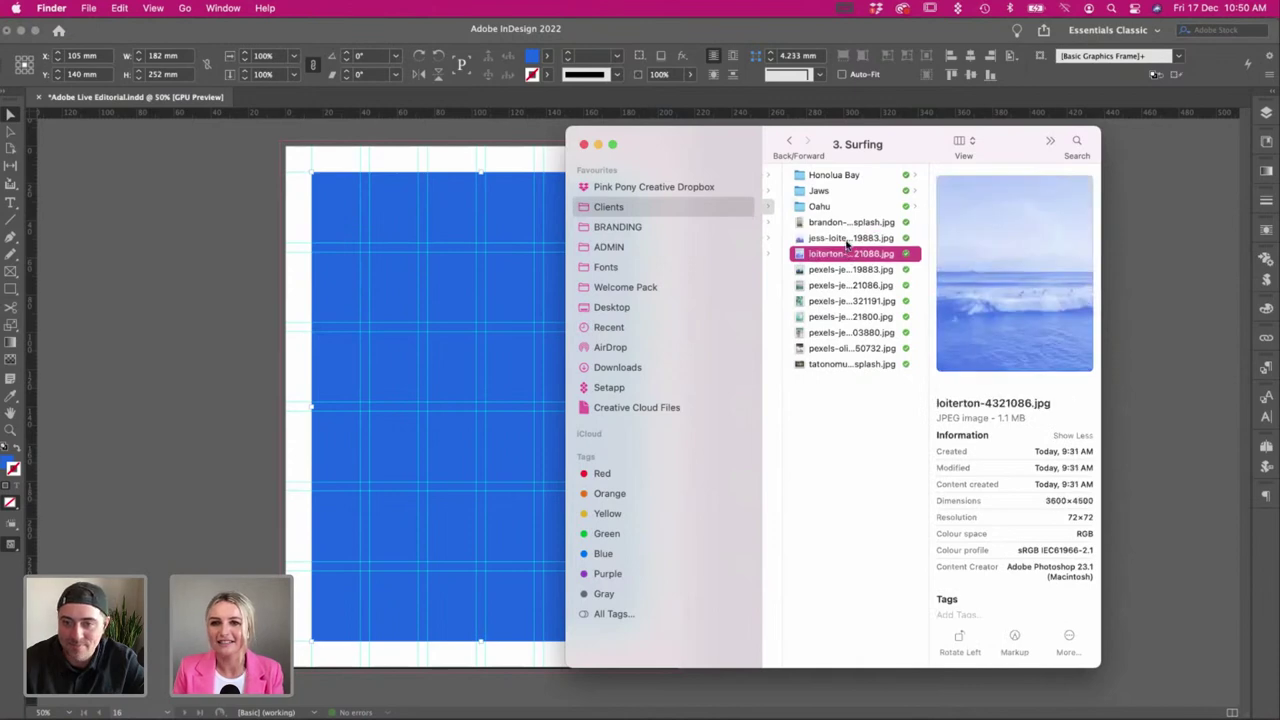
pyautogui.click(827, 301)
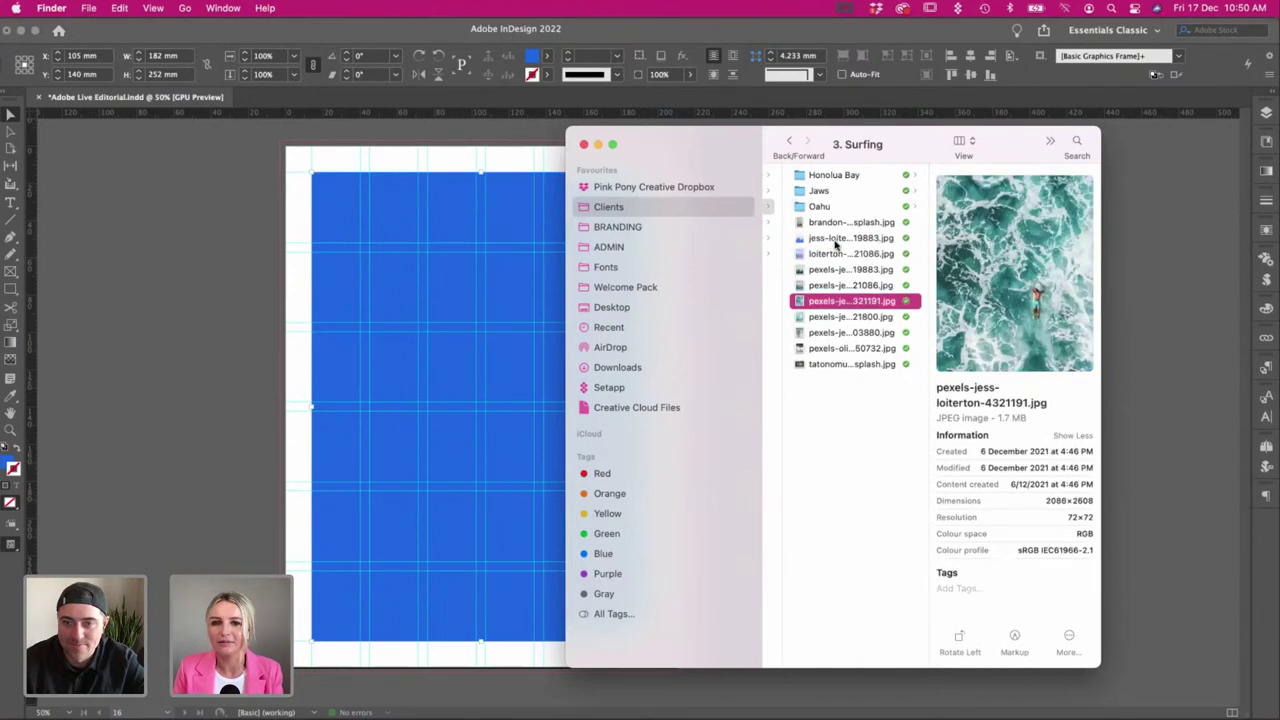
# Place the jess-loite...19883.jpg wave photo from Finder into the blue rectangle on page 16 in InDesign.
pyautogui.click(835, 240)
pyautogui.click(240, 262)
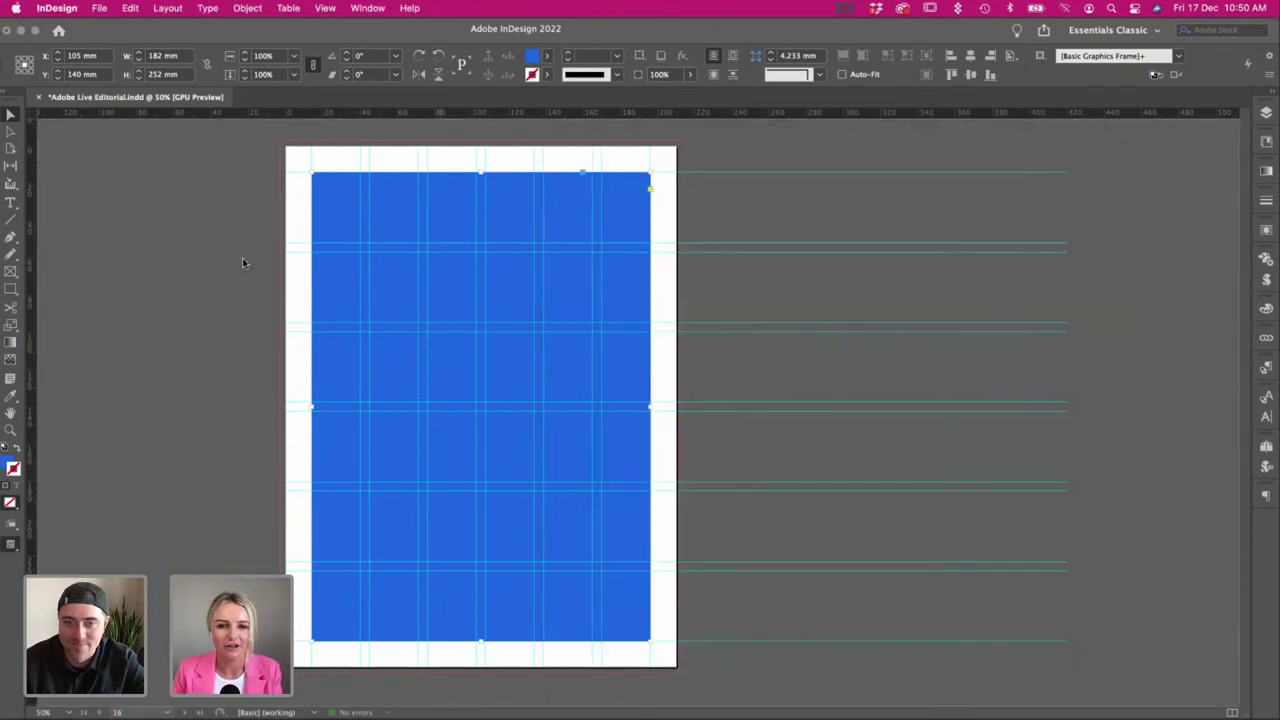
pyautogui.moveTo(537, 329); pyautogui.dragTo(537, 324)
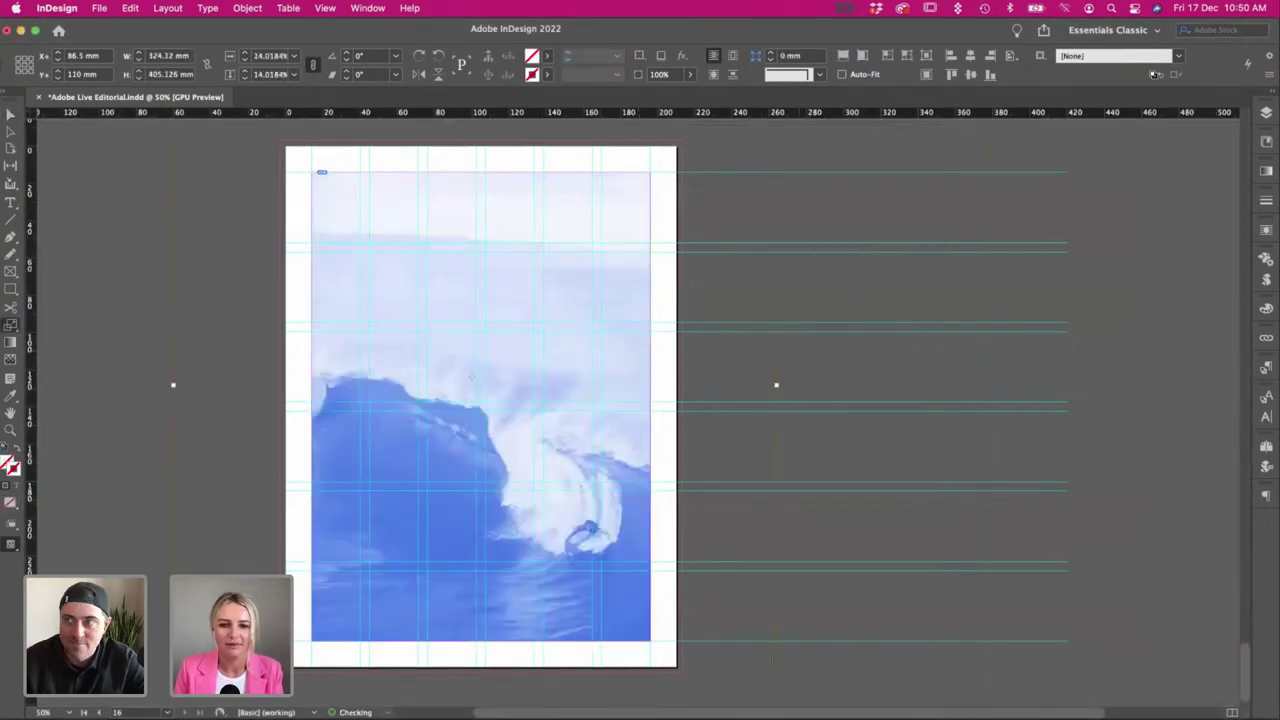
# Scale the wave photo down and reposition it so it fills the frame with the surfer visible, and preview the page without guides.
pyautogui.click(687, 631)
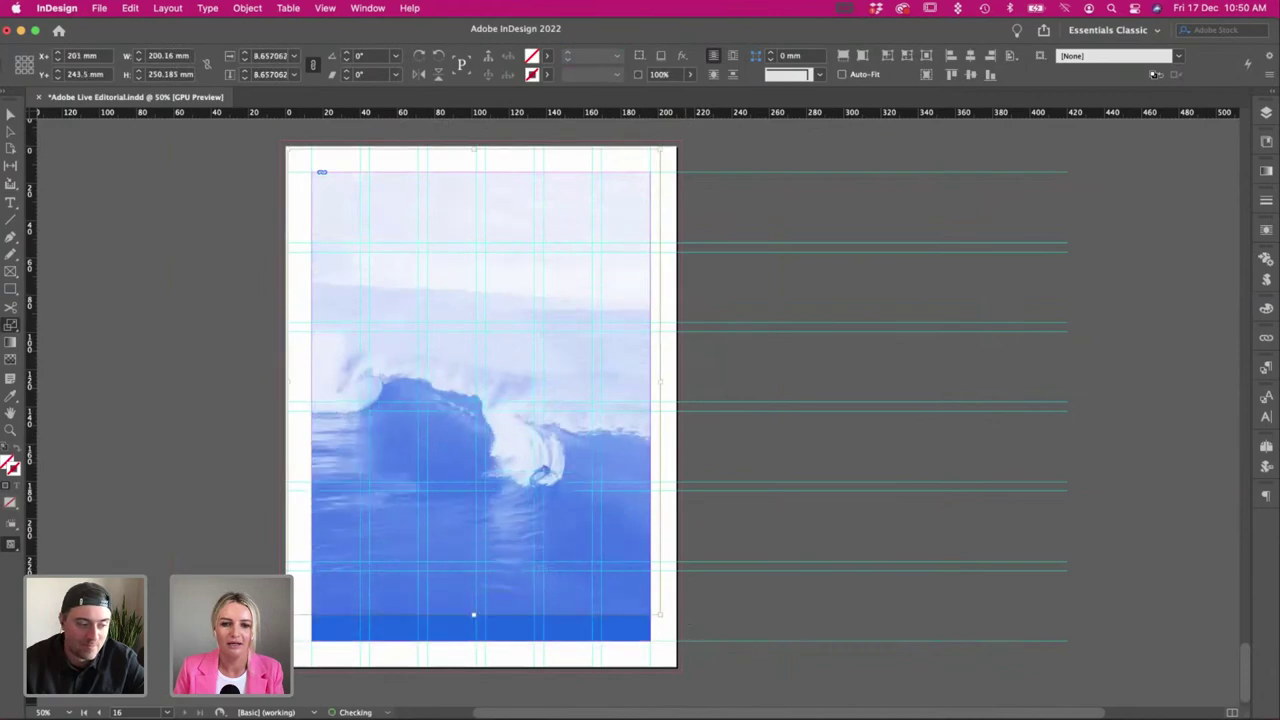
pyautogui.moveTo(687, 631); pyautogui.dragTo(707, 659)
pyautogui.press('super+z')
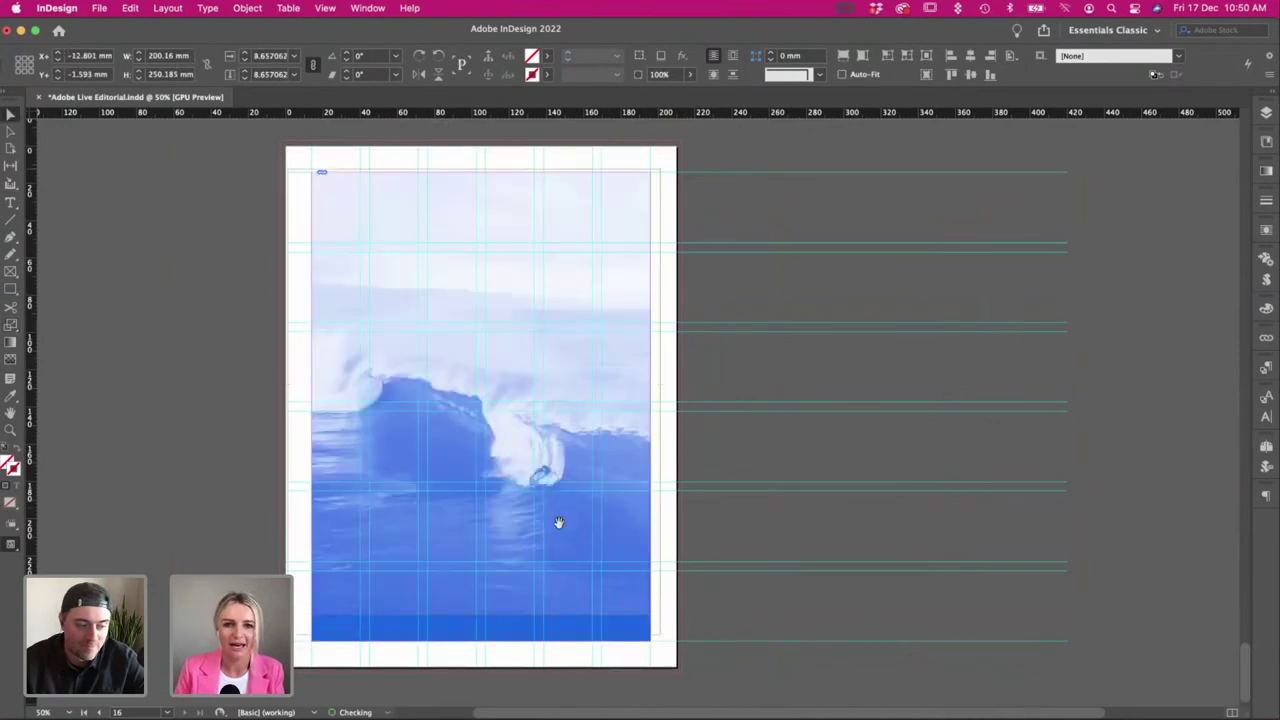
pyautogui.moveTo(697, 626); pyautogui.dragTo(708, 634)
pyautogui.press('v')
pyautogui.click(746, 600)
pyautogui.press('w')
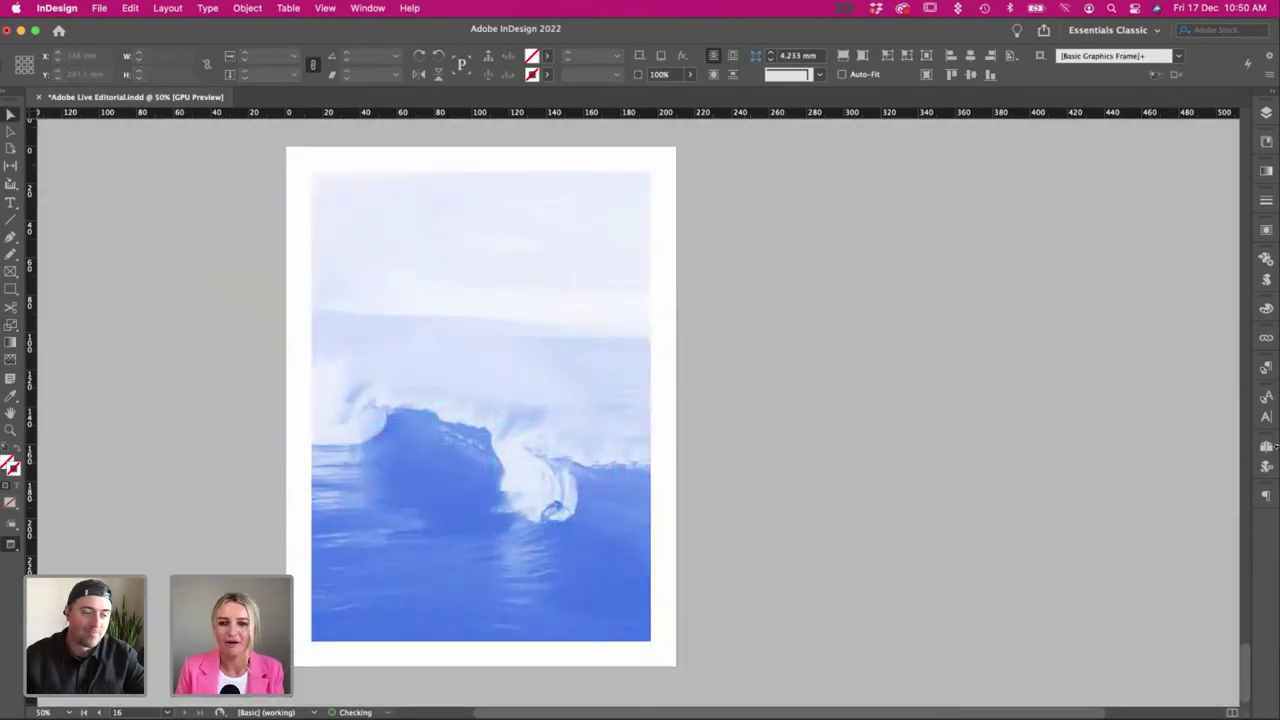
# Copy the DISCOVER HAWAII line and the "Your guide to Top Snorkeling" text frame from cover page 1 onto page 16.
pyautogui.press('w')
pyautogui.press('super+F12')
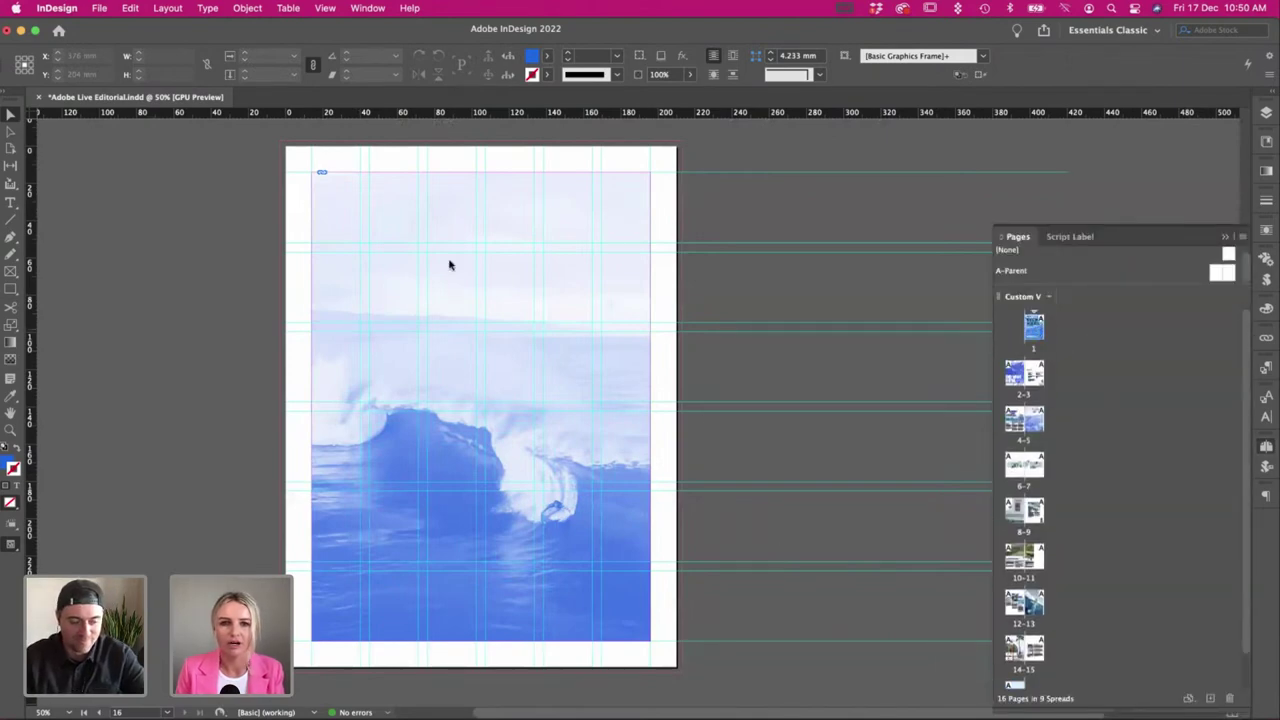
pyautogui.press('super+shift+Page_Up')
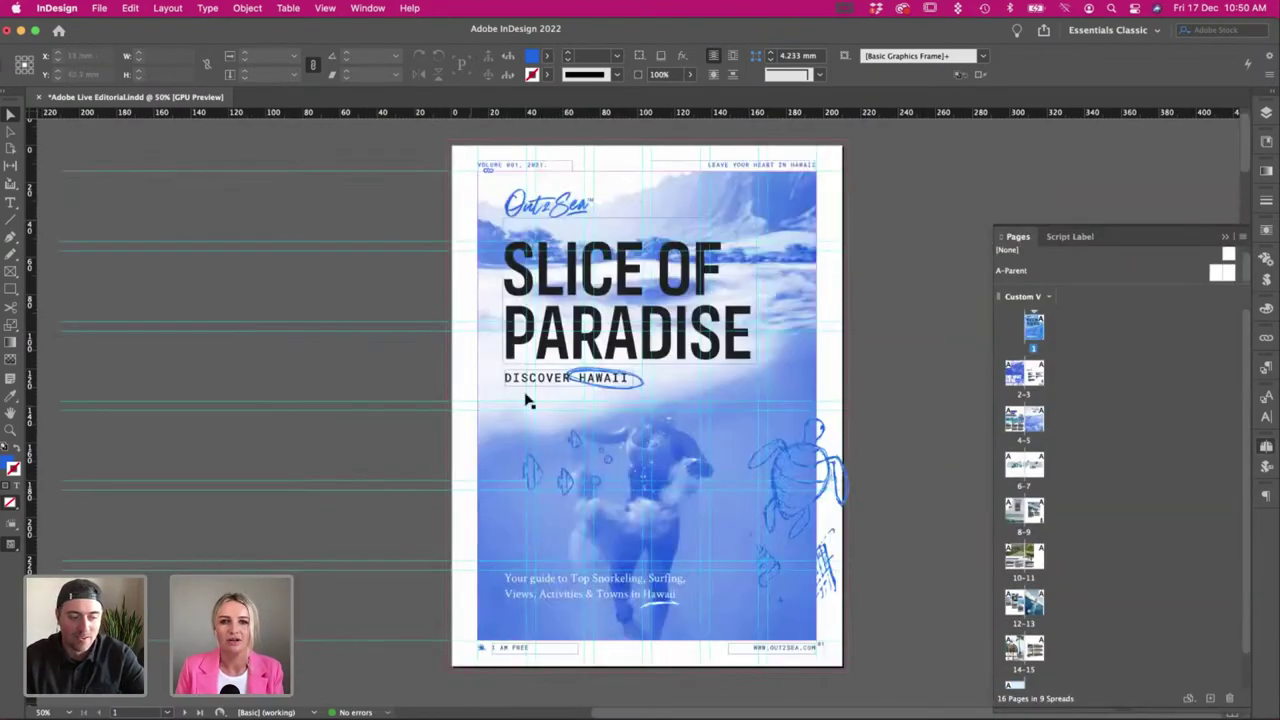
pyautogui.press('w')
pyautogui.scroll(-2, 1146, 646)
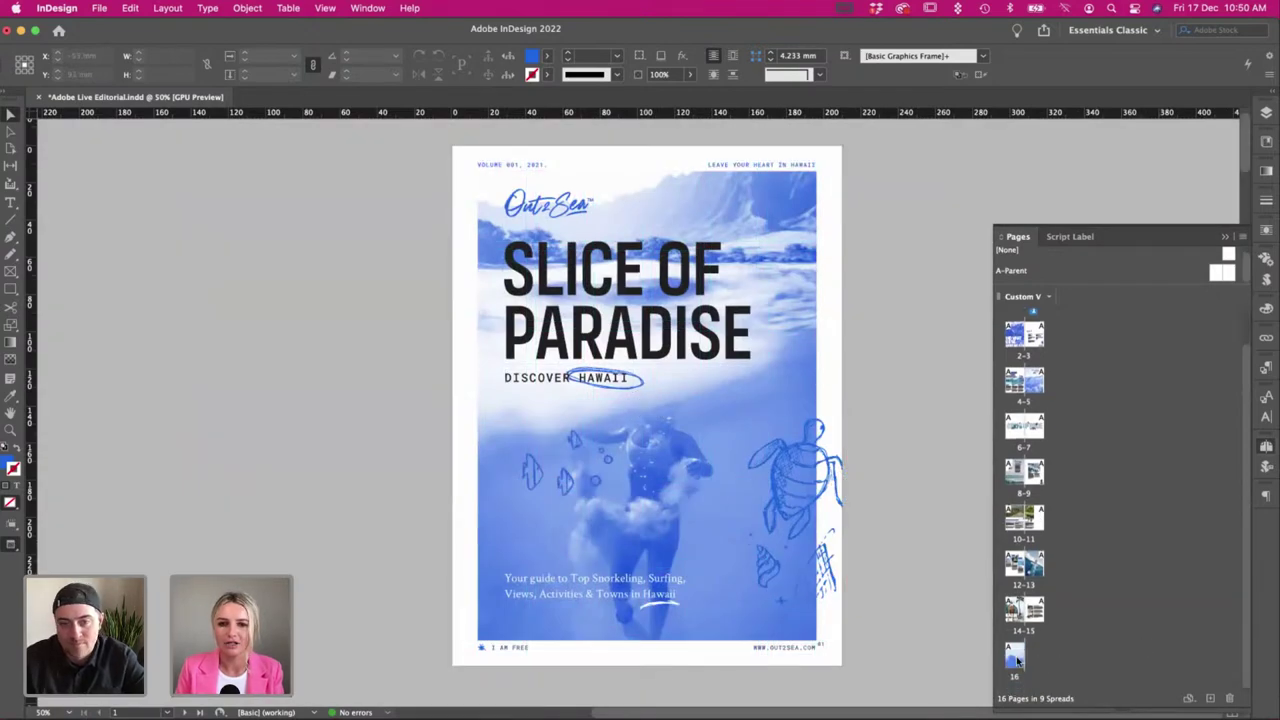
pyautogui.click(516, 390)
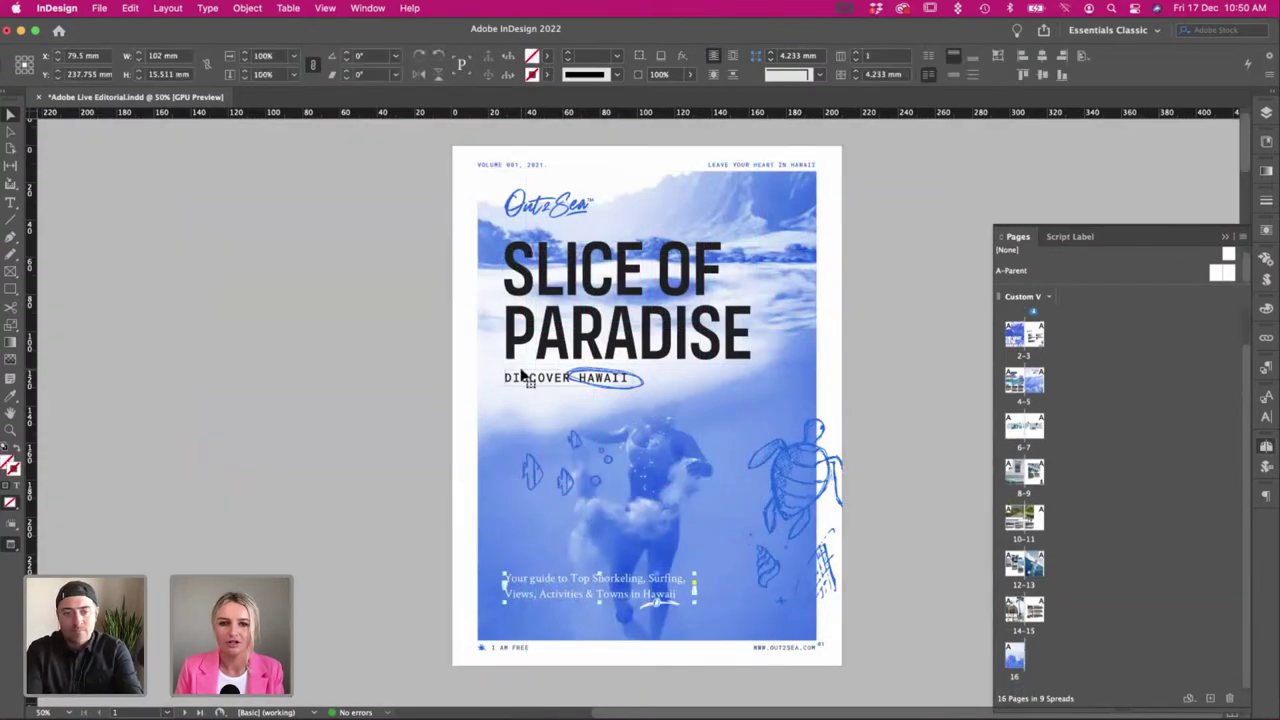
pyautogui.doubleClick(1012, 658)
pyautogui.click(598, 310)
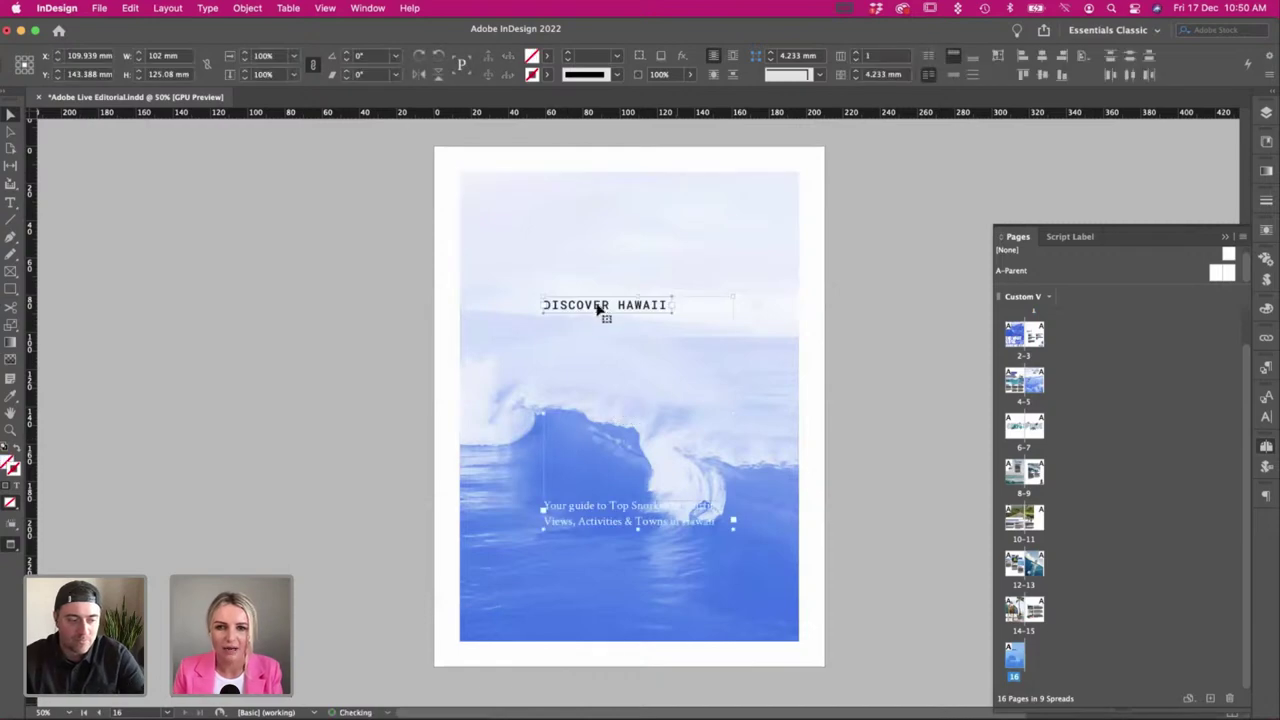
# Centre-align the DISCOVER HAWAII line and the "Your guide to" paragraph on page 16.
pyautogui.tripleClick(593, 304)
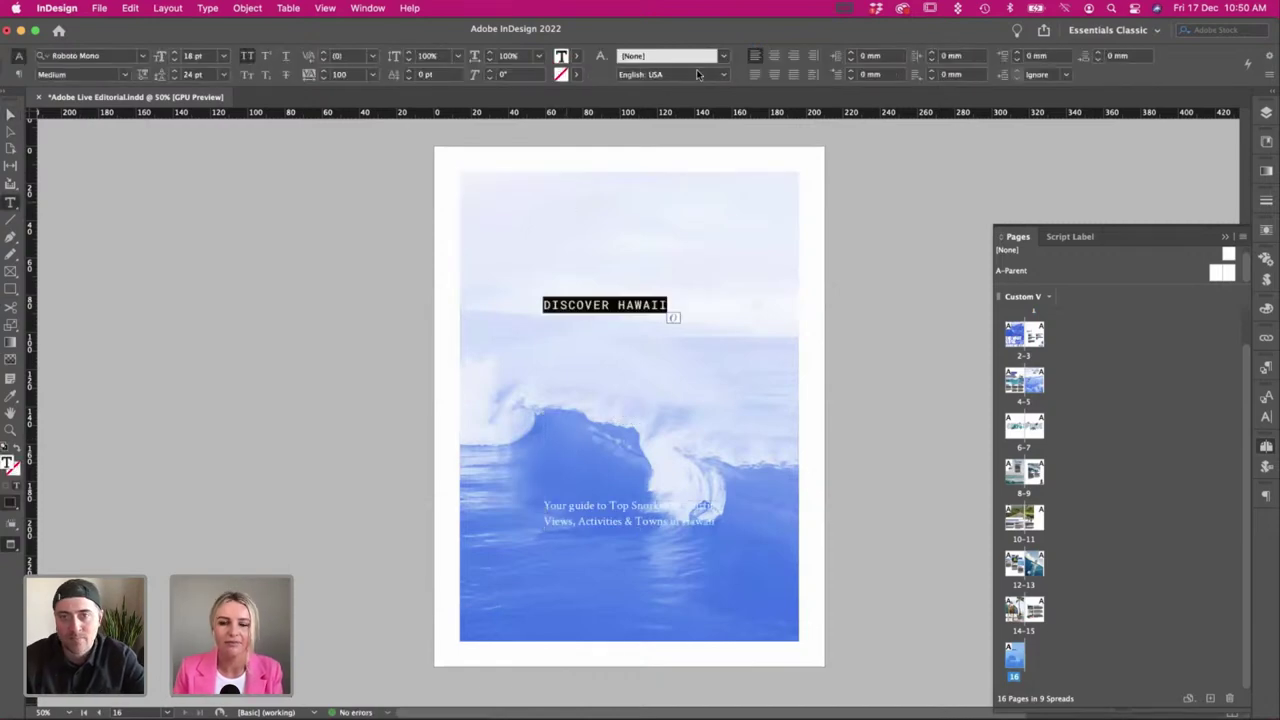
pyautogui.click(776, 56)
pyautogui.click(639, 504)
pyautogui.press('super+a')
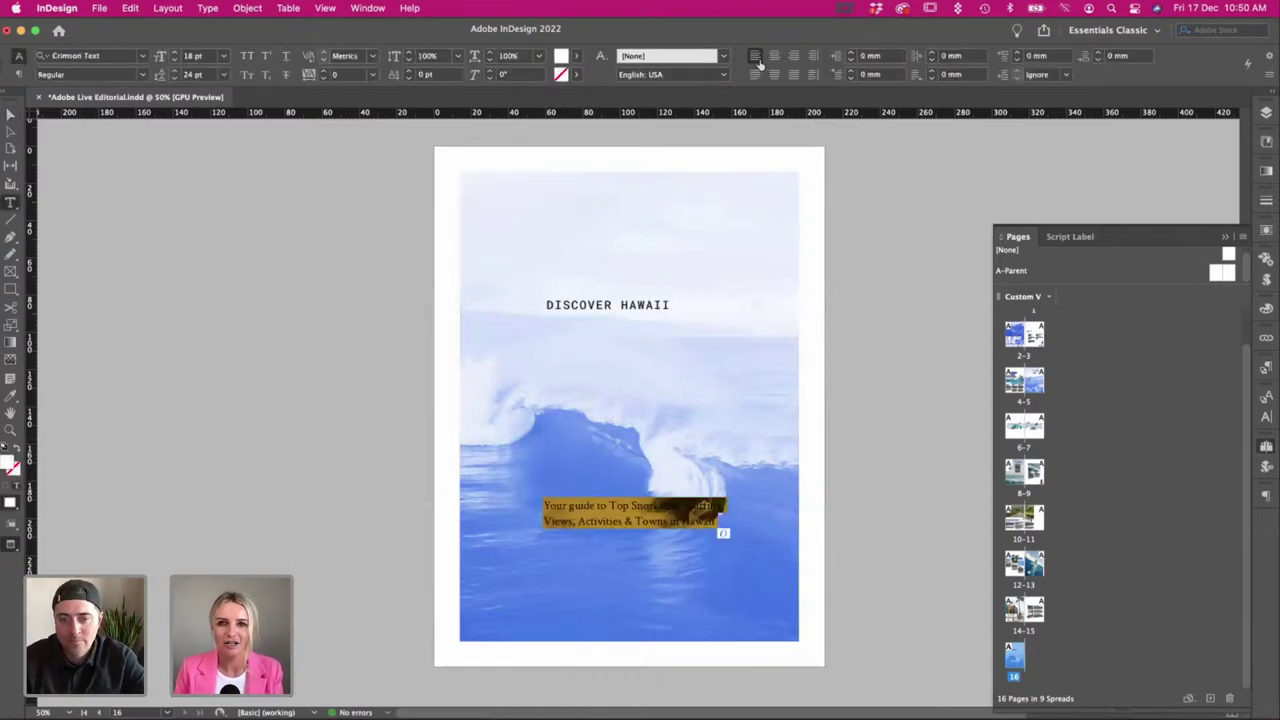
pyautogui.click(774, 56)
pyautogui.keyDown('super'); pyautogui.click(720, 240); pyautogui.keyUp('super')
# Switch to the Copy document in TextEdit and copy the LAST PAGE text from SAVE OUR OCEANS through the source line.
pyautogui.press('super+Tab')
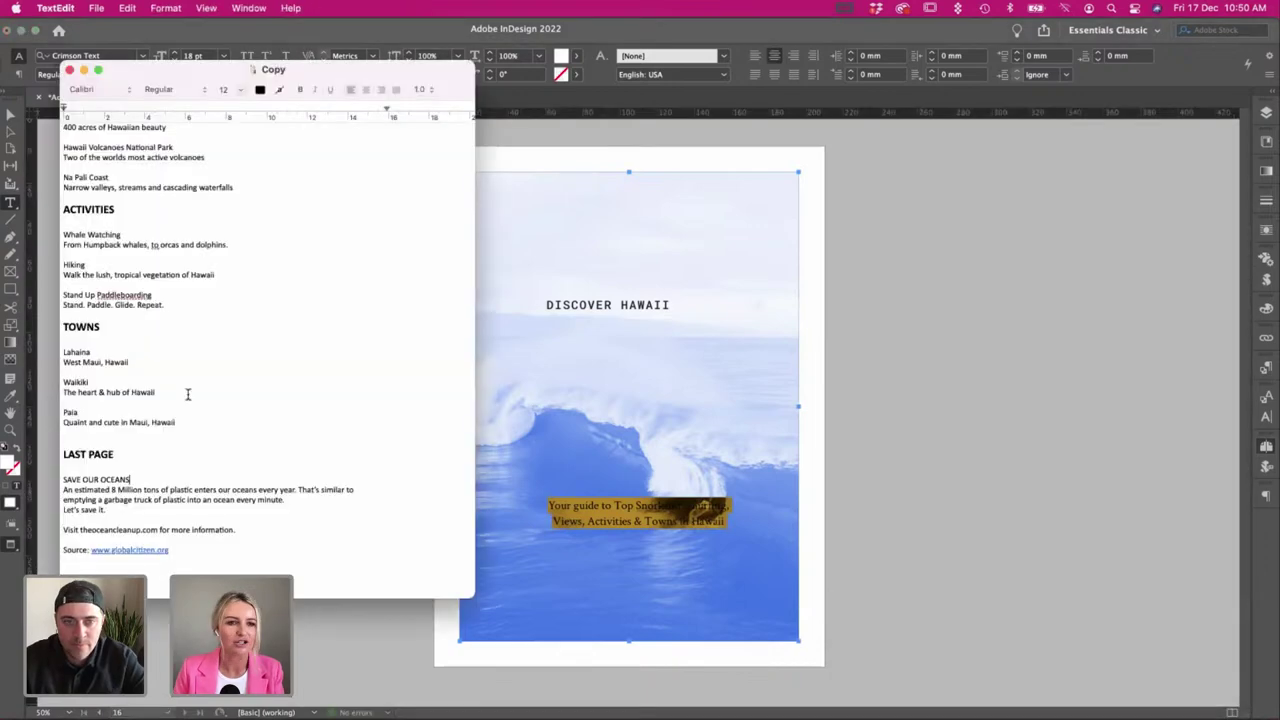
pyautogui.moveTo(117, 538); pyautogui.dragTo(63, 480)
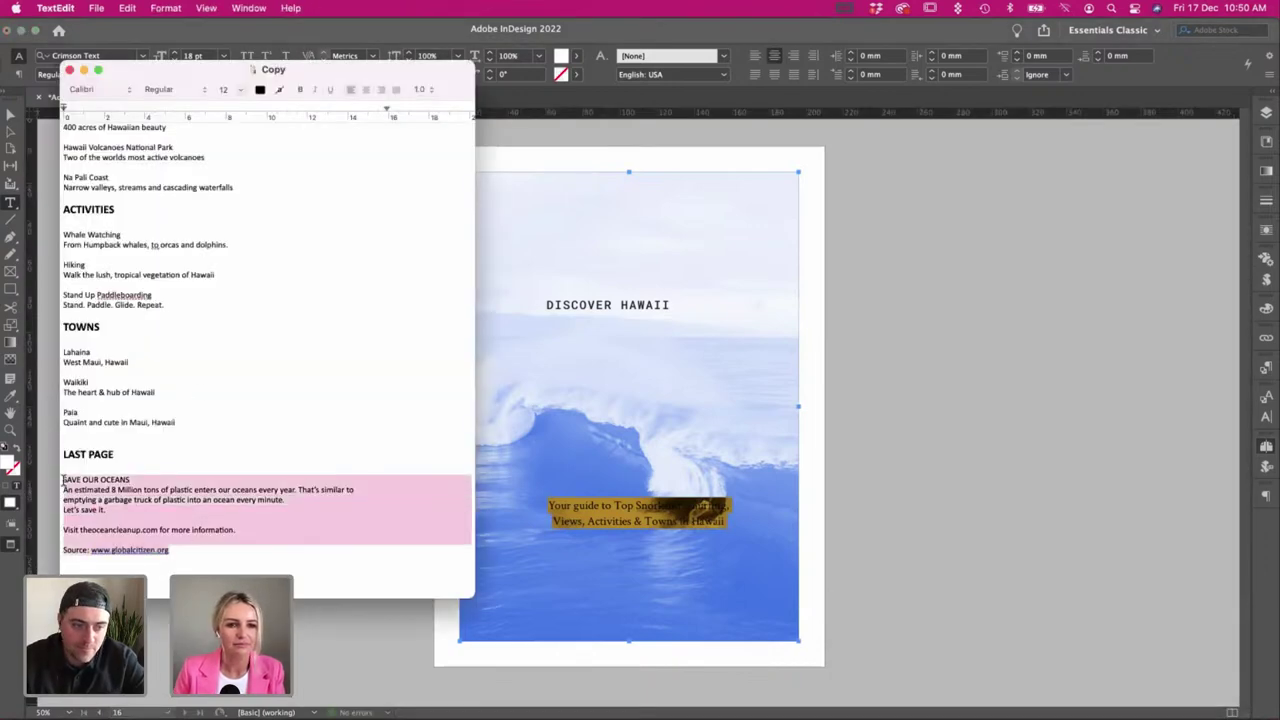
pyautogui.moveTo(151, 583); pyautogui.dragTo(63, 478)
# Switch back to InDesign, show the guides and paste the copied text into a new text frame on the pasteboard beside page 16.
pyautogui.press('super+Tab')
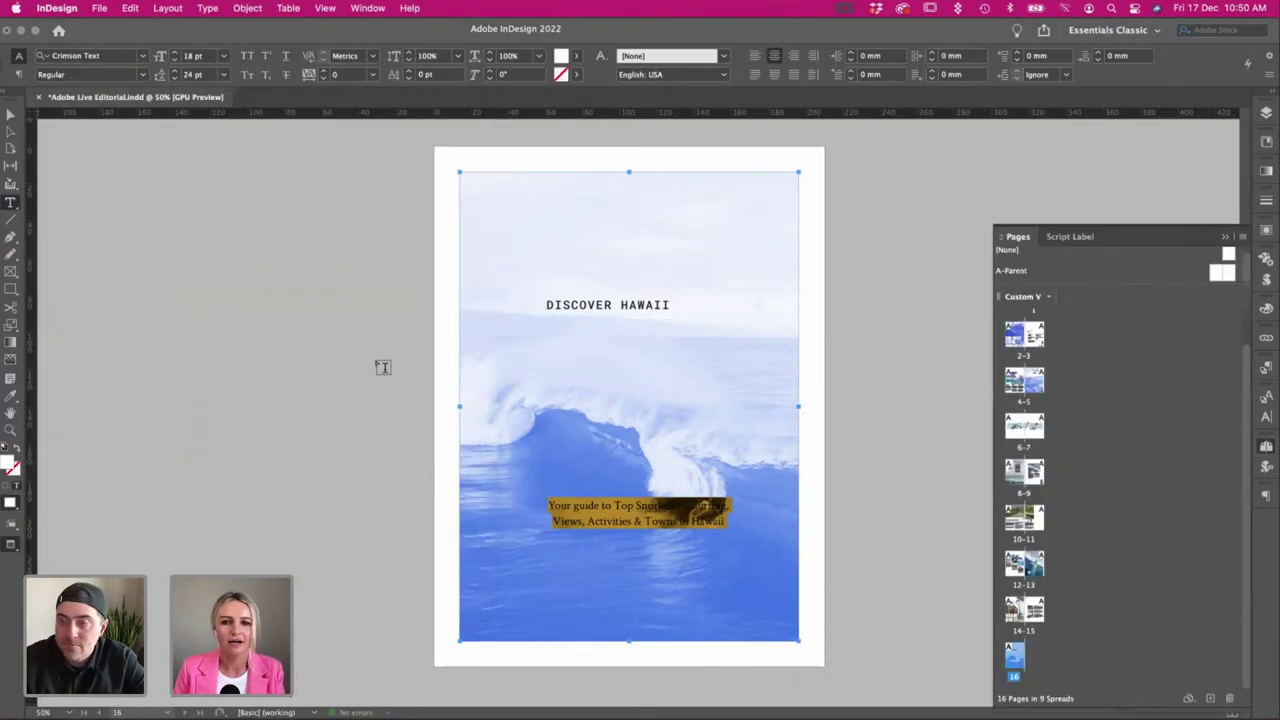
pyautogui.write('w')
pyautogui.press('super+z')
pyautogui.press('Escape')
pyautogui.click(149, 241)
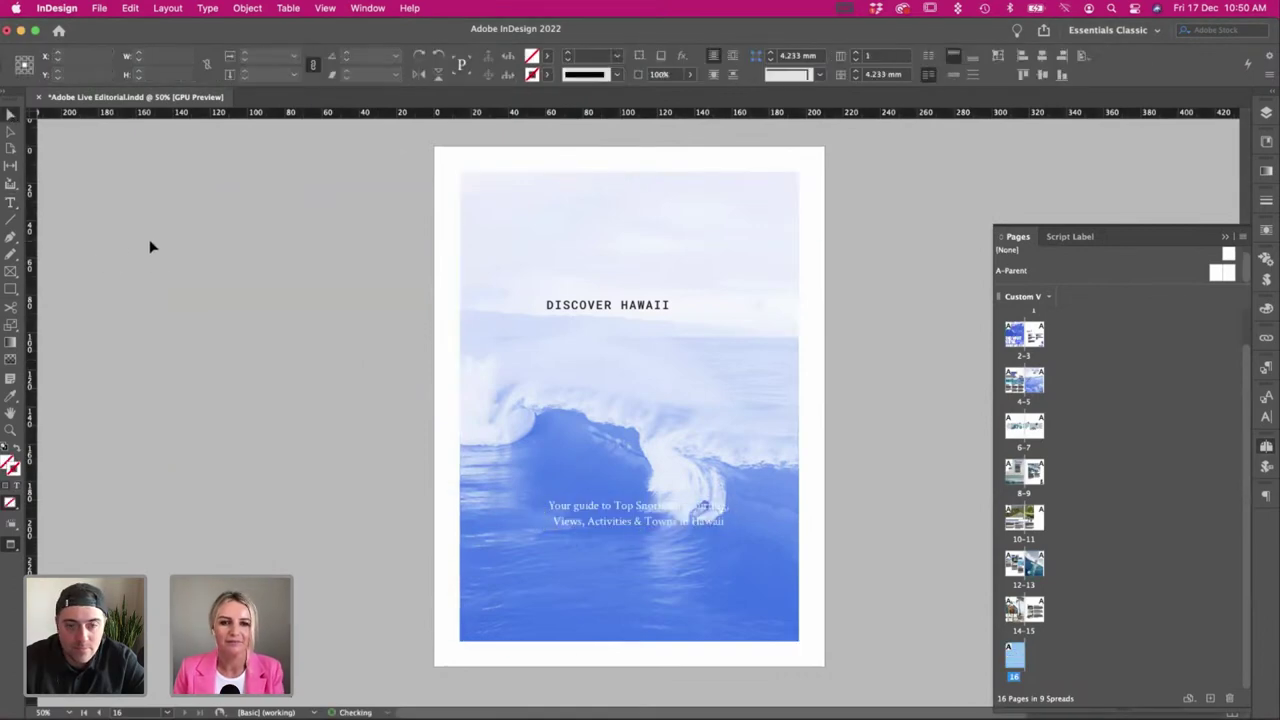
pyautogui.press('w')
pyautogui.press('t')
pyautogui.moveTo(214, 260); pyautogui.dragTo(385, 491)
pyautogui.press('super+v')
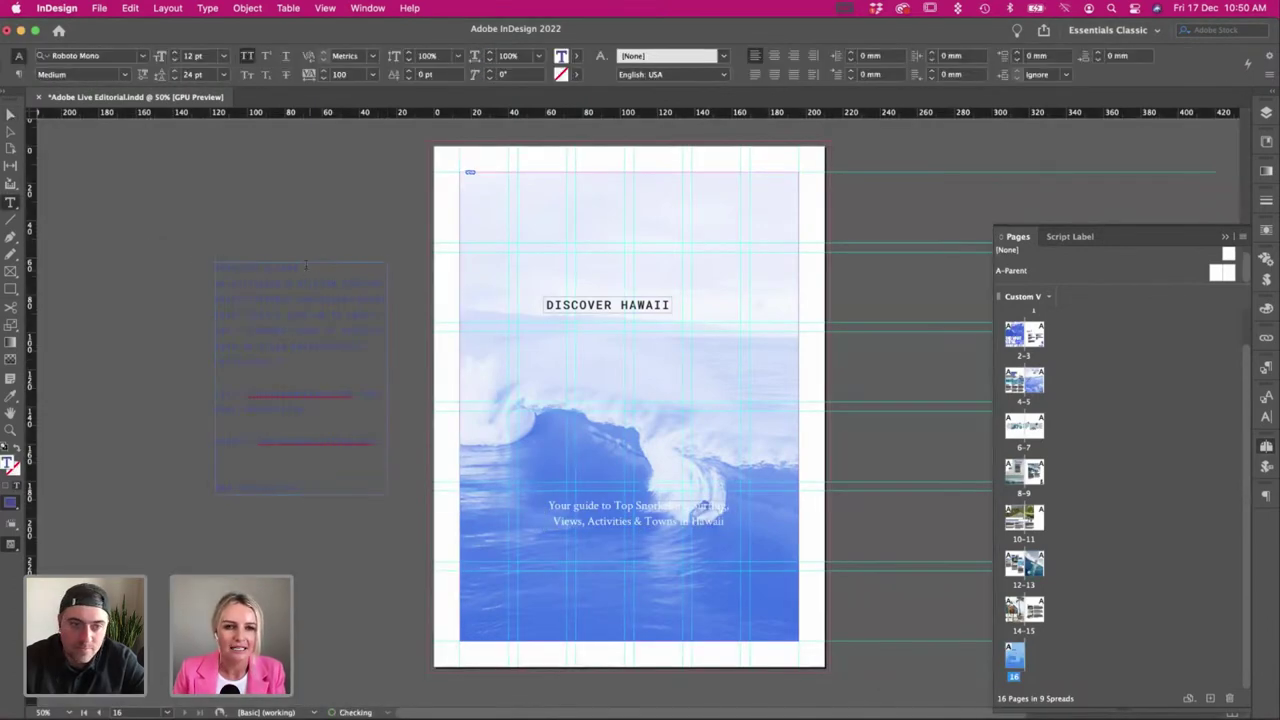
# Replace the DISCOVER HAWAII line with SAVE OUR OCEANS, centre-align it and move its frame to the middle of the page above the wave.
pyautogui.tripleClick(306, 265)
pyautogui.tripleClick(588, 316)
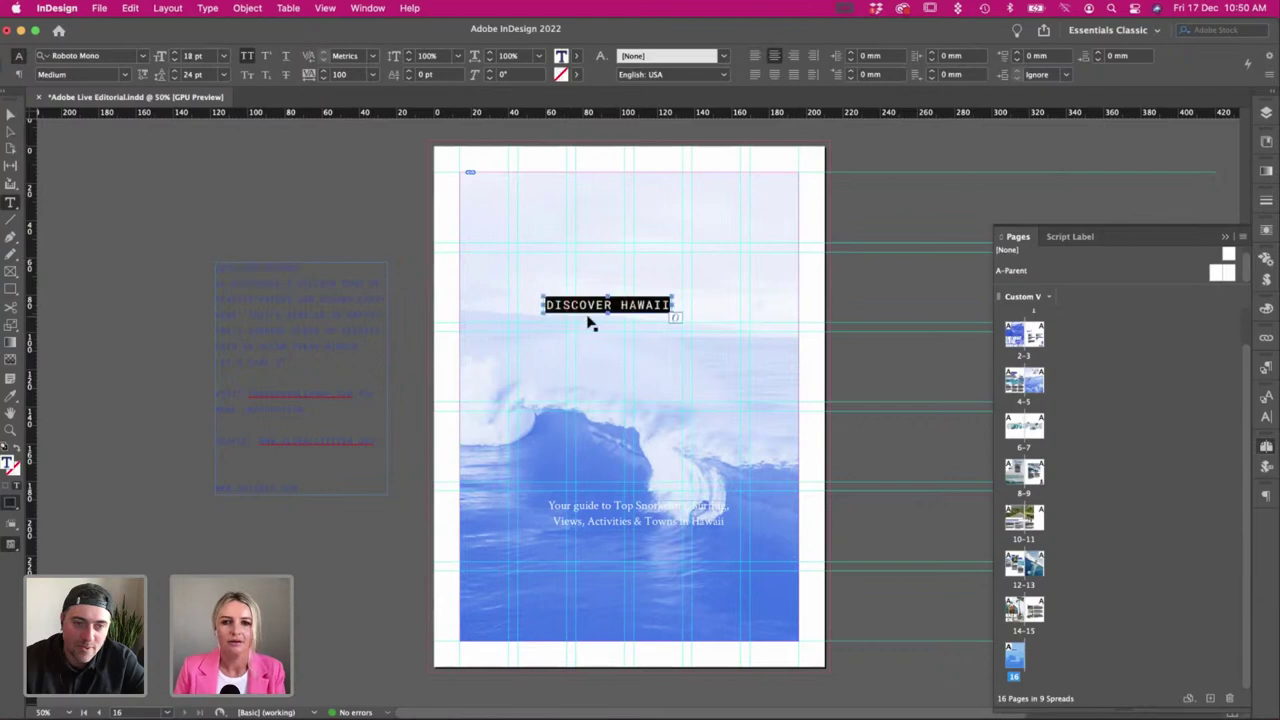
pyautogui.write('SAVE OUR OCEANS')
pyautogui.click(773, 57)
pyautogui.press('Escape')
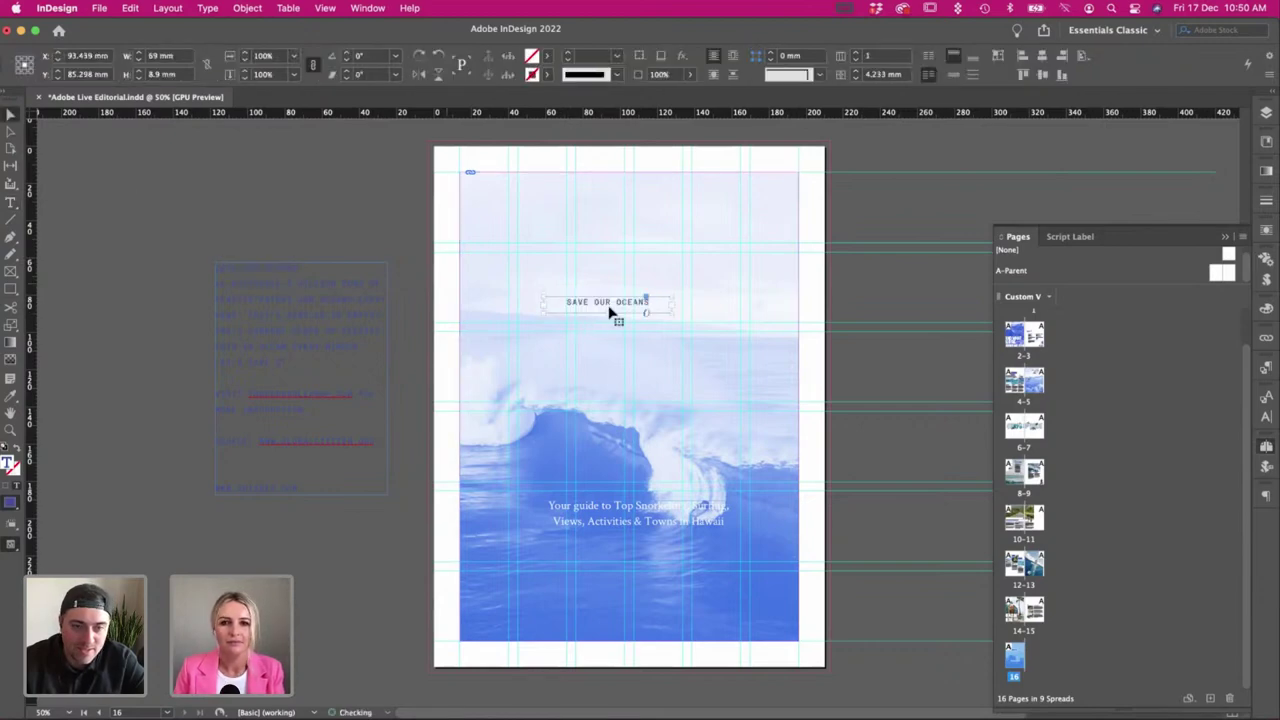
pyautogui.moveTo(614, 309); pyautogui.dragTo(632, 327)
pyautogui.press('super+shift+a')
pyautogui.click(420, 372)
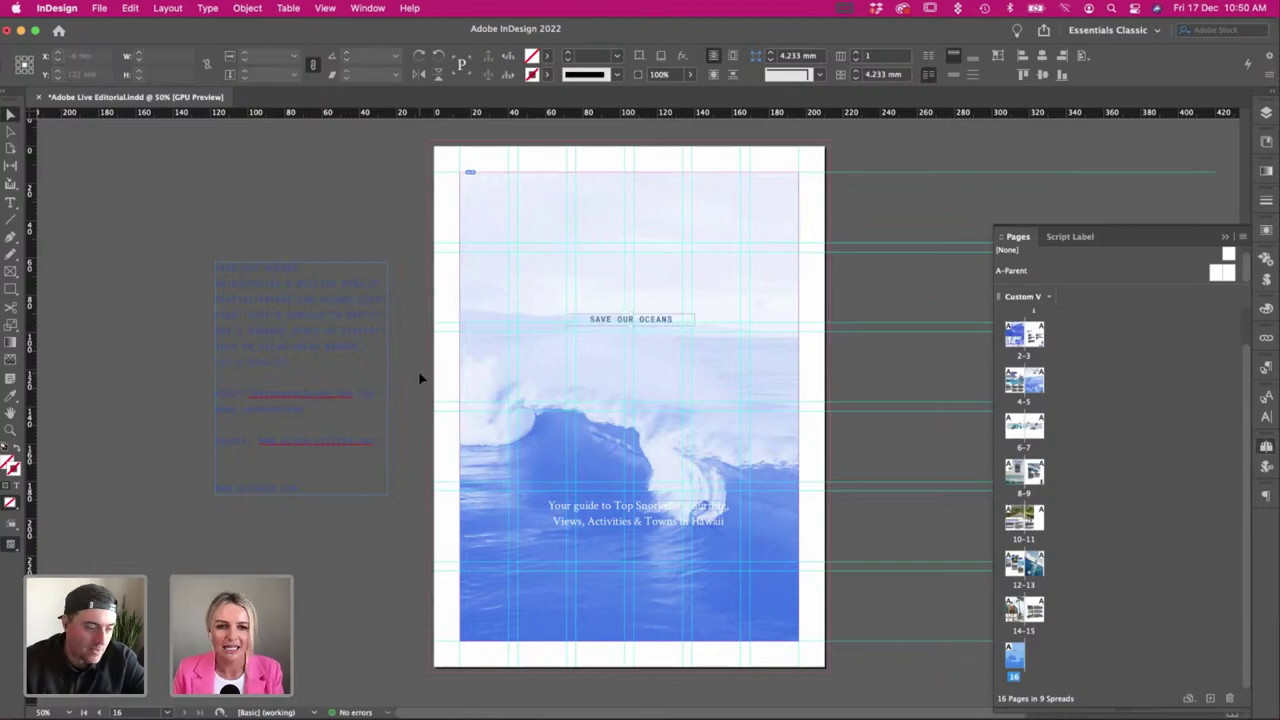
# Draw a text frame below the SAVE OUR OCEANS heading and copy the "An estimated 8 Million tons of plastic" text into it.
pyautogui.press('t')
pyautogui.moveTo(518, 331); pyautogui.dragTo(749, 395)
pyautogui.moveTo(293, 363); pyautogui.dragTo(189, 281)
pyautogui.press('super+c')
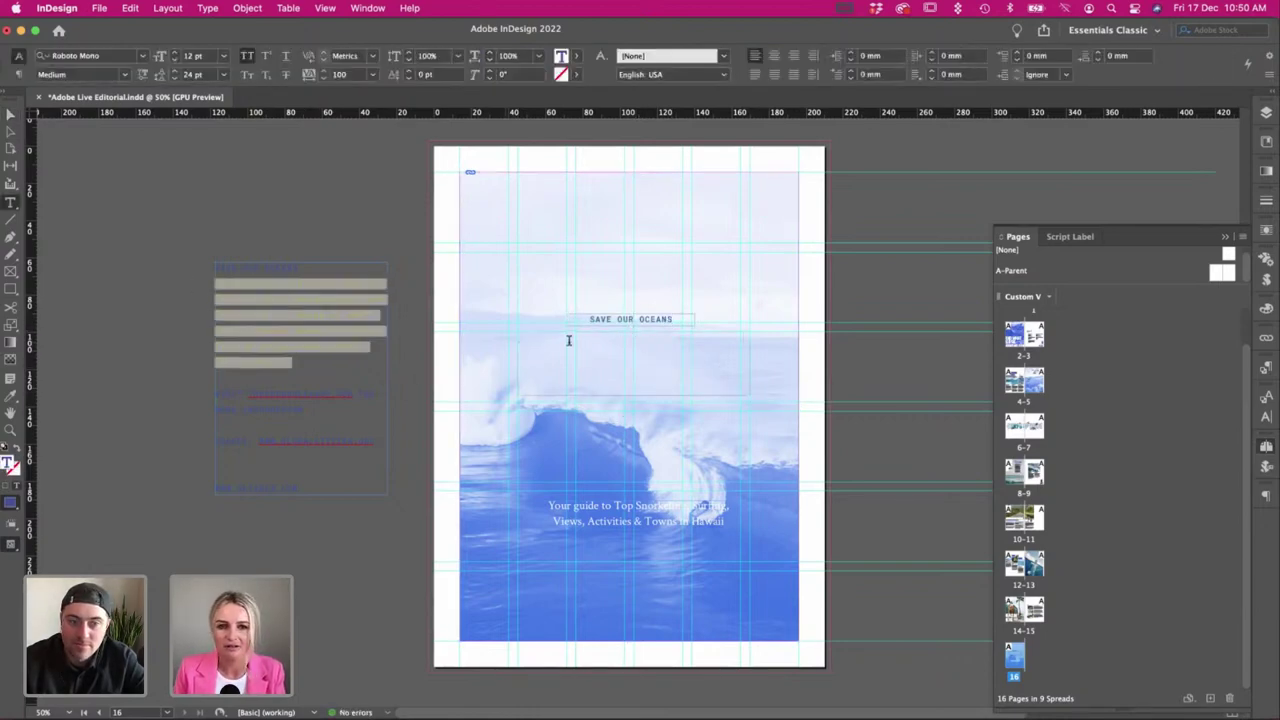
pyautogui.click(569, 341)
pyautogui.press('super+v')
# Try the Body styles on the plastic paragraph, then apply the Subheading paragraph style and centre-align it.
pyautogui.press('super+a')
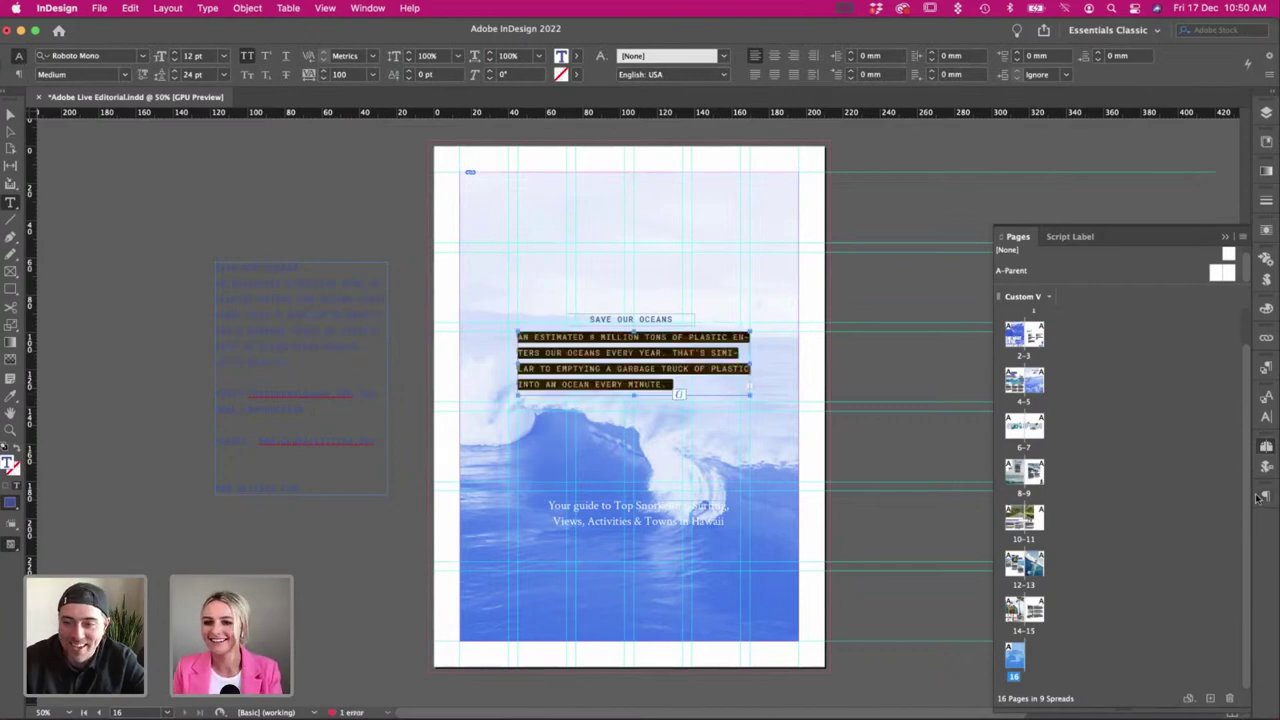
pyautogui.click(1262, 497)
pyautogui.click(1266, 370)
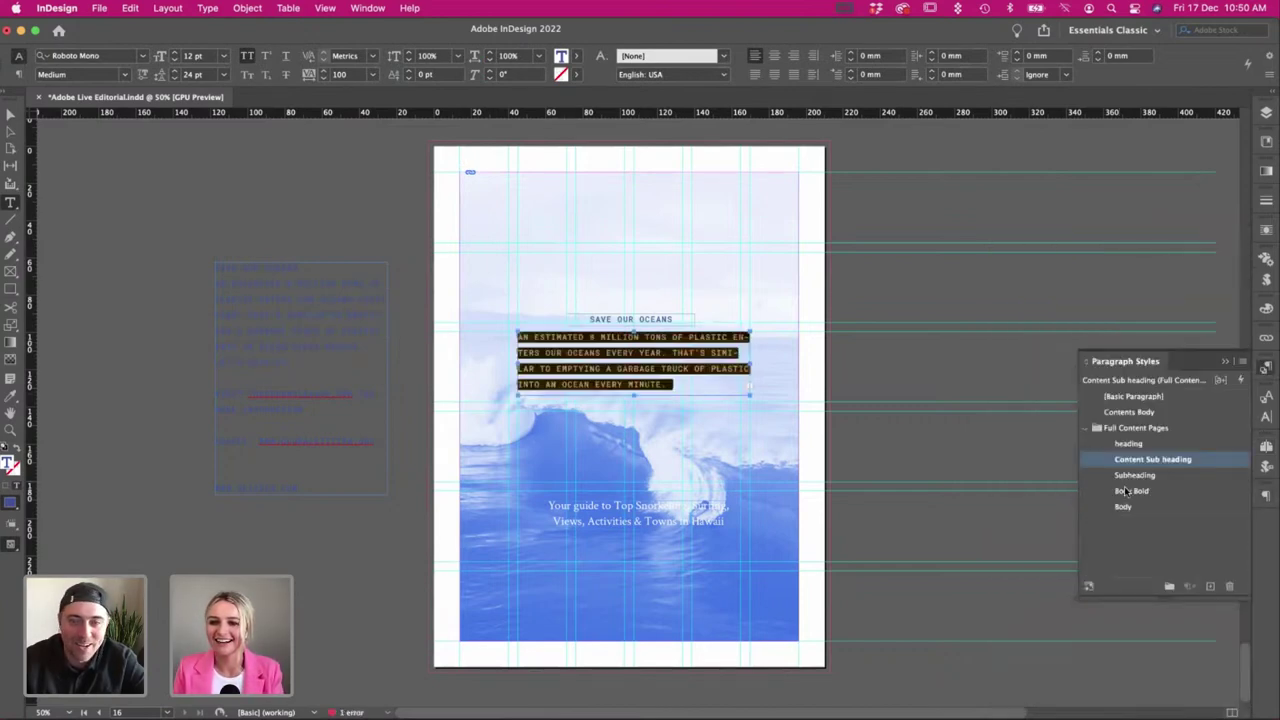
pyautogui.click(1142, 504)
pyautogui.click(1162, 490)
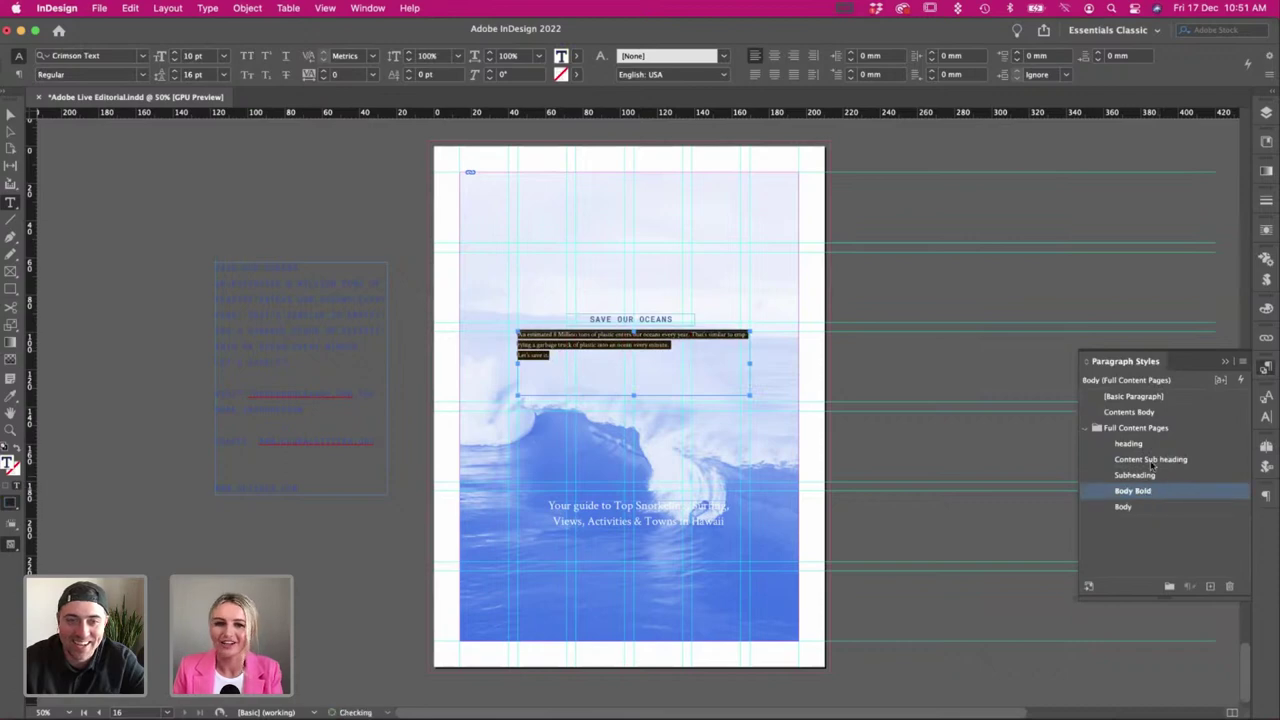
pyautogui.click(1164, 475)
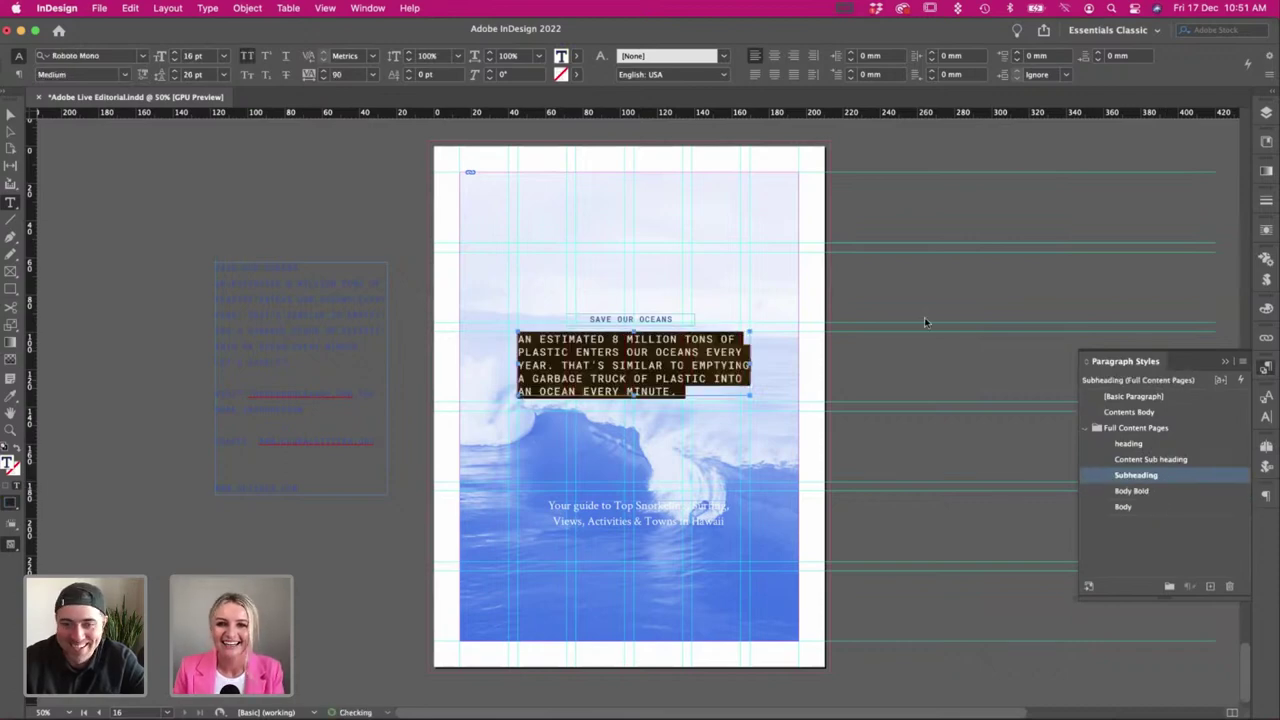
pyautogui.click(779, 56)
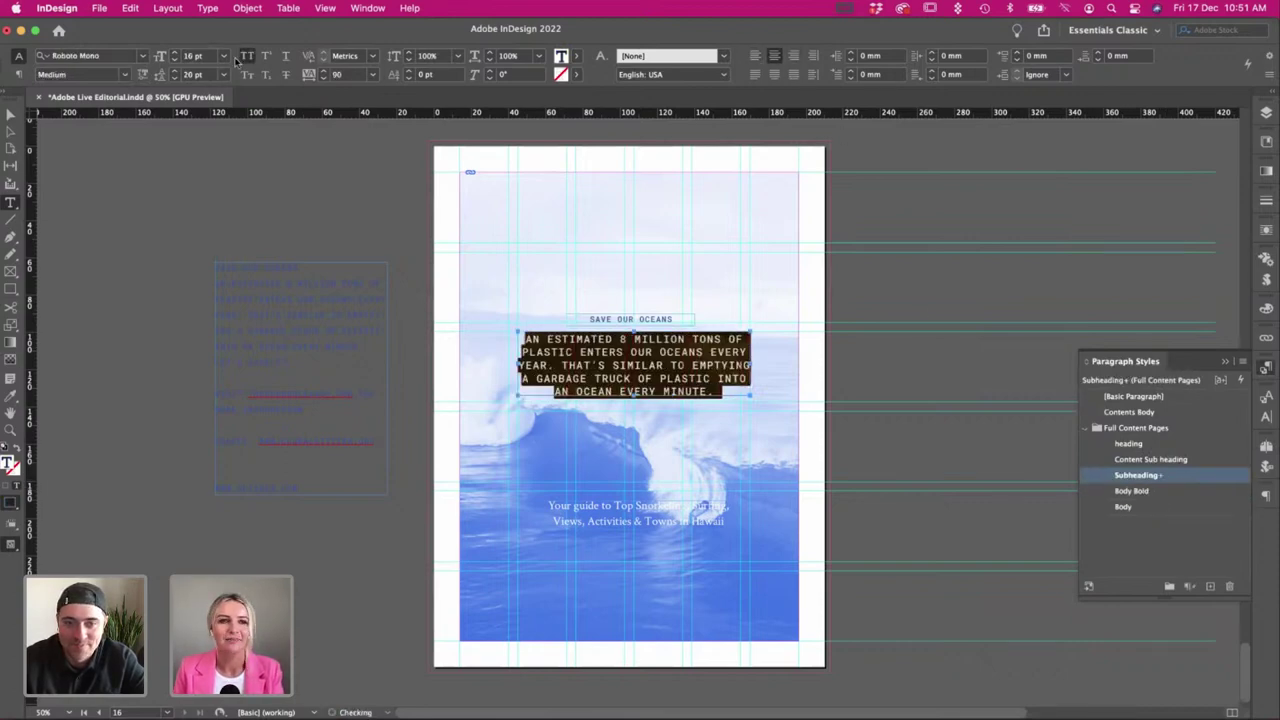
# Set the plastic paragraph's tracking to 0, its font size to 13 pt and its leading to 18 pt.
pyautogui.moveTo(351, 78); pyautogui.dragTo(306, 76)
pyautogui.write('0')
pyautogui.press('Tab')
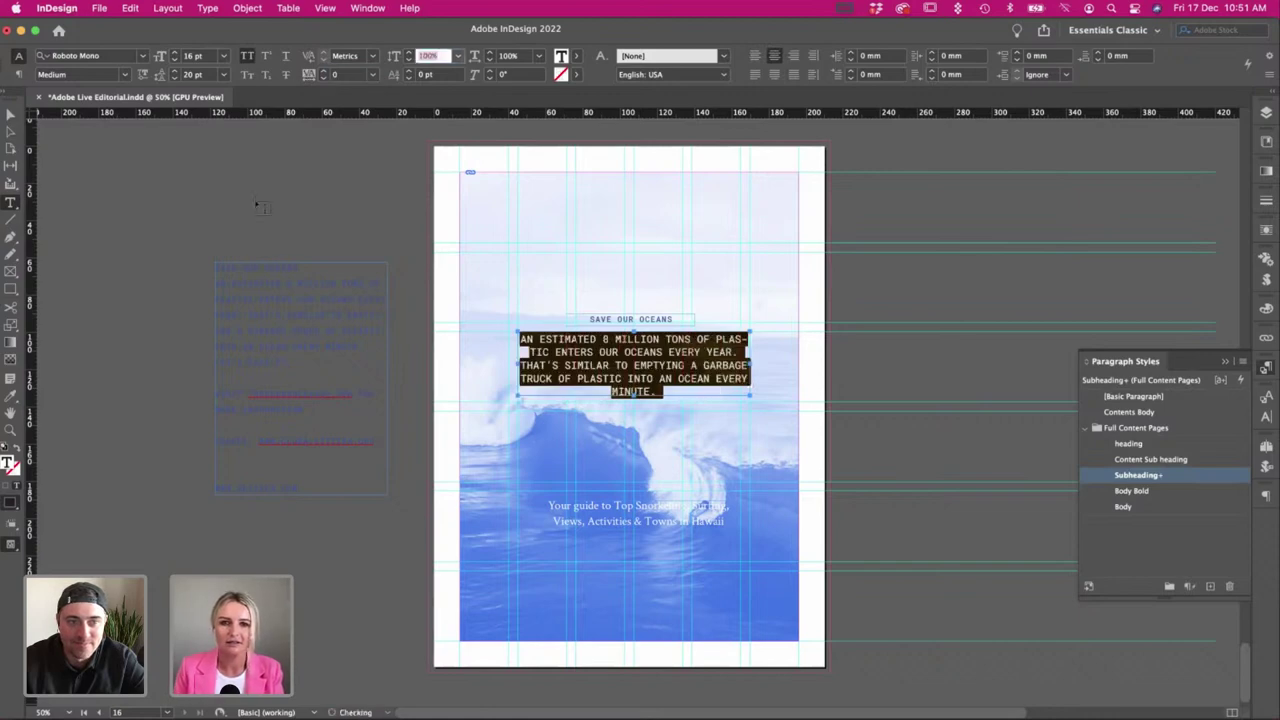
pyautogui.click(174, 60)
pyautogui.click(174, 60)
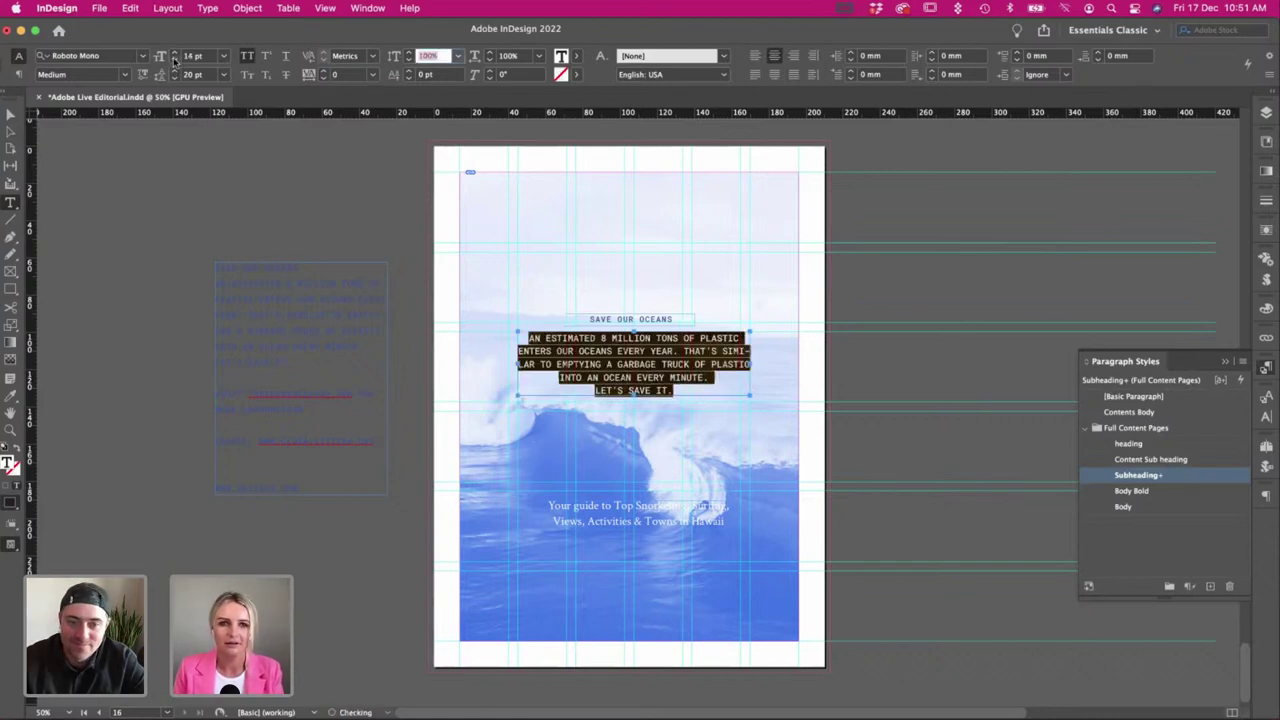
pyautogui.click(174, 78)
pyautogui.click(174, 78)
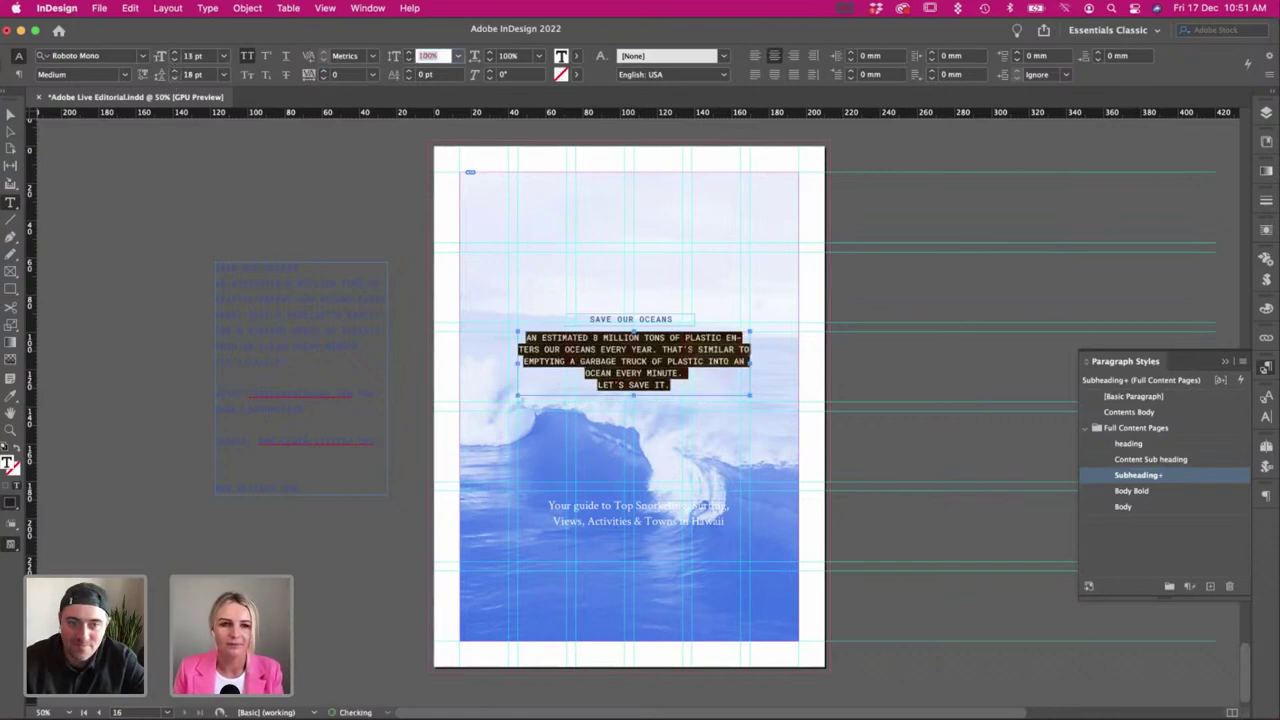
# Set the plastic paragraph's leading to 19 pt and turn off hyphenation for it.
pyautogui.click(174, 72)
pyautogui.click(10, 116)
pyautogui.click(529, 294)
pyautogui.doubleClick(716, 364)
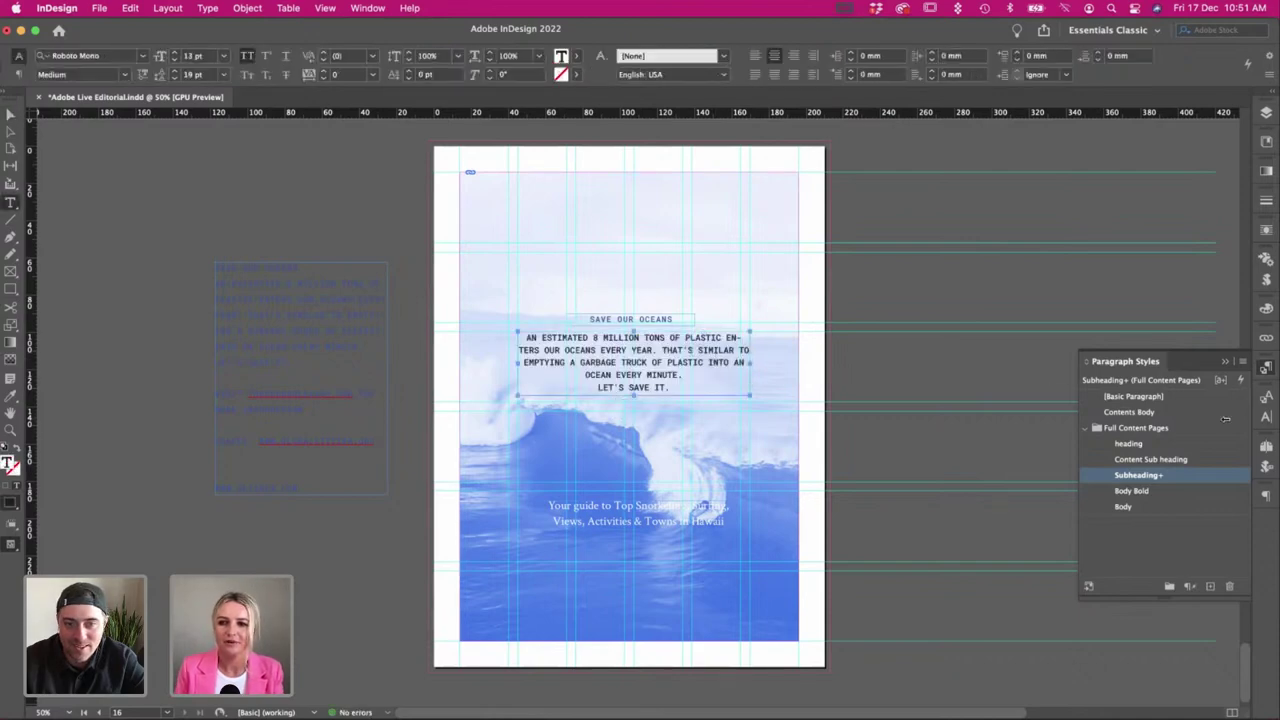
pyautogui.press('super+a')
pyautogui.click(1265, 499)
pyautogui.click(1088, 698)
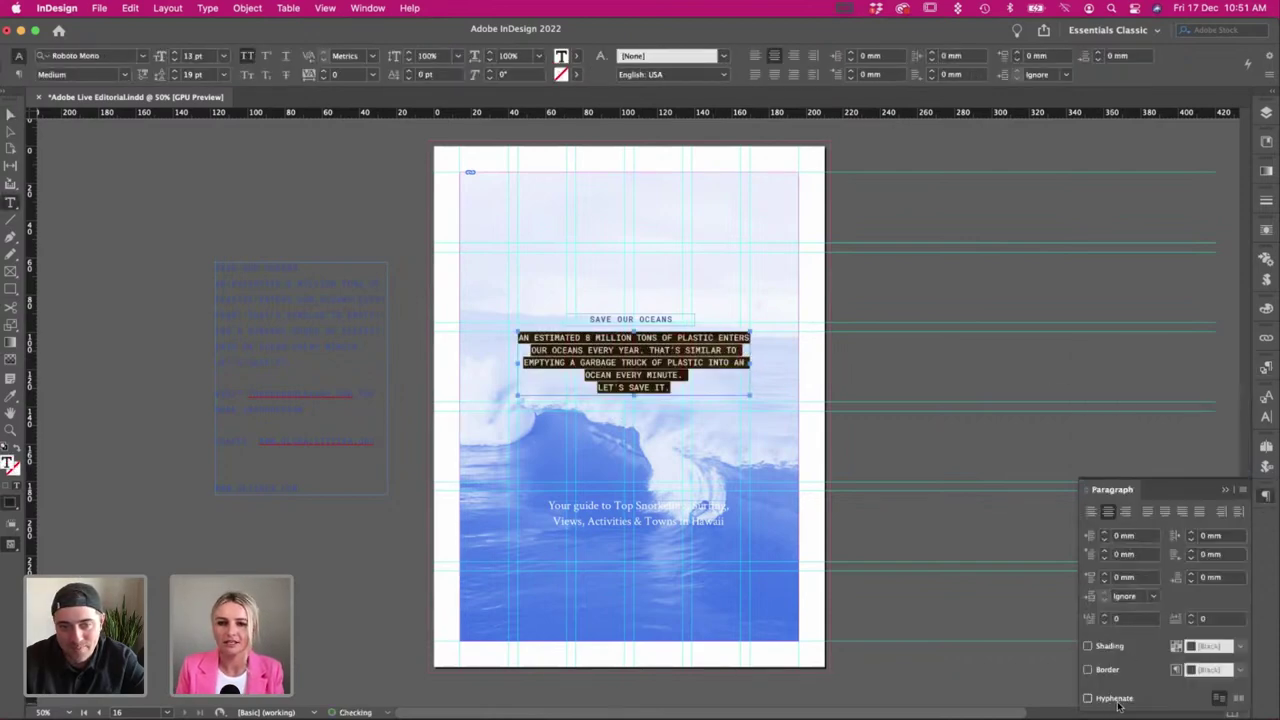
# Insert a blank line before LET'S SAVE IT. and extend the paragraph's text frame downward to about 48 mm tall.
pyautogui.click(702, 374)
pyautogui.press('Return')
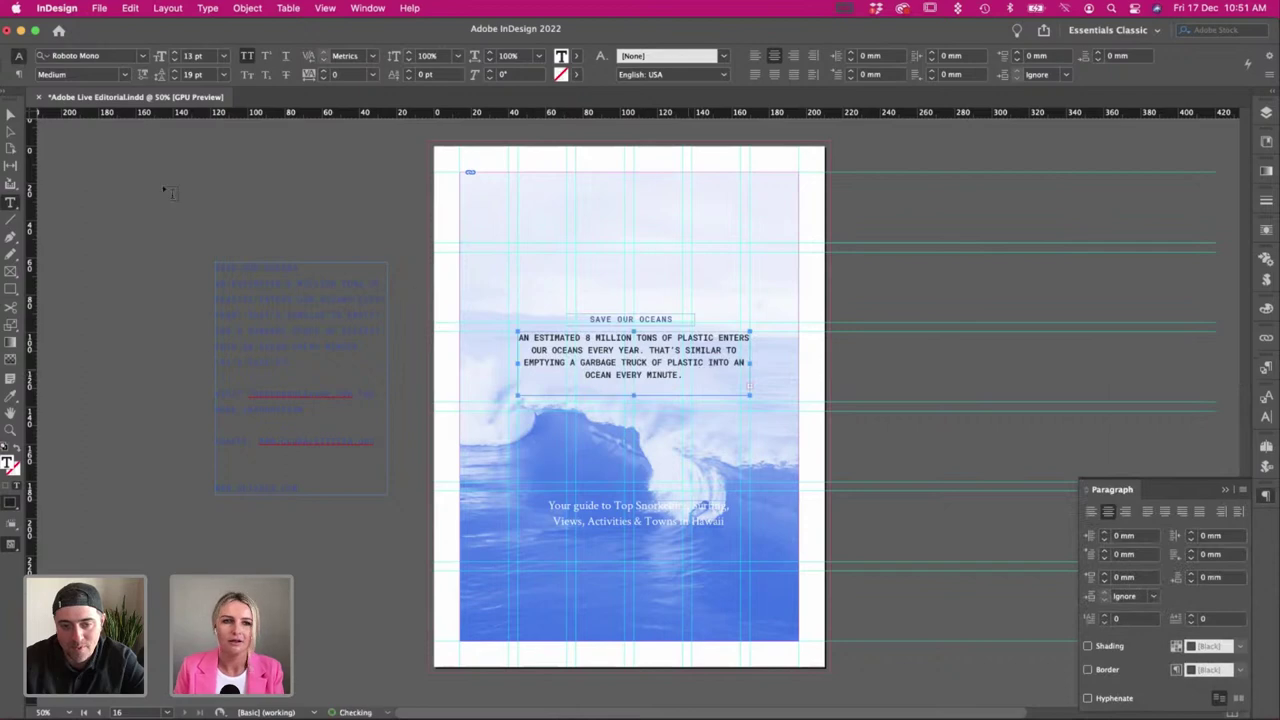
pyautogui.click(11, 116)
pyautogui.moveTo(635, 396); pyautogui.dragTo(636, 422)
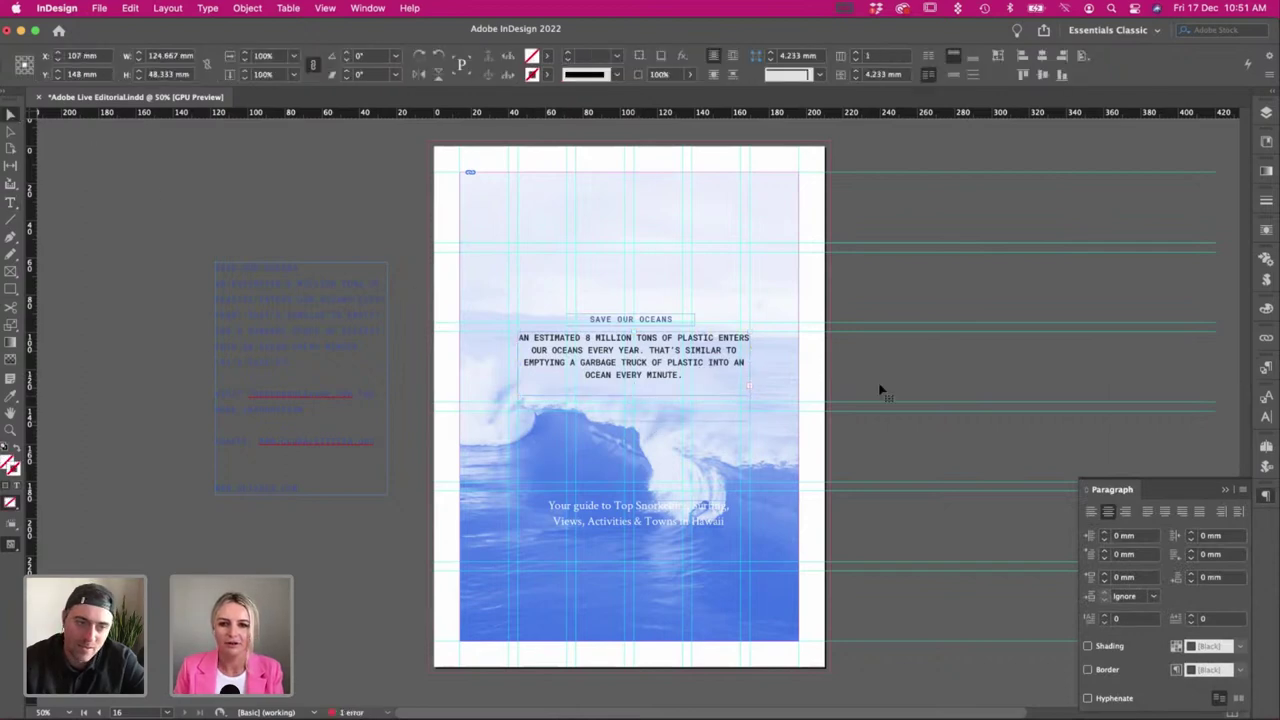
pyautogui.click(880, 386)
pyautogui.press('w')
pyautogui.click(640, 333)
pyautogui.press('w')
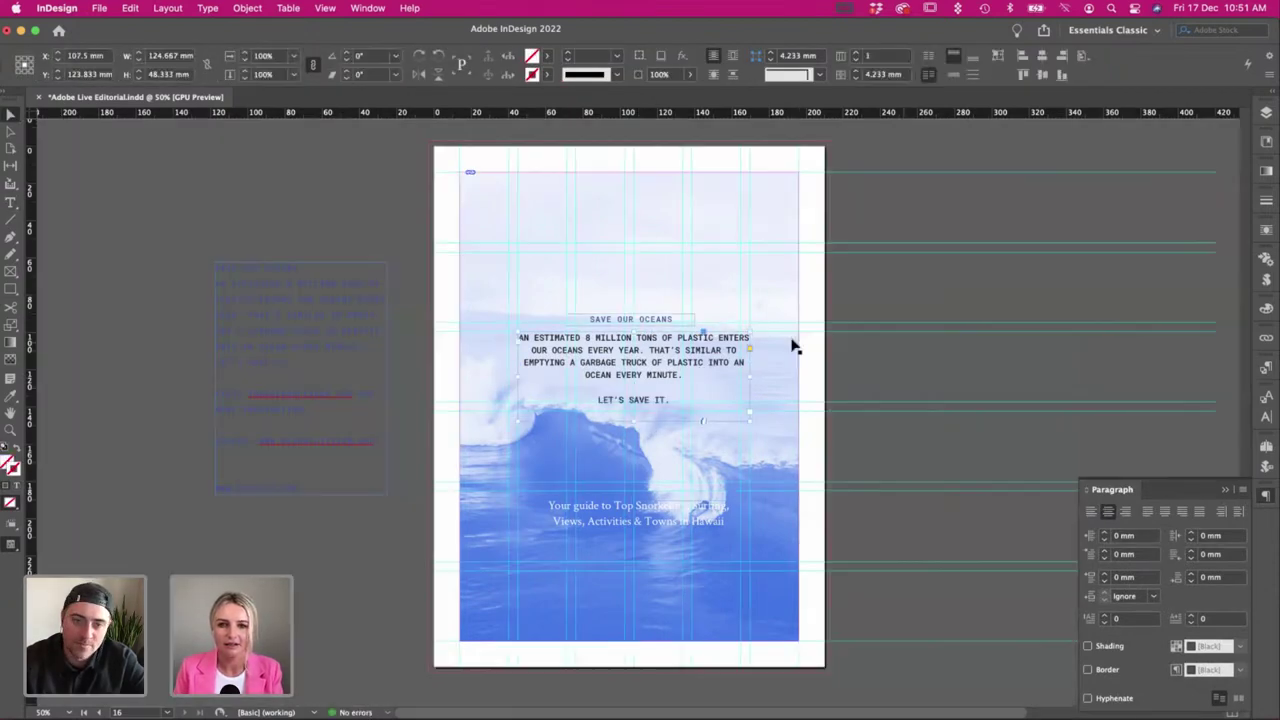
# Move the heading and plastic paragraph up above the wave, and shift the "Your guide to Top Snorkeling" text slightly down.
pyautogui.press('t')
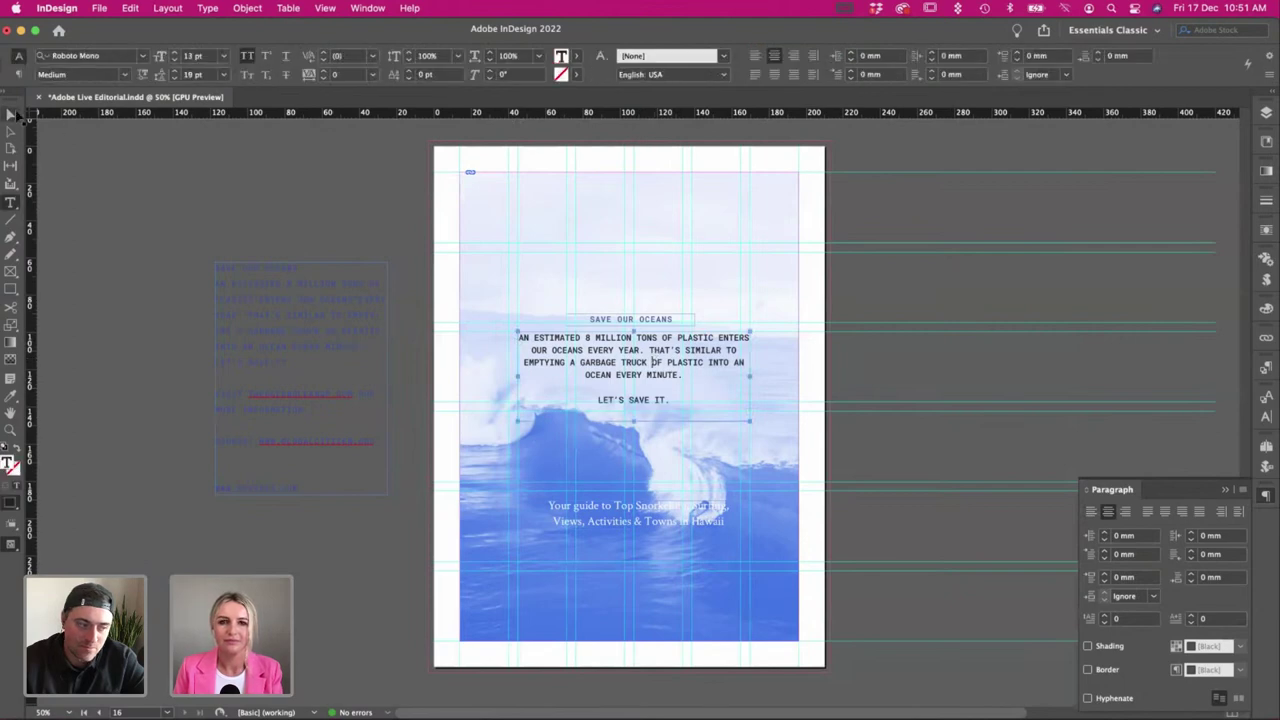
pyautogui.click(11, 116)
pyautogui.moveTo(648, 327); pyautogui.dragTo(648, 265)
pyautogui.press('w')
pyautogui.moveTo(666, 526); pyautogui.dragTo(655, 548)
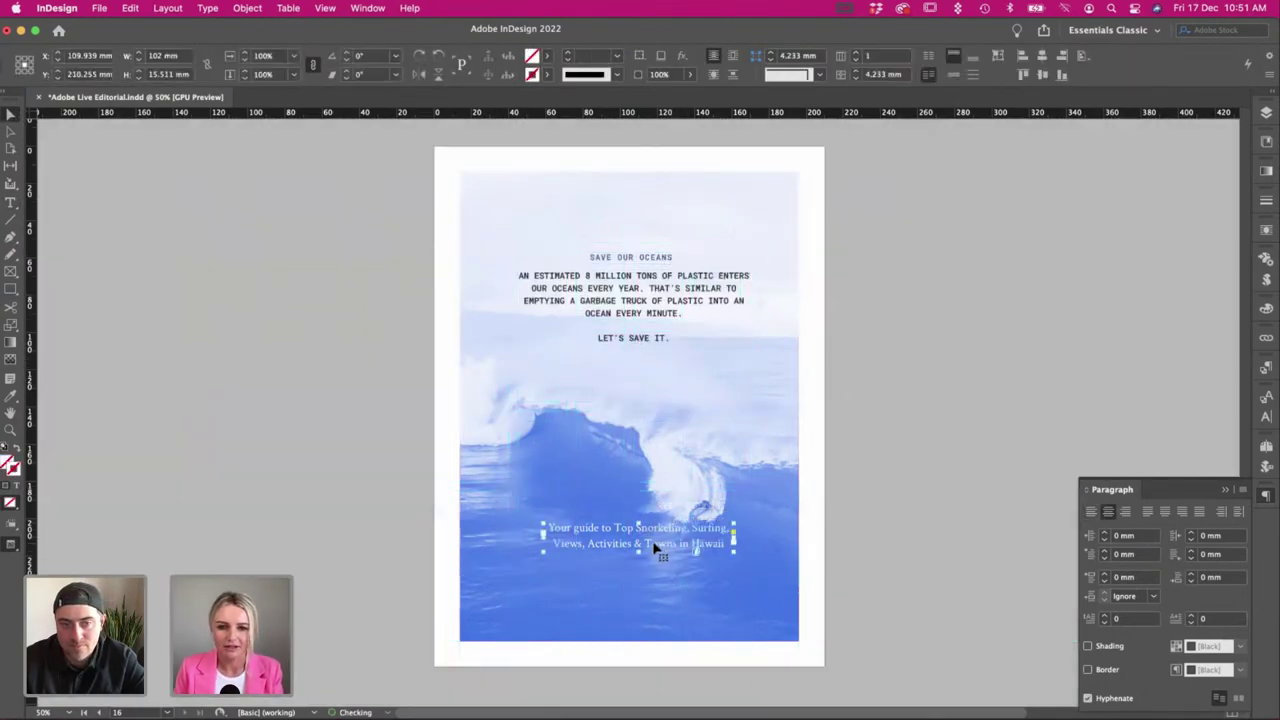
# Replace the "Your guide to Top Snorkeling" text with the copied Visit theoceancleanup.com and Source lines, and centre-align them.
pyautogui.press('w')
pyautogui.press('t')
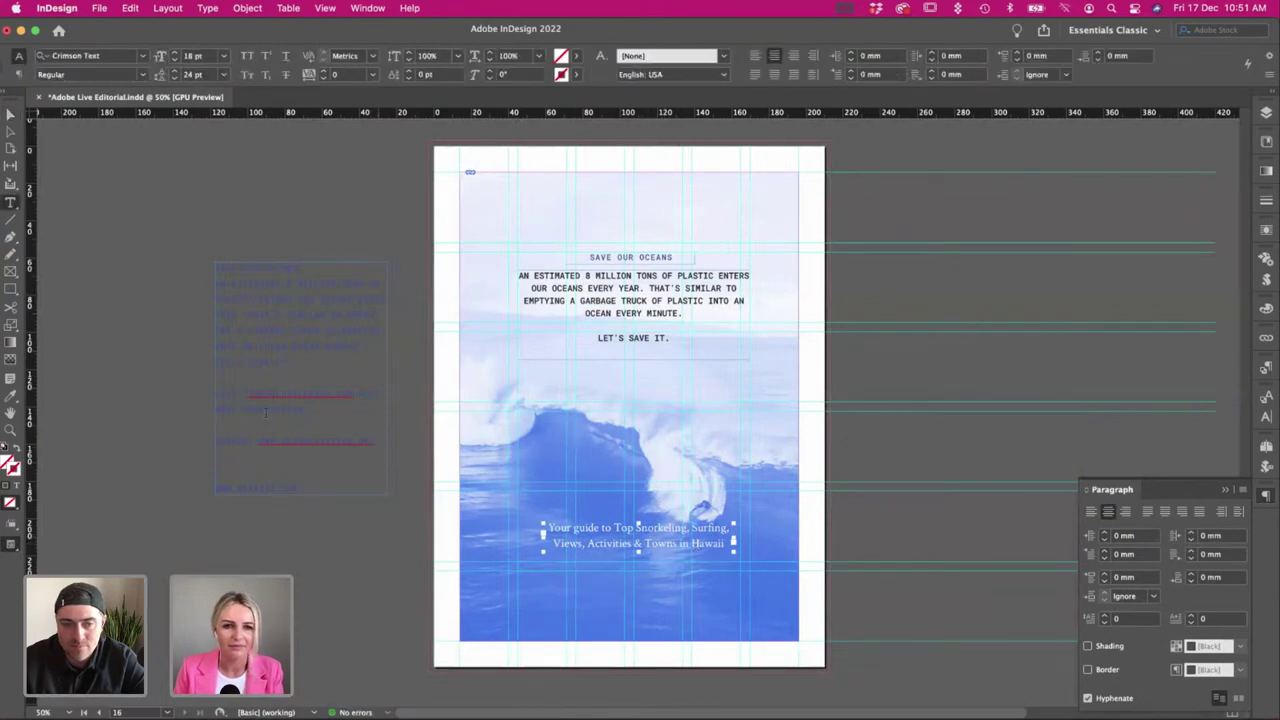
pyautogui.moveTo(376, 442); pyautogui.dragTo(217, 389)
pyautogui.press('super+c')
pyautogui.click(602, 532)
pyautogui.press('super+a')
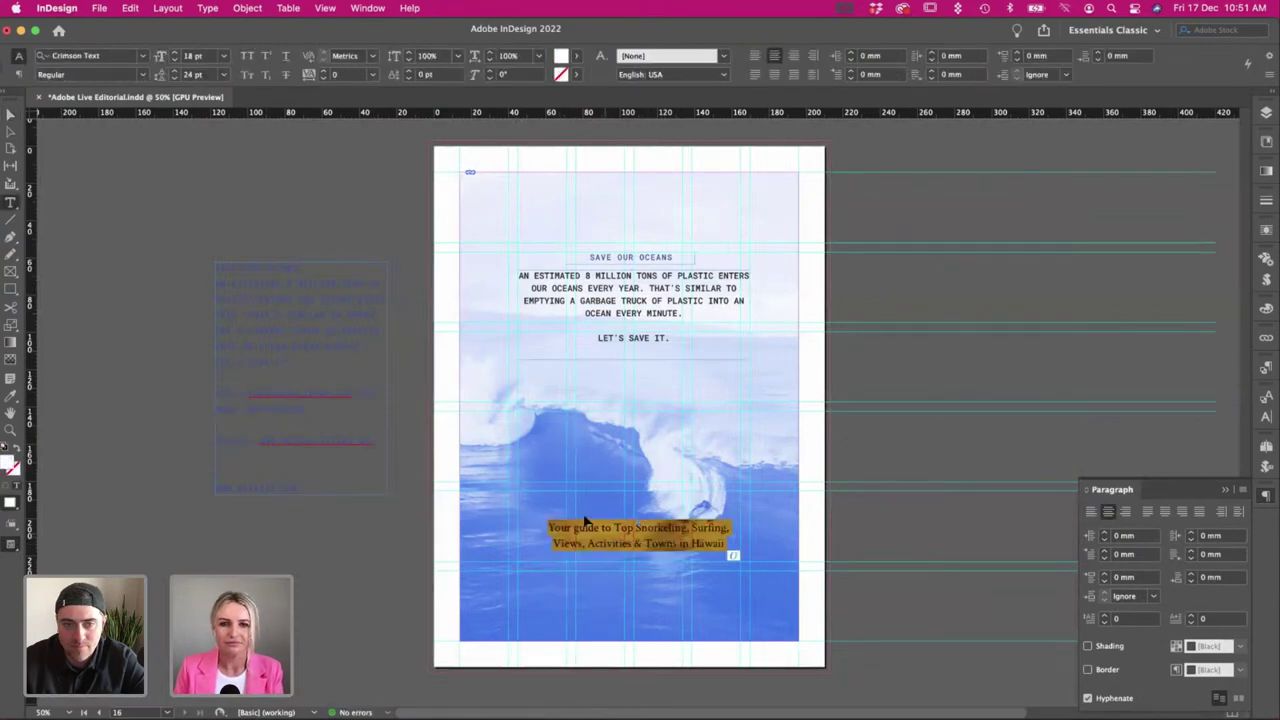
pyautogui.press('super+v')
pyautogui.press('super+a')
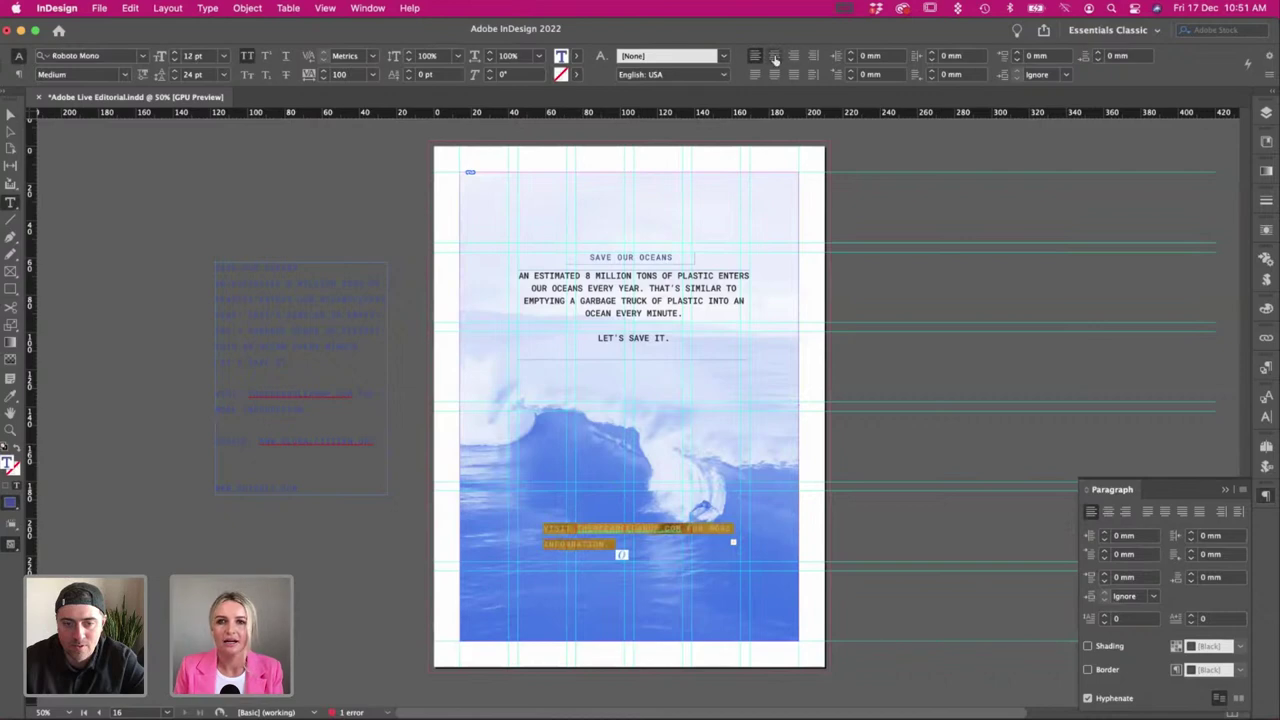
pyautogui.click(775, 59)
# Apply the Body paragraph style to the Visit and Source lines, centre-align them and set the font size to 11 pt.
pyautogui.click(1267, 446)
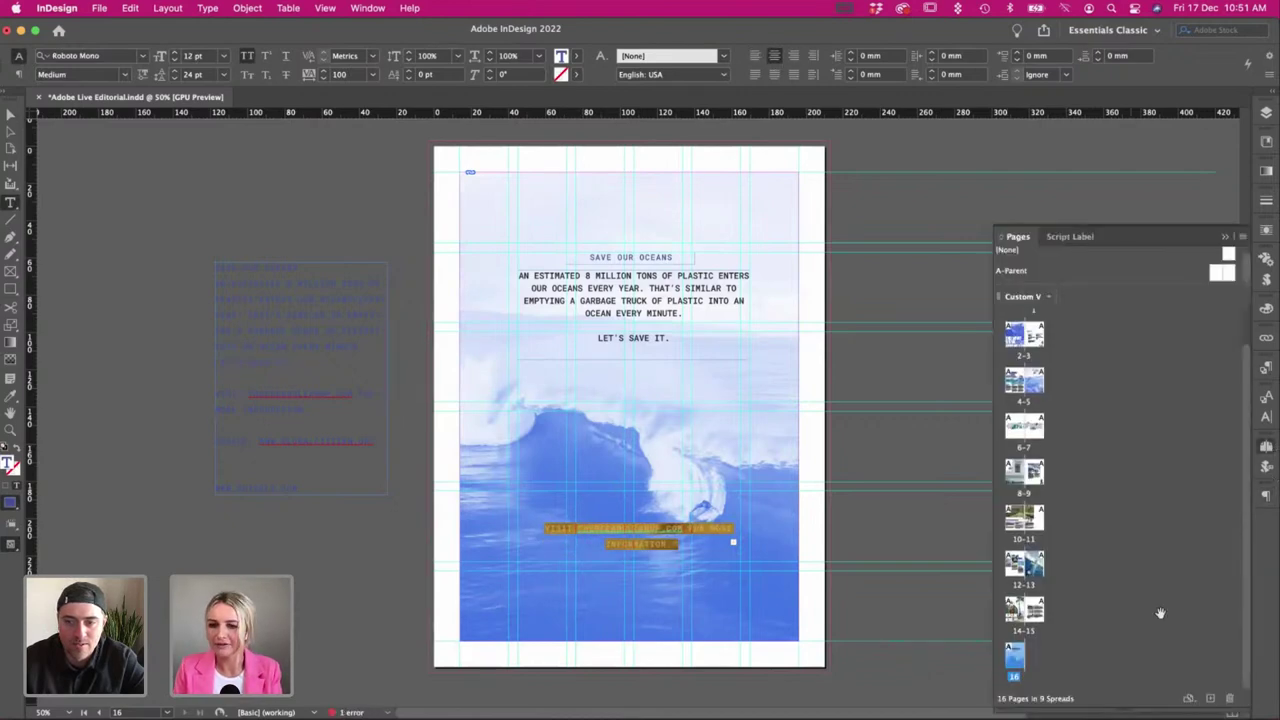
pyautogui.click(1266, 370)
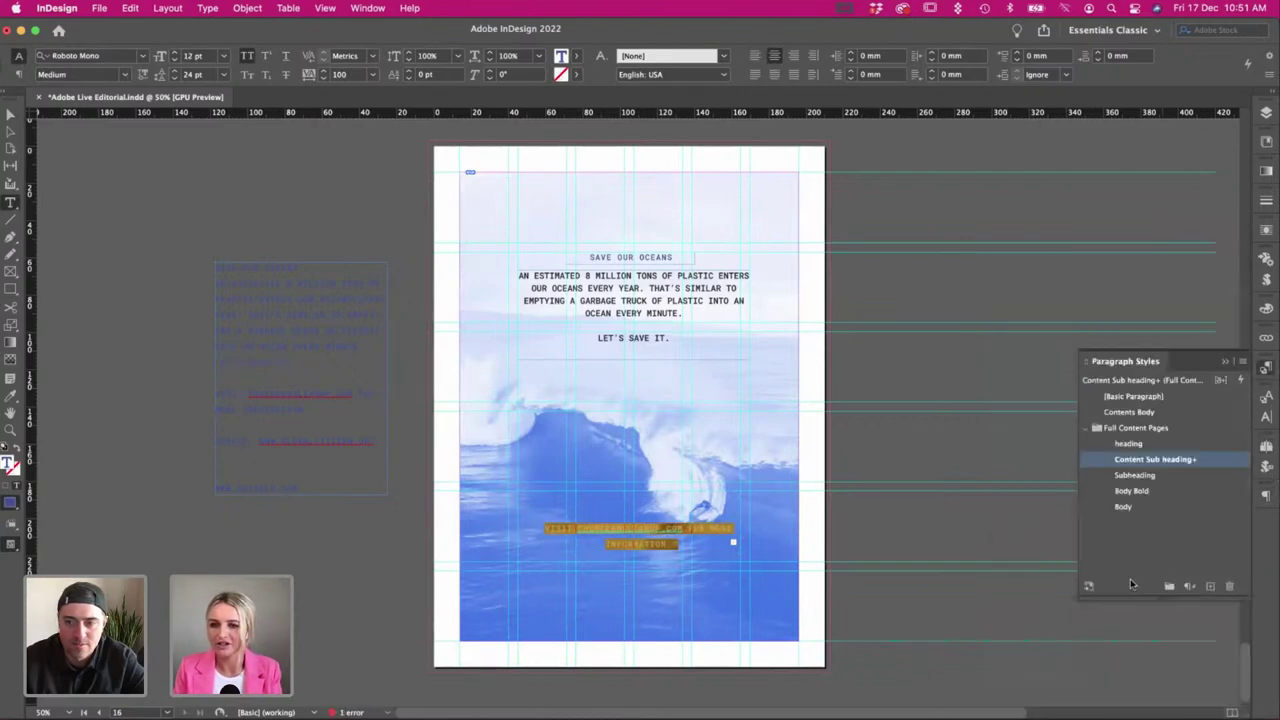
pyautogui.click(1140, 506)
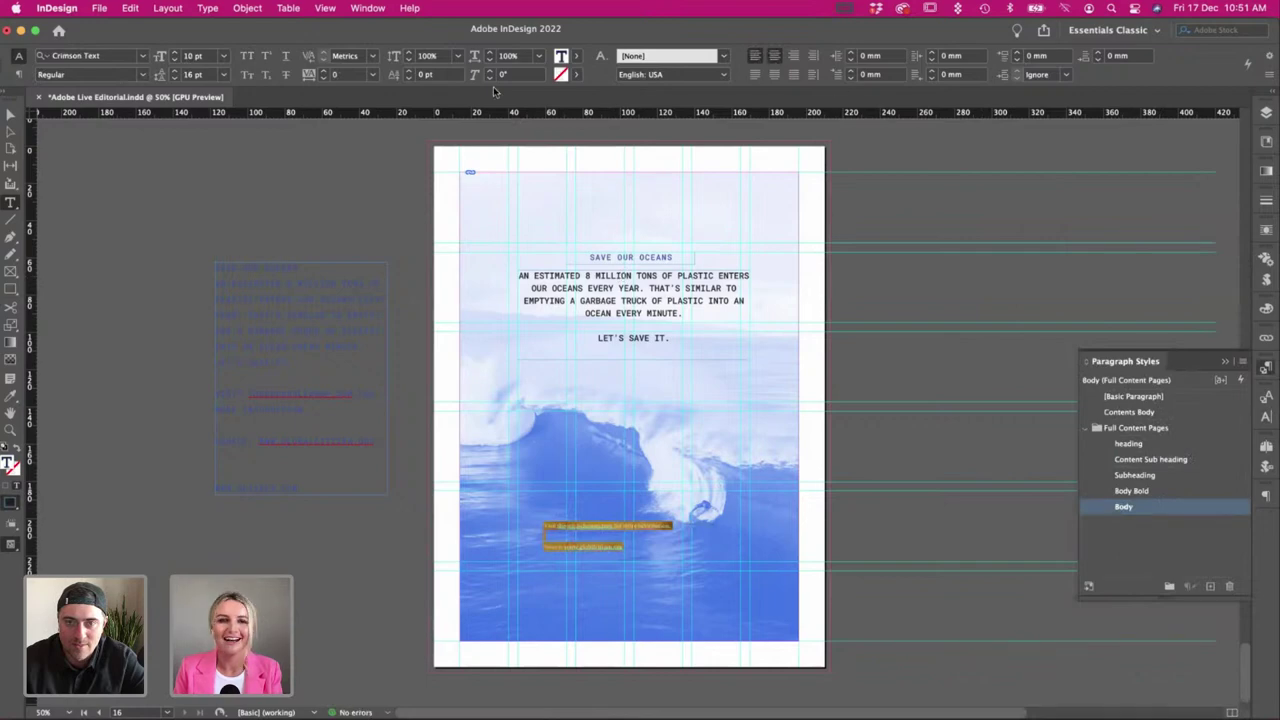
pyautogui.click(10, 115)
pyautogui.doubleClick(620, 533)
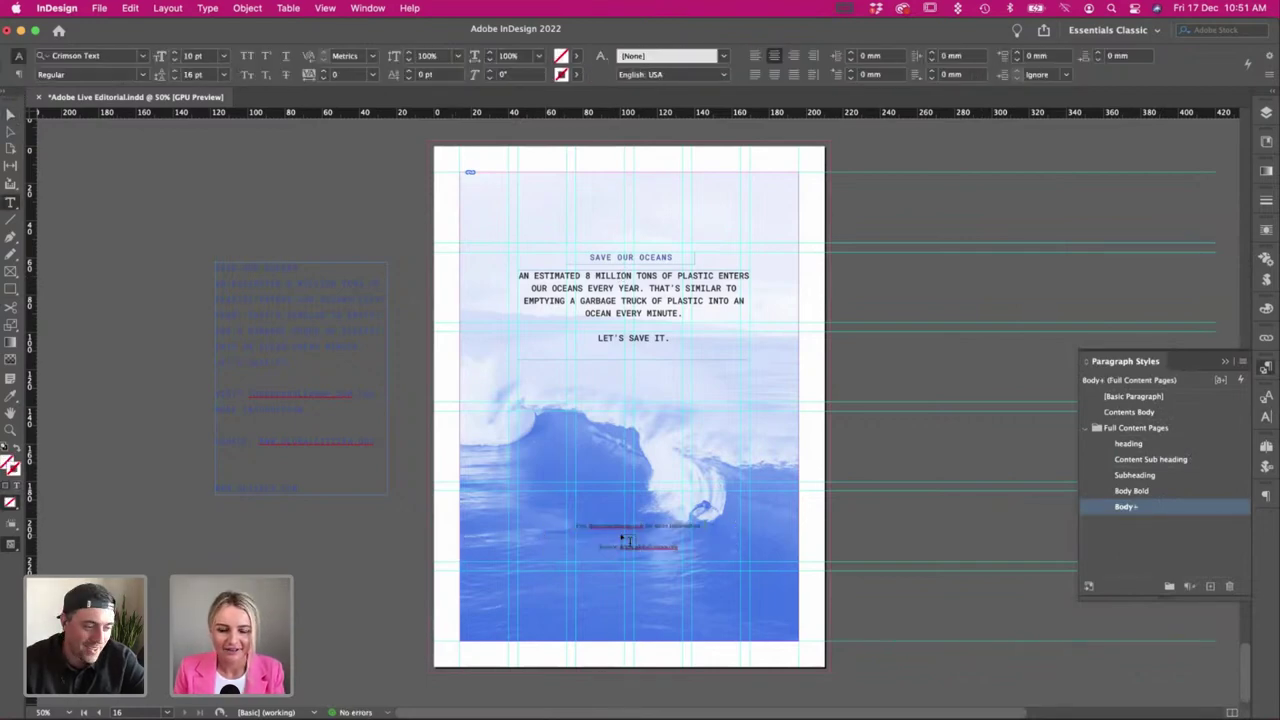
pyautogui.press('super+a')
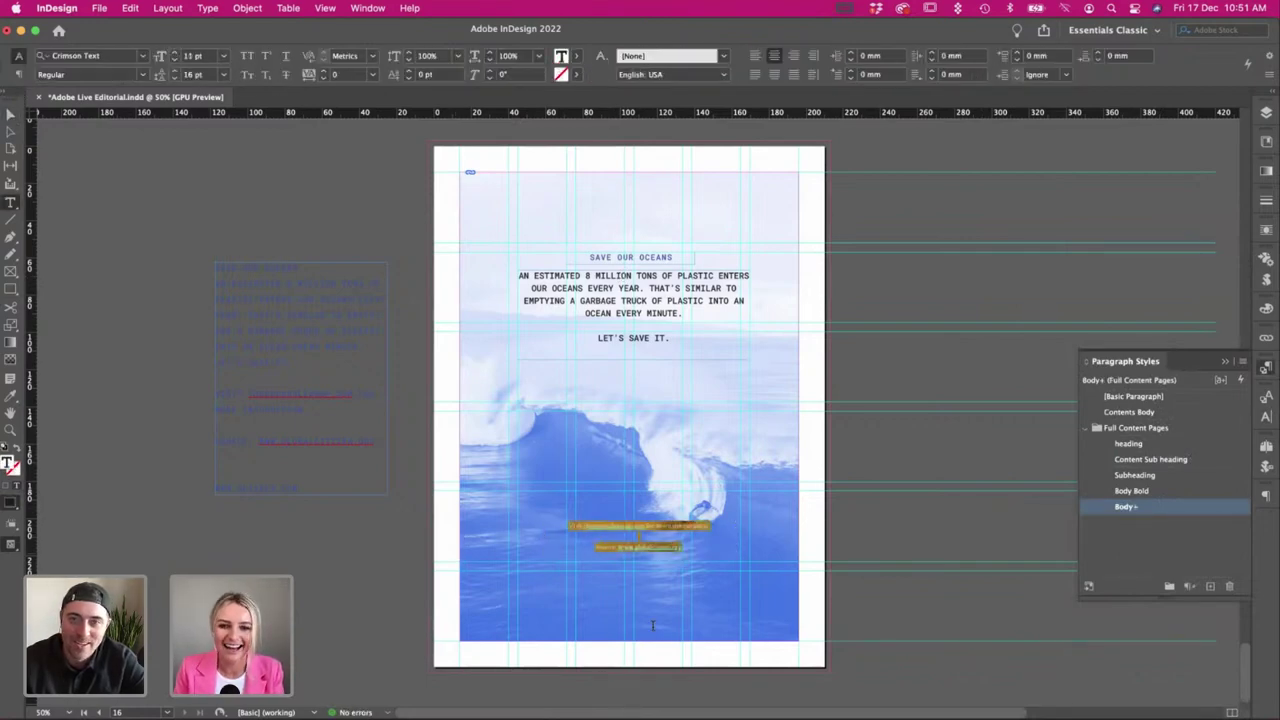
# Make the theoceancleanup.com address in the Visit line Bold.
pyautogui.click(709, 525)
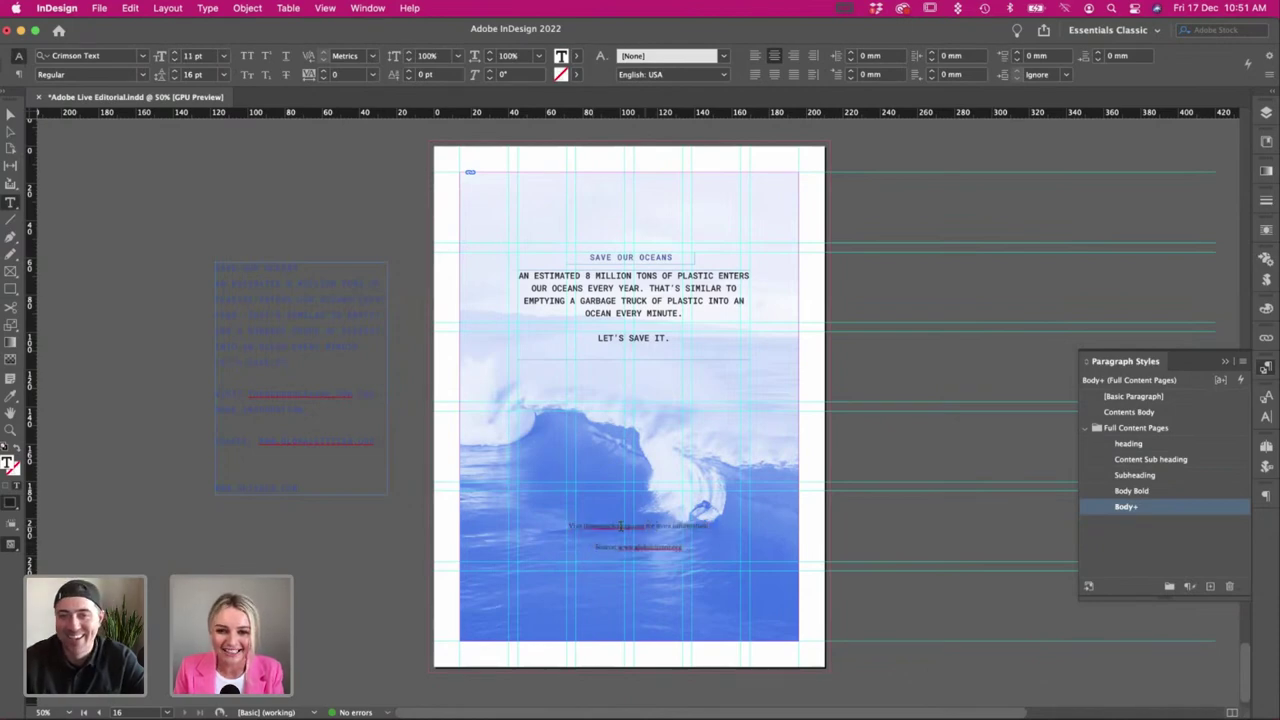
pyautogui.click(130, 75)
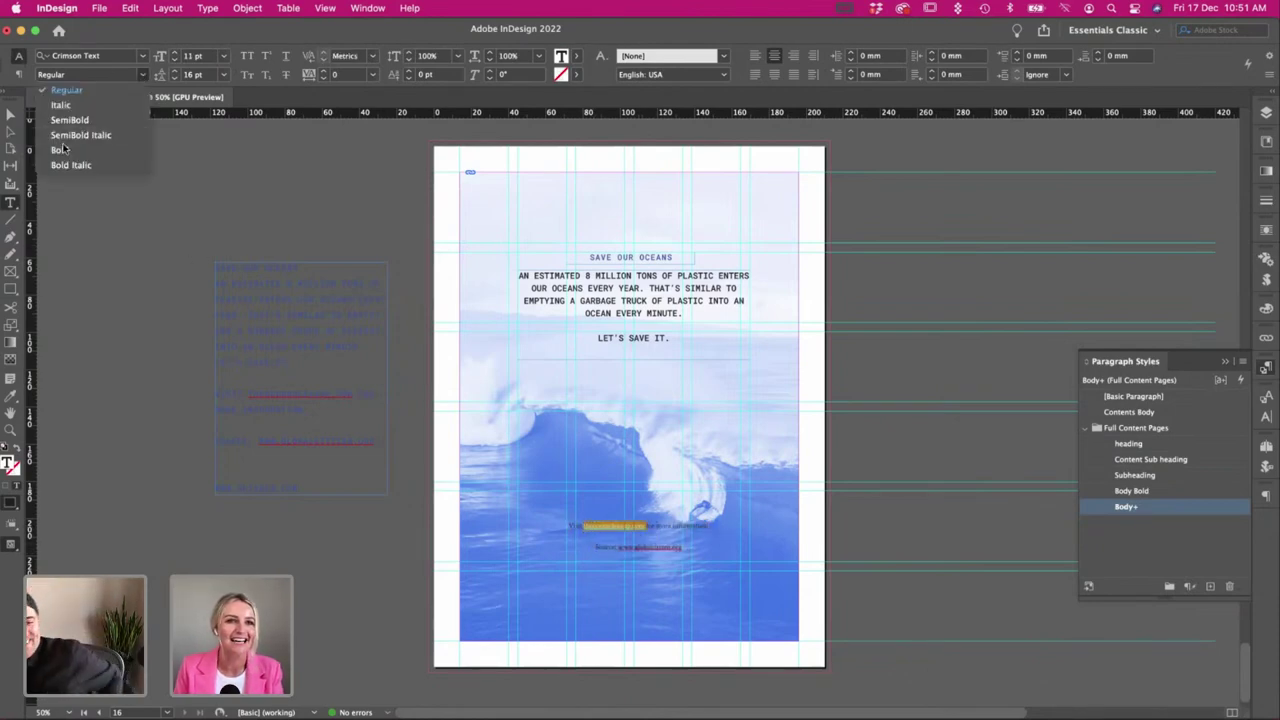
pyautogui.click(55, 151)
# Set the text colour of the Visit and Source frame to [Paper].
pyautogui.click(12, 116)
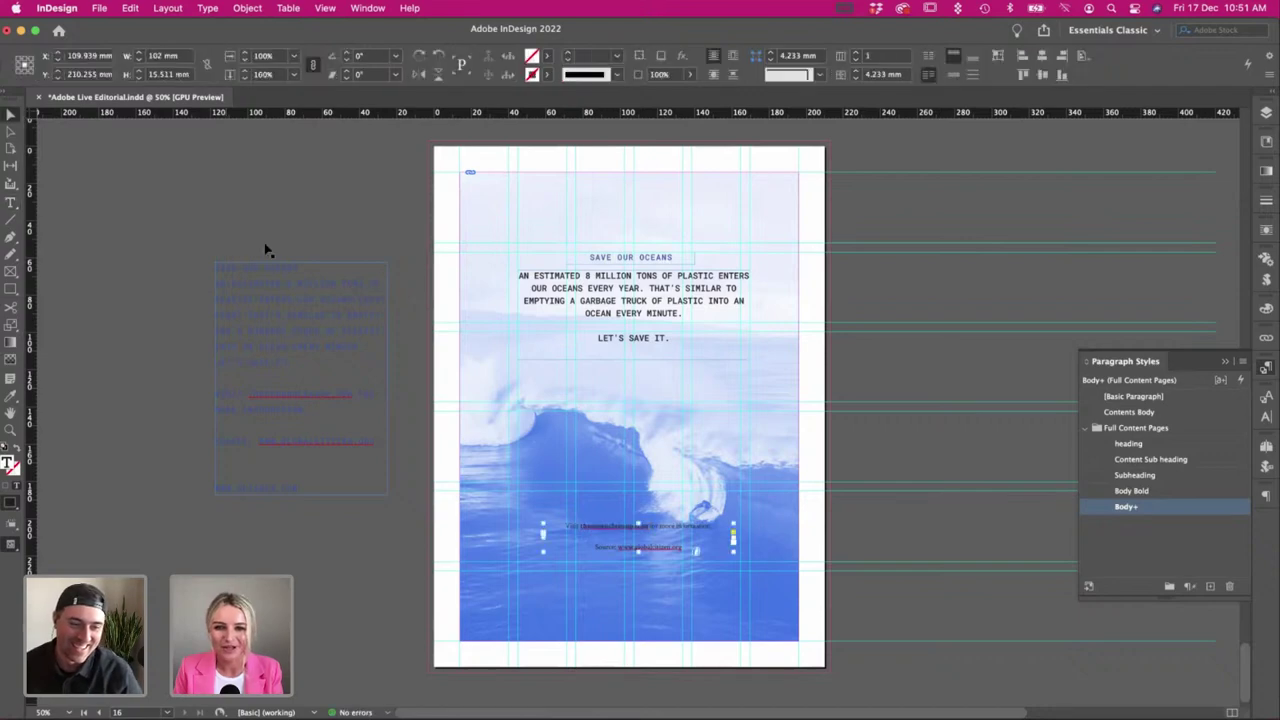
pyautogui.click(547, 56)
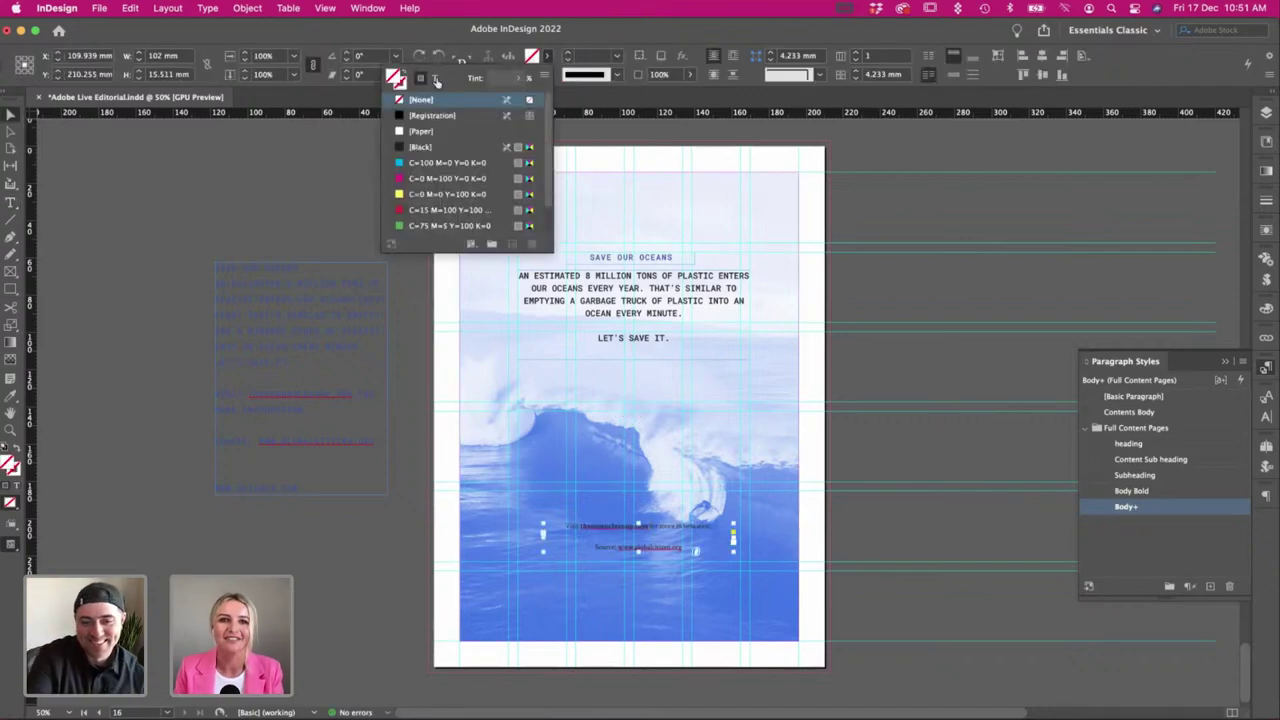
pyautogui.click(420, 131)
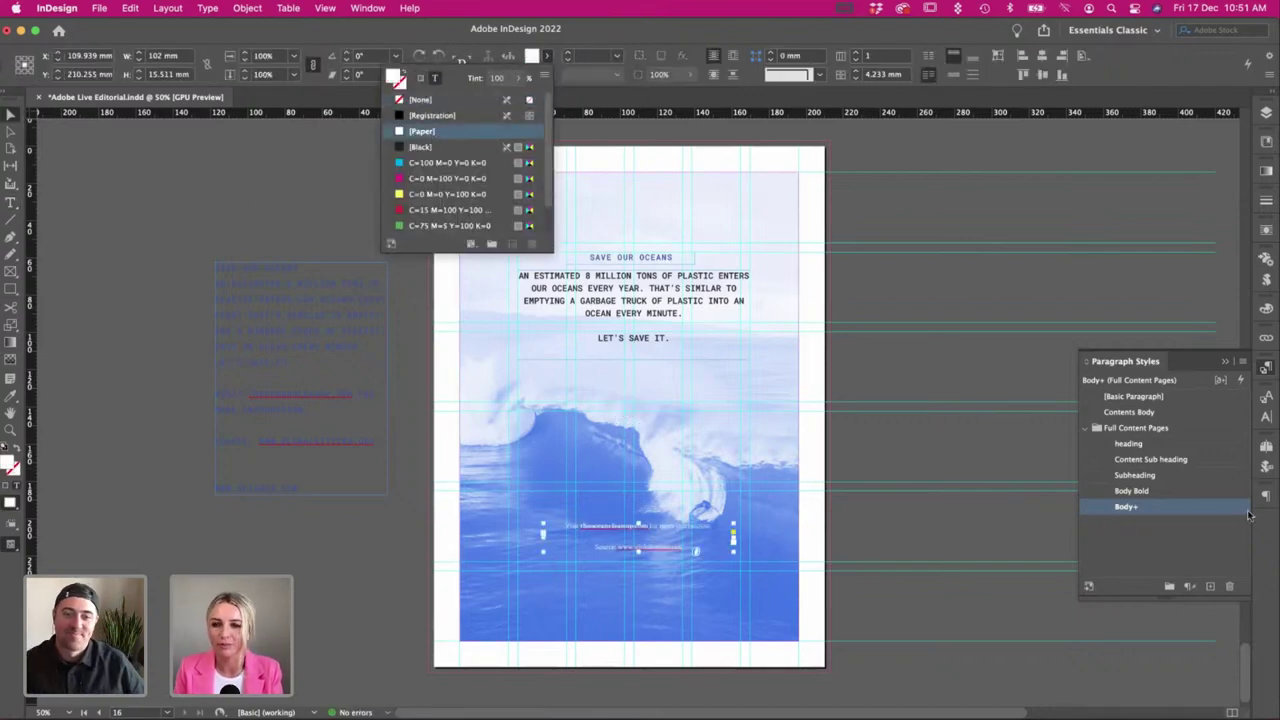
# Try the Body Bold, Subheading and heading styles on the Visit and Source text, then apply Content Sub heading.
pyautogui.click(1177, 491)
pyautogui.click(1160, 474)
pyautogui.click(1157, 445)
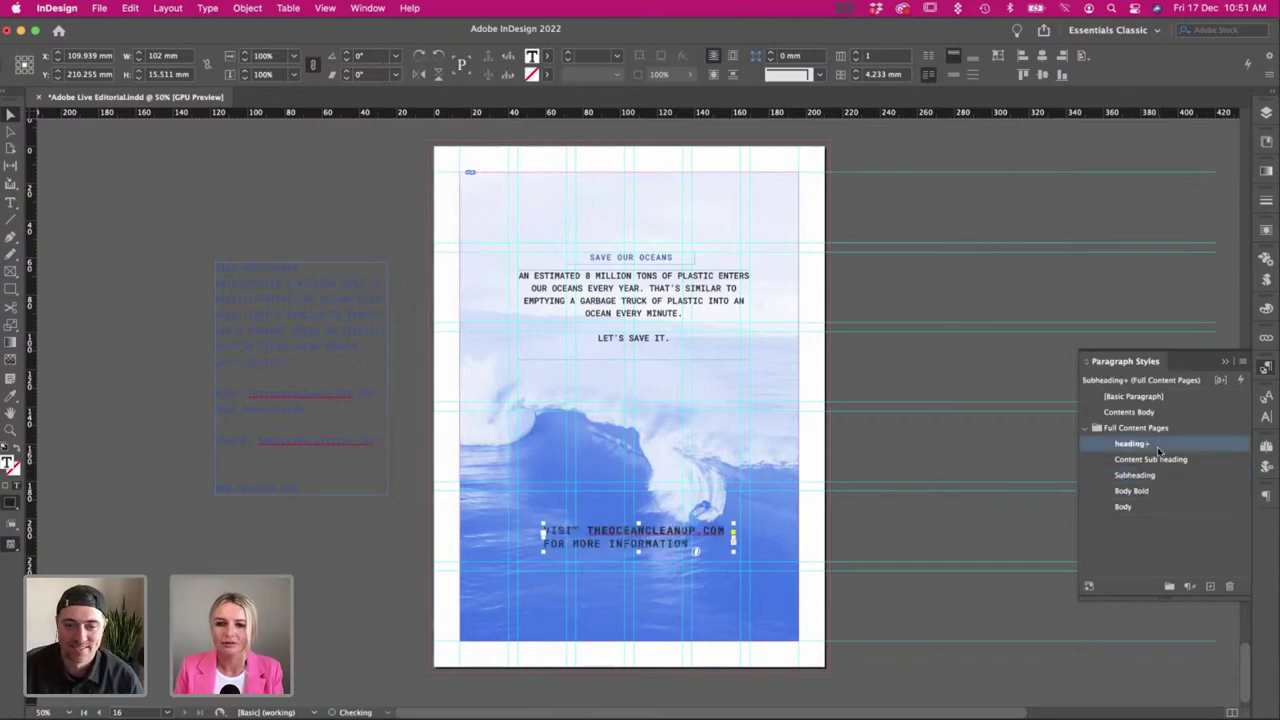
pyautogui.click(1160, 459)
pyautogui.click(1166, 475)
pyautogui.click(1160, 459)
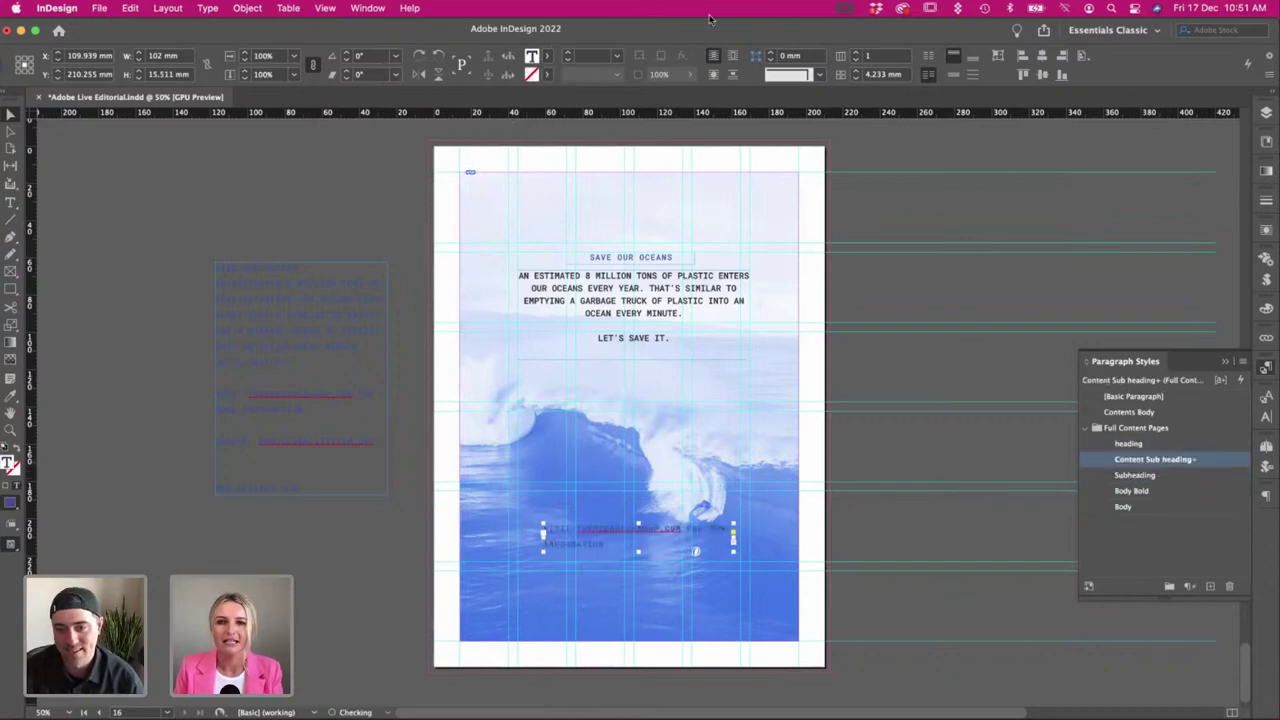
# Centre-align the restyled Visit and Source text and fill it with the [Paper] swatch.
pyautogui.doubleClick(594, 533)
pyautogui.press('super+a')
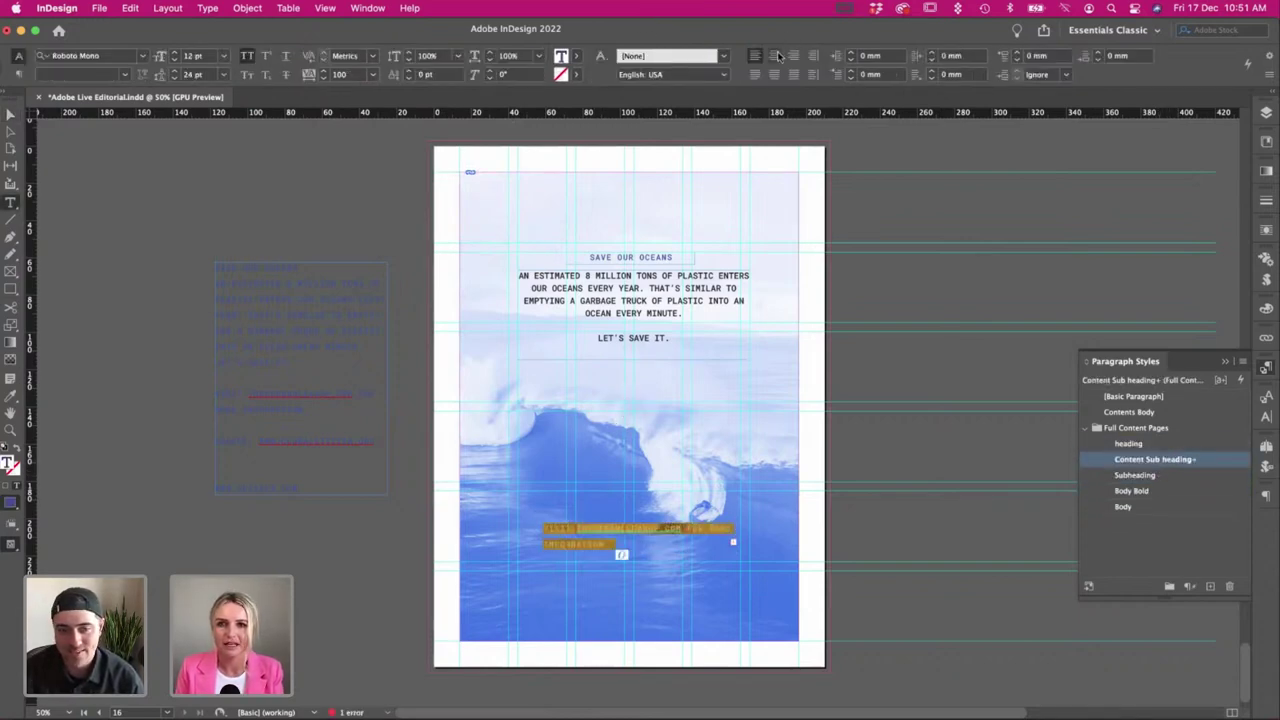
pyautogui.click(775, 56)
pyautogui.click(575, 56)
pyautogui.click(450, 100)
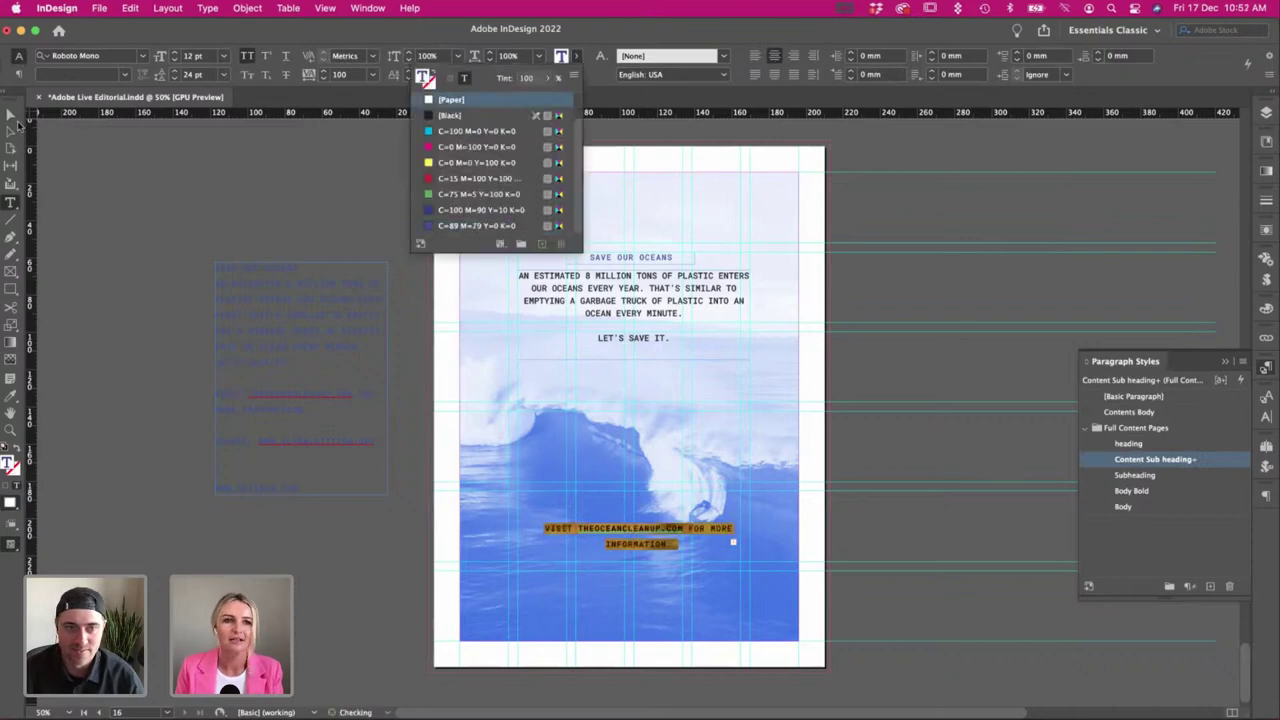
pyautogui.press('Escape')
pyautogui.press('w')
pyautogui.press('w')
# Break the Visit line before MORE INFORMATION and extend its frame down to 30 mm tall to fit the Source line.
pyautogui.moveTo(729, 548); pyautogui.dragTo(762, 550)
pyautogui.press('super+z')
pyautogui.press('t')
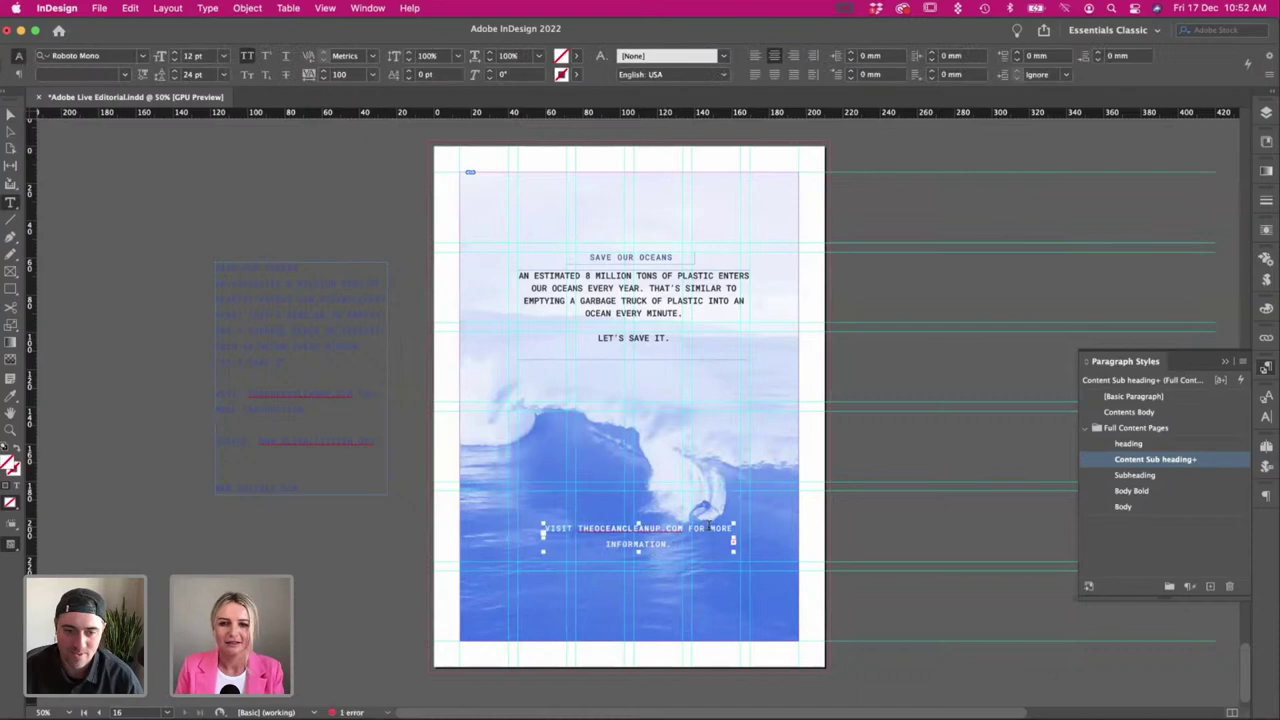
pyautogui.click(709, 527)
pyautogui.press('Return')
pyautogui.click(10, 113)
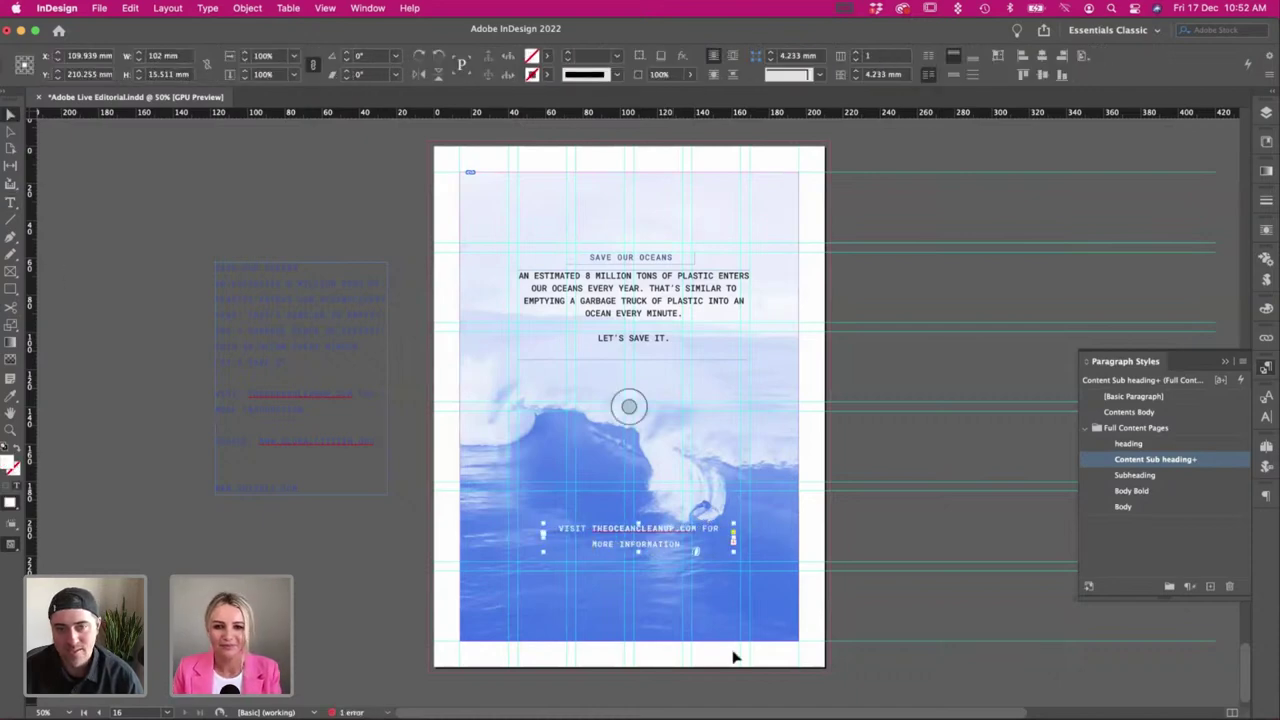
pyautogui.moveTo(640, 553); pyautogui.dragTo(640, 593)
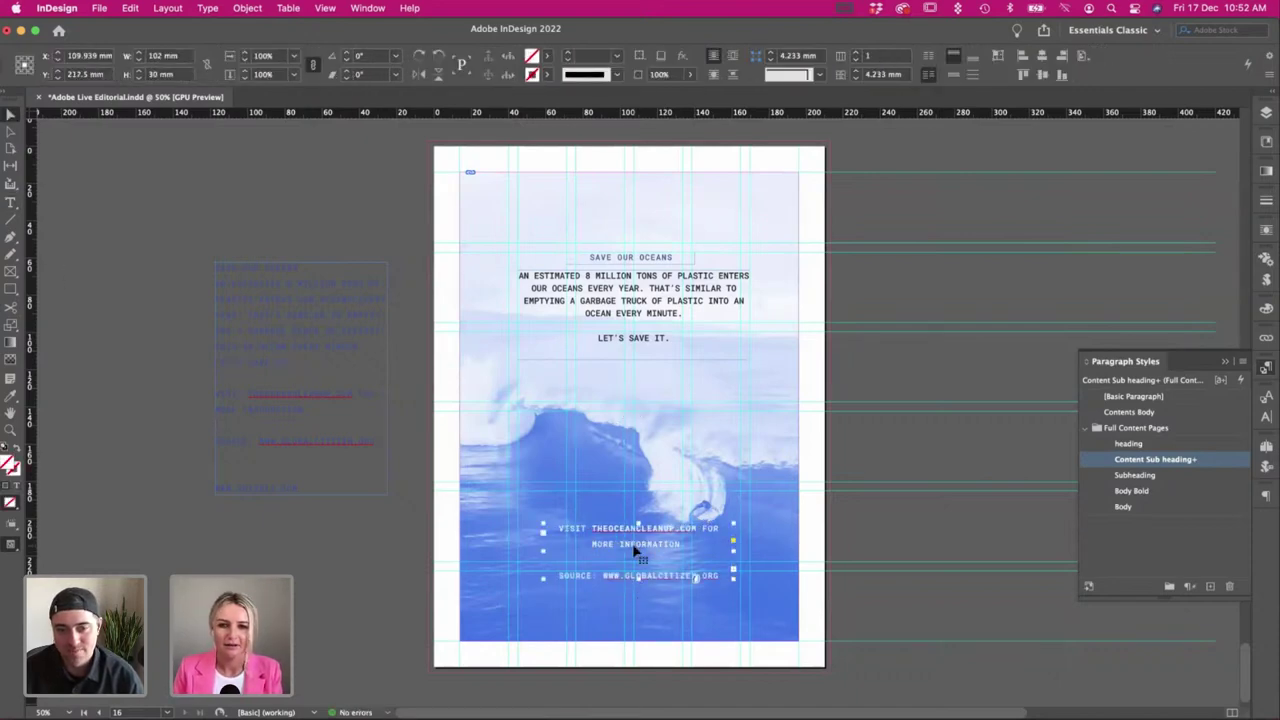
# Centre the Visit and Source text frame horizontally on the page.
pyautogui.press('w')
pyautogui.moveTo(641, 544); pyautogui.dragTo(637, 544)
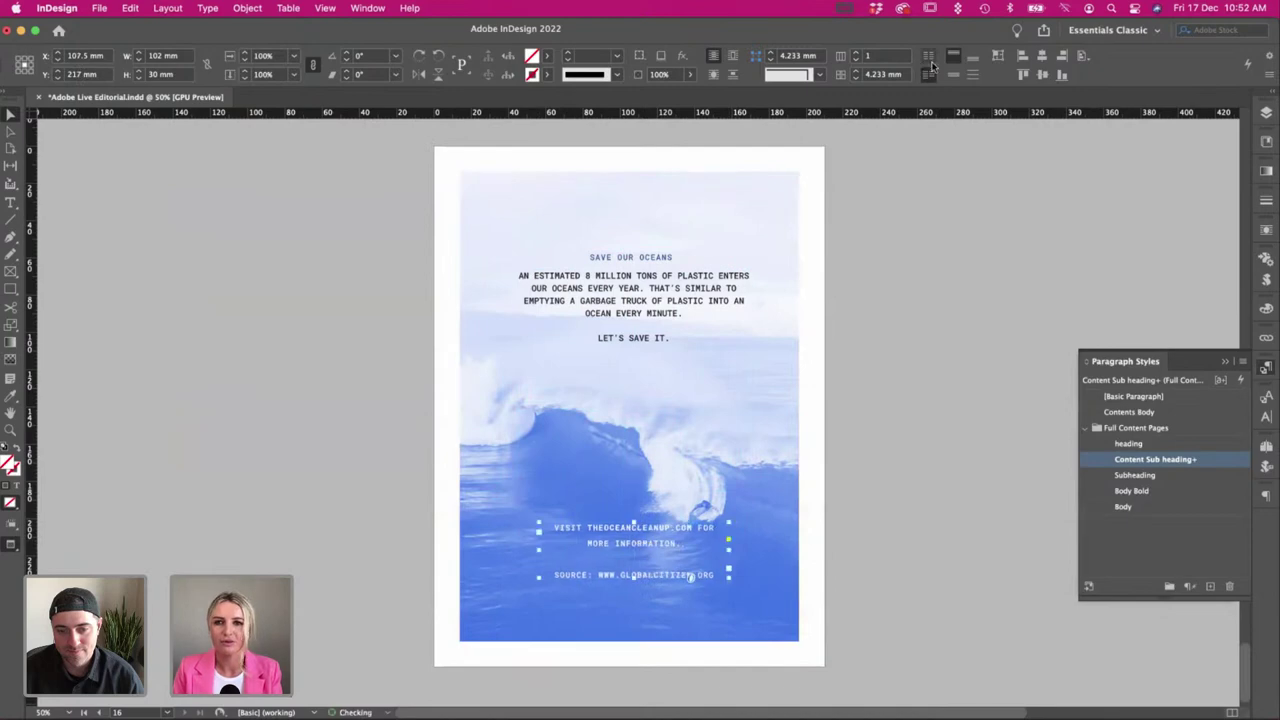
pyautogui.click(1040, 57)
pyautogui.press('w')
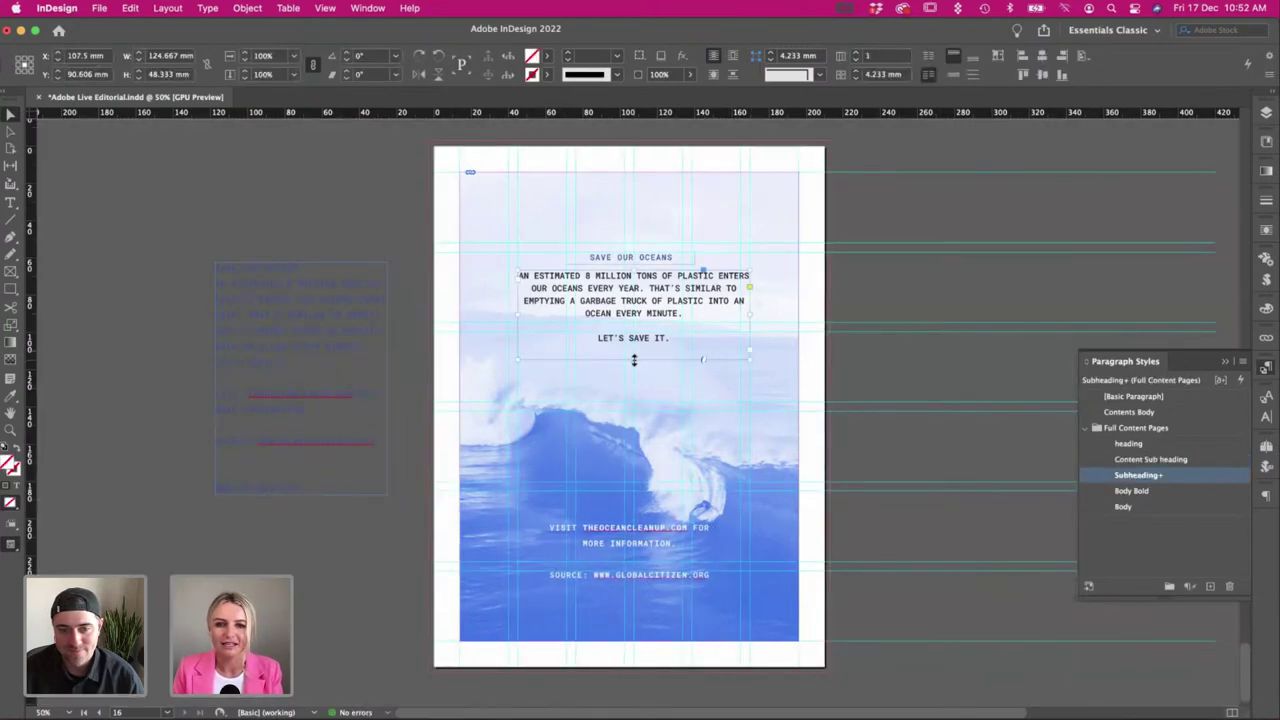
# Shorten the plastic paragraph's frame, move the SAVE OUR OCEANS heading slightly up and enlarge its text.
pyautogui.click(640, 350)
pyautogui.moveTo(647, 259); pyautogui.dragTo(441, 231)
pyautogui.press('t')
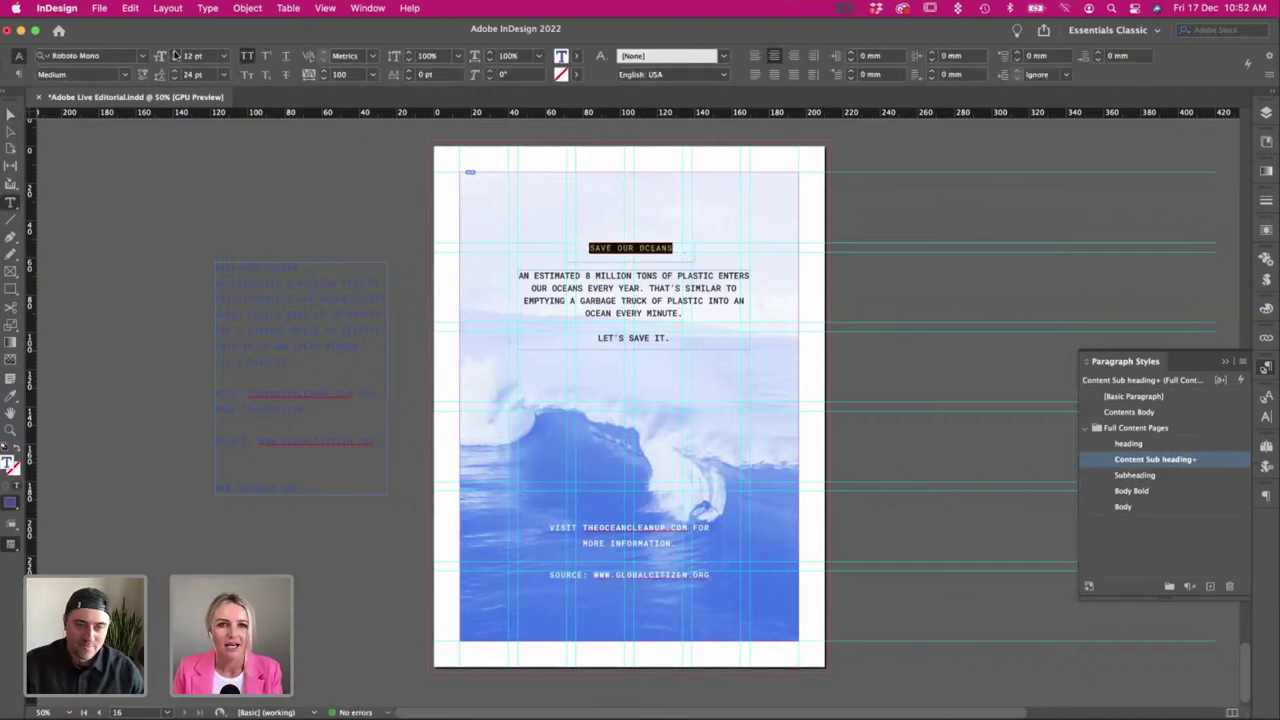
pyautogui.press('Escape')
pyautogui.press('w')
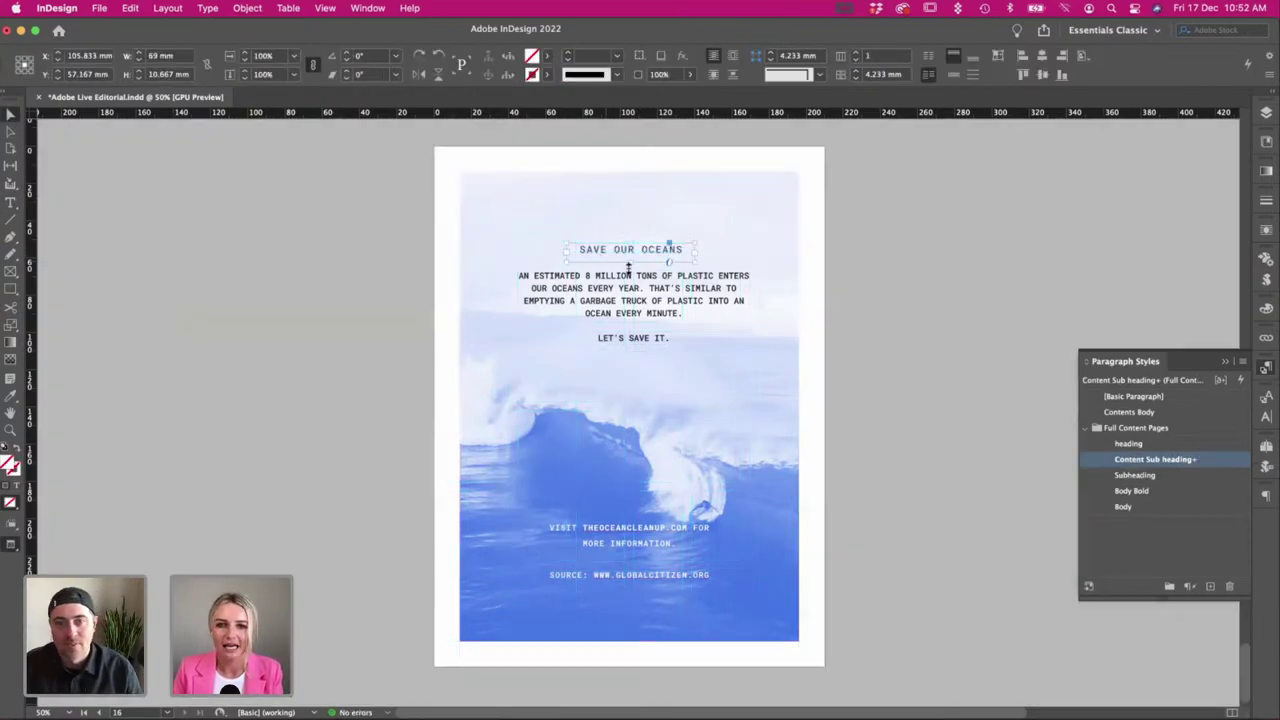
# Tighten the heading's frame and move the plastic paragraph up directly beneath it.
pyautogui.moveTo(630, 263); pyautogui.dragTo(631, 257)
pyautogui.moveTo(652, 251); pyautogui.dragTo(660, 297)
pyautogui.press('w')
pyautogui.click(660, 303)
pyautogui.keyDown('shift'); pyautogui.click(661, 305); pyautogui.keyUp('shift')
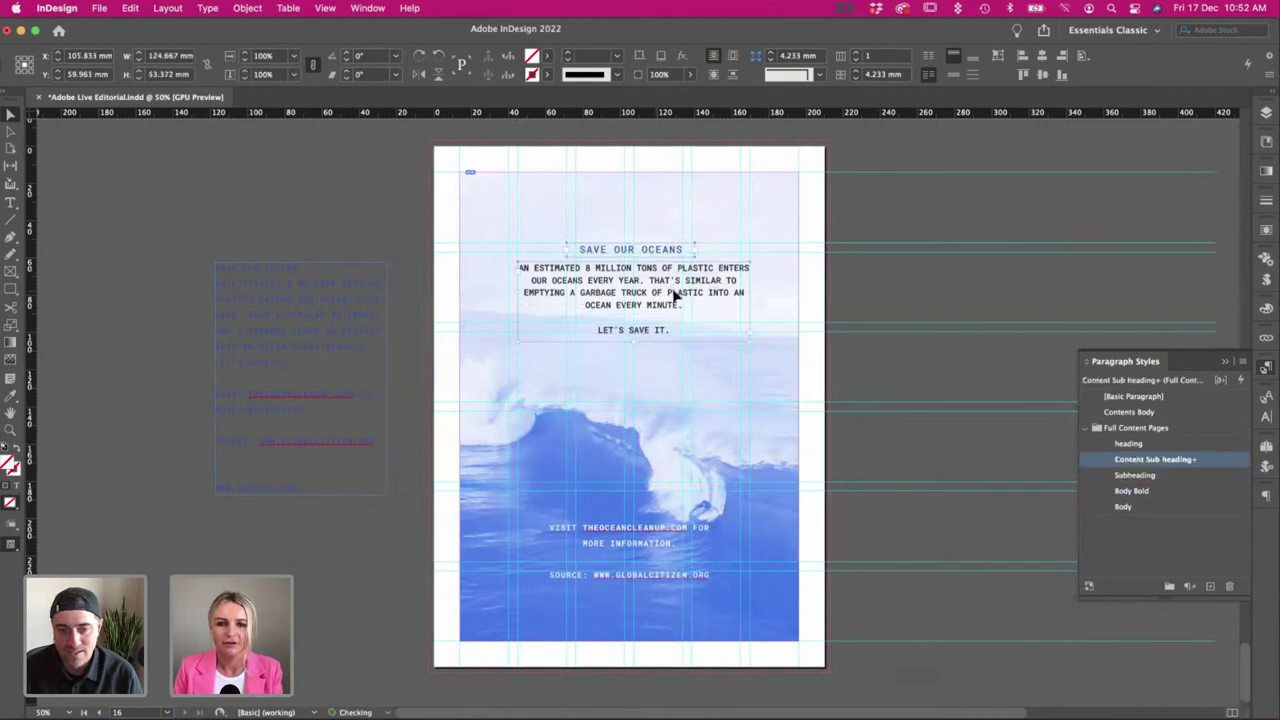
# Review the last page's layout in preview without guides and frame edges.
pyautogui.click(400, 382)
pyautogui.press('w')
pyautogui.press('w')
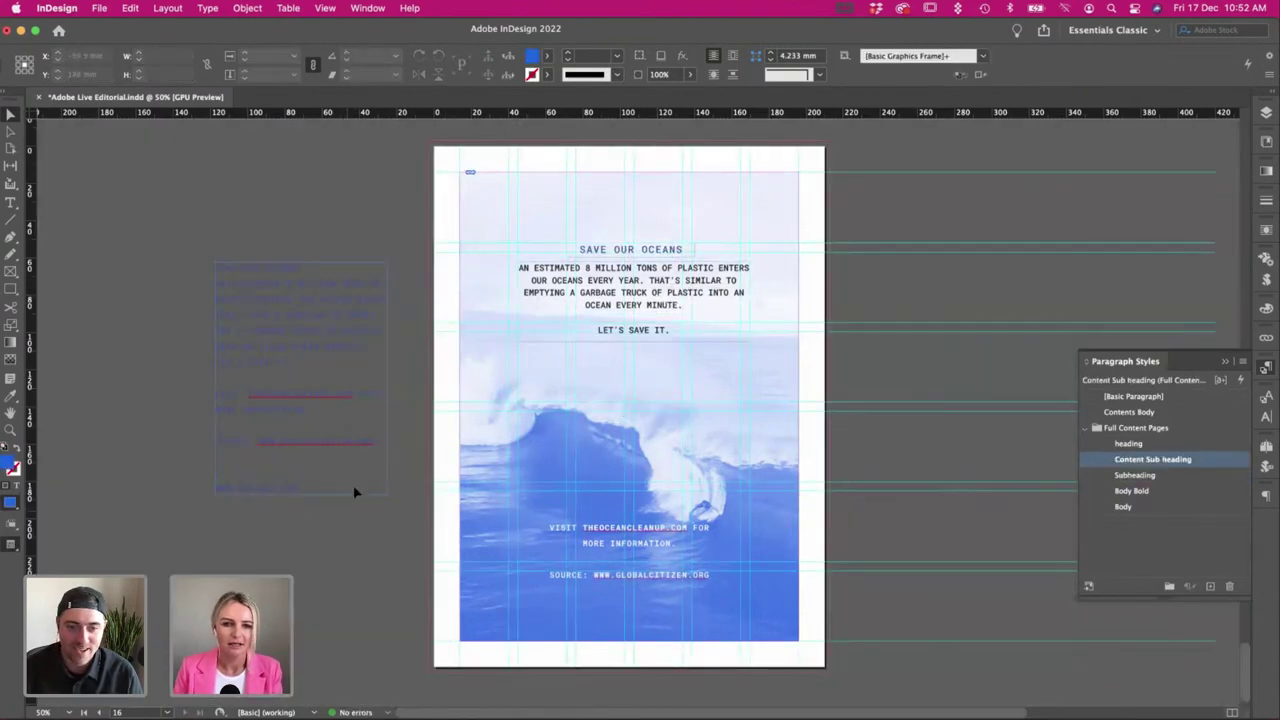
pyautogui.press('w')
pyautogui.click(656, 552)
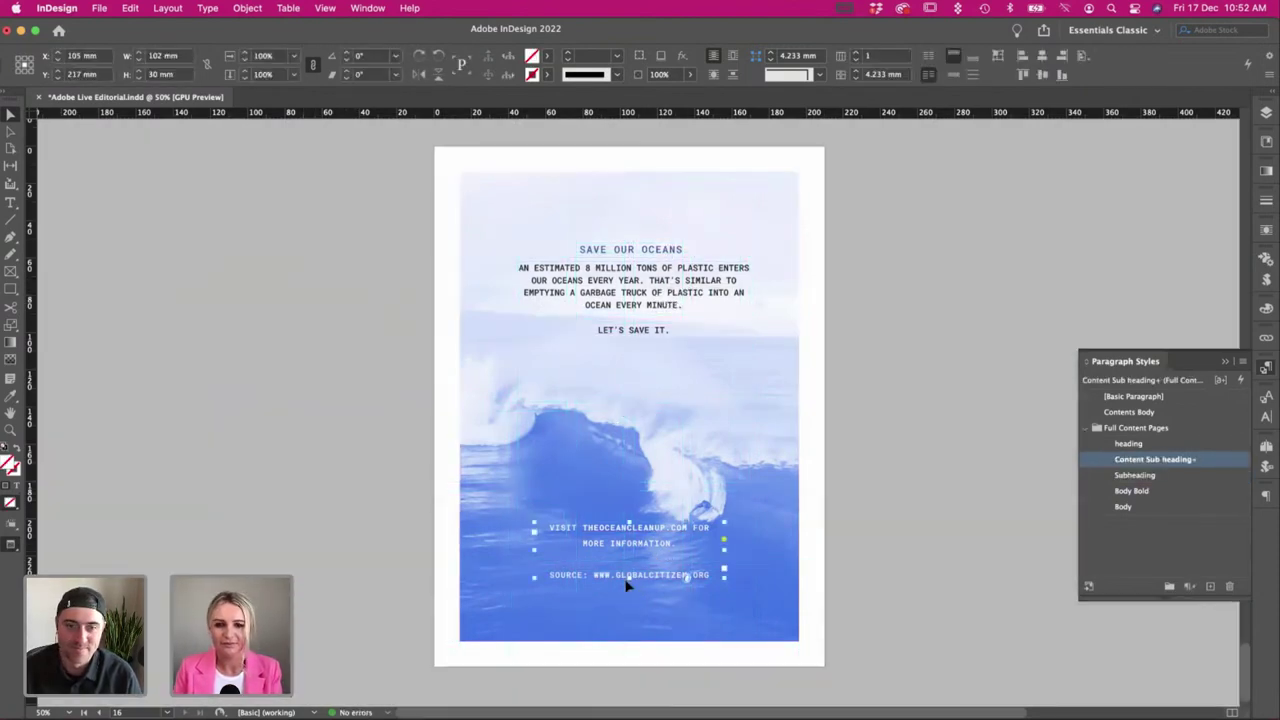
pyautogui.click(1000, 555)
pyautogui.hscroll(1, 611, 284)
# Recolour the whole plastic paragraph, including LET'S SAVE IT, from black to the magazine's blue.
pyautogui.doubleClick(669, 291)
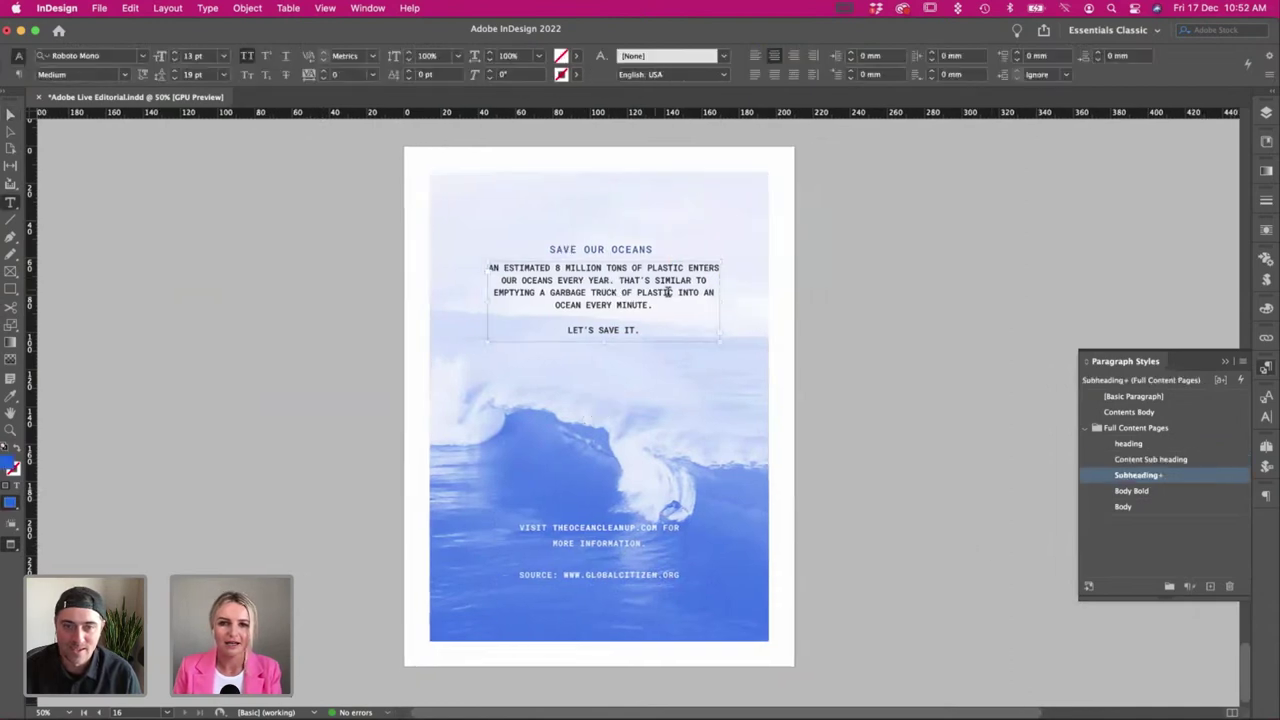
pyautogui.press('super+a')
pyautogui.click(577, 56)
pyautogui.click(461, 225)
pyautogui.press('Escape')
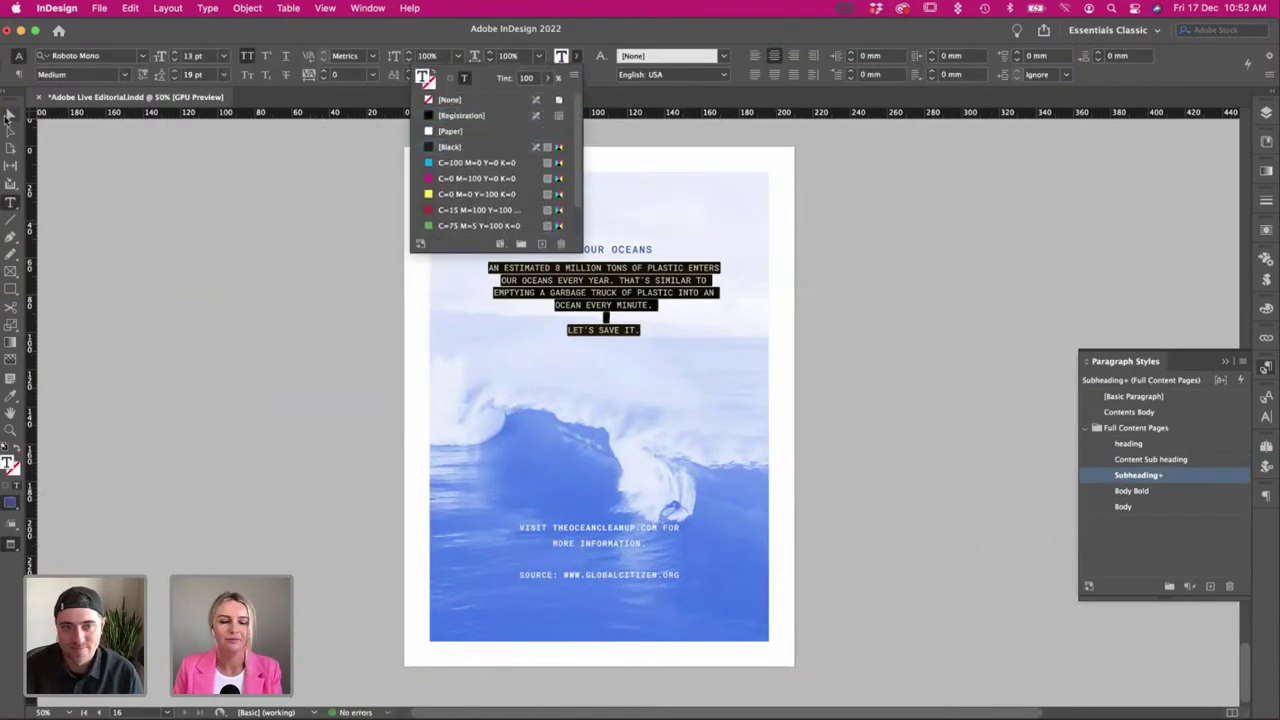
pyautogui.press('super+shift+a')
pyautogui.press('super+a')
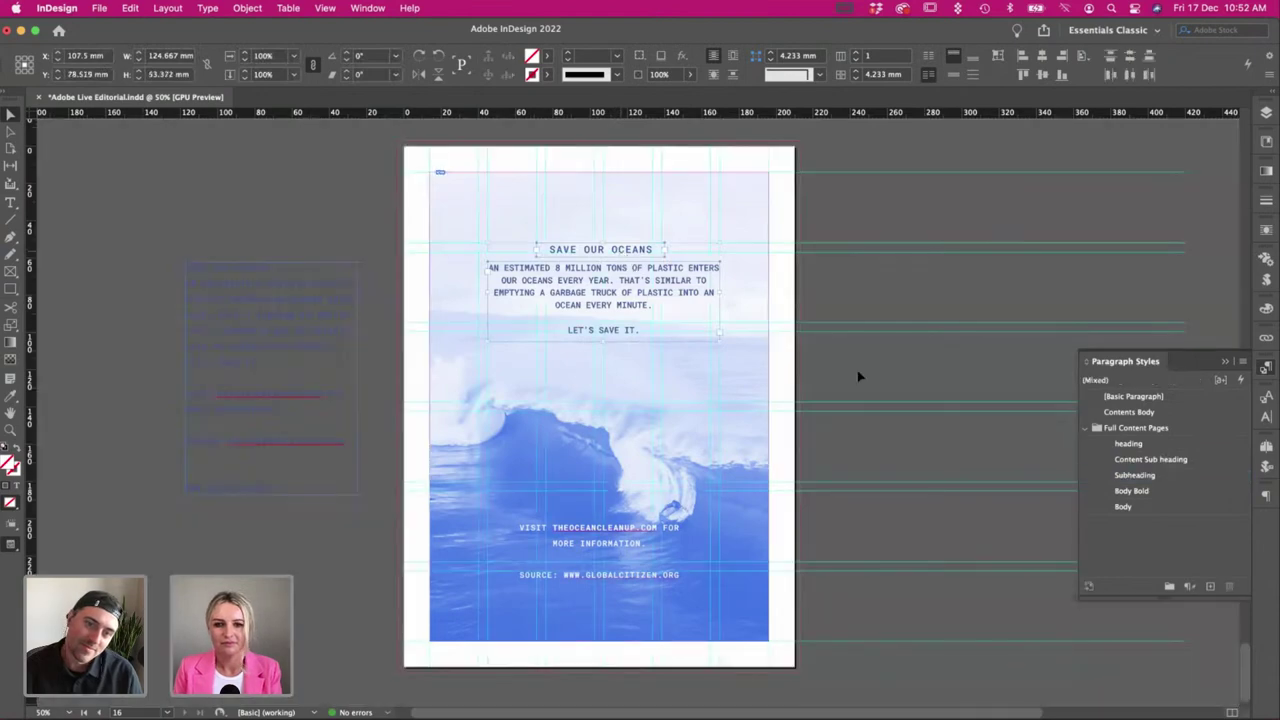
# Move the Visit and Source text frame slightly up to a Y position of about 213 mm.
pyautogui.press('super+shift+a')
pyautogui.moveTo(612, 543); pyautogui.dragTo(612, 536)
pyautogui.press('w')
pyautogui.press('w')
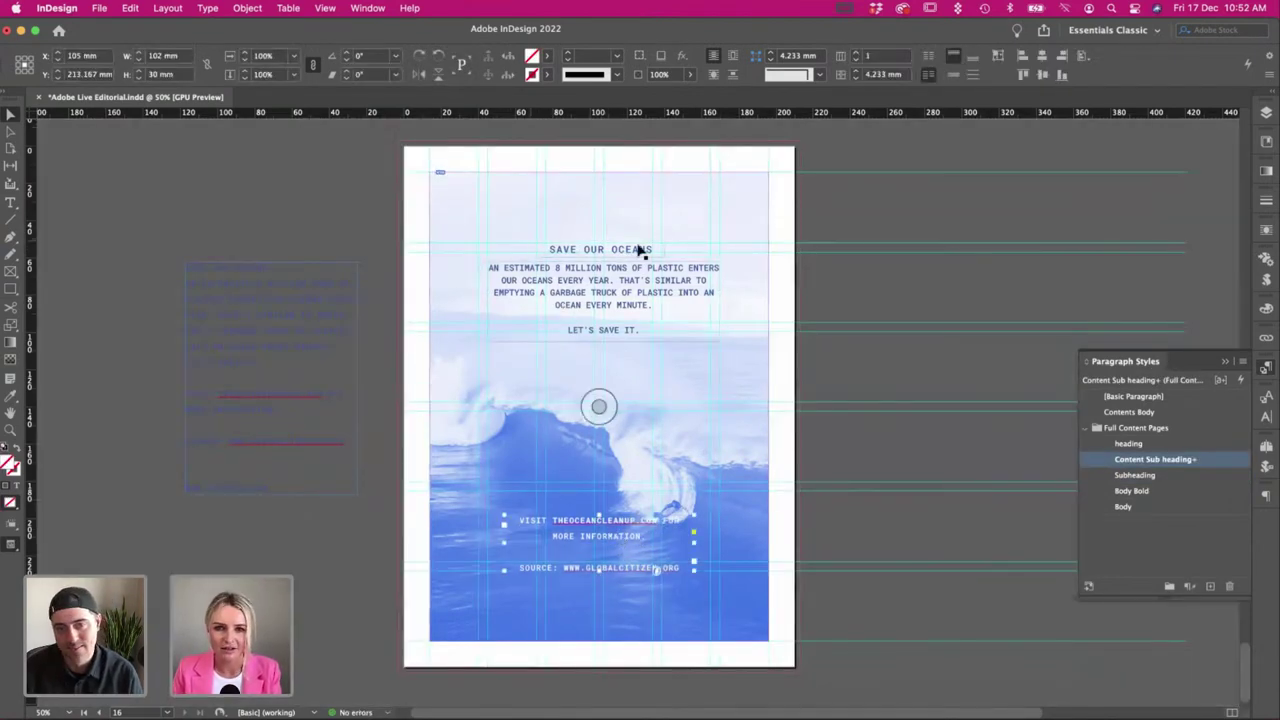
# Shift the wave photo slightly right and up inside its frame, keeping the frame in place.
pyautogui.click(670, 465)
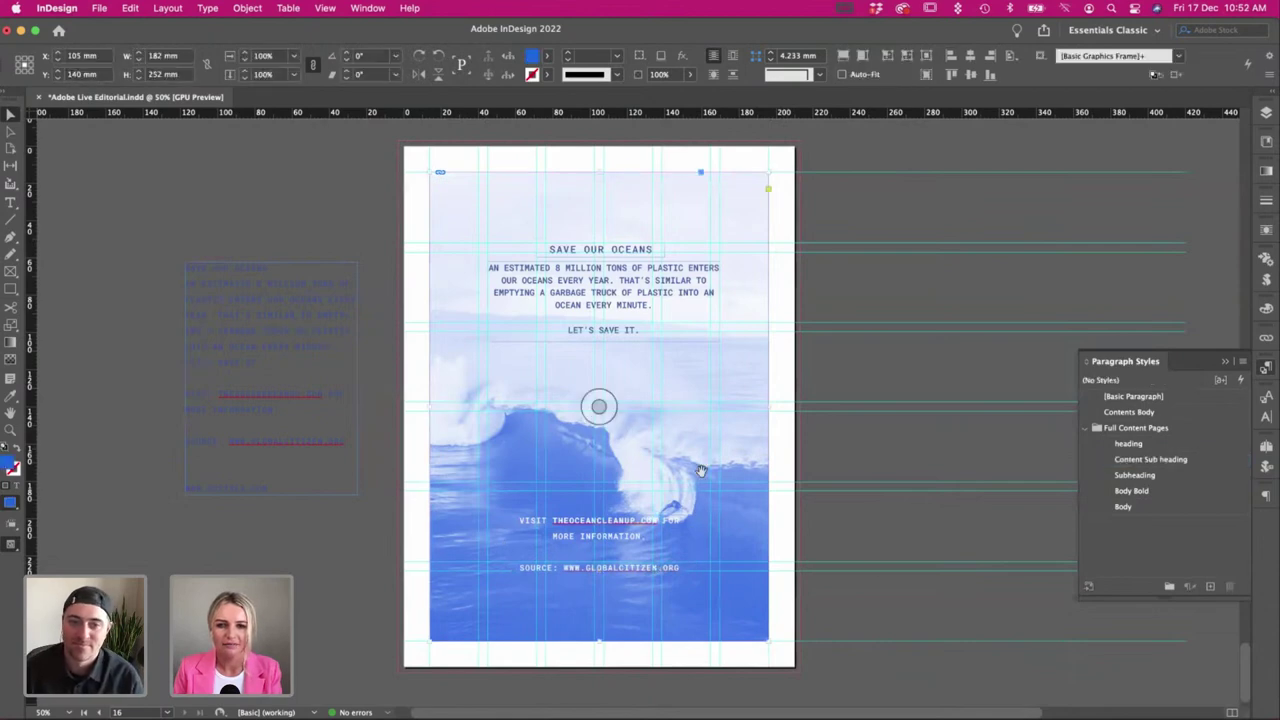
pyautogui.moveTo(713, 471); pyautogui.dragTo(701, 488)
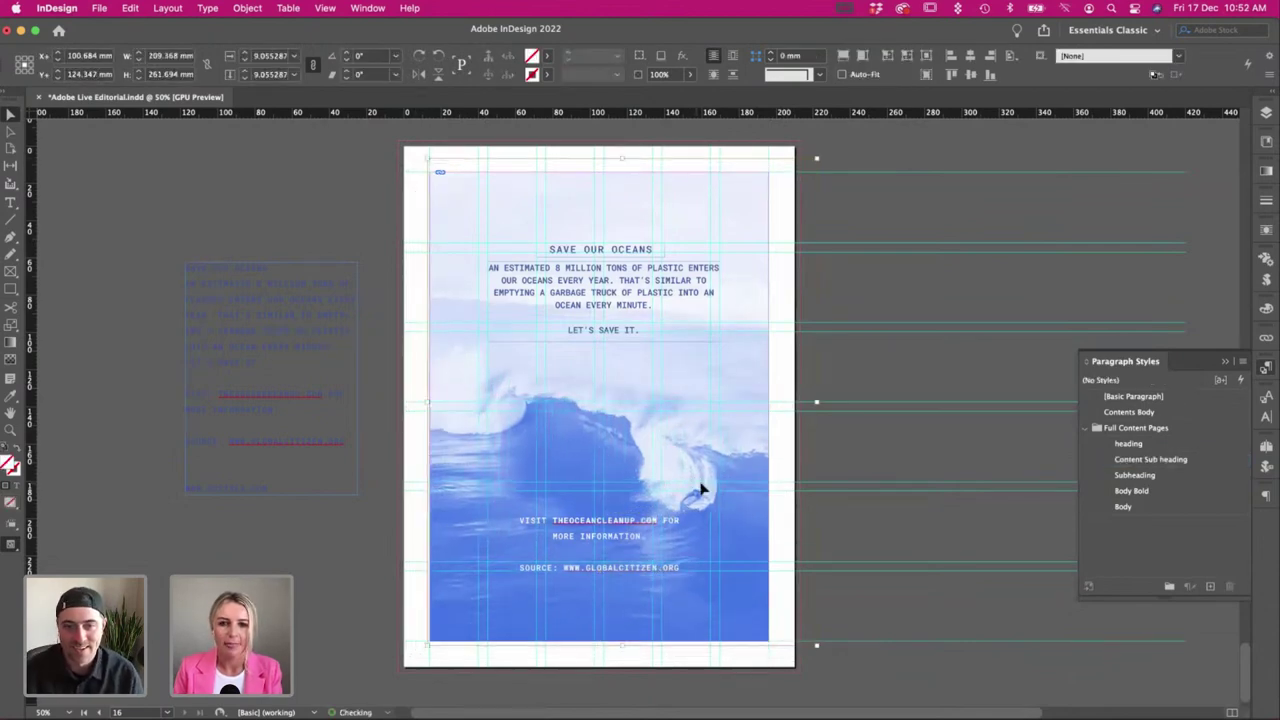
pyautogui.click(906, 503)
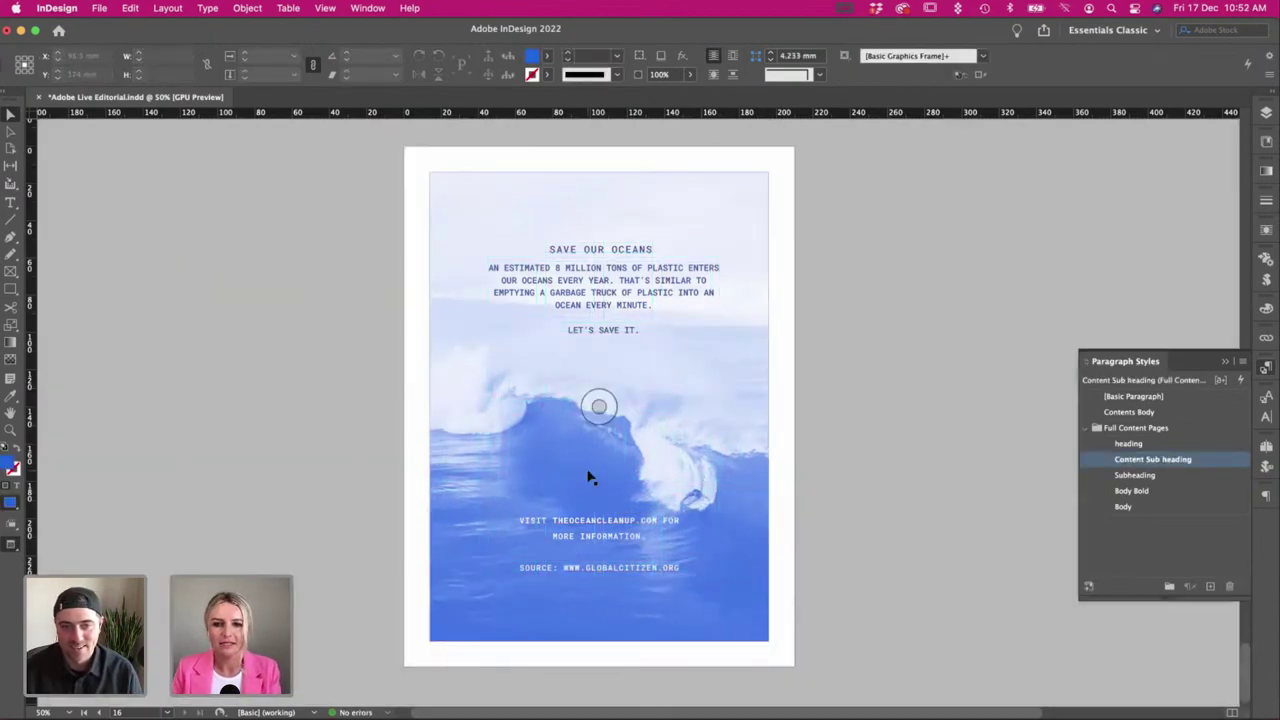
# Copy the Out 2 Sea logo from the cover, place it beneath the last page's Source line and scale it to about 36 mm wide.
pyautogui.click(1265, 113)
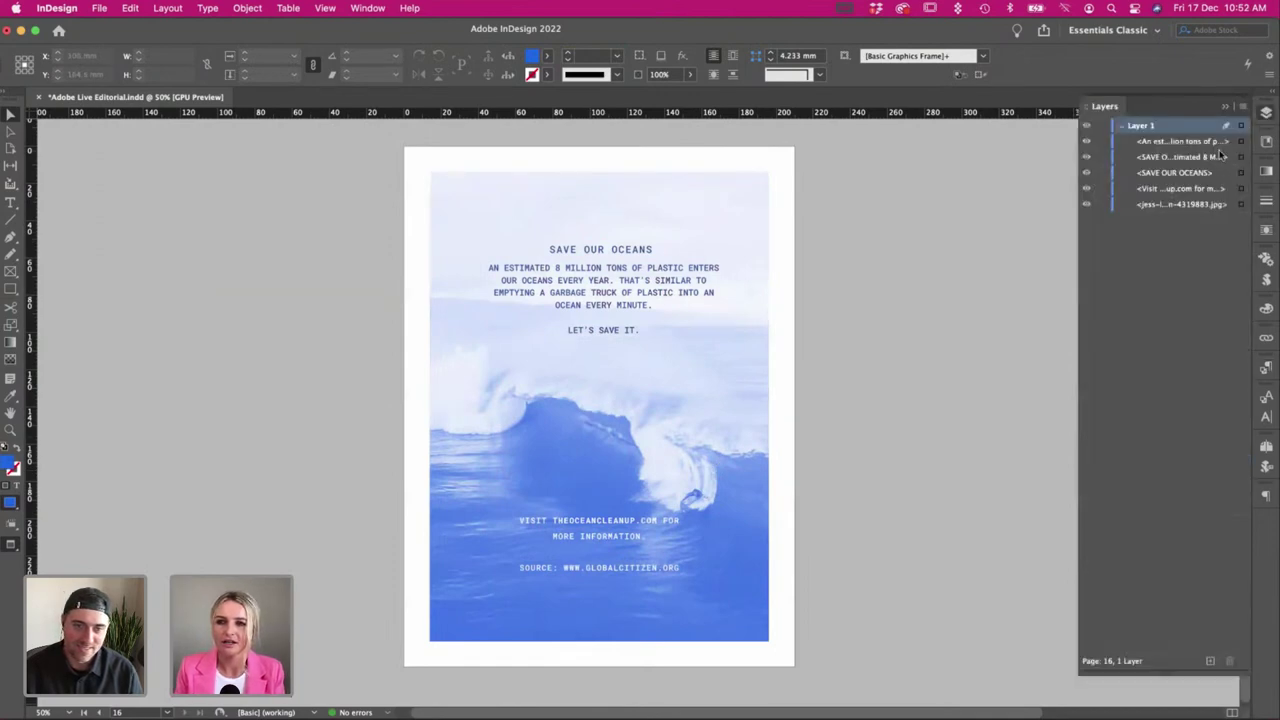
pyautogui.click(1266, 447)
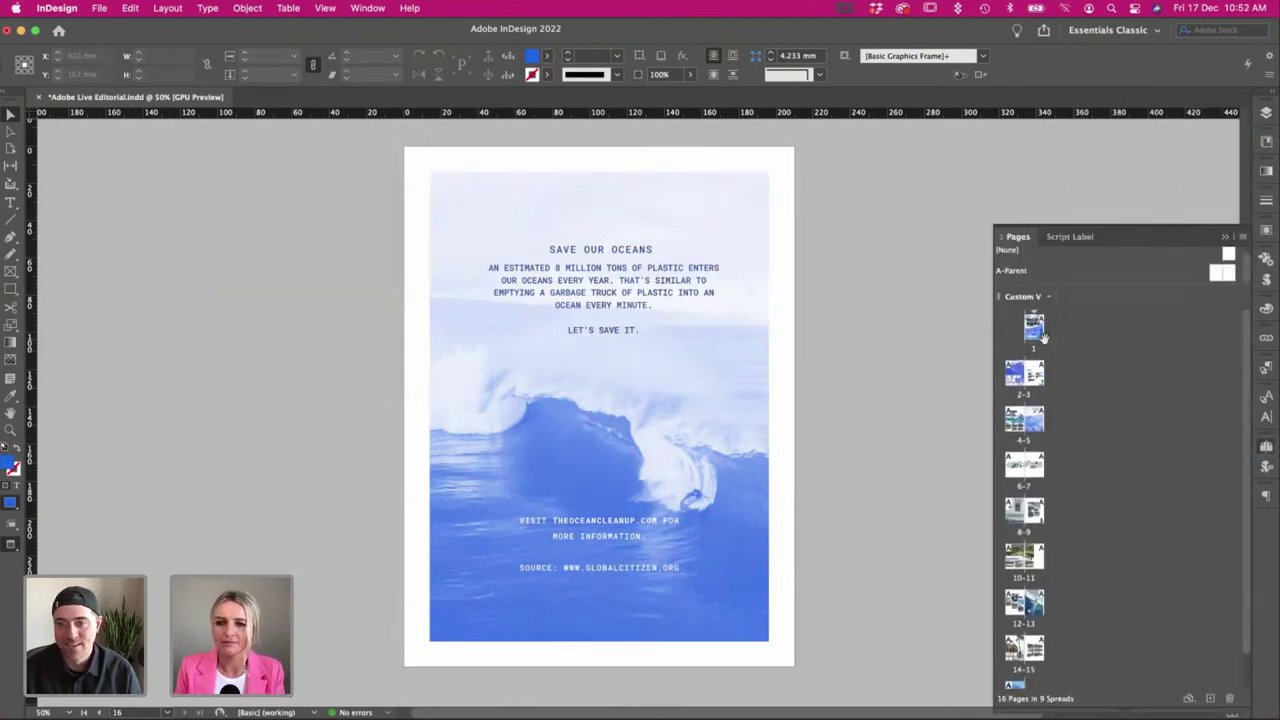
pyautogui.click(573, 212)
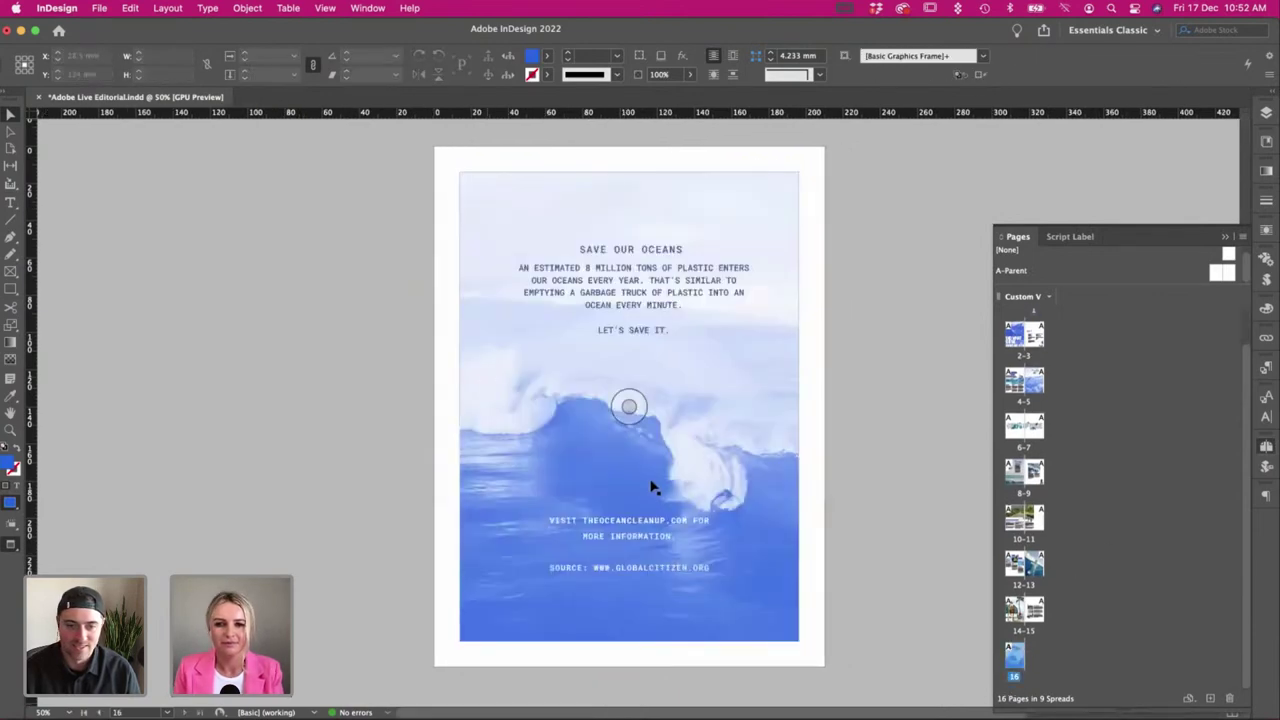
pyautogui.hotkey('ctrl', 'v')
pyautogui.moveTo(652, 420); pyautogui.dragTo(653, 607)
pyautogui.press('s')
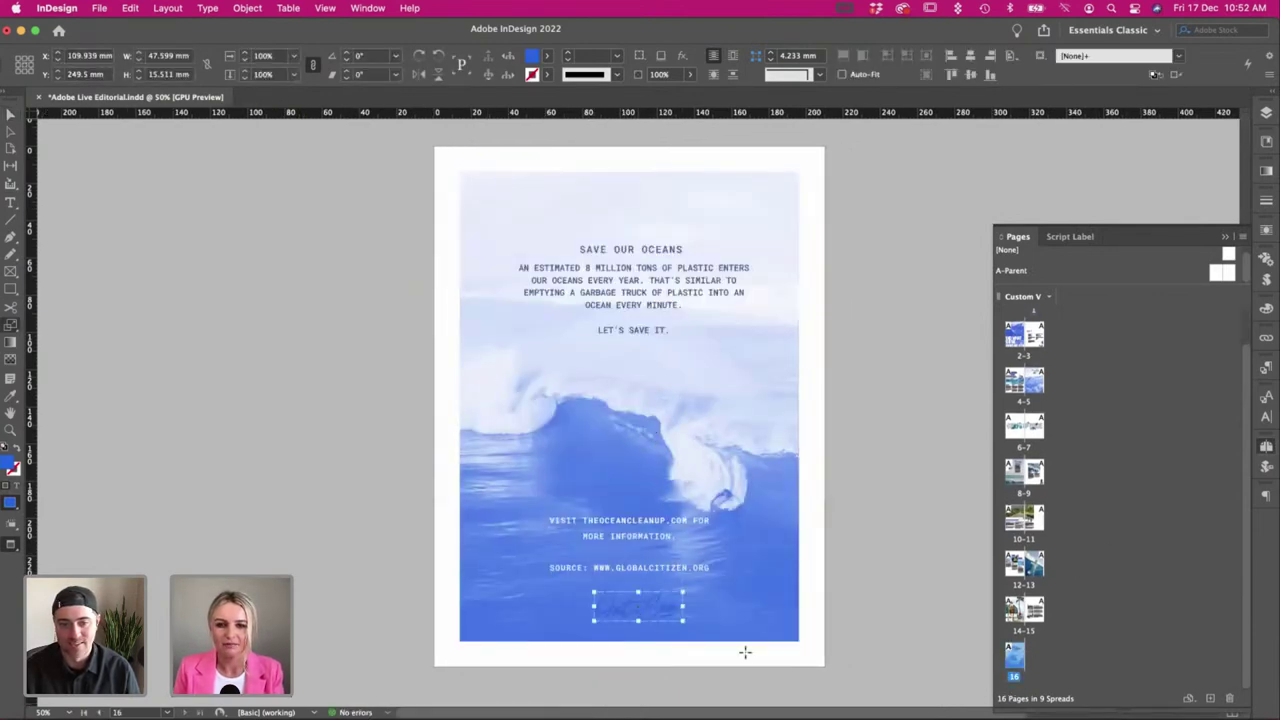
pyautogui.moveTo(746, 651); pyautogui.dragTo(723, 640)
pyautogui.press('v')
# Fill the Out 2 Sea logo with the Paper swatch and centre it horizontally on the page.
pyautogui.click(547, 55)
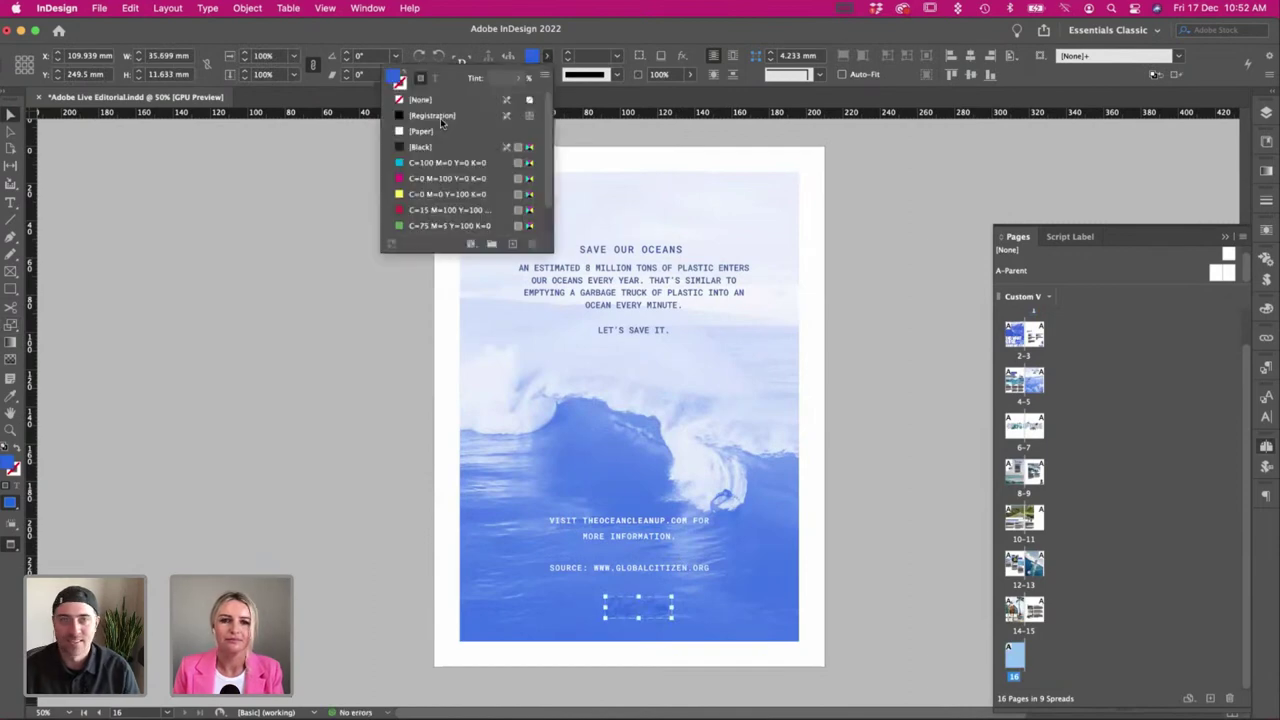
pyautogui.click(421, 131)
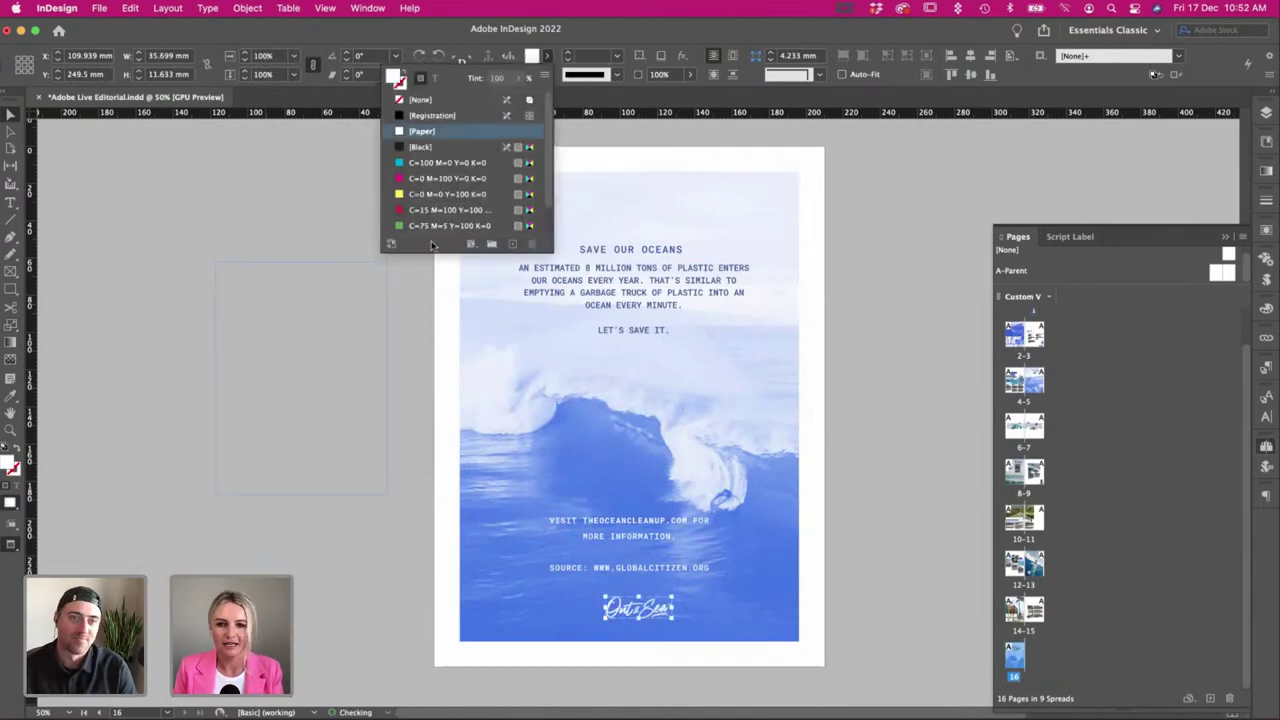
pyautogui.click(970, 60)
pyautogui.click(883, 417)
pyautogui.press('w')
pyautogui.hscroll(1, 143, 409)
pyautogui.press('w')
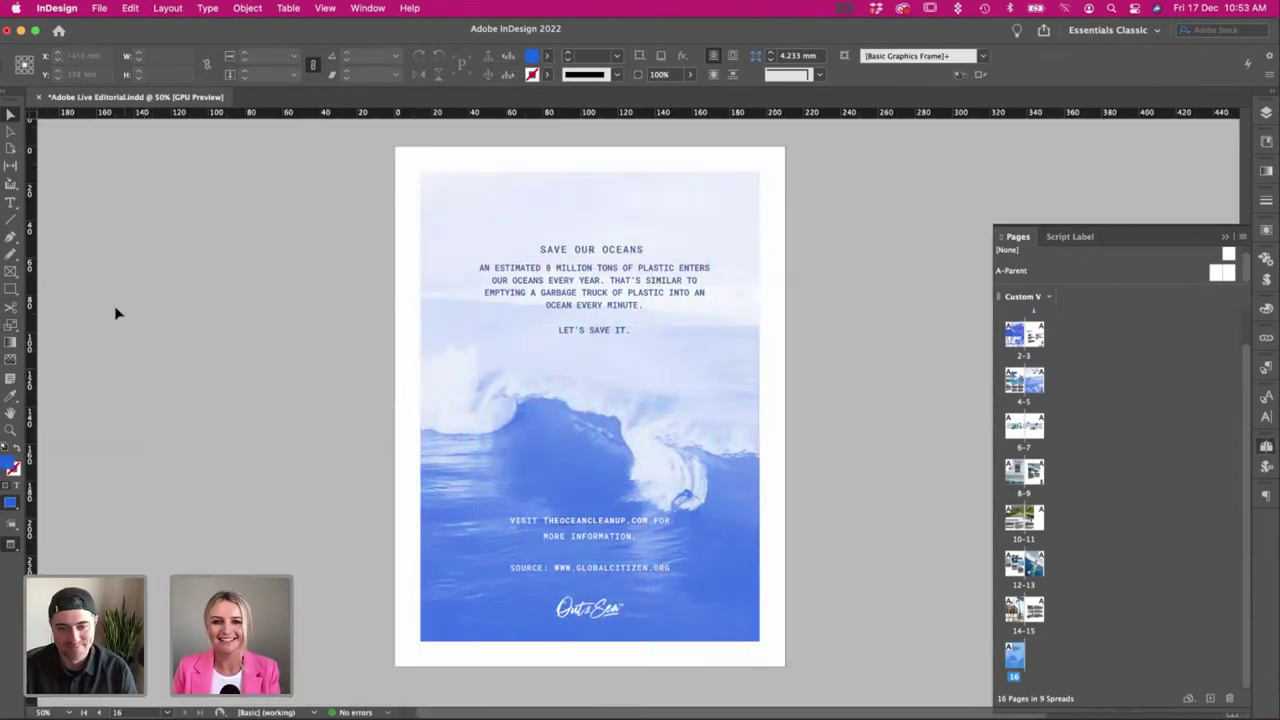
# Break the Visit line after THEOCEANCLEANUP.COM so that FOR MORE INFORMATION sits together on the second line.
pyautogui.press('w')
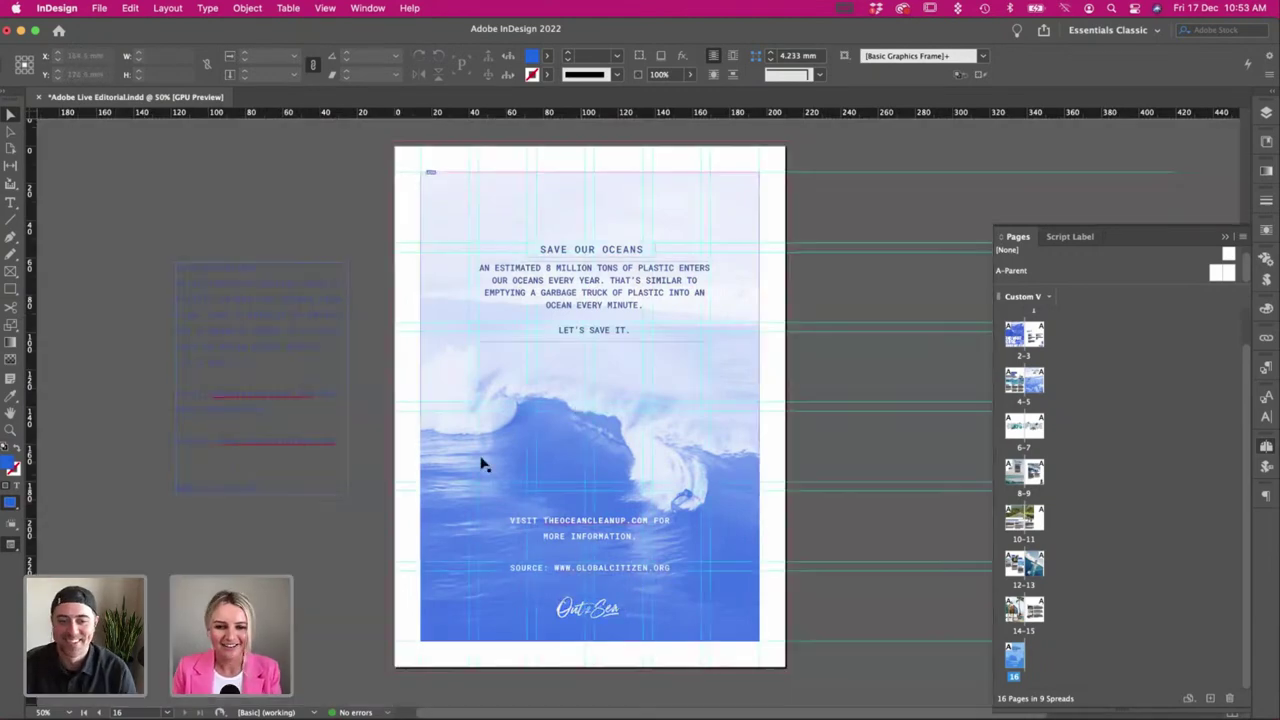
pyautogui.doubleClick(654, 521)
pyautogui.press('Return')
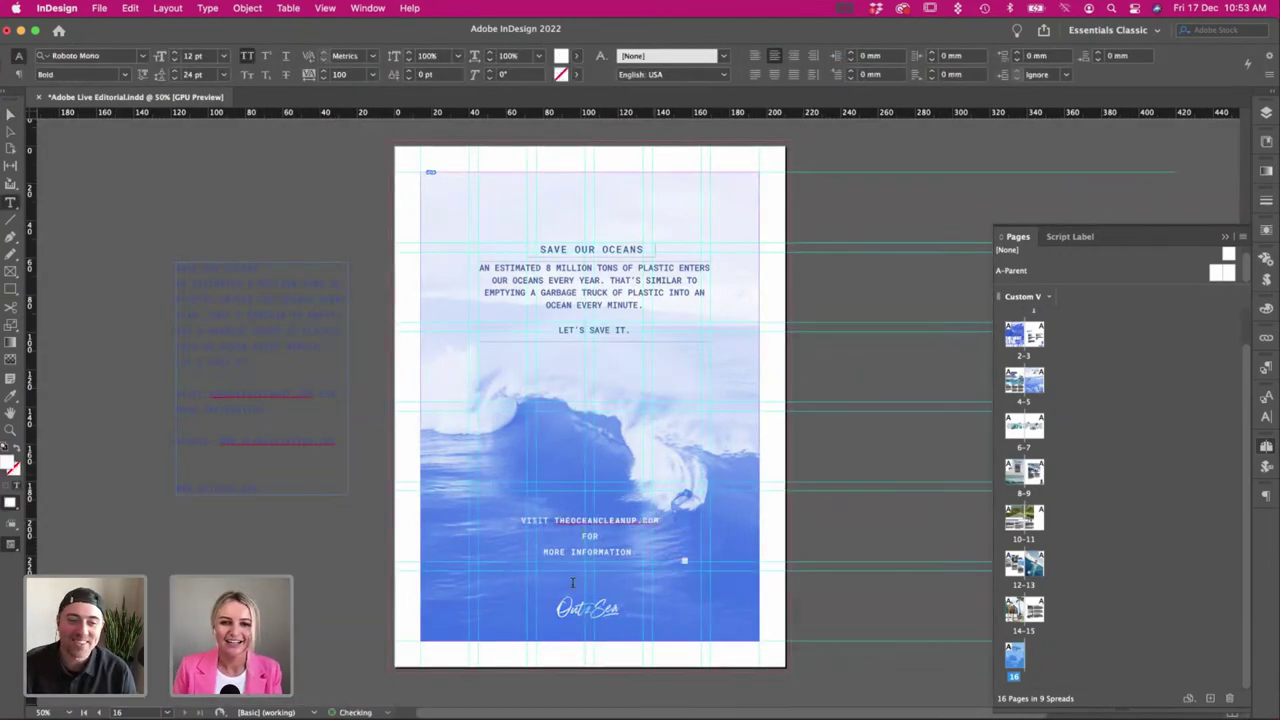
pyautogui.press('BackSpace')
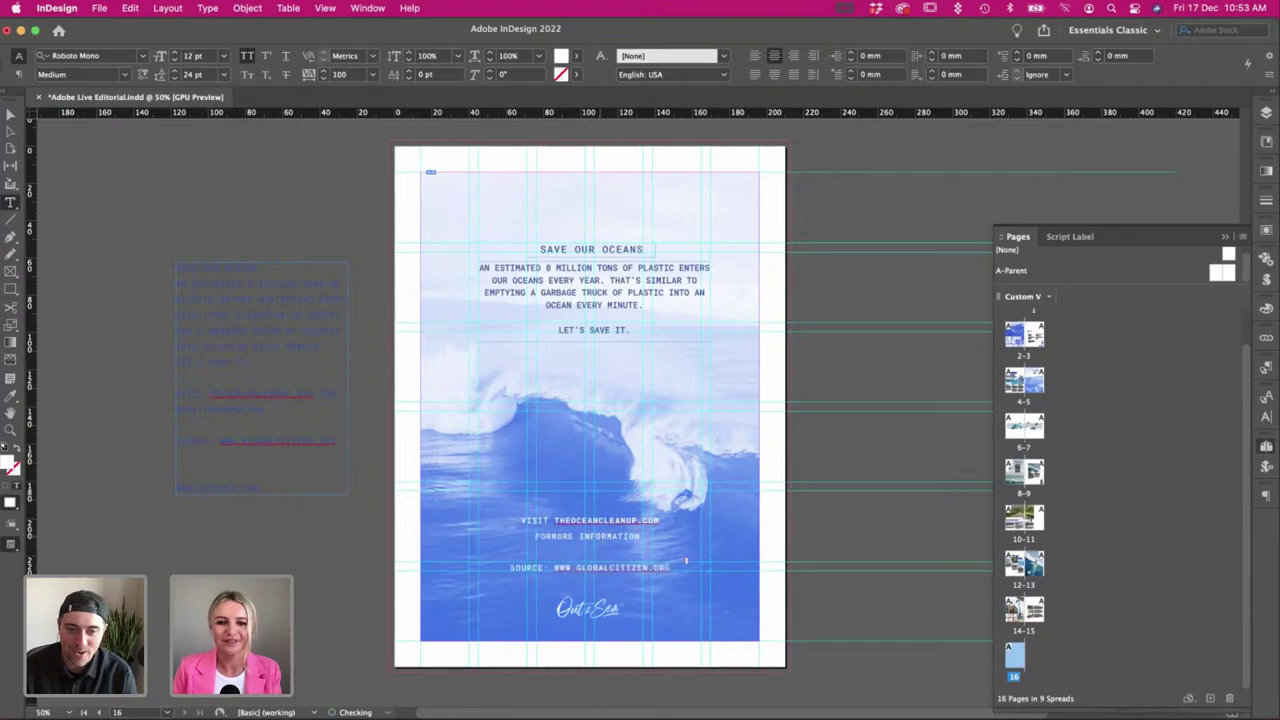
pyautogui.click(11, 115)
# Delete the leftover source copy frame from the pasteboard beside the last page.
pyautogui.click(222, 346)
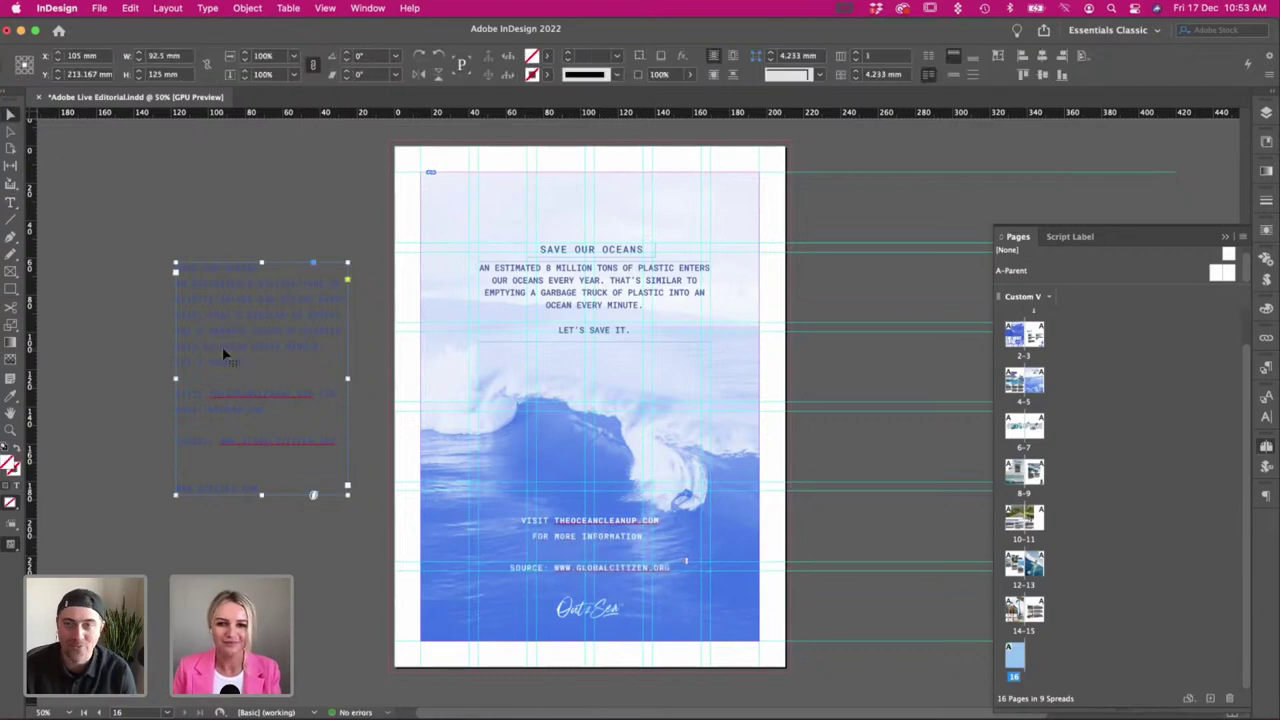
pyautogui.press('Delete')
pyautogui.press('w')
# Widen the Visit and Source text frame to about 111 mm, centre it horizontally on the page and save the document.
pyautogui.click(602, 563)
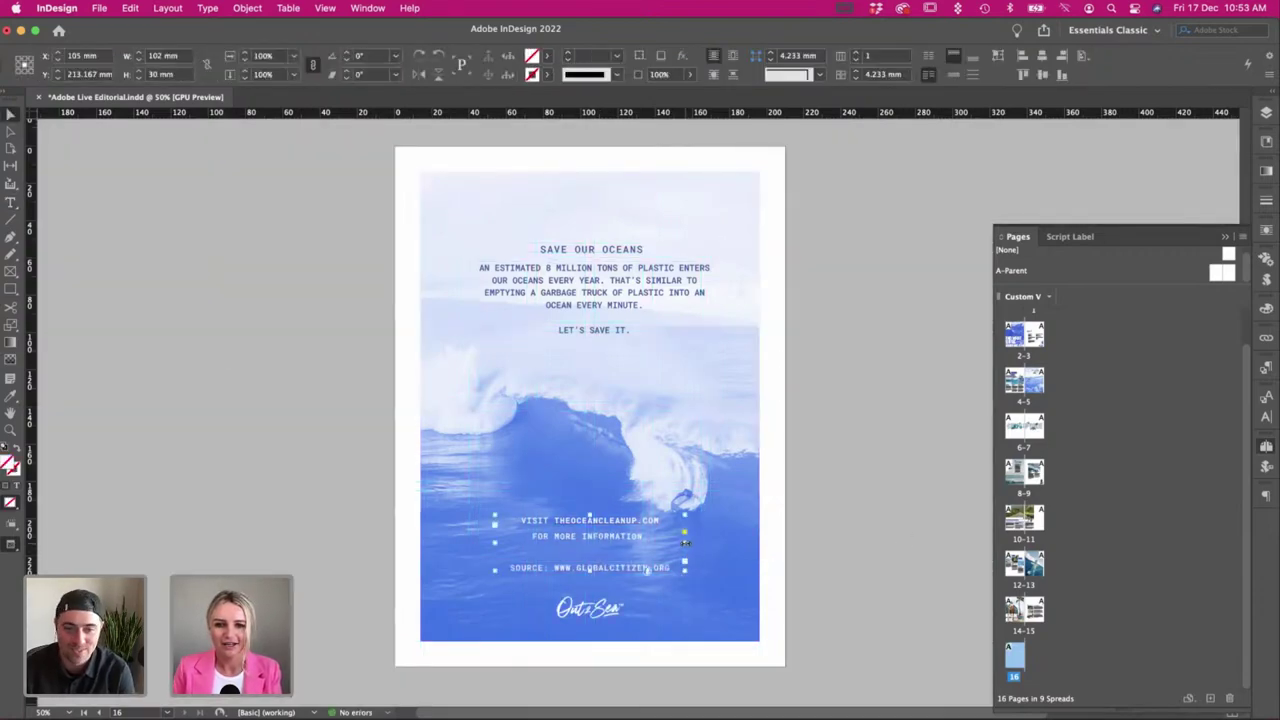
pyautogui.moveTo(685, 543); pyautogui.dragTo(701, 543)
pyautogui.click(880, 566)
pyautogui.click(663, 557)
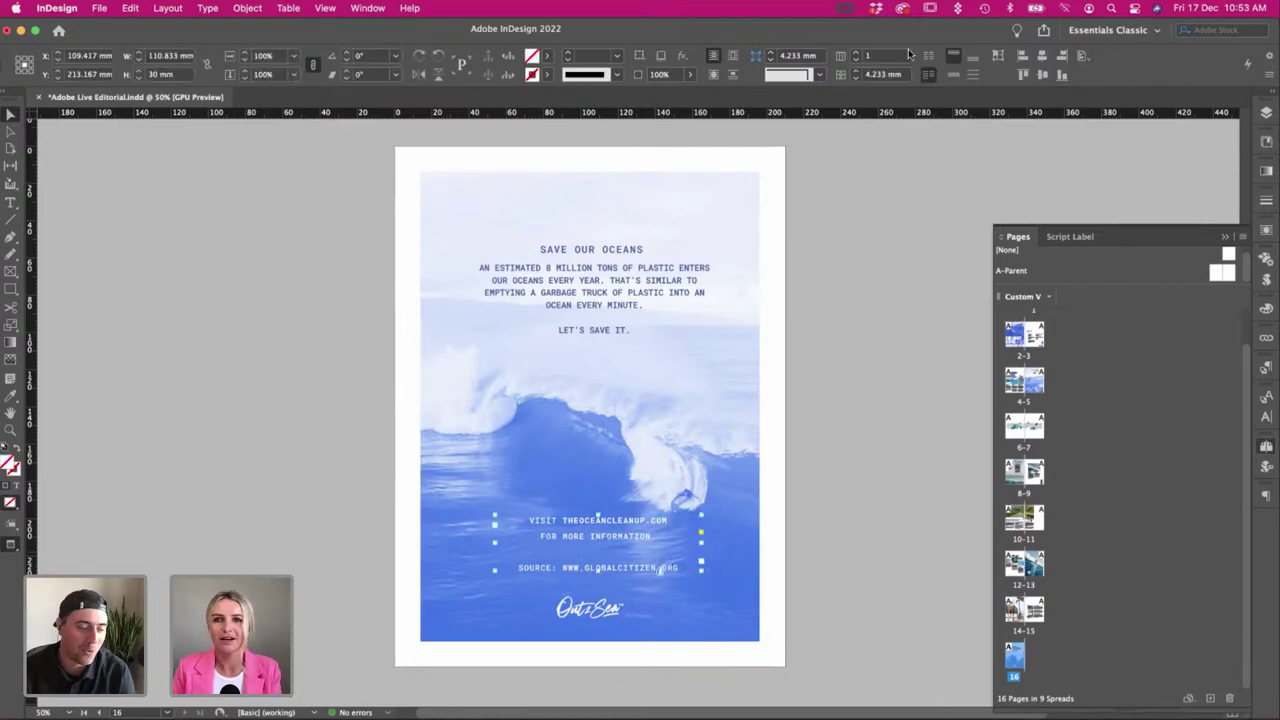
pyautogui.click(1040, 57)
pyautogui.click(909, 317)
pyautogui.press('super+s')
# Review the finished magazine from the cover through the contents spread to the snorkeling spread.
pyautogui.scroll(3, 1074, 386)
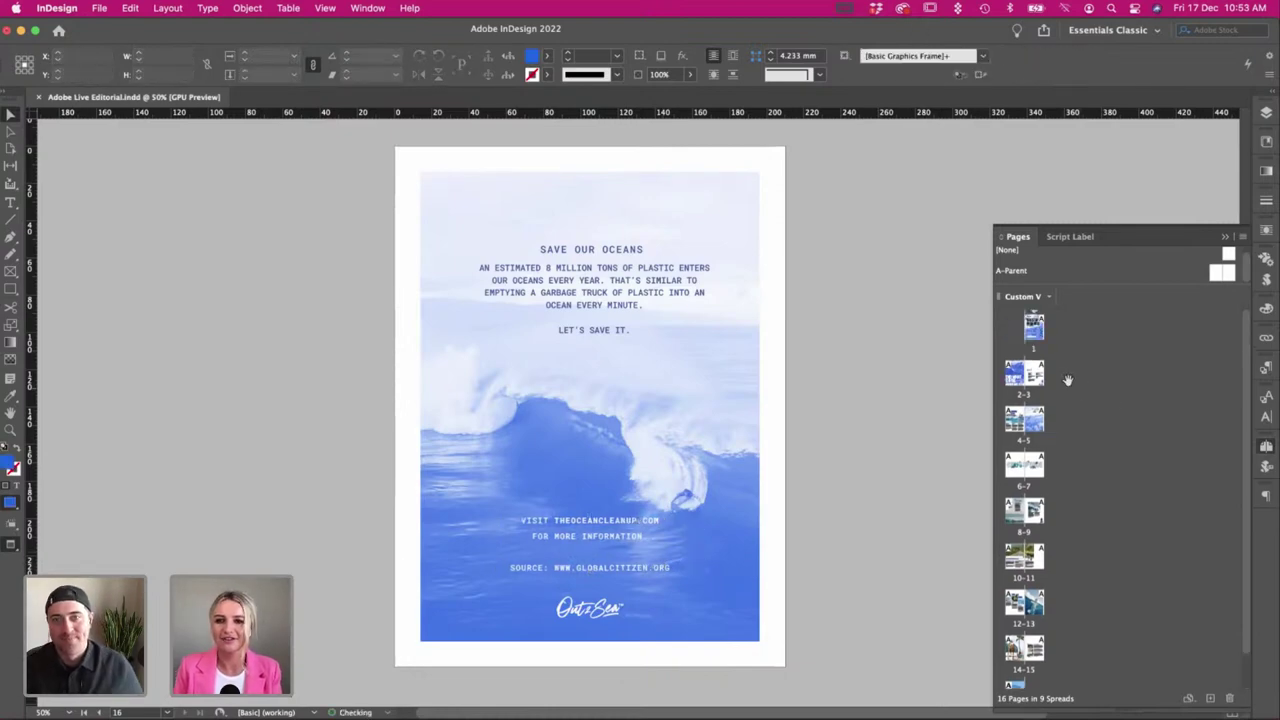
pyautogui.doubleClick(1036, 328)
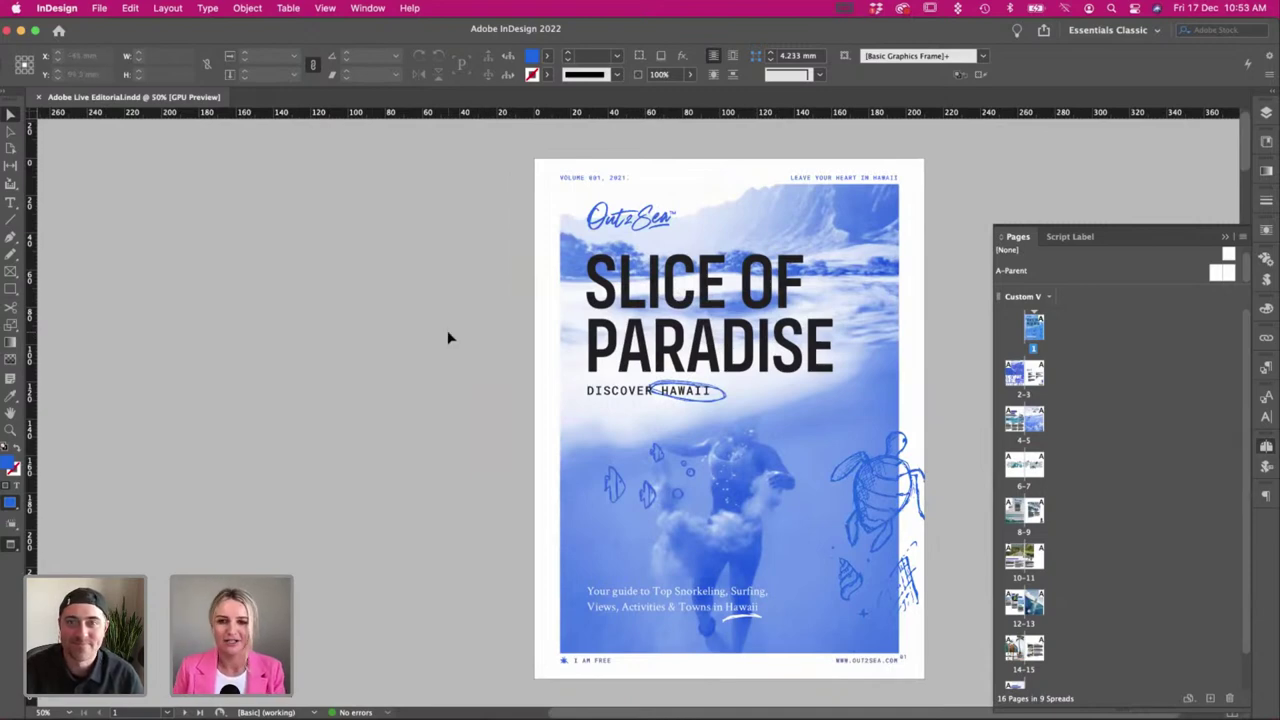
pyautogui.scroll(-2, 449, 338)
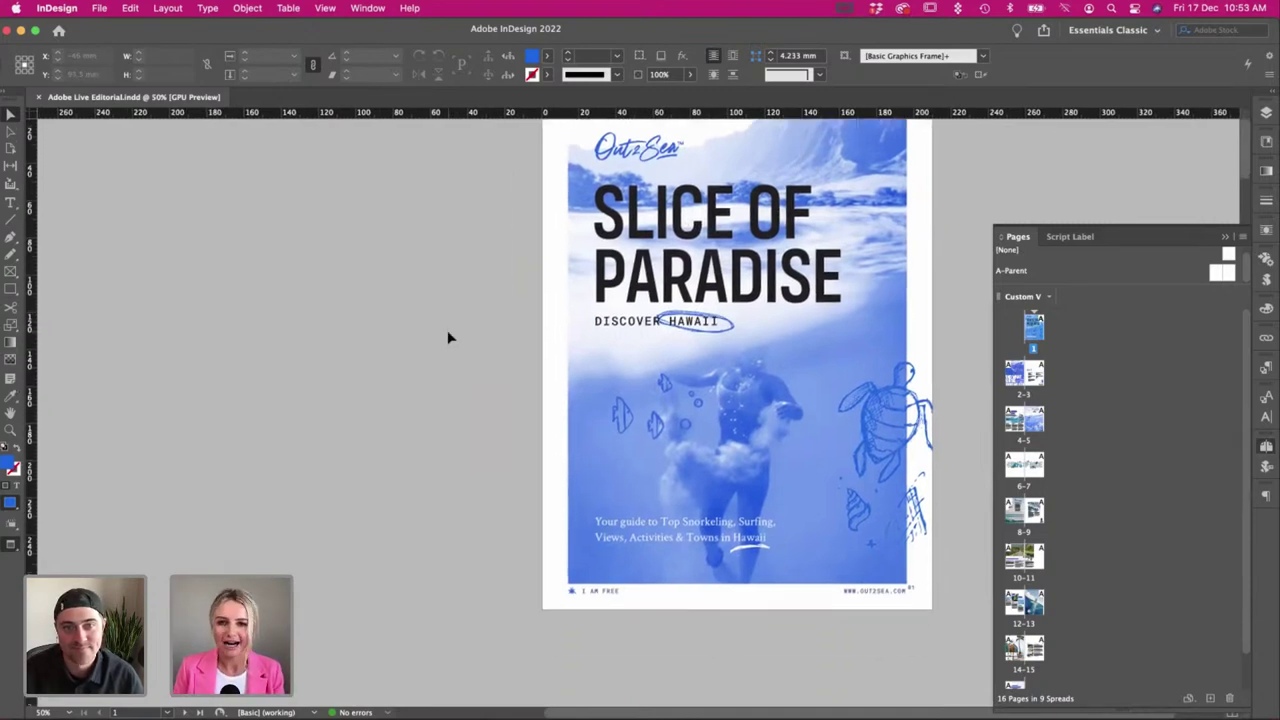
pyautogui.scroll(-5, 447, 337)
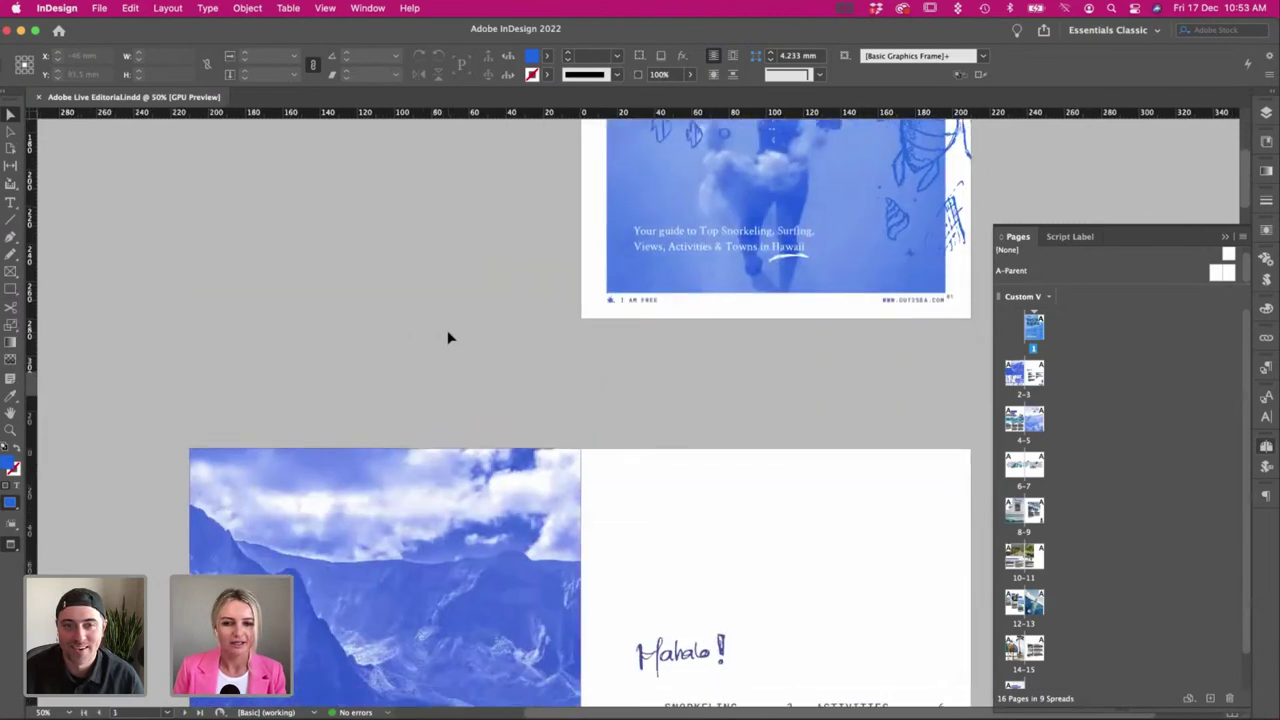
pyautogui.scroll(-5, 447, 338)
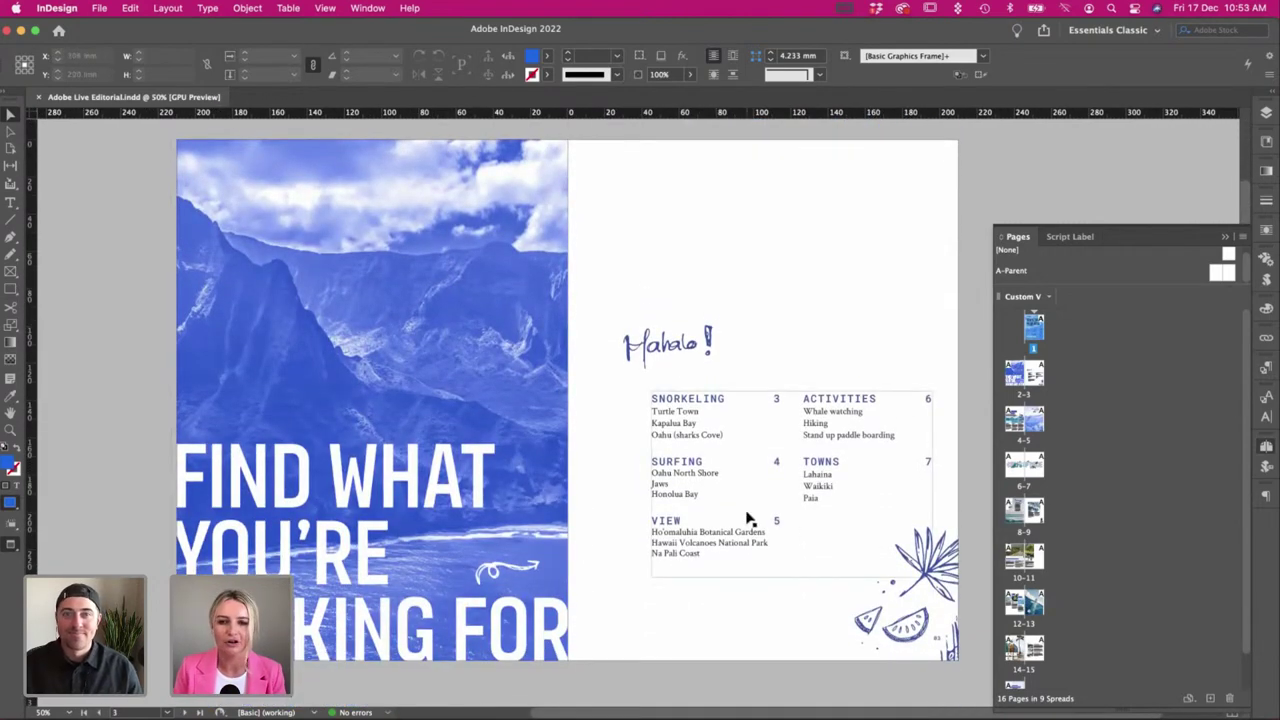
pyautogui.scroll(-3, 748, 518)
pyautogui.scroll(-8, 748, 518)
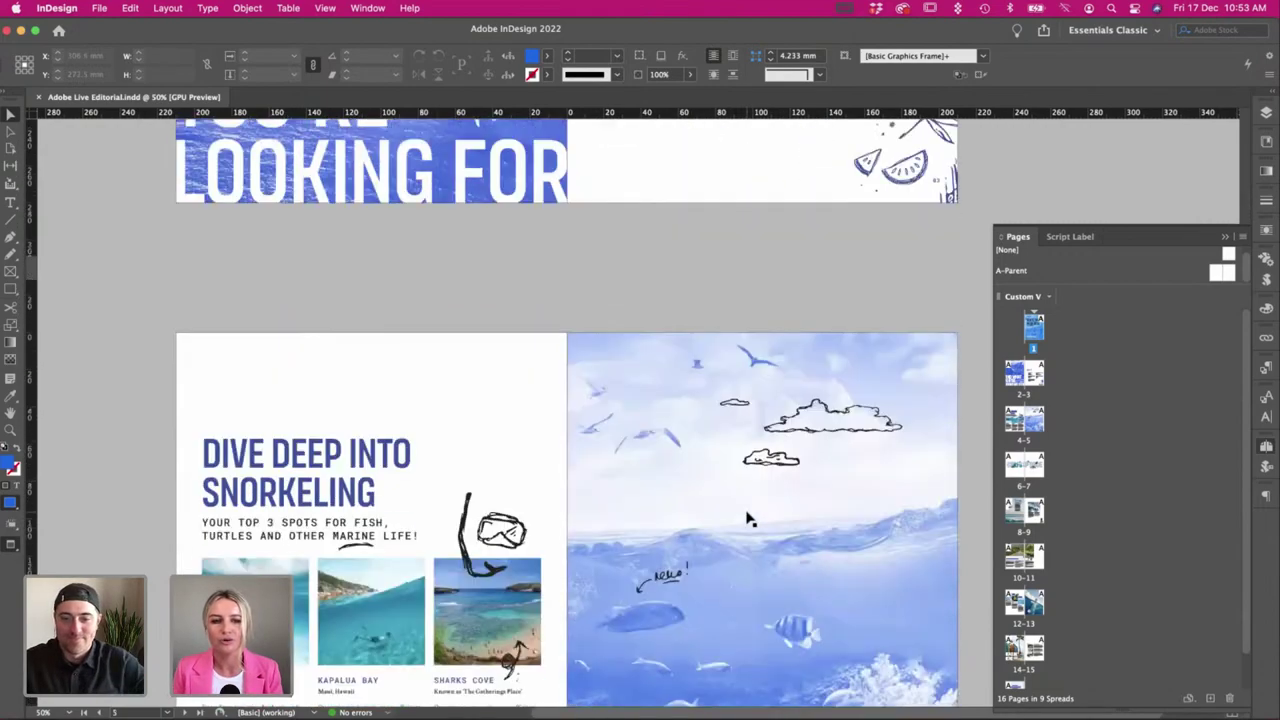
pyautogui.scroll(-1, 748, 518)
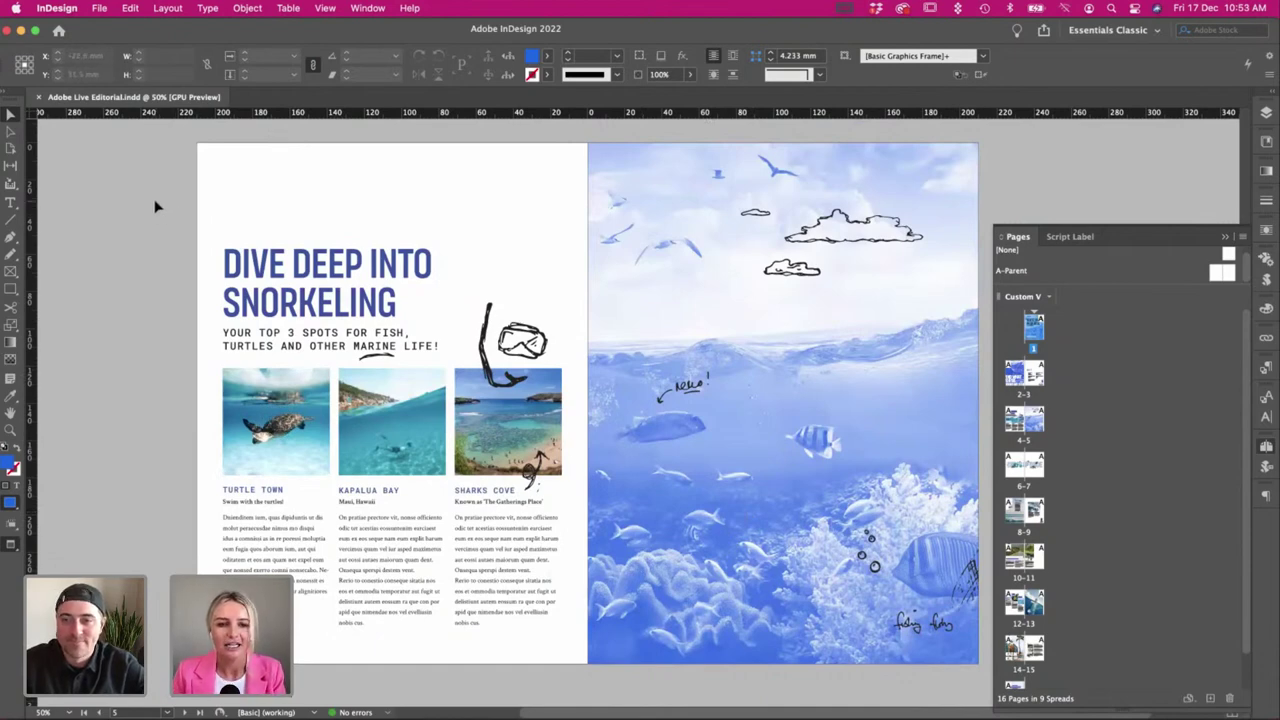
pyautogui.scroll(-1, 155, 207)
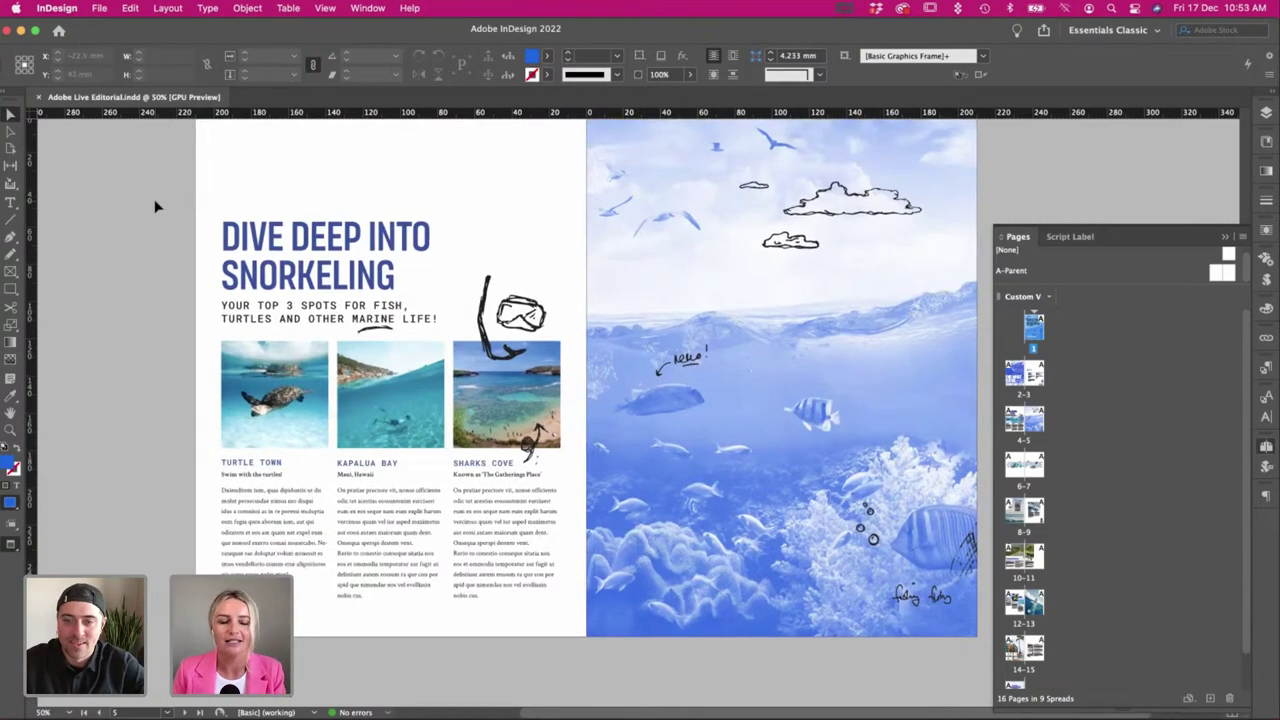
pyautogui.scroll(1, 151, 298)
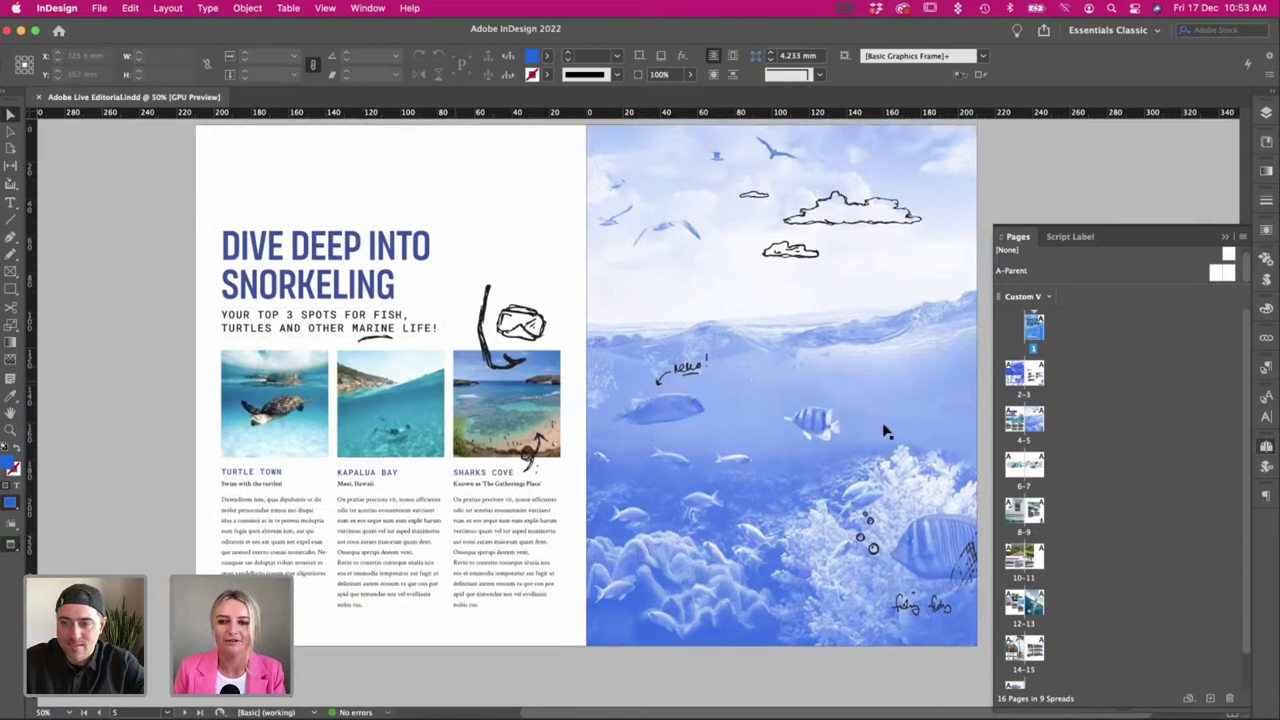
# Review the SURFS UP DUDE and RIDE THOSE WAVES spreads, showing the latter's guides and frame edges.
pyautogui.scroll(-10, 281, 343)
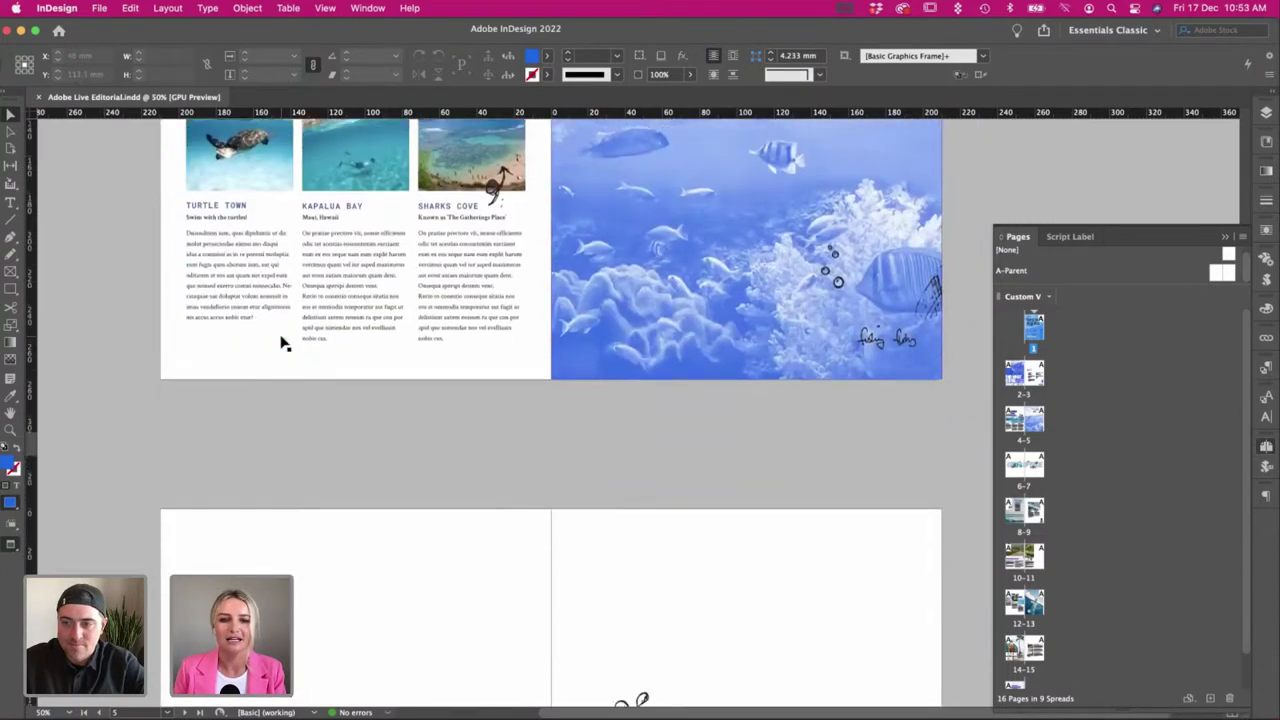
pyautogui.scroll(-5, 281, 343)
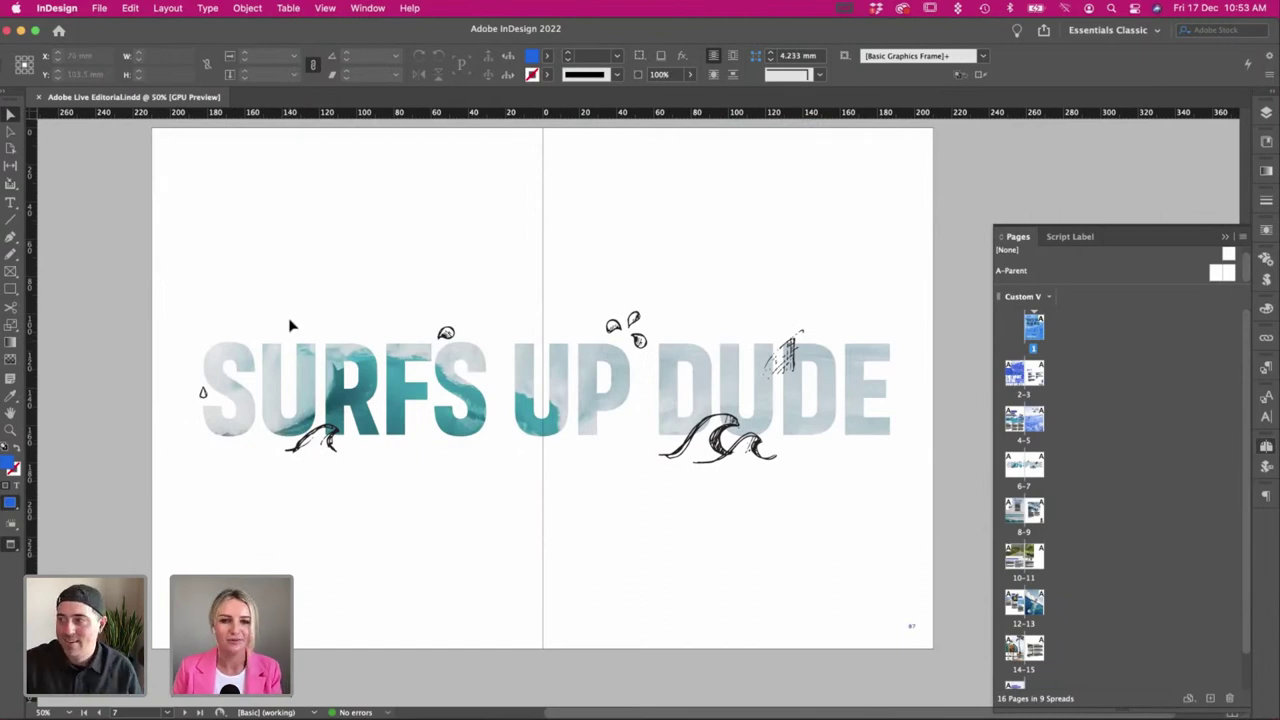
pyautogui.hscroll(-1, 290, 325)
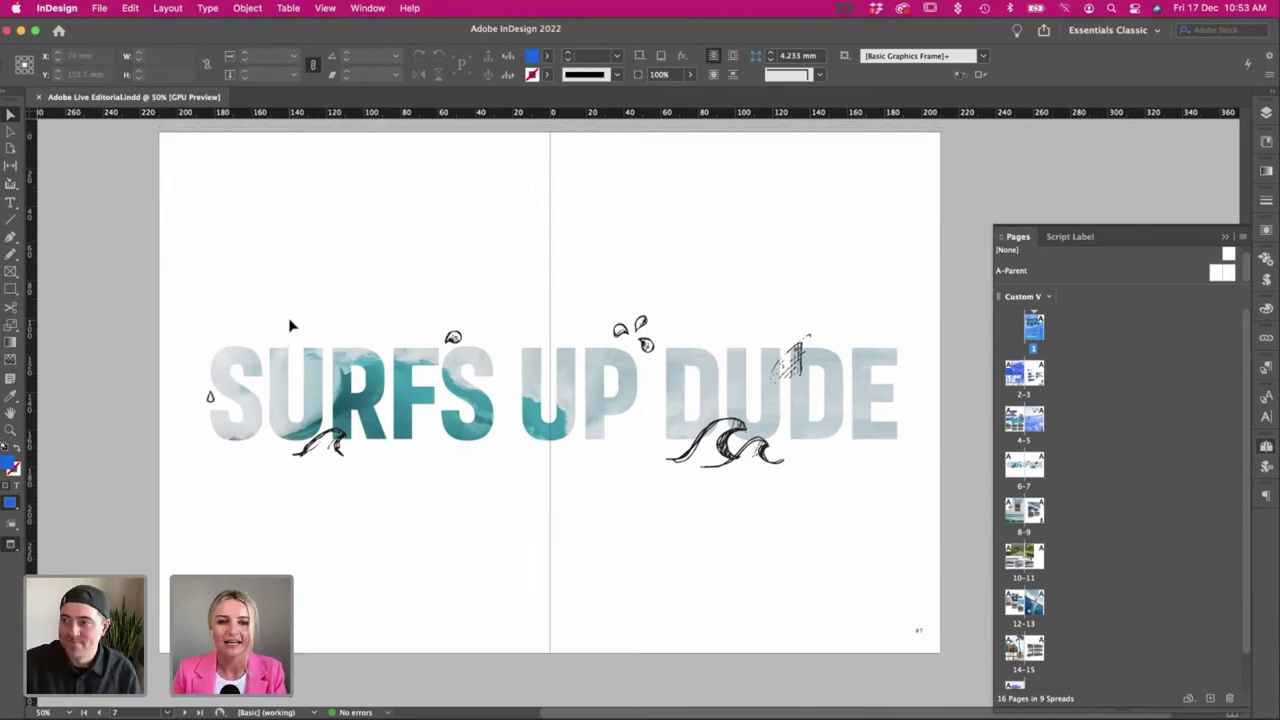
pyautogui.scroll(-13, 290, 325)
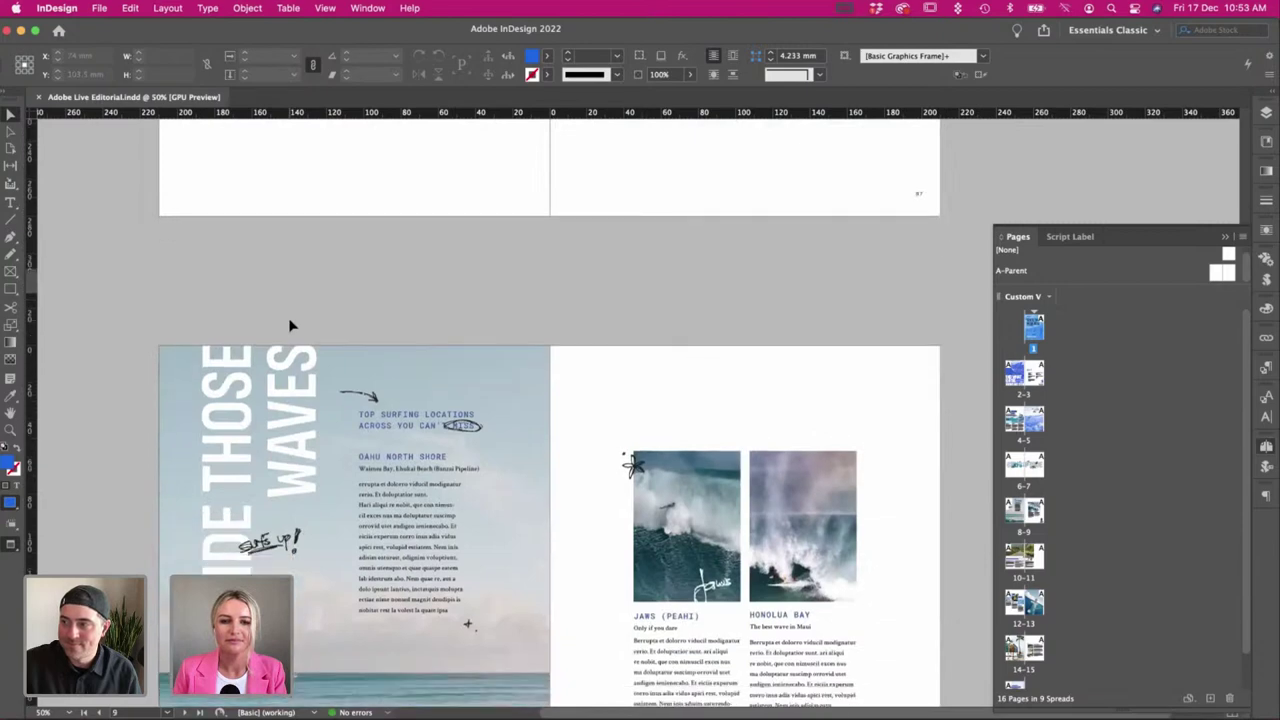
pyautogui.scroll(-2, 290, 325)
pyautogui.scroll(1, 290, 325)
pyautogui.hscroll(1, 290, 325)
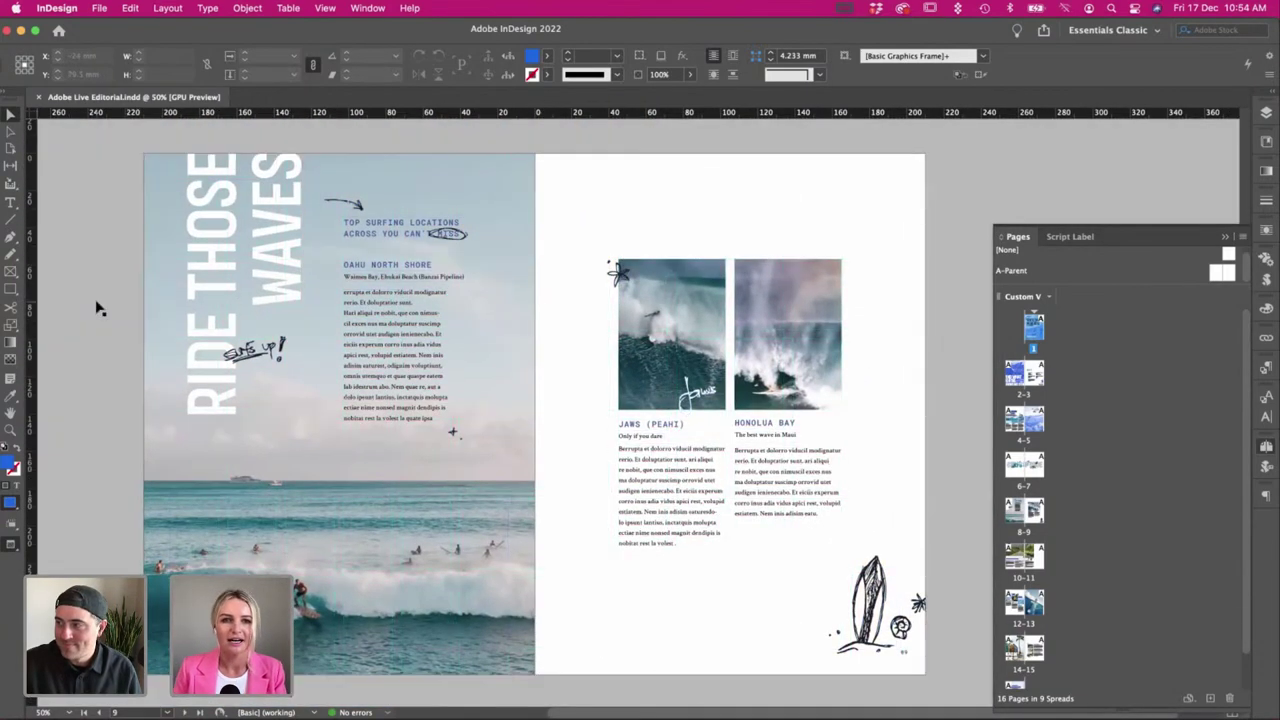
pyautogui.click(334, 414)
pyautogui.press('w')
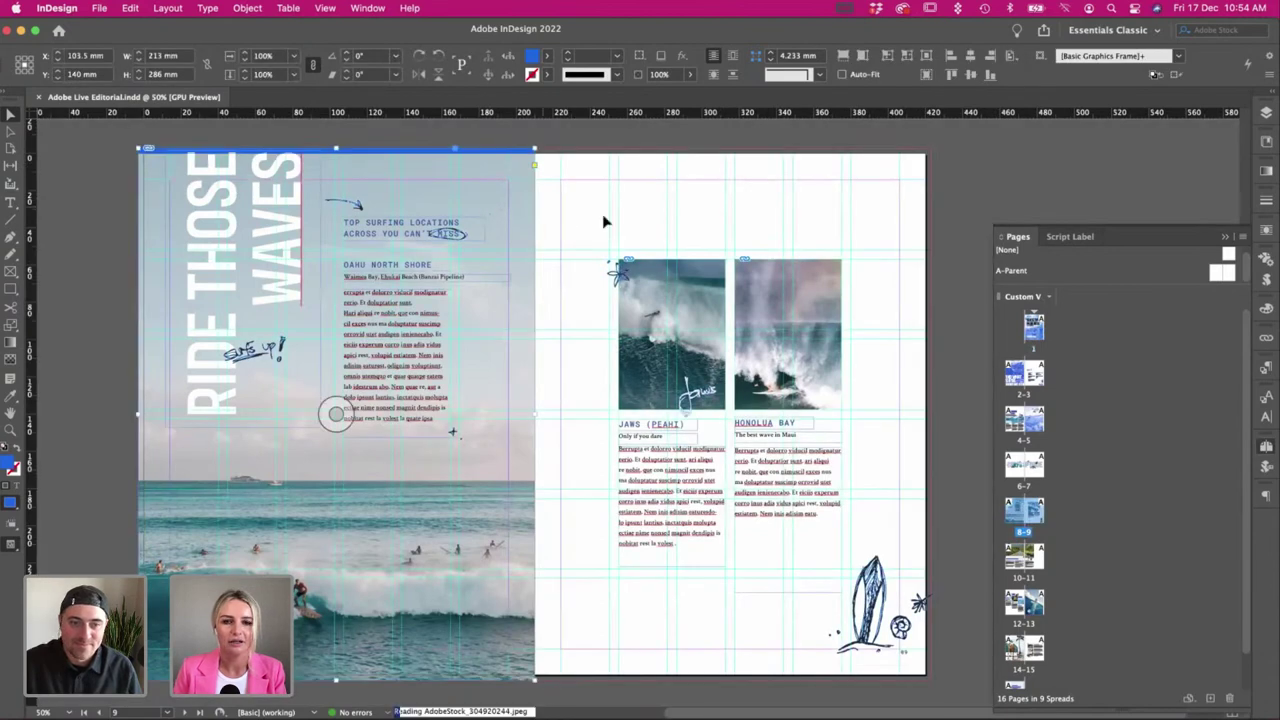
# Hide the guides and frame edges in Preview mode and review the spreads from RIDE THOSE WAVES to GO FIND NEMO!
pyautogui.click(603, 216)
pyautogui.press('w')
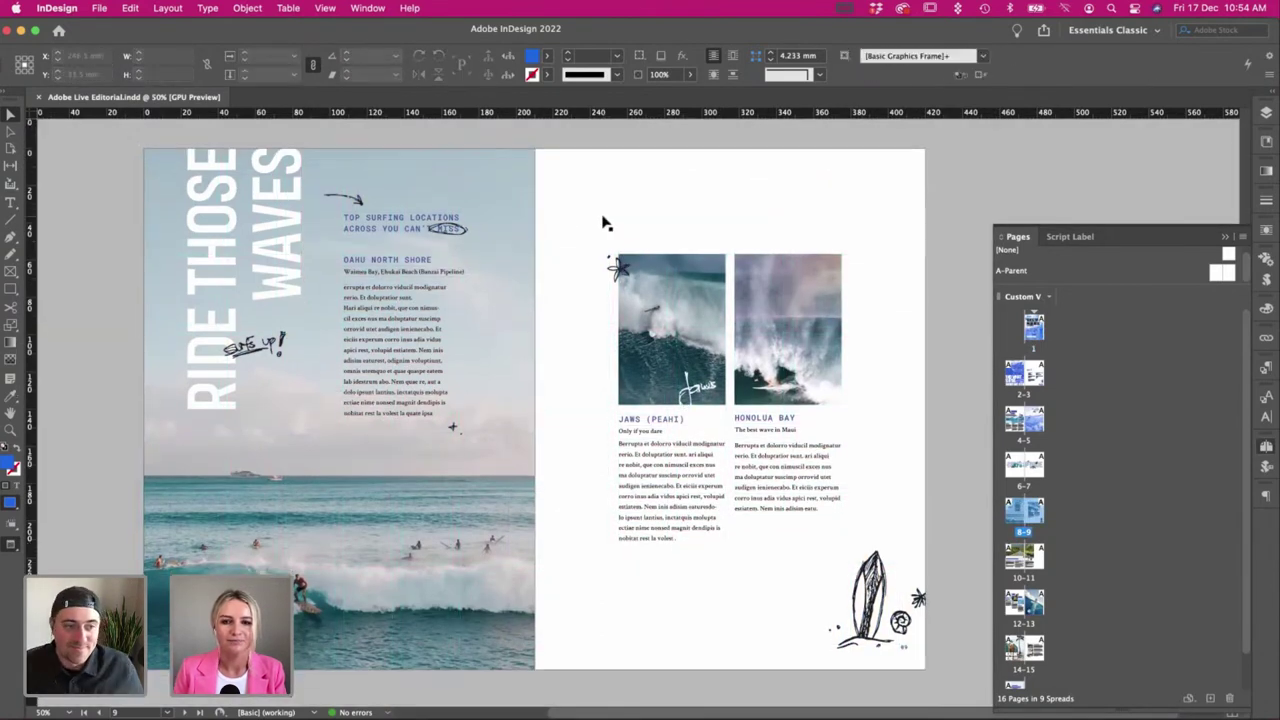
pyautogui.scroll(-3, 296, 377)
pyautogui.scroll(-10, 296, 377)
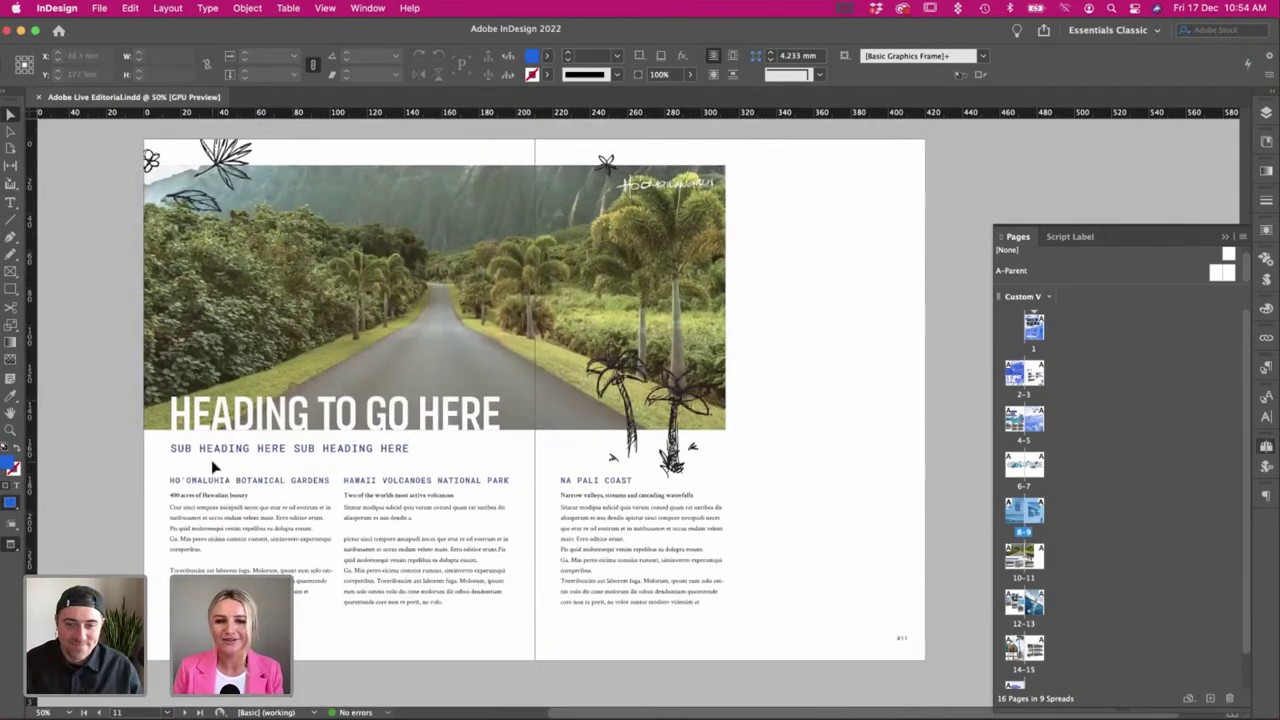
pyautogui.hscroll(-2, 213, 467)
pyautogui.scroll(-5, 213, 467)
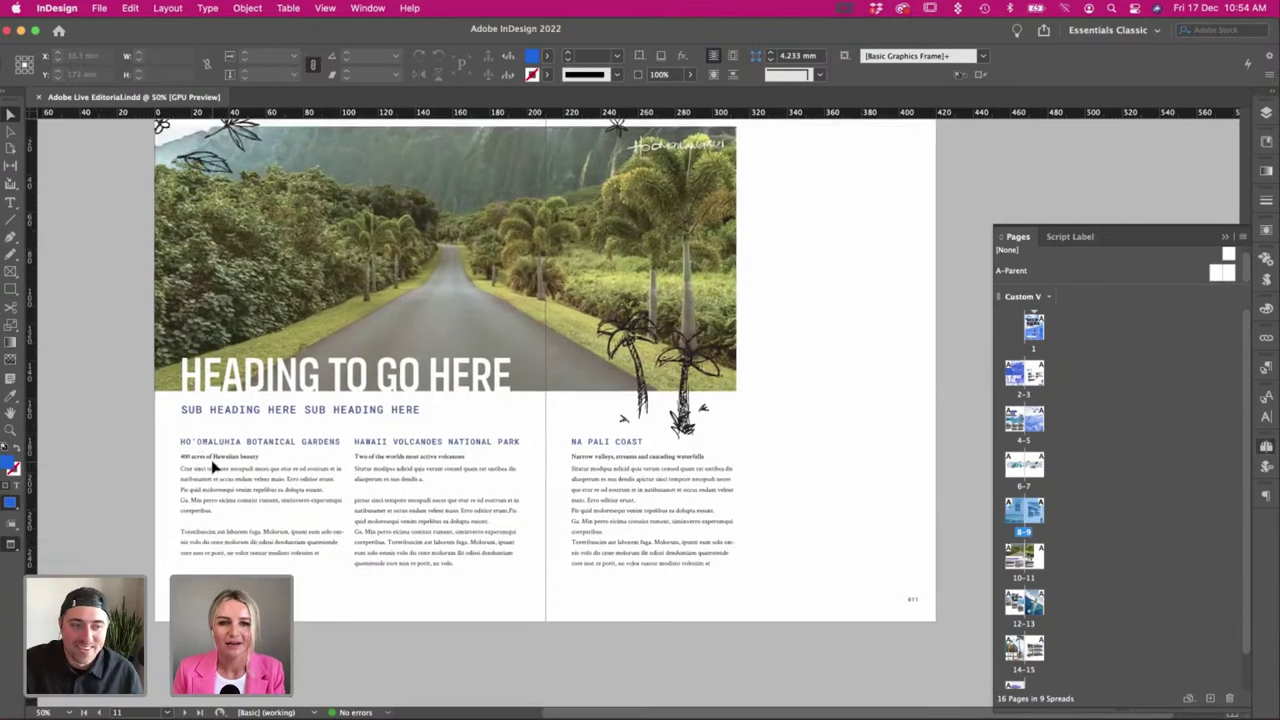
pyautogui.scroll(-9, 212, 463)
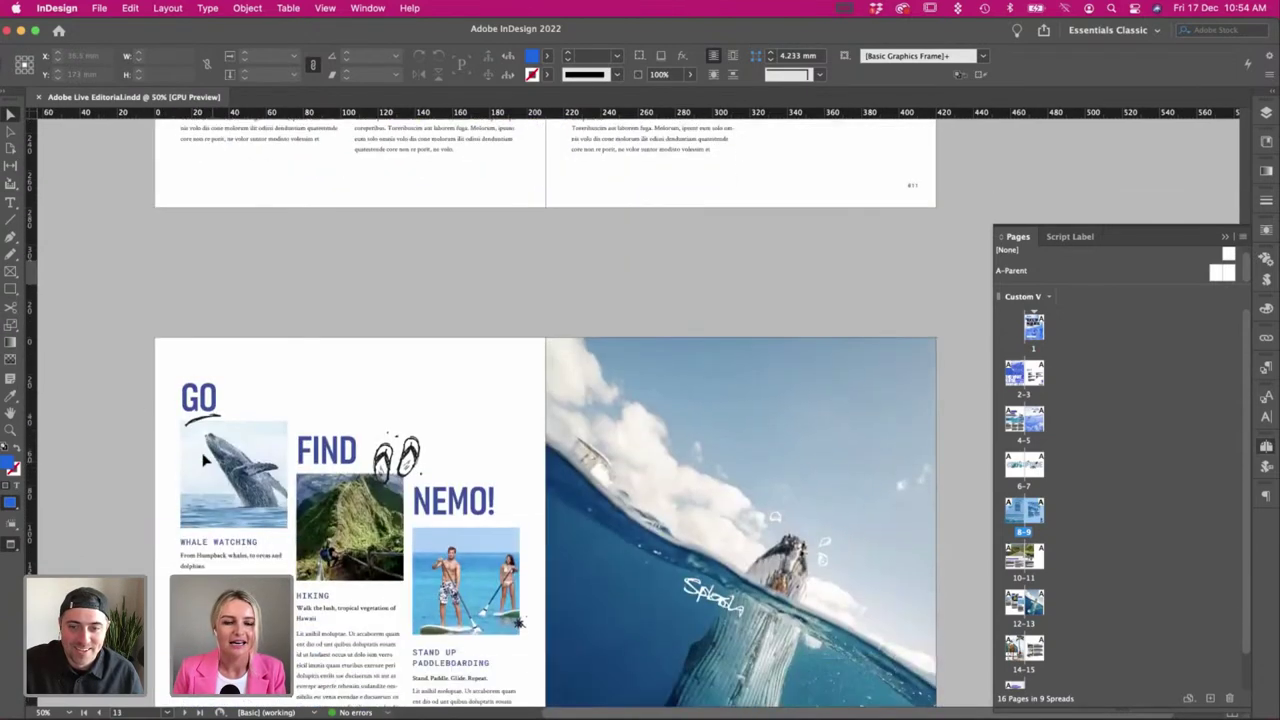
pyautogui.scroll(-2, 133, 397)
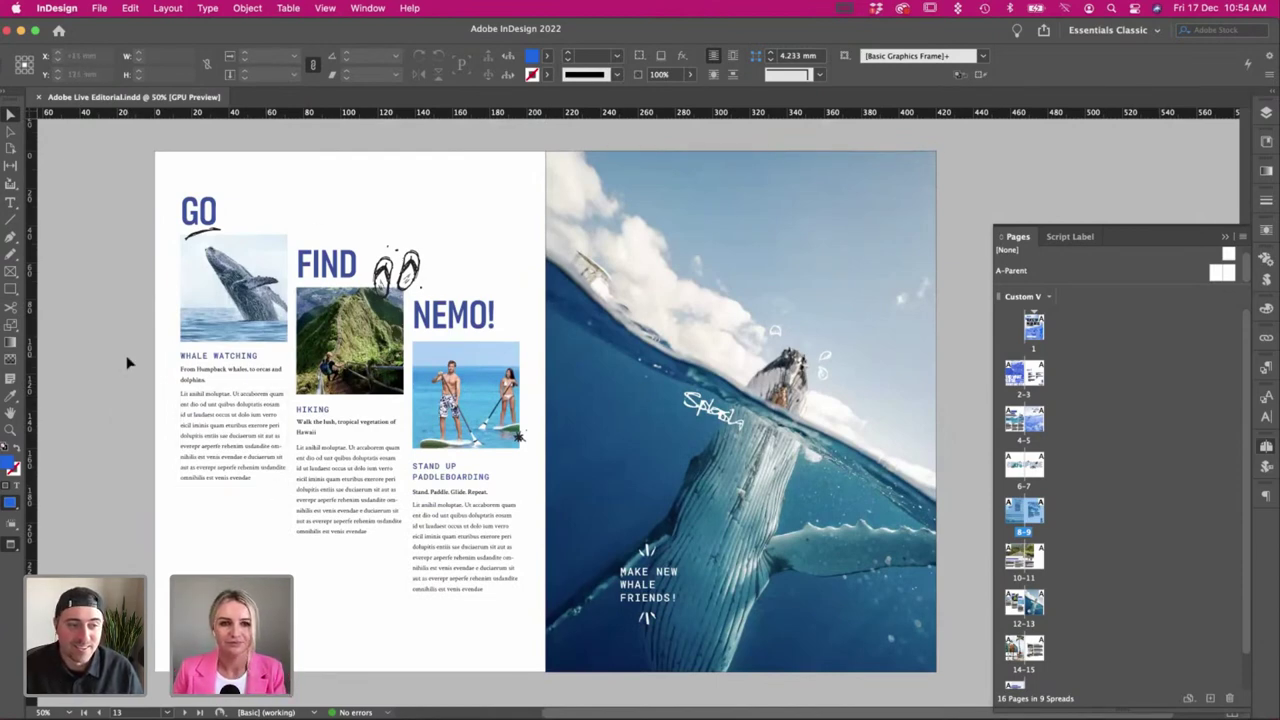
# Review the HEADIN' HERE towns spread and the SAVE OUR OCEANS last page.
pyautogui.scroll(-10, 176, 395)
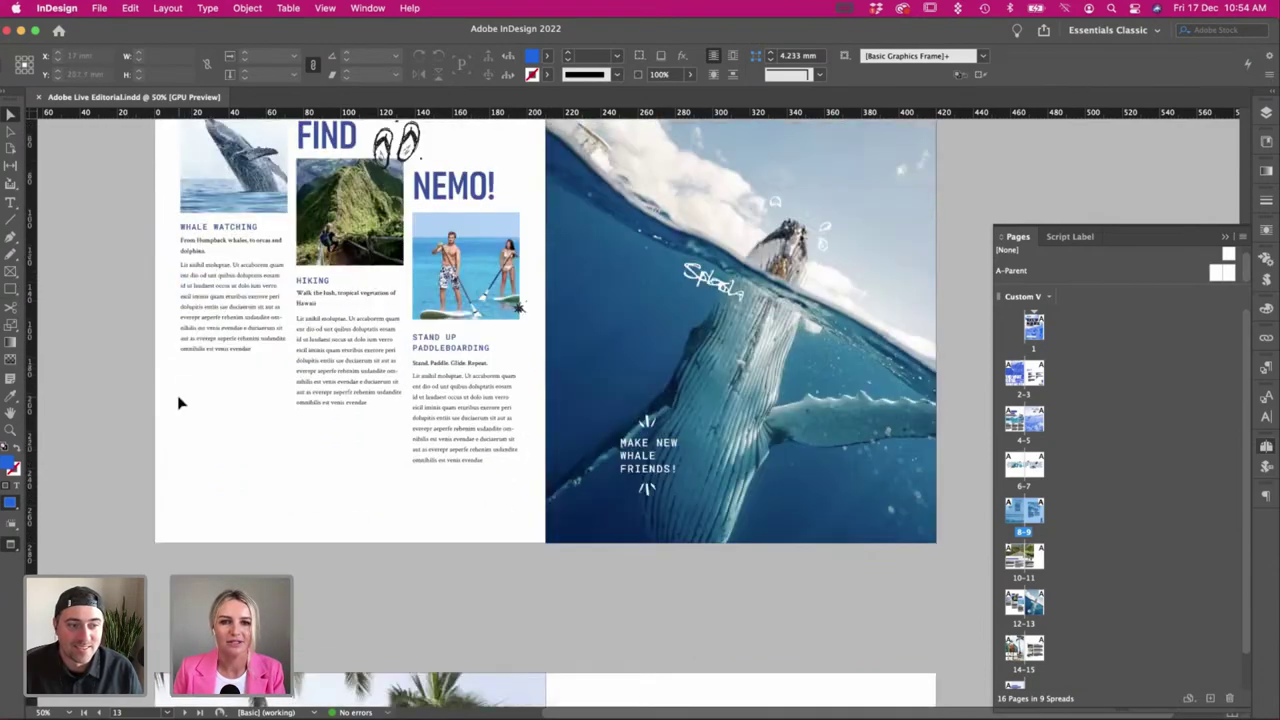
pyautogui.scroll(-8, 176, 399)
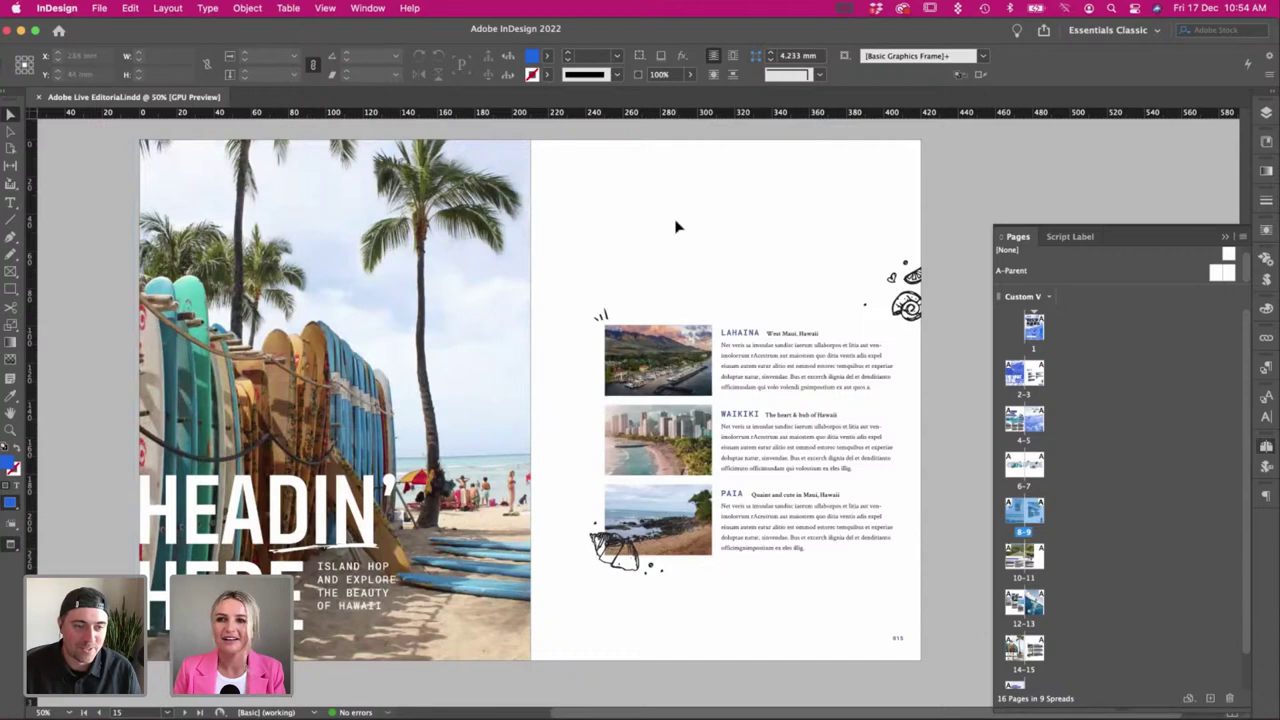
pyautogui.hscroll(-1, 617, 297)
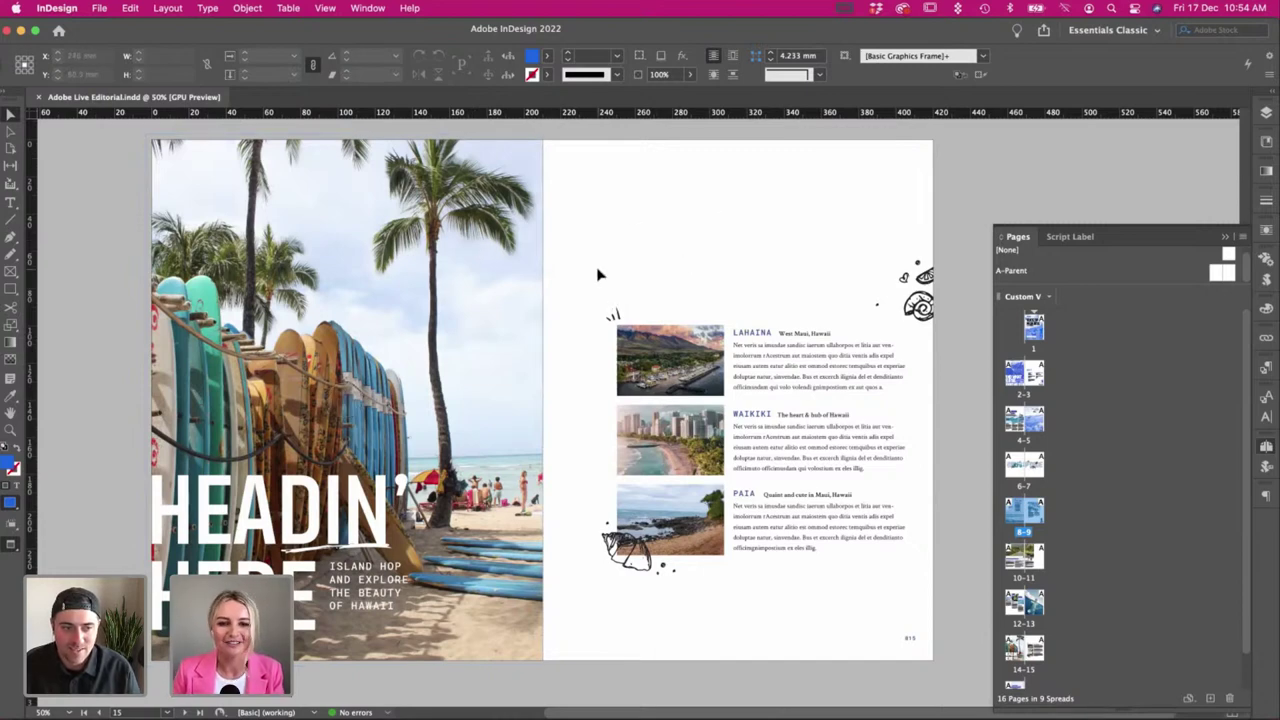
pyautogui.scroll(-10, 598, 275)
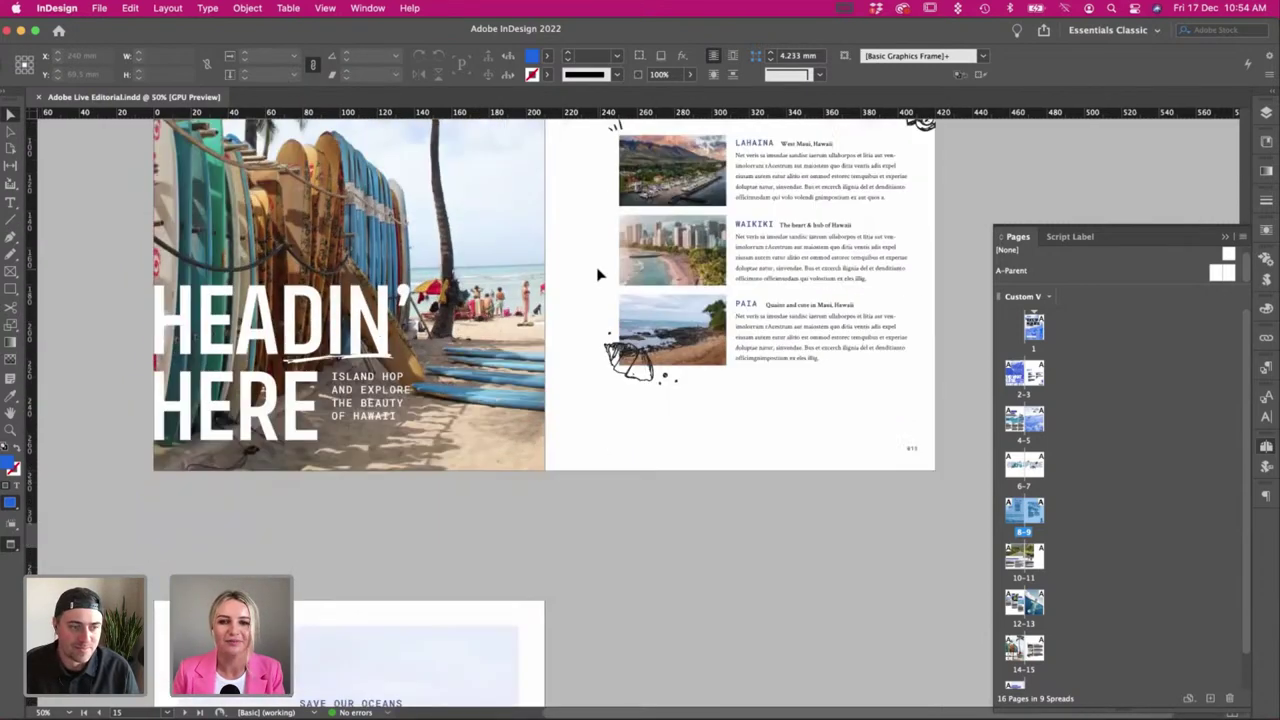
pyautogui.scroll(-6, 598, 275)
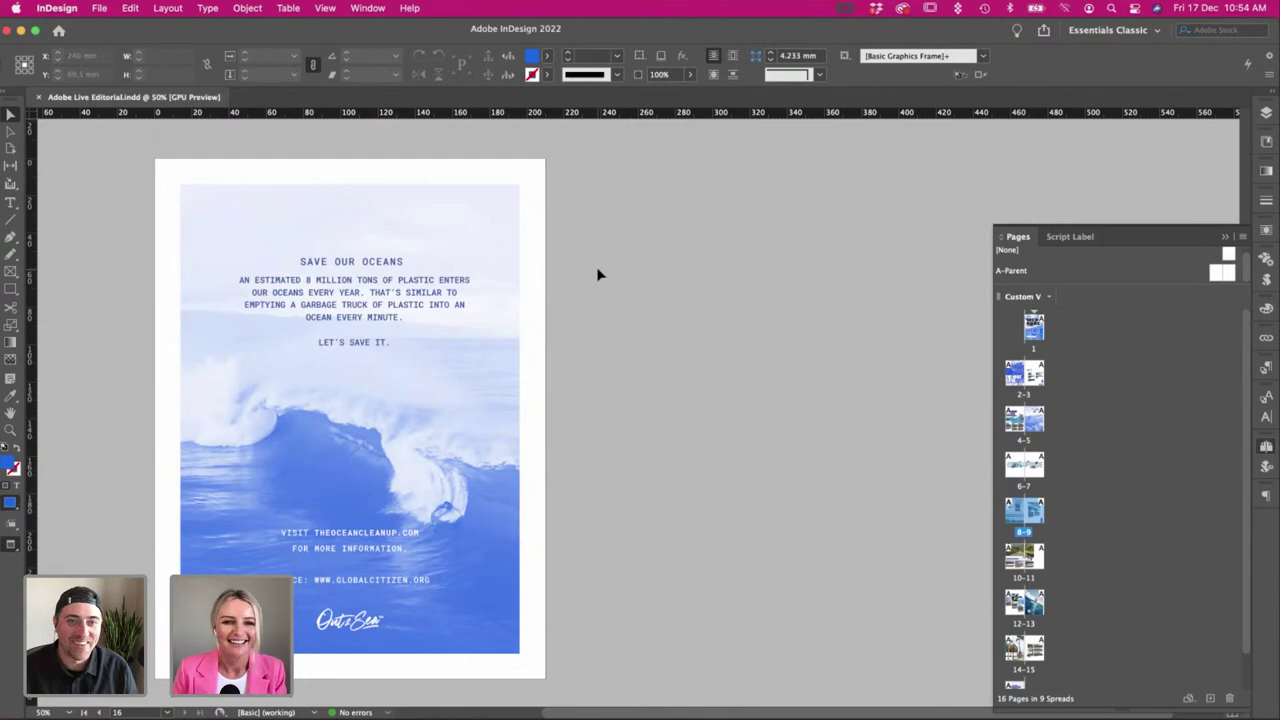
pyautogui.scroll(-1, 598, 275)
pyautogui.hscroll(-2, 643, 315)
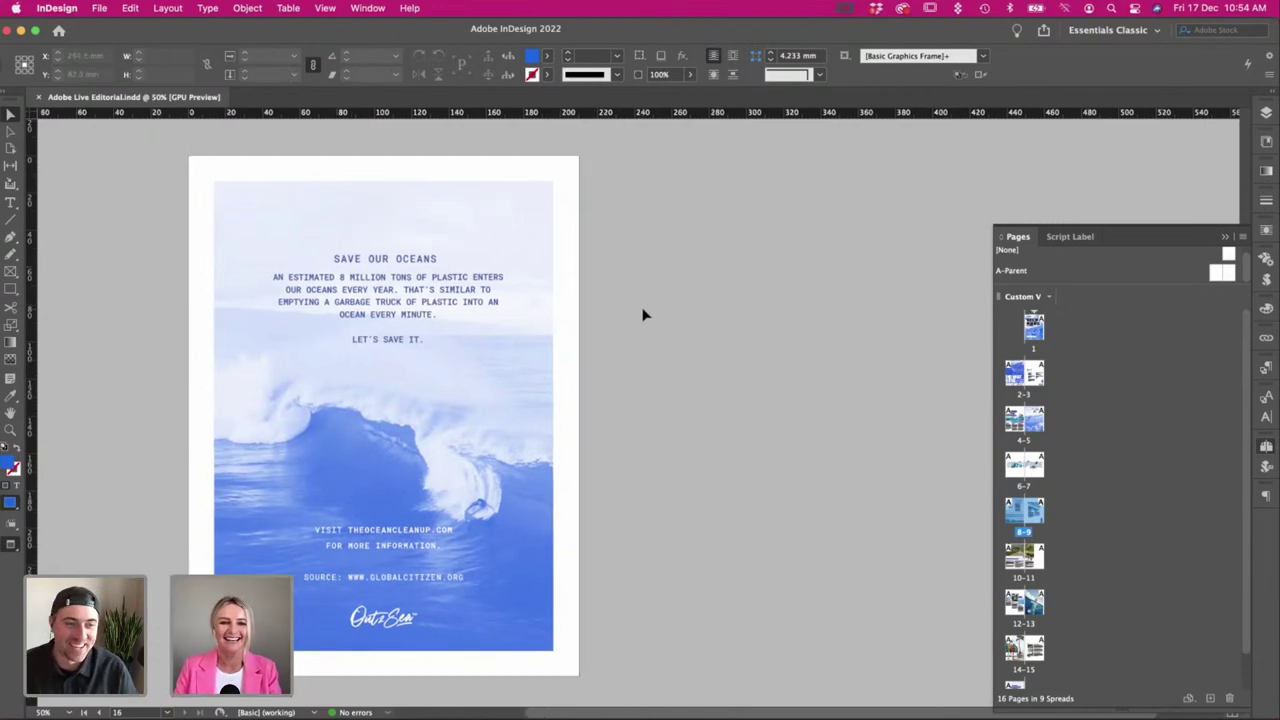
# Look back through the whole magazine at 25% from the last page to the cover, and examine the contents spread at 50%.
pyautogui.press('super+minus')
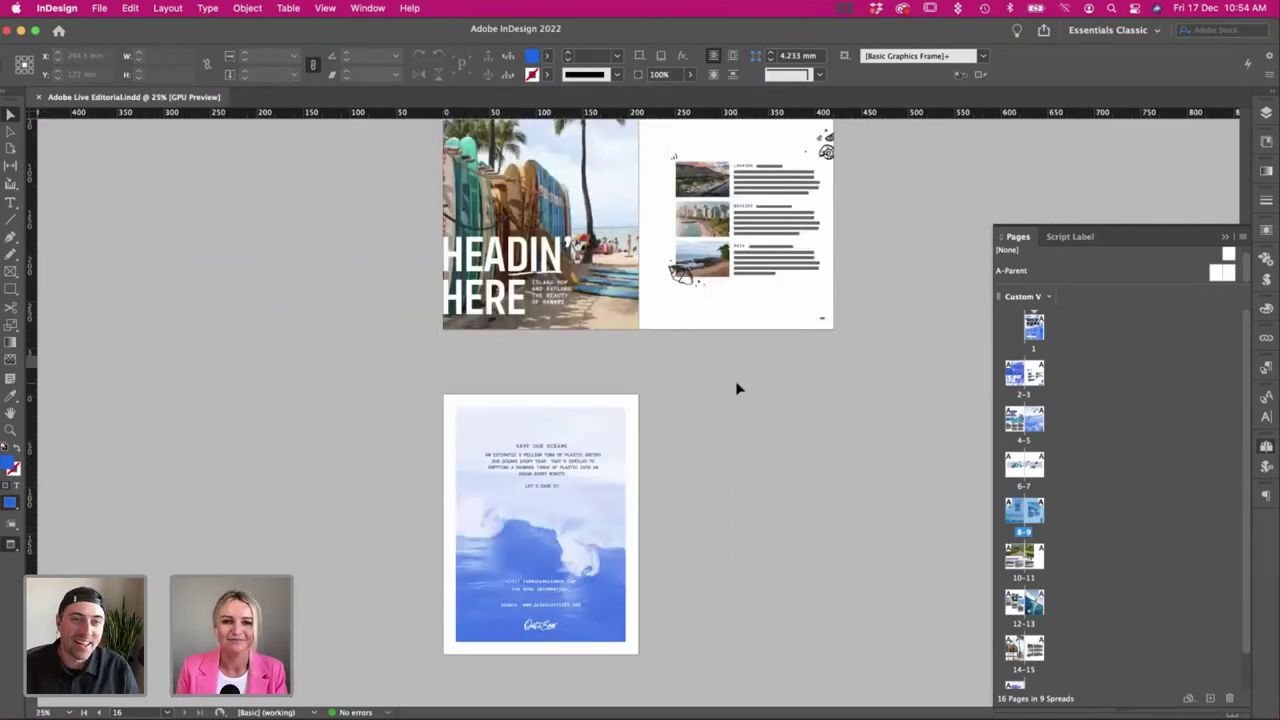
pyautogui.scroll(10, 737, 389)
pyautogui.scroll(6, 737, 389)
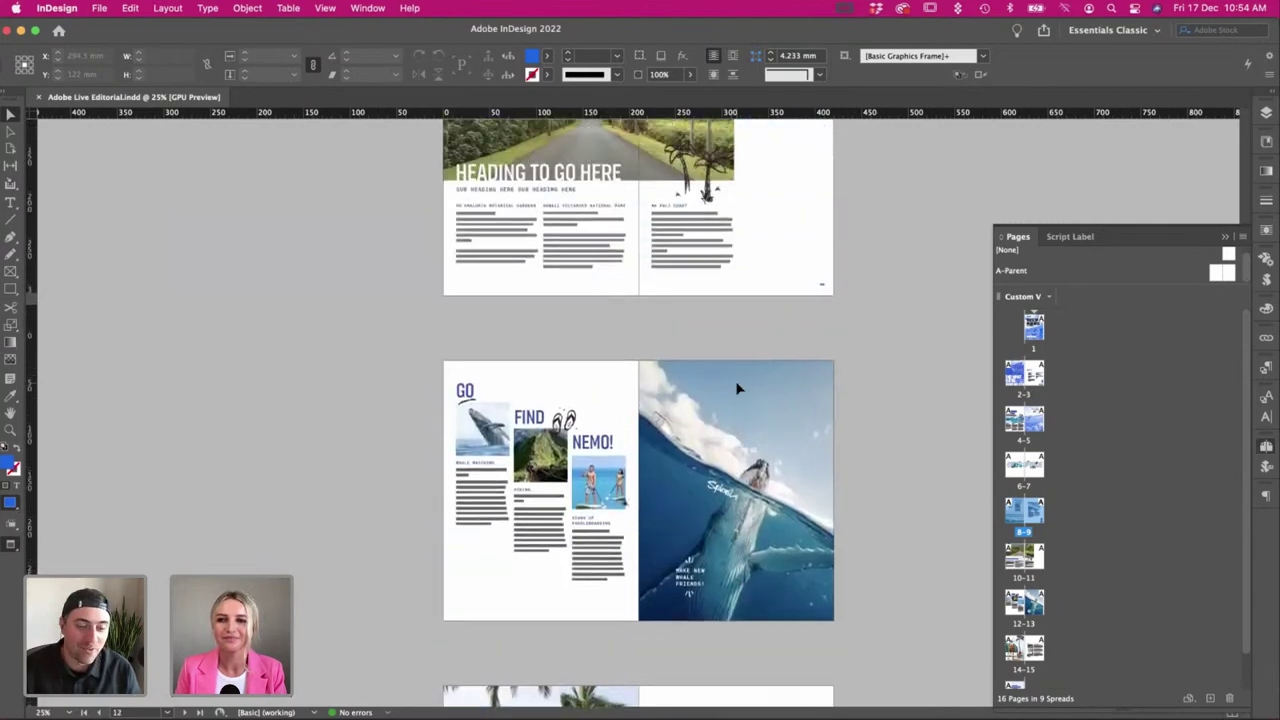
pyautogui.scroll(8, 737, 389)
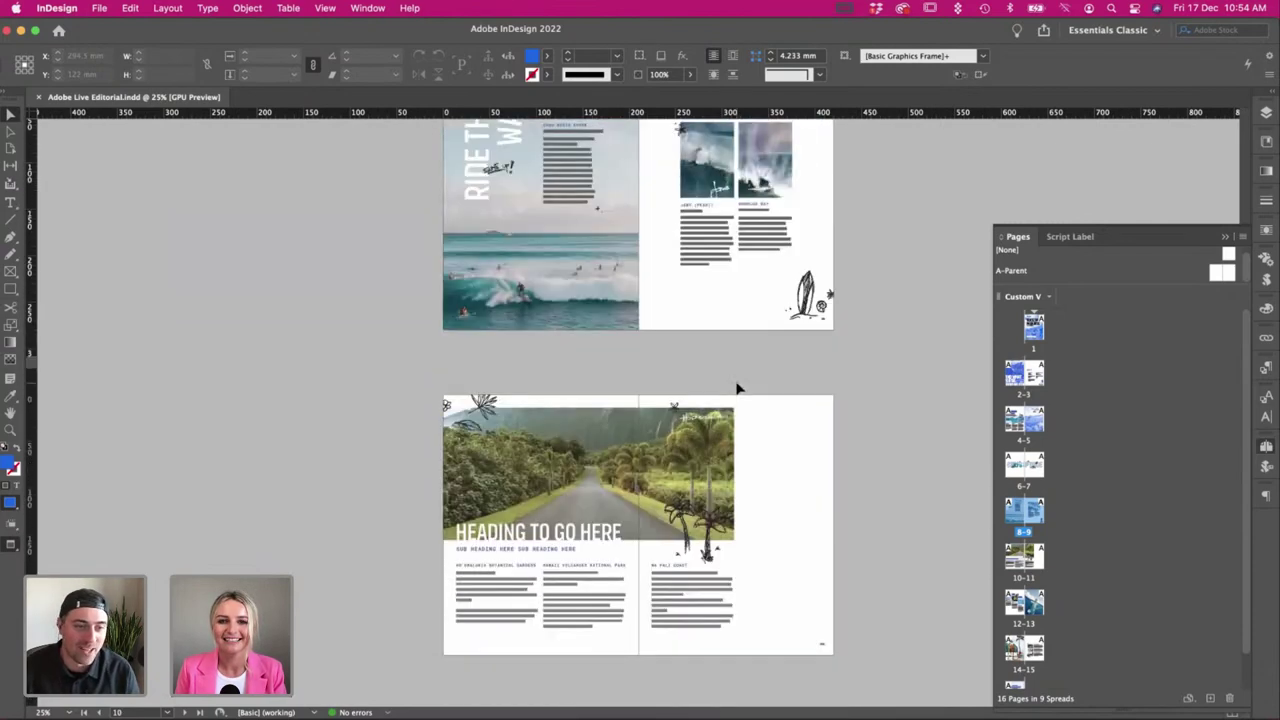
pyautogui.scroll(12, 737, 389)
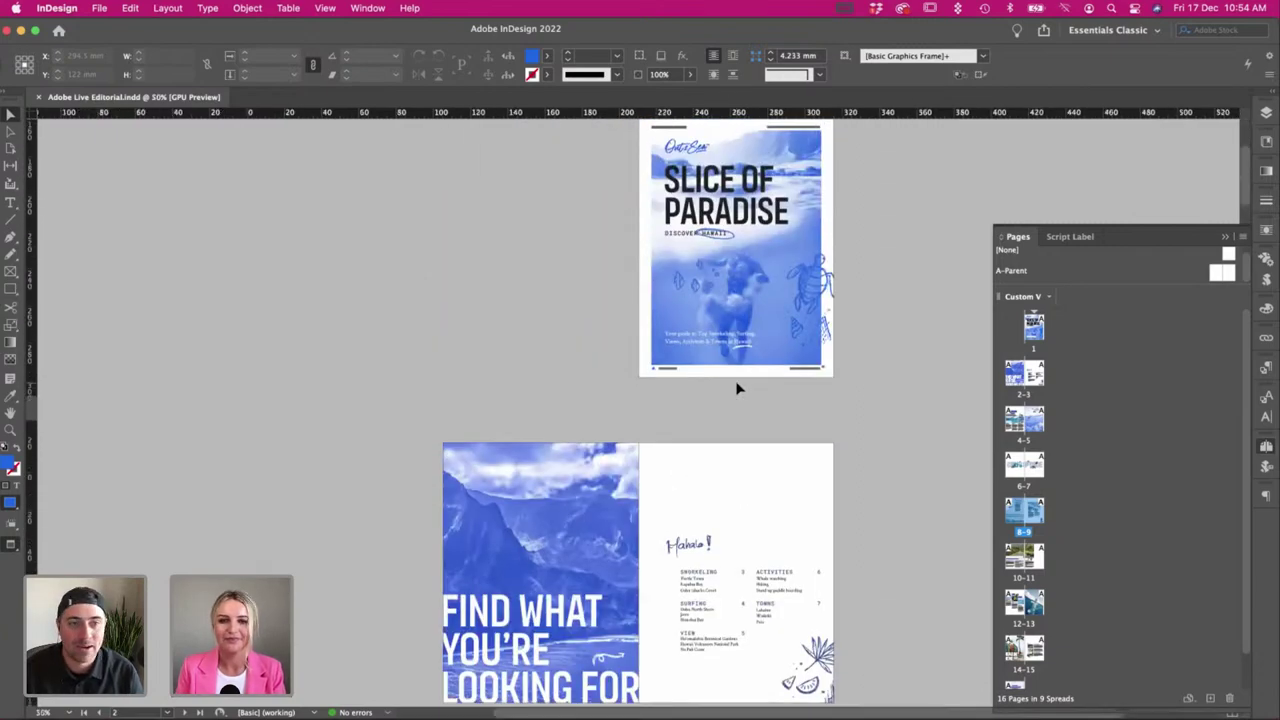
pyautogui.press('super+equal')
pyautogui.scroll(-5, 737, 389)
pyautogui.hscroll(2, 737, 389)
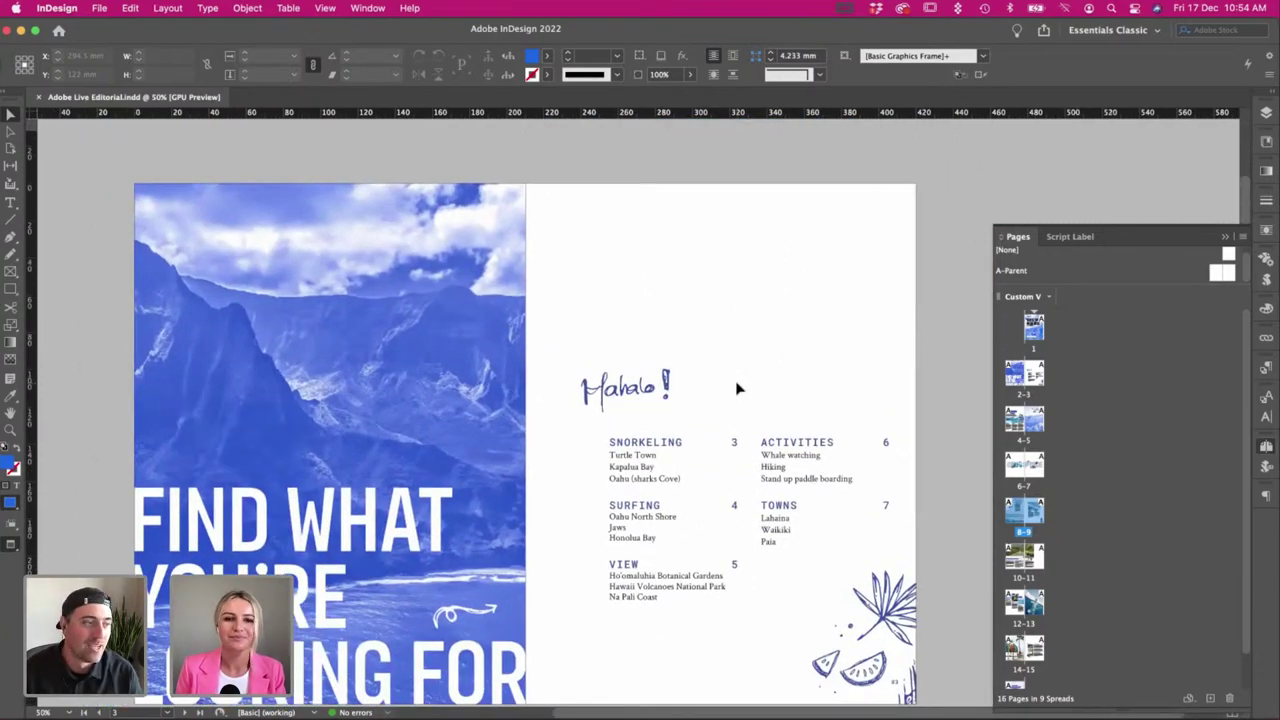